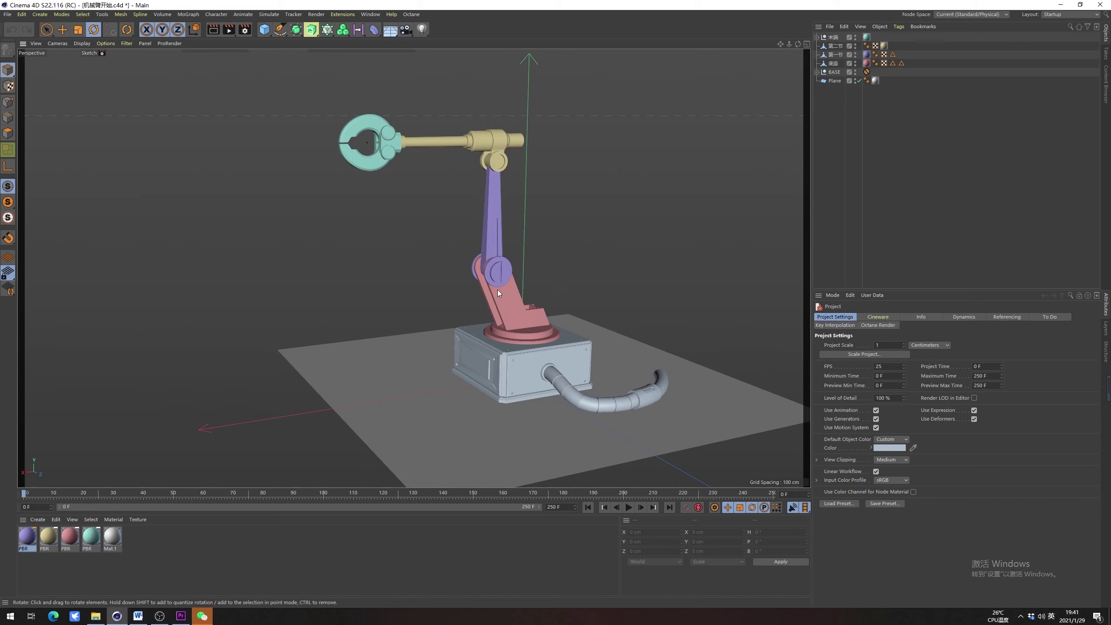
# Examine the robot arm's parts one at a time, from the floor plane and base up to the gripper
pyautogui.keyDown('alt'); pyautogui.moveTo(498, 291); pyautogui.dragTo(459, 294); pyautogui.keyUp('alt')
pyautogui.click(378, 112)
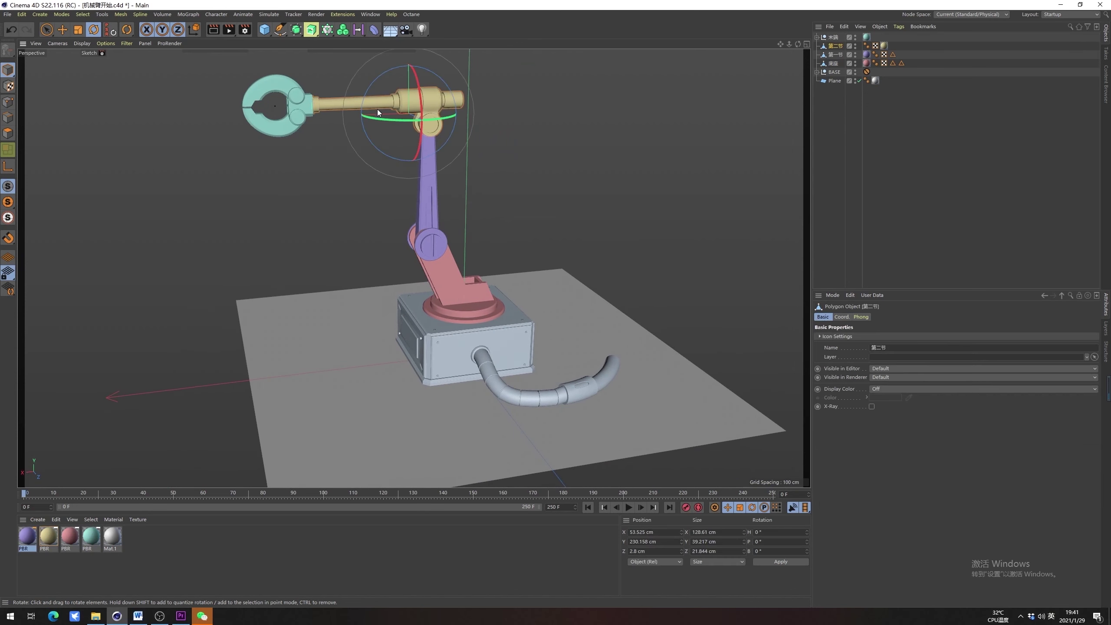
pyautogui.click(510, 194)
pyautogui.keyDown('alt'); pyautogui.moveTo(538, 257); pyautogui.dragTo(552, 266); pyautogui.keyUp('alt')
pyautogui.click(499, 304)
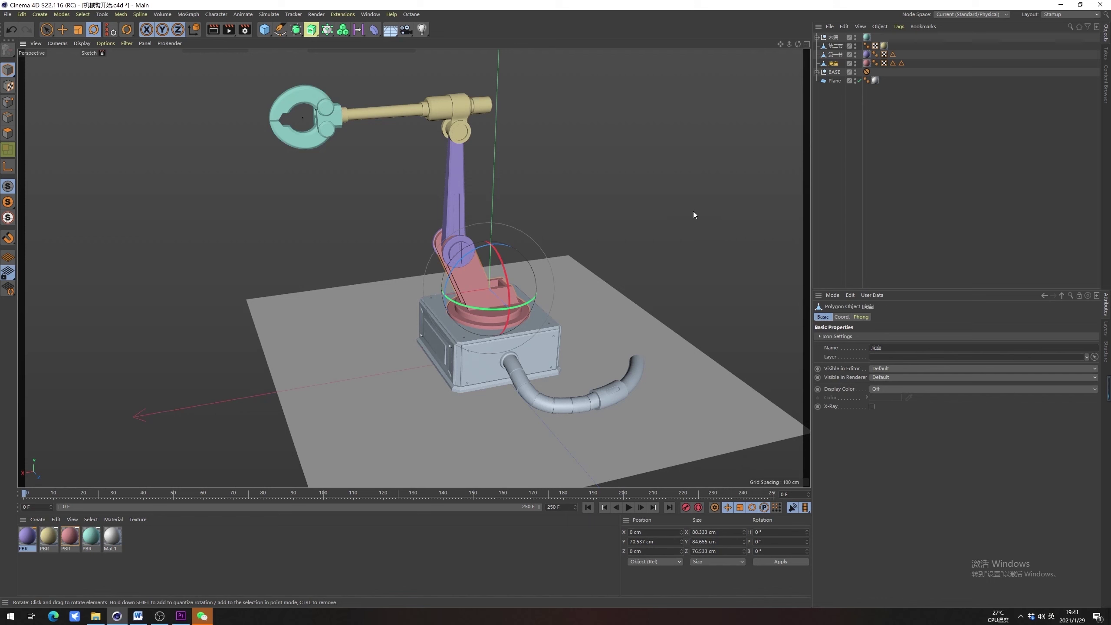
pyautogui.click(834, 72)
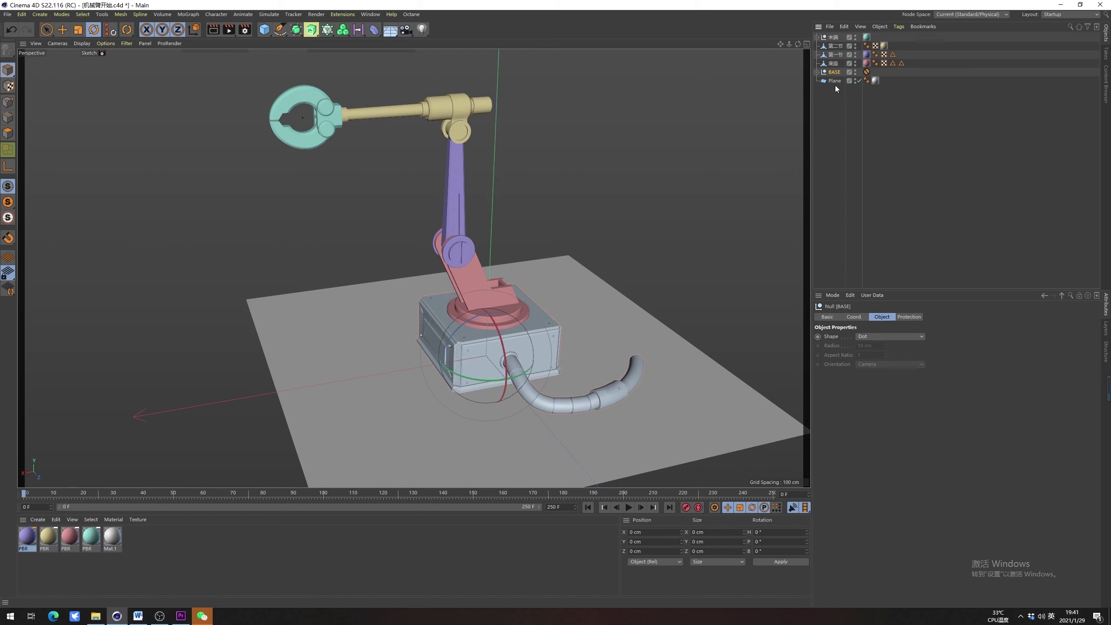
pyautogui.click(828, 81)
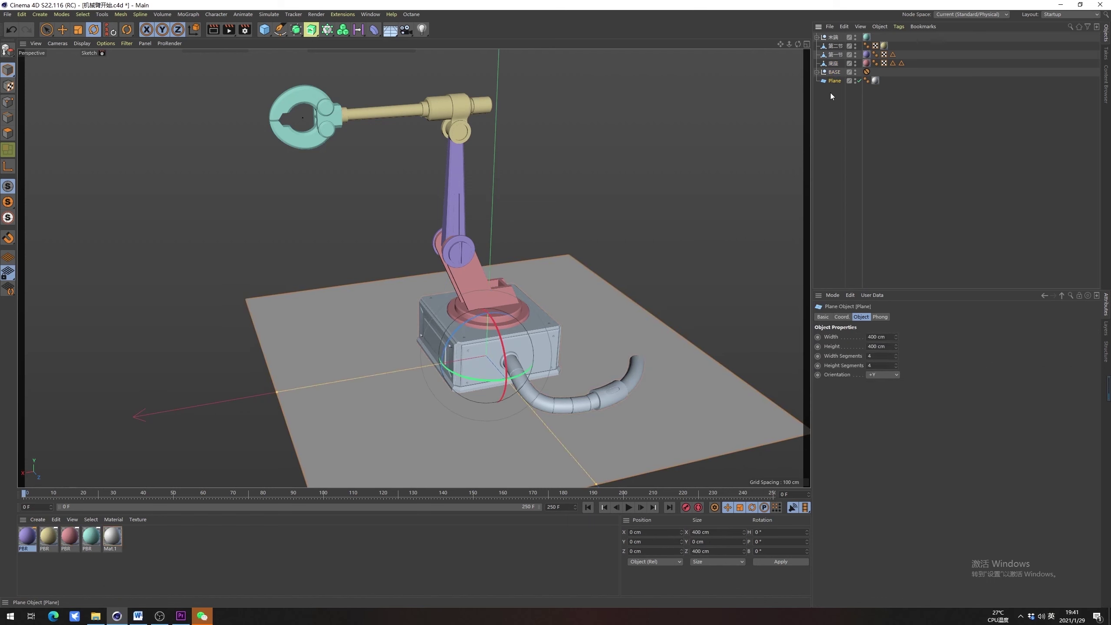
pyautogui.click(833, 73)
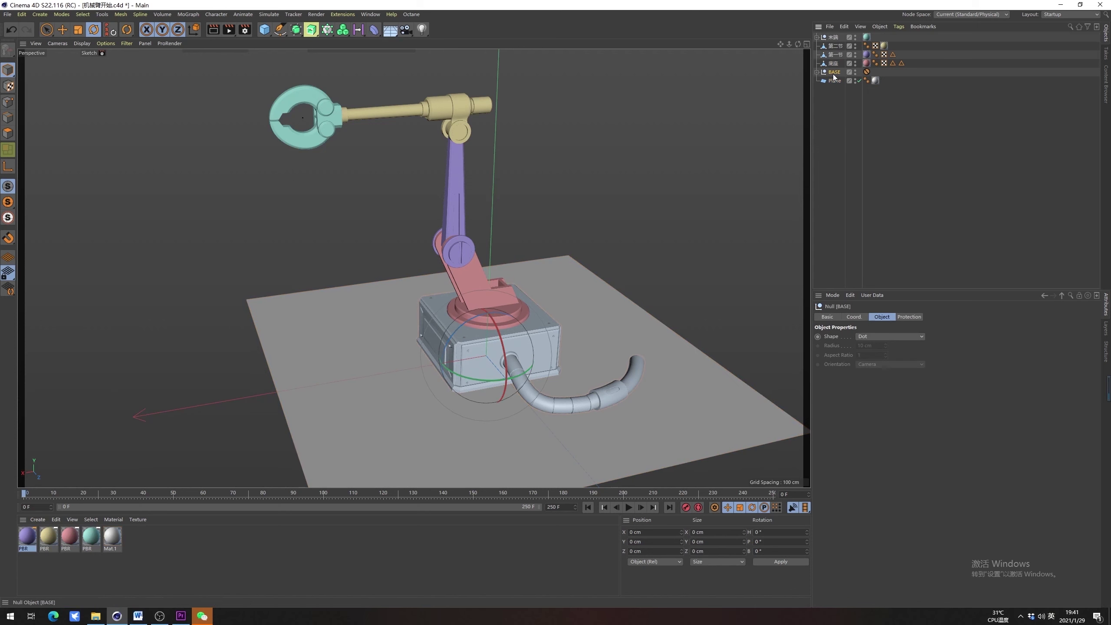
pyautogui.keyDown('alt'); pyautogui.moveTo(463, 361); pyautogui.dragTo(479, 355); pyautogui.keyUp('alt')
pyautogui.click(833, 63)
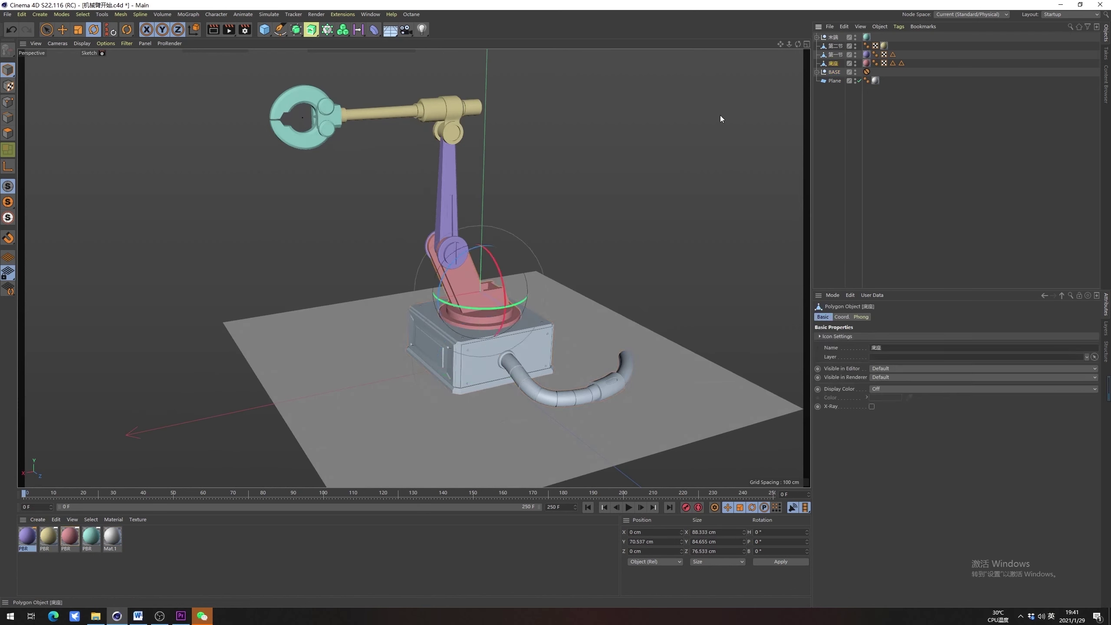
pyautogui.click(834, 54)
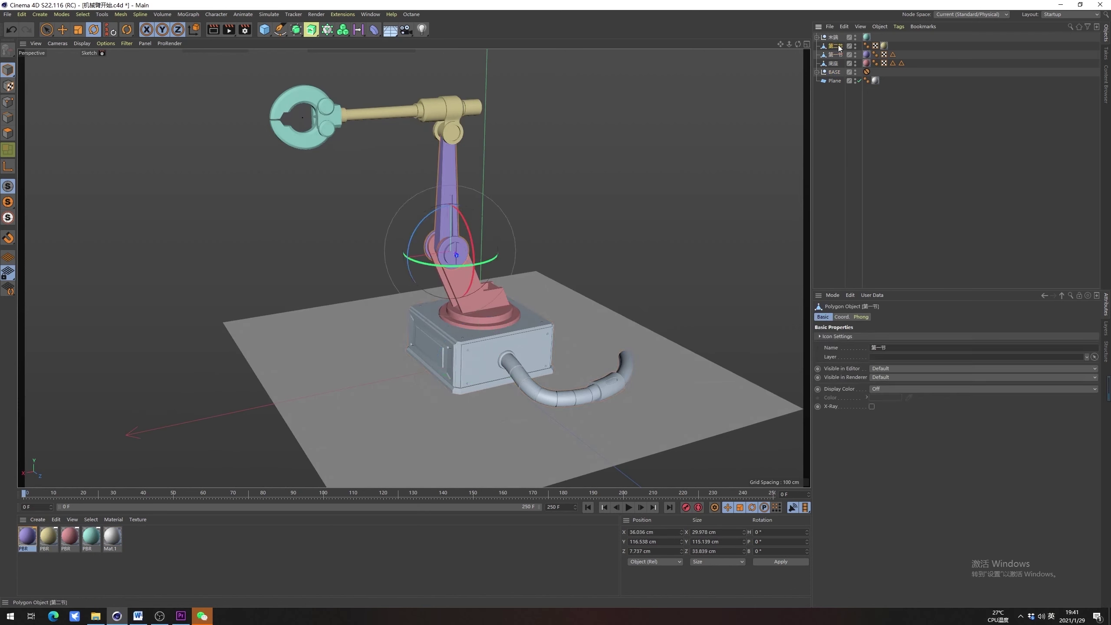
pyautogui.click(839, 46)
pyautogui.click(833, 37)
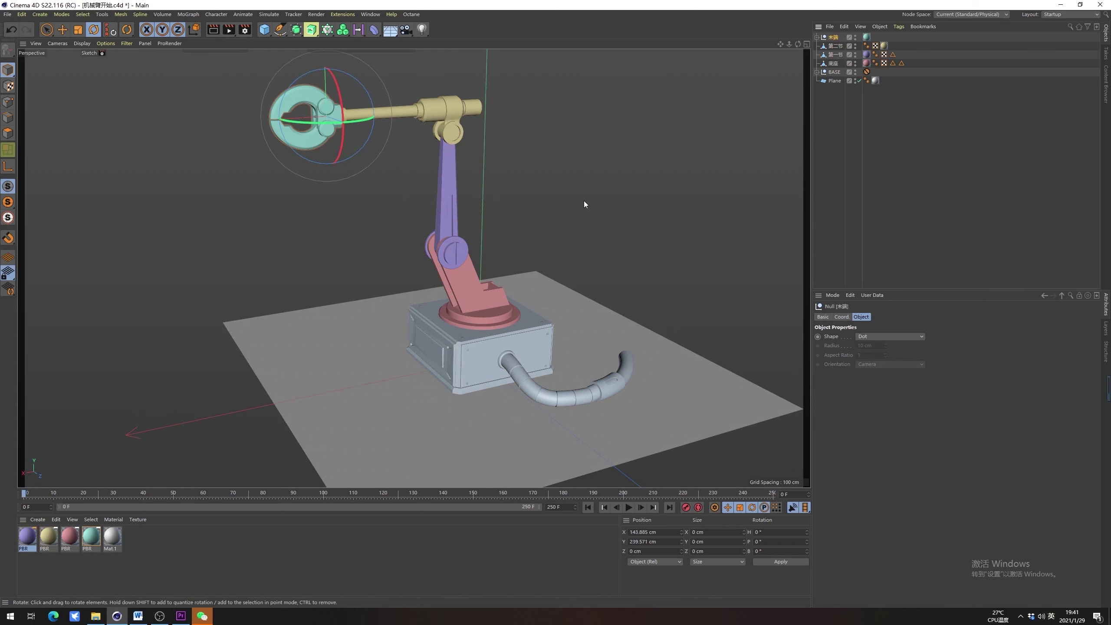
# Try rotating the red swivel base about its vertical axis on its own, and revert the rotation
pyautogui.click(833, 62)
pyautogui.scroll(2, 490, 284)
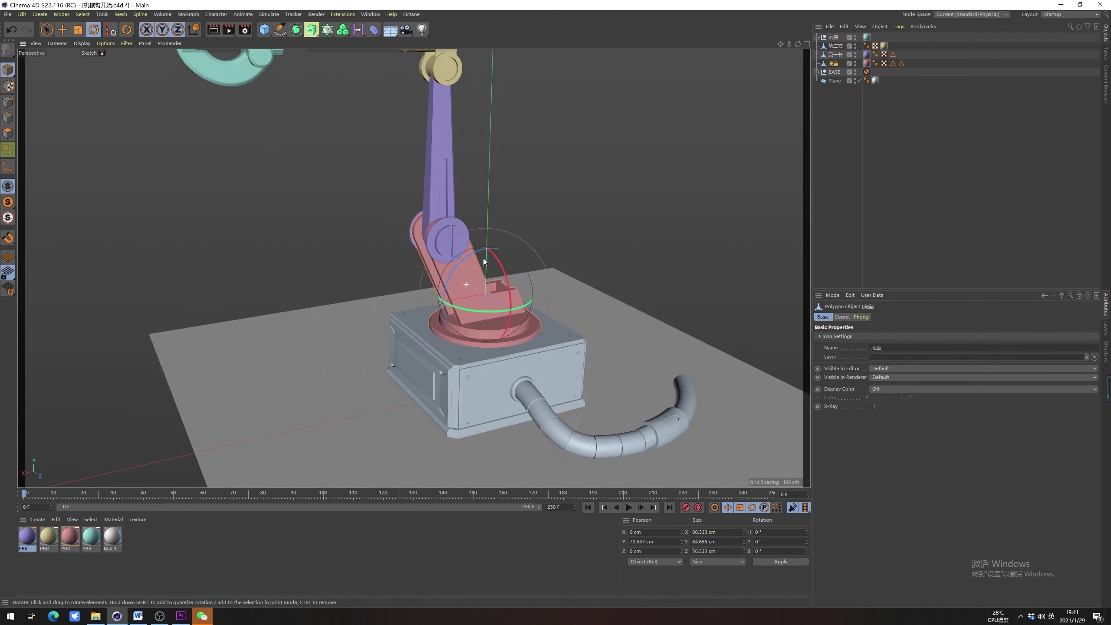
pyautogui.scroll(-3, 459, 280)
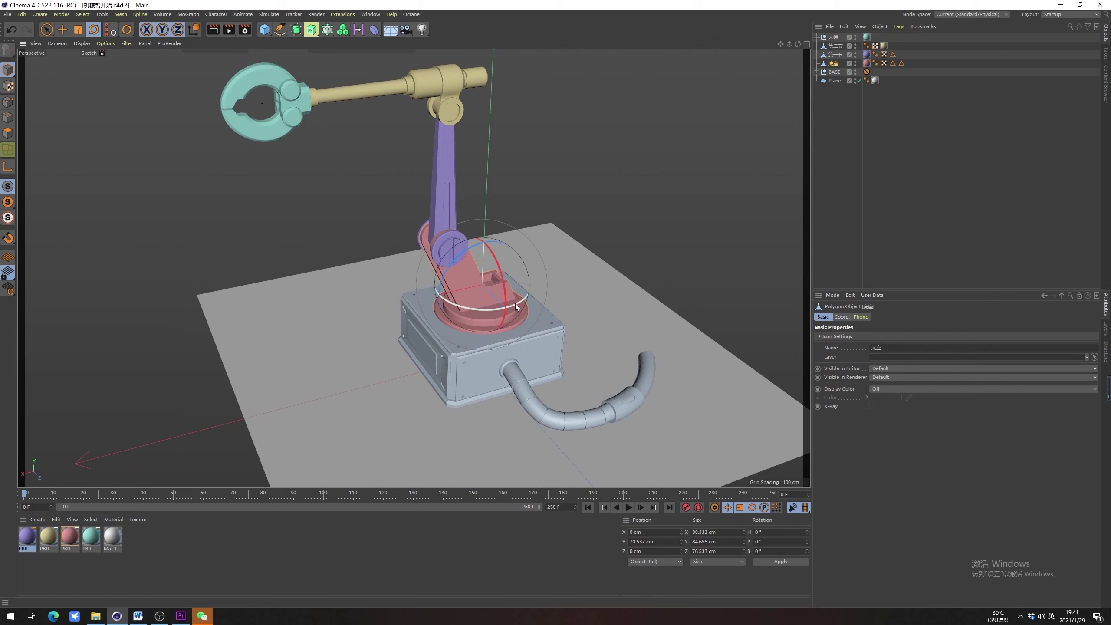
pyautogui.moveTo(518, 304); pyautogui.dragTo(621, 276)
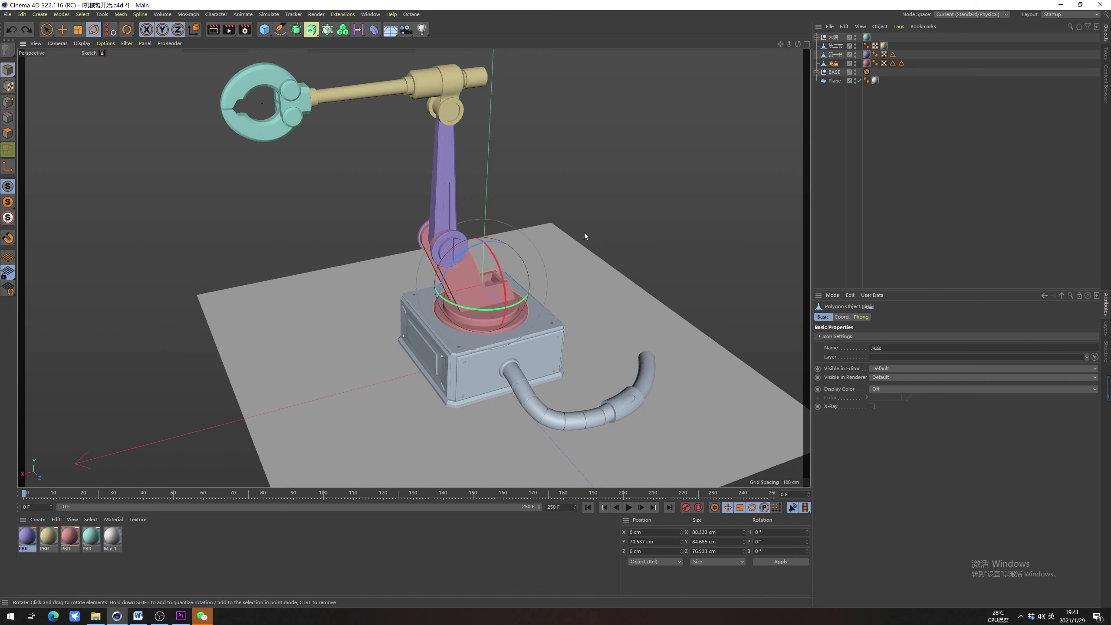
pyautogui.click(909, 174)
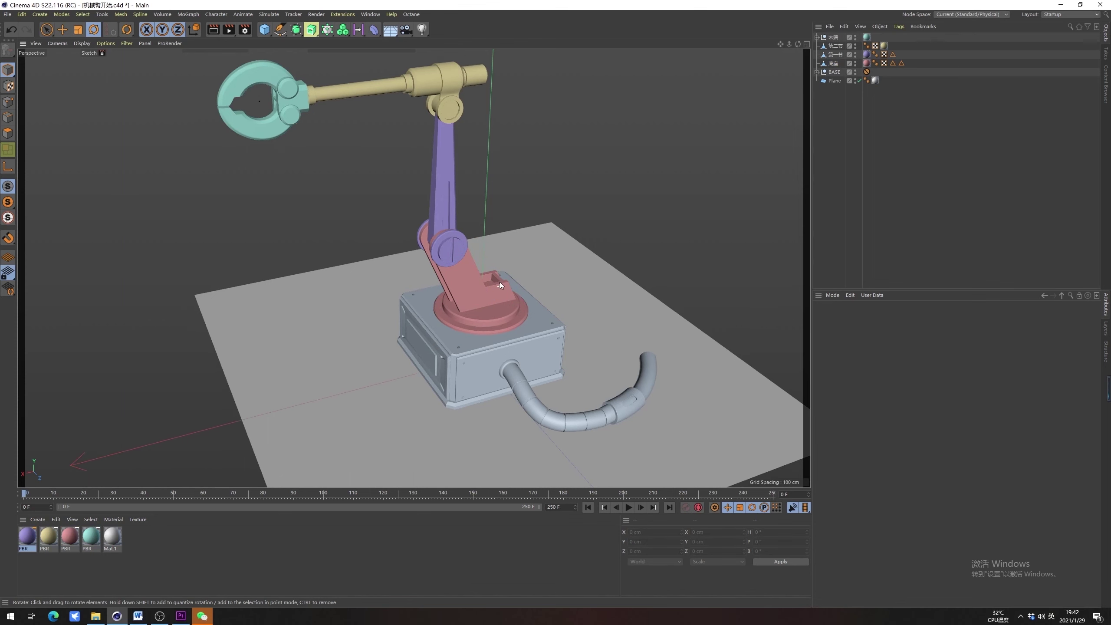
# Make the purple first arm section (第一节) a child of the red swivel base in the object hierarchy
pyautogui.keyDown('alt'); pyautogui.moveTo(500, 282); pyautogui.dragTo(414, 268); pyautogui.keyUp('alt')
pyautogui.keyDown('alt'); pyautogui.moveTo(414, 268); pyautogui.dragTo(486, 287, button='right'); pyautogui.keyUp('alt')
pyautogui.keyDown('alt'); pyautogui.moveTo(485, 290); pyautogui.dragTo(446, 284); pyautogui.keyUp('alt')
pyautogui.scroll(-3, 508, 310)
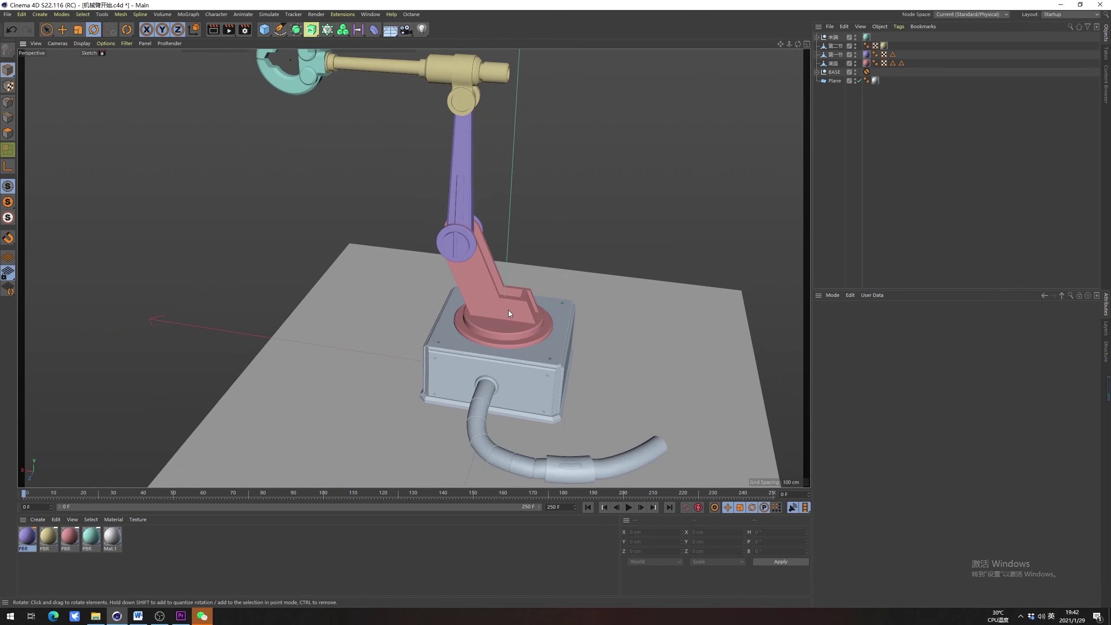
pyautogui.click(509, 308)
pyautogui.click(466, 199)
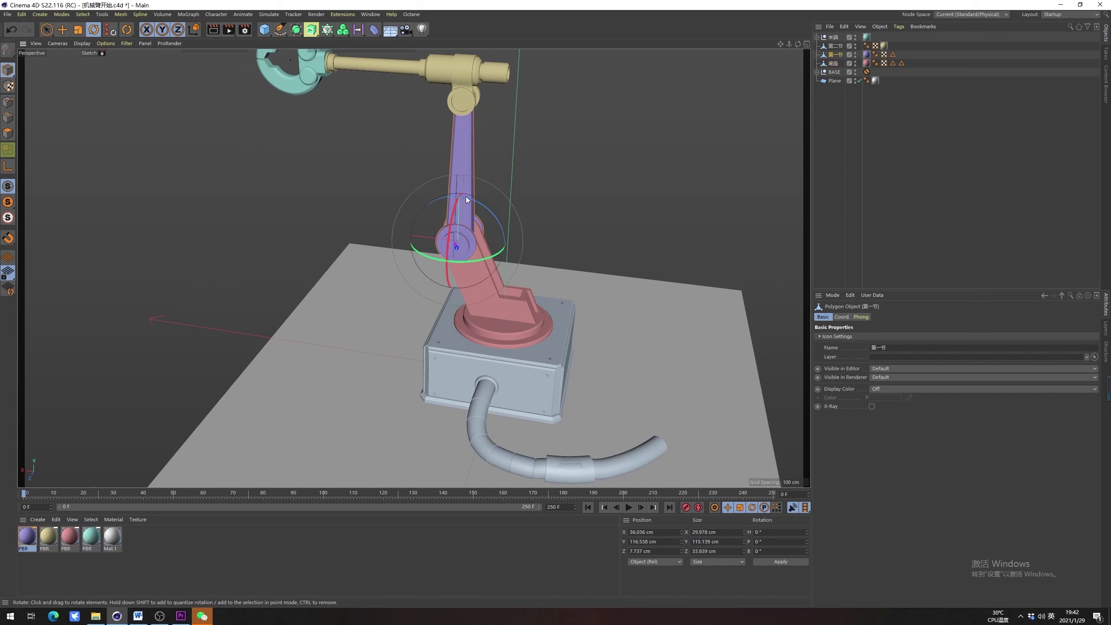
pyautogui.keyDown('alt'); pyautogui.moveTo(503, 247); pyautogui.dragTo(541, 240); pyautogui.keyUp('alt')
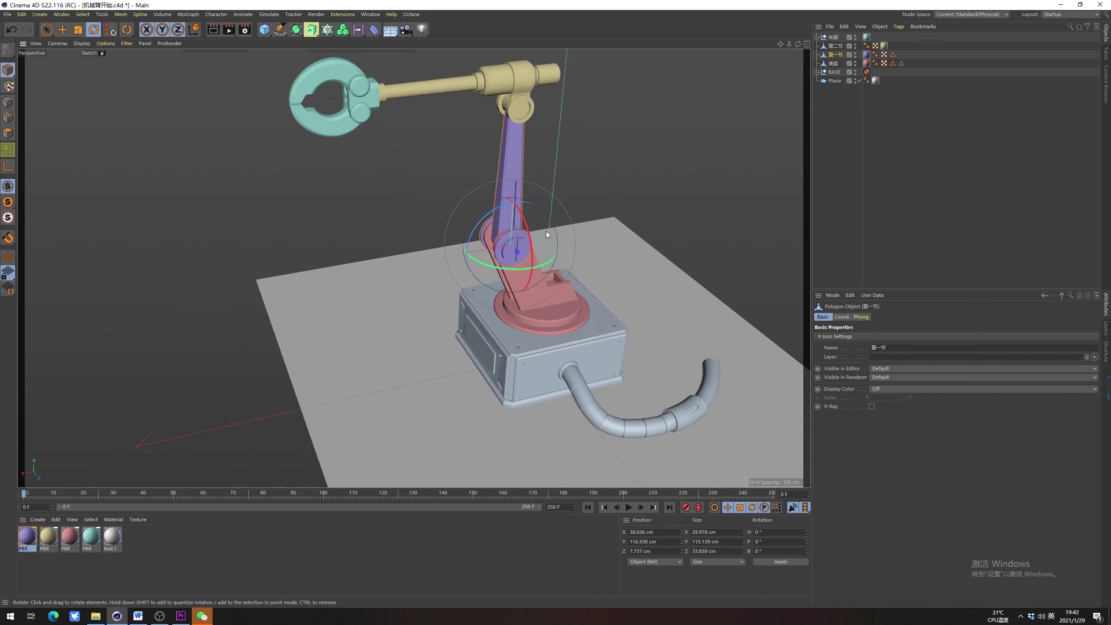
pyautogui.keyDown('alt'); pyautogui.moveTo(540, 241); pyautogui.dragTo(496, 240, button='right'); pyautogui.keyUp('alt')
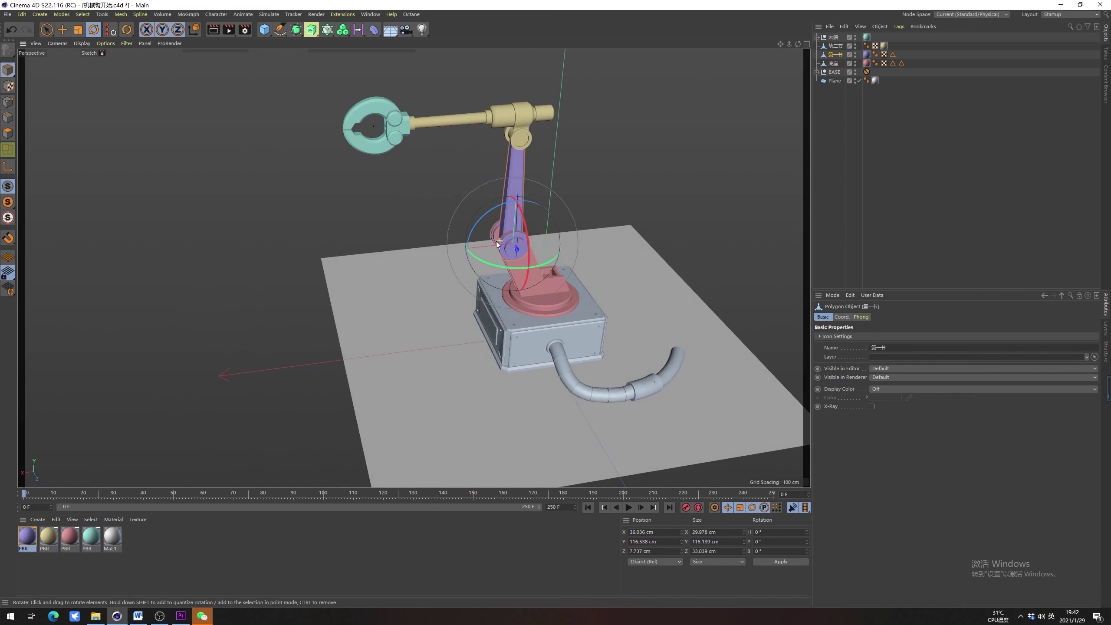
pyautogui.moveTo(833, 64); pyautogui.dragTo(834, 62)
pyautogui.click(833, 55)
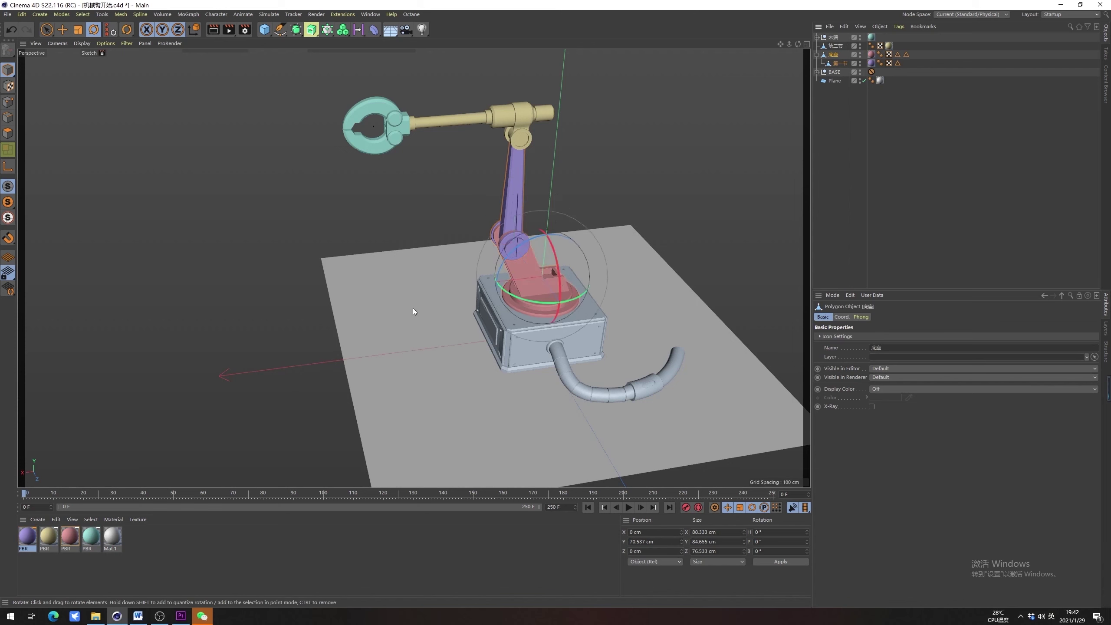
# Test the parenting by rotating the red swivel base with its purple child section, and undo the rotation
pyautogui.keyDown('alt'); pyautogui.moveTo(413, 307); pyautogui.dragTo(424, 273); pyautogui.keyUp('alt')
pyautogui.moveTo(512, 309)
pyautogui.mouseDown()
pyautogui.moveTo(564, 295)
pyautogui.moveTo(619, 261)
pyautogui.moveTo(463, 309)
pyautogui.moveTo(499, 308)
pyautogui.mouseUp()
pyautogui.hotkey('ctrl', 'z')
# Make the yellow second arm section (第二节) a child of the purple first section (第一节)
pyautogui.moveTo(834, 46); pyautogui.dragTo(836, 56)
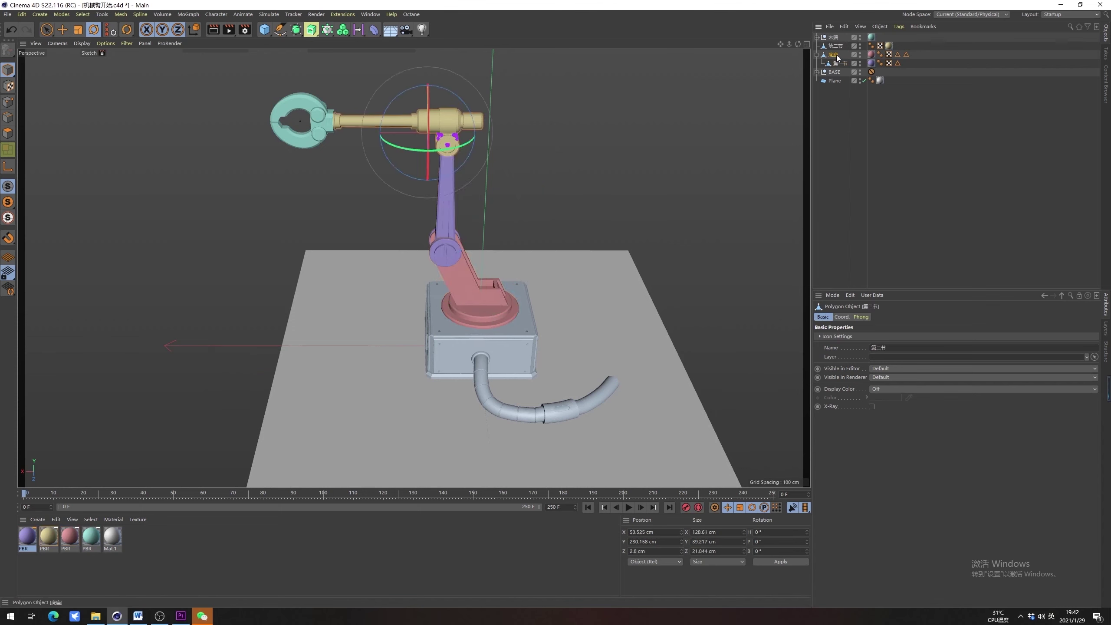
pyautogui.click(837, 65)
pyautogui.click(835, 56)
pyautogui.moveTo(952, 65); pyautogui.dragTo(824, 54)
pyautogui.click(901, 75)
pyautogui.click(830, 62)
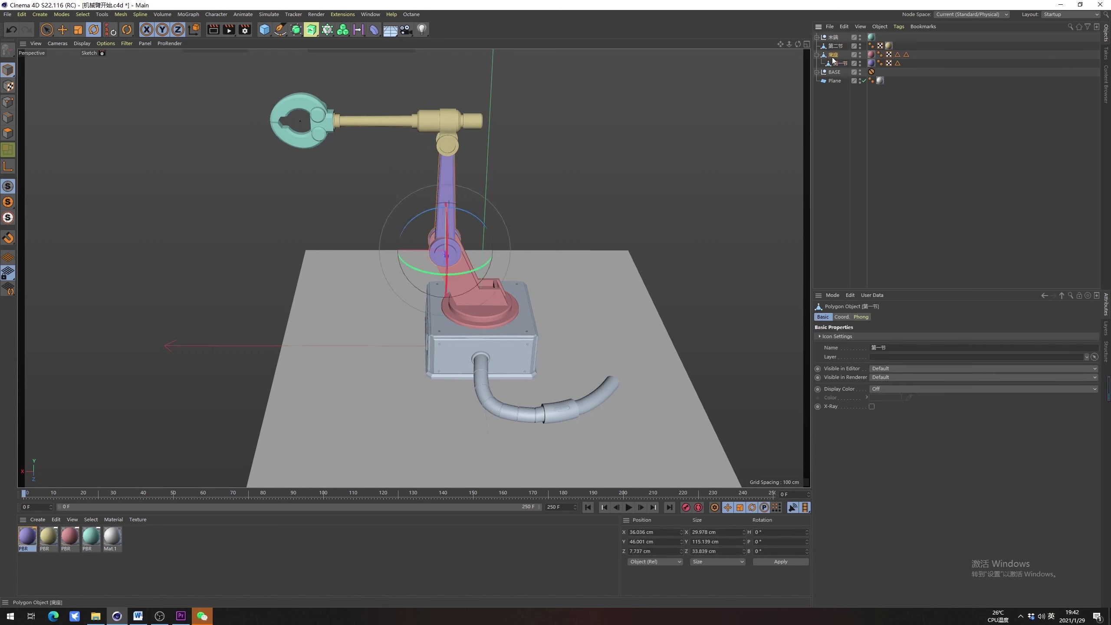
pyautogui.click(833, 57)
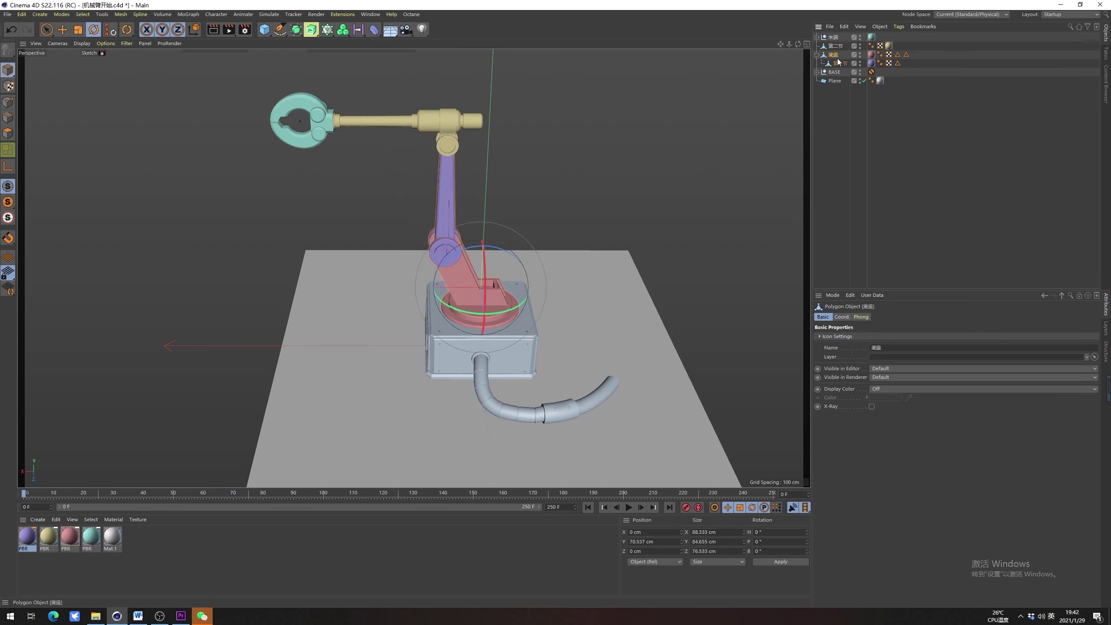
pyautogui.moveTo(835, 46); pyautogui.dragTo(843, 63)
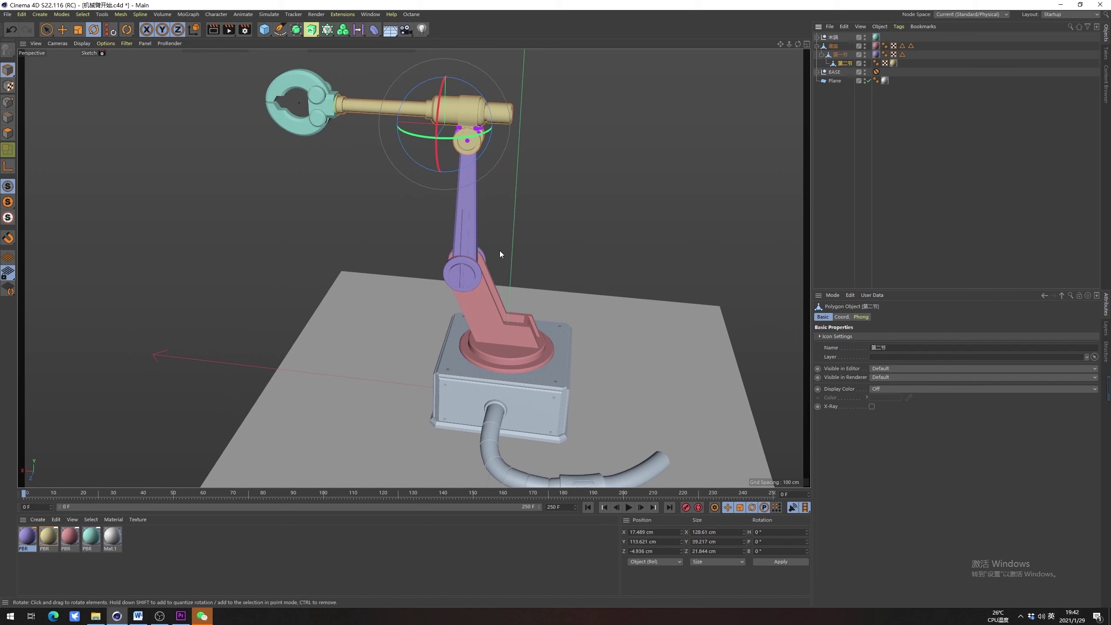
# Test the three-level chain by rotating the red swivel base horizontally, and undo the rotation
pyautogui.keyDown('alt'); pyautogui.moveTo(500, 250); pyautogui.dragTo(500, 215); pyautogui.keyUp('alt')
pyautogui.click(539, 323)
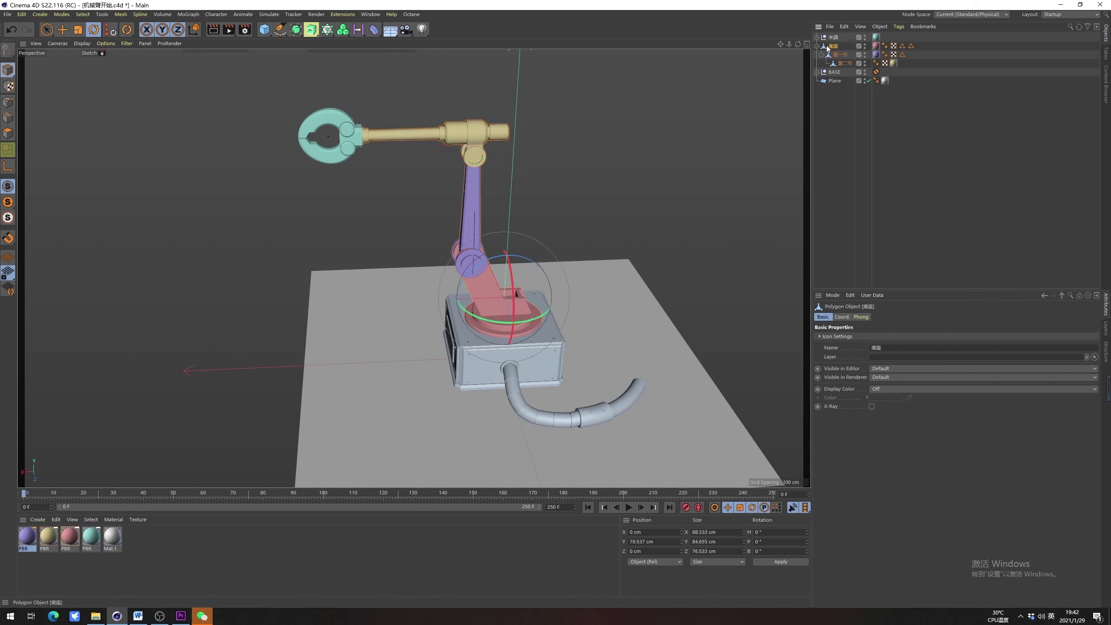
pyautogui.moveTo(540, 316); pyautogui.dragTo(584, 292)
pyautogui.hotkey('ctrl', 'z')
# Nest the gripper null under the yellow second section (第二节), test-rotate the whole arm from the swivel base, and undo that rotation
pyautogui.moveTo(832, 37); pyautogui.dragTo(842, 65)
pyautogui.click(845, 62)
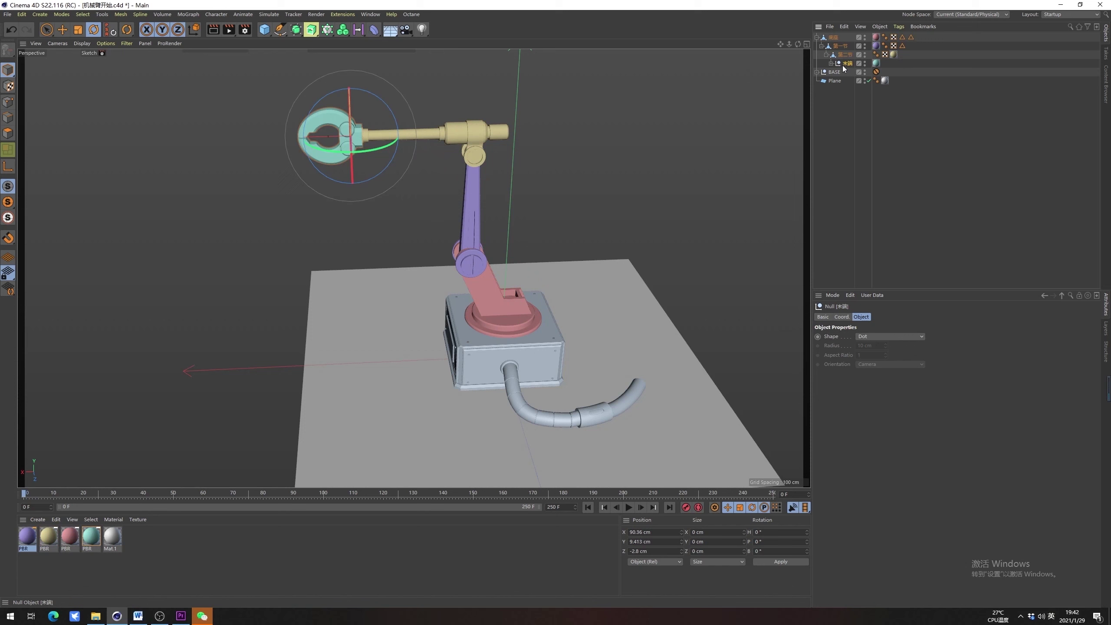
pyautogui.click(832, 38)
pyautogui.moveTo(537, 317)
pyautogui.mouseDown()
pyautogui.moveTo(383, 321)
pyautogui.moveTo(582, 284)
pyautogui.moveTo(507, 326)
pyautogui.moveTo(542, 311)
pyautogui.moveTo(470, 315)
pyautogui.moveTo(535, 311)
pyautogui.moveTo(511, 303)
pyautogui.moveTo(534, 299)
pyautogui.mouseUp()
pyautogui.hotkey('ctrl', 'z')
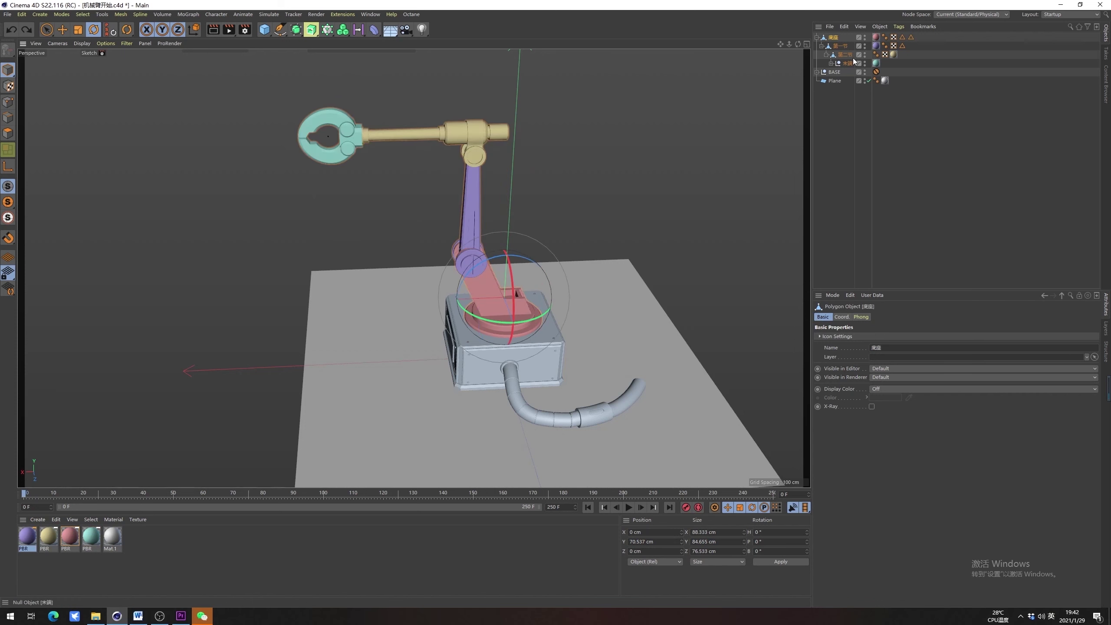
# Test bending the arm at the purple first section's lower joint, and undo the rotations
pyautogui.click(848, 56)
pyautogui.click(838, 46)
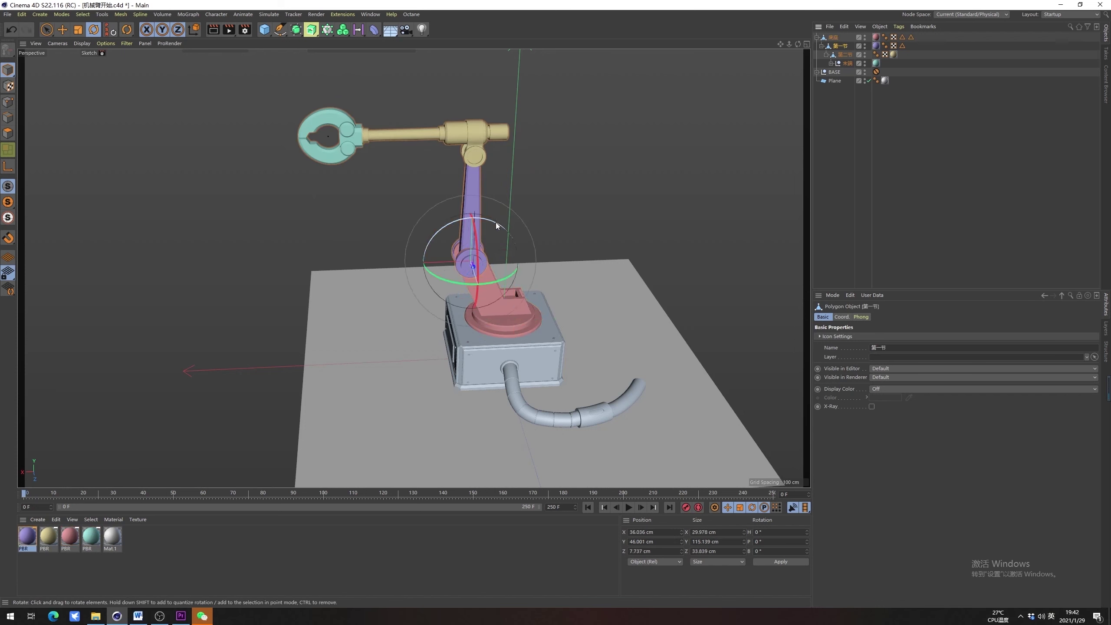
pyautogui.moveTo(496, 224); pyautogui.dragTo(423, 236)
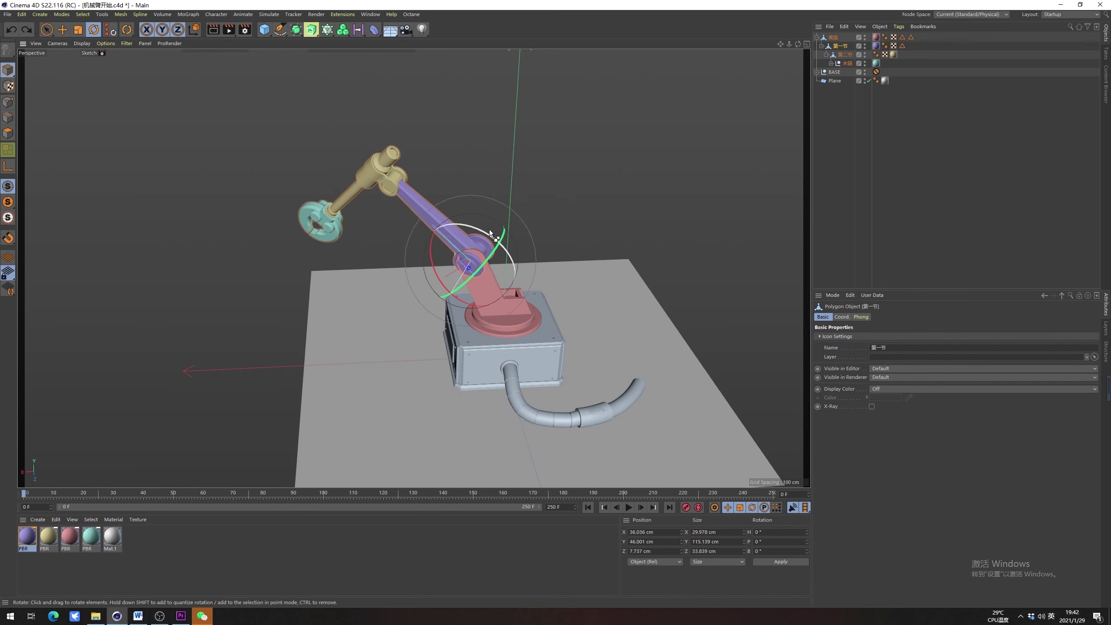
pyautogui.hotkey('ctrl', 'z')
pyautogui.moveTo(492, 220)
pyautogui.mouseDown()
pyautogui.moveTo(538, 230)
pyautogui.moveTo(543, 220)
pyautogui.moveTo(437, 236)
pyautogui.moveTo(493, 218)
pyautogui.mouseUp()
pyautogui.hotkey('ctrl', 'z')
pyautogui.hotkey('ctrl', 'z')
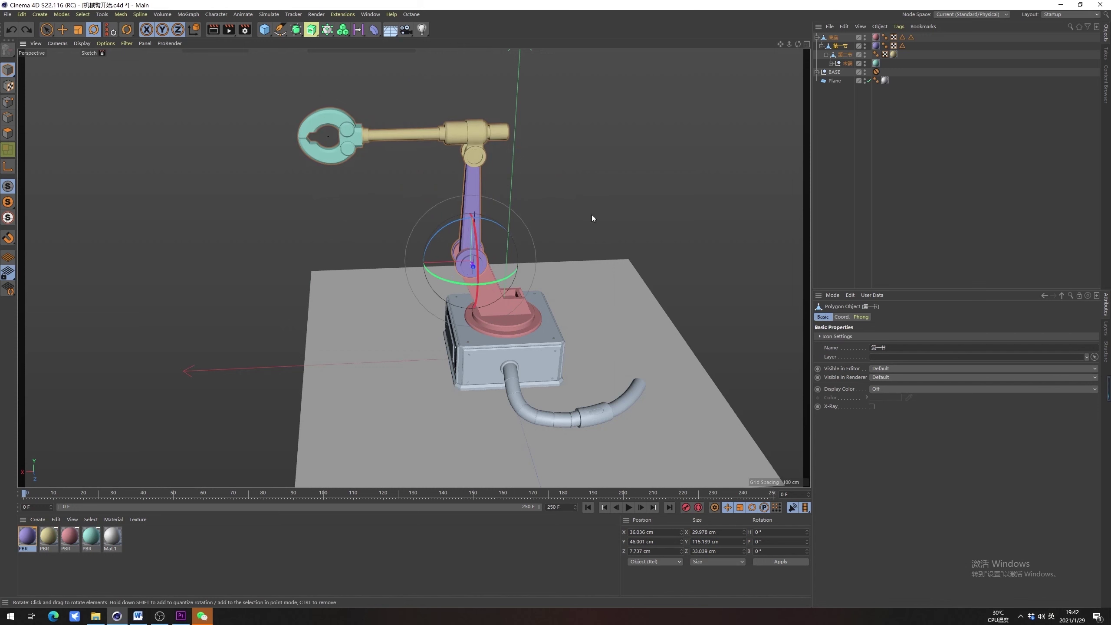
# Test rotating the yellow second section with the gripper about its current axis, and undo the rotation
pyautogui.click(566, 212)
pyautogui.keyDown('alt'); pyautogui.moveTo(480, 221); pyautogui.dragTo(482, 234, button='middle'); pyautogui.keyUp('alt')
pyautogui.keyDown('alt'); pyautogui.moveTo(481, 168); pyautogui.dragTo(479, 151); pyautogui.keyUp('alt')
pyautogui.scroll(2, 481, 150)
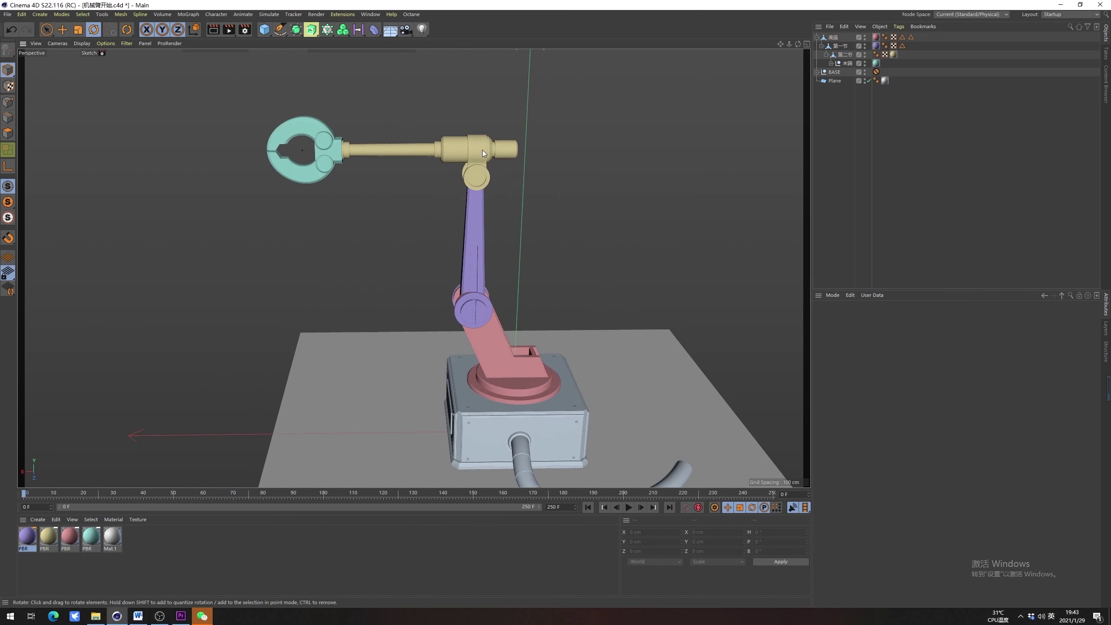
pyautogui.click(483, 150)
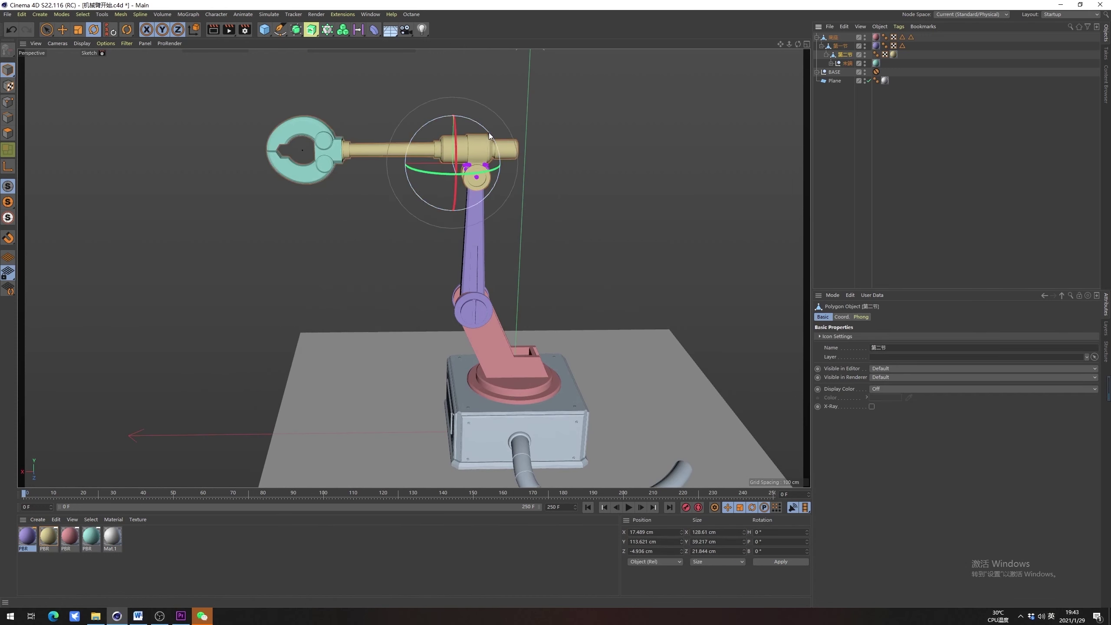
pyautogui.moveTo(487, 137)
pyautogui.mouseDown()
pyautogui.moveTo(494, 146)
pyautogui.moveTo(475, 175)
pyautogui.moveTo(472, 127)
pyautogui.moveTo(479, 177)
pyautogui.moveTo(478, 135)
pyautogui.mouseUp()
pyautogui.hotkey('ctrl', 'z')
# Enable axis editing for the yellow second section (第二节) and move its axis roughly onto the elbow joint's centre in the front view
pyautogui.keyDown('alt'); pyautogui.moveTo(478, 174); pyautogui.dragTo(550, 147, button='right'); pyautogui.keyUp('alt')
pyautogui.keyDown('alt'); pyautogui.moveTo(480, 201); pyautogui.dragTo(433, 259); pyautogui.keyUp('alt')
pyautogui.click(197, 252)
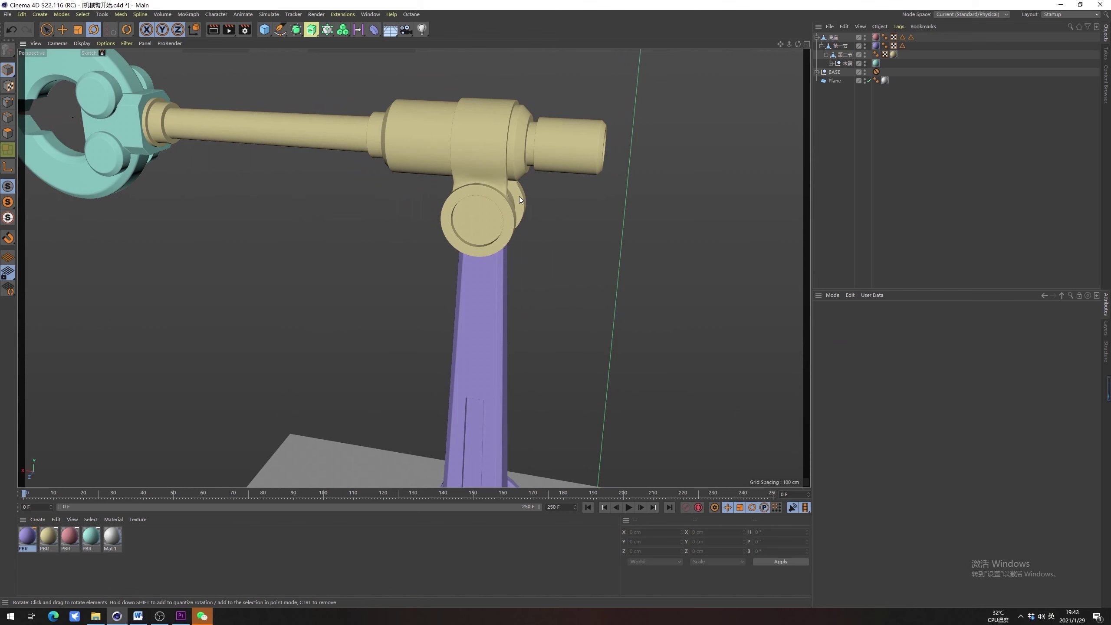
pyautogui.keyDown('alt'); pyautogui.moveTo(519, 196); pyautogui.dragTo(467, 226); pyautogui.keyUp('alt')
pyautogui.click(466, 226)
pyautogui.click(365, 268)
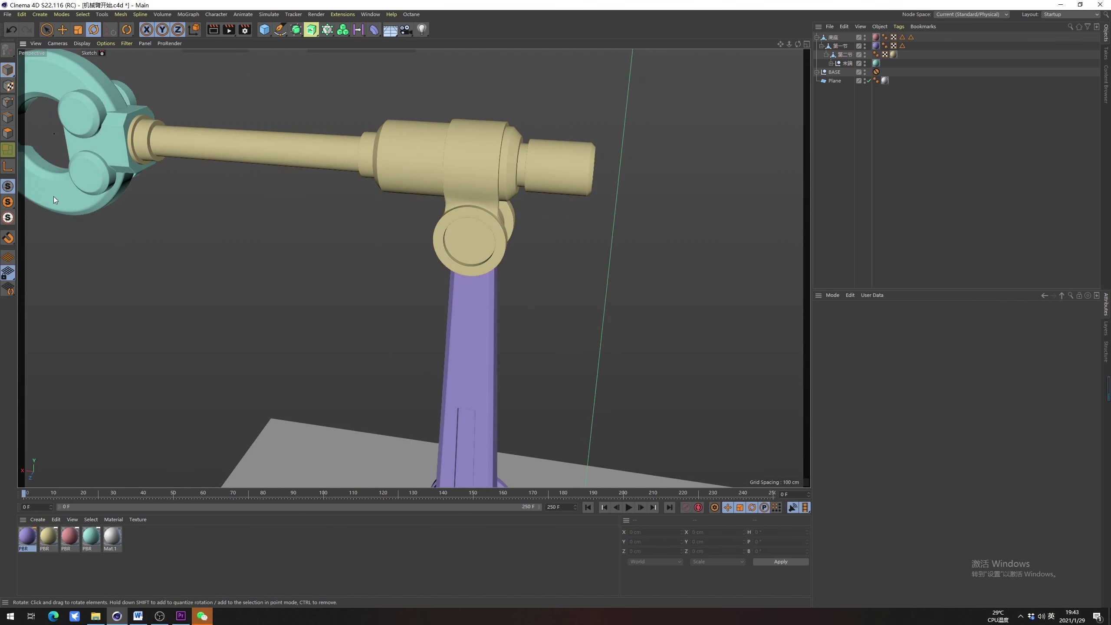
pyautogui.click(9, 168)
pyautogui.moveTo(471, 258)
pyautogui.keyDown('alt'); pyautogui.mouseDown()
pyautogui.moveTo(475, 217)
pyautogui.moveTo(446, 288)
pyautogui.mouseUp(); pyautogui.keyUp('alt')
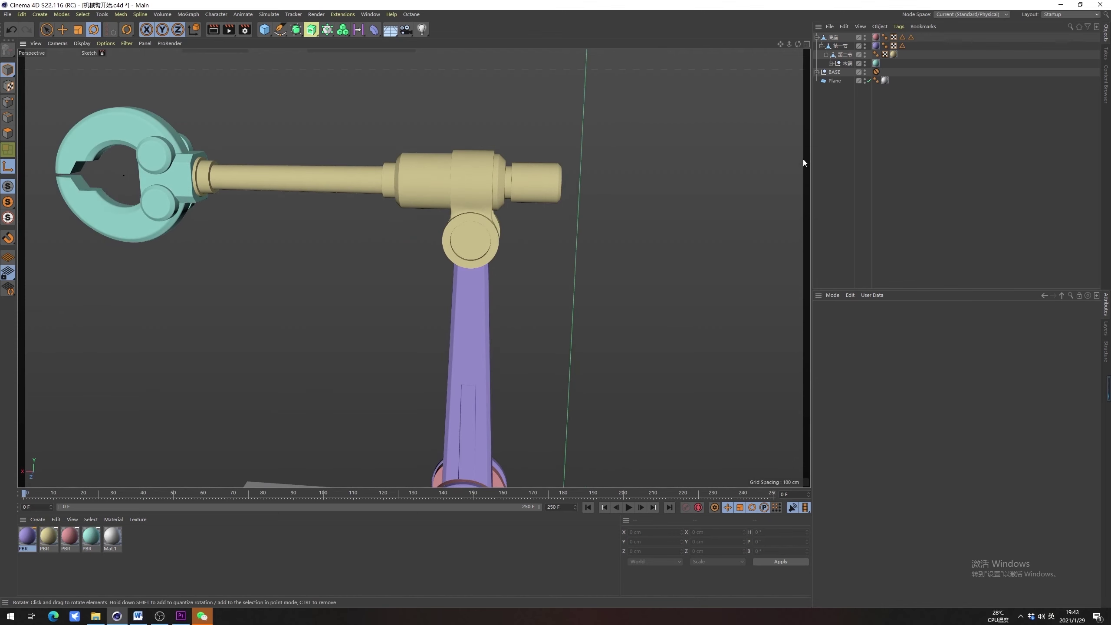
pyautogui.click(844, 54)
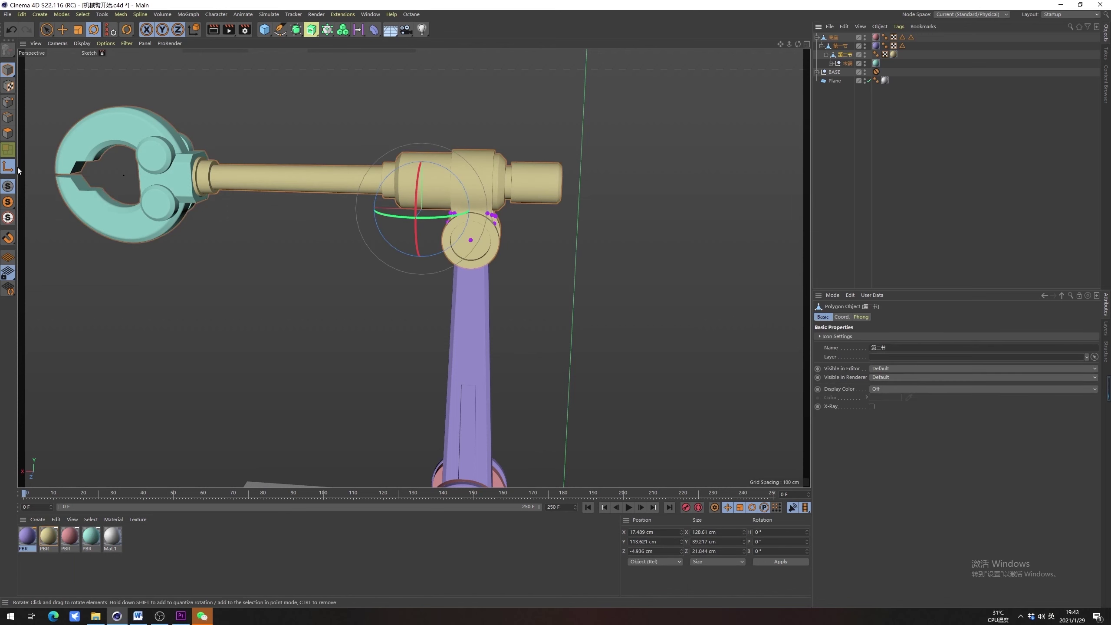
pyautogui.middleClick(457, 213)
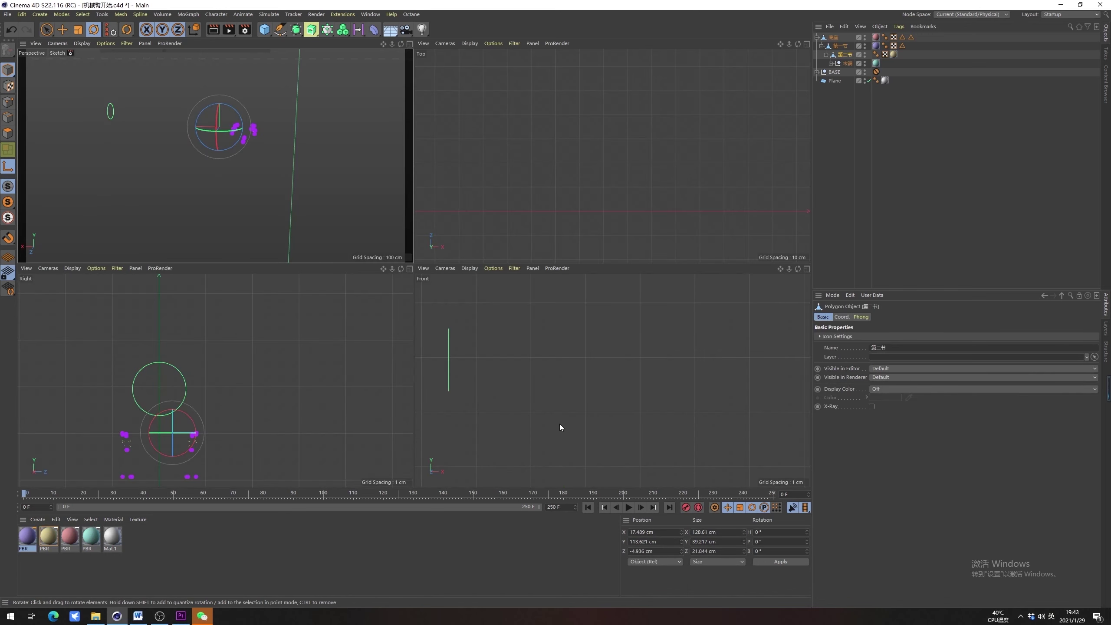
pyautogui.scroll(-5, 576, 368)
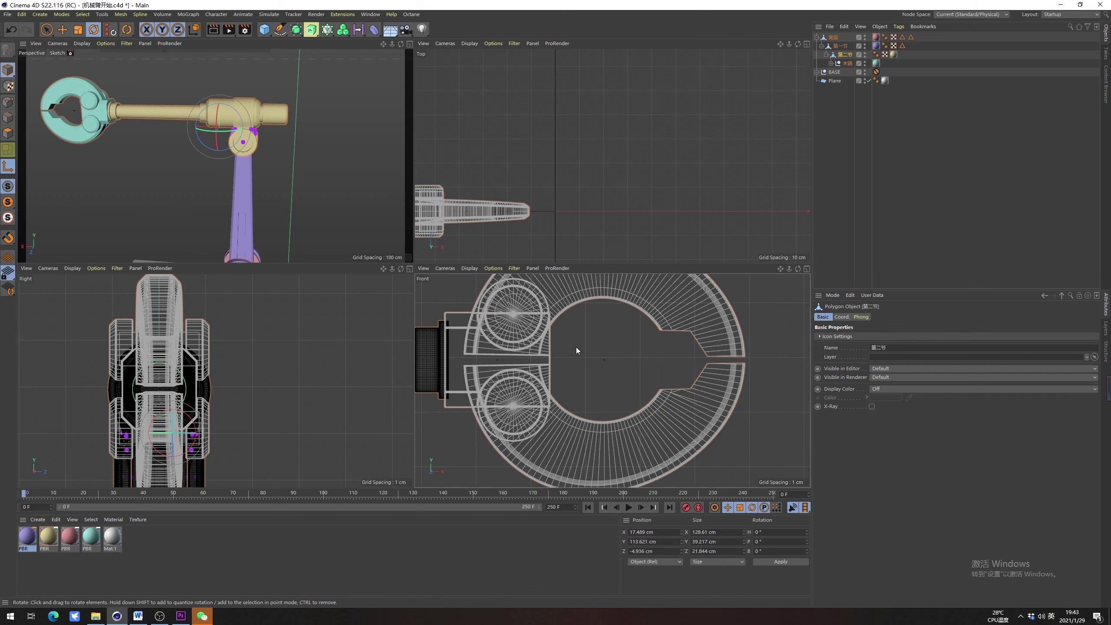
pyautogui.scroll(8, 519, 379)
pyautogui.press('e')
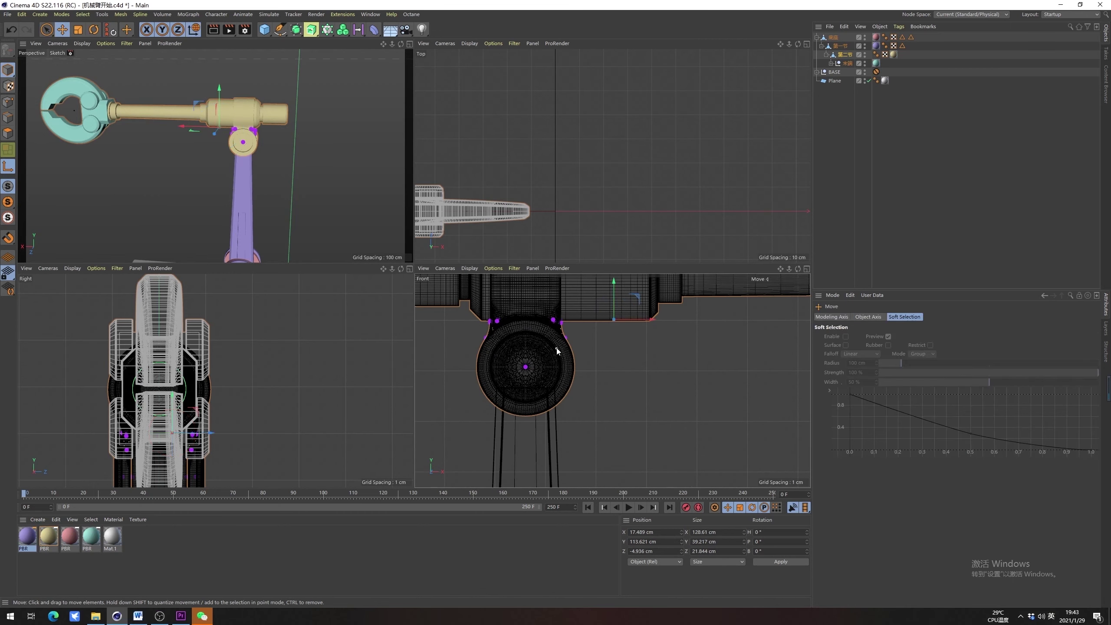
pyautogui.moveTo(617, 295); pyautogui.dragTo(551, 366)
# Fine-tune the second section's axis onto the joint's centre point at X 0 cm, Y about 104.2 cm, and leave axis editing
pyautogui.scroll(6, 551, 366)
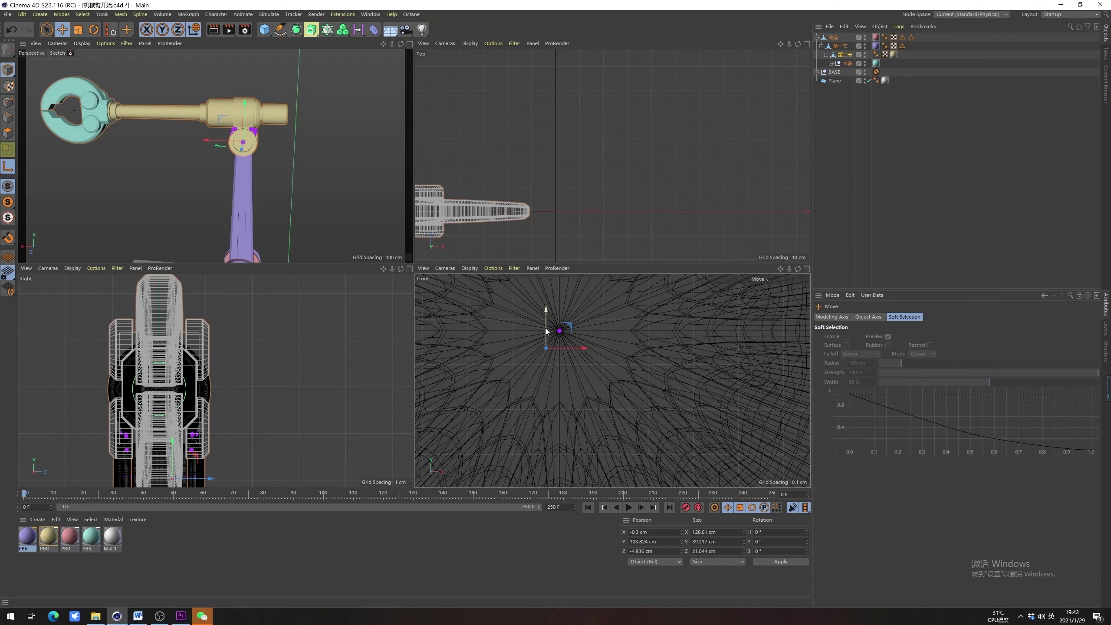
pyautogui.moveTo(546, 328); pyautogui.dragTo(553, 315)
pyautogui.moveTo(576, 334)
pyautogui.mouseDown()
pyautogui.moveTo(590, 335)
pyautogui.moveTo(561, 304)
pyautogui.moveTo(587, 335)
pyautogui.mouseUp()
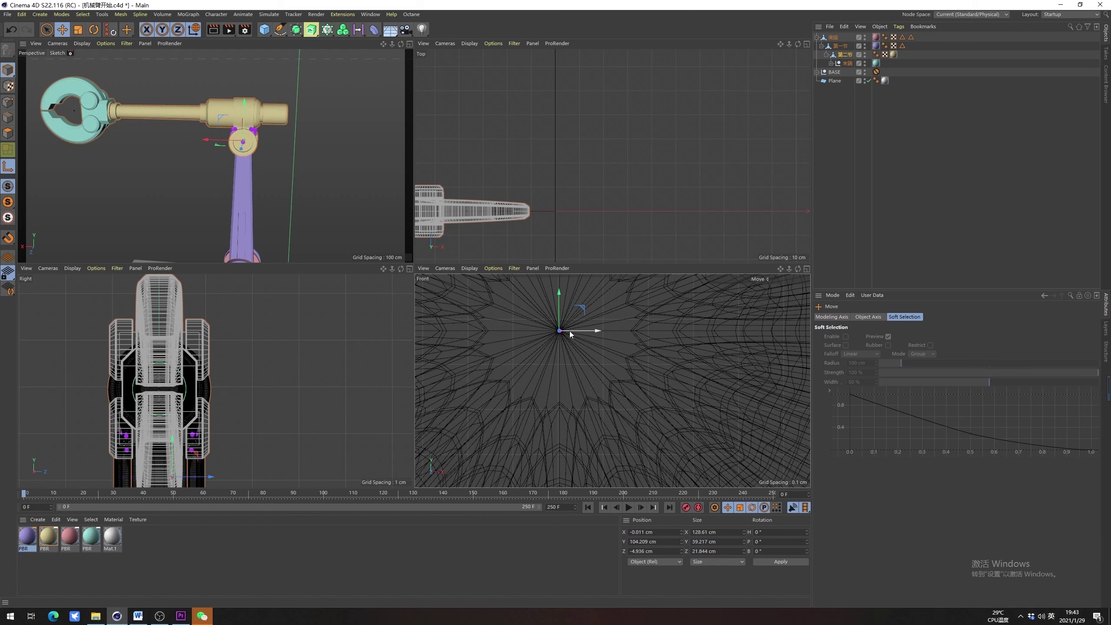
pyautogui.scroll(3, 593, 315)
pyautogui.scroll(5, 524, 350)
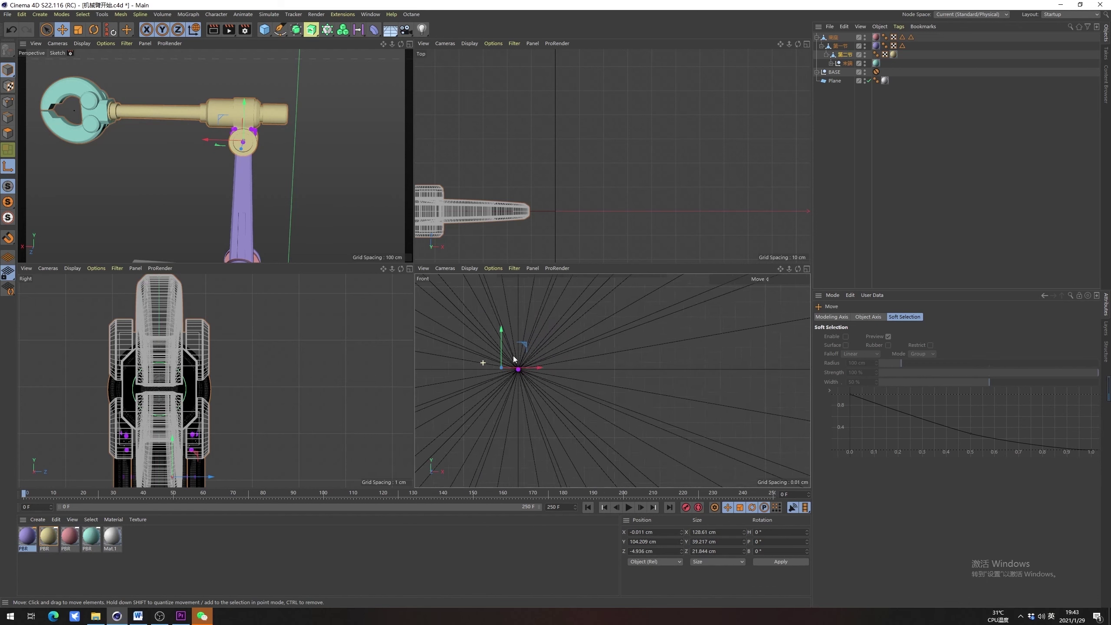
pyautogui.moveTo(565, 377); pyautogui.dragTo(605, 377)
pyautogui.middleClick(285, 171)
pyautogui.keyDown('alt'); pyautogui.moveTo(285, 171); pyautogui.dragTo(350, 265); pyautogui.keyUp('alt')
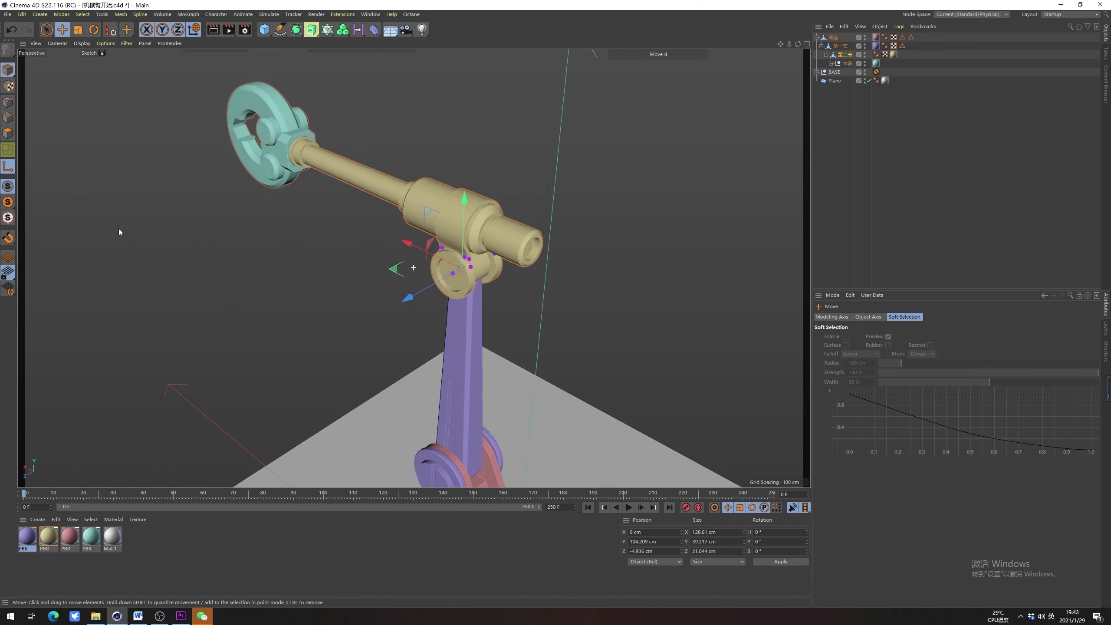
pyautogui.click(7, 167)
pyautogui.click(606, 292)
pyautogui.click(477, 269)
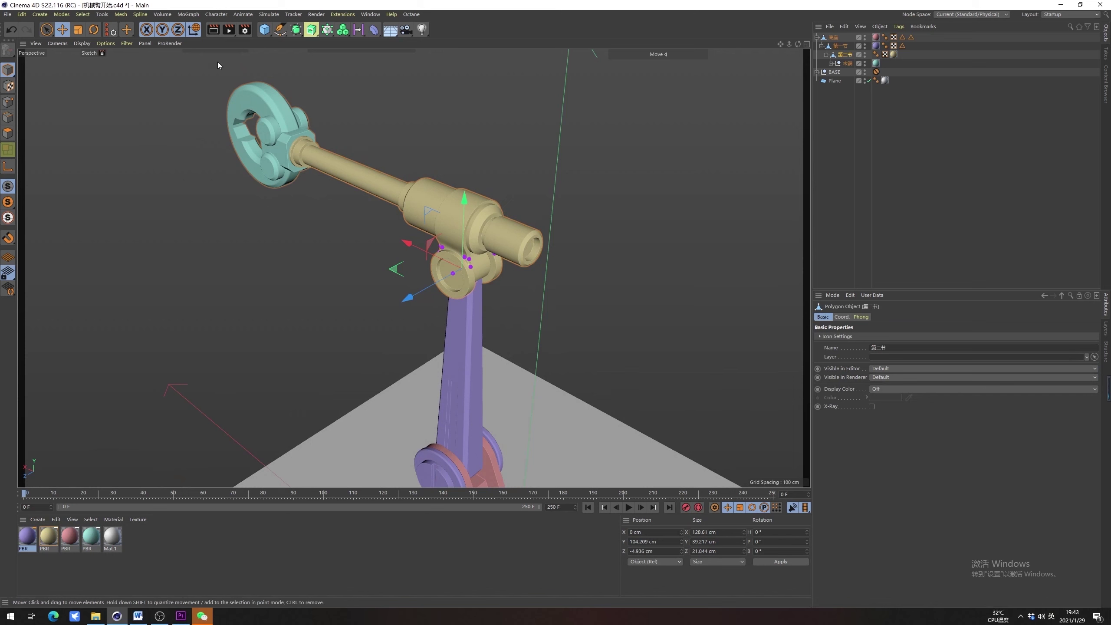
# Open the Axis Center tool for the second section and place its window clear of the elbow joint
pyautogui.click(121, 13)
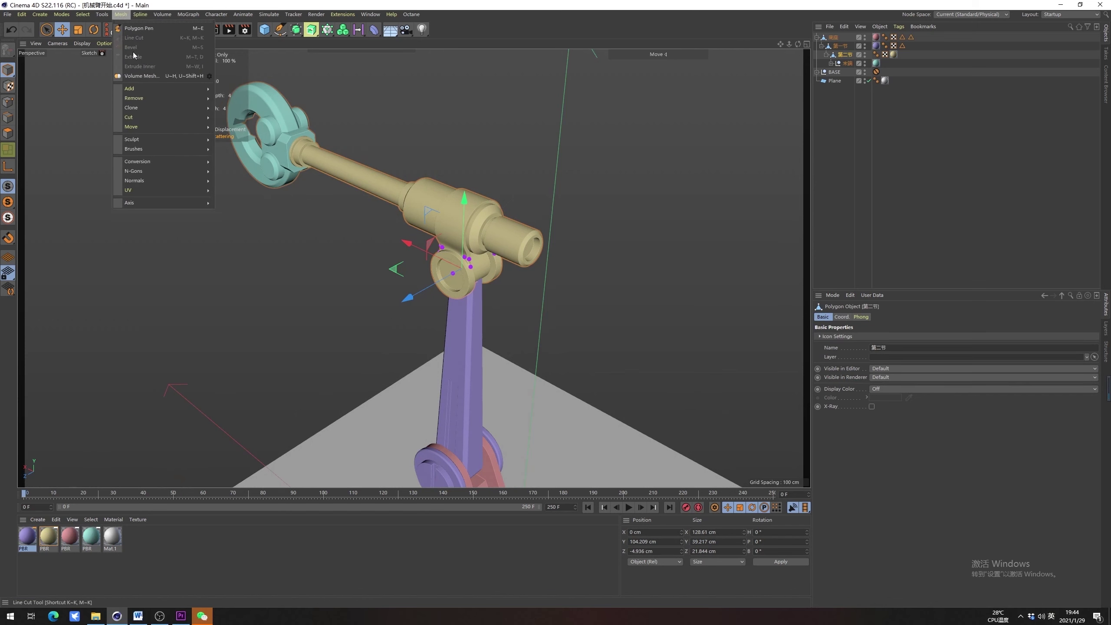
pyautogui.moveTo(165, 205)
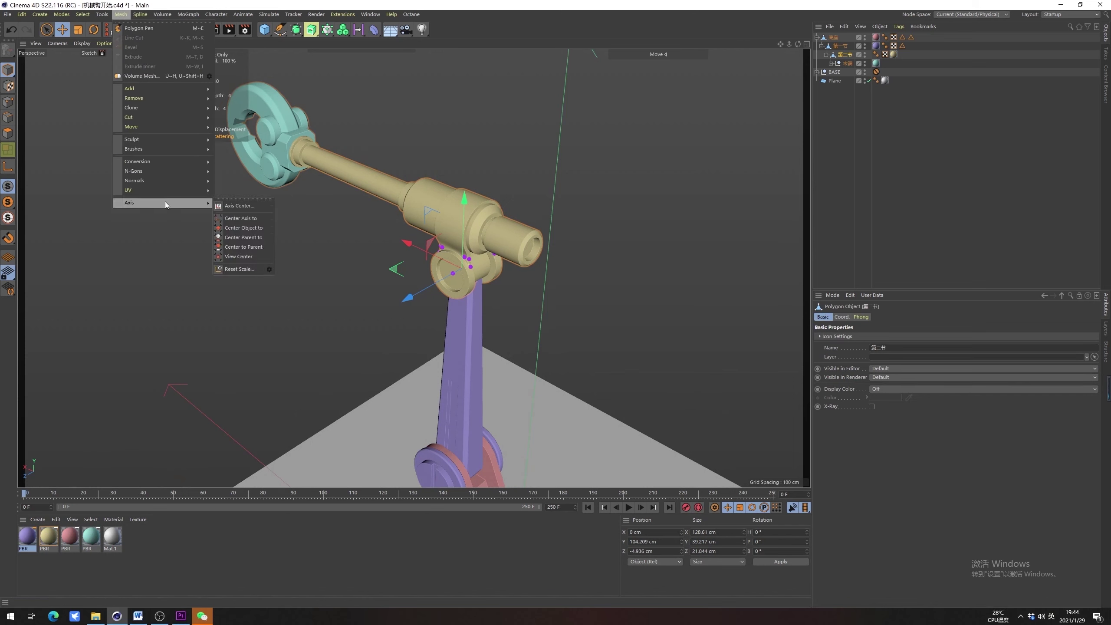
pyautogui.click(246, 209)
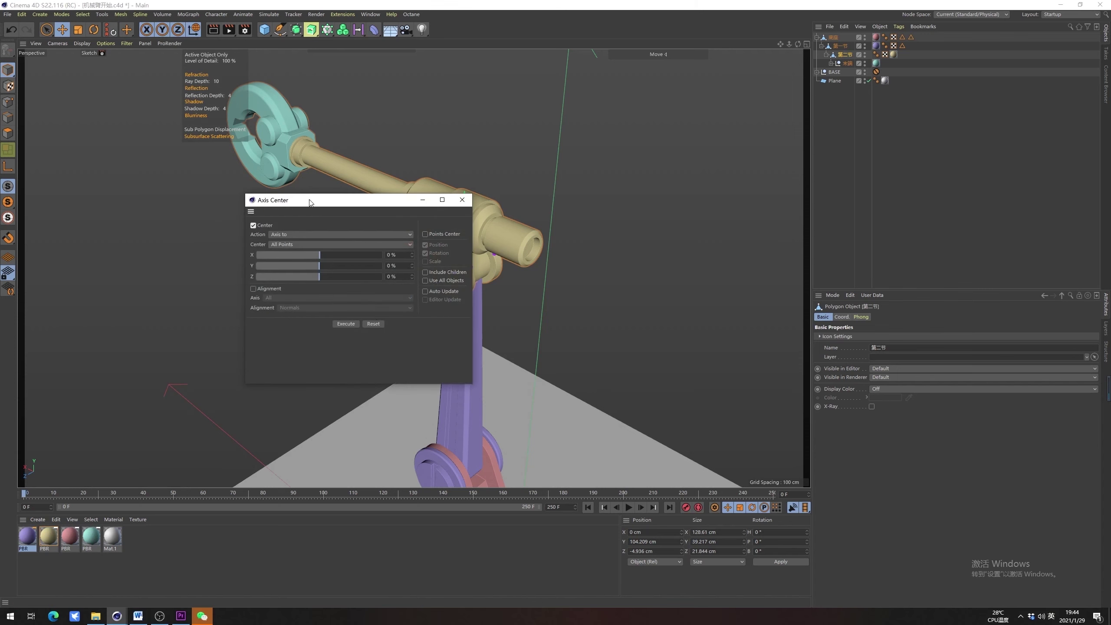
pyautogui.moveTo(309, 202); pyautogui.dragTo(237, 193)
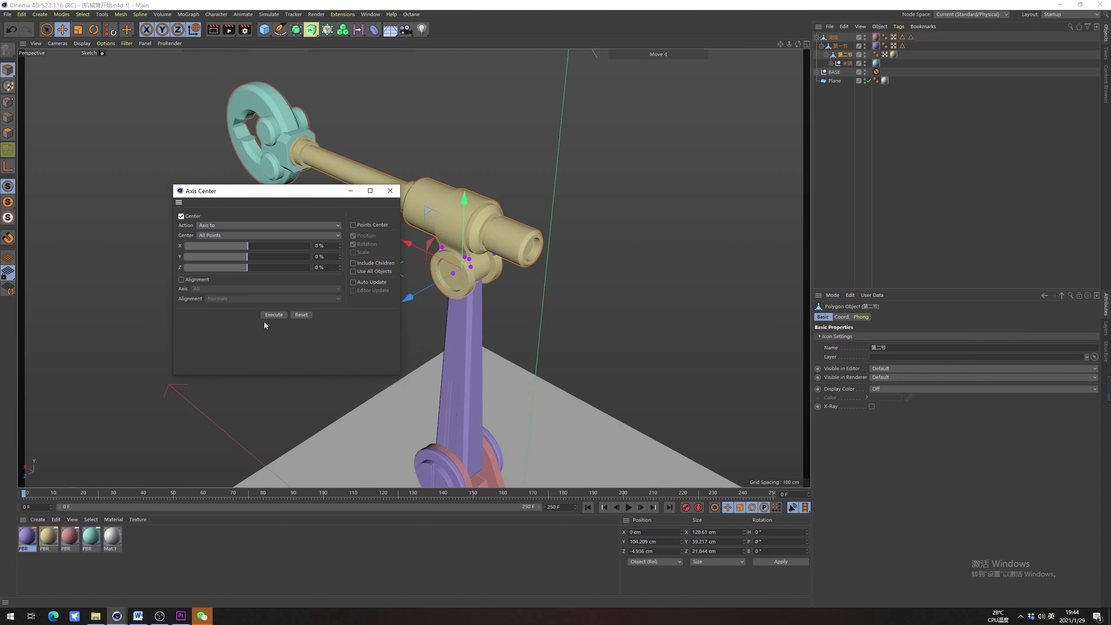
pyautogui.hotkey('alt', 'a')
pyautogui.moveTo(165, 180); pyautogui.dragTo(413, 375)
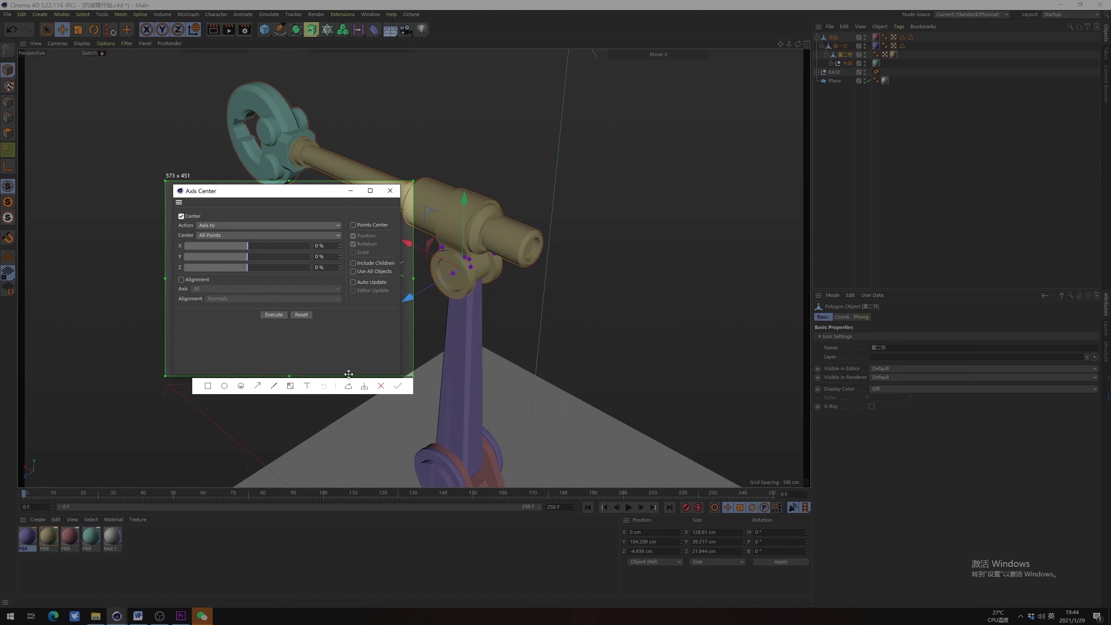
pyautogui.click(275, 386)
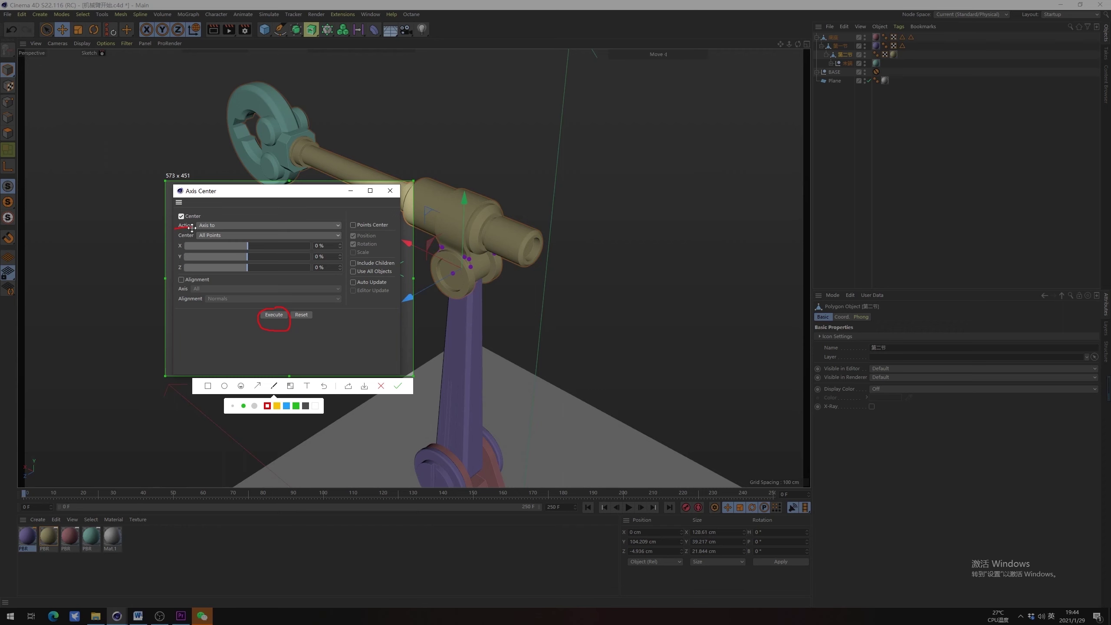
pyautogui.moveTo(177, 230); pyautogui.dragTo(196, 228)
pyautogui.moveTo(200, 228); pyautogui.dragTo(215, 229)
pyautogui.moveTo(194, 236)
pyautogui.mouseDown()
pyautogui.moveTo(177, 237)
pyautogui.moveTo(209, 231)
pyautogui.moveTo(212, 241)
pyautogui.mouseUp()
pyautogui.click(381, 385)
pyautogui.click(234, 236)
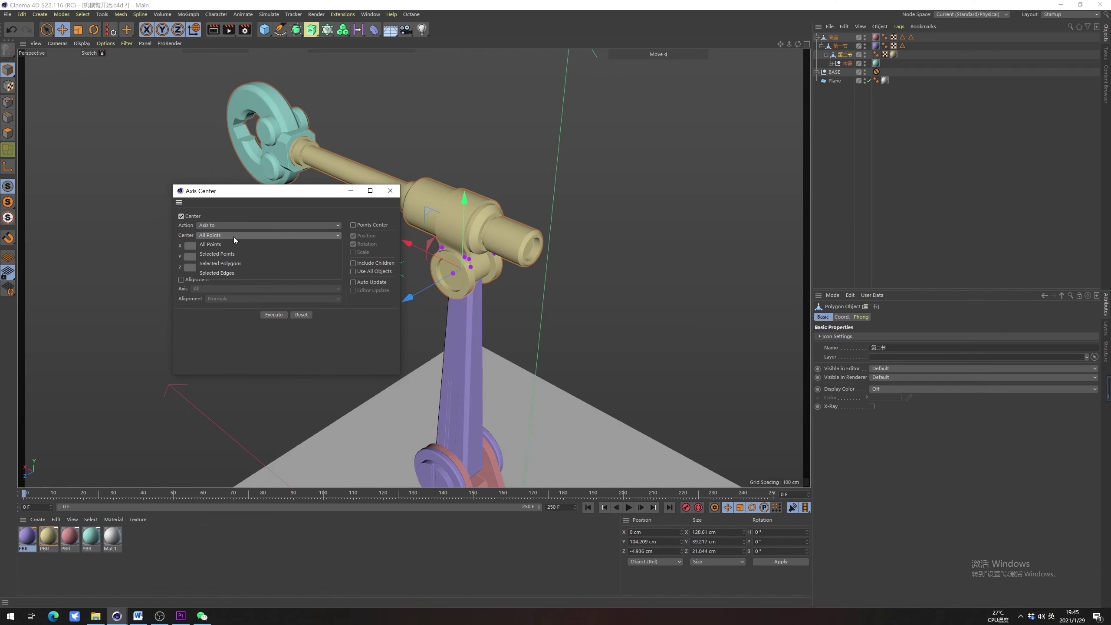
pyautogui.click(233, 212)
# In edge mode, select the edge loop around the middle of the cylinder in the second section's elbow joint
pyautogui.click(7, 118)
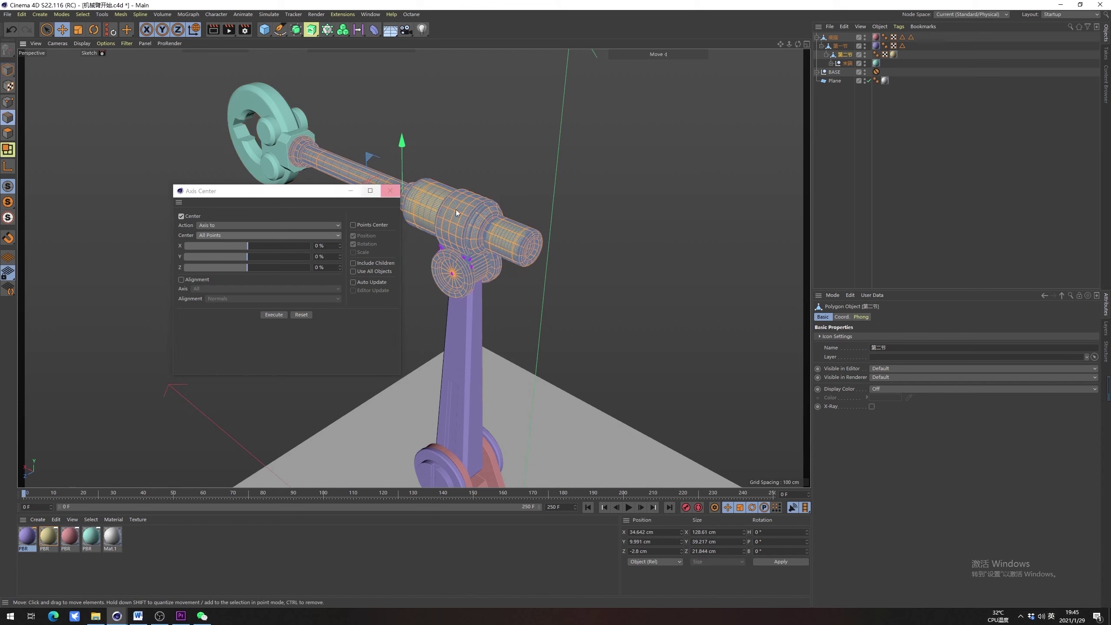
pyautogui.click(582, 293)
pyautogui.click(981, 140)
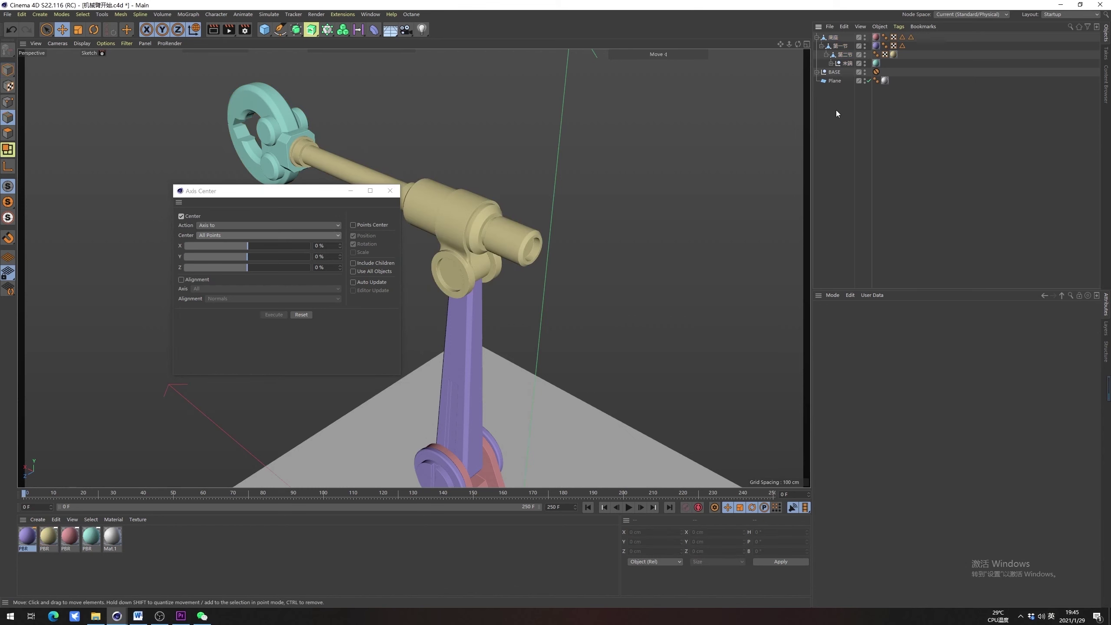
pyautogui.click(844, 55)
pyautogui.scroll(4, 519, 232)
pyautogui.keyDown('alt'); pyautogui.moveTo(520, 230); pyautogui.dragTo(531, 219, button='right'); pyautogui.keyUp('alt')
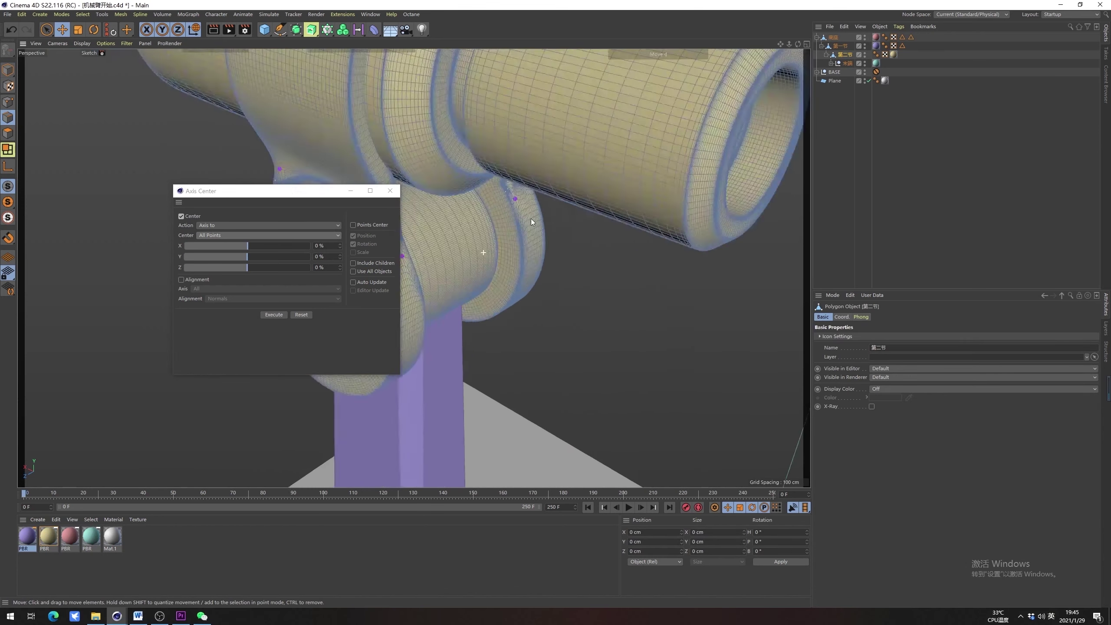
pyautogui.keyDown('alt'); pyautogui.moveTo(531, 218); pyautogui.dragTo(427, 207); pyautogui.keyUp('alt')
pyautogui.keyDown('alt'); pyautogui.moveTo(427, 206); pyautogui.dragTo(553, 206, button='middle'); pyautogui.keyUp('alt')
pyautogui.keyDown('alt'); pyautogui.moveTo(554, 206); pyautogui.dragTo(526, 223); pyautogui.keyUp('alt')
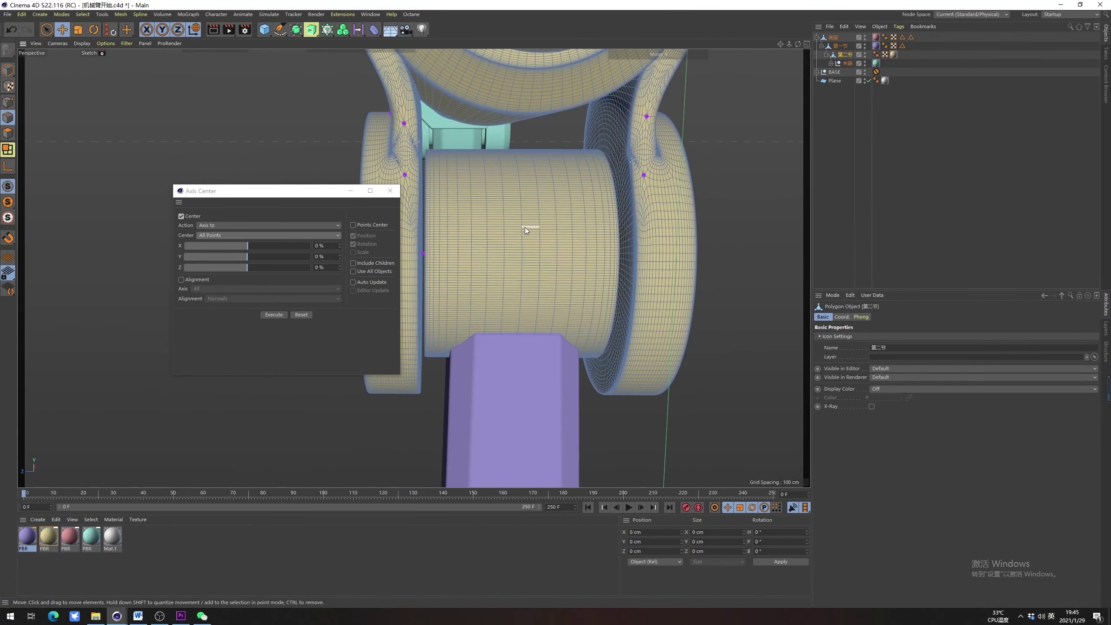
pyautogui.press('u')
pyautogui.press('l')
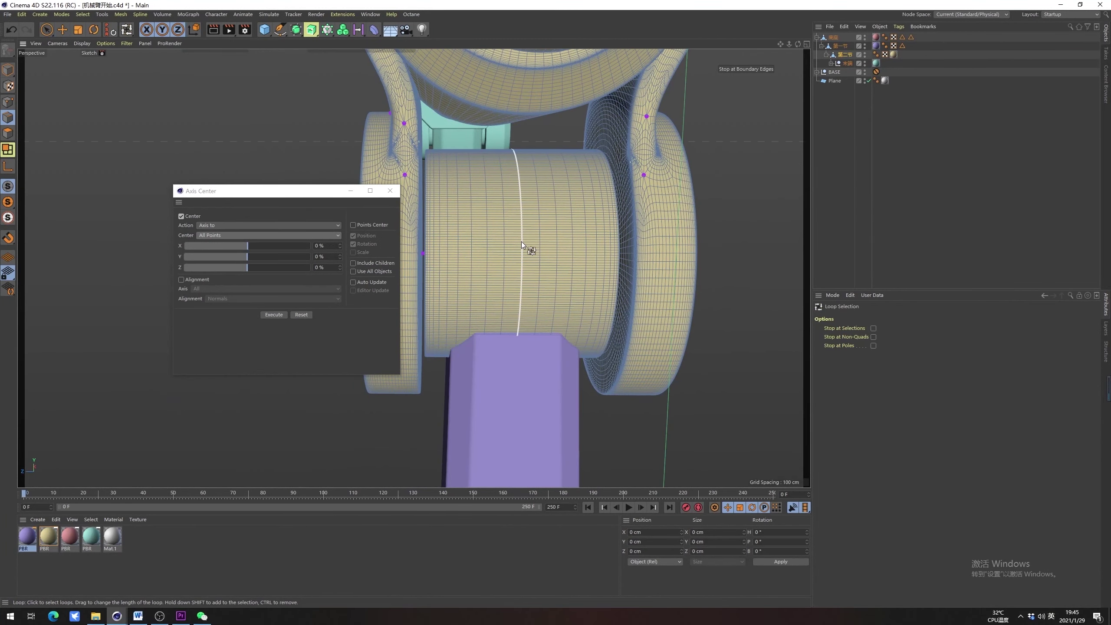
pyautogui.click(520, 241)
pyautogui.keyDown('alt'); pyautogui.moveTo(522, 285); pyautogui.dragTo(623, 276); pyautogui.keyUp('alt')
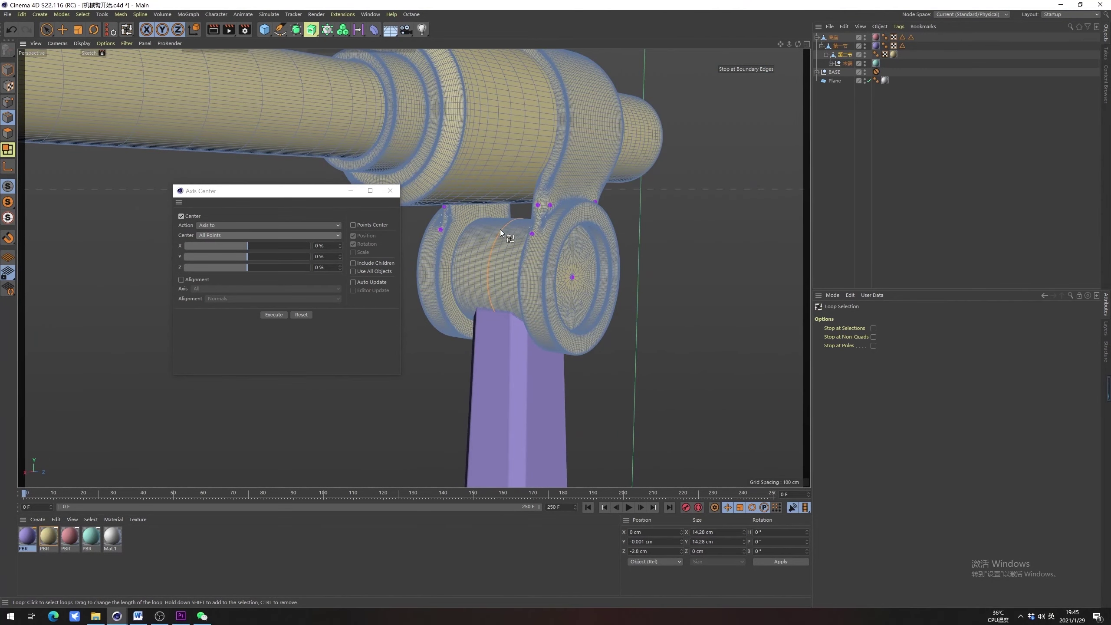
# Examine the centre of the selected edge loop against the elbow joint, using the Move tool's handles as reference
pyautogui.press('e')
pyautogui.keyDown('alt'); pyautogui.moveTo(553, 319); pyautogui.dragTo(514, 294); pyautogui.keyUp('alt')
pyautogui.scroll(3, 573, 253)
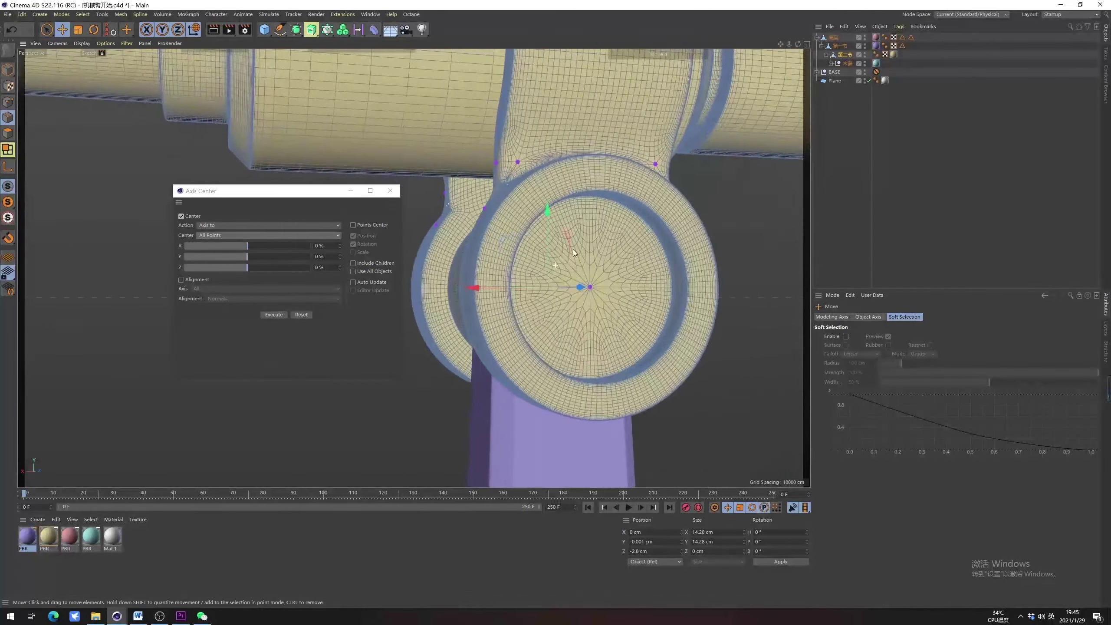
pyautogui.scroll(-3, 574, 253)
pyautogui.keyDown('alt'); pyautogui.moveTo(573, 253); pyautogui.dragTo(493, 238); pyautogui.keyUp('alt')
pyautogui.keyDown('alt'); pyautogui.moveTo(544, 196); pyautogui.dragTo(541, 268); pyautogui.keyUp('alt')
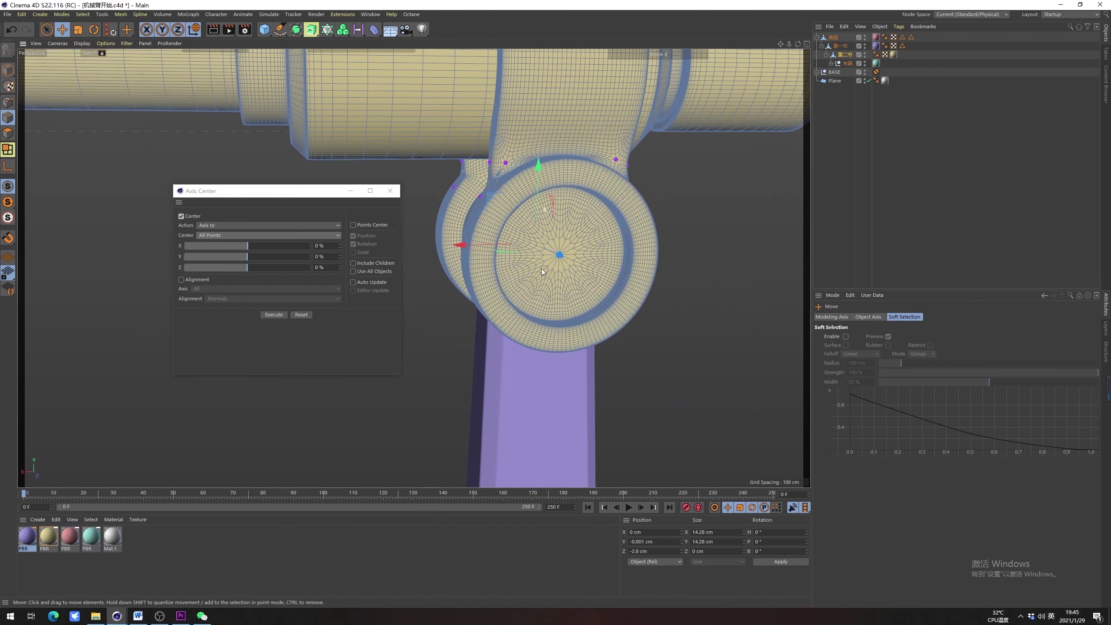
pyautogui.scroll(-3, 541, 268)
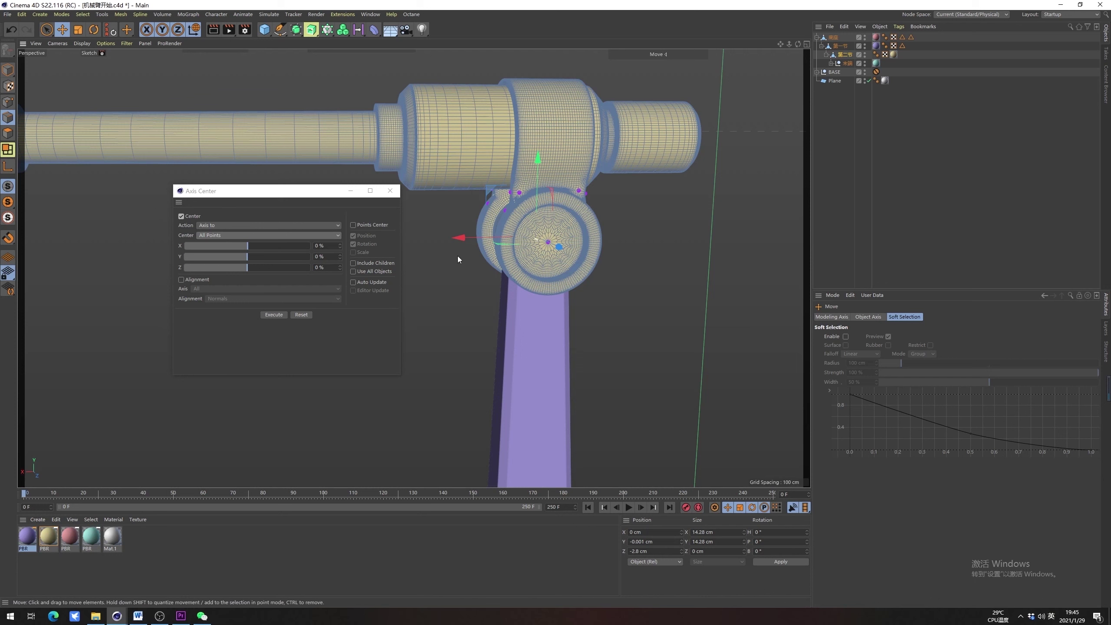
# Center the second section's axis on Selected Edges with Axis Center, close the tool, and return to model mode
pyautogui.click(236, 235)
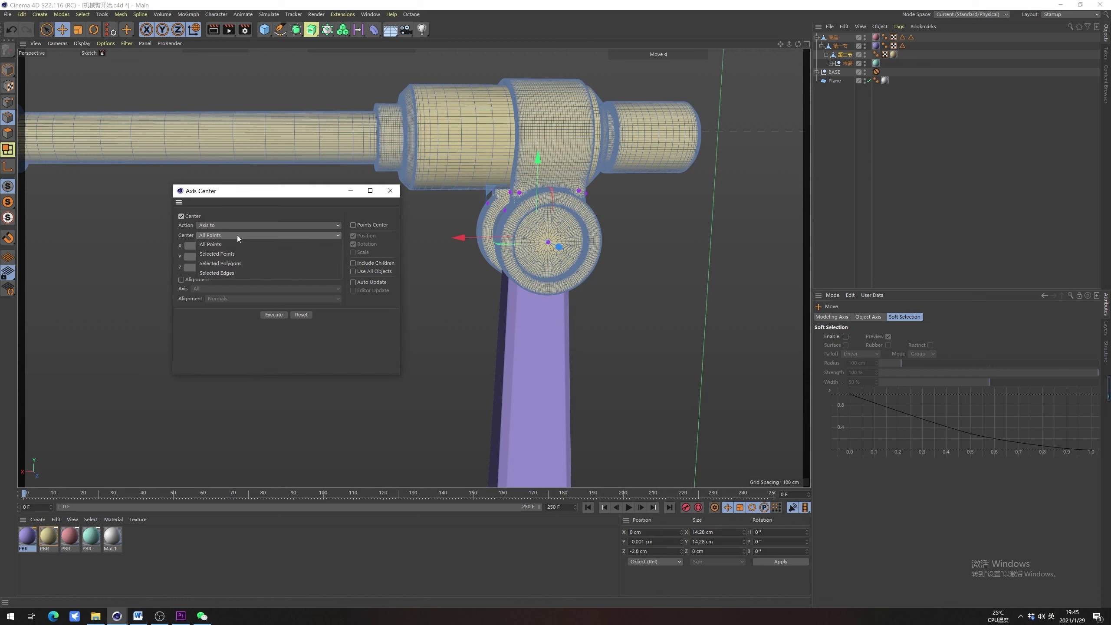
pyautogui.click(238, 271)
pyautogui.click(275, 318)
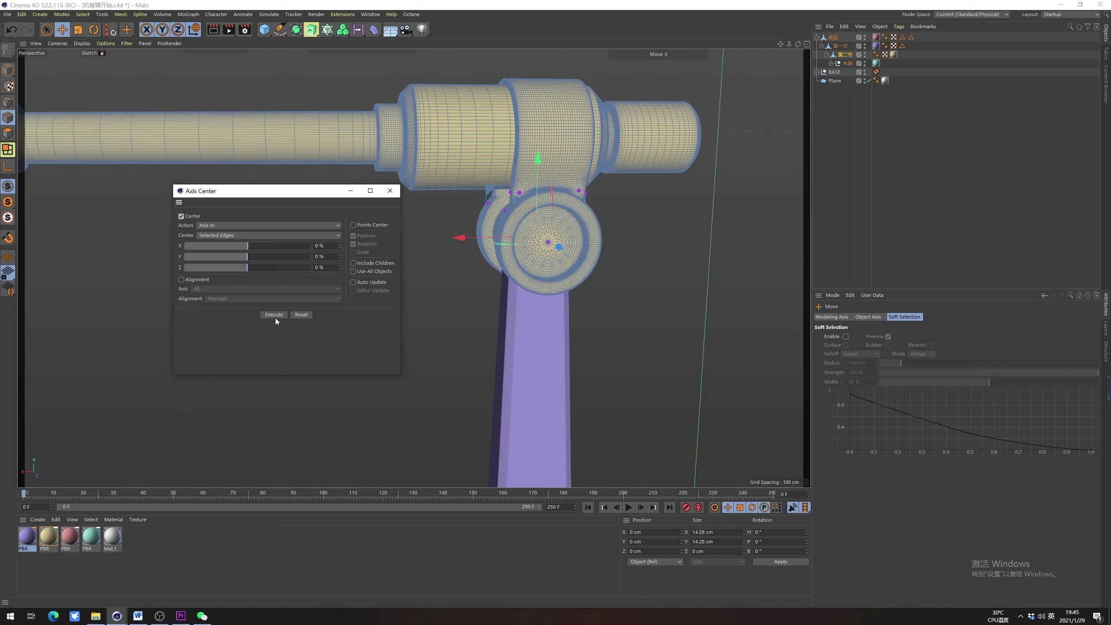
pyautogui.click(390, 190)
pyautogui.click(8, 70)
# Test rotating the second section with the gripper about its recentred elbow axis, and undo the rotation
pyautogui.click(324, 246)
pyautogui.keyDown('alt'); pyautogui.moveTo(324, 245); pyautogui.dragTo(502, 220); pyautogui.keyUp('alt')
pyautogui.click(563, 266)
pyautogui.press('r')
pyautogui.hotkey('ctrl', 'z')
pyautogui.keyDown('alt'); pyautogui.moveTo(437, 239); pyautogui.dragTo(415, 285, button='right'); pyautogui.keyUp('alt')
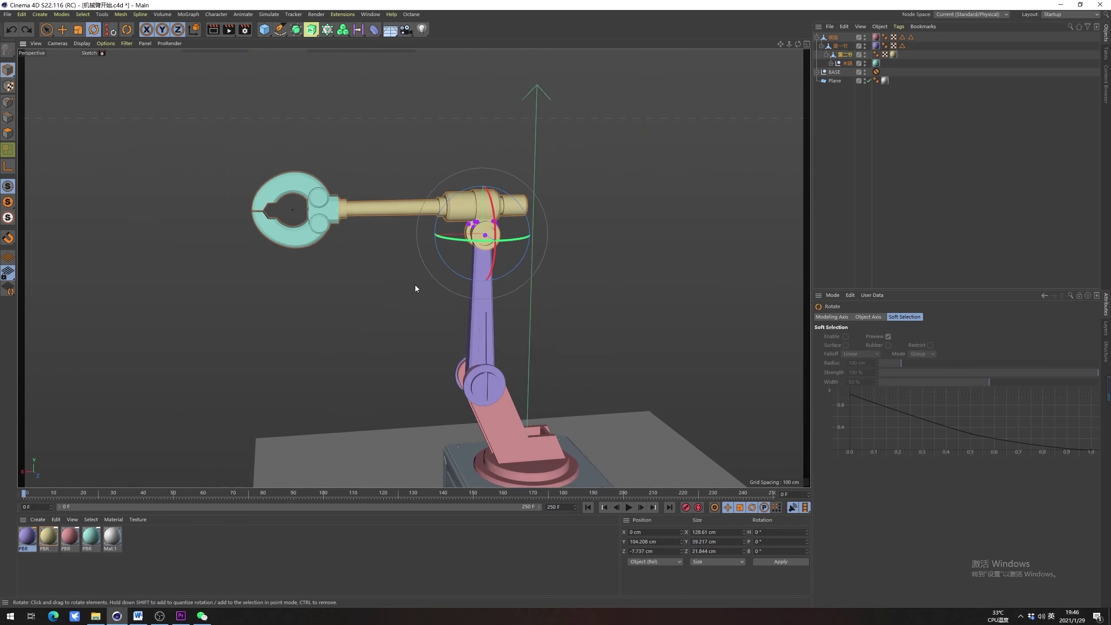
pyautogui.keyDown('alt'); pyautogui.moveTo(415, 285); pyautogui.dragTo(423, 317); pyautogui.keyUp('alt')
pyautogui.click(414, 250)
pyautogui.keyDown('alt'); pyautogui.moveTo(413, 254); pyautogui.dragTo(501, 188); pyautogui.keyUp('alt')
pyautogui.click(500, 188)
# Examine the gripper jaws and their pivots up close, comparing them with the elbow joint of the second section
pyautogui.scroll(10, 467, 193)
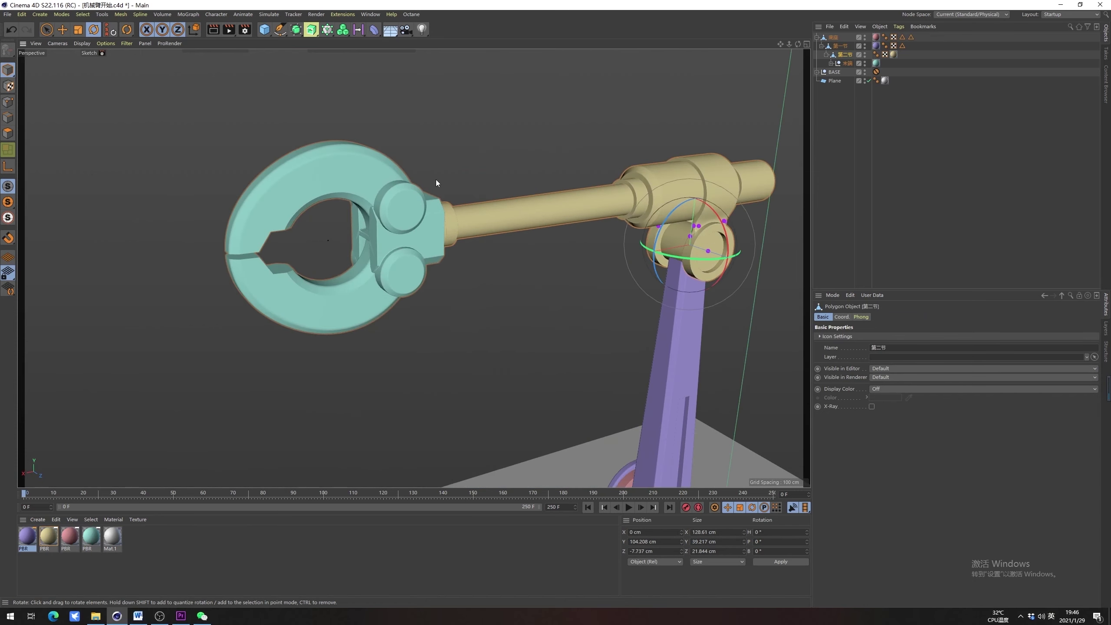
pyautogui.click(406, 165)
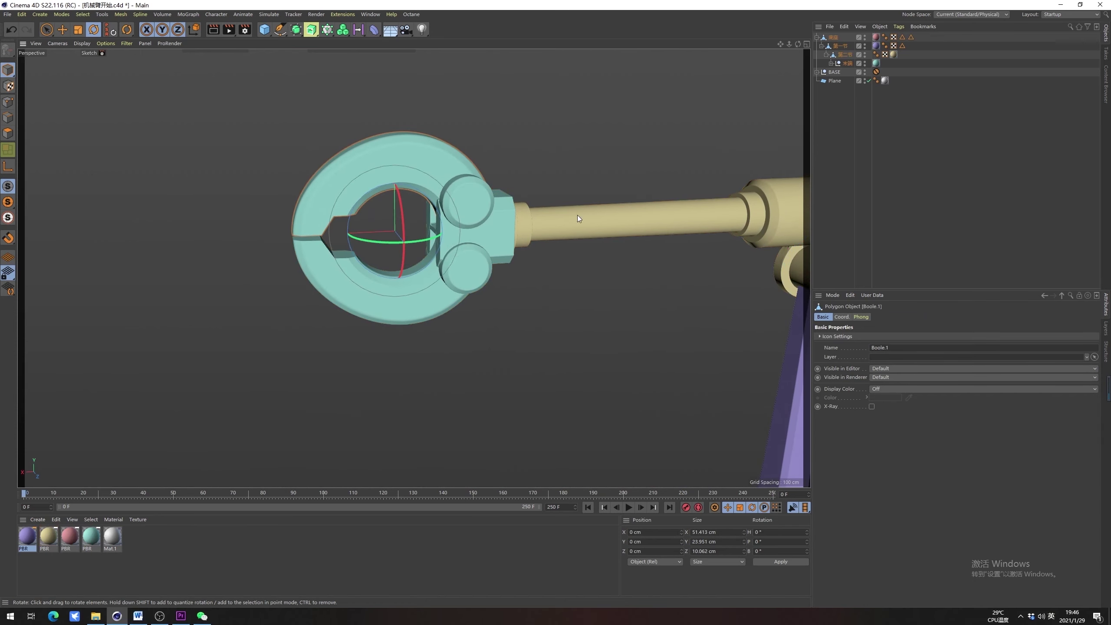
pyautogui.keyDown('alt'); pyautogui.moveTo(663, 218); pyautogui.dragTo(492, 193, button='middle'); pyautogui.keyUp('alt')
pyautogui.scroll(4, 668, 225)
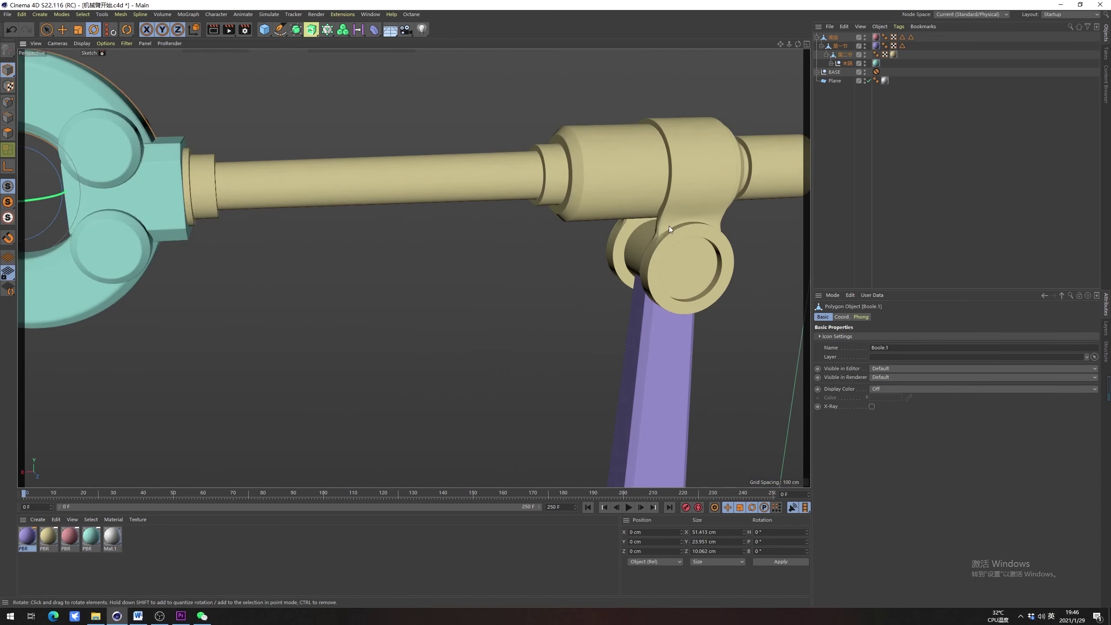
pyautogui.moveTo(677, 269)
pyautogui.keyDown('alt'); pyautogui.mouseDown()
pyautogui.moveTo(639, 243)
pyautogui.moveTo(677, 281)
pyautogui.mouseUp(); pyautogui.keyUp('alt')
pyautogui.keyDown('alt'); pyautogui.moveTo(310, 232); pyautogui.dragTo(575, 274, button='middle'); pyautogui.keyUp('alt')
pyautogui.scroll(2, 286, 141)
pyautogui.keyDown('alt'); pyautogui.moveTo(286, 142); pyautogui.dragTo(476, 182); pyautogui.keyUp('alt')
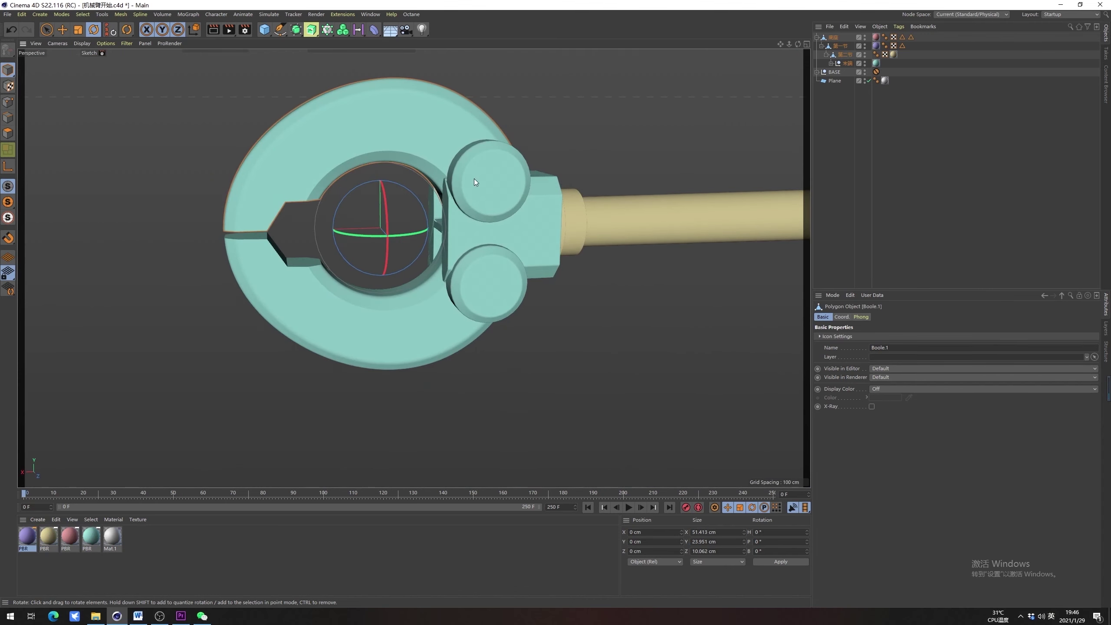
# Expand the gripper null, test rotating its lower jaw null around the bank axis, and undo each rotation
pyautogui.click(845, 63)
pyautogui.click(830, 63)
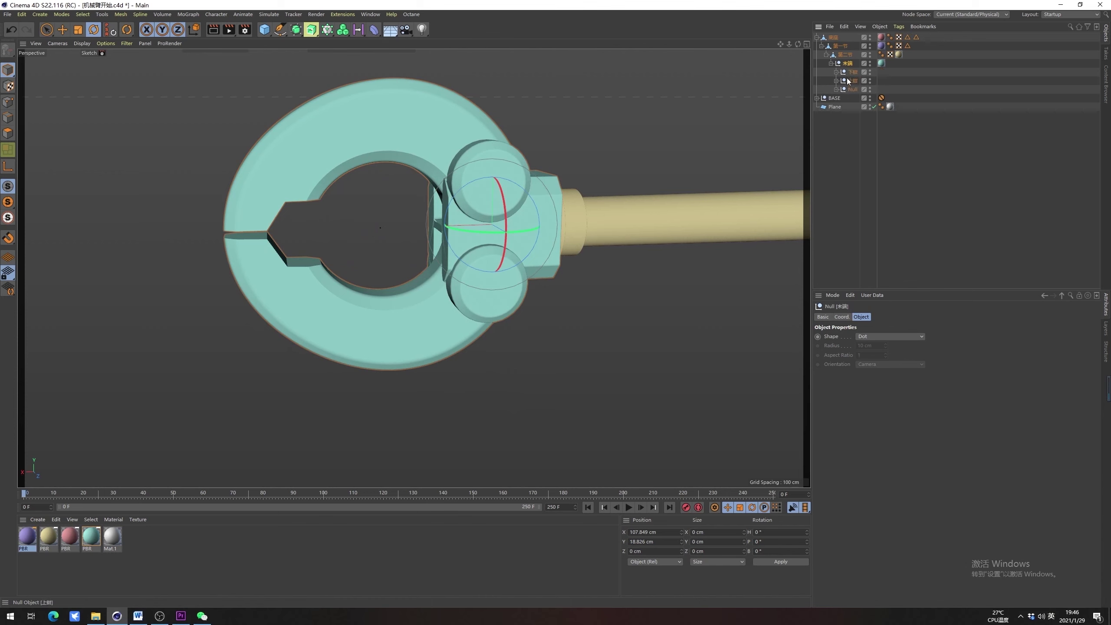
pyautogui.click(849, 72)
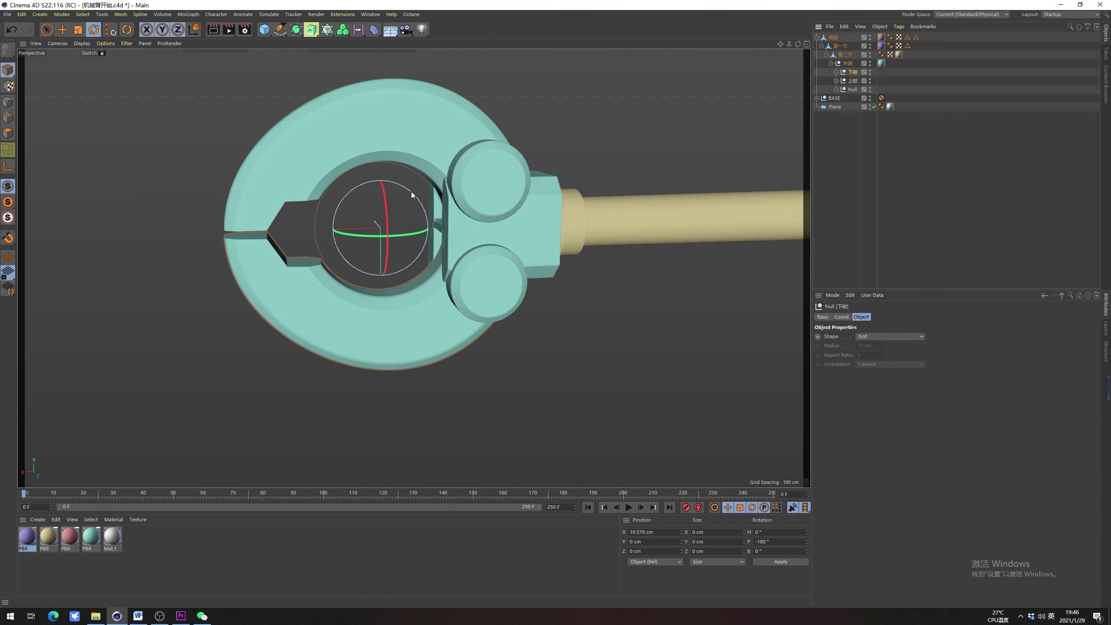
pyautogui.moveTo(413, 196); pyautogui.dragTo(370, 170)
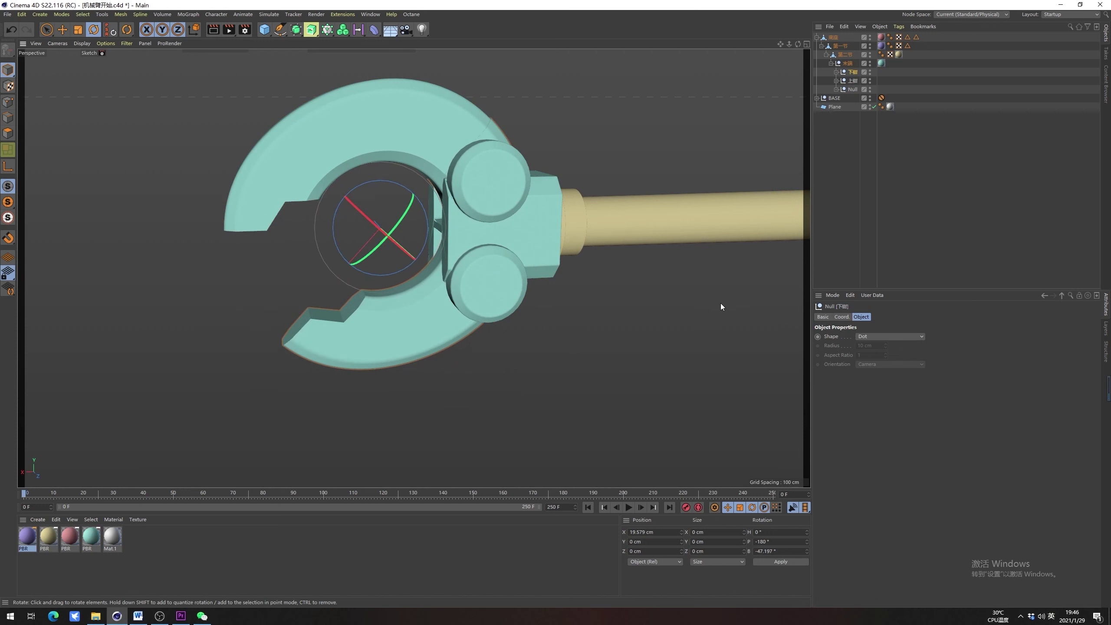
pyautogui.click(842, 316)
pyautogui.hotkey('ctrl', 'z')
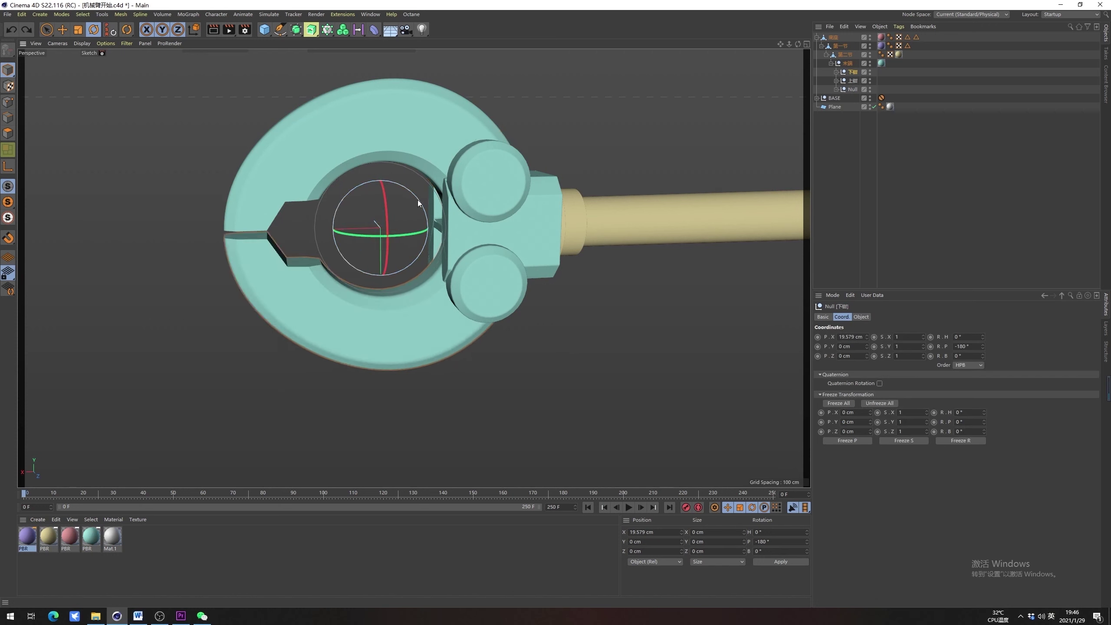
pyautogui.moveTo(420, 203); pyautogui.dragTo(562, 260)
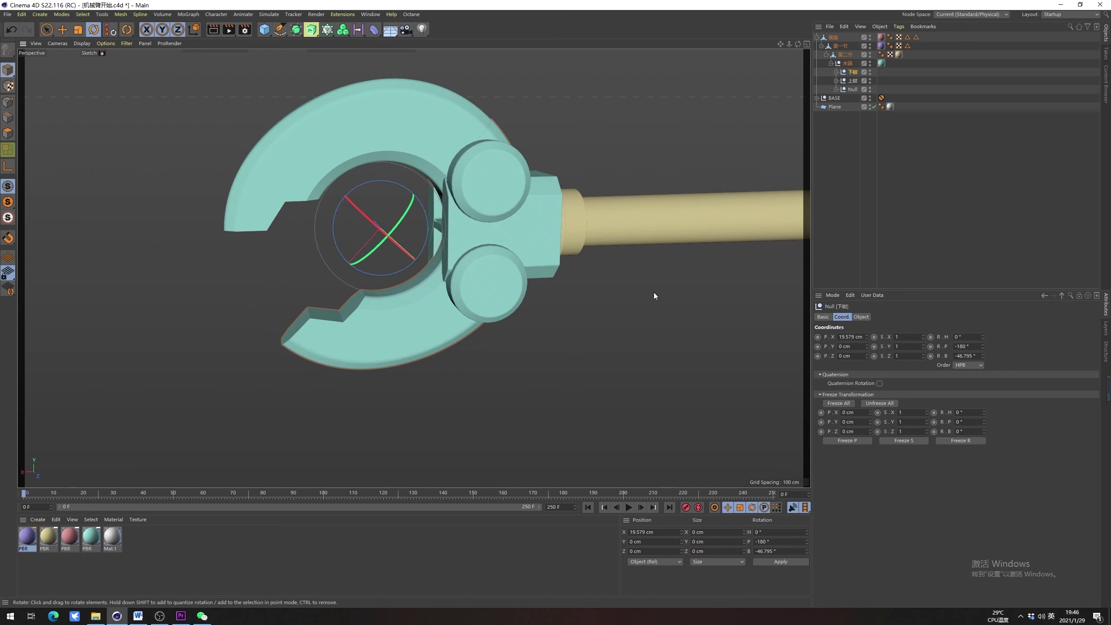
pyautogui.hotkey('ctrl', 'z')
pyautogui.moveTo(411, 198); pyautogui.dragTo(391, 238)
pyautogui.hotkey('ctrl', 'z')
# Test opening the gripper by rotating the upper jaw null and the lower jaw null, and undo the rotations
pyautogui.click(851, 81)
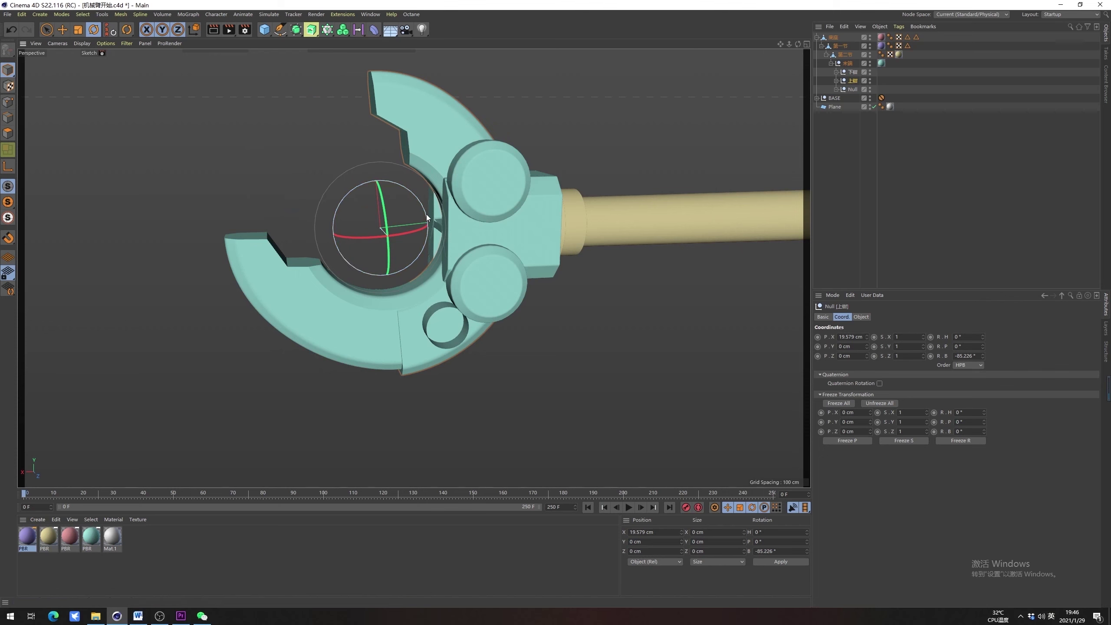
pyautogui.hotkey('ctrl', 'z')
pyautogui.moveTo(412, 192); pyautogui.dragTo(415, 244)
pyautogui.click(851, 72)
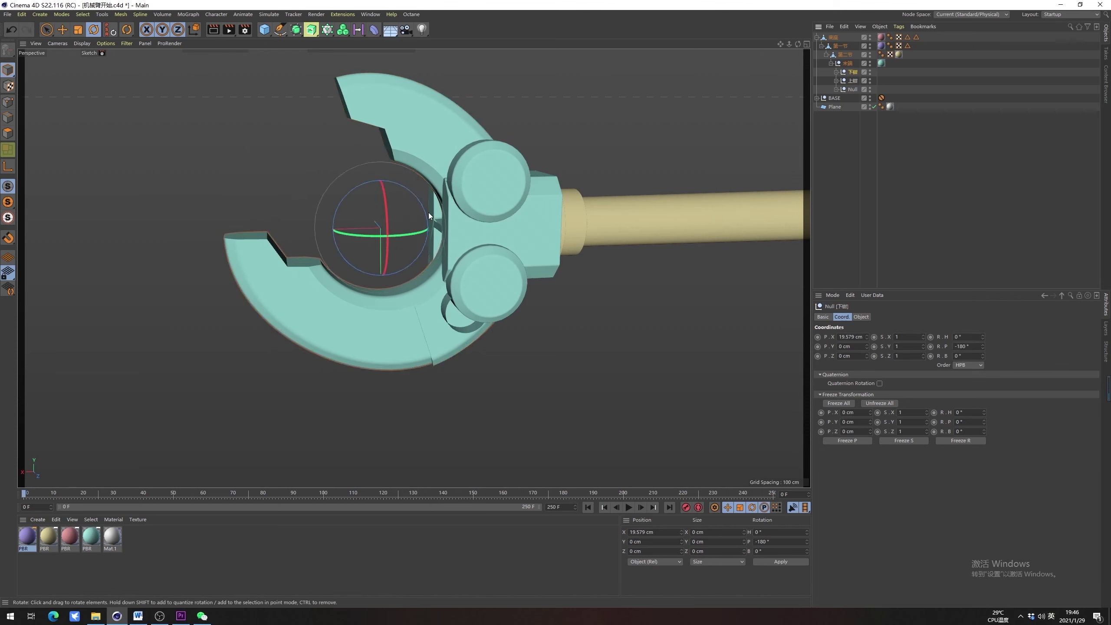
pyautogui.moveTo(420, 199); pyautogui.dragTo(444, 197)
pyautogui.hotkey('ctrl', 'z')
pyautogui.hotkey('ctrl', 'z')
pyautogui.hotkey('ctrl', 'z')
# Test rotating the jaws once more with the whole arm in view, undo the rotations, and deselect everything
pyautogui.scroll(-5, 459, 184)
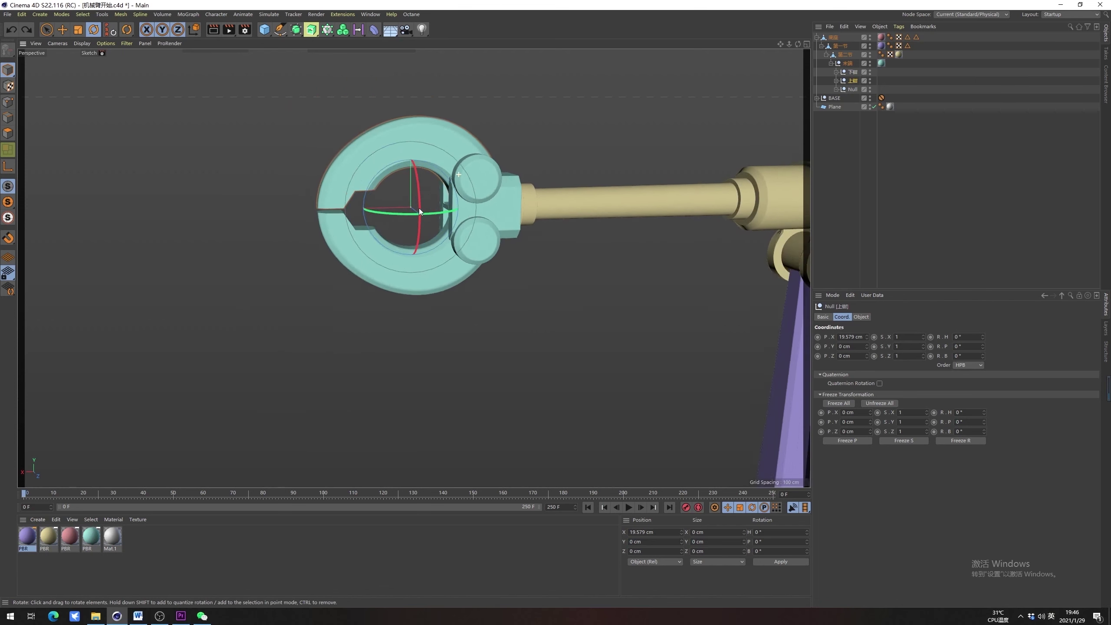
pyautogui.keyDown('alt'); pyautogui.moveTo(441, 230); pyautogui.dragTo(403, 247, button='middle'); pyautogui.keyUp('alt')
pyautogui.keyDown('alt'); pyautogui.moveTo(404, 247); pyautogui.dragTo(357, 195); pyautogui.keyUp('alt')
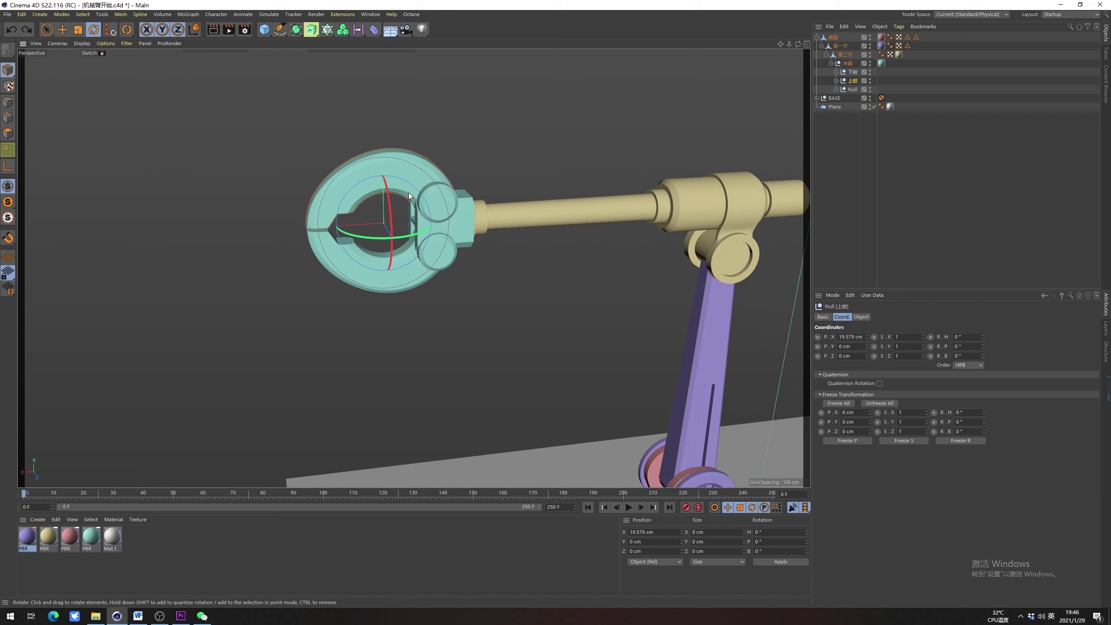
pyautogui.moveTo(415, 188); pyautogui.dragTo(405, 226)
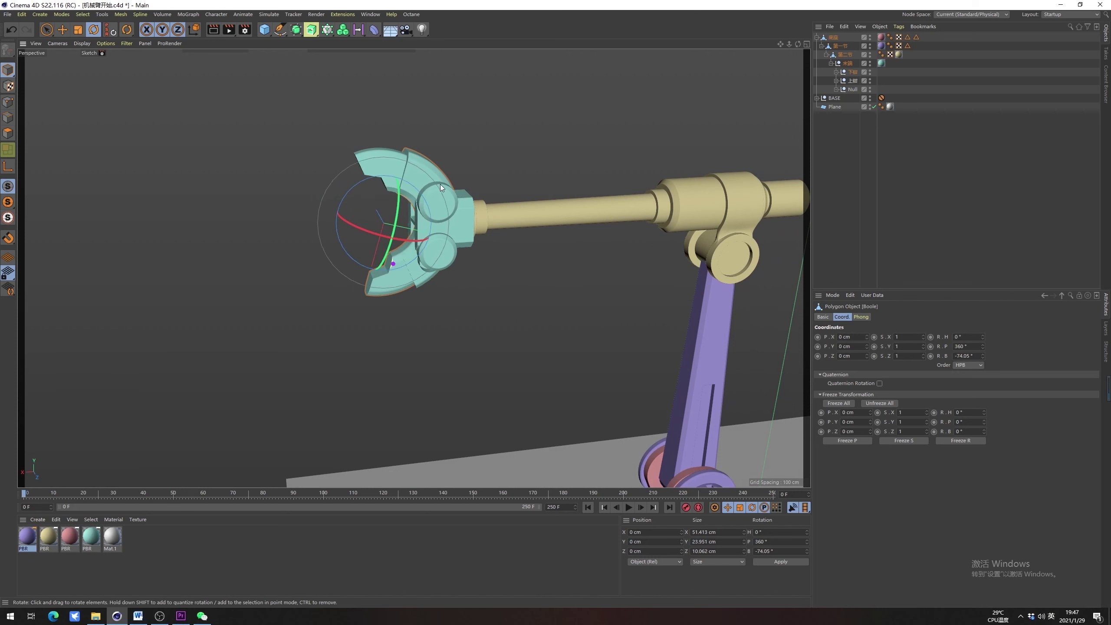
pyautogui.hotkey('ctrl', 'z')
pyautogui.hotkey('ctrl', 'z')
pyautogui.hotkey('ctrl', 'z')
pyautogui.click(488, 293)
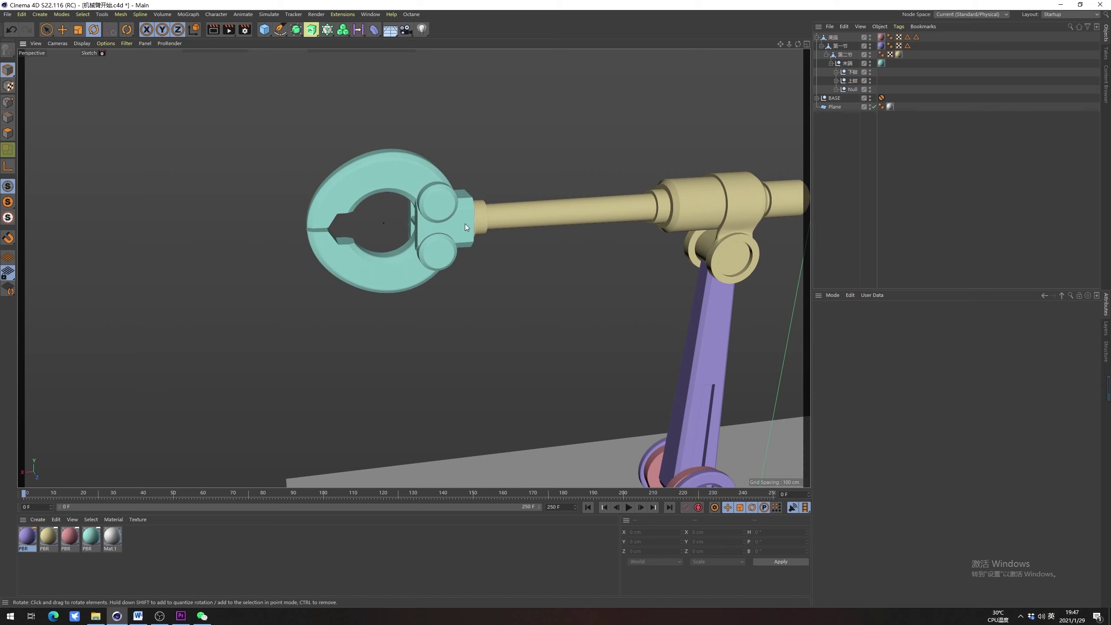
pyautogui.keyDown('alt'); pyautogui.moveTo(541, 226); pyautogui.dragTo(476, 238); pyautogui.keyUp('alt')
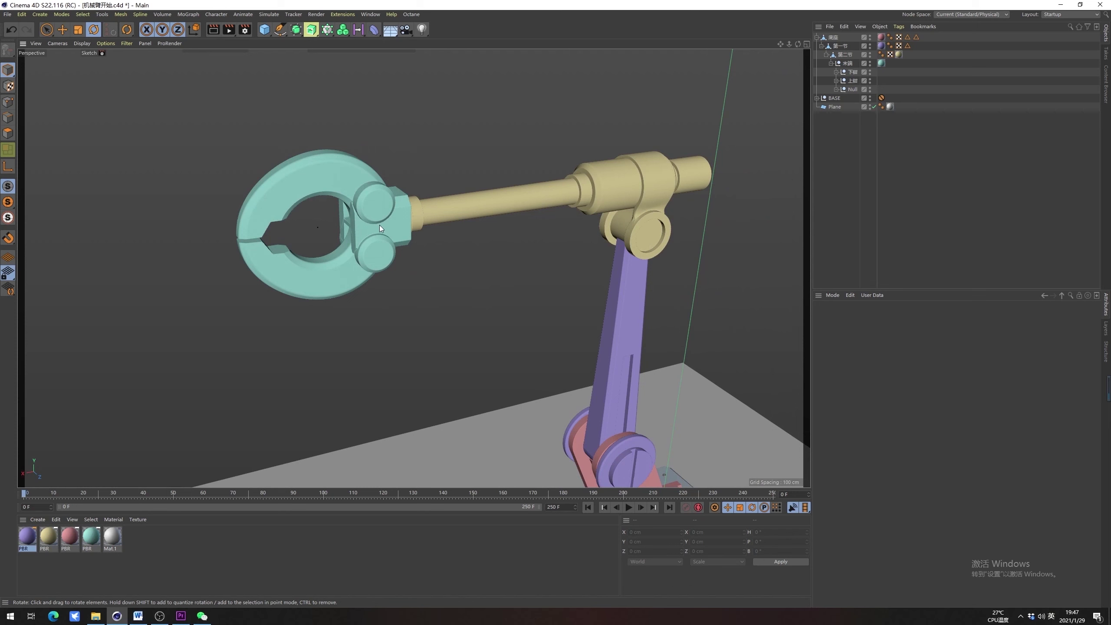
pyautogui.rightClick(844, 64)
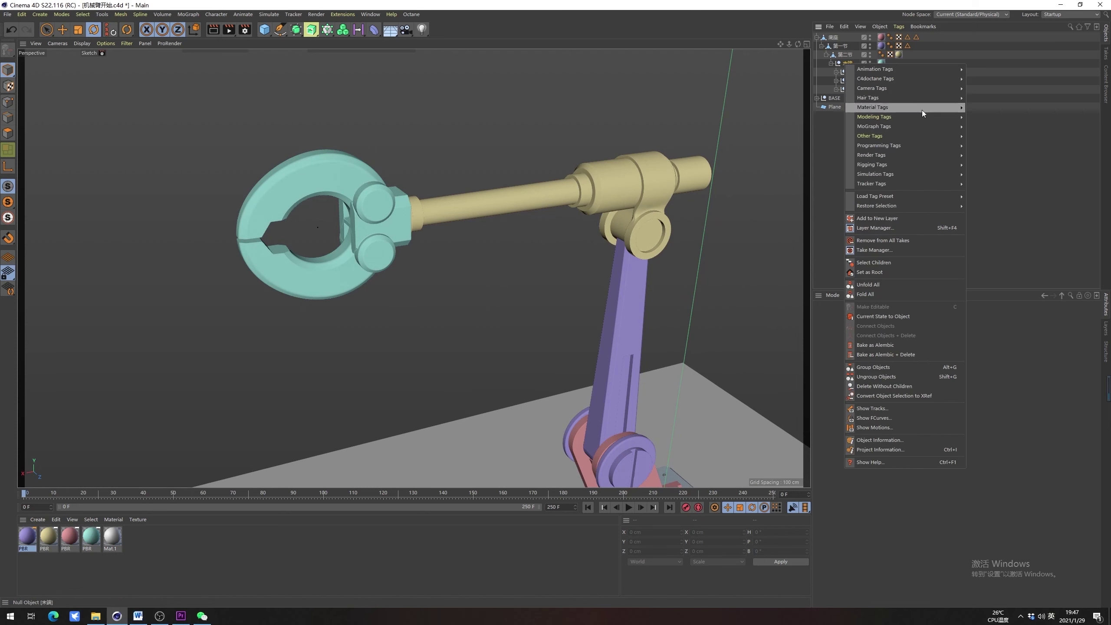
pyautogui.moveTo(904, 147)
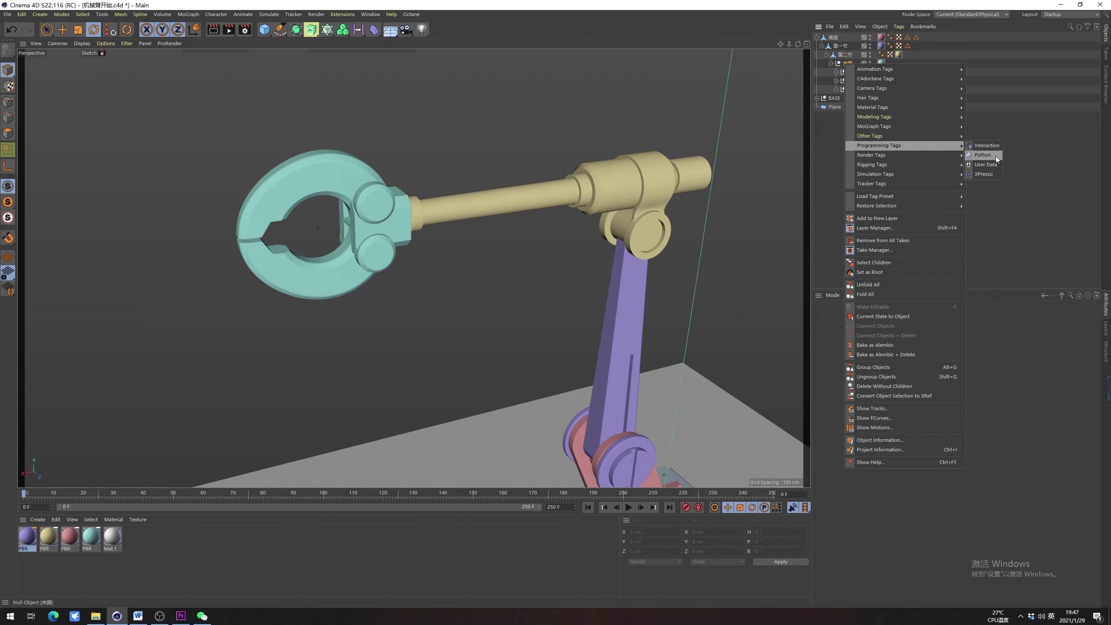
pyautogui.click(990, 176)
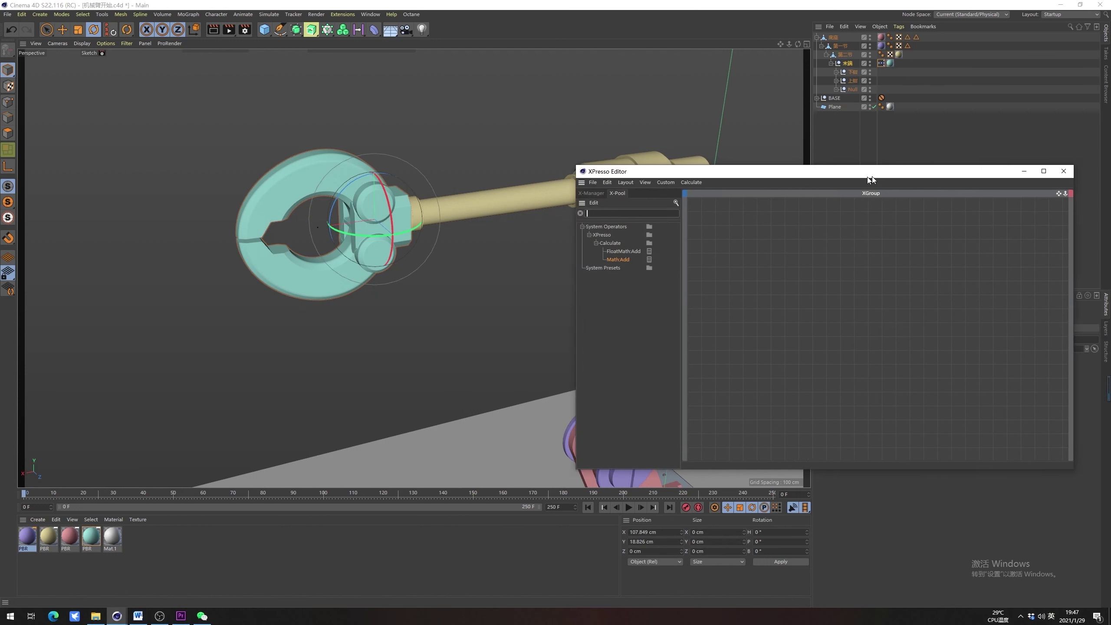
pyautogui.click(784, 173)
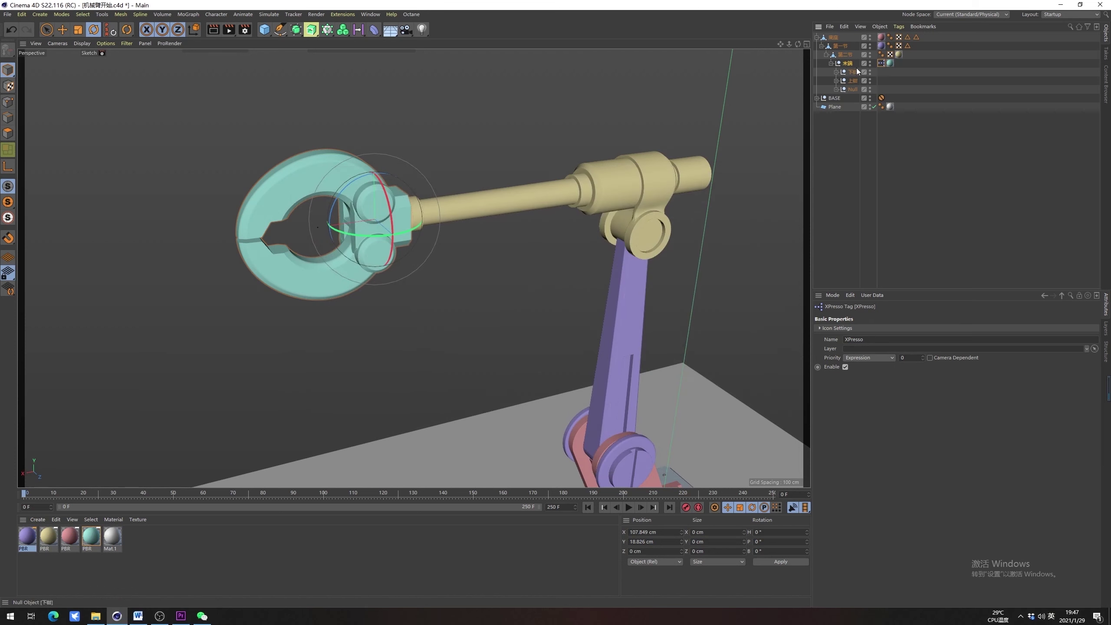
pyautogui.press('Delete')
# Add an XPresso tag to the gripper's parent null and place its editor clear of the object hierarchy
pyautogui.rightClick(870, 63)
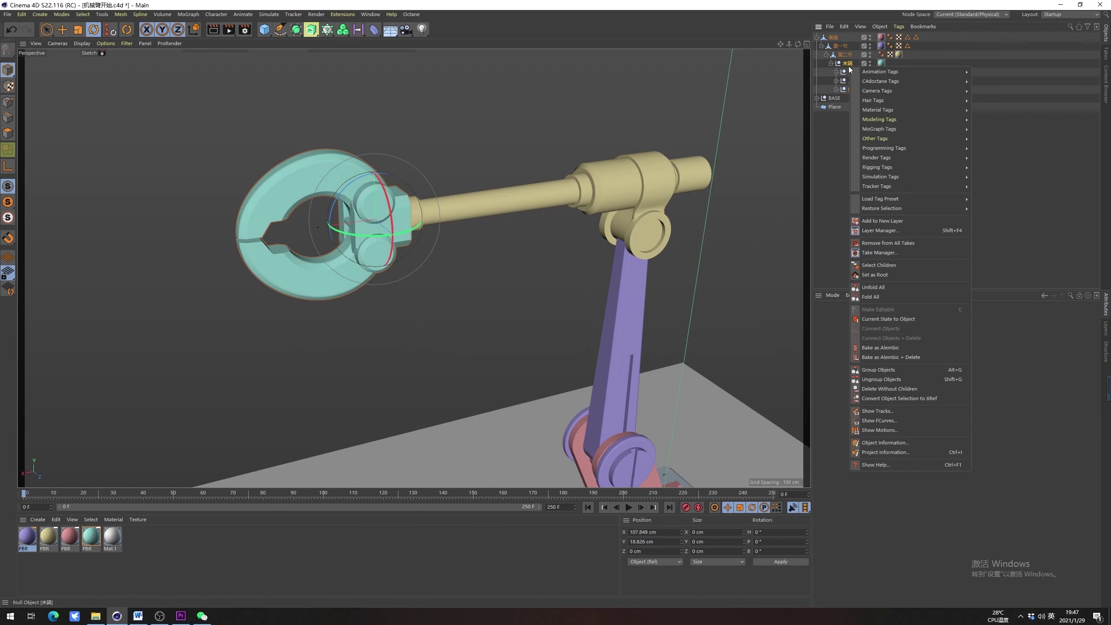
pyautogui.moveTo(874, 149)
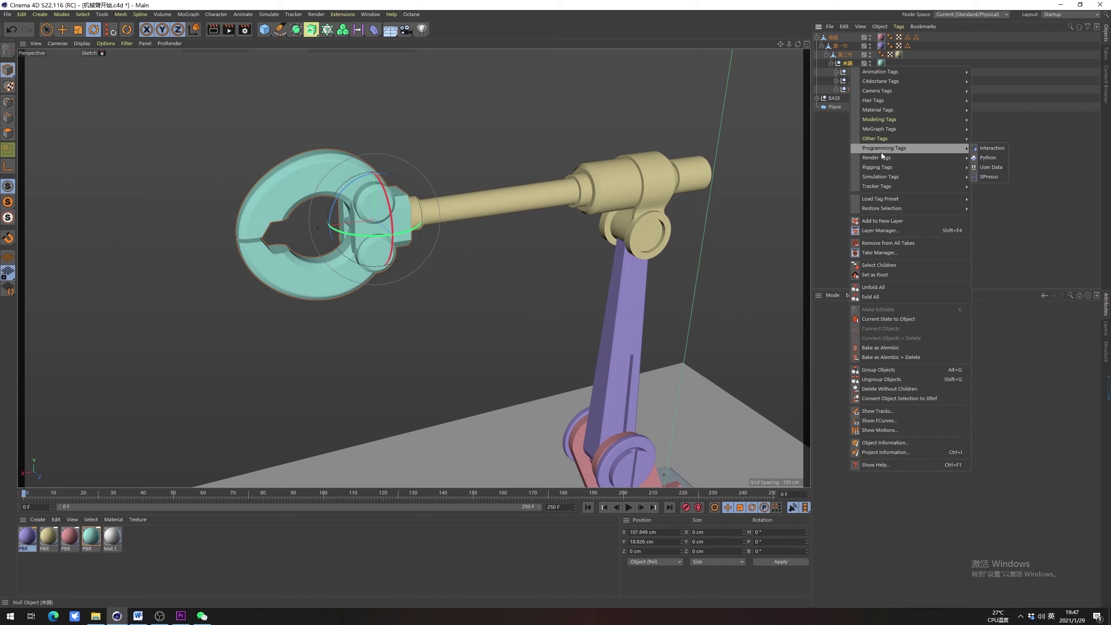
pyautogui.click(989, 177)
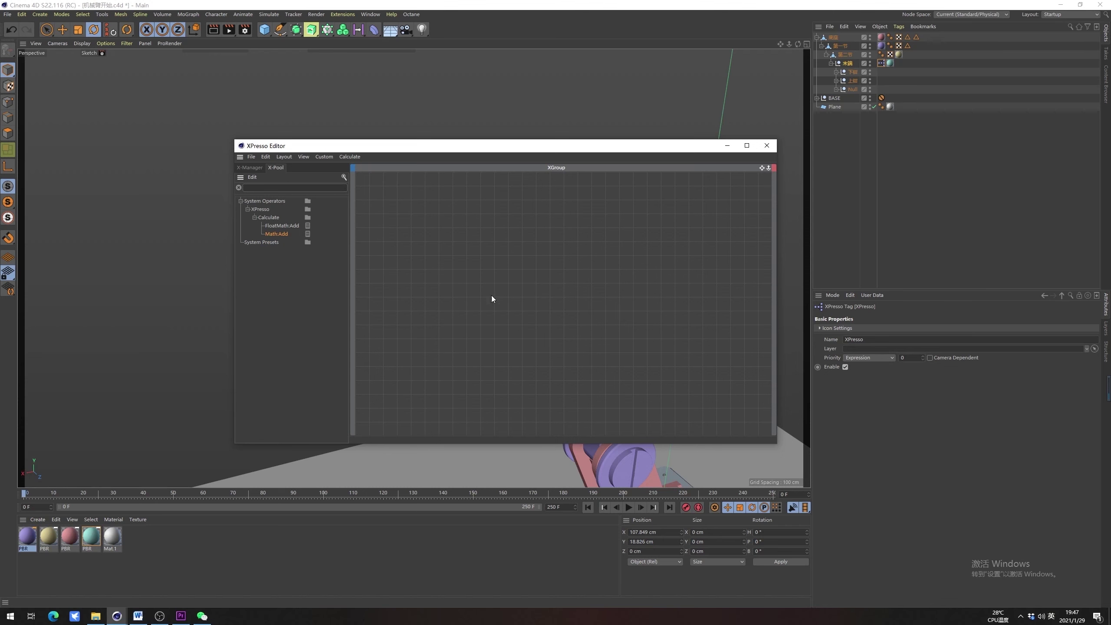
pyautogui.moveTo(634, 146); pyautogui.dragTo(794, 221)
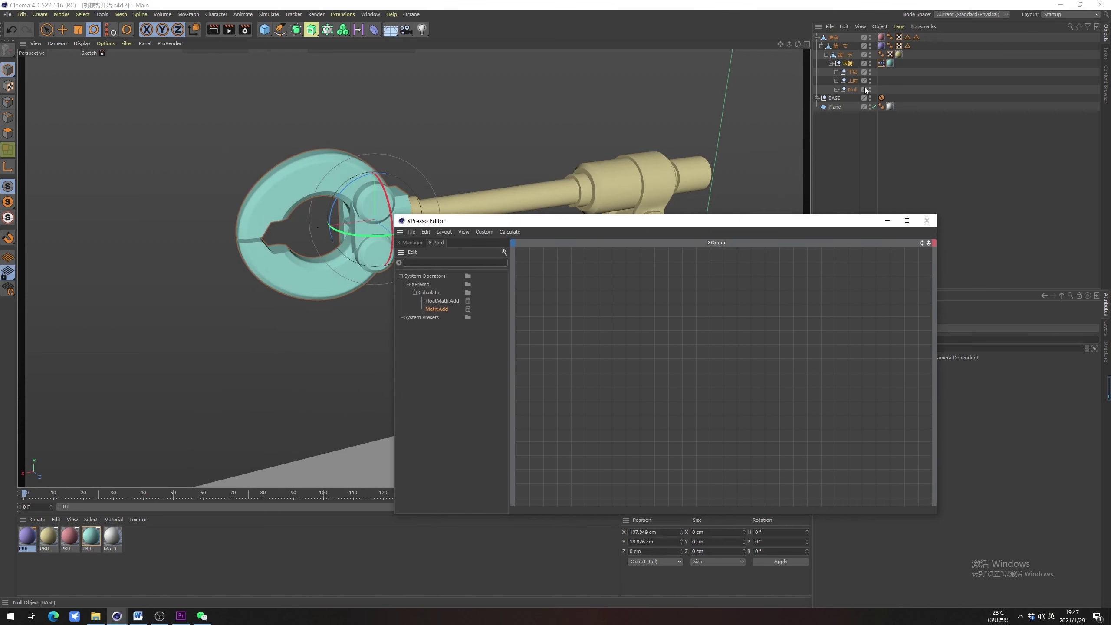
# Add the upper jaw null as a node in the XPresso graph, enlarge the node, and position it
pyautogui.moveTo(851, 80); pyautogui.dragTo(706, 326)
pyautogui.click(717, 326)
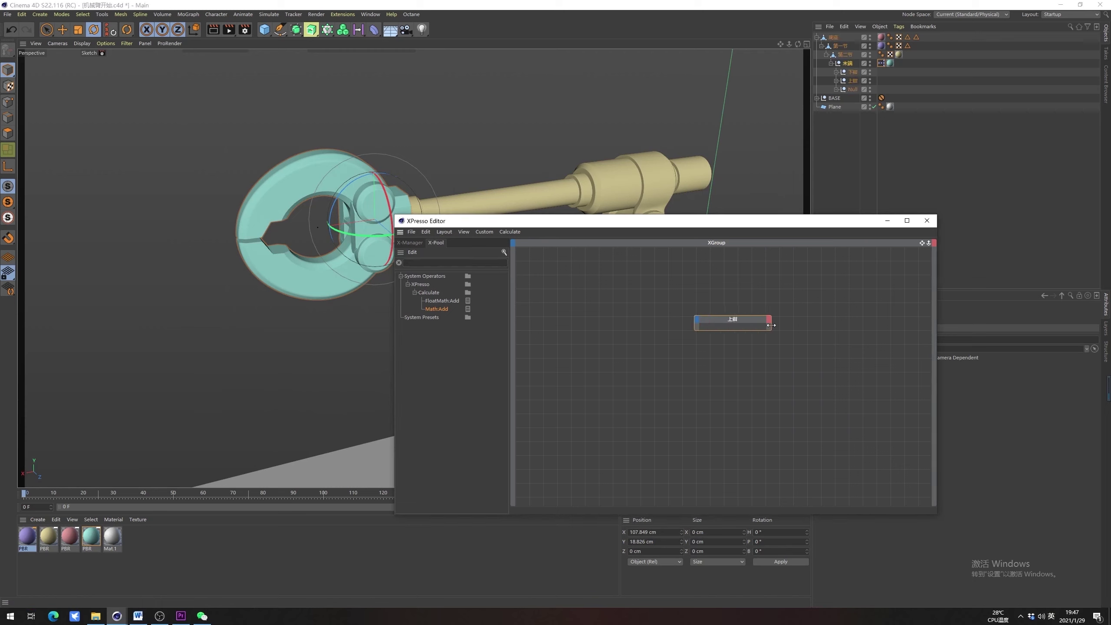
pyautogui.moveTo(734, 330)
pyautogui.mouseDown()
pyautogui.moveTo(735, 347)
pyautogui.moveTo(745, 316)
pyautogui.mouseUp()
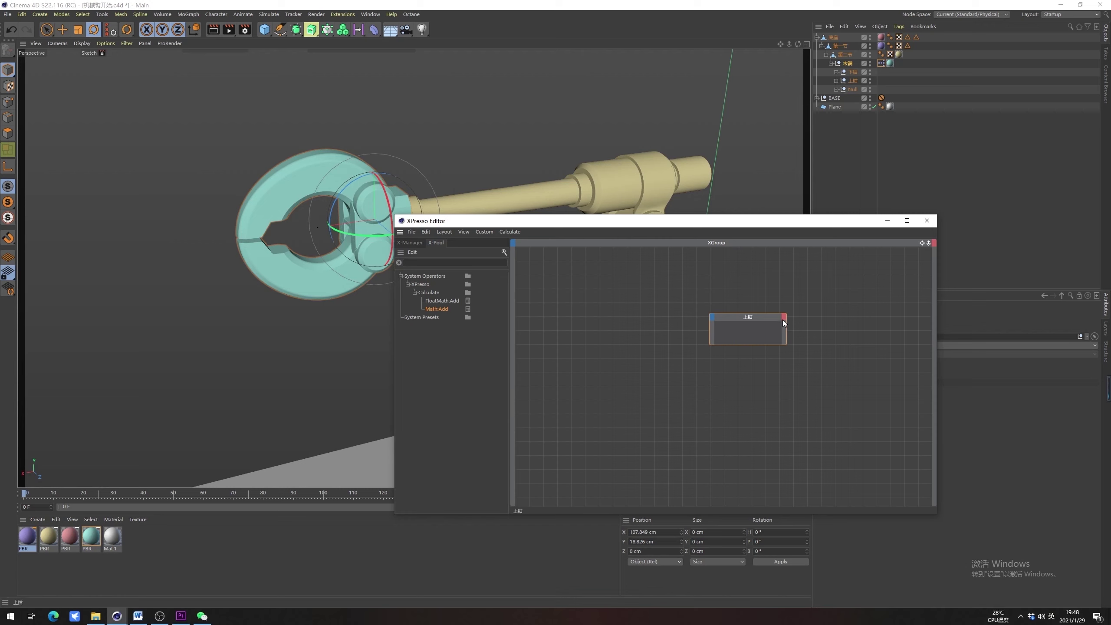
pyautogui.moveTo(759, 316); pyautogui.dragTo(674, 299)
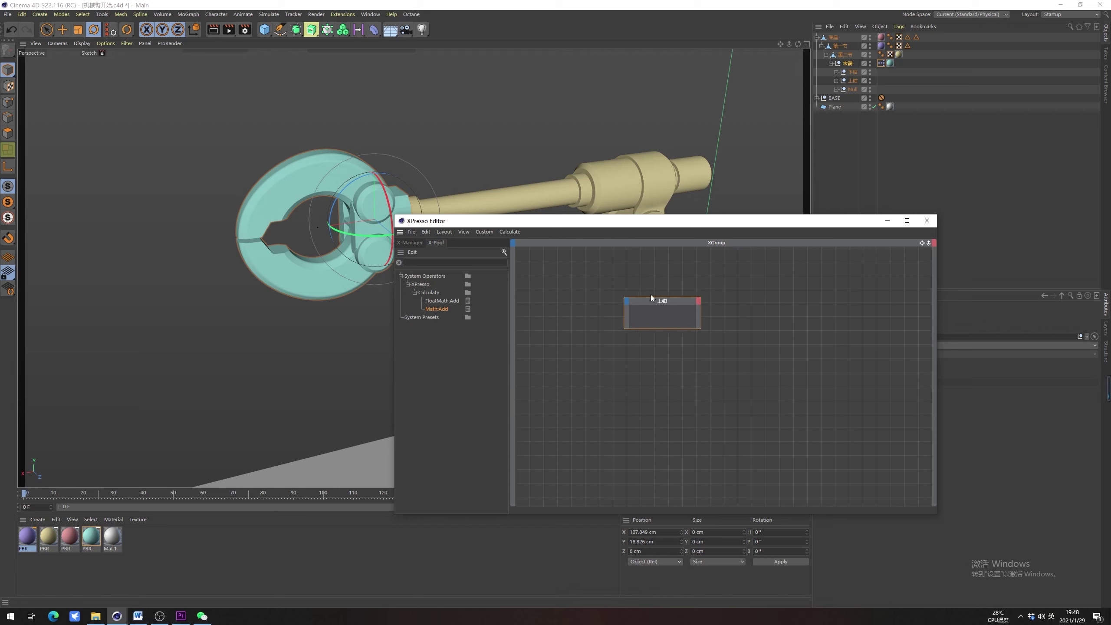
pyautogui.moveTo(655, 301); pyautogui.dragTo(676, 297)
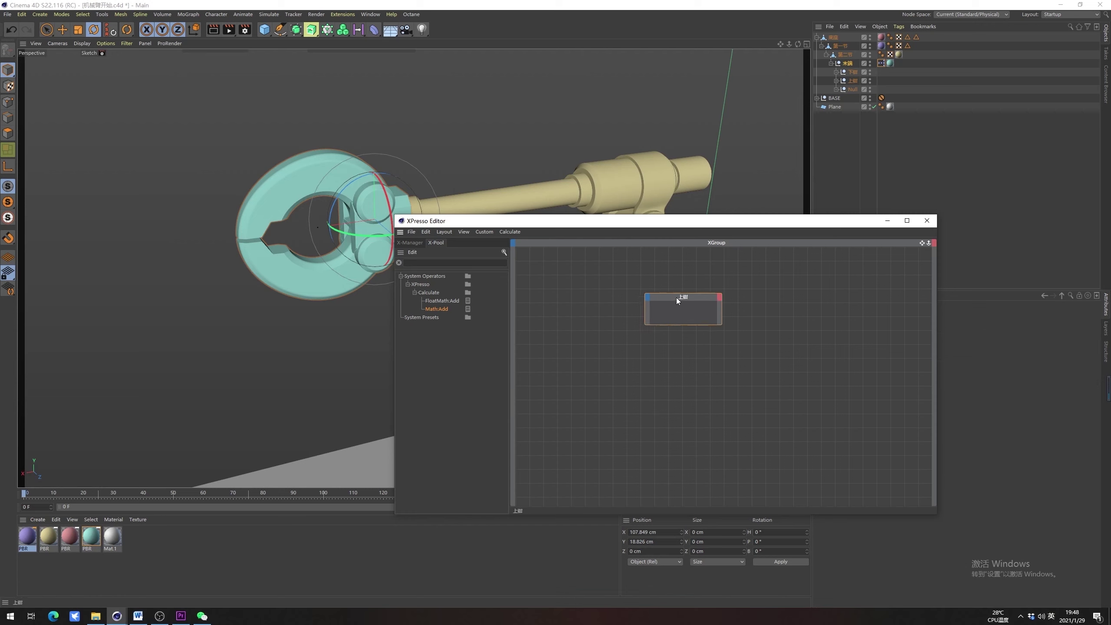
pyautogui.click(648, 297)
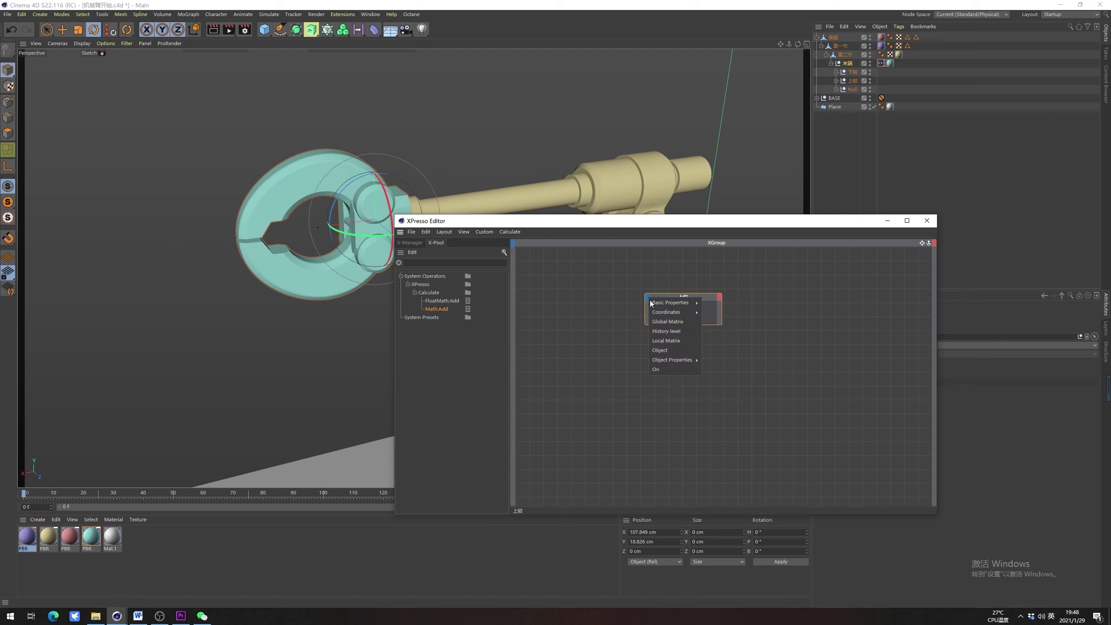
pyautogui.moveTo(664, 316)
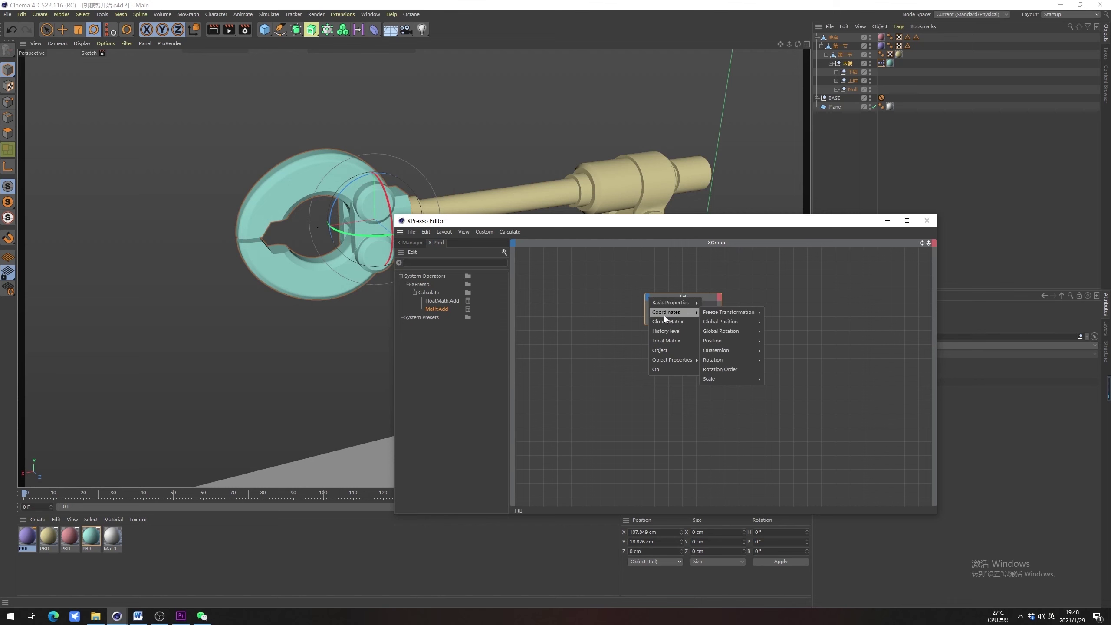
pyautogui.click(735, 259)
# Move the XPresso editor clear of the attributes and check the coordinates of the lower and upper jaw nulls
pyautogui.moveTo(758, 220); pyautogui.dragTo(559, 213)
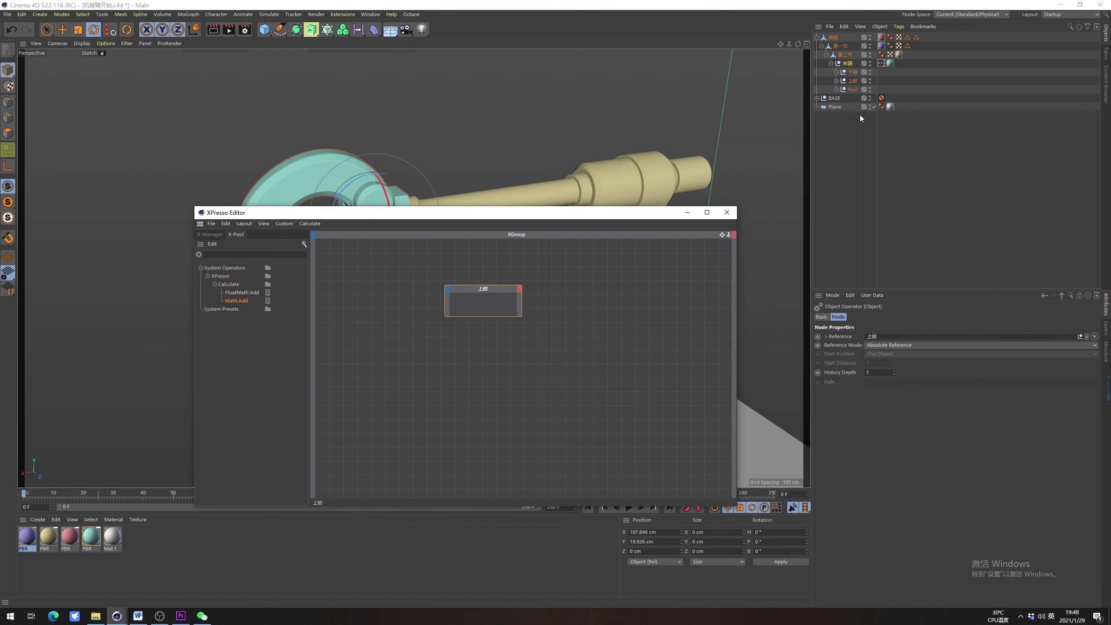
pyautogui.click(852, 72)
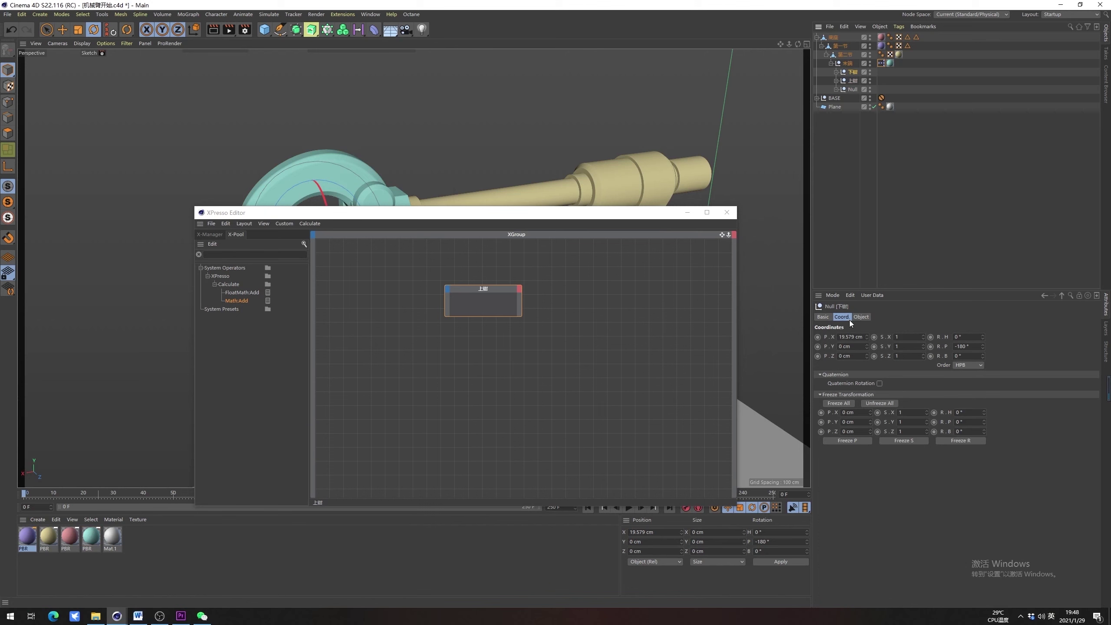
pyautogui.click(852, 81)
# Add a Rotation . B input port to the upper jaw node and reposition the node in the graph
pyautogui.click(450, 291)
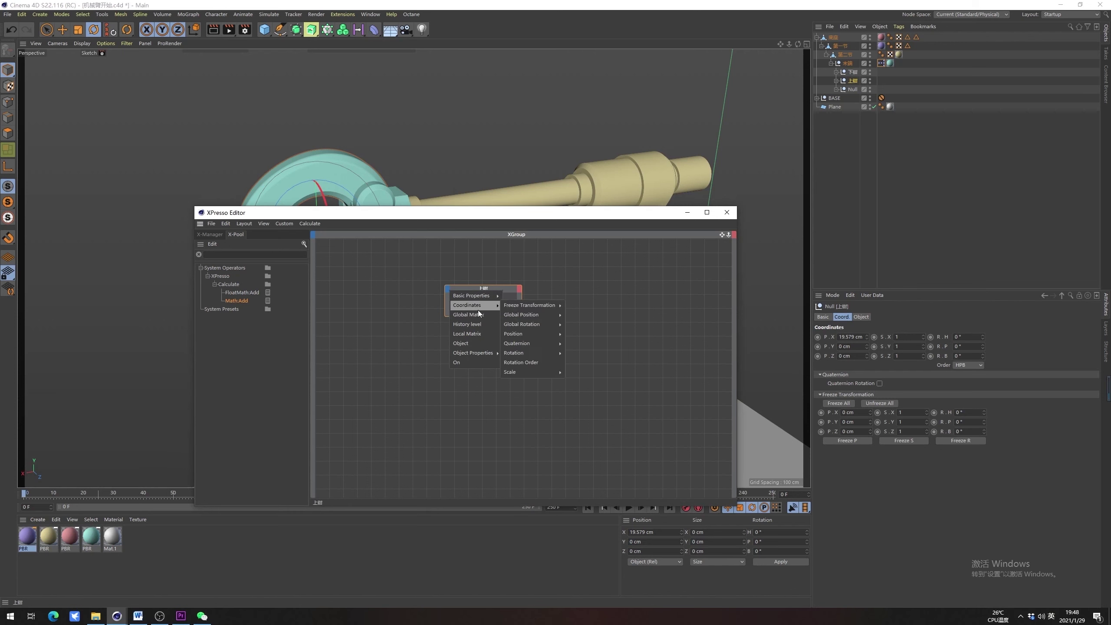
pyautogui.moveTo(481, 304)
pyautogui.moveTo(534, 316)
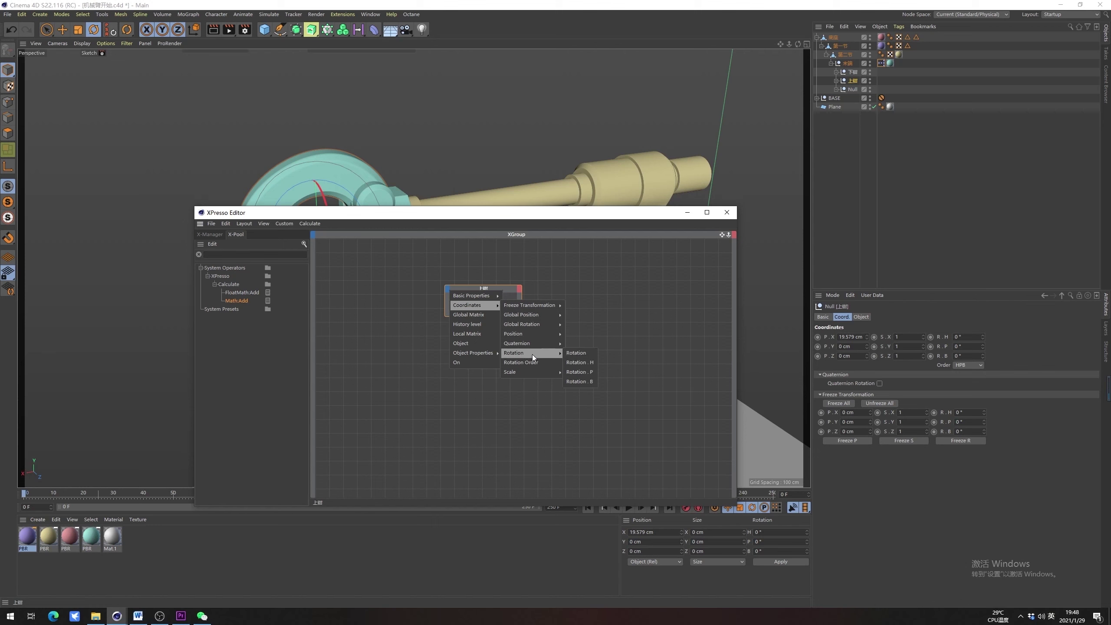
pyautogui.moveTo(554, 353)
pyautogui.click(590, 380)
pyautogui.moveTo(489, 294); pyautogui.dragTo(483, 389)
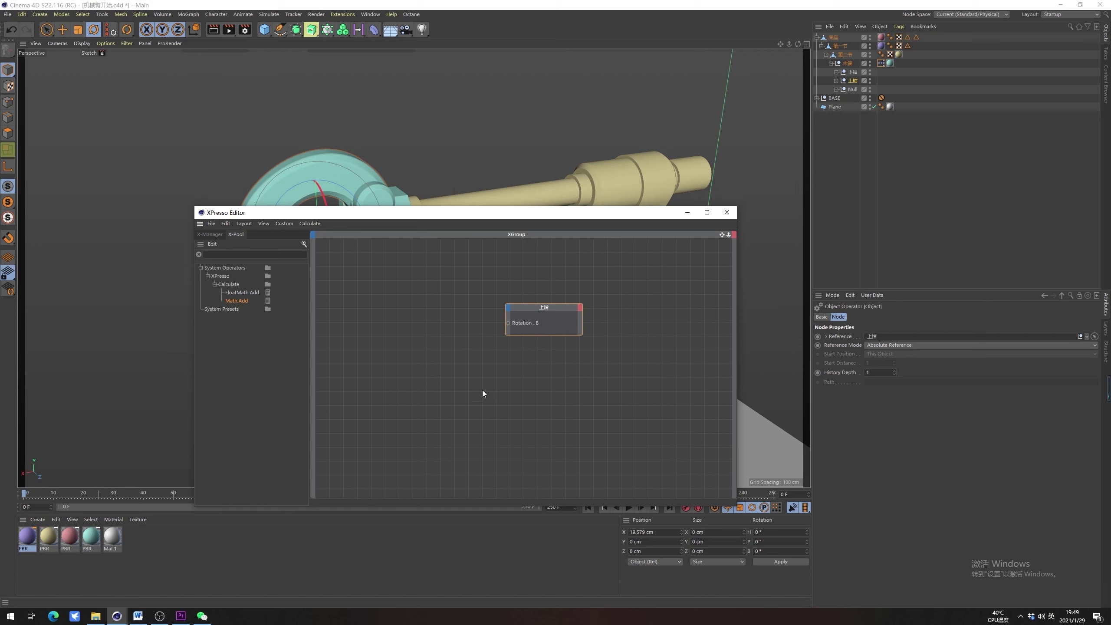
# Move the upper jaw node to the graph's centre, sketch 10° input and output arrows around it on a screen capture, and discard the capture
pyautogui.moveTo(508, 323); pyautogui.dragTo(468, 340)
pyautogui.moveTo(546, 312); pyautogui.dragTo(524, 327)
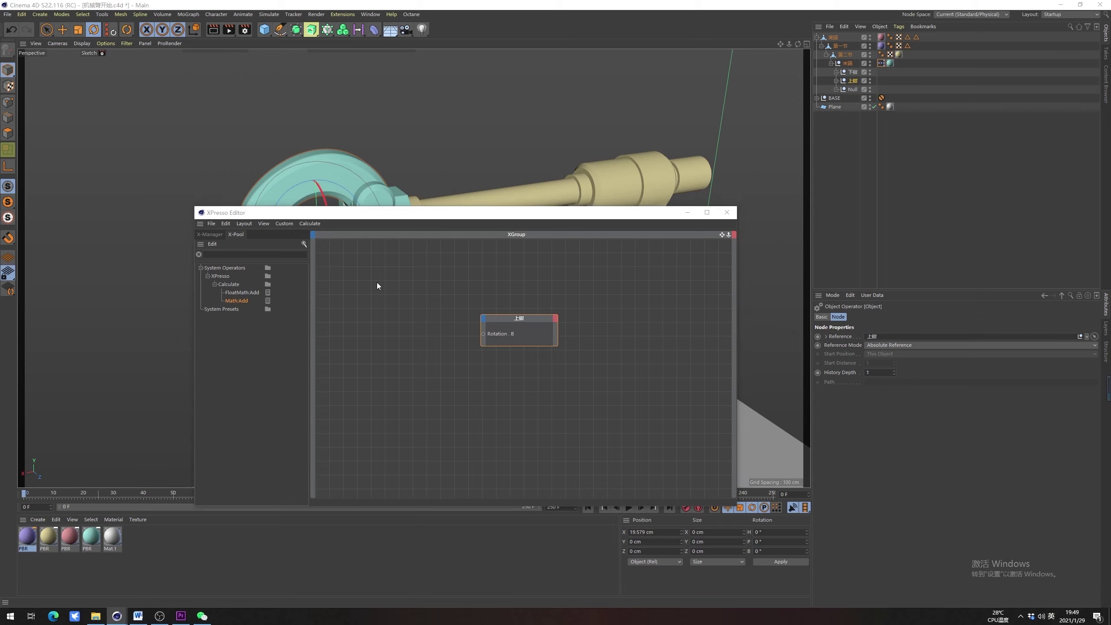
pyautogui.press('F1')
pyautogui.moveTo(335, 255); pyautogui.dragTo(712, 433)
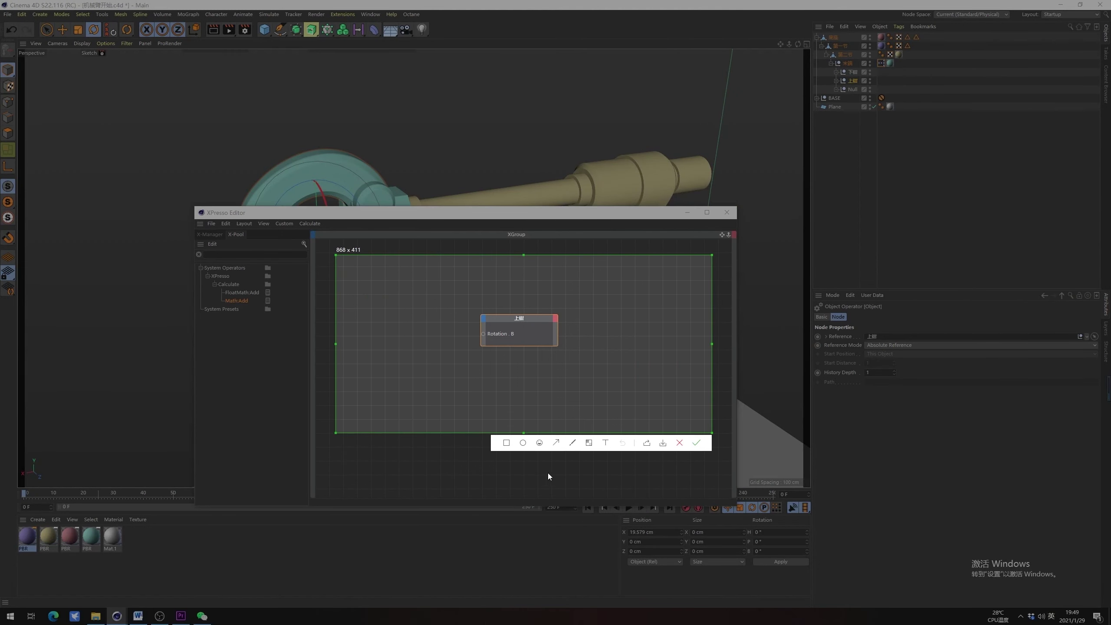
pyautogui.click(572, 442)
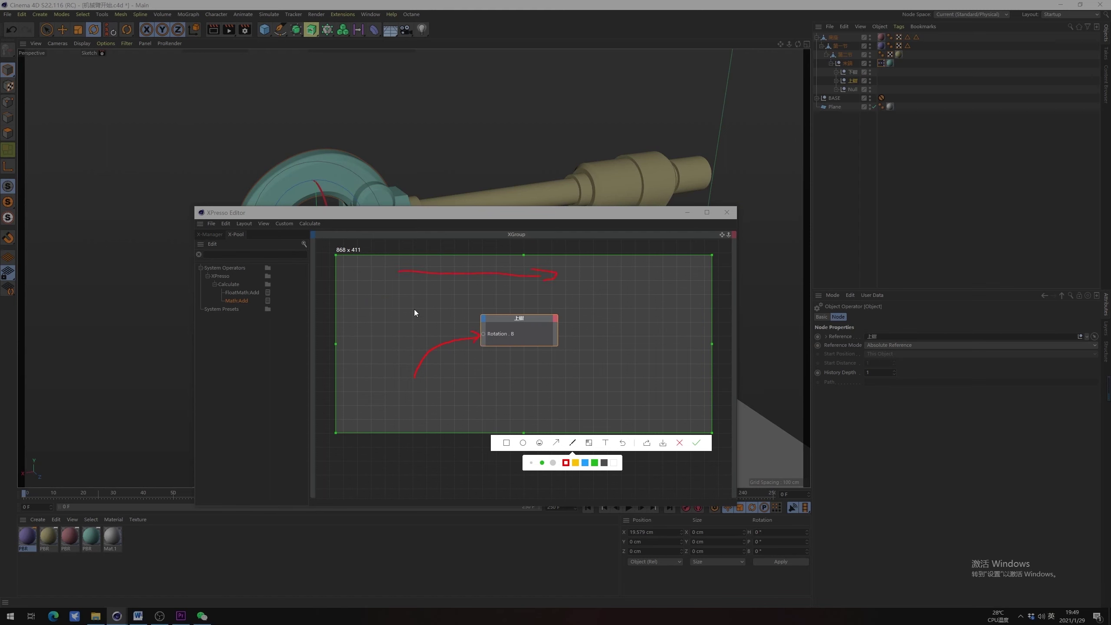
pyautogui.moveTo(411, 335); pyautogui.dragTo(410, 339)
pyautogui.moveTo(517, 357); pyautogui.dragTo(517, 355)
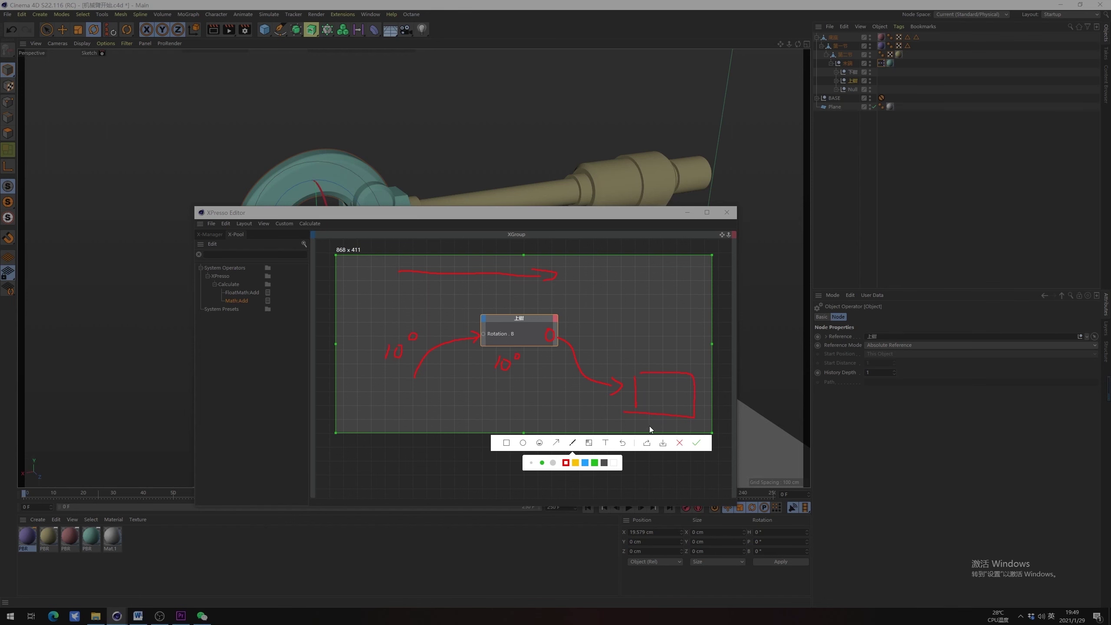
pyautogui.click(623, 440)
pyautogui.click(624, 444)
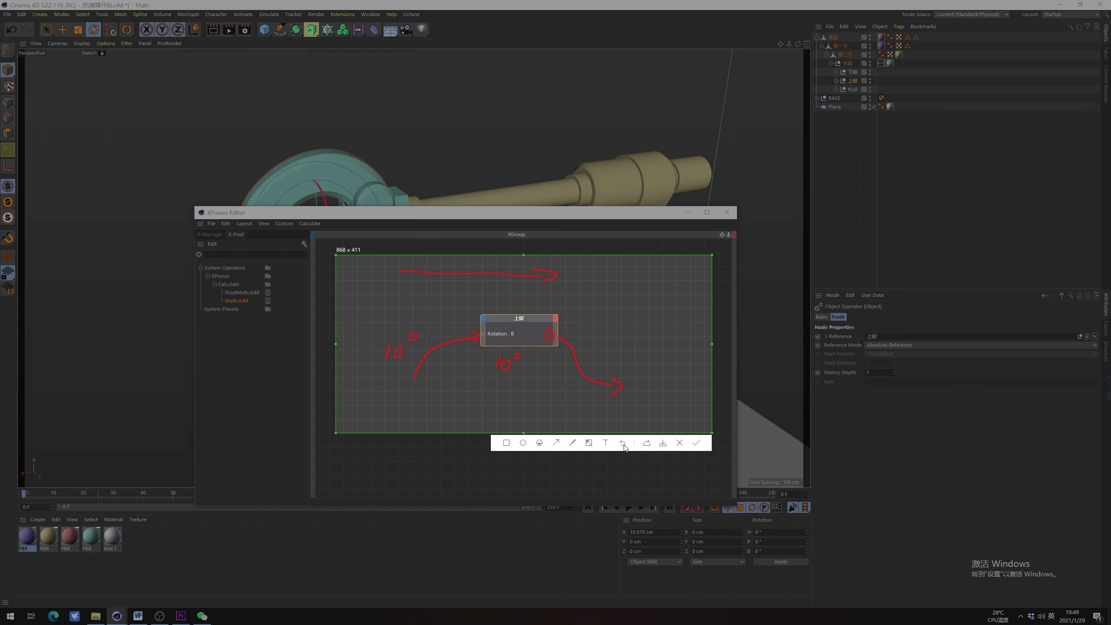
pyautogui.click(622, 443)
pyautogui.click(679, 443)
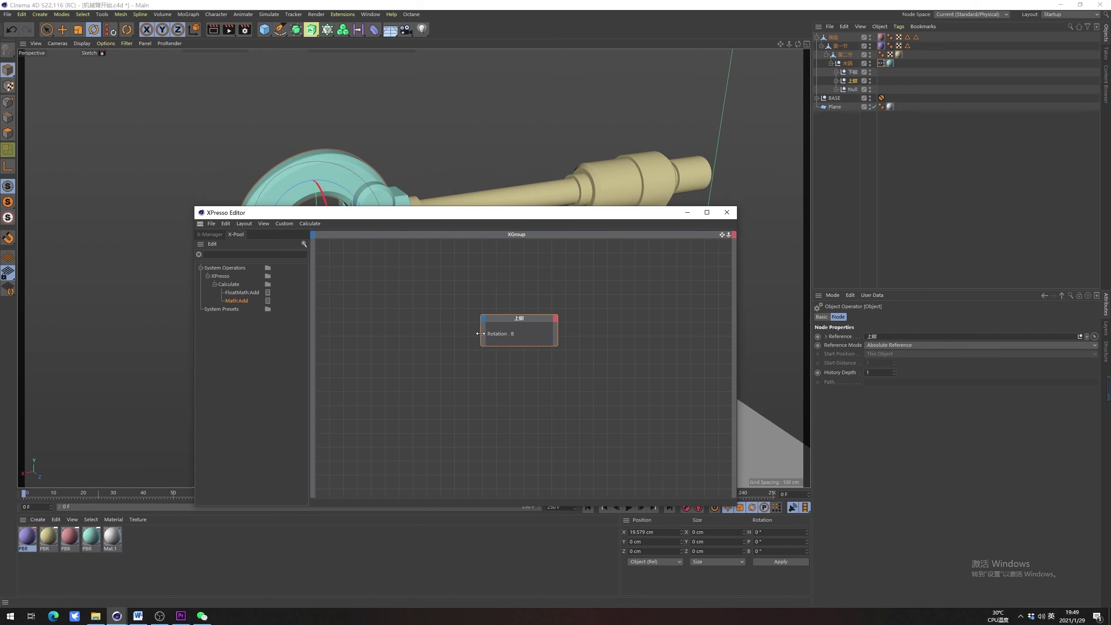
# Move the upper jaw node farther right in the XPresso graph to leave space for its inputs
pyautogui.moveTo(519, 318); pyautogui.dragTo(566, 310)
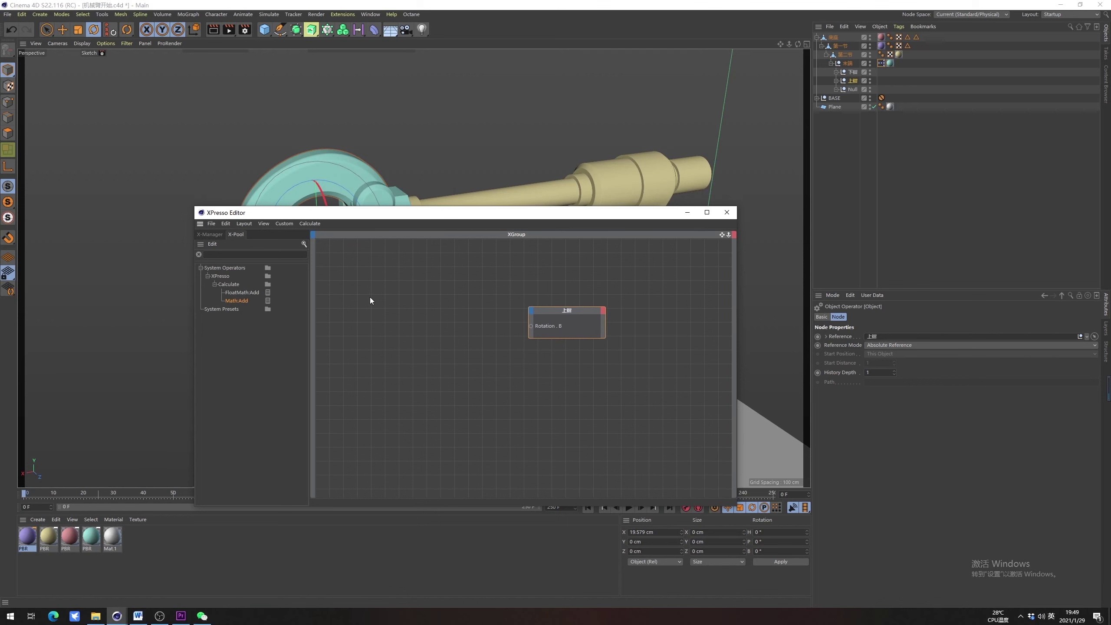
# Sketch a DATA box with branches to both jaw nodes on a screen capture of the graph, and discard the capture
pyautogui.hotkey('alt', 'a')
pyautogui.moveTo(325, 264); pyautogui.dragTo(682, 464)
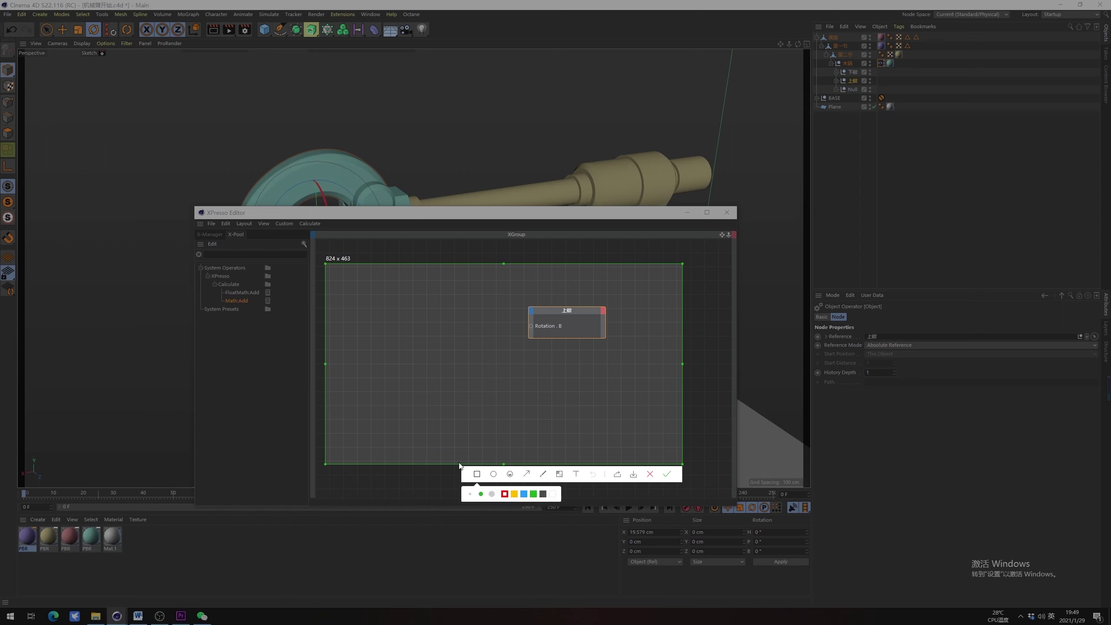
pyautogui.moveTo(454, 406); pyautogui.dragTo(457, 406)
pyautogui.click(576, 473)
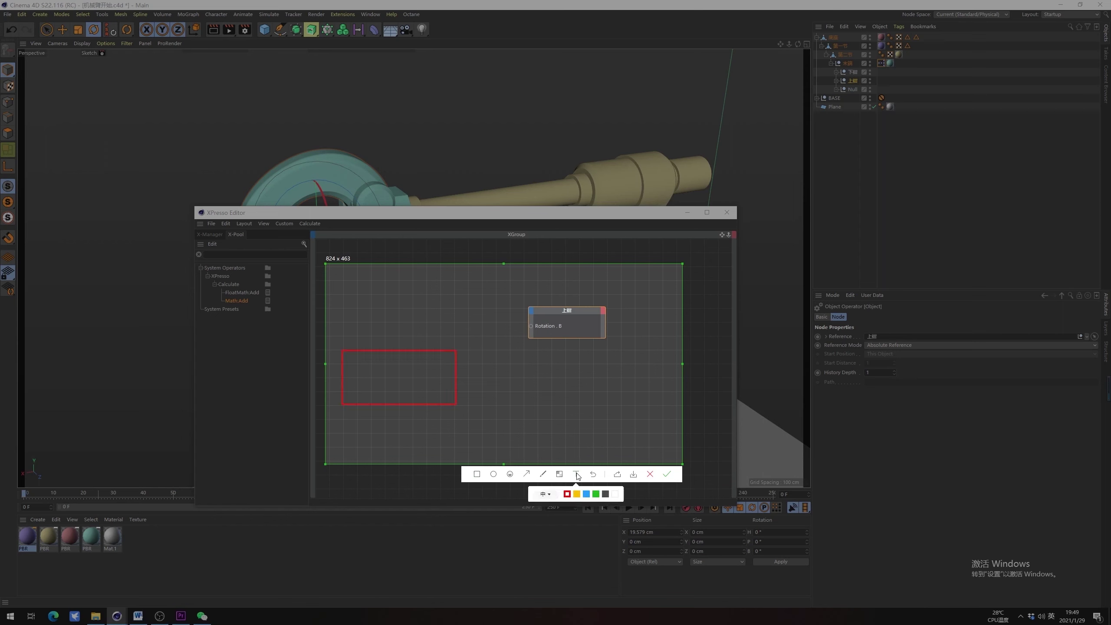
pyautogui.click(382, 377)
pyautogui.write('DATA')
pyautogui.click(543, 473)
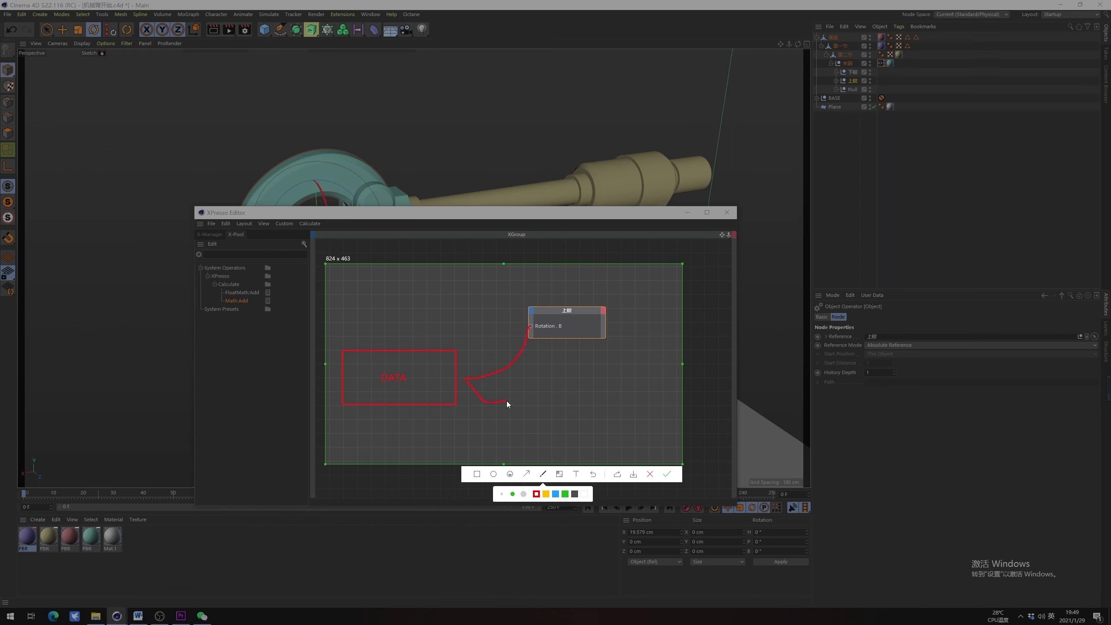
pyautogui.moveTo(524, 440)
pyautogui.mouseDown()
pyautogui.moveTo(536, 444)
pyautogui.moveTo(539, 430)
pyautogui.mouseUp()
pyautogui.click(477, 473)
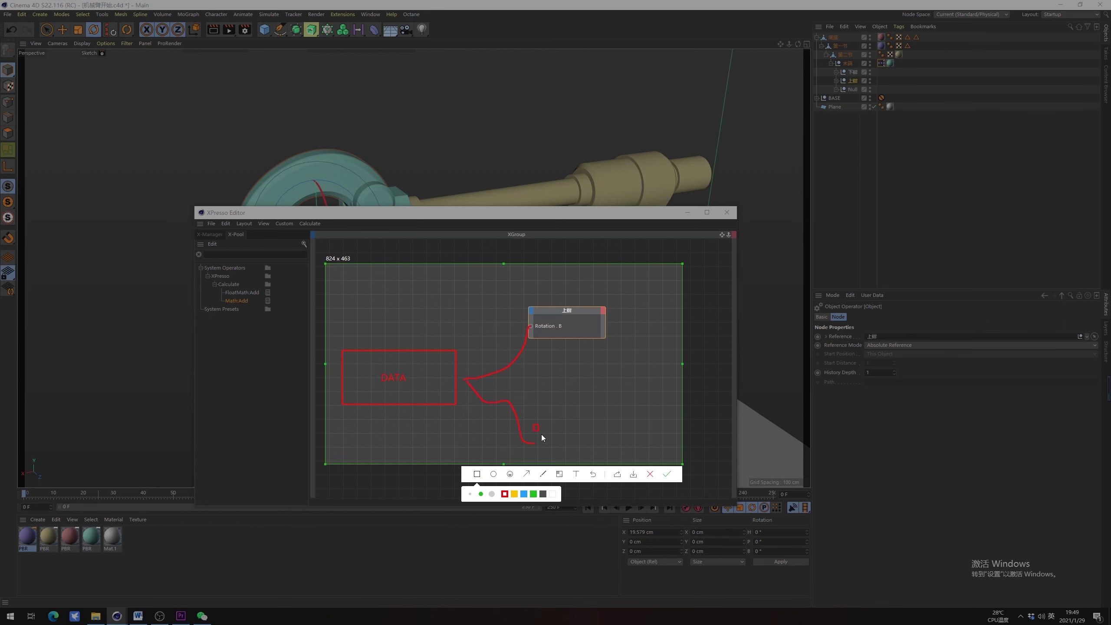
pyautogui.click(650, 474)
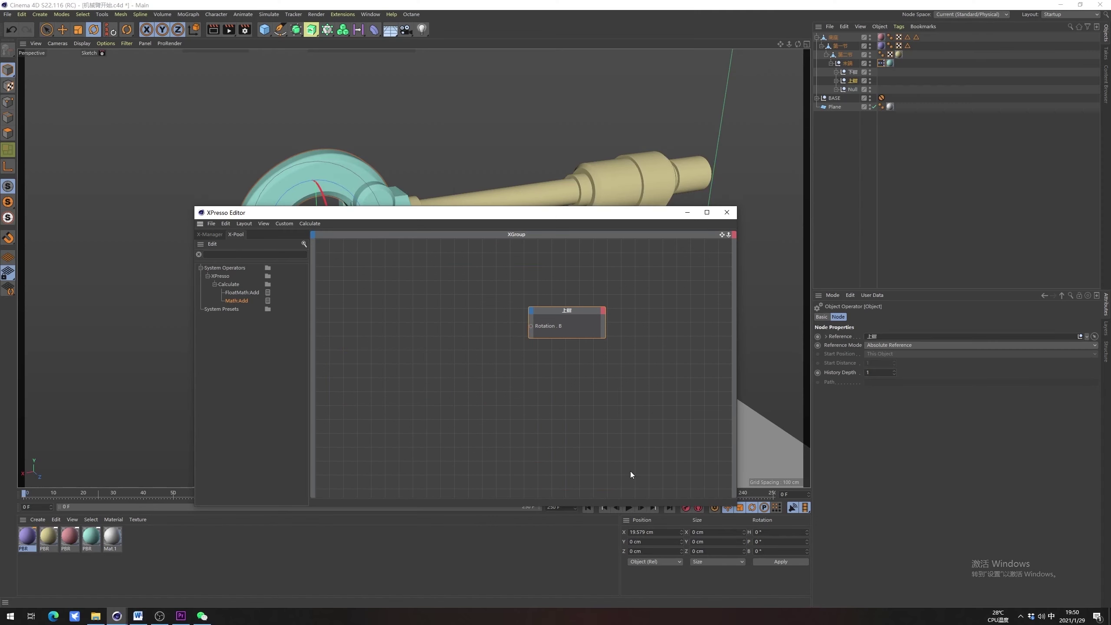
# Add the lower jaw null as a node below the upper jaw node and give it a Rotation . B input port
pyautogui.click(850, 73)
pyautogui.moveTo(850, 76); pyautogui.dragTo(625, 400)
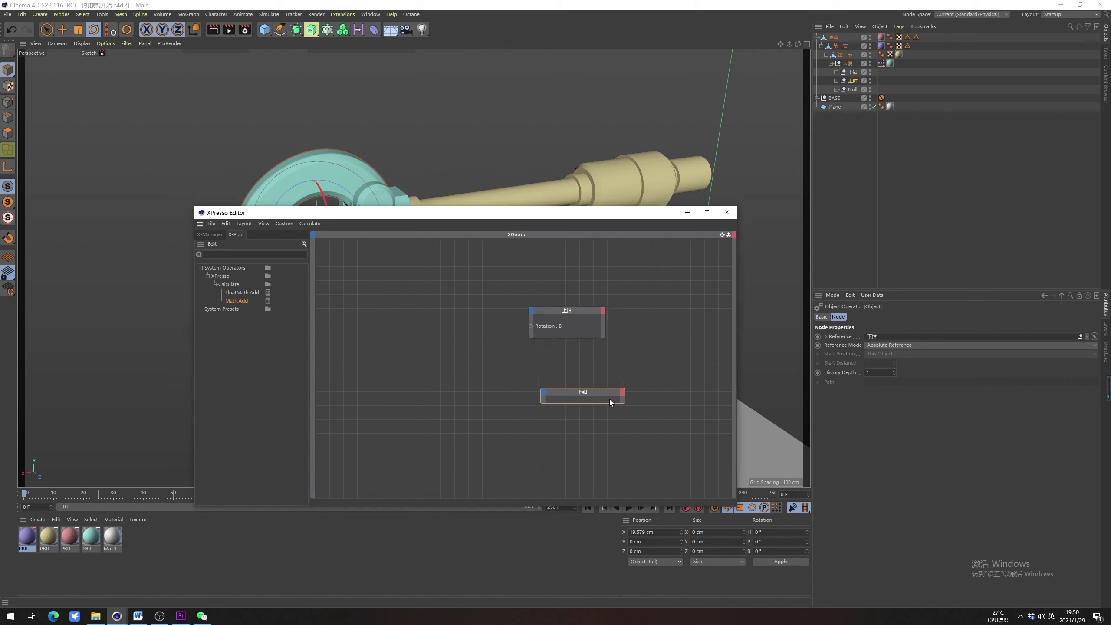
pyautogui.click(543, 394)
pyautogui.moveTo(576, 410)
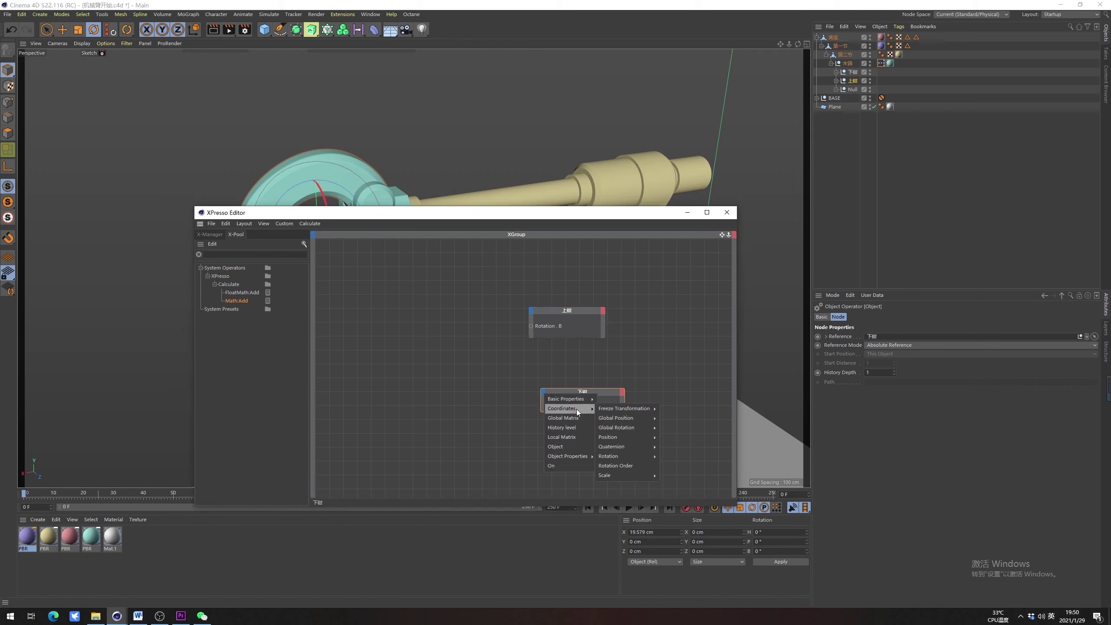
pyautogui.moveTo(647, 456)
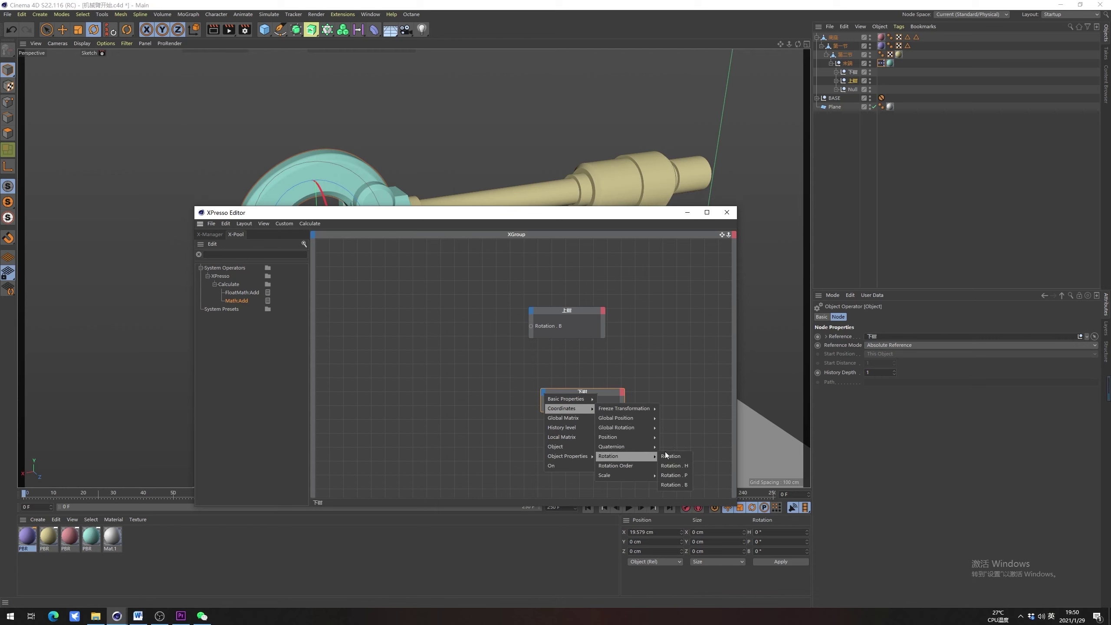
pyautogui.click(680, 484)
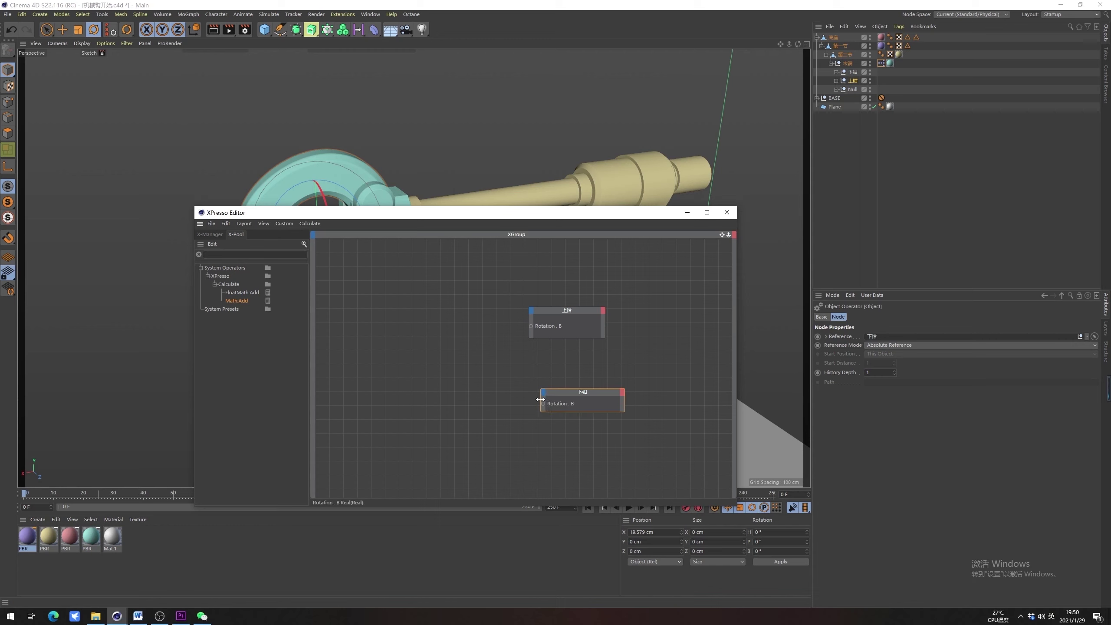
# Enlarge the lower jaw node and line up its input side with the upper jaw node above it
pyautogui.moveTo(541, 401); pyautogui.dragTo(562, 362)
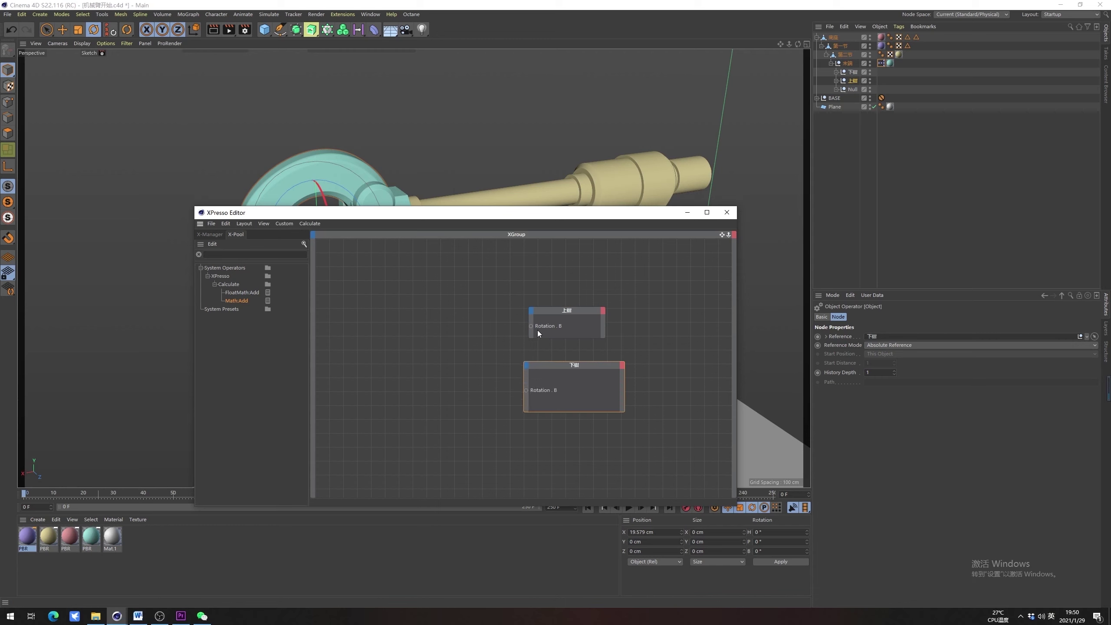
pyautogui.moveTo(531, 325); pyautogui.dragTo(527, 391)
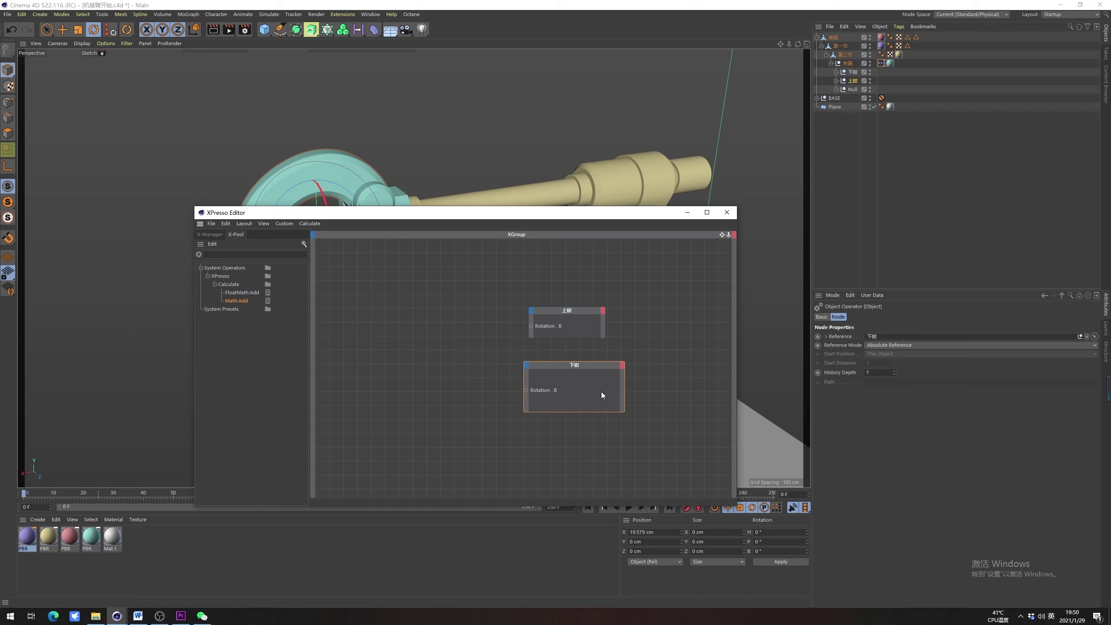
pyautogui.click(603, 311)
pyautogui.moveTo(579, 365)
pyautogui.mouseDown()
pyautogui.moveTo(534, 360)
pyautogui.moveTo(500, 314)
pyautogui.moveTo(569, 393)
pyautogui.moveTo(598, 366)
pyautogui.mouseUp()
pyautogui.click(377, 312)
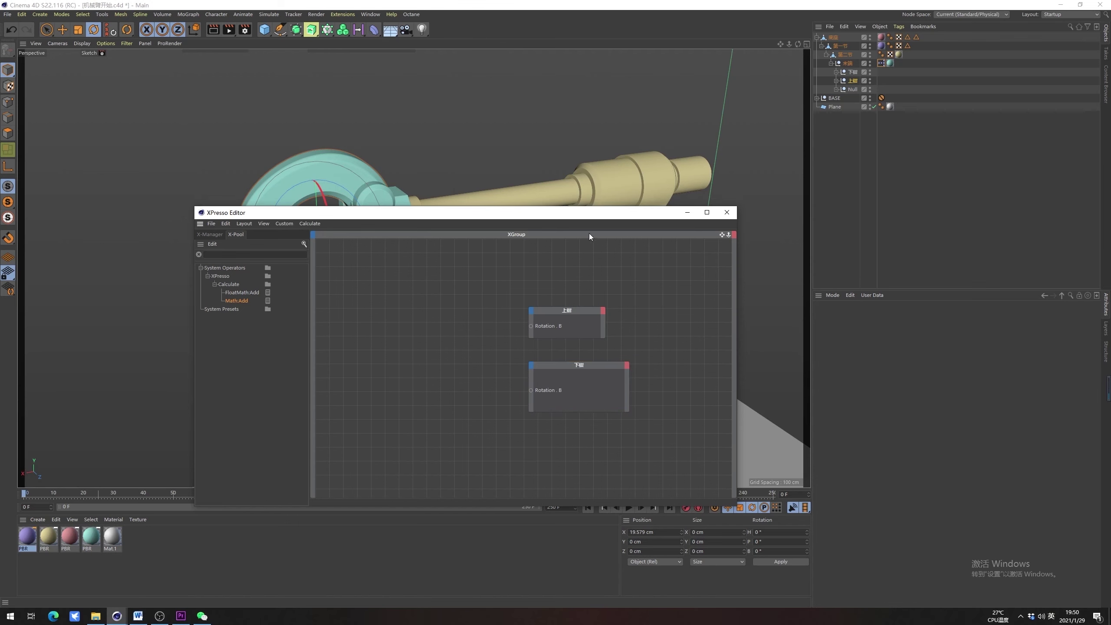
# Move the XPresso editor off the gripper, select the gripper's parent null, and close the editor
pyautogui.moveTo(573, 213); pyautogui.dragTo(512, 261)
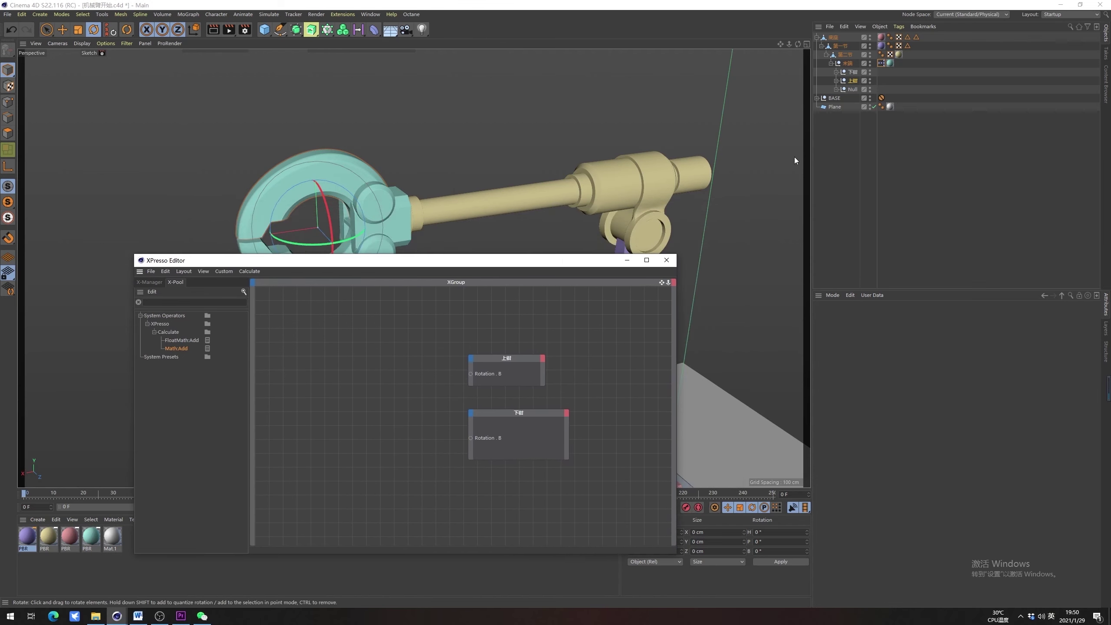
pyautogui.click(852, 72)
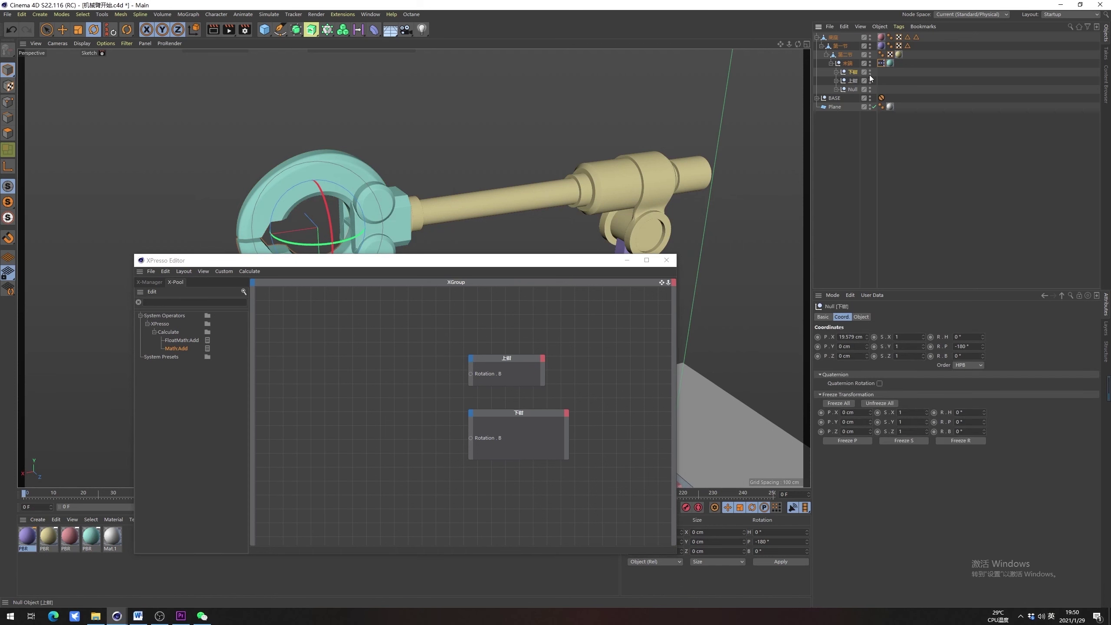
pyautogui.click(845, 65)
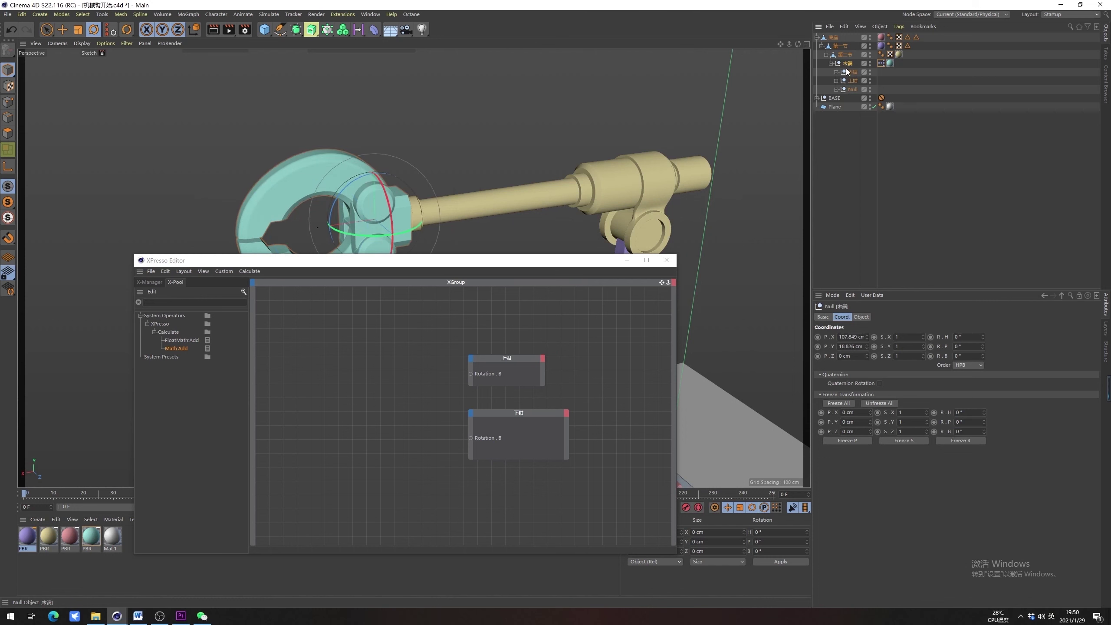
pyautogui.moveTo(437, 265); pyautogui.dragTo(484, 275)
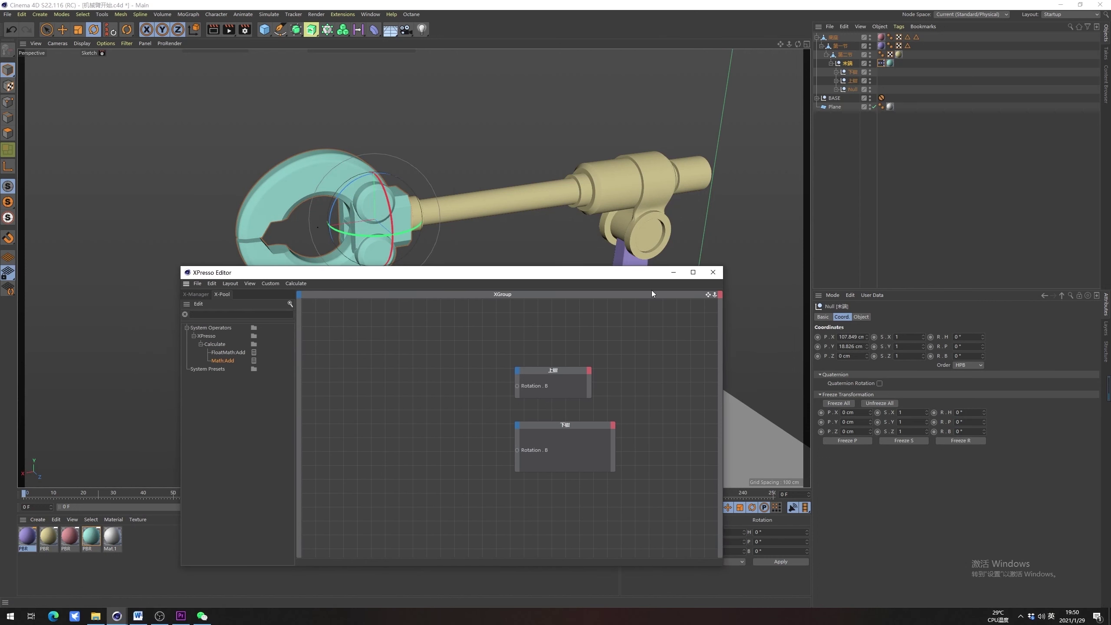
pyautogui.click(708, 272)
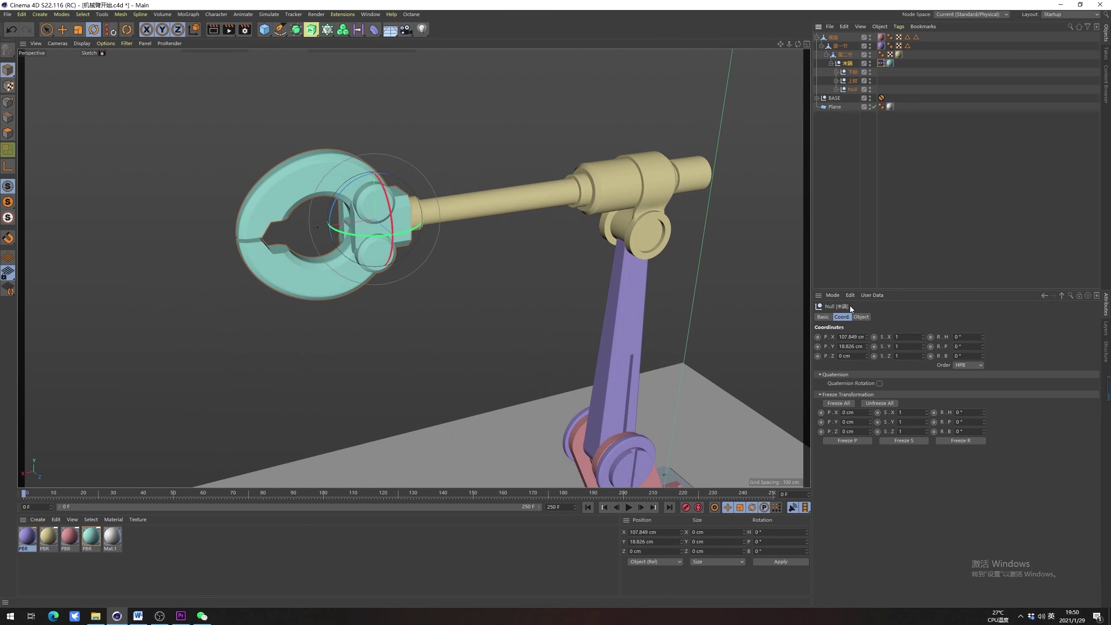
# Start a new user data entry on the gripper's parent null and move its dialog clear of the attributes
pyautogui.click(846, 54)
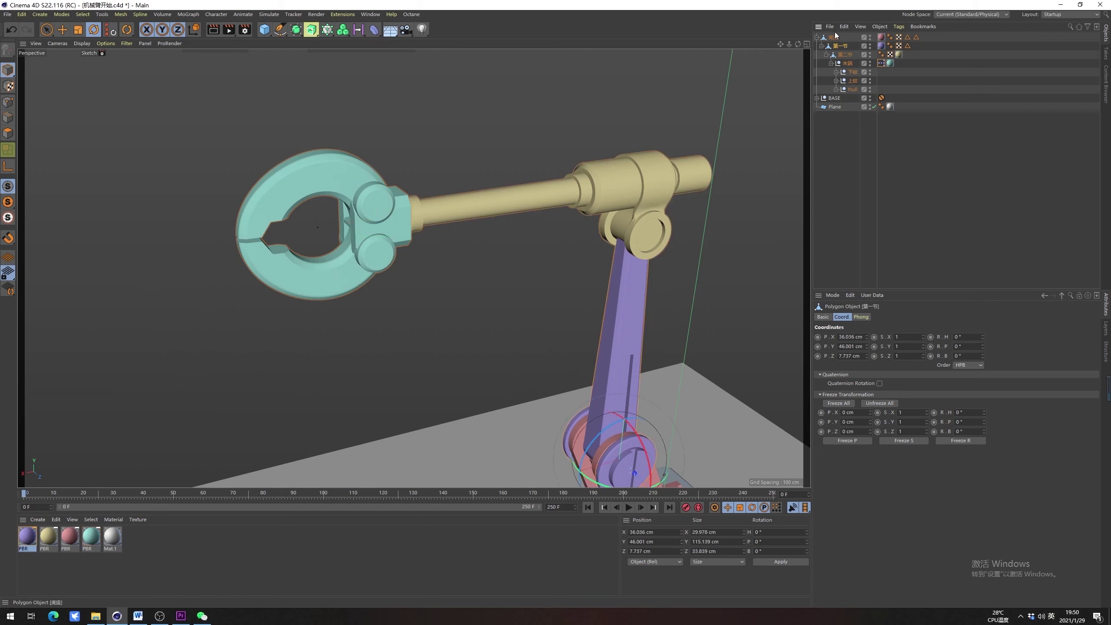
pyautogui.click(853, 63)
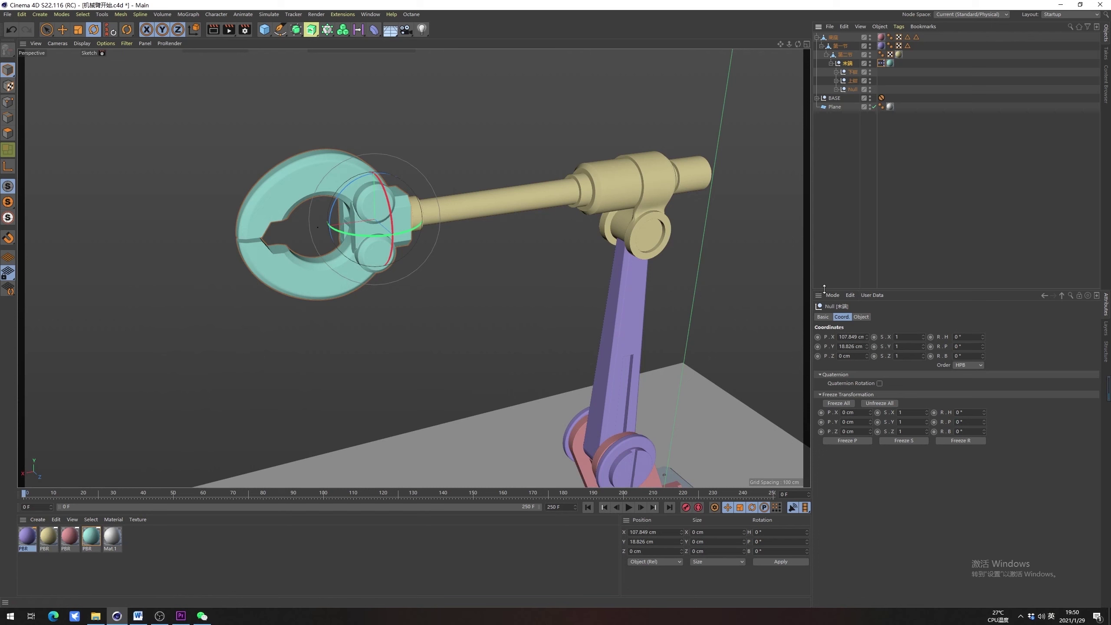
pyautogui.click(876, 297)
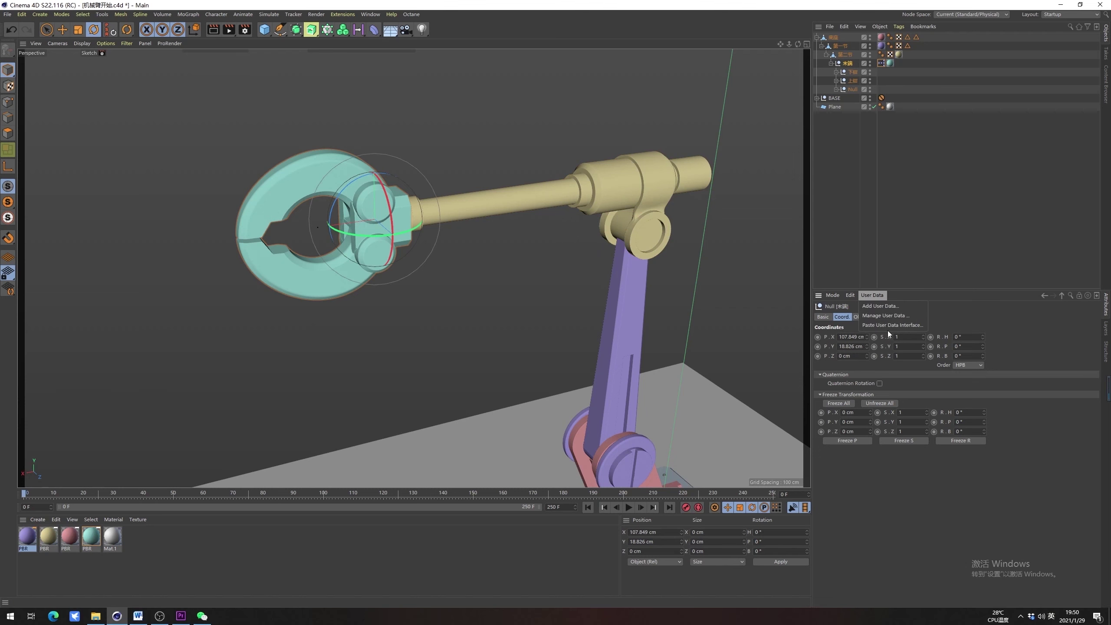
pyautogui.click(888, 306)
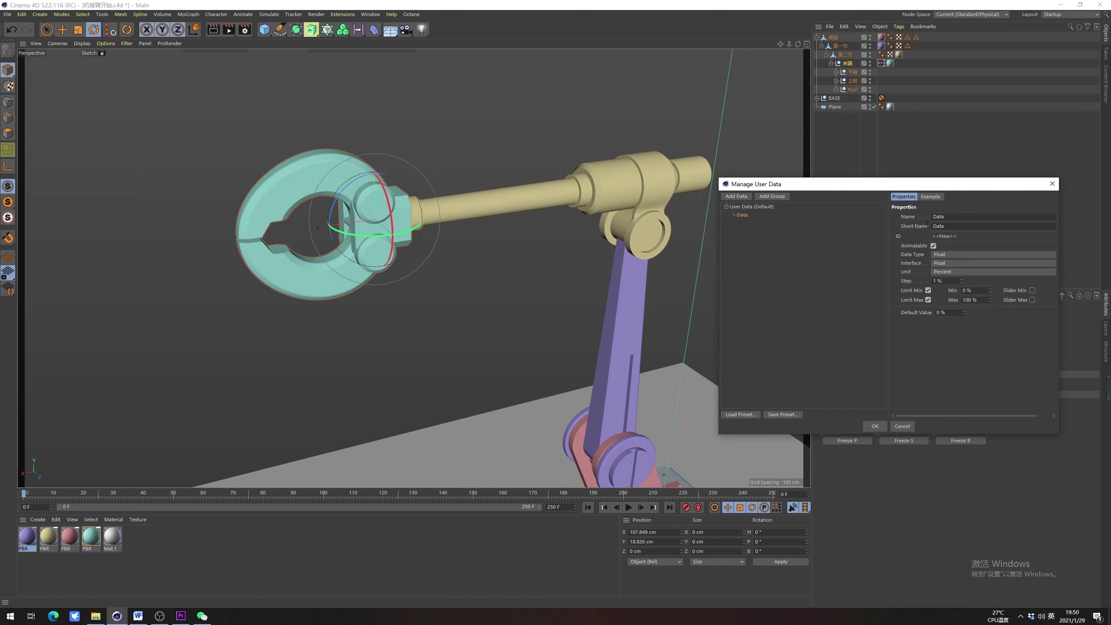
pyautogui.moveTo(941, 187); pyautogui.dragTo(473, 231)
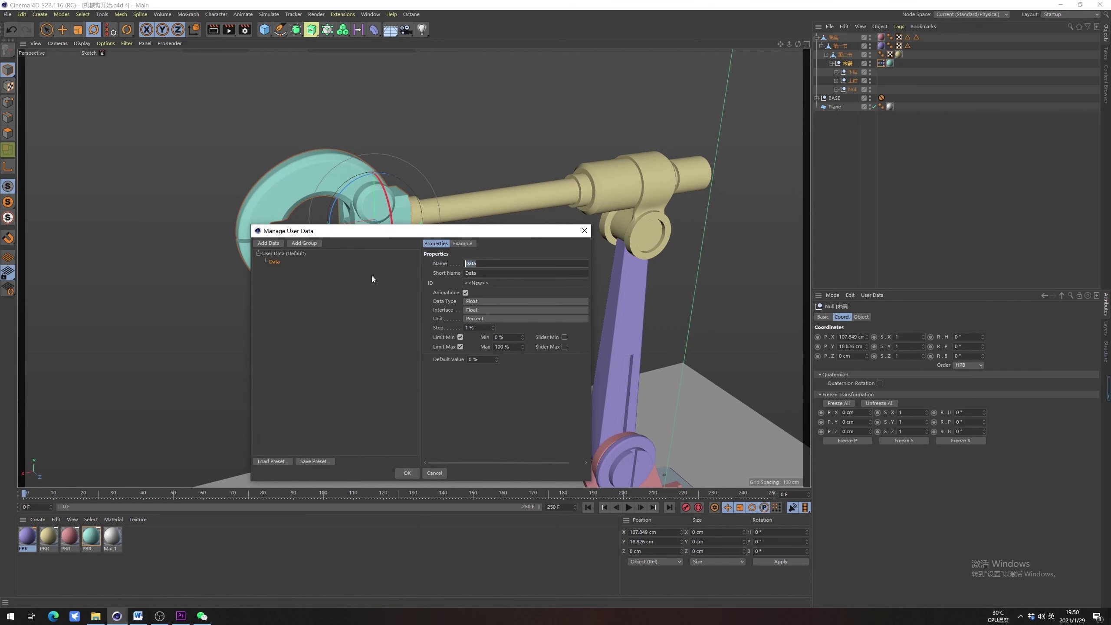
# Name the user data entry 打开钳子 and widen the dialog
pyautogui.press('shift')
pyautogui.press('Tab')
pyautogui.write('dak')
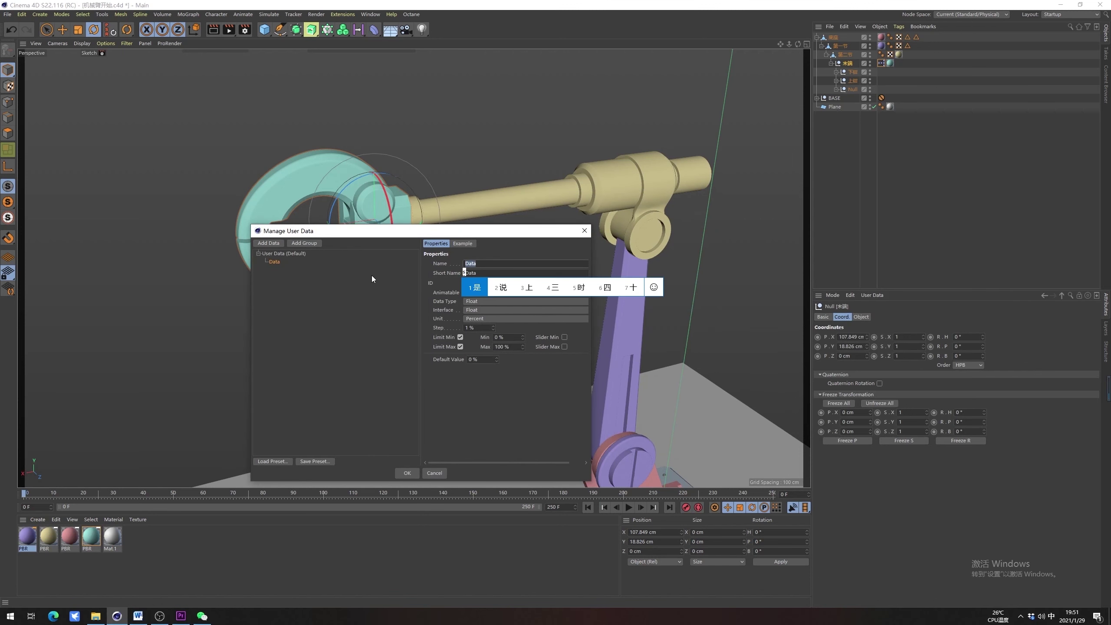
pyautogui.write('打开钳子')
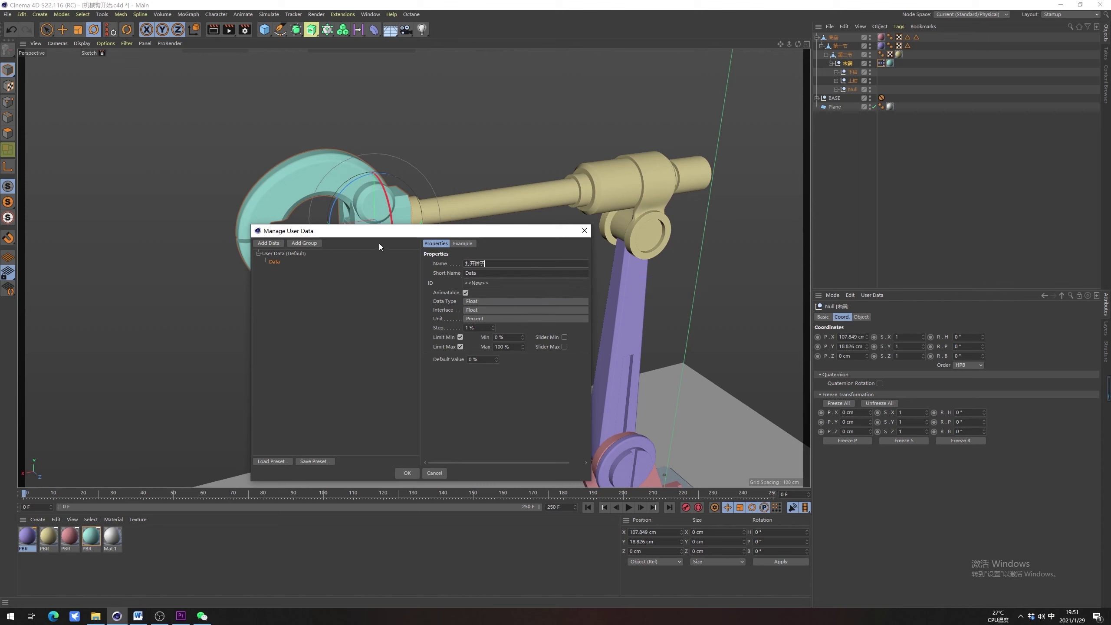
pyautogui.click(536, 256)
pyautogui.moveTo(594, 336); pyautogui.dragTo(677, 336)
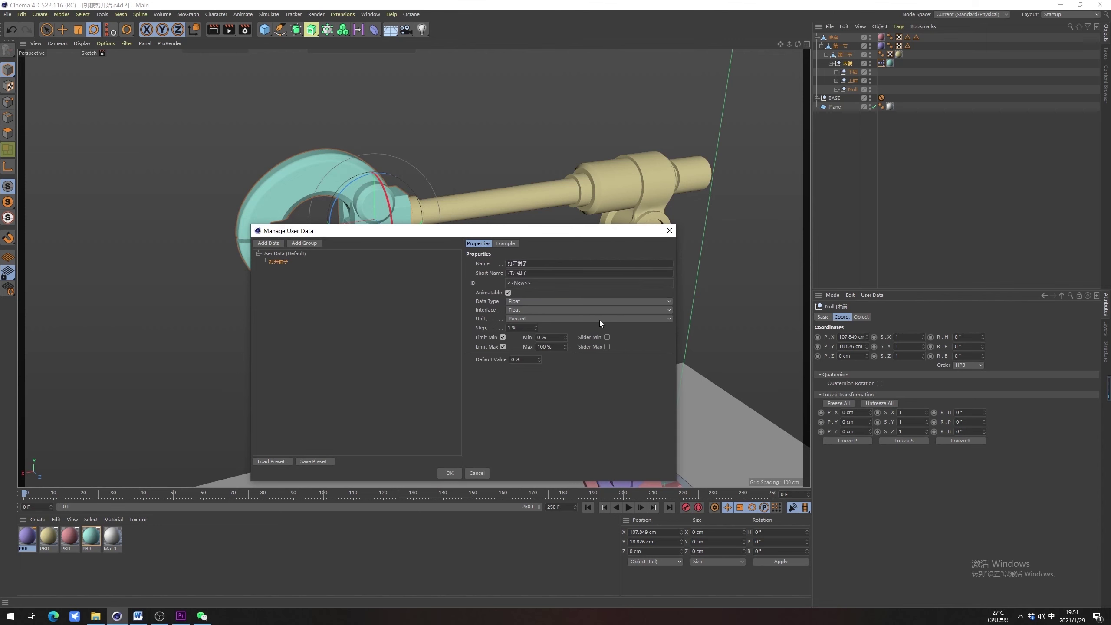
# Examine the data types available for the 打开钳子 entry without changing the selected type
pyautogui.click(523, 301)
pyautogui.click(490, 303)
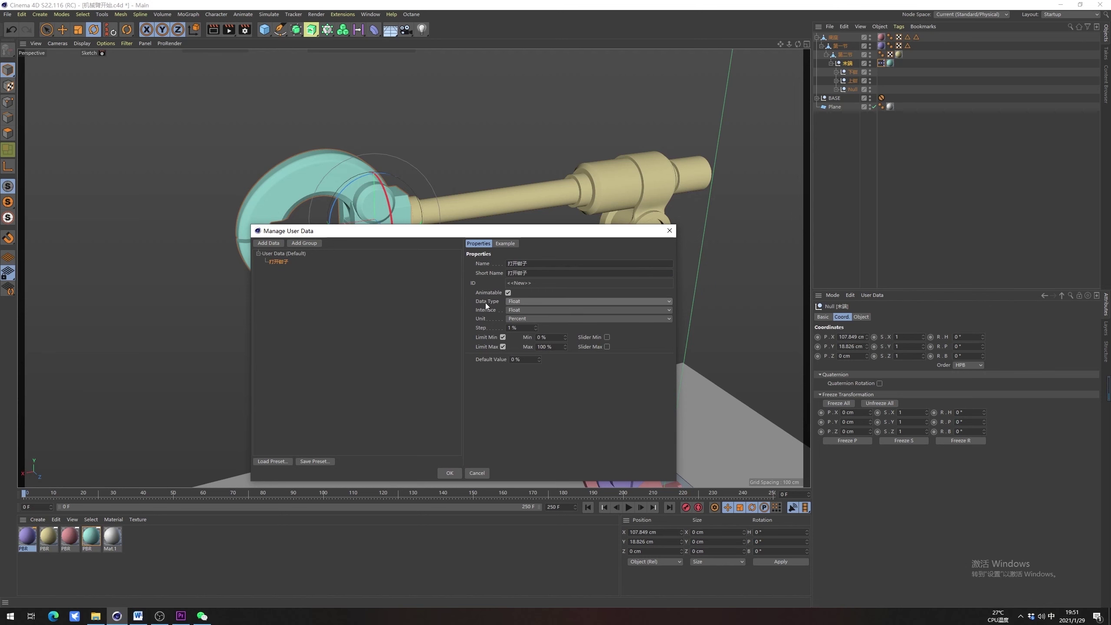
pyautogui.click(514, 303)
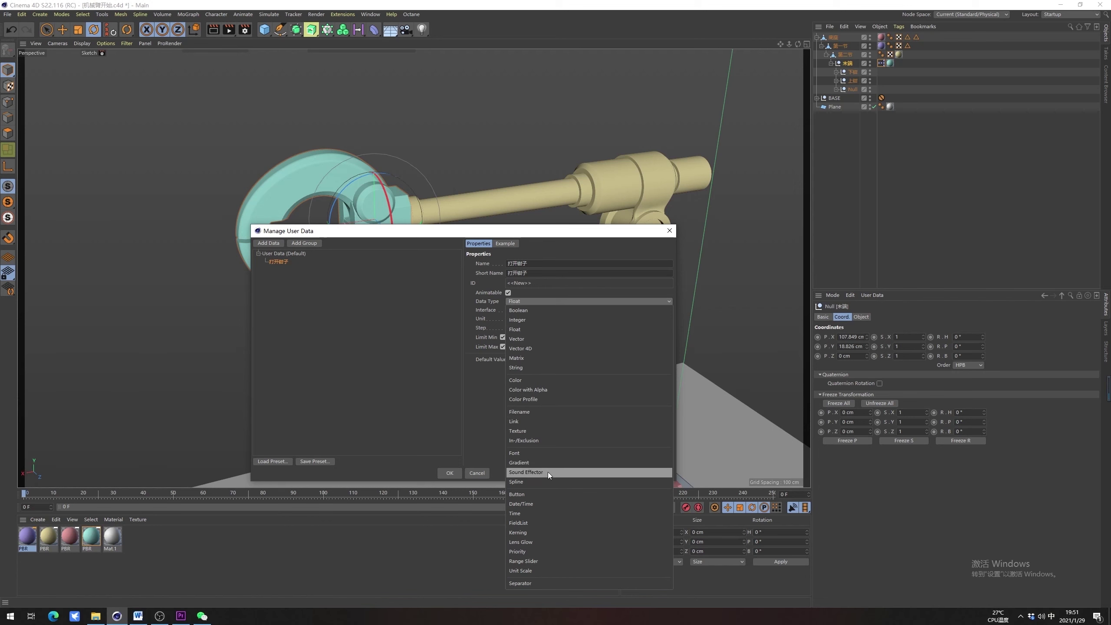
pyautogui.click(448, 378)
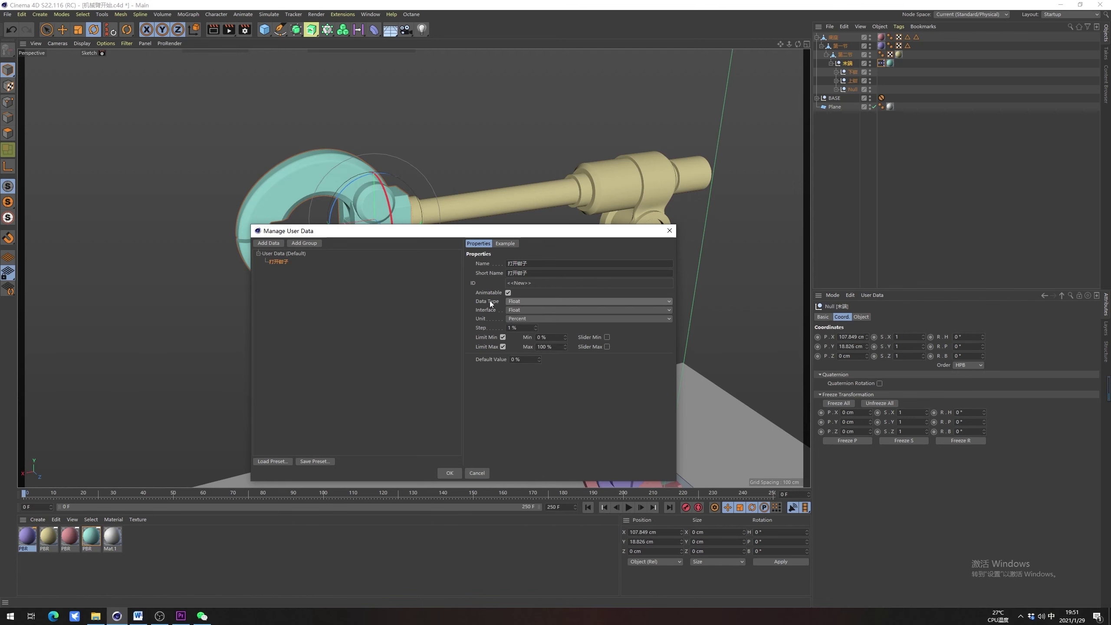
# Keep the 打开钳子 entry's data type as Float, set its unit to Degree, and create the user data
pyautogui.click(519, 302)
pyautogui.click(519, 302)
pyautogui.click(525, 320)
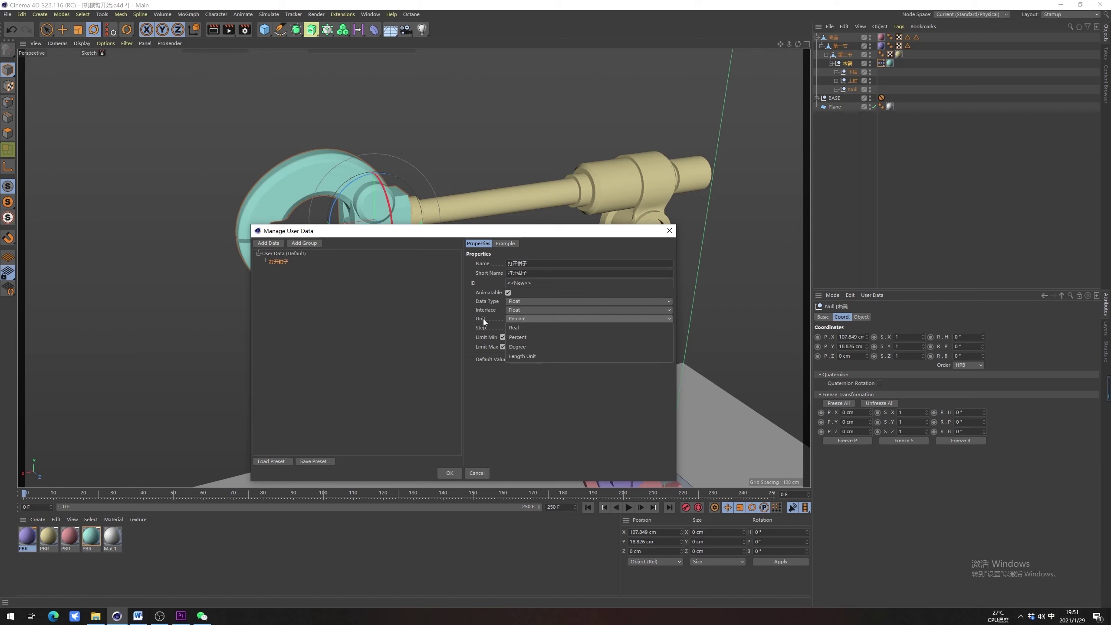
pyautogui.click(521, 347)
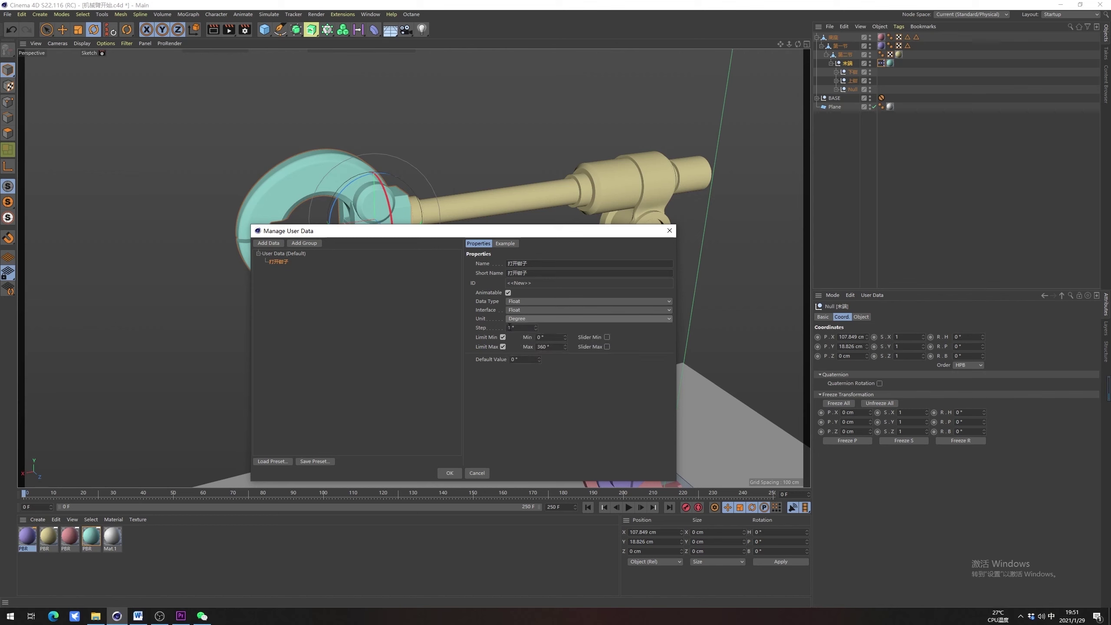
pyautogui.click(449, 473)
pyautogui.click(904, 316)
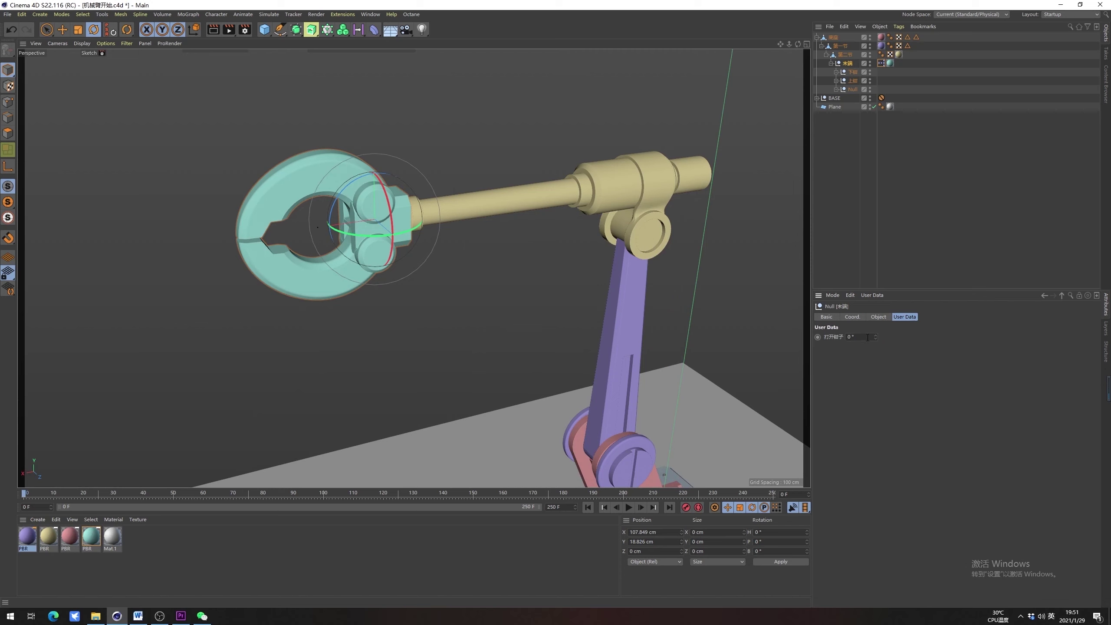
# Try the 打开钳子 value on the gripper's parent null and reset it to 0°
pyautogui.click(868, 337)
pyautogui.click(860, 336)
pyautogui.write('0')
pyautogui.press('Return')
# Reopen the gripper's XPresso graph and add the gripper's parent null as a node beside the two jaw nodes
pyautogui.doubleClick(880, 62)
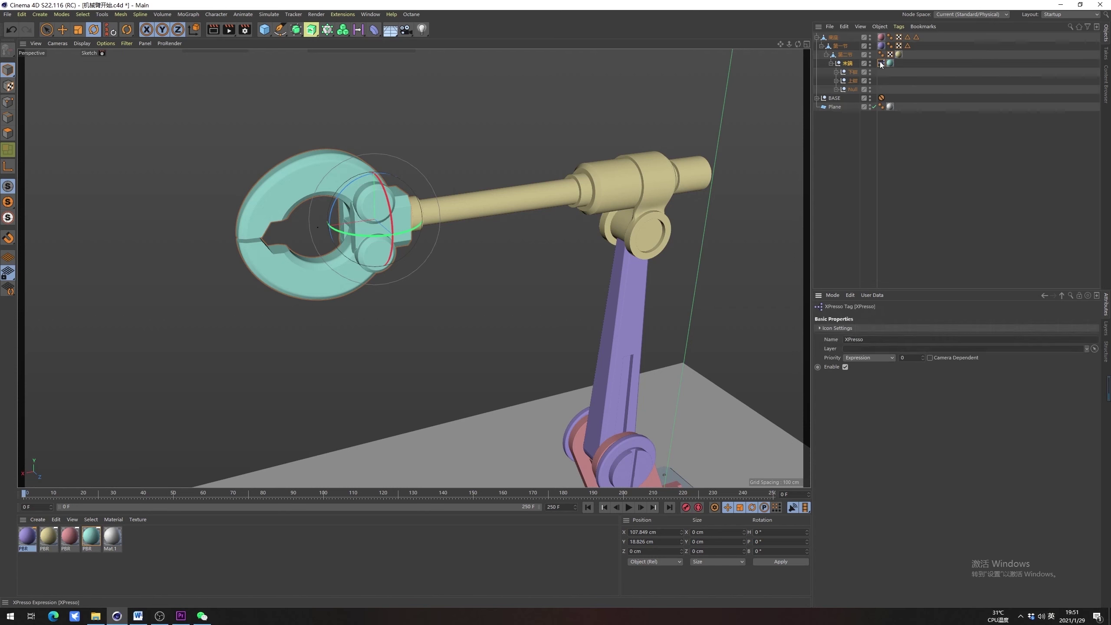
pyautogui.moveTo(805, 57); pyautogui.dragTo(390, 177)
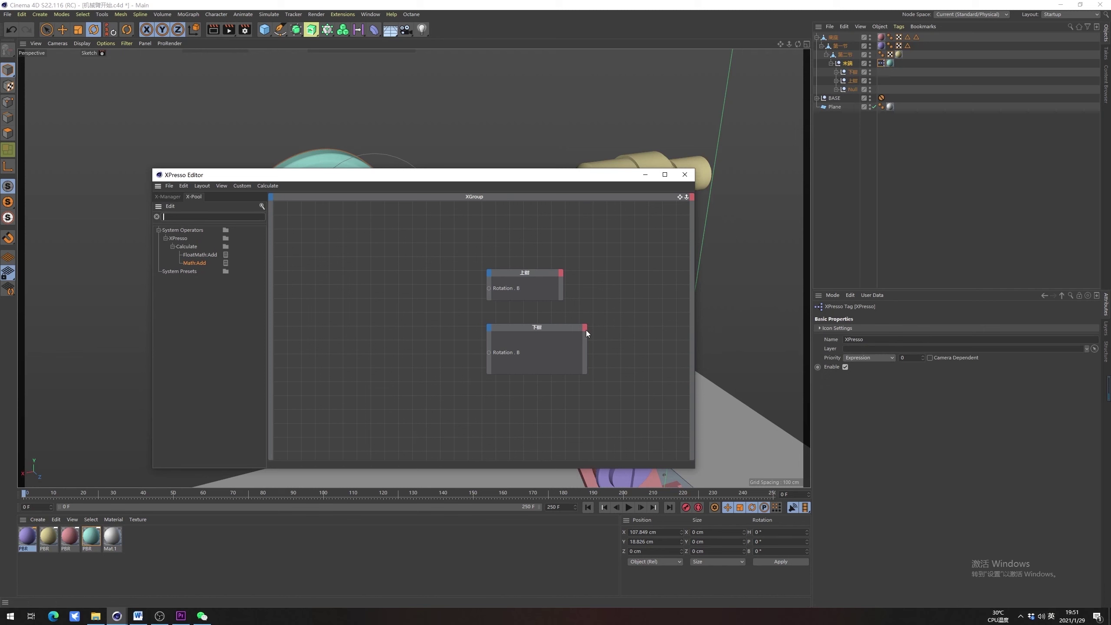
pyautogui.click(548, 272)
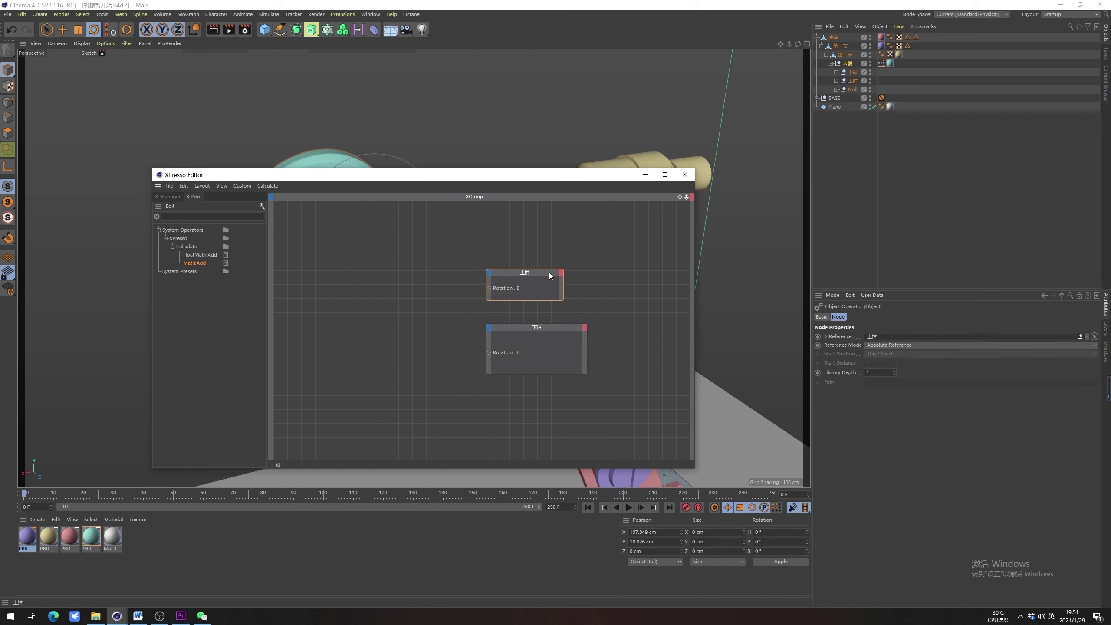
pyautogui.click(880, 63)
pyautogui.click(848, 64)
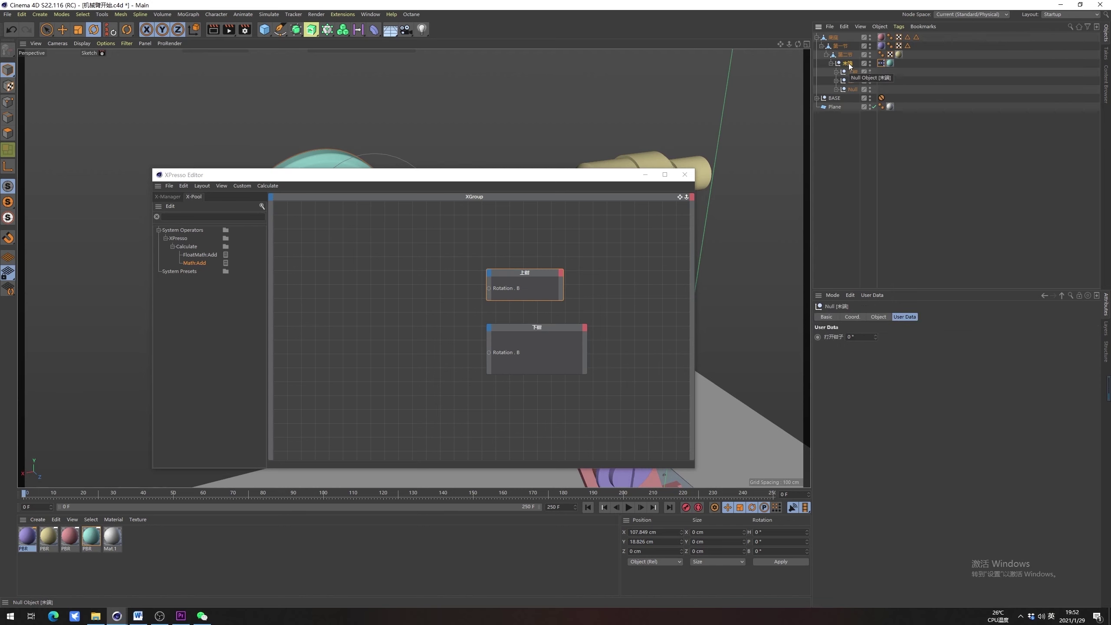
pyautogui.moveTo(848, 65); pyautogui.dragTo(396, 288)
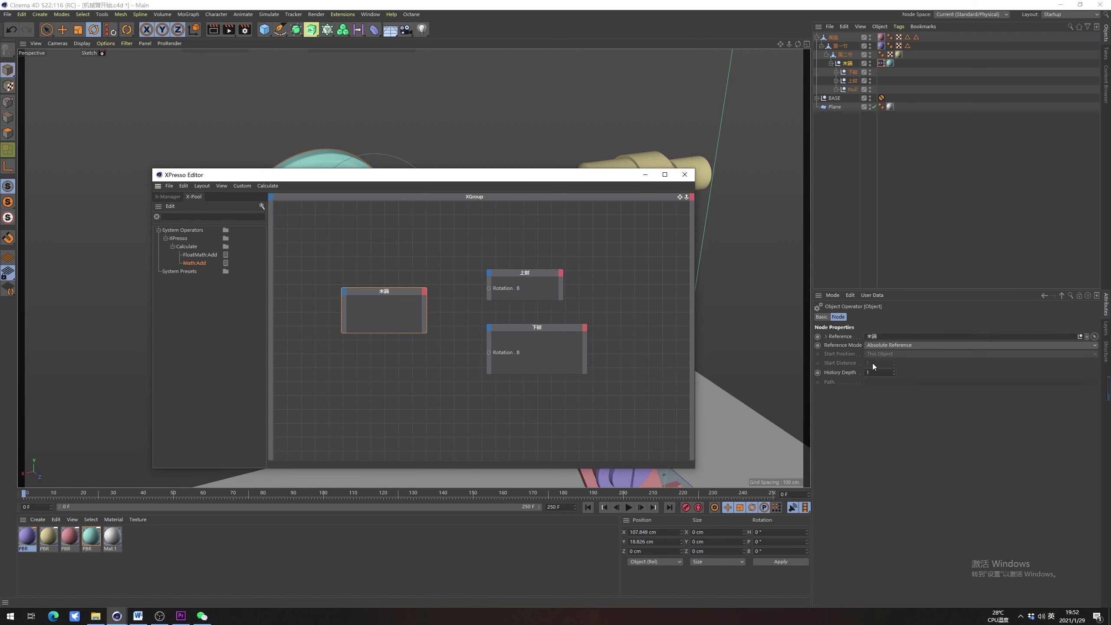
# Add 打开钳子 as an output on the parent null's node and connect it to the 上钳 node's Rotation . B input
pyautogui.click(847, 63)
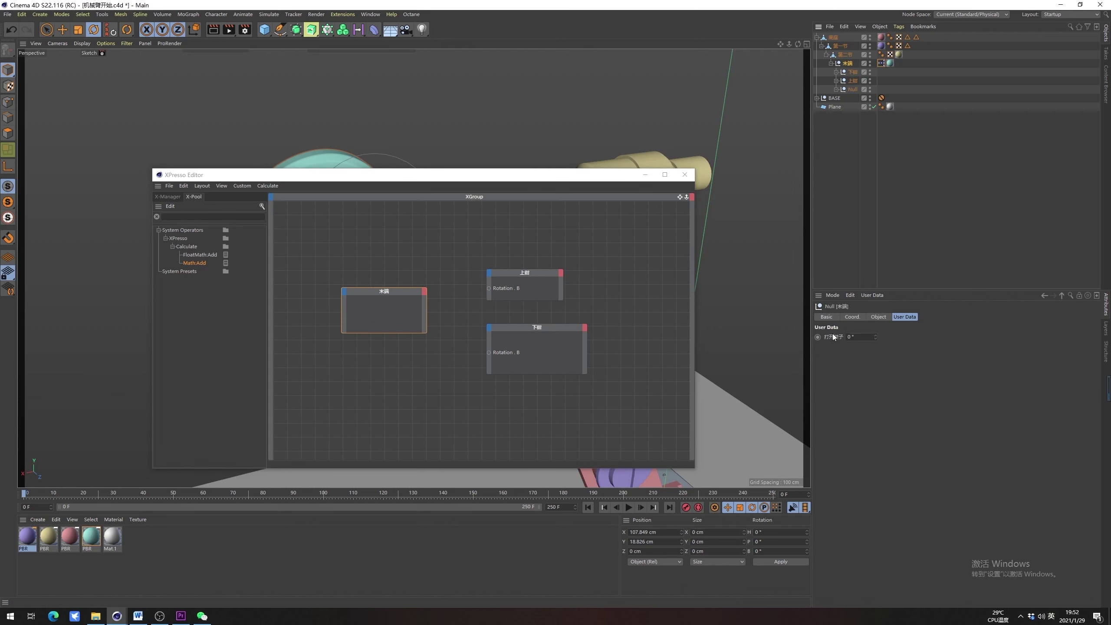
pyautogui.moveTo(833, 337); pyautogui.dragTo(489, 291)
pyautogui.moveTo(429, 317); pyautogui.dragTo(424, 315)
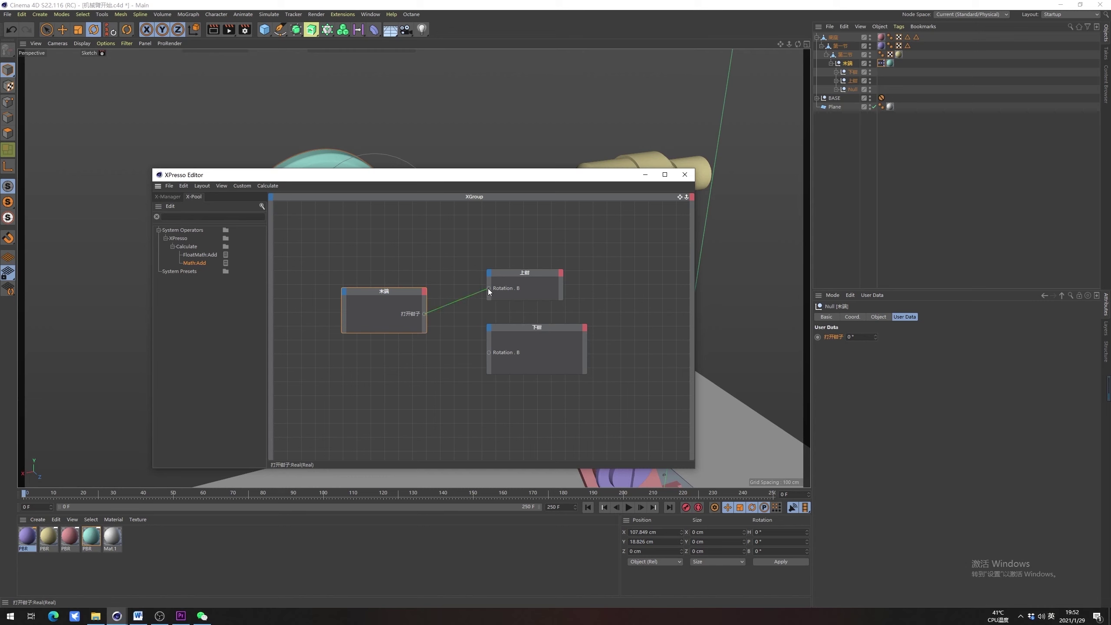
pyautogui.moveTo(488, 289); pyautogui.dragTo(488, 288)
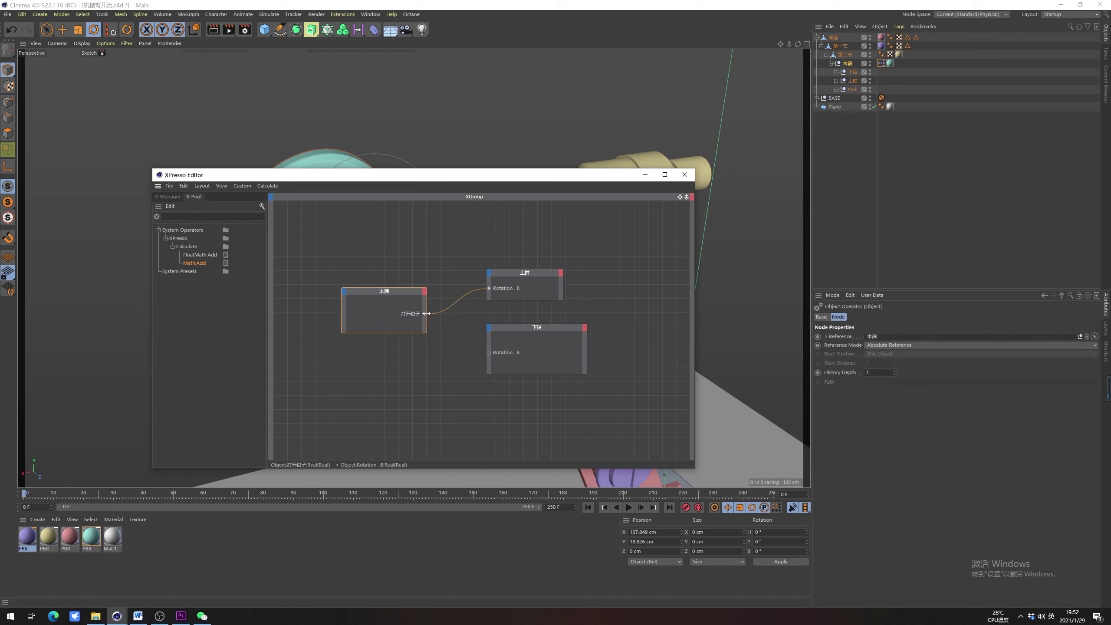
# Test the 打开钳子 control on the gripper's parent null, keeping the XPresso editor clear of the gripper
pyautogui.click(548, 274)
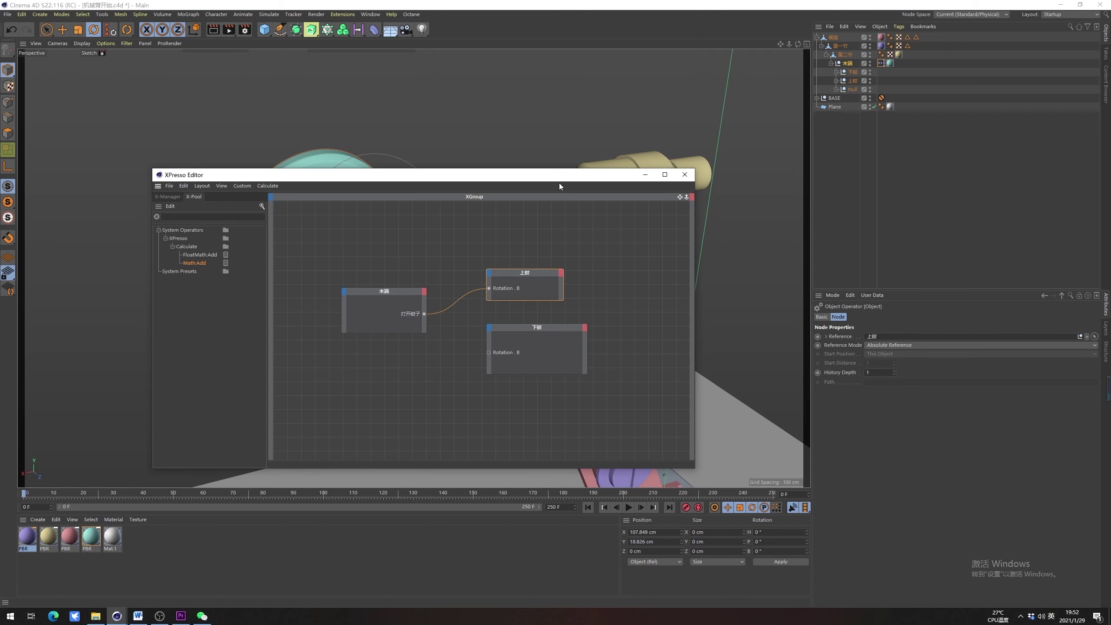
pyautogui.moveTo(559, 183); pyautogui.dragTo(617, 306)
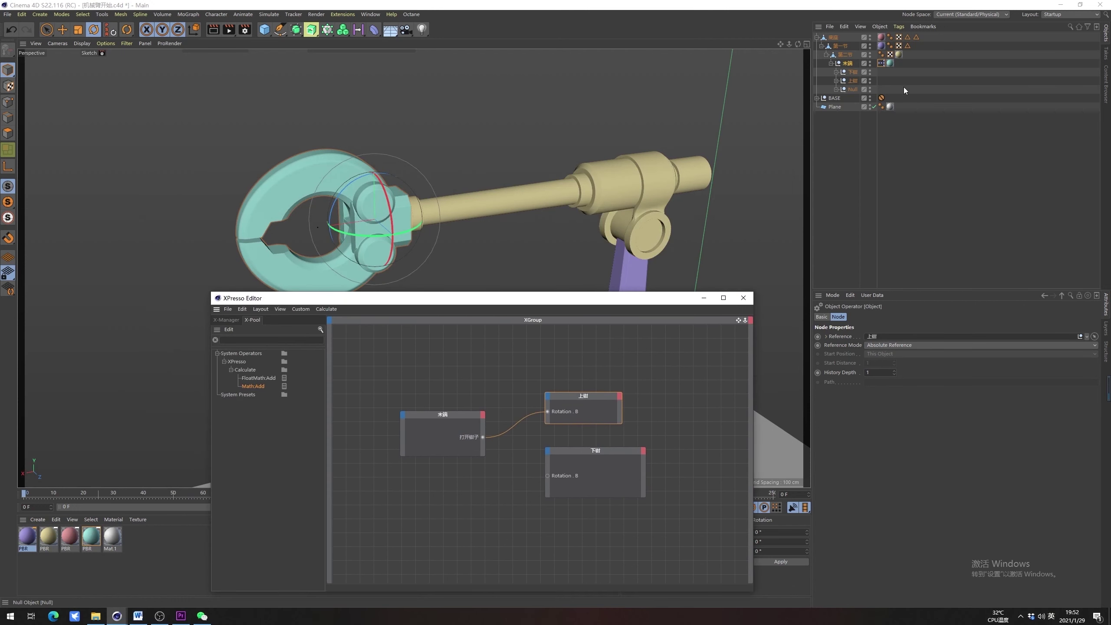
pyautogui.click(848, 63)
pyautogui.moveTo(875, 336)
pyautogui.mouseDown()
pyautogui.moveTo(875, 302)
pyautogui.moveTo(876, 336)
pyautogui.mouseUp()
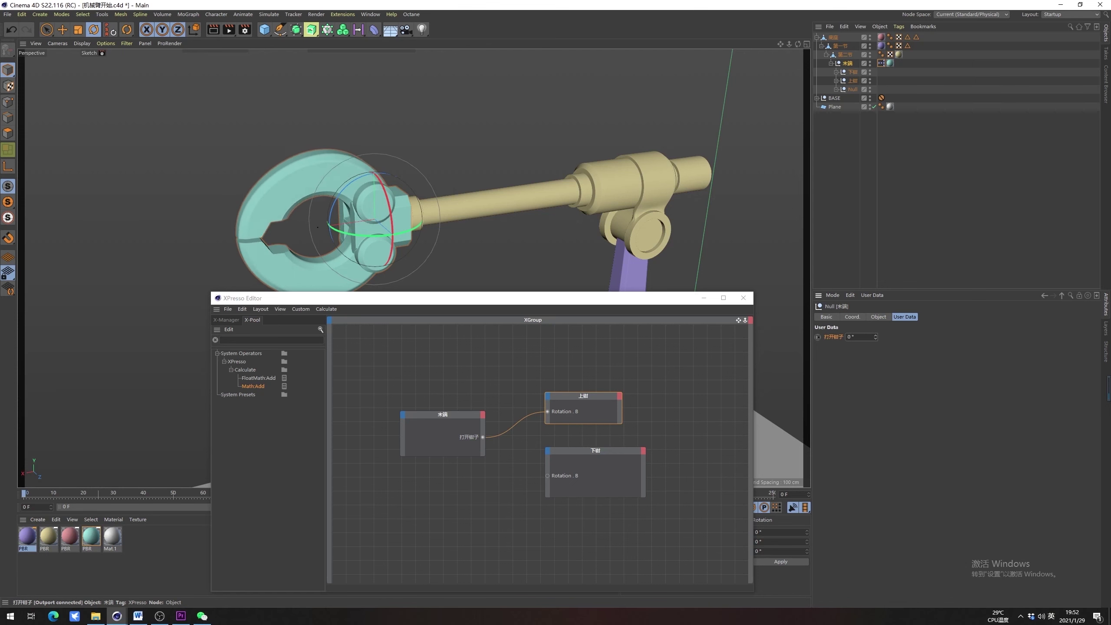
pyautogui.moveTo(537, 300); pyautogui.dragTo(528, 211)
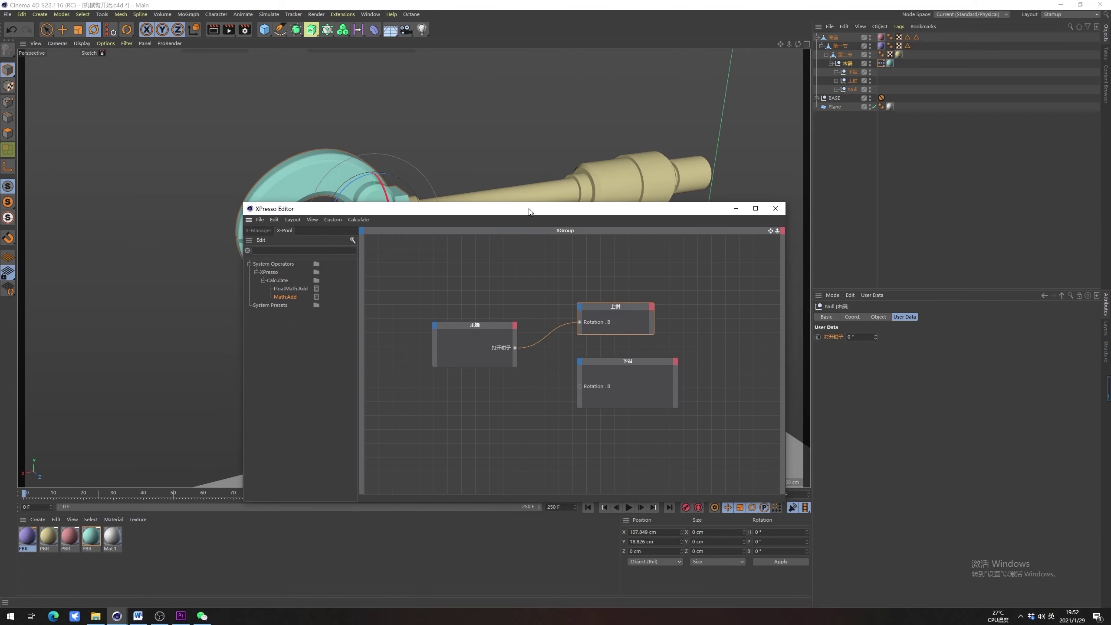
pyautogui.moveTo(638, 202); pyautogui.dragTo(634, 210)
pyautogui.moveTo(599, 197); pyautogui.dragTo(534, 374)
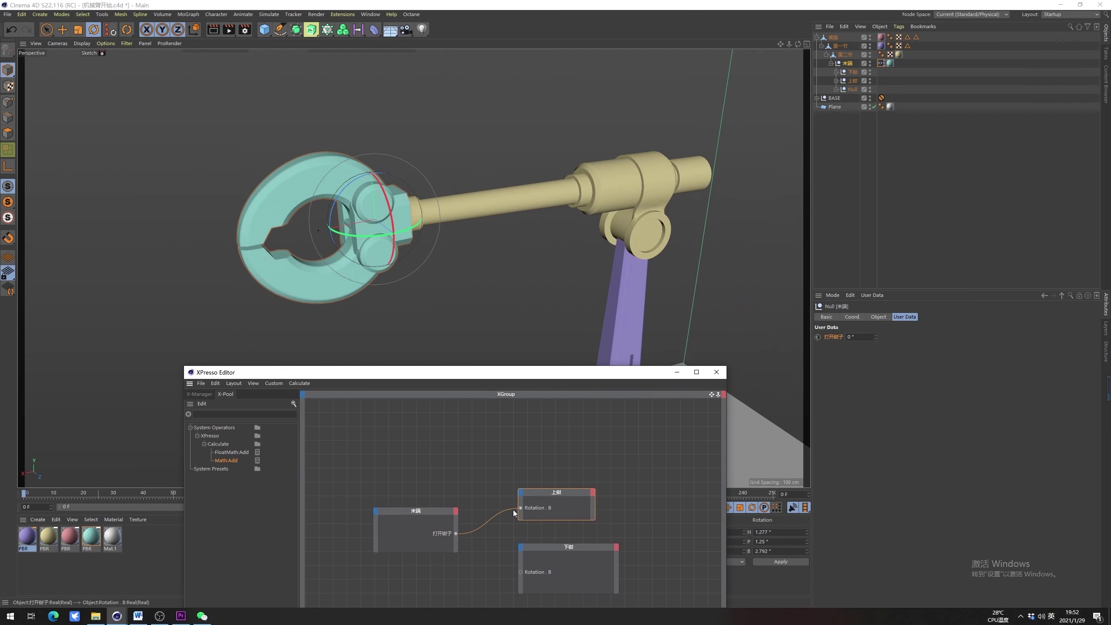
# Detach the 打开钳子 wire and reconnect it to the 上钳 node's Rotation . B input
pyautogui.moveTo(487, 514); pyautogui.dragTo(502, 430)
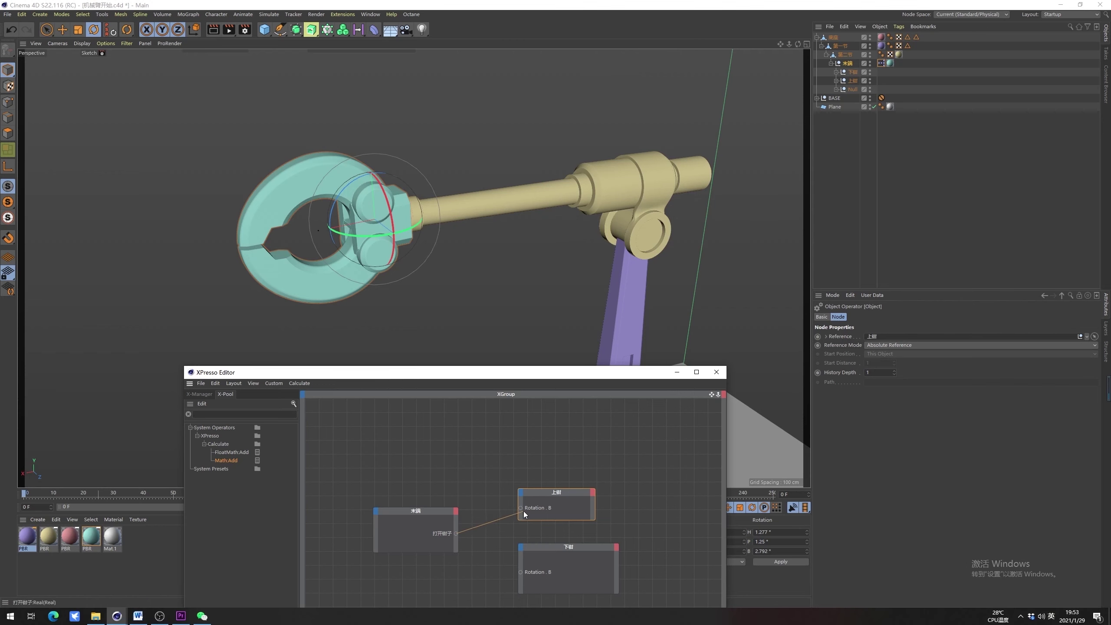
pyautogui.moveTo(520, 508); pyautogui.dragTo(521, 508)
pyautogui.moveTo(580, 372); pyautogui.dragTo(654, 311)
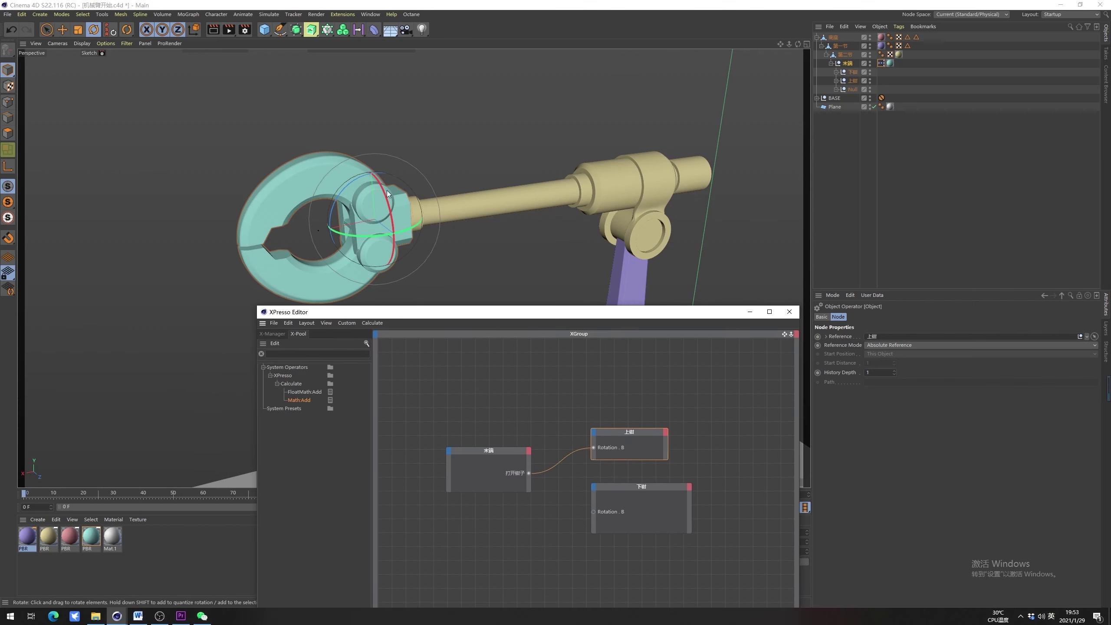
# Check the rotation direction of the 上钳 jaw and disconnect 打开钳子 from its node's Rotation . B input
pyautogui.click(349, 194)
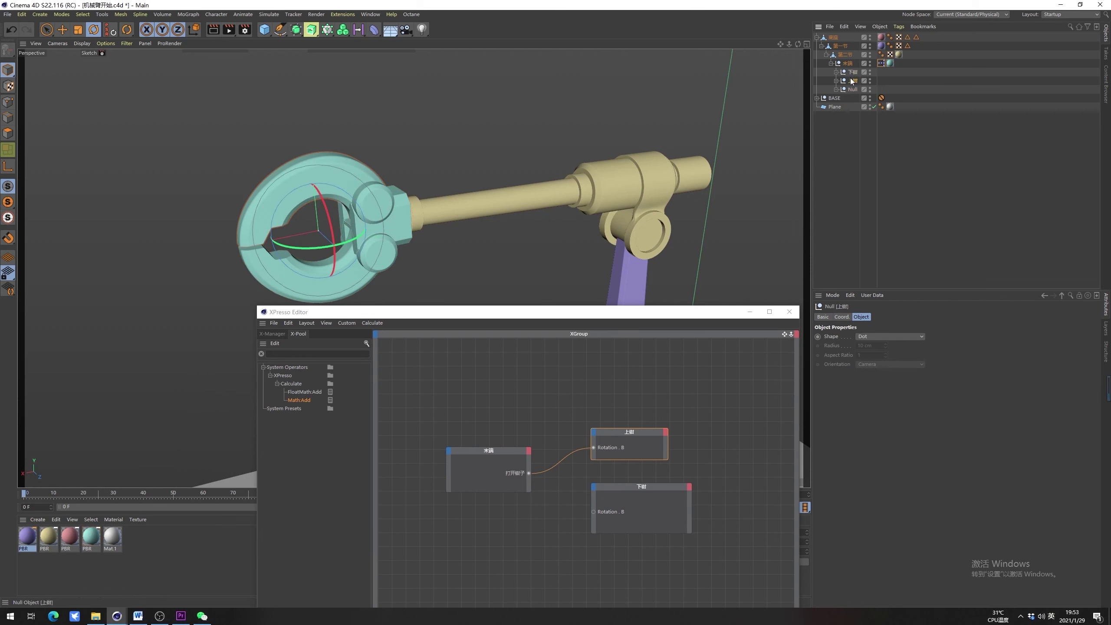
pyautogui.moveTo(289, 208); pyautogui.dragTo(317, 197)
pyautogui.click(847, 63)
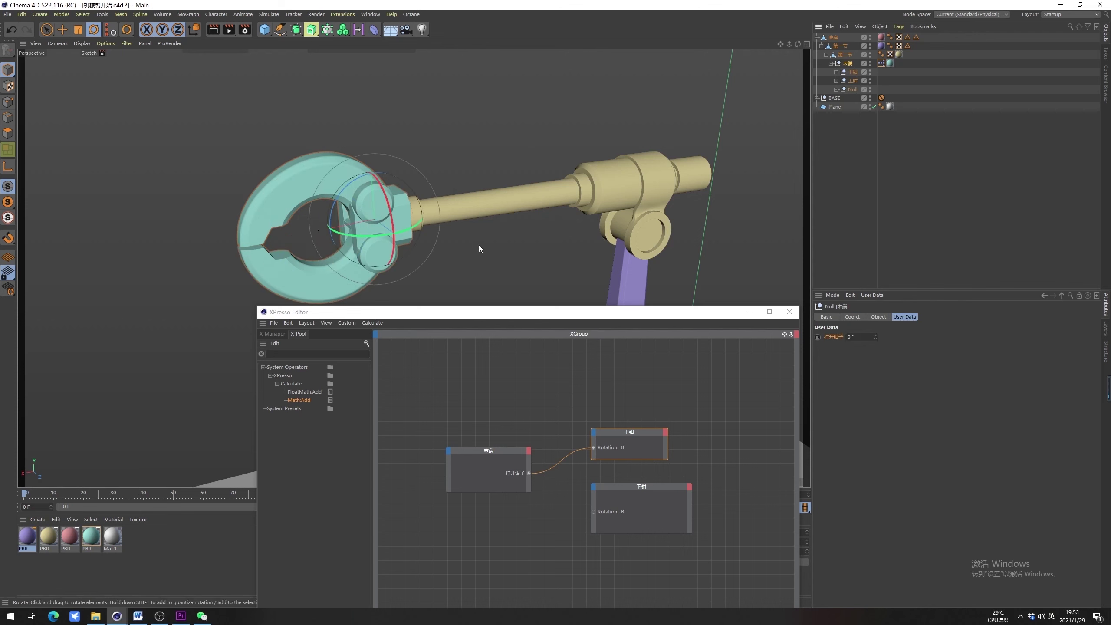
pyautogui.click(852, 81)
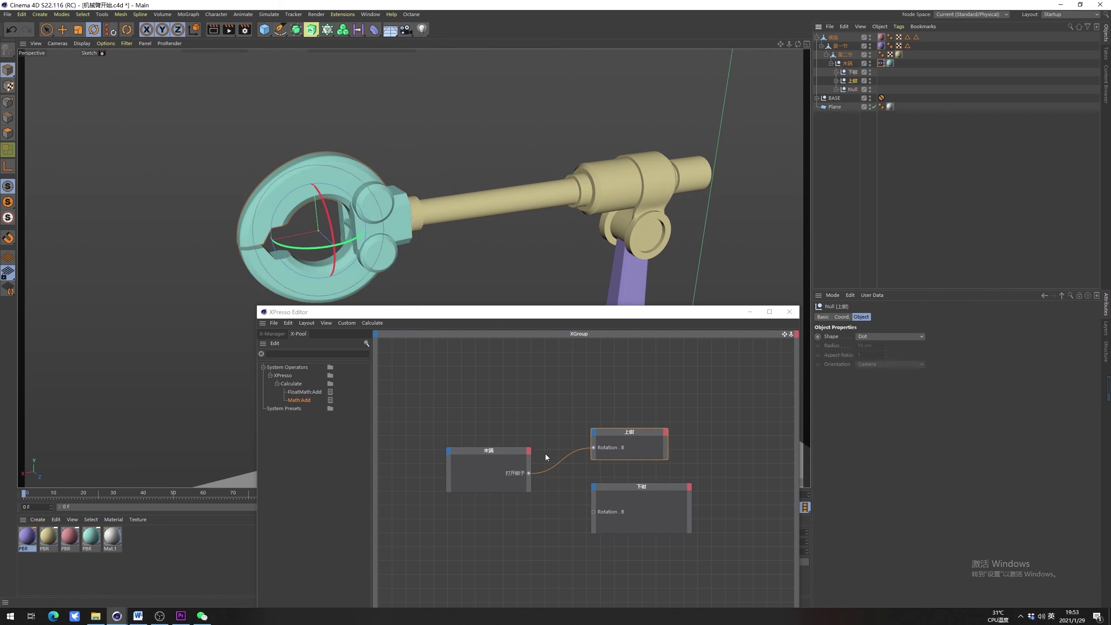
pyautogui.moveTo(592, 447); pyautogui.dragTo(514, 600)
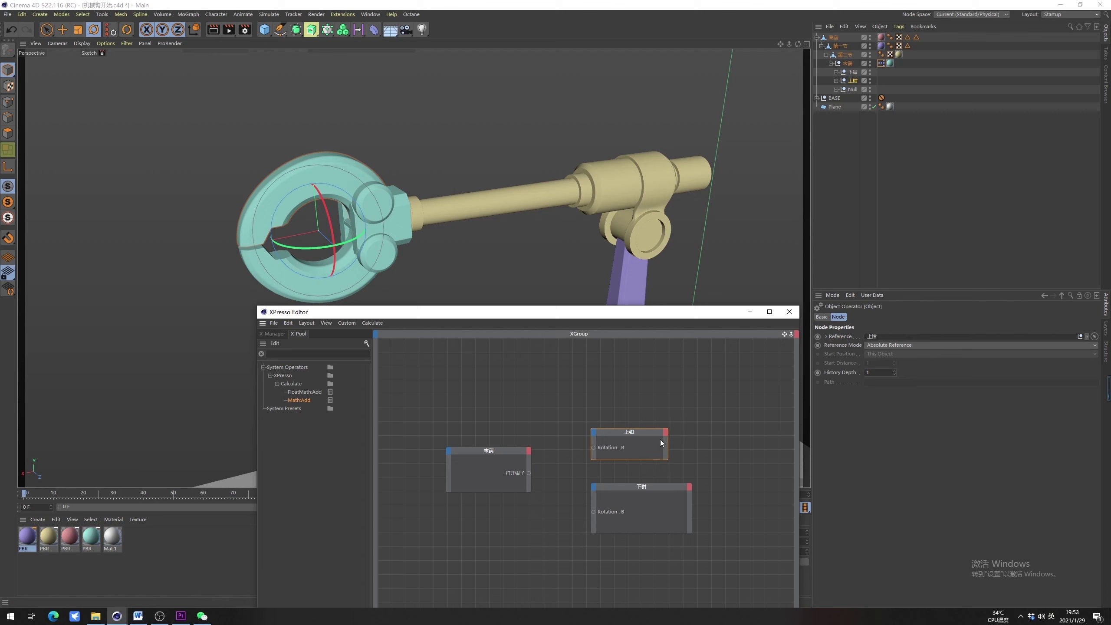
pyautogui.click(850, 82)
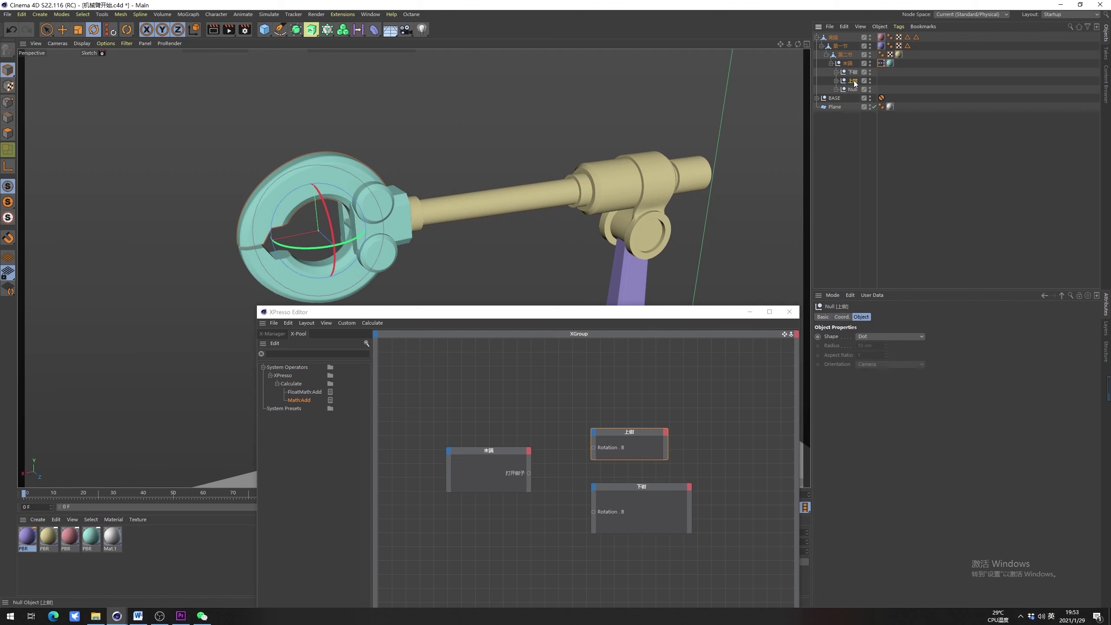
pyautogui.moveTo(270, 206); pyautogui.dragTo(387, 195)
# Search the XPresso operators for "add", place a Math:Add node in the graph, and expand it
pyautogui.moveTo(588, 312); pyautogui.dragTo(605, 174)
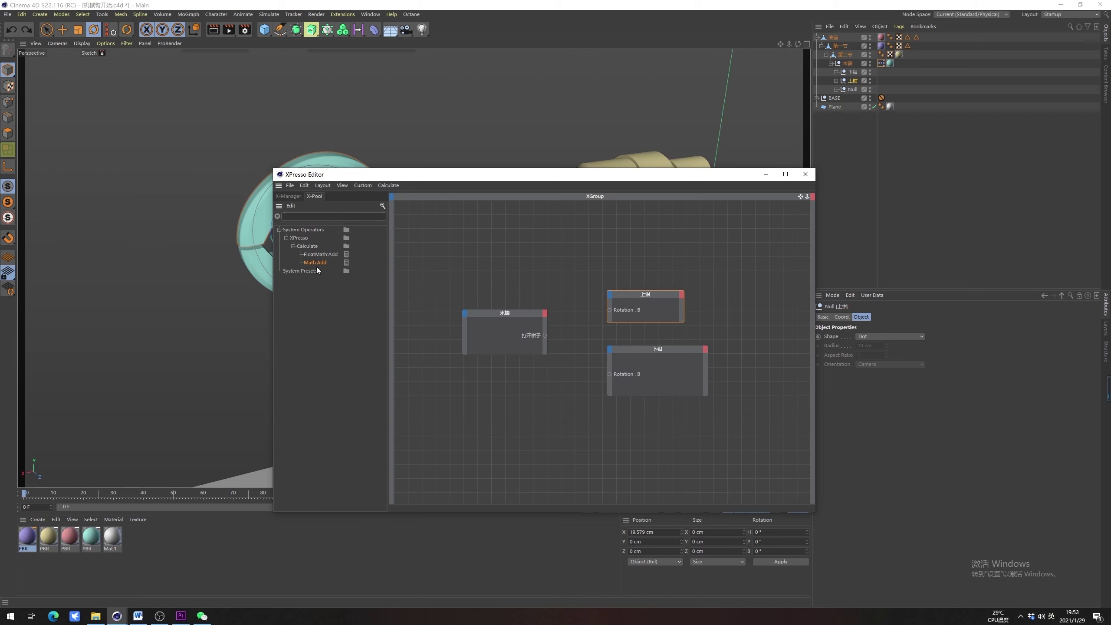
pyautogui.click(279, 230)
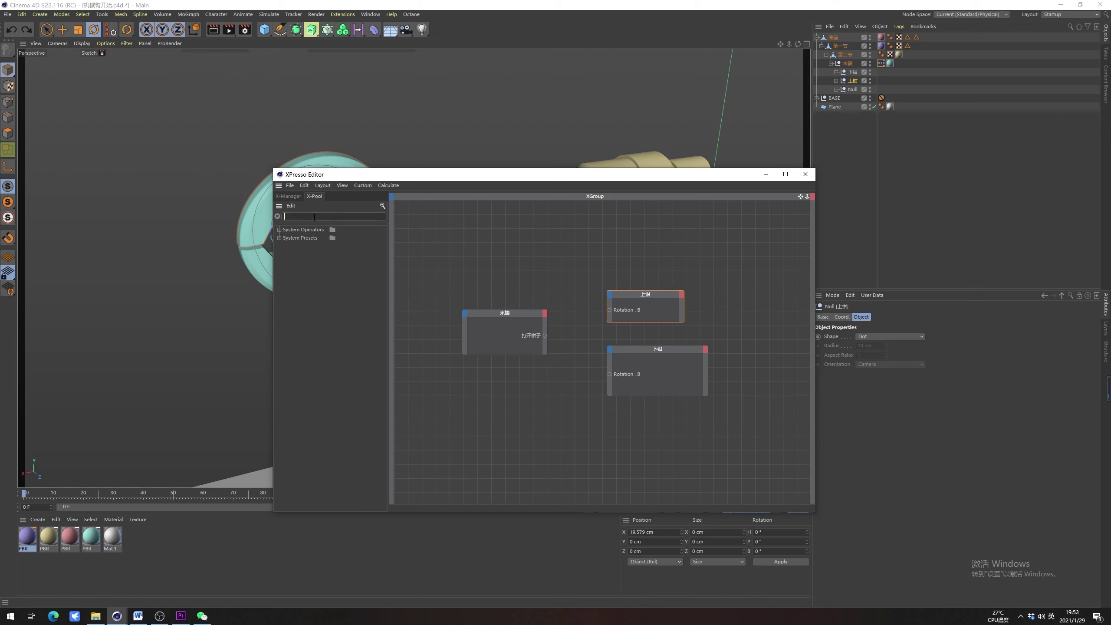
pyautogui.write('add')
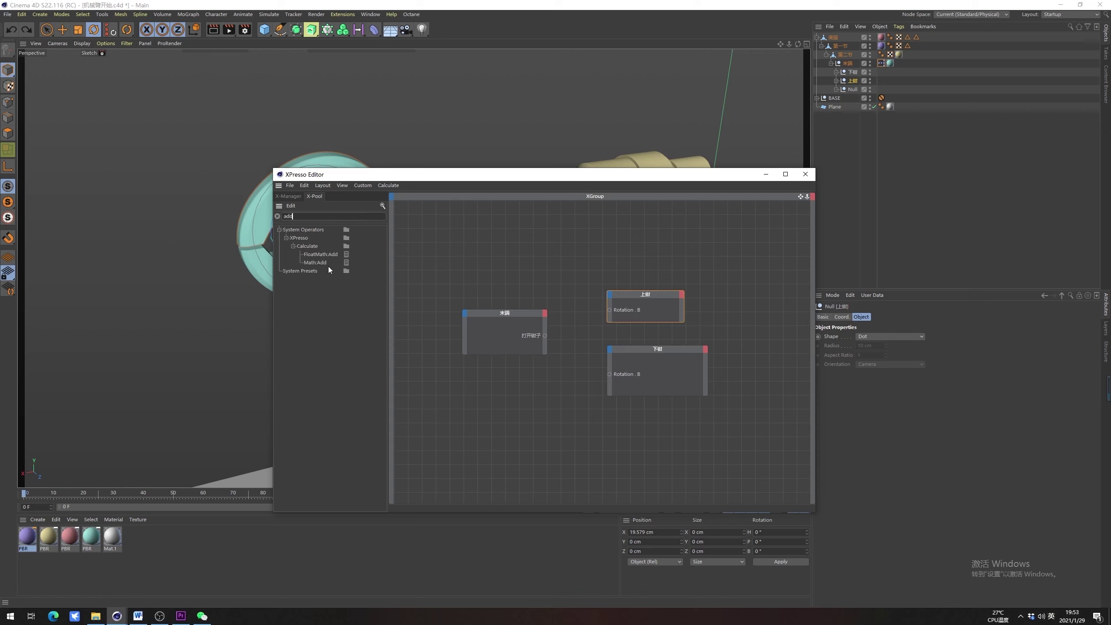
pyautogui.moveTo(322, 262); pyautogui.dragTo(561, 250)
pyautogui.doubleClick(569, 239)
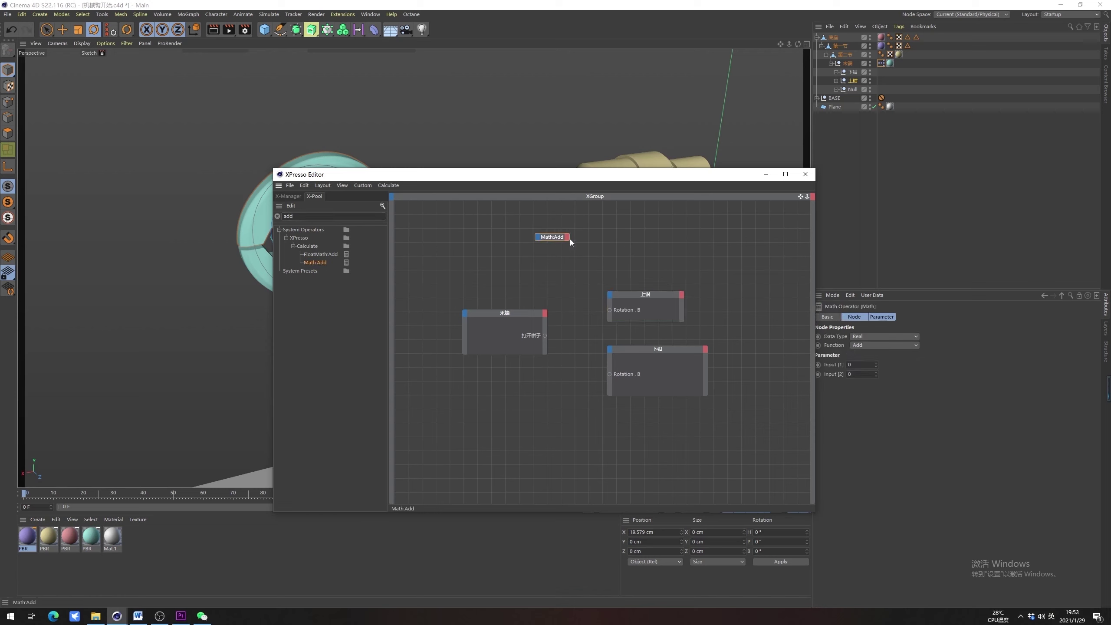
pyautogui.doubleClick(557, 237)
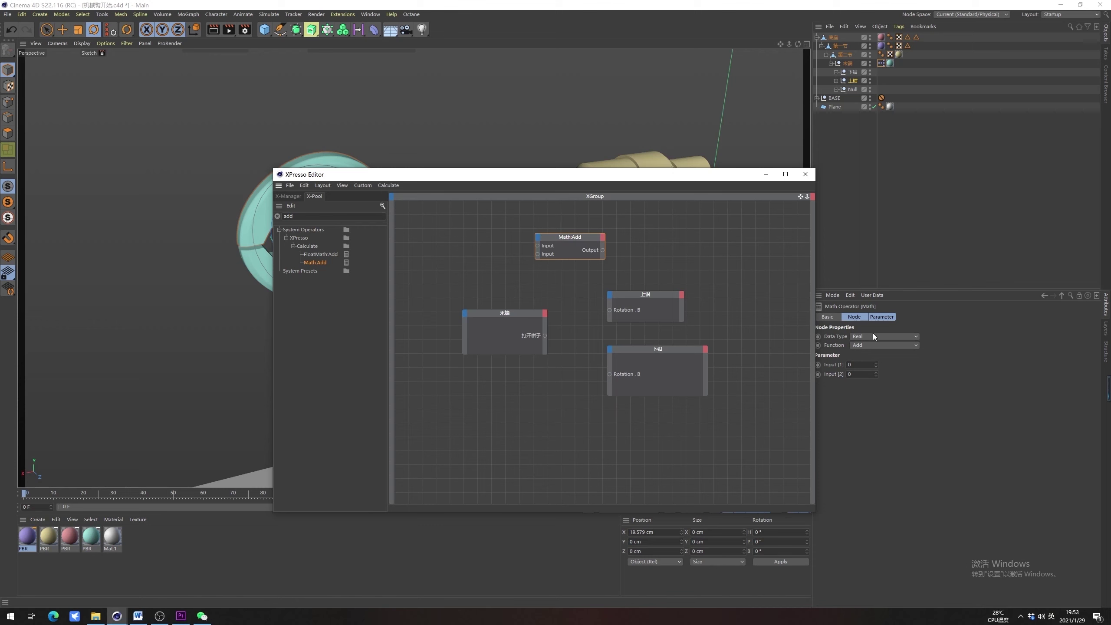
# Set the math node's function to Multiply and arrange it between the parent null's node and the jaw nodes
pyautogui.click(863, 345)
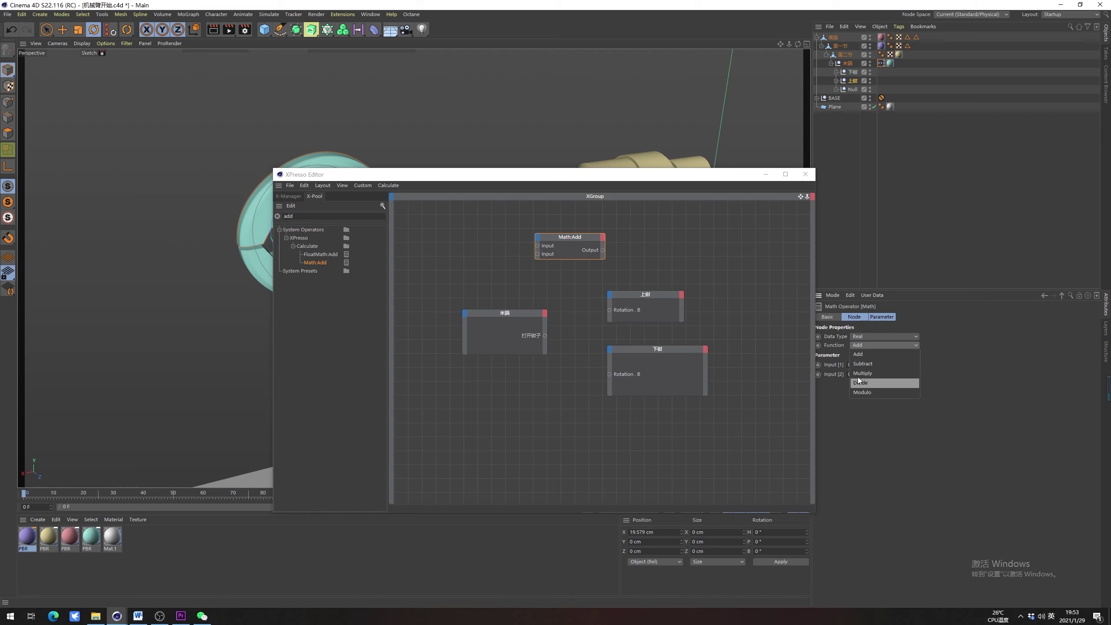
pyautogui.click(876, 375)
pyautogui.moveTo(580, 240); pyautogui.dragTo(607, 342)
pyautogui.moveTo(533, 320); pyautogui.dragTo(489, 320)
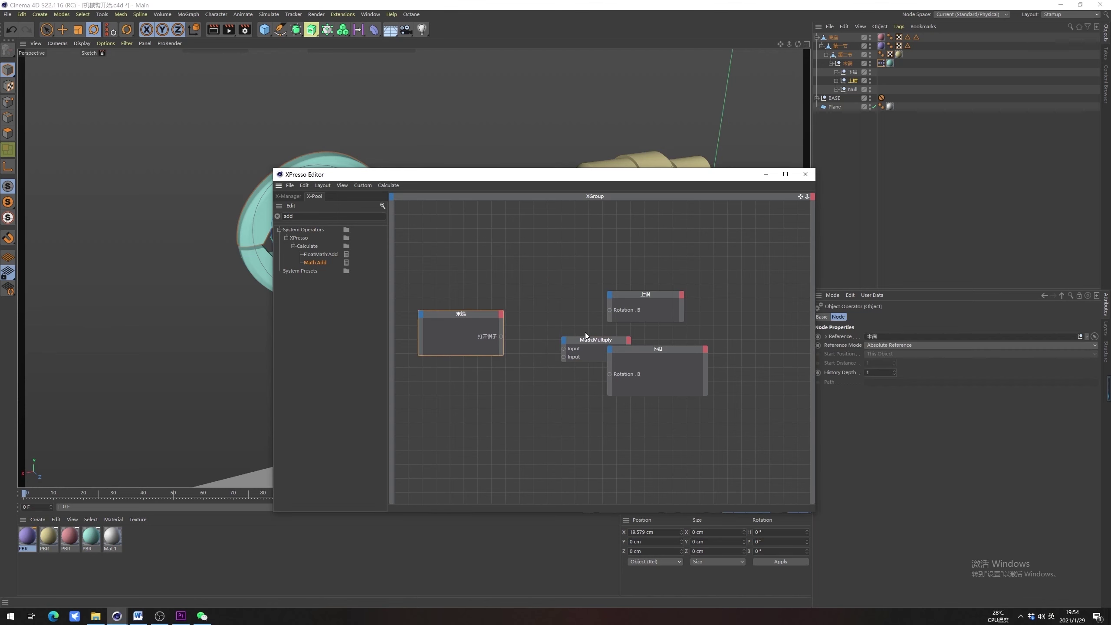
pyautogui.moveTo(584, 340); pyautogui.dragTo(552, 330)
pyautogui.hotkey('alt', 'a')
pyautogui.moveTo(393, 247); pyautogui.dragTo(769, 438)
pyautogui.click(629, 449)
pyautogui.moveTo(458, 360); pyautogui.dragTo(449, 394)
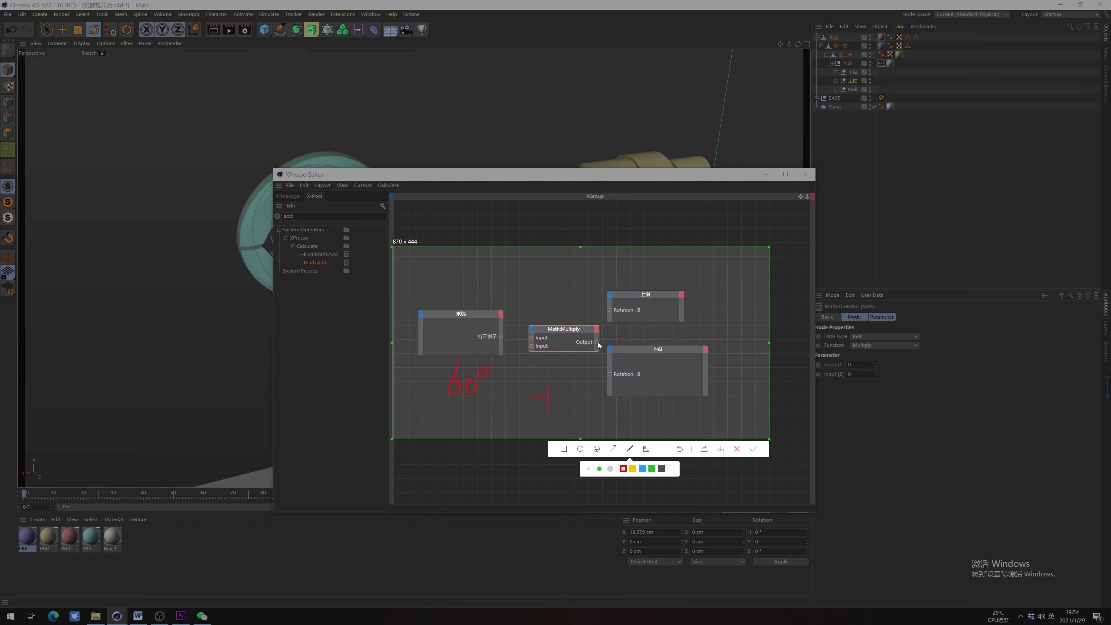
pyautogui.moveTo(598, 342)
pyautogui.mouseDown()
pyautogui.moveTo(614, 318)
pyautogui.moveTo(620, 368)
pyautogui.mouseUp()
pyautogui.click(736, 449)
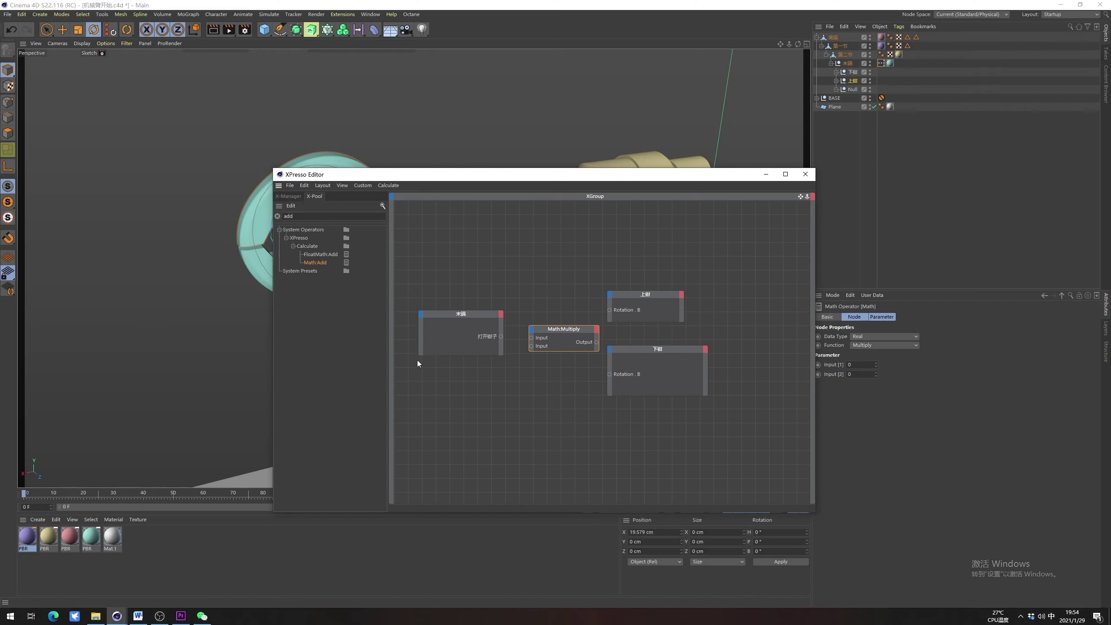
# Connect 打开钳子 to the Multiply node's first input and set its second input to -1
pyautogui.moveTo(500, 337); pyautogui.dragTo(533, 337)
pyautogui.click(861, 365)
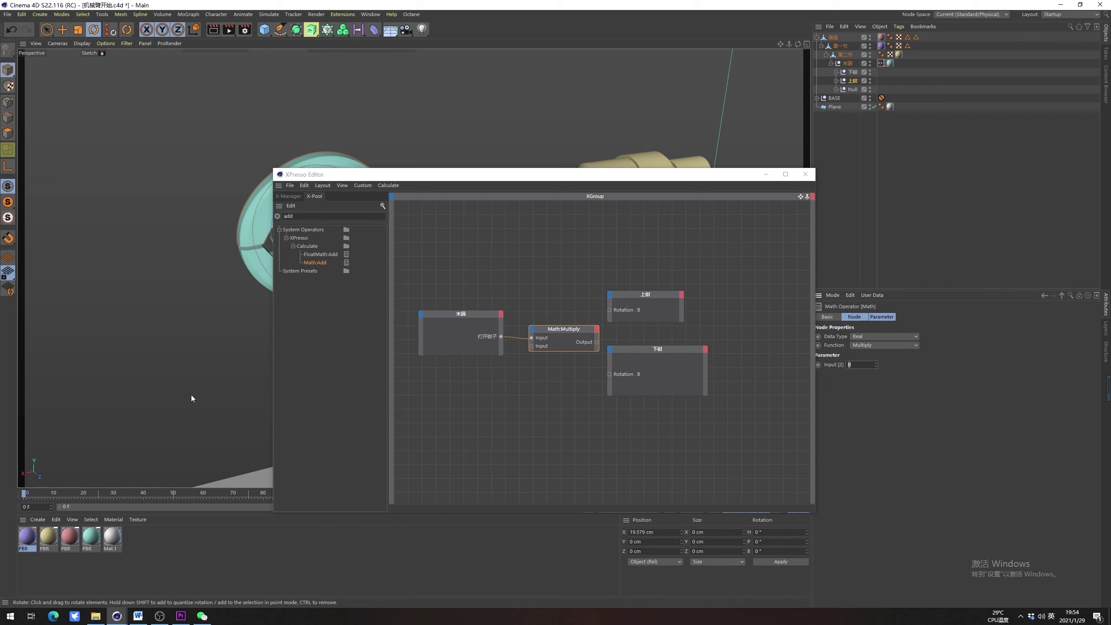
pyautogui.click(653, 422)
# Connect the Multiply node's output to Rotation . B on both jaw nodes and shift the 下钳 node slightly away
pyautogui.click(573, 335)
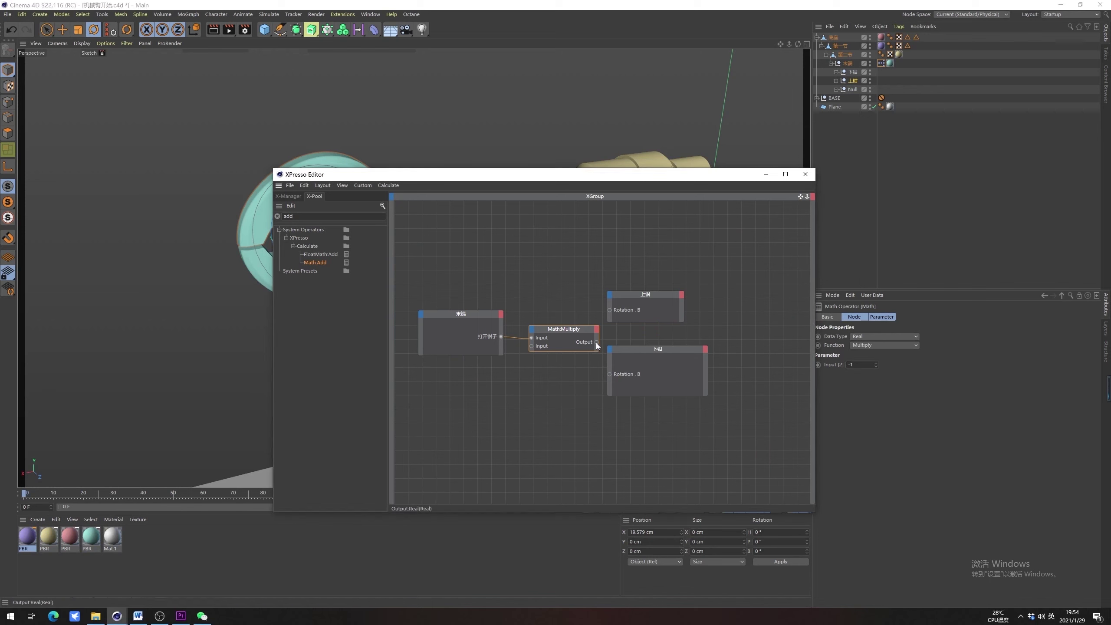
pyautogui.moveTo(612, 310); pyautogui.dragTo(609, 309)
pyautogui.moveTo(654, 348); pyautogui.dragTo(627, 373)
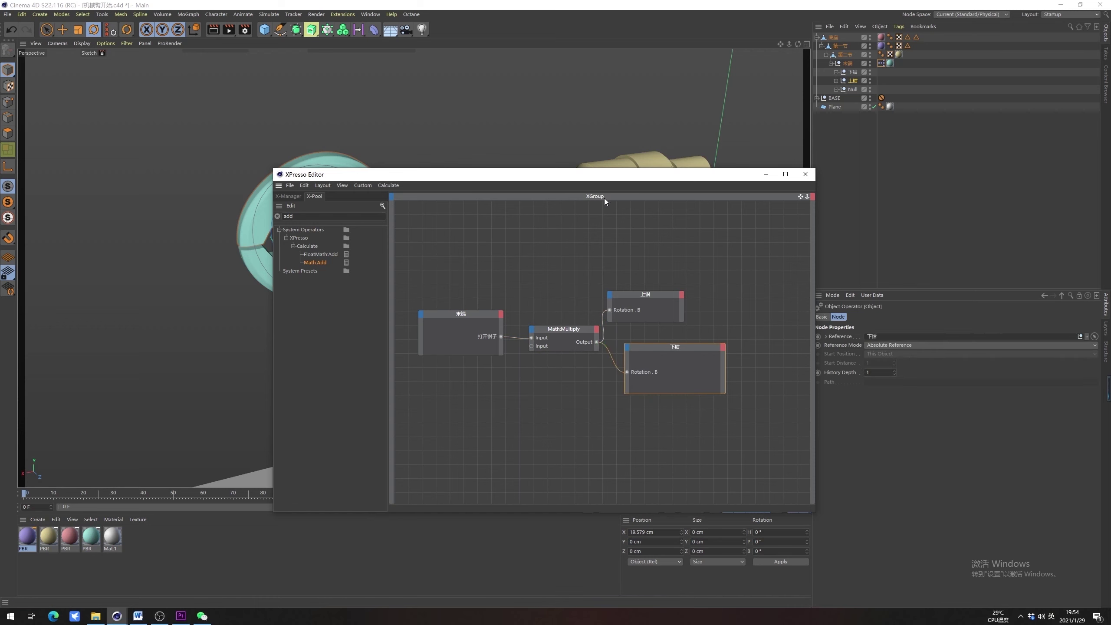
# Move the XPresso Editor clear of the gripper and raise 打开钳子 to 50° to test the jaws
pyautogui.moveTo(604, 175); pyautogui.dragTo(802, 270)
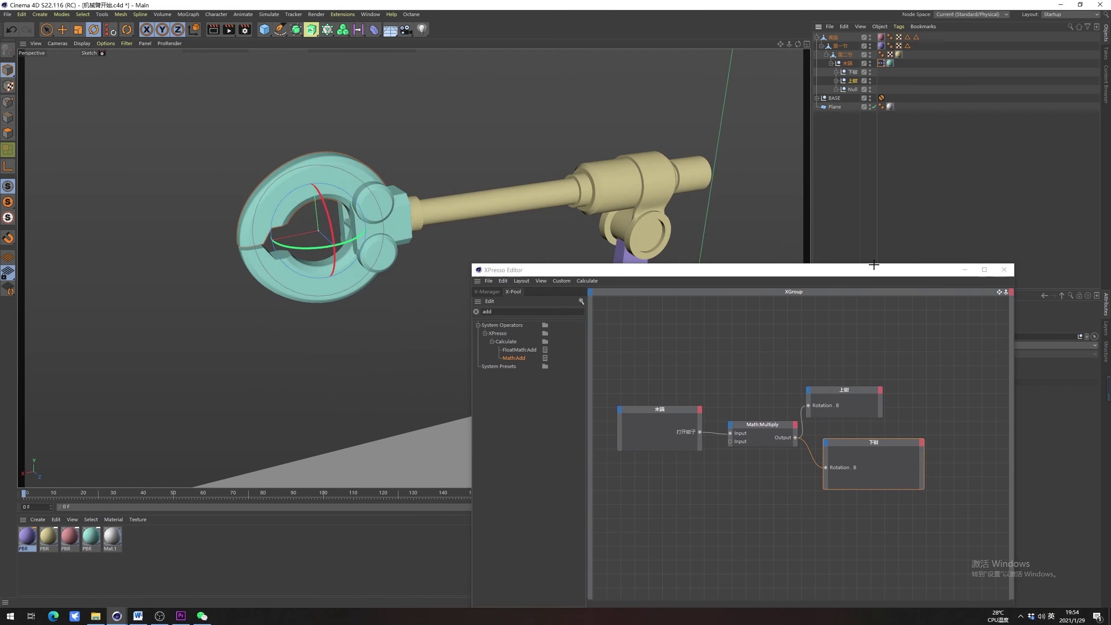
pyautogui.moveTo(870, 271); pyautogui.dragTo(721, 390)
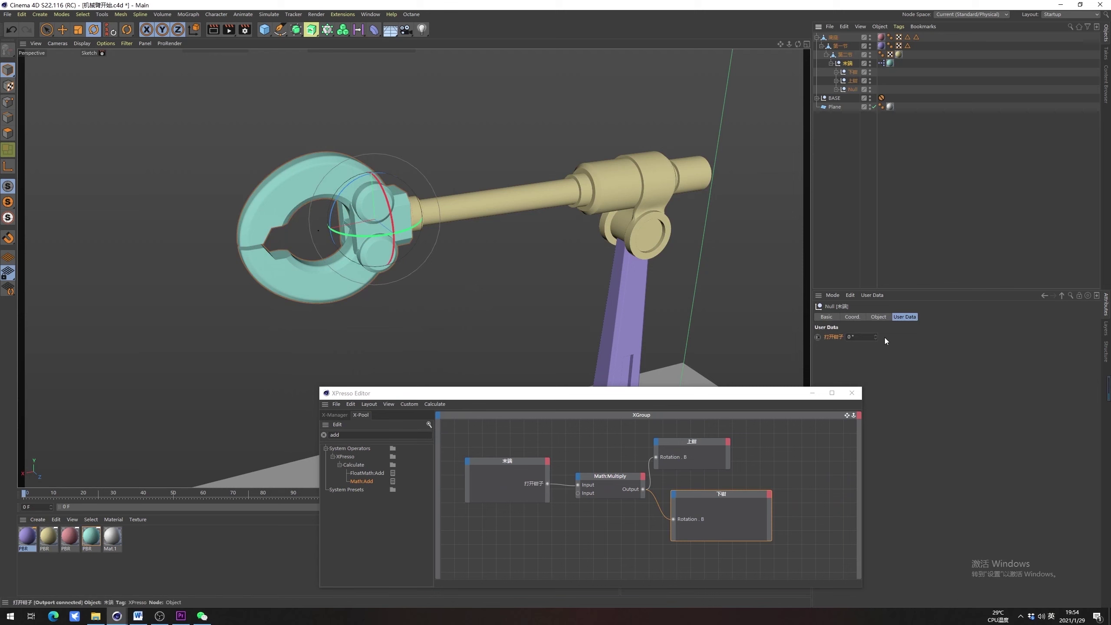
pyautogui.moveTo(875, 337)
pyautogui.mouseDown()
pyautogui.moveTo(875, 296)
pyautogui.moveTo(884, 322)
pyautogui.mouseUp()
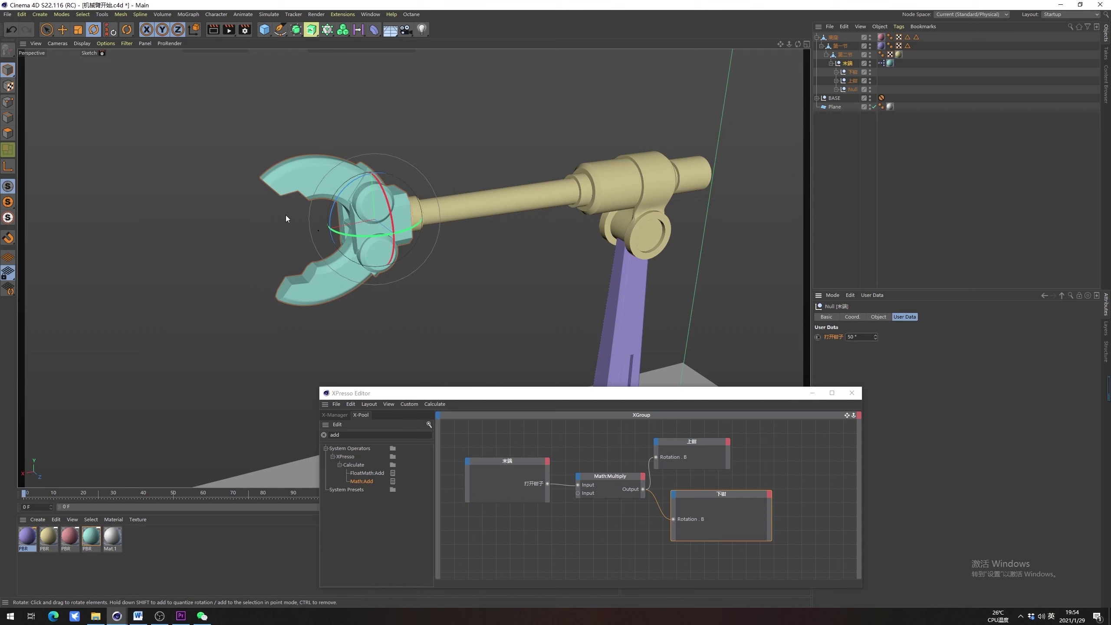
# Reset 打开钳子 to 0° and close the XPresso Editor
pyautogui.doubleClick(852, 336)
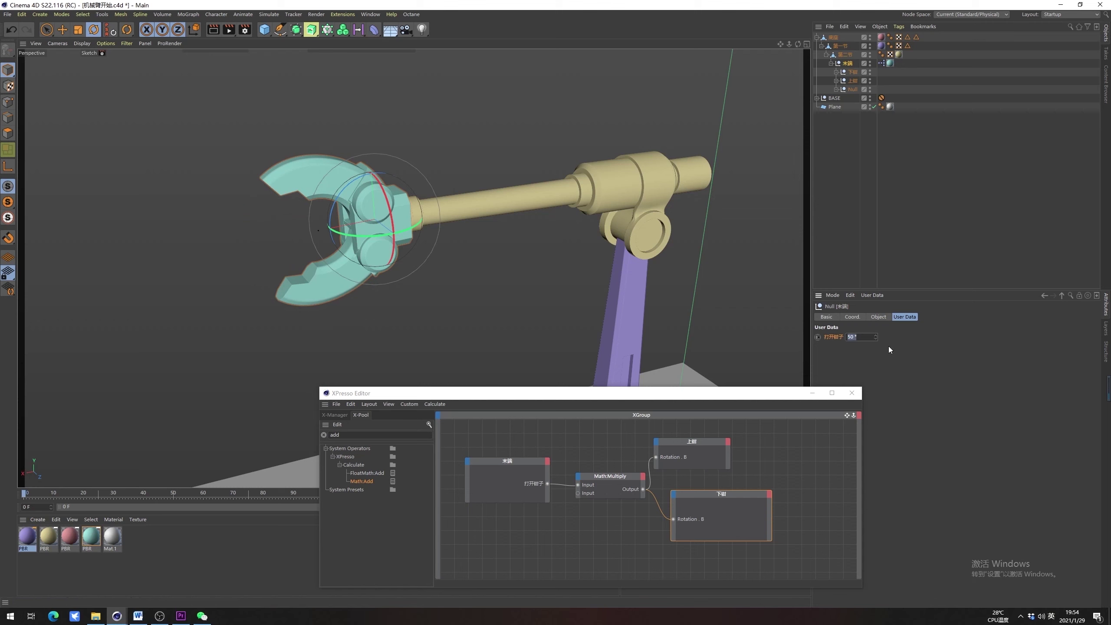
pyautogui.write('0')
pyautogui.click(906, 374)
pyautogui.click(851, 392)
# Open the null's user data manager and set the maximum limit of 打开钳子 to 50°
pyautogui.click(873, 293)
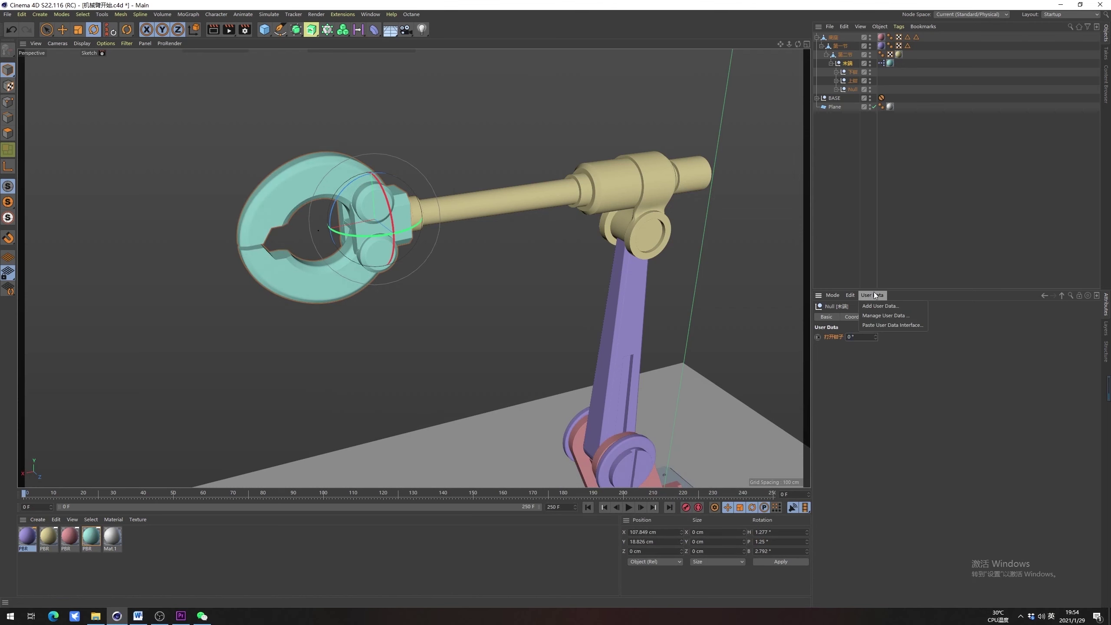
pyautogui.click(897, 316)
pyautogui.moveTo(755, 198); pyautogui.dragTo(92, 240)
pyautogui.moveTo(243, 221); pyautogui.dragTo(410, 198)
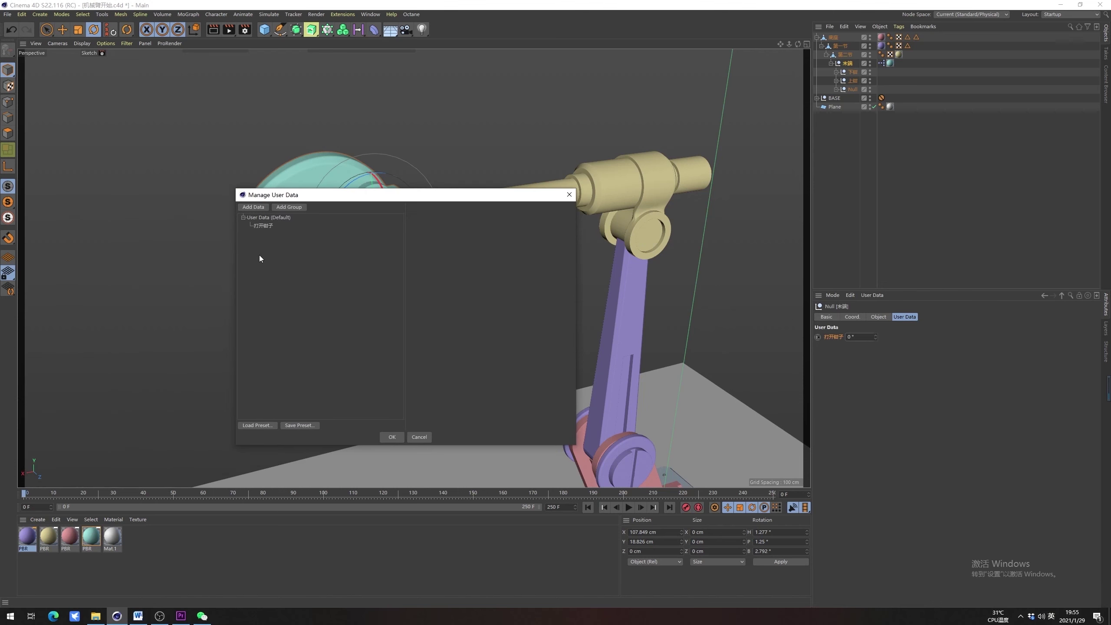
pyautogui.click(263, 226)
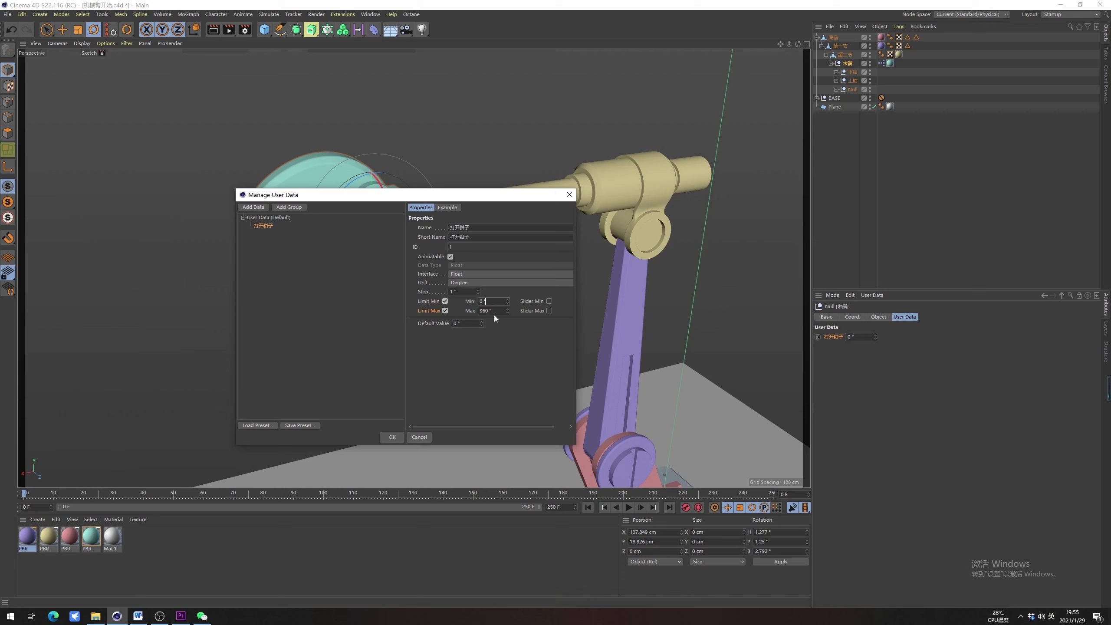
pyautogui.moveTo(474, 314); pyautogui.dragTo(470, 314)
pyautogui.write('50')
pyautogui.press('Return')
pyautogui.click(442, 327)
# Change the interface of 打开钳子 to Float Slider and apply the user data settings
pyautogui.click(423, 276)
pyautogui.click(466, 273)
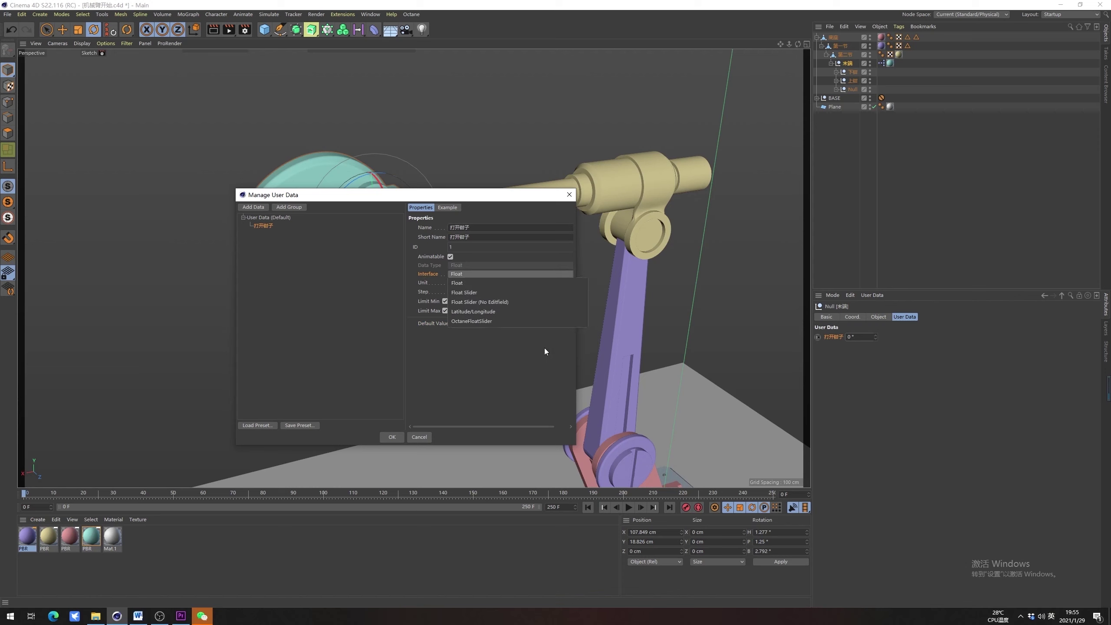
pyautogui.click(474, 294)
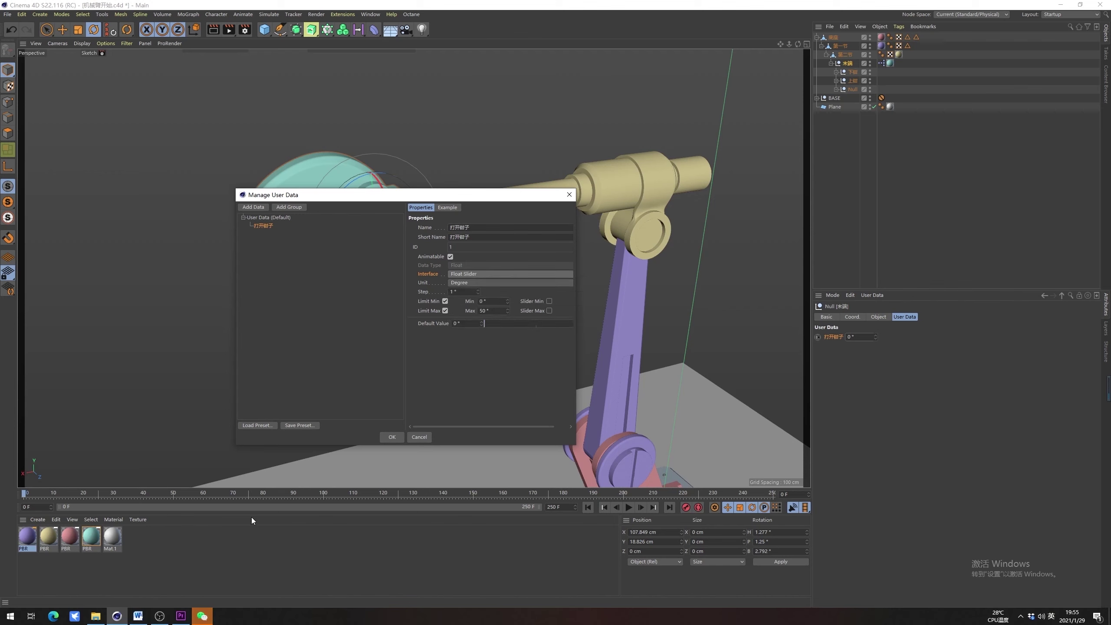
pyautogui.click(391, 437)
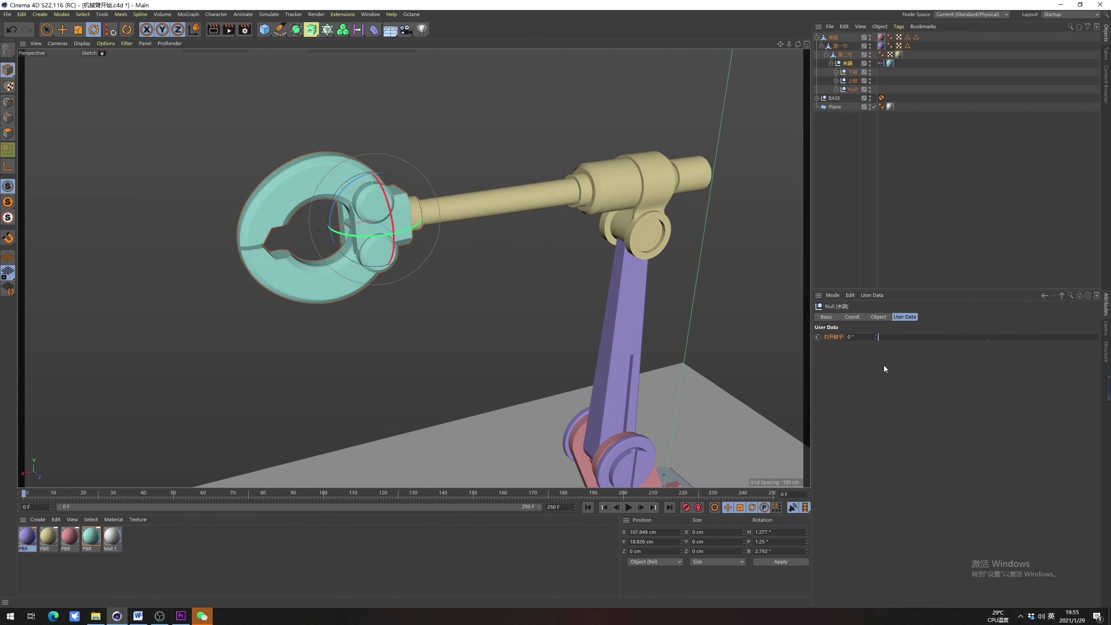
# Try the 打开钳子 slider on the jaws, return it to 0°, and deselect the null
pyautogui.click(892, 337)
pyautogui.moveTo(892, 336)
pyautogui.mouseDown()
pyautogui.moveTo(1082, 339)
pyautogui.moveTo(879, 338)
pyautogui.moveTo(1093, 337)
pyautogui.moveTo(877, 338)
pyautogui.mouseUp()
pyautogui.scroll(-5, 372, 291)
pyautogui.click(614, 255)
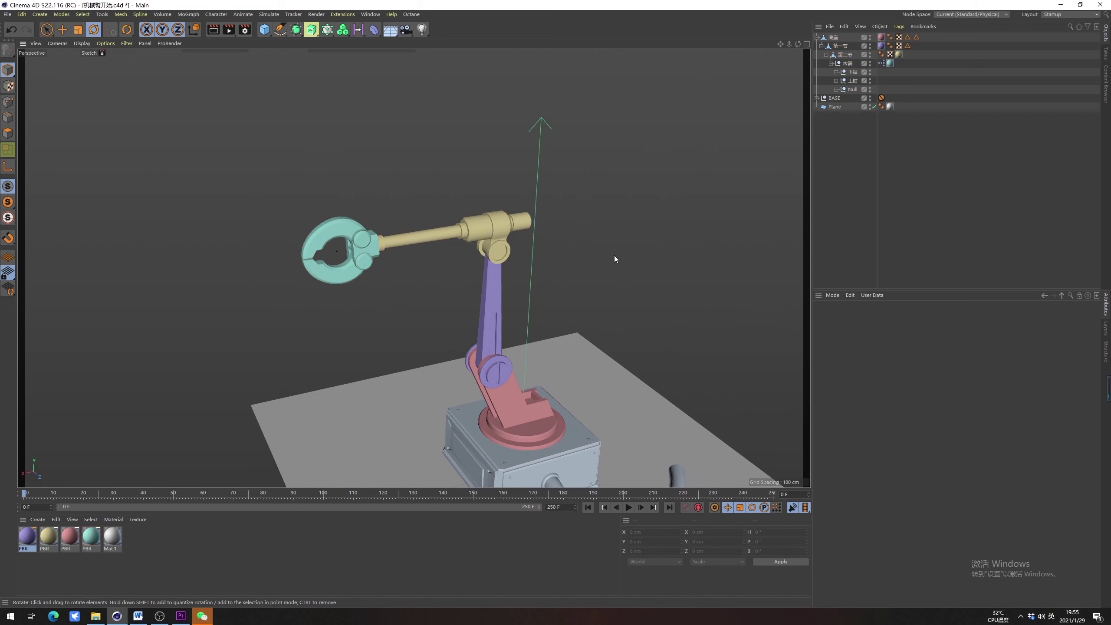
# Rotate the pink base joint about its vertical axis and bend the arm sections down towards the floor
pyautogui.keyDown('alt'); pyautogui.moveTo(493, 301); pyautogui.dragTo(459, 278, button='middle'); pyautogui.keyUp('alt')
pyautogui.keyDown('alt'); pyautogui.moveTo(460, 278); pyautogui.dragTo(471, 327); pyautogui.keyUp('alt')
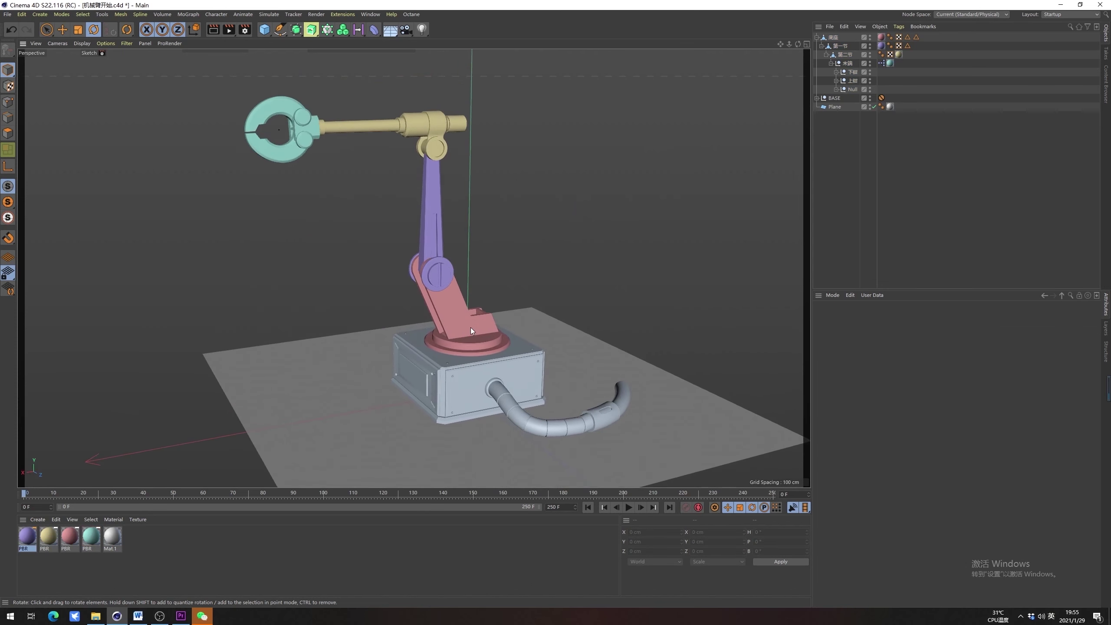
pyautogui.click(471, 327)
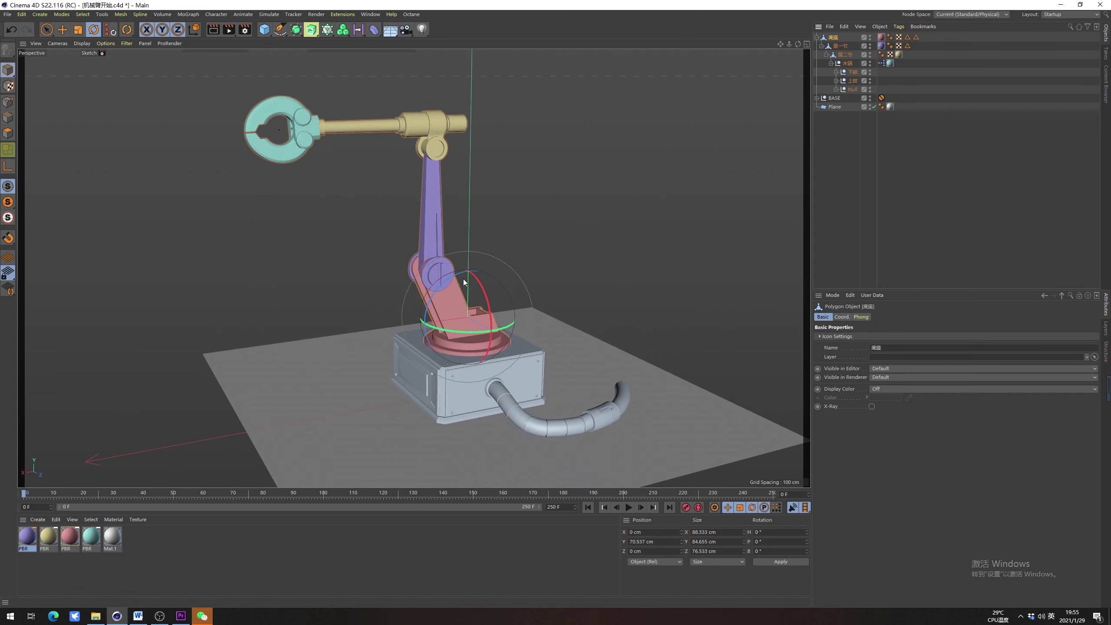
pyautogui.moveTo(466, 331); pyautogui.dragTo(536, 337)
pyautogui.click(840, 46)
pyautogui.keyDown('alt'); pyautogui.moveTo(691, 117); pyautogui.dragTo(455, 274); pyautogui.keyUp('alt')
# Select the gripper's parent null and operate the jaws of the posed arm with the 打开钳子 slider
pyautogui.click(847, 63)
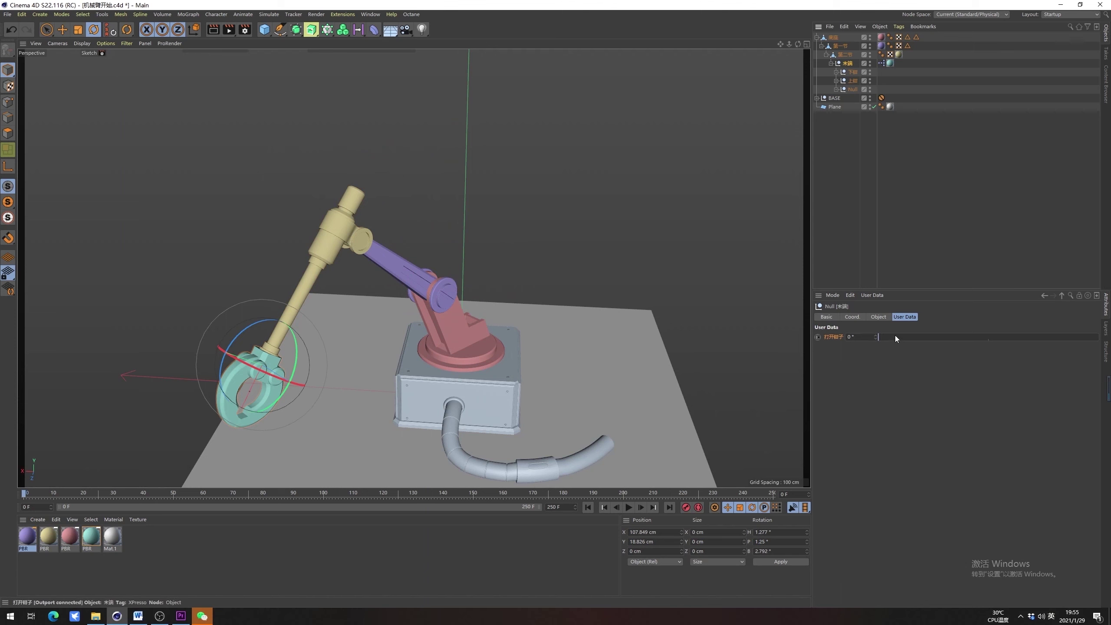
pyautogui.moveTo(895, 335); pyautogui.dragTo(770, 362)
pyautogui.keyDown('alt'); pyautogui.moveTo(236, 288); pyautogui.dragTo(523, 216); pyautogui.keyUp('alt')
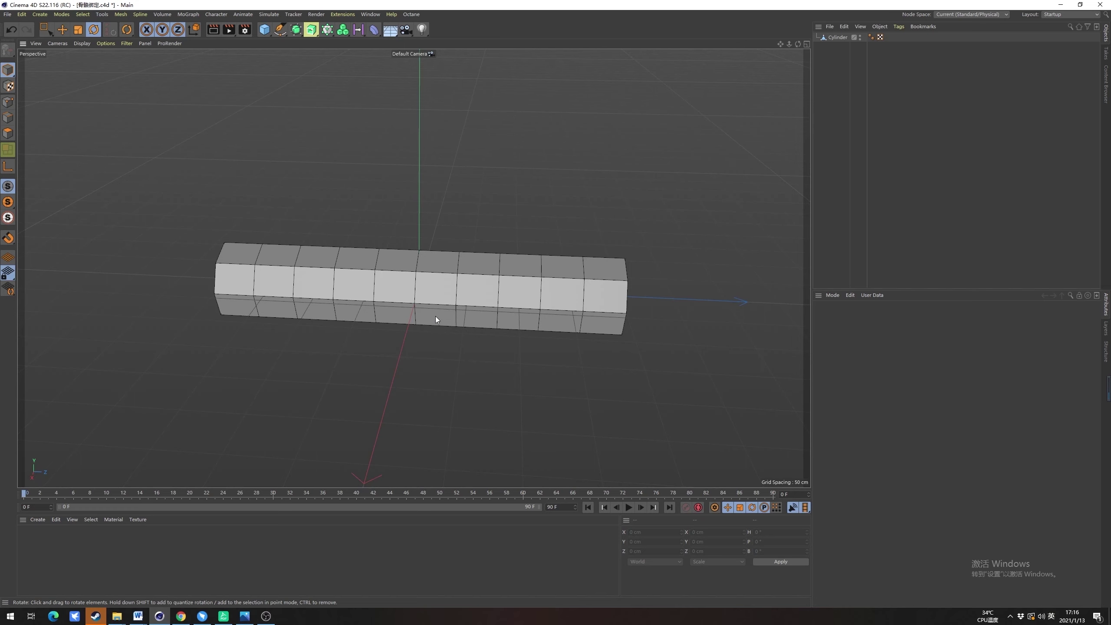
# Switch to Photos, examine the spine, limbs and muscles in the human anatomy picture, and return to Cinema 4D
pyautogui.moveTo(436, 316)
pyautogui.keyDown('alt'); pyautogui.mouseDown()
pyautogui.moveTo(436, 350)
pyautogui.moveTo(418, 323)
pyautogui.mouseUp(); pyautogui.keyUp('alt')
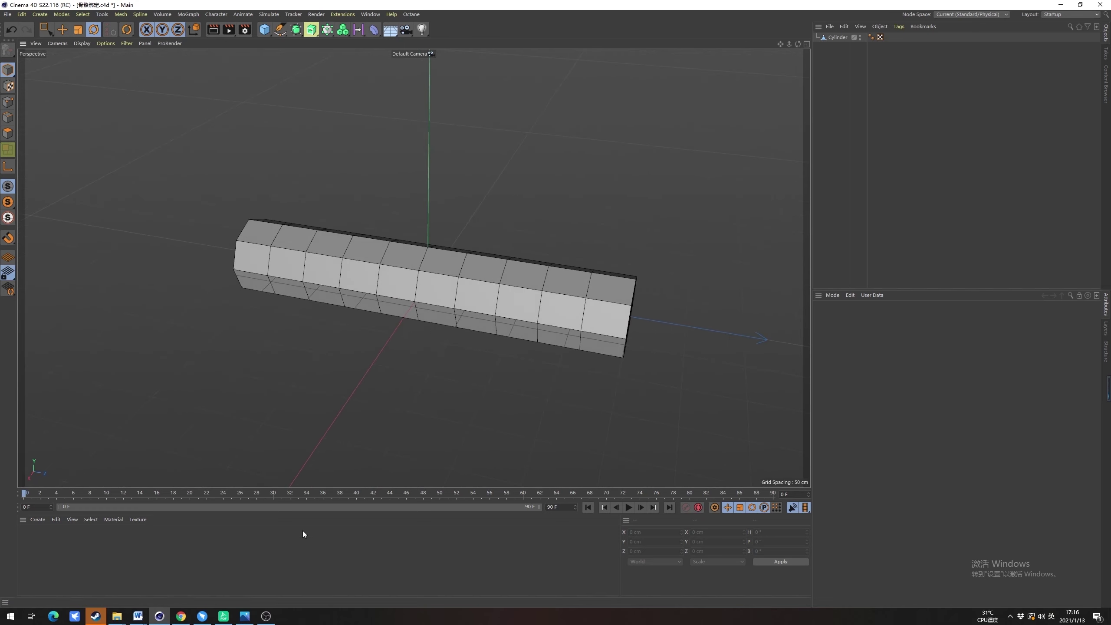
pyautogui.click(243, 616)
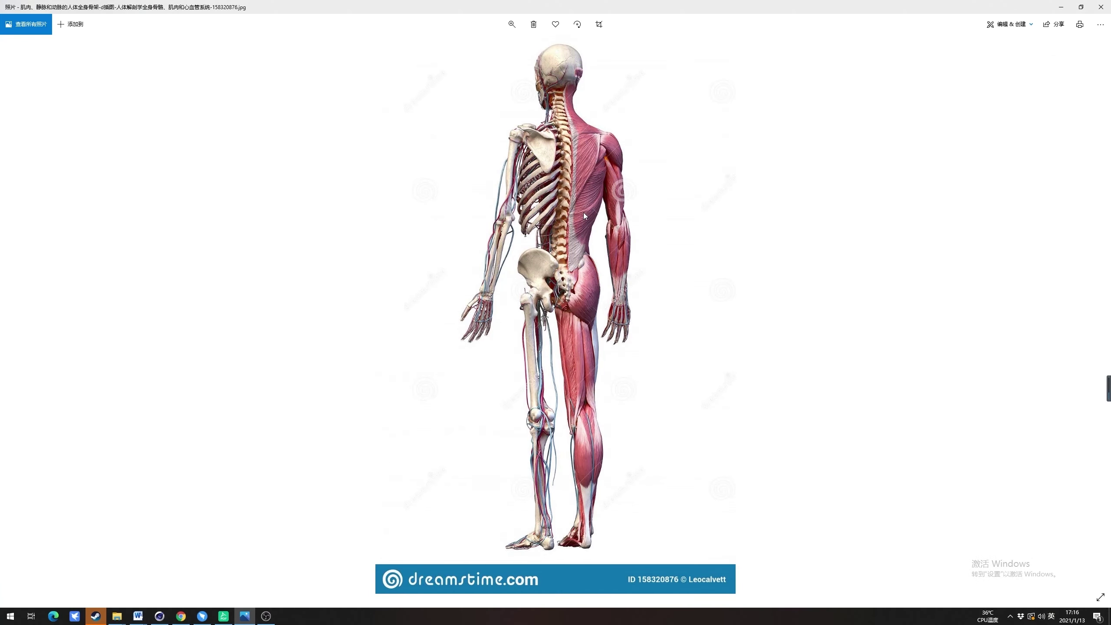
pyautogui.scroll(3, 582, 252)
pyautogui.moveTo(596, 270); pyautogui.dragTo(604, 381)
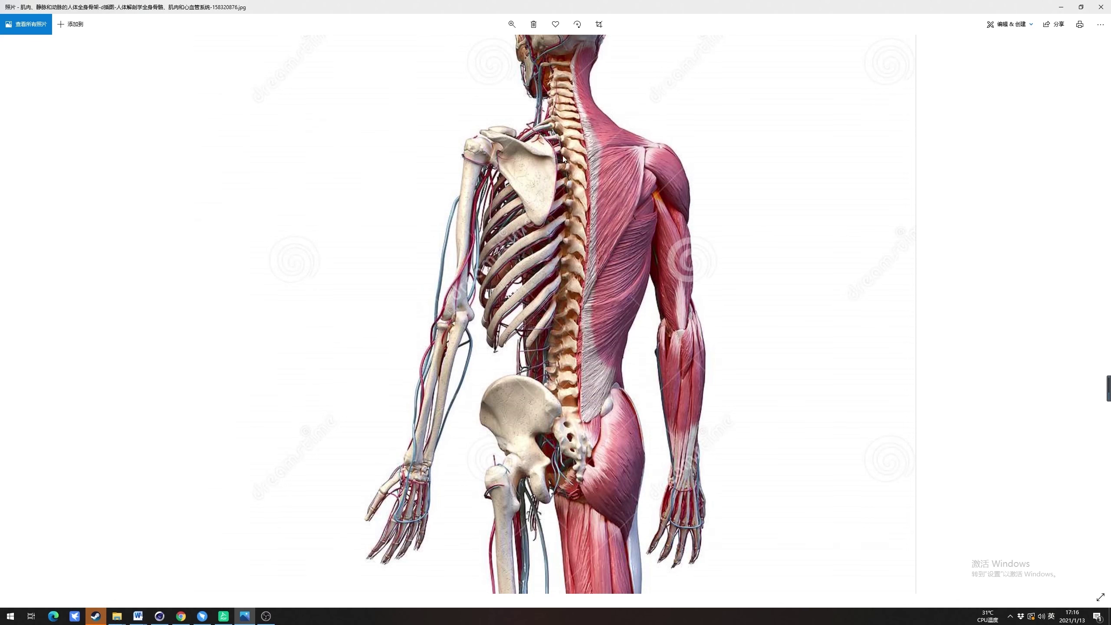
pyautogui.scroll(2, 580, 128)
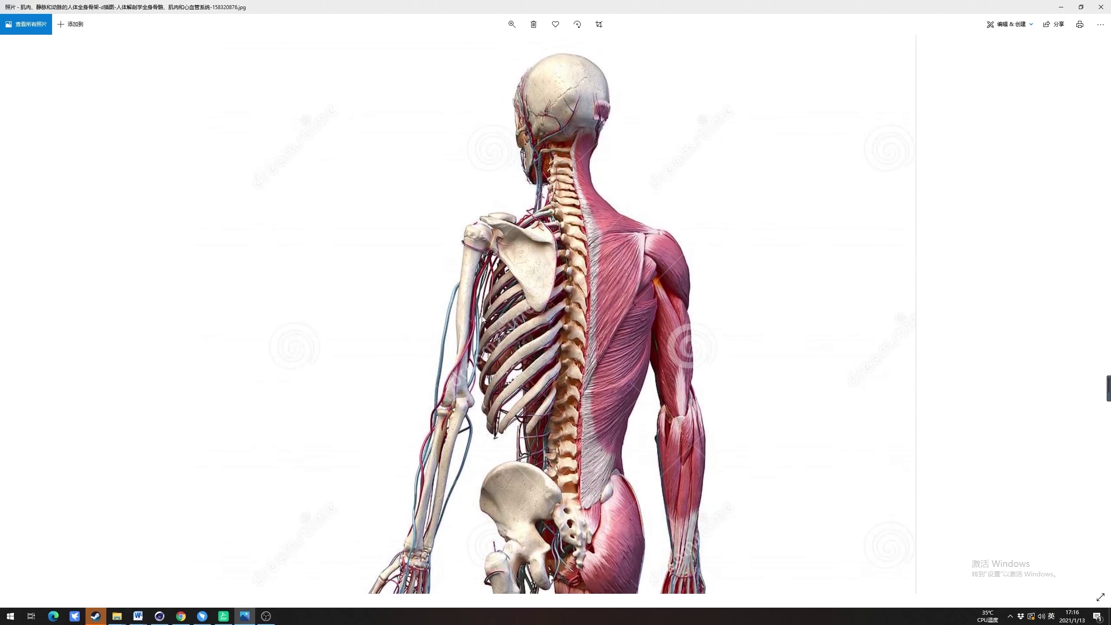
pyautogui.scroll(-4, 483, 319)
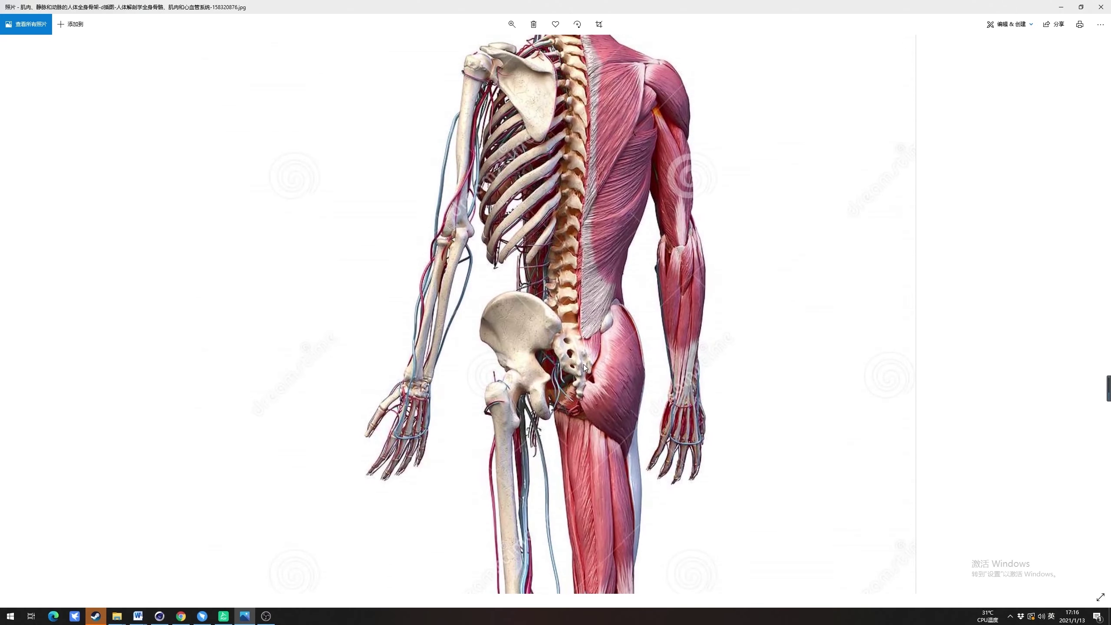
pyautogui.doubleClick(583, 364)
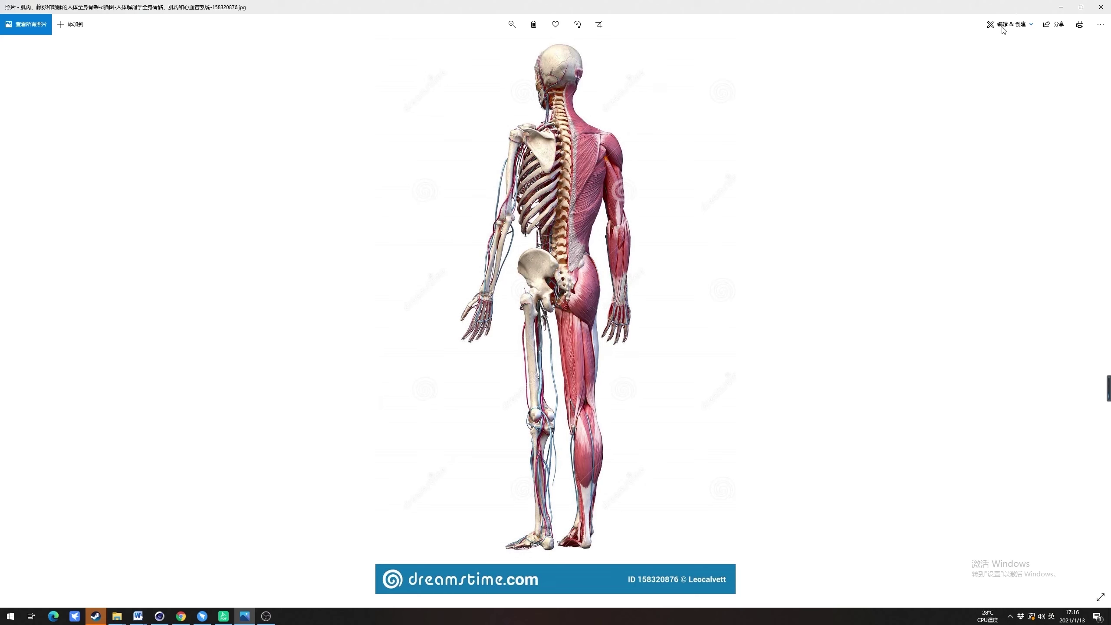
pyautogui.click(1061, 7)
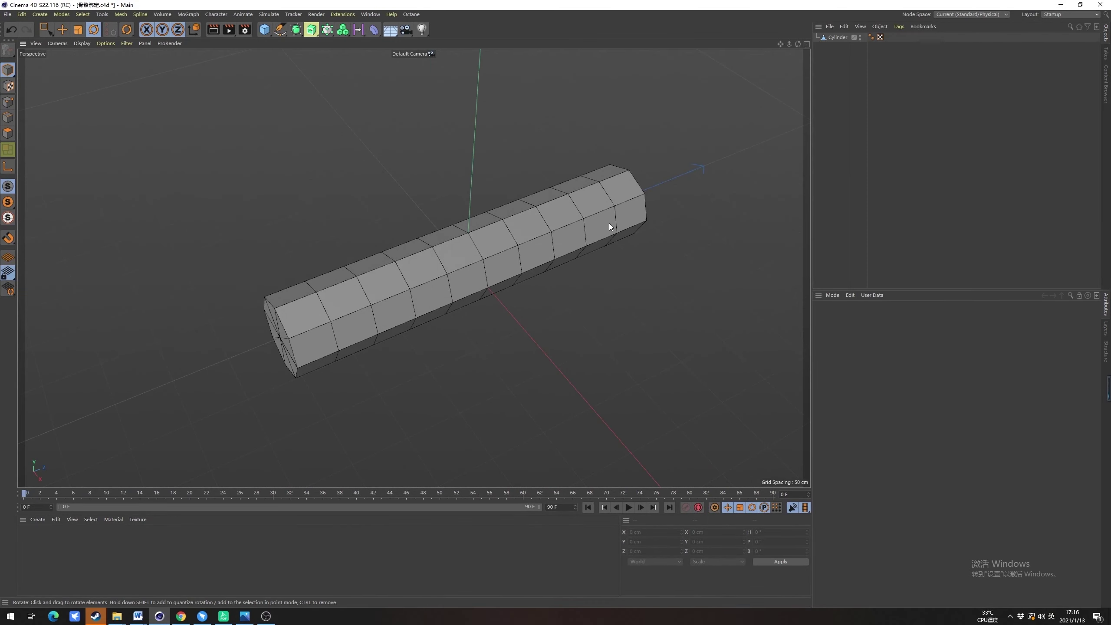
# Add a Joint object at the centre of the segmented cylinder
pyautogui.keyDown('alt'); pyautogui.moveTo(609, 226); pyautogui.dragTo(545, 296); pyautogui.keyUp('alt')
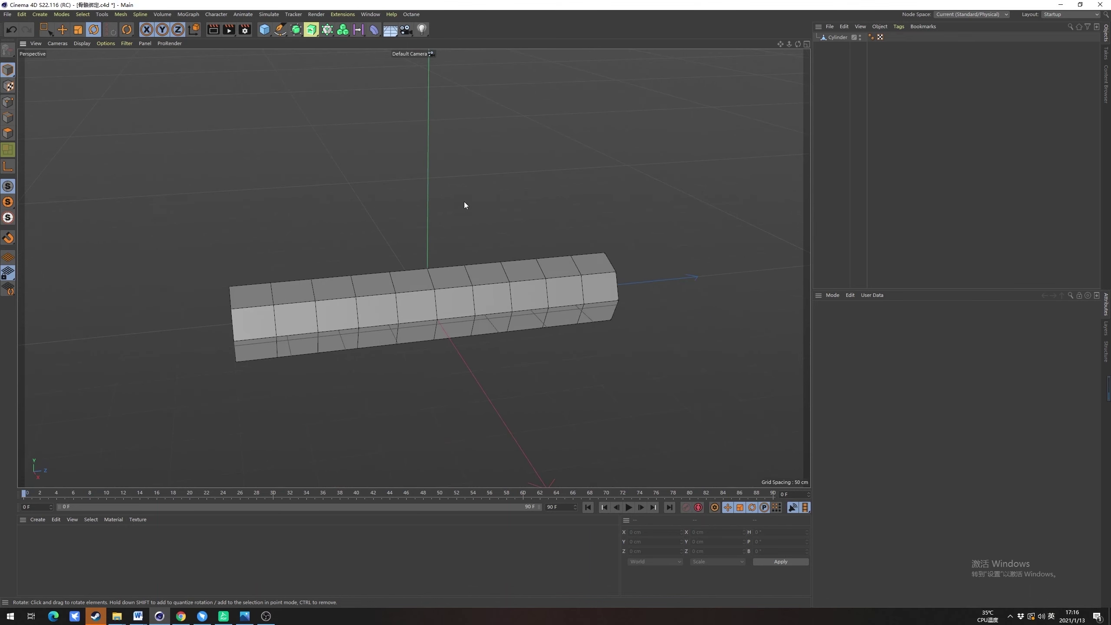
pyautogui.keyDown('alt'); pyautogui.moveTo(464, 204); pyautogui.dragTo(436, 251); pyautogui.keyUp('alt')
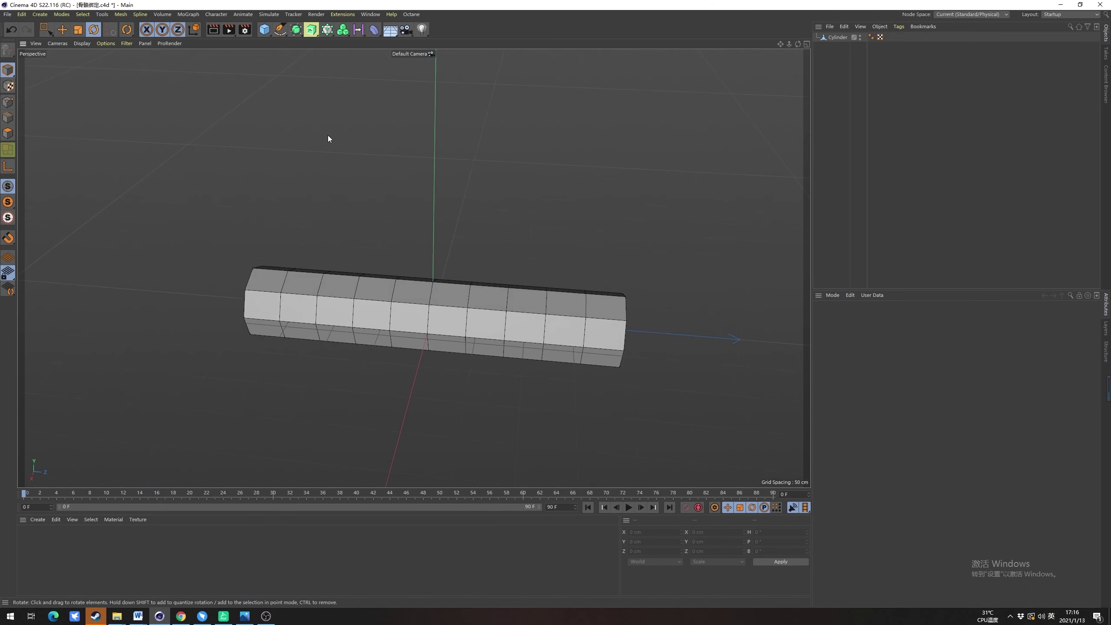
pyautogui.click(216, 14)
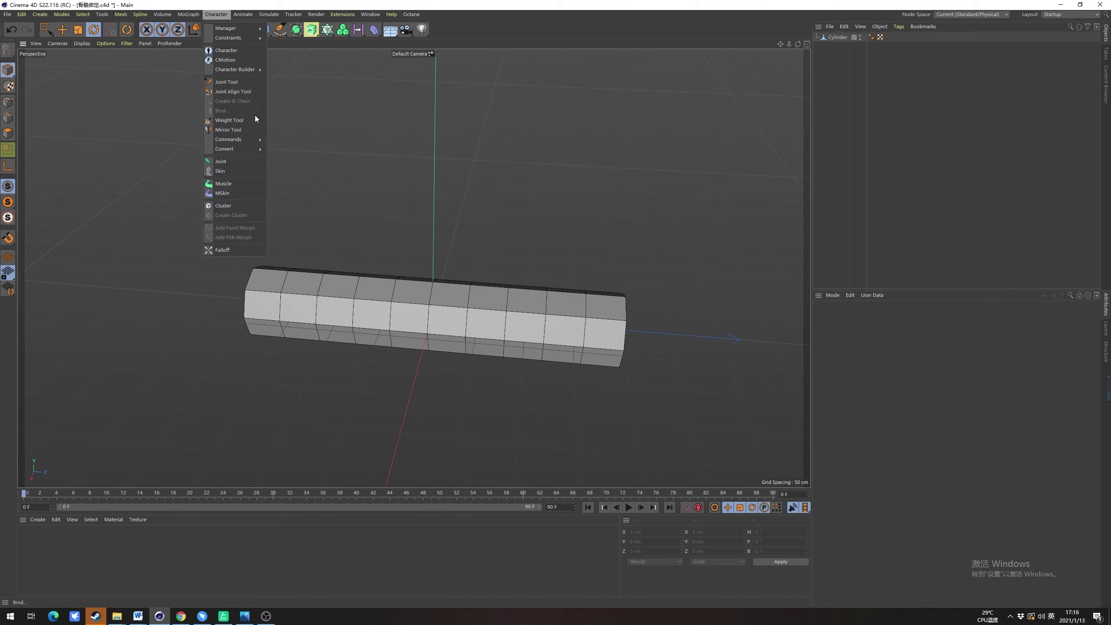
pyautogui.click(239, 161)
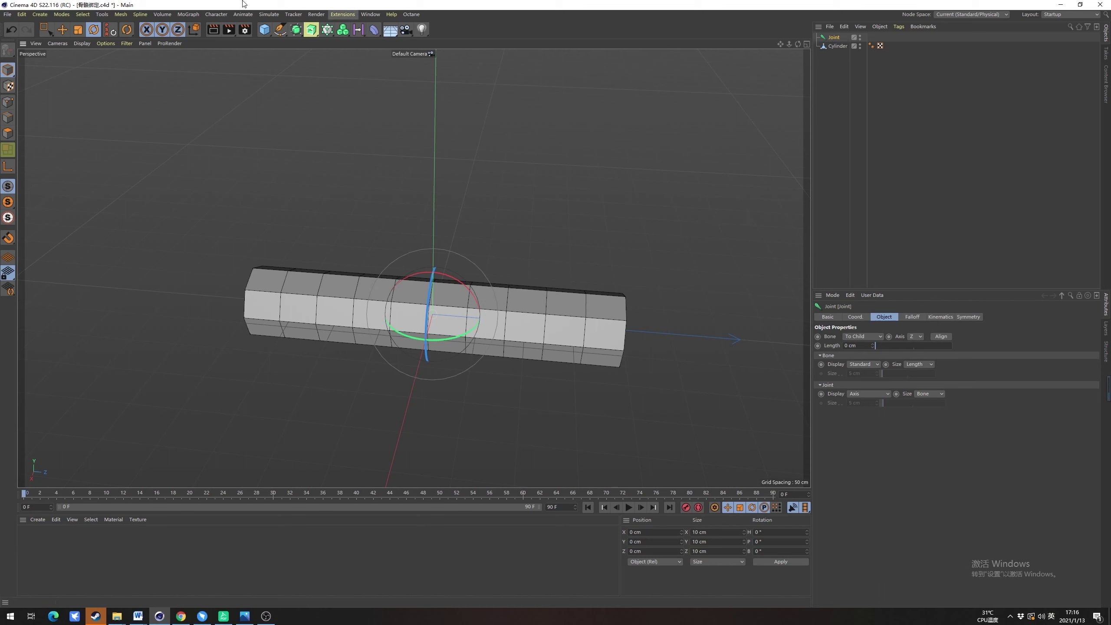
pyautogui.click(216, 14)
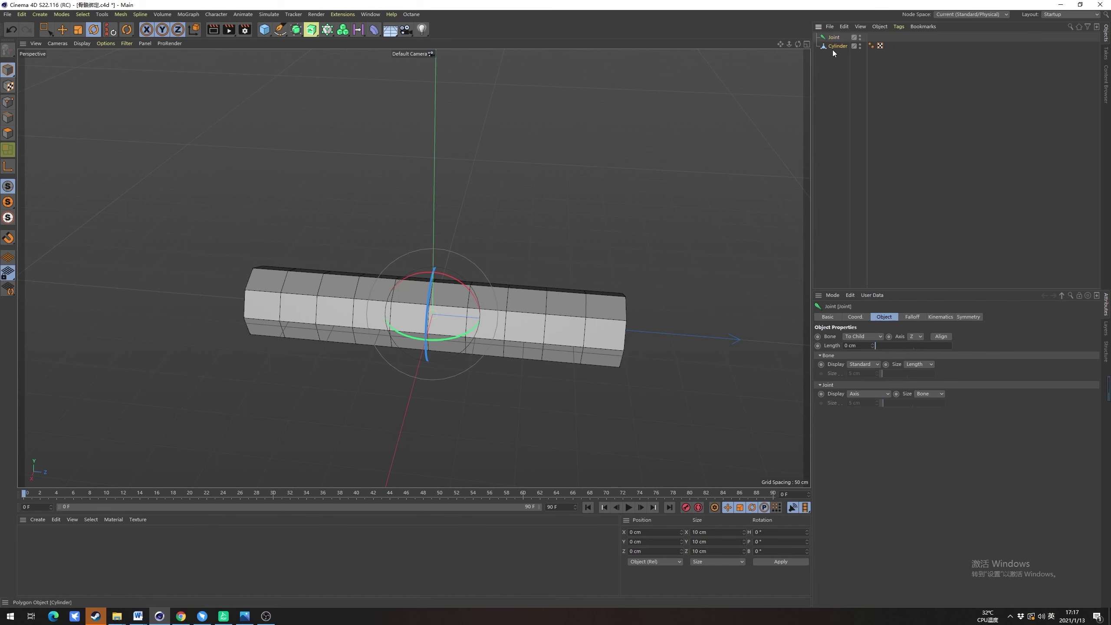
# Duplicate the joint and move the copy about 199 cm along Z to the cylinder's end
pyautogui.click(832, 48)
pyautogui.click(835, 40)
pyautogui.keyDown('alt'); pyautogui.moveTo(509, 277); pyautogui.dragTo(520, 301); pyautogui.keyUp('alt')
pyautogui.press('e')
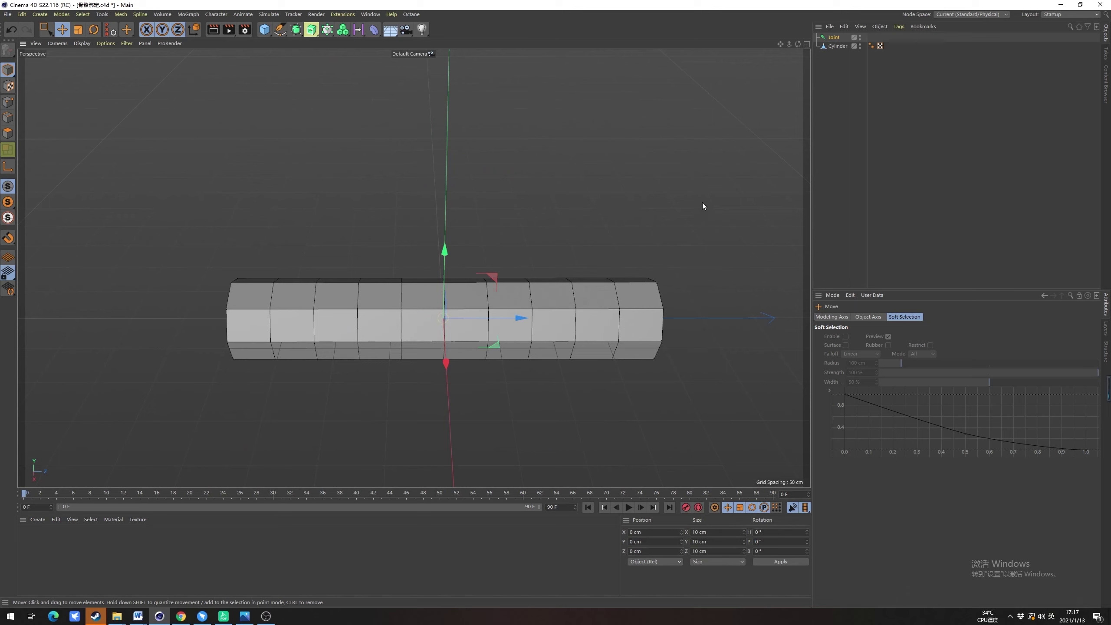
pyautogui.keyDown('alt'); pyautogui.moveTo(547, 280); pyautogui.dragTo(699, 150); pyautogui.keyUp('alt')
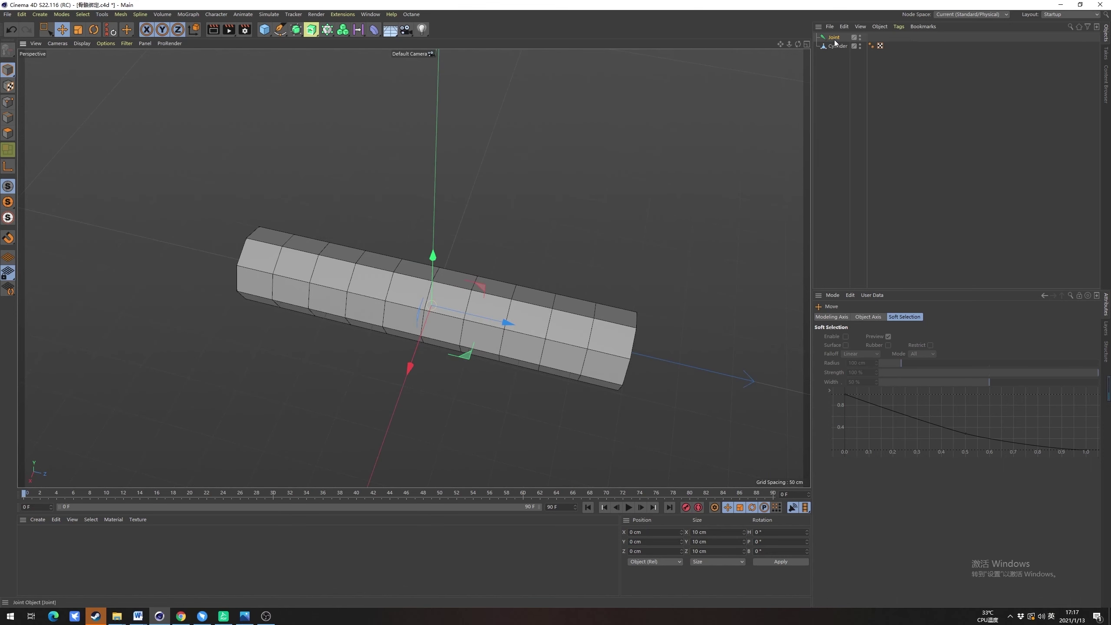
pyautogui.keyDown('ctrl'); pyautogui.moveTo(834, 38); pyautogui.dragTo(835, 45); pyautogui.keyUp('ctrl')
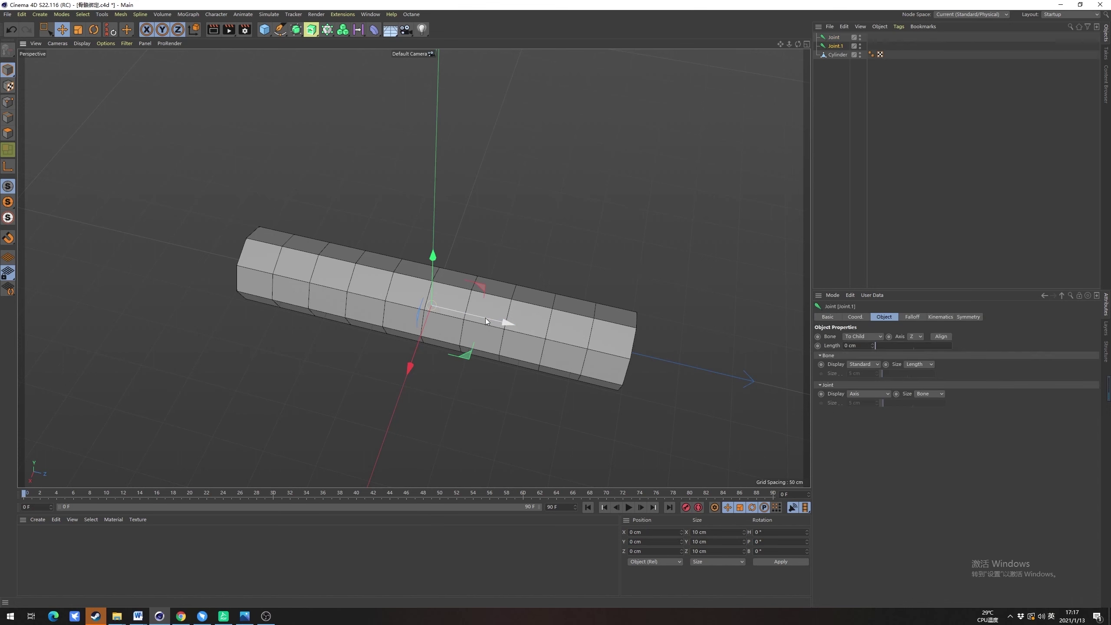
pyautogui.keyDown('ctrl'); pyautogui.moveTo(505, 323); pyautogui.dragTo(632, 351); pyautogui.keyUp('ctrl')
pyautogui.keyDown('alt'); pyautogui.moveTo(540, 347); pyautogui.dragTo(395, 326); pyautogui.keyUp('alt')
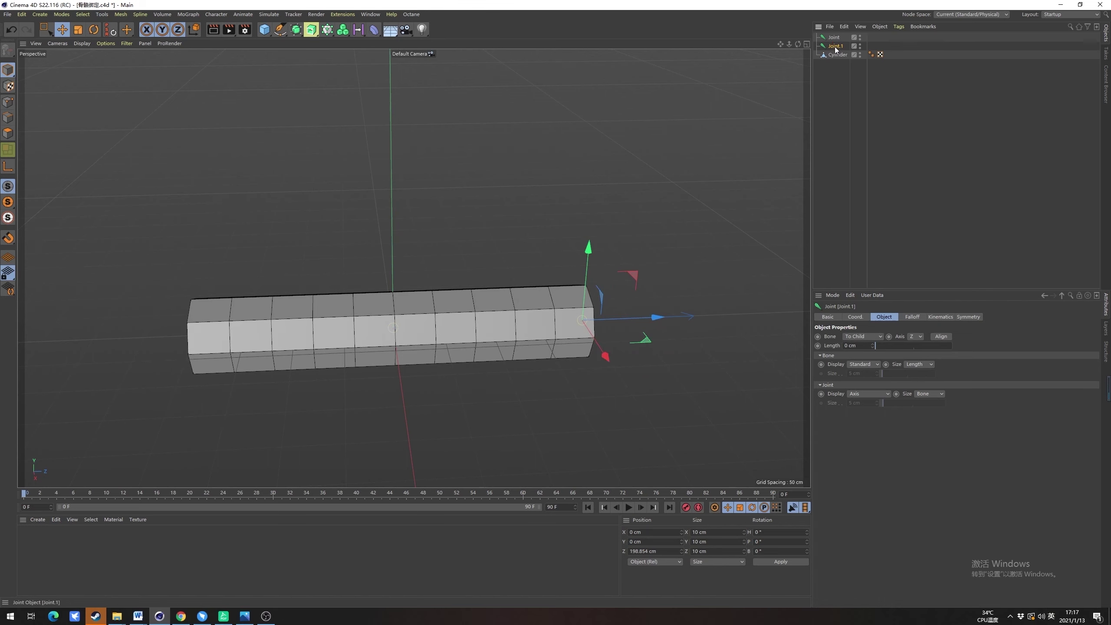
# Make the duplicated joint a child of the first joint and inspect the bone between them
pyautogui.moveTo(835, 46); pyautogui.dragTo(836, 38)
pyautogui.moveTo(520, 261)
pyautogui.keyDown('alt'); pyautogui.mouseDown()
pyautogui.moveTo(423, 325)
pyautogui.moveTo(473, 260)
pyautogui.moveTo(467, 349)
pyautogui.mouseUp(); pyautogui.keyUp('alt')
pyautogui.scroll(3, 447, 301)
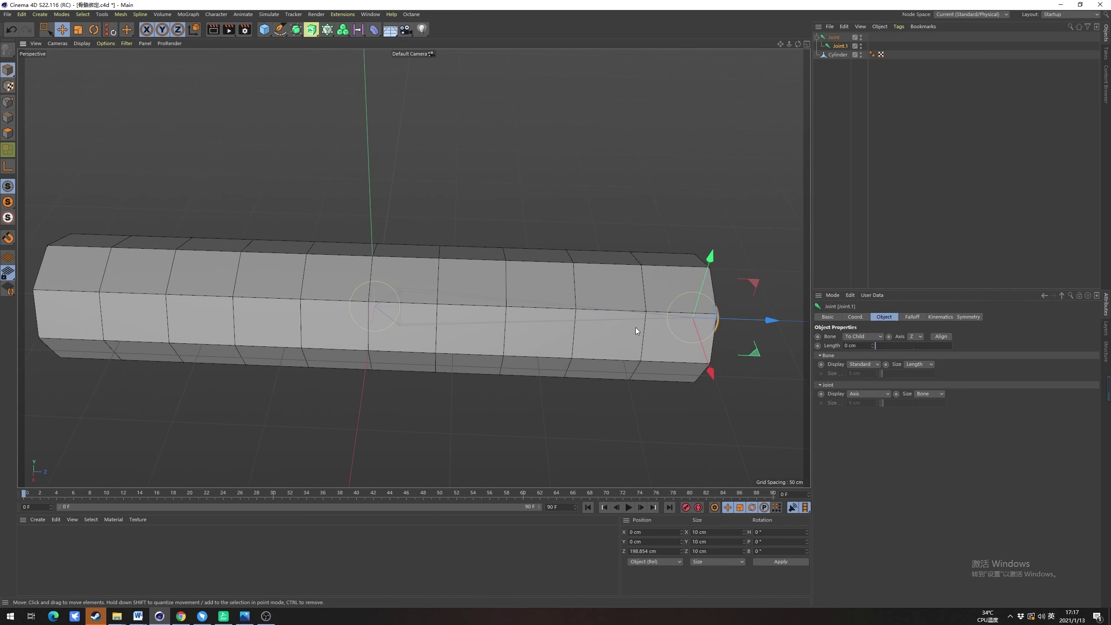
pyautogui.scroll(-6, 612, 322)
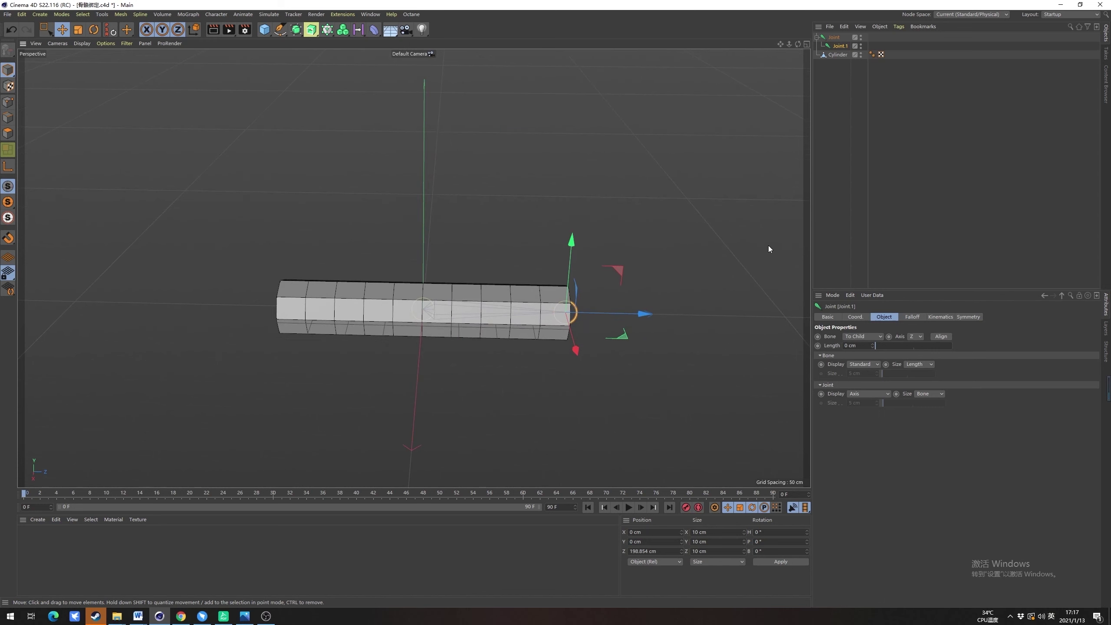
# Delete the parent joint together with its child, leaving only the cylinder in the scene
pyautogui.click(800, 229)
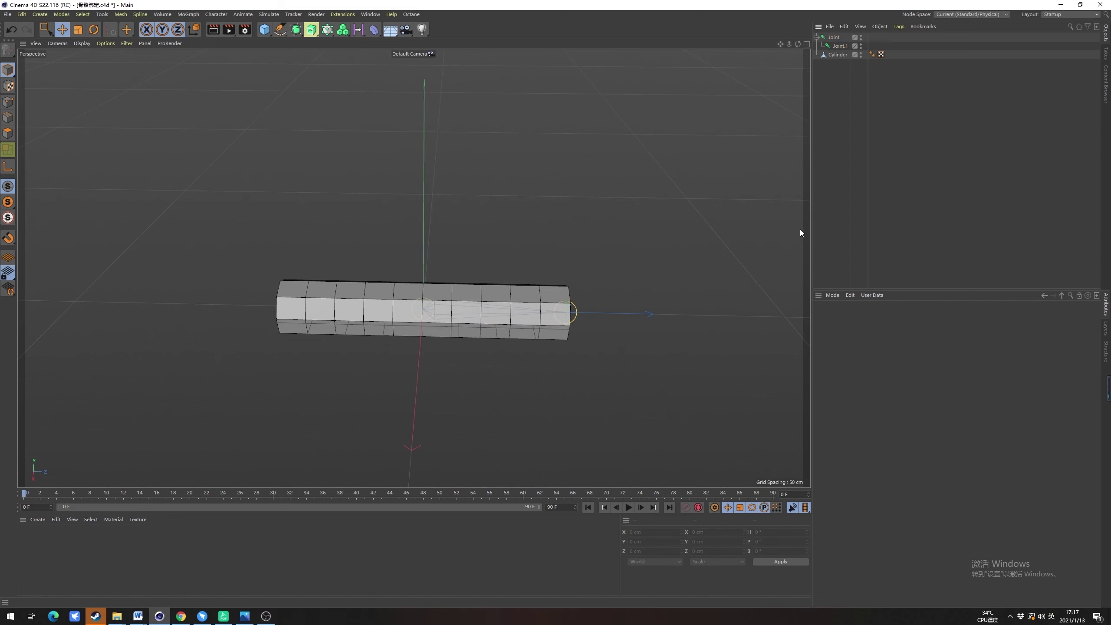
pyautogui.click(831, 39)
pyautogui.press('Delete')
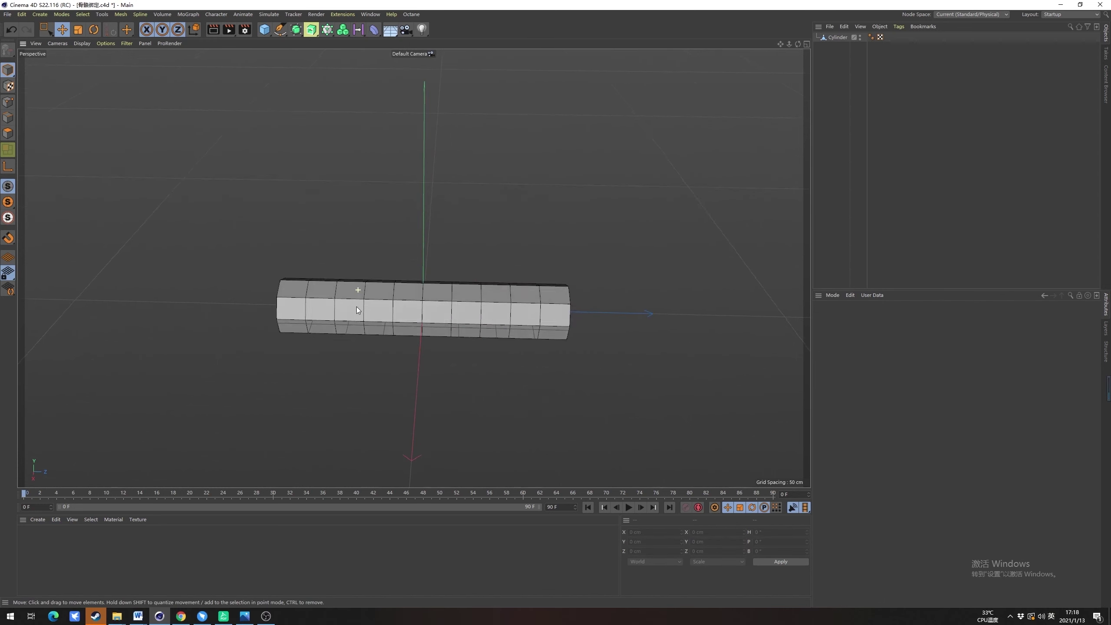
# Draw a white Doodle Paint arrow along the first half of the cylinder, from its near end to the centre
pyautogui.keyDown('alt'); pyautogui.moveTo(357, 309); pyautogui.dragTo(476, 291); pyautogui.keyUp('alt')
pyautogui.write('doo')
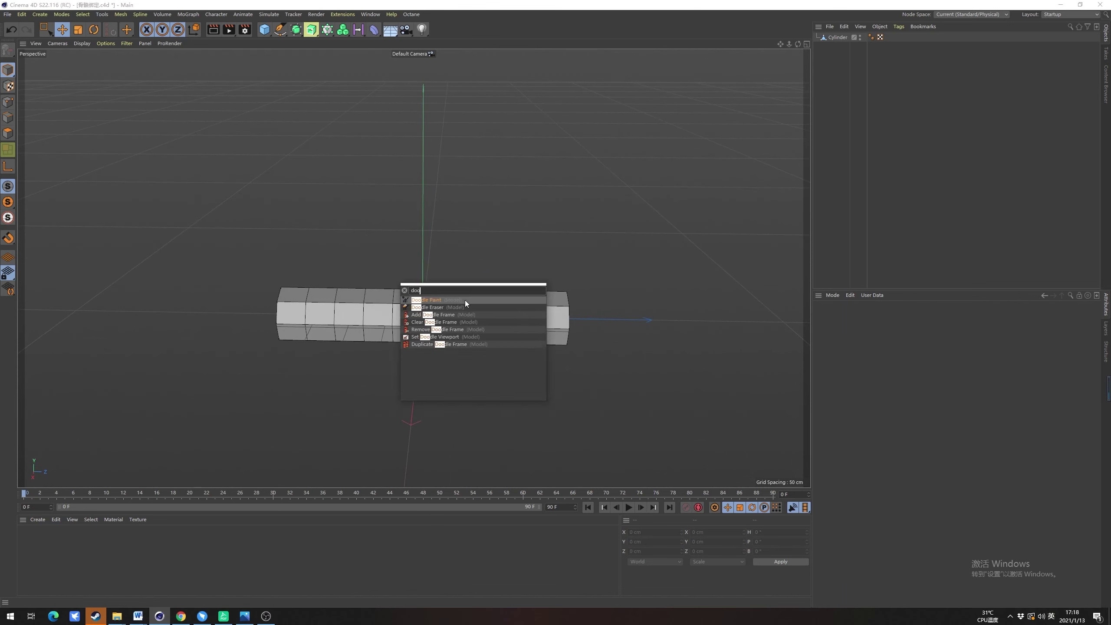
pyautogui.click(465, 300)
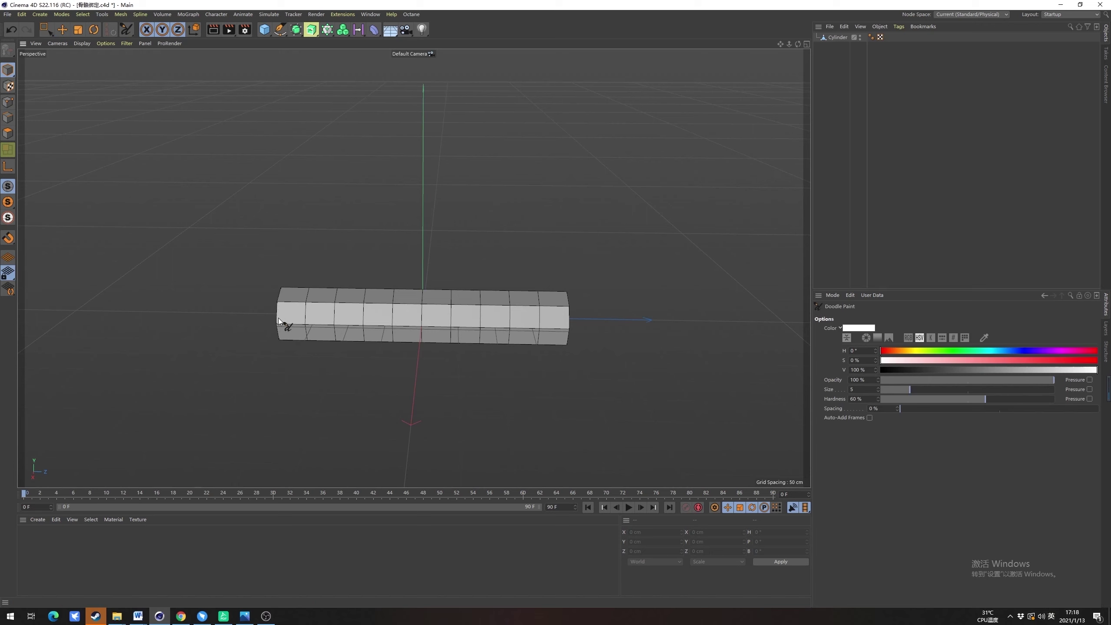
pyautogui.moveTo(279, 319); pyautogui.dragTo(423, 322)
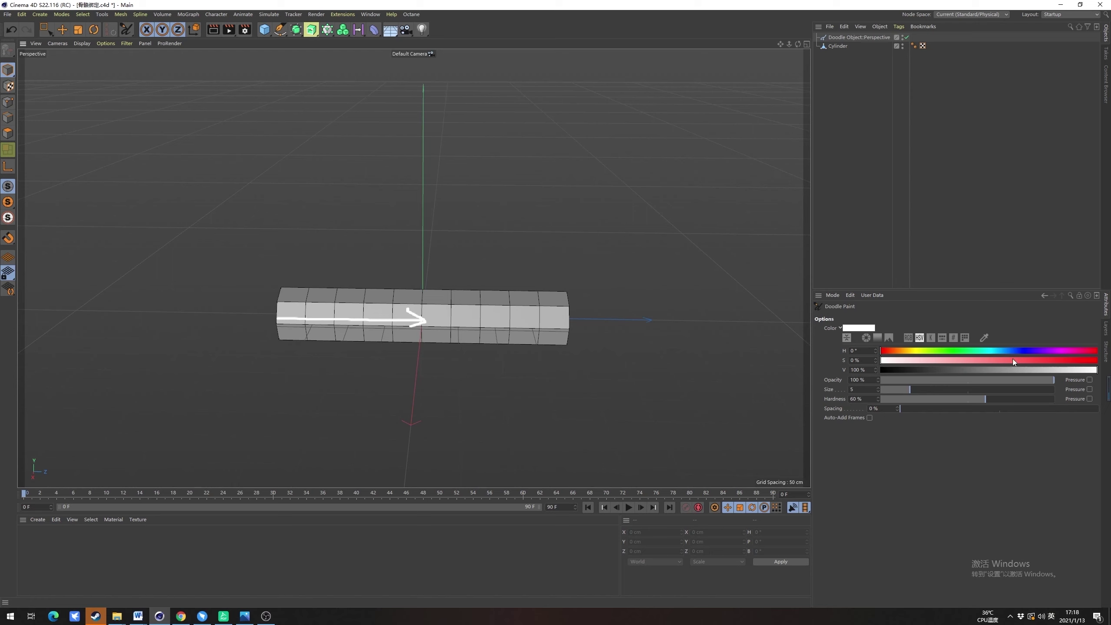
# Sketch red doodle arrows along the cylinder's second half and bending upward, and delete the whole doodle object
pyautogui.moveTo(1012, 360); pyautogui.dragTo(1087, 360)
pyautogui.moveTo(433, 321); pyautogui.dragTo(560, 332)
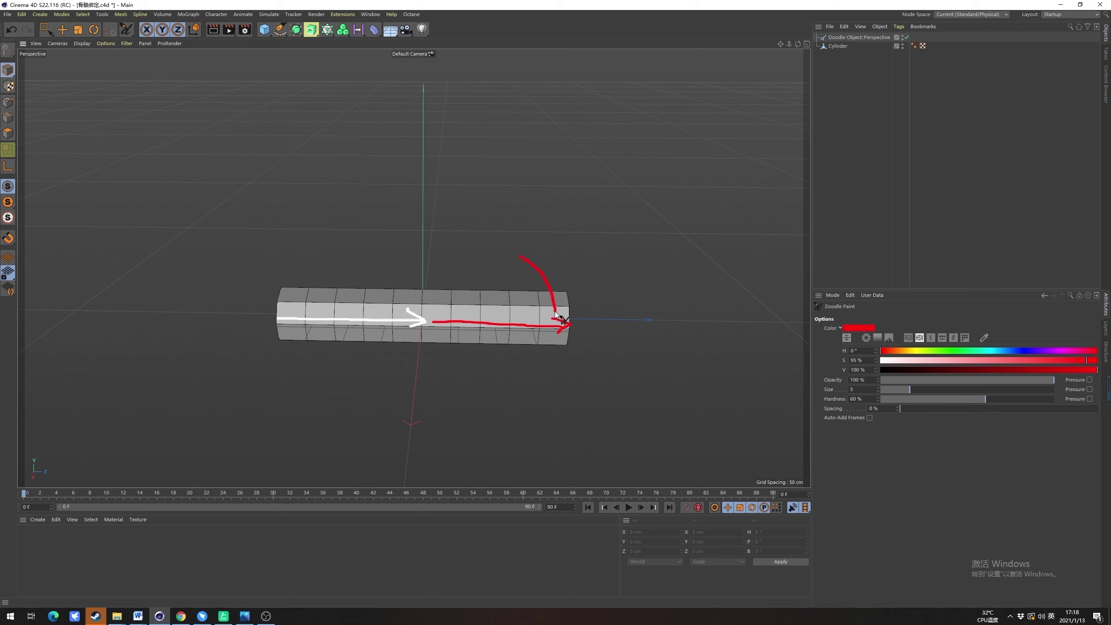
pyautogui.moveTo(511, 262)
pyautogui.mouseDown()
pyautogui.moveTo(514, 273)
pyautogui.moveTo(537, 254)
pyautogui.mouseUp()
pyautogui.moveTo(439, 308)
pyautogui.mouseDown()
pyautogui.moveTo(430, 317)
pyautogui.moveTo(493, 247)
pyautogui.moveTo(469, 252)
pyautogui.mouseUp()
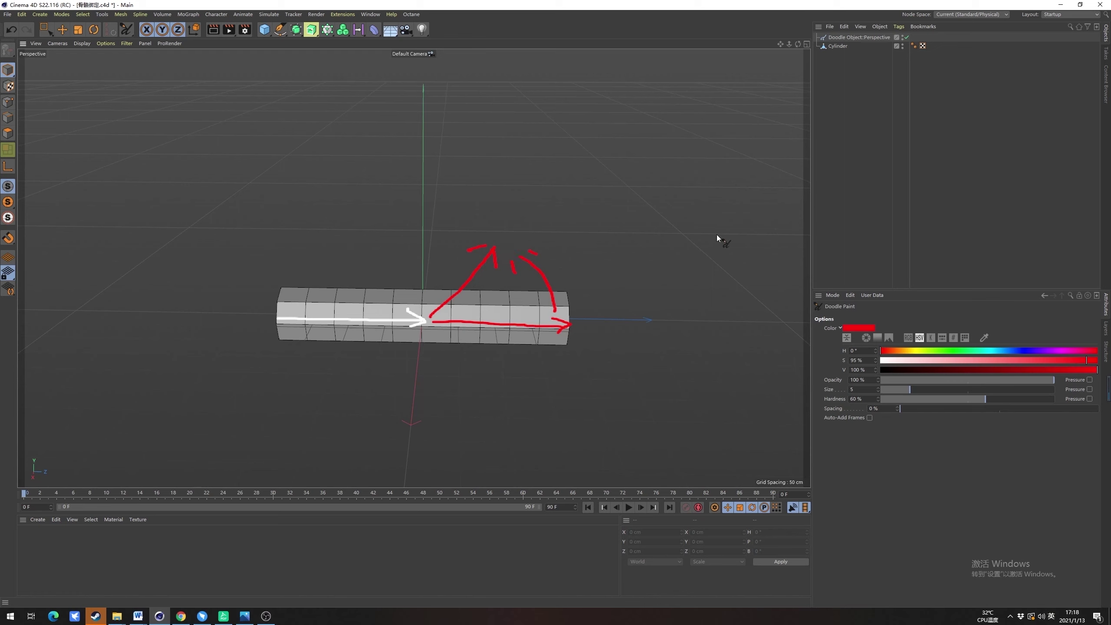
pyautogui.click(862, 37)
pyautogui.press('Delete')
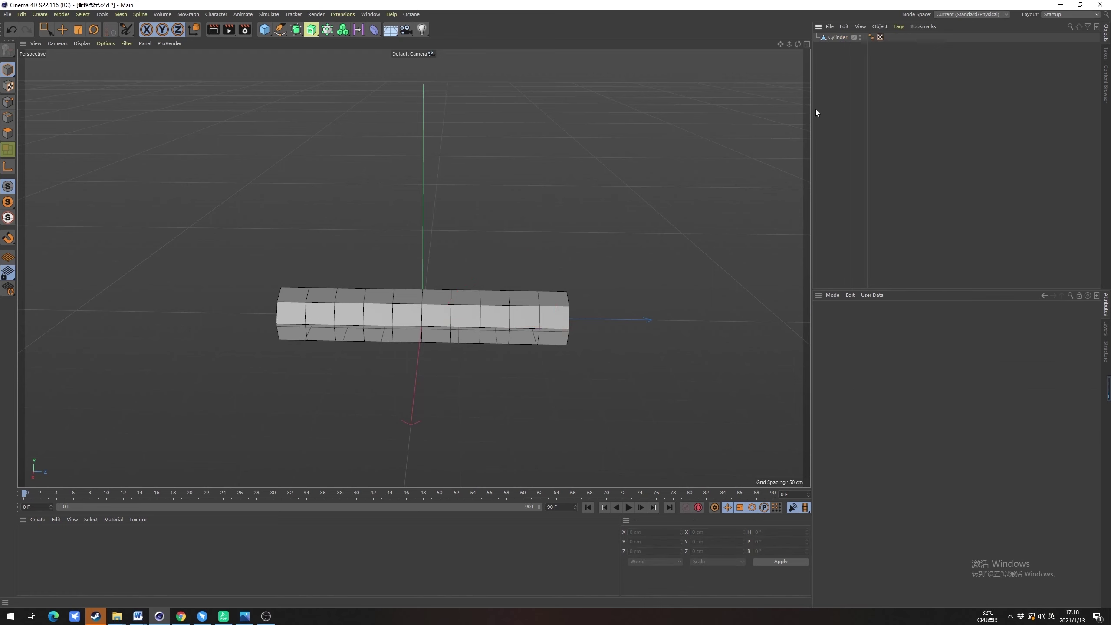
# Add a Joint object and move it to about -196 cm along Z, at the cylinder's starting end
pyautogui.click(216, 14)
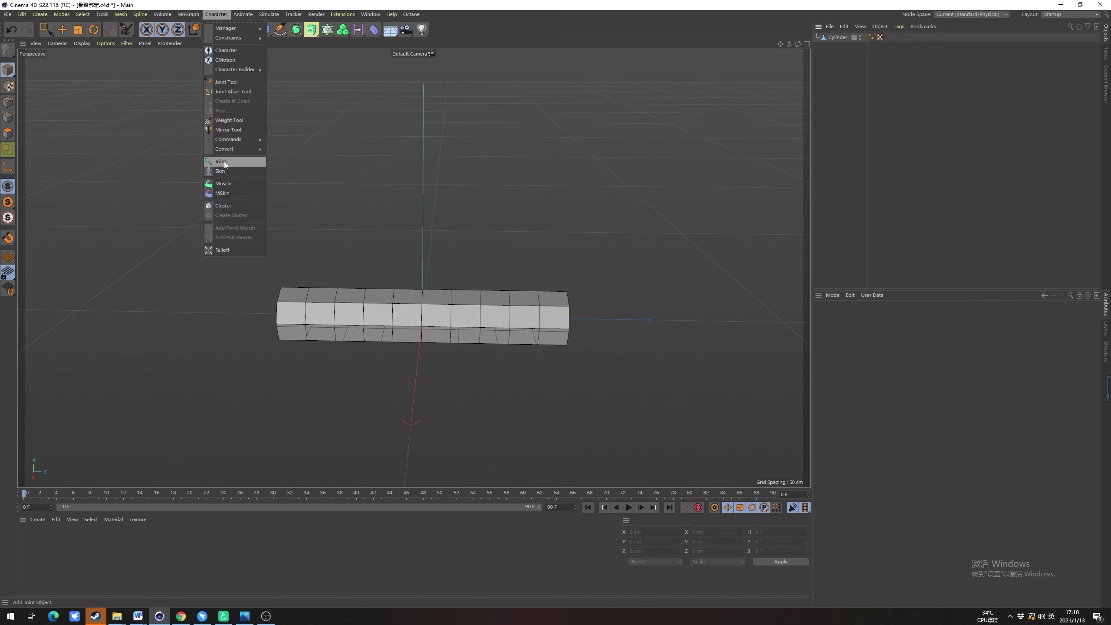
pyautogui.click(225, 163)
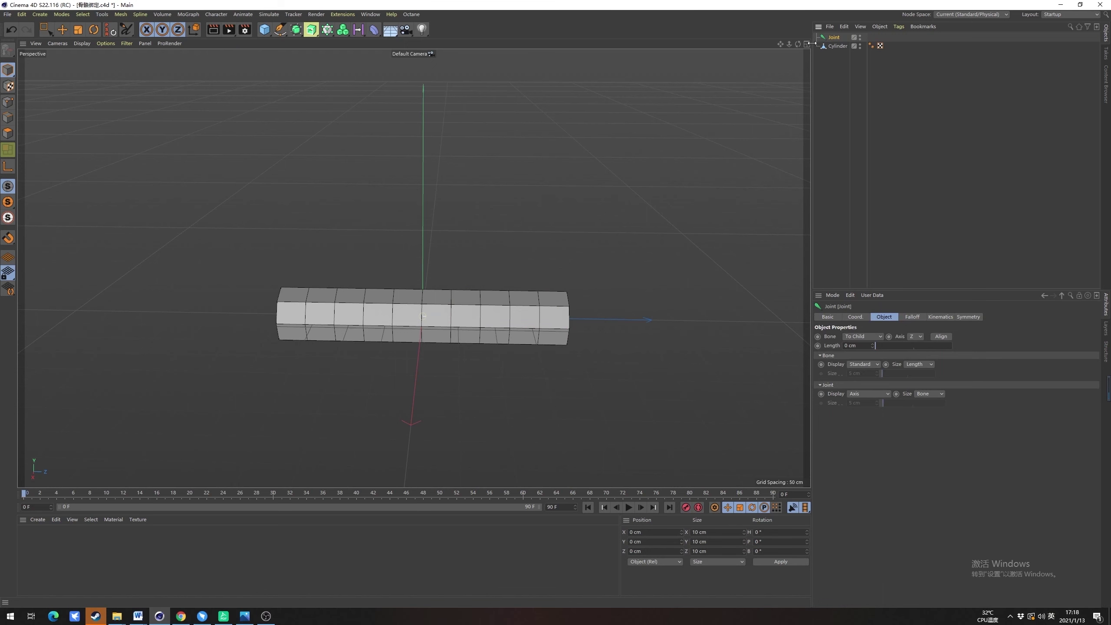
pyautogui.press('e')
pyautogui.middleClick(482, 309)
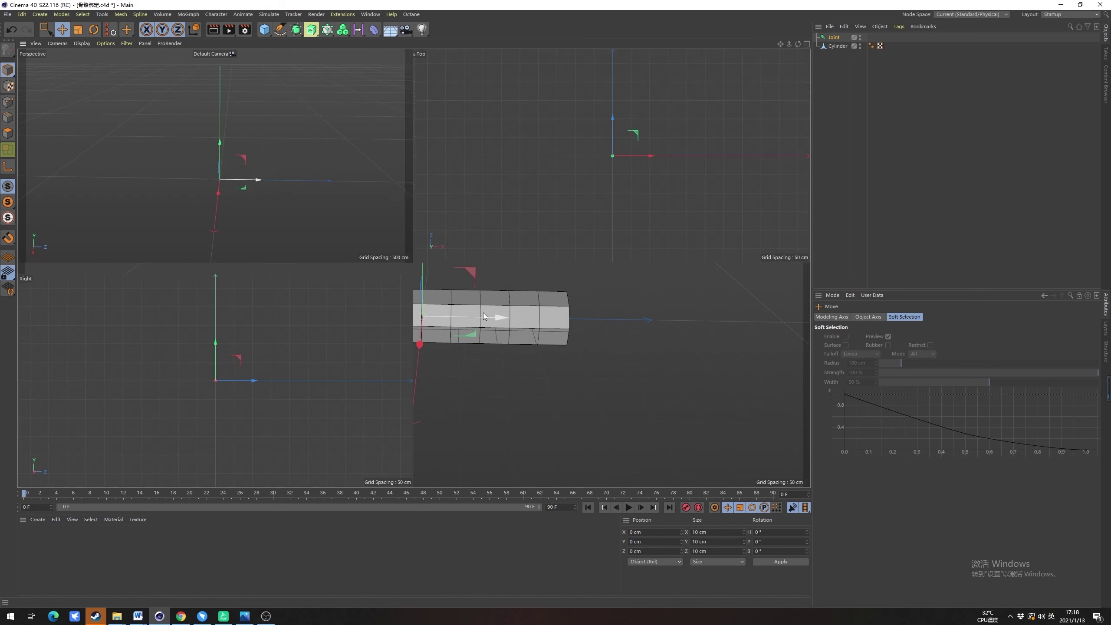
pyautogui.middleClick(426, 198)
pyautogui.moveTo(412, 195); pyautogui.dragTo(411, 343)
pyautogui.middleClick(411, 343)
pyautogui.middleClick(265, 191)
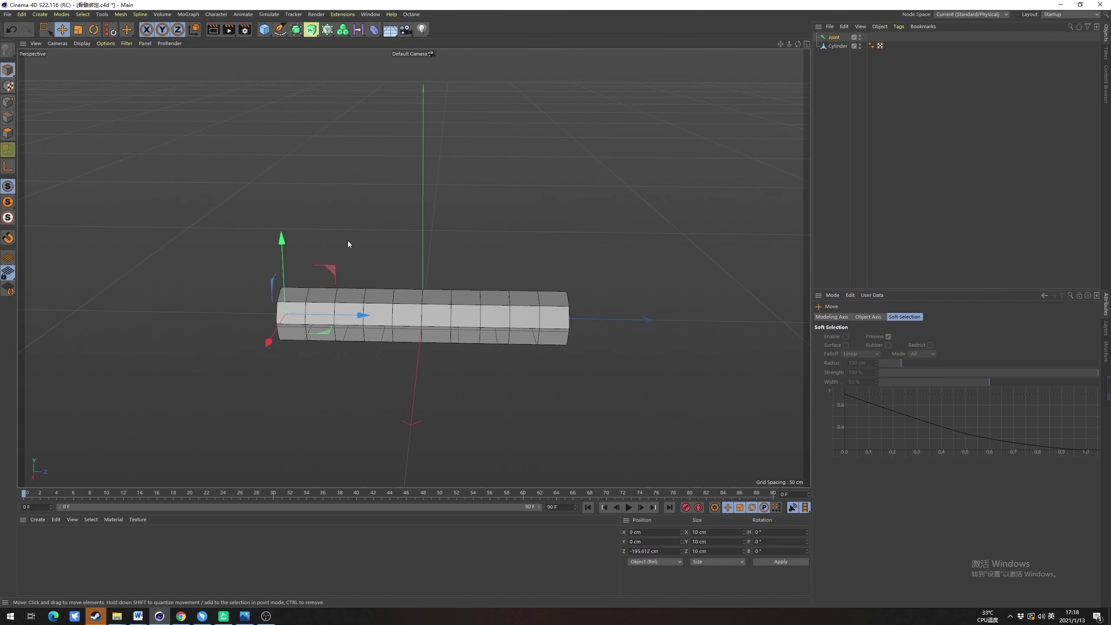
# Duplicate the joint as its own child and place the copy at the cylinder's middle, about 195 cm along Z
pyautogui.moveTo(835, 40)
pyautogui.keyDown('ctrl'); pyautogui.mouseDown()
pyautogui.moveTo(836, 50)
pyautogui.moveTo(840, 41)
pyautogui.mouseUp(); pyautogui.keyUp('ctrl')
pyautogui.moveTo(341, 317); pyautogui.dragTo(472, 323)
pyautogui.middleClick(472, 323)
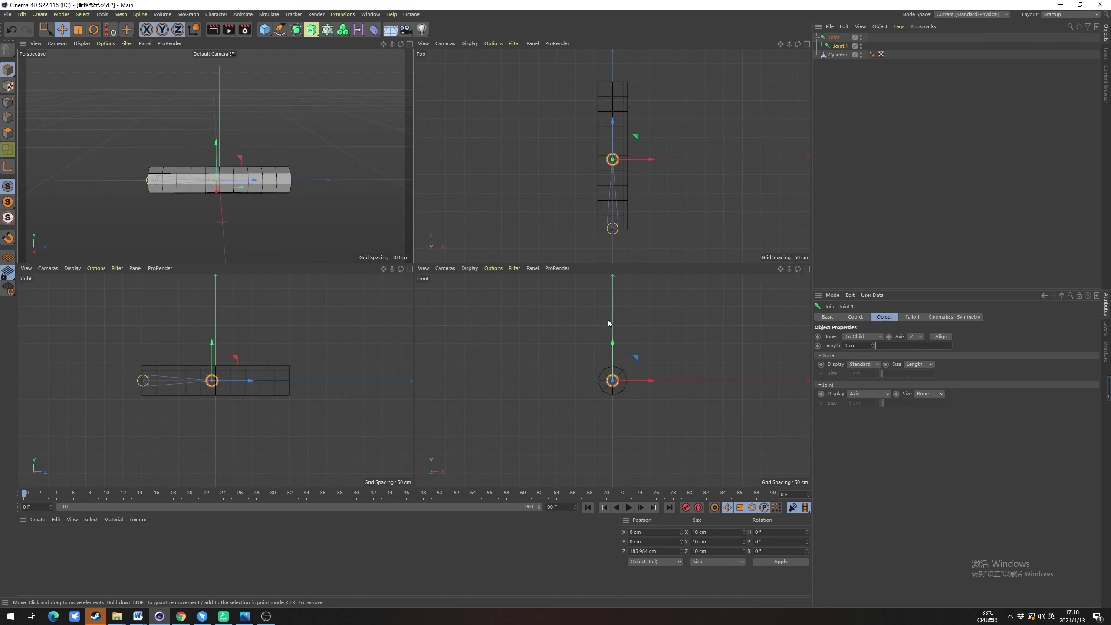
pyautogui.middleClick(599, 184)
pyautogui.scroll(5, 427, 243)
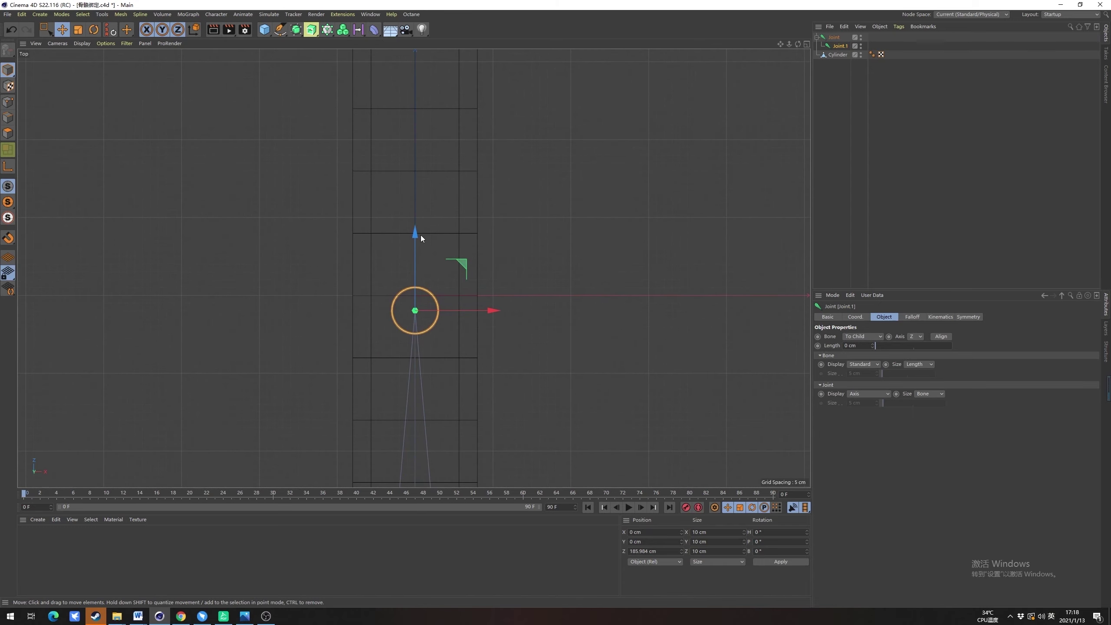
pyautogui.moveTo(420, 235); pyautogui.dragTo(404, 262)
pyautogui.middleClick(420, 222)
pyautogui.middleClick(289, 173)
# Duplicate the middle joint as its child and move the copy about 199 cm along Z to the cylinder's far end
pyautogui.moveTo(838, 46)
pyautogui.keyDown('ctrl'); pyautogui.mouseDown()
pyautogui.moveTo(840, 60)
pyautogui.moveTo(846, 48)
pyautogui.mouseUp(); pyautogui.keyUp('ctrl')
pyautogui.middleClick(569, 328)
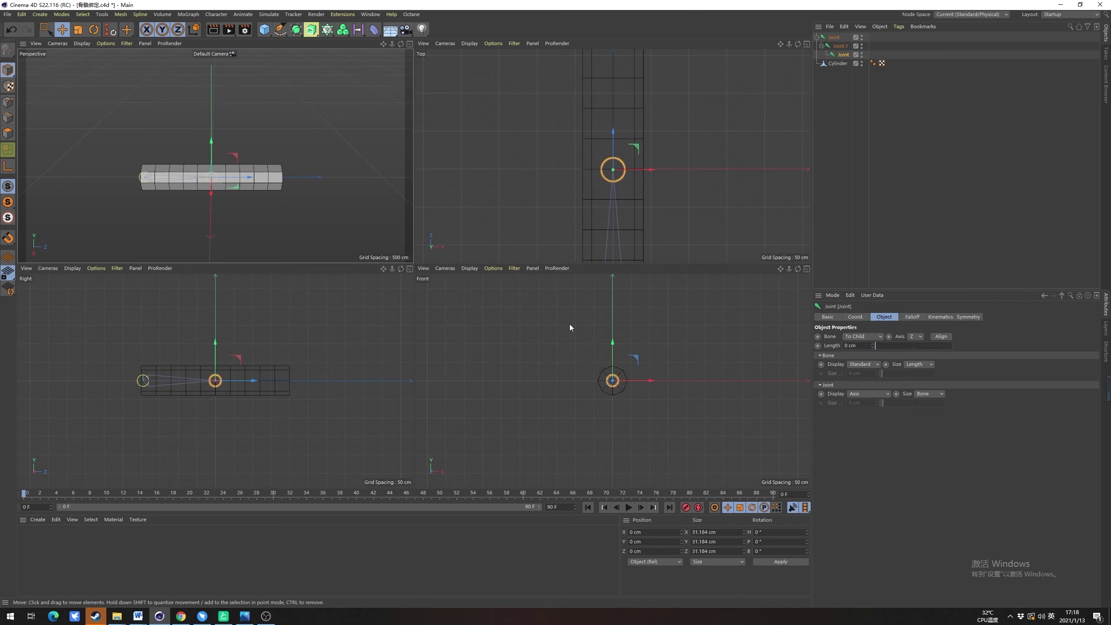
pyautogui.middleClick(238, 361)
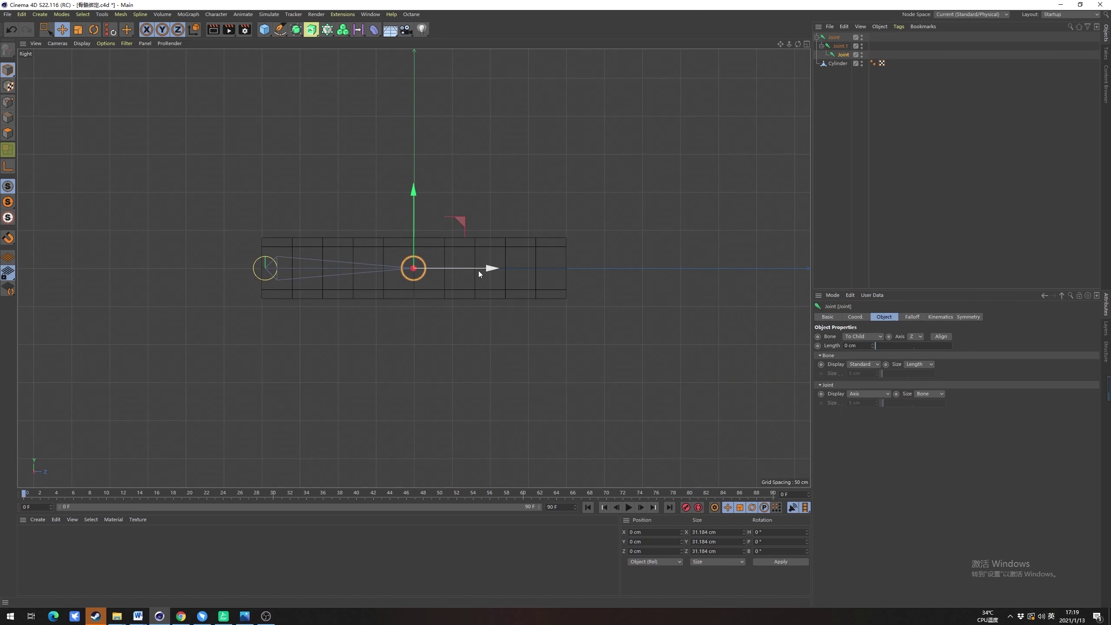
pyautogui.moveTo(479, 270); pyautogui.dragTo(630, 276)
pyautogui.middleClick(389, 241)
pyautogui.middleClick(388, 242)
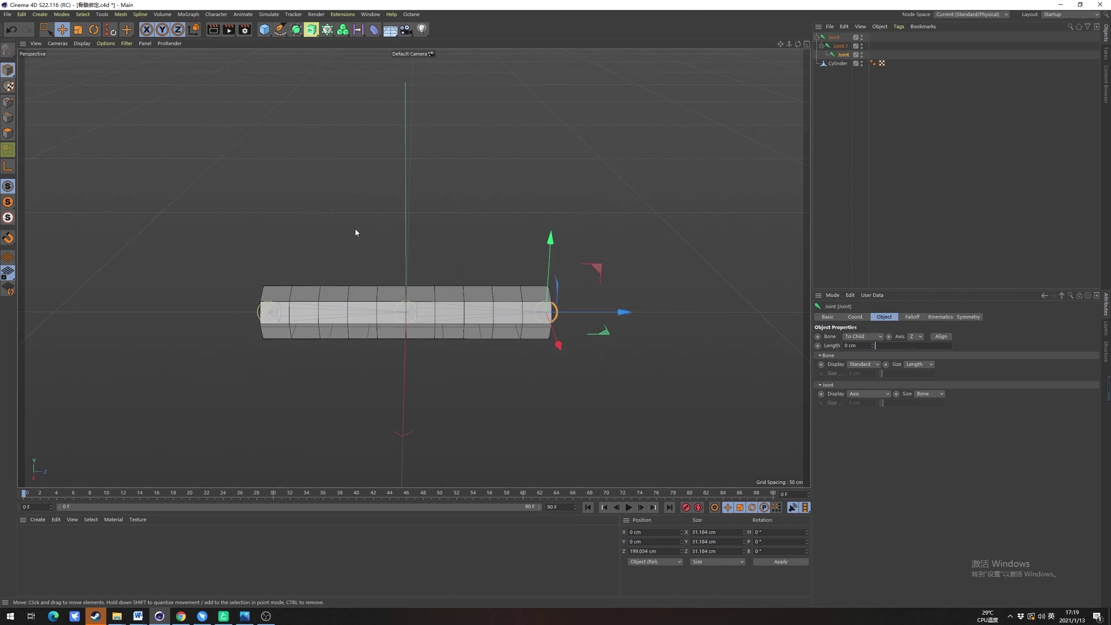
# Test-rotate the middle joint upward to a pitch of about 41°, and undo the rotation
pyautogui.click(839, 46)
pyautogui.press('r')
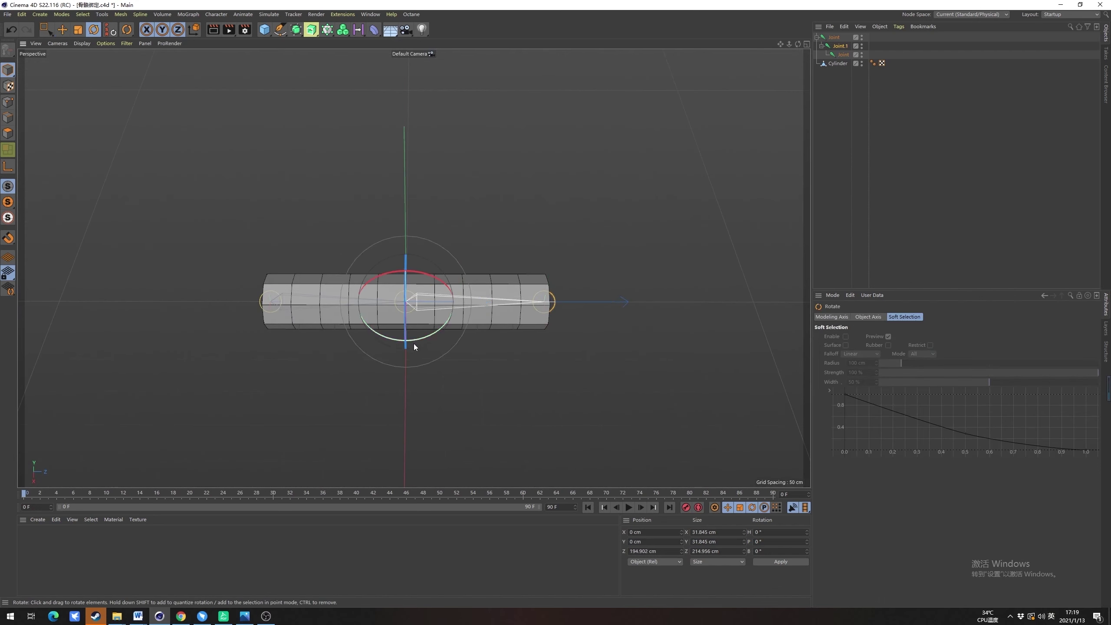
pyautogui.moveTo(433, 273)
pyautogui.mouseDown()
pyautogui.moveTo(364, 269)
pyautogui.moveTo(426, 286)
pyautogui.moveTo(352, 275)
pyautogui.moveTo(390, 280)
pyautogui.moveTo(422, 301)
pyautogui.moveTo(415, 285)
pyautogui.moveTo(399, 315)
pyautogui.moveTo(427, 293)
pyautogui.mouseUp()
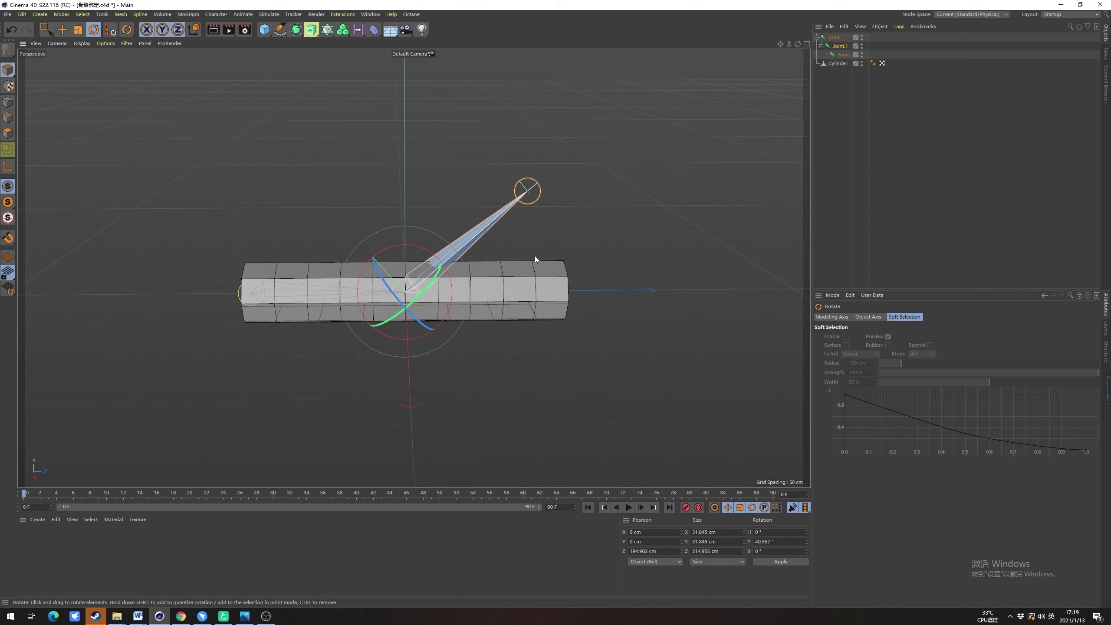
pyautogui.hotkey('ctrl', 'z')
pyautogui.click(607, 249)
pyautogui.keyDown('alt'); pyautogui.moveTo(441, 292); pyautogui.dragTo(441, 313, button='middle'); pyautogui.keyUp('alt')
pyautogui.keyDown('alt'); pyautogui.moveTo(441, 312); pyautogui.dragTo(419, 304); pyautogui.keyUp('alt')
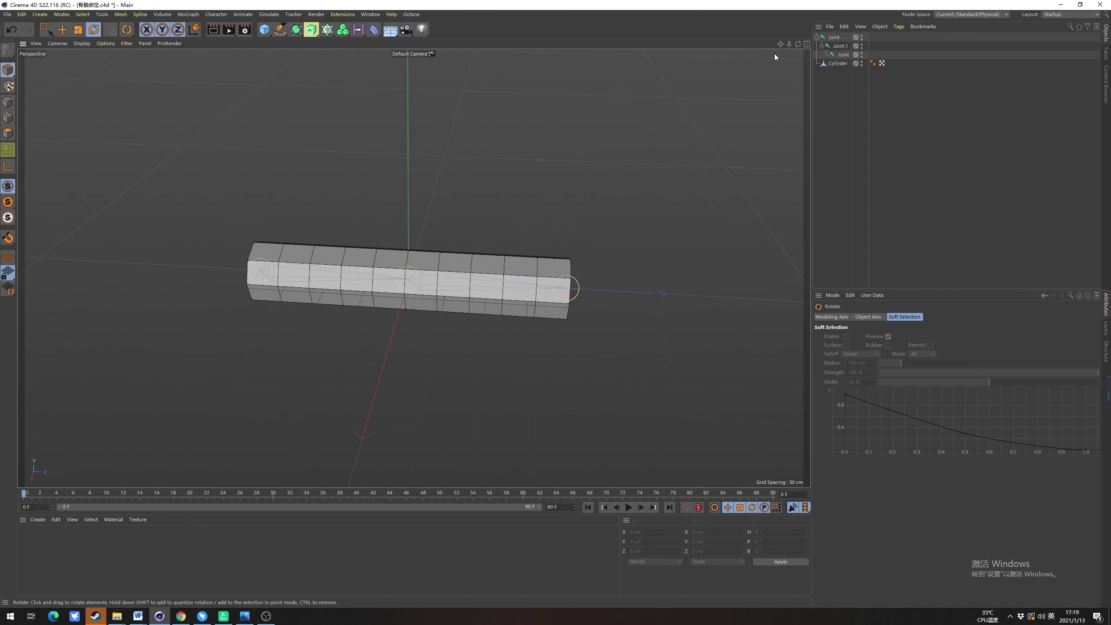
# Select the complete three-joint hierarchy together with the cylinder and bind them using the Bind command
pyautogui.click(834, 38)
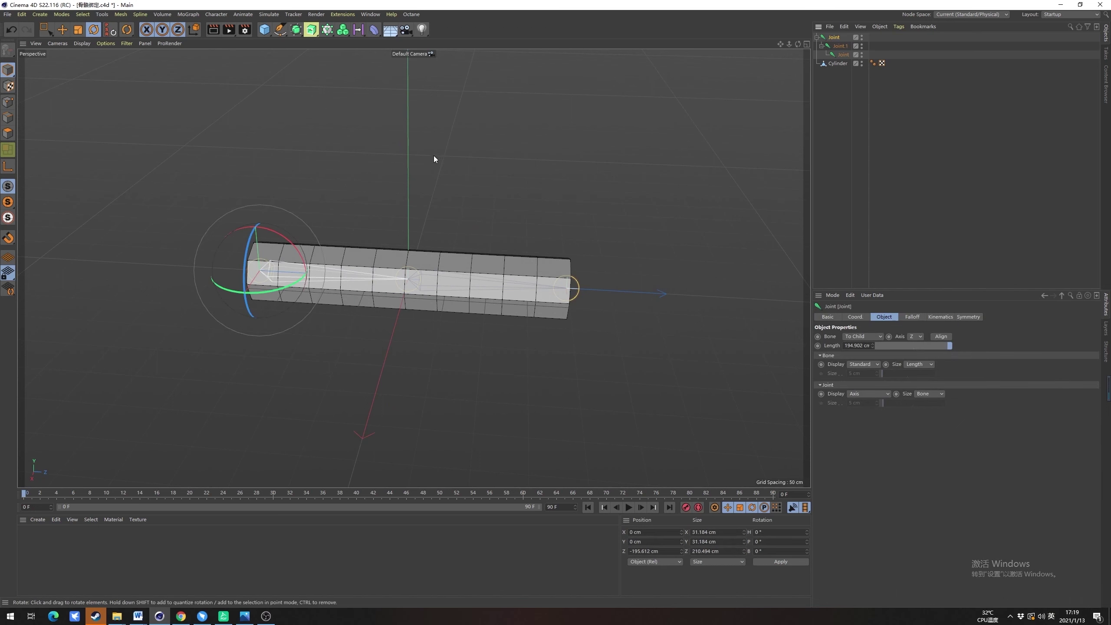
pyautogui.middleClick(837, 39)
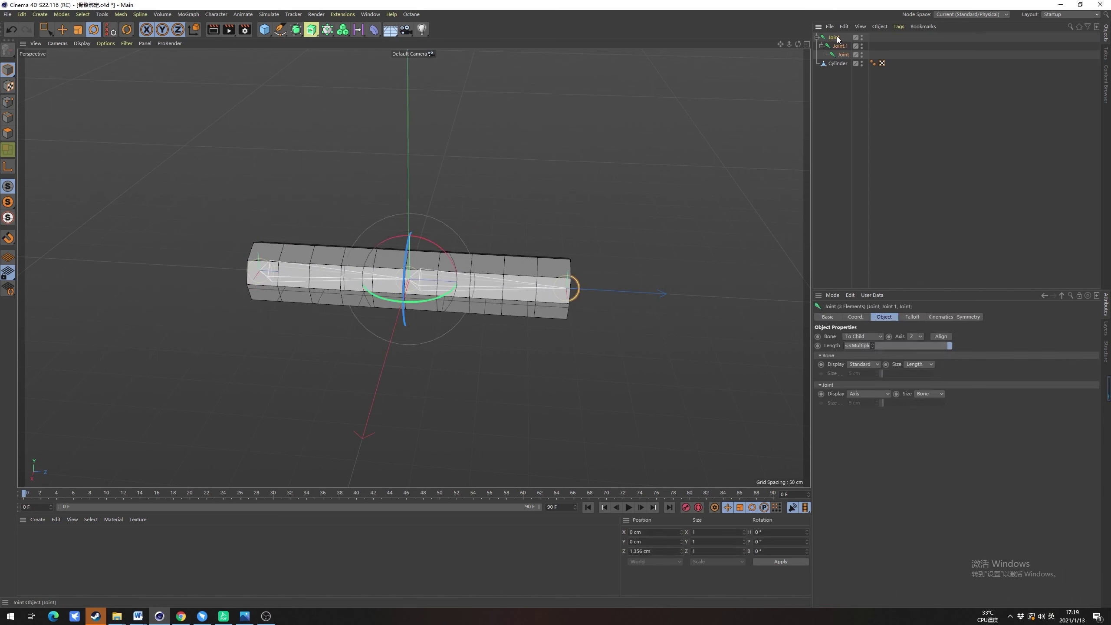
pyautogui.click(837, 39)
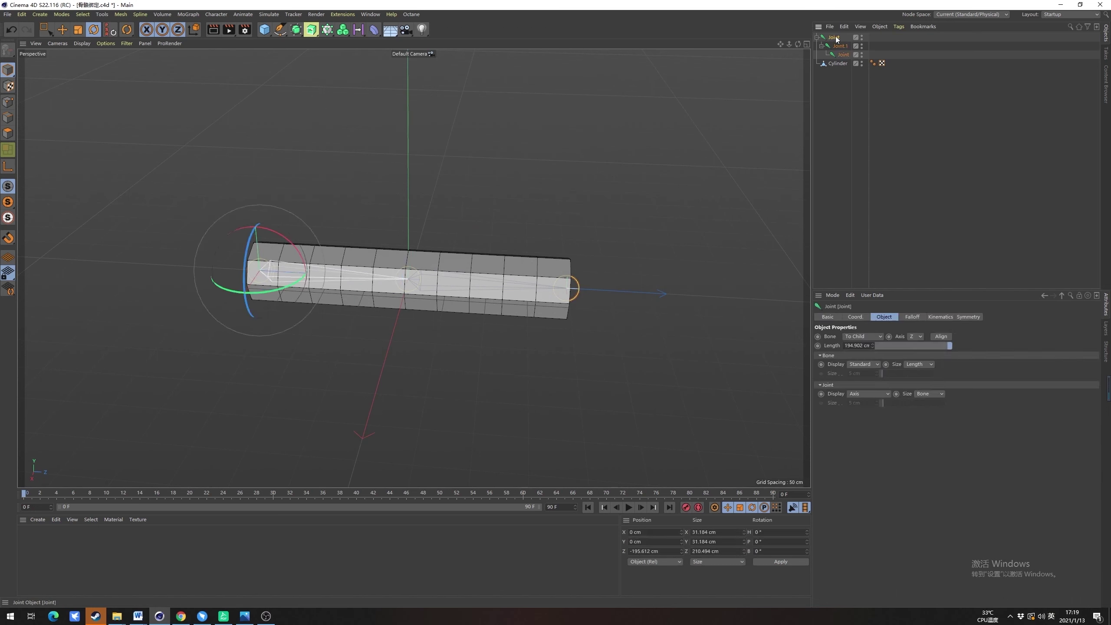
pyautogui.click(843, 64)
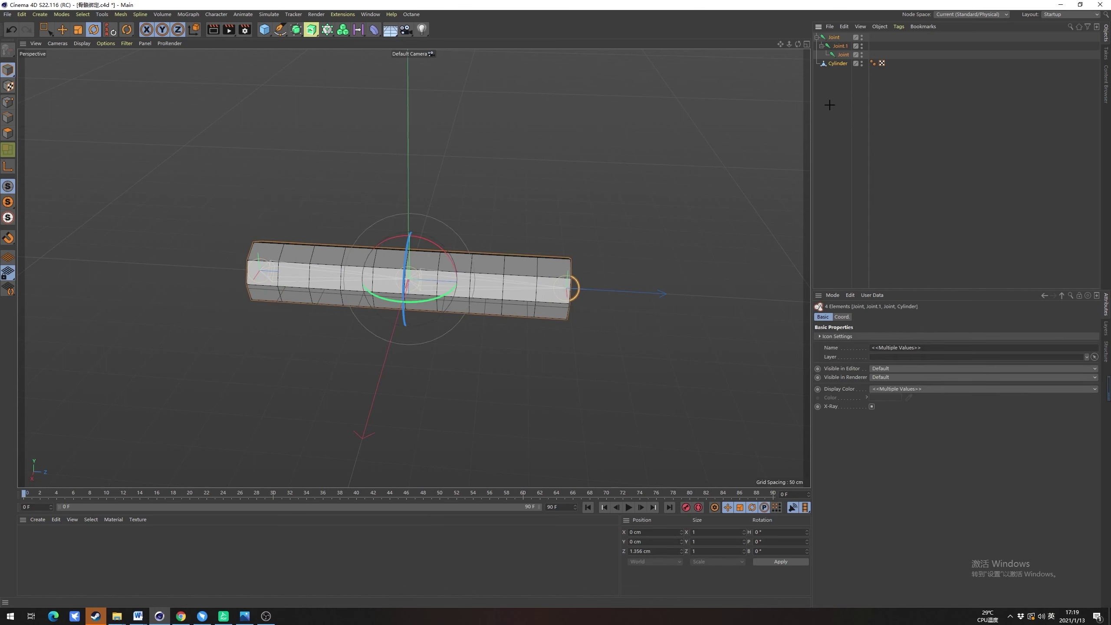
pyautogui.click(829, 105)
pyautogui.middleClick(834, 39)
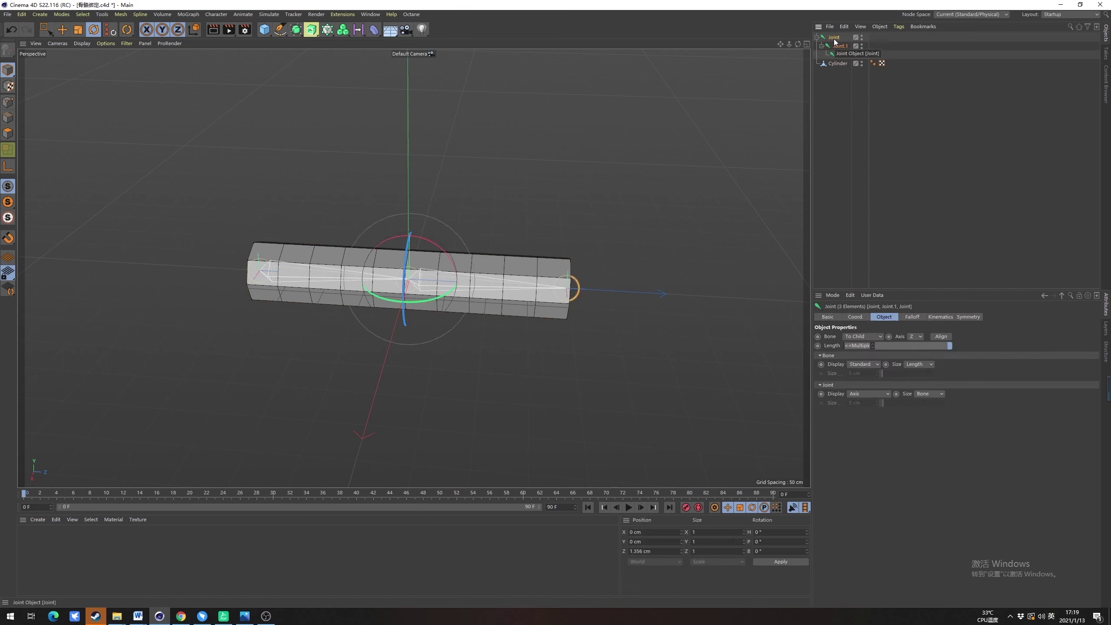
pyautogui.click(835, 41)
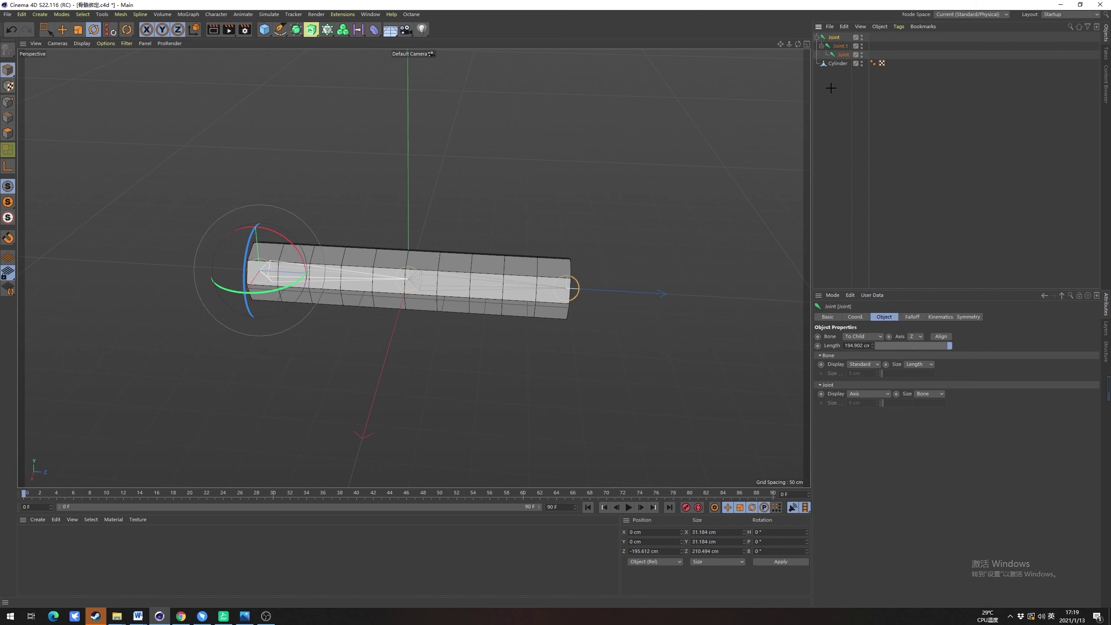
pyautogui.middleClick(836, 39)
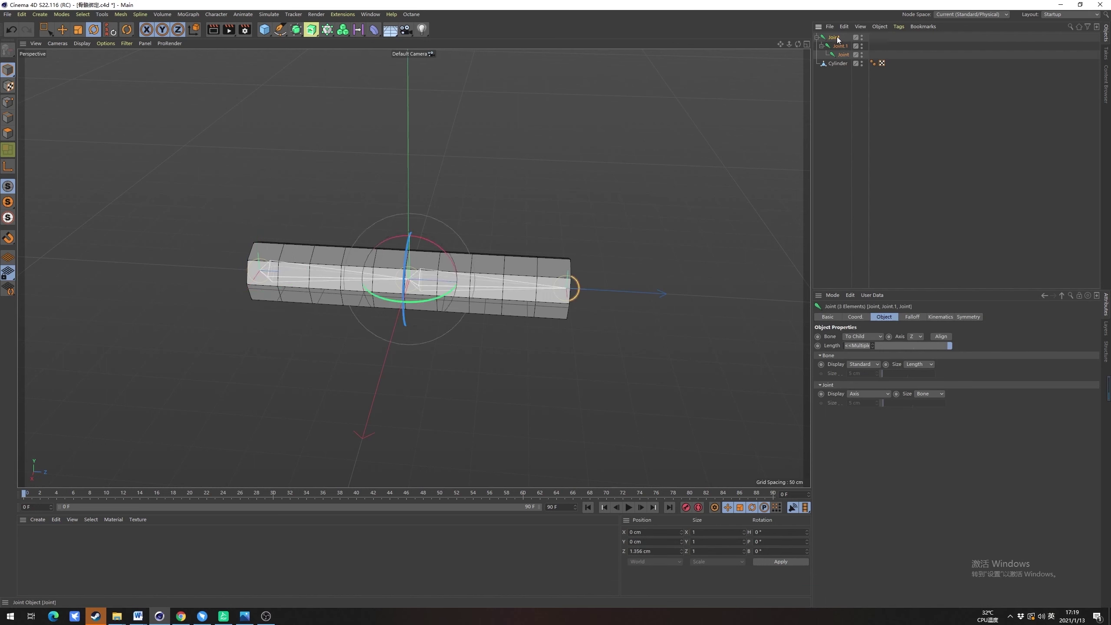
pyautogui.keyDown('shift'); pyautogui.click(838, 65); pyautogui.keyUp('shift')
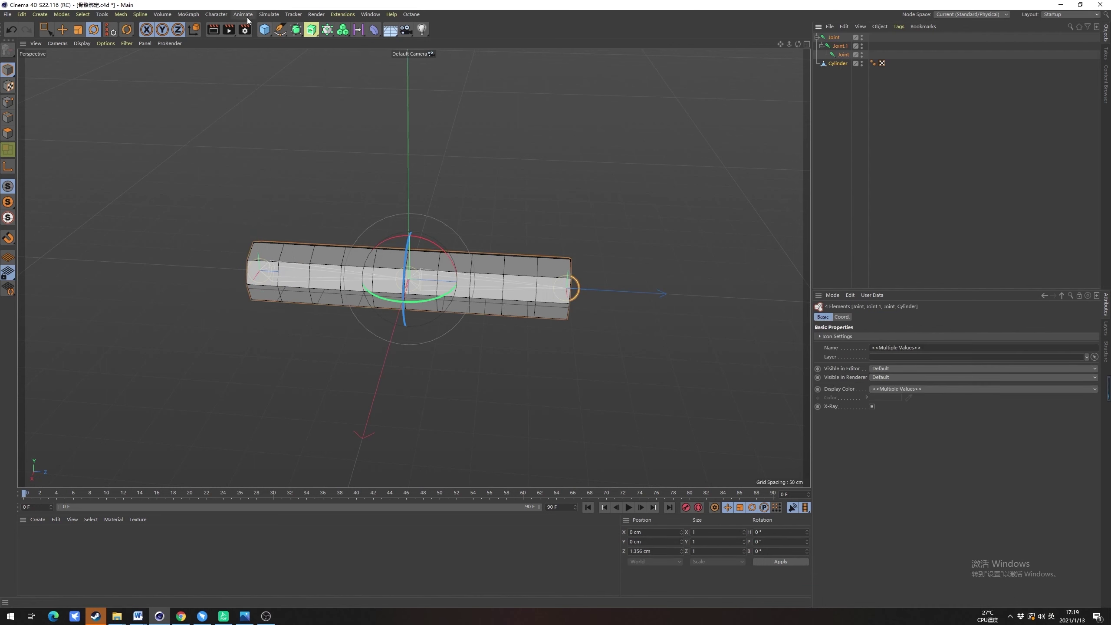
pyautogui.click(216, 14)
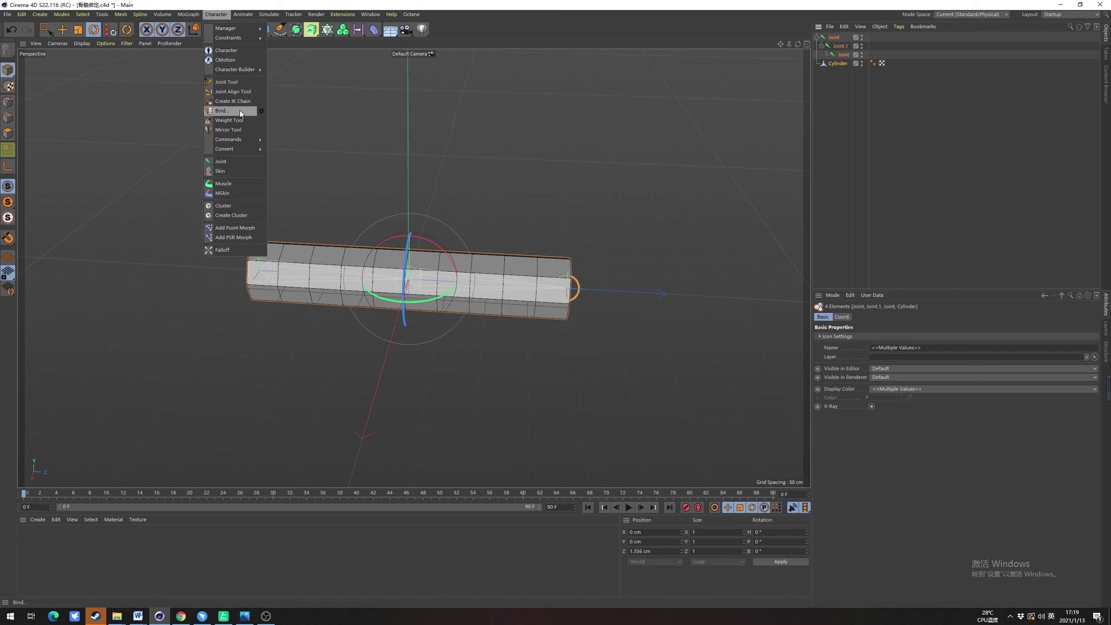
pyautogui.click(240, 111)
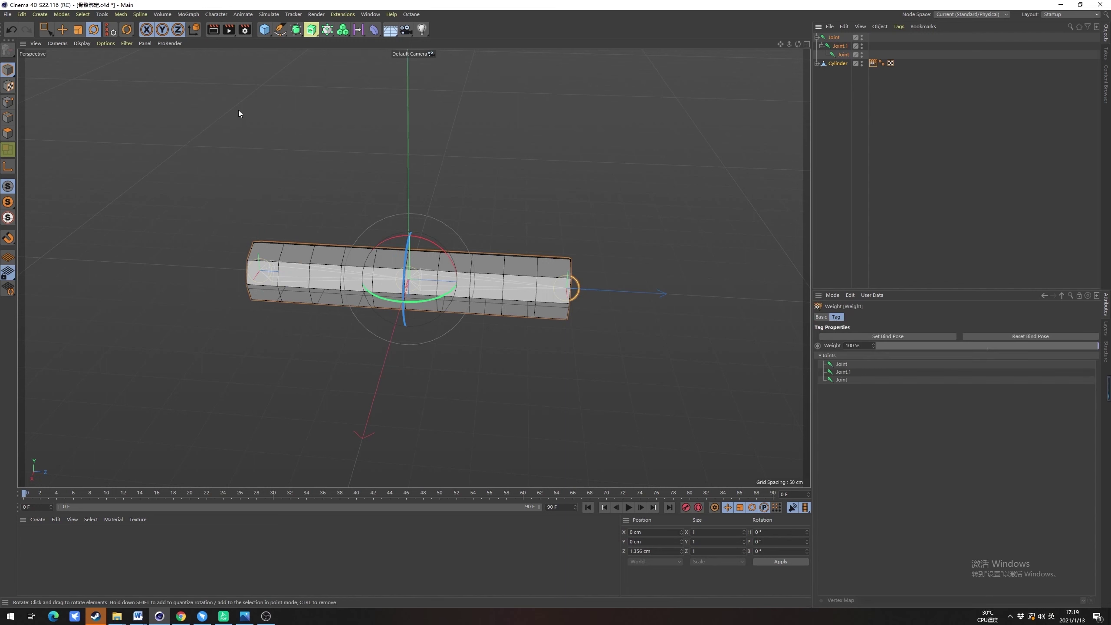
# Rename the cylinder object as shouzhi
pyautogui.click(216, 14)
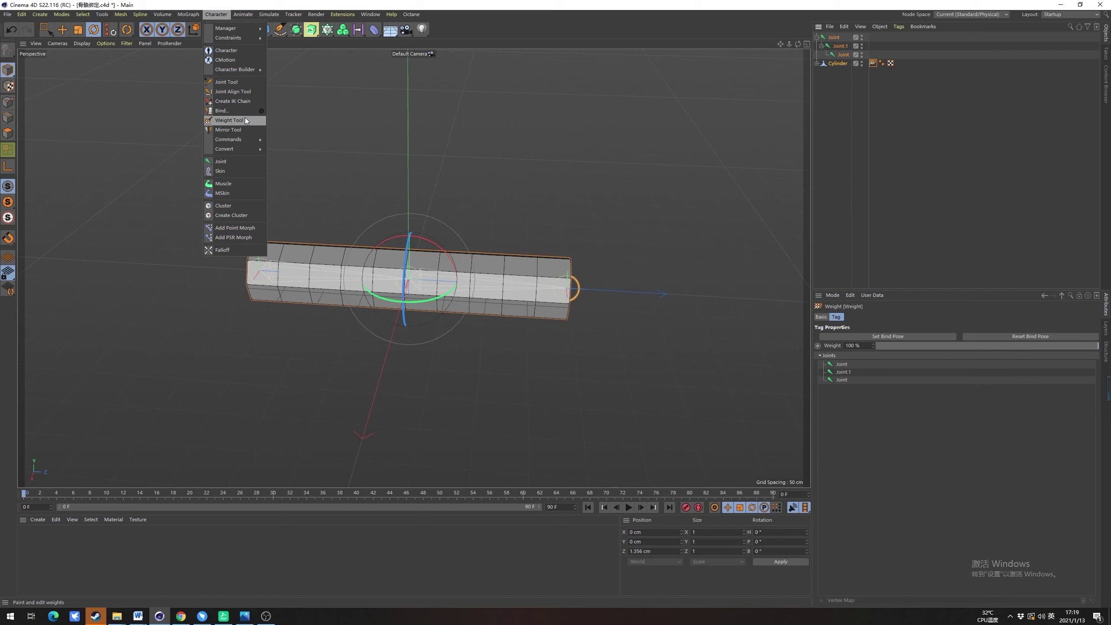
pyautogui.click(862, 120)
pyautogui.doubleClick(833, 64)
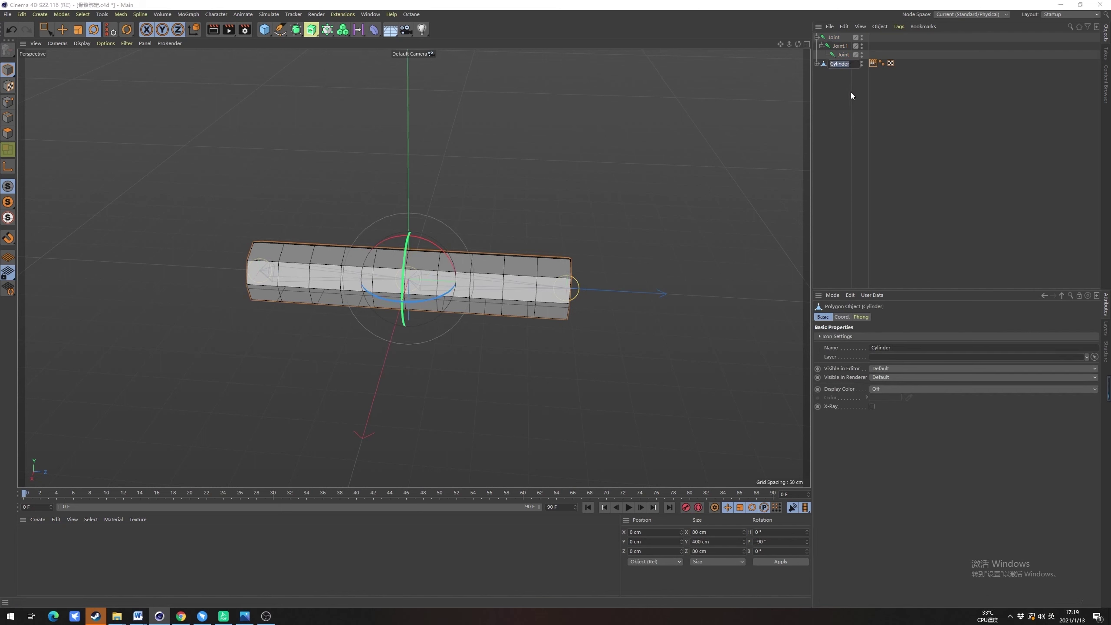
pyautogui.write('shouzhi')
pyautogui.press('Return')
# Inspect the joint list in the cylinder's Weight tag and the properties of its Skin child object
pyautogui.click(873, 63)
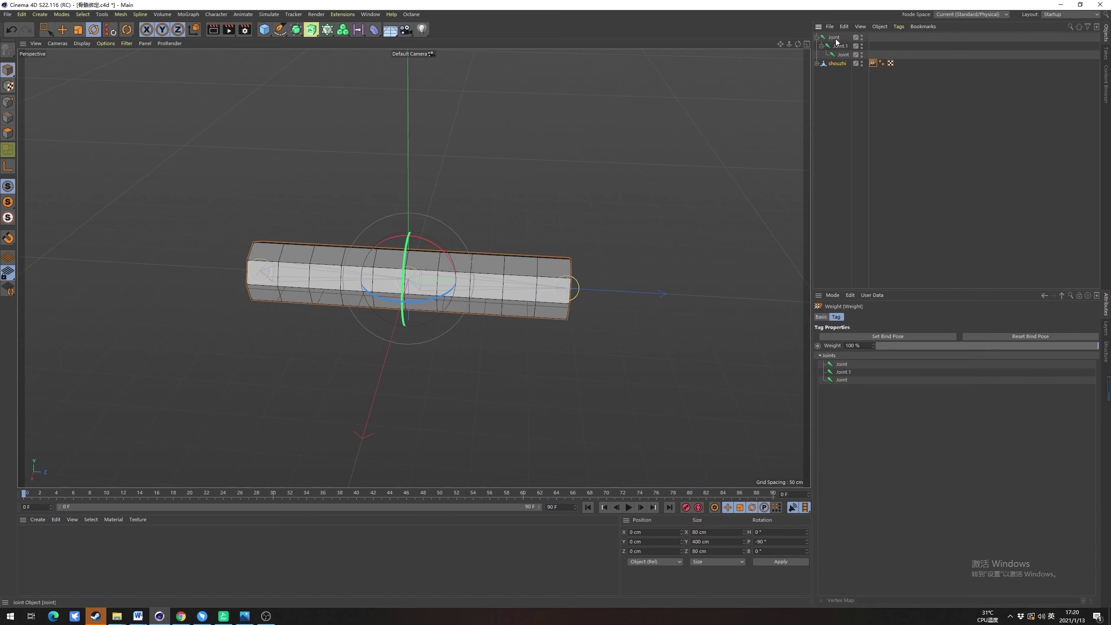
pyautogui.click(817, 63)
pyautogui.click(836, 72)
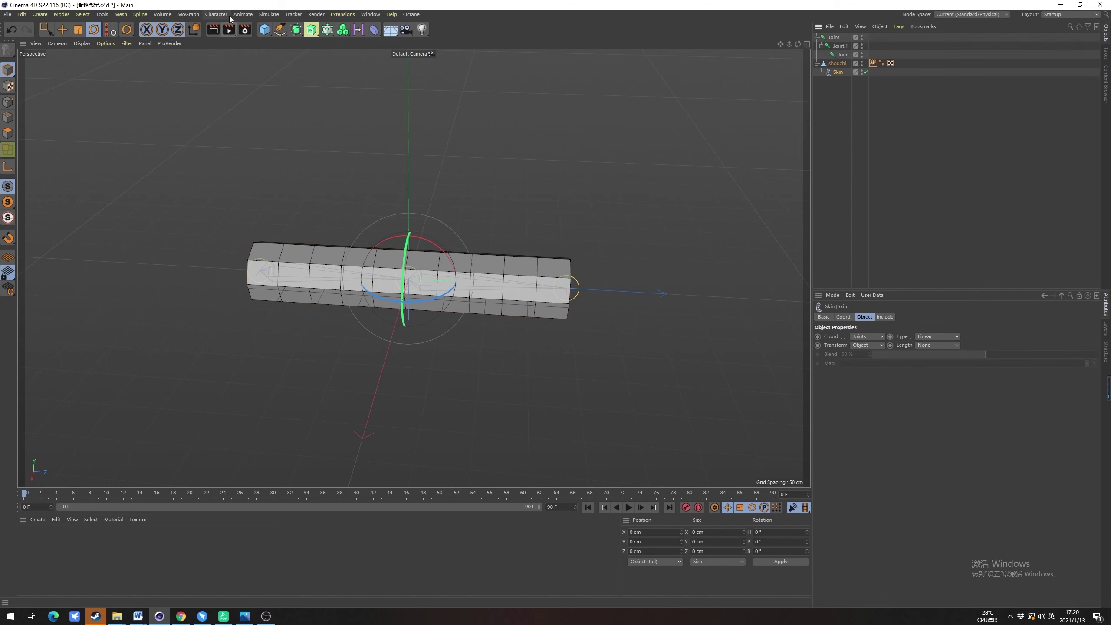
pyautogui.click(216, 14)
pyautogui.click(841, 71)
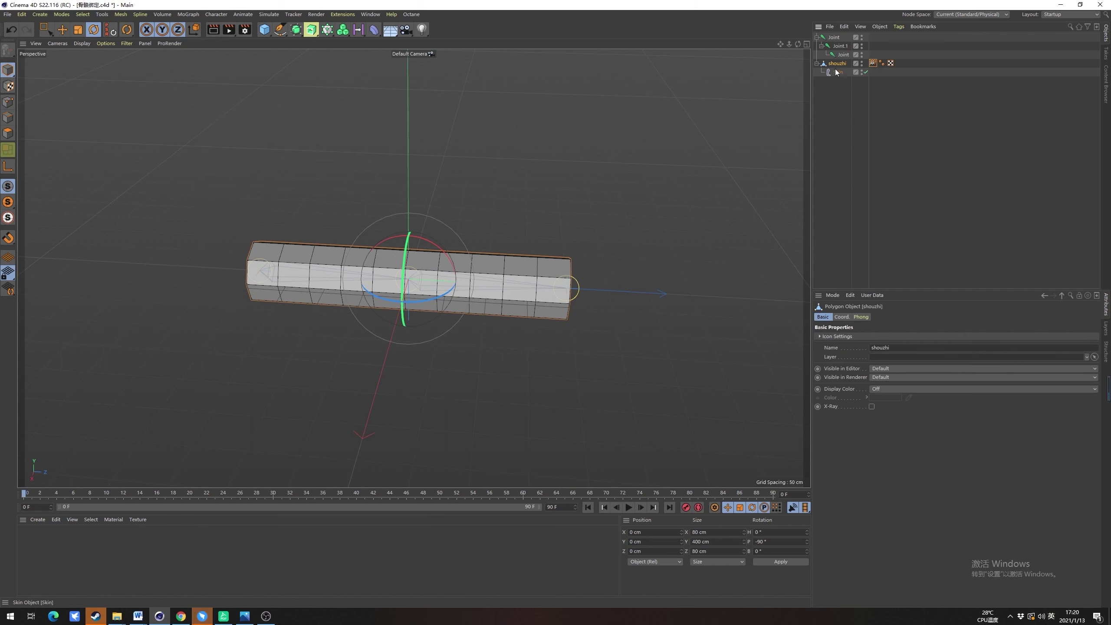
# Test the skin binding by rotating the middle joint, and undo the rotation
pyautogui.click(839, 45)
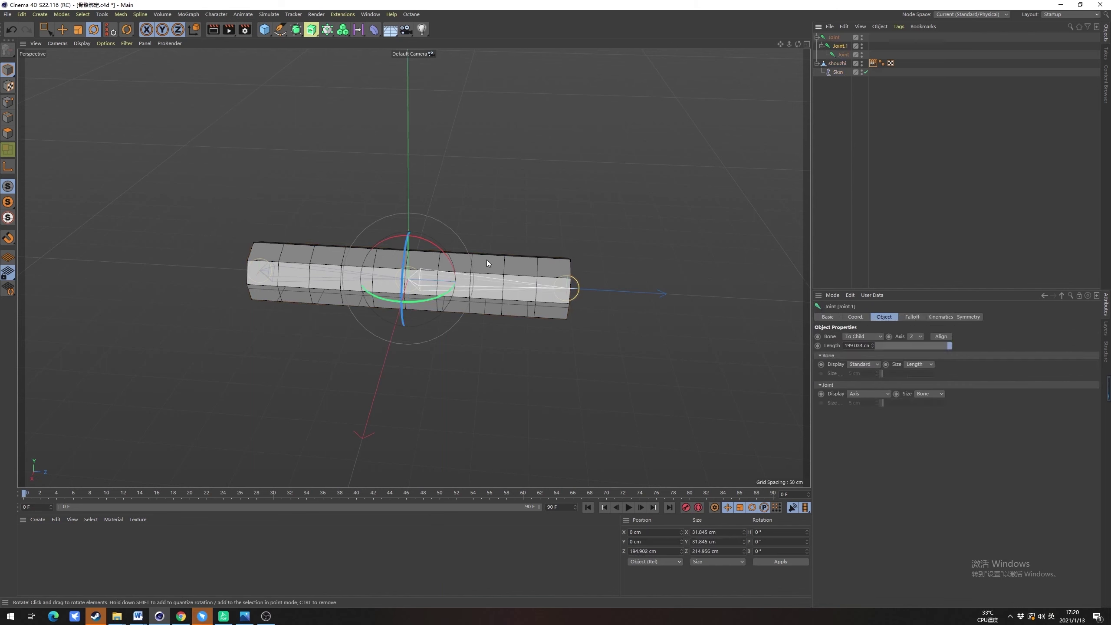
pyautogui.keyDown('alt'); pyautogui.moveTo(486, 259); pyautogui.dragTo(403, 230); pyautogui.keyUp('alt')
pyautogui.hotkey('ctrl', 'z')
pyautogui.click(536, 252)
pyautogui.keyDown('alt'); pyautogui.moveTo(464, 269); pyautogui.dragTo(477, 311); pyautogui.keyUp('alt')
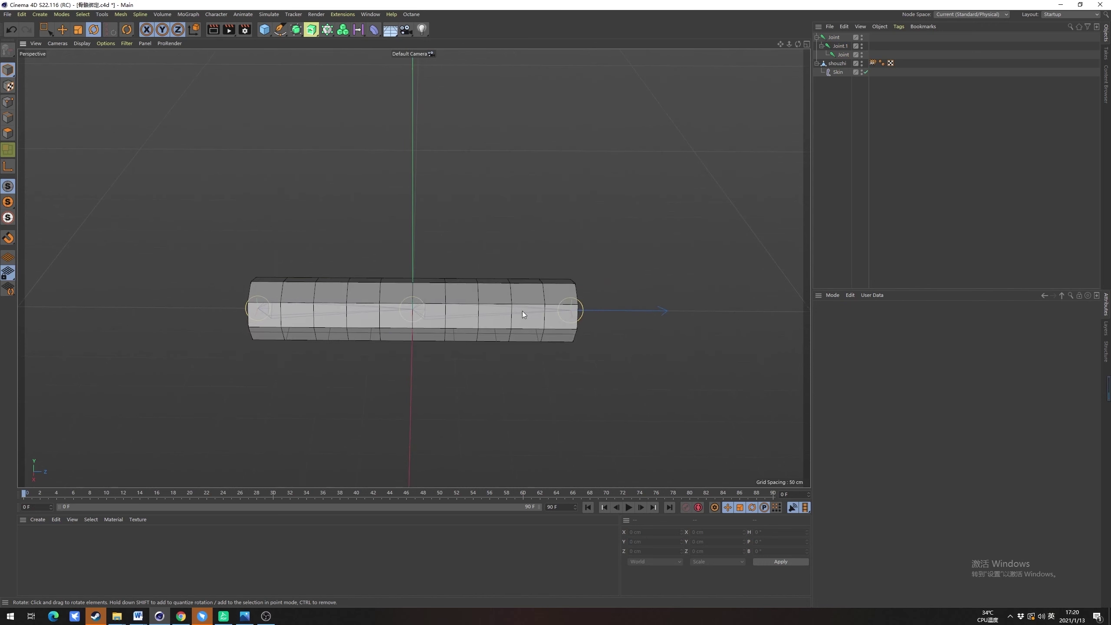
# Rotate the middle joint about 74° in pitch and restore the rig's original pose with the Weight tag's Reset Bind Pose command
pyautogui.click(523, 311)
pyautogui.click(873, 62)
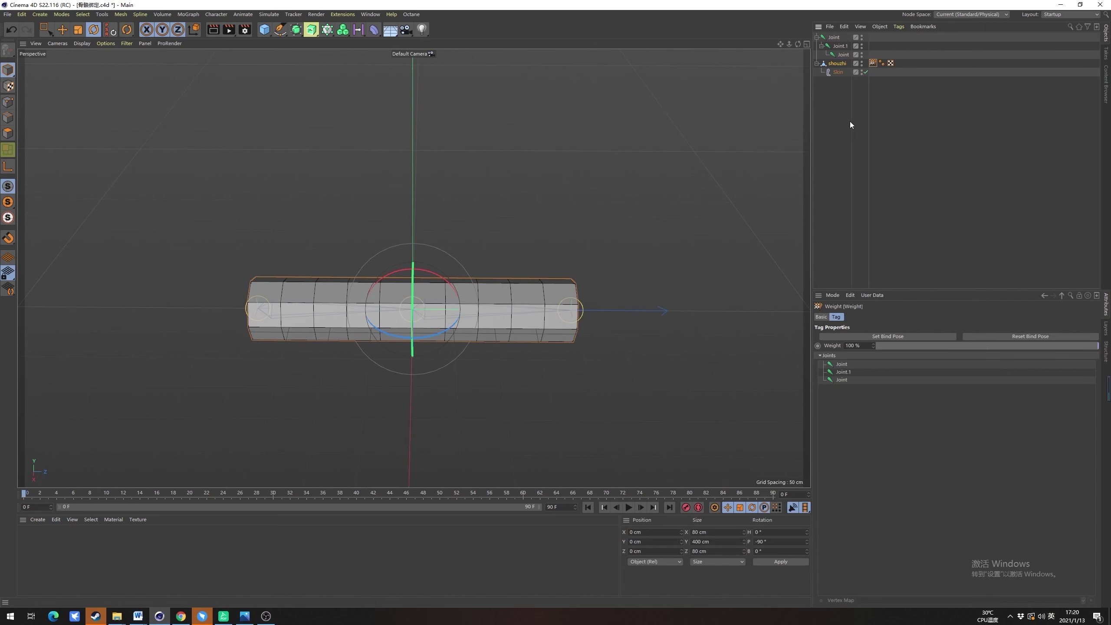
pyautogui.keyDown('alt'); pyautogui.moveTo(475, 309); pyautogui.dragTo(454, 284); pyautogui.keyUp('alt')
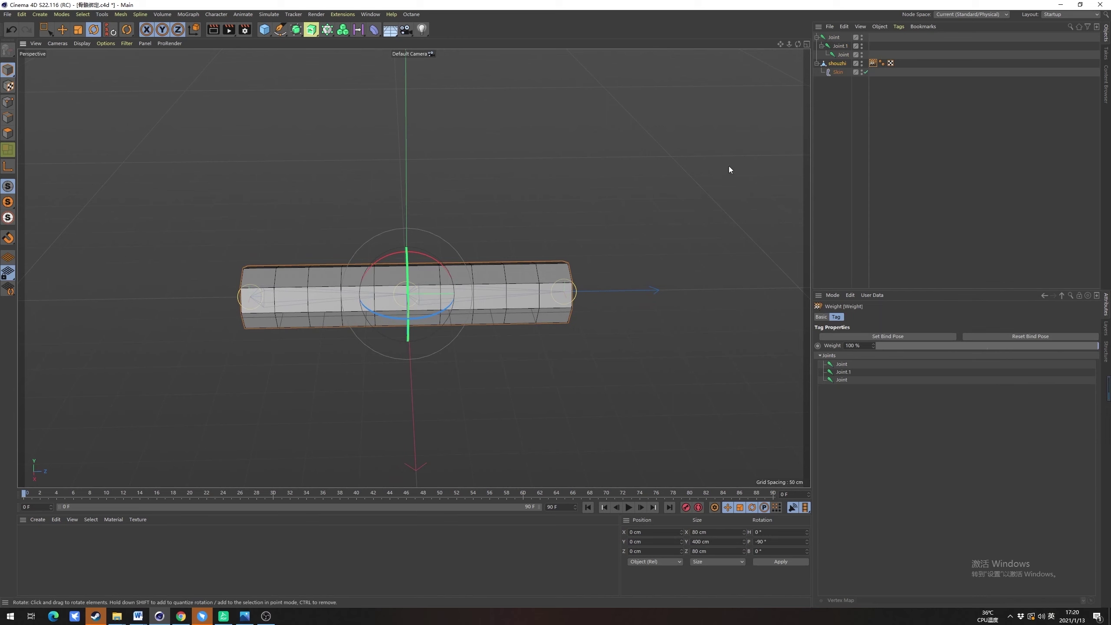
pyautogui.click(839, 45)
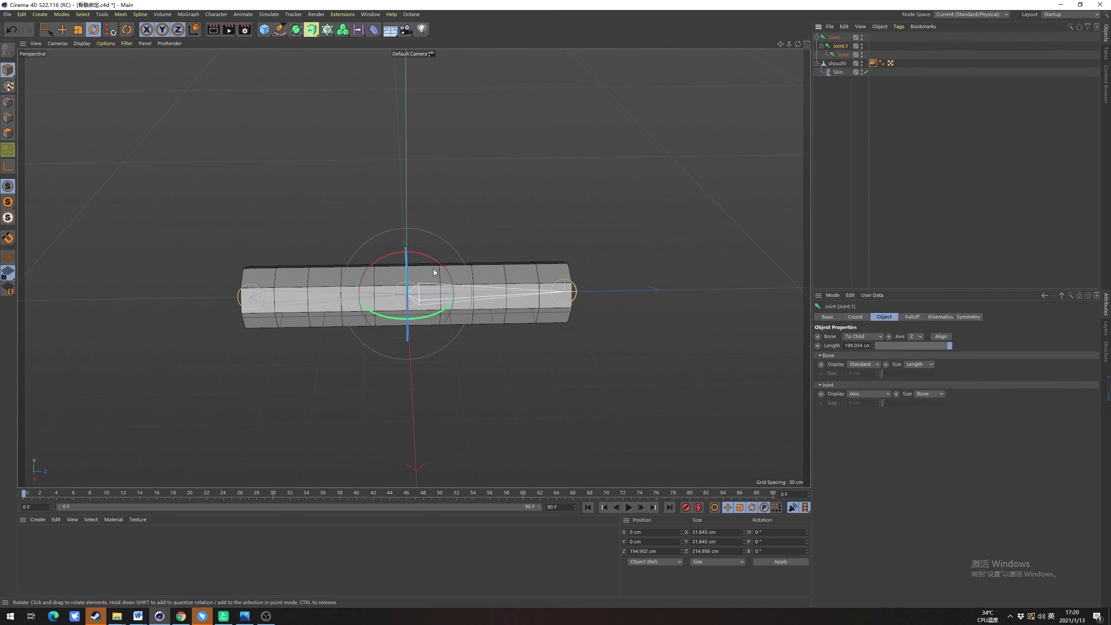
pyautogui.moveTo(441, 268); pyautogui.dragTo(379, 250)
pyautogui.click(872, 63)
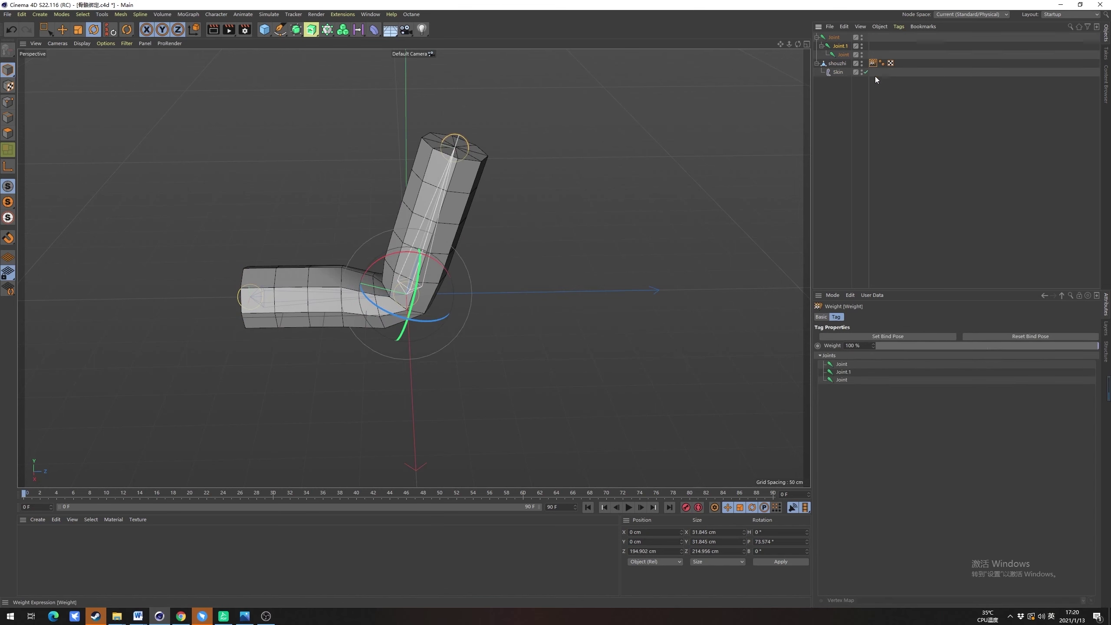
pyautogui.click(1007, 336)
pyautogui.keyDown('alt'); pyautogui.moveTo(436, 278); pyautogui.dragTo(435, 317); pyautogui.keyUp('alt')
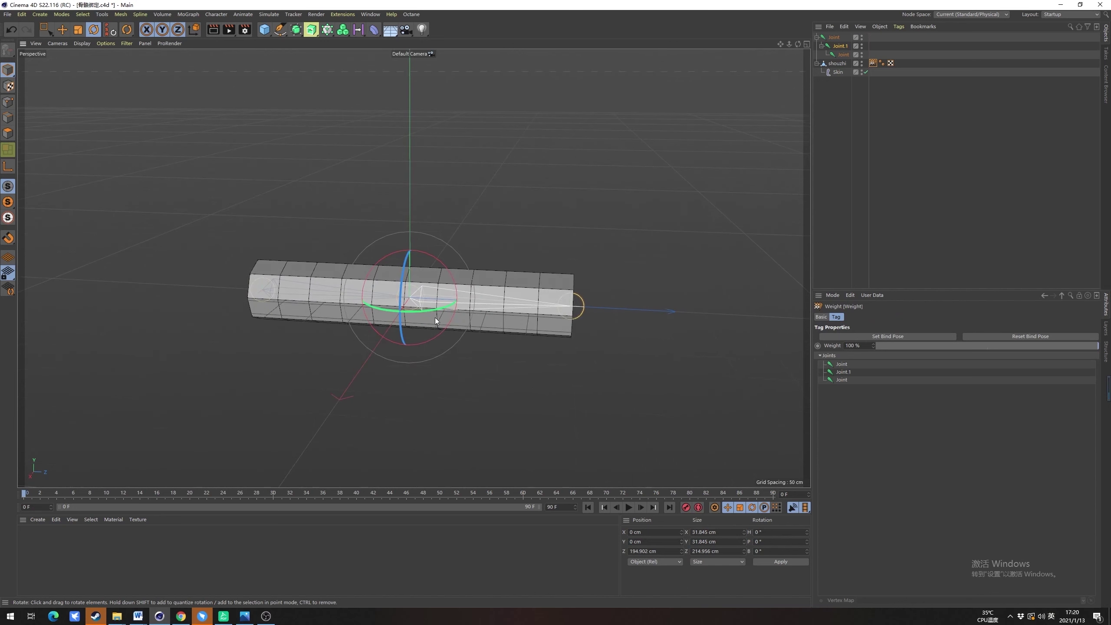
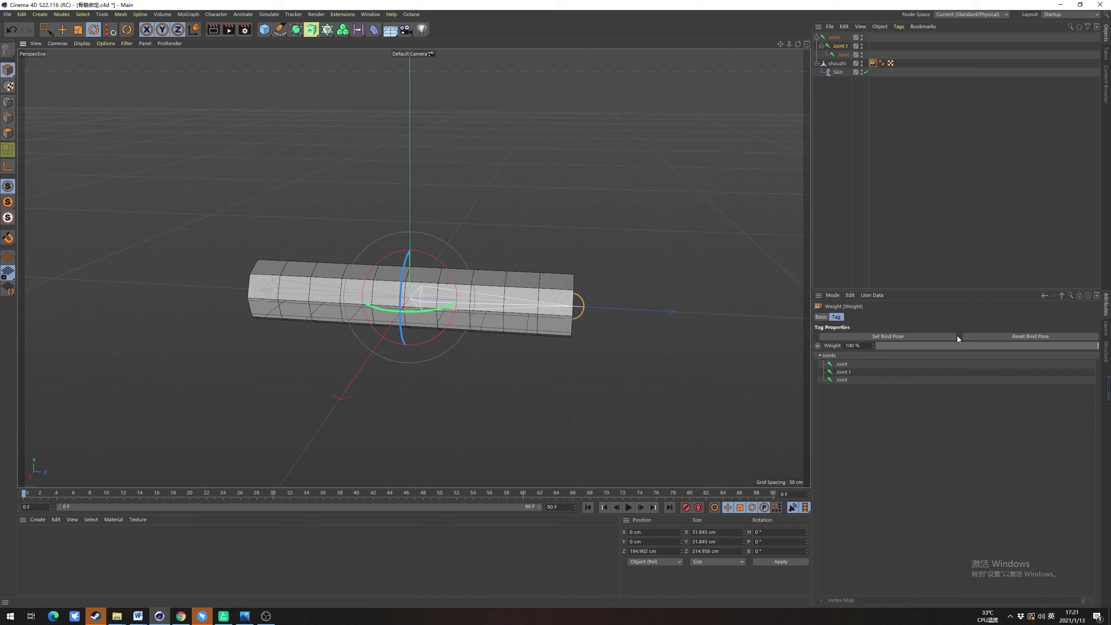
# Test the bend again by rotating the middle joint about 59°, undo the rotation and clear the selection
pyautogui.moveTo(447, 274); pyautogui.dragTo(413, 240)
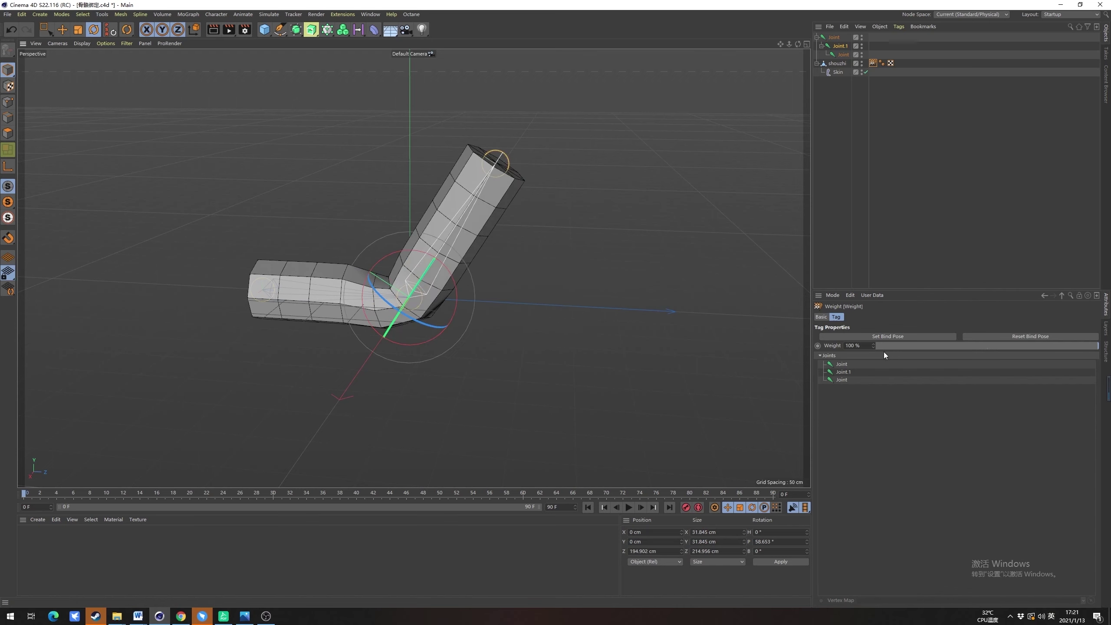
pyautogui.hotkey('ctrl', 'z')
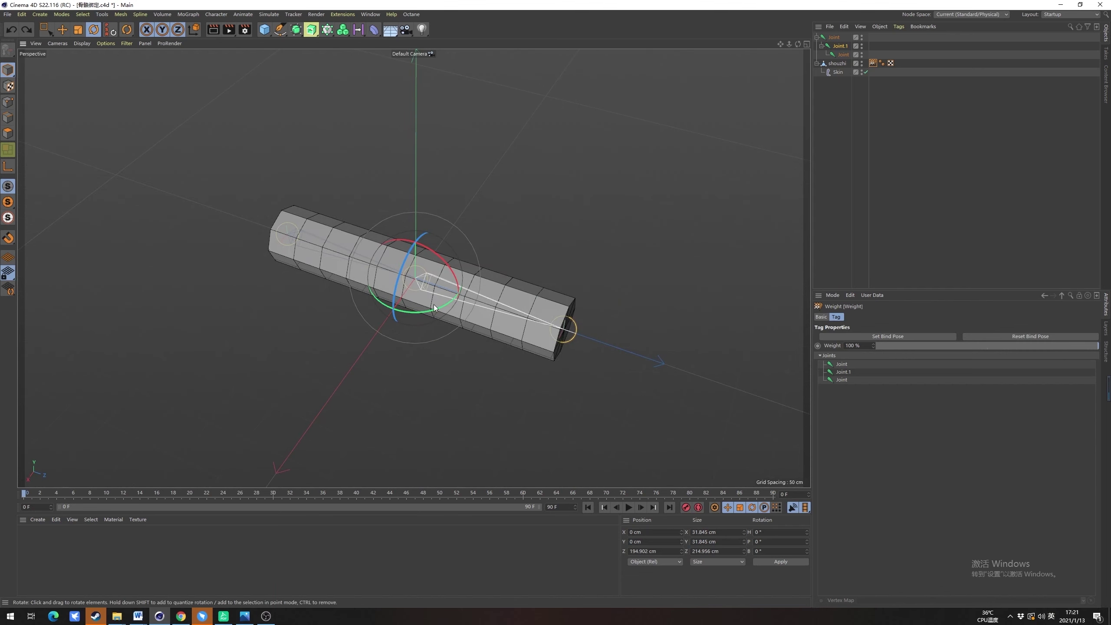
pyautogui.moveTo(434, 304); pyautogui.dragTo(531, 276)
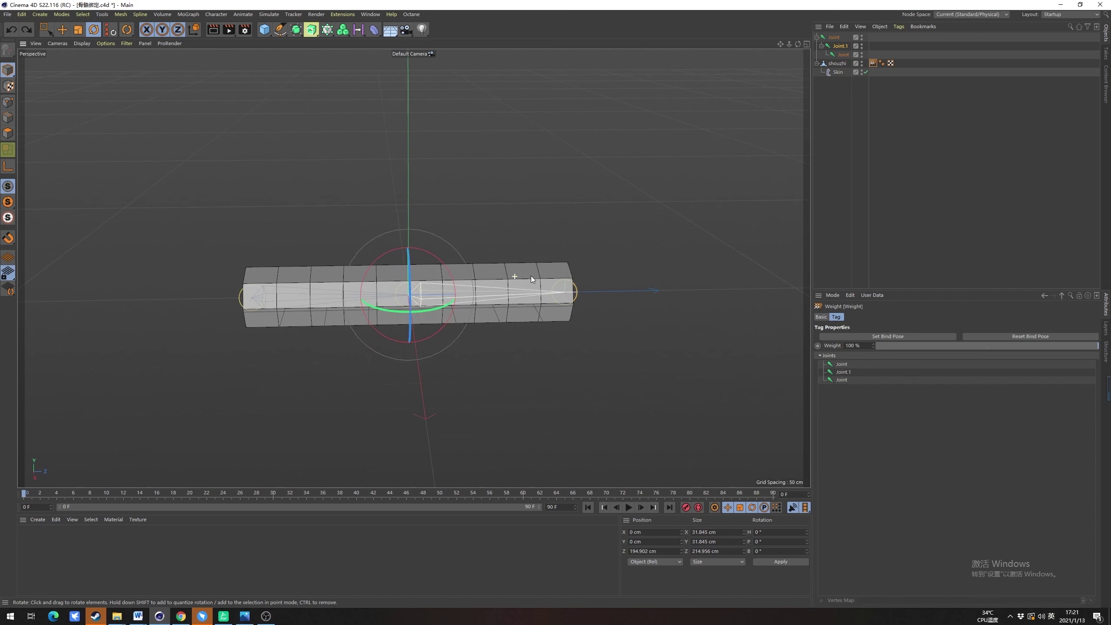
pyautogui.click(917, 205)
# Open the Weight Manager for the cylinder's Weight tag, then move the window beside the cylinder and make it taller
pyautogui.click(872, 63)
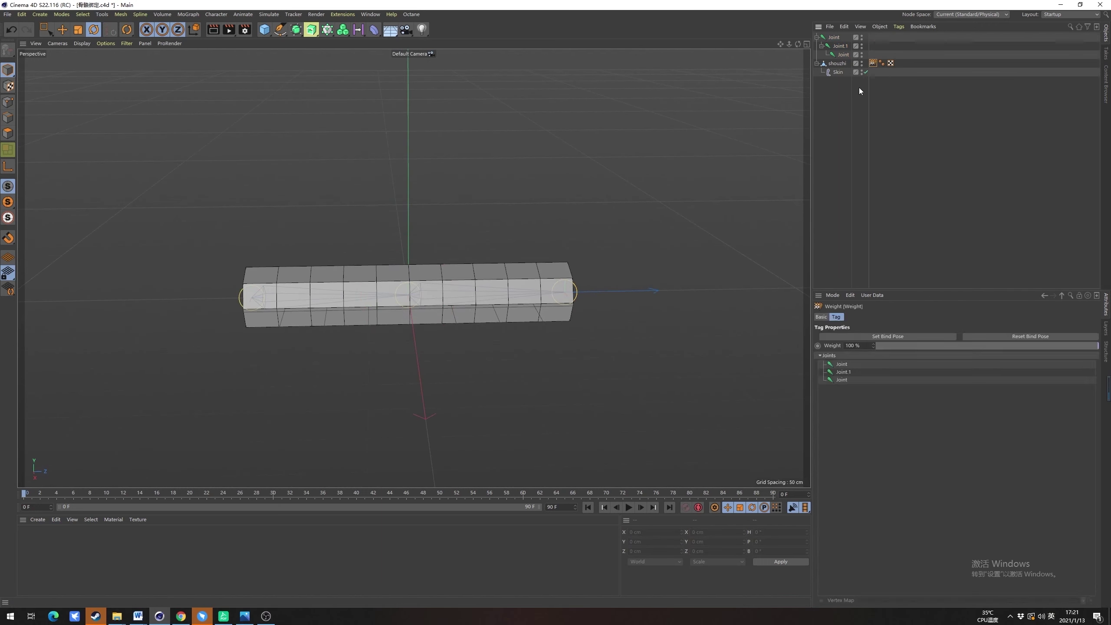
pyautogui.click(216, 14)
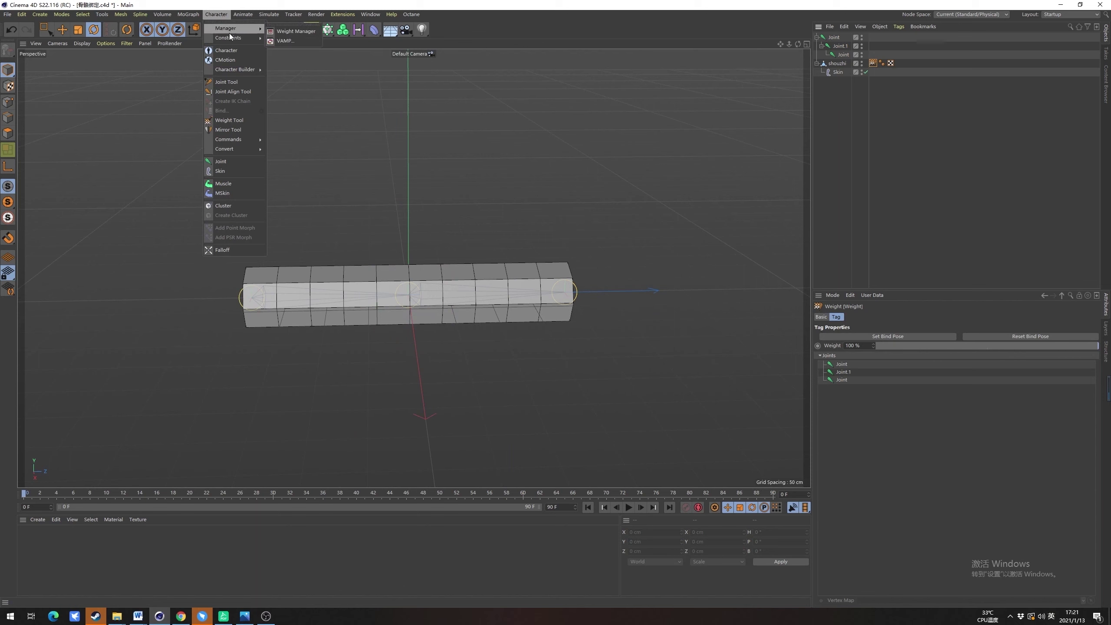
pyautogui.moveTo(240, 30)
pyautogui.click(295, 31)
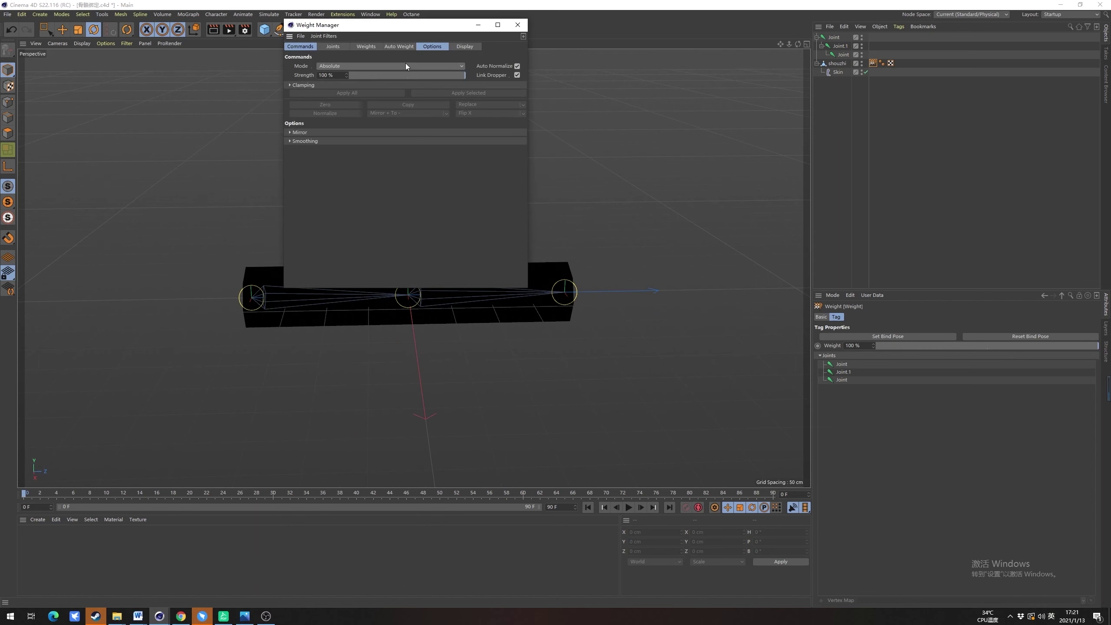
pyautogui.moveTo(424, 28); pyautogui.dragTo(719, 84)
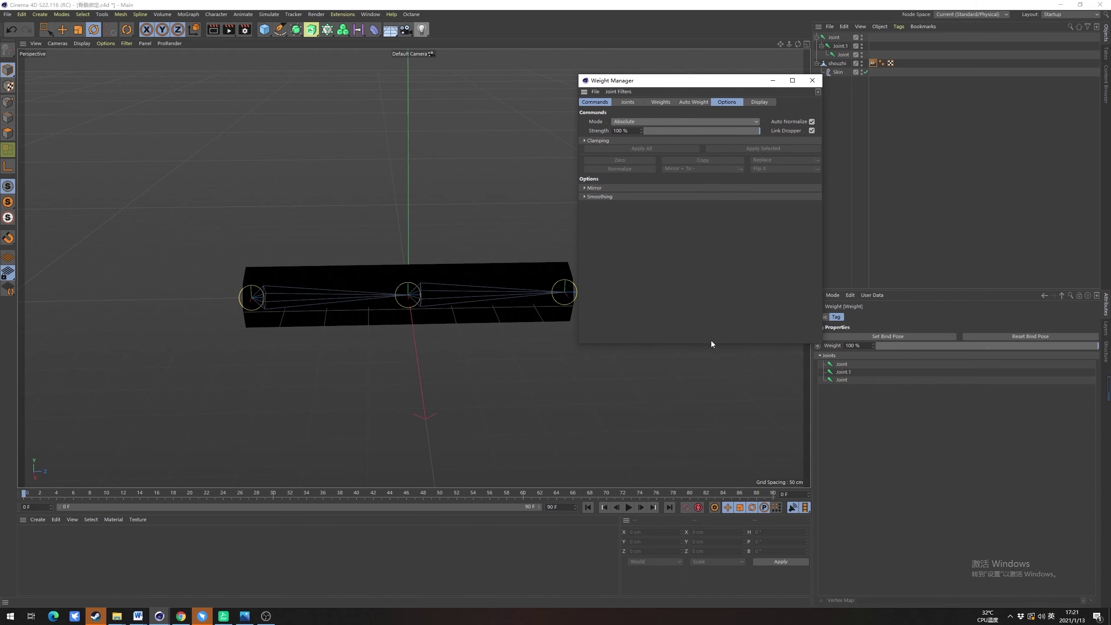
pyautogui.moveTo(696, 344); pyautogui.dragTo(700, 426)
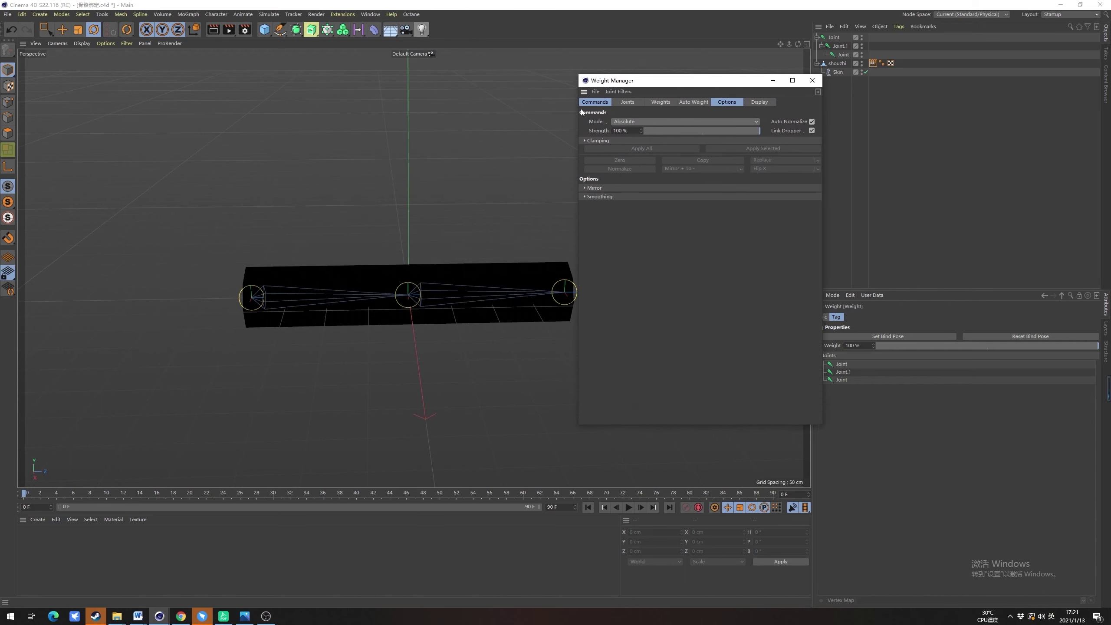
pyautogui.moveTo(603, 83); pyautogui.dragTo(643, 94)
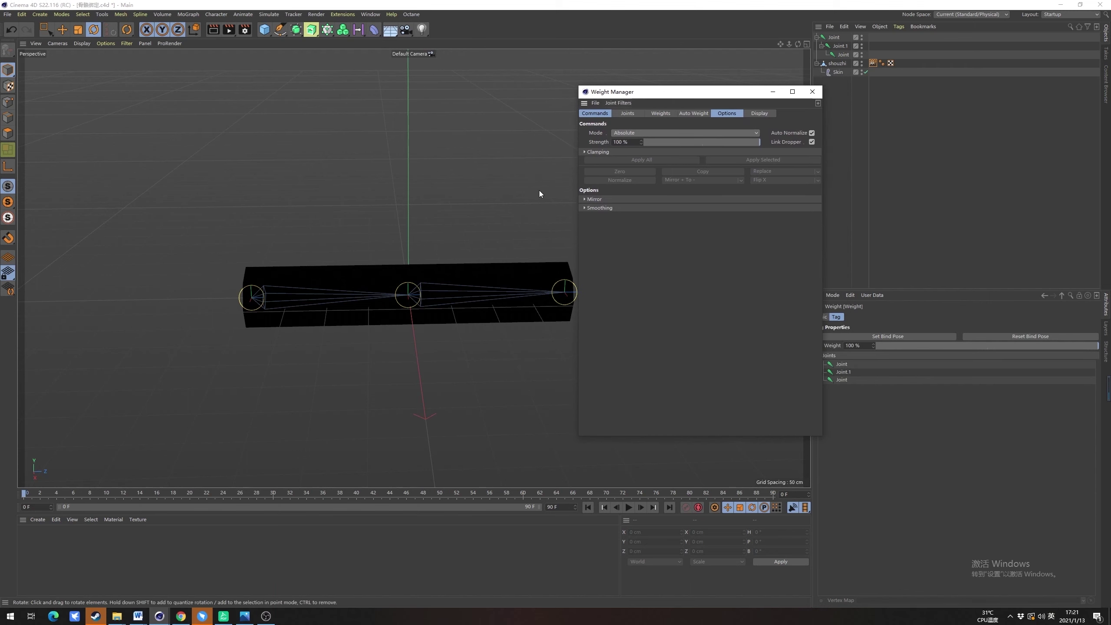
# Examine how the middle joint's weights are distributed along the cylinder
pyautogui.click(875, 66)
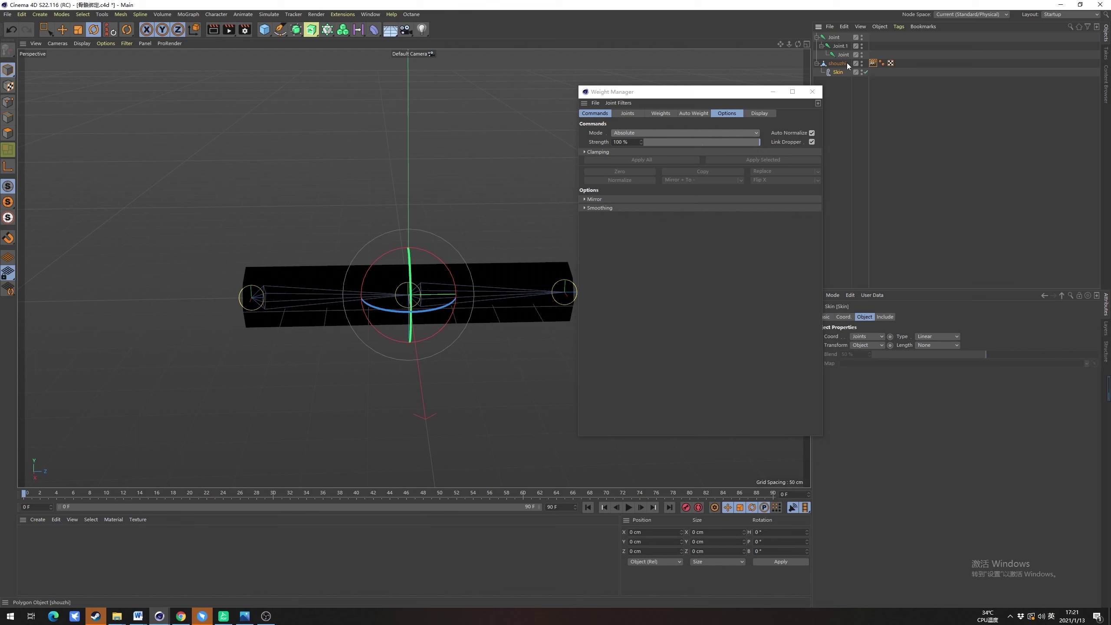
pyautogui.click(833, 47)
pyautogui.keyDown('alt'); pyautogui.moveTo(428, 297); pyautogui.dragTo(381, 238); pyautogui.keyUp('alt')
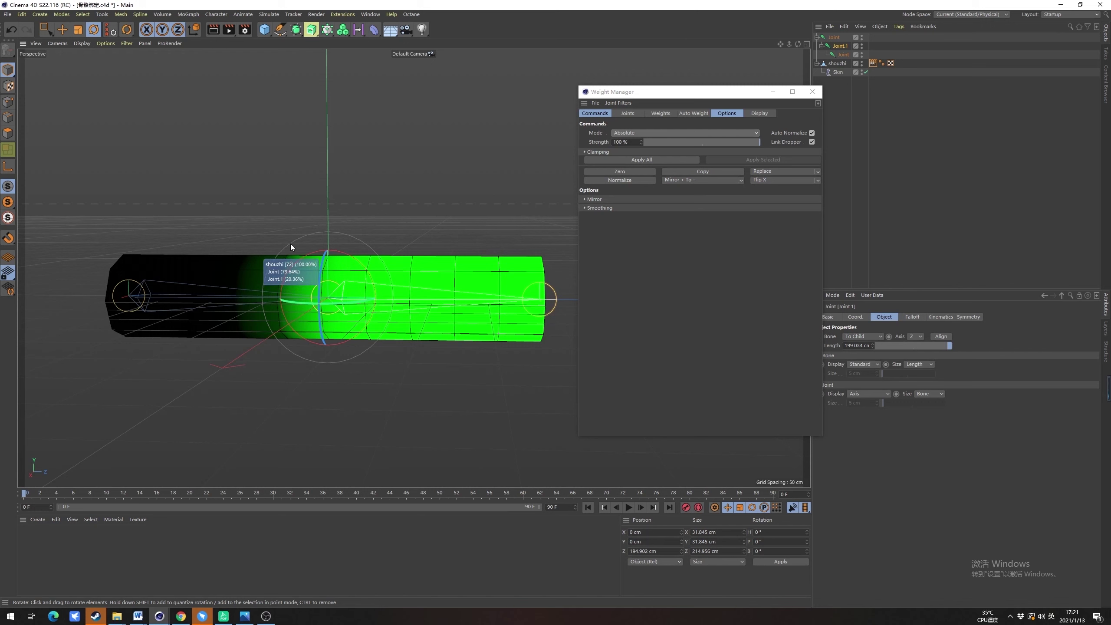
pyautogui.keyDown('alt'); pyautogui.moveTo(290, 243); pyautogui.dragTo(286, 219); pyautogui.keyUp('alt')
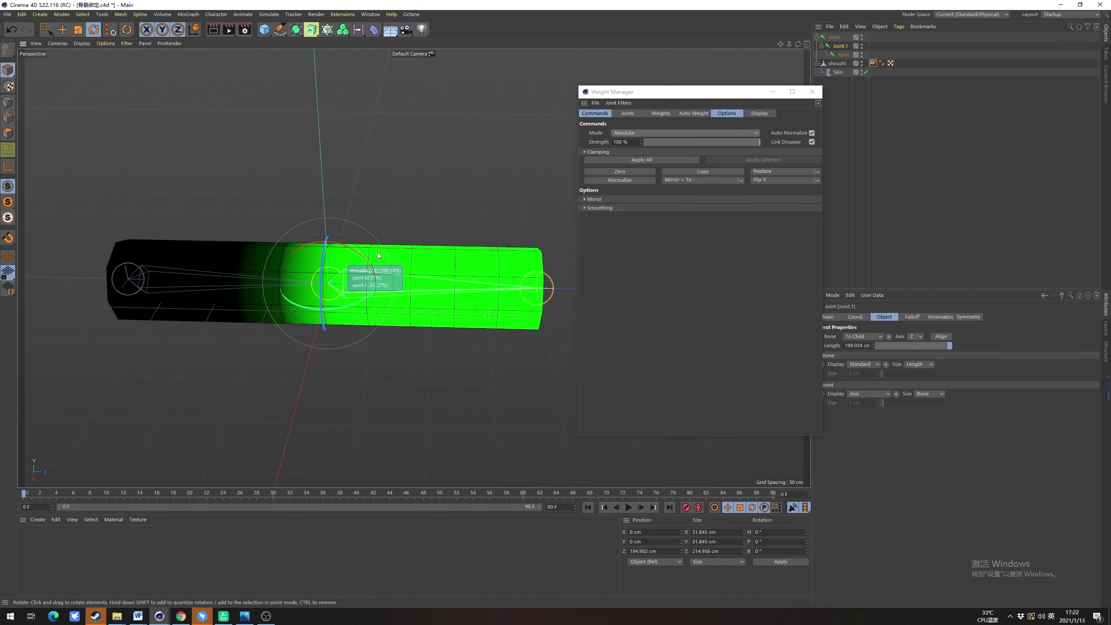
# Rotate the middle joint about 62° in pitch and inspect the weight falloff around the bend up close
pyautogui.keyDown('alt'); pyautogui.moveTo(376, 255); pyautogui.dragTo(405, 260, button='middle'); pyautogui.keyUp('alt')
pyautogui.keyDown('alt'); pyautogui.moveTo(405, 260); pyautogui.dragTo(338, 246); pyautogui.keyUp('alt')
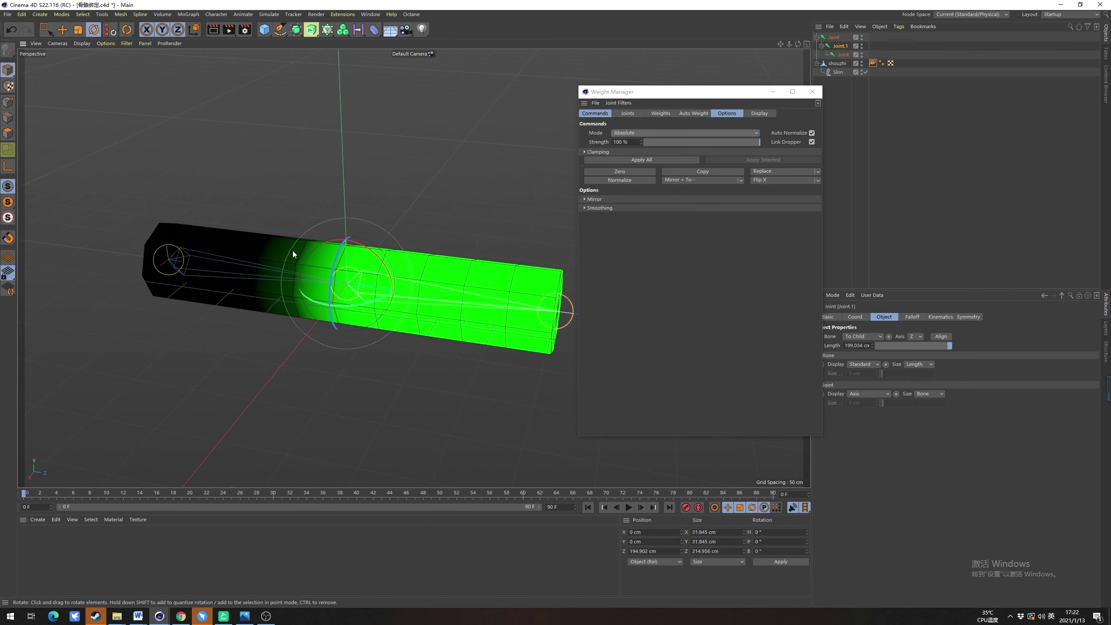
pyautogui.keyDown('alt'); pyautogui.moveTo(356, 257); pyautogui.dragTo(427, 174); pyautogui.keyUp('alt')
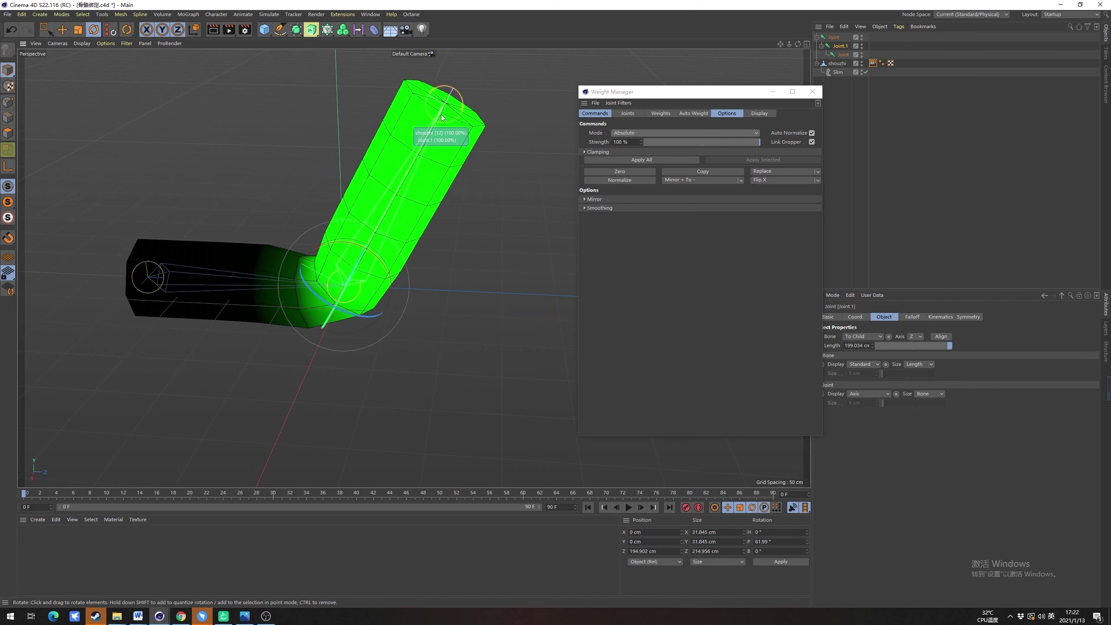
pyautogui.scroll(5, 340, 232)
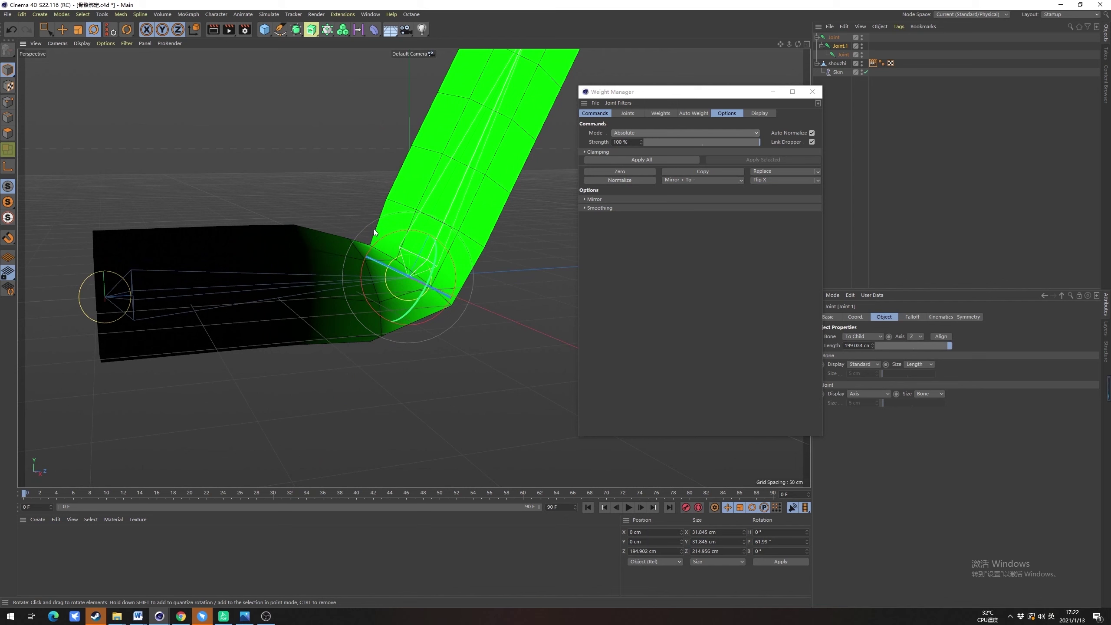
# Rename the three joints from parent to child as 第一节, 第二节 and 第三节, and clear the selection
pyautogui.doubleClick(838, 46)
pyautogui.doubleClick(835, 37)
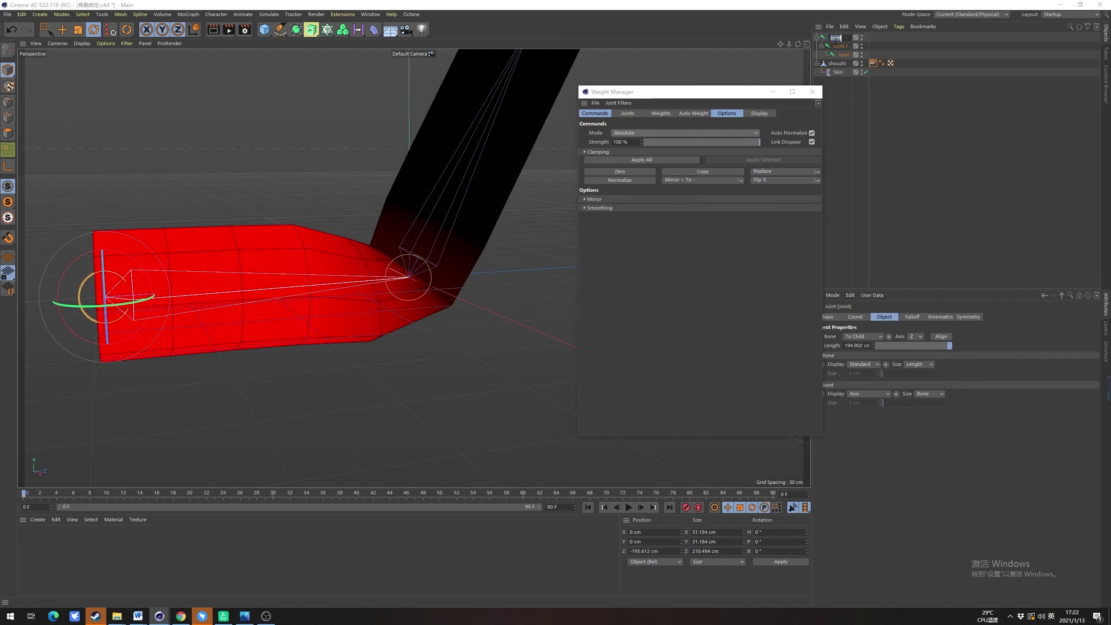
pyautogui.write('diyijie')
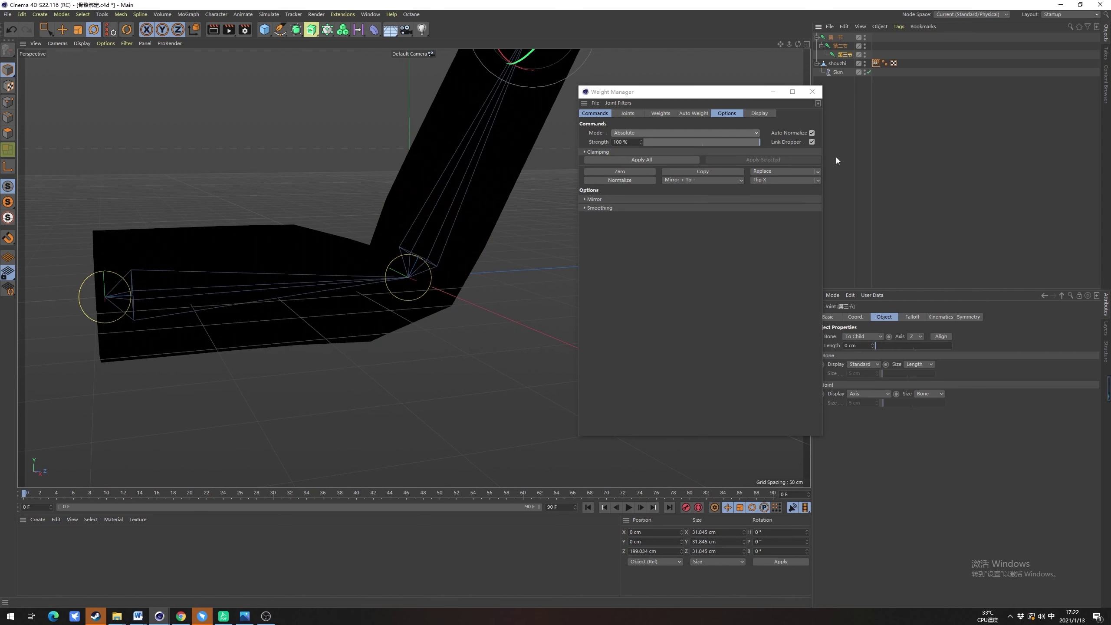
pyautogui.click(836, 156)
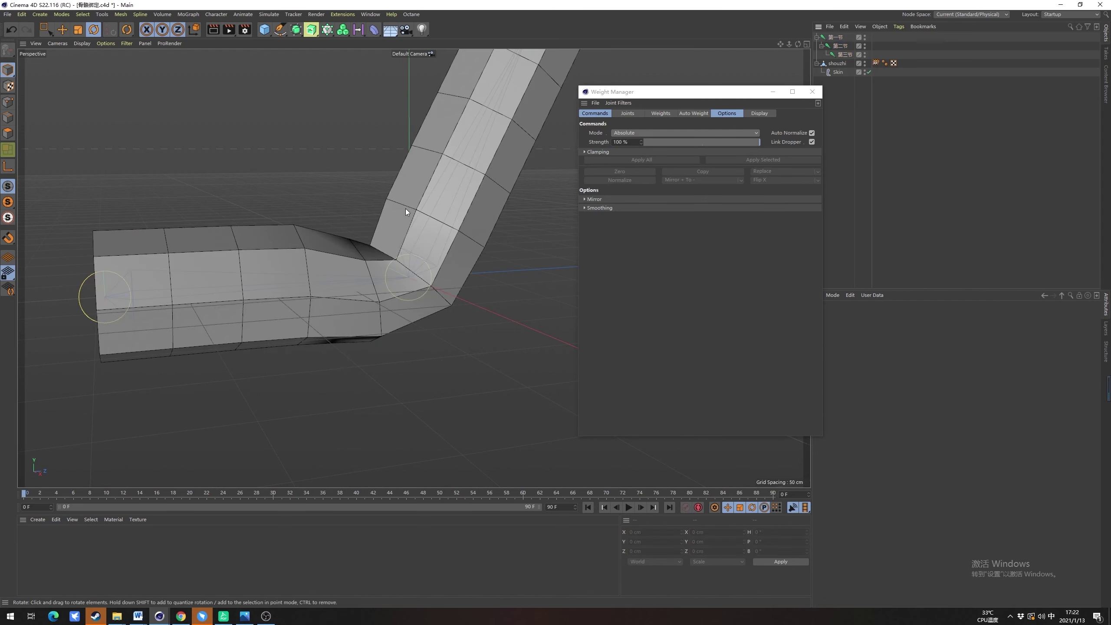
# Compare the weight influence of joints 第三节 and 第二节 on the cylinder
pyautogui.click(845, 54)
pyautogui.moveTo(484, 163); pyautogui.dragTo(446, 252, button='middle')
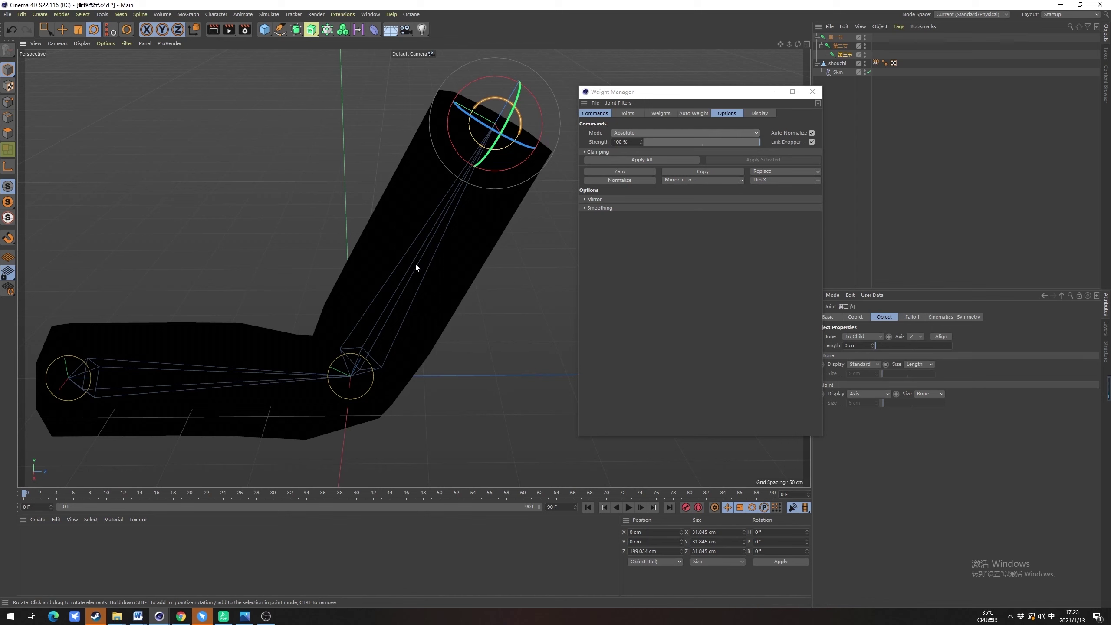
pyautogui.click(838, 45)
pyautogui.keyDown('alt'); pyautogui.moveTo(392, 260); pyautogui.dragTo(460, 150); pyautogui.keyUp('alt')
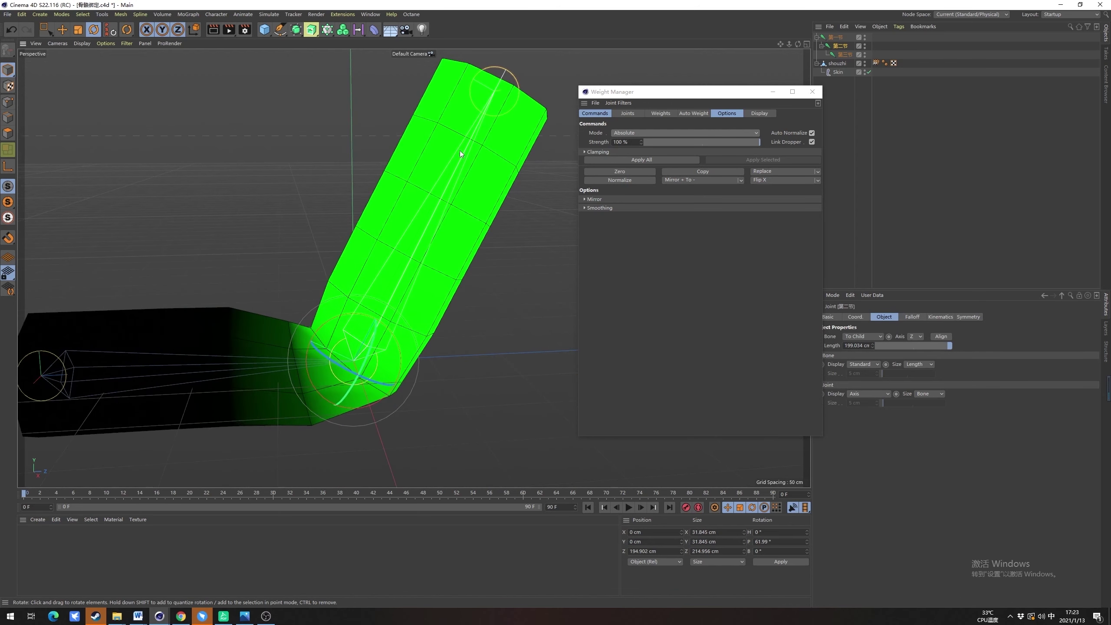
pyautogui.keyDown('alt'); pyautogui.moveTo(364, 354); pyautogui.dragTo(357, 325); pyautogui.keyUp('alt')
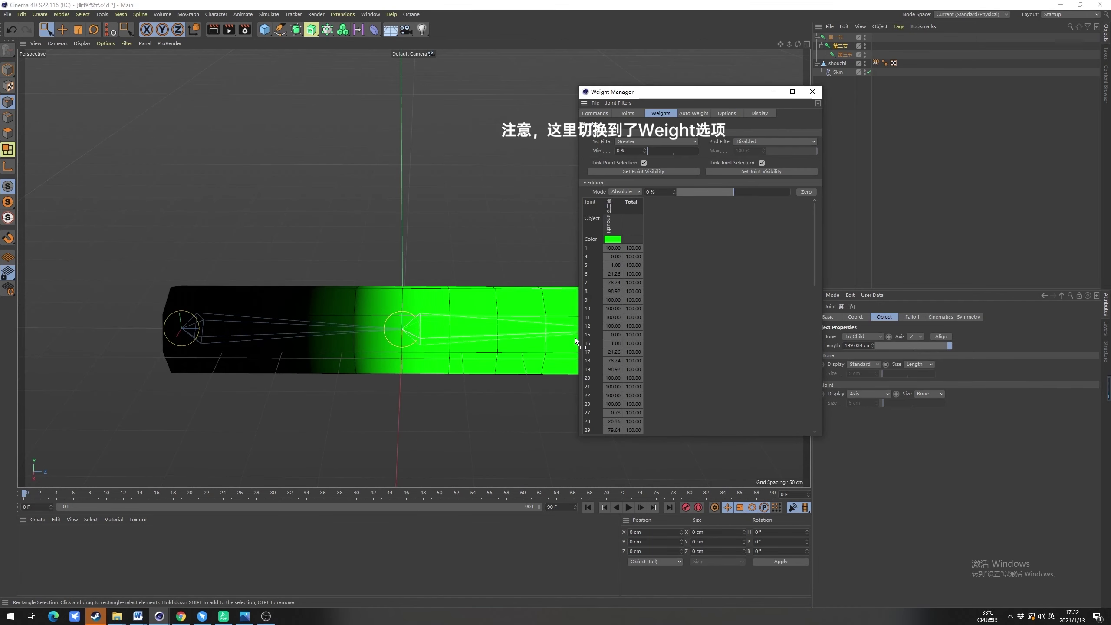
# Inspect the individual point weights of joints 第二节 and 第一节 around the middle of the cylinder
pyautogui.moveTo(495, 367)
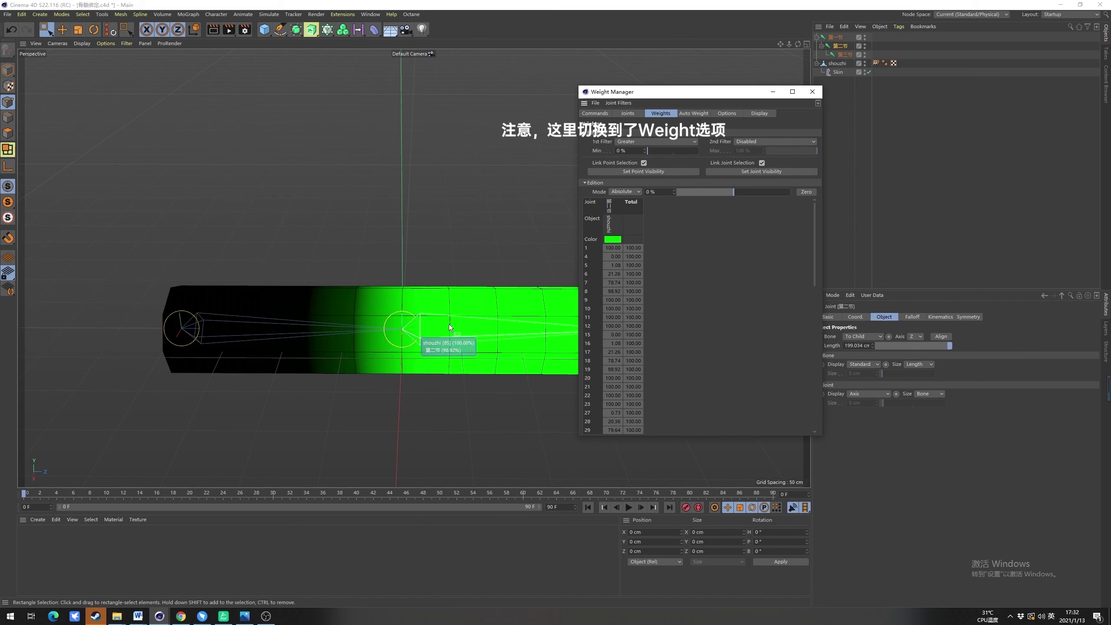
pyautogui.keyDown('alt'); pyautogui.moveTo(435, 320); pyautogui.dragTo(384, 333); pyautogui.keyUp('alt')
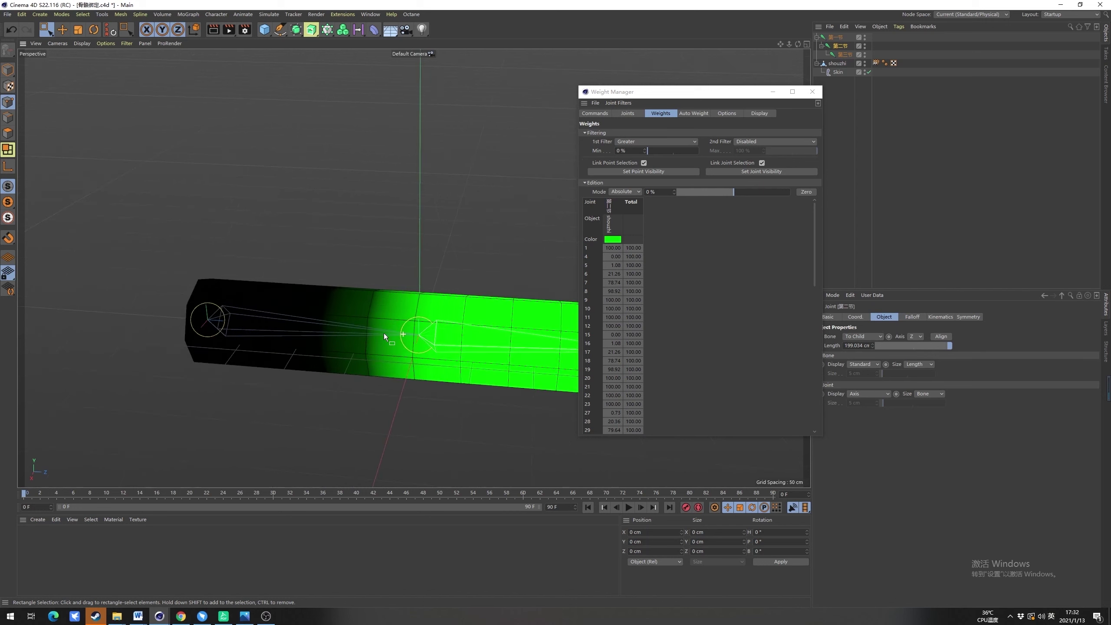
pyautogui.click(838, 37)
pyautogui.keyDown('alt'); pyautogui.moveTo(530, 174); pyautogui.dragTo(449, 287); pyautogui.keyUp('alt')
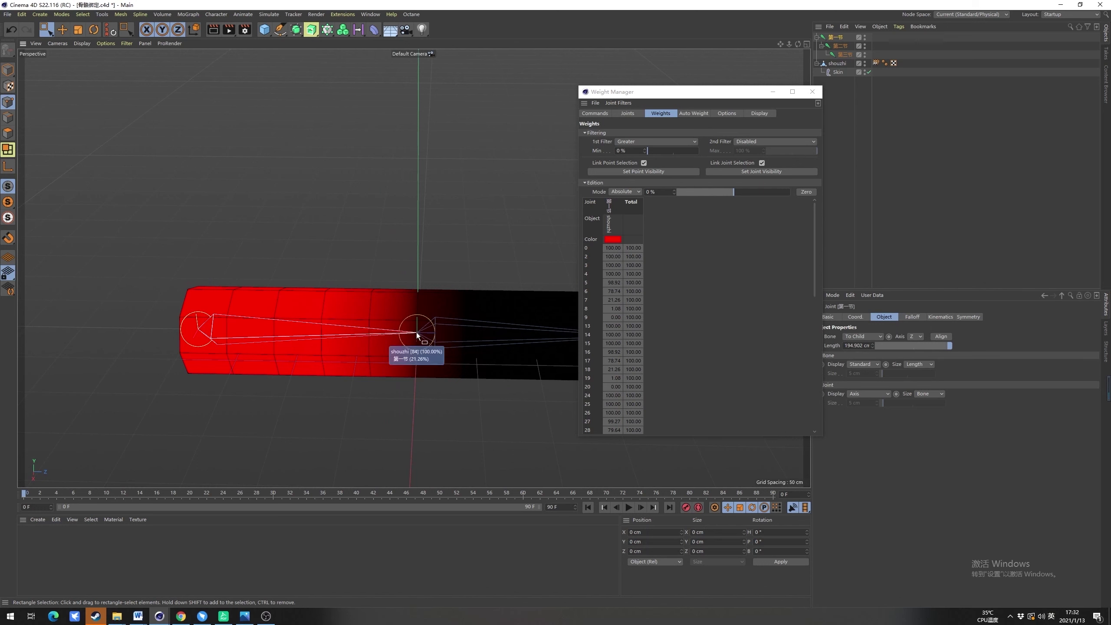
pyautogui.keyDown('alt'); pyautogui.moveTo(416, 331); pyautogui.dragTo(381, 324); pyautogui.keyUp('alt')
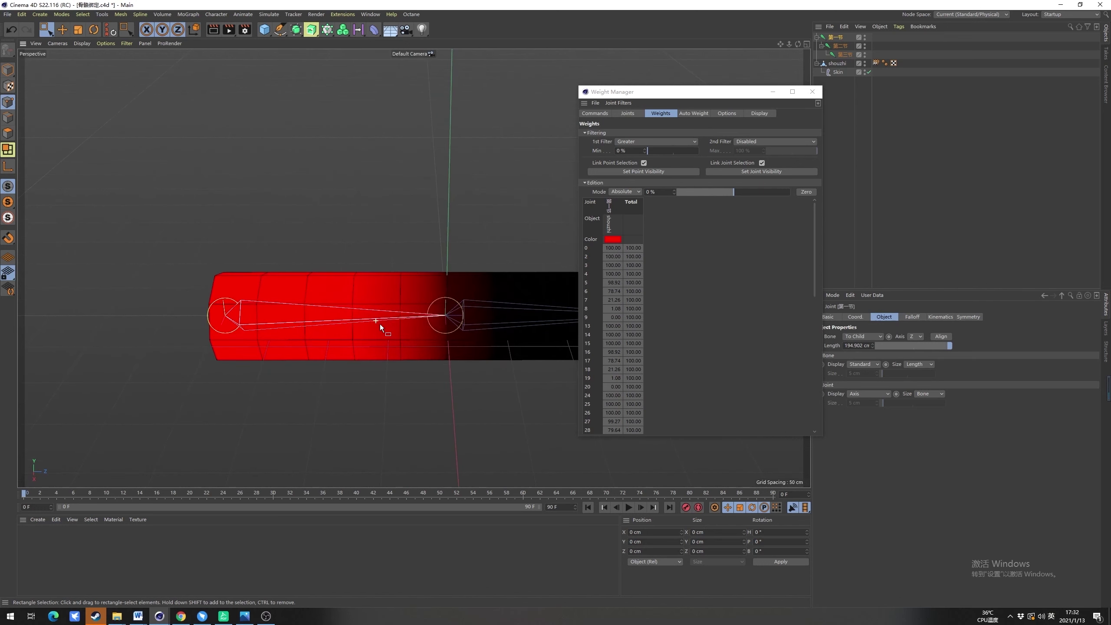
# Select the points weighted to joint 第一节 on the shouzhi object and pick that joint's column in the Weight Manager's weight table
pyautogui.click(611, 225)
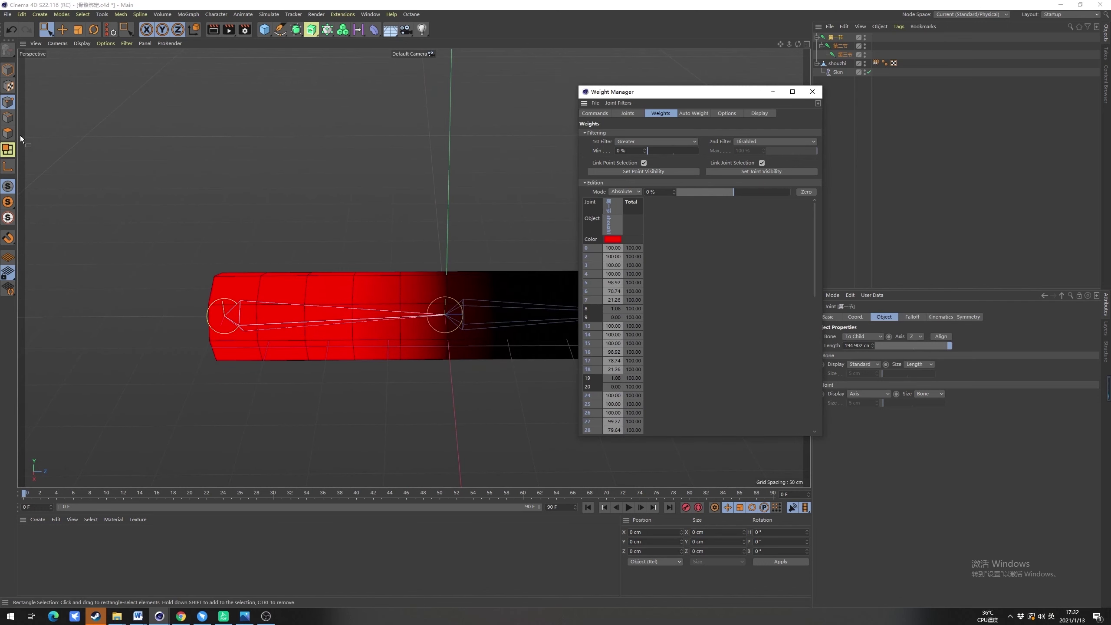
pyautogui.click(833, 65)
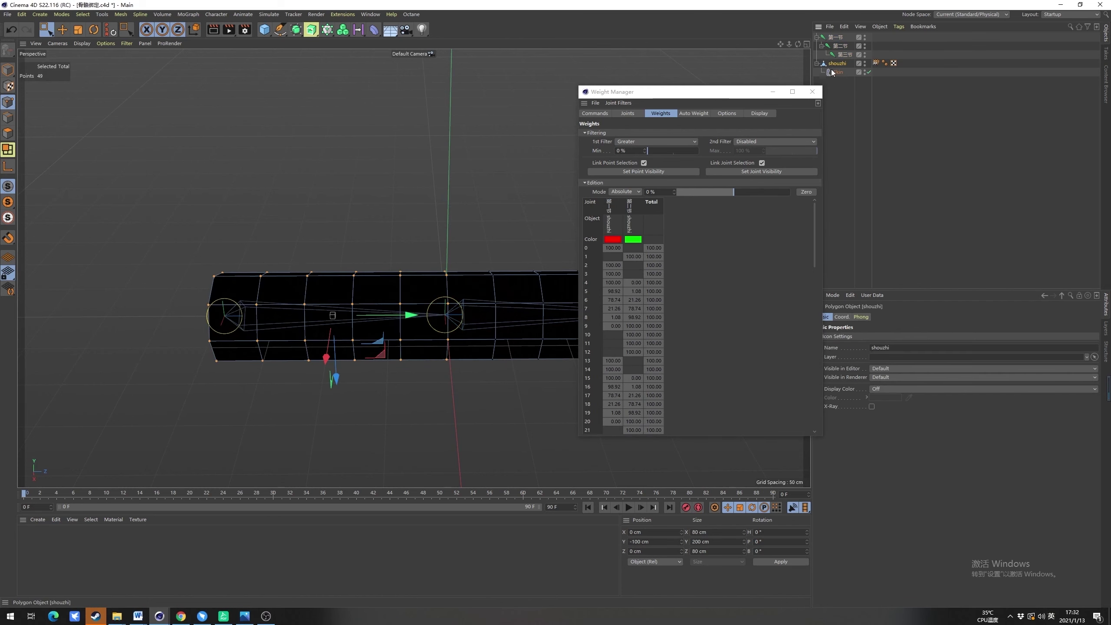
pyautogui.keyDown('alt'); pyautogui.moveTo(296, 312); pyautogui.dragTo(301, 289); pyautogui.keyUp('alt')
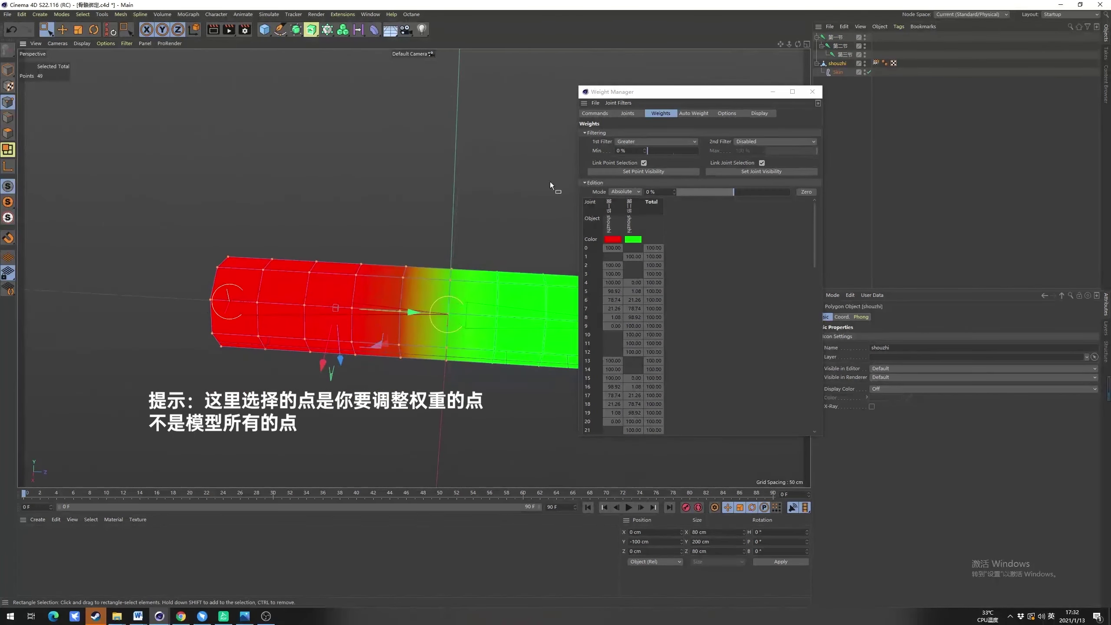
pyautogui.click(608, 217)
pyautogui.keyDown('alt'); pyautogui.moveTo(377, 302); pyautogui.dragTo(363, 212); pyautogui.keyUp('alt')
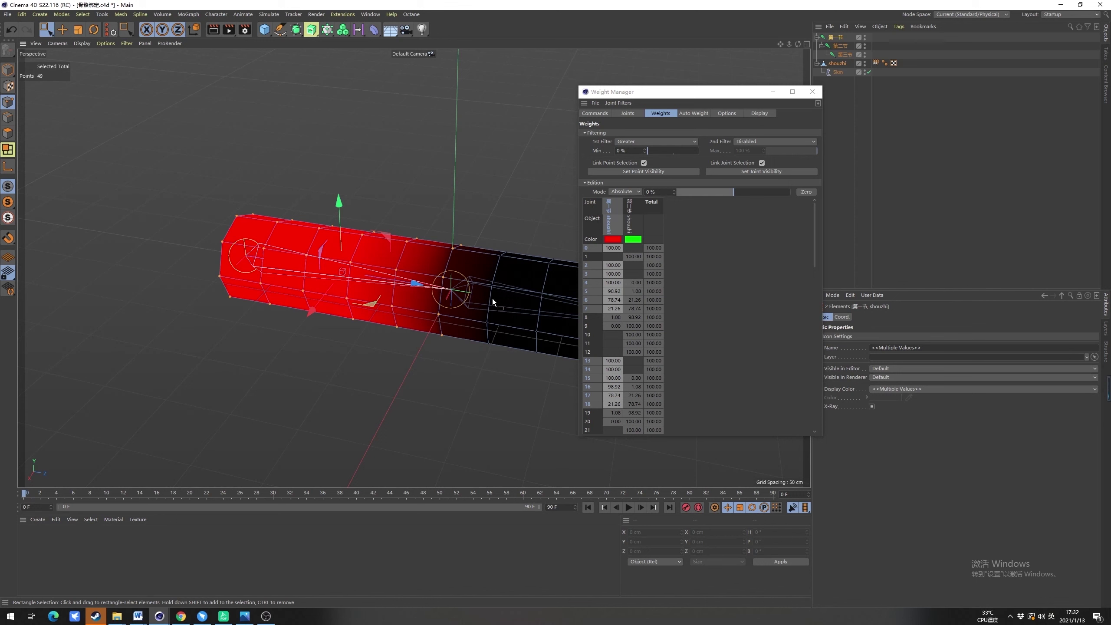
# Raise joint 第一节's weight on the selected cylinder points to 100% in Absolute mode
pyautogui.keyDown('alt'); pyautogui.moveTo(492, 299); pyautogui.dragTo(436, 250); pyautogui.keyUp('alt')
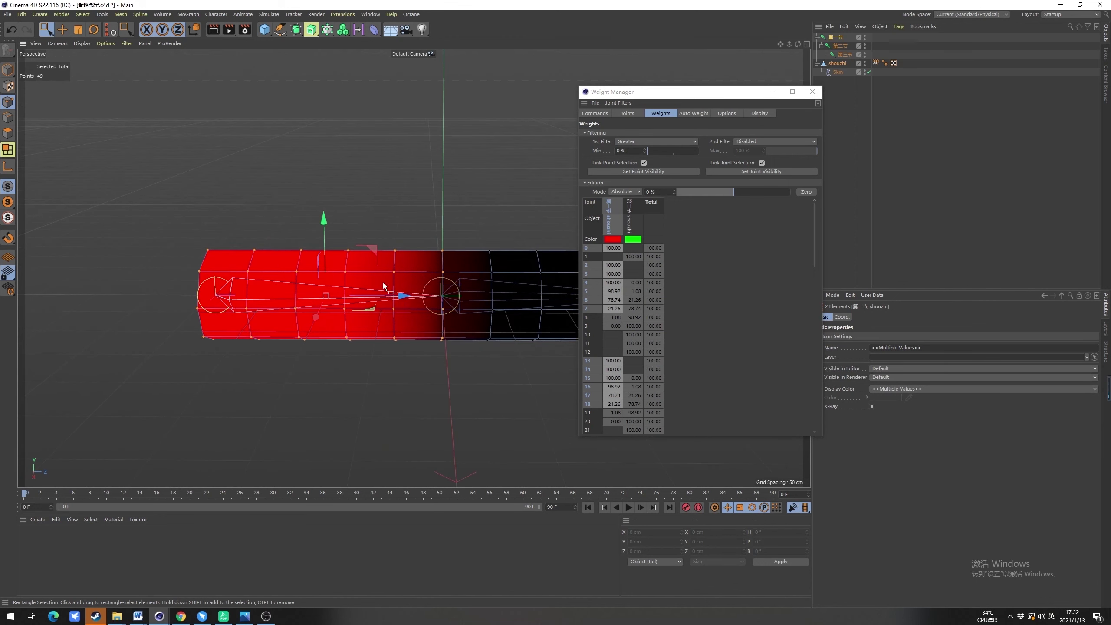
pyautogui.keyDown('alt'); pyautogui.moveTo(382, 282); pyautogui.dragTo(382, 294, button='middle'); pyautogui.keyUp('alt')
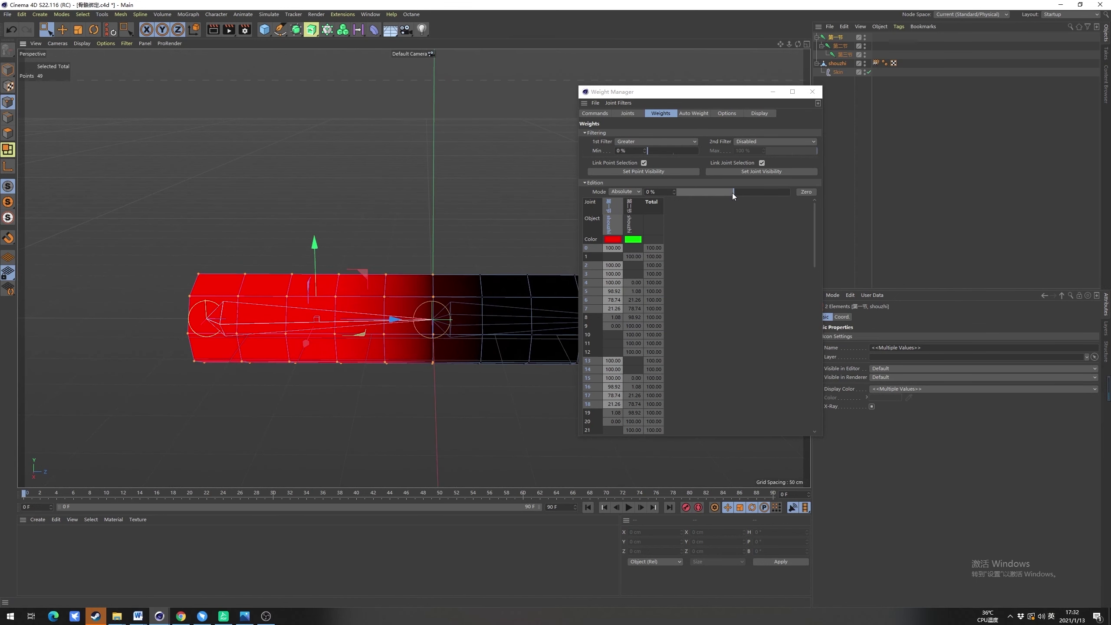
pyautogui.moveTo(732, 193); pyautogui.dragTo(906, 198)
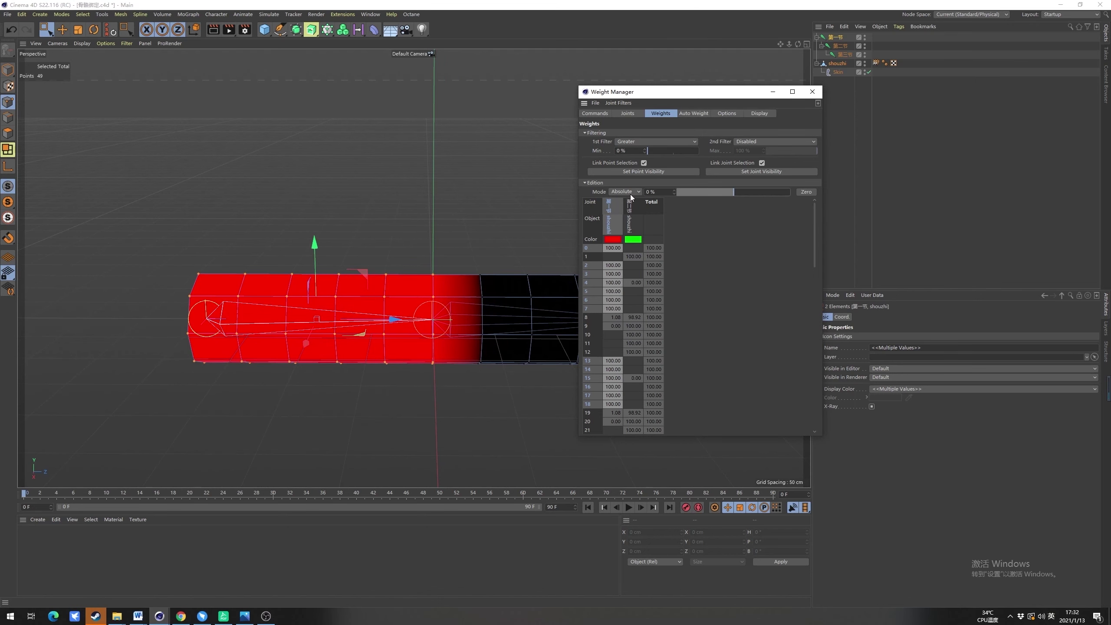
pyautogui.moveTo(496, 313); pyautogui.dragTo(432, 287, button='middle')
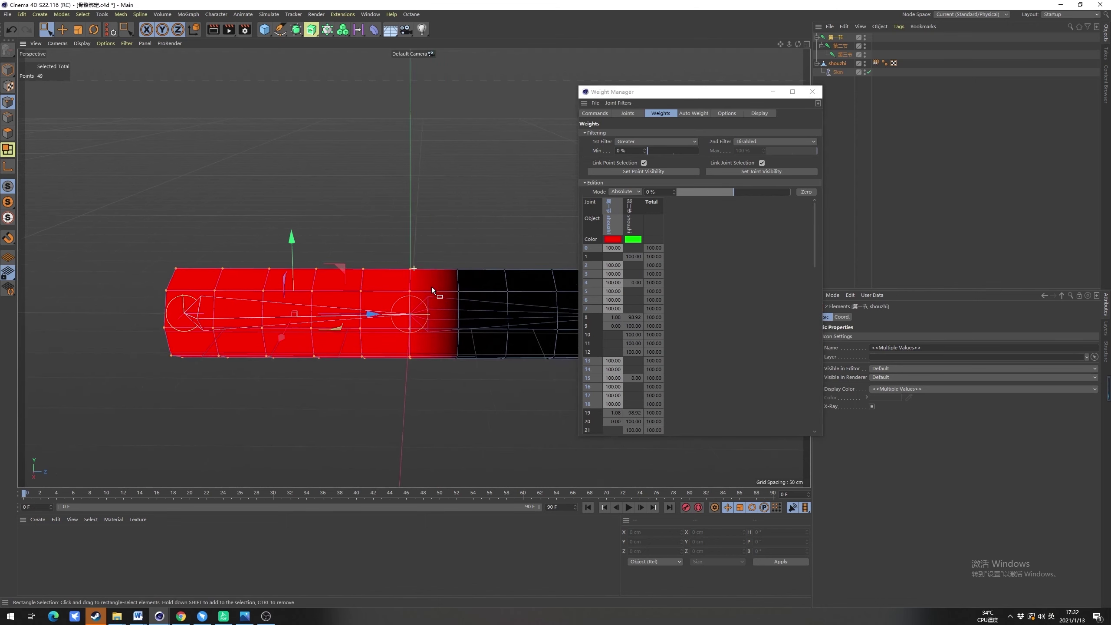
pyautogui.keyDown('alt'); pyautogui.moveTo(431, 287); pyautogui.dragTo(385, 289); pyautogui.keyUp('alt')
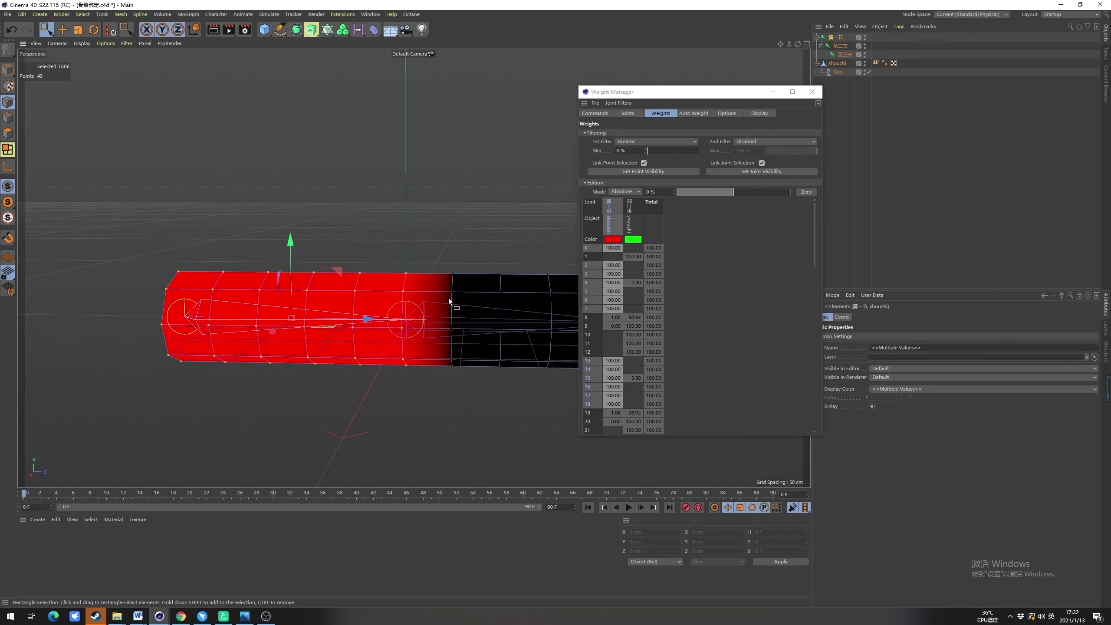
pyautogui.click(628, 192)
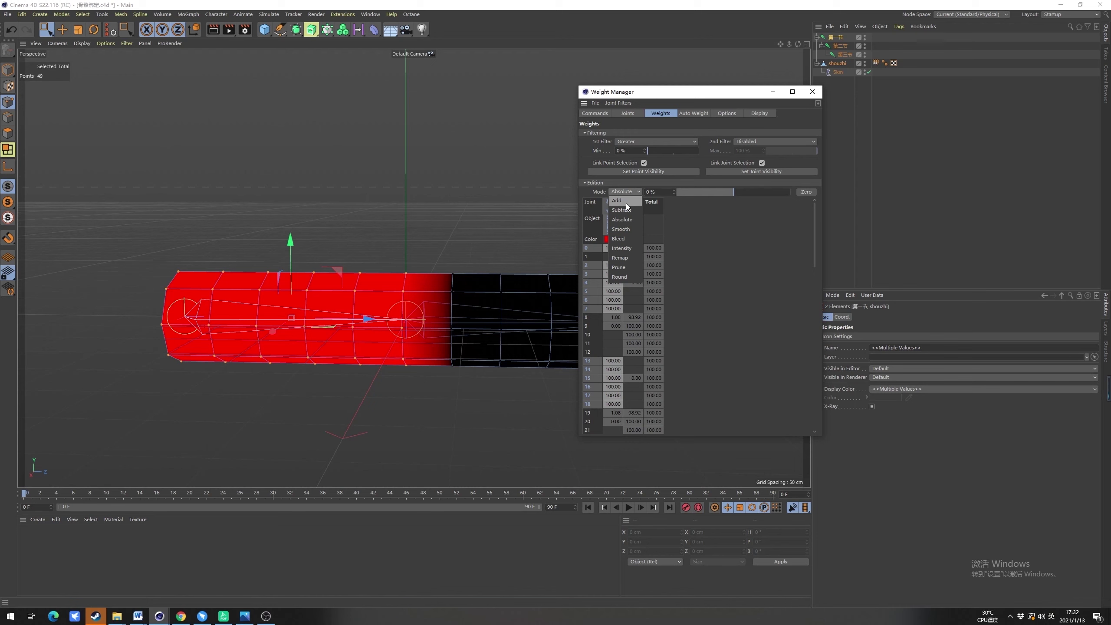
pyautogui.click(486, 401)
# Rotate joint 第二节 to test how the cylinder bends, and undo the rotation
pyautogui.keyDown('alt'); pyautogui.moveTo(486, 402); pyautogui.dragTo(389, 360); pyautogui.keyUp('alt')
pyautogui.click(8, 70)
pyautogui.click(852, 112)
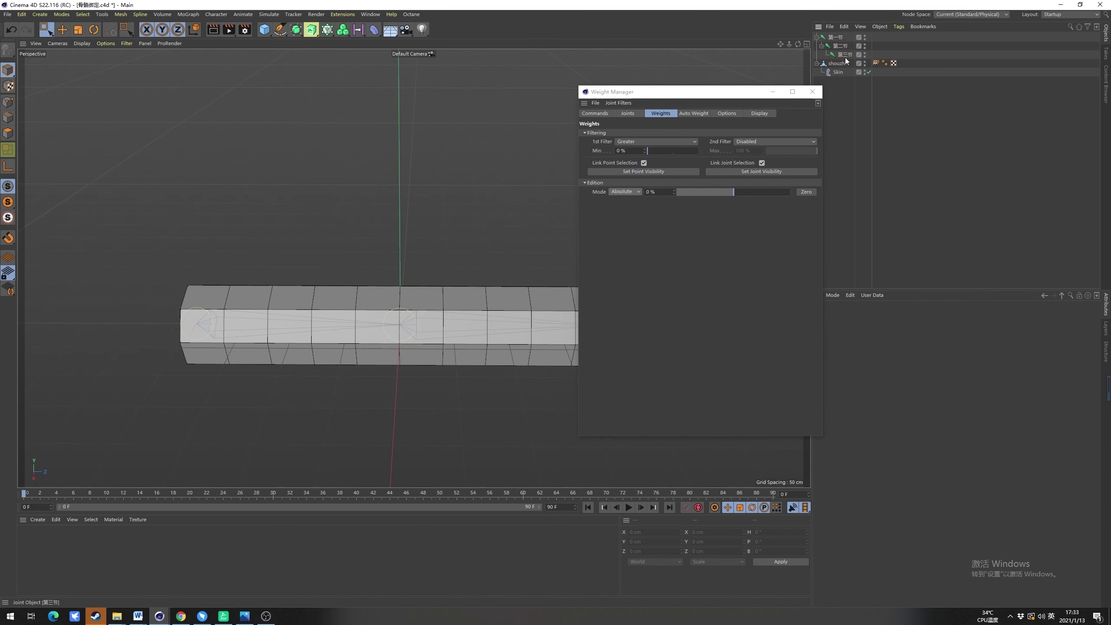
pyautogui.click(842, 44)
pyautogui.press('r')
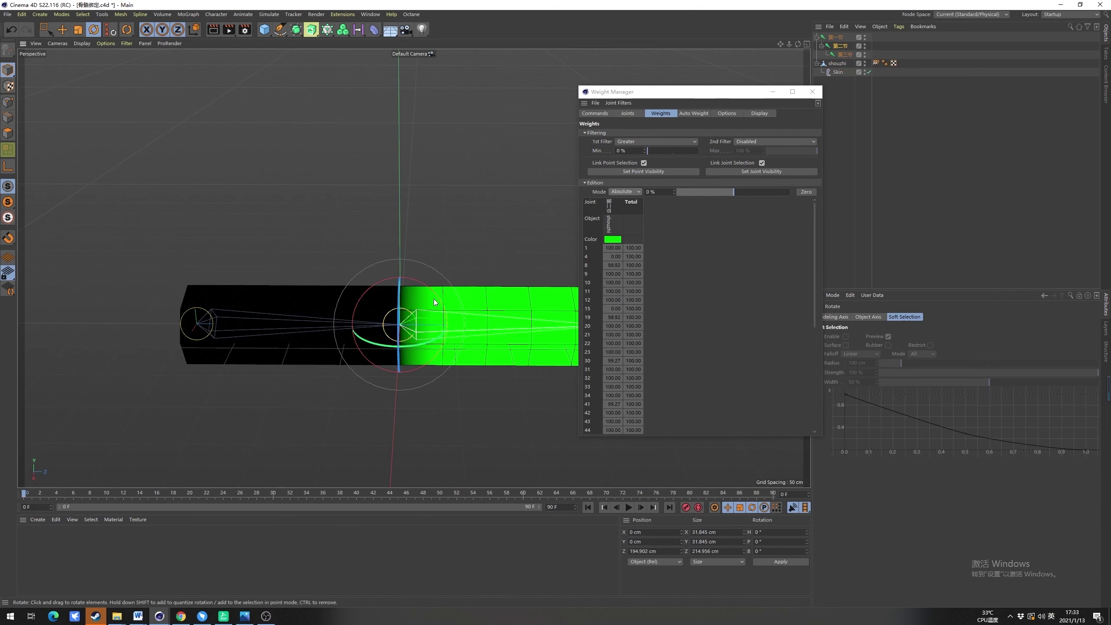
pyautogui.moveTo(435, 296); pyautogui.dragTo(350, 266)
pyautogui.keyDown('alt'); pyautogui.moveTo(380, 374); pyautogui.dragTo(391, 270); pyautogui.keyUp('alt')
pyautogui.hotkey('ctrl', 'z')
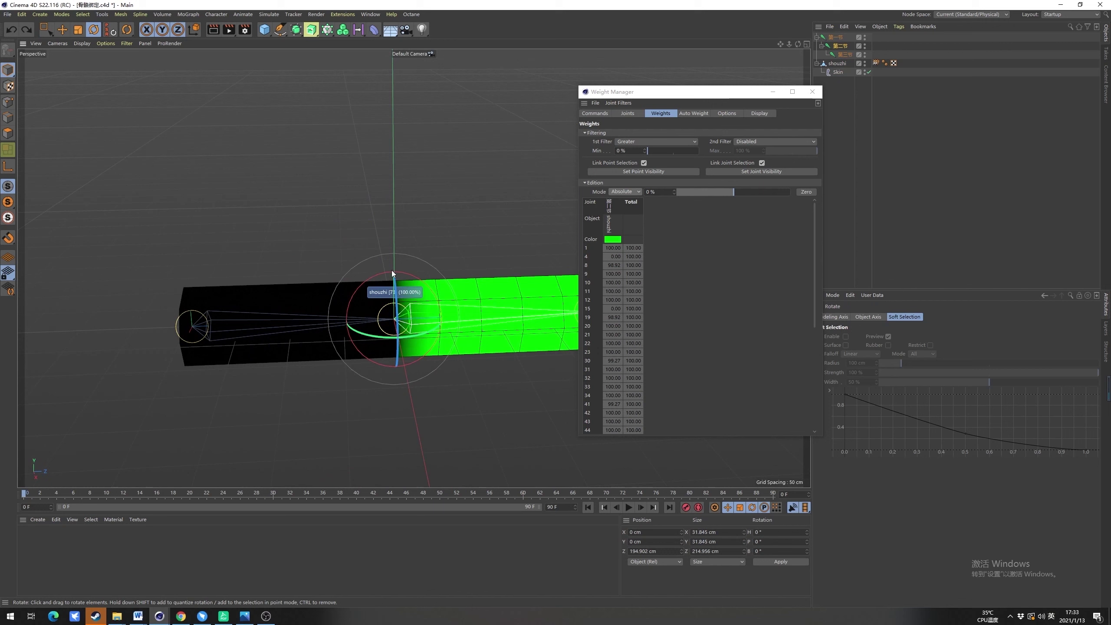
# Smooth the weights of joints 第一节 and 第二节 on the shouzhi points around the middle joint, using the Weight Manager's Smooth mode
pyautogui.click(8, 103)
pyautogui.keyDown('ctrl'); pyautogui.click(835, 37); pyautogui.keyUp('ctrl')
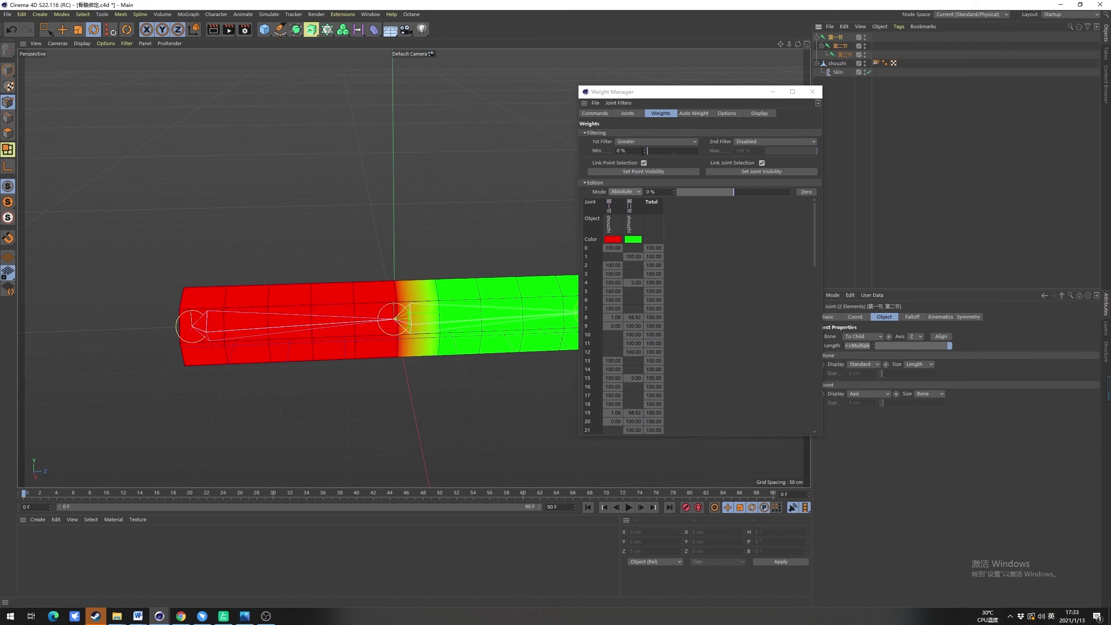
pyautogui.click(636, 191)
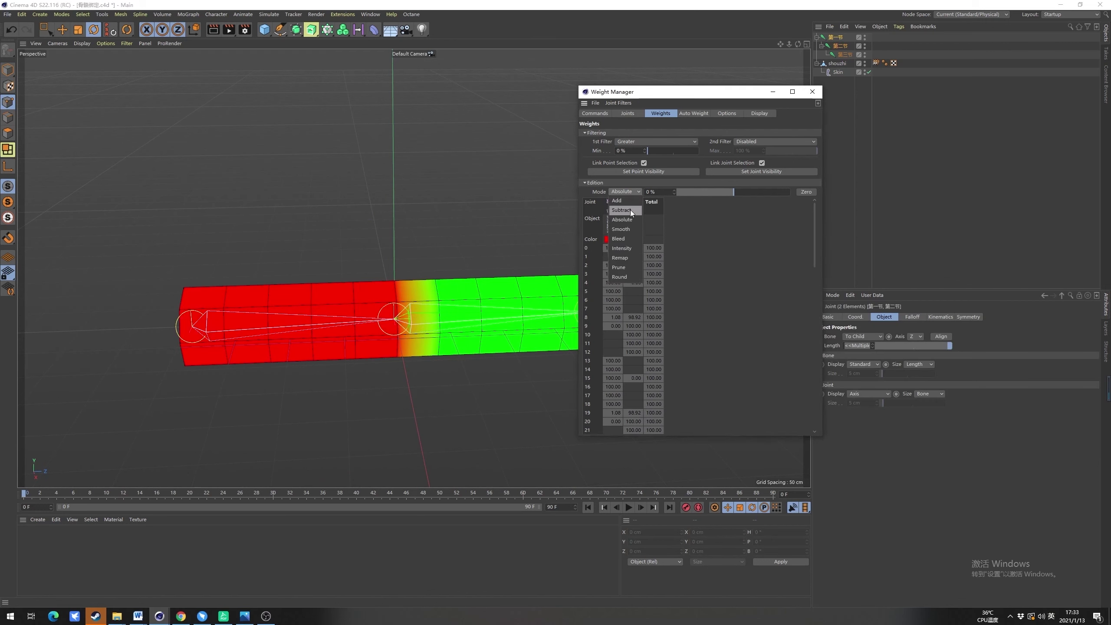
pyautogui.click(629, 231)
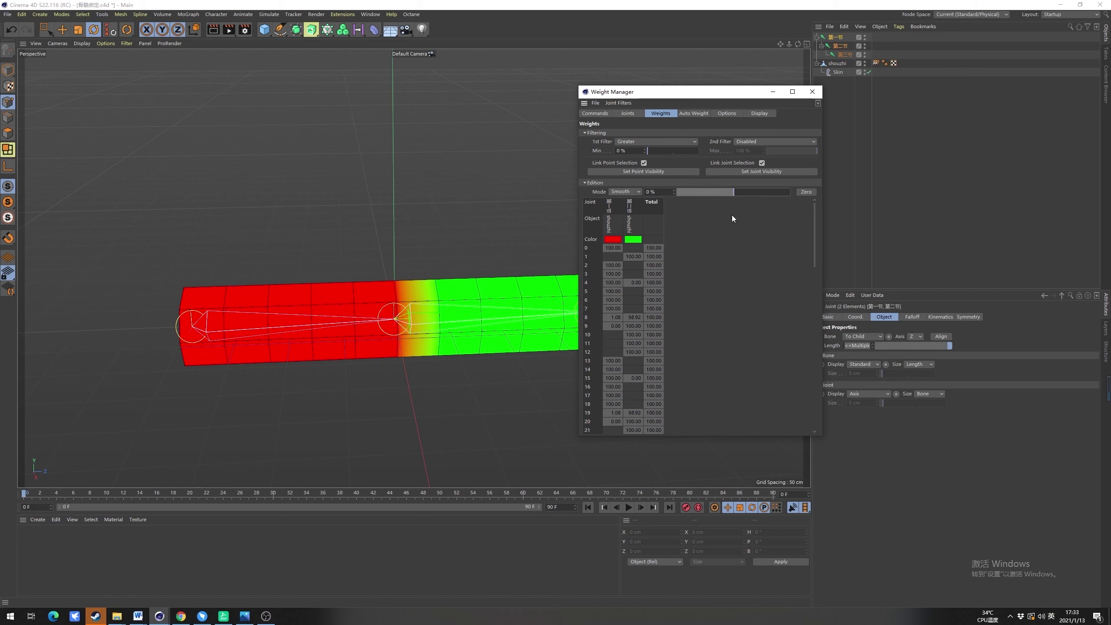
pyautogui.click(834, 63)
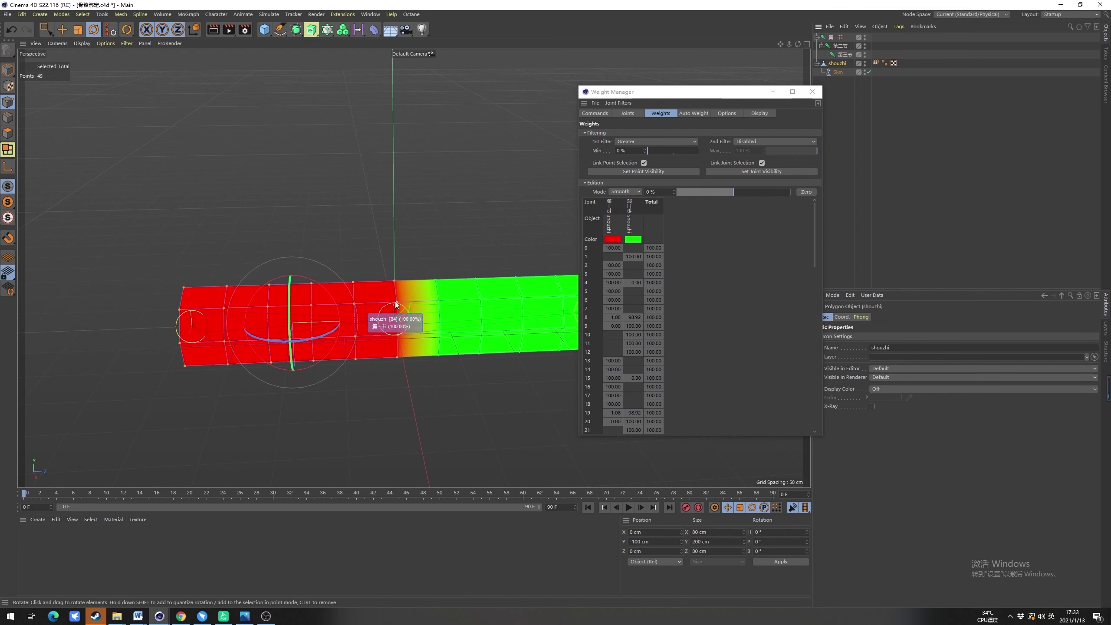
pyautogui.keyDown('alt'); pyautogui.moveTo(396, 305); pyautogui.dragTo(417, 325); pyautogui.keyUp('alt')
pyautogui.press('0')
pyautogui.moveTo(725, 193); pyautogui.dragTo(870, 200)
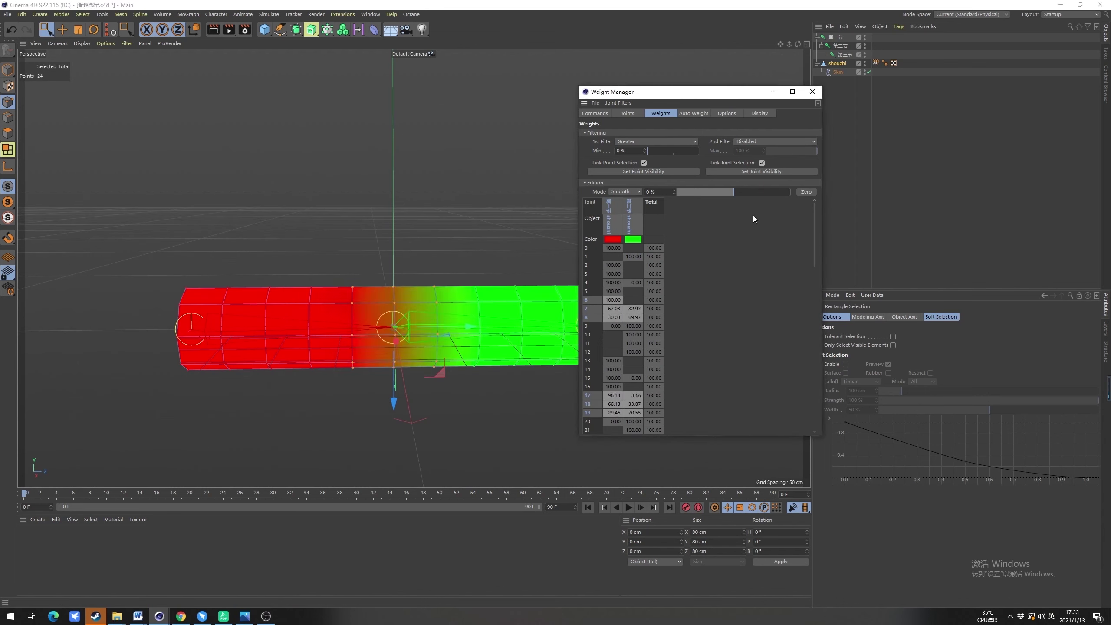
# Test the bend at joint 第二节 with the smoothed weights, and undo the rotation
pyautogui.keyDown('alt'); pyautogui.moveTo(297, 273); pyautogui.dragTo(399, 266); pyautogui.keyUp('alt')
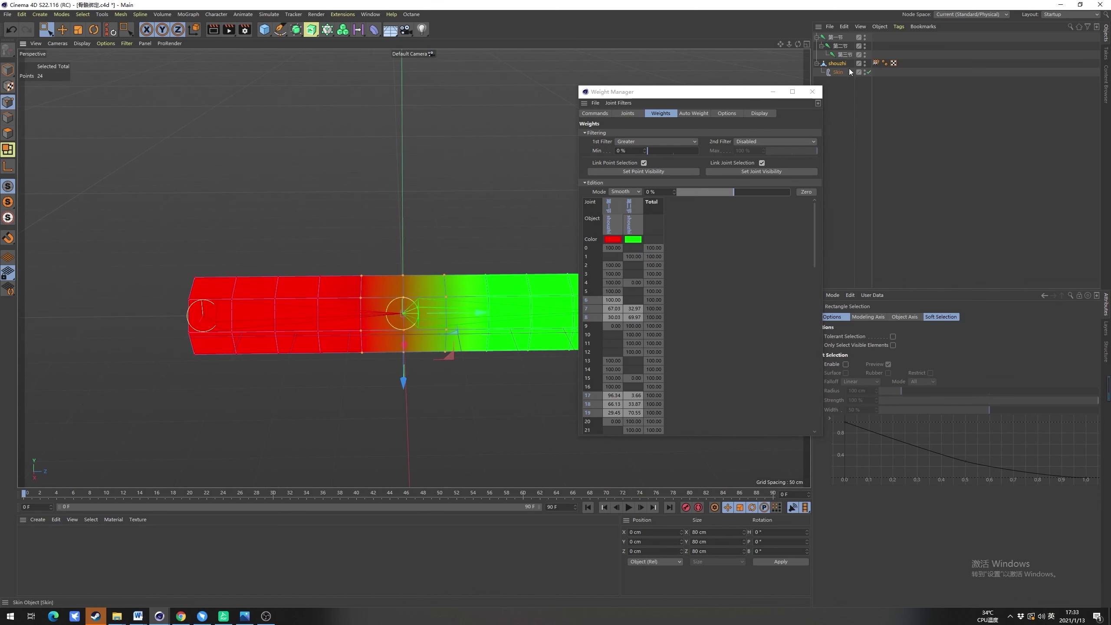
pyautogui.click(840, 46)
pyautogui.press('r')
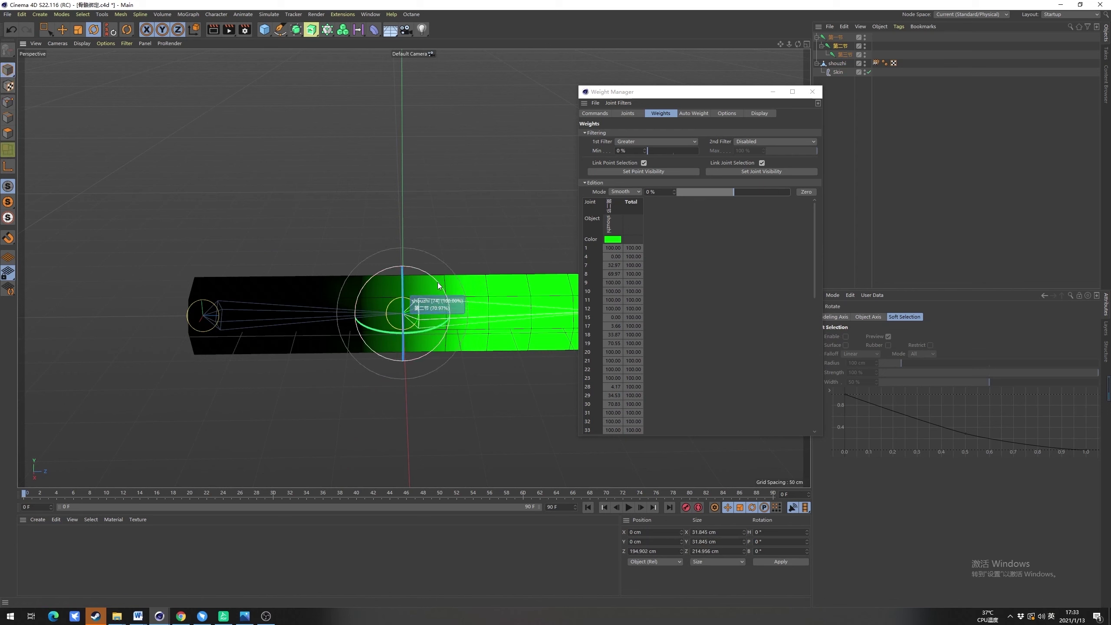
pyautogui.moveTo(438, 283)
pyautogui.mouseDown()
pyautogui.moveTo(347, 240)
pyautogui.moveTo(427, 285)
pyautogui.mouseUp()
pyautogui.hotkey('ctrl', 'z')
pyautogui.keyDown('alt'); pyautogui.moveTo(427, 285); pyautogui.dragTo(404, 288, button='middle'); pyautogui.keyUp('alt')
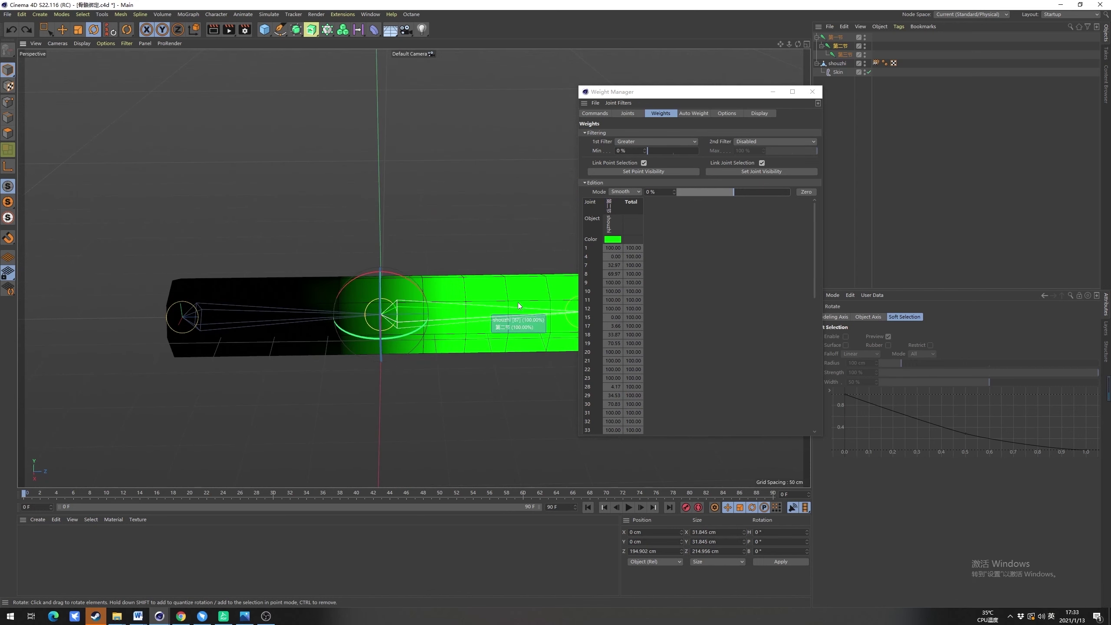
pyautogui.keyDown('alt'); pyautogui.moveTo(399, 287); pyautogui.dragTo(435, 302); pyautogui.keyUp('alt')
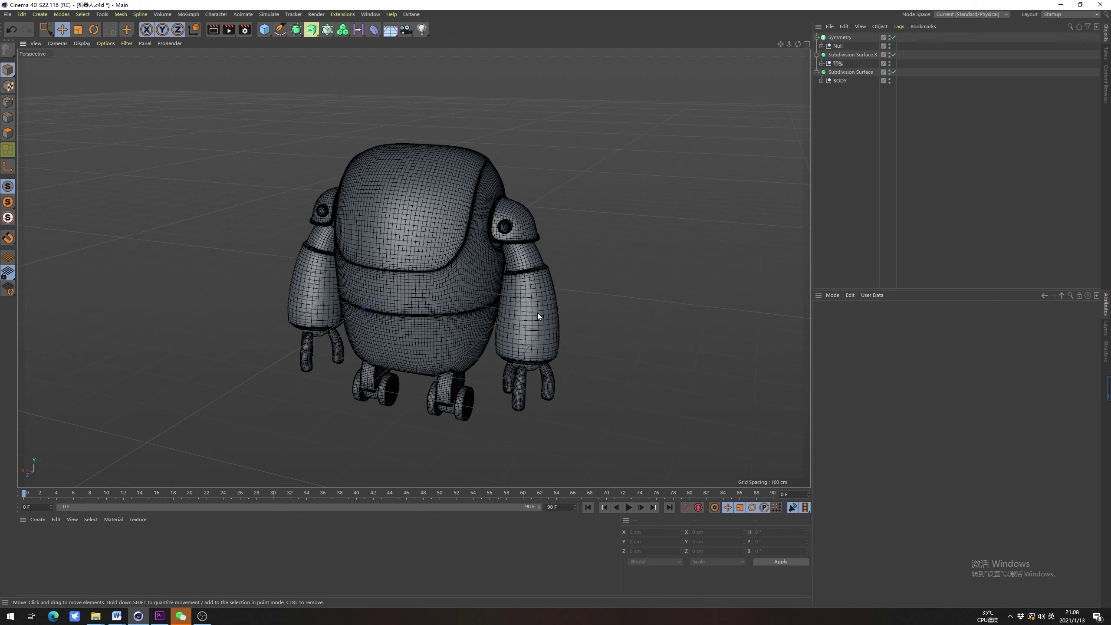
# Compare the robot model with its Symmetry generator disabled and enabled, and check the generator's settings
pyautogui.keyDown('alt'); pyautogui.moveTo(538, 325); pyautogui.dragTo(524, 299); pyautogui.keyUp('alt')
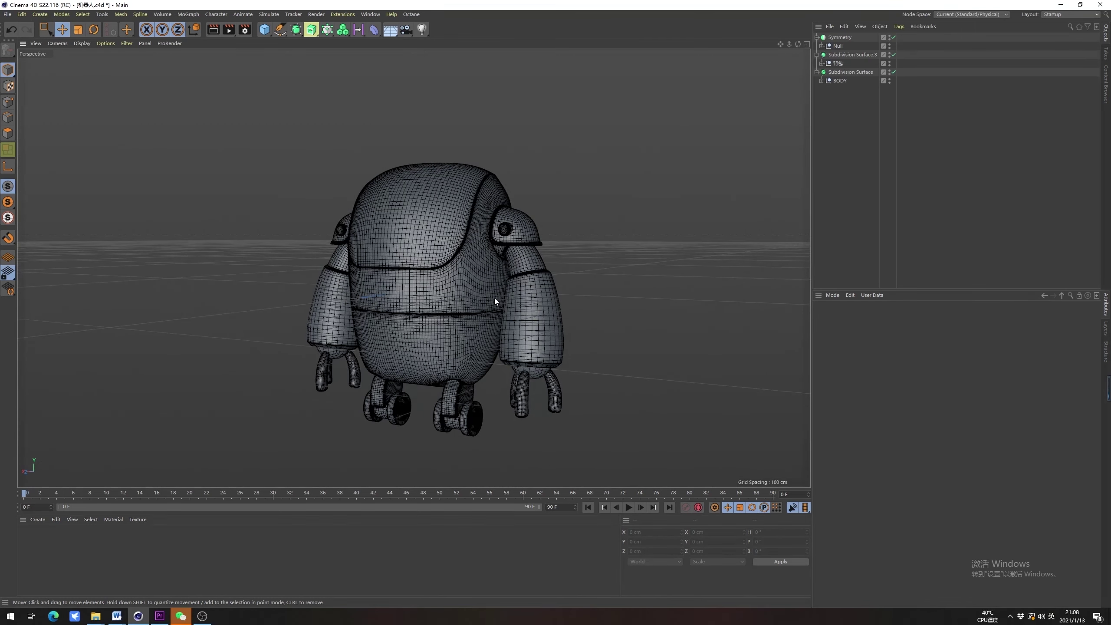
pyautogui.keyDown('alt'); pyautogui.moveTo(498, 333); pyautogui.dragTo(555, 368); pyautogui.keyUp('alt')
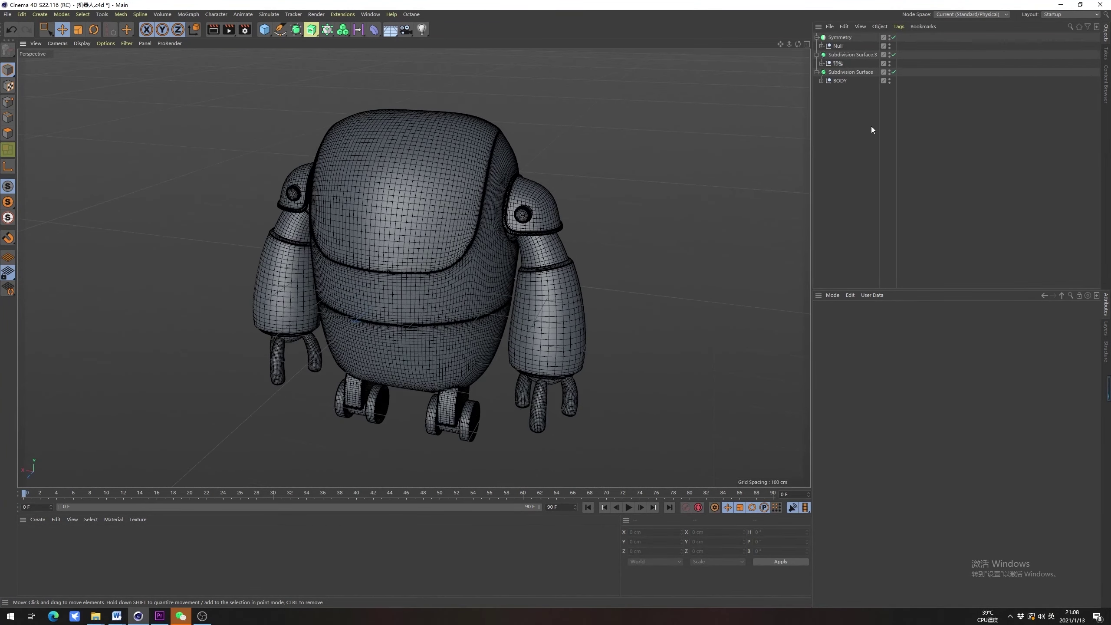
pyautogui.keyDown('alt'); pyautogui.moveTo(523, 236); pyautogui.dragTo(544, 243); pyautogui.keyUp('alt')
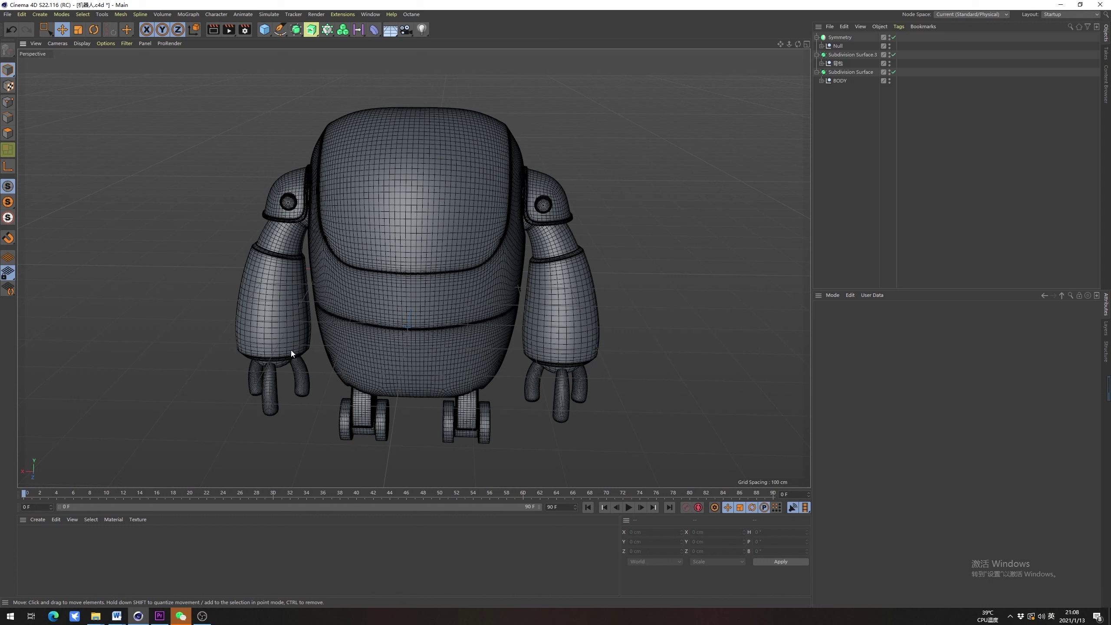
pyautogui.click(893, 37)
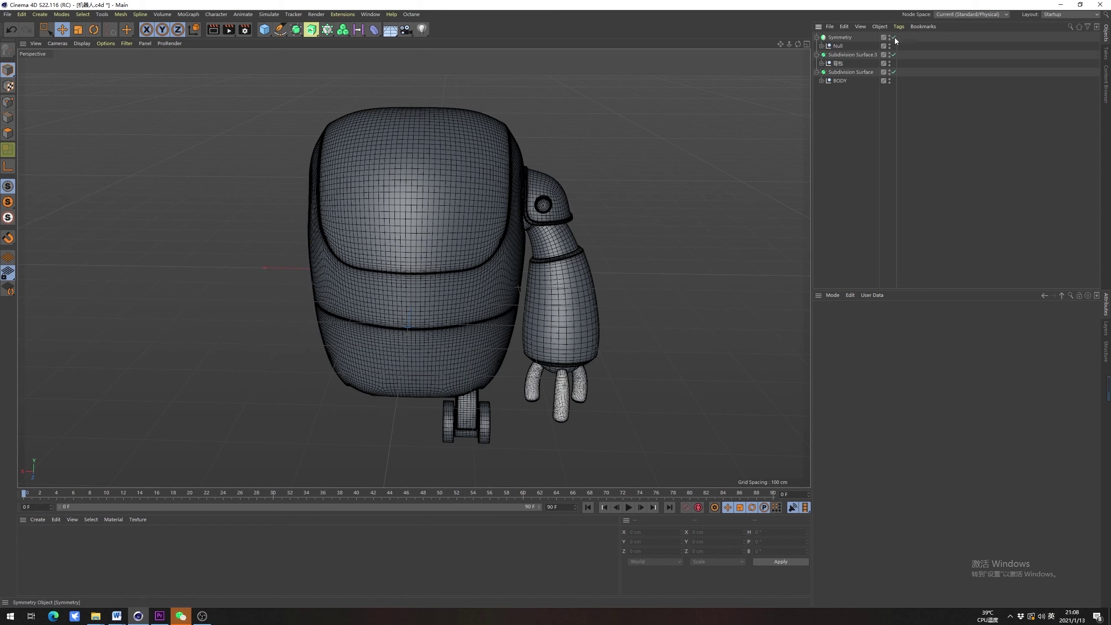
pyautogui.click(894, 37)
pyautogui.click(894, 37)
pyautogui.click(893, 37)
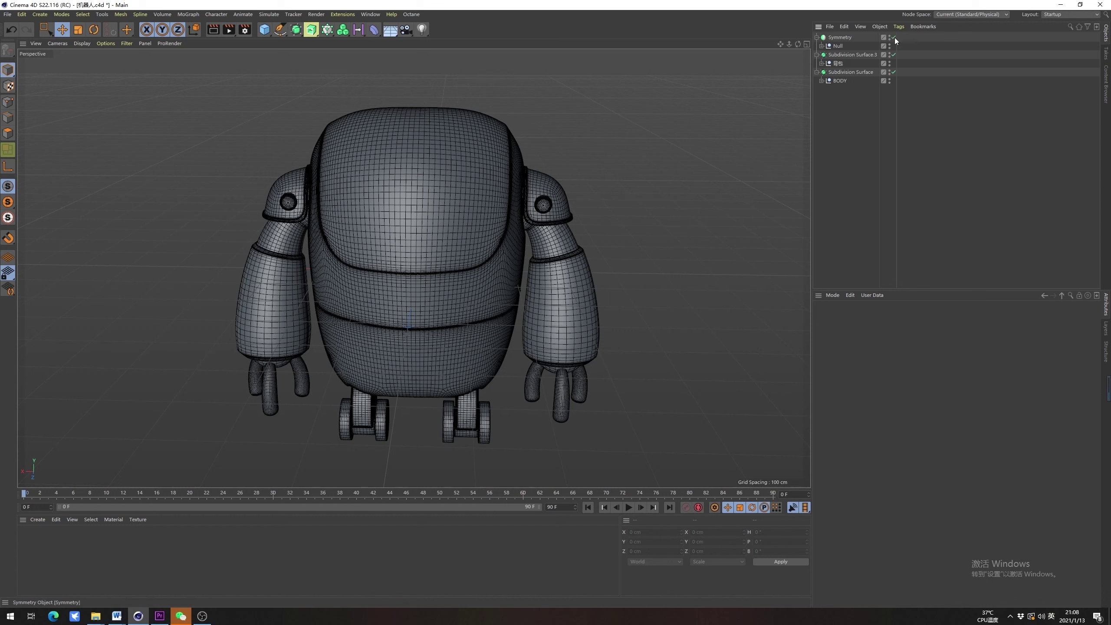
pyautogui.click(845, 42)
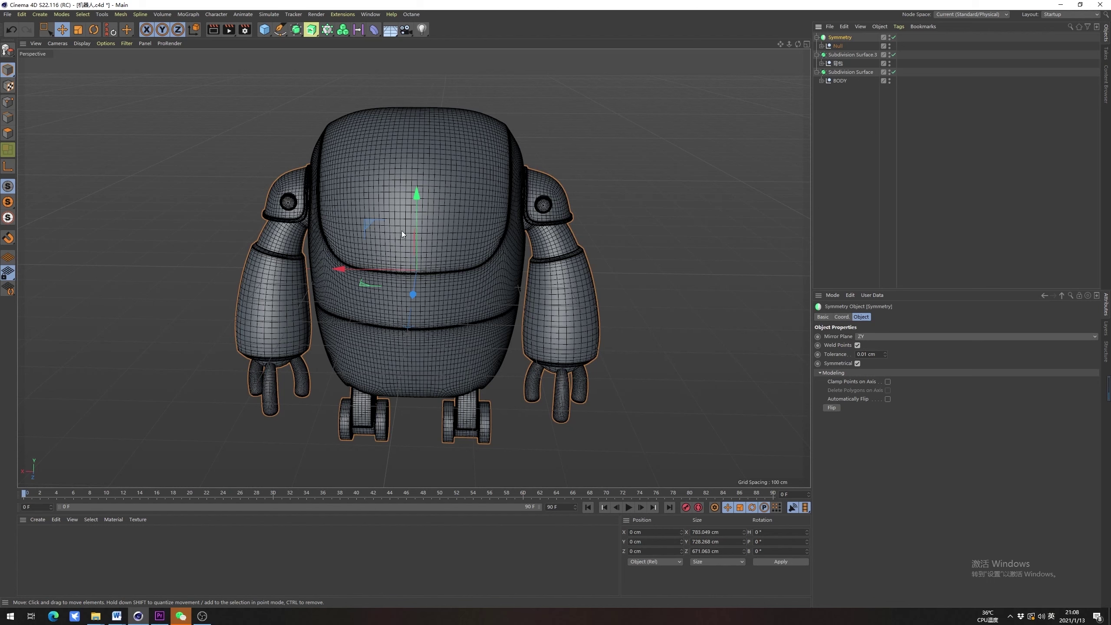
pyautogui.click(833, 123)
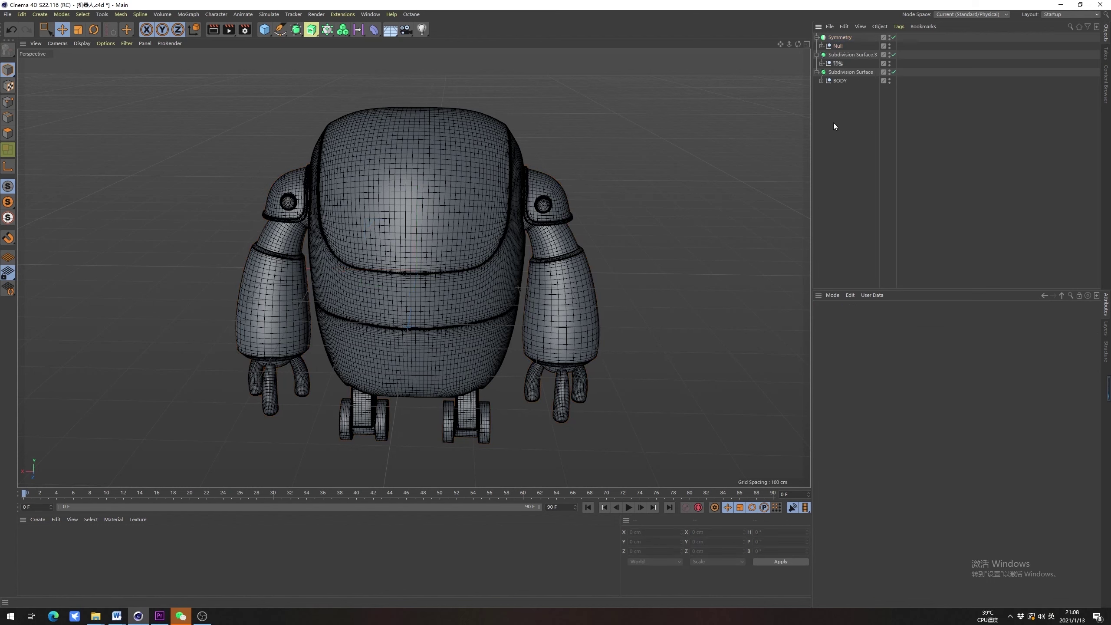
# Examine the robot's body, arms, fingers and wheels from several angles and up close
pyautogui.keyDown('alt'); pyautogui.moveTo(465, 247); pyautogui.dragTo(440, 183); pyautogui.keyUp('alt')
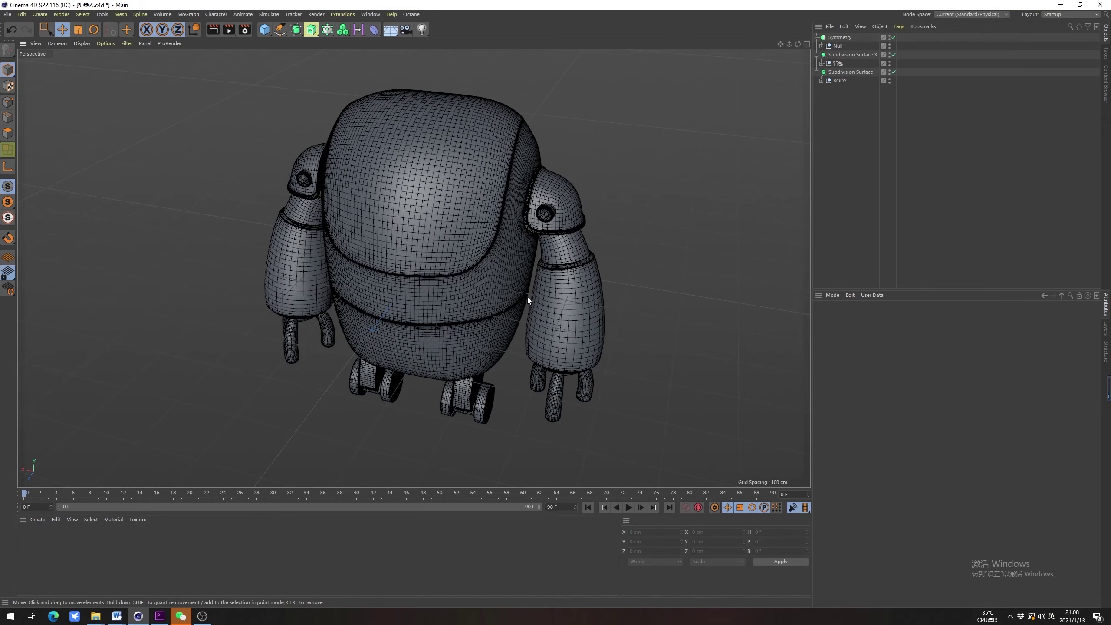
pyautogui.keyDown('alt'); pyautogui.moveTo(528, 321); pyautogui.dragTo(581, 347); pyautogui.keyUp('alt')
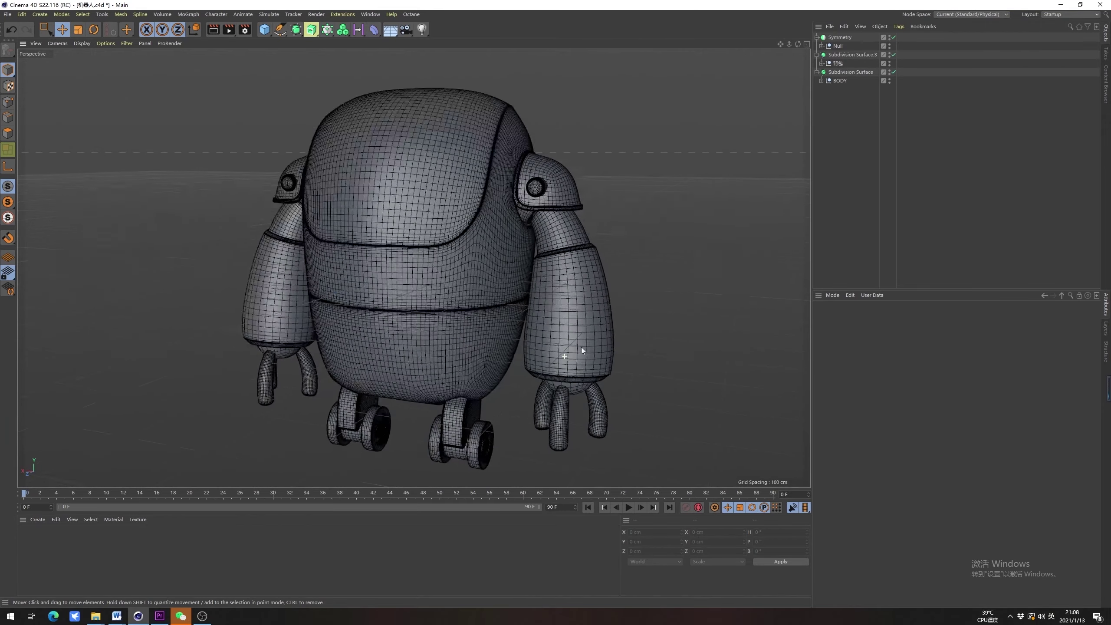
pyautogui.scroll(3, 581, 342)
pyautogui.scroll(8, 581, 342)
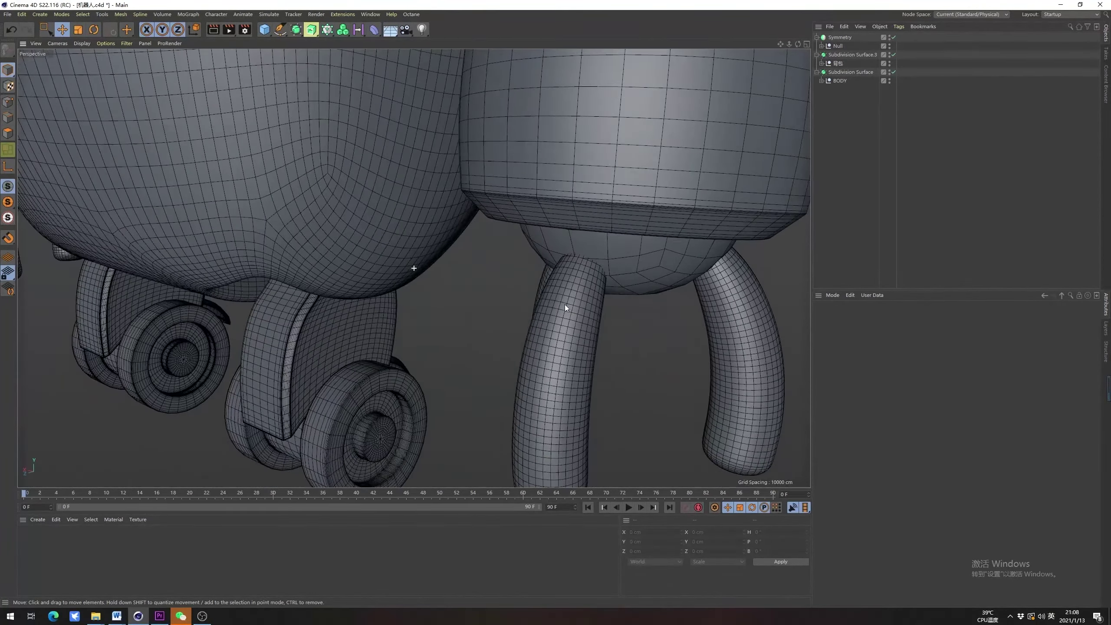
pyautogui.scroll(-10, 564, 364)
pyautogui.keyDown('alt'); pyautogui.moveTo(485, 388); pyautogui.dragTo(536, 328); pyautogui.keyUp('alt')
pyautogui.keyDown('alt'); pyautogui.moveTo(545, 371); pyautogui.dragTo(554, 349, button='middle'); pyautogui.keyUp('alt')
pyautogui.keyDown('alt'); pyautogui.moveTo(553, 349); pyautogui.dragTo(519, 348, button='right'); pyautogui.keyUp('alt')
pyautogui.keyDown('alt'); pyautogui.moveTo(519, 348); pyautogui.dragTo(527, 322); pyautogui.keyUp('alt')
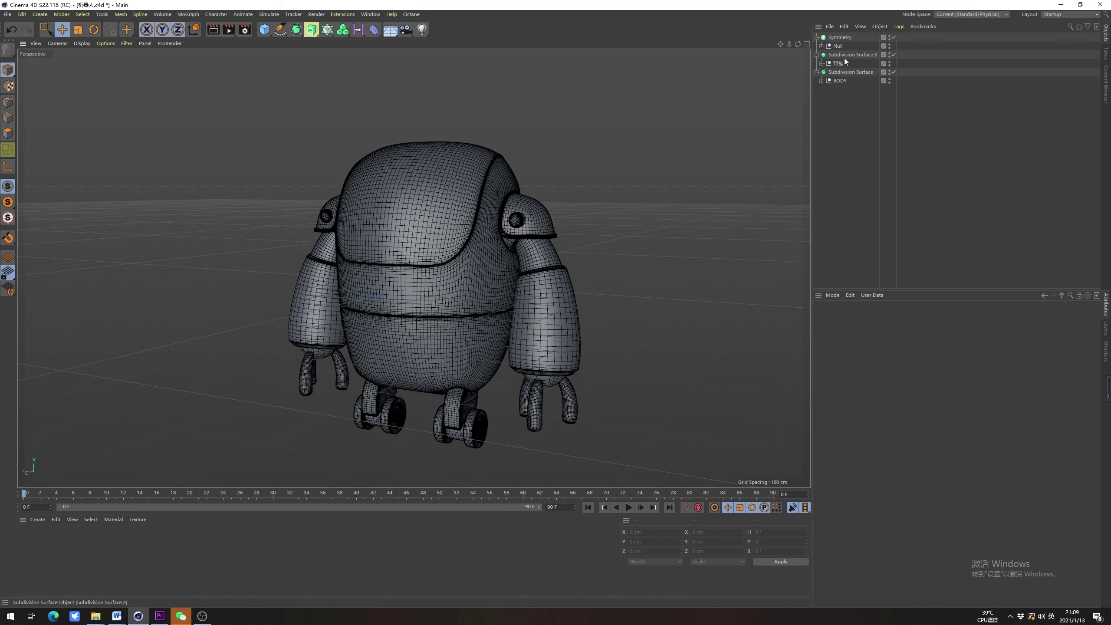
# Move the BODY group out of its Subdivision Surface and delete that generator
pyautogui.click(838, 81)
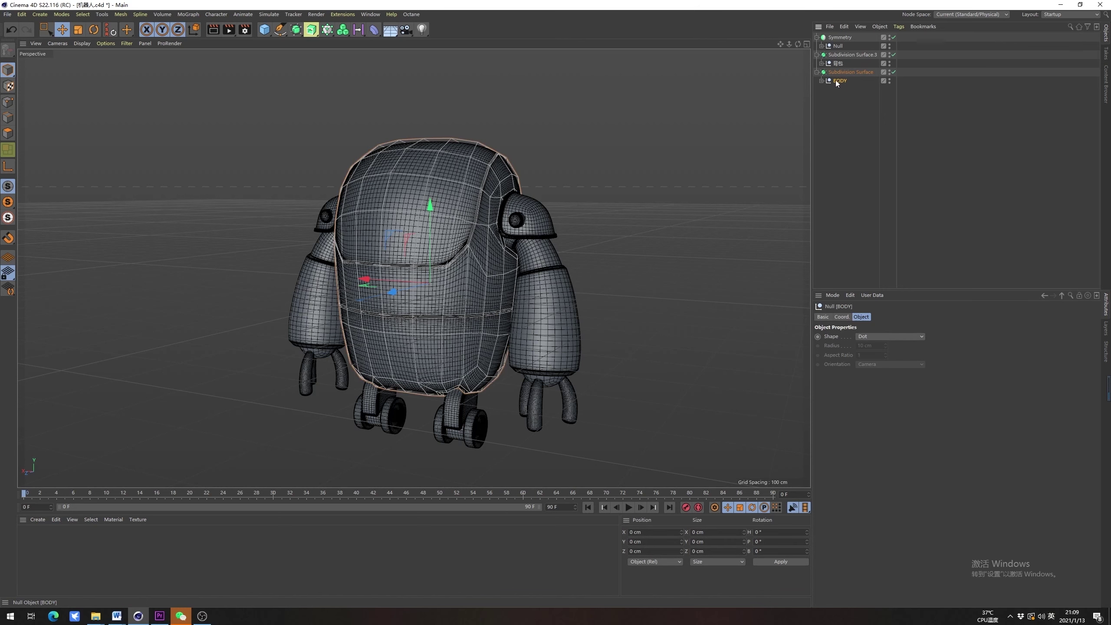
pyautogui.moveTo(833, 73); pyautogui.dragTo(833, 72)
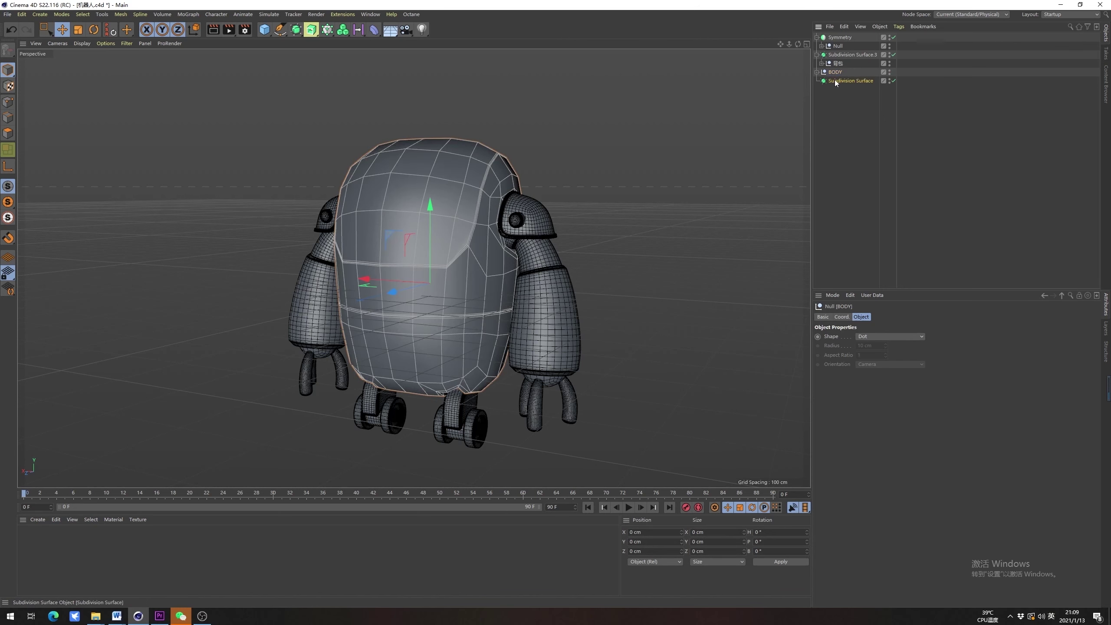
pyautogui.click(835, 81)
pyautogui.press('Delete')
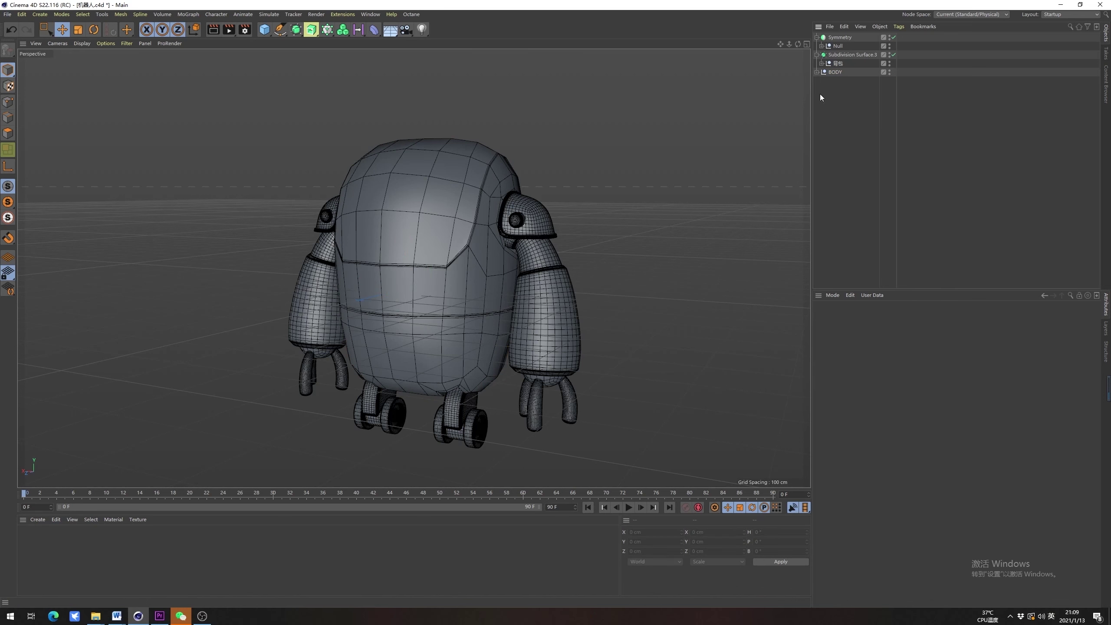
# Examine the object hierarchies nested under Subdivision Surface.3 and the Symmetry generator
pyautogui.click(837, 57)
pyautogui.click(817, 66)
pyautogui.click(822, 65)
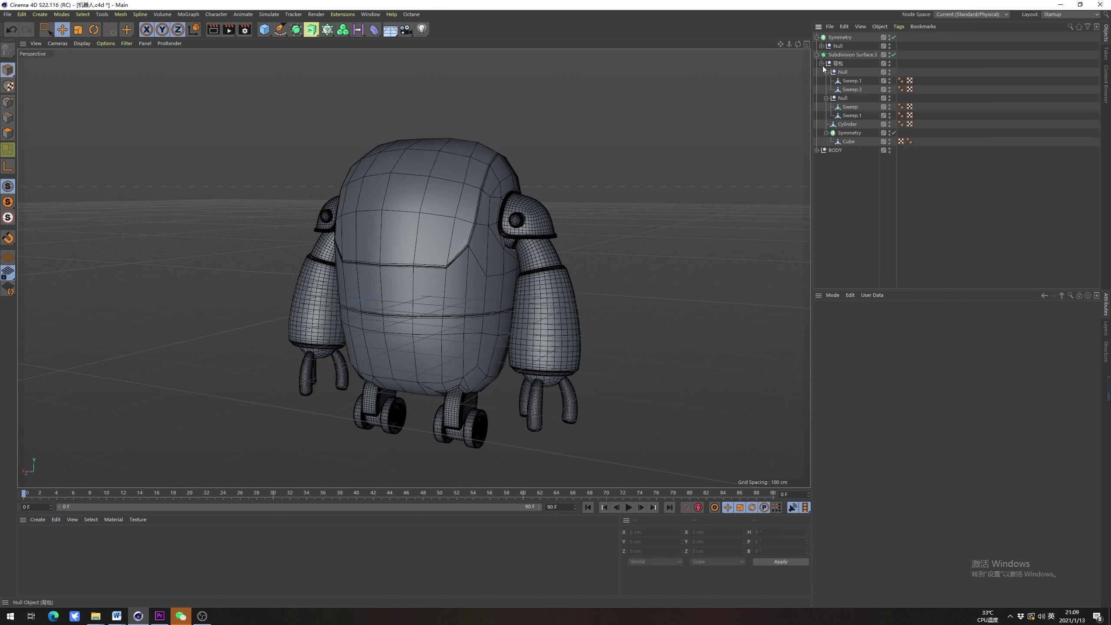
pyautogui.click(822, 65)
pyautogui.click(821, 46)
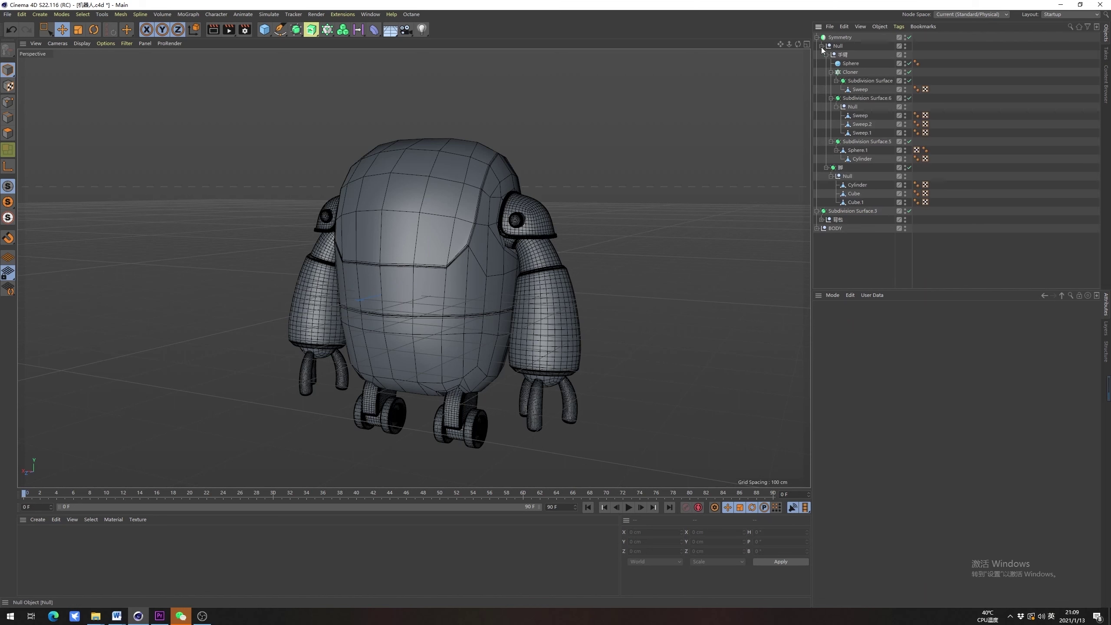
pyautogui.click(821, 46)
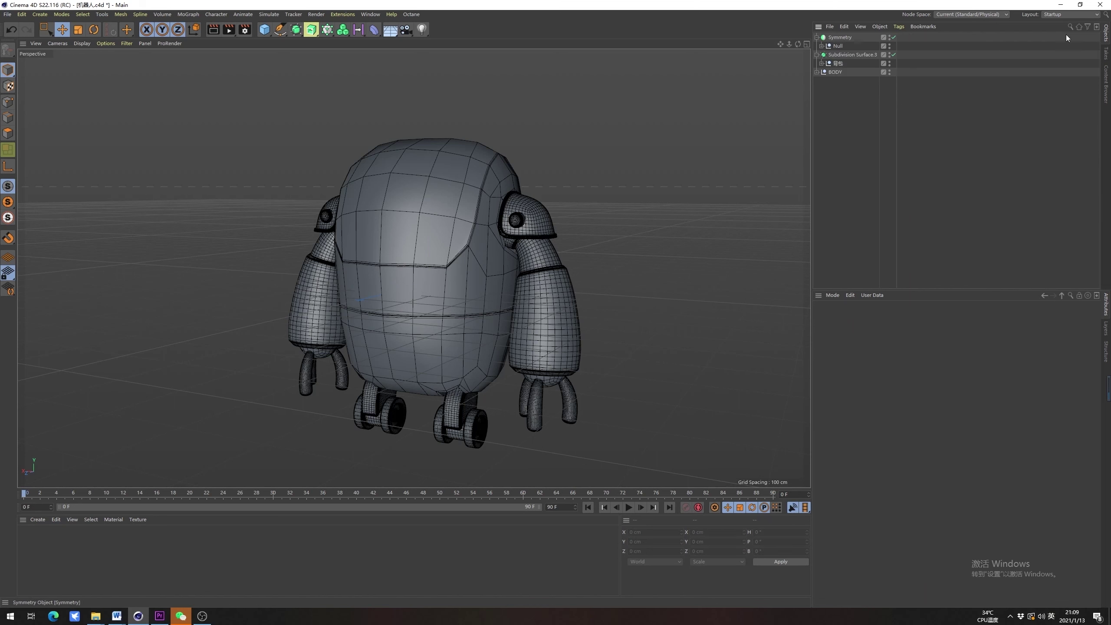
# Select all Subdivision Surface generators by object type, ungroup their children and delete the generators
pyautogui.keyDown('alt'); pyautogui.moveTo(466, 260); pyautogui.dragTo(468, 267, button='middle'); pyautogui.keyUp('alt')
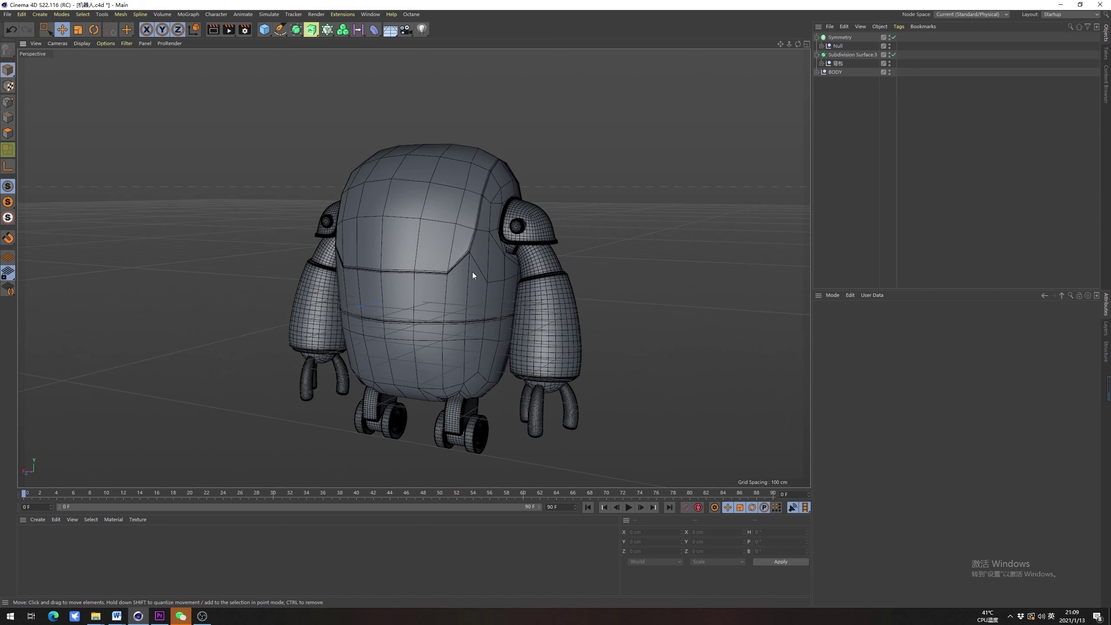
pyautogui.click(1086, 28)
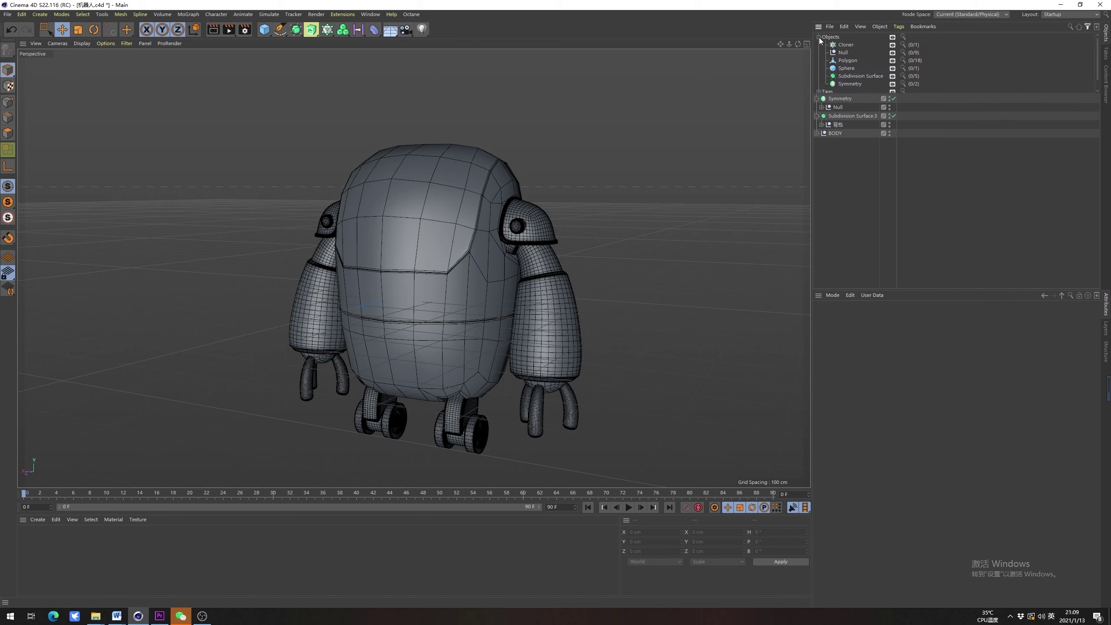
pyautogui.click(852, 76)
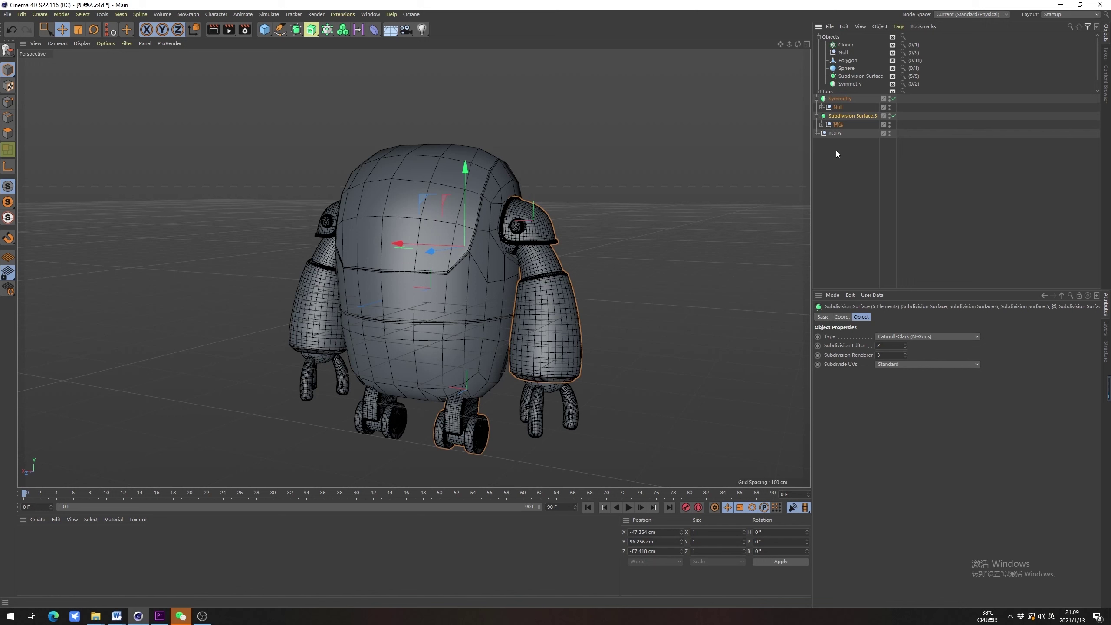
pyautogui.hotkey('shift', 'g')
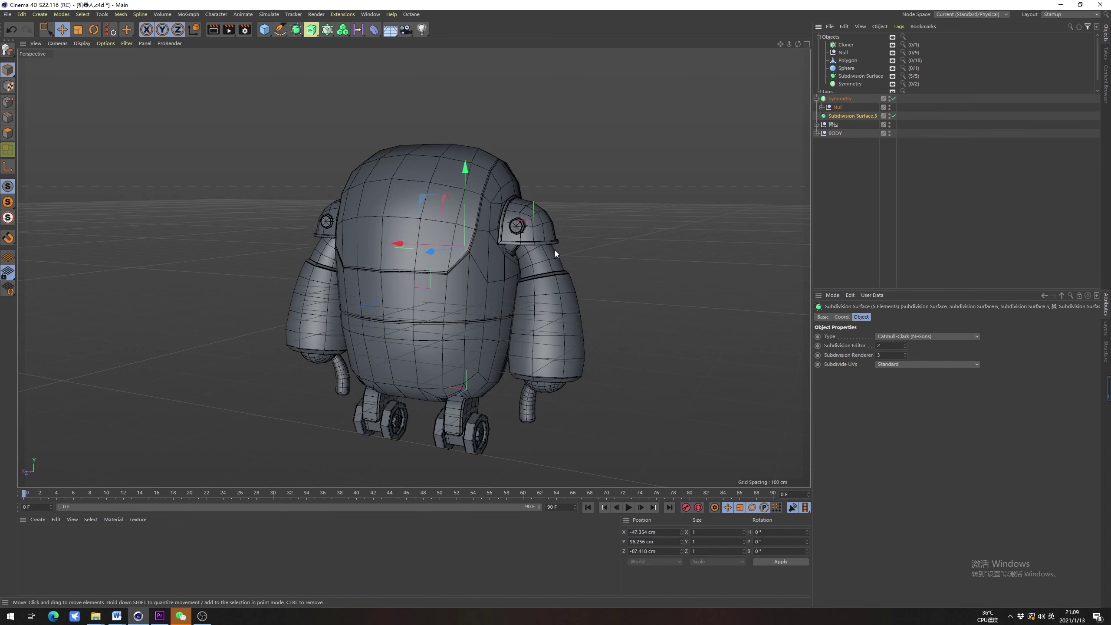
pyautogui.moveTo(529, 295)
pyautogui.keyDown('alt'); pyautogui.mouseDown()
pyautogui.moveTo(450, 266)
pyautogui.moveTo(446, 212)
pyautogui.moveTo(547, 290)
pyautogui.mouseUp(); pyautogui.keyUp('alt')
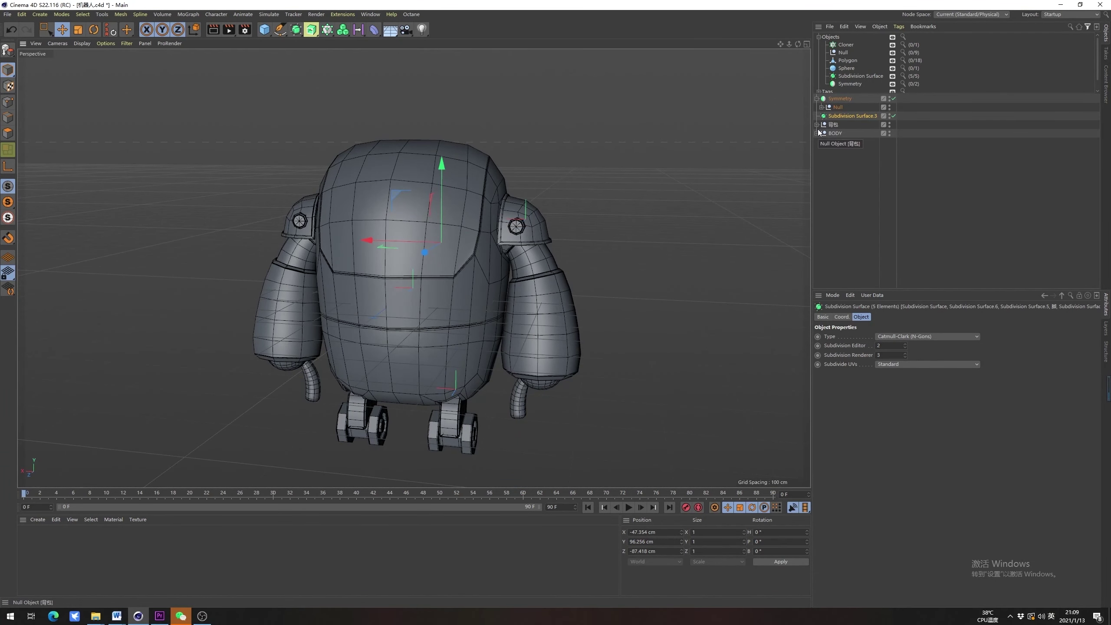
pyautogui.press('Delete')
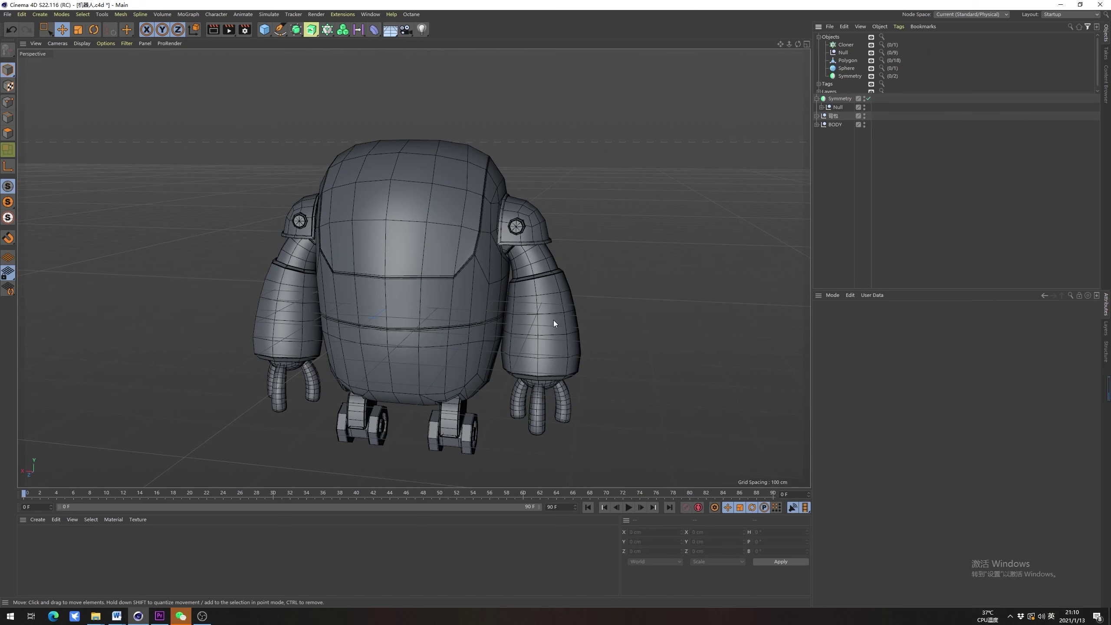
pyautogui.keyDown('alt'); pyautogui.moveTo(553, 323); pyautogui.dragTo(538, 379); pyautogui.keyUp('alt')
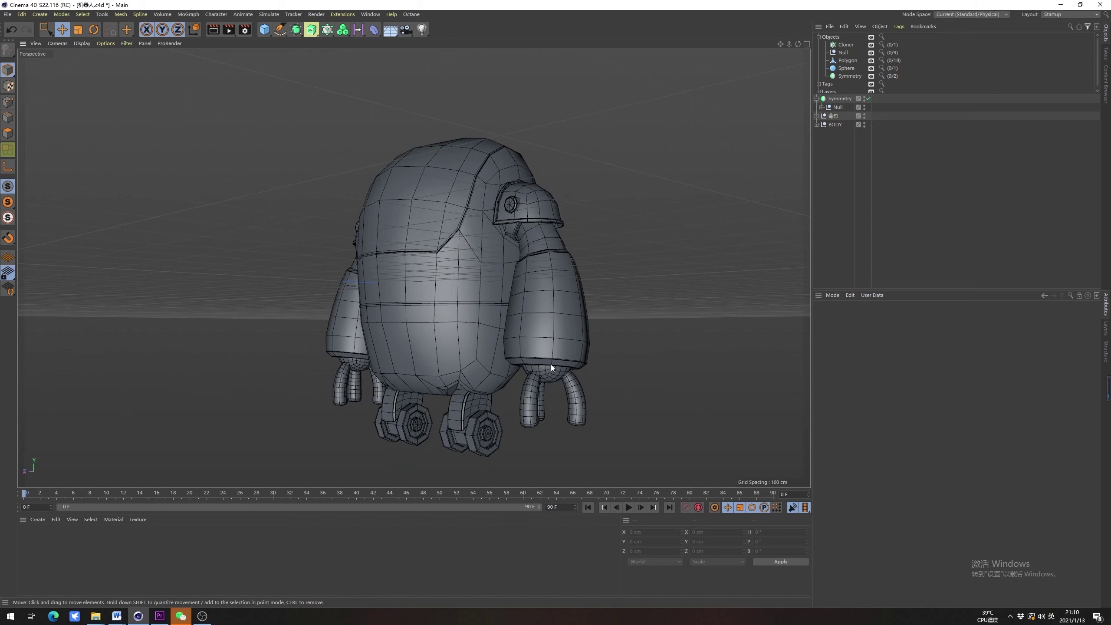
# Convert the Cloner holding the robot's fingers to editable objects and expand its resulting hierarchy
pyautogui.click(822, 107)
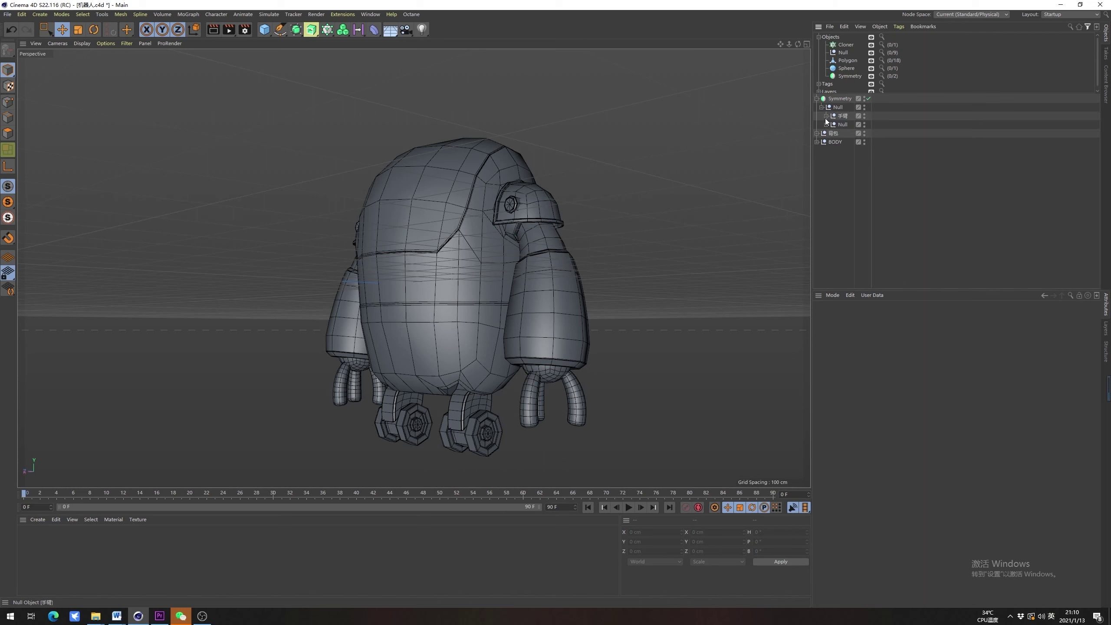
pyautogui.click(841, 46)
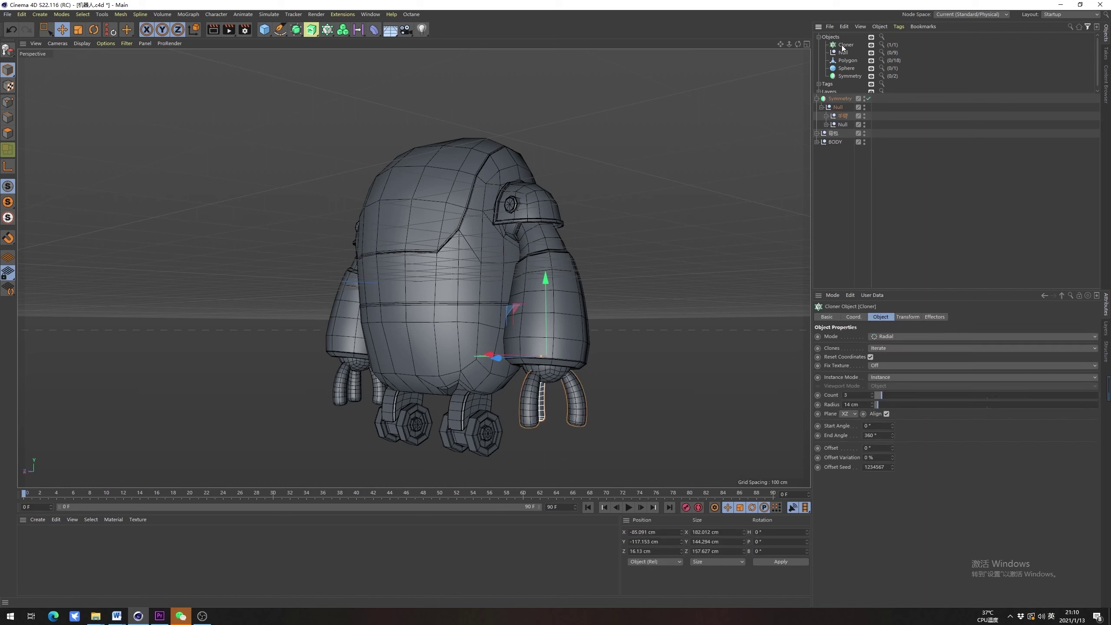
pyautogui.click(827, 116)
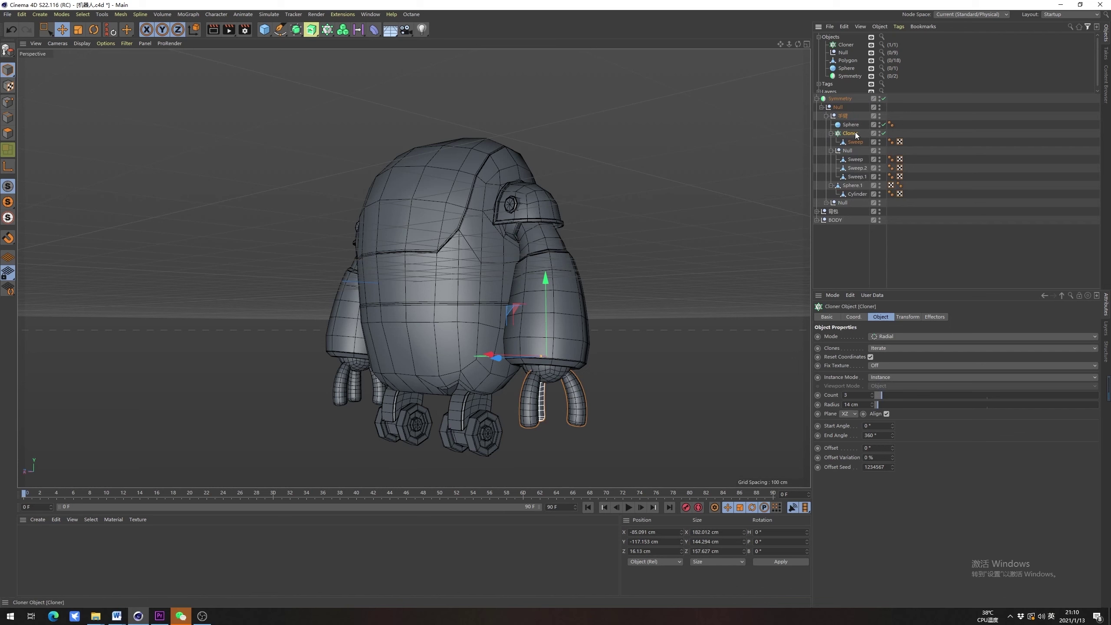
pyautogui.press('c')
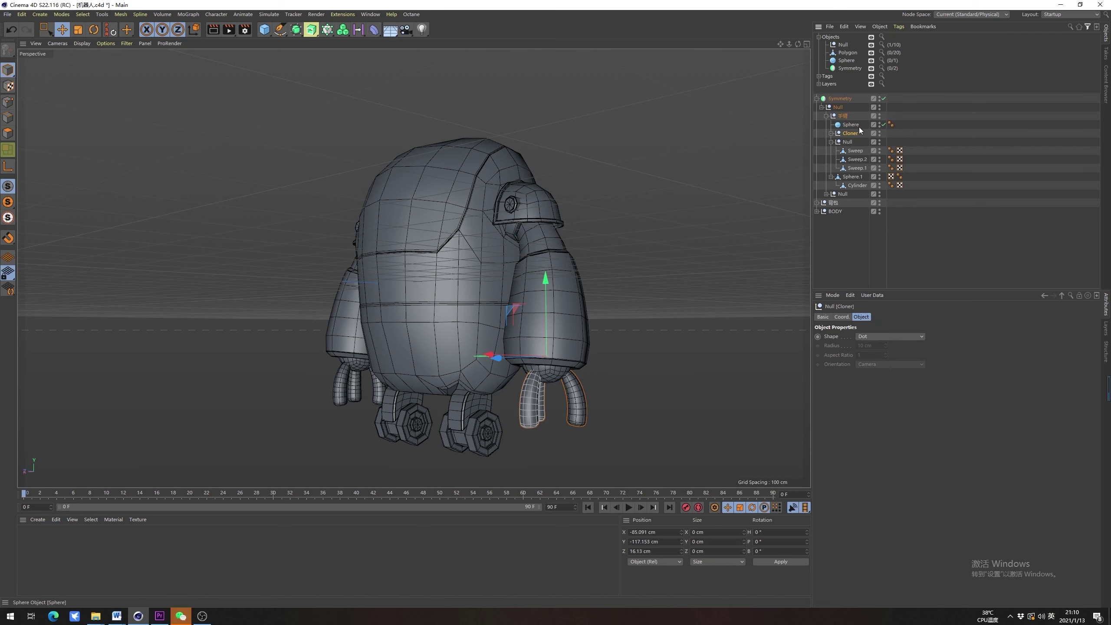
pyautogui.click(831, 134)
pyautogui.click(856, 143)
# Convert the parametric Sphere at the robot's wrist to an editable polygon object
pyautogui.click(848, 124)
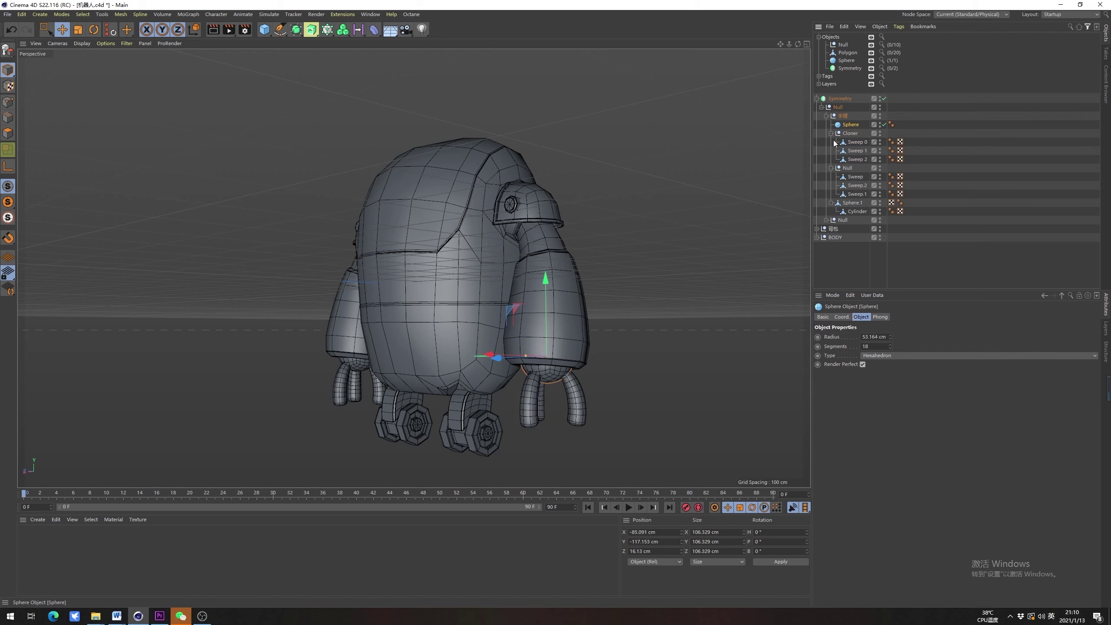
pyautogui.keyDown('alt'); pyautogui.moveTo(536, 372); pyautogui.dragTo(605, 309, button='right'); pyautogui.keyUp('alt')
pyautogui.keyDown('alt'); pyautogui.moveTo(567, 361); pyautogui.dragTo(571, 322, button='middle'); pyautogui.keyUp('alt')
pyautogui.keyDown('alt'); pyautogui.moveTo(572, 323); pyautogui.dragTo(831, 359); pyautogui.keyUp('alt')
pyautogui.keyDown('alt'); pyautogui.moveTo(552, 302); pyautogui.dragTo(555, 352); pyautogui.keyUp('alt')
pyautogui.keyDown('alt'); pyautogui.moveTo(556, 352); pyautogui.dragTo(566, 344, button='right'); pyautogui.keyUp('alt')
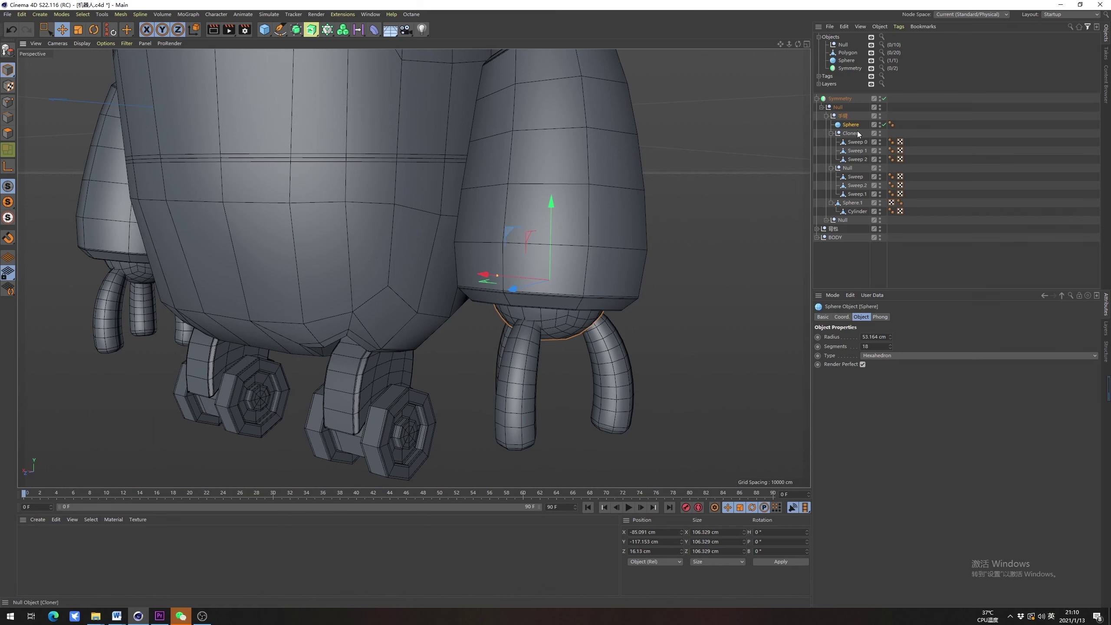
pyautogui.press('c')
pyautogui.keyDown('alt'); pyautogui.moveTo(568, 172); pyautogui.dragTo(533, 227, button='right'); pyautogui.keyUp('alt')
pyautogui.keyDown('alt'); pyautogui.moveTo(533, 227); pyautogui.dragTo(586, 287, button='middle'); pyautogui.keyUp('alt')
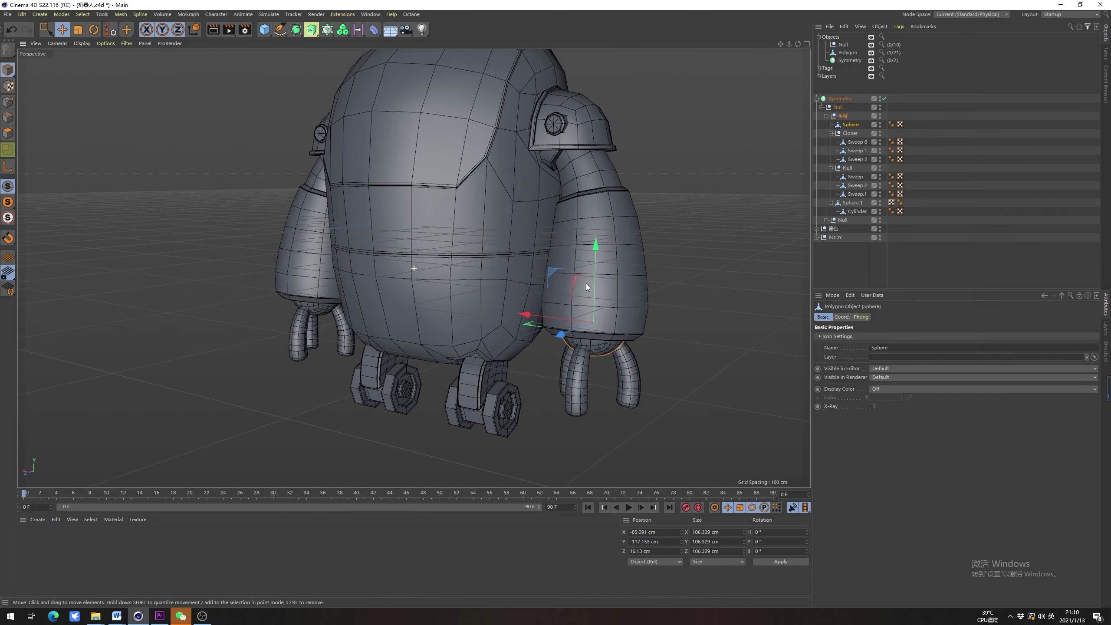
# Select both Symmetry generators by object type and convert them to editable geometry
pyautogui.doubleClick(851, 60)
pyautogui.keyDown('alt'); pyautogui.moveTo(449, 215); pyautogui.dragTo(463, 244, button='middle'); pyautogui.keyUp('alt')
pyautogui.keyDown('alt'); pyautogui.moveTo(481, 232); pyautogui.dragTo(524, 222); pyautogui.keyUp('alt')
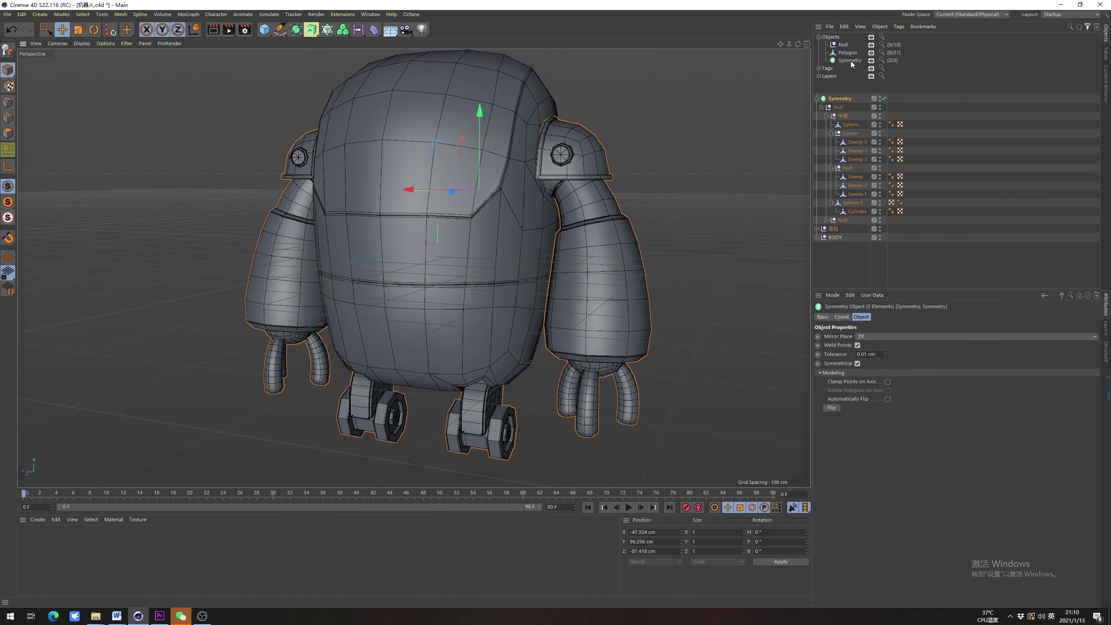
pyautogui.press('c')
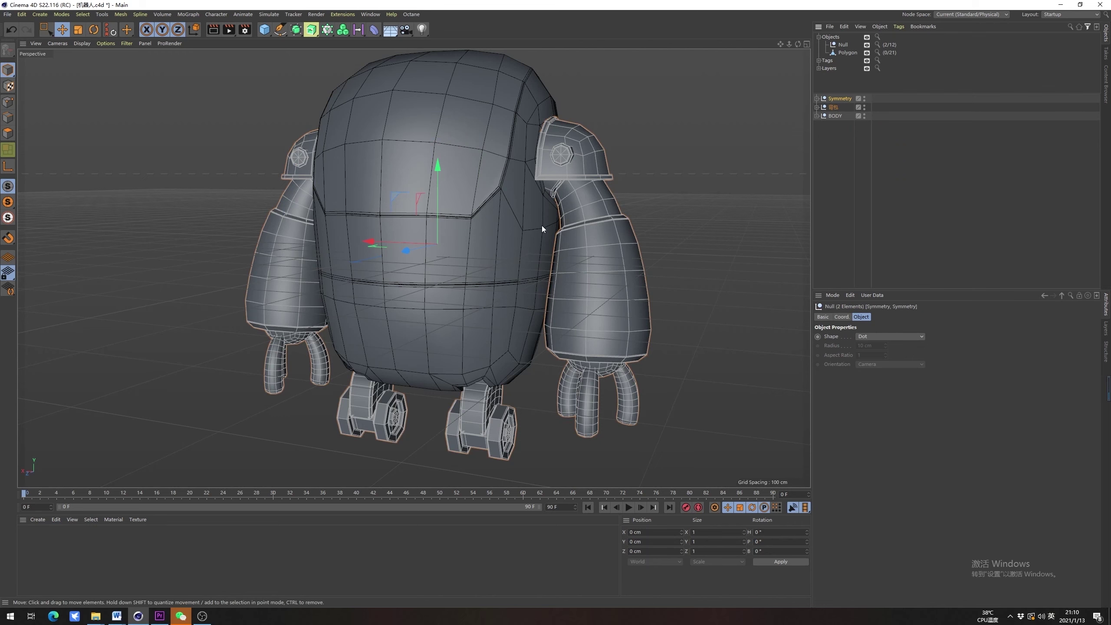
pyautogui.scroll(-3, 541, 226)
pyautogui.keyDown('alt'); pyautogui.moveTo(536, 241); pyautogui.dragTo(581, 267); pyautogui.keyUp('alt')
pyautogui.click(648, 248)
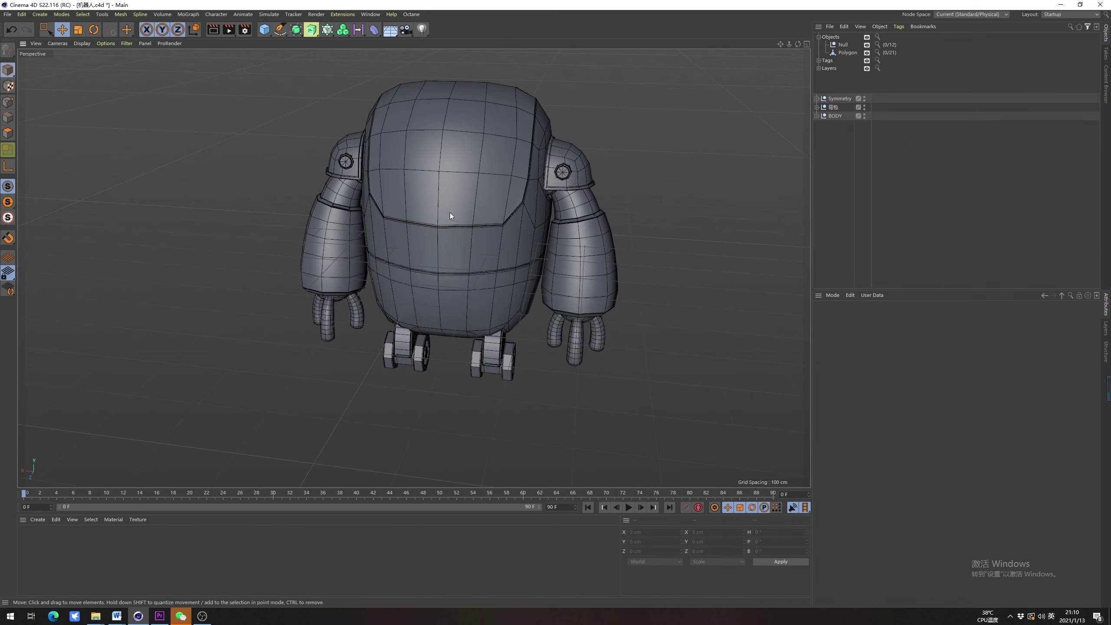
pyautogui.keyDown('alt'); pyautogui.moveTo(449, 212); pyautogui.dragTo(509, 257); pyautogui.keyUp('alt')
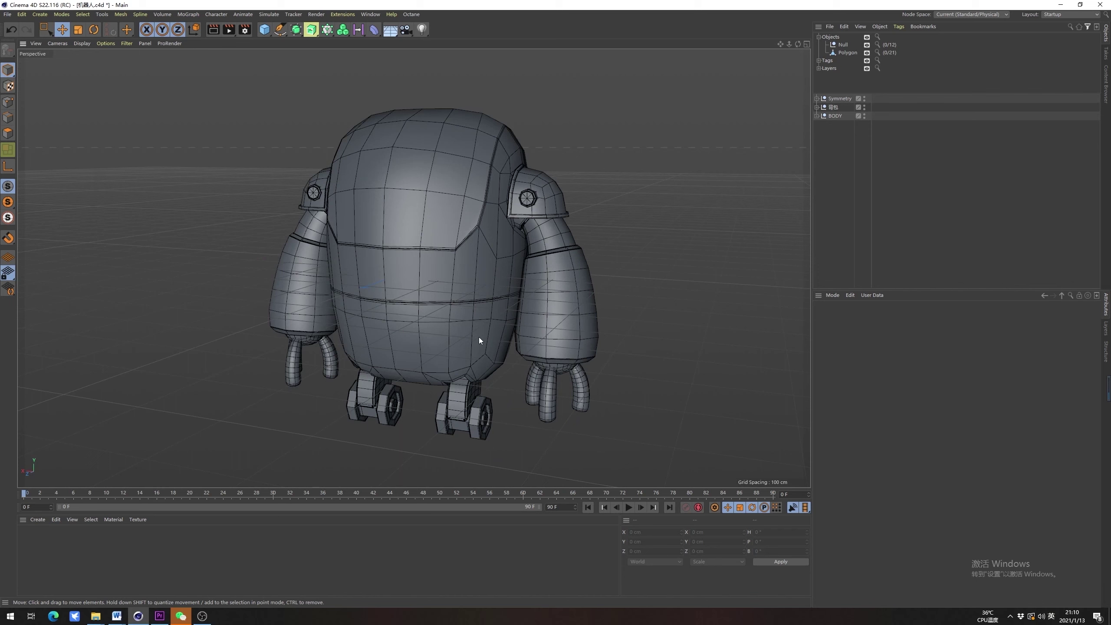
# Examine the nulls and polygon objects nested inside the BODY and backpack groups
pyautogui.click(816, 116)
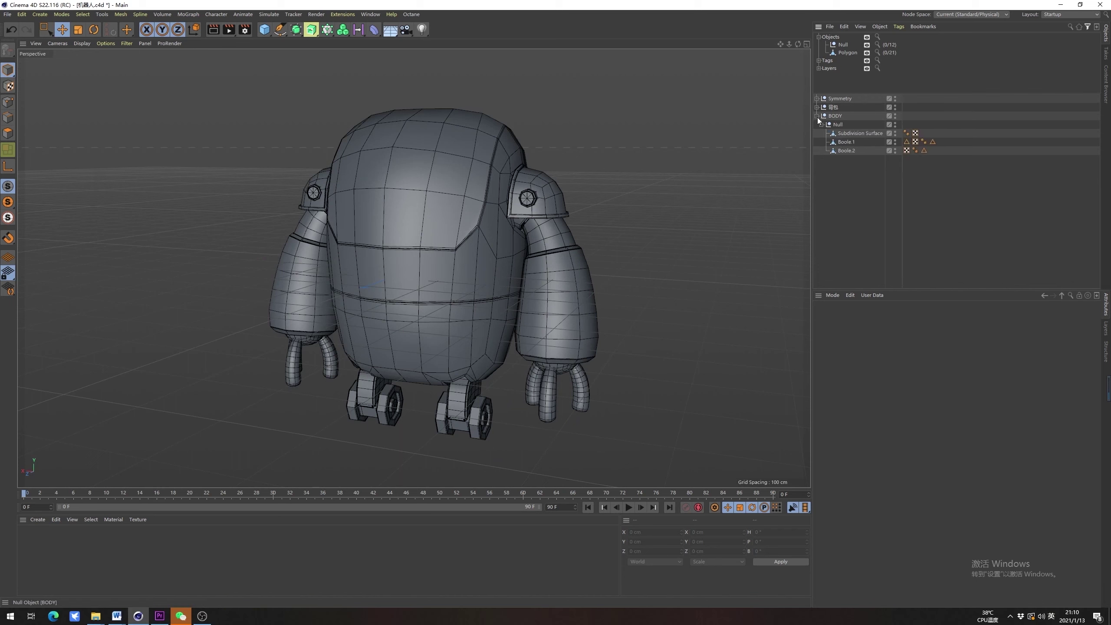
pyautogui.click(818, 117)
pyautogui.click(817, 116)
pyautogui.click(839, 142)
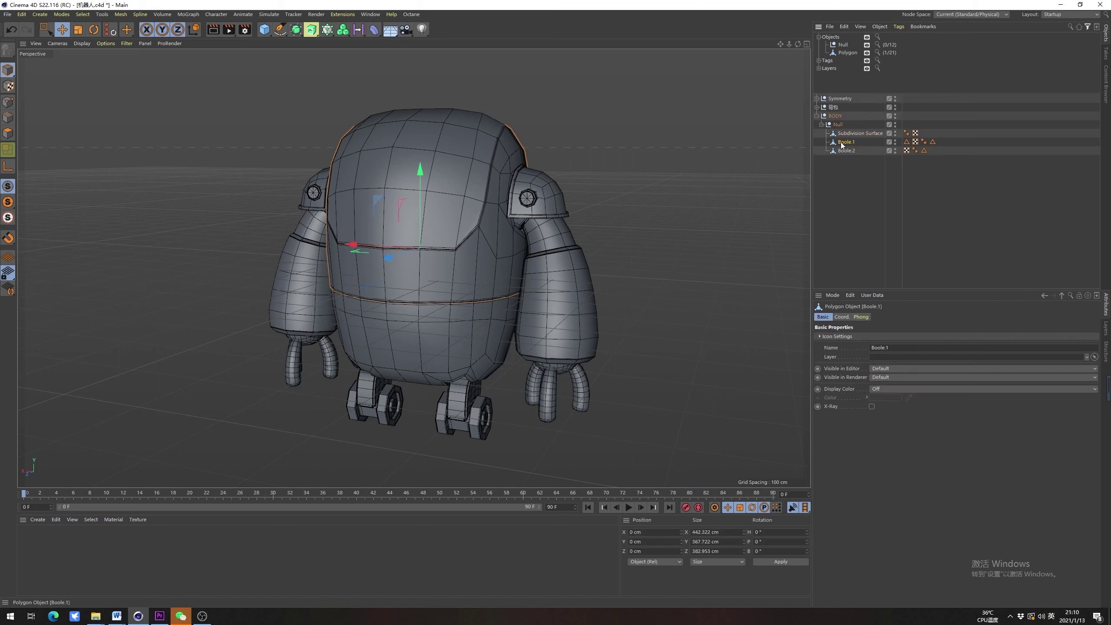
pyautogui.click(836, 124)
pyautogui.click(832, 107)
pyautogui.click(817, 107)
pyautogui.click(834, 116)
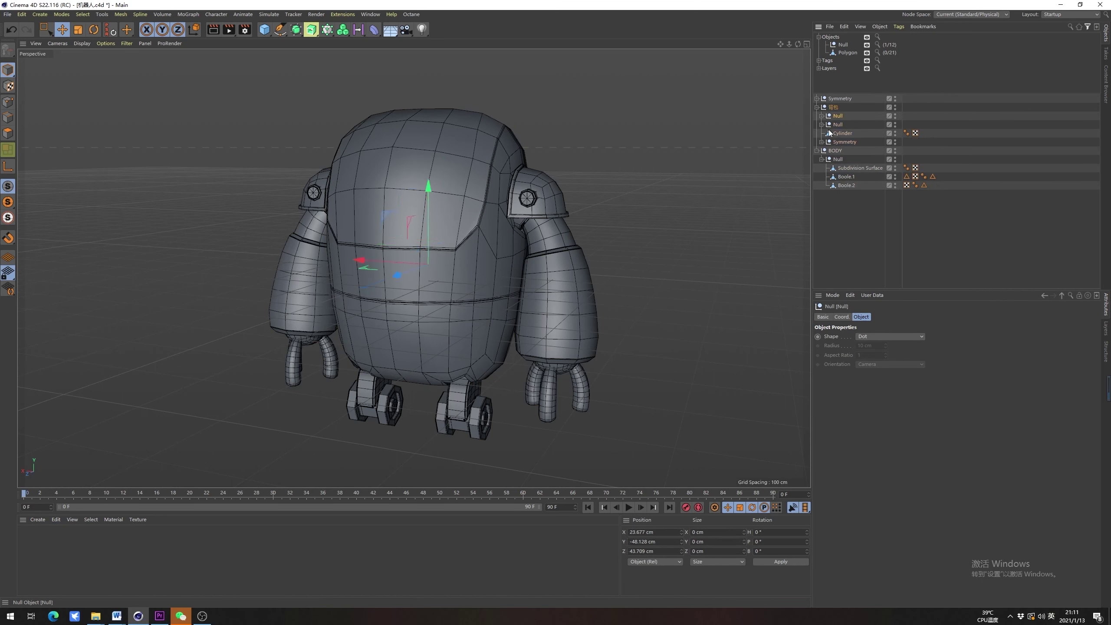
pyautogui.click(820, 125)
pyautogui.click(819, 125)
pyautogui.click(814, 106)
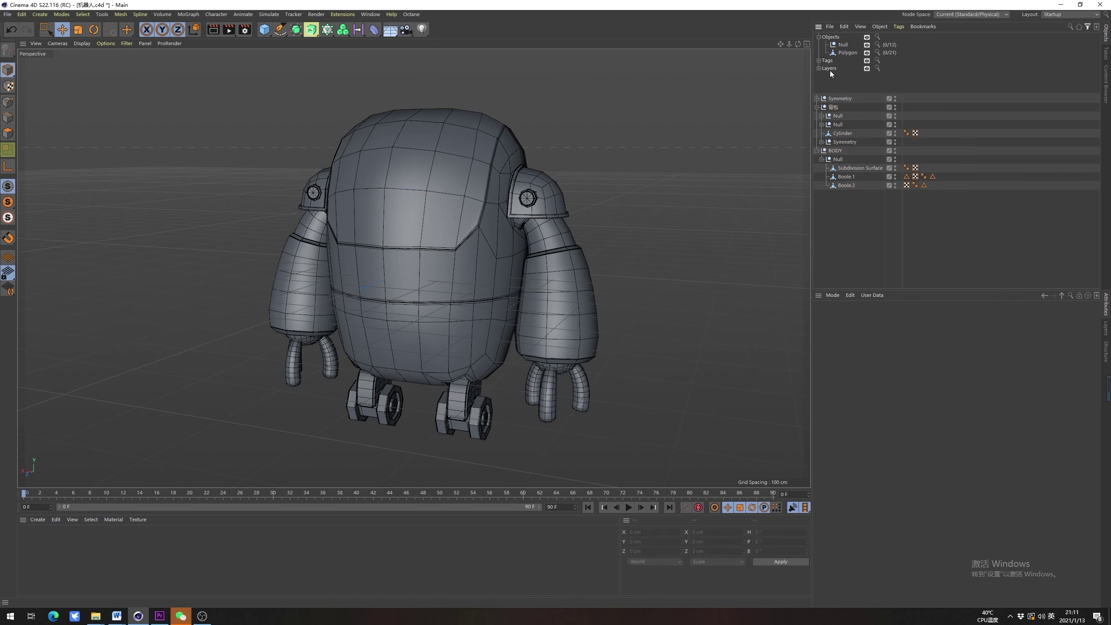
# Select all null objects by type, ungroup their contents and delete the nulls, leaving a flat list of polygon objects
pyautogui.click(846, 45)
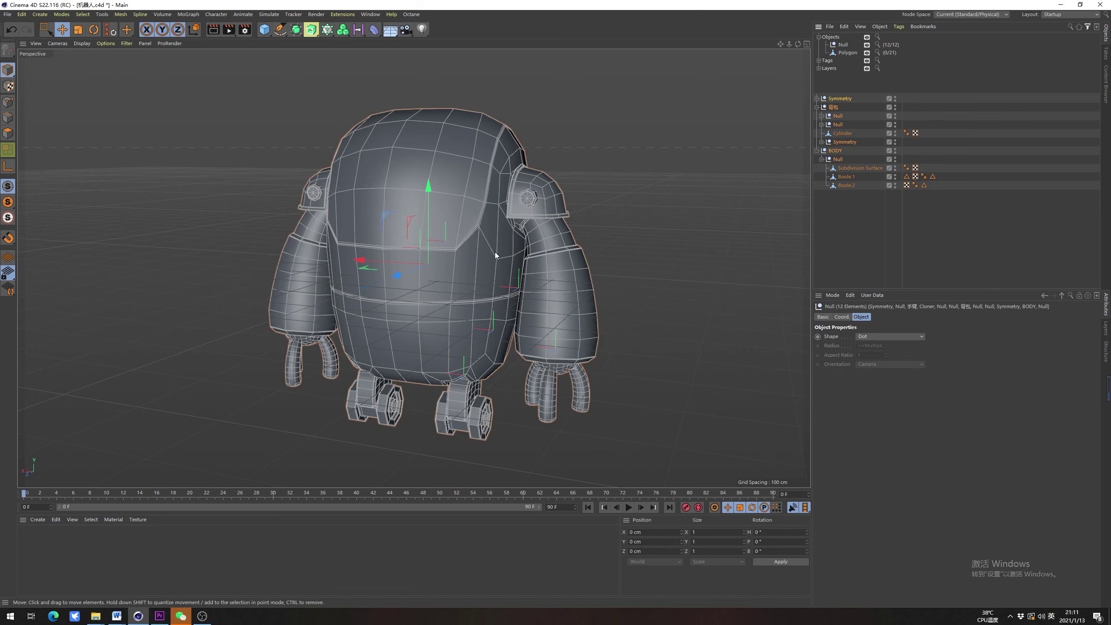
pyautogui.keyDown('alt'); pyautogui.moveTo(495, 255); pyautogui.dragTo(511, 262); pyautogui.keyUp('alt')
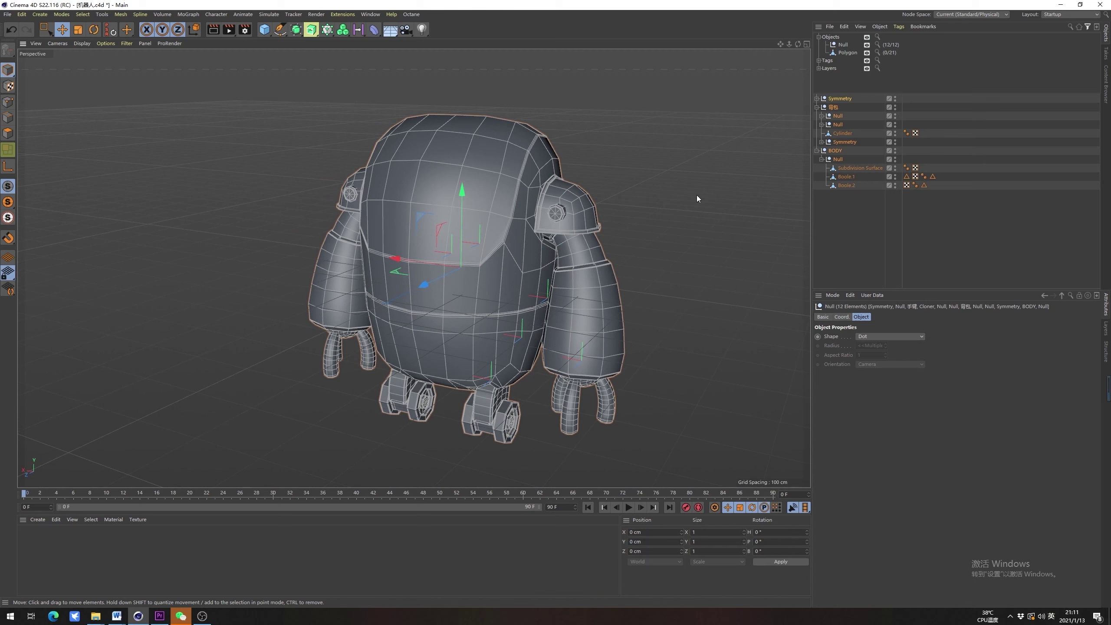
pyautogui.hotkey('shift', 'g')
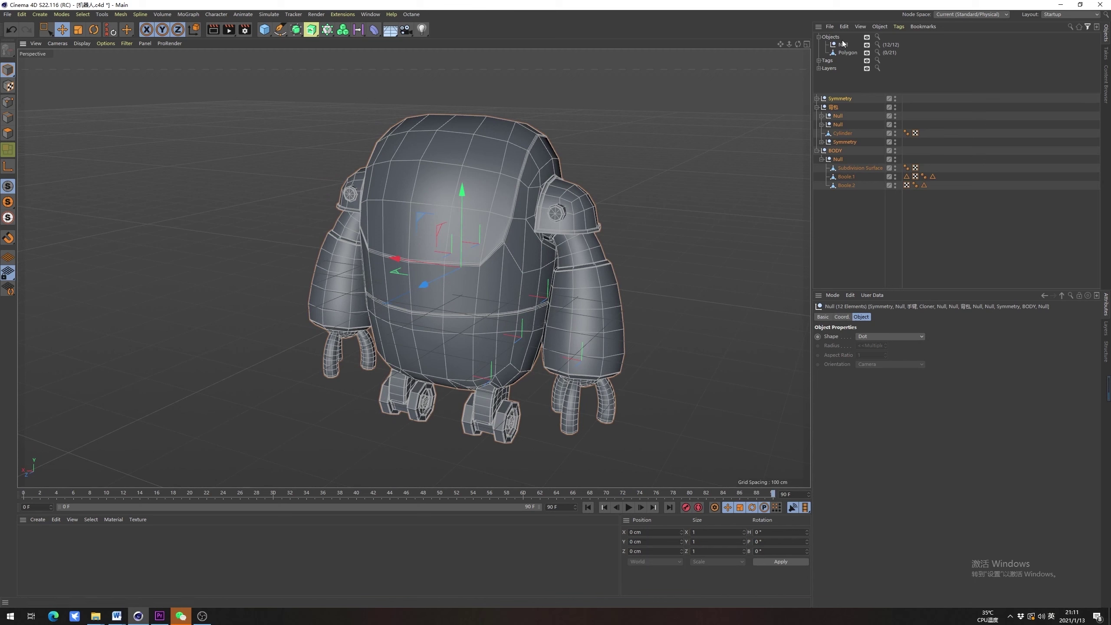
pyautogui.click(835, 132)
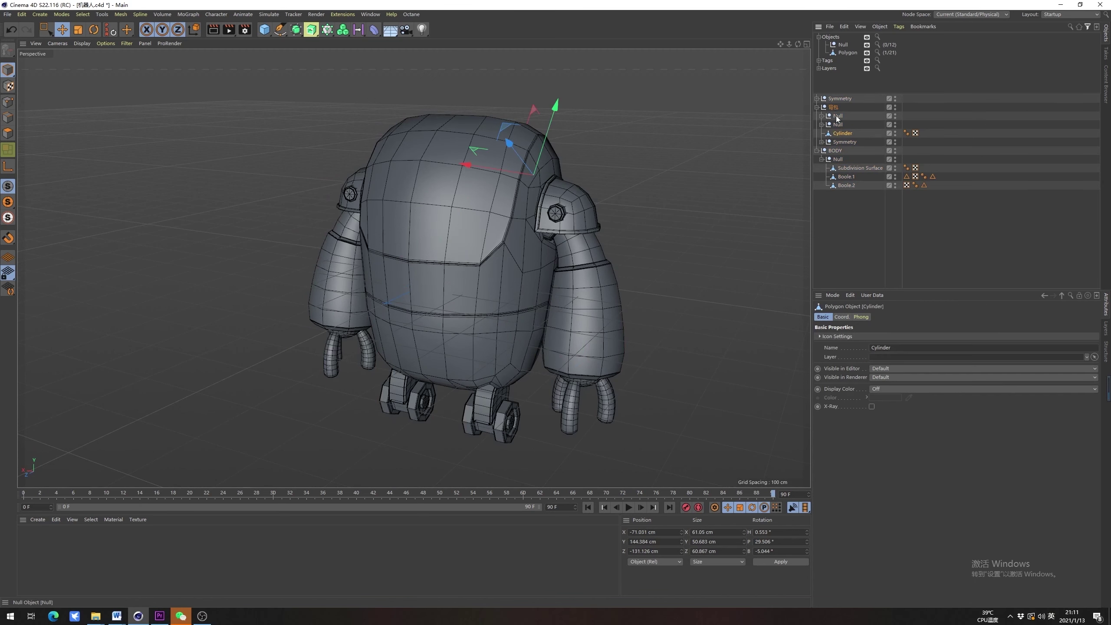
pyautogui.click(843, 44)
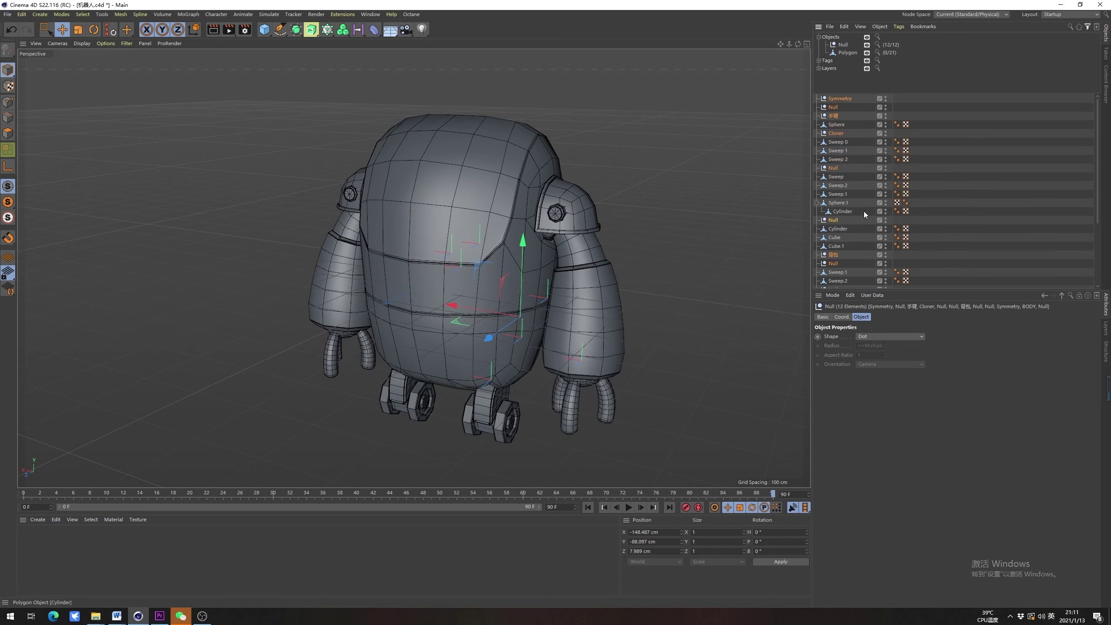
pyautogui.press('Delete')
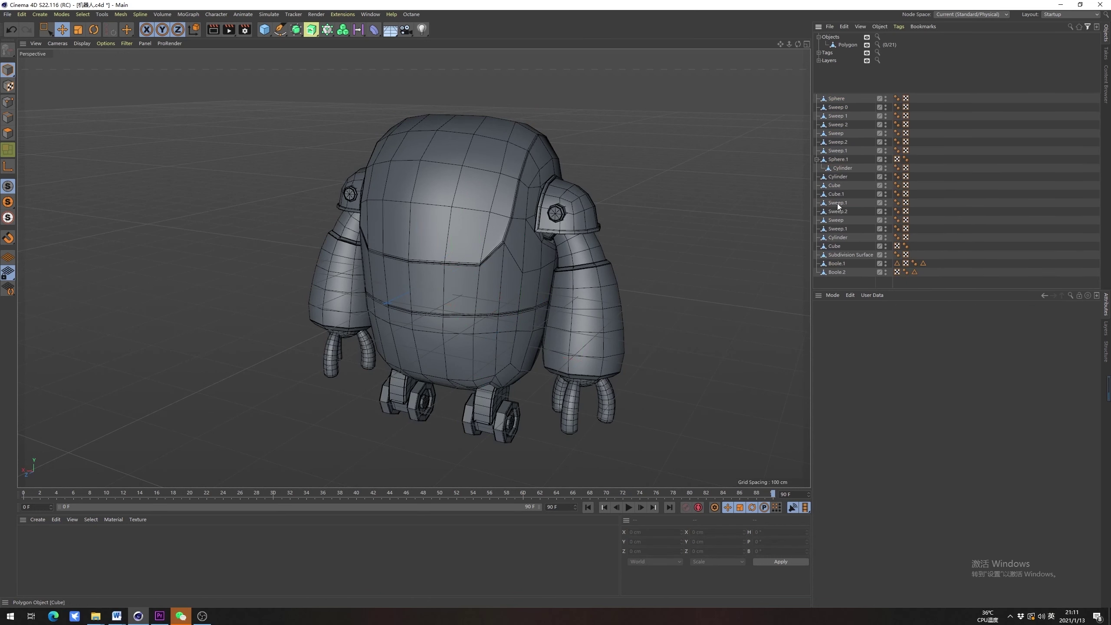
# Collapse Sphere.1 and check which robot parts the Sweep, Cylinder and Cube objects represent
pyautogui.click(816, 159)
pyautogui.click(834, 116)
pyautogui.click(833, 151)
pyautogui.click(833, 176)
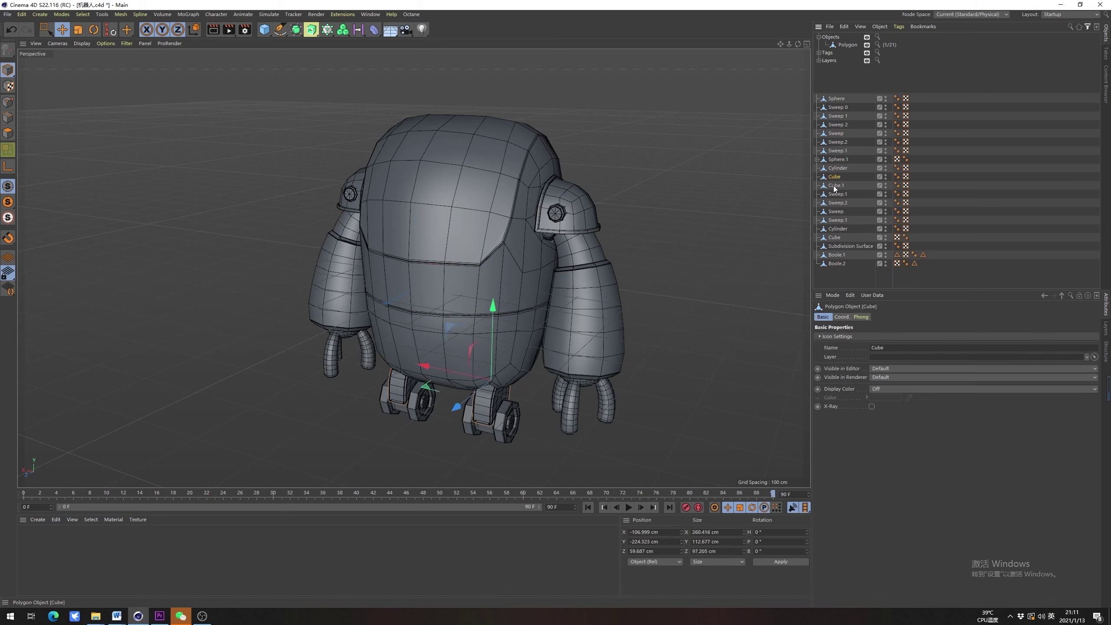
pyautogui.click(833, 212)
# Check the Sweep, Sphere.1, Cube.1 and Subdivision Surface meshes one by one, using point mode for the first ones
pyautogui.click(8, 101)
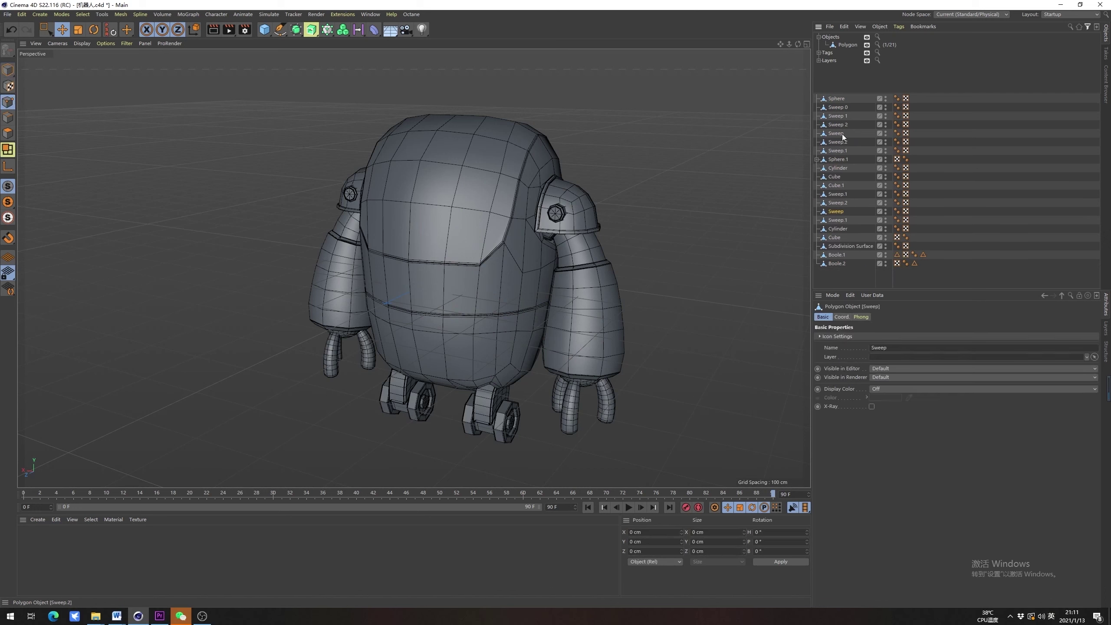
pyautogui.click(835, 106)
pyautogui.click(838, 125)
pyautogui.click(830, 142)
pyautogui.click(829, 160)
pyautogui.click(827, 186)
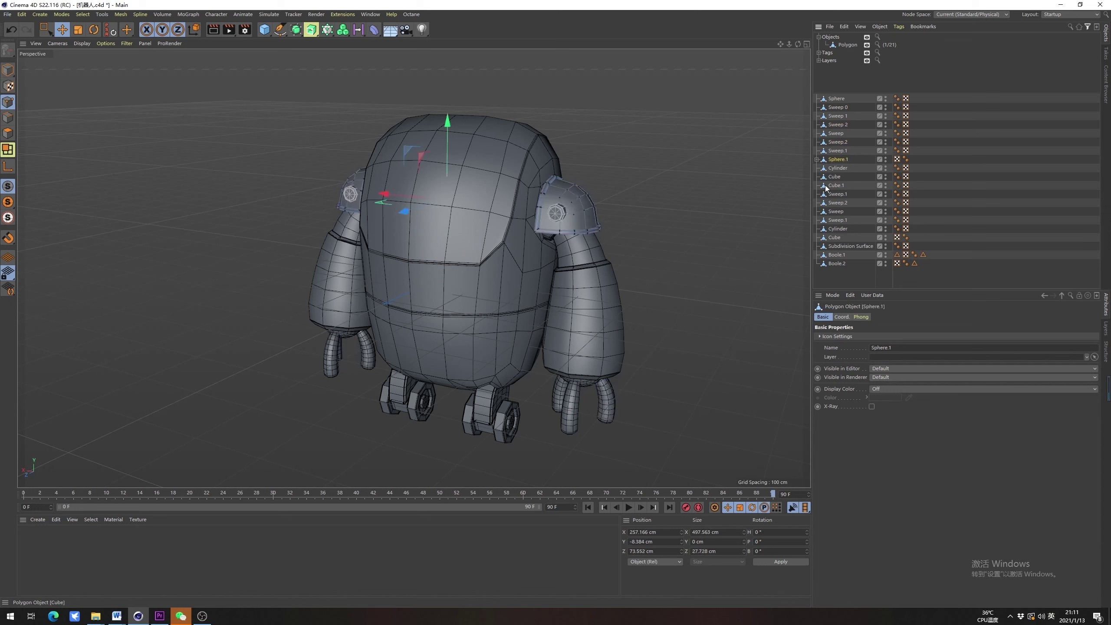
pyautogui.click(832, 214)
pyautogui.click(842, 246)
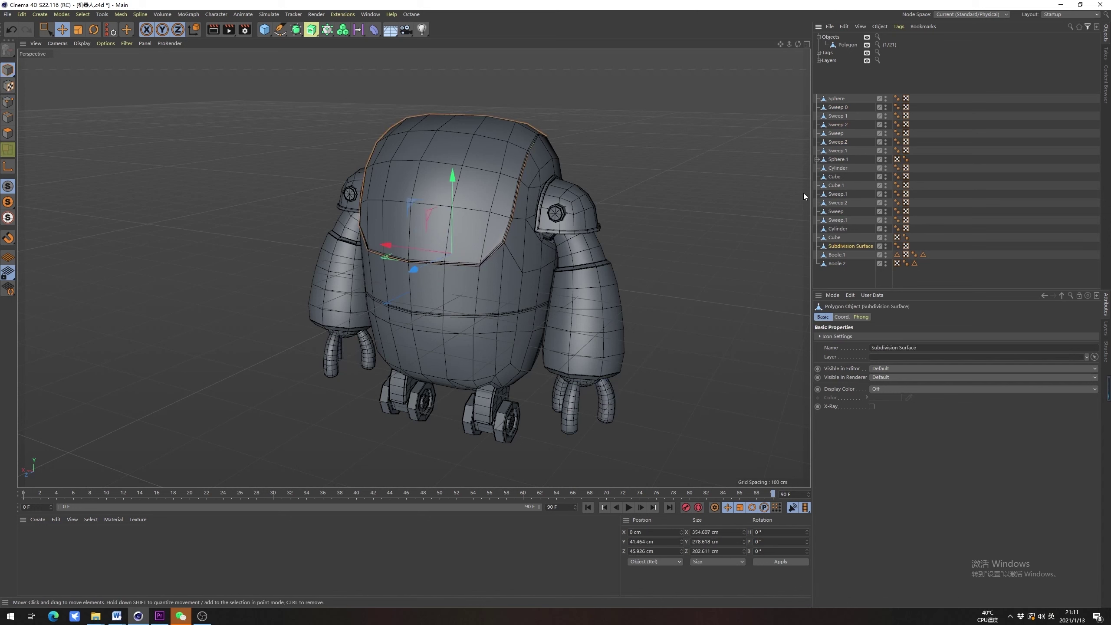
pyautogui.click(980, 201)
# Select the whole list from Sphere to Boole.2, reduce the selection to Boole.2 and inspect the robot from the side
pyautogui.click(842, 98)
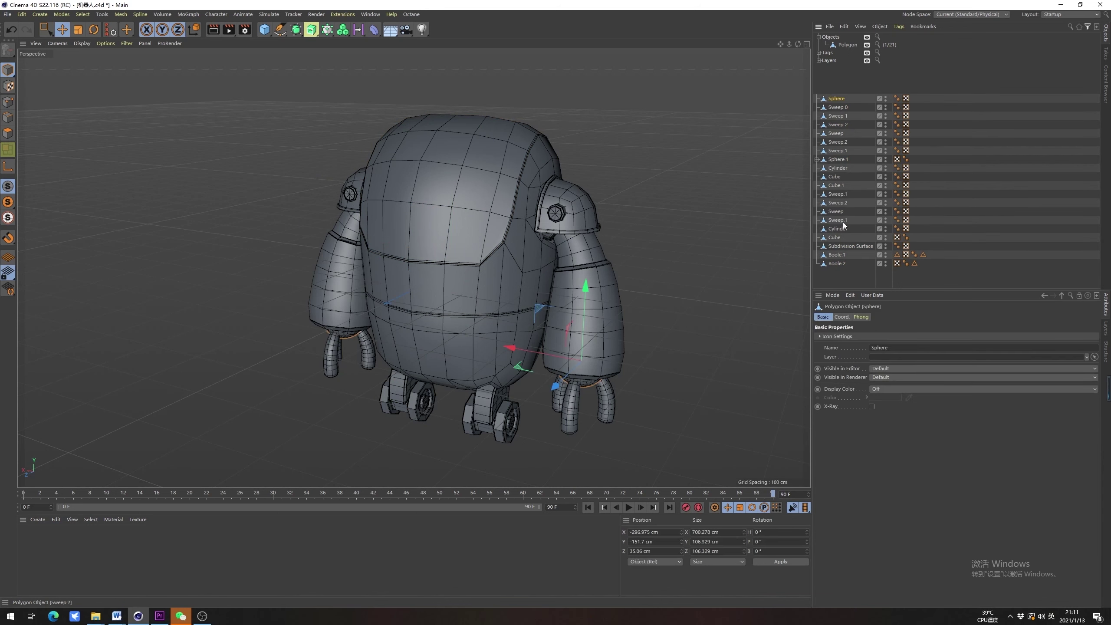
pyautogui.keyDown('shift'); pyautogui.click(838, 265); pyautogui.keyUp('shift')
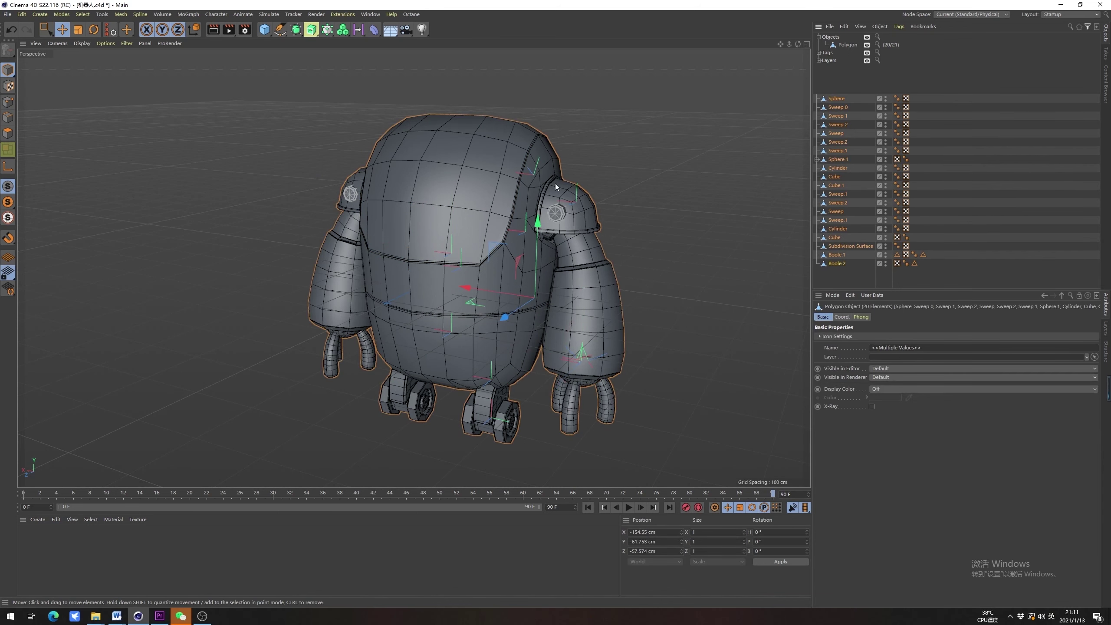
pyautogui.click(837, 263)
pyautogui.keyDown('alt'); pyautogui.moveTo(599, 342); pyautogui.dragTo(377, 275); pyautogui.keyUp('alt')
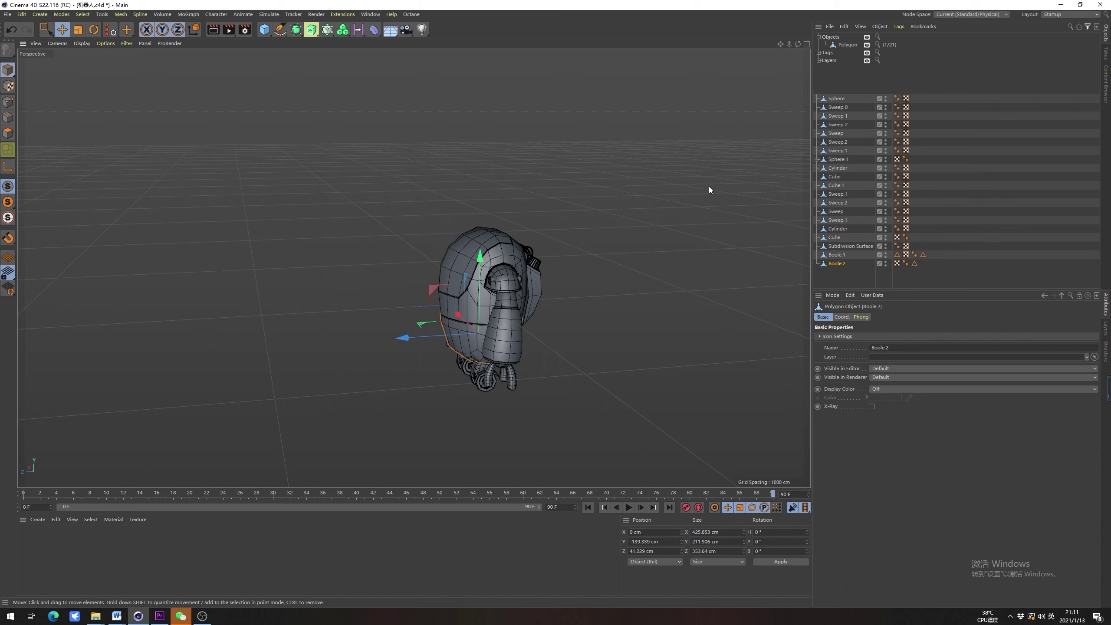
# Select all objects from Sphere to Boole.2 and try raising the whole robot along the Y axis
pyautogui.keyDown('shift'); pyautogui.click(839, 98); pyautogui.keyUp('shift')
pyautogui.moveTo(513, 265); pyautogui.dragTo(506, 174)
pyautogui.keyDown('alt'); pyautogui.moveTo(470, 226); pyautogui.dragTo(530, 216); pyautogui.keyUp('alt')
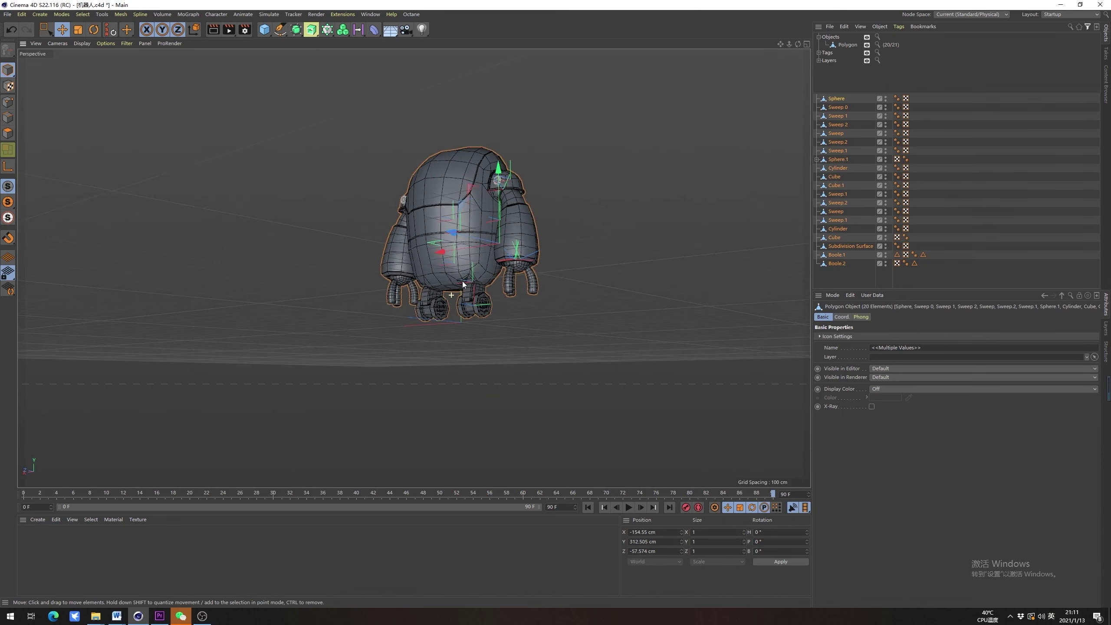
pyautogui.moveTo(446, 325)
pyautogui.keyDown('alt'); pyautogui.mouseDown(button='right')
pyautogui.moveTo(466, 335)
pyautogui.moveTo(465, 321)
pyautogui.mouseUp(button='right'); pyautogui.keyUp('alt')
pyautogui.hotkey('ctrl', 'z')
pyautogui.keyDown('alt'); pyautogui.moveTo(465, 321); pyautogui.dragTo(477, 344); pyautogui.keyUp('alt')
pyautogui.click(1001, 244)
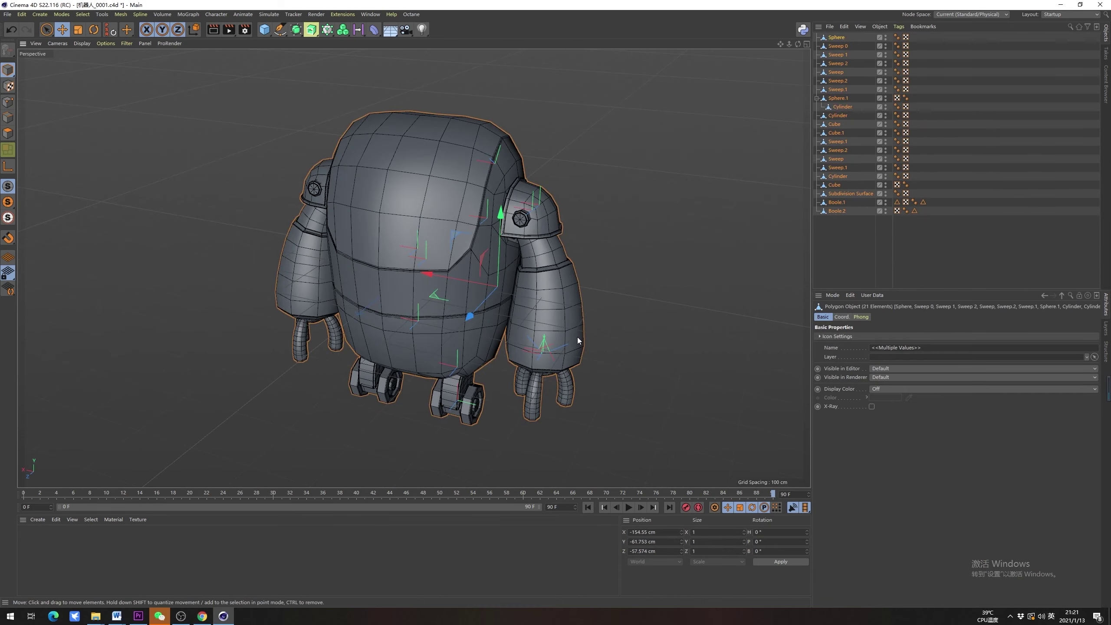
# Raise all robot objects together about 365 cm along Y in the Left view, resting the wheels on the ground line
pyautogui.keyDown('alt'); pyautogui.moveTo(584, 335); pyautogui.dragTo(527, 319); pyautogui.keyUp('alt')
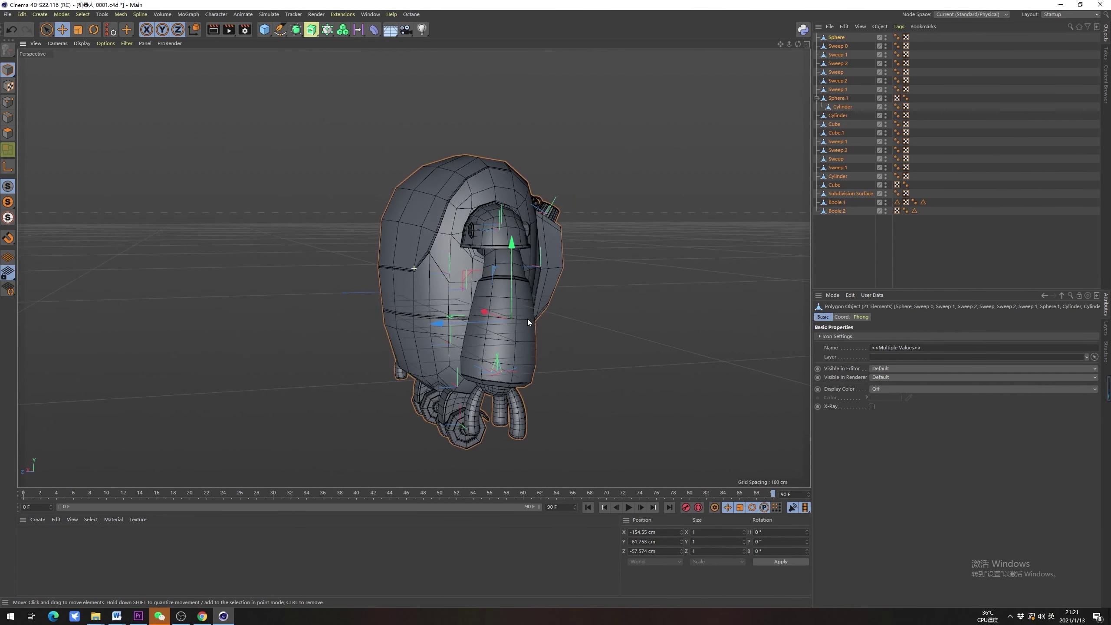
pyautogui.middleClick(547, 336)
pyautogui.middleClick(274, 403)
pyautogui.scroll(5, 519, 381)
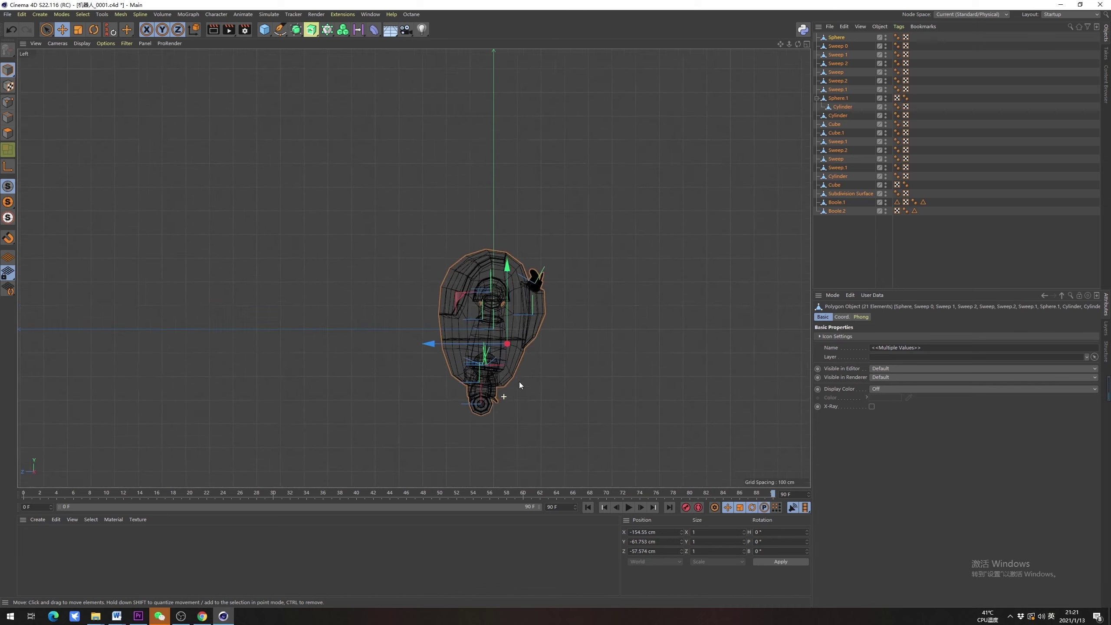
pyautogui.moveTo(512, 267); pyautogui.dragTo(521, 151)
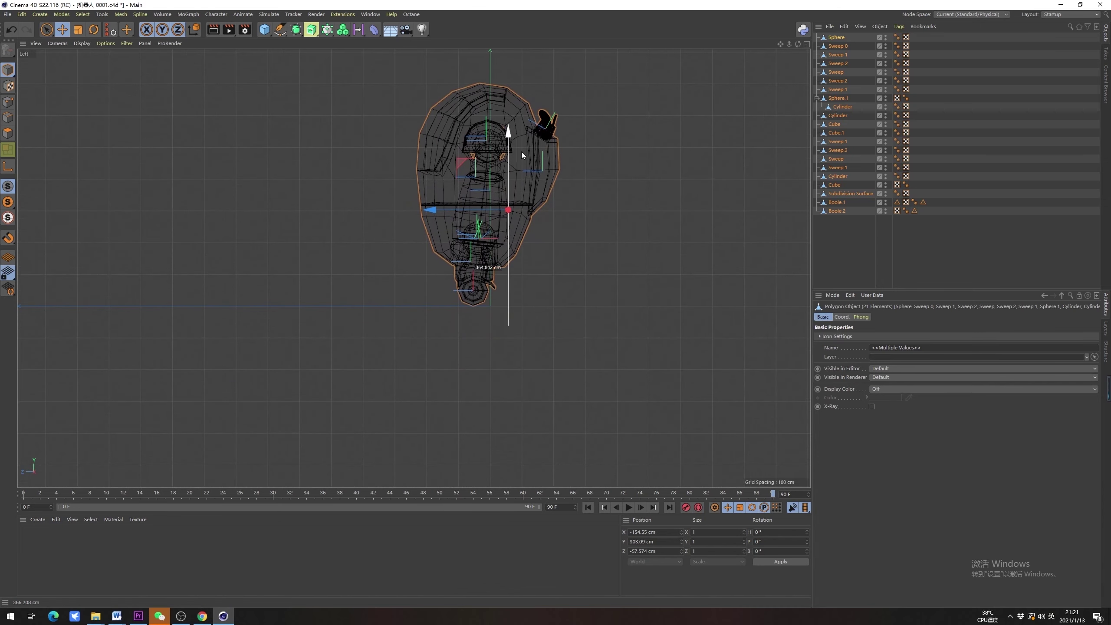
pyautogui.scroll(5, 485, 292)
pyautogui.scroll(-6, 525, 261)
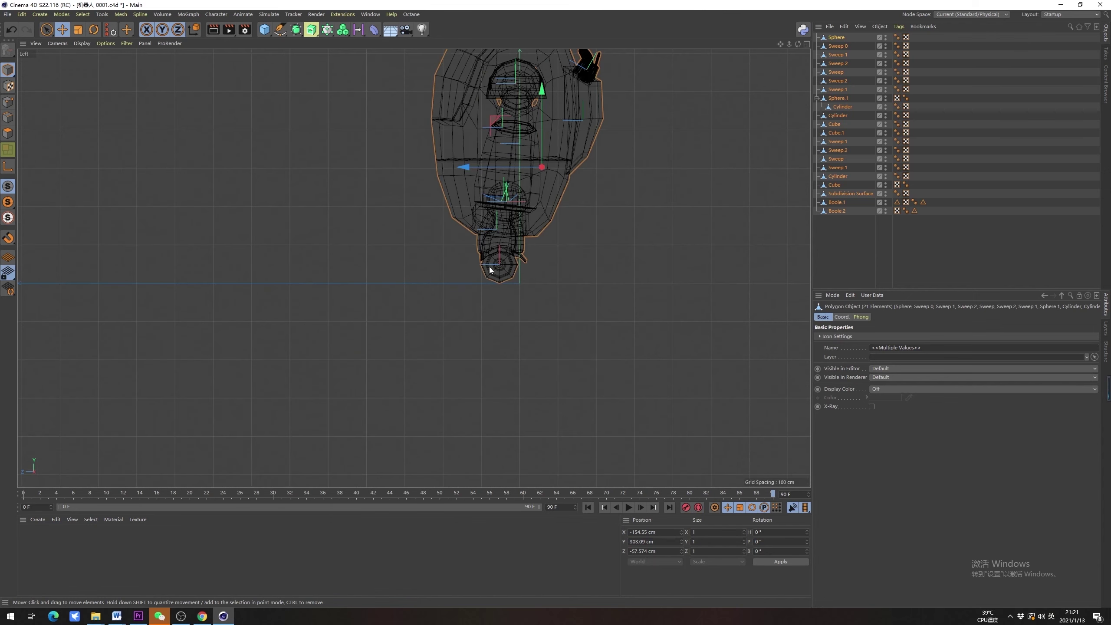
pyautogui.middleClick(522, 260)
pyautogui.middleClick(344, 177)
pyautogui.keyDown('alt'); pyautogui.moveTo(453, 221); pyautogui.dragTo(542, 258); pyautogui.keyUp('alt')
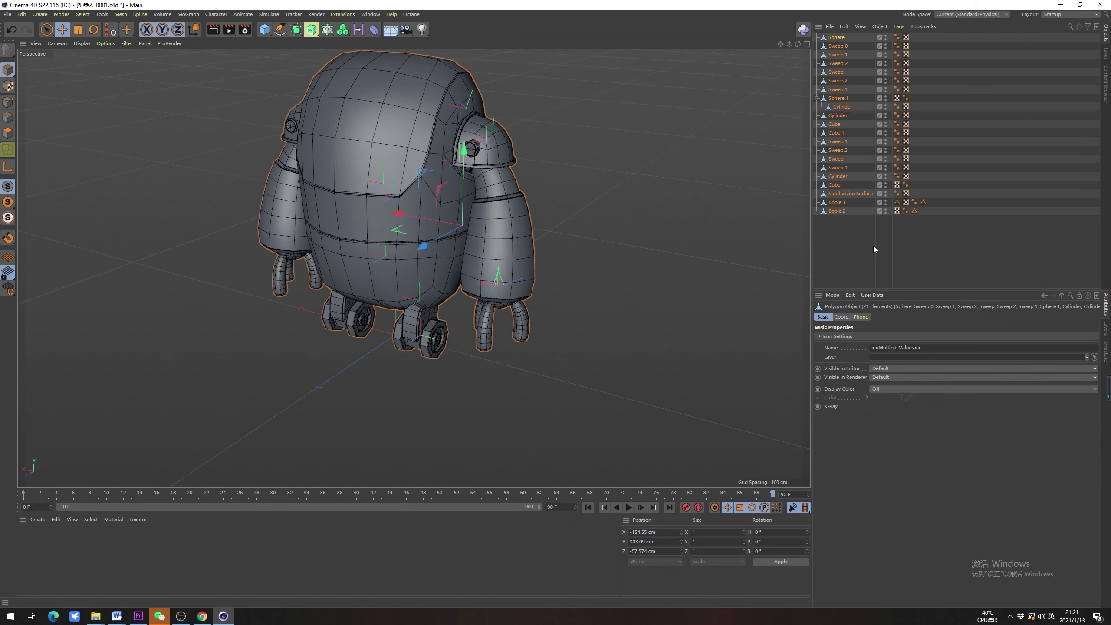
pyautogui.keyDown('alt'); pyautogui.moveTo(512, 297); pyautogui.dragTo(544, 321, button='middle'); pyautogui.keyUp('alt')
pyautogui.keyDown('alt'); pyautogui.moveTo(543, 320); pyautogui.dragTo(543, 296); pyautogui.keyUp('alt')
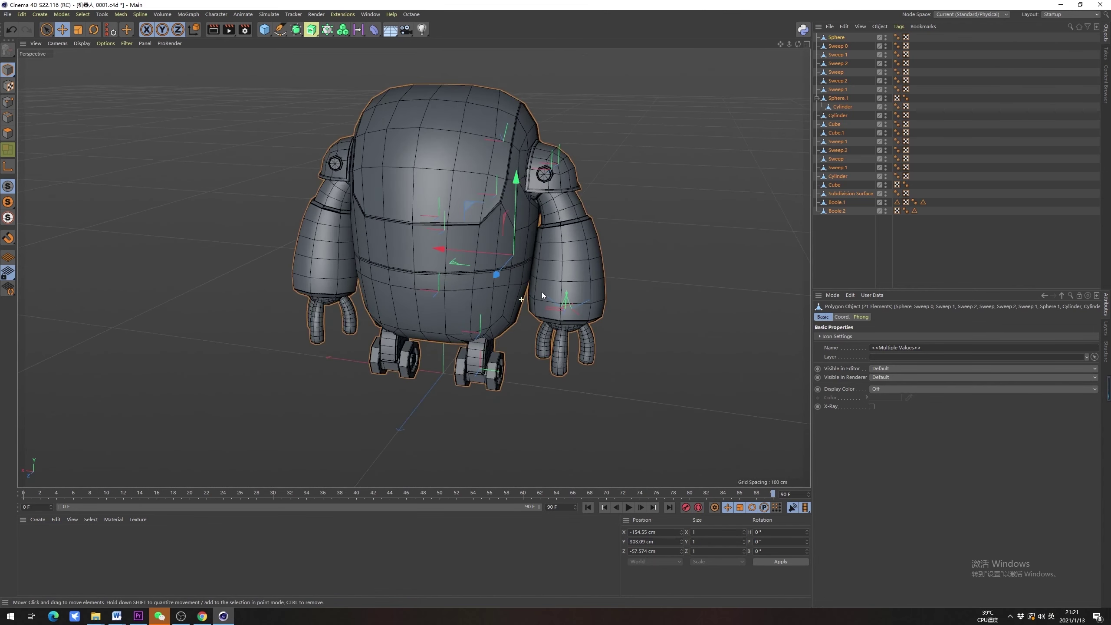
pyautogui.click(908, 242)
# Select Boole.2 and examine where its axis sits relative to the world origin from several angles
pyautogui.click(838, 211)
pyautogui.keyDown('alt'); pyautogui.moveTo(437, 314); pyautogui.dragTo(444, 295, button='middle'); pyautogui.keyUp('alt')
pyautogui.keyDown('alt'); pyautogui.moveTo(444, 295); pyautogui.dragTo(396, 366); pyautogui.keyUp('alt')
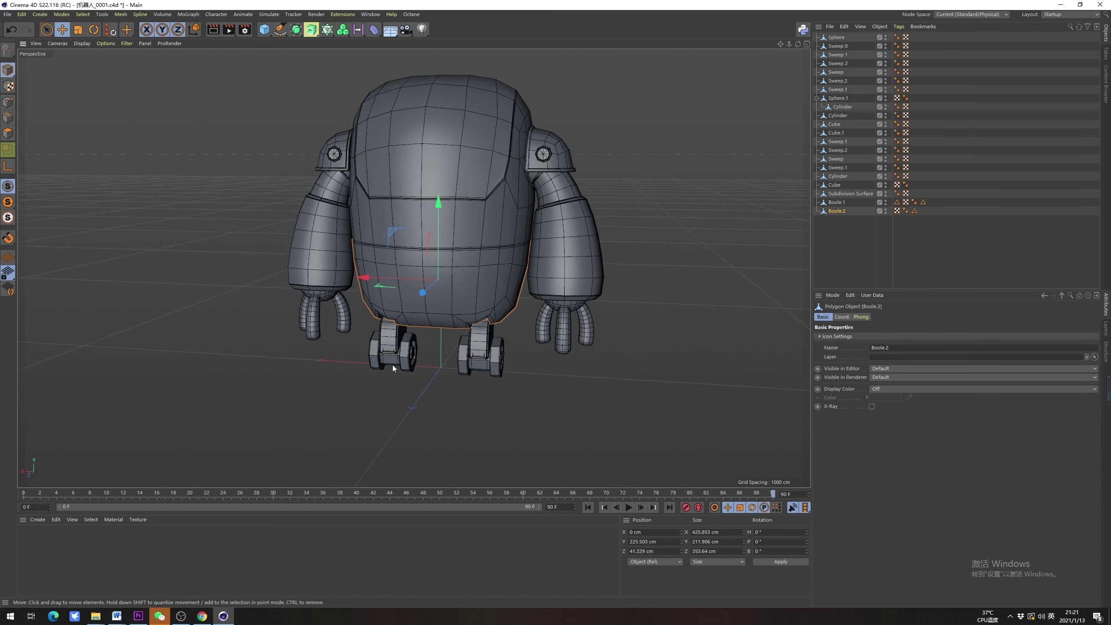
pyautogui.keyDown('alt'); pyautogui.moveTo(436, 382); pyautogui.dragTo(411, 395); pyautogui.keyUp('alt')
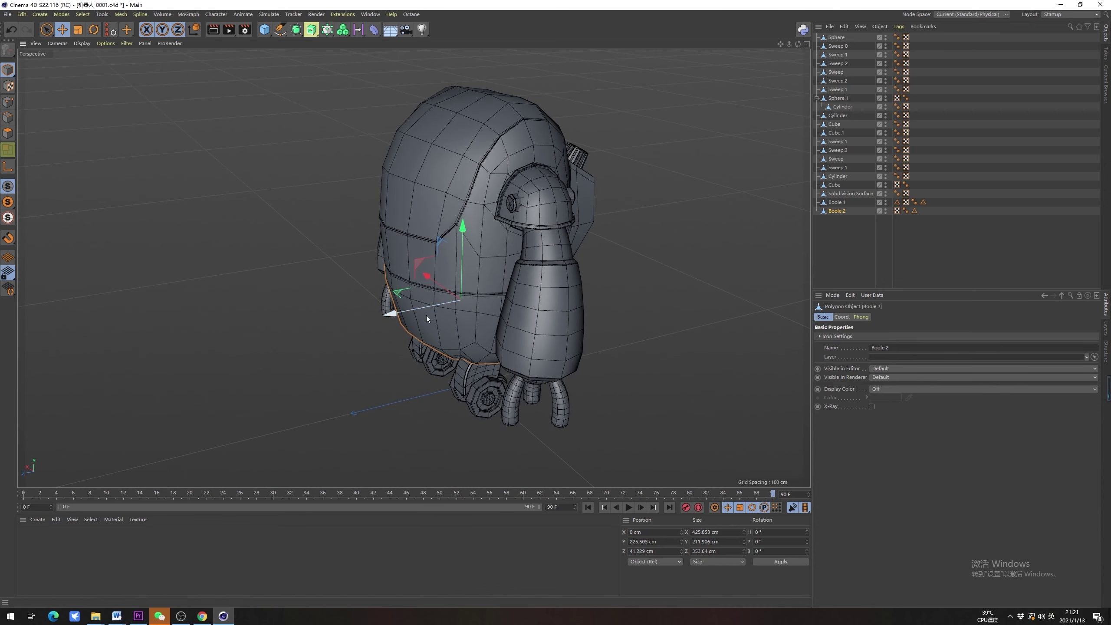
pyautogui.keyDown('alt'); pyautogui.moveTo(426, 315); pyautogui.dragTo(422, 280); pyautogui.keyUp('alt')
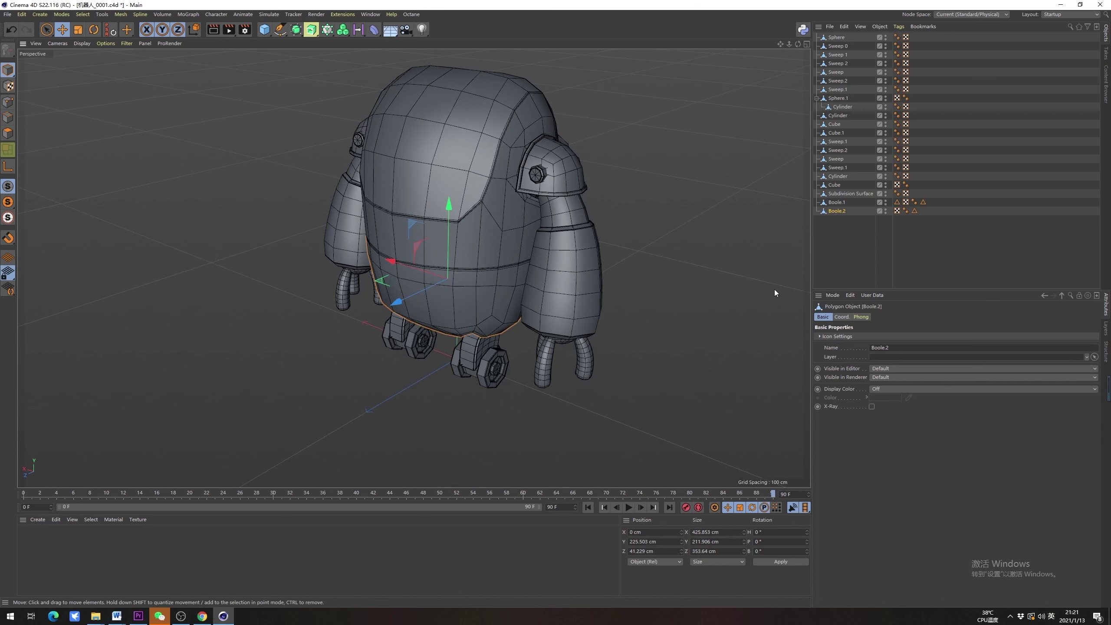
pyautogui.keyDown('alt'); pyautogui.moveTo(445, 296); pyautogui.dragTo(486, 266, button='right'); pyautogui.keyUp('alt')
pyautogui.keyDown('alt'); pyautogui.moveTo(486, 265); pyautogui.dragTo(514, 230); pyautogui.keyUp('alt')
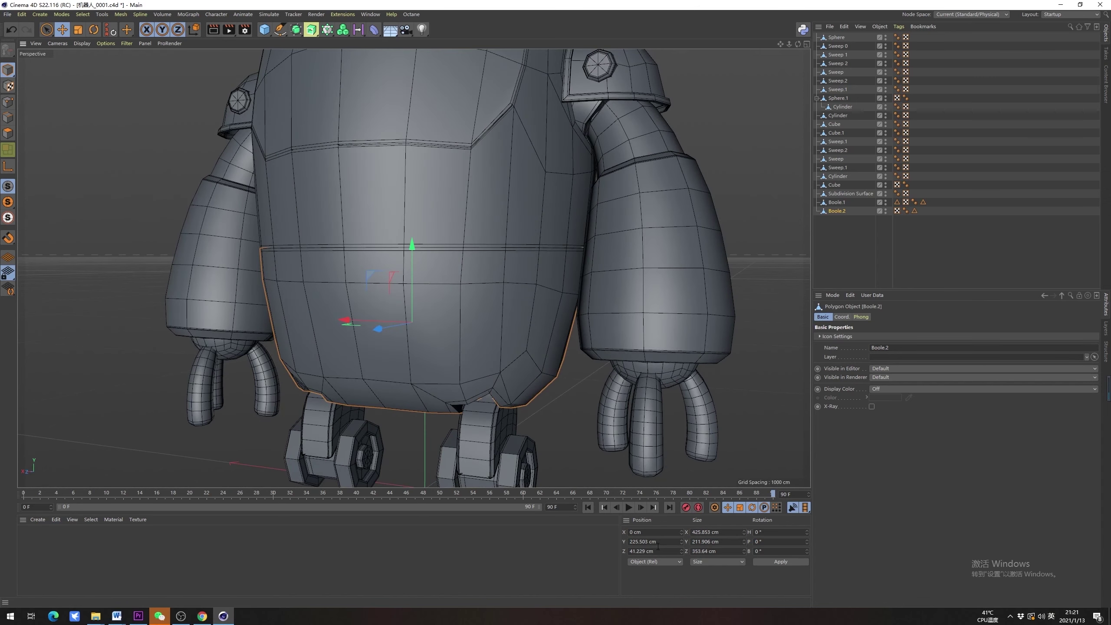
# Check Boole.2's Y and Z position values, inspect the robot's lower body and wheels, and clear the selection
pyautogui.click(659, 546)
pyautogui.moveTo(653, 551); pyautogui.dragTo(629, 551)
pyautogui.keyDown('alt'); pyautogui.moveTo(426, 336); pyautogui.dragTo(443, 301, button='middle'); pyautogui.keyUp('alt')
pyautogui.keyDown('alt'); pyautogui.moveTo(444, 301); pyautogui.dragTo(444, 335); pyautogui.keyUp('alt')
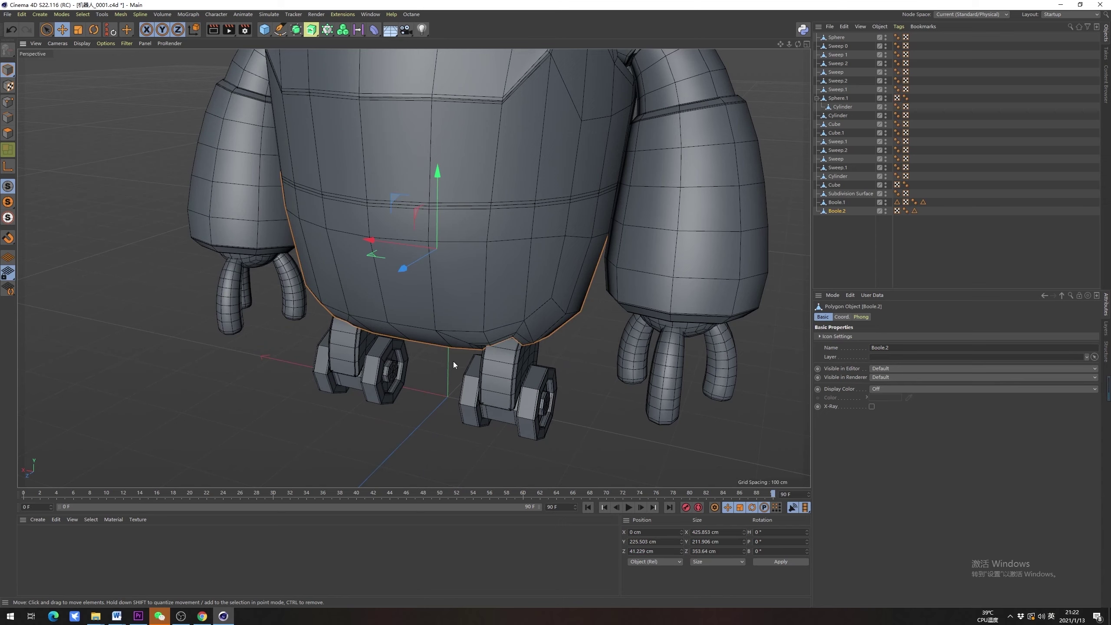
pyautogui.keyDown('alt'); pyautogui.moveTo(453, 362); pyautogui.dragTo(421, 400, button='right'); pyautogui.keyUp('alt')
pyautogui.keyDown('alt'); pyautogui.moveTo(421, 400); pyautogui.dragTo(420, 379); pyautogui.keyUp('alt')
pyautogui.keyDown('alt'); pyautogui.moveTo(524, 338); pyautogui.dragTo(501, 346, button='middle'); pyautogui.keyUp('alt')
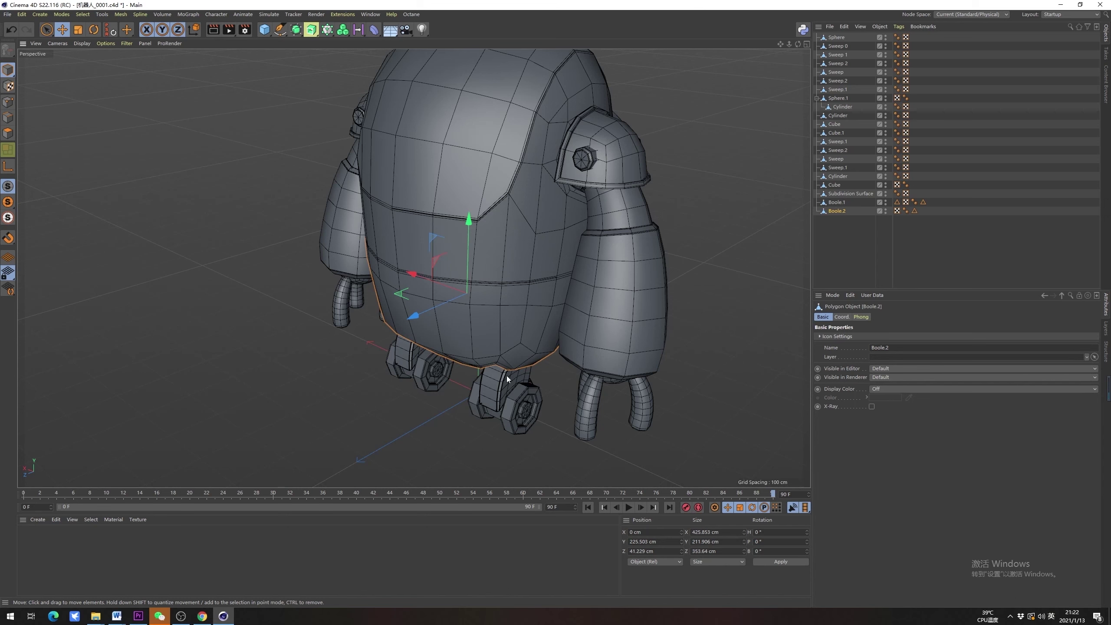
pyautogui.keyDown('alt'); pyautogui.moveTo(468, 396); pyautogui.dragTo(553, 211); pyautogui.keyUp('alt')
pyautogui.click(851, 113)
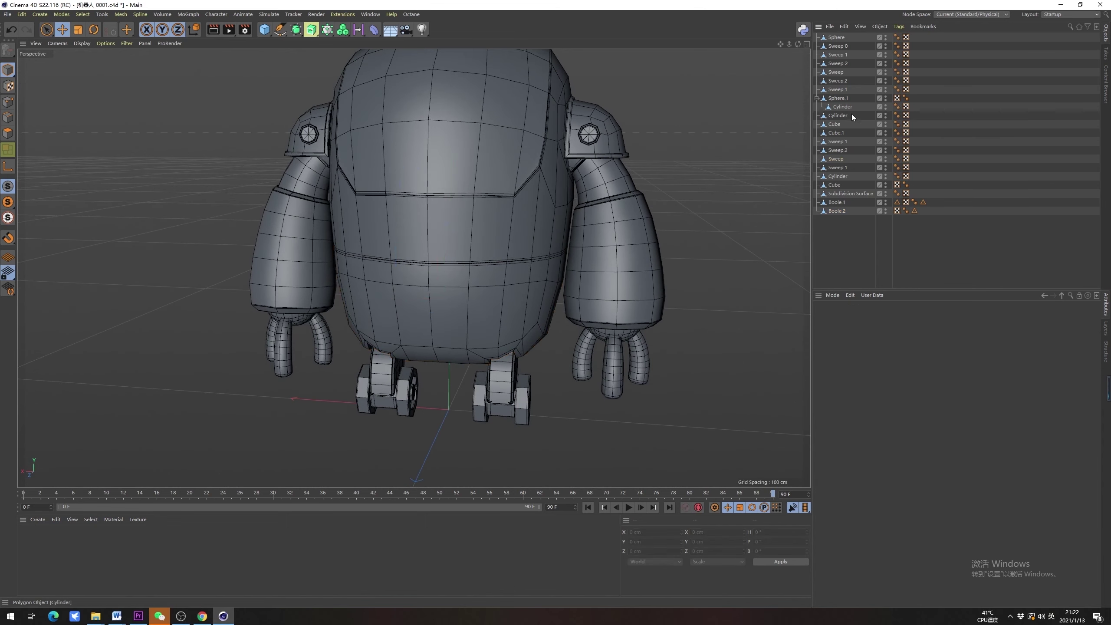
pyautogui.keyDown('alt'); pyautogui.moveTo(540, 328); pyautogui.dragTo(524, 357); pyautogui.keyUp('alt')
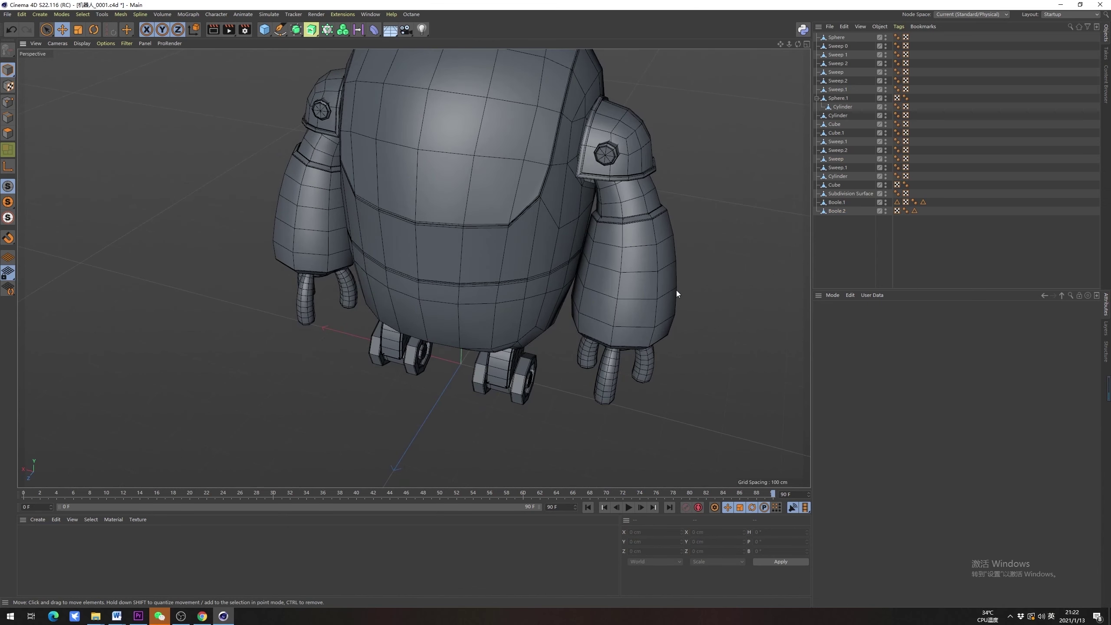
# Select the Subdivision Surface mesh and lower only its axis toward the ground, to about Y 17.5 cm
pyautogui.click(849, 193)
pyautogui.moveTo(468, 315)
pyautogui.keyDown('alt'); pyautogui.mouseDown()
pyautogui.moveTo(490, 307)
pyautogui.moveTo(484, 277)
pyautogui.moveTo(451, 303)
pyautogui.mouseUp(); pyautogui.keyUp('alt')
pyautogui.scroll(-2, 452, 305)
pyautogui.keyDown('alt'); pyautogui.moveTo(452, 307); pyautogui.dragTo(455, 326, button='middle'); pyautogui.keyUp('alt')
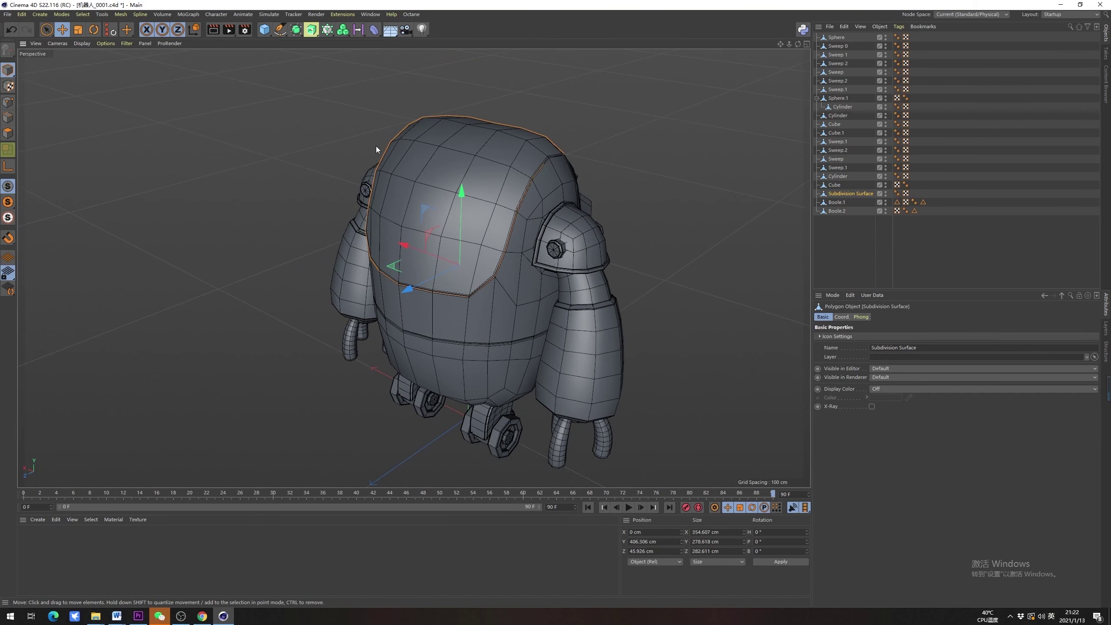
pyautogui.click(158, 101)
pyautogui.click(439, 269)
pyautogui.keyDown('alt'); pyautogui.moveTo(466, 324); pyautogui.dragTo(469, 277, button='middle'); pyautogui.keyUp('alt')
pyautogui.keyDown('alt'); pyautogui.moveTo(428, 282); pyautogui.dragTo(149, 129); pyautogui.keyUp('alt')
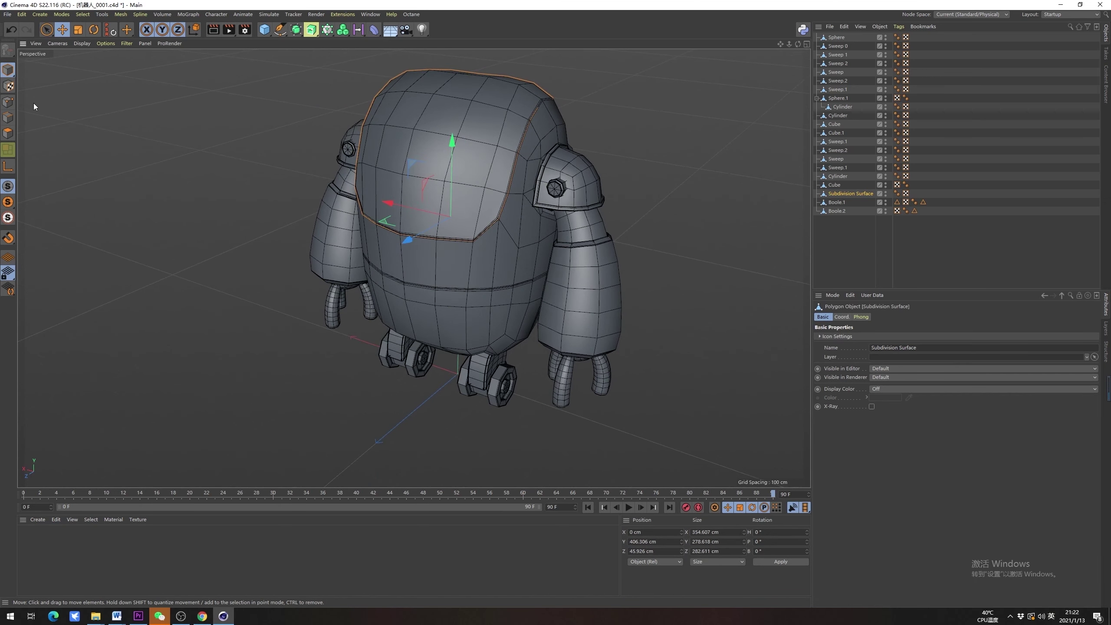
pyautogui.scroll(3, 458, 375)
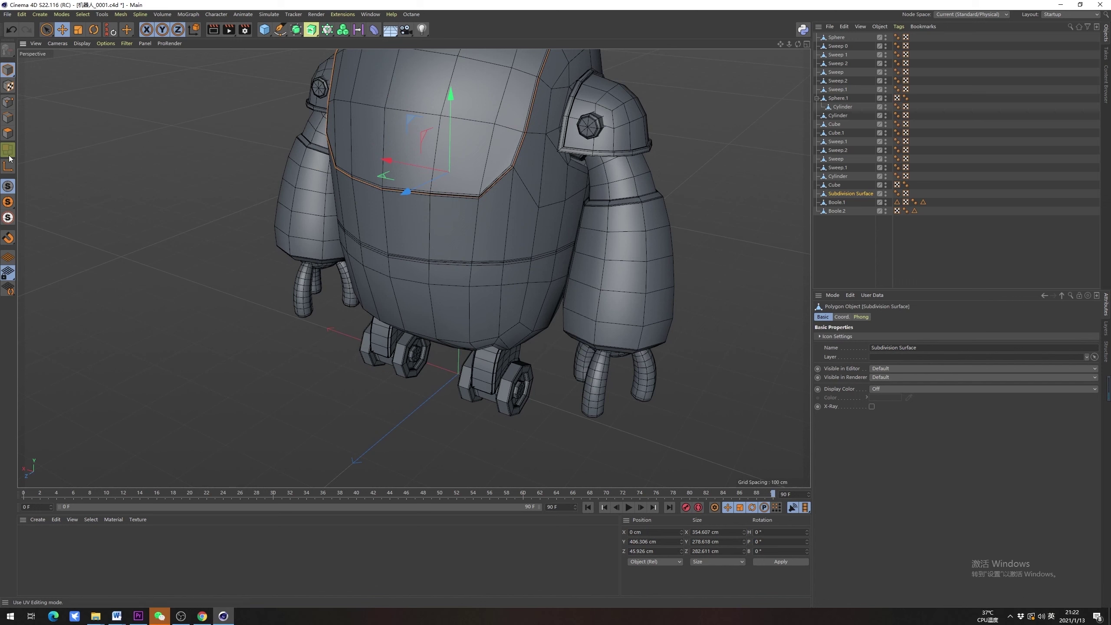
pyautogui.moveTo(449, 99); pyautogui.dragTo(445, 303)
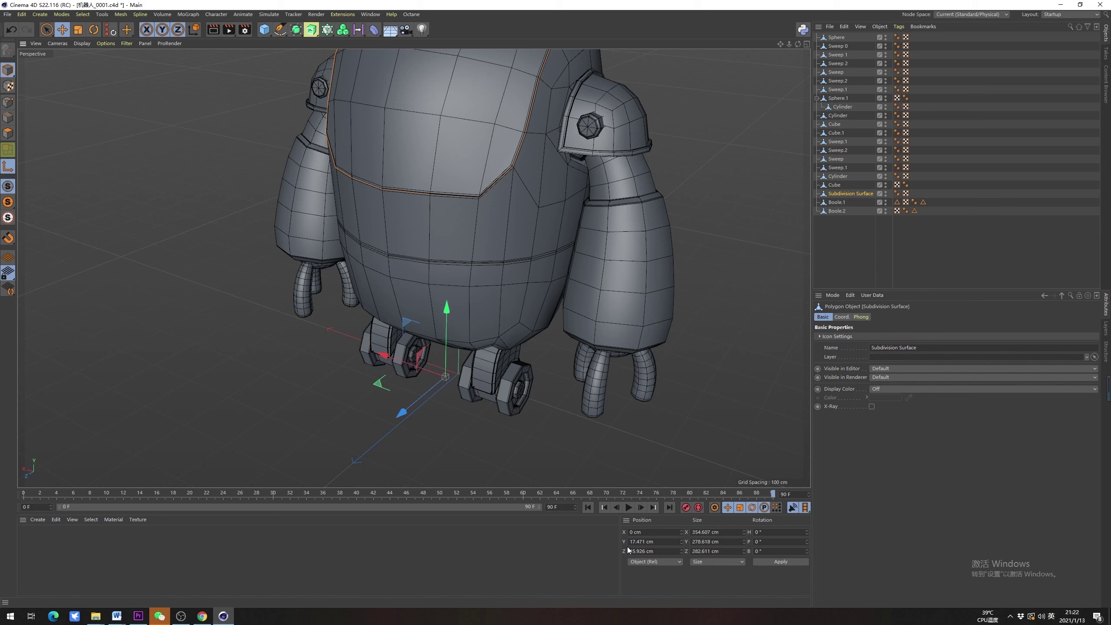
# Set the Subdivision Surface object's axis position to Y 0 cm and Z 0 cm
pyautogui.doubleClick(658, 542)
pyautogui.write('0')
pyautogui.press('Tab')
pyautogui.write('0')
pyautogui.click(787, 562)
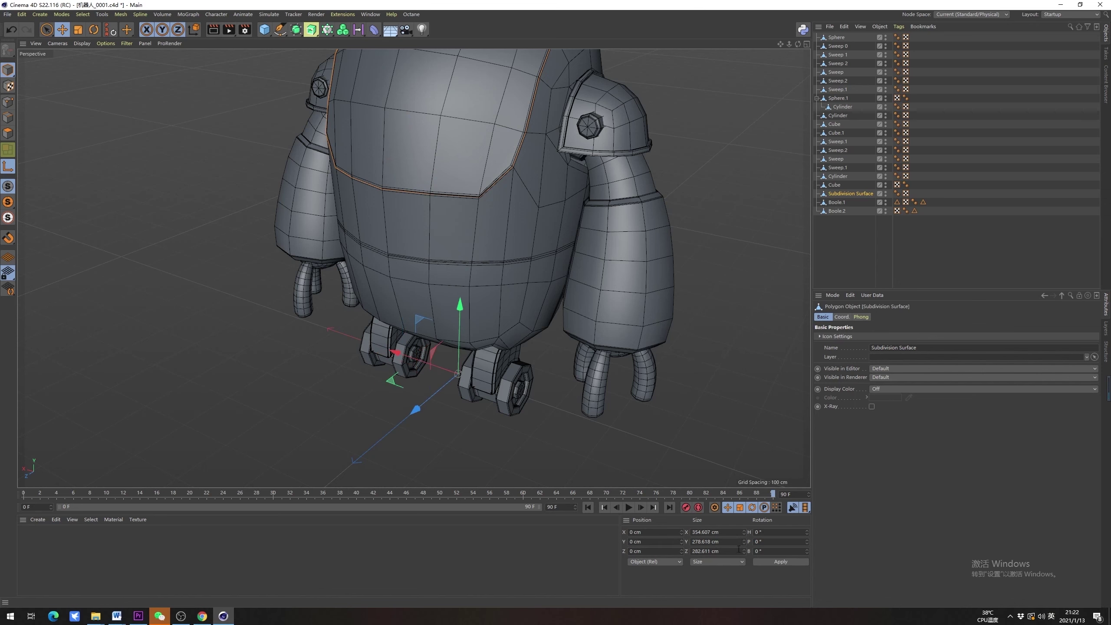
# Try to set the axis position of all robot objects at once to X 0, Y 0 and Z 0
pyautogui.keyDown('alt'); pyautogui.moveTo(457, 333); pyautogui.dragTo(523, 297); pyautogui.keyUp('alt')
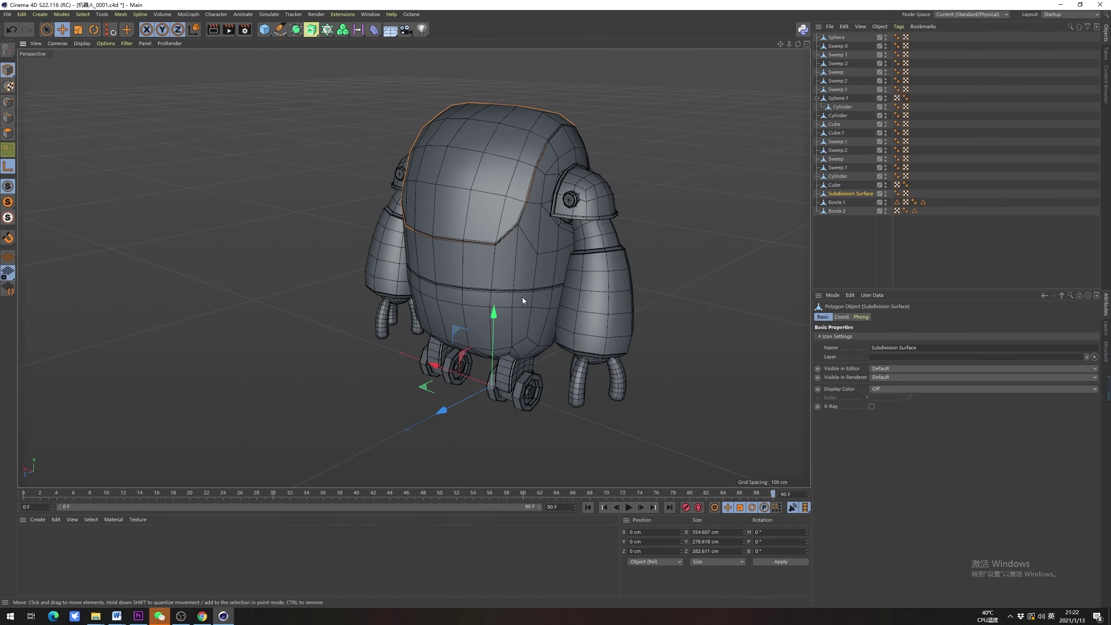
pyautogui.click(825, 185)
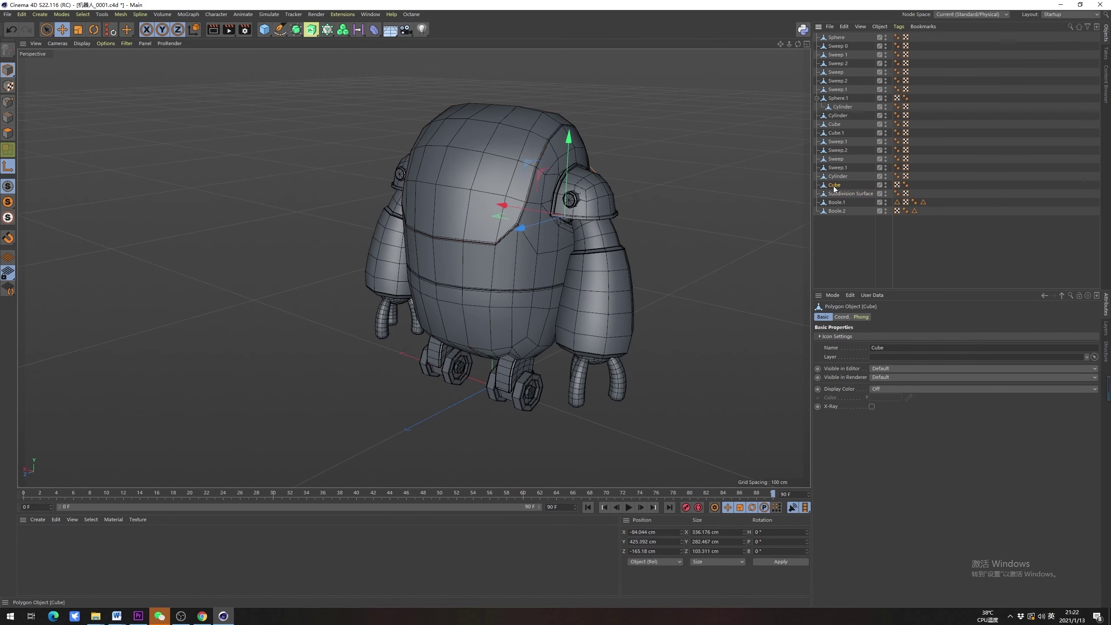
pyautogui.click(836, 211)
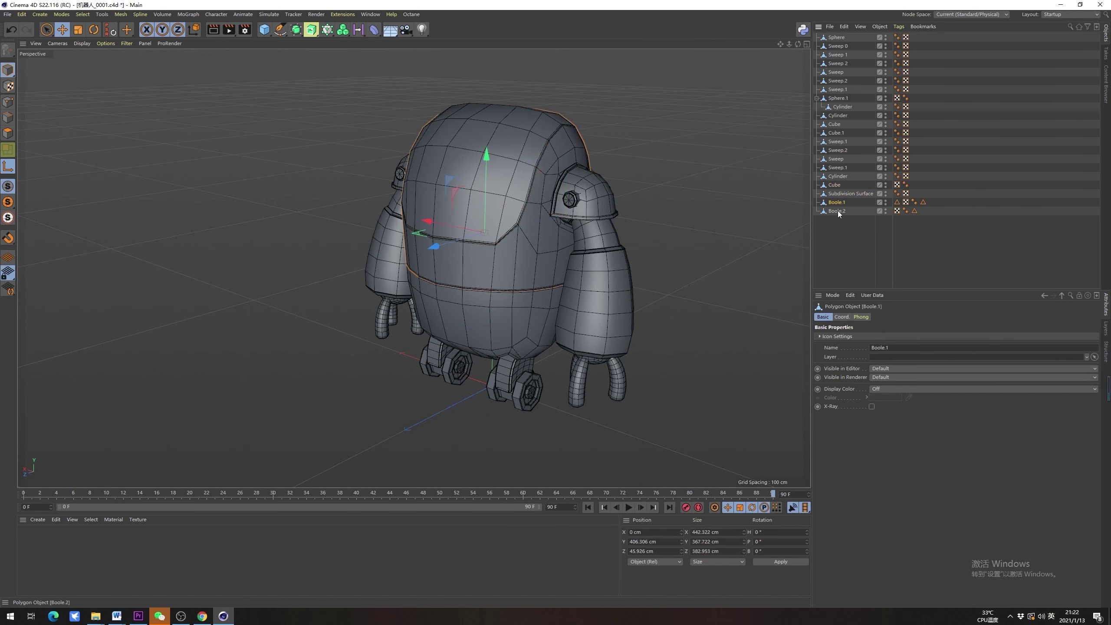
pyautogui.keyDown('shift'); pyautogui.click(836, 38); pyautogui.keyUp('shift')
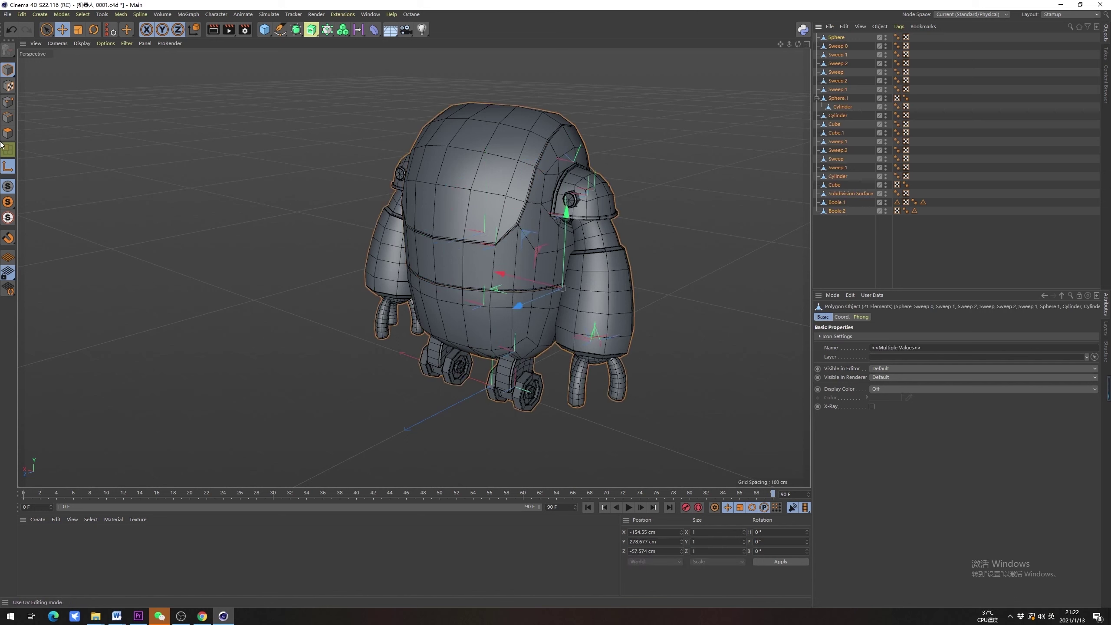
pyautogui.doubleClick(650, 531)
pyautogui.write('0')
pyautogui.press('Tab')
pyautogui.write('0')
pyautogui.press('Tab')
pyautogui.write('0')
pyautogui.click(769, 562)
pyautogui.click(952, 237)
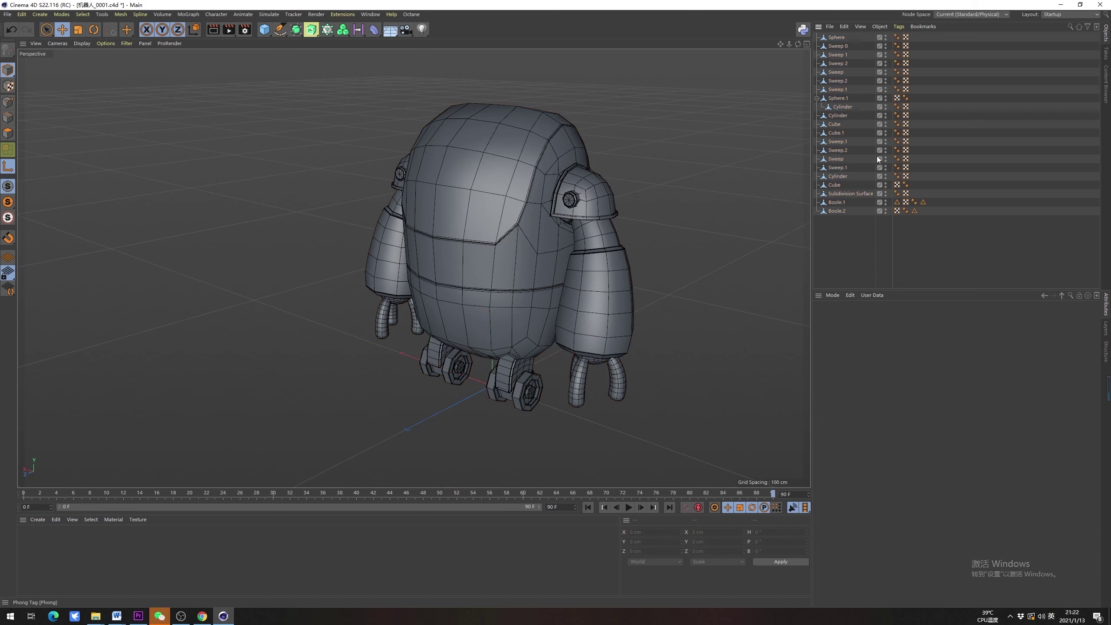
# Inspect individual Cube, Cylinder, Sweep, Boole.1 and Subdivision Surface objects to check their axis positions
pyautogui.click(838, 135)
pyautogui.click(833, 177)
pyautogui.click(840, 203)
pyautogui.click(836, 150)
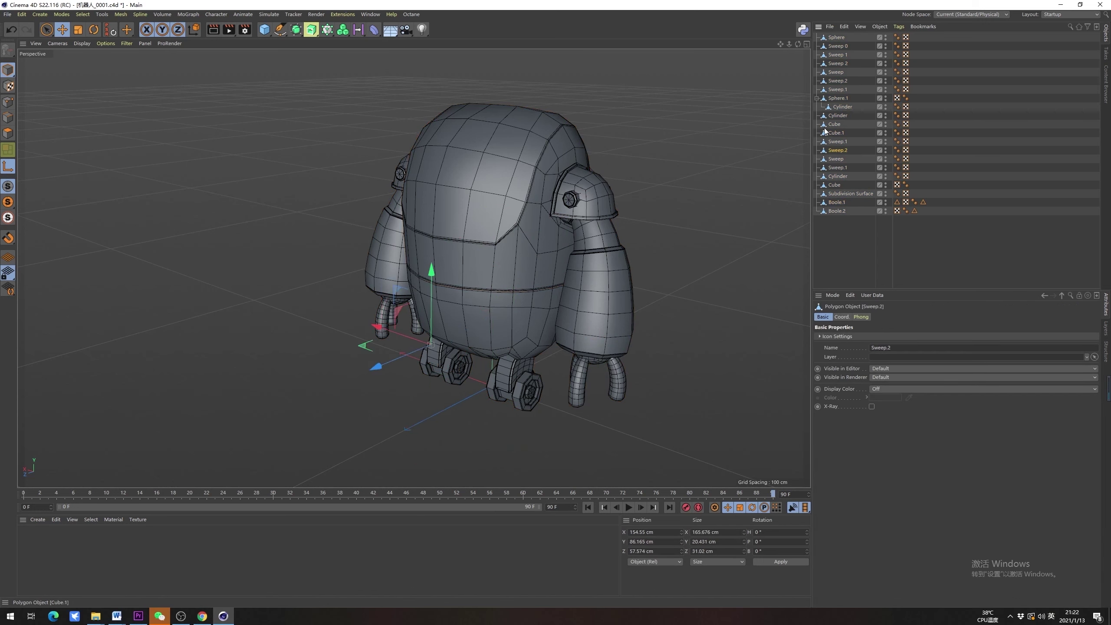
pyautogui.click(826, 126)
pyautogui.click(844, 158)
pyautogui.click(845, 193)
pyautogui.click(836, 115)
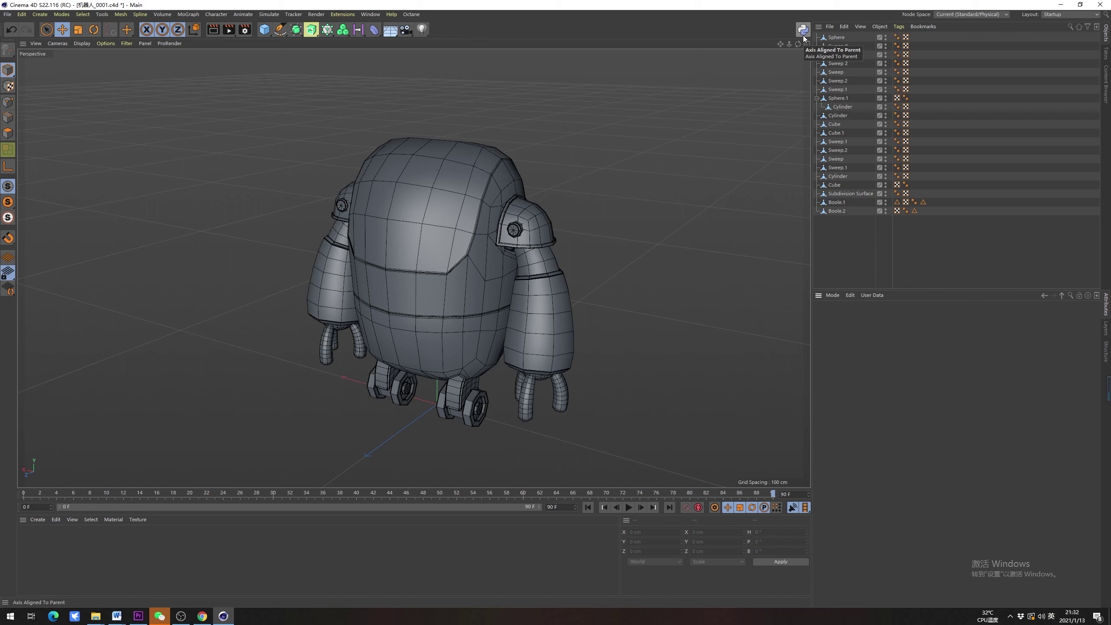
# Add a Null object and make all the robot parts, from Sphere to Boole.2, its children
pyautogui.moveTo(264, 29); pyautogui.dragTo(284, 41)
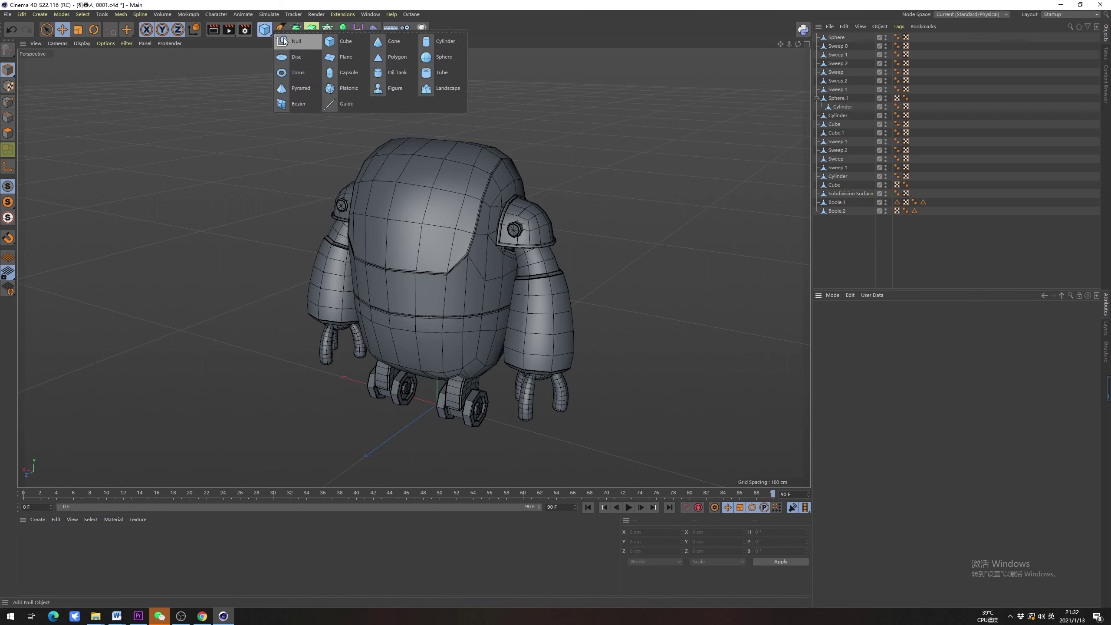
pyautogui.click(299, 45)
pyautogui.keyDown('alt'); pyautogui.moveTo(493, 415); pyautogui.dragTo(433, 386); pyautogui.keyUp('alt')
pyautogui.click(832, 45)
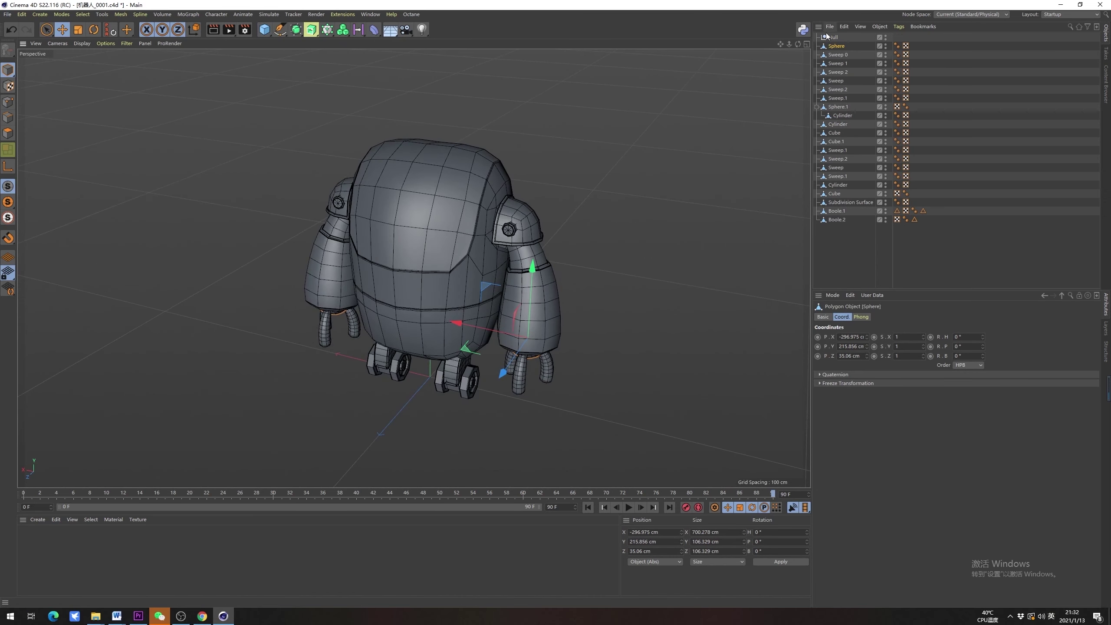
pyautogui.keyDown('shift'); pyautogui.click(833, 219); pyautogui.keyUp('shift')
pyautogui.moveTo(833, 219); pyautogui.dragTo(833, 37)
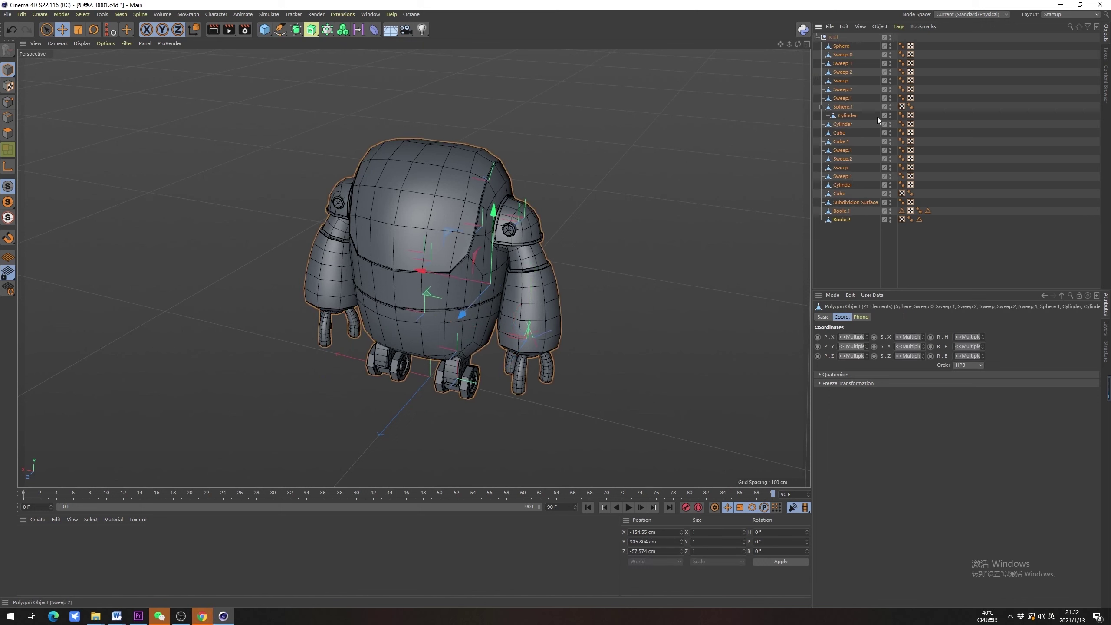
# Move the Cylinder nested in Sphere.1 out so that it sits directly under the Null, above Sphere.1
pyautogui.click(848, 115)
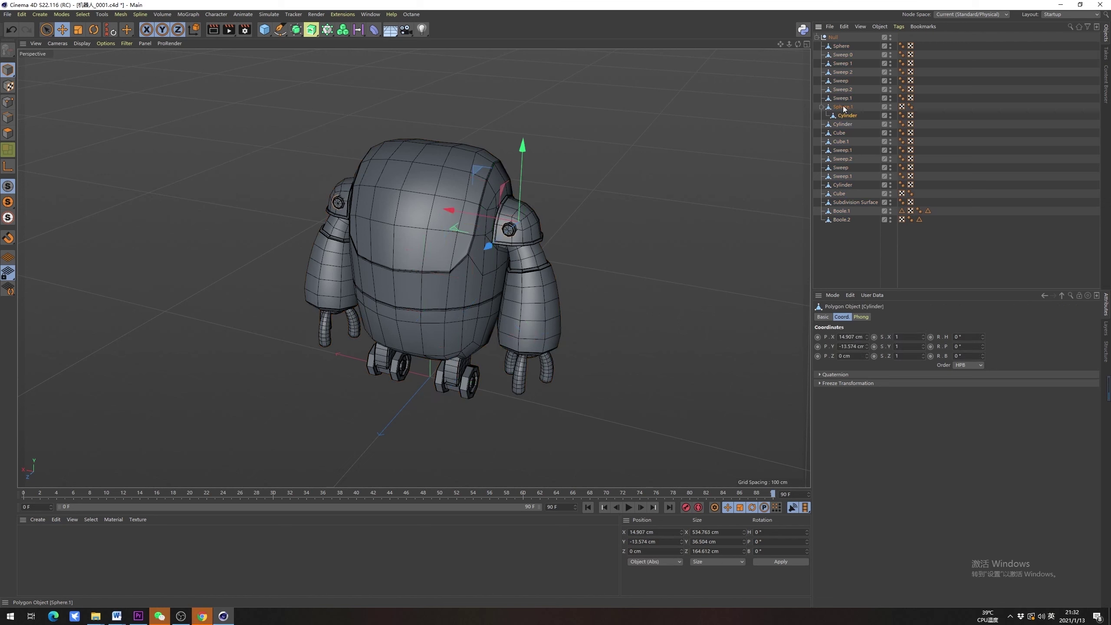
pyautogui.moveTo(843, 118); pyautogui.dragTo(833, 102)
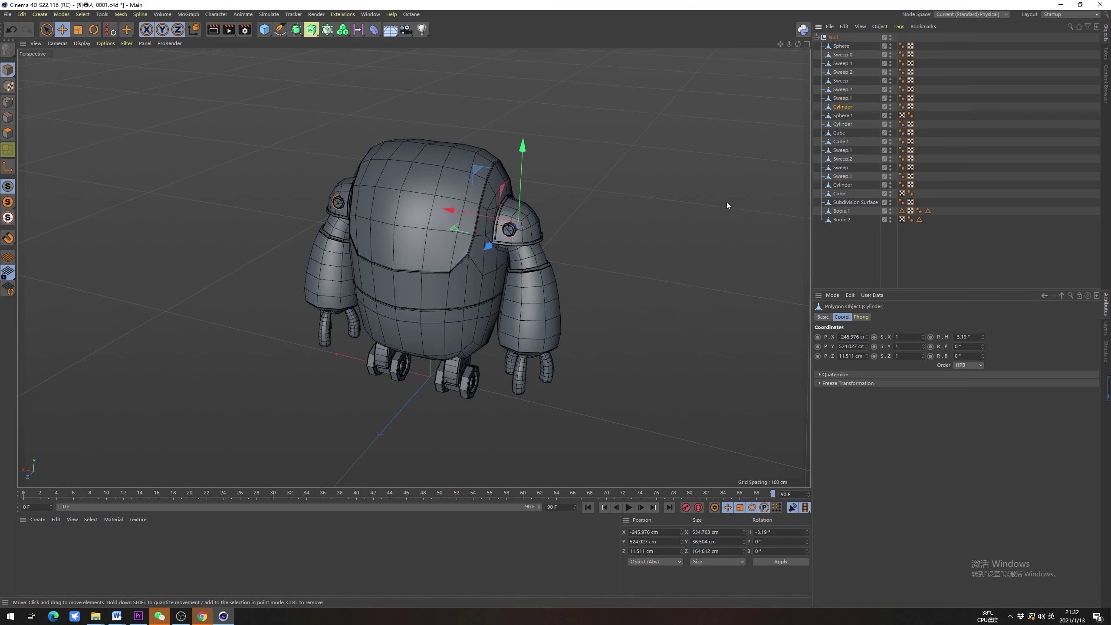
pyautogui.keyDown('alt'); pyautogui.moveTo(427, 243); pyautogui.dragTo(375, 256); pyautogui.keyUp('alt')
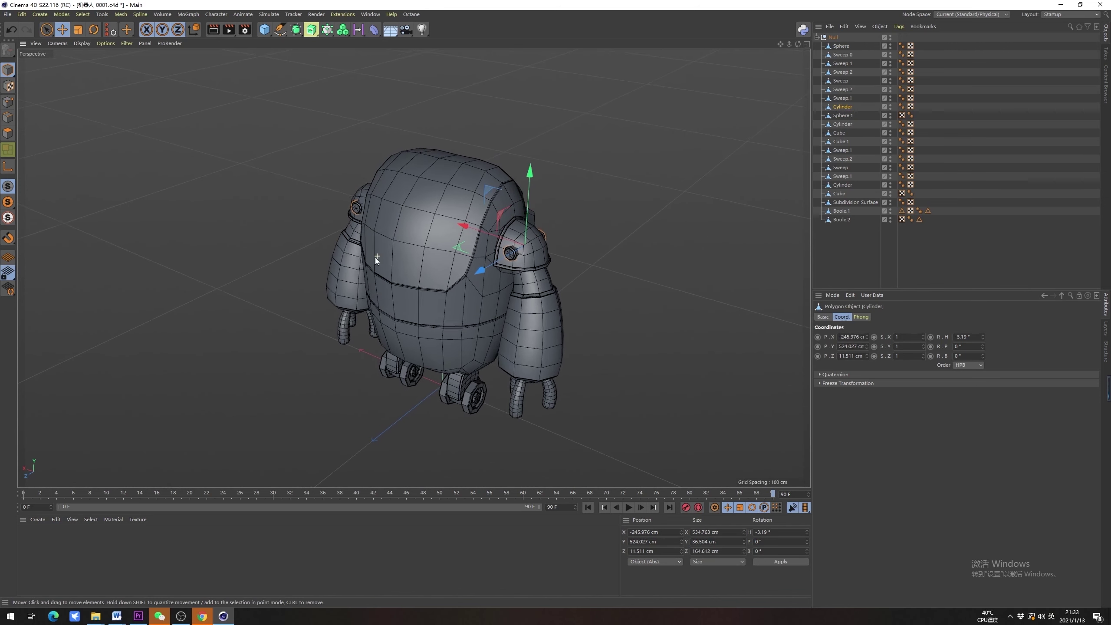
# Run the Axis Aligned To Parent script on the first five children of the Null, from Sphere to Sweep, one by one
pyautogui.click(603, 258)
pyautogui.click(840, 46)
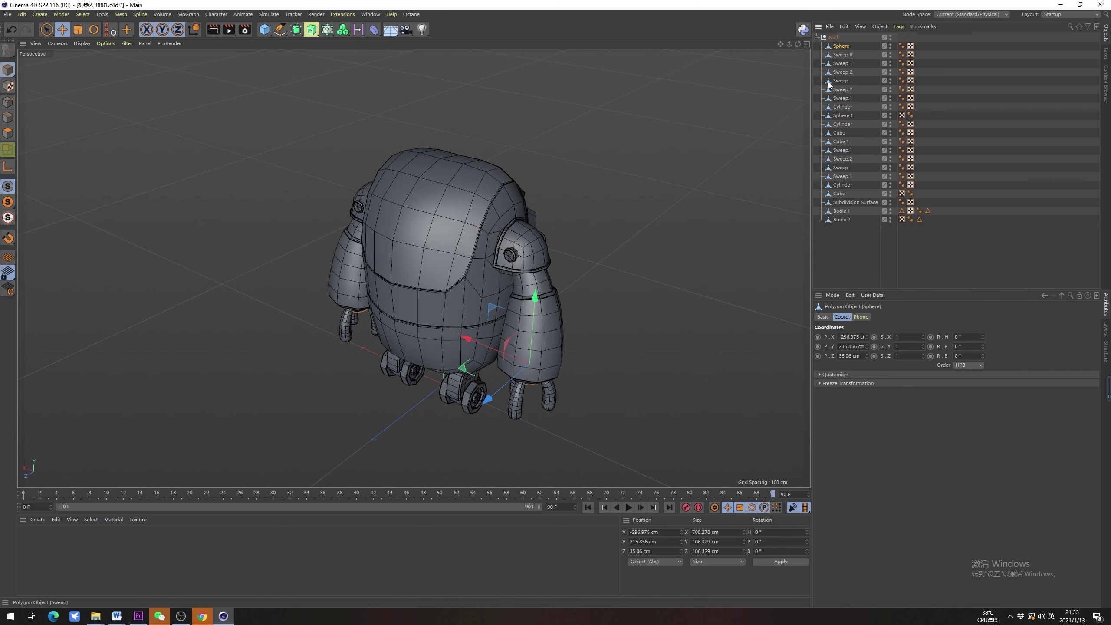
pyautogui.click(803, 32)
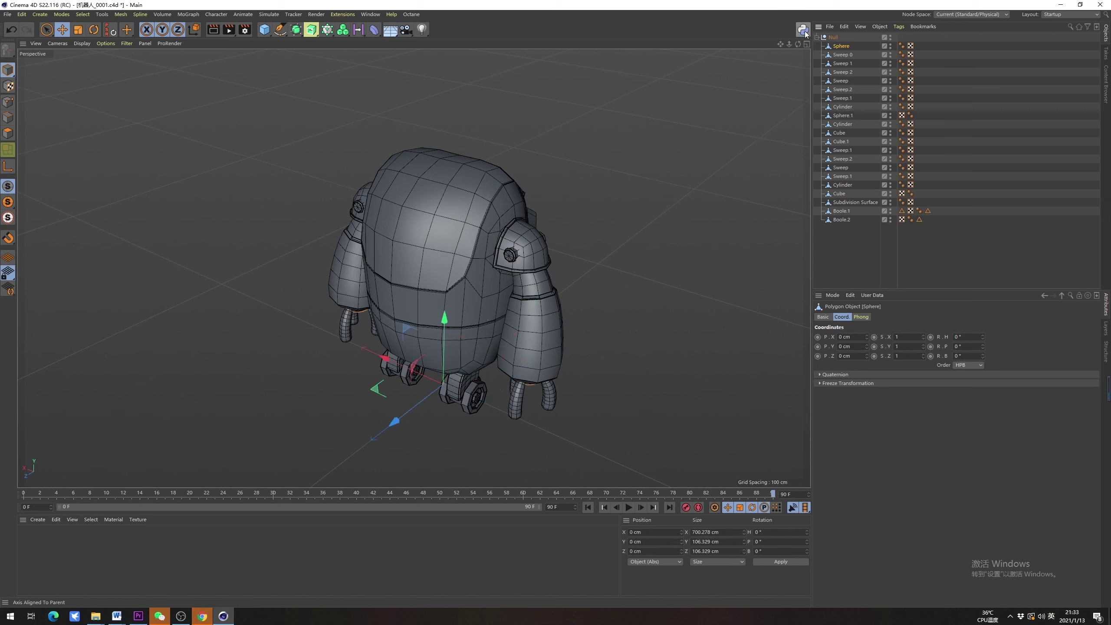
pyautogui.click(834, 56)
pyautogui.click(844, 64)
pyautogui.click(802, 32)
pyautogui.click(844, 72)
pyautogui.click(802, 35)
pyautogui.press('Down')
pyautogui.click(802, 35)
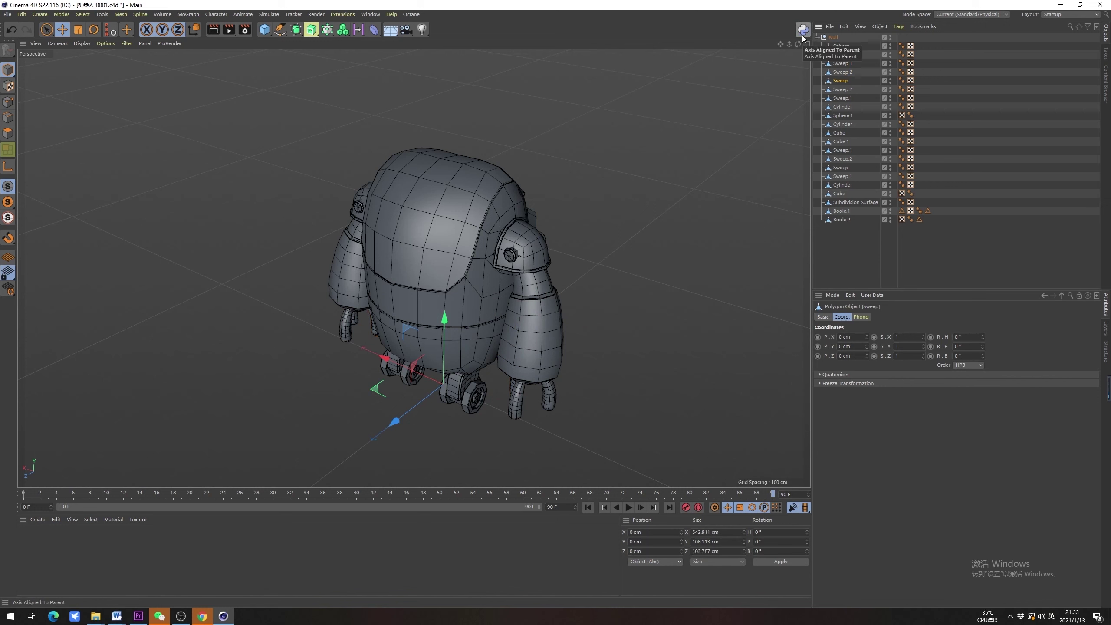
# Align the axes of the following Sweep.2, Sweep.1 and Cylinder to the parent Null with the same script
pyautogui.press('Down')
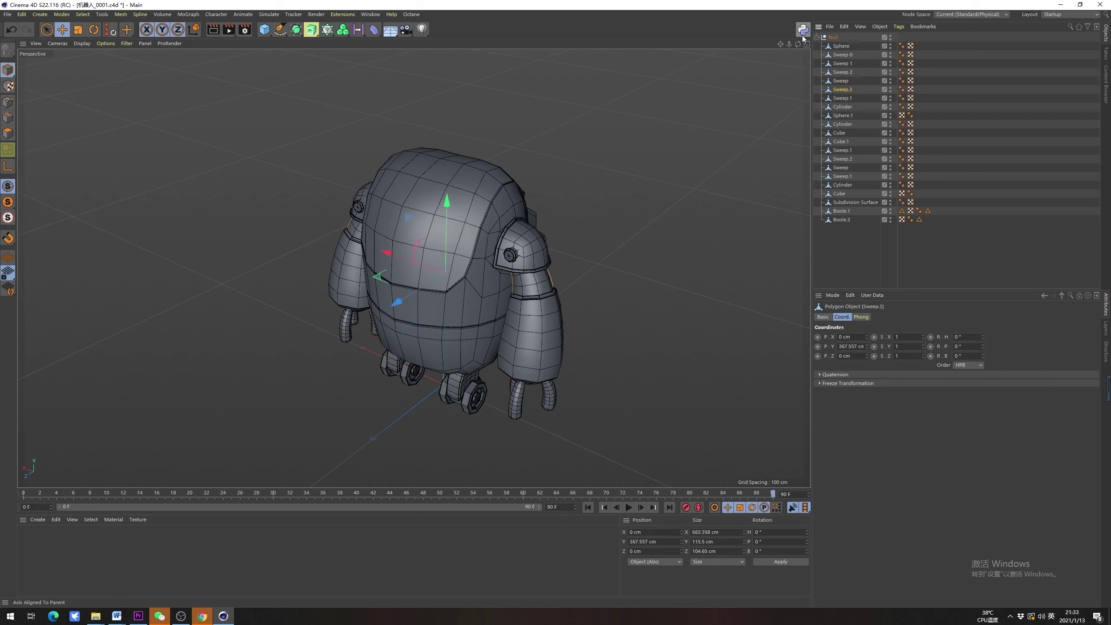
pyautogui.click(802, 35)
pyautogui.press('Down')
pyautogui.click(802, 35)
pyautogui.press('Down')
pyautogui.click(802, 35)
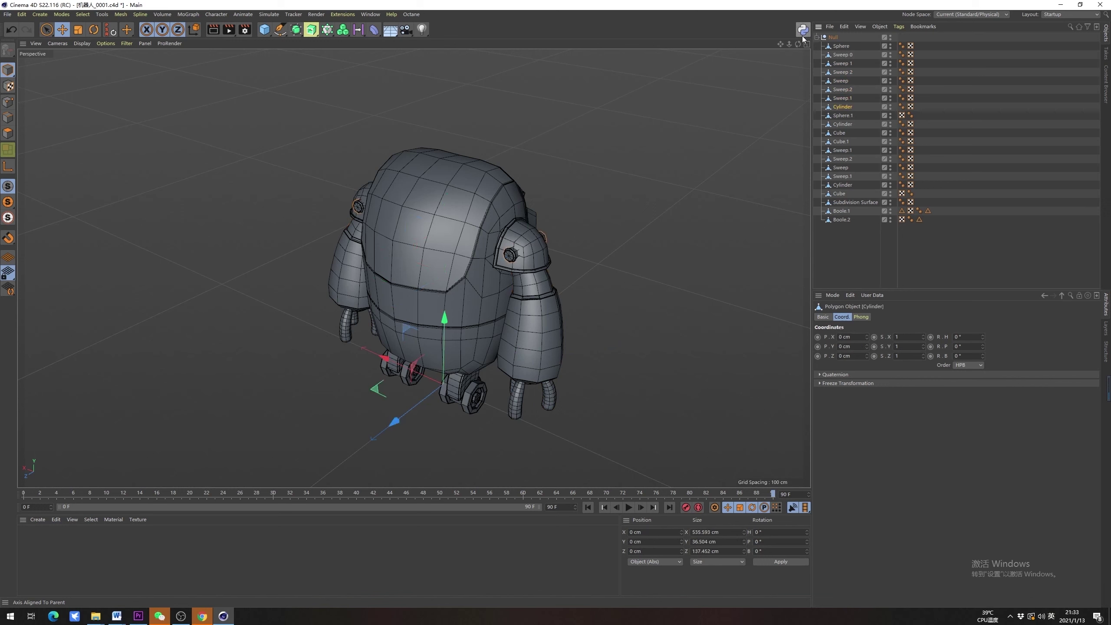
# Align the axes of Sphere.1, the Cylinder below it, Cube and Cube.1 to the parent Null
pyautogui.press('Down')
pyautogui.click(802, 36)
pyautogui.press('Down')
pyautogui.click(802, 36)
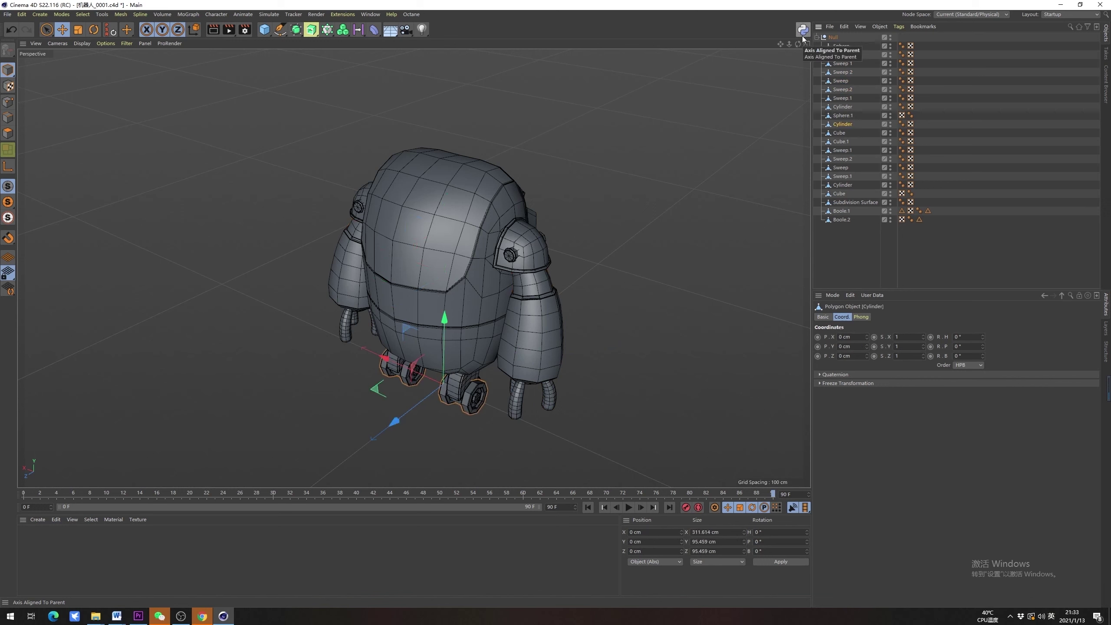
pyautogui.press('Down')
pyautogui.click(801, 36)
pyautogui.press('Down')
pyautogui.click(801, 35)
# Align the axes of the Sweep.1, Sweep.2 and Sweep objects below Cube.1 to the parent Null
pyautogui.press('Down')
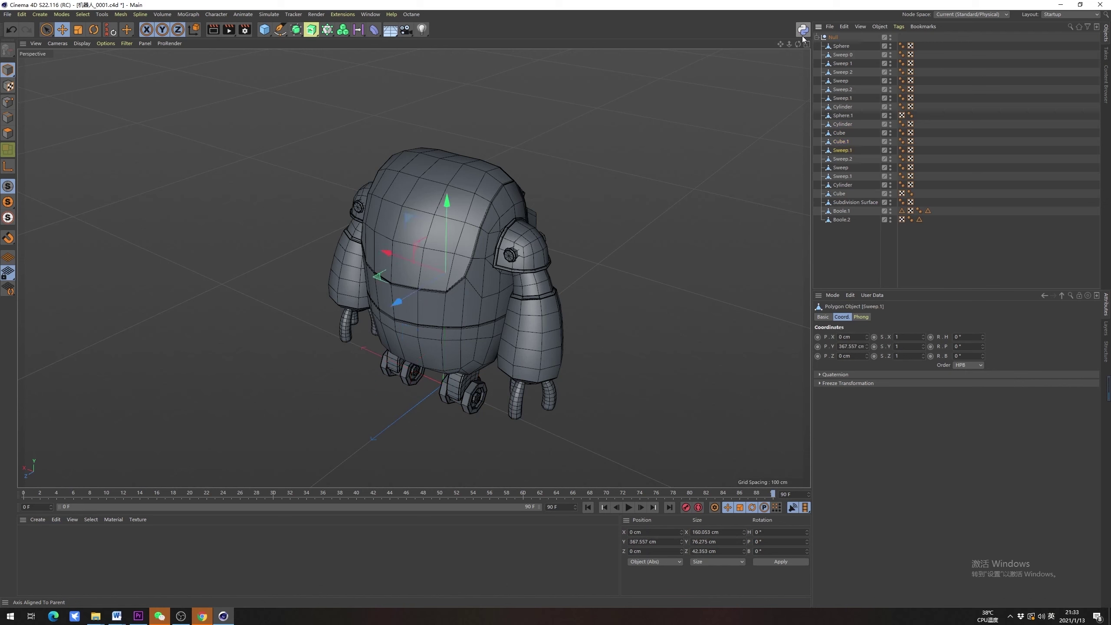
pyautogui.press('Down')
pyautogui.press('Down')
pyautogui.press('Down')
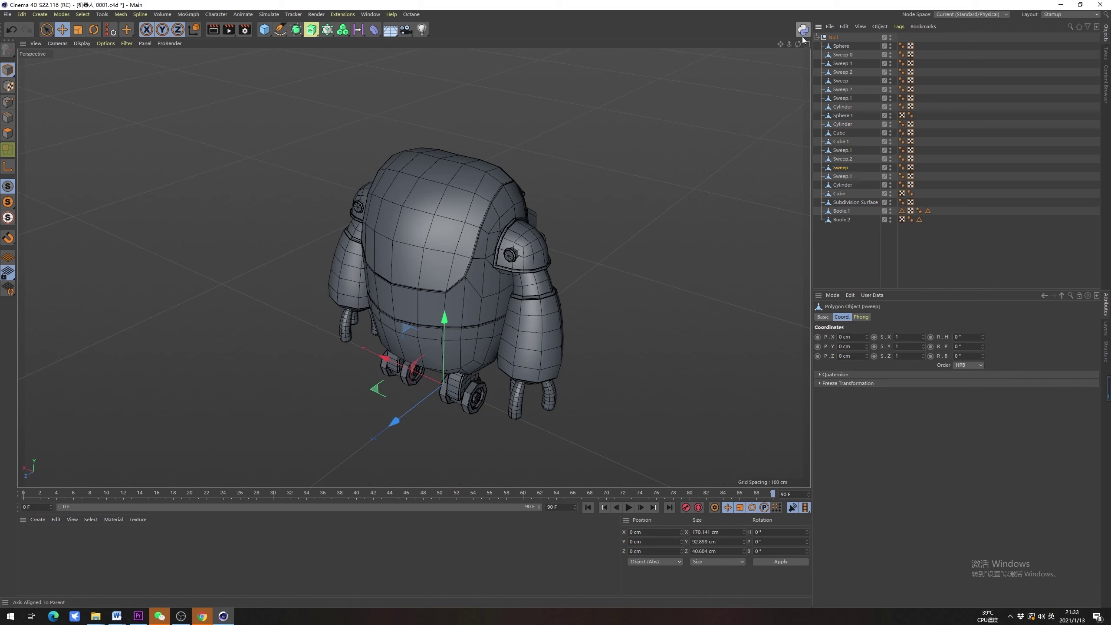
pyautogui.click(801, 37)
# Align the axes of the remaining children, from the last Sweep.1 down to Boole.2, to the parent Null
pyautogui.press('Down')
pyautogui.press('Down')
pyautogui.press('Down')
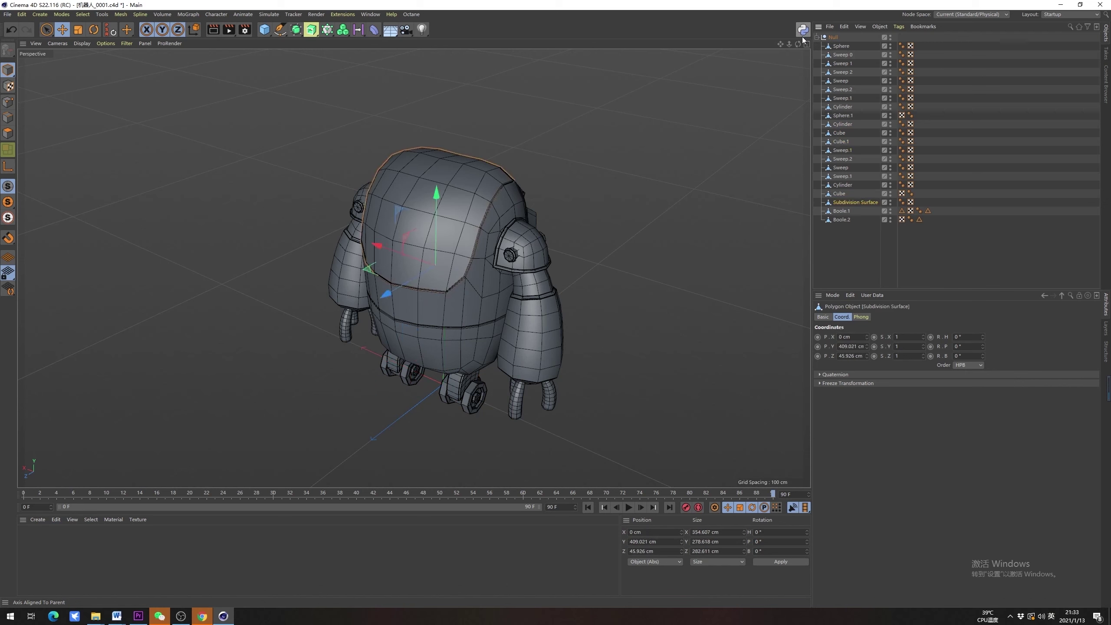
pyautogui.click(801, 37)
pyautogui.press('Down')
pyautogui.click(802, 36)
pyautogui.press('Down')
pyautogui.click(802, 37)
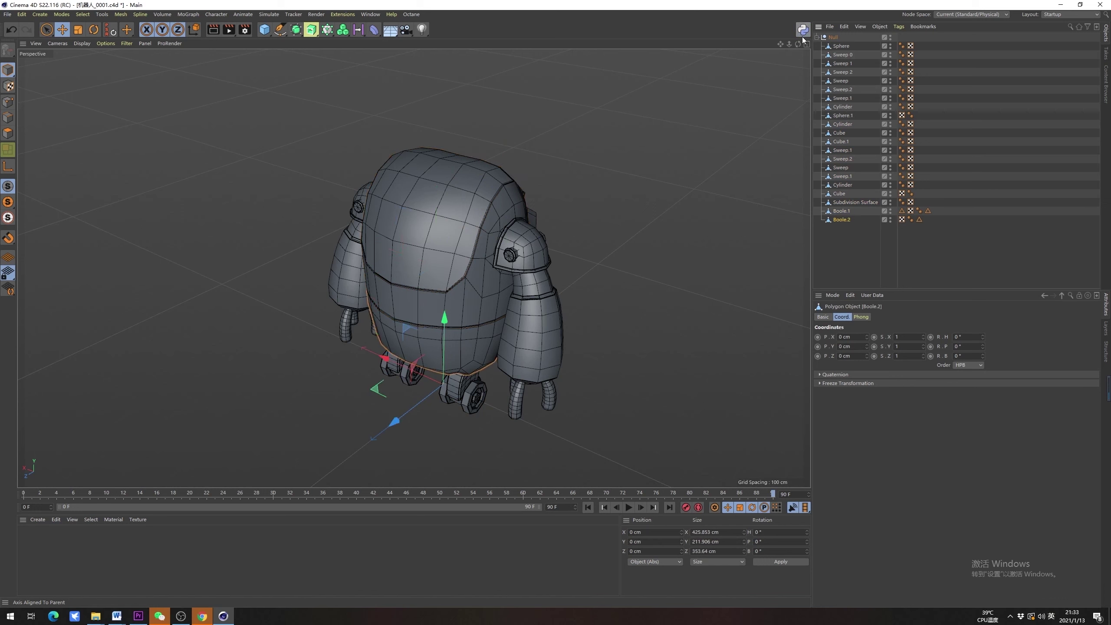
# Check the axis positions of various robot parts under the Null, viewing the model from different sides
pyautogui.click(845, 210)
pyautogui.click(843, 160)
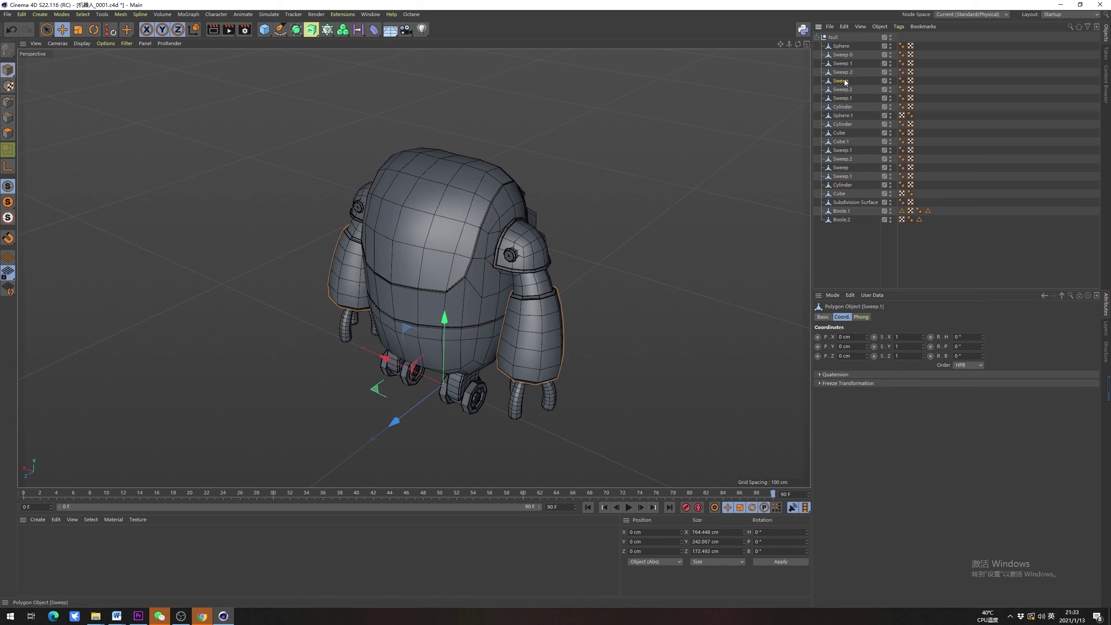
pyautogui.click(843, 55)
pyautogui.keyDown('alt'); pyautogui.moveTo(477, 293); pyautogui.dragTo(415, 236); pyautogui.keyUp('alt')
pyautogui.keyDown('alt'); pyautogui.moveTo(474, 257); pyautogui.dragTo(719, 253); pyautogui.keyUp('alt')
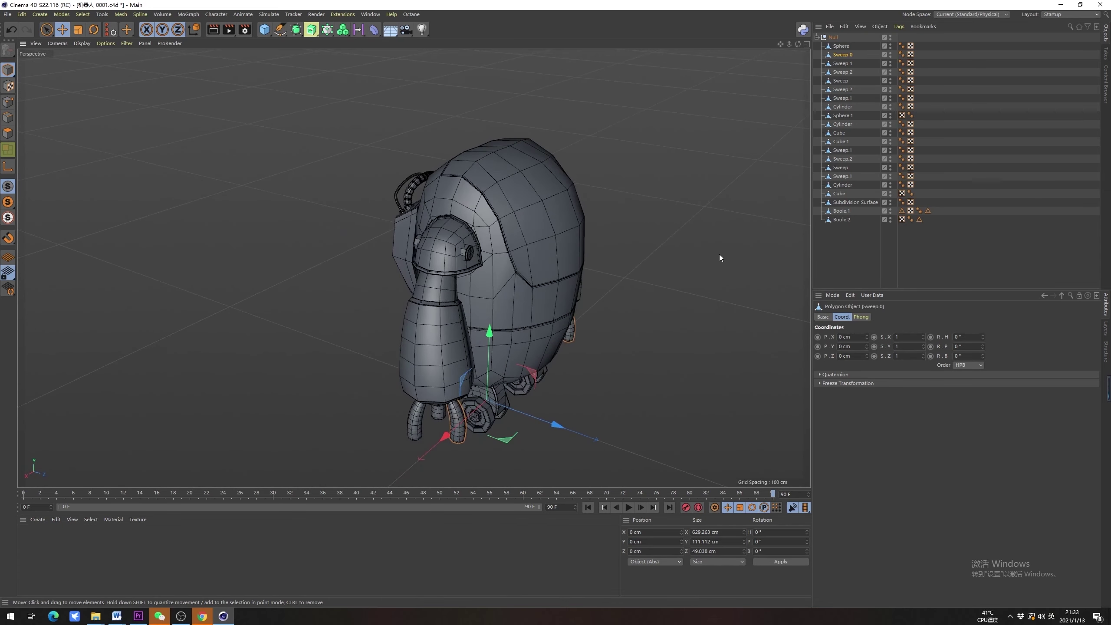
pyautogui.click(843, 211)
pyautogui.click(848, 202)
pyautogui.click(850, 191)
pyautogui.click(844, 170)
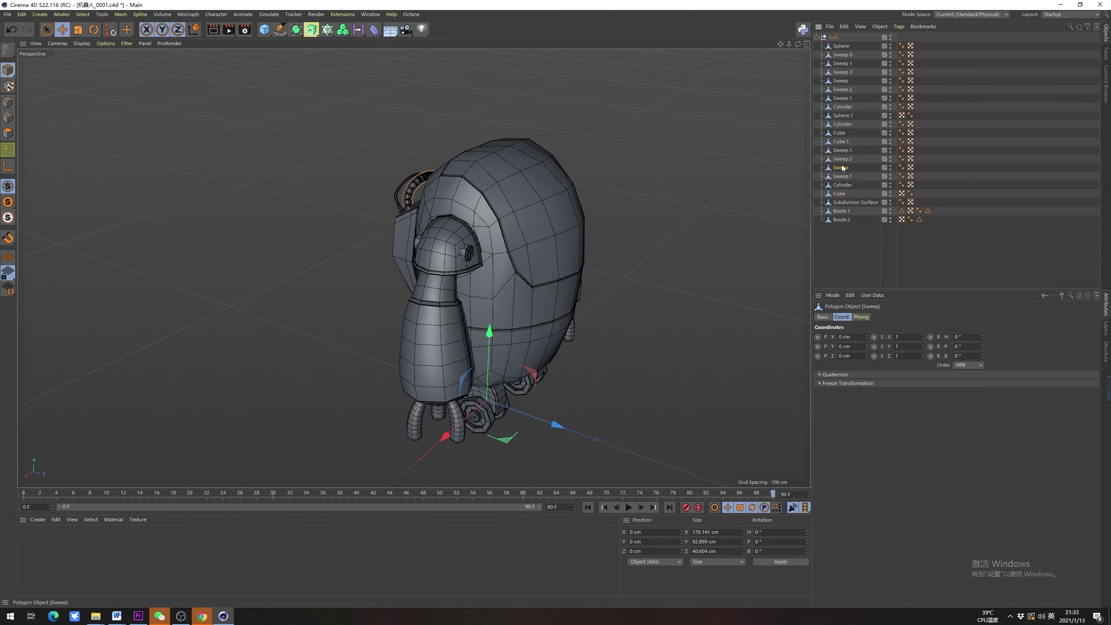
pyautogui.click(841, 150)
pyautogui.click(842, 115)
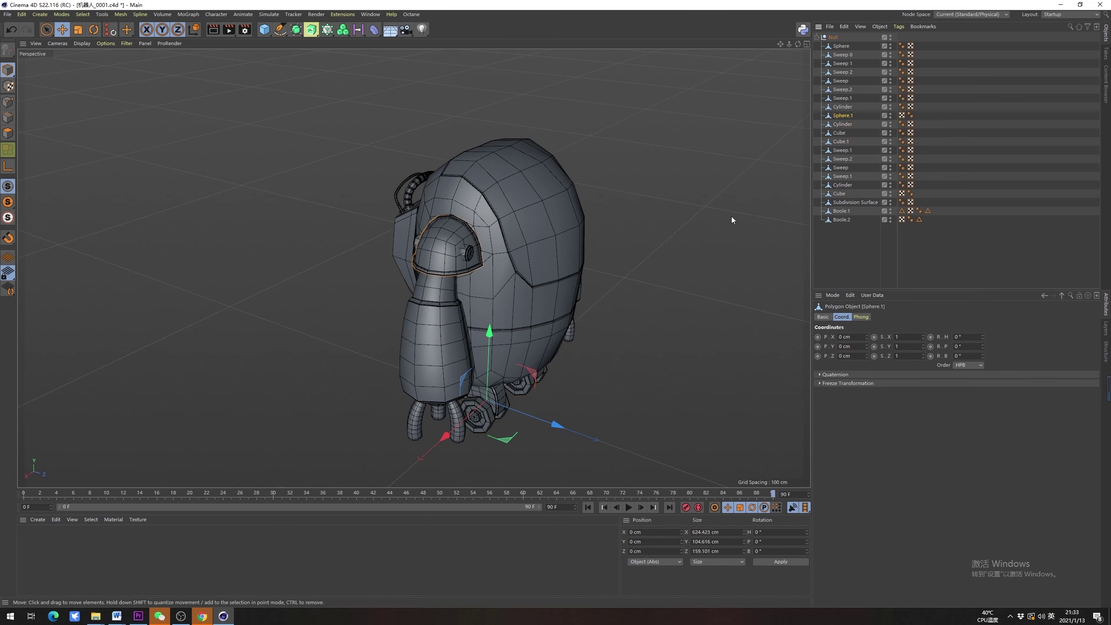
pyautogui.keyDown('alt'); pyautogui.moveTo(477, 309); pyautogui.dragTo(451, 311); pyautogui.keyUp('alt')
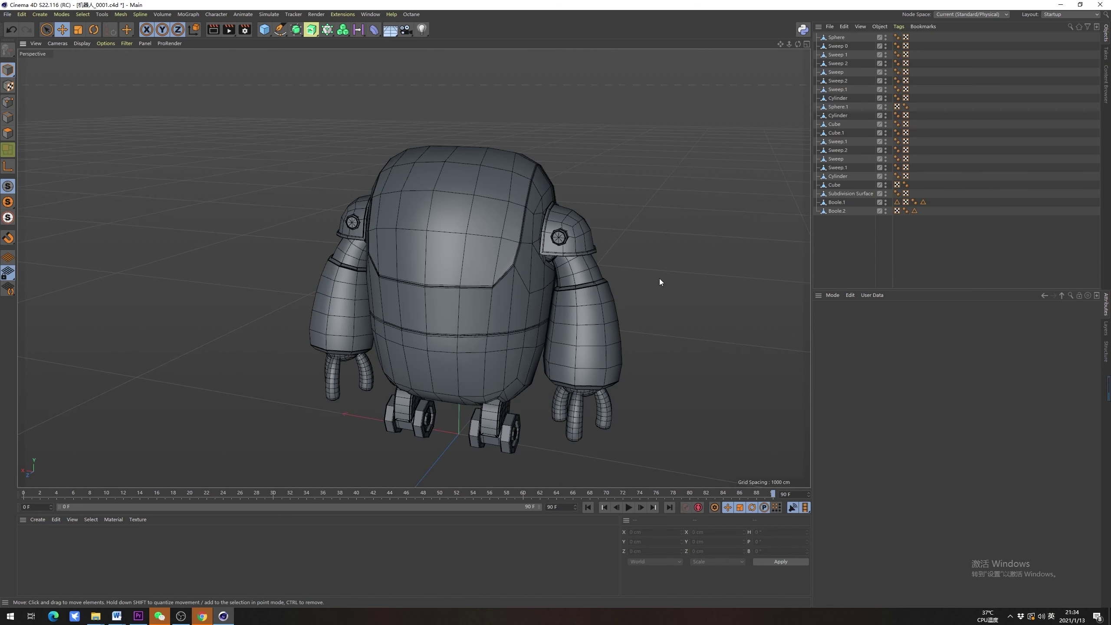
# Open the user scripts folder to examine where Axis Aligned To Parent.py and rotate180.py are stored, and close it
pyautogui.keyDown('alt'); pyautogui.moveTo(611, 277); pyautogui.dragTo(512, 351); pyautogui.keyUp('alt')
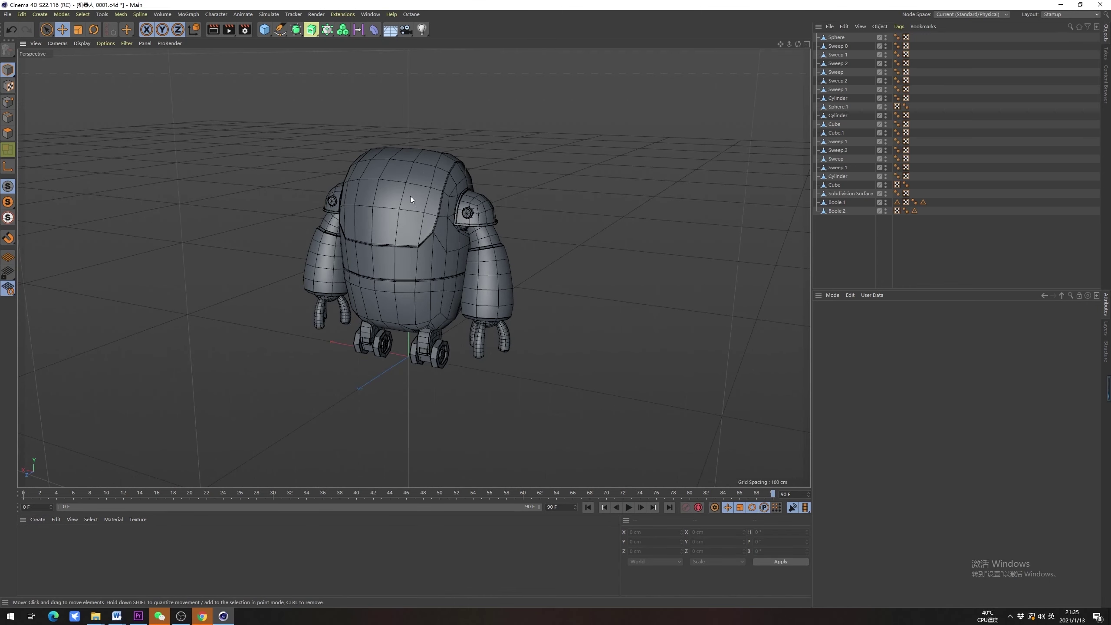
pyautogui.click(345, 15)
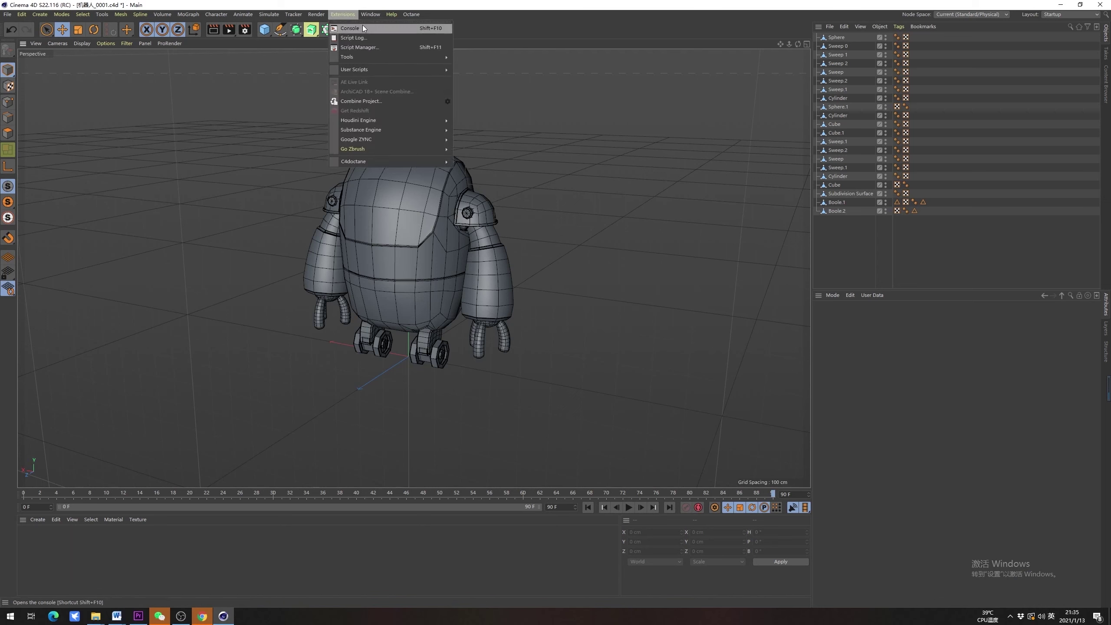
pyautogui.moveTo(401, 70)
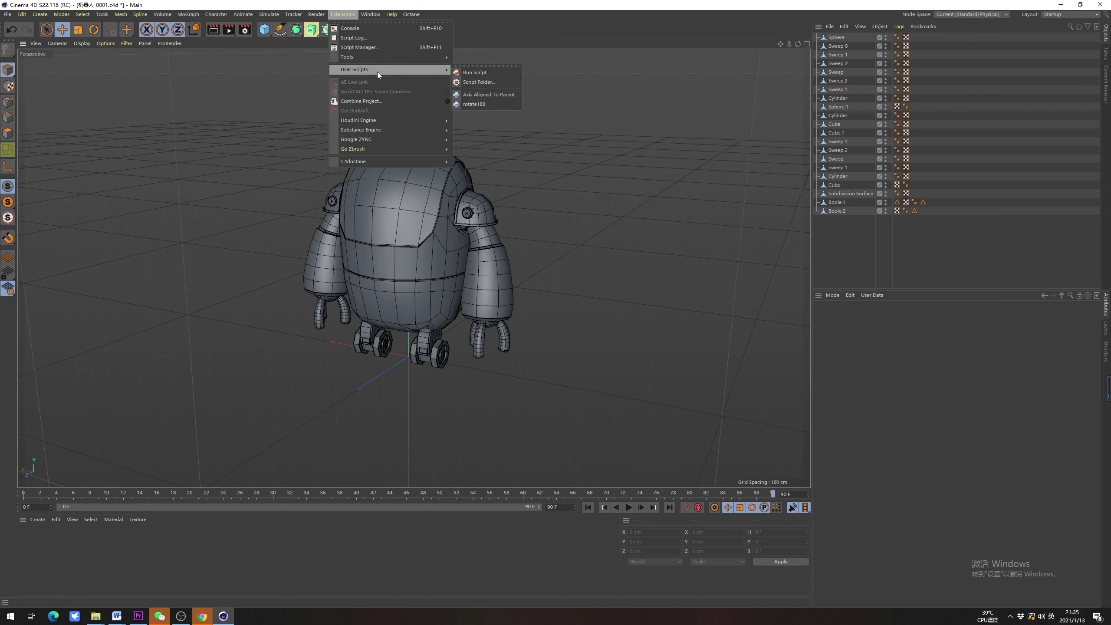
pyautogui.click(484, 82)
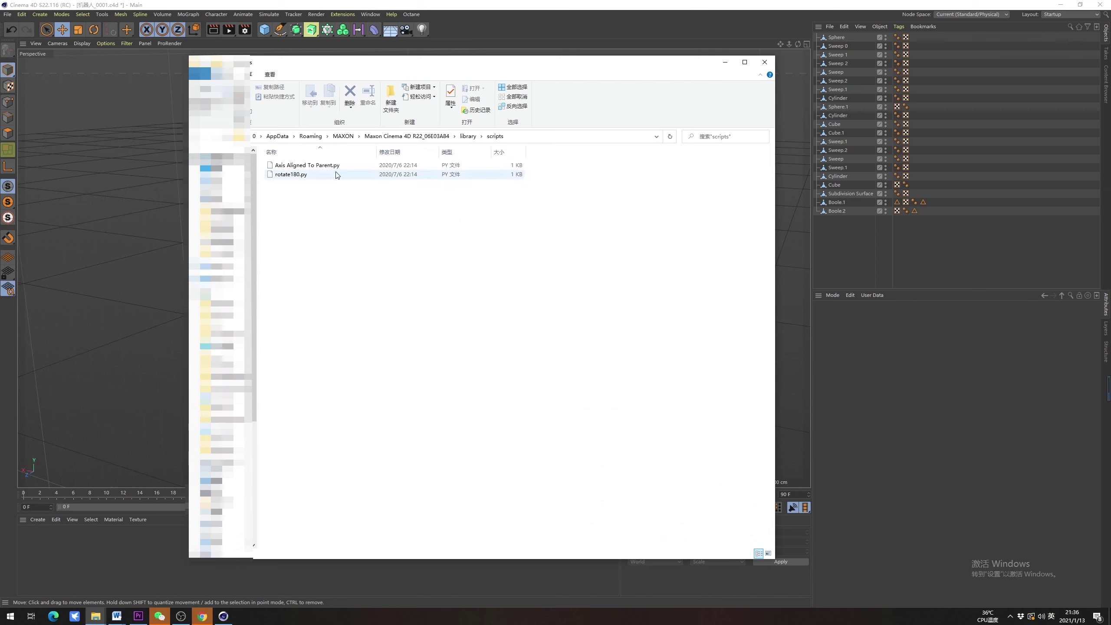
pyautogui.moveTo(532, 243); pyautogui.dragTo(316, 176)
pyautogui.click(382, 217)
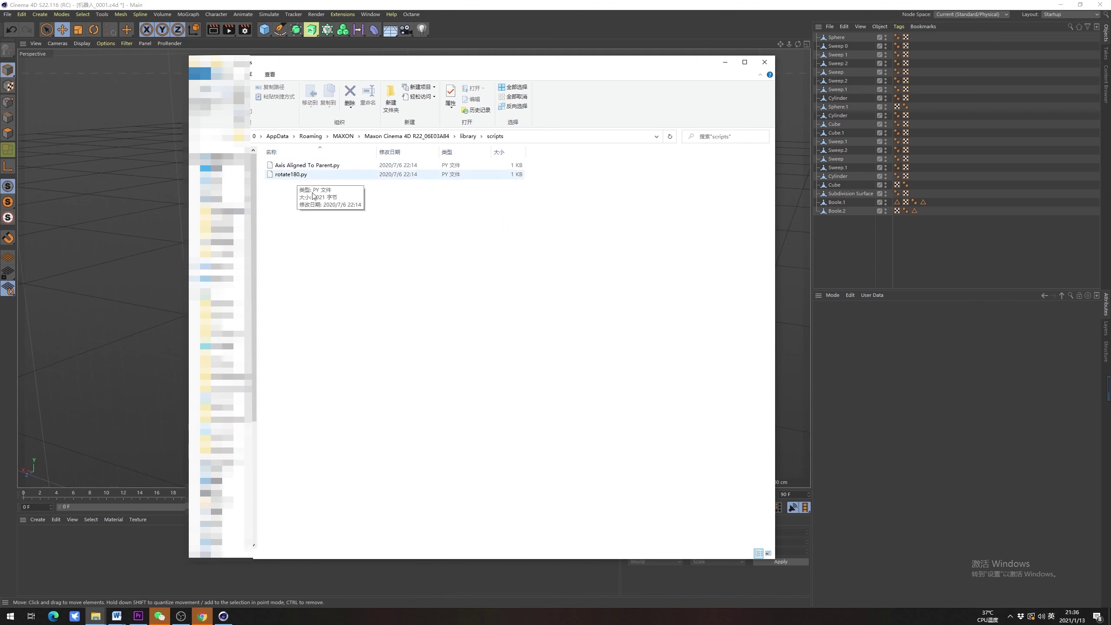
pyautogui.click(764, 62)
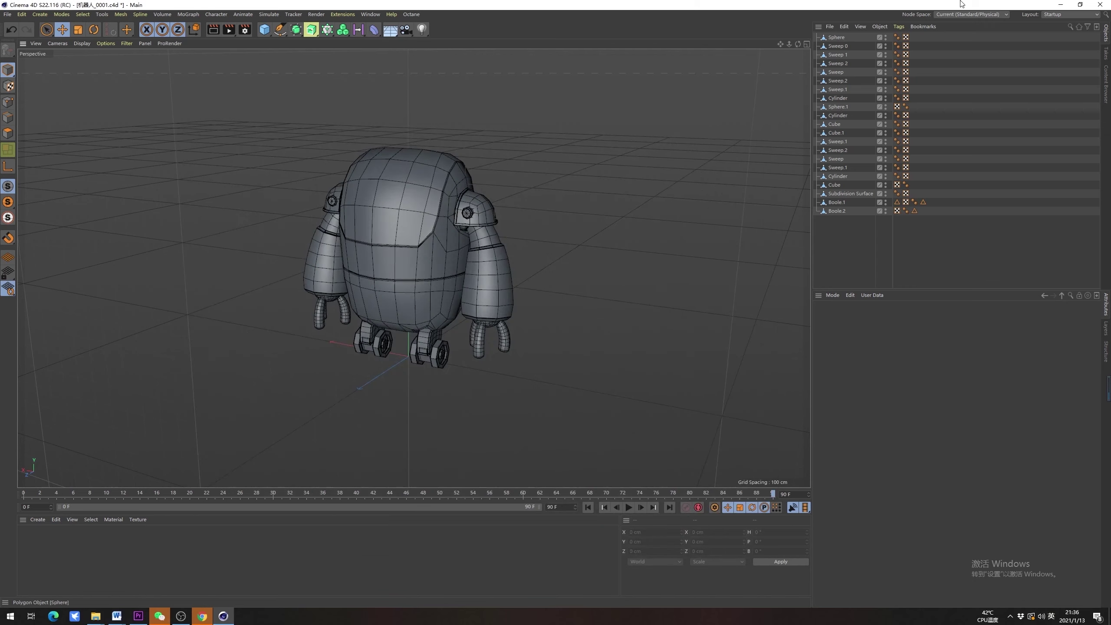
pyautogui.click(342, 14)
pyautogui.moveTo(355, 69)
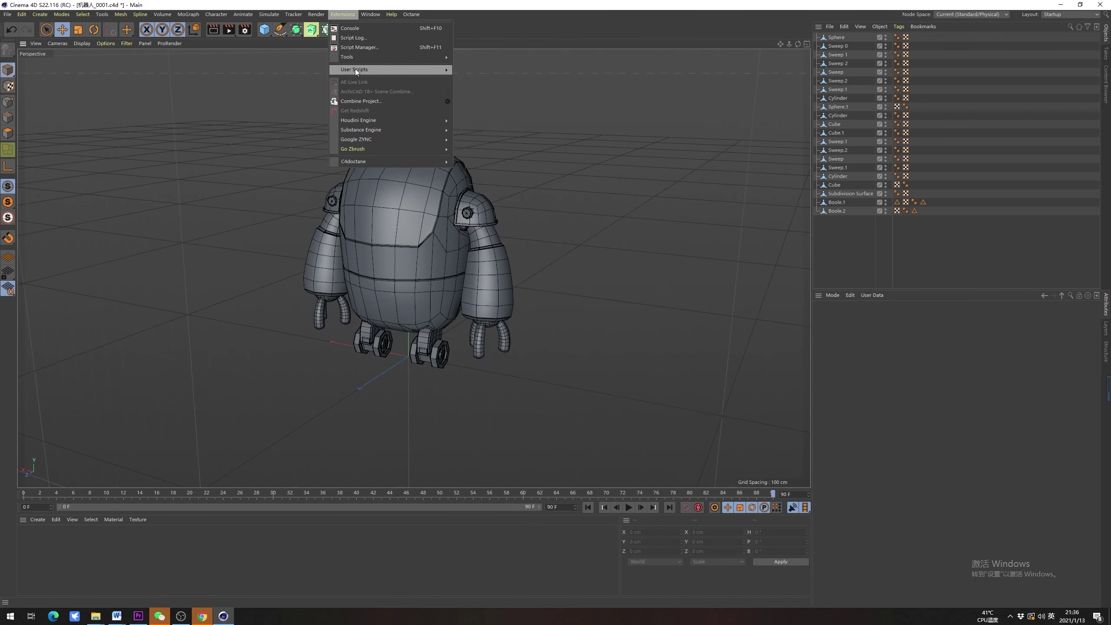
pyautogui.click(543, 179)
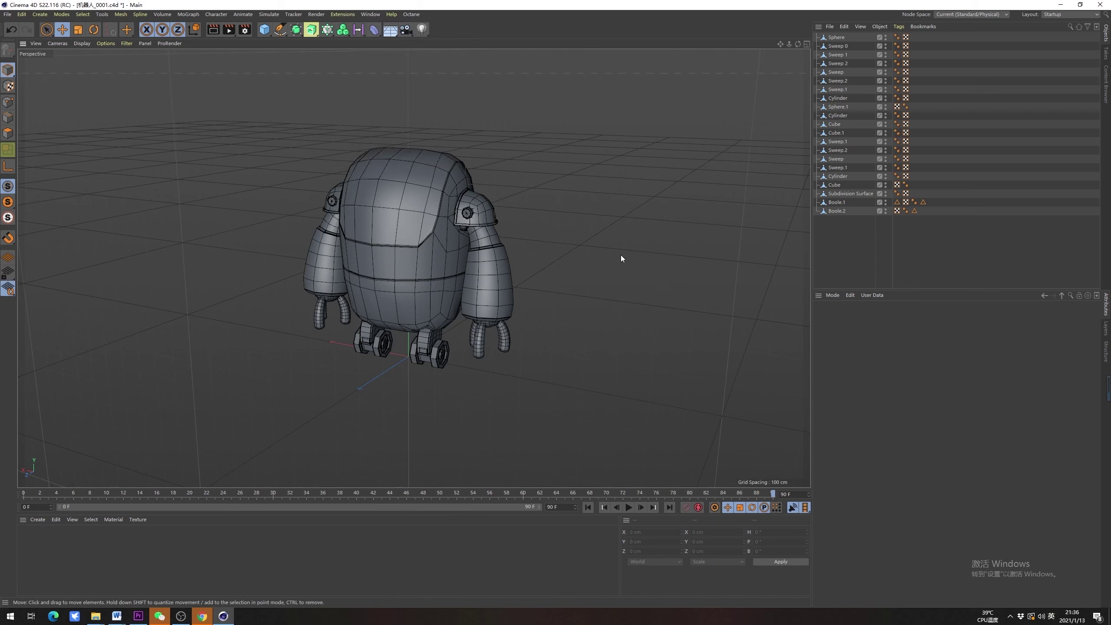
# Find the Customize Commands window with the command search term "cust" and open it
pyautogui.hotkey('shift', 'c')
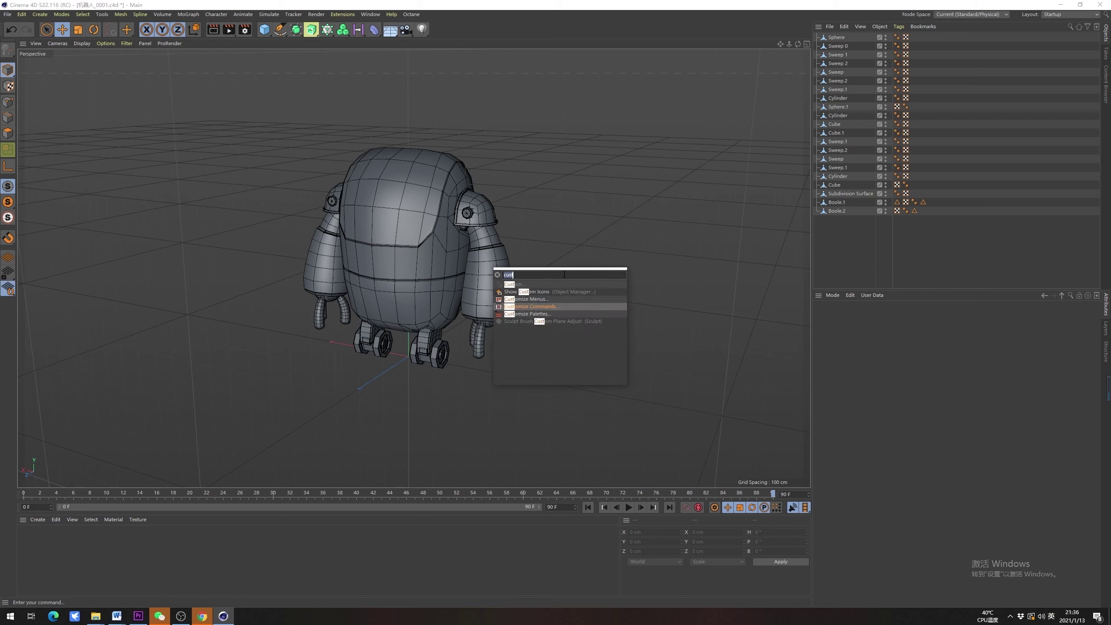
pyautogui.press('BackSpace')
pyautogui.write('cust')
pyautogui.click(552, 307)
pyautogui.moveTo(649, 306); pyautogui.dragTo(538, 250)
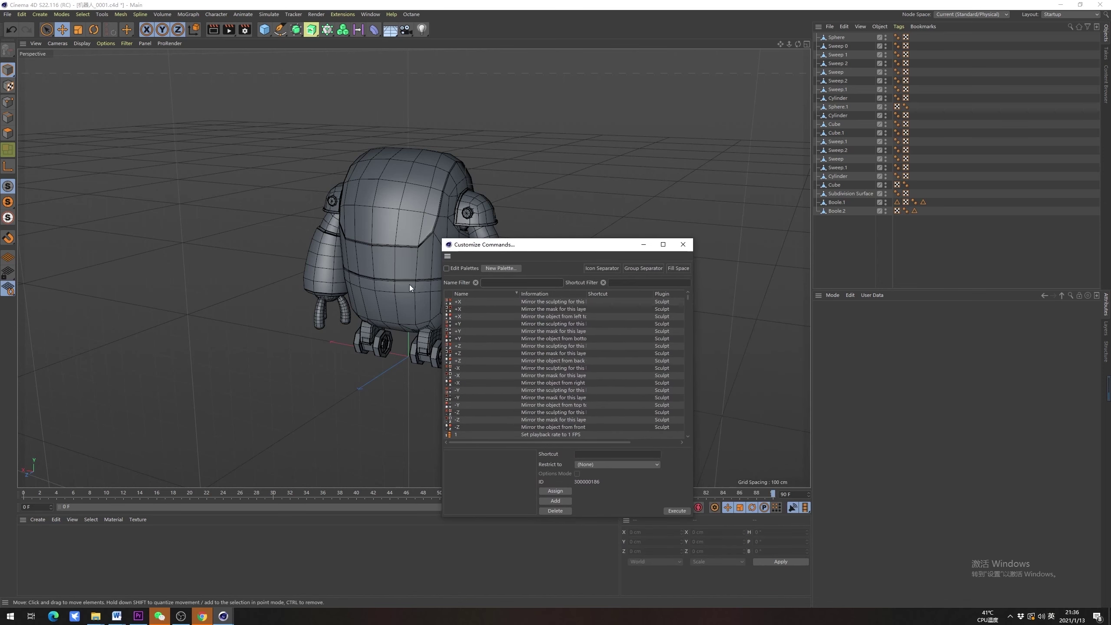
# Filter the commands by "axis a", add Axis Aligned To Parent at the far end of the main tool palette, and close the customization window
pyautogui.click(502, 284)
pyautogui.write('a')
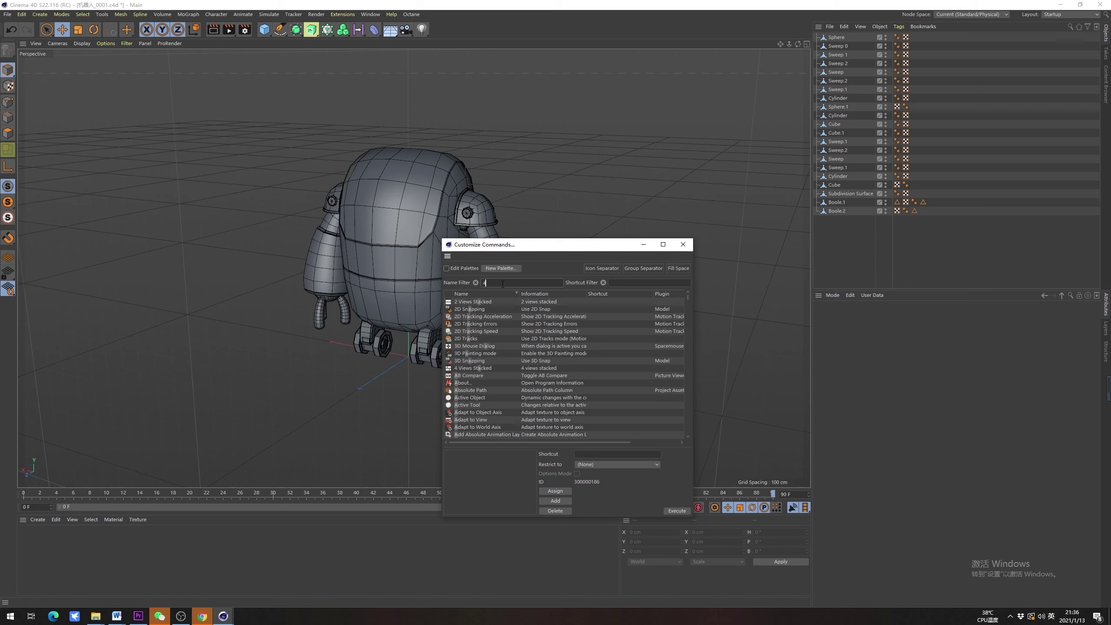
pyautogui.write('xis a')
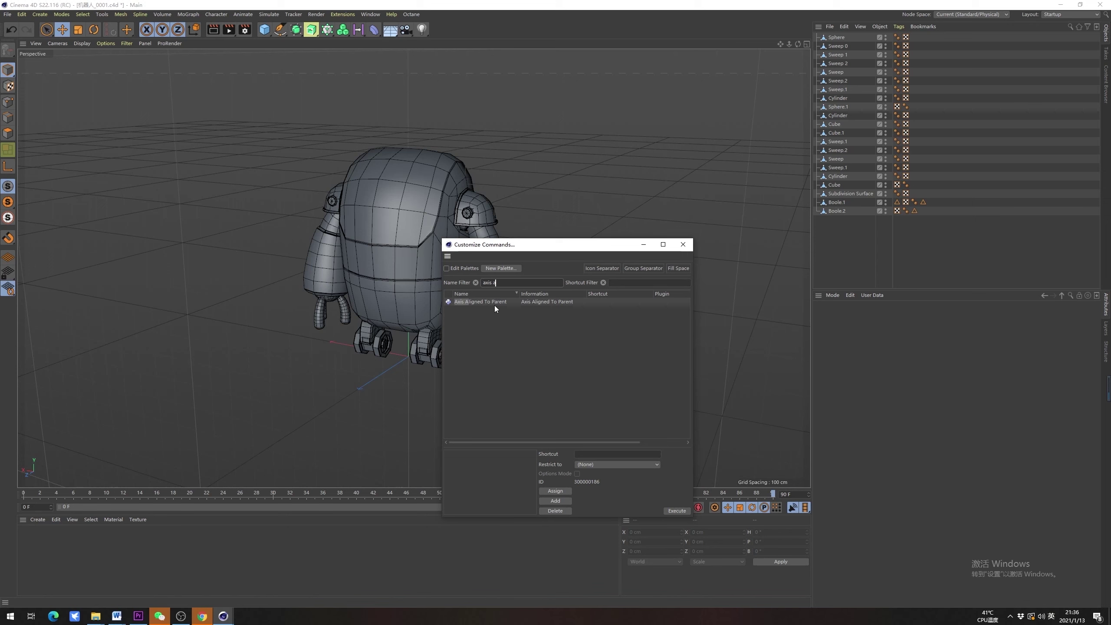
pyautogui.moveTo(494, 306); pyautogui.dragTo(773, 78)
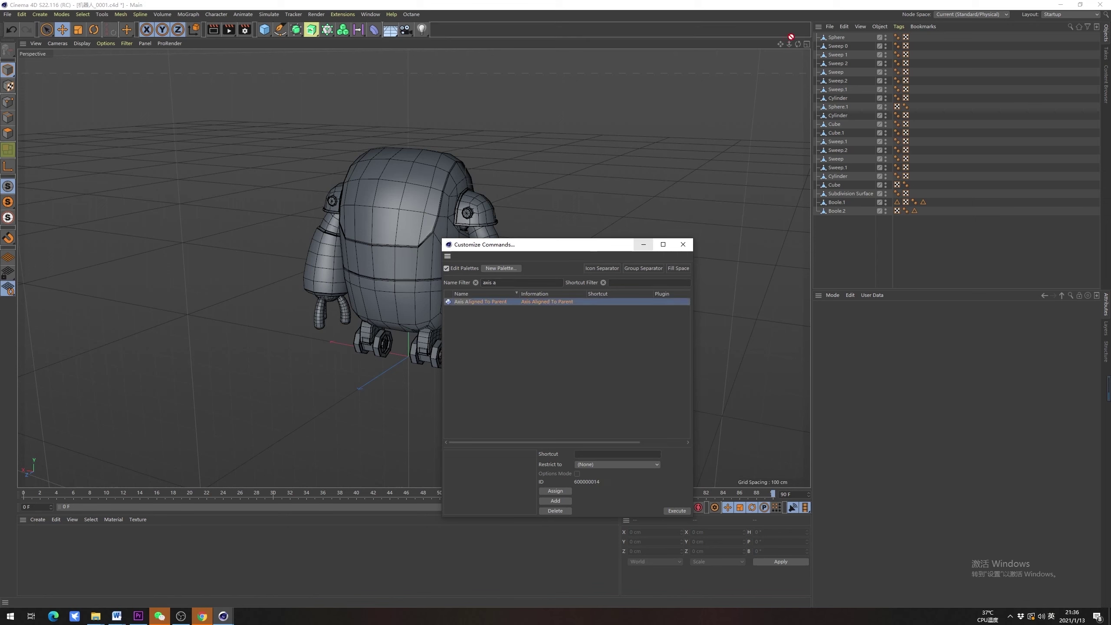
pyautogui.moveTo(802, 28); pyautogui.dragTo(802, 29)
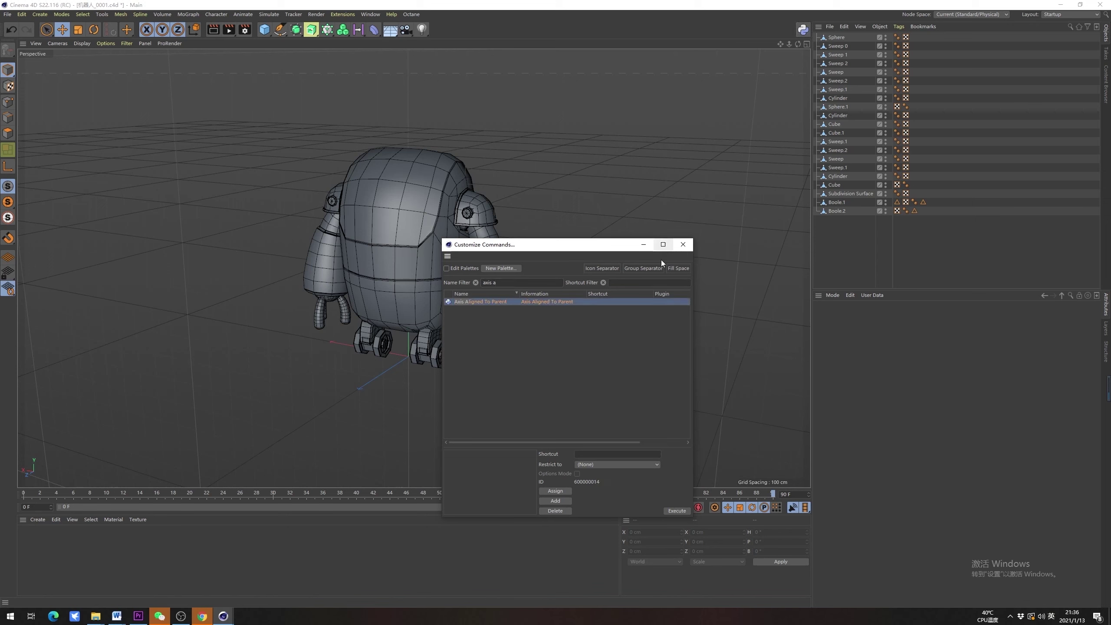
pyautogui.click(680, 248)
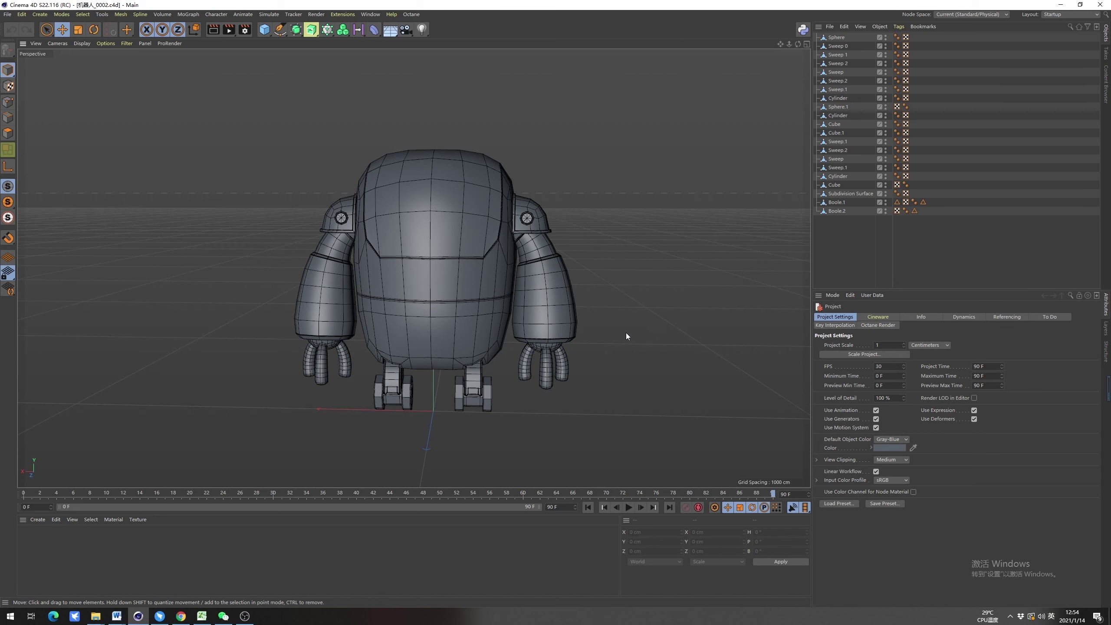
# Sketch the arm's bone chain over the robot with Doodle Paint, from the shoulder down to the wrist and along the three fingers
pyautogui.keyDown('alt'); pyautogui.moveTo(624, 331); pyautogui.dragTo(580, 292); pyautogui.keyUp('alt')
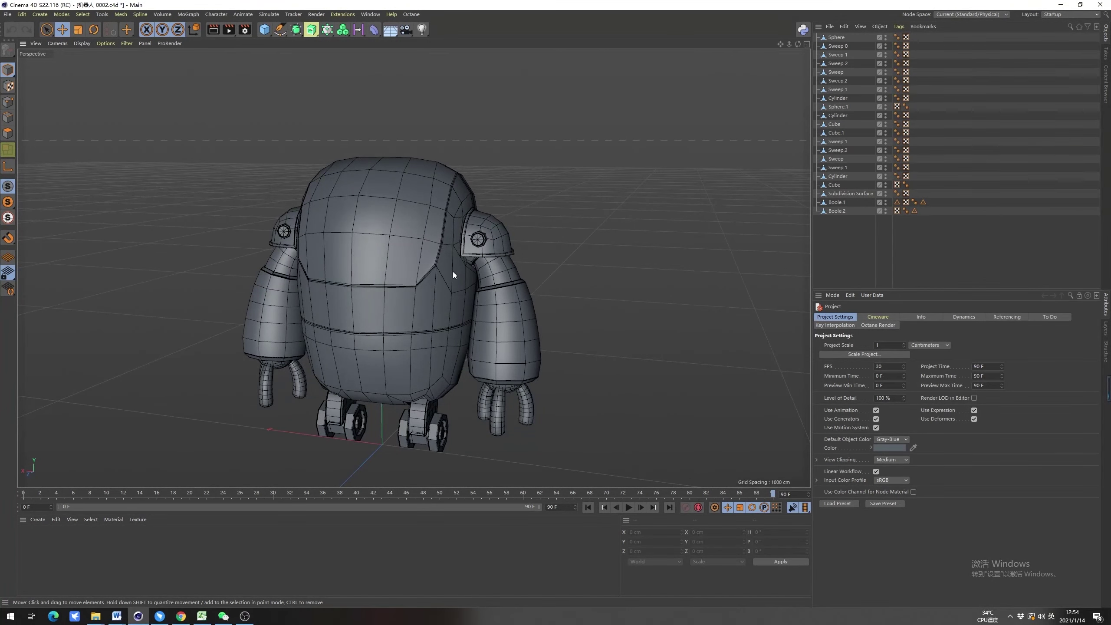
pyautogui.keyDown('alt'); pyautogui.moveTo(363, 243); pyautogui.dragTo(350, 230, button='middle'); pyautogui.keyUp('alt')
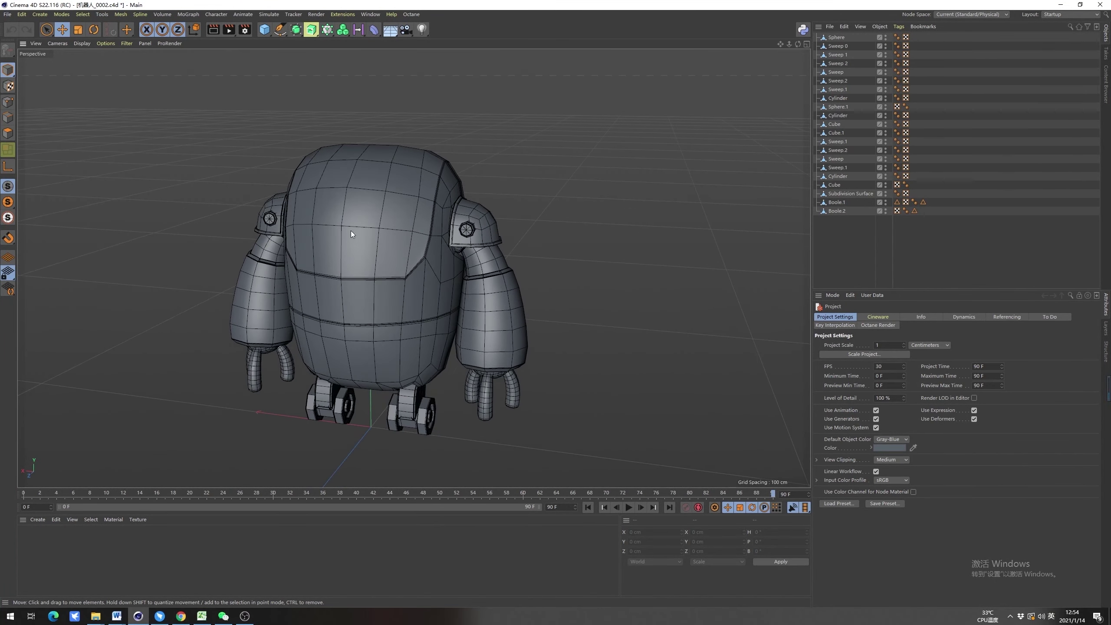
pyautogui.hotkey('shift', 'c')
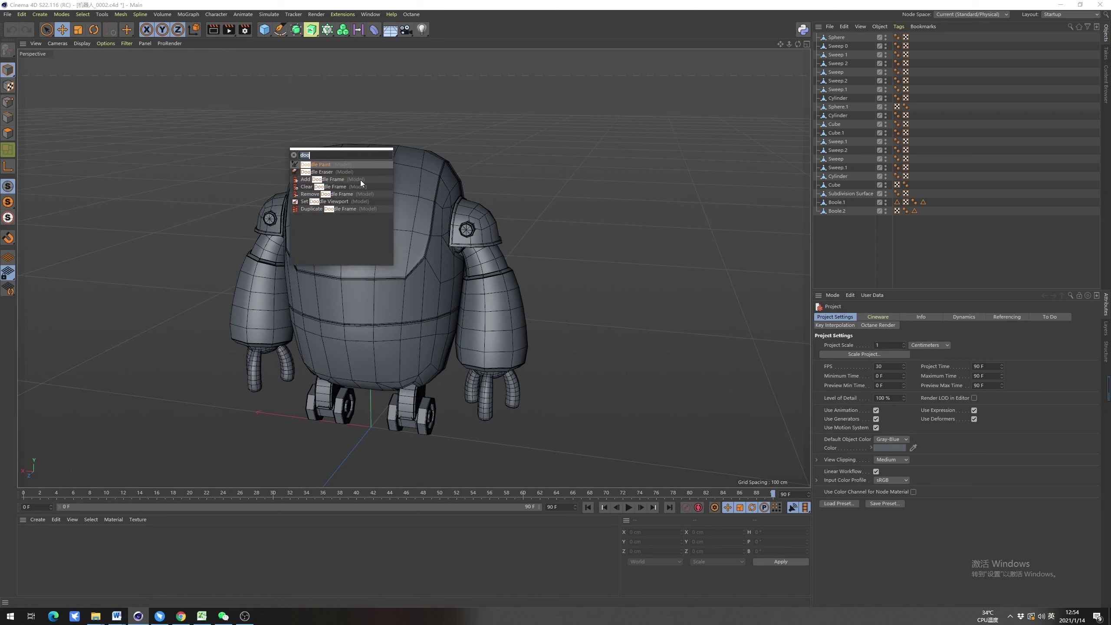
pyautogui.click(328, 165)
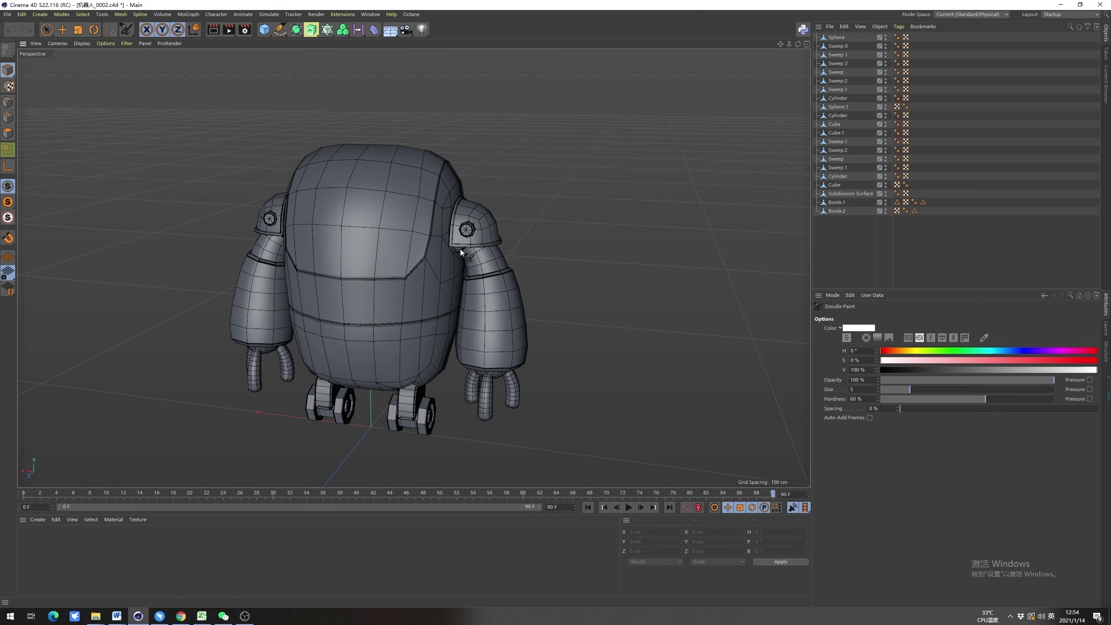
pyautogui.moveTo(448, 236); pyautogui.dragTo(478, 263)
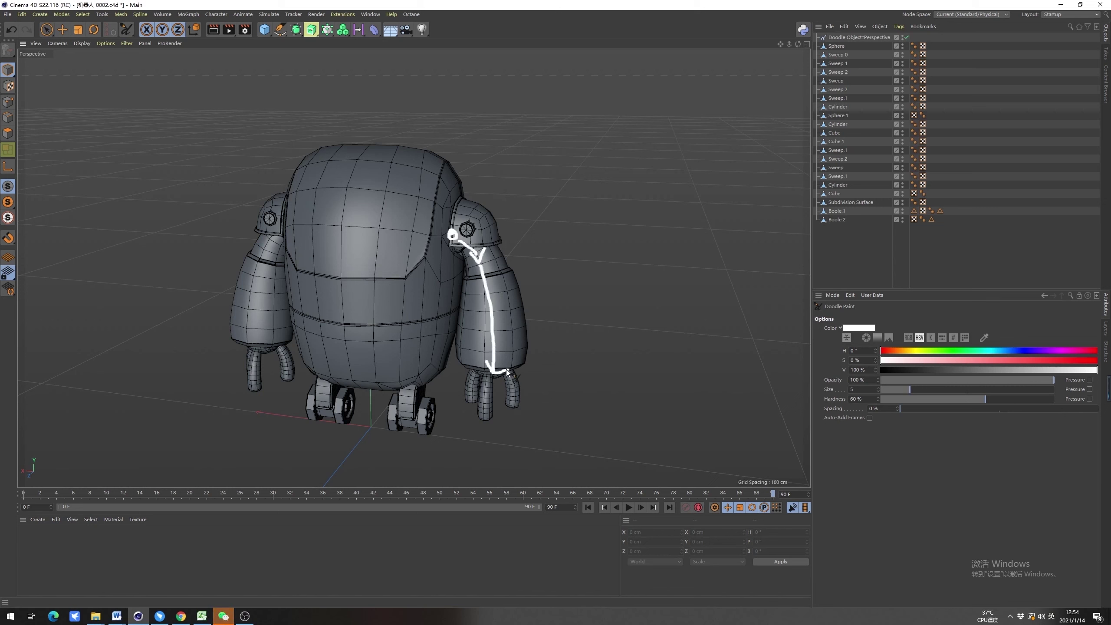
pyautogui.moveTo(480, 363)
pyautogui.mouseDown()
pyautogui.moveTo(493, 360)
pyautogui.moveTo(479, 357)
pyautogui.moveTo(471, 396)
pyautogui.moveTo(486, 411)
pyautogui.mouseUp()
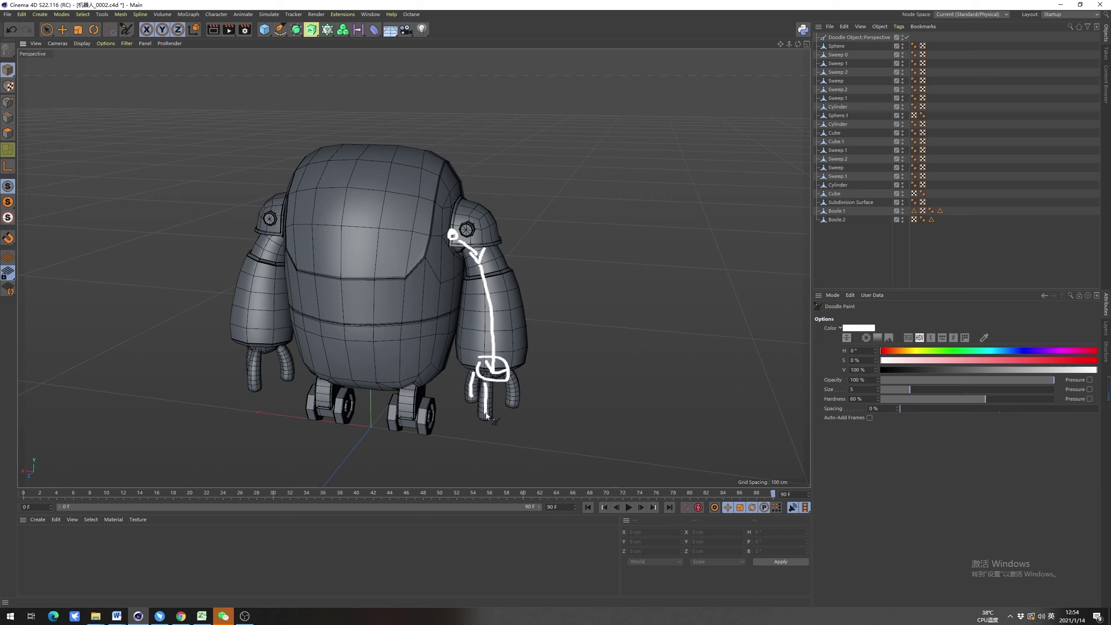
pyautogui.moveTo(515, 376); pyautogui.dragTo(509, 406)
# Doodle direction arrows and circles on the leg and body, and draw a large loop around the arm
pyautogui.moveTo(407, 427); pyautogui.dragTo(408, 407)
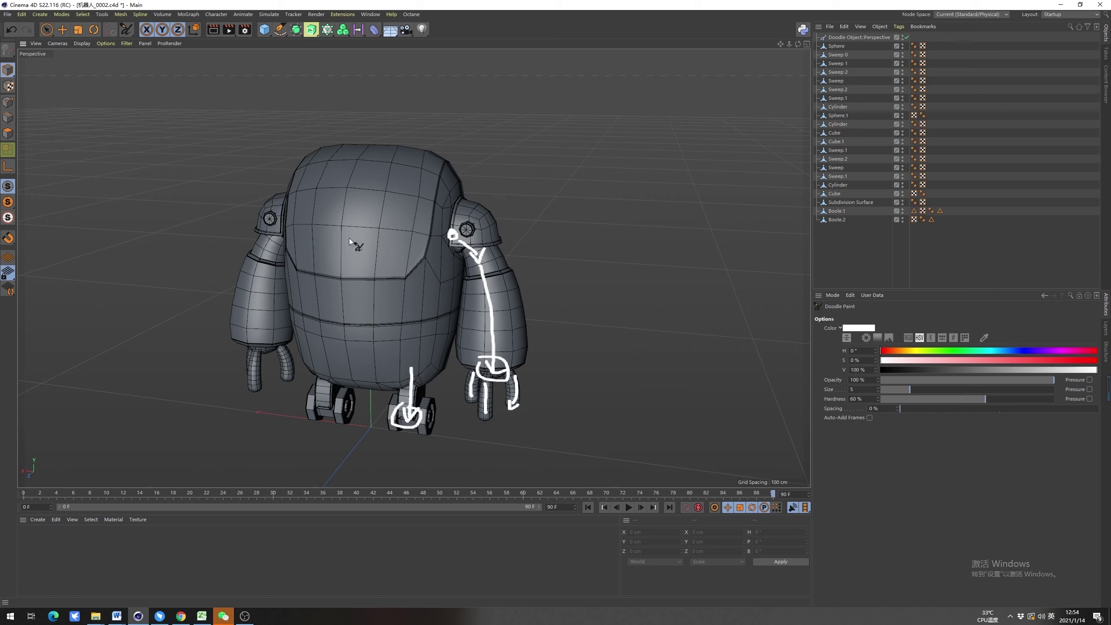
pyautogui.moveTo(353, 360); pyautogui.dragTo(348, 278)
pyautogui.moveTo(354, 376)
pyautogui.mouseDown()
pyautogui.moveTo(372, 368)
pyautogui.moveTo(364, 353)
pyautogui.mouseUp()
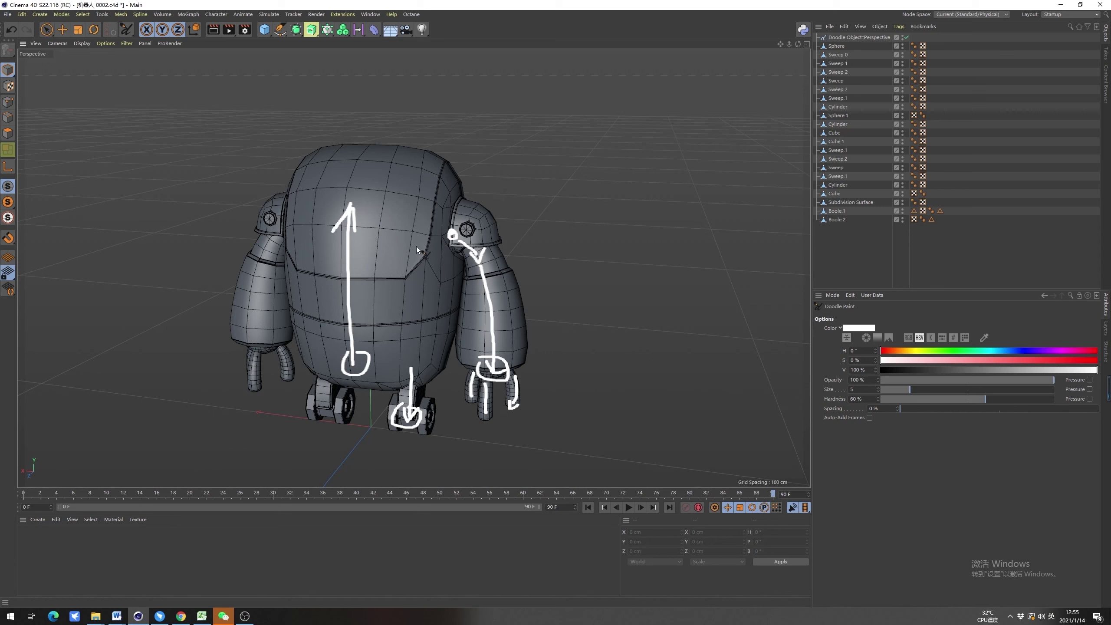
pyautogui.moveTo(454, 239); pyautogui.dragTo(447, 224)
pyautogui.moveTo(469, 213)
pyautogui.mouseDown()
pyautogui.moveTo(550, 389)
pyautogui.moveTo(456, 265)
pyautogui.mouseUp()
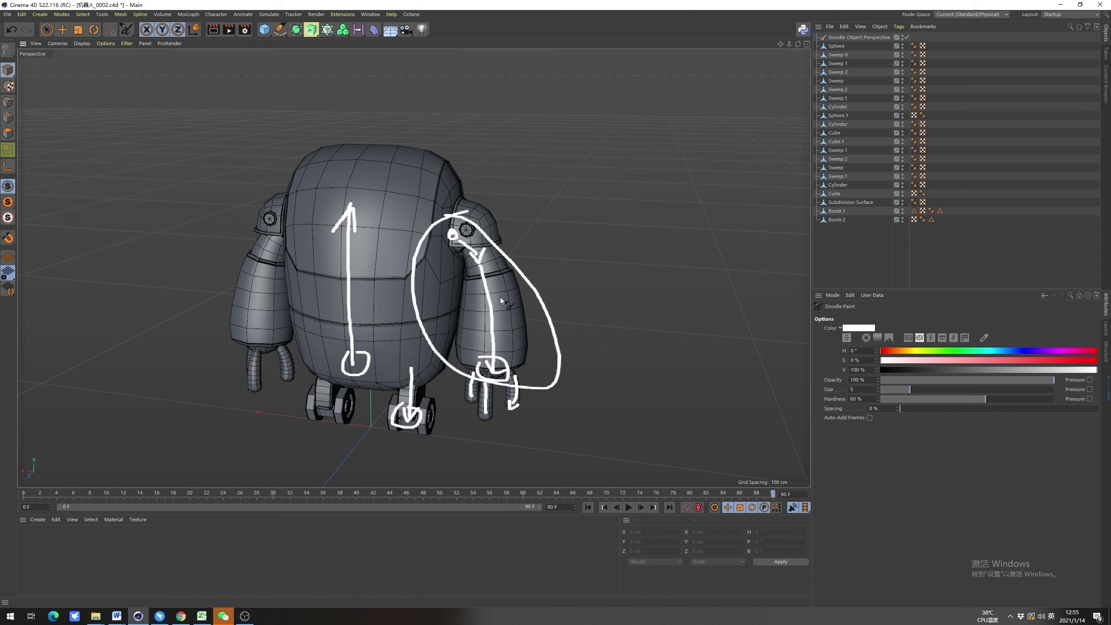
# Delete the doodle object with all its annotations and return to Live Selection
pyautogui.click(858, 36)
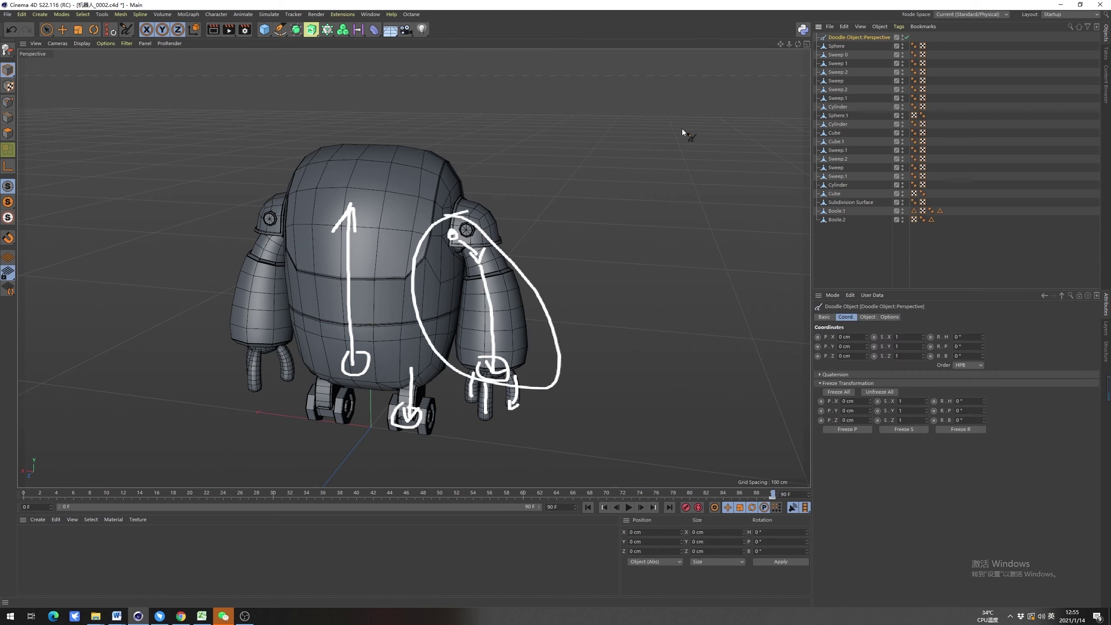
pyautogui.press('Delete')
pyautogui.press('space')
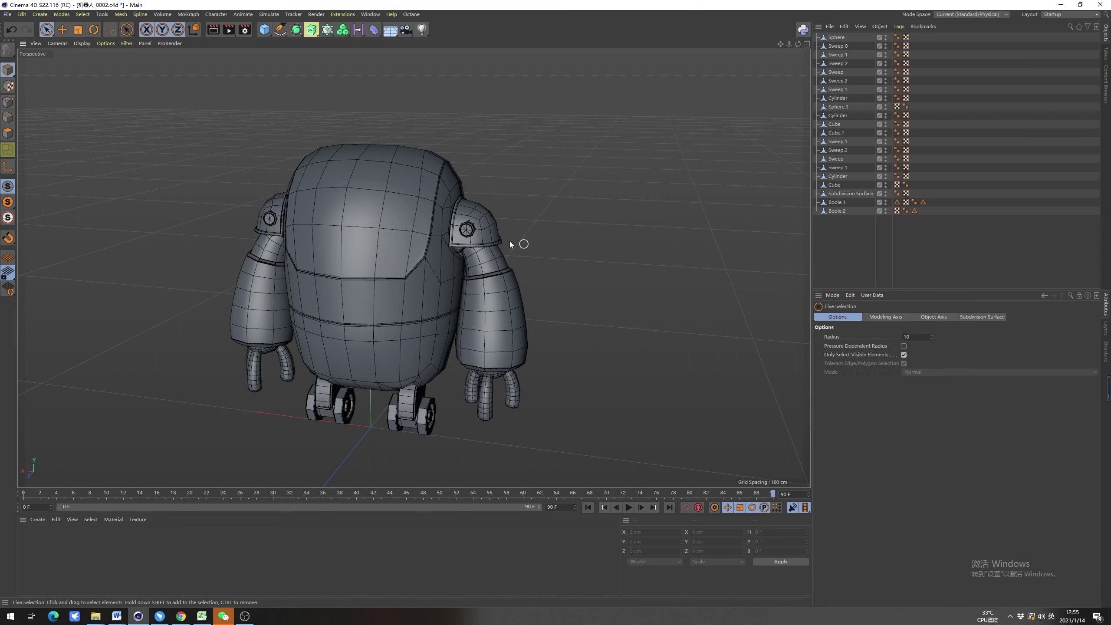
pyautogui.scroll(2, 470, 242)
pyautogui.keyDown('alt'); pyautogui.moveTo(479, 240); pyautogui.dragTo(482, 221, button='middle'); pyautogui.keyUp('alt')
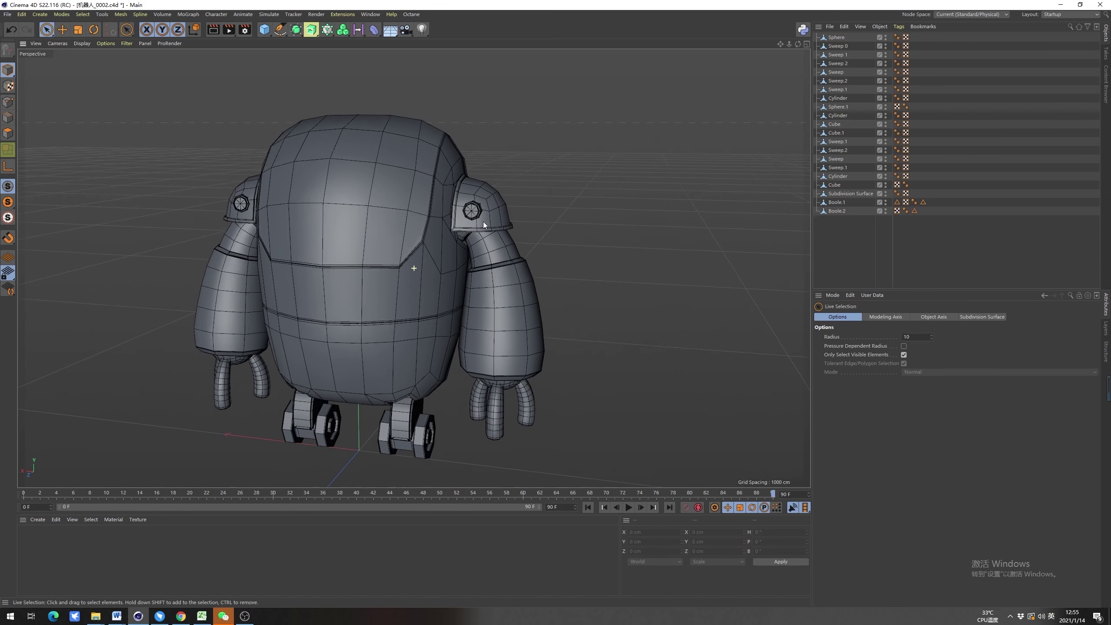
pyautogui.keyDown('alt'); pyautogui.moveTo(458, 238); pyautogui.dragTo(426, 274); pyautogui.keyUp('alt')
pyautogui.click(503, 246)
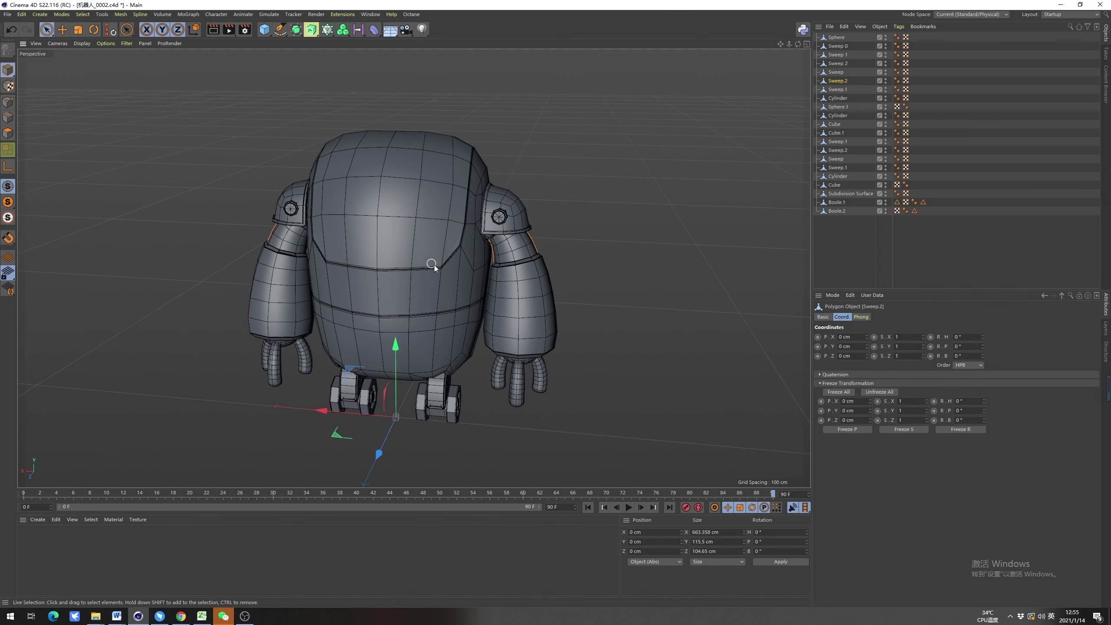
pyautogui.click(561, 243)
pyautogui.keyDown('alt'); pyautogui.moveTo(491, 226); pyautogui.dragTo(531, 193); pyautogui.keyUp('alt')
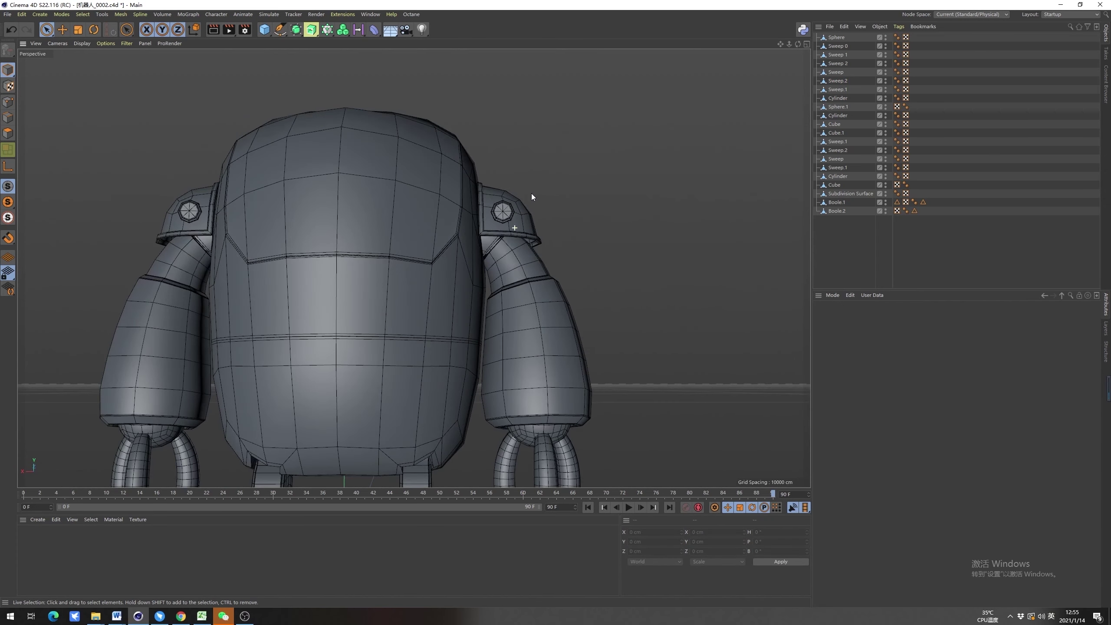
# Select the arm's Sweep, Sweep.2 and Sweep.1 sections together and add the rounded wrist piece to the selection
pyautogui.click(492, 242)
pyautogui.scroll(5, 493, 239)
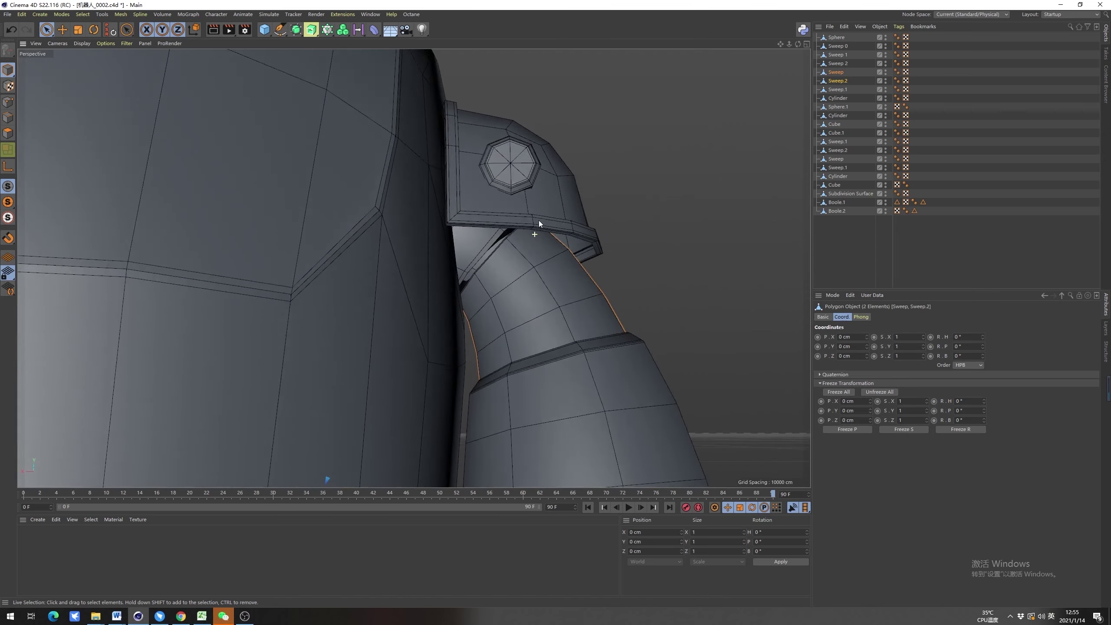
pyautogui.click(507, 252)
pyautogui.keyDown('shift'); pyautogui.click(559, 301); pyautogui.keyUp('shift')
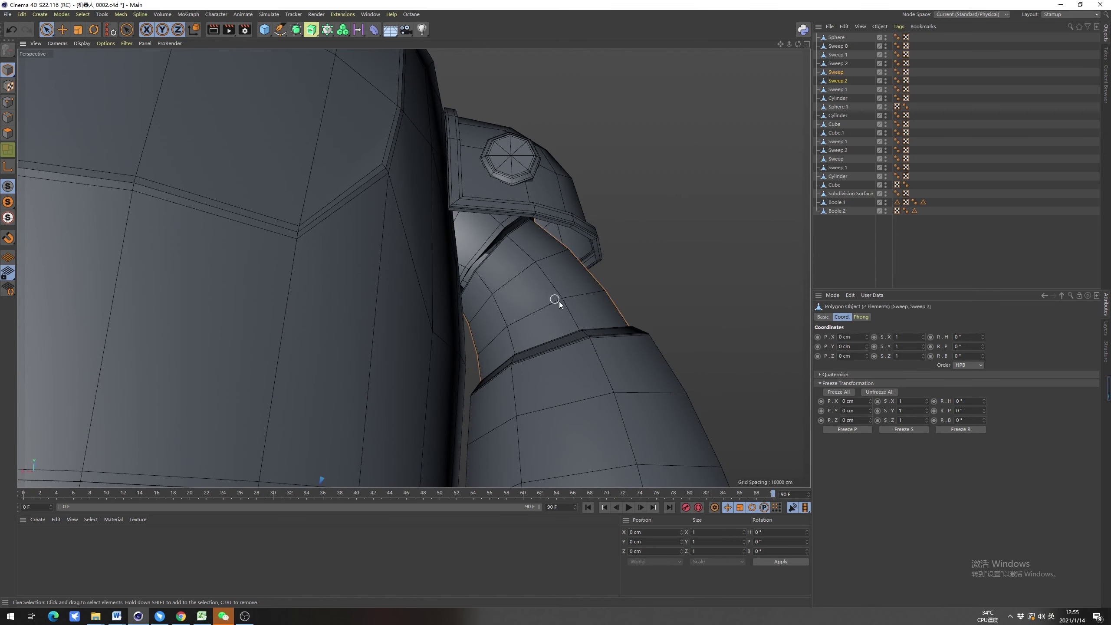
pyautogui.scroll(-5, 559, 301)
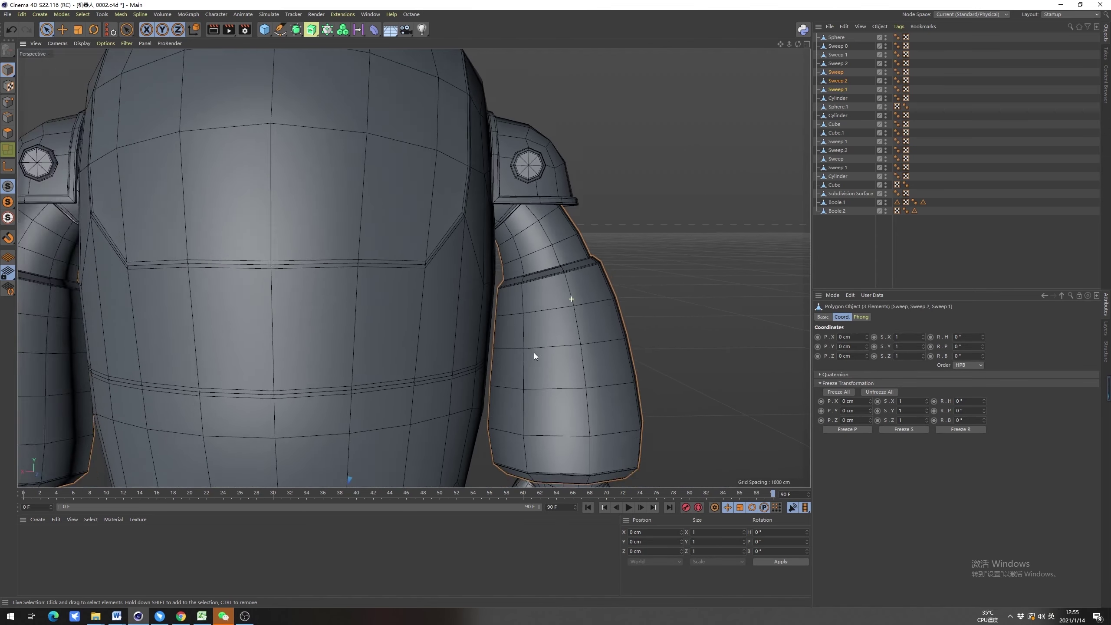
pyautogui.keyDown('alt'); pyautogui.moveTo(584, 363); pyautogui.dragTo(544, 237, button='middle'); pyautogui.keyUp('alt')
pyautogui.keyDown('alt'); pyautogui.moveTo(541, 352); pyautogui.dragTo(527, 321, button='right'); pyautogui.keyUp('alt')
pyautogui.keyDown('shift'); pyautogui.click(556, 374); pyautogui.keyUp('shift')
pyautogui.scroll(-5, 527, 321)
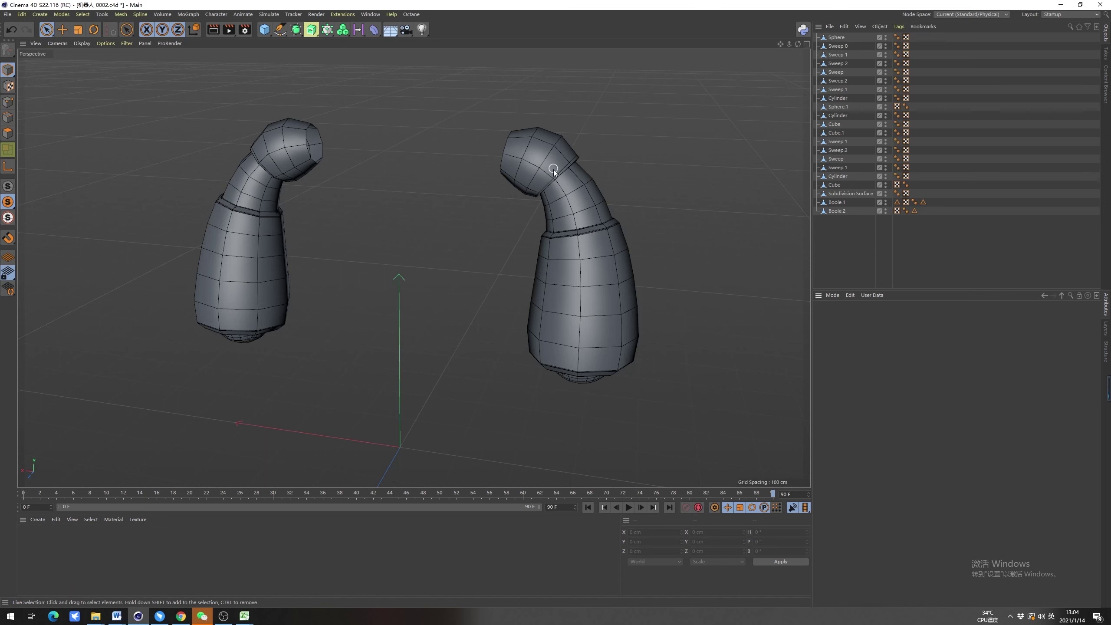
# Add a Joint object to the scene with the two isolated arms
pyautogui.keyDown('alt'); pyautogui.moveTo(582, 205); pyautogui.dragTo(573, 250); pyautogui.keyUp('alt')
pyautogui.keyDown('alt'); pyautogui.moveTo(508, 181); pyautogui.dragTo(569, 211, button='right'); pyautogui.keyUp('alt')
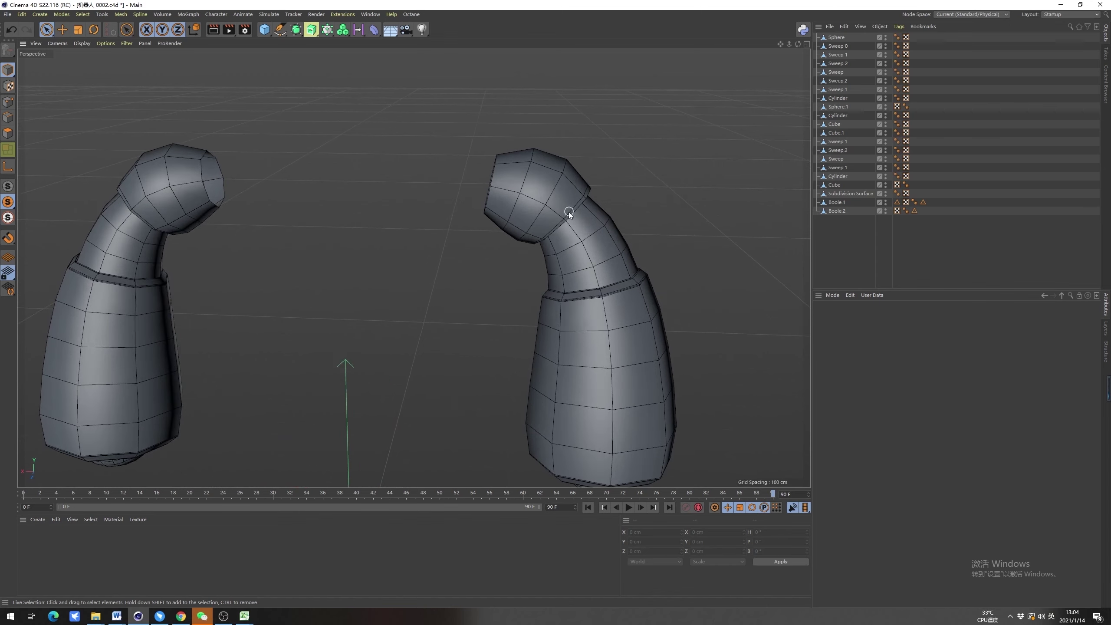
pyautogui.keyDown('alt'); pyautogui.moveTo(569, 212); pyautogui.dragTo(523, 209, button='middle'); pyautogui.keyUp('alt')
pyautogui.keyDown('alt'); pyautogui.moveTo(510, 227); pyautogui.dragTo(449, 221); pyautogui.keyUp('alt')
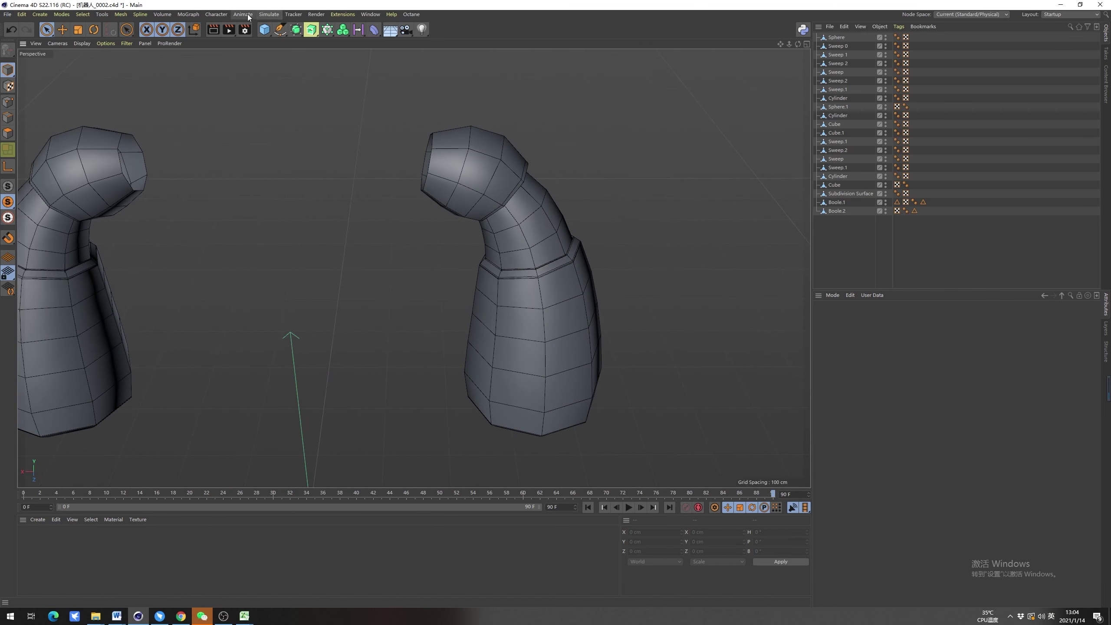
pyautogui.click(214, 14)
pyautogui.click(220, 161)
pyautogui.scroll(-3, 336, 254)
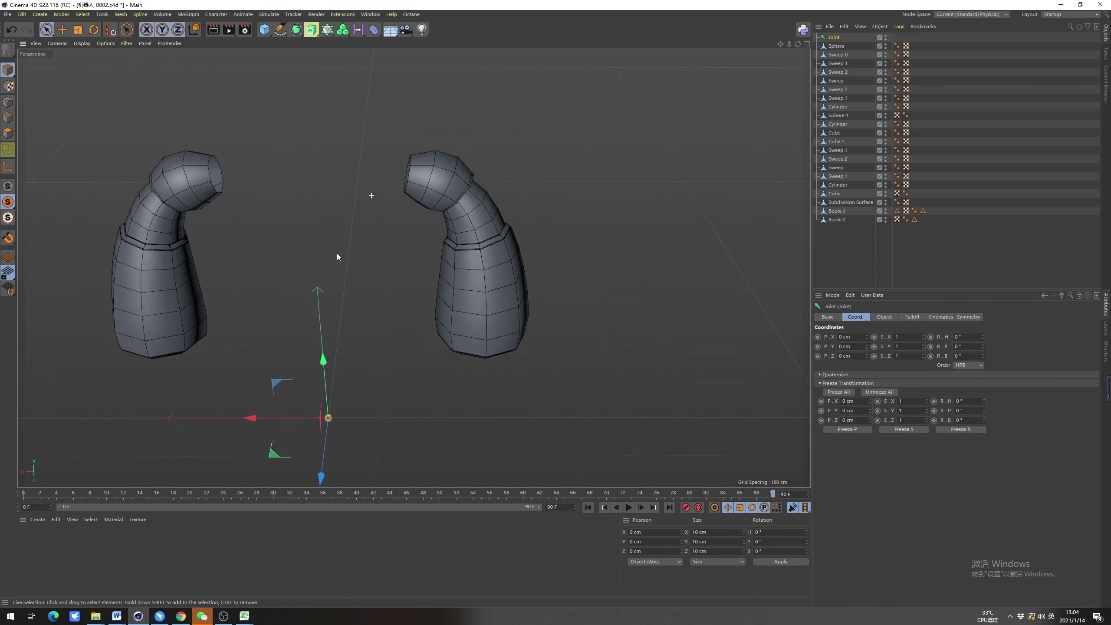
# Move the joint up and across into the rounded shoulder piece, to about X -202, Y 508, Z -42 cm
pyautogui.moveTo(323, 326); pyautogui.dragTo(316, 110)
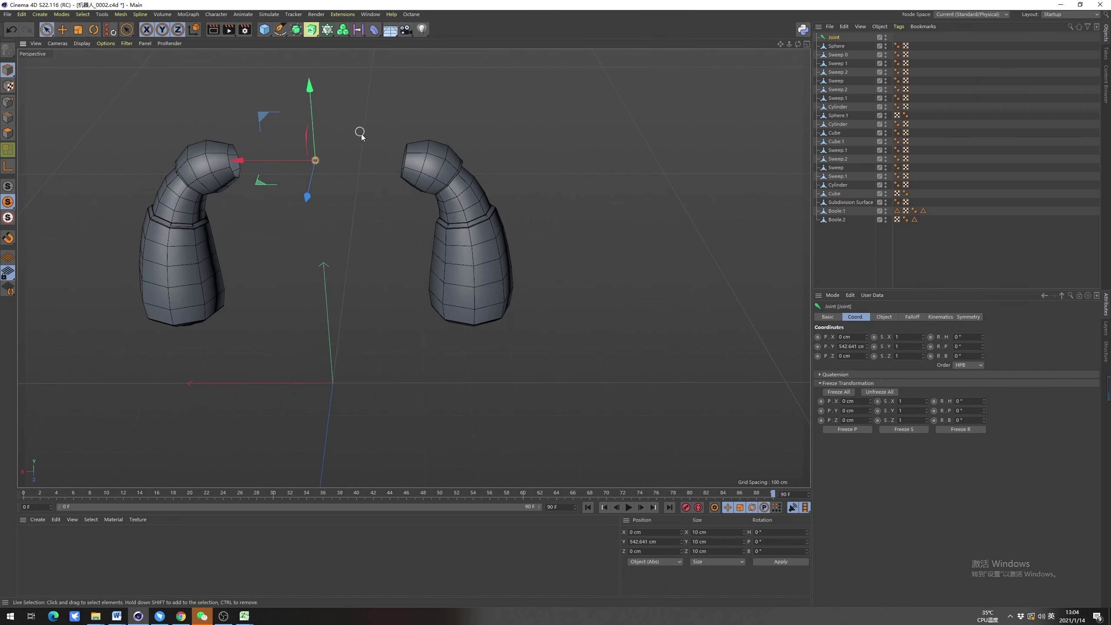
pyautogui.moveTo(242, 178); pyautogui.dragTo(355, 260)
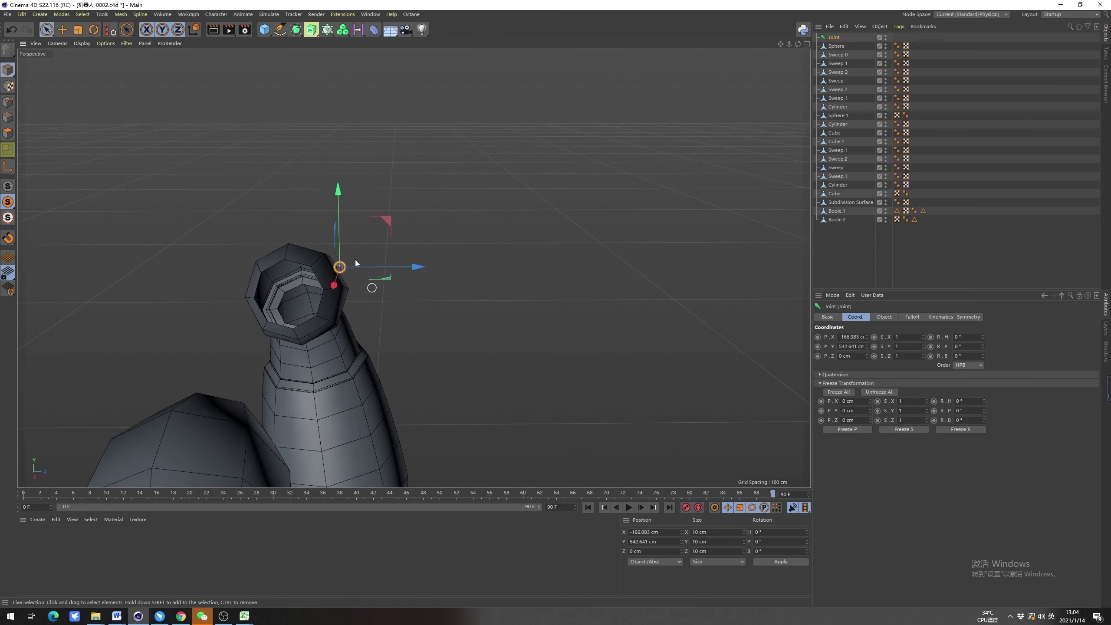
pyautogui.moveTo(338, 208); pyautogui.dragTo(339, 229)
pyautogui.moveTo(410, 288); pyautogui.dragTo(329, 324)
pyautogui.moveTo(286, 287); pyautogui.dragTo(520, 272)
pyautogui.moveTo(379, 308); pyautogui.dragTo(384, 311)
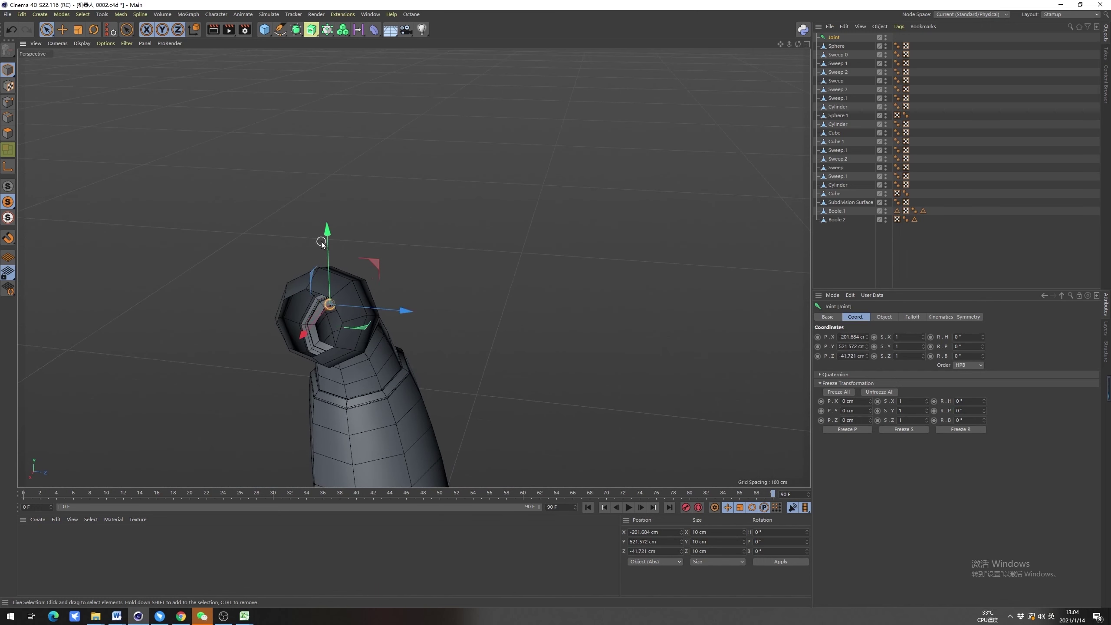
pyautogui.moveTo(328, 243); pyautogui.dragTo(328, 264)
pyautogui.scroll(10, 404, 246)
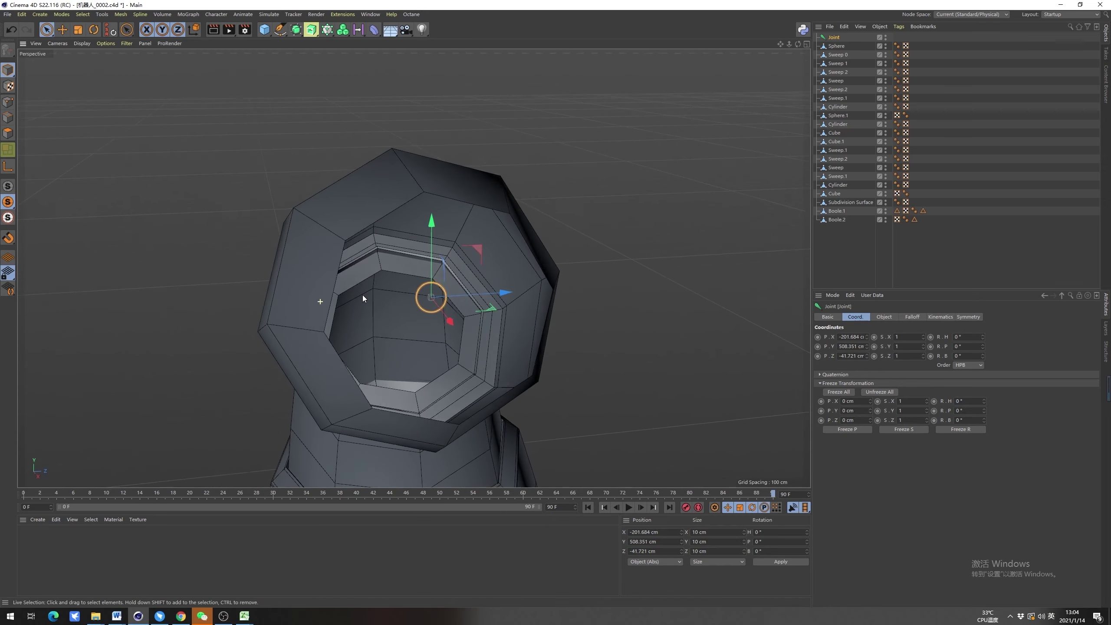
# Check the hand-placed joint against the shoulder piece in the other views and delete it
pyautogui.middleClick(476, 339)
pyautogui.keyDown('alt'); pyautogui.moveTo(285, 290); pyautogui.dragTo(285, 337, button='middle'); pyautogui.keyUp('alt')
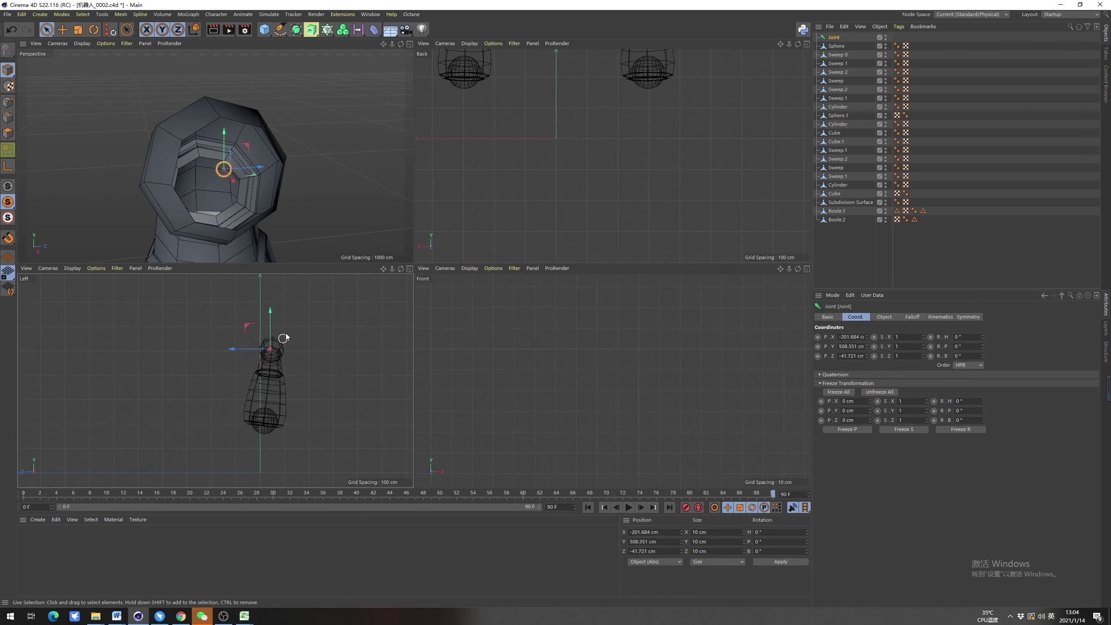
pyautogui.middleClick(278, 200)
pyautogui.keyDown('alt'); pyautogui.moveTo(282, 205); pyautogui.dragTo(372, 302); pyautogui.keyUp('alt')
pyautogui.scroll(-2, 340, 307)
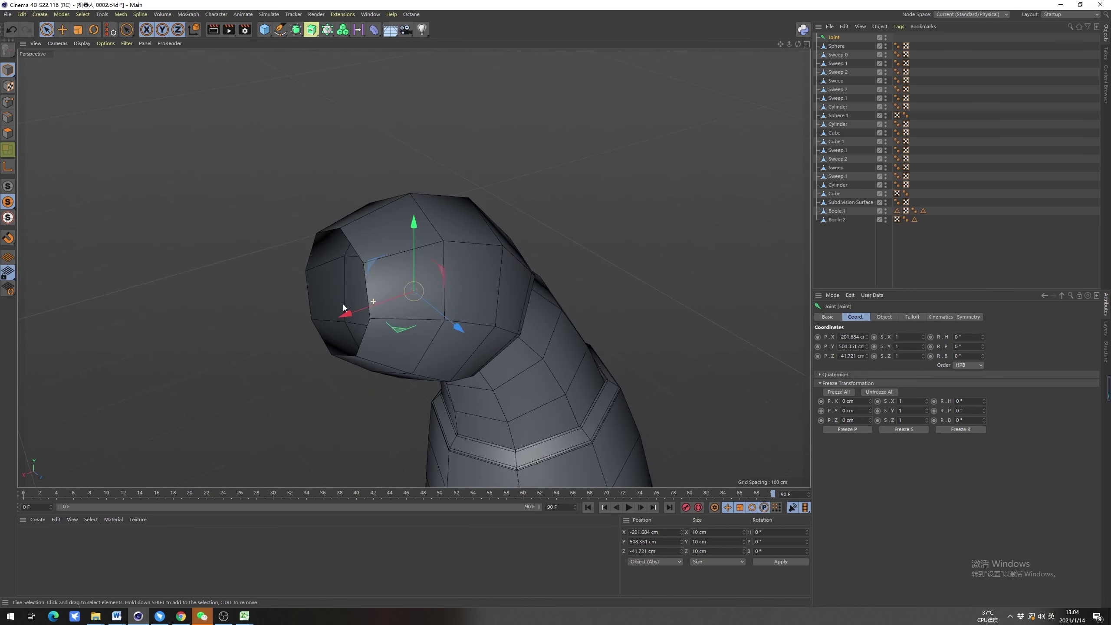
pyautogui.press('Delete')
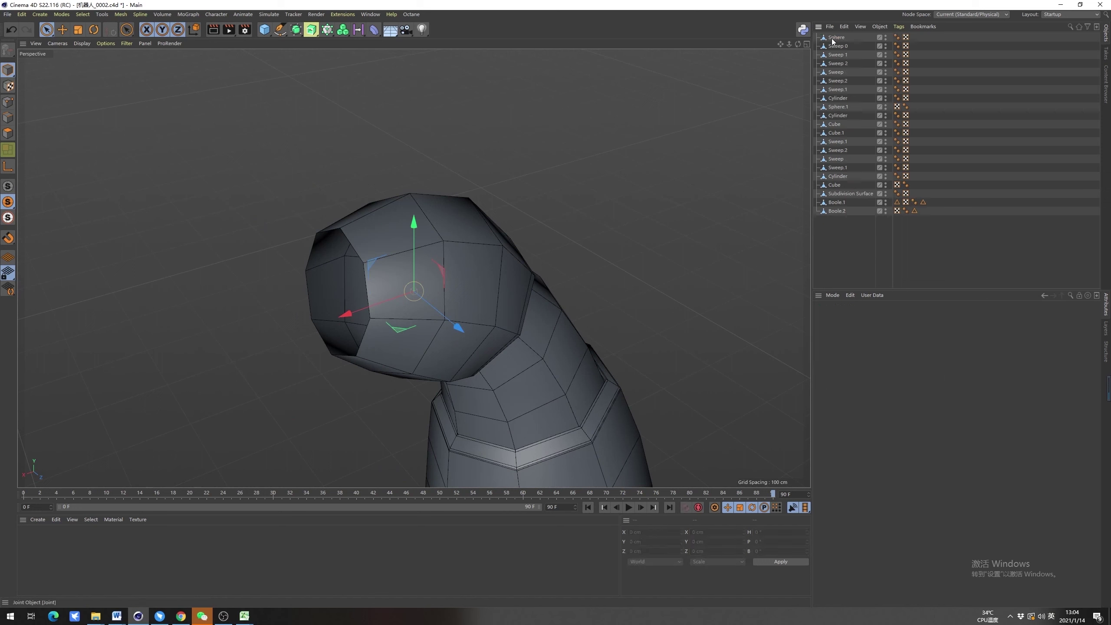
# Select two neighbouring point loops around the middle of the rounded shoulder piece with Loop Selection in Points mode
pyautogui.click(403, 290)
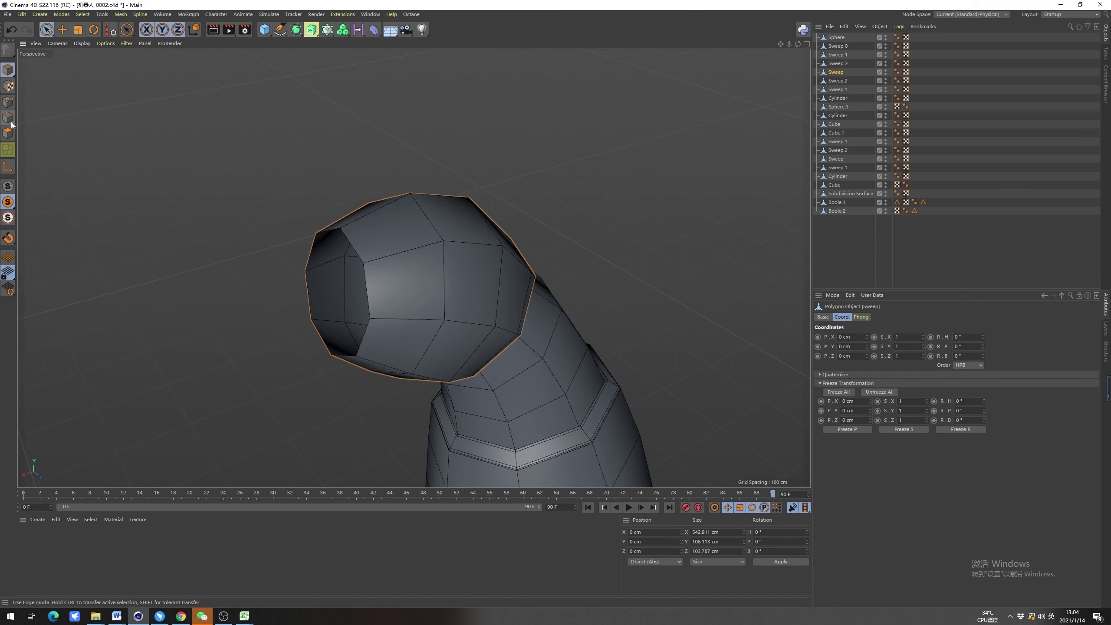
pyautogui.click(8, 102)
pyautogui.keyDown('alt'); pyautogui.moveTo(192, 190); pyautogui.dragTo(413, 261); pyautogui.keyUp('alt')
pyautogui.press('u')
pyautogui.press('l')
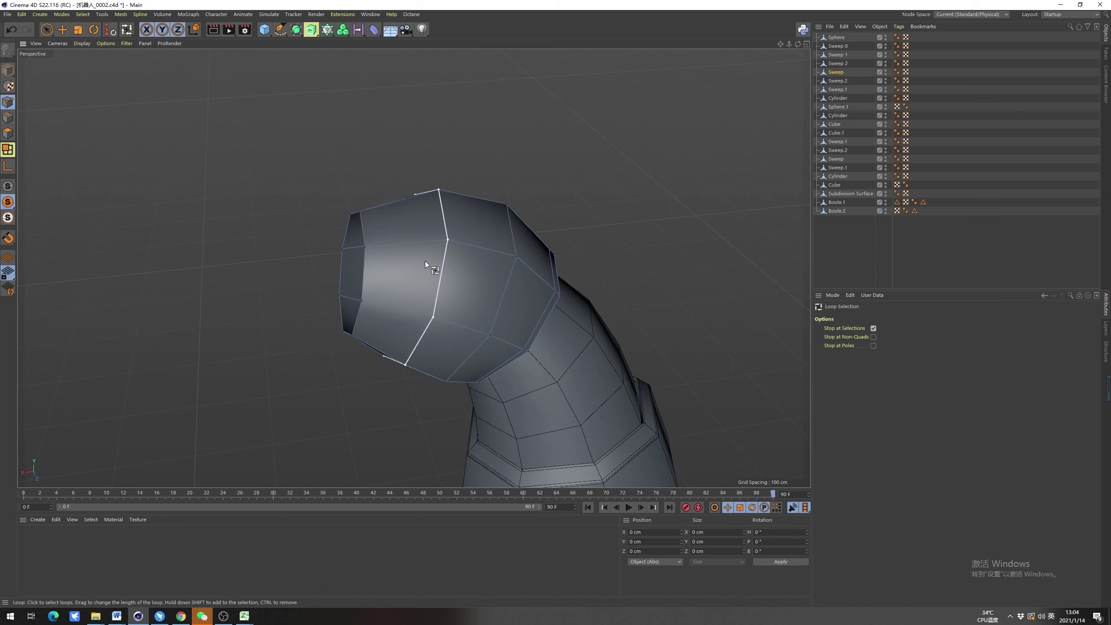
pyautogui.click(443, 245)
pyautogui.keyDown('shift'); pyautogui.click(513, 269); pyautogui.keyUp('shift')
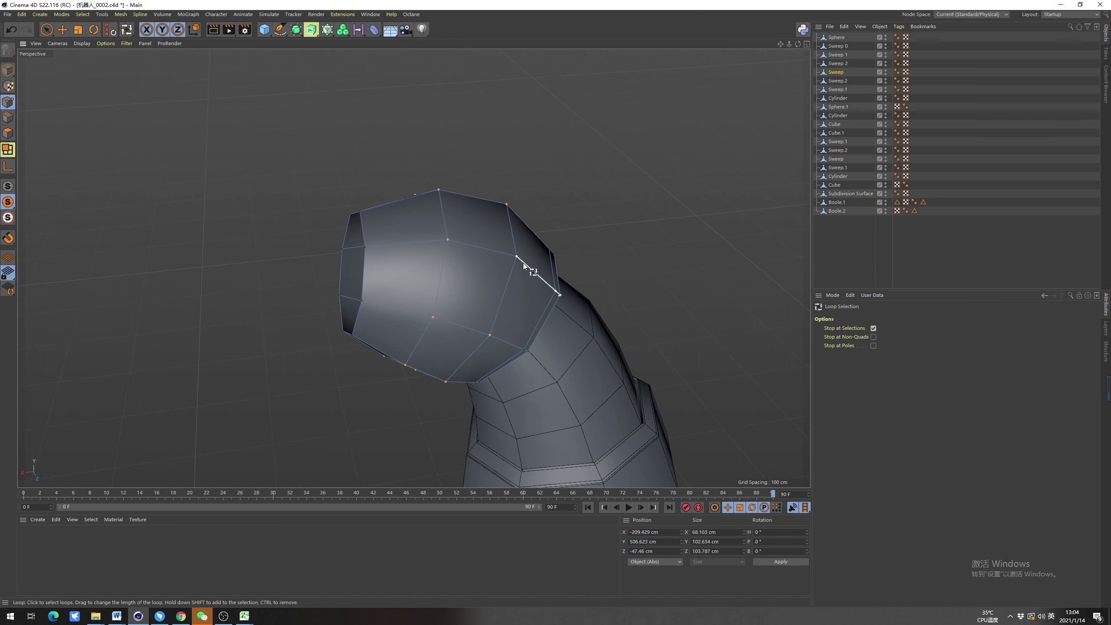
pyautogui.keyDown('alt'); pyautogui.moveTo(523, 262); pyautogui.dragTo(527, 259); pyautogui.keyUp('alt')
# Convert the selected shoulder point loops into a joint at their centre with Selection to Joints
pyautogui.press('e')
pyautogui.keyDown('alt'); pyautogui.moveTo(442, 305); pyautogui.dragTo(400, 295); pyautogui.keyUp('alt')
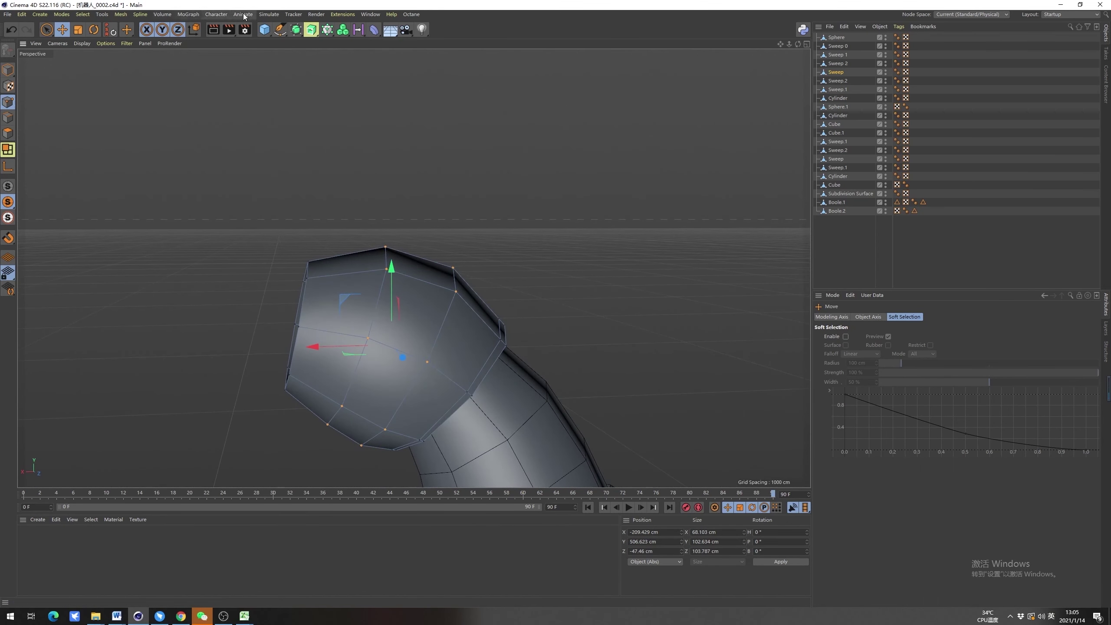
pyautogui.click(216, 14)
pyautogui.moveTo(251, 150)
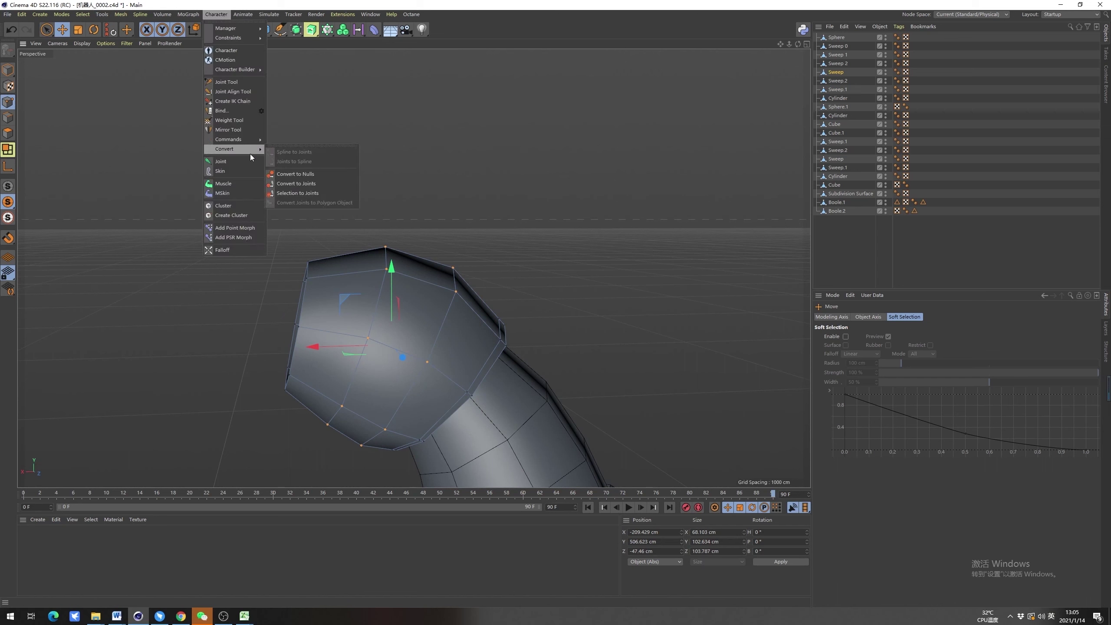
pyautogui.click(315, 193)
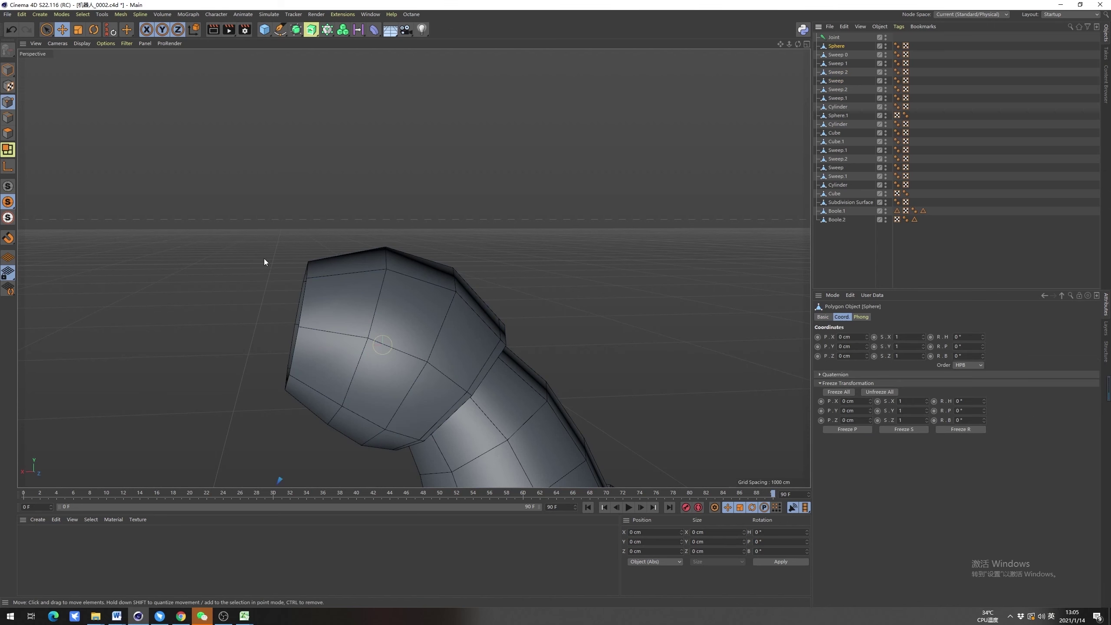
# Select the new shoulder joint, frame it and examine its placement inside the rounded piece
pyautogui.click(265, 226)
pyautogui.keyDown('alt'); pyautogui.moveTo(550, 179); pyautogui.dragTo(459, 272, button='right'); pyautogui.keyUp('alt')
pyautogui.keyDown('alt'); pyautogui.moveTo(459, 272); pyautogui.dragTo(481, 192, button='middle'); pyautogui.keyUp('alt')
pyautogui.keyDown('alt'); pyautogui.moveTo(481, 192); pyautogui.dragTo(469, 260, button='right'); pyautogui.keyUp('alt')
pyautogui.keyDown('alt'); pyautogui.moveTo(468, 260); pyautogui.dragTo(460, 284); pyautogui.keyUp('alt')
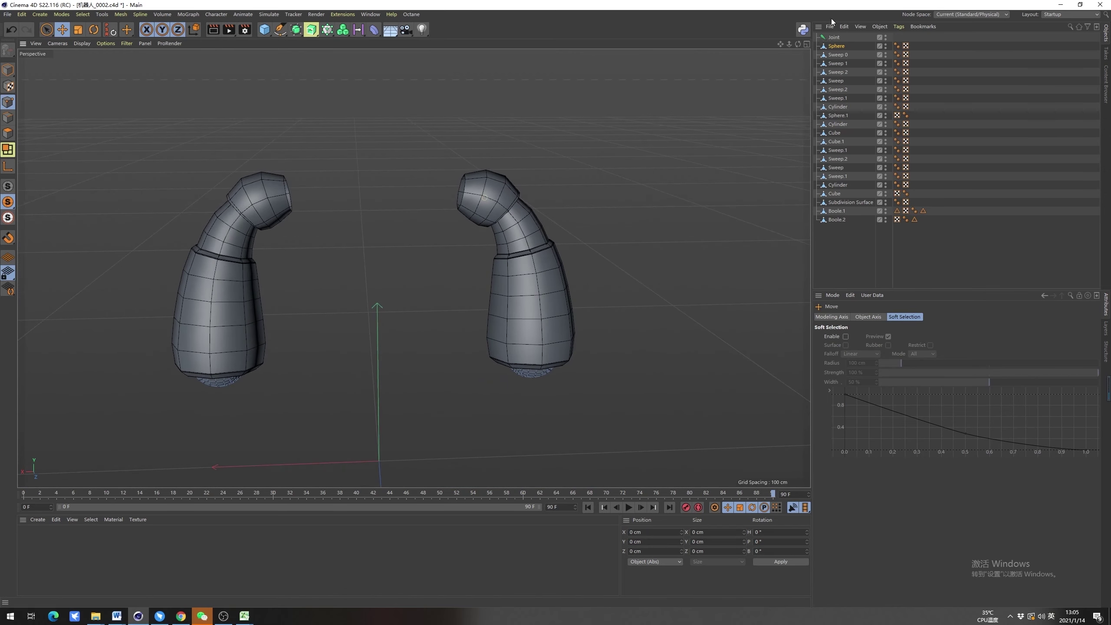
pyautogui.click(833, 38)
pyautogui.press('o')
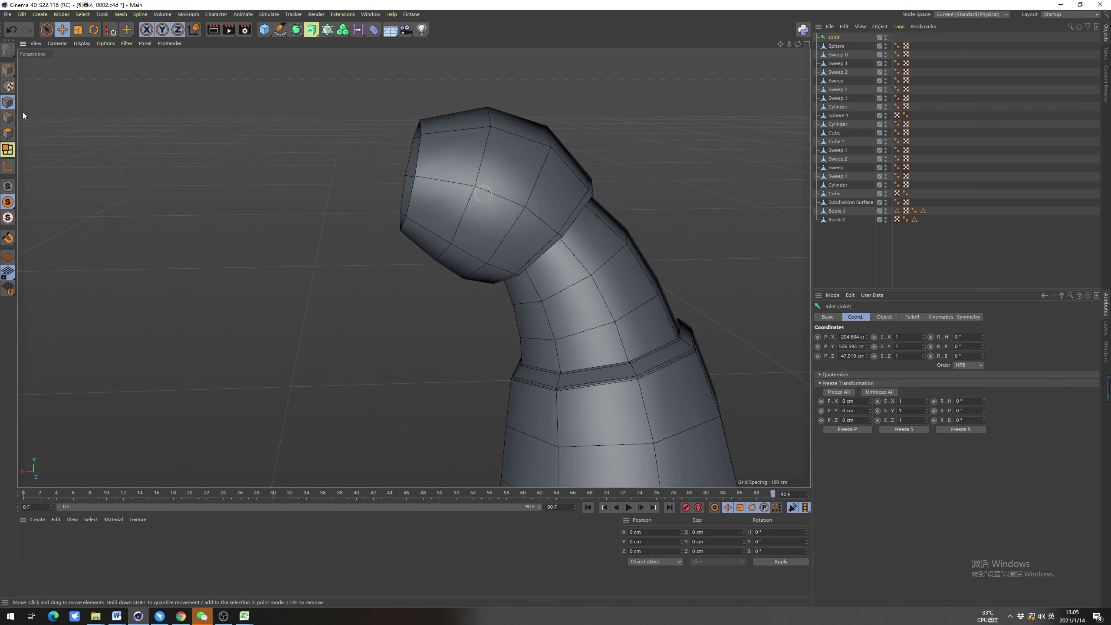
pyautogui.keyDown('alt'); pyautogui.moveTo(481, 167); pyautogui.dragTo(300, 289); pyautogui.keyUp('alt')
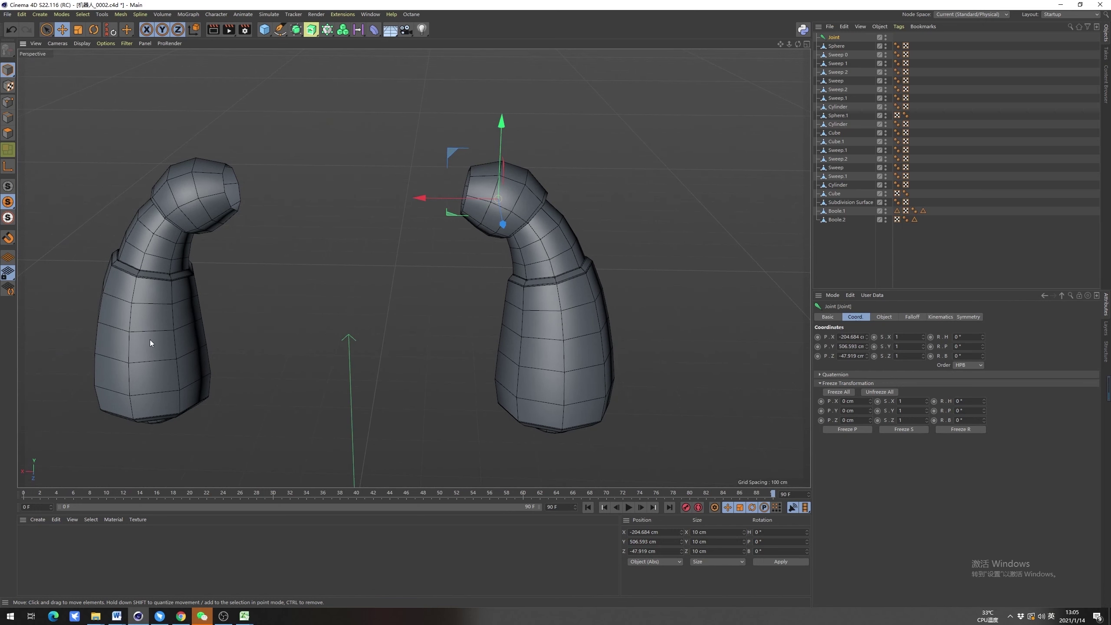
# Select the two middle point loops of the curved Sweep.2 elbow section with Loop Selection in Points mode
pyautogui.keyDown('alt'); pyautogui.moveTo(475, 223); pyautogui.dragTo(451, 236, button='middle'); pyautogui.keyUp('alt')
pyautogui.keyDown('alt'); pyautogui.moveTo(529, 189); pyautogui.dragTo(451, 208, button='middle'); pyautogui.keyUp('alt')
pyautogui.scroll(4, 451, 210)
pyautogui.keyDown('alt'); pyautogui.moveTo(427, 270); pyautogui.dragTo(439, 296); pyautogui.keyUp('alt')
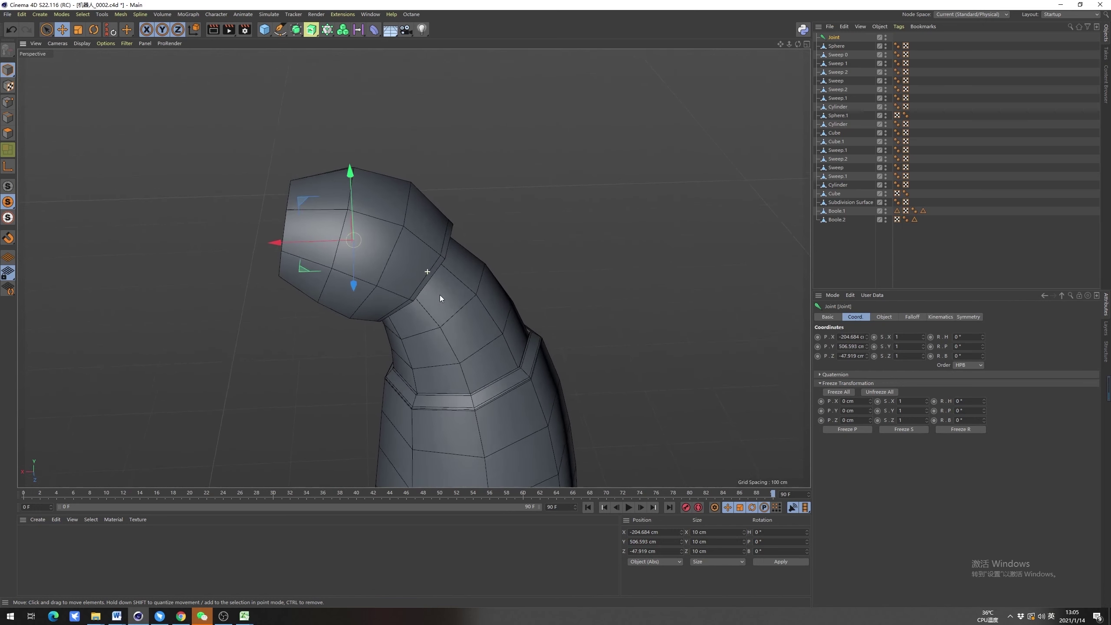
pyautogui.keyDown('alt'); pyautogui.moveTo(498, 350); pyautogui.dragTo(522, 293, button='middle'); pyautogui.keyUp('alt')
pyautogui.click(523, 292)
pyautogui.click(7, 102)
pyautogui.scroll(4, 487, 254)
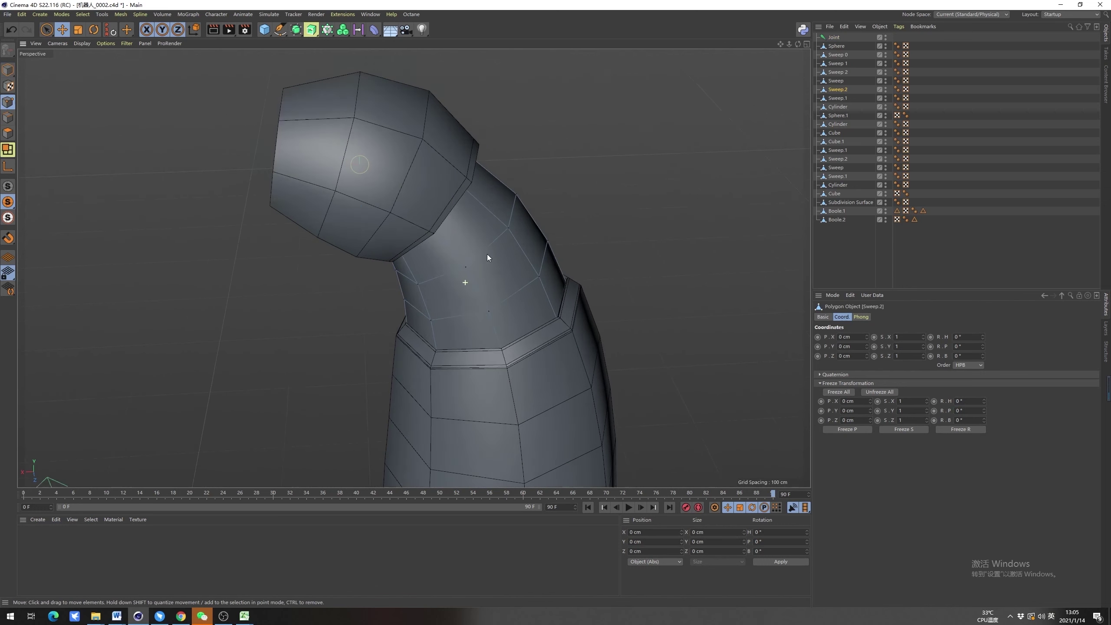
pyautogui.press('u')
pyautogui.press('l')
pyautogui.click(494, 246)
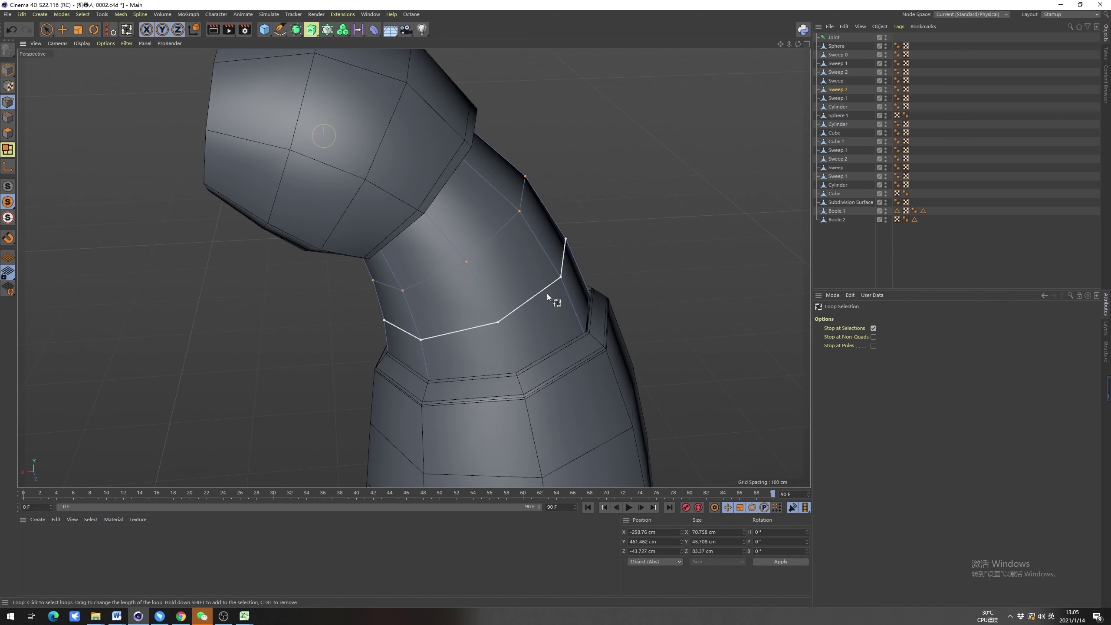
pyautogui.keyDown('shift'); pyautogui.click(547, 295); pyautogui.keyUp('shift')
# Tear off the Convert commands as a floating palette and create a joint from the selected elbow point loops
pyautogui.press('e')
pyautogui.scroll(-3, 485, 305)
pyautogui.keyDown('alt'); pyautogui.moveTo(486, 300); pyautogui.dragTo(468, 285); pyautogui.keyUp('alt')
pyautogui.click(216, 14)
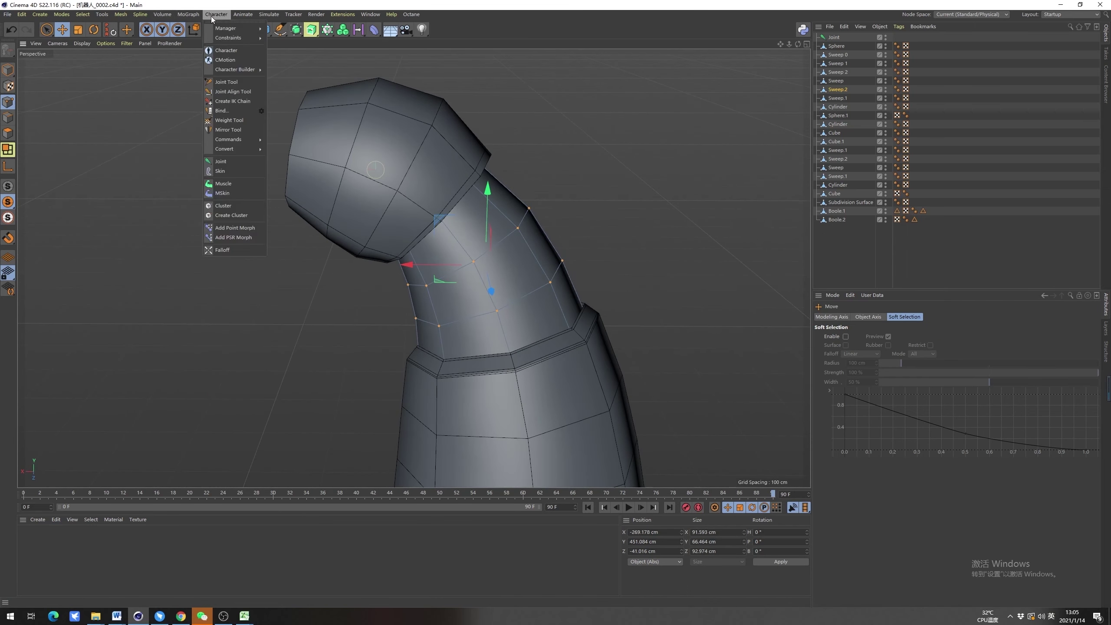
pyautogui.moveTo(238, 149)
pyautogui.click(287, 146)
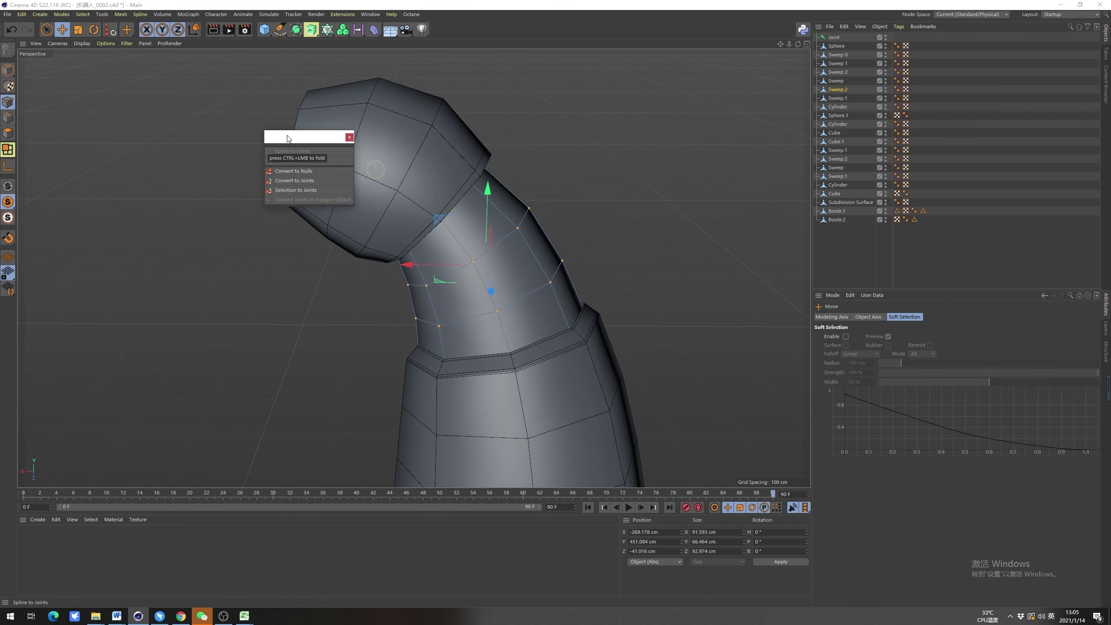
pyautogui.moveTo(286, 128); pyautogui.dragTo(141, 66)
pyautogui.click(182, 120)
# Select all points of the sphere at the lower end of this arm with Rectangle Selection, leaving the other arm's sphere unselected
pyautogui.keyDown('alt'); pyautogui.moveTo(504, 293); pyautogui.dragTo(462, 307); pyautogui.keyUp('alt')
pyautogui.scroll(3, 462, 306)
pyautogui.press('u')
pyautogui.press('l')
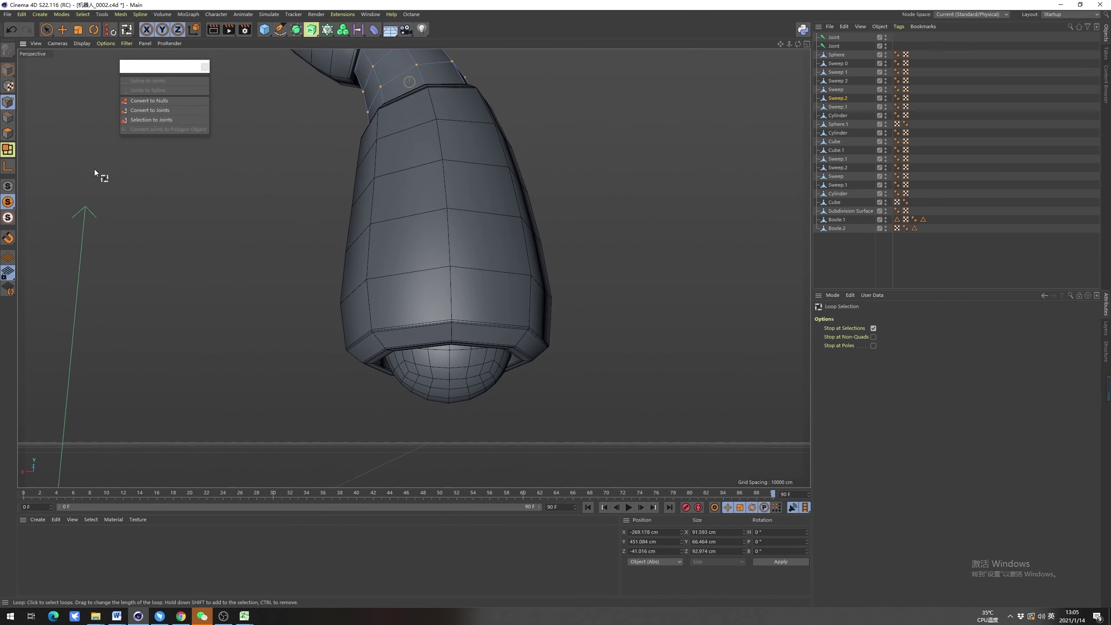
pyautogui.click(46, 30)
pyautogui.click(7, 70)
pyautogui.click(475, 362)
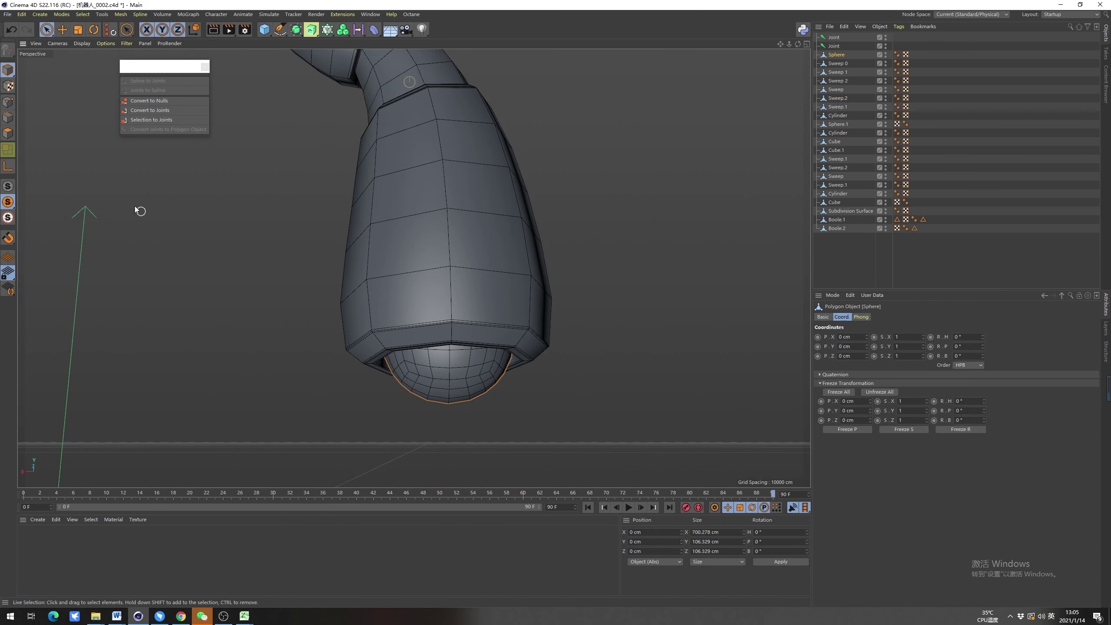
pyautogui.click(8, 102)
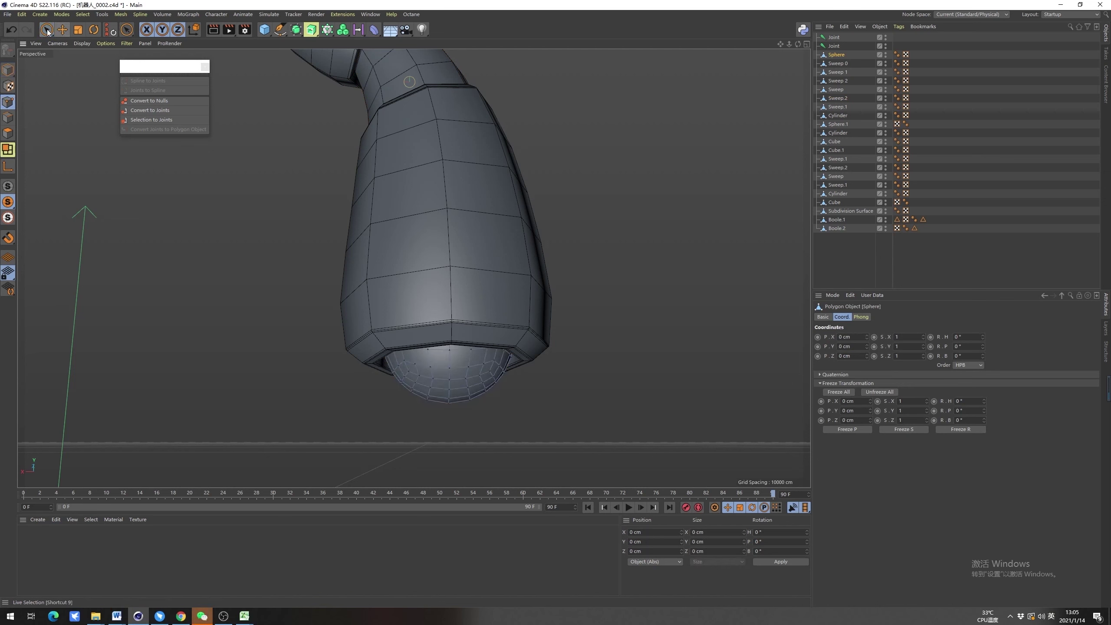
pyautogui.moveTo(50, 33); pyautogui.dragTo(78, 58)
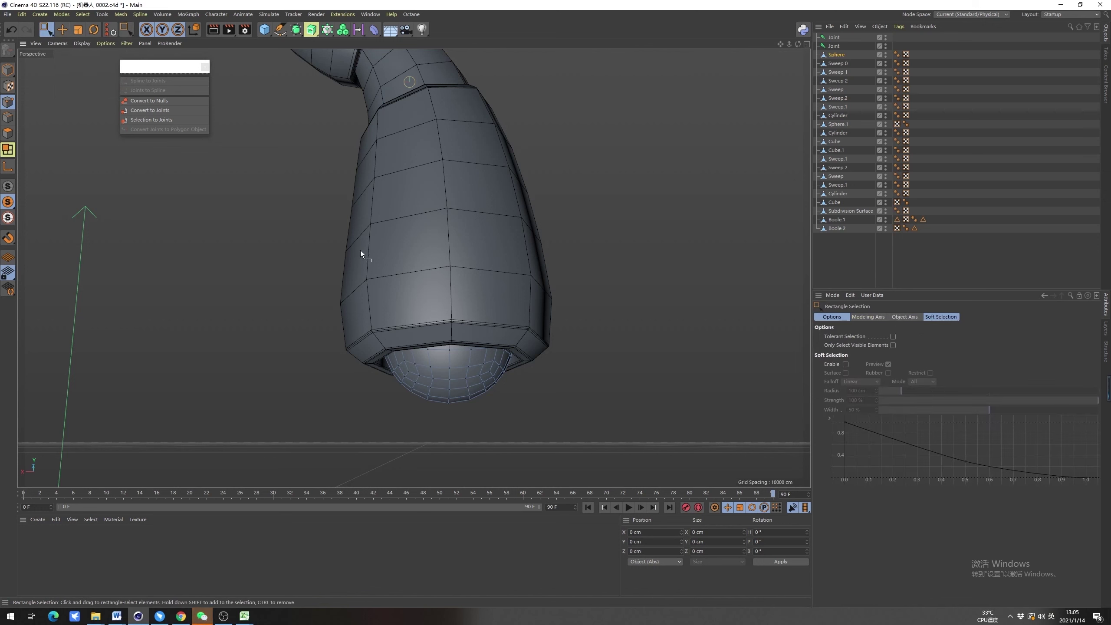
pyautogui.moveTo(304, 226); pyautogui.dragTo(610, 477)
# Create a joint from the selected sphere points, close the floating palette and deselect everything in Model mode
pyautogui.keyDown('alt'); pyautogui.moveTo(446, 309); pyautogui.dragTo(384, 351, button='right'); pyautogui.keyUp('alt')
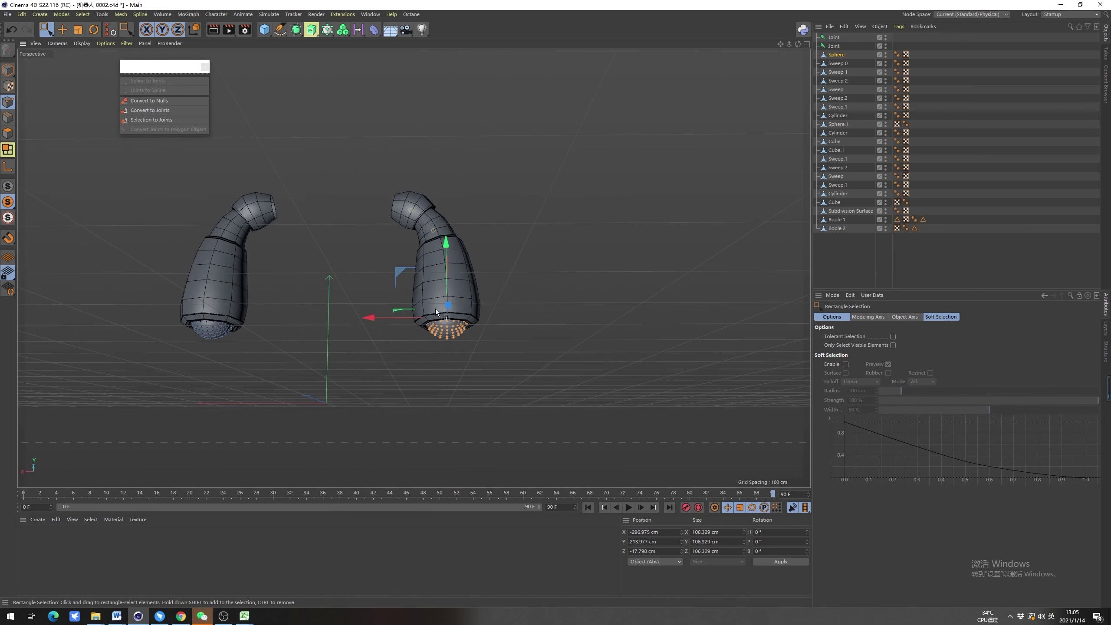
pyautogui.scroll(5, 440, 314)
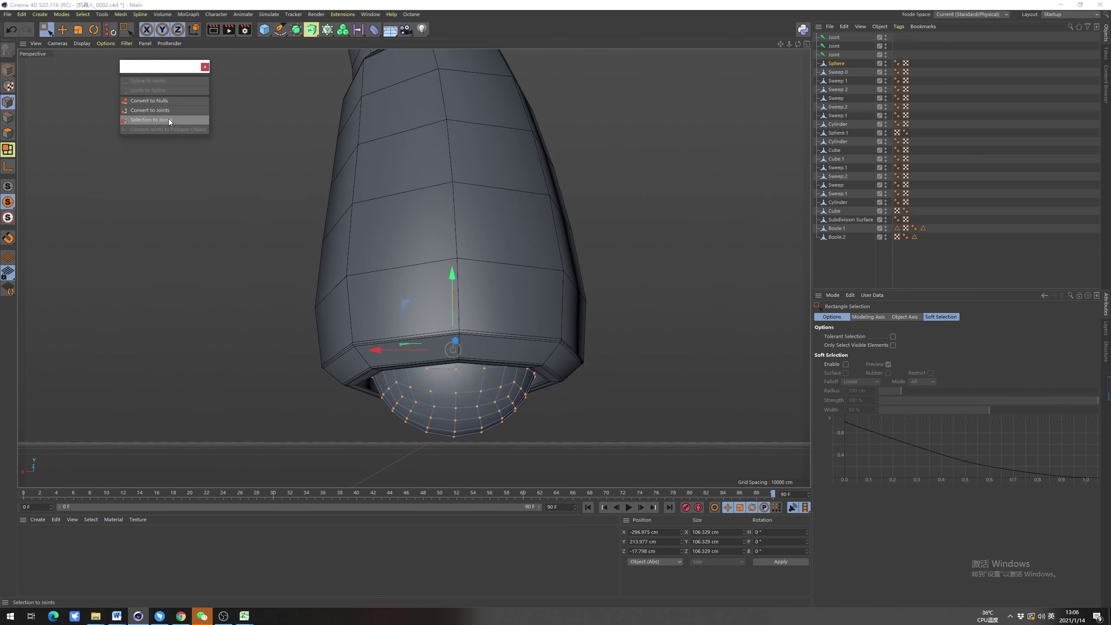
pyautogui.click(169, 118)
pyautogui.click(204, 66)
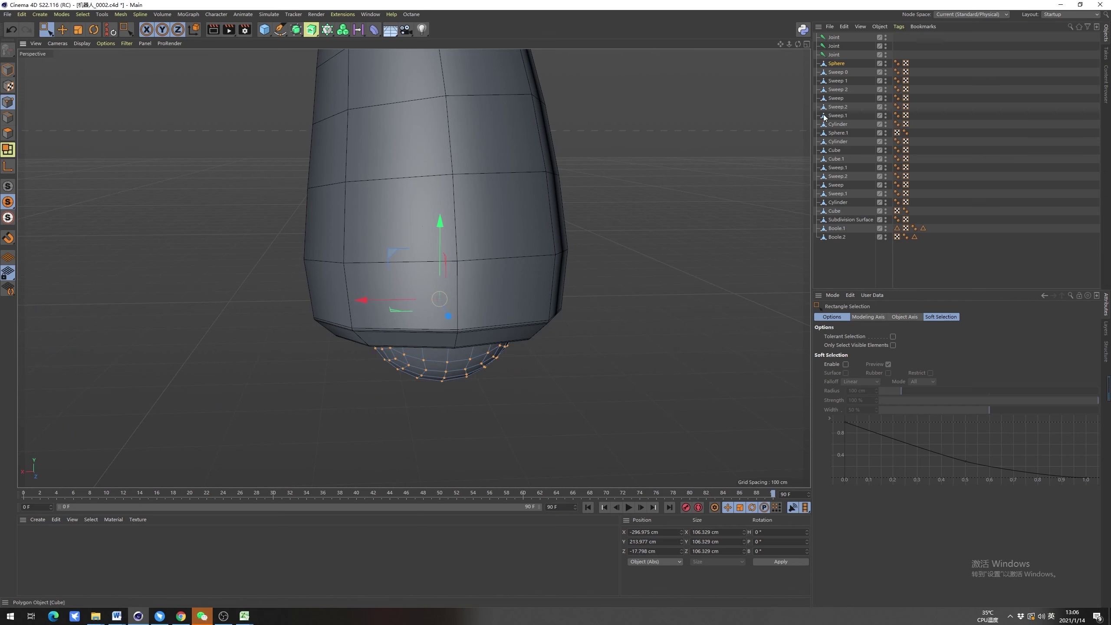
pyautogui.click(8, 69)
pyautogui.click(129, 108)
pyautogui.scroll(-5, 430, 321)
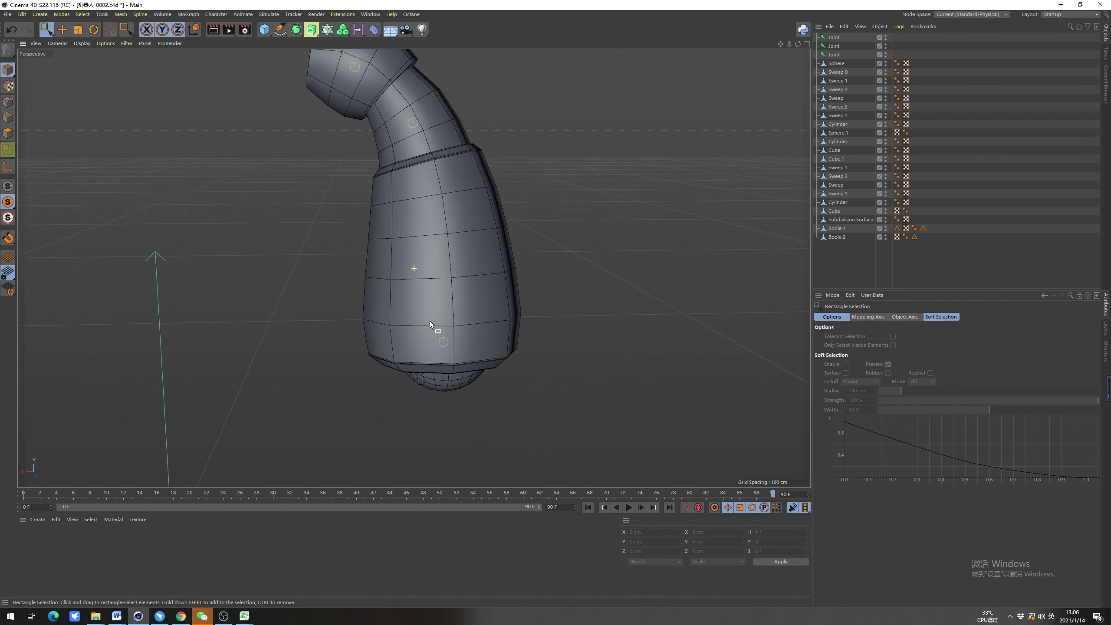
# Try to rename the shoulder joint
pyautogui.click(834, 55)
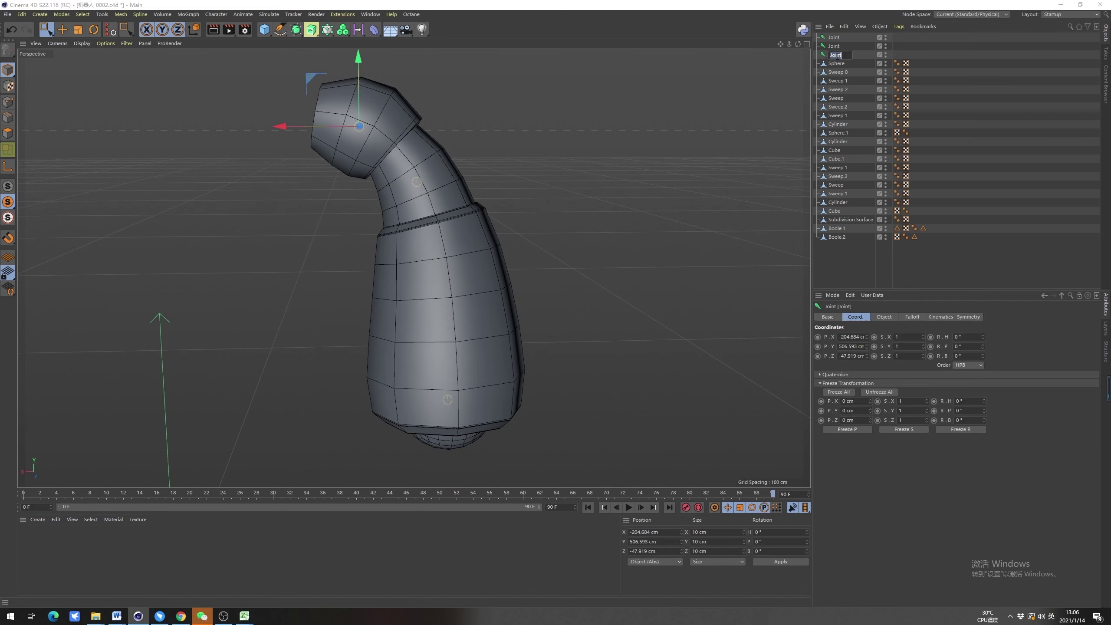
pyautogui.click(507, 214)
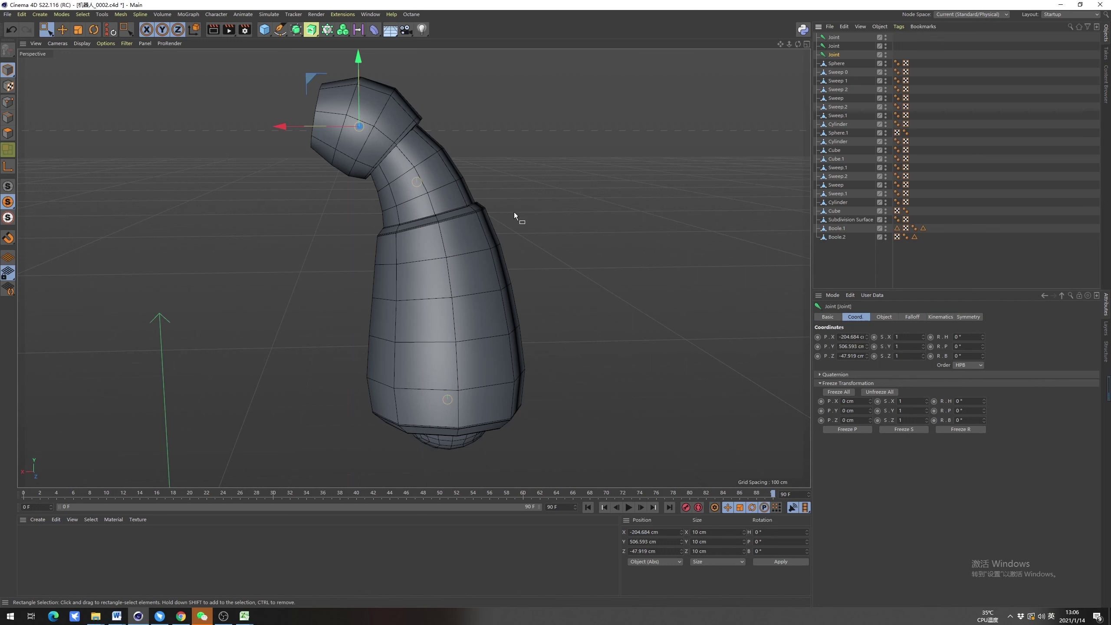
pyautogui.click(440, 216)
pyautogui.keyDown('alt'); pyautogui.moveTo(305, 192); pyautogui.dragTo(302, 228); pyautogui.keyUp('alt')
pyautogui.click(297, 227)
pyautogui.keyDown('alt'); pyautogui.moveTo(447, 211); pyautogui.dragTo(456, 244, button='middle'); pyautogui.keyUp('alt')
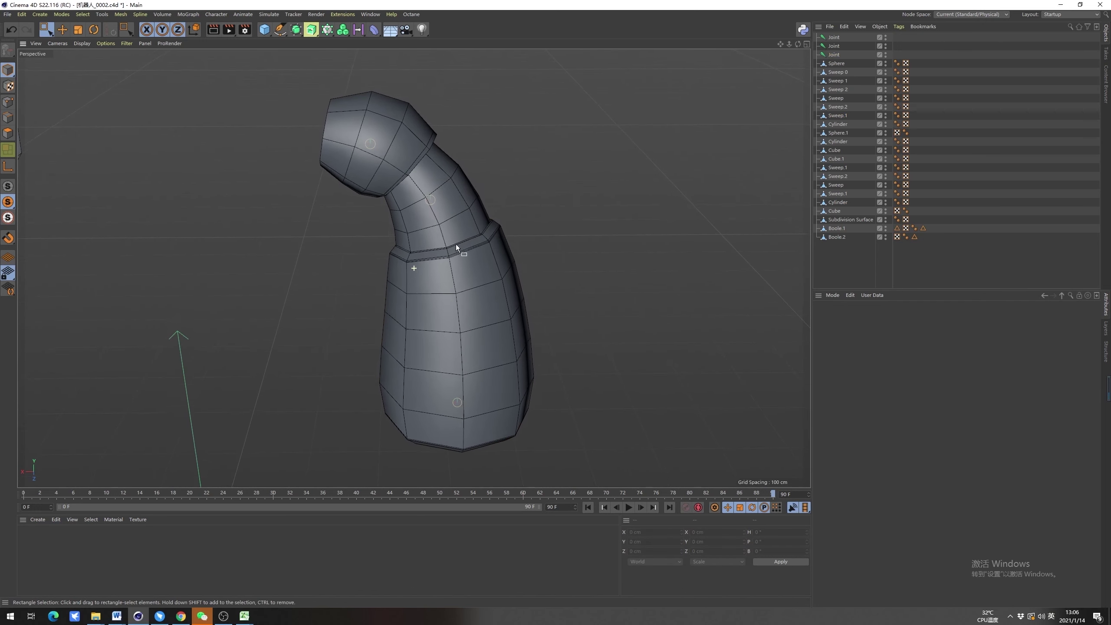
pyautogui.keyDown('alt'); pyautogui.moveTo(456, 244); pyautogui.dragTo(399, 237); pyautogui.keyUp('alt')
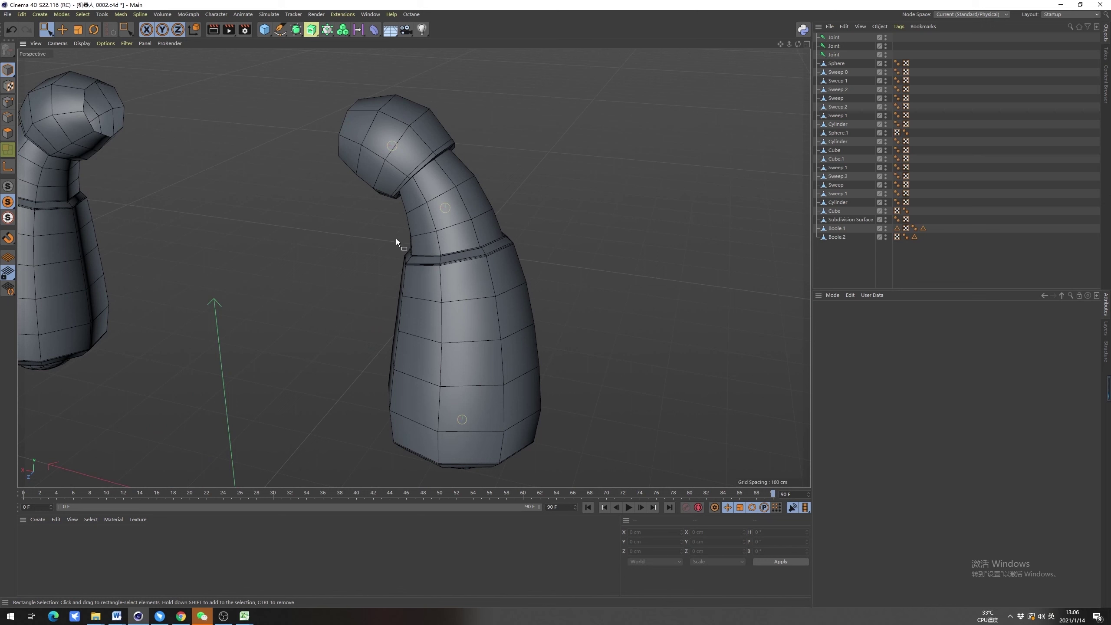
pyautogui.doubleClick(833, 55)
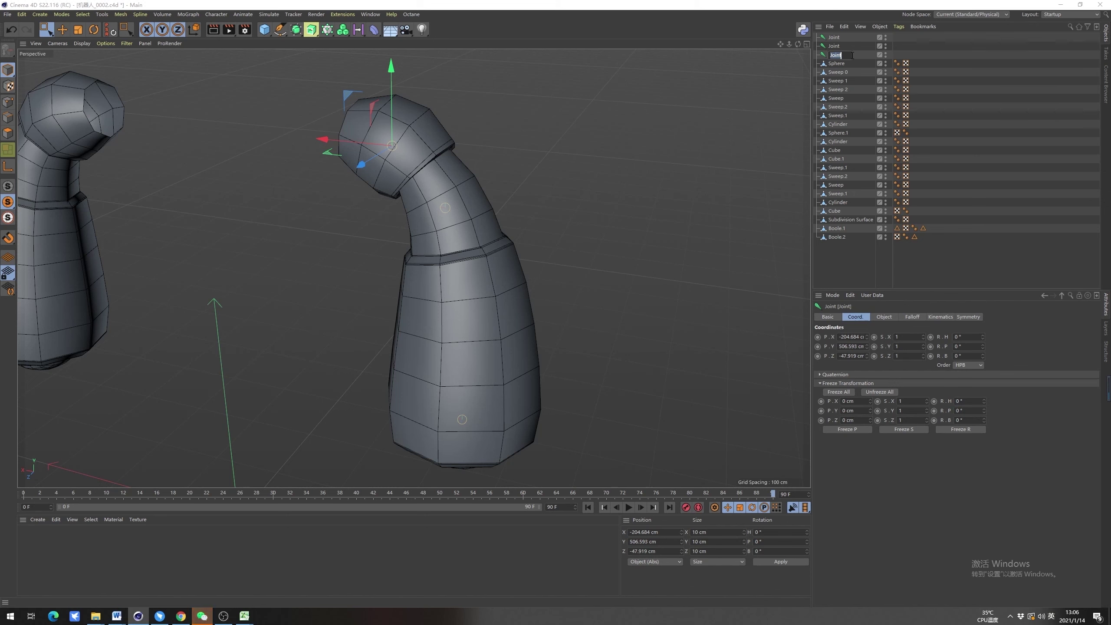
pyautogui.press('Return')
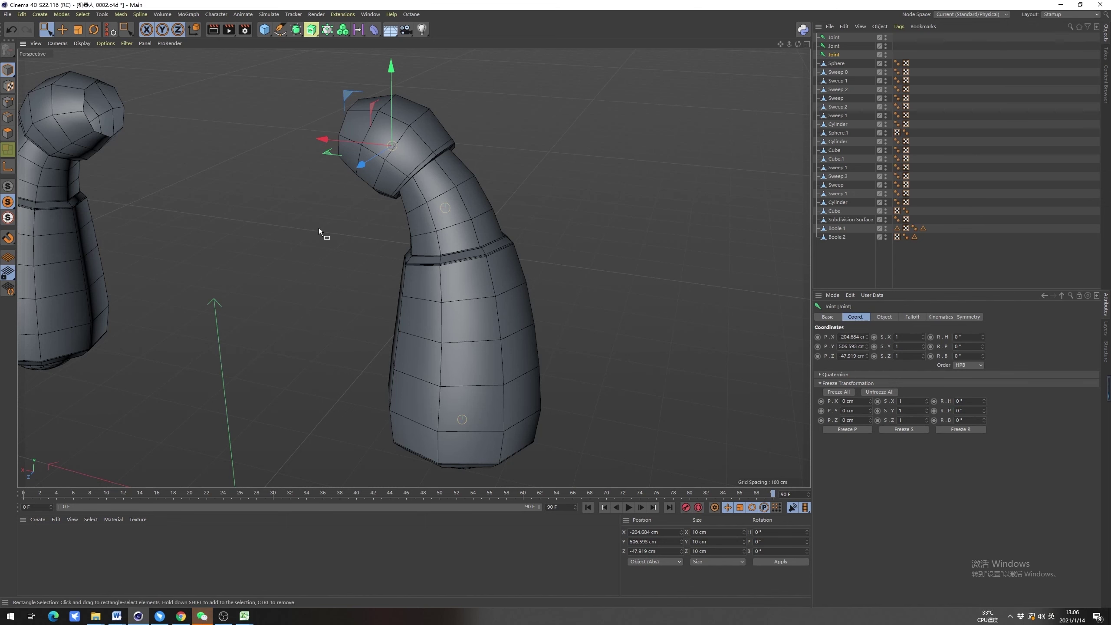
# Rename the shoulder joint as L_肩膀
pyautogui.keyDown('alt'); pyautogui.moveTo(329, 220); pyautogui.dragTo(298, 251); pyautogui.keyUp('alt')
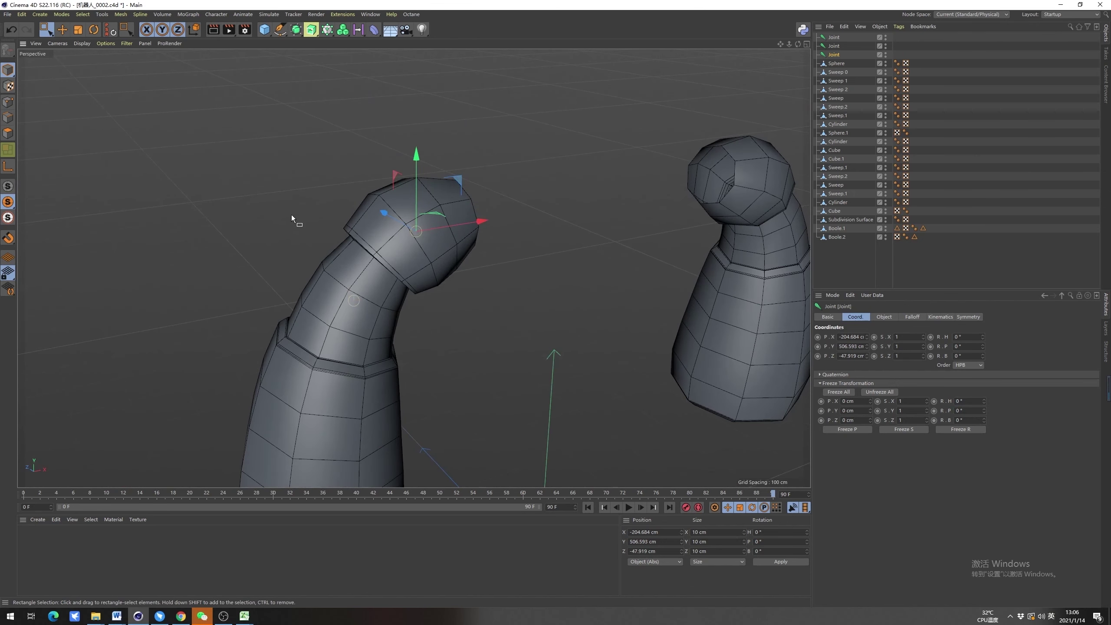
pyautogui.keyDown('alt'); pyautogui.moveTo(406, 238); pyautogui.dragTo(420, 259); pyautogui.keyUp('alt')
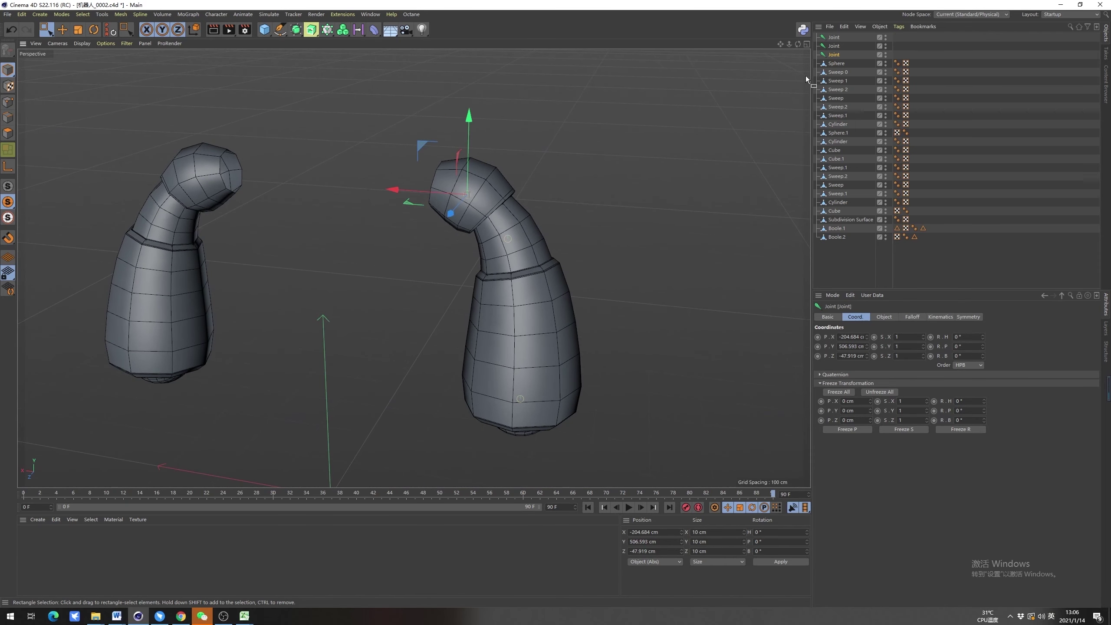
pyautogui.click(834, 46)
pyautogui.doubleClick(834, 55)
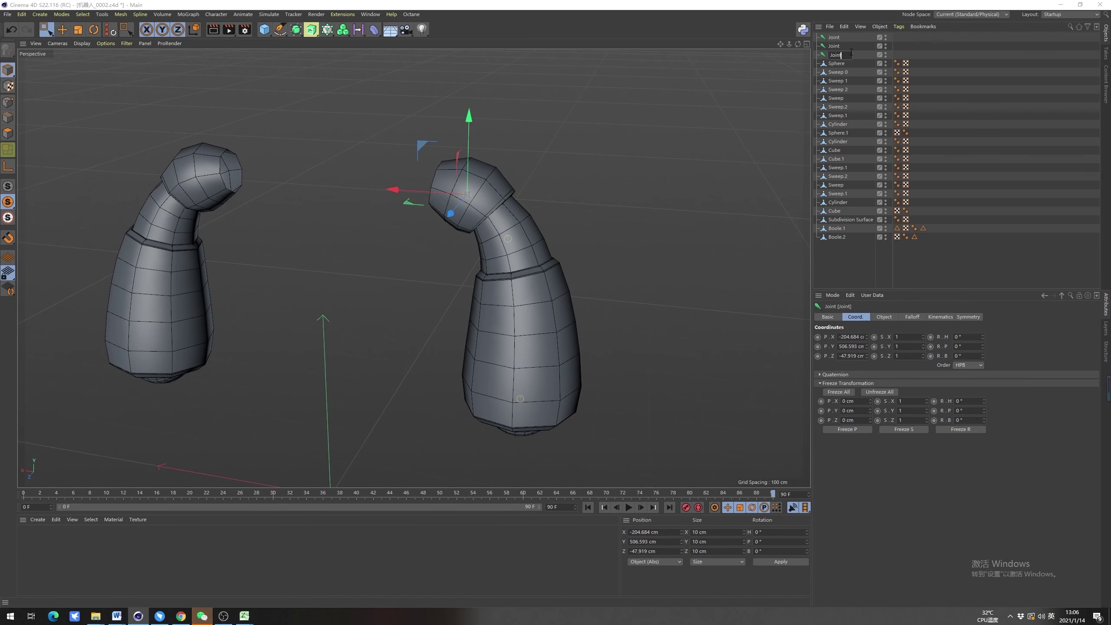
pyautogui.moveTo(842, 55); pyautogui.dragTo(826, 56)
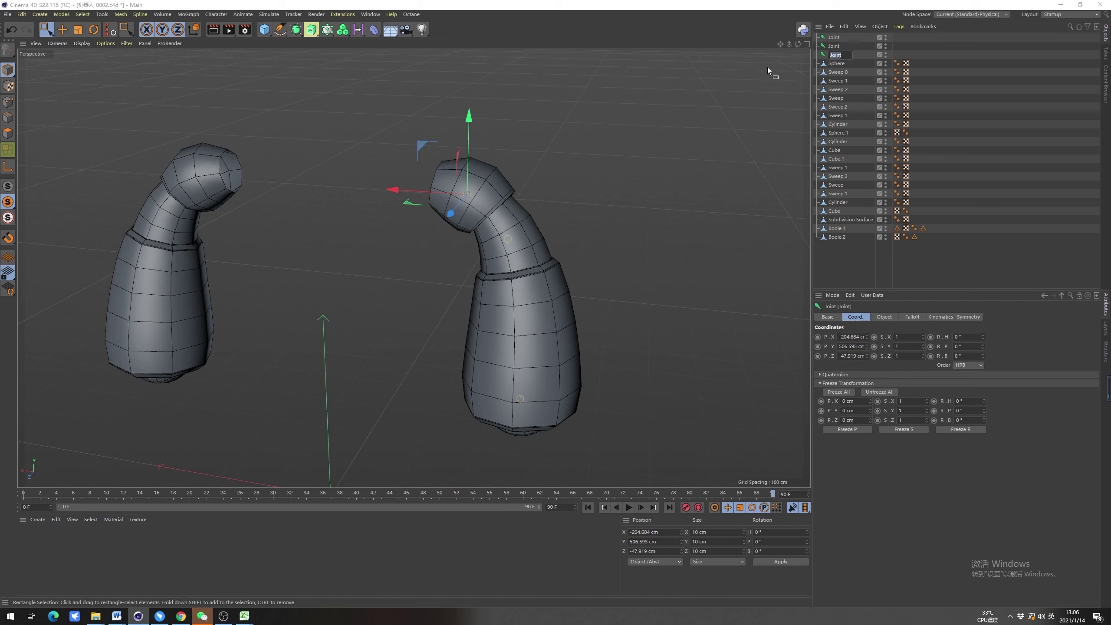
pyautogui.write('L_ar')
pyautogui.press('Escape')
pyautogui.write('肩膀')
pyautogui.press('Return')
pyautogui.scroll(5, 517, 153)
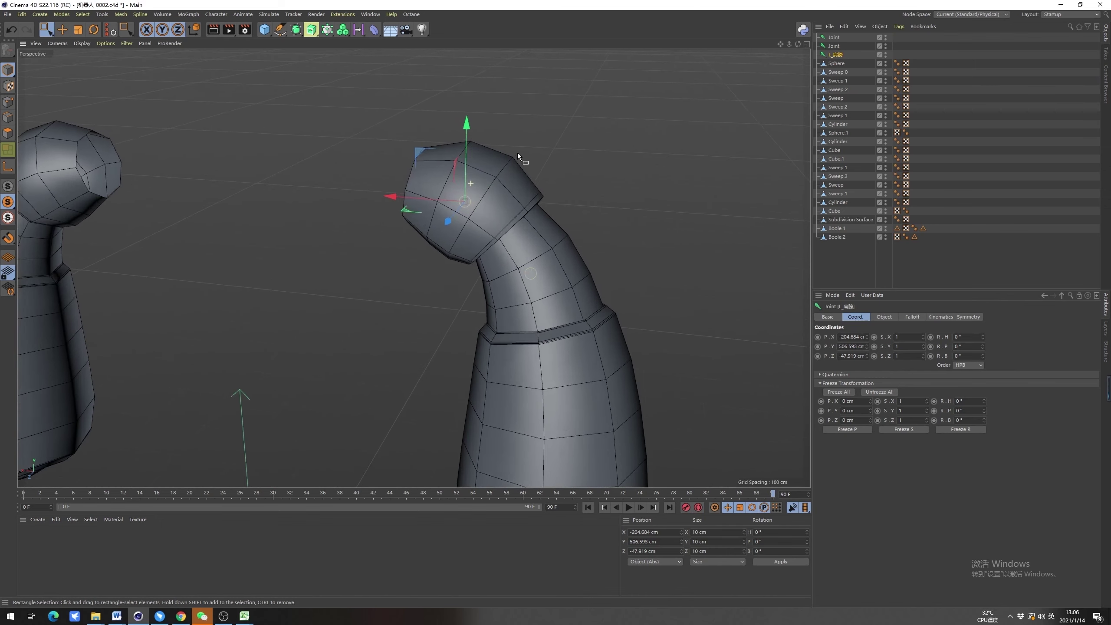
# Rename the elbow joint as L_手肘
pyautogui.moveTo(488, 221)
pyautogui.keyDown('alt'); pyautogui.mouseDown()
pyautogui.moveTo(511, 224)
pyautogui.moveTo(484, 242)
pyautogui.mouseUp(); pyautogui.keyUp('alt')
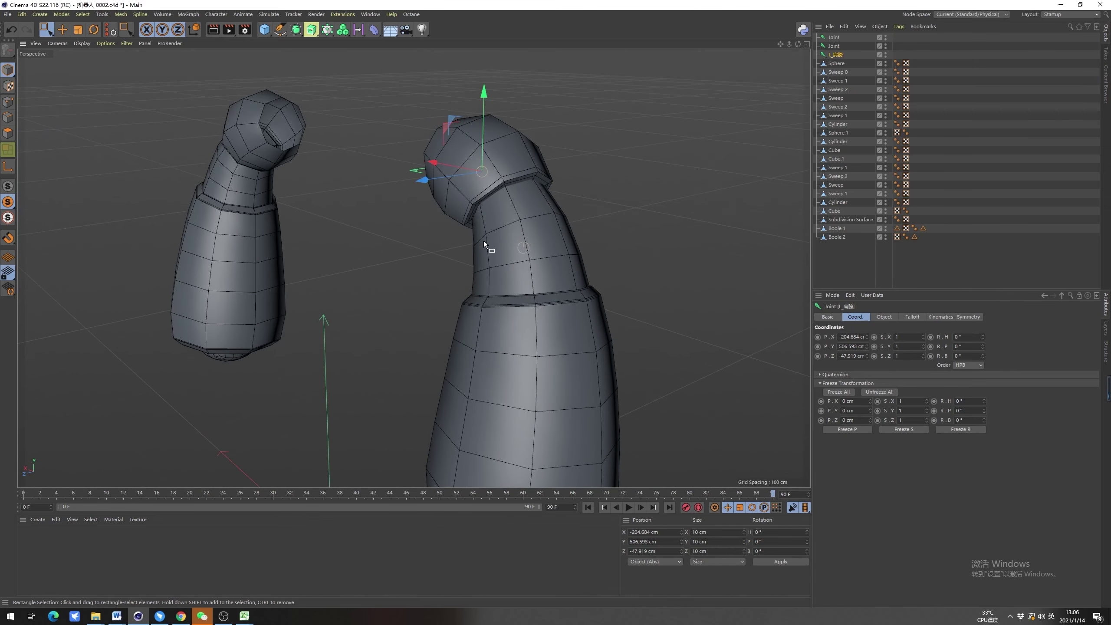
pyautogui.click(833, 48)
pyautogui.click(837, 55)
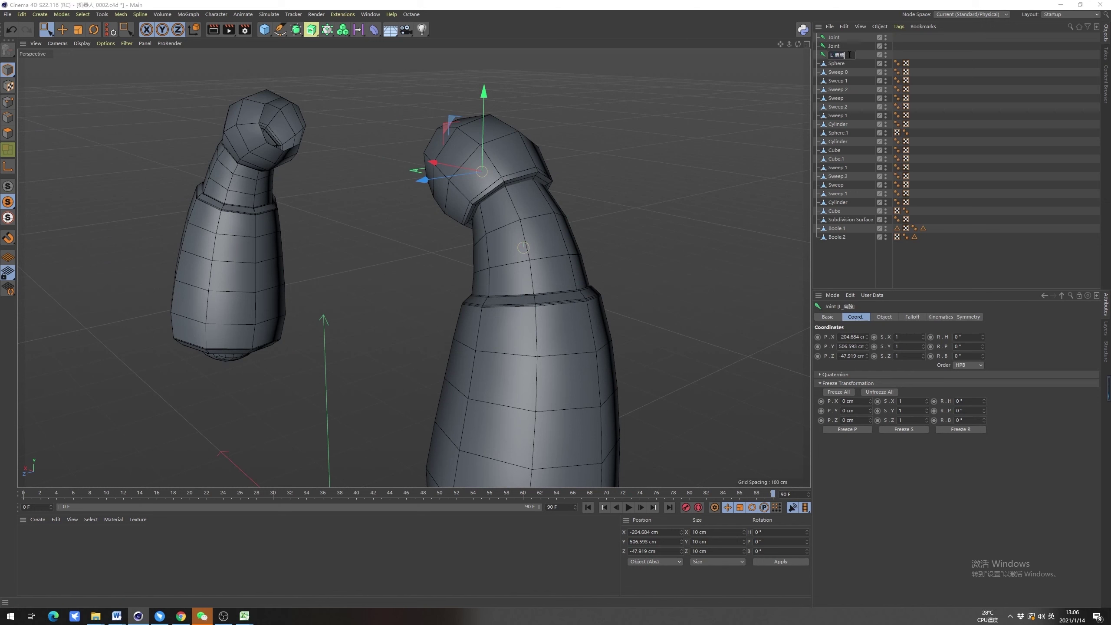
pyautogui.doubleClick(839, 46)
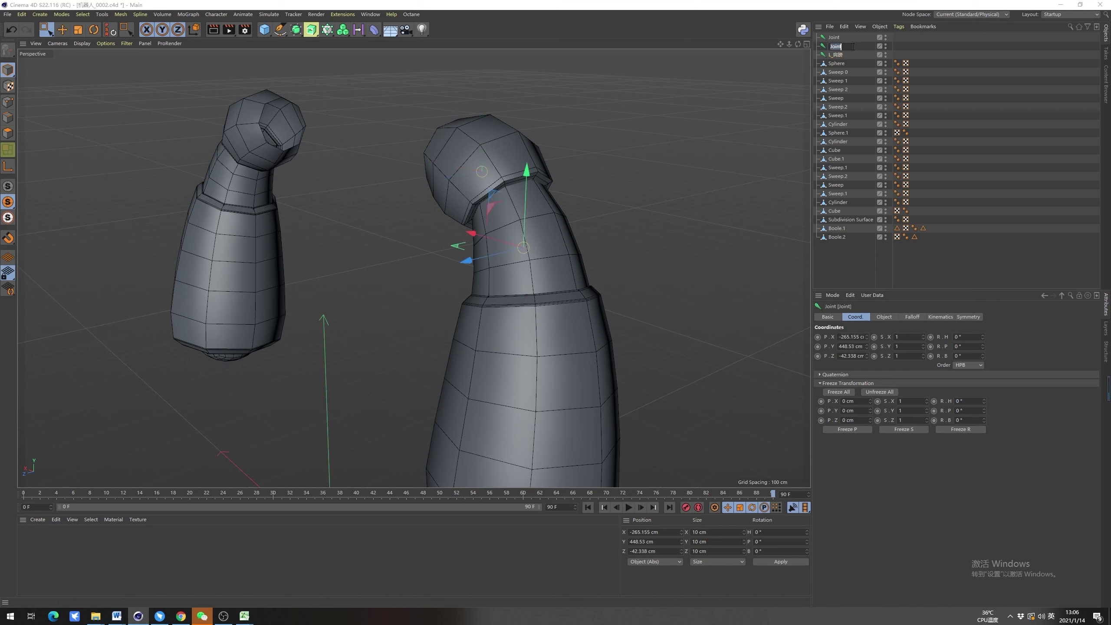
pyautogui.write('L_肩膀')
# Rename the wrist joint at the lower end of the arm as L_手腕
pyautogui.keyDown('alt'); pyautogui.moveTo(539, 239); pyautogui.dragTo(541, 222, button='middle'); pyautogui.keyUp('alt')
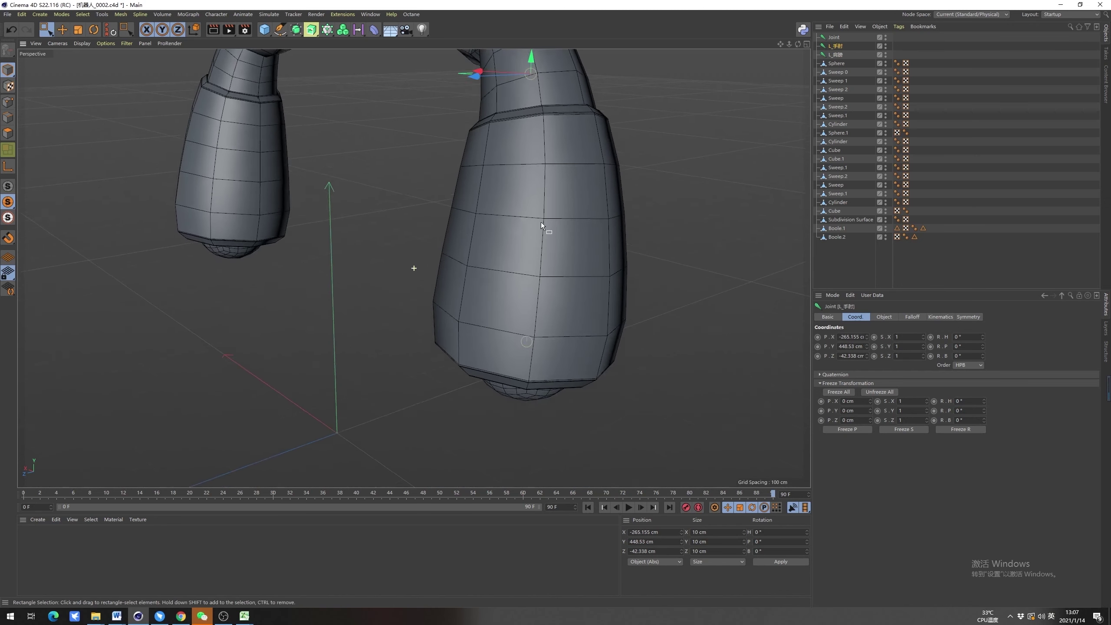
pyautogui.keyDown('alt'); pyautogui.moveTo(530, 287); pyautogui.dragTo(545, 261); pyautogui.keyUp('alt')
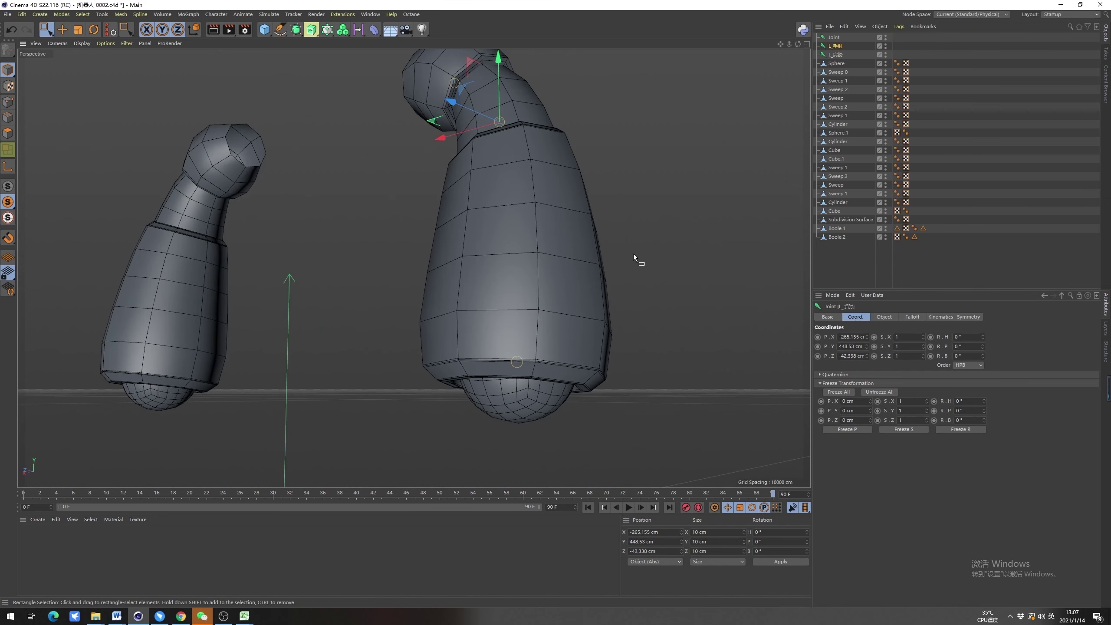
pyautogui.click(835, 38)
pyautogui.doubleClick(836, 37)
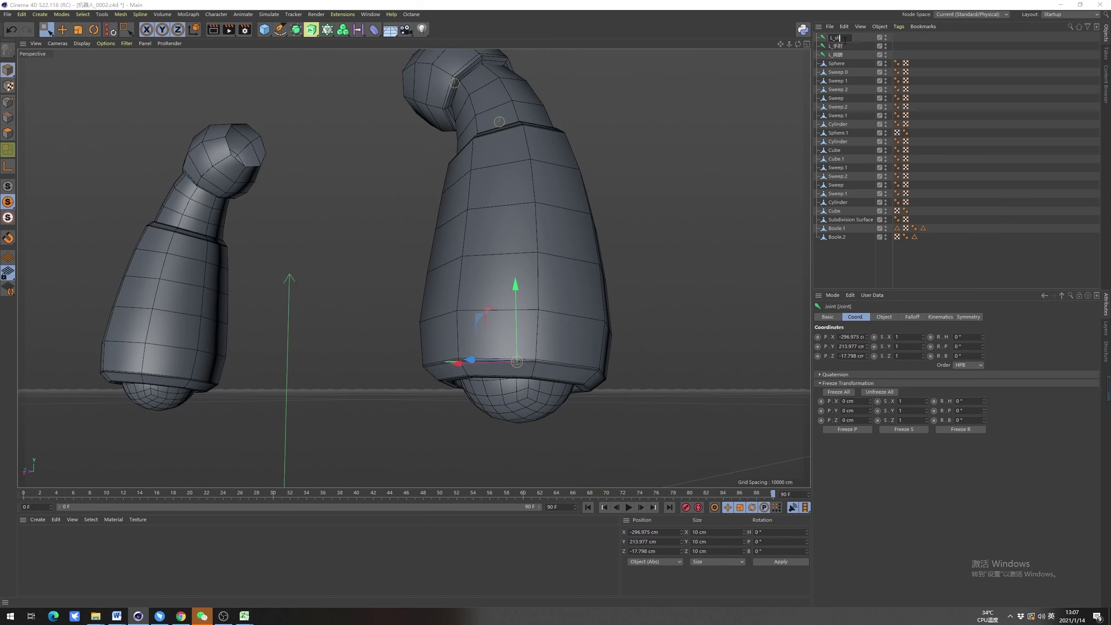
# Build the joint hierarchy by nesting L_手腕 under L_手肘 and L_手肘 under L_肩膀, and switch to Live Selection
pyautogui.keyDown('alt'); pyautogui.moveTo(584, 218); pyautogui.dragTo(588, 252); pyautogui.keyUp('alt')
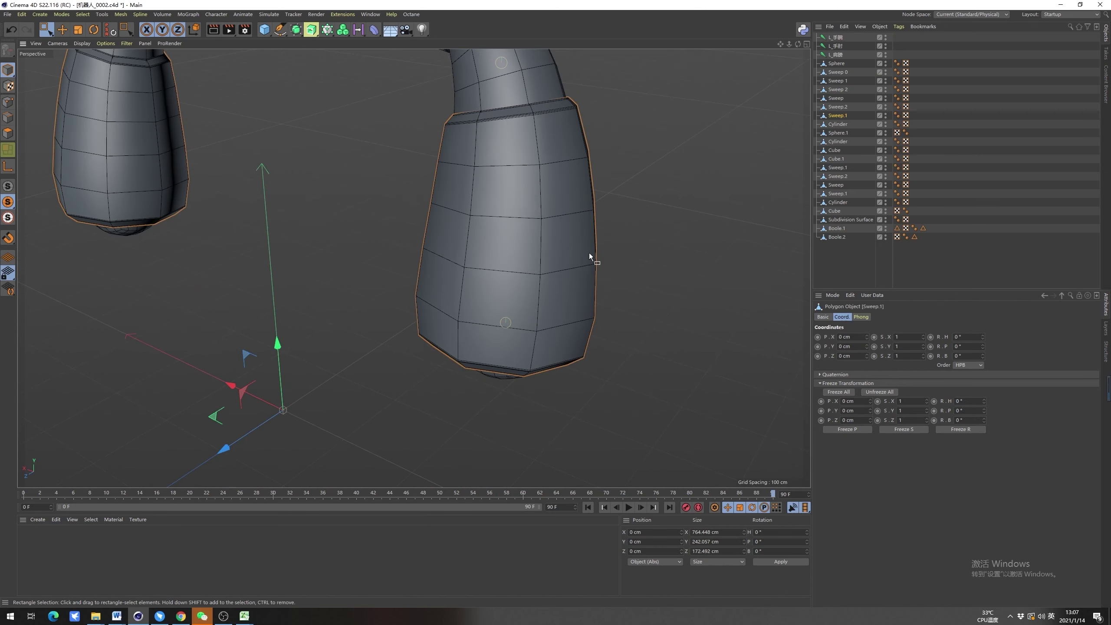
pyautogui.keyDown('alt'); pyautogui.moveTo(568, 305); pyautogui.dragTo(576, 260); pyautogui.keyUp('alt')
pyautogui.keyDown('alt'); pyautogui.moveTo(564, 317); pyautogui.dragTo(557, 272, button='middle'); pyautogui.keyUp('alt')
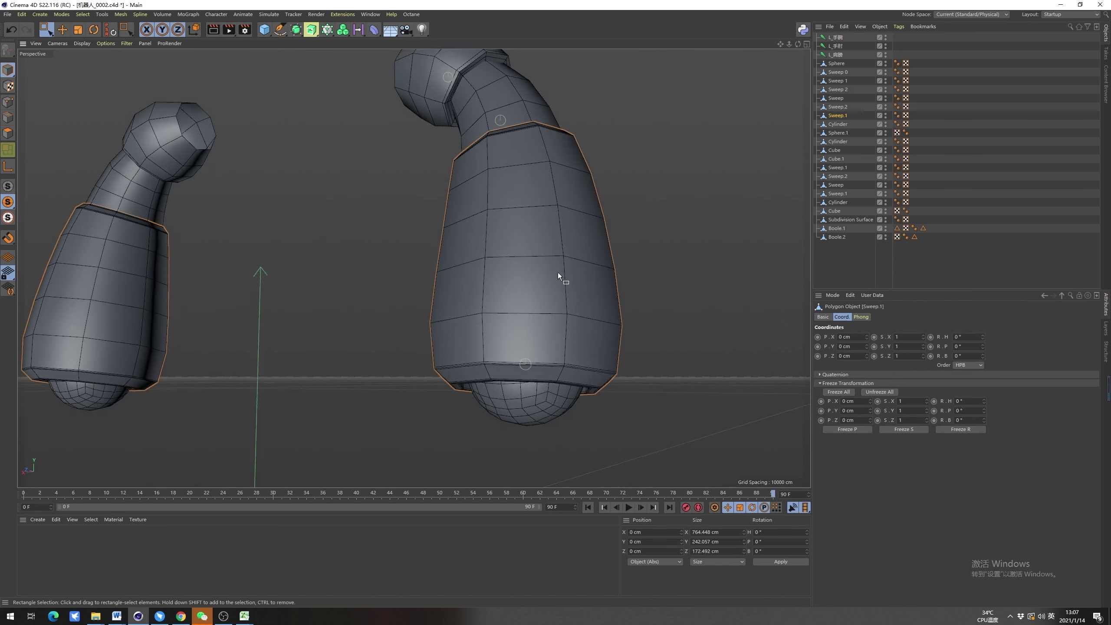
pyautogui.keyDown('alt'); pyautogui.moveTo(557, 272); pyautogui.dragTo(444, 188); pyautogui.keyUp('alt')
pyautogui.click(835, 54)
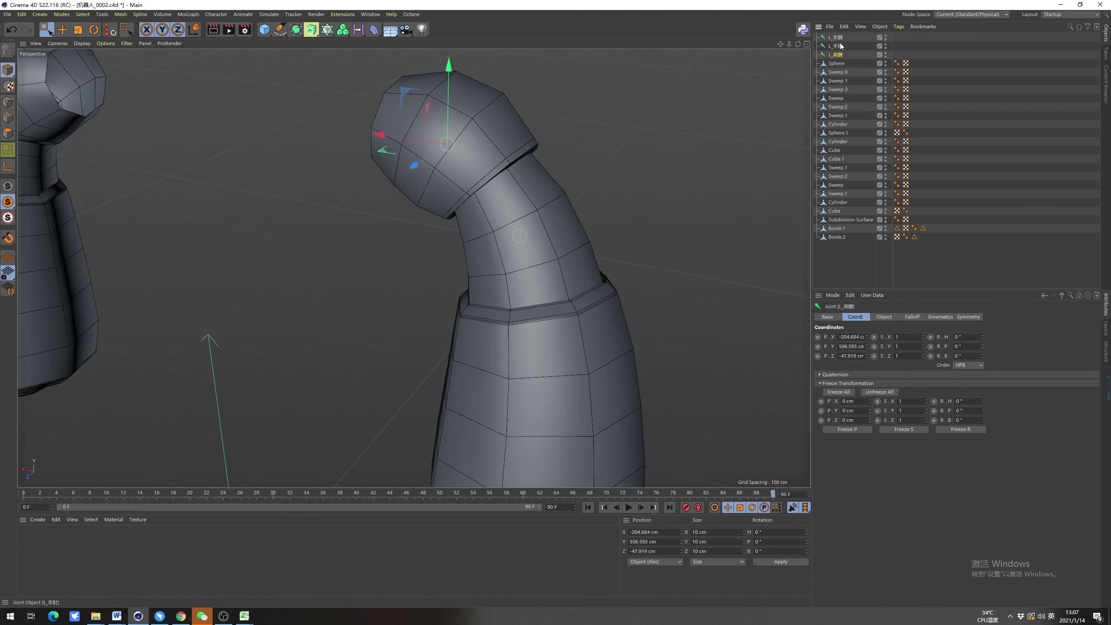
pyautogui.click(839, 45)
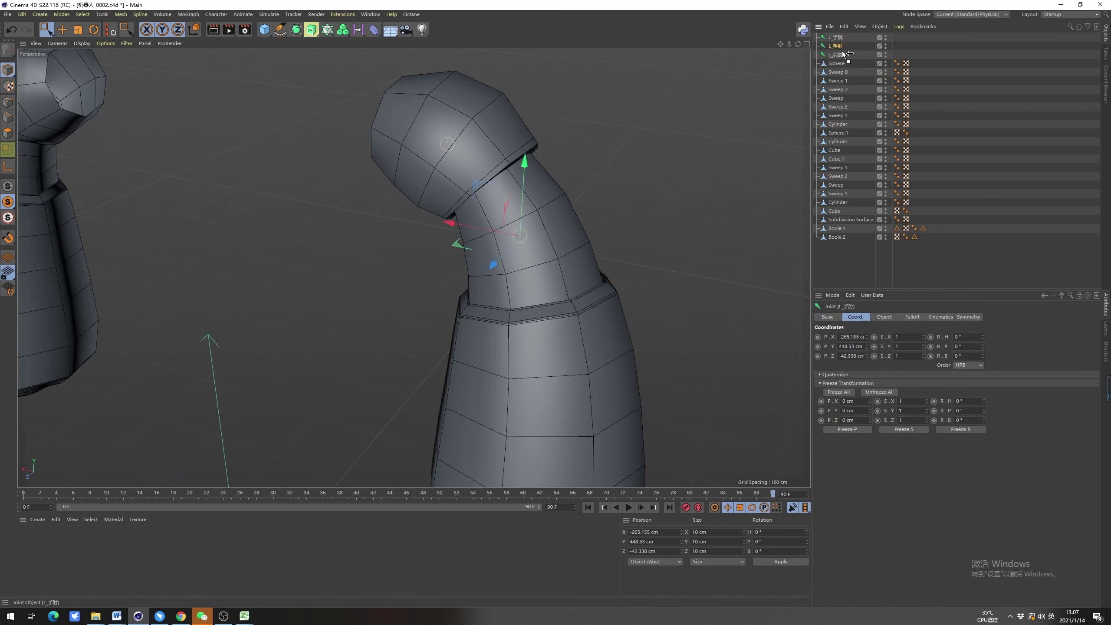
pyautogui.moveTo(840, 56); pyautogui.dragTo(840, 55)
pyautogui.keyDown('alt'); pyautogui.moveTo(501, 255); pyautogui.dragTo(433, 272); pyautogui.keyUp('alt')
pyautogui.moveTo(51, 27); pyautogui.dragTo(105, 41)
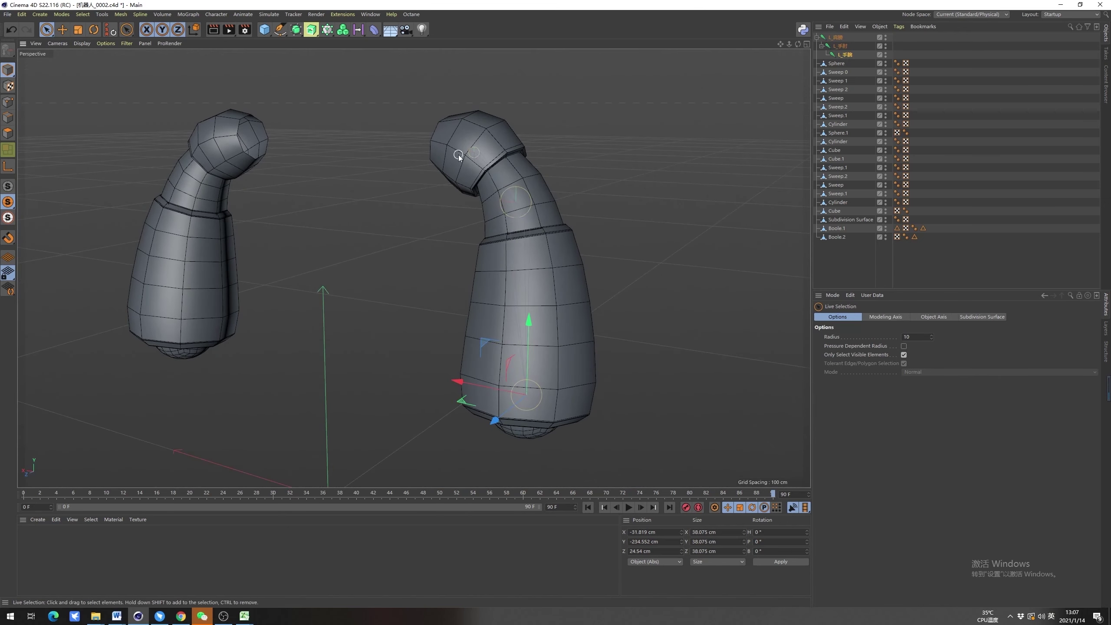
# Examine how the rotation axes of the shoulder and elbow joints are oriented relative to their bones
pyautogui.keyDown('alt'); pyautogui.moveTo(459, 154); pyautogui.dragTo(503, 239); pyautogui.keyUp('alt')
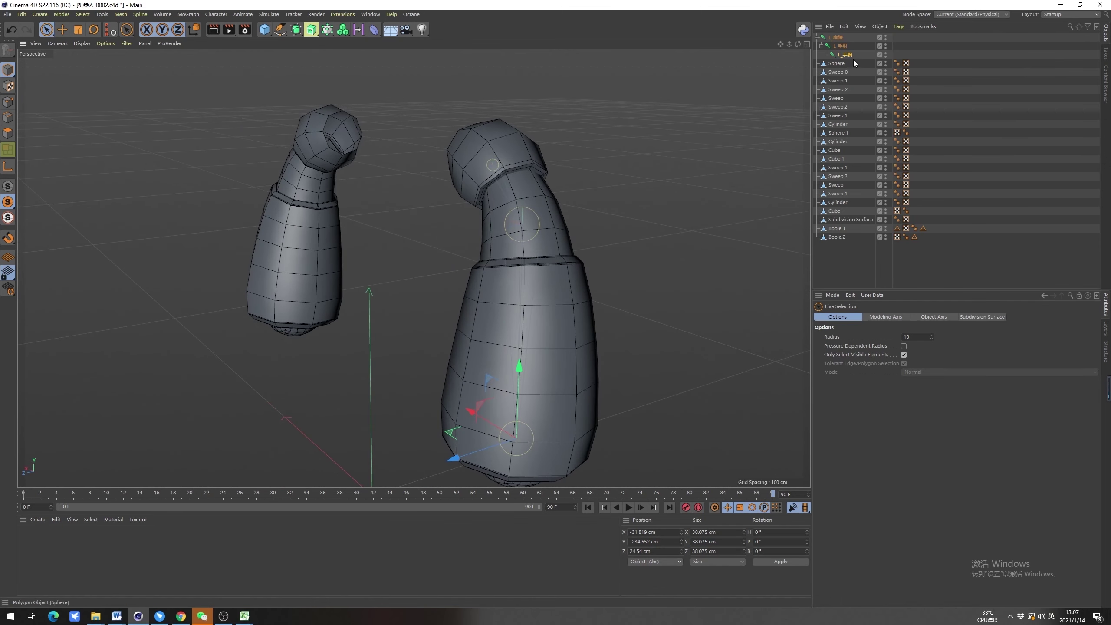
pyautogui.click(832, 38)
pyautogui.press('r')
pyautogui.keyDown('alt'); pyautogui.moveTo(550, 166); pyautogui.dragTo(486, 157); pyautogui.keyUp('alt')
pyautogui.keyDown('alt'); pyautogui.moveTo(487, 156); pyautogui.dragTo(515, 128, button='right'); pyautogui.keyUp('alt')
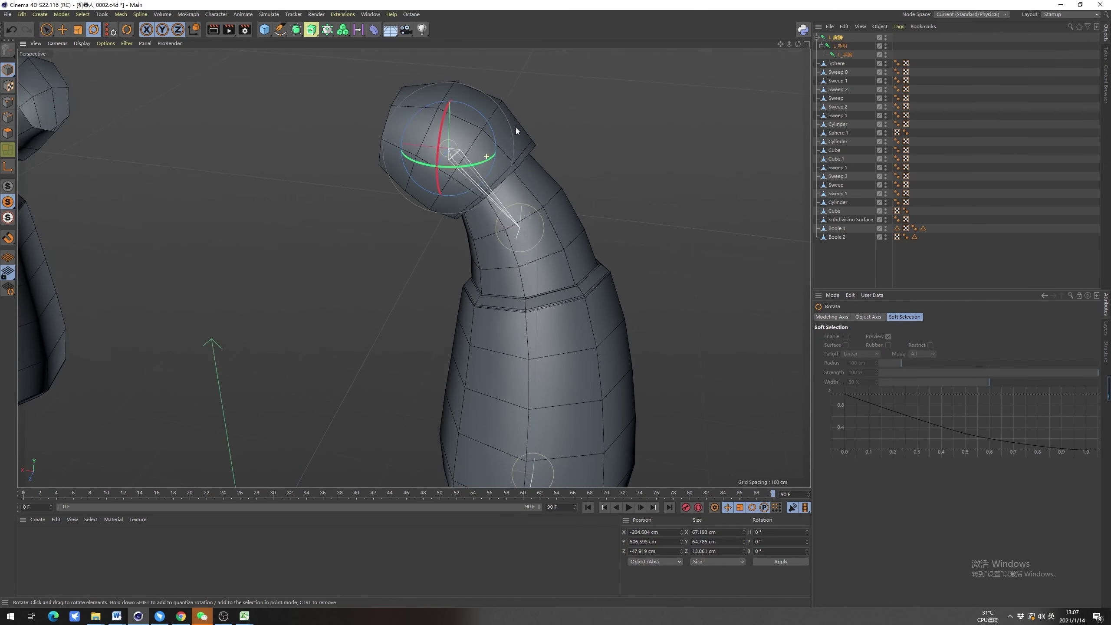
pyautogui.scroll(-3, 595, 215)
pyautogui.click(841, 46)
pyautogui.scroll(3, 561, 197)
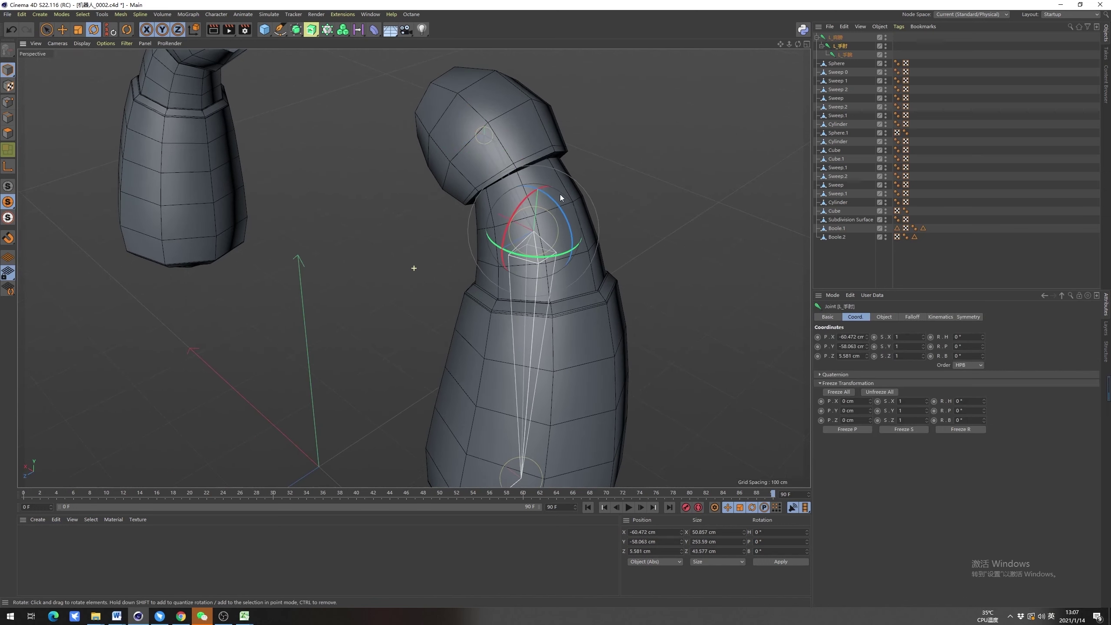
# Check the elbow joint's move and rotation axes from the side, undo the test change and deselect everything
pyautogui.press('e')
pyautogui.keyDown('alt'); pyautogui.moveTo(559, 194); pyautogui.dragTo(431, 222); pyautogui.keyUp('alt')
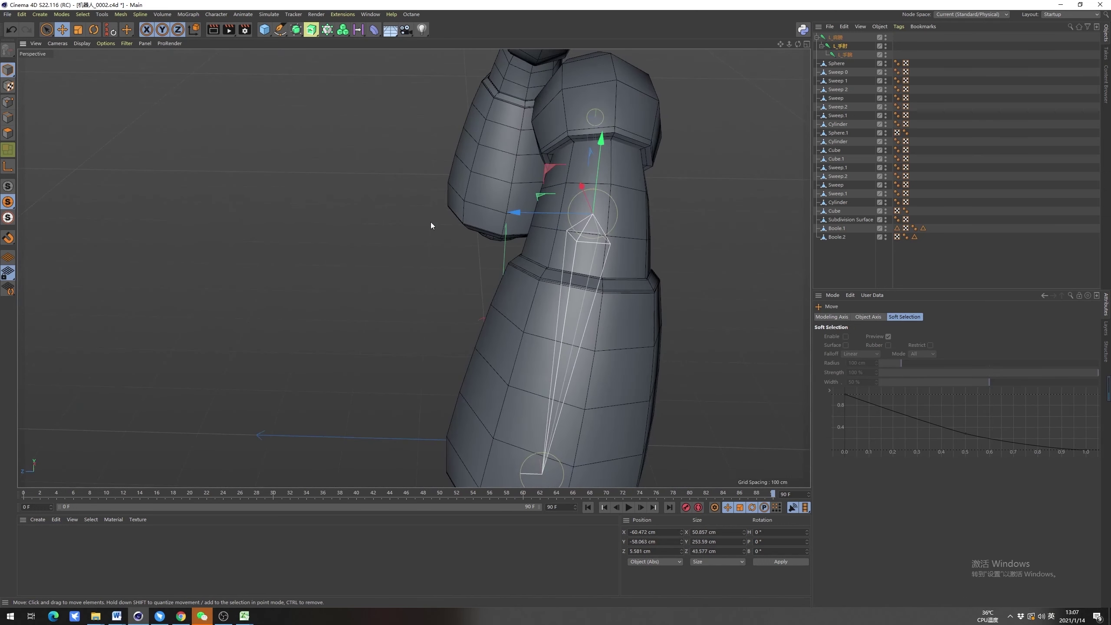
pyautogui.keyDown('alt'); pyautogui.moveTo(457, 403); pyautogui.dragTo(644, 265); pyautogui.keyUp('alt')
pyautogui.press('r')
pyautogui.hotkey('ctrl', 'z')
pyautogui.scroll(-4, 517, 219)
pyautogui.click(644, 266)
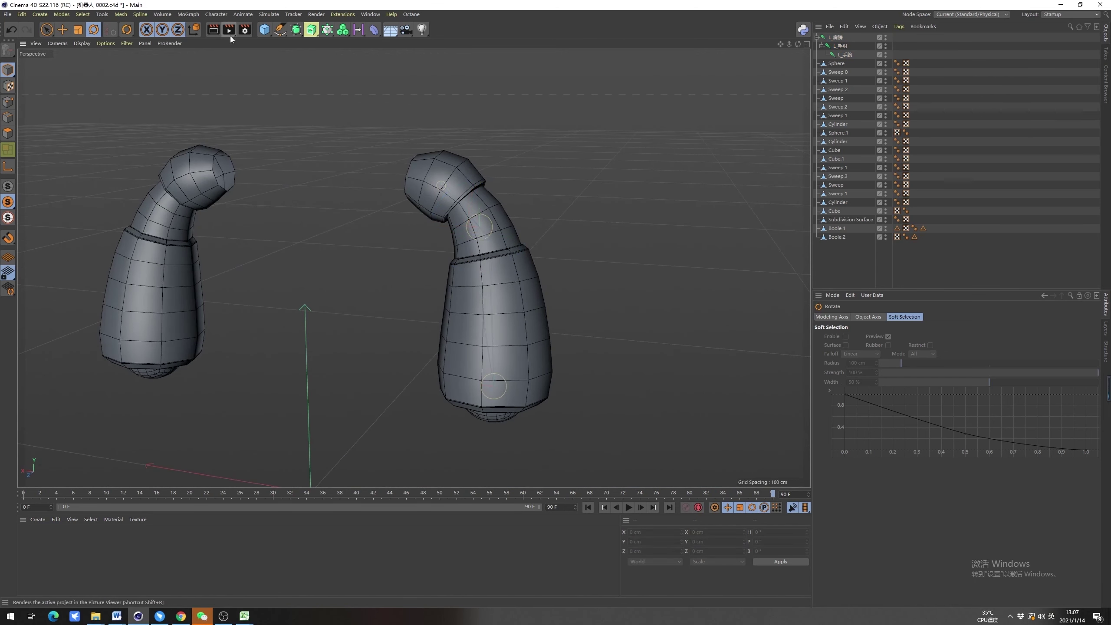
# Sketch the bone line through the arm and a curved bending arrow with Doodle Paint, and delete the doodle object
pyautogui.hotkey('shift', 'c')
pyautogui.click(418, 186)
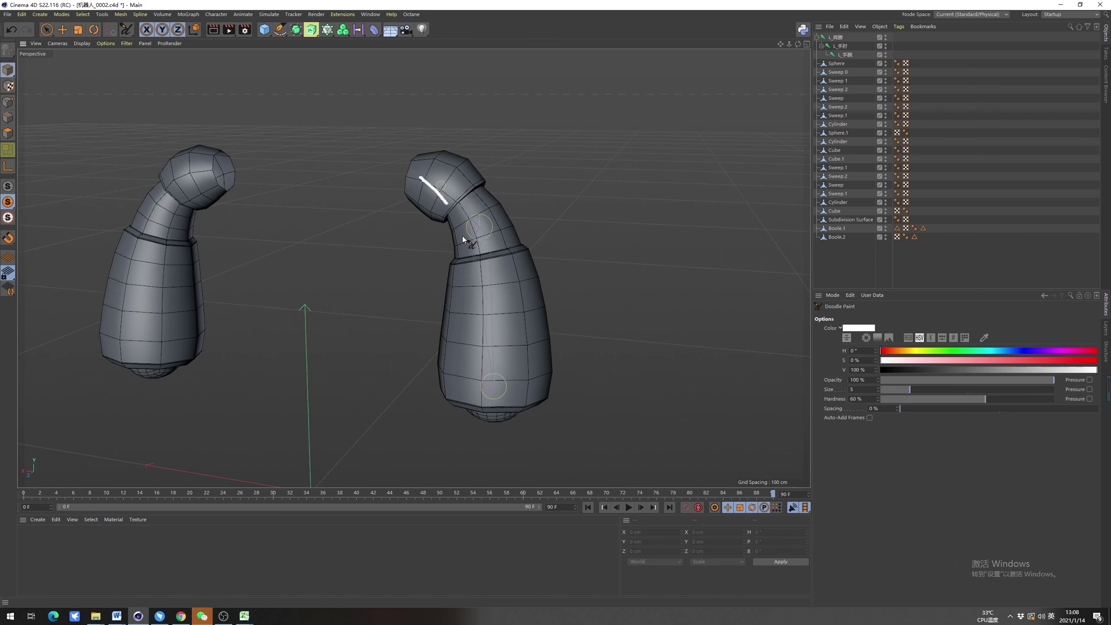
pyautogui.moveTo(462, 236); pyautogui.dragTo(487, 389)
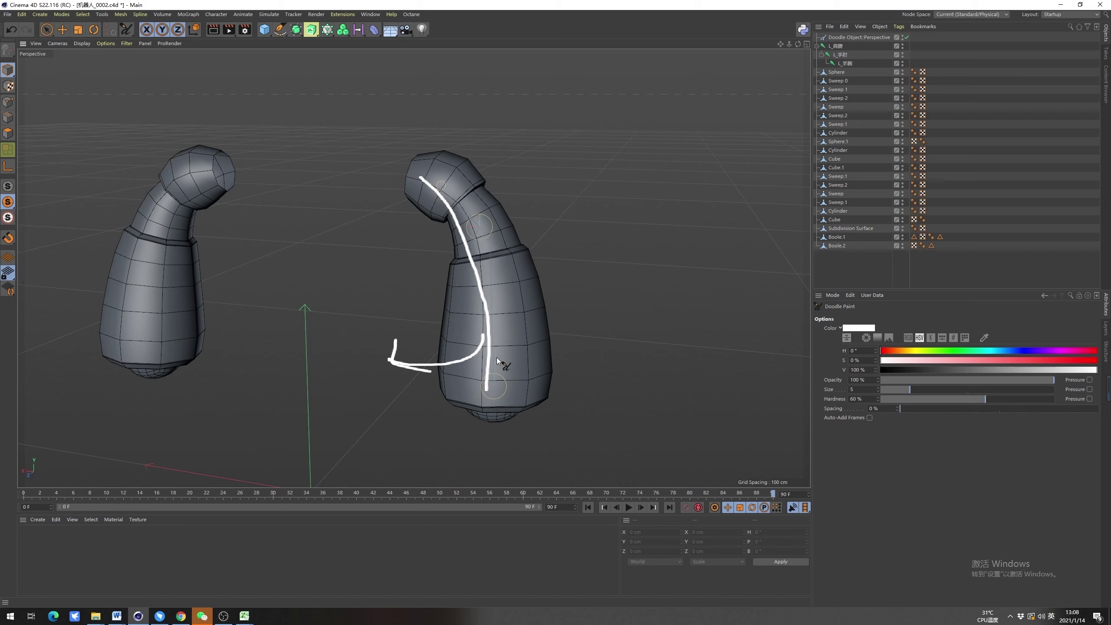
pyautogui.click(877, 36)
pyautogui.press('Delete')
pyautogui.press('space')
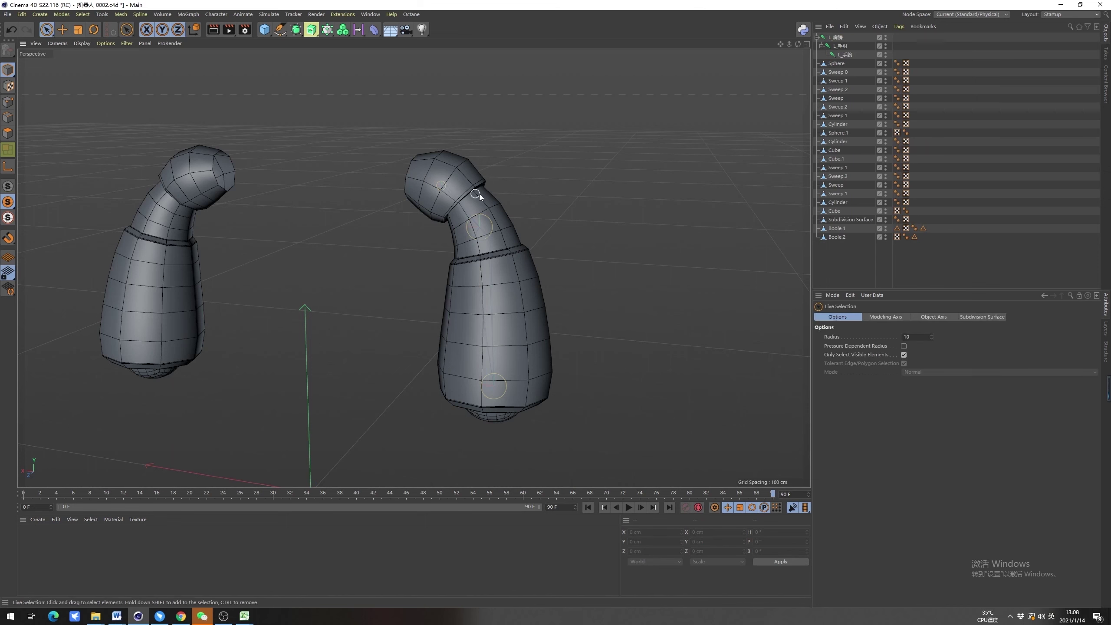
# Align the shoulder joint L_肩膀 to its child bone along the Z axis
pyautogui.moveTo(479, 194)
pyautogui.keyDown('alt'); pyautogui.mouseDown()
pyautogui.moveTo(460, 165)
pyautogui.moveTo(516, 193)
pyautogui.mouseUp(); pyautogui.keyUp('alt')
pyautogui.click(837, 38)
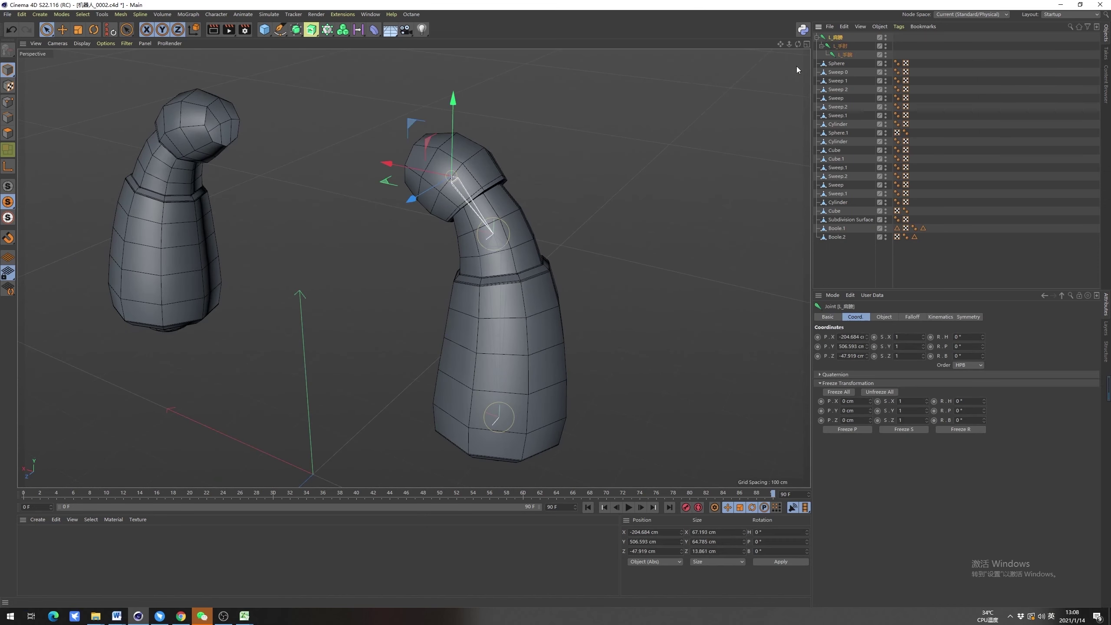
pyautogui.keyDown('alt'); pyautogui.moveTo(451, 156); pyautogui.dragTo(441, 194); pyautogui.keyUp('alt')
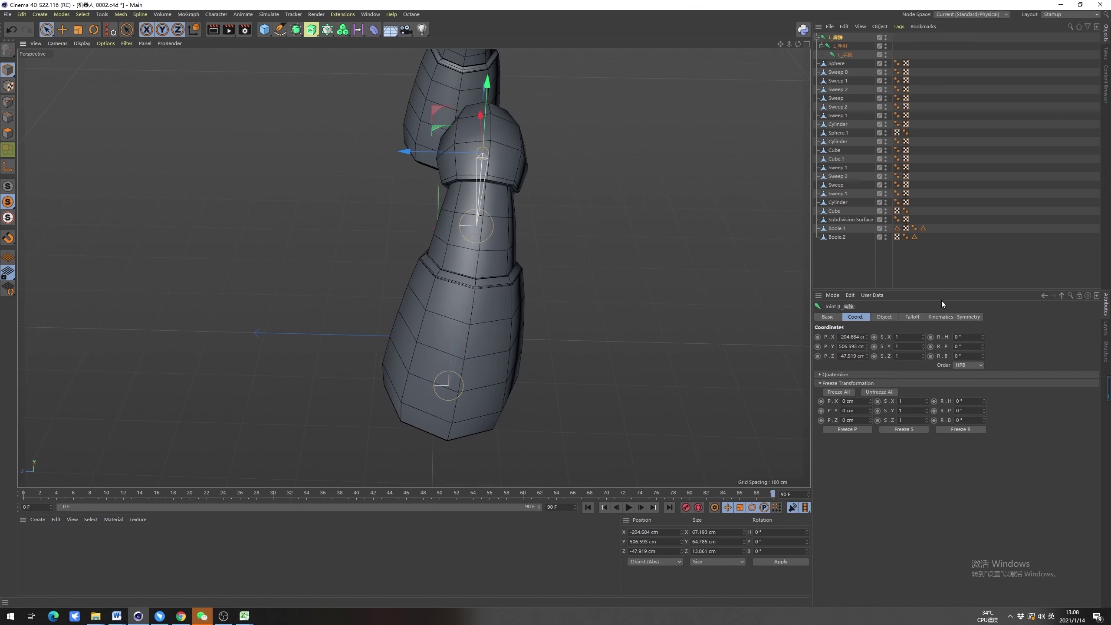
pyautogui.click(883, 316)
pyautogui.keyDown('alt'); pyautogui.moveTo(522, 231); pyautogui.dragTo(581, 231); pyautogui.keyUp('alt')
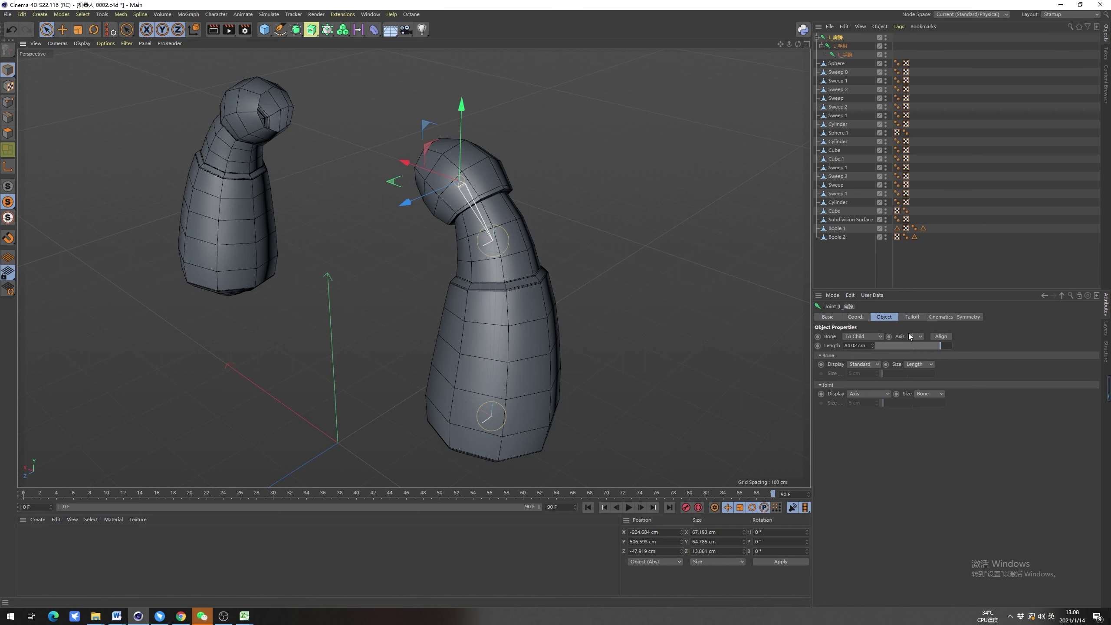
pyautogui.scroll(2, 454, 180)
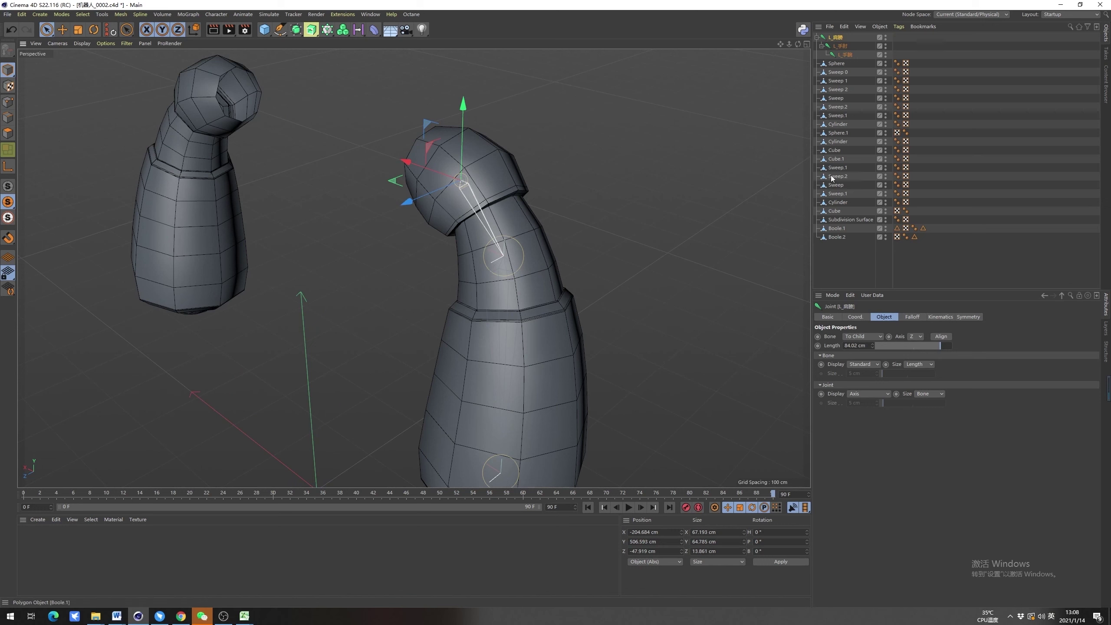
pyautogui.keyDown('shift'); pyautogui.click(846, 55); pyautogui.keyUp('shift')
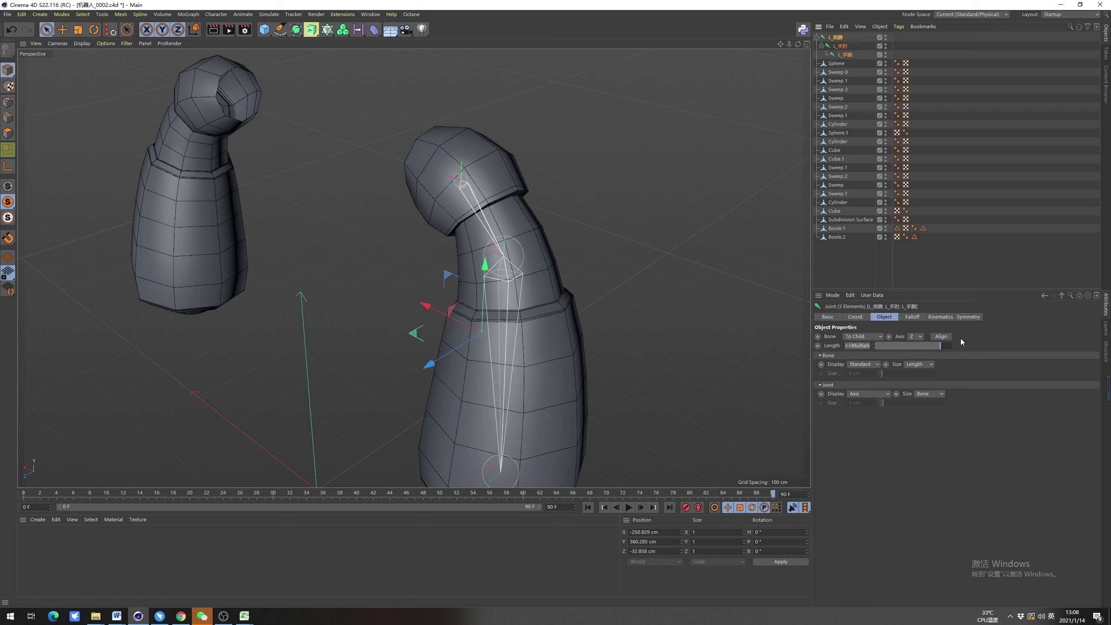
pyautogui.click(833, 37)
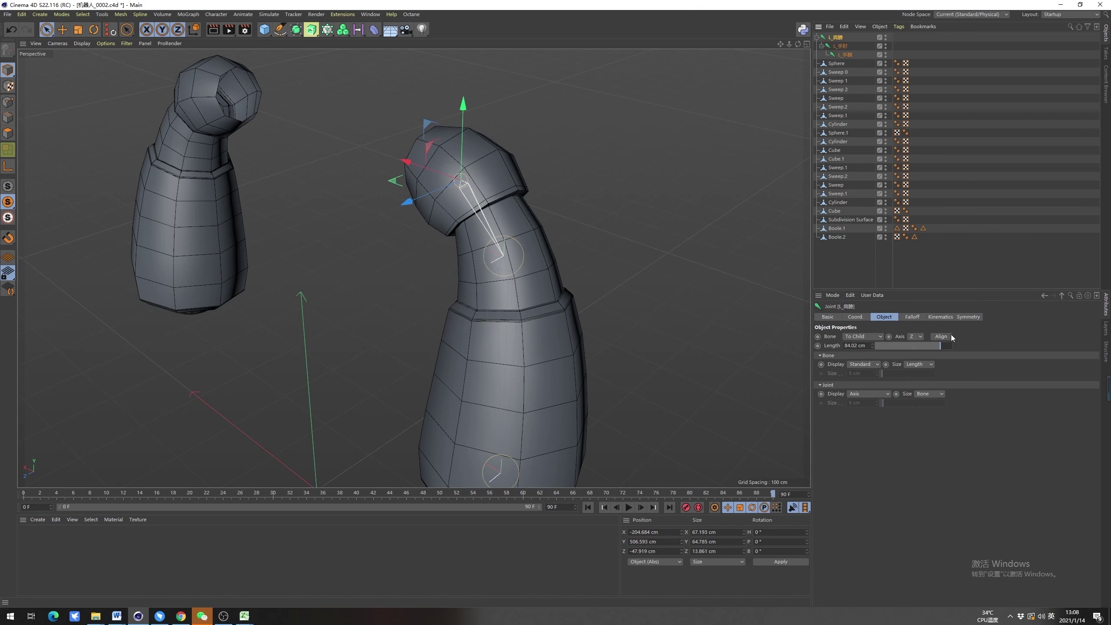
pyautogui.scroll(5, 566, 239)
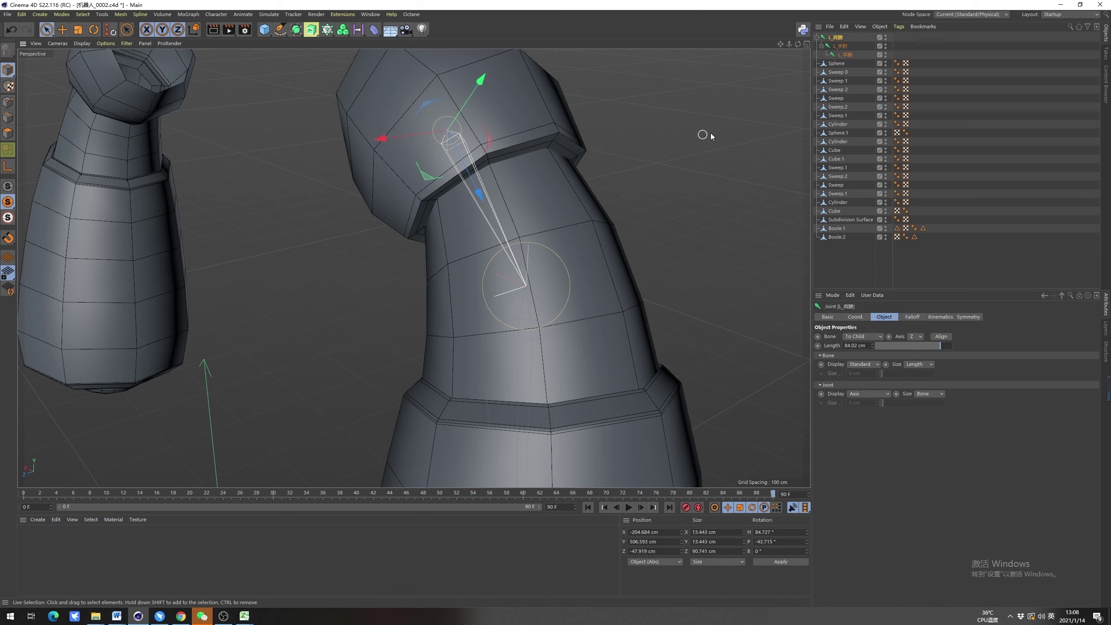
# Align the elbow joint L_手肘 to its child bone along the Z axis
pyautogui.click(843, 46)
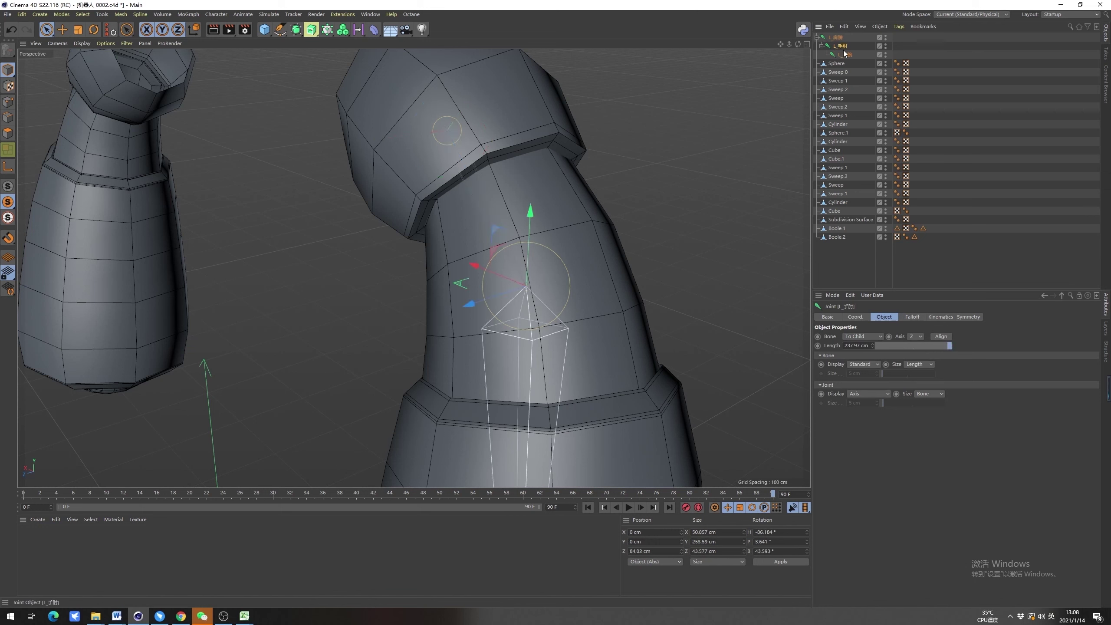
pyautogui.click(937, 336)
pyautogui.scroll(-4, 454, 280)
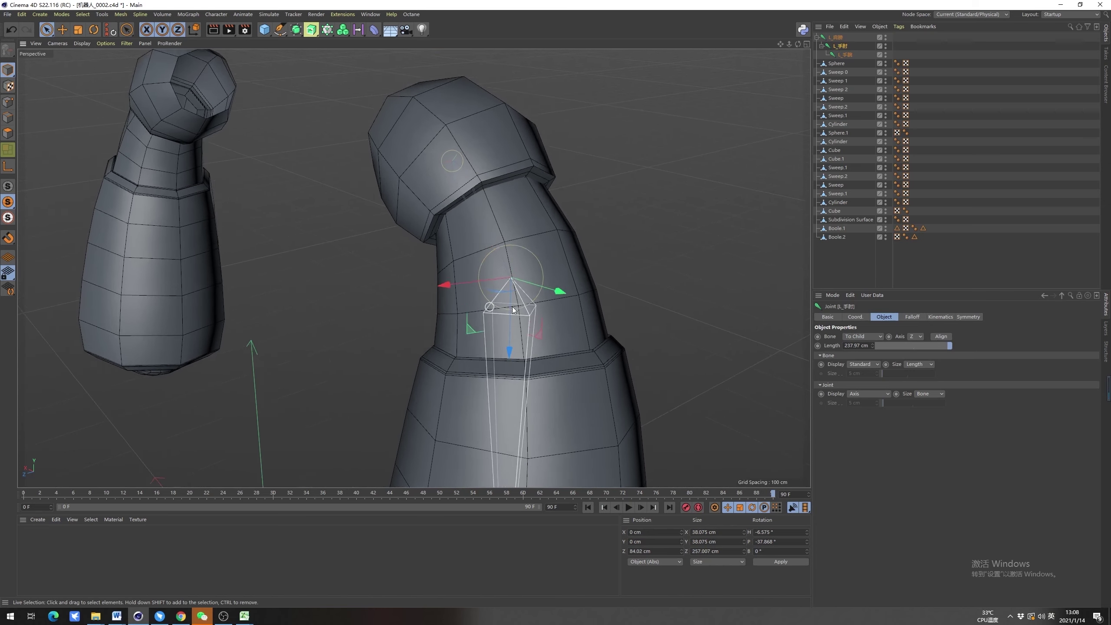
pyautogui.keyDown('alt'); pyautogui.moveTo(470, 330); pyautogui.dragTo(502, 229, button='middle'); pyautogui.keyUp('alt')
pyautogui.keyDown('alt'); pyautogui.moveTo(505, 238); pyautogui.dragTo(574, 200); pyautogui.keyUp('alt')
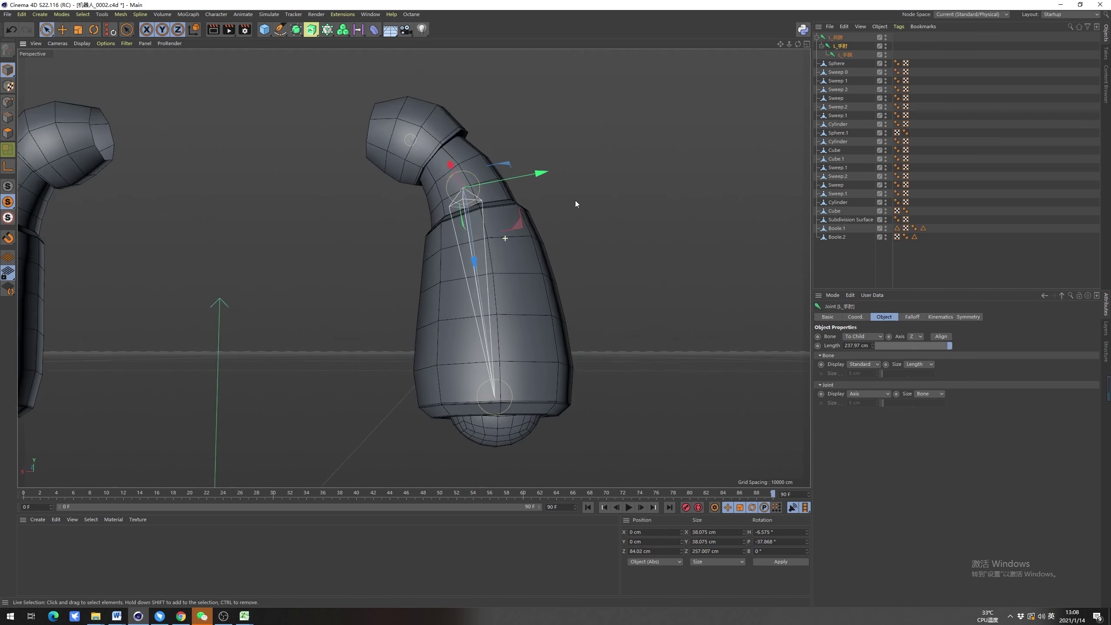
# Check the rotation axes of the shoulder joint L_肩膀
pyautogui.click(835, 37)
pyautogui.keyDown('alt'); pyautogui.moveTo(541, 149); pyautogui.dragTo(505, 199); pyautogui.keyUp('alt')
pyautogui.press('r')
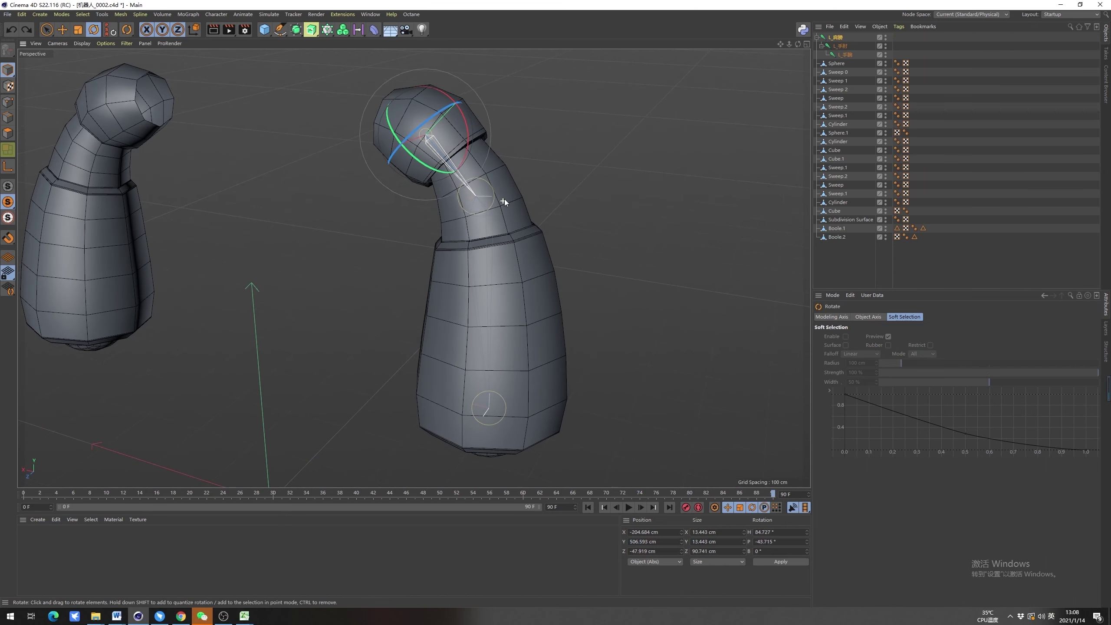
# Examine the move and rotation axes of the wrist joint L_手腕 from several angles, and deselect everything
pyautogui.click(845, 55)
pyautogui.keyDown('alt'); pyautogui.moveTo(564, 193); pyautogui.dragTo(558, 126, button='middle'); pyautogui.keyUp('alt')
pyautogui.keyDown('alt'); pyautogui.moveTo(531, 245); pyautogui.dragTo(518, 201); pyautogui.keyUp('alt')
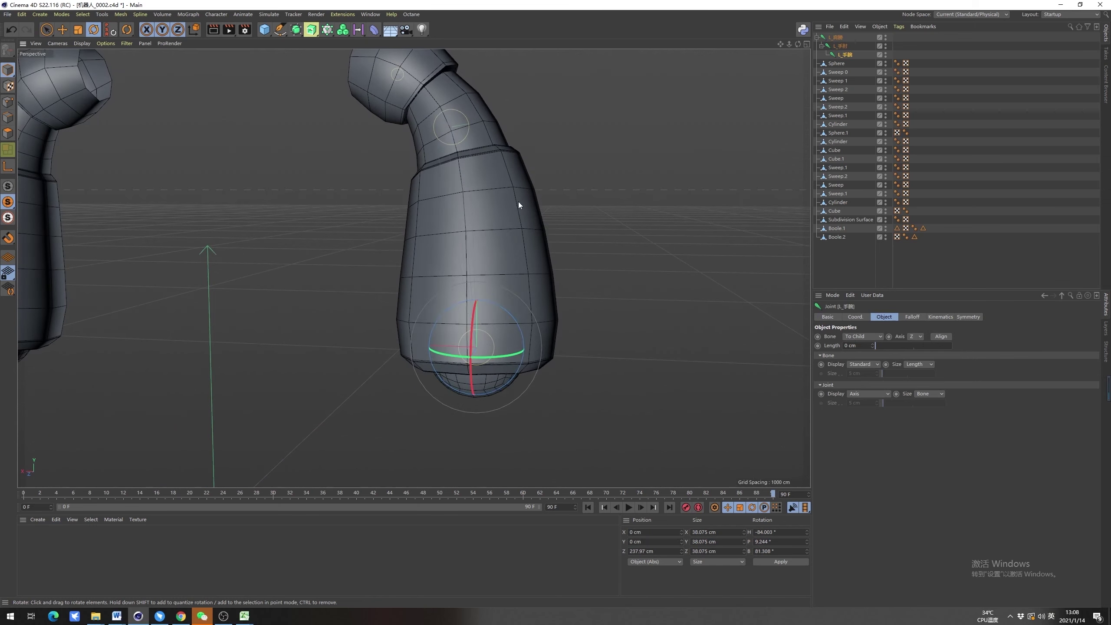
pyautogui.press('e')
pyautogui.keyDown('alt'); pyautogui.moveTo(527, 294); pyautogui.dragTo(543, 219, button='middle'); pyautogui.keyUp('alt')
pyautogui.keyDown('alt'); pyautogui.moveTo(525, 249); pyautogui.dragTo(527, 274); pyautogui.keyUp('alt')
pyautogui.press('r')
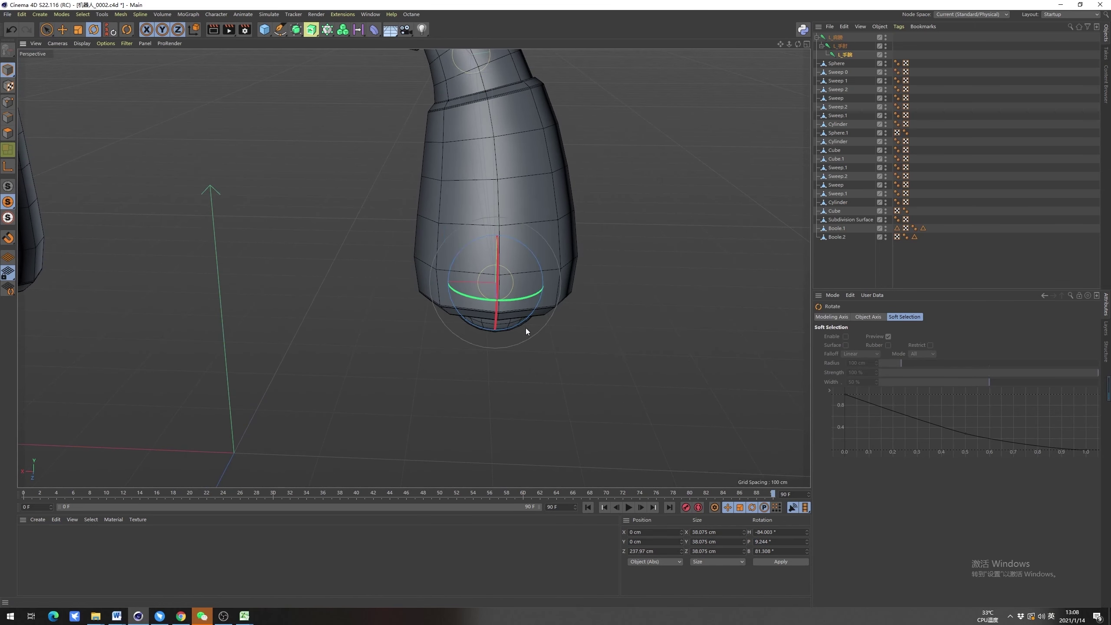
pyautogui.moveTo(494, 283)
pyautogui.keyDown('alt'); pyautogui.mouseDown()
pyautogui.moveTo(427, 264)
pyautogui.moveTo(500, 262)
pyautogui.moveTo(468, 229)
pyautogui.moveTo(483, 283)
pyautogui.mouseUp(); pyautogui.keyUp('alt')
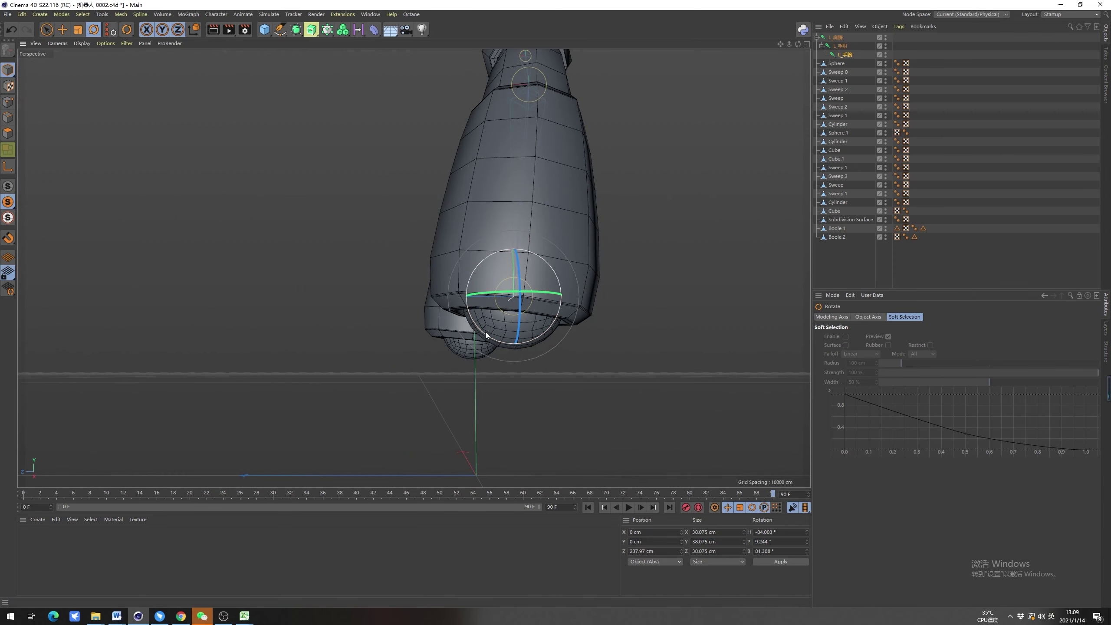
pyautogui.press('super')
pyautogui.press('super')
pyautogui.keyDown('alt'); pyautogui.moveTo(536, 313); pyautogui.dragTo(477, 310); pyautogui.keyUp('alt')
pyautogui.press('e')
pyautogui.click(555, 278)
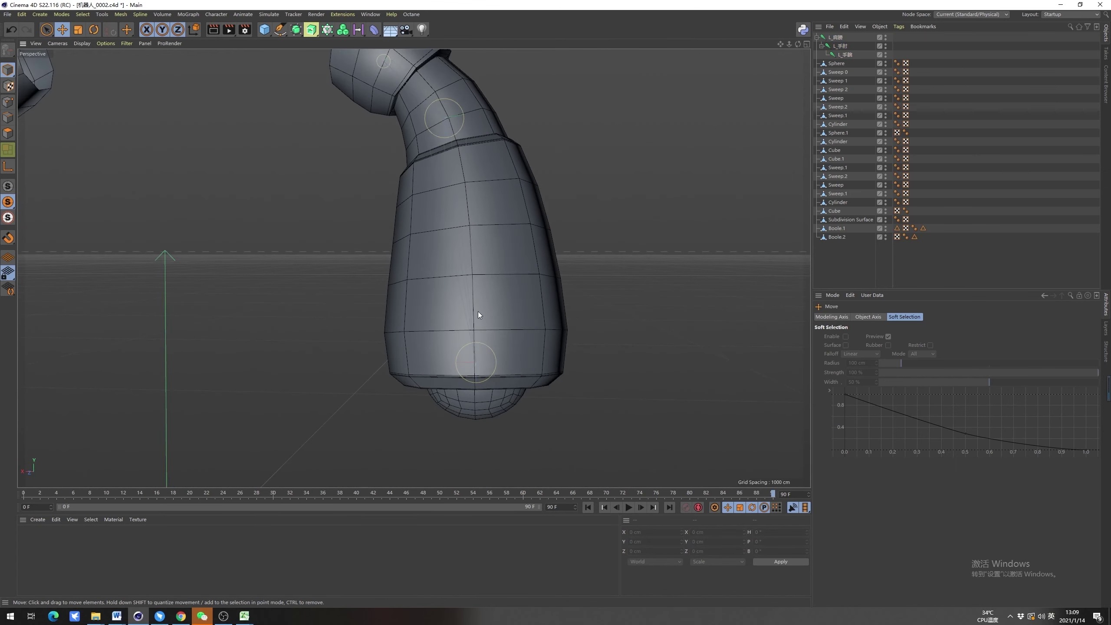
# Align the shoulder and elbow joints together to their child bones along the Z axis, and clear the selection
pyautogui.keyDown('alt'); pyautogui.moveTo(543, 226); pyautogui.dragTo(538, 302); pyautogui.keyUp('alt')
pyautogui.click(834, 37)
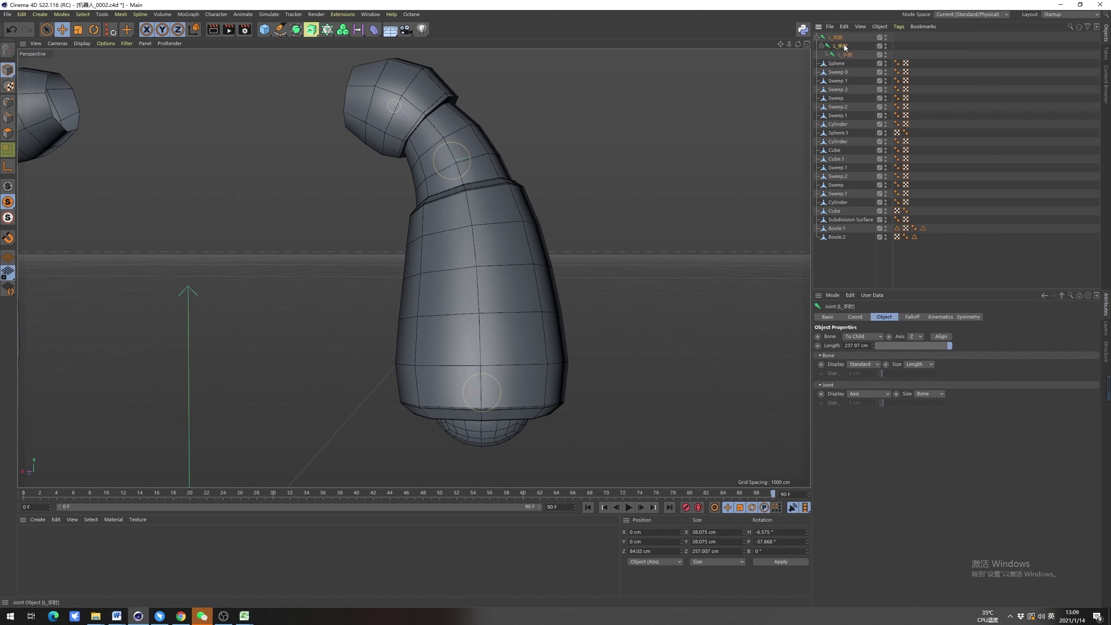
pyautogui.keyDown('shift'); pyautogui.click(845, 45); pyautogui.keyUp('shift')
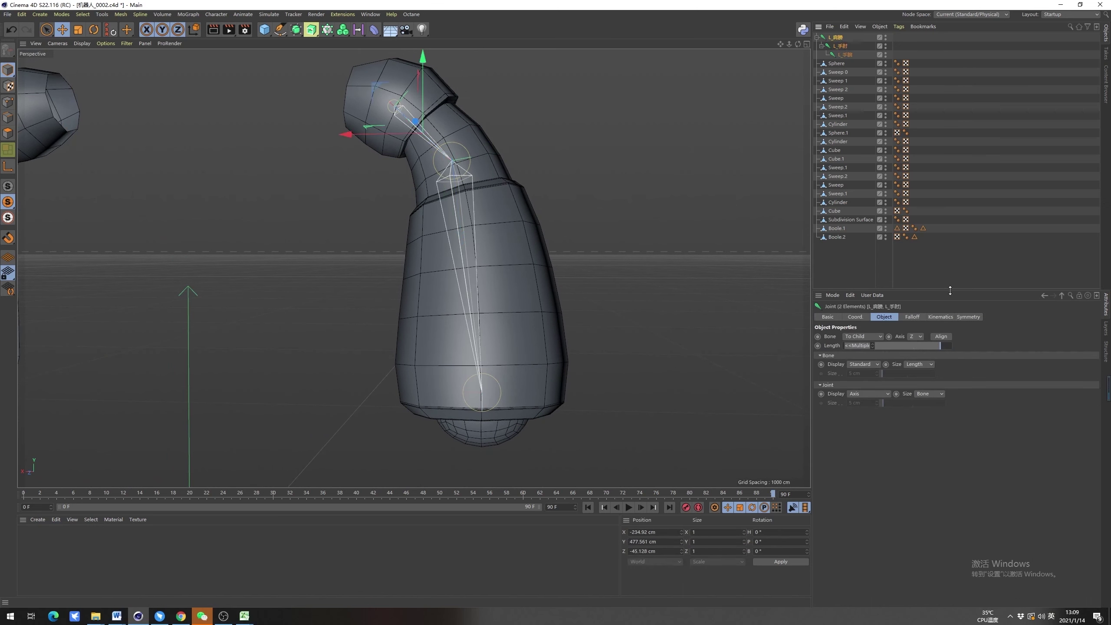
pyautogui.click(941, 336)
pyautogui.click(630, 180)
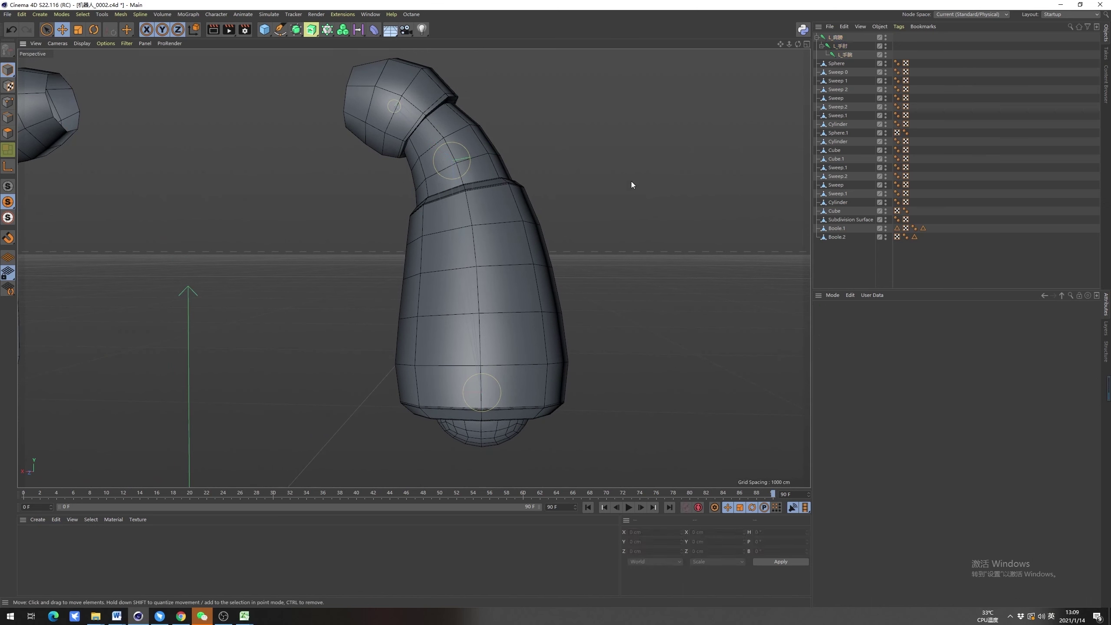
# Inspect the elbow joint's axes and the wrist joint from different angles, leaving nothing selected
pyautogui.click(840, 46)
pyautogui.scroll(-1, 524, 217)
pyautogui.keyDown('alt'); pyautogui.moveTo(516, 276); pyautogui.dragTo(524, 217, button='middle'); pyautogui.keyUp('alt')
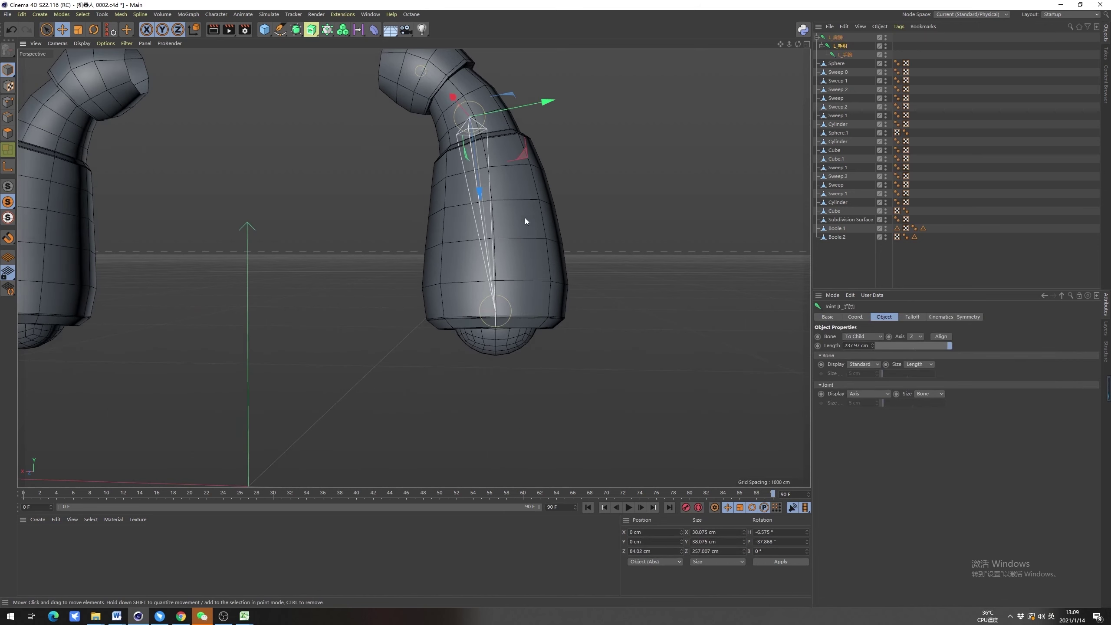
pyautogui.moveTo(513, 280)
pyautogui.keyDown('alt'); pyautogui.mouseDown()
pyautogui.moveTo(519, 212)
pyautogui.moveTo(505, 357)
pyautogui.moveTo(490, 280)
pyautogui.mouseUp(); pyautogui.keyUp('alt')
pyautogui.click(535, 361)
pyautogui.keyDown('alt'); pyautogui.moveTo(489, 280); pyautogui.dragTo(463, 334, button='middle'); pyautogui.keyUp('alt')
pyautogui.keyDown('alt'); pyautogui.moveTo(463, 336); pyautogui.dragTo(480, 179); pyautogui.keyUp('alt')
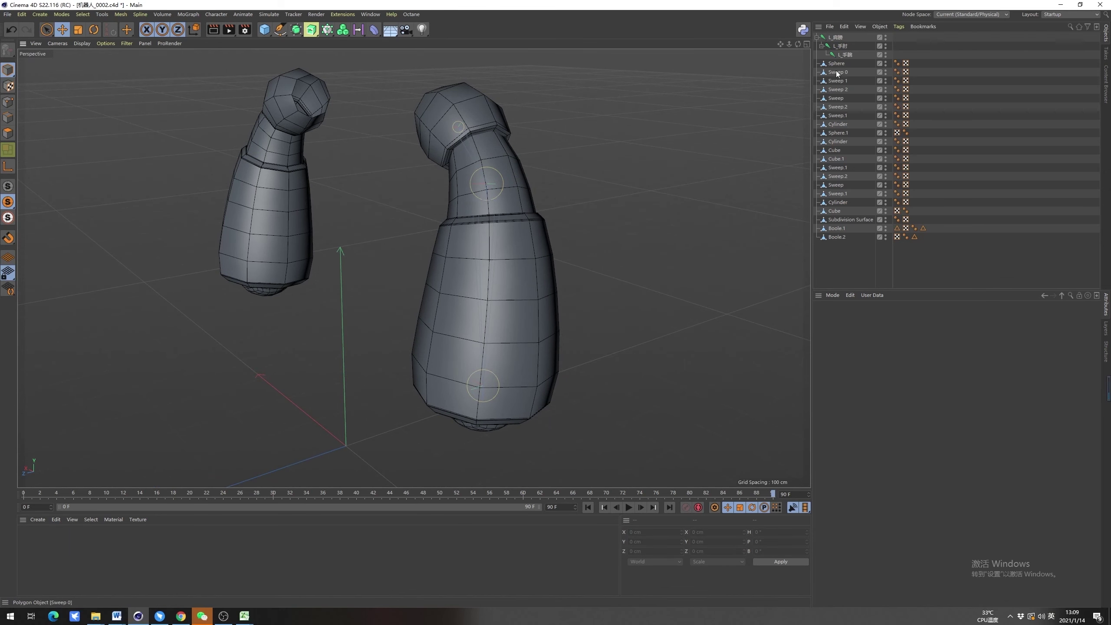
pyautogui.click(838, 53)
pyautogui.keyDown('alt'); pyautogui.moveTo(509, 262); pyautogui.dragTo(590, 274); pyautogui.keyUp('alt')
pyautogui.click(590, 274)
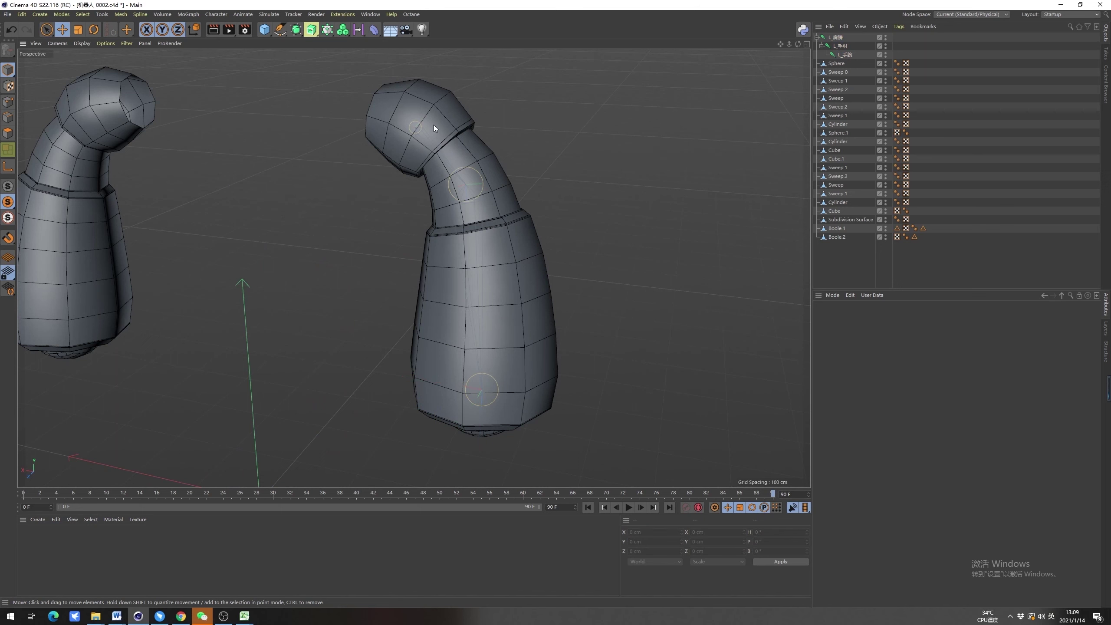
# Turn off the solo display to show the whole robot, and deselect everything
pyautogui.click(396, 129)
pyautogui.scroll(-10, 501, 135)
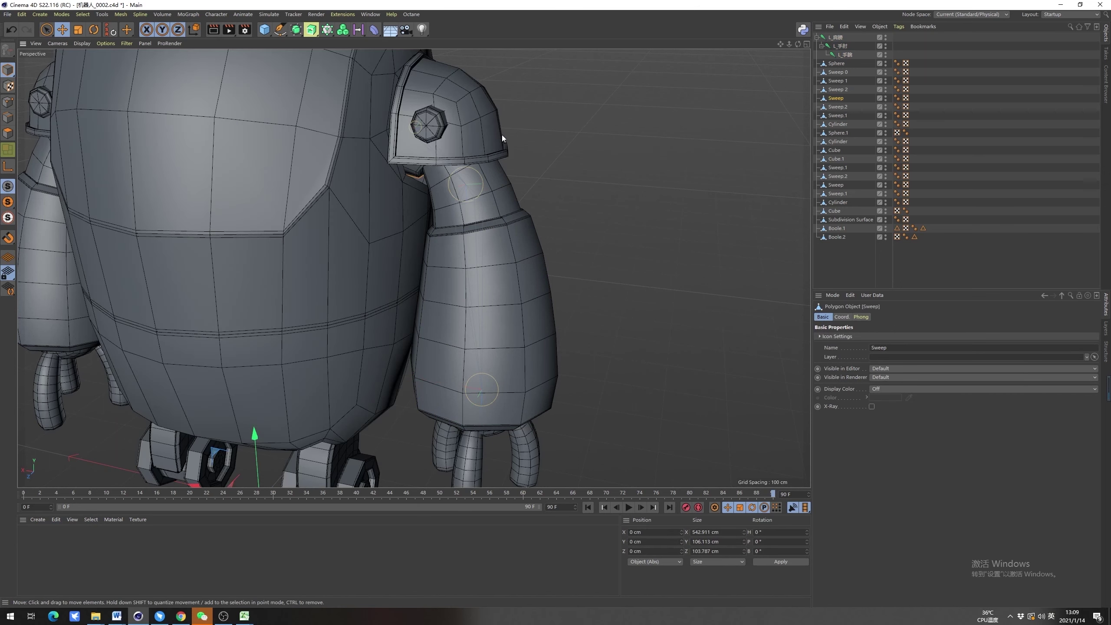
pyautogui.click(589, 233)
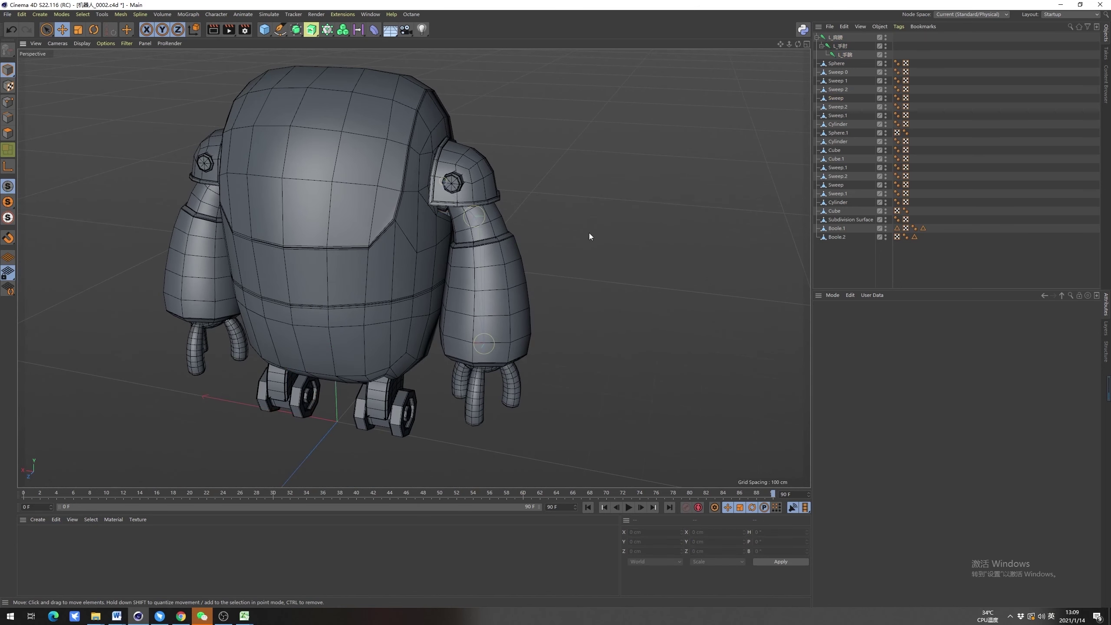
# Examine the shoulder joint's rotation axes and the body, upper-arm and forearm meshes around the joints, and clear the selection
pyautogui.click(839, 37)
pyautogui.press('r')
pyautogui.keyDown('alt'); pyautogui.moveTo(584, 208); pyautogui.dragTo(540, 222); pyautogui.keyUp('alt')
pyautogui.hotkey('ctrl', 'z')
pyautogui.click(648, 221)
pyautogui.click(488, 180)
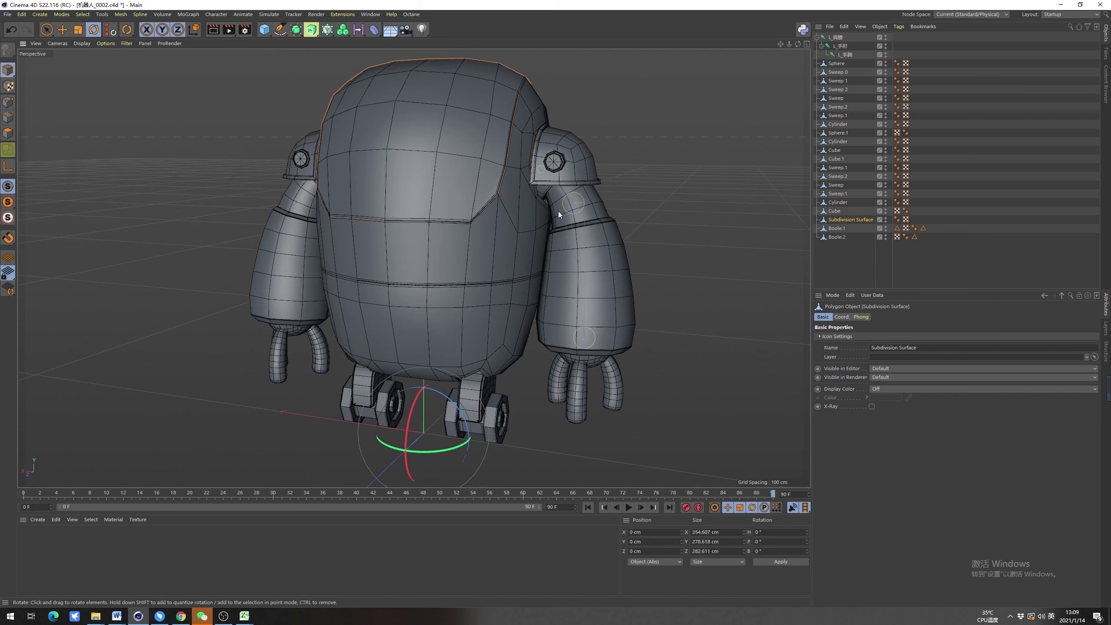
pyautogui.click(543, 193)
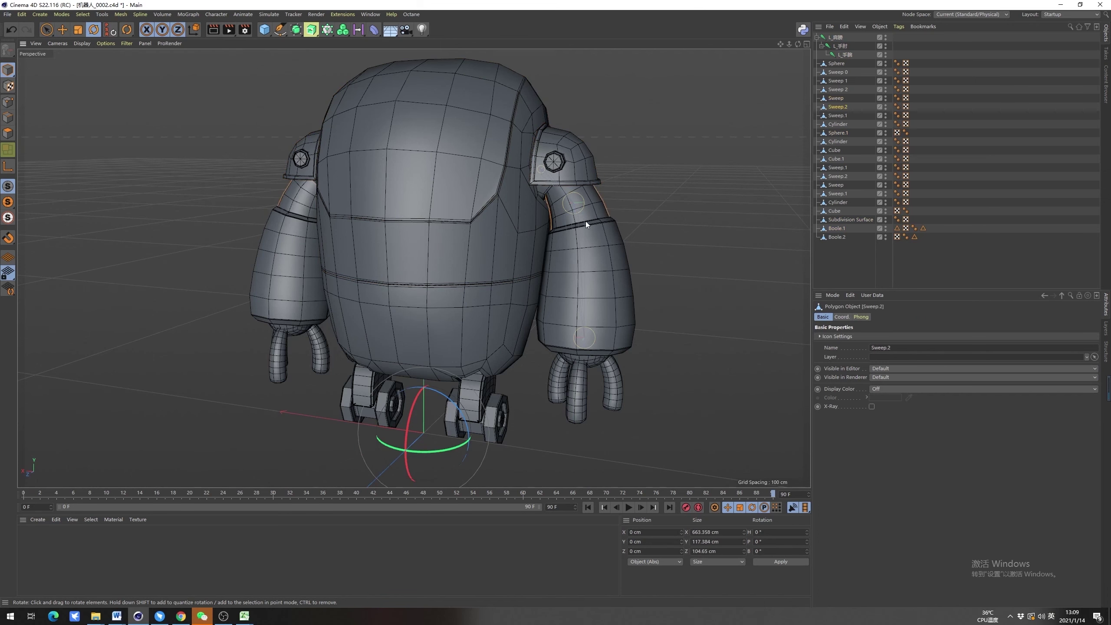
pyautogui.click(587, 275)
pyautogui.keyDown('alt'); pyautogui.moveTo(625, 247); pyautogui.dragTo(506, 238); pyautogui.keyUp('alt')
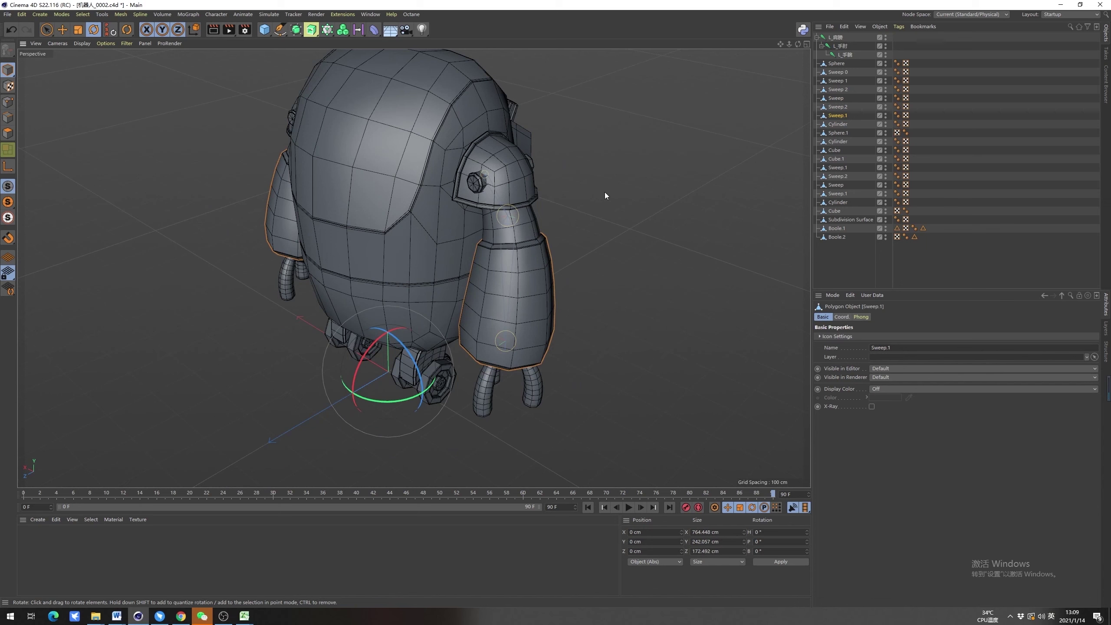
pyautogui.click(580, 210)
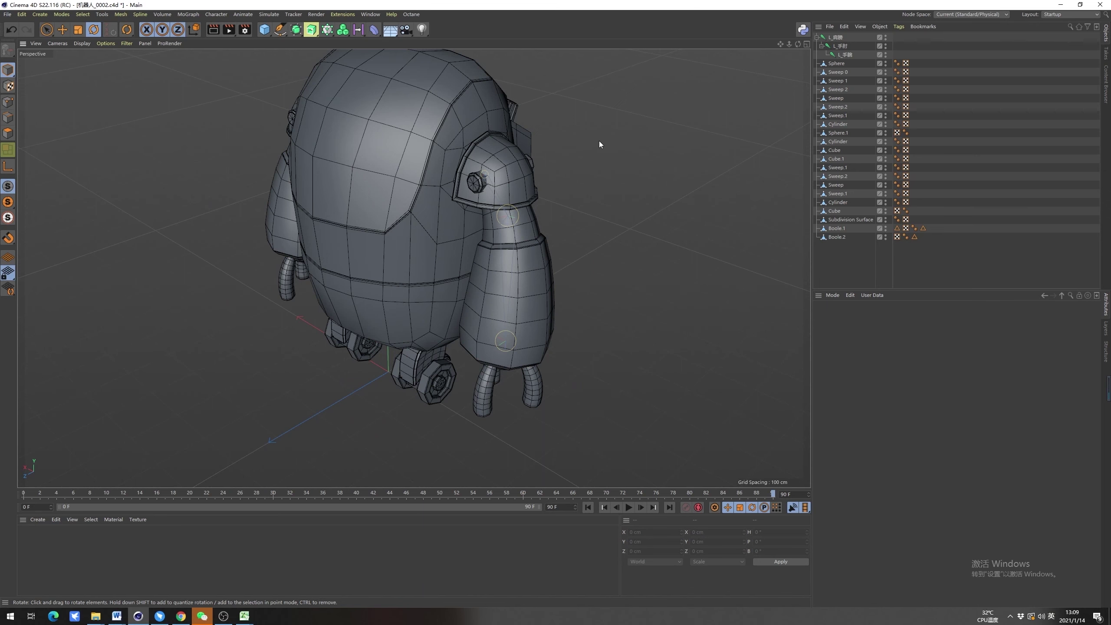
# Add a circle spline and make it a child of the elbow joint L_手肘
pyautogui.scroll(5, 510, 210)
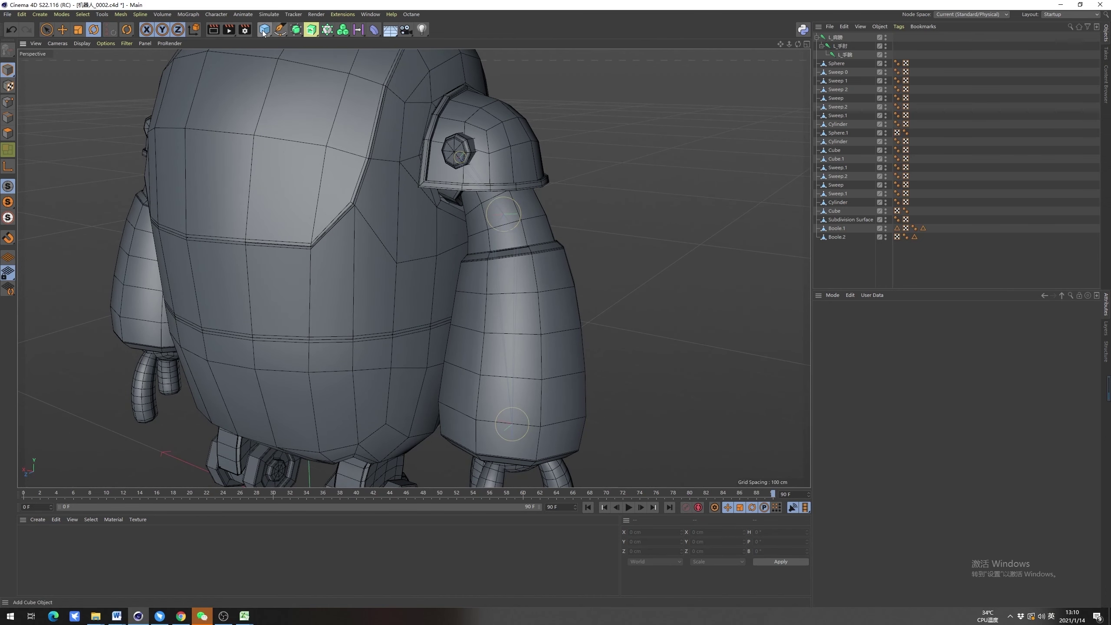
pyautogui.moveTo(280, 29); pyautogui.dragTo(373, 62)
pyautogui.scroll(-5, 352, 248)
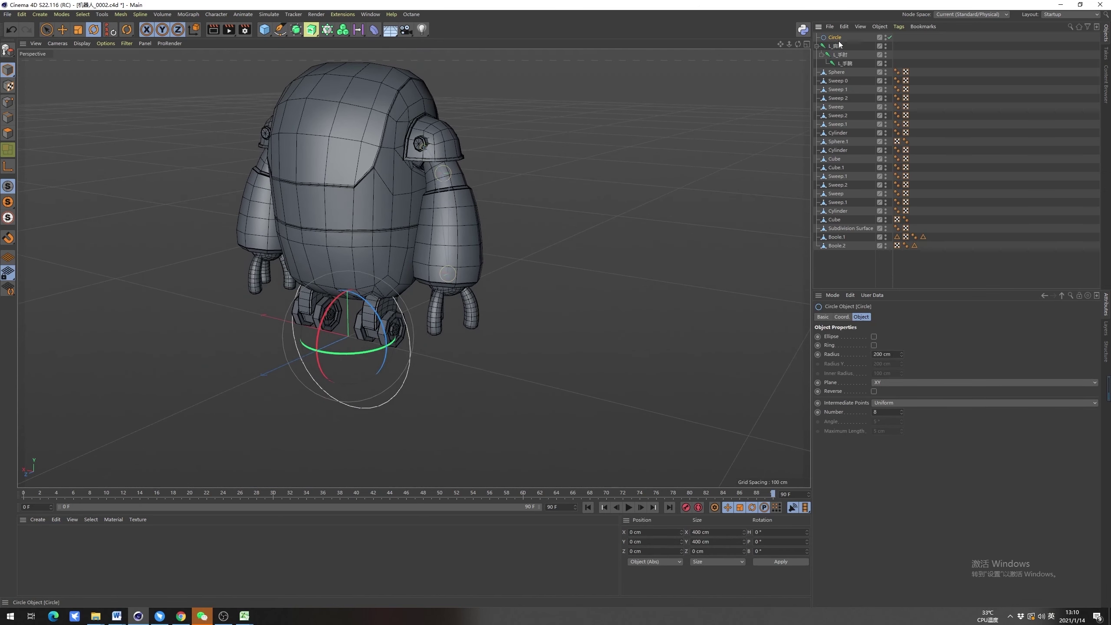
pyautogui.moveTo(844, 56); pyautogui.dragTo(843, 55)
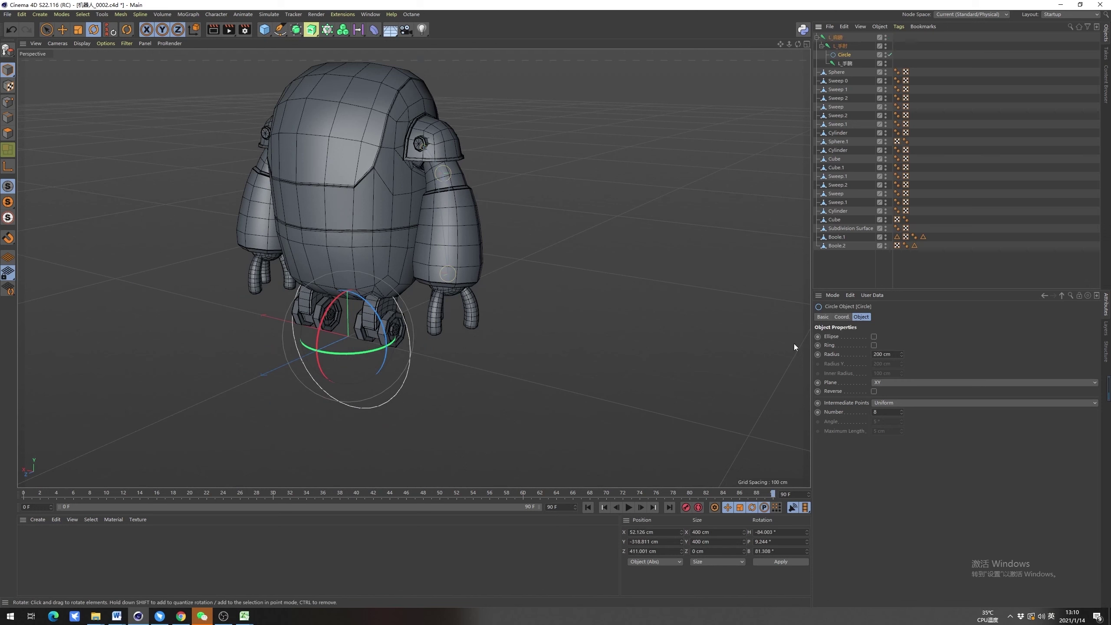
# Reset the circle's X, Y and Z position to 0 cm and its H, P and B rotation to 0°
pyautogui.click(845, 317)
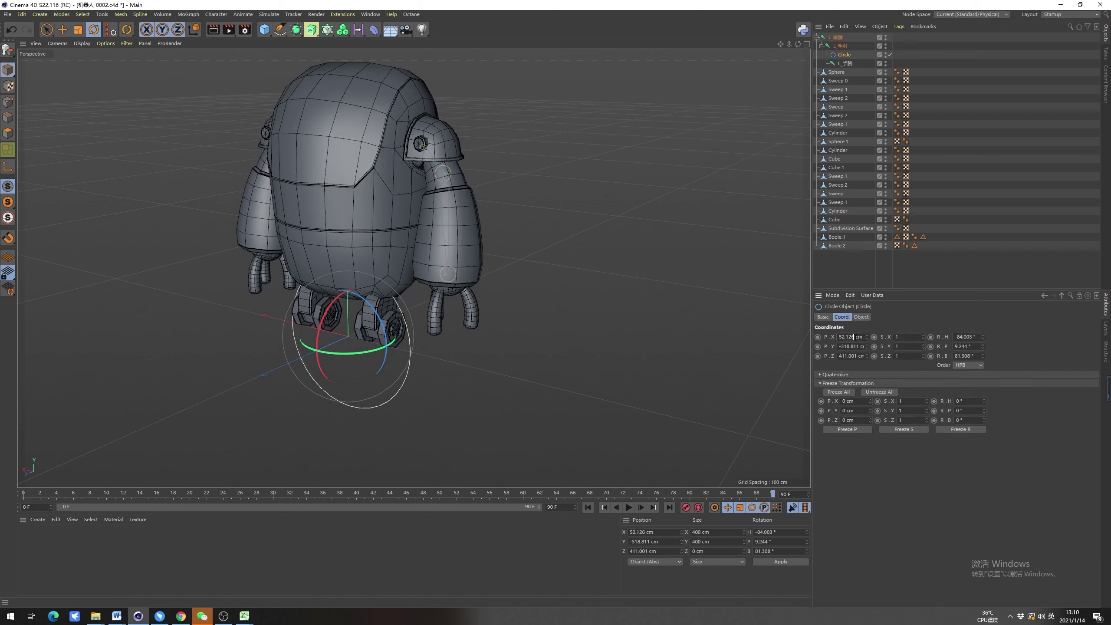
pyautogui.rightClick(866, 336)
pyautogui.rightClick(866, 346)
pyautogui.rightClick(867, 355)
pyautogui.write('0')
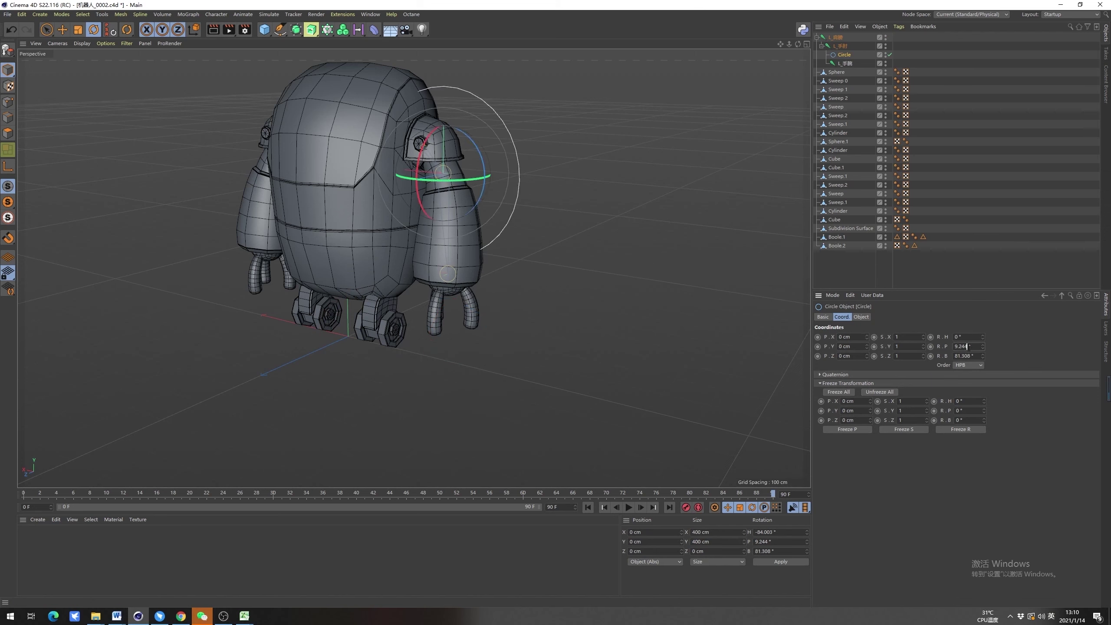
pyautogui.press('Tab')
pyautogui.write('0')
pyautogui.press('Tab')
pyautogui.write('0')
pyautogui.press('Tab')
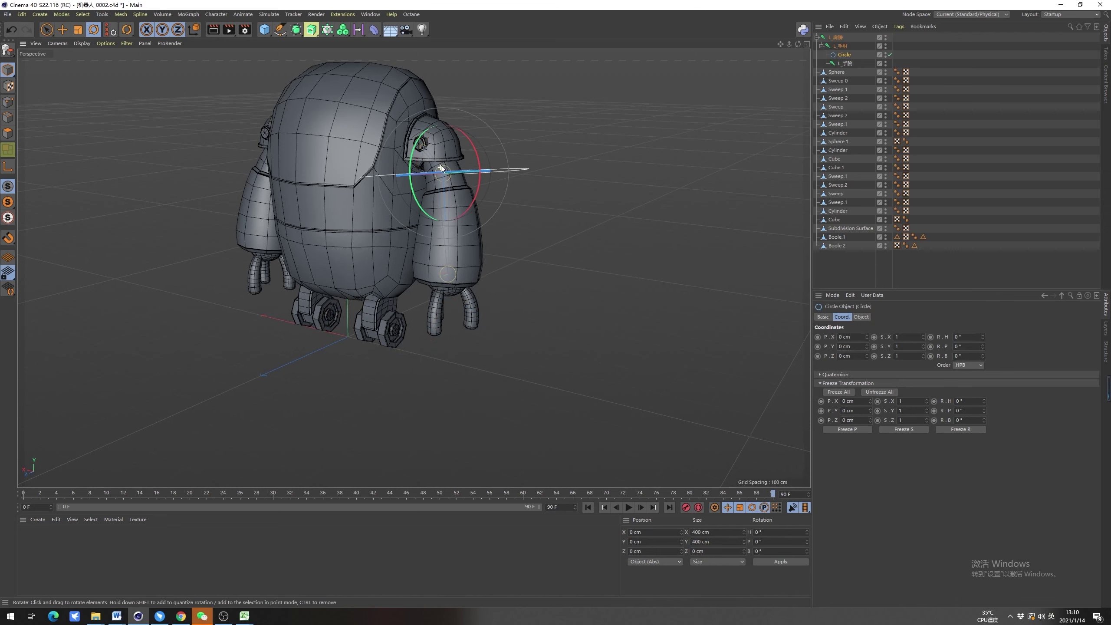
# Take the circle out of the joint chain to the top of the hierarchy and set its radius to 90 cm
pyautogui.scroll(10, 441, 199)
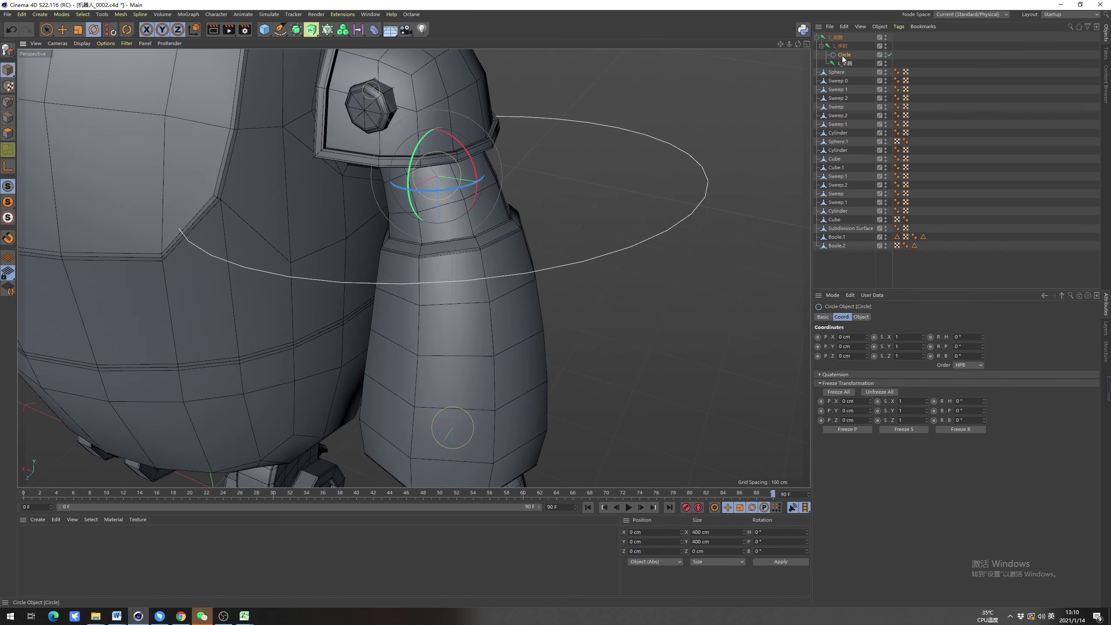
pyautogui.moveTo(838, 36); pyautogui.dragTo(837, 35)
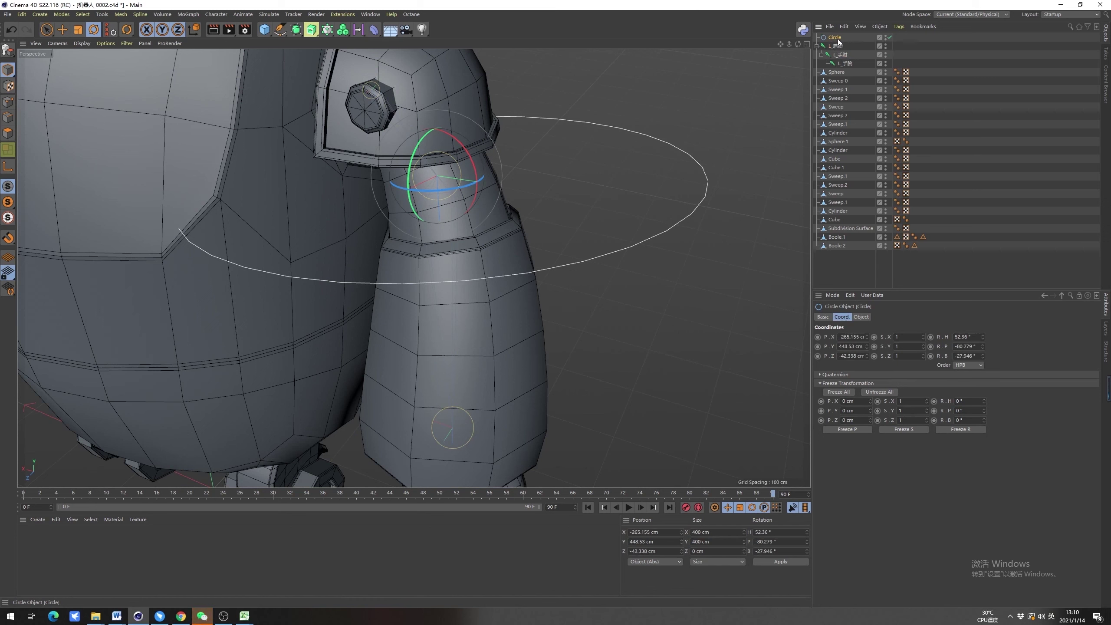
pyautogui.click(823, 317)
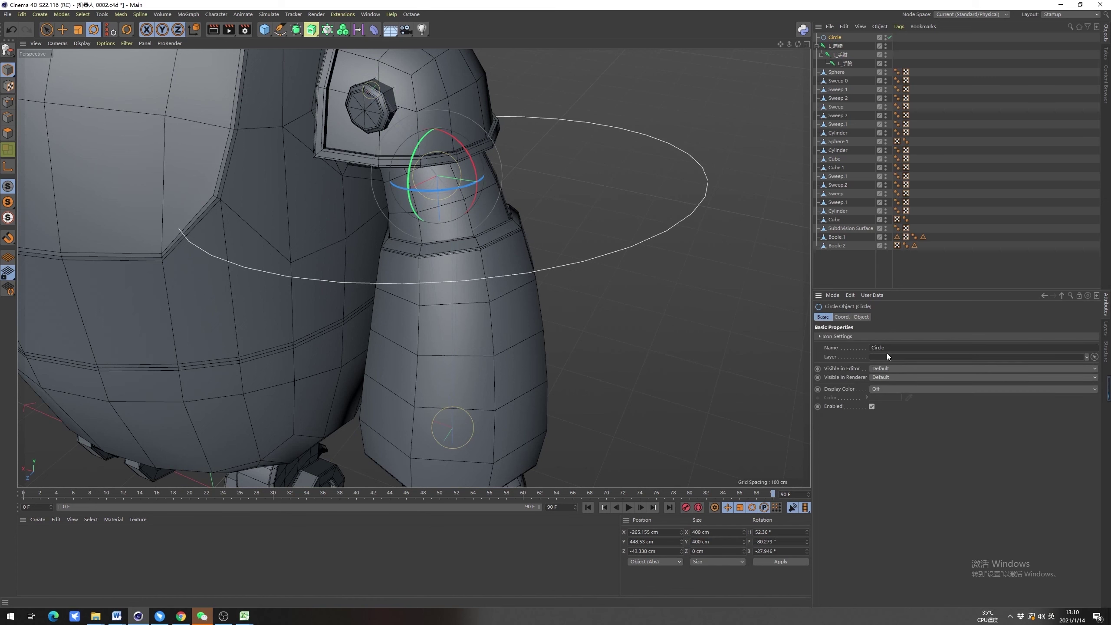
pyautogui.click(859, 317)
pyautogui.moveTo(901, 355); pyautogui.dragTo(900, 356)
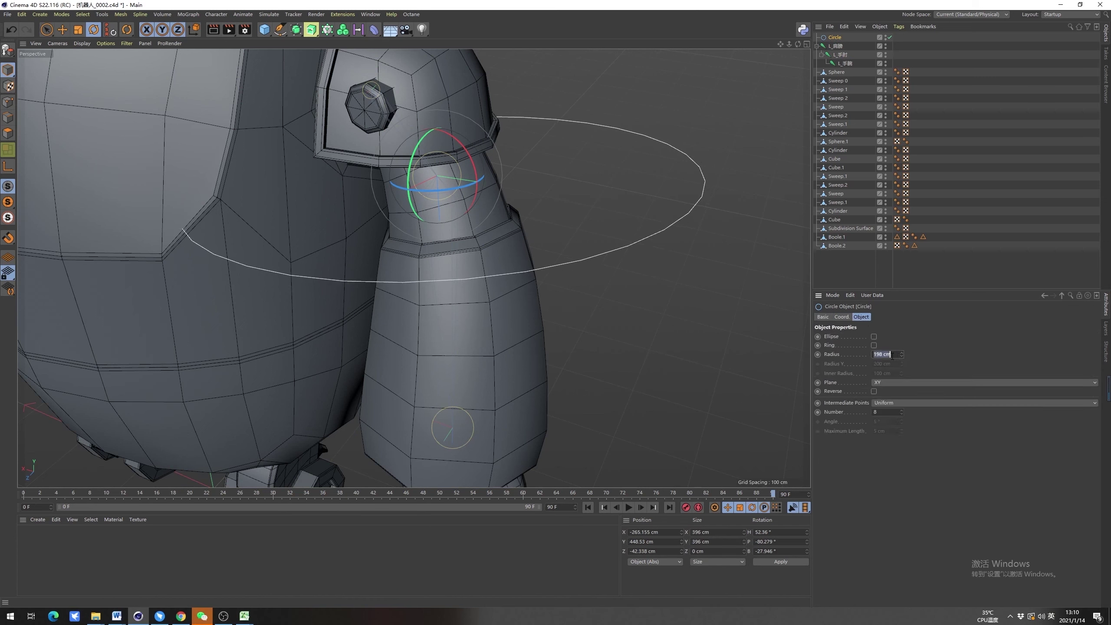
pyautogui.write('0')
pyautogui.press('Return')
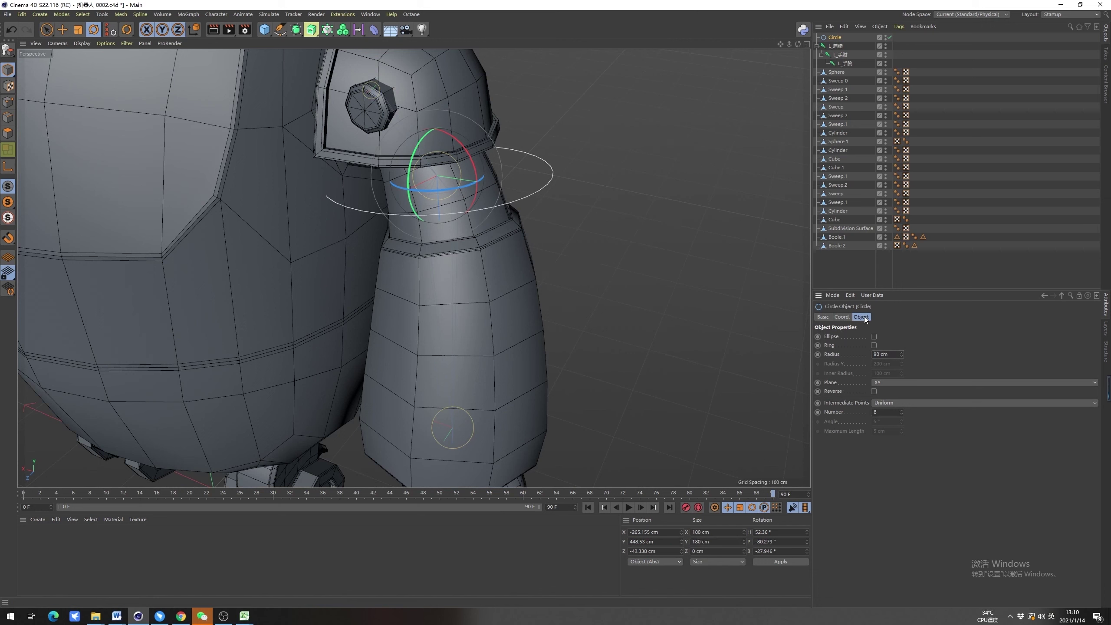
# Turn on the circle's display color, set it to fully saturated red, and check it in the view
pyautogui.click(844, 318)
pyautogui.click(823, 316)
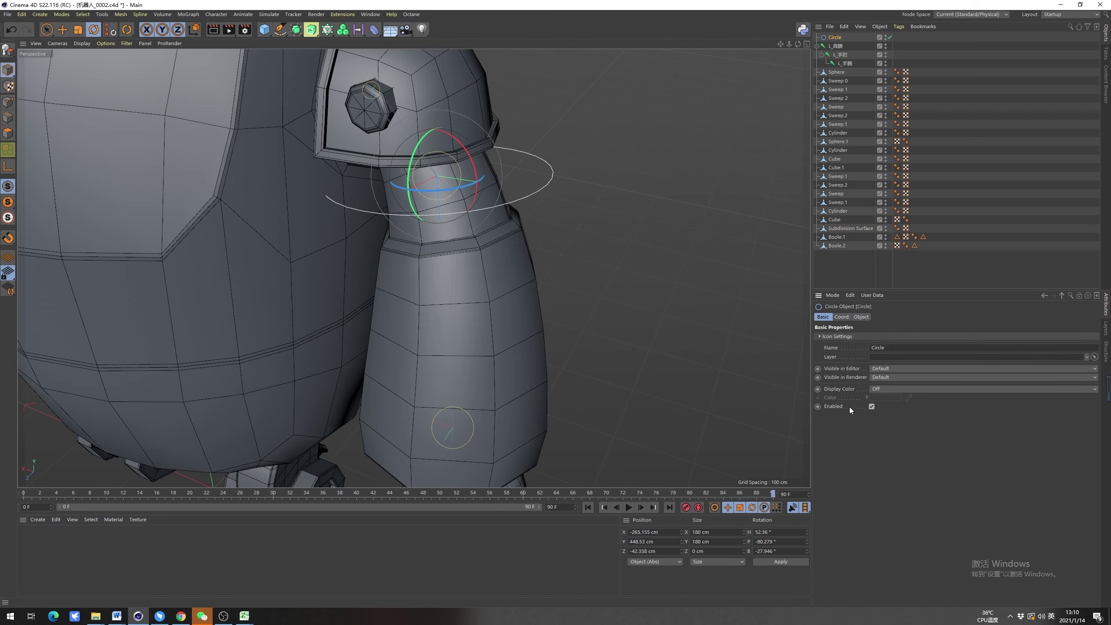
pyautogui.click(892, 388)
pyautogui.click(902, 417)
pyautogui.click(886, 397)
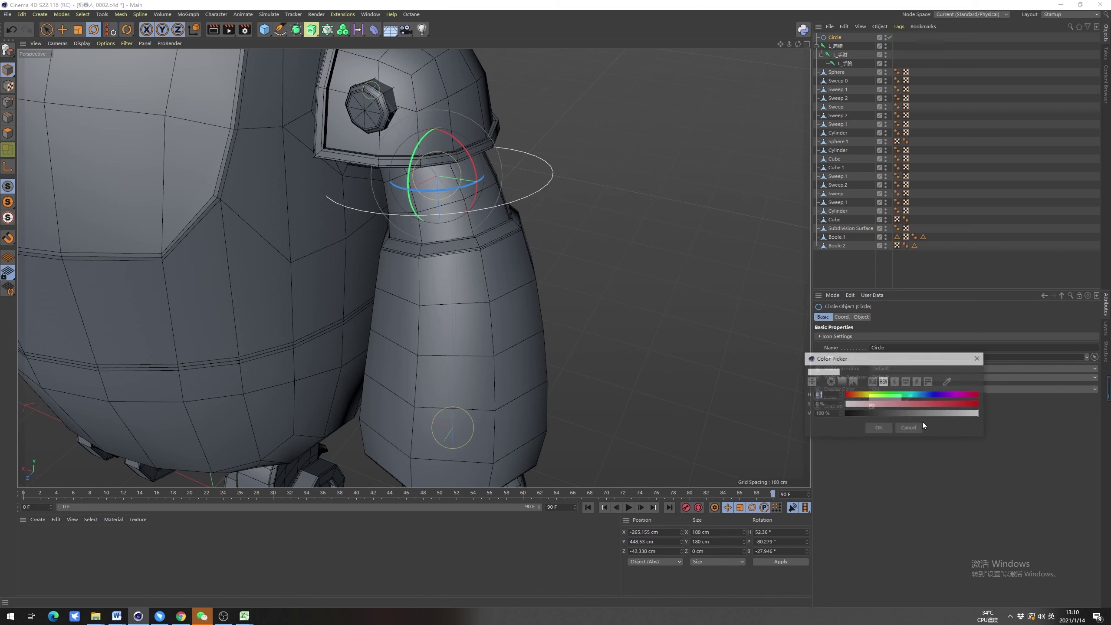
pyautogui.moveTo(930, 404); pyautogui.dragTo(978, 403)
pyautogui.click(879, 427)
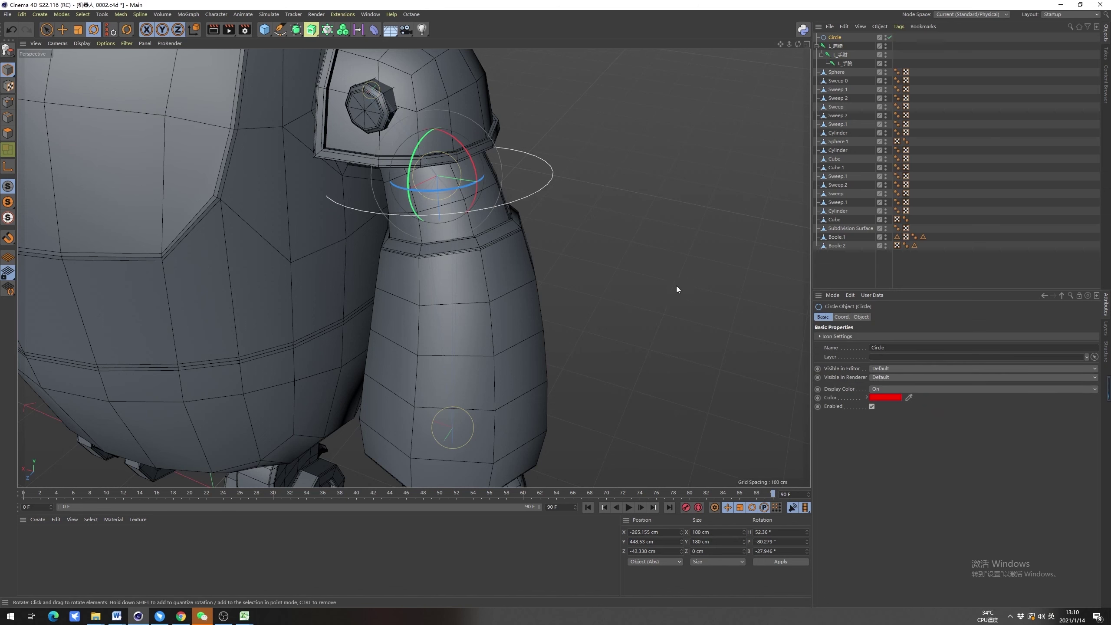
pyautogui.click(516, 264)
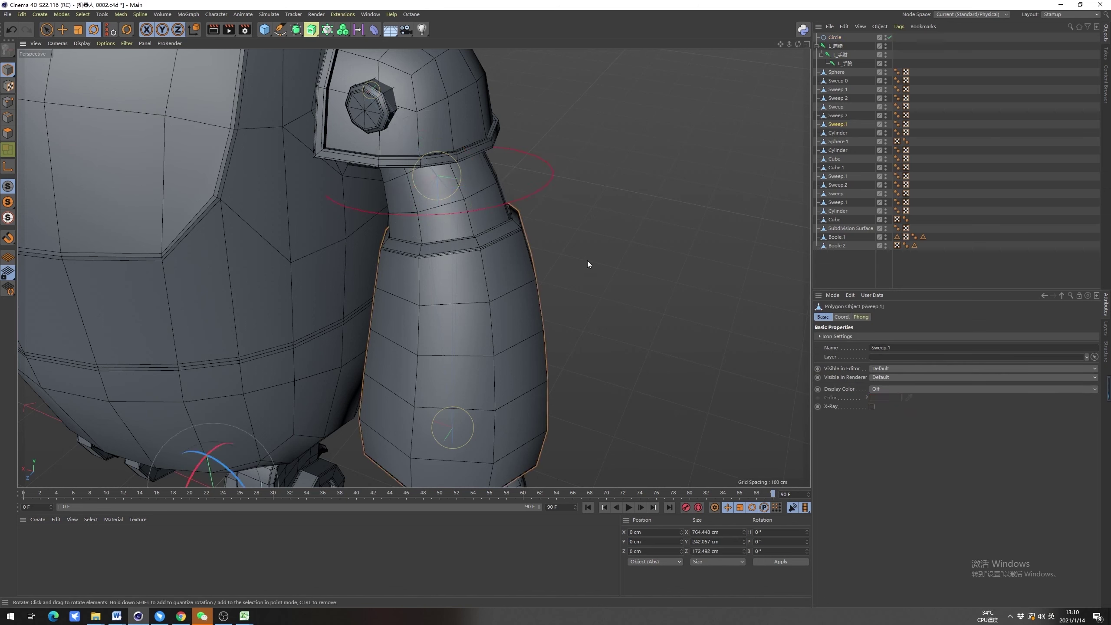
# Rename the circle L_con_手肘, reusing the elbow joint's name with "con_" inserted after the L_ prefix
pyautogui.click(835, 39)
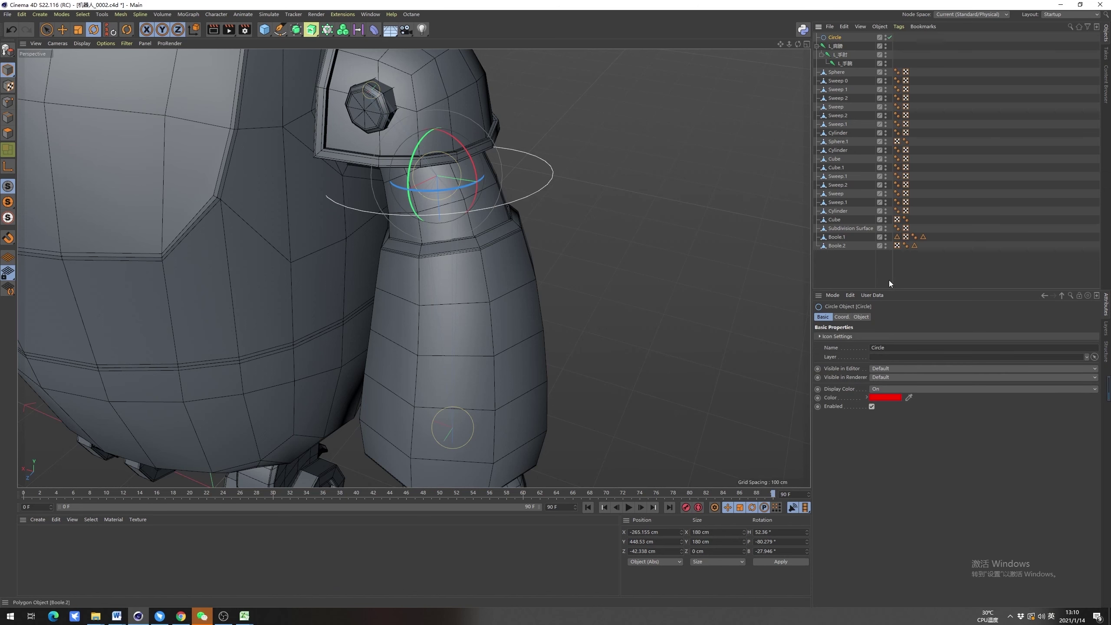
pyautogui.doubleClick(843, 56)
pyautogui.hotkey('ctrl', 'c')
pyautogui.press('Return')
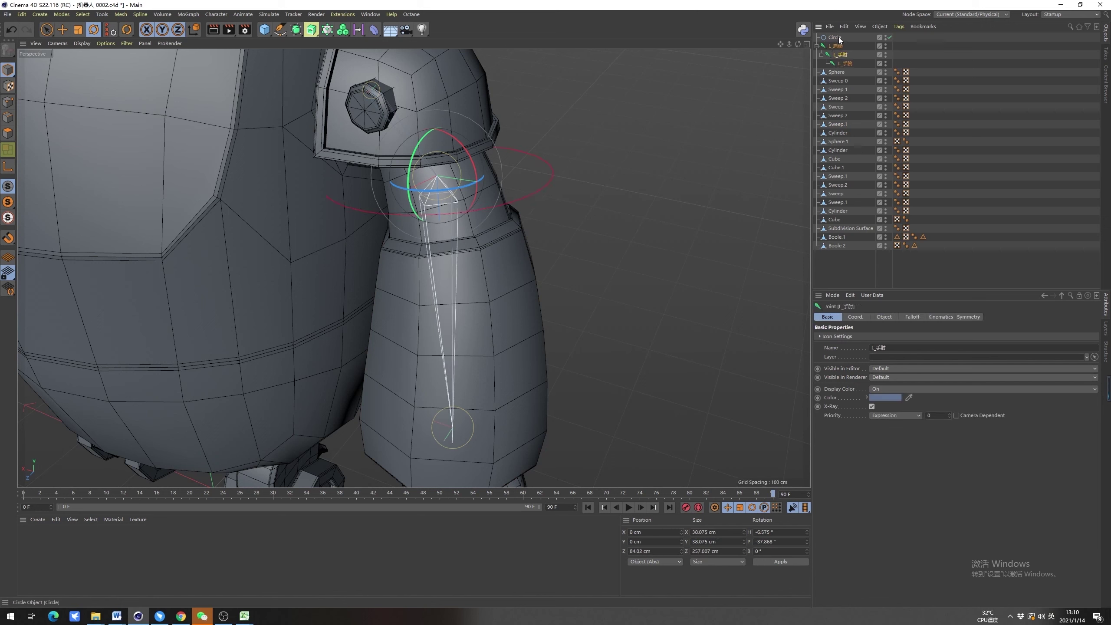
pyautogui.doubleClick(836, 37)
pyautogui.hotkey('ctrl', 'v')
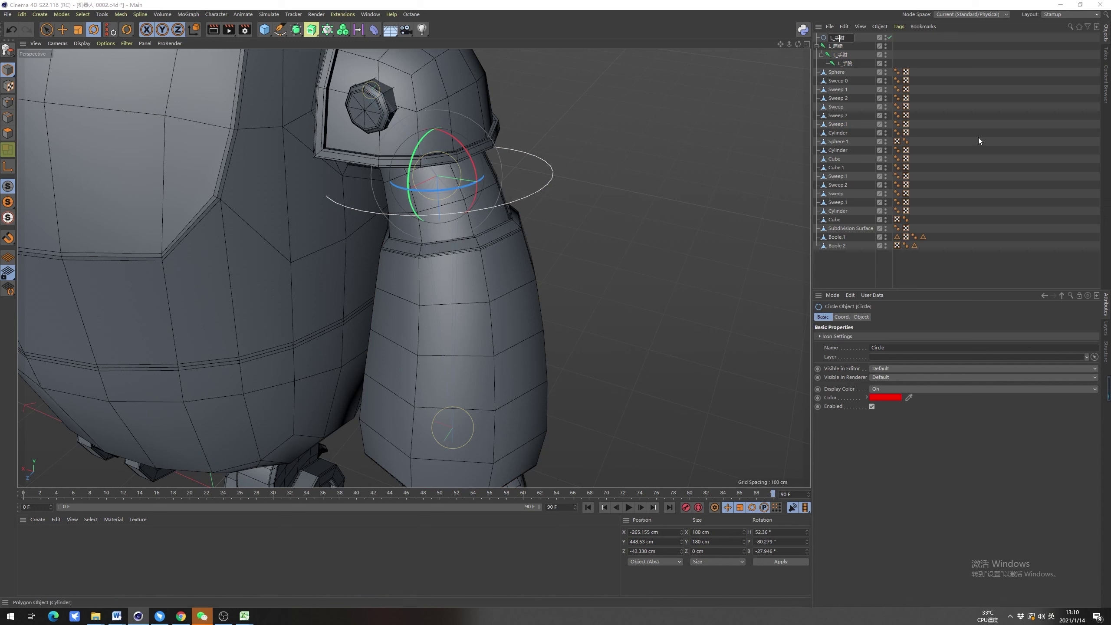
pyautogui.write('co')
pyautogui.write('n')
pyautogui.write('_')
pyautogui.press('Return')
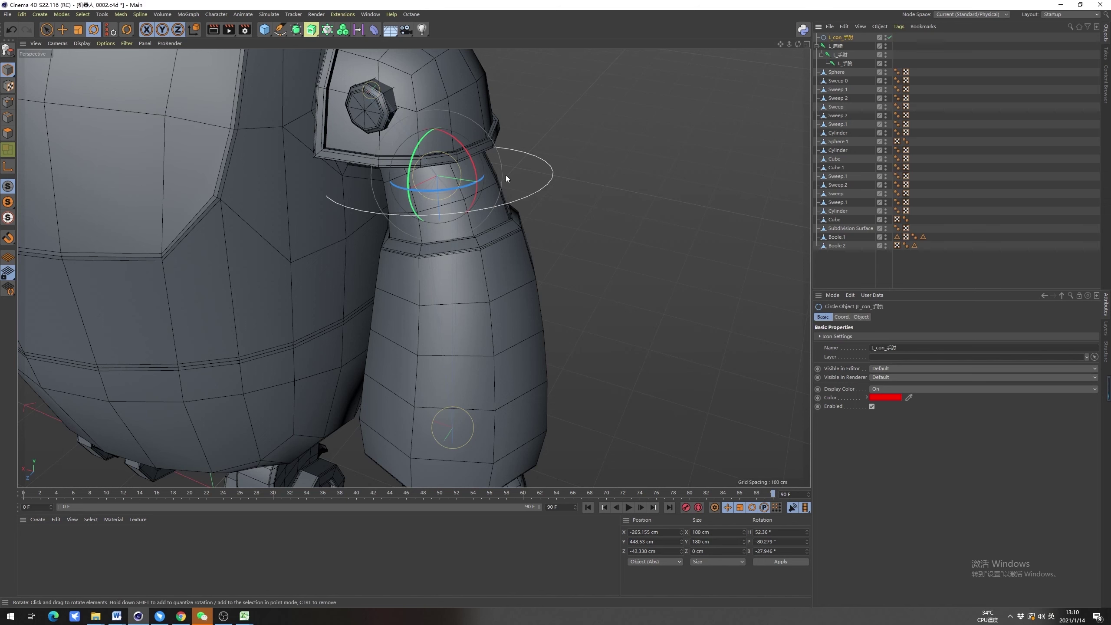
# Reduce the radius of the elbow controller circle L_con_手肘 to 80 cm
pyautogui.scroll(3, 506, 175)
pyautogui.click(543, 270)
pyautogui.click(840, 38)
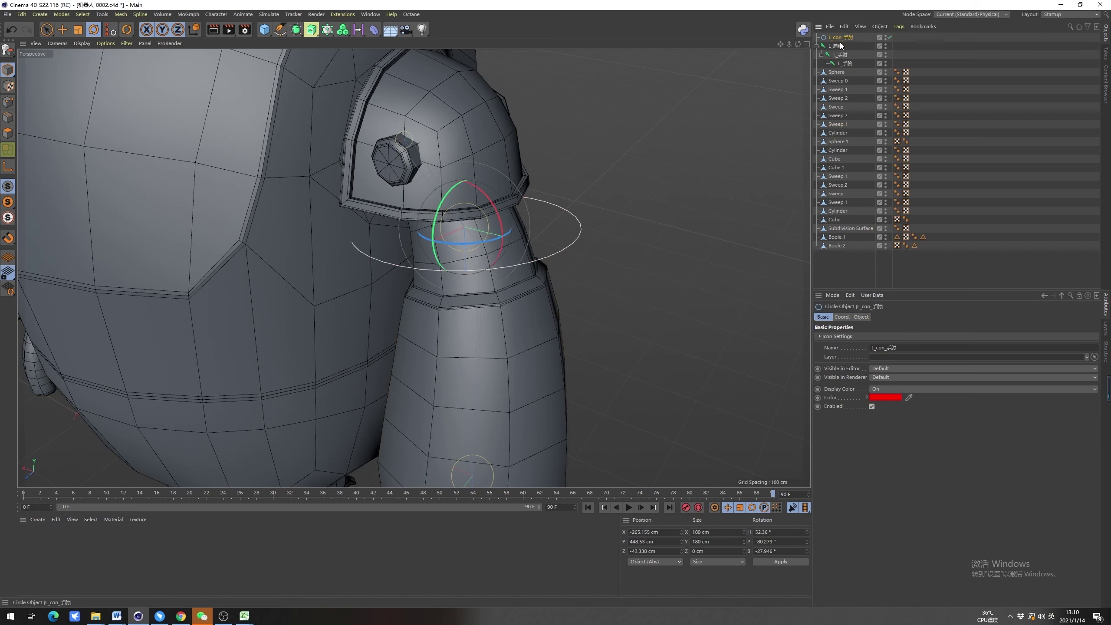
pyautogui.click(869, 316)
pyautogui.click(889, 354)
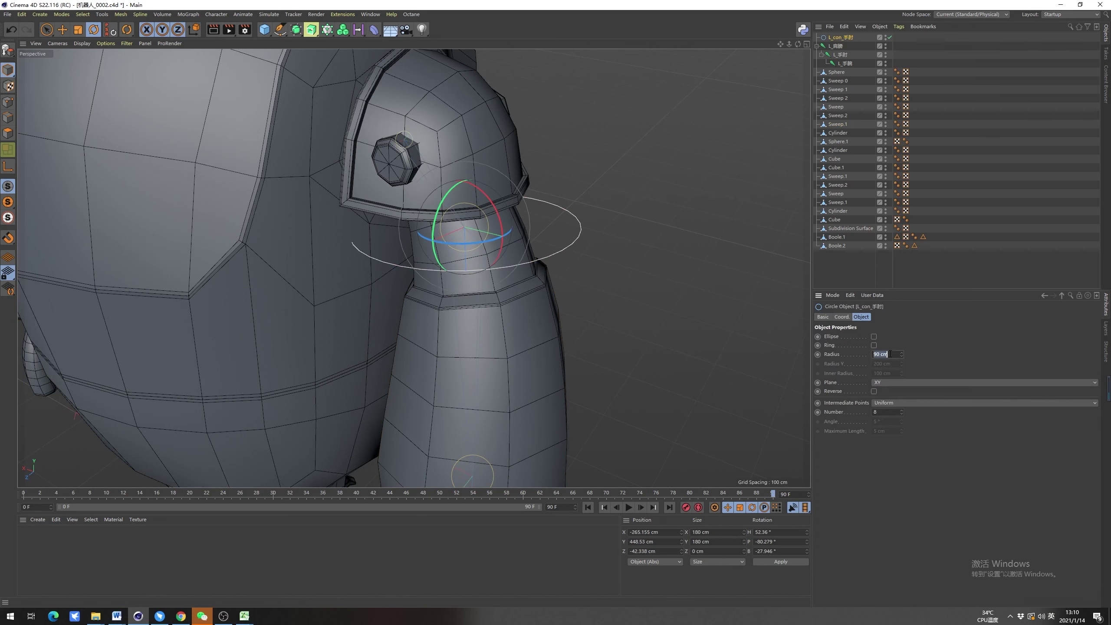
pyautogui.write('80')
pyautogui.press('Return')
pyautogui.scroll(3, 473, 219)
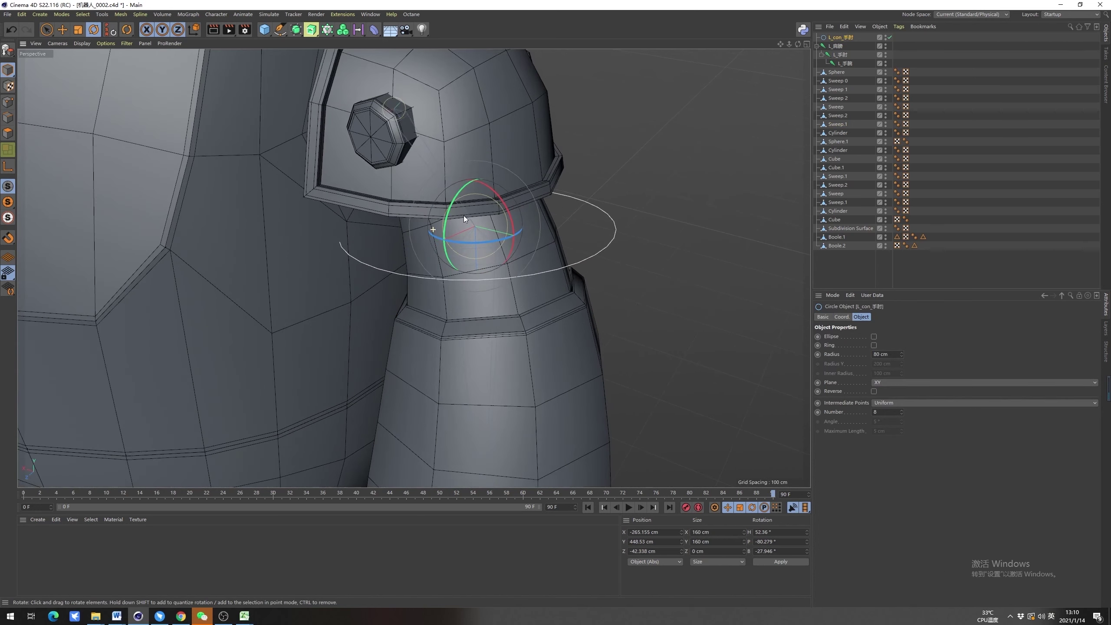
pyautogui.click(643, 221)
# Convert the controller circle L_con_手肘 to an editable spline and switch to editing its points
pyautogui.click(836, 38)
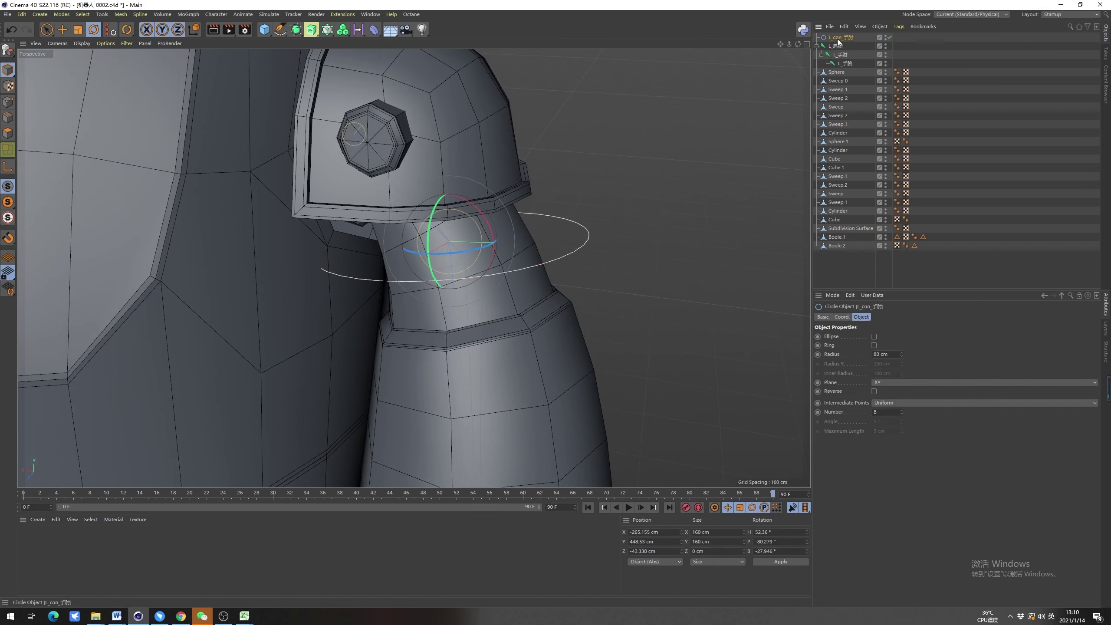
pyautogui.press('c')
pyautogui.click(7, 102)
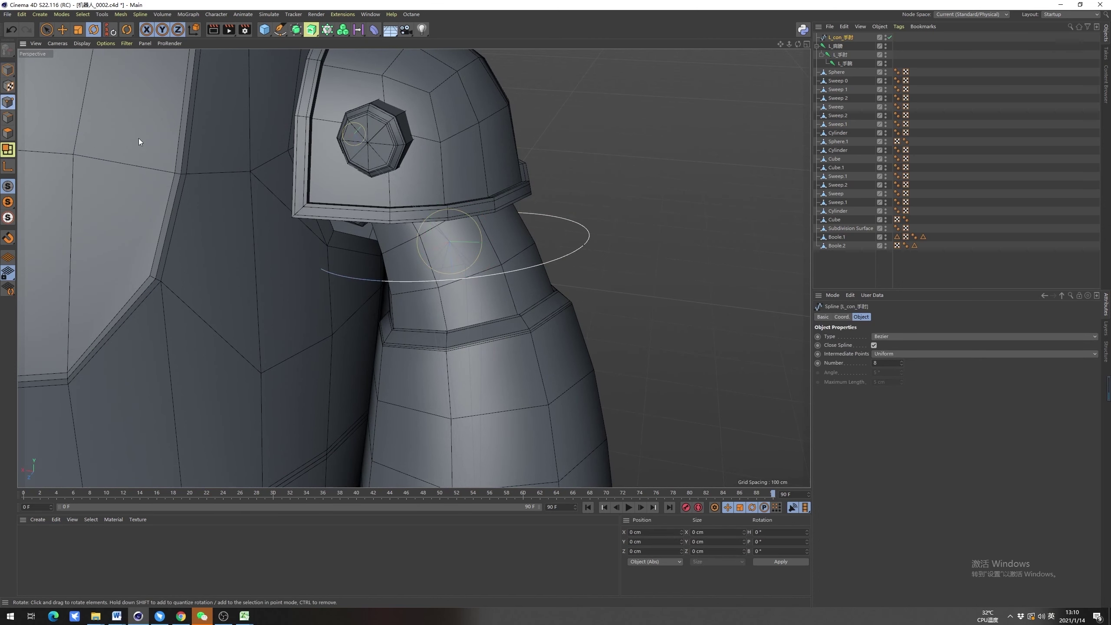
pyautogui.keyDown('alt'); pyautogui.moveTo(526, 210); pyautogui.dragTo(545, 220); pyautogui.keyUp('alt')
pyautogui.click(575, 234)
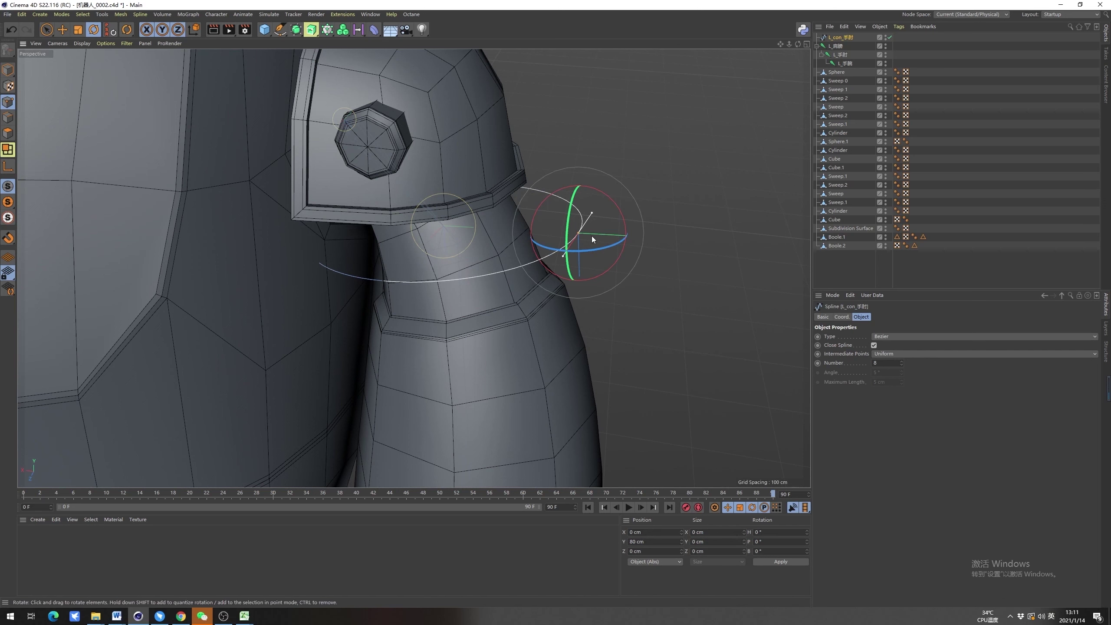
pyautogui.press('e')
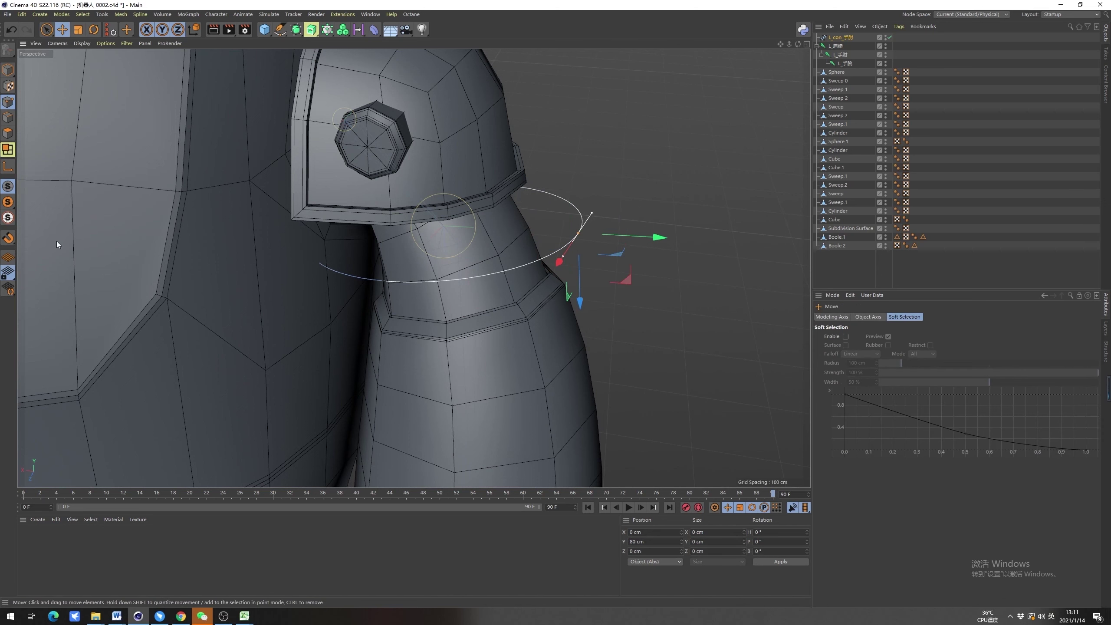
pyautogui.click(8, 202)
pyautogui.keyDown('shift'); pyautogui.click(328, 220); pyautogui.keyUp('shift')
pyautogui.keyDown('alt'); pyautogui.moveTo(335, 225); pyautogui.dragTo(414, 227); pyautogui.keyUp('alt')
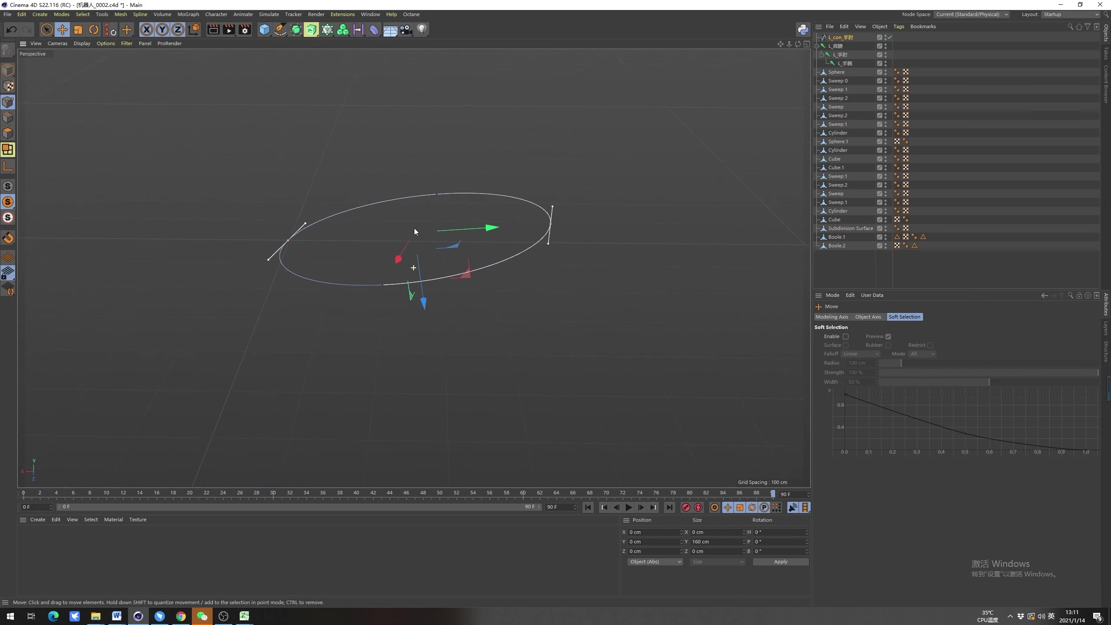
pyautogui.click(7, 70)
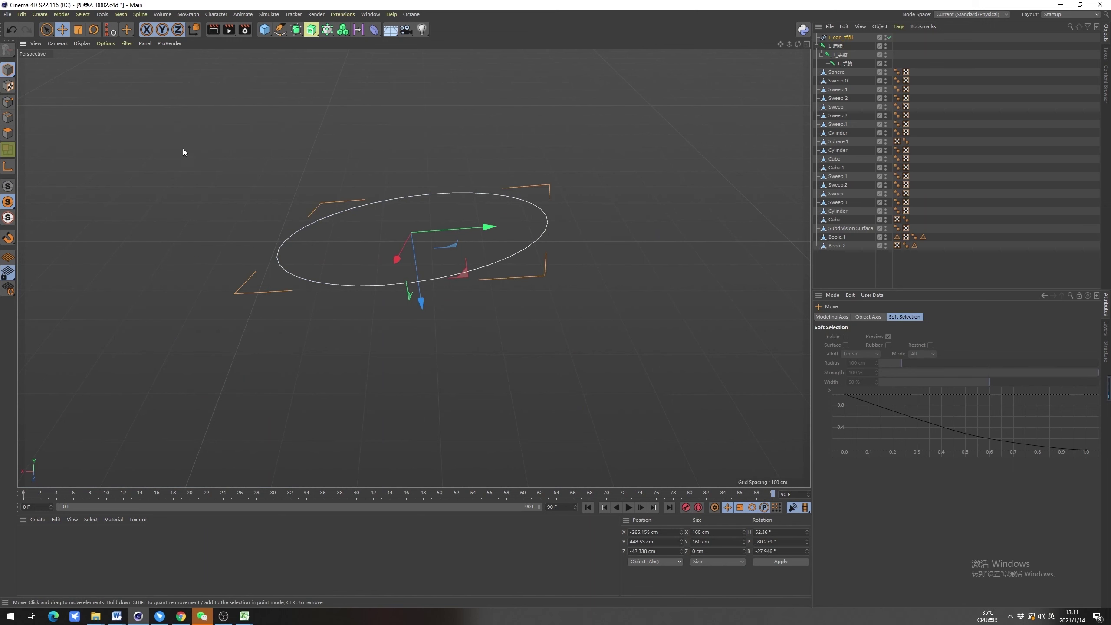
pyautogui.click(8, 188)
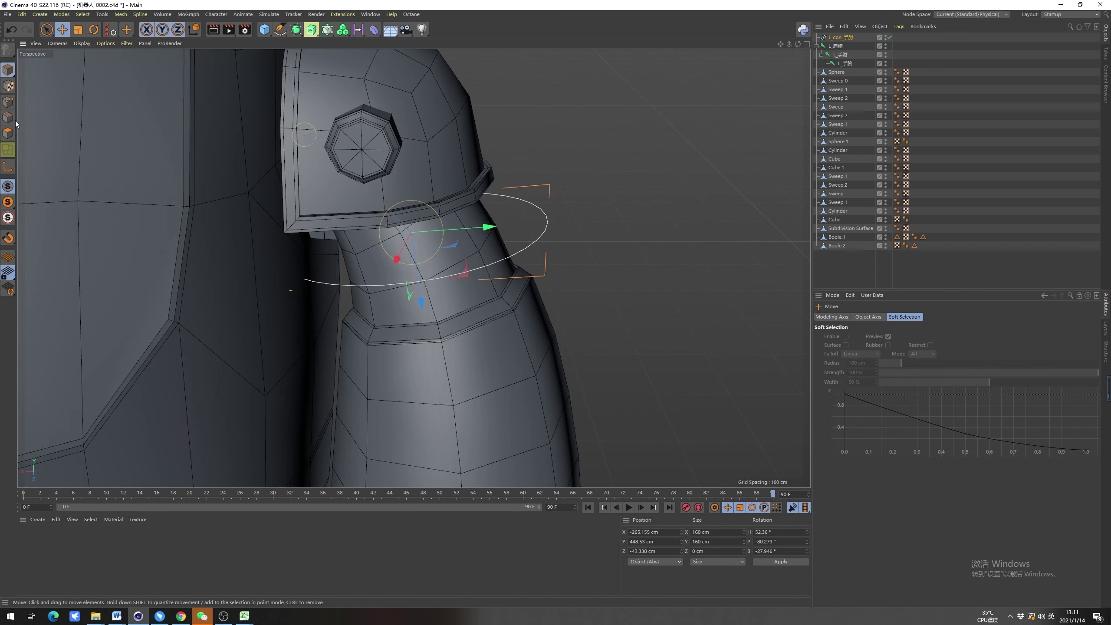
# Rotate all points of the L_con_手肘 spline slightly around its Z axis in point editing, leaving the object's own axes in place
pyautogui.click(8, 101)
pyautogui.press('t')
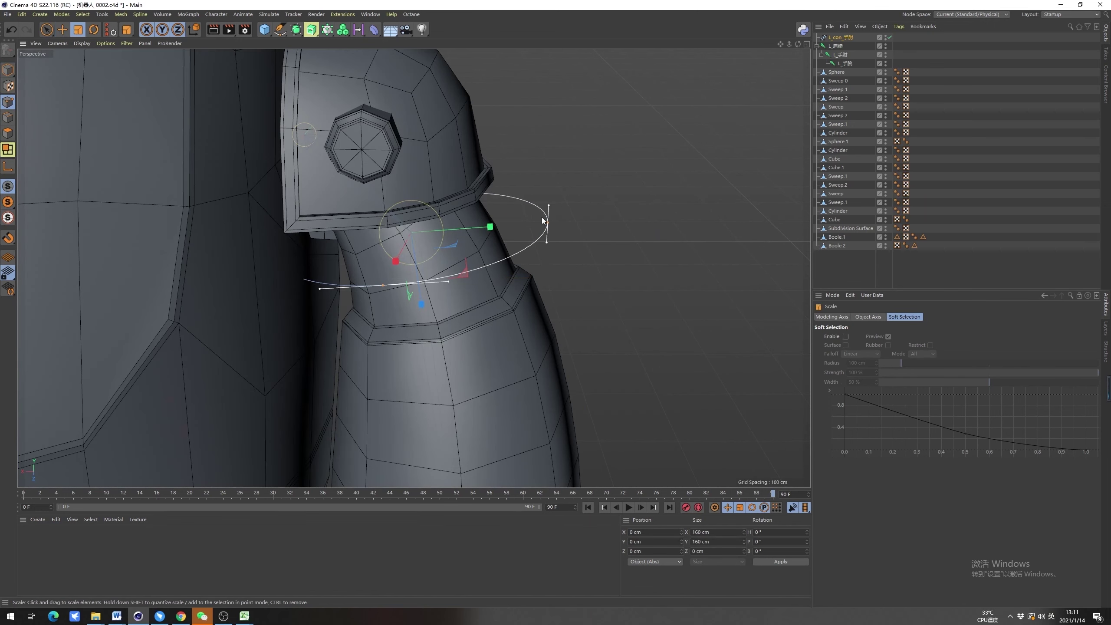
pyautogui.press('r')
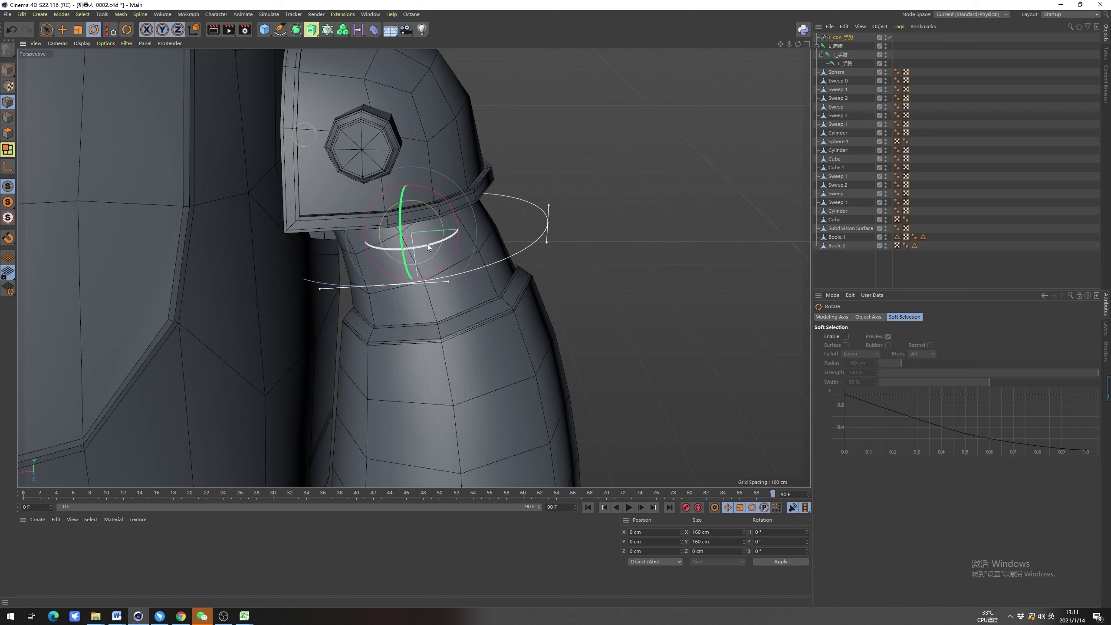
pyautogui.moveTo(427, 244); pyautogui.dragTo(425, 238)
# Isolate the controller spline, move two opposite points about -16.8 cm along Z to bend the ring, and restore the full scene
pyautogui.click(545, 214)
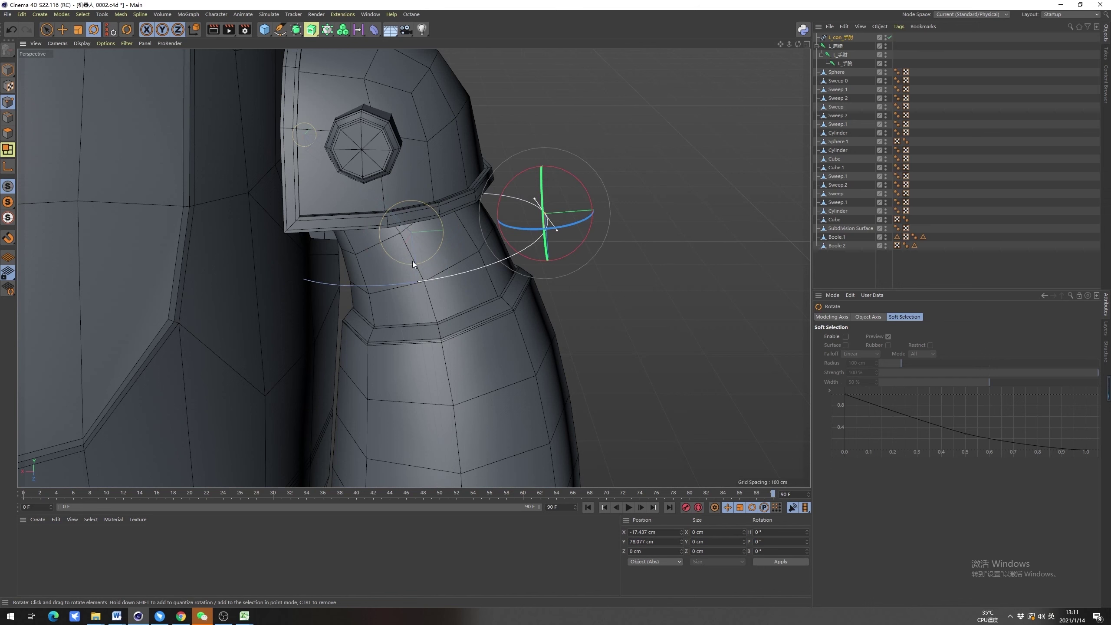
pyautogui.click(8, 202)
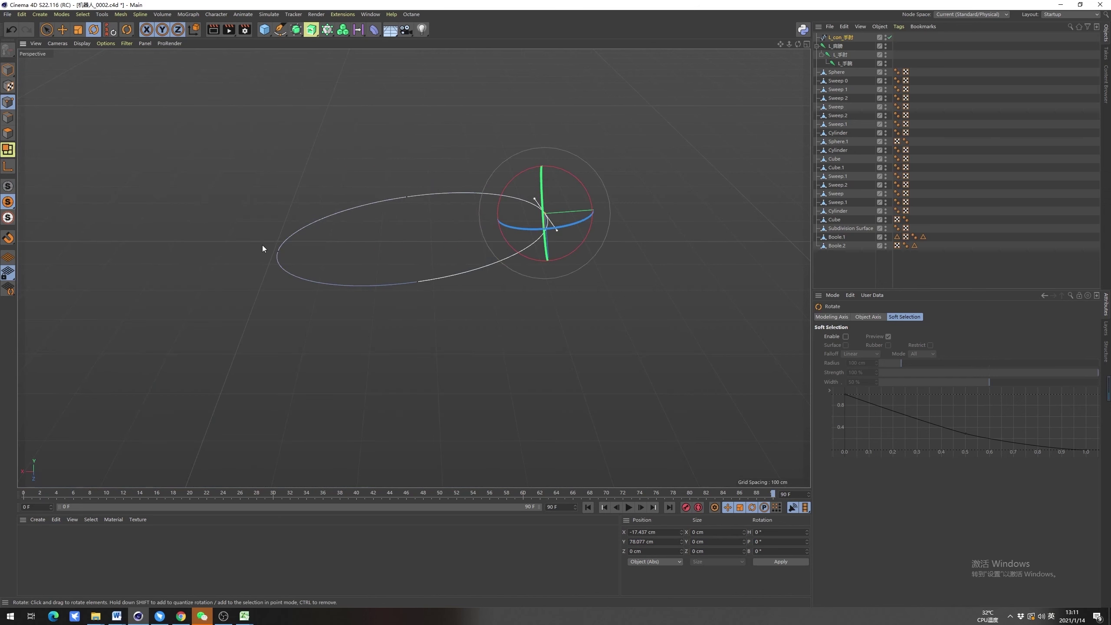
pyautogui.keyDown('shift'); pyautogui.click(278, 252); pyautogui.keyUp('shift')
pyautogui.press('e')
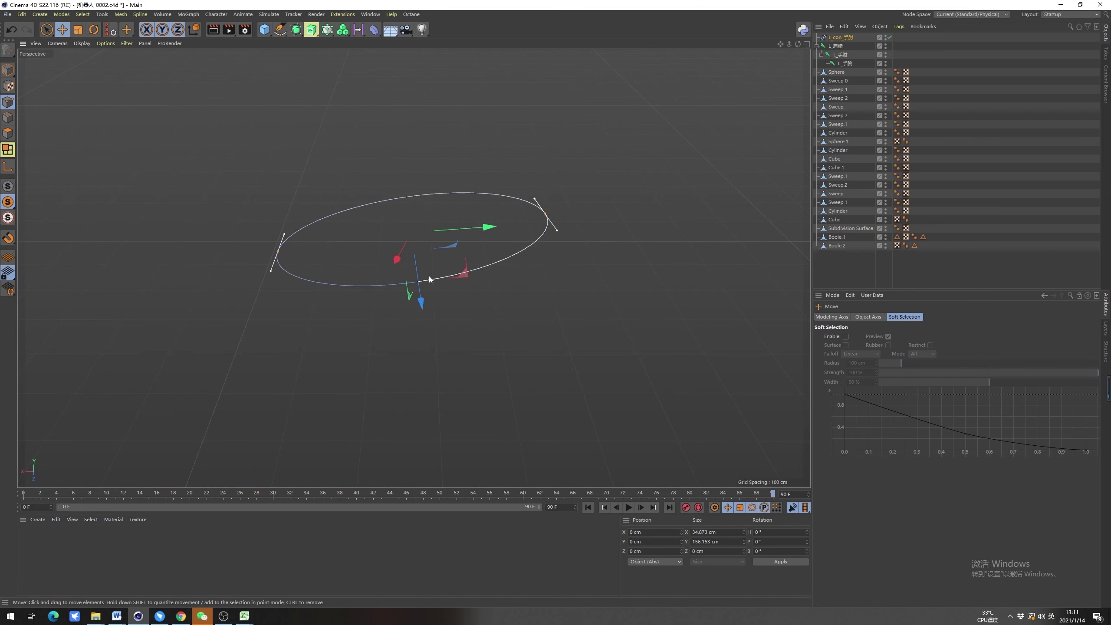
pyautogui.moveTo(427, 307); pyautogui.dragTo(415, 278)
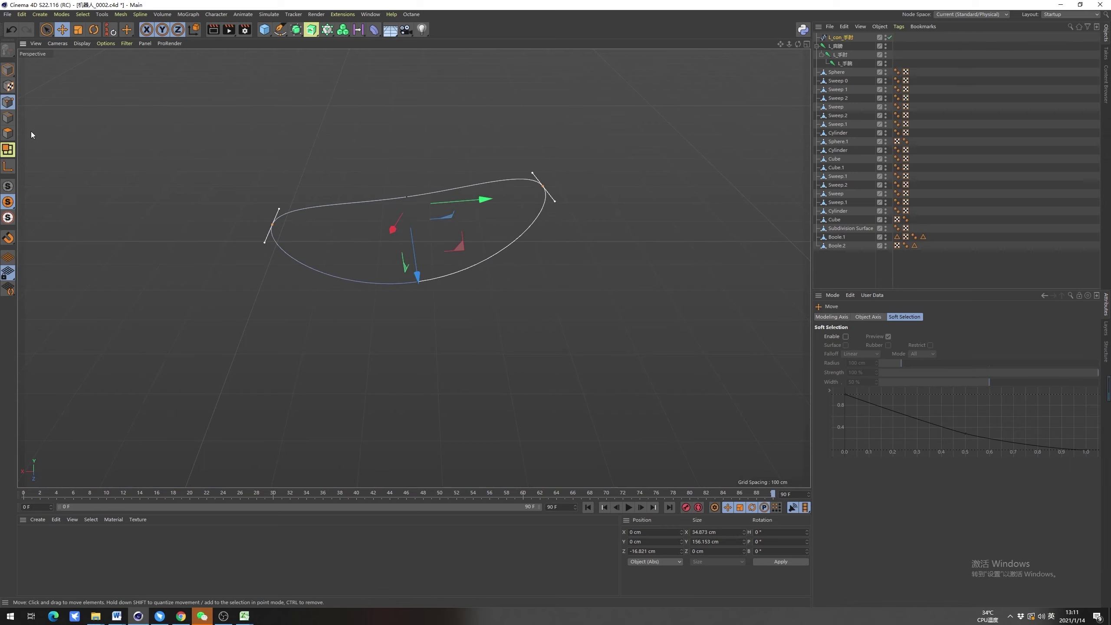
pyautogui.click(9, 185)
pyautogui.press('space')
pyautogui.click(649, 213)
# Return to object editing and examine the bent elbow controller around the arm from several angles
pyautogui.keyDown('alt'); pyautogui.moveTo(494, 207); pyautogui.dragTo(413, 210); pyautogui.keyUp('alt')
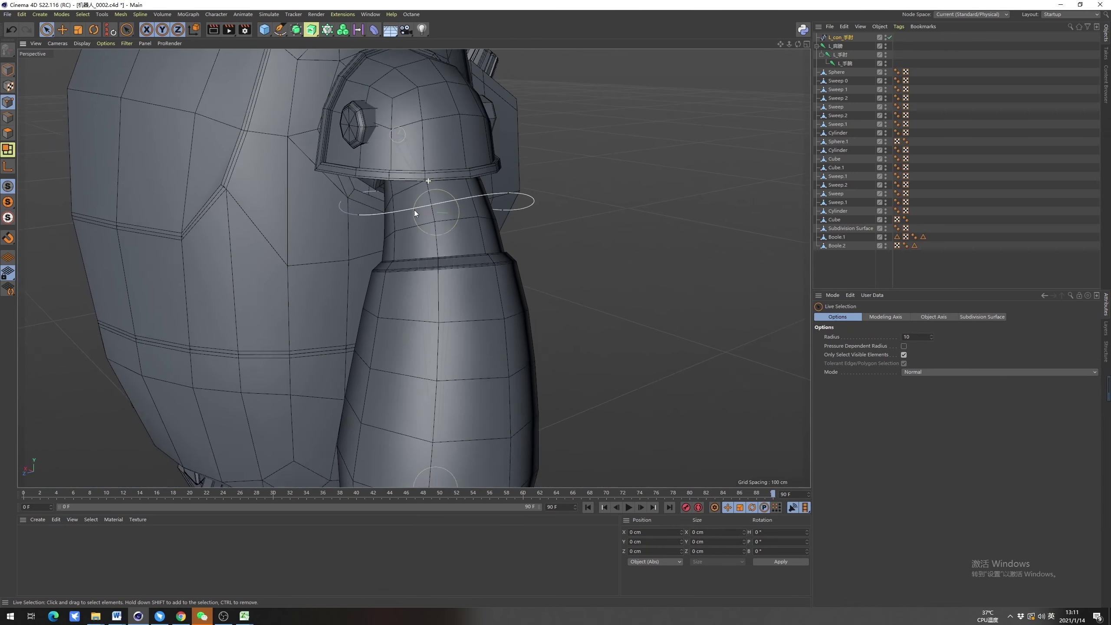
pyautogui.keyDown('alt'); pyautogui.moveTo(414, 210); pyautogui.dragTo(415, 243, button='middle'); pyautogui.keyUp('alt')
pyautogui.keyDown('alt'); pyautogui.moveTo(445, 244); pyautogui.dragTo(371, 250); pyautogui.keyUp('alt')
pyautogui.keyDown('alt'); pyautogui.moveTo(406, 265); pyautogui.dragTo(522, 251); pyautogui.keyUp('alt')
pyautogui.click(661, 146)
pyautogui.keyDown('alt'); pyautogui.moveTo(661, 146); pyautogui.dragTo(700, 131); pyautogui.keyUp('alt')
pyautogui.click(516, 278)
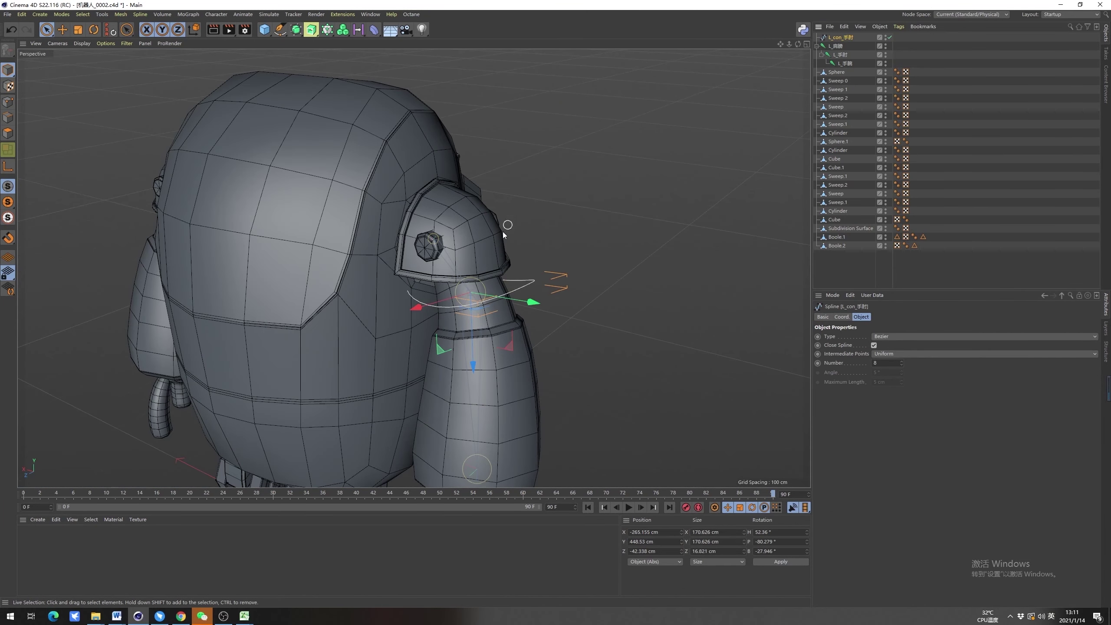
pyautogui.click(581, 327)
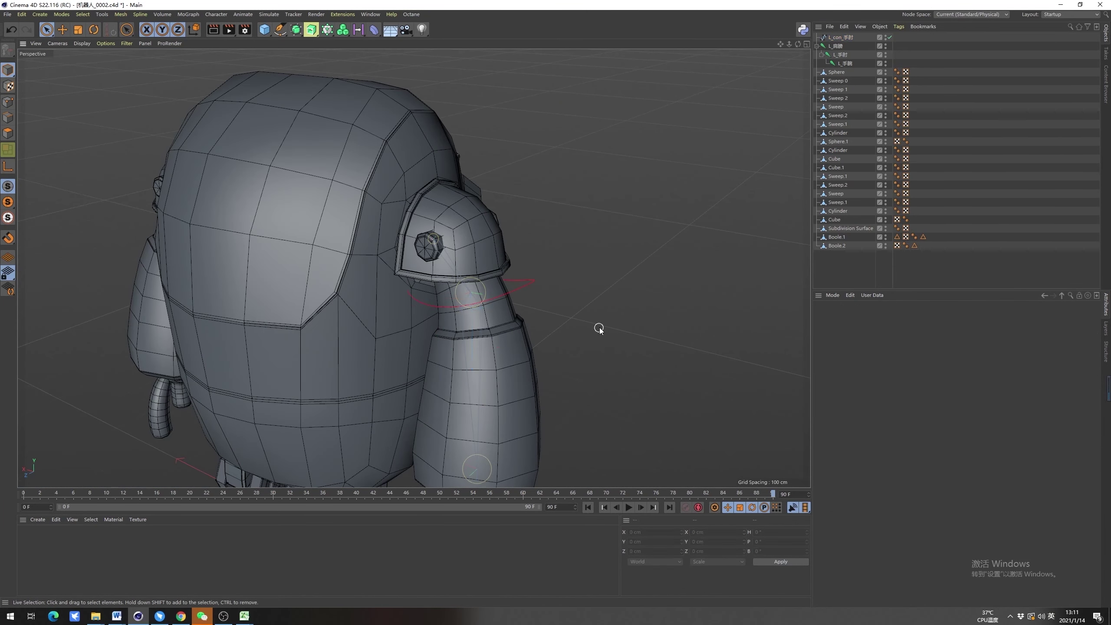
# Add a Constraint tag to the elbow joint L_手肘, enable PSR with position, scale and rotation, and set L_con_手肘 as its target
pyautogui.click(846, 56)
pyautogui.rightClick(847, 56)
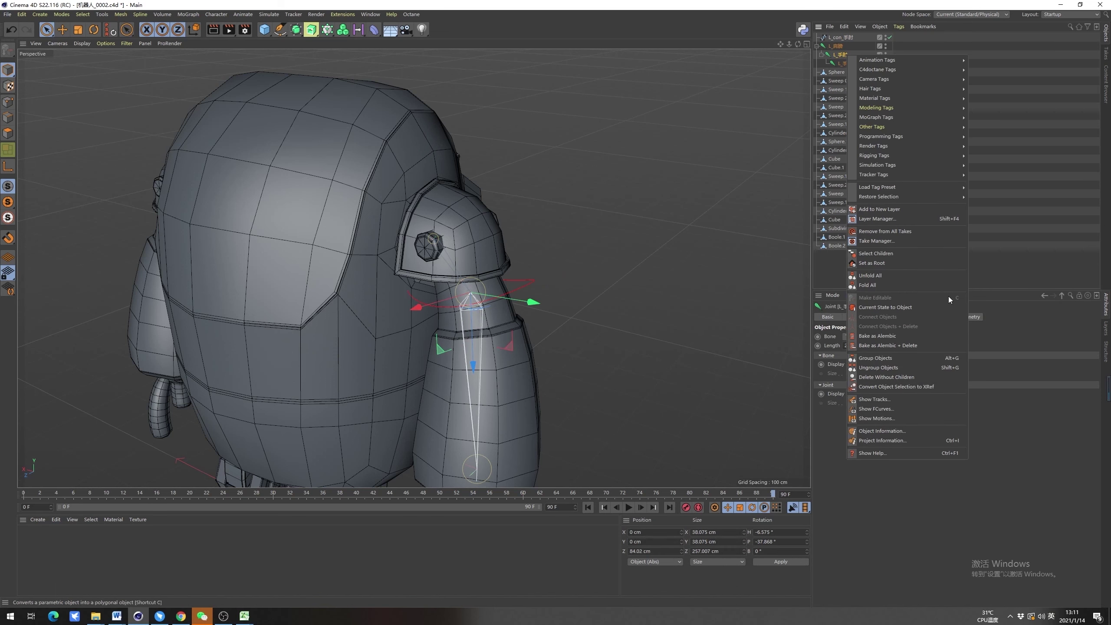
pyautogui.moveTo(929, 154)
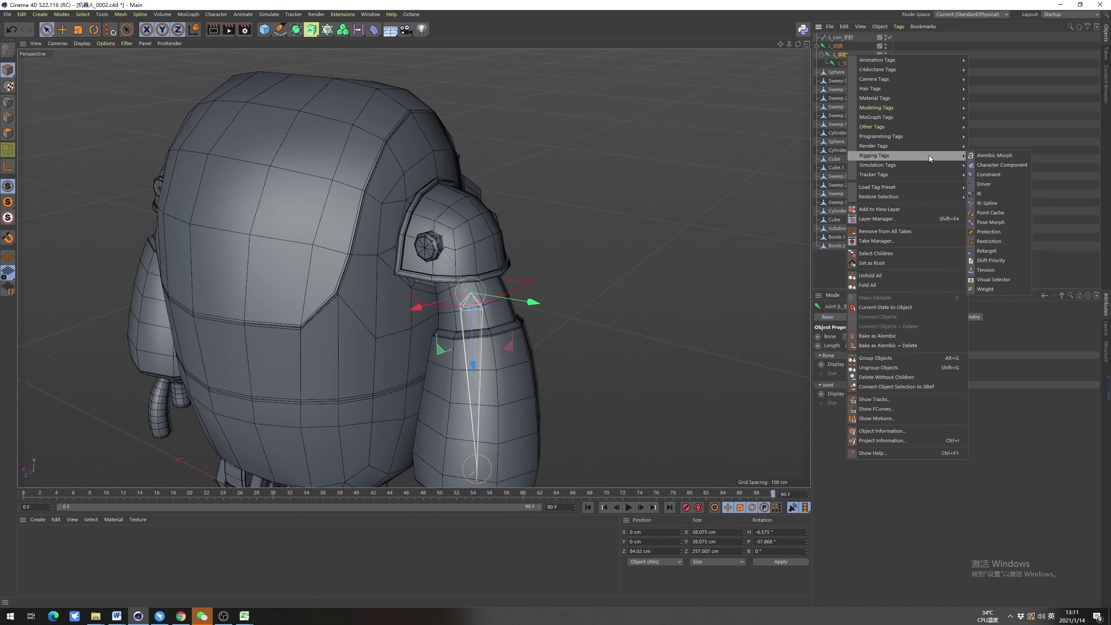
pyautogui.click(989, 174)
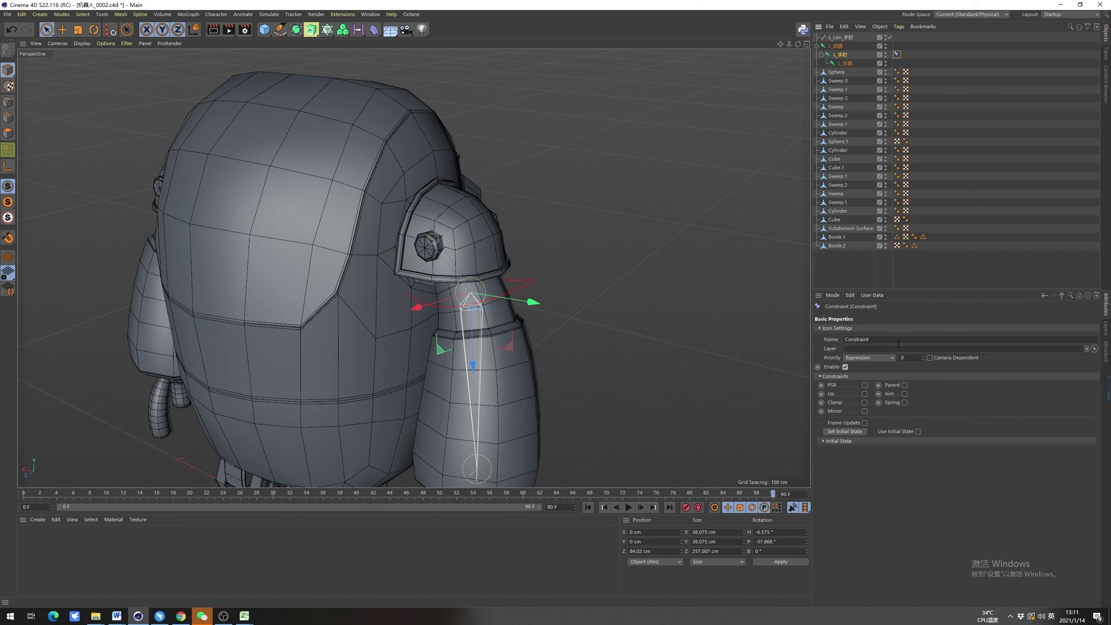
pyautogui.click(865, 385)
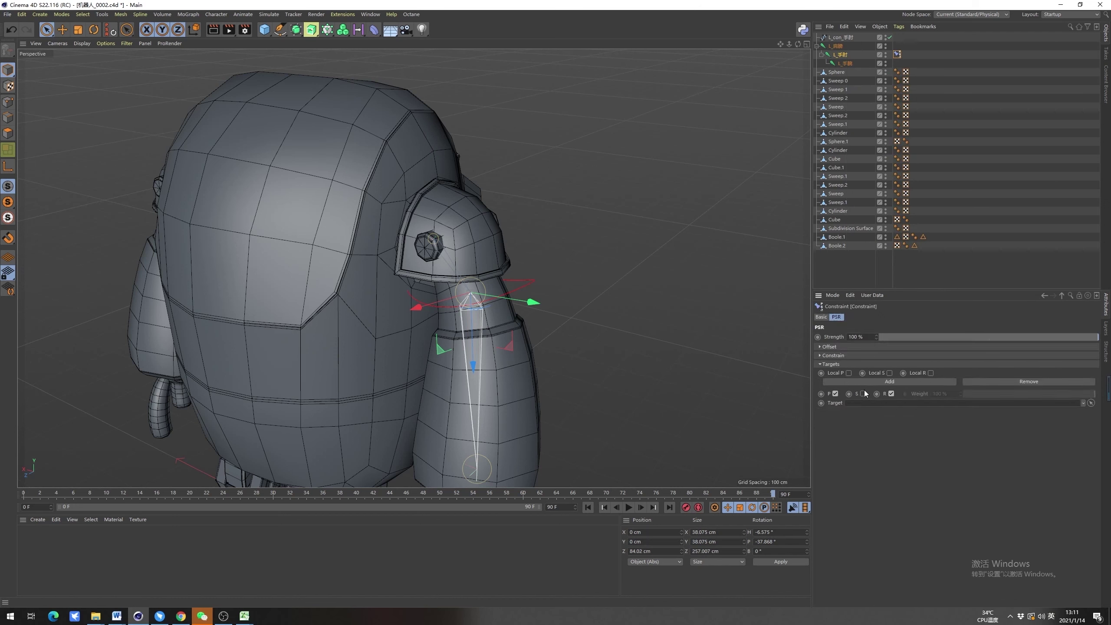
pyautogui.moveTo(840, 38); pyautogui.dragTo(851, 54)
pyautogui.moveTo(883, 399); pyautogui.dragTo(883, 402)
pyautogui.scroll(-3, 563, 259)
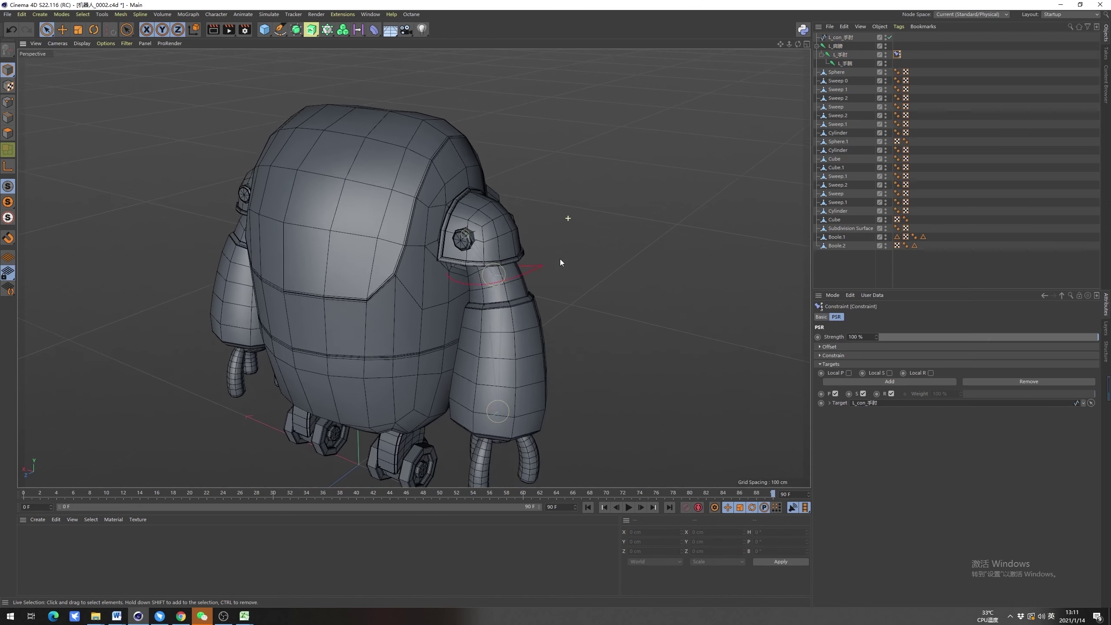
# Try rotating the controller L_con_手肘 to test the elbow joint's constraint, and undo the rotation
pyautogui.click(837, 46)
pyautogui.click(841, 38)
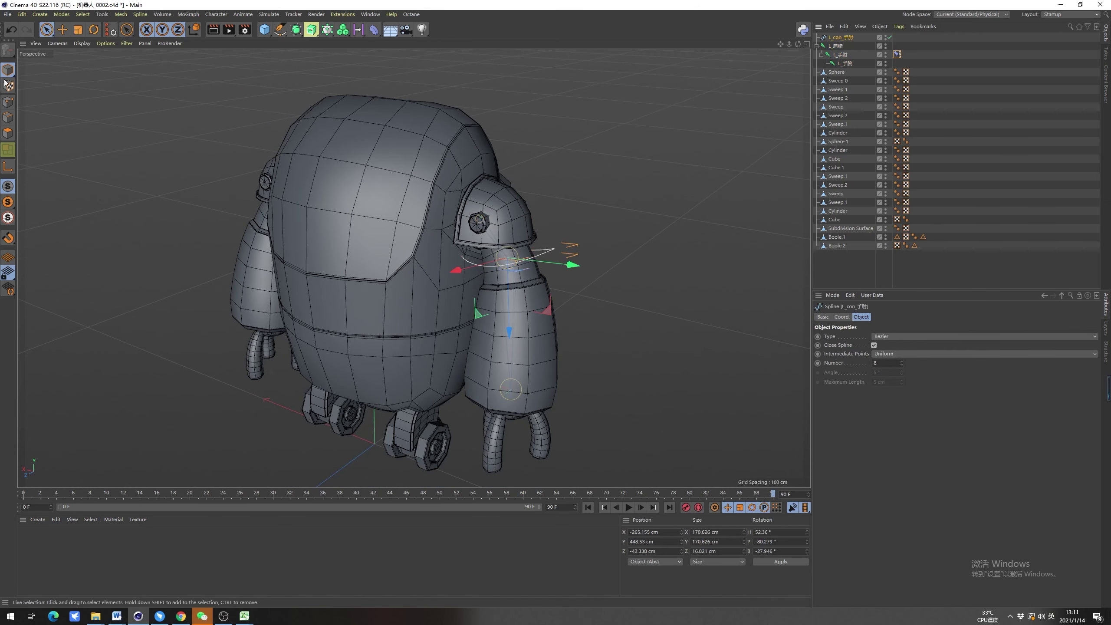
pyautogui.press('r')
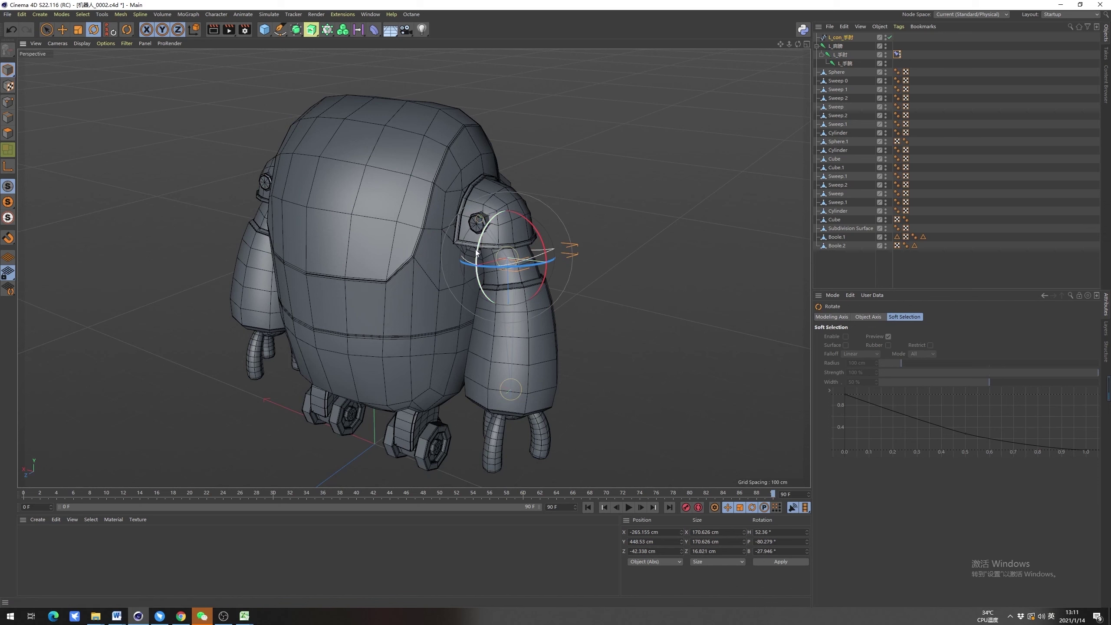
pyautogui.moveTo(478, 252)
pyautogui.mouseDown()
pyautogui.moveTo(484, 223)
pyautogui.moveTo(498, 258)
pyautogui.moveTo(487, 221)
pyautogui.moveTo(498, 256)
pyautogui.moveTo(488, 241)
pyautogui.moveTo(494, 248)
pyautogui.mouseUp()
pyautogui.hotkey('ctrl', 'z')
pyautogui.click(844, 55)
pyautogui.hotkey('ctrl', 'z')
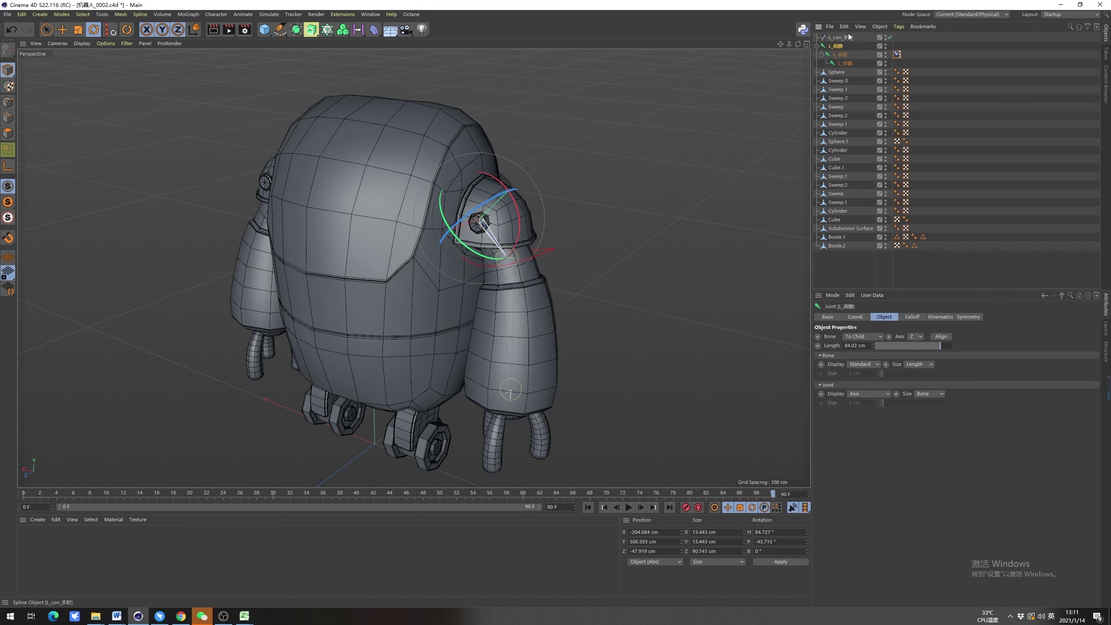
pyautogui.click(846, 38)
pyautogui.click(842, 45)
pyautogui.scroll(10, 495, 177)
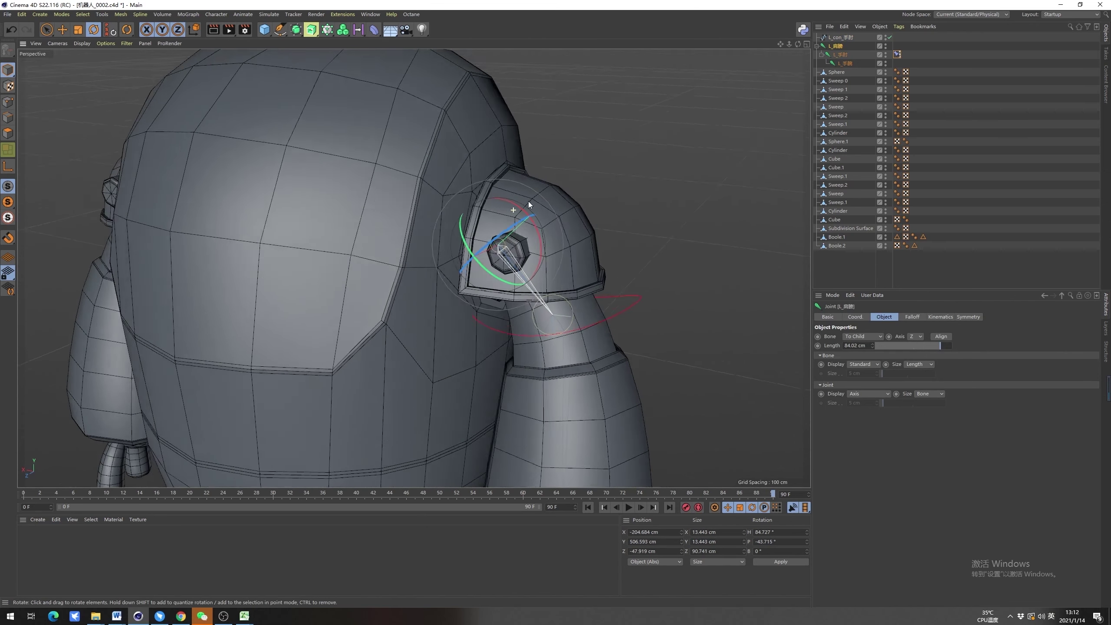
pyautogui.keyDown('alt'); pyautogui.moveTo(540, 194); pyautogui.dragTo(632, 228); pyautogui.keyUp('alt')
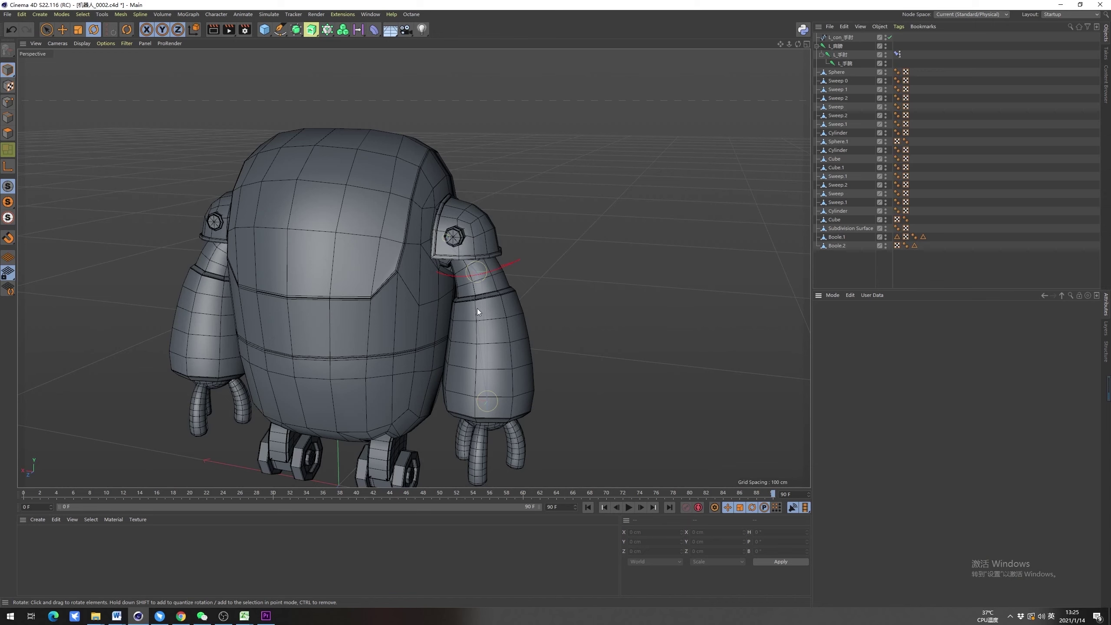
# Create a Circle spline and make it a child of the arm's shoulder joint
pyautogui.keyDown('alt'); pyautogui.moveTo(478, 308); pyautogui.dragTo(428, 200); pyautogui.keyUp('alt')
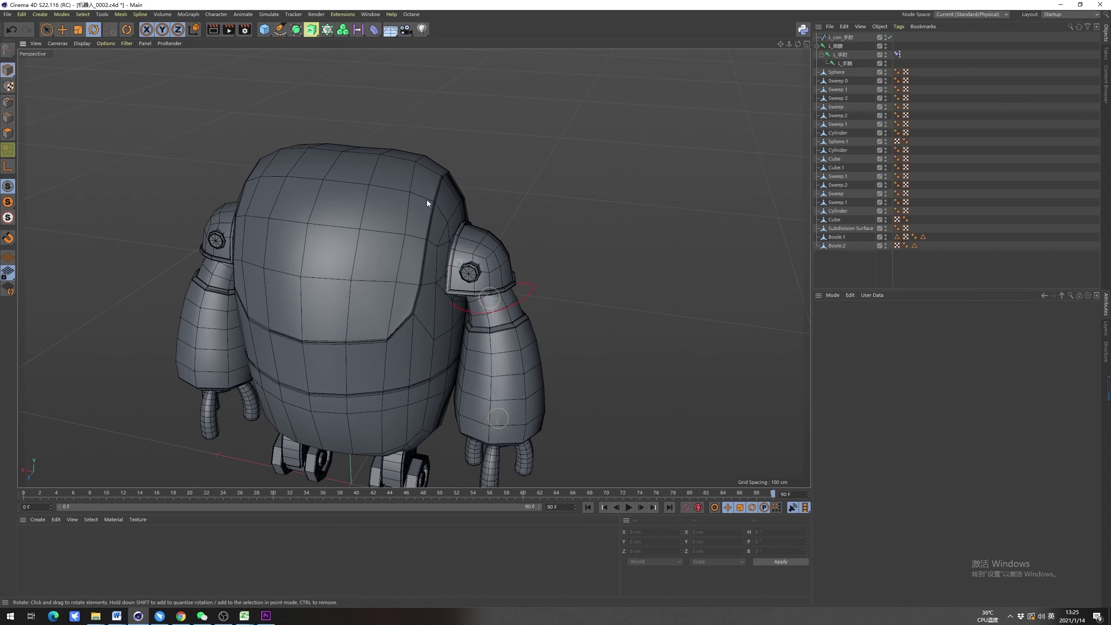
pyautogui.click(282, 30)
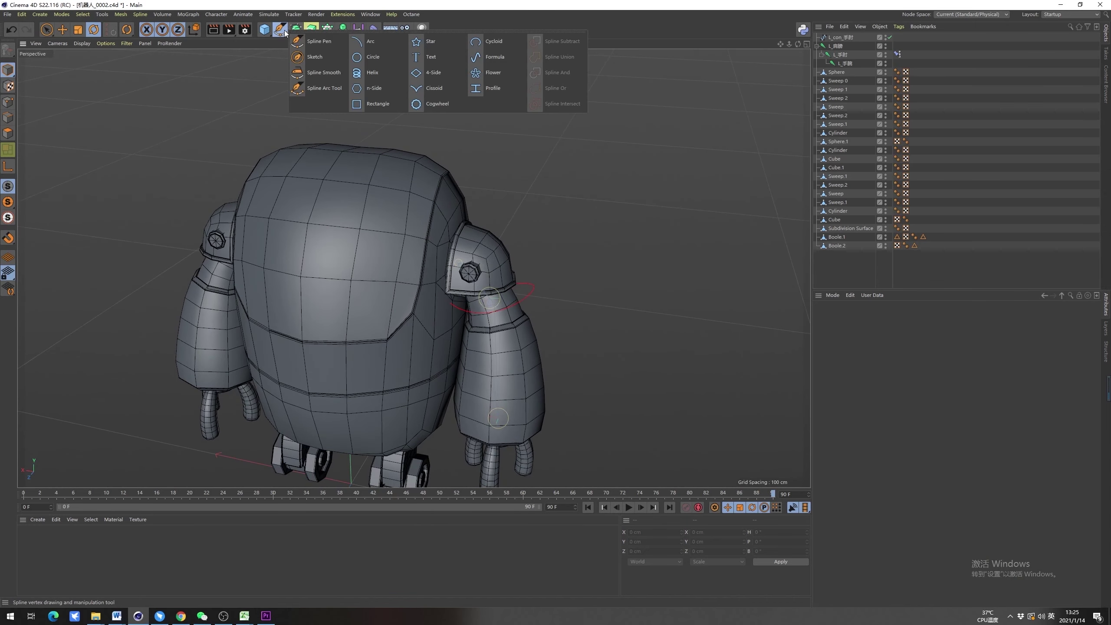
pyautogui.click(375, 61)
pyautogui.keyDown('alt'); pyautogui.moveTo(405, 268); pyautogui.dragTo(405, 200, button='middle'); pyautogui.keyUp('alt')
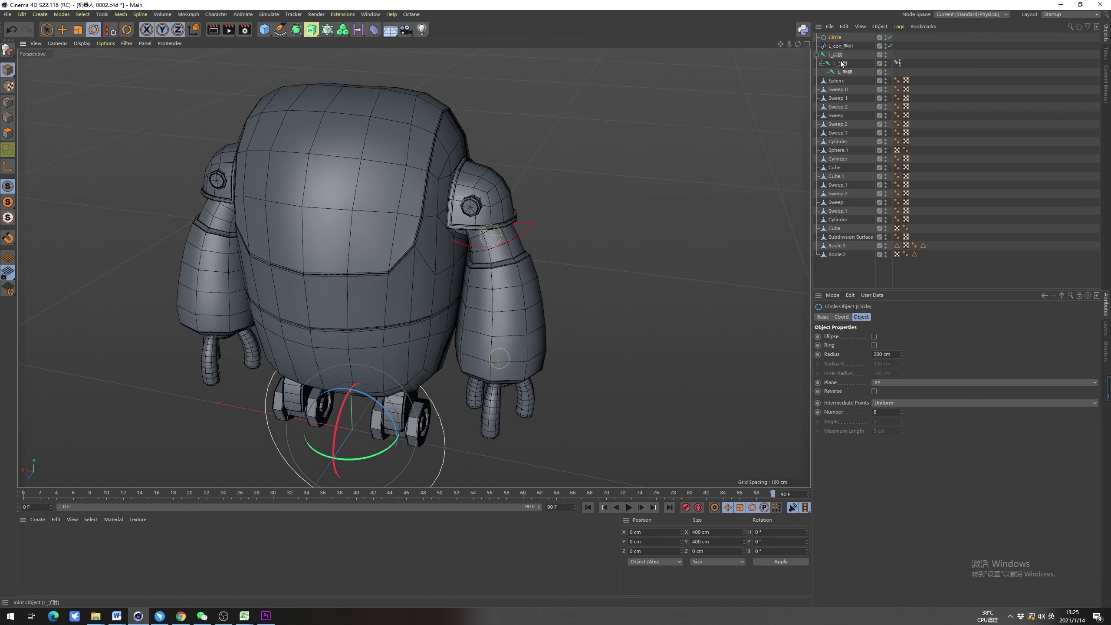
pyautogui.moveTo(838, 54); pyautogui.dragTo(839, 55)
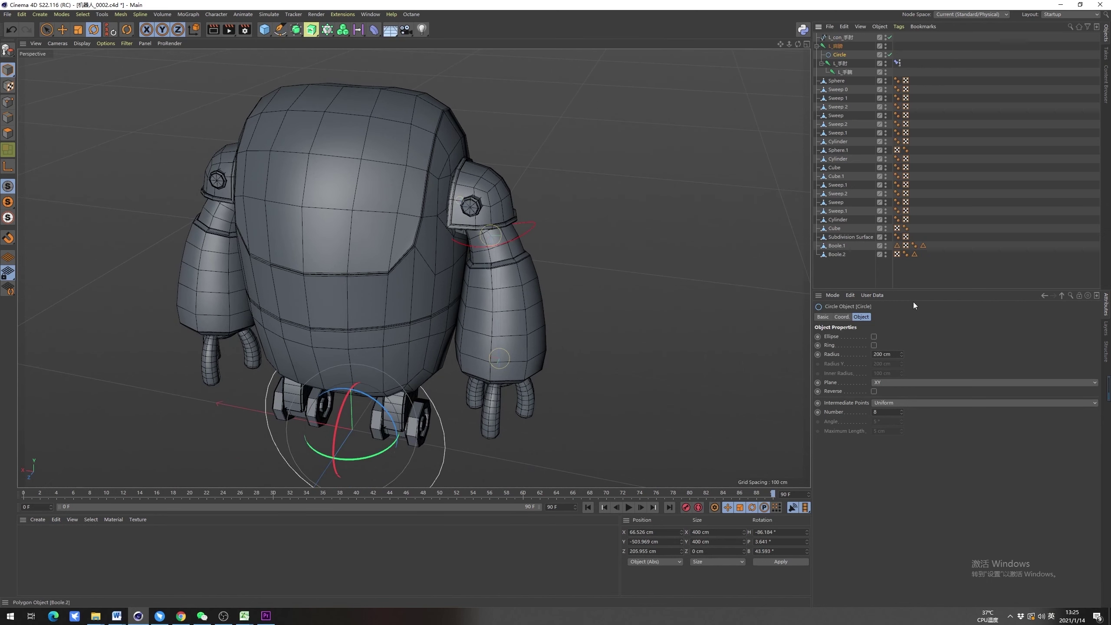
# Set the circle's X, Y and Z position to 0 so it sits on the shoulder joint
pyautogui.click(836, 318)
pyautogui.doubleClick(855, 347)
pyautogui.write('0')
pyautogui.doubleClick(859, 337)
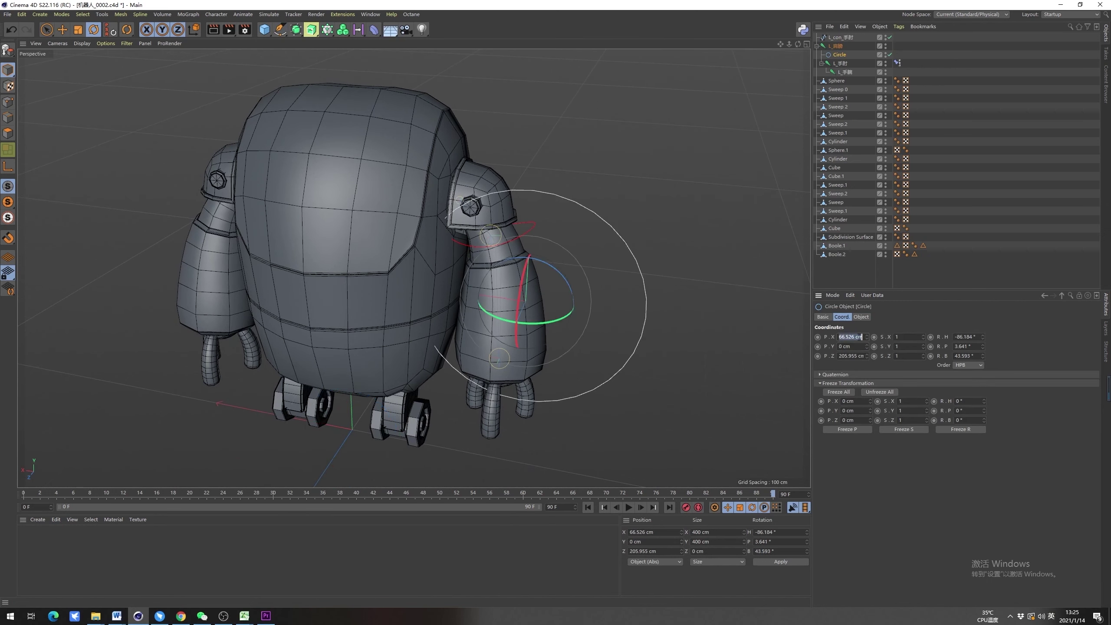
pyautogui.write('0')
pyautogui.press('Return')
pyautogui.write('0')
pyautogui.press('Return')
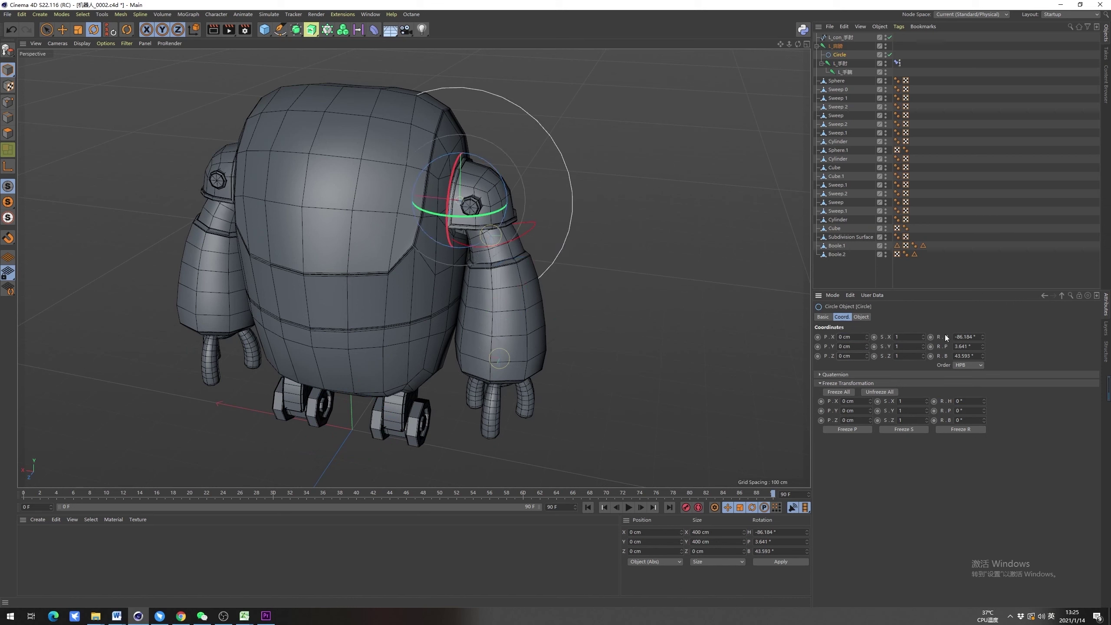
# Zero the circle's H, P and B rotation and move it out of the joint chain to the top of the hierarchy
pyautogui.doubleClick(961, 346)
pyautogui.write('0')
pyautogui.doubleClick(962, 355)
pyautogui.write('0')
pyautogui.press('Return')
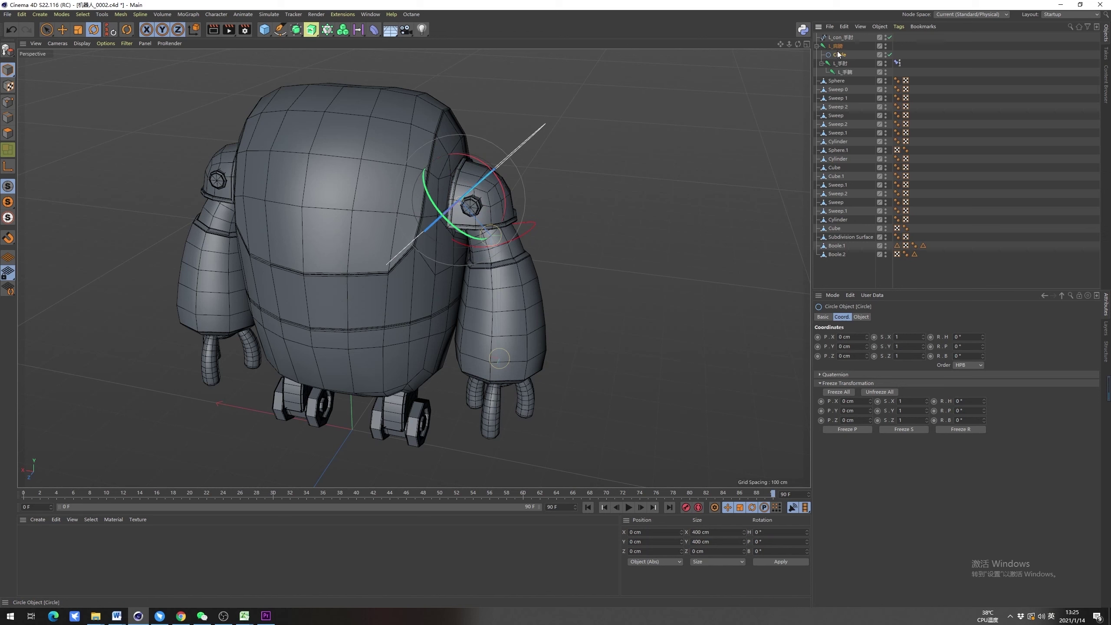
pyautogui.moveTo(841, 39); pyautogui.dragTo(841, 38)
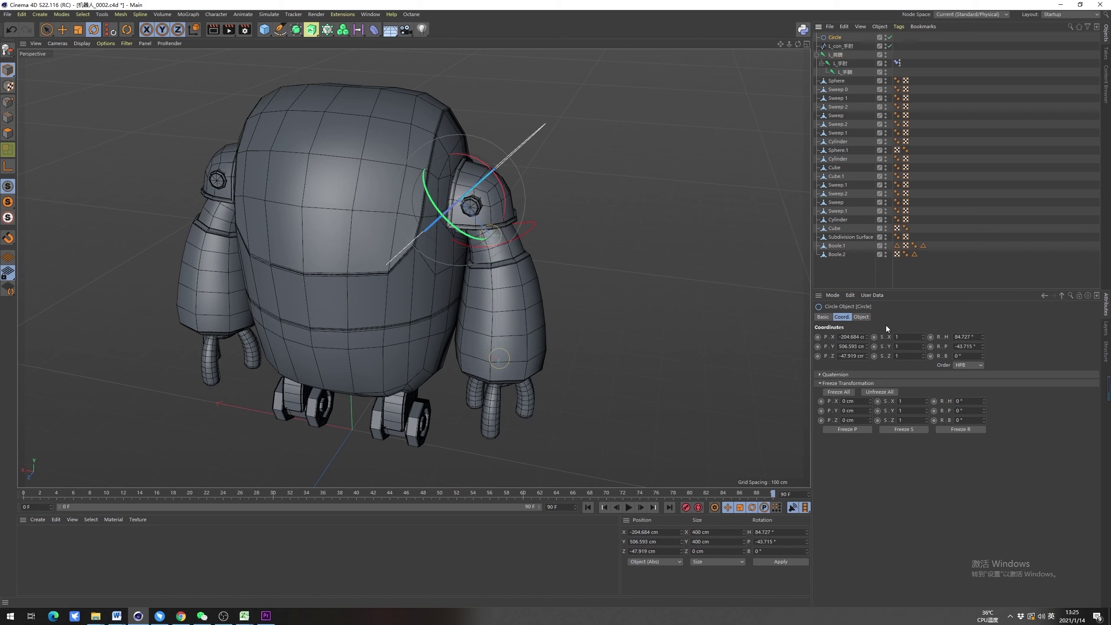
# Set the shoulder circle's radius to 90 cm
pyautogui.click(860, 317)
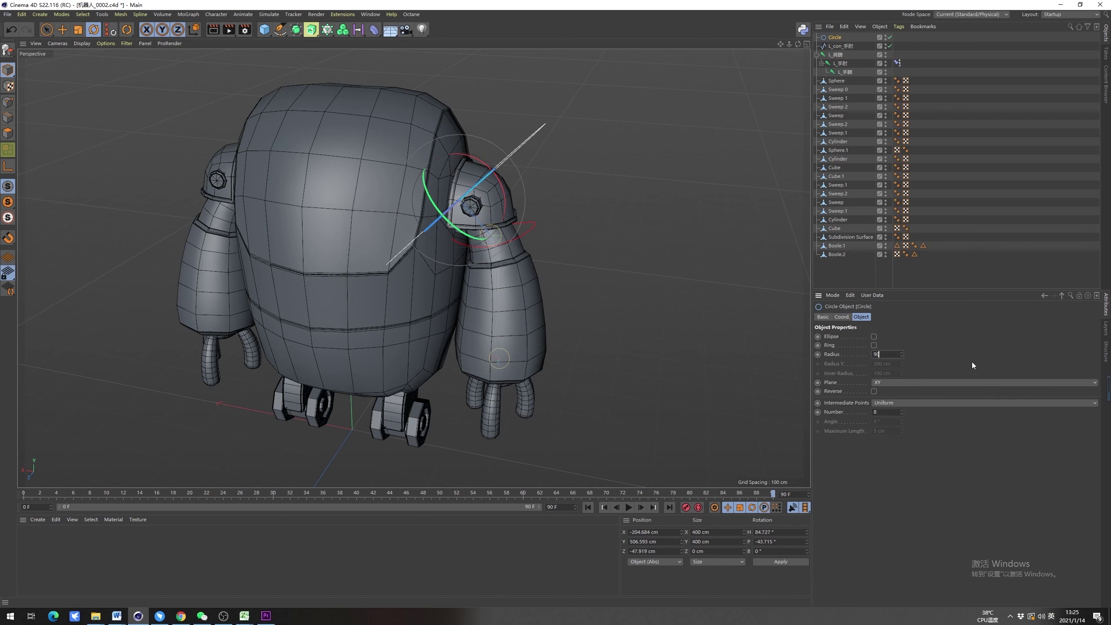
pyautogui.write('90')
pyautogui.press('Return')
pyautogui.scroll(8, 502, 149)
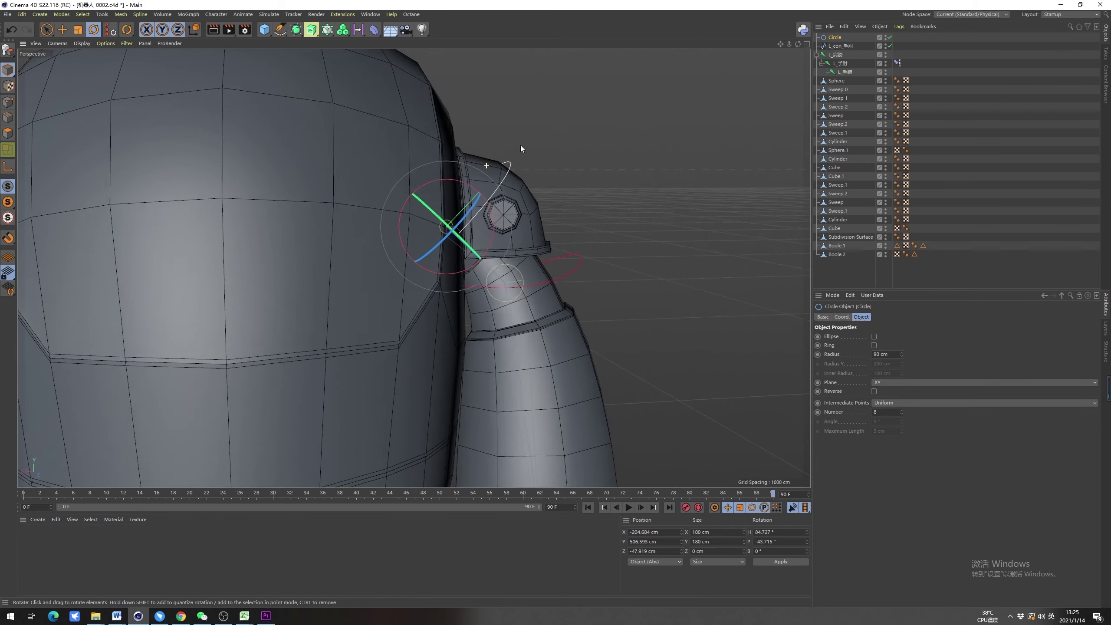
pyautogui.press('e')
pyautogui.scroll(-2, 524, 201)
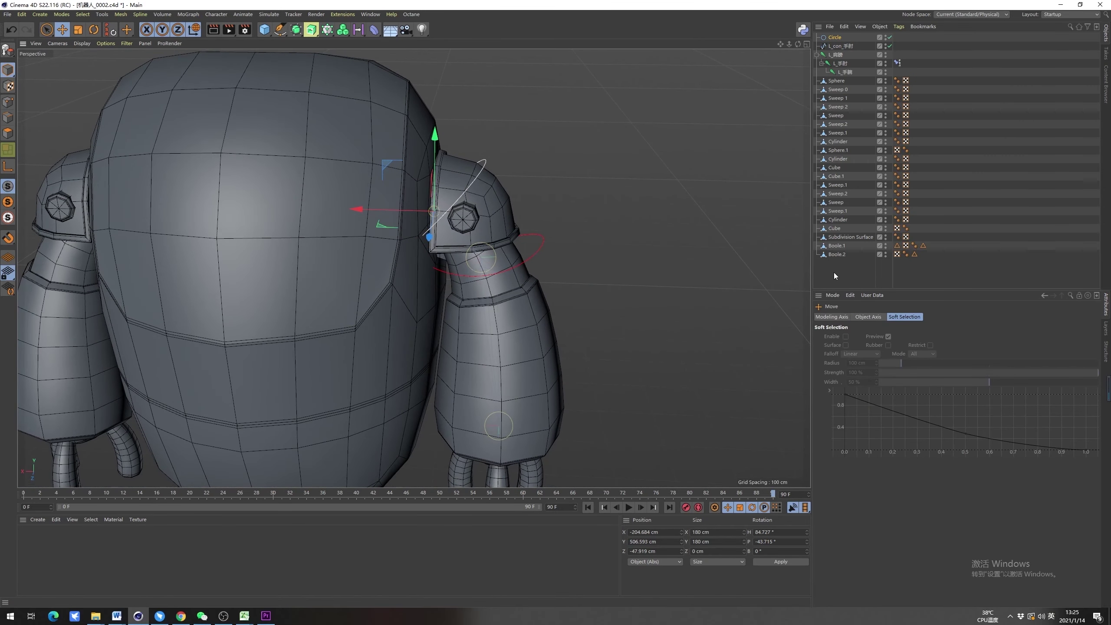
# Turn on the shoulder circle's display color and set it to pure red with 100% saturation and value
pyautogui.click(834, 38)
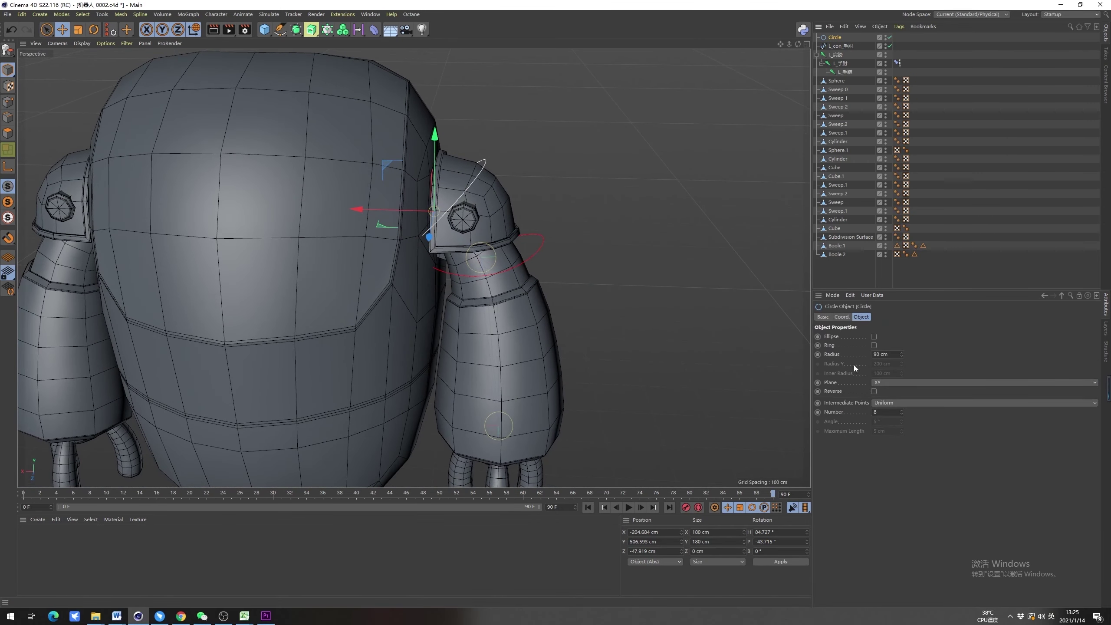
pyautogui.click(822, 317)
pyautogui.click(887, 388)
pyautogui.click(897, 416)
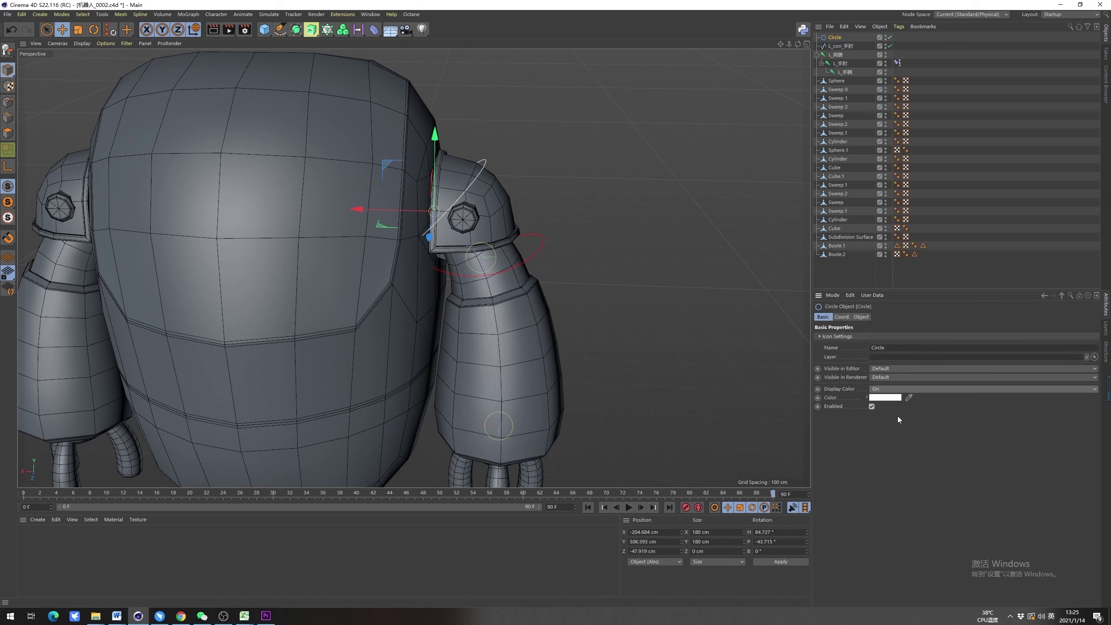
pyautogui.click(884, 398)
pyautogui.click(968, 407)
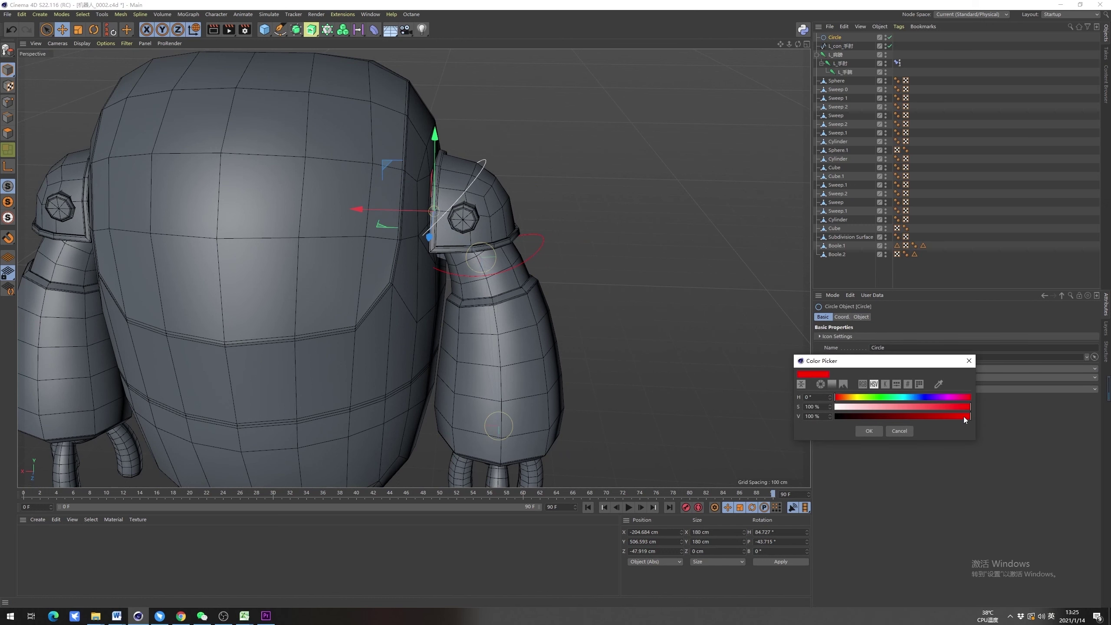
pyautogui.click(868, 431)
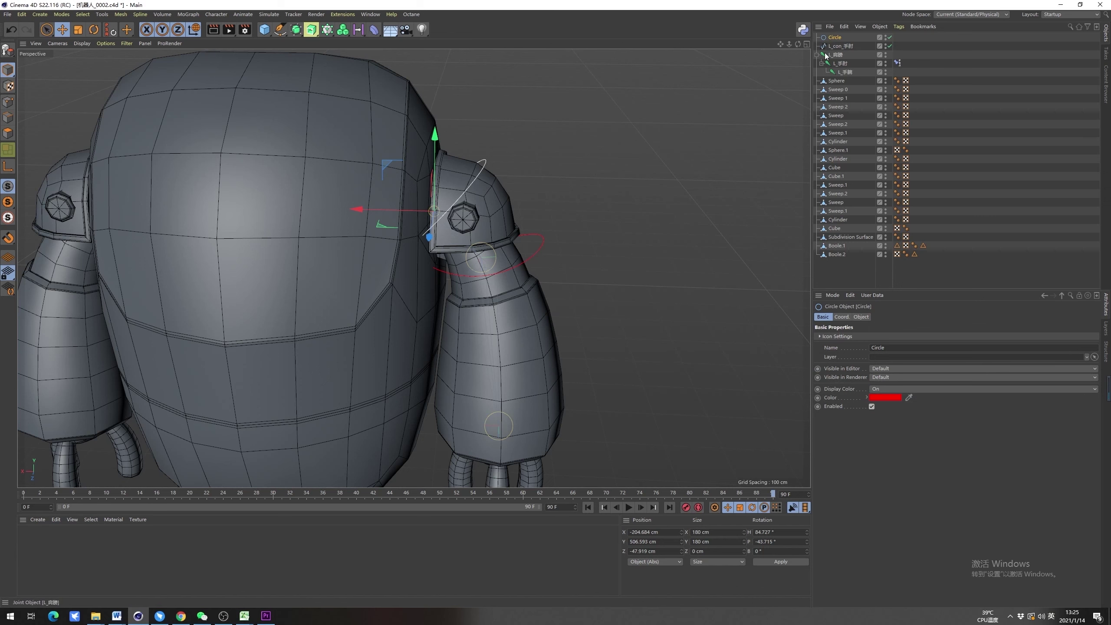
# Convert the shoulder circle to an editable spline and move its topmost point farther out along the circle's own axis
pyautogui.press('c')
pyautogui.click(8, 102)
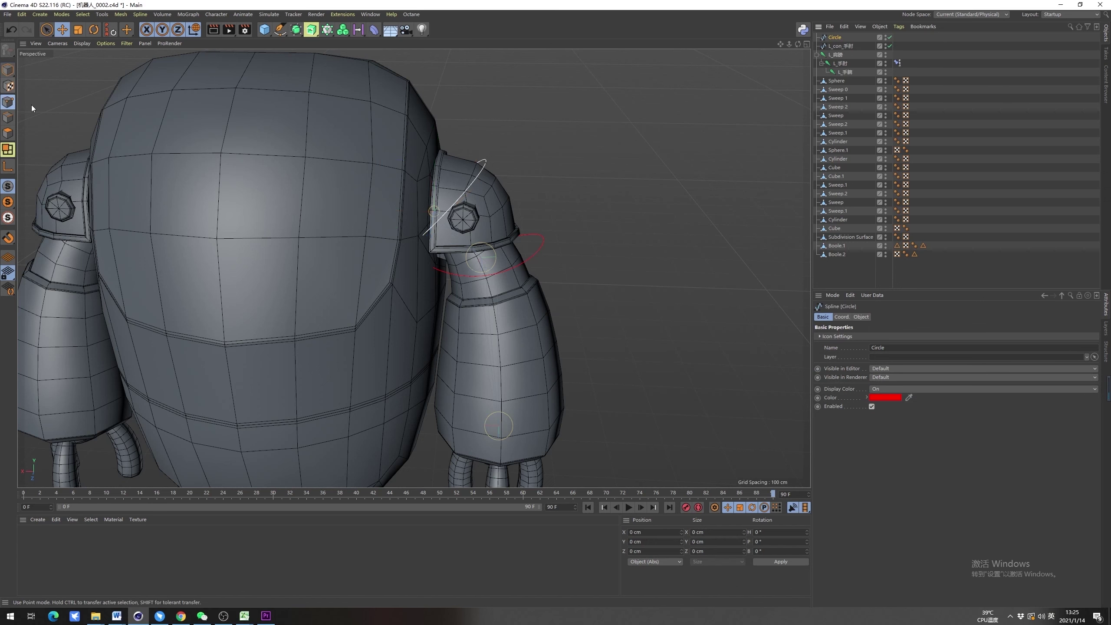
pyautogui.click(486, 164)
pyautogui.keyDown('alt'); pyautogui.moveTo(523, 164); pyautogui.dragTo(508, 151); pyautogui.keyUp('alt')
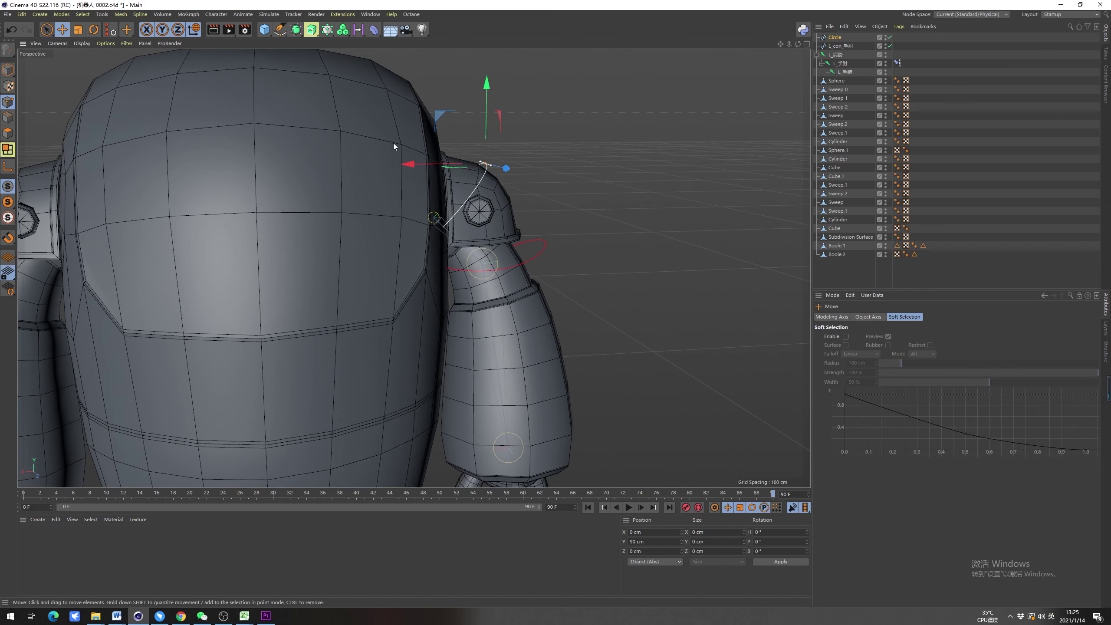
pyautogui.click(189, 30)
pyautogui.keyDown('alt'); pyautogui.moveTo(511, 139); pyautogui.dragTo(491, 142, button='middle'); pyautogui.keyUp('alt')
pyautogui.moveTo(493, 138); pyautogui.dragTo(506, 123)
pyautogui.click(524, 200)
# Create a Circle spline as a child of the wrist joint and move it out to the top of the hierarchy
pyautogui.keyDown('alt'); pyautogui.moveTo(524, 200); pyautogui.dragTo(536, 262); pyautogui.keyUp('alt')
pyautogui.scroll(5, 483, 353)
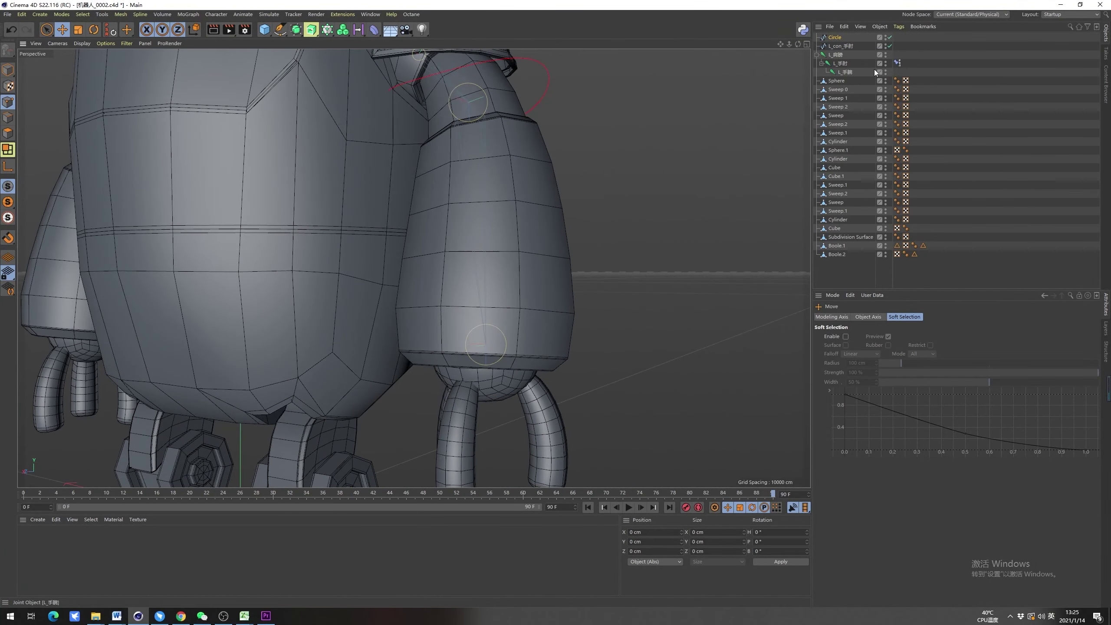
pyautogui.click(846, 71)
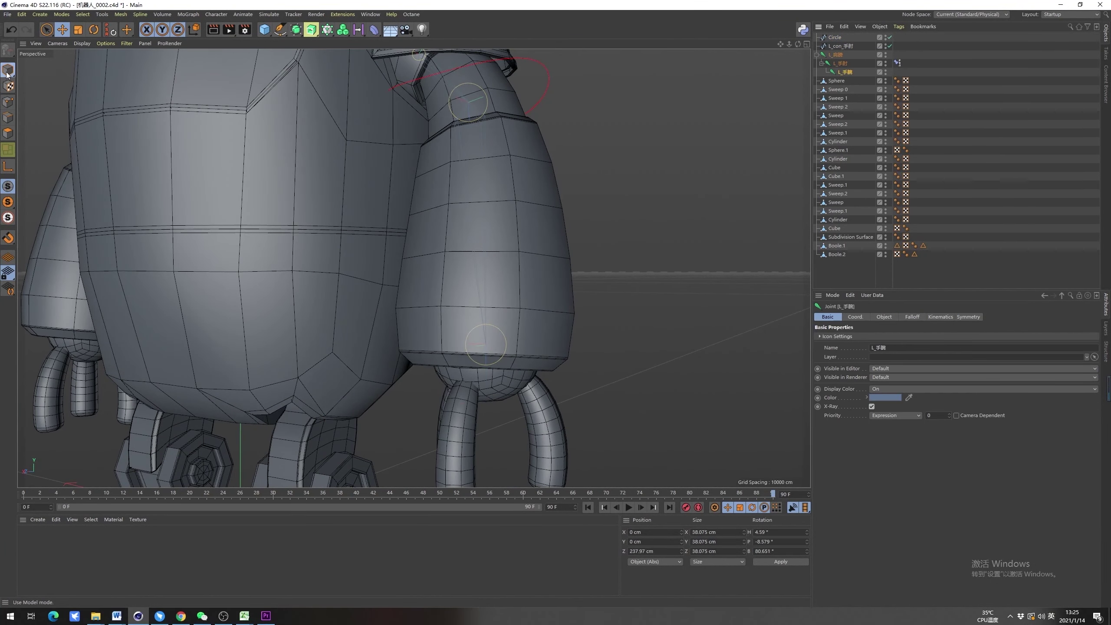
pyautogui.keyDown('alt'); pyautogui.moveTo(403, 270); pyautogui.dragTo(498, 267); pyautogui.keyUp('alt')
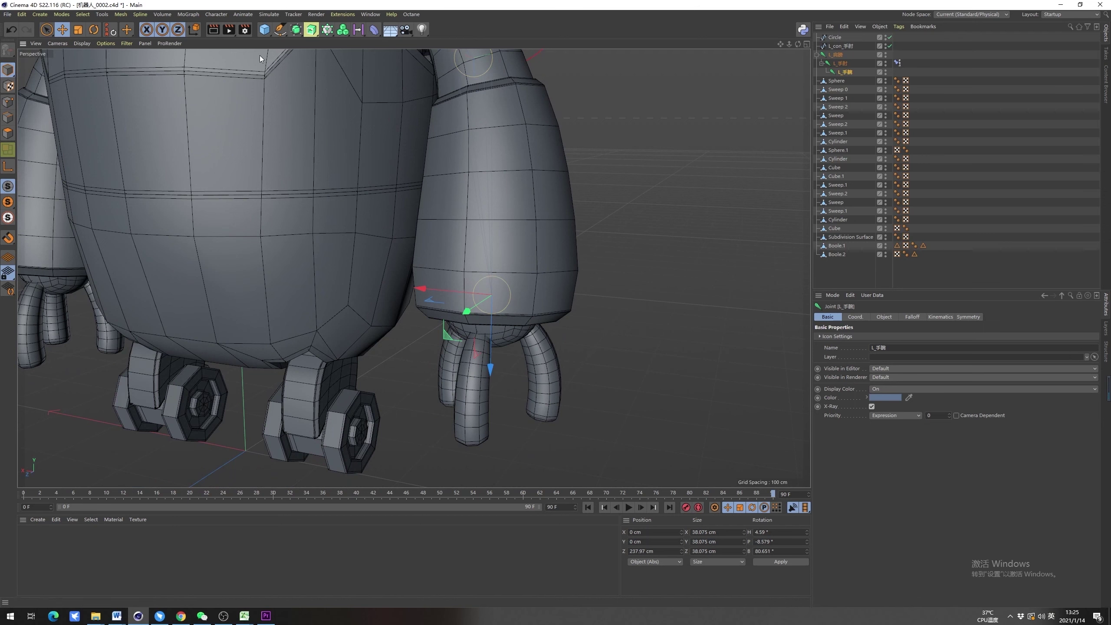
pyautogui.moveTo(284, 33); pyautogui.dragTo(365, 61)
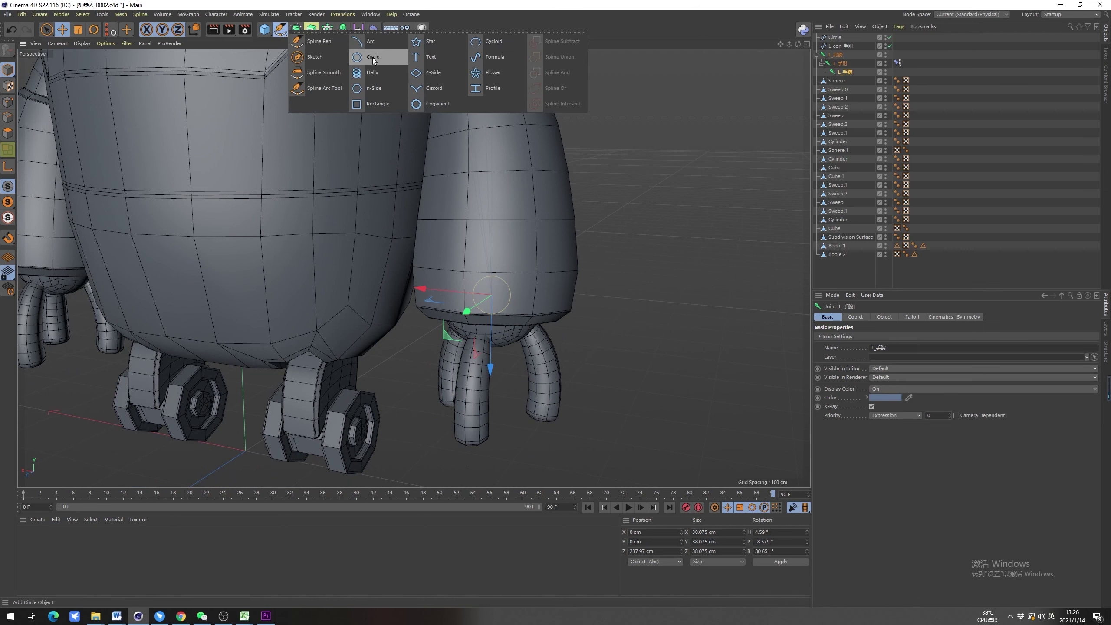
pyautogui.keyDown('shift'); pyautogui.click(379, 59); pyautogui.keyUp('shift')
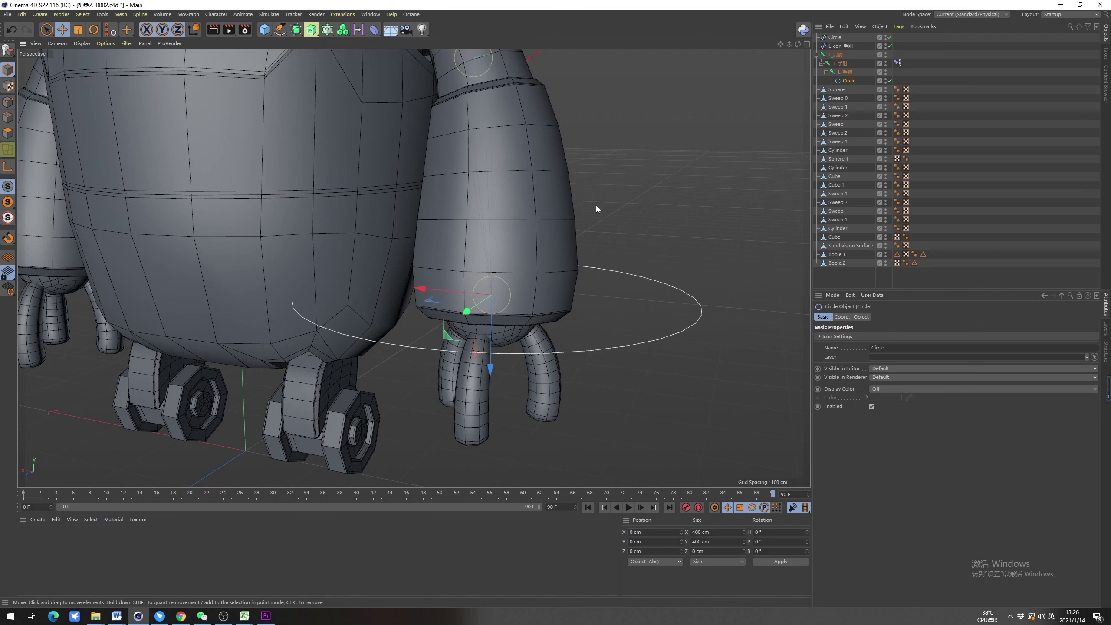
pyautogui.keyDown('alt'); pyautogui.moveTo(520, 226); pyautogui.dragTo(570, 211); pyautogui.keyUp('alt')
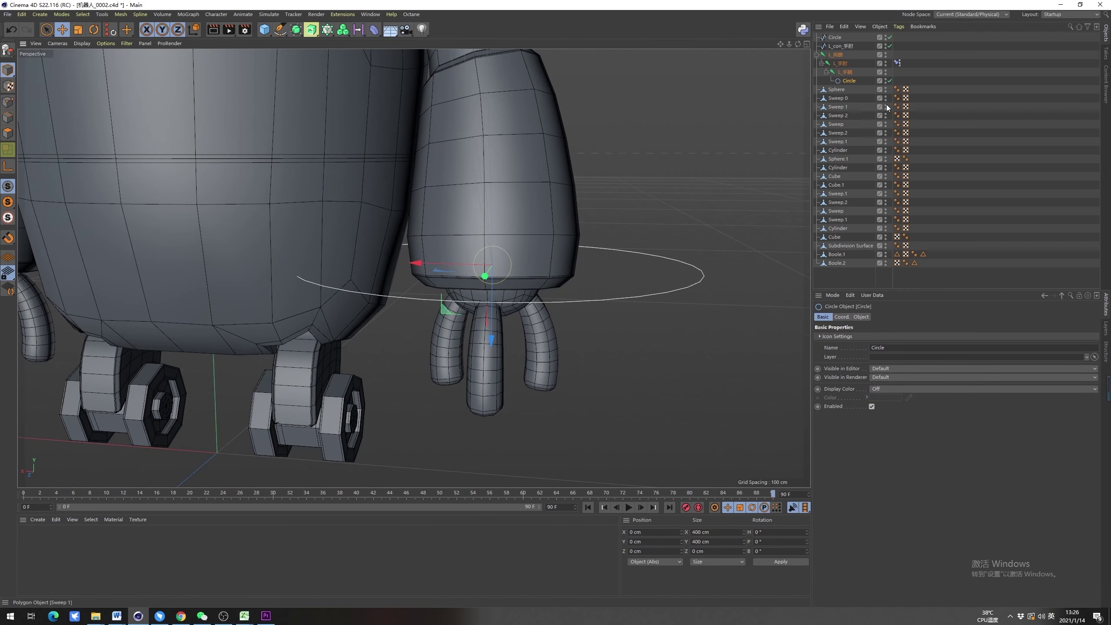
pyautogui.moveTo(856, 81); pyautogui.dragTo(840, 35)
pyautogui.keyDown('alt'); pyautogui.moveTo(535, 247); pyautogui.dragTo(541, 281); pyautogui.keyUp('alt')
pyautogui.keyDown('alt'); pyautogui.moveTo(541, 281); pyautogui.dragTo(538, 302, button='middle'); pyautogui.keyUp('alt')
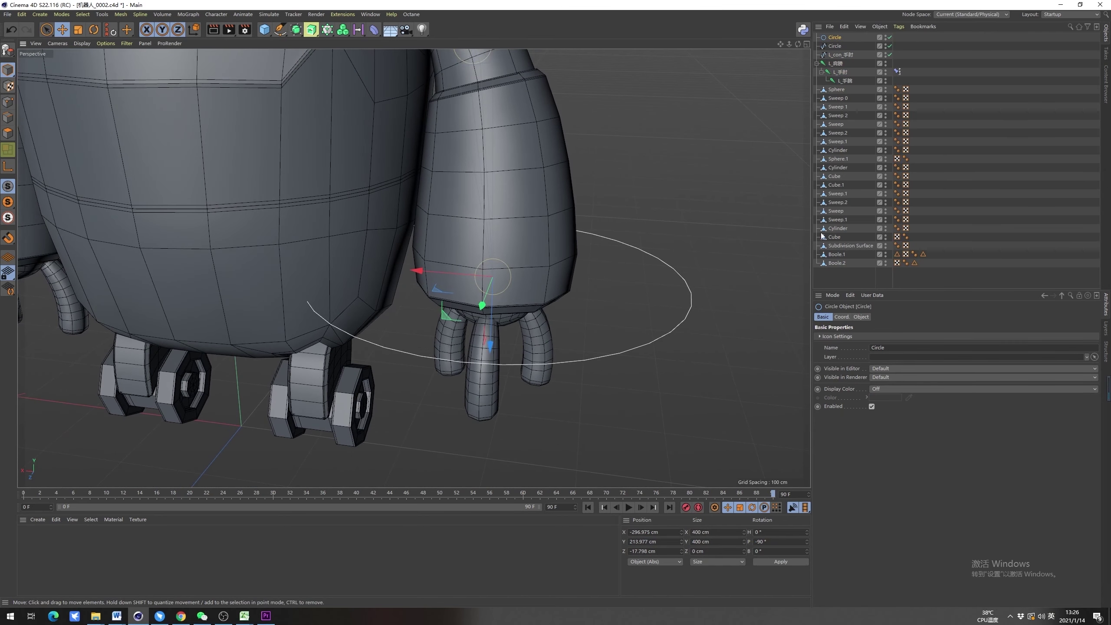
# Set the wrist circle's radius to 100 cm
pyautogui.click(857, 316)
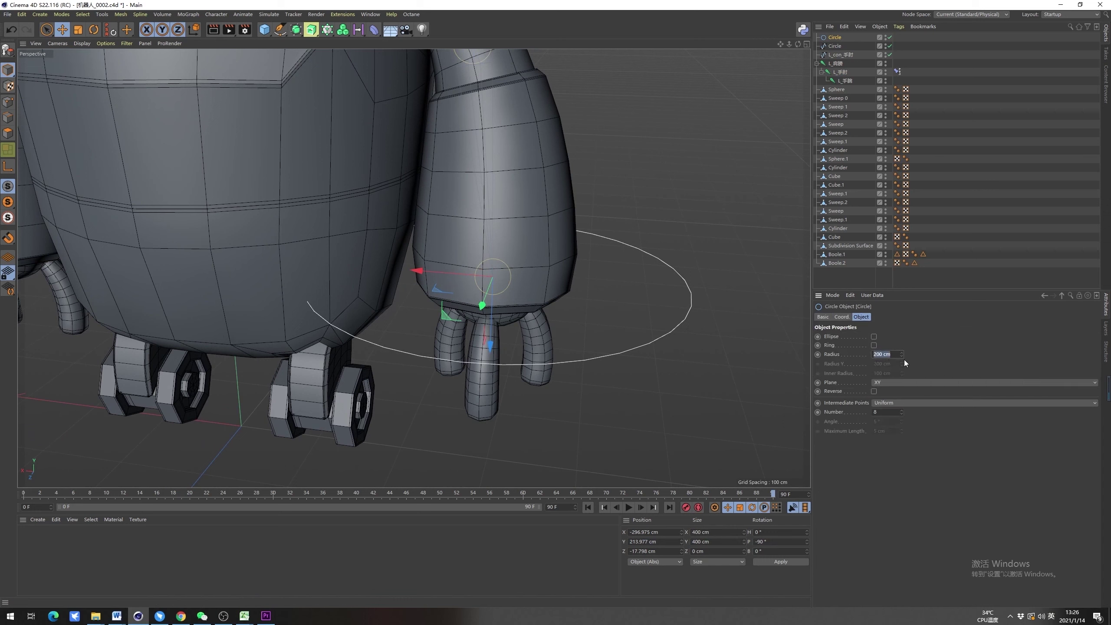
pyautogui.write('100')
pyautogui.press('Return')
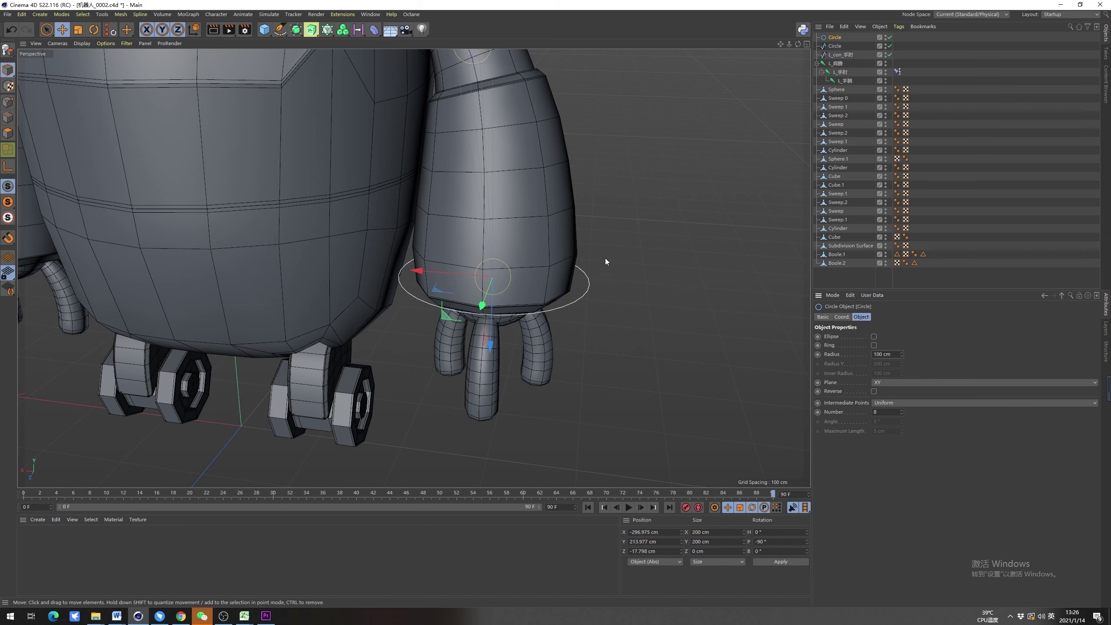
pyautogui.keyDown('alt'); pyautogui.moveTo(518, 258); pyautogui.dragTo(486, 227); pyautogui.keyUp('alt')
pyautogui.keyDown('alt'); pyautogui.moveTo(529, 272); pyautogui.dragTo(528, 256, button='middle'); pyautogui.keyUp('alt')
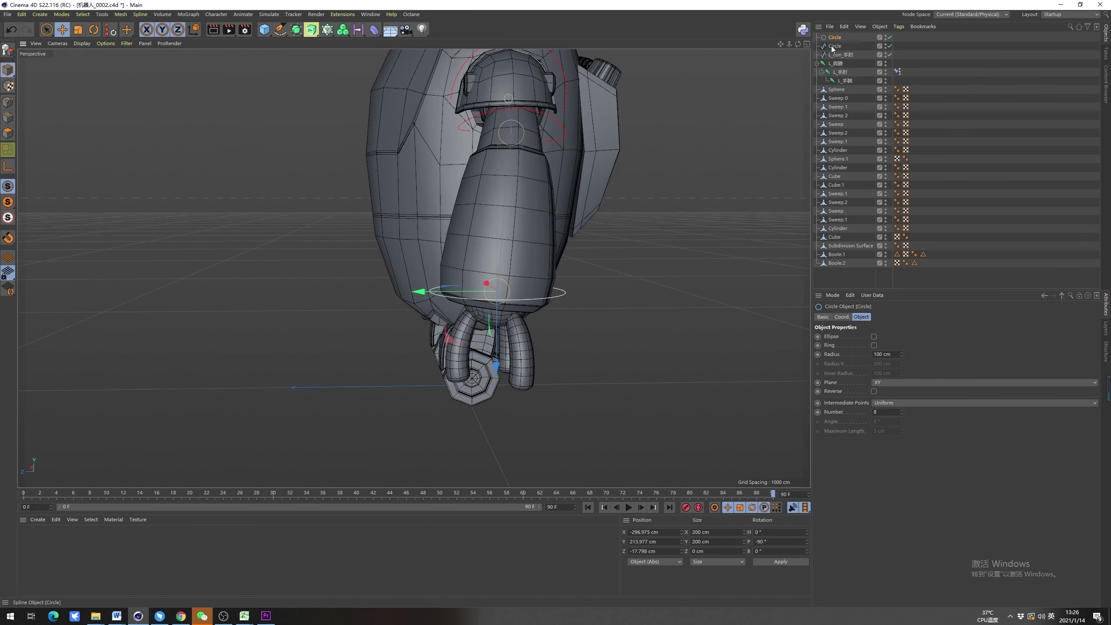
# Convert the wrist circle to an editable spline and raise two opposite points along Z to bend the ring
pyautogui.press('c')
pyautogui.keyDown('alt'); pyautogui.moveTo(594, 160); pyautogui.dragTo(486, 215); pyautogui.keyUp('alt')
pyautogui.keyDown('alt'); pyautogui.moveTo(453, 212); pyautogui.dragTo(483, 222, button='middle'); pyautogui.keyUp('alt')
pyautogui.keyDown('alt'); pyautogui.moveTo(483, 222); pyautogui.dragTo(502, 222); pyautogui.keyUp('alt')
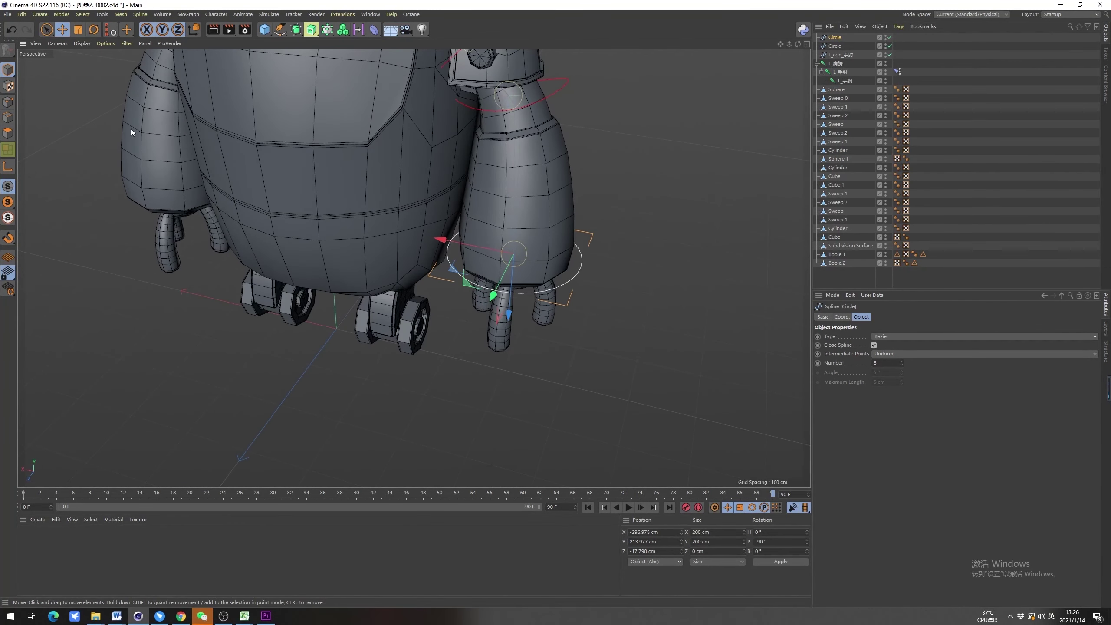
pyautogui.click(8, 102)
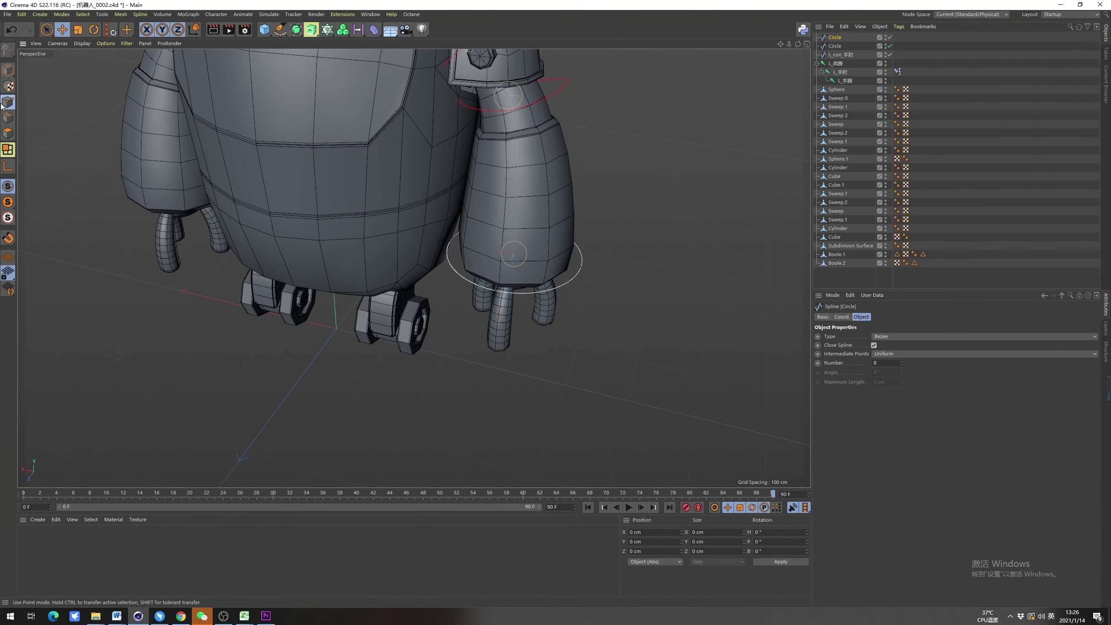
pyautogui.click(576, 267)
pyautogui.keyDown('alt'); pyautogui.moveTo(576, 267); pyautogui.dragTo(522, 247); pyautogui.keyUp('alt')
pyautogui.click(499, 294)
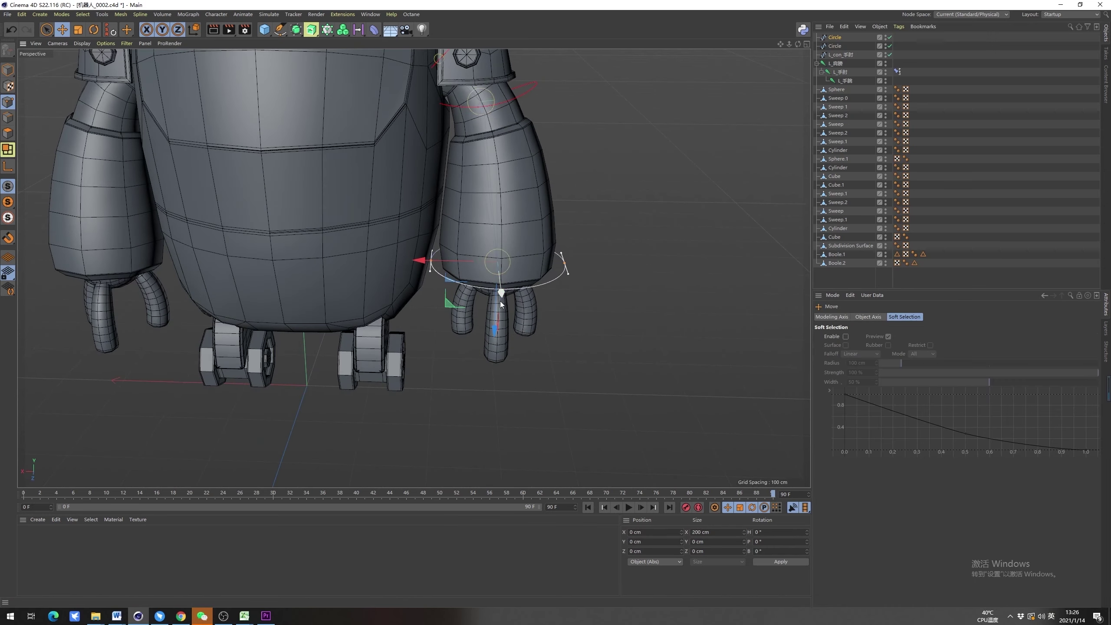
pyautogui.keyDown('alt'); pyautogui.moveTo(500, 297); pyautogui.dragTo(516, 278); pyautogui.keyUp('alt')
pyautogui.moveTo(489, 328); pyautogui.dragTo(489, 308)
pyautogui.click(599, 305)
pyautogui.click(943, 168)
pyautogui.keyDown('alt'); pyautogui.moveTo(547, 228); pyautogui.dragTo(505, 250); pyautogui.keyUp('alt')
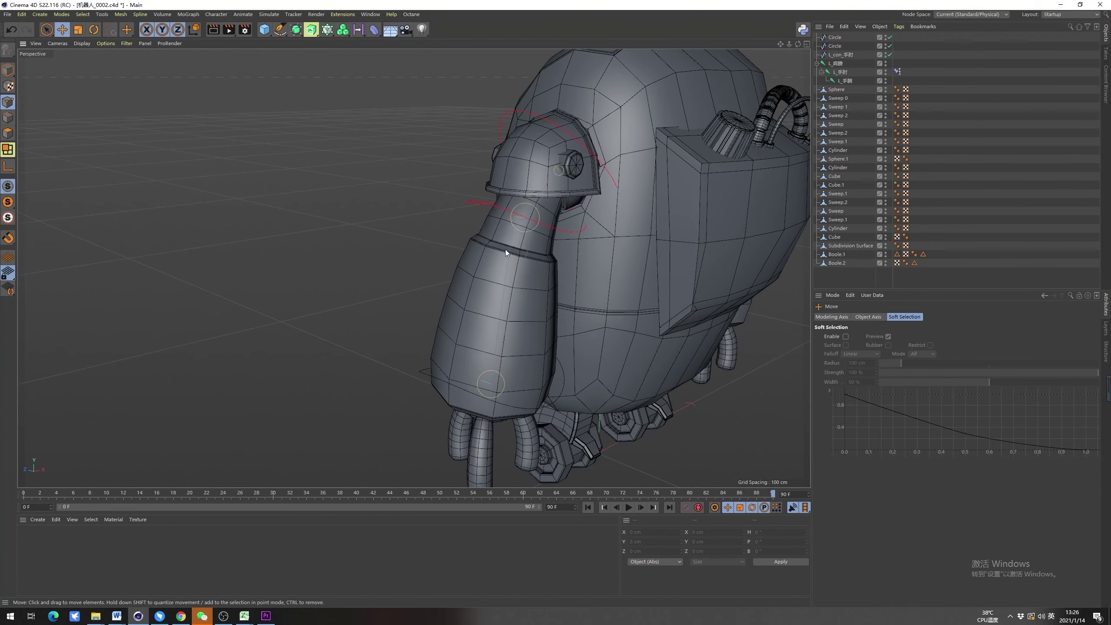
# Turn on the wrist circle's display color and set it to pure red with 100% saturation and value
pyautogui.click(835, 37)
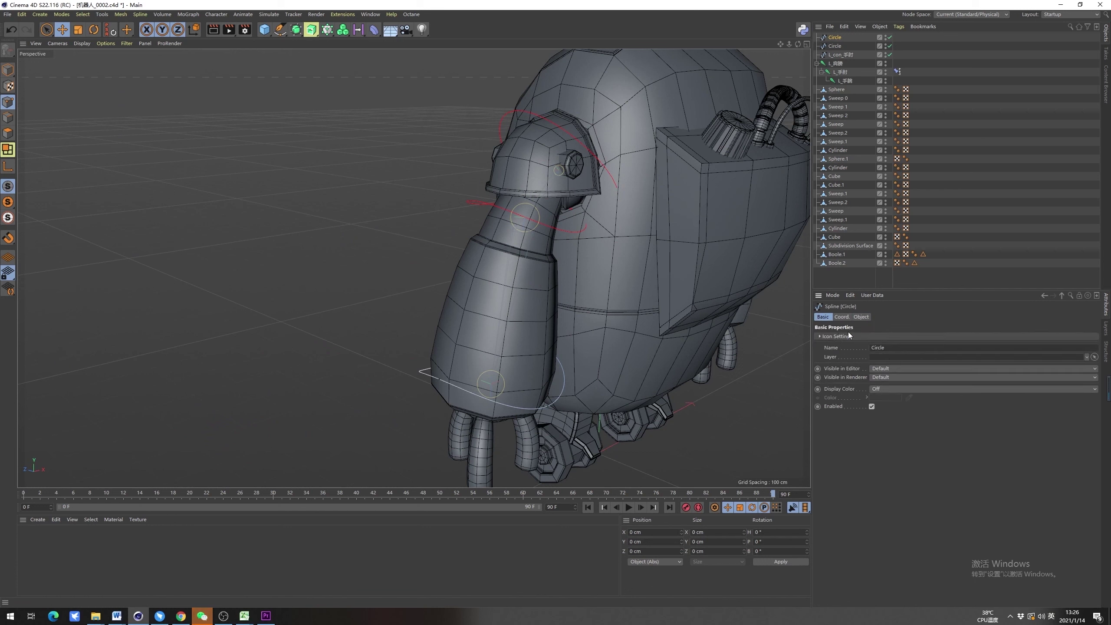
pyautogui.click(905, 390)
pyautogui.click(904, 419)
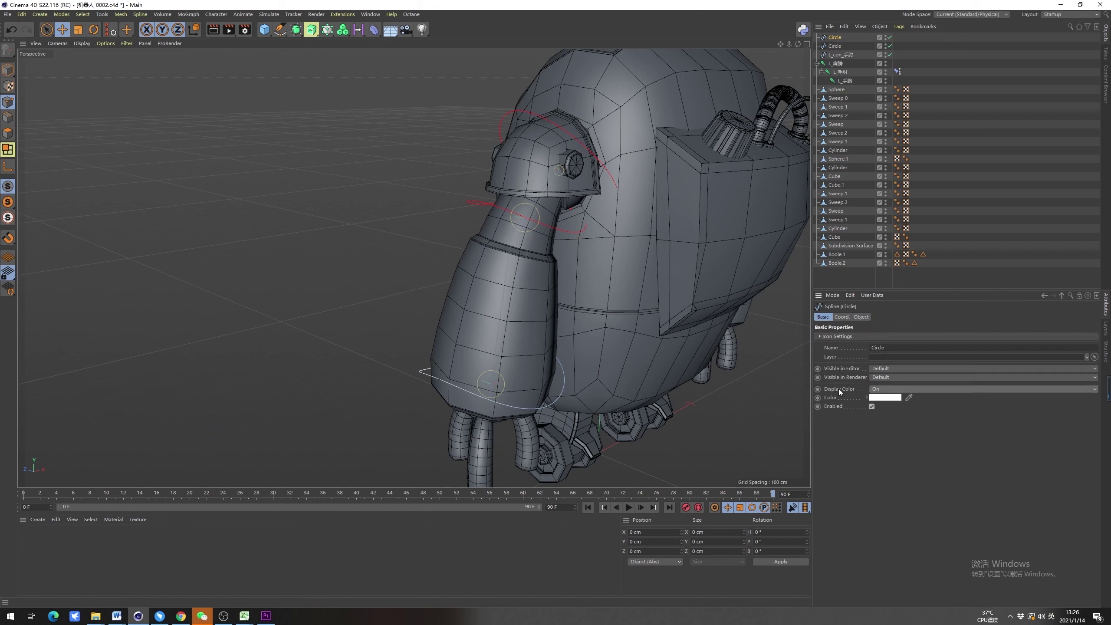
pyautogui.click(877, 398)
pyautogui.click(966, 406)
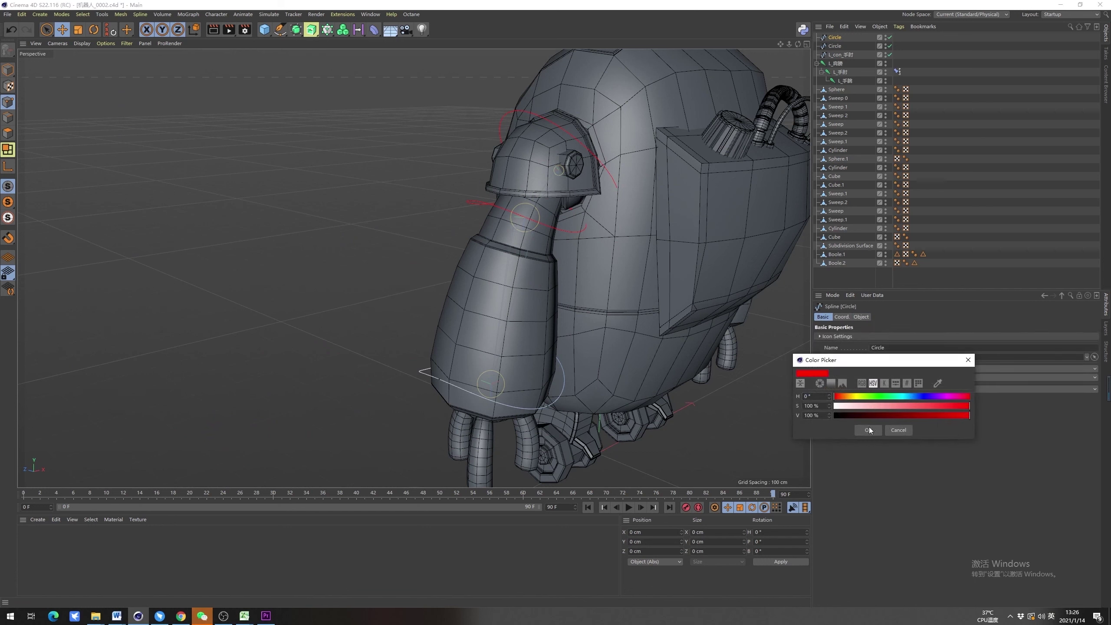
pyautogui.click(868, 429)
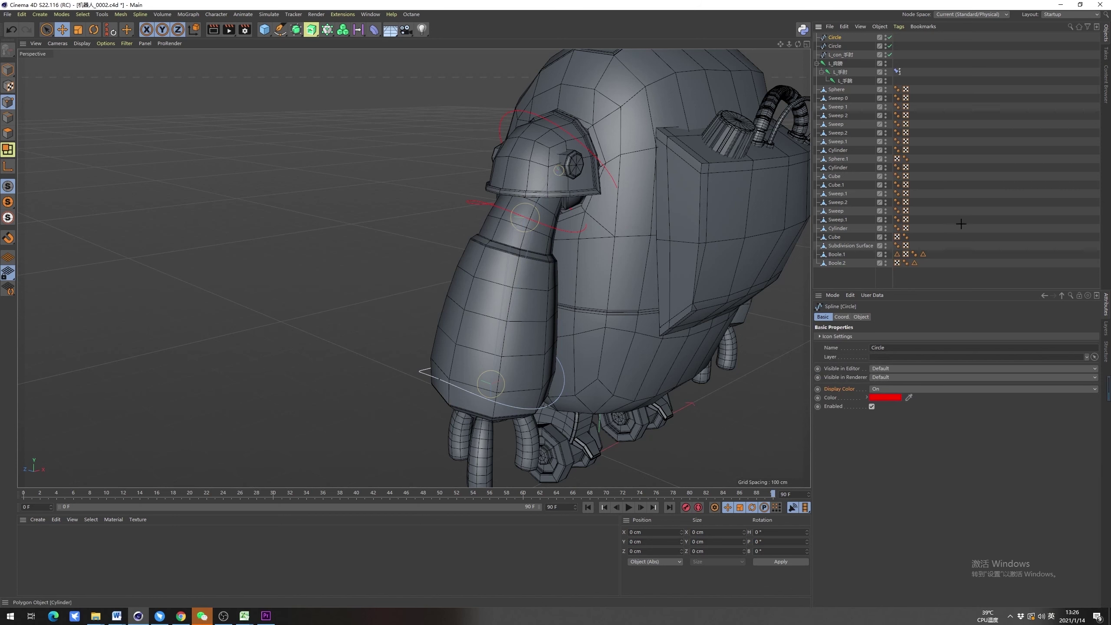
# Rename the shoulder circle spline to L_con_肩膀, reusing the elbow controller's name prefix
pyautogui.click(432, 331)
pyautogui.keyDown('alt'); pyautogui.moveTo(432, 330); pyautogui.dragTo(564, 312); pyautogui.keyUp('alt')
pyautogui.click(845, 81)
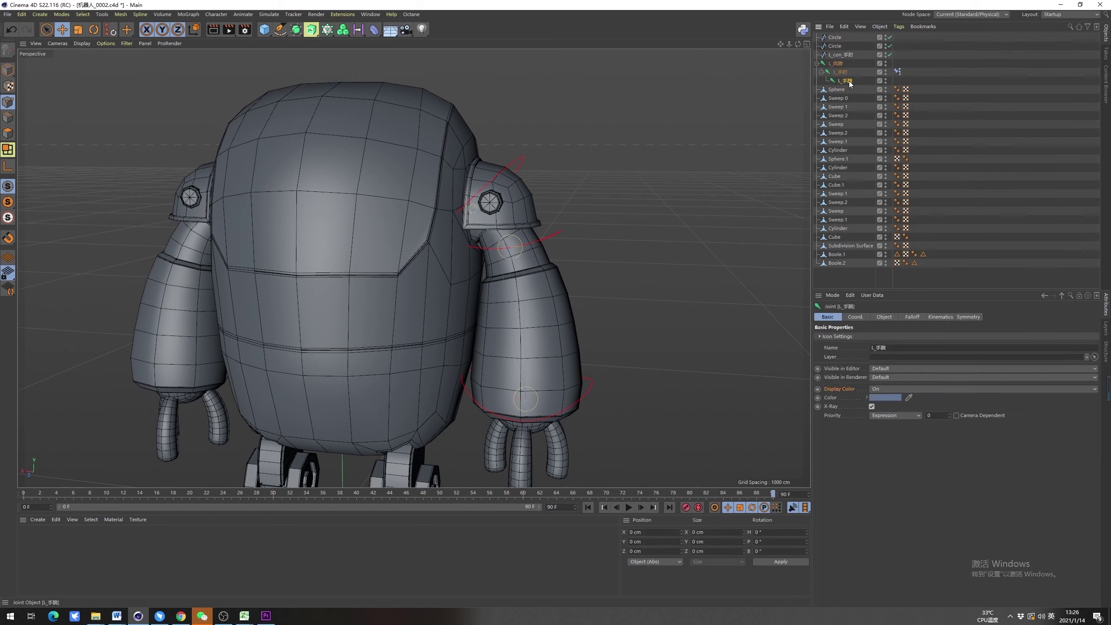
pyautogui.doubleClick(841, 53)
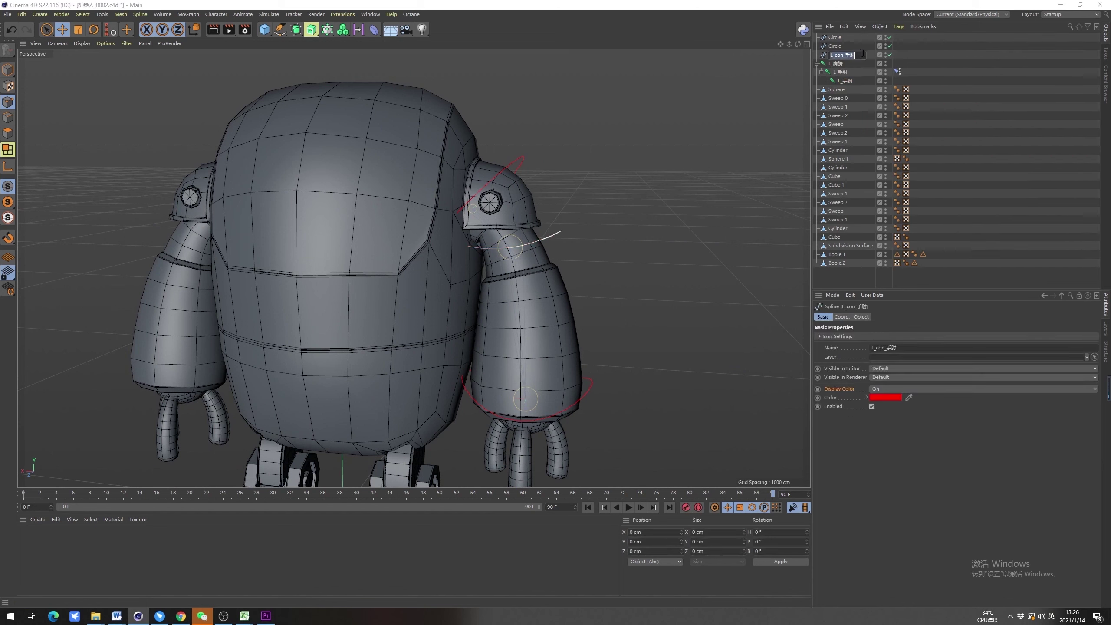
pyautogui.click(839, 46)
pyautogui.doubleClick(842, 47)
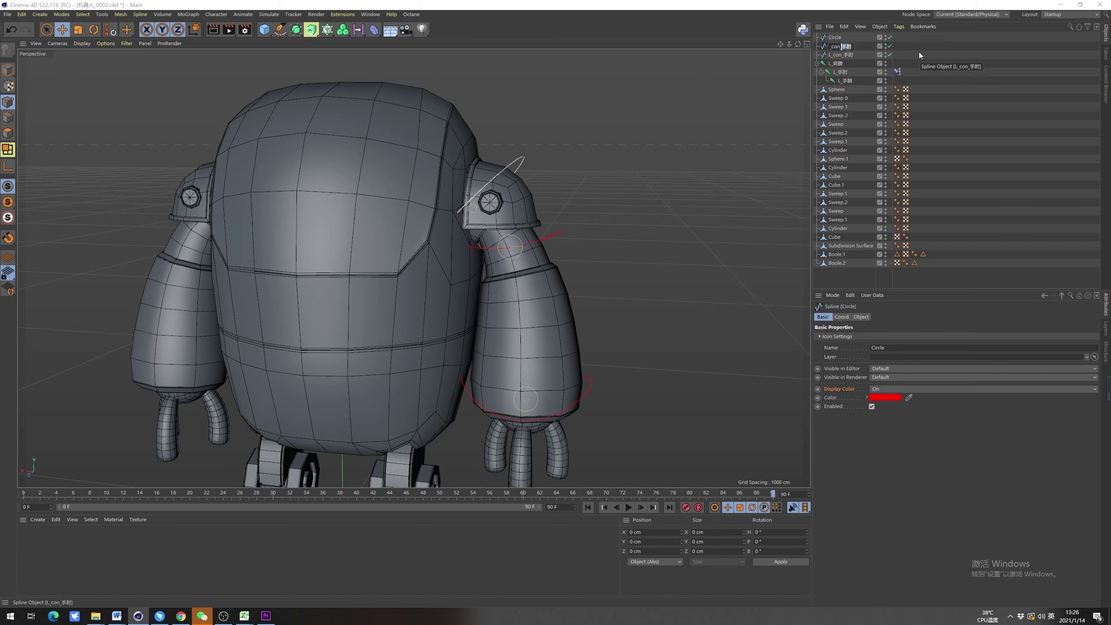
pyautogui.write('肩膀')
pyautogui.press('Return')
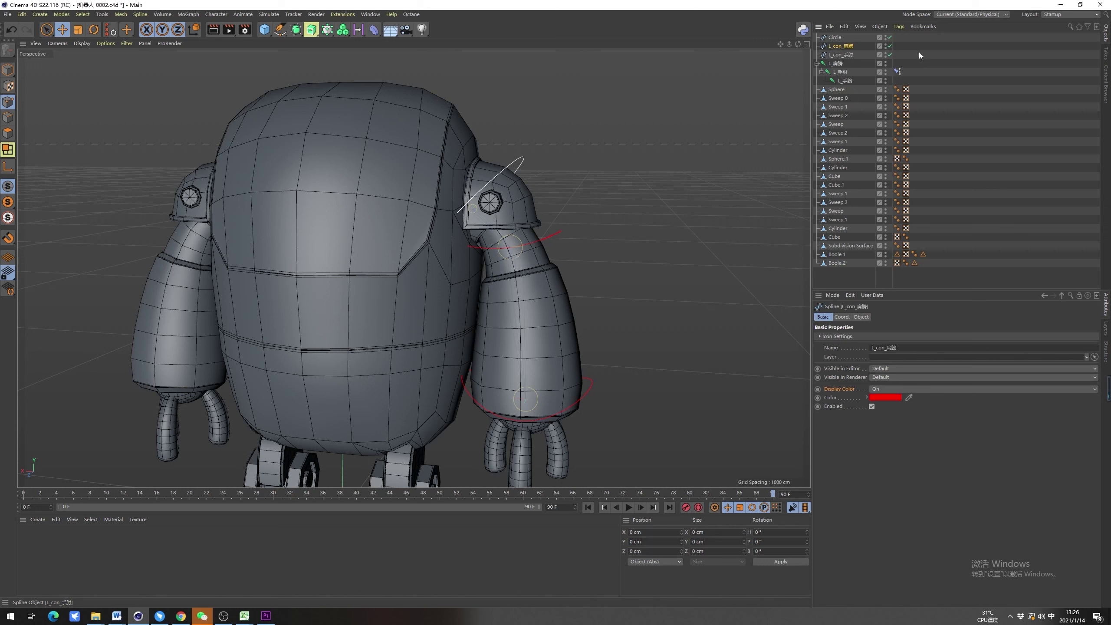
# Rename the wrist circle spline to L_con_手腕, reusing the shoulder controller's name prefix
pyautogui.doubleClick(842, 46)
pyautogui.hotkey('ctrl', 'c')
pyautogui.click(838, 36)
pyautogui.doubleClick(838, 36)
pyautogui.hotkey('ctrl', 'v')
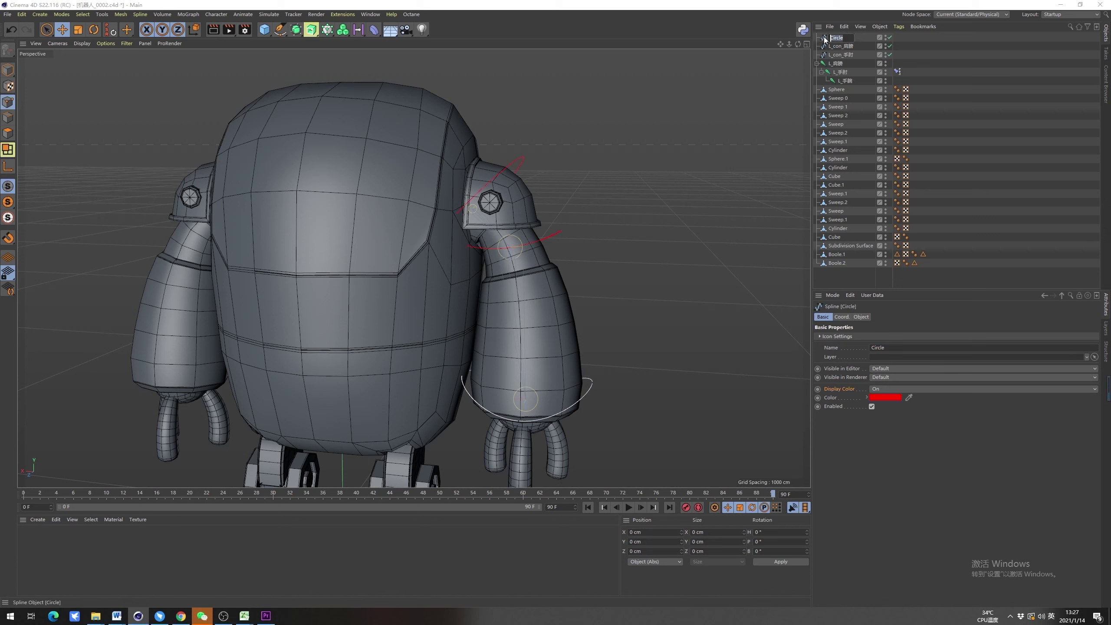
pyautogui.press('BackSpace')
pyautogui.press('BackSpace')
pyautogui.write('s')
pyautogui.press('BackSpace')
pyautogui.press('shift')
pyautogui.write('手腕')
pyautogui.press('shift')
pyautogui.press('Return')
pyautogui.keyDown('alt'); pyautogui.moveTo(736, 130); pyautogui.dragTo(810, 134); pyautogui.keyUp('alt')
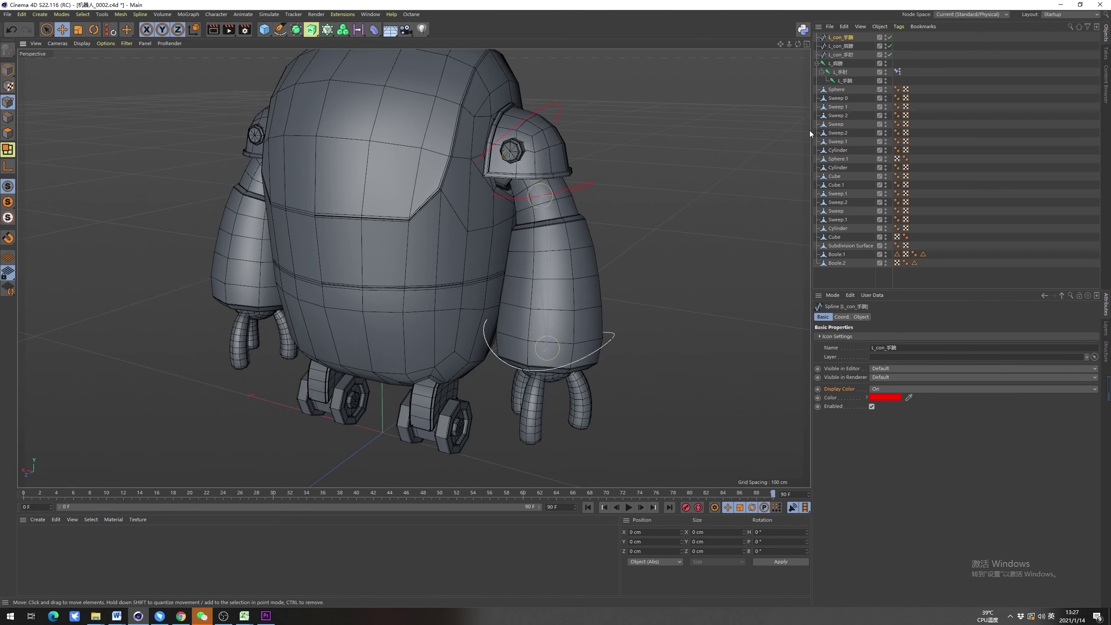
# Add a Constraint tag with PSR enabled to the wrist joint and set L_con_手腕 as its target
pyautogui.click(843, 81)
pyautogui.rightClick(848, 81)
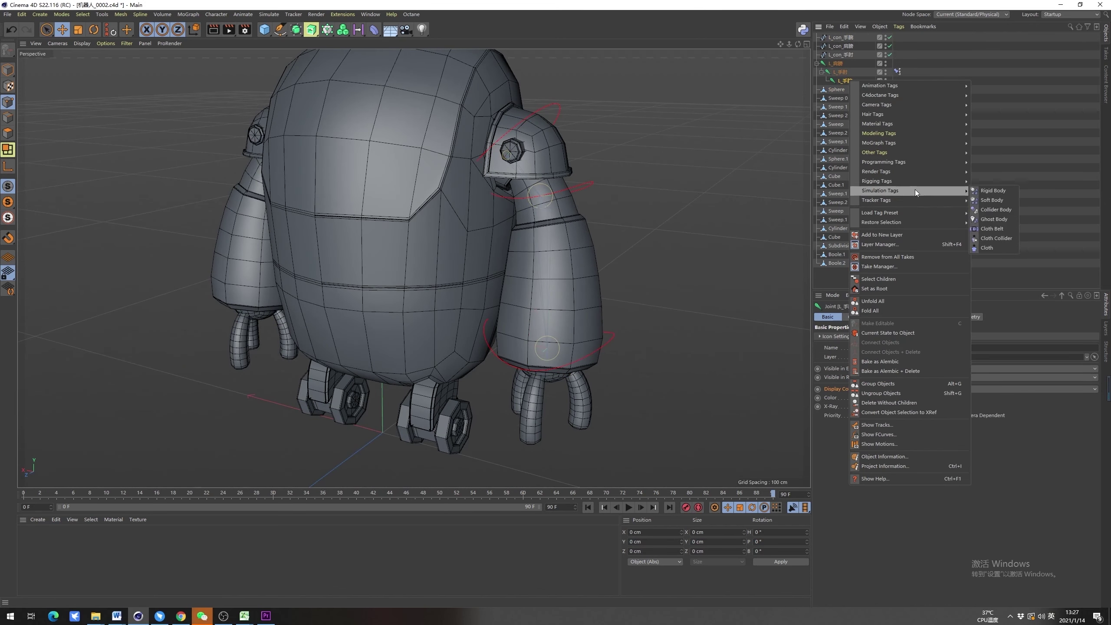
pyautogui.moveTo(945, 183)
pyautogui.click(997, 200)
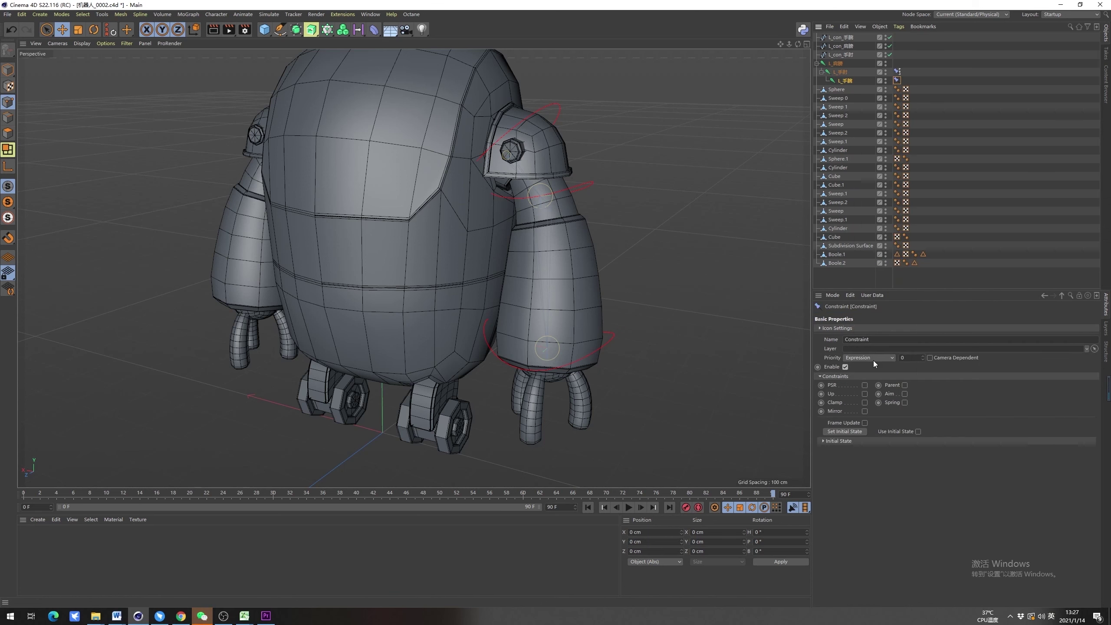
pyautogui.click(865, 384)
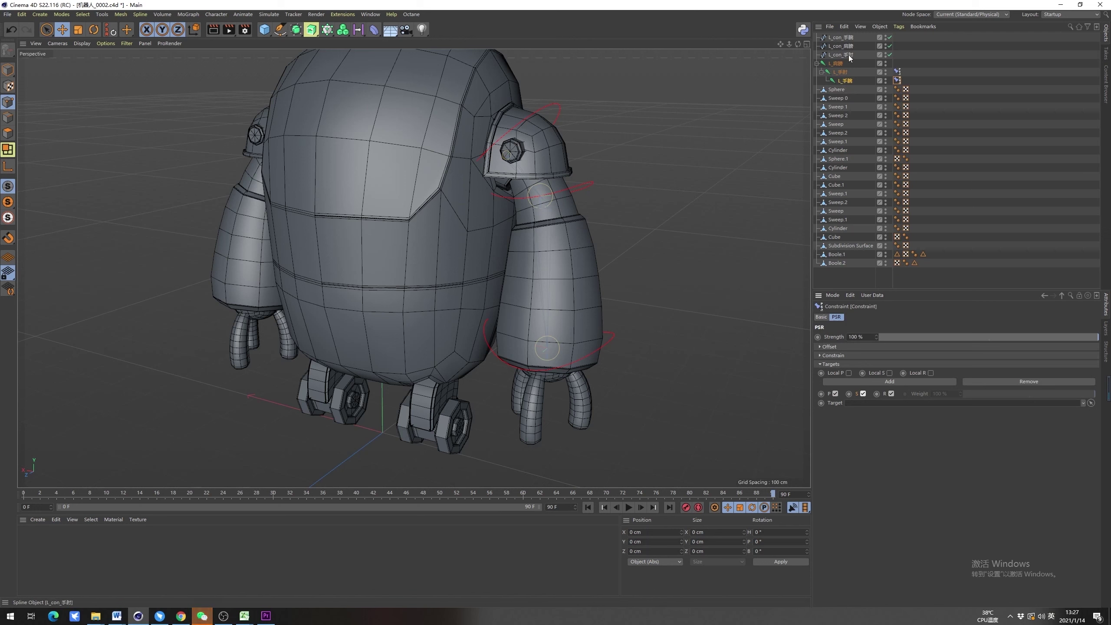
pyautogui.moveTo(849, 38); pyautogui.dragTo(917, 431)
pyautogui.click(897, 80)
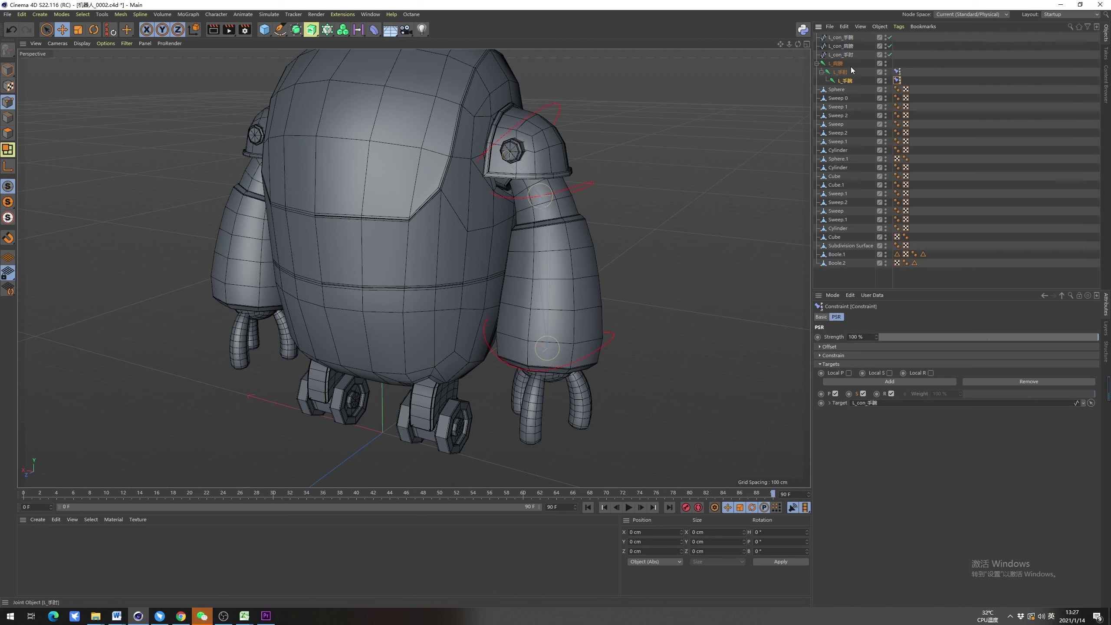
# Add a Constraint tag with PSR enabled to the shoulder joint and set L_con_肩膀 as its target
pyautogui.rightClick(838, 63)
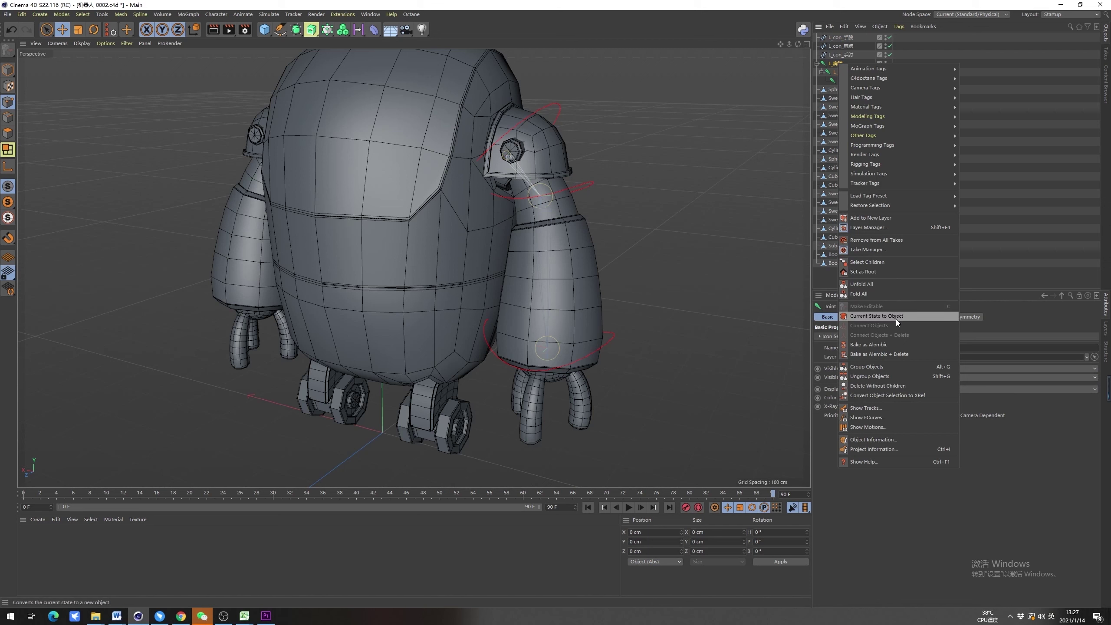
pyautogui.moveTo(889, 149)
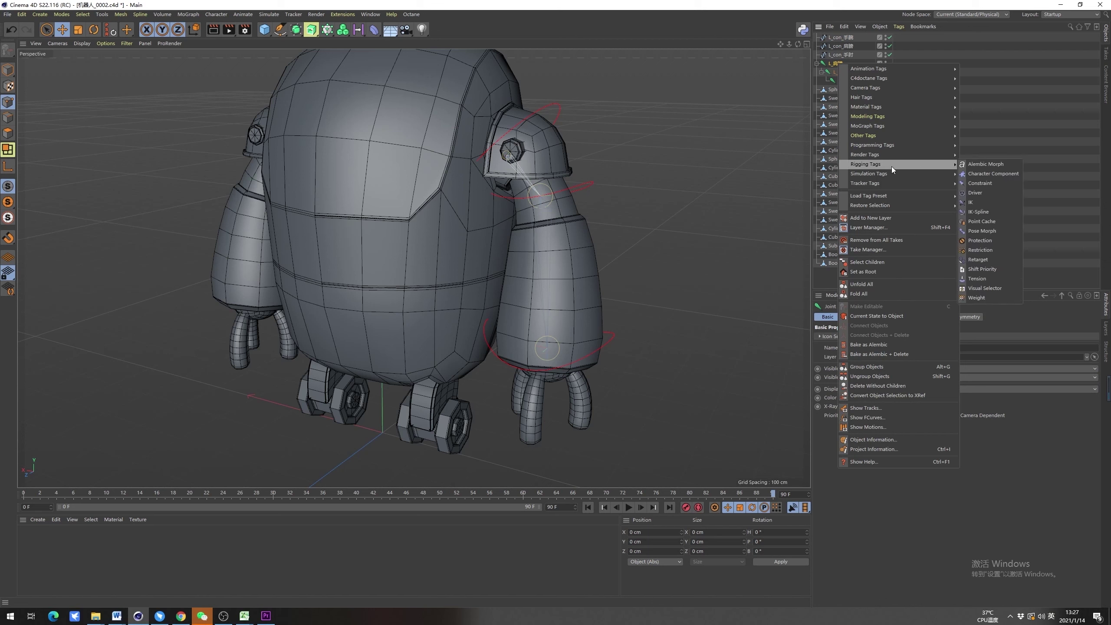
pyautogui.click(996, 184)
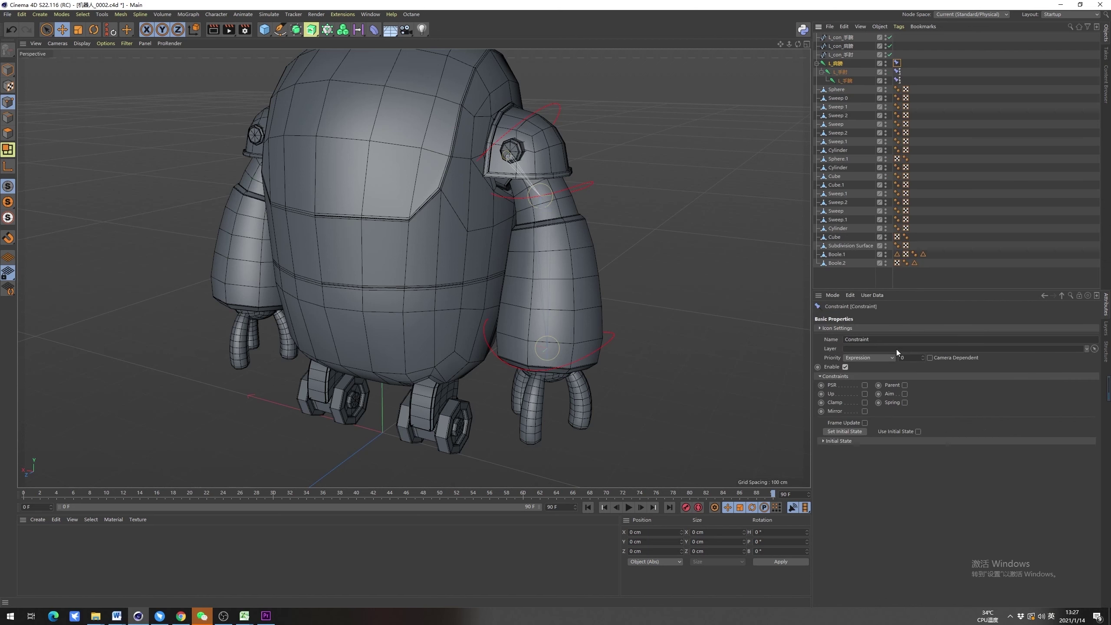
pyautogui.click(865, 385)
pyautogui.click(863, 393)
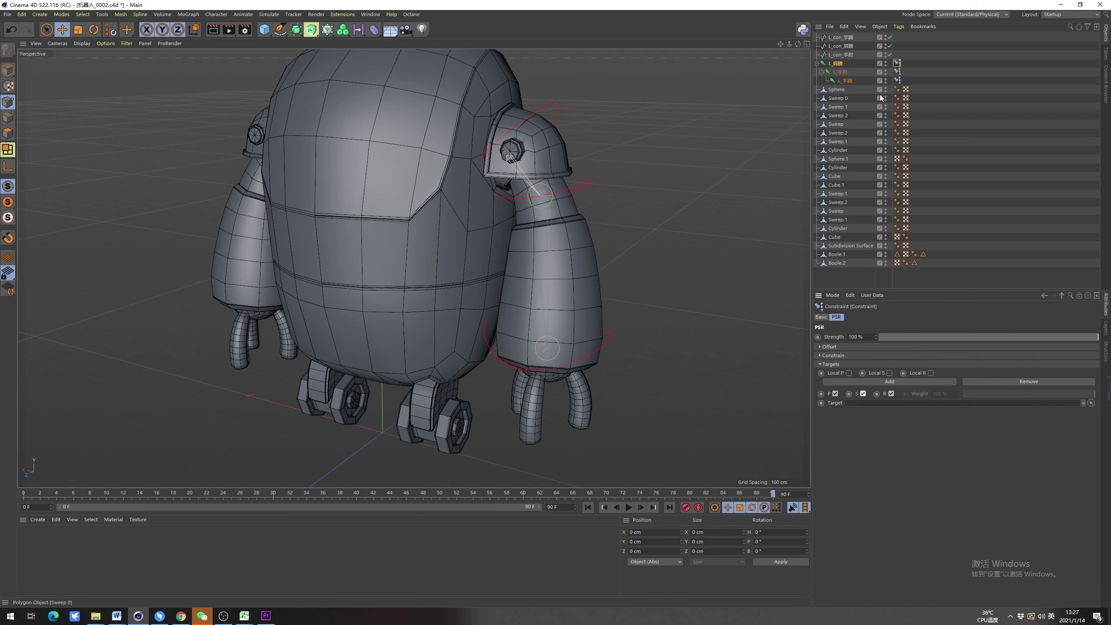
pyautogui.moveTo(849, 48); pyautogui.dragTo(922, 298)
pyautogui.moveTo(898, 408); pyautogui.dragTo(897, 403)
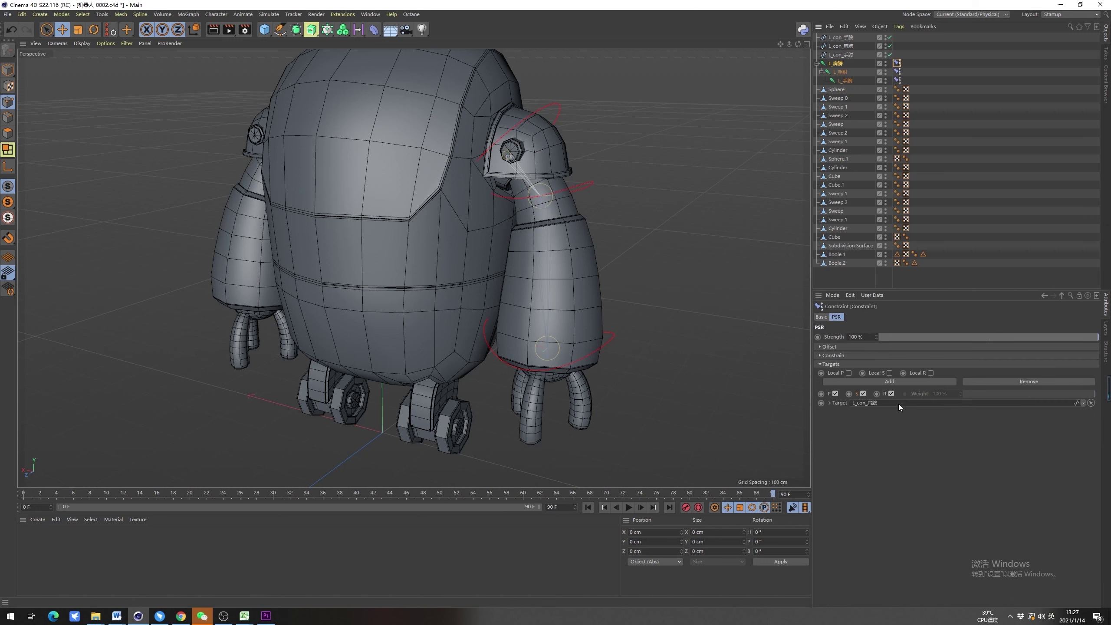
# Nest the wrist controller under the elbow controller, and the elbow controller under the shoulder controller
pyautogui.click(848, 47)
pyautogui.click(847, 38)
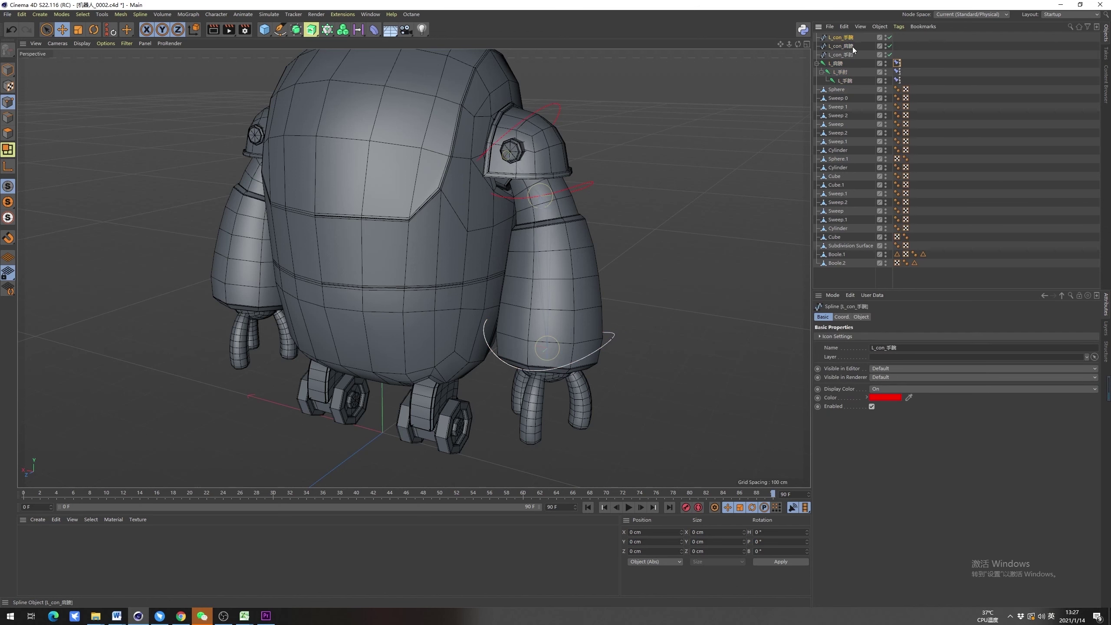
pyautogui.click(852, 47)
pyautogui.press('space')
pyautogui.click(11, 71)
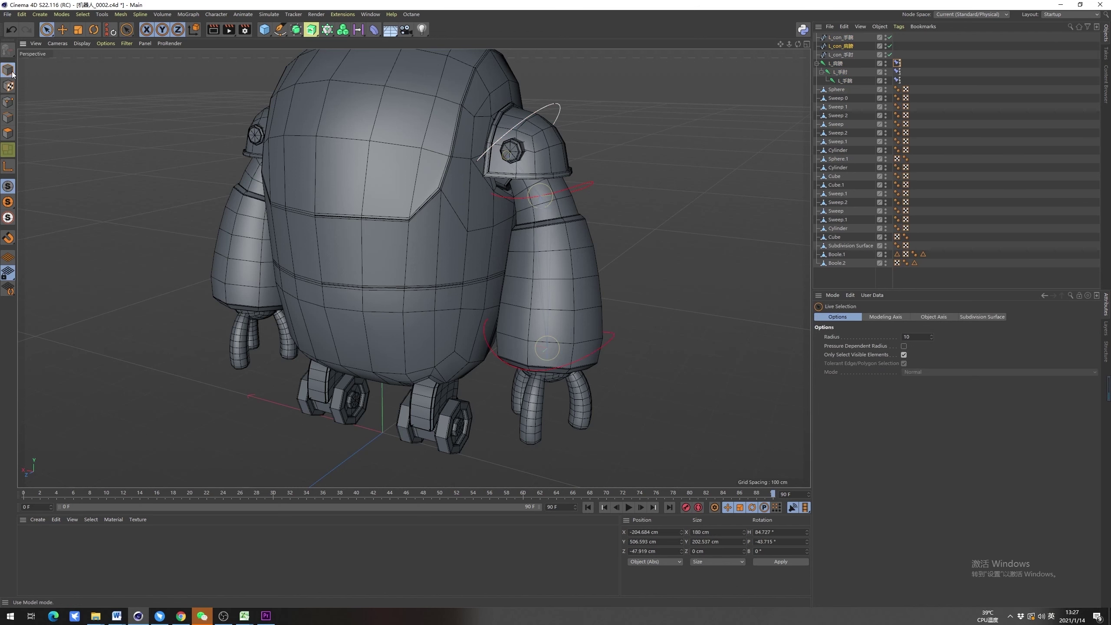
pyautogui.keyDown('alt'); pyautogui.moveTo(597, 169); pyautogui.dragTo(489, 237); pyautogui.keyUp('alt')
pyautogui.keyDown('alt'); pyautogui.moveTo(540, 205); pyautogui.dragTo(549, 197, button='right'); pyautogui.keyUp('alt')
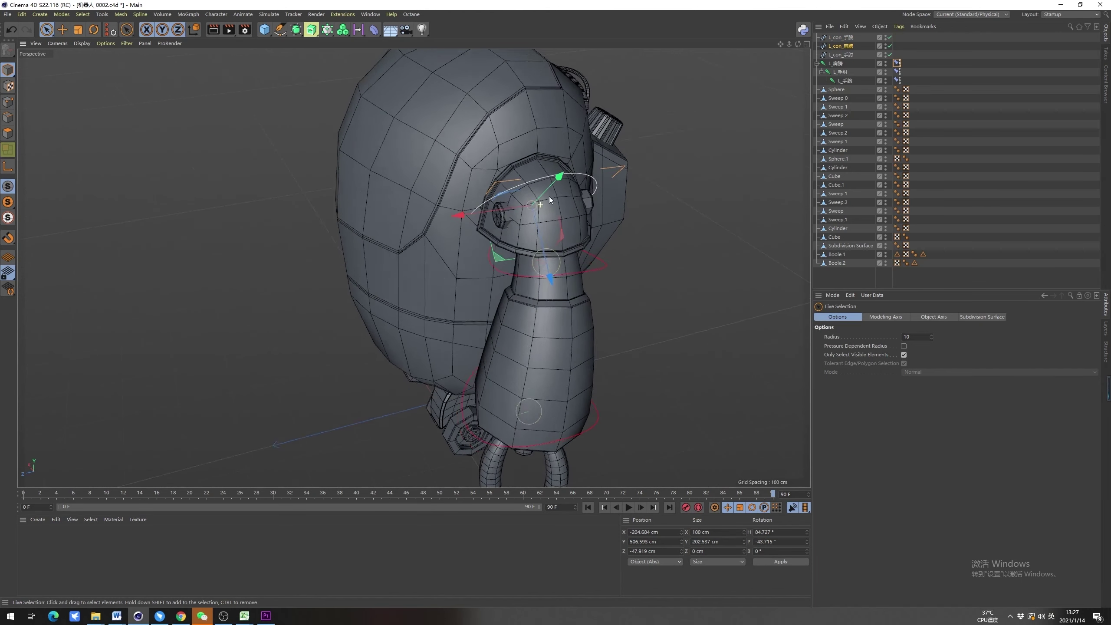
pyautogui.keyDown('alt'); pyautogui.moveTo(549, 197); pyautogui.dragTo(560, 192); pyautogui.keyUp('alt')
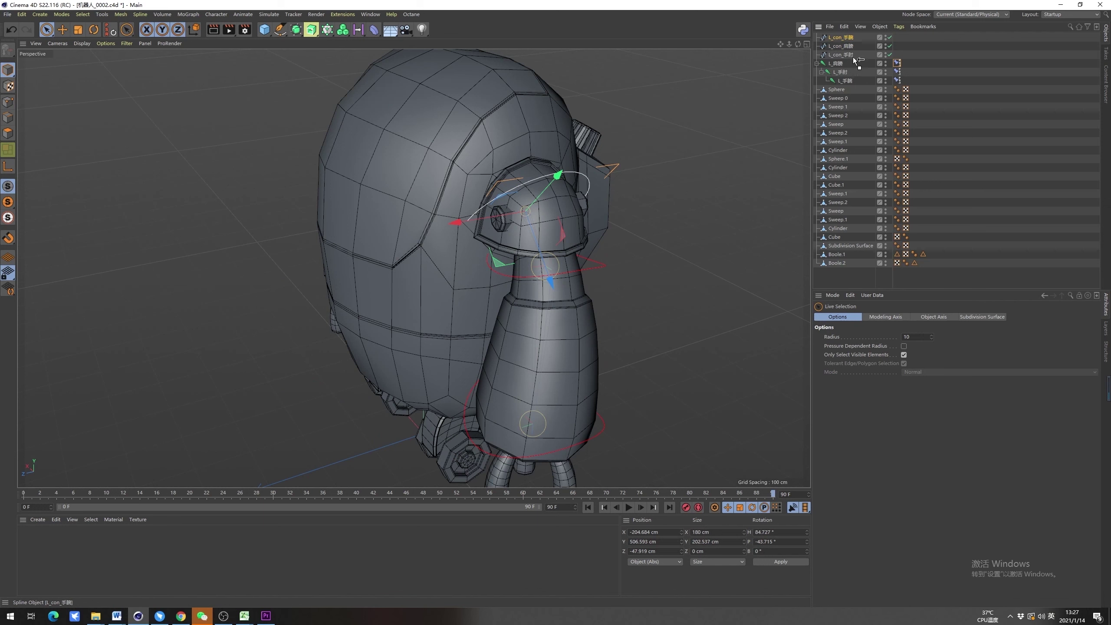
pyautogui.moveTo(850, 53); pyautogui.dragTo(852, 37)
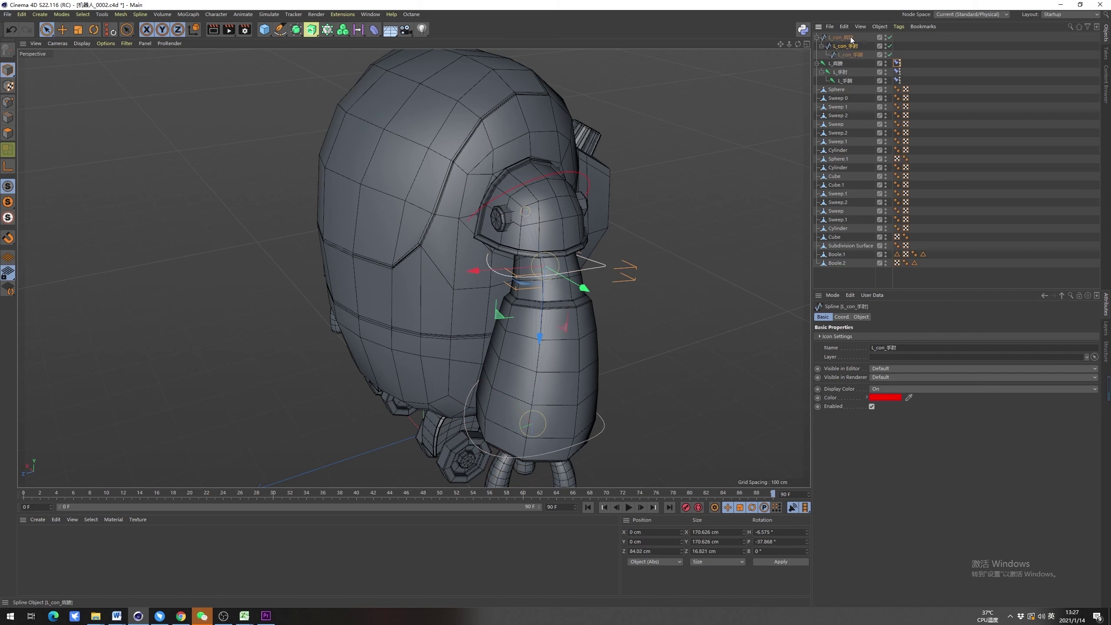
# Test the arm chain by rotating the shoulder controller L_con_肩膀 with the Rotate tool
pyautogui.click(849, 37)
pyautogui.keyDown('alt'); pyautogui.moveTo(614, 160); pyautogui.dragTo(644, 120, button='middle'); pyautogui.keyUp('alt')
pyautogui.press('r')
pyautogui.moveTo(603, 172)
pyautogui.keyDown('alt'); pyautogui.mouseDown()
pyautogui.moveTo(621, 154)
pyautogui.moveTo(619, 184)
pyautogui.mouseUp(); pyautogui.keyUp('alt')
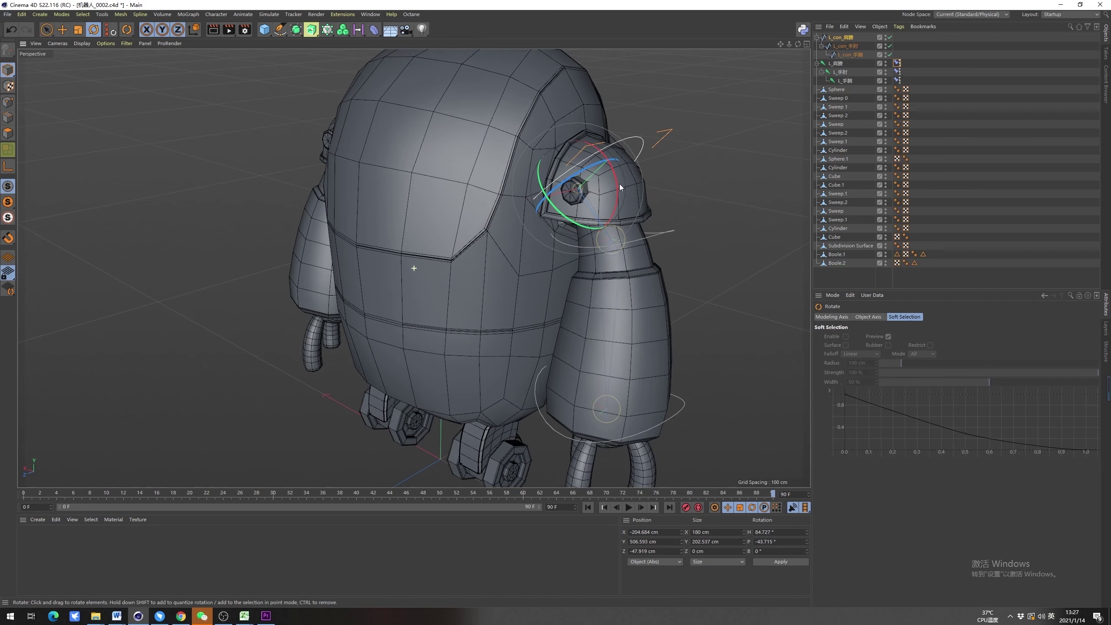
pyautogui.moveTo(569, 217); pyautogui.dragTo(526, 214)
pyautogui.click(705, 231)
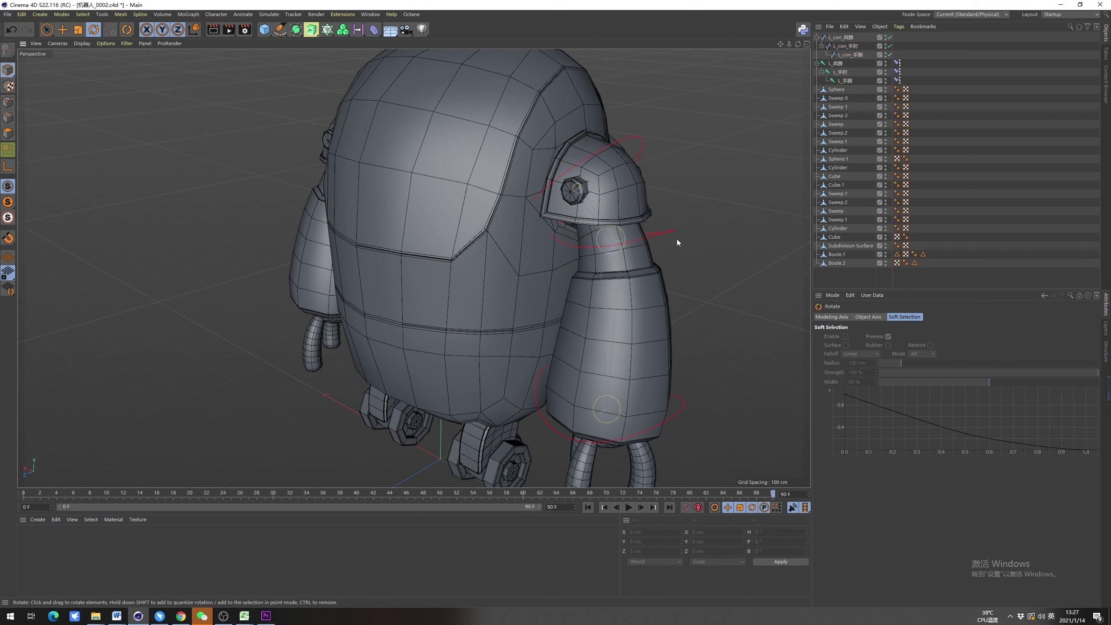
# Test-rotate the elbow controller L_con_手肘 and undo the rotation
pyautogui.click(656, 236)
pyautogui.moveTo(603, 262); pyautogui.dragTo(572, 258)
pyautogui.hotkey('ctrl', 'z')
pyautogui.scroll(-1, 677, 229)
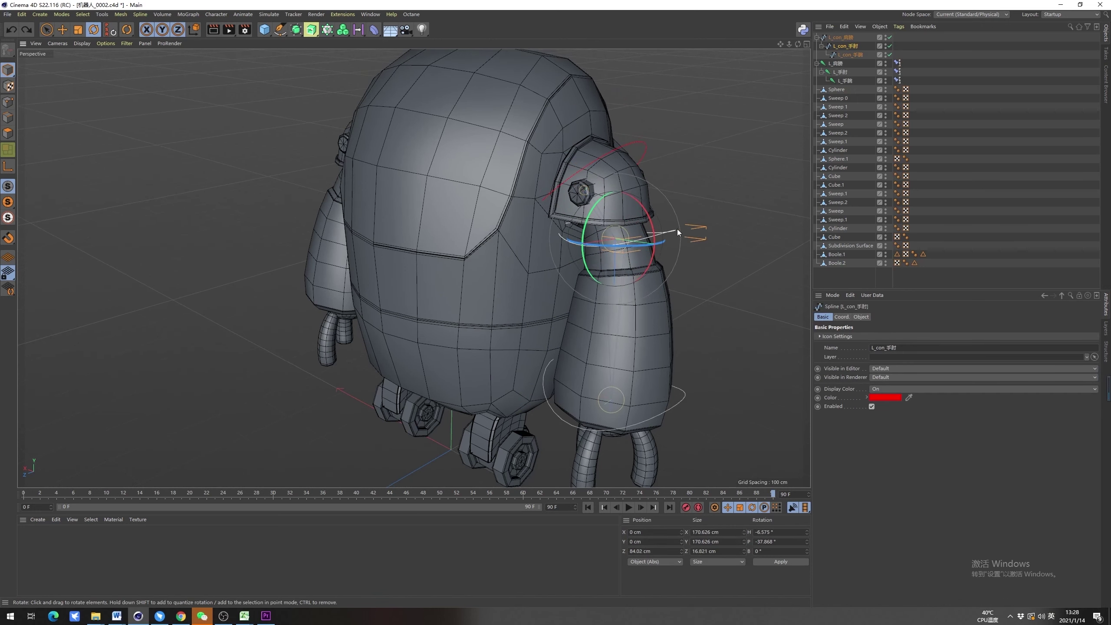
pyautogui.click(714, 227)
pyautogui.keyDown('alt'); pyautogui.moveTo(712, 227); pyautogui.dragTo(600, 236); pyautogui.keyUp('alt')
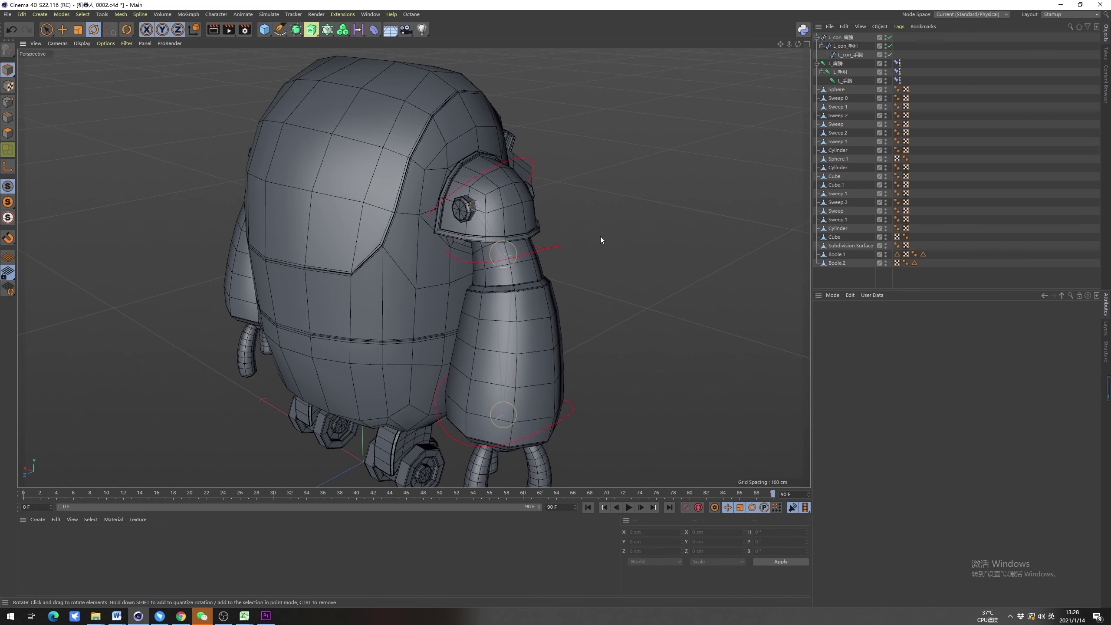
# Show the elbow controller's coordinates, rotate it to see how the rotation values change, and undo the rotation
pyautogui.click(843, 46)
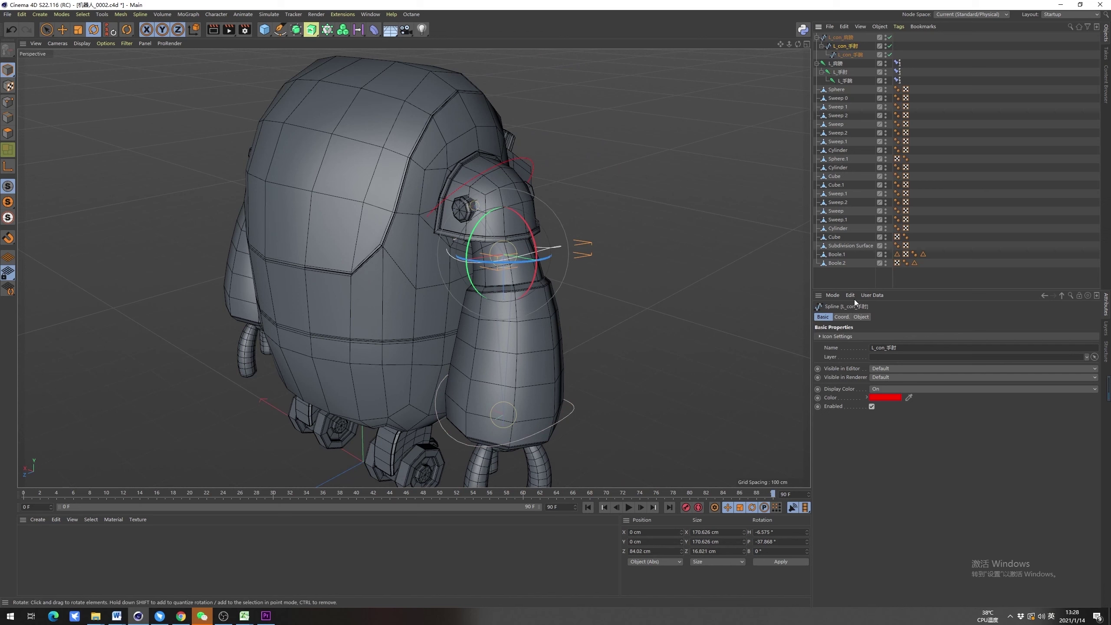
pyautogui.click(842, 317)
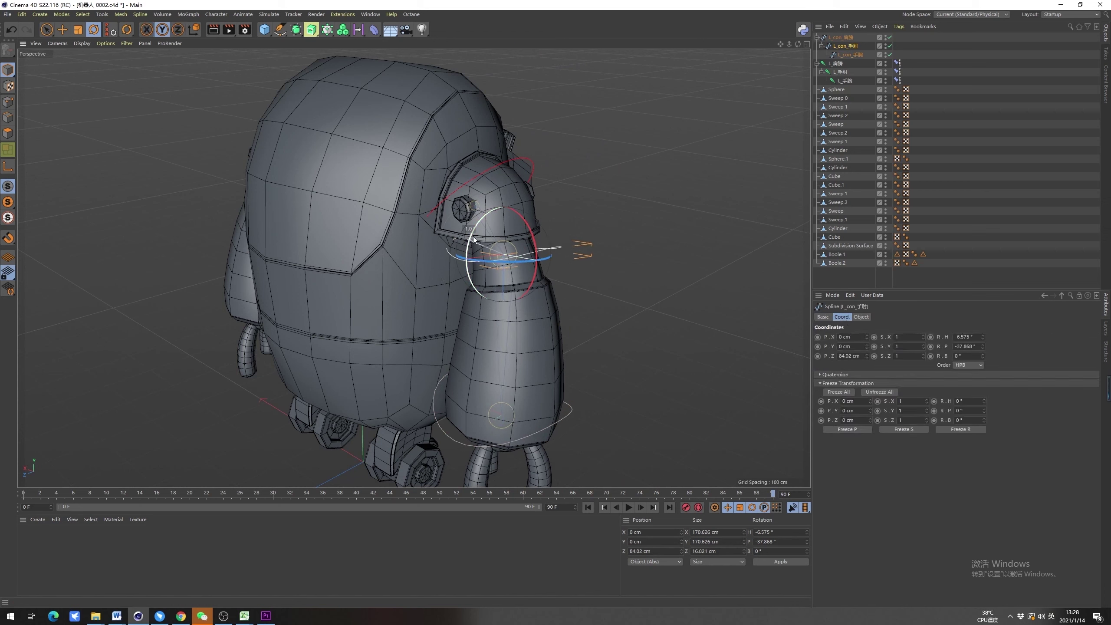
pyautogui.moveTo(473, 236); pyautogui.dragTo(494, 295)
pyautogui.hotkey('ctrl', 'z')
pyautogui.keyDown('alt'); pyautogui.moveTo(472, 231); pyautogui.dragTo(500, 231); pyautogui.keyUp('alt')
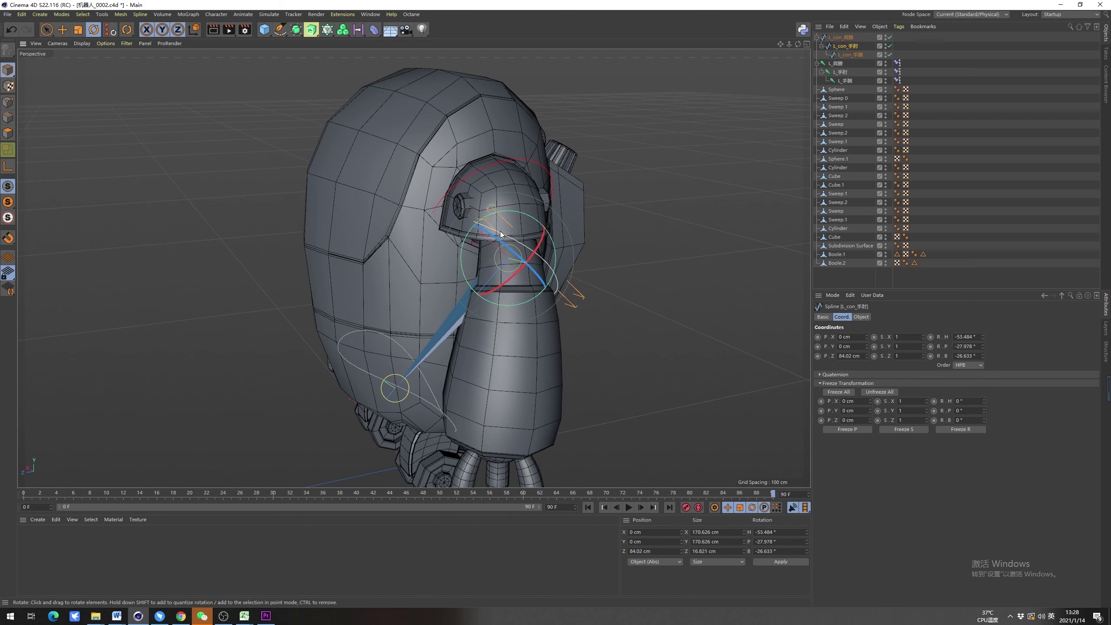
pyautogui.hotkey('ctrl', 'z')
pyautogui.click(649, 266)
pyautogui.keyDown('alt'); pyautogui.moveTo(495, 273); pyautogui.dragTo(552, 271); pyautogui.keyUp('alt')
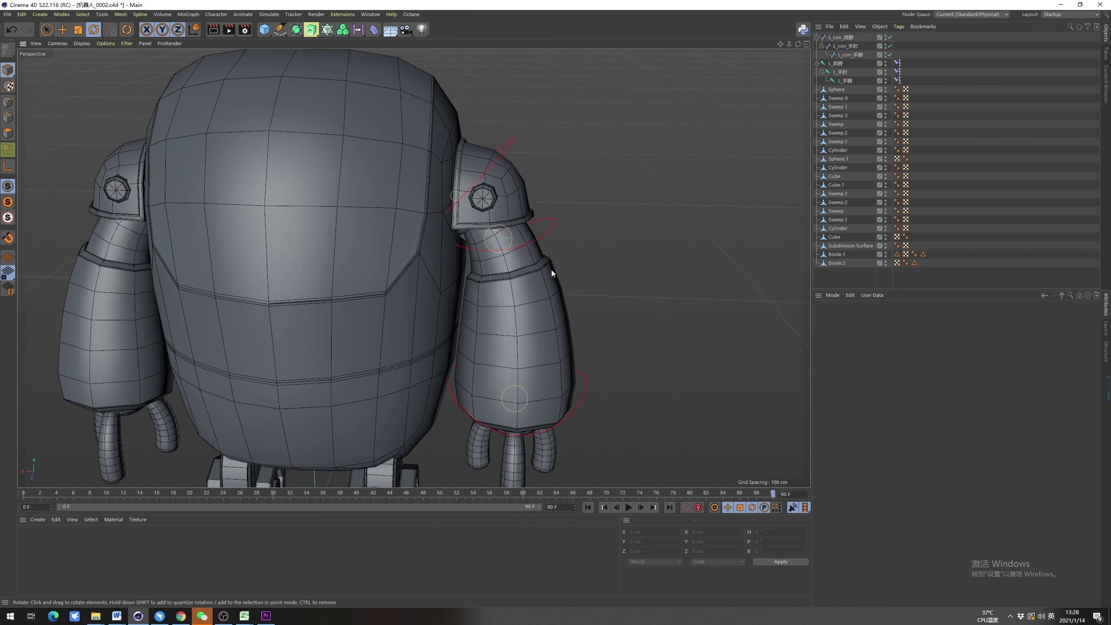
# Try freezing all coordinates of the elbow controller L_con_手肘
pyautogui.click(556, 228)
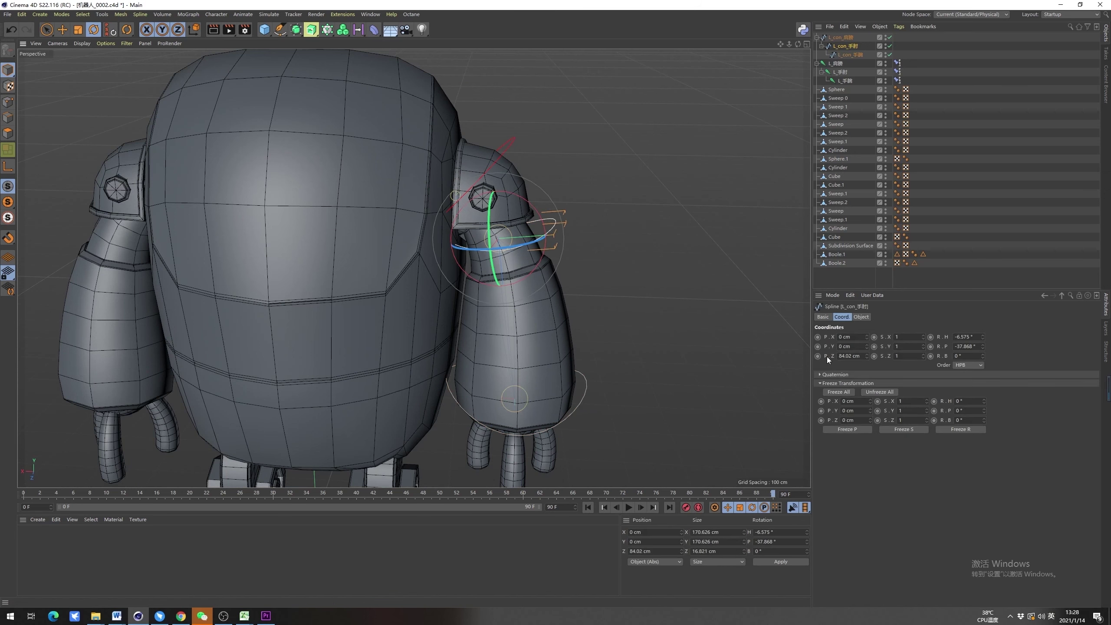
pyautogui.keyDown('alt'); pyautogui.moveTo(622, 262); pyautogui.dragTo(493, 189); pyautogui.keyUp('alt')
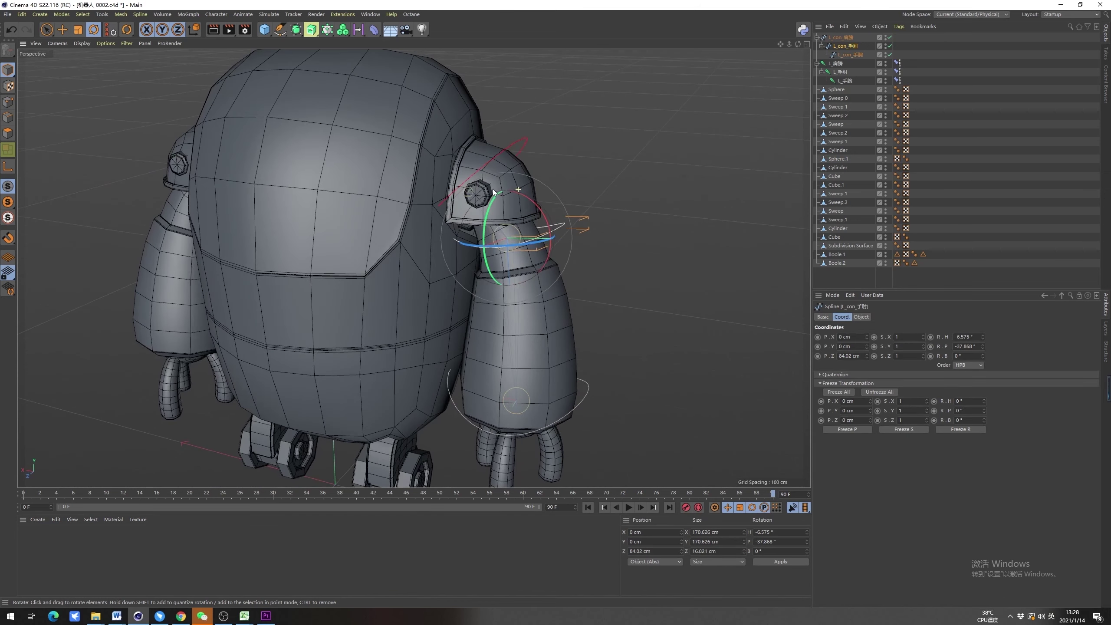
pyautogui.click(843, 393)
pyautogui.click(632, 269)
pyautogui.keyDown('alt'); pyautogui.moveTo(577, 255); pyautogui.dragTo(612, 245); pyautogui.keyUp('alt')
# Group the elbow controller under a new null so that its own coordinates are zeroed
pyautogui.click(848, 45)
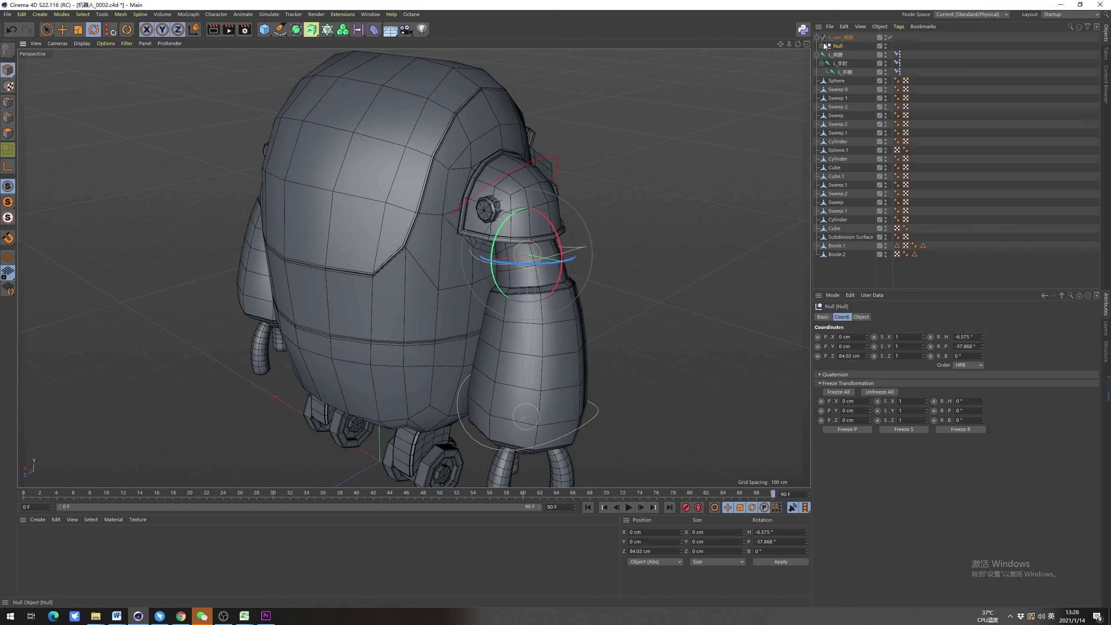
pyautogui.hotkey('alt', 'g')
pyautogui.click(844, 54)
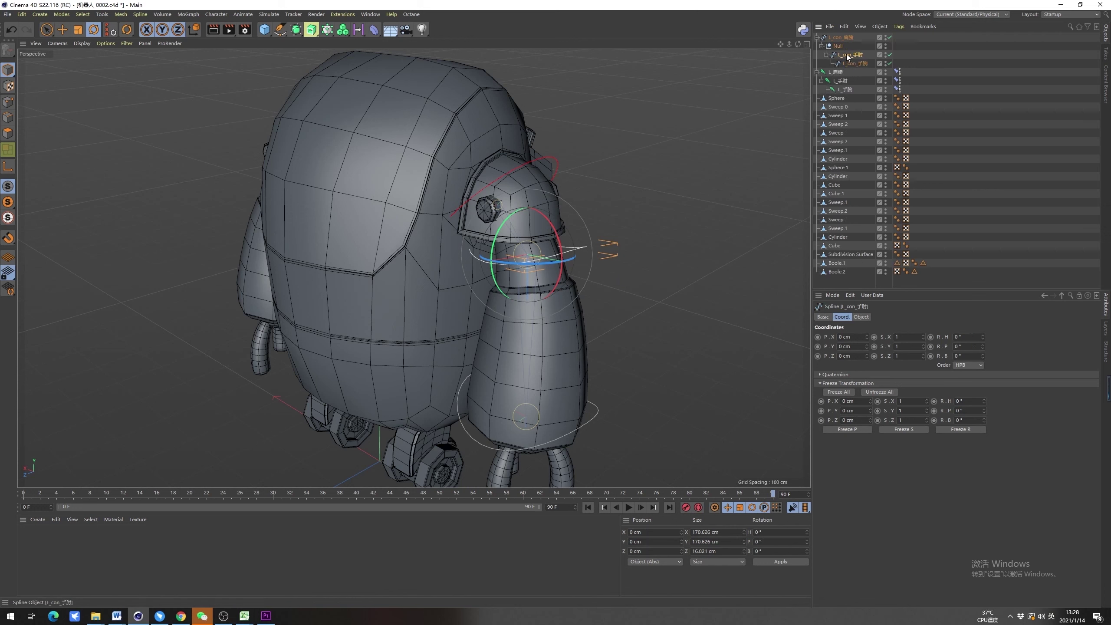
# Rename the null that holds the elbow controller to L_con_手肘
pyautogui.click(839, 49)
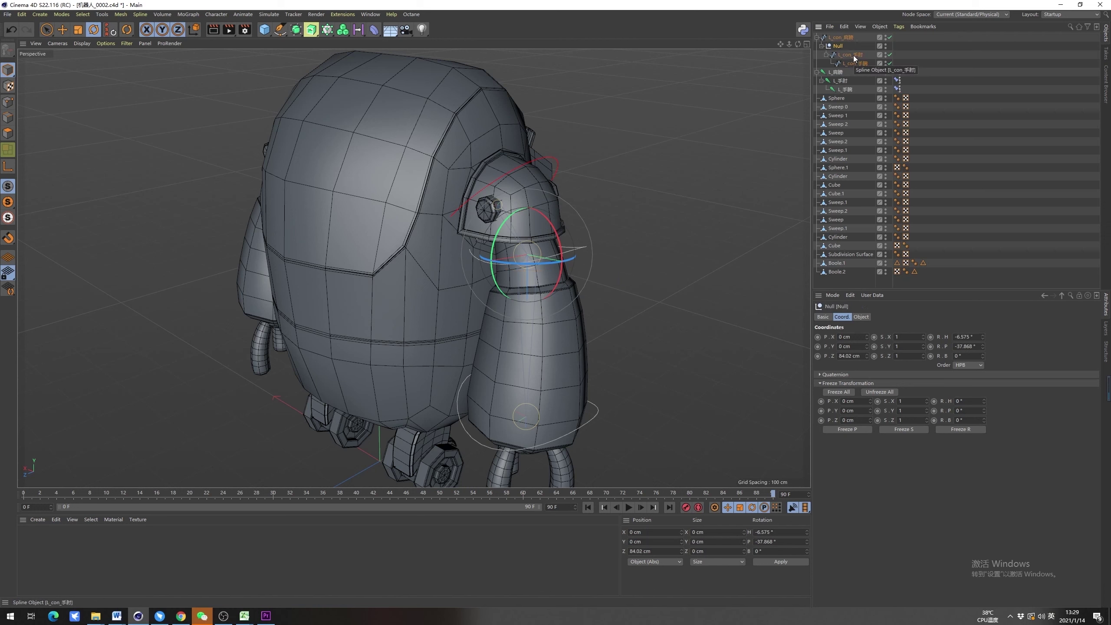
pyautogui.click(846, 54)
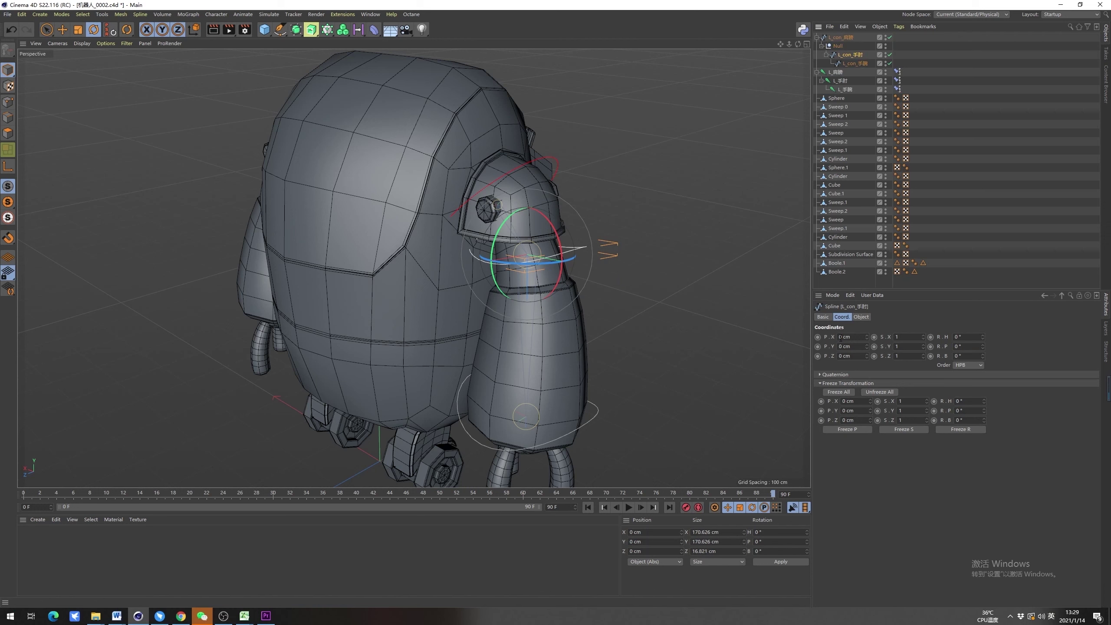
pyautogui.doubleClick(850, 55)
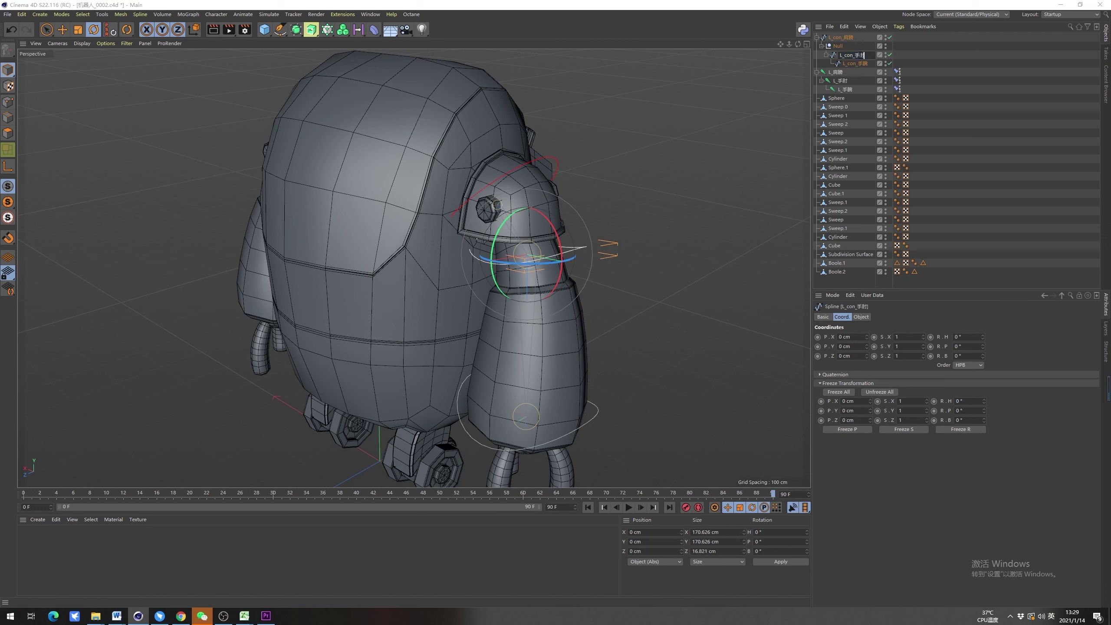
pyautogui.click(839, 46)
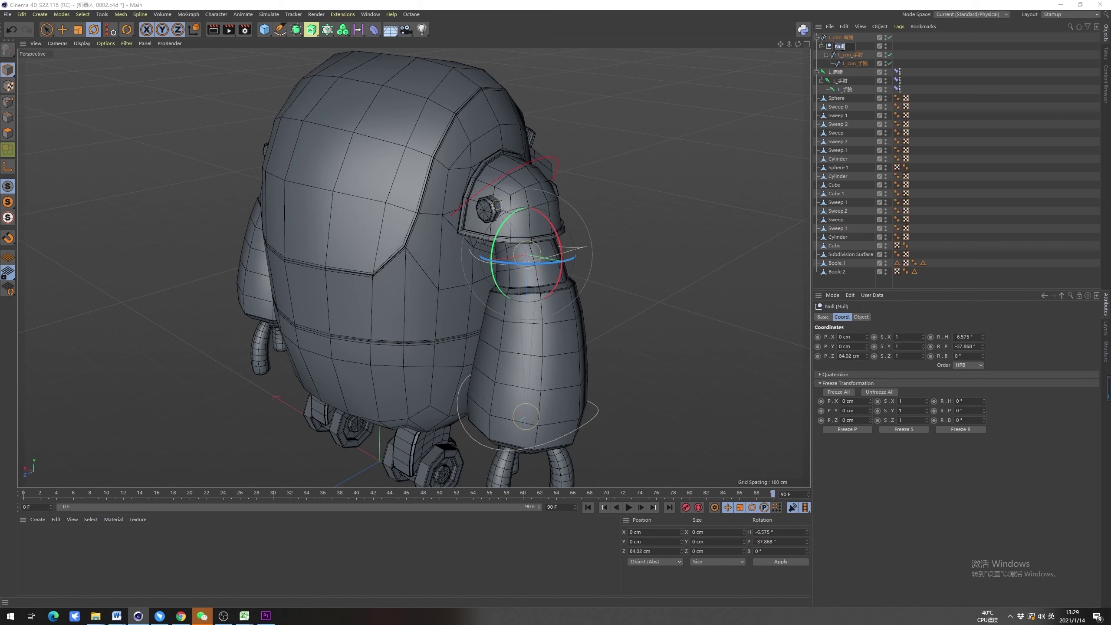
pyautogui.write('L_con_手肘')
pyautogui.press('Return')
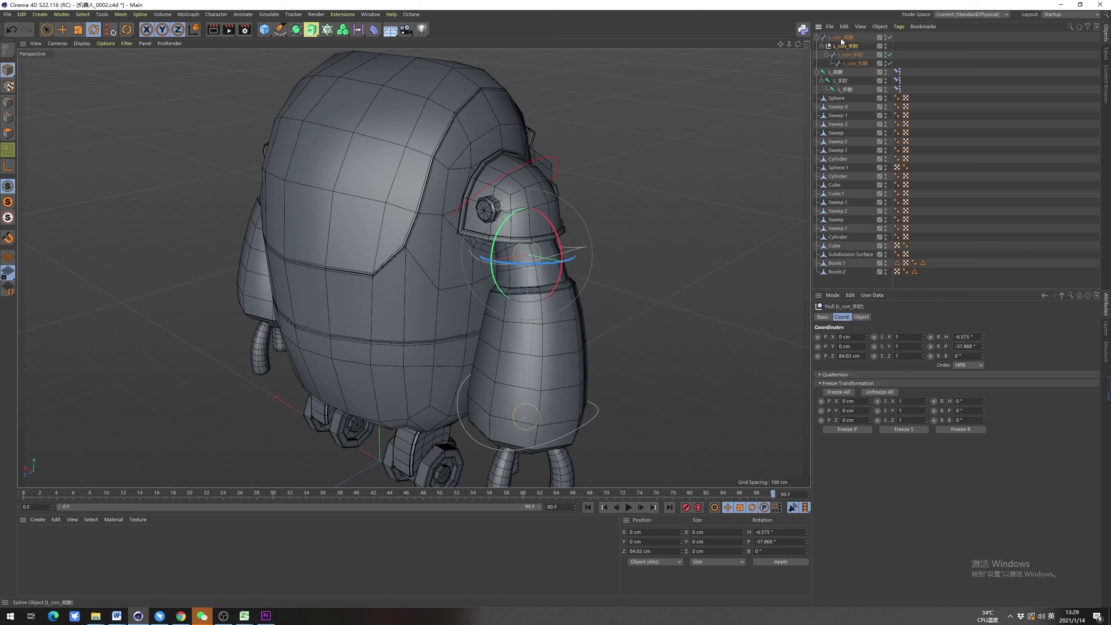
# Group the shoulder controller under a new null and name that null L_con_肩膀
pyautogui.click(841, 39)
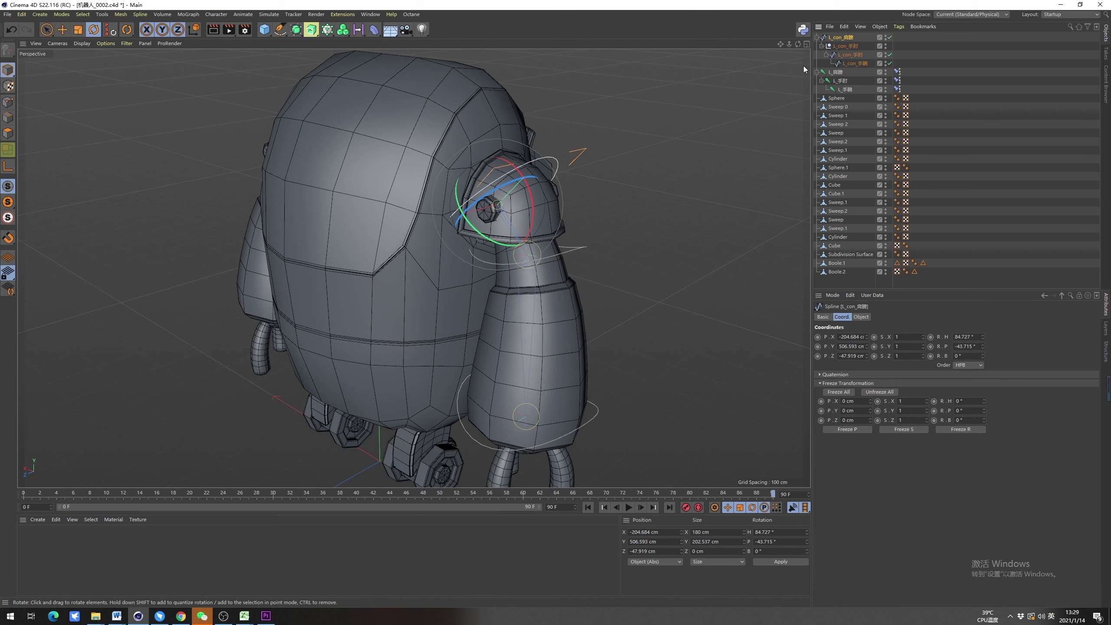
pyautogui.hotkey('ctrl', 'z')
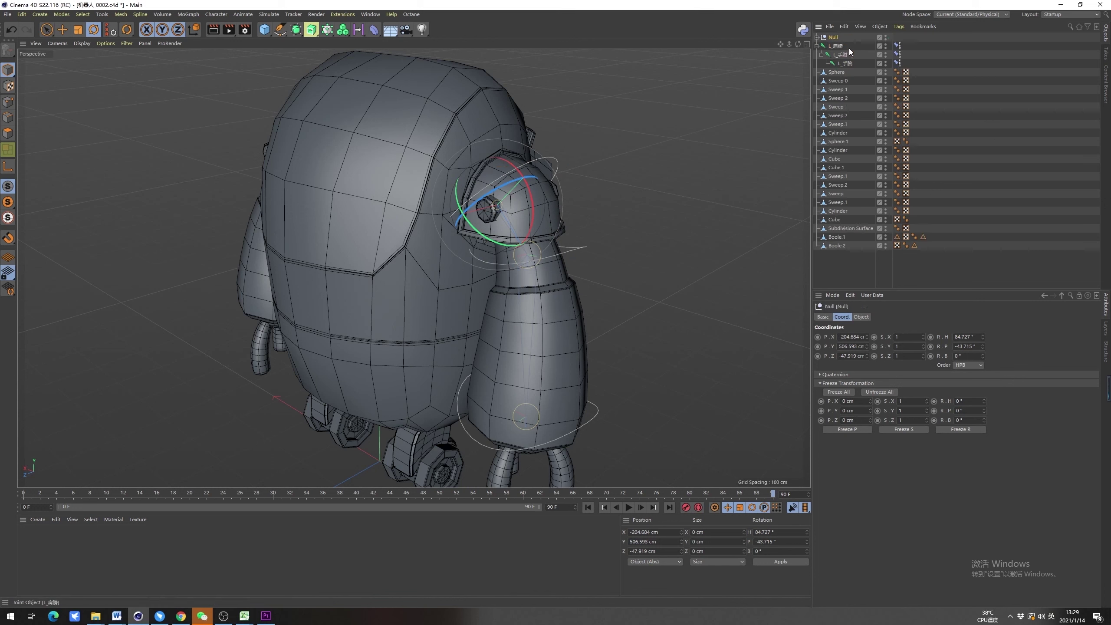
pyautogui.hotkey('ctrl', 'y')
pyautogui.doubleClick(849, 46)
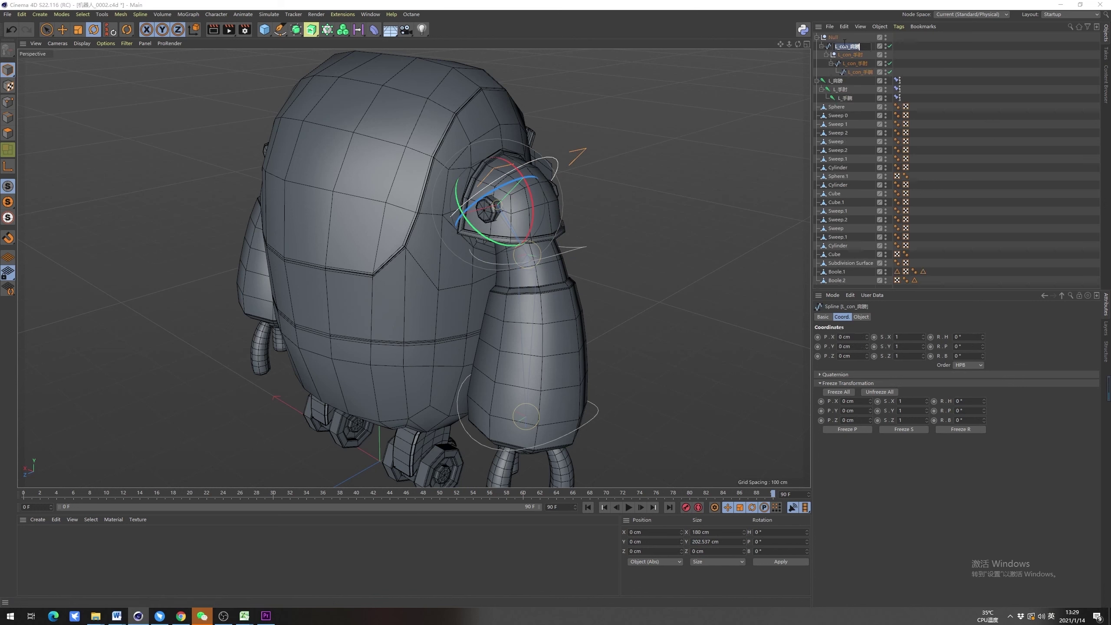
pyautogui.hotkey('ctrl', 'c')
pyautogui.press('Return')
pyautogui.doubleClick(834, 38)
pyautogui.hotkey('ctrl', 'v')
pyautogui.press('Return')
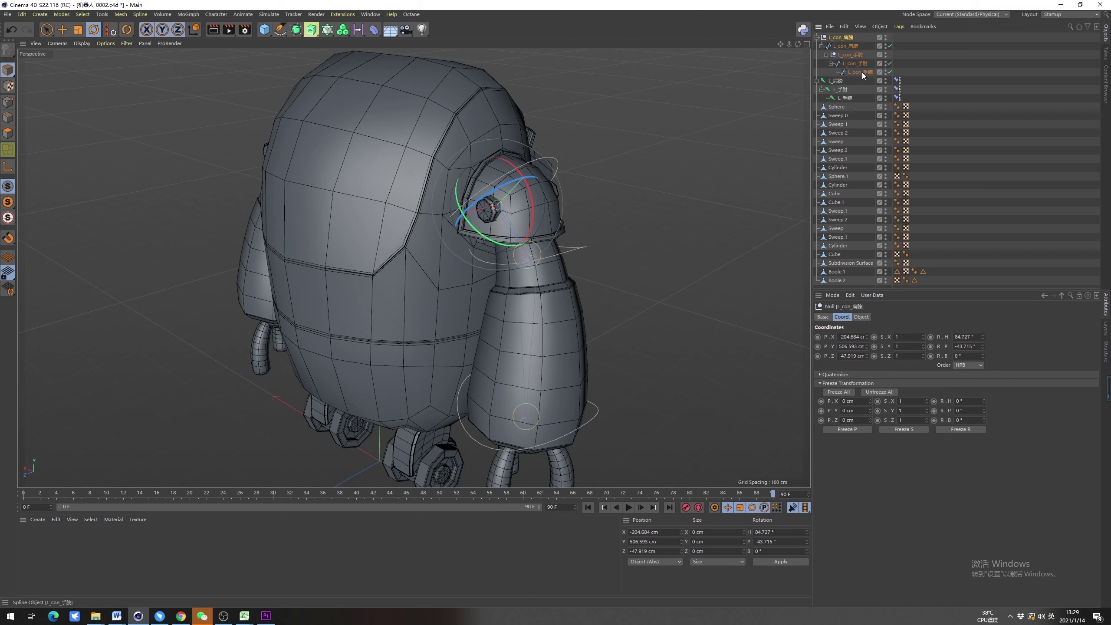
# Group the wrist controller under a new null and name that null L_con_手腕
pyautogui.hotkey('alt', 'g')
pyautogui.click(836, 73)
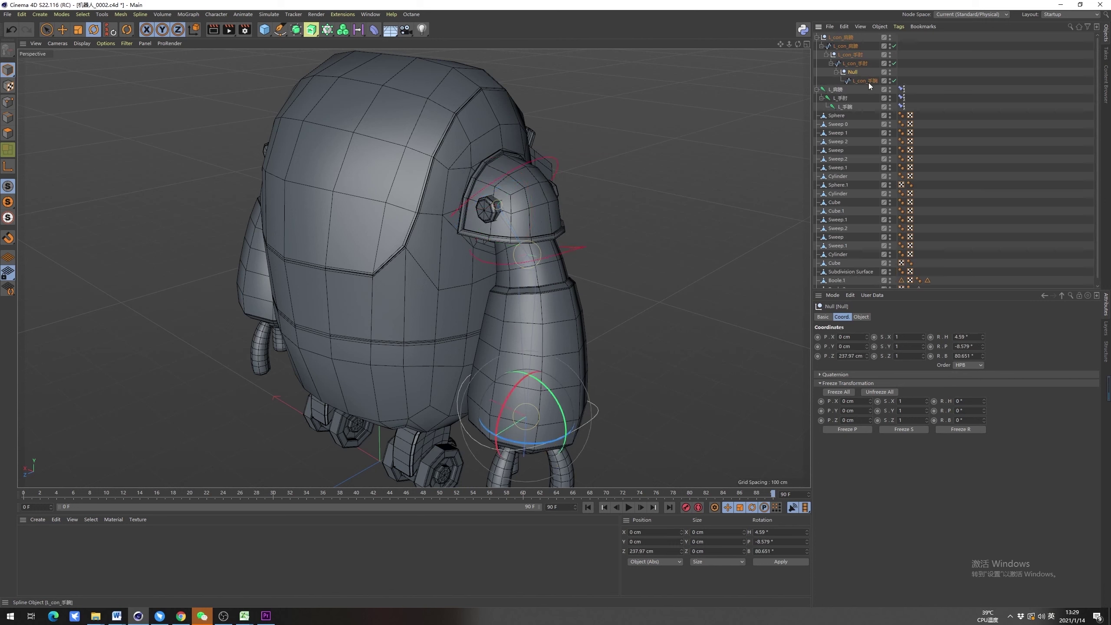
pyautogui.doubleClick(854, 72)
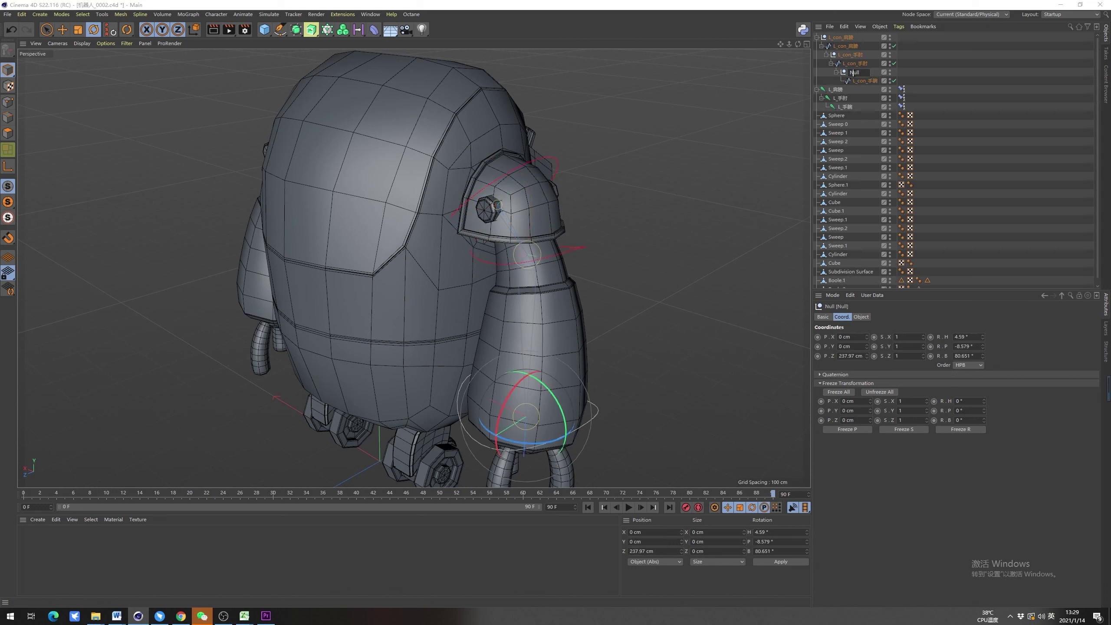
pyautogui.hotkey('ctrl', 'v')
pyautogui.press('Return')
# Test-rotate the wrist controller L_con_手腕 and undo the rotation
pyautogui.click(861, 81)
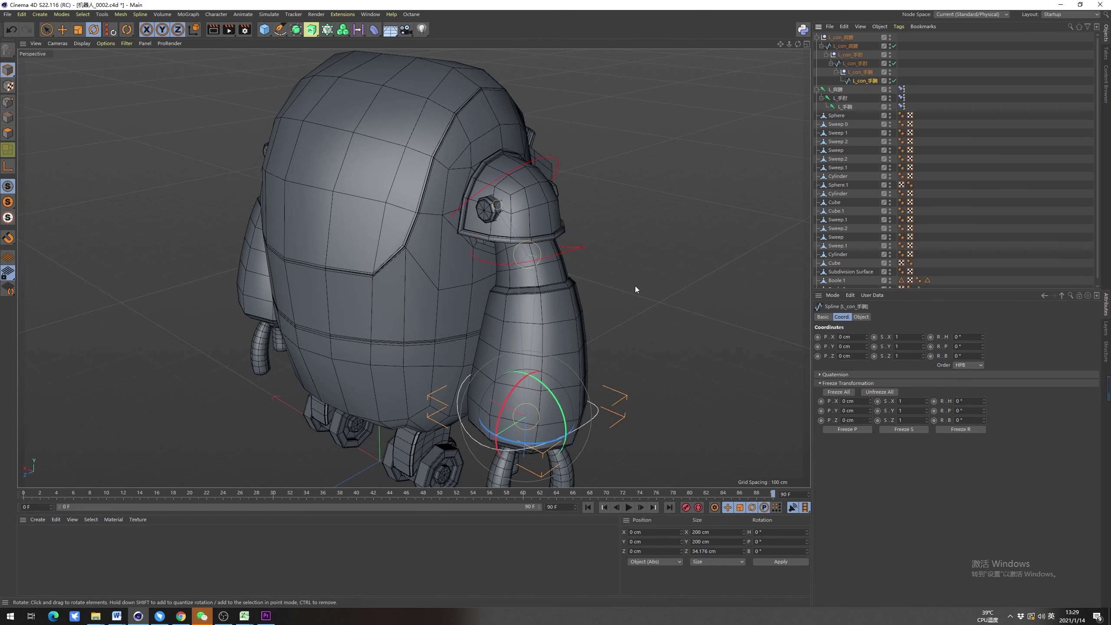
pyautogui.keyDown('alt'); pyautogui.moveTo(596, 345); pyautogui.dragTo(595, 290); pyautogui.keyUp('alt')
pyautogui.moveTo(510, 351)
pyautogui.mouseDown()
pyautogui.moveTo(527, 302)
pyautogui.moveTo(510, 357)
pyautogui.mouseUp()
pyautogui.hotkey('ctrl', 'z')
pyautogui.keyDown('alt'); pyautogui.moveTo(606, 341); pyautogui.dragTo(620, 320); pyautogui.keyUp('alt')
# Test-rotate the elbow controller L_con_手肘 sideways with its forearm joint and undo the rotation
pyautogui.press('e')
pyautogui.click(544, 192)
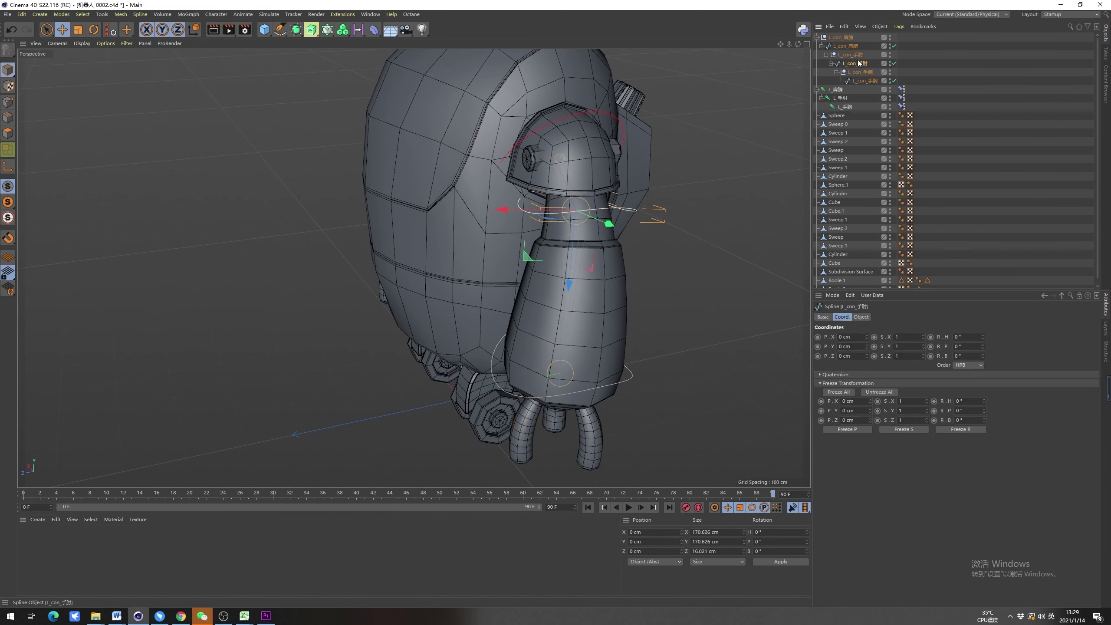
pyautogui.press('r')
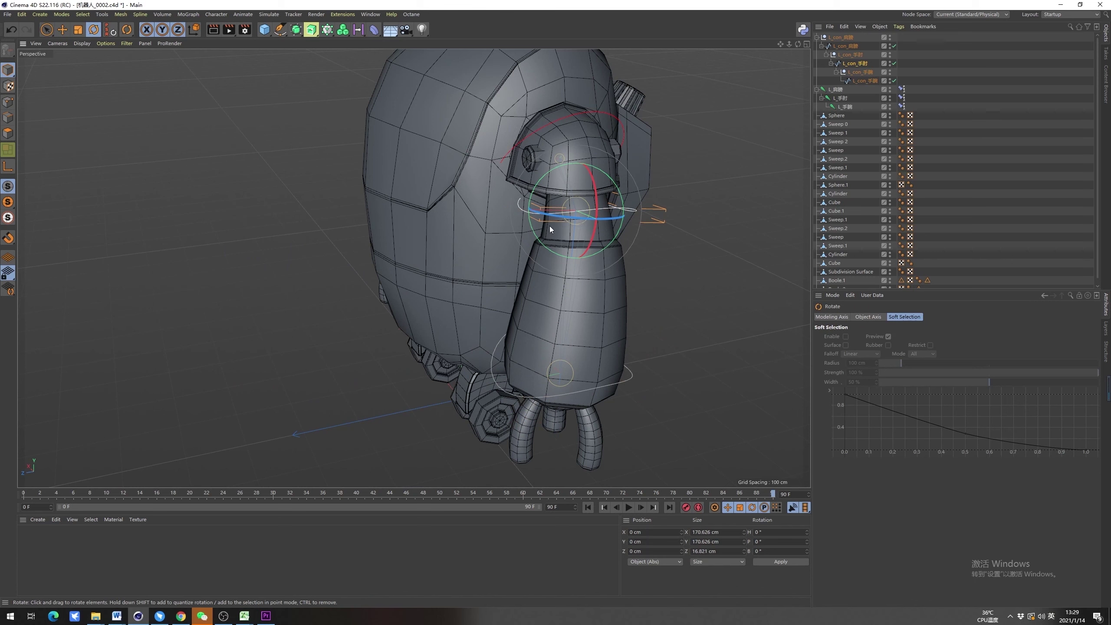
pyautogui.moveTo(536, 185); pyautogui.dragTo(599, 190)
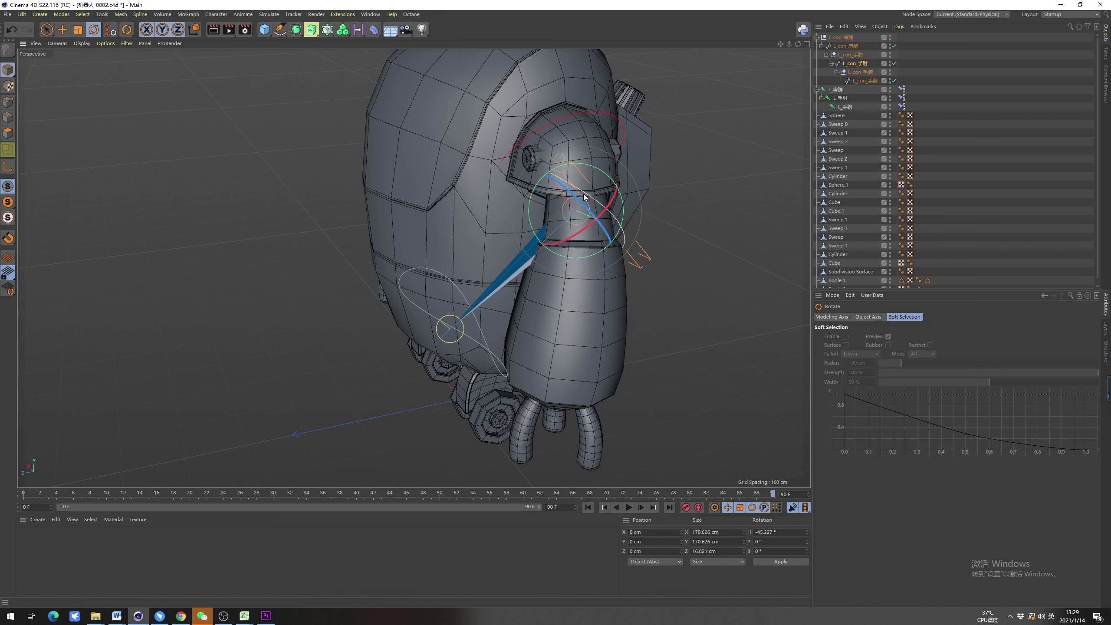
pyautogui.hotkey('ctrl', 'z')
pyautogui.keyDown('alt'); pyautogui.moveTo(612, 257); pyautogui.dragTo(581, 253); pyautogui.keyUp('alt')
# Test-rotate the shoulder controller L_con_肩膀, undo the rotation and deselect everything
pyautogui.click(854, 47)
pyautogui.press('r')
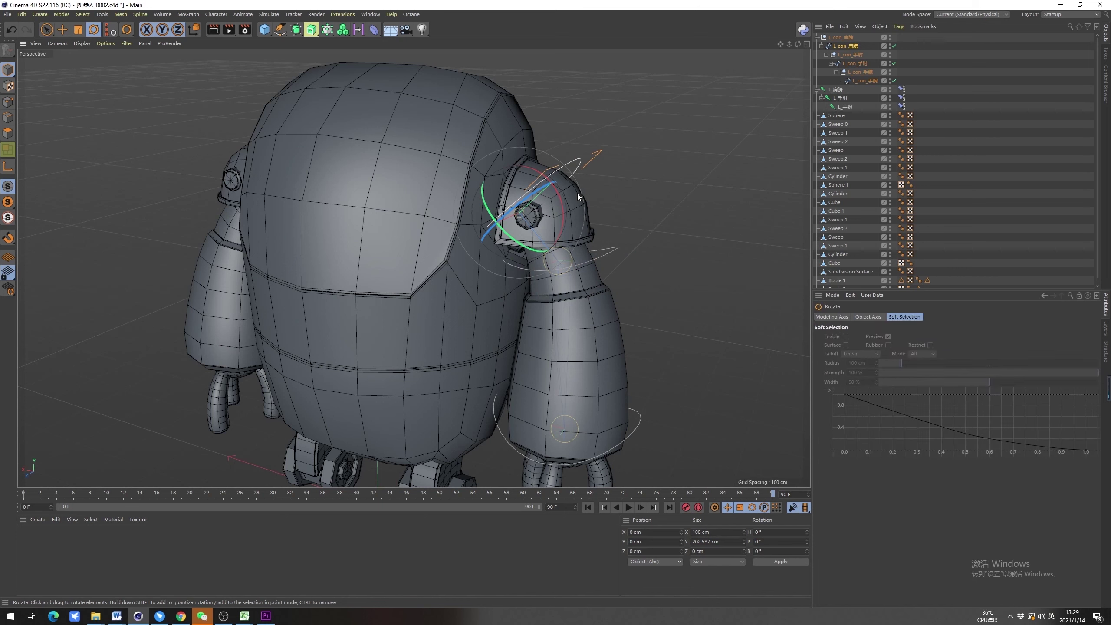
pyautogui.moveTo(531, 196); pyautogui.dragTo(614, 167)
pyautogui.hotkey('ctrl', 'z')
pyautogui.moveTo(563, 209); pyautogui.dragTo(446, 214)
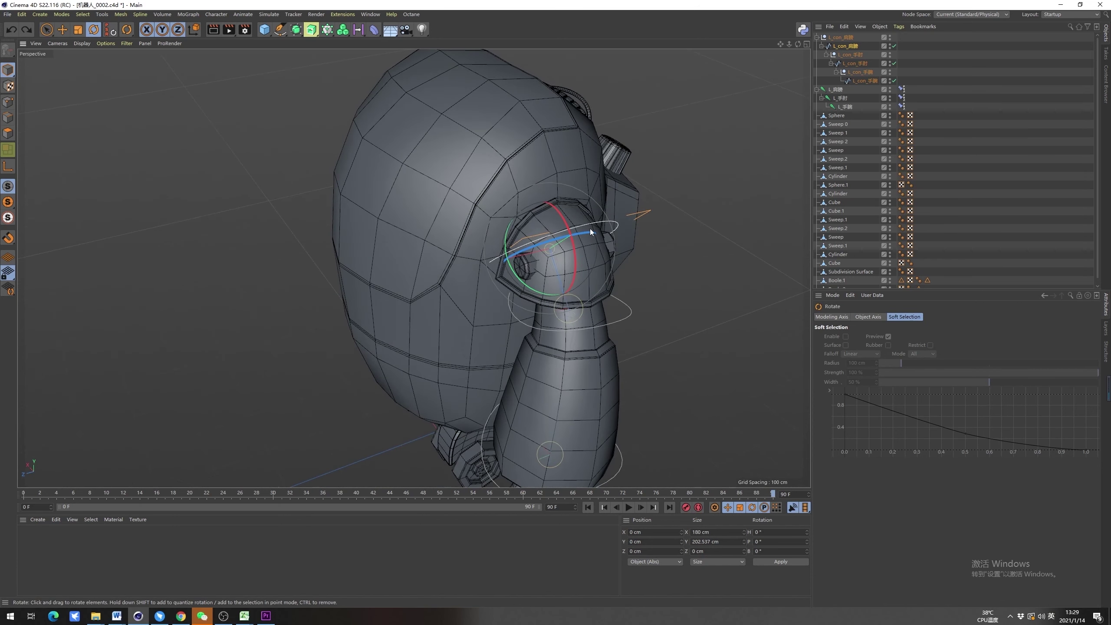
pyautogui.press('e')
pyautogui.keyDown('alt'); pyautogui.moveTo(662, 252); pyautogui.dragTo(622, 213); pyautogui.keyUp('alt')
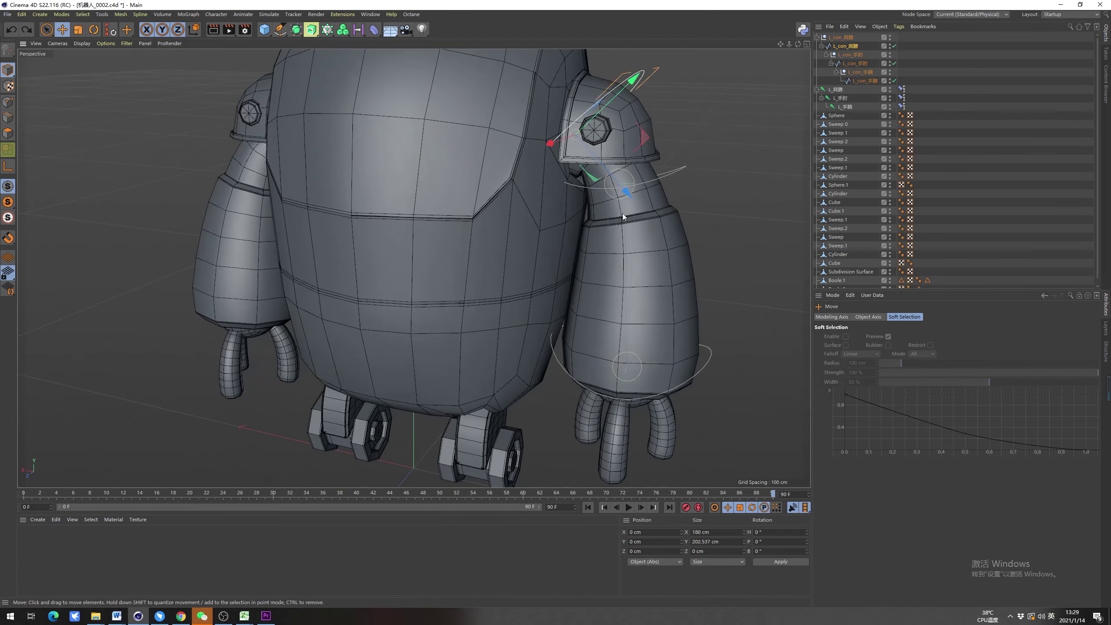
pyautogui.keyDown('alt'); pyautogui.moveTo(622, 214); pyautogui.dragTo(602, 263, button='middle'); pyautogui.keyUp('alt')
pyautogui.click(708, 201)
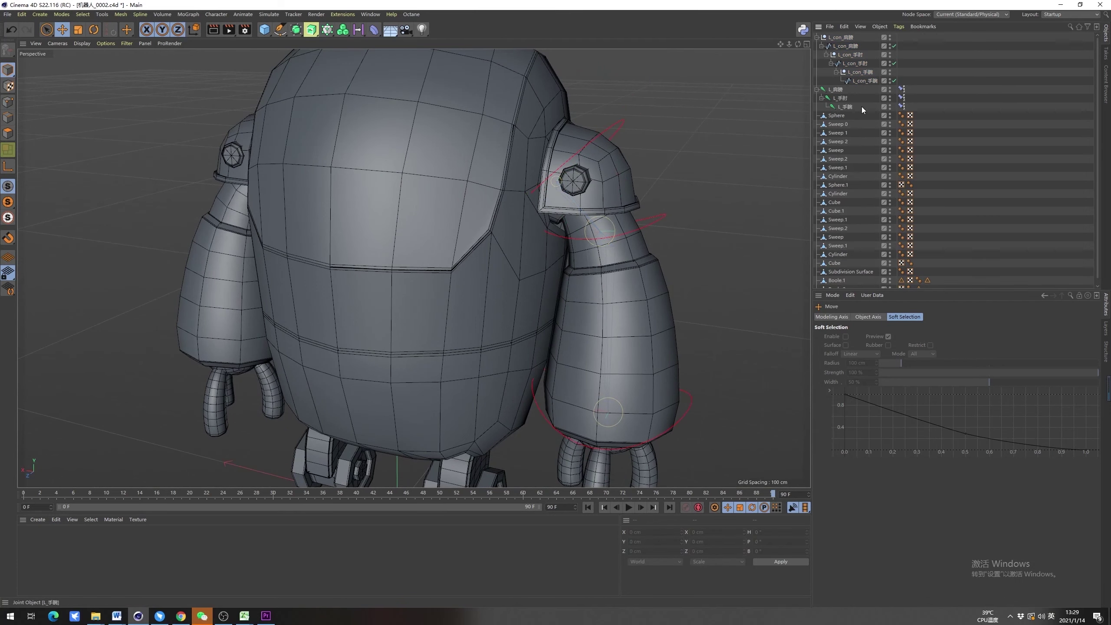
# Select two point loops on the robot's lower body shell, one near its upper rim and one near its base
pyautogui.keyDown('alt'); pyautogui.moveTo(509, 271); pyautogui.dragTo(477, 342); pyautogui.keyUp('alt')
pyautogui.click(477, 345)
pyautogui.press('space')
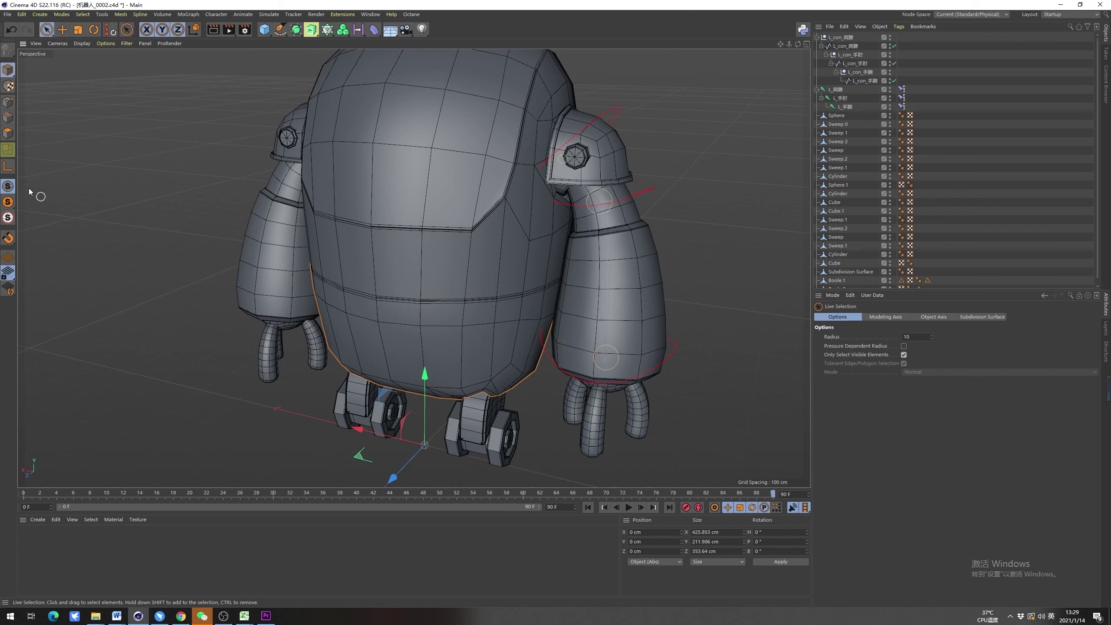
pyautogui.click(8, 102)
pyautogui.keyDown('alt'); pyautogui.moveTo(399, 368); pyautogui.dragTo(394, 343, button='middle'); pyautogui.keyUp('alt')
pyautogui.keyDown('alt'); pyautogui.moveTo(394, 343); pyautogui.dragTo(469, 363); pyautogui.keyUp('alt')
pyautogui.click(477, 377)
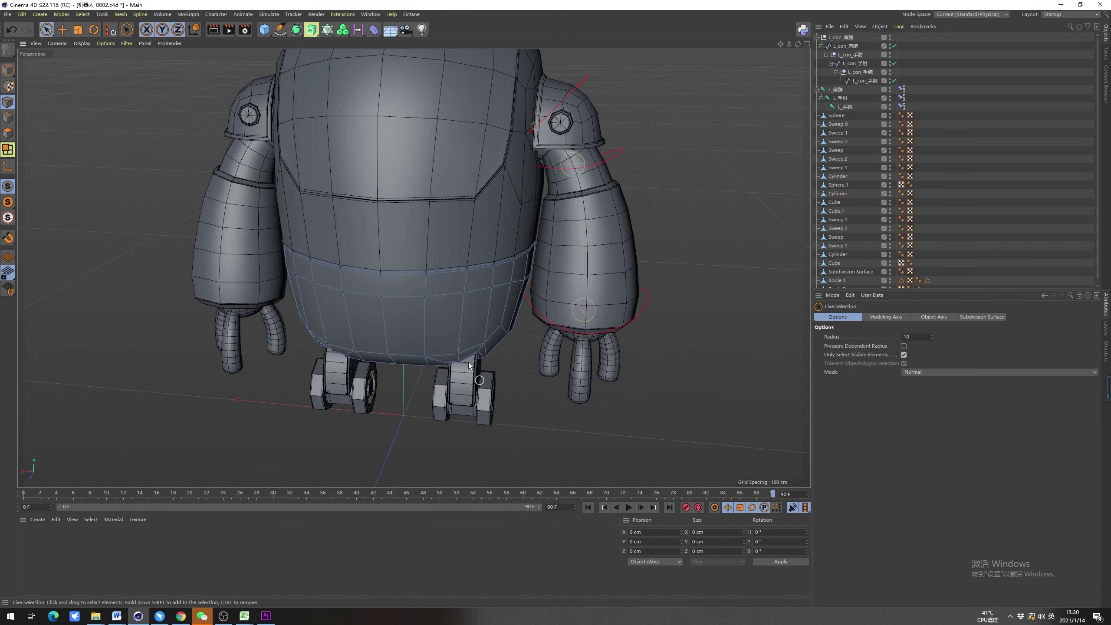
pyautogui.scroll(2, 462, 316)
pyautogui.keyDown('alt'); pyautogui.moveTo(462, 316); pyautogui.dragTo(453, 332); pyautogui.keyUp('alt')
pyautogui.press('u')
pyautogui.press('l')
pyautogui.click(409, 283)
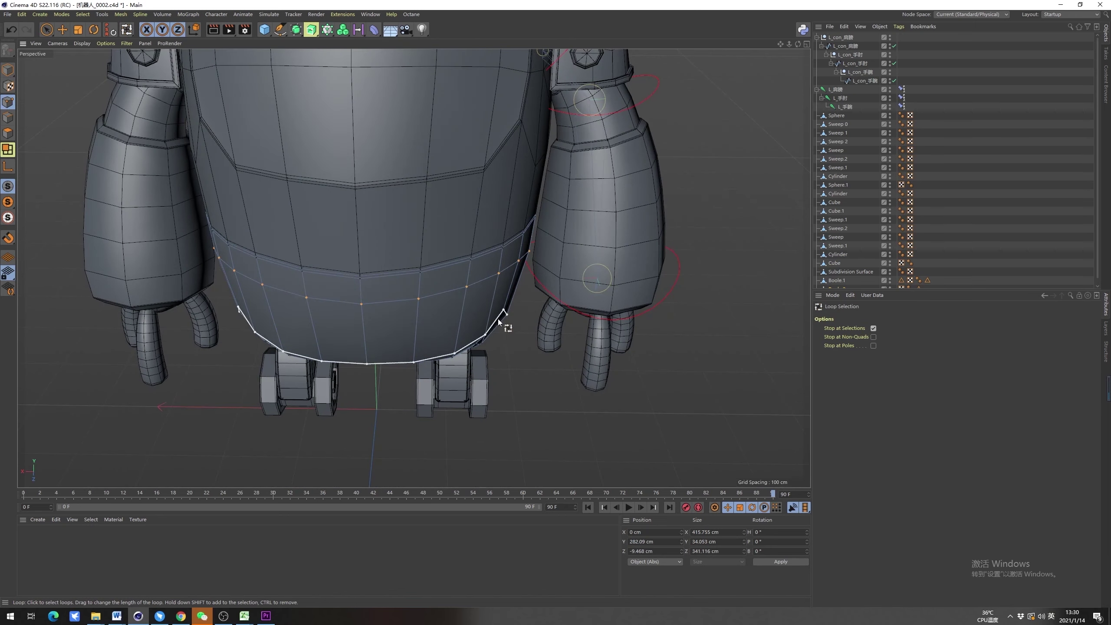
pyautogui.keyDown('shift'); pyautogui.click(459, 380); pyautogui.keyUp('shift')
pyautogui.keyDown('alt'); pyautogui.moveTo(459, 379); pyautogui.dragTo(400, 324); pyautogui.keyUp('alt')
pyautogui.scroll(-3, 400, 324)
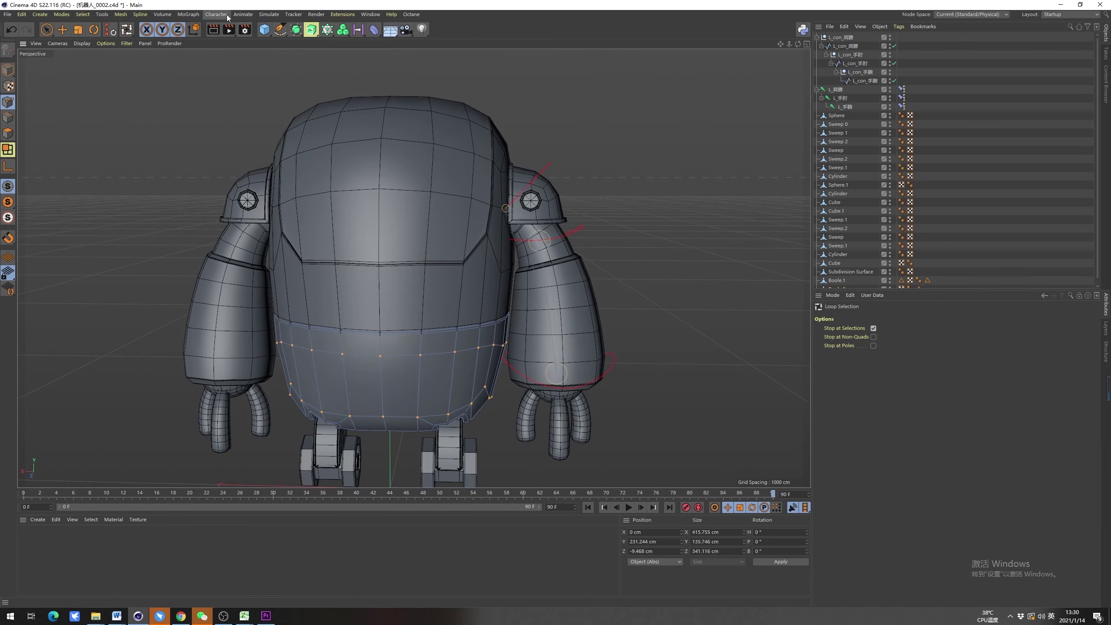
# Create a joint at the centre of the selected body points with Selection to Joints
pyautogui.click(239, 14)
pyautogui.moveTo(216, 14)
pyautogui.moveTo(233, 148)
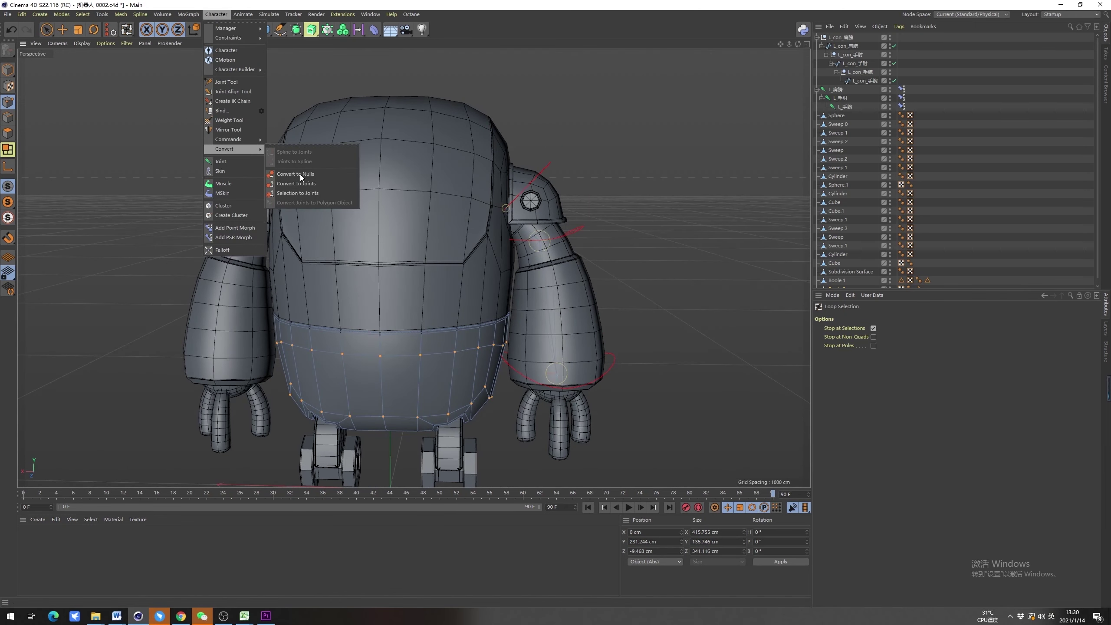
pyautogui.click(303, 194)
pyautogui.moveTo(400, 278)
pyautogui.keyDown('alt'); pyautogui.mouseDown()
pyautogui.moveTo(376, 315)
pyautogui.moveTo(440, 291)
pyautogui.moveTo(432, 302)
pyautogui.moveTo(420, 284)
pyautogui.mouseUp(); pyautogui.keyUp('alt')
pyautogui.press('e')
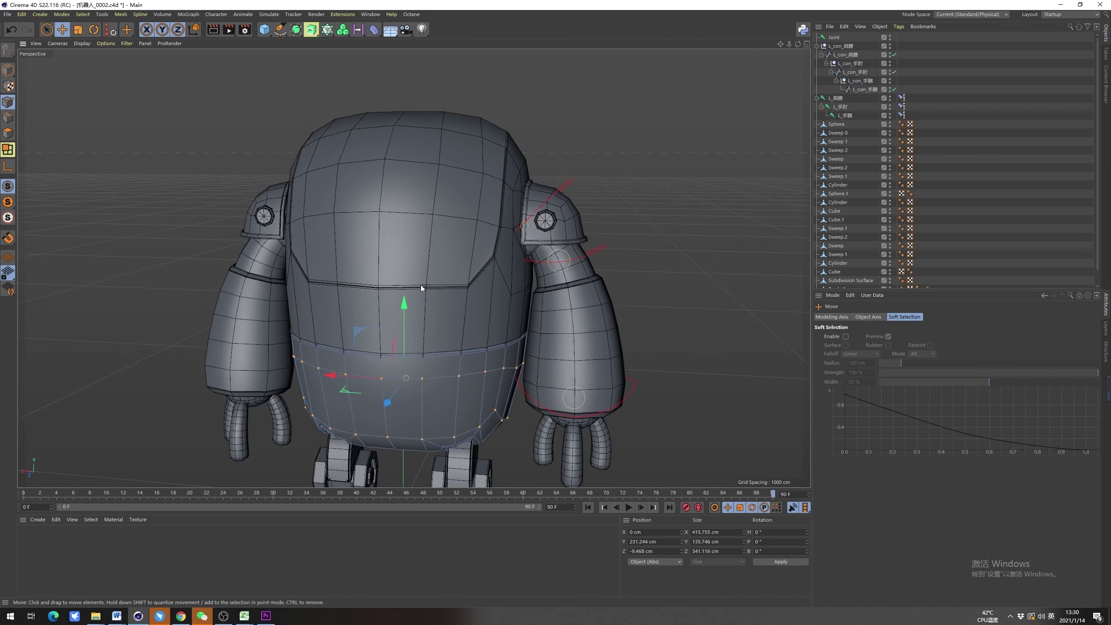
# Duplicate the new joint straight up in the left view into the upper body, at a Y position of about 559 cm
pyautogui.click(8, 70)
pyautogui.click(835, 37)
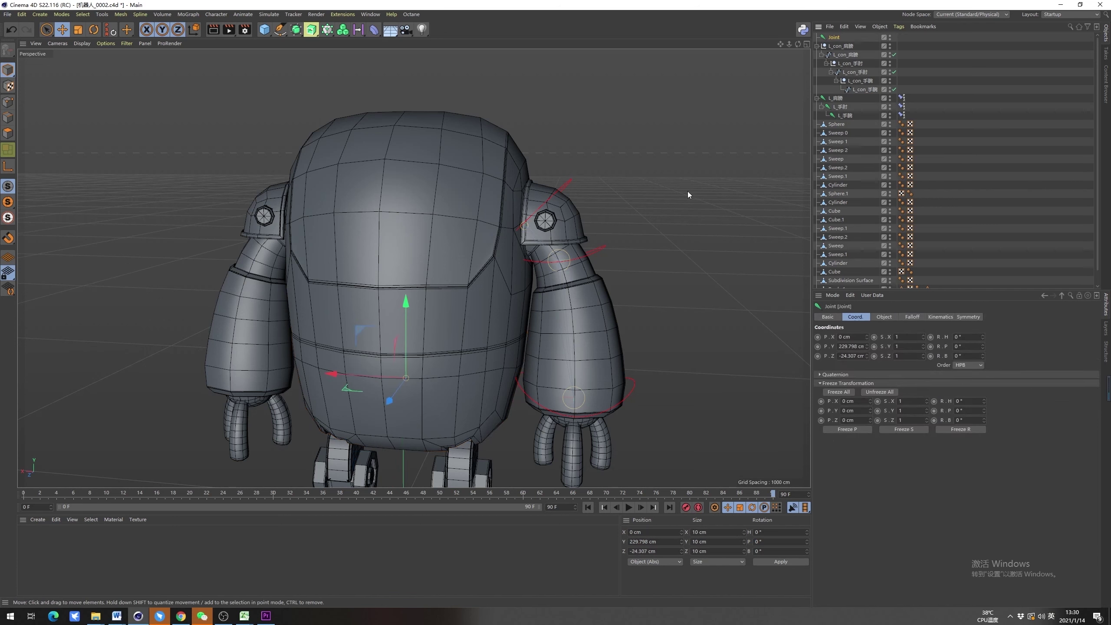
pyautogui.middleClick(564, 280)
pyautogui.middleClick(283, 375)
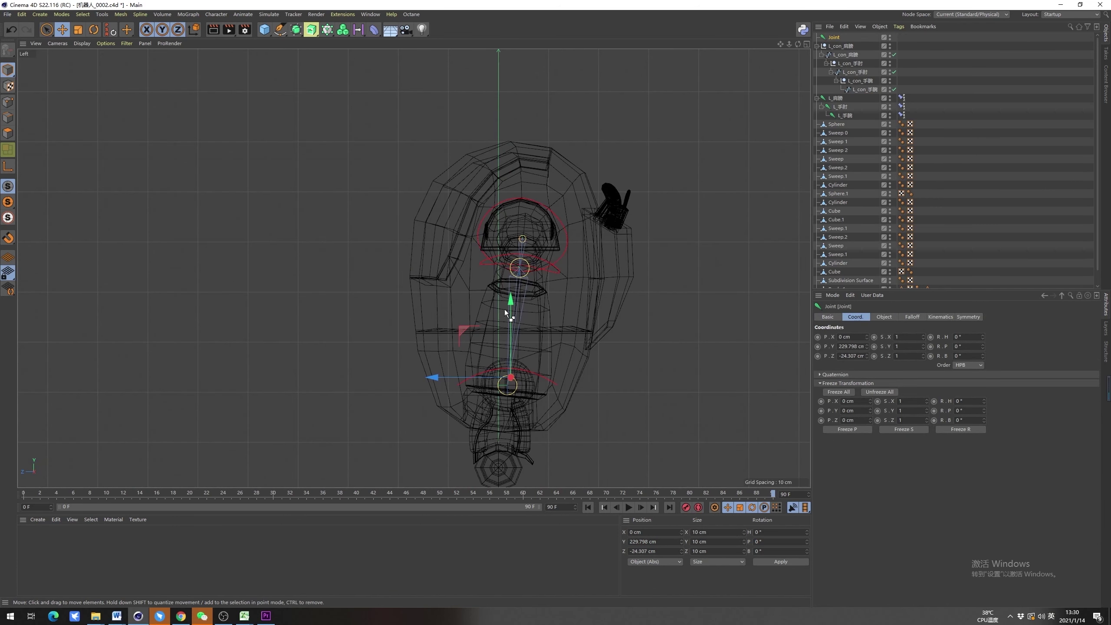
pyautogui.keyDown('ctrl'); pyautogui.moveTo(505, 309); pyautogui.dragTo(510, 142); pyautogui.keyUp('ctrl')
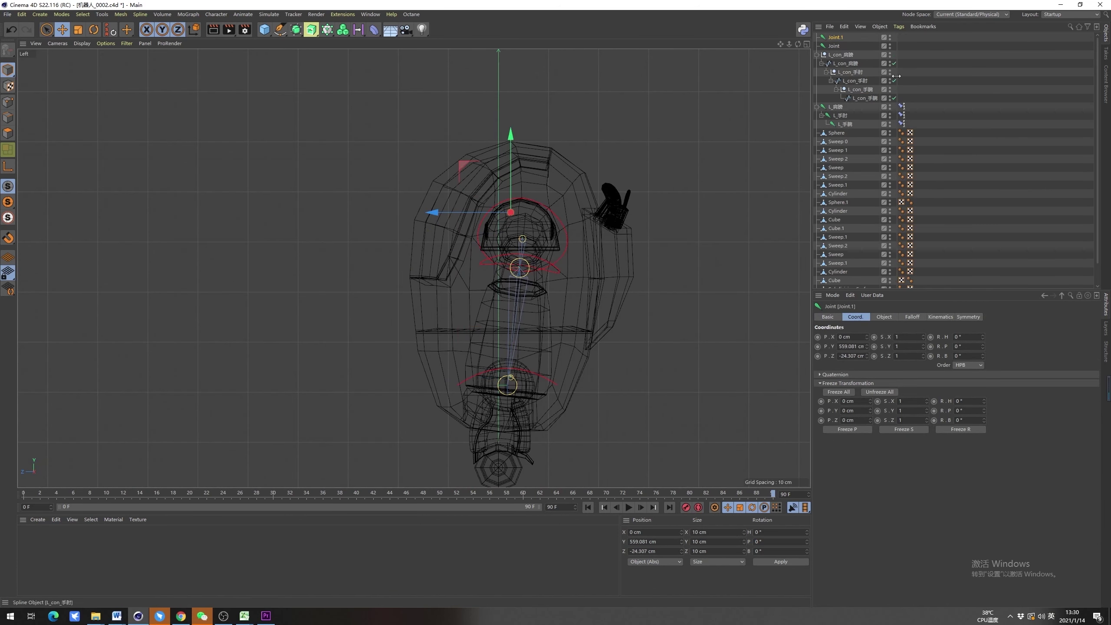
# Rename the lower body joint to 身体
pyautogui.click(835, 44)
pyautogui.doubleClick(834, 46)
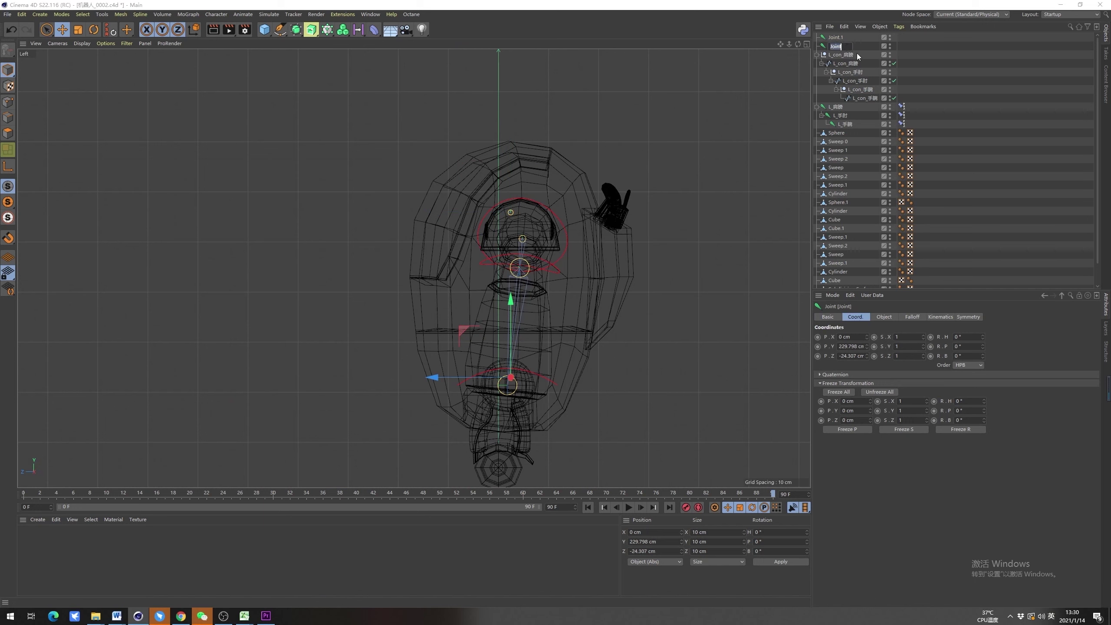
pyautogui.write("sh'r't'n")
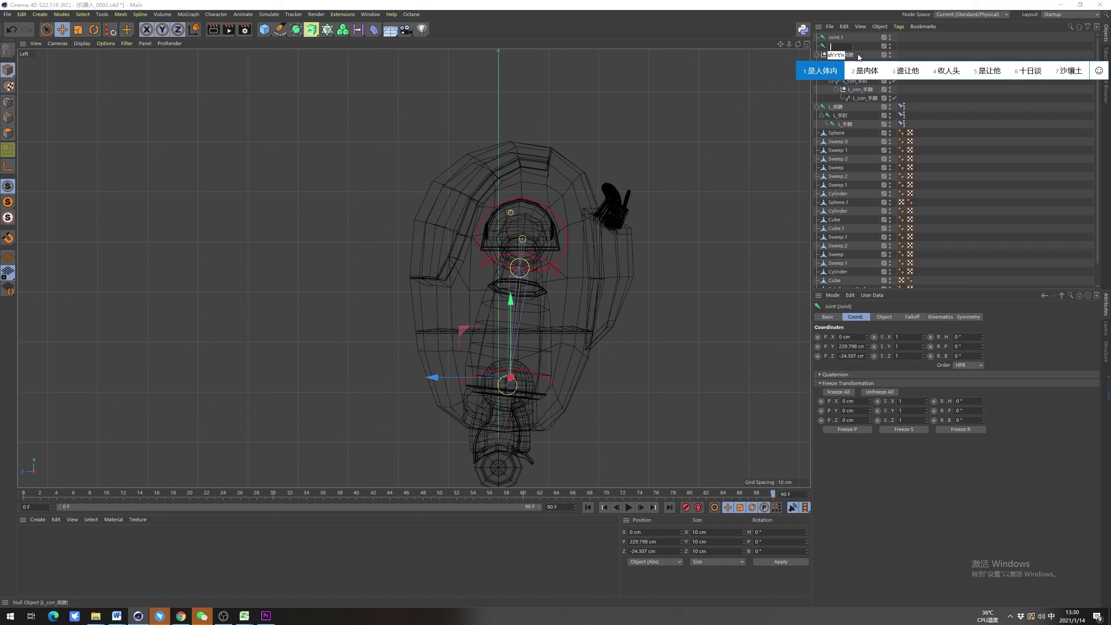
pyautogui.write('enti')
pyautogui.press('space')
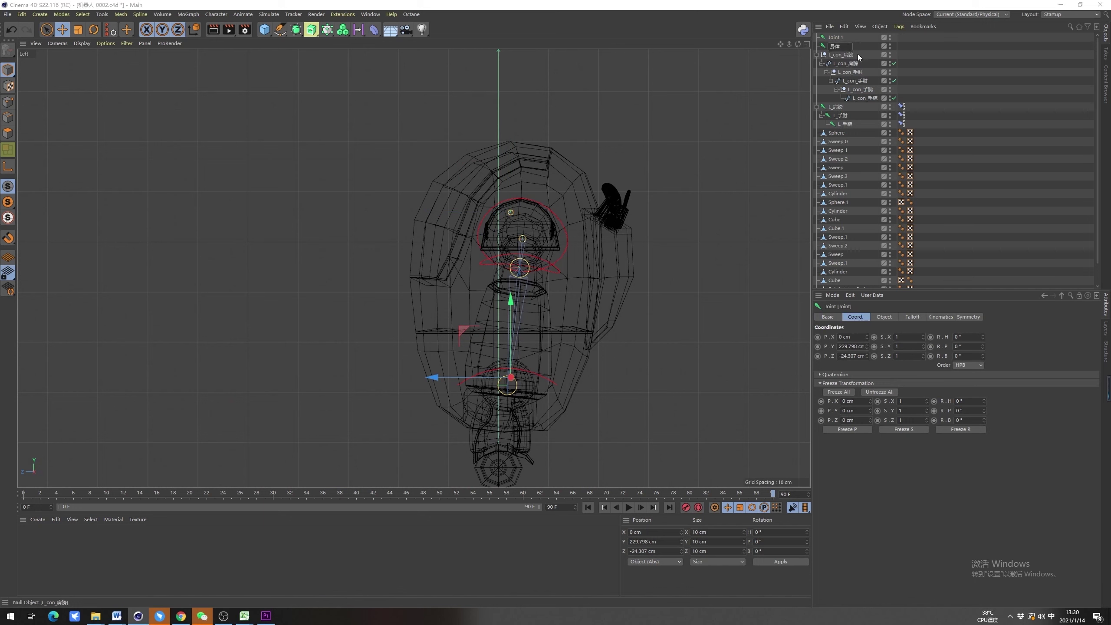
# Rename the upper duplicated joint to 头部
pyautogui.doubleClick(843, 38)
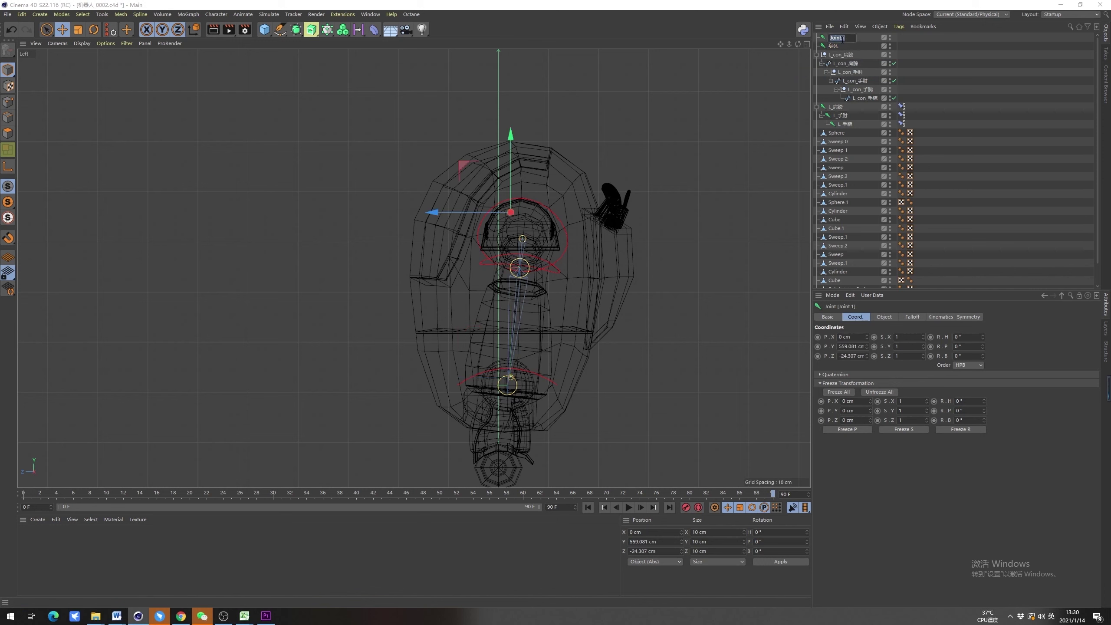
pyautogui.write('to')
pyautogui.press('BackSpace')
pyautogui.press('shift')
pyautogui.write('t')
pyautogui.press('BackSpace')
pyautogui.write('t')
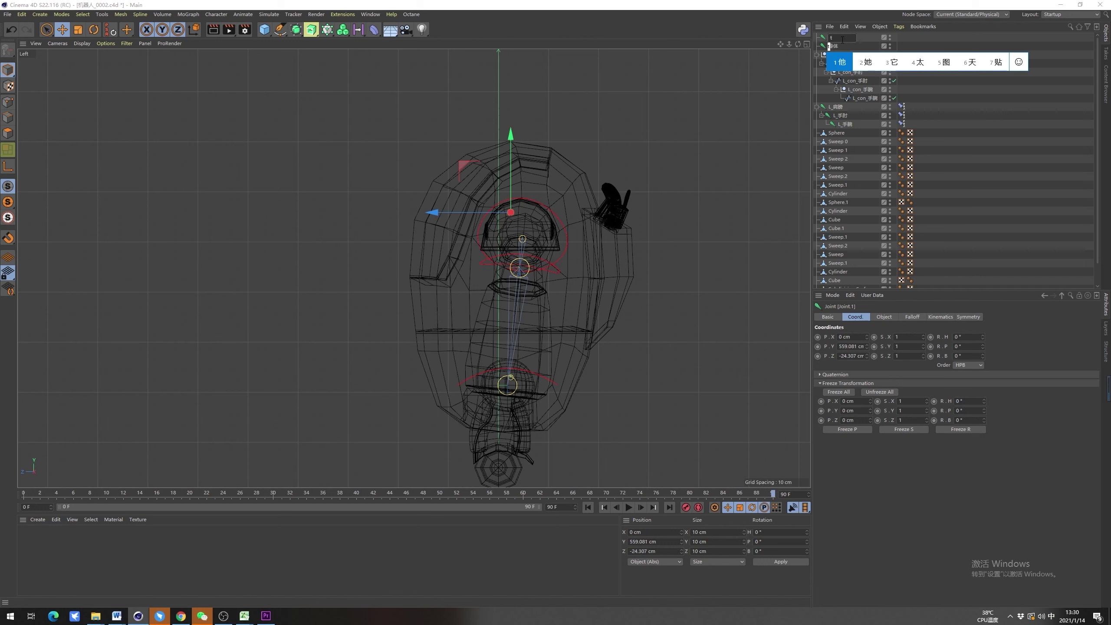
pyautogui.write('oubu')
pyautogui.press('space')
pyautogui.press('Return')
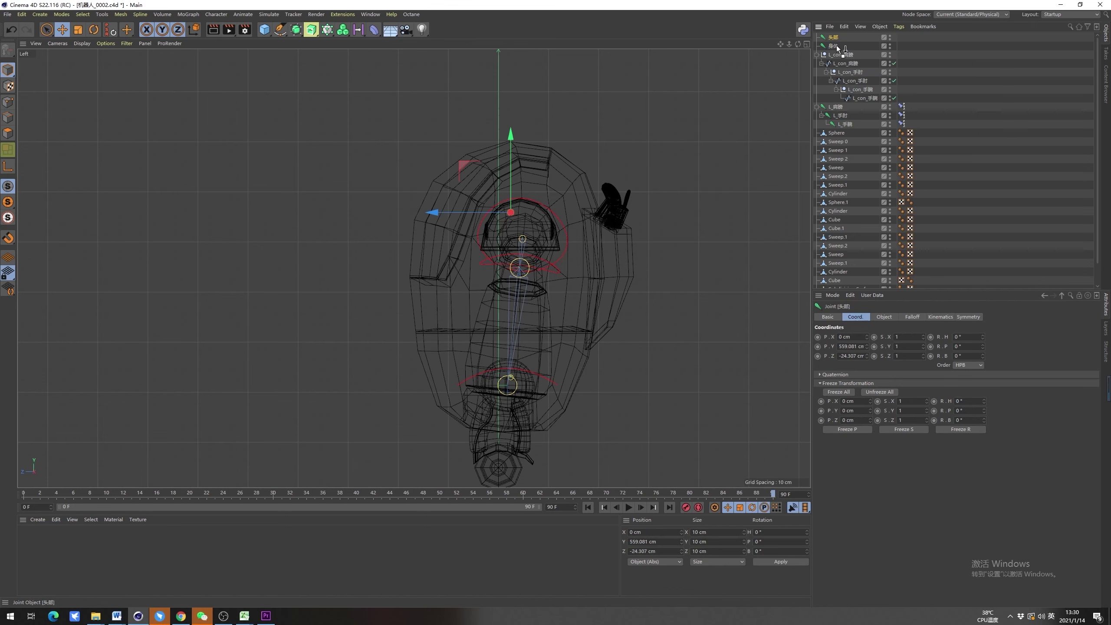
# Make the 头部 joint a child of the 身体 joint, deselect it and return to the perspective view
pyautogui.moveTo(836, 46); pyautogui.dragTo(837, 46)
pyautogui.click(1028, 118)
pyautogui.middleClick(371, 148)
pyautogui.middleClick(371, 148)
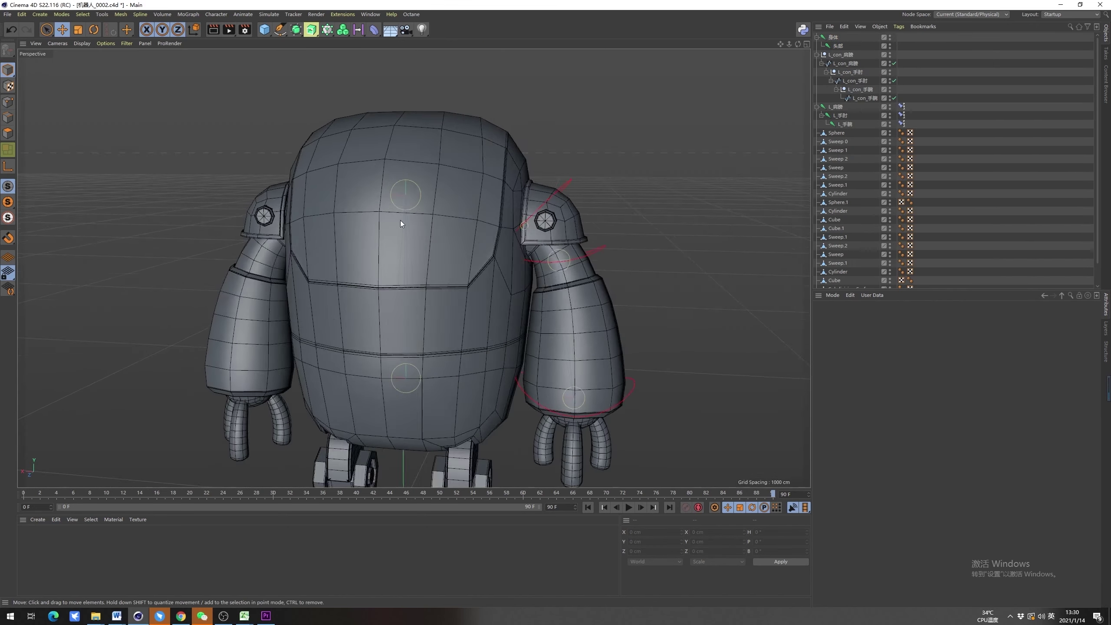
# Select the leg bracket mesh joining the body to the wheels and isolate it for point editing
pyautogui.keyDown('alt'); pyautogui.moveTo(400, 220); pyautogui.dragTo(394, 273); pyautogui.keyUp('alt')
pyautogui.keyDown('alt'); pyautogui.moveTo(437, 322); pyautogui.dragTo(481, 328, button='right'); pyautogui.keyUp('alt')
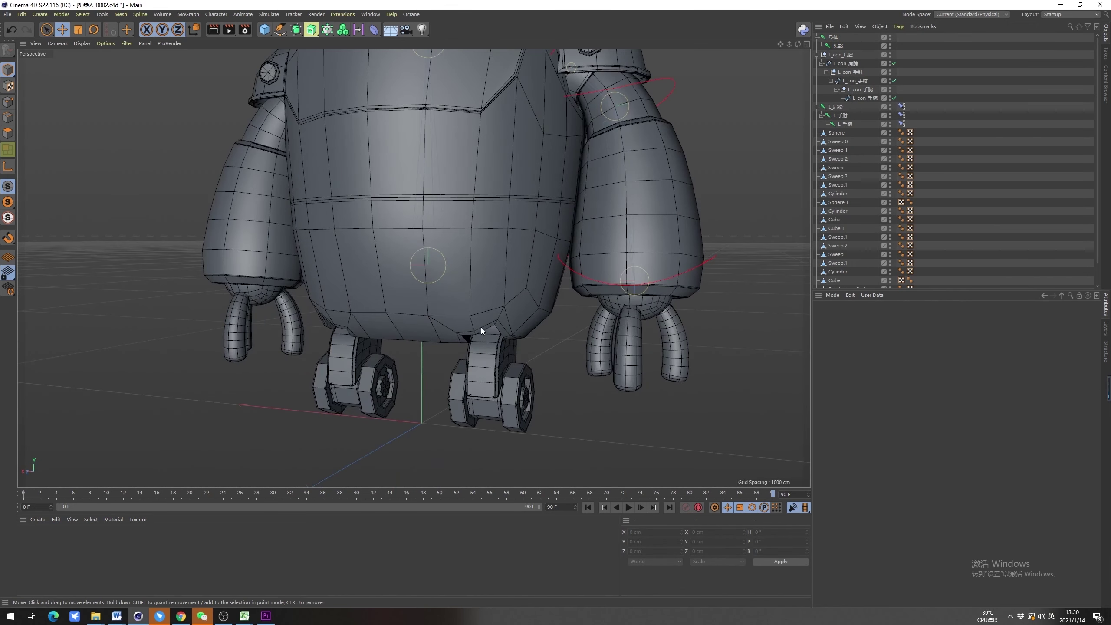
pyautogui.click(488, 378)
pyautogui.click(7, 102)
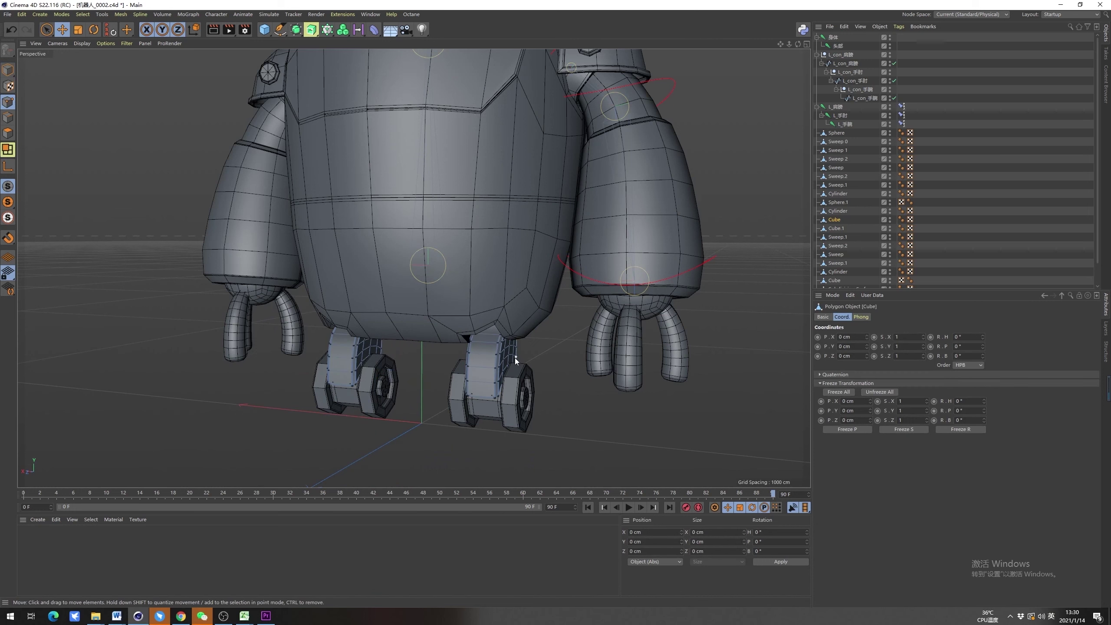
pyautogui.click(8, 202)
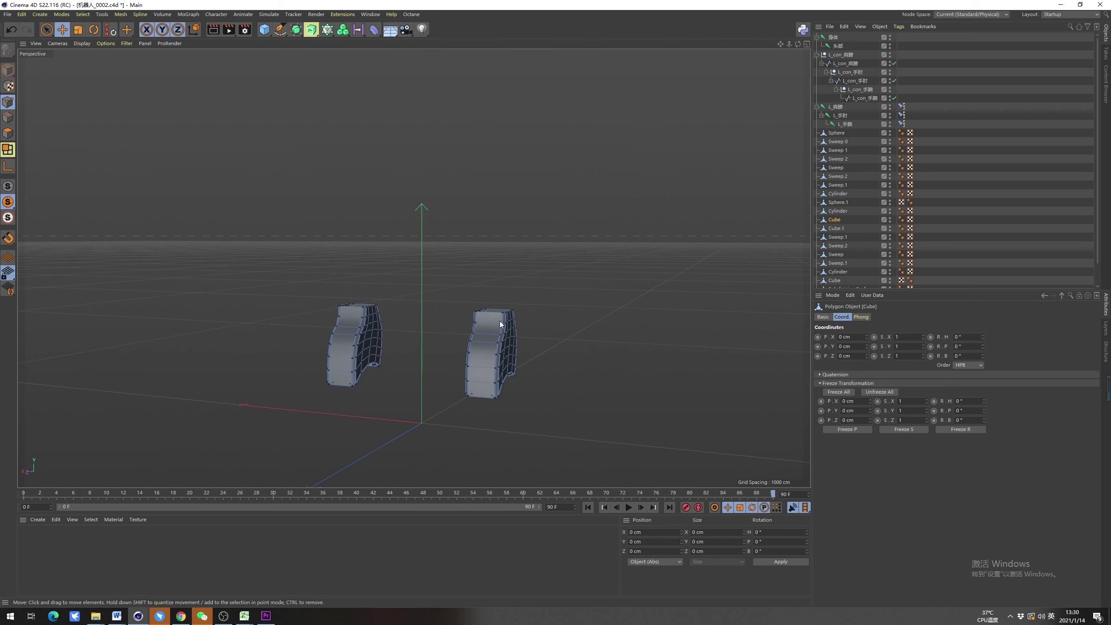
# Loop-select the ring of points near the top of the left leg bracket and convert the selection to a joint
pyautogui.press('u')
pyautogui.press('l')
pyautogui.scroll(2, 514, 332)
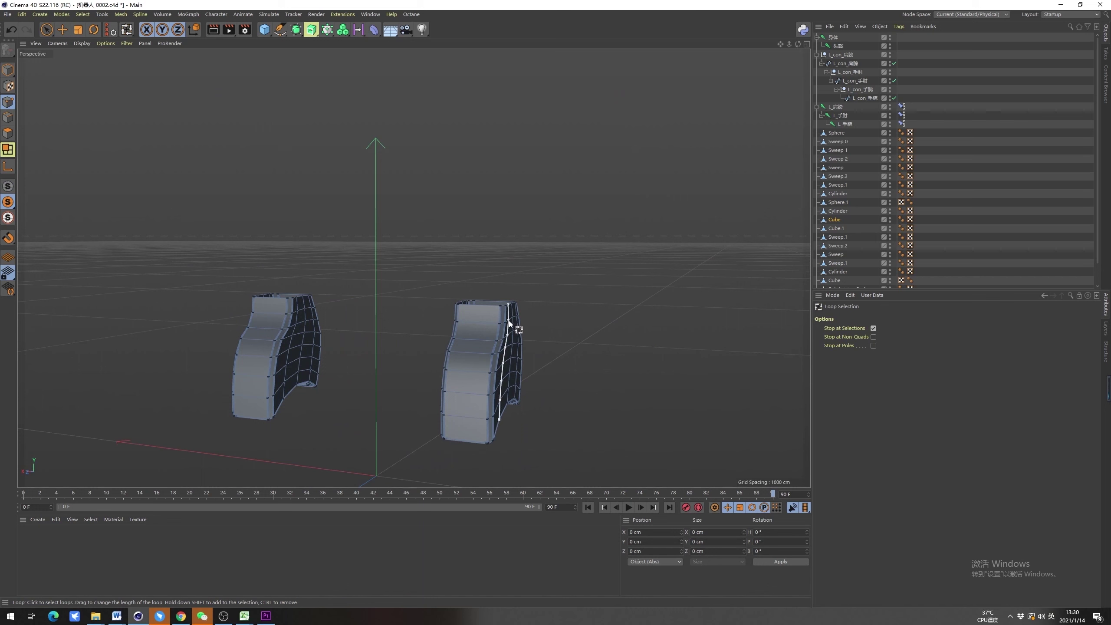
pyautogui.click(511, 318)
pyautogui.click(216, 14)
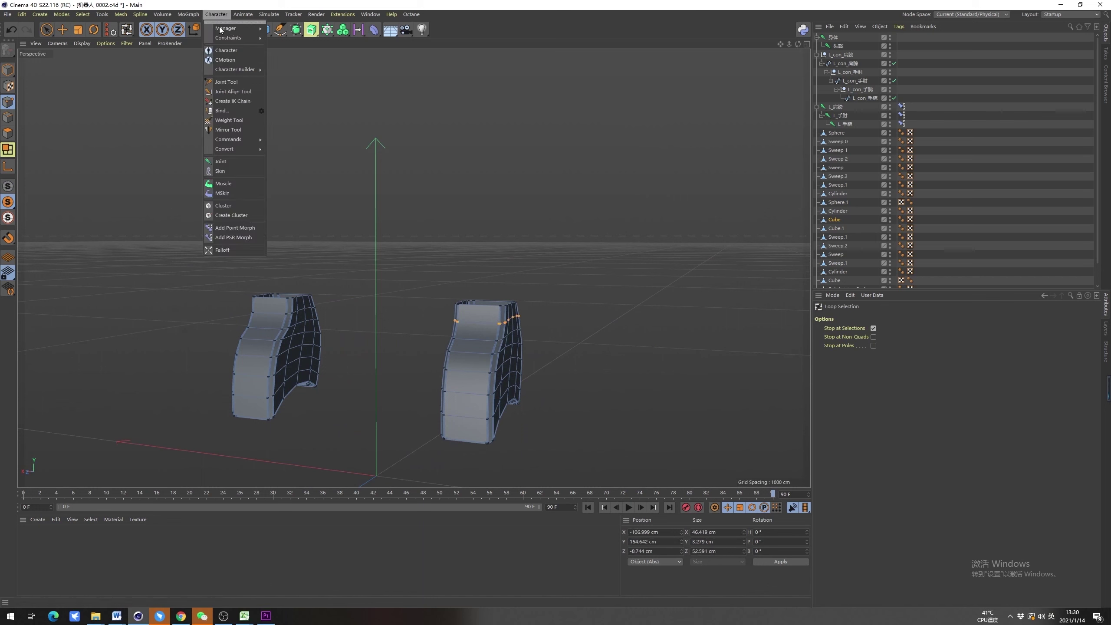
pyautogui.moveTo(244, 149)
pyautogui.click(306, 187)
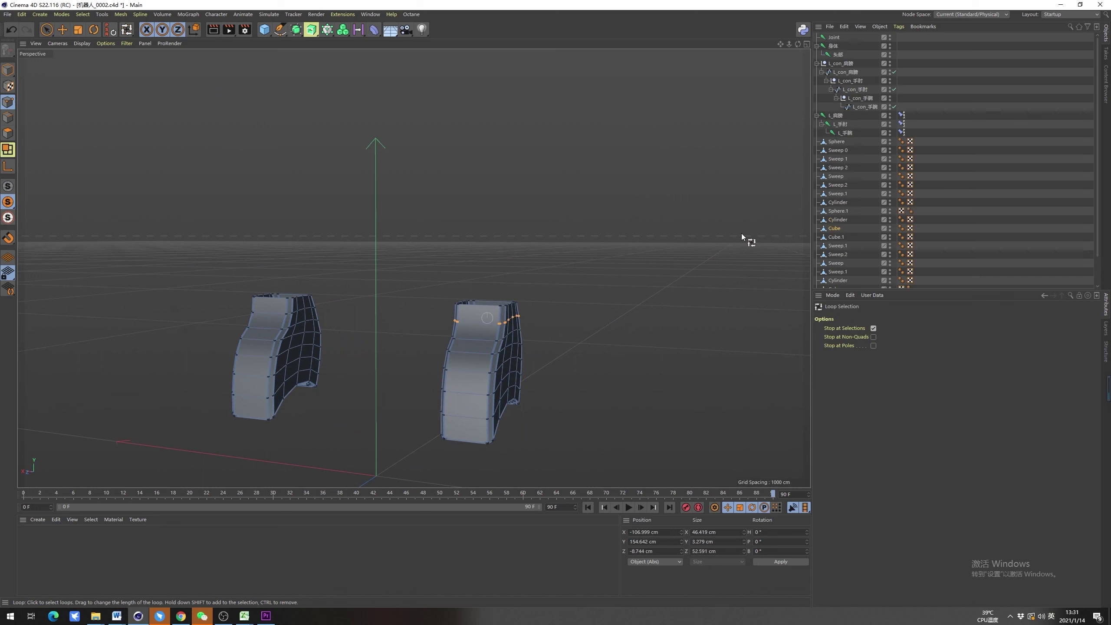
# Rename the new leg joint to L_腿部
pyautogui.press('e')
pyautogui.doubleClick(833, 37)
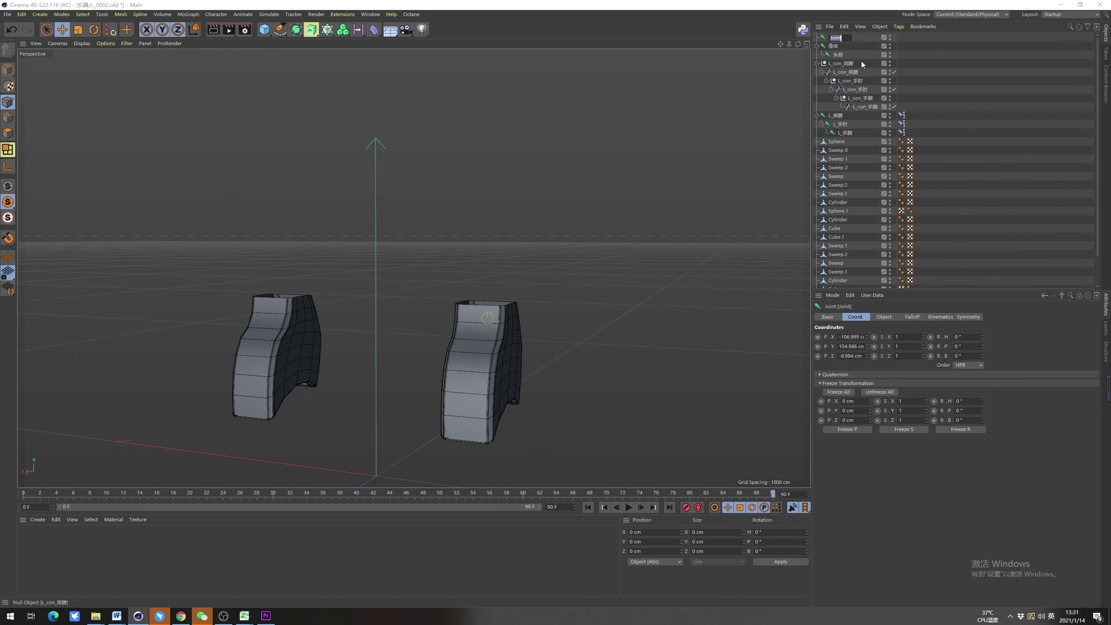
pyautogui.write('t')
pyautogui.press('shift')
pyautogui.press('BackSpace')
pyautogui.write('L_腿部')
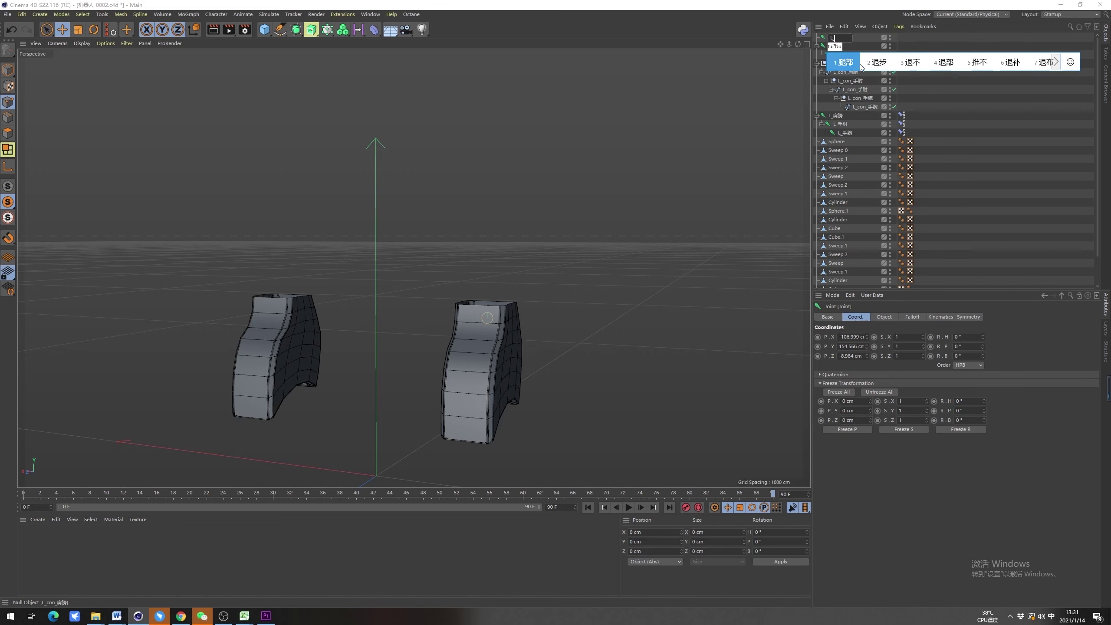
pyautogui.press('Return')
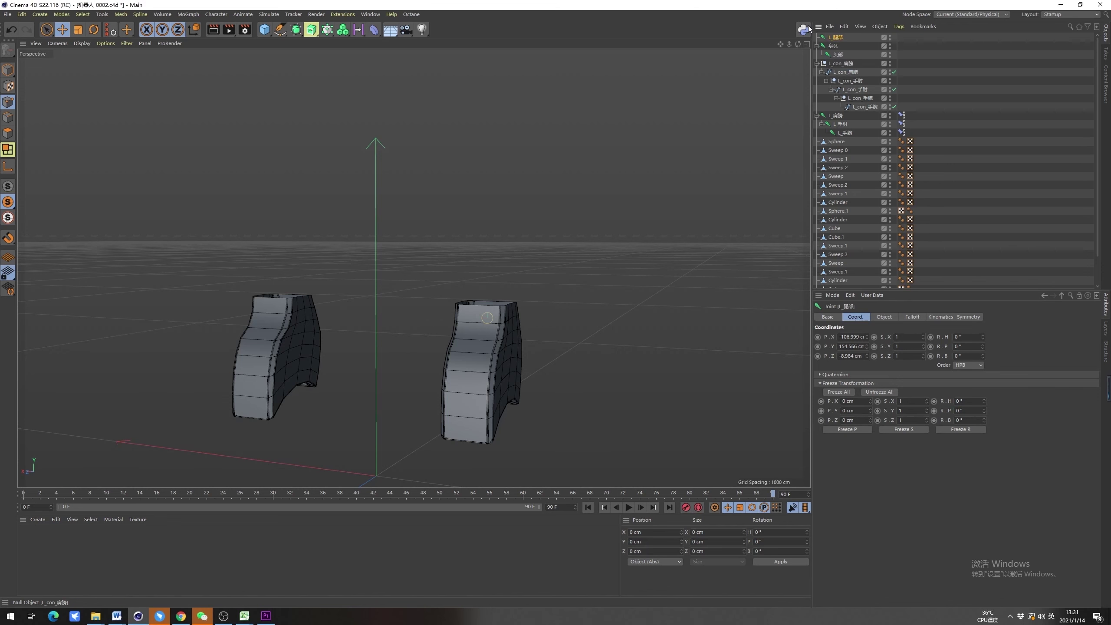
# Show the full model again and loop-select the points around both ends of the left wheel axle
pyautogui.click(8, 186)
pyautogui.keyDown('alt'); pyautogui.moveTo(513, 387); pyautogui.dragTo(499, 299, button='middle'); pyautogui.keyUp('alt')
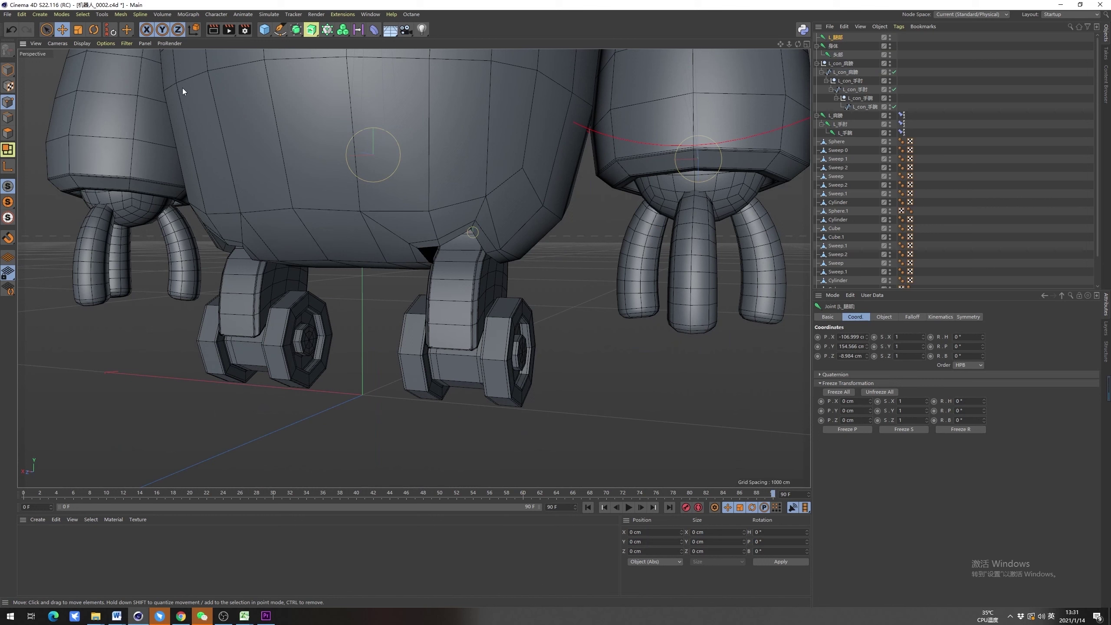
pyautogui.click(46, 30)
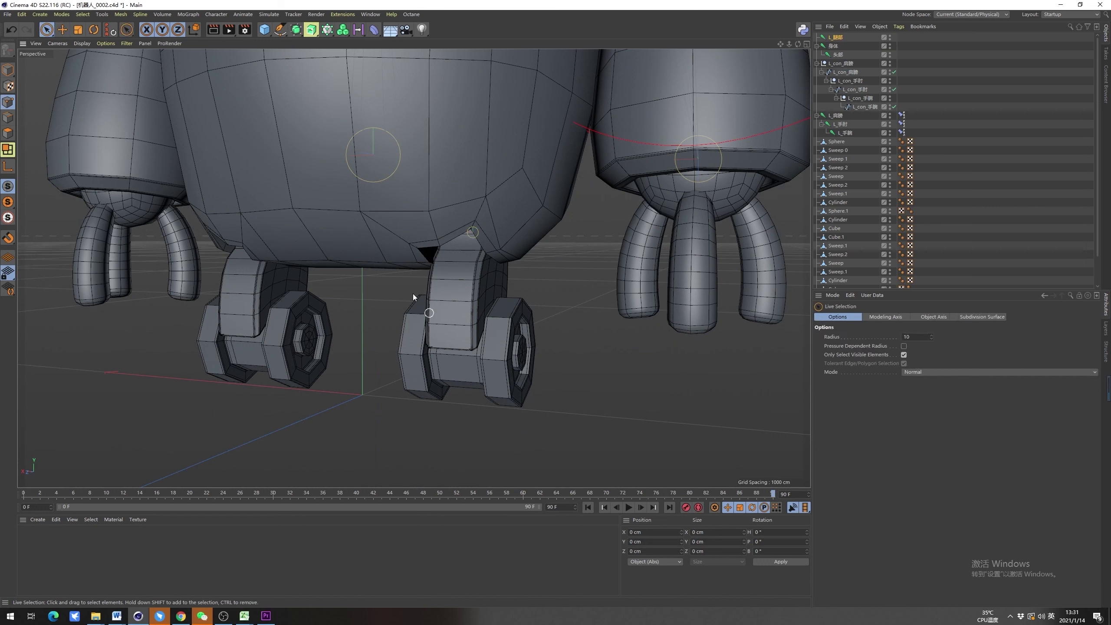
pyautogui.click(8, 69)
pyautogui.click(467, 357)
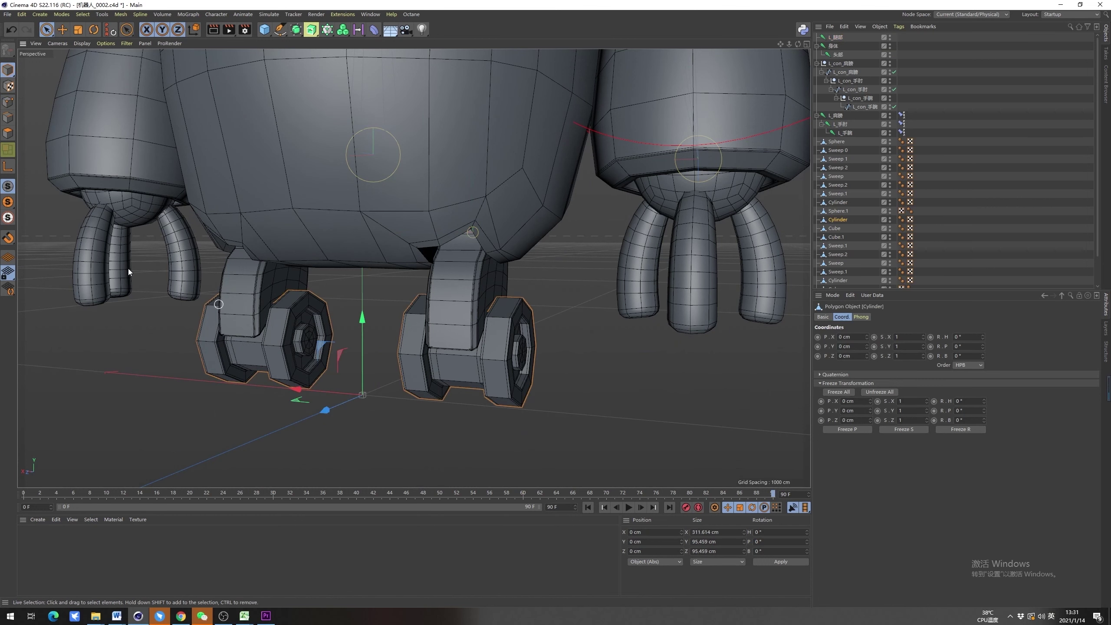
pyautogui.click(8, 102)
pyautogui.scroll(4, 497, 352)
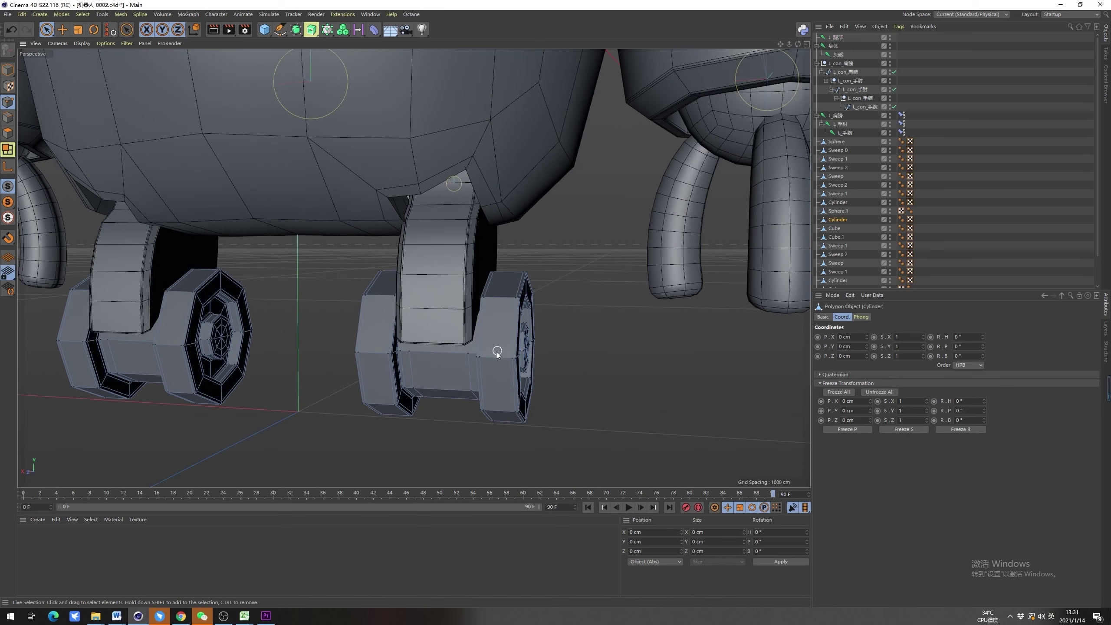
pyautogui.press('u')
pyautogui.press('l')
pyautogui.click(414, 364)
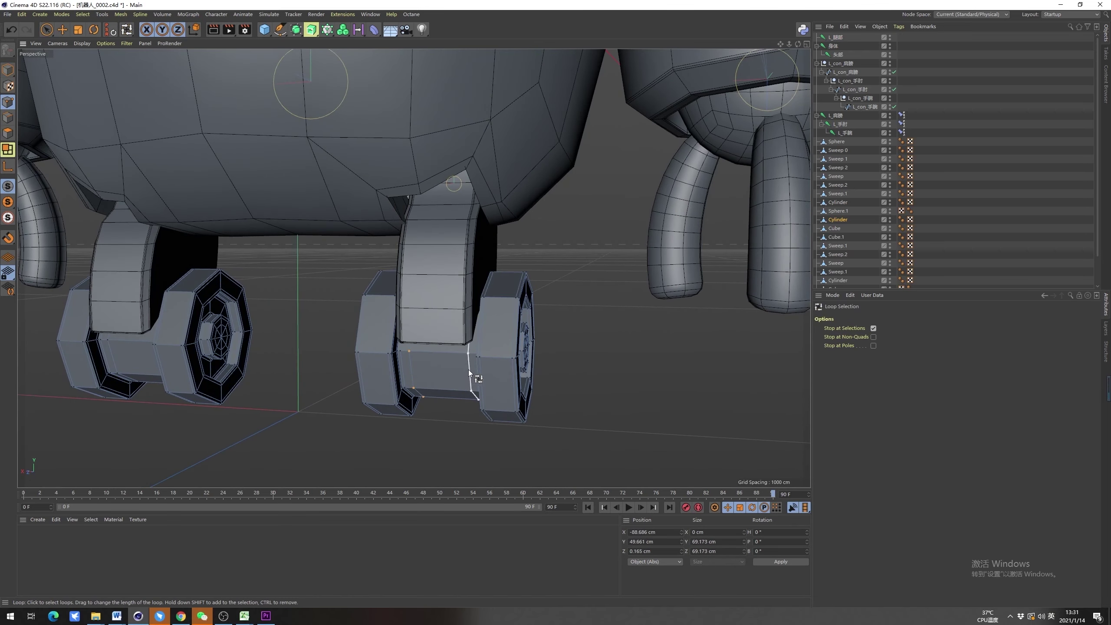
# Create a joint from the selected axle points with the Selection to Joint command
pyautogui.hotkey('shift', 'c')
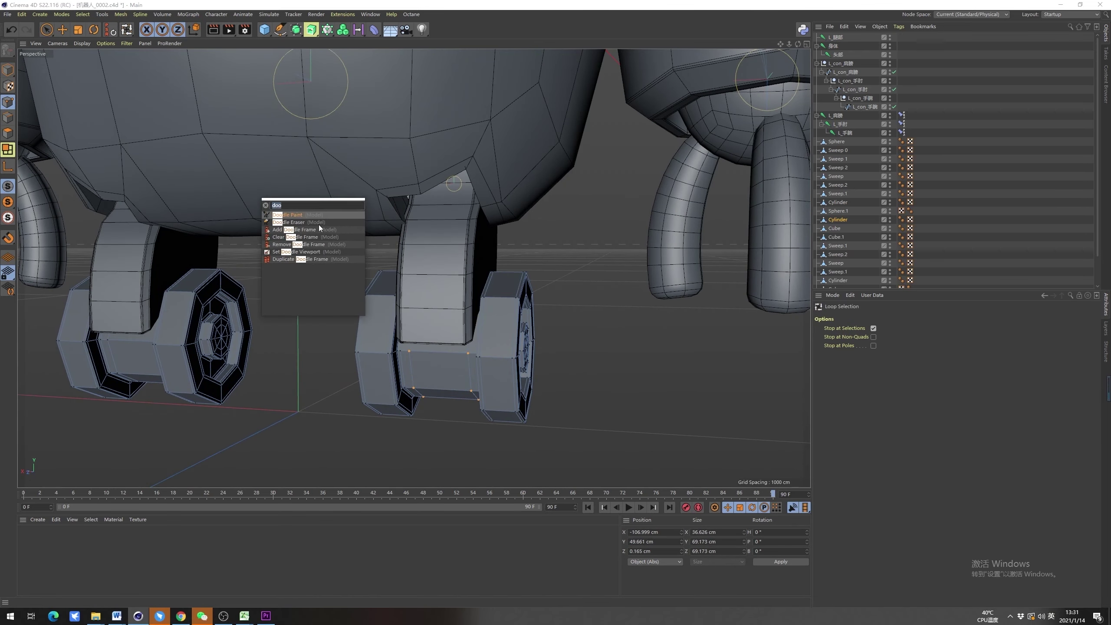
pyautogui.write('sele')
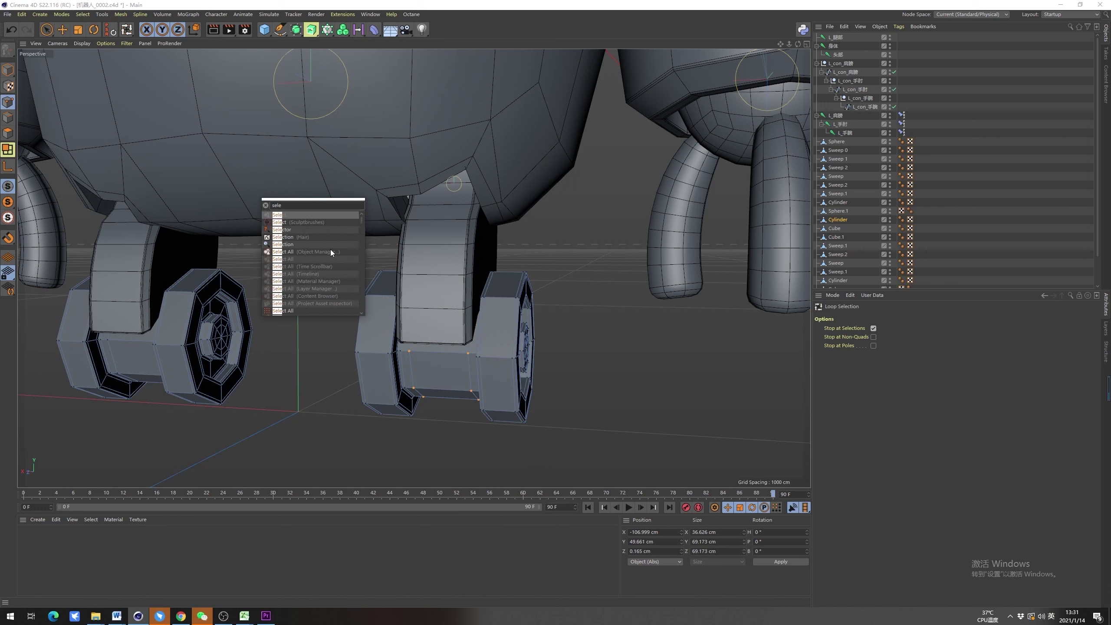
pyautogui.write('ti')
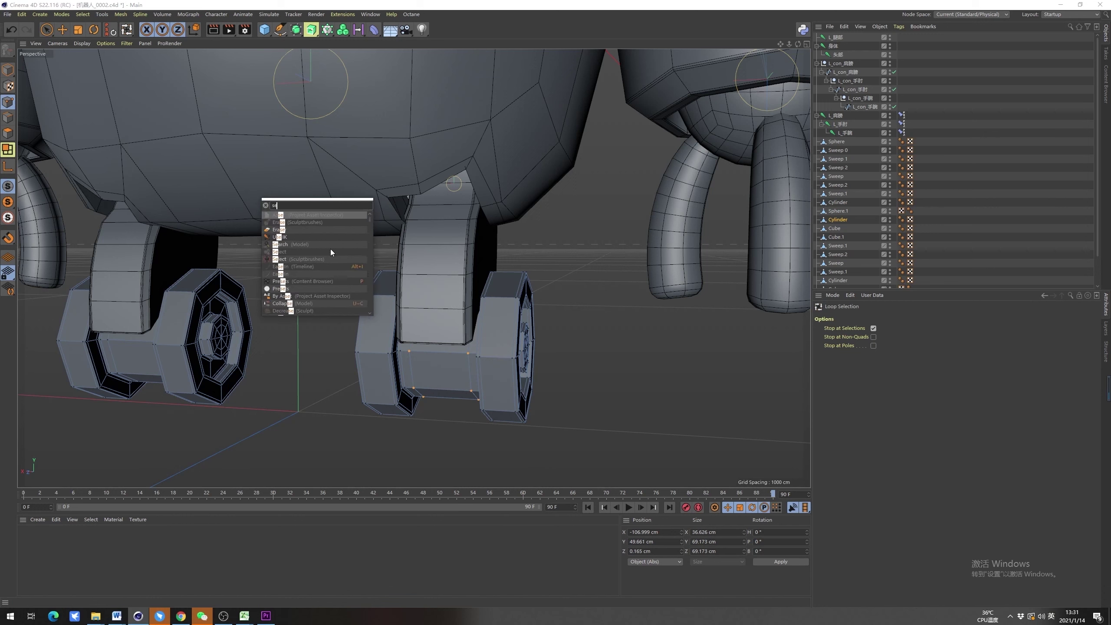
pyautogui.press('BackSpace')
pyautogui.press('BackSpace')
pyautogui.write('ct')
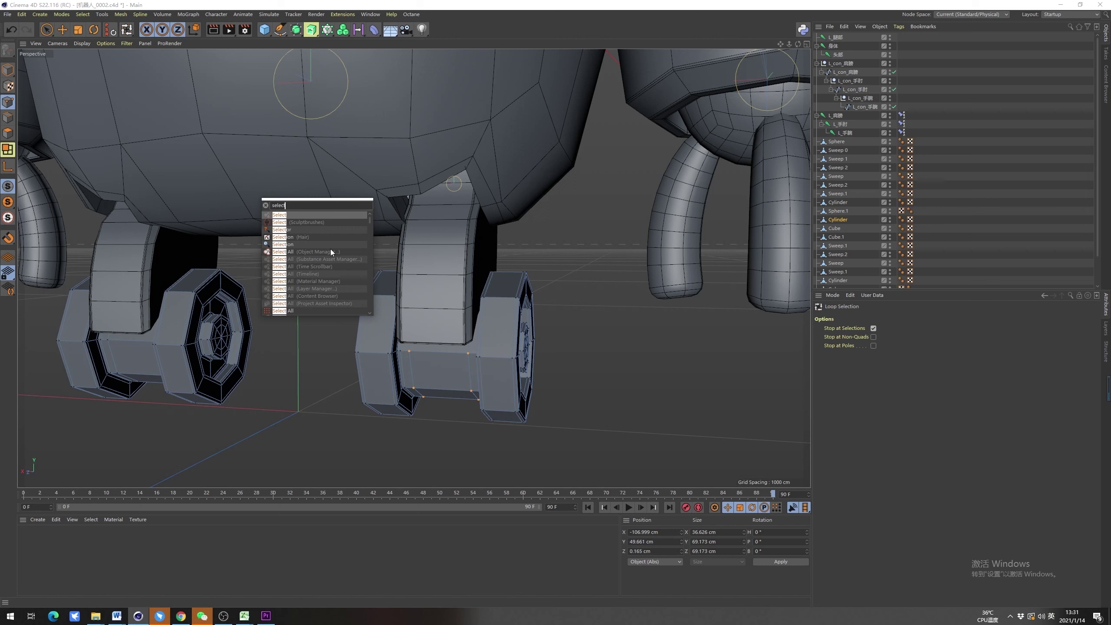
pyautogui.write('ion to jo')
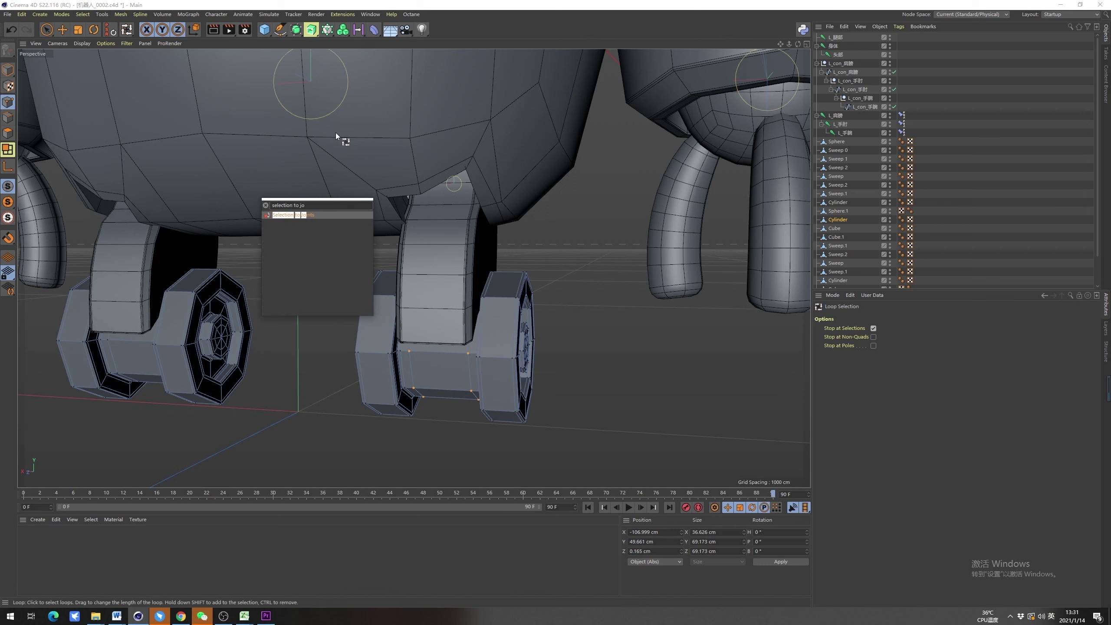
pyautogui.click(316, 217)
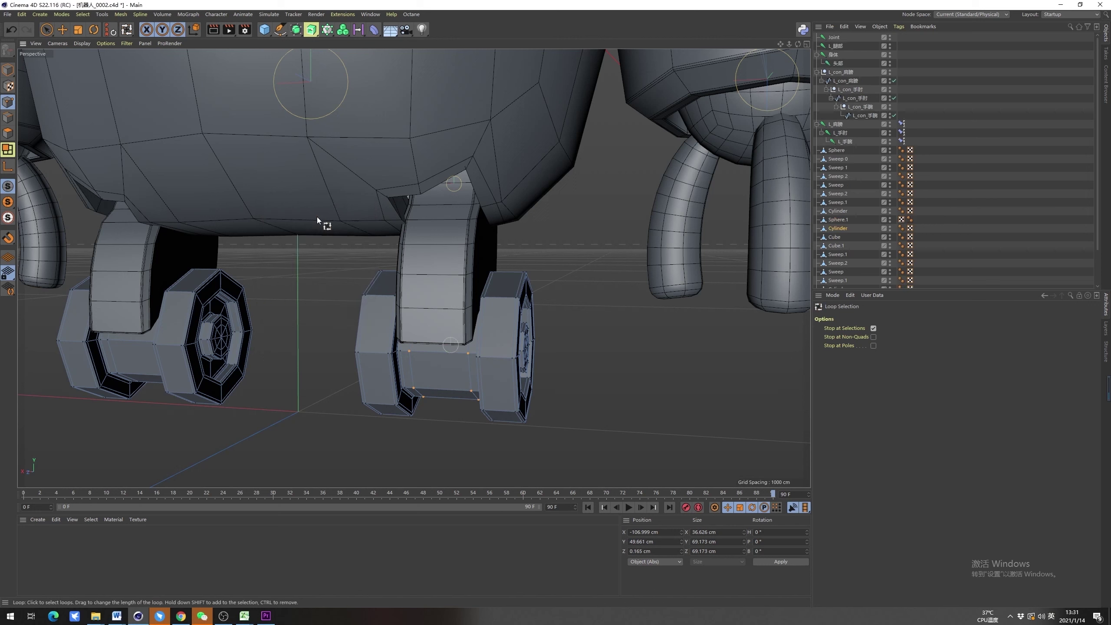
# Rename the new axle joint to L_脚部
pyautogui.click(834, 38)
pyautogui.doubleClick(835, 38)
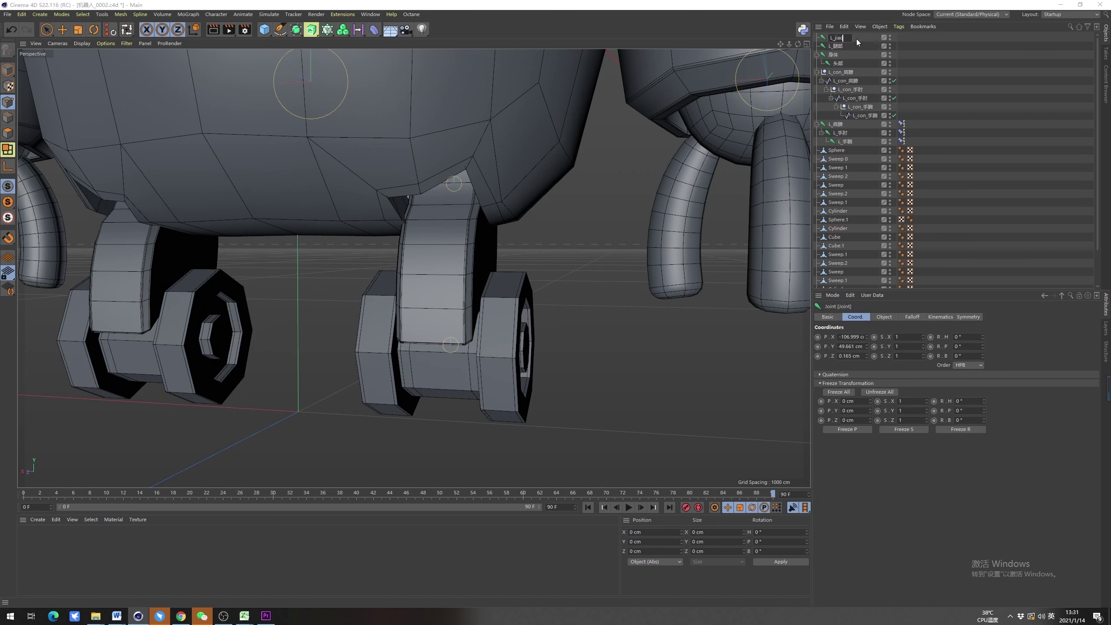
pyautogui.write('L_j')
pyautogui.press('BackSpace')
pyautogui.press('shift')
pyautogui.write('脚bu')
pyautogui.press('space')
pyautogui.press('Return')
pyautogui.press('shift')
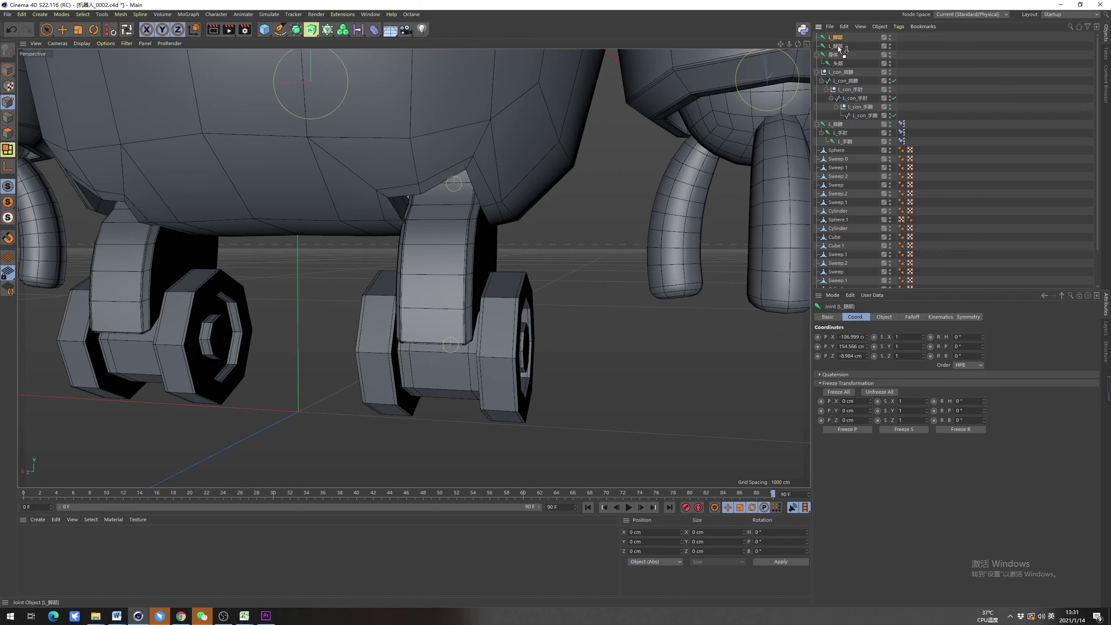
# Make the L_脚部 joint a child of the L_腿部 joint, and deselect it in model mode
pyautogui.moveTo(839, 50); pyautogui.dragTo(838, 48)
pyautogui.click(46, 30)
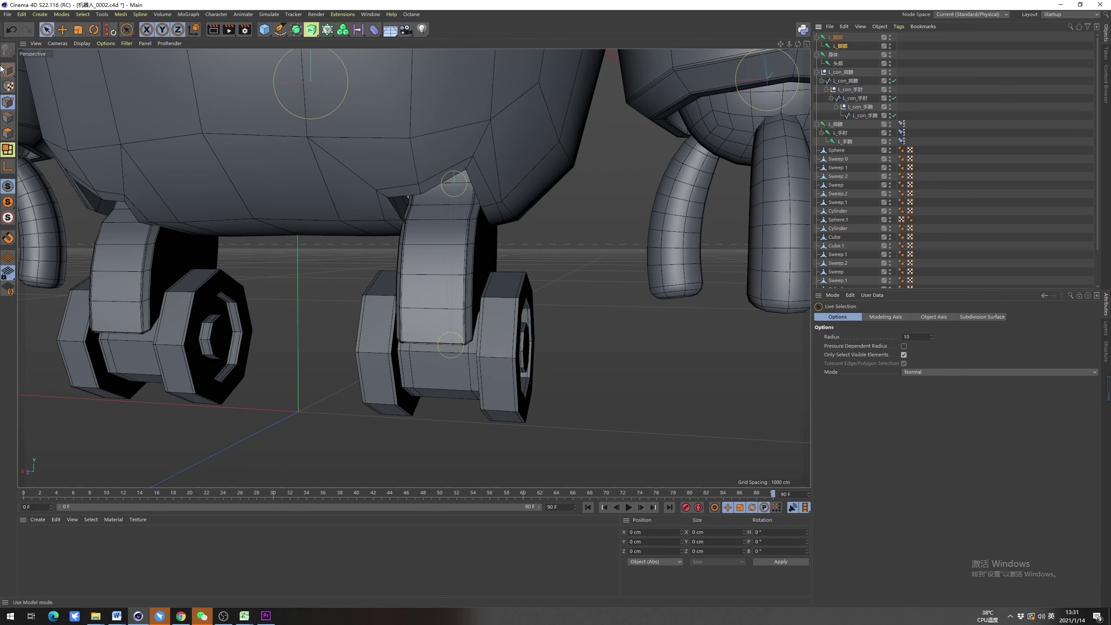
pyautogui.click(2, 67)
pyautogui.scroll(-3, 437, 314)
pyautogui.keyDown('alt'); pyautogui.moveTo(436, 314); pyautogui.dragTo(398, 308); pyautogui.keyUp('alt')
pyautogui.keyDown('alt'); pyautogui.moveTo(399, 308); pyautogui.dragTo(373, 341, button='right'); pyautogui.keyUp('alt')
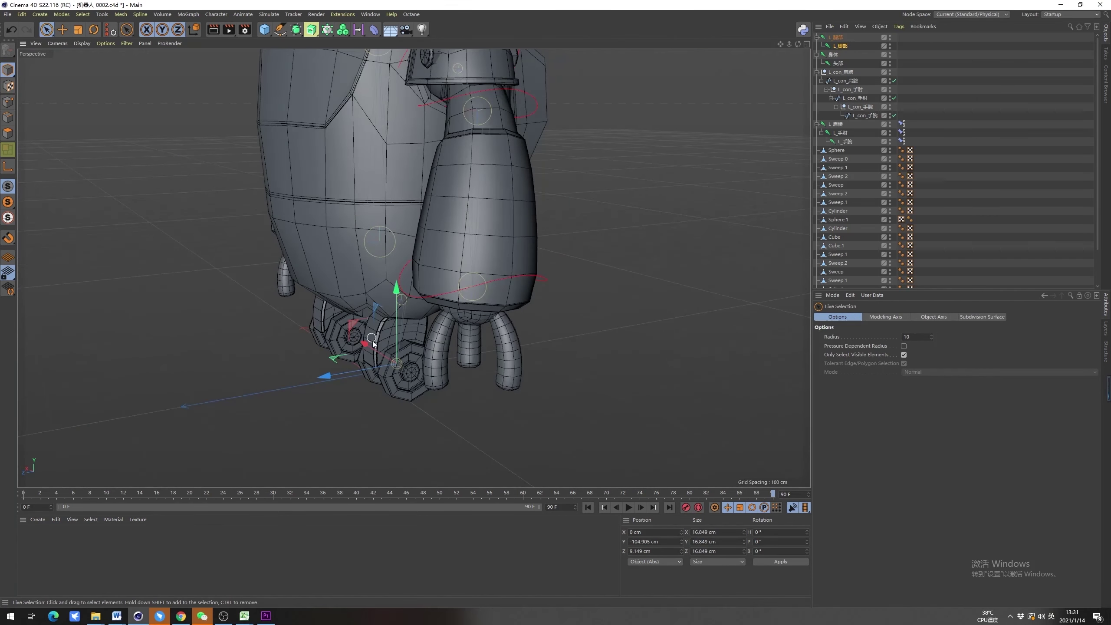
pyautogui.keyDown('alt'); pyautogui.moveTo(373, 340); pyautogui.dragTo(444, 366); pyautogui.keyUp('alt')
pyautogui.keyDown('alt'); pyautogui.moveTo(444, 366); pyautogui.dragTo(449, 365, button='middle'); pyautogui.keyUp('alt')
pyautogui.keyDown('alt'); pyautogui.moveTo(449, 364); pyautogui.dragTo(454, 359, button='right'); pyautogui.keyUp('alt')
pyautogui.keyDown('alt'); pyautogui.moveTo(453, 360); pyautogui.dragTo(472, 356); pyautogui.keyUp('alt')
pyautogui.click(622, 344)
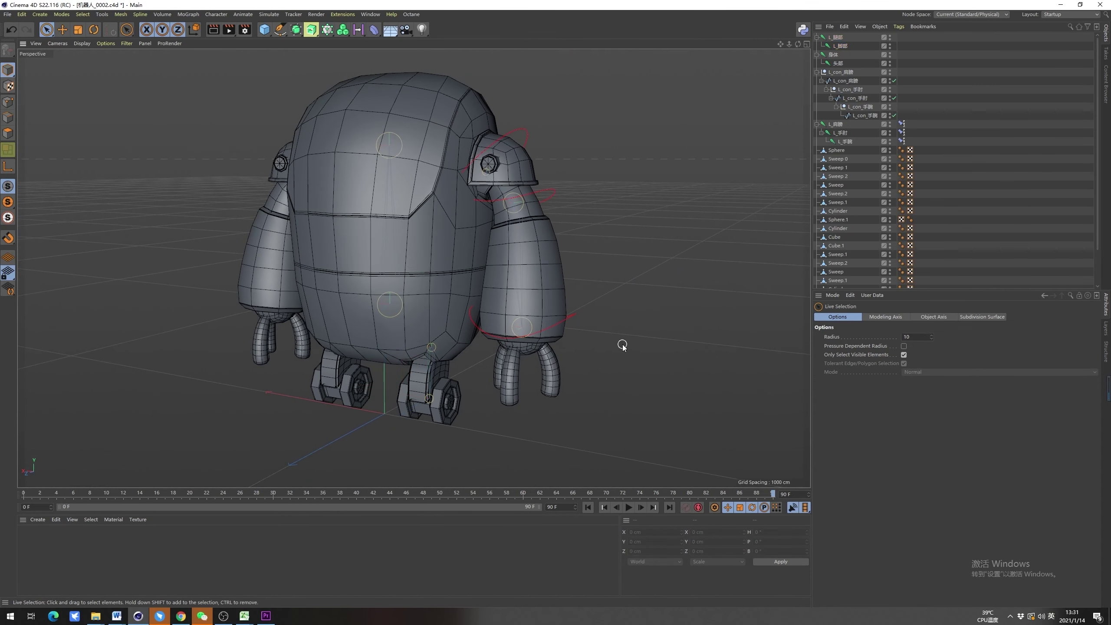
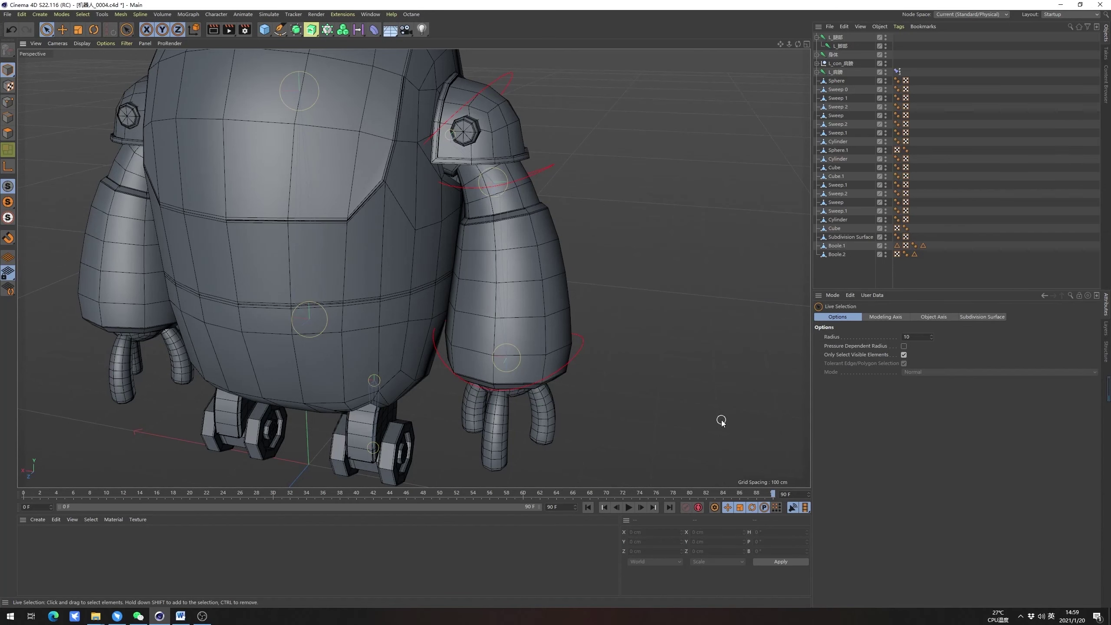
# Examine the left arm's shoulder controller spline and its parent null on the robot
pyautogui.keyDown('alt'); pyautogui.moveTo(722, 425); pyautogui.dragTo(612, 340); pyautogui.keyUp('alt')
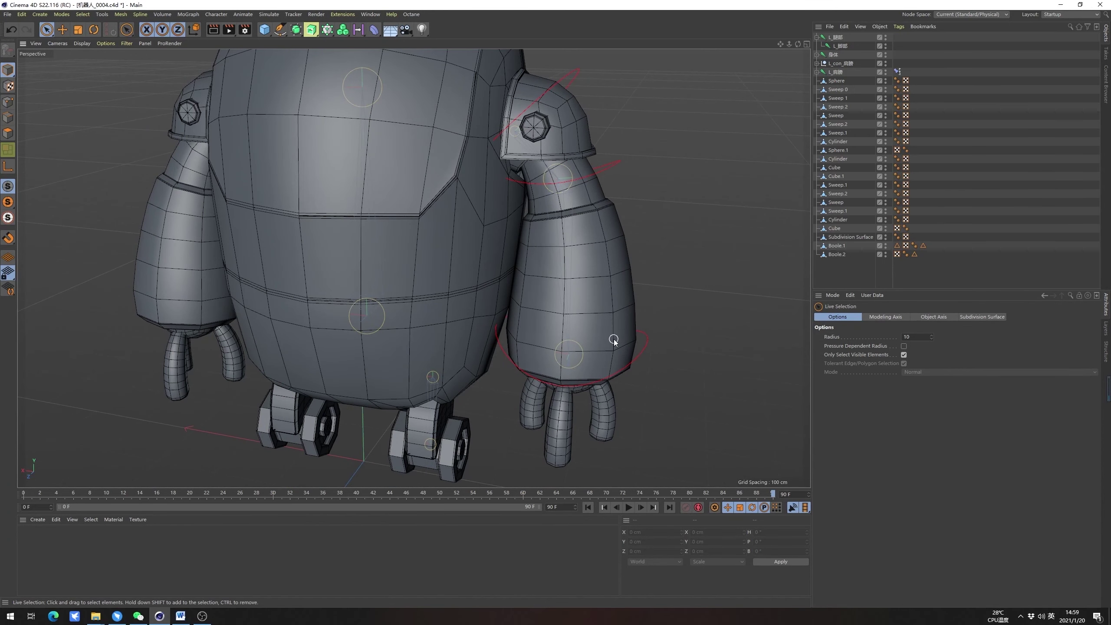
pyautogui.keyDown('alt'); pyautogui.moveTo(565, 251); pyautogui.dragTo(545, 325, button='middle'); pyautogui.keyUp('alt')
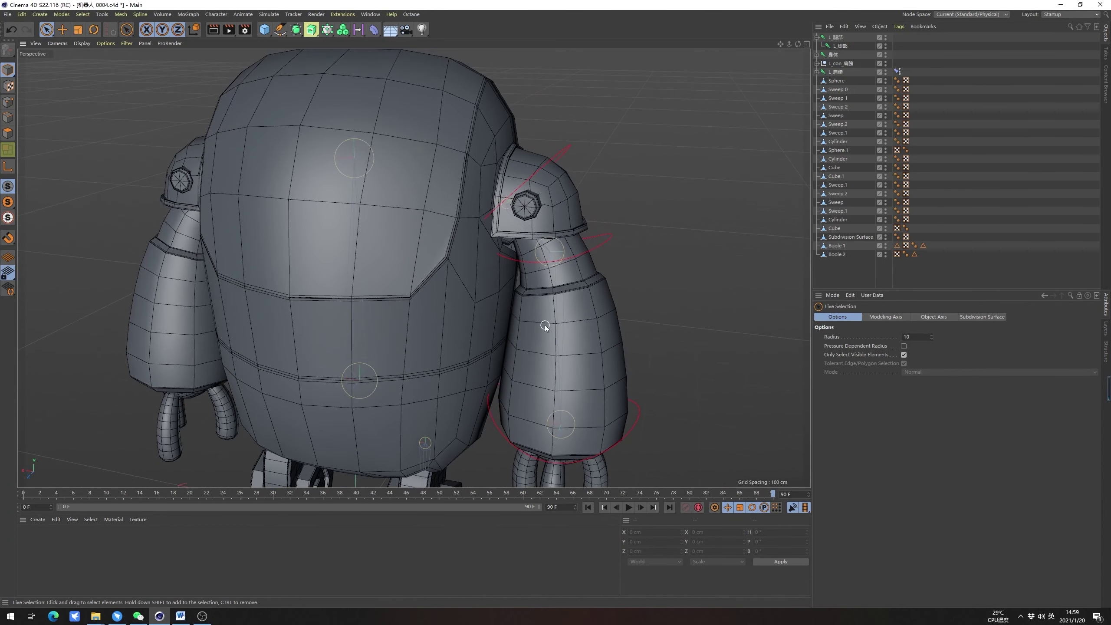
pyautogui.keyDown('alt'); pyautogui.moveTo(545, 325); pyautogui.dragTo(557, 330); pyautogui.keyUp('alt')
pyautogui.keyDown('alt'); pyautogui.moveTo(557, 331); pyautogui.dragTo(571, 287, button='middle'); pyautogui.keyUp('alt')
pyautogui.moveTo(570, 288)
pyautogui.keyDown('alt'); pyautogui.mouseDown()
pyautogui.moveTo(570, 257)
pyautogui.moveTo(570, 275)
pyautogui.mouseUp(); pyautogui.keyUp('alt')
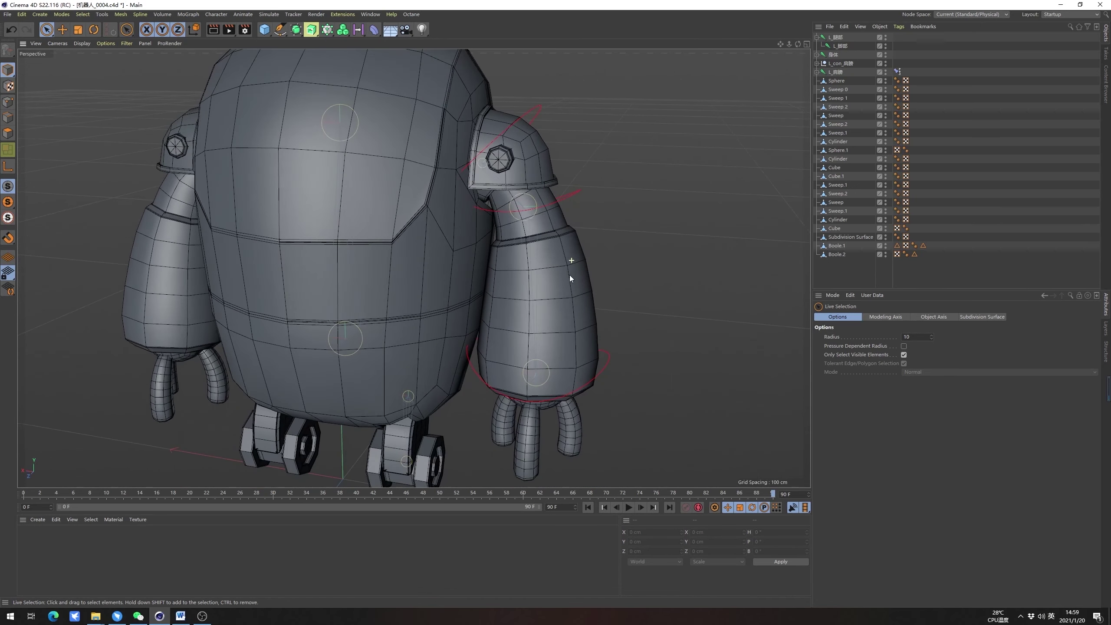
pyautogui.click(537, 108)
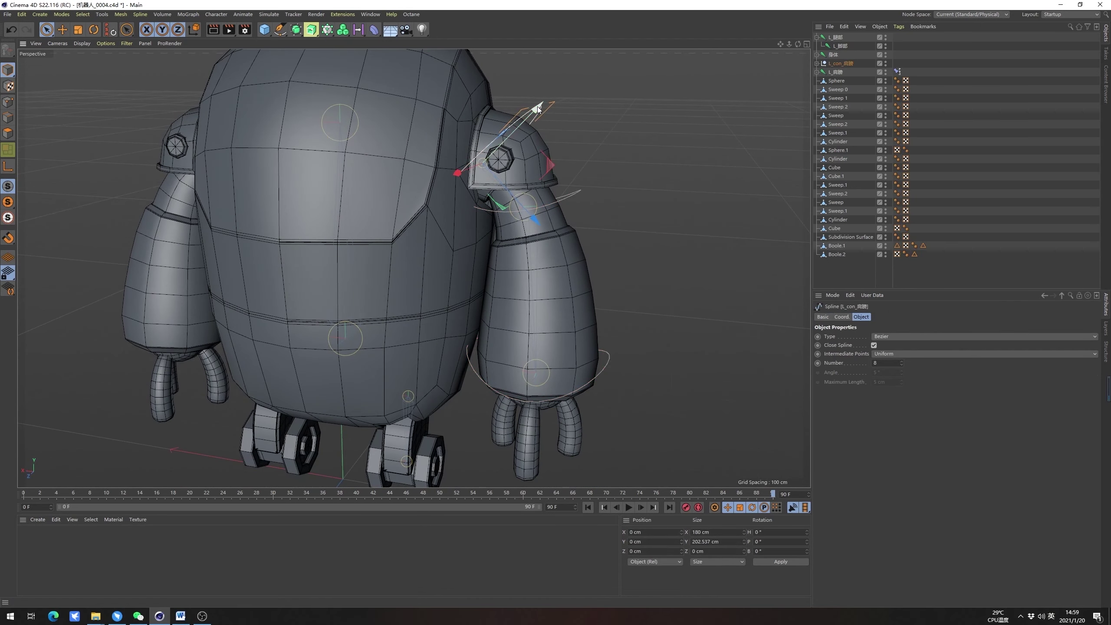
pyautogui.click(639, 138)
pyautogui.click(836, 72)
pyautogui.click(835, 66)
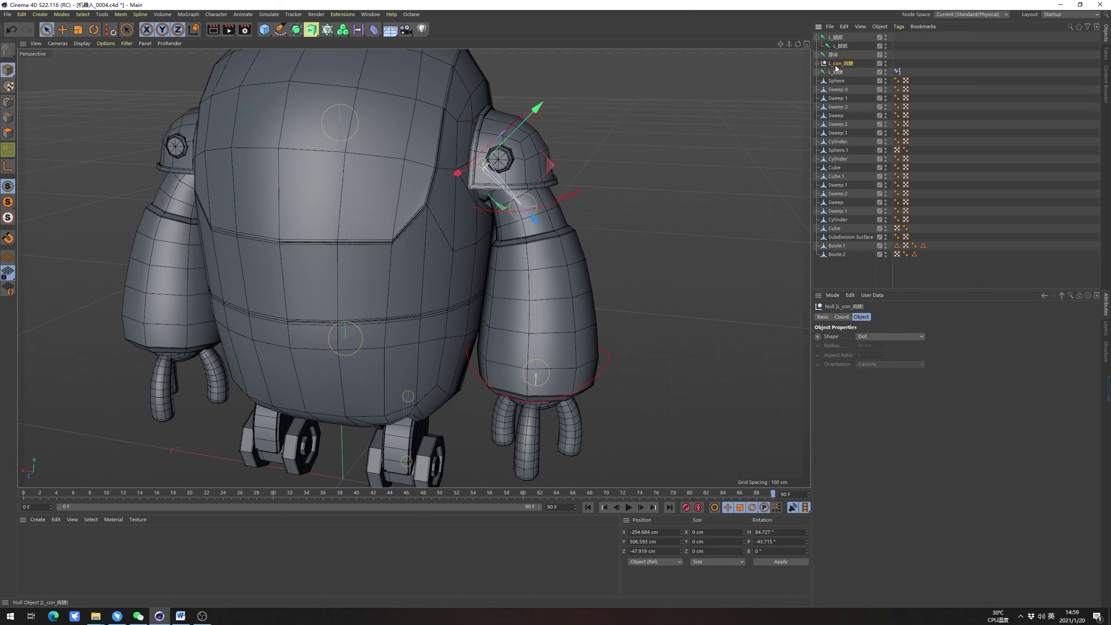
pyautogui.click(637, 206)
# Sketch arrows along the left claw's fingers with Doodle Paint to plan the bone chains and bending directions
pyautogui.scroll(5, 564, 332)
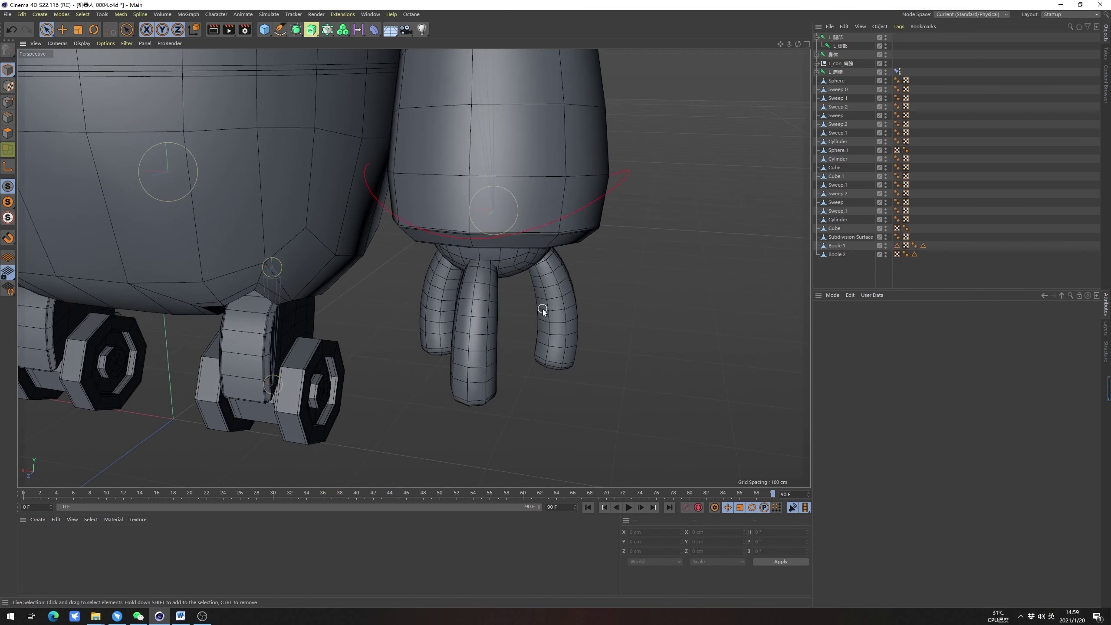
pyautogui.moveTo(542, 308)
pyautogui.keyDown('alt'); pyautogui.mouseDown()
pyautogui.moveTo(552, 278)
pyautogui.moveTo(552, 311)
pyautogui.mouseUp(); pyautogui.keyUp('alt')
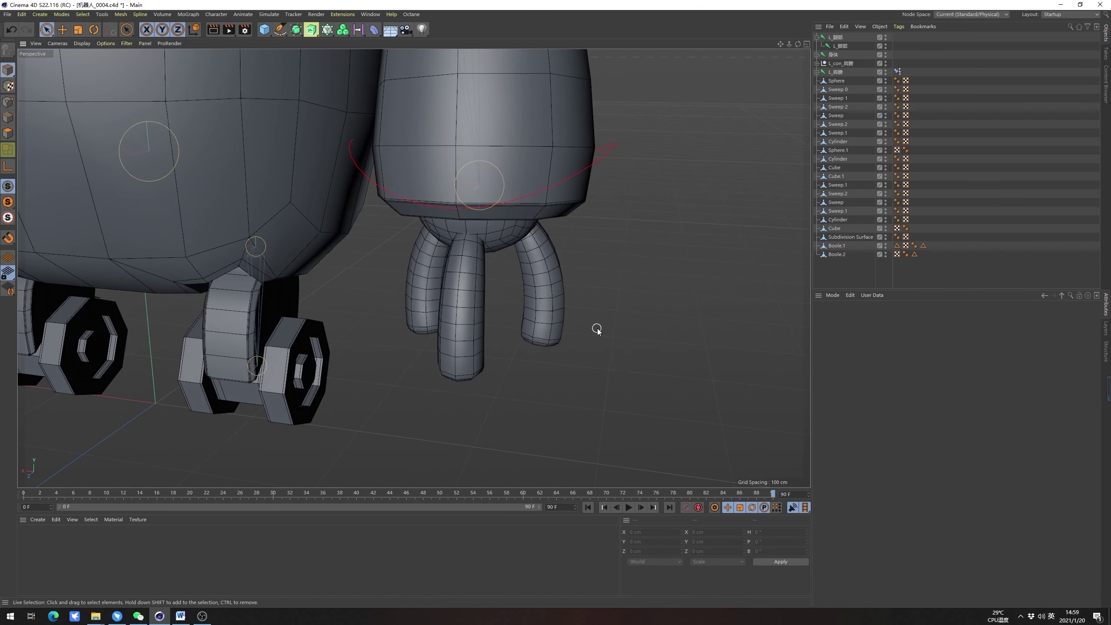
pyautogui.hotkey('shift', 'c')
pyautogui.write('dood')
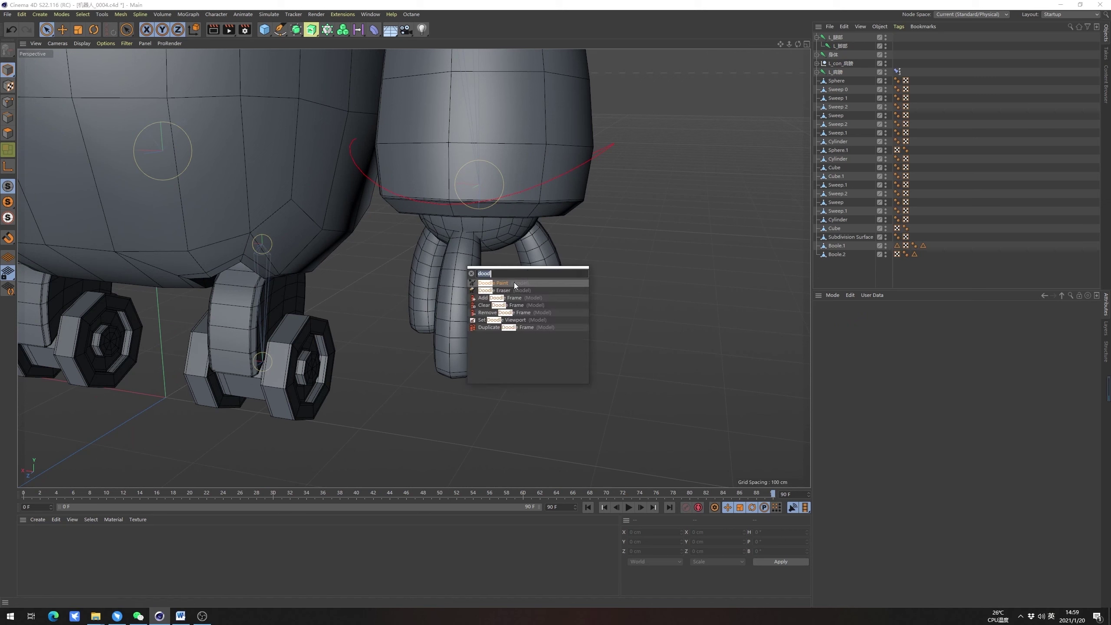
pyautogui.click(513, 282)
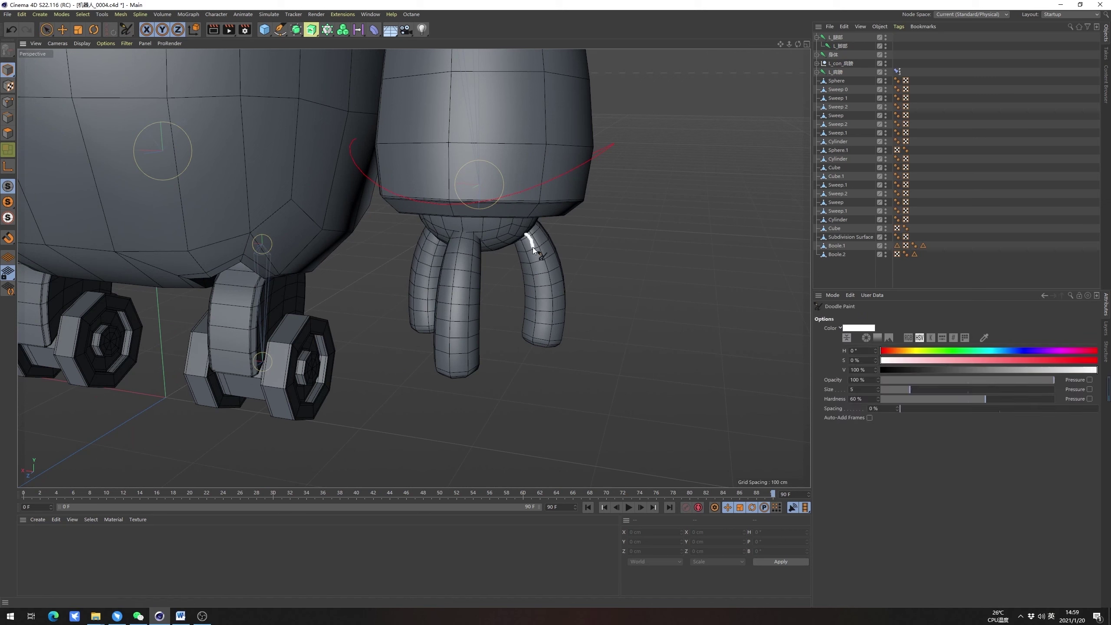
pyautogui.moveTo(533, 247); pyautogui.dragTo(534, 249)
pyautogui.hotkey('ctrl', 'z')
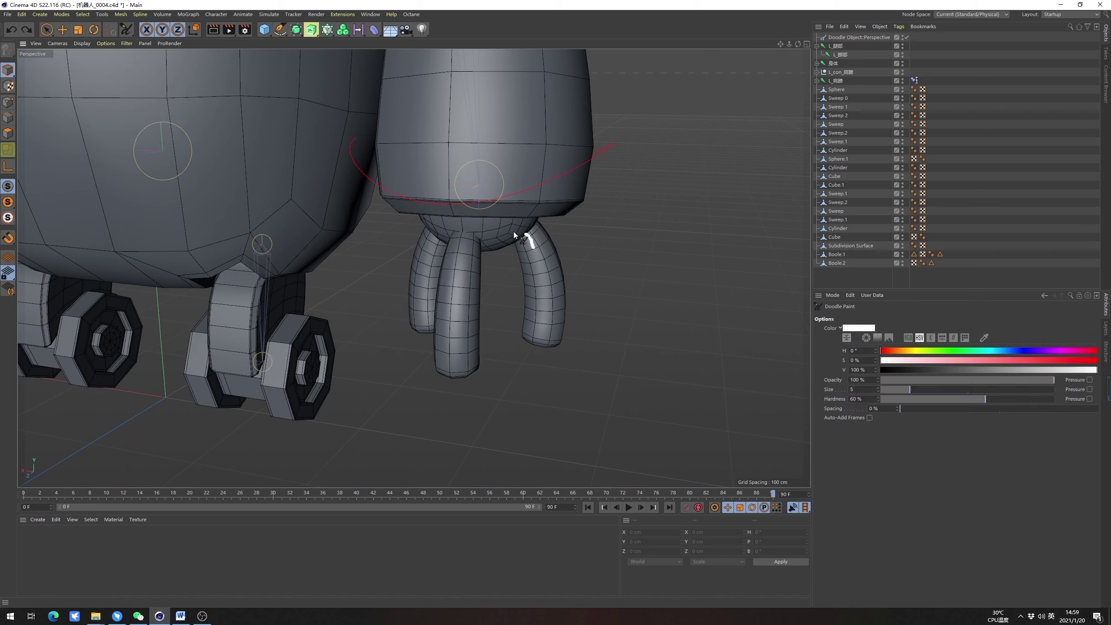
pyautogui.moveTo(521, 227); pyautogui.dragTo(535, 285)
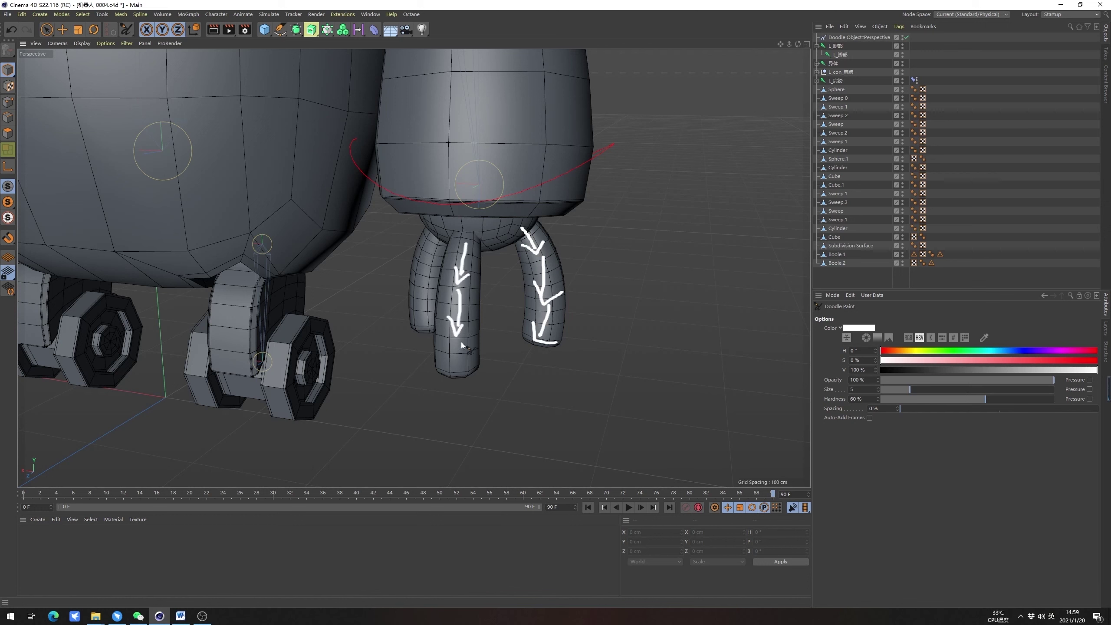
pyautogui.moveTo(537, 324)
pyautogui.mouseDown()
pyautogui.moveTo(504, 319)
pyautogui.moveTo(484, 345)
pyautogui.mouseUp()
pyautogui.moveTo(508, 247); pyautogui.dragTo(493, 312)
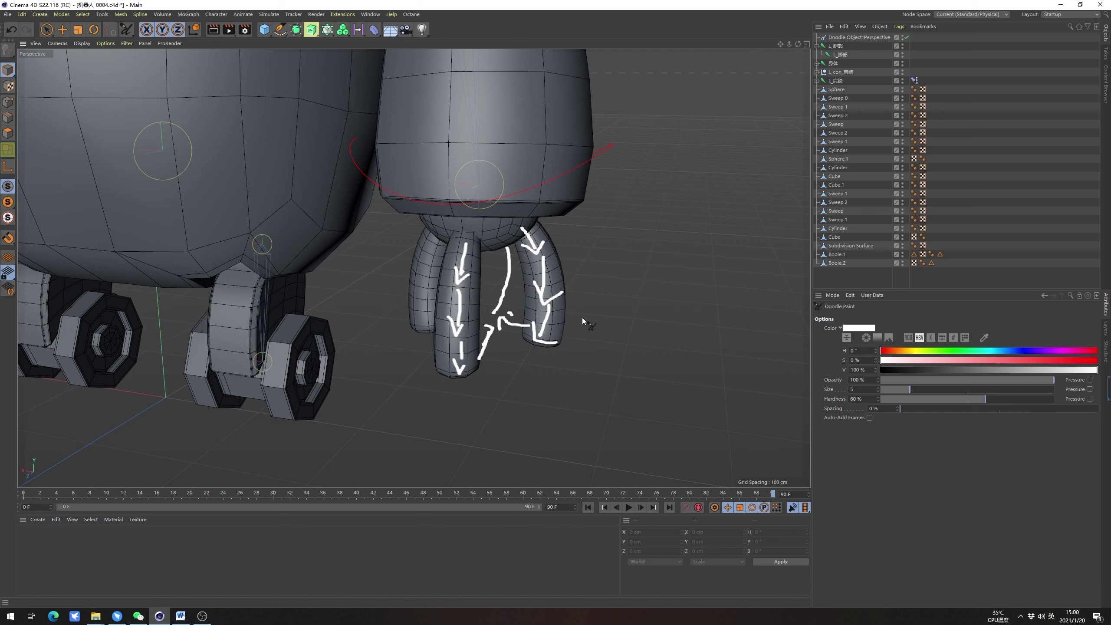
pyautogui.moveTo(532, 235); pyautogui.dragTo(574, 335)
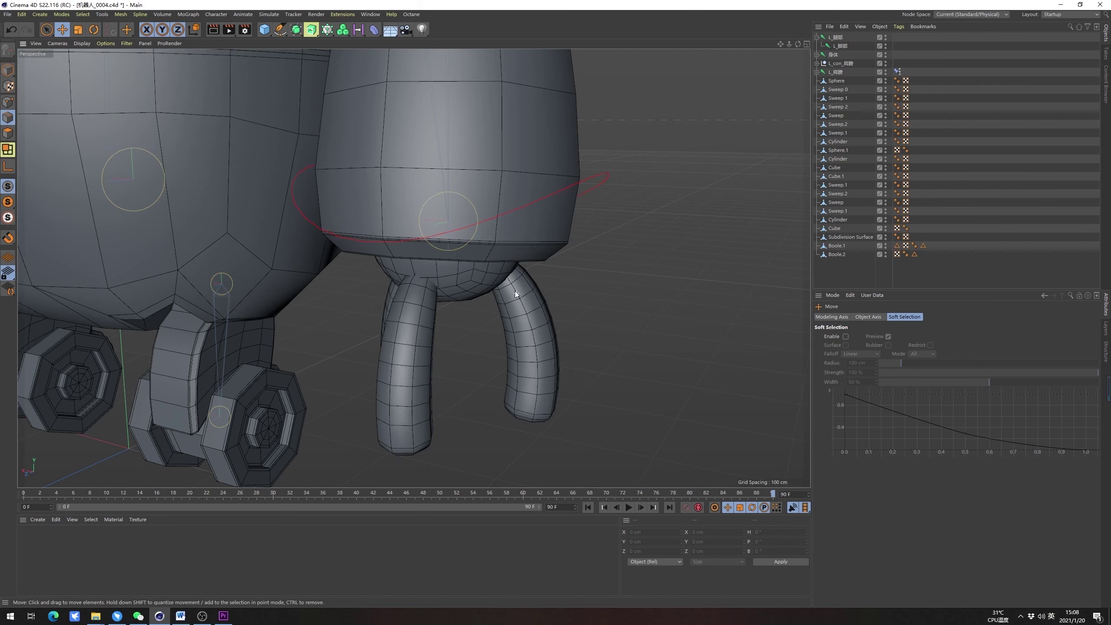
# Select the top point loop of the outer left claw finger (Sweep.2) with Loop Selection
pyautogui.scroll(2, 515, 294)
pyautogui.scroll(-3, 507, 308)
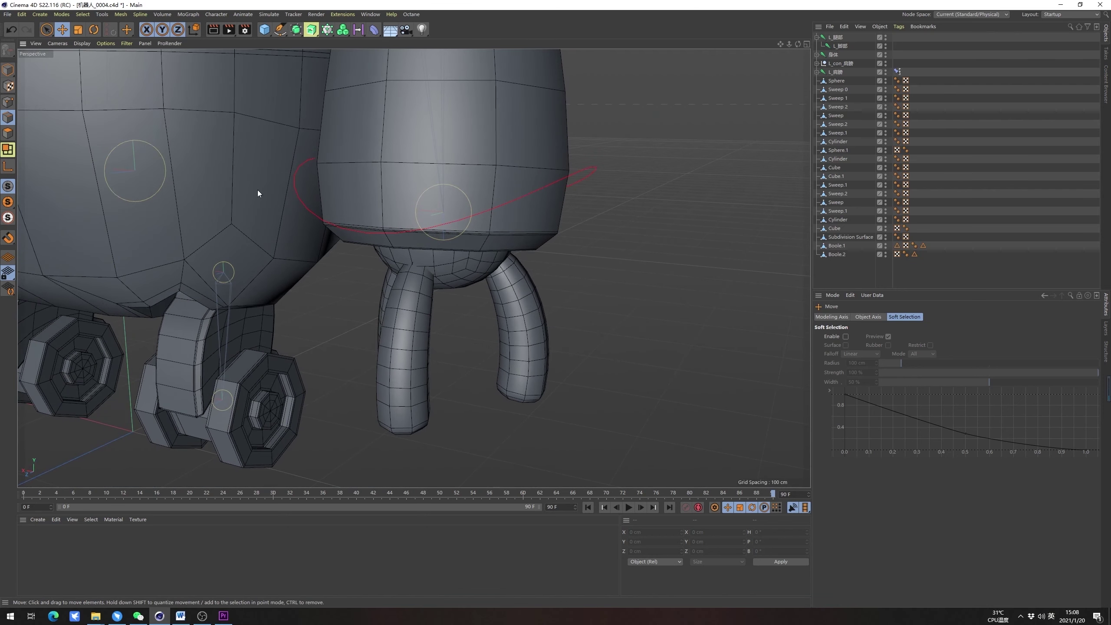
pyautogui.scroll(2, 565, 252)
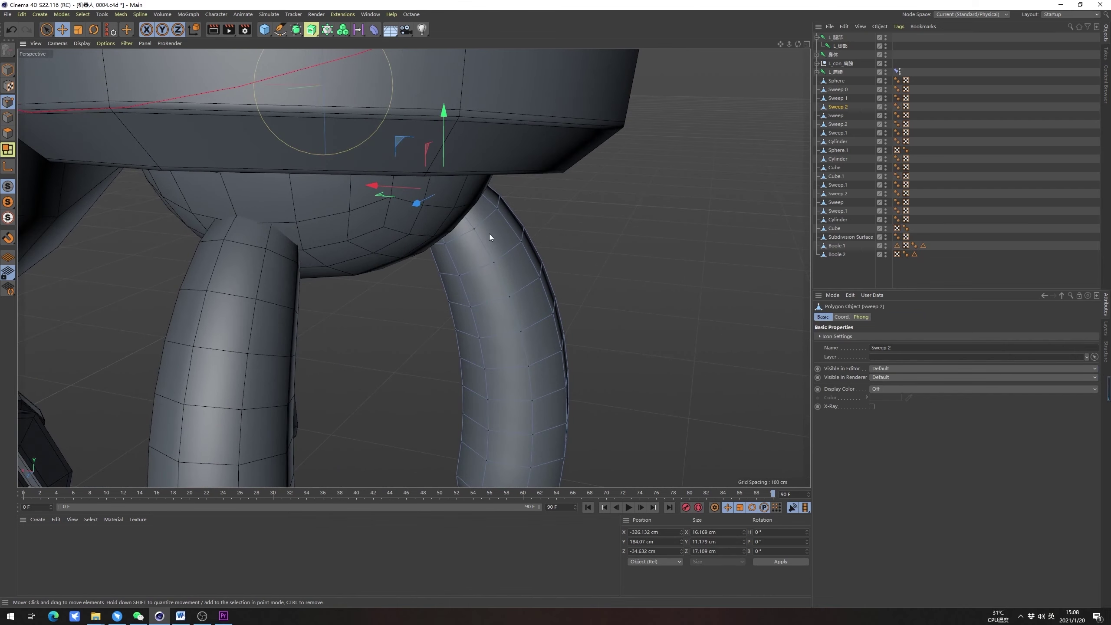
pyautogui.scroll(-3, 492, 245)
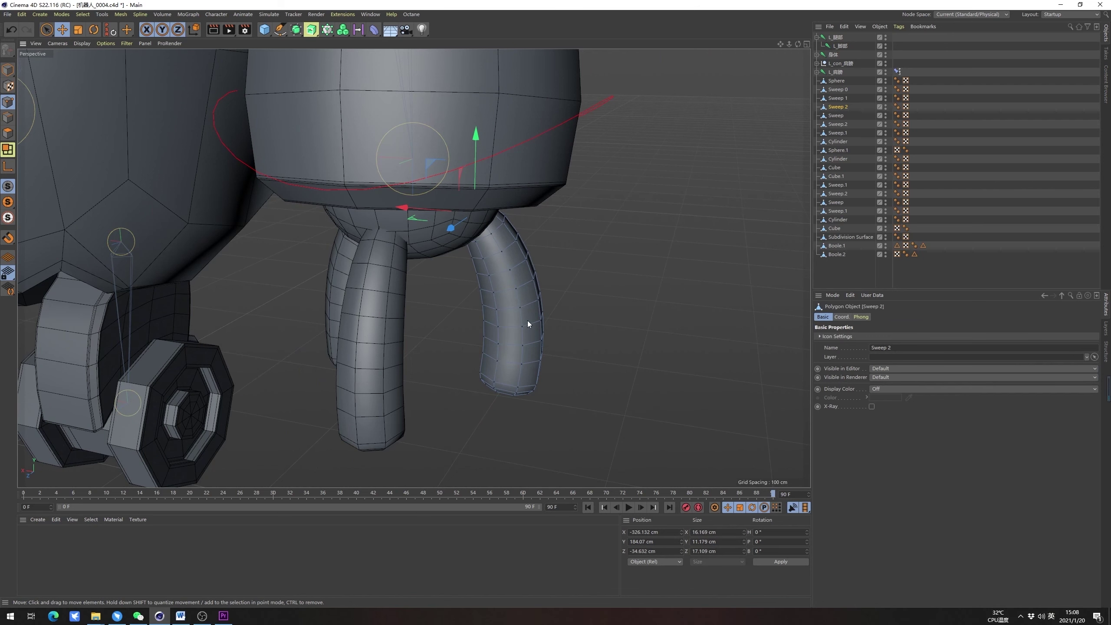
pyautogui.keyDown('alt'); pyautogui.moveTo(527, 320); pyautogui.dragTo(496, 247); pyautogui.keyUp('alt')
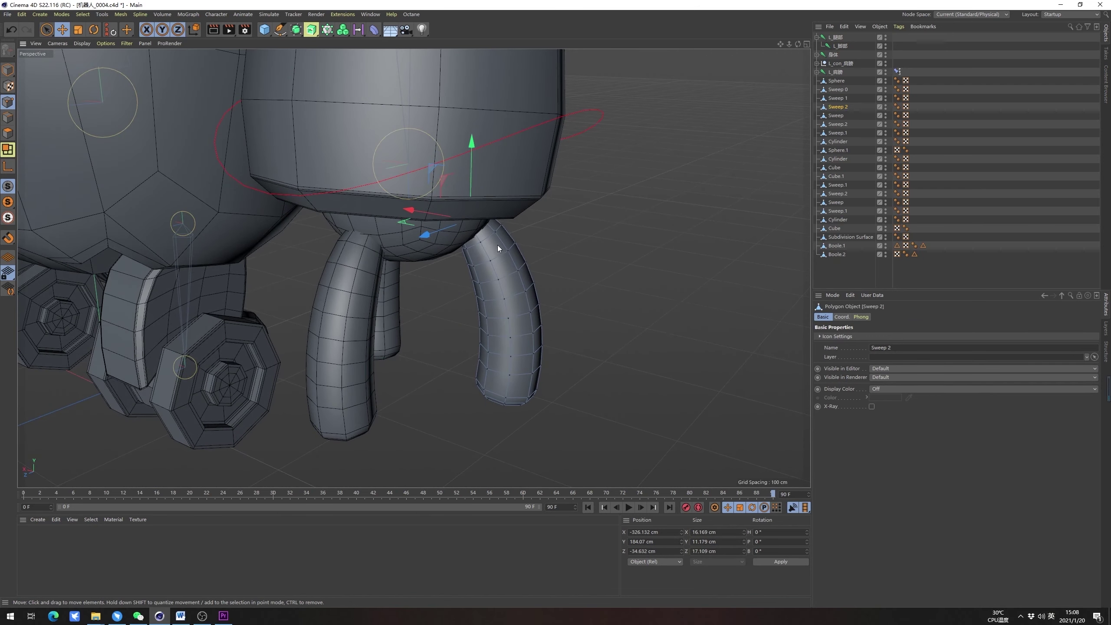
pyautogui.press('u')
pyautogui.press('l')
pyautogui.click(497, 235)
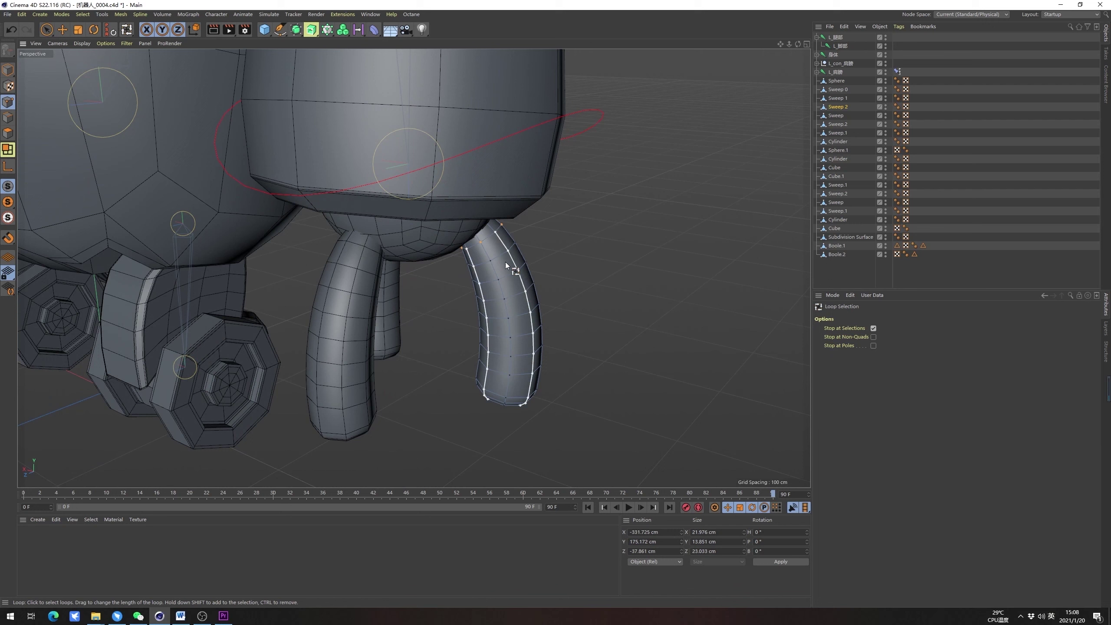
# Try adding the outer finger's upper-middle, lower-middle and tip point loops to the selection, and undo these additions
pyautogui.keyDown('shift'); pyautogui.click(515, 294); pyautogui.keyUp('shift')
pyautogui.moveTo(502, 362)
pyautogui.keyDown('alt'); pyautogui.mouseDown()
pyautogui.moveTo(503, 333)
pyautogui.moveTo(510, 343)
pyautogui.mouseUp(); pyautogui.keyUp('alt')
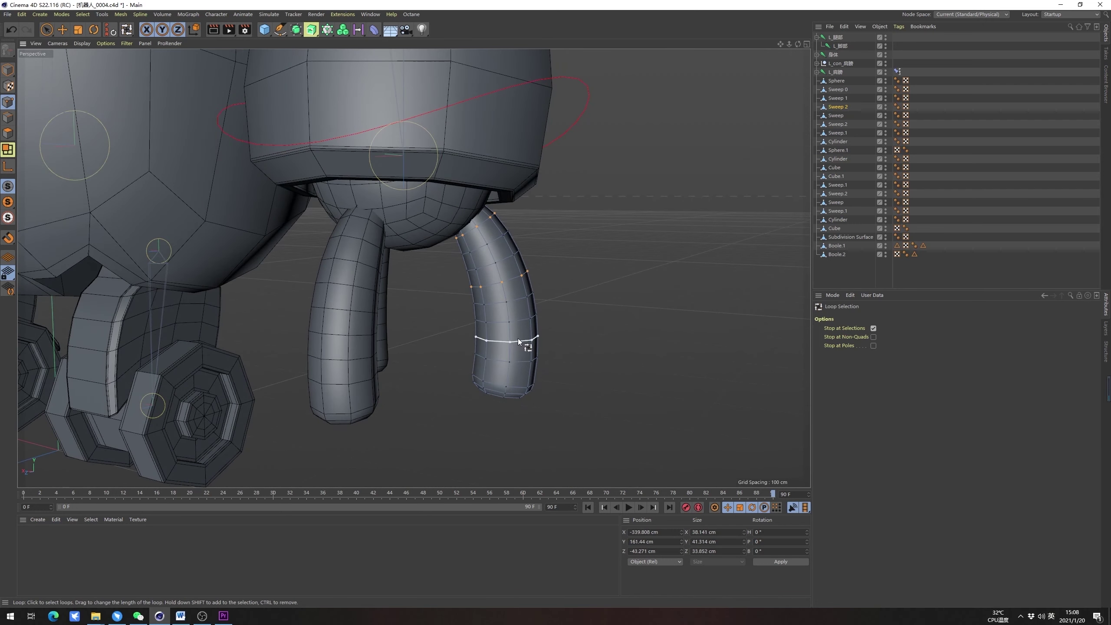
pyautogui.keyDown('shift'); pyautogui.click(518, 339); pyautogui.keyUp('shift')
pyautogui.keyDown('shift'); pyautogui.click(514, 393); pyautogui.keyUp('shift')
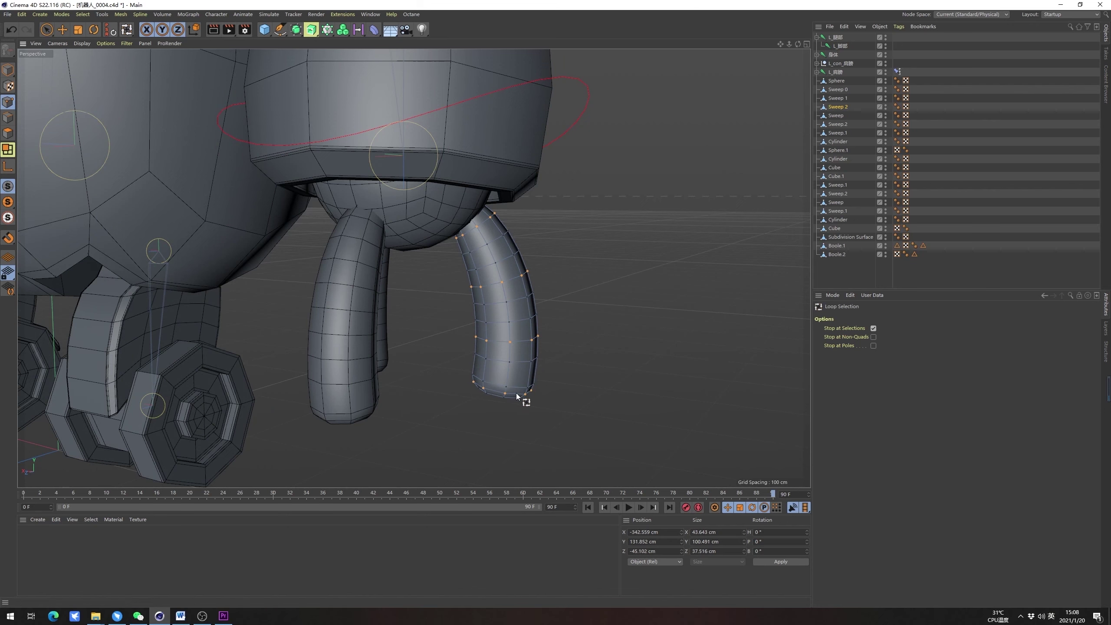
pyautogui.keyDown('alt'); pyautogui.moveTo(516, 393); pyautogui.dragTo(498, 302); pyautogui.keyUp('alt')
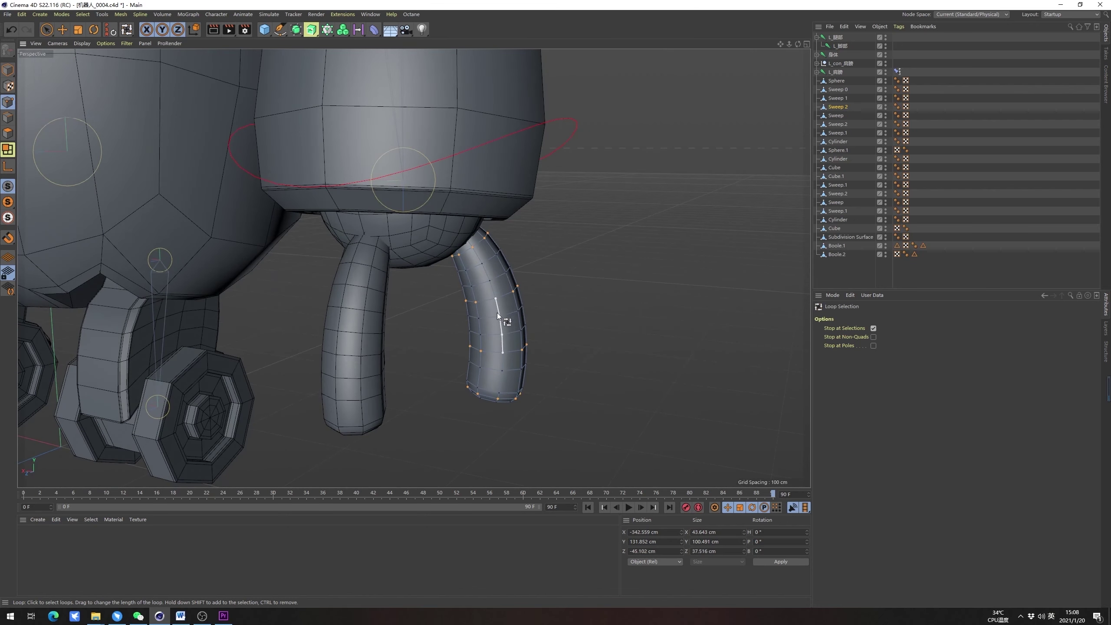
pyautogui.keyDown('alt'); pyautogui.moveTo(519, 372); pyautogui.dragTo(557, 358); pyautogui.keyUp('alt')
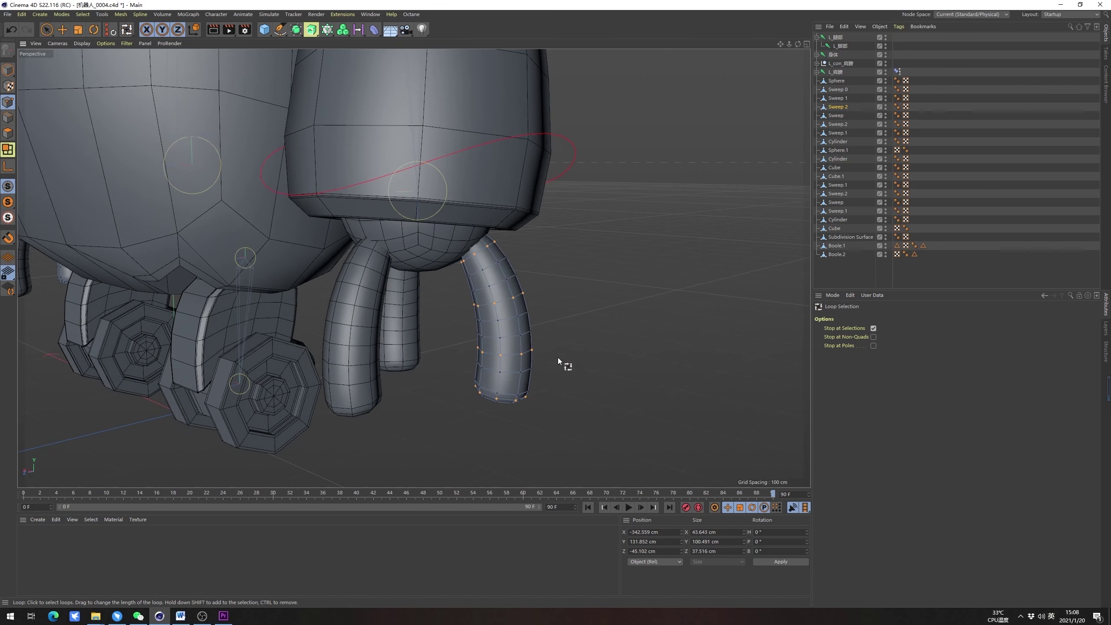
pyautogui.hotkey('ctrl', 'z')
pyautogui.hotkey('ctrl', 'z')
pyautogui.hotkey('ctrl', 'z')
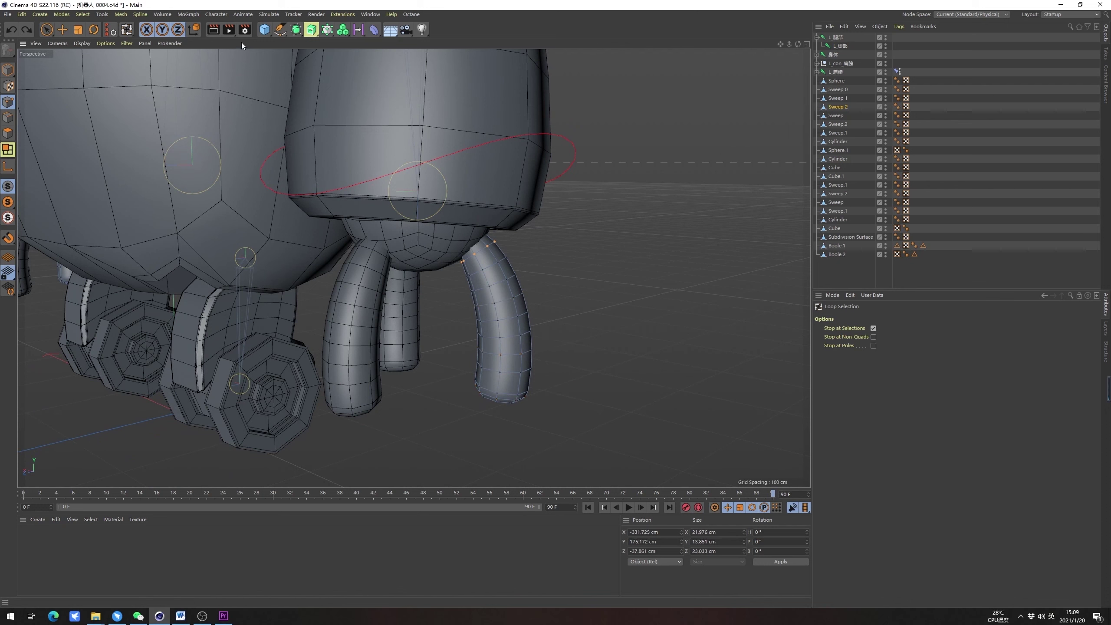
# Detach the Convert commands as a floating palette, create a joint from the top loop with Selection to Joints, and select it in model mode
pyautogui.click(220, 16)
pyautogui.moveTo(246, 147)
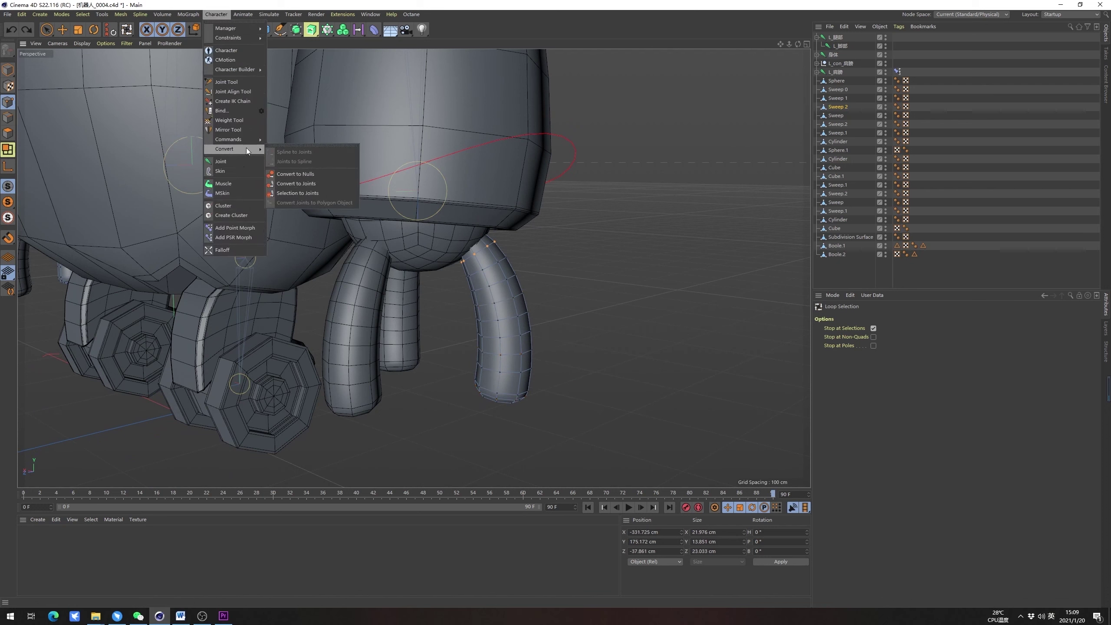
pyautogui.click(311, 145)
pyautogui.moveTo(311, 137); pyautogui.dragTo(217, 98)
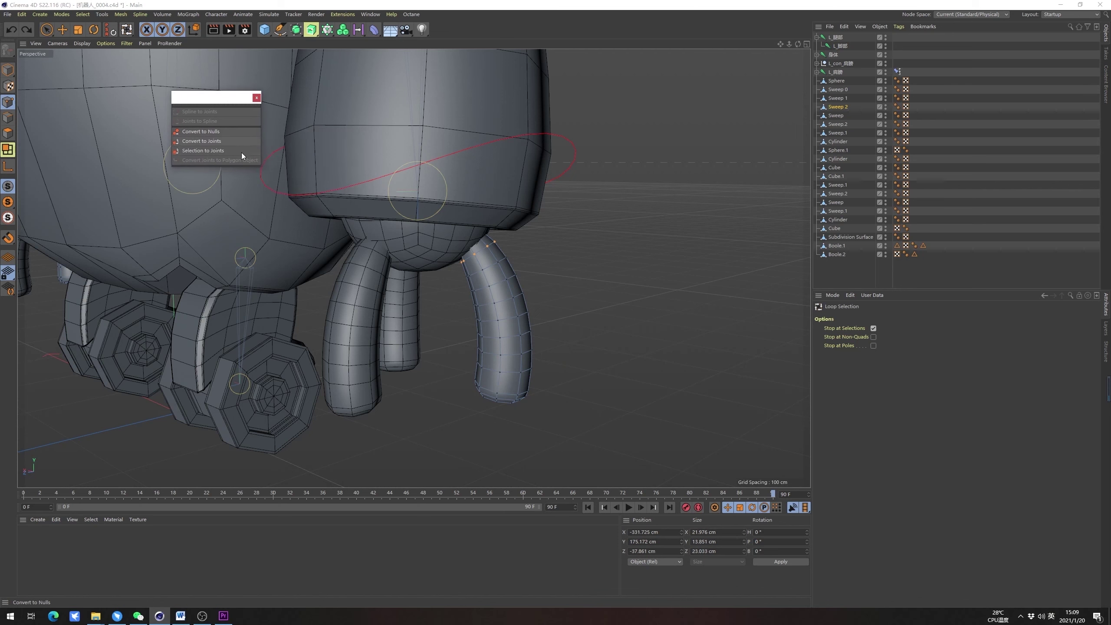
pyautogui.click(237, 151)
pyautogui.scroll(3, 489, 236)
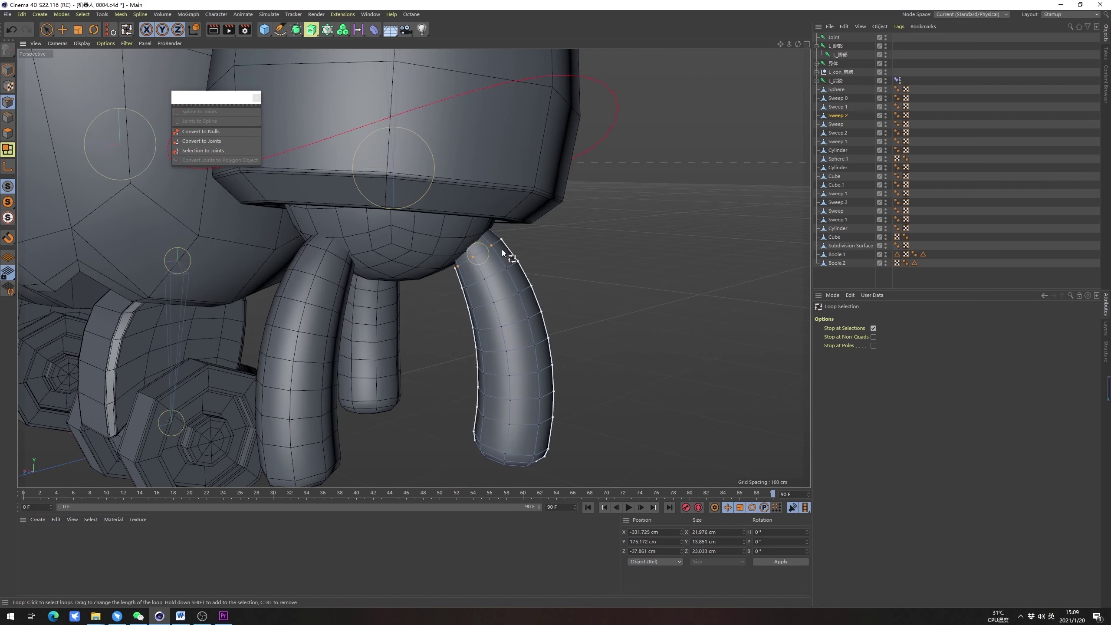
pyautogui.click(833, 37)
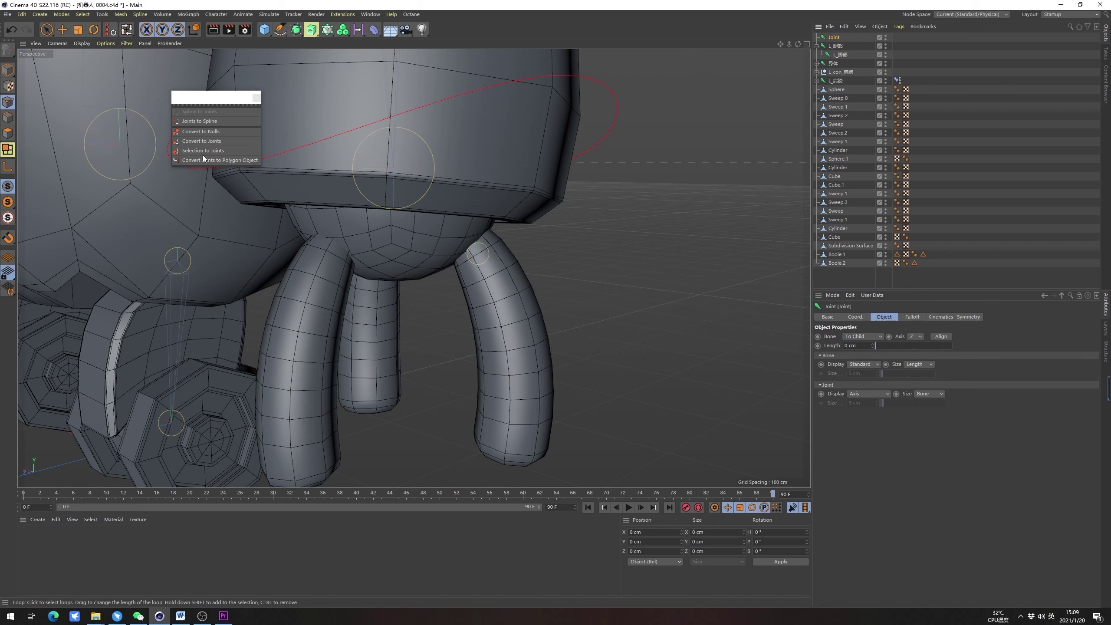
pyautogui.click(9, 70)
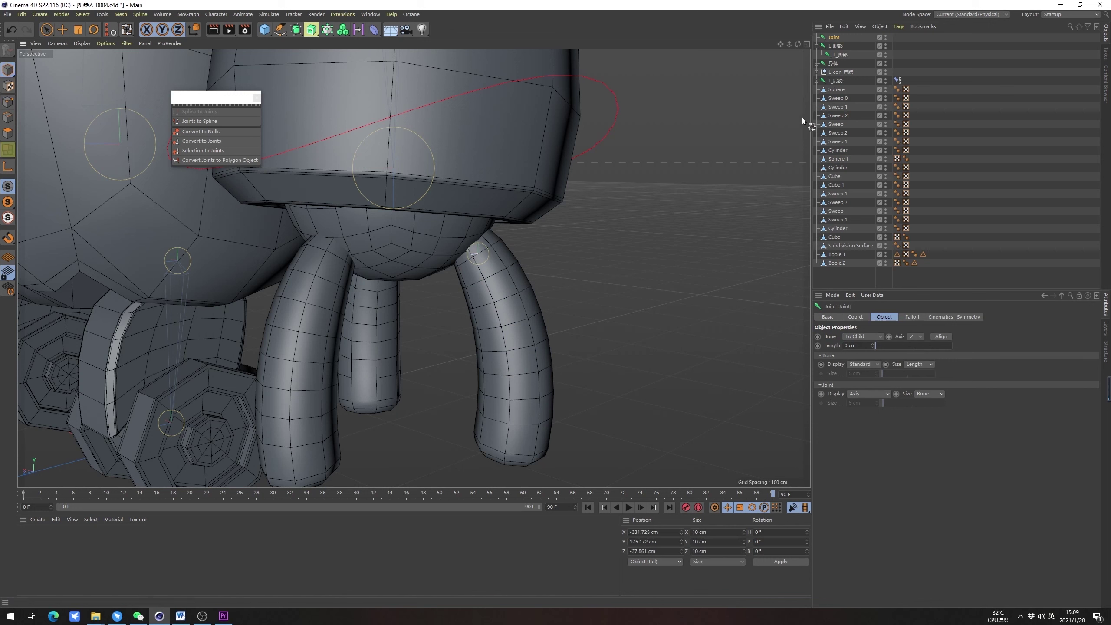
pyautogui.click(497, 356)
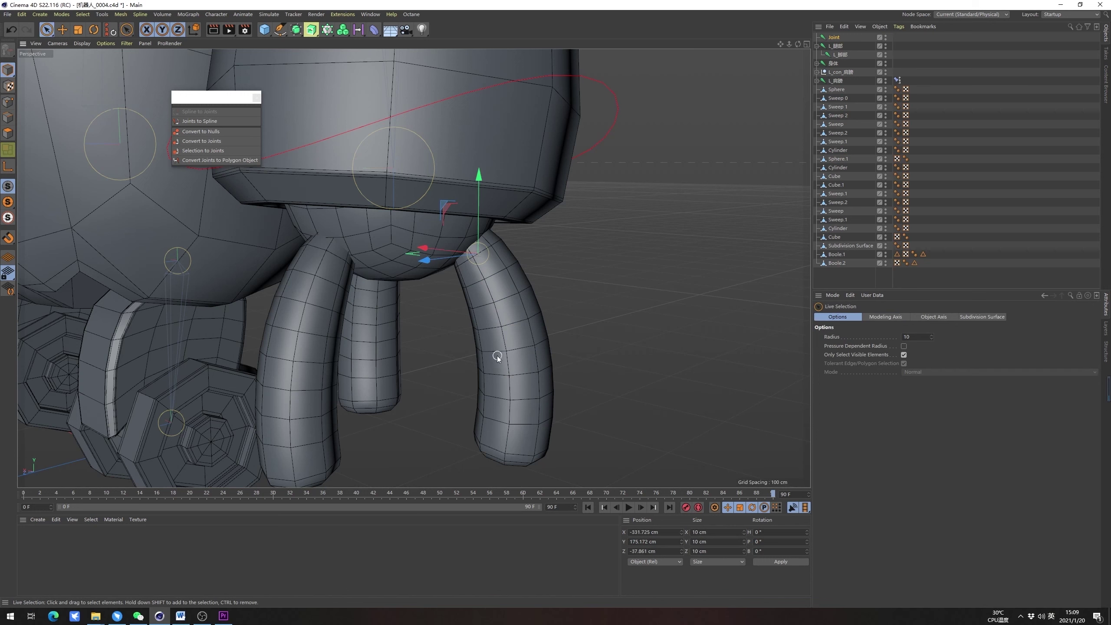
# Select the upper-middle point loop of the outer claw finger and create a joint from it with Selection to Joints
pyautogui.click(8, 101)
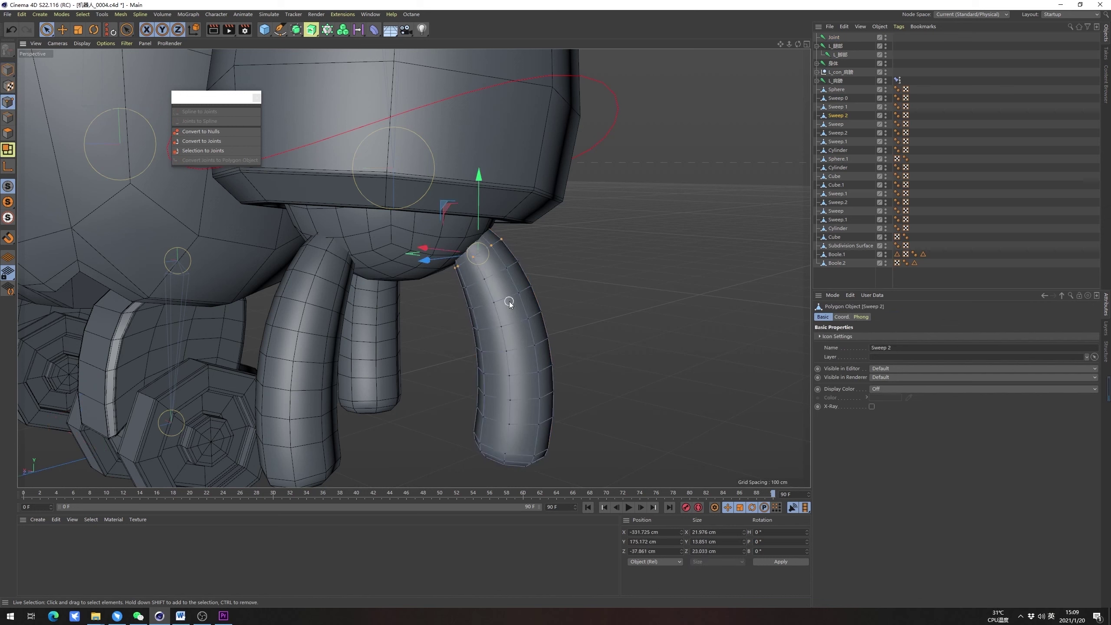
pyautogui.press('u')
pyautogui.press('l')
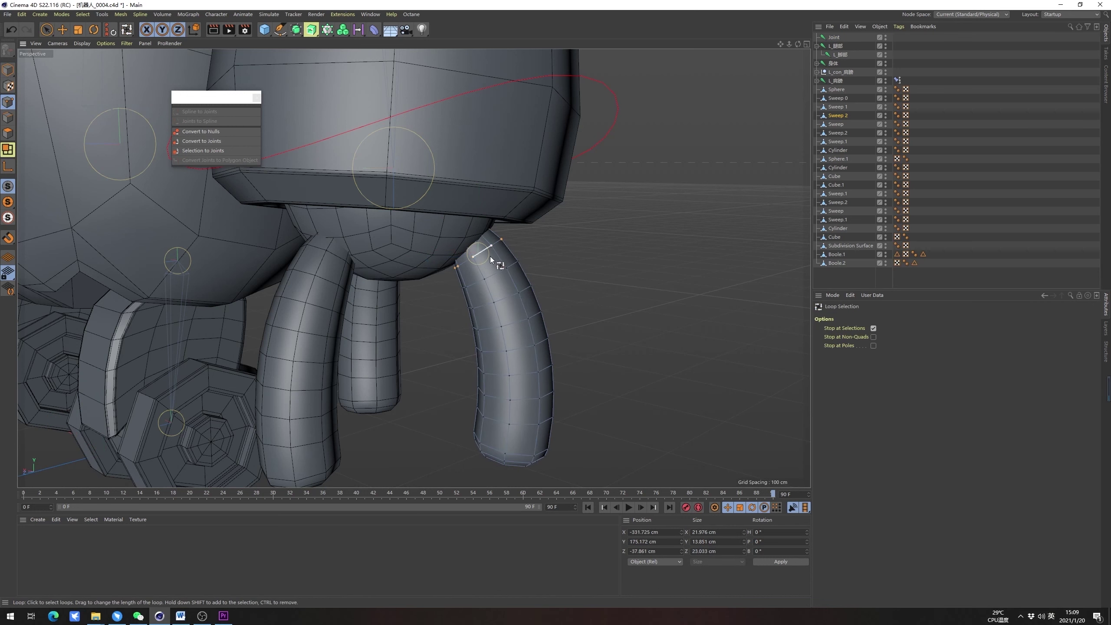
pyautogui.click(521, 318)
pyautogui.keyDown('alt'); pyautogui.moveTo(549, 345); pyautogui.dragTo(496, 270); pyautogui.keyUp('alt')
pyautogui.click(227, 154)
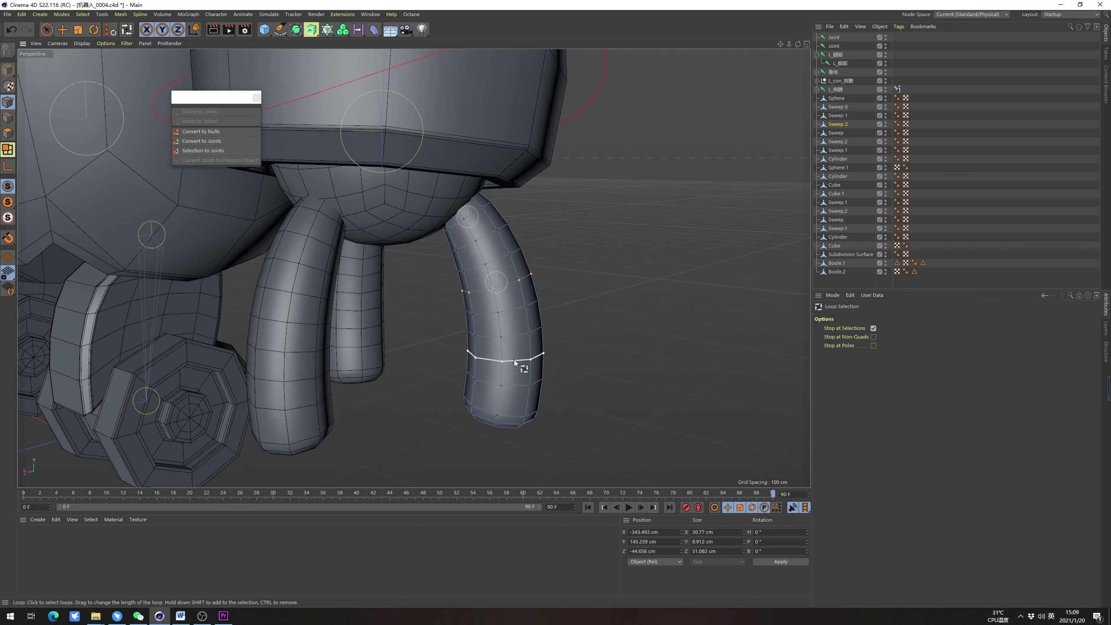
# Create two more joints from point loops on the outer finger, one below its middle and one near its tip
pyautogui.click(498, 366)
pyautogui.click(215, 151)
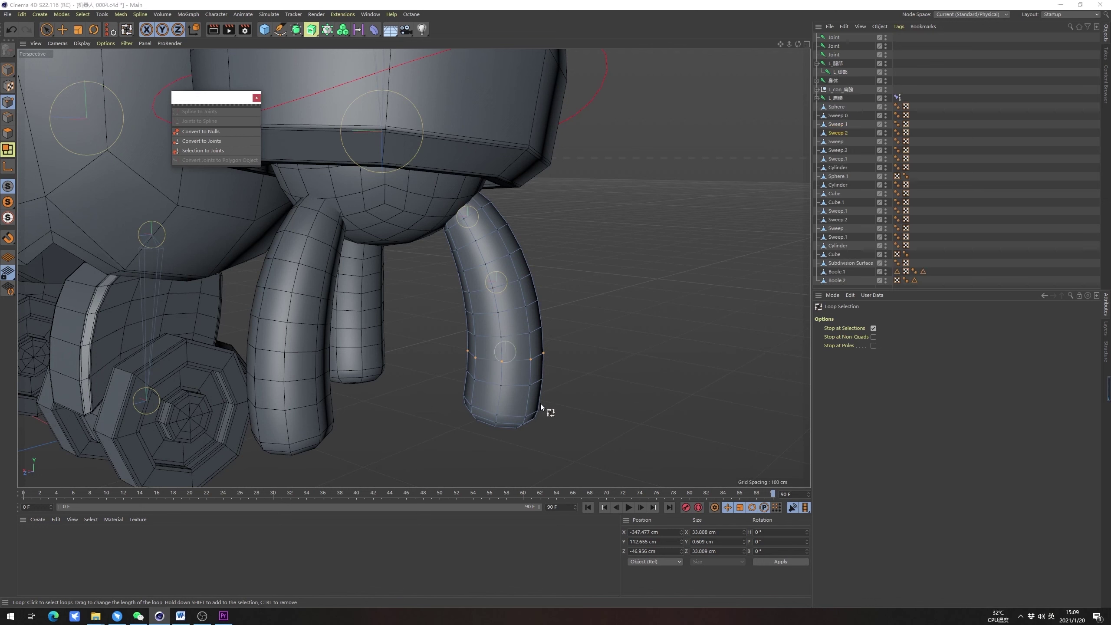
pyautogui.click(506, 425)
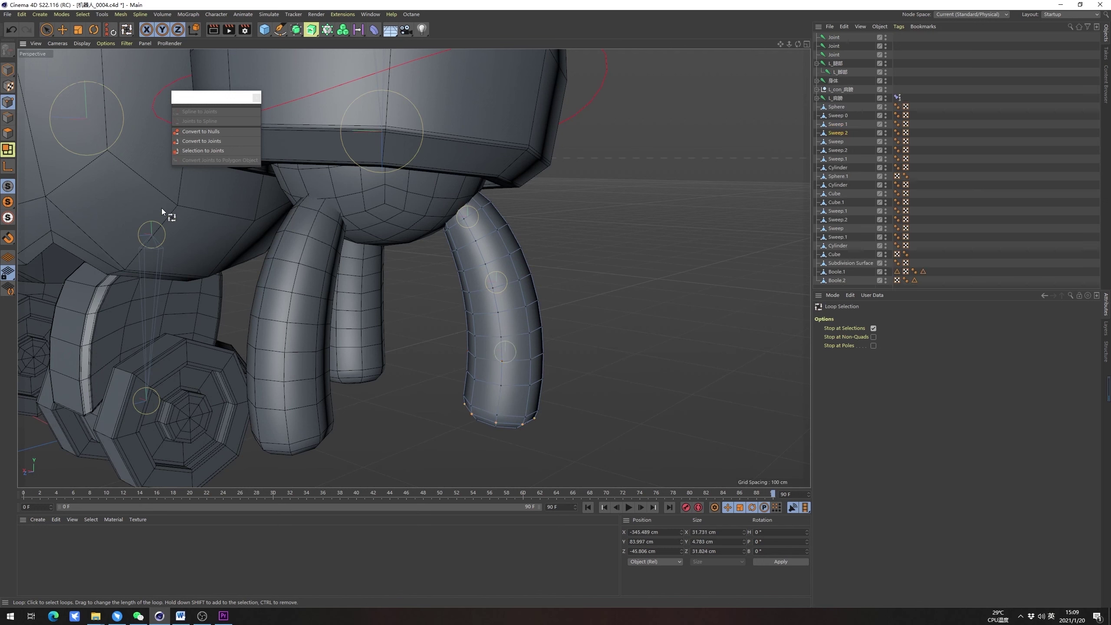
pyautogui.click(210, 151)
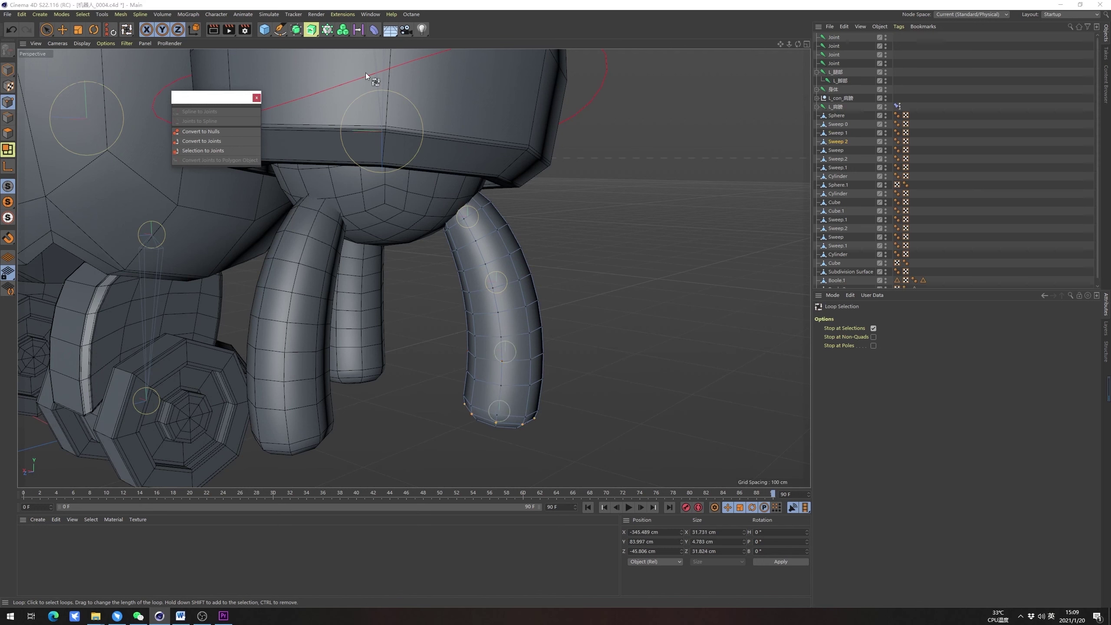
# Nest the four finger joints in object mode into one parent-child chain running from the finger base to the tip
pyautogui.click(12, 70)
pyautogui.click(834, 37)
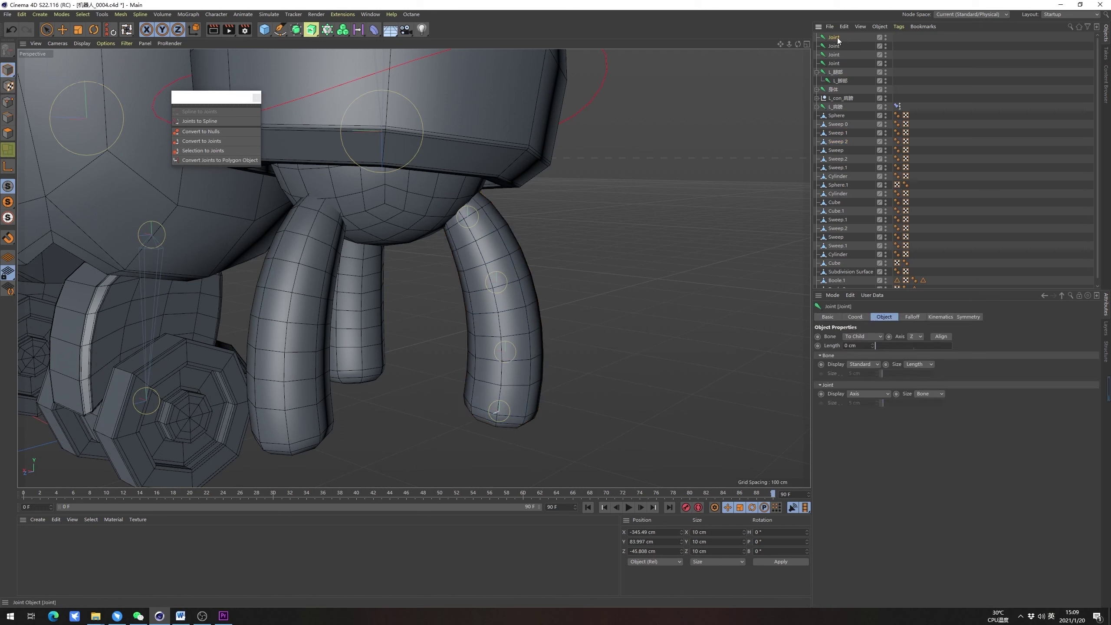
pyautogui.click(834, 63)
pyautogui.moveTo(834, 55)
pyautogui.mouseDown()
pyautogui.moveTo(840, 65)
pyautogui.moveTo(851, 47)
pyautogui.moveTo(846, 66)
pyautogui.mouseUp()
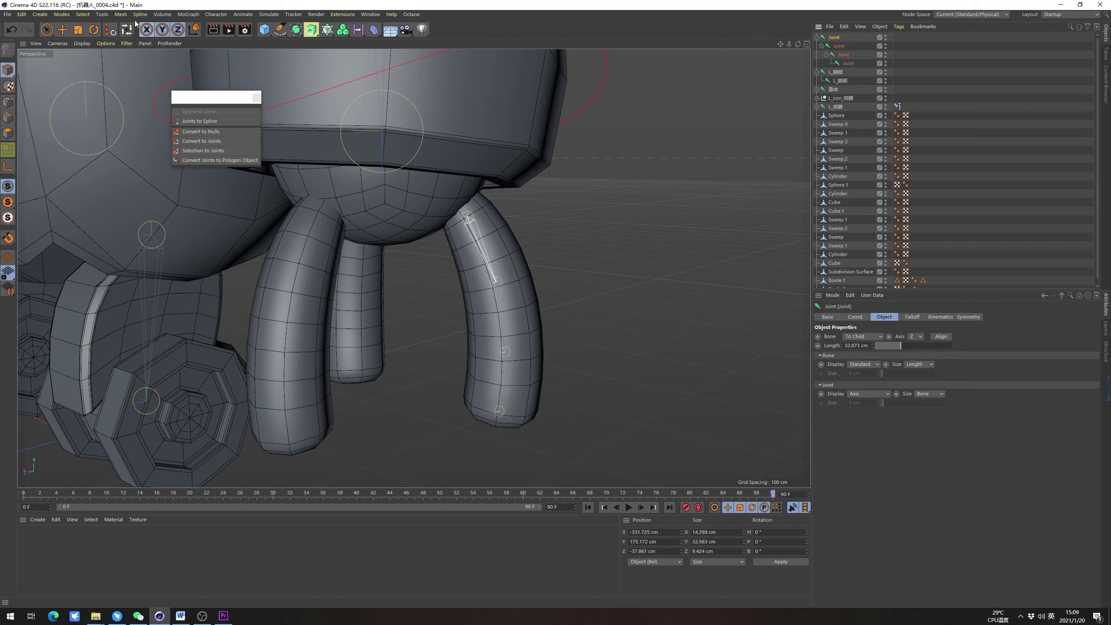
# Open the Naming Tool, keep it displayed with the attribute lock, and set its Replace text to Joint
pyautogui.click(102, 14)
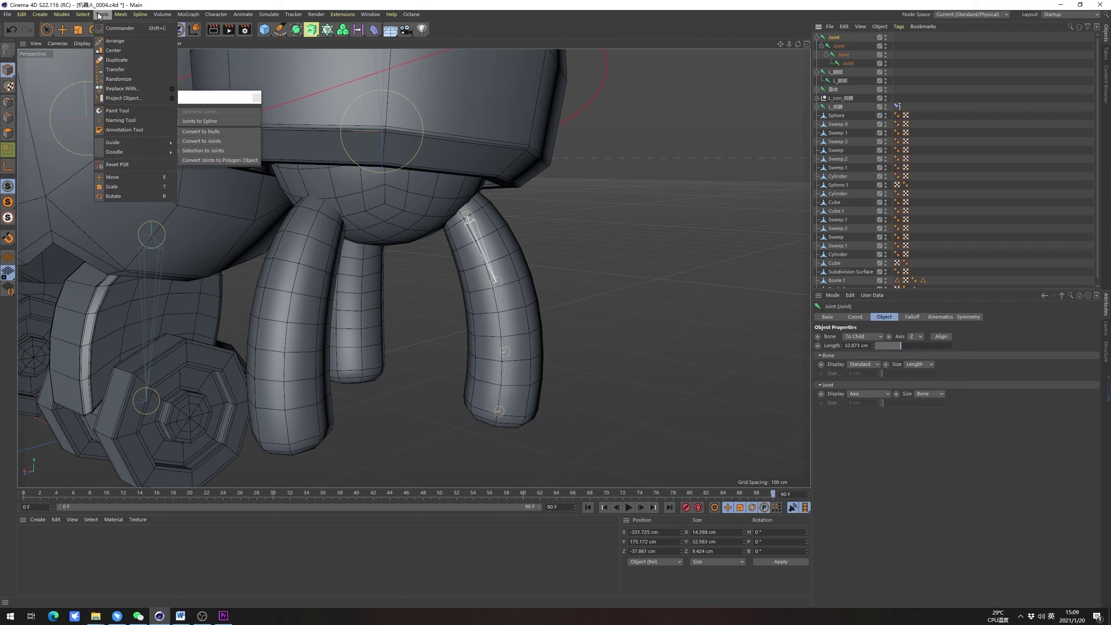
pyautogui.click(134, 121)
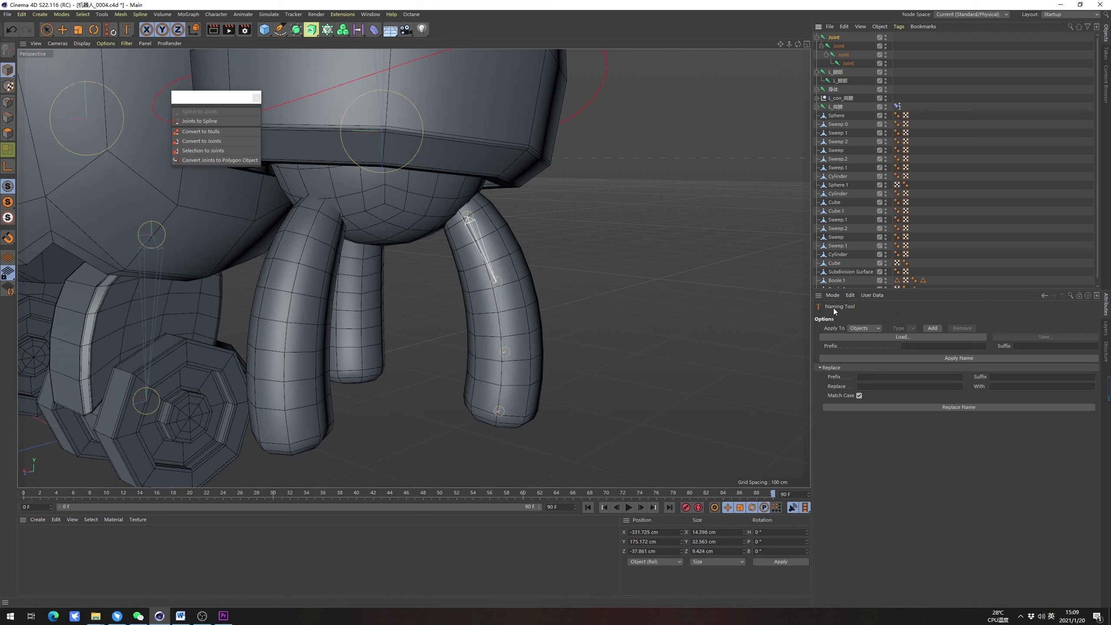
pyautogui.doubleClick(834, 38)
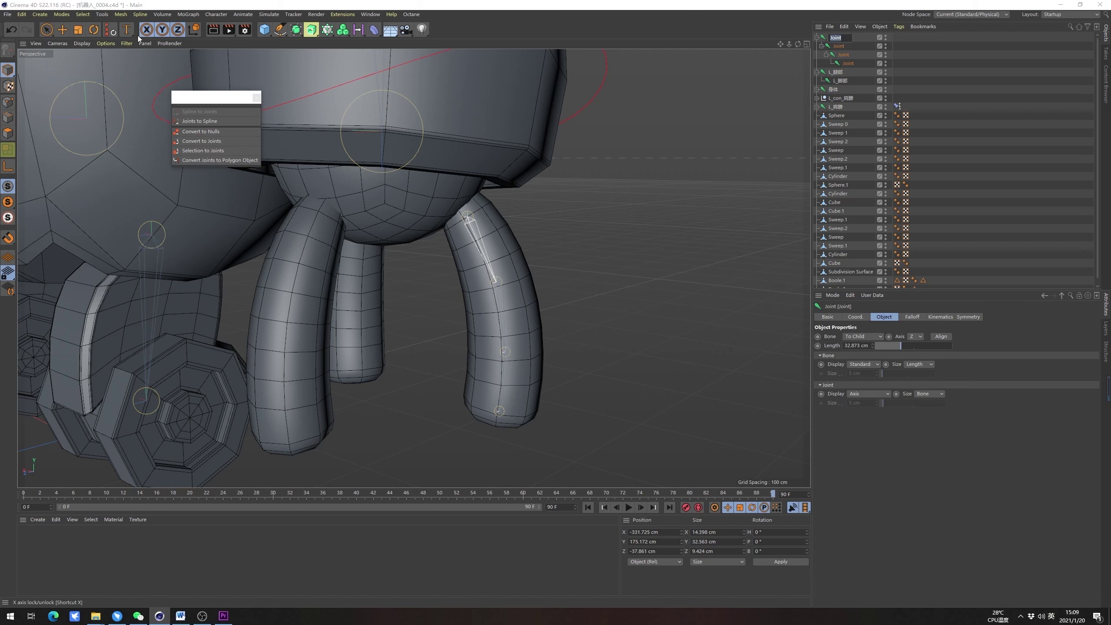
pyautogui.press('Return')
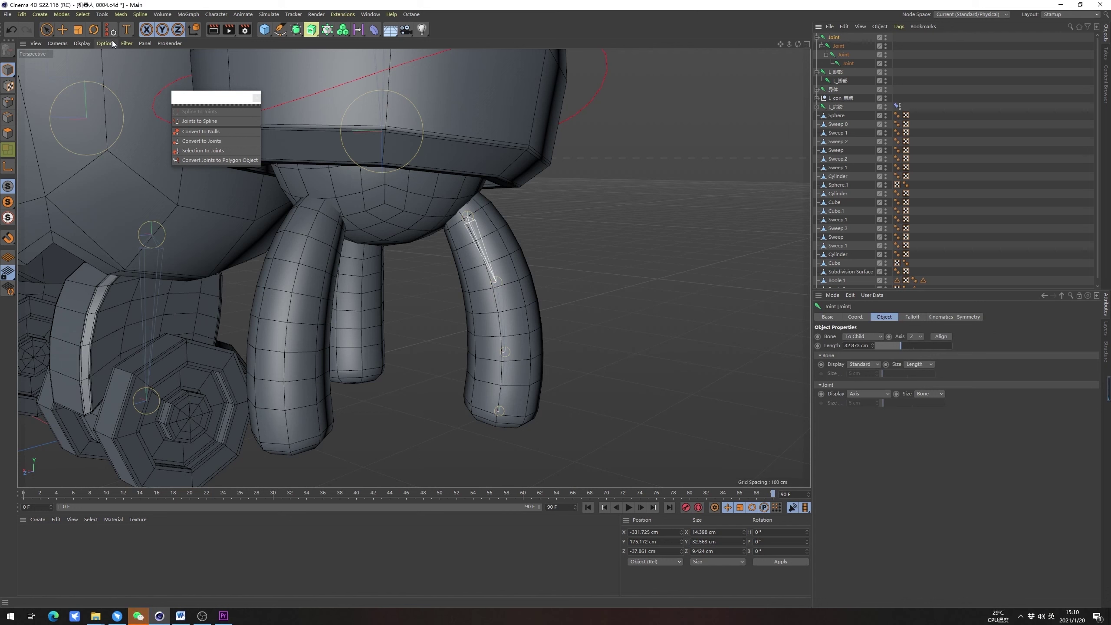
pyautogui.click(127, 30)
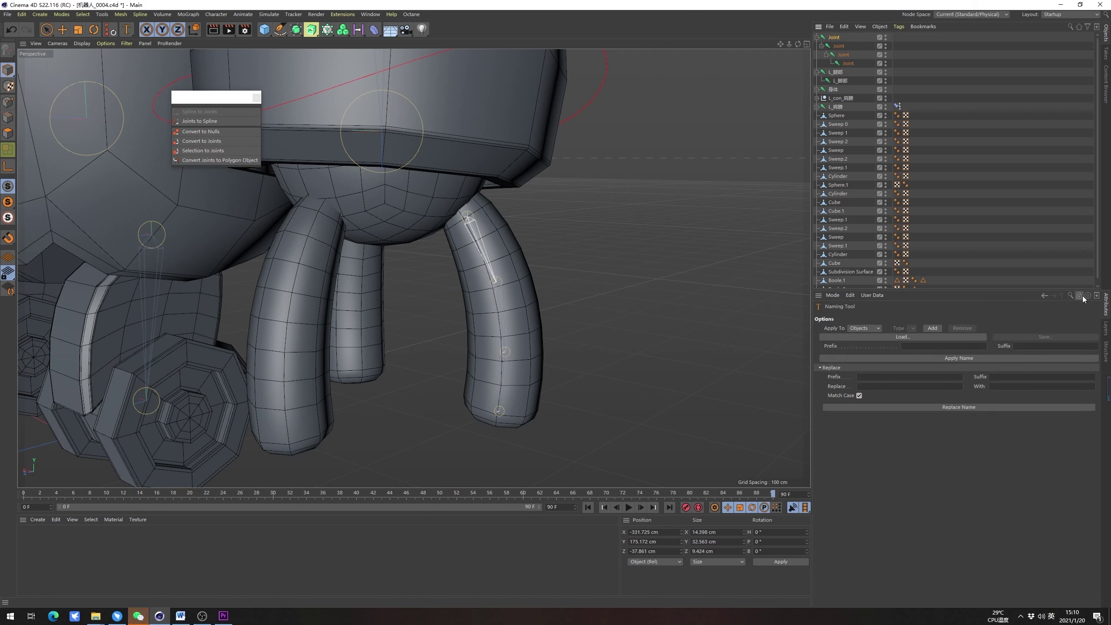
pyautogui.click(839, 46)
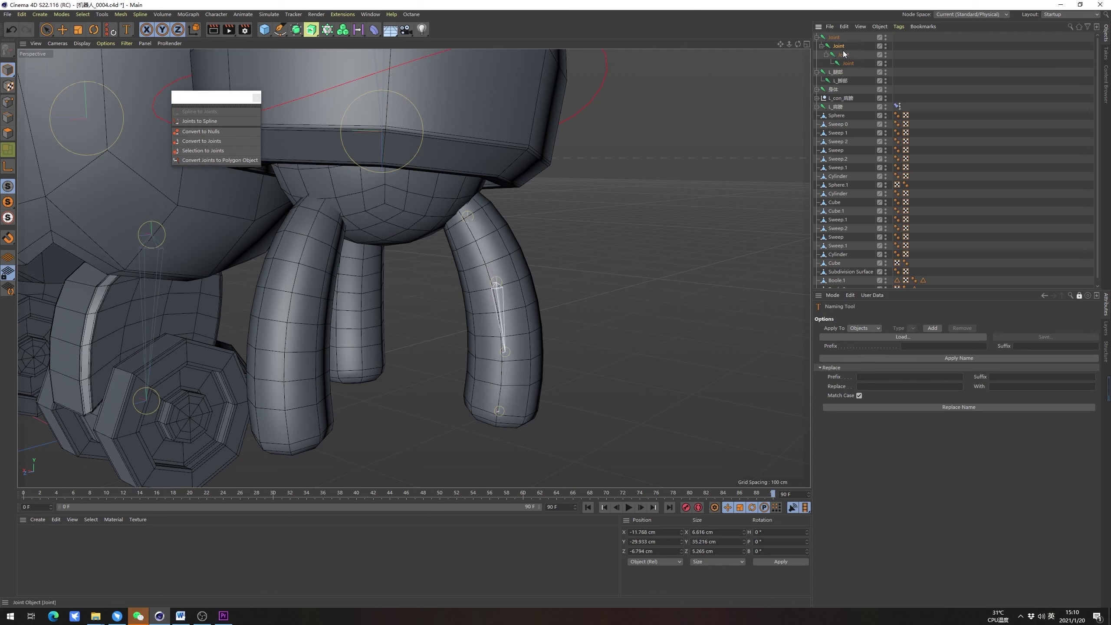
pyautogui.click(833, 38)
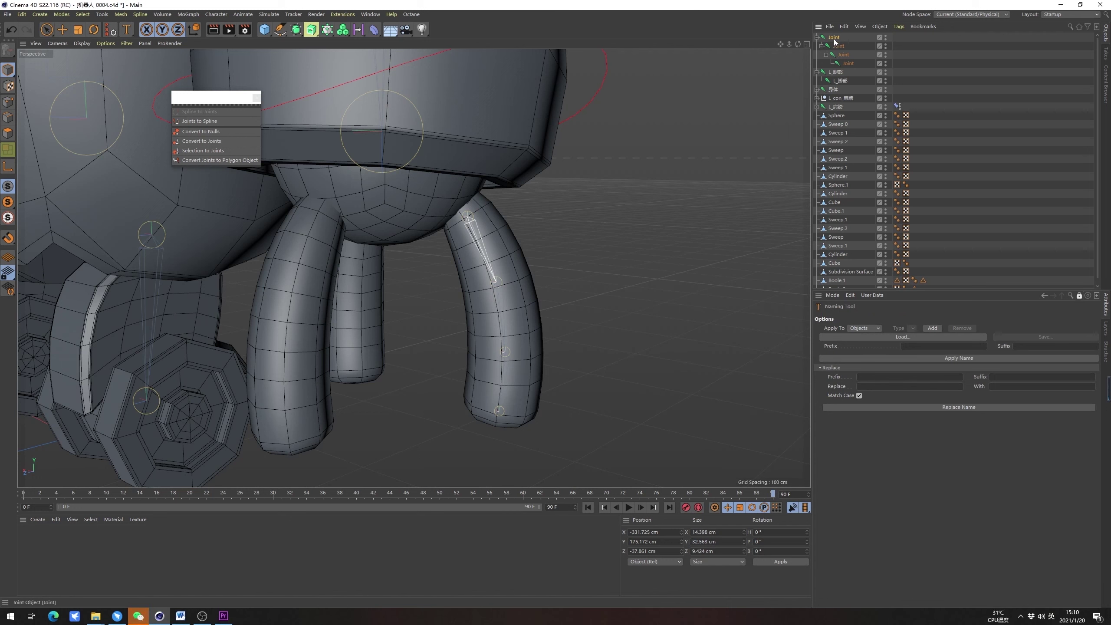
pyautogui.doubleClick(834, 38)
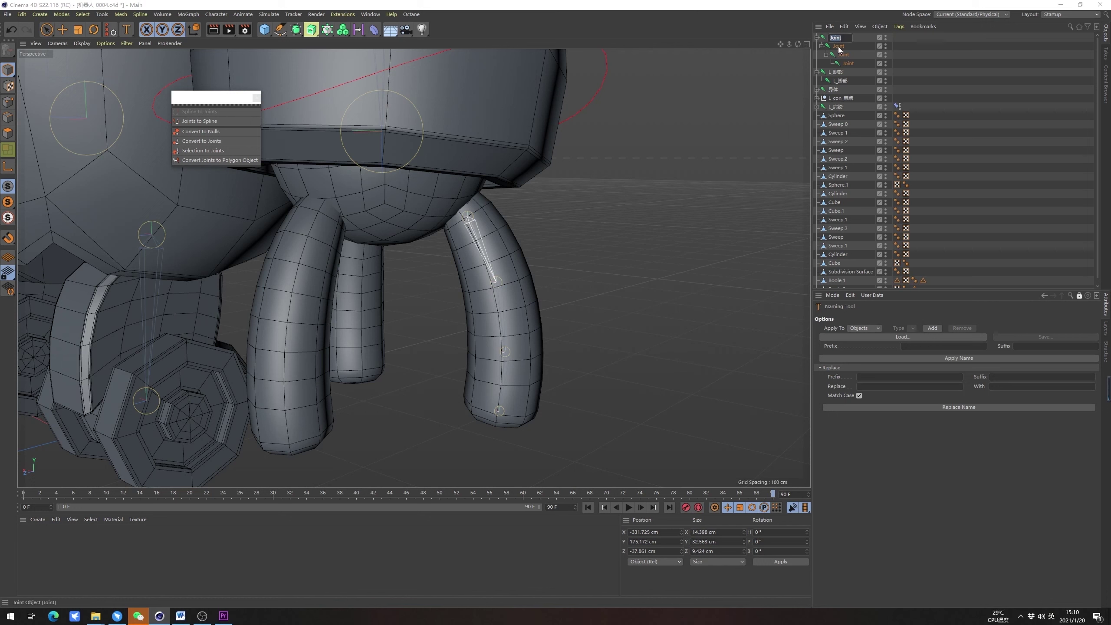
pyautogui.click(882, 386)
pyautogui.write('Joint')
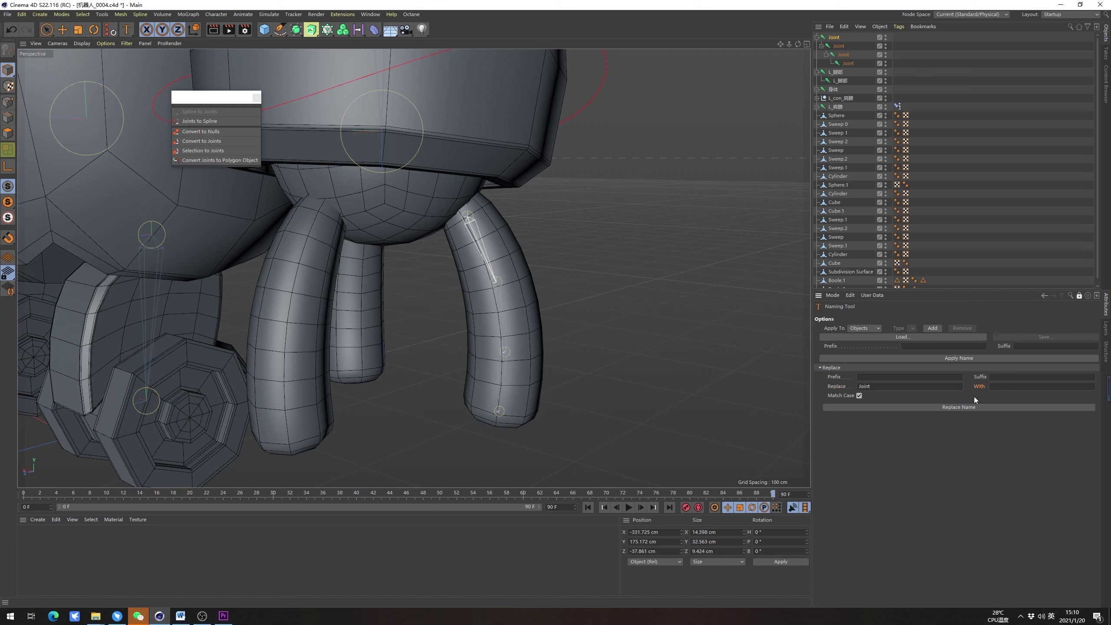
# Rename the four selected finger joints by replacing Joint with the numbered name L_手指$N
pyautogui.click(1015, 387)
pyautogui.keyDown('shift'); pyautogui.click(853, 63); pyautogui.keyUp('shift')
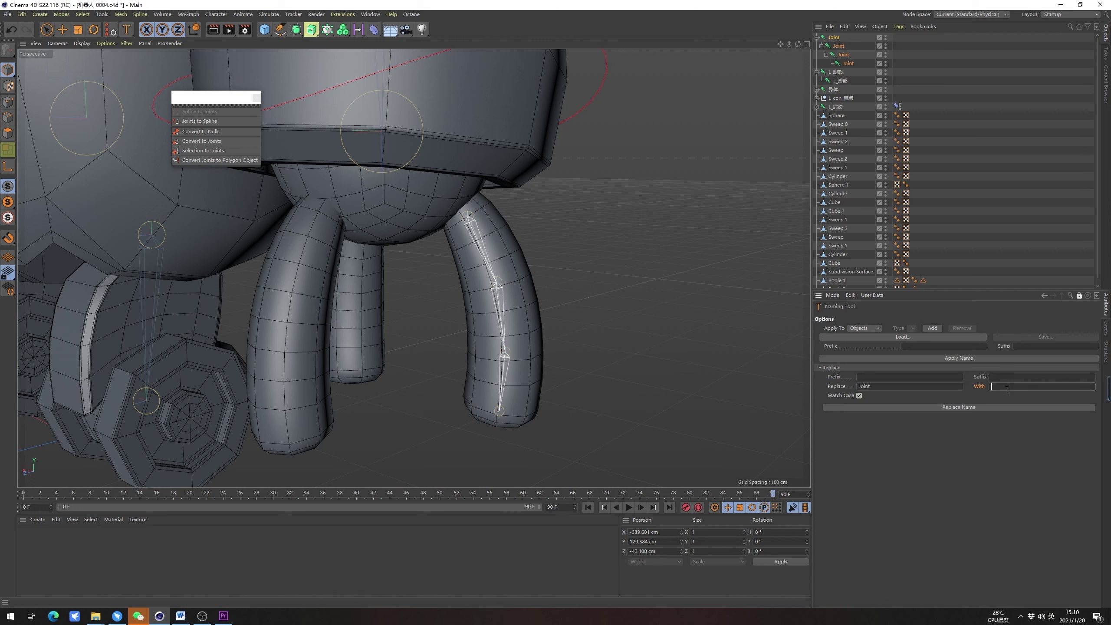
pyautogui.write('L_手指')
pyautogui.press('shift')
pyautogui.write('$Nn')
pyautogui.click(974, 407)
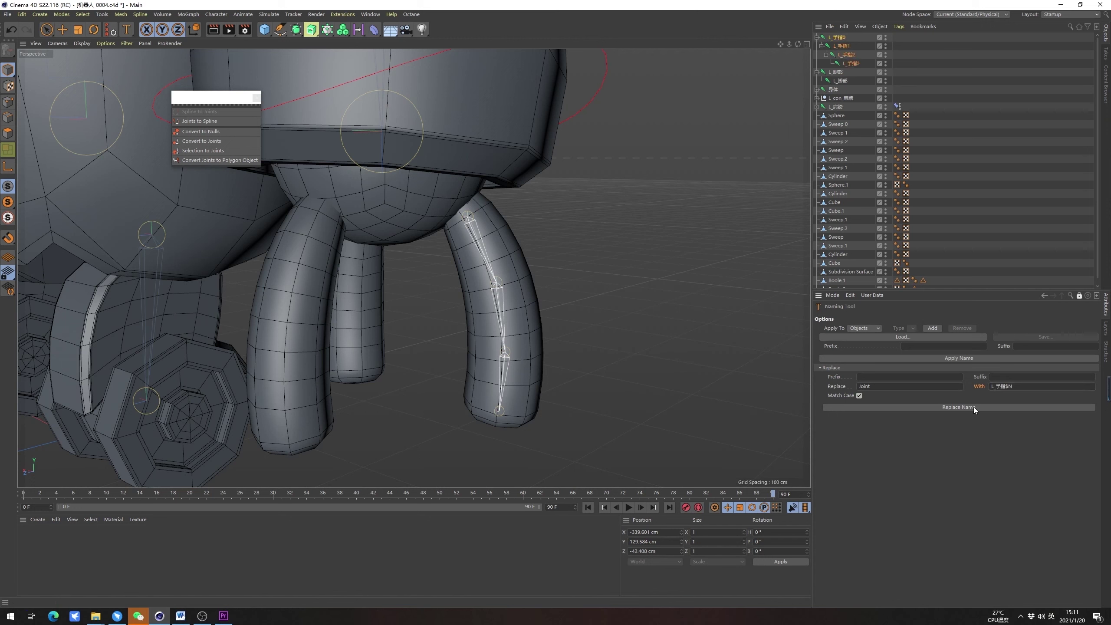
# Unlock the attributes and align the root finger joint L_手指0 along its bone direction
pyautogui.click(837, 40)
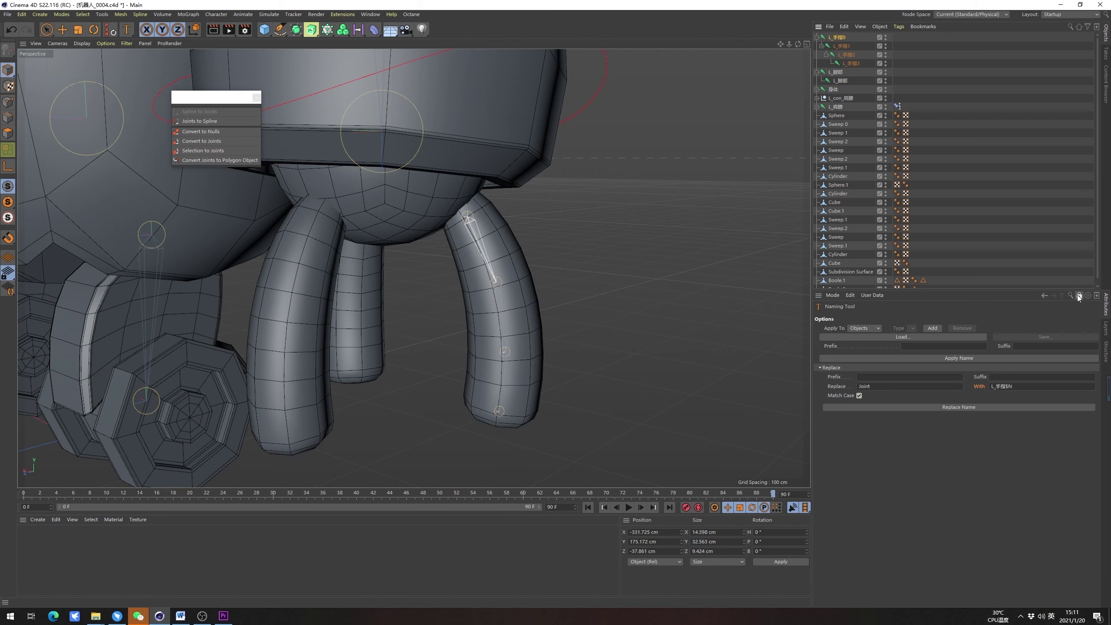
pyautogui.click(843, 37)
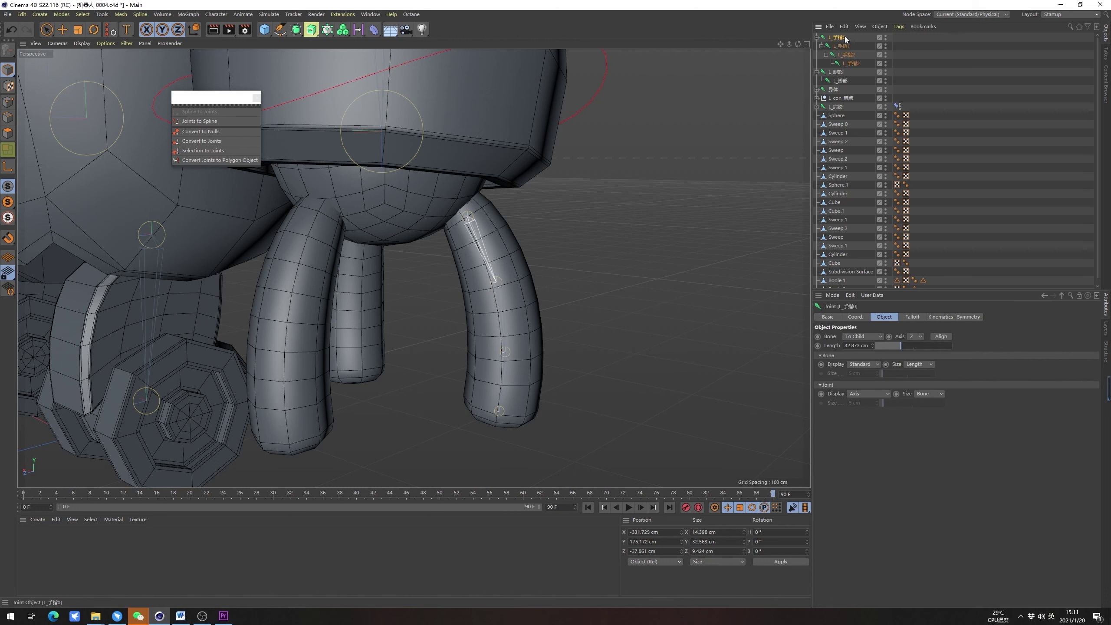
pyautogui.click(849, 65)
pyautogui.click(46, 30)
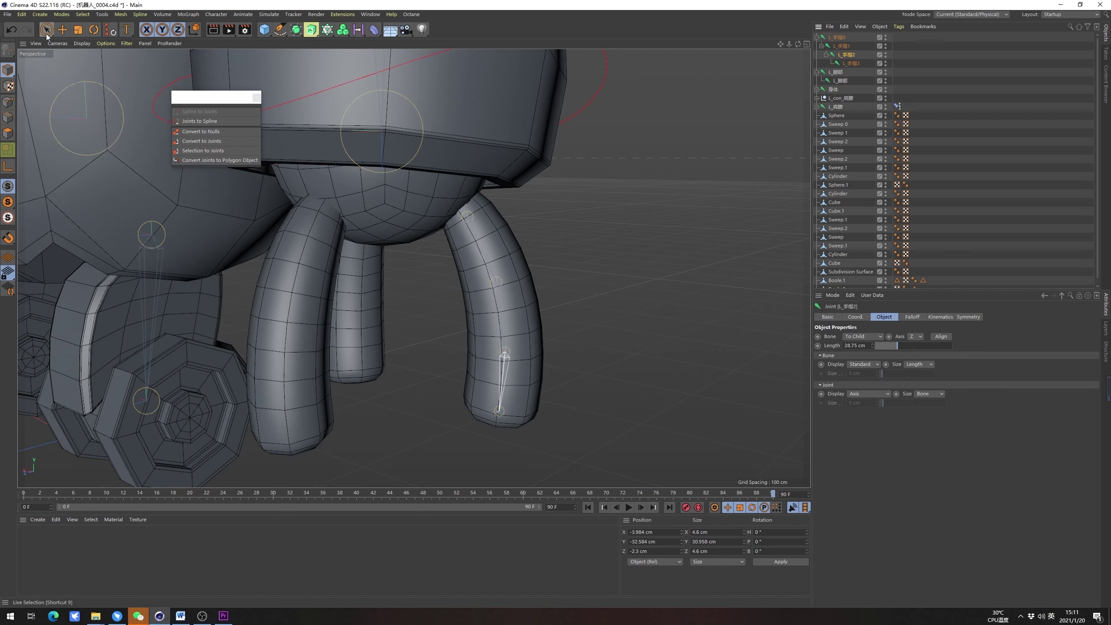
pyautogui.click(837, 40)
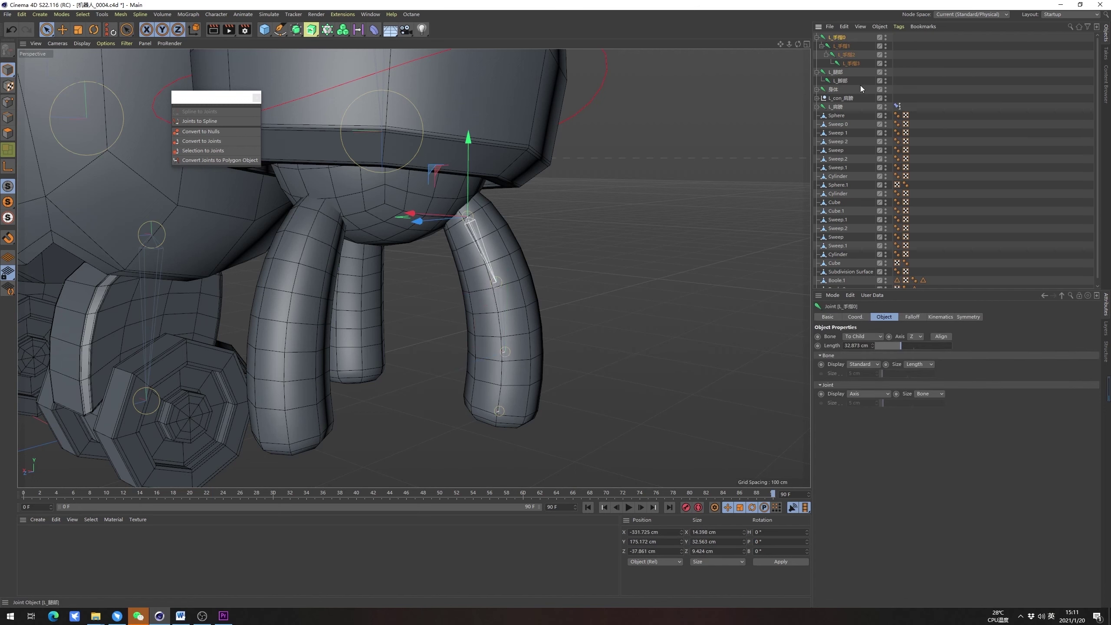
pyautogui.scroll(5, 525, 209)
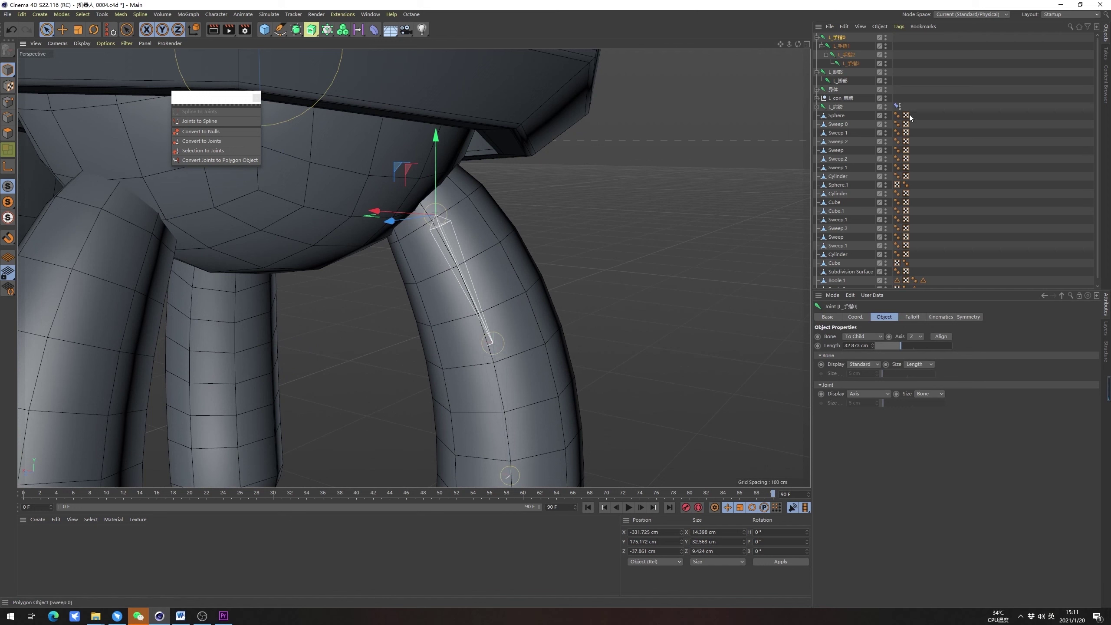
pyautogui.click(942, 336)
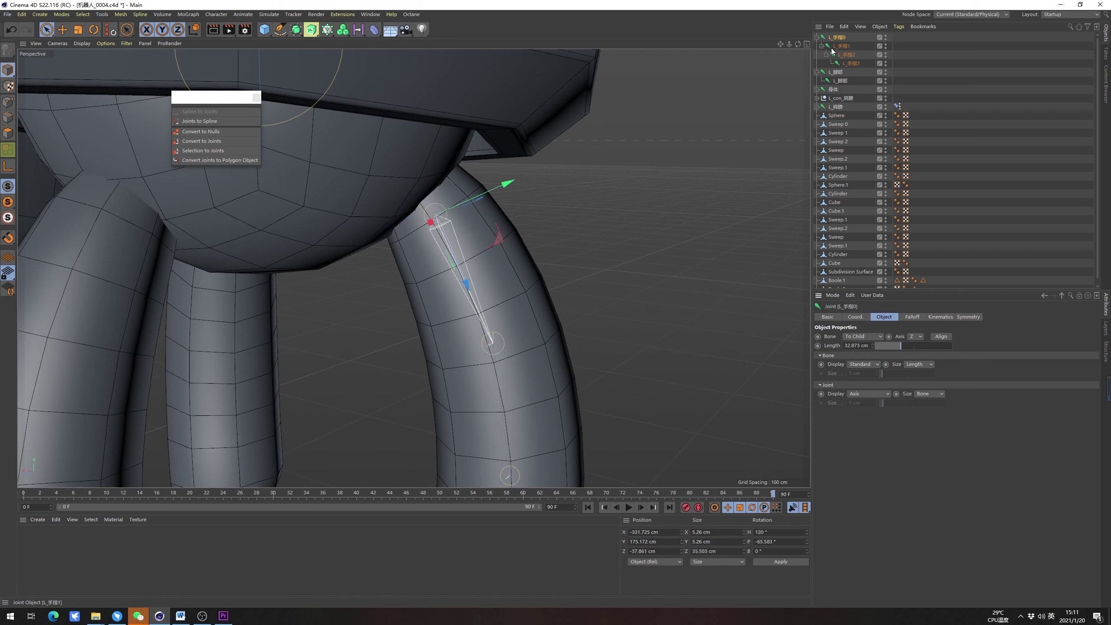
# Align the three child finger joints, L_手指1 and the two below it, one after another
pyautogui.click(831, 48)
pyautogui.click(941, 336)
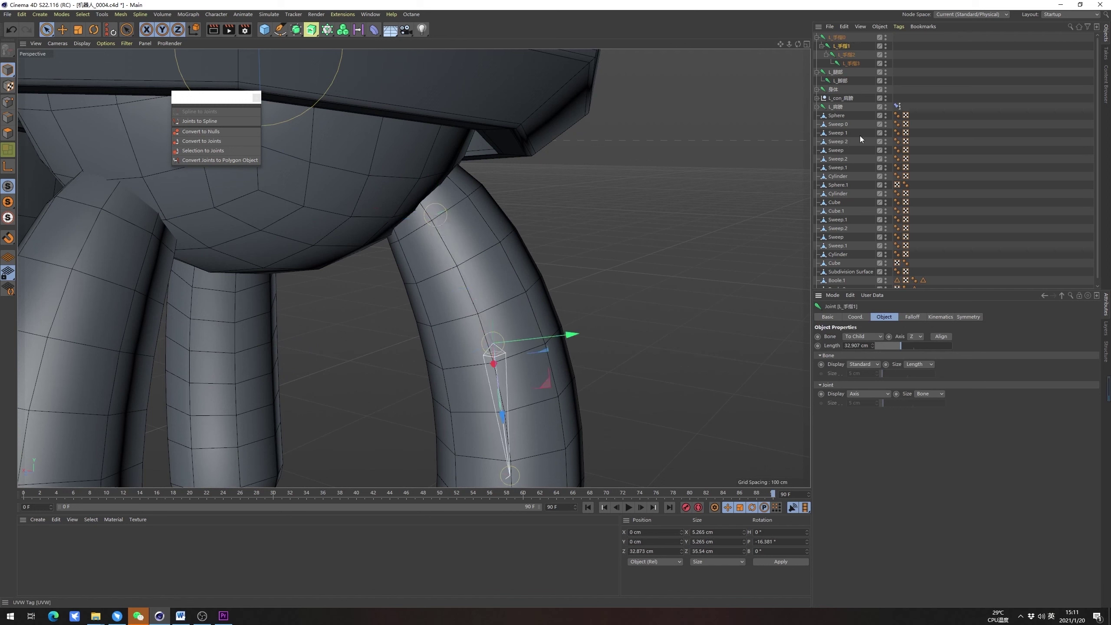
pyautogui.click(847, 55)
pyautogui.click(941, 336)
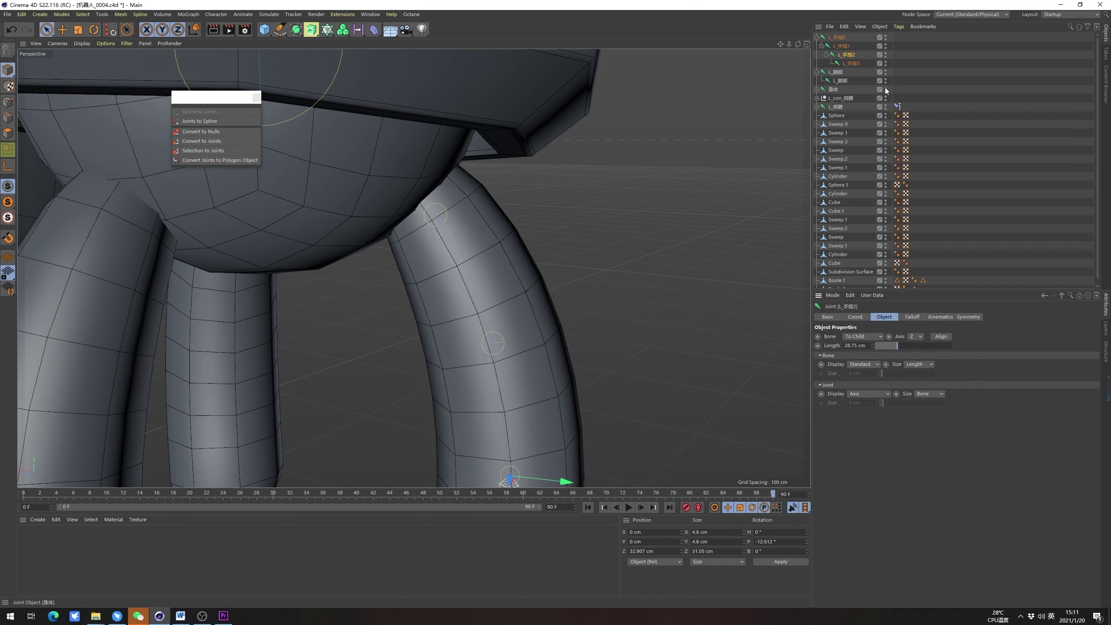
pyautogui.click(851, 63)
pyautogui.click(933, 337)
# Test-rotate the root finger joint L_手指0 to check its bending axis, and undo the rotation
pyautogui.scroll(-5, 529, 281)
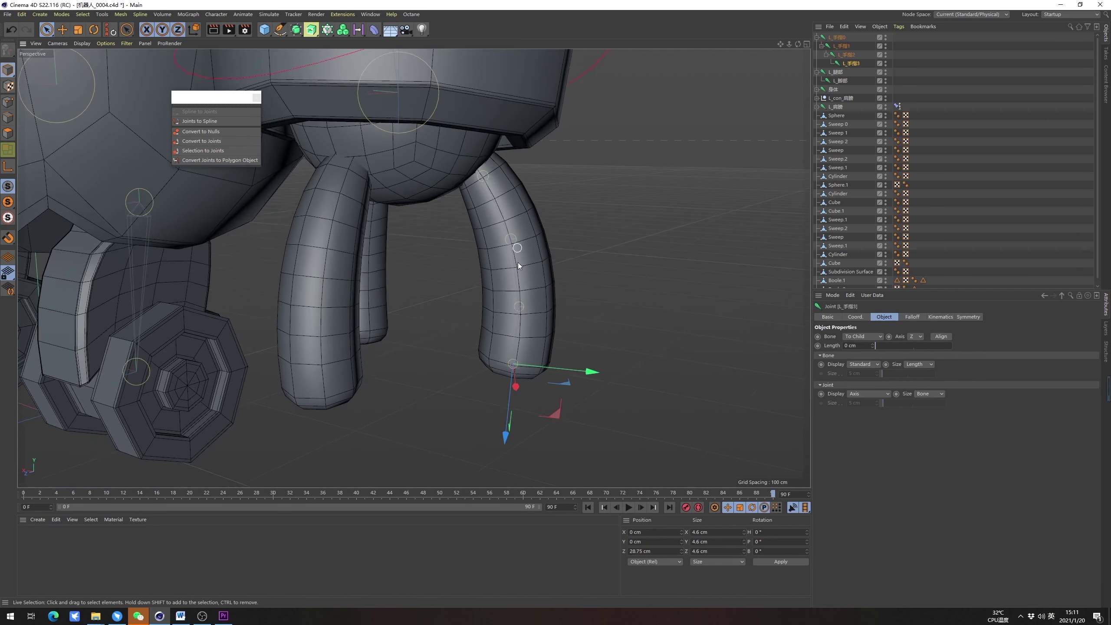
pyautogui.scroll(4, 540, 320)
pyautogui.keyDown('alt'); pyautogui.moveTo(541, 320); pyautogui.dragTo(557, 290); pyautogui.keyUp('alt')
pyautogui.keyDown('alt'); pyautogui.moveTo(557, 290); pyautogui.dragTo(535, 347, button='middle'); pyautogui.keyUp('alt')
pyautogui.keyDown('alt'); pyautogui.moveTo(534, 348); pyautogui.dragTo(476, 208); pyautogui.keyUp('alt')
pyautogui.keyDown('alt'); pyautogui.moveTo(476, 208); pyautogui.dragTo(488, 230, button='middle'); pyautogui.keyUp('alt')
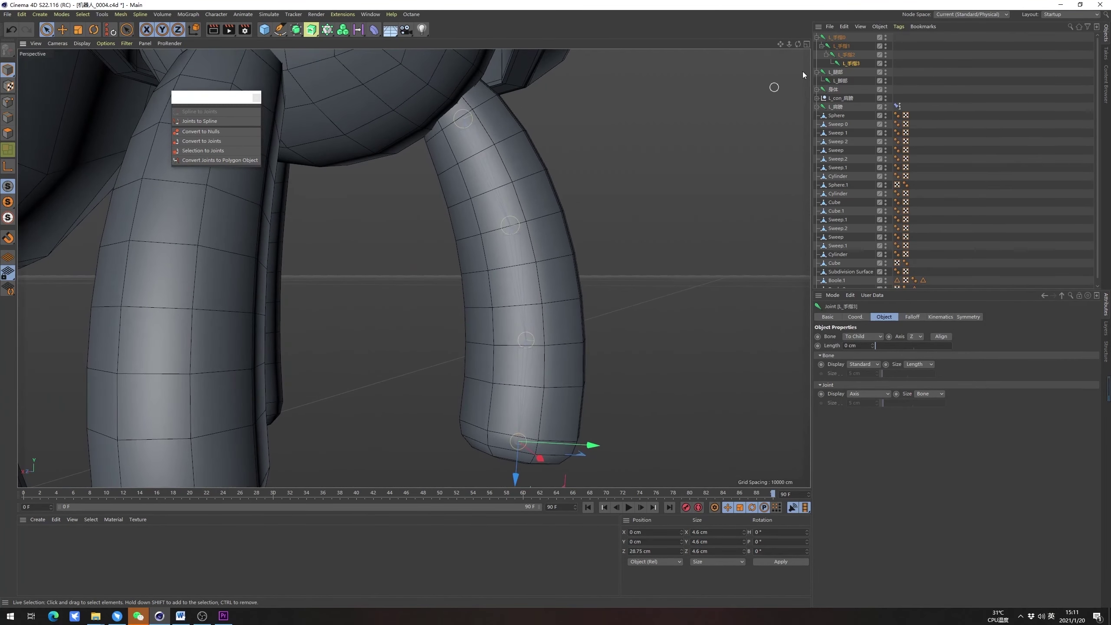
pyautogui.click(838, 38)
pyautogui.keyDown('alt'); pyautogui.moveTo(512, 182); pyautogui.dragTo(493, 175); pyautogui.keyUp('alt')
pyautogui.press('r')
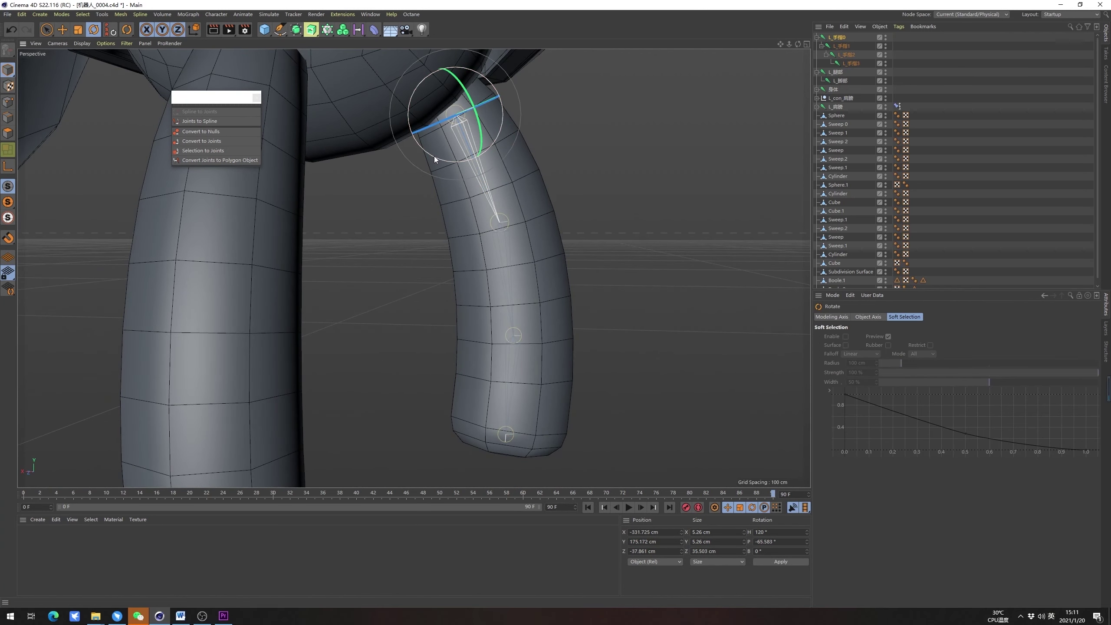
pyautogui.moveTo(434, 156)
pyautogui.mouseDown()
pyautogui.moveTo(421, 117)
pyautogui.moveTo(451, 144)
pyautogui.moveTo(415, 126)
pyautogui.moveTo(449, 149)
pyautogui.moveTo(441, 142)
pyautogui.moveTo(462, 147)
pyautogui.moveTo(485, 120)
pyautogui.moveTo(412, 145)
pyautogui.moveTo(405, 128)
pyautogui.moveTo(418, 136)
pyautogui.moveTo(392, 108)
pyautogui.moveTo(433, 156)
pyautogui.moveTo(416, 151)
pyautogui.moveTo(418, 170)
pyautogui.mouseUp()
pyautogui.hotkey('ctrl', 'z')
pyautogui.scroll(3, 483, 115)
pyautogui.hotkey('ctrl', 'z')
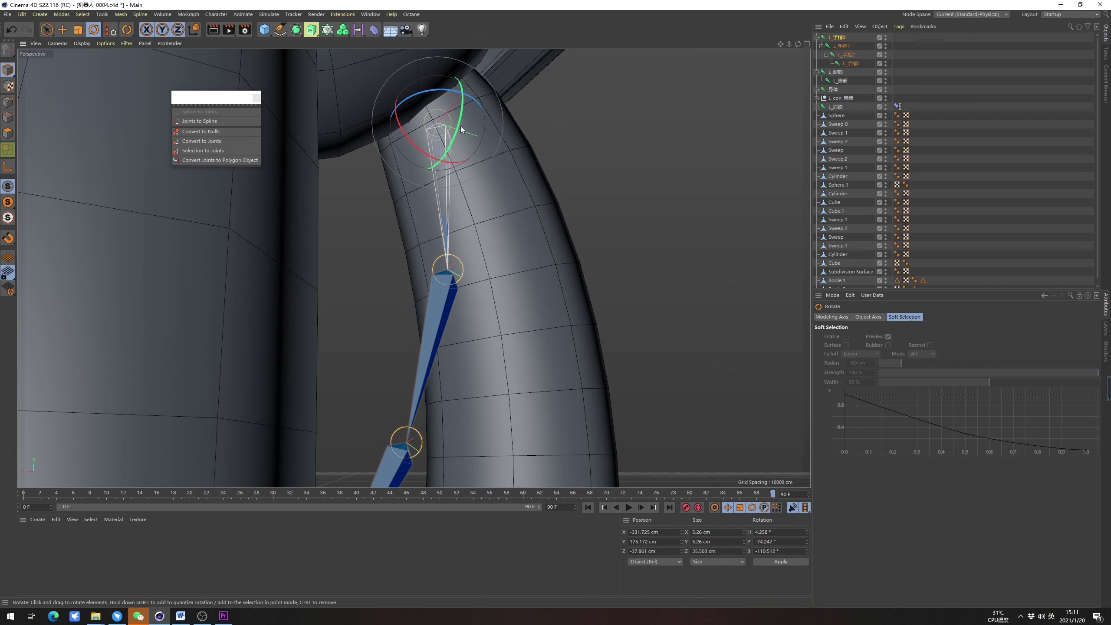
# Test-rotate the child finger joints down to the tip to check their axes, undoing the rotations
pyautogui.click(842, 46)
pyautogui.press('o')
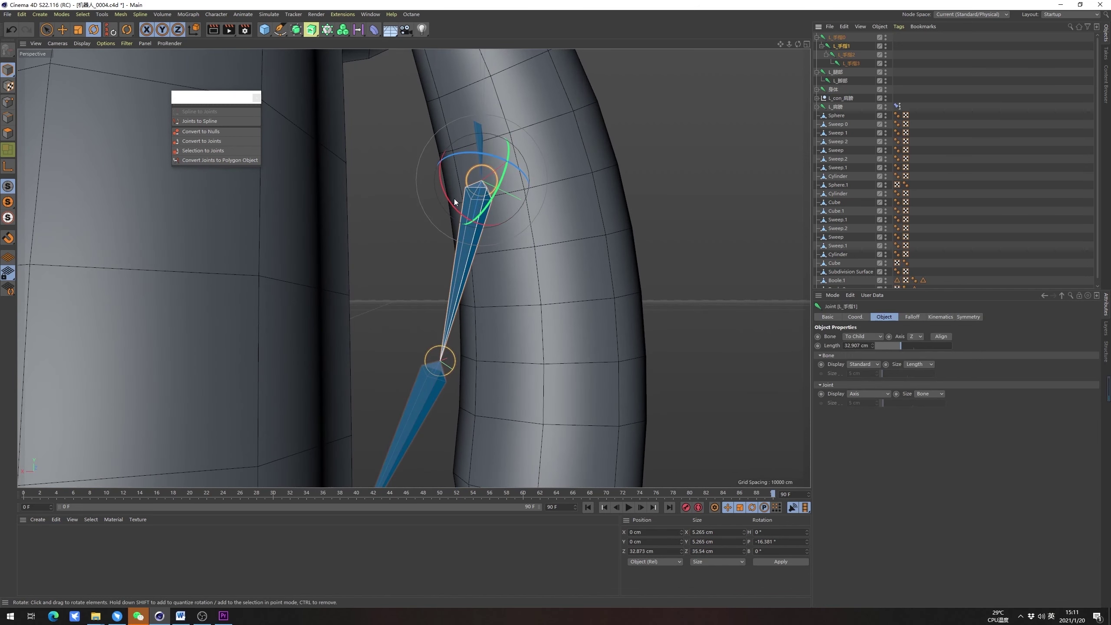
pyautogui.hotkey('ctrl', 'z')
pyautogui.hotkey('ctrl', 'z')
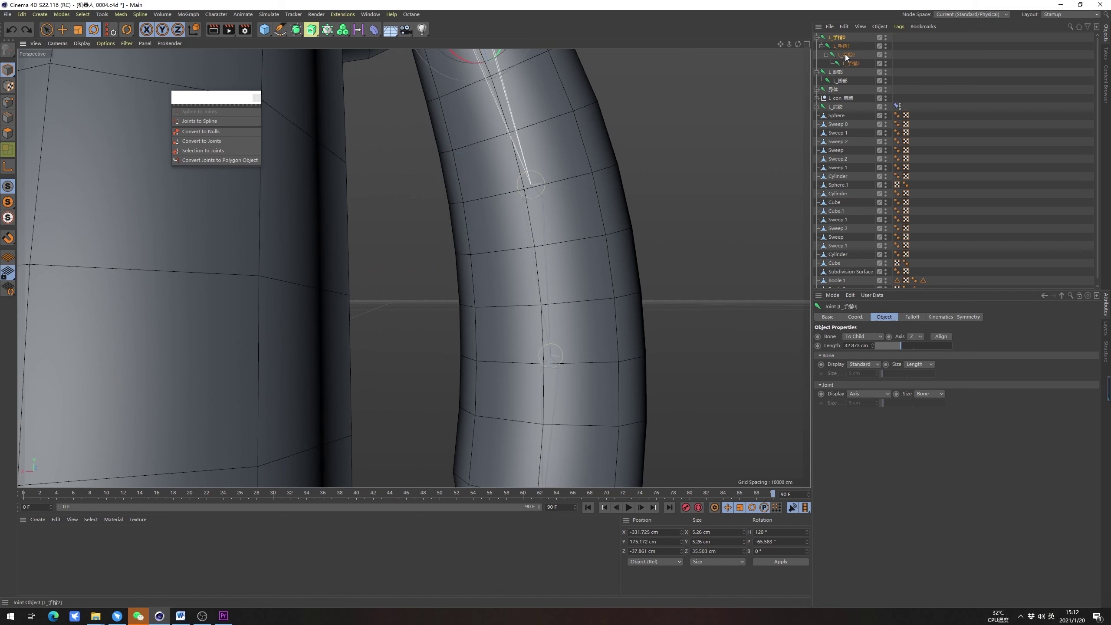
pyautogui.click(846, 54)
pyautogui.moveTo(517, 318); pyautogui.dragTo(513, 311)
pyautogui.hotkey('ctrl', 'z')
pyautogui.click(850, 63)
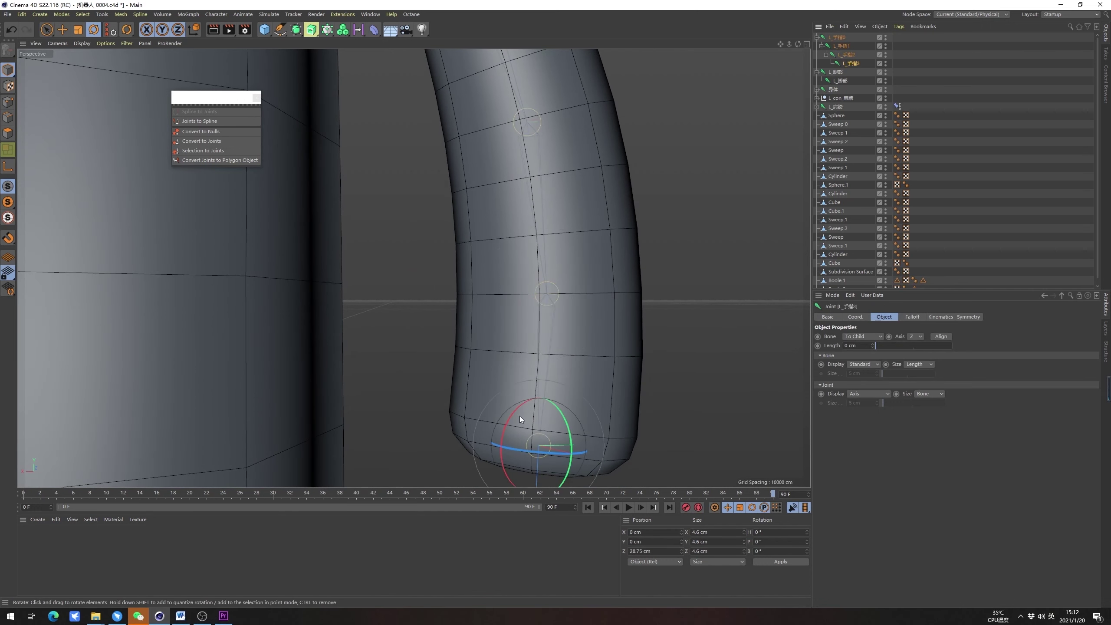
pyautogui.moveTo(506, 423); pyautogui.dragTo(536, 379)
pyautogui.hotkey('ctrl', 'z')
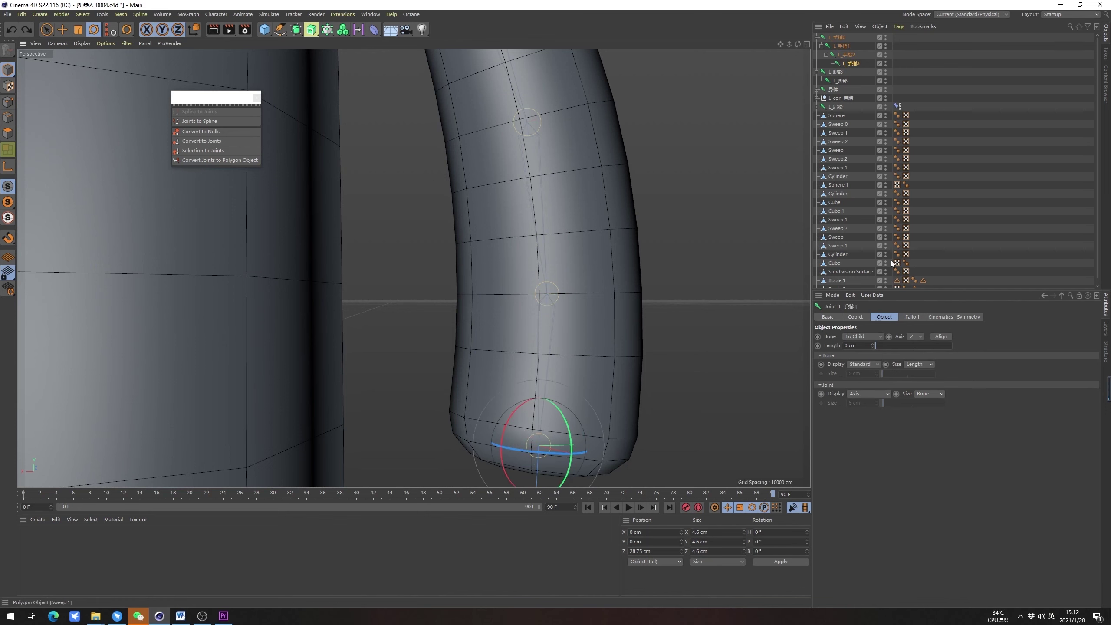
# Select the neighbouring finger mesh, Sweep 0, and create a joint from the point loop at its base
pyautogui.keyDown('alt'); pyautogui.moveTo(576, 213); pyautogui.dragTo(505, 270, button='right'); pyautogui.keyUp('alt')
pyautogui.keyDown('alt'); pyautogui.moveTo(505, 270); pyautogui.dragTo(541, 259); pyautogui.keyUp('alt')
pyautogui.click(503, 256)
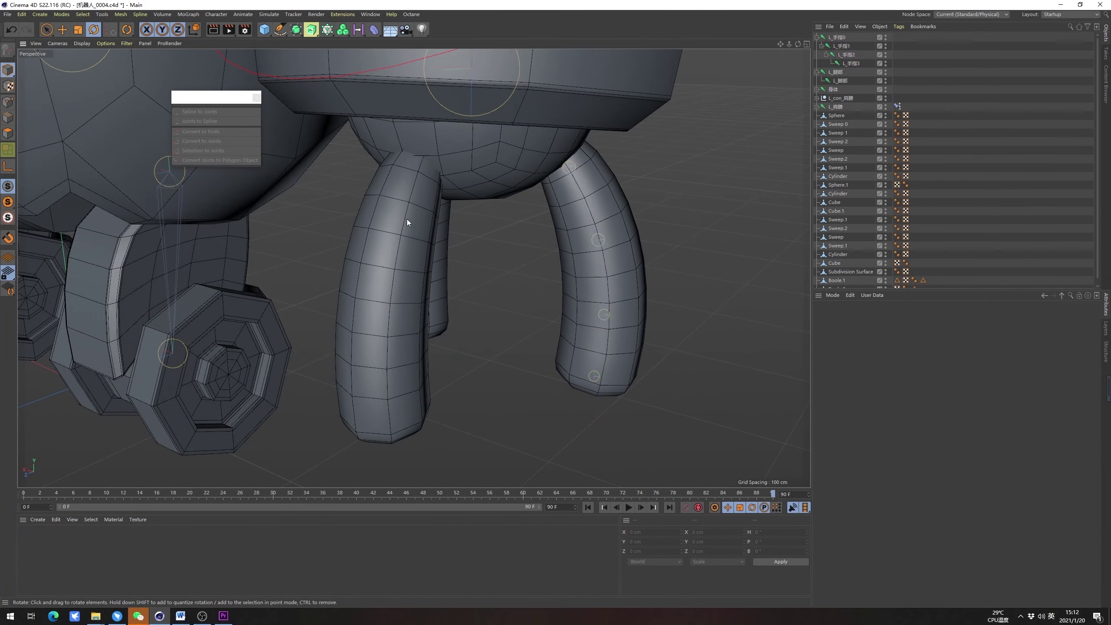
pyautogui.moveTo(402, 250)
pyautogui.keyDown('alt'); pyautogui.mouseDown()
pyautogui.moveTo(332, 251)
pyautogui.moveTo(394, 253)
pyautogui.moveTo(403, 274)
pyautogui.moveTo(477, 276)
pyautogui.moveTo(399, 263)
pyautogui.mouseUp(); pyautogui.keyUp('alt')
pyautogui.click(477, 276)
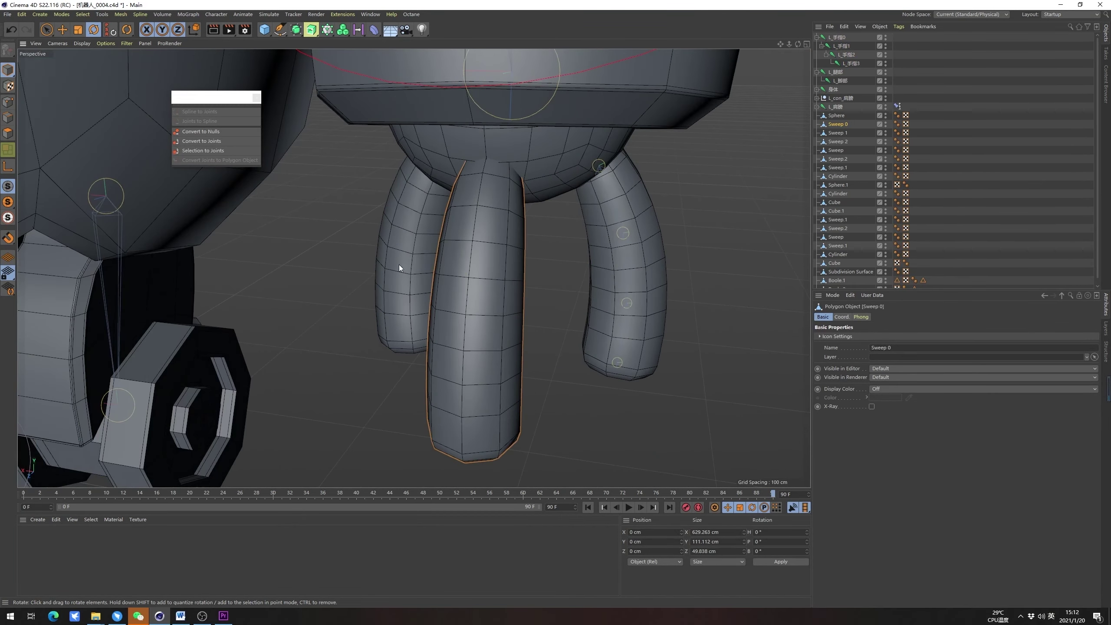
pyautogui.click(8, 102)
pyautogui.keyDown('alt'); pyautogui.moveTo(498, 191); pyautogui.dragTo(573, 266); pyautogui.keyUp('alt')
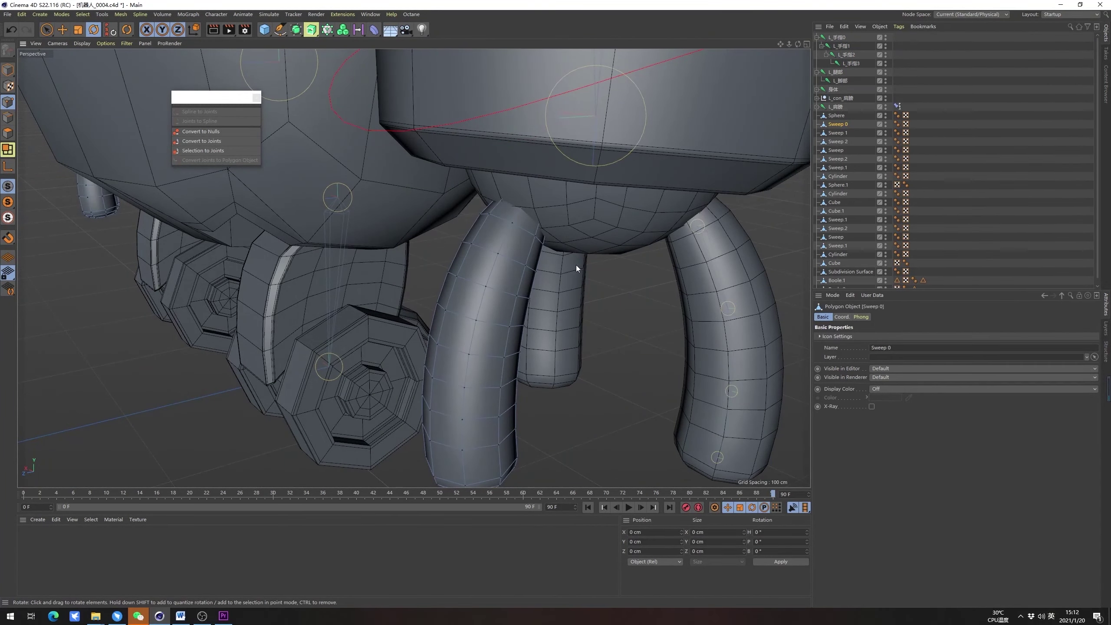
pyautogui.press('u')
pyautogui.press('l')
pyautogui.click(533, 236)
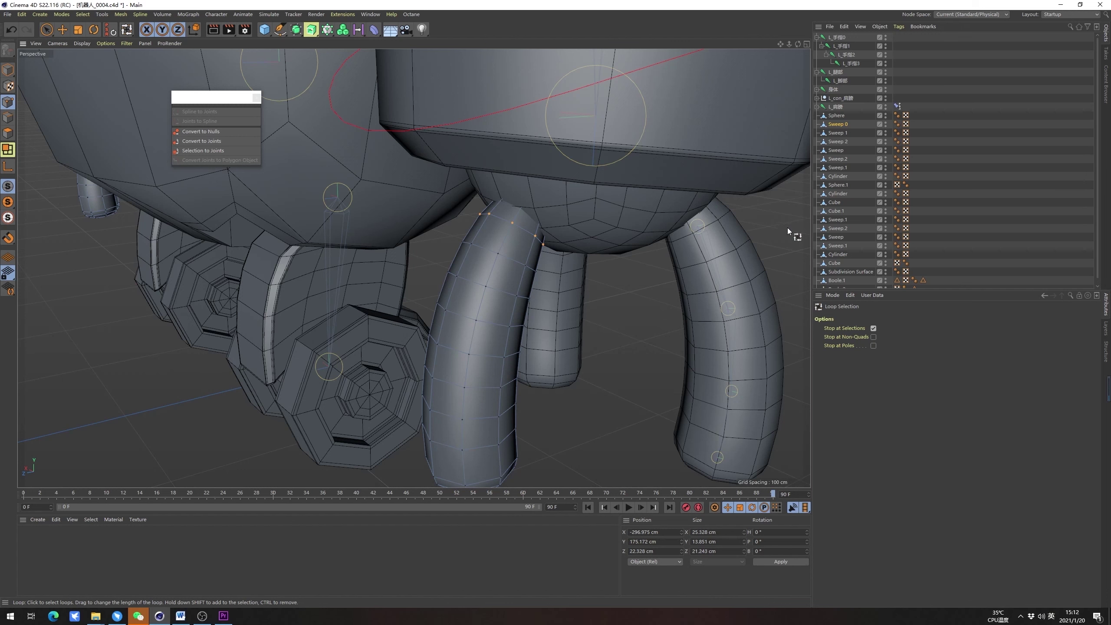
pyautogui.click(222, 152)
# Create three more joints on Sweep 0 from point loops spaced down the finger to its tip
pyautogui.keyDown('alt'); pyautogui.moveTo(473, 263); pyautogui.dragTo(453, 228, button='middle'); pyautogui.keyUp('alt')
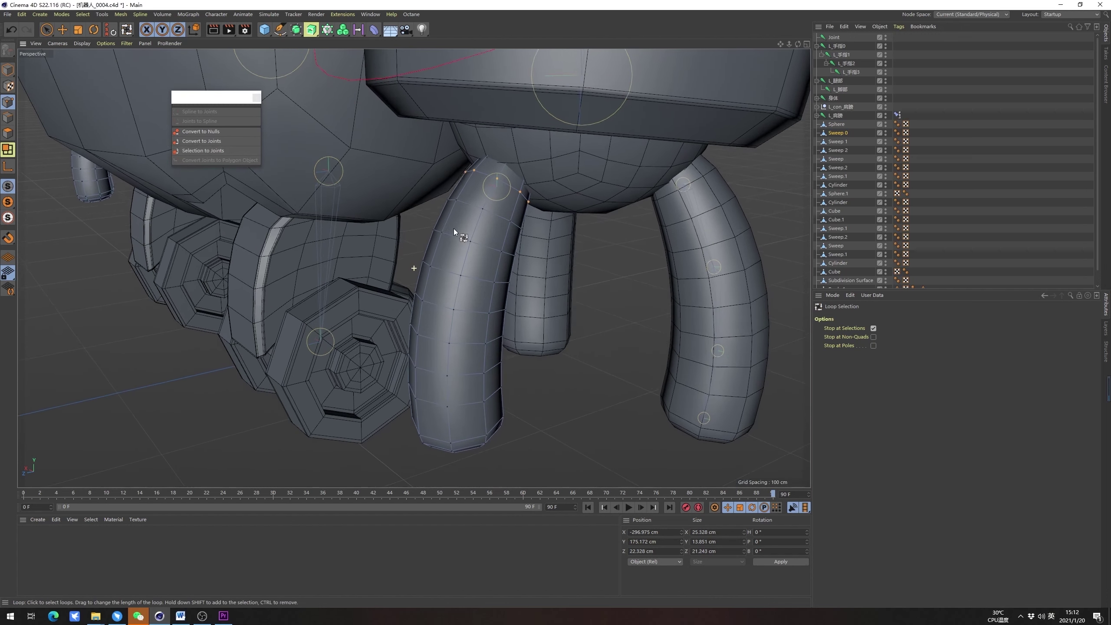
pyautogui.keyDown('alt'); pyautogui.moveTo(453, 228); pyautogui.dragTo(474, 241); pyautogui.keyUp('alt')
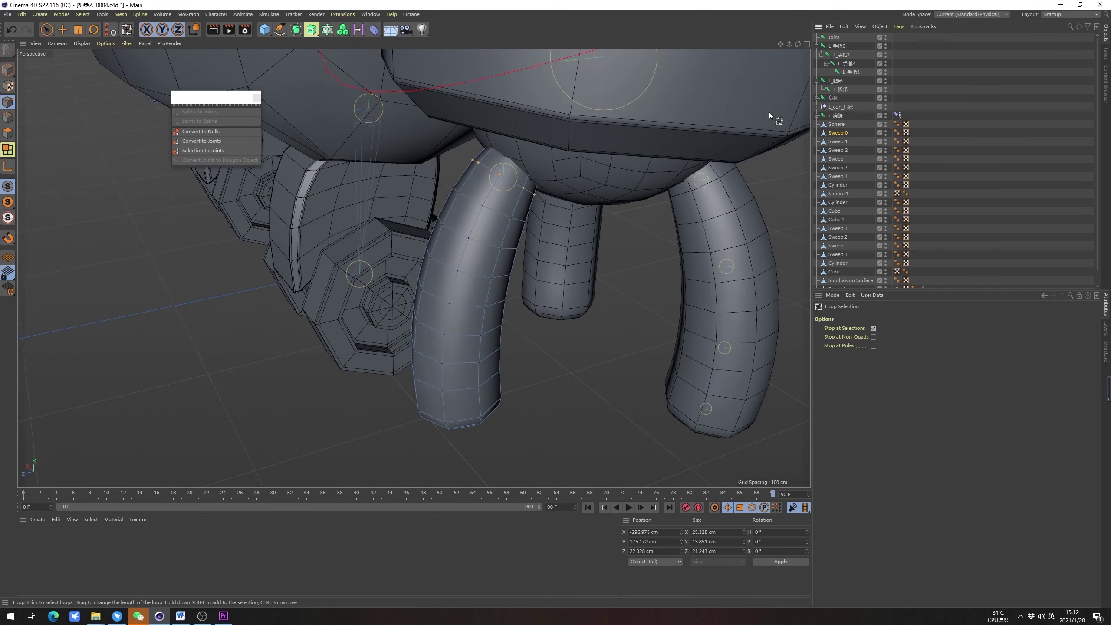
pyautogui.click(483, 272)
pyautogui.click(228, 154)
pyautogui.keyDown('alt'); pyautogui.moveTo(490, 324); pyautogui.dragTo(474, 293); pyautogui.keyUp('alt')
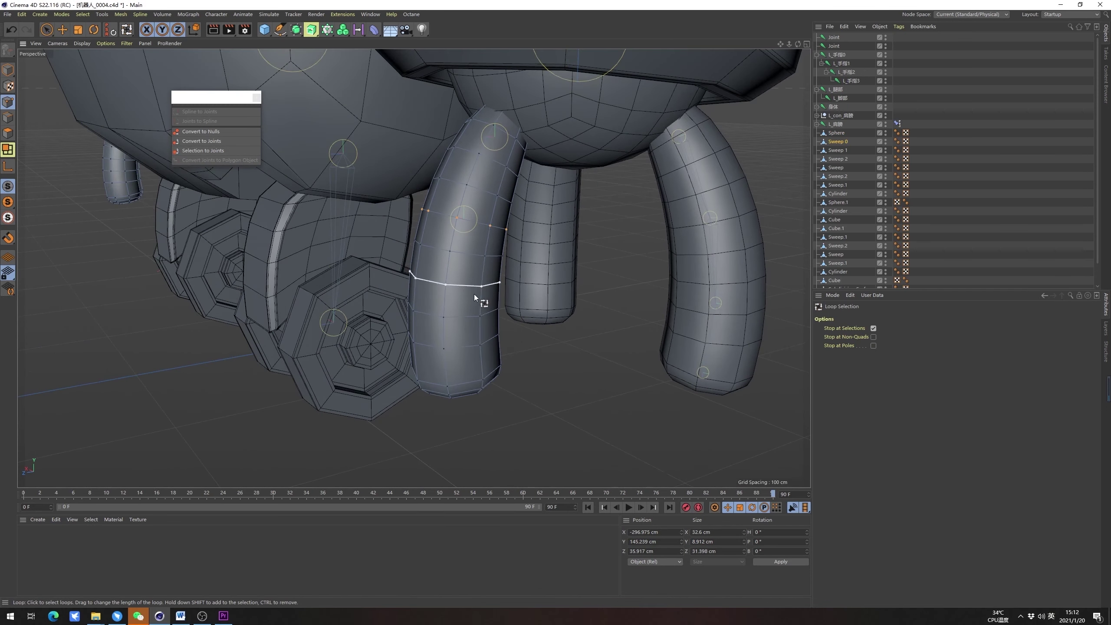
pyautogui.click(466, 310)
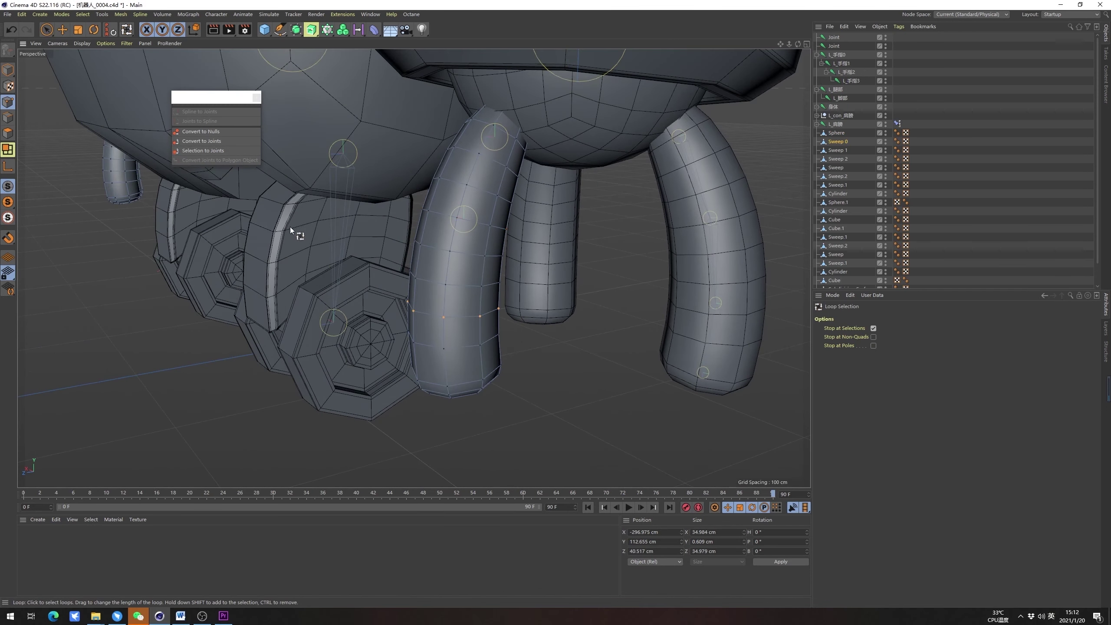
pyautogui.click(204, 151)
pyautogui.keyDown('alt'); pyautogui.moveTo(471, 330); pyautogui.dragTo(507, 311); pyautogui.keyUp('alt')
pyautogui.click(474, 344)
pyautogui.click(218, 153)
pyautogui.keyDown('alt'); pyautogui.moveTo(507, 311); pyautogui.dragTo(492, 302, button='middle'); pyautogui.keyUp('alt')
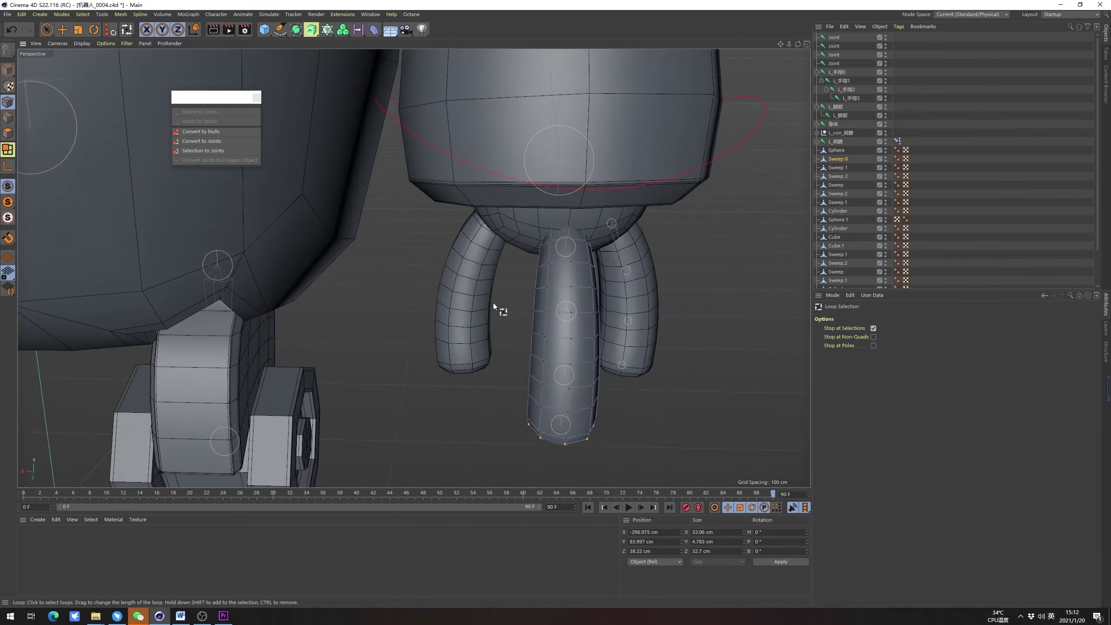
# Nest Sweep 0's four new joints into one parent-child chain running from the finger's base to its tip
pyautogui.keyDown('alt'); pyautogui.moveTo(493, 302); pyautogui.dragTo(513, 298); pyautogui.keyUp('alt')
pyautogui.click(834, 38)
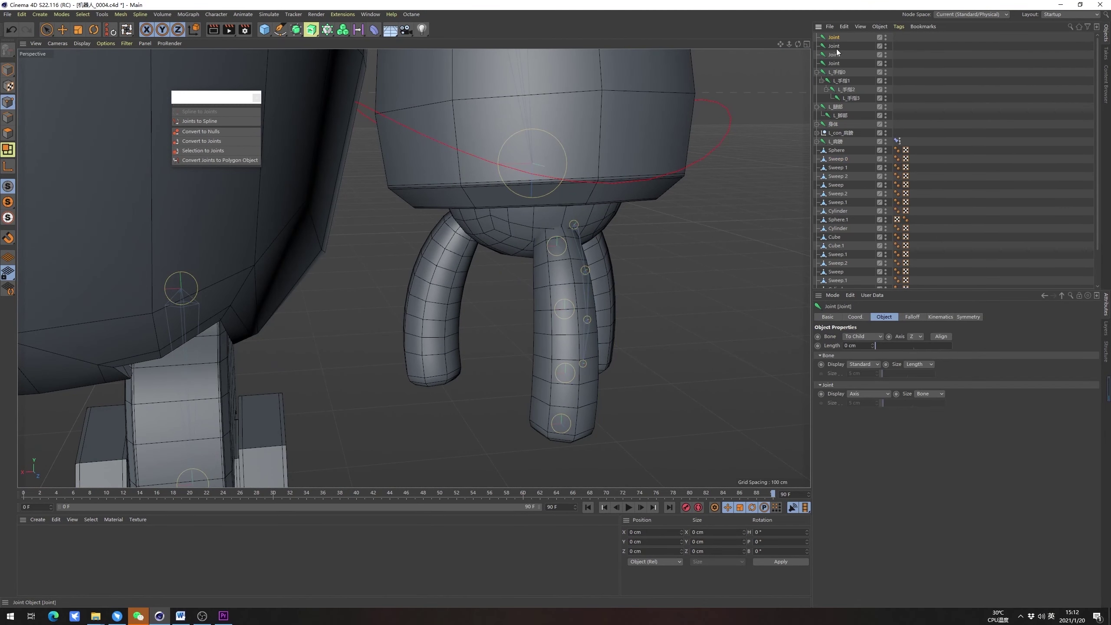
pyautogui.click(835, 63)
pyautogui.click(8, 70)
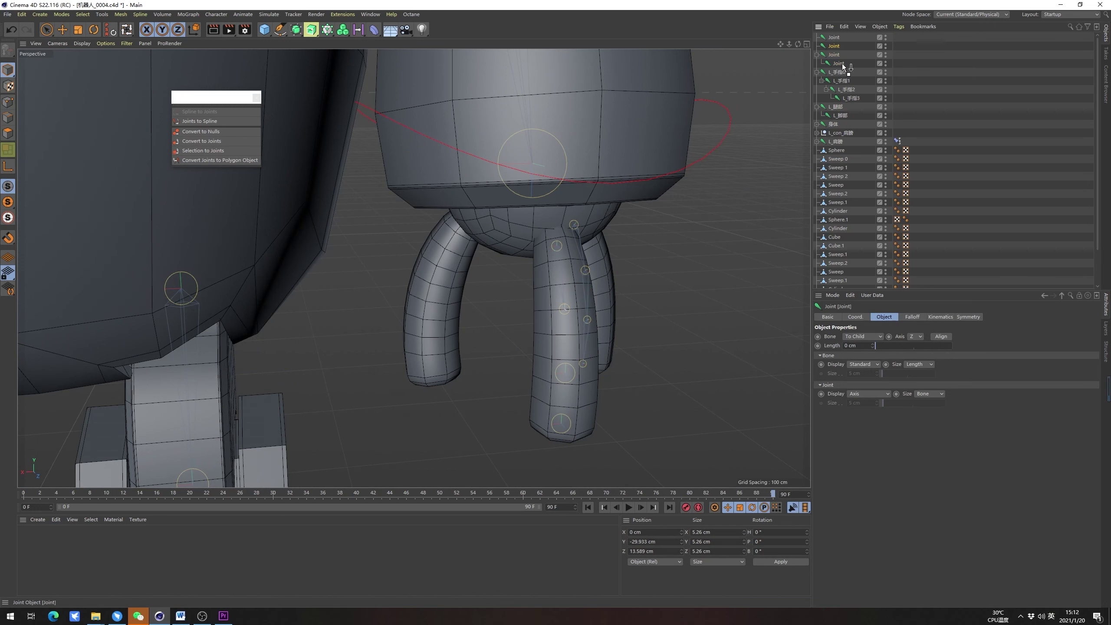
pyautogui.moveTo(847, 64); pyautogui.dragTo(845, 65)
pyautogui.keyDown('alt'); pyautogui.moveTo(579, 320); pyautogui.dragTo(809, 124); pyautogui.keyUp('alt')
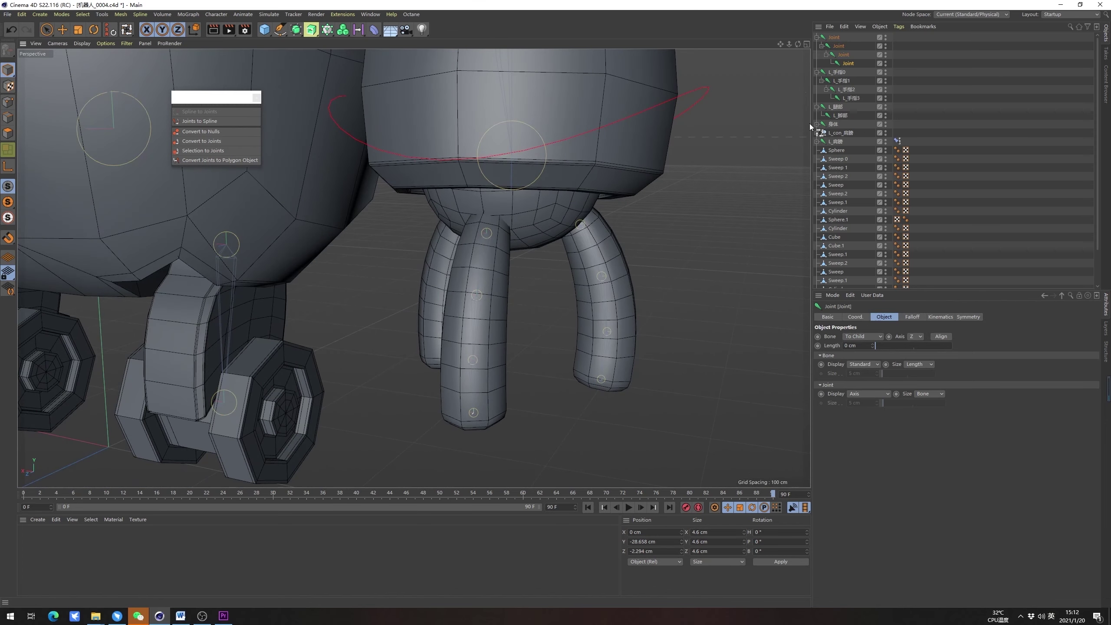
pyautogui.doubleClick(839, 75)
pyautogui.hotkey('ctrl', 'c')
pyautogui.press('Escape')
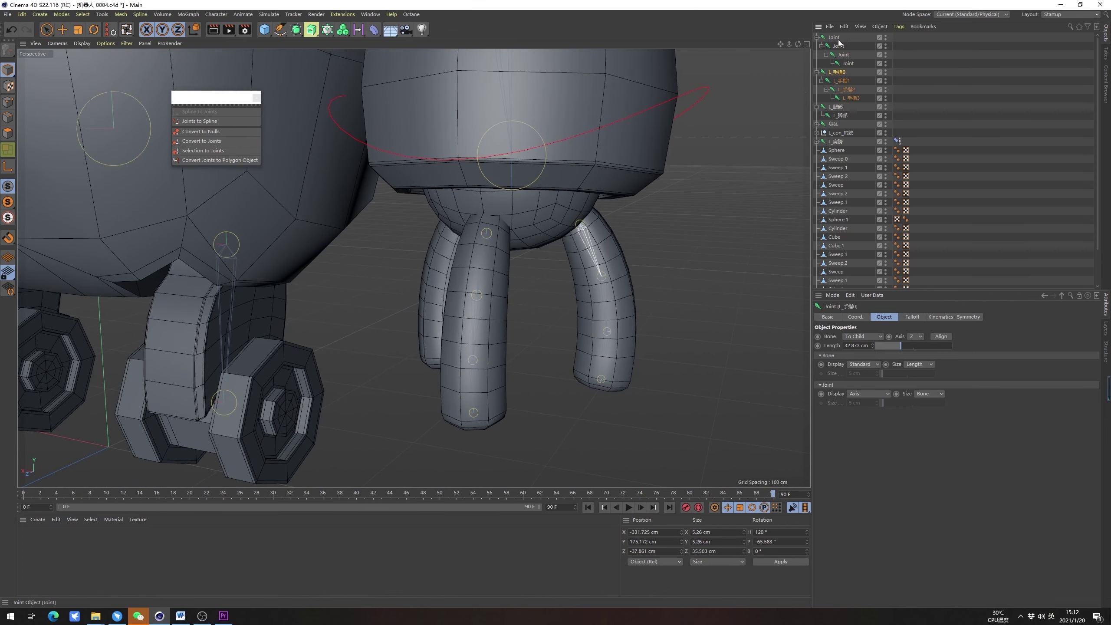
pyautogui.doubleClick(837, 38)
pyautogui.hotkey('ctrl', 'v')
pyautogui.press('Return')
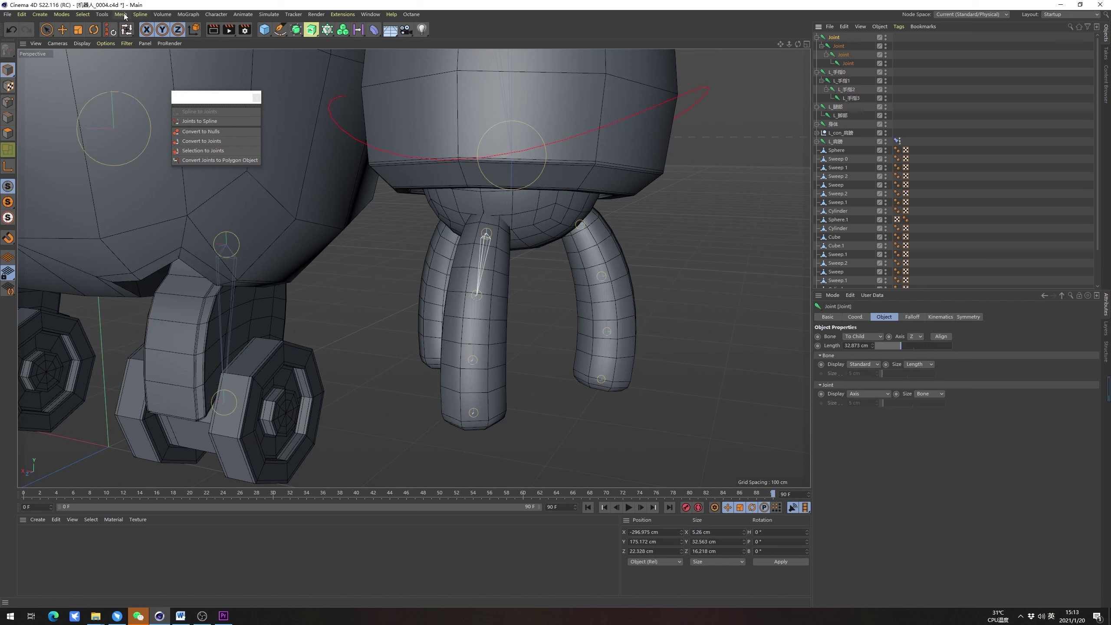
# Rename all four joints of the new chain with the Naming Tool, replacing "Joint" with "L_手指$N"
pyautogui.click(102, 14)
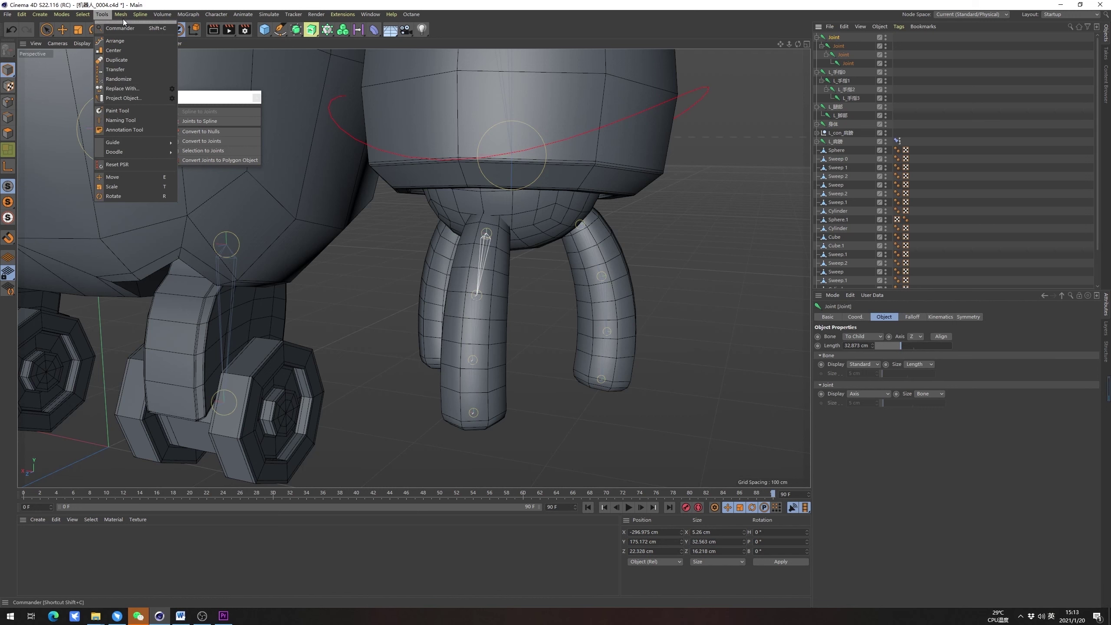
pyautogui.click(127, 121)
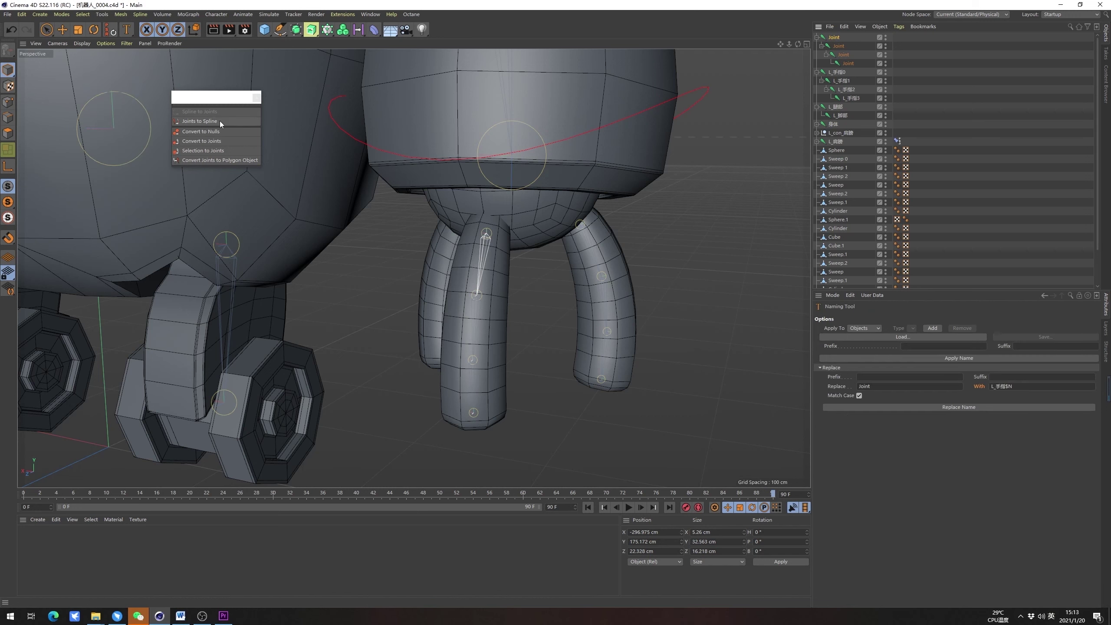
pyautogui.keyDown('shift'); pyautogui.click(850, 66); pyautogui.keyUp('shift')
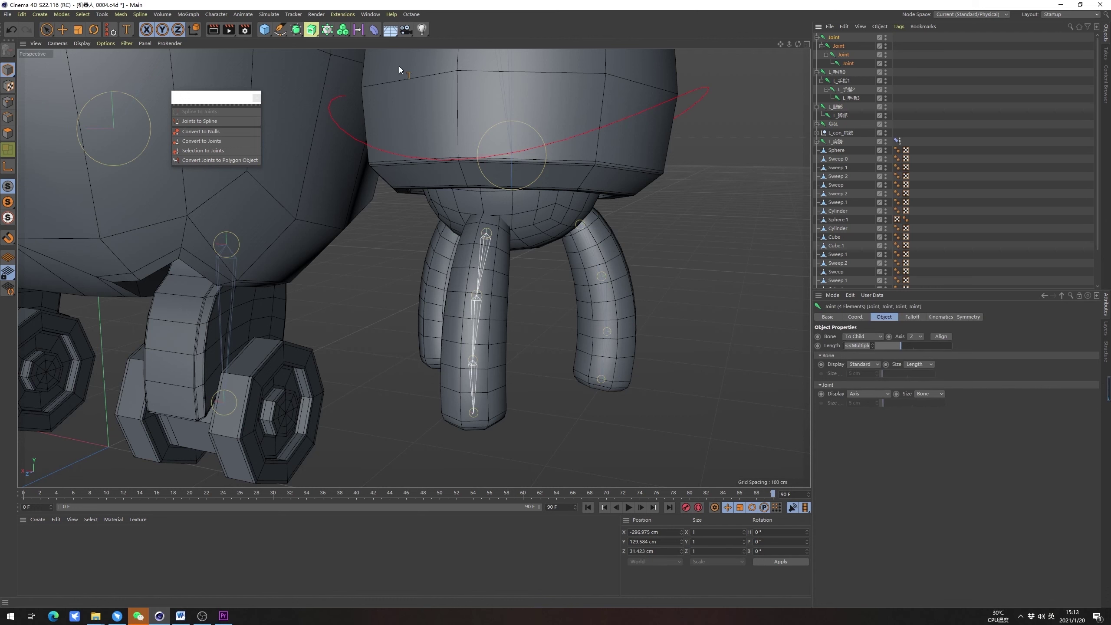
pyautogui.click(127, 31)
pyautogui.click(1004, 407)
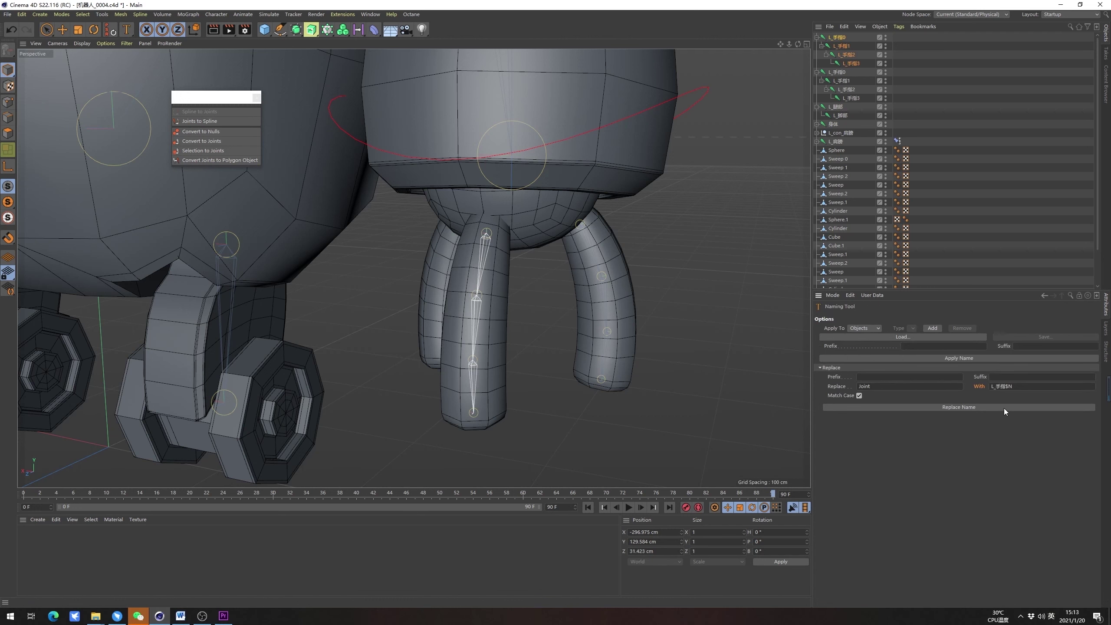
pyautogui.click(899, 122)
# Select the third finger mesh, Sweep 1, and create a joint from the point loop at its base
pyautogui.keyDown('alt'); pyautogui.moveTo(458, 308); pyautogui.dragTo(522, 276, button='right'); pyautogui.keyUp('alt')
pyautogui.keyDown('alt'); pyautogui.moveTo(522, 276); pyautogui.dragTo(479, 258); pyautogui.keyUp('alt')
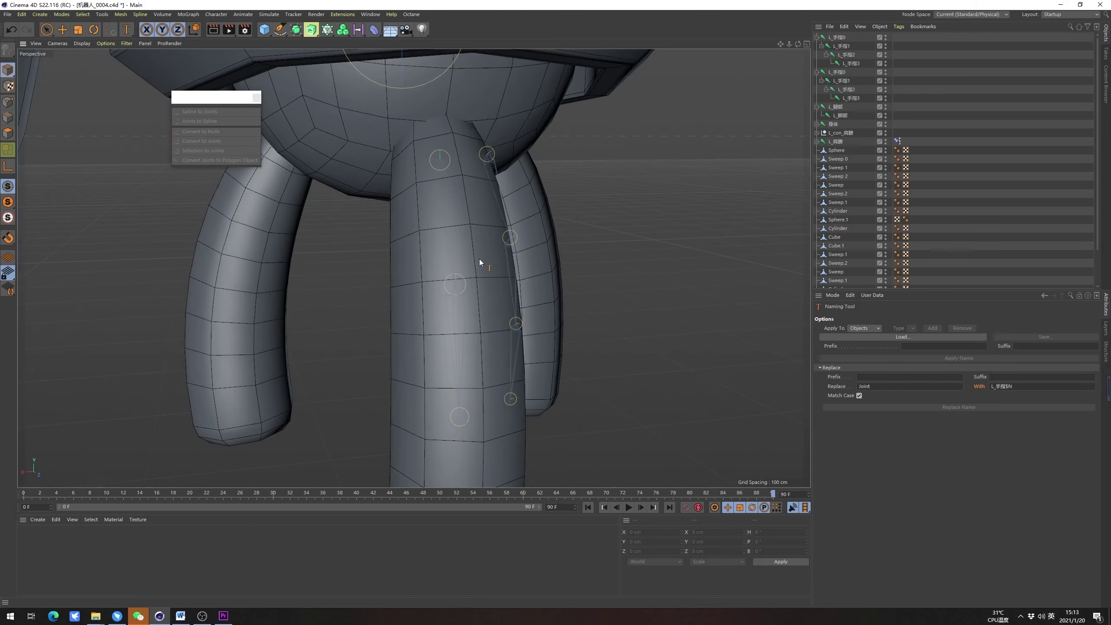
pyautogui.keyDown('alt'); pyautogui.moveTo(479, 258); pyautogui.dragTo(414, 268, button='right'); pyautogui.keyUp('alt')
pyautogui.keyDown('alt'); pyautogui.moveTo(414, 268); pyautogui.dragTo(551, 305, button='middle'); pyautogui.keyUp('alt')
pyautogui.press('u')
pyautogui.press('l')
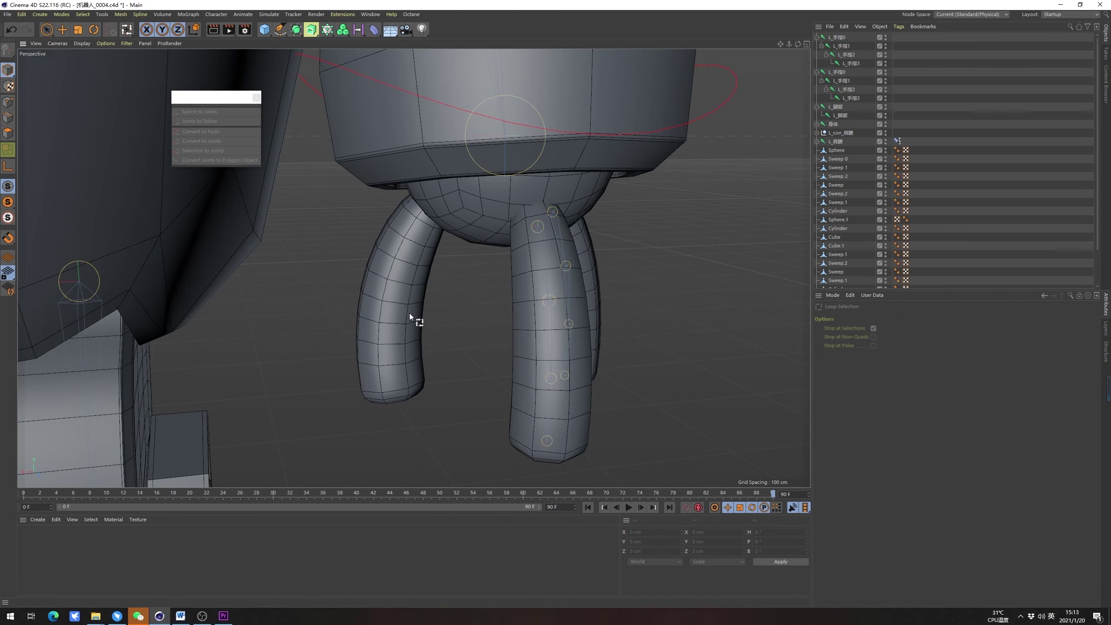
pyautogui.click(422, 325)
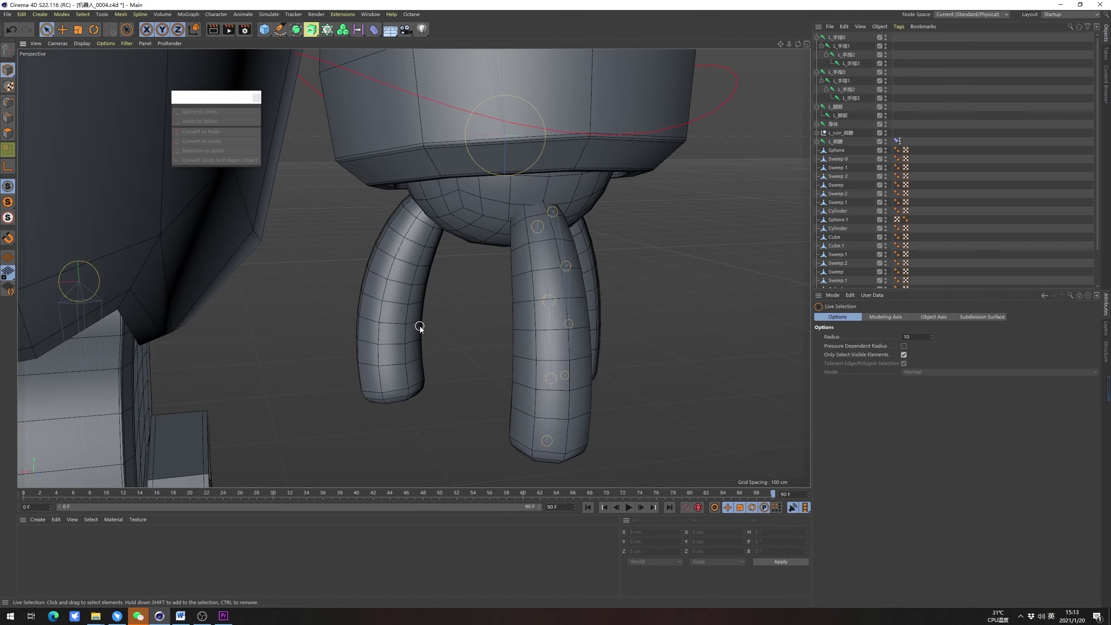
pyautogui.click(3, 102)
pyautogui.scroll(5, 448, 212)
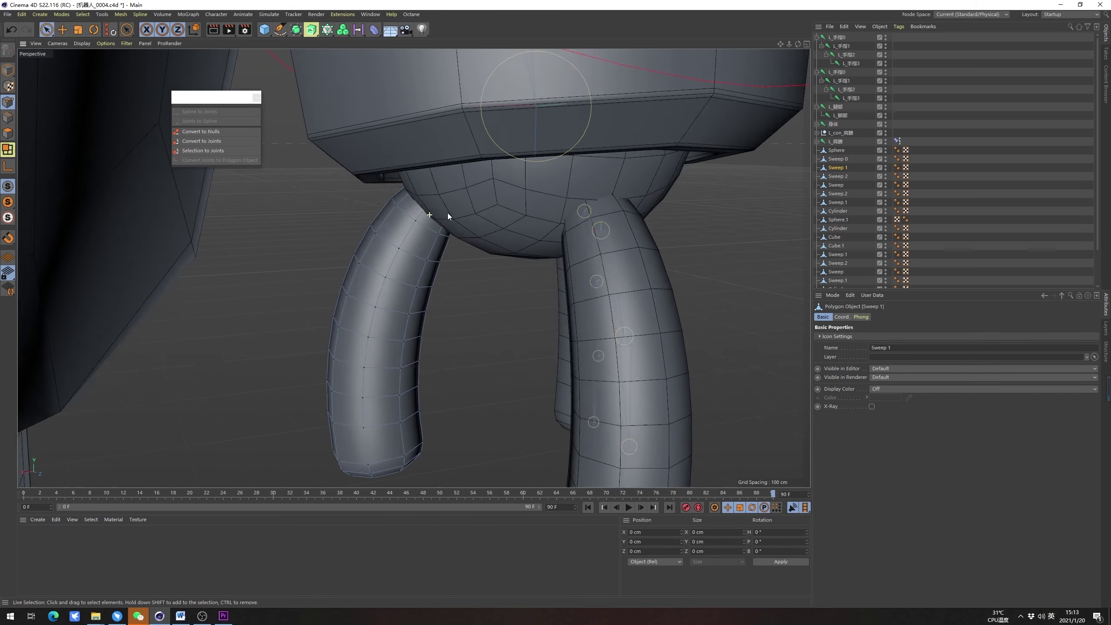
pyautogui.click(425, 232)
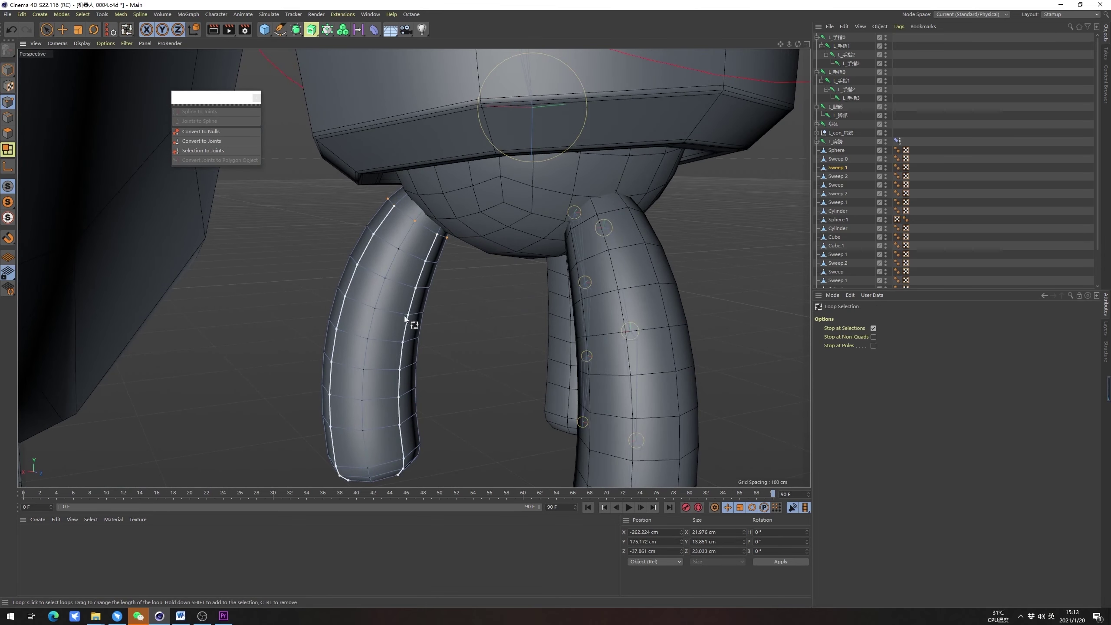
pyautogui.click(198, 153)
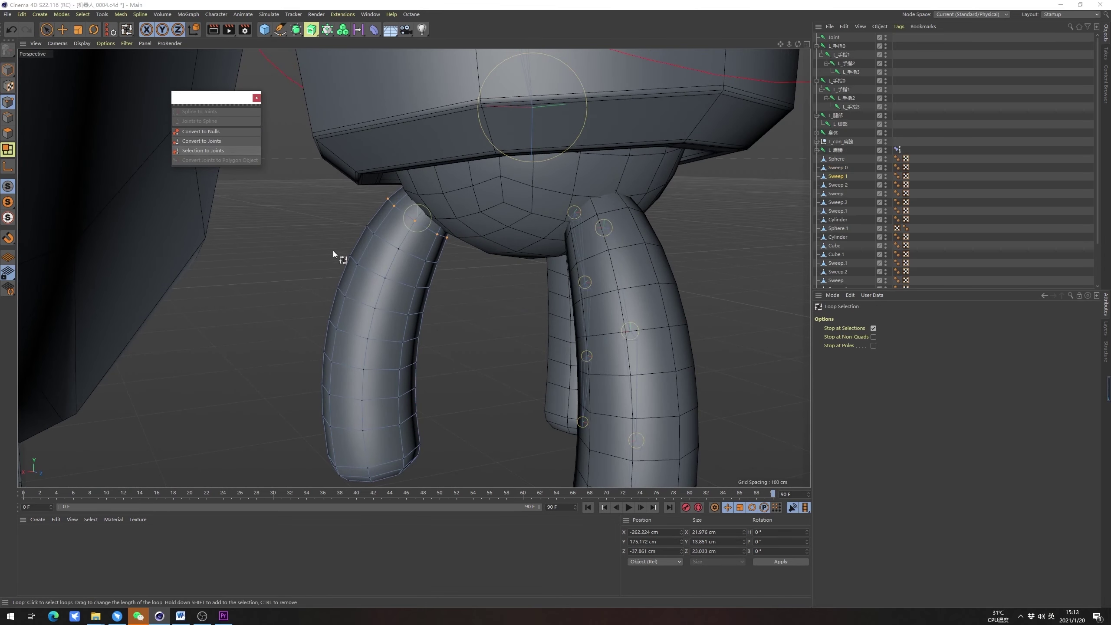
# Create three more joints on Sweep 1 from its upper, middle and fingertip point loops
pyautogui.click(391, 301)
pyautogui.click(224, 153)
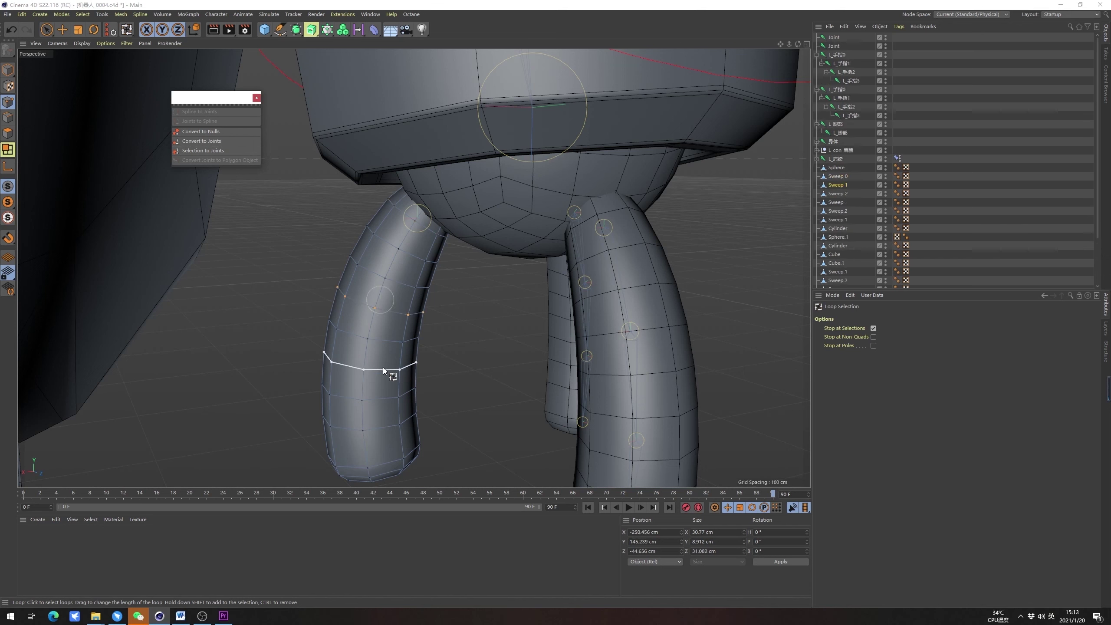
pyautogui.click(387, 395)
pyautogui.click(226, 152)
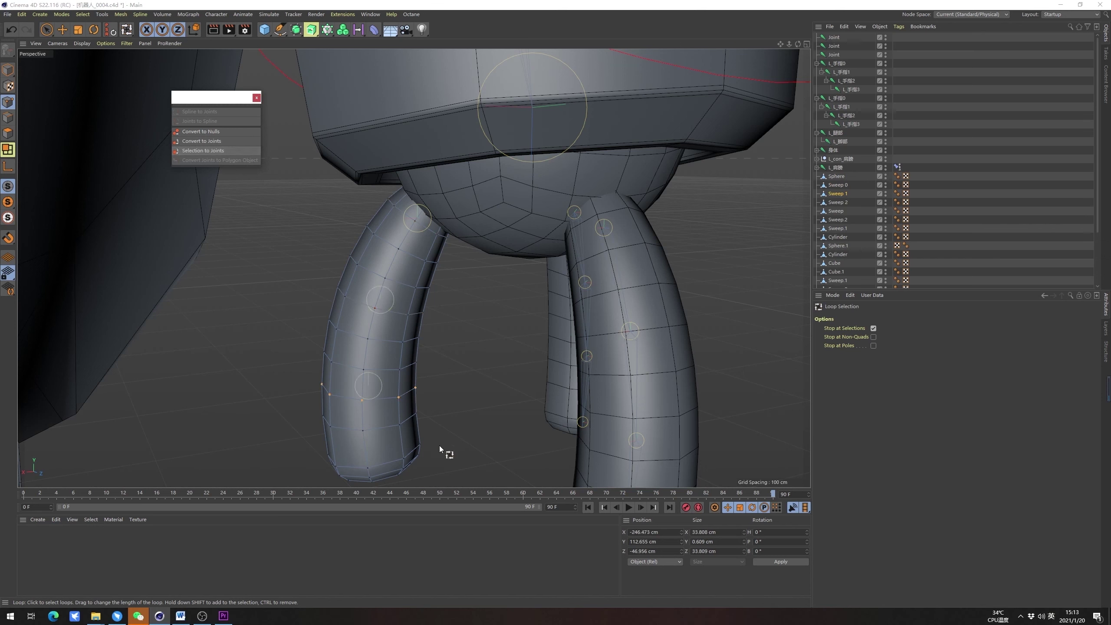
pyautogui.click(394, 468)
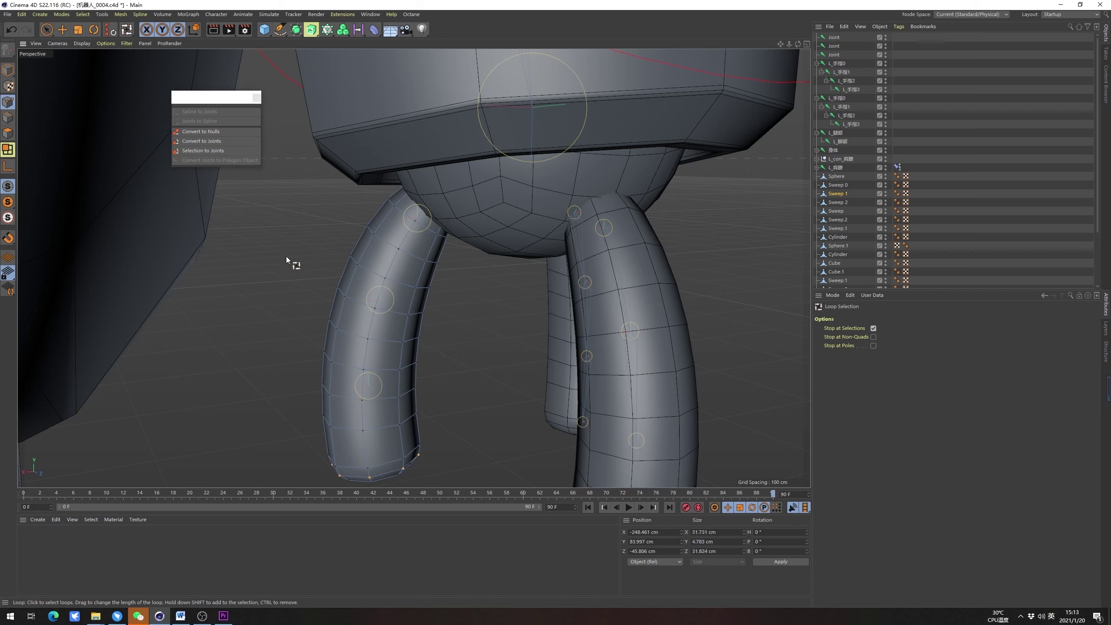
pyautogui.click(225, 151)
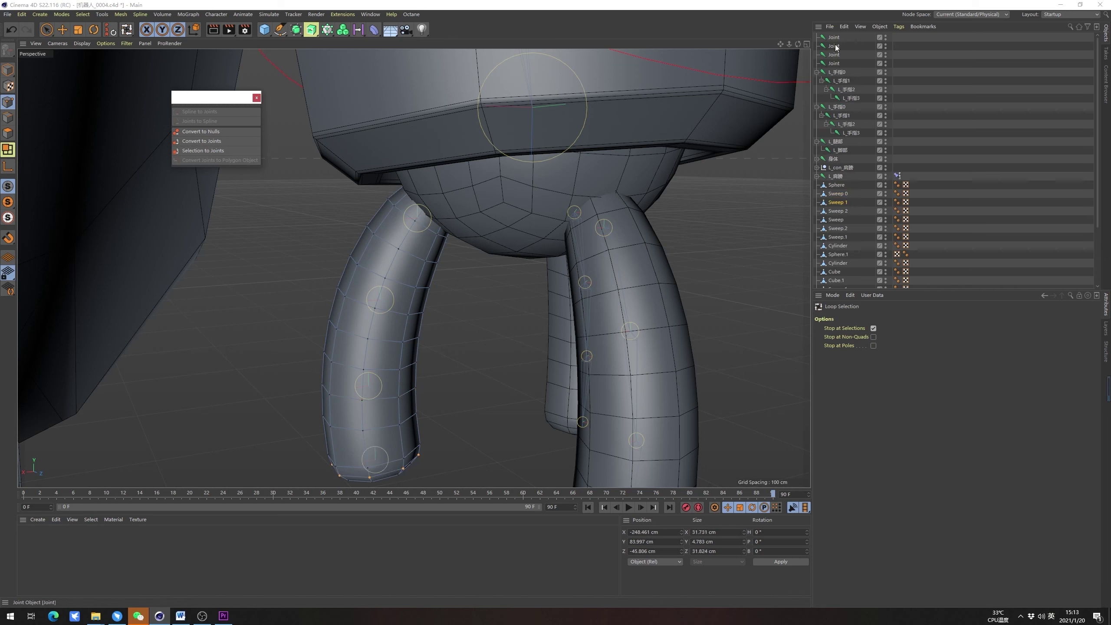
# Nest Sweep 1's four new joints into one parent-child chain from the base joint down to the fingertip
pyautogui.click(834, 64)
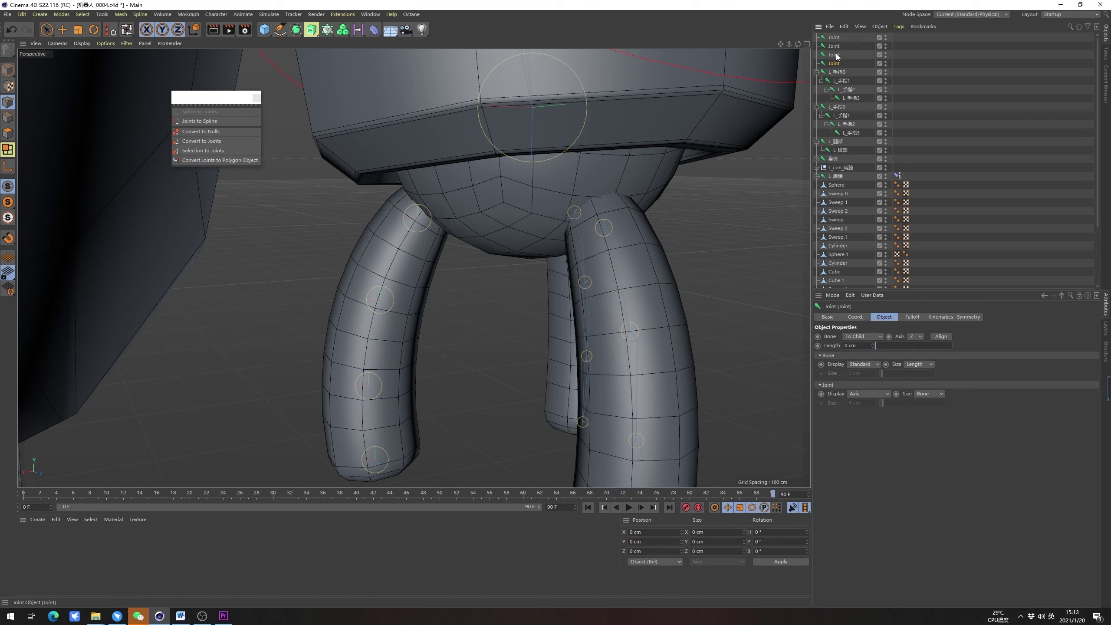
pyautogui.click(8, 70)
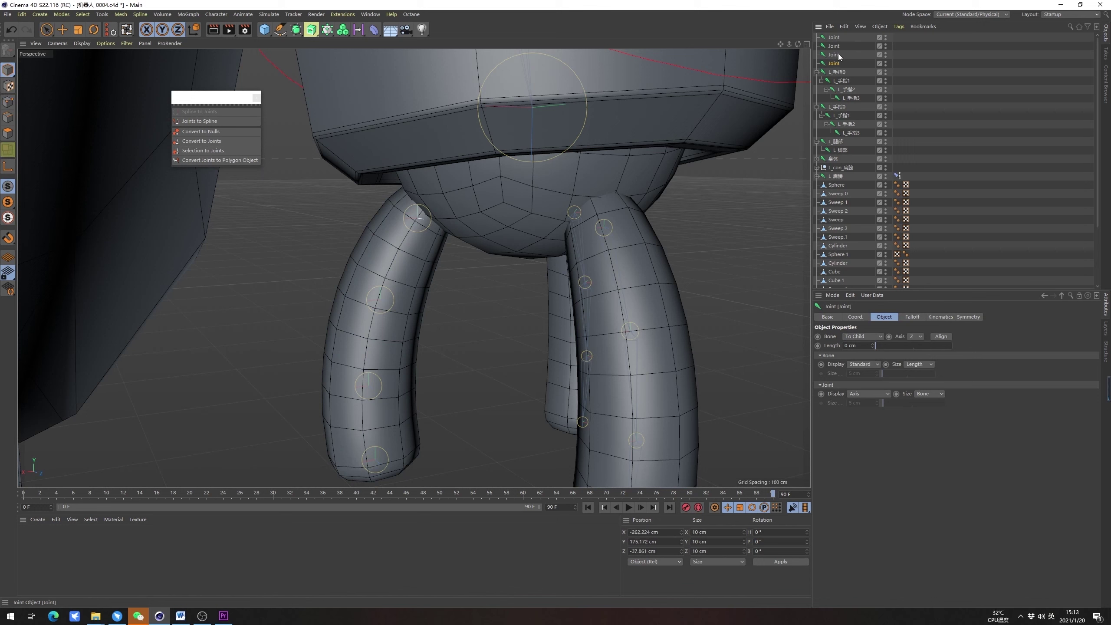
pyautogui.moveTo(833, 58); pyautogui.dragTo(846, 64)
pyautogui.click(835, 38)
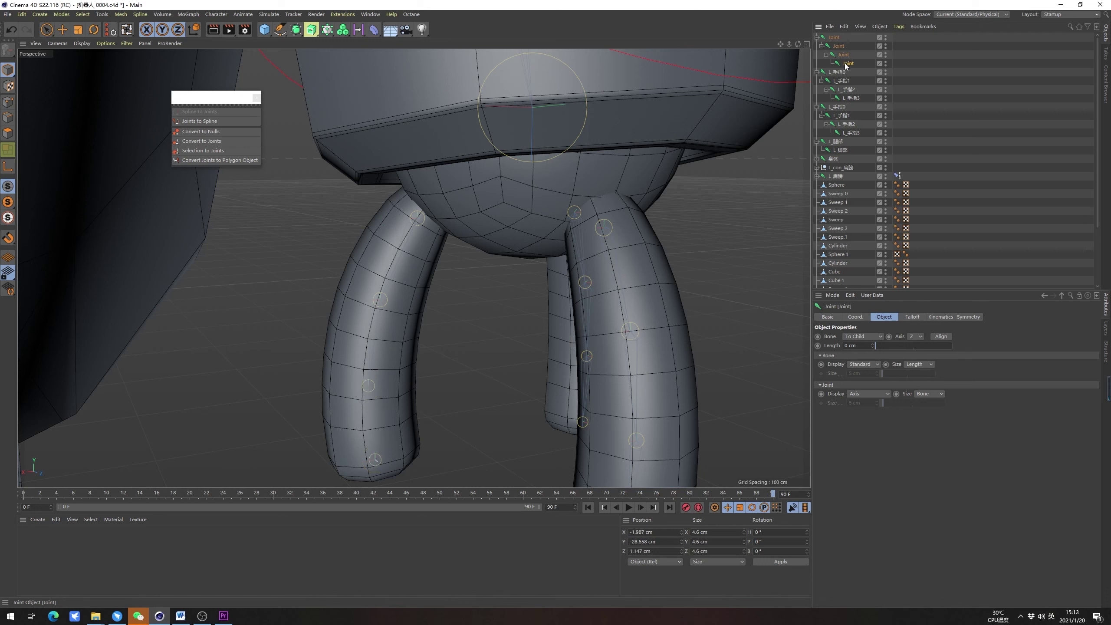
# Select the third finger's whole joint chain and use the Naming Tool to replace "Joint" with "L_手指$N" in its names
pyautogui.middleClick(834, 38)
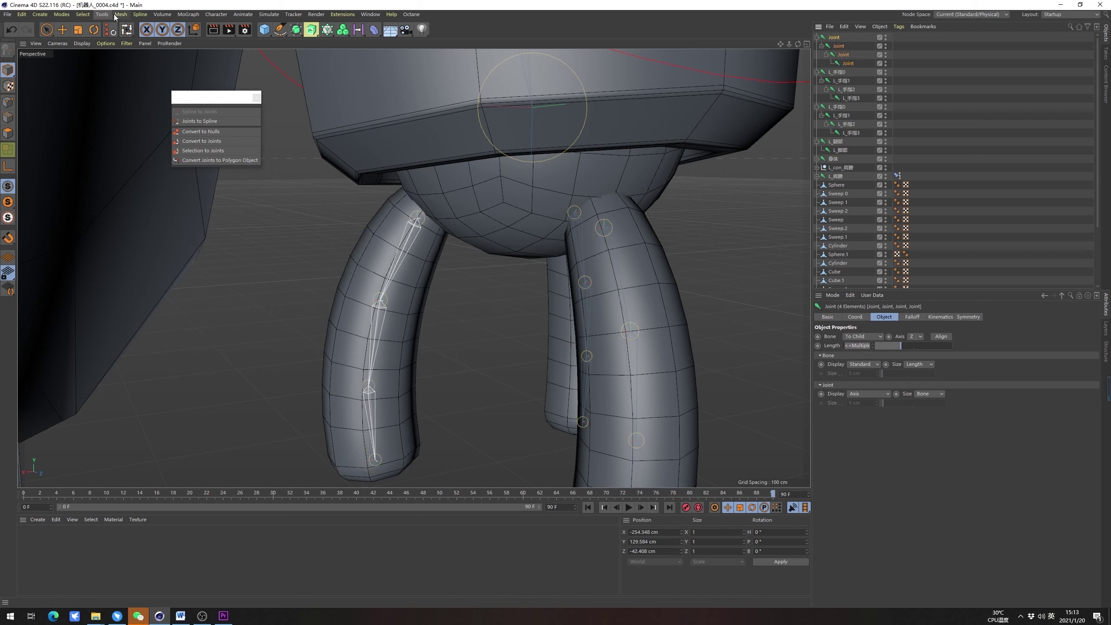
pyautogui.click(127, 31)
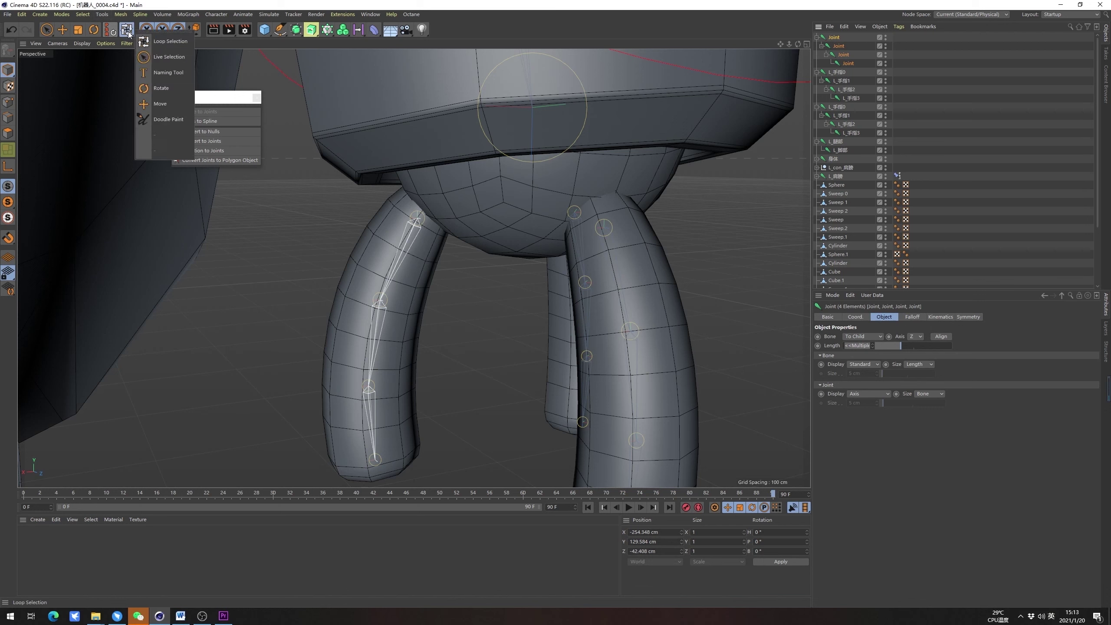
pyautogui.click(161, 73)
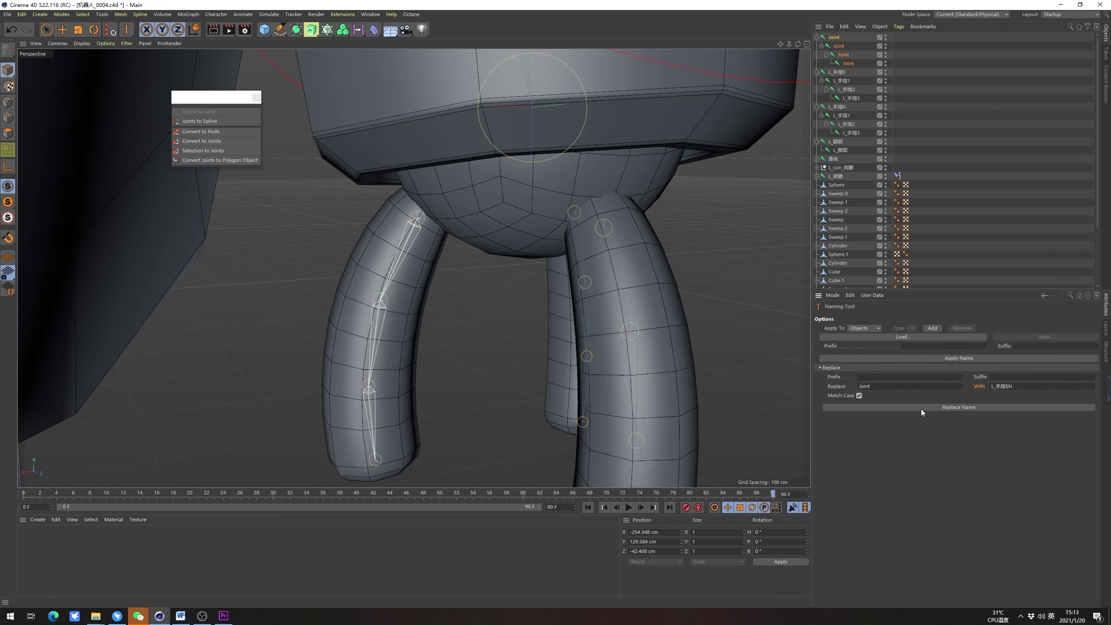
pyautogui.click(52, 31)
pyautogui.click(458, 260)
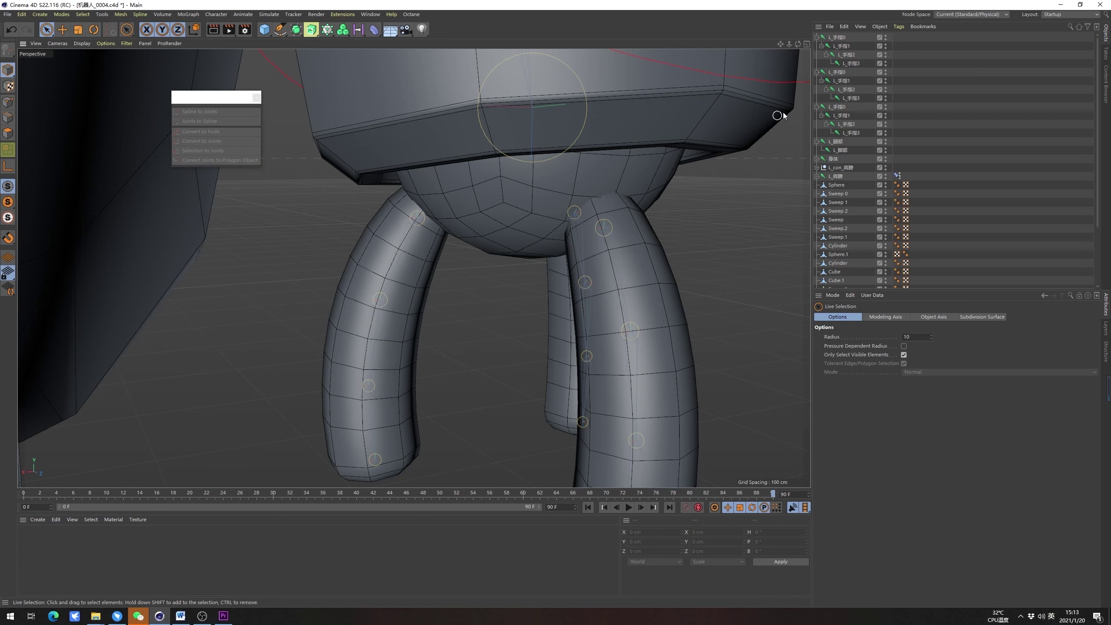
# Select all four joints of the second L_手指 chain, from base to fingertip, and align their axes
pyautogui.click(836, 72)
pyautogui.keyDown('alt'); pyautogui.moveTo(621, 277); pyautogui.dragTo(590, 250, button='middle'); pyautogui.keyUp('alt')
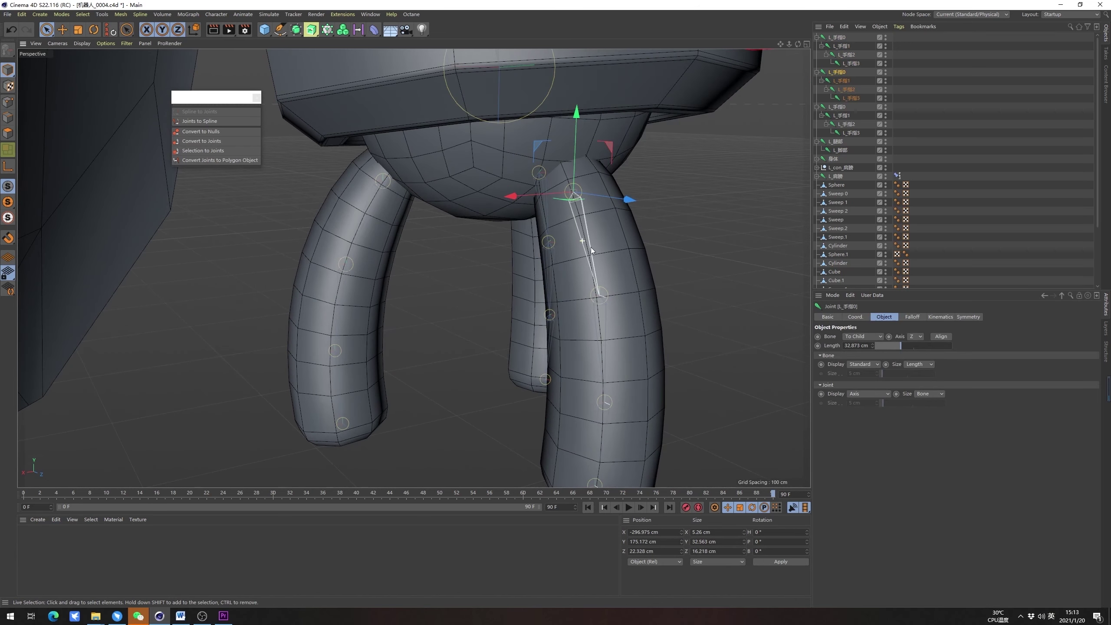
pyautogui.keyDown('shift'); pyautogui.click(852, 99); pyautogui.keyUp('shift')
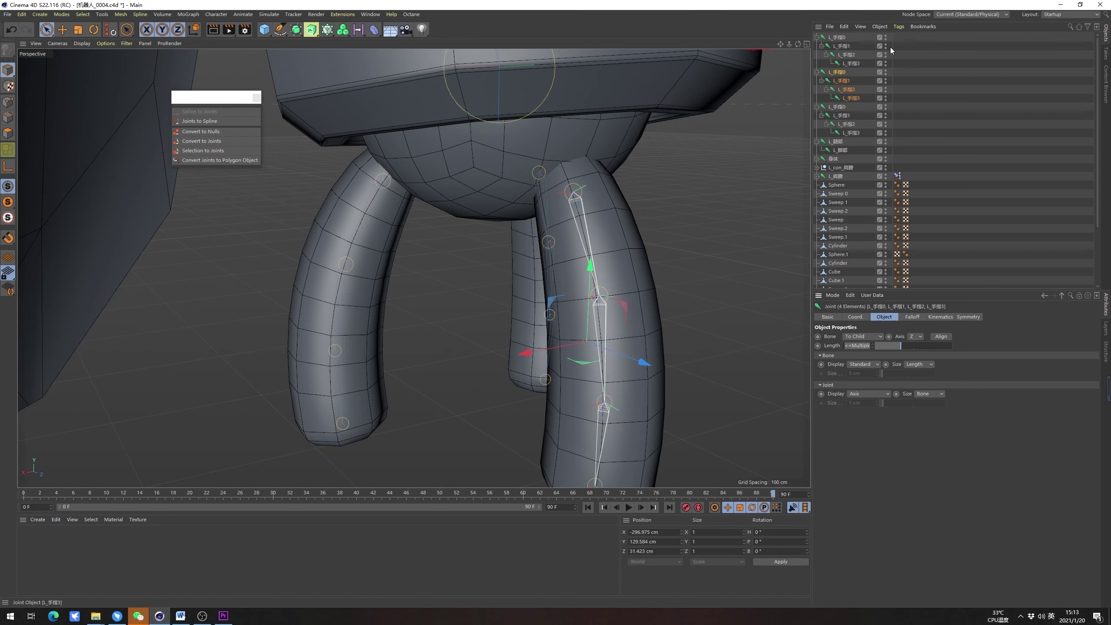
# Try rotating the aligned second finger chain joint by joint to check the bending axes, and undo each rotation
pyautogui.click(839, 71)
pyautogui.press('r')
pyautogui.moveTo(602, 218)
pyautogui.keyDown('alt'); pyautogui.mouseDown()
pyautogui.moveTo(638, 196)
pyautogui.moveTo(717, 183)
pyautogui.moveTo(755, 200)
pyautogui.mouseUp(); pyautogui.keyUp('alt')
pyautogui.keyDown('alt'); pyautogui.moveTo(605, 220); pyautogui.dragTo(590, 190, button='middle'); pyautogui.keyUp('alt')
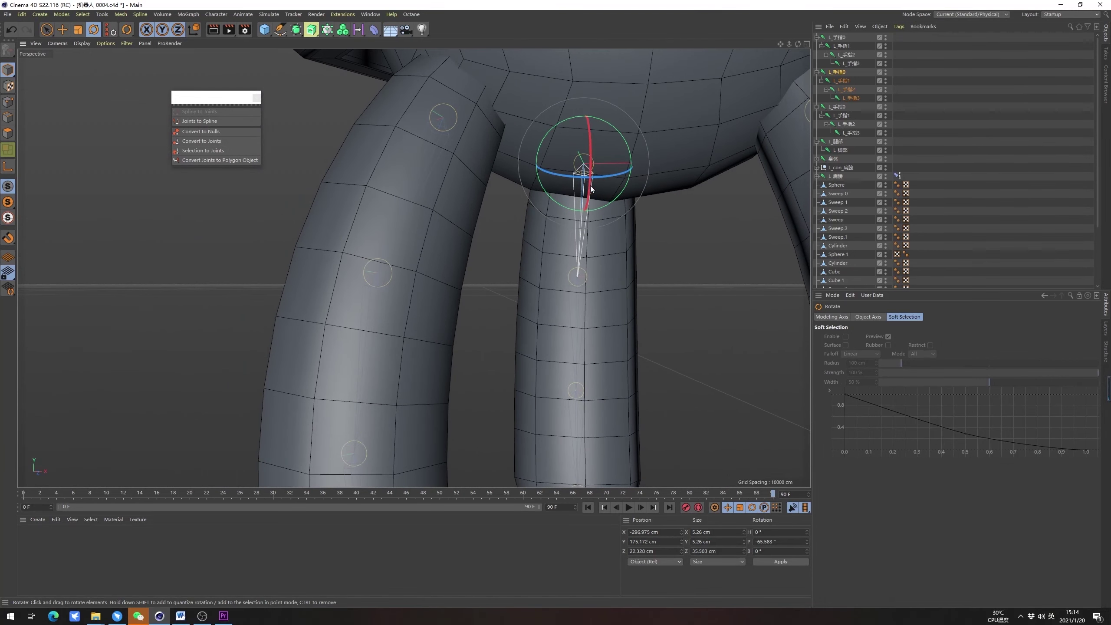
pyautogui.moveTo(589, 192); pyautogui.dragTo(590, 210)
pyautogui.hotkey('ctrl', 'z')
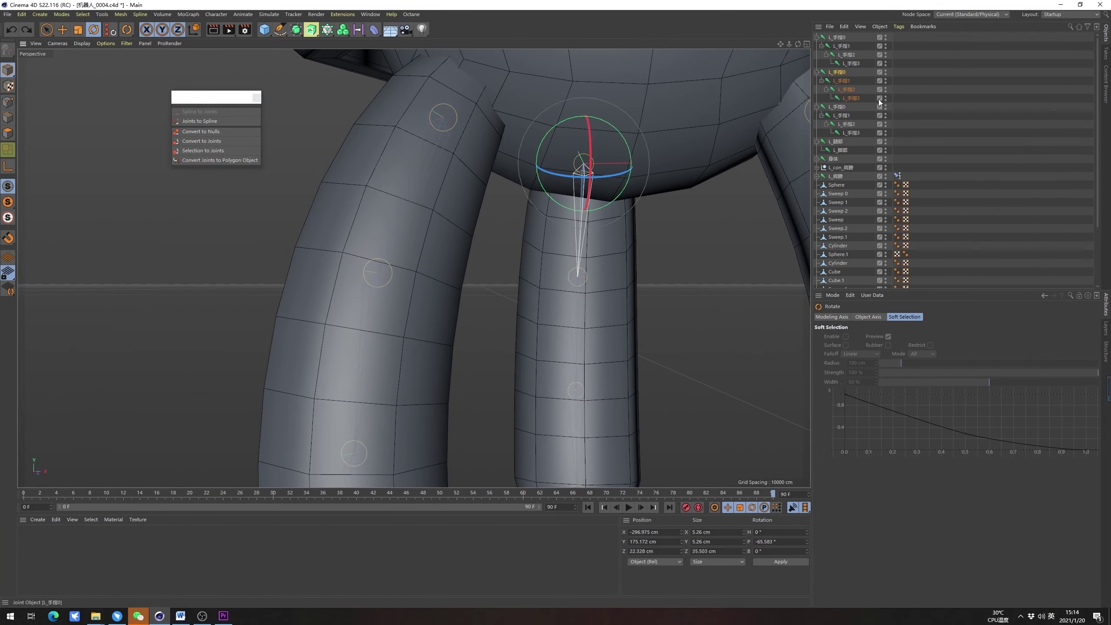
pyautogui.click(837, 83)
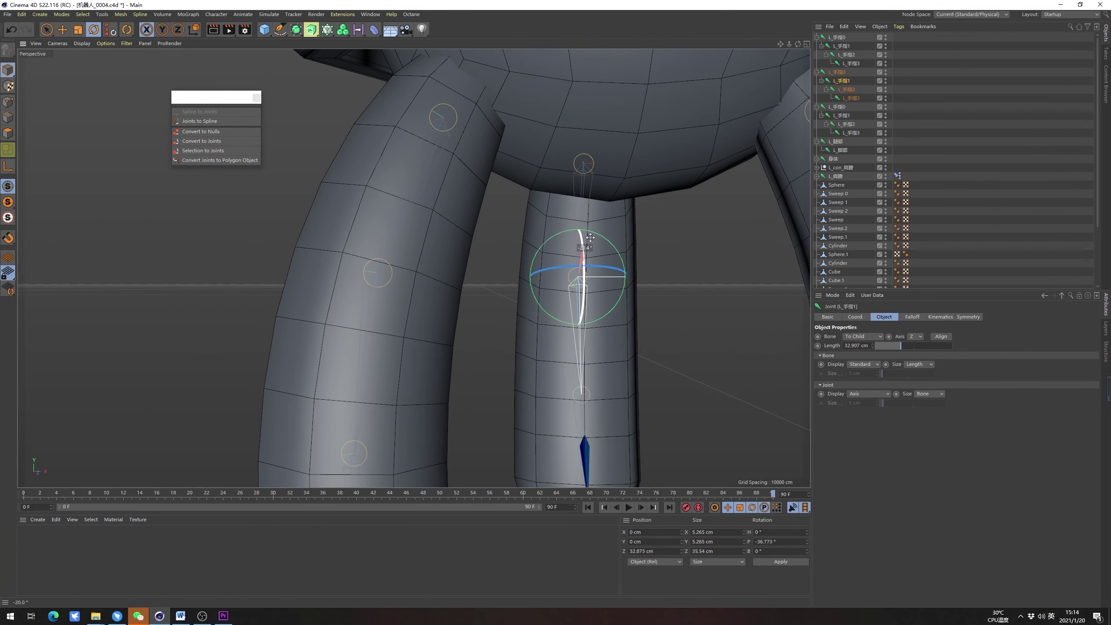
pyautogui.click(844, 89)
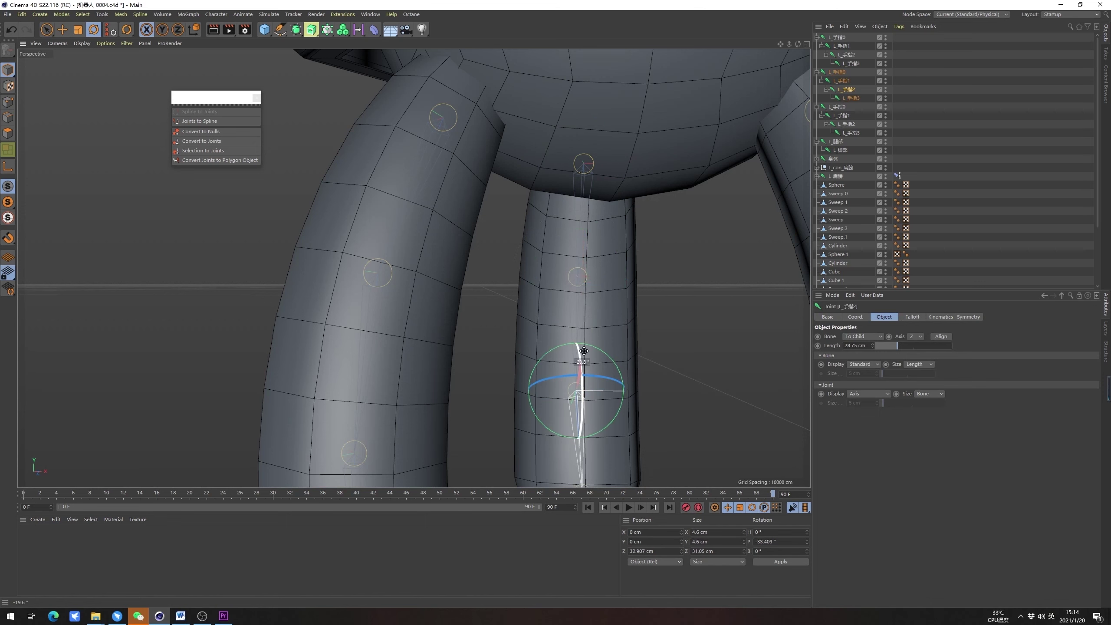
pyautogui.click(854, 97)
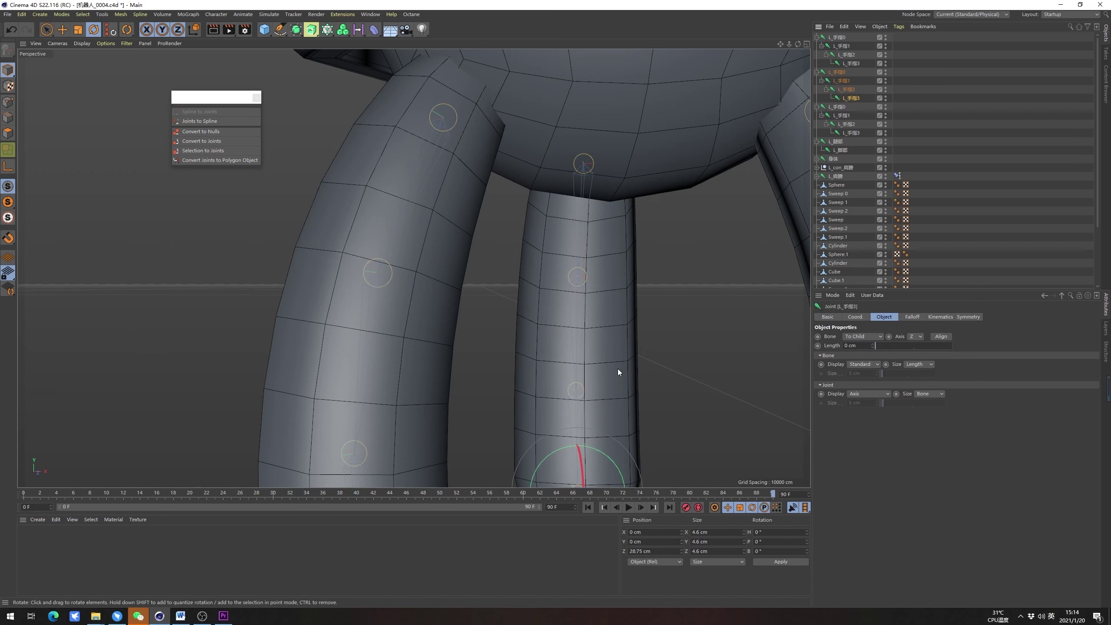
# Select all four joints of the first L_手指 chain, from base to fingertip, and align their axes
pyautogui.scroll(-3, 618, 368)
pyautogui.keyDown('alt'); pyautogui.moveTo(617, 368); pyautogui.dragTo(588, 258, button='middle'); pyautogui.keyUp('alt')
pyautogui.keyDown('alt'); pyautogui.moveTo(588, 258); pyautogui.dragTo(502, 280); pyautogui.keyUp('alt')
pyautogui.click(833, 38)
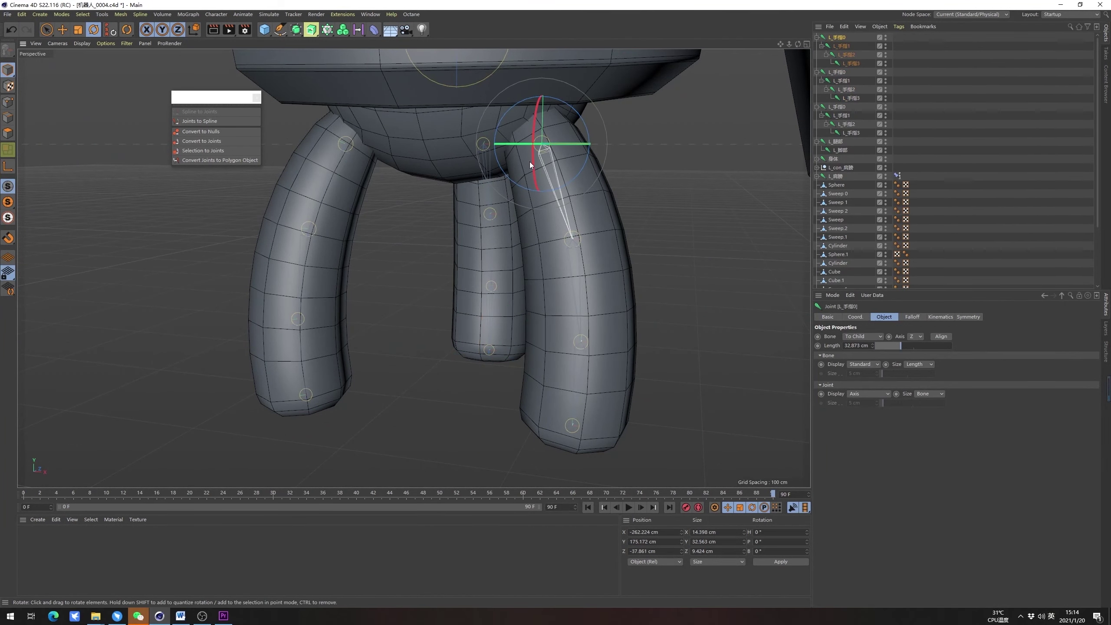
pyautogui.keyDown('alt'); pyautogui.moveTo(529, 162); pyautogui.dragTo(574, 156); pyautogui.keyUp('alt')
pyautogui.click(851, 63)
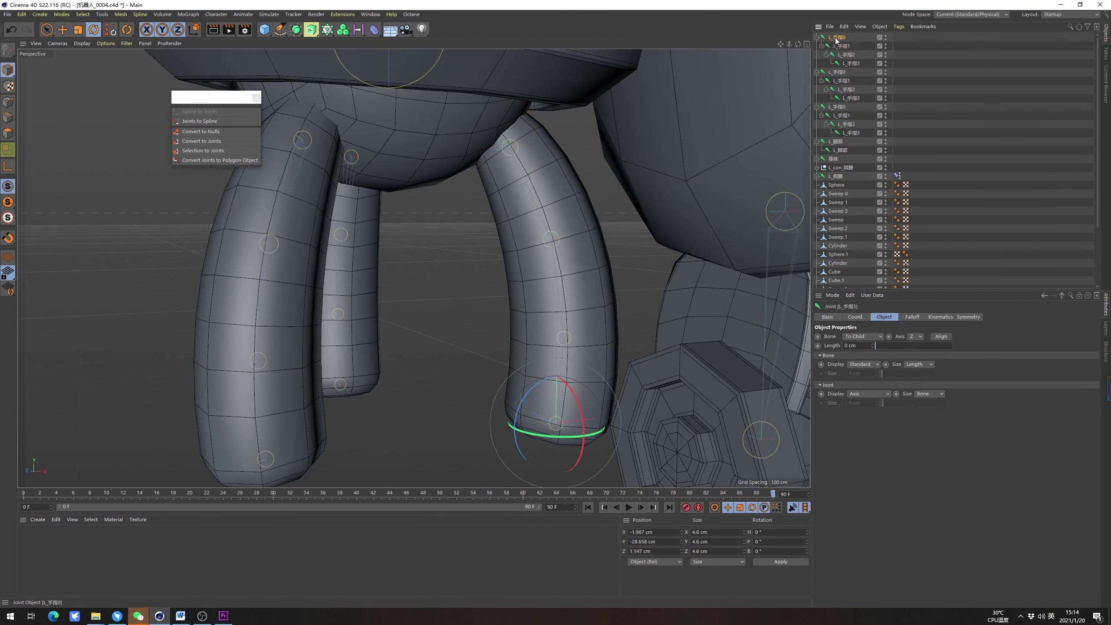
pyautogui.click(837, 38)
pyautogui.keyDown('shift'); pyautogui.click(851, 63); pyautogui.keyUp('shift')
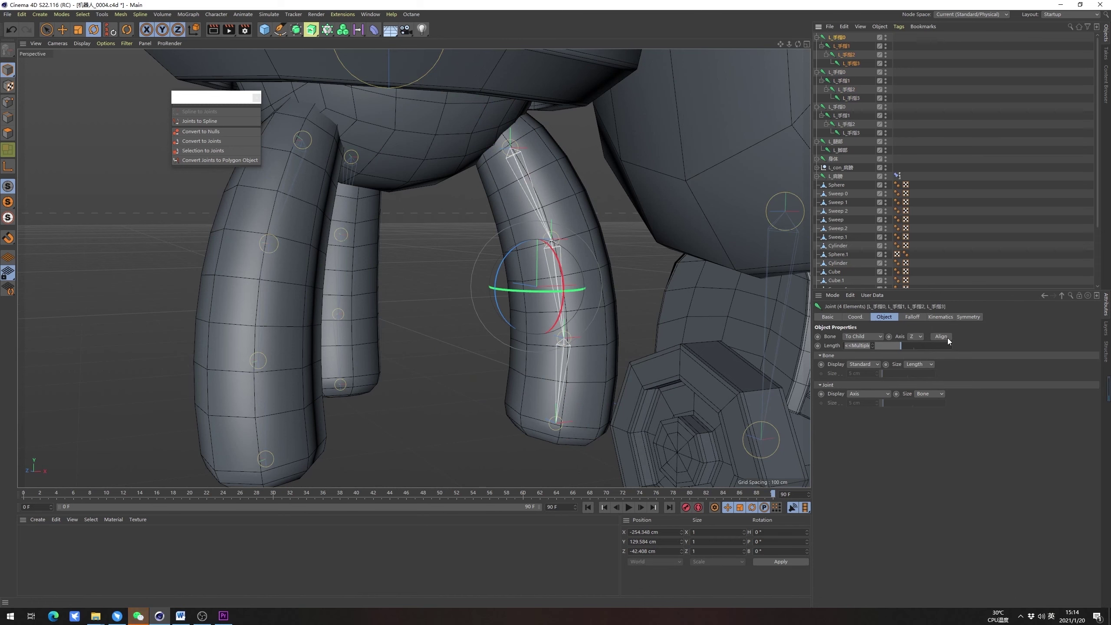
pyautogui.click(948, 337)
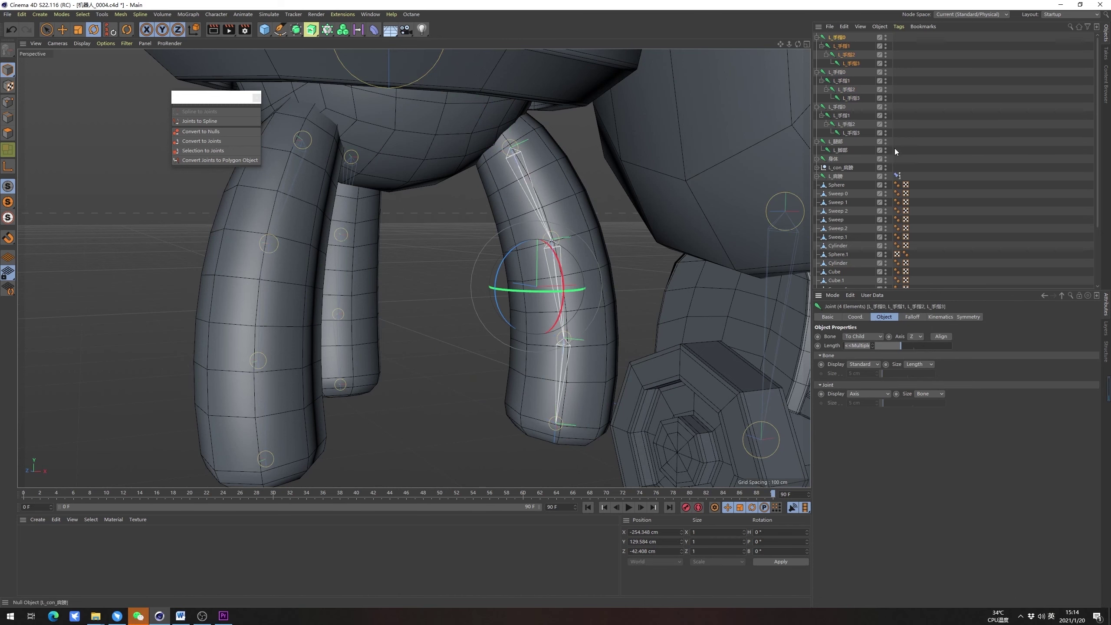
pyautogui.click(893, 92)
# Try rotating the base joint of the first finger chain to check its bending axis, and undo the rotation
pyautogui.click(840, 39)
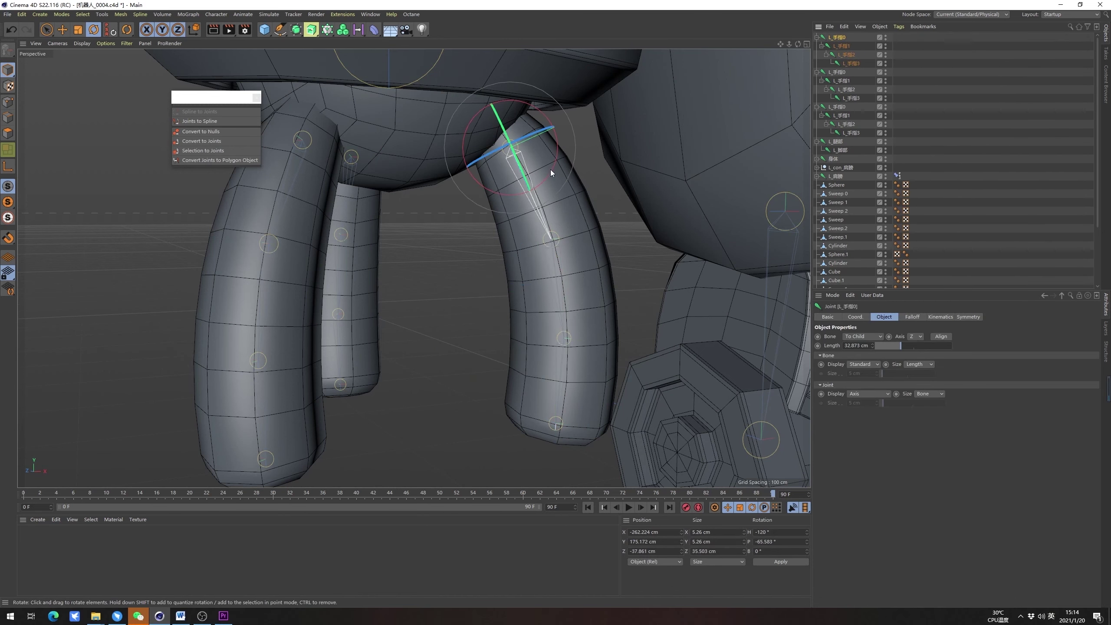
pyautogui.keyDown('alt'); pyautogui.moveTo(550, 169); pyautogui.dragTo(653, 149); pyautogui.keyUp('alt')
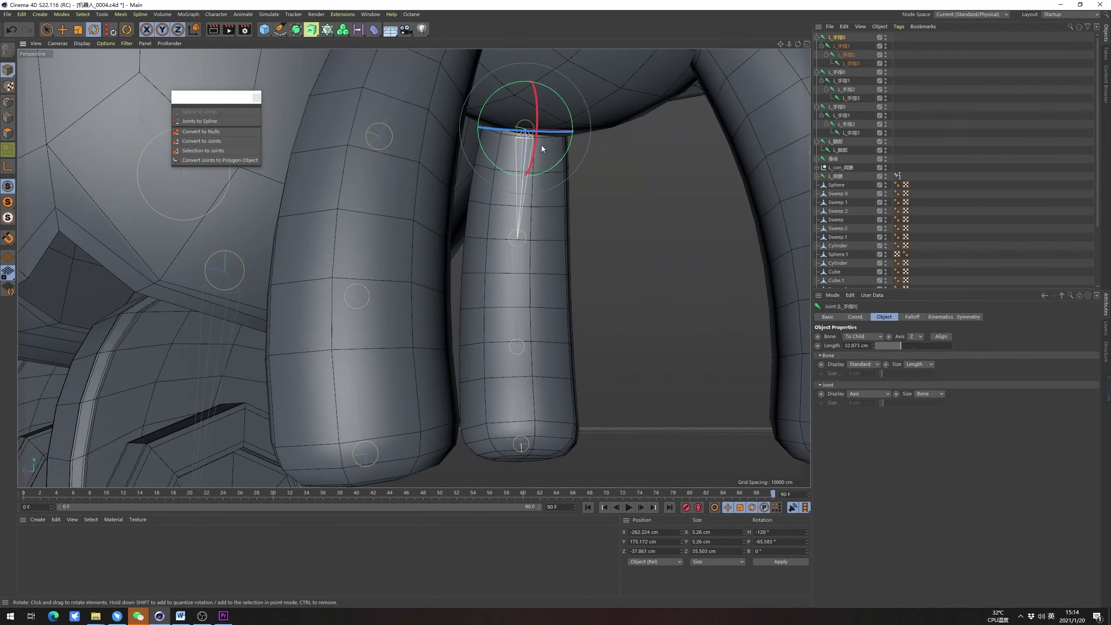
pyautogui.moveTo(537, 146); pyautogui.dragTo(521, 126)
pyautogui.hotkey('ctrl', 'z')
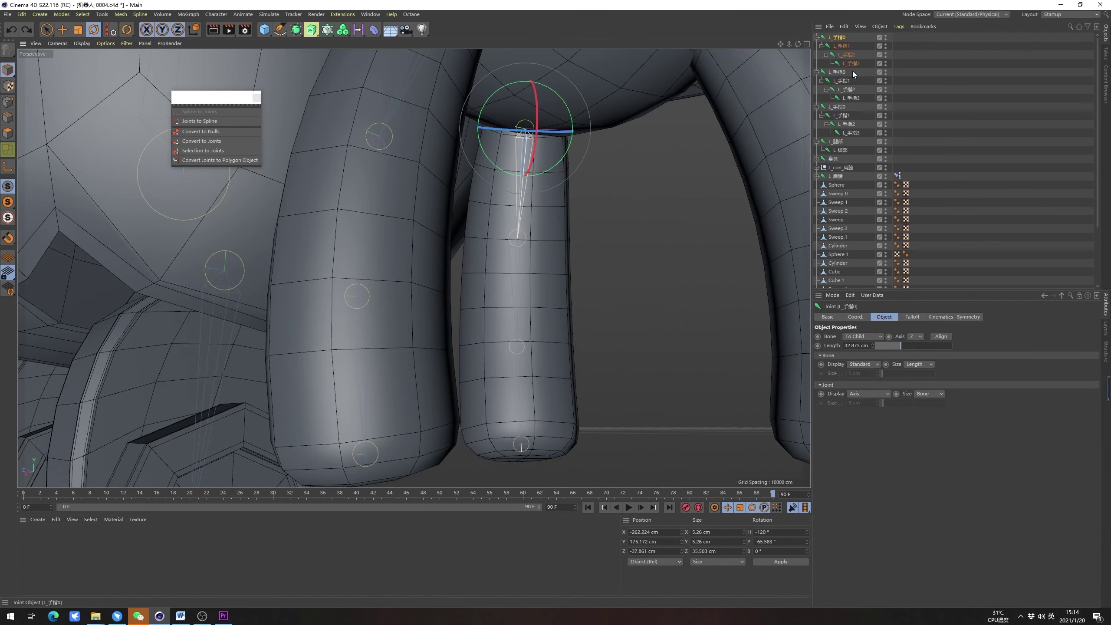
# Try rotating the first finger chain's joints below the base to check their bending axes, and undo the rotations
pyautogui.click(847, 50)
pyautogui.moveTo(529, 222); pyautogui.dragTo(575, 184)
pyautogui.hotkey('ctrl', 'z')
pyautogui.click(851, 68)
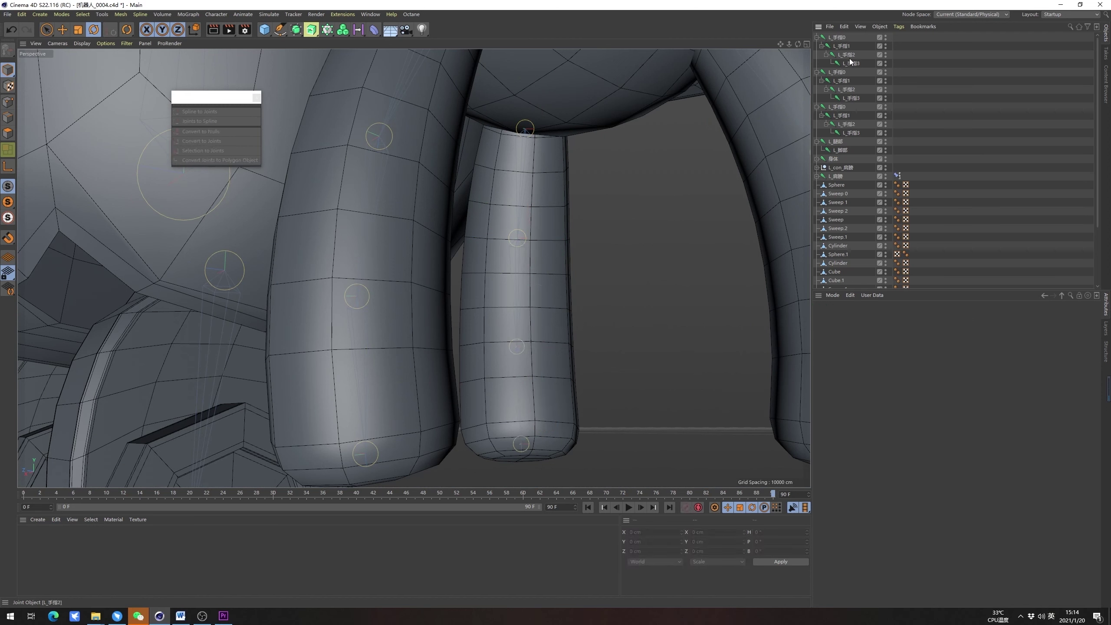
pyautogui.click(849, 56)
pyautogui.moveTo(527, 323); pyautogui.dragTo(531, 346)
pyautogui.hotkey('ctrl', 'z')
pyautogui.hotkey('ctrl', 'z')
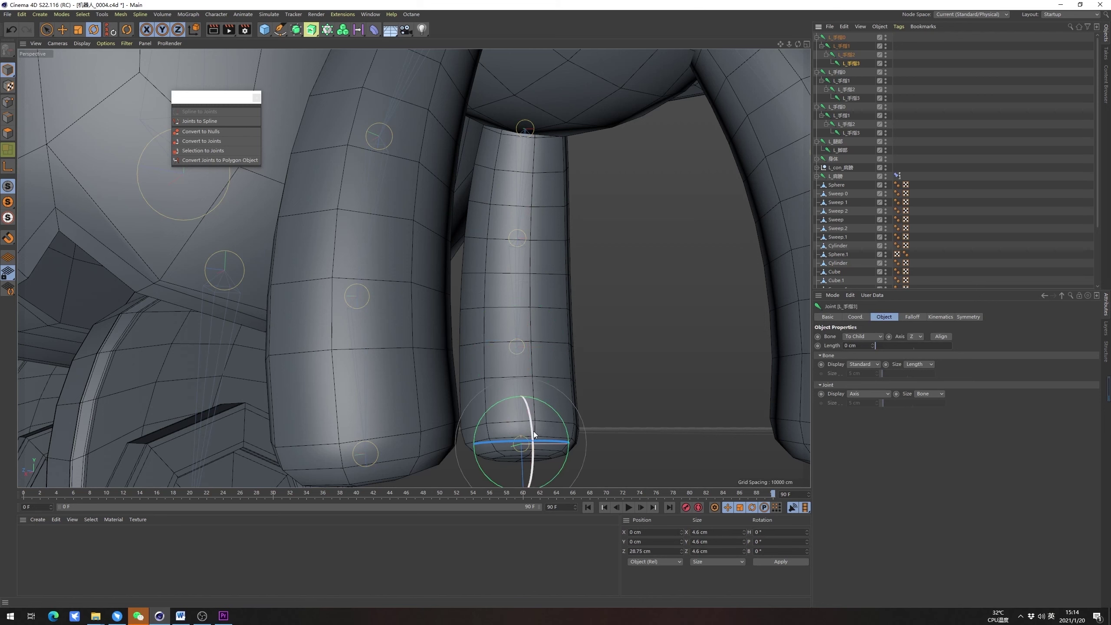
pyautogui.scroll(-5, 563, 313)
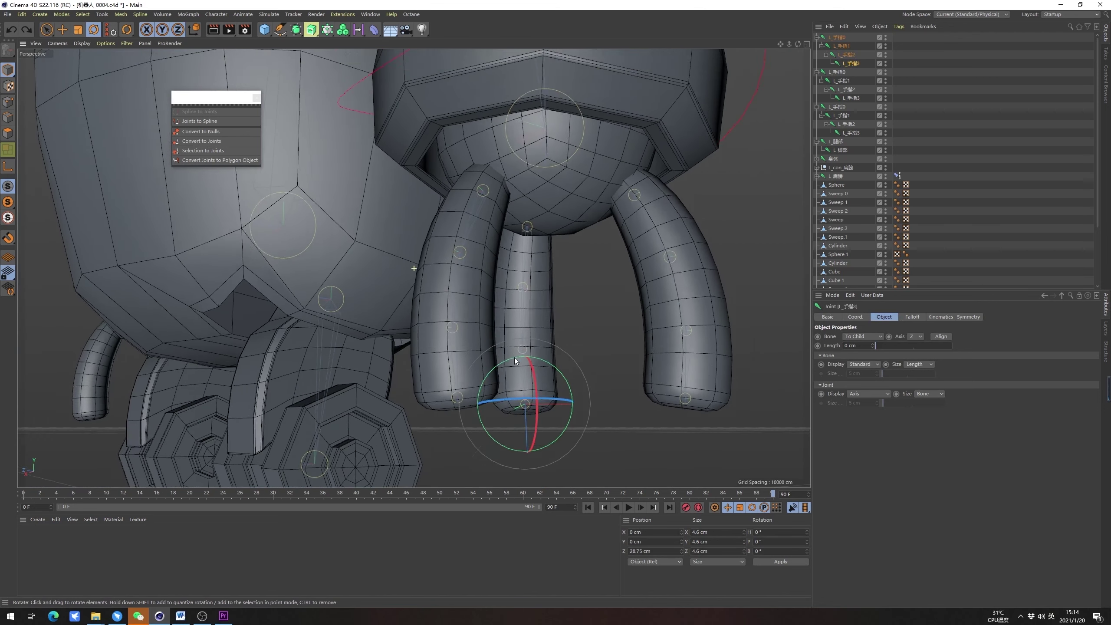
pyautogui.keyDown('alt'); pyautogui.moveTo(514, 358); pyautogui.dragTo(550, 389); pyautogui.keyUp('alt')
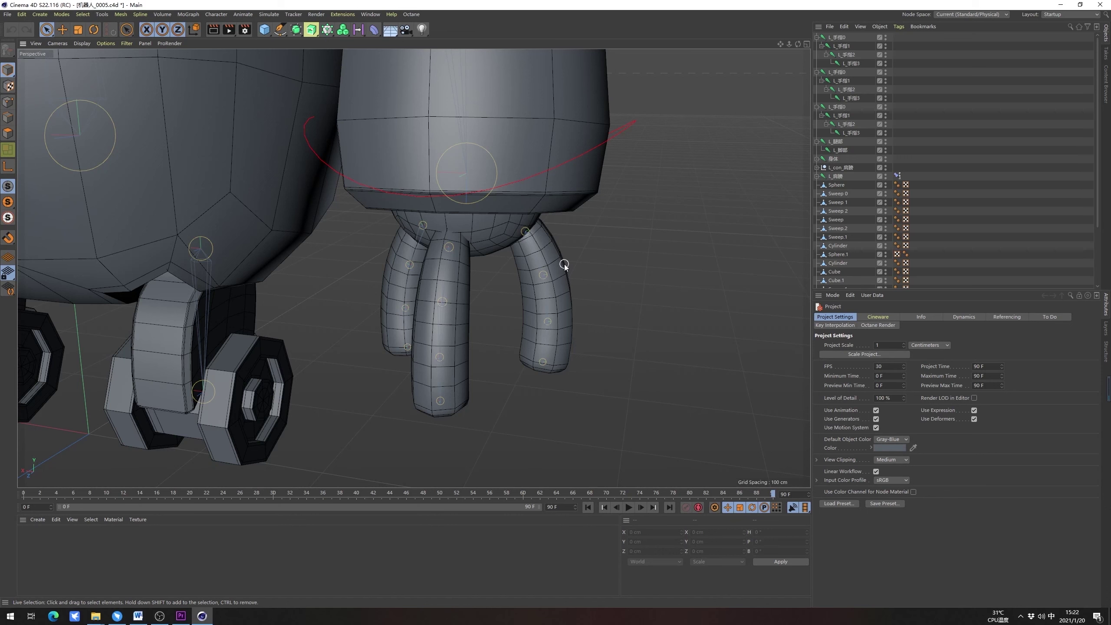
# Expand the L_con_肩膀 control hierarchy and select the first finger chain's base joint, L_手指0
pyautogui.keyDown('alt'); pyautogui.moveTo(560, 282); pyautogui.dragTo(780, 225); pyautogui.keyUp('alt')
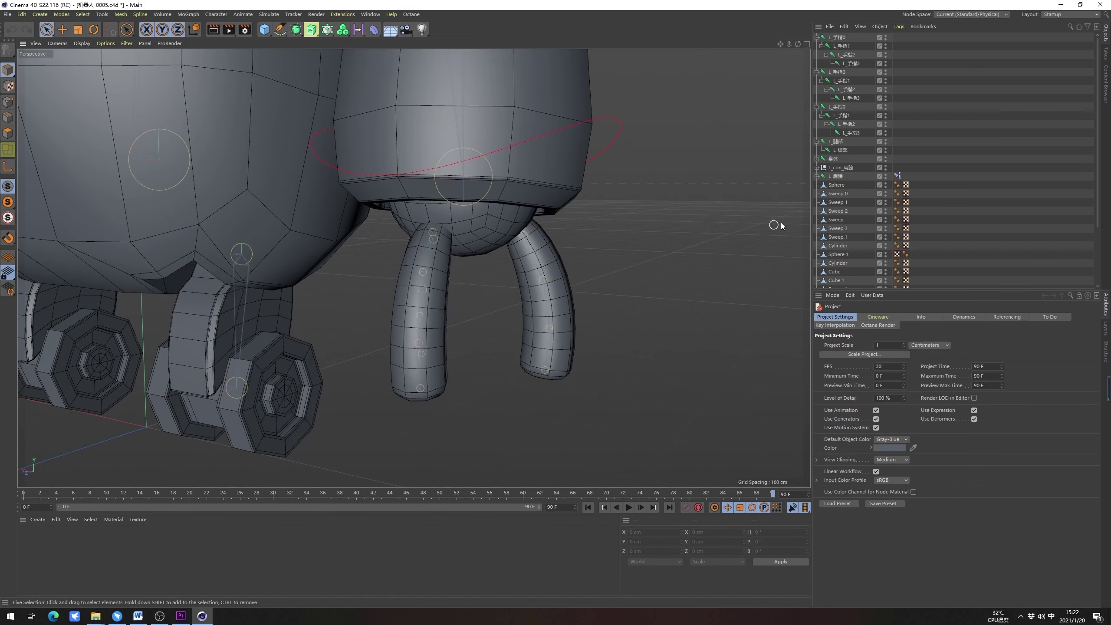
pyautogui.click(816, 167)
pyautogui.click(533, 239)
pyautogui.scroll(2, 529, 223)
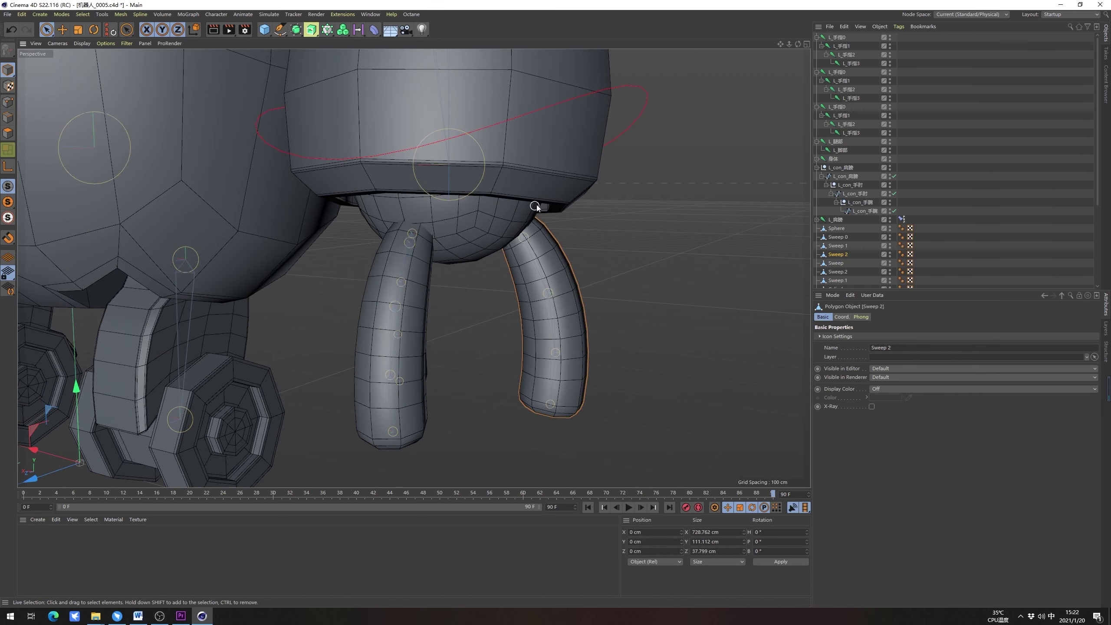
pyautogui.click(835, 37)
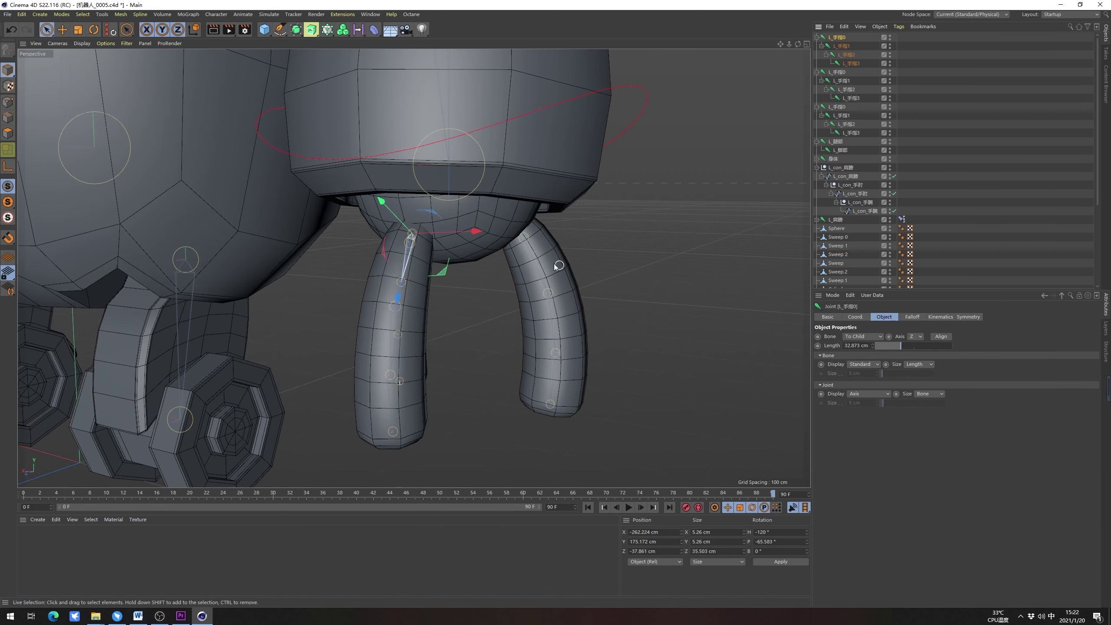
# Examine the left hand's three fingers and their joint chains from several angles
pyautogui.keyDown('alt'); pyautogui.moveTo(378, 244); pyautogui.dragTo(404, 257); pyautogui.keyUp('alt')
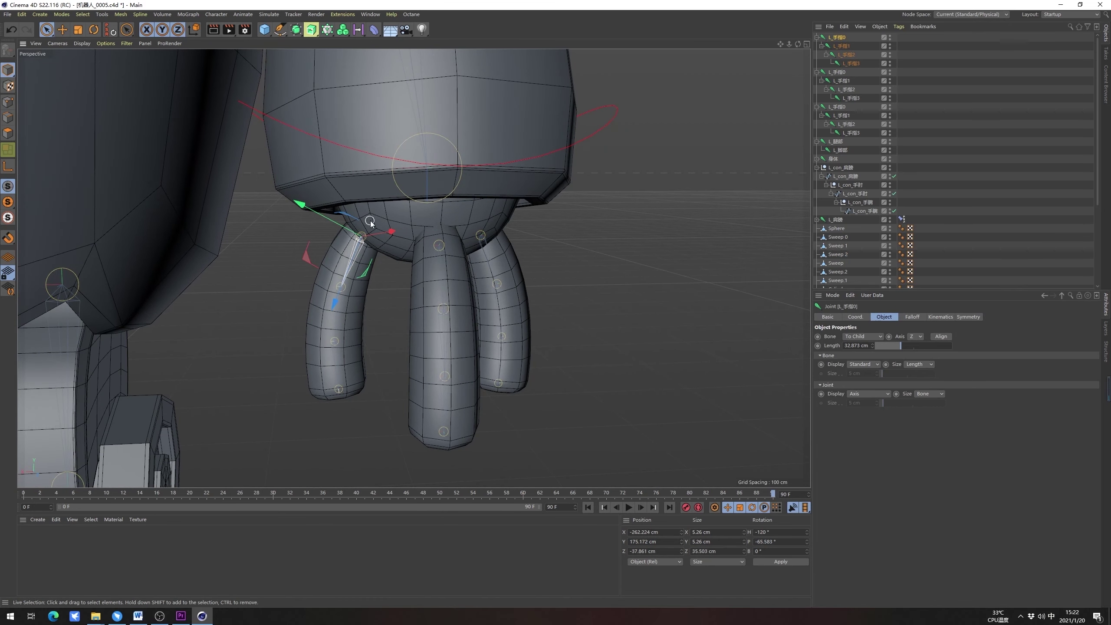
pyautogui.moveTo(389, 254); pyautogui.dragTo(416, 249, button='middle')
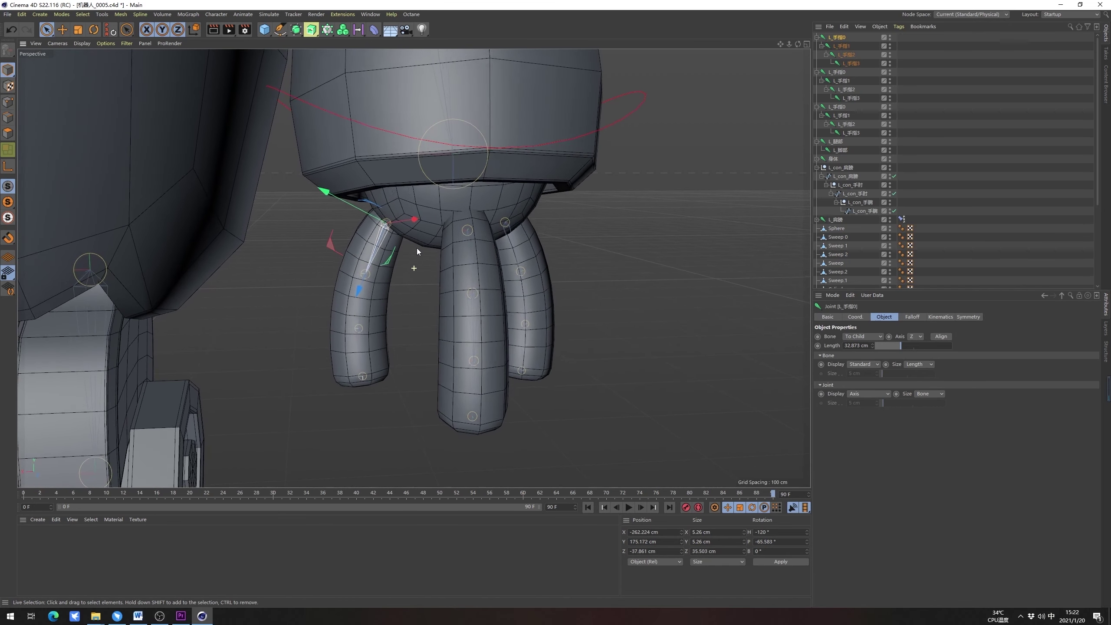
pyautogui.keyDown('alt'); pyautogui.moveTo(417, 248); pyautogui.dragTo(396, 266); pyautogui.keyUp('alt')
pyautogui.keyDown('alt'); pyautogui.moveTo(459, 147); pyautogui.dragTo(481, 230, button='middle'); pyautogui.keyUp('alt')
pyautogui.keyDown('alt'); pyautogui.moveTo(481, 229); pyautogui.dragTo(400, 275, button='right'); pyautogui.keyUp('alt')
pyautogui.keyDown('alt'); pyautogui.moveTo(497, 248); pyautogui.dragTo(484, 314, button='middle'); pyautogui.keyUp('alt')
pyautogui.keyDown('alt'); pyautogui.moveTo(426, 359); pyautogui.dragTo(428, 302, button='middle'); pyautogui.keyUp('alt')
pyautogui.keyDown('alt'); pyautogui.moveTo(428, 302); pyautogui.dragTo(444, 275, button='right'); pyautogui.keyUp('alt')
pyautogui.scroll(3, 444, 278)
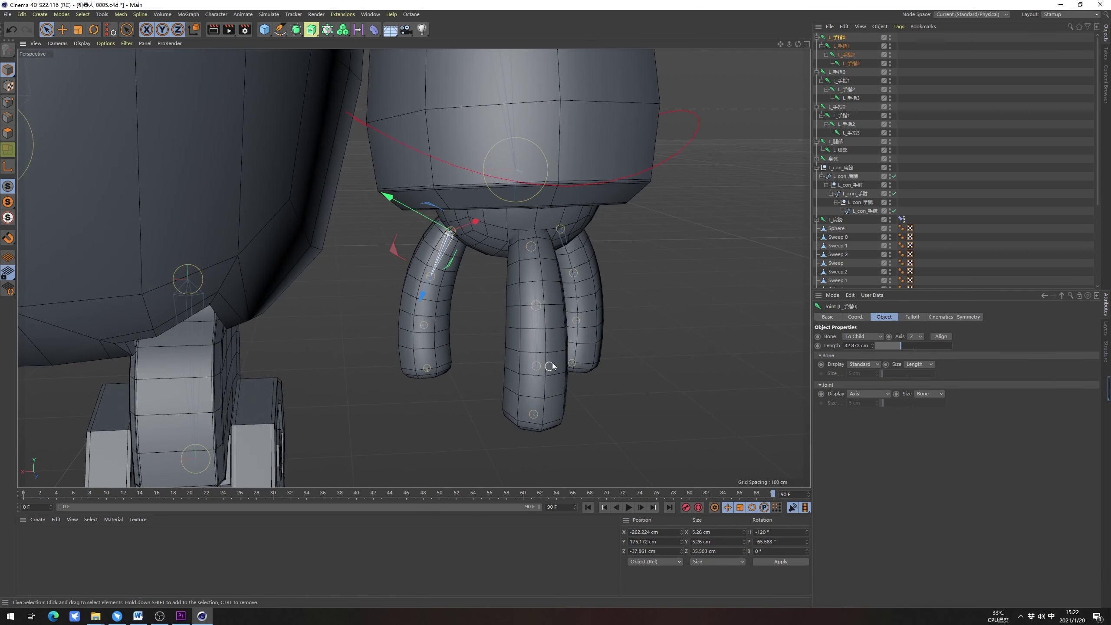
pyautogui.scroll(-3, 523, 315)
pyautogui.keyDown('alt'); pyautogui.moveTo(522, 315); pyautogui.dragTo(444, 293); pyautogui.keyUp('alt')
pyautogui.scroll(3, 444, 305)
pyautogui.scroll(3, 479, 219)
pyautogui.moveTo(476, 257)
pyautogui.keyDown('alt'); pyautogui.mouseDown()
pyautogui.moveTo(473, 284)
pyautogui.moveTo(470, 254)
pyautogui.mouseUp(); pyautogui.keyUp('alt')
# Check which user scripts are installed, looking for the FK script, and close the list
pyautogui.click(342, 15)
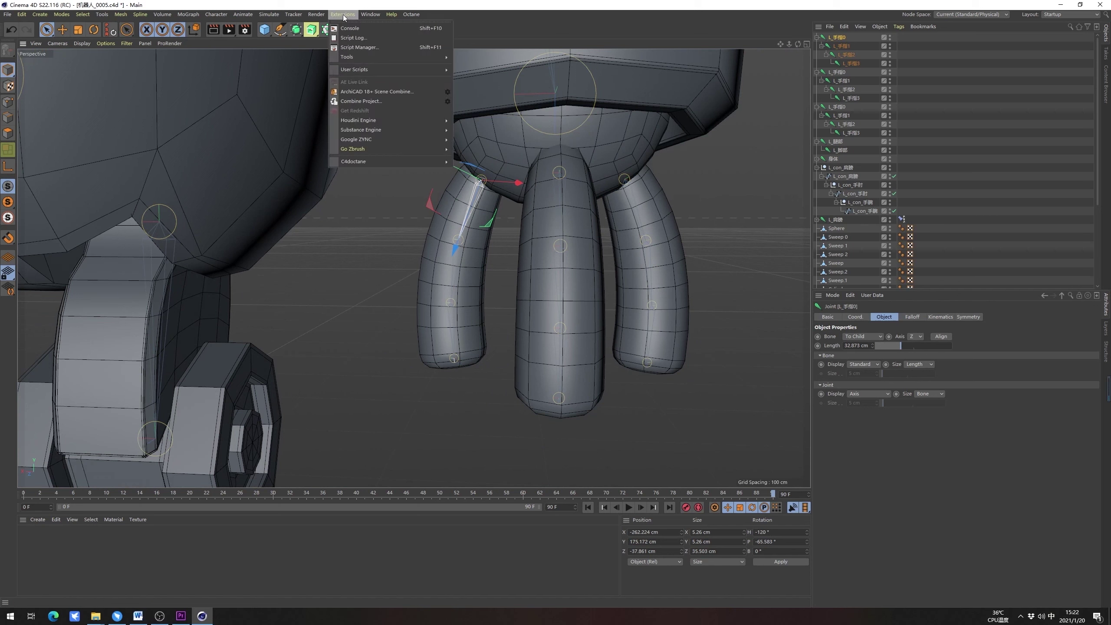
pyautogui.moveTo(372, 70)
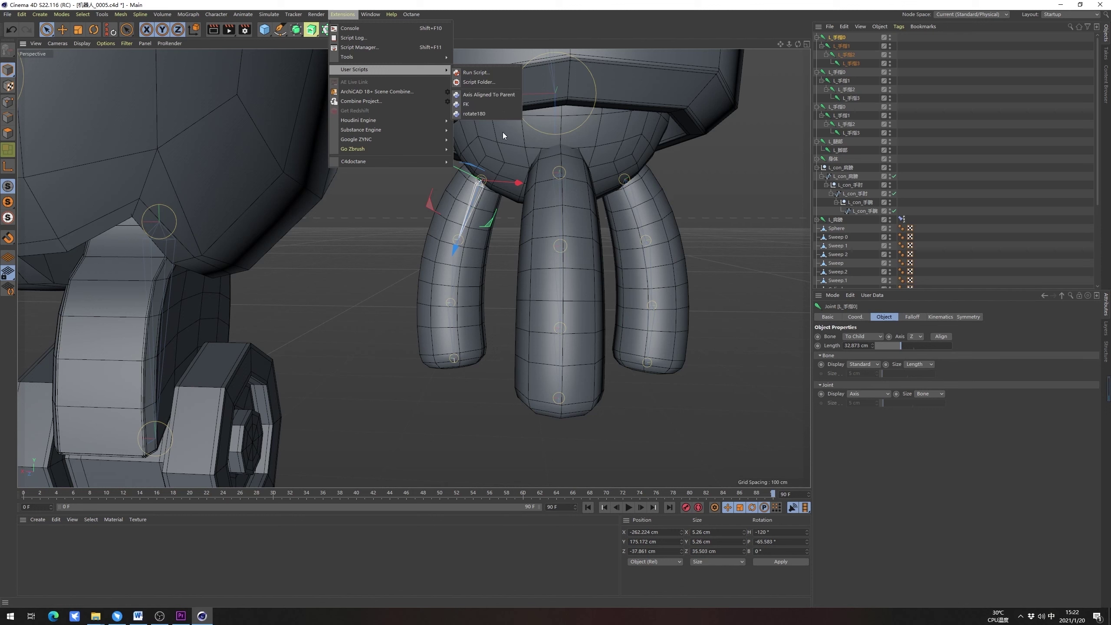
pyautogui.click(527, 193)
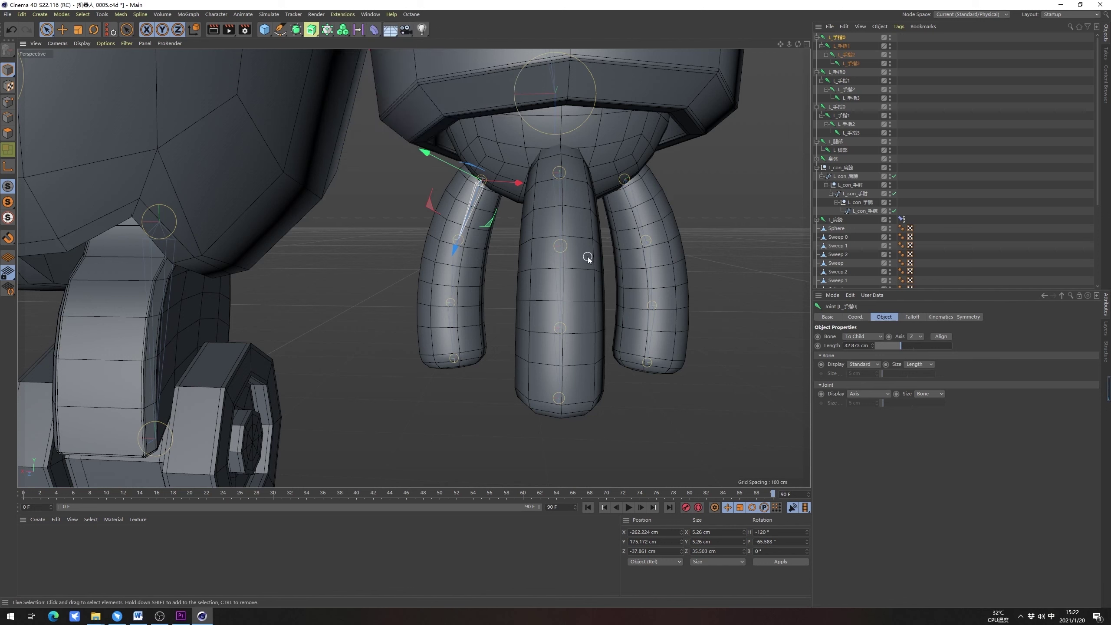
# Find the Customize Commands window with the command search and filter its command names by "FK"
pyautogui.hotkey('shift', 'c')
pyautogui.write('cust')
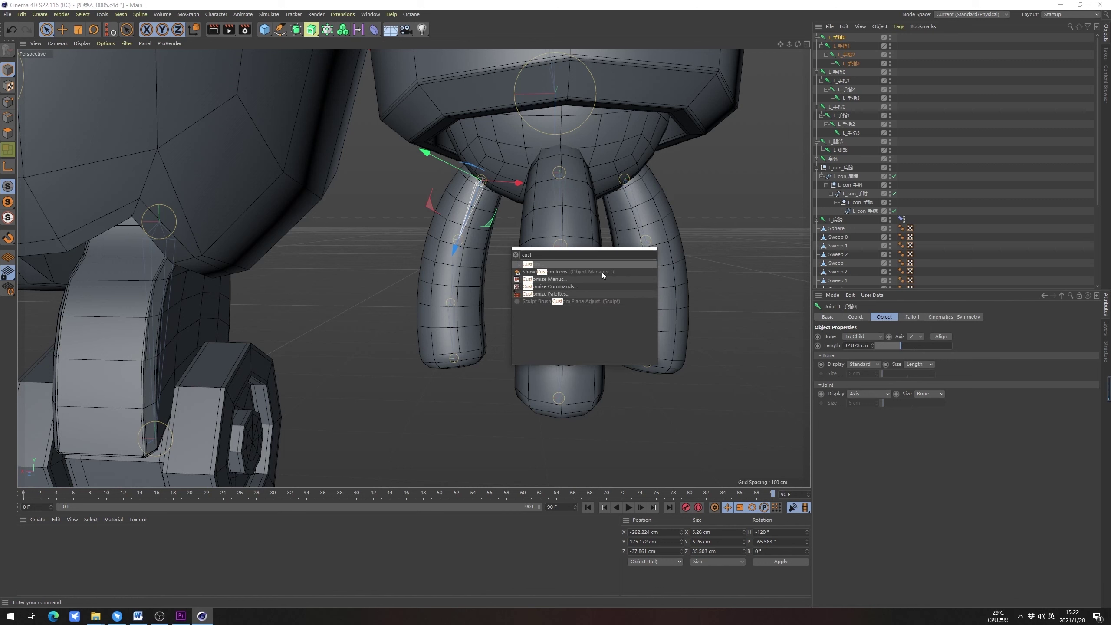
pyautogui.click(568, 286)
pyautogui.click(663, 313)
pyautogui.write('FV')
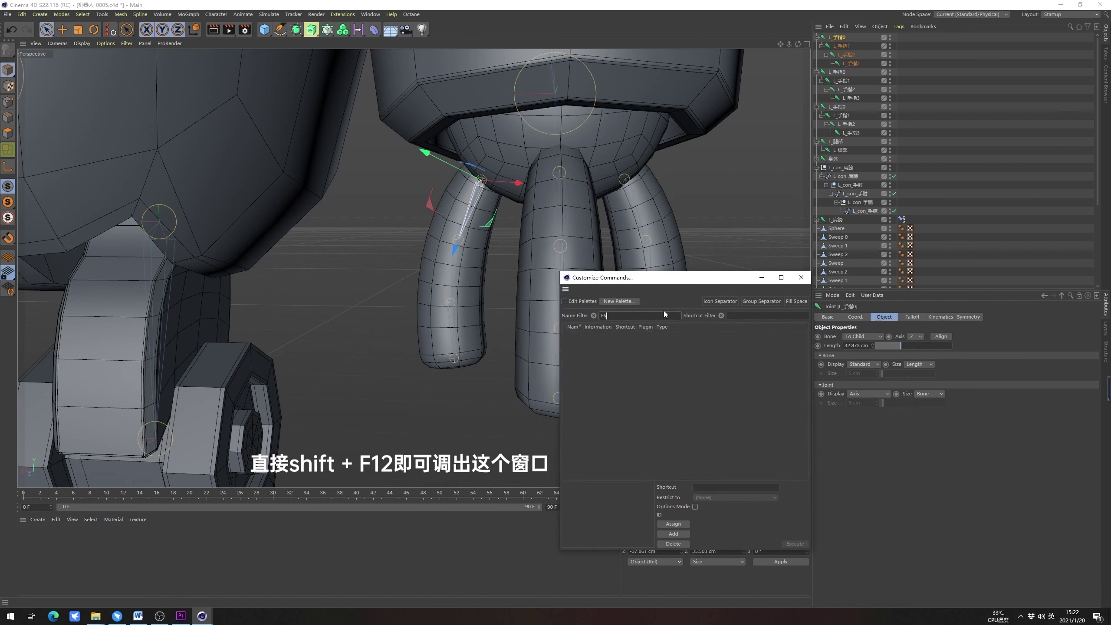
pyautogui.press('BackSpace')
pyautogui.write('K')
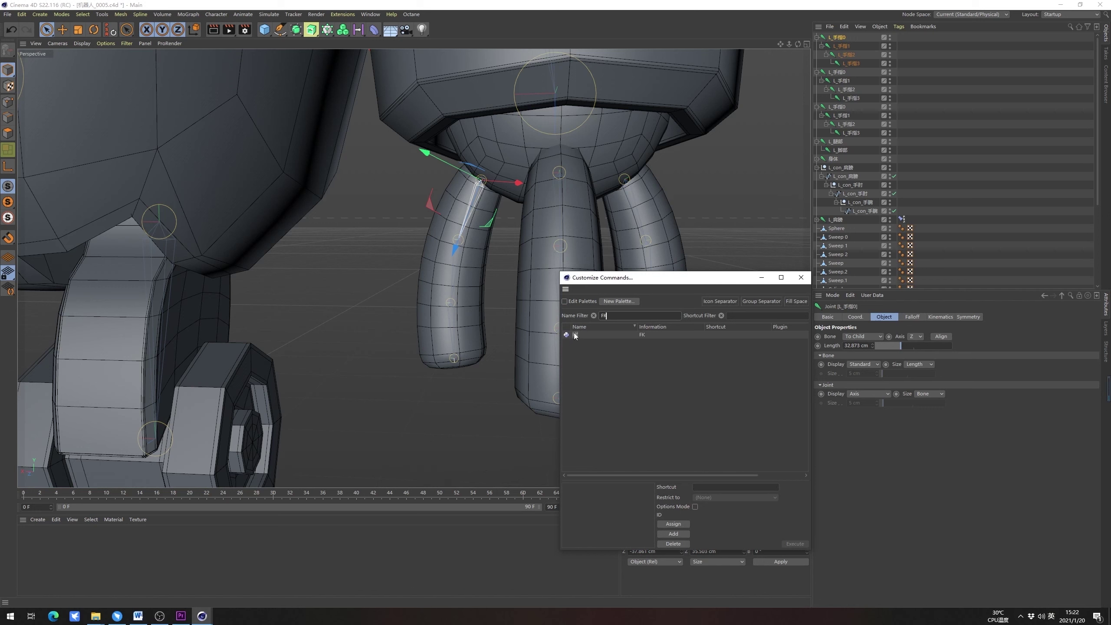
# Add the FK script command to the end of the main palette above the viewport and close the Customize Commands window
pyautogui.moveTo(663, 277); pyautogui.dragTo(408, 204)
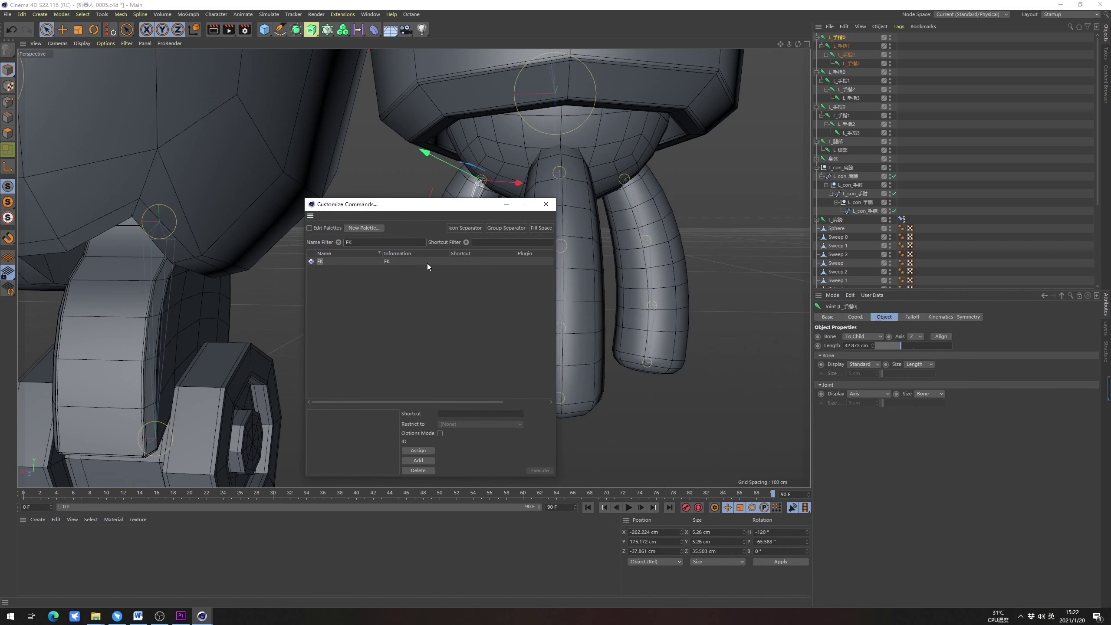
pyautogui.click(320, 261)
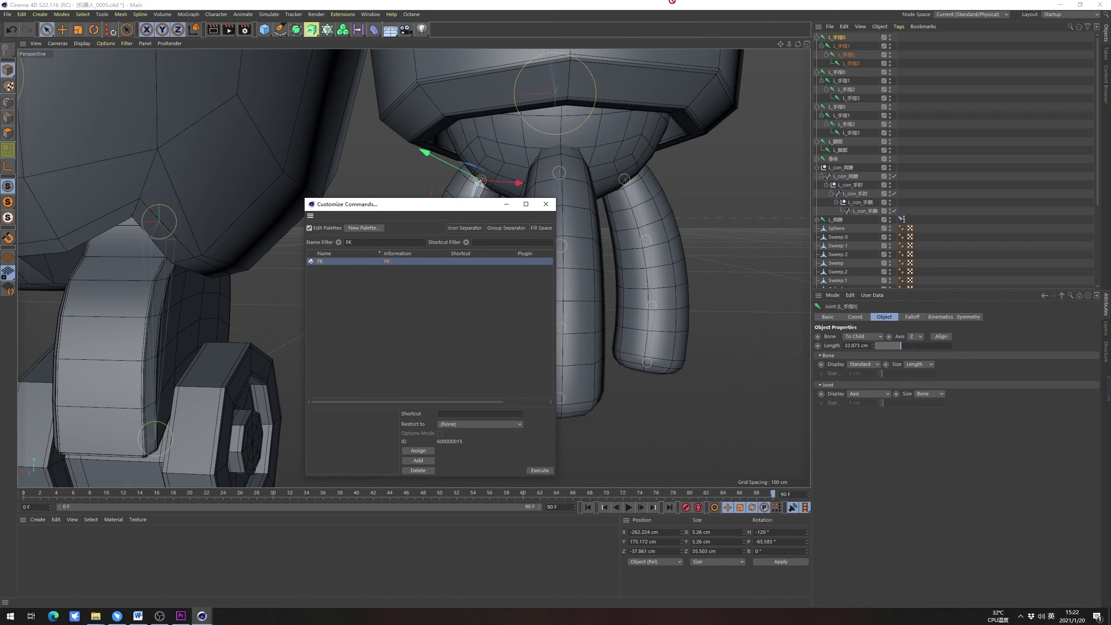
pyautogui.click(545, 204)
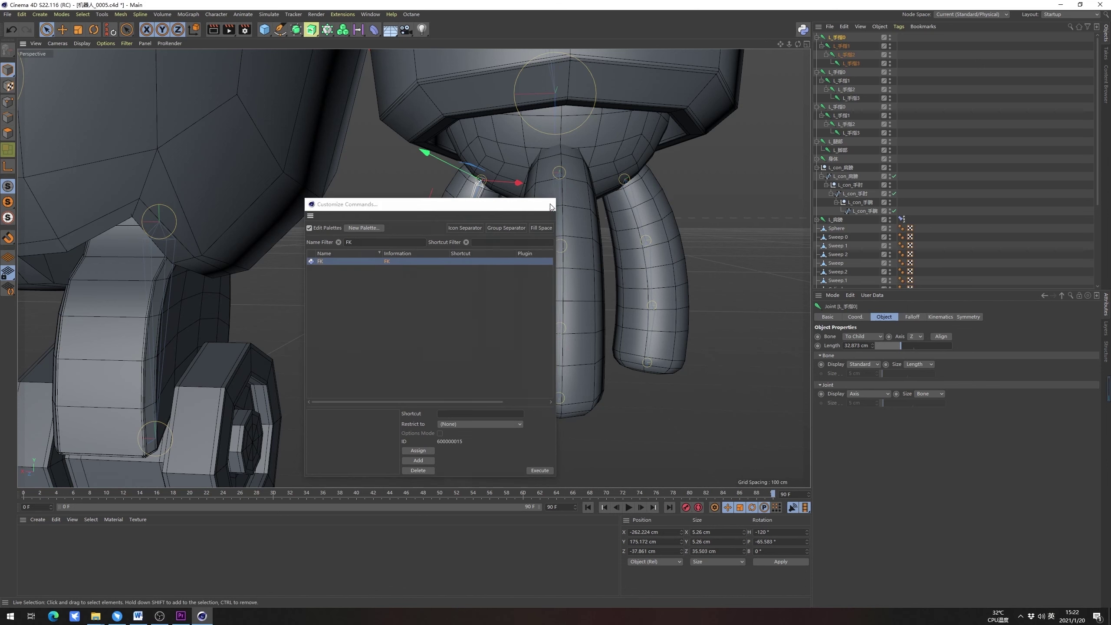
pyautogui.click(364, 227)
# Run the FK script on the first finger's root joint L_手指0 to give it a circle control
pyautogui.keyDown('alt'); pyautogui.moveTo(456, 193); pyautogui.dragTo(448, 233); pyautogui.keyUp('alt')
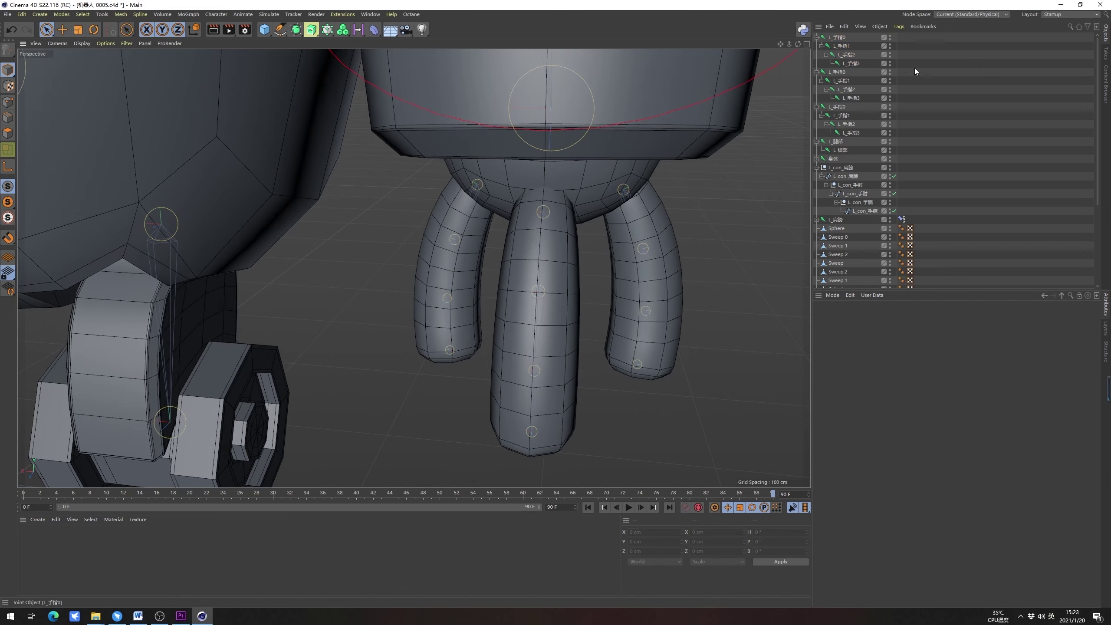
pyautogui.click(838, 39)
pyautogui.keyDown('alt'); pyautogui.moveTo(691, 136); pyautogui.dragTo(482, 258); pyautogui.keyUp('alt')
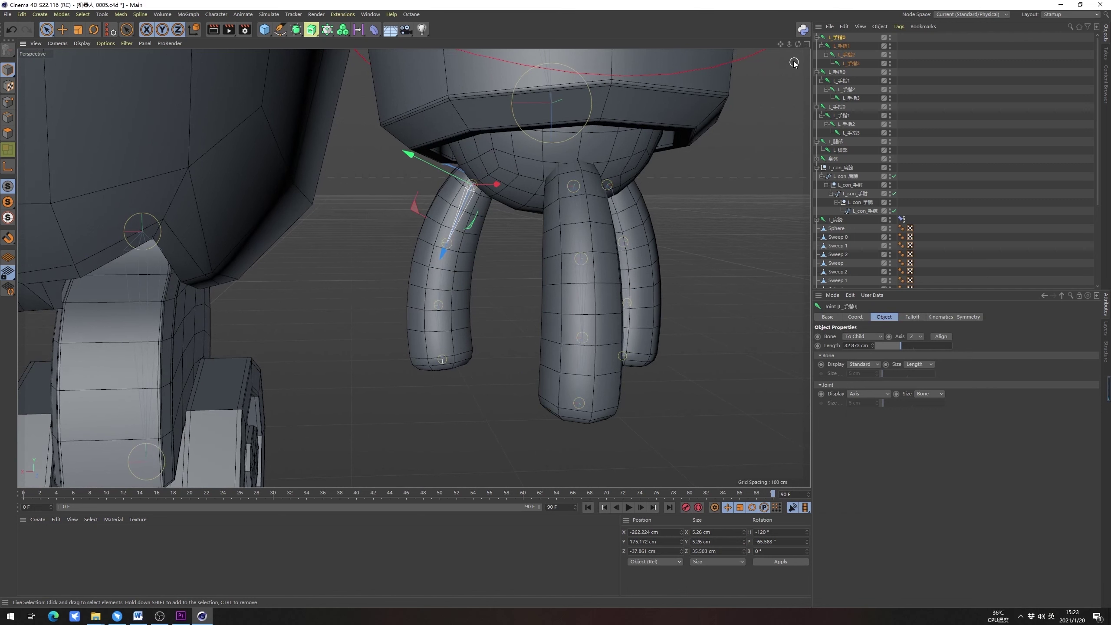
pyautogui.click(803, 31)
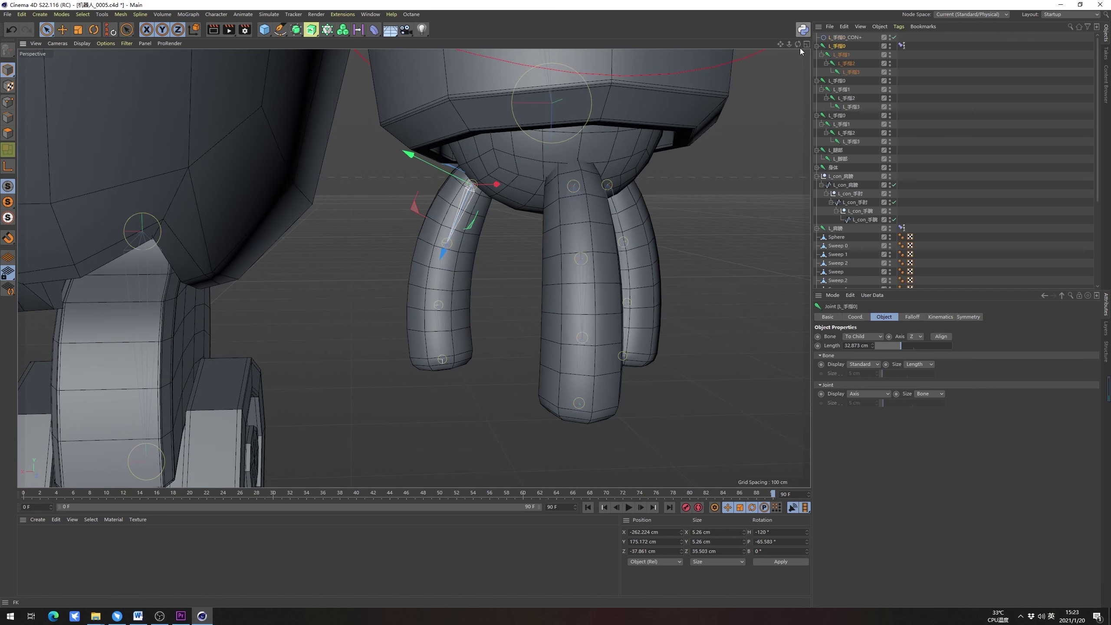
# Set the root joint's FK control circle to a 27 cm radius and the XY plane
pyautogui.click(848, 38)
pyautogui.scroll(-5, 552, 122)
pyautogui.keyDown('alt'); pyautogui.moveTo(534, 128); pyautogui.dragTo(520, 171, button='middle'); pyautogui.keyUp('alt')
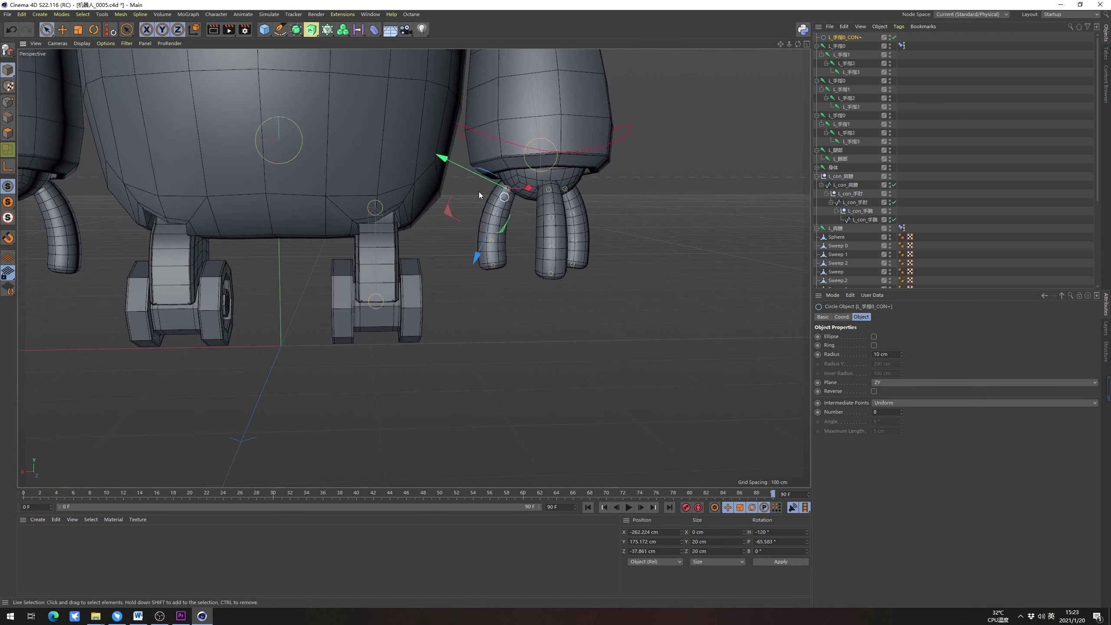
pyautogui.scroll(6, 525, 204)
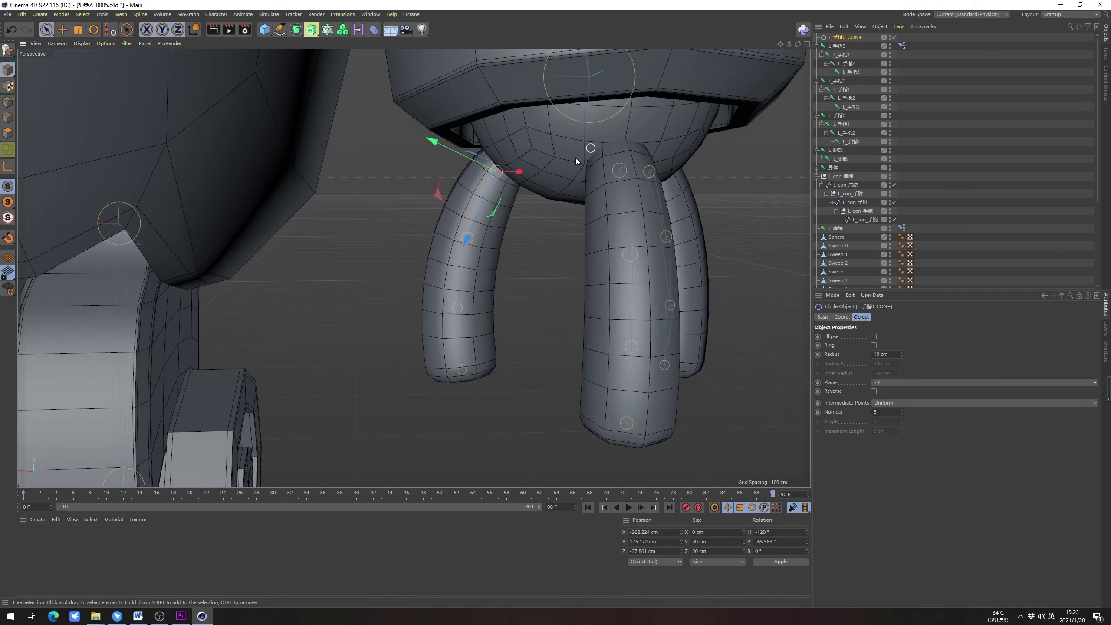
pyautogui.scroll(1, 517, 158)
pyautogui.moveTo(901, 354); pyautogui.dragTo(900, 382)
pyautogui.click(899, 382)
pyautogui.click(895, 394)
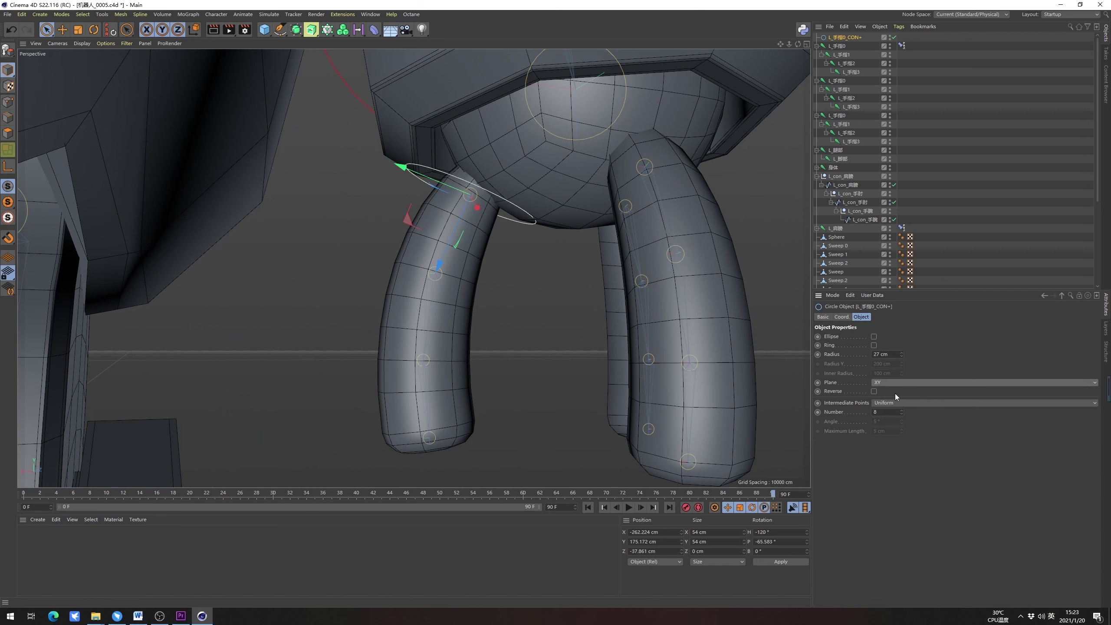
pyautogui.scroll(3, 503, 175)
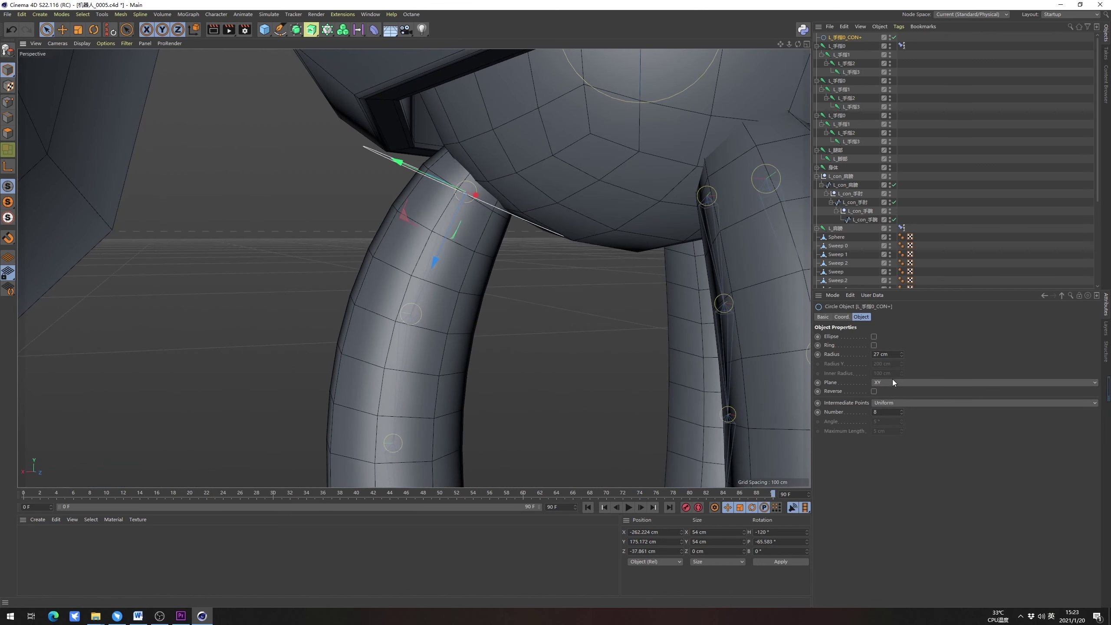
pyautogui.click(892, 380)
pyautogui.click(896, 391)
# Test rotating the root control circle of the first finger with the Rotate tool
pyautogui.keyDown('alt'); pyautogui.moveTo(502, 210); pyautogui.dragTo(307, 154); pyautogui.keyUp('alt')
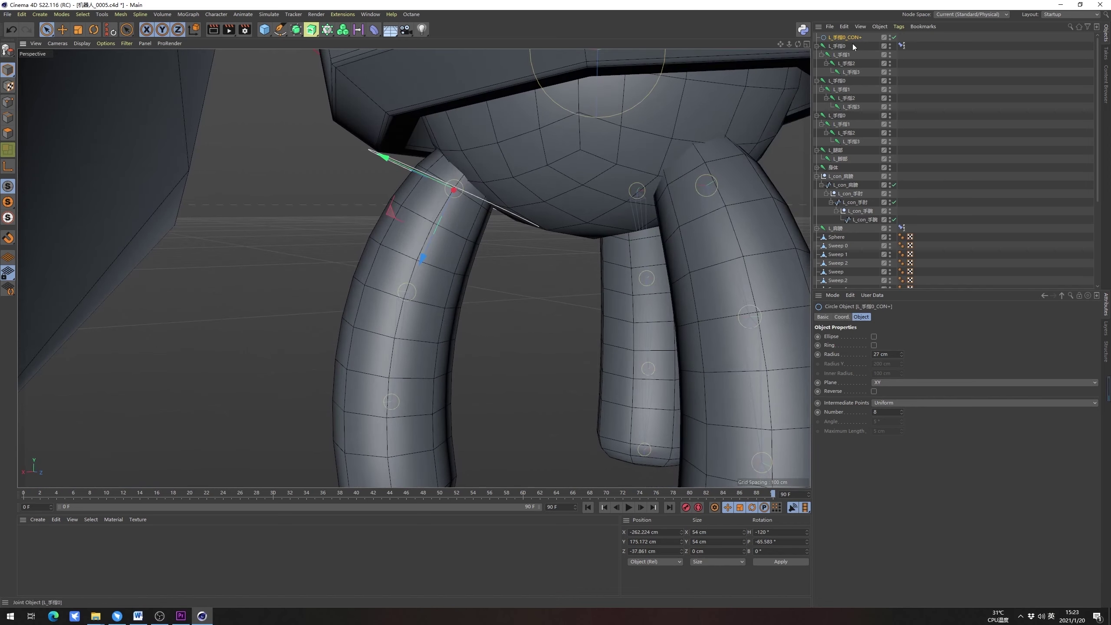
pyautogui.scroll(-5, 462, 233)
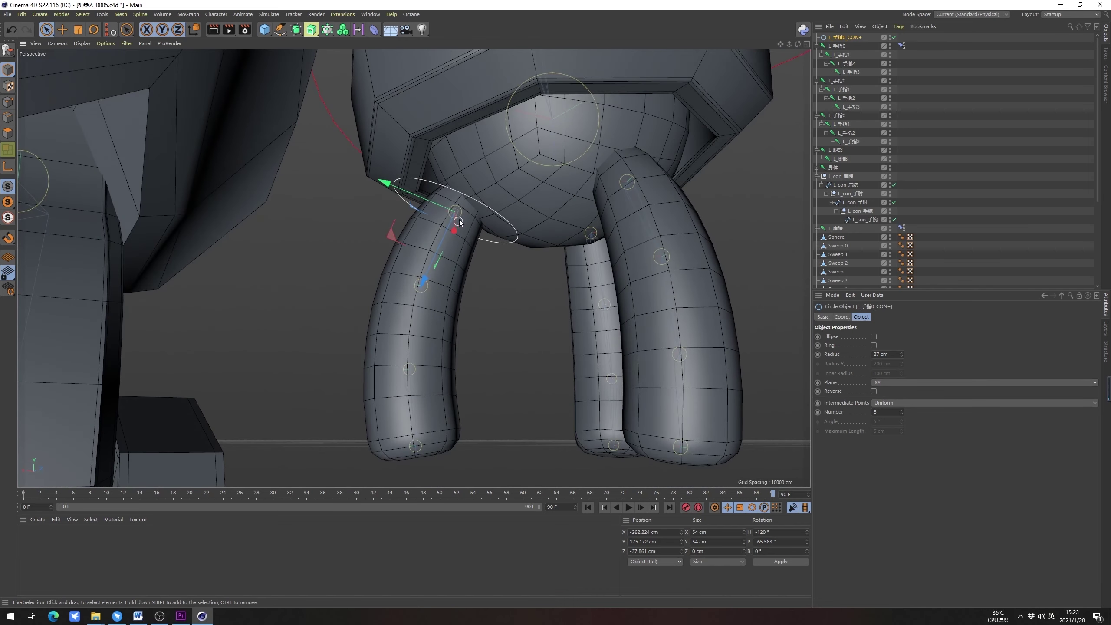
pyautogui.scroll(5, 459, 219)
pyautogui.keyDown('alt'); pyautogui.moveTo(446, 240); pyautogui.dragTo(451, 237); pyautogui.keyUp('alt')
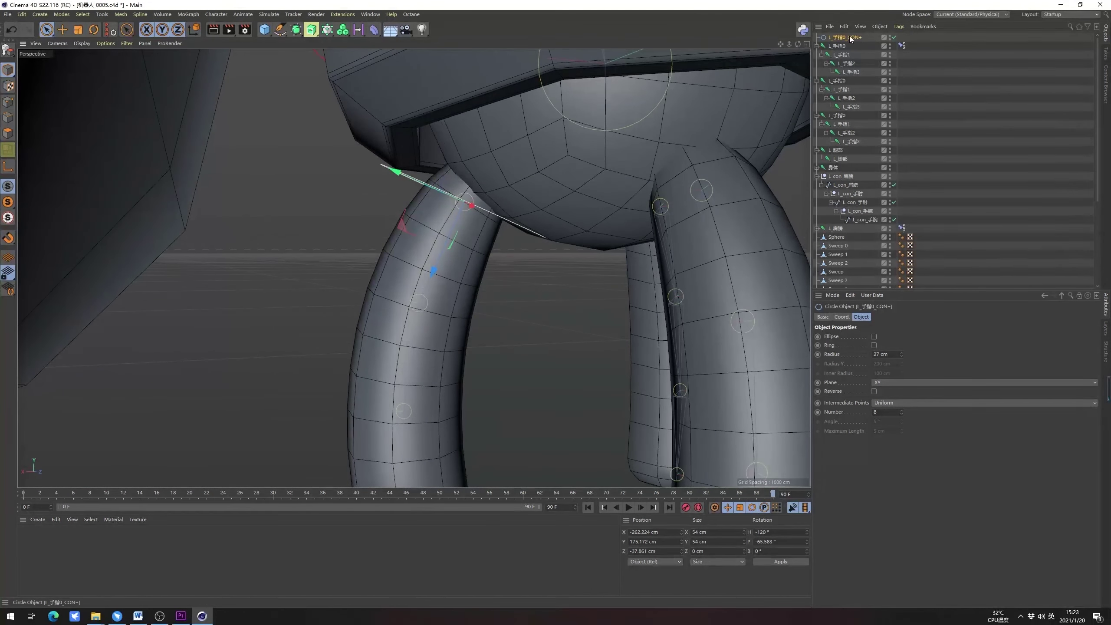
pyautogui.press('r')
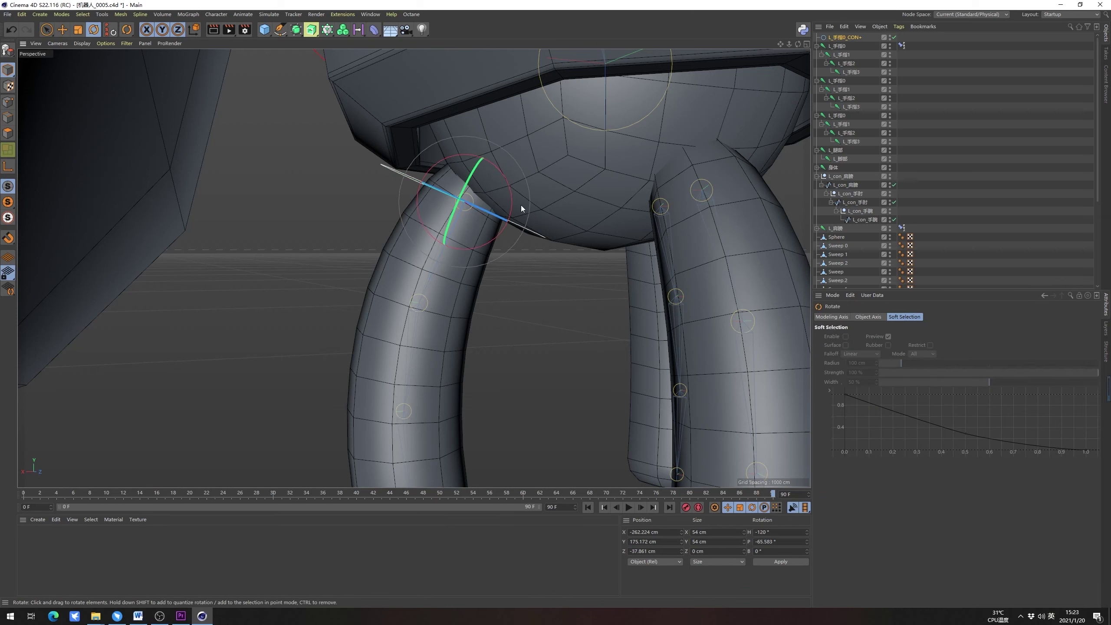
pyautogui.moveTo(512, 205); pyautogui.dragTo(565, 229)
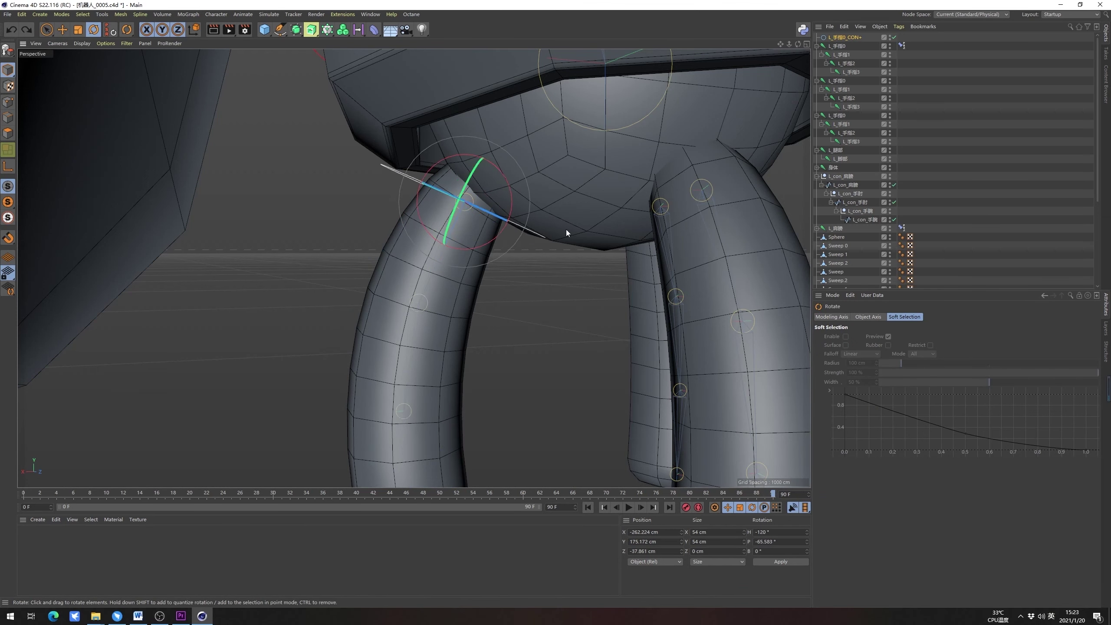
# Reduce the radius of the first finger's root control circle to 20 cm
pyautogui.click(840, 46)
pyautogui.click(844, 39)
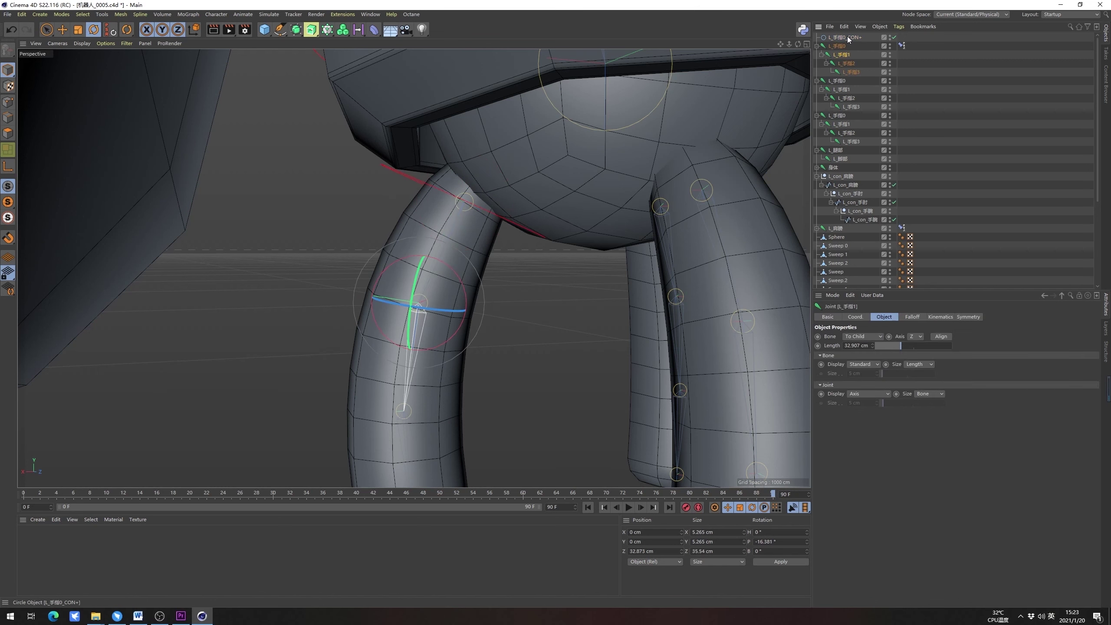
pyautogui.scroll(-5, 468, 189)
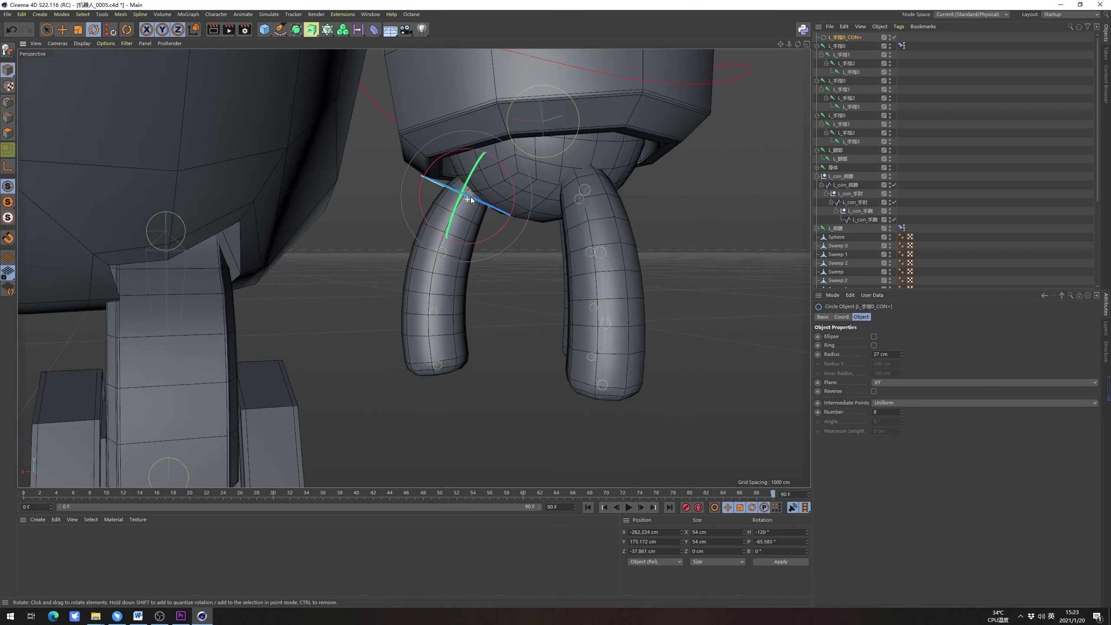
pyautogui.scroll(3, 468, 189)
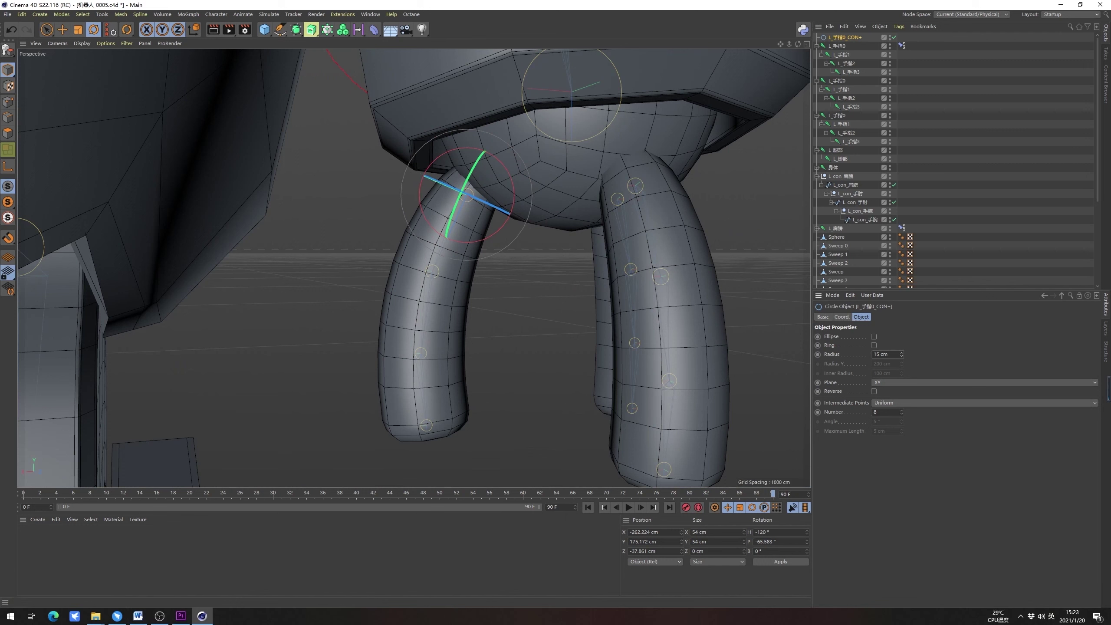
pyautogui.moveTo(901, 354); pyautogui.dragTo(900, 348)
# Change the root control circle's display color to green with a hue of 141°
pyautogui.click(825, 317)
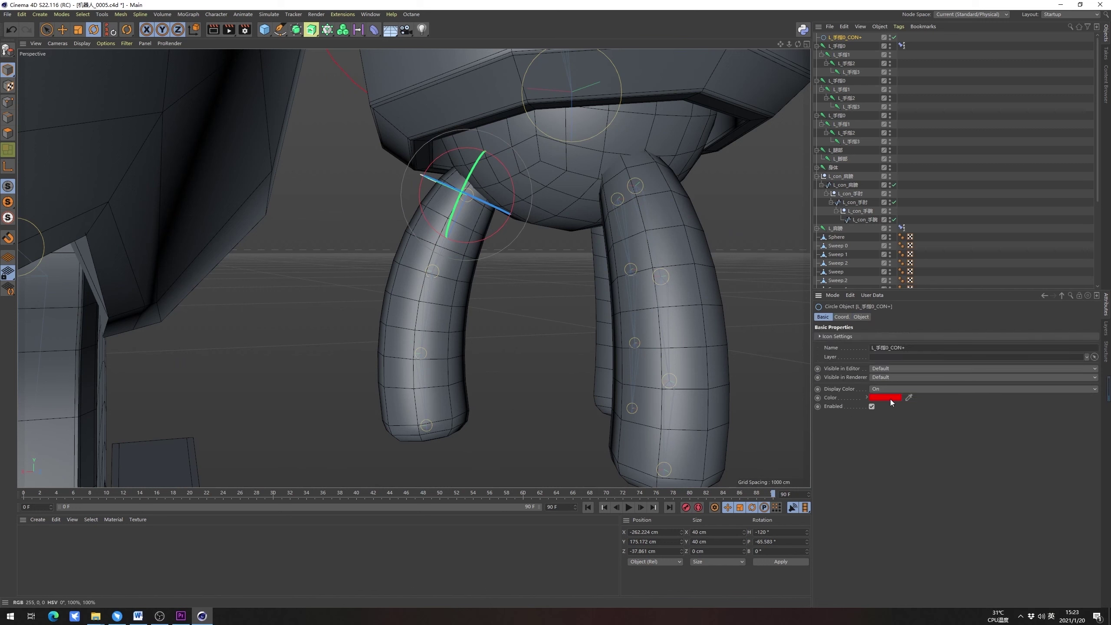
pyautogui.click(895, 398)
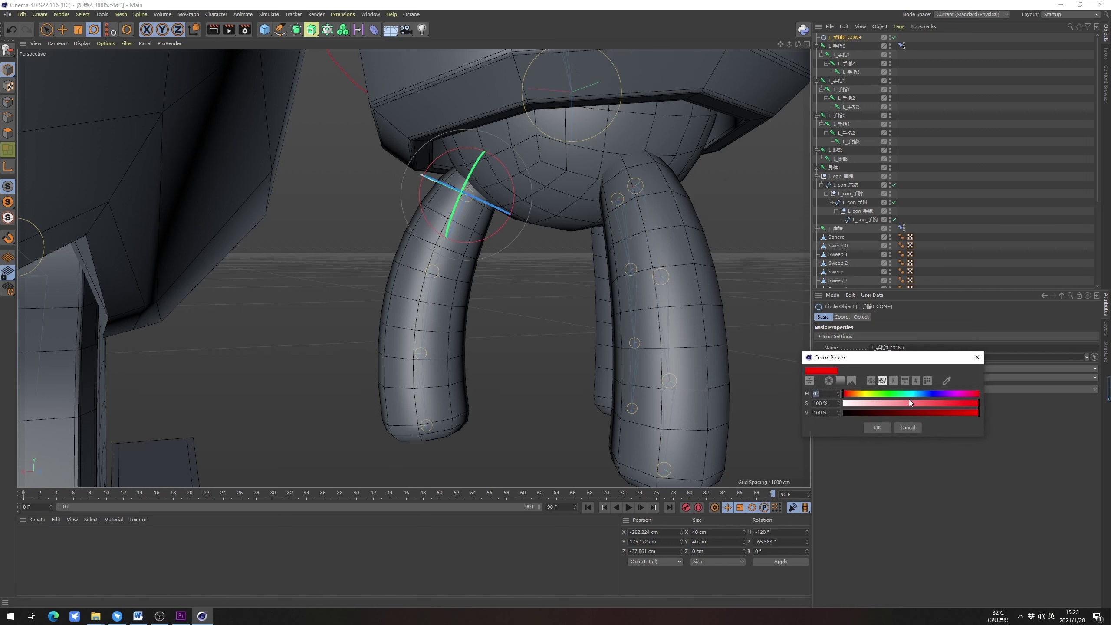
pyautogui.click(919, 429)
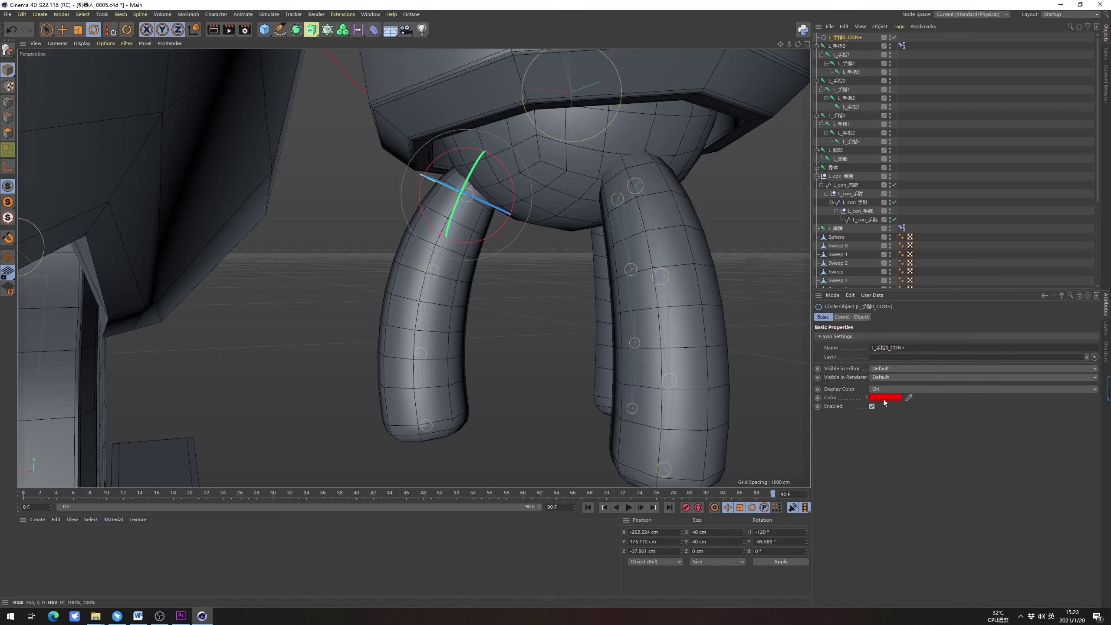
pyautogui.click(876, 401)
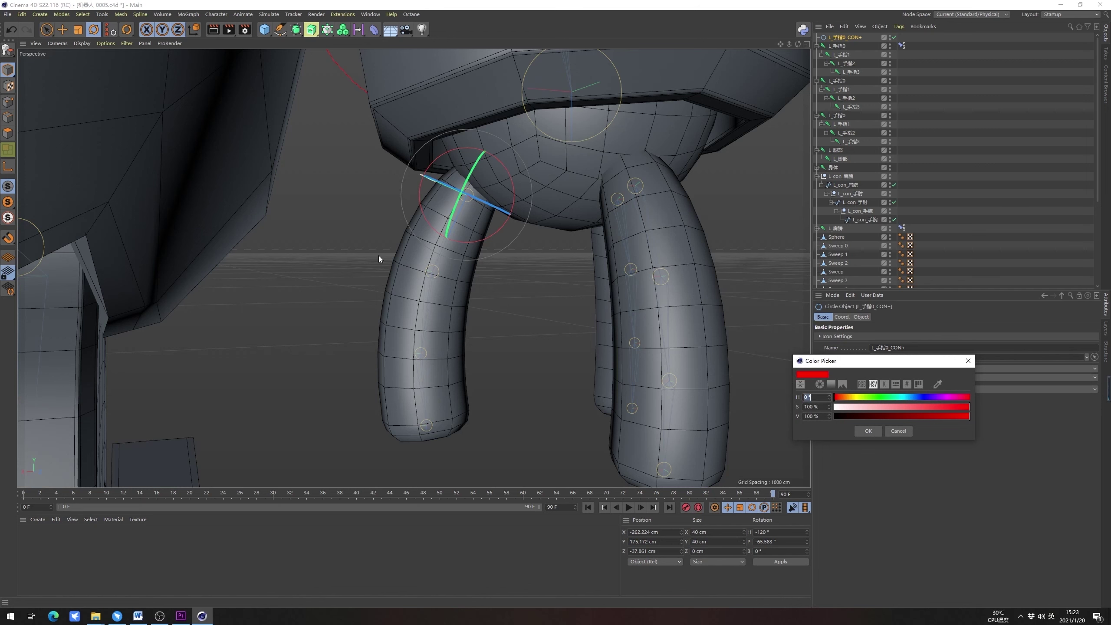
pyautogui.moveTo(882, 398); pyautogui.dragTo(887, 399)
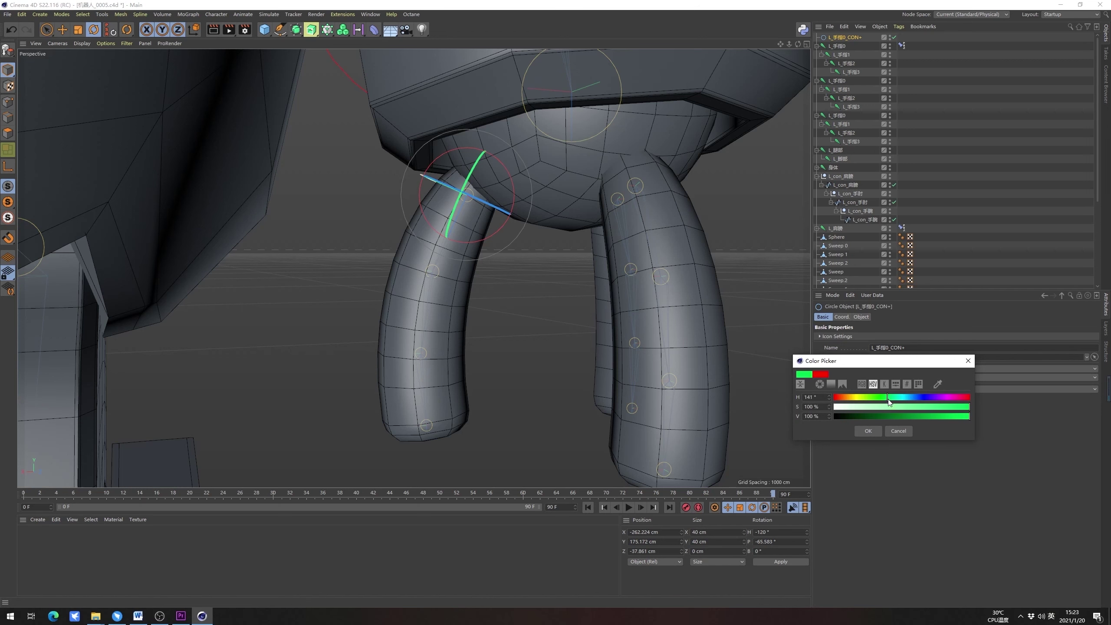
pyautogui.click(871, 431)
pyautogui.click(542, 317)
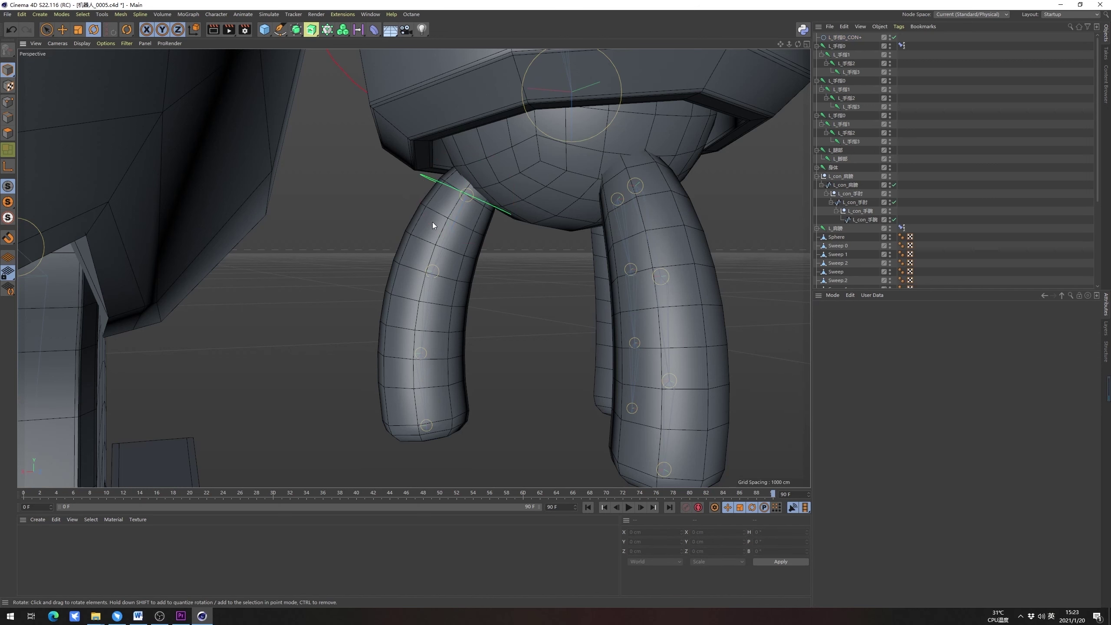
# Undo the green display color change on the root control circle
pyautogui.keyDown('alt'); pyautogui.moveTo(432, 222); pyautogui.dragTo(672, 174); pyautogui.keyUp('alt')
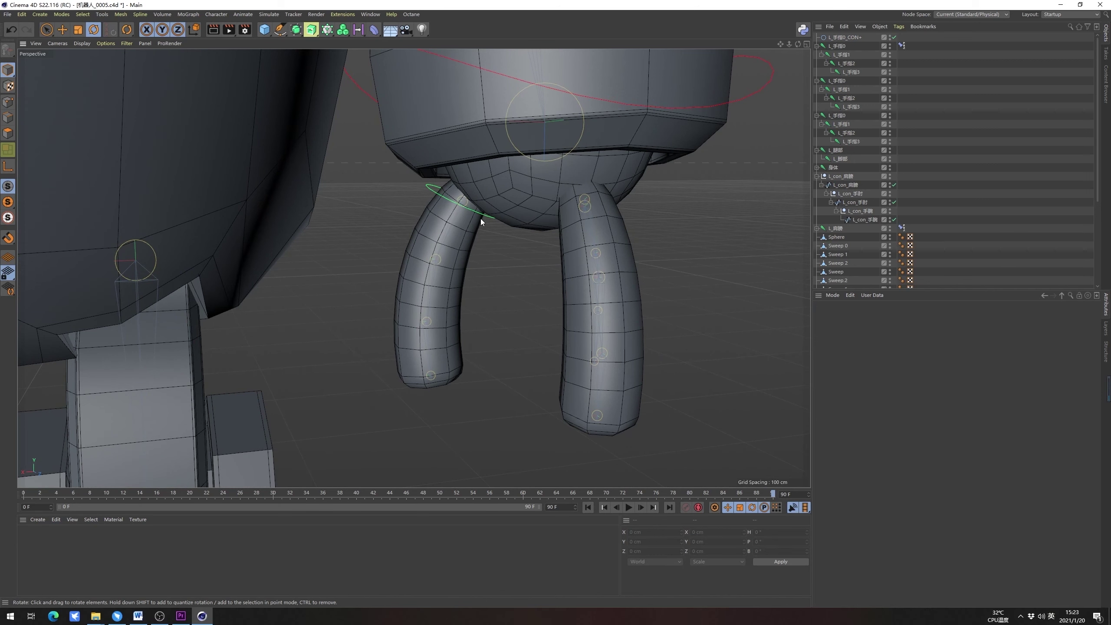
pyautogui.scroll(2, 490, 199)
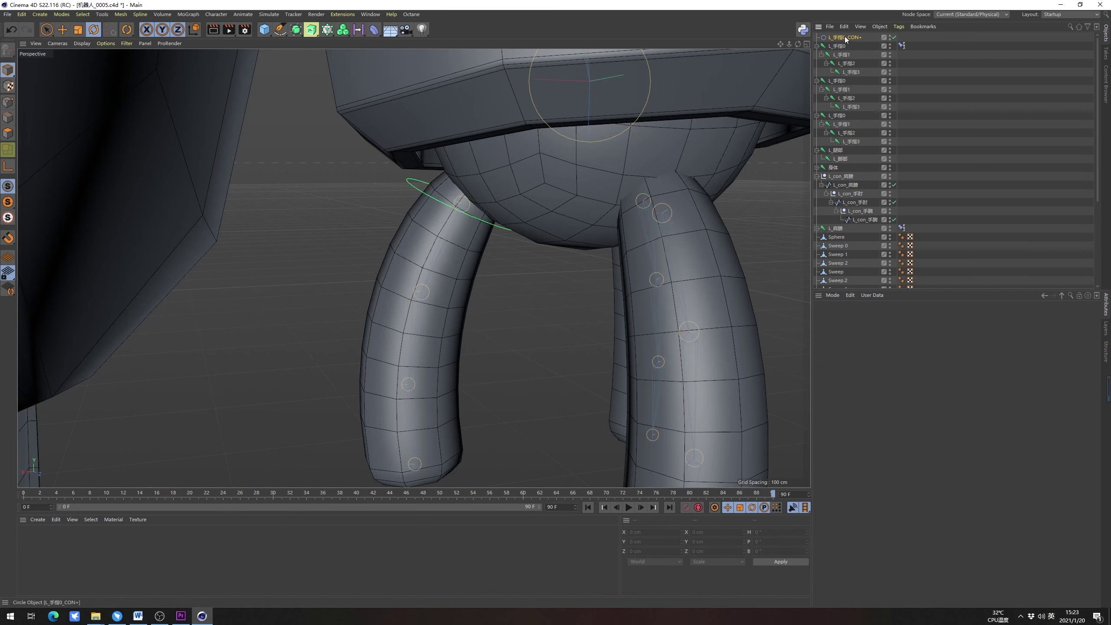
pyautogui.click(503, 225)
pyautogui.hotkey('ctrl', 'z')
pyautogui.hotkey('ctrl', 'z')
pyautogui.hotkey('ctrl', 'z')
pyautogui.hotkey('ctrl', 'z')
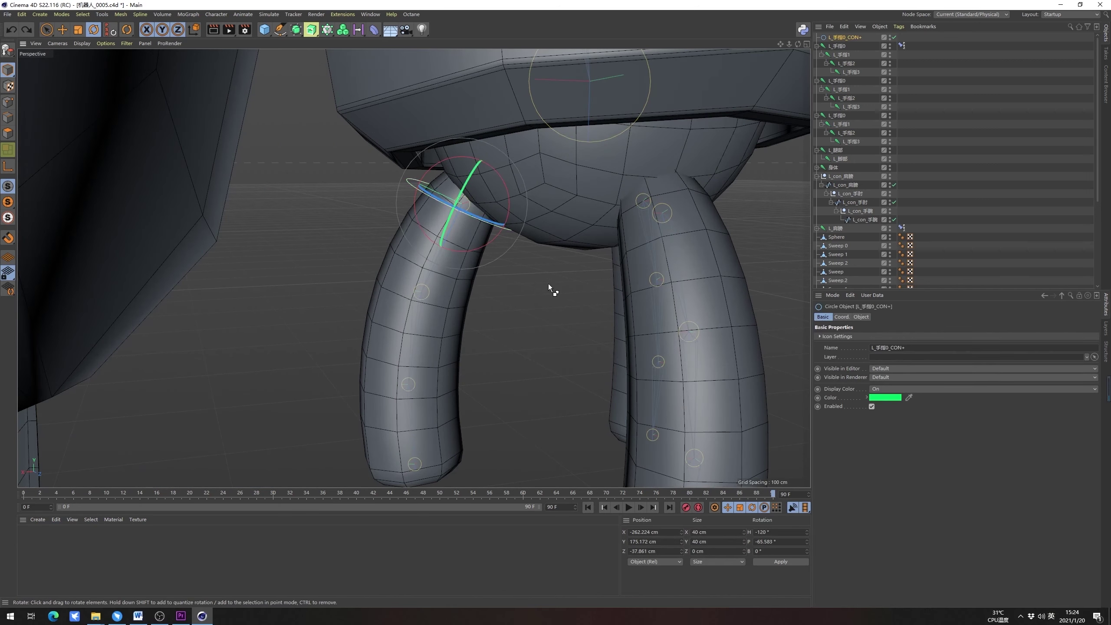
# Run the FK script on the first finger's second joint, L_手指1
pyautogui.scroll(-2, 461, 269)
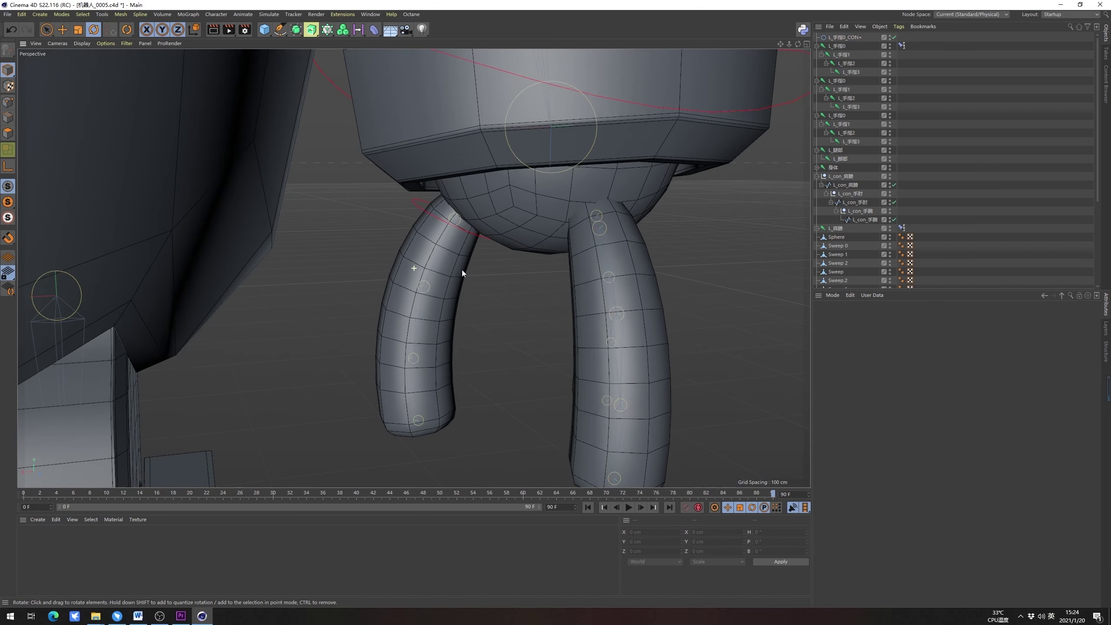
pyautogui.keyDown('alt'); pyautogui.moveTo(461, 269); pyautogui.dragTo(430, 298); pyautogui.keyUp('alt')
pyautogui.click(837, 38)
pyautogui.click(839, 54)
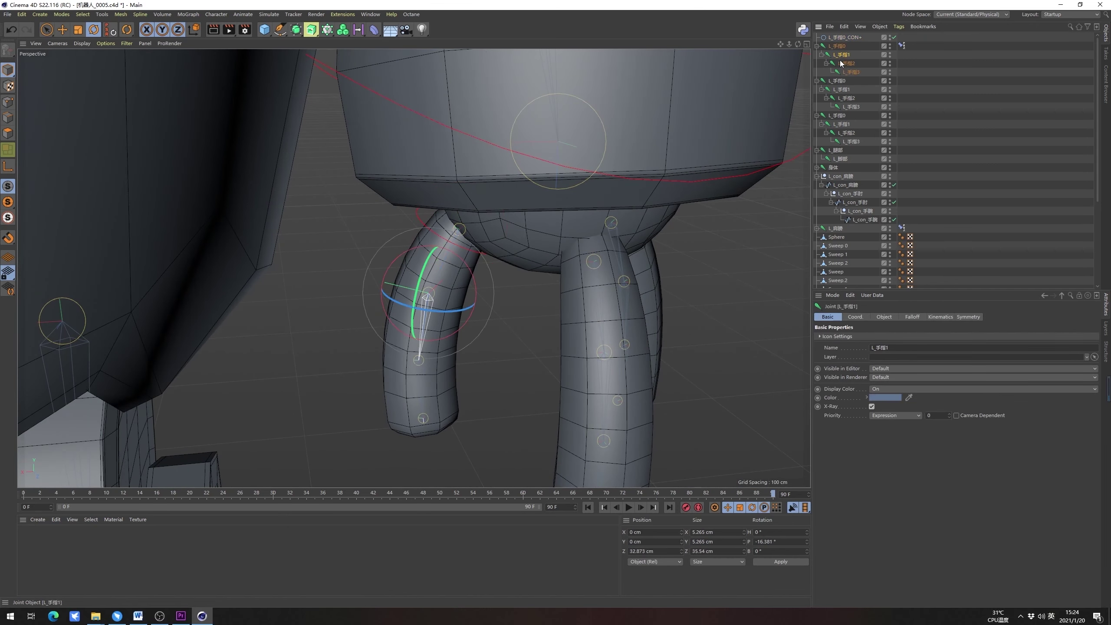
pyautogui.click(802, 29)
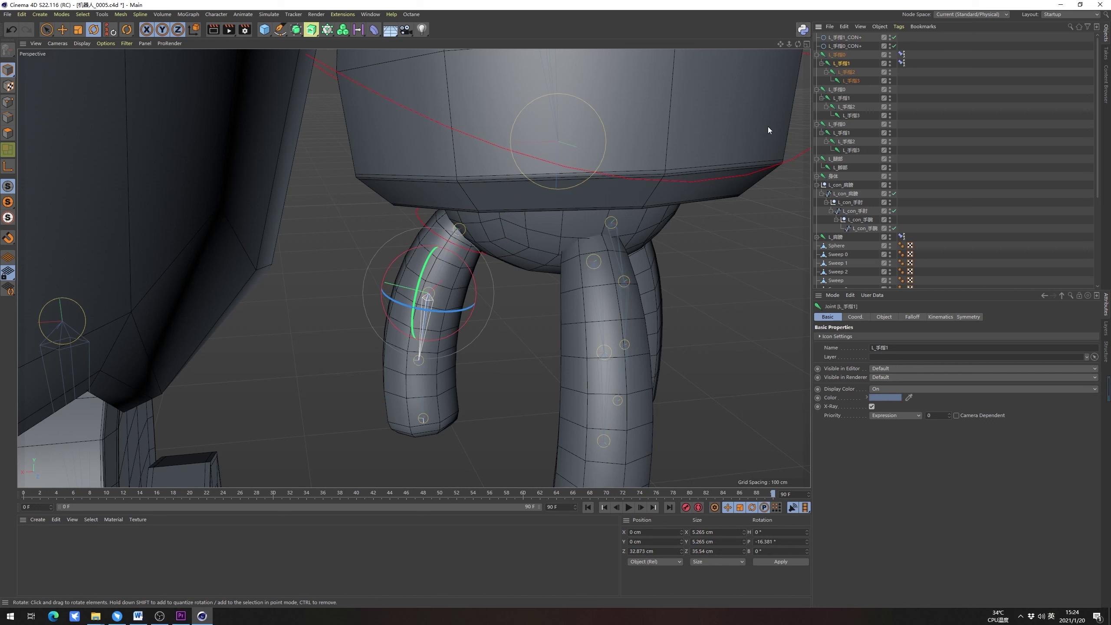
# Set the L_手指1 control circle's radius to 20 cm and its plane to XY
pyautogui.click(844, 39)
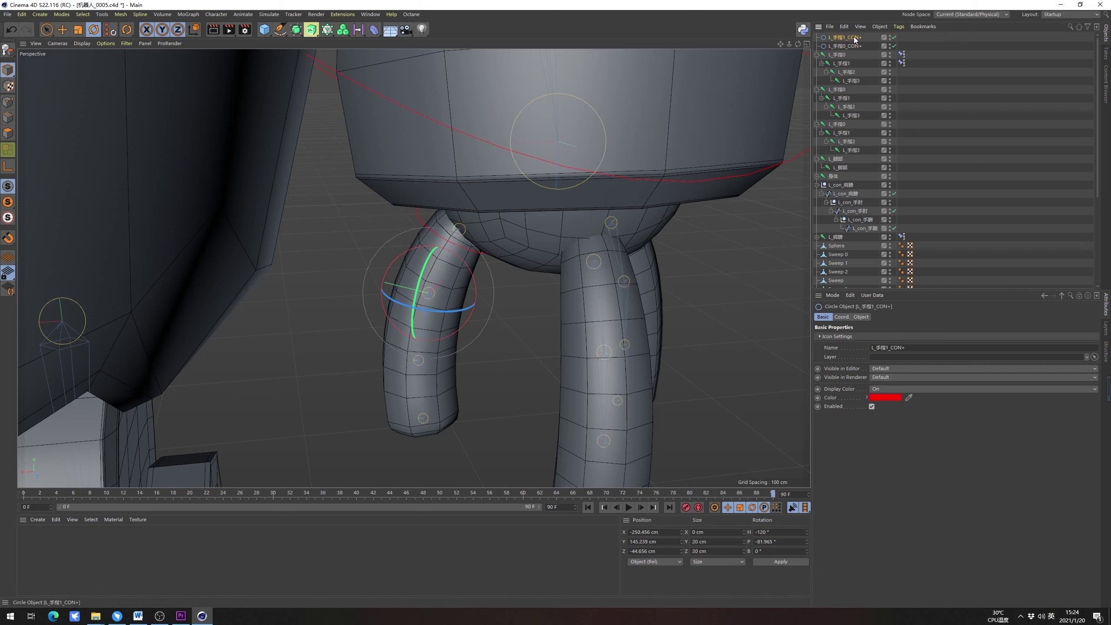
pyautogui.click(860, 317)
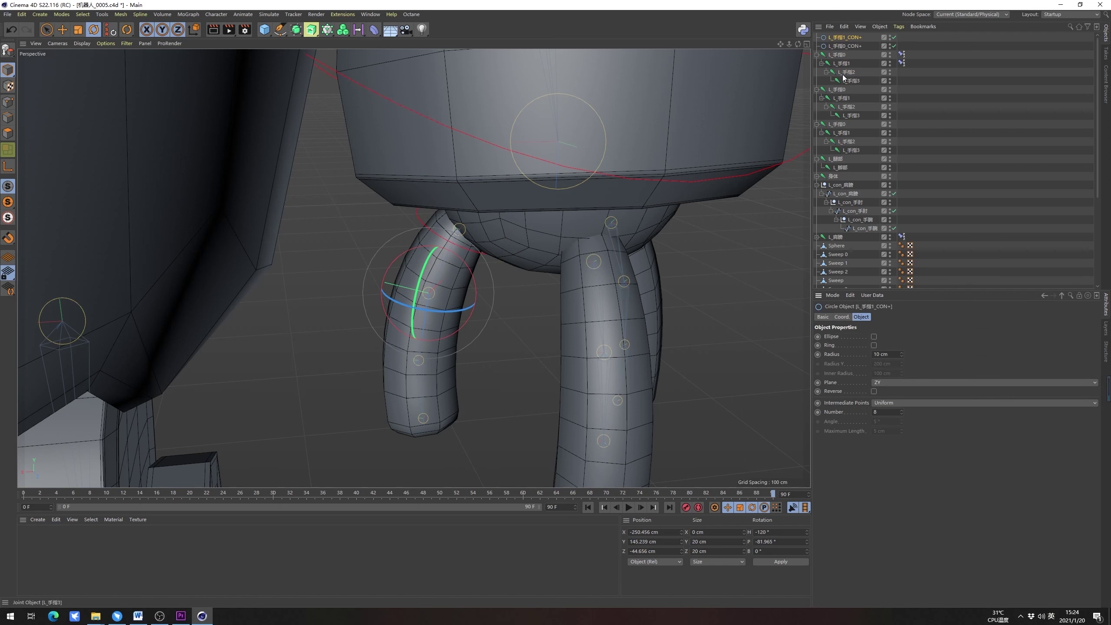
pyautogui.click(847, 47)
pyautogui.click(846, 37)
pyautogui.press('Return')
pyautogui.click(952, 380)
pyautogui.click(914, 391)
pyautogui.scroll(-2, 441, 283)
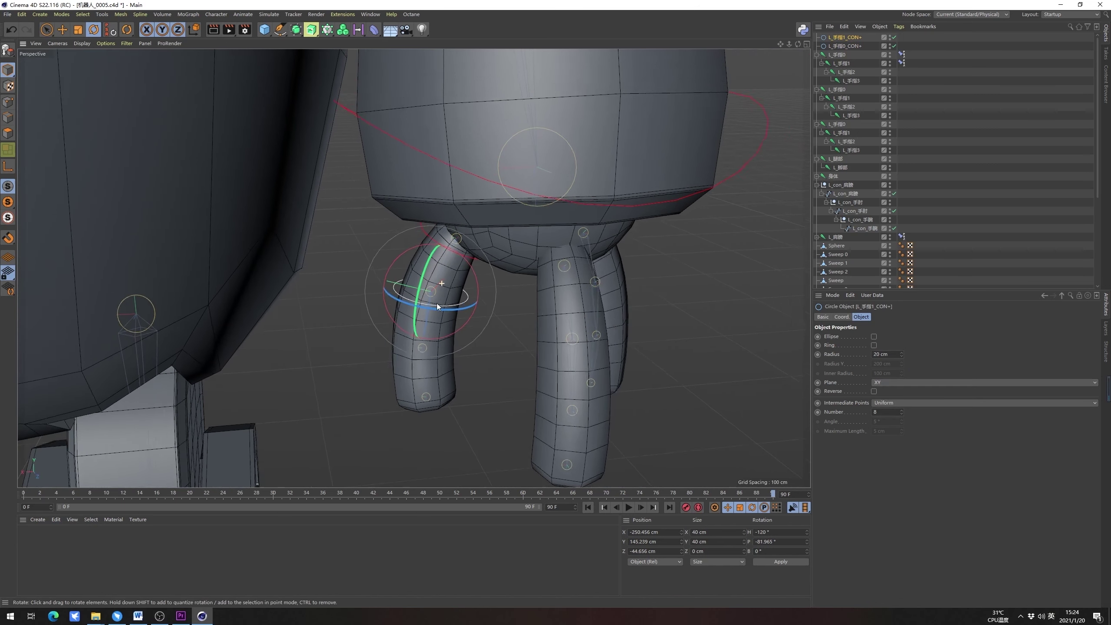
pyautogui.keyDown('alt'); pyautogui.moveTo(437, 307); pyautogui.dragTo(451, 285, button='middle'); pyautogui.keyUp('alt')
pyautogui.click(529, 314)
# Create an FK control for the first finger's L_手指2 joint and set its circle to a 20 cm radius in the XY plane
pyautogui.click(847, 71)
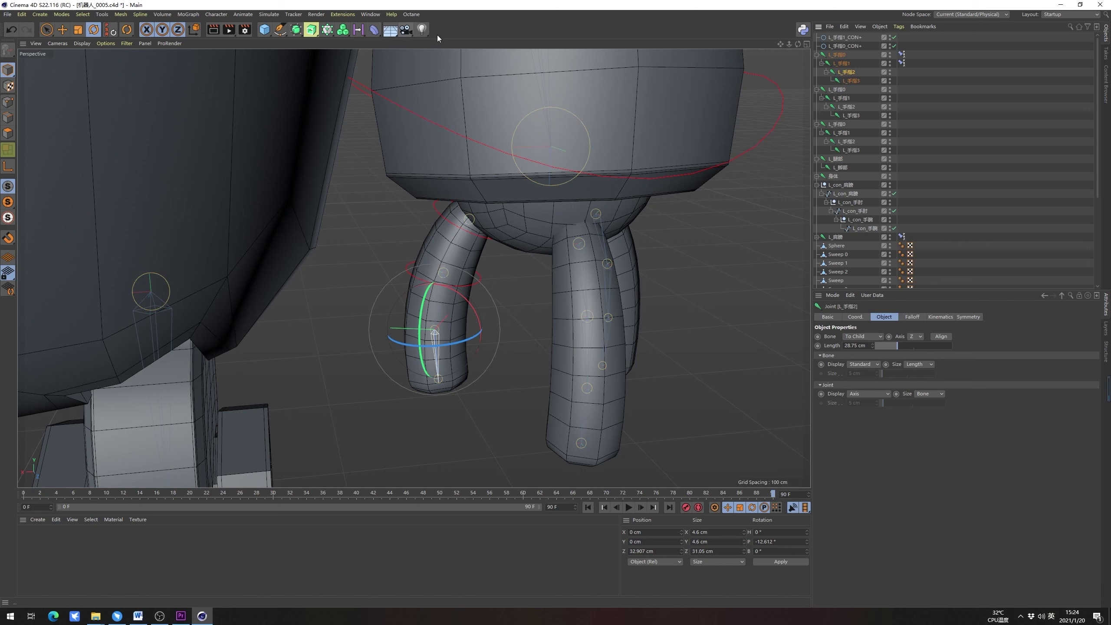
pyautogui.click(807, 33)
pyautogui.click(851, 39)
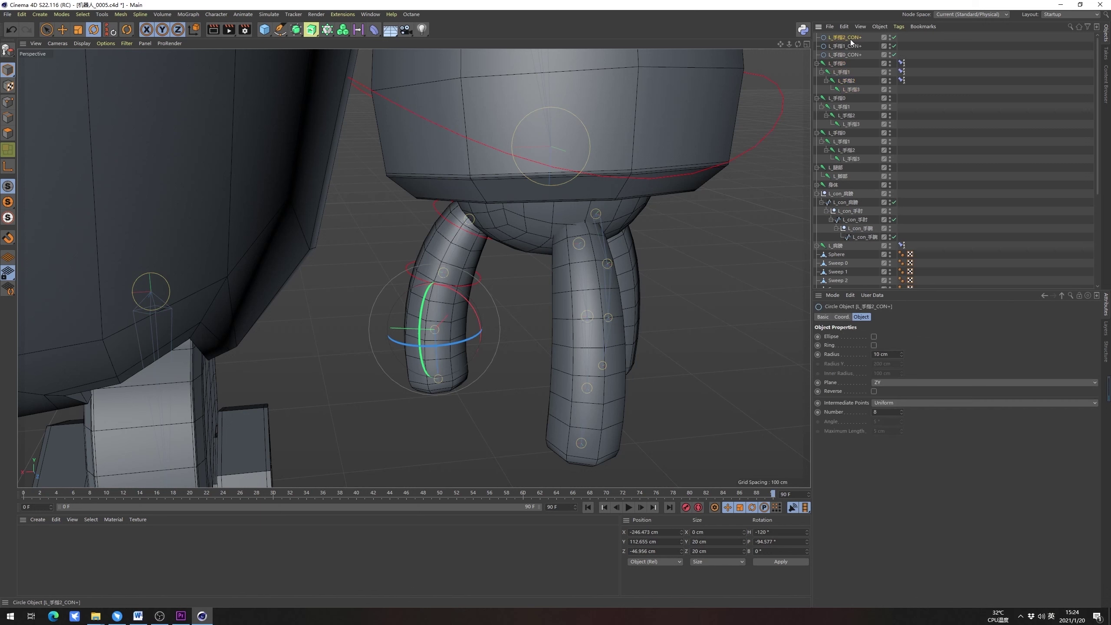
pyautogui.click(886, 354)
pyautogui.click(914, 381)
pyautogui.click(918, 391)
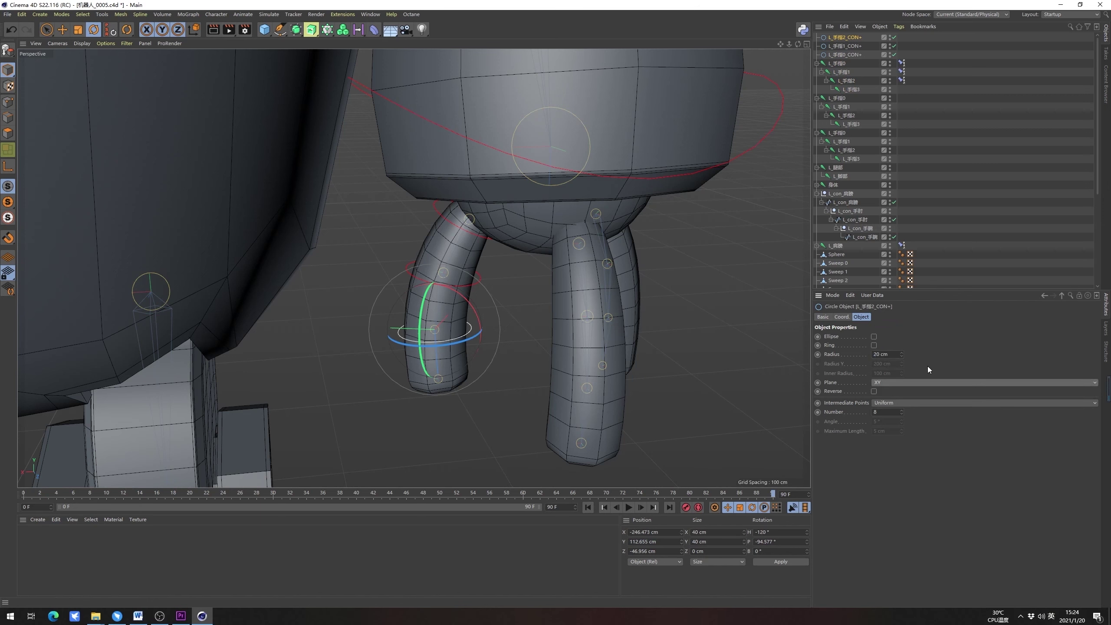
pyautogui.keyDown('alt'); pyautogui.moveTo(511, 335); pyautogui.dragTo(535, 294, button='middle'); pyautogui.keyUp('alt')
pyautogui.click(534, 294)
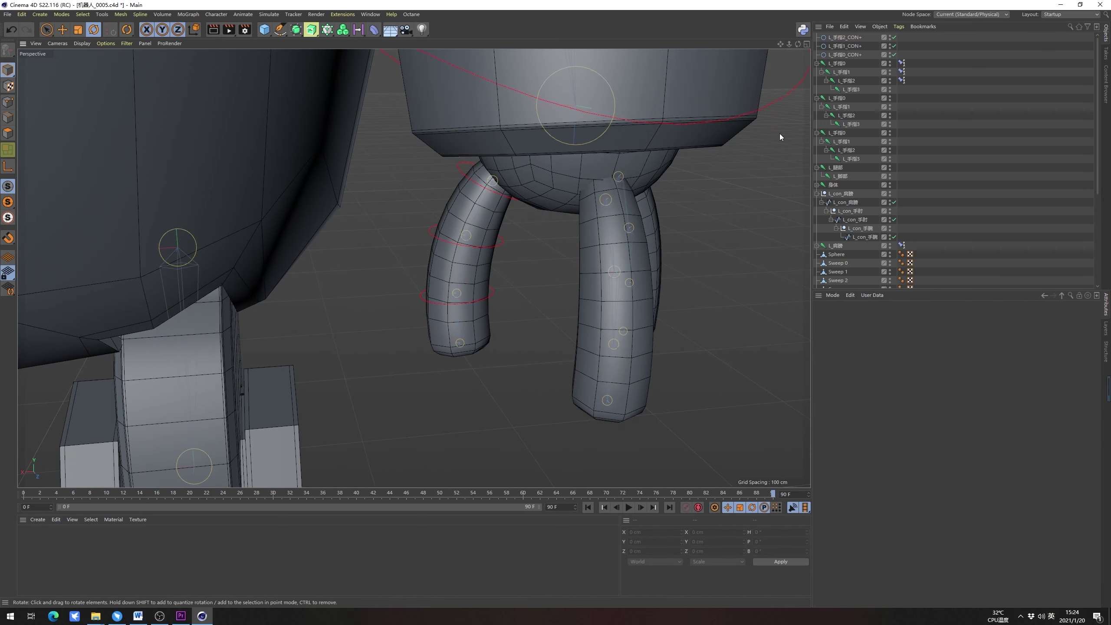
# Create an FK control for the first finger's L_手指3 joint and set its circle to a 20 cm radius in the XY plane
pyautogui.click(850, 91)
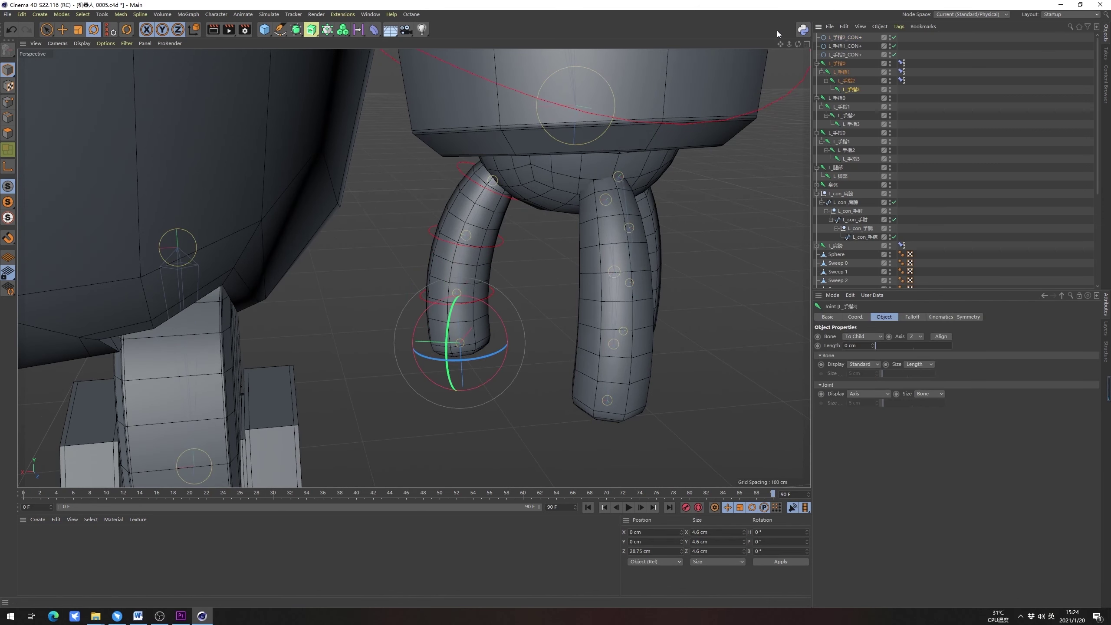
pyautogui.click(804, 30)
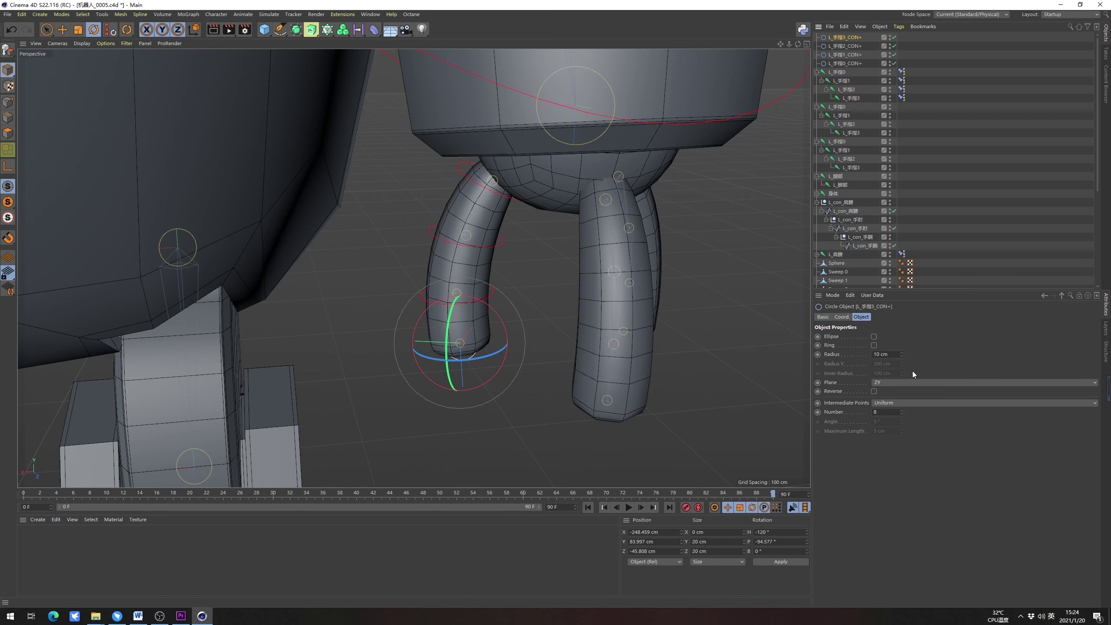
pyautogui.click(910, 382)
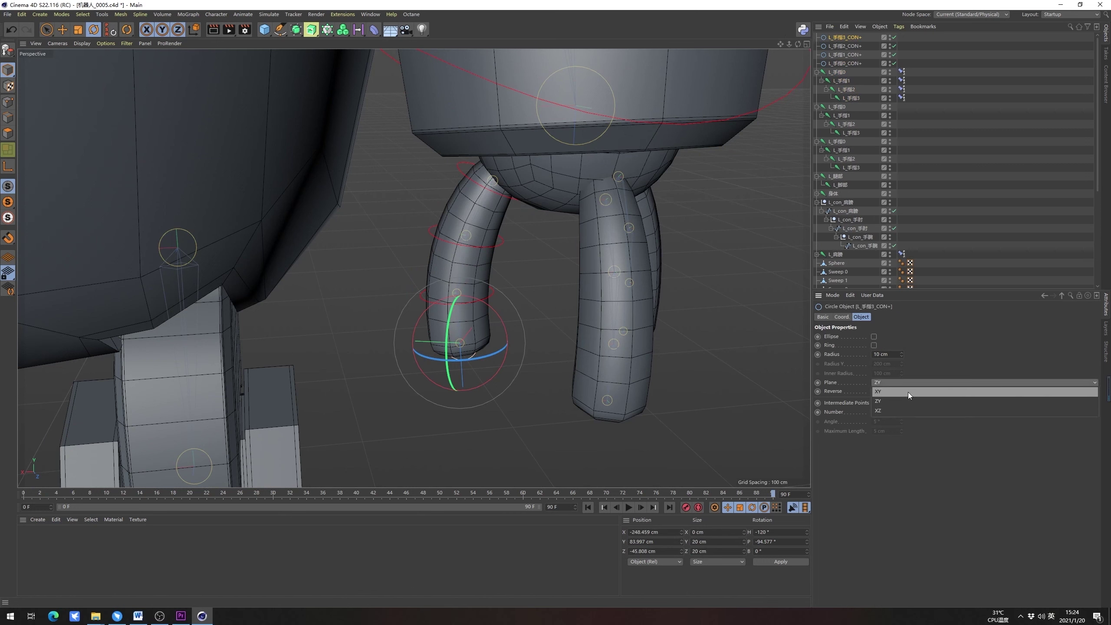
pyautogui.click(908, 393)
pyautogui.click(886, 354)
pyautogui.write('2')
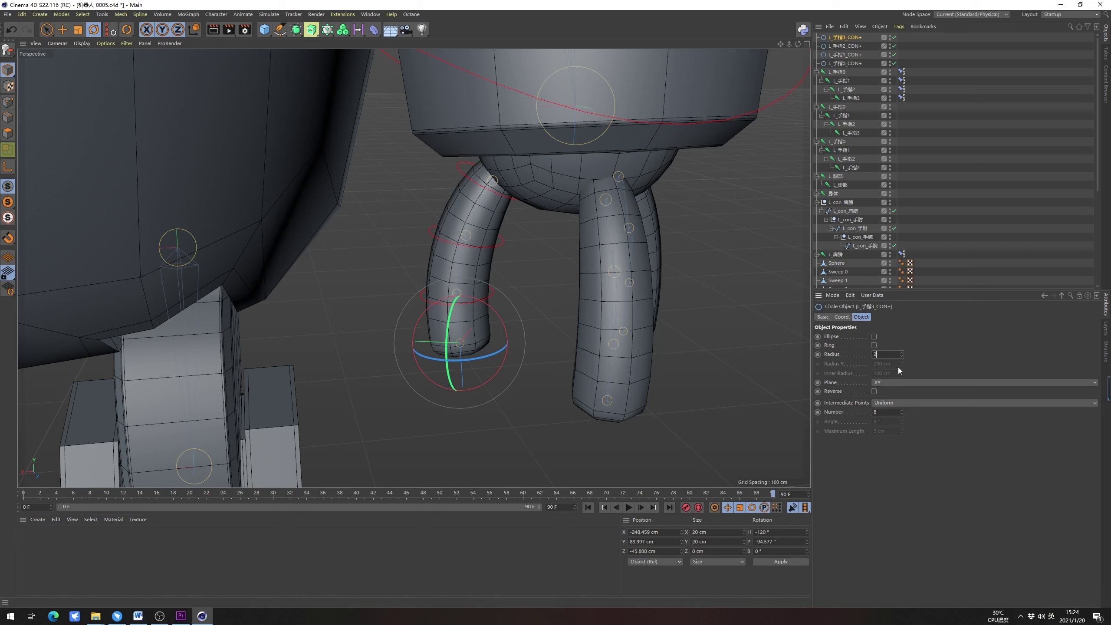
pyautogui.write('0')
pyautogui.press('Return')
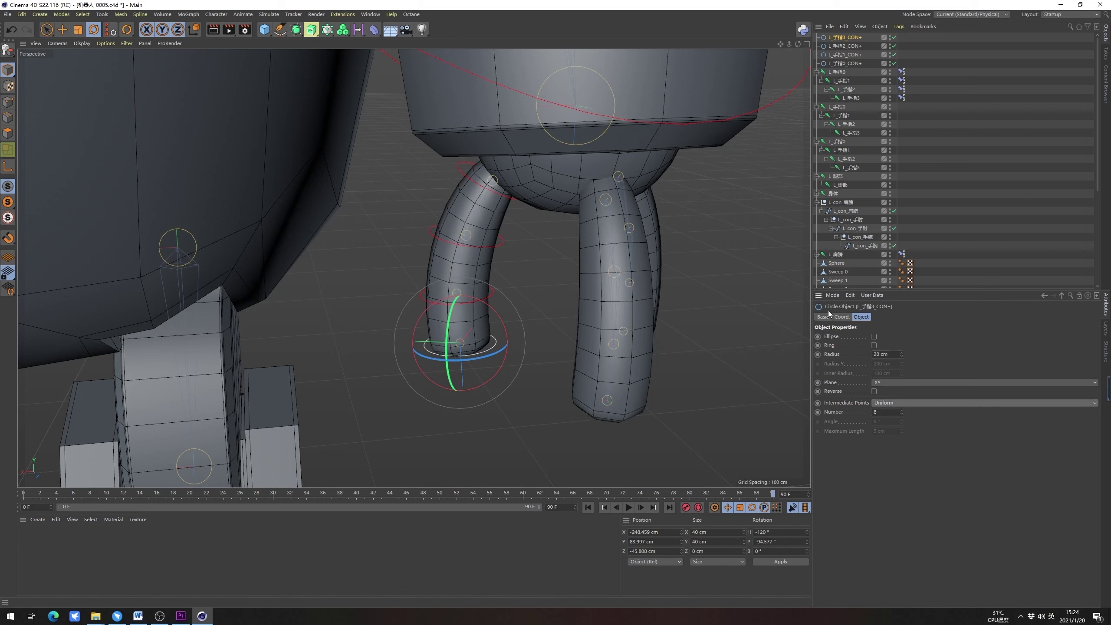
pyautogui.click(951, 219)
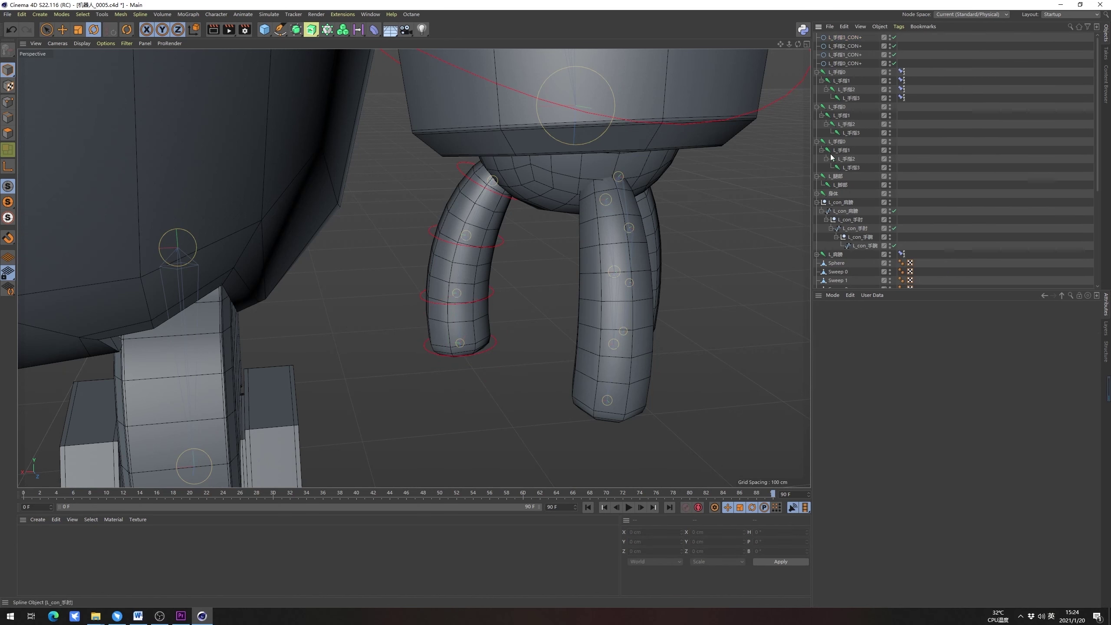
# Nest the first finger's control circles into a parent chain from L_手指0_CON+ down to L_手指3_CON+ and show the root control's coordinates
pyautogui.moveTo(848, 64); pyautogui.dragTo(864, 65)
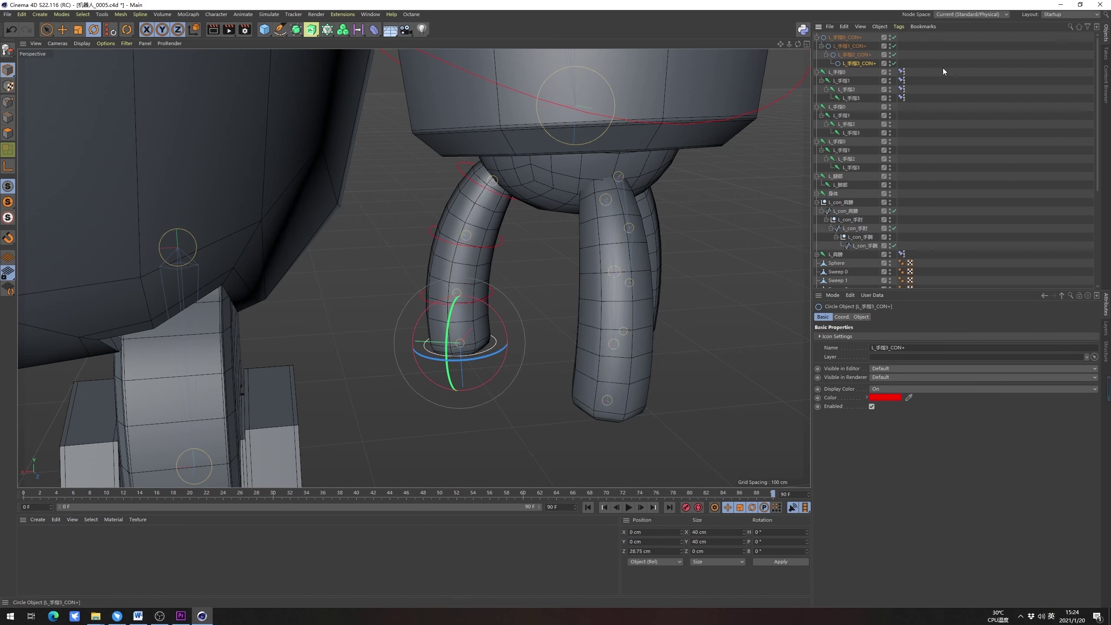
pyautogui.click(941, 86)
pyautogui.keyDown('alt'); pyautogui.moveTo(508, 232); pyautogui.dragTo(638, 235); pyautogui.keyUp('alt')
pyautogui.click(847, 57)
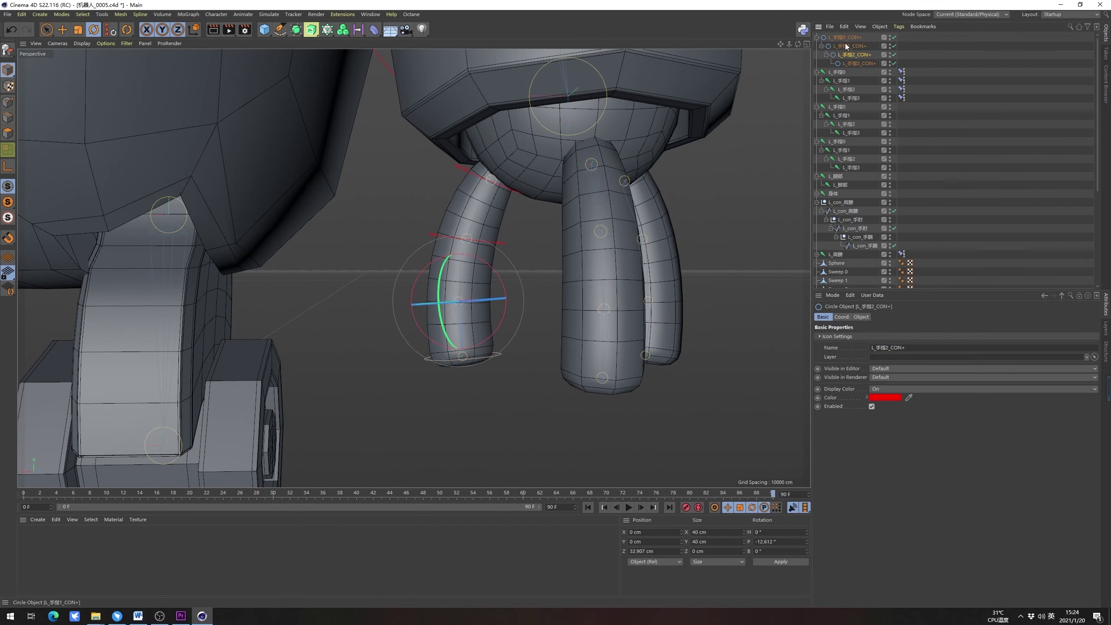
pyautogui.click(846, 47)
pyautogui.click(844, 37)
pyautogui.click(836, 319)
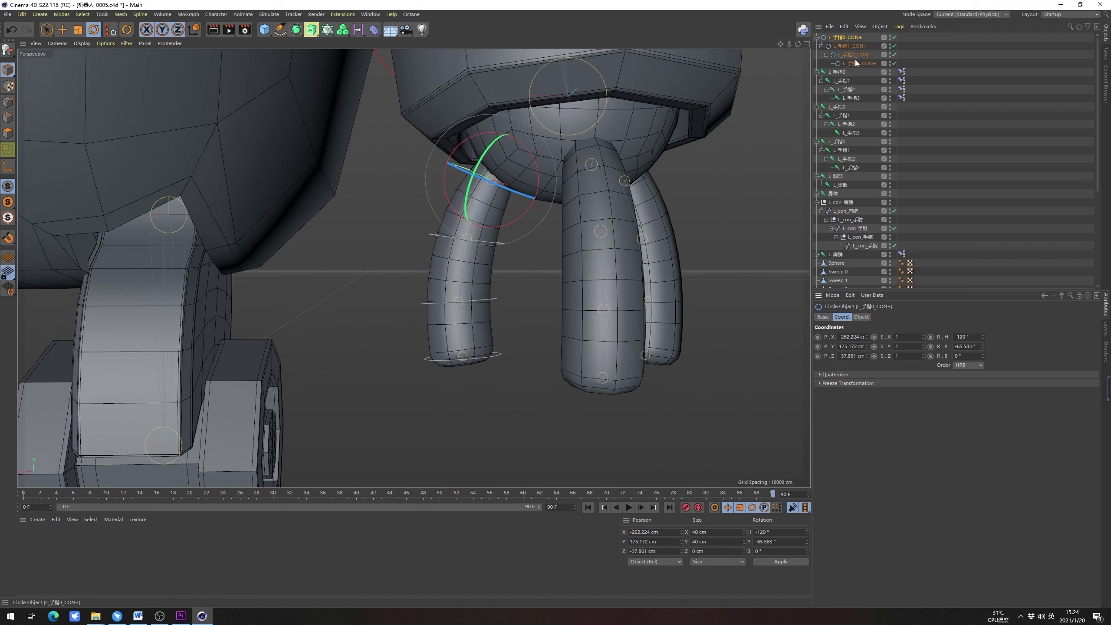
# Group the first finger's L_手指0_CON+ and L_手指1_CON+ controls, each under its own null within the chain
pyautogui.hotkey('alt', 'g')
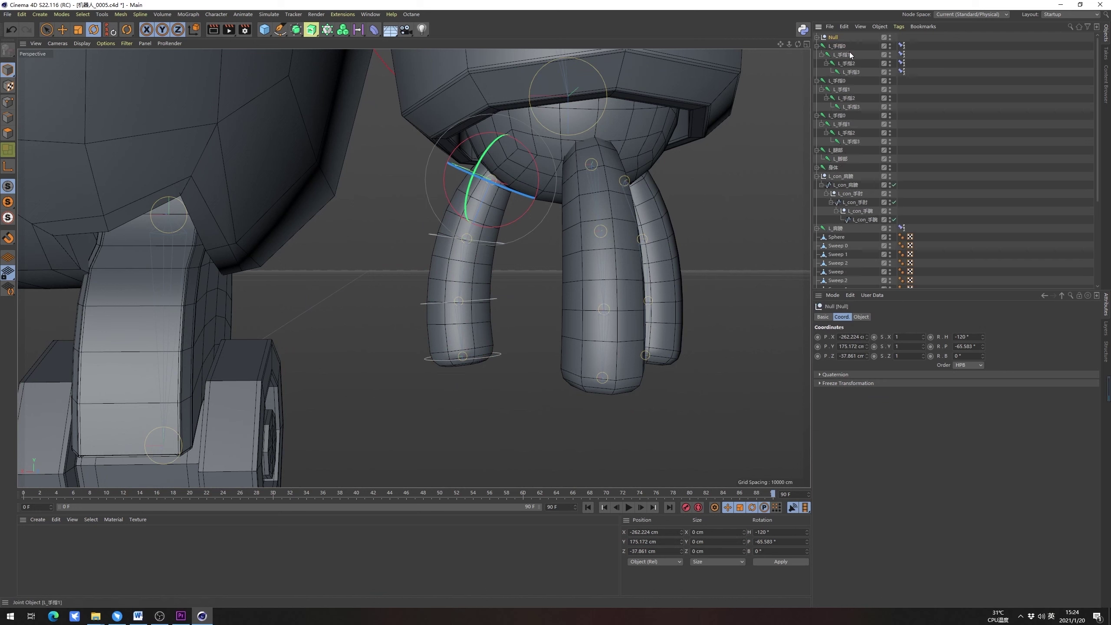
pyautogui.hotkey('ctrl', 'z')
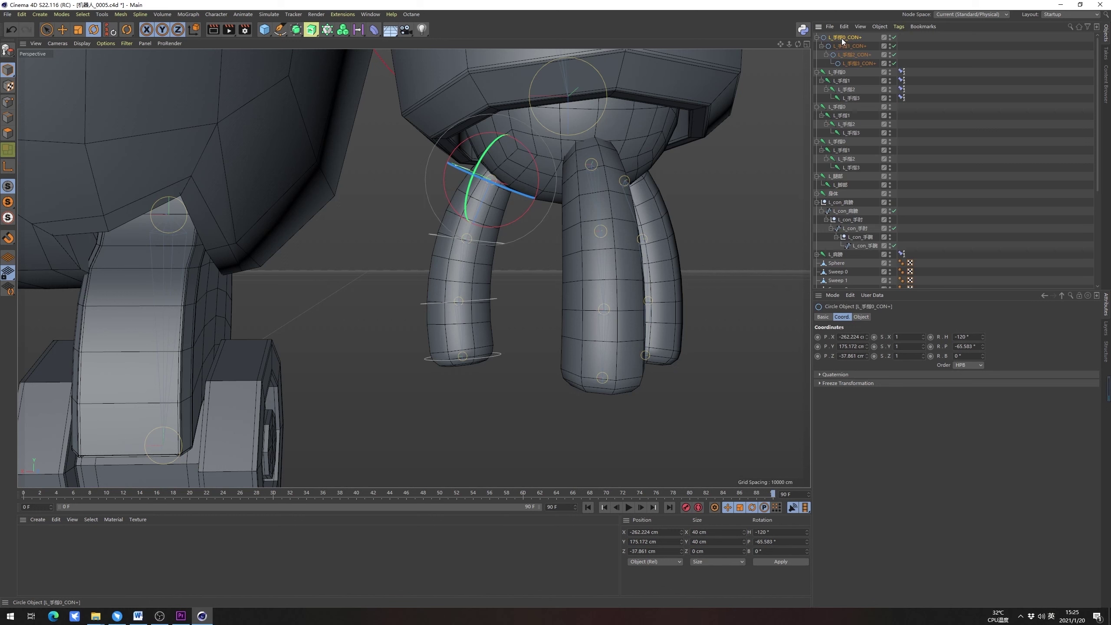
pyautogui.hotkey('alt', 'g')
pyautogui.click(817, 37)
pyautogui.click(842, 54)
pyautogui.hotkey('alt', 'g')
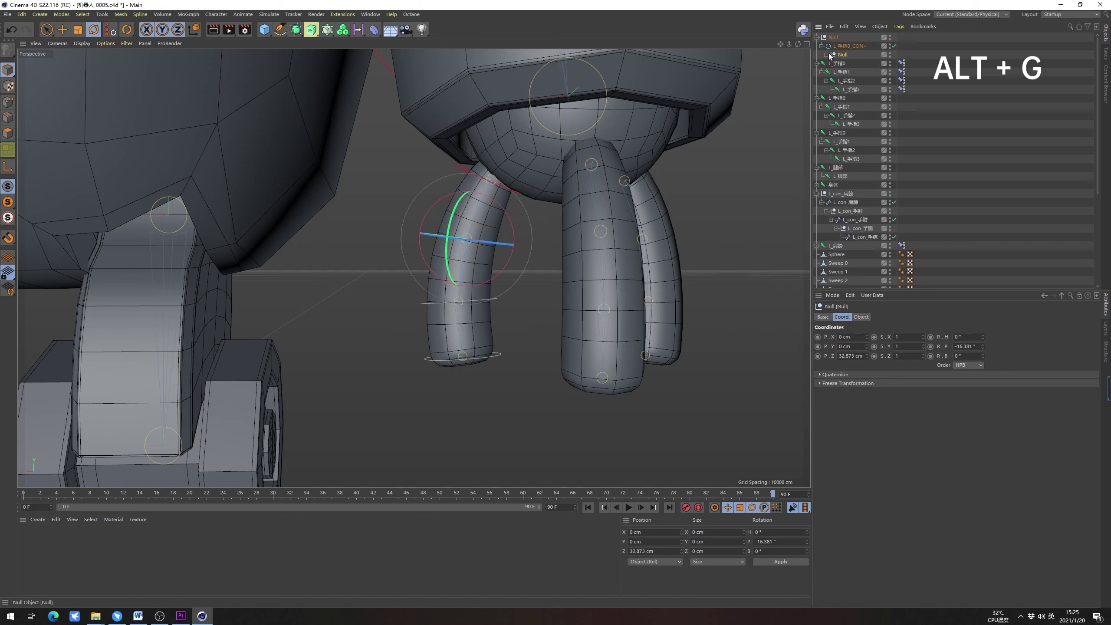
# Group the first finger's L_手指2_CON+ and L_手指3_CON+ controls, each under its own null within the chain
pyautogui.click(827, 54)
pyautogui.click(853, 72)
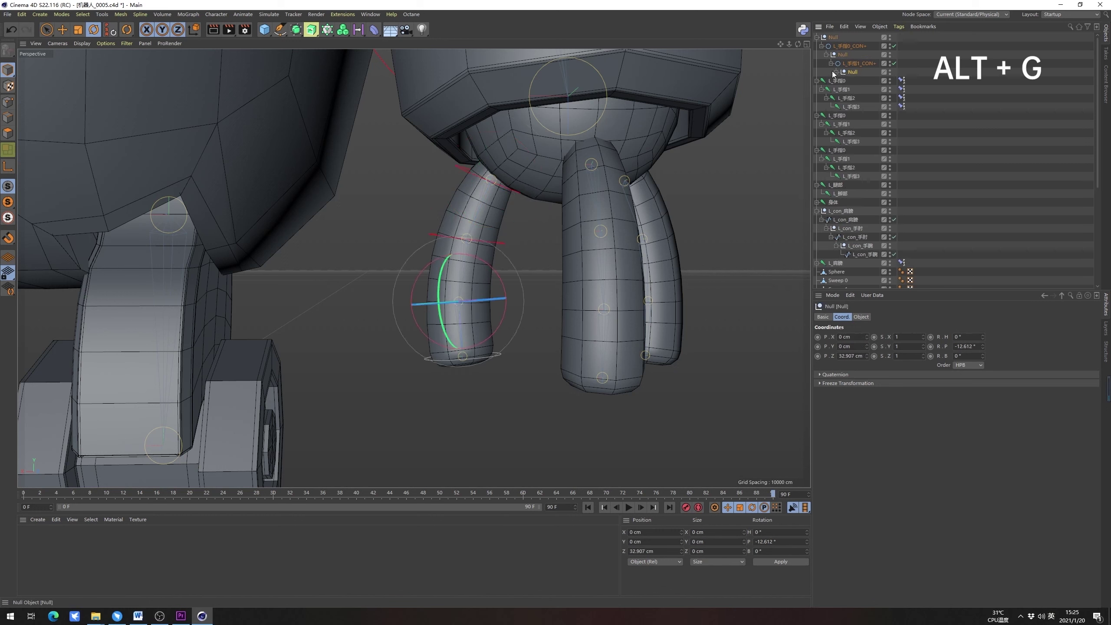
pyautogui.click(847, 78)
pyautogui.click(836, 72)
pyautogui.click(868, 89)
pyautogui.hotkey('alt', 'g')
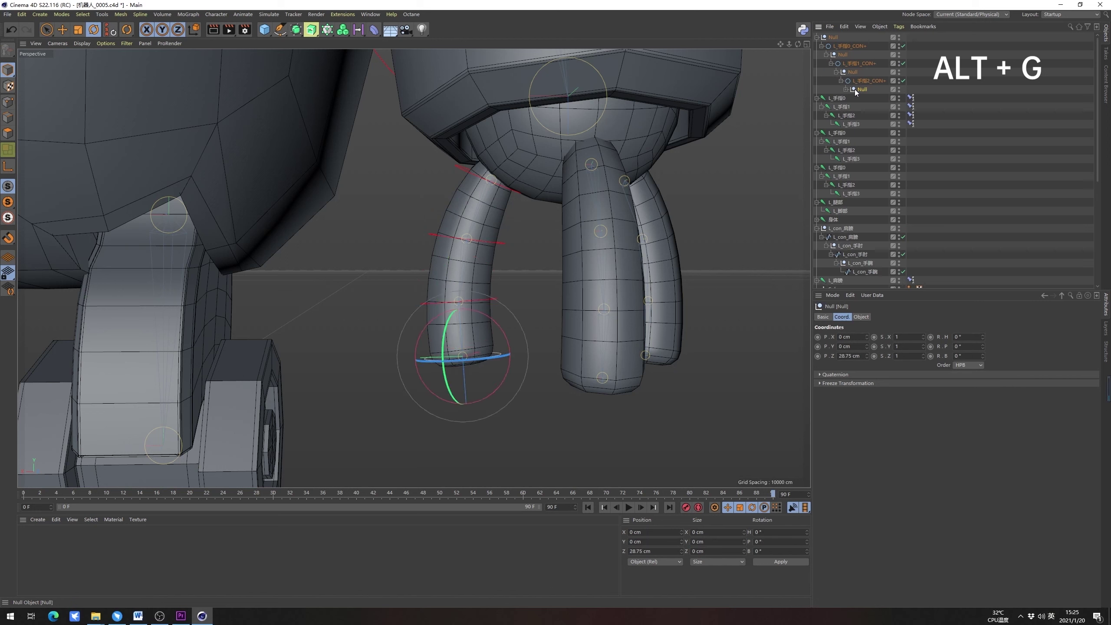
pyautogui.click(845, 90)
# Rename the nulls above the two lowest controls to match them, as L_手指3_CON+ and L_手指2_CON+
pyautogui.click(860, 98)
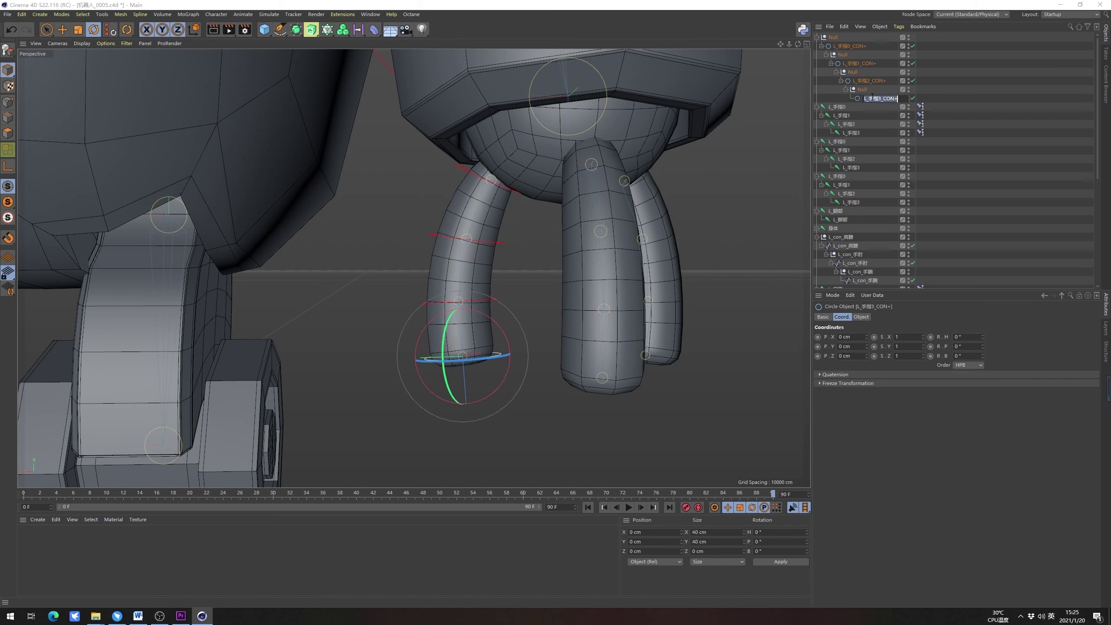
pyautogui.doubleClick(859, 89)
pyautogui.write('L_手指3_CON+')
pyautogui.press('Return')
pyautogui.click(869, 80)
pyautogui.doubleClick(870, 81)
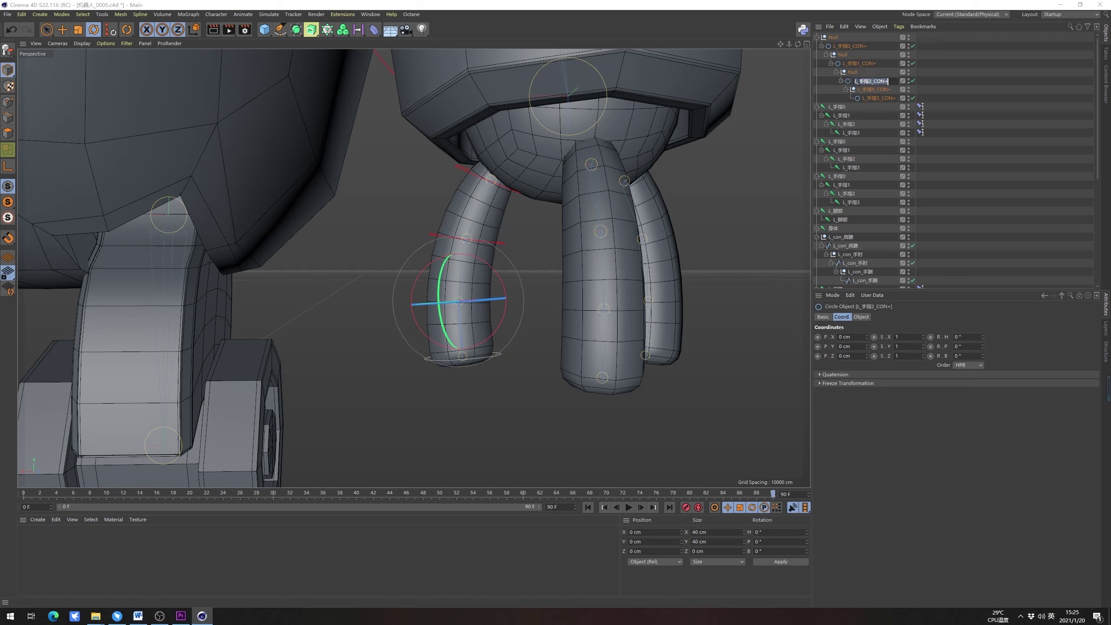
pyautogui.hotkey('ctrl', 'c')
pyautogui.doubleClick(856, 72)
pyautogui.hotkey('ctrl', 'v')
pyautogui.press('Return')
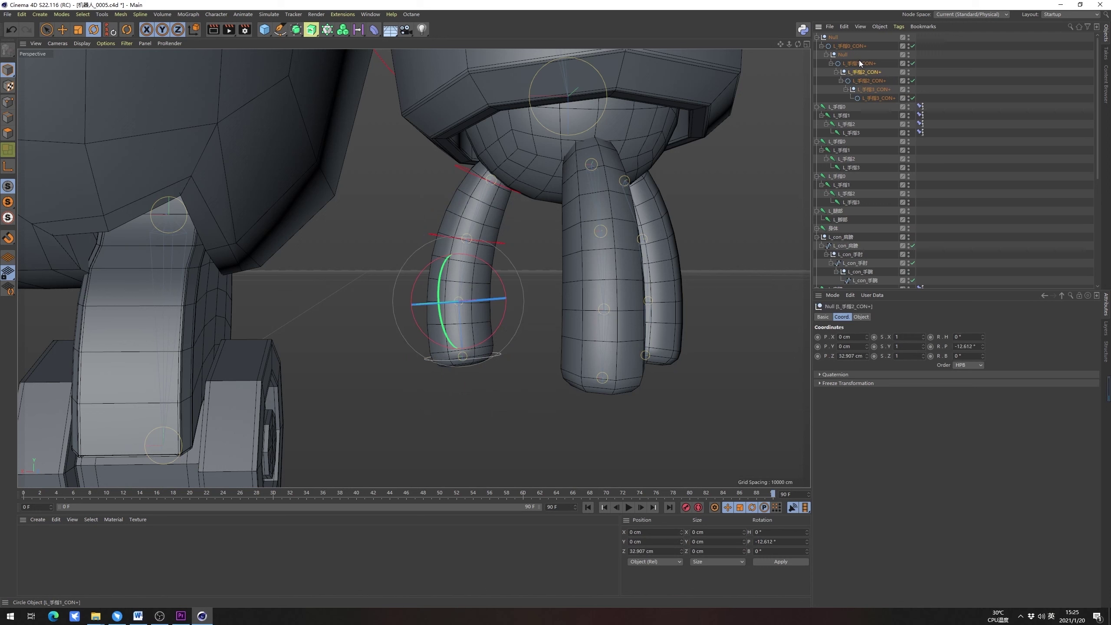
# Rename the two remaining nulls after their child controls, as L_手指1_CON+ and L_手指0_CON+, and check the chain's coordinates
pyautogui.doubleClick(838, 54)
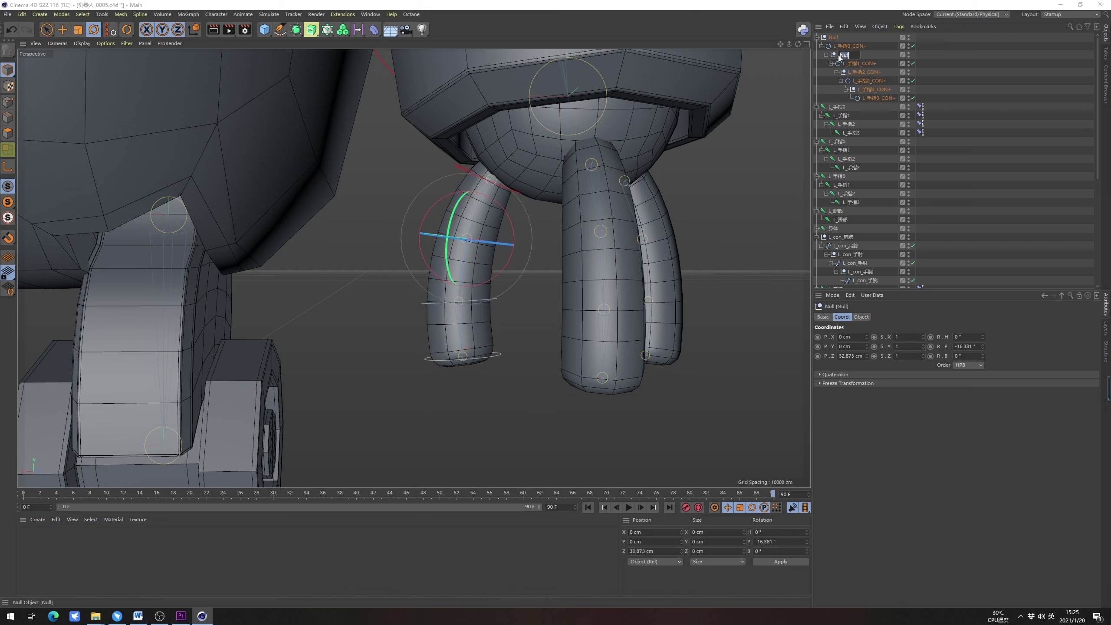
pyautogui.hotkey('ctrl', 'v')
pyautogui.press('Return')
pyautogui.click(837, 43)
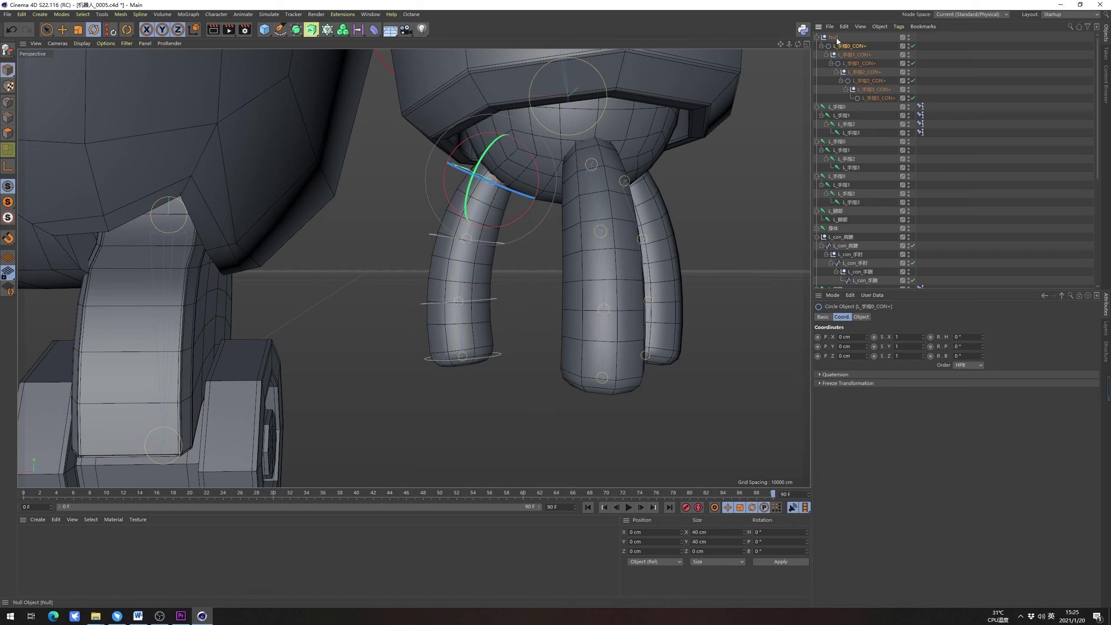
pyautogui.doubleClick(836, 39)
pyautogui.hotkey('ctrl', 'v')
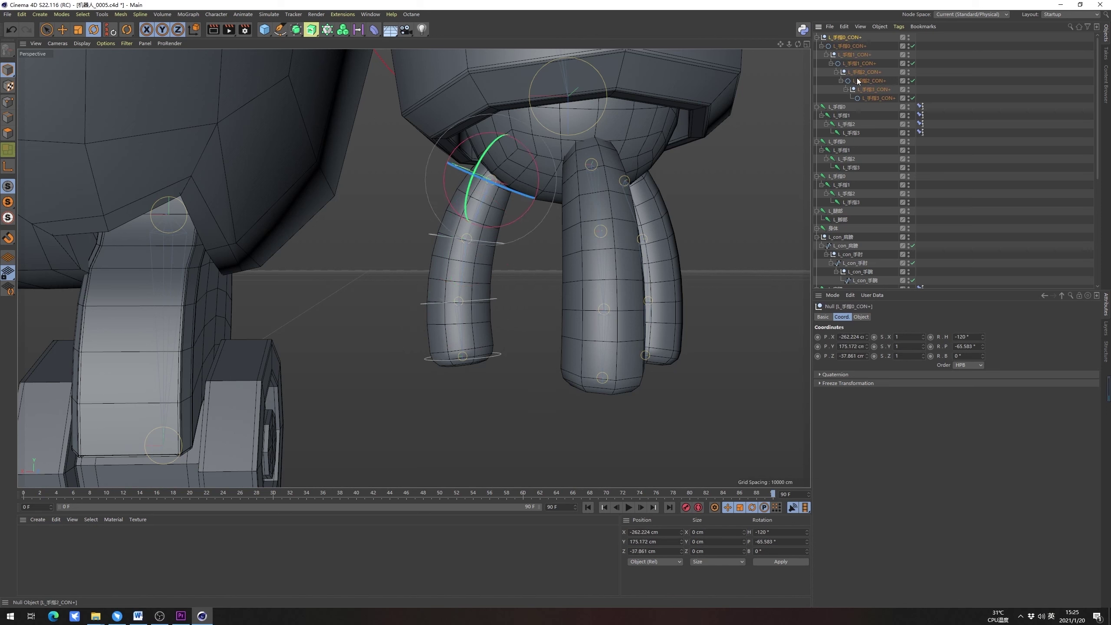
pyautogui.click(847, 55)
pyautogui.click(859, 73)
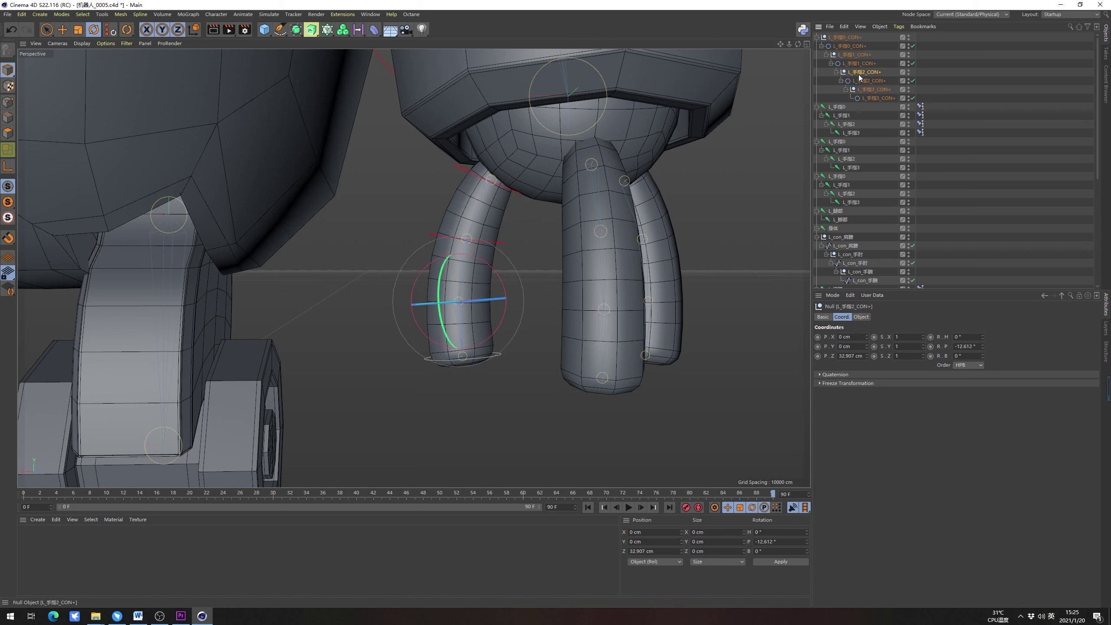
pyautogui.click(878, 98)
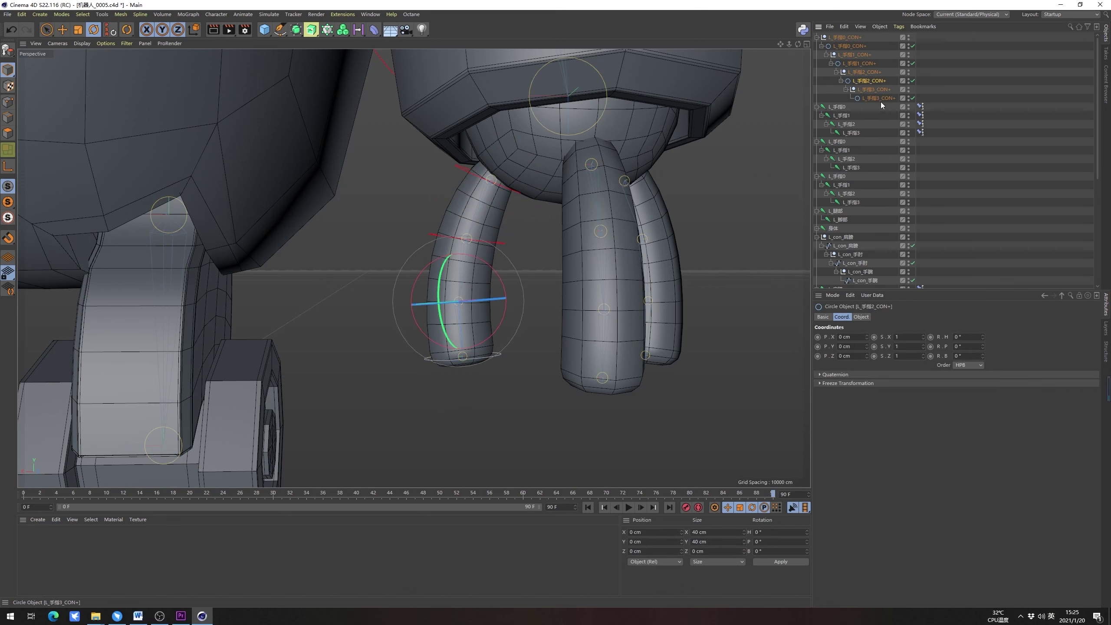
# Collapse the first finger's control hierarchy and its L_手指0 joint chain in the object list
pyautogui.click(817, 38)
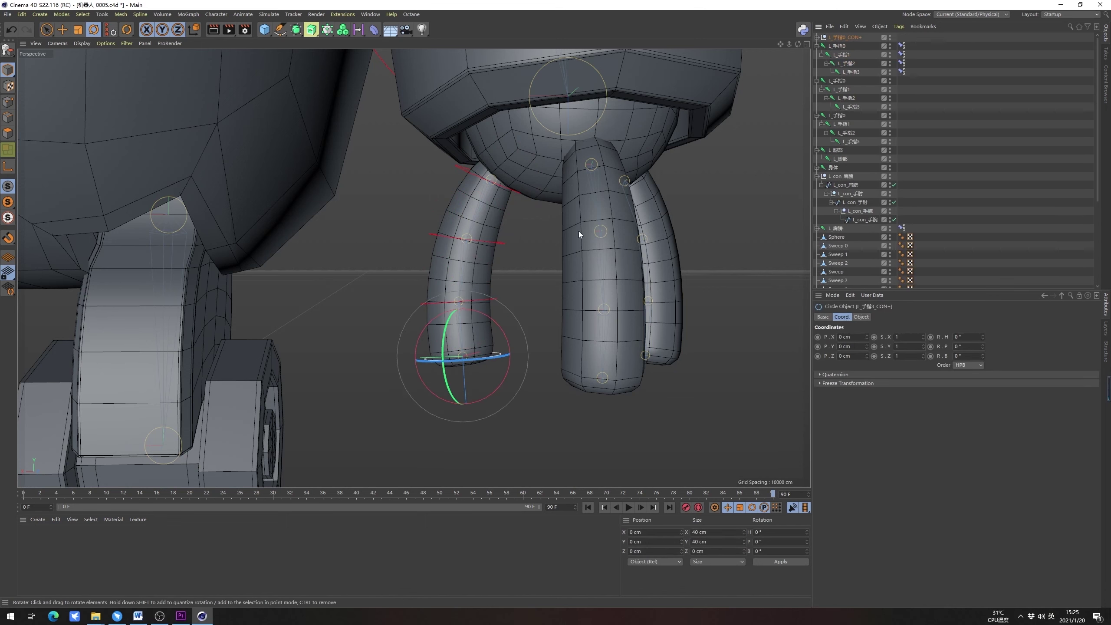
pyautogui.scroll(6, 568, 241)
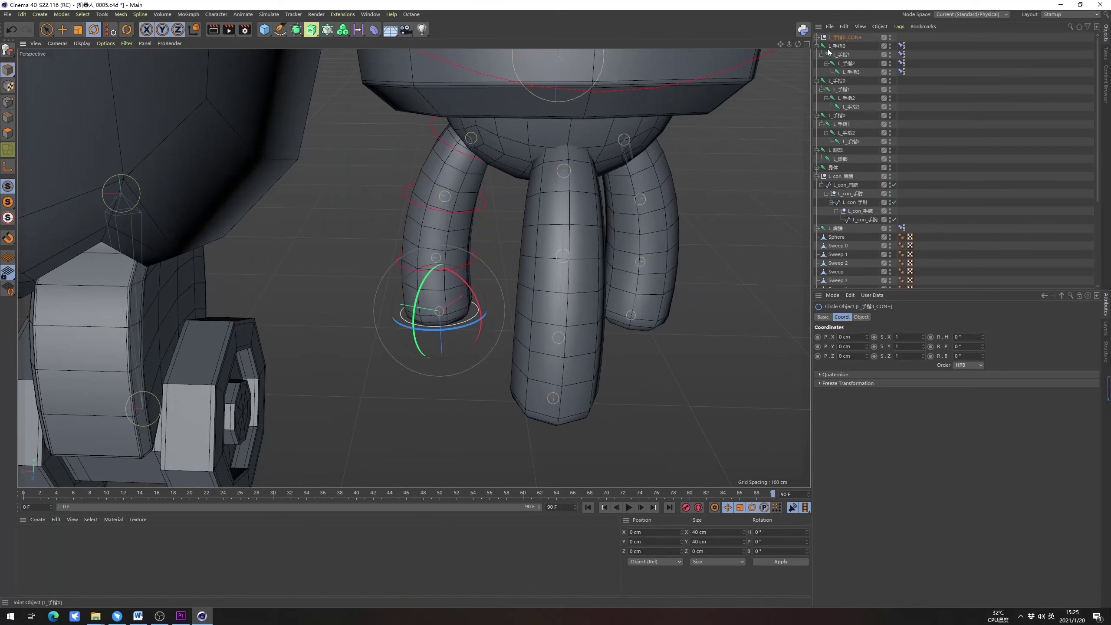
pyautogui.click(843, 46)
pyautogui.click(816, 47)
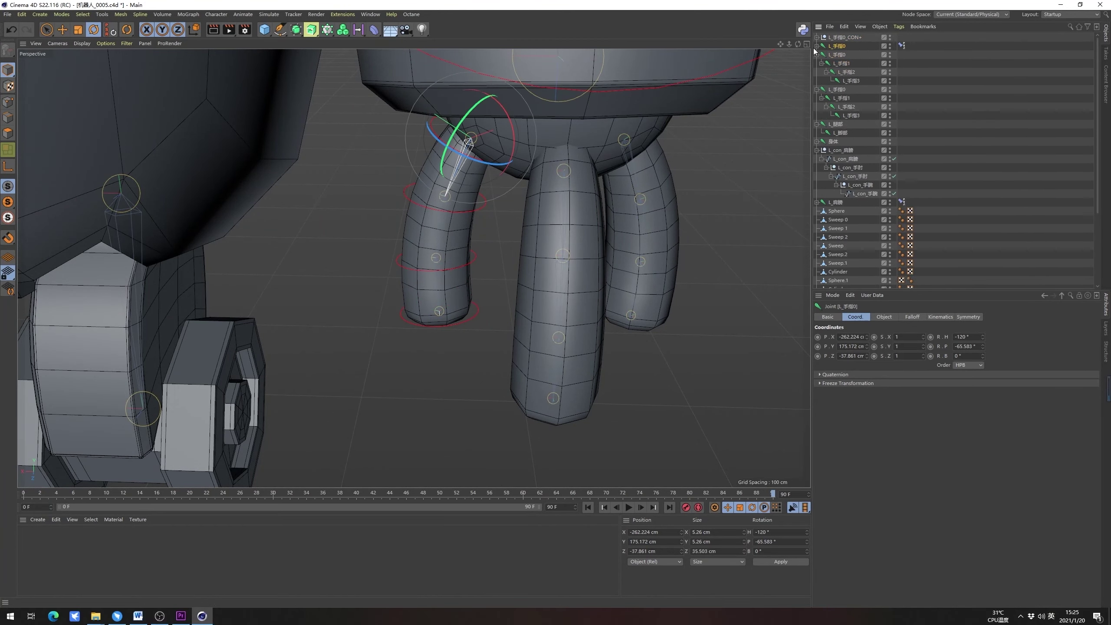
# Run the FK script on each of the second finger's four joints, L_手指0 through L_手指3
pyautogui.click(831, 55)
pyautogui.scroll(5, 579, 219)
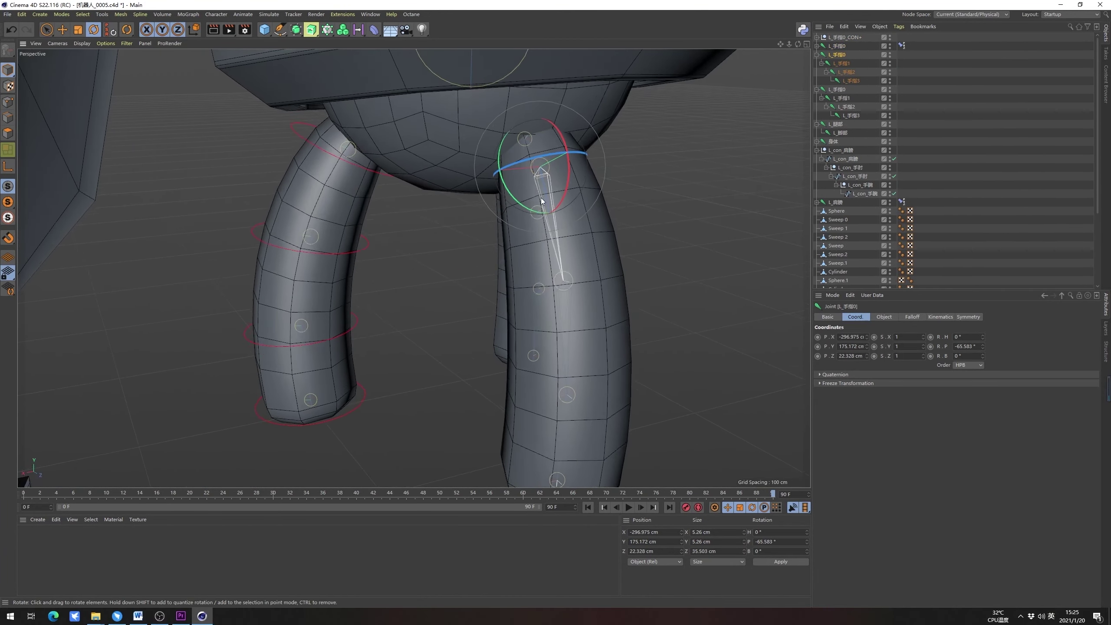
pyautogui.scroll(3, 599, 216)
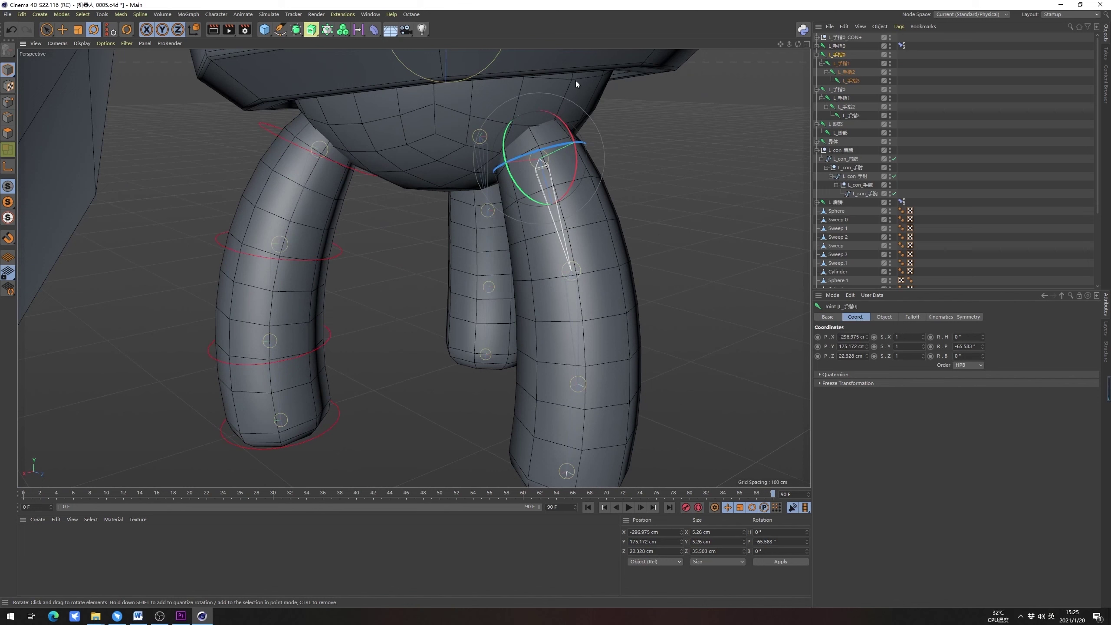
pyautogui.click(801, 32)
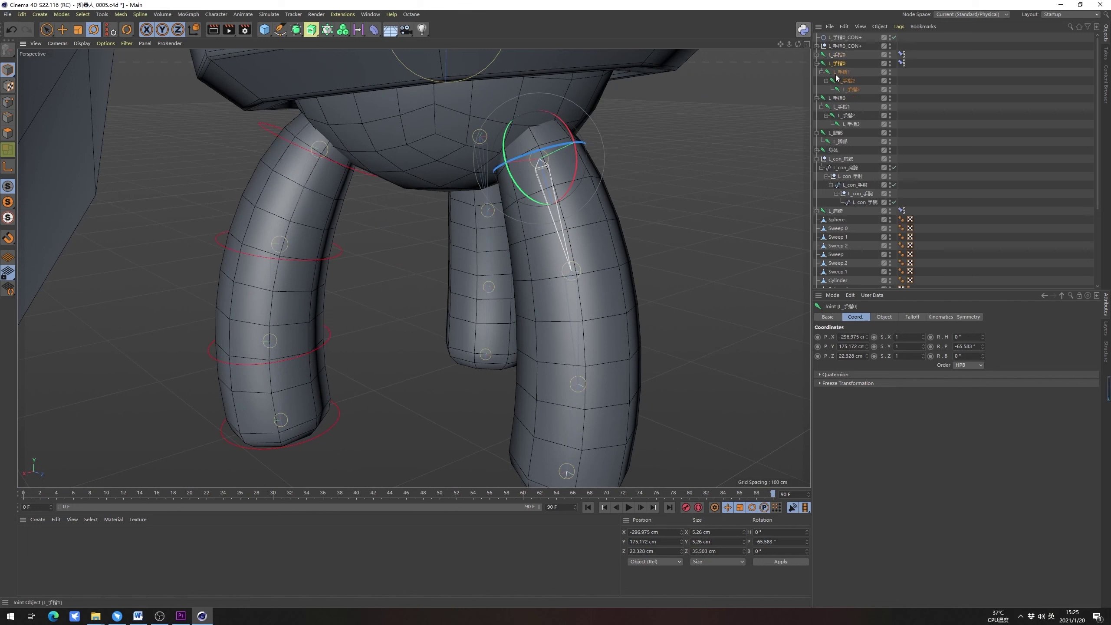
pyautogui.click(802, 31)
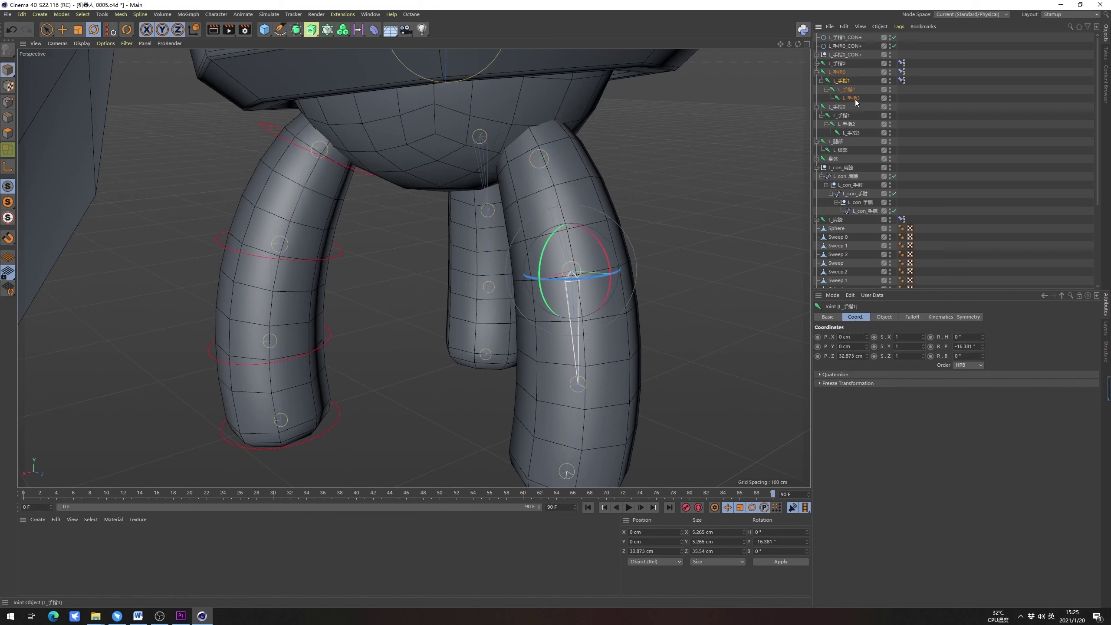
pyautogui.click(803, 31)
pyautogui.click(852, 107)
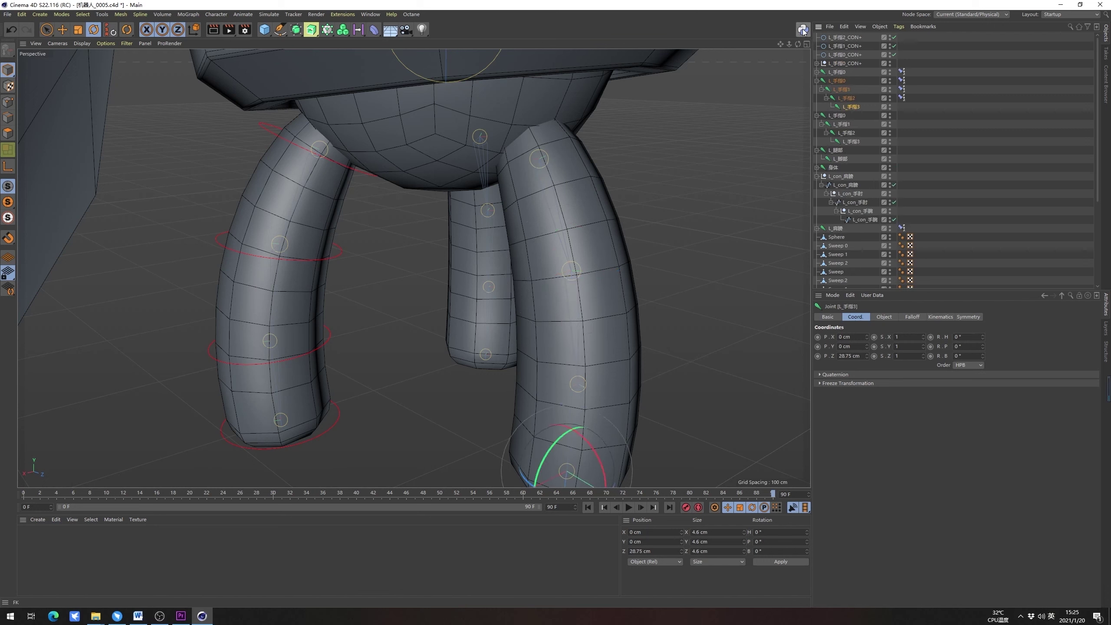
pyautogui.click(803, 30)
# Set all four of the second finger's new control circles to a 20 cm radius in the XY plane
pyautogui.keyDown('shift'); pyautogui.click(850, 39); pyautogui.keyUp('shift')
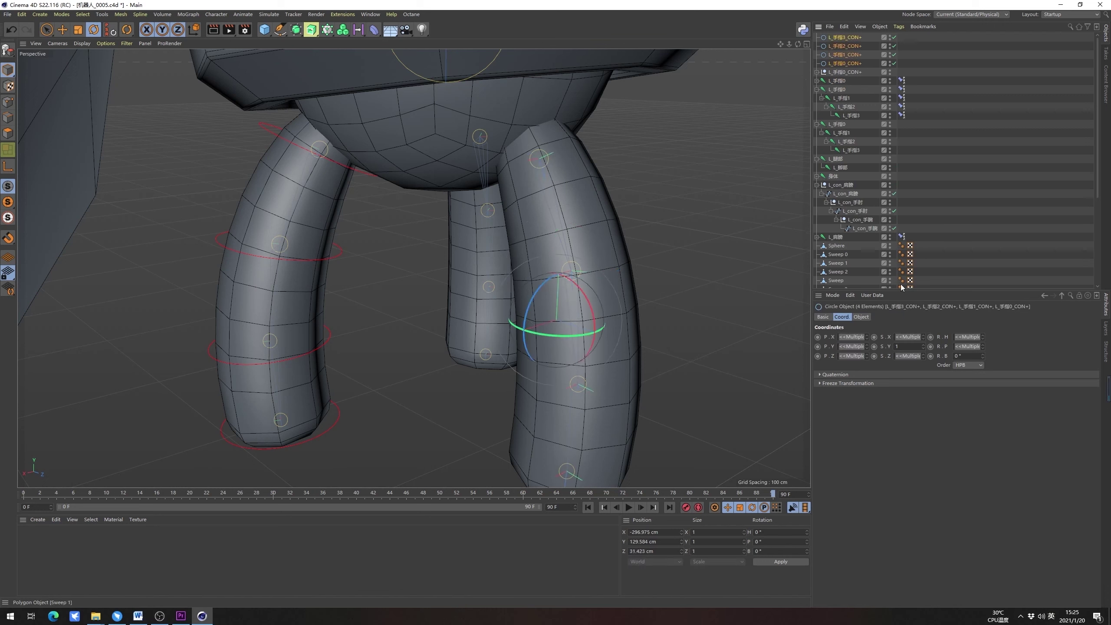
pyautogui.click(825, 317)
pyautogui.click(861, 317)
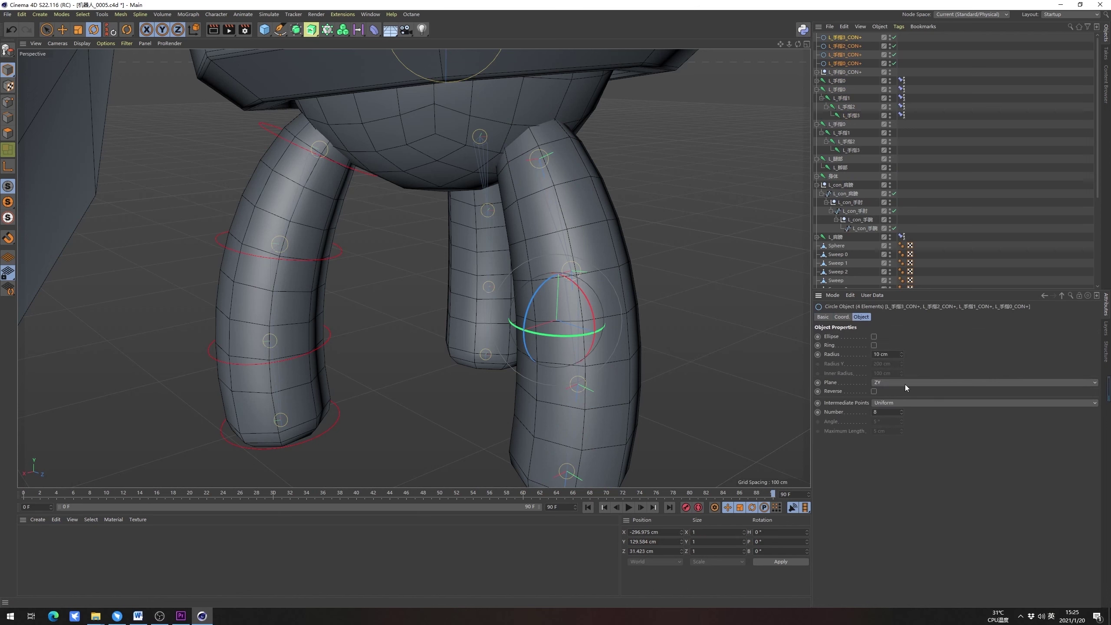
pyautogui.write('20')
pyautogui.press('Return')
pyautogui.click(897, 381)
pyautogui.click(899, 393)
pyautogui.click(967, 207)
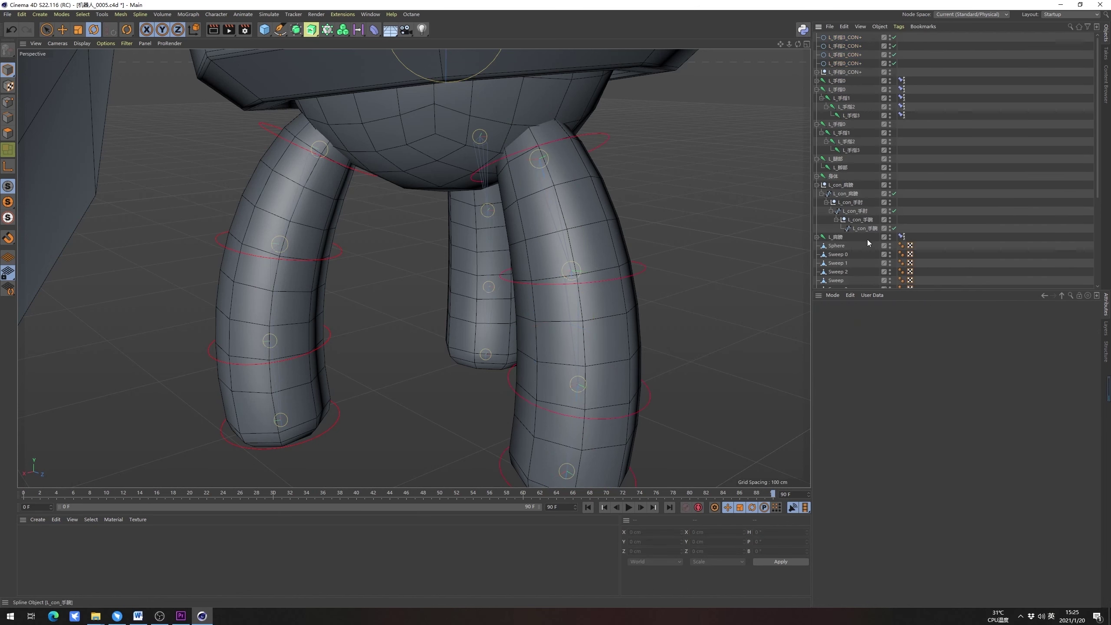
# Nest the second finger's control circles into a parent chain from L_手指0_CON+ down to L_手指3_CON+
pyautogui.scroll(-2, 513, 206)
pyautogui.keyDown('alt'); pyautogui.moveTo(413, 267); pyautogui.dragTo(512, 223); pyautogui.keyUp('alt')
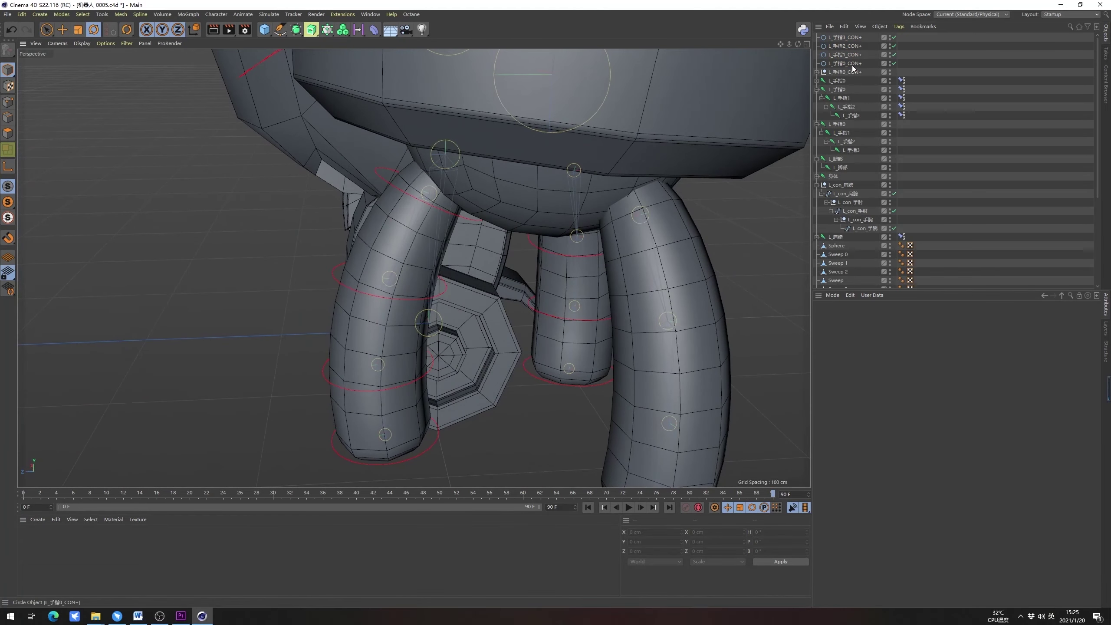
pyautogui.click(851, 63)
pyautogui.moveTo(850, 55); pyautogui.dragTo(860, 63)
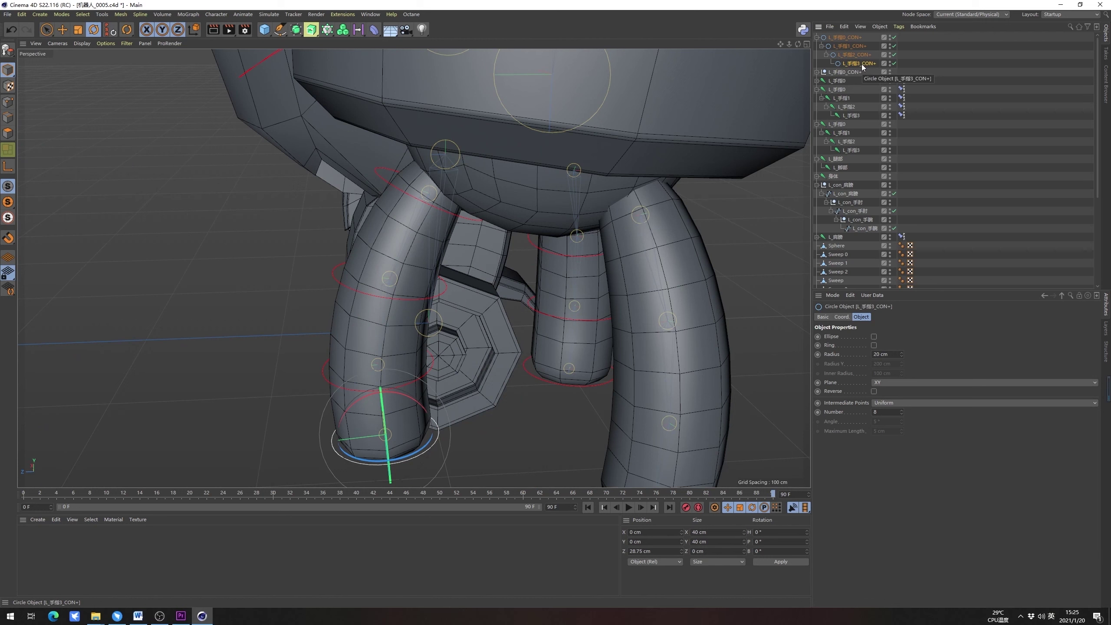
# Group each of the second finger's four control circles under its own null, from L_手指3_CON+ up to L_手指0_CON+
pyautogui.hotkey('alt', 'g')
pyautogui.click(852, 55)
pyautogui.hotkey('alt', 'g')
pyautogui.click(855, 46)
pyautogui.hotkey('alt', 'g')
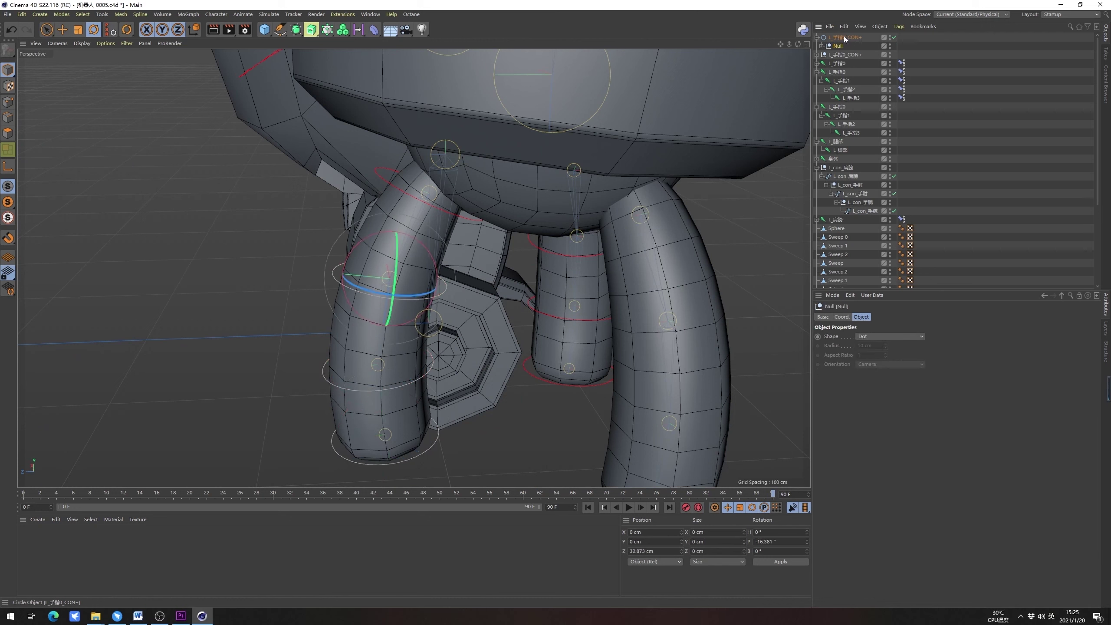
pyautogui.click(843, 37)
pyautogui.hotkey('alt', 'g')
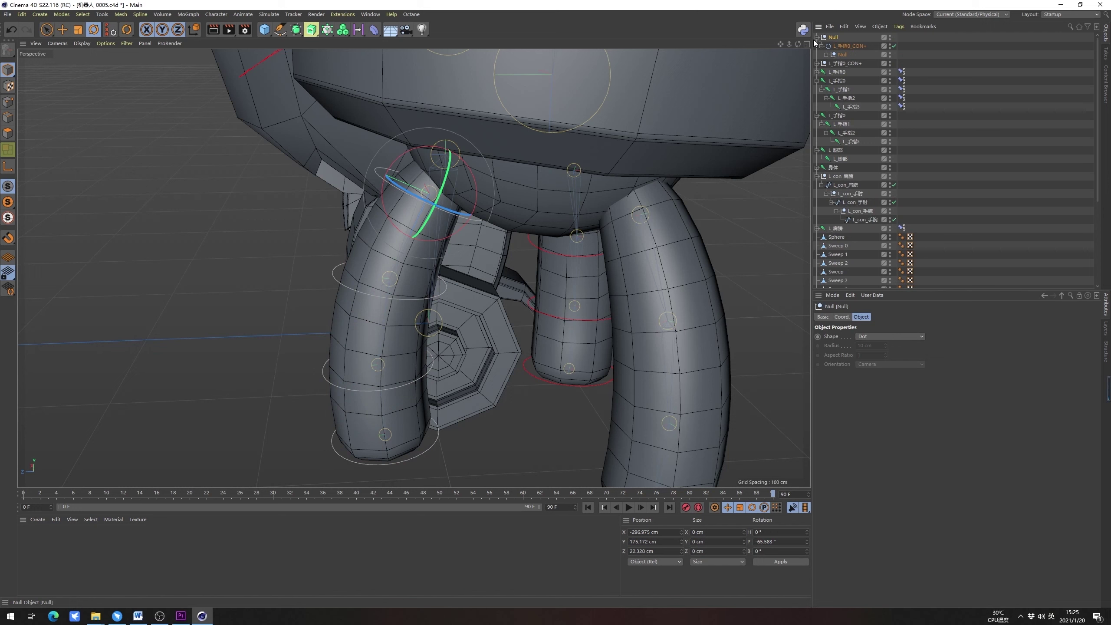
# Rename the nulls above the second finger's first two control circles to L_手指0_CON+ and L_手指1_CON+
pyautogui.click(826, 54)
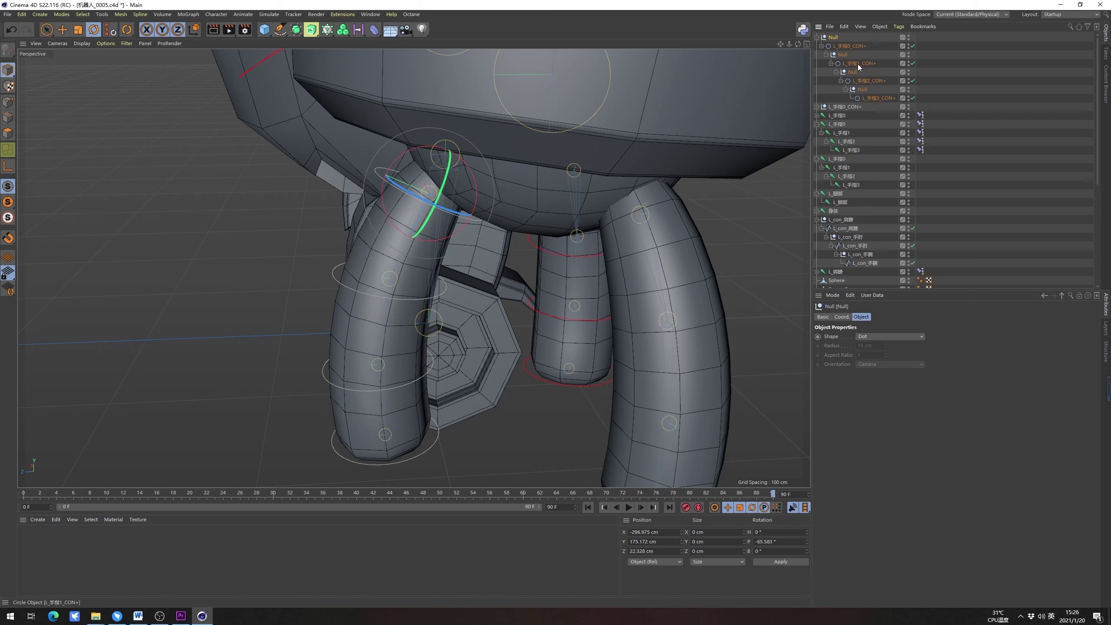
pyautogui.doubleClick(852, 47)
pyautogui.hotkey('ctrl', 'c')
pyautogui.press('Return')
pyautogui.doubleClick(833, 38)
pyautogui.hotkey('ctrl', 'v')
pyautogui.press('Return')
pyautogui.doubleClick(861, 64)
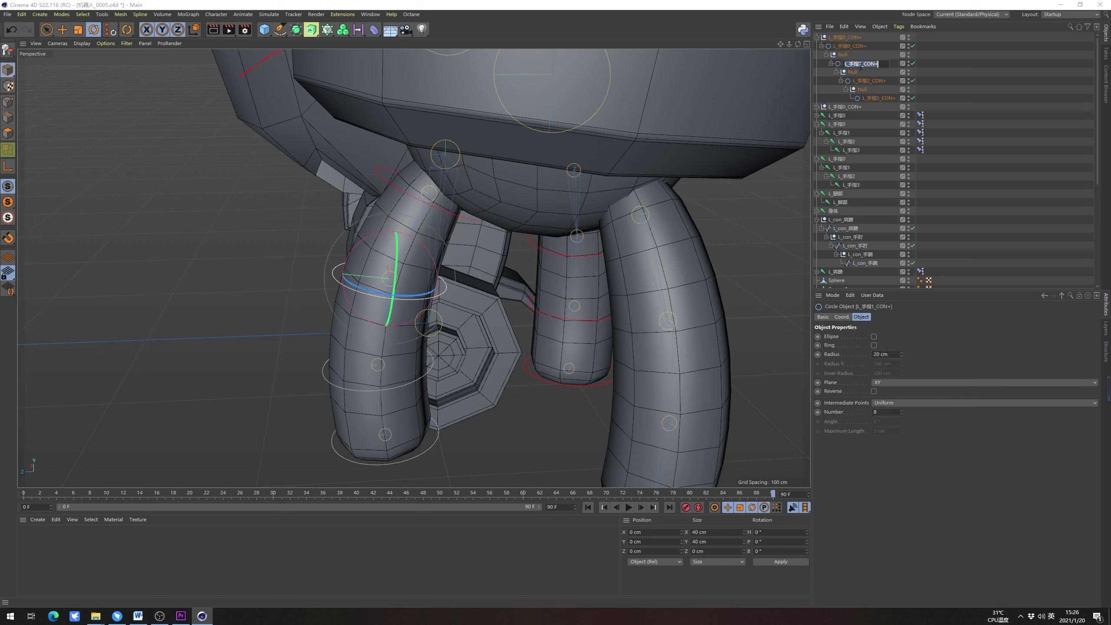
pyautogui.hotkey('ctrl', 'c')
pyautogui.press('Return')
pyautogui.doubleClick(835, 54)
pyautogui.hotkey('ctrl', 'v')
pyautogui.press('Return')
# Rename the second finger's remaining two nulls to L_手指2_CON+ and L_手指3_CON+, and collapse the hierarchy
pyautogui.doubleClick(857, 81)
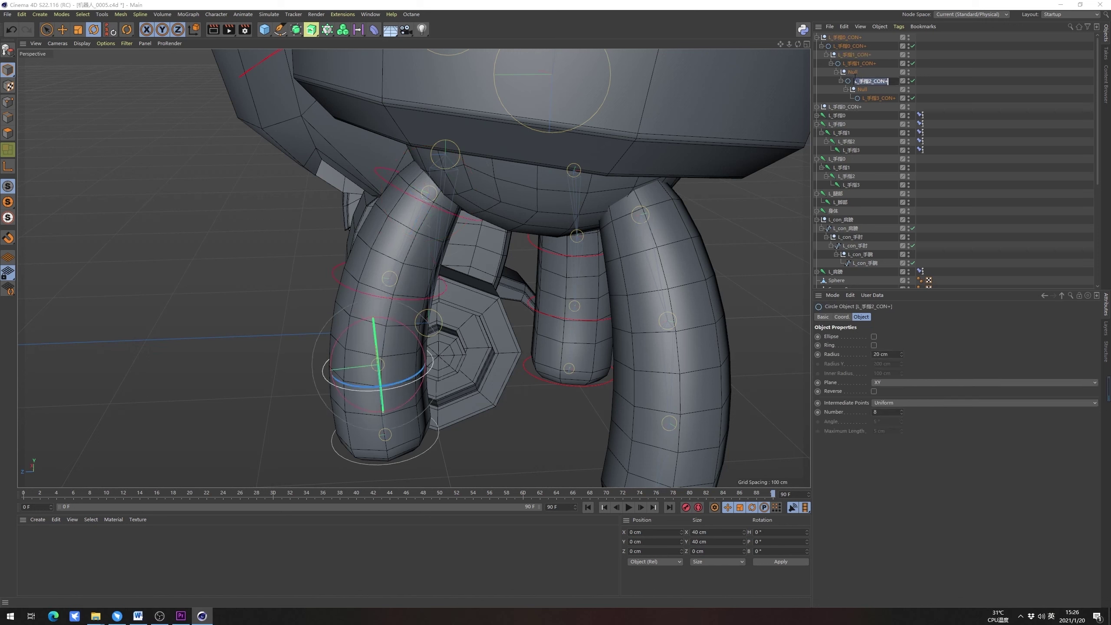
pyautogui.hotkey('ctrl', 'c')
pyautogui.press('Return')
pyautogui.doubleClick(852, 73)
pyautogui.press('Return')
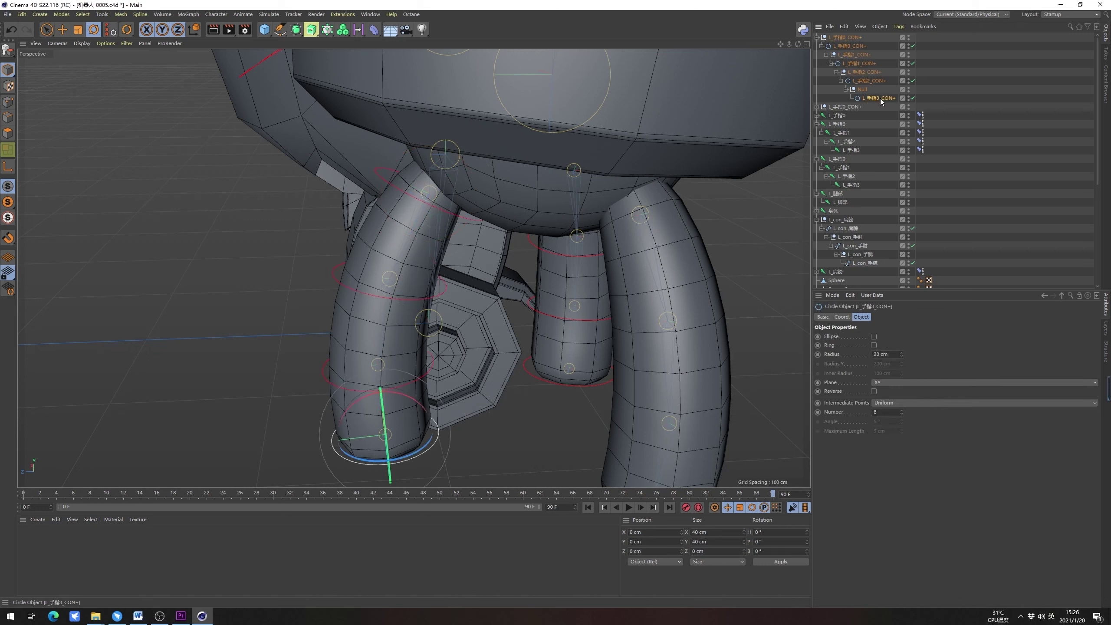
pyautogui.doubleClick(863, 89)
pyautogui.hotkey('ctrl', 'v')
pyautogui.press('Return')
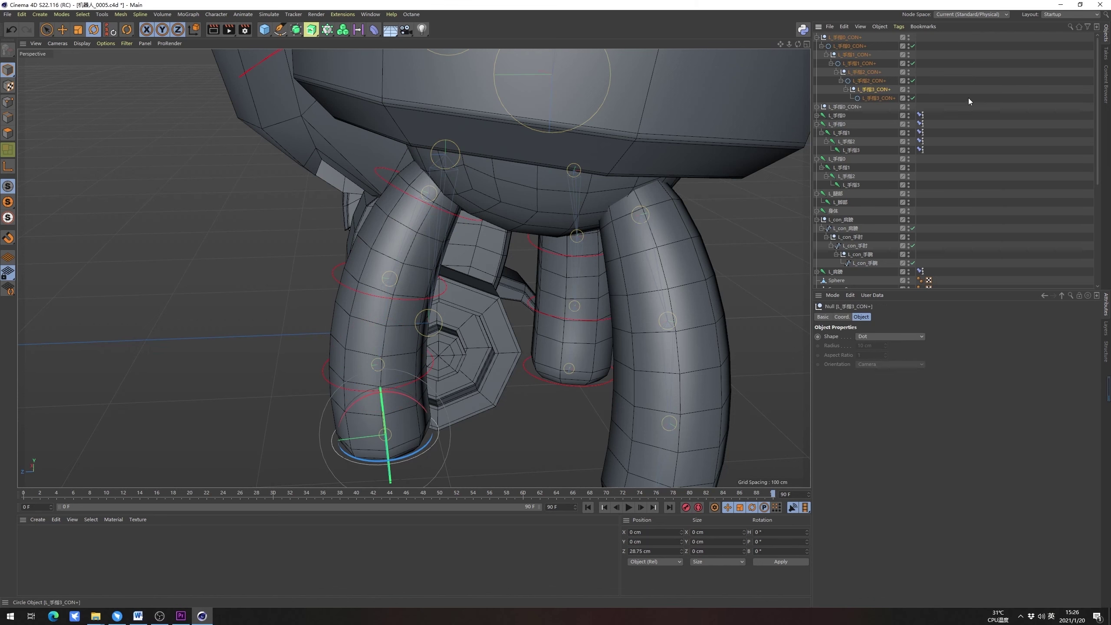
pyautogui.click(817, 38)
# Run the FK script on each of the third finger's four joints, L_手指0 through L_手指3, and collapse the joint chain
pyautogui.keyDown('alt'); pyautogui.moveTo(538, 285); pyautogui.dragTo(551, 245); pyautogui.keyUp('alt')
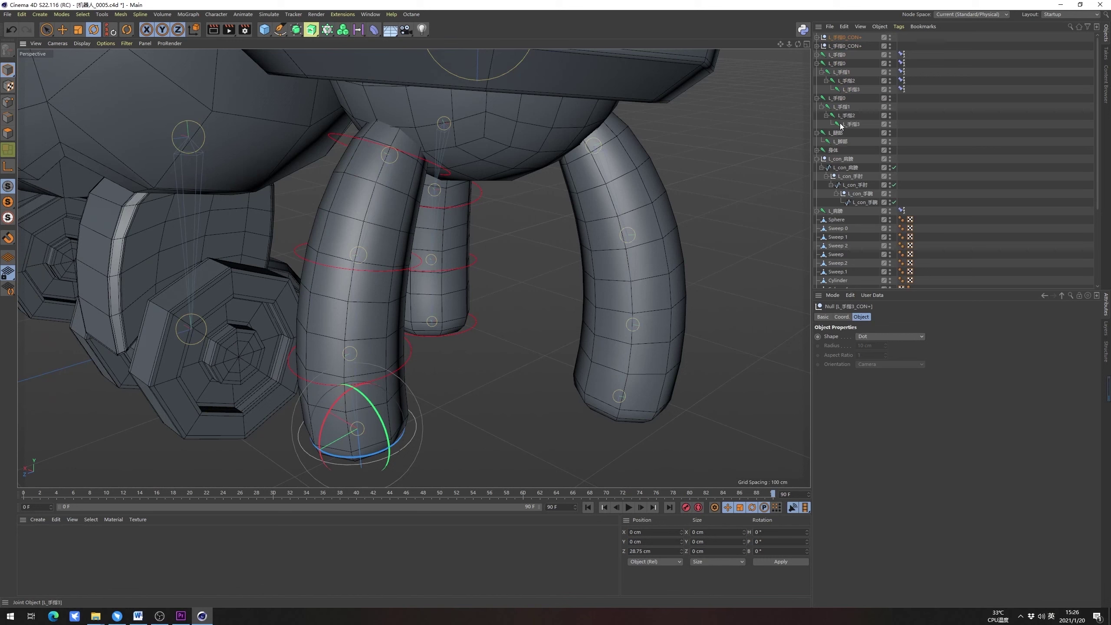
pyautogui.click(840, 106)
pyautogui.click(836, 98)
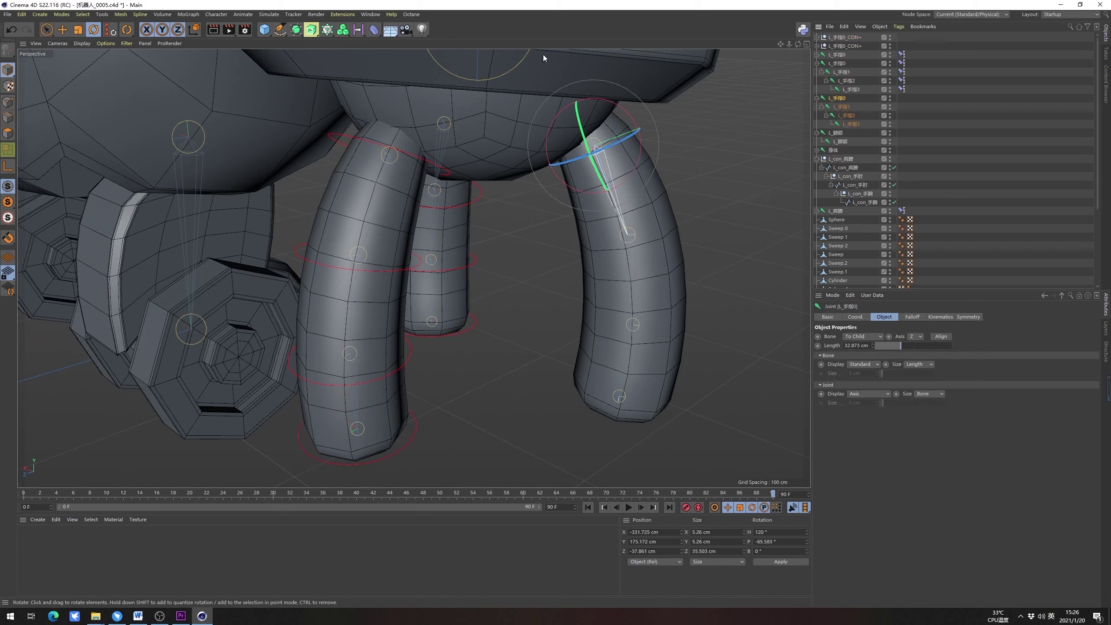
pyautogui.scroll(1, 843, 121)
pyautogui.click(842, 116)
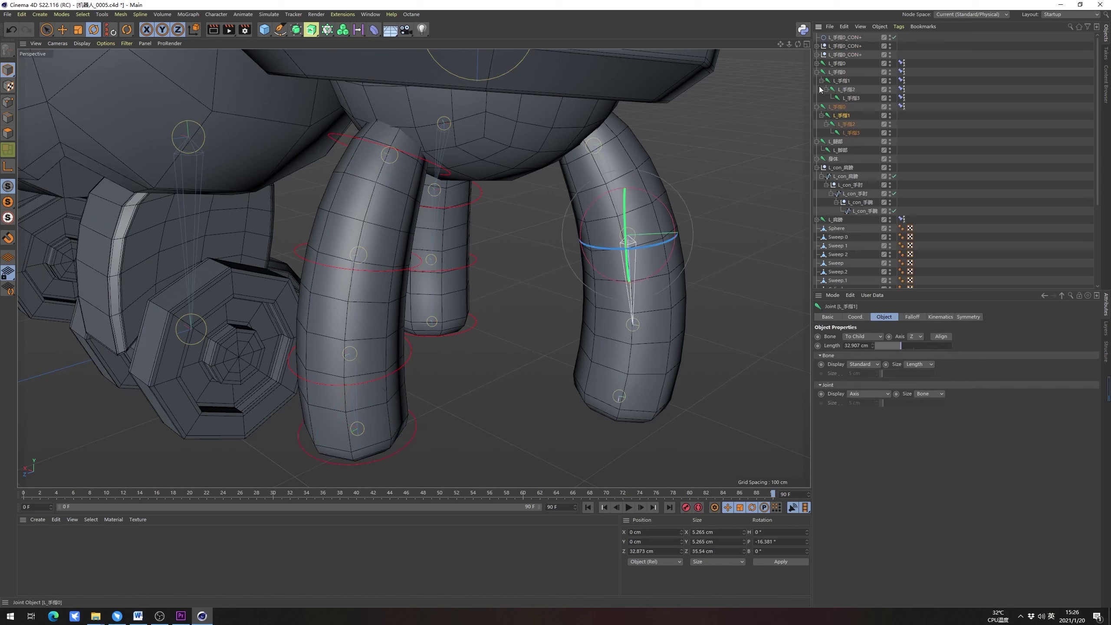
pyautogui.scroll(1, 849, 127)
pyautogui.click(852, 134)
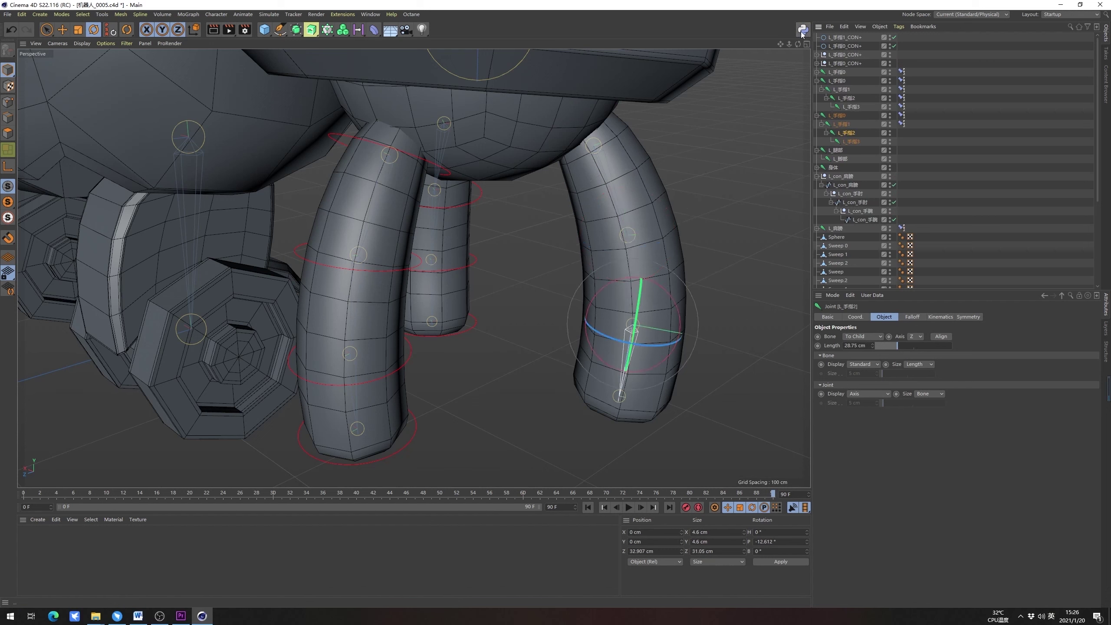
pyautogui.scroll(1, 857, 149)
pyautogui.click(858, 153)
pyautogui.scroll(1, 835, 127)
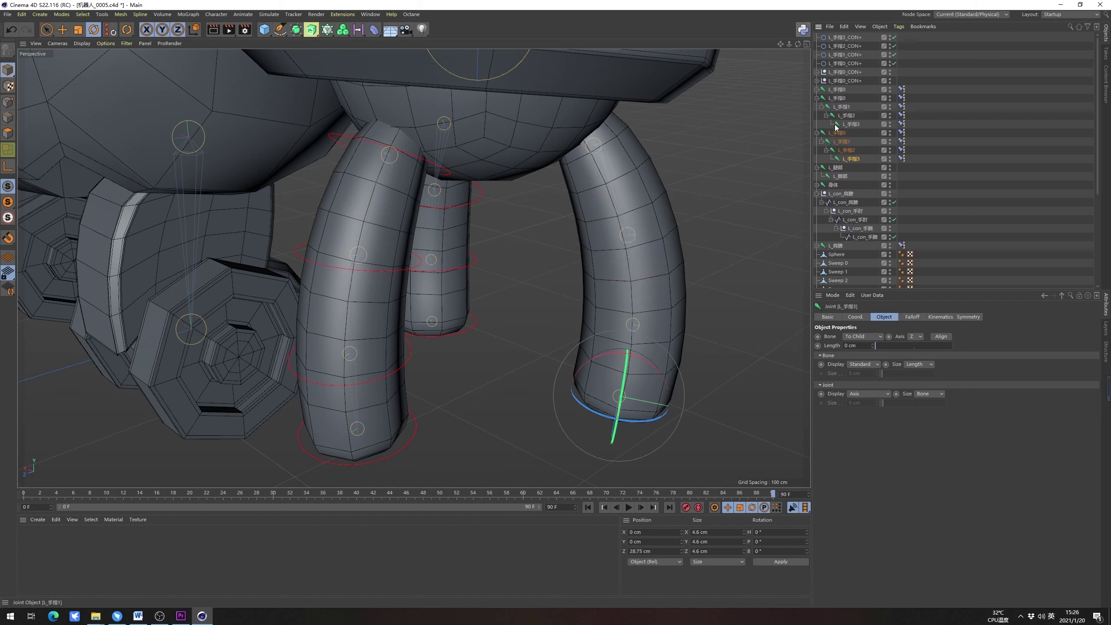
pyautogui.click(817, 133)
# Set all four of the third finger's new control circles to a 20 cm radius in the XY plane
pyautogui.click(855, 63)
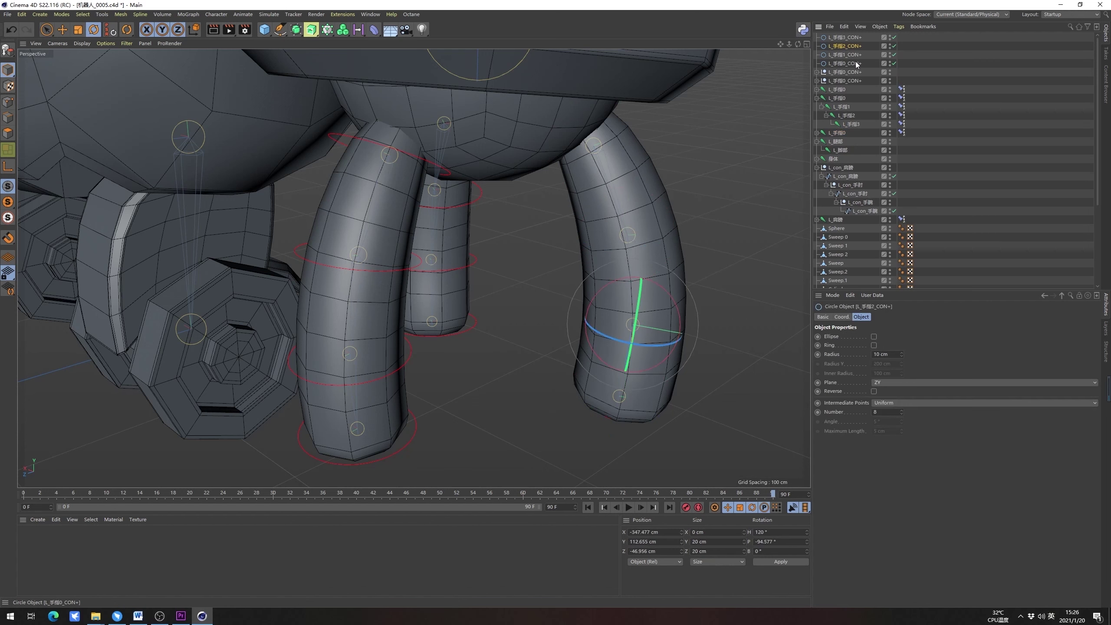
pyautogui.keyDown('shift'); pyautogui.click(846, 38); pyautogui.keyUp('shift')
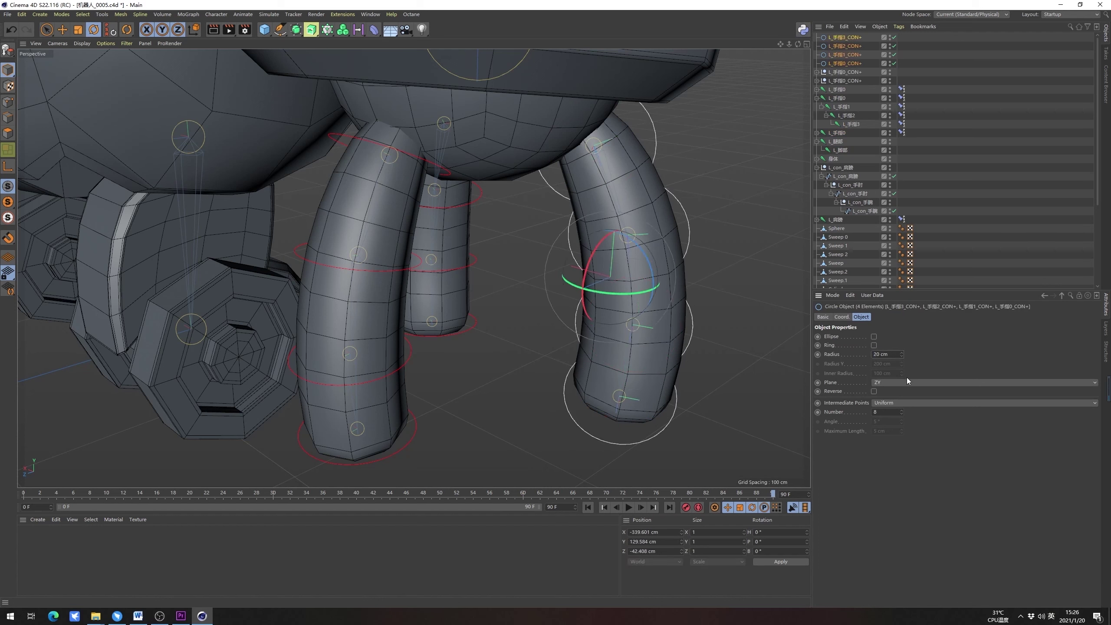
pyautogui.click(906, 380)
pyautogui.click(899, 394)
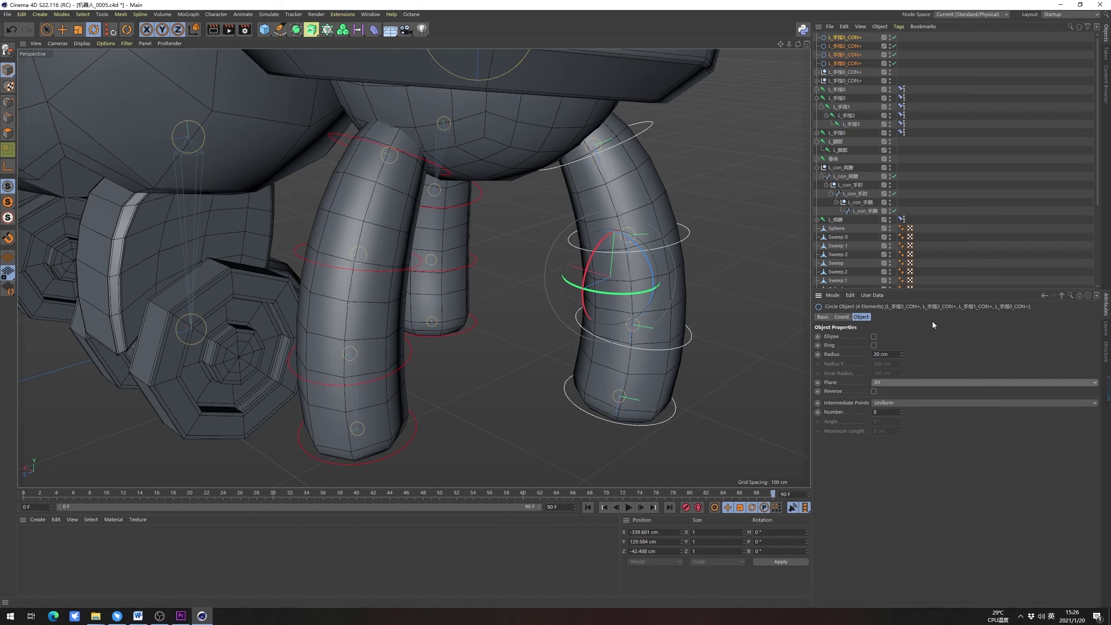
pyautogui.click(917, 202)
# Nest the third finger's control circles into a parent chain from L_手指0_CON+ down to L_手指3_CON+
pyautogui.keyDown('alt'); pyautogui.moveTo(645, 211); pyautogui.dragTo(713, 179); pyautogui.keyUp('alt')
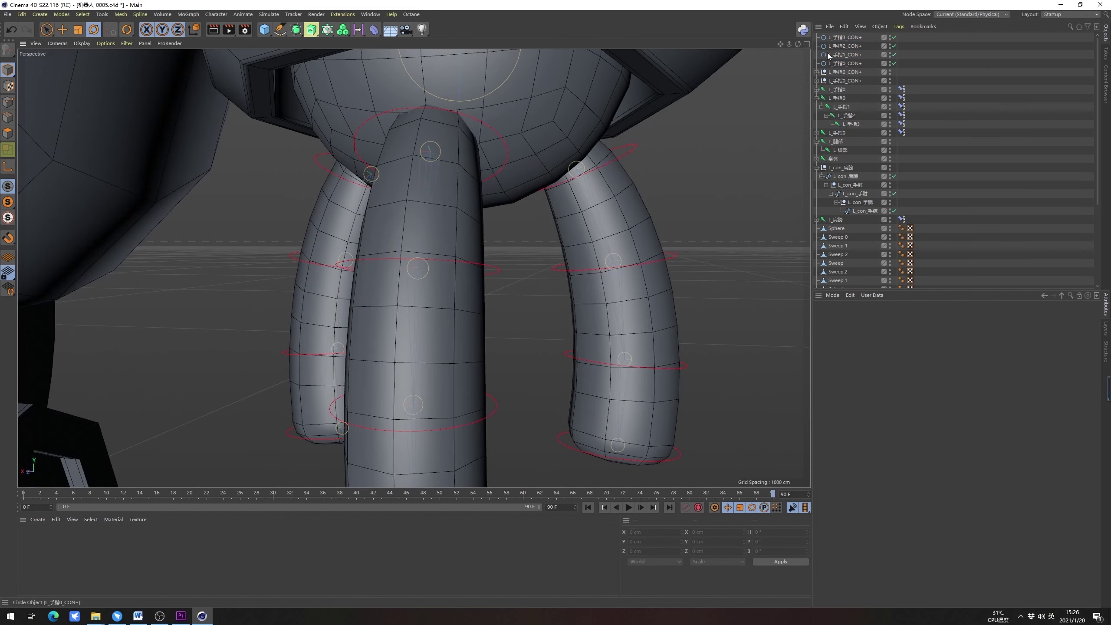
pyautogui.click(849, 40)
pyautogui.click(848, 55)
pyautogui.click(847, 61)
pyautogui.moveTo(849, 56); pyautogui.dragTo(853, 63)
pyautogui.moveTo(850, 38); pyautogui.dragTo(858, 64)
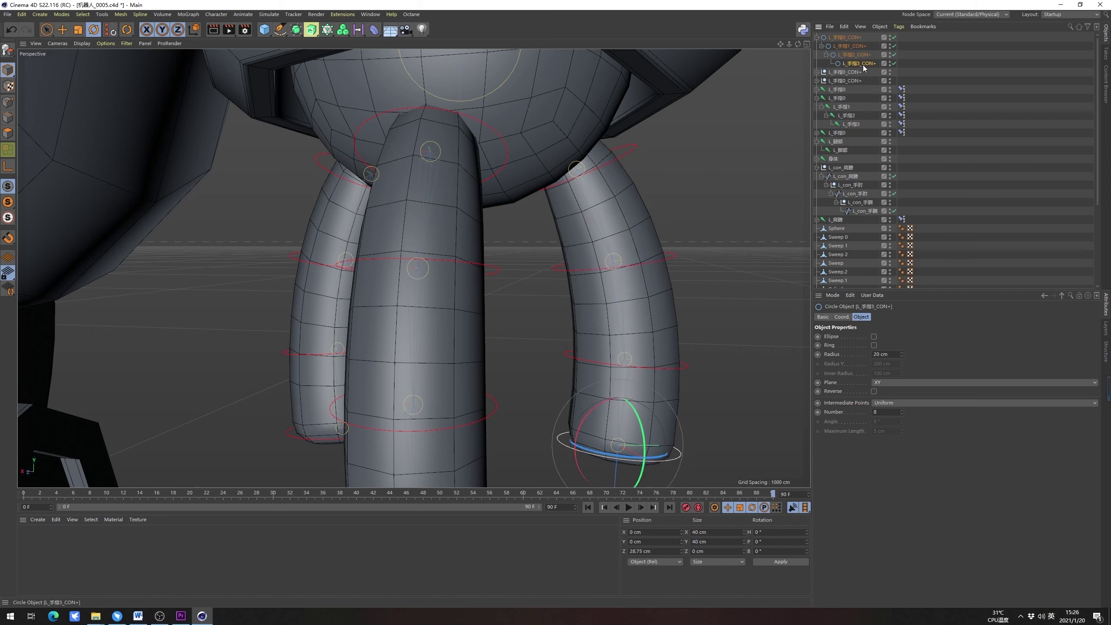
# Group each of the third finger's four control circles under its own null and expand the full hierarchy
pyautogui.hotkey('alt', 'g')
pyautogui.click(850, 56)
pyautogui.hotkey('alt', 'g')
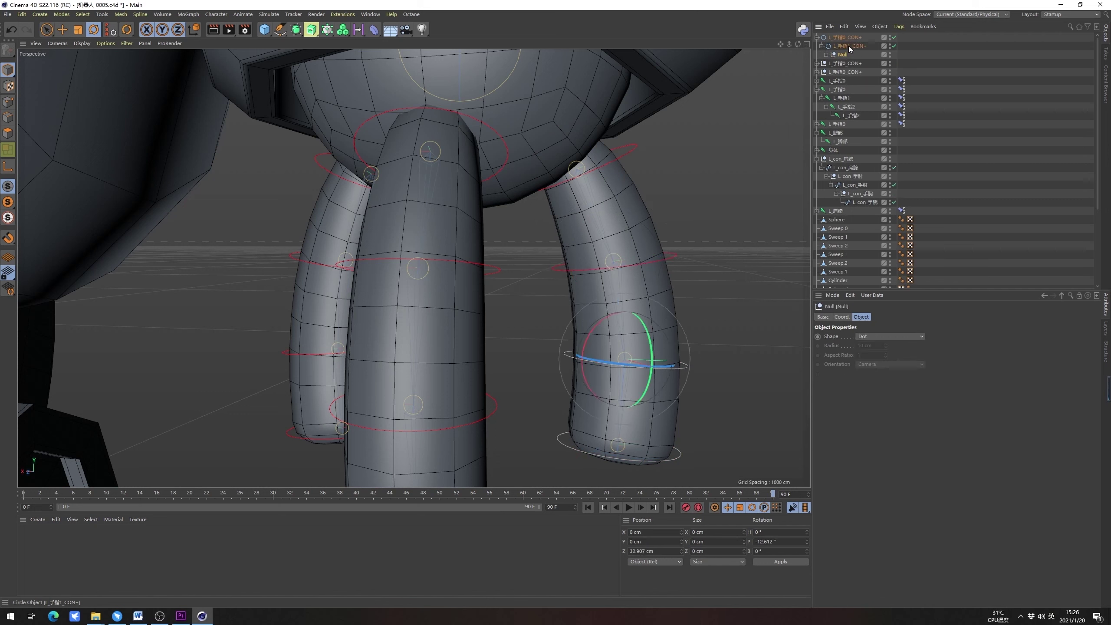
pyautogui.click(848, 47)
pyautogui.hotkey('alt', 'g')
pyautogui.moveTo(847, 42); pyautogui.dragTo(815, 47)
pyautogui.click(816, 38)
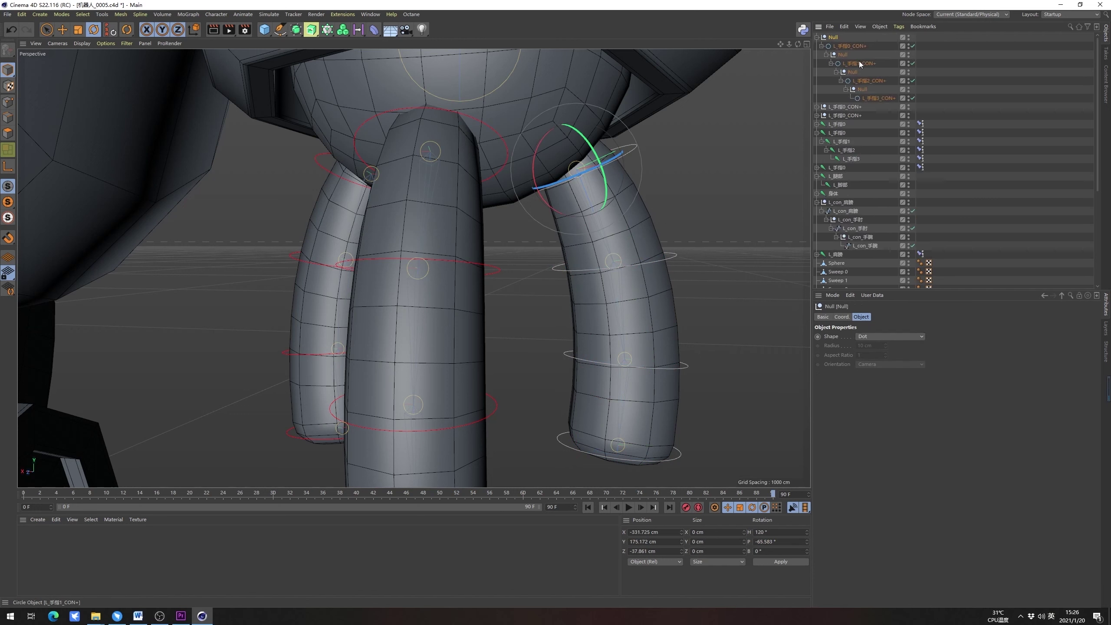
# Rename the nulls above the third finger's first two control circles to L_手指0_CON+ and L_手指1_CON+
pyautogui.doubleClick(833, 37)
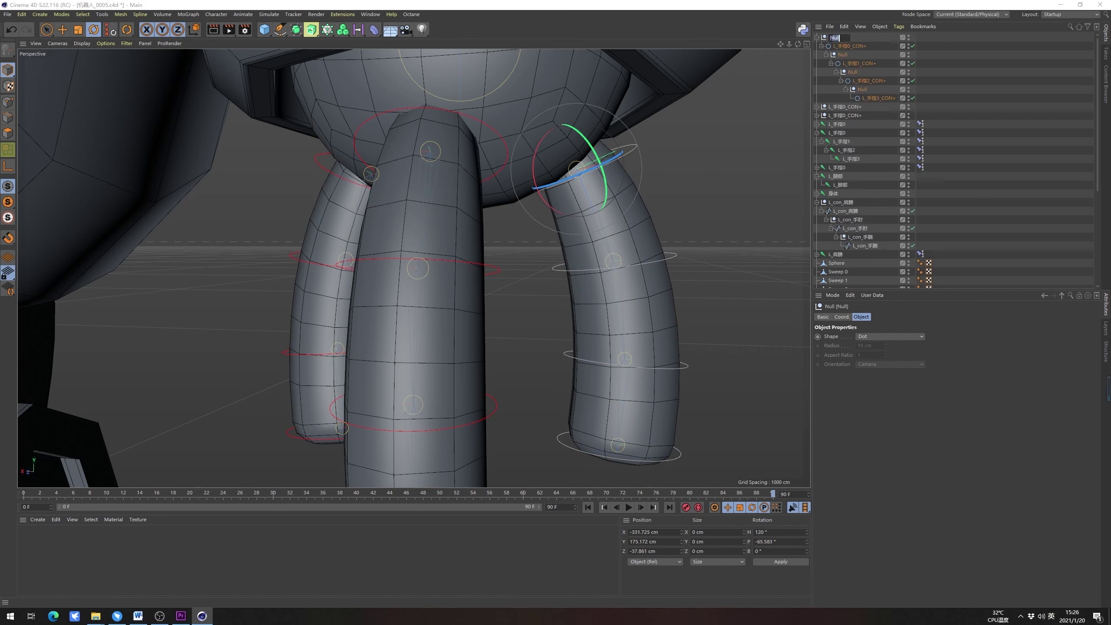
pyautogui.hotkey('ctrl', 'v')
pyautogui.press('Return')
pyautogui.click(859, 63)
pyautogui.doubleClick(859, 63)
pyautogui.hotkey('ctrl', 'c')
pyautogui.click(851, 55)
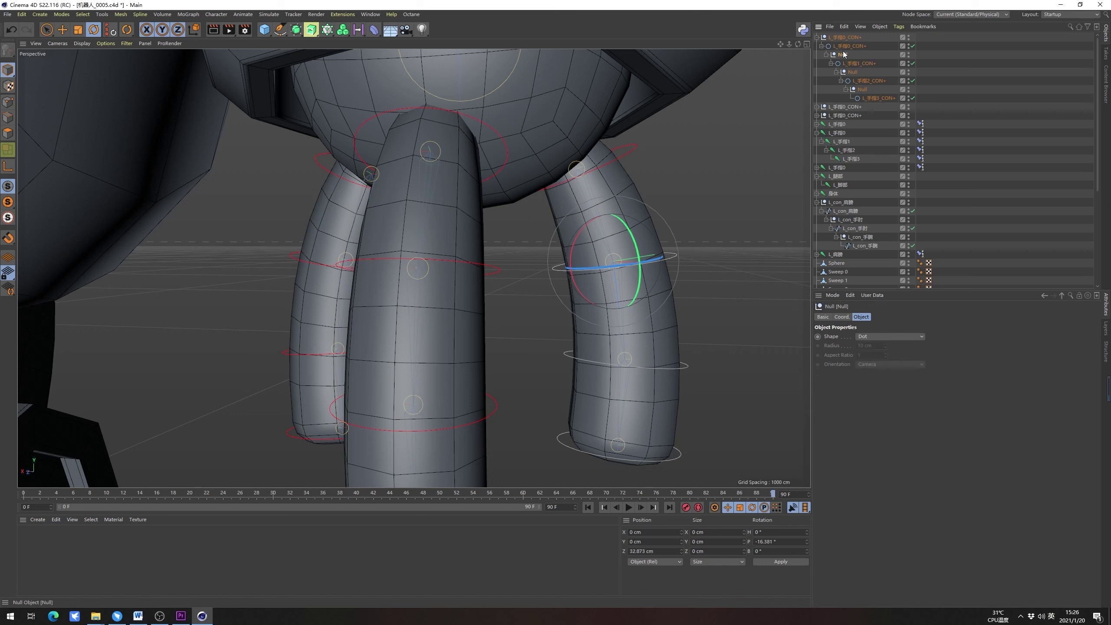
pyautogui.doubleClick(850, 54)
pyautogui.hotkey('ctrl', 'v')
pyautogui.press('Return')
# Rename the third finger's remaining two nulls to L_手指2_CON+ and L_手指3_CON+, matching the circles they contain
pyautogui.click(869, 81)
pyautogui.doubleClick(868, 81)
pyautogui.hotkey('ctrl', 'c')
pyautogui.click(852, 71)
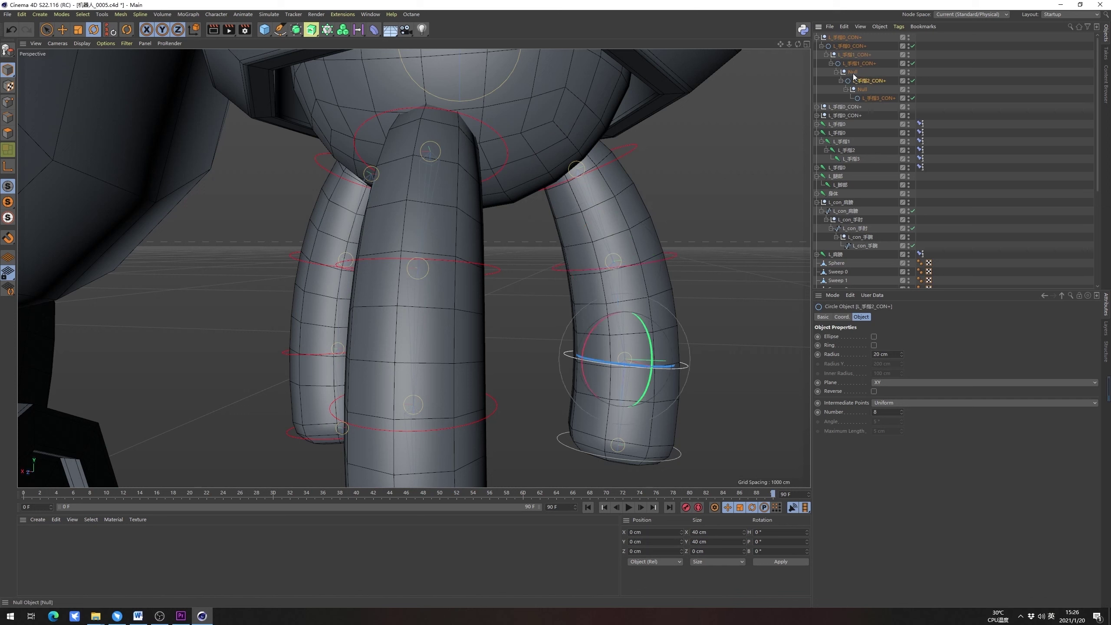
pyautogui.doubleClick(853, 72)
pyautogui.hotkey('ctrl', 'v')
pyautogui.press('Return')
pyautogui.click(880, 98)
pyautogui.doubleClick(880, 98)
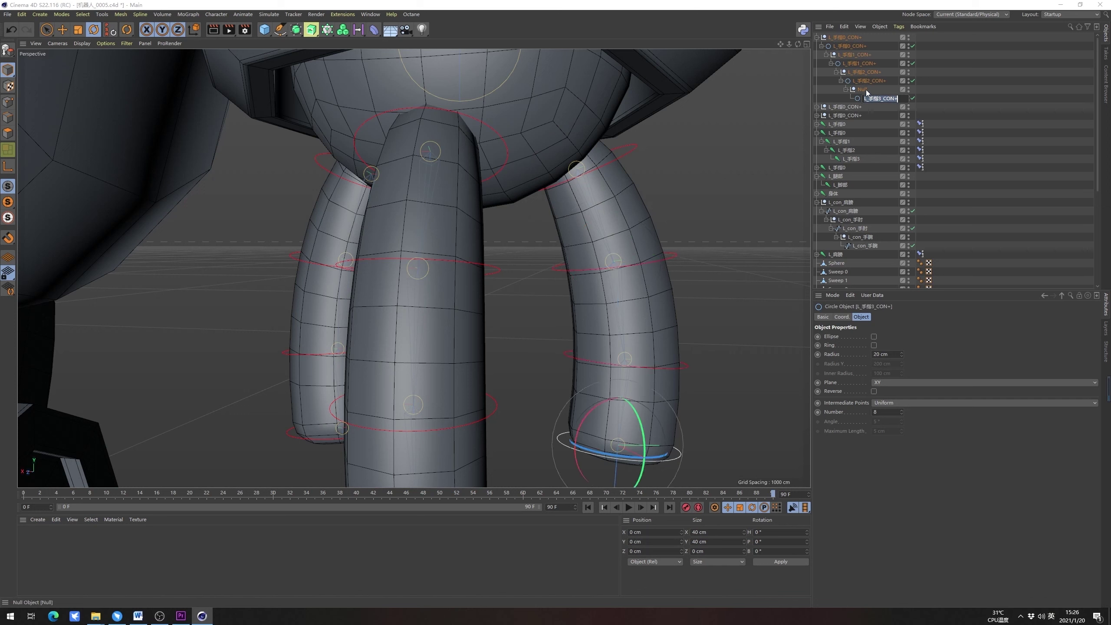
pyautogui.hotkey('ctrl', 'c')
pyautogui.click(863, 89)
pyautogui.doubleClick(864, 90)
pyautogui.hotkey('ctrl', 'v')
pyautogui.press('Return')
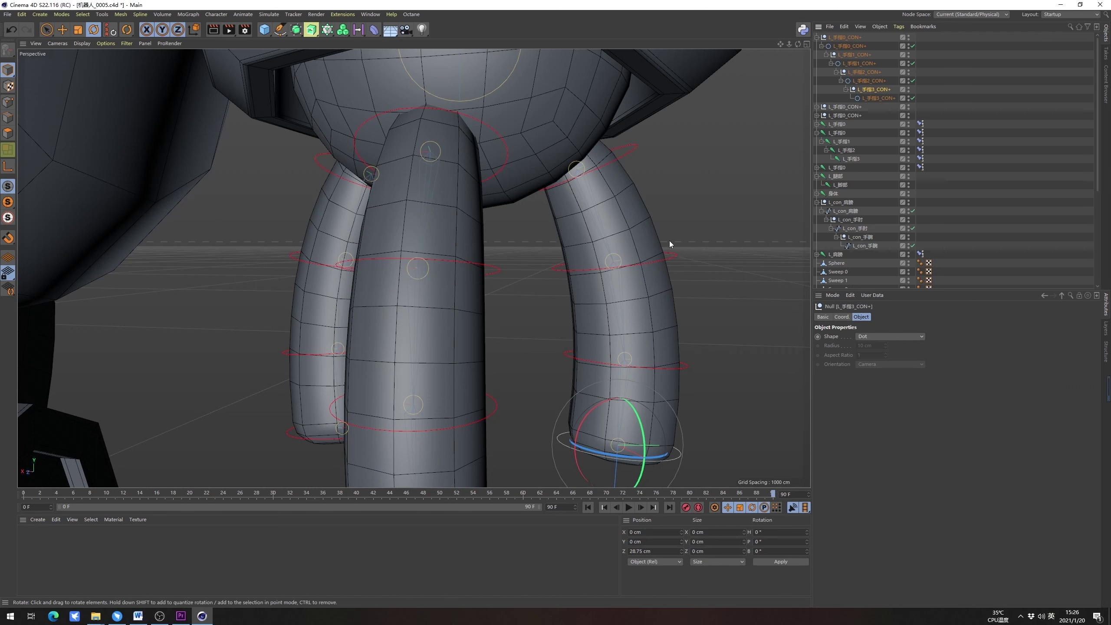
# Test the third finger's L_手指0_CON+, L_手指1_CON+ and L_手指2_CON+ circles by rotating them, and undo the rotations
pyautogui.scroll(-3, 669, 241)
pyautogui.keyDown('alt'); pyautogui.moveTo(669, 240); pyautogui.dragTo(603, 290); pyautogui.keyUp('alt')
pyautogui.press('space')
pyautogui.click(676, 296)
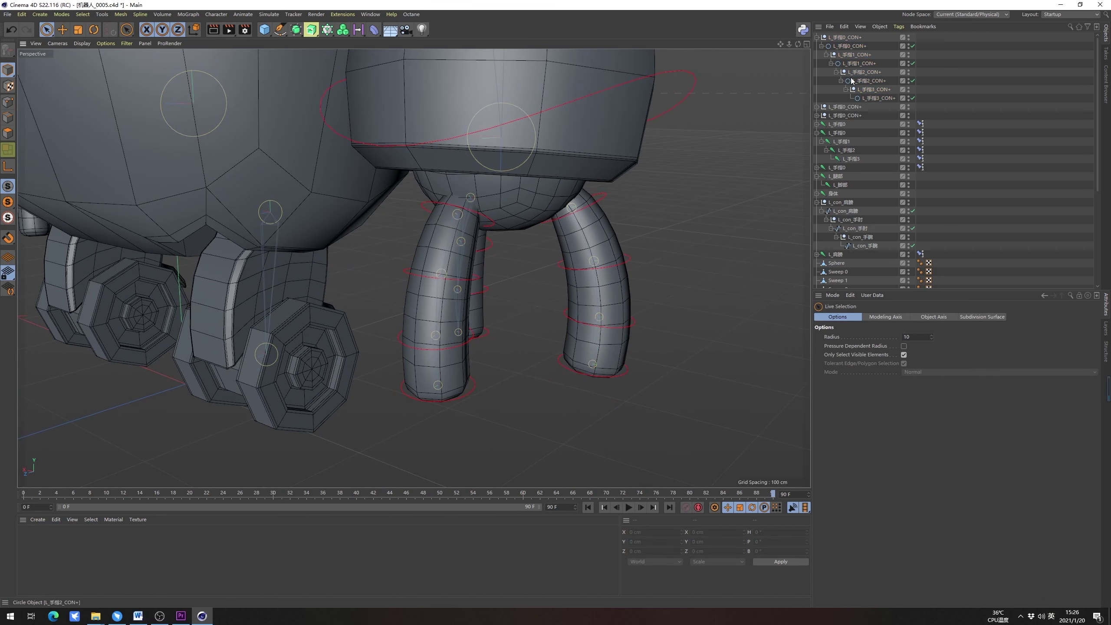
pyautogui.click(847, 48)
pyautogui.press('r')
pyautogui.moveTo(625, 193); pyautogui.dragTo(637, 246)
pyautogui.hotkey('ctrl', 'z')
pyautogui.click(859, 65)
pyautogui.hotkey('ctrl', 'z')
pyautogui.click(868, 80)
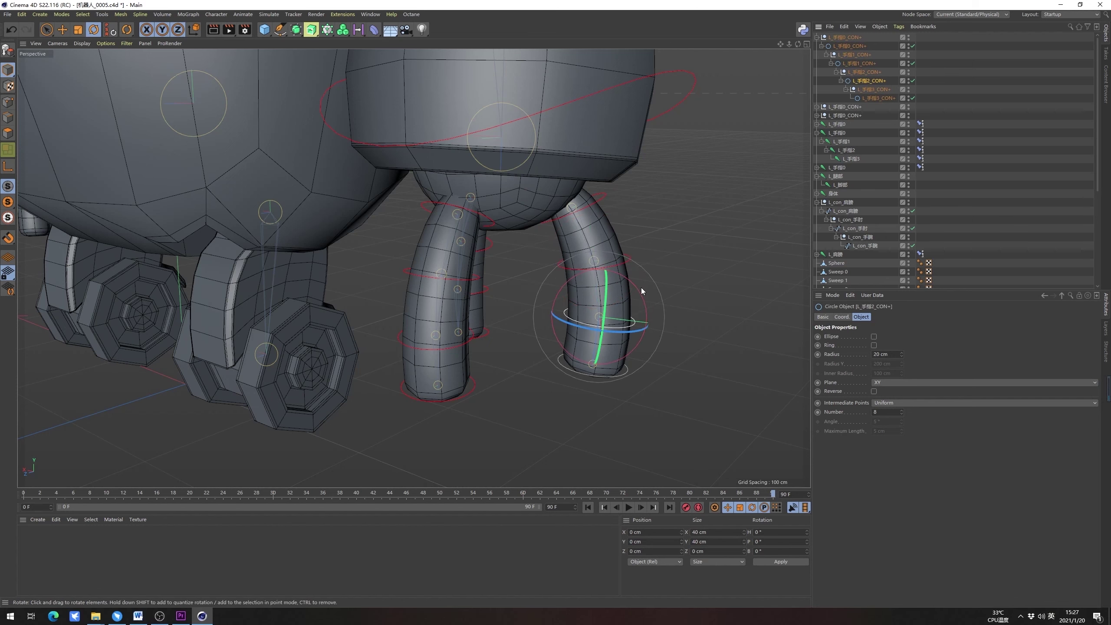
pyautogui.moveTo(640, 293); pyautogui.dragTo(629, 322)
pyautogui.hotkey('ctrl', 'z')
# Try curling the third finger by rotating its control circles from L_手指0_CON+ to L_手指3_CON+, and undo all the rotations
pyautogui.keyDown('alt'); pyautogui.moveTo(472, 316); pyautogui.dragTo(517, 269); pyautogui.keyUp('alt')
pyautogui.click(537, 197)
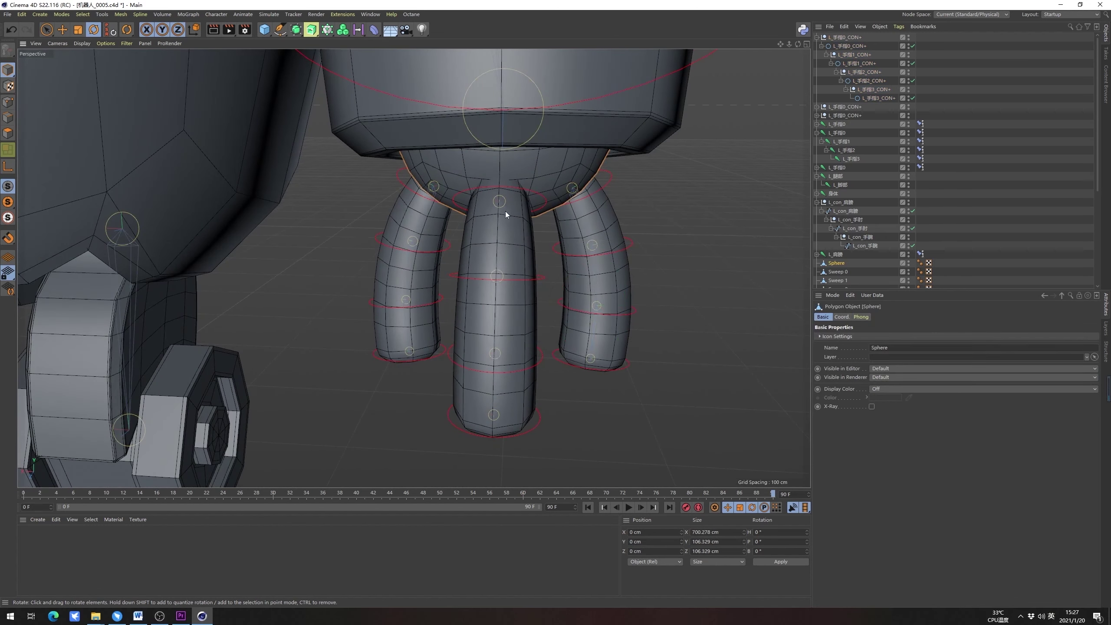
pyautogui.keyDown('alt'); pyautogui.moveTo(505, 211); pyautogui.dragTo(524, 228); pyautogui.keyUp('alt')
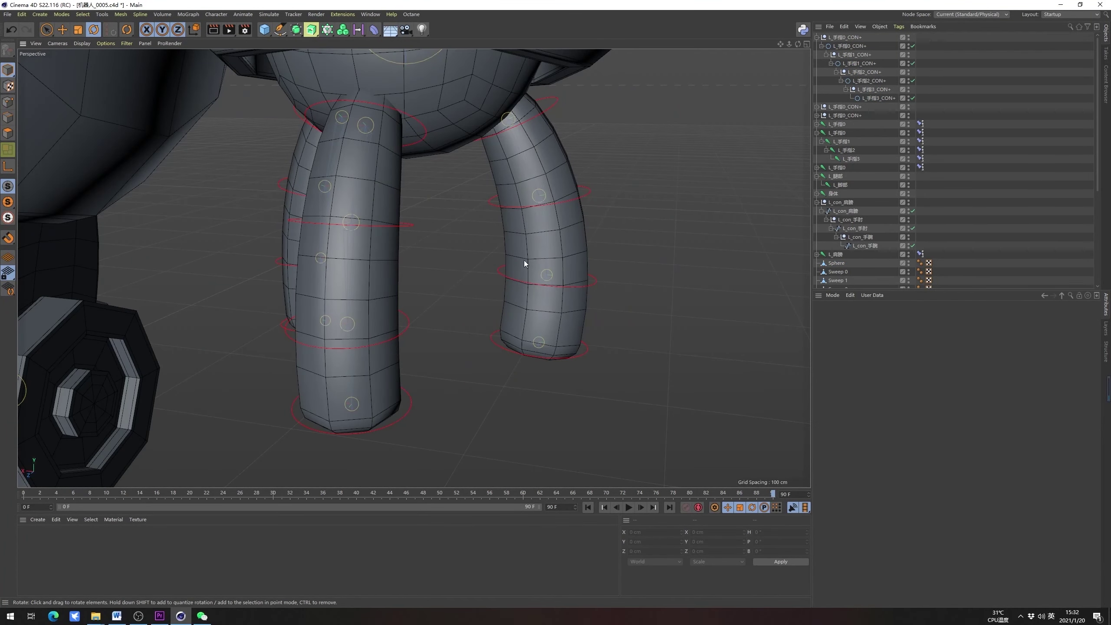
pyautogui.keyDown('alt'); pyautogui.moveTo(524, 263); pyautogui.dragTo(521, 312, button='middle'); pyautogui.keyUp('alt')
pyautogui.keyDown('alt'); pyautogui.moveTo(521, 313); pyautogui.dragTo(497, 326, button='right'); pyautogui.keyUp('alt')
pyautogui.keyDown('alt'); pyautogui.moveTo(497, 326); pyautogui.dragTo(502, 309, button='middle'); pyautogui.keyUp('alt')
pyautogui.keyDown('alt'); pyautogui.moveTo(502, 309); pyautogui.dragTo(576, 287); pyautogui.keyUp('alt')
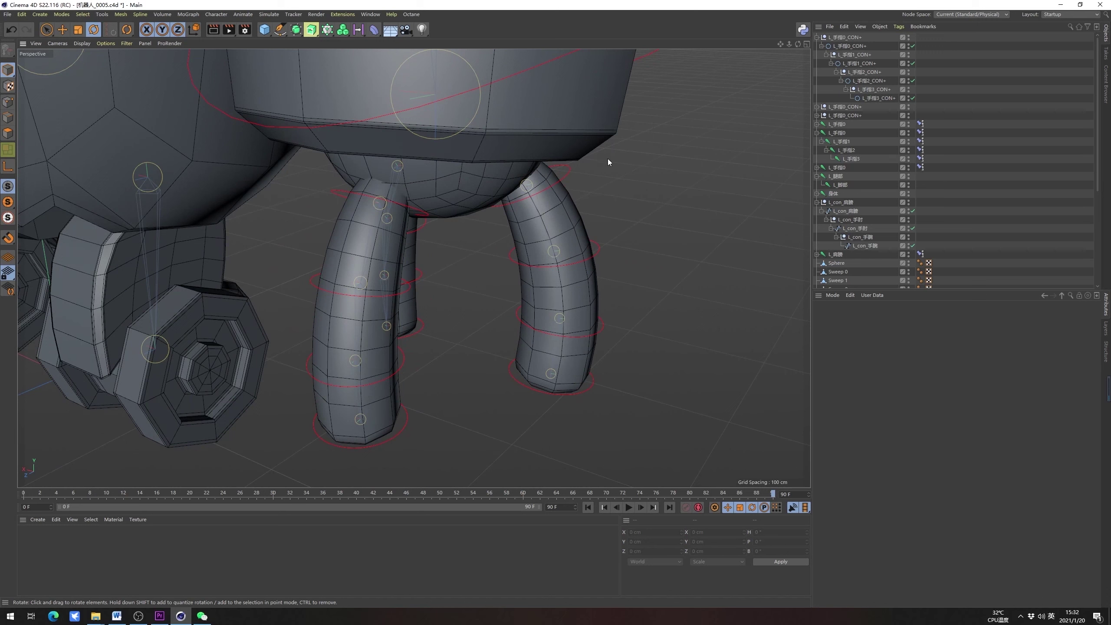
pyautogui.click(565, 174)
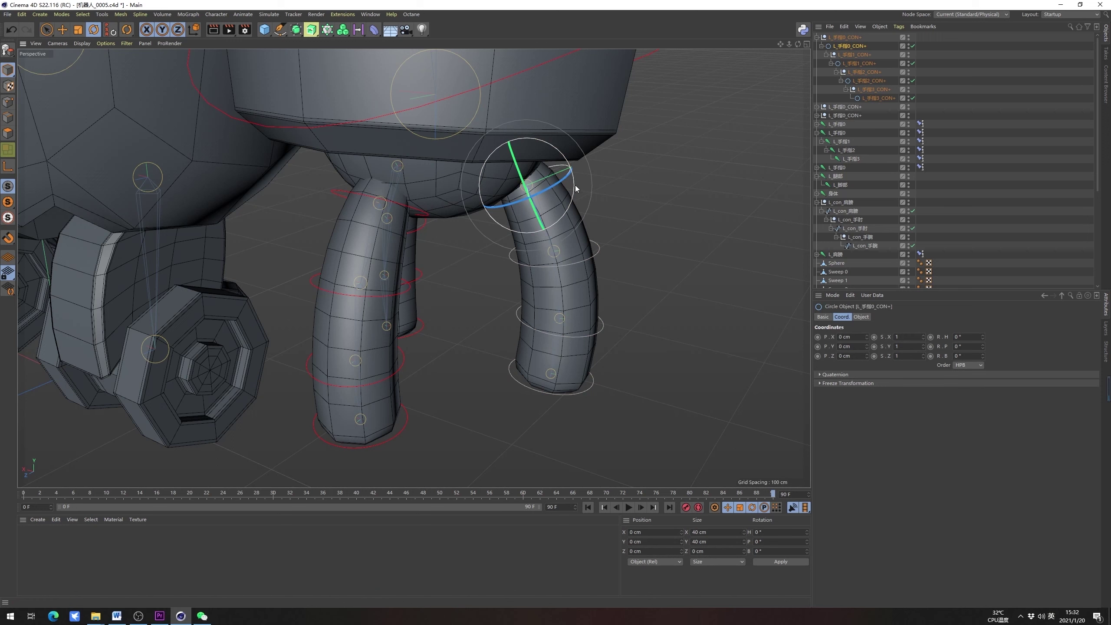
pyautogui.moveTo(575, 185); pyautogui.dragTo(538, 276)
pyautogui.click(857, 66)
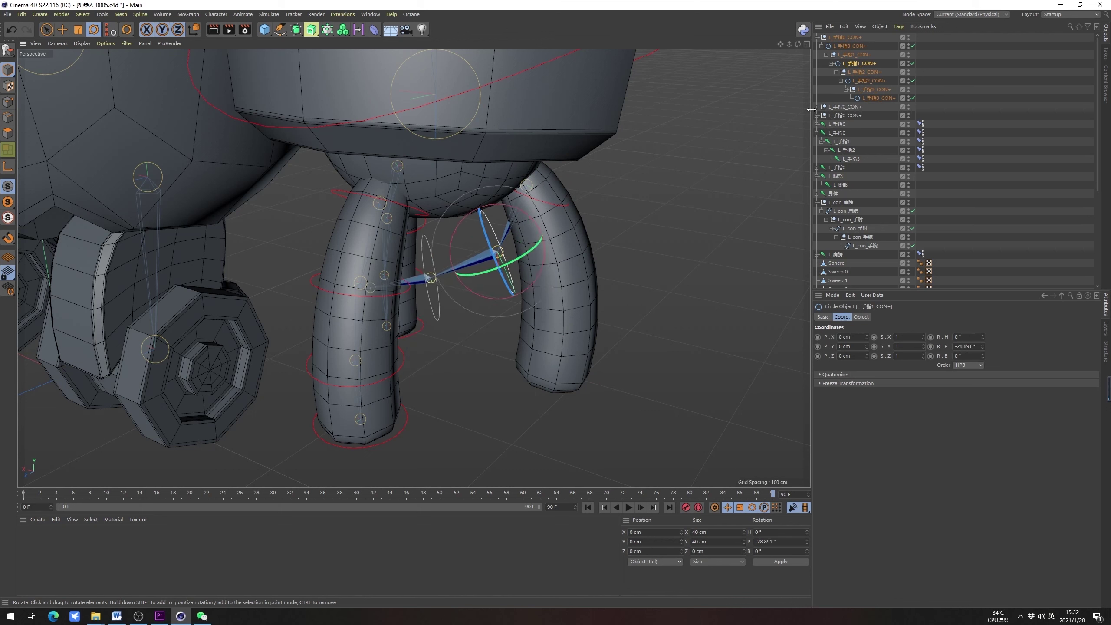
pyautogui.click(878, 98)
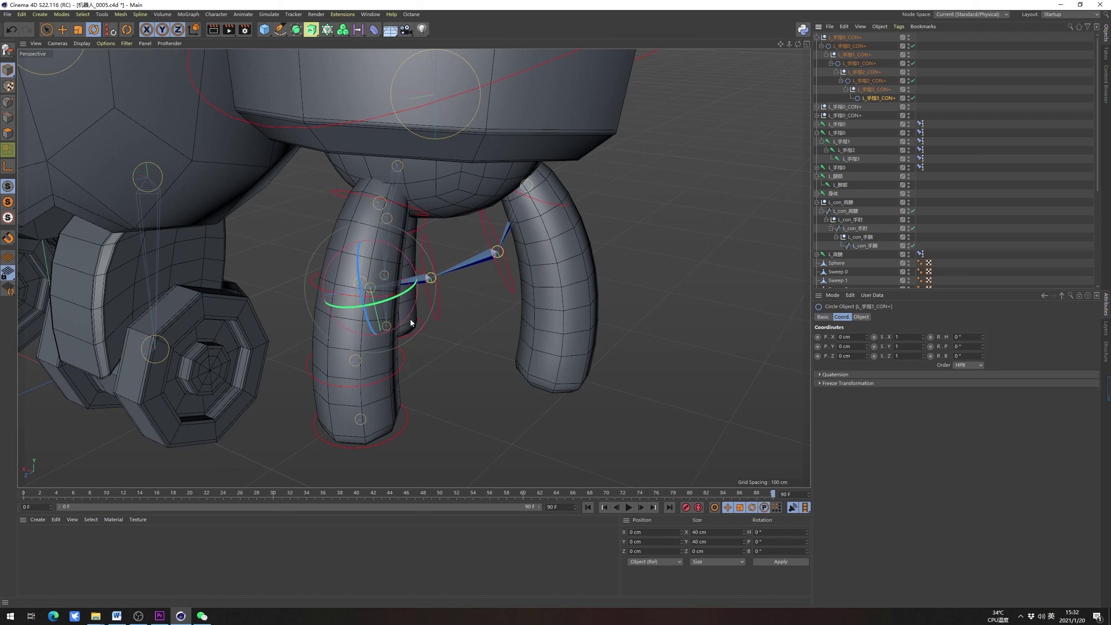
pyautogui.moveTo(408, 313); pyautogui.dragTo(409, 333)
pyautogui.hotkey('ctrl', 'z')
pyautogui.hotkey('ctrl', 'z')
pyautogui.hotkey('ctrl', 'z')
pyautogui.hotkey('ctrl', 'z')
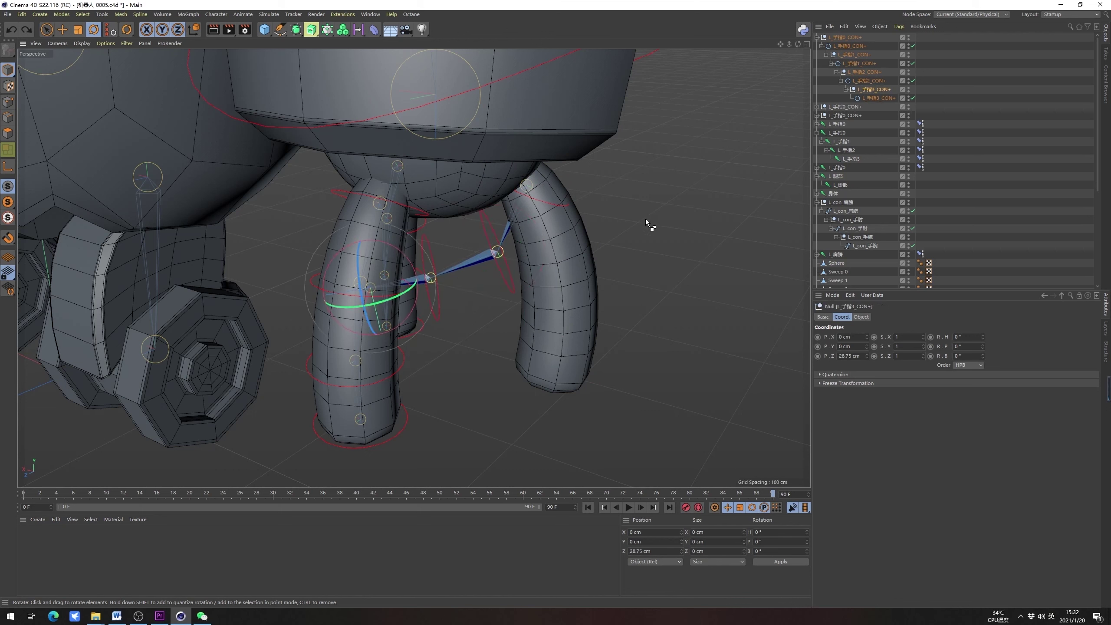
pyautogui.click(646, 219)
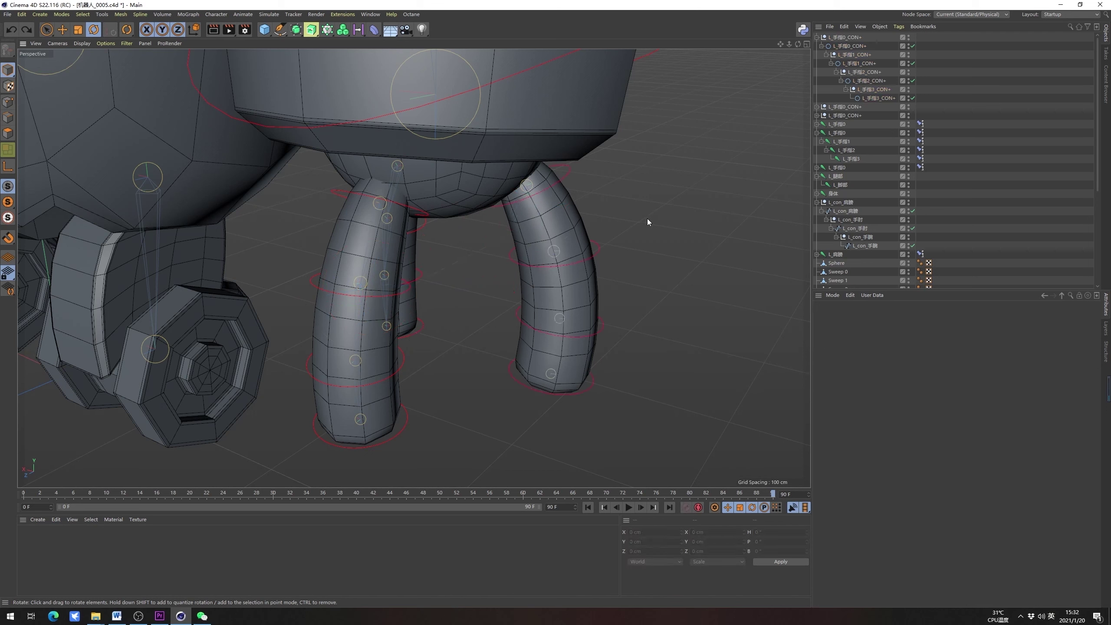
pyautogui.hotkey('ctrl', 'z')
# Expand the hierarchies of the other two fingers' L_手指0_CON+ groups to examine their nested control circles
pyautogui.click(817, 107)
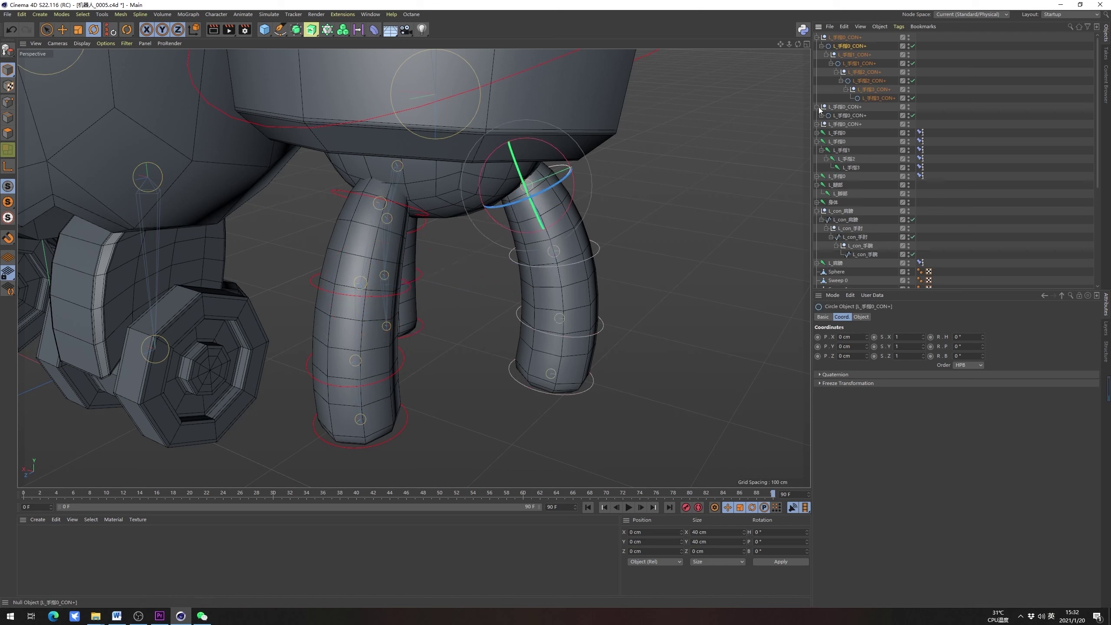
pyautogui.click(816, 123)
pyautogui.click(854, 141)
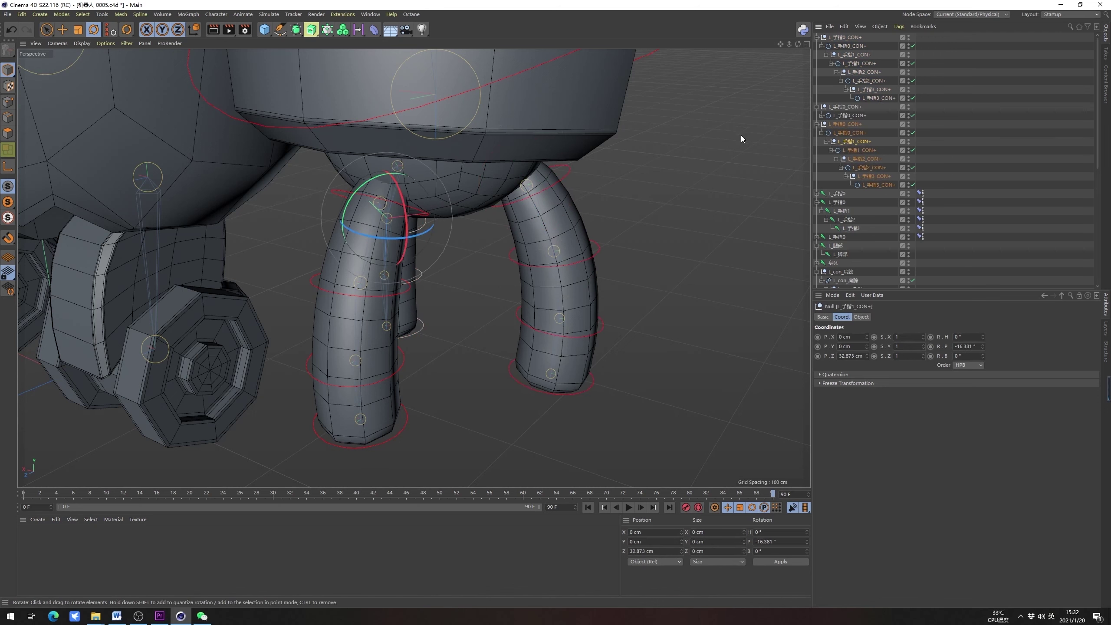
pyautogui.keyDown('alt'); pyautogui.moveTo(543, 247); pyautogui.dragTo(691, 195); pyautogui.keyUp('alt')
pyautogui.click(693, 194)
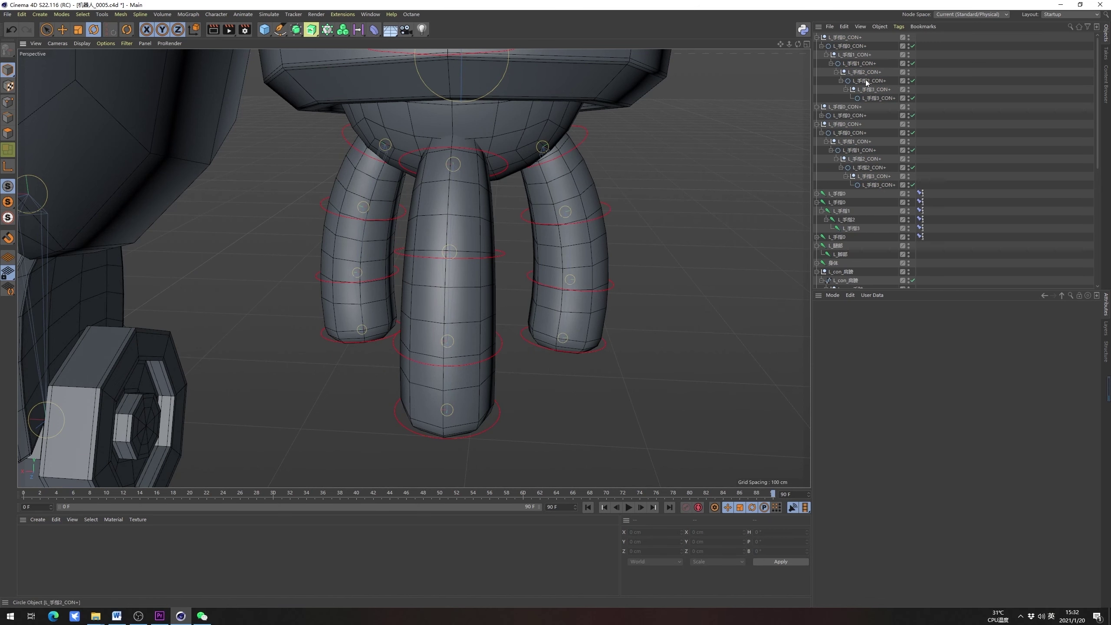
# Try rotating the third finger's L_手指0_CON+ circle to a pitch of -10°
pyautogui.click(848, 48)
pyautogui.keyDown('alt'); pyautogui.moveTo(672, 223); pyautogui.dragTo(612, 245); pyautogui.keyUp('alt')
pyautogui.click(680, 242)
pyautogui.keyDown('alt'); pyautogui.moveTo(656, 210); pyautogui.dragTo(578, 183, button='middle'); pyautogui.keyUp('alt')
pyautogui.click(849, 46)
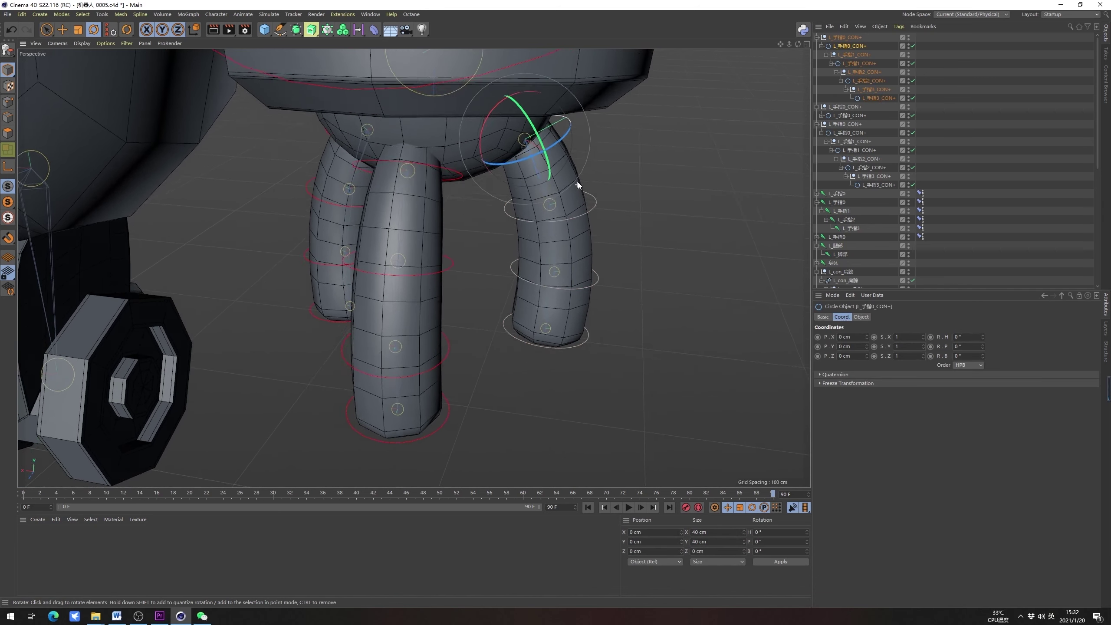
pyautogui.keyDown('alt'); pyautogui.moveTo(578, 183); pyautogui.dragTo(582, 151); pyautogui.keyUp('alt')
pyautogui.moveTo(491, 173); pyautogui.dragTo(490, 167)
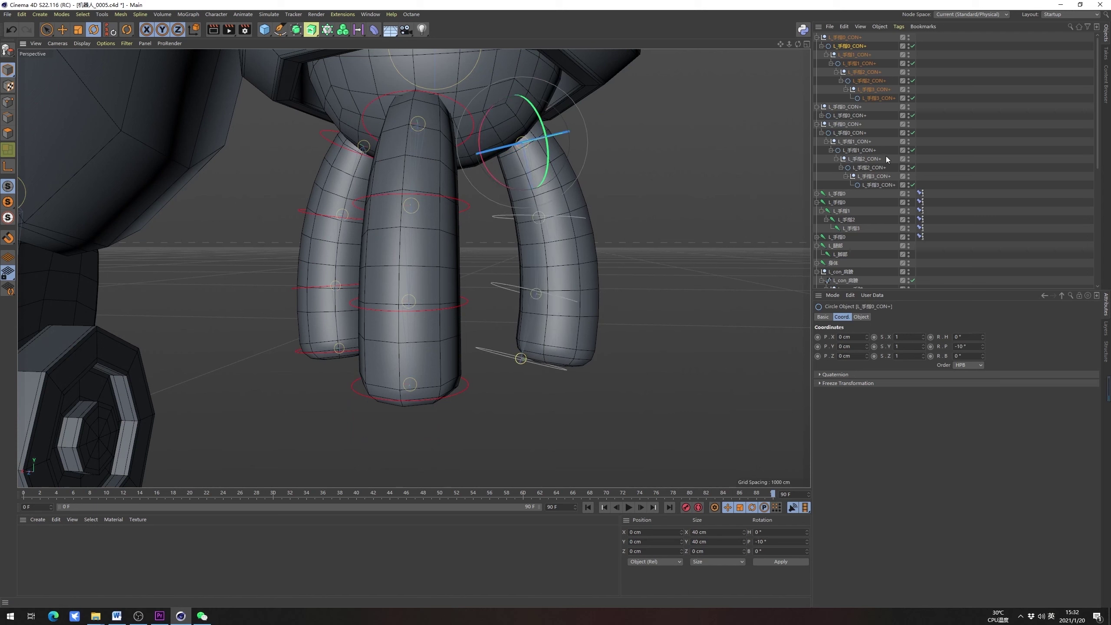
# Try rotating the third finger's L_手指1_CON+ and L_手指3_CON+ circles to a pitch of -10° each
pyautogui.click(862, 64)
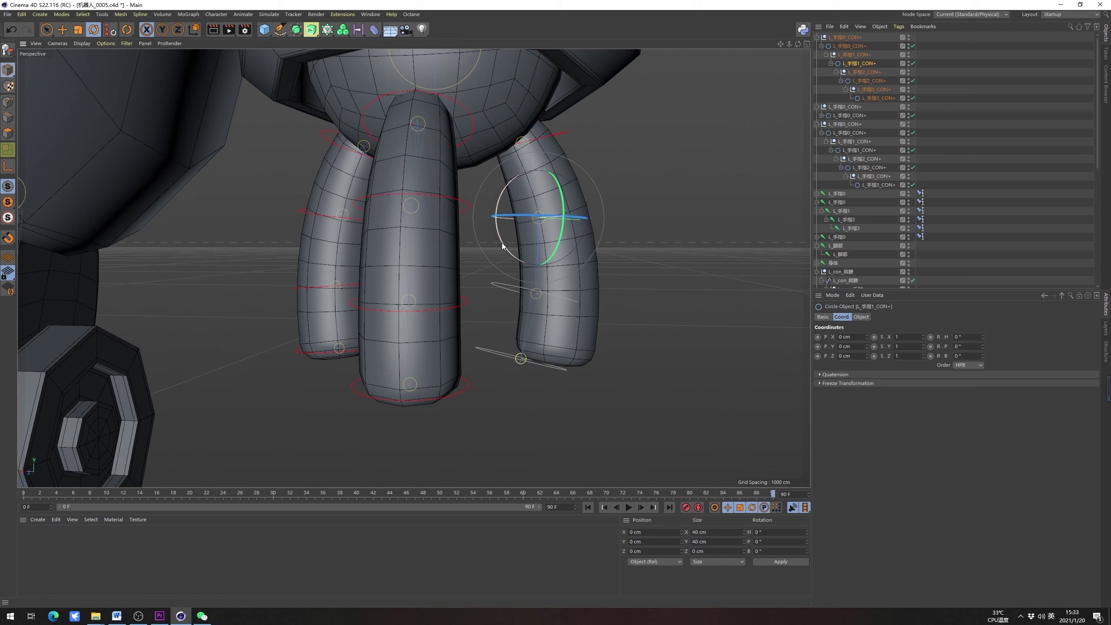
pyautogui.moveTo(502, 231); pyautogui.dragTo(510, 232)
pyautogui.click(664, 249)
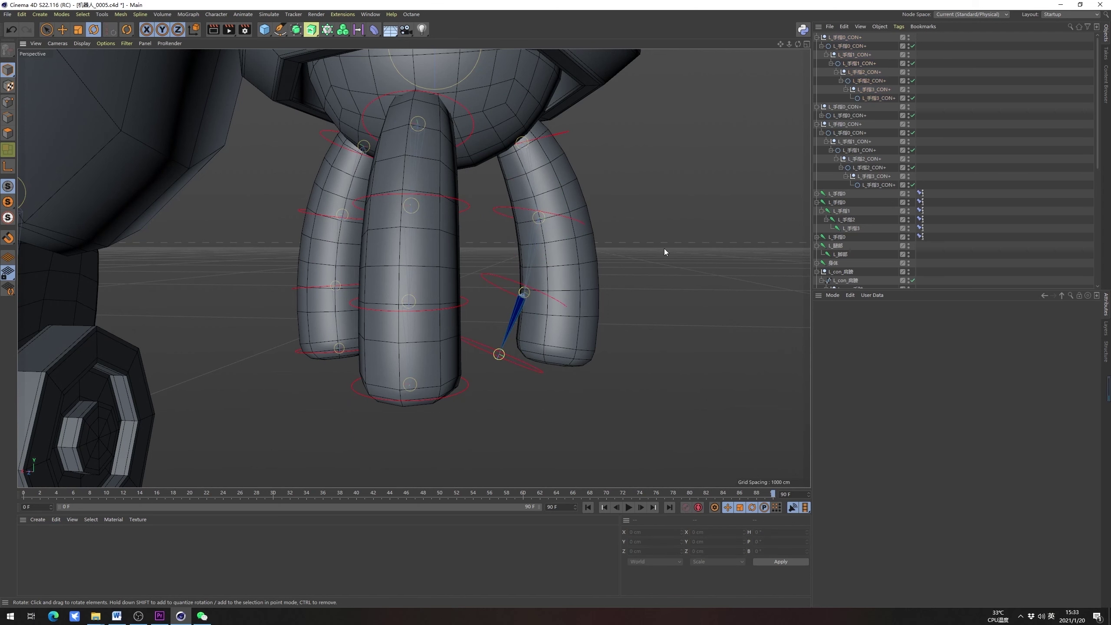
pyautogui.click(875, 99)
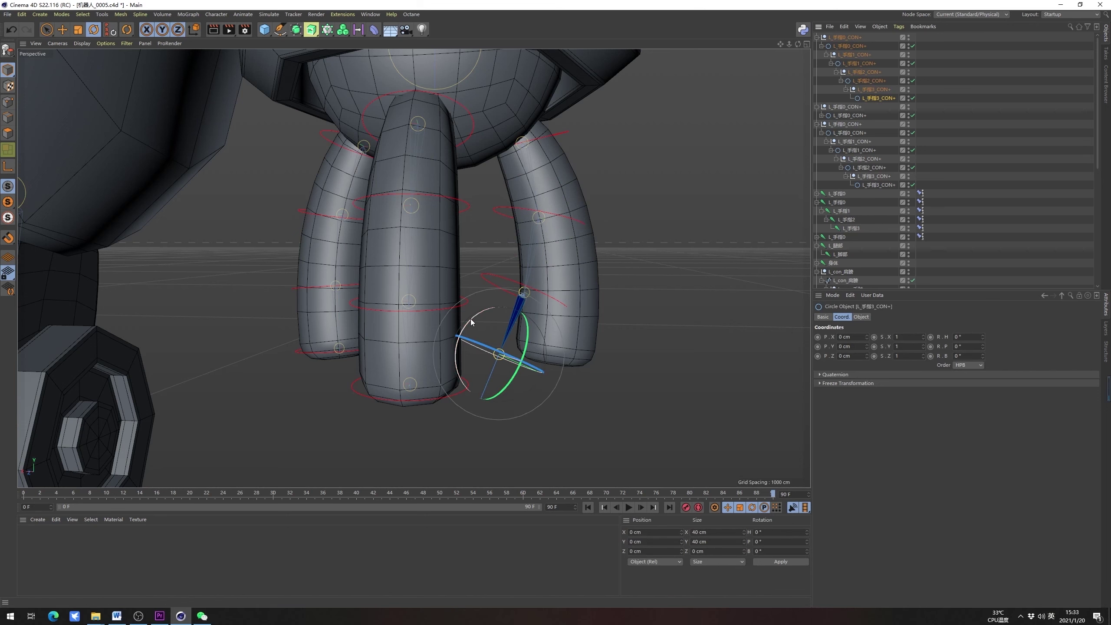
pyautogui.moveTo(472, 318); pyautogui.dragTo(480, 315)
pyautogui.click(675, 353)
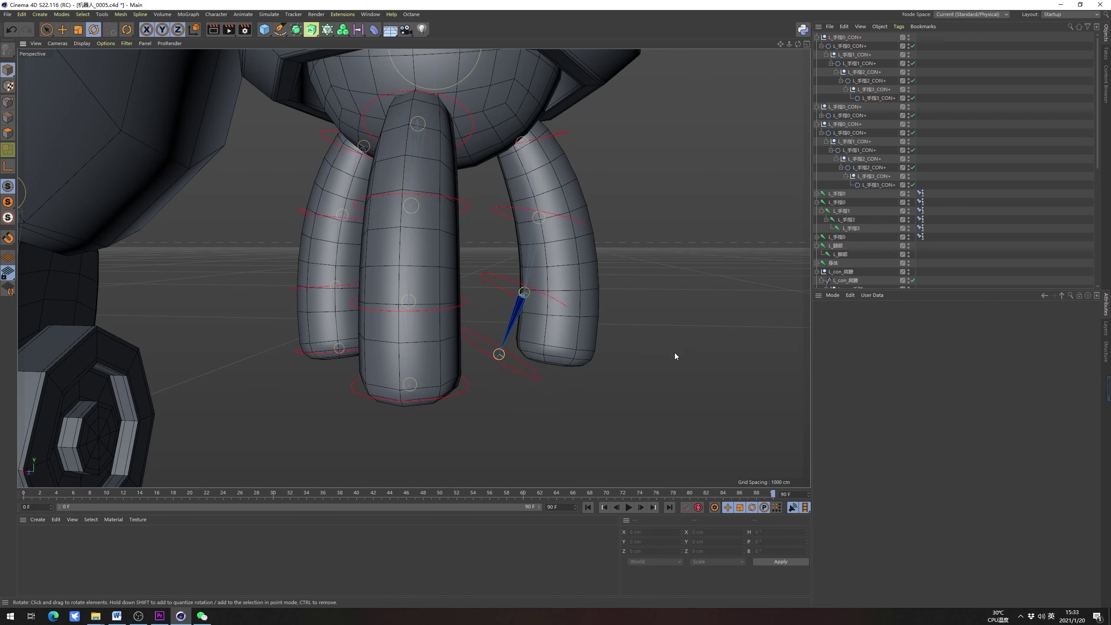
pyautogui.keyDown('alt'); pyautogui.moveTo(674, 353); pyautogui.dragTo(565, 255); pyautogui.keyUp('alt')
pyautogui.keyDown('alt'); pyautogui.moveTo(565, 255); pyautogui.dragTo(568, 268, button='middle'); pyautogui.keyUp('alt')
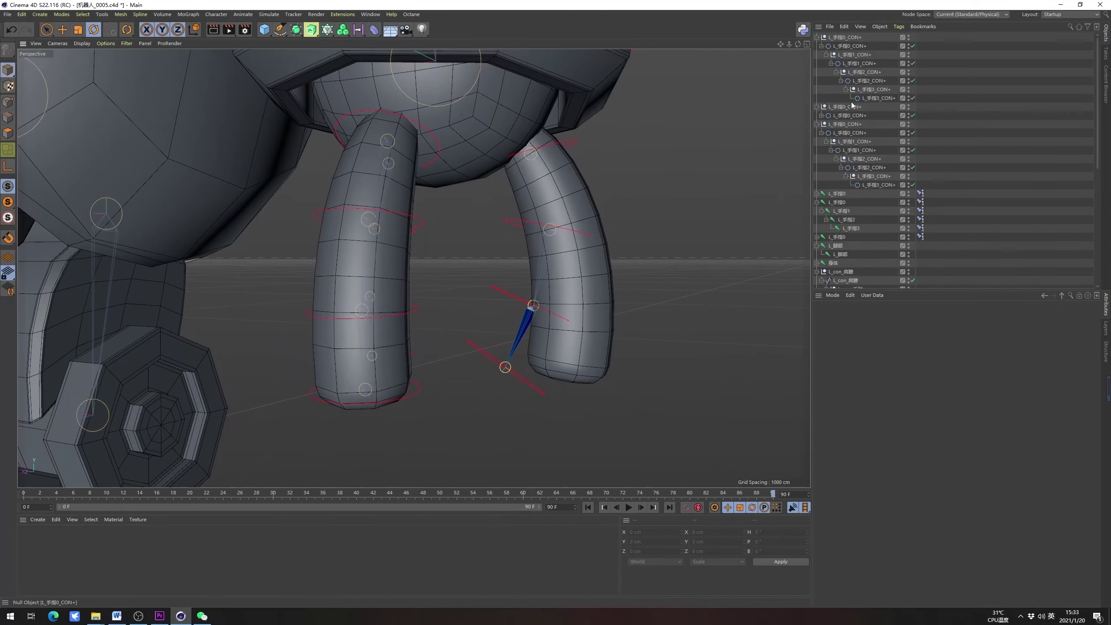
# Try curling the third finger further by rotating its L_手指0_CON+ and L_手指1_CON+ circles, and L_手指3_CON+ to a pitch of -30°
pyautogui.click(850, 46)
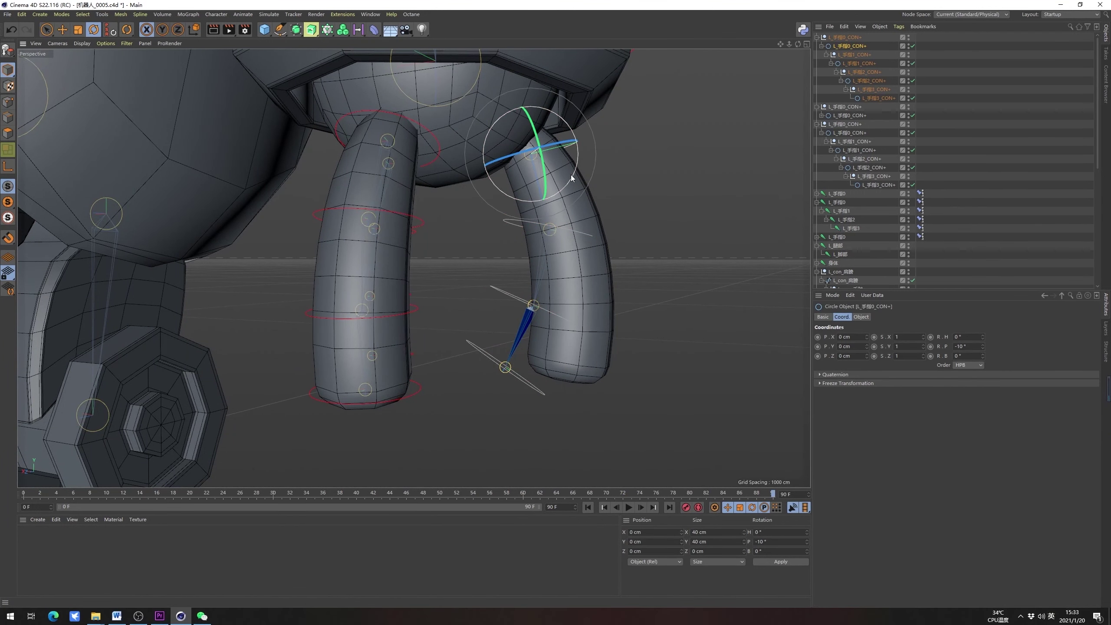
pyautogui.moveTo(571, 174)
pyautogui.mouseDown()
pyautogui.moveTo(548, 187)
pyautogui.moveTo(586, 190)
pyautogui.mouseUp()
pyautogui.click(860, 63)
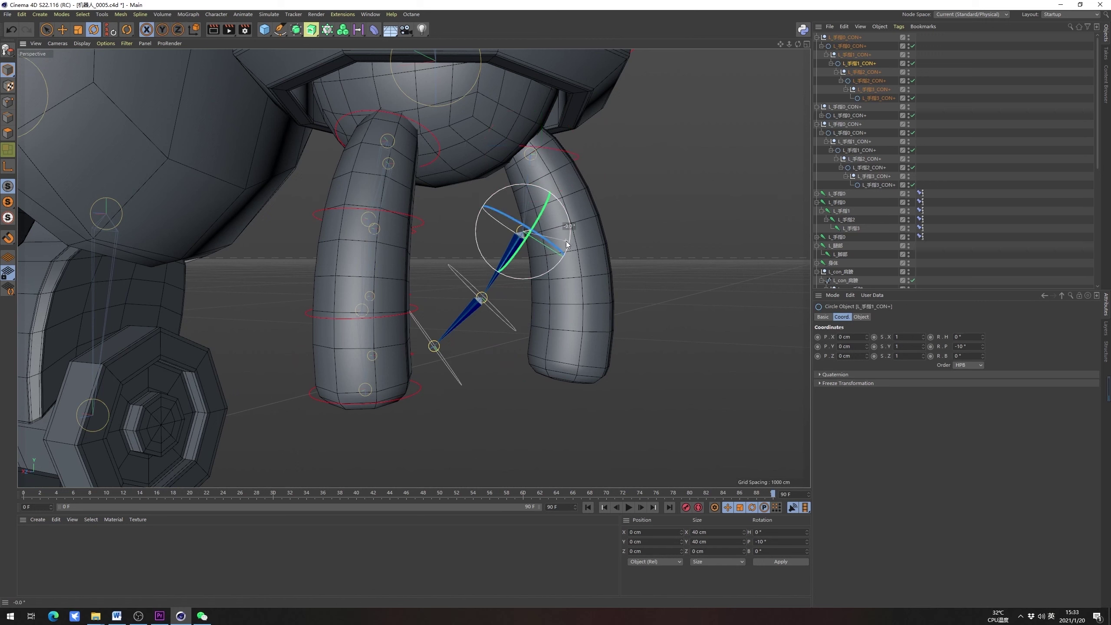
pyautogui.moveTo(569, 242); pyautogui.dragTo(556, 248)
pyautogui.click(878, 98)
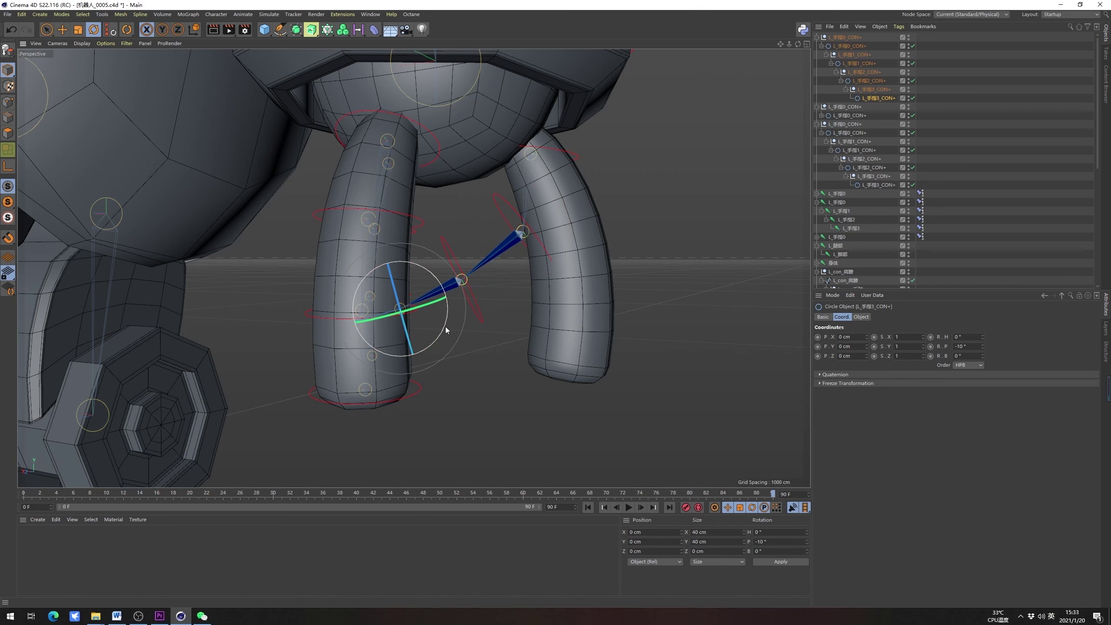
pyautogui.moveTo(445, 327); pyautogui.dragTo(432, 336)
pyautogui.keyDown('alt'); pyautogui.moveTo(412, 268); pyautogui.dragTo(614, 275); pyautogui.keyUp('alt')
pyautogui.keyDown('alt'); pyautogui.moveTo(438, 289); pyautogui.dragTo(424, 213); pyautogui.keyUp('alt')
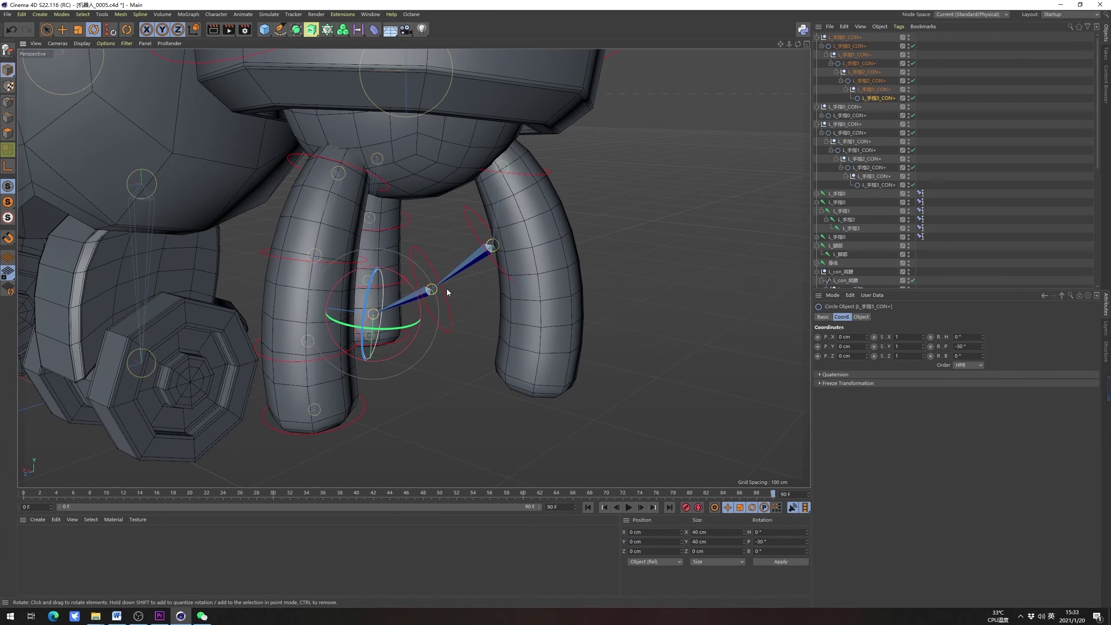
pyautogui.keyDown('alt'); pyautogui.moveTo(457, 300); pyautogui.dragTo(479, 318); pyautogui.keyUp('alt')
# Undo all the test rotations of the third finger's control circles
pyautogui.hotkey('ctrl', 'z')
pyautogui.hotkey('ctrl', 'z')
pyautogui.hotkey('ctrl', 'z')
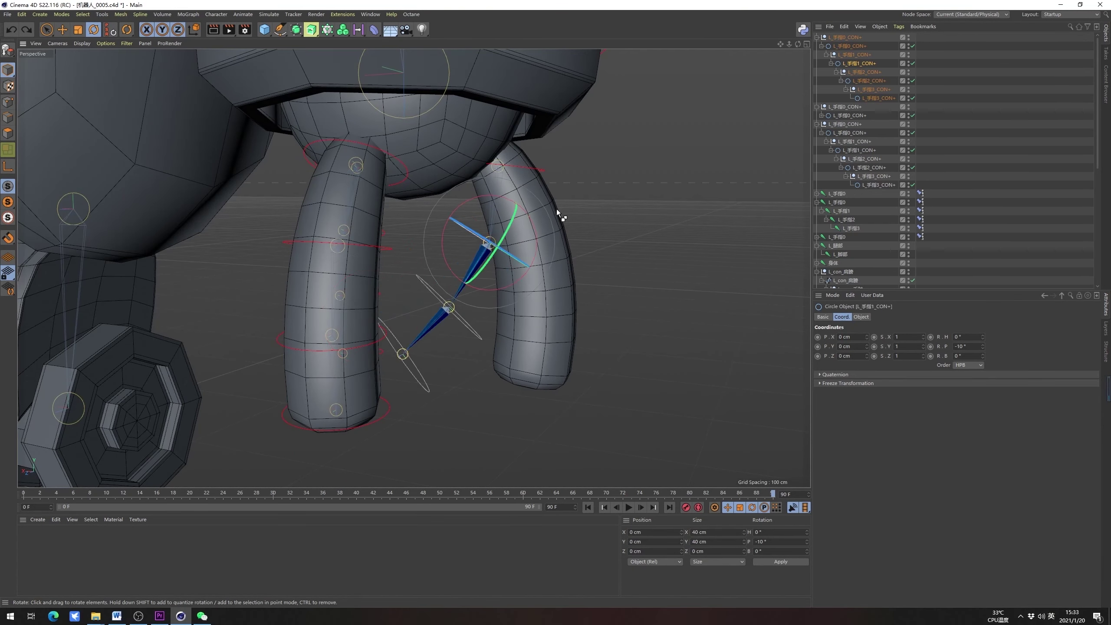
pyautogui.hotkey('ctrl', 'z')
pyautogui.hotkey('ctrl', 'z')
pyautogui.hotkey('ctrl', 'z')
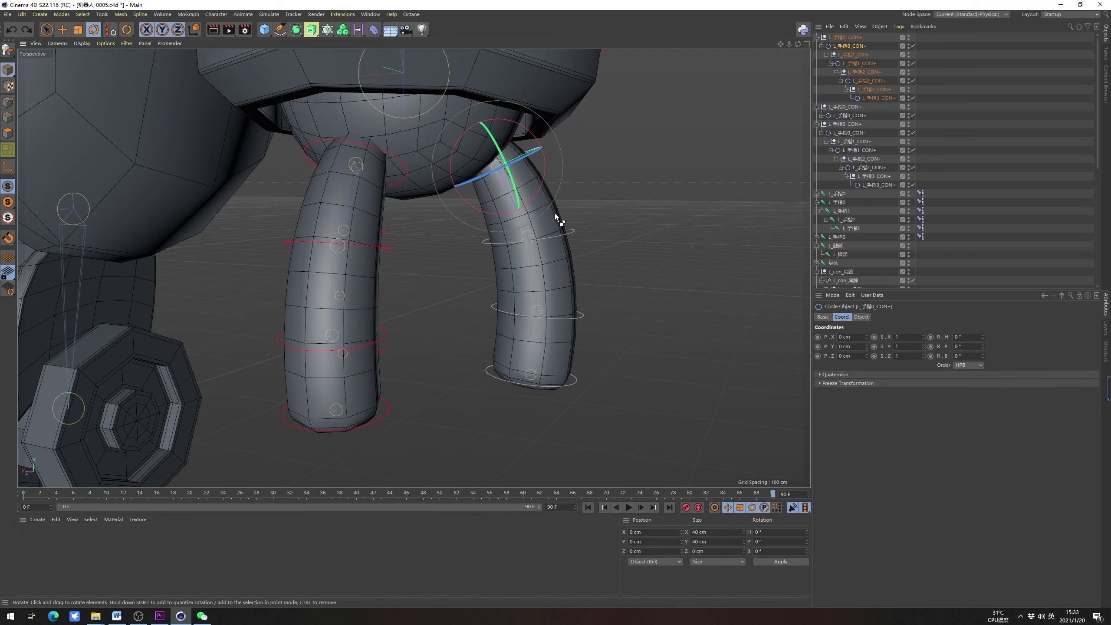
# Select the third finger's four control circles and enable Per-Object Manipulation for the Rotate tool
pyautogui.keyDown('alt'); pyautogui.moveTo(572, 265); pyautogui.dragTo(564, 198, button='middle'); pyautogui.keyUp('alt')
pyautogui.keyDown('alt'); pyautogui.moveTo(572, 266); pyautogui.dragTo(572, 237); pyautogui.keyUp('alt')
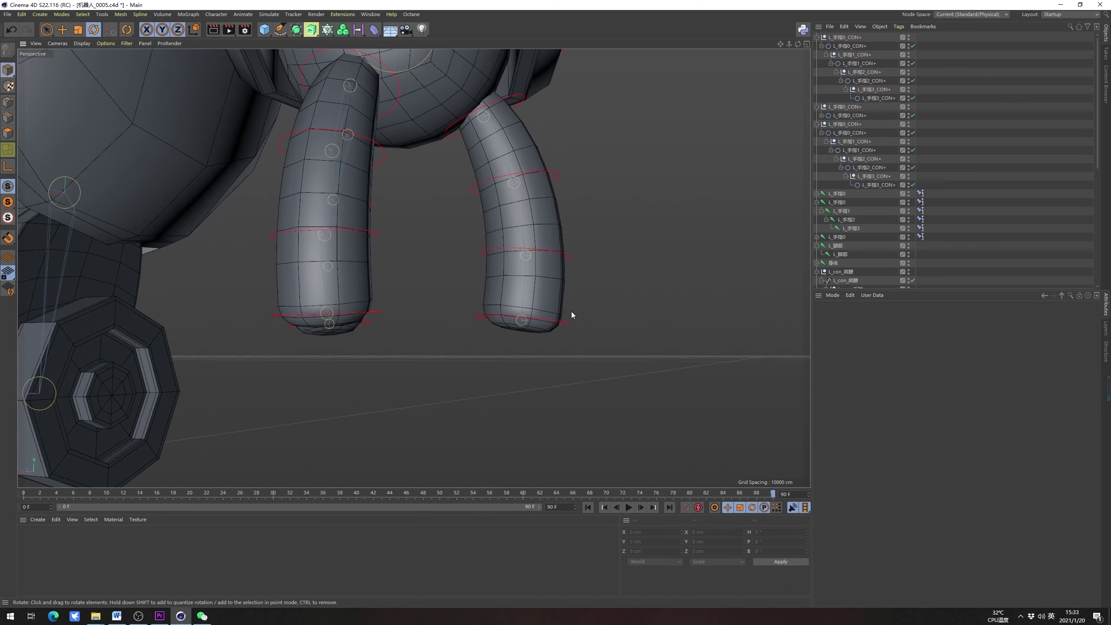
pyautogui.click(566, 321)
pyautogui.keyDown('alt'); pyautogui.moveTo(610, 287); pyautogui.dragTo(597, 323, button='middle'); pyautogui.keyUp('alt')
pyautogui.click(668, 230)
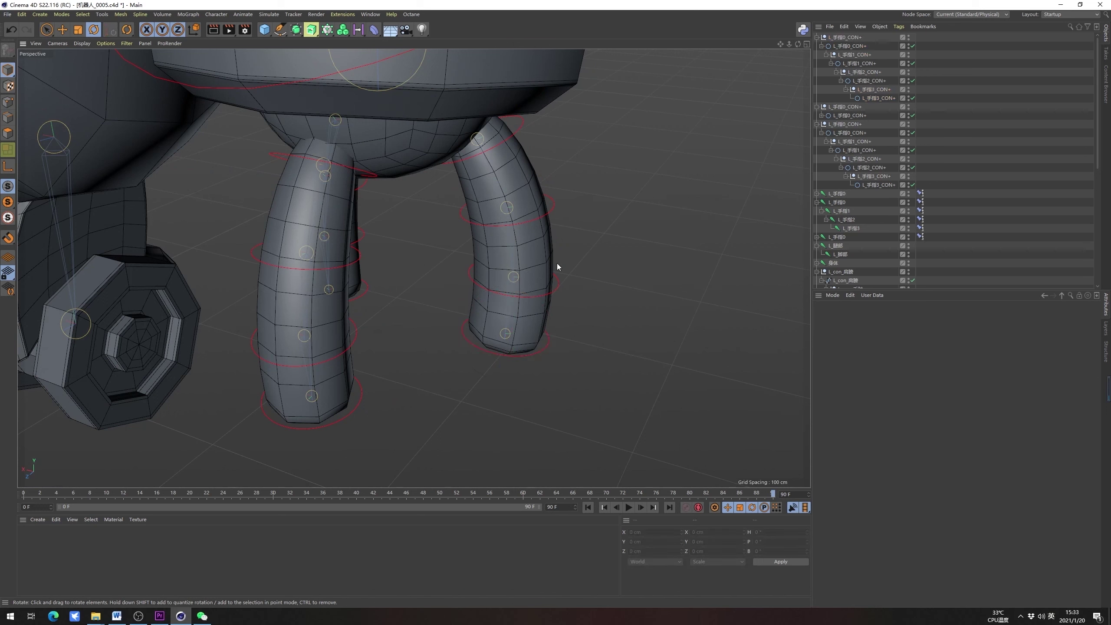
pyautogui.click(878, 99)
pyautogui.keyDown('ctrl'); pyautogui.click(874, 82); pyautogui.keyUp('ctrl')
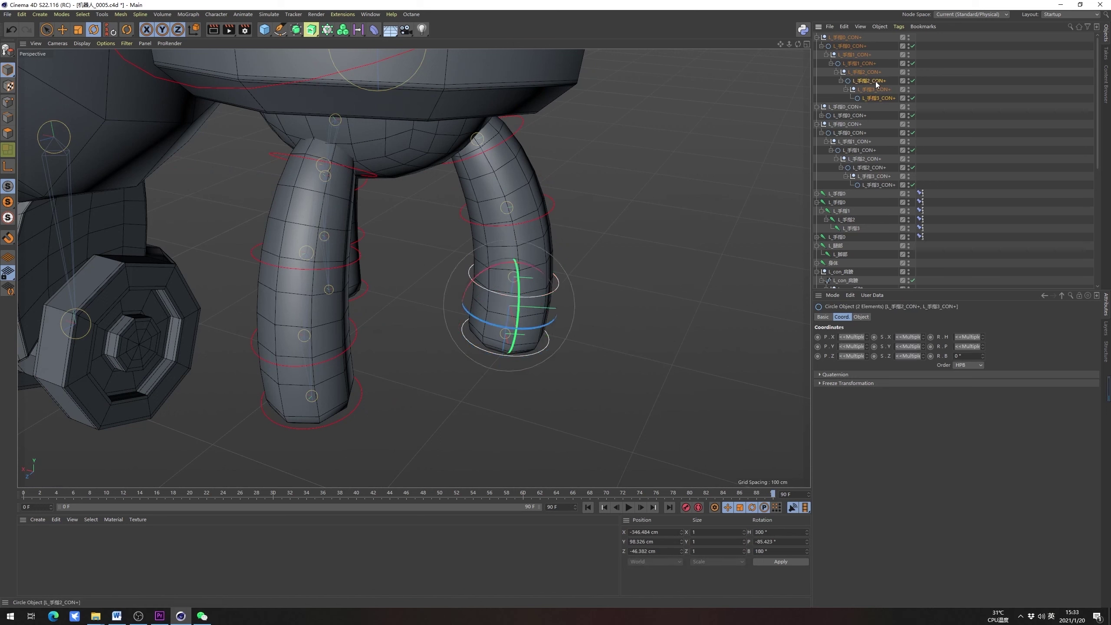
pyautogui.click(858, 47)
pyautogui.press('r')
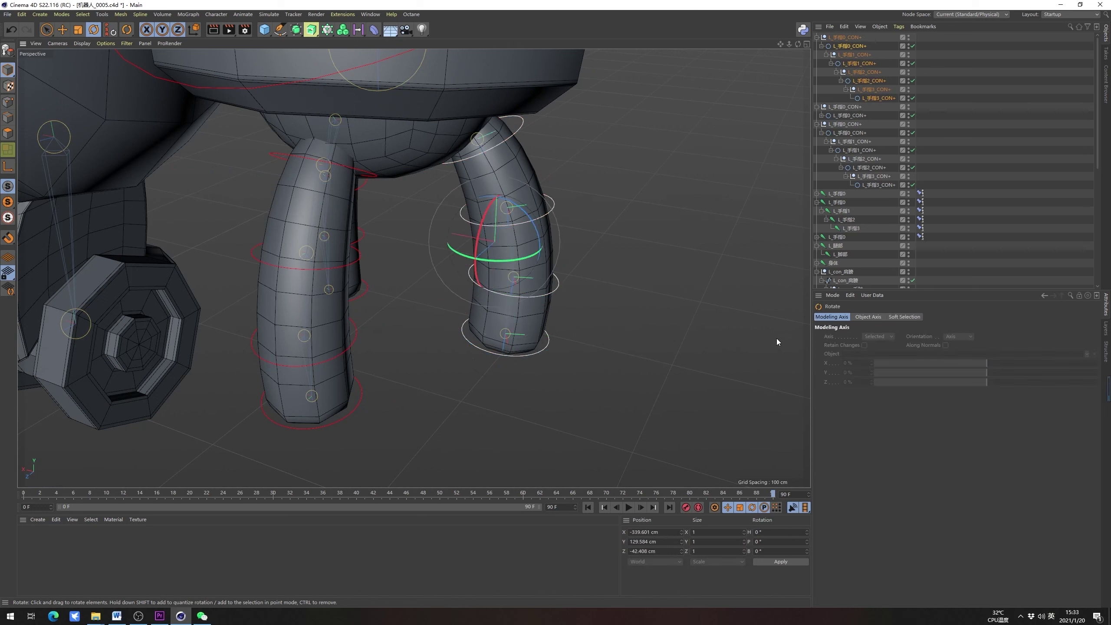
pyautogui.click(868, 317)
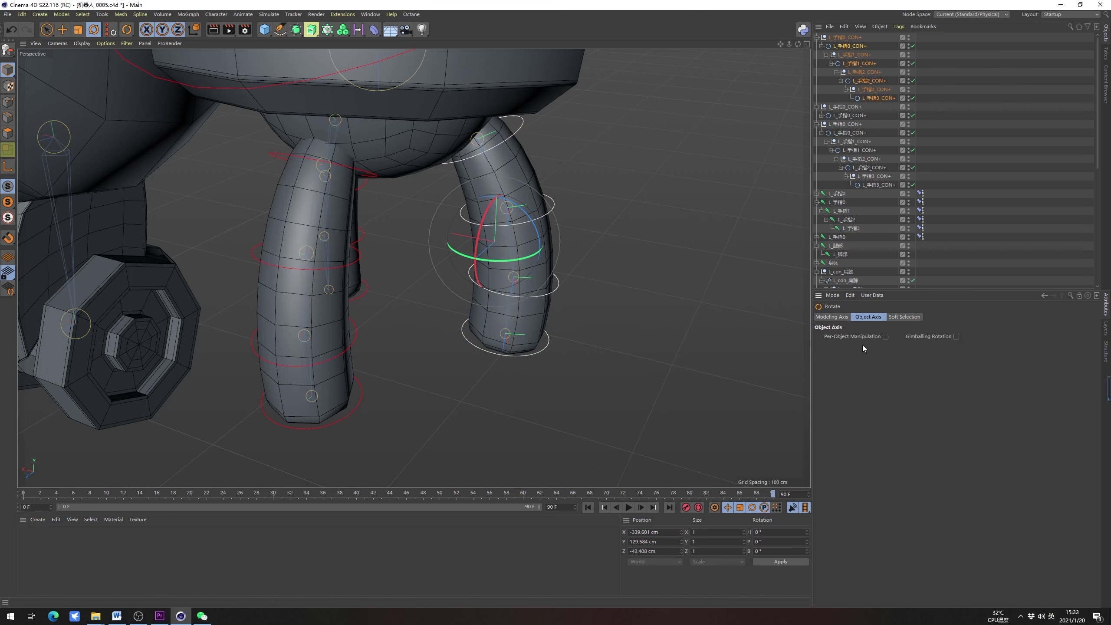
pyautogui.click(885, 336)
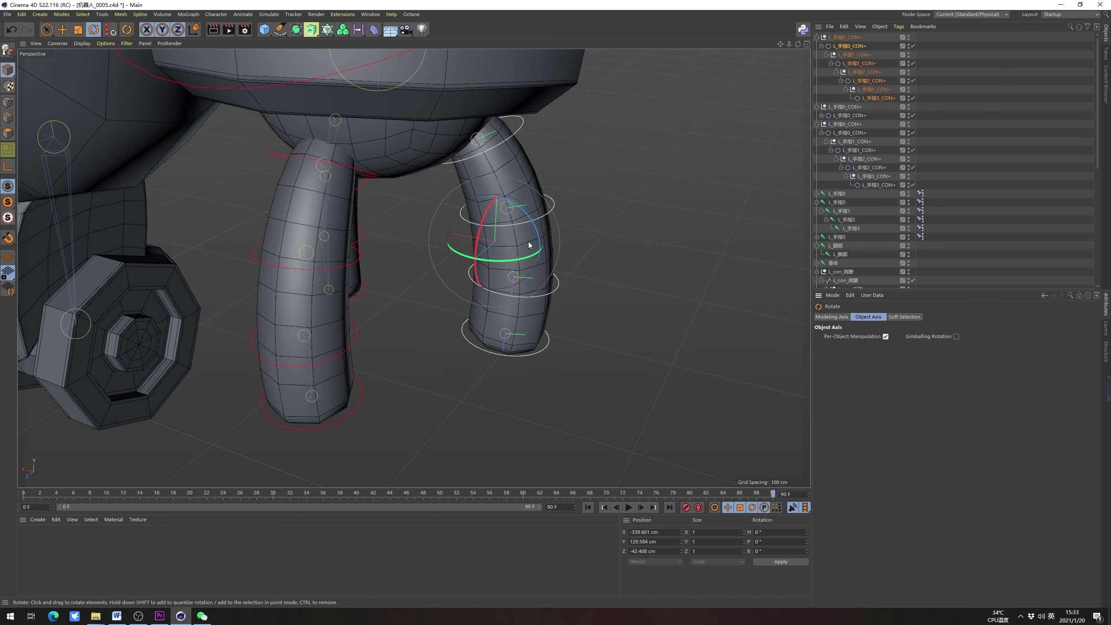
# Test curling the third finger by rotating its four selected control circles together, and undo the rotation
pyautogui.keyDown('alt'); pyautogui.moveTo(500, 249); pyautogui.dragTo(640, 229); pyautogui.keyUp('alt')
pyautogui.keyDown('alt'); pyautogui.moveTo(641, 229); pyautogui.dragTo(498, 243, button='middle'); pyautogui.keyUp('alt')
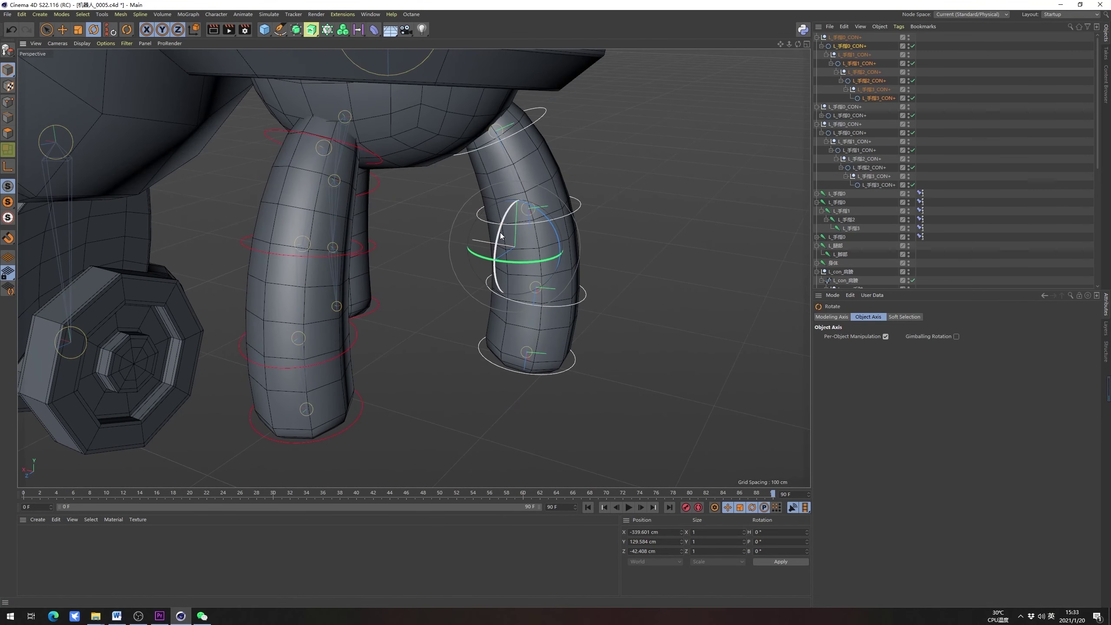
pyautogui.moveTo(501, 237); pyautogui.dragTo(515, 206)
pyautogui.hotkey('ctrl', 'z')
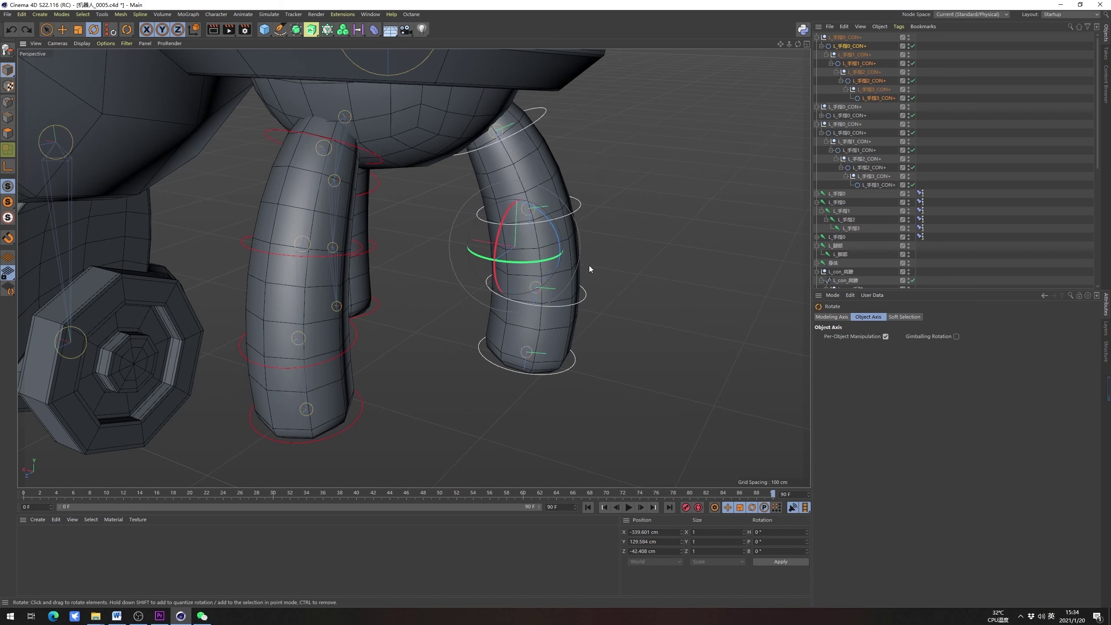
# Start Doodle Paint and write -10° beside the third finger's first circle, with an arrow leading to -20° at its second
pyautogui.hotkey('shift', 'c')
pyautogui.write('d')
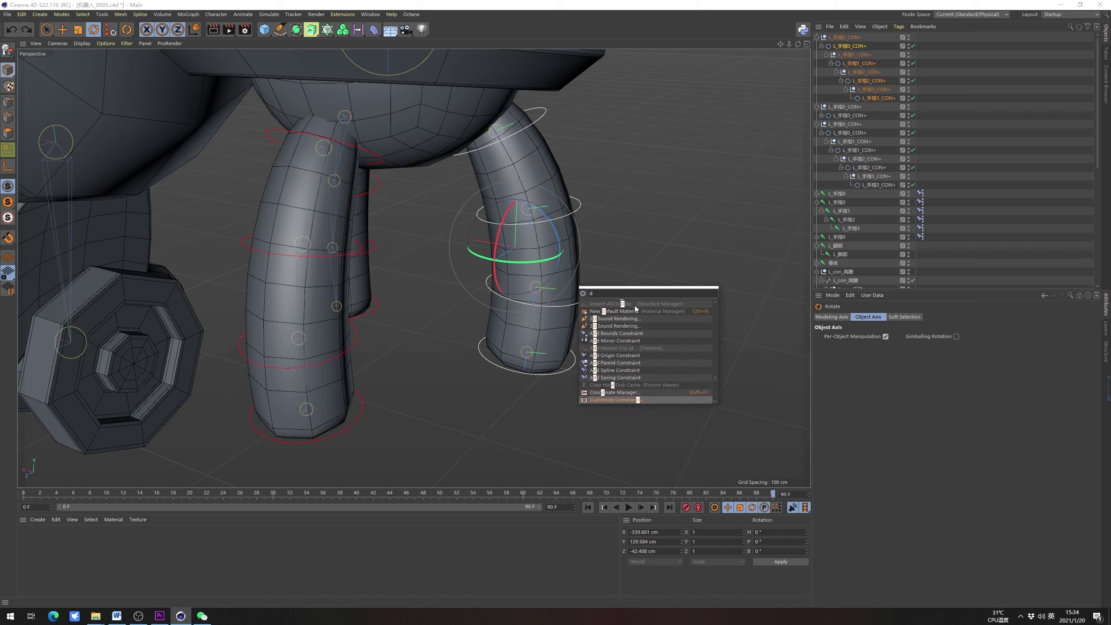
pyautogui.write('oo')
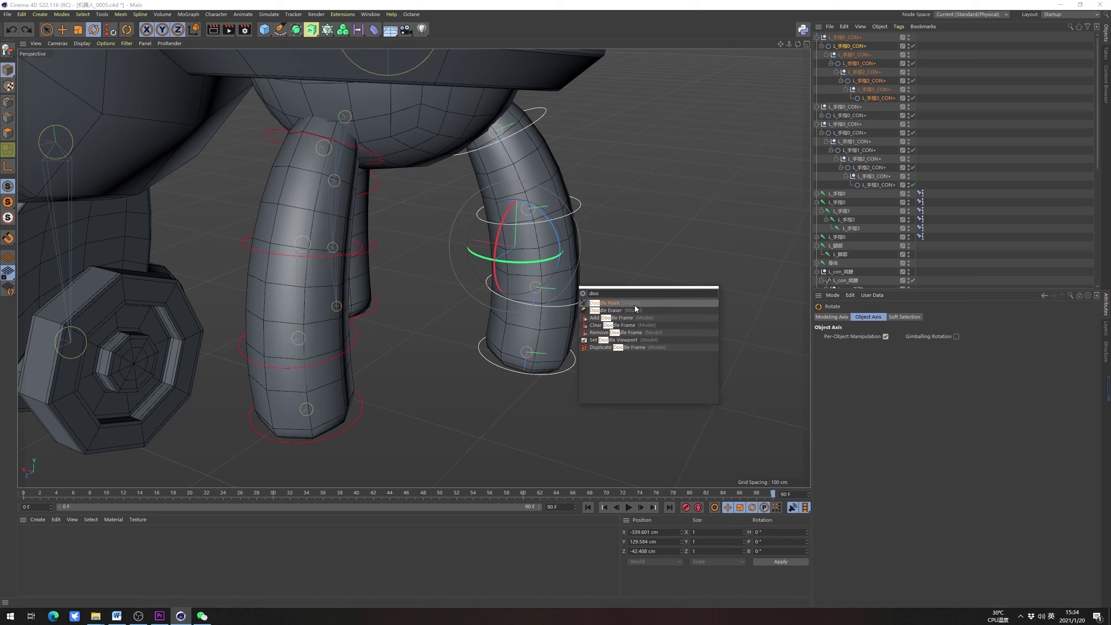
pyautogui.click(620, 301)
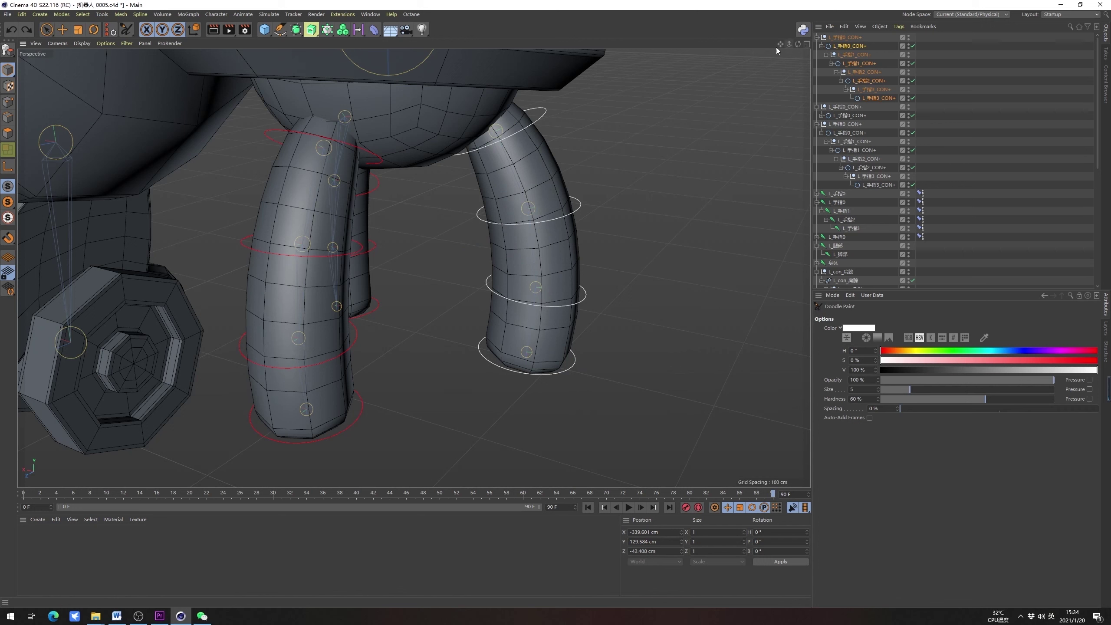
pyautogui.moveTo(581, 112); pyautogui.dragTo(575, 131)
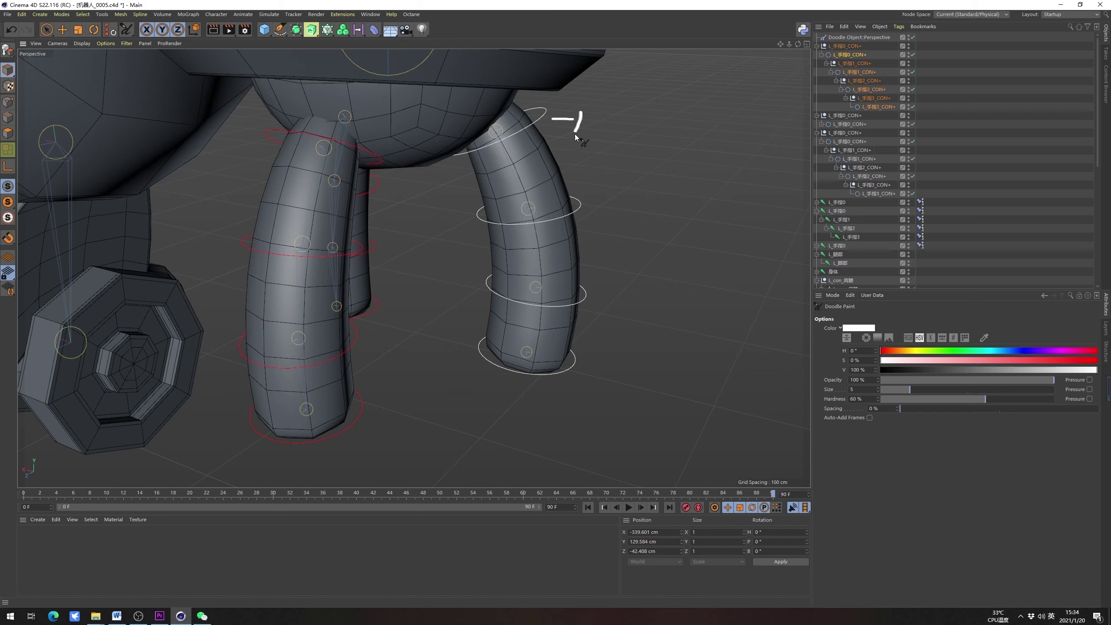
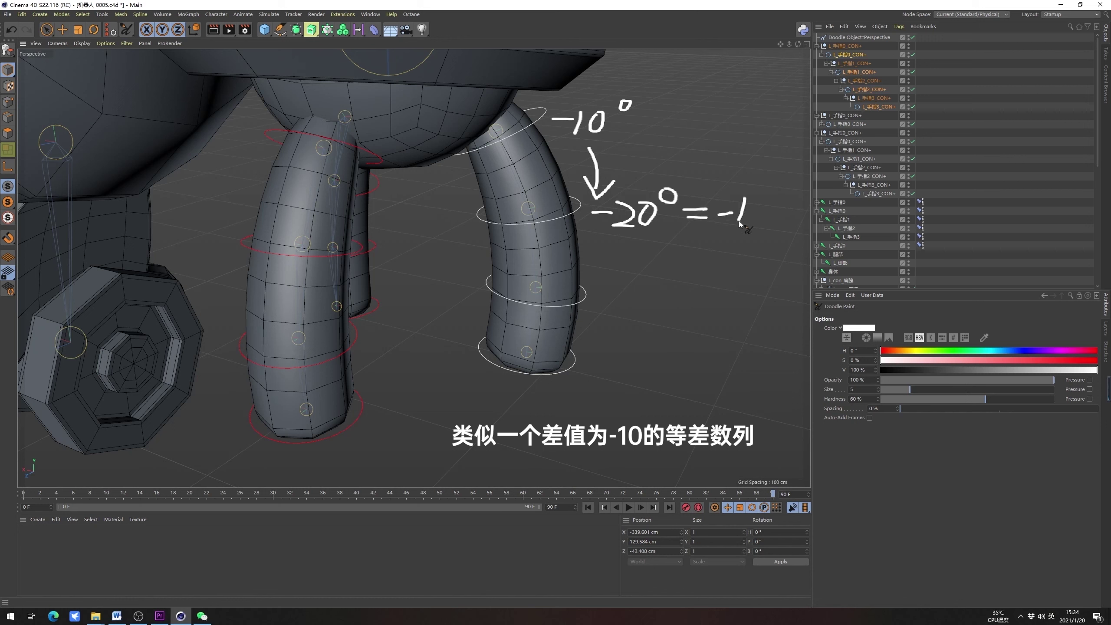
# Doodle -30 beside the finger's third circle and three -10 labels linked by arrows along the finger, circling the last one
pyautogui.click(836, 202)
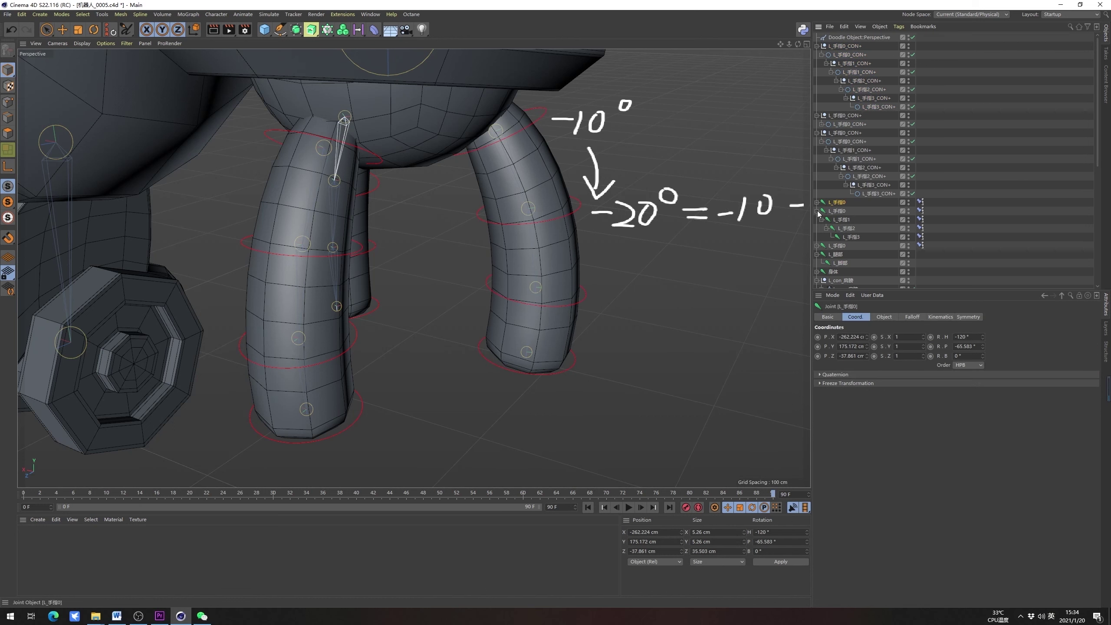
pyautogui.click(692, 231)
pyautogui.hotkey('ctrl', 'z')
pyautogui.moveTo(597, 295); pyautogui.dragTo(608, 296)
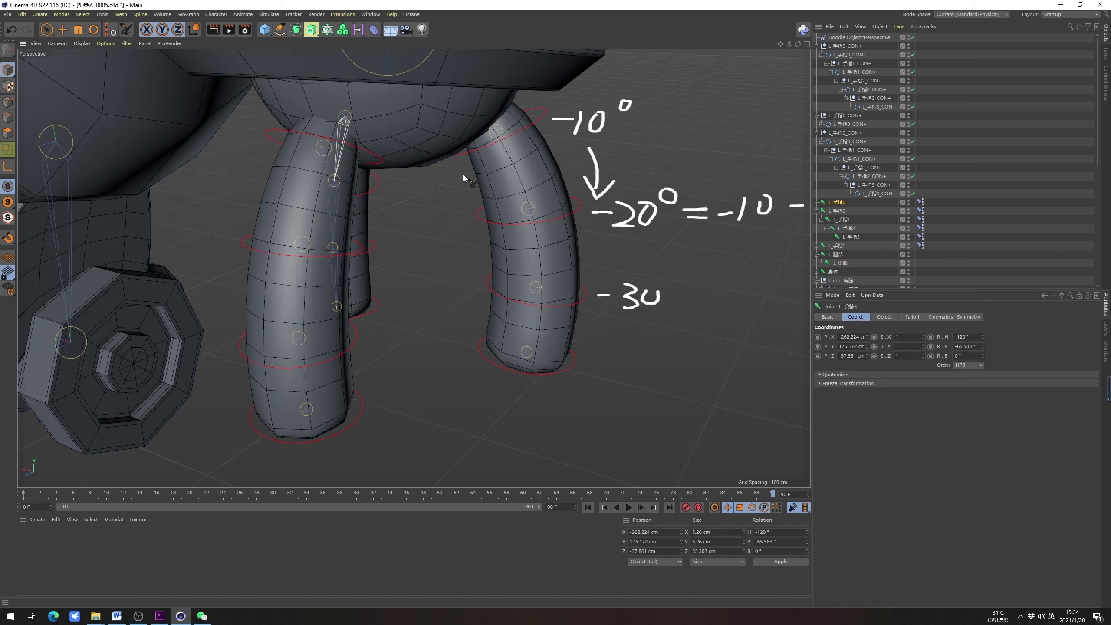
pyautogui.moveTo(452, 164); pyautogui.dragTo(481, 169)
pyautogui.moveTo(499, 160); pyautogui.dragTo(499, 166)
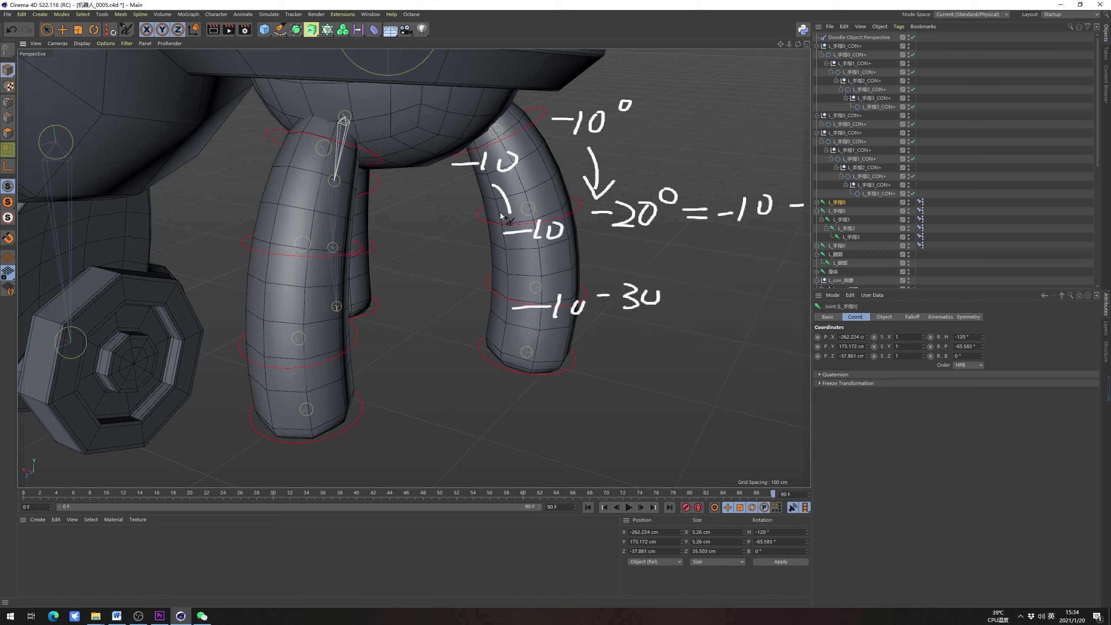
pyautogui.moveTo(520, 273)
pyautogui.mouseDown()
pyautogui.moveTo(597, 305)
pyautogui.moveTo(525, 269)
pyautogui.mouseUp()
# Delete the doodle object and select the third finger's four control circles, L_手指0_CON+ to L_手指3_CON+
pyautogui.click(851, 36)
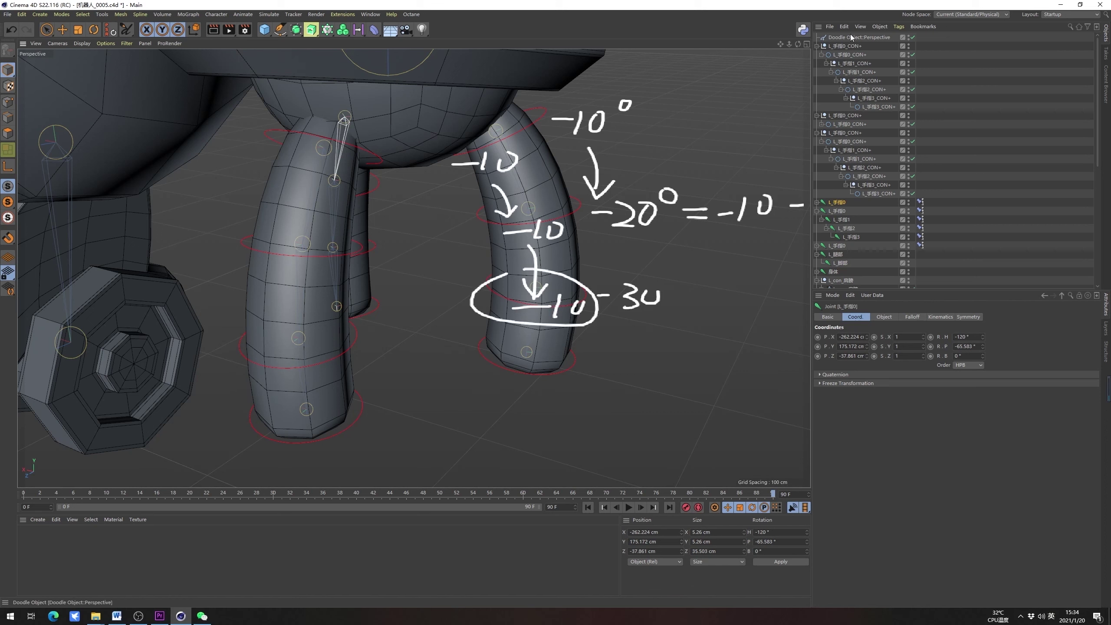
pyautogui.press('Delete')
pyautogui.click(851, 48)
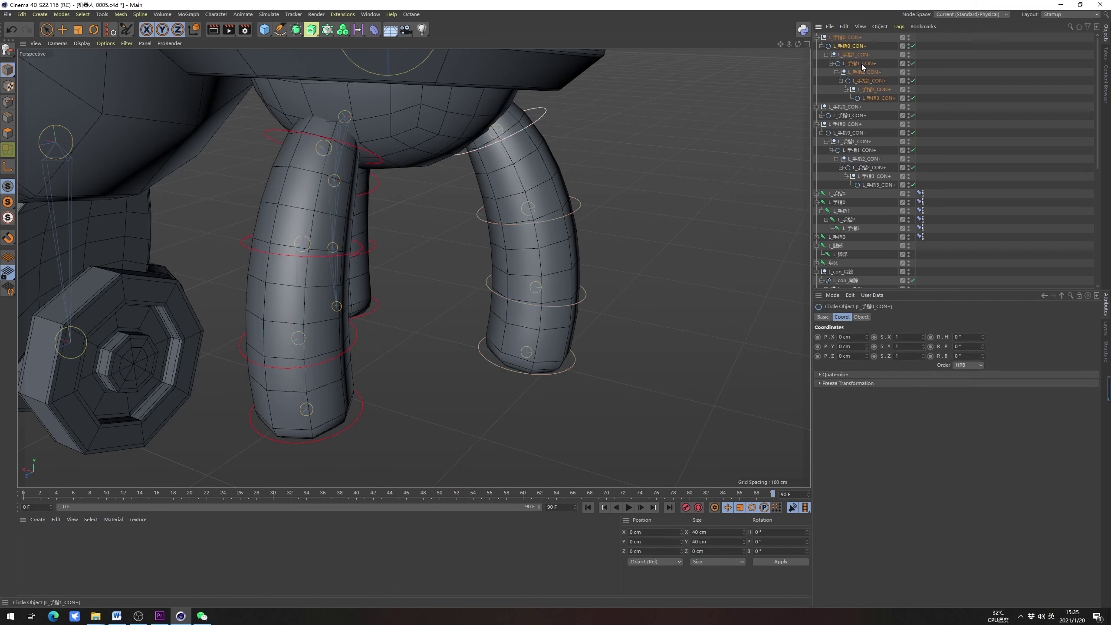
pyautogui.keyDown('ctrl'); pyautogui.click(864, 66); pyautogui.keyUp('ctrl')
pyautogui.keyDown('ctrl'); pyautogui.click(872, 79); pyautogui.keyUp('ctrl')
pyautogui.keyDown('ctrl'); pyautogui.click(878, 98); pyautogui.keyUp('ctrl')
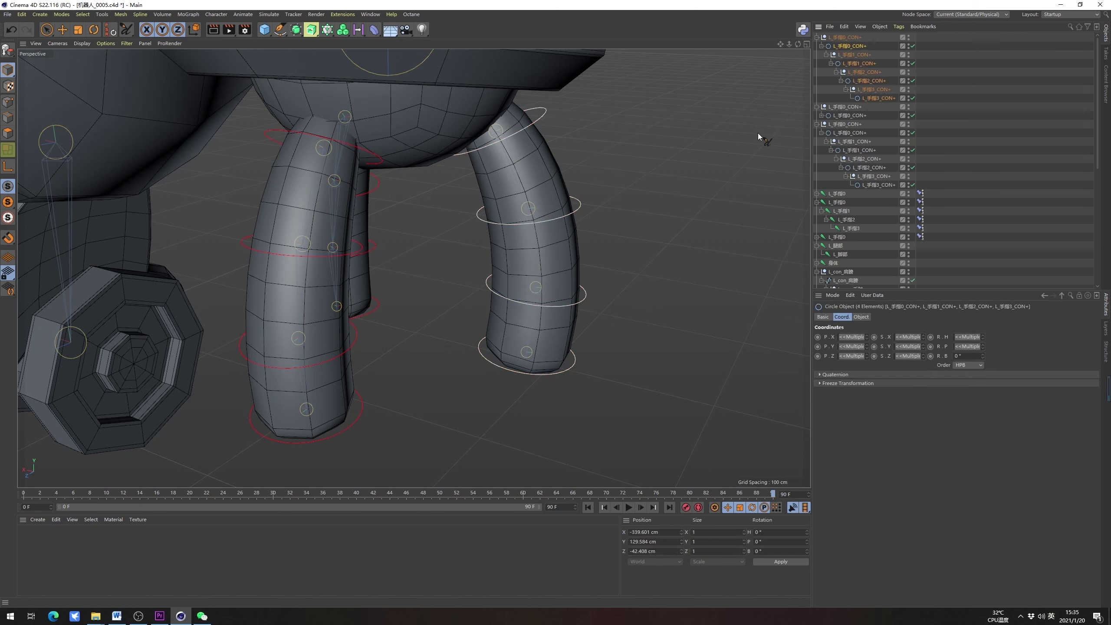
# Test curling the finger by rotating its four selected control circles together from different views, and undo each rotation
pyautogui.press('r')
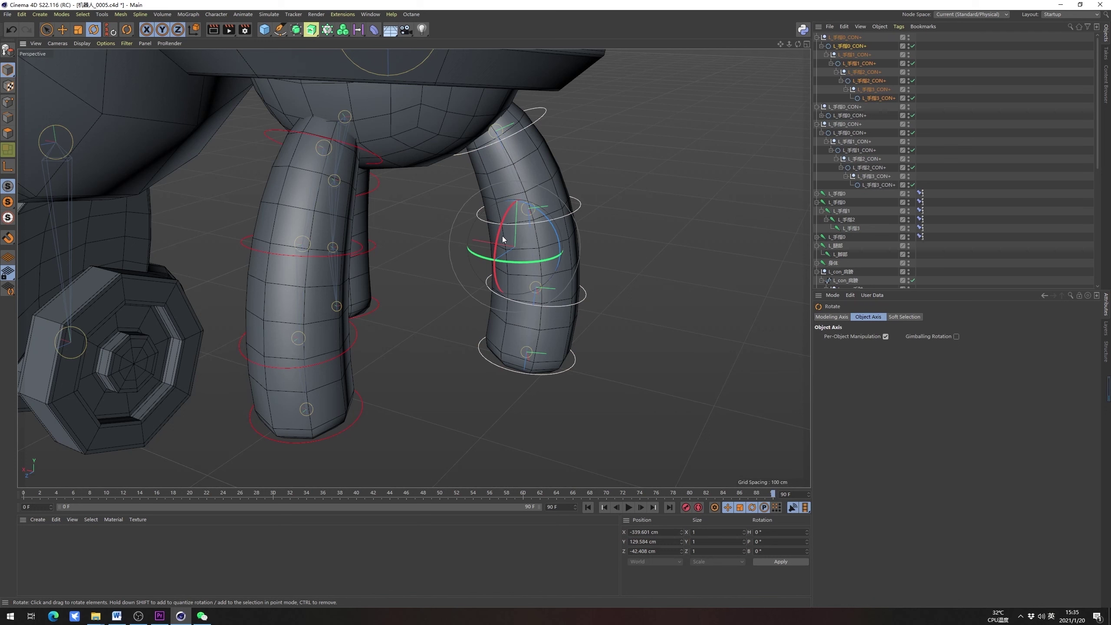
pyautogui.moveTo(502, 239)
pyautogui.mouseDown()
pyautogui.moveTo(495, 249)
pyautogui.moveTo(503, 236)
pyautogui.moveTo(509, 246)
pyautogui.moveTo(507, 230)
pyautogui.moveTo(512, 247)
pyautogui.mouseUp()
pyautogui.hotkey('ctrl', 'z')
pyautogui.keyDown('alt'); pyautogui.moveTo(512, 247); pyautogui.dragTo(496, 221); pyautogui.keyUp('alt')
pyautogui.scroll(-3, 502, 210)
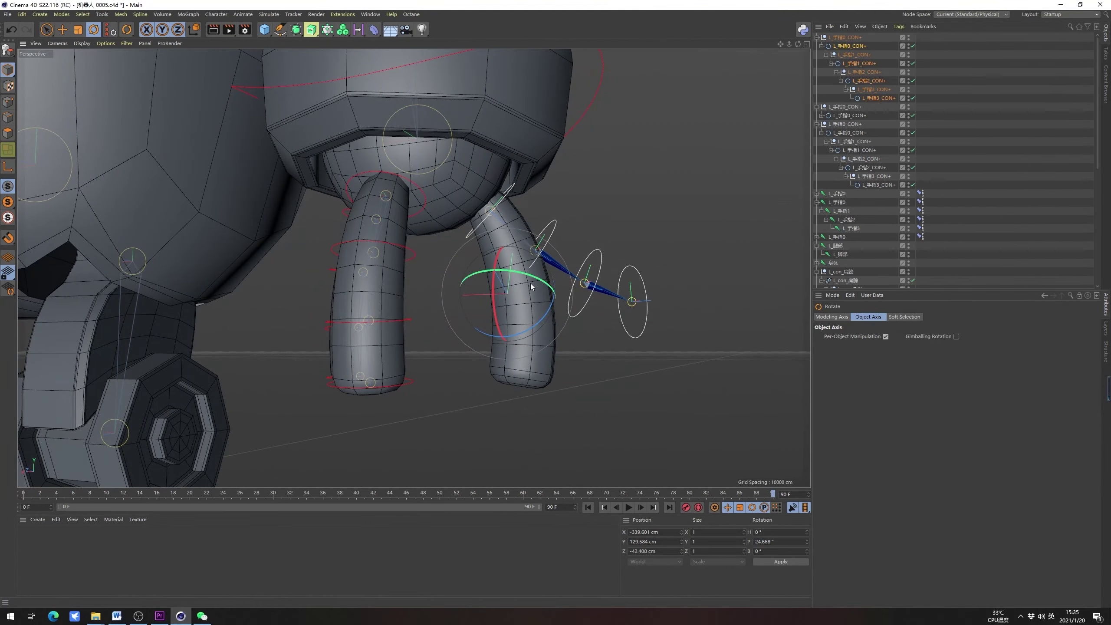
pyautogui.hotkey('ctrl', 'z')
pyautogui.keyDown('alt'); pyautogui.moveTo(567, 282); pyautogui.dragTo(458, 242); pyautogui.keyUp('alt')
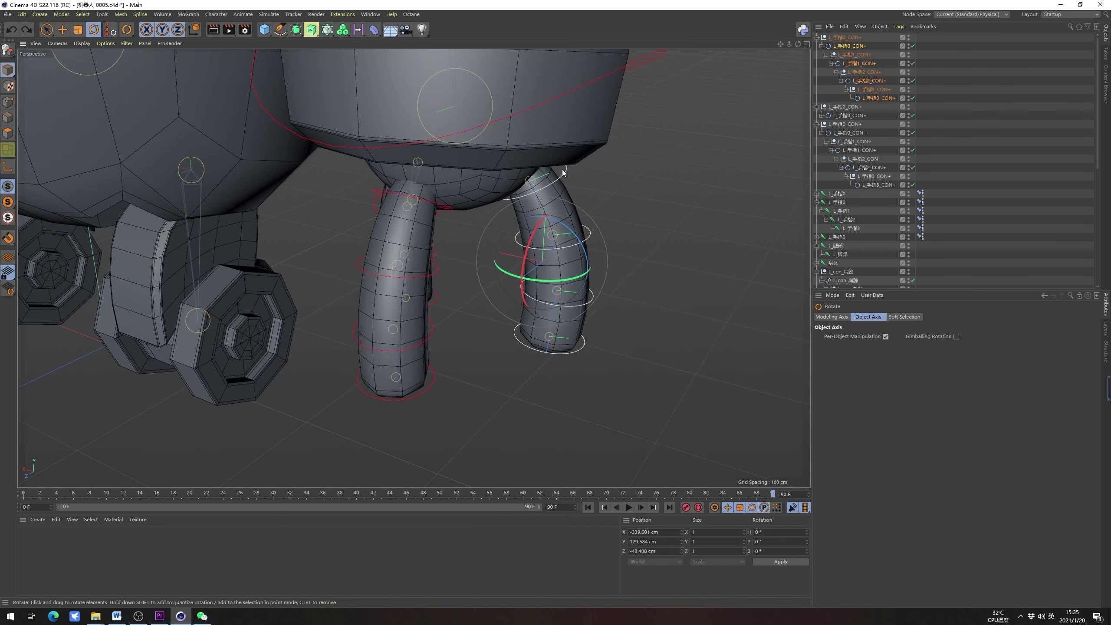
# Clear the selection and add a null object named 手指控制
pyautogui.keyDown('alt'); pyautogui.moveTo(451, 209); pyautogui.dragTo(347, 240); pyautogui.keyUp('alt')
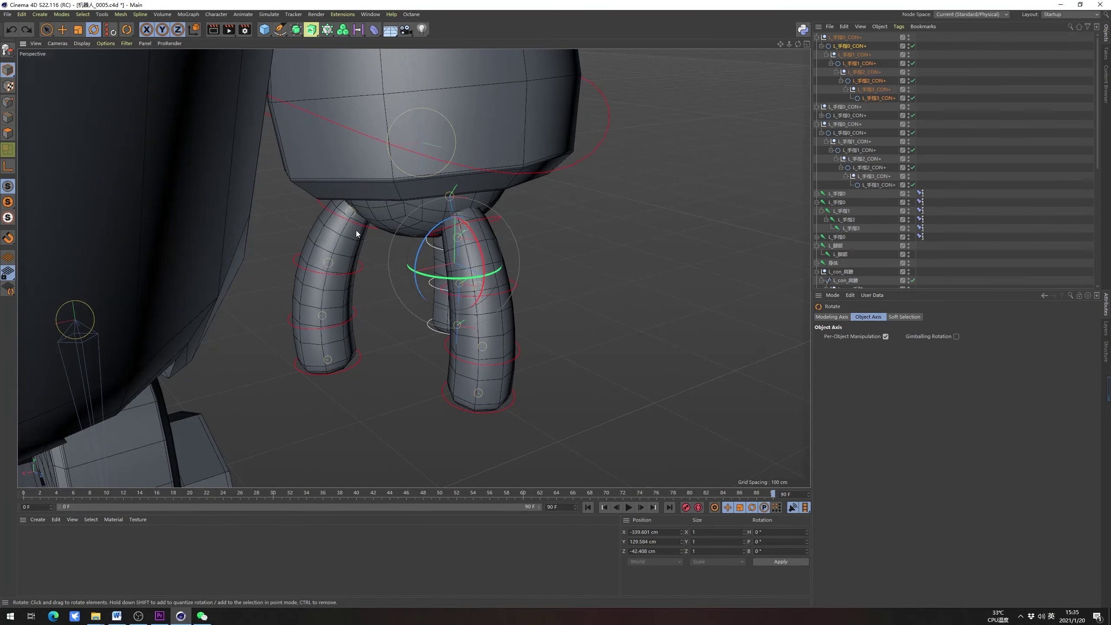
pyautogui.click(365, 290)
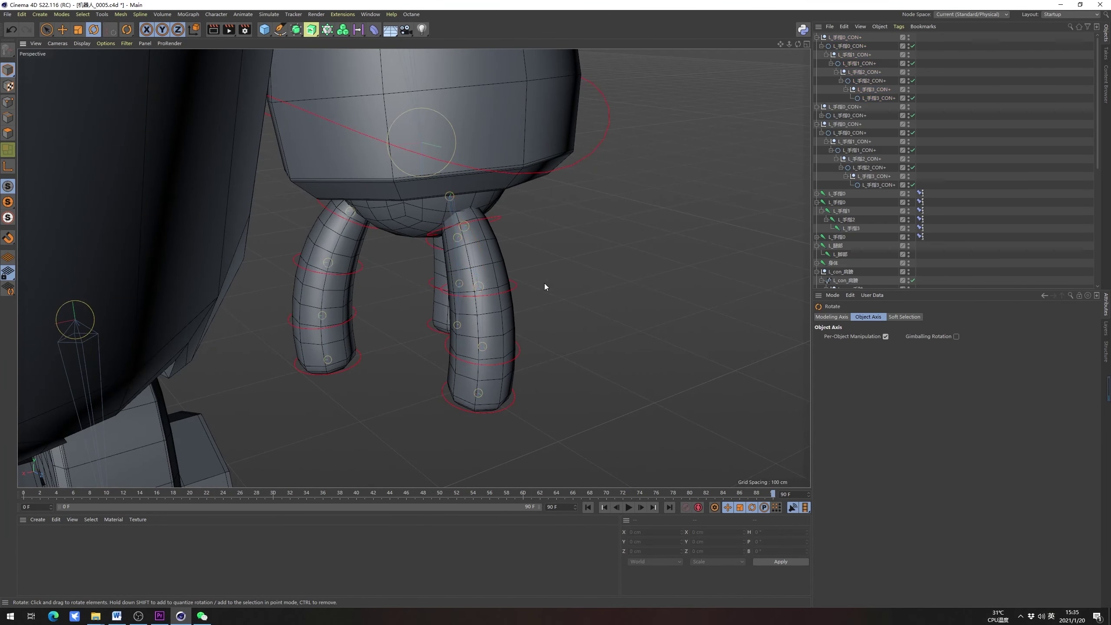
pyautogui.keyDown('alt'); pyautogui.moveTo(487, 294); pyautogui.dragTo(433, 307); pyautogui.keyUp('alt')
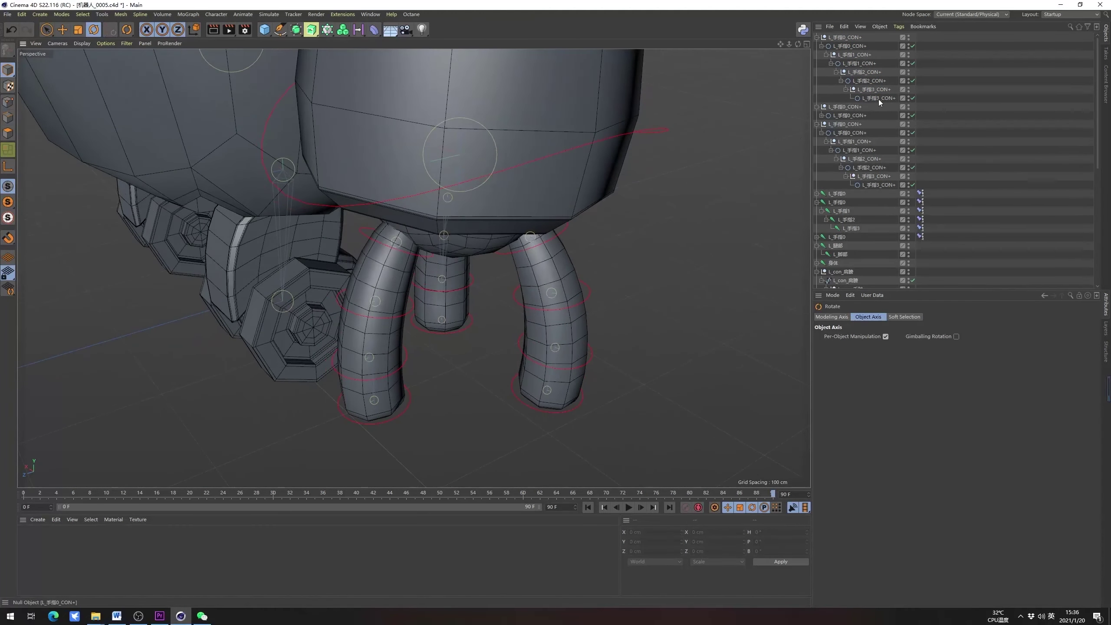
pyautogui.moveTo(264, 30); pyautogui.dragTo(307, 42)
pyautogui.doubleClick(833, 38)
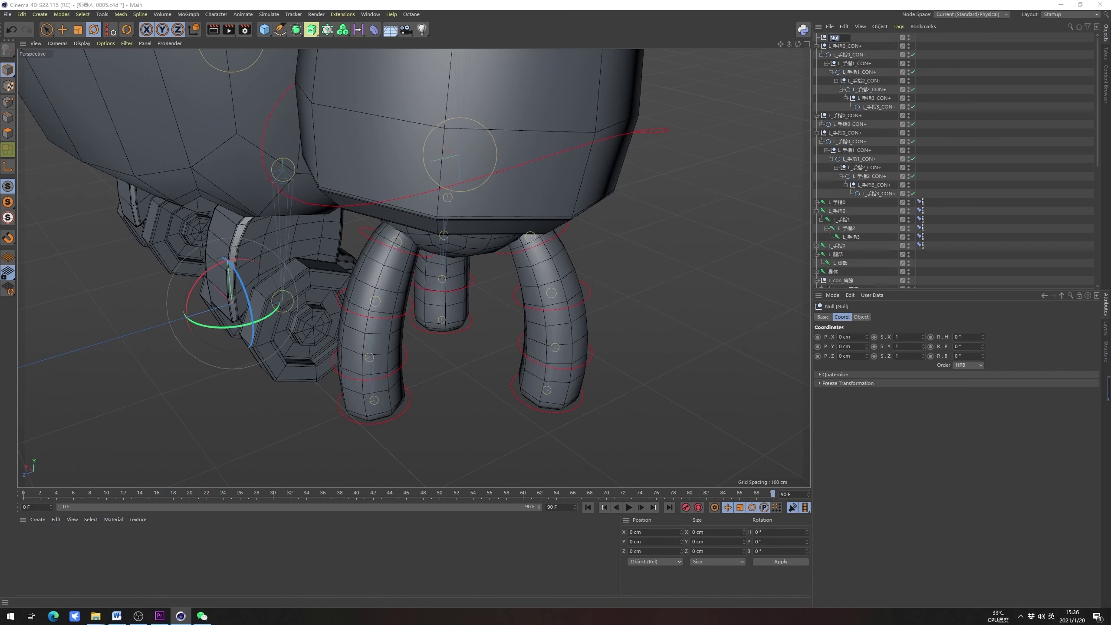
pyautogui.write('s')
pyautogui.press('shift')
pyautogui.write('shouzhi')
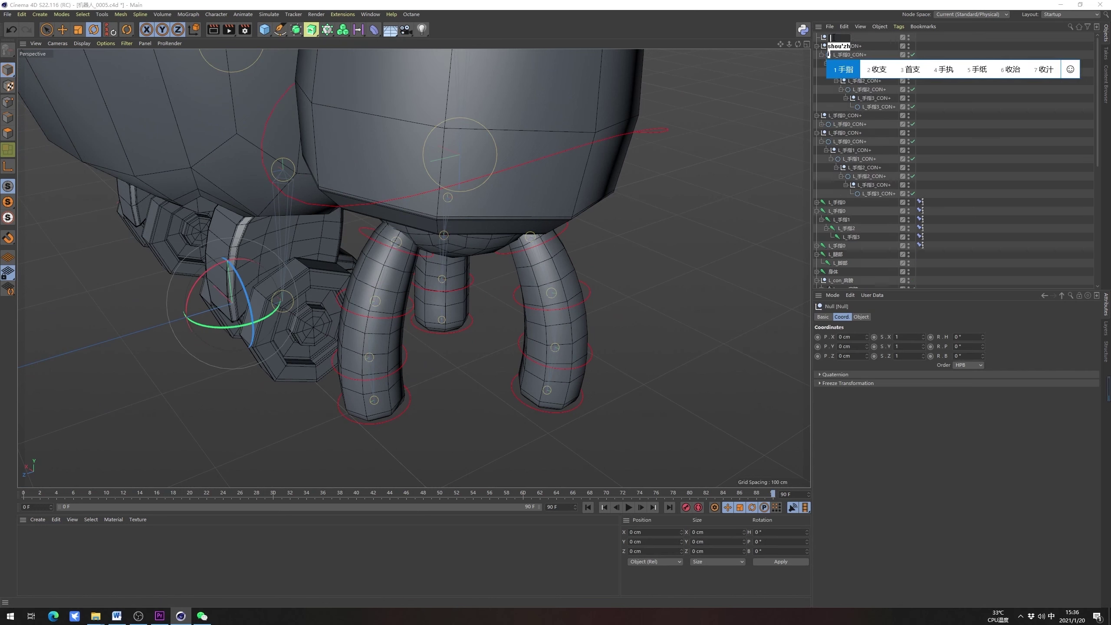
pyautogui.press('space')
pyautogui.write('kongzhi')
pyautogui.press('space')
pyautogui.press('Return')
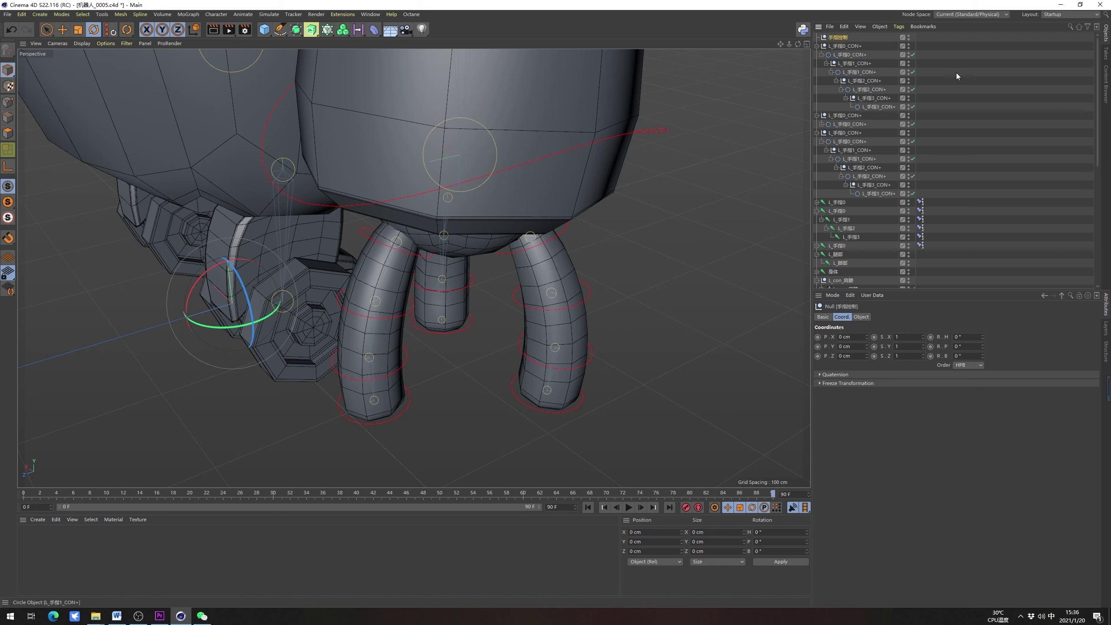
# Add an XPresso tag to the 手指控制 null and place its editor window over the viewport
pyautogui.rightClick(848, 38)
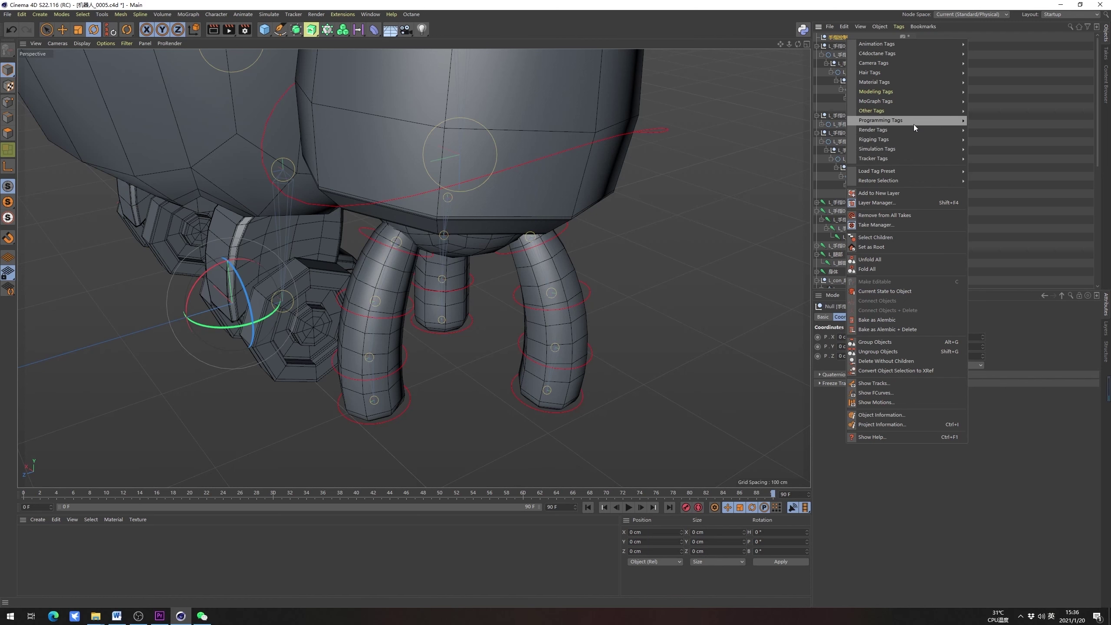
pyautogui.moveTo(912, 124)
pyautogui.click(980, 142)
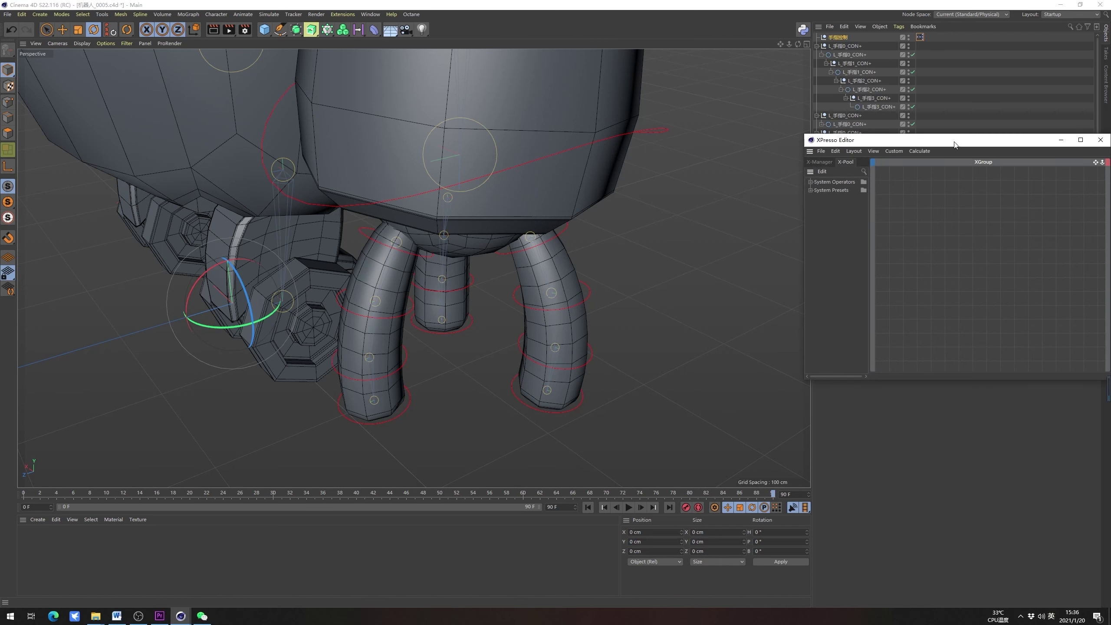
pyautogui.moveTo(955, 144); pyautogui.dragTo(253, 210)
# Add a user data entry named 握拳 to the 手指控制 null
pyautogui.click(829, 316)
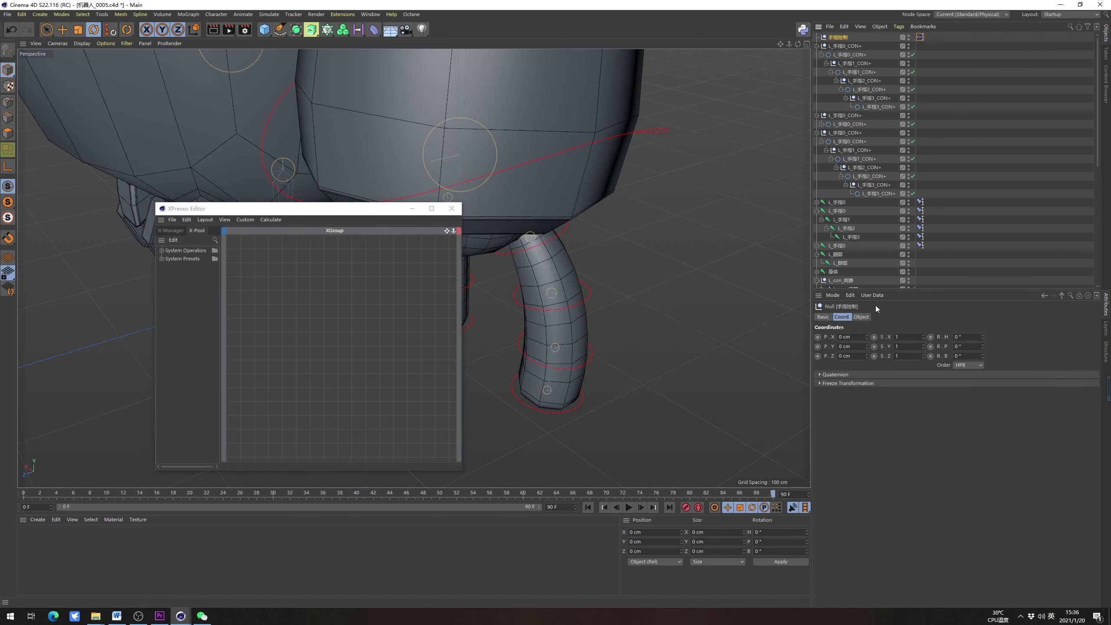
pyautogui.click(872, 295)
pyautogui.click(889, 315)
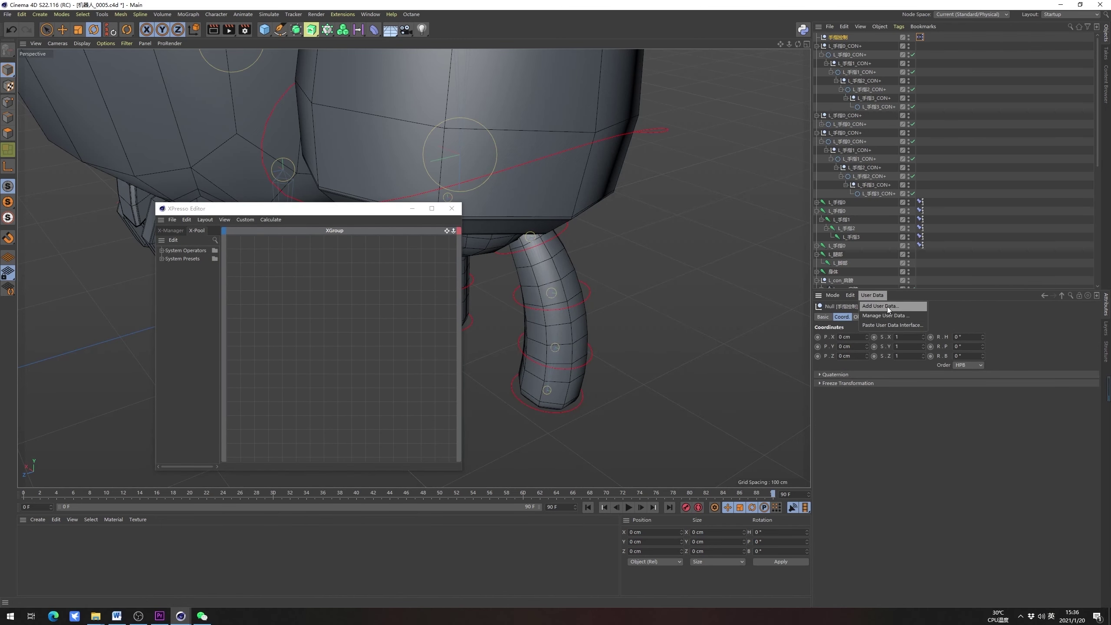
pyautogui.moveTo(790, 188); pyautogui.dragTo(610, 206)
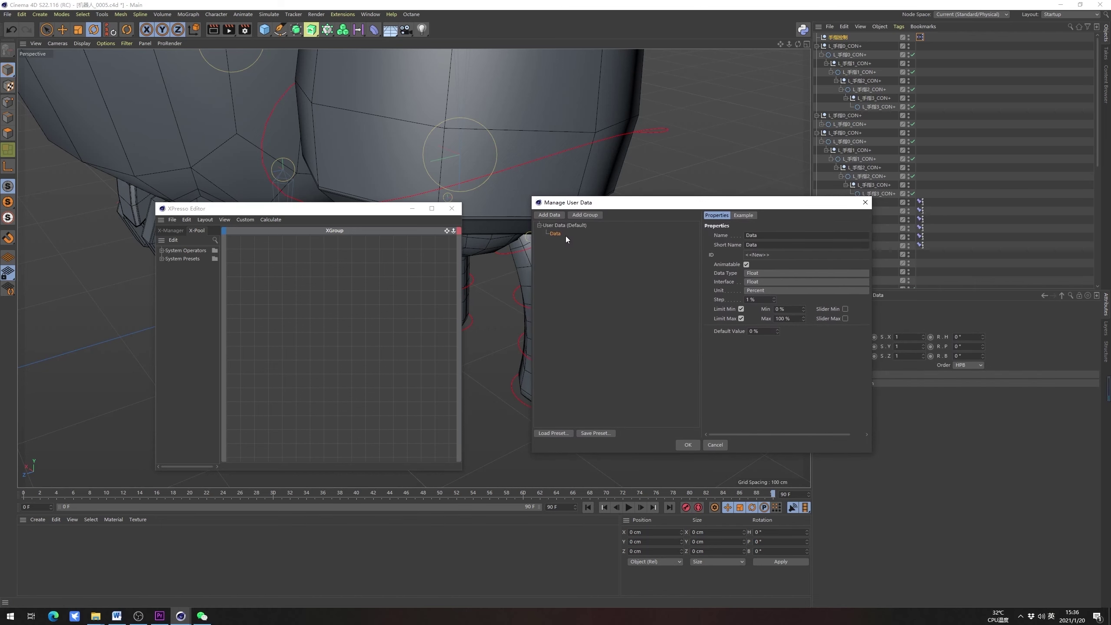
pyautogui.doubleClick(771, 236)
pyautogui.press('BackSpace')
pyautogui.write('woquan3')
pyautogui.press('Return')
pyautogui.click(780, 247)
# Set the 握拳 user data to the Degree unit with a minimum of -25° and a maximum of 25°
pyautogui.click(777, 292)
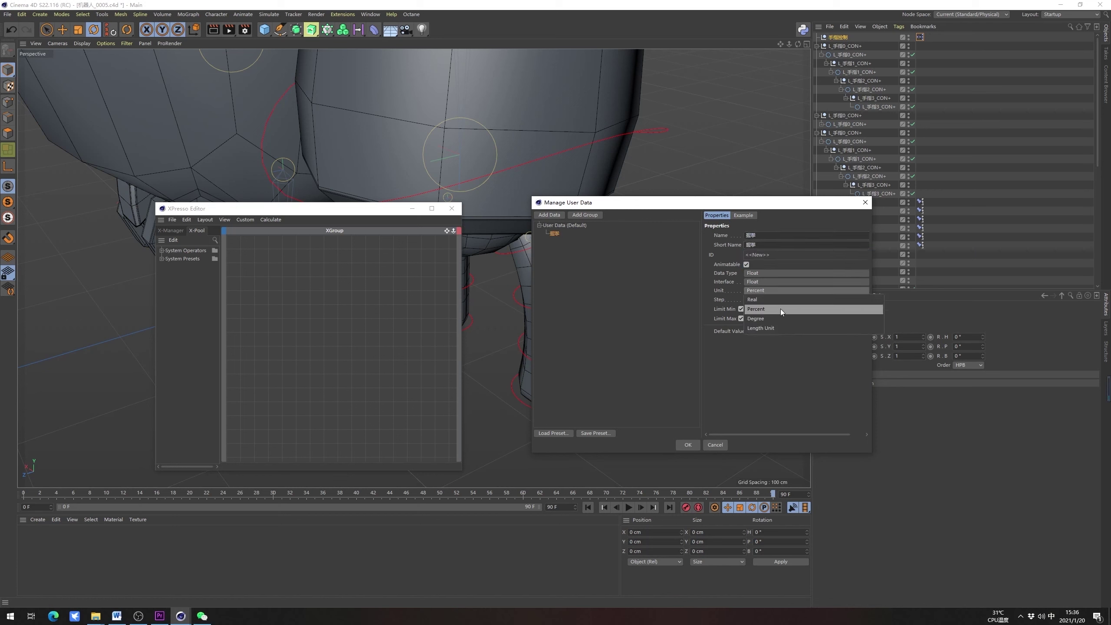
pyautogui.click(774, 318)
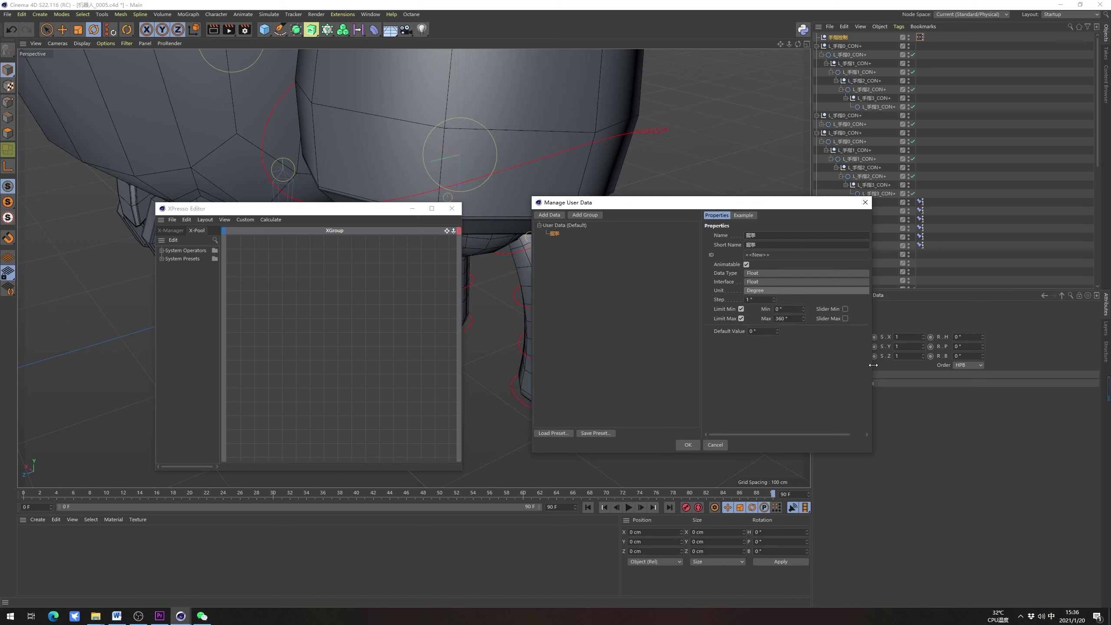
pyautogui.click(782, 309)
pyautogui.press('BackSpace')
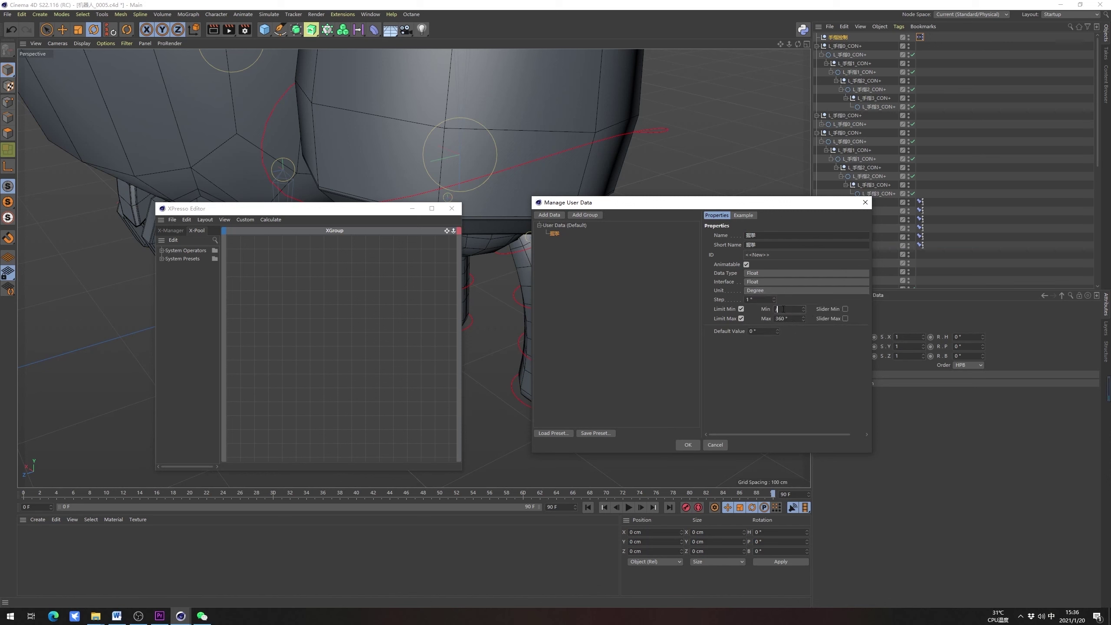
pyautogui.write('-25')
pyautogui.click(790, 319)
pyautogui.write('25')
pyautogui.press('Return')
pyautogui.click(690, 448)
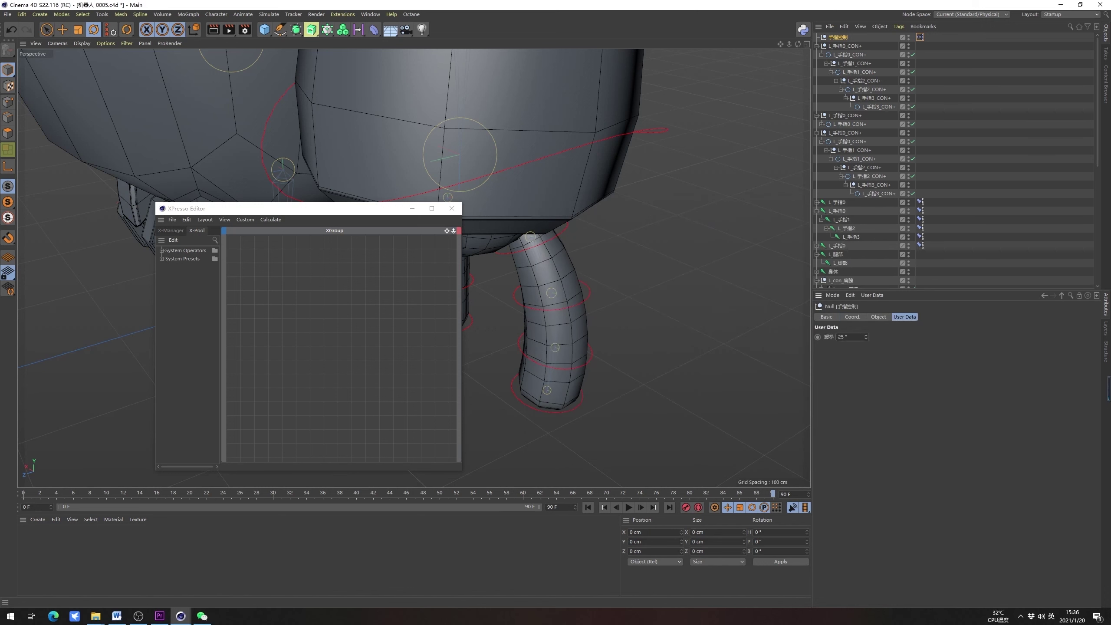
pyautogui.hotkey('ctrl', 'z')
# Change the 握拳 user data's interface to Float Slider and try out the slider
pyautogui.click(871, 295)
pyautogui.click(891, 315)
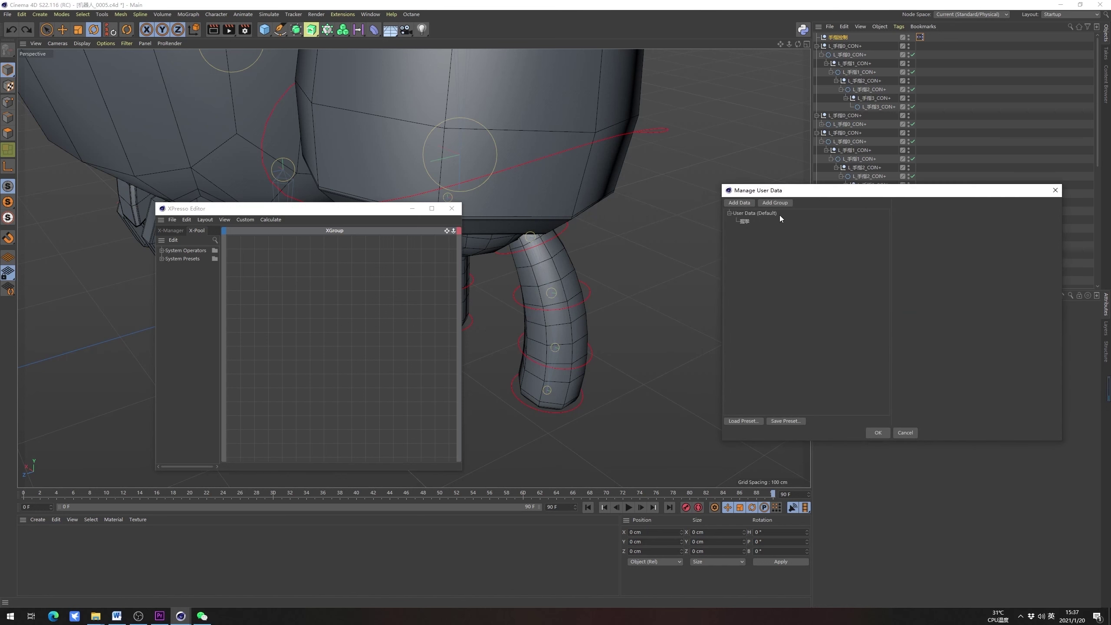
pyautogui.click(745, 221)
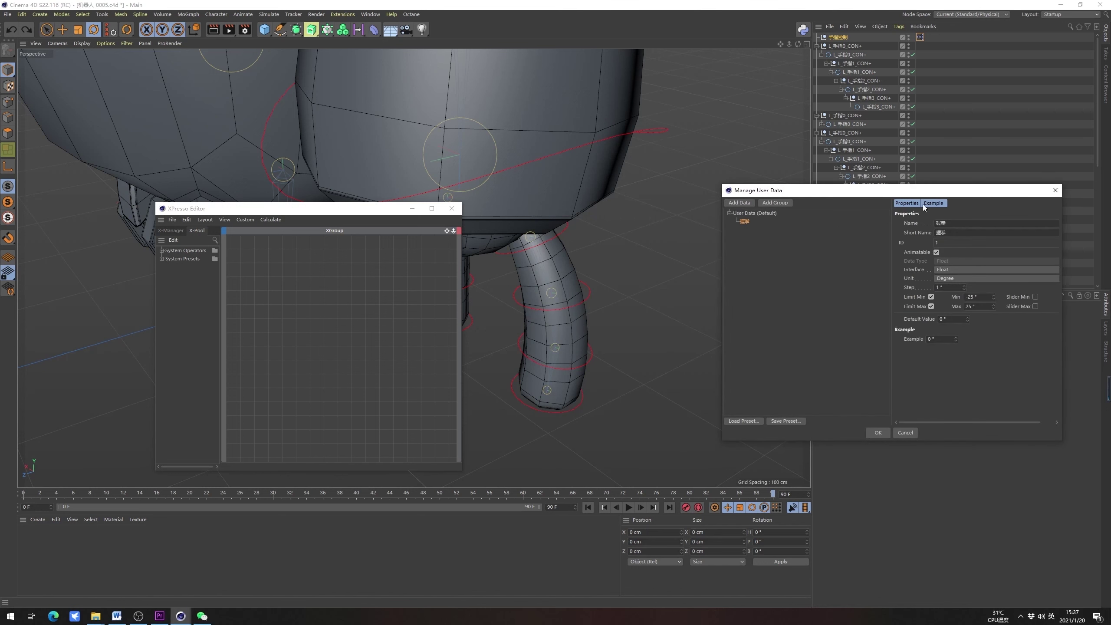
pyautogui.moveTo(923, 191); pyautogui.dragTo(748, 214)
pyautogui.click(803, 292)
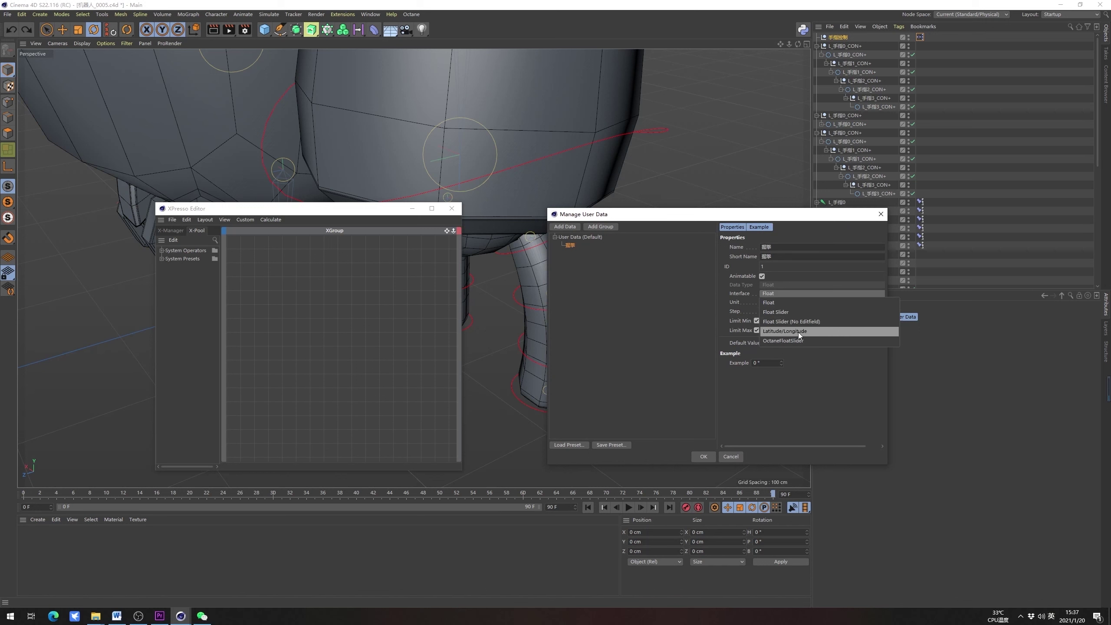
pyautogui.click(805, 313)
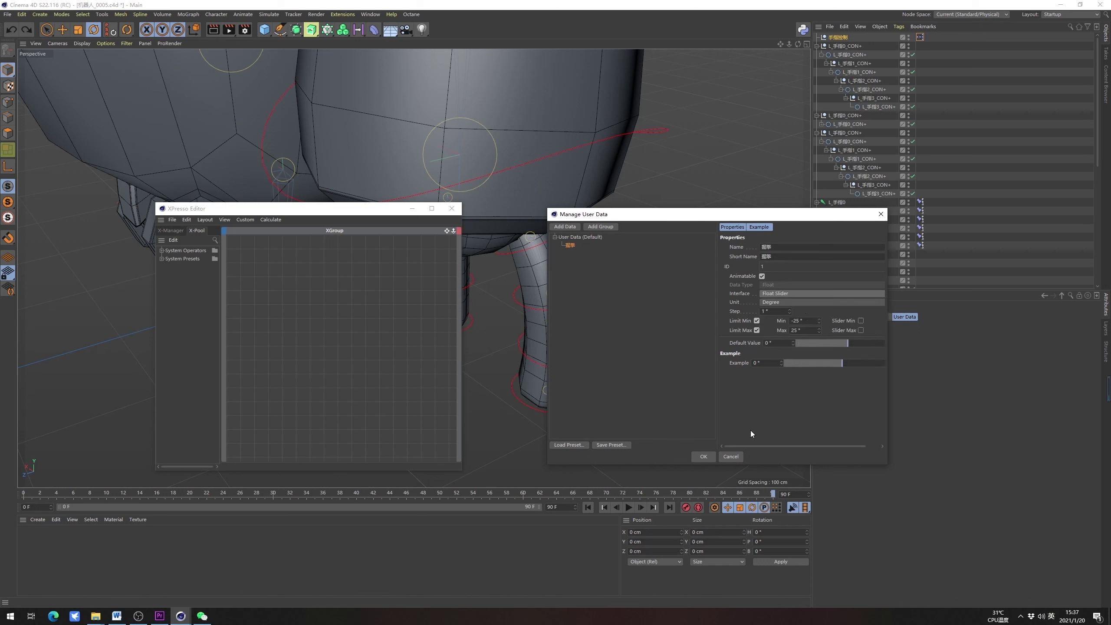
pyautogui.click(703, 456)
pyautogui.moveTo(960, 337); pyautogui.dragTo(1104, 336)
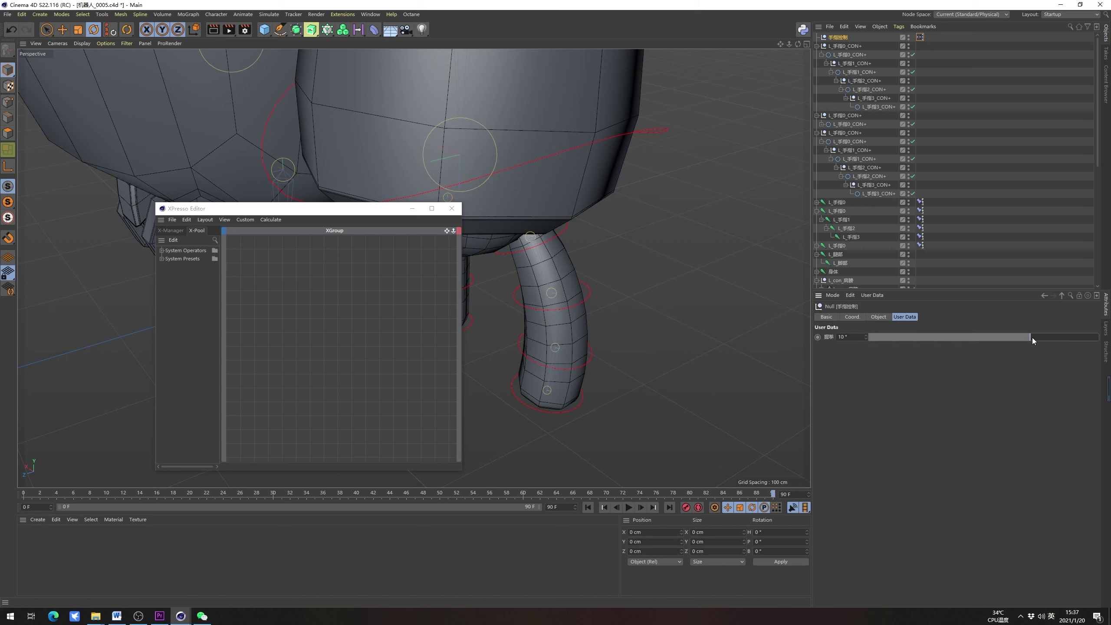
pyautogui.moveTo(1031, 337); pyautogui.dragTo(1007, 336)
# Add the 手指控制 null as an XPresso node with 握拳 as its output port
pyautogui.moveTo(300, 316); pyautogui.dragTo(302, 318)
pyautogui.click(828, 337)
pyautogui.click(306, 316)
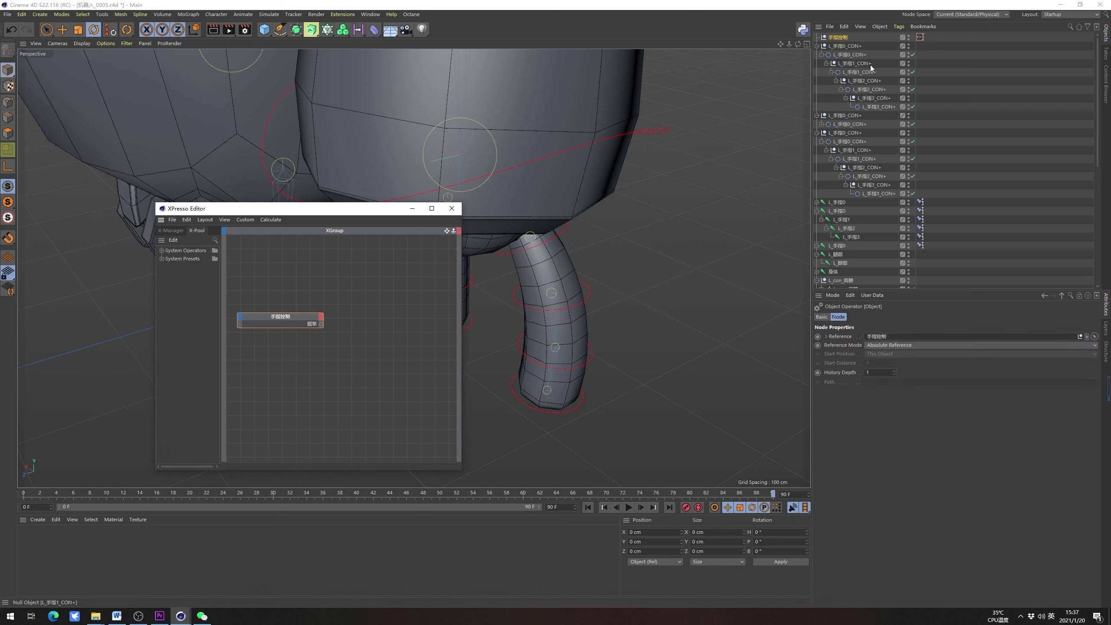
# Add the first finger circle, L_手指0_CON+, as a node in the XPresso graph
pyautogui.moveTo(845, 55); pyautogui.dragTo(385, 264)
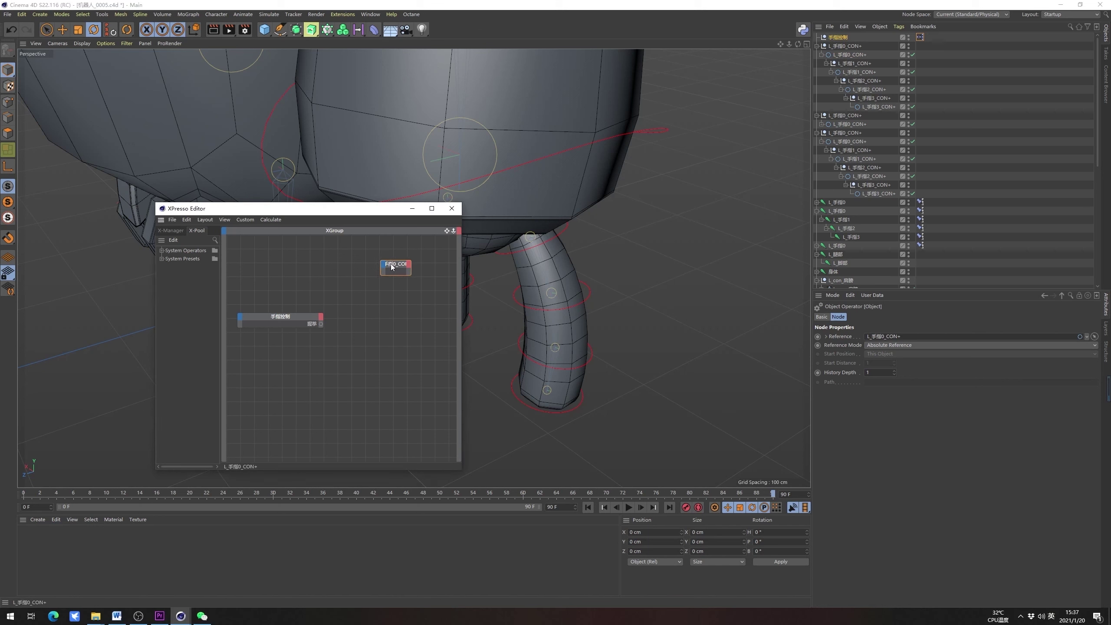
pyautogui.click(386, 264)
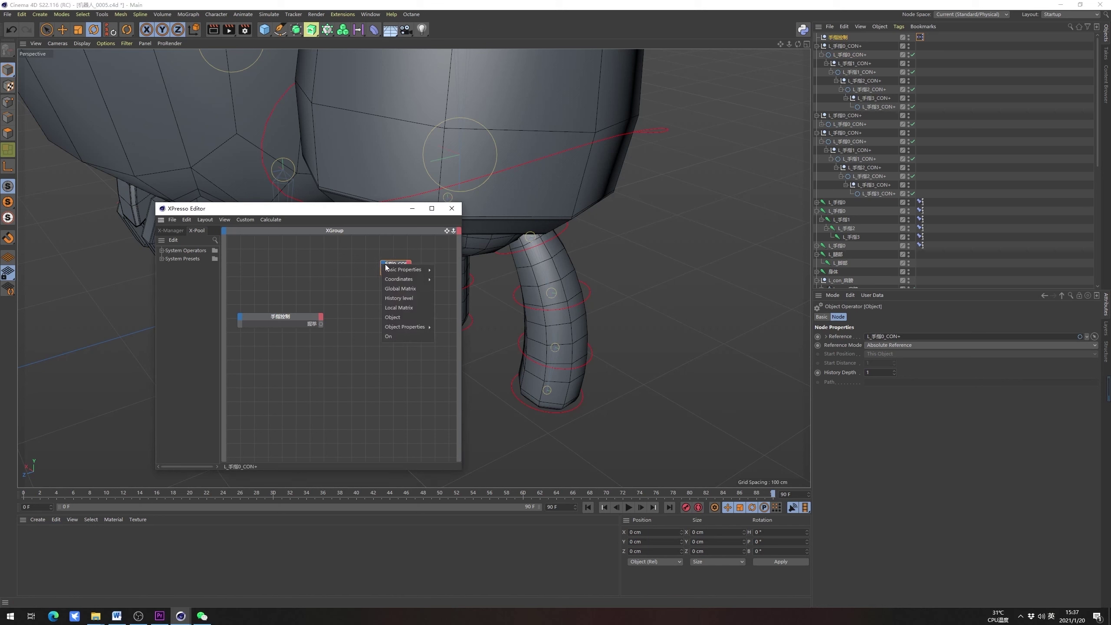
pyautogui.click(550, 281)
# Test-rotate the L_手指0_CON+ circle to check which axis bends the finger, and undo the rotation
pyautogui.click(564, 237)
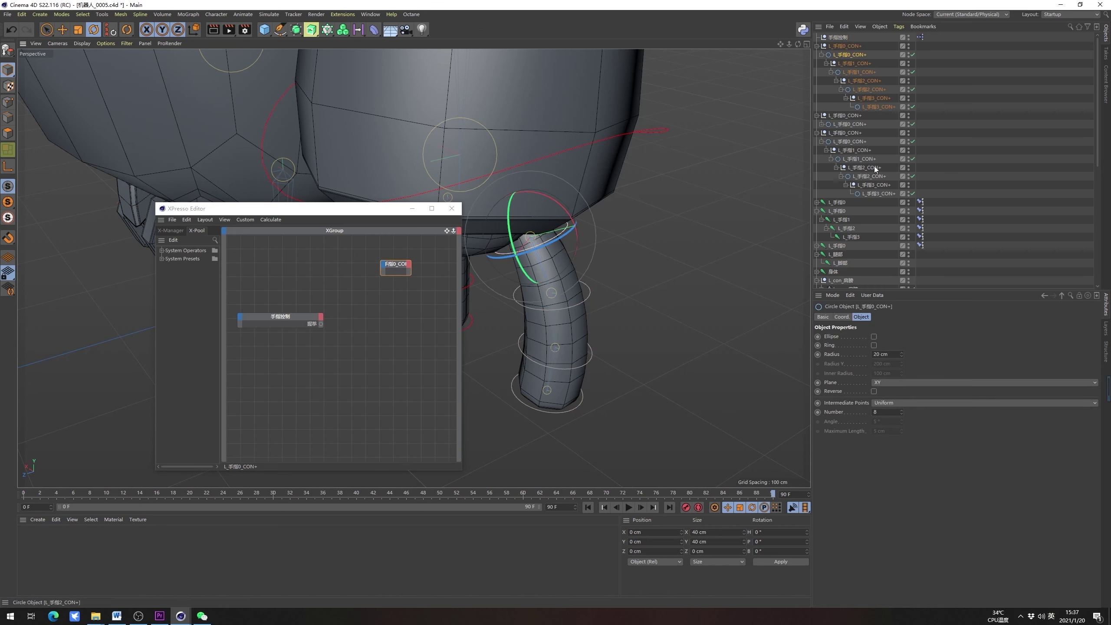
pyautogui.moveTo(565, 208); pyautogui.dragTo(570, 227)
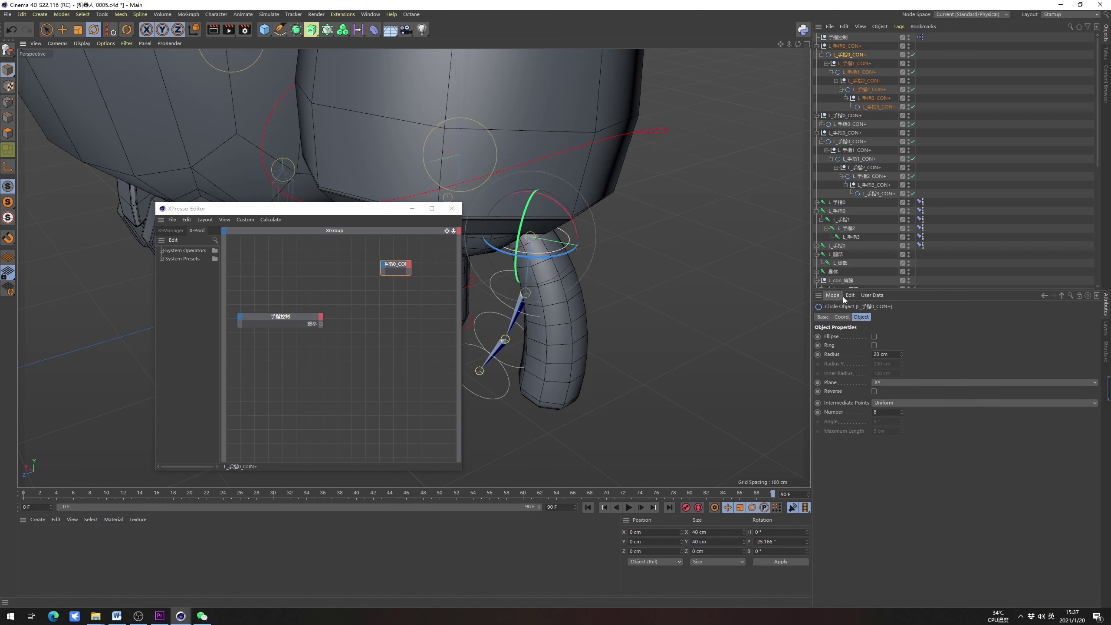
pyautogui.hotkey('ctrl', 'z')
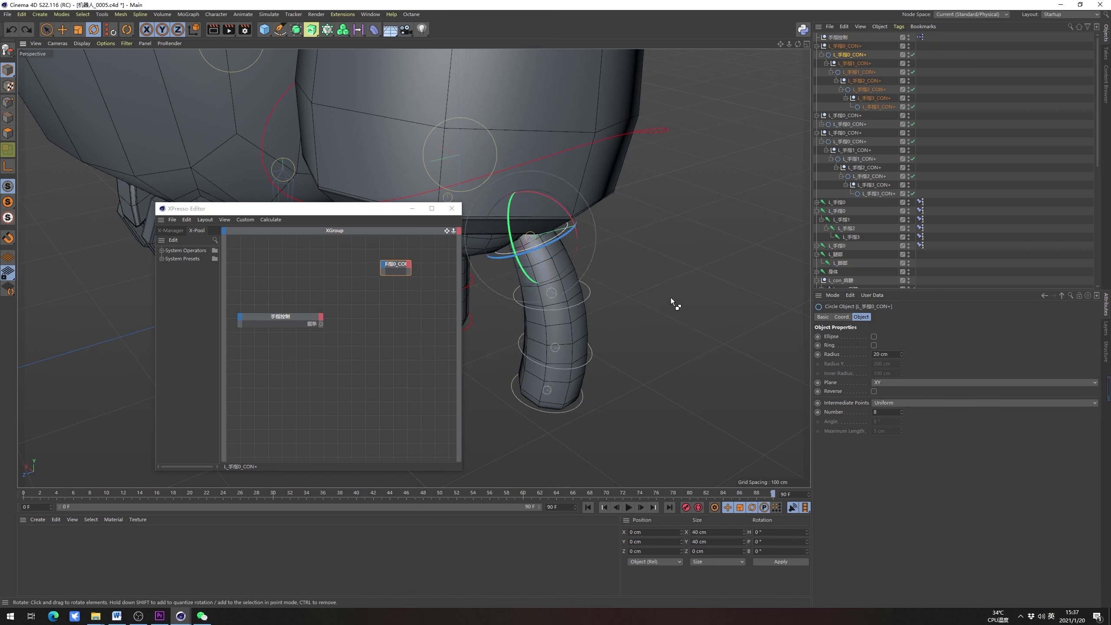
# Add a Rotation . P input port to the L_手指0_CON+ node and enlarge the node to show its full name
pyautogui.click(382, 264)
pyautogui.moveTo(413, 280)
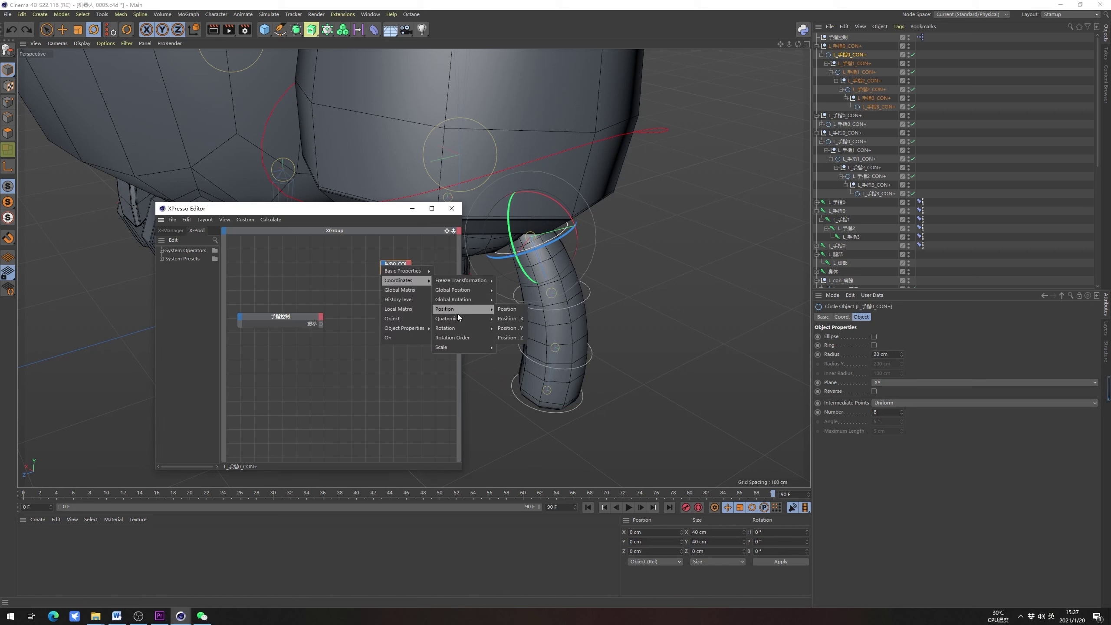
pyautogui.moveTo(463, 332)
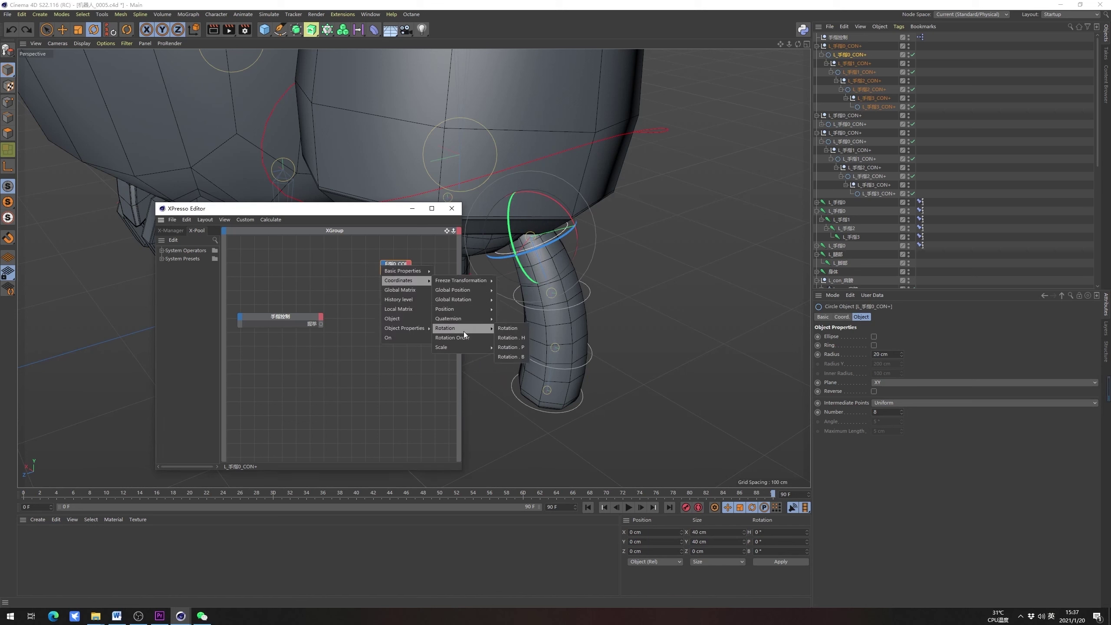
pyautogui.click(502, 346)
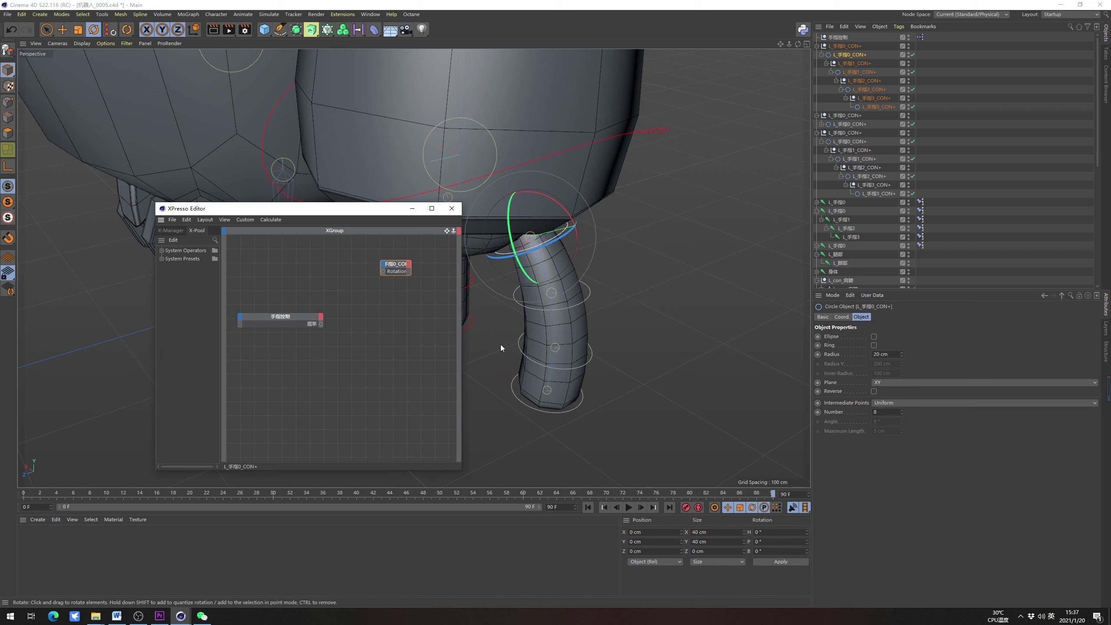
pyautogui.click(383, 268)
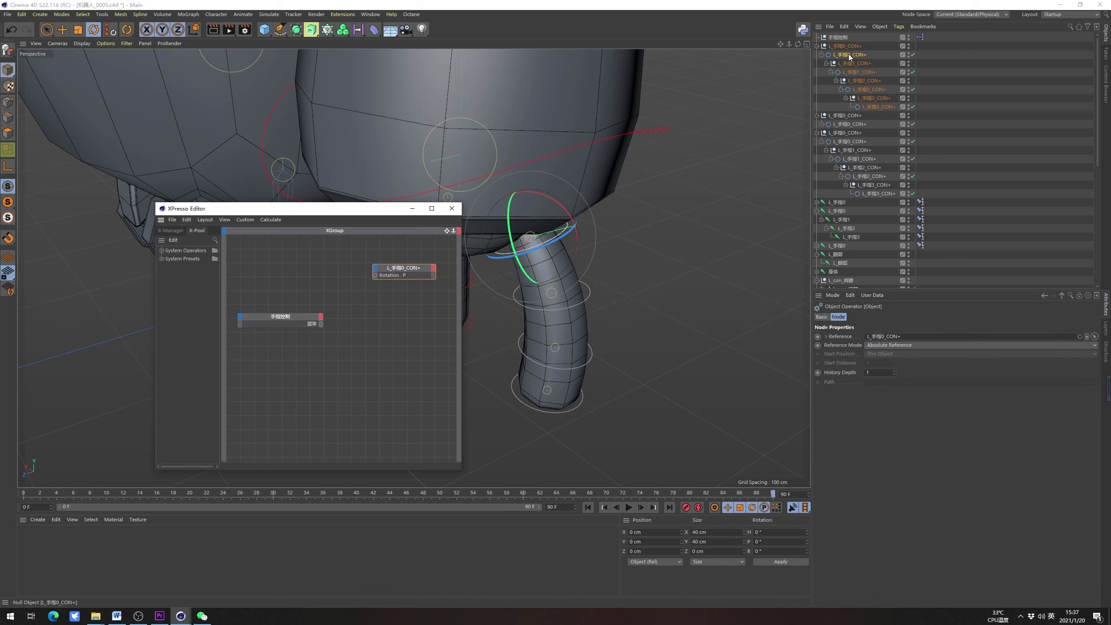
# Add the L_手指1_CON+ circle as an XPresso node and give it a Rotation . P input port
pyautogui.moveTo(859, 75); pyautogui.dragTo(411, 313)
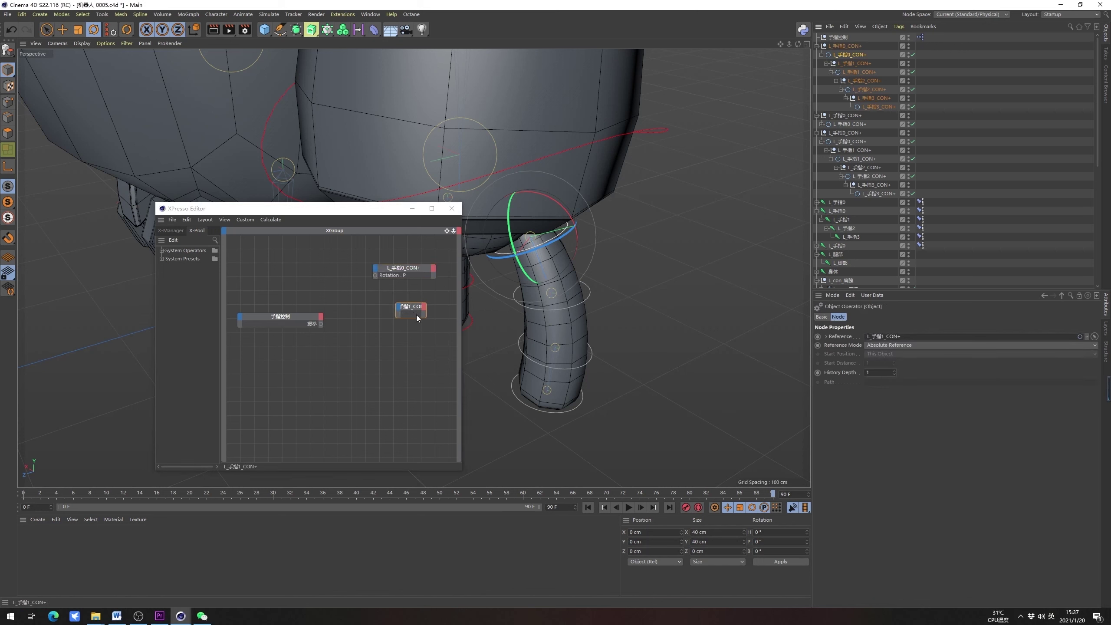
pyautogui.click(425, 305)
pyautogui.moveTo(431, 321)
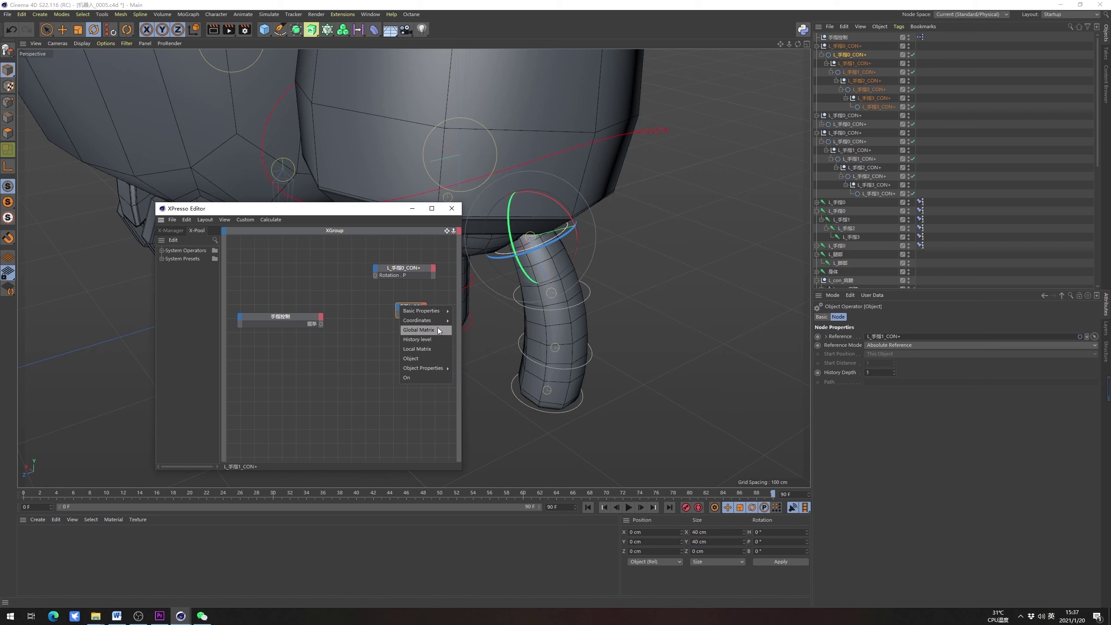
pyautogui.moveTo(489, 340)
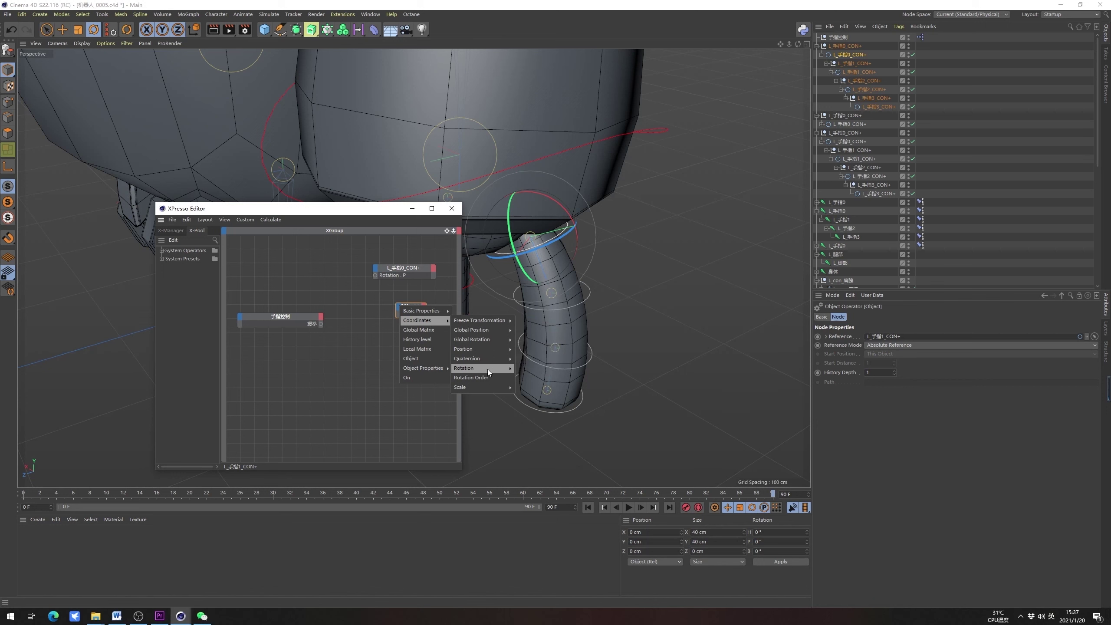
pyautogui.moveTo(488, 369)
pyautogui.click(533, 387)
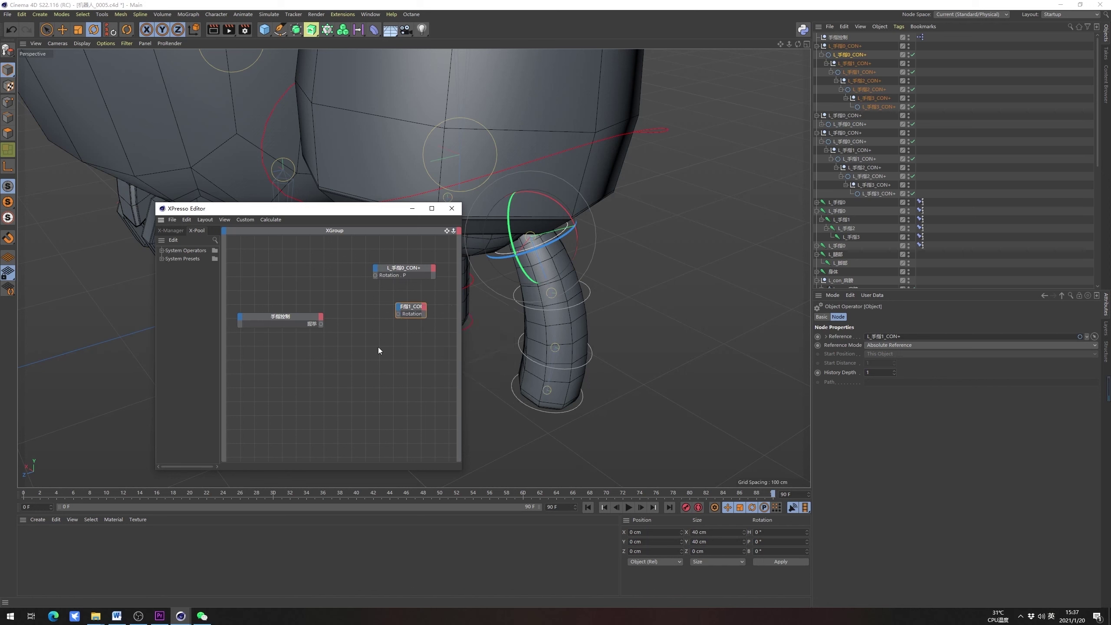
# Connect the 握拳 output to the Rotation . P inputs of the L_手指0_CON+ and L_手指1_CON+ nodes
pyautogui.moveTo(374, 278); pyautogui.dragTo(375, 276)
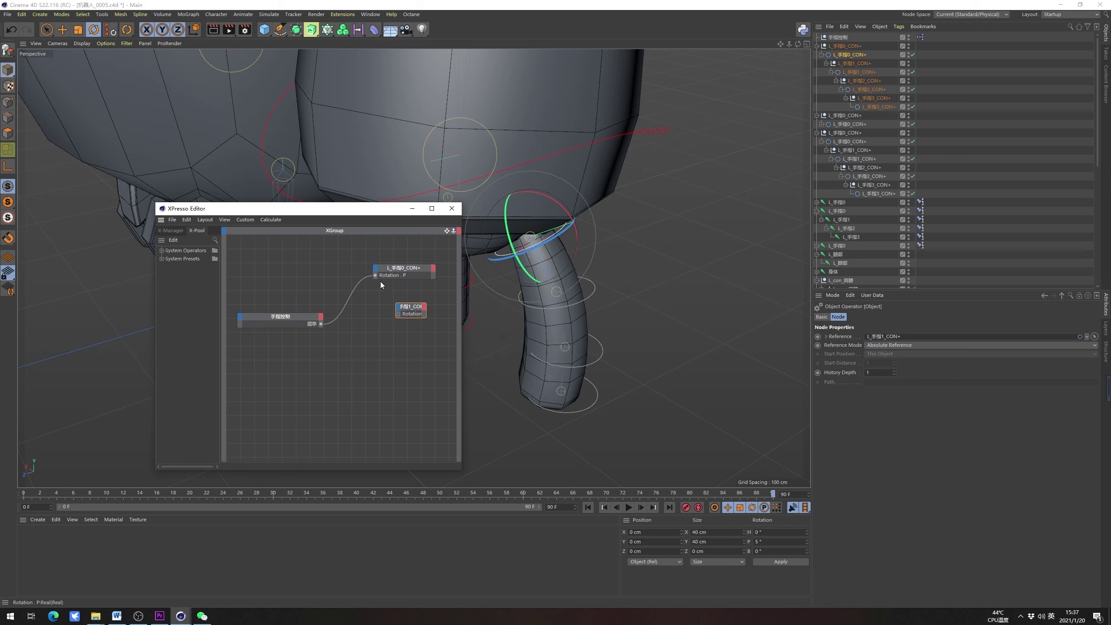
pyautogui.moveTo(427, 313); pyautogui.dragTo(437, 312)
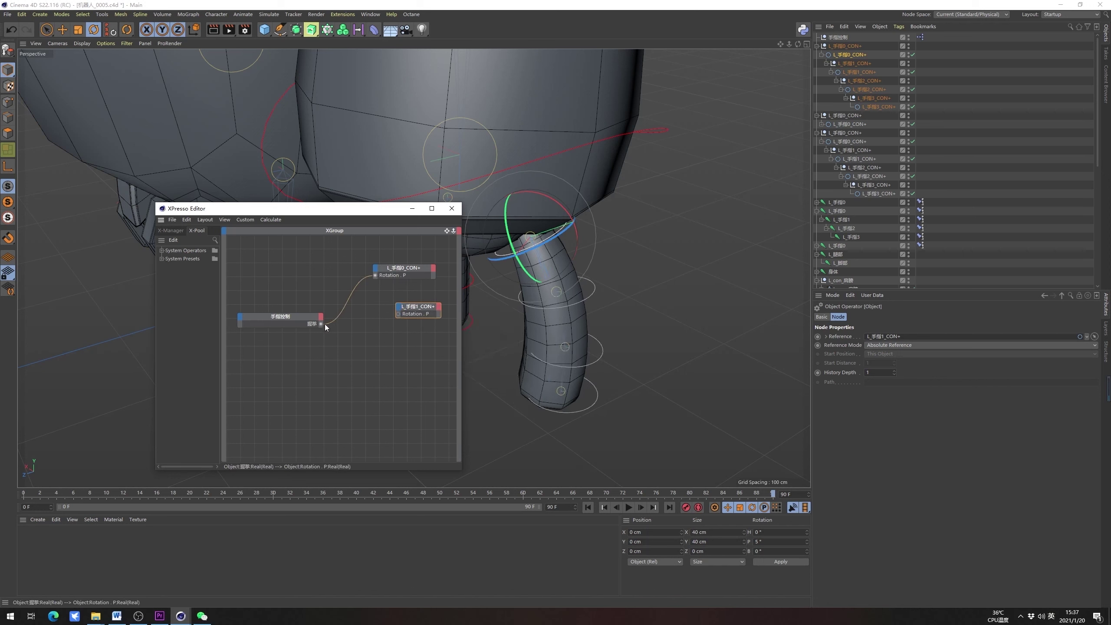
pyautogui.moveTo(321, 324); pyautogui.dragTo(405, 320)
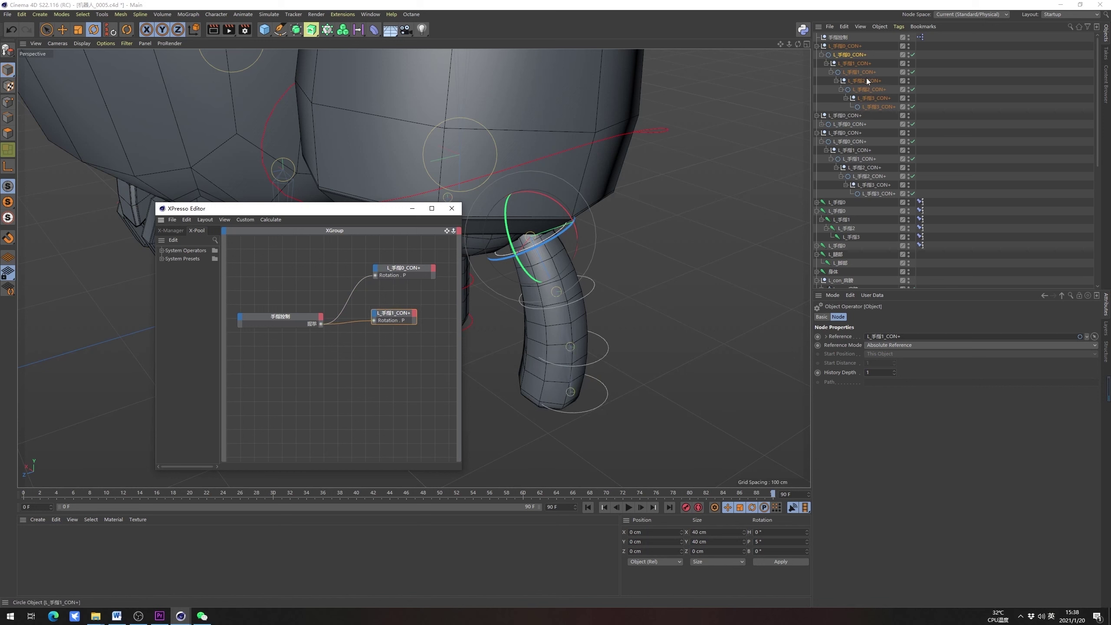
# Add the L_手指2_CON+ circle as an XPresso node with a Rotation . P input and connect 握拳 to it
pyautogui.click(870, 90)
pyautogui.moveTo(372, 370); pyautogui.dragTo(385, 344)
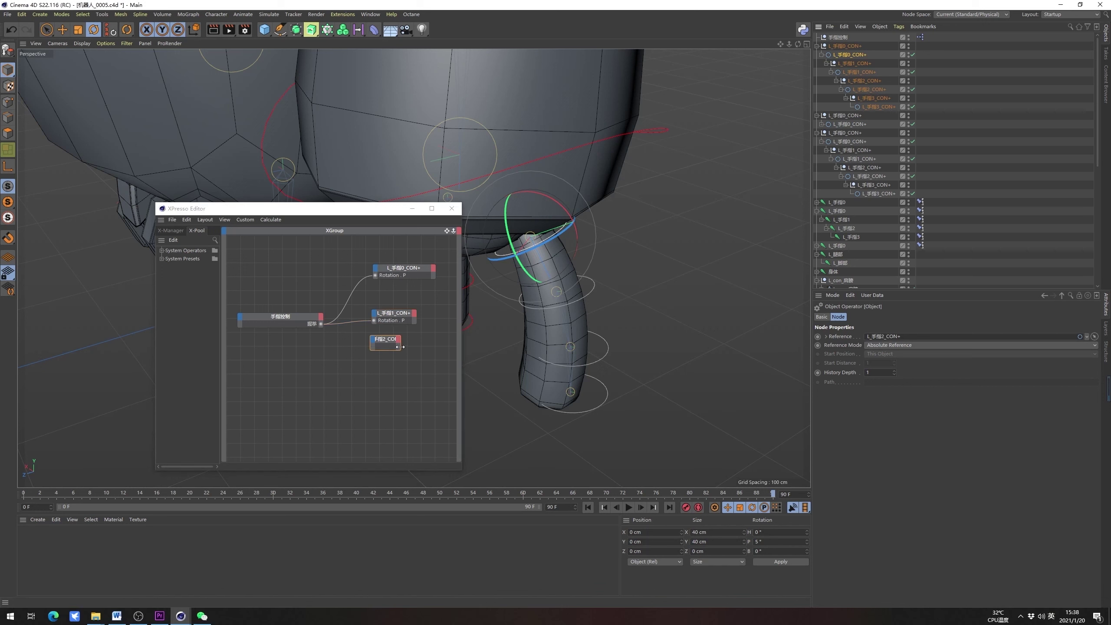
pyautogui.click(374, 341)
pyautogui.moveTo(402, 354)
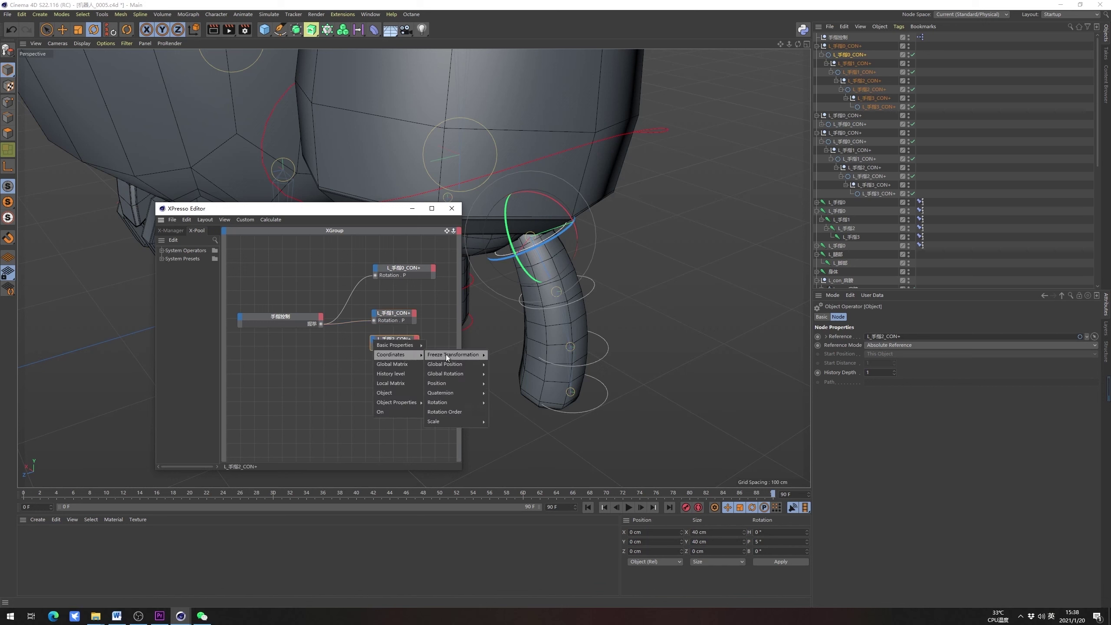
pyautogui.moveTo(449, 401)
pyautogui.click(500, 423)
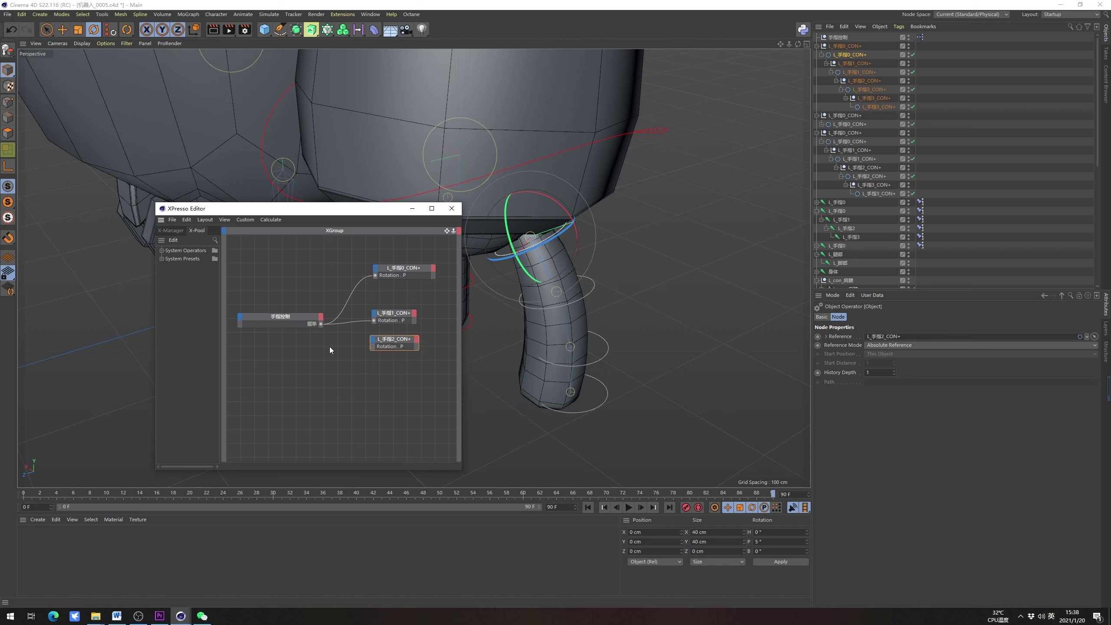
pyautogui.moveTo(372, 346); pyautogui.dragTo(373, 346)
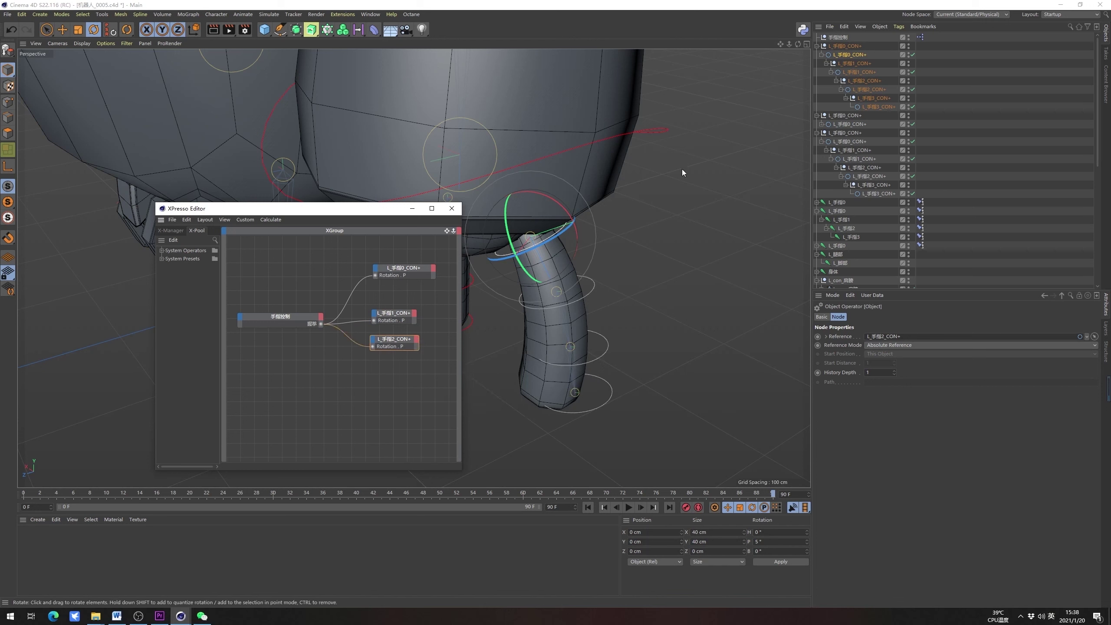
# Test the finger curl by moving the 手指控制 null's 握拳 slider through 0° to -16°
pyautogui.click(846, 37)
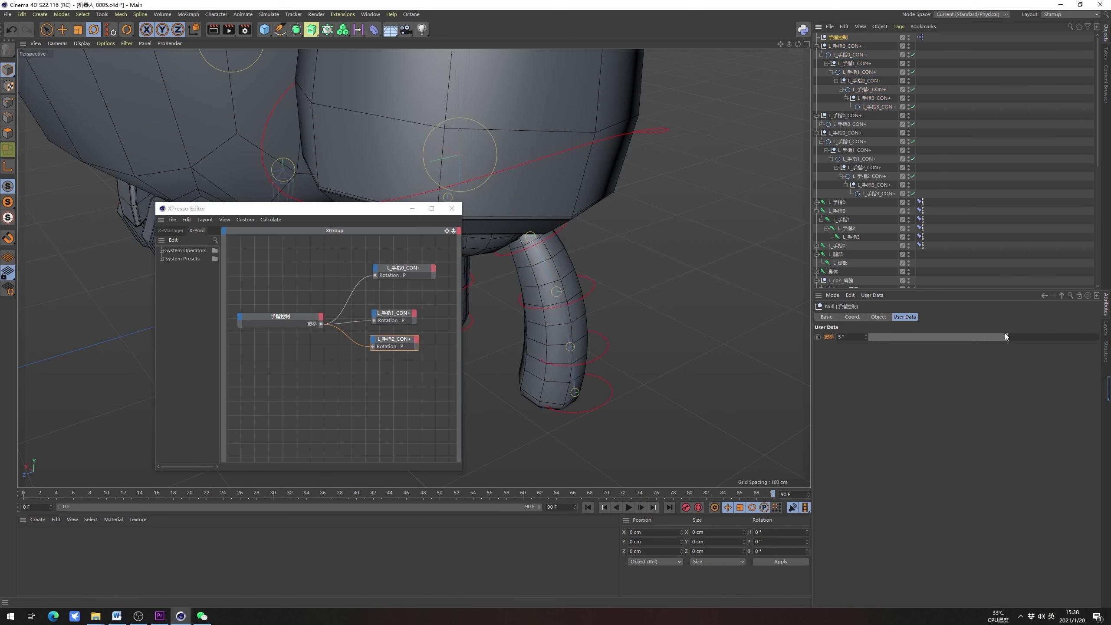
pyautogui.moveTo(1005, 333); pyautogui.dragTo(981, 350)
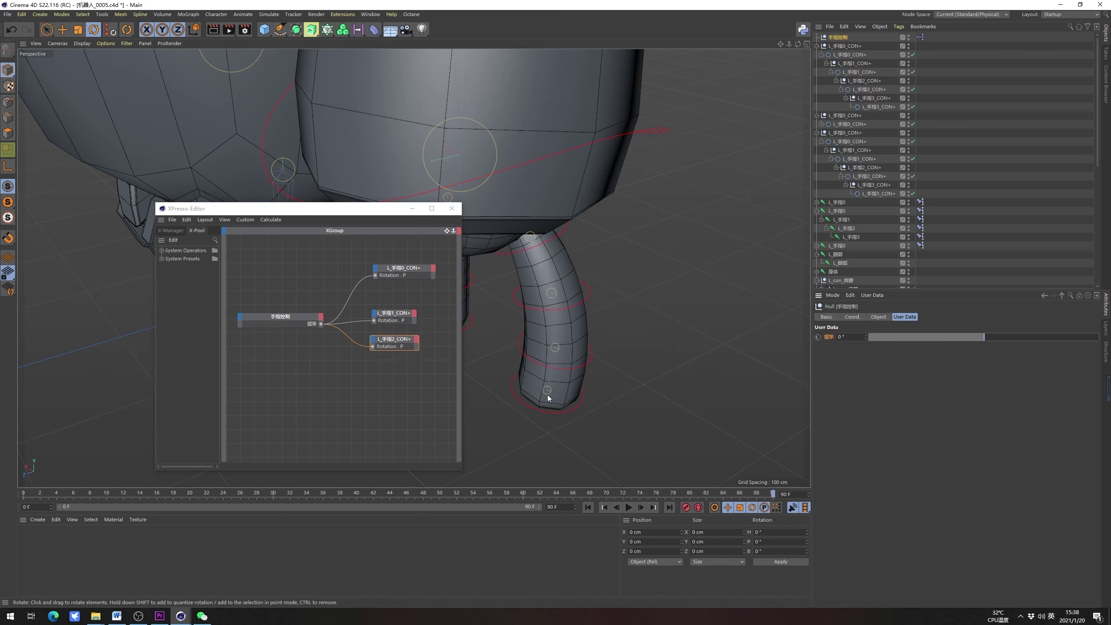
pyautogui.moveTo(552, 375)
pyautogui.keyDown('alt'); pyautogui.mouseDown()
pyautogui.moveTo(551, 393)
pyautogui.moveTo(570, 389)
pyautogui.moveTo(561, 380)
pyautogui.mouseUp(); pyautogui.keyUp('alt')
pyautogui.moveTo(979, 334); pyautogui.dragTo(911, 353)
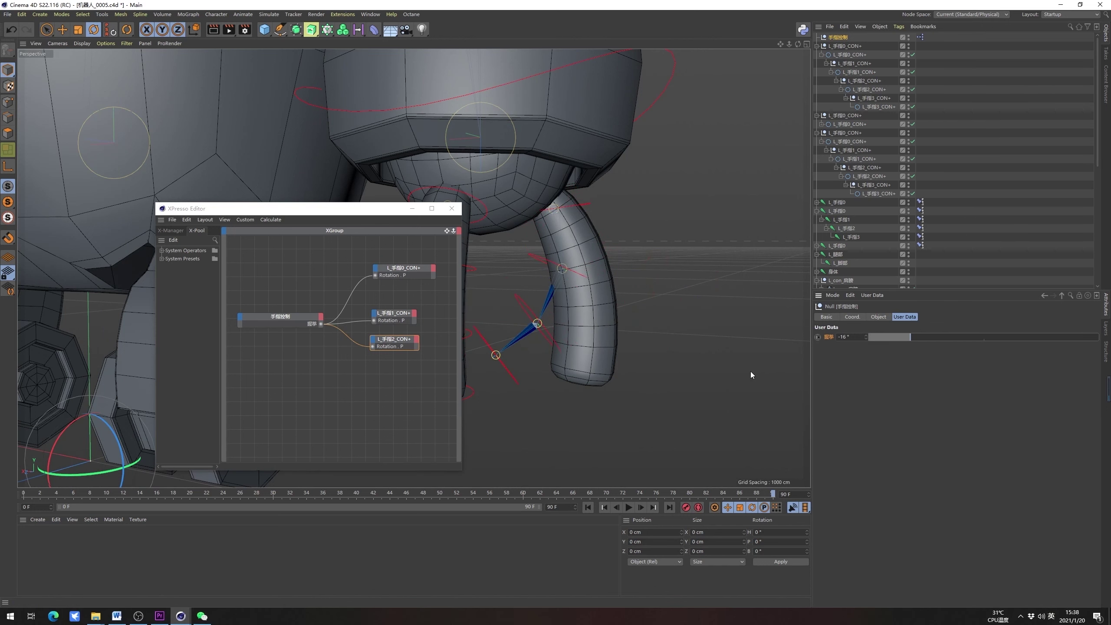
pyautogui.keyDown('alt'); pyautogui.moveTo(559, 362); pyautogui.dragTo(608, 332, button='middle'); pyautogui.keyUp('alt')
pyautogui.keyDown('alt'); pyautogui.moveTo(608, 332); pyautogui.dragTo(577, 331); pyautogui.keyUp('alt')
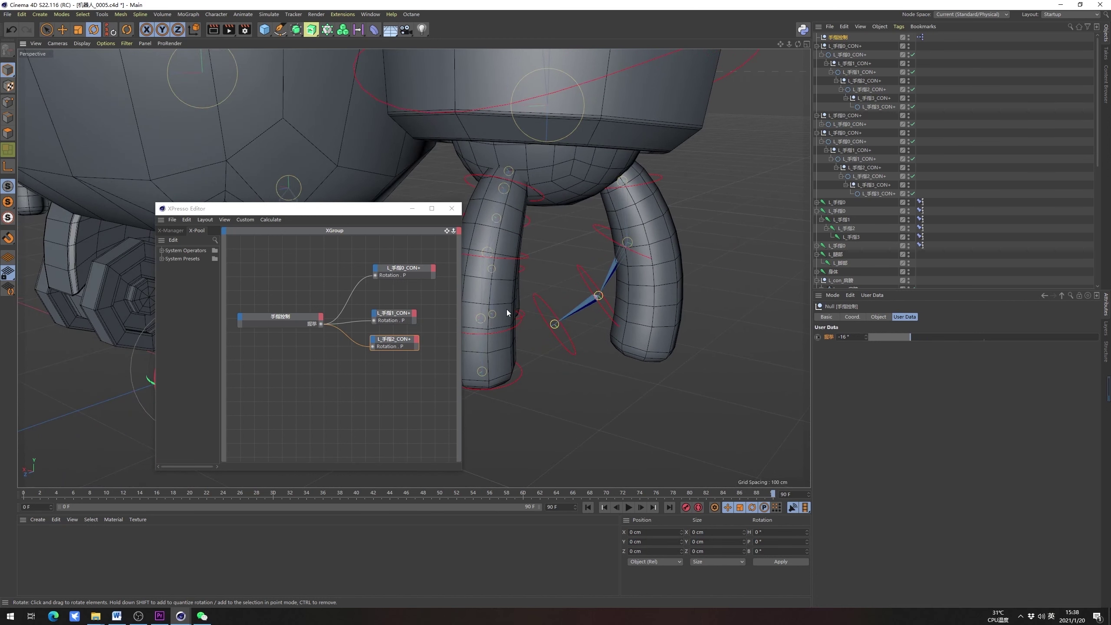
# Try to rotate the L_手指2_CON+ circle by hand while the 握拳 slider drives it
pyautogui.click(555, 346)
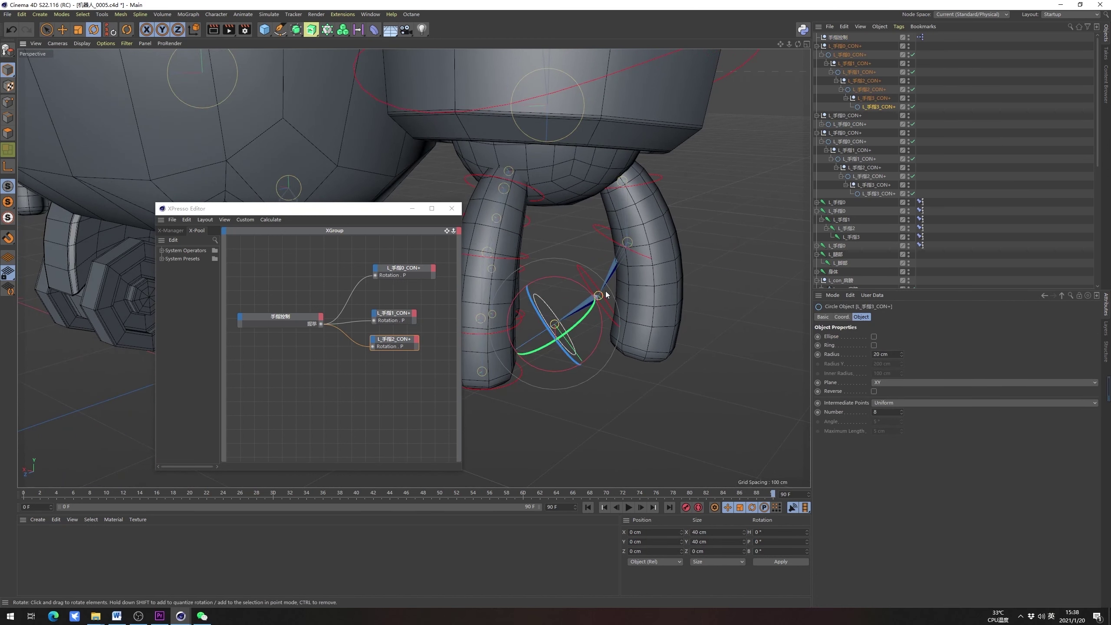
pyautogui.click(581, 270)
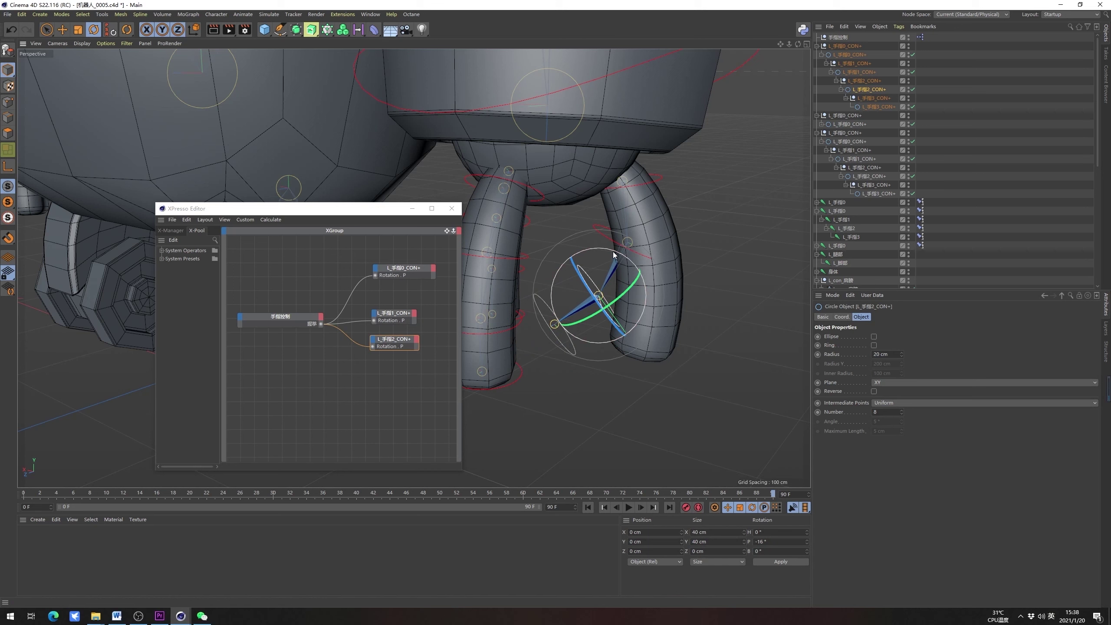
pyautogui.moveTo(613, 252); pyautogui.dragTo(624, 259)
pyautogui.moveTo(643, 311); pyautogui.dragTo(584, 252)
pyautogui.click(290, 320)
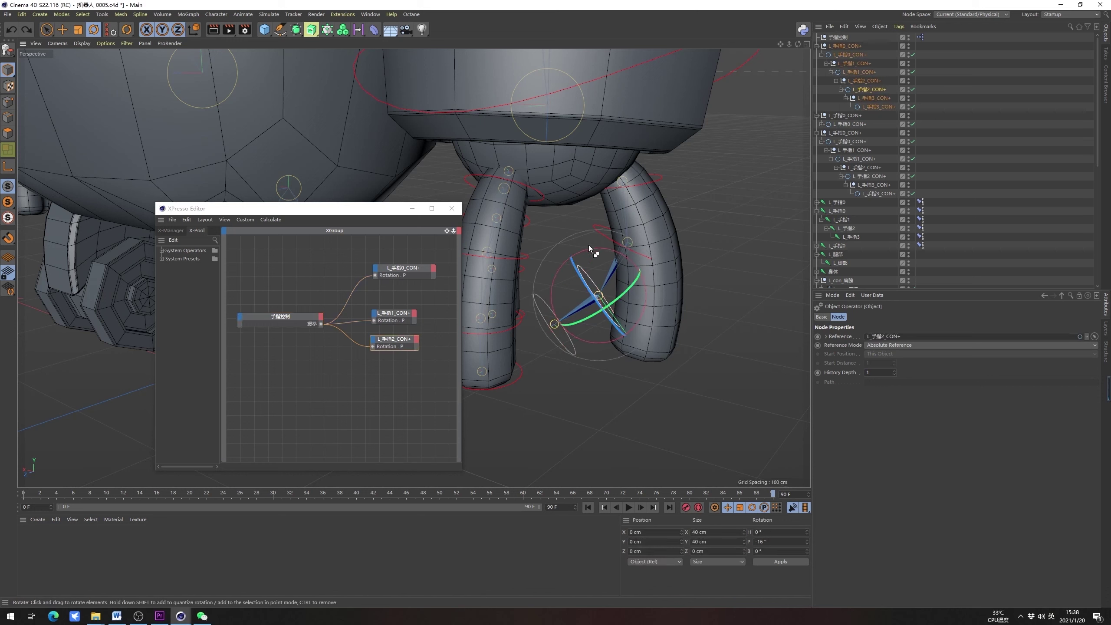
# Reset the 握拳 slider to 0° and delete the three finger circle nodes from the XPresso graph
pyautogui.click(920, 37)
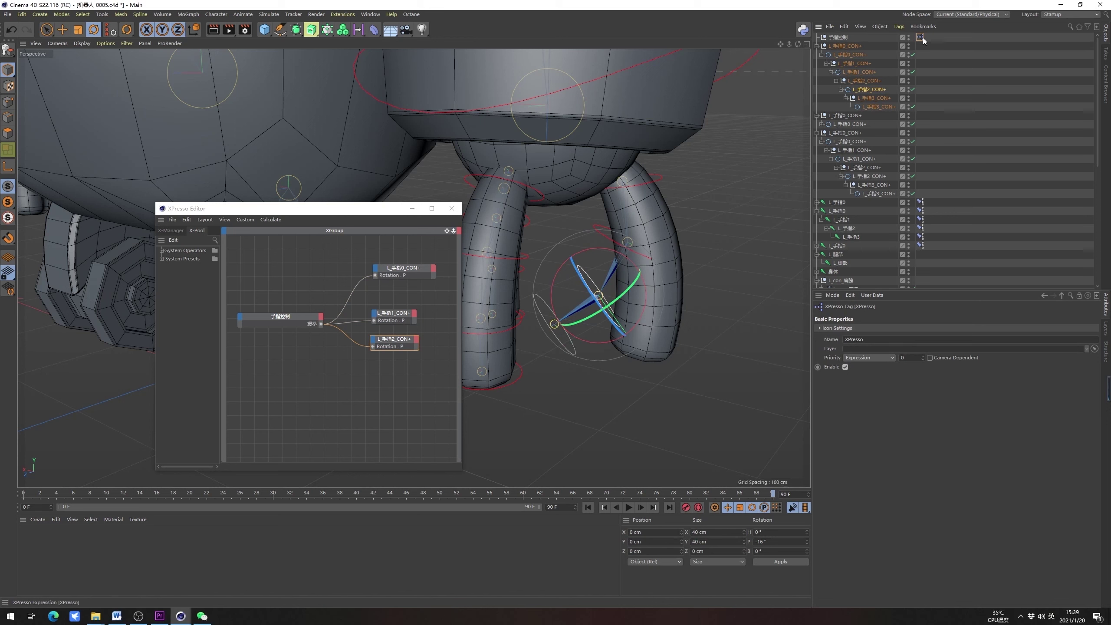
pyautogui.click(837, 38)
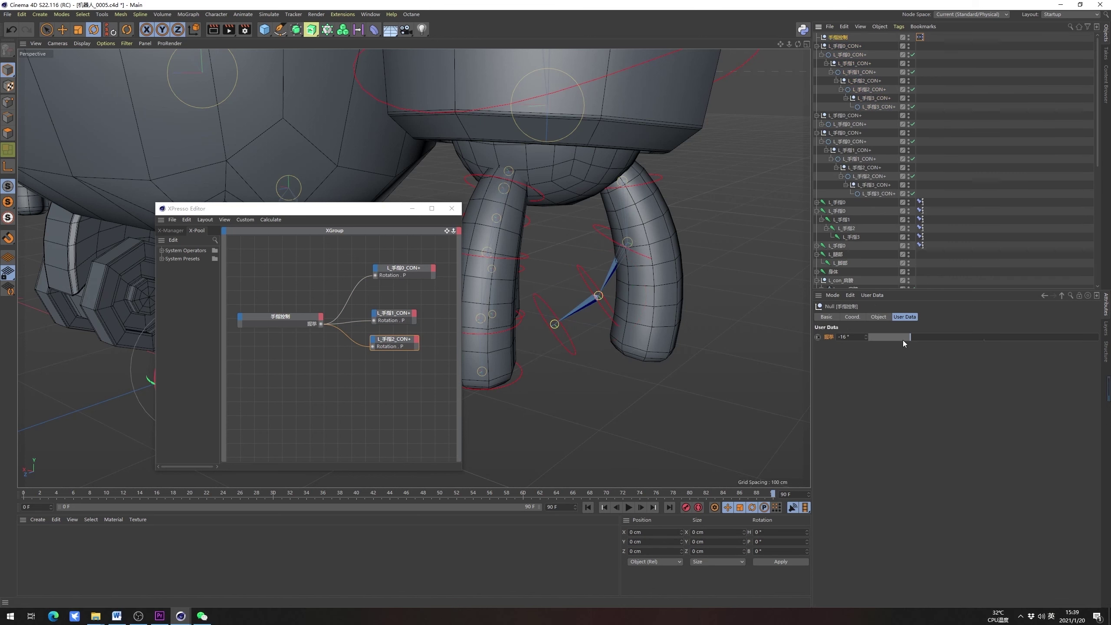
pyautogui.doubleClick(847, 335)
pyautogui.write('0')
pyautogui.click(930, 401)
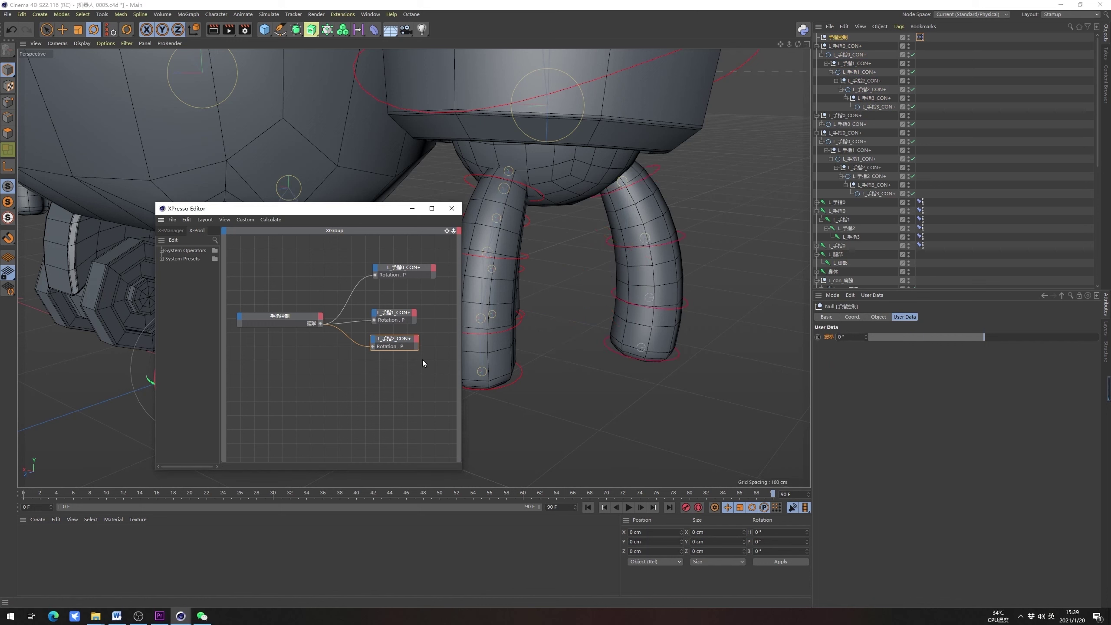
pyautogui.moveTo(422, 359); pyautogui.dragTo(387, 263)
pyautogui.press('Delete')
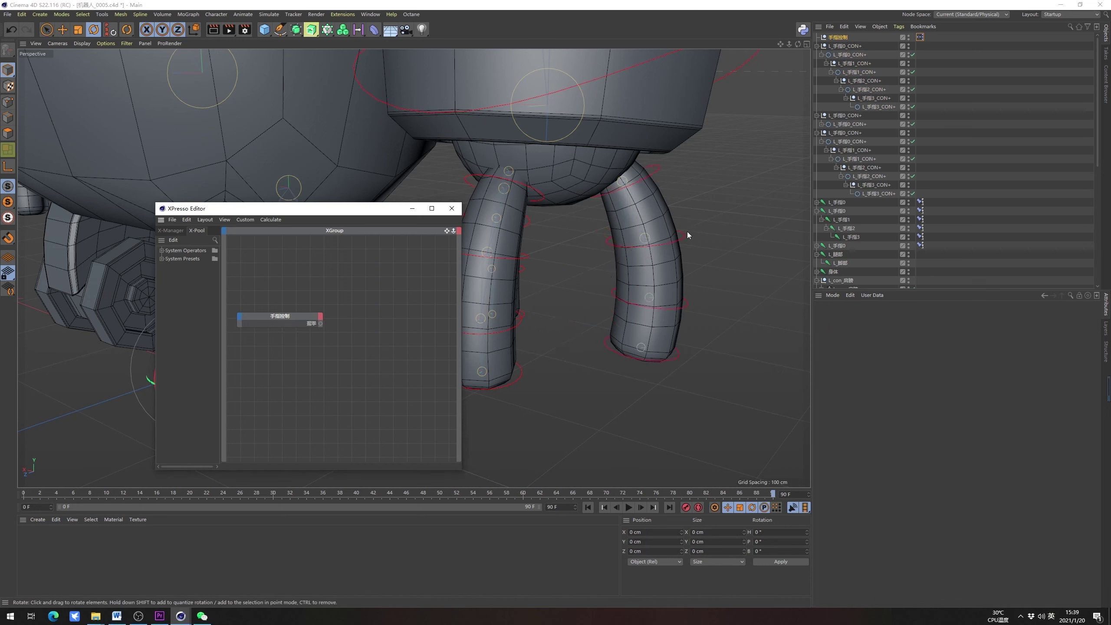
# Group the L_手指0_CON+ circle and its children under a new null and name the null L_手指0_CON+
pyautogui.click(849, 55)
pyautogui.scroll(3, 645, 165)
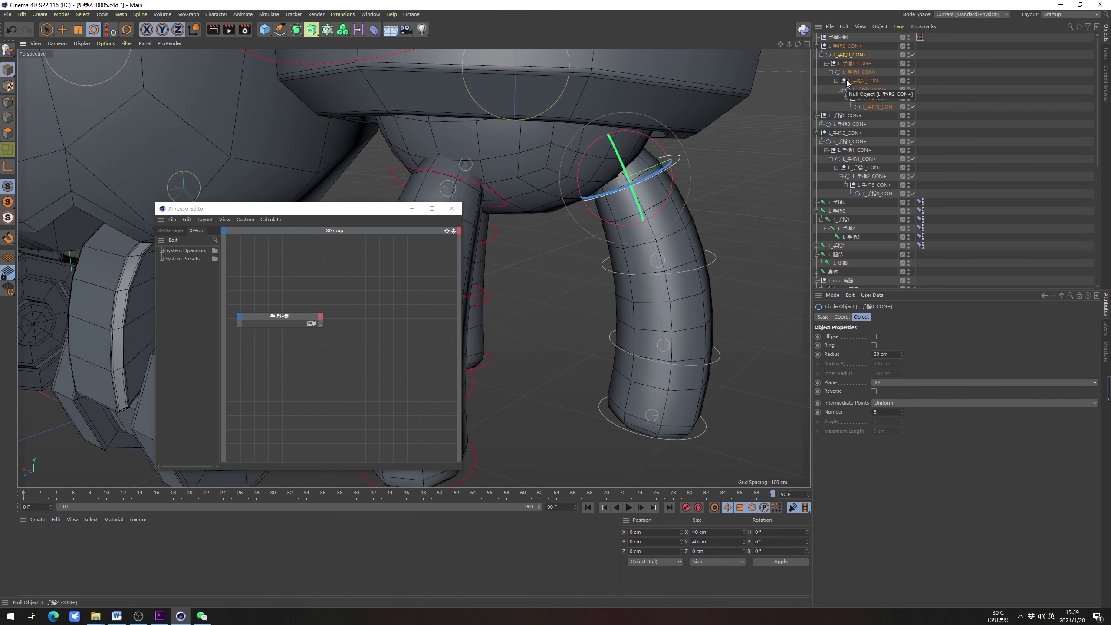
pyautogui.hotkey('alt', 'g')
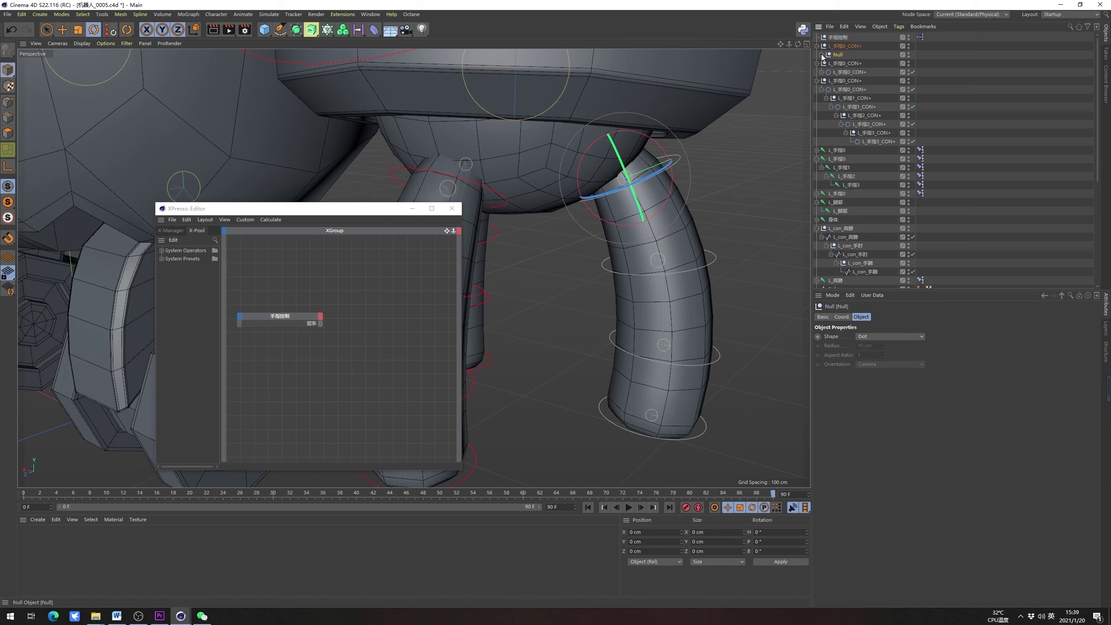
pyautogui.click(821, 55)
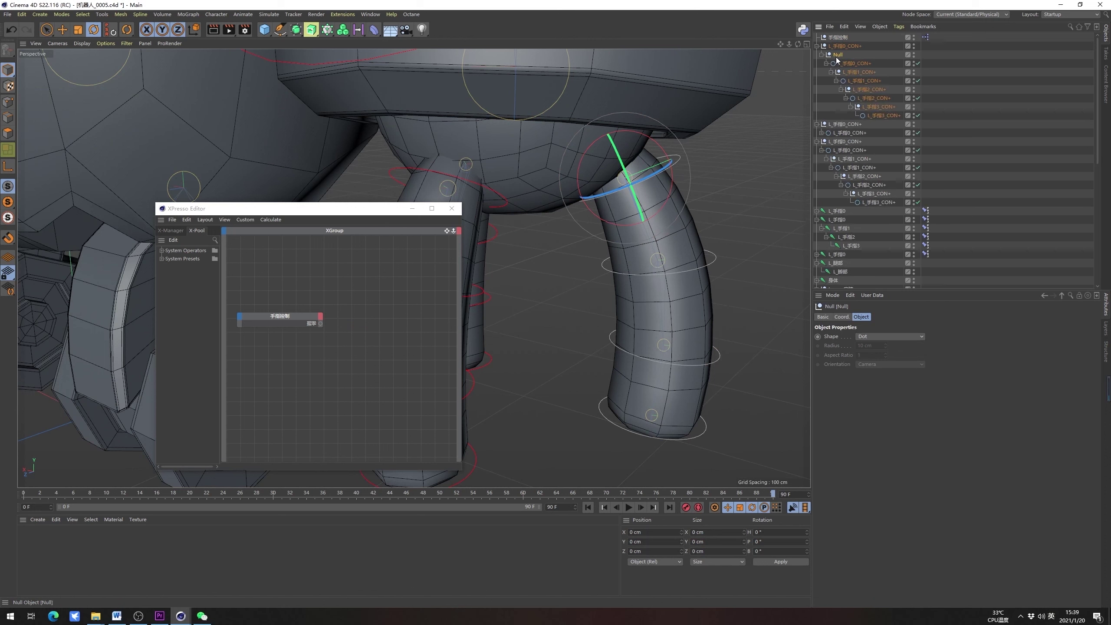
pyautogui.doubleClick(837, 58)
pyautogui.write('L_手指0_CON+')
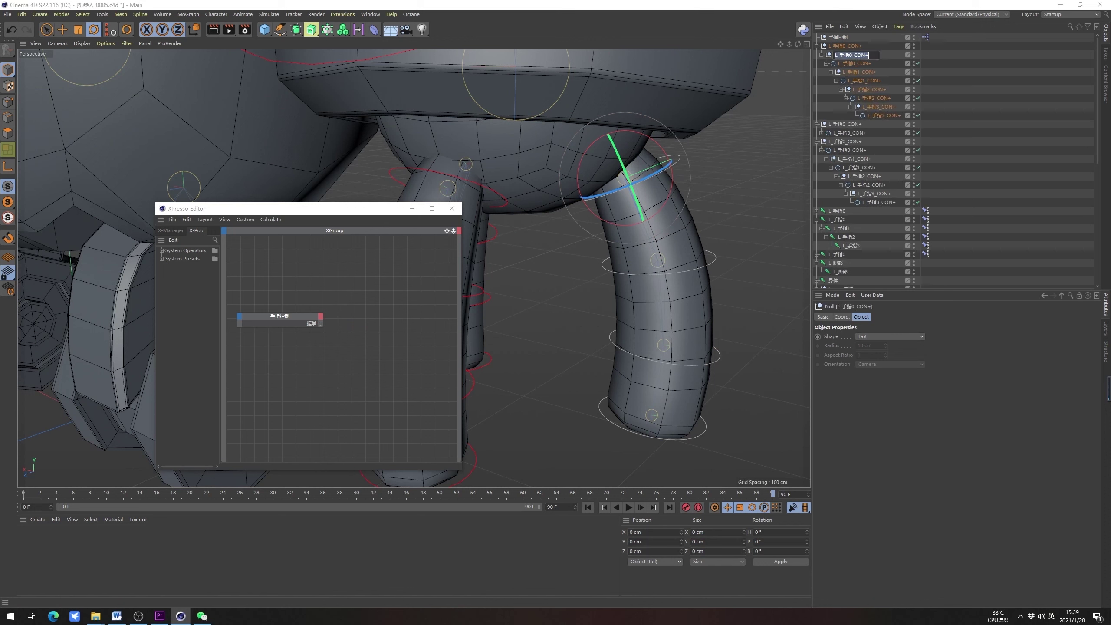
pyautogui.press('Return')
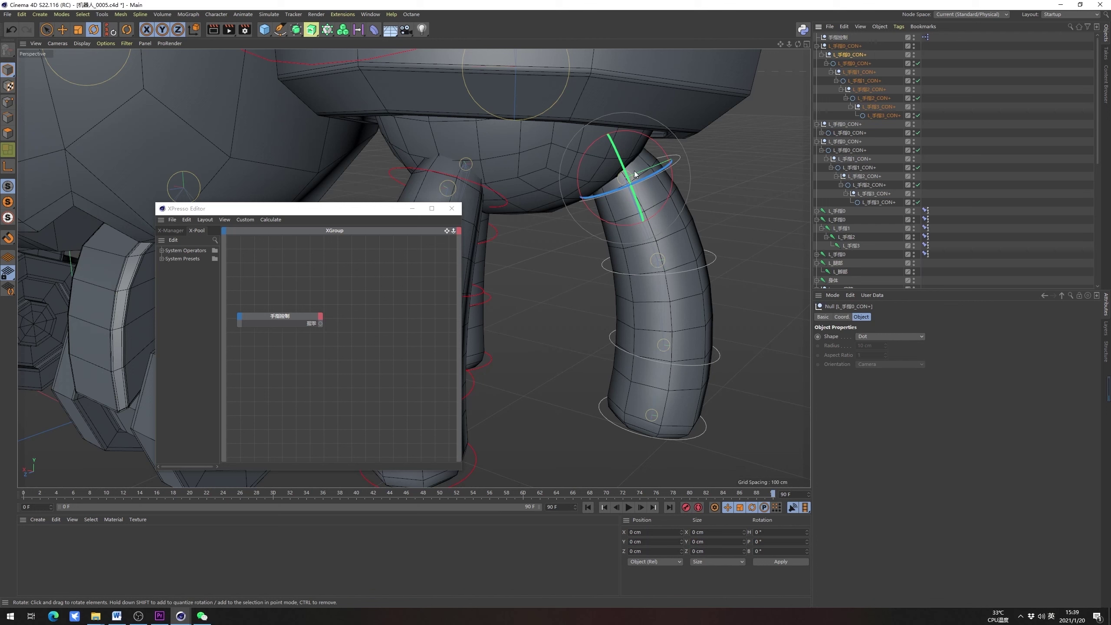
pyautogui.click(850, 63)
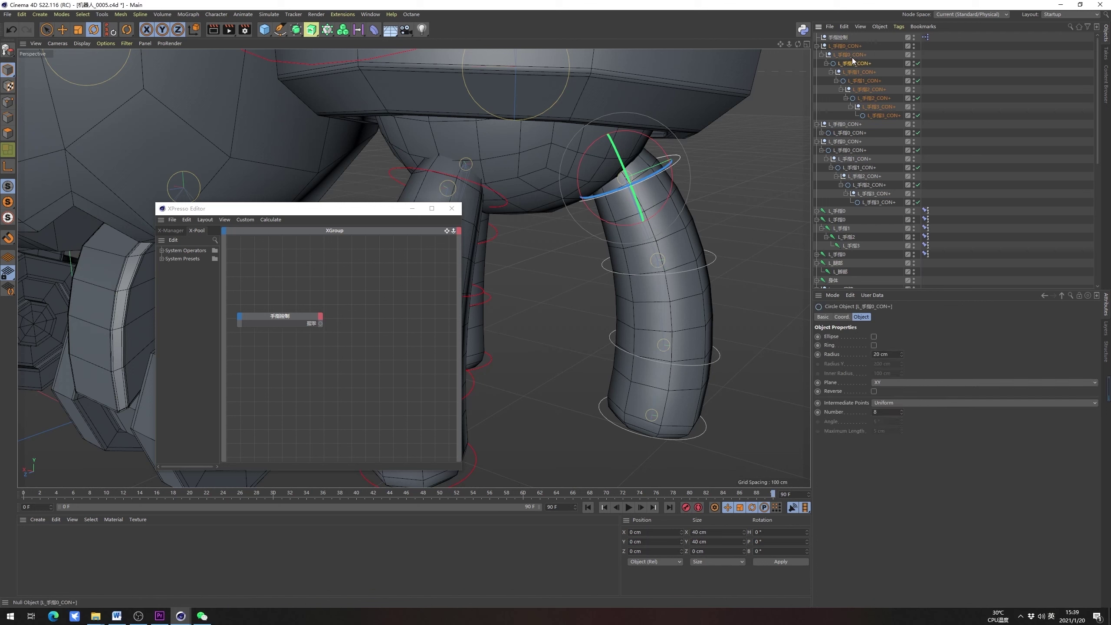
pyautogui.click(853, 57)
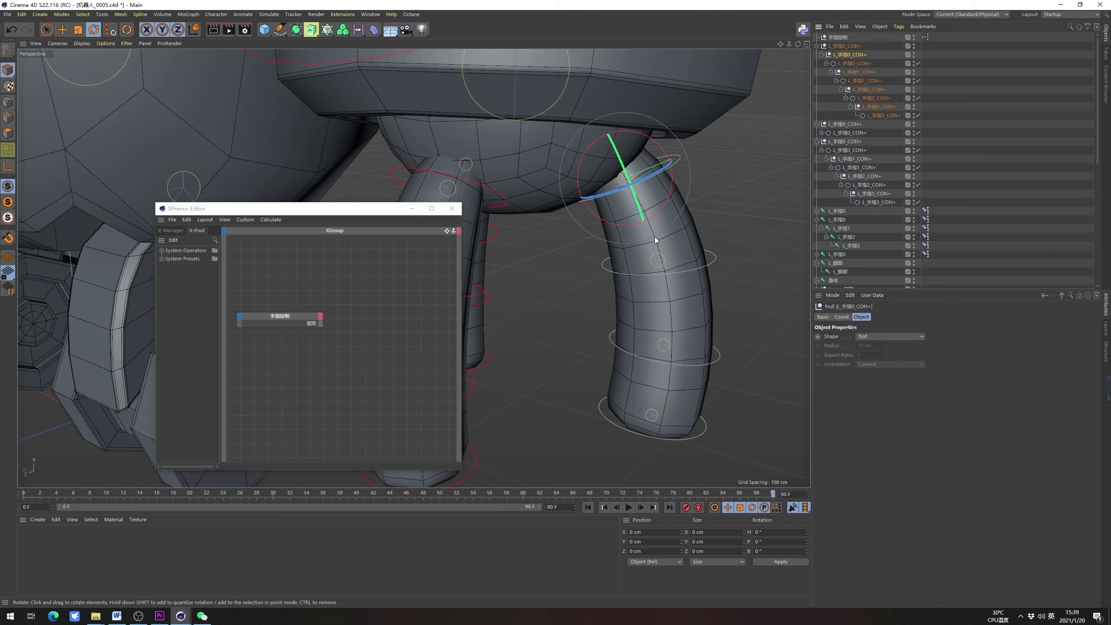
pyautogui.click(854, 63)
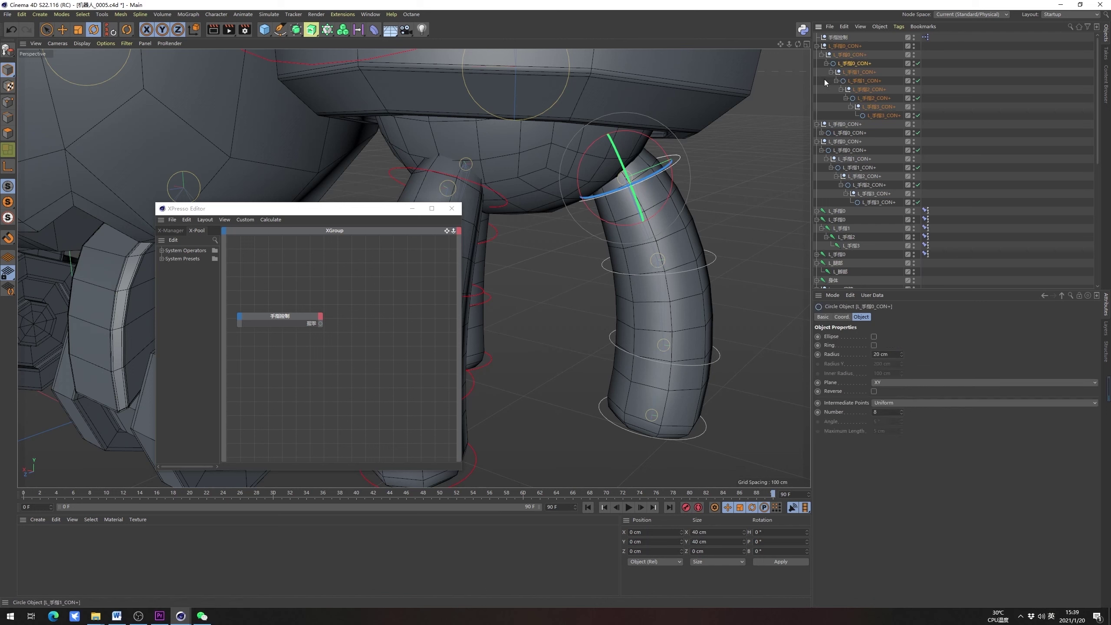
pyautogui.doubleClick(856, 56)
# Group the L_手指1_CON+ circle and its children under a new null and name the null L_手指1_CON+
pyautogui.click(864, 81)
pyautogui.hotkey('alt', 'g')
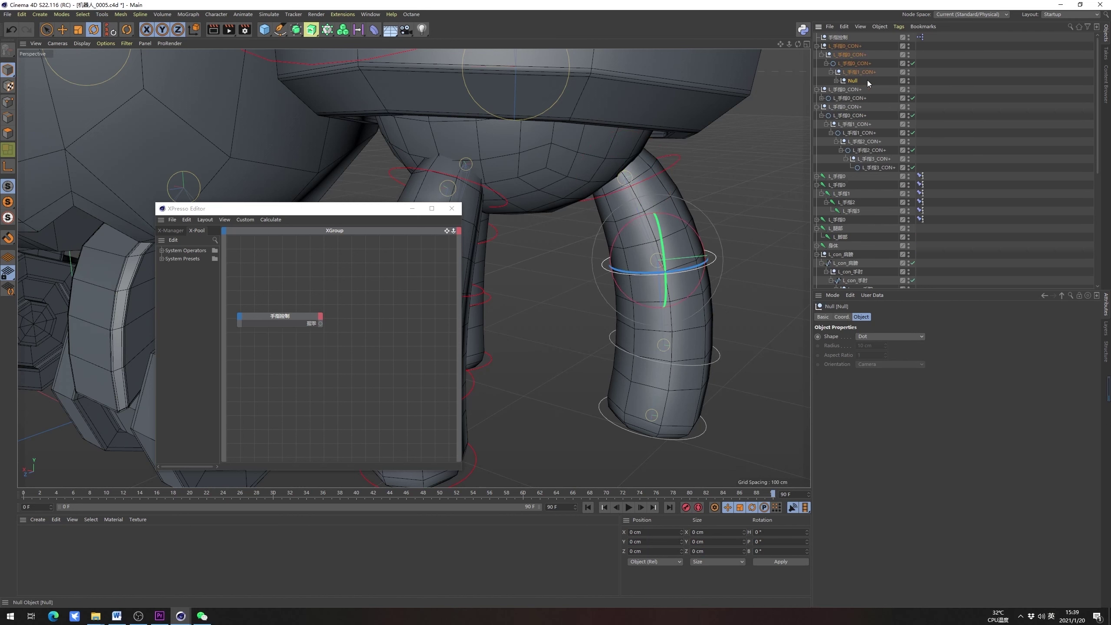
pyautogui.click(836, 81)
pyautogui.click(855, 89)
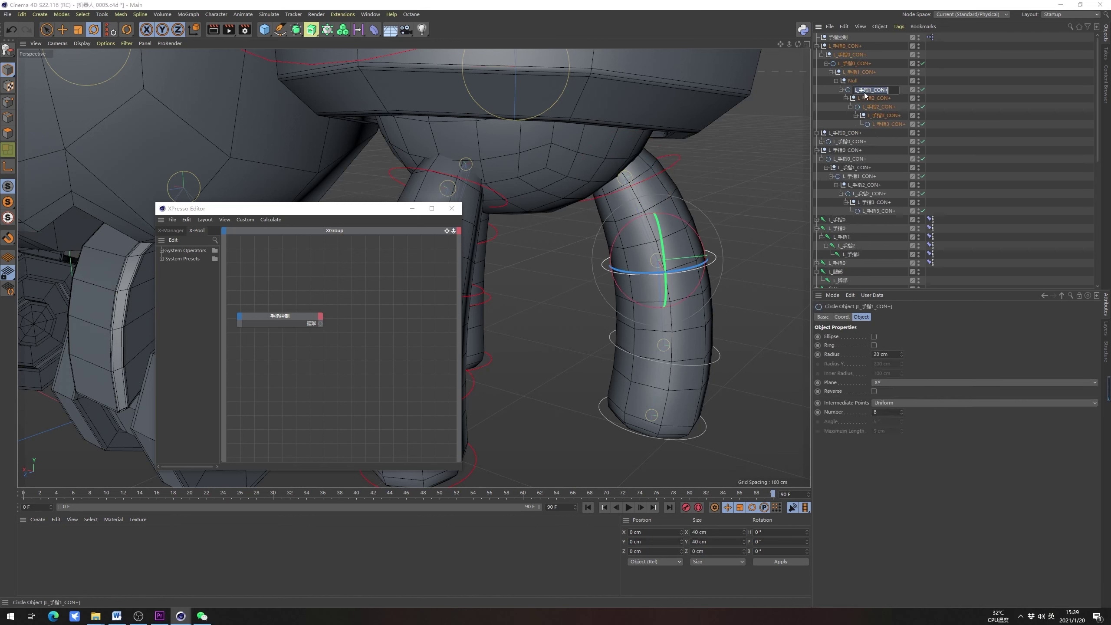
pyautogui.doubleClick(850, 81)
pyautogui.write('L_手指1_CON+')
pyautogui.press('Return')
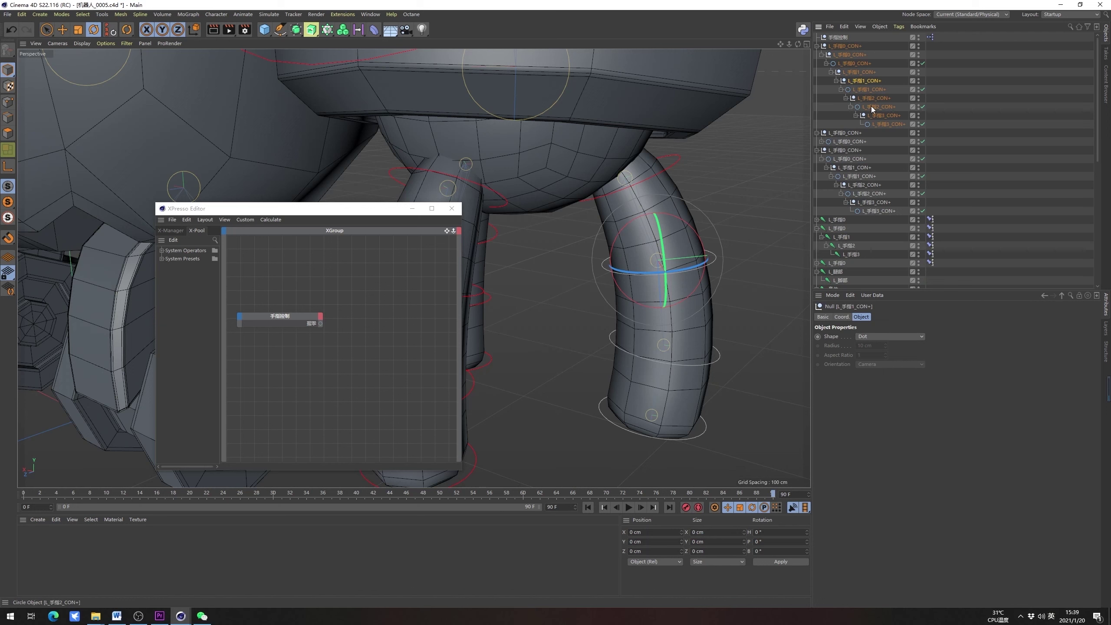
# Group the L_手指2_CON+ null and its children under a new null and name the new null L_手指2_CON+
pyautogui.click(880, 104)
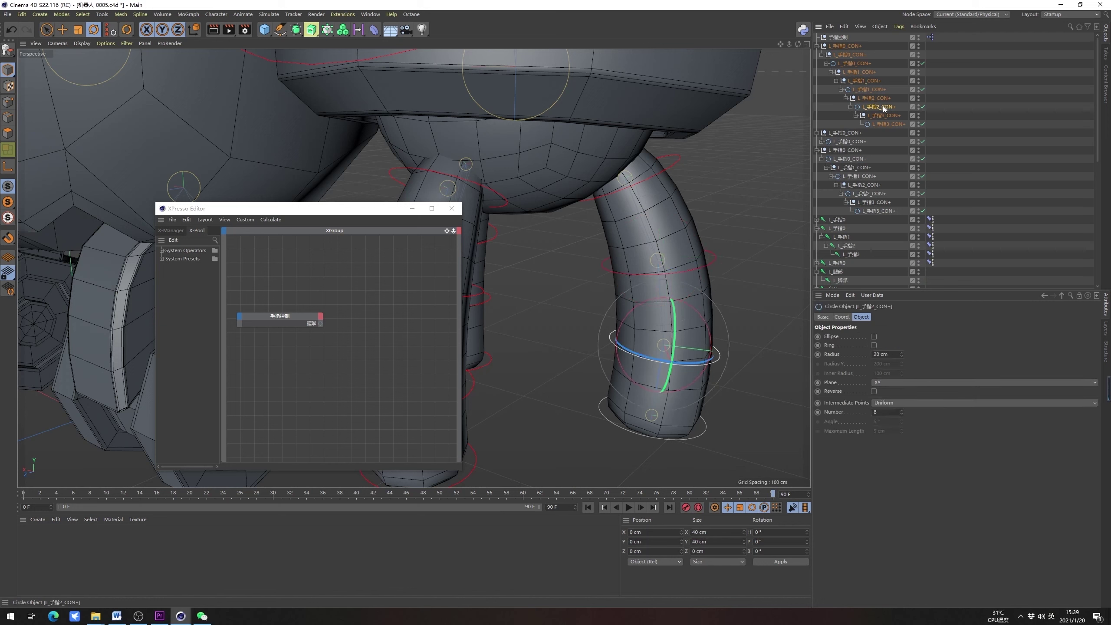
pyautogui.doubleClick(882, 105)
pyautogui.hotkey('ctrl', 'c')
pyautogui.click(875, 100)
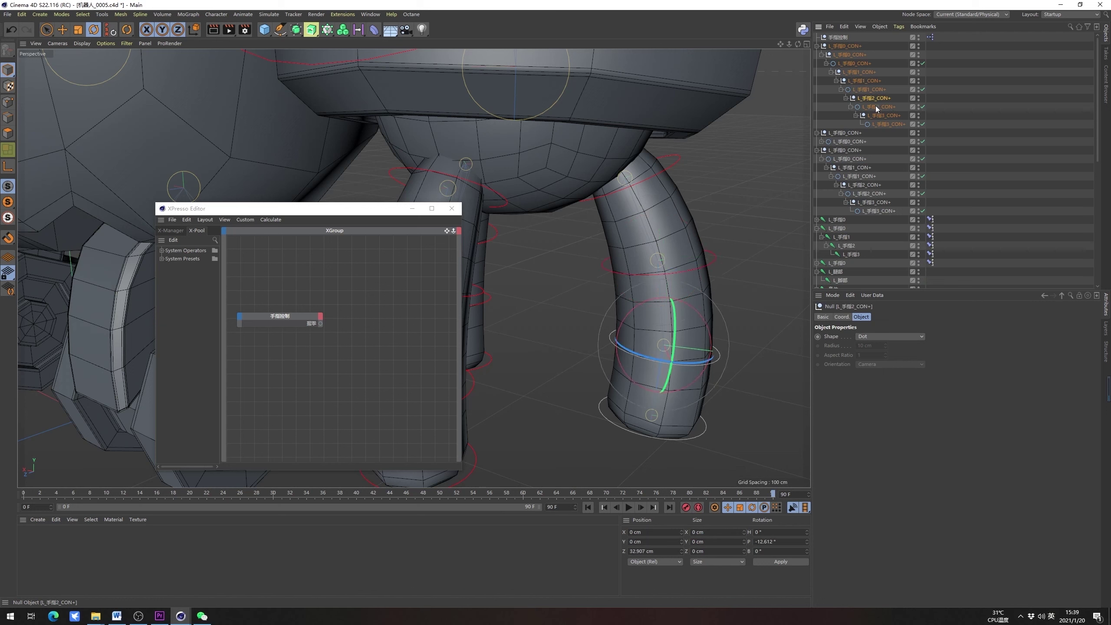
pyautogui.hotkey('alt', 'g')
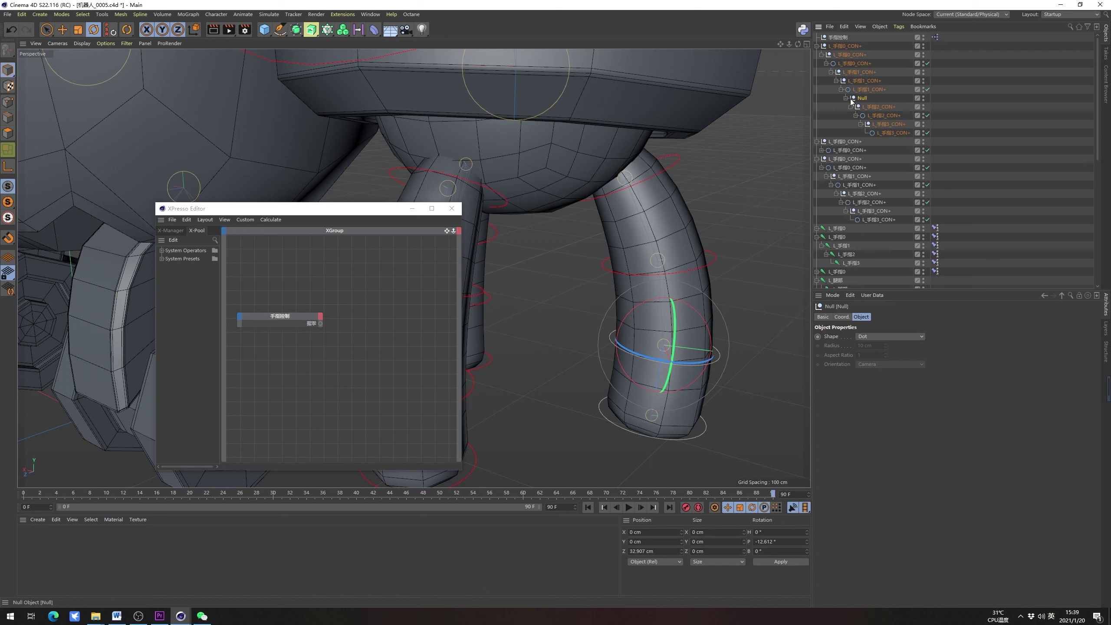
pyautogui.click(869, 106)
pyautogui.doubleClick(863, 99)
pyautogui.hotkey('ctrl', 'v')
pyautogui.press('Return')
# Group the L_手指3_CON+ null and its circle under a new null and name the new null L_手指3_CON+
pyautogui.click(886, 116)
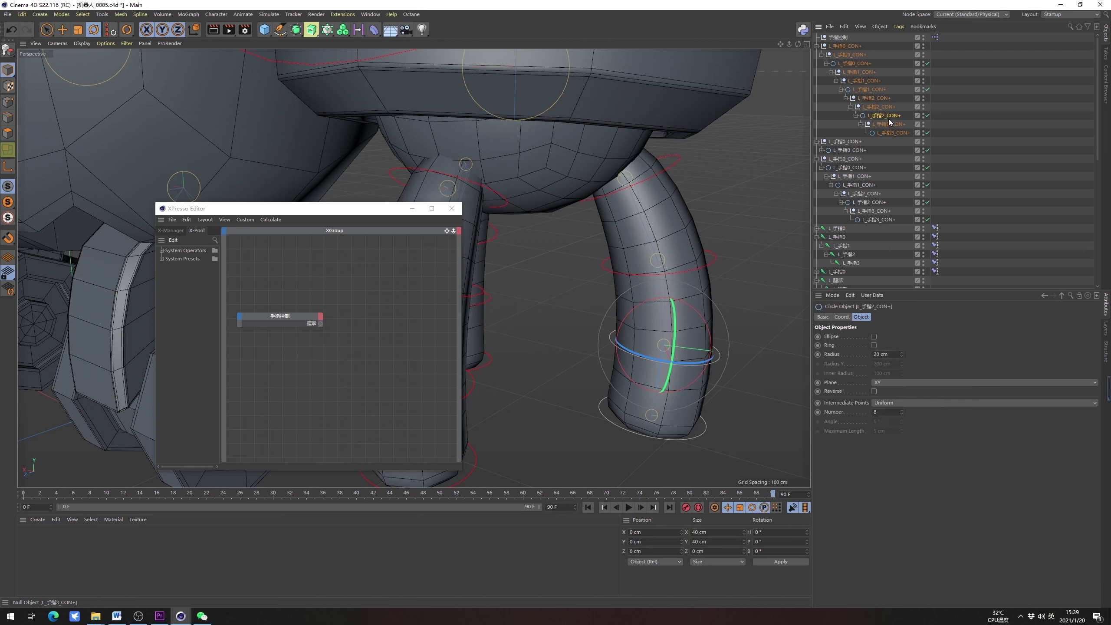
pyautogui.click(890, 124)
pyautogui.hotkey('alt', 'g')
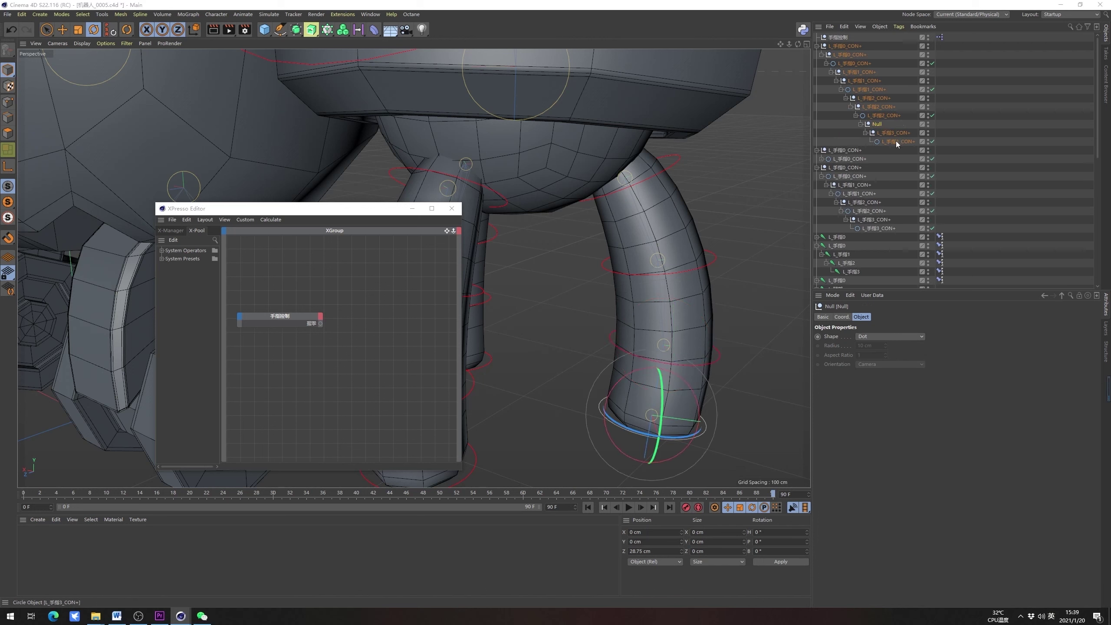
pyautogui.click(887, 116)
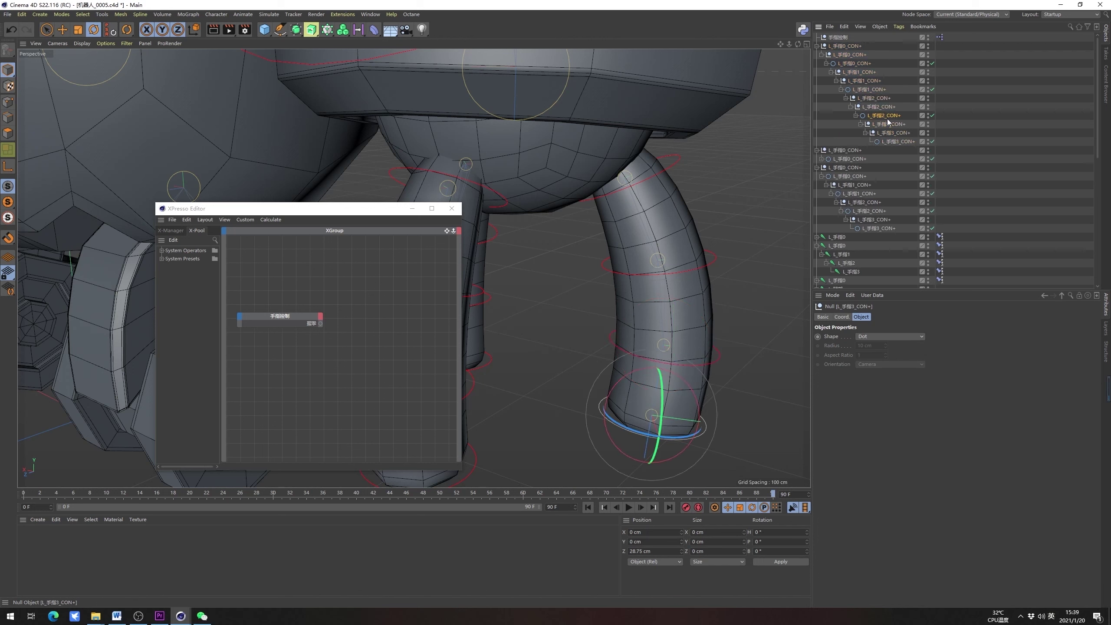
# Add the inner L_手指0_CON+ null to the XPresso graph with a Rotation . H input and widen its node
pyautogui.click(872, 108)
pyautogui.click(866, 98)
pyautogui.click(863, 89)
pyautogui.click(860, 80)
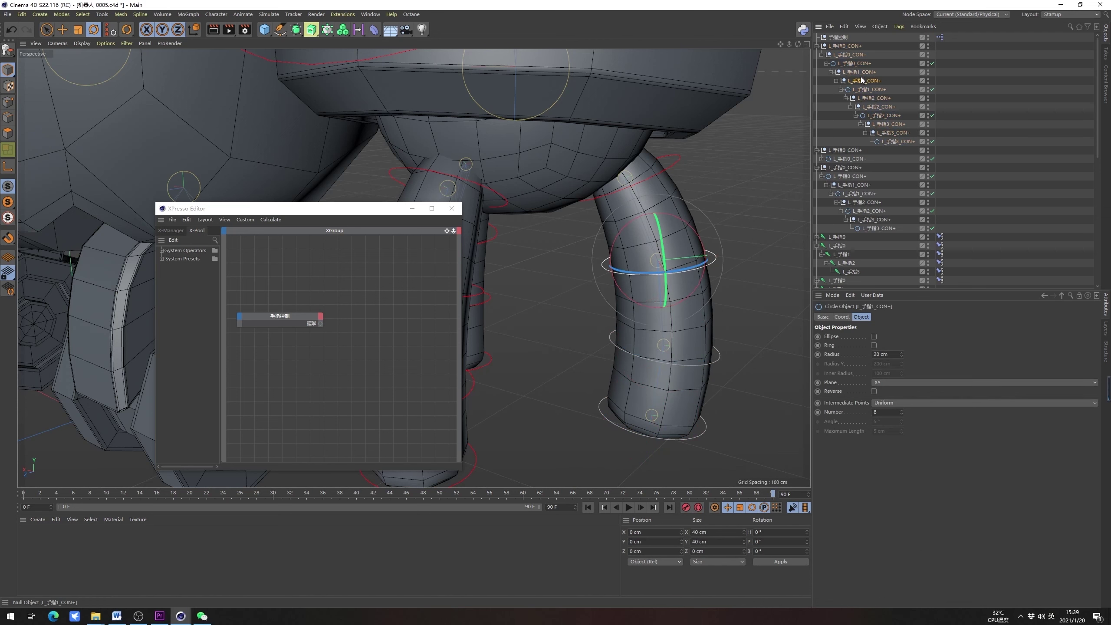
pyautogui.click(860, 80)
pyautogui.click(852, 56)
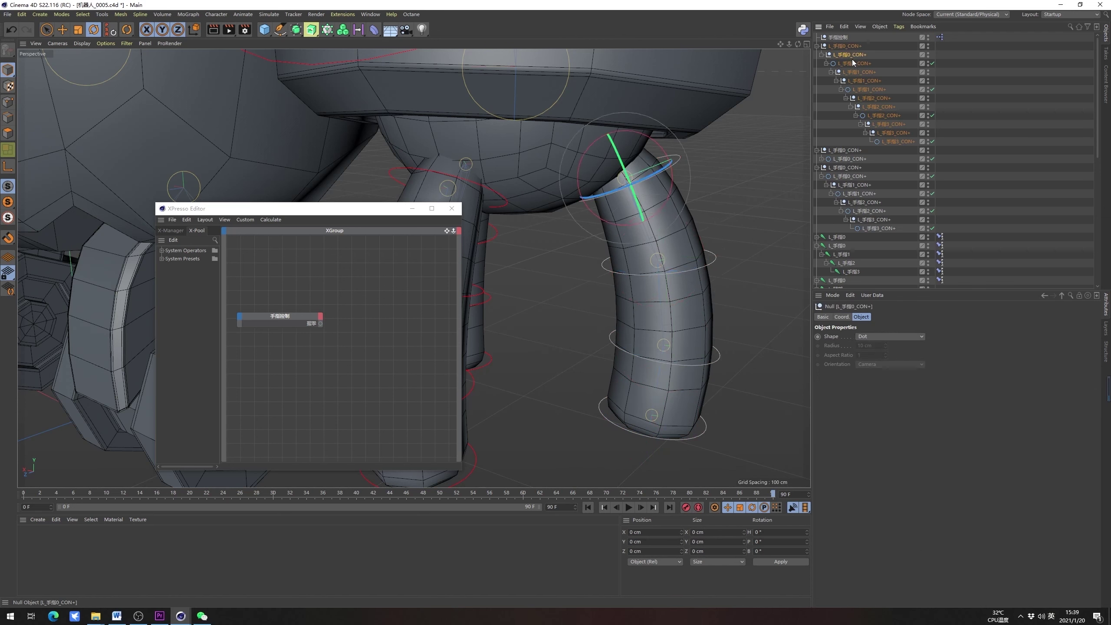
pyautogui.click(842, 317)
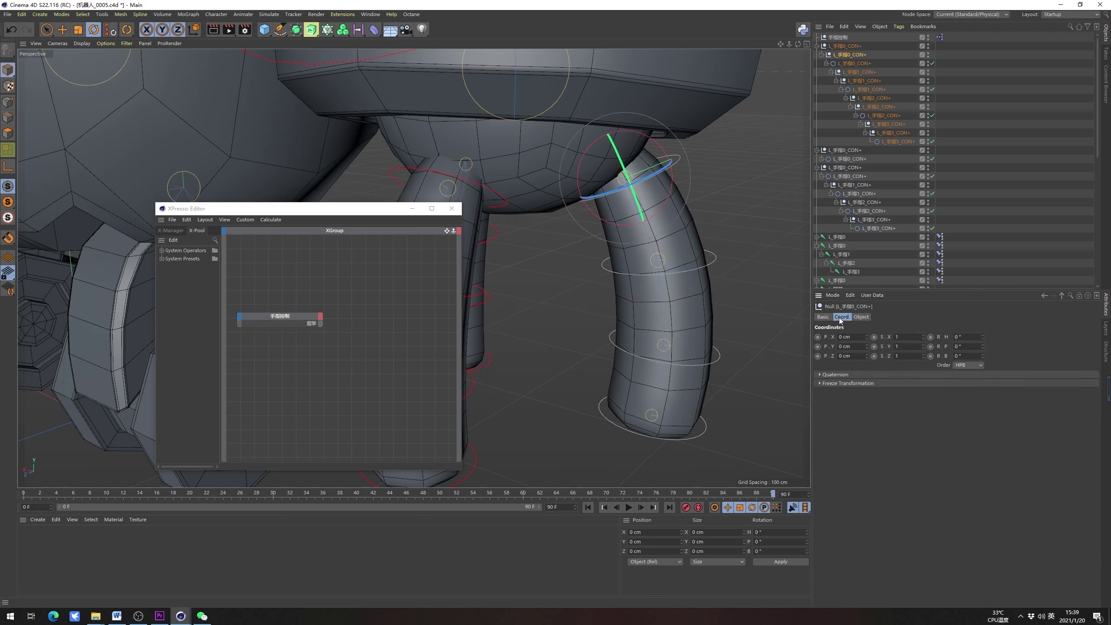
pyautogui.moveTo(477, 266); pyautogui.dragTo(372, 289)
pyautogui.click(361, 284)
pyautogui.moveTo(389, 301)
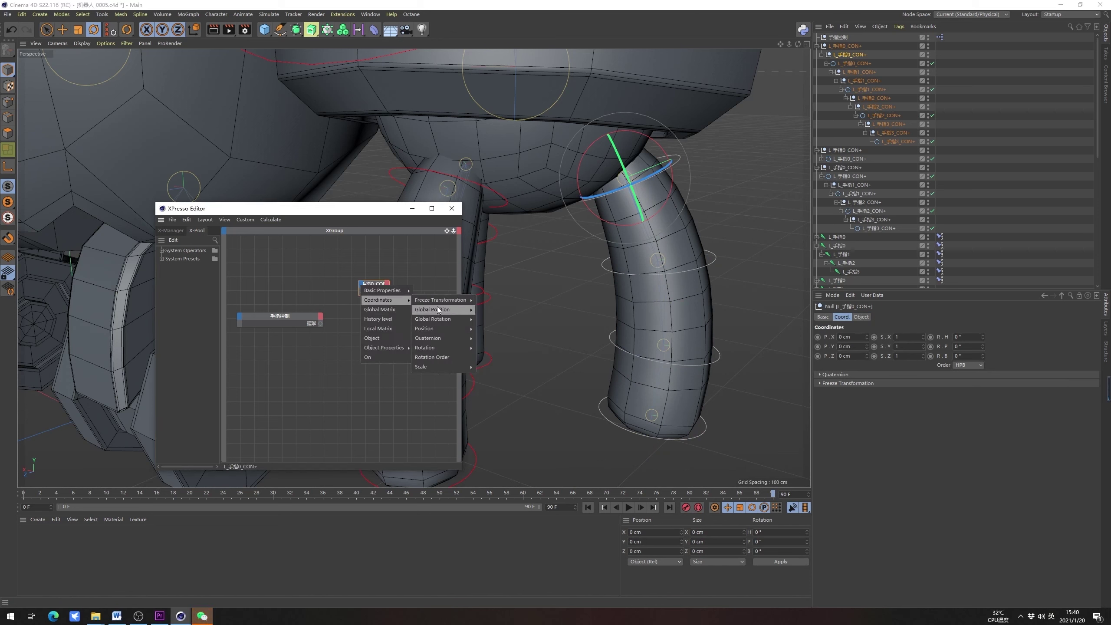
pyautogui.moveTo(439, 347)
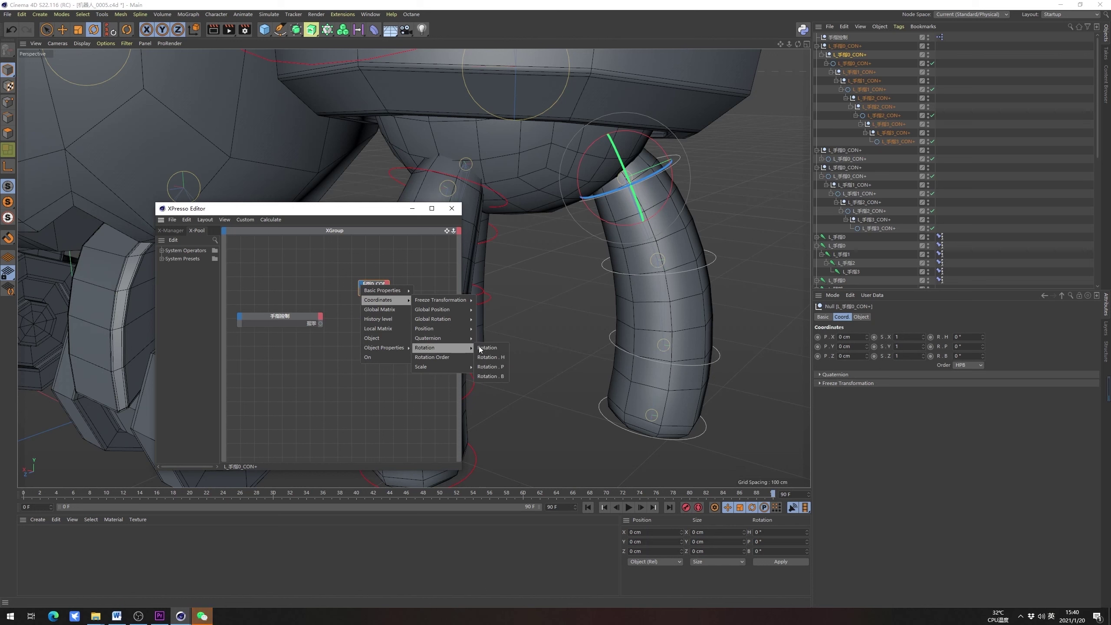
pyautogui.click(486, 348)
pyautogui.moveTo(390, 289); pyautogui.dragTo(418, 289)
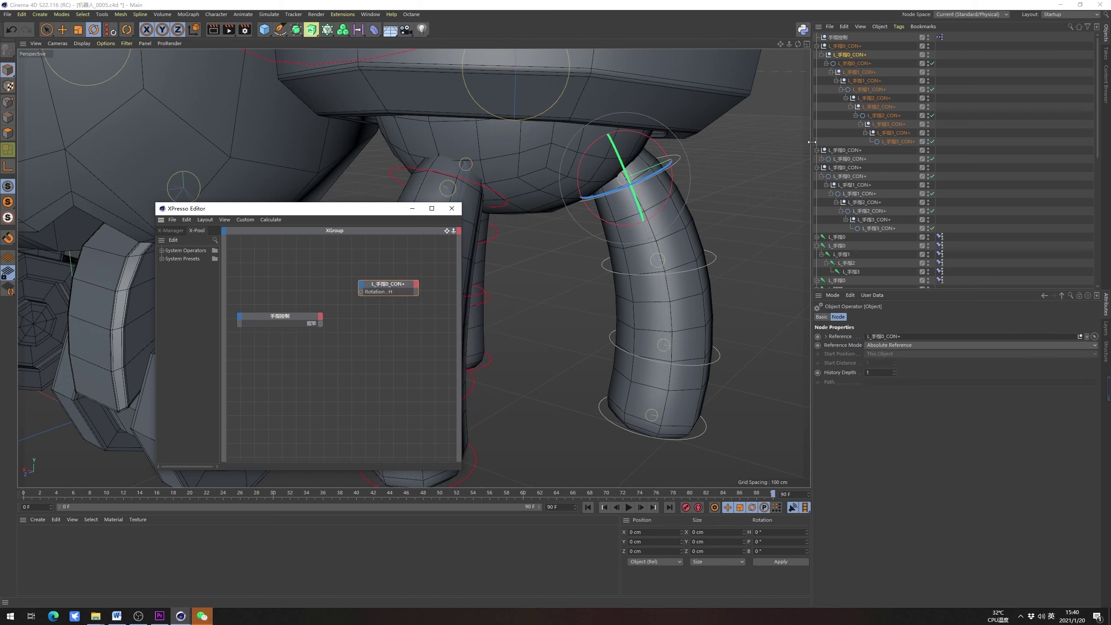
# Add the inner L_手指1_CON+ null to the XPresso graph and give it a Rotation . H input
pyautogui.moveTo(867, 81); pyautogui.dragTo(370, 316)
pyautogui.click(368, 313)
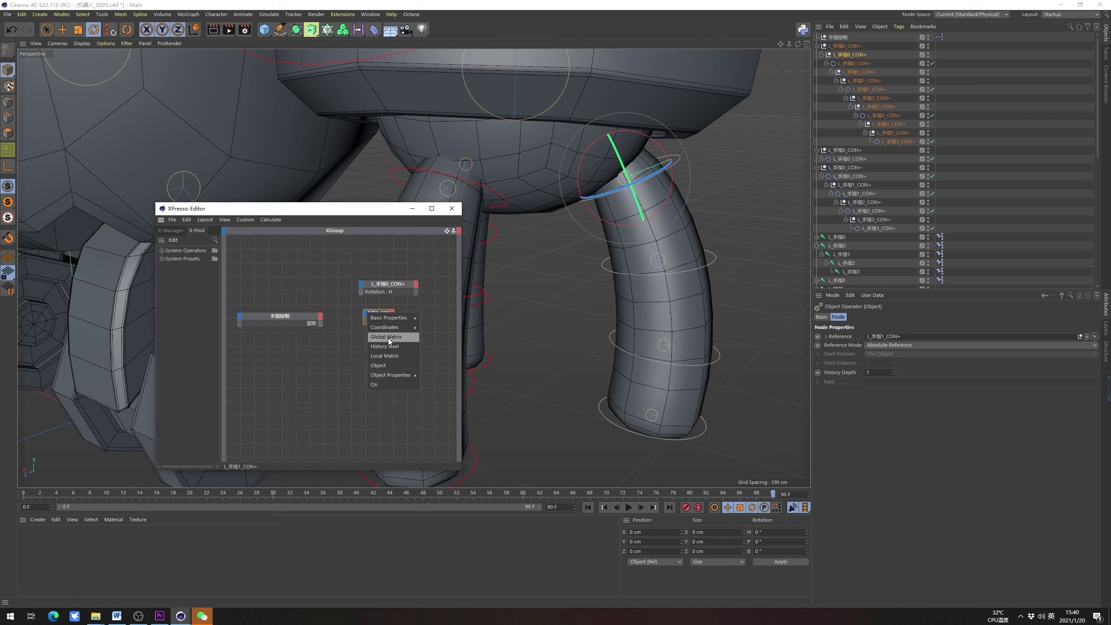
pyautogui.moveTo(393, 330)
pyautogui.moveTo(456, 373)
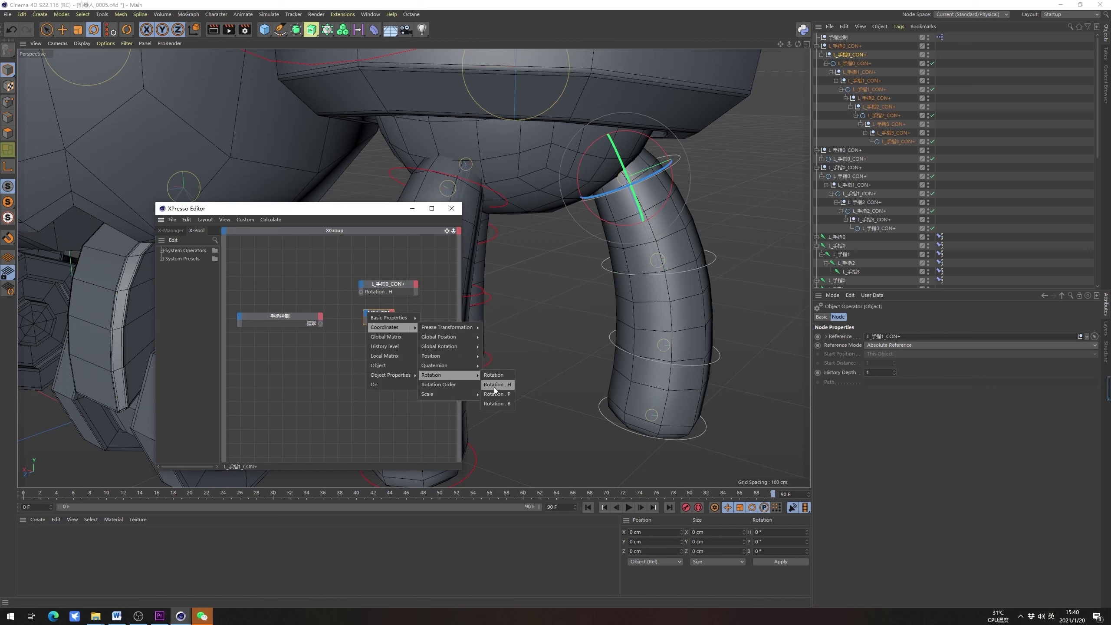
pyautogui.click(494, 388)
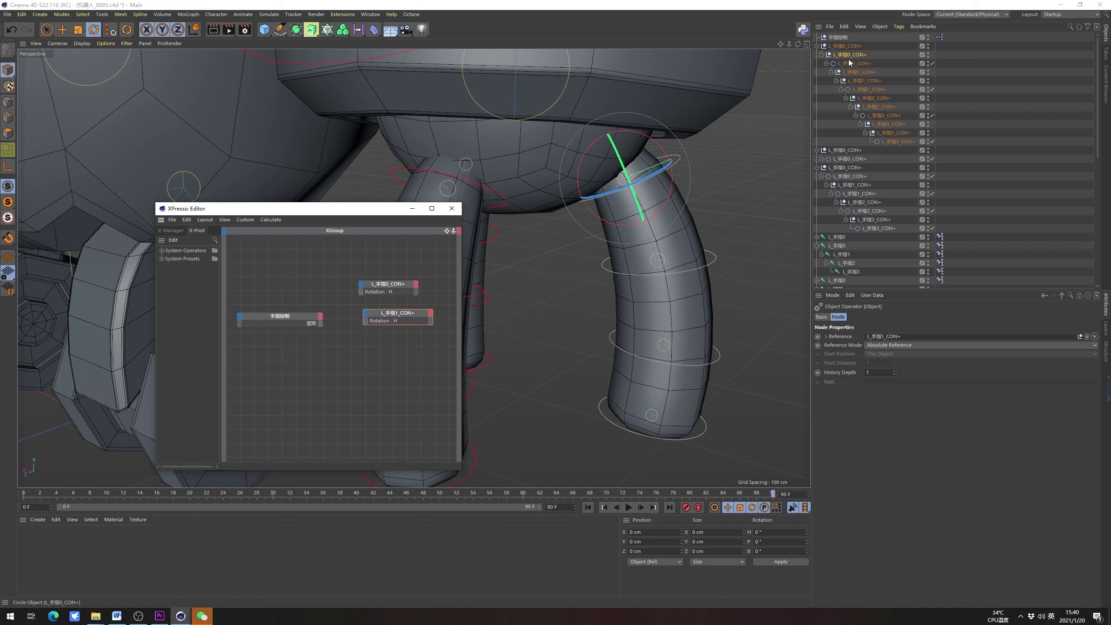
# Add the inner L_手指2_CON+ null to the XPresso graph and give it a Rotation . H input
pyautogui.click(870, 82)
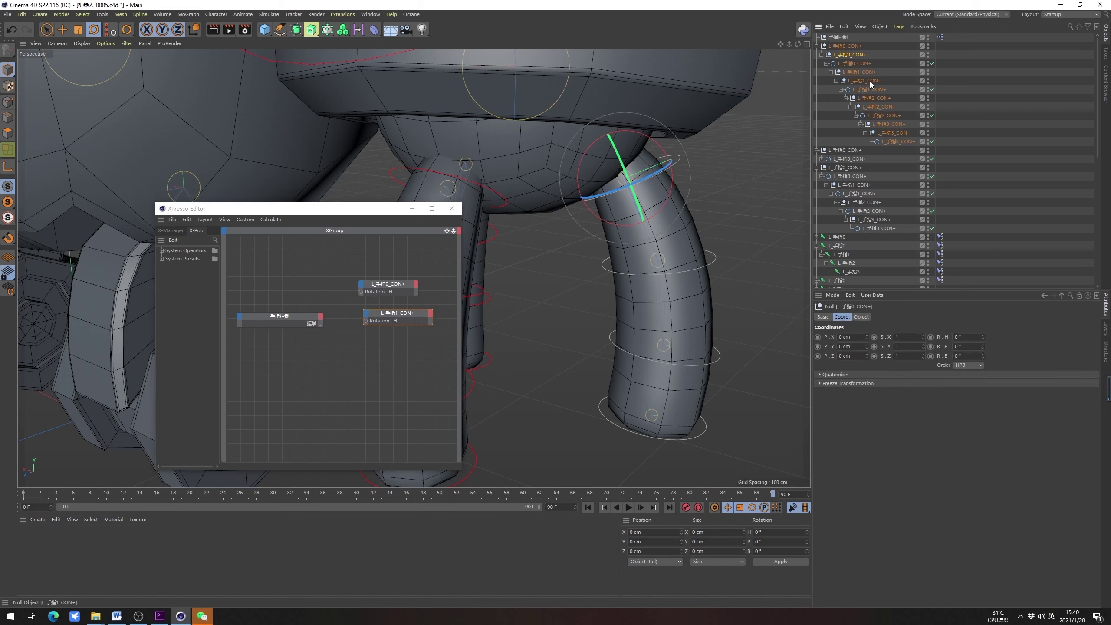
pyautogui.click(878, 107)
pyautogui.moveTo(880, 106); pyautogui.dragTo(381, 334)
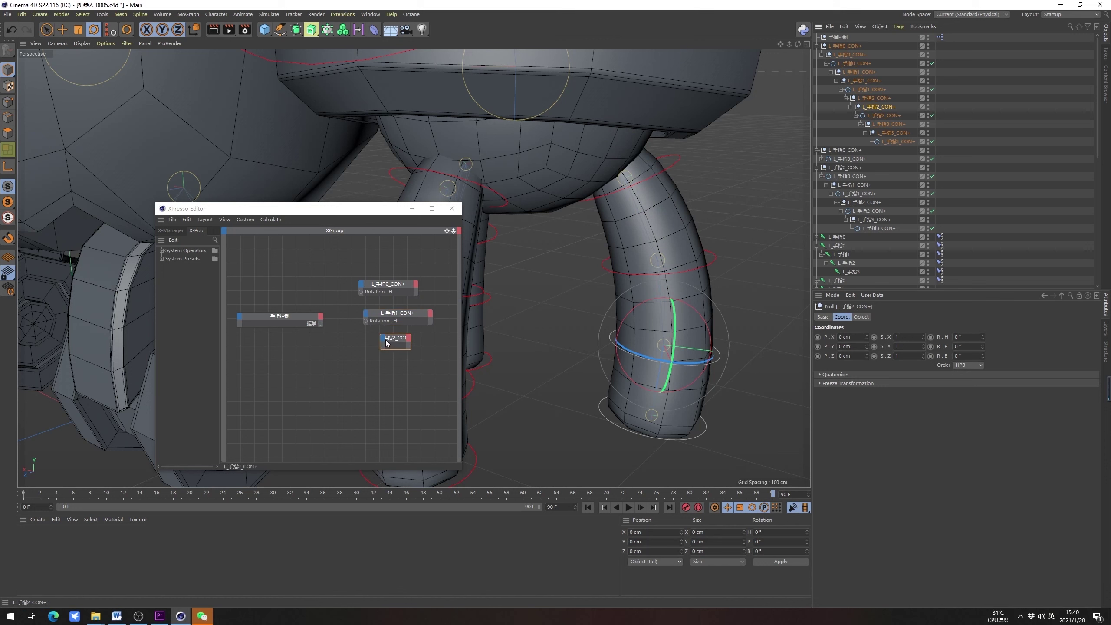
pyautogui.click(383, 339)
pyautogui.moveTo(415, 353)
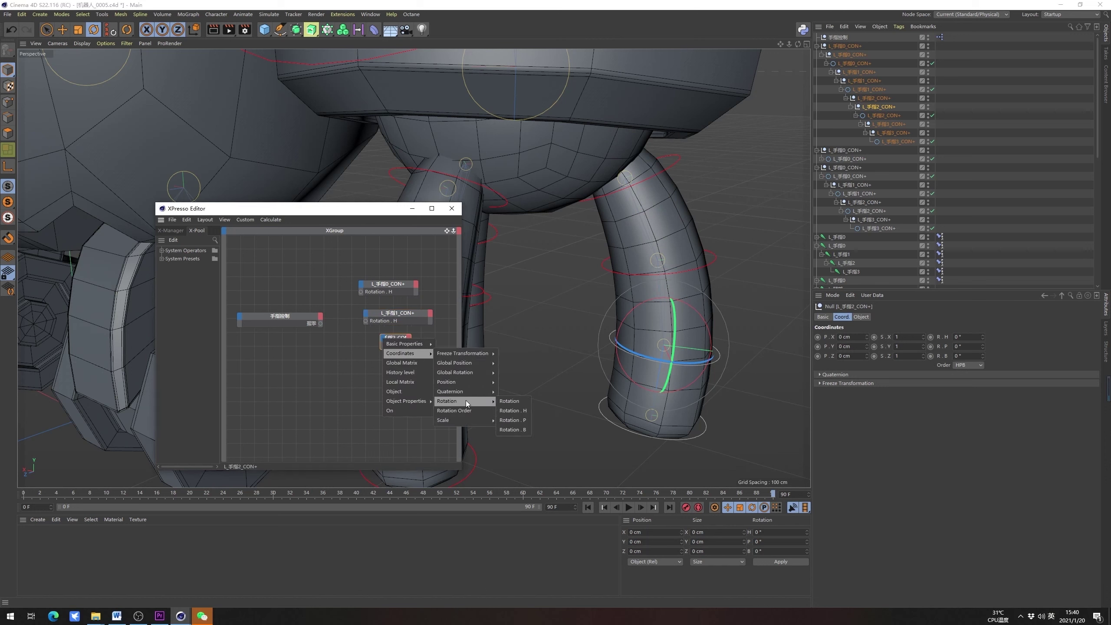
pyautogui.moveTo(472, 395)
pyautogui.click(515, 411)
# Connect the 握拳 output to the Rotation . H inputs of the three finger nulls and test the slider
pyautogui.click(390, 344)
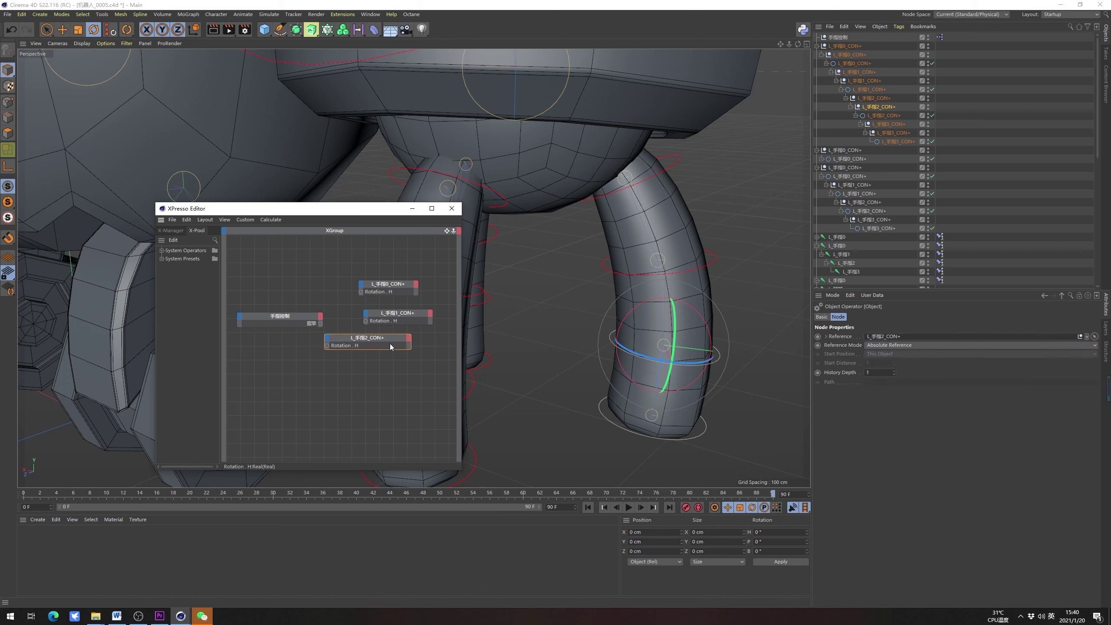
pyautogui.moveTo(321, 324); pyautogui.dragTo(365, 321)
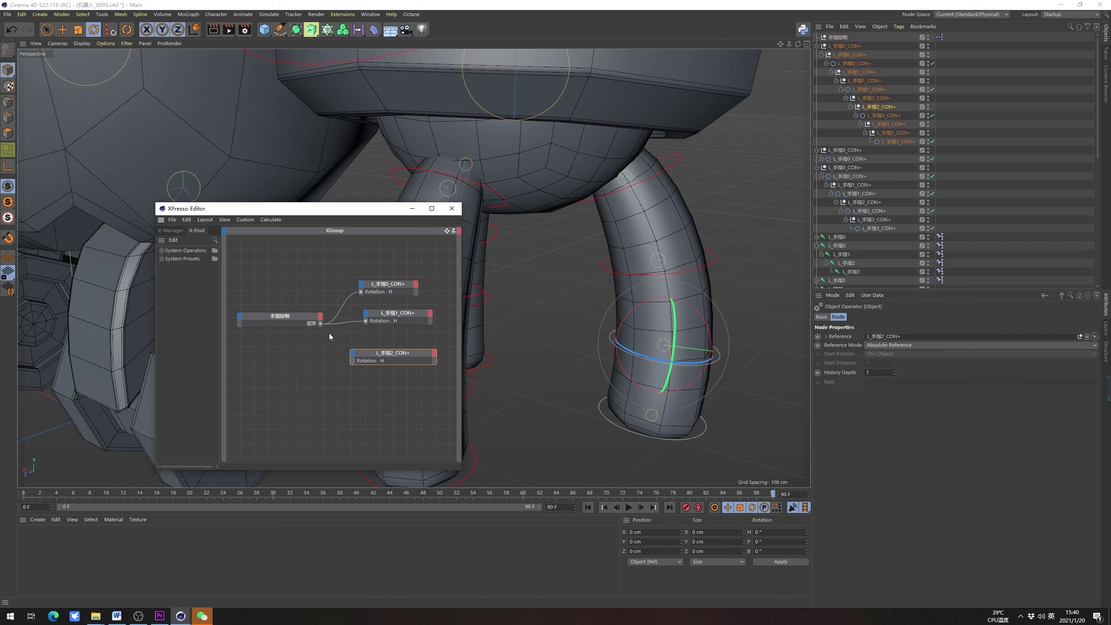
pyautogui.moveTo(351, 359); pyautogui.dragTo(352, 361)
pyautogui.click(940, 37)
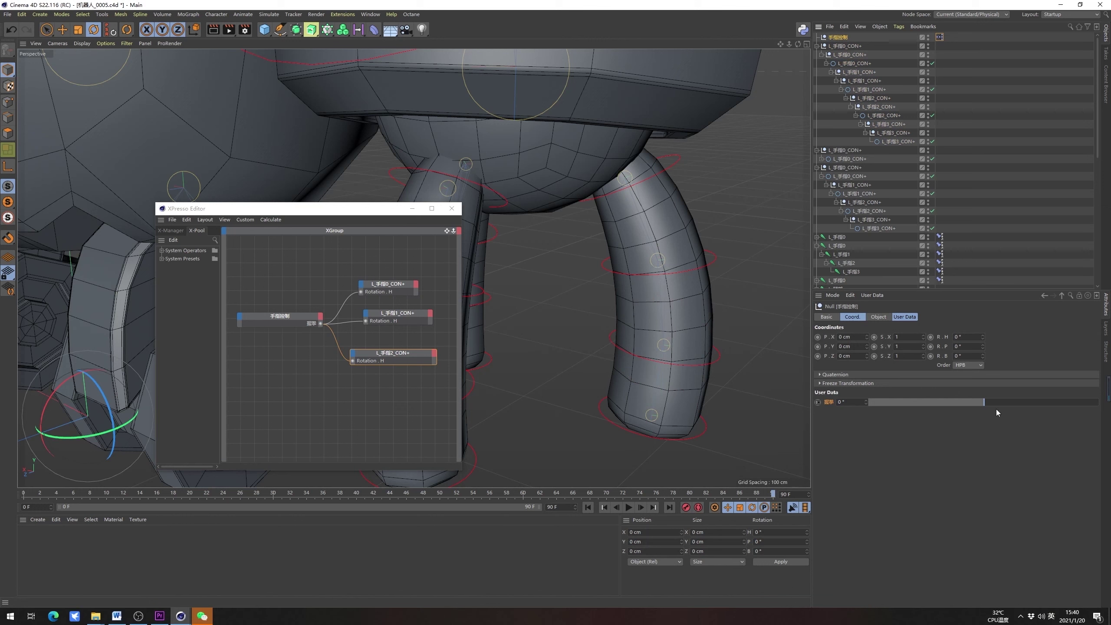
pyautogui.moveTo(988, 401); pyautogui.dragTo(947, 401)
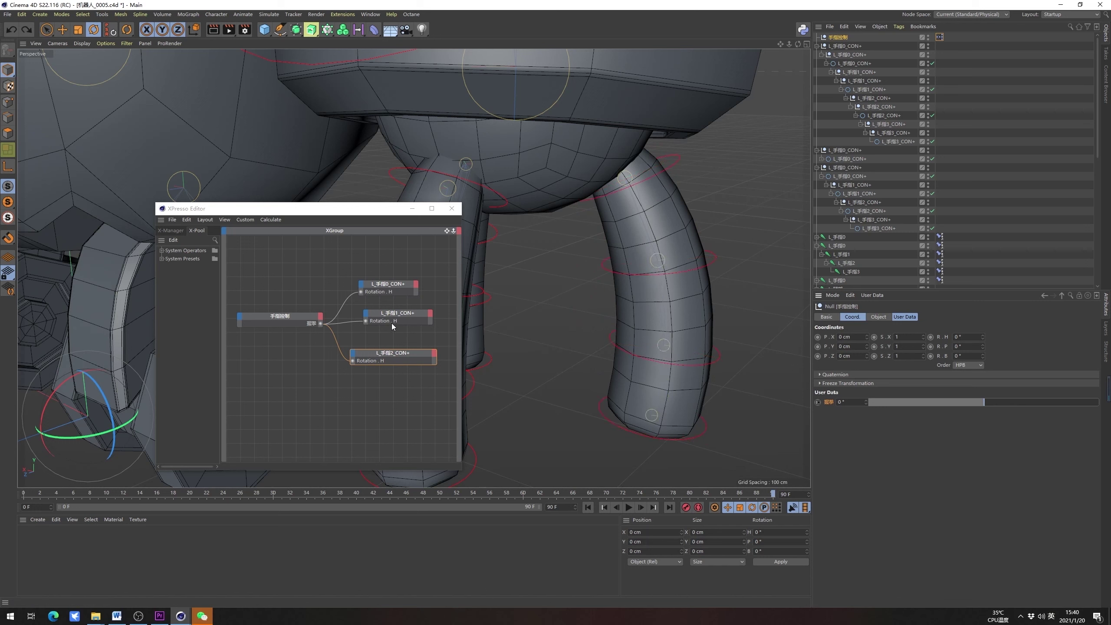
# Add a Rotation . P input to the L_手指0_CON+ node and connect the 握拳 output to it instead of Rotation . H
pyautogui.click(359, 287)
pyautogui.moveTo(387, 300)
pyautogui.moveTo(457, 318)
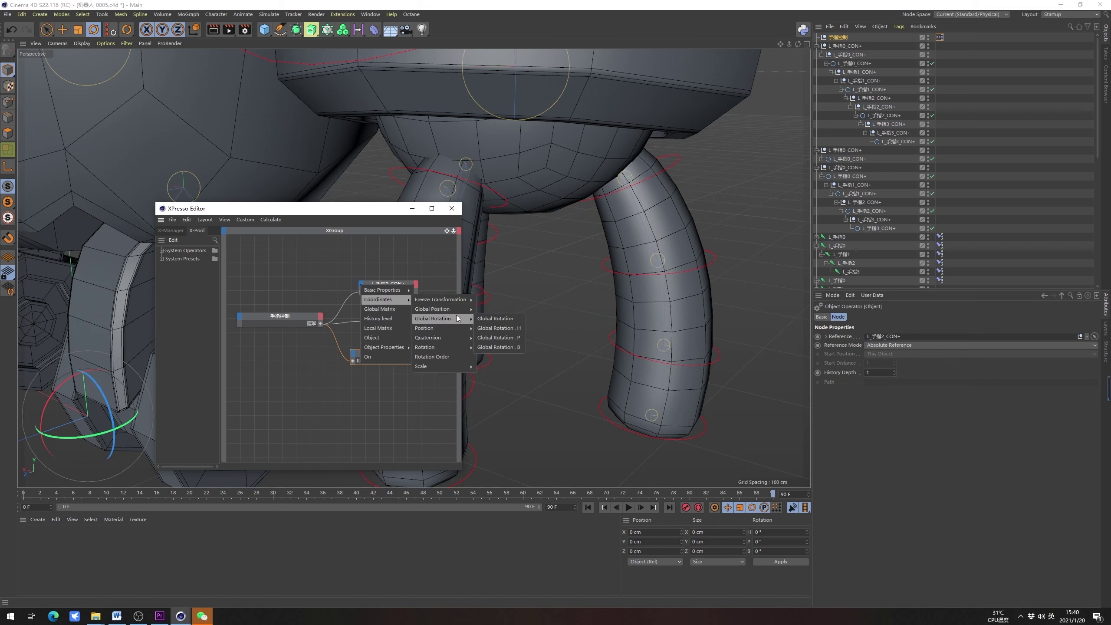
pyautogui.moveTo(447, 351)
pyautogui.click(499, 356)
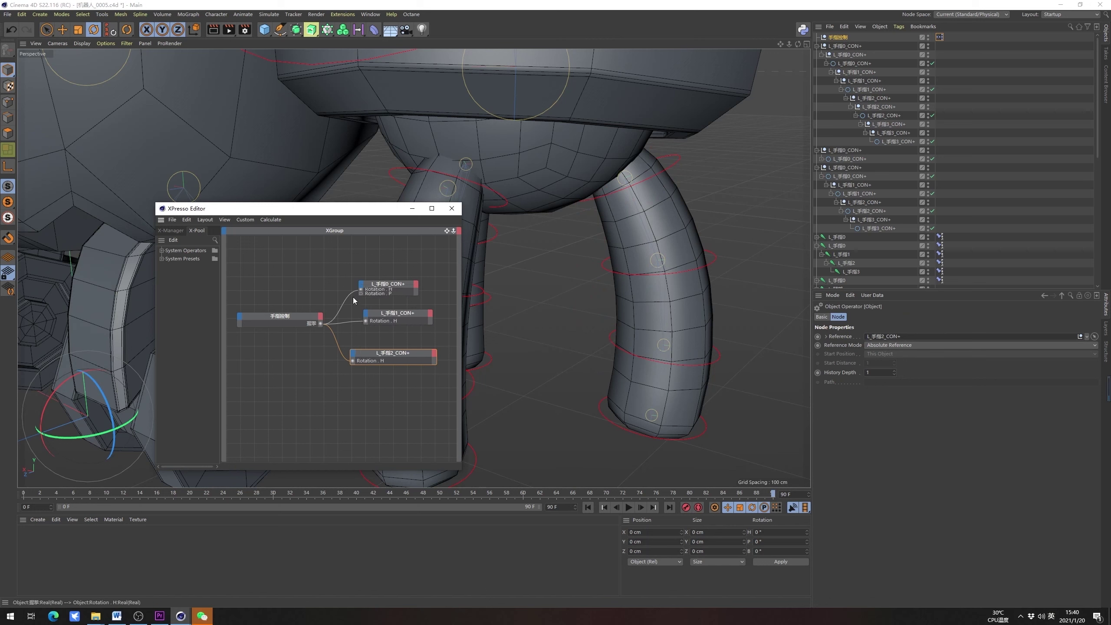
pyautogui.moveTo(362, 296); pyautogui.dragTo(362, 294)
# Add a Rotation . P input to the L_手指1_CON+ node and connect the 握拳 output to it instead of Rotation . H
pyautogui.click(369, 318)
pyautogui.click(366, 315)
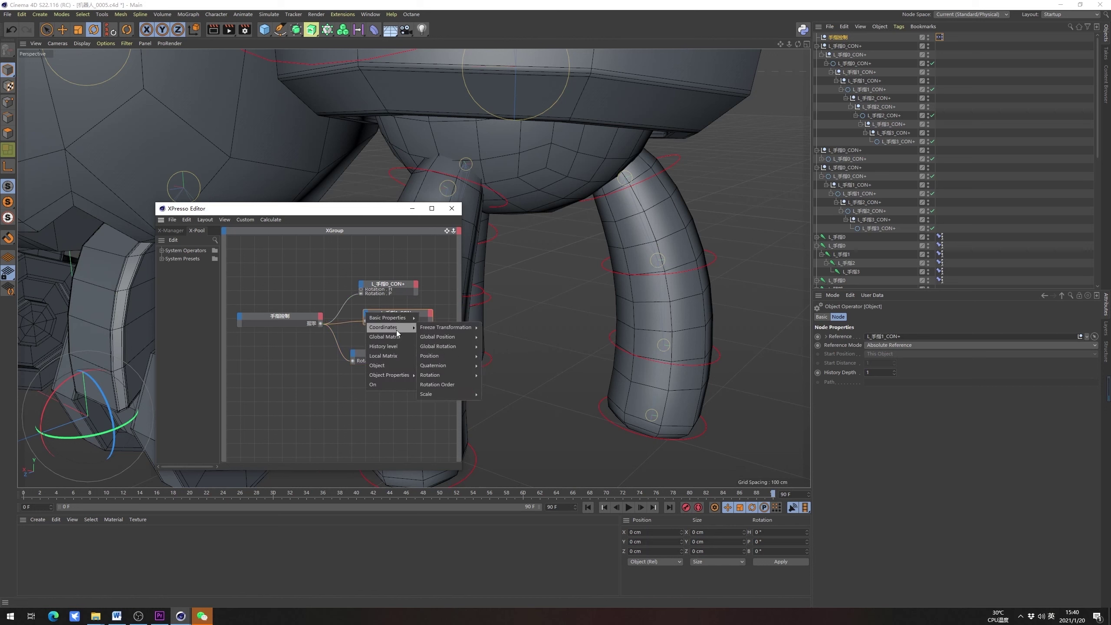
pyautogui.moveTo(405, 332)
pyautogui.moveTo(442, 375)
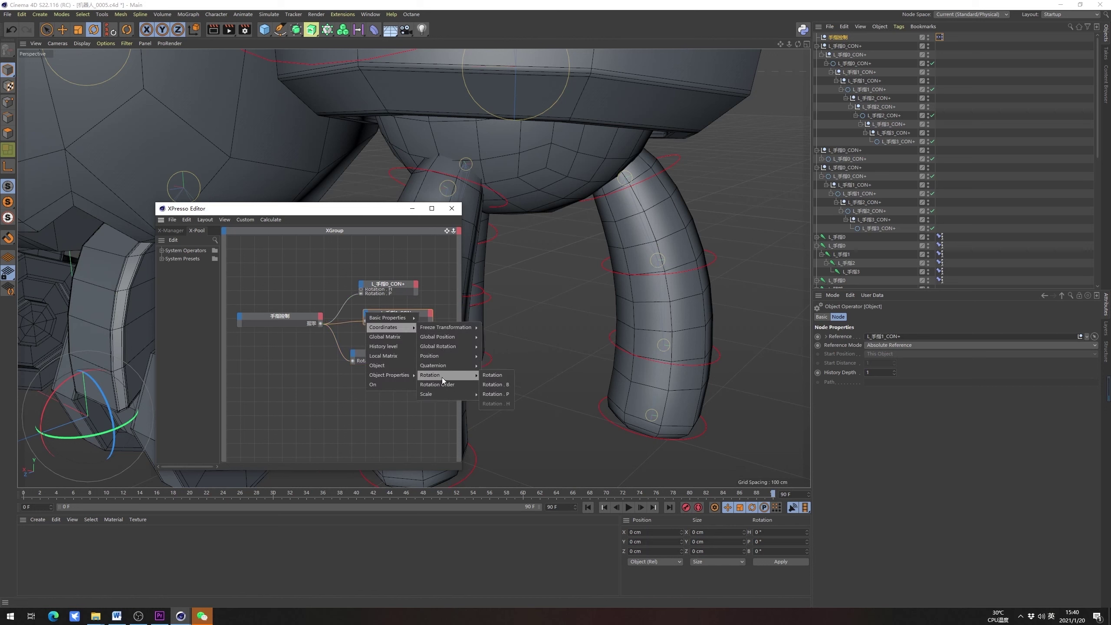
pyautogui.click(496, 385)
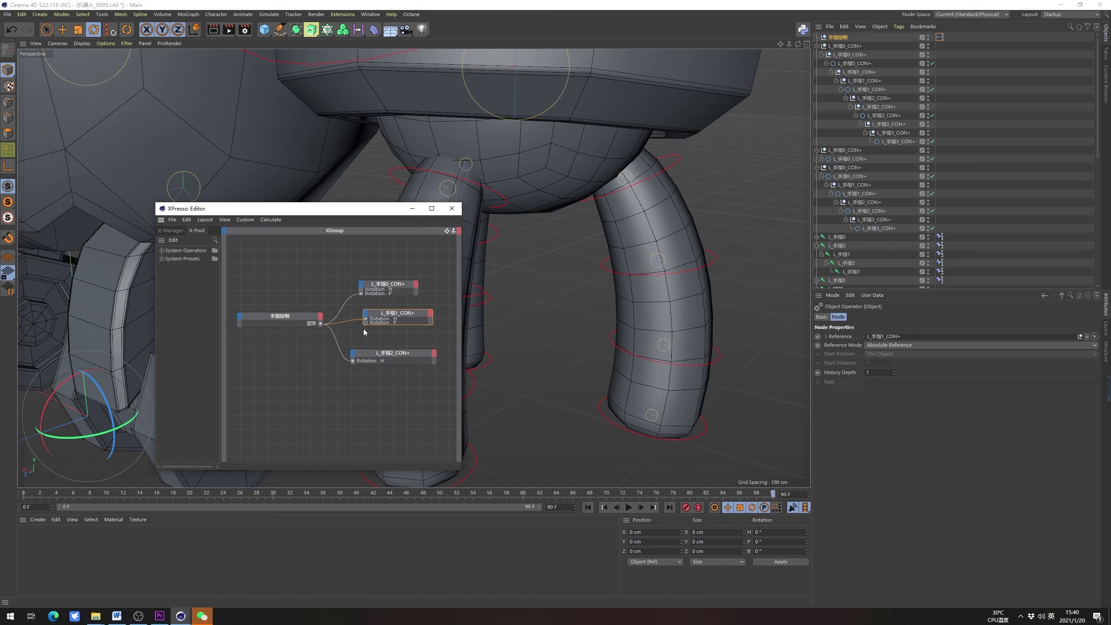
pyautogui.click(312, 323)
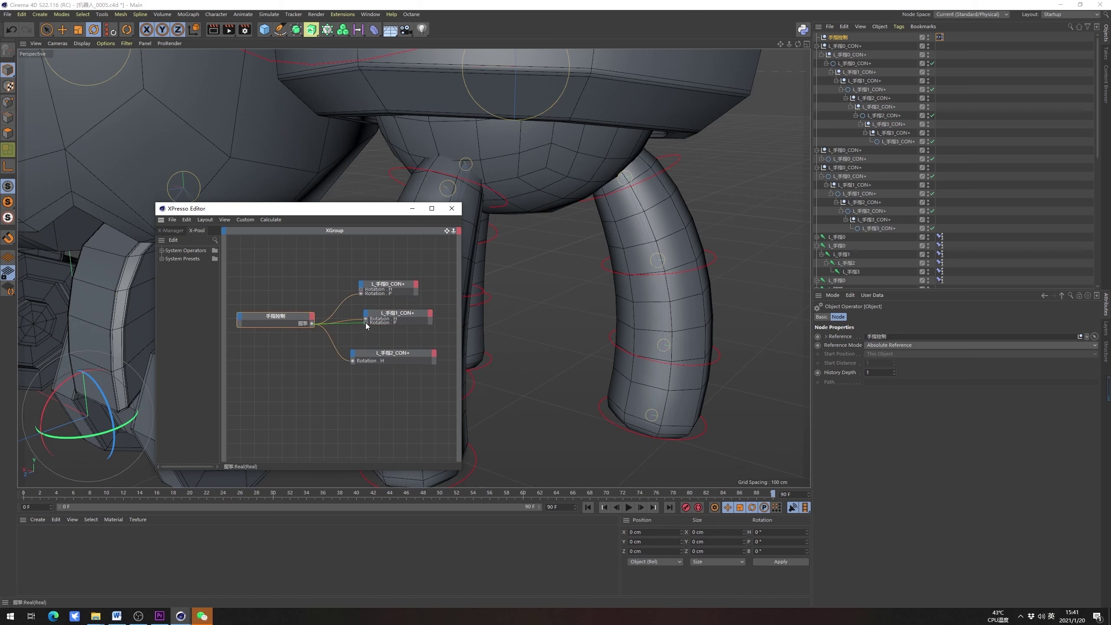
pyautogui.moveTo(365, 323); pyautogui.dragTo(365, 322)
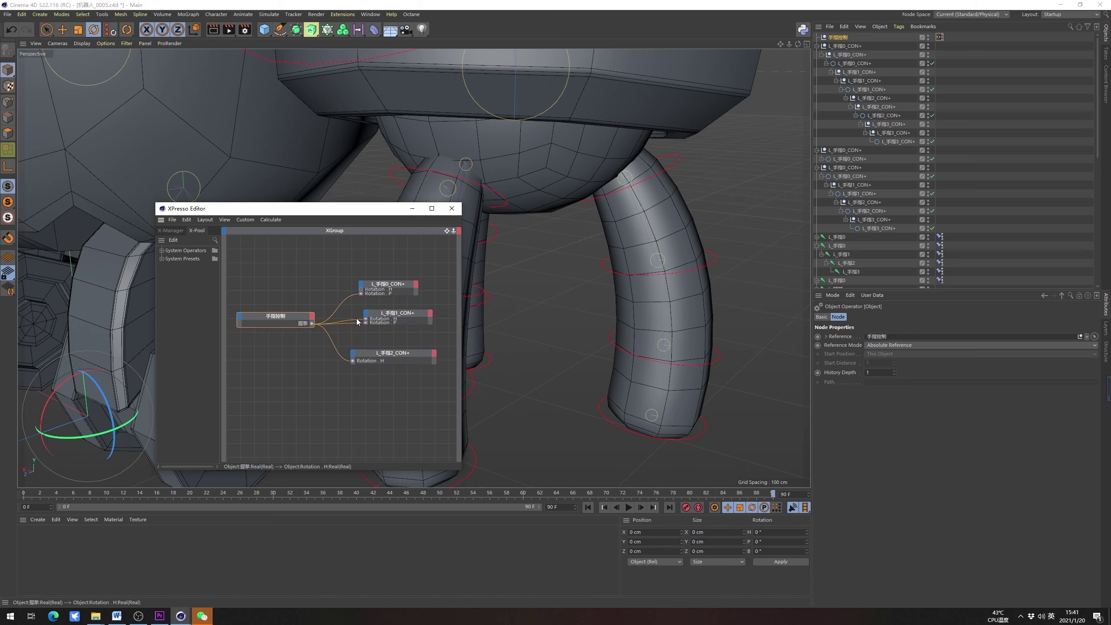
# Add a Rotation . P input to the L_手指2_CON+ node and connect the 握拳 output to it instead of Rotation . H
pyautogui.click(356, 357)
pyautogui.moveTo(393, 371)
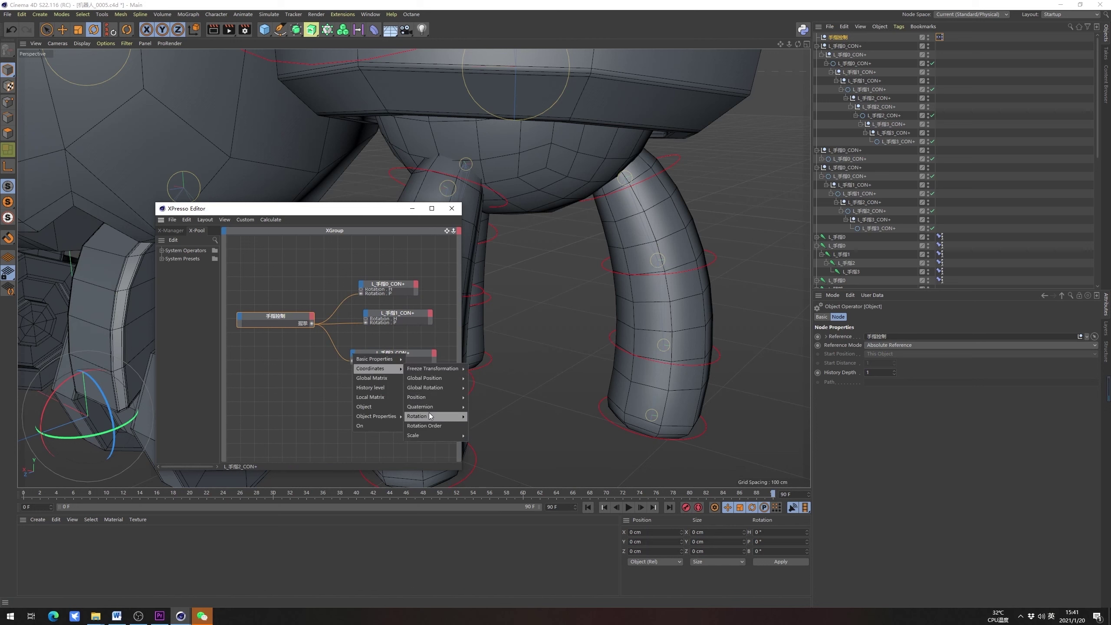
pyautogui.moveTo(429, 415)
pyautogui.click(487, 427)
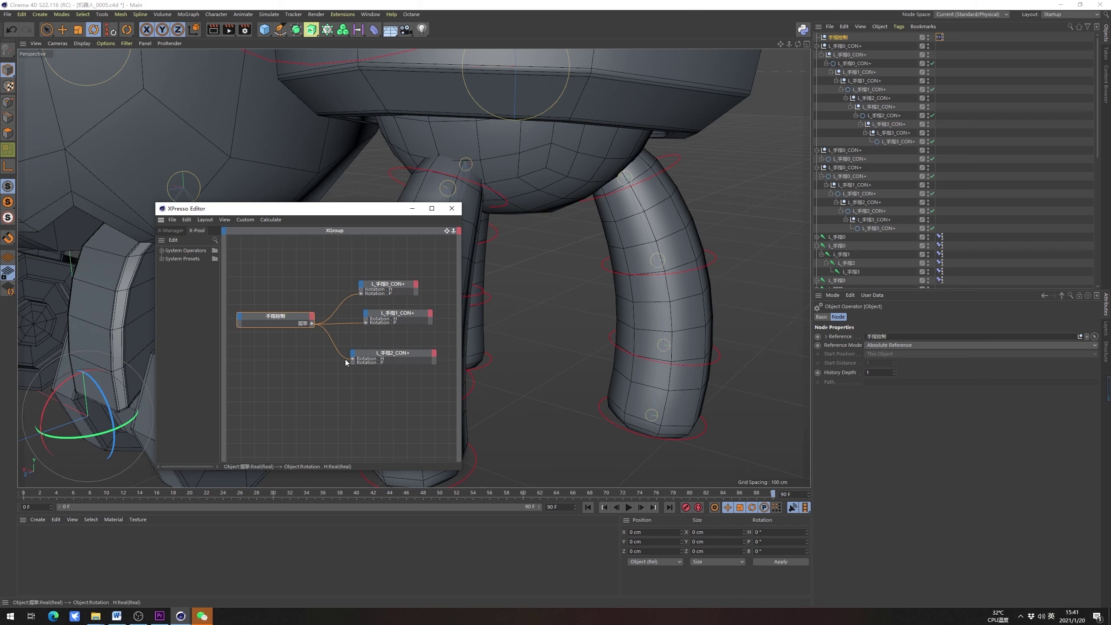
pyautogui.moveTo(345, 360); pyautogui.dragTo(352, 363)
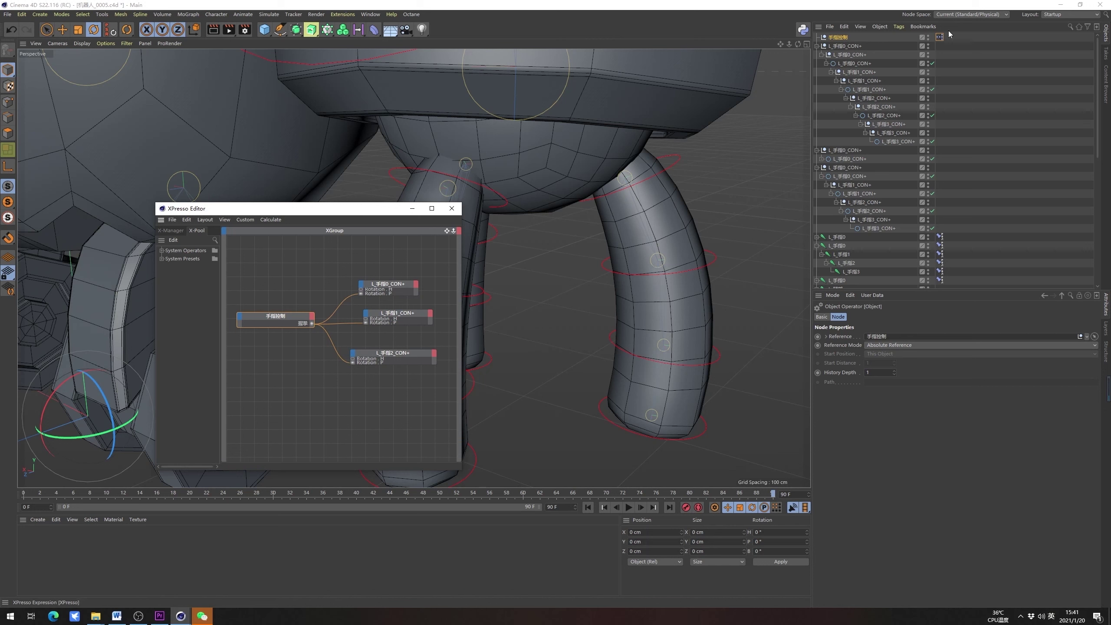
# Test the finger curl with the 握拳 slider of the 手指控制 null and inspect the bent finger from another angle
pyautogui.click(841, 37)
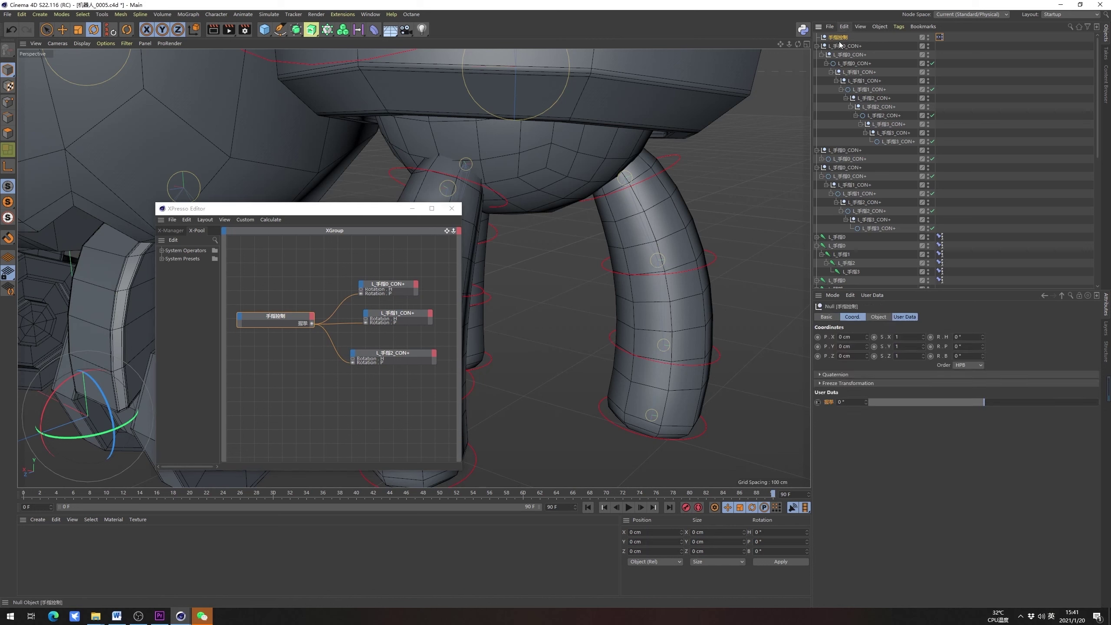
pyautogui.moveTo(980, 403); pyautogui.dragTo(942, 402)
pyautogui.keyDown('alt'); pyautogui.moveTo(538, 294); pyautogui.dragTo(654, 283); pyautogui.keyUp('alt')
pyautogui.keyDown('alt'); pyautogui.moveTo(654, 282); pyautogui.dragTo(634, 330, button='middle'); pyautogui.keyUp('alt')
pyautogui.moveTo(968, 401); pyautogui.dragTo(854, 412)
pyautogui.click(533, 372)
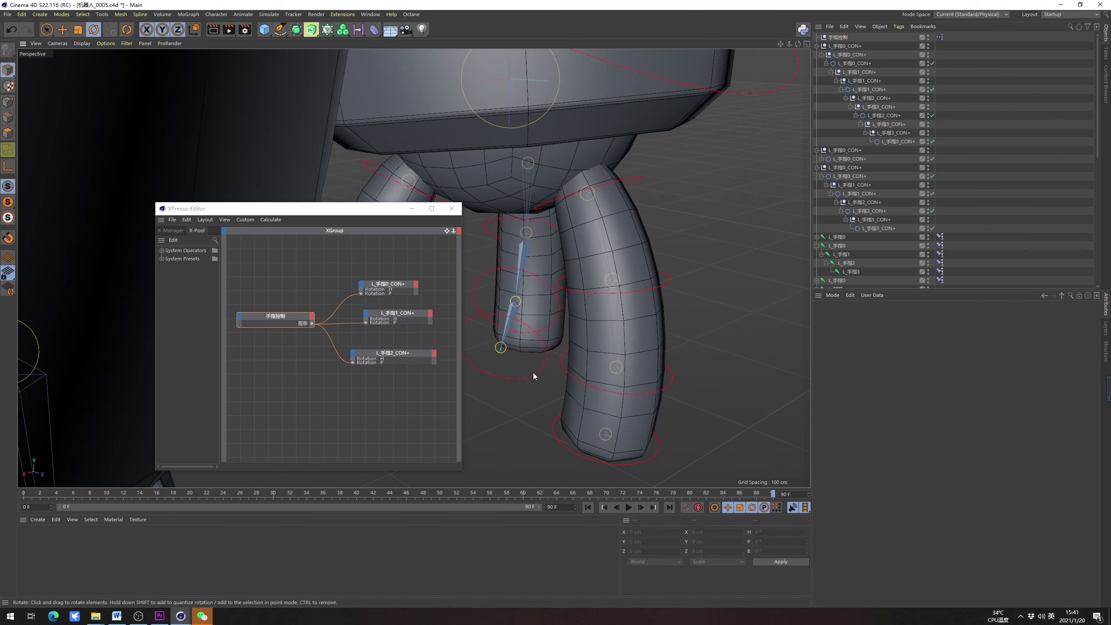
pyautogui.click(554, 291)
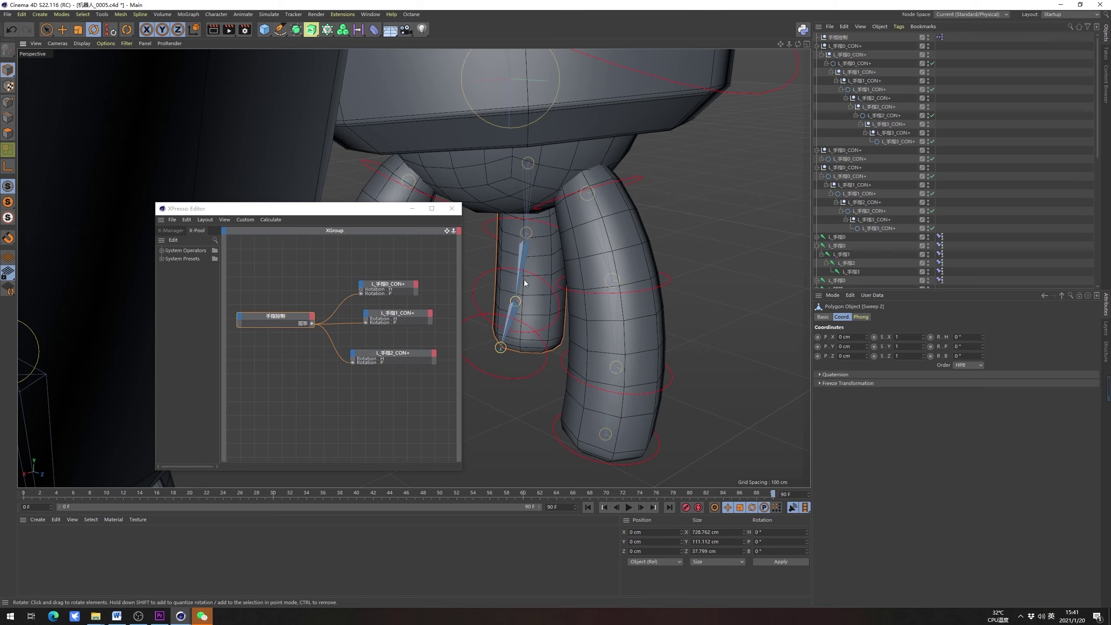
# Close the XPresso Editor and test that the curled finger's L_手指2_CON+ circle still rotates freely, pitching it by about 7°
pyautogui.keyDown('alt'); pyautogui.moveTo(524, 279); pyautogui.dragTo(391, 260); pyautogui.keyUp('alt')
pyautogui.keyDown('alt'); pyautogui.moveTo(454, 332); pyautogui.dragTo(474, 307, button='middle'); pyautogui.keyUp('alt')
pyautogui.click(451, 208)
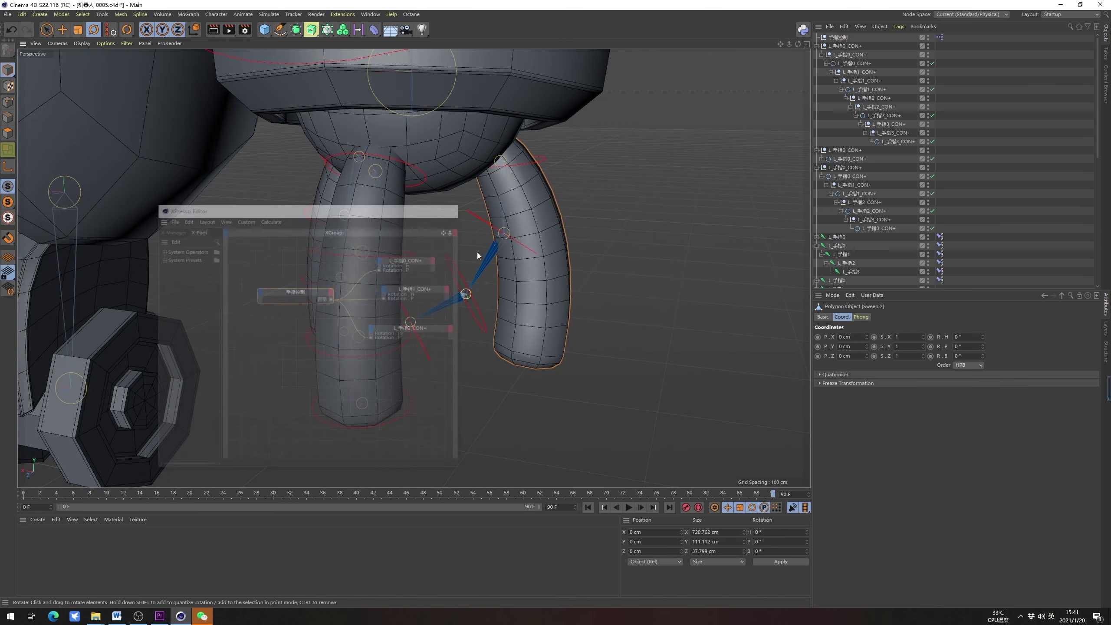
pyautogui.click(486, 323)
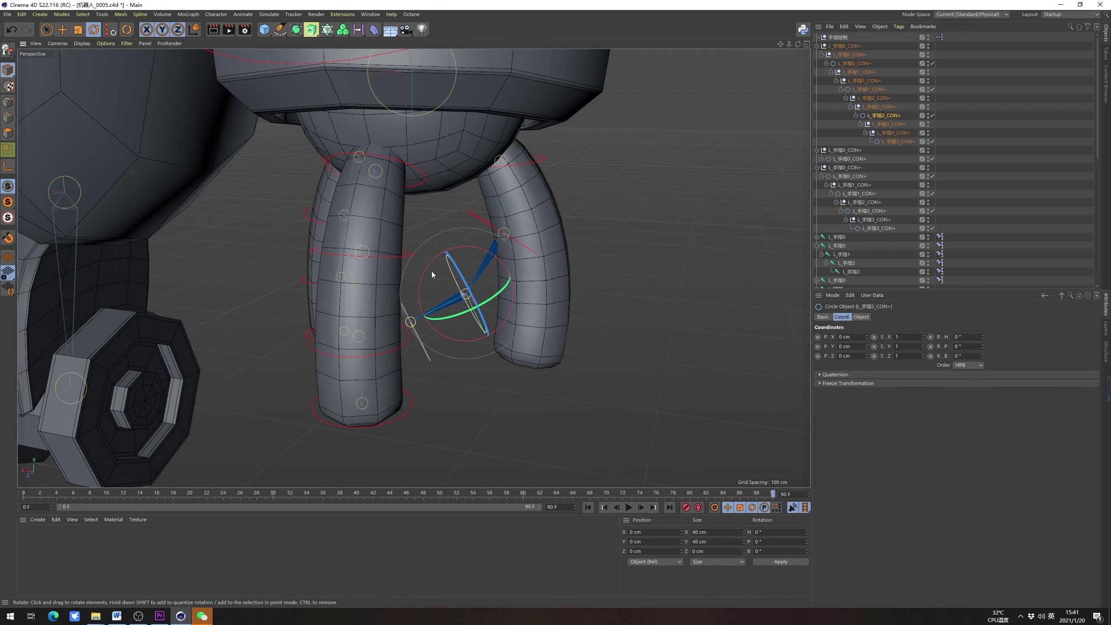
pyautogui.moveTo(430, 270)
pyautogui.mouseDown()
pyautogui.moveTo(442, 262)
pyautogui.moveTo(434, 289)
pyautogui.mouseUp()
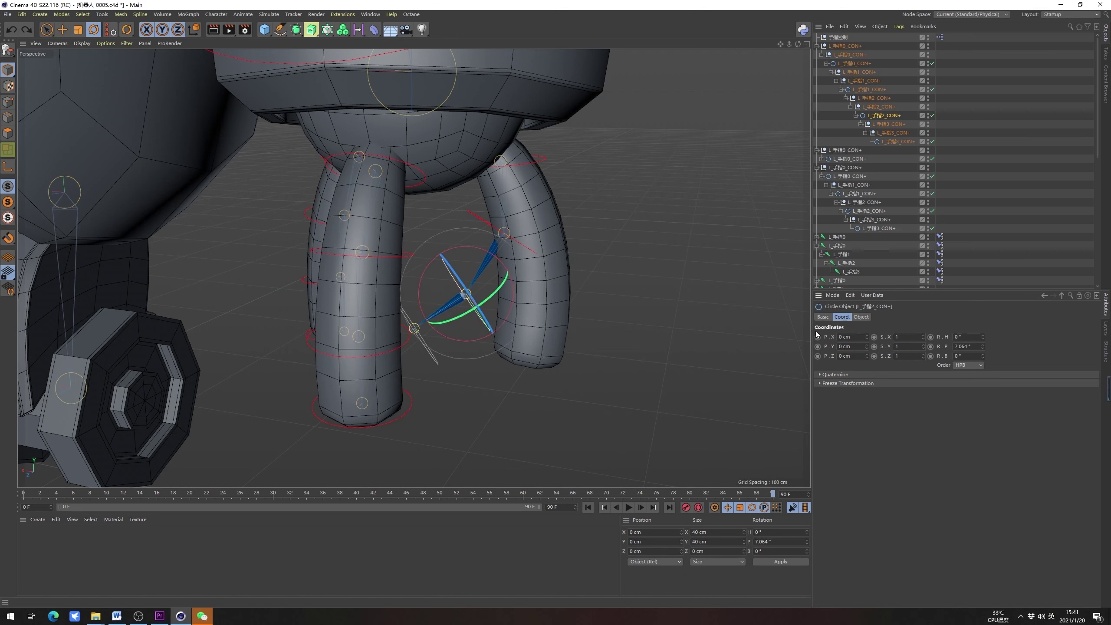
pyautogui.click(698, 328)
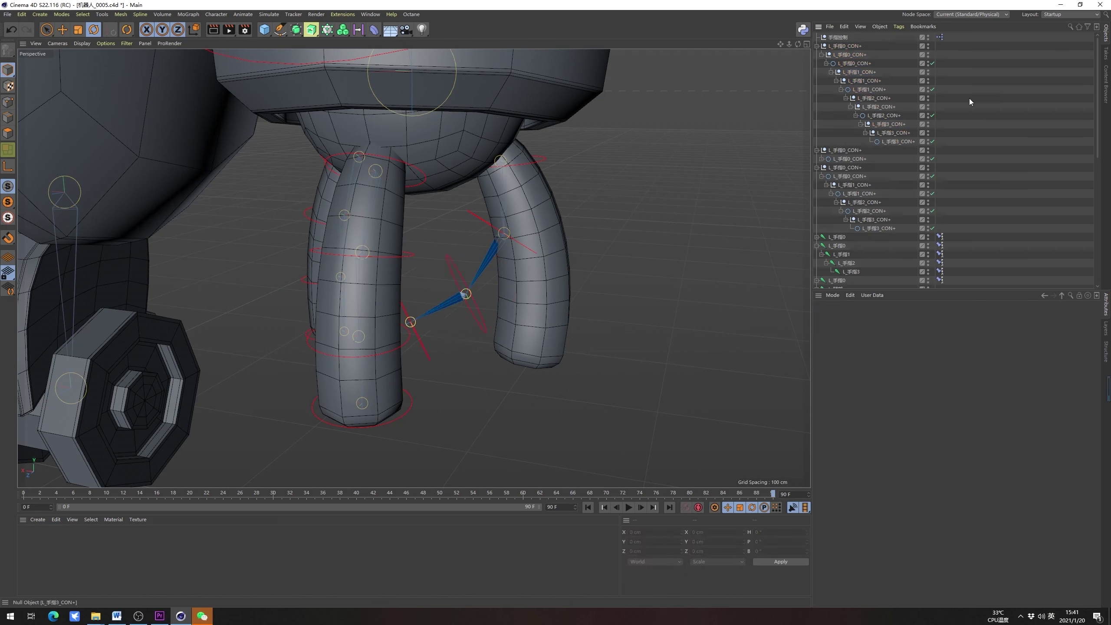
# Reset the 握拳 slider of the 手指控制 null to 0°
pyautogui.click(836, 38)
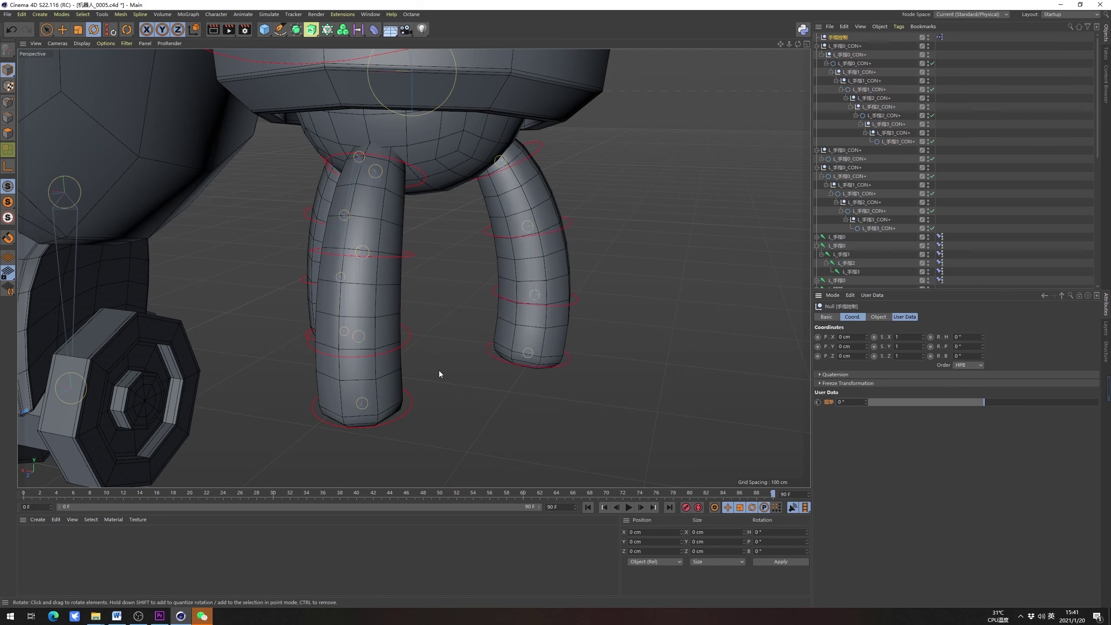
pyautogui.keyDown('alt'); pyautogui.moveTo(375, 301); pyautogui.dragTo(645, 172); pyautogui.keyUp('alt')
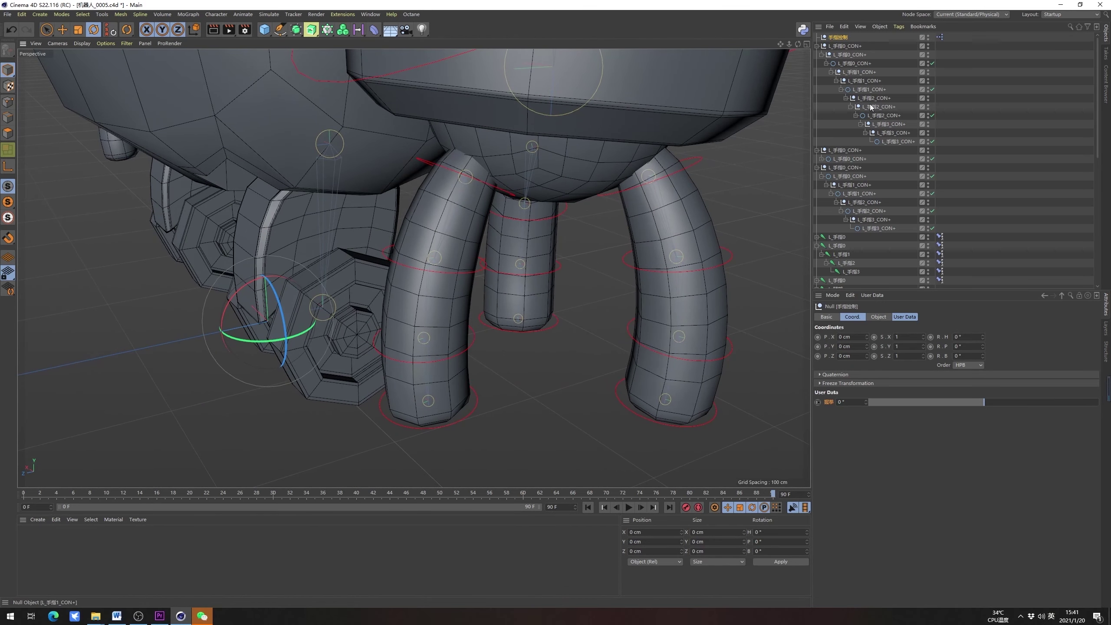
# Group the second finger's L_手指0_CON+, L_手指1_CON+ and L_手指2_CON+ circles each under its own extra parent null
pyautogui.click(816, 46)
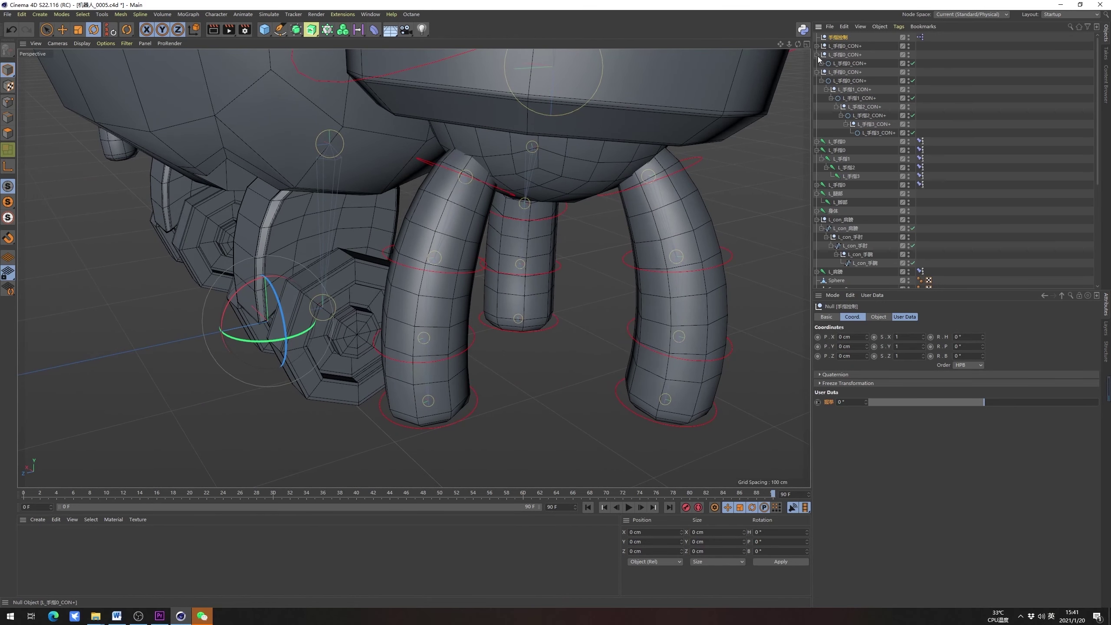
pyautogui.click(819, 59)
pyautogui.click(840, 64)
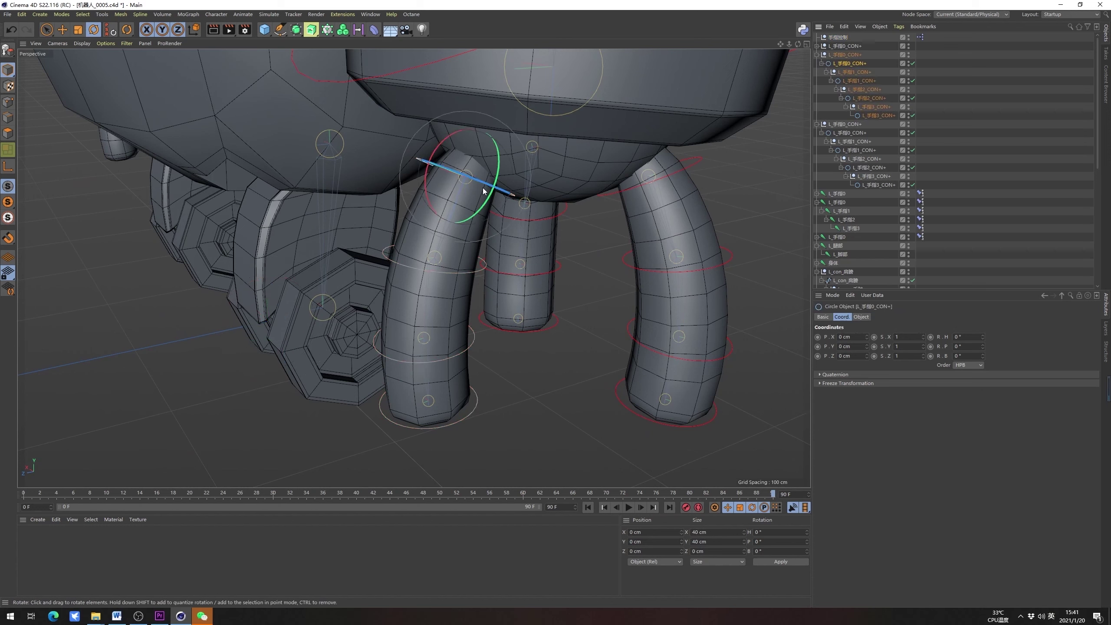
pyautogui.hotkey('alt', 'g')
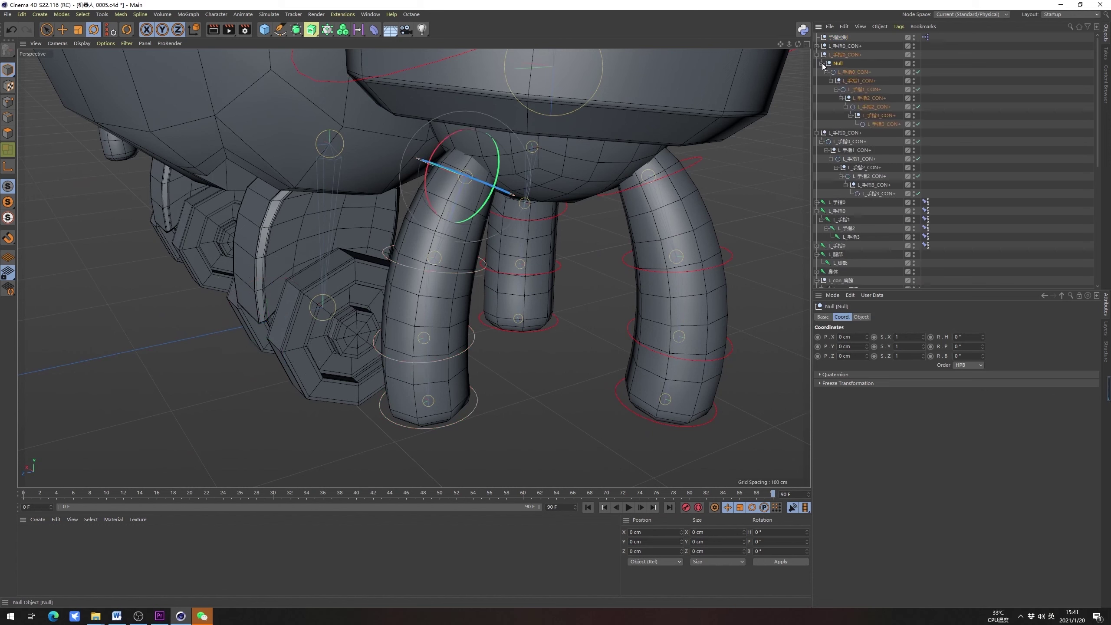
pyautogui.click(867, 90)
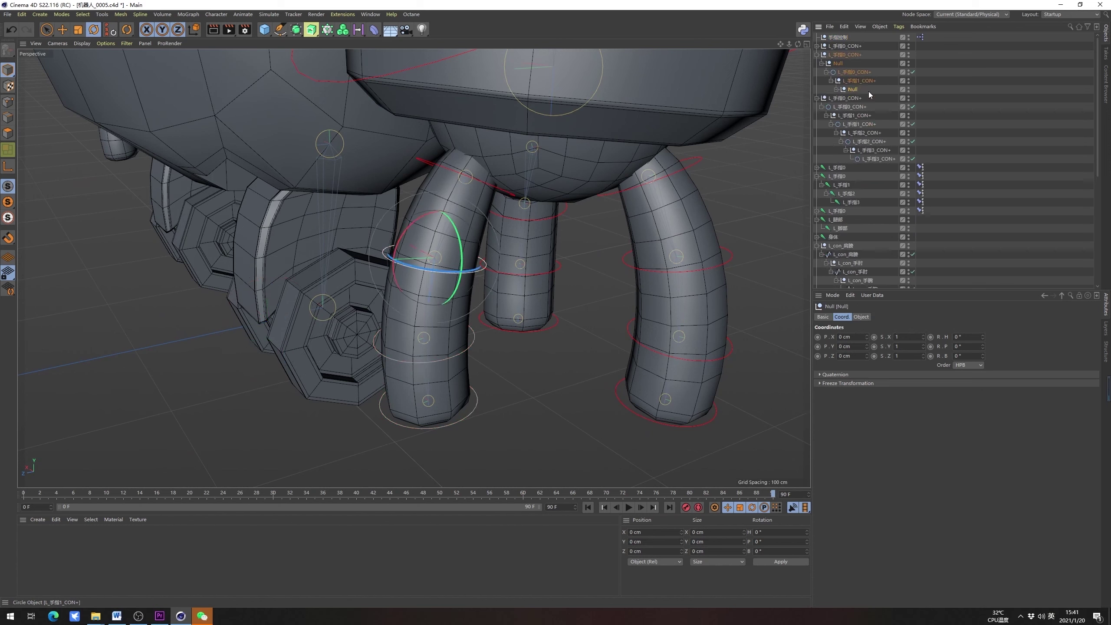
pyautogui.hotkey('alt', 'g')
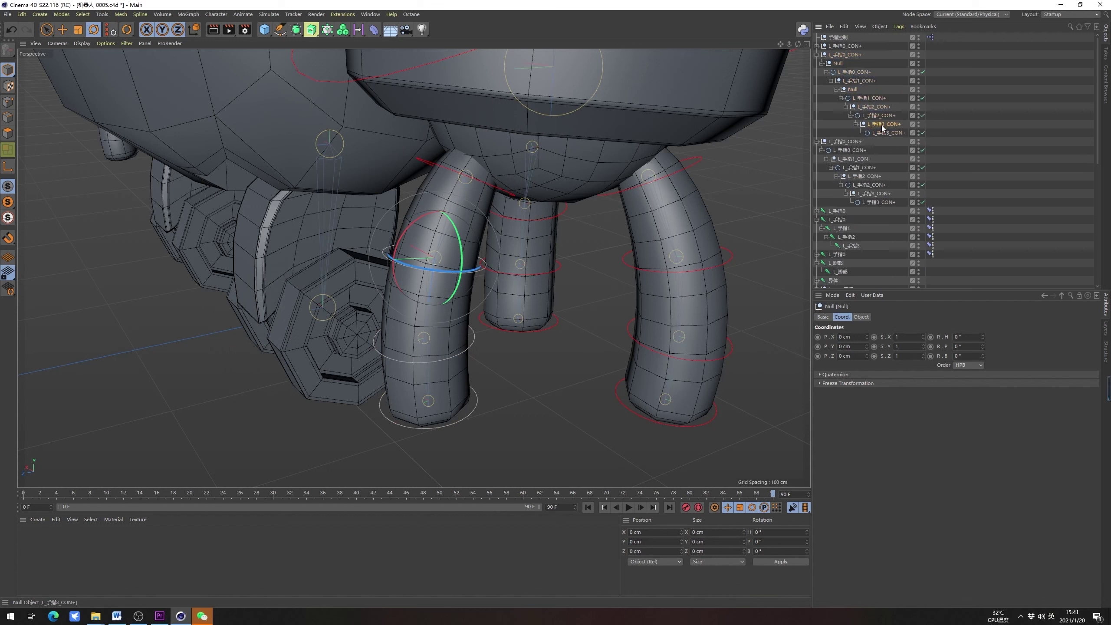
pyautogui.click(880, 115)
pyautogui.hotkey('alt', 'g')
pyautogui.click(851, 114)
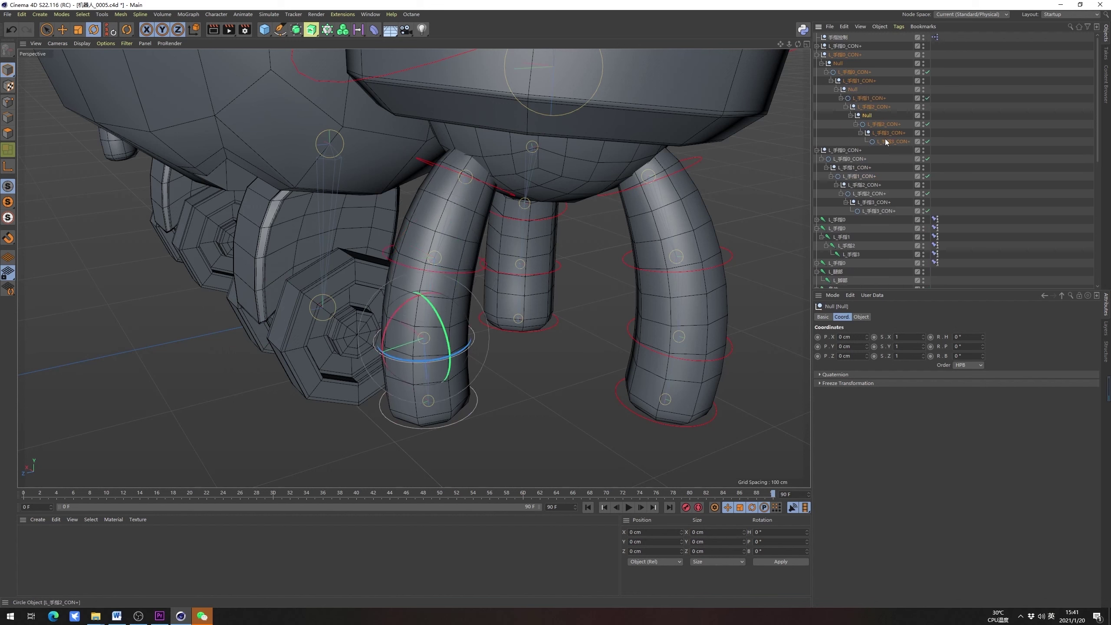
# Rename the new null above the second finger's L_手指2_CON+ circle as L_手指2_CON+
pyautogui.click(888, 140)
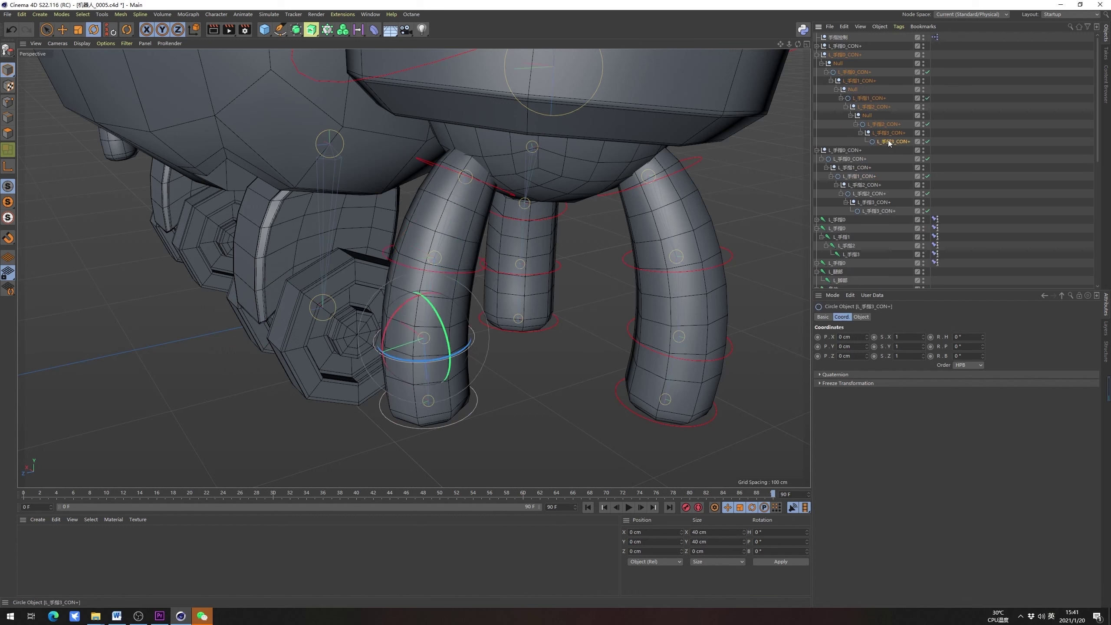
pyautogui.click(867, 116)
pyautogui.doubleClick(869, 117)
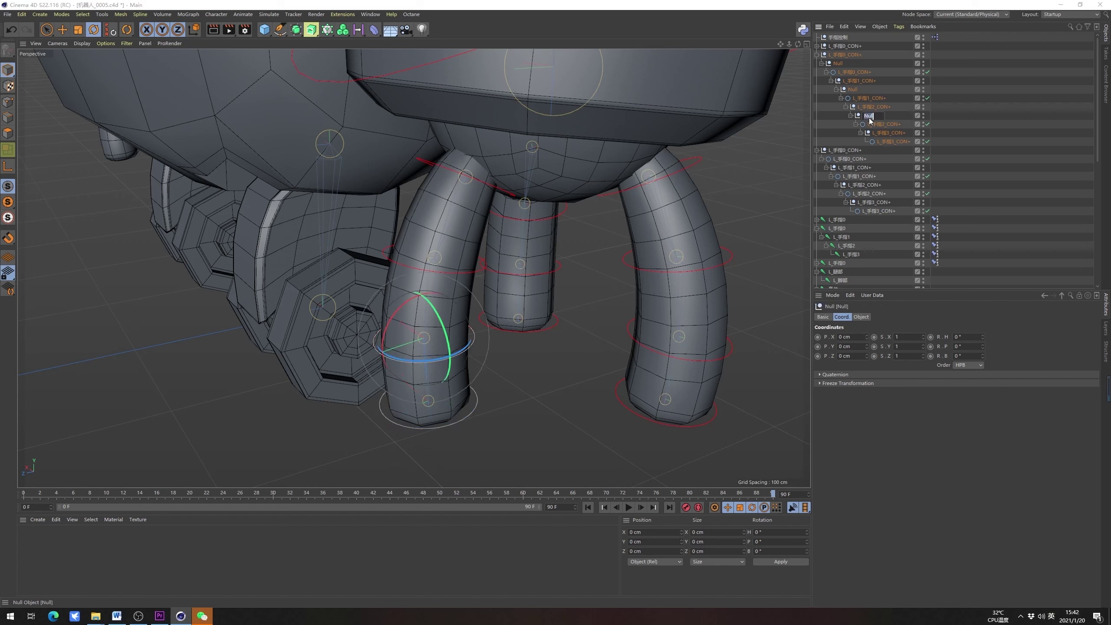
pyautogui.hotkey('ctrl', 'v')
pyautogui.click(901, 113)
pyautogui.doubleClick(872, 116)
pyautogui.write('L_手指2_CON+')
pyautogui.press('Return')
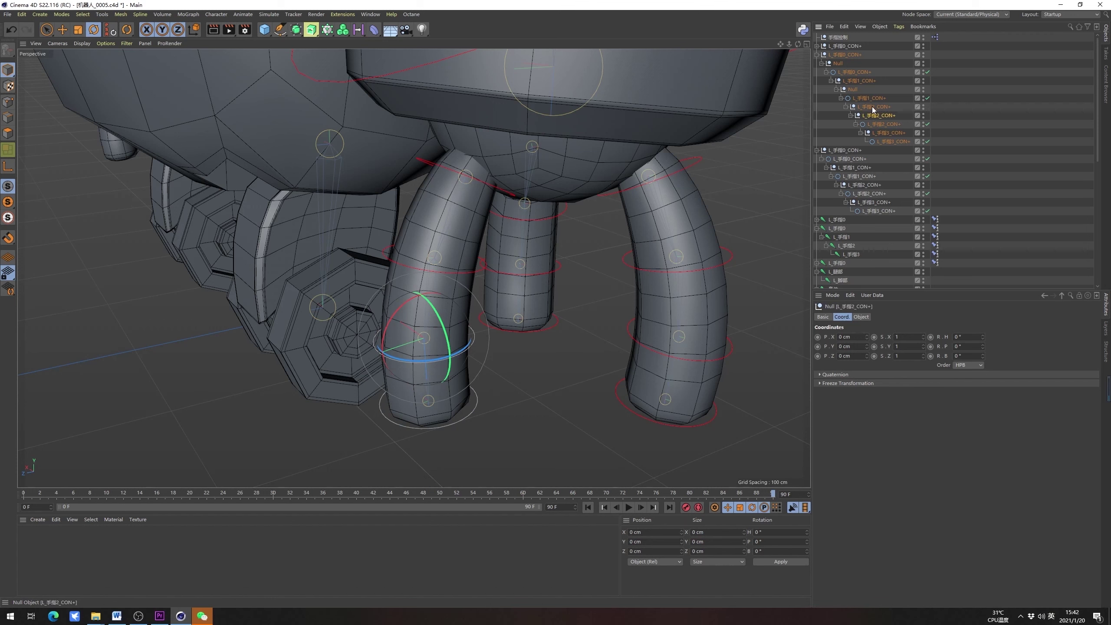
# Rename the new null above the second finger's L_手指1_CON+ circle as L_手指1_CON+, reusing the circle's name
pyautogui.doubleClick(863, 99)
pyautogui.hotkey('ctrl', 'c')
pyautogui.doubleClick(852, 89)
pyautogui.hotkey('ctrl', 'v')
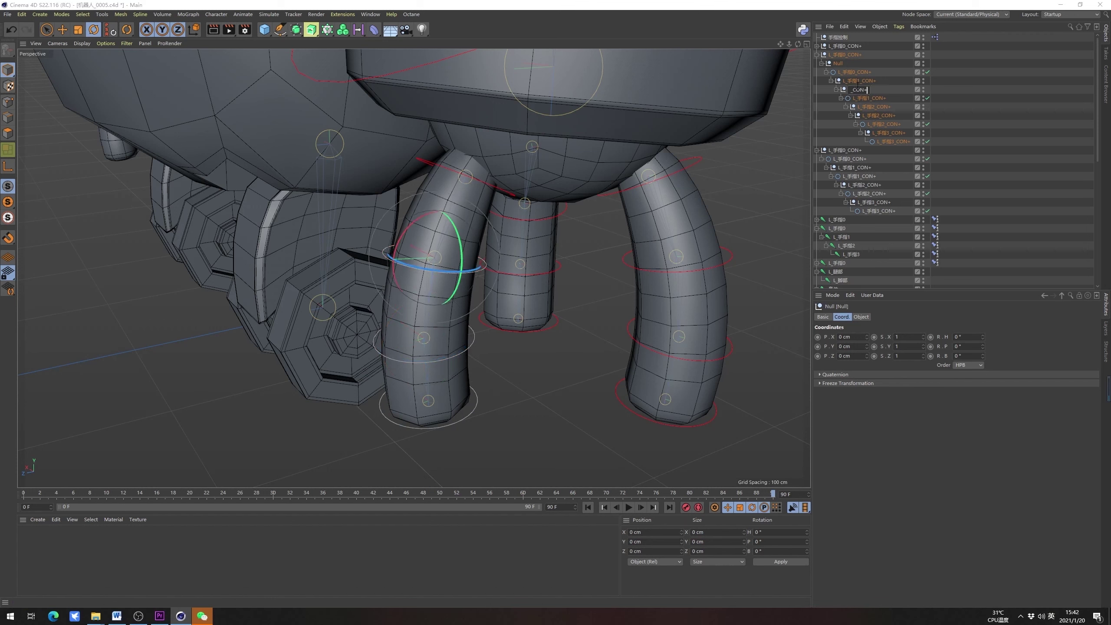
pyautogui.press('Return')
# Rename the new null above the second finger's L_手指0_CON+ circle as L_手指0_CON+, reusing the circle's name
pyautogui.doubleClick(855, 72)
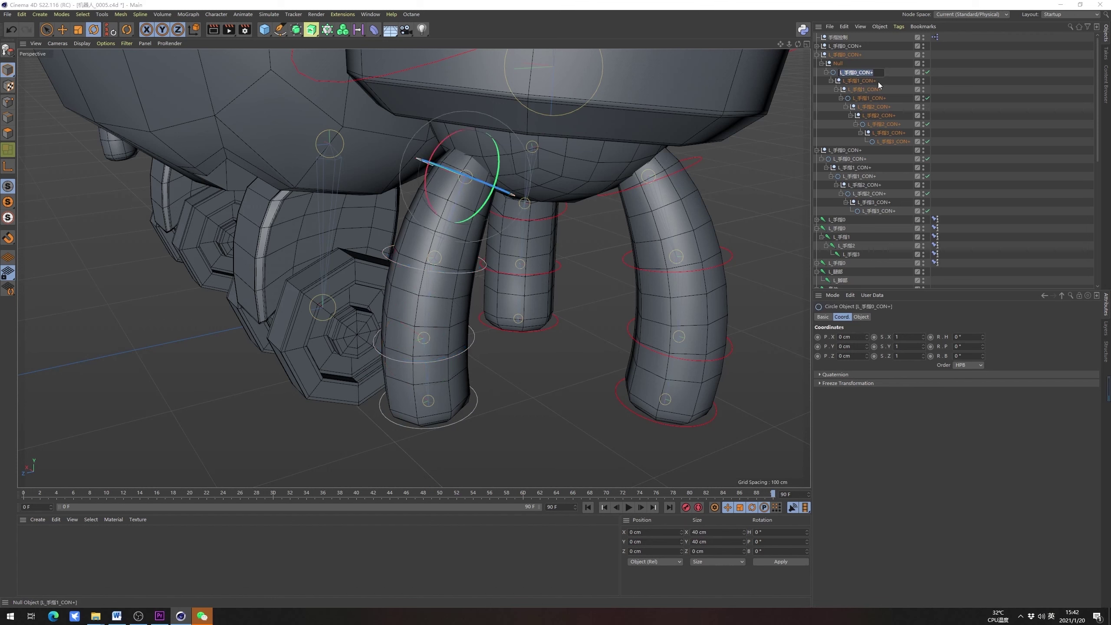
pyautogui.press('Return')
pyautogui.doubleClick(838, 63)
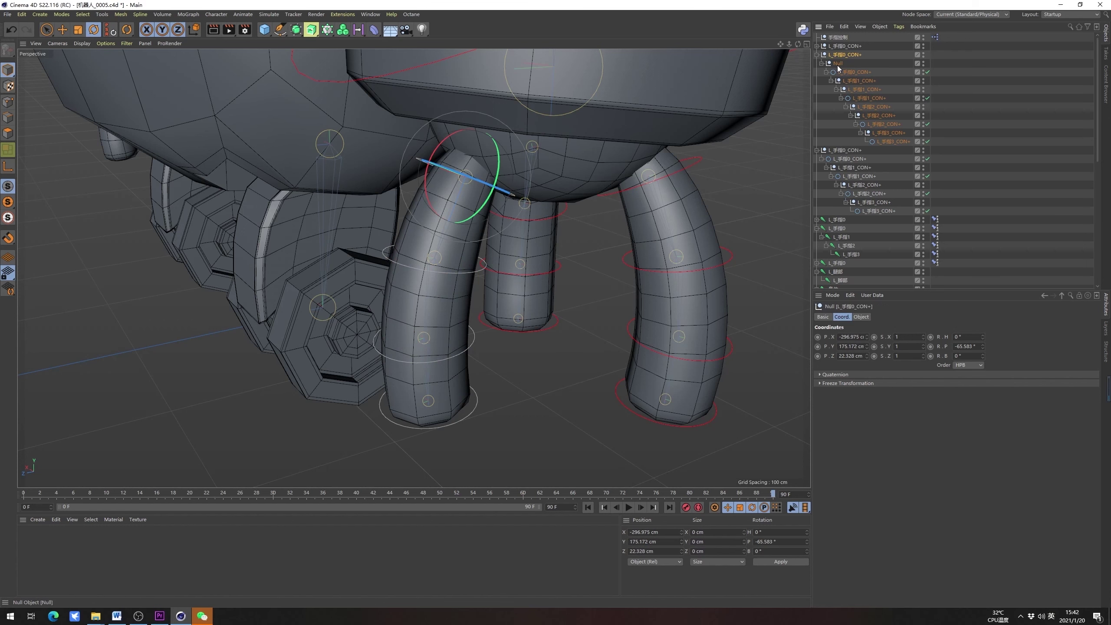
pyautogui.hotkey('ctrl', 'v')
pyautogui.press('Return')
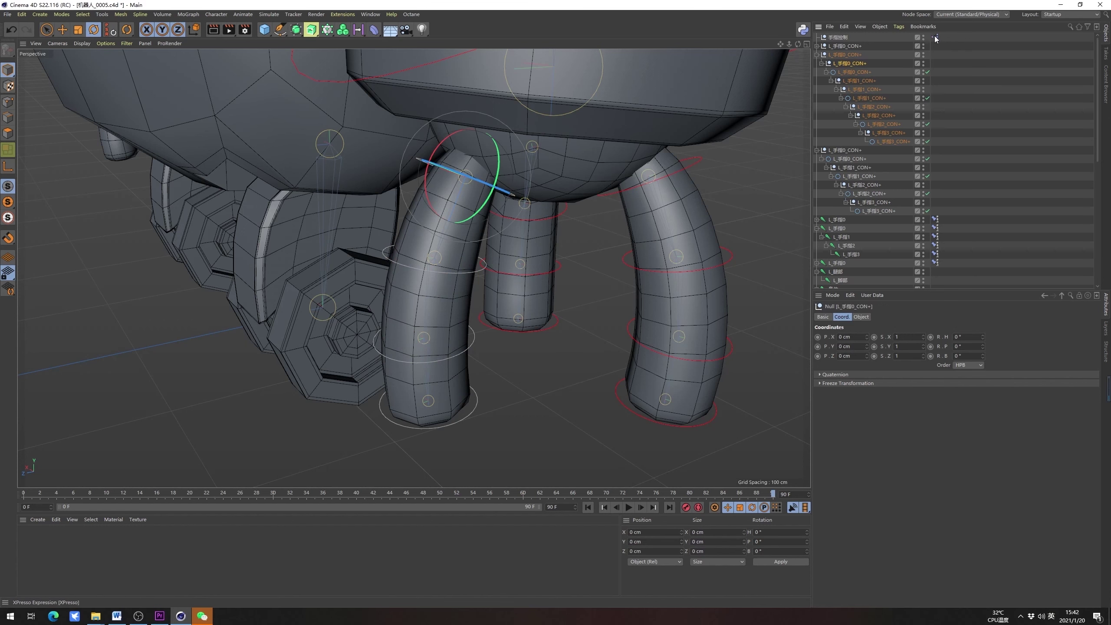
# Reopen the XPresso network of the 手指控制 null and identify the second finger's new L_手指0_CON+ null in the hierarchy
pyautogui.doubleClick(934, 37)
pyautogui.moveTo(999, 40); pyautogui.dragTo(273, 155)
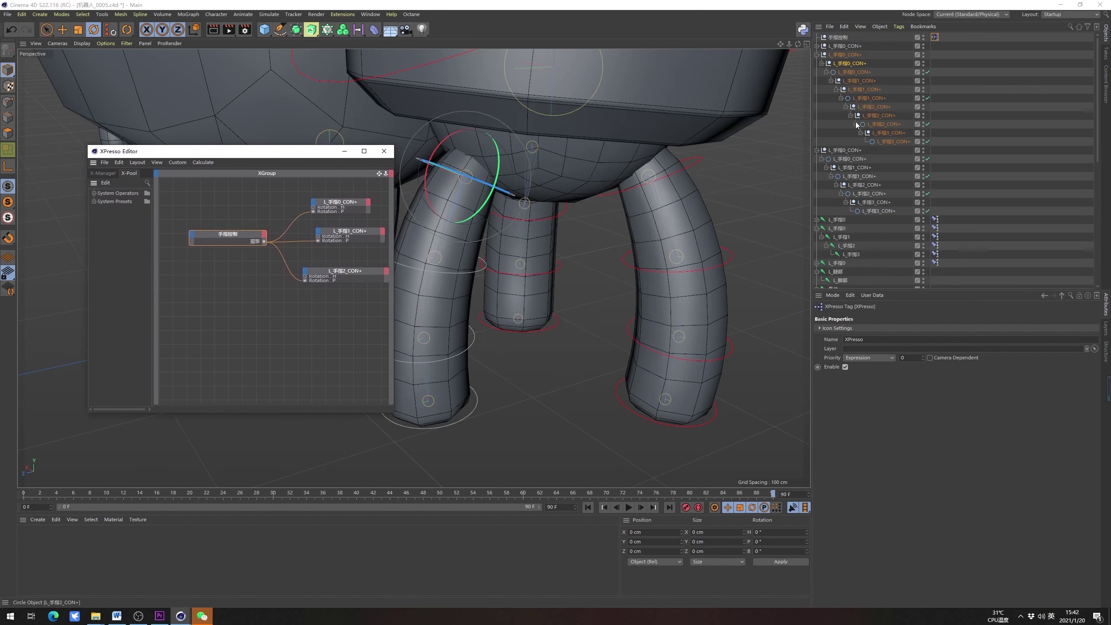
pyautogui.click(849, 80)
pyautogui.click(841, 63)
pyautogui.click(849, 72)
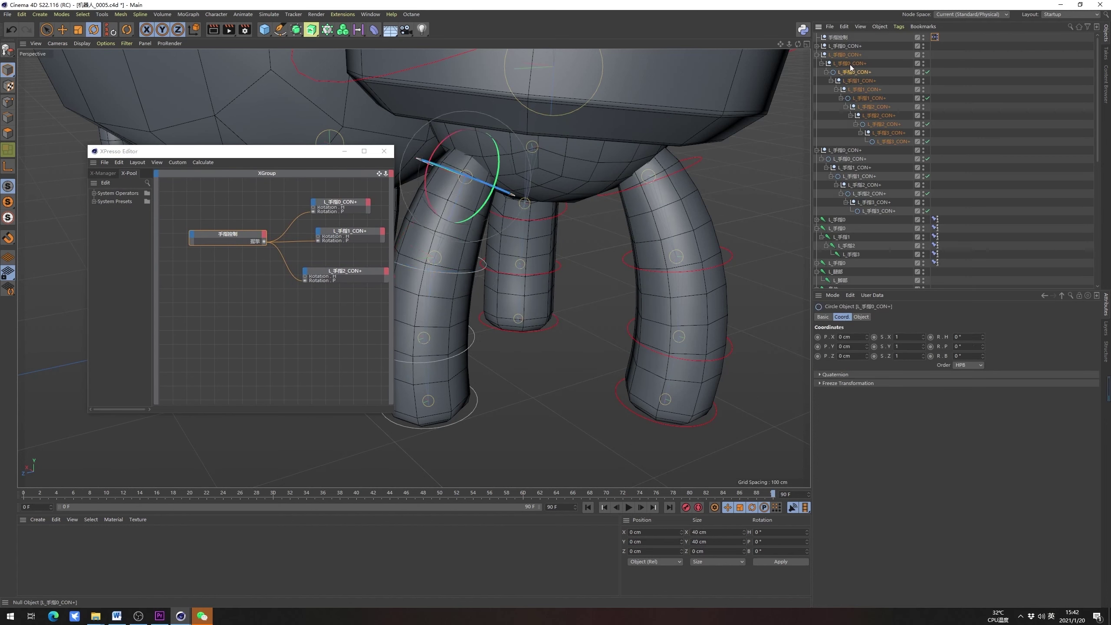
# Add the second finger's inner L_手指0_CON+ null to the XPresso graph with a Rotation.P input and connect the 手指控制 output to it
pyautogui.click(847, 55)
pyautogui.click(849, 64)
pyautogui.moveTo(379, 307); pyautogui.dragTo(357, 325)
pyautogui.click(294, 322)
pyautogui.moveTo(331, 334)
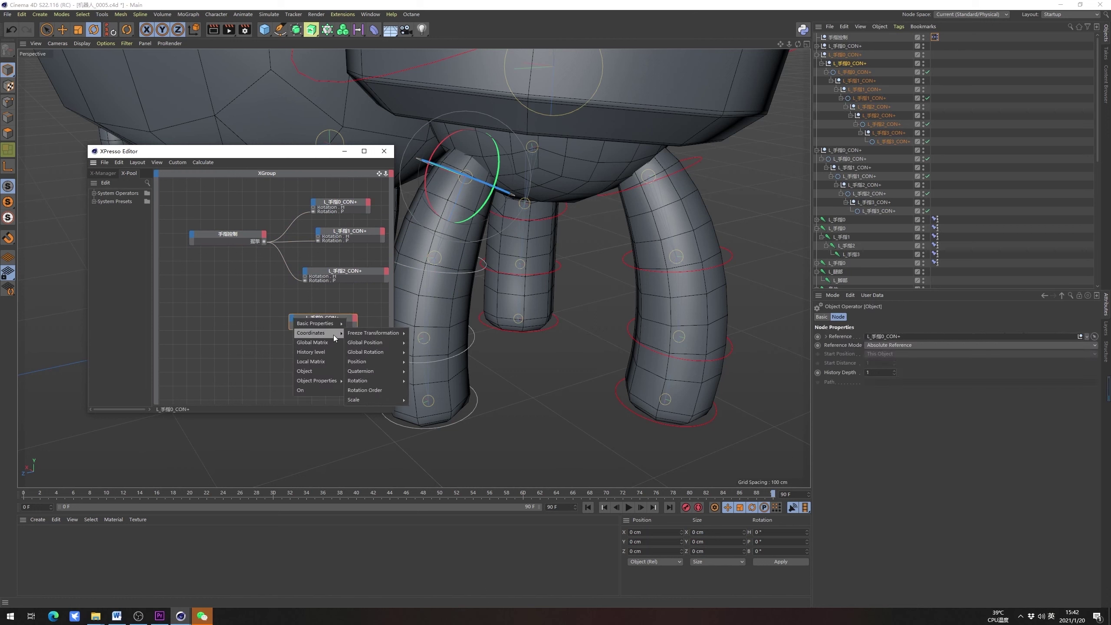
pyautogui.moveTo(376, 380)
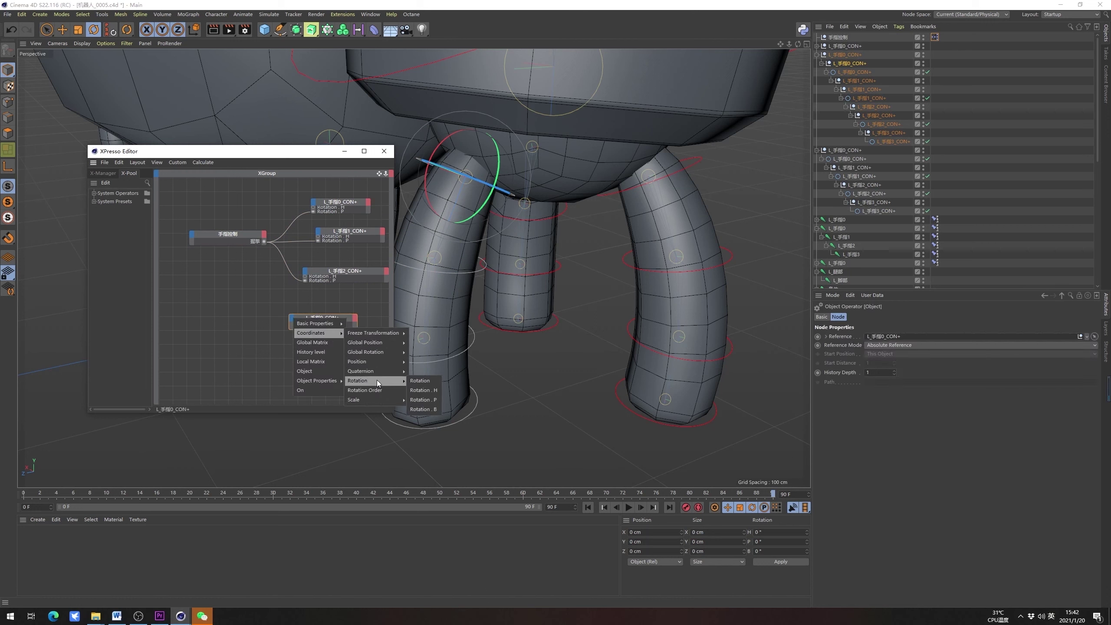
pyautogui.click(426, 398)
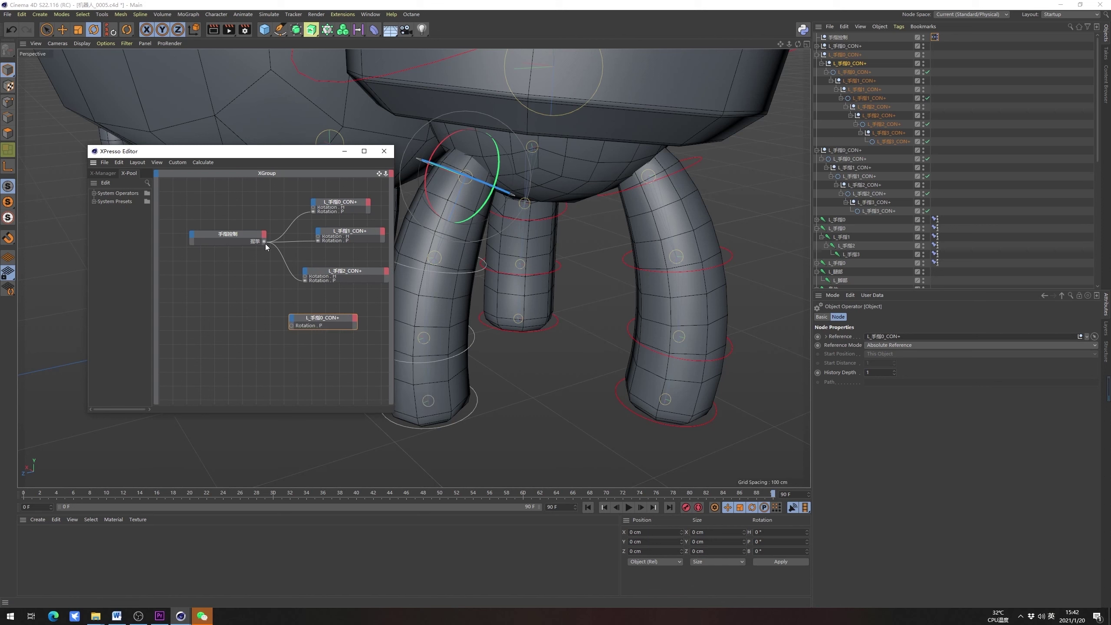
pyautogui.moveTo(264, 242); pyautogui.dragTo(291, 326)
# Add the second finger's L_手指1_CON+ null as a node with a Rotation.P input driven by the 手指控制 output
pyautogui.moveTo(862, 90); pyautogui.dragTo(306, 346)
pyautogui.click(293, 344)
pyautogui.moveTo(318, 359)
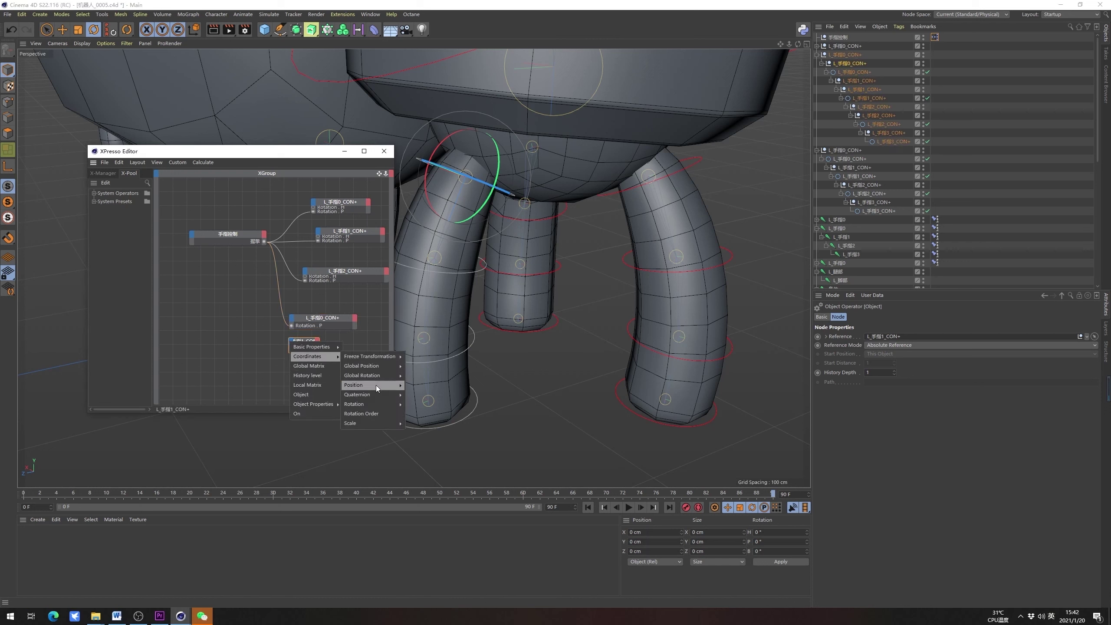
pyautogui.moveTo(375, 403)
pyautogui.click(435, 423)
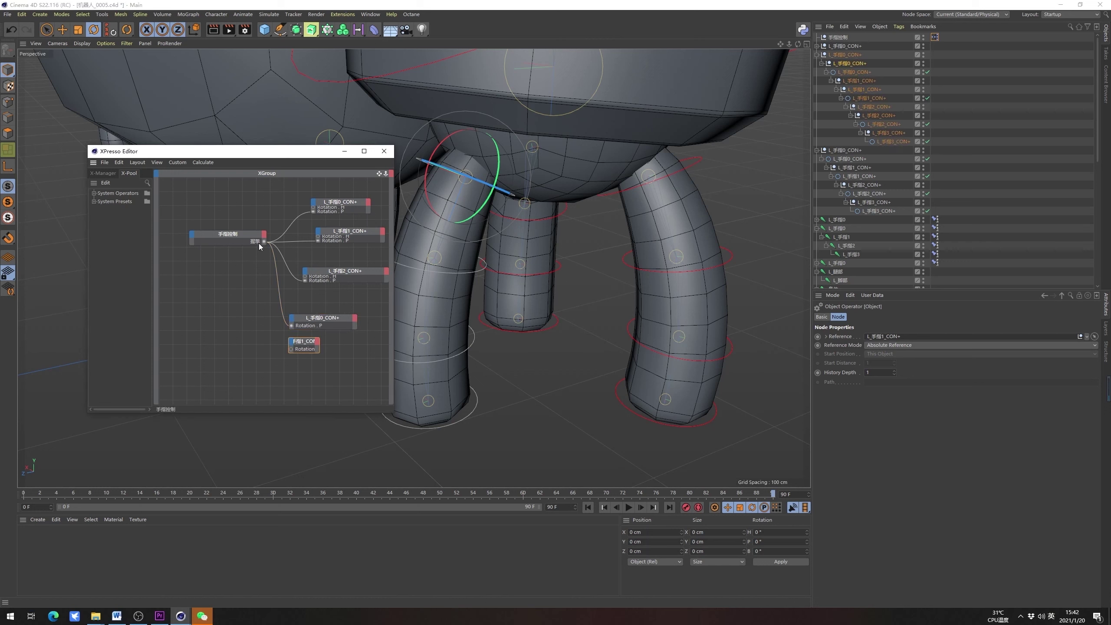
pyautogui.moveTo(262, 242); pyautogui.dragTo(291, 349)
# Add the second finger's L_手指2_CON+ null as a node with a Rotation.P input driven by the 手指控制 output
pyautogui.moveTo(883, 114); pyautogui.dragTo(408, 324)
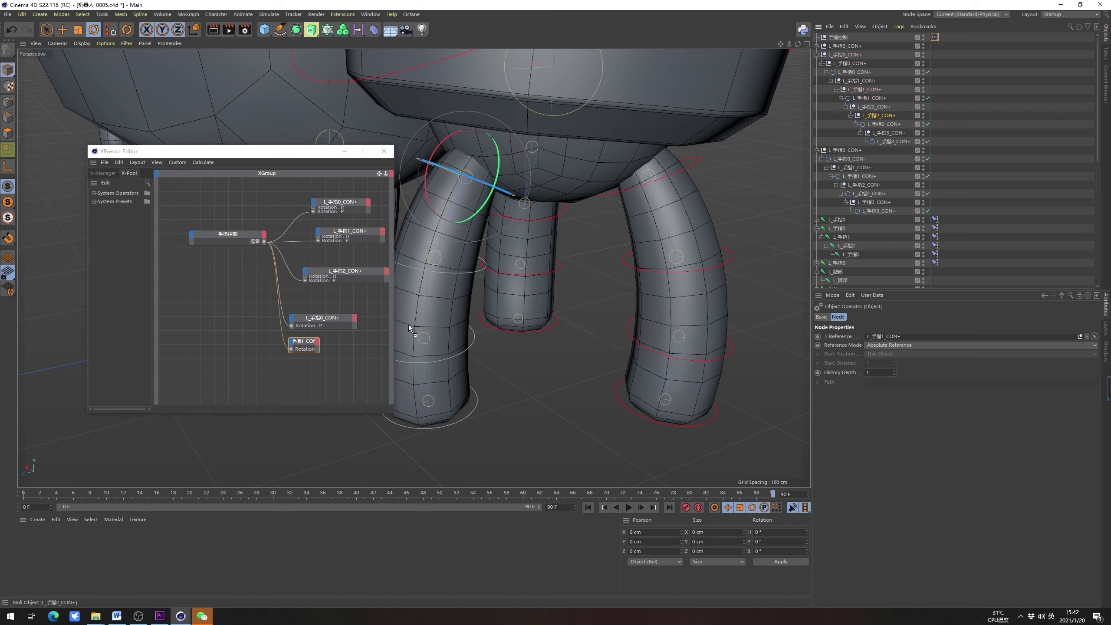
pyautogui.moveTo(293, 371); pyautogui.dragTo(278, 368)
pyautogui.click(280, 370)
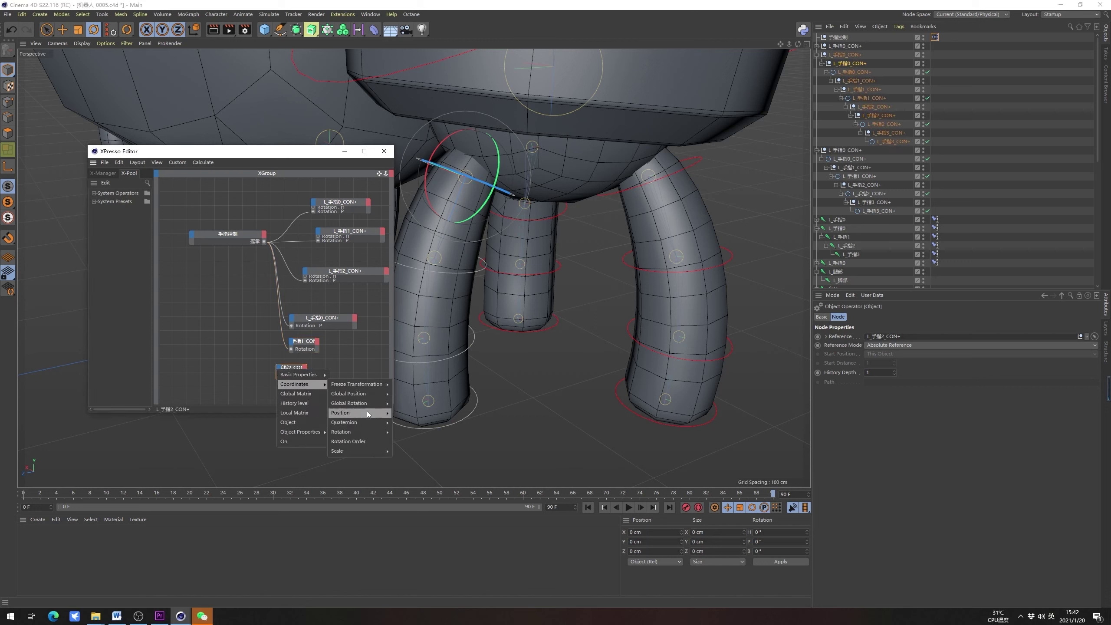
pyautogui.click(367, 450)
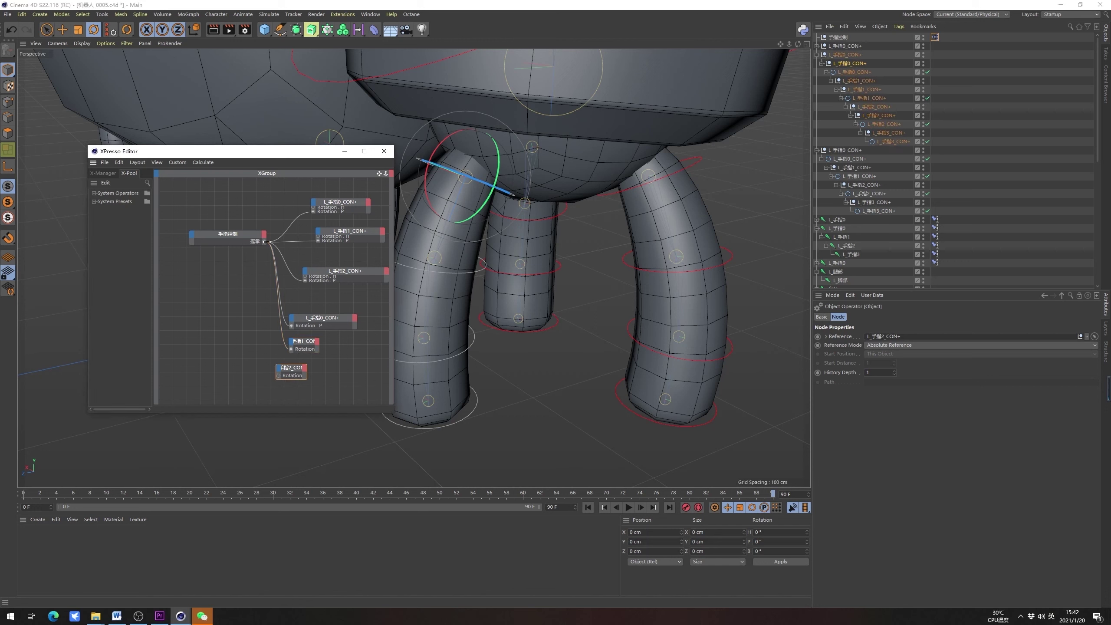
pyautogui.moveTo(265, 241); pyautogui.dragTo(279, 374)
# Test the finger bending with the user data slider of the 手指控制 null
pyautogui.click(935, 38)
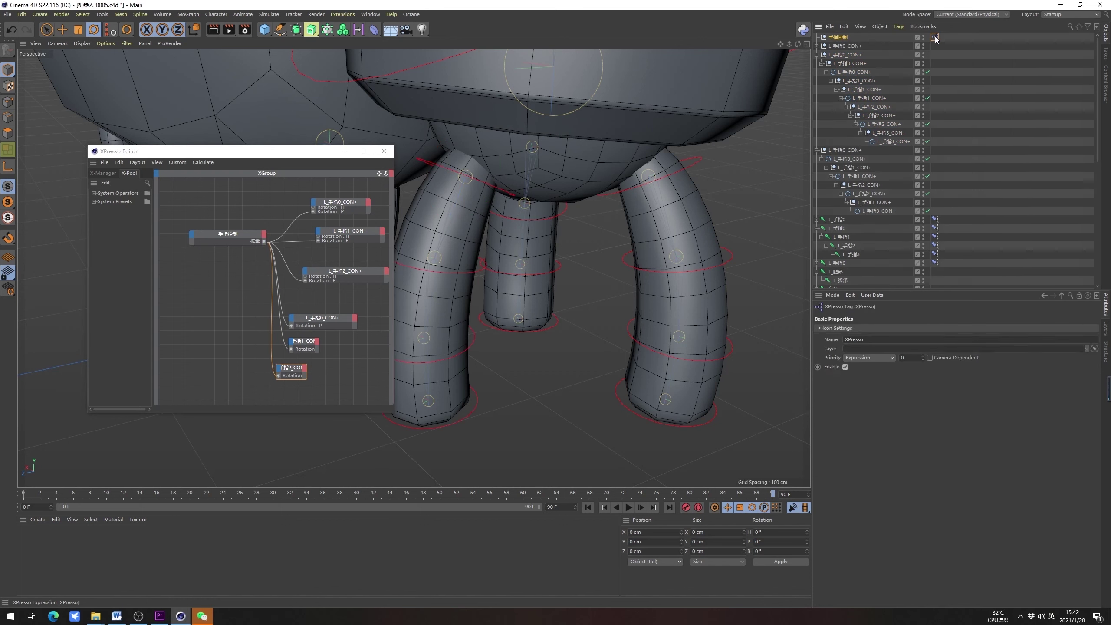
pyautogui.click(845, 38)
pyautogui.moveTo(1001, 403)
pyautogui.mouseDown()
pyautogui.moveTo(1048, 402)
pyautogui.moveTo(859, 410)
pyautogui.moveTo(985, 410)
pyautogui.mouseUp()
# Group the third finger's L_手指0_CON+ circle under a new null and name the null L_手指0_CON+
pyautogui.keyDown('alt'); pyautogui.moveTo(418, 262); pyautogui.dragTo(480, 247, button='middle'); pyautogui.keyUp('alt')
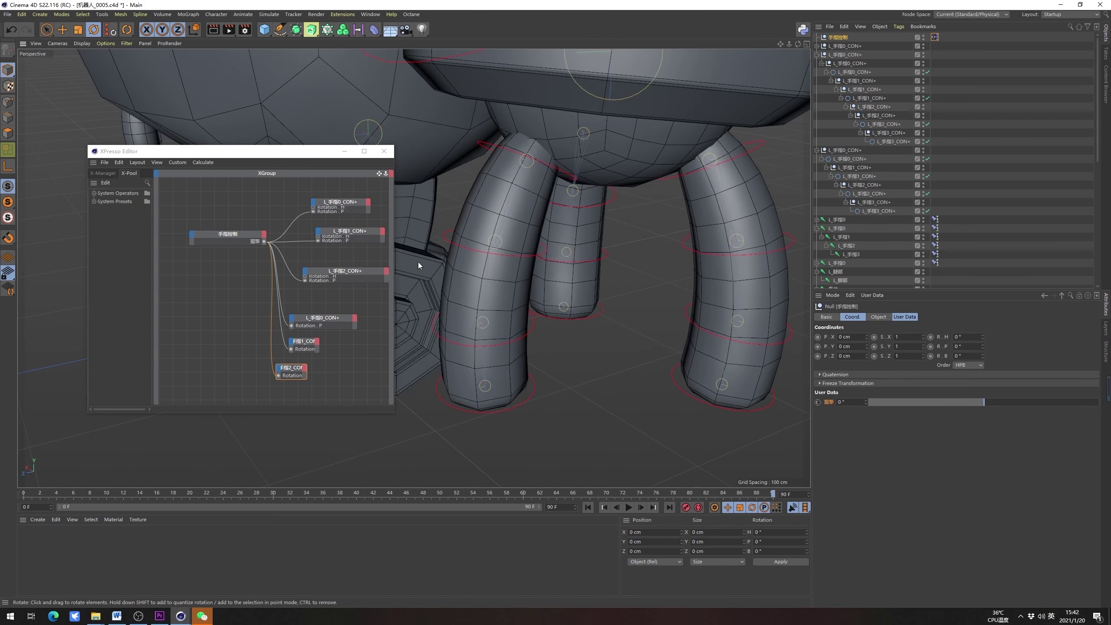
pyautogui.click(851, 160)
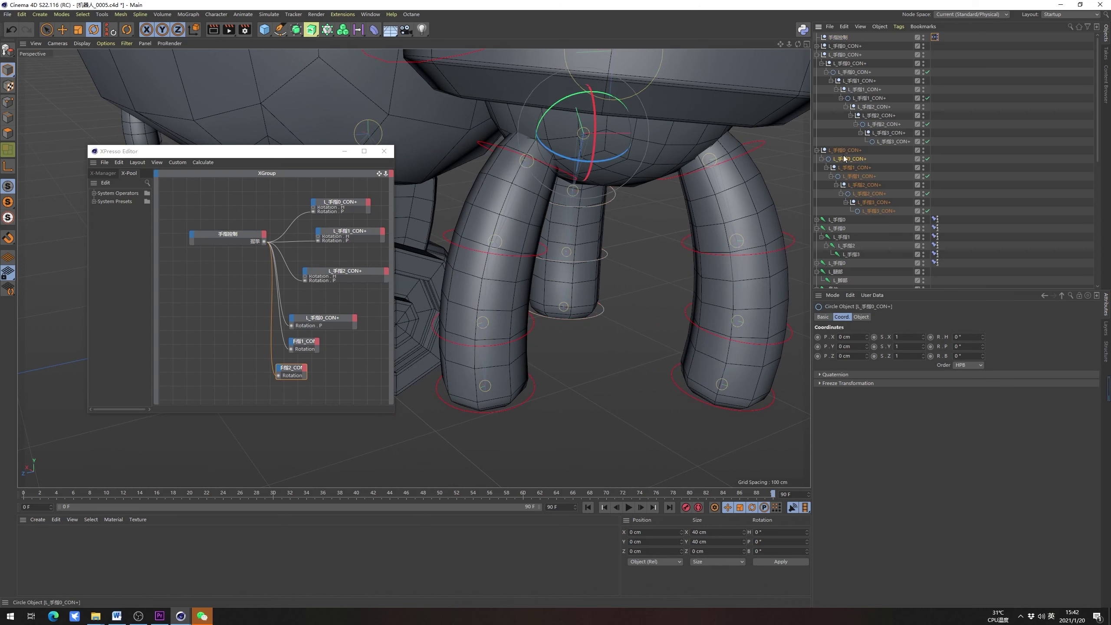
pyautogui.keyDown('alt'); pyautogui.moveTo(512, 217); pyautogui.dragTo(540, 234); pyautogui.keyUp('alt')
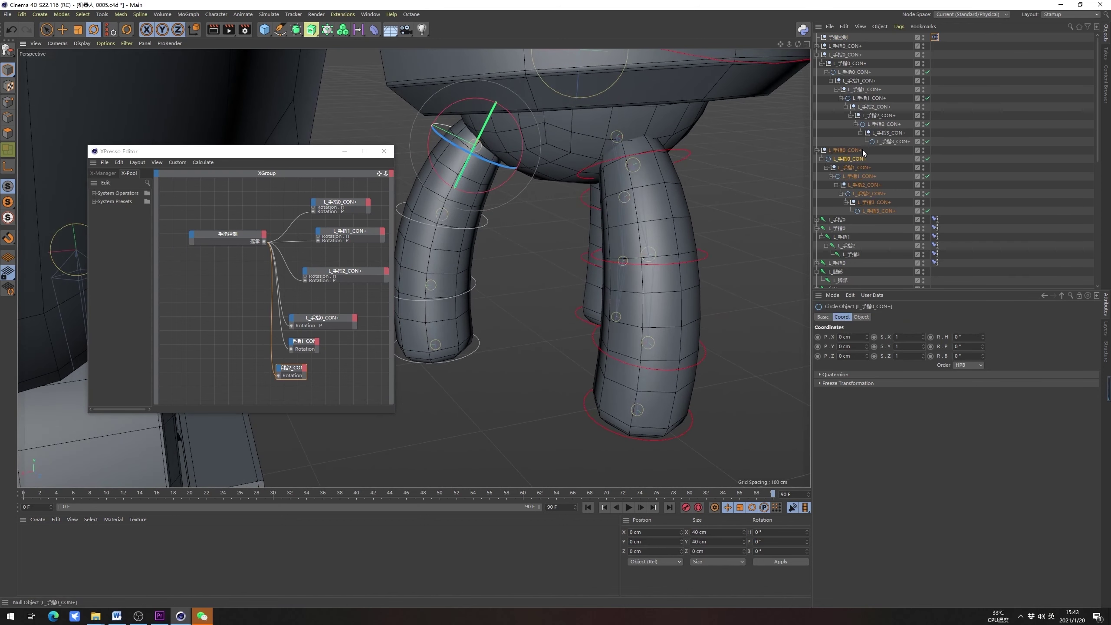
pyautogui.hotkey('alt', 'g')
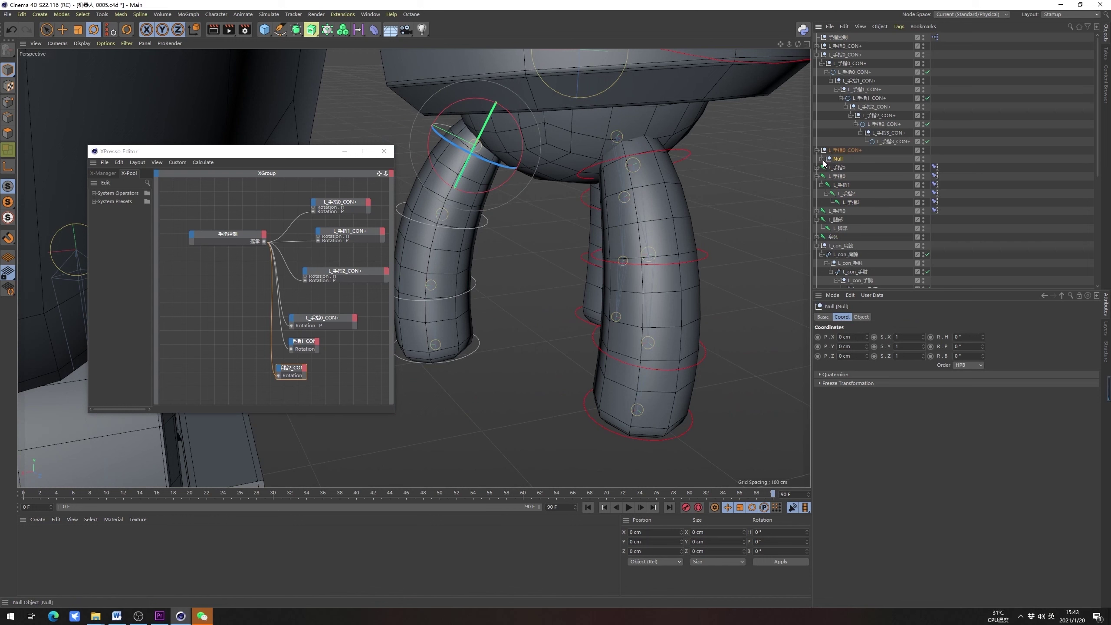
pyautogui.click(821, 158)
pyautogui.doubleClick(838, 159)
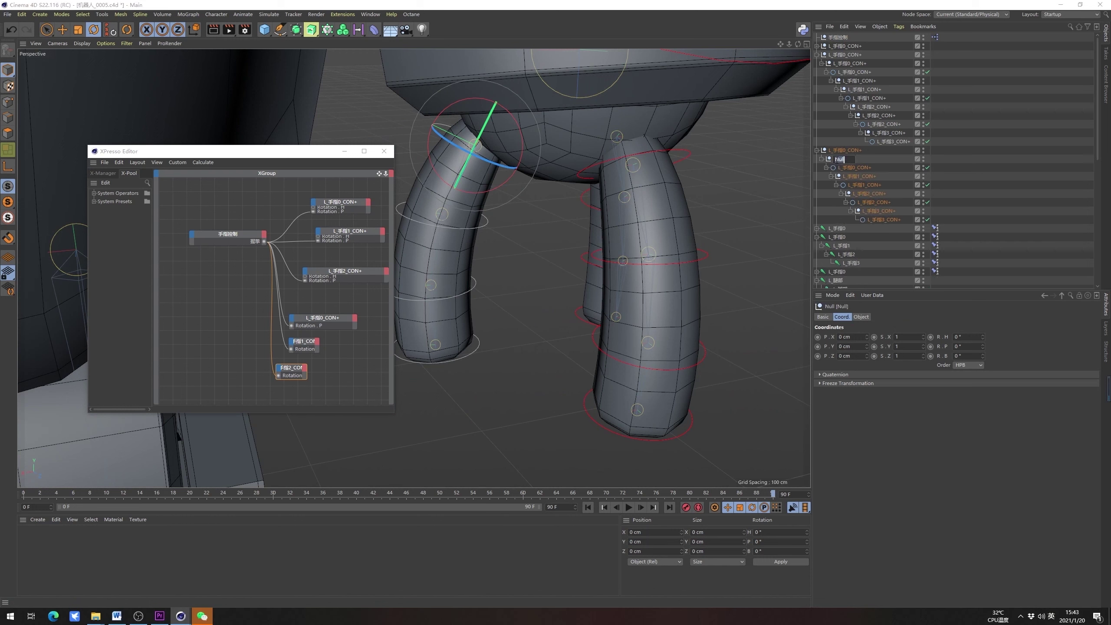
pyautogui.write('L_手指0_CON+')
pyautogui.press('Return')
# Group the third finger's L_手指1_CON+ circle under a new null and give the null the circle's name
pyautogui.click(854, 185)
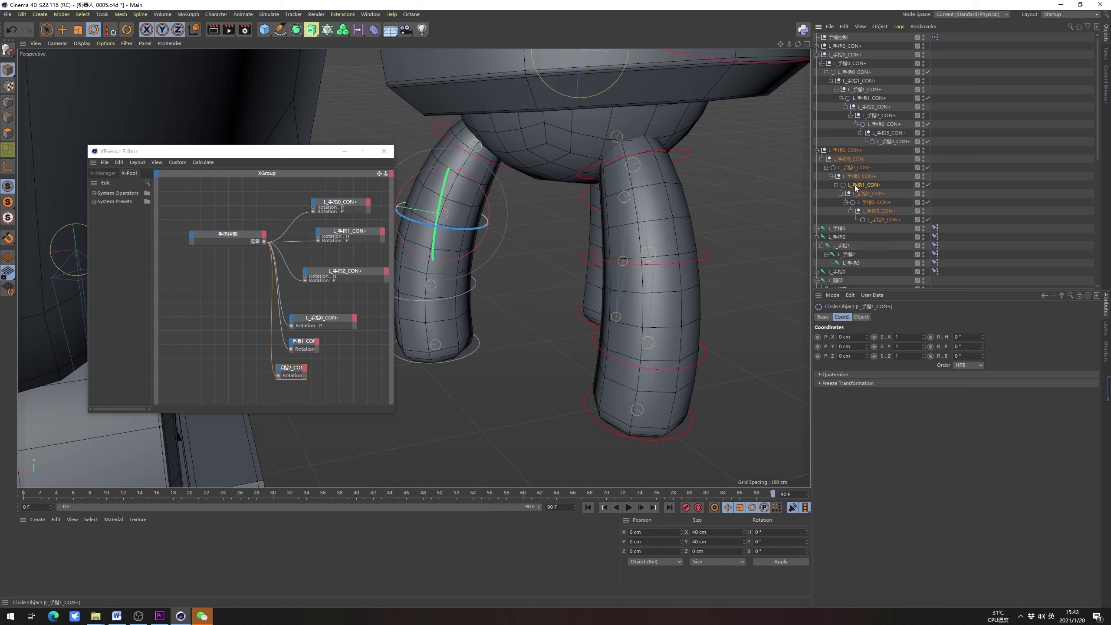
pyautogui.hotkey('alt', 'g')
pyautogui.click(835, 185)
pyautogui.doubleClick(869, 193)
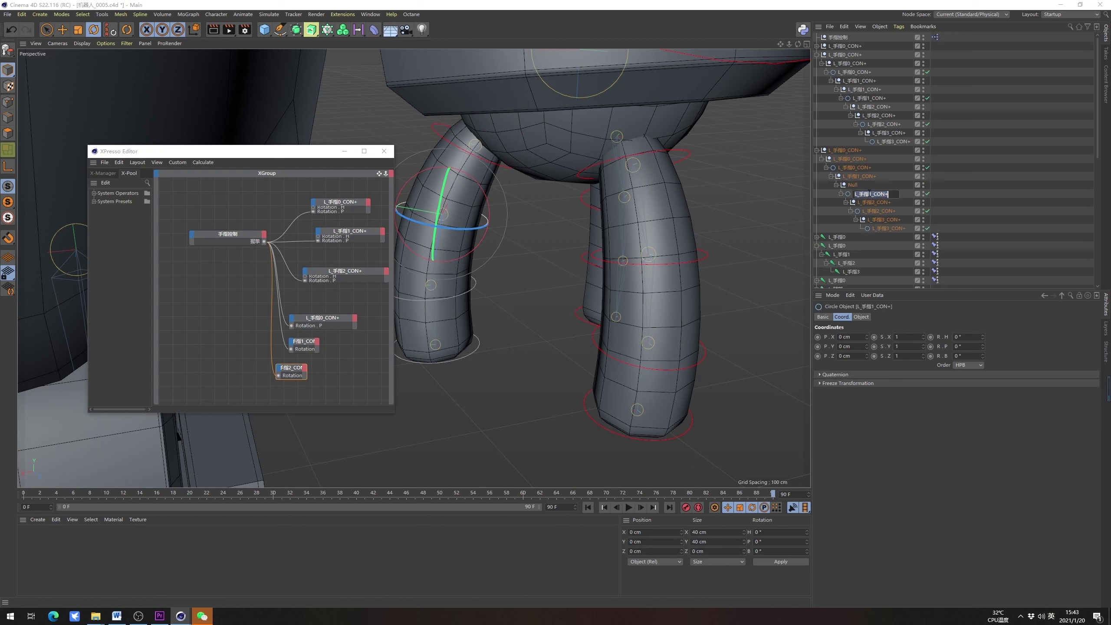
pyautogui.hotkey('ctrl', 'c')
pyautogui.press('Return')
pyautogui.doubleClick(851, 185)
pyautogui.hotkey('ctrl', 'v')
pyautogui.press('Return')
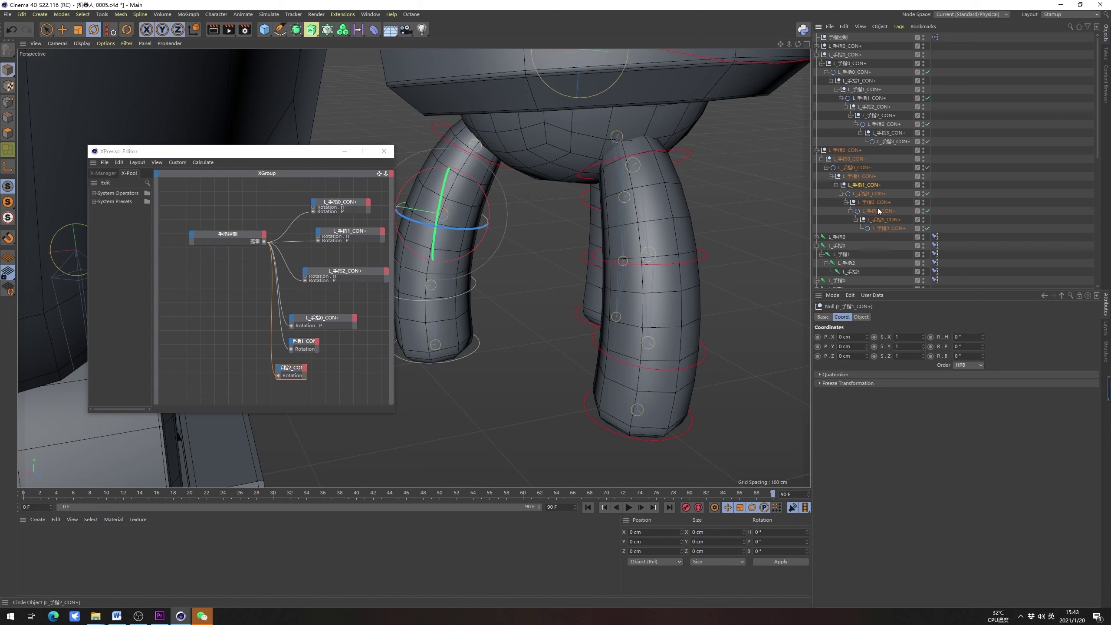
# Group the third finger's L_手指2_CON+ circle under a new null and name the null L_手指2_CON+
pyautogui.click(874, 203)
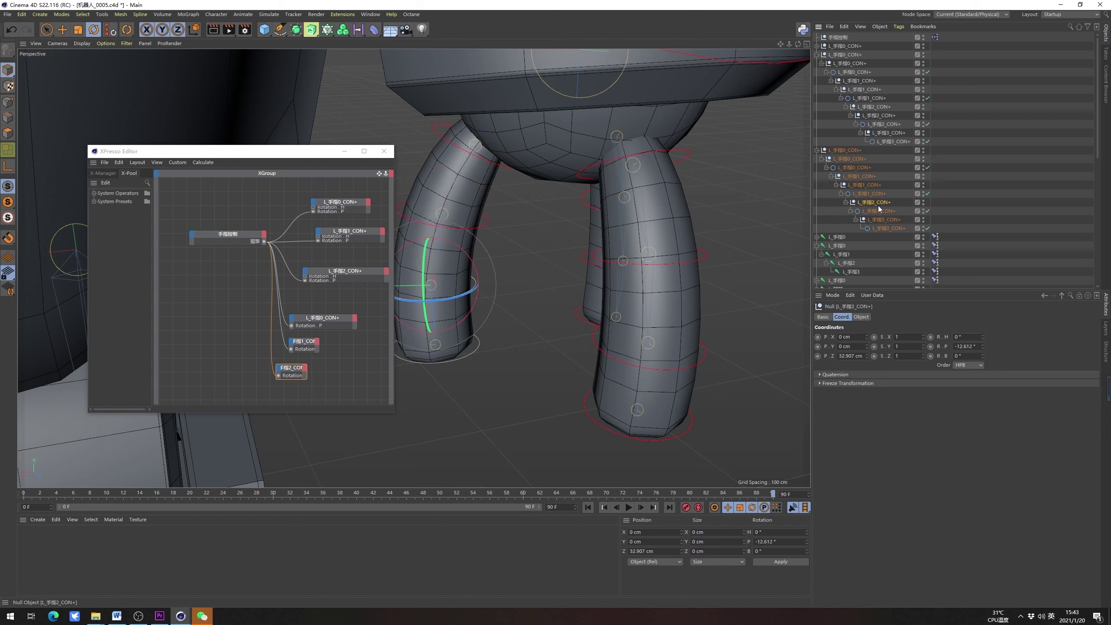
pyautogui.click(877, 211)
pyautogui.hotkey('alt', 'g')
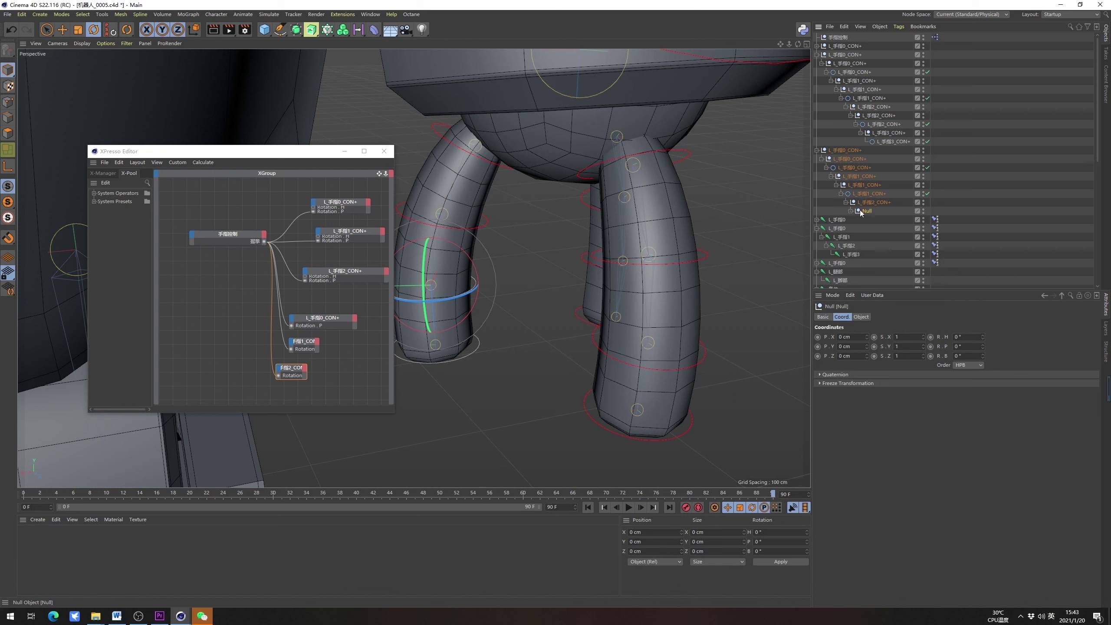
pyautogui.click(850, 211)
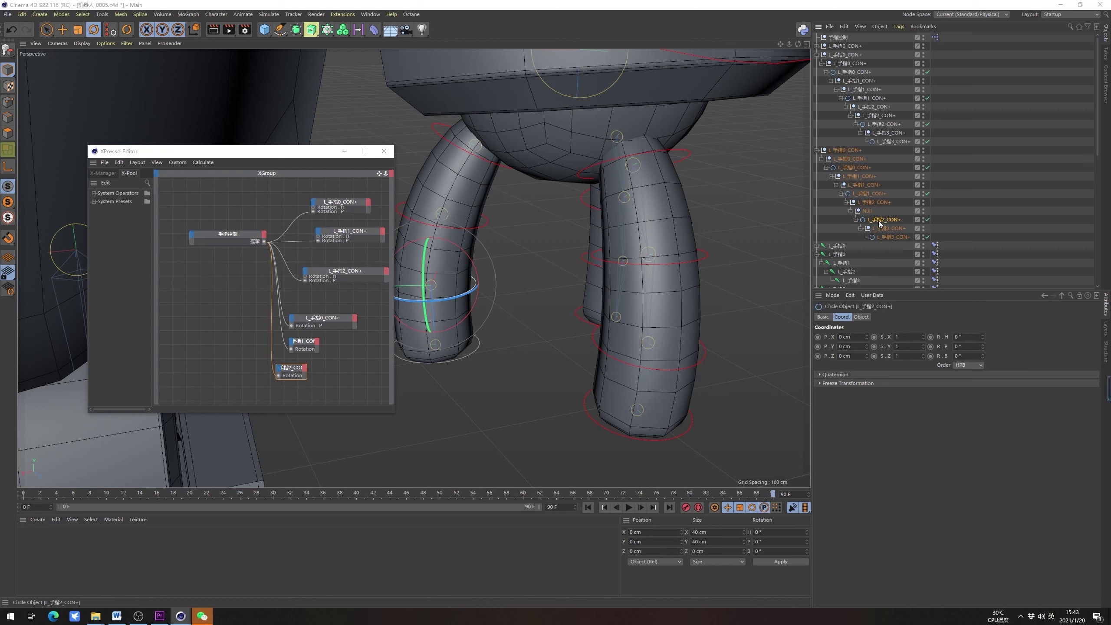
pyautogui.doubleClick(868, 211)
pyautogui.hotkey('ctrl', 'v')
pyautogui.press('Return')
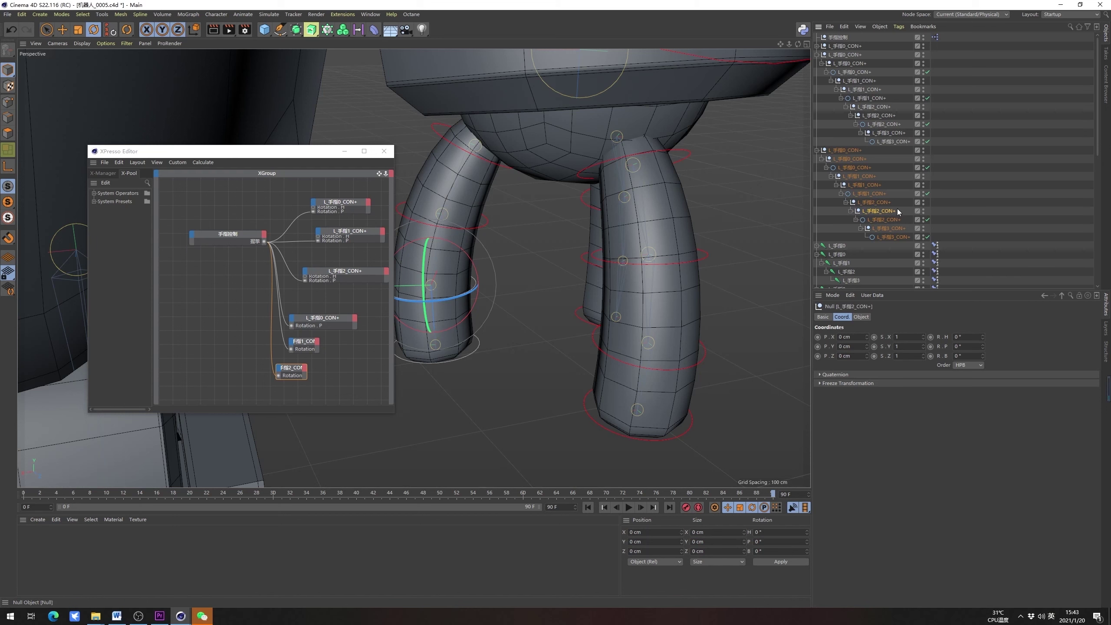
# Add the third finger's new L_手指0_CON+ null to the XPresso graph with a Rotation.P input and widen its node
pyautogui.click(237, 301)
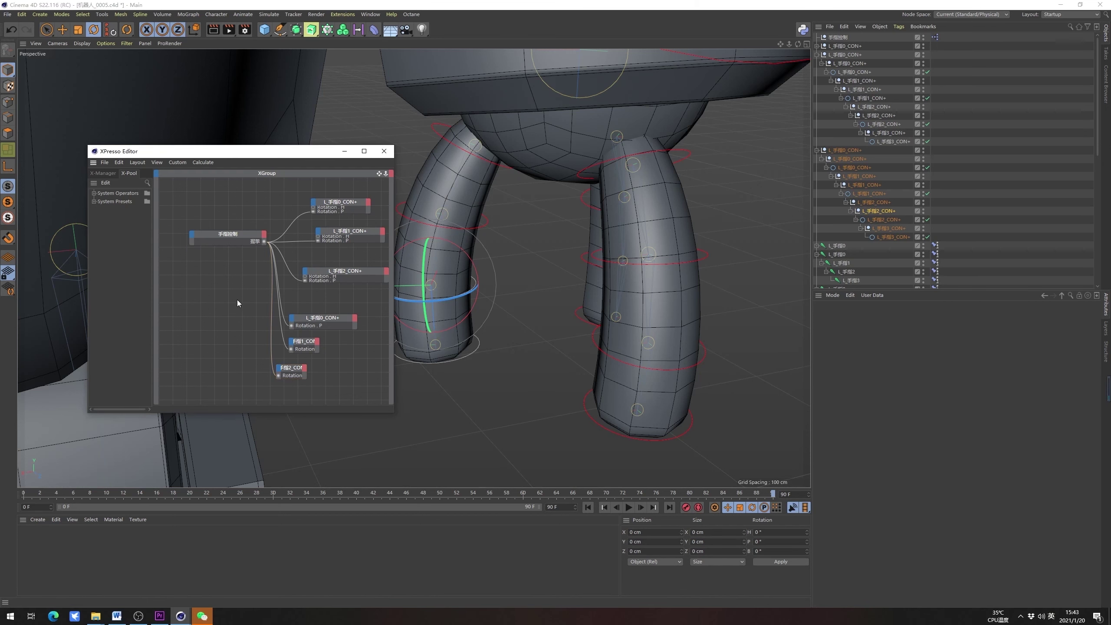
pyautogui.moveTo(186, 305); pyautogui.dragTo(183, 306)
pyautogui.moveTo(521, 368)
pyautogui.keyDown('alt'); pyautogui.mouseDown()
pyautogui.moveTo(500, 350)
pyautogui.moveTo(520, 346)
pyautogui.mouseUp(); pyautogui.keyUp('alt')
pyautogui.click(855, 163)
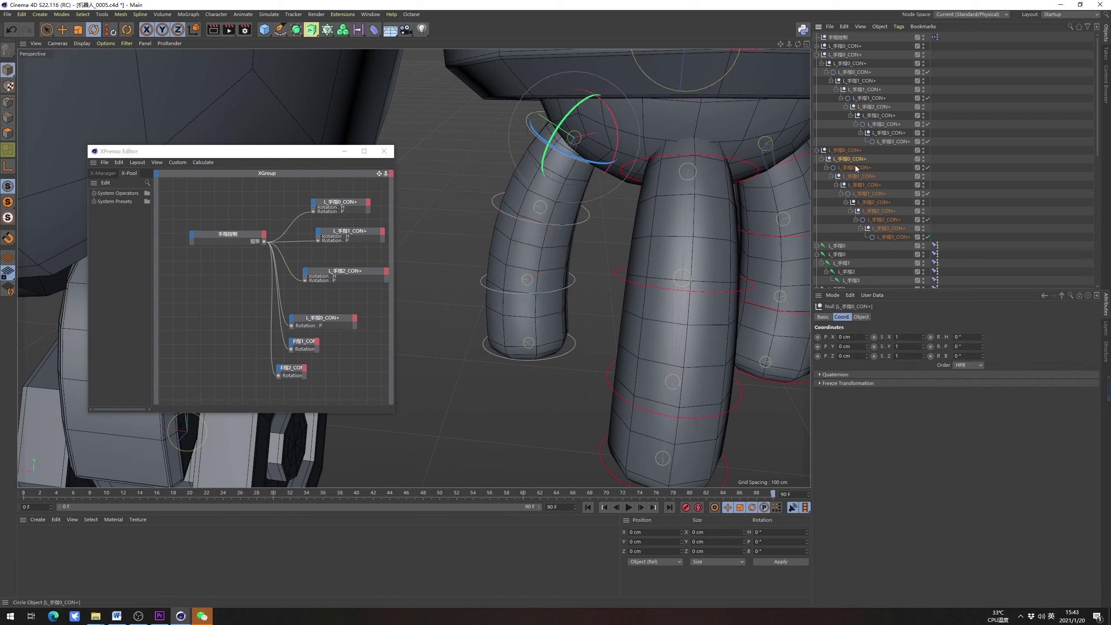
pyautogui.moveTo(200, 315); pyautogui.dragTo(199, 313)
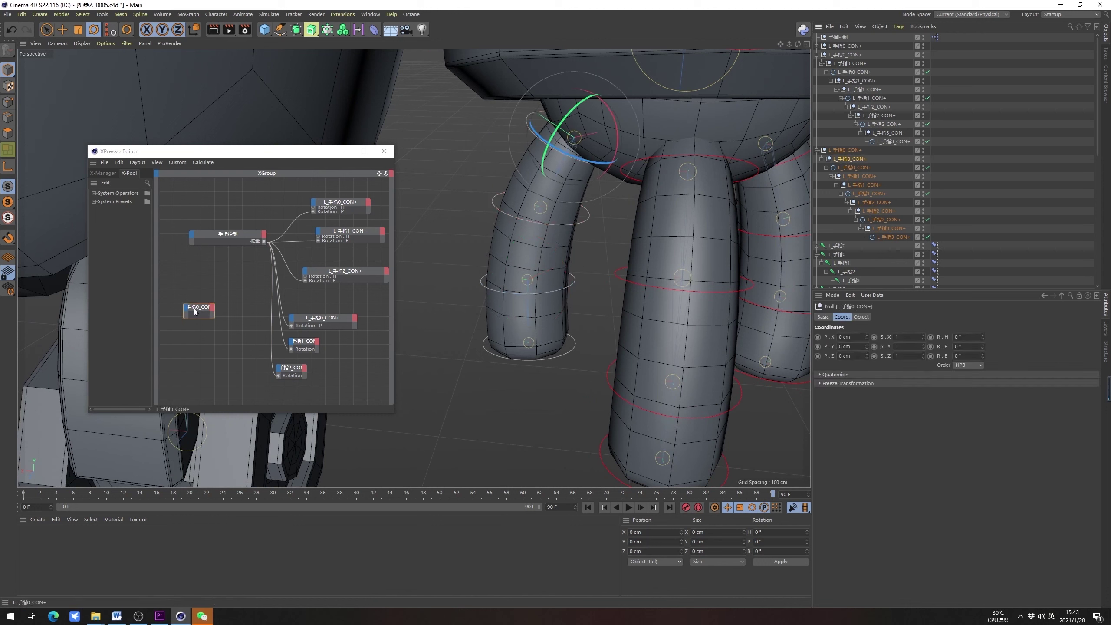
pyautogui.click(186, 307)
pyautogui.moveTo(205, 323)
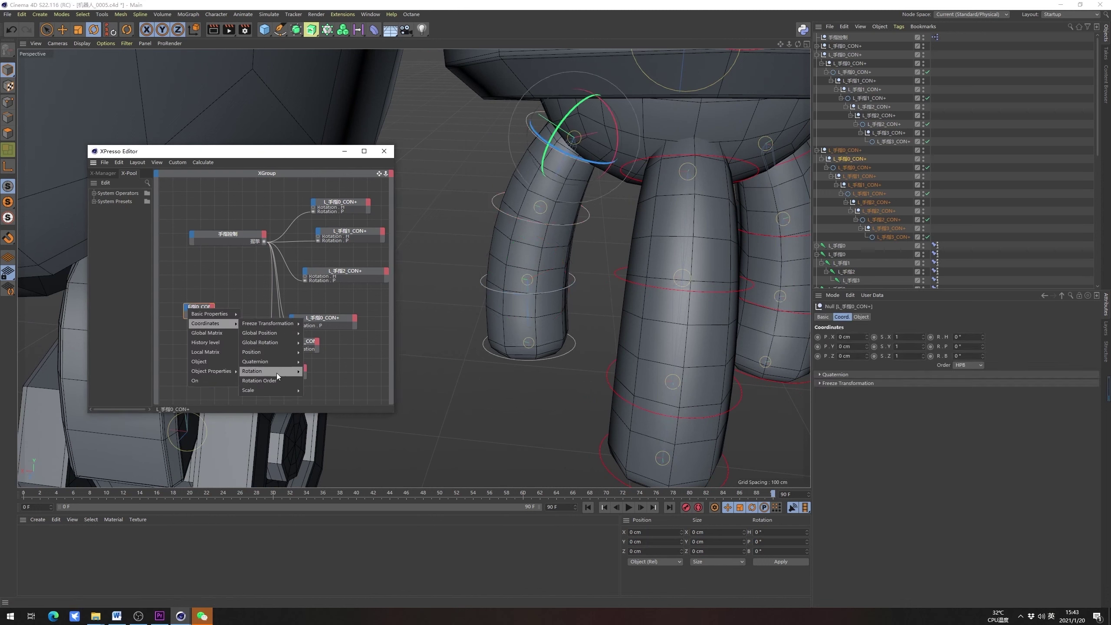
pyautogui.moveTo(277, 375)
pyautogui.click(314, 385)
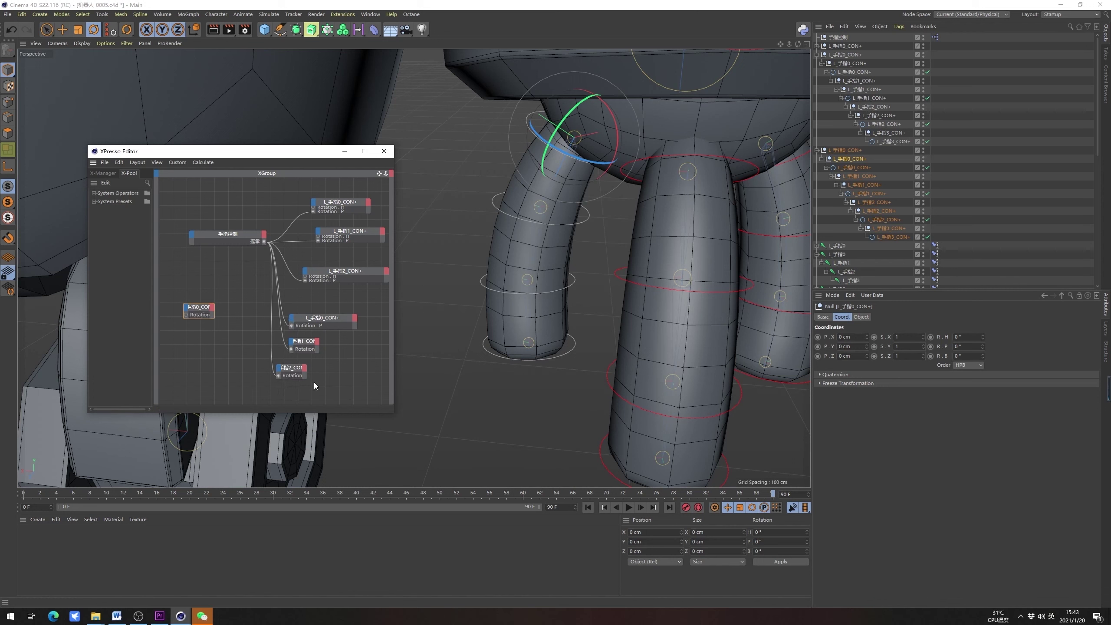
pyautogui.click(219, 314)
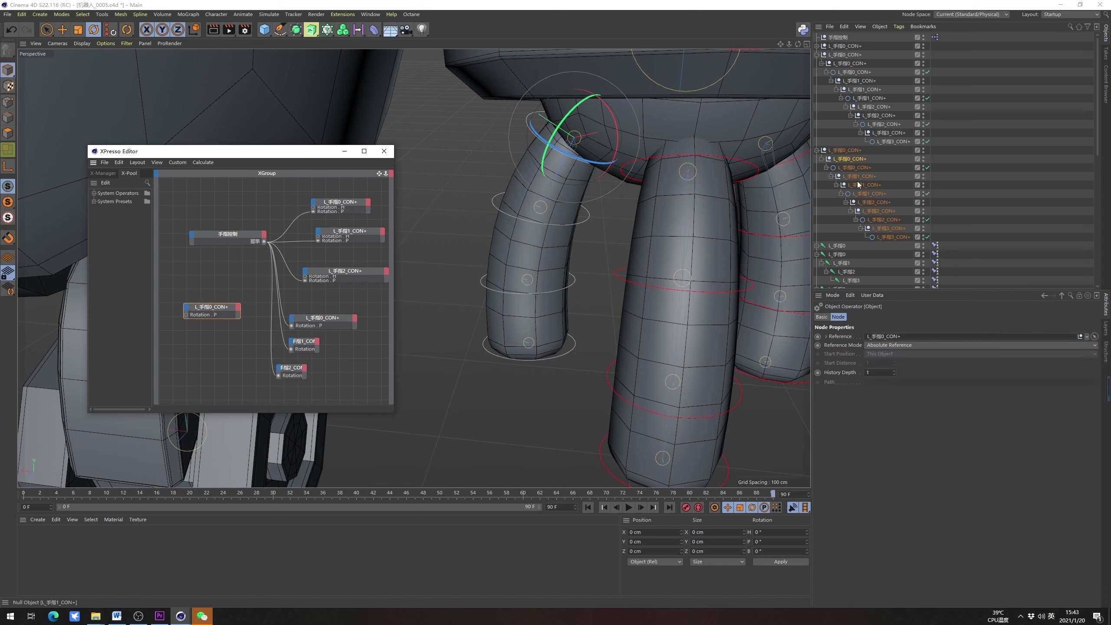
# Add the third finger's new L_手指1_CON+ null to the graph with a Rotation.P input and widen its node
pyautogui.moveTo(868, 187); pyautogui.dragTo(334, 320)
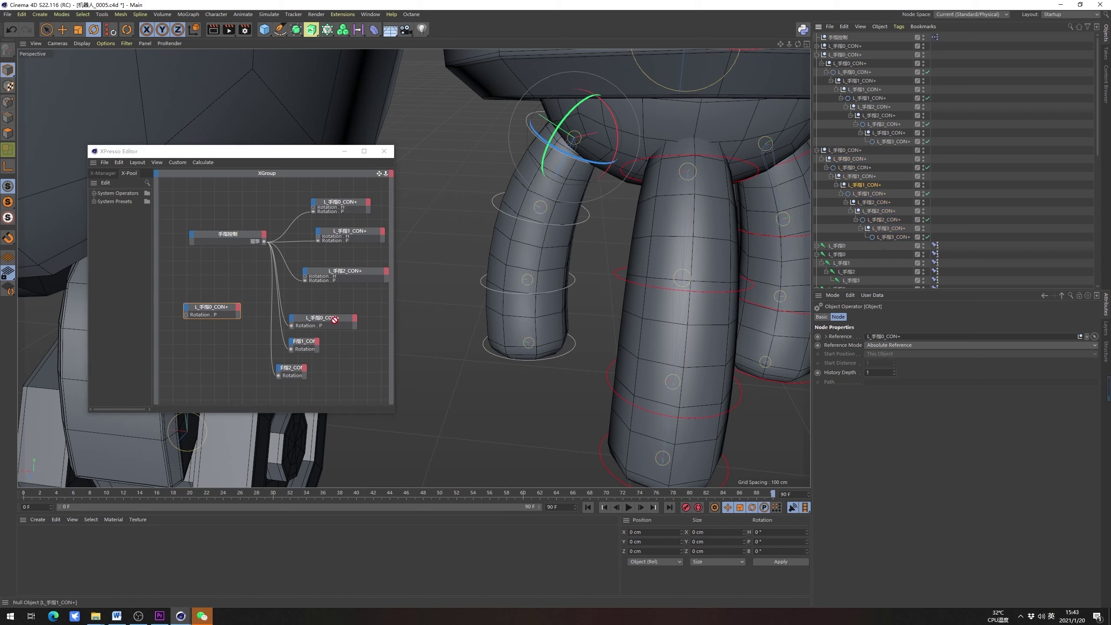
pyautogui.moveTo(197, 342); pyautogui.dragTo(197, 343)
pyautogui.click(183, 334)
pyautogui.moveTo(220, 349)
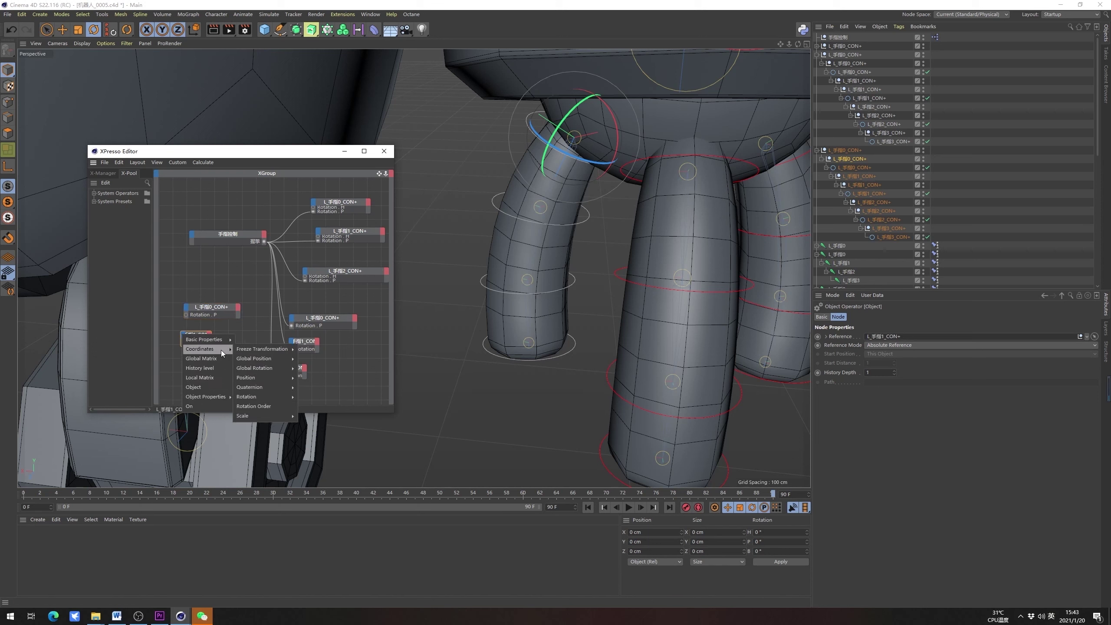
pyautogui.moveTo(269, 399)
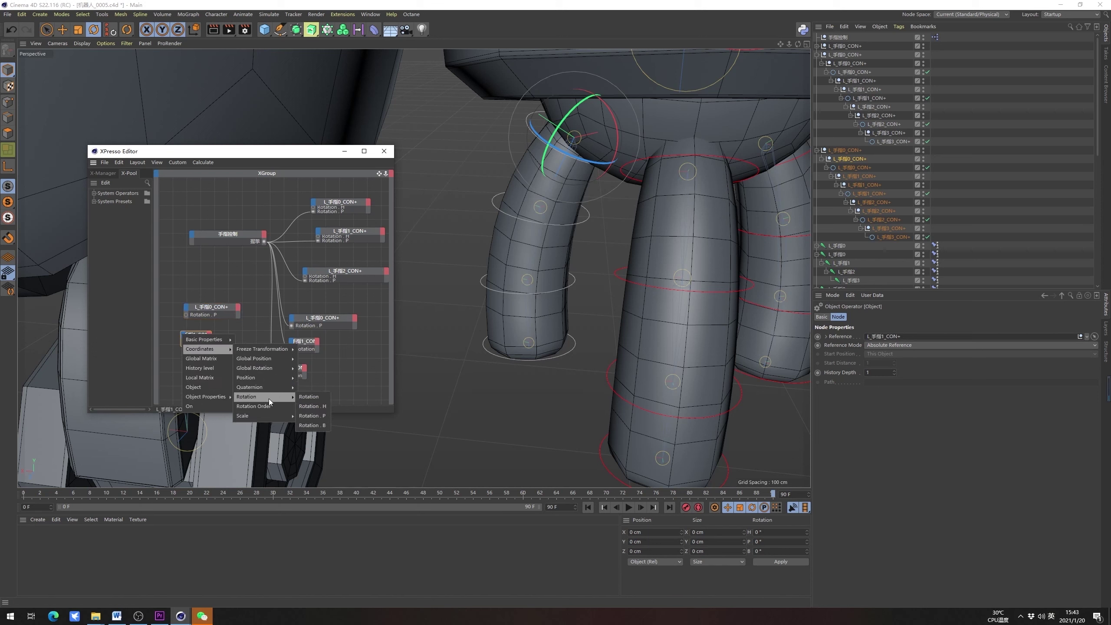
pyautogui.click(312, 417)
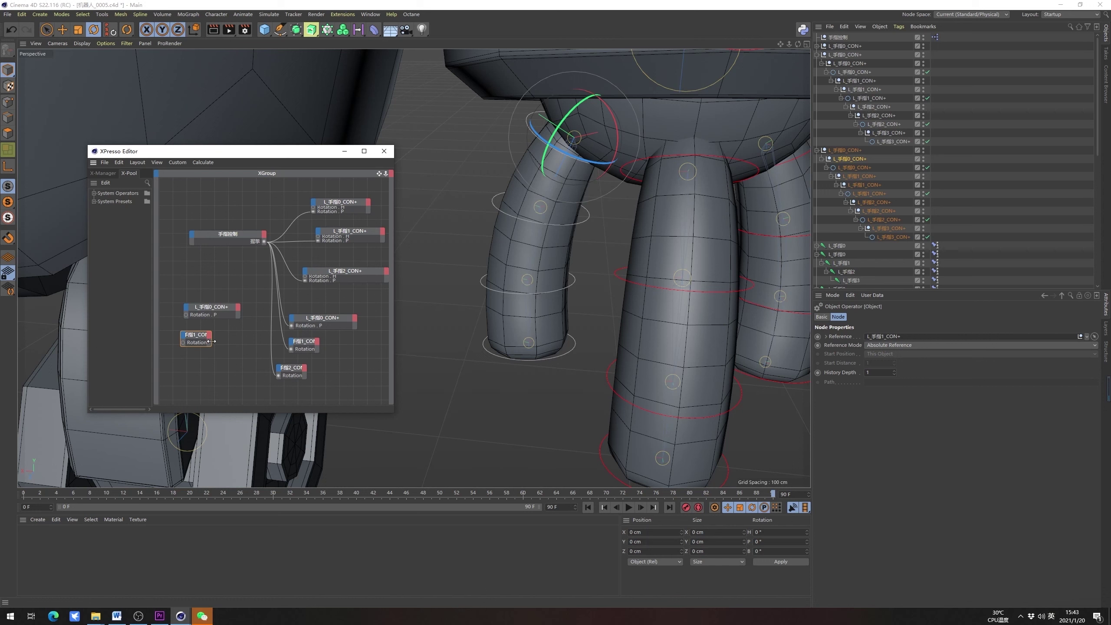
pyautogui.moveTo(211, 342); pyautogui.dragTo(243, 337)
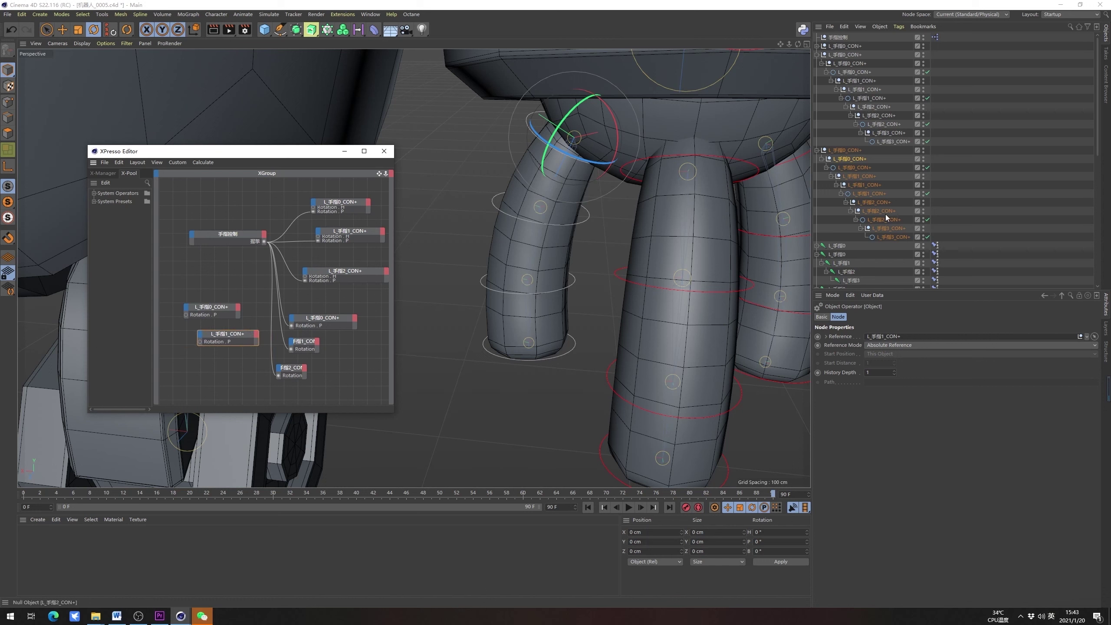
# Add the third finger's new L_手指2_CON+ null to the XPresso graph with a Rotation.P input and widen its node
pyautogui.moveTo(886, 217); pyautogui.dragTo(487, 302)
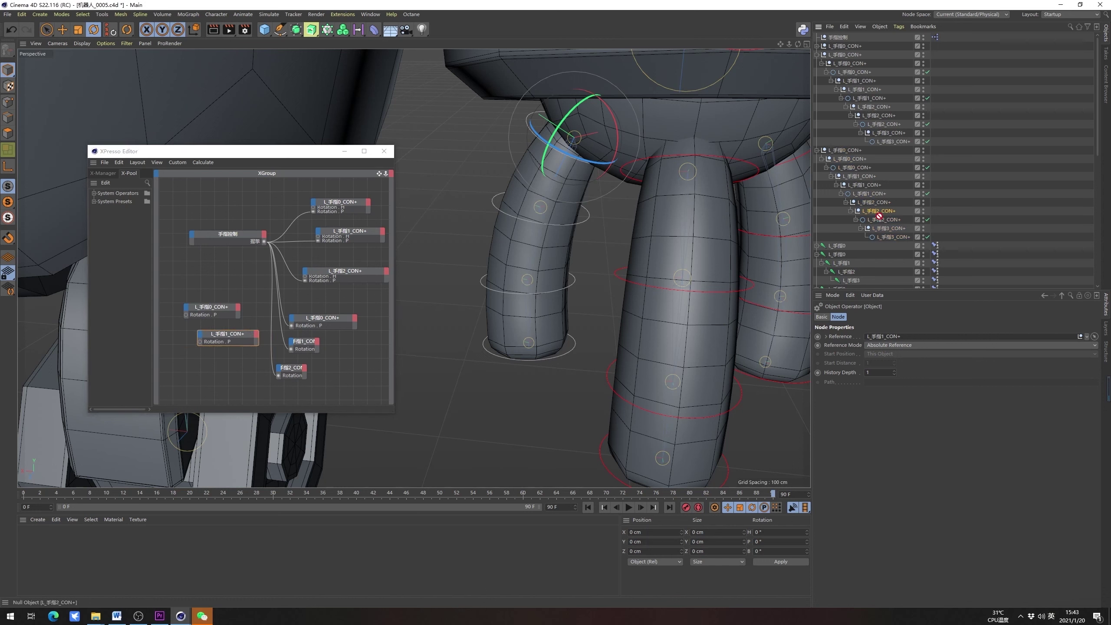
pyautogui.moveTo(243, 380); pyautogui.dragTo(205, 358)
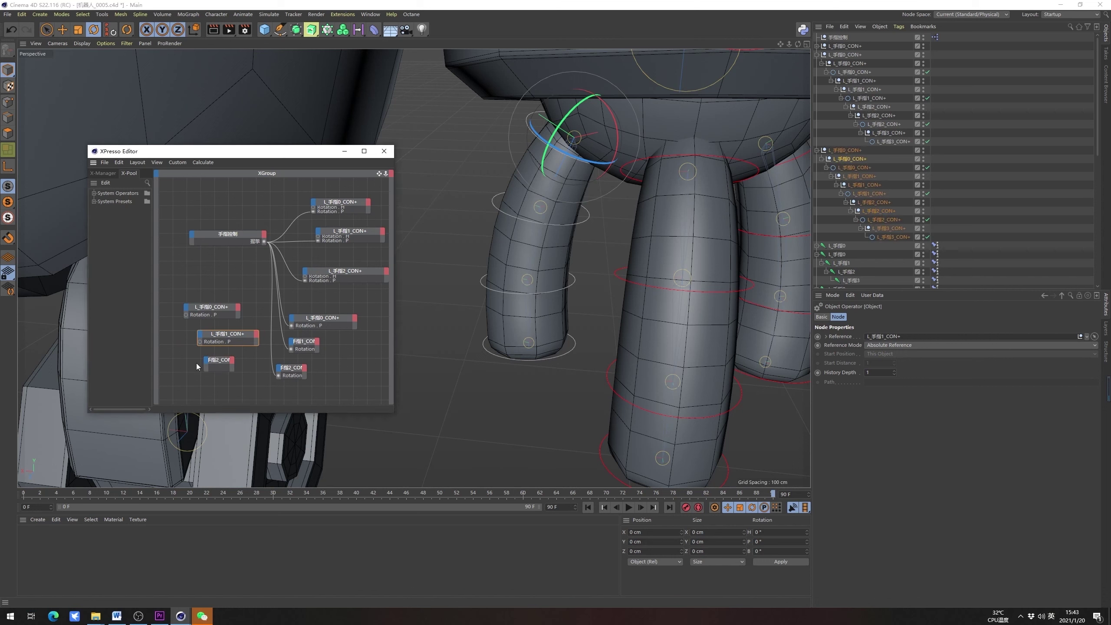
pyautogui.click(209, 362)
pyautogui.moveTo(252, 375)
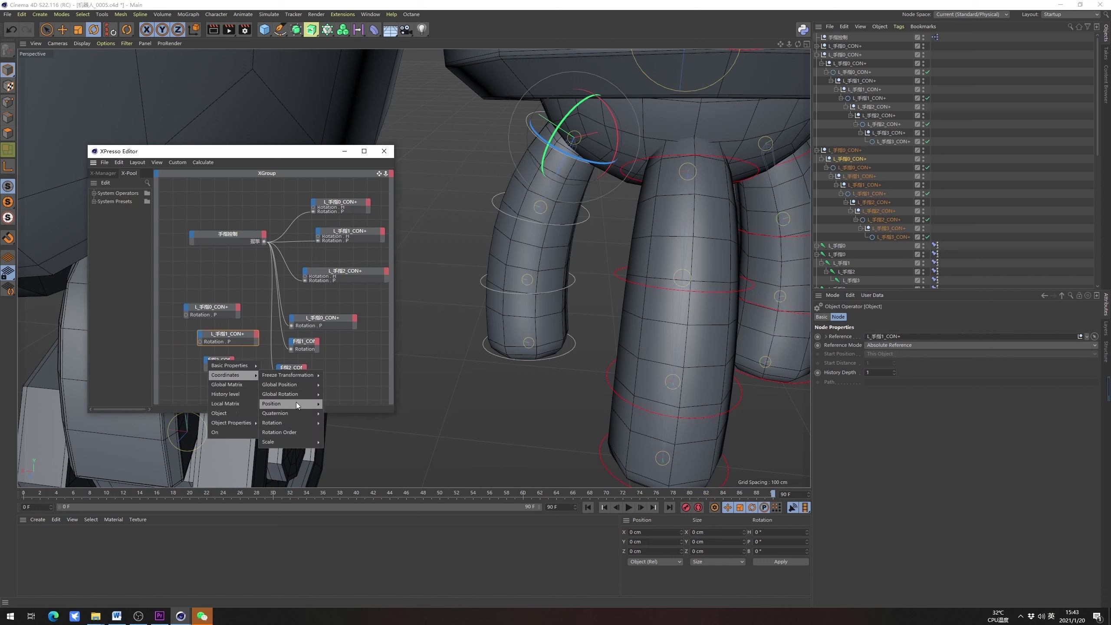
pyautogui.moveTo(297, 416)
pyautogui.click(349, 426)
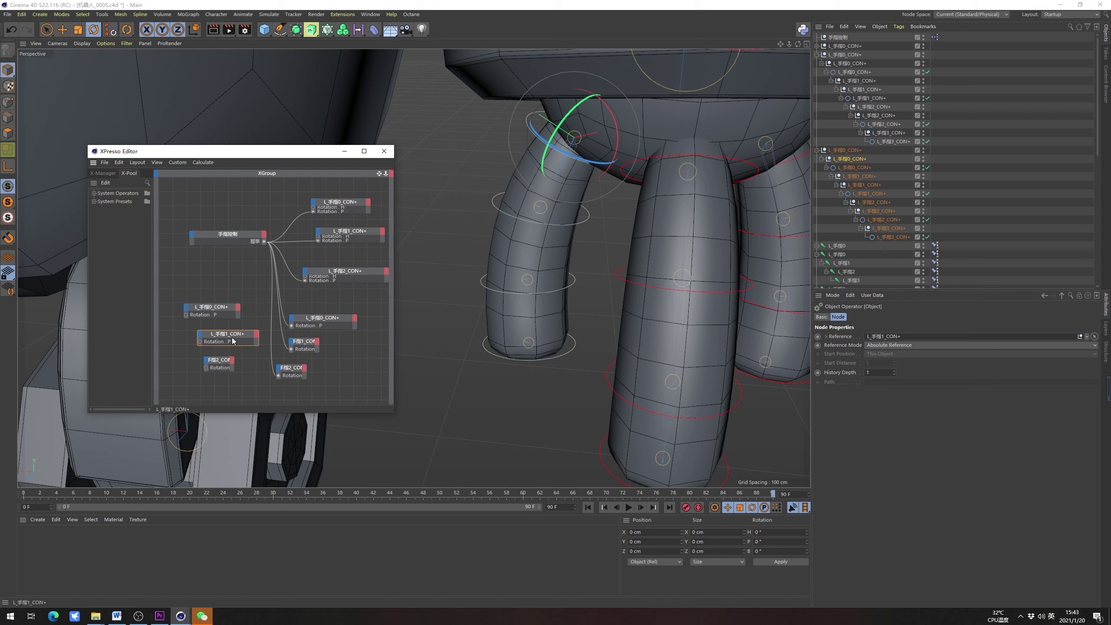
pyautogui.moveTo(234, 366); pyautogui.dragTo(266, 366)
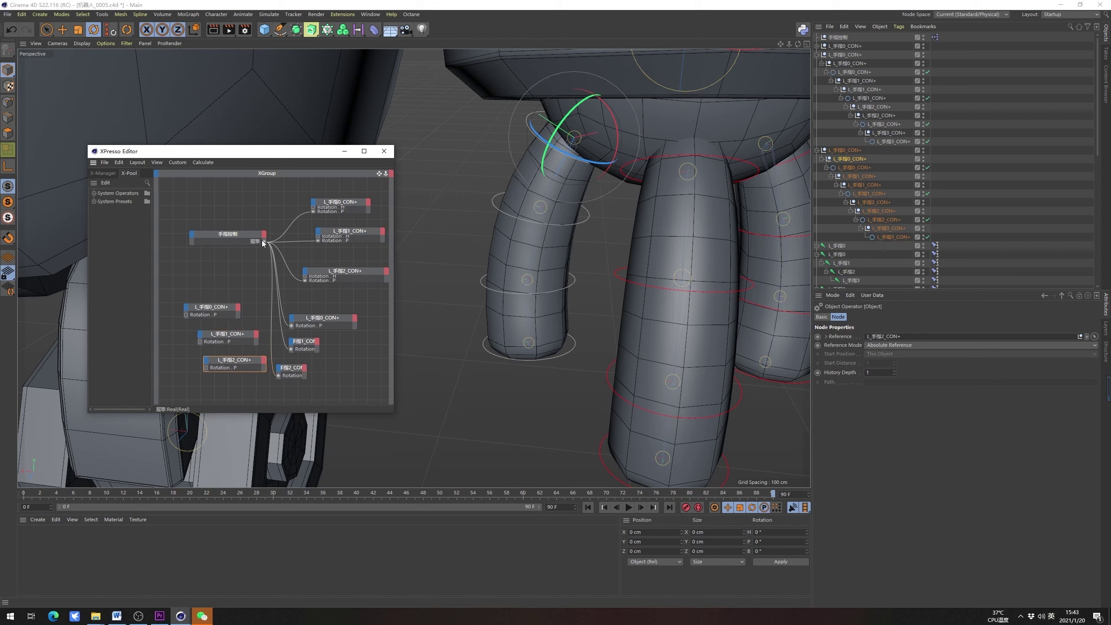
# Connect the 手指控制 node's user data output to the Rotation.P inputs of the third finger's three nulls
pyautogui.moveTo(263, 241); pyautogui.dragTo(186, 315)
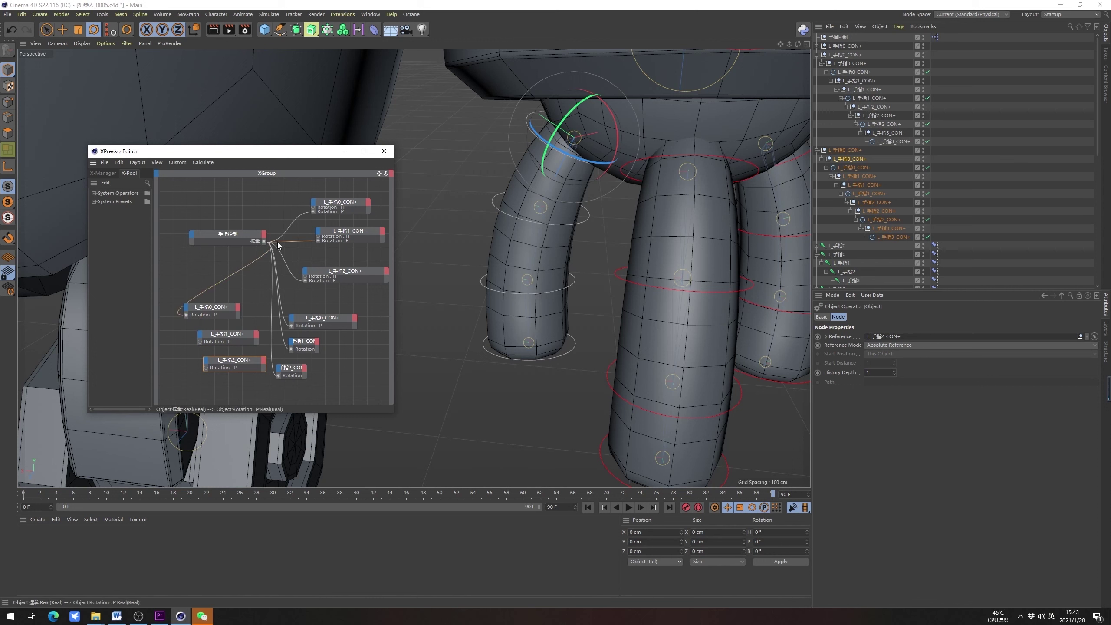
pyautogui.moveTo(264, 241); pyautogui.dragTo(216, 344)
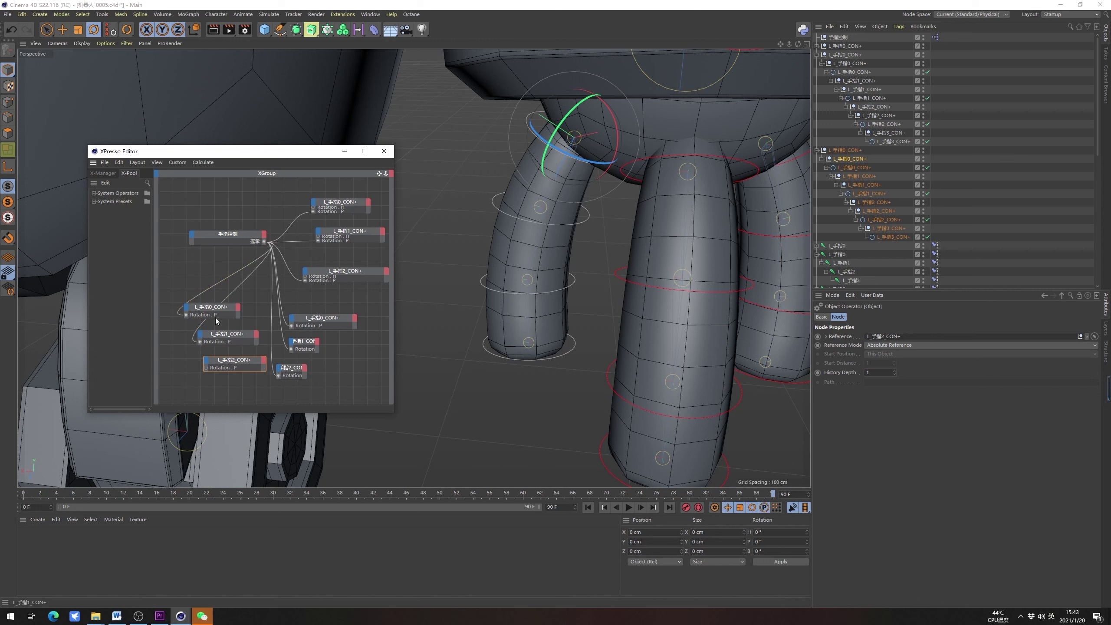
pyautogui.moveTo(264, 241); pyautogui.dragTo(206, 368)
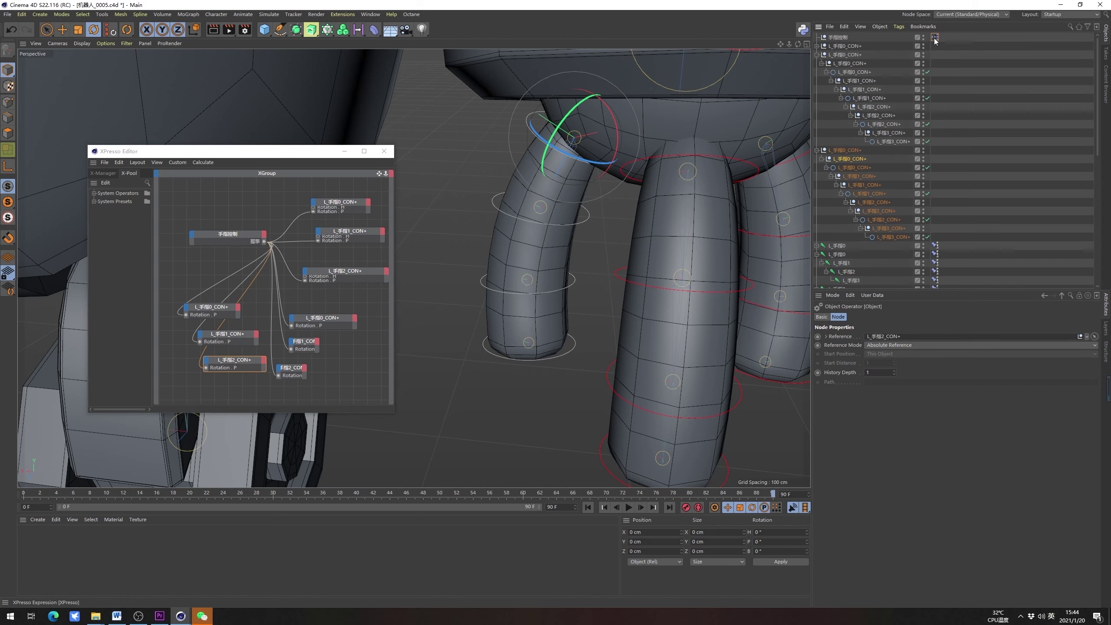
# Test the finger bending with the 手指控制 user data slider and close the XPresso Editor
pyautogui.click(837, 38)
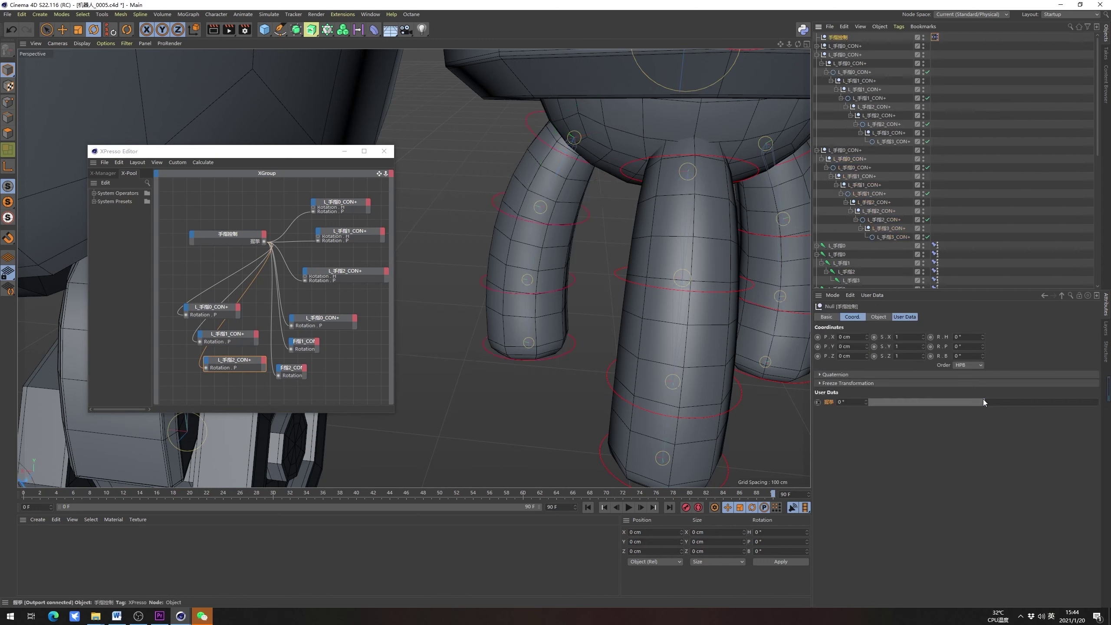
pyautogui.moveTo(982, 402)
pyautogui.mouseDown()
pyautogui.moveTo(1048, 399)
pyautogui.moveTo(889, 410)
pyautogui.moveTo(980, 406)
pyautogui.mouseUp()
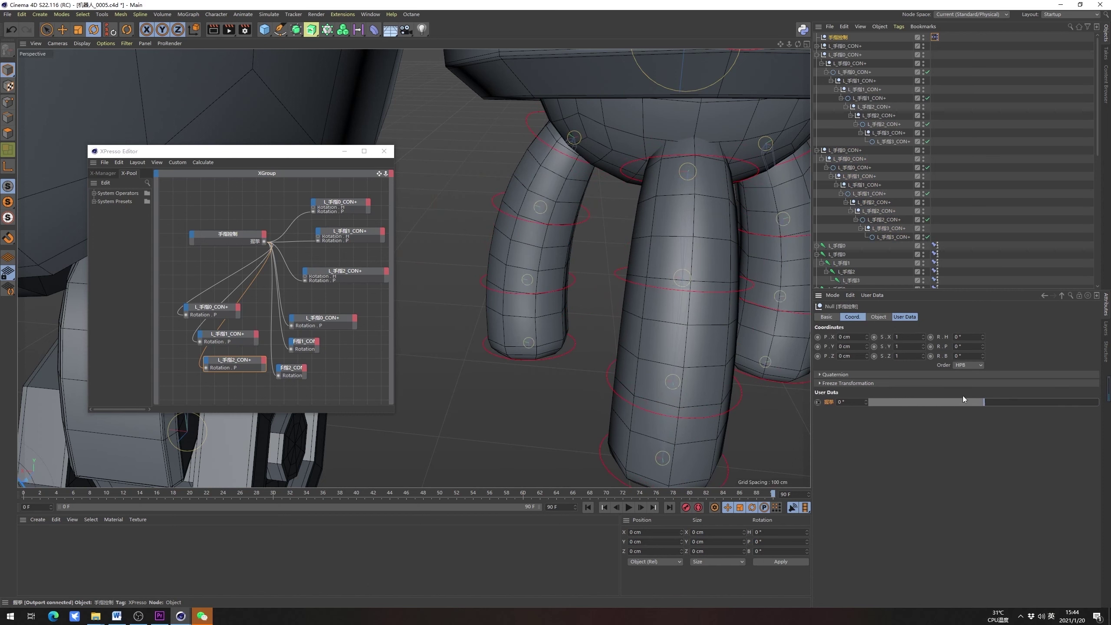
pyautogui.scroll(-5, 535, 274)
pyautogui.keyDown('alt'); pyautogui.moveTo(535, 274); pyautogui.dragTo(524, 275); pyautogui.keyUp('alt')
pyautogui.moveTo(978, 403); pyautogui.dragTo(1016, 406)
pyautogui.click(384, 150)
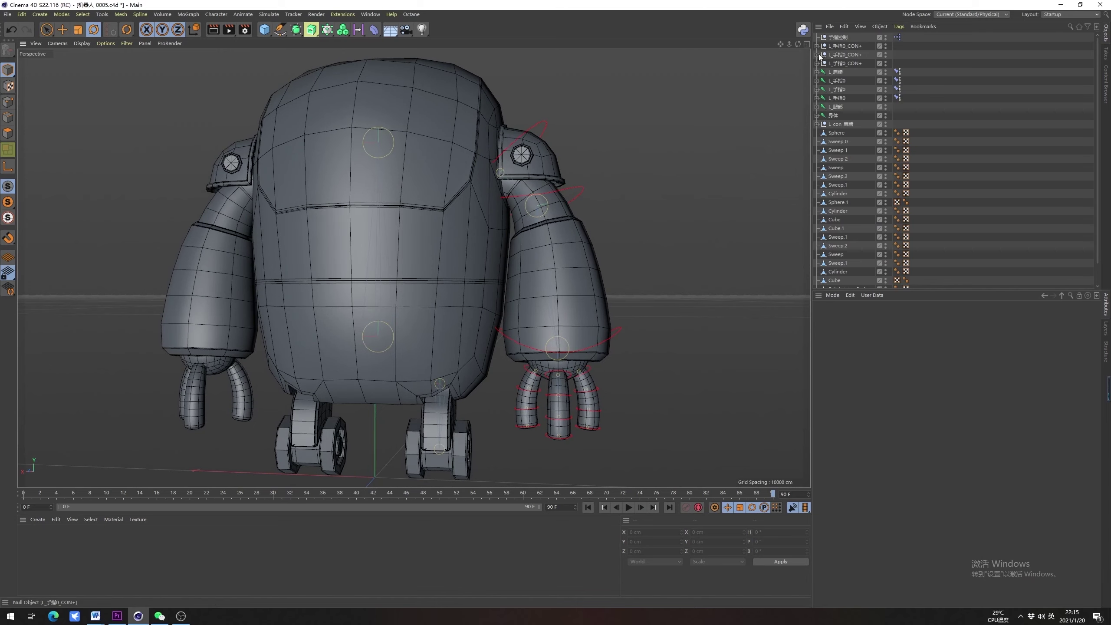
# Swing the 手指控制 slider in both directions, return it to 0°, and inspect the whole robot with nothing selected
pyautogui.click(837, 37)
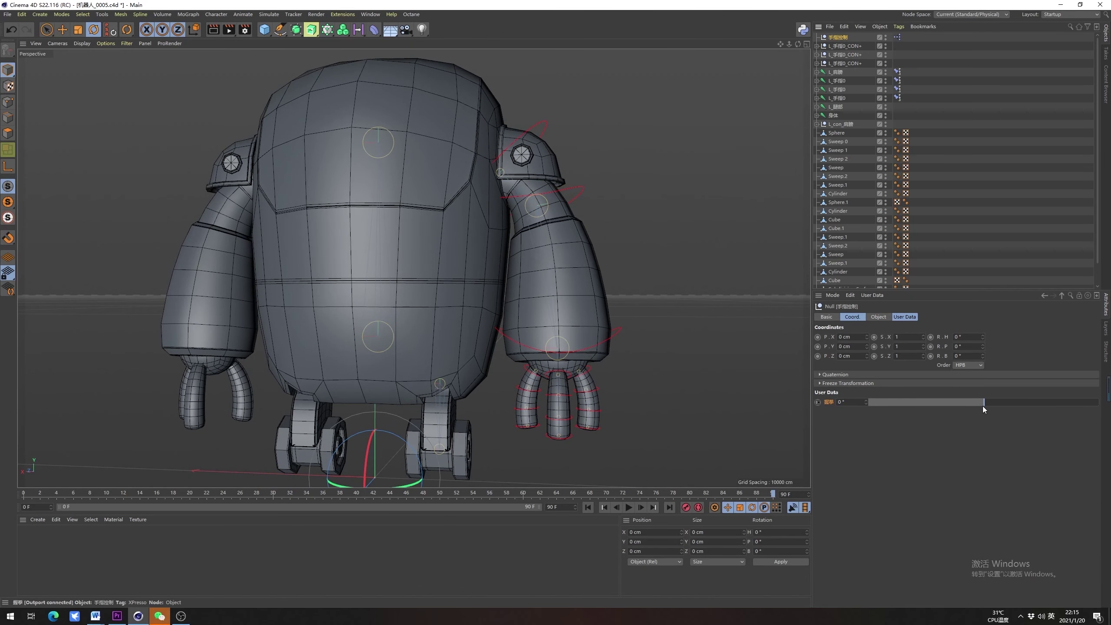
pyautogui.moveTo(982, 406); pyautogui.dragTo(919, 409)
pyautogui.moveTo(992, 406)
pyautogui.mouseDown()
pyautogui.moveTo(971, 408)
pyautogui.moveTo(1002, 406)
pyautogui.moveTo(982, 405)
pyautogui.mouseUp()
pyautogui.click(635, 393)
pyautogui.keyDown('alt'); pyautogui.moveTo(578, 316); pyautogui.dragTo(573, 318, button='right'); pyautogui.keyUp('alt')
pyautogui.keyDown('alt'); pyautogui.moveTo(557, 369); pyautogui.dragTo(561, 379); pyautogui.keyUp('alt')
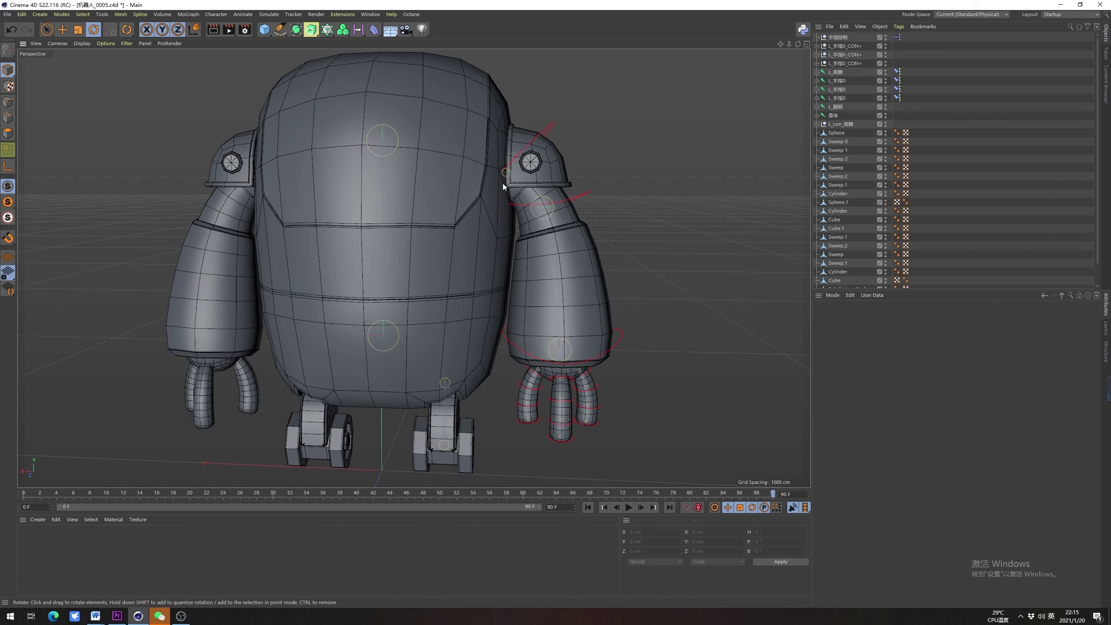
pyautogui.keyDown('alt'); pyautogui.moveTo(502, 184); pyautogui.dragTo(587, 186); pyautogui.keyUp('alt')
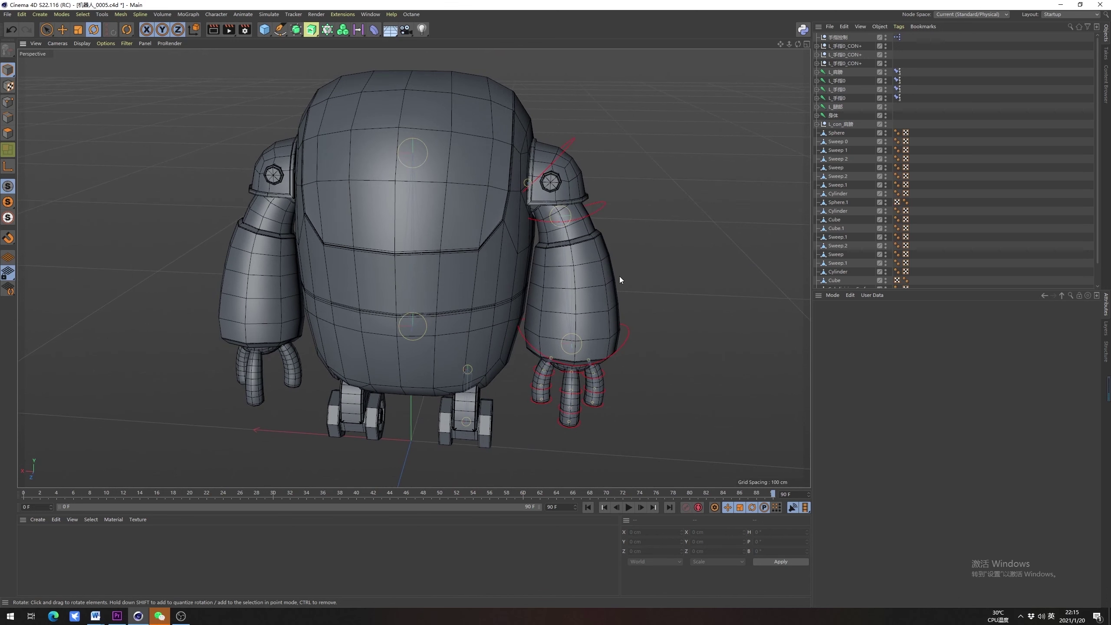
pyautogui.keyDown('alt'); pyautogui.moveTo(620, 273); pyautogui.dragTo(595, 276); pyautogui.keyUp('alt')
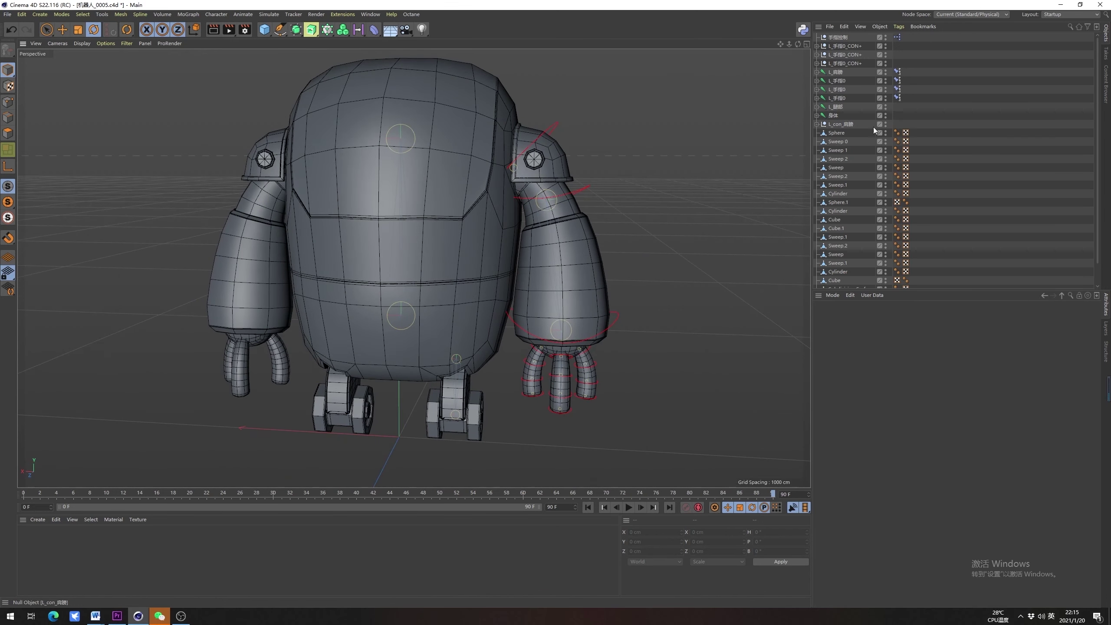
# Expand the L_con_肩膀 hierarchy, try rotating the L_con_手腕 wrist spline, and undo the rotation
pyautogui.click(843, 125)
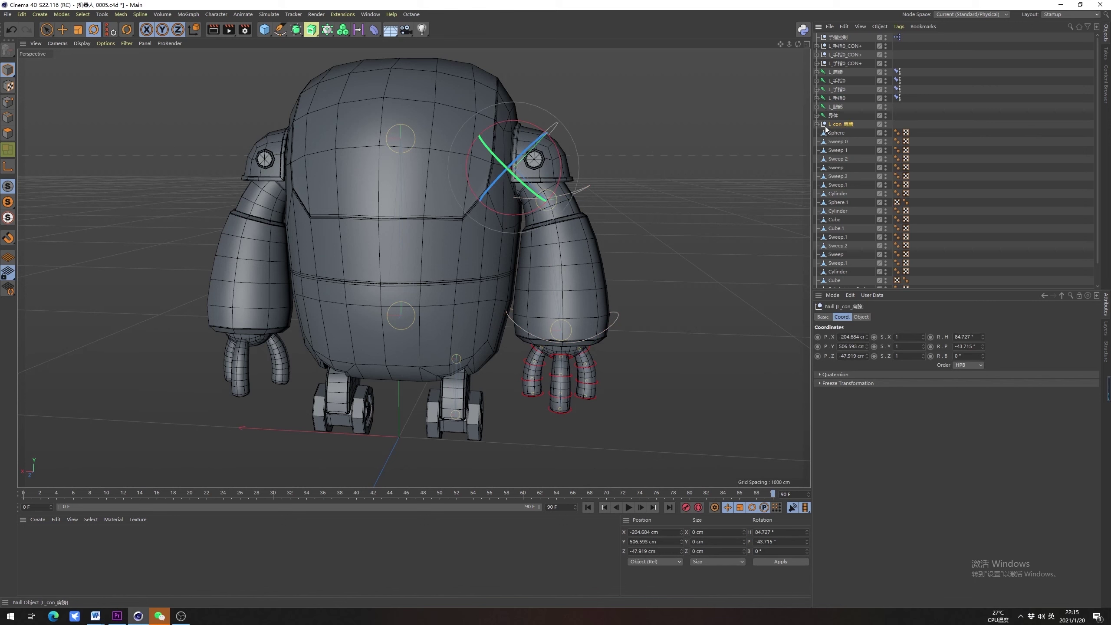
pyautogui.click(815, 127)
pyautogui.click(816, 125)
pyautogui.click(863, 168)
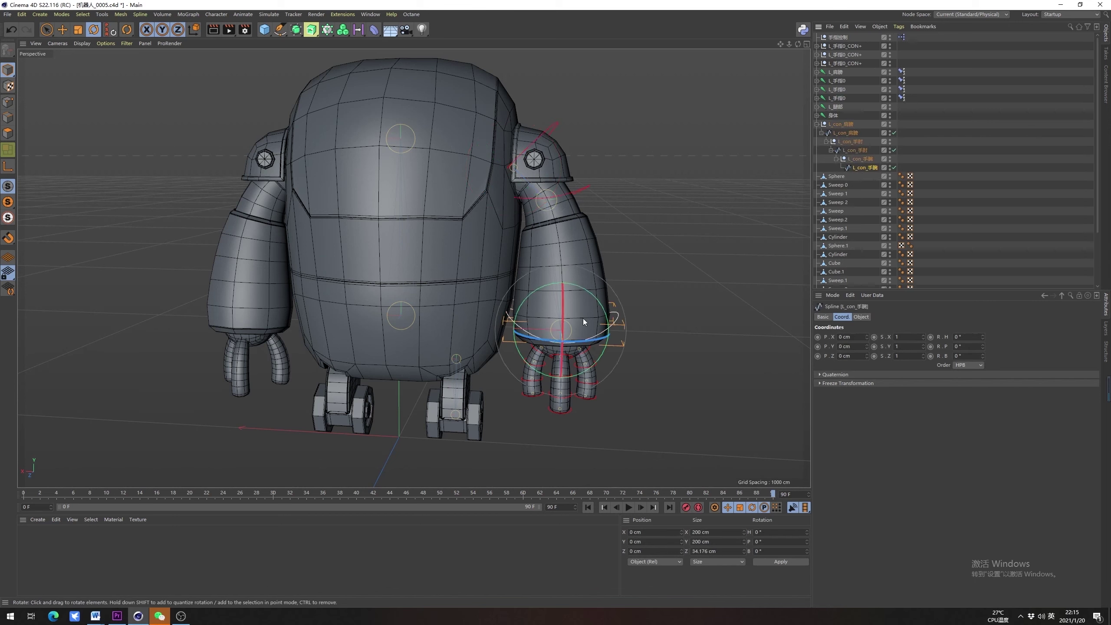
pyautogui.moveTo(561, 319); pyautogui.dragTo(499, 304)
pyautogui.hotkey('ctrl', 'z')
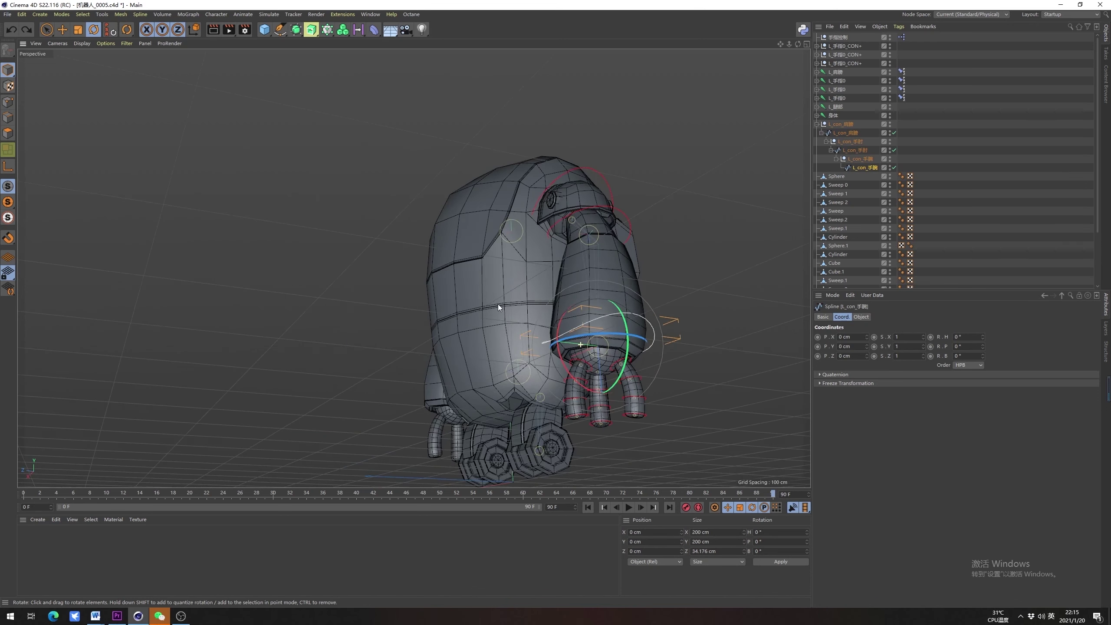
pyautogui.scroll(3, 603, 322)
pyautogui.keyDown('alt'); pyautogui.moveTo(604, 321); pyautogui.dragTo(566, 361); pyautogui.keyUp('alt')
pyautogui.hotkey('ctrl', 'z')
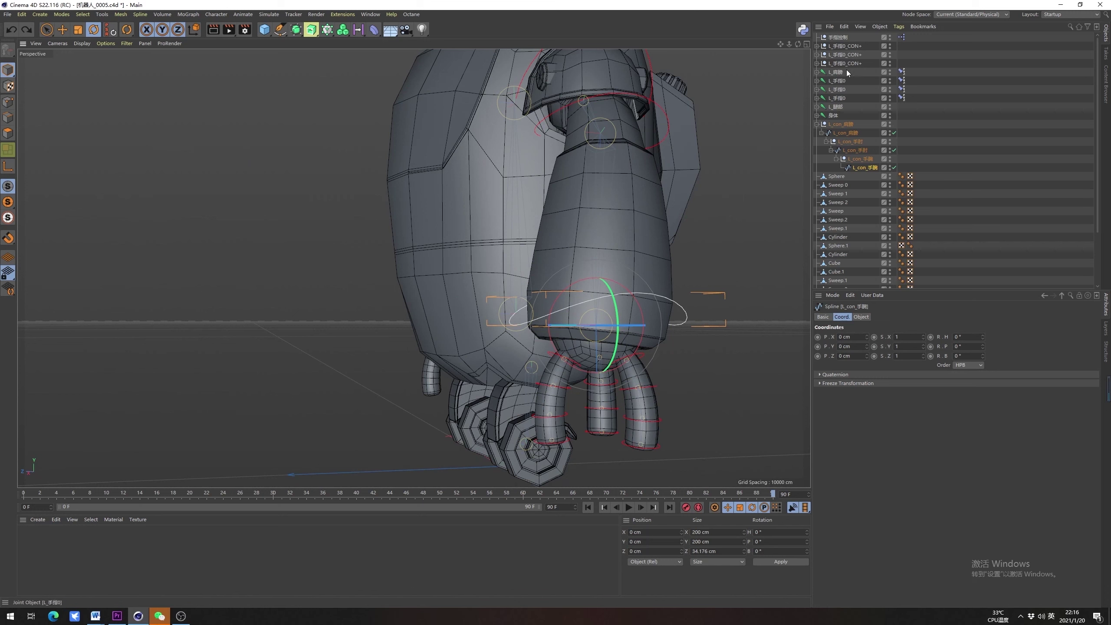
# Parent the three top-level L_手指0_CON+ finger nulls under the L_con_手腕 wrist spline
pyautogui.click(844, 48)
pyautogui.keyDown('shift'); pyautogui.click(850, 65); pyautogui.keyUp('shift')
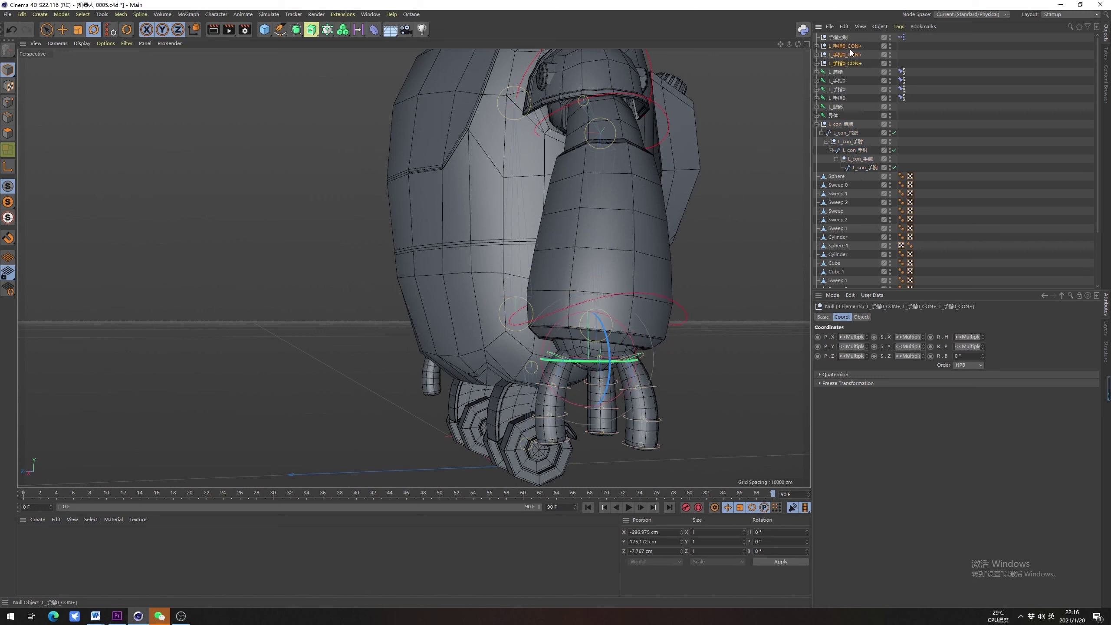
pyautogui.moveTo(873, 167); pyautogui.dragTo(873, 167)
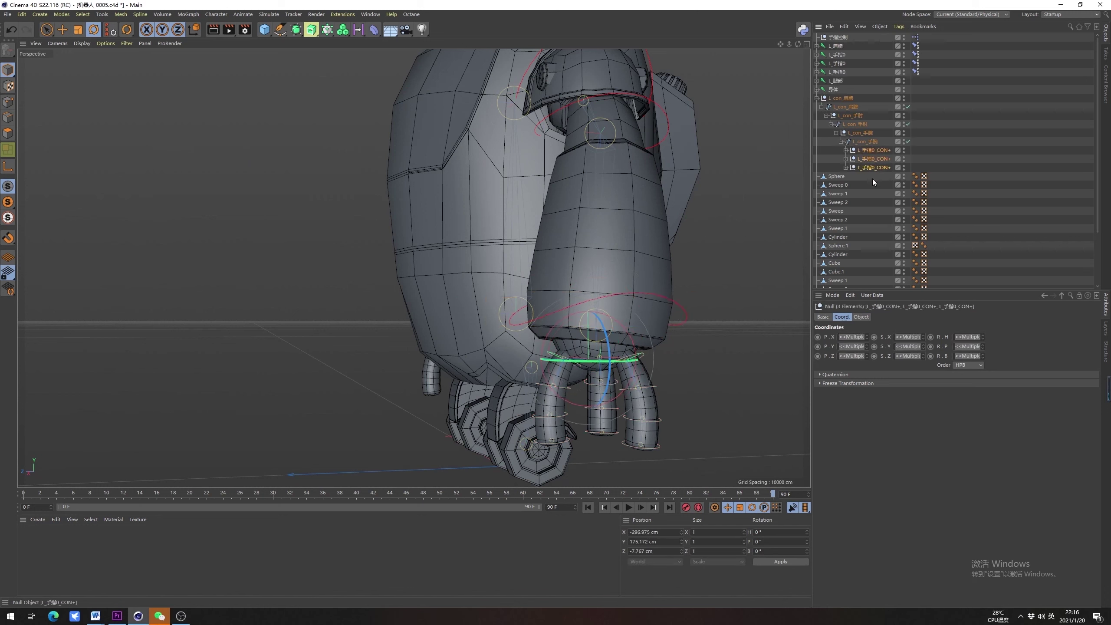
pyautogui.keyDown('ctrl'); pyautogui.click(872, 166); pyautogui.keyUp('ctrl')
# Test-rotate the L_con_手腕 spline with the finger controls parented to it and undo the rotation
pyautogui.click(578, 313)
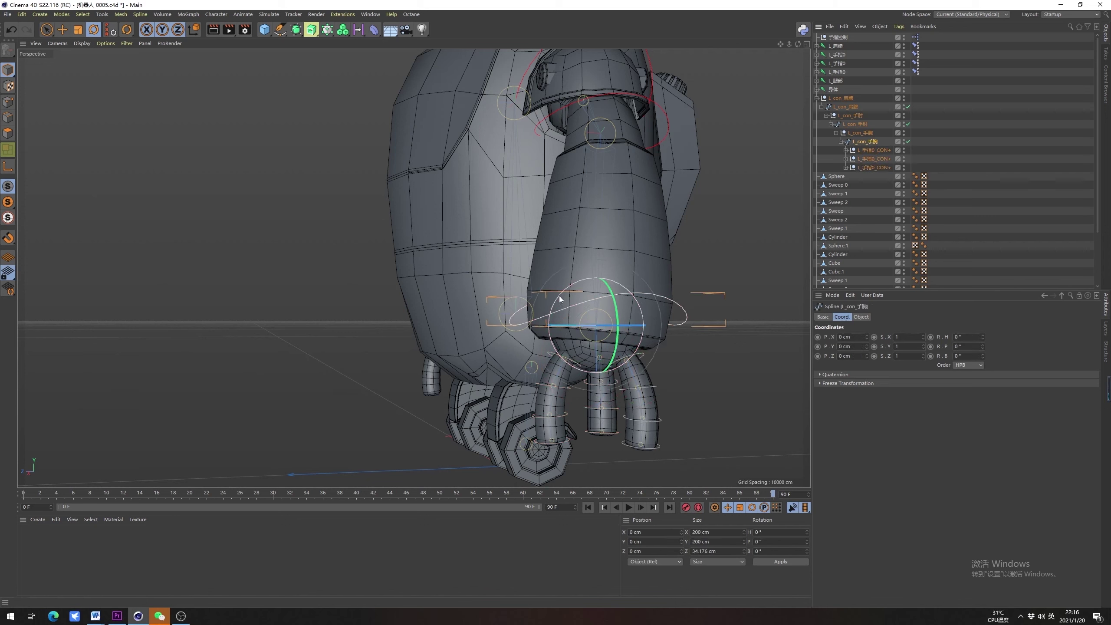
pyautogui.moveTo(559, 300)
pyautogui.mouseDown()
pyautogui.moveTo(561, 335)
pyautogui.moveTo(567, 281)
pyautogui.mouseUp()
pyautogui.hotkey('ctrl', 'z')
pyautogui.keyDown('alt'); pyautogui.moveTo(637, 280); pyautogui.dragTo(609, 278); pyautogui.keyUp('alt')
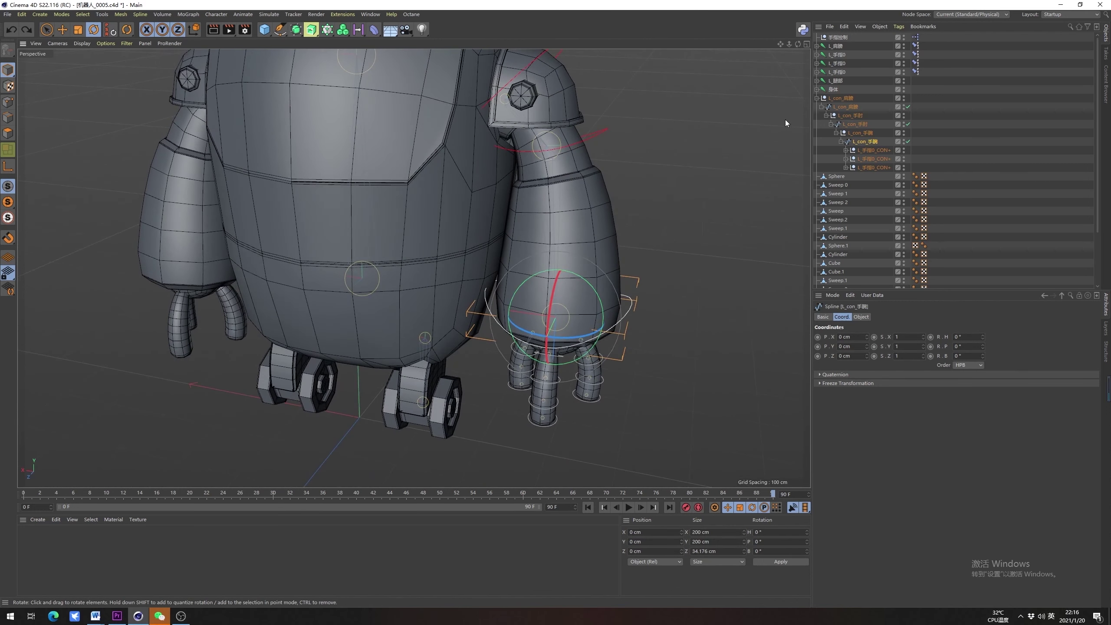
# Parent the three L_手指0 finger joints under the L_手腕 wrist joint and collapse the L_肩膀 joint hierarchy
pyautogui.click(837, 72)
pyautogui.keyDown('ctrl'); pyautogui.click(842, 63); pyautogui.keyUp('ctrl')
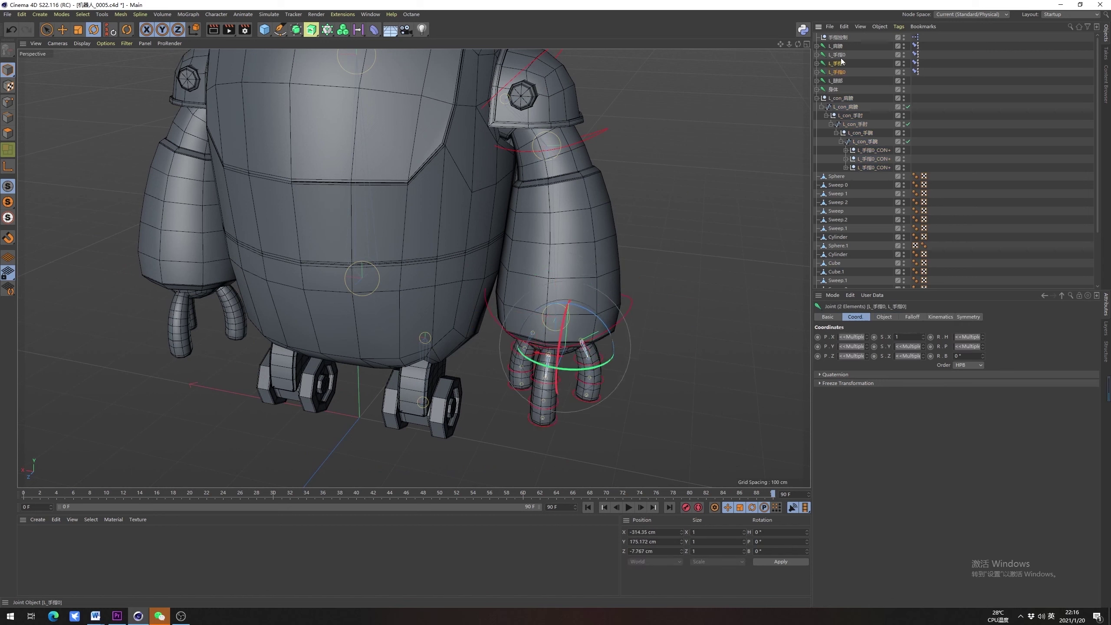
pyautogui.keyDown('ctrl'); pyautogui.click(837, 55); pyautogui.keyUp('ctrl')
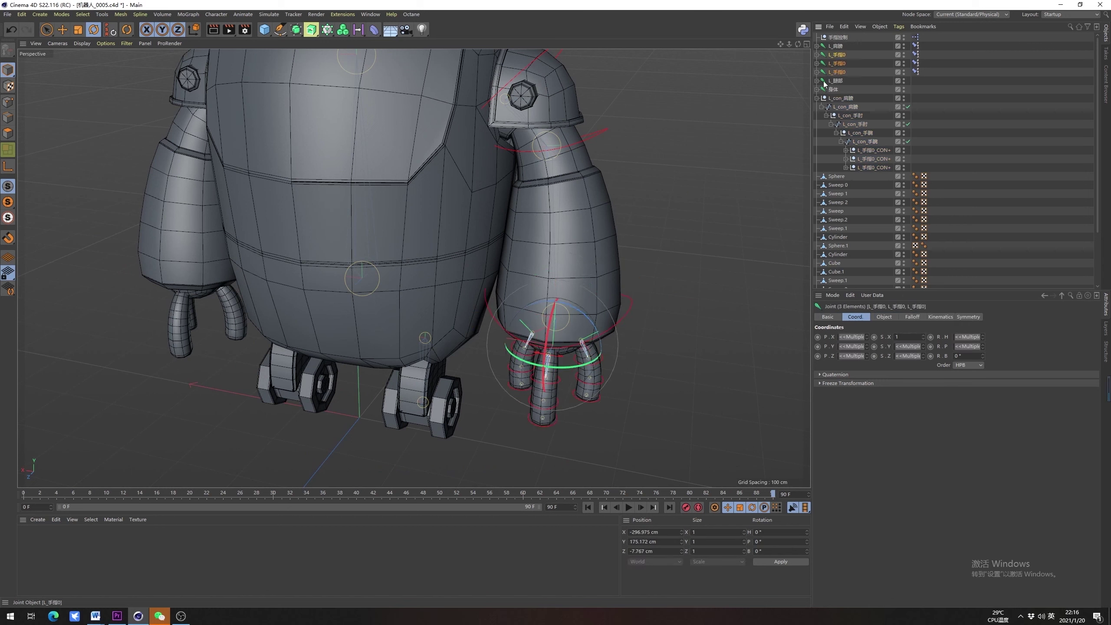
pyautogui.click(816, 47)
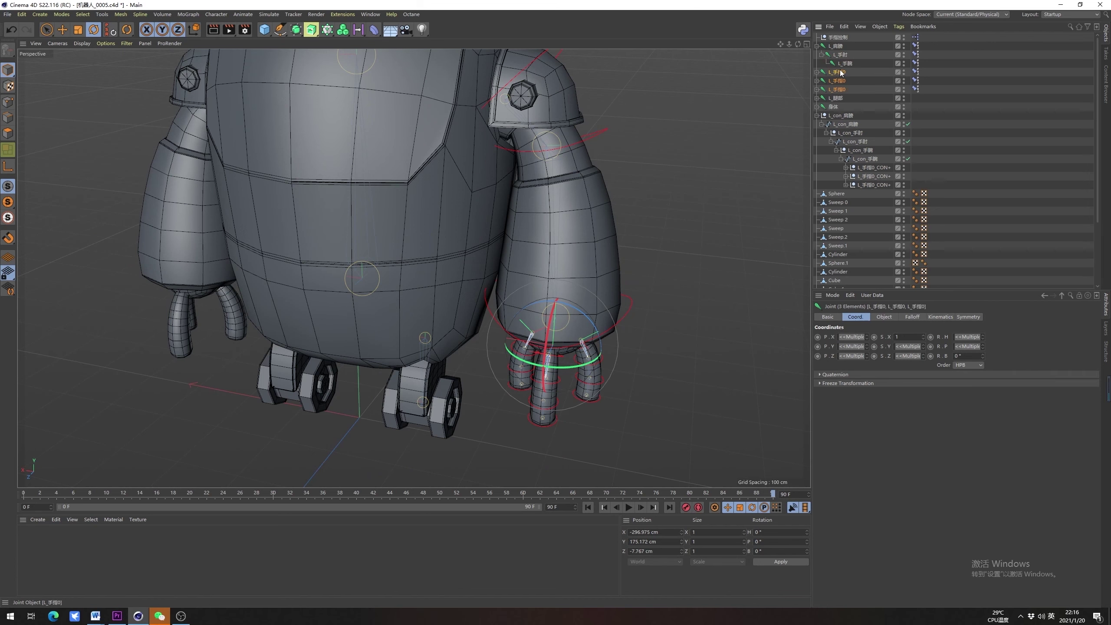
pyautogui.moveTo(850, 65); pyautogui.dragTo(851, 66)
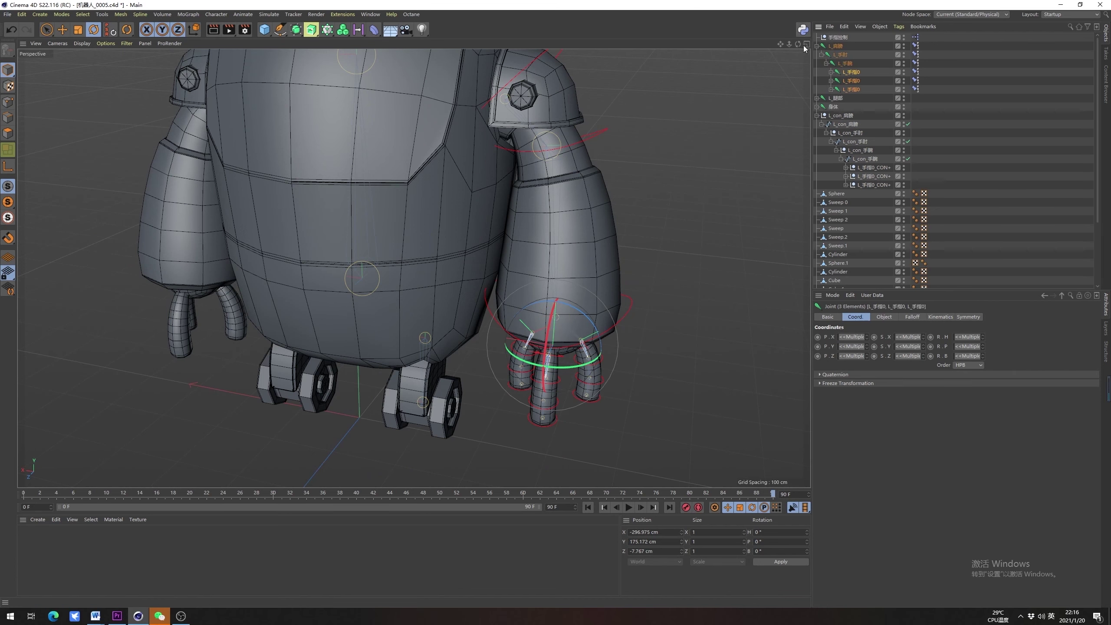
pyautogui.click(817, 46)
pyautogui.keyDown('alt'); pyautogui.moveTo(575, 279); pyautogui.dragTo(587, 305); pyautogui.keyUp('alt')
pyautogui.click(931, 114)
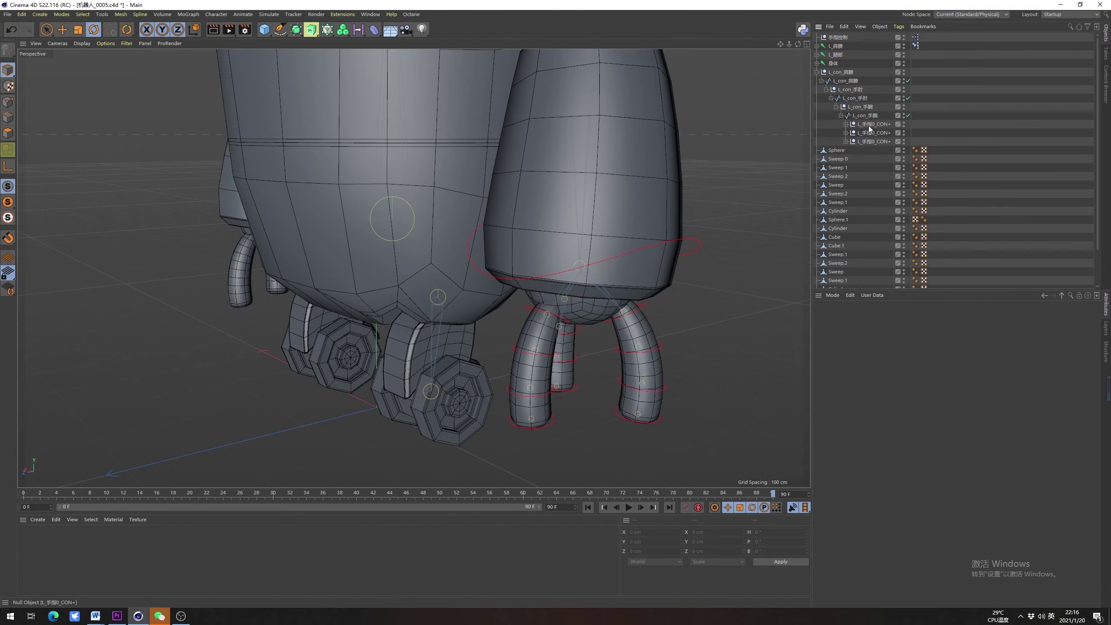
# Check the finger nulls and wrist null, try rotating the L_con_手腕 spline with the joints attached, and undo it
pyautogui.click(868, 125)
pyautogui.keyDown('ctrl'); pyautogui.click(870, 134); pyautogui.keyUp('ctrl')
pyautogui.keyDown('ctrl'); pyautogui.click(869, 141); pyautogui.keyUp('ctrl')
pyautogui.click(858, 116)
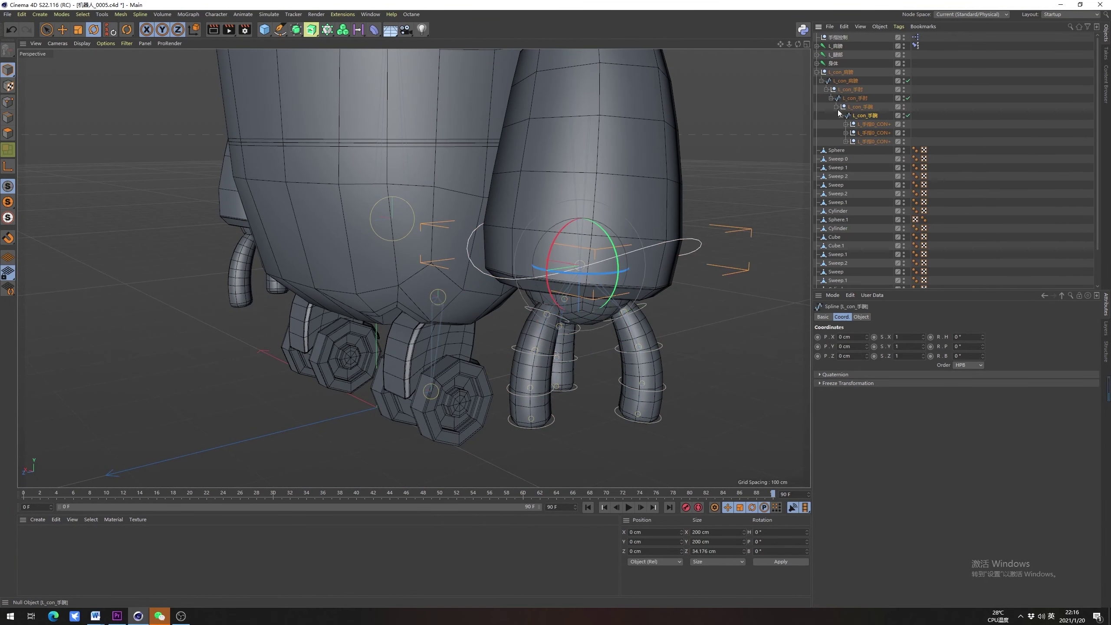
pyautogui.click(836, 107)
pyautogui.click(857, 107)
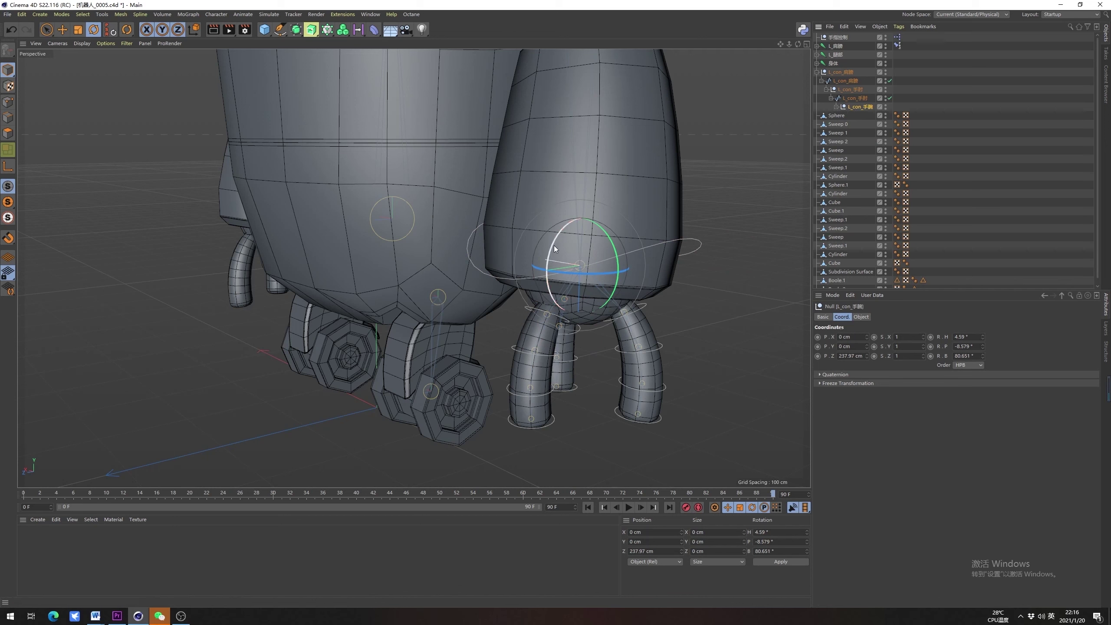
pyautogui.click(836, 107)
pyautogui.click(864, 115)
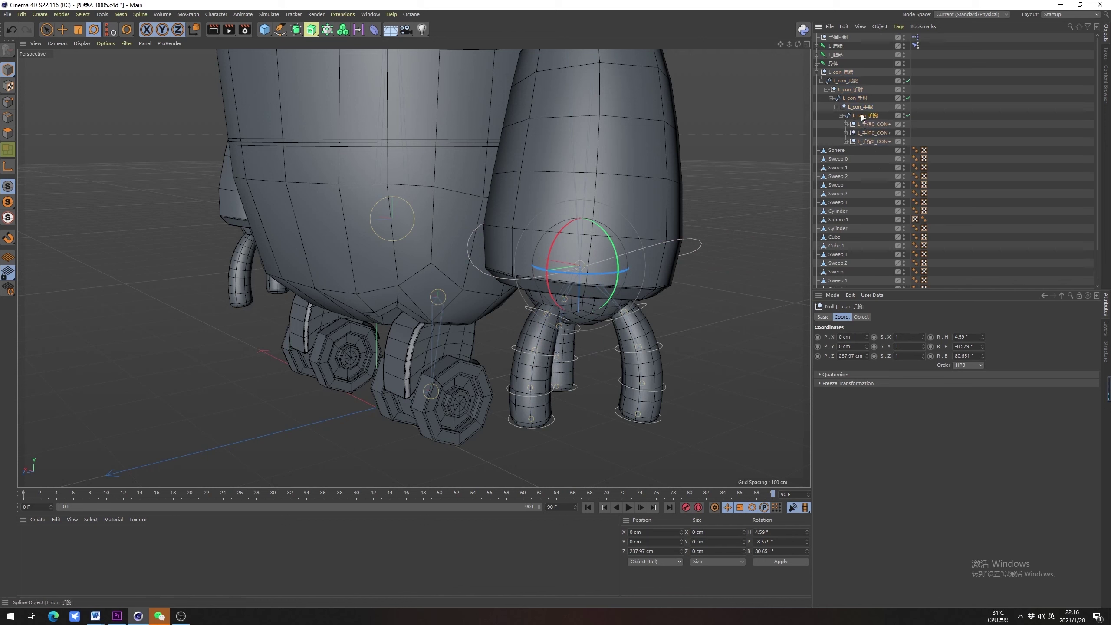
pyautogui.moveTo(558, 264)
pyautogui.mouseDown()
pyautogui.moveTo(576, 192)
pyautogui.moveTo(568, 299)
pyautogui.moveTo(564, 249)
pyautogui.mouseUp()
pyautogui.hotkey('ctrl', 'z')
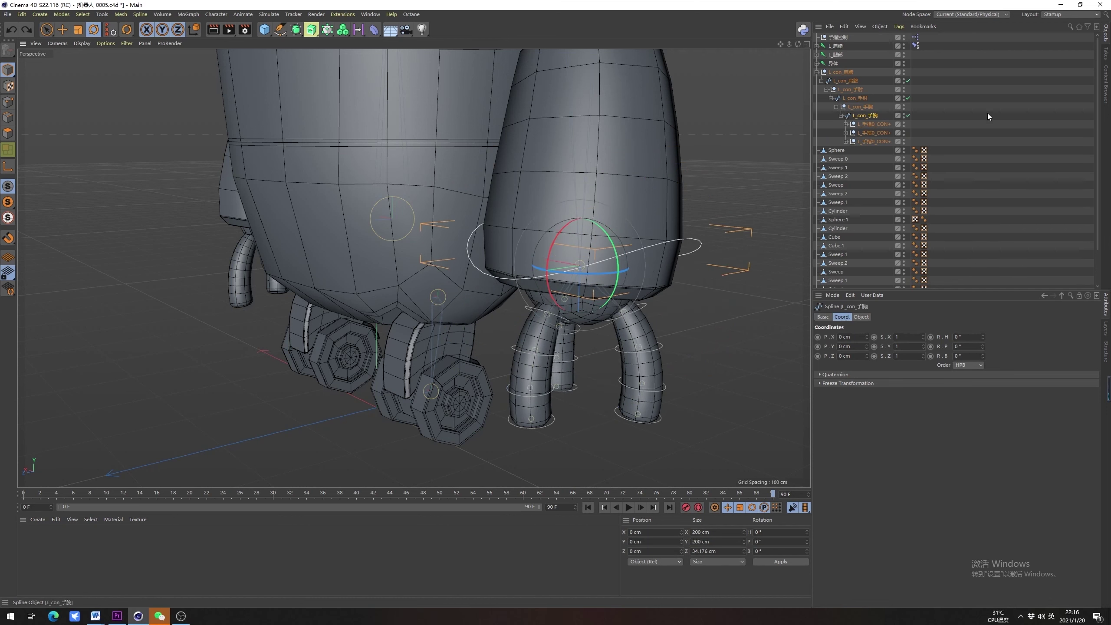
# Collapse the L_con_肩膀 hierarchy and examine the left leg joint, the shoulder joint and the whole robot
pyautogui.click(988, 113)
pyautogui.click(817, 72)
pyautogui.click(821, 64)
pyautogui.click(834, 56)
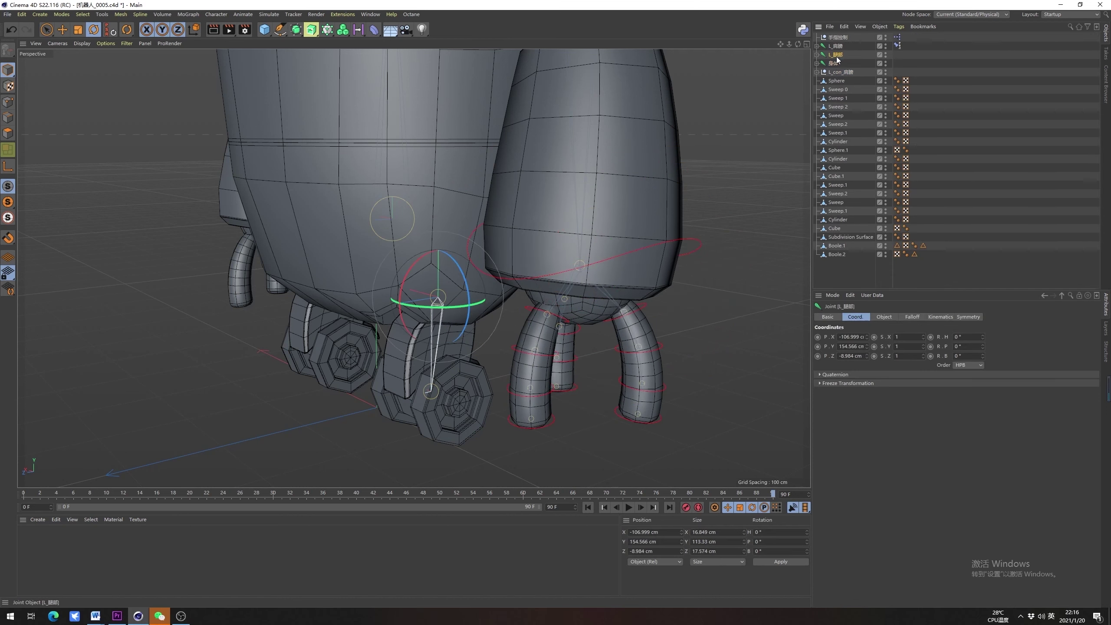
pyautogui.click(833, 48)
pyautogui.scroll(-3, 557, 240)
pyautogui.keyDown('alt'); pyautogui.moveTo(552, 266); pyautogui.dragTo(563, 305, button='middle'); pyautogui.keyUp('alt')
pyautogui.keyDown('alt'); pyautogui.moveTo(563, 305); pyautogui.dragTo(608, 319); pyautogui.keyUp('alt')
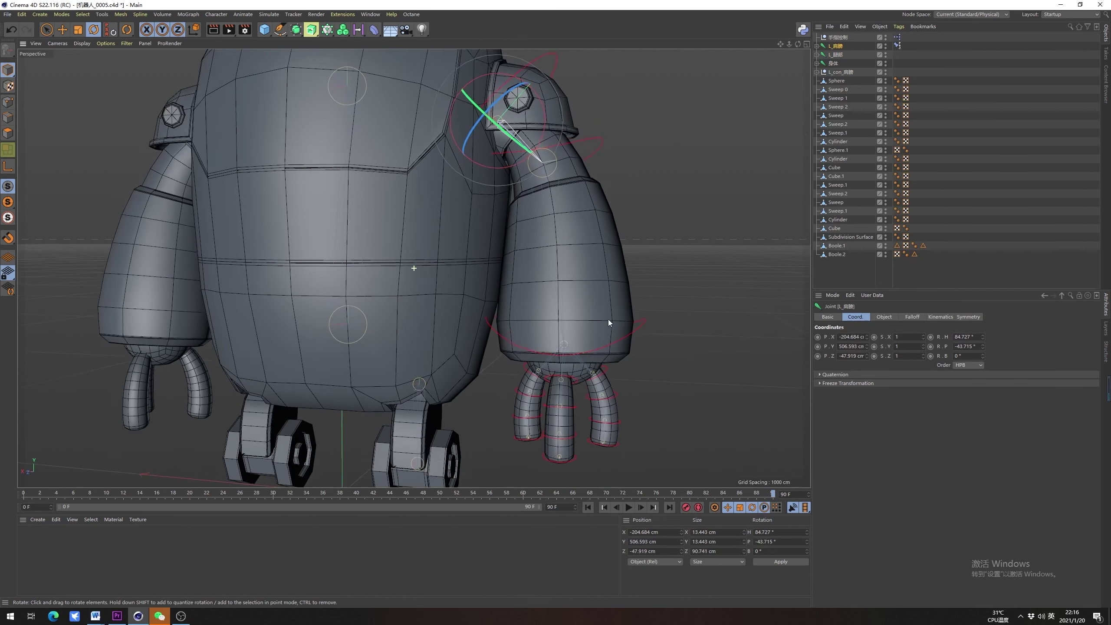
pyautogui.scroll(-2, 607, 320)
pyautogui.click(956, 169)
pyautogui.keyDown('alt'); pyautogui.moveTo(452, 242); pyautogui.dragTo(458, 252); pyautogui.keyUp('alt')
pyautogui.keyDown('alt'); pyautogui.moveTo(458, 251); pyautogui.dragTo(506, 295, button='middle'); pyautogui.keyUp('alt')
pyautogui.keyDown('alt'); pyautogui.moveTo(505, 295); pyautogui.dragTo(503, 312); pyautogui.keyUp('alt')
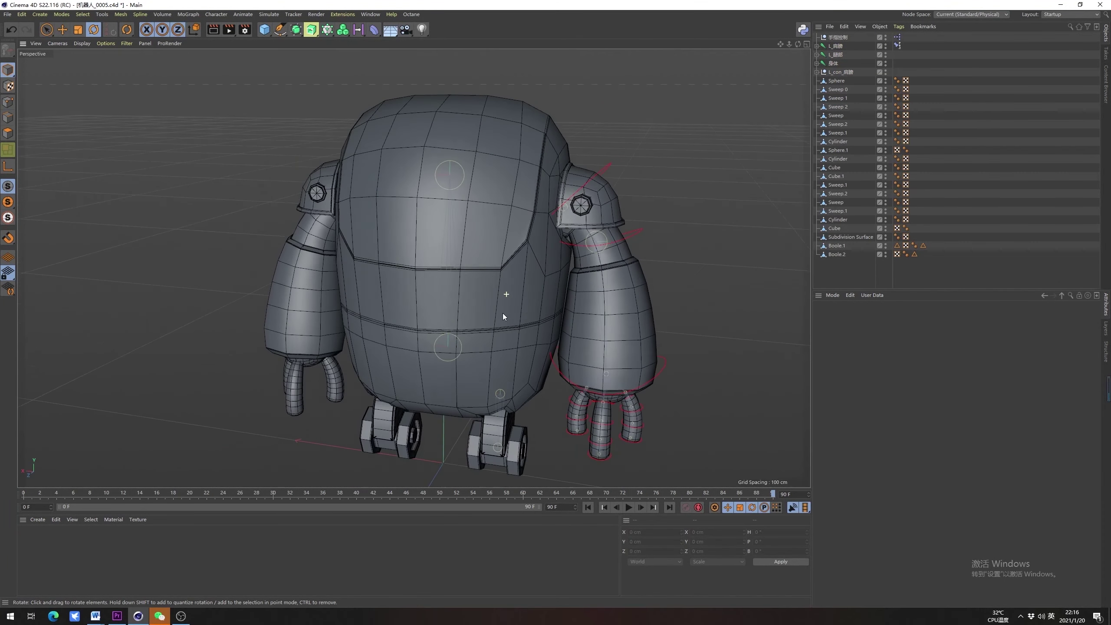
# Try to mirror the L_con_肩膀 control hierarchy by placing it under a new Symmetry object, and undo the parenting
pyautogui.keyDown('alt'); pyautogui.moveTo(514, 328); pyautogui.dragTo(522, 292, button='middle'); pyautogui.keyUp('alt')
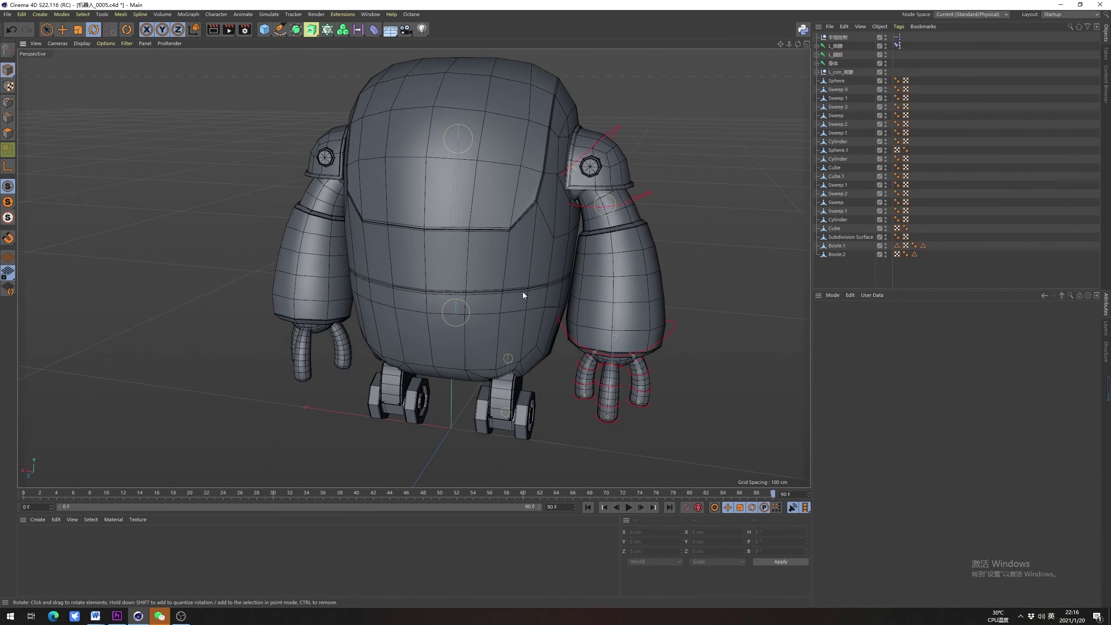
pyautogui.click(313, 34)
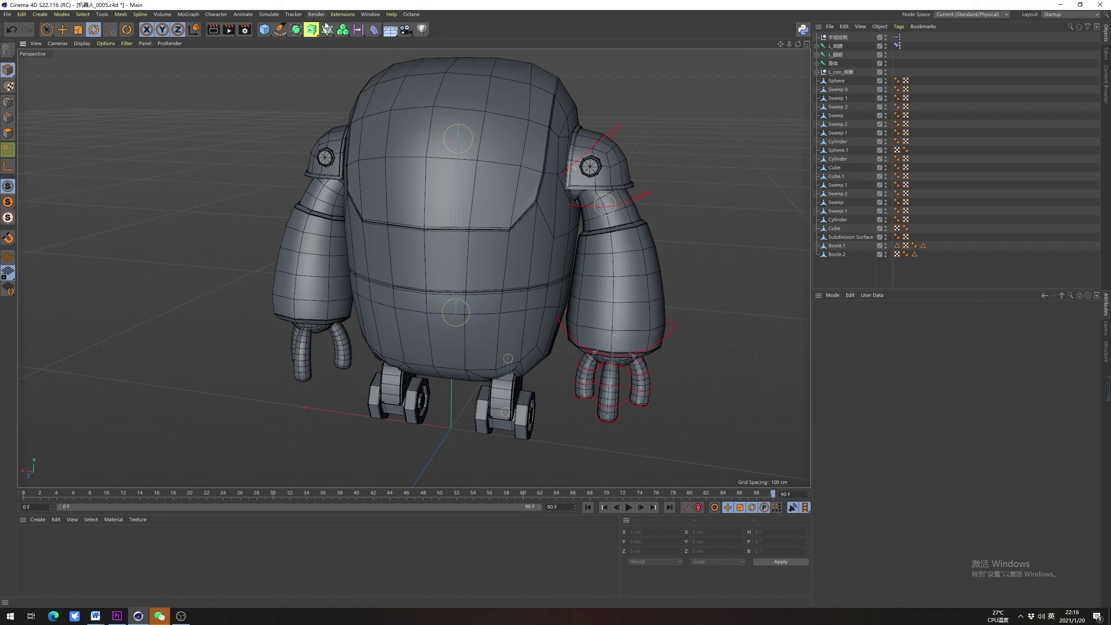
pyautogui.click(327, 29)
pyautogui.click(292, 32)
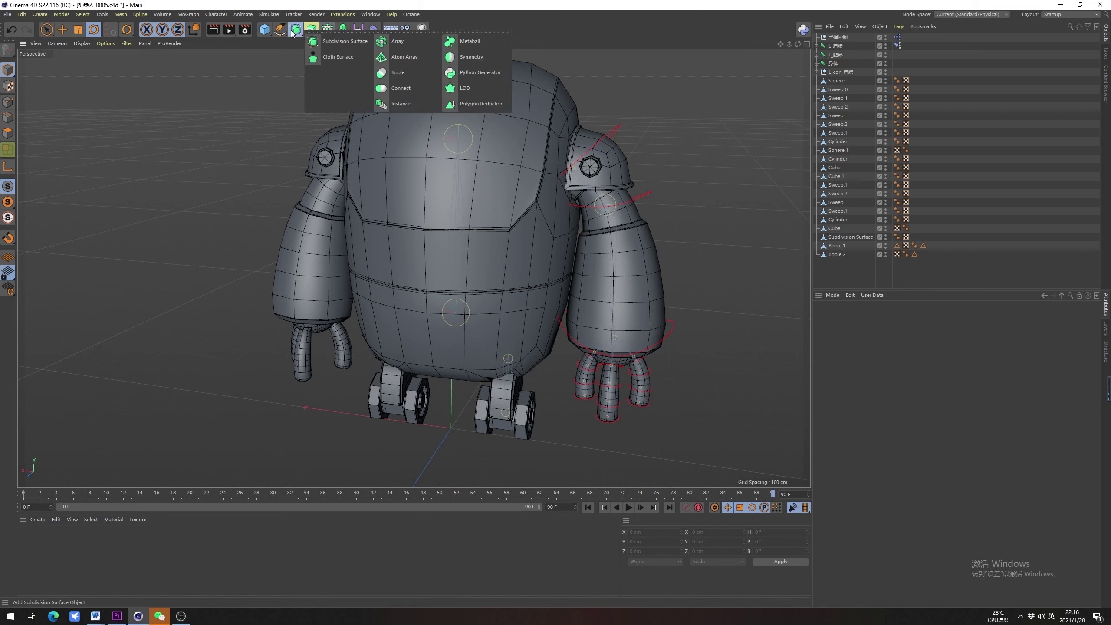
pyautogui.click(457, 59)
pyautogui.click(835, 54)
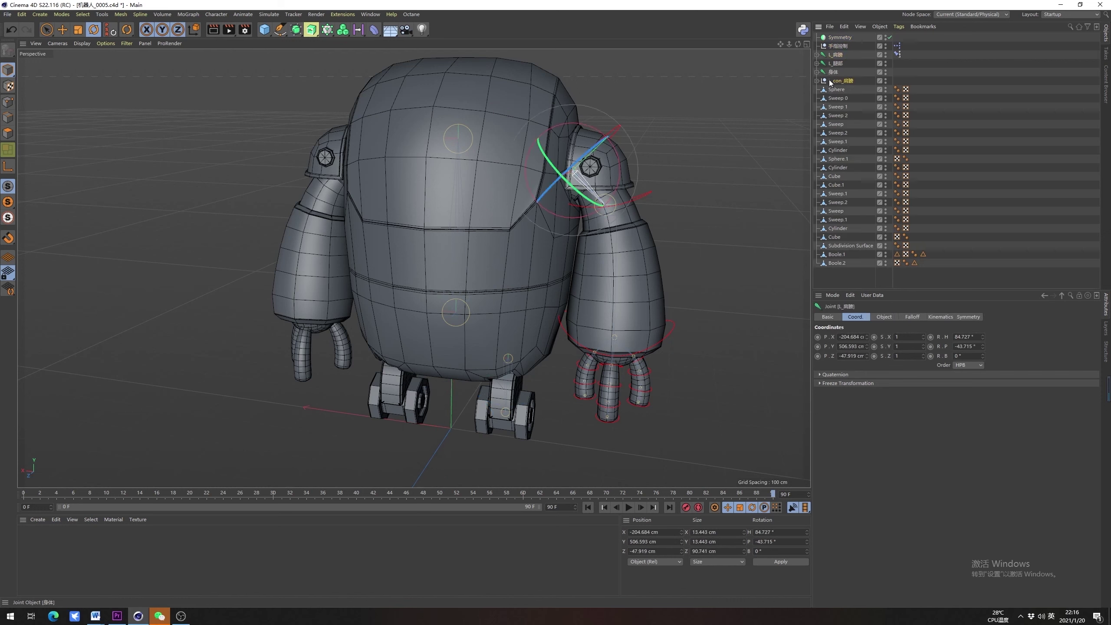
pyautogui.click(831, 81)
pyautogui.moveTo(842, 38); pyautogui.dragTo(841, 37)
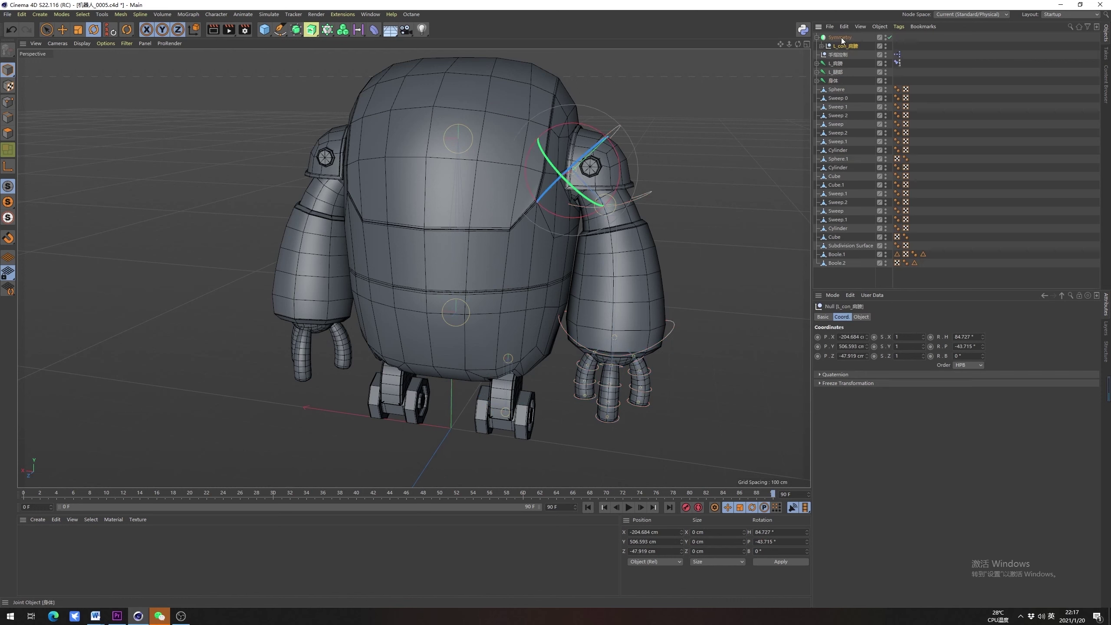
pyautogui.keyDown('alt'); pyautogui.moveTo(427, 272); pyautogui.dragTo(411, 207); pyautogui.keyUp('alt')
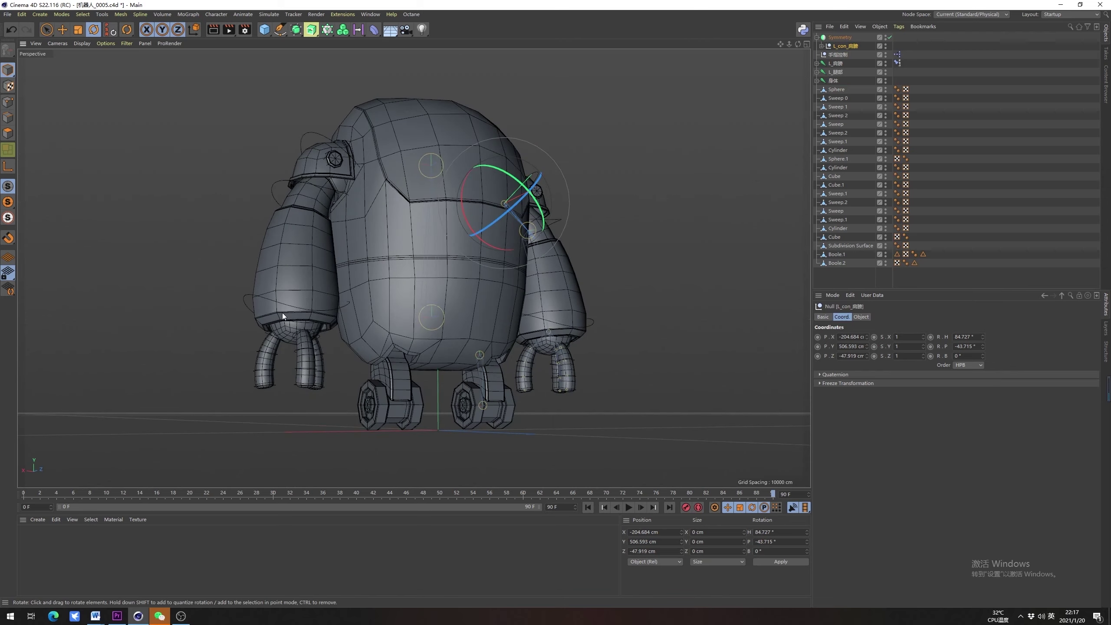
pyautogui.scroll(15, 437, 205)
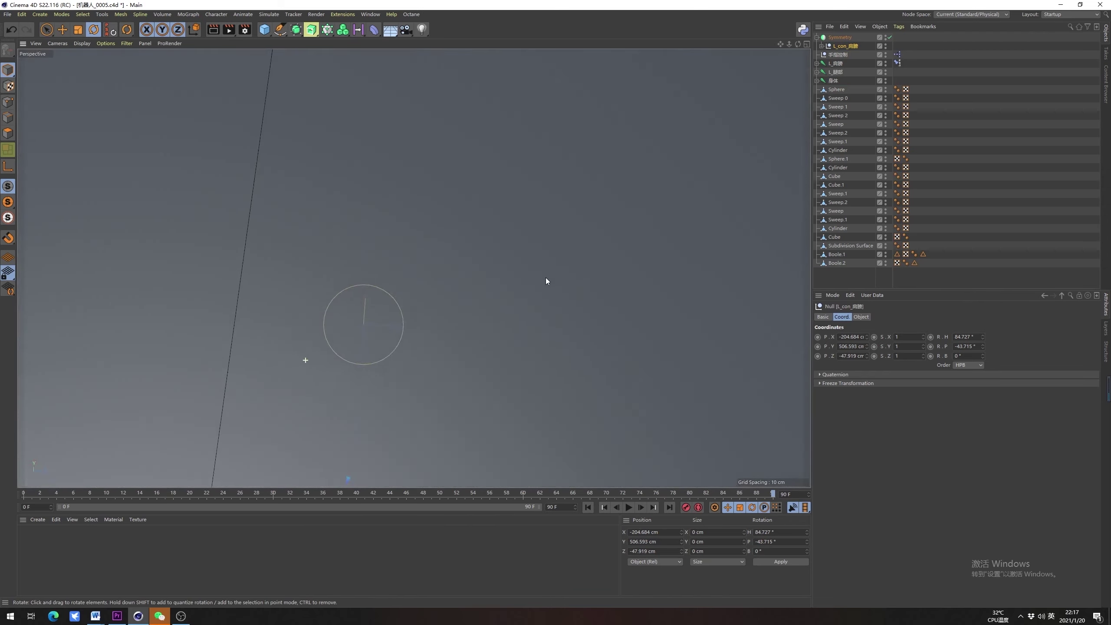
pyautogui.scroll(-15, 546, 280)
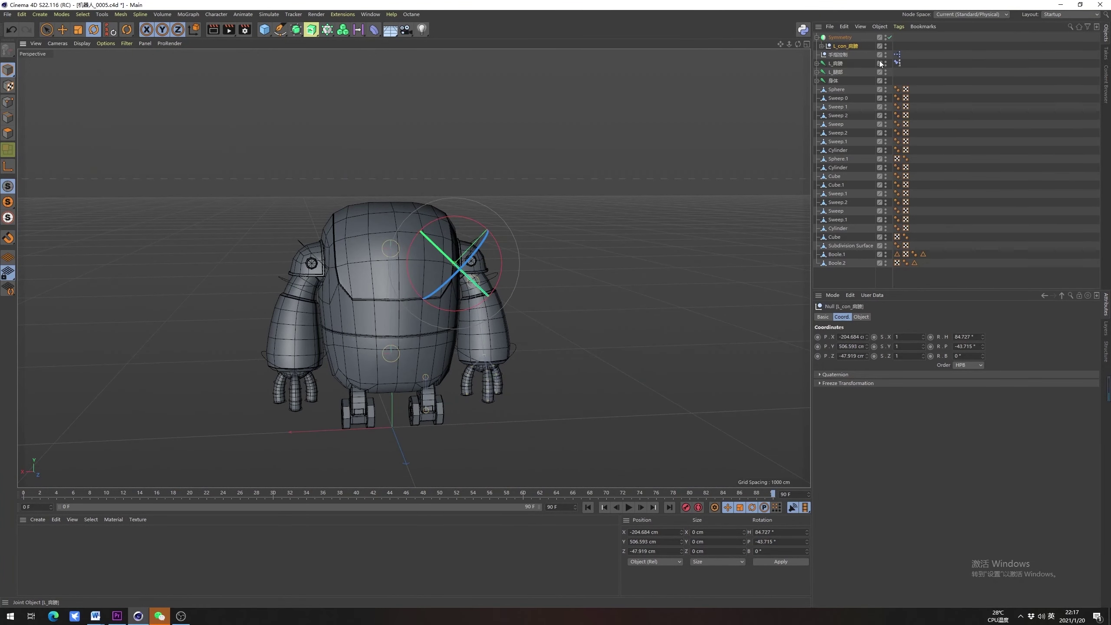
pyautogui.hotkey('ctrl', 'z')
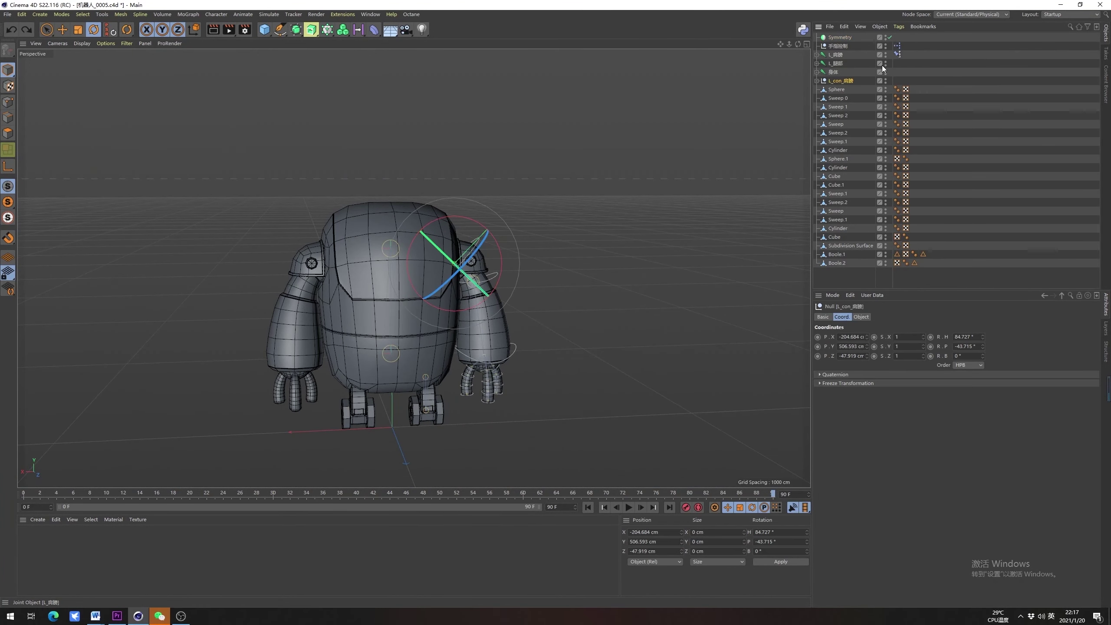
pyautogui.click(945, 82)
# Expand the L_con_肩膀 null and parent the 手指控制 null directly under it
pyautogui.keyDown('alt'); pyautogui.moveTo(436, 299); pyautogui.dragTo(439, 335); pyautogui.keyUp('alt')
pyautogui.scroll(3, 502, 302)
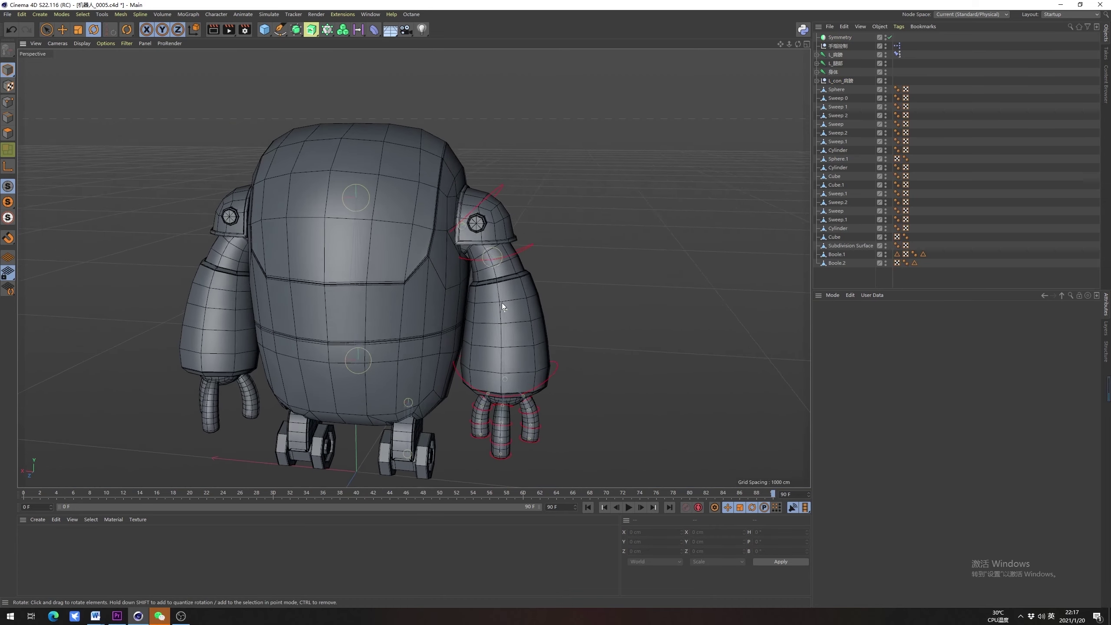
pyautogui.keyDown('alt'); pyautogui.moveTo(501, 303); pyautogui.dragTo(503, 287); pyautogui.keyUp('alt')
pyautogui.click(817, 81)
pyautogui.click(840, 81)
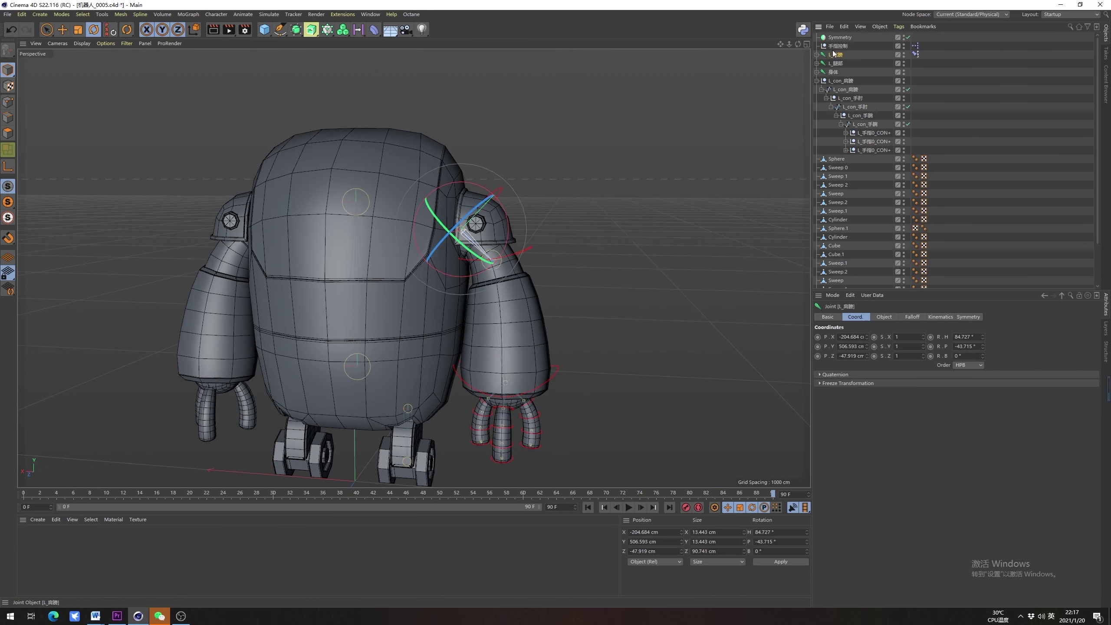
pyautogui.click(837, 46)
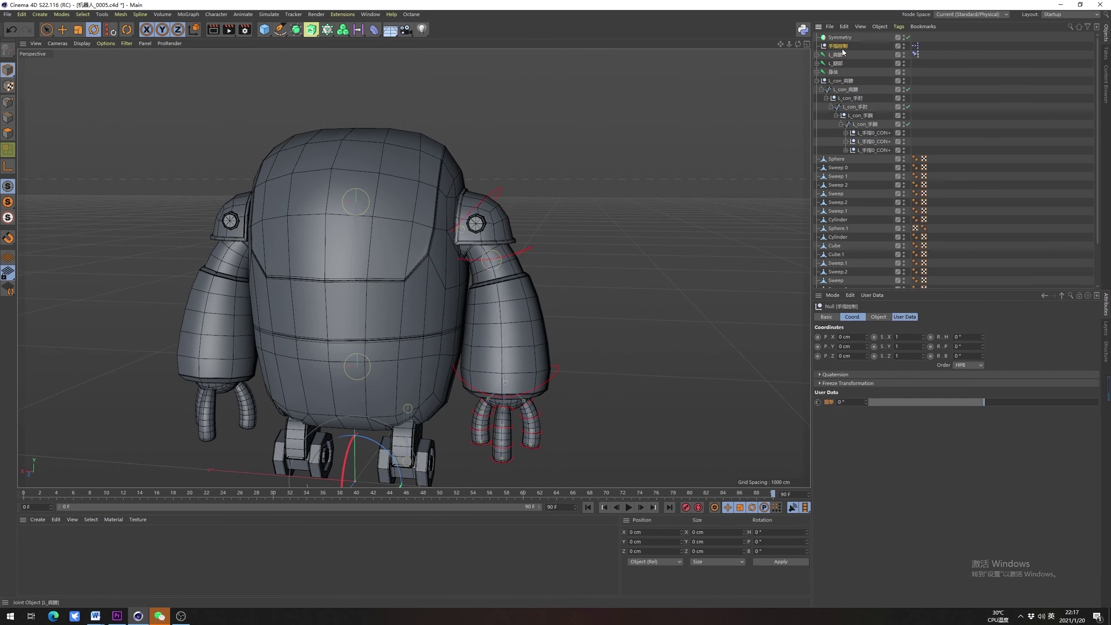
pyautogui.moveTo(836, 85); pyautogui.dragTo(835, 86)
# Rename the 手指控制 null to L_手指控制 and collapse the L_con_肩膀 hierarchy
pyautogui.doubleClick(836, 81)
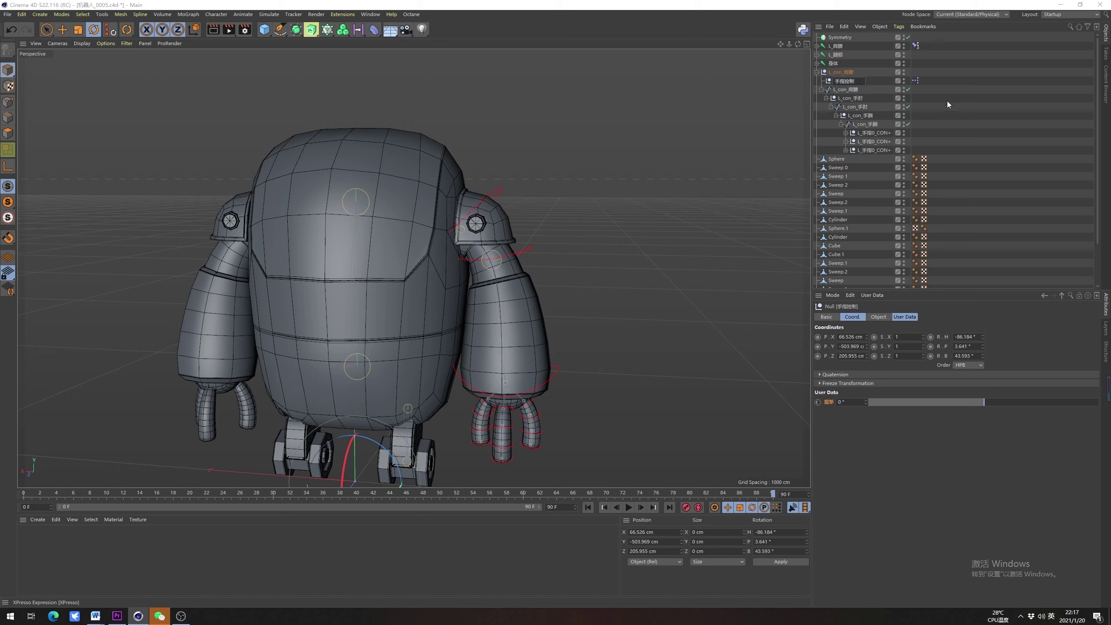
pyautogui.press('Home')
pyautogui.write('L_')
pyautogui.press('Return')
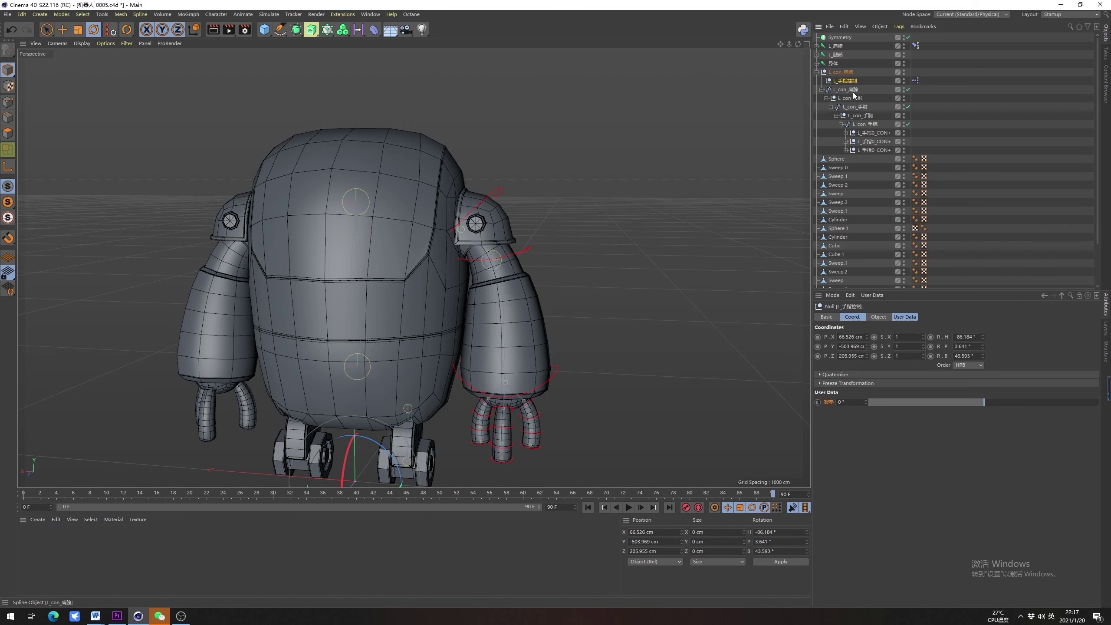
pyautogui.click(823, 91)
pyautogui.click(822, 90)
pyautogui.click(816, 72)
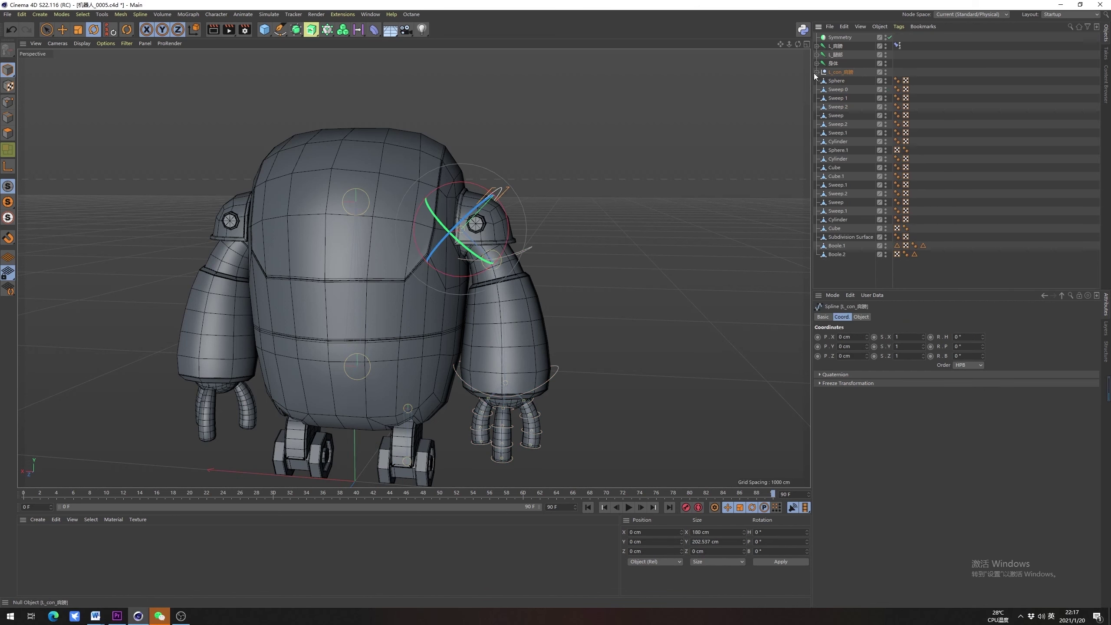
# Expand L_con_肩膀, check the finger slider in the user data of L_手指控制, and clear the selection
pyautogui.keyDown('alt'); pyautogui.moveTo(495, 270); pyautogui.dragTo(461, 284); pyautogui.keyUp('alt')
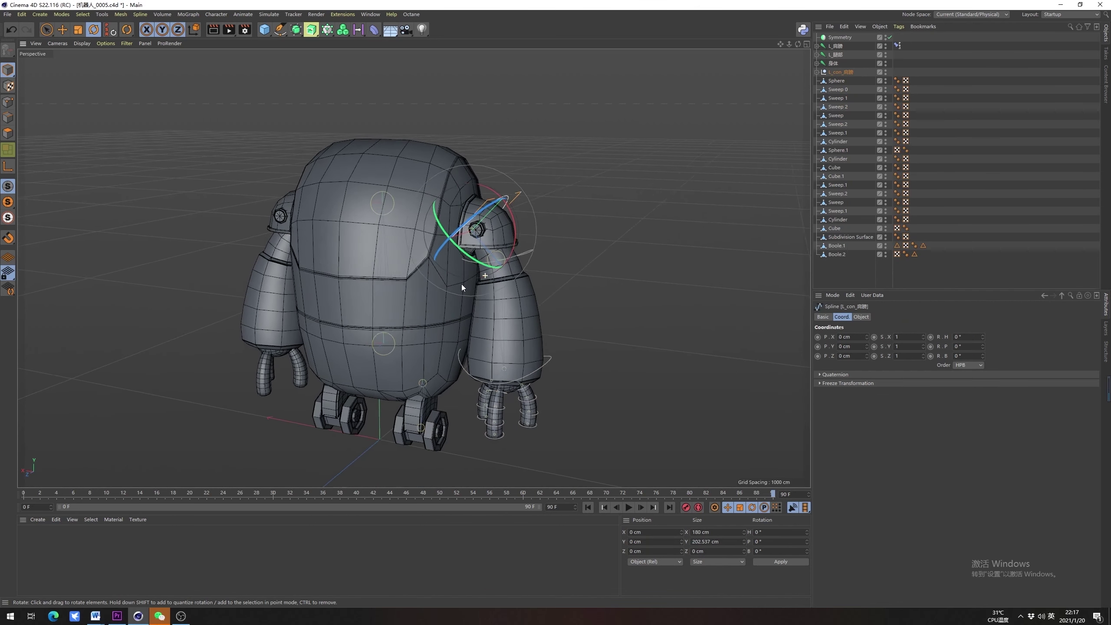
pyautogui.click(977, 151)
pyautogui.click(816, 72)
pyautogui.click(853, 82)
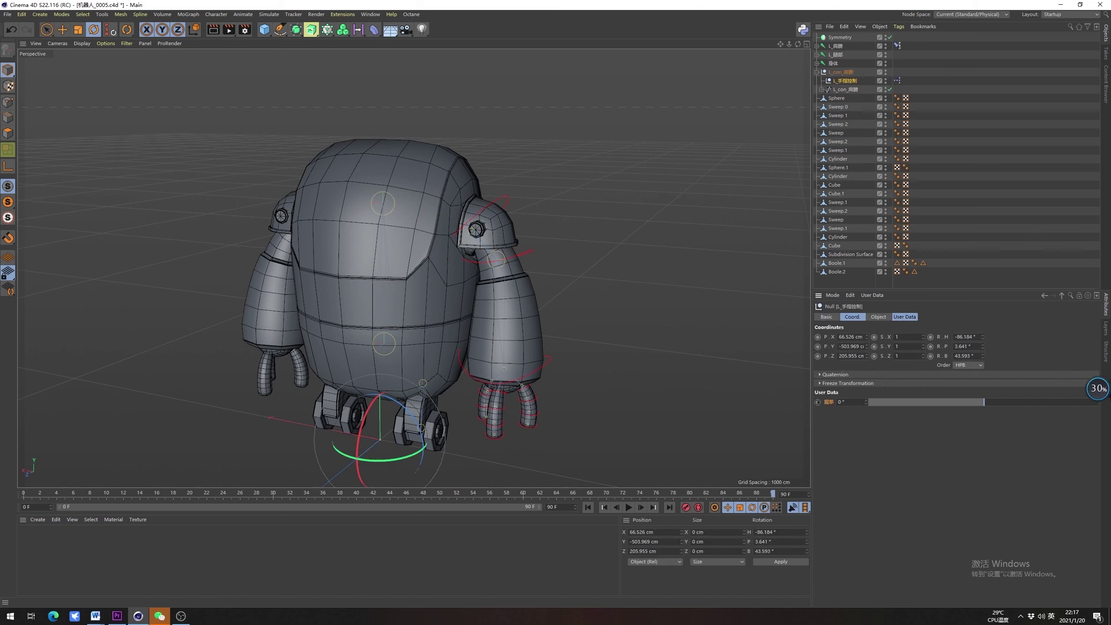
pyautogui.moveTo(1007, 403)
pyautogui.mouseDown()
pyautogui.moveTo(907, 398)
pyautogui.moveTo(1028, 400)
pyautogui.moveTo(974, 407)
pyautogui.moveTo(986, 401)
pyautogui.mouseUp()
pyautogui.click(643, 413)
# Activate the character Mirror Tool with its World origin and X (YZ) axis settings shown
pyautogui.keyDown('alt'); pyautogui.moveTo(457, 274); pyautogui.dragTo(547, 255, button='middle'); pyautogui.keyUp('alt')
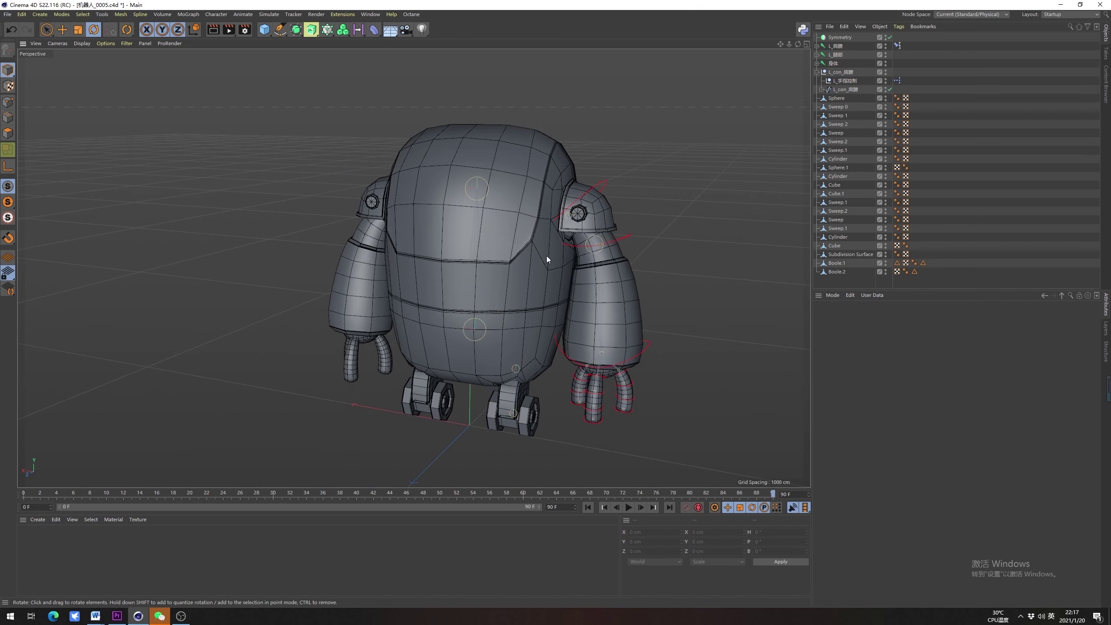
pyautogui.keyDown('alt'); pyautogui.moveTo(547, 255); pyautogui.dragTo(541, 276); pyautogui.keyUp('alt')
pyautogui.click(217, 14)
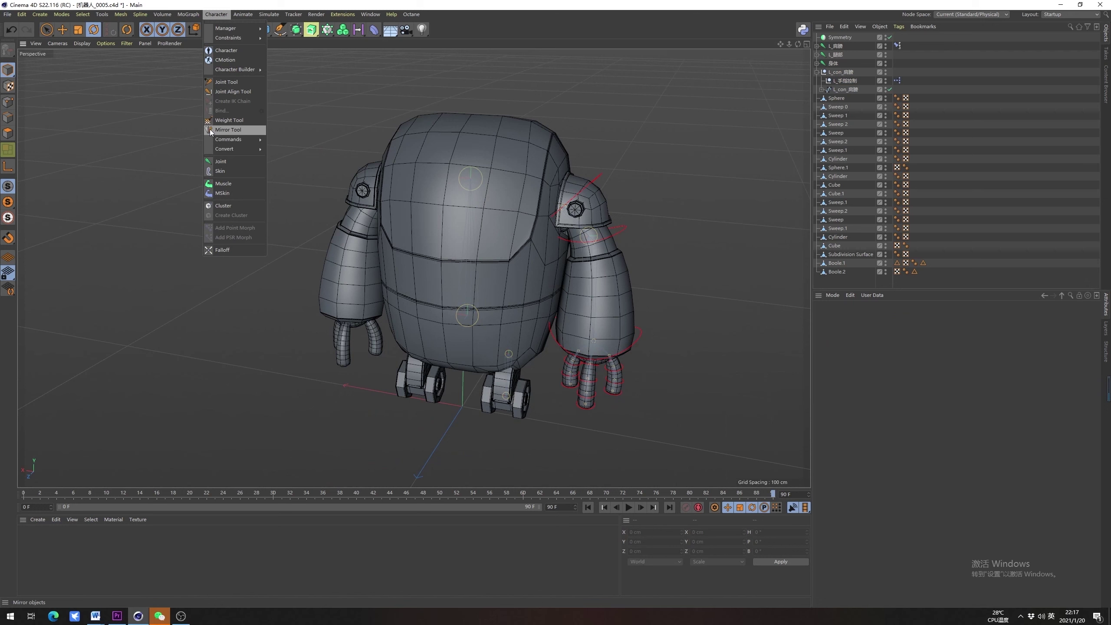
pyautogui.click(233, 131)
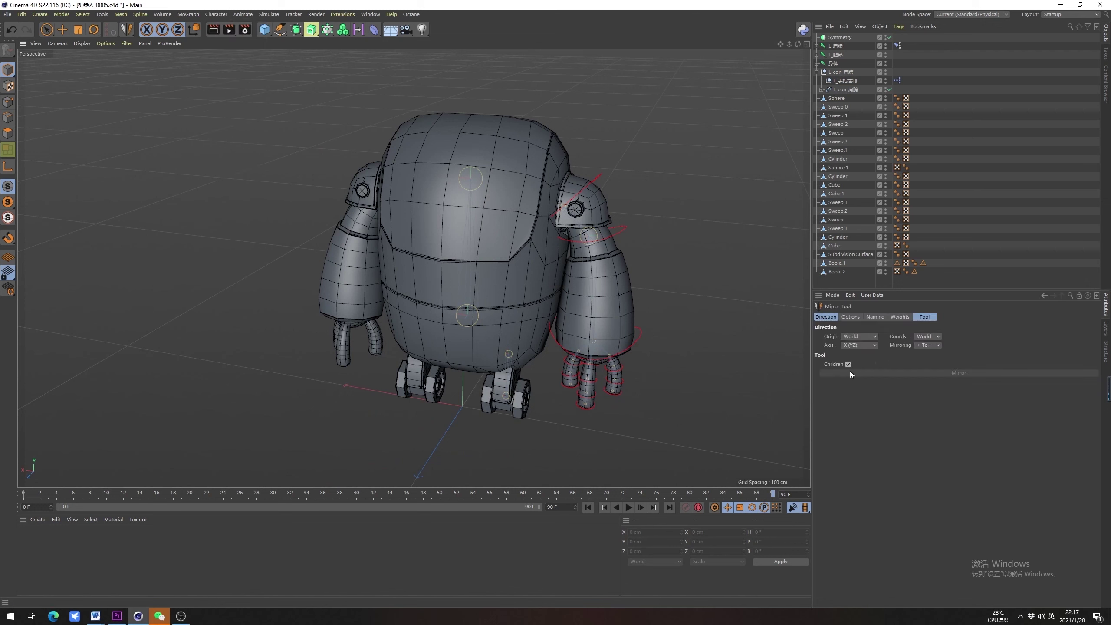
pyautogui.scroll(3, 442, 315)
pyautogui.keyDown('alt'); pyautogui.moveTo(413, 270); pyautogui.dragTo(471, 316); pyautogui.keyUp('alt')
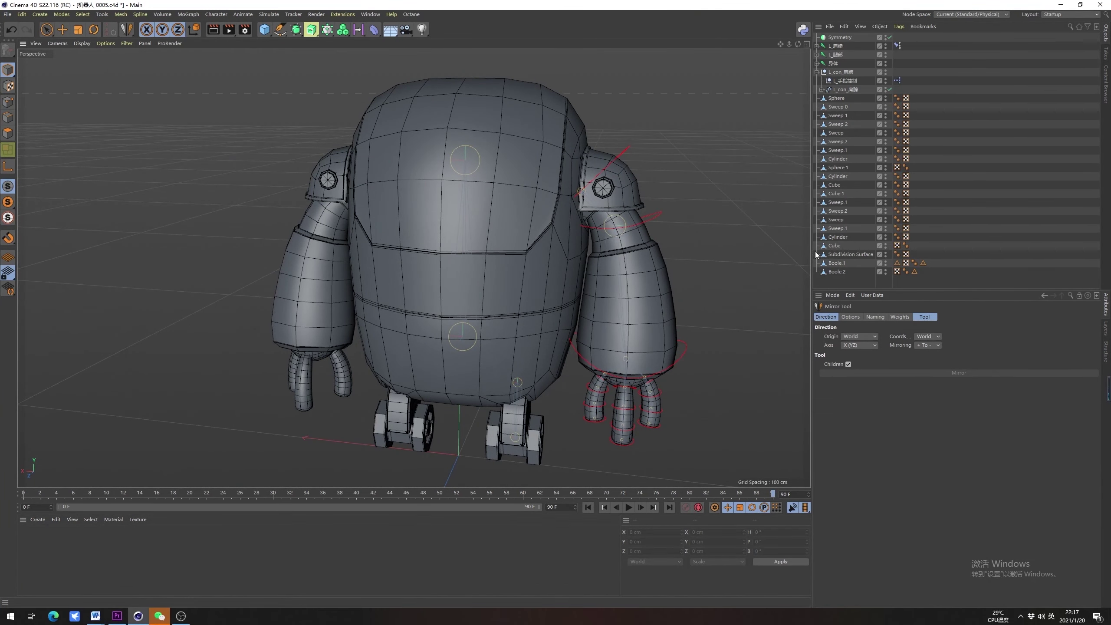
# Delete the unused Symmetry object and collapse the L_con_肩膀 hierarchy
pyautogui.click(821, 72)
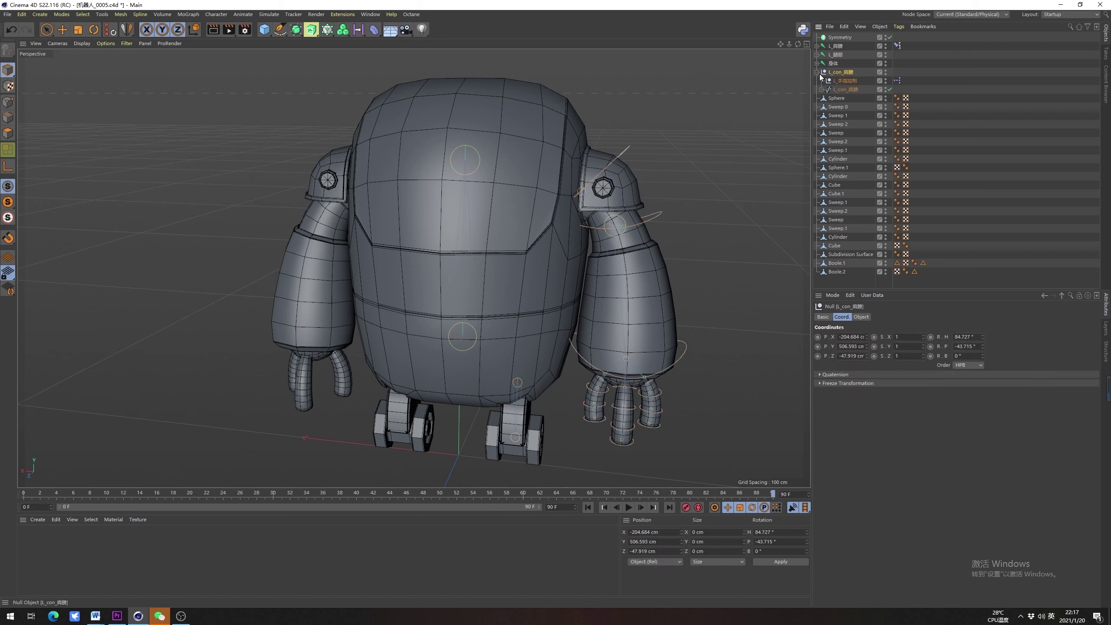
pyautogui.click(844, 39)
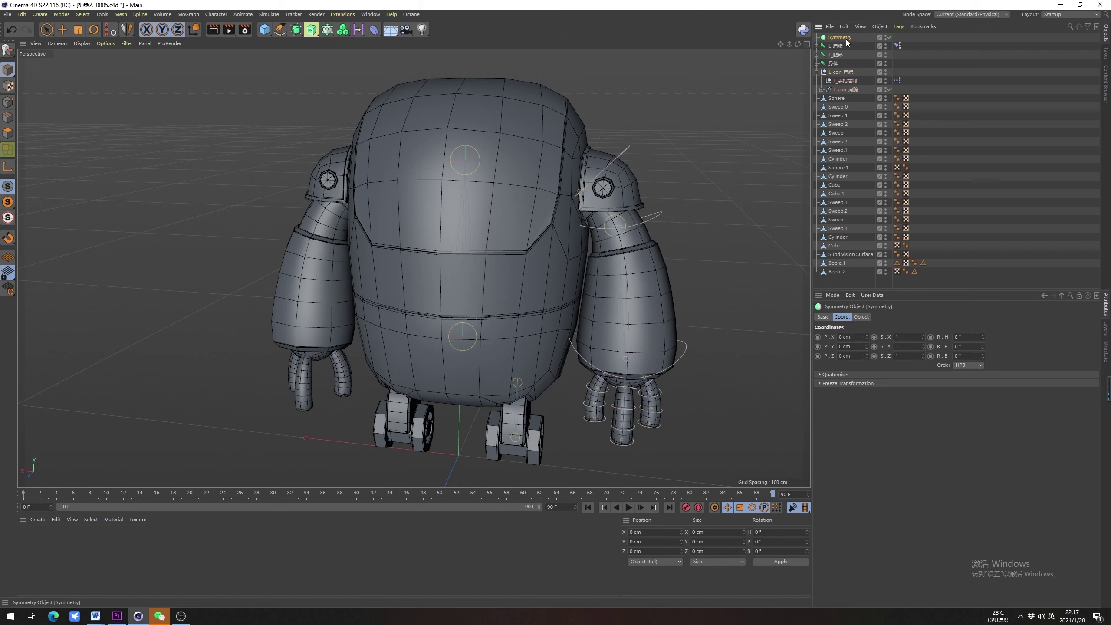
pyautogui.press('Delete')
pyautogui.click(817, 64)
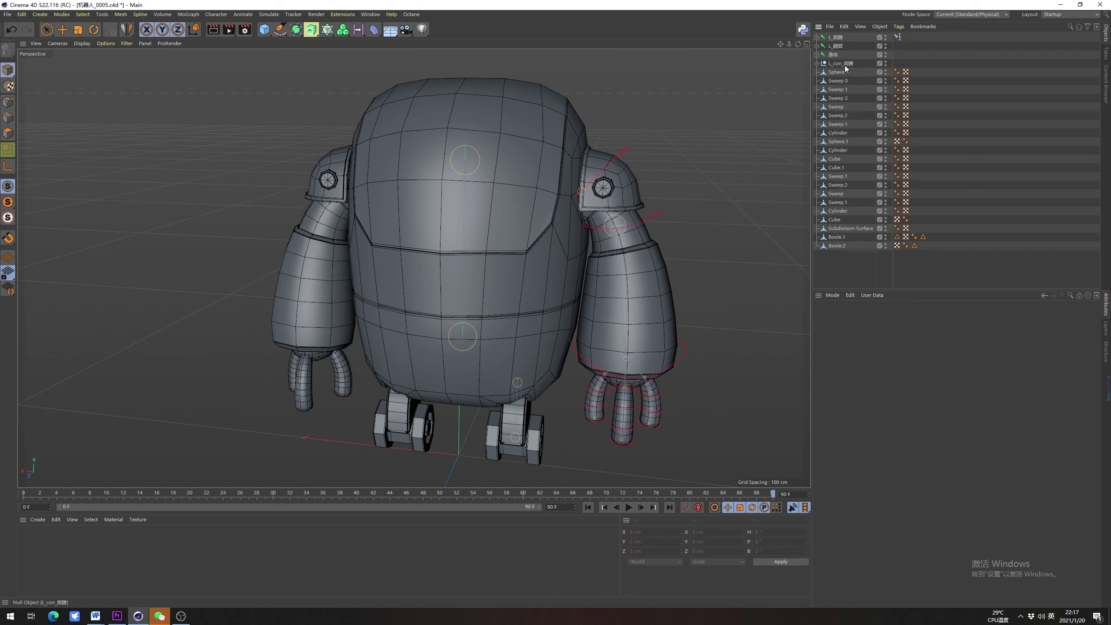
# Select L_con_肩膀 with all its children and the L_肩膀 joint chain with all its children in turn
pyautogui.click(831, 63)
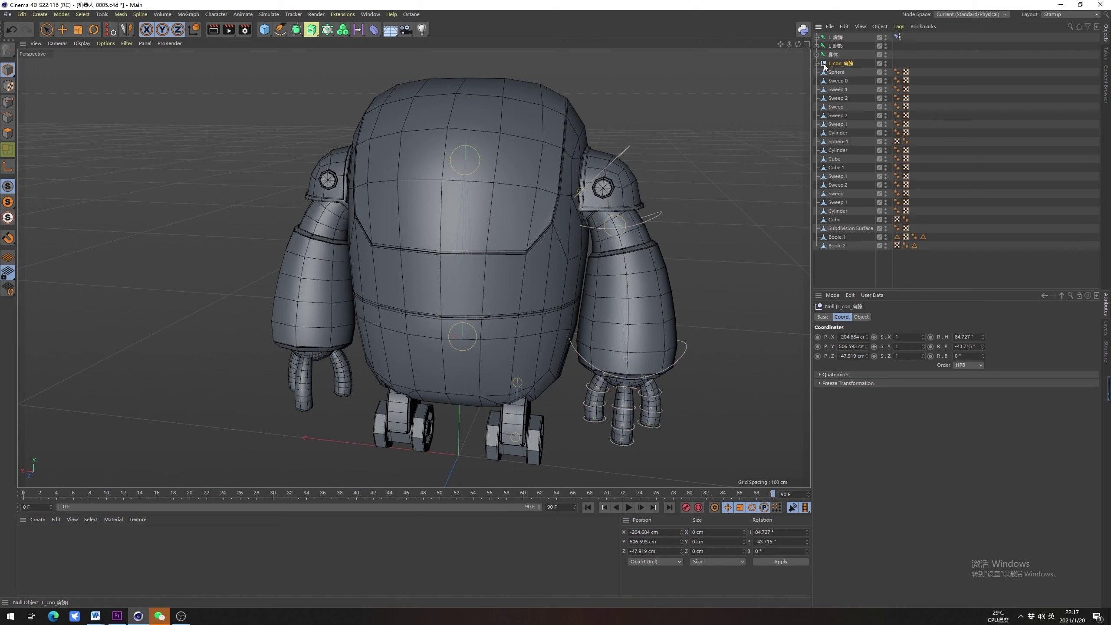
pyautogui.click(818, 64)
pyautogui.middleClick(848, 65)
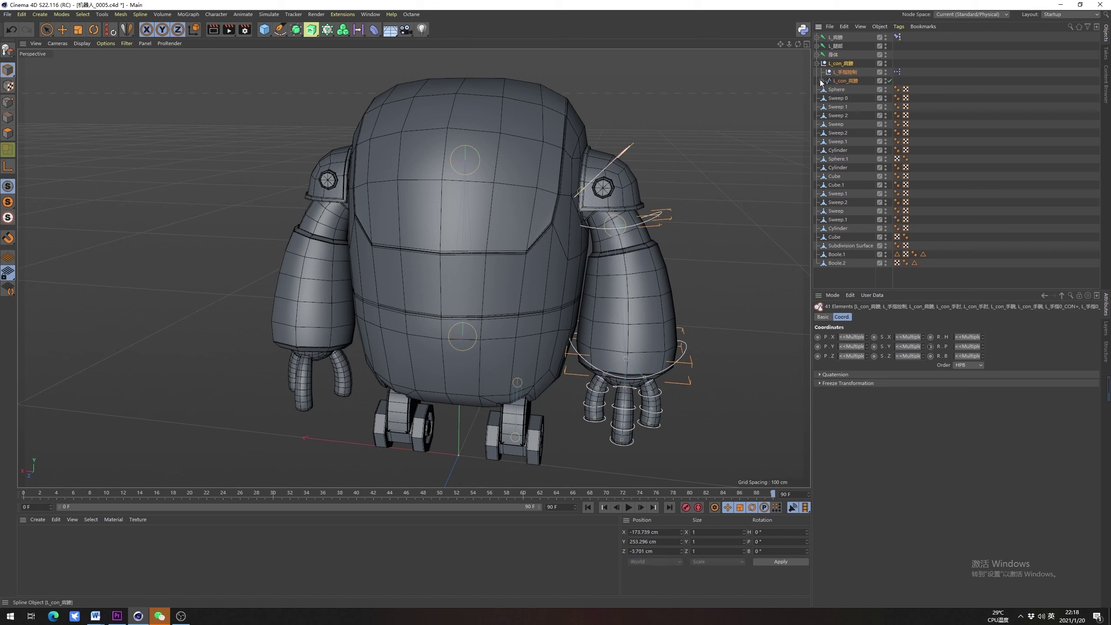
pyautogui.keyDown('ctrl'); pyautogui.click(817, 64); pyautogui.keyUp('ctrl')
pyautogui.click(817, 64)
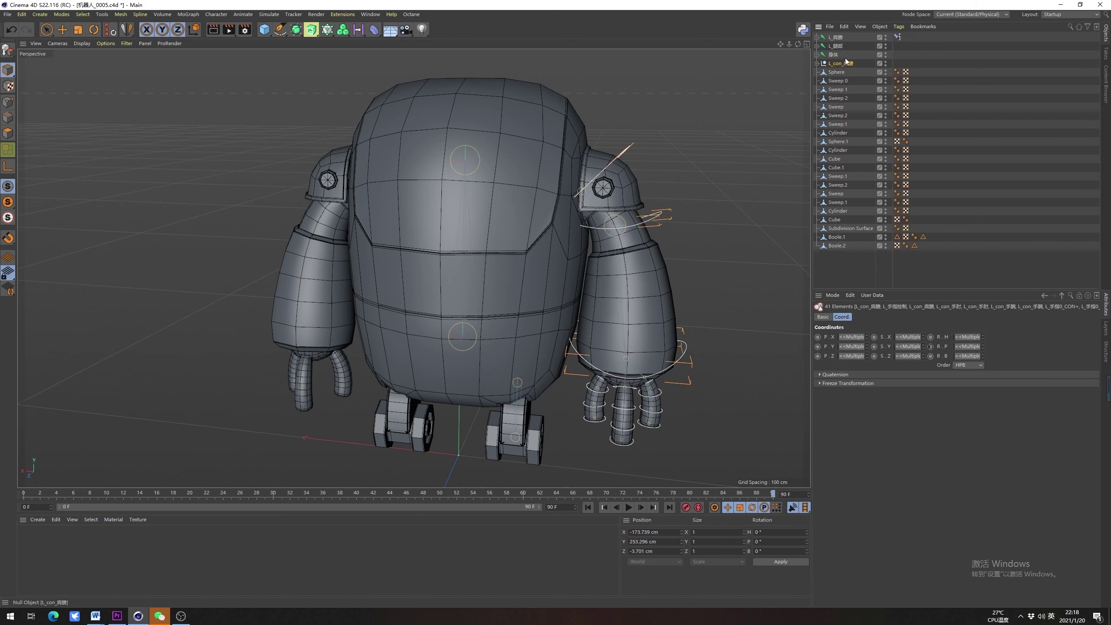
pyautogui.middleClick(835, 37)
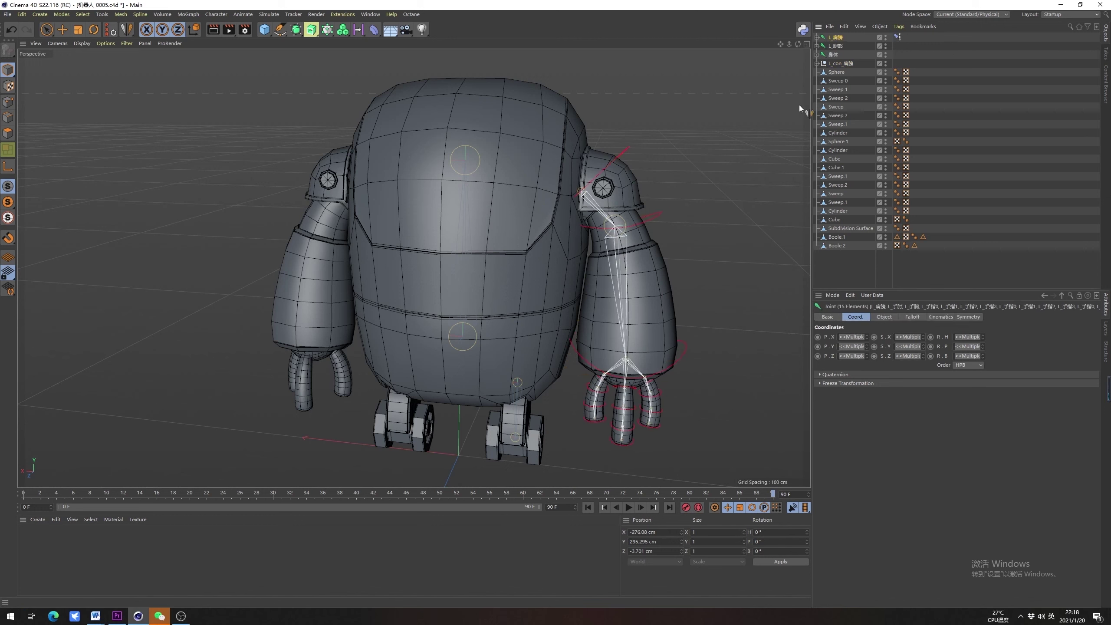
pyautogui.middleClick(838, 64)
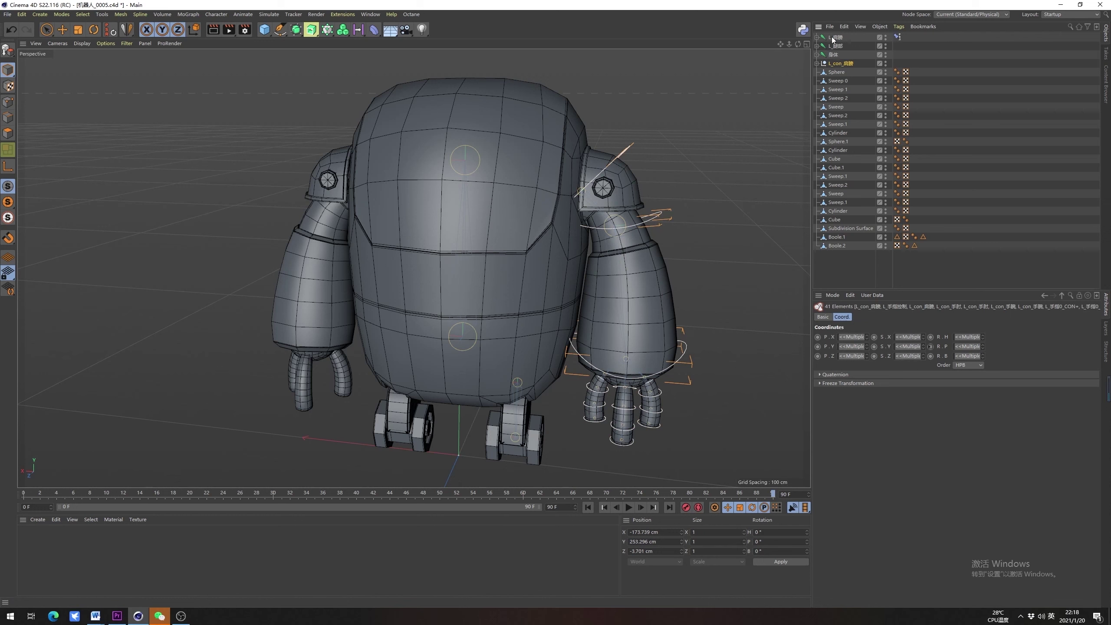
# Move L_con_肩膀 directly below L_肩膀 in the object list and select both hierarchies with all their children
pyautogui.click(844, 64)
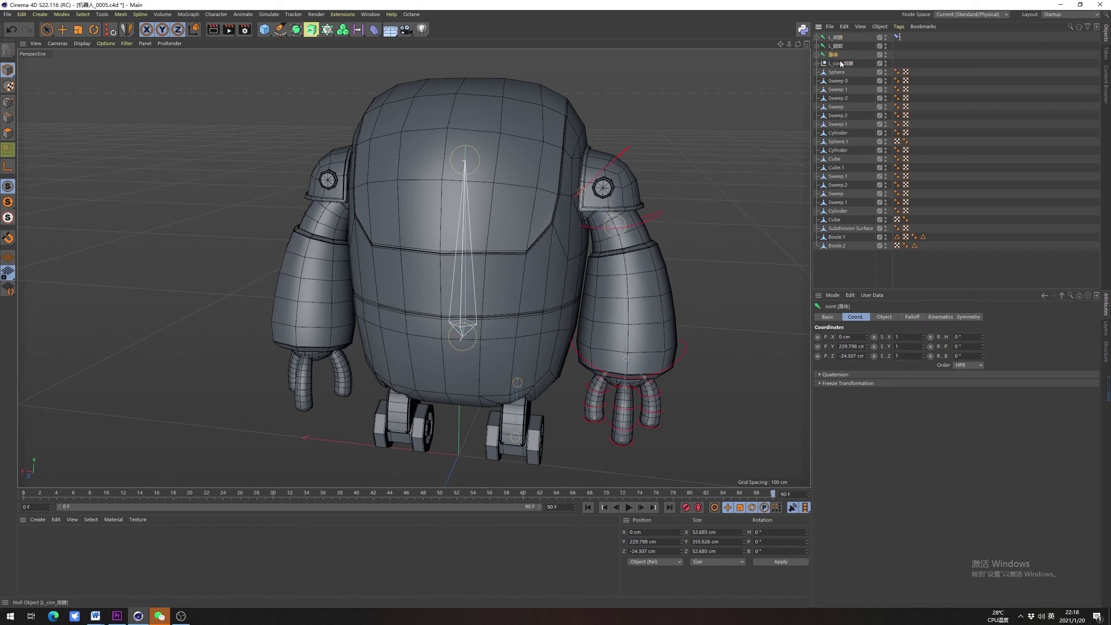
pyautogui.keyDown('shift'); pyautogui.middleClick(838, 37); pyautogui.keyUp('shift')
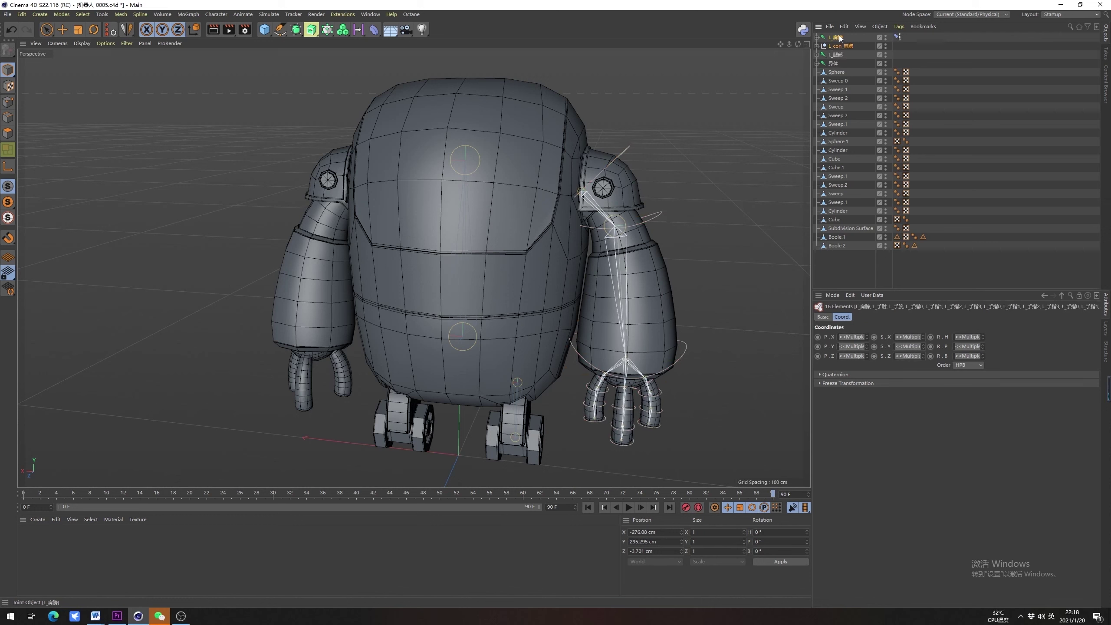
pyautogui.click(839, 37)
pyautogui.keyDown('shift'); pyautogui.middleClick(842, 45); pyautogui.keyUp('shift')
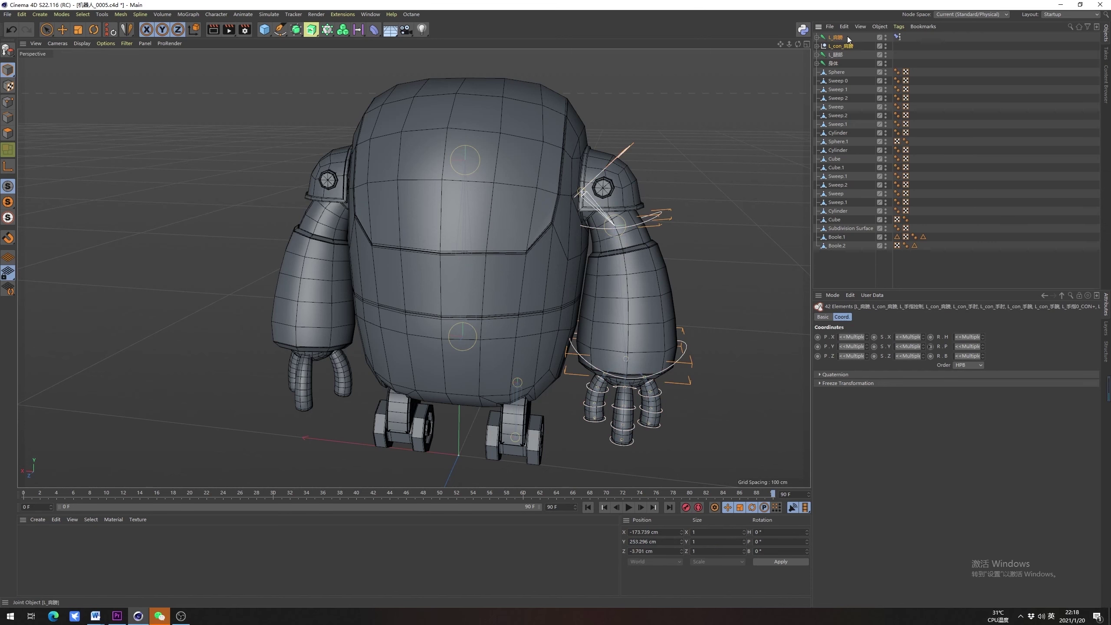
pyautogui.keyDown('shift'); pyautogui.middleClick(842, 38); pyautogui.keyUp('shift')
# Activate the character Mirror Tool for the selected L_肩膀 and L_con_肩膀 hierarchies
pyautogui.keyDown('alt'); pyautogui.moveTo(596, 259); pyautogui.dragTo(393, 166); pyautogui.keyUp('alt')
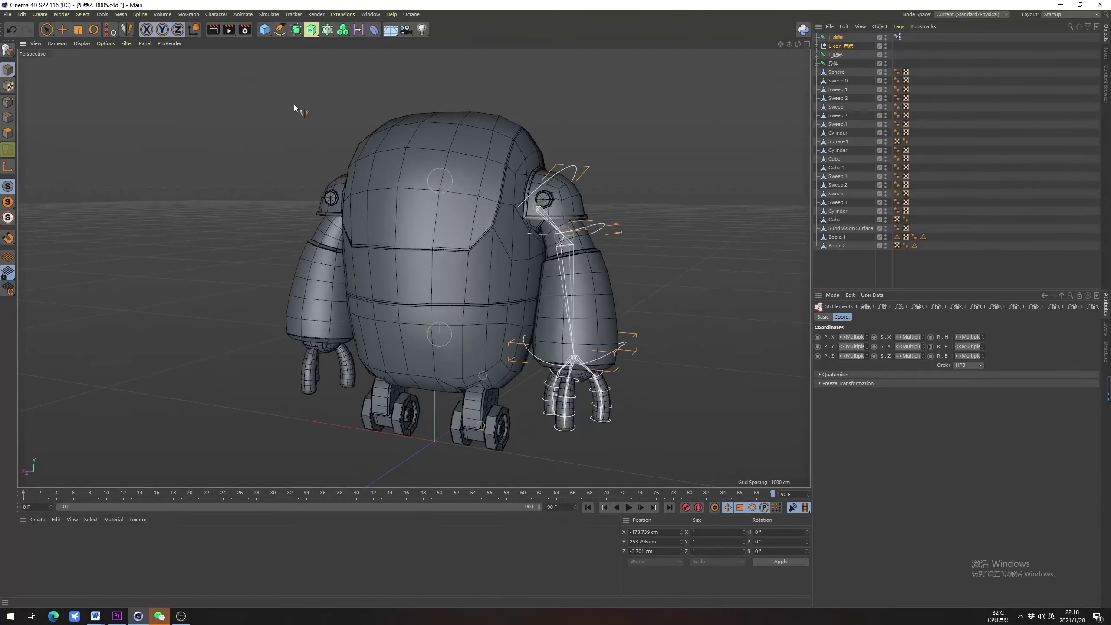
pyautogui.click(127, 36)
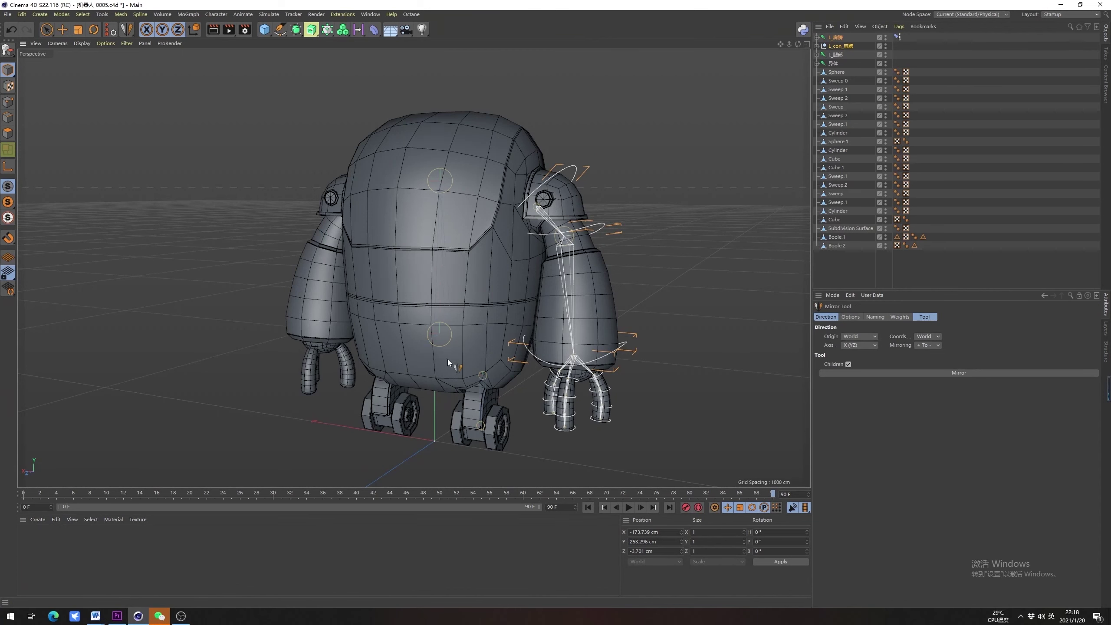
pyautogui.scroll(-1, 474, 356)
pyautogui.keyDown('alt'); pyautogui.moveTo(474, 356); pyautogui.dragTo(488, 349, button='middle'); pyautogui.keyUp('alt')
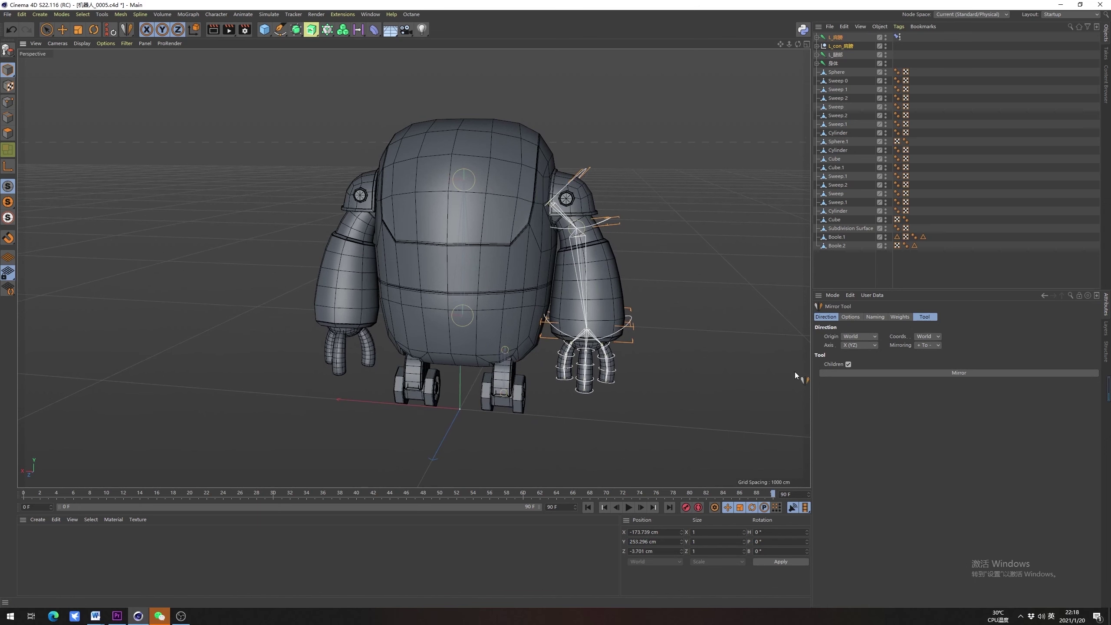
# Capture the screen and outline the Mirror Tool's Mirroring setting with a red rectangle
pyautogui.hotkey('alt', 'a')
pyautogui.moveTo(122, 62)
pyautogui.mouseDown()
pyautogui.moveTo(522, 357)
pyautogui.moveTo(1031, 498)
pyautogui.moveTo(1066, 538)
pyautogui.mouseUp()
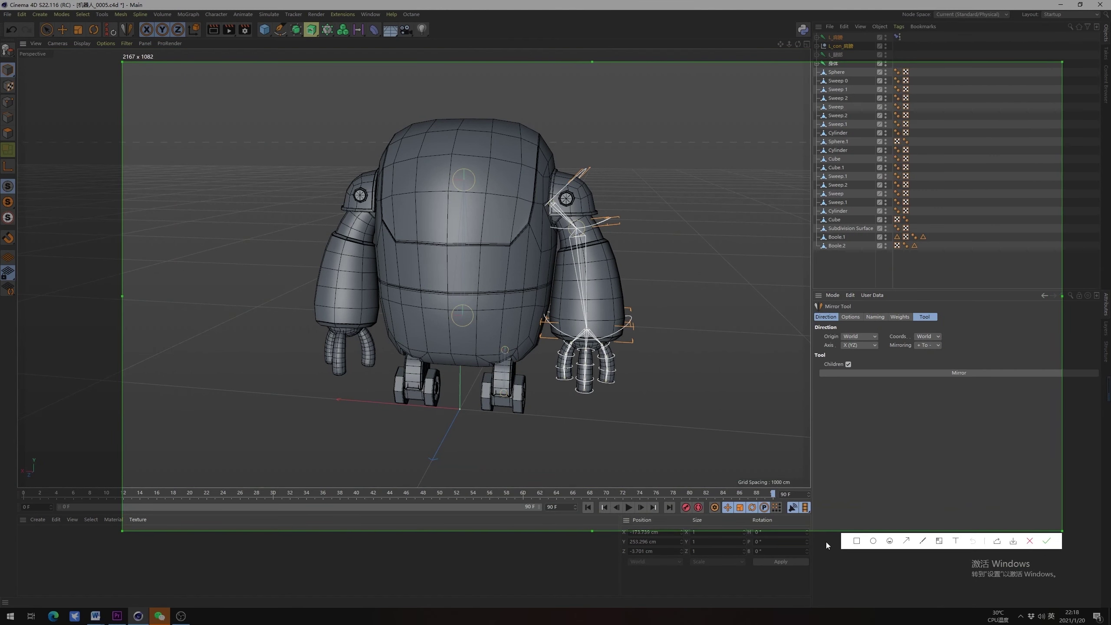
pyautogui.click(856, 540)
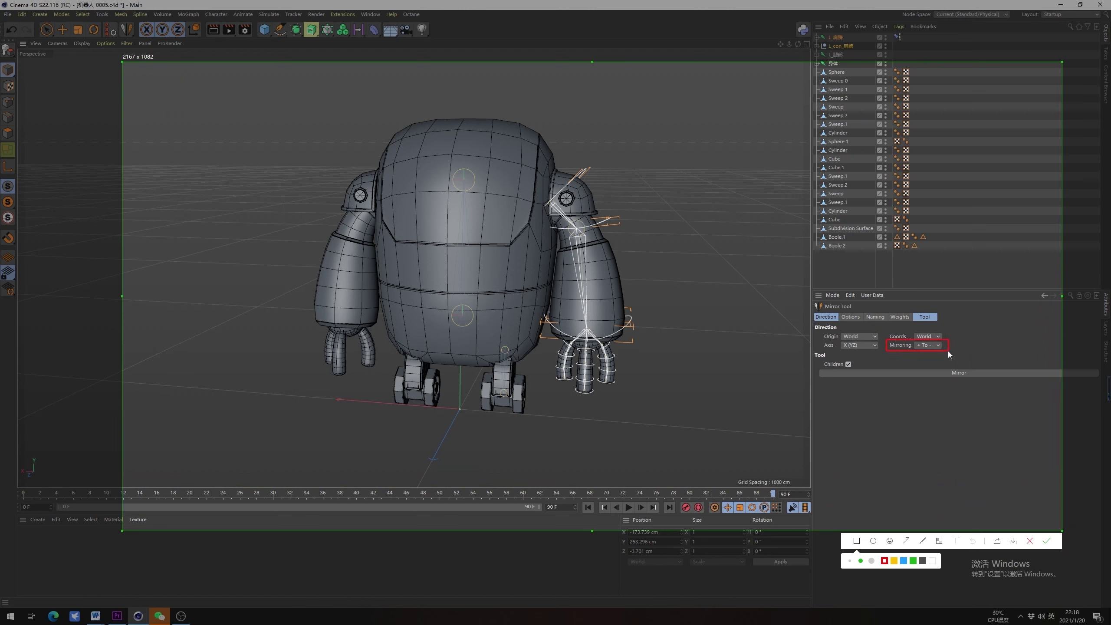
pyautogui.click(923, 540)
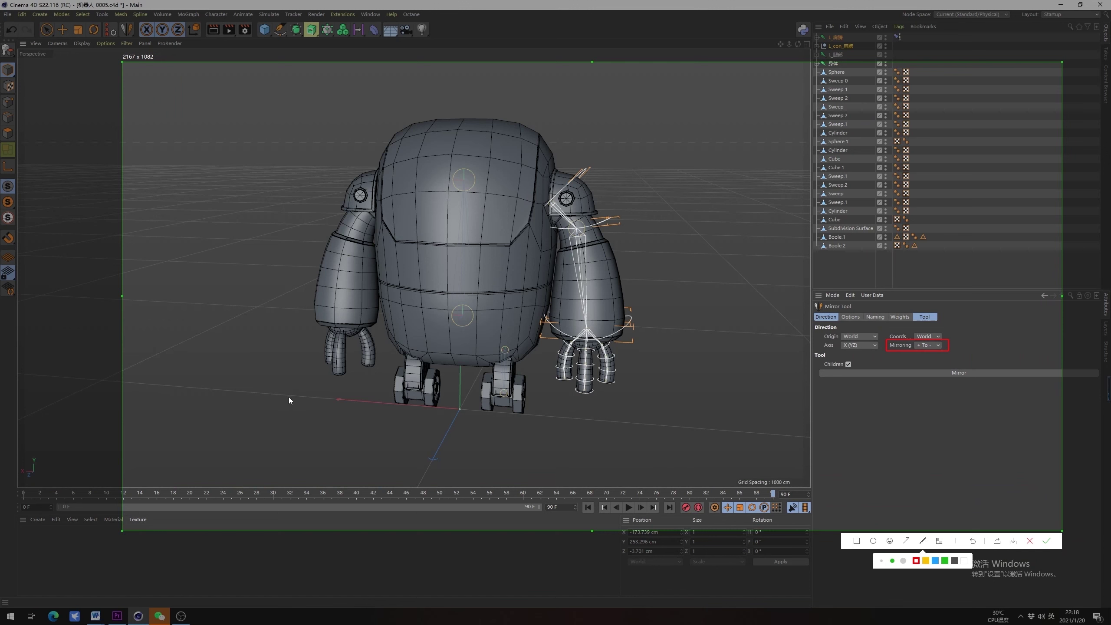
# Annotate the capture with a red X axis arrow and a number line from +4 through 0 to -4, and close it unsaved
pyautogui.moveTo(291, 394); pyautogui.dragTo(464, 411)
pyautogui.moveTo(300, 380); pyautogui.dragTo(305, 410)
pyautogui.moveTo(253, 359); pyautogui.dragTo(269, 379)
pyautogui.moveTo(267, 361); pyautogui.dragTo(243, 380)
pyautogui.moveTo(443, 414); pyautogui.dragTo(351, 417)
pyautogui.moveTo(347, 412); pyautogui.dragTo(332, 445)
pyautogui.moveTo(475, 424); pyautogui.dragTo(624, 434)
pyautogui.moveTo(623, 429); pyautogui.dragTo(599, 453)
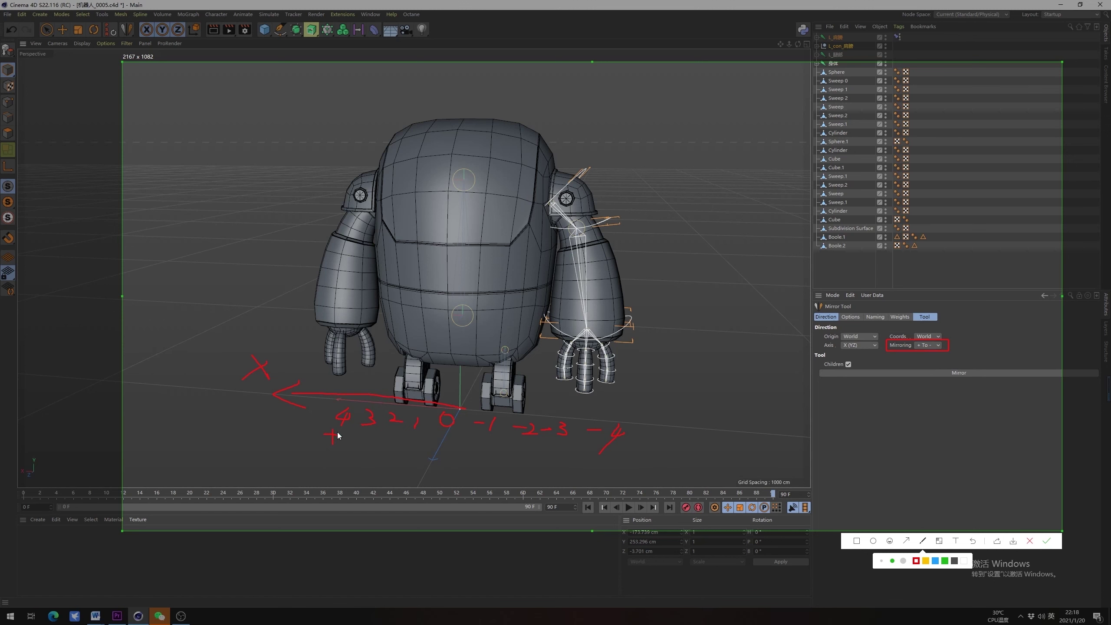
pyautogui.moveTo(517, 459); pyautogui.dragTo(554, 460)
pyautogui.press('Escape')
# Set the Mirror Tool's Mirroring direction to - To + for the X (YZ) axis
pyautogui.click(928, 345)
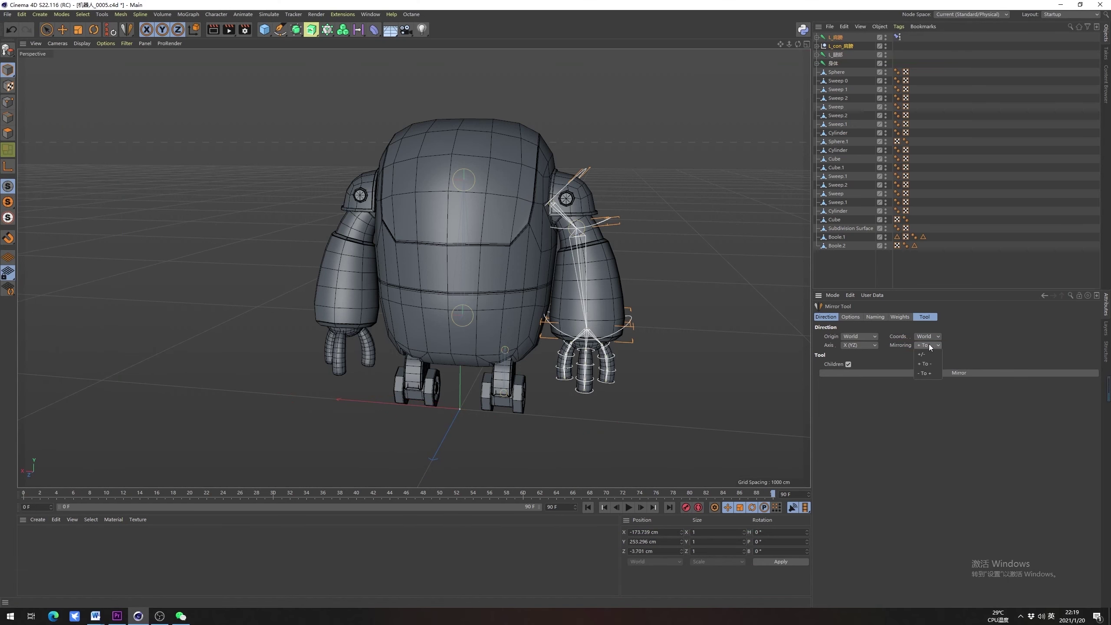
pyautogui.click(857, 346)
# Capture the viewport, sketch the mirror axis over the robot's body centre in red, and discard the capture
pyautogui.hotkey('alt', 'a')
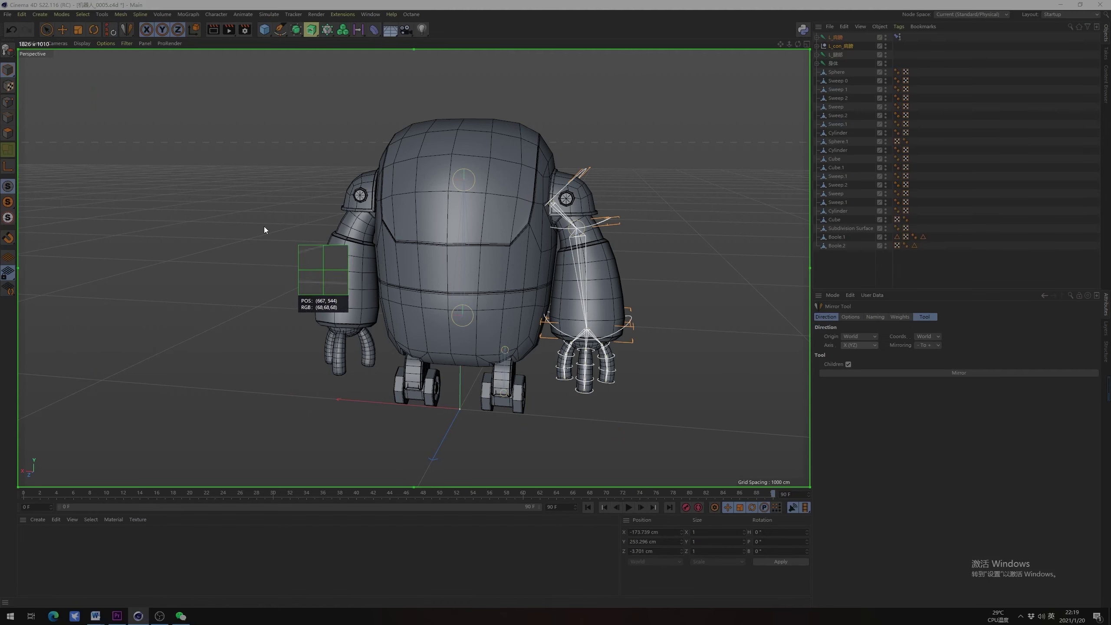
pyautogui.moveTo(156, 88)
pyautogui.mouseDown()
pyautogui.moveTo(273, 199)
pyautogui.moveTo(733, 474)
pyautogui.mouseUp()
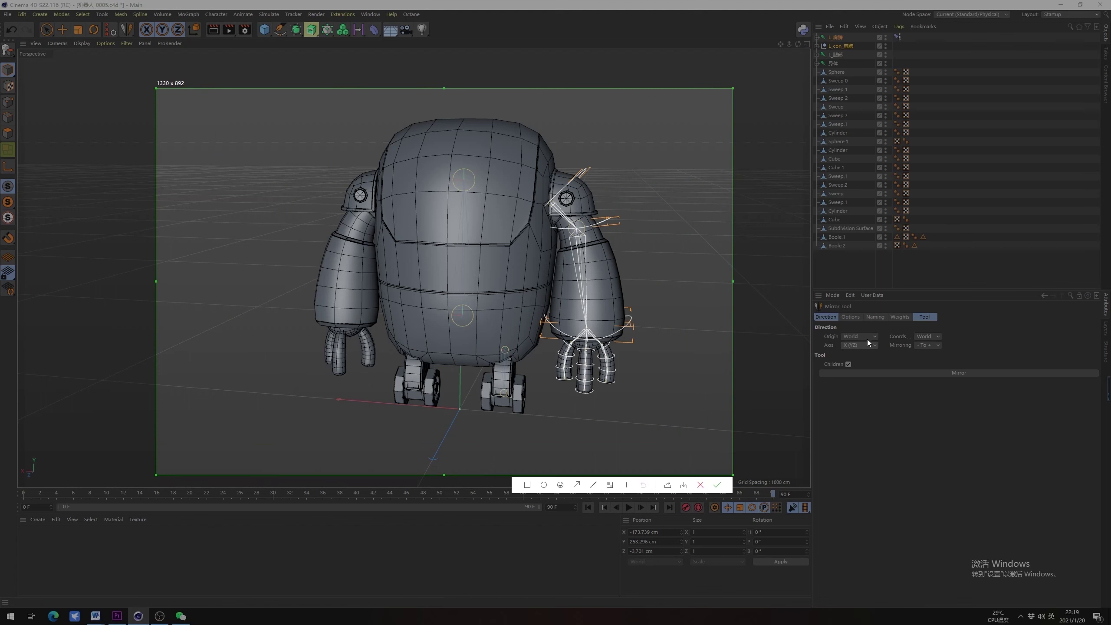
pyautogui.click(593, 484)
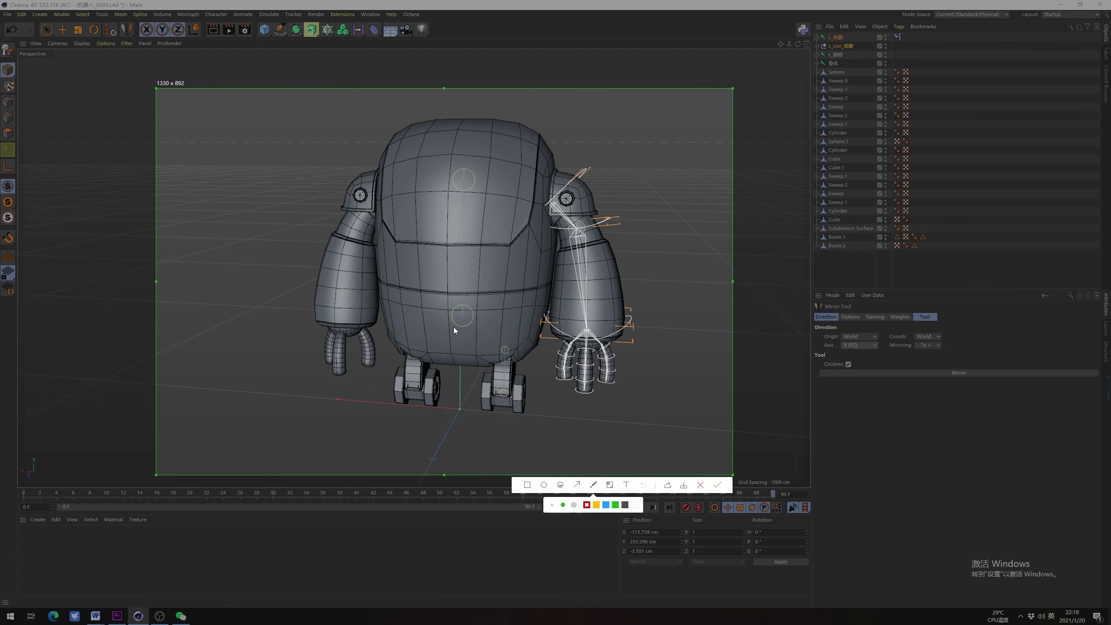
pyautogui.moveTo(456, 312); pyautogui.dragTo(467, 414)
pyautogui.moveTo(452, 319); pyautogui.dragTo(428, 433)
pyautogui.hotkey('ctrl', 'z')
pyautogui.hotkey('ctrl', 'z')
pyautogui.moveTo(452, 405); pyautogui.dragTo(458, 289)
pyautogui.click(700, 484)
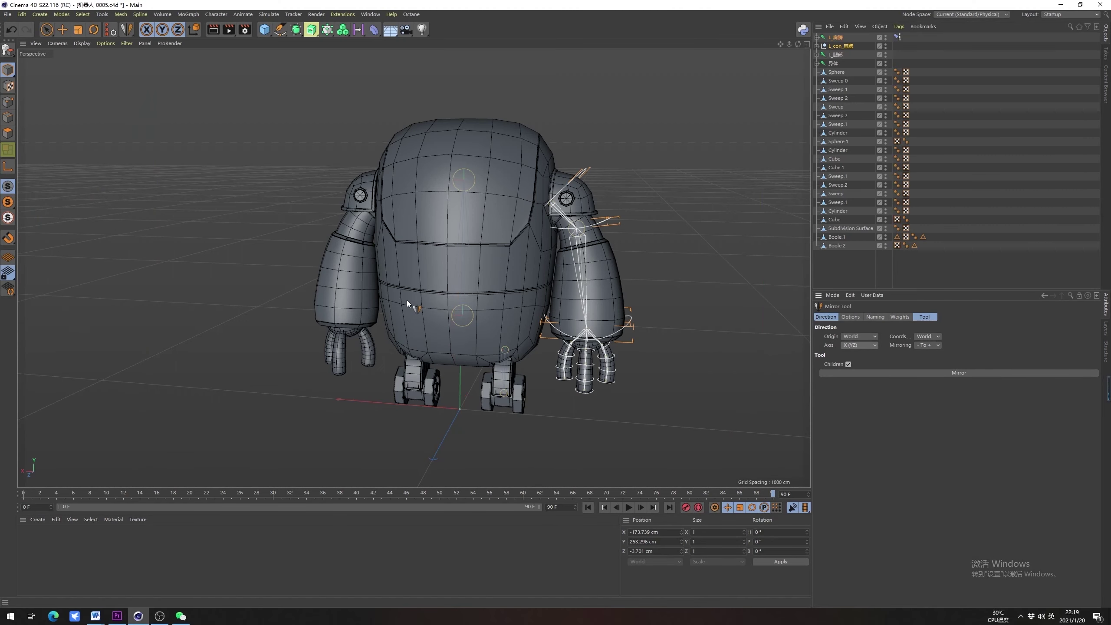
# Look through the Mirror Tool's Origin options
pyautogui.click(864, 336)
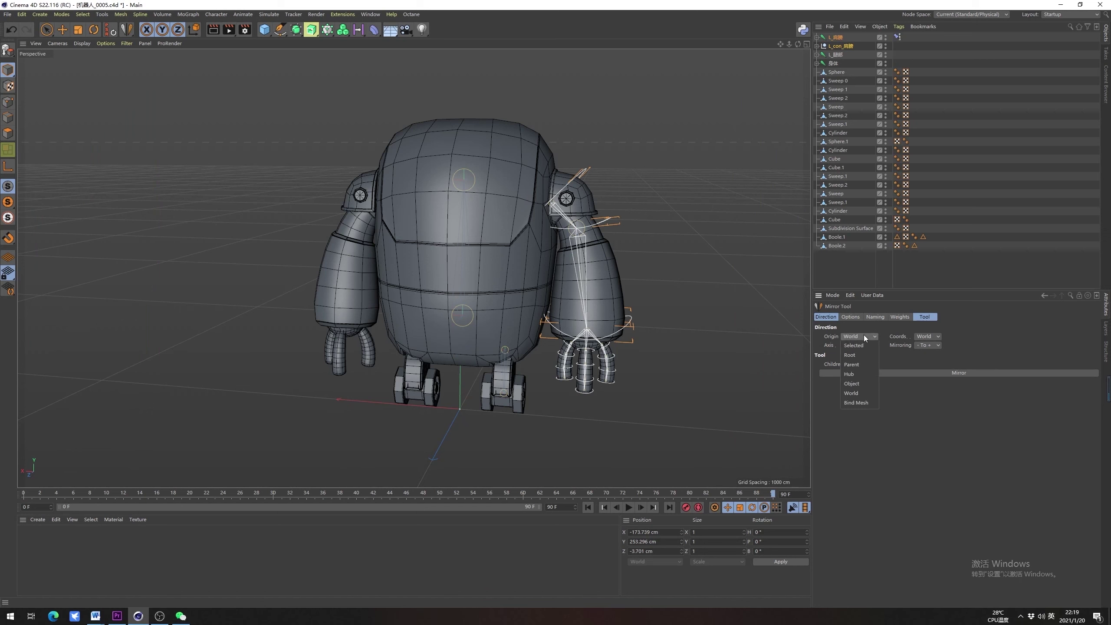
pyautogui.click(851, 336)
pyautogui.click(856, 338)
pyautogui.click(634, 386)
# Deselect everything and use Doodle Paint to draw arrows beside the left hand's outer fingers and two crossing axis arrows over the middle finger
pyautogui.scroll(5, 606, 302)
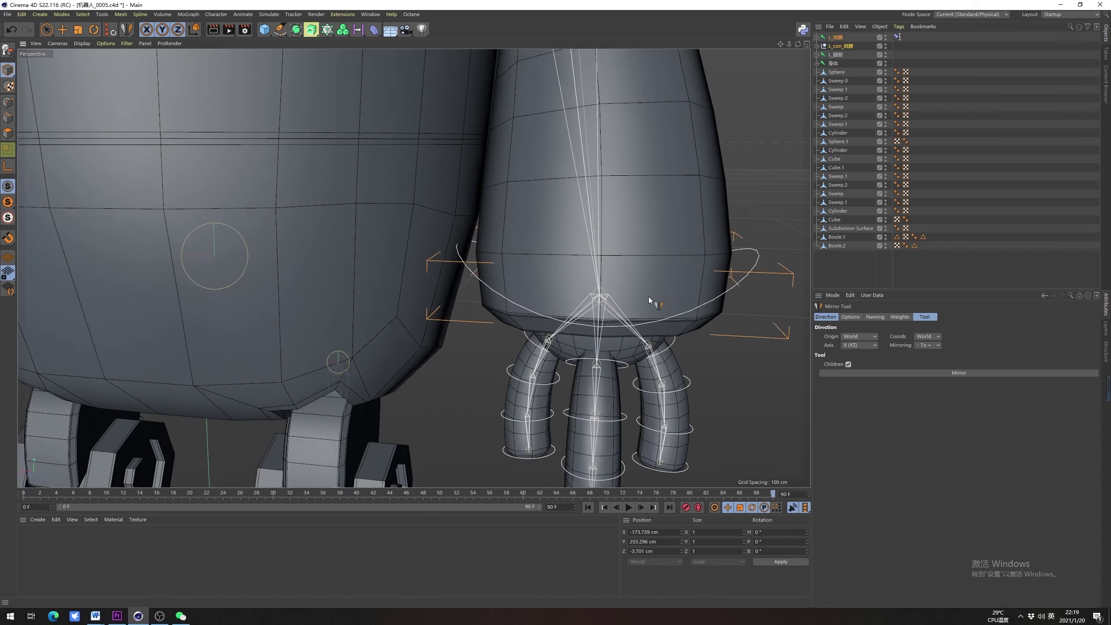
pyautogui.moveTo(511, 320)
pyautogui.keyDown('alt'); pyautogui.mouseDown()
pyautogui.moveTo(546, 282)
pyautogui.moveTo(510, 318)
pyautogui.mouseUp(); pyautogui.keyUp('alt')
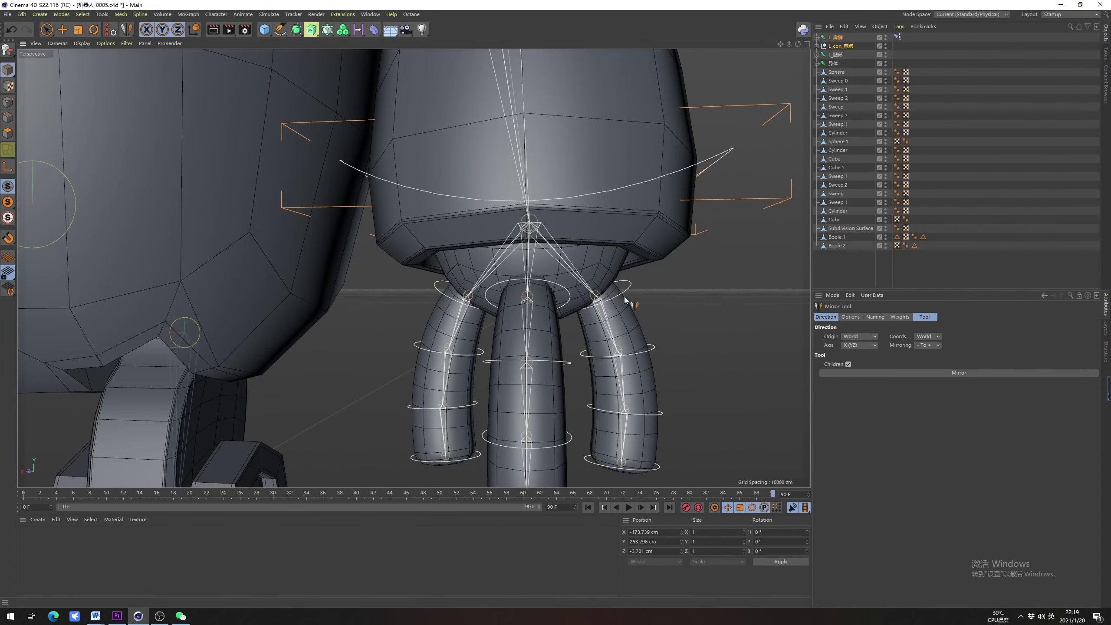
pyautogui.press('space')
pyautogui.click(719, 365)
pyautogui.hotkey('shift', 'c')
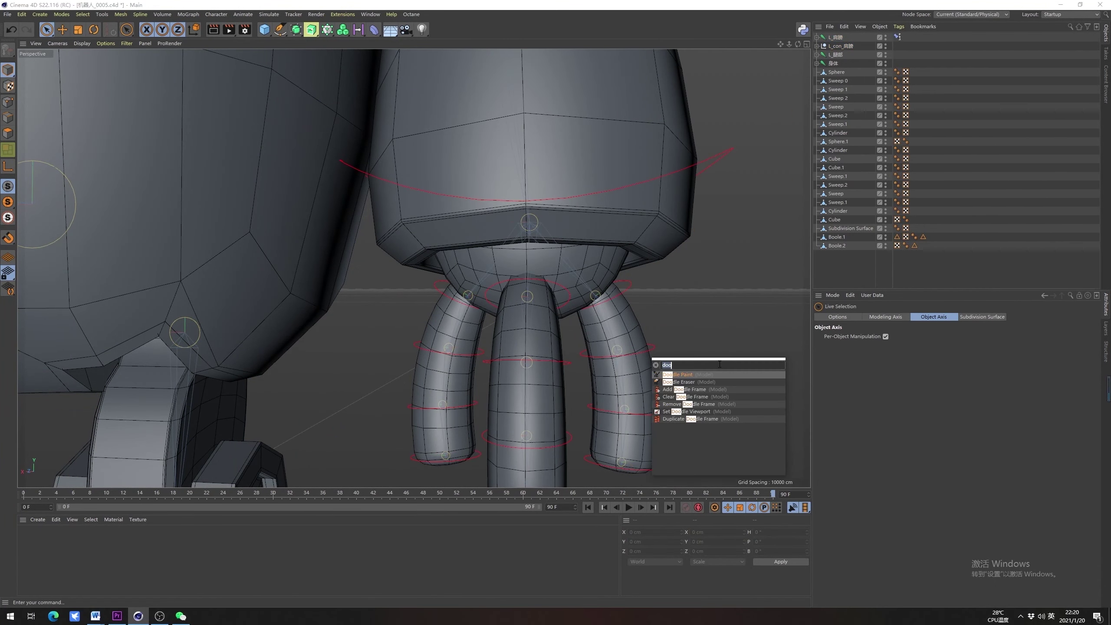
pyautogui.write('do')
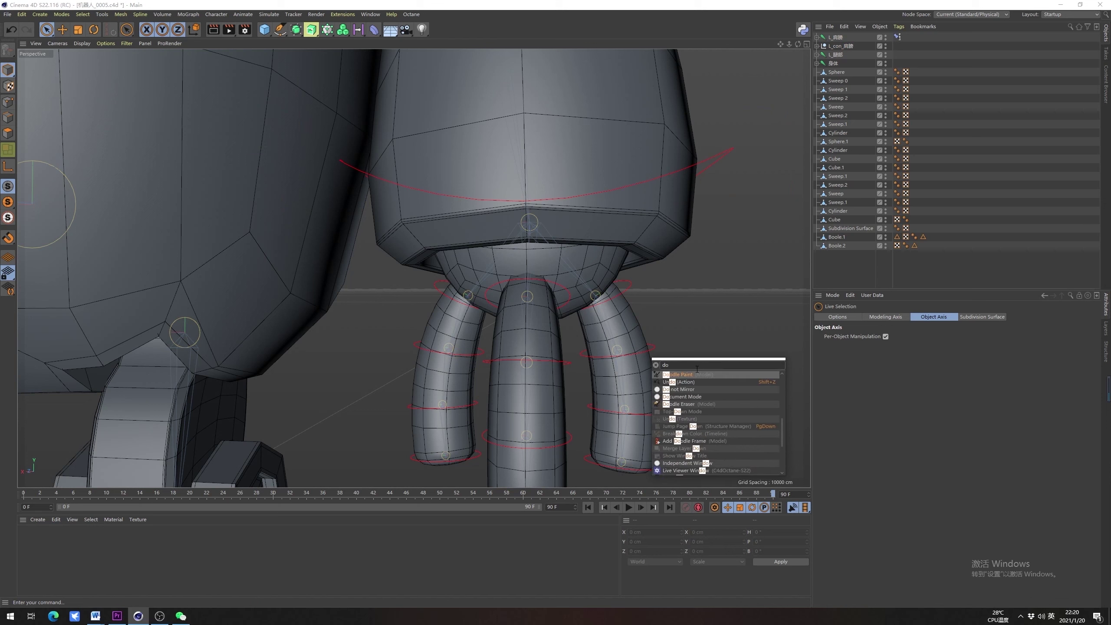
pyautogui.click(694, 373)
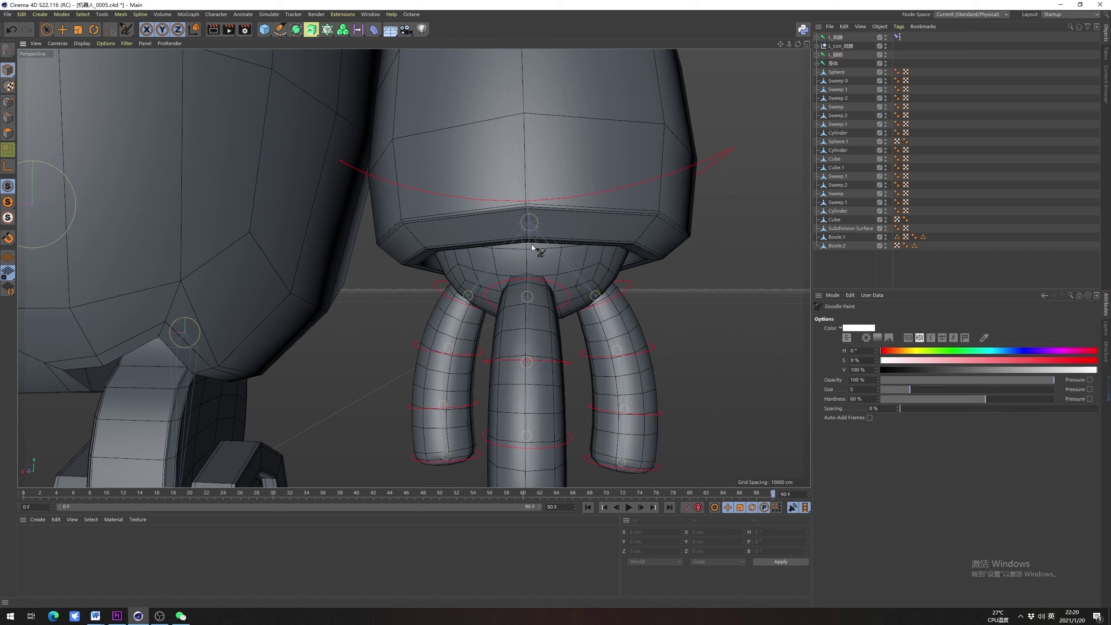
pyautogui.moveTo(594, 302)
pyautogui.mouseDown()
pyautogui.moveTo(671, 363)
pyautogui.moveTo(674, 460)
pyautogui.moveTo(668, 440)
pyautogui.mouseUp()
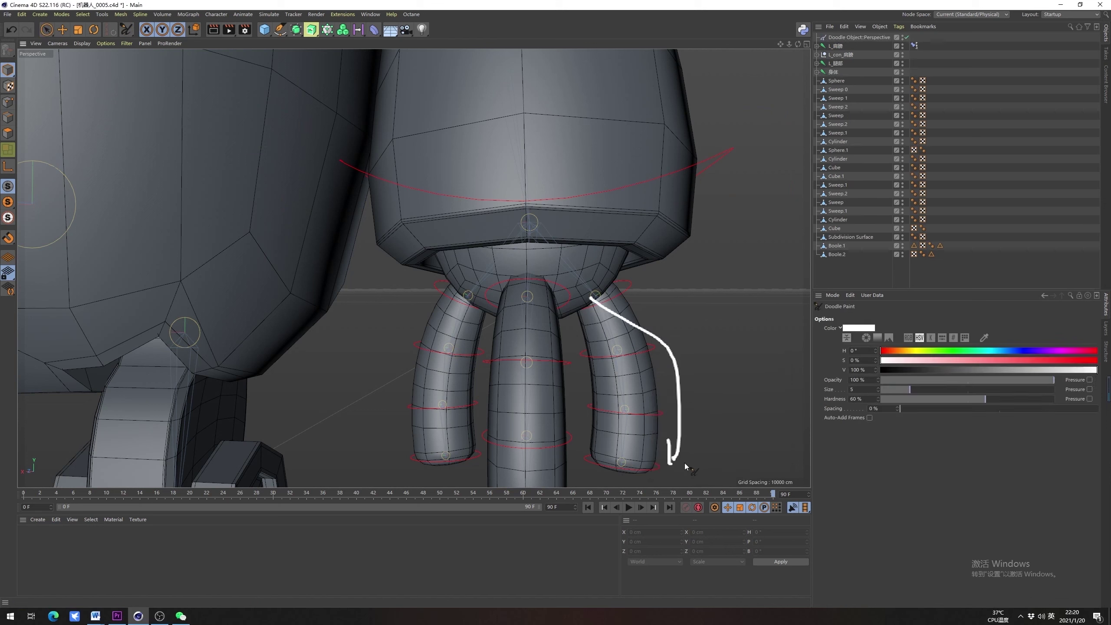
pyautogui.moveTo(399, 346)
pyautogui.mouseDown()
pyautogui.moveTo(410, 457)
pyautogui.moveTo(431, 444)
pyautogui.mouseUp()
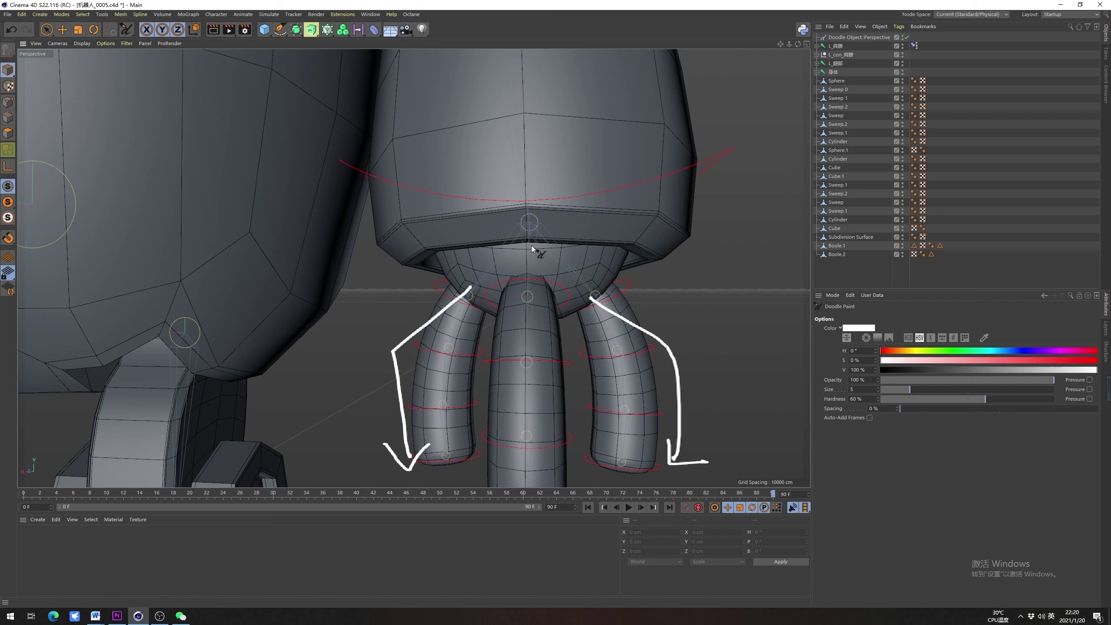
pyautogui.moveTo(503, 329); pyautogui.dragTo(584, 335)
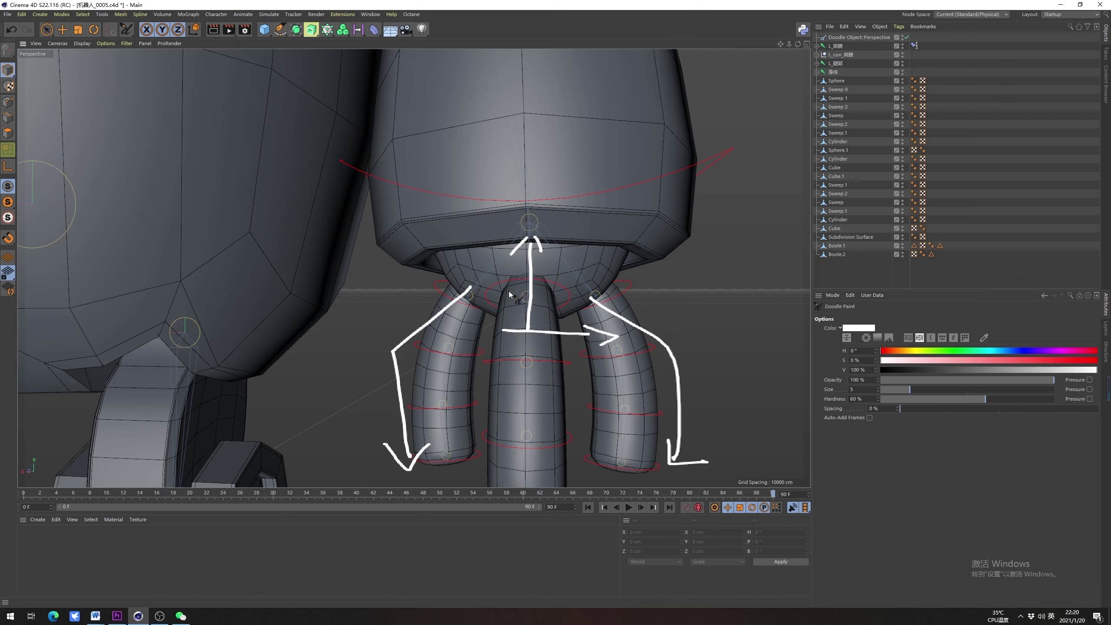
# Delete the Doodle Object Perspective with its drawn arrows
pyautogui.scroll(-6, 525, 247)
pyautogui.keyDown('alt'); pyautogui.moveTo(524, 247); pyautogui.dragTo(524, 280); pyautogui.keyUp('alt')
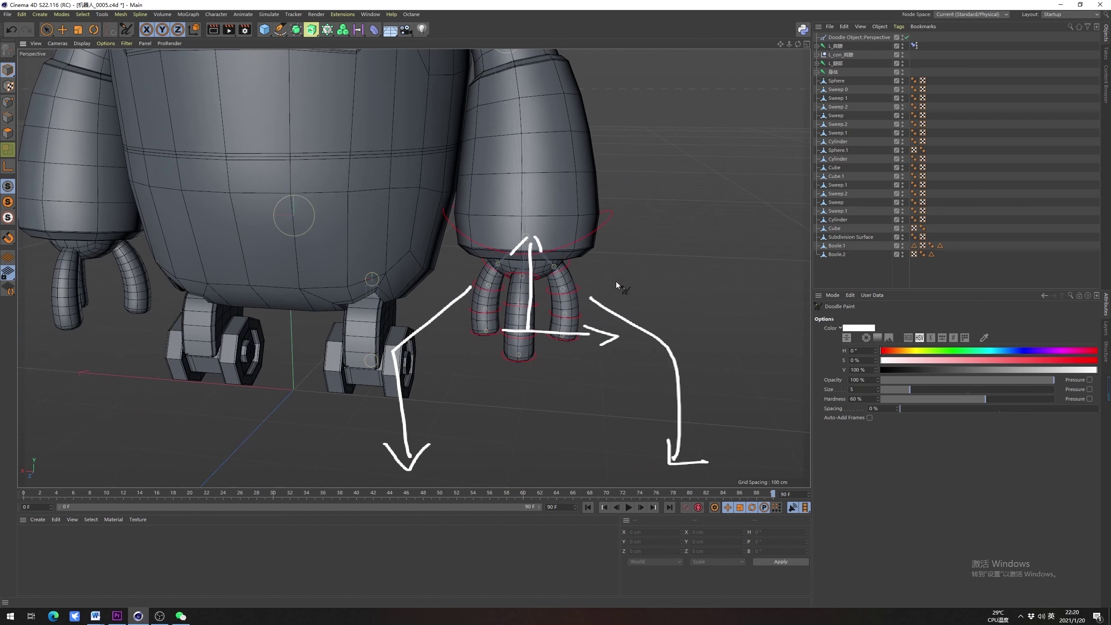
pyautogui.click(849, 37)
pyautogui.press('Delete')
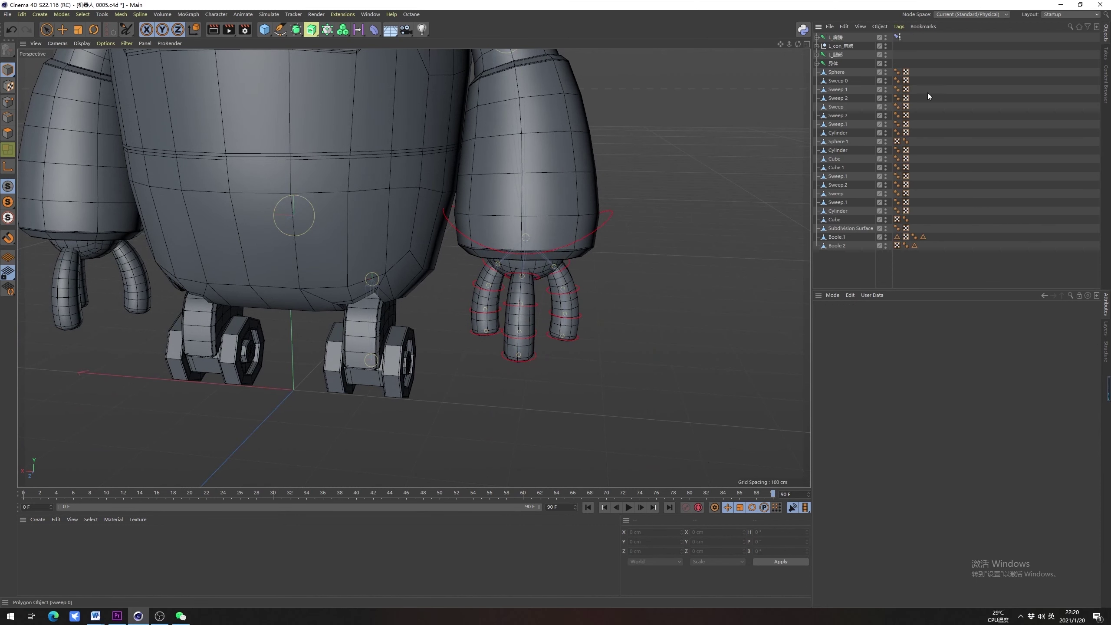
# Mirror the L_肩膀 and L_con_肩膀 hierarchies with all children, using World origin, X (YZ) axis and - To + mirroring
pyautogui.click(843, 37)
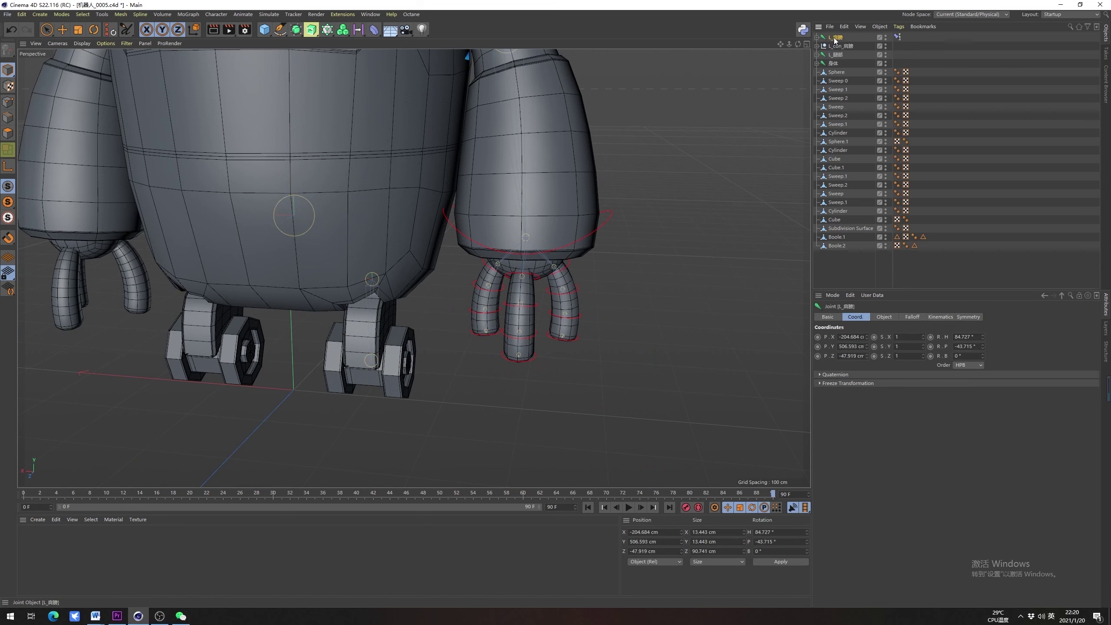
pyautogui.middleClick(833, 37)
pyautogui.keyDown('ctrl'); pyautogui.middleClick(848, 47); pyautogui.keyUp('ctrl')
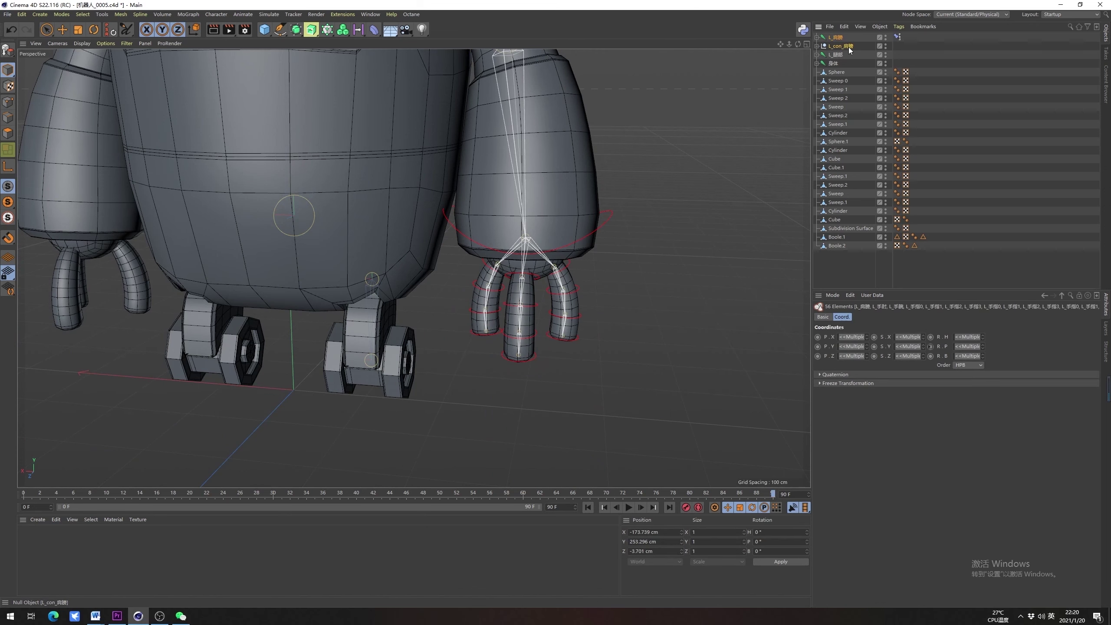
pyautogui.keyDown('alt'); pyautogui.moveTo(569, 189); pyautogui.dragTo(516, 198, button='right'); pyautogui.keyUp('alt')
pyautogui.keyDown('alt'); pyautogui.moveTo(509, 193); pyautogui.dragTo(503, 257, button='middle'); pyautogui.keyUp('alt')
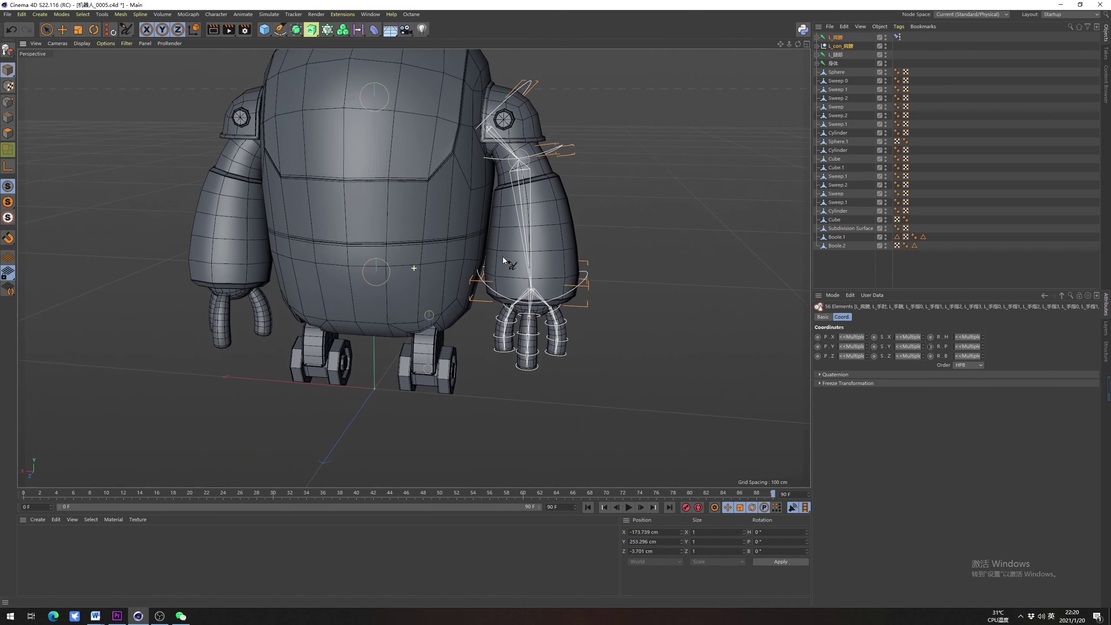
pyautogui.click(190, 14)
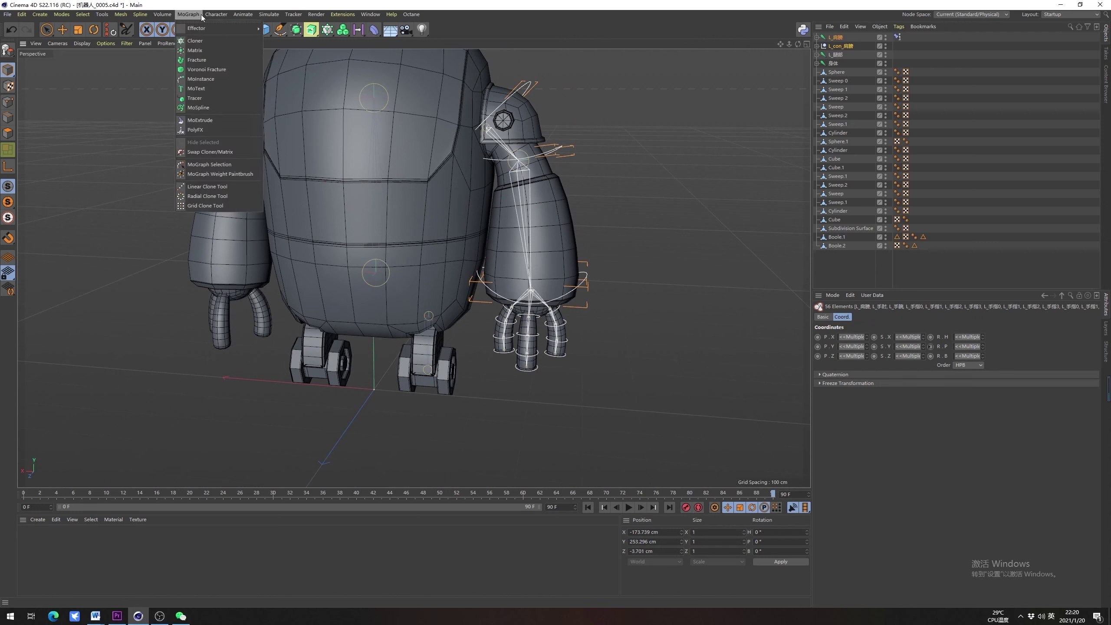
pyautogui.moveTo(210, 15)
pyautogui.click(230, 130)
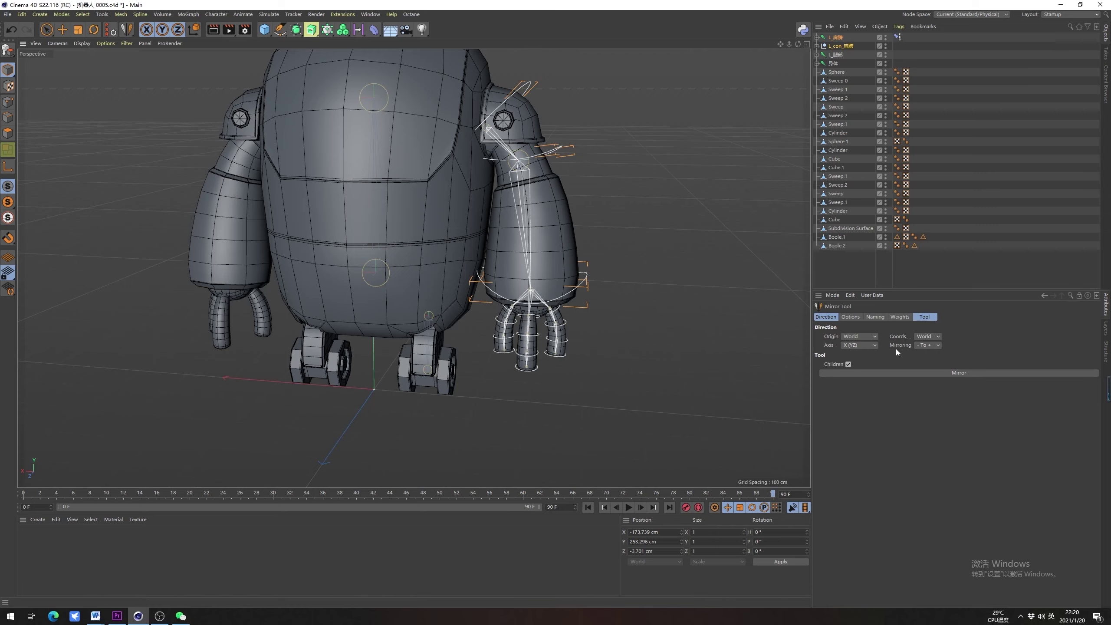
pyautogui.click(935, 373)
# Expand both L_con_肩膀 controls, test the finger slider of each L_手指控制, and examine the mirrored hand's joints
pyautogui.keyDown('alt'); pyautogui.moveTo(623, 369); pyautogui.dragTo(343, 302); pyautogui.keyUp('alt')
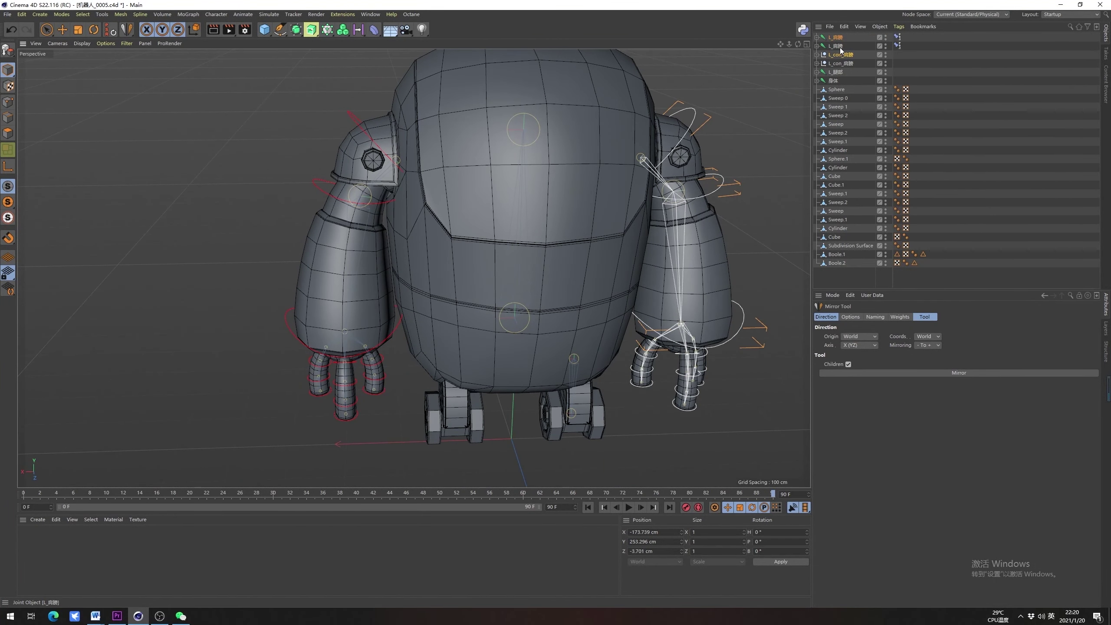
pyautogui.click(816, 54)
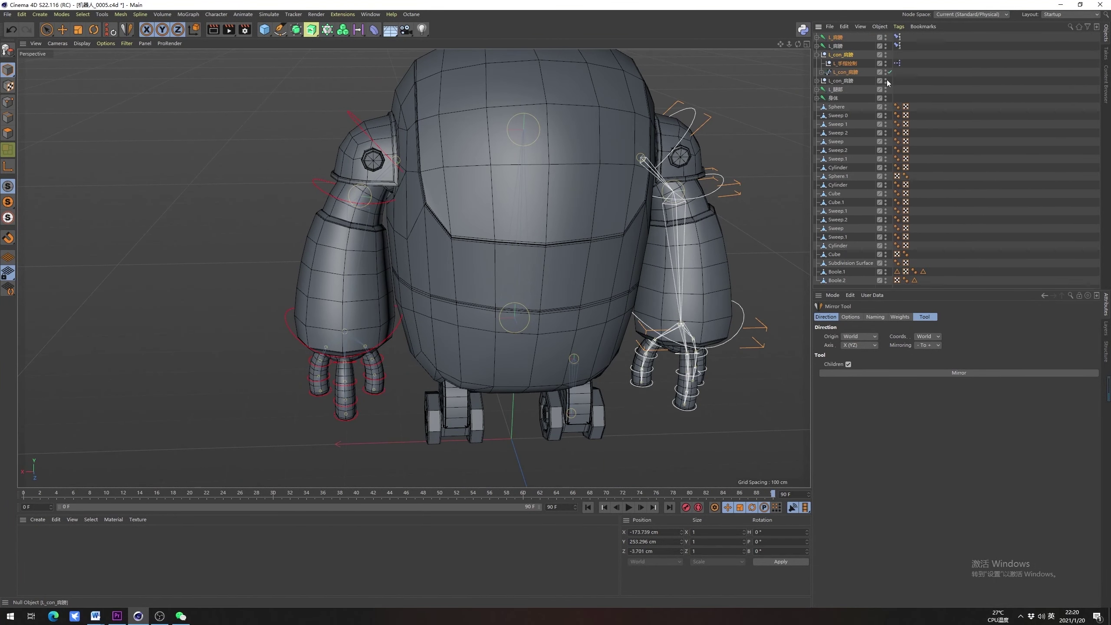
pyautogui.click(848, 64)
pyautogui.moveTo(990, 406)
pyautogui.mouseDown()
pyautogui.moveTo(1082, 398)
pyautogui.moveTo(954, 402)
pyautogui.moveTo(984, 398)
pyautogui.mouseUp()
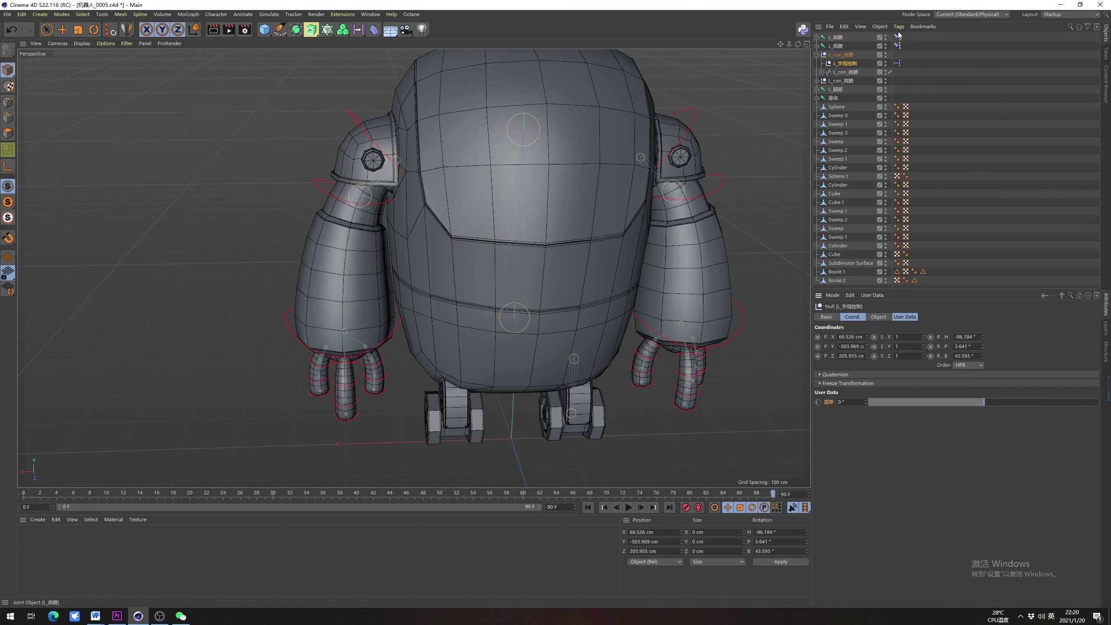
pyautogui.click(816, 82)
pyautogui.click(838, 90)
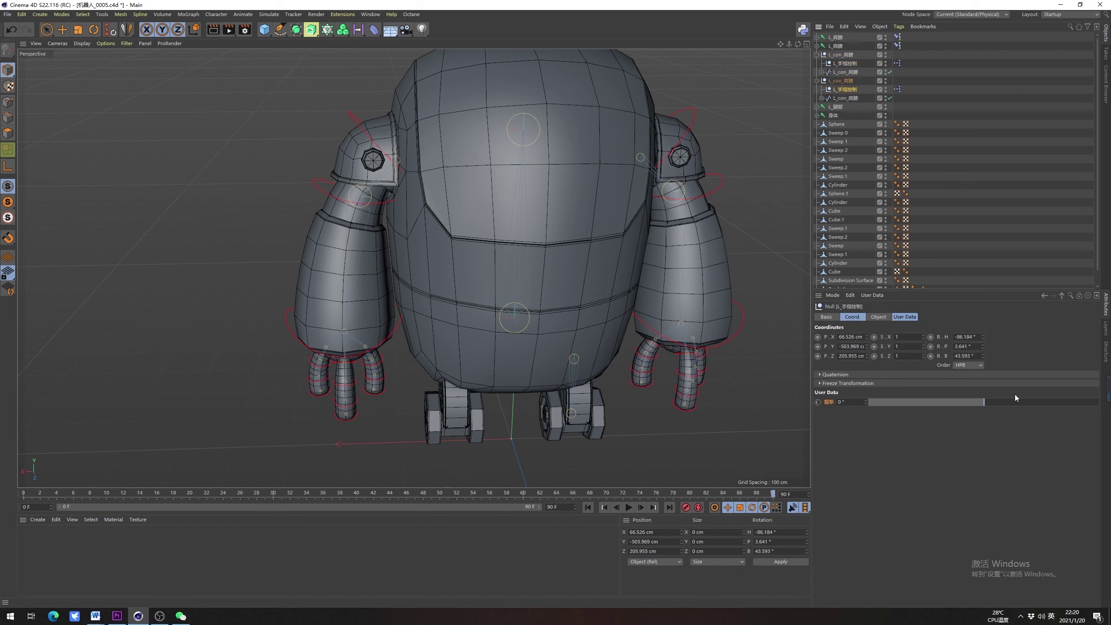
pyautogui.moveTo(982, 401); pyautogui.dragTo(1067, 410)
pyautogui.scroll(10, 407, 344)
pyautogui.keyDown('alt'); pyautogui.moveTo(435, 320); pyautogui.dragTo(406, 352); pyautogui.keyUp('alt')
# Undo the finger slider test and the arm mirroring
pyautogui.click(996, 166)
pyautogui.hotkey('ctrl', 'z')
pyautogui.hotkey('ctrl', 'z')
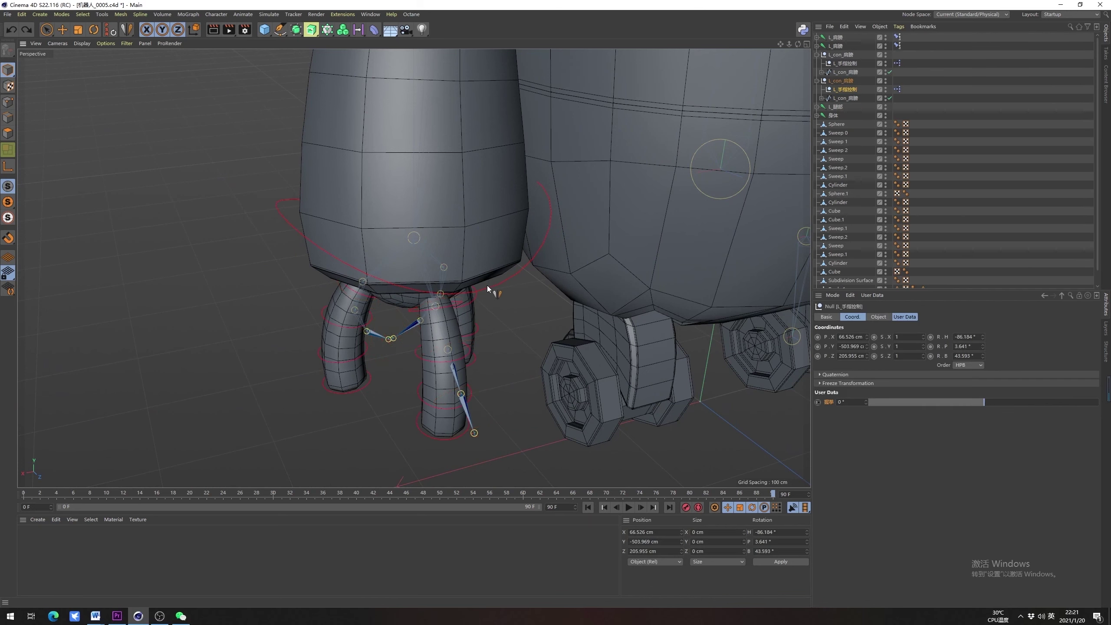
pyautogui.hotkey('ctrl', 'z')
pyautogui.hotkey('ctrl', 'z')
pyautogui.hotkey('ctrl', 'z')
pyautogui.keyDown('alt'); pyautogui.moveTo(558, 245); pyautogui.dragTo(521, 267, button='right'); pyautogui.keyUp('alt')
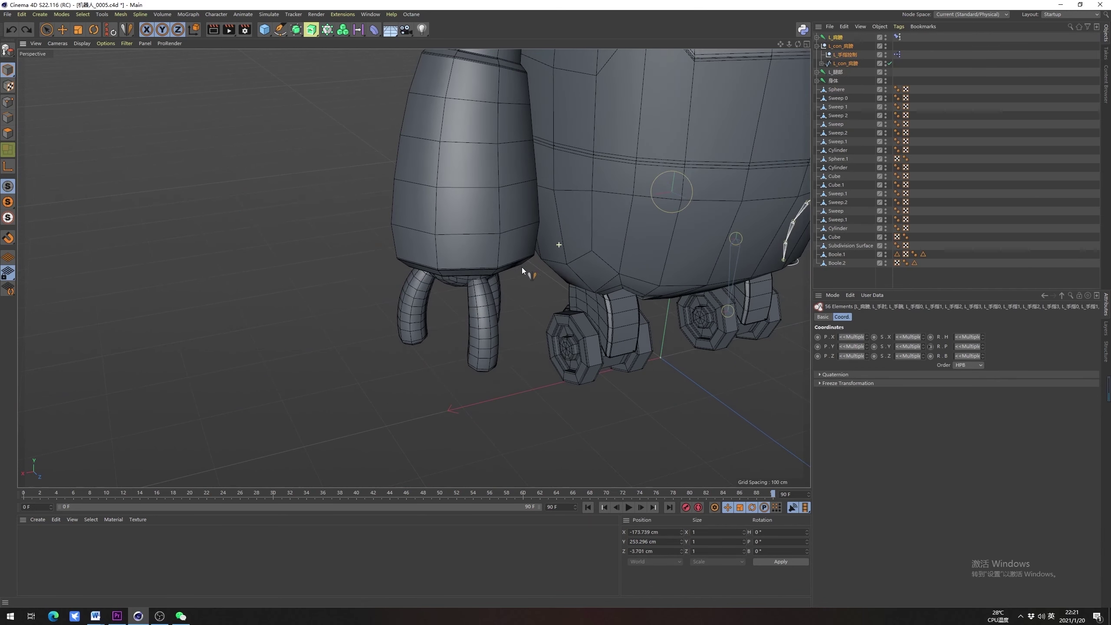
pyautogui.keyDown('alt'); pyautogui.moveTo(521, 268); pyautogui.dragTo(508, 212); pyautogui.keyUp('alt')
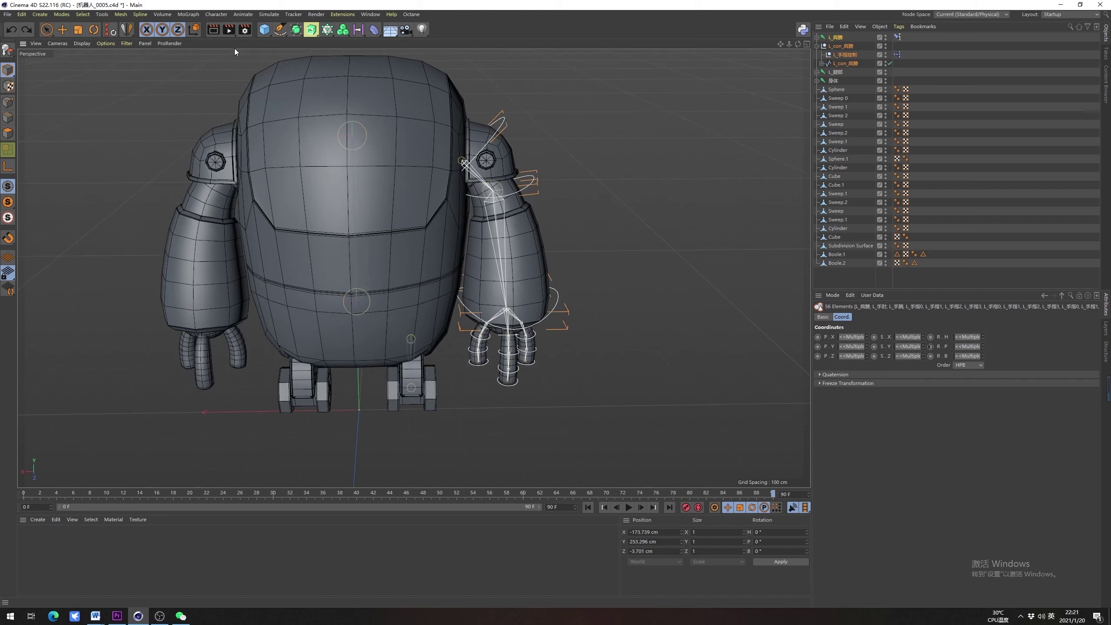
# Activate the Mirror Tool, lock its attributes on display, and review its Naming, Direction and Options settings, including the Clone section
pyautogui.click(127, 31)
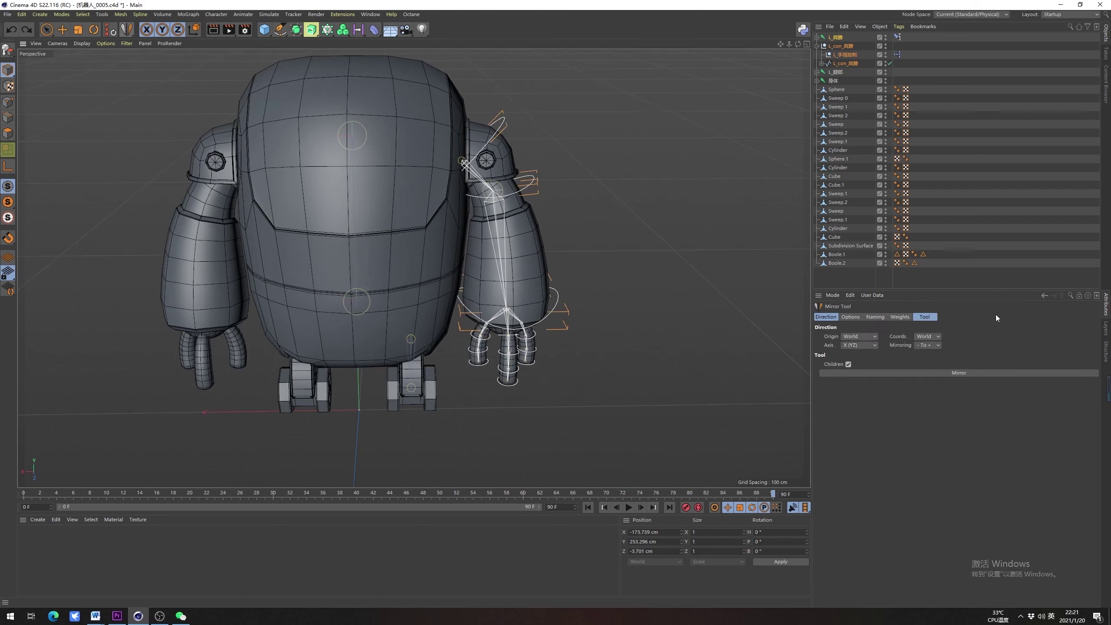
pyautogui.click(1079, 296)
pyautogui.click(854, 317)
pyautogui.click(872, 317)
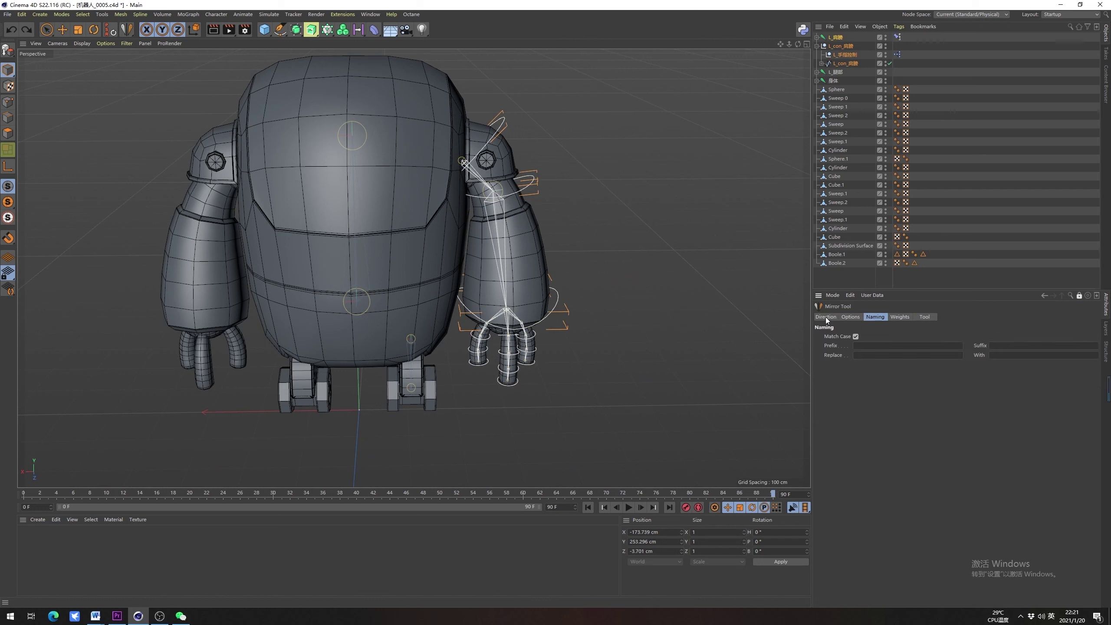
pyautogui.click(826, 317)
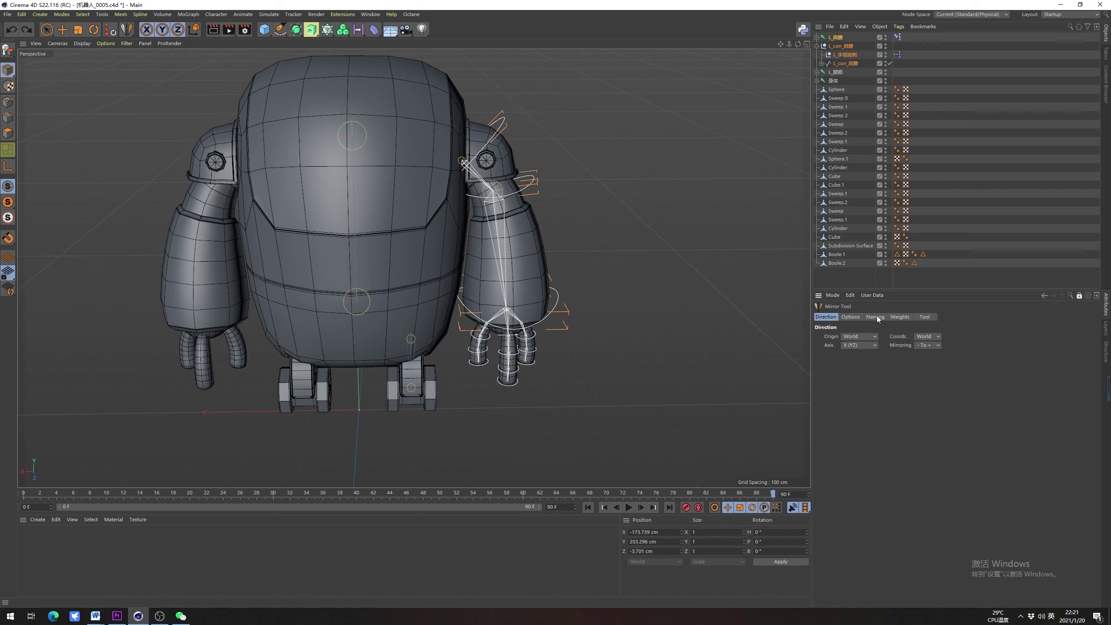
pyautogui.click(857, 315)
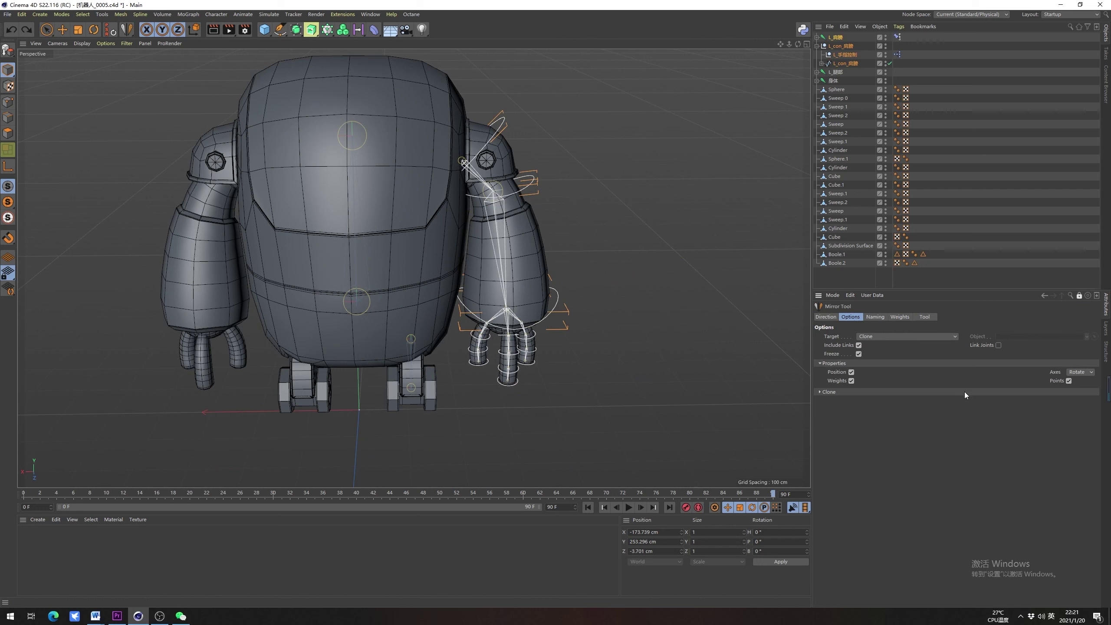
pyautogui.click(889, 390)
# Circle the Mirror Tool's Axes option in a temporary screen capture and discard the capture
pyautogui.press('F1')
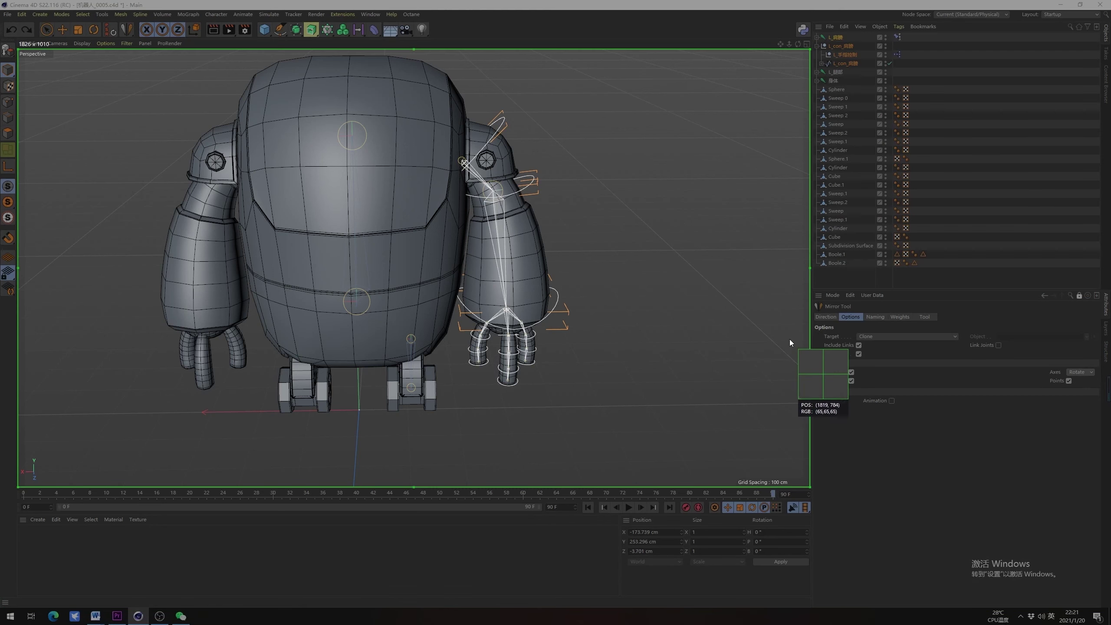
pyautogui.moveTo(800, 335); pyautogui.dragTo(1105, 430)
pyautogui.click(916, 440)
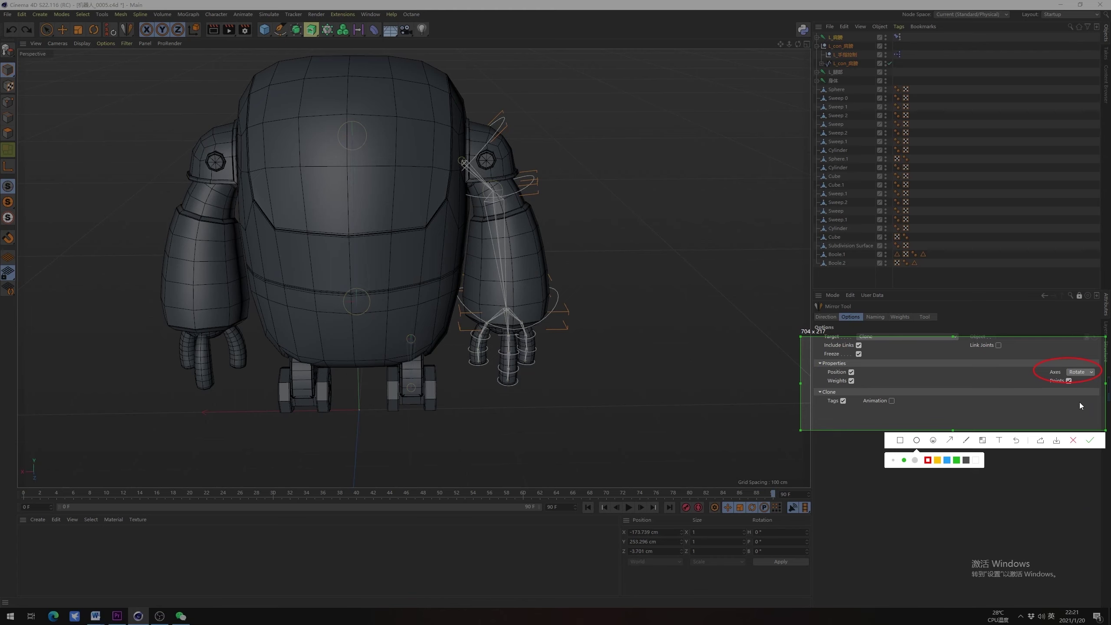
pyautogui.click(1073, 440)
# Expand the whole L_con_肩膀 control hierarchy and select the L_手指0_CON+ circle control of the inner front finger
pyautogui.scroll(5, 531, 369)
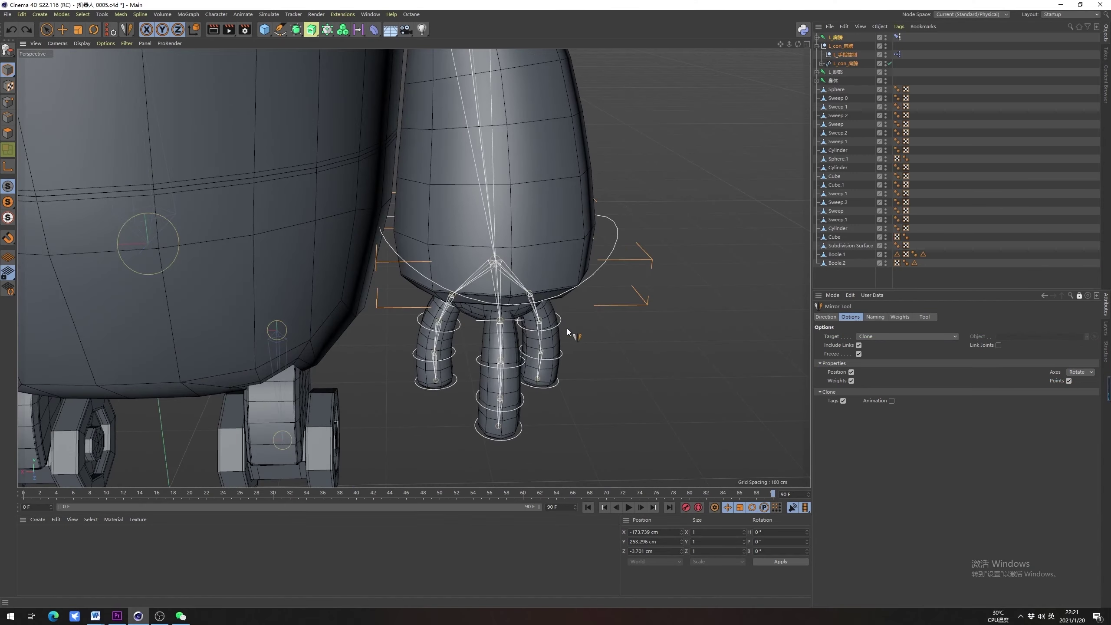
pyautogui.keyDown('alt'); pyautogui.moveTo(542, 347); pyautogui.dragTo(719, 356); pyautogui.keyUp('alt')
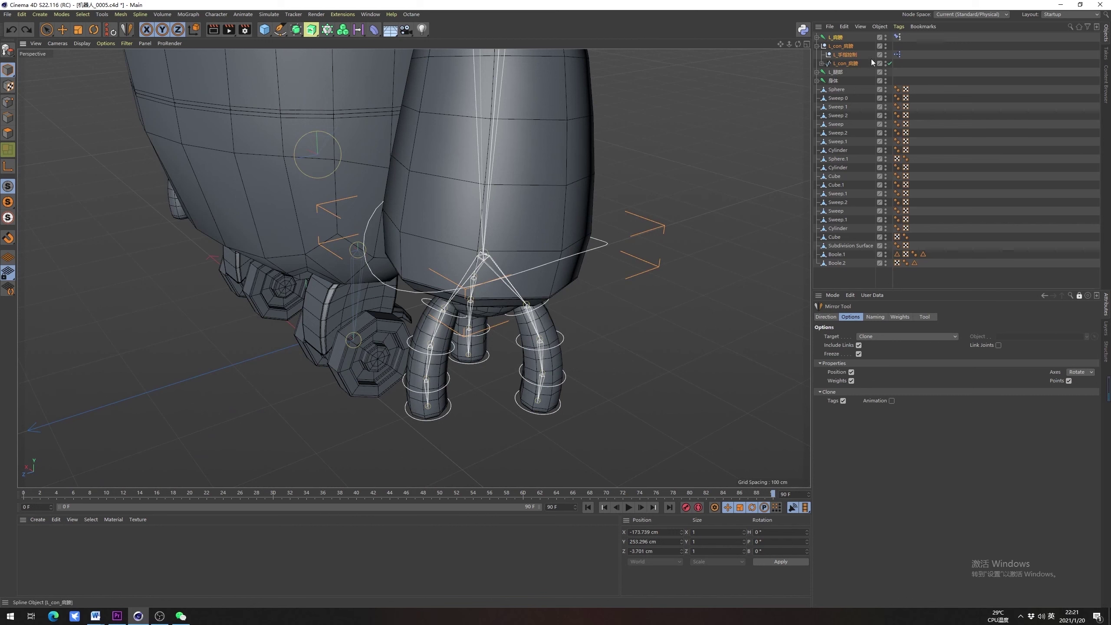
pyautogui.click(841, 64)
pyautogui.press('space')
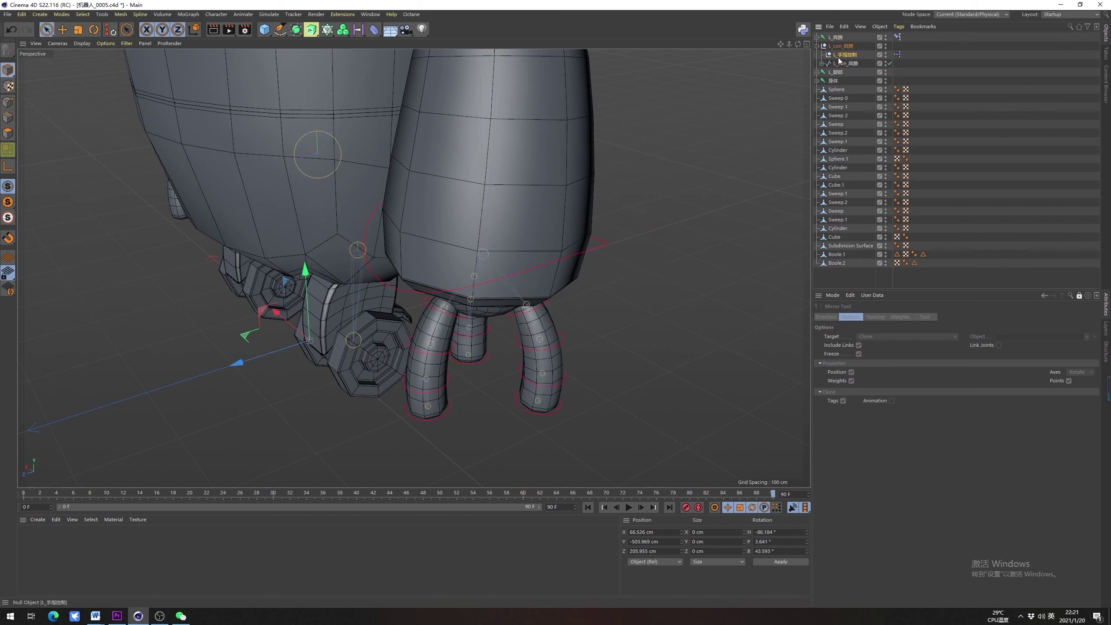
pyautogui.click(824, 65)
pyautogui.click(822, 64)
pyautogui.click(843, 72)
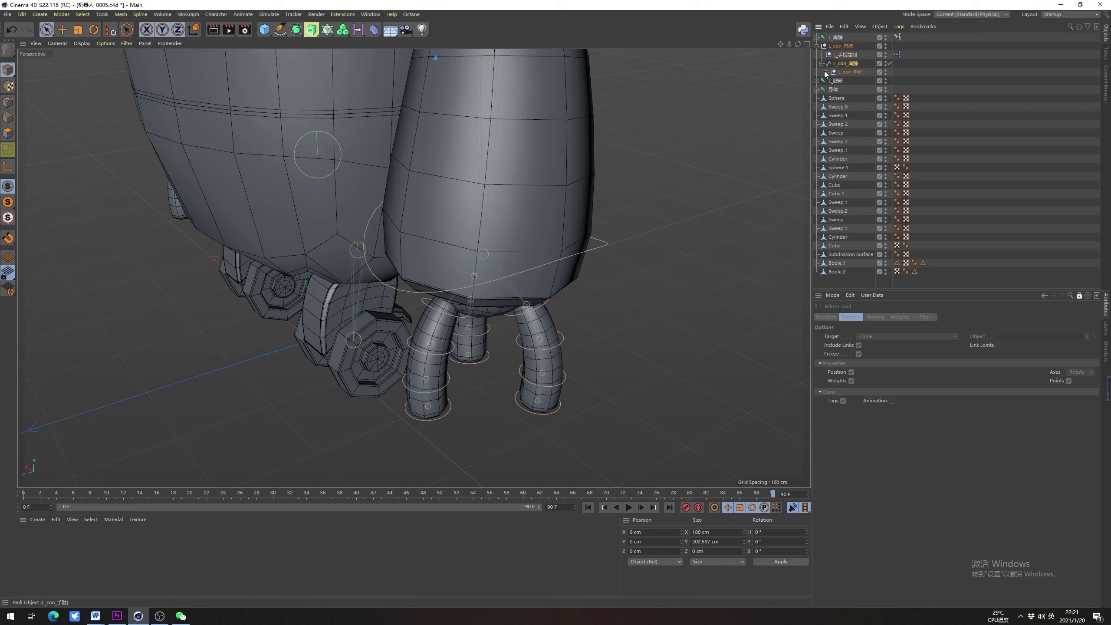
pyautogui.keyDown('ctrl'); pyautogui.click(825, 73); pyautogui.keyUp('ctrl')
pyautogui.click(877, 237)
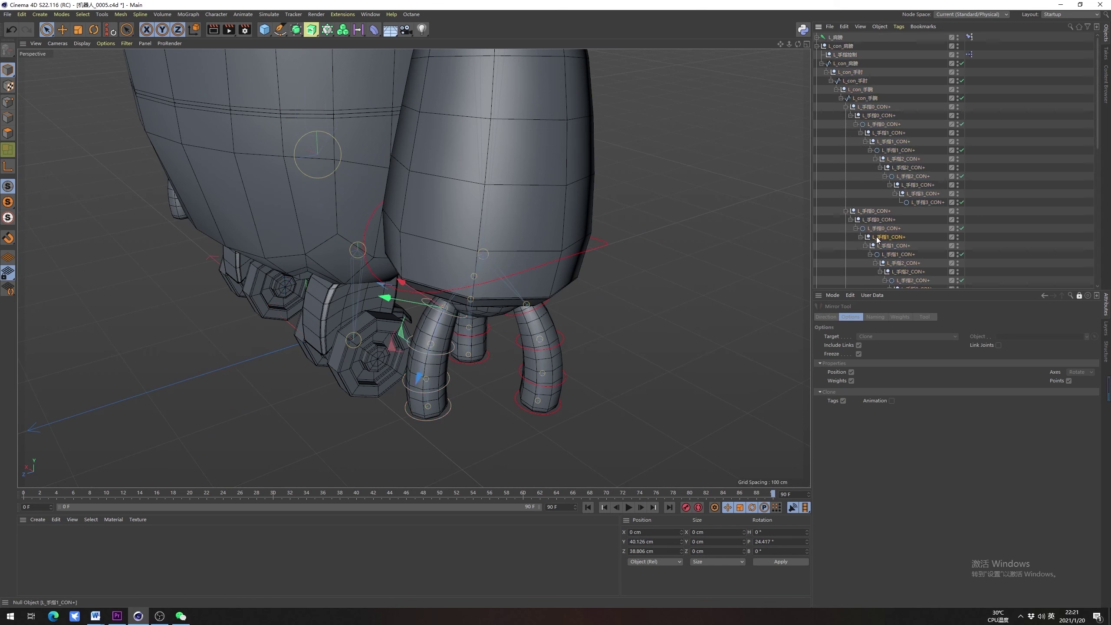
pyautogui.click(883, 229)
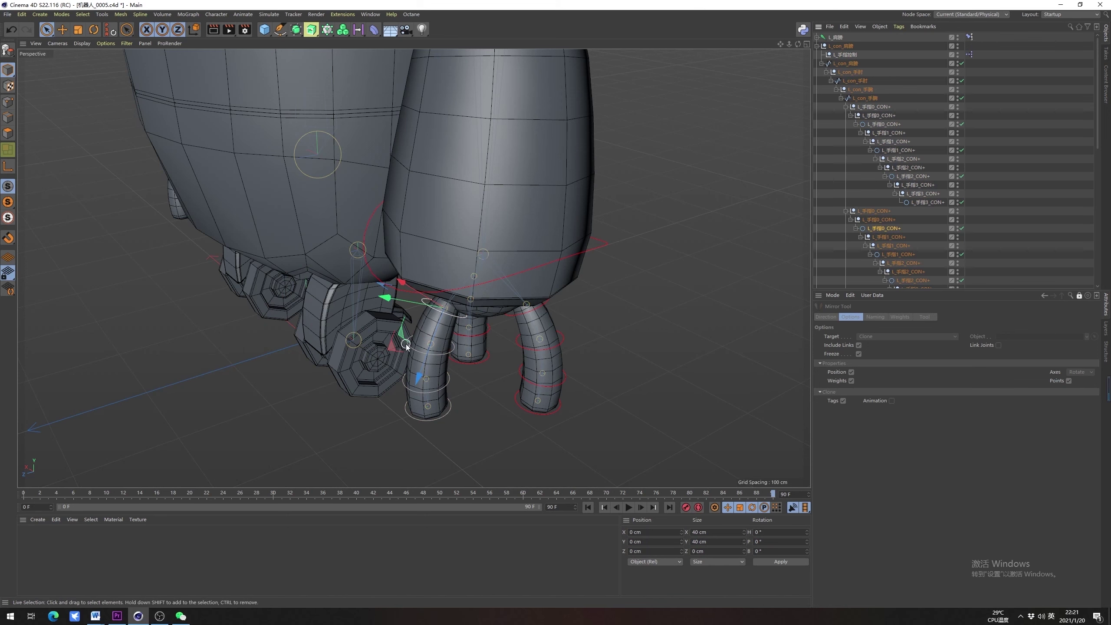
# Test rotating the selected L_手指0_CON+ finger control to a pitch of about -21°, and undo the rotation
pyautogui.press('r')
pyautogui.keyDown('alt'); pyautogui.moveTo(426, 331); pyautogui.dragTo(399, 248); pyautogui.keyUp('alt')
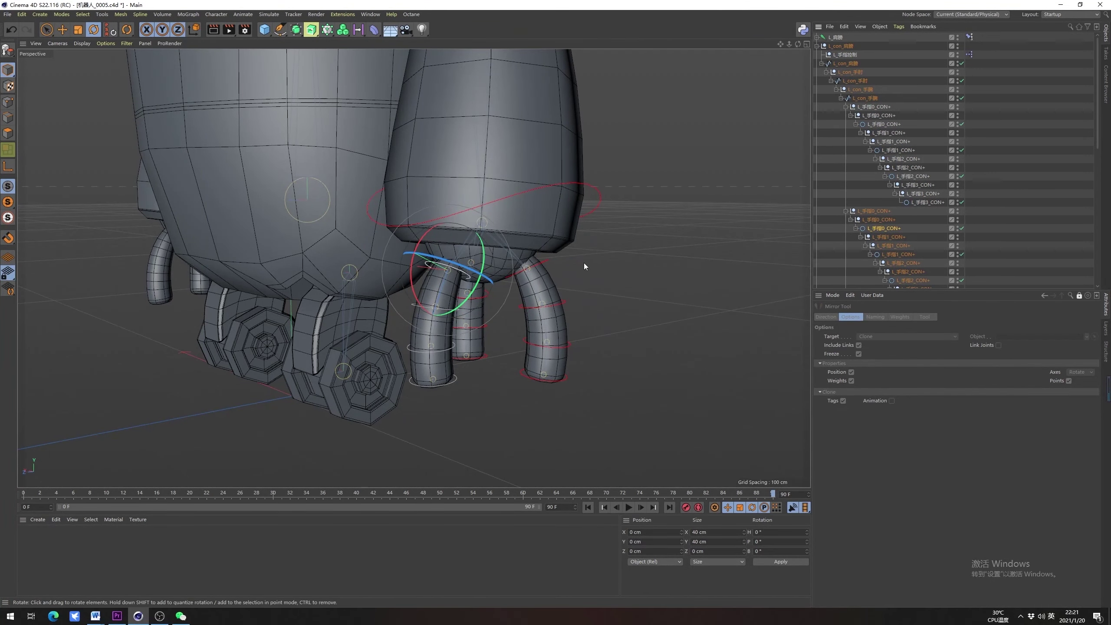
pyautogui.moveTo(406, 274); pyautogui.dragTo(442, 307)
pyautogui.scroll(3, 460, 247)
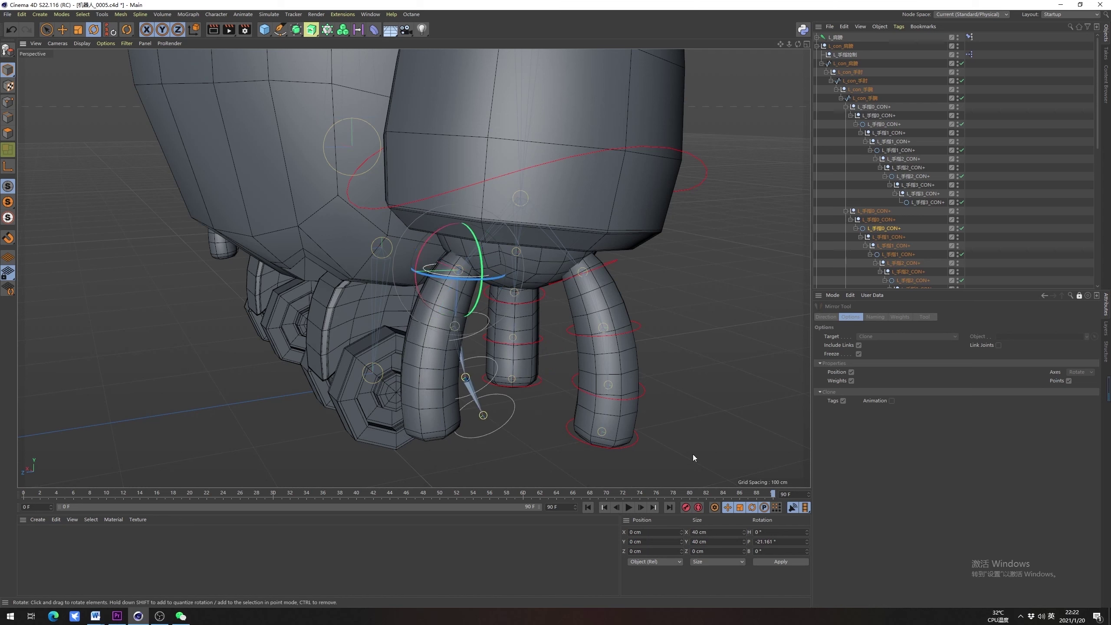
pyautogui.hotkey('ctrl', 'z')
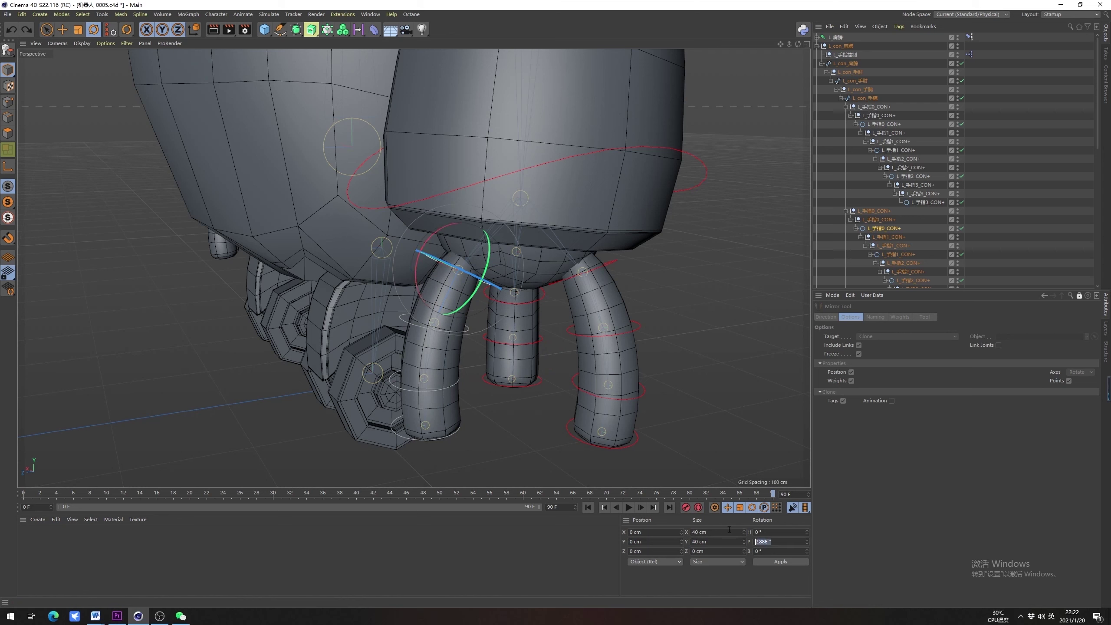
# Examine the local axis orientation of the L_手指 finger controls, ending with the L_手指0_CON+ circle of the inner finger
pyautogui.click(413, 271)
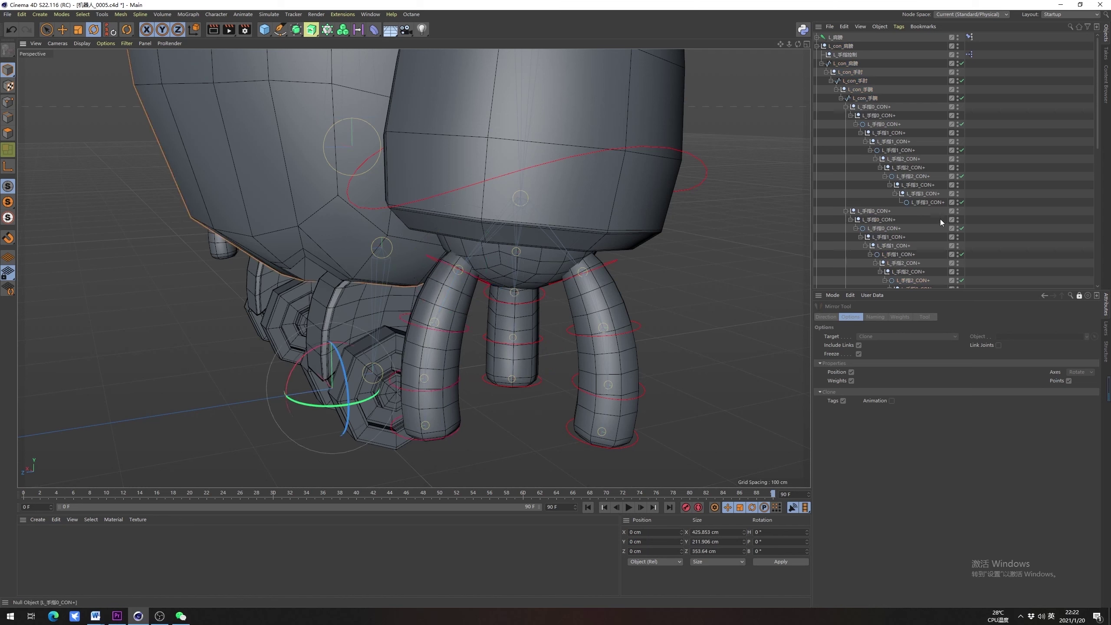
pyautogui.click(912, 171)
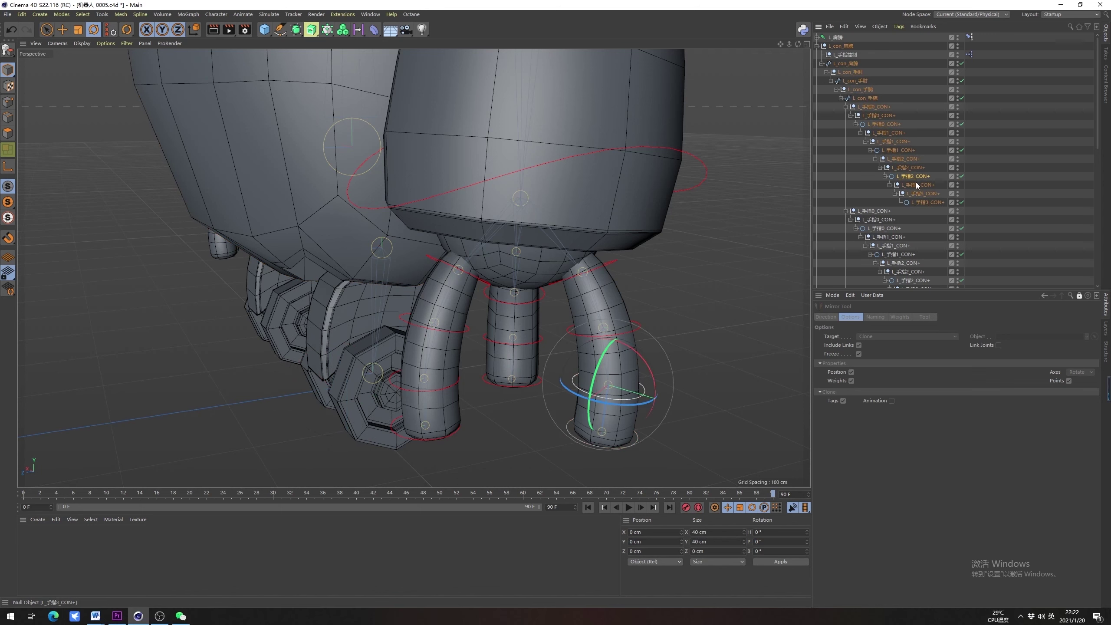
pyautogui.click(897, 149)
pyautogui.click(878, 116)
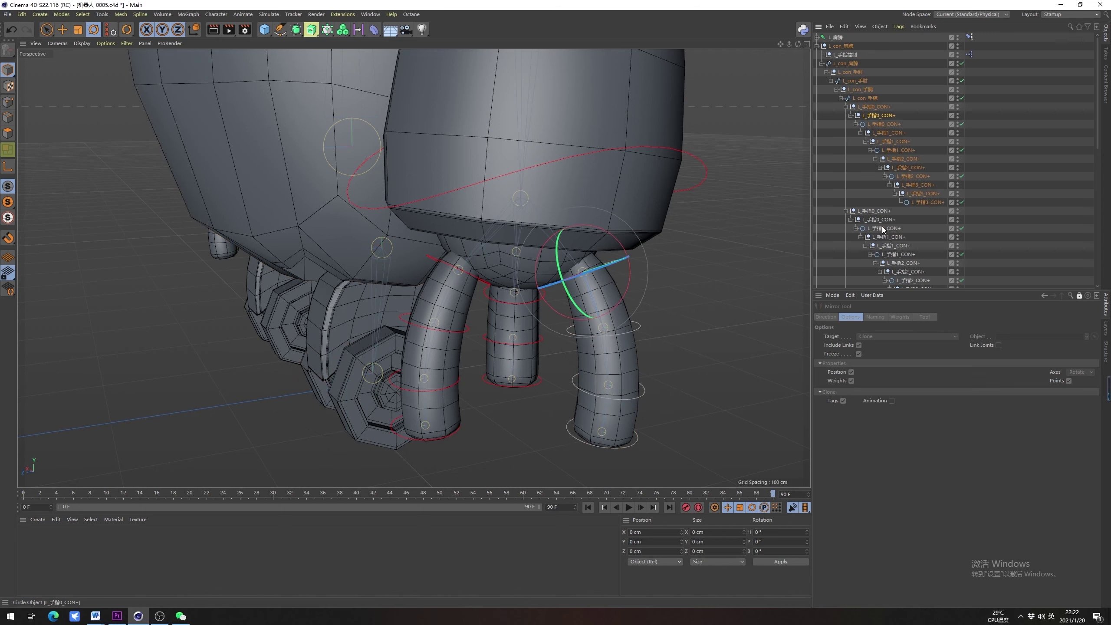
pyautogui.click(881, 228)
pyautogui.press('e')
pyautogui.scroll(5, 454, 252)
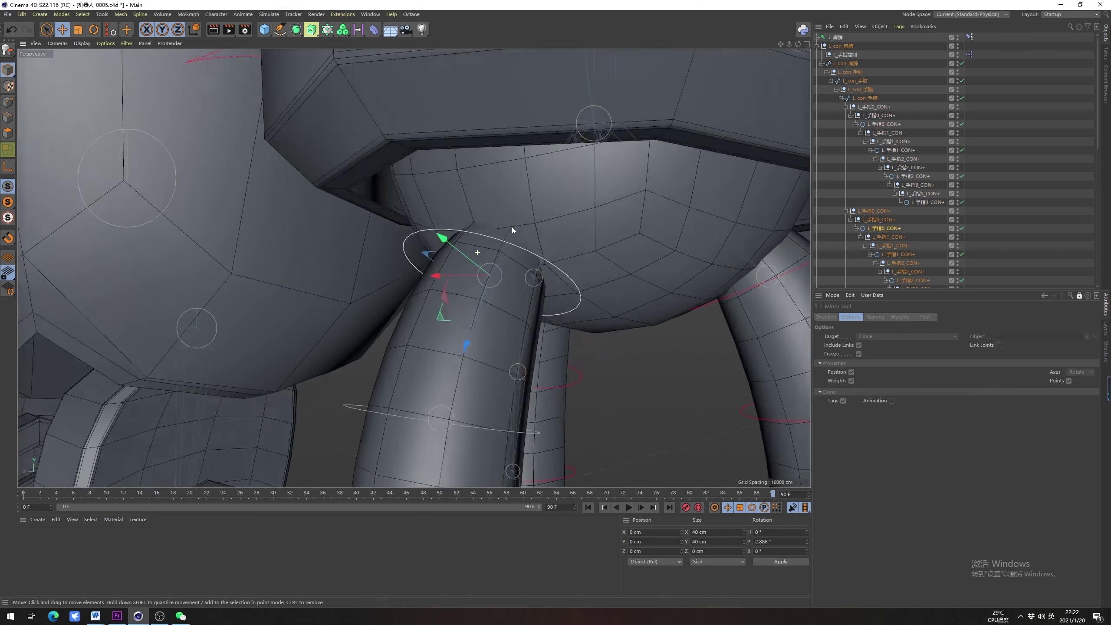
pyautogui.keyDown('alt'); pyautogui.moveTo(512, 226); pyautogui.dragTo(652, 219); pyautogui.keyUp('alt')
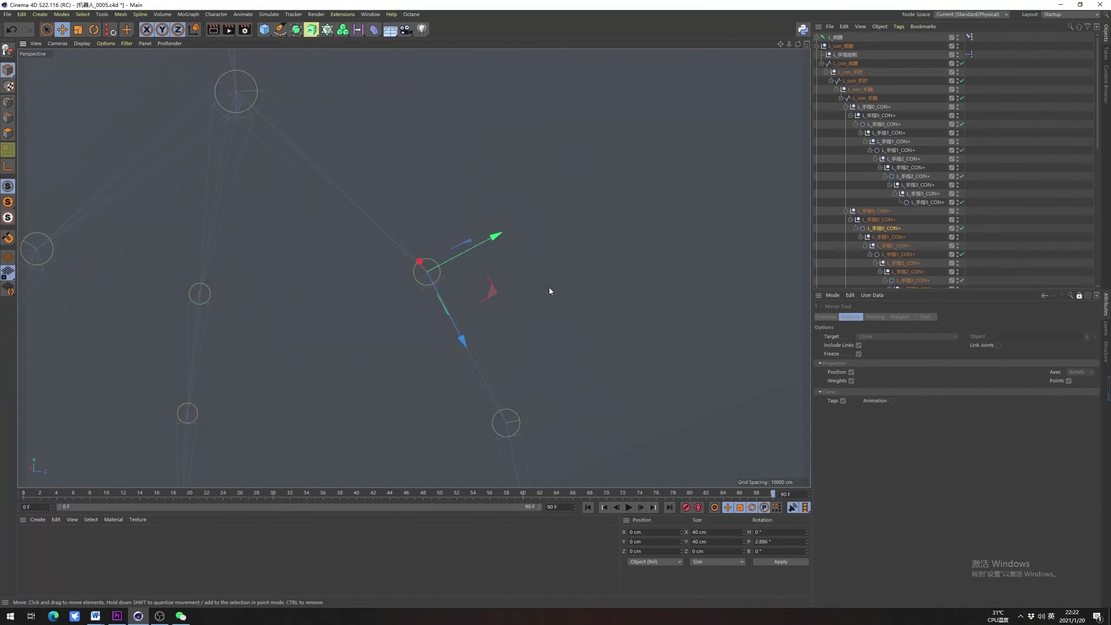
pyautogui.keyDown('alt'); pyautogui.moveTo(548, 288); pyautogui.dragTo(522, 298); pyautogui.keyUp('alt')
pyautogui.keyDown('alt'); pyautogui.moveTo(522, 299); pyautogui.dragTo(349, 325, button='right'); pyautogui.keyUp('alt')
pyautogui.keyDown('alt'); pyautogui.moveTo(559, 306); pyautogui.dragTo(407, 323); pyautogui.keyUp('alt')
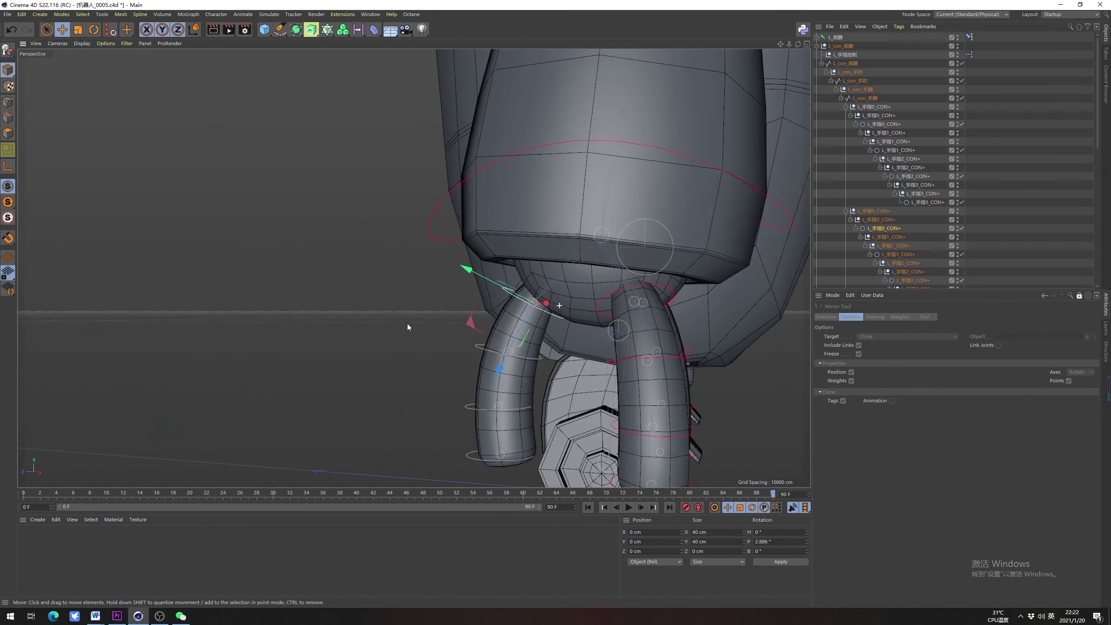
# Sketch over the finger control's axes in a temporary screen capture and discard the capture
pyautogui.hotkey('alt', 'a')
pyautogui.moveTo(332, 196); pyautogui.dragTo(702, 476)
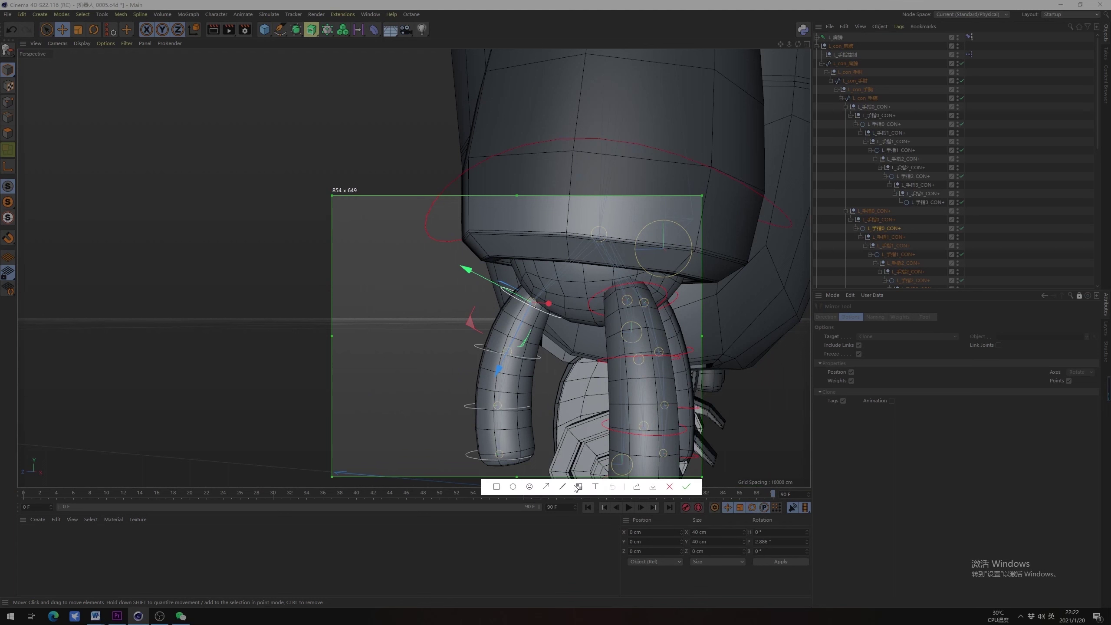
pyautogui.click(566, 486)
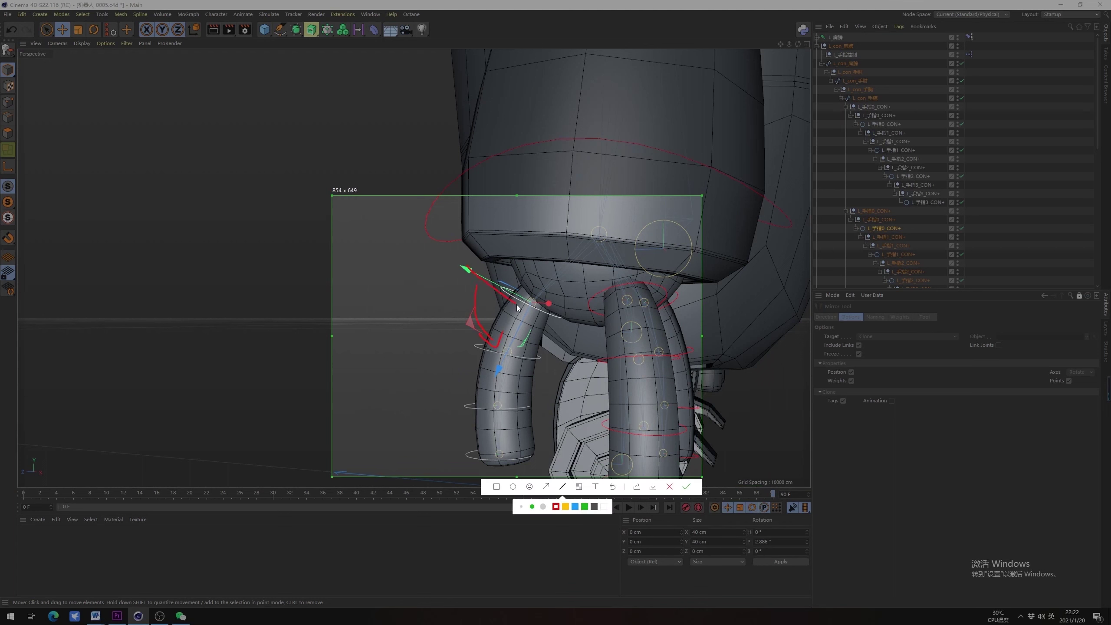
pyautogui.moveTo(525, 310)
pyautogui.mouseDown()
pyautogui.moveTo(465, 268)
pyautogui.moveTo(504, 355)
pyautogui.mouseUp()
pyautogui.click(670, 485)
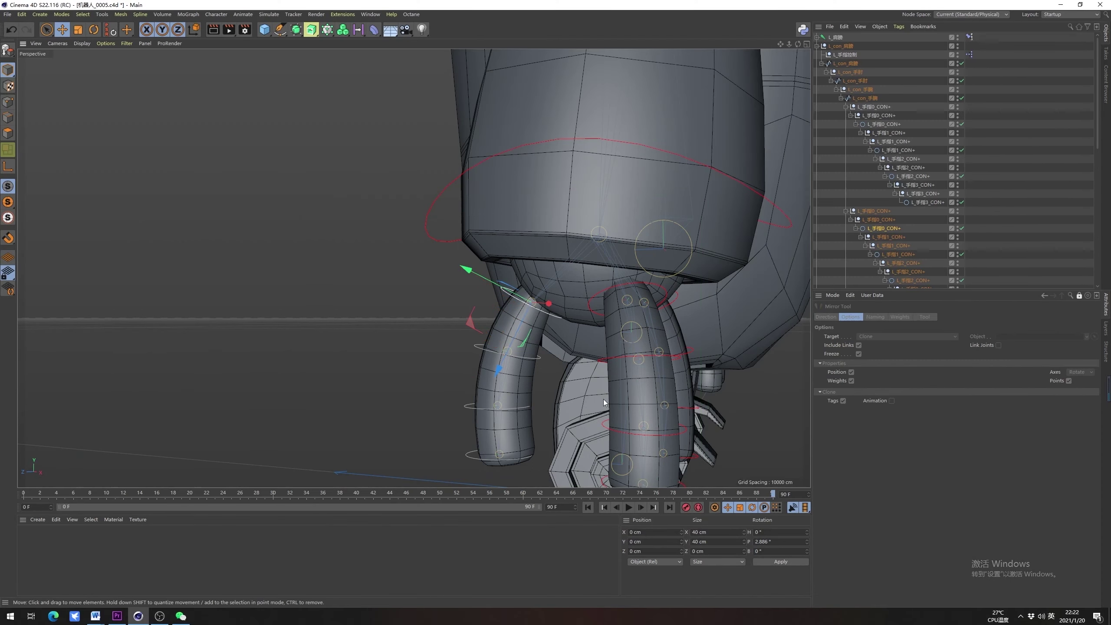
# Collapse the fully expanded control hierarchy under L_con_肩膀 and clear the object selection
pyautogui.keyDown('alt'); pyautogui.moveTo(543, 324); pyautogui.dragTo(494, 336, button='right'); pyautogui.keyUp('alt')
pyautogui.keyDown('alt'); pyautogui.moveTo(495, 336); pyautogui.dragTo(828, 333); pyautogui.keyUp('alt')
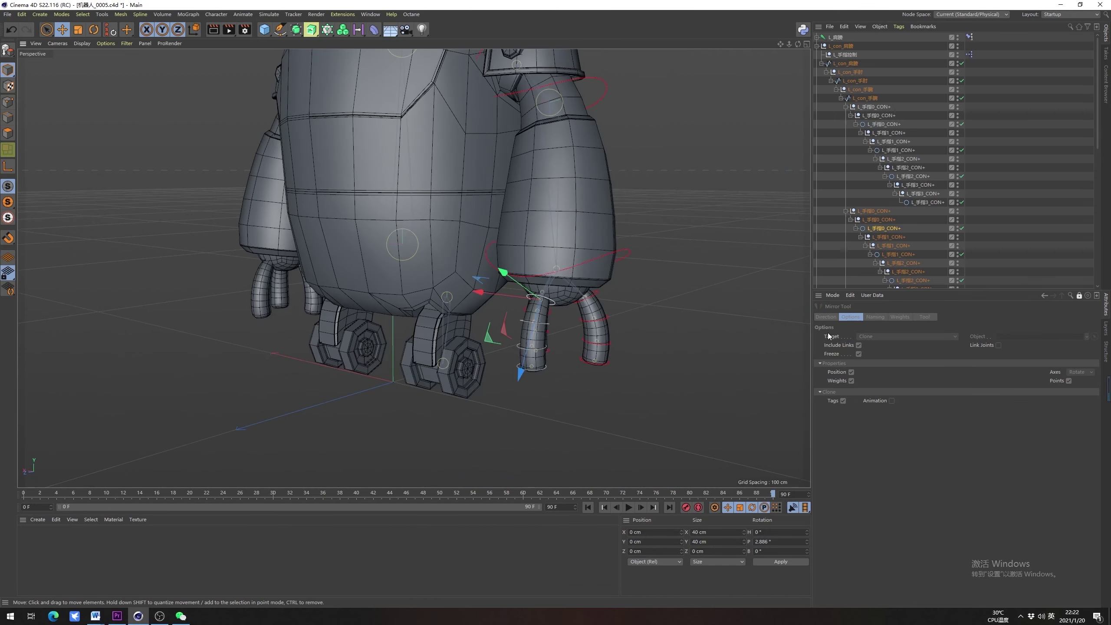
pyautogui.click(815, 65)
pyautogui.click(822, 63)
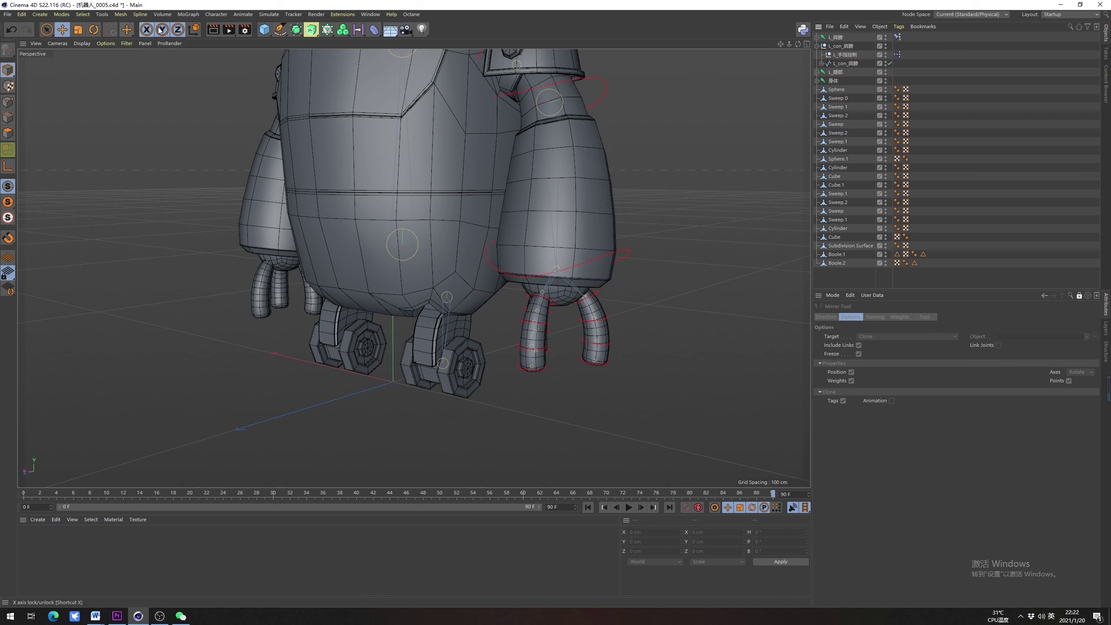
# Reactivate the Mirror Tool and set its Axes option to YZ
pyautogui.click(216, 14)
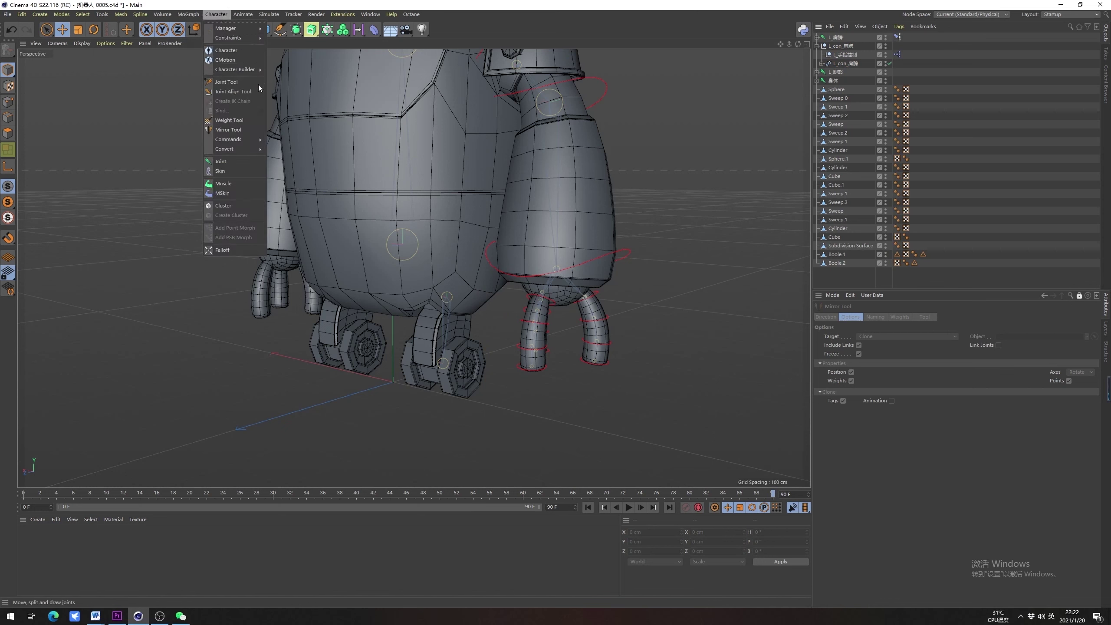
pyautogui.click(228, 129)
pyautogui.click(1088, 372)
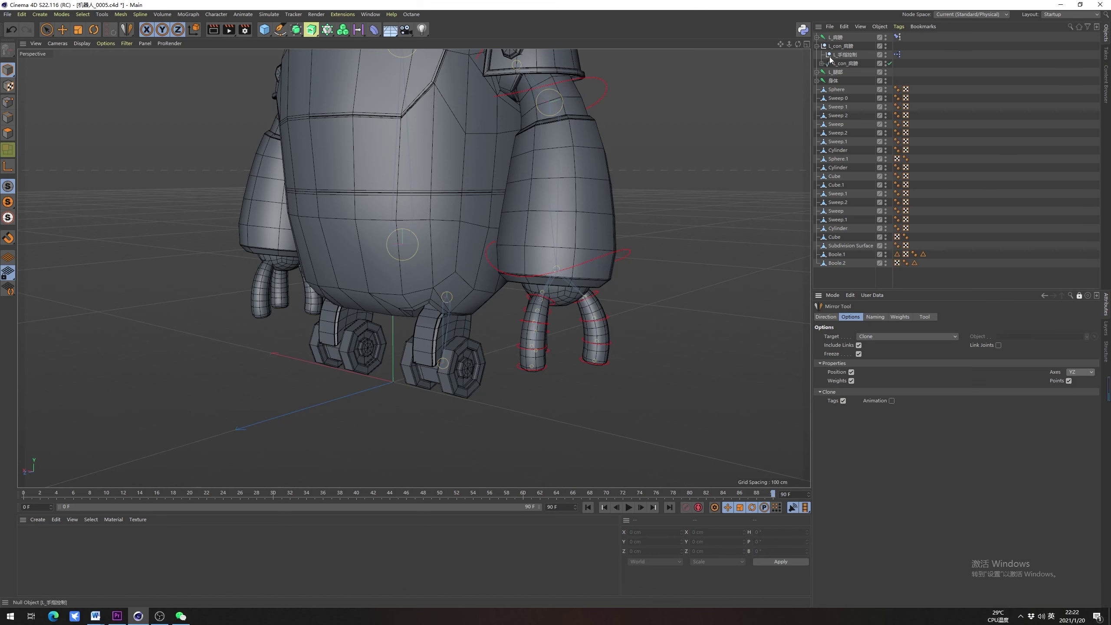
# Collapse the L_con_肩膀 hierarchy and select the L_肩膀 joint together with the L_con_肩膀 control group
pyautogui.keyDown('alt'); pyautogui.moveTo(364, 252); pyautogui.dragTo(425, 289, button='middle'); pyautogui.keyUp('alt')
pyautogui.keyDown('alt'); pyautogui.moveTo(418, 286); pyautogui.dragTo(481, 300); pyautogui.keyUp('alt')
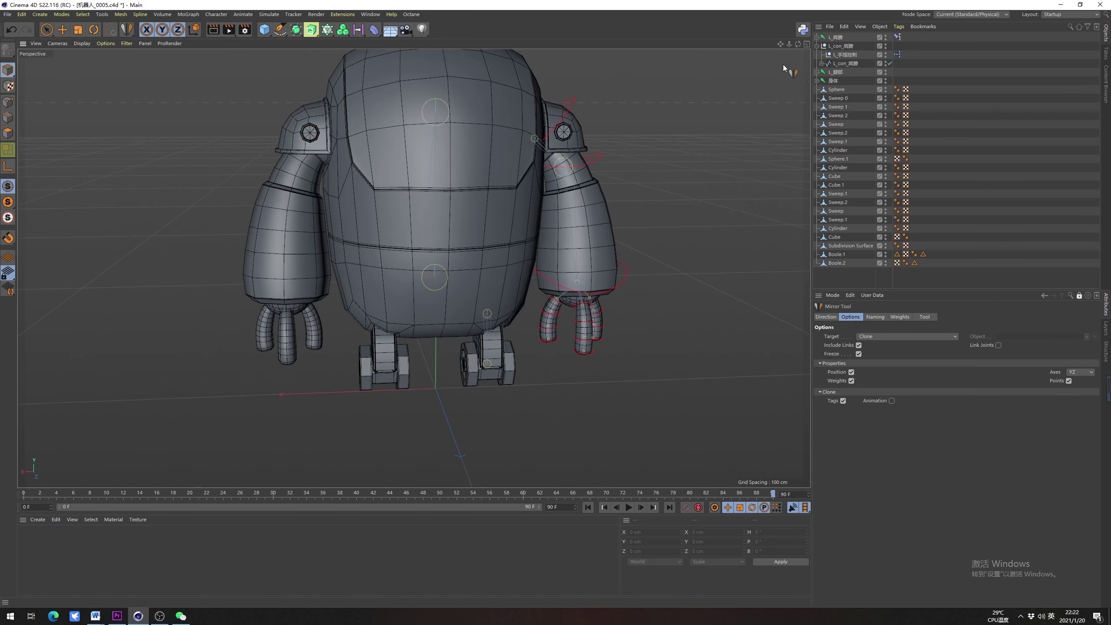
pyautogui.click(816, 46)
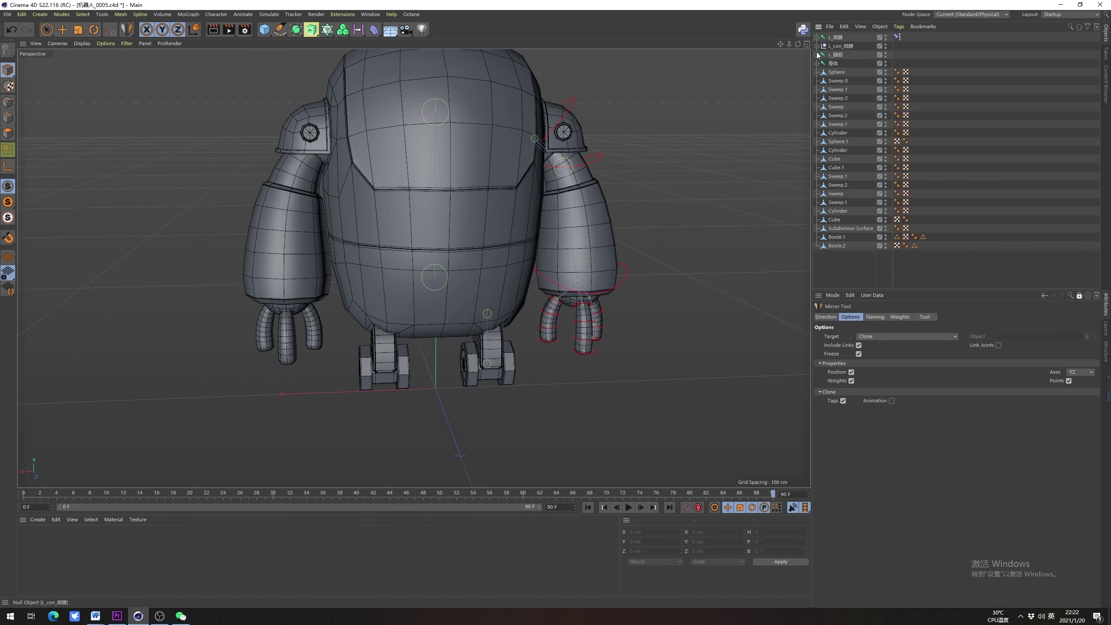
pyautogui.click(838, 37)
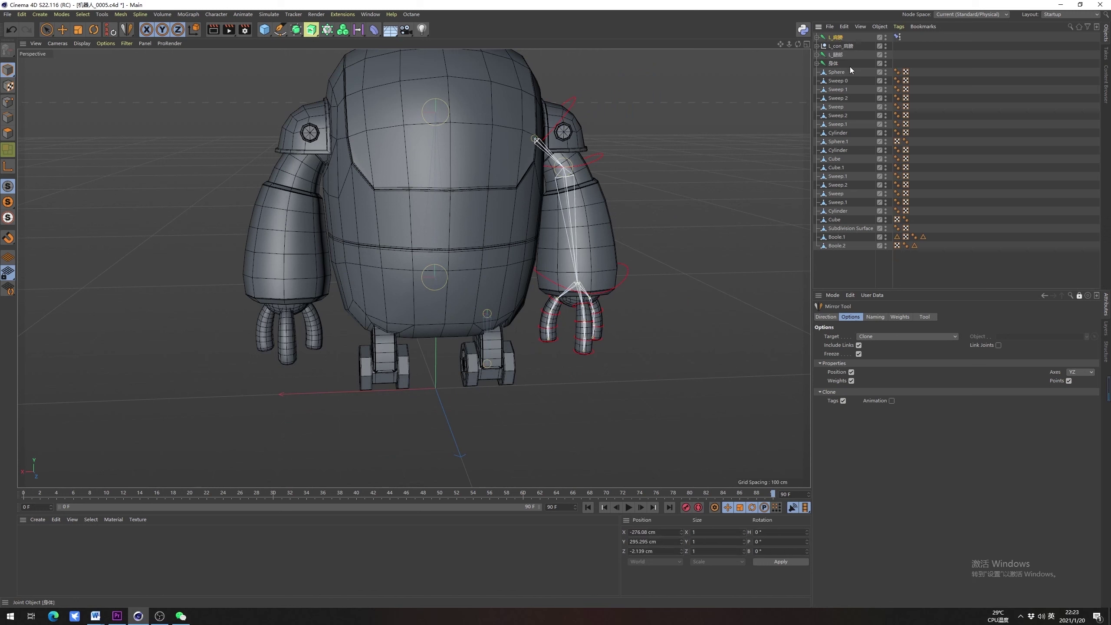
pyautogui.click(843, 46)
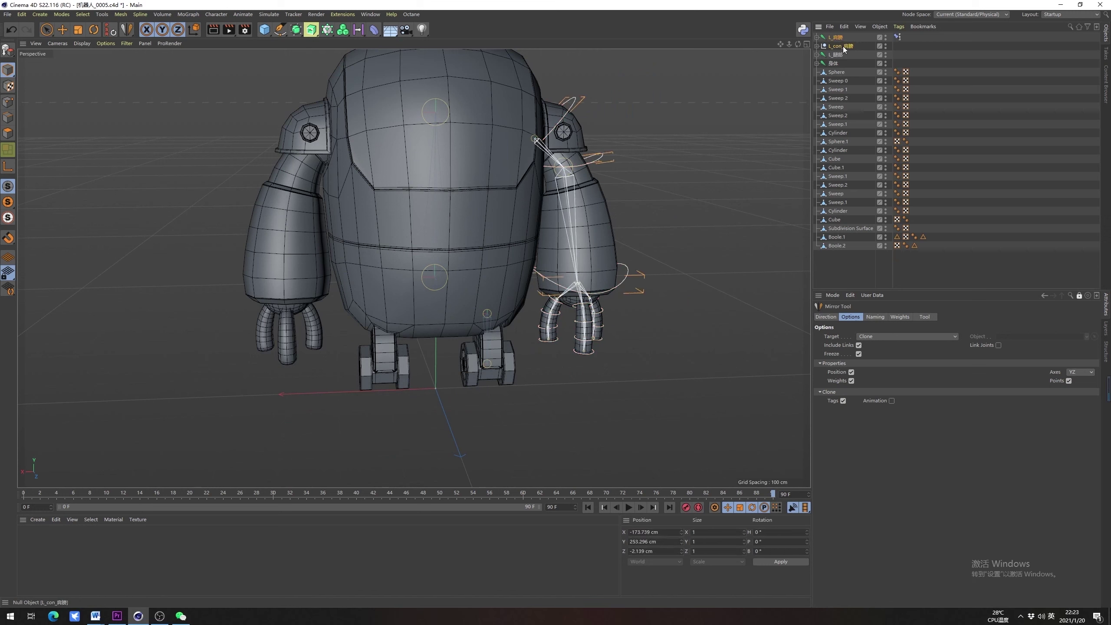
pyautogui.scroll(-1, 503, 222)
pyautogui.keyDown('alt'); pyautogui.moveTo(505, 222); pyautogui.dragTo(507, 272, button='middle'); pyautogui.keyUp('alt')
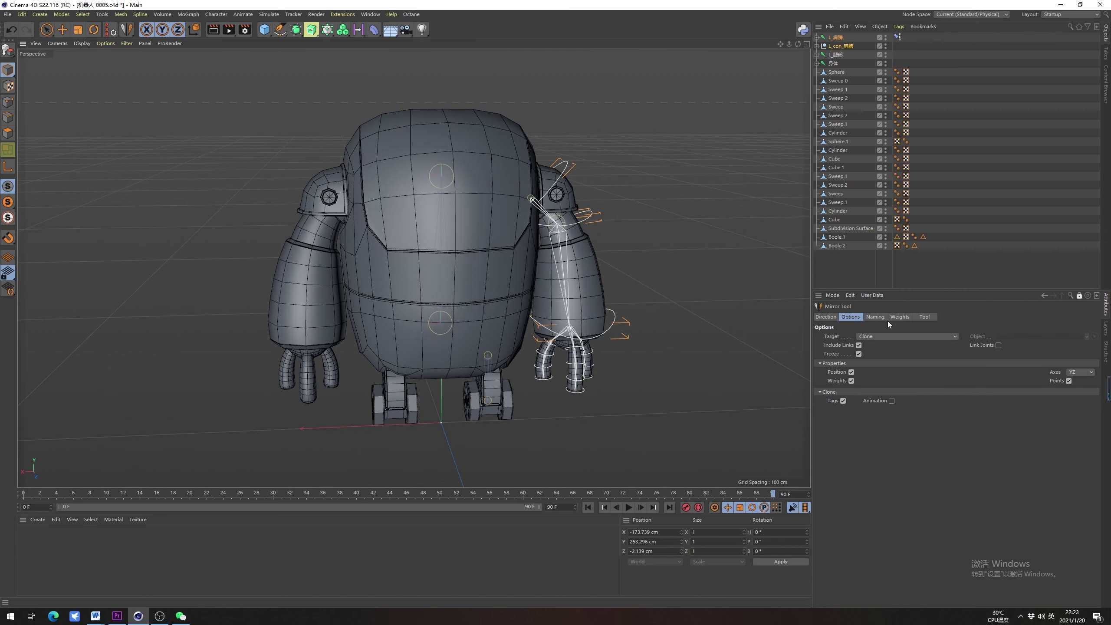
# Mirror the L_肩膀 joints and L_con_肩膀 controls with their children across world X (YZ), replacing L_ with R_ in names
pyautogui.click(873, 318)
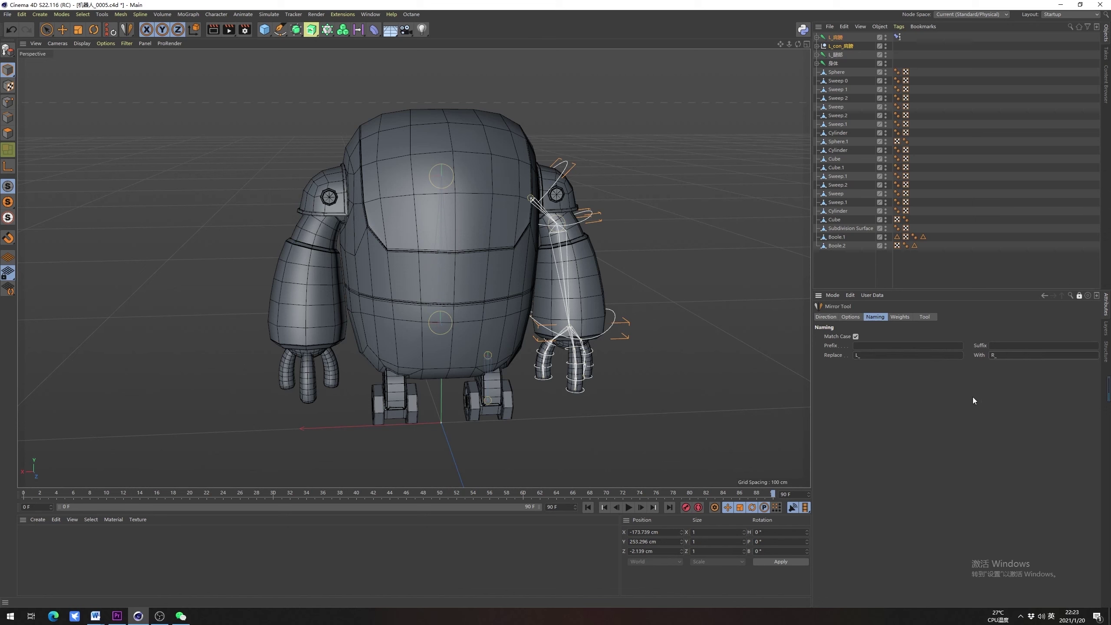
pyautogui.click(827, 317)
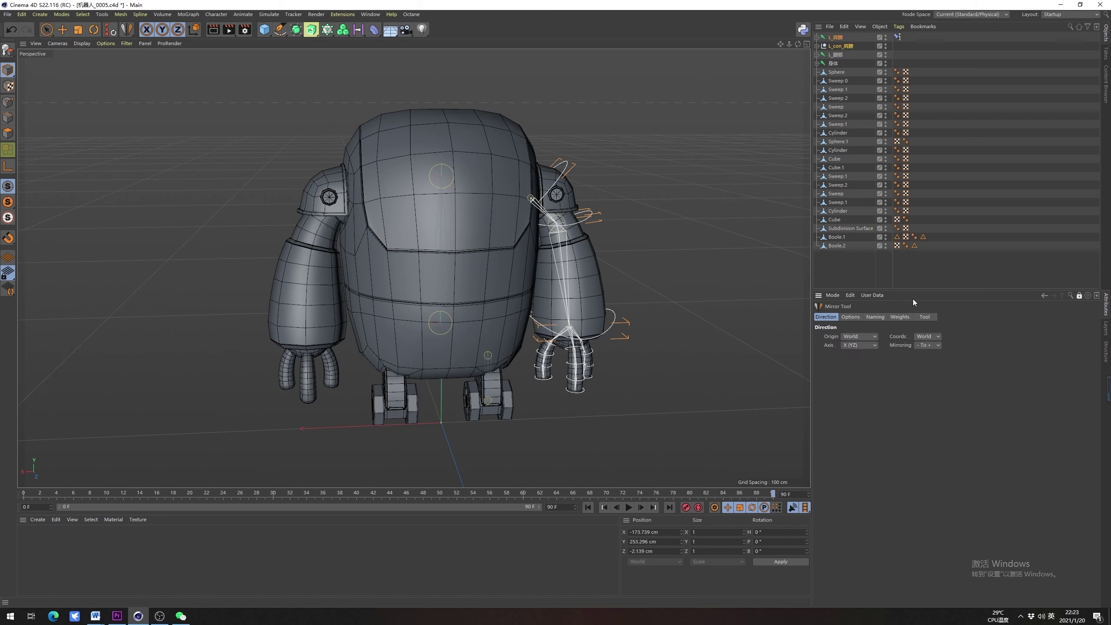
pyautogui.click(850, 317)
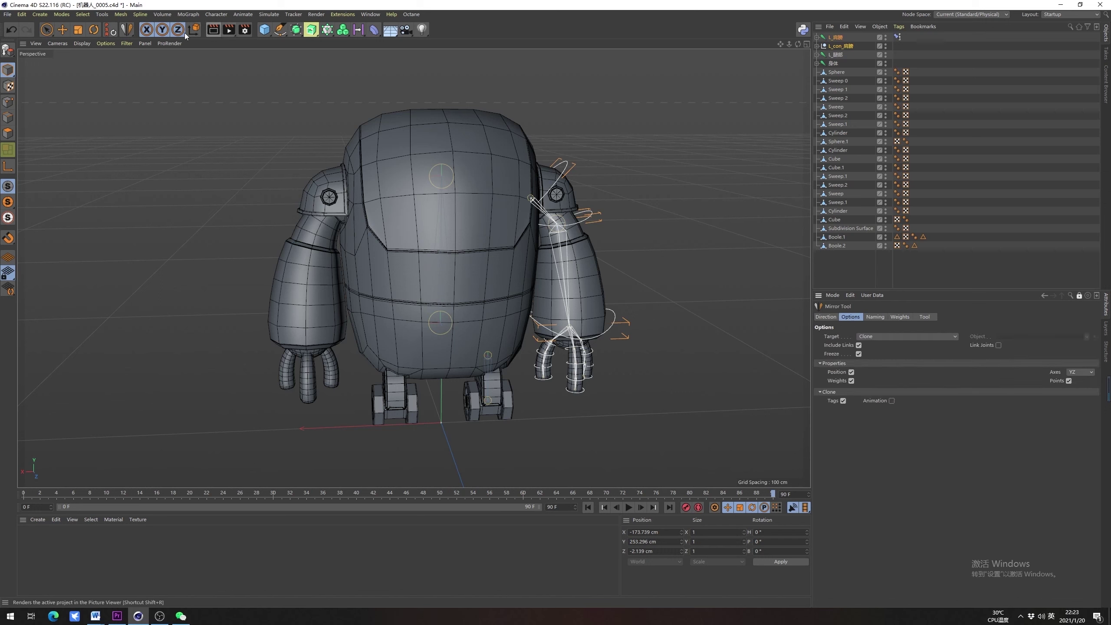
pyautogui.click(874, 317)
pyautogui.click(840, 38)
pyautogui.middleClick(840, 38)
pyautogui.keyDown('ctrl'); pyautogui.middleClick(842, 46); pyautogui.keyUp('ctrl')
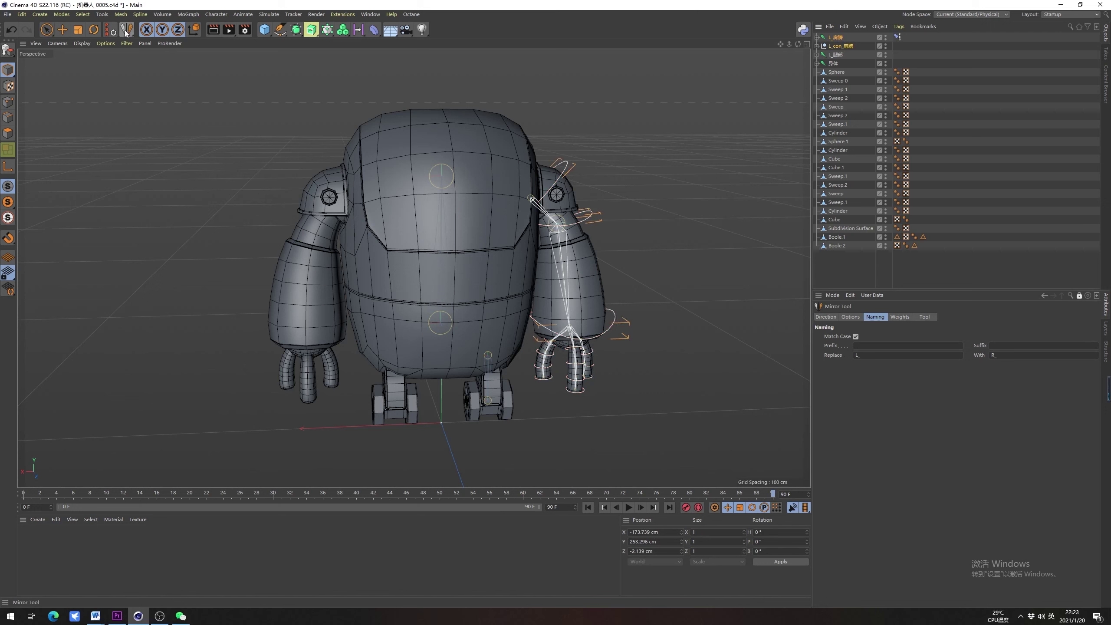
pyautogui.click(844, 315)
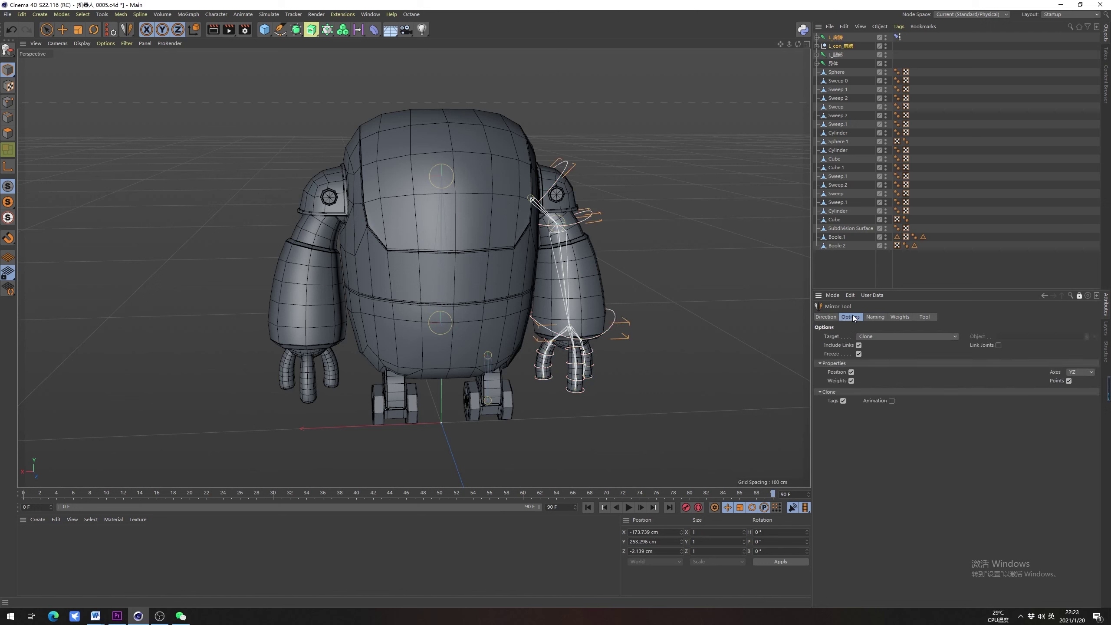
pyautogui.click(923, 317)
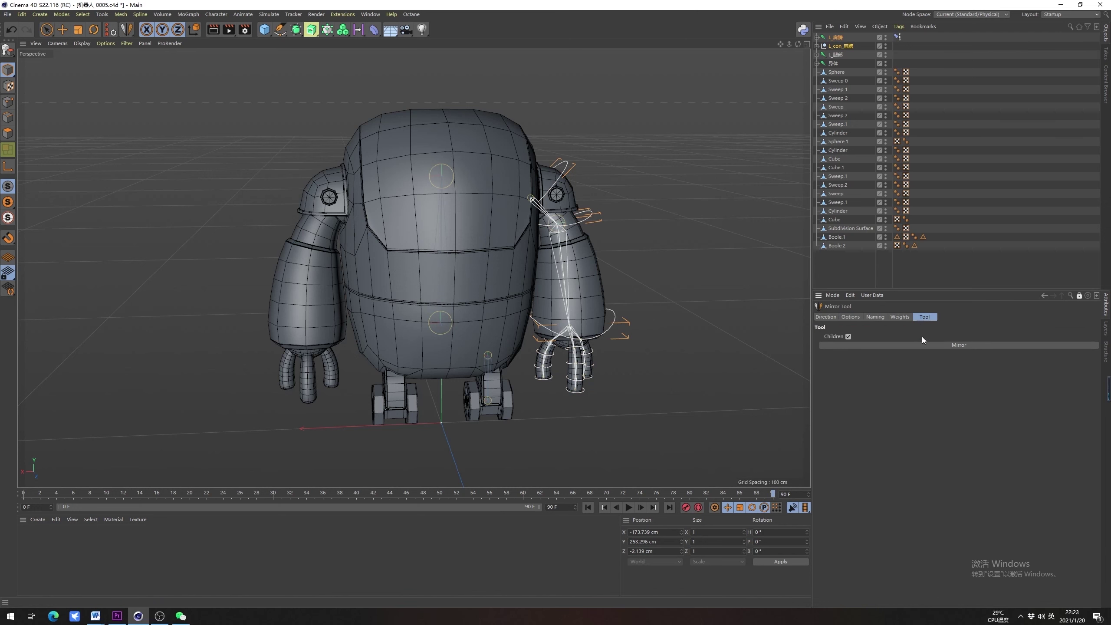
pyautogui.click(958, 346)
# Expand the mirrored R_con_肩膀 group, unlock the attribute display and show the R_手指控制 null's properties
pyautogui.keyDown('alt'); pyautogui.moveTo(507, 314); pyautogui.dragTo(698, 184); pyautogui.keyUp('alt')
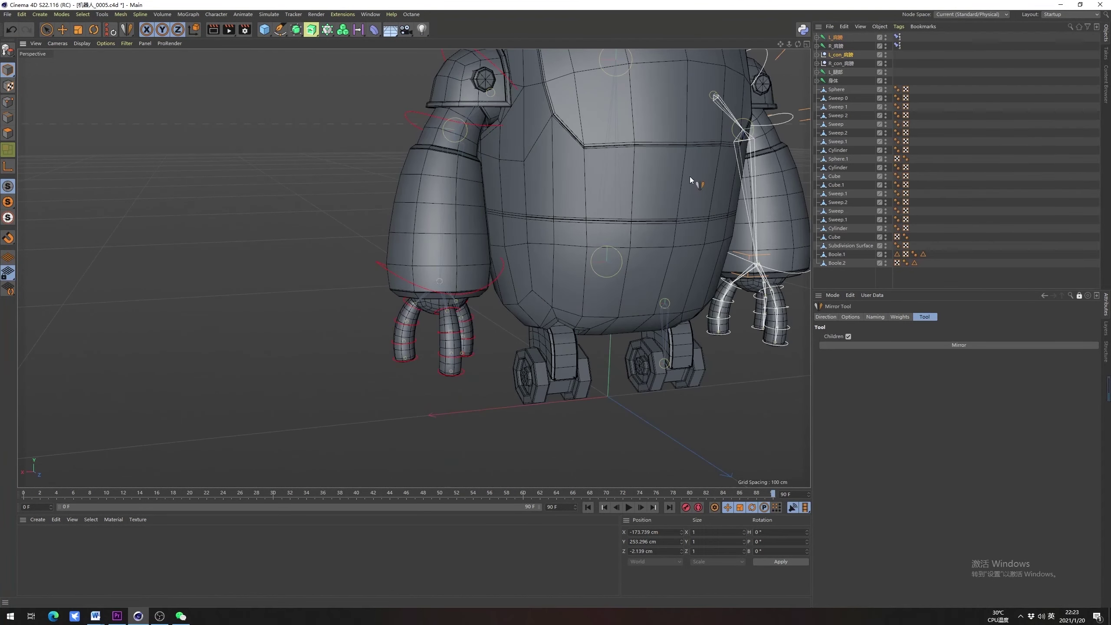
pyautogui.click(836, 64)
pyautogui.click(817, 64)
pyautogui.click(845, 72)
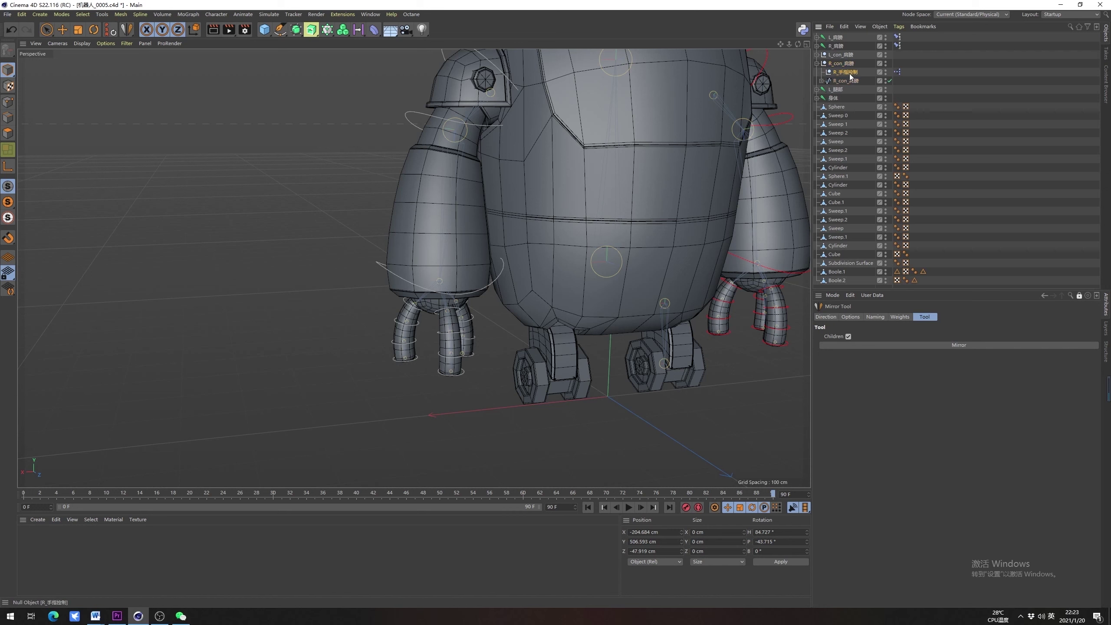
pyautogui.click(850, 317)
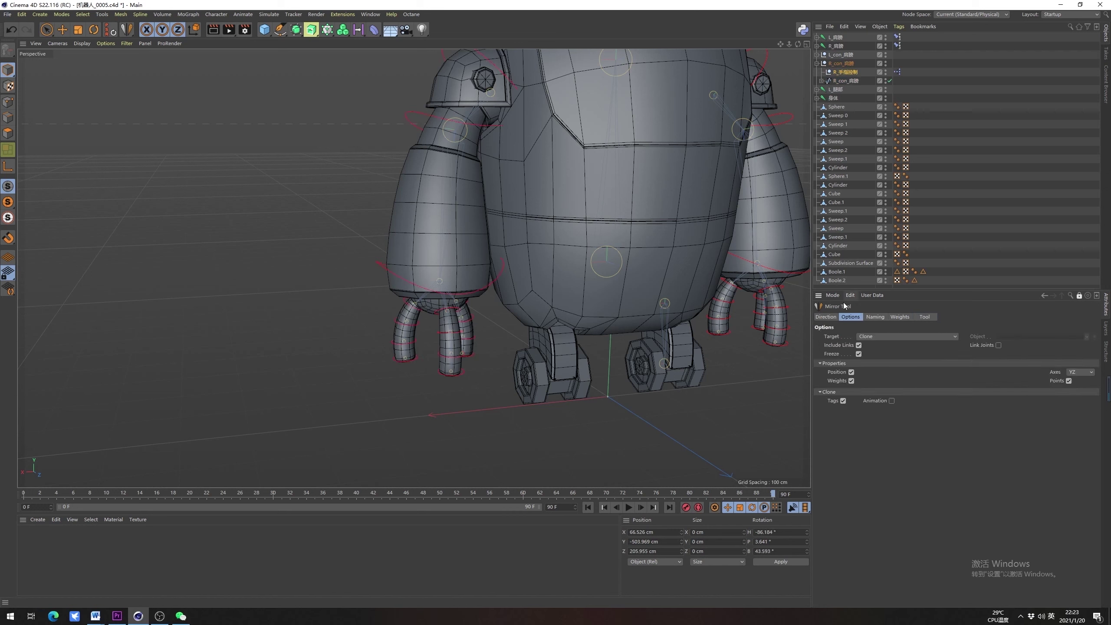
pyautogui.click(825, 317)
pyautogui.click(1079, 296)
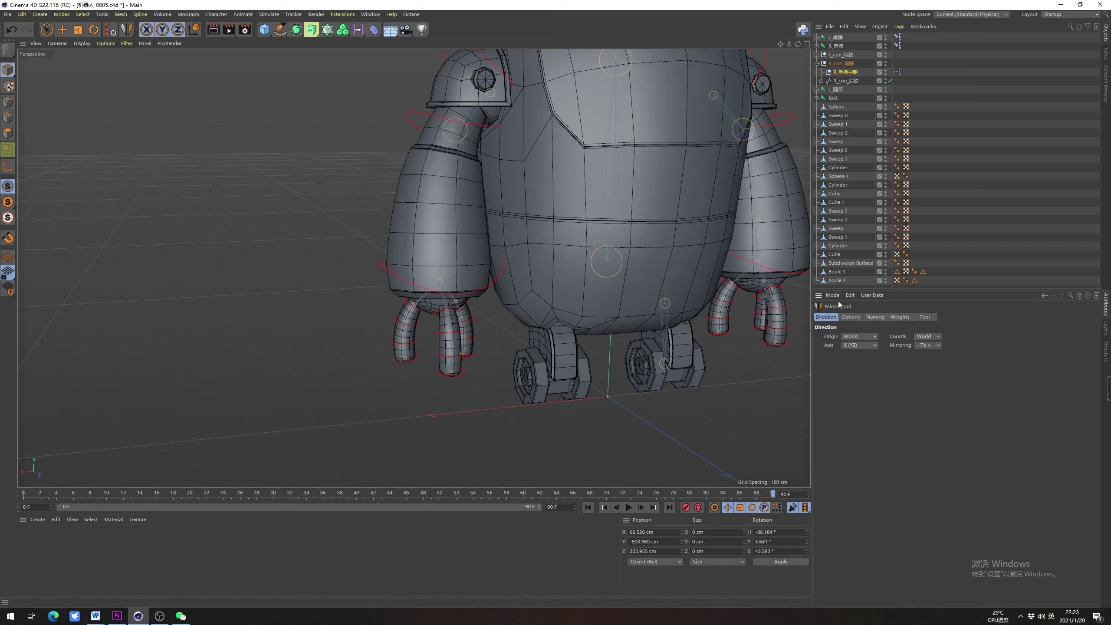
pyautogui.click(844, 72)
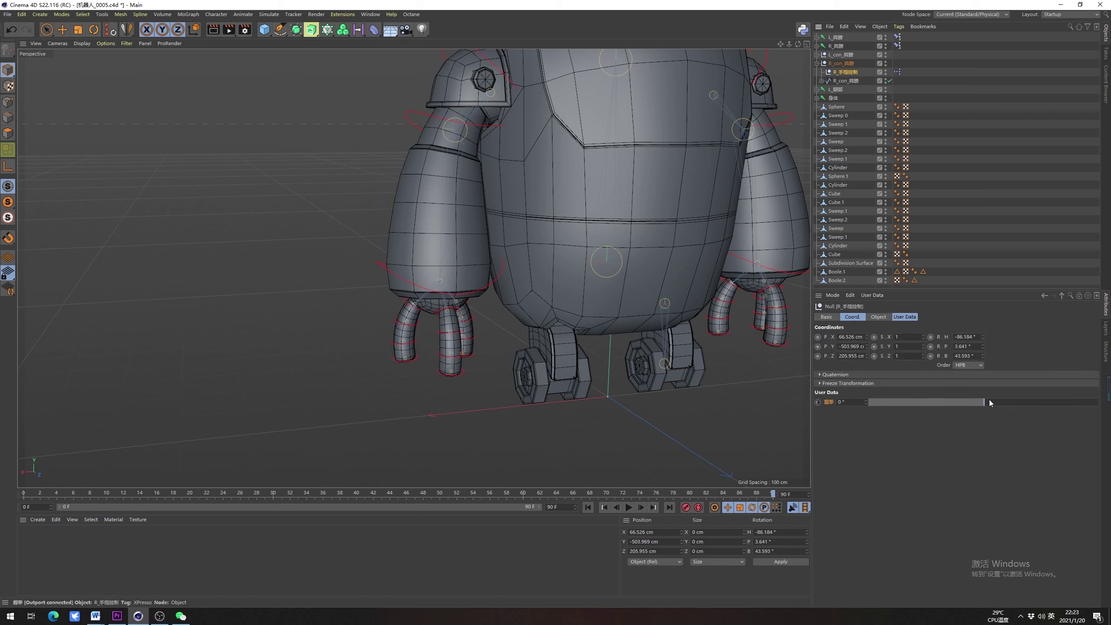
# Test the mirrored finger controls by raising the user data slider of R_手指控制 to 8°
pyautogui.moveTo(989, 400); pyautogui.dragTo(1018, 404)
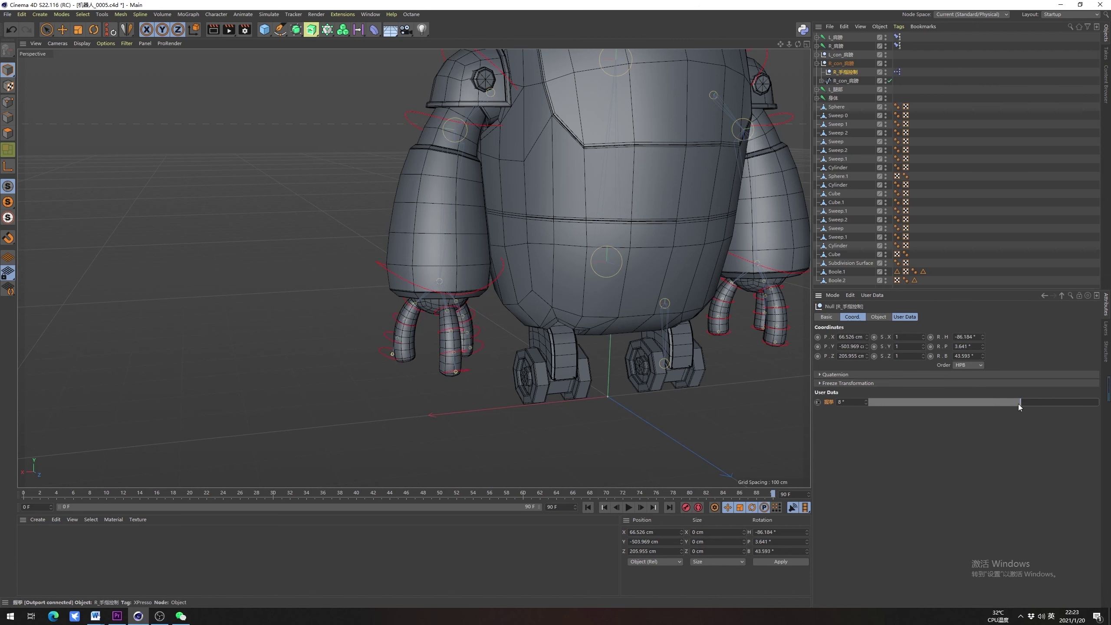
pyautogui.keyDown('alt'); pyautogui.moveTo(472, 239); pyautogui.dragTo(447, 300, button='middle'); pyautogui.keyUp('alt')
pyautogui.keyDown('alt'); pyautogui.moveTo(447, 300); pyautogui.dragTo(527, 306); pyautogui.keyUp('alt')
# Examine the rotation axes of the mirrored right arm's shoulder and elbow control splines
pyautogui.press('space')
pyautogui.click(846, 82)
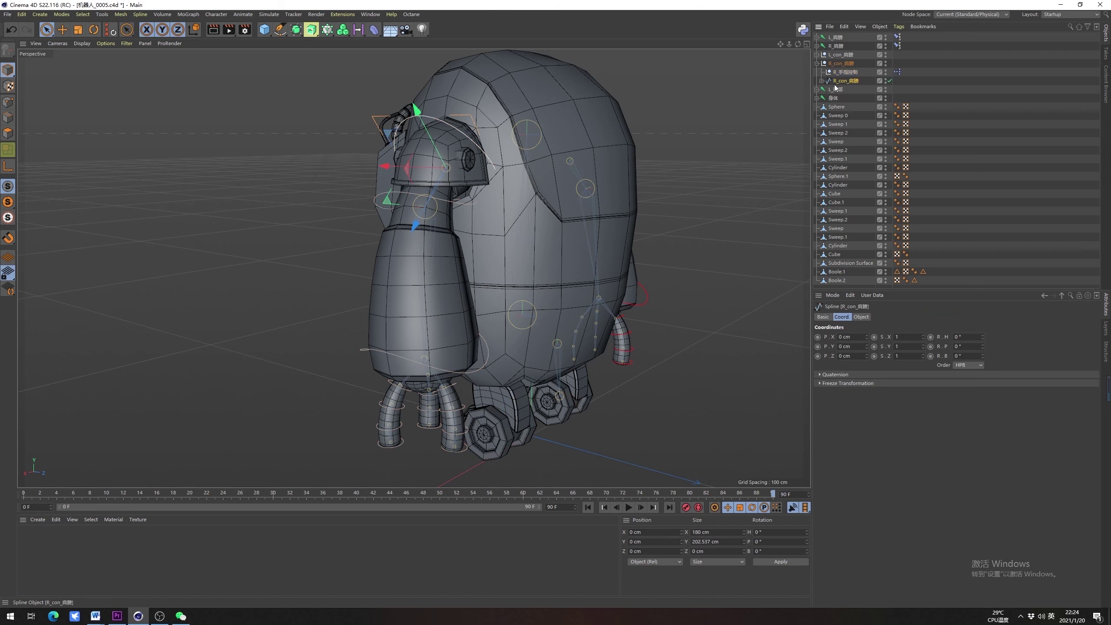
pyautogui.click(289, 177)
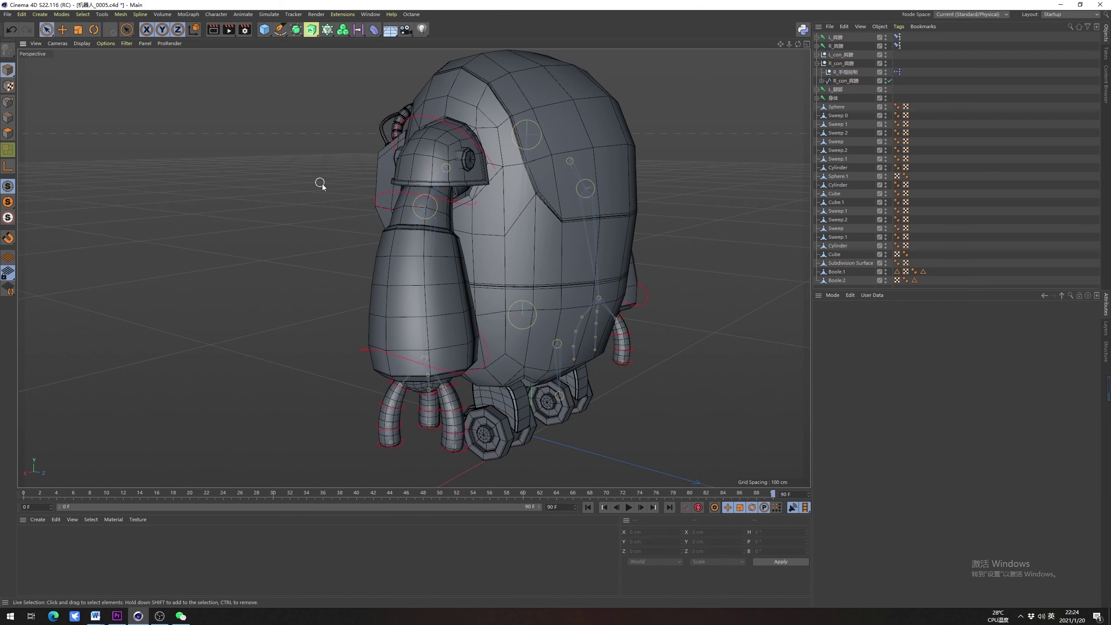
pyautogui.click(374, 203)
pyautogui.keyDown('alt'); pyautogui.moveTo(262, 193); pyautogui.dragTo(179, 193); pyautogui.keyUp('alt')
pyautogui.click(223, 156)
pyautogui.press('e')
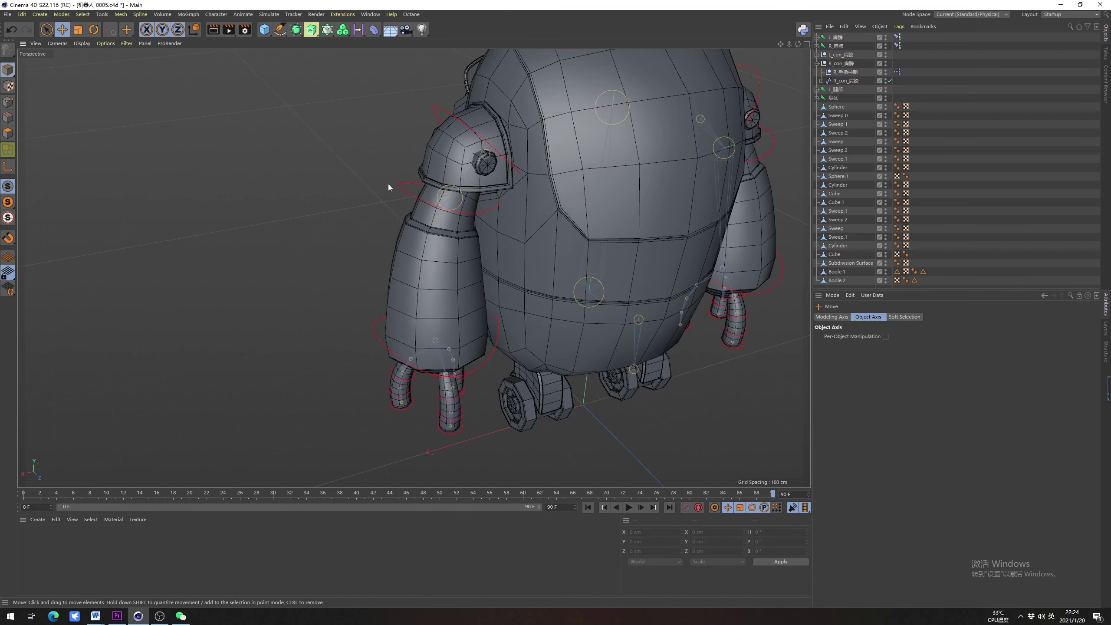
pyautogui.click(401, 186)
pyautogui.click(401, 183)
pyautogui.scroll(2, 401, 182)
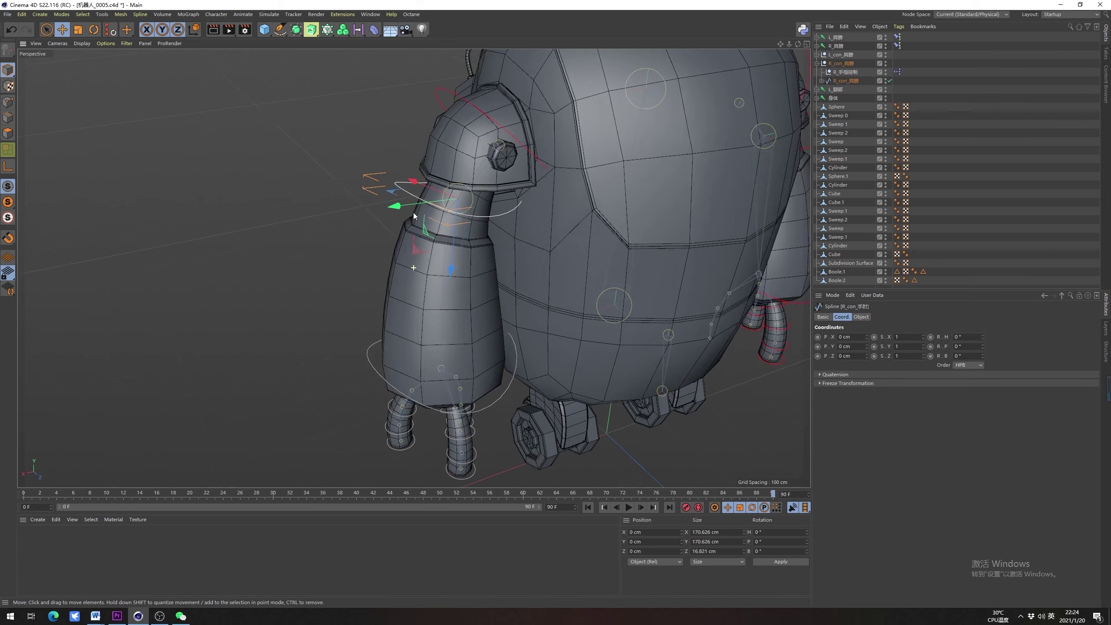
pyautogui.press('r')
pyautogui.keyDown('alt'); pyautogui.moveTo(413, 212); pyautogui.dragTo(473, 205); pyautogui.keyUp('alt')
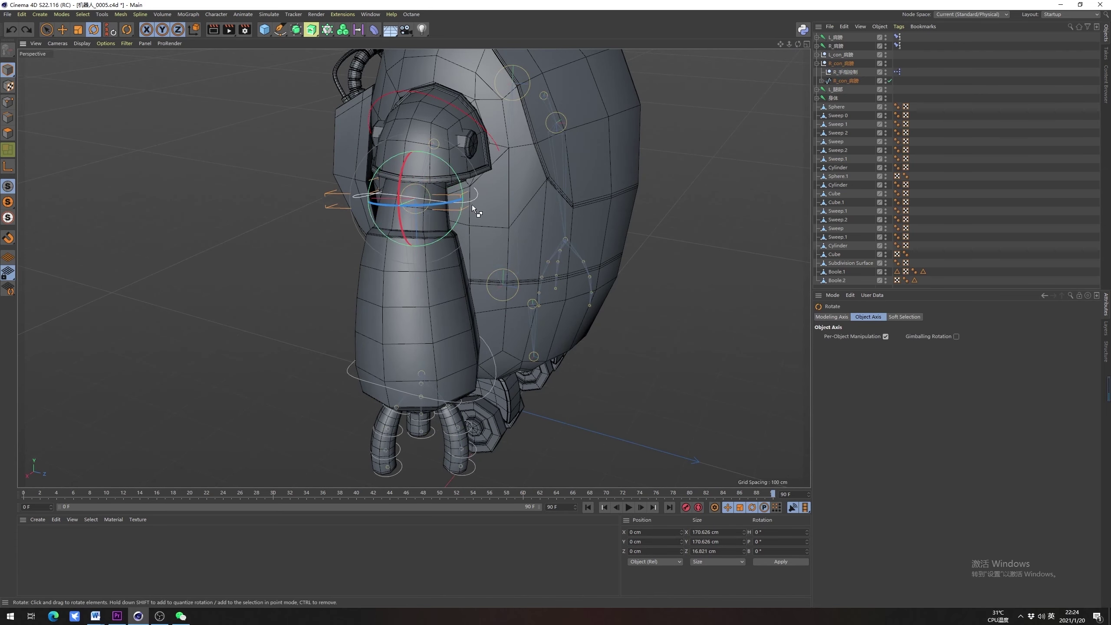
# Try rotating the mirrored right wrist control, undo the rotation and clear the selection
pyautogui.click(362, 382)
pyautogui.keyDown('alt'); pyautogui.moveTo(361, 382); pyautogui.dragTo(386, 326); pyautogui.keyUp('alt')
pyautogui.click(387, 325)
pyautogui.moveTo(456, 320)
pyautogui.mouseDown()
pyautogui.moveTo(457, 293)
pyautogui.moveTo(455, 350)
pyautogui.moveTo(455, 332)
pyautogui.mouseUp()
pyautogui.hotkey('ctrl', 'z')
pyautogui.scroll(-3, 270, 307)
pyautogui.keyDown('alt'); pyautogui.moveTo(269, 308); pyautogui.dragTo(671, 441); pyautogui.keyUp('alt')
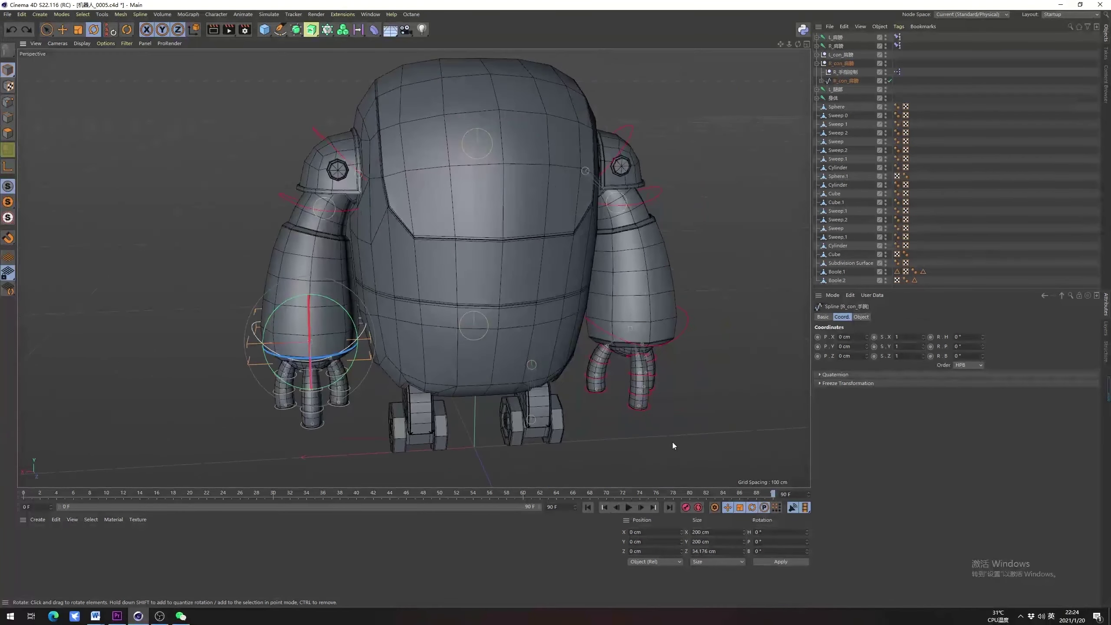
pyautogui.click(672, 441)
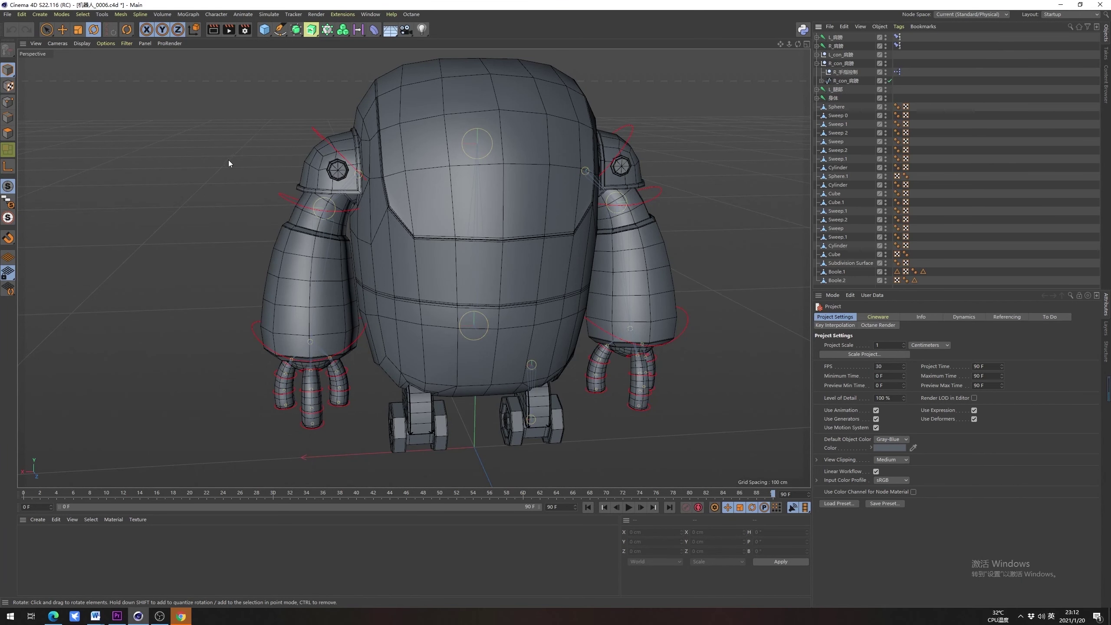
# Select the arm meshes, including the palm Sphere, the Sweep segments and the three fingers, and connect them into one object, deleting the originals
pyautogui.keyDown('alt'); pyautogui.moveTo(561, 253); pyautogui.dragTo(479, 348); pyautogui.keyUp('alt')
pyautogui.keyDown('alt'); pyautogui.moveTo(588, 307); pyautogui.dragTo(534, 264); pyautogui.keyUp('alt')
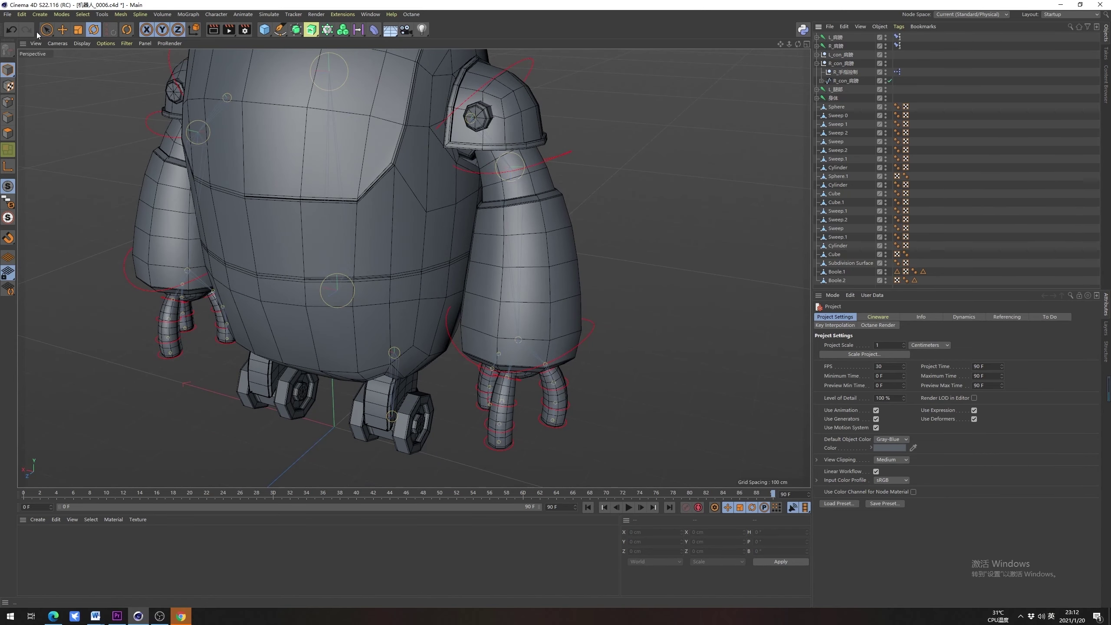
pyautogui.press('9')
pyautogui.scroll(8, 532, 181)
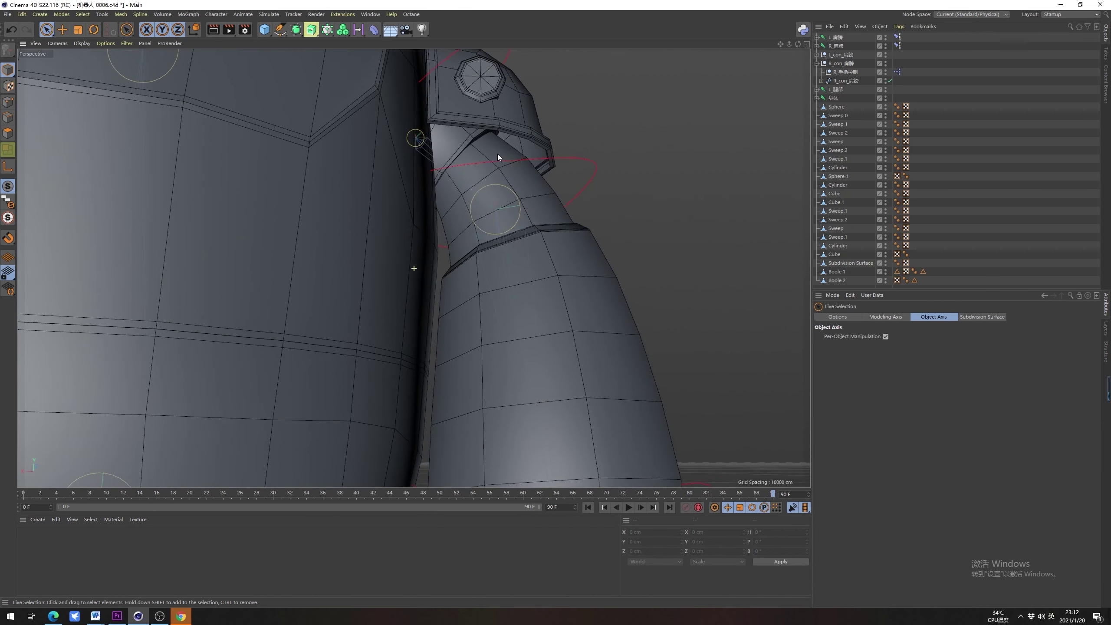
pyautogui.click(463, 136)
pyautogui.keyDown('alt'); pyautogui.moveTo(521, 174); pyautogui.dragTo(497, 184); pyautogui.keyUp('alt')
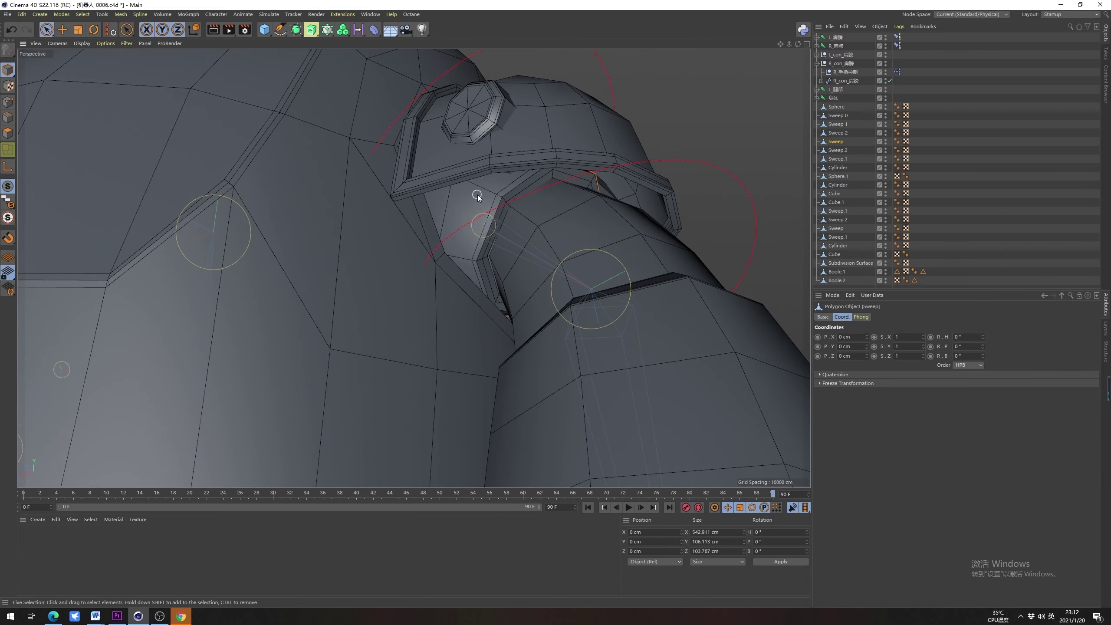
pyautogui.keyDown('shift'); pyautogui.click(617, 249); pyautogui.keyUp('shift')
pyautogui.keyDown('alt'); pyautogui.moveTo(626, 212); pyautogui.dragTo(626, 324, button='right'); pyautogui.keyUp('alt')
pyautogui.keyDown('alt'); pyautogui.moveTo(627, 324); pyautogui.dragTo(613, 263); pyautogui.keyUp('alt')
pyautogui.keyDown('shift'); pyautogui.click(612, 263); pyautogui.keyUp('shift')
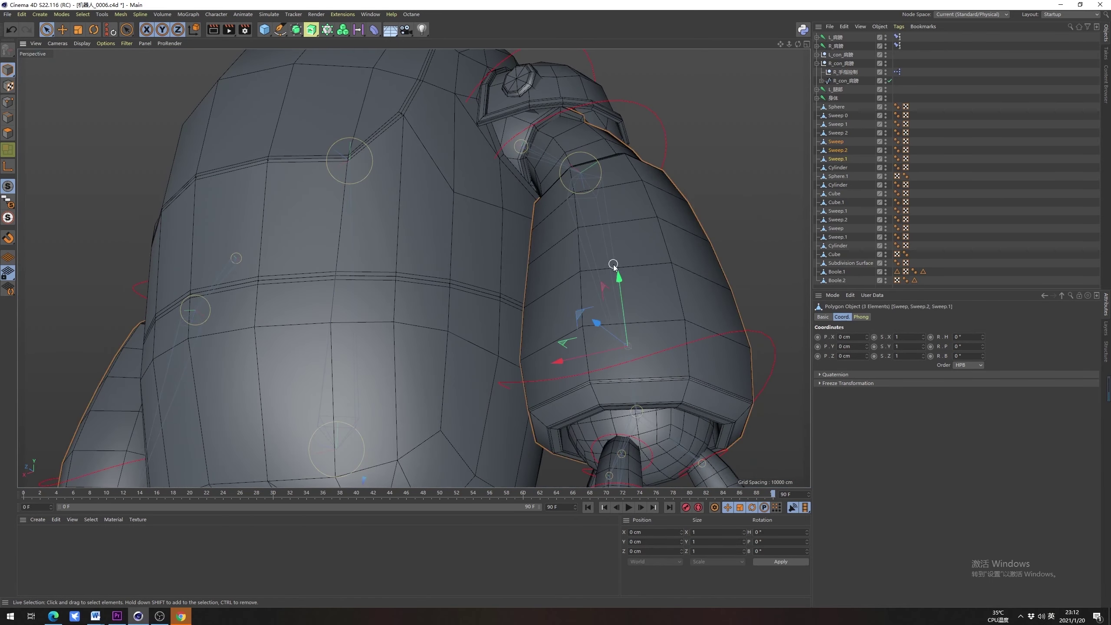
pyautogui.keyDown('alt'); pyautogui.moveTo(684, 347); pyautogui.dragTo(611, 183); pyautogui.keyUp('alt')
pyautogui.keyDown('alt'); pyautogui.moveTo(590, 269); pyautogui.dragTo(549, 316); pyautogui.keyUp('alt')
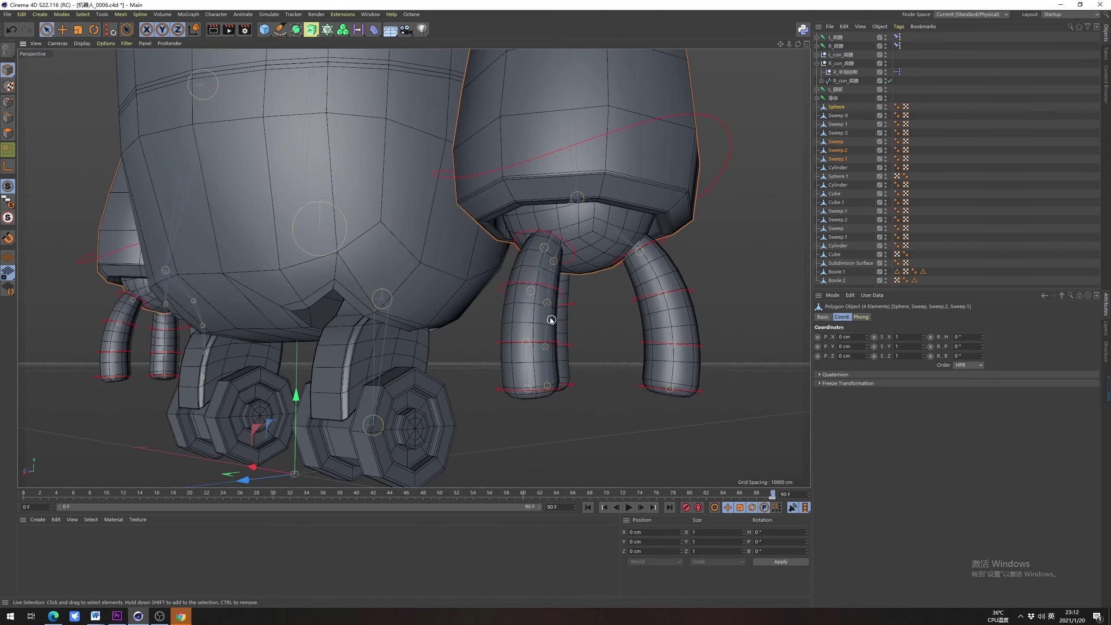
pyautogui.keyDown('shift'); pyautogui.click(544, 315); pyautogui.keyUp('shift')
pyautogui.keyDown('shift'); pyautogui.click(678, 312); pyautogui.keyUp('shift')
pyautogui.scroll(3, 640, 337)
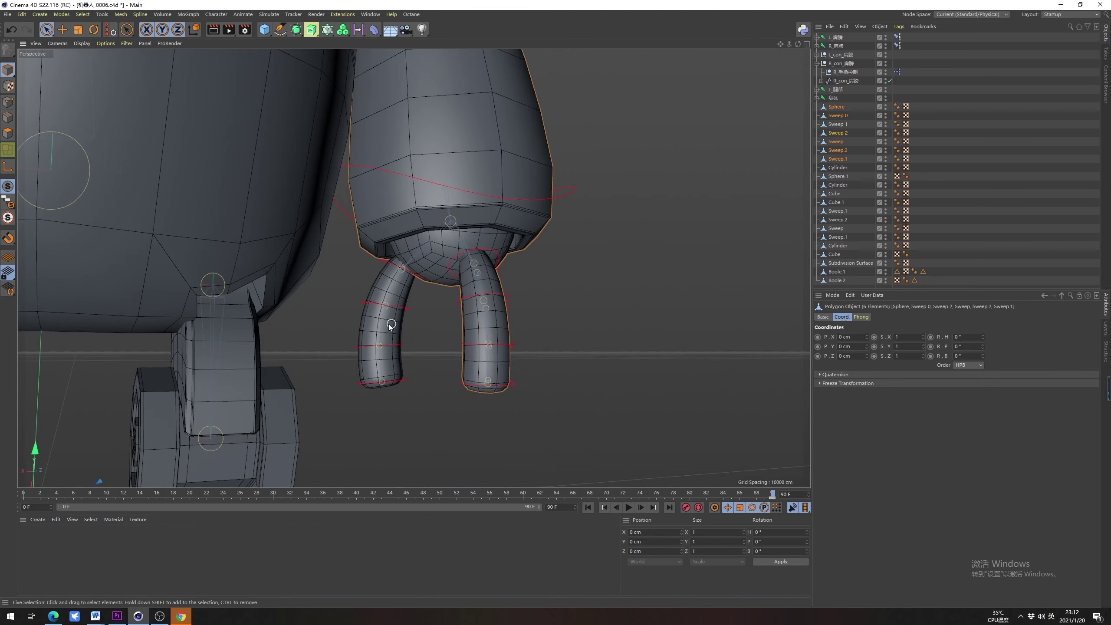
pyautogui.keyDown('alt'); pyautogui.moveTo(465, 273); pyautogui.dragTo(255, 274, button='right'); pyautogui.keyUp('alt')
pyautogui.keyDown('alt'); pyautogui.moveTo(255, 274); pyautogui.dragTo(457, 281); pyautogui.keyUp('alt')
pyautogui.rightClick(836, 150)
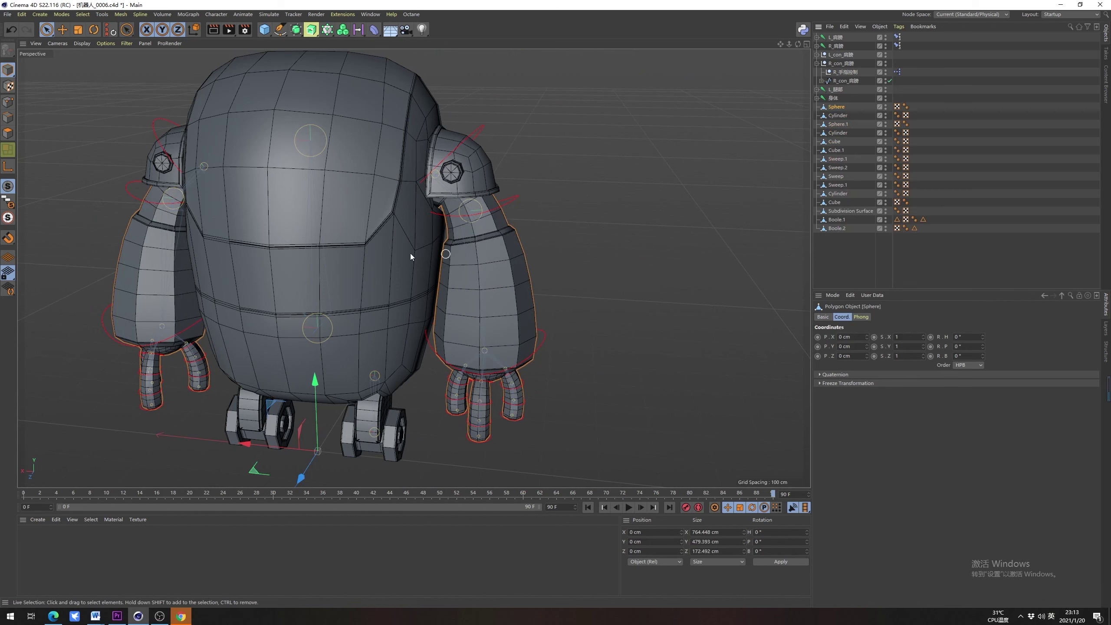
# Isolate the merged arm mesh in the viewport and rename it 手臂
pyautogui.click(8, 202)
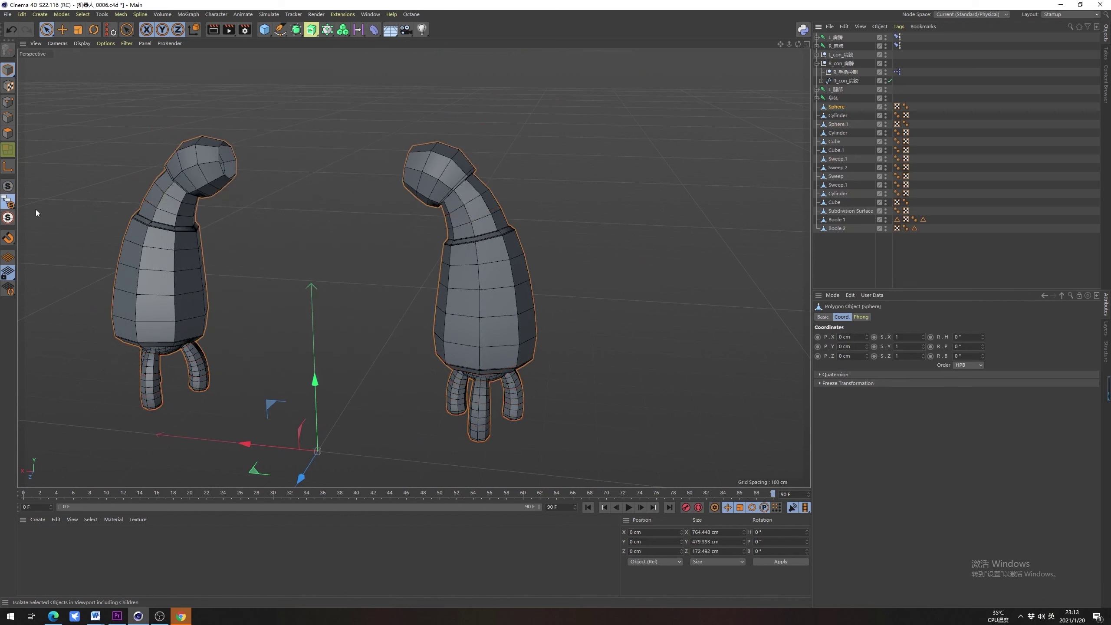
pyautogui.keyDown('alt'); pyautogui.moveTo(306, 184); pyautogui.dragTo(415, 262); pyautogui.keyUp('alt')
pyautogui.doubleClick(842, 109)
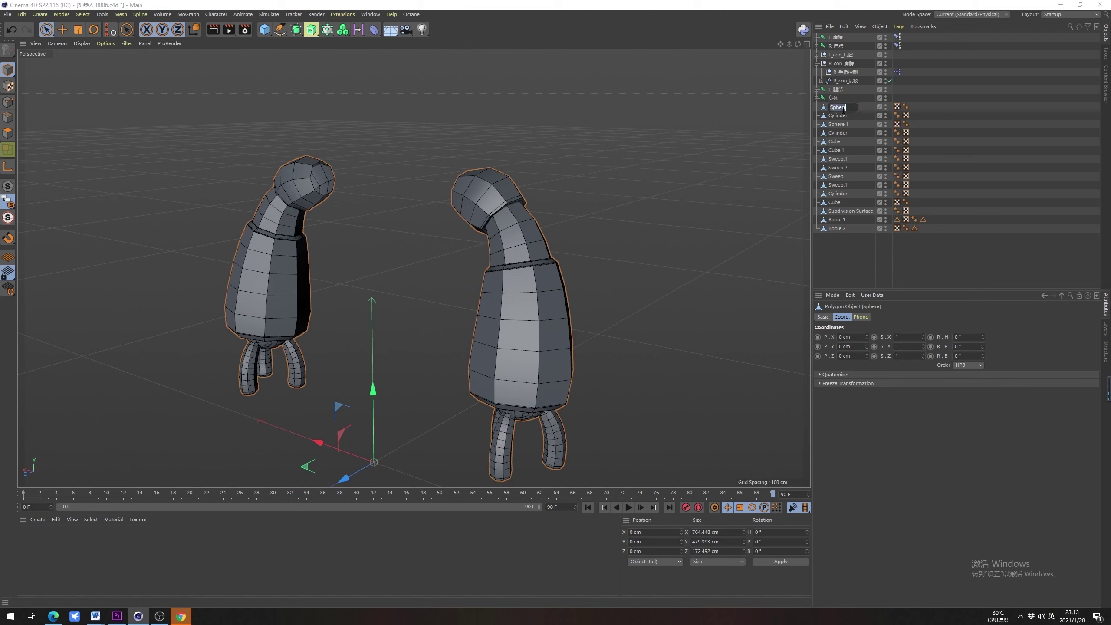
pyautogui.write('手臂')
pyautogui.press('Return')
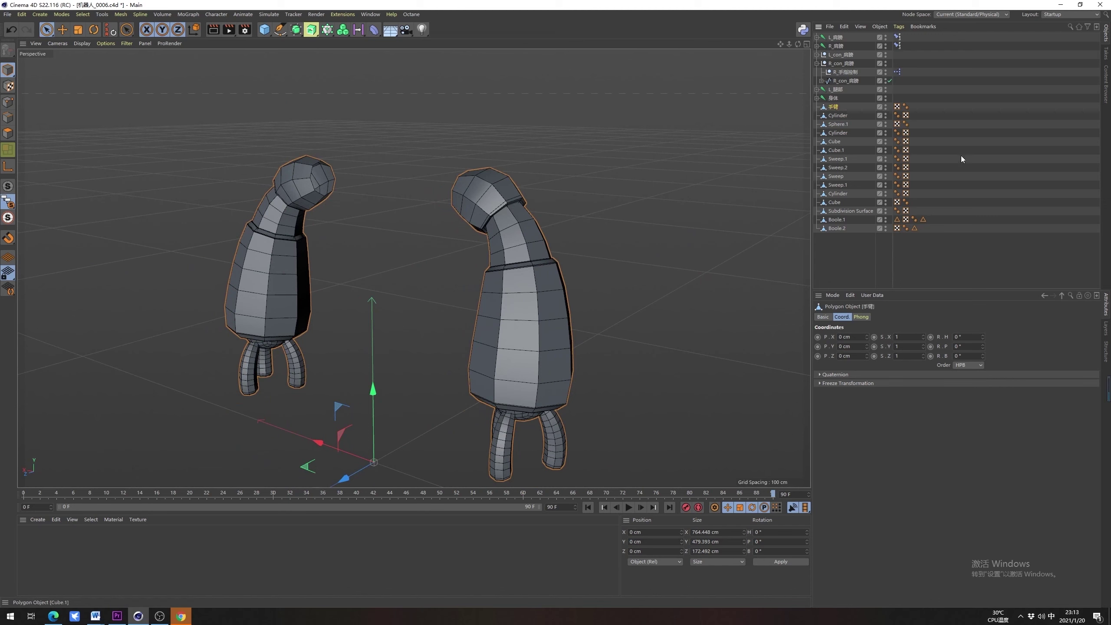
# Select the left and right arm joint chains and both arm control nulls with all their children, and isolate them in the viewport
pyautogui.press('shift')
pyautogui.click(836, 38)
pyautogui.middleClick(836, 38)
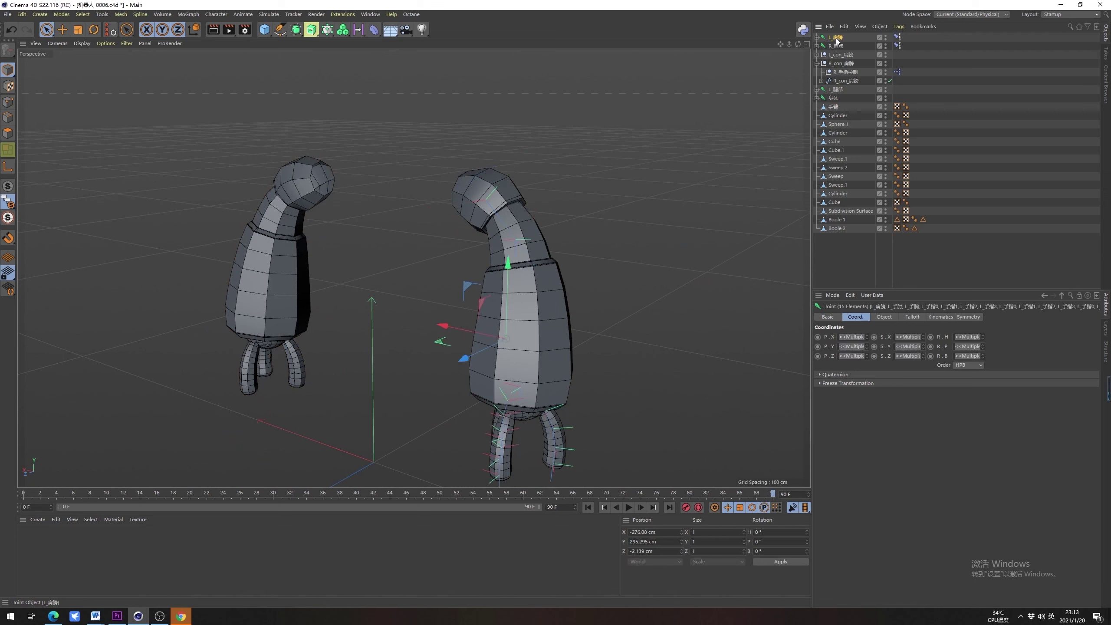
pyautogui.keyDown('shift'); pyautogui.middleClick(840, 47); pyautogui.keyUp('shift')
pyautogui.keyDown('shift'); pyautogui.middleClick(844, 56); pyautogui.keyUp('shift')
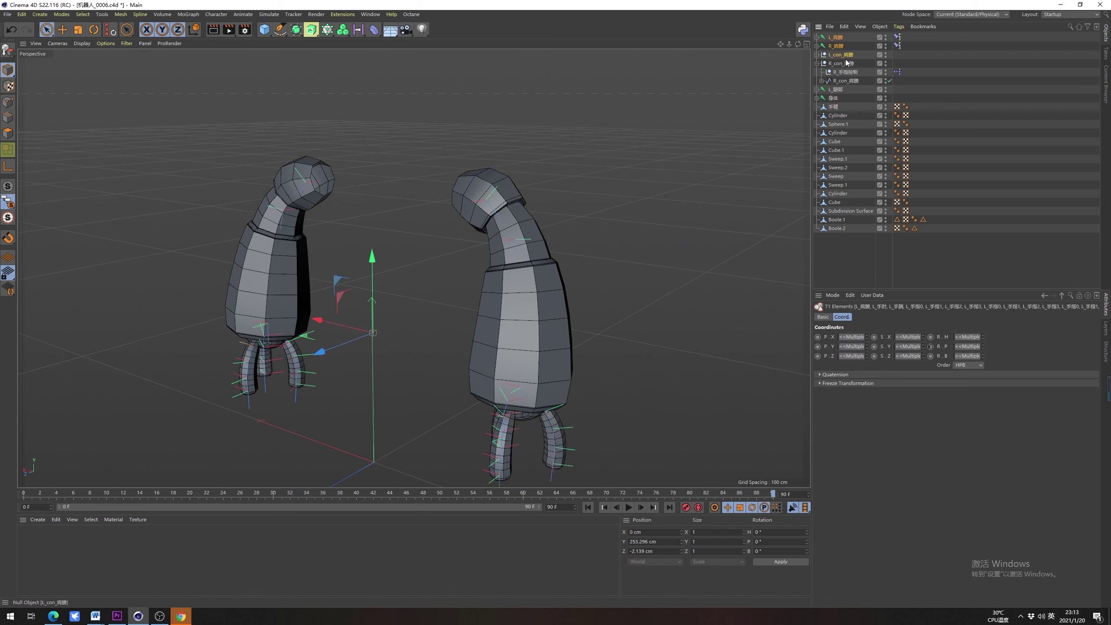
pyautogui.keyDown('shift'); pyautogui.middleClick(846, 64); pyautogui.keyUp('shift')
pyautogui.click(9, 202)
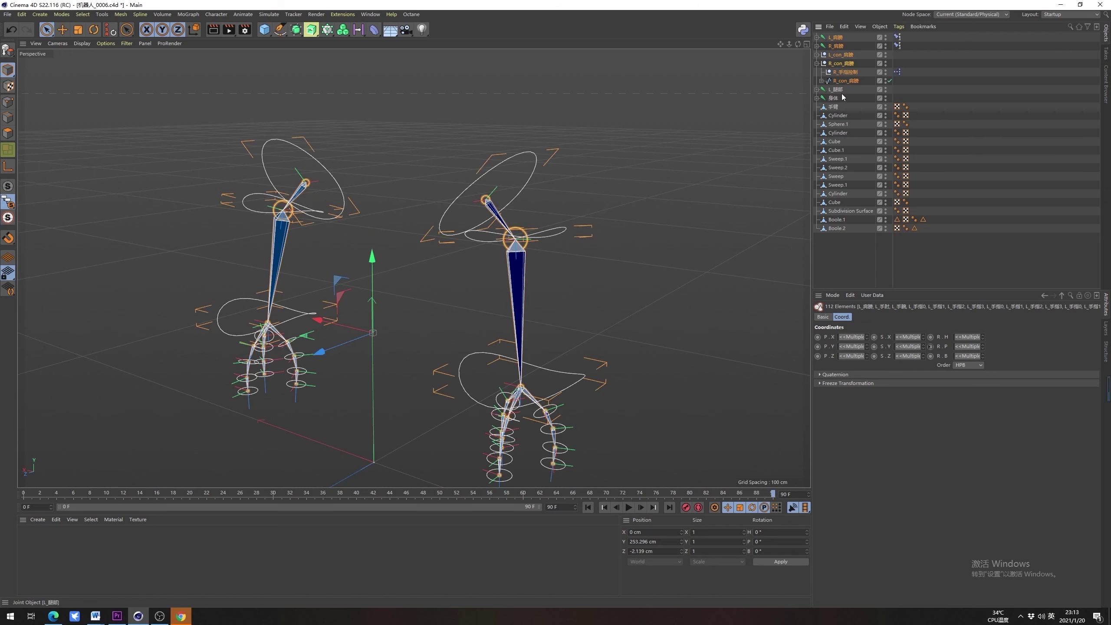
# Add the 手臂 mesh to the selected rig, isolate everything together in the viewport and clear the selection
pyautogui.keyDown('shift'); pyautogui.middleClick(836, 107); pyautogui.keyUp('shift')
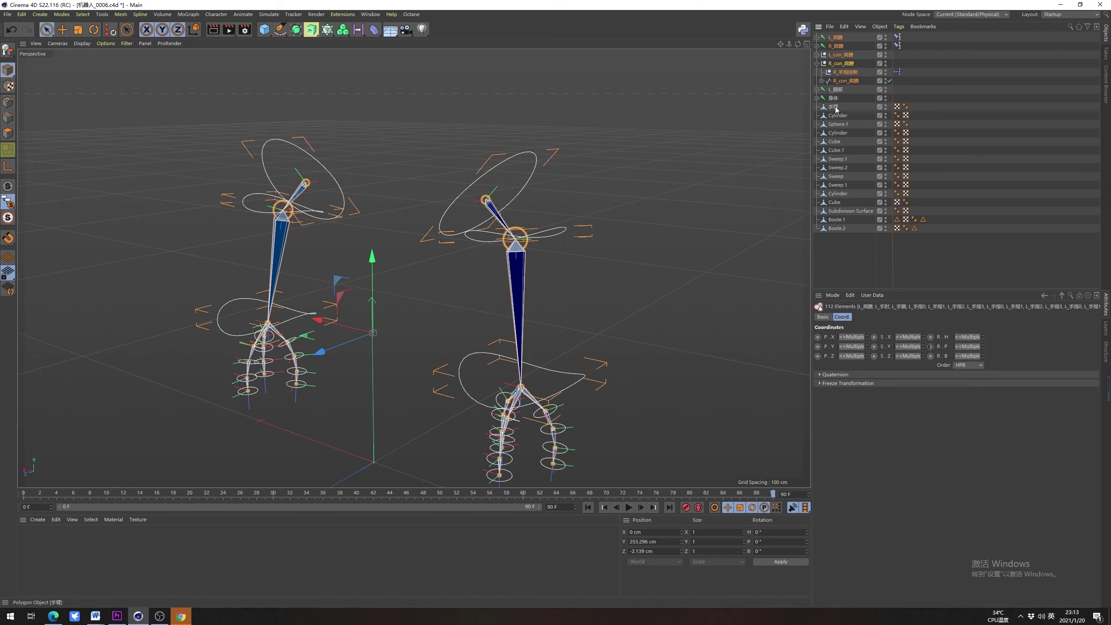
pyautogui.click(8, 204)
pyautogui.keyDown('alt'); pyautogui.moveTo(398, 249); pyautogui.dragTo(647, 214); pyautogui.keyUp('alt')
pyautogui.click(647, 214)
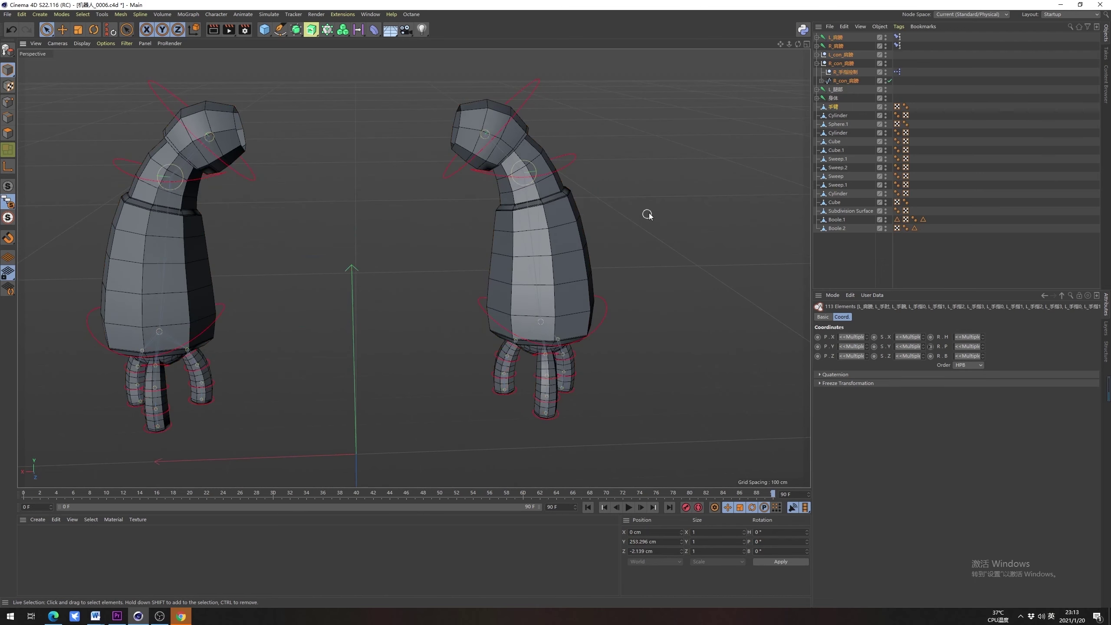
pyautogui.click(647, 214)
pyautogui.keyDown('alt'); pyautogui.moveTo(197, 176); pyautogui.dragTo(549, 163); pyautogui.keyUp('alt')
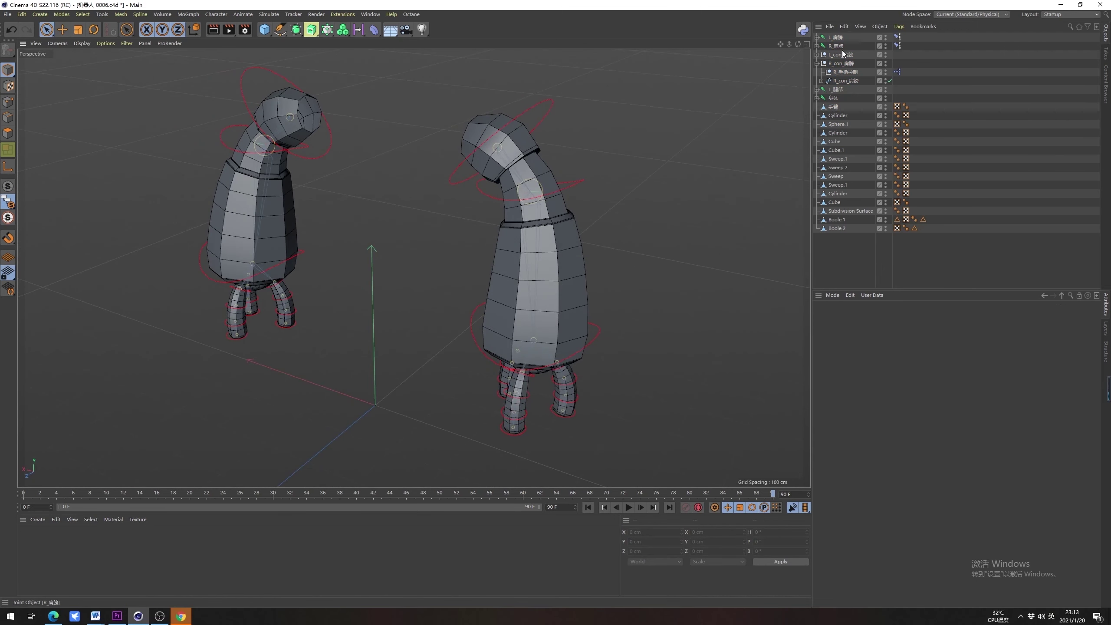
# Bind the 手臂 mesh to the complete left and right shoulder joint chains and select the Skin object beneath the mesh
pyautogui.click(838, 38)
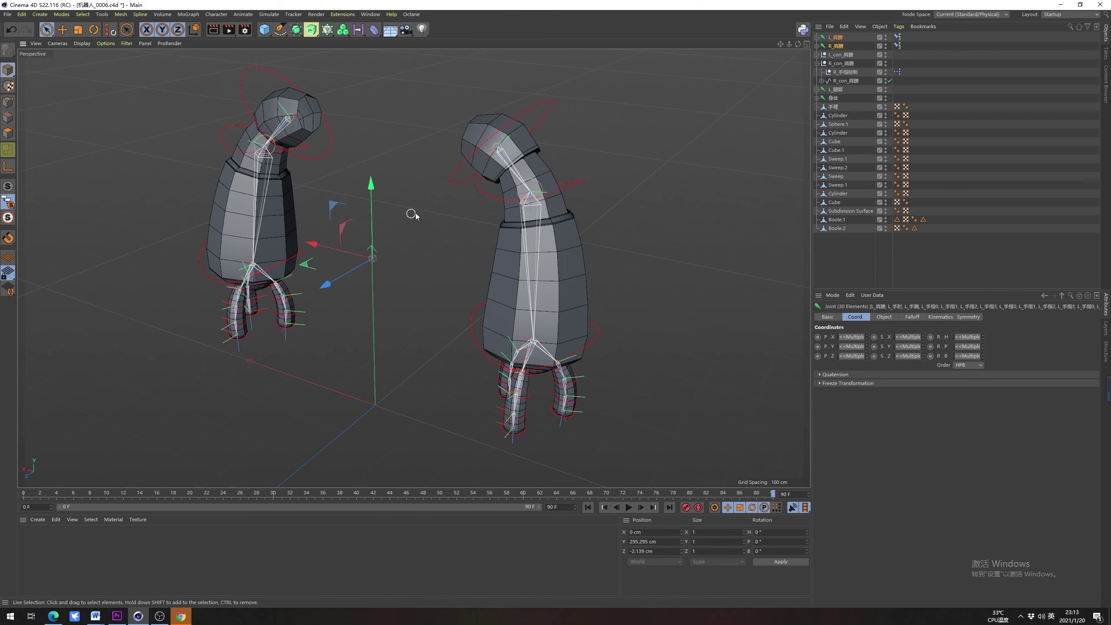
pyautogui.keyDown('alt'); pyautogui.moveTo(411, 214); pyautogui.dragTo(470, 188); pyautogui.keyUp('alt')
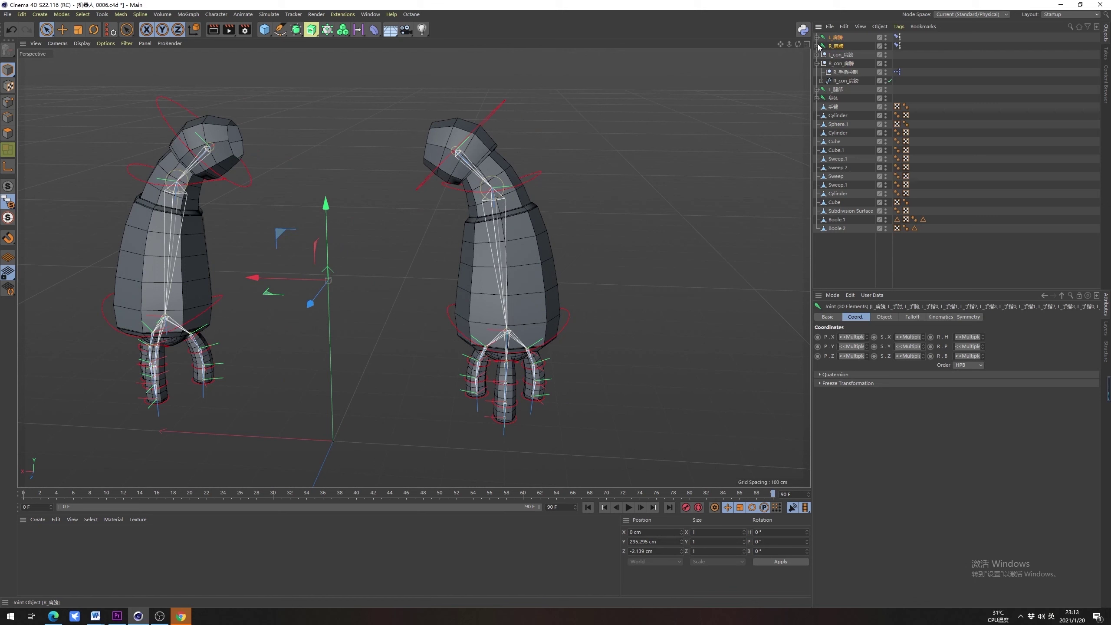
pyautogui.keyDown('ctrl'); pyautogui.click(833, 107); pyautogui.keyUp('ctrl')
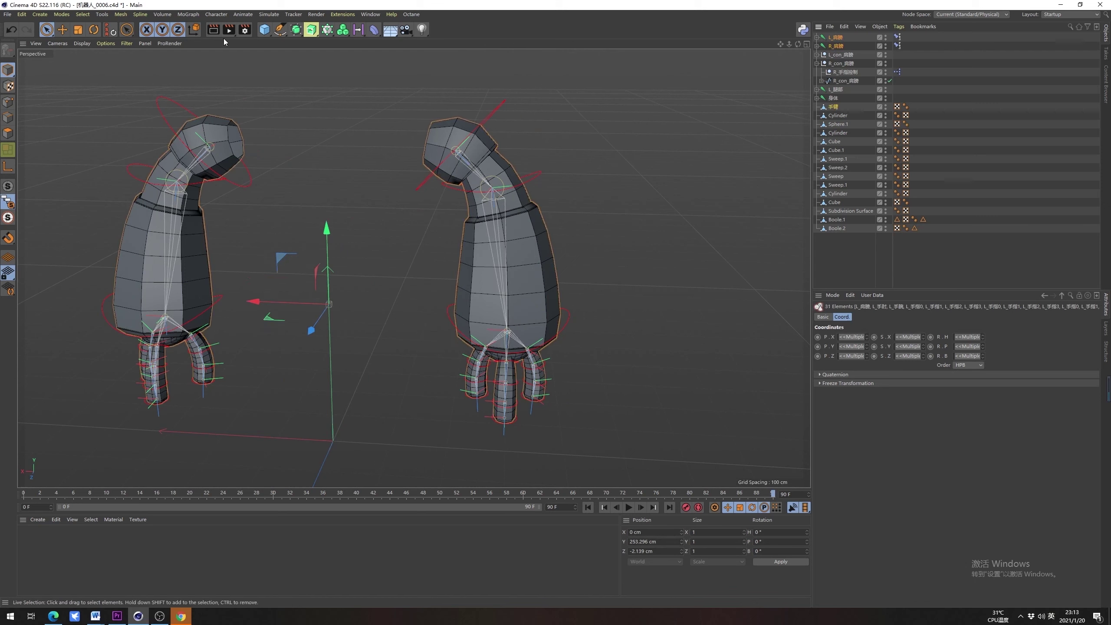
pyautogui.click(216, 14)
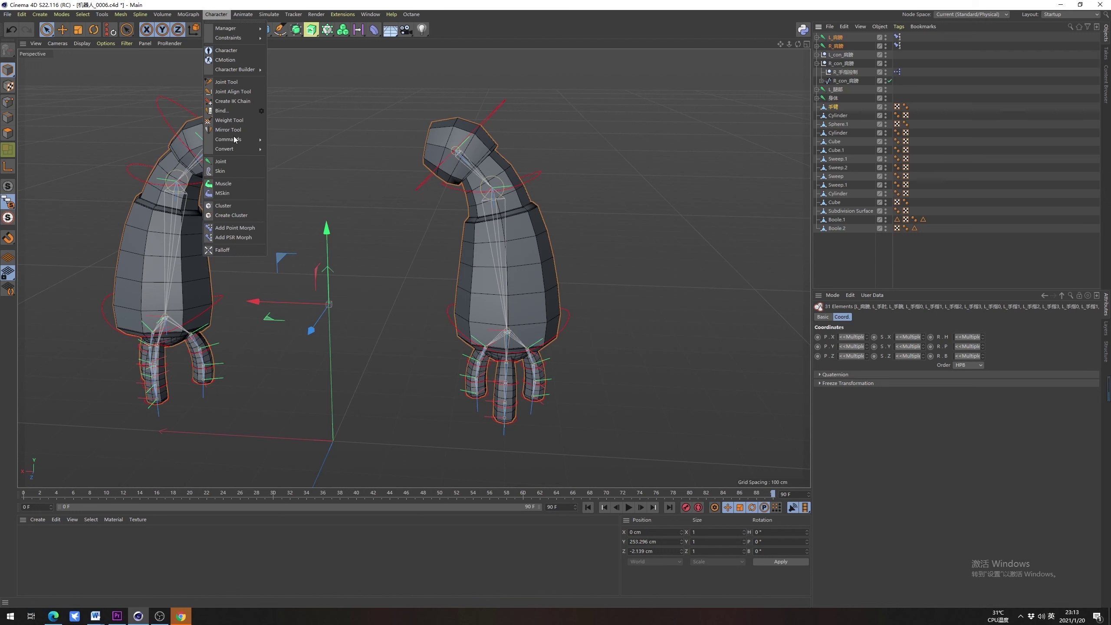
pyautogui.click(234, 110)
pyautogui.click(971, 90)
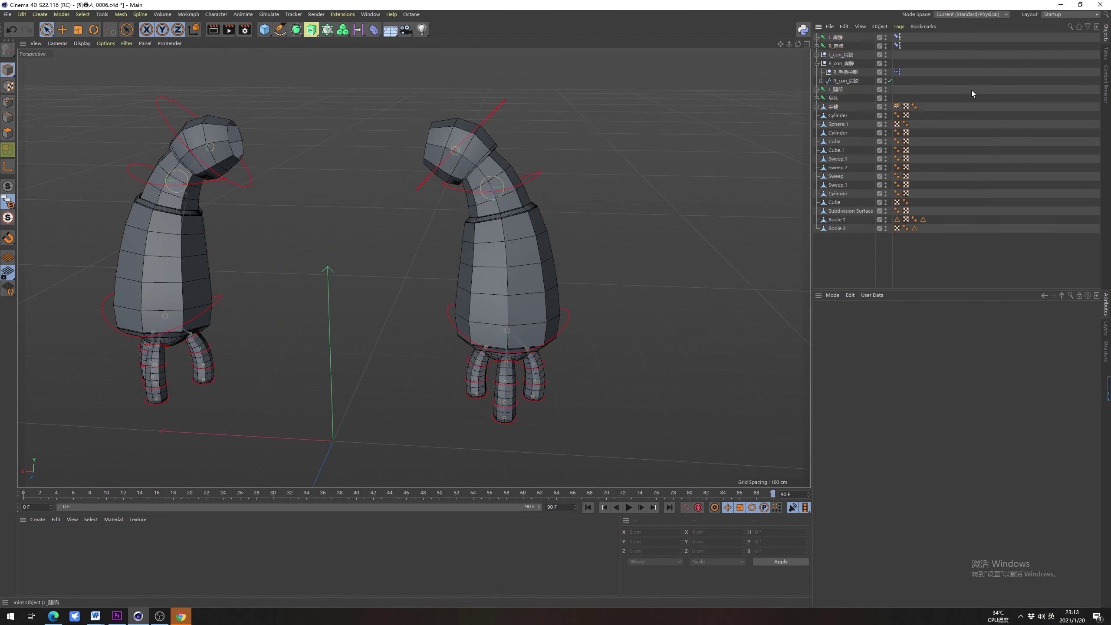
pyautogui.click(816, 107)
pyautogui.click(838, 115)
# Try rotating the left wrist control to test the binding, undo the rotation and clear the selection
pyautogui.scroll(-3, 532, 279)
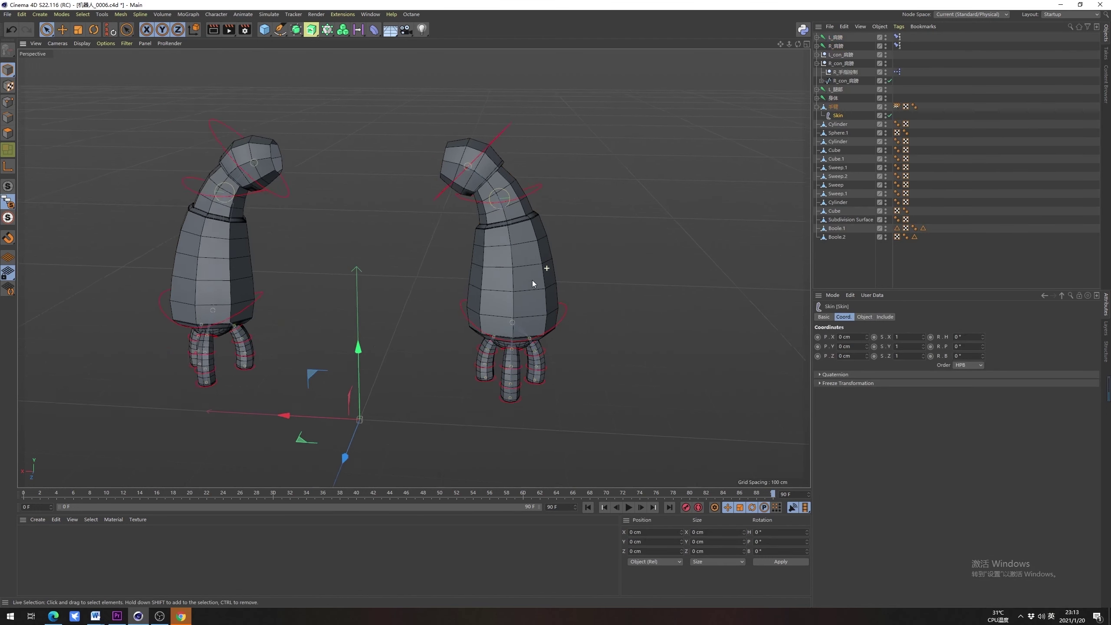
pyautogui.scroll(8, 523, 219)
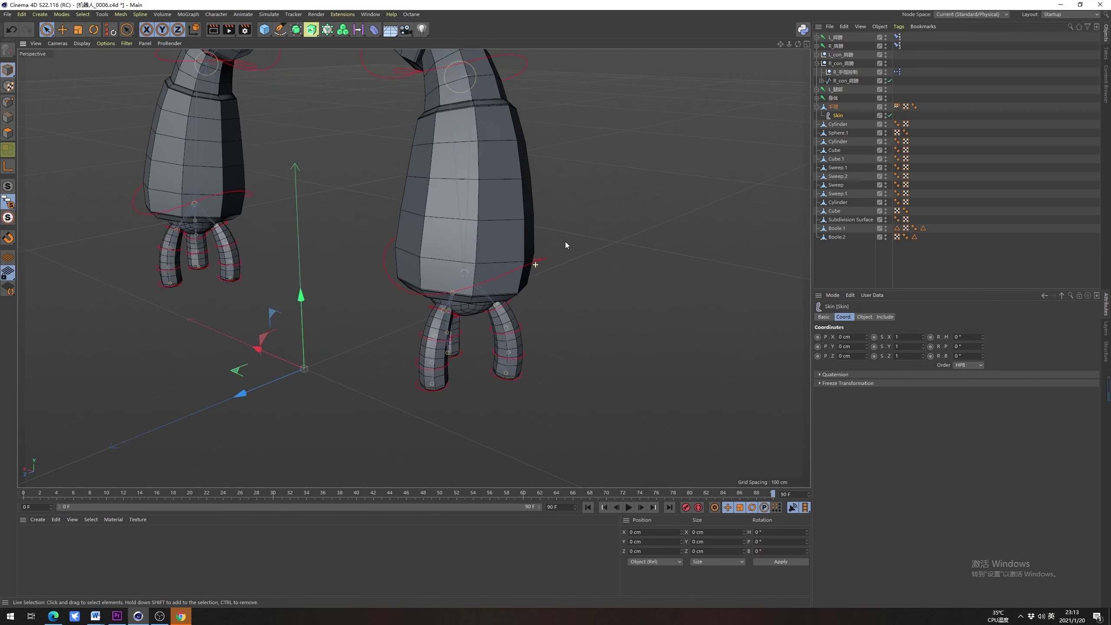
pyautogui.click(544, 263)
pyautogui.press('r')
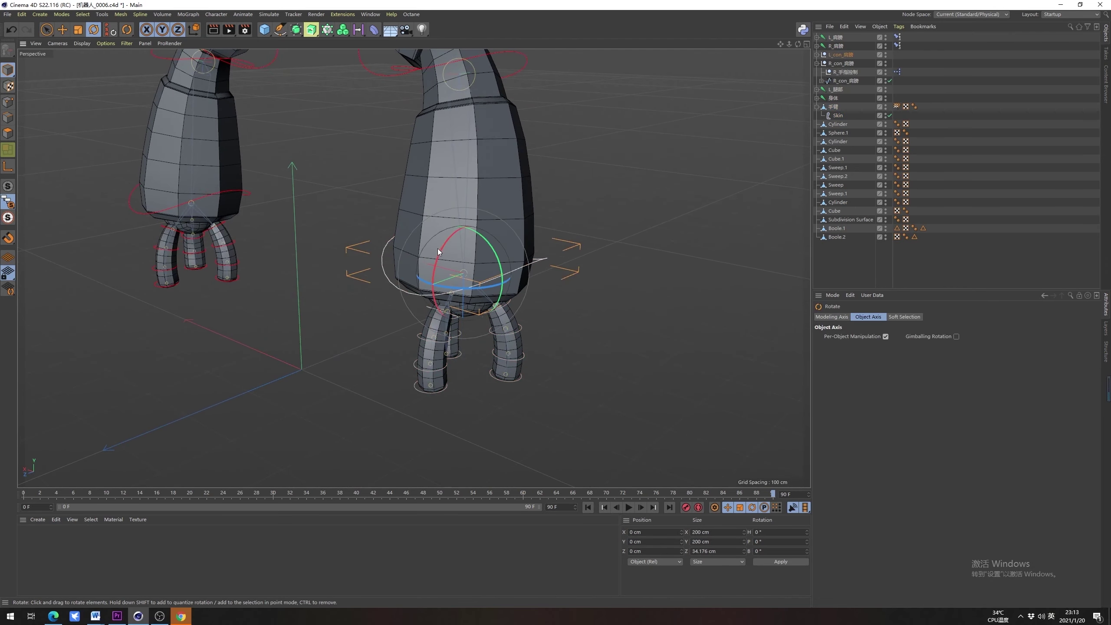
pyautogui.moveTo(438, 248)
pyautogui.mouseDown()
pyautogui.moveTo(453, 246)
pyautogui.moveTo(446, 281)
pyautogui.moveTo(453, 250)
pyautogui.moveTo(436, 267)
pyautogui.moveTo(447, 244)
pyautogui.mouseUp()
pyautogui.hotkey('ctrl', 'z')
pyautogui.hotkey('ctrl', 'z')
pyautogui.hotkey('ctrl', 'z')
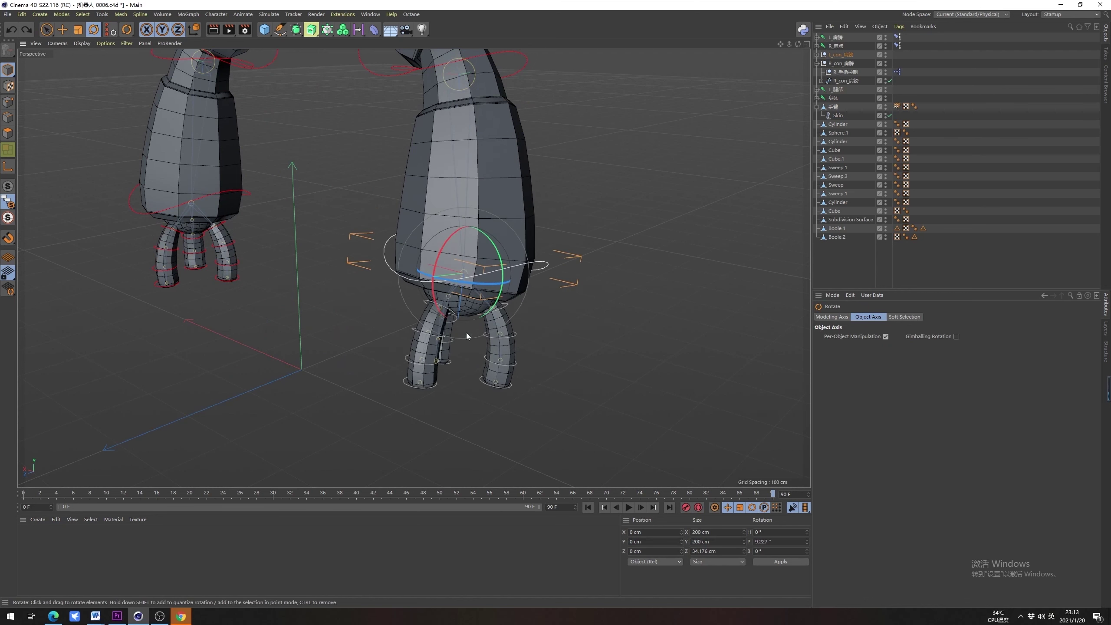
pyautogui.click(584, 323)
# Test the left fingers' deformation with the user data slider of the L_手指控制 null
pyautogui.keyDown('alt'); pyautogui.moveTo(493, 294); pyautogui.dragTo(536, 278, button='right'); pyautogui.keyUp('alt')
pyautogui.keyDown('alt'); pyautogui.moveTo(537, 278); pyautogui.dragTo(552, 253); pyautogui.keyUp('alt')
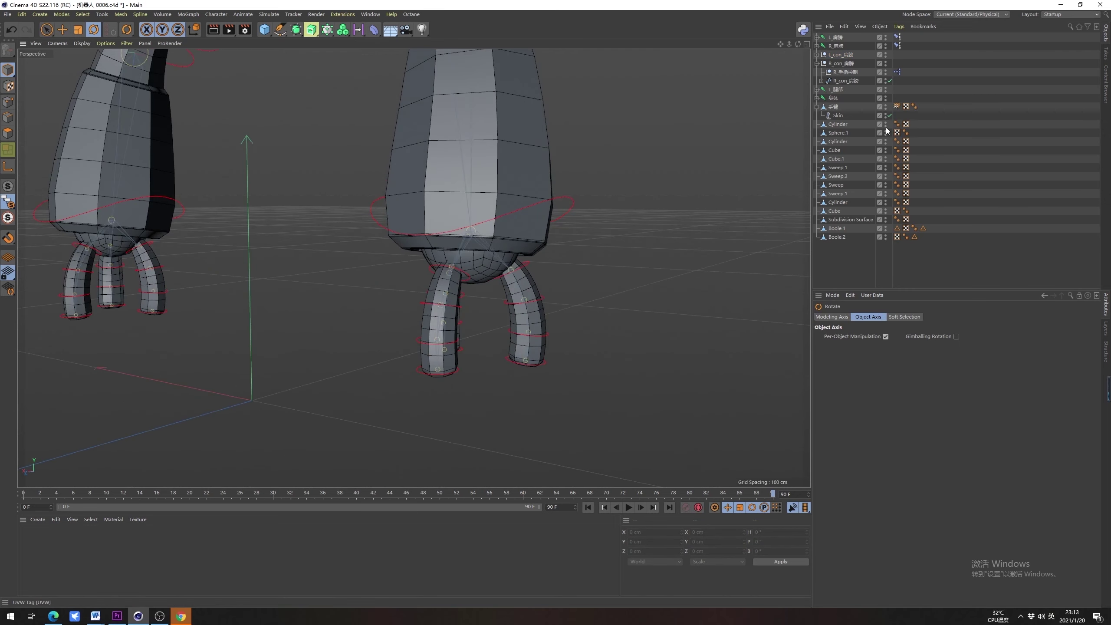
pyautogui.click(841, 72)
pyautogui.click(816, 55)
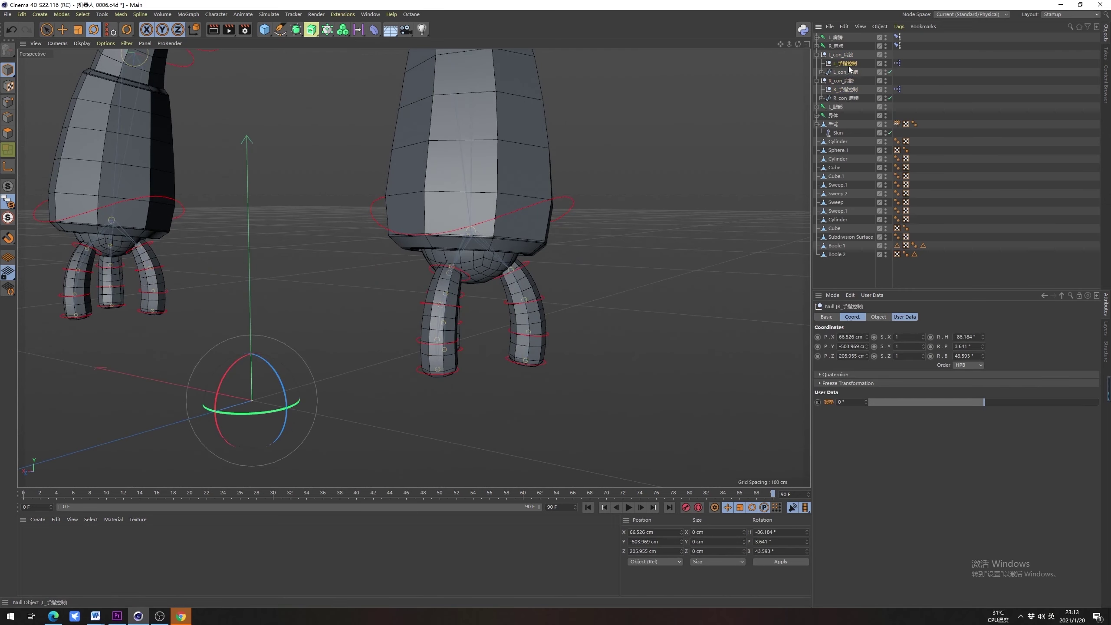
pyautogui.click(846, 63)
pyautogui.moveTo(980, 401)
pyautogui.mouseDown()
pyautogui.moveTo(1017, 399)
pyautogui.moveTo(919, 394)
pyautogui.moveTo(1048, 386)
pyautogui.moveTo(984, 401)
pyautogui.mouseUp()
# Open the Weight Manager for the 手臂 mesh's Weight tag and display the left wrist joint's weights
pyautogui.click(896, 123)
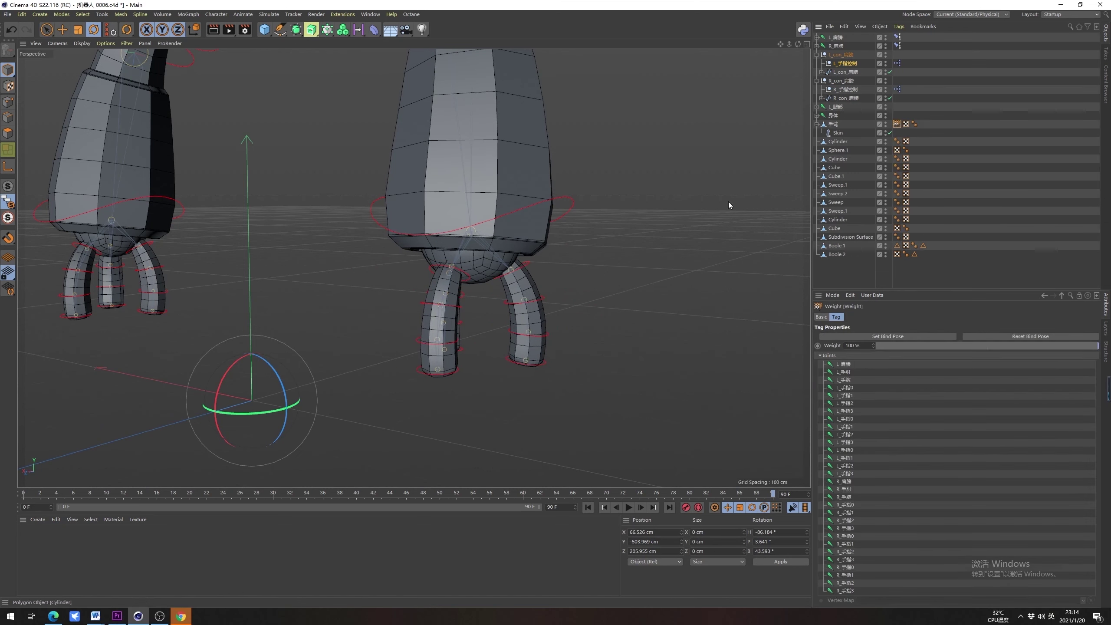
pyautogui.click(216, 14)
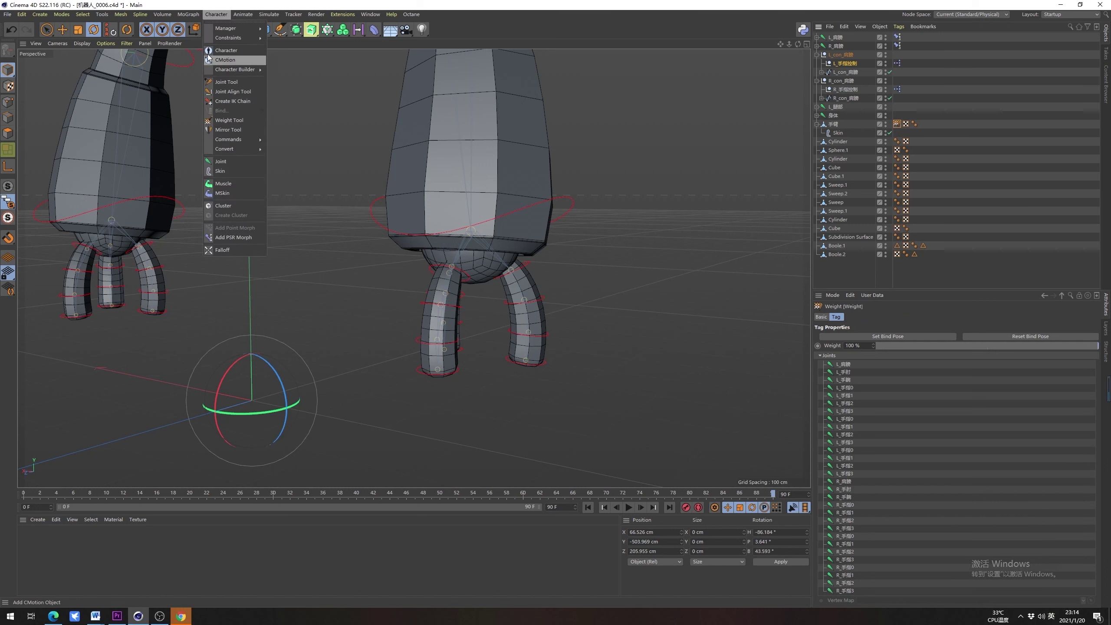
pyautogui.moveTo(244, 28)
pyautogui.click(307, 32)
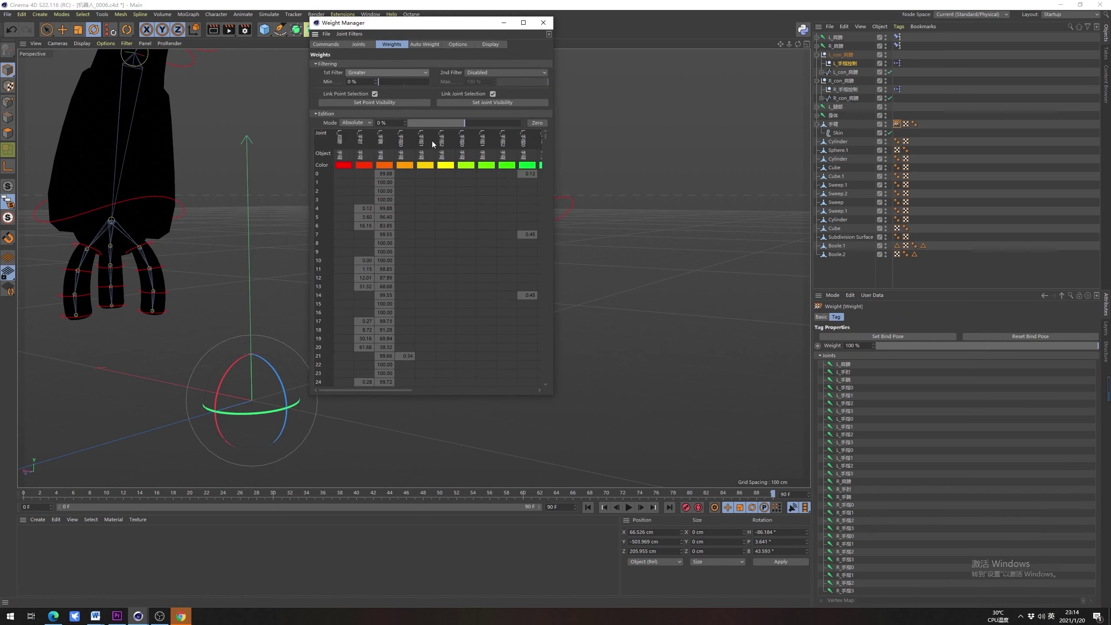
pyautogui.moveTo(415, 24); pyautogui.dragTo(715, 124)
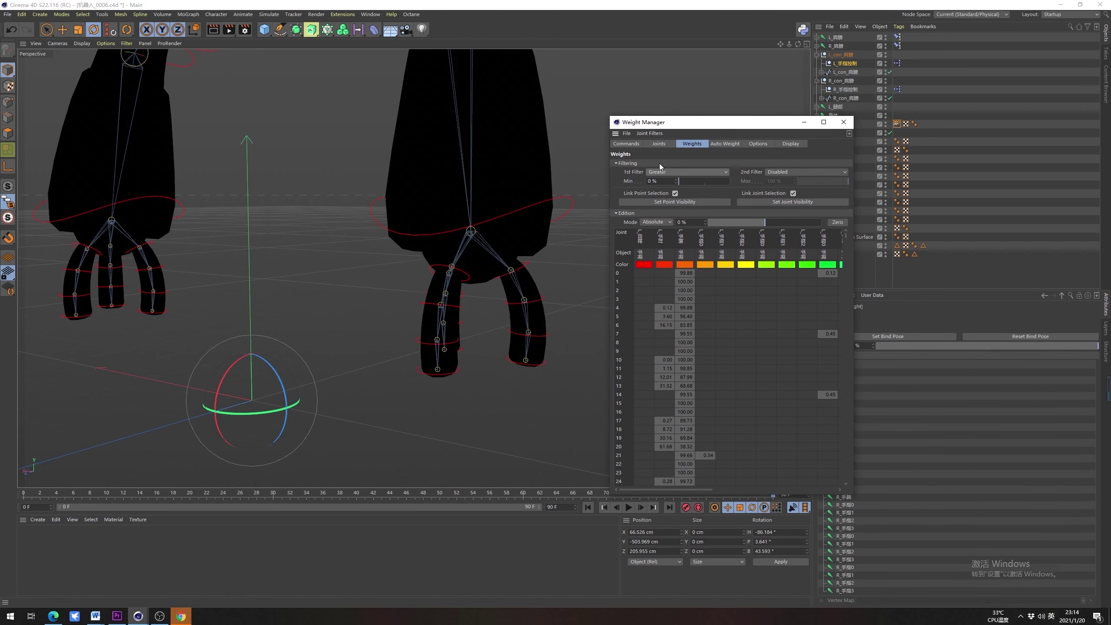
pyautogui.click(682, 240)
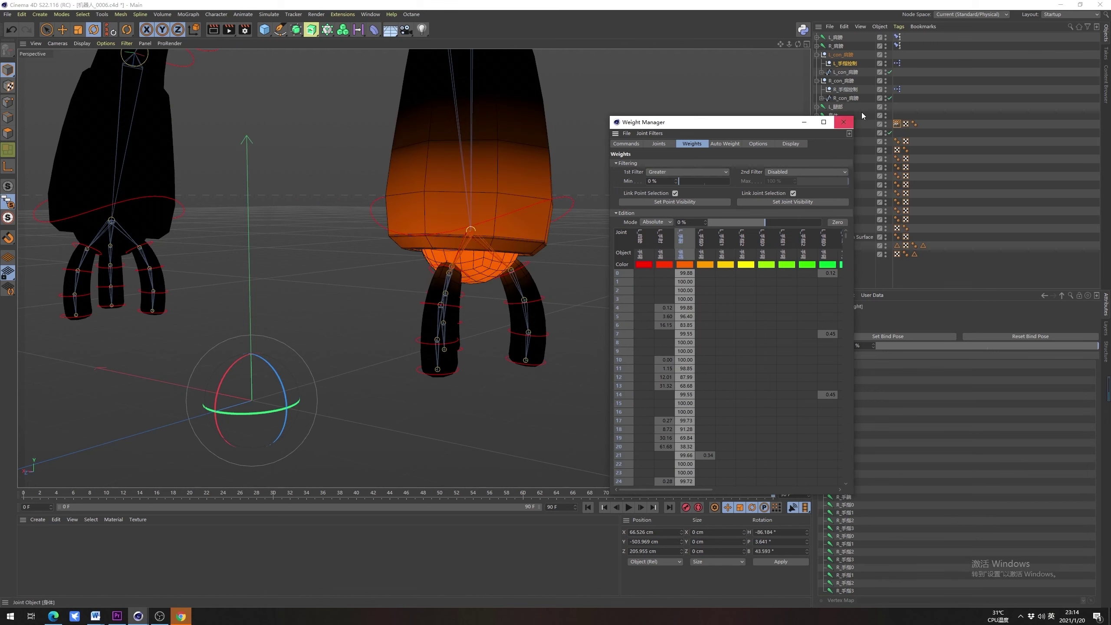
# Examine the weight colours of the whole left arm joint chain, and of both arms with the 手臂 mesh selected
pyautogui.middleClick(830, 40)
pyautogui.keyDown('alt'); pyautogui.moveTo(499, 171); pyautogui.dragTo(451, 210, button='right'); pyautogui.keyUp('alt')
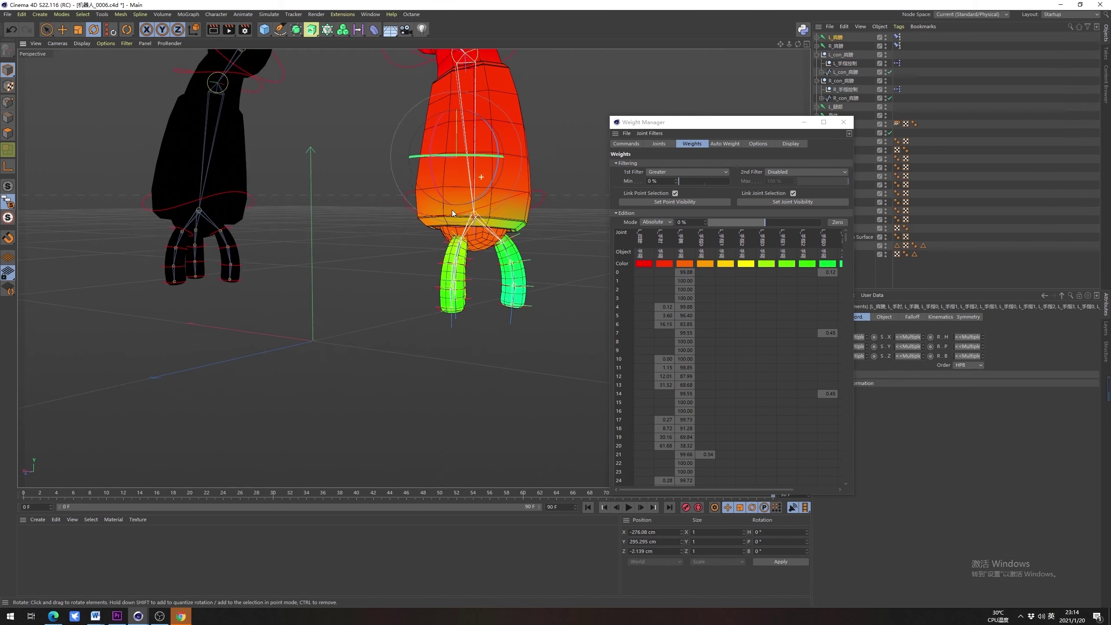
pyautogui.keyDown('alt'); pyautogui.moveTo(452, 210); pyautogui.dragTo(448, 238, button='middle'); pyautogui.keyUp('alt')
pyautogui.keyDown('alt'); pyautogui.moveTo(533, 288); pyautogui.dragTo(549, 246, button='right'); pyautogui.keyUp('alt')
pyautogui.keyDown('alt'); pyautogui.moveTo(548, 244); pyautogui.dragTo(421, 270); pyautogui.keyUp('alt')
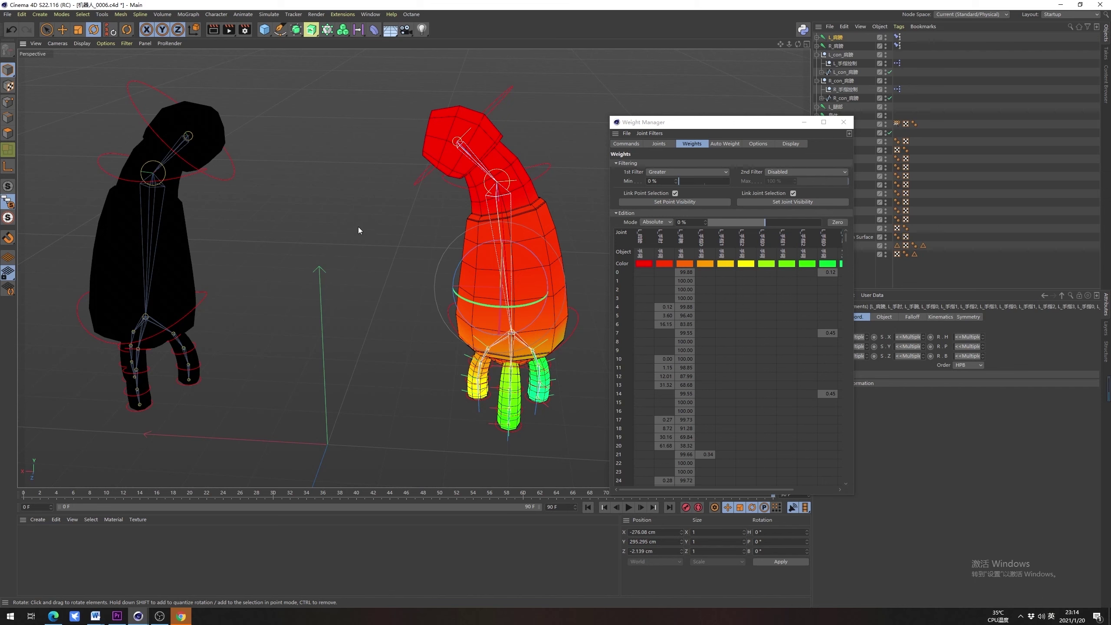
pyautogui.click(321, 231)
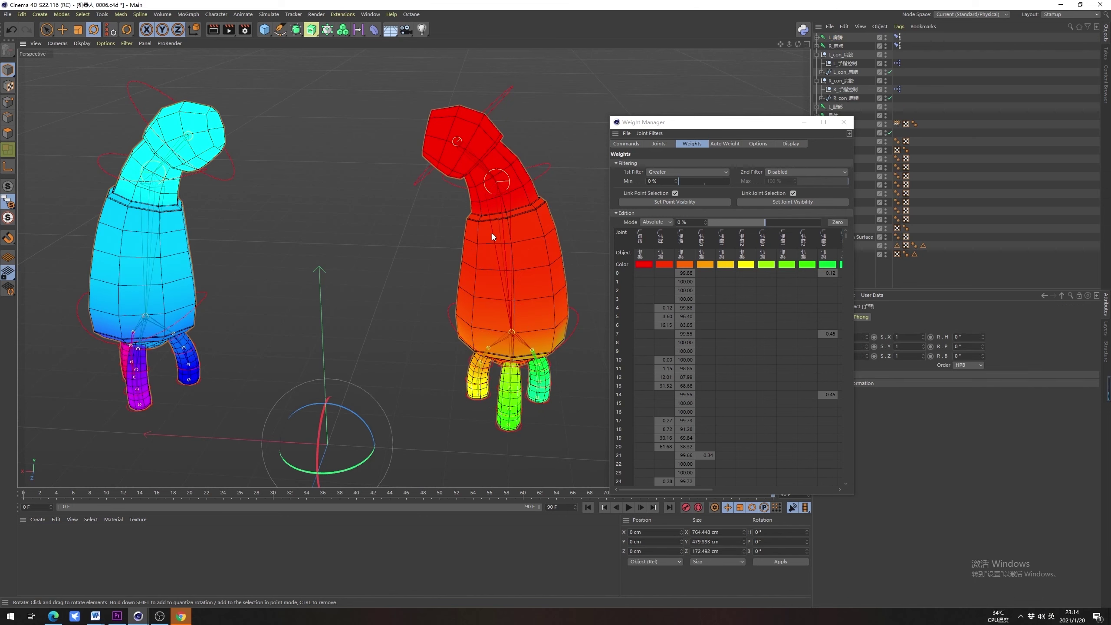
pyautogui.scroll(6, 495, 303)
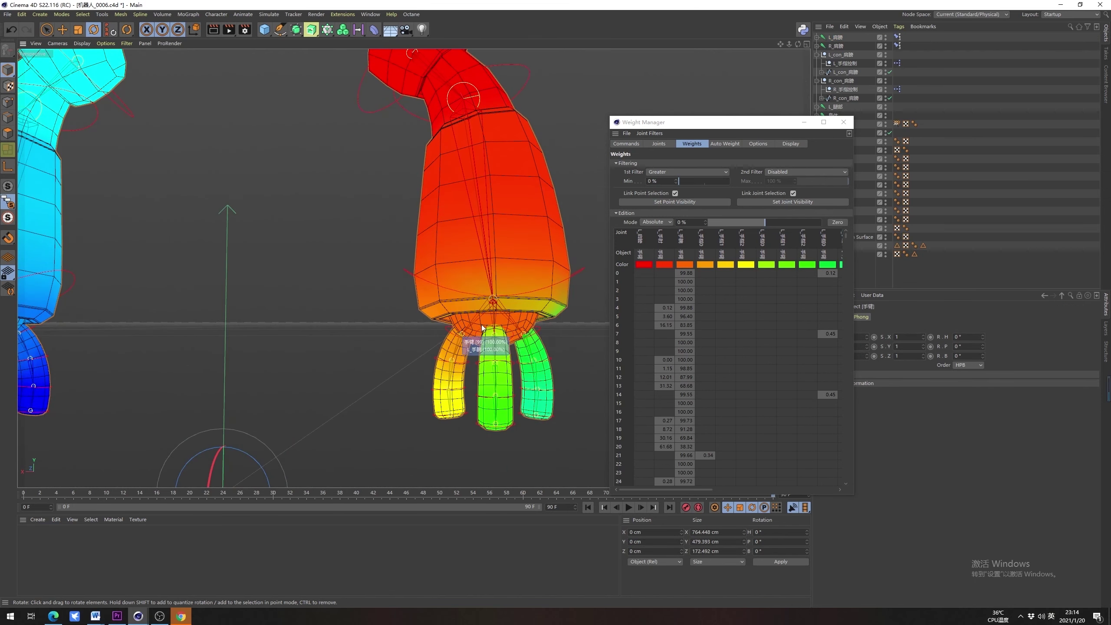
pyautogui.keyDown('alt'); pyautogui.moveTo(474, 221); pyautogui.dragTo(465, 257); pyautogui.keyUp('alt')
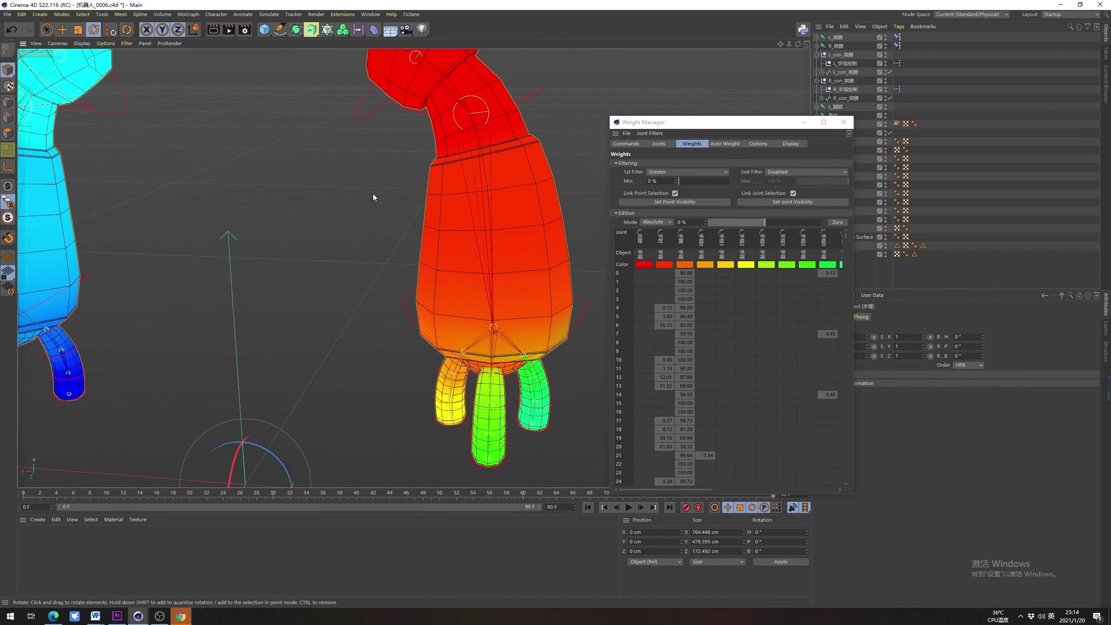
pyautogui.keyDown('alt'); pyautogui.moveTo(432, 292); pyautogui.dragTo(406, 314, button='right'); pyautogui.keyUp('alt')
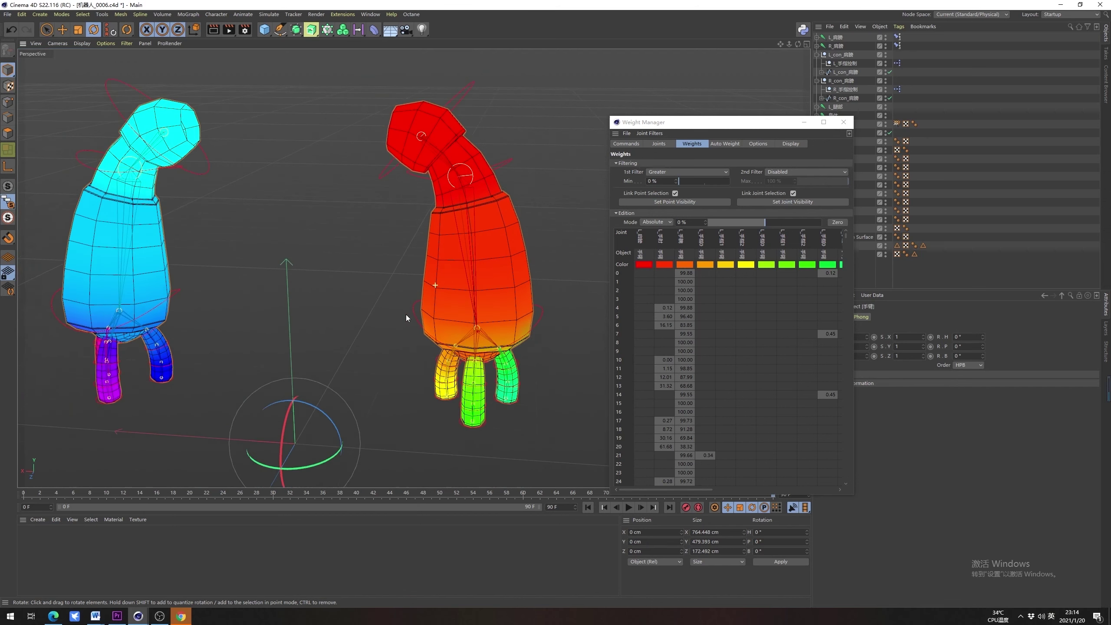
pyautogui.keyDown('alt'); pyautogui.moveTo(380, 278); pyautogui.dragTo(406, 292, button='middle'); pyautogui.keyUp('alt')
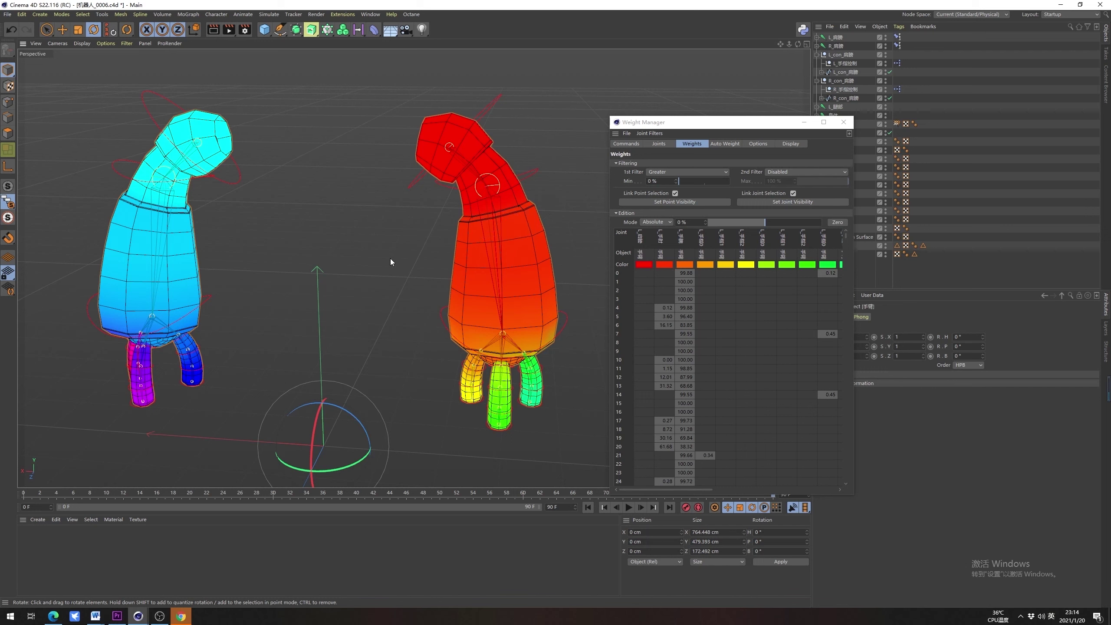
# Show the Joints and Weights sections together in the Weight Manager and move its window clear of the left arm
pyautogui.moveTo(780, 123); pyautogui.dragTo(700, 122)
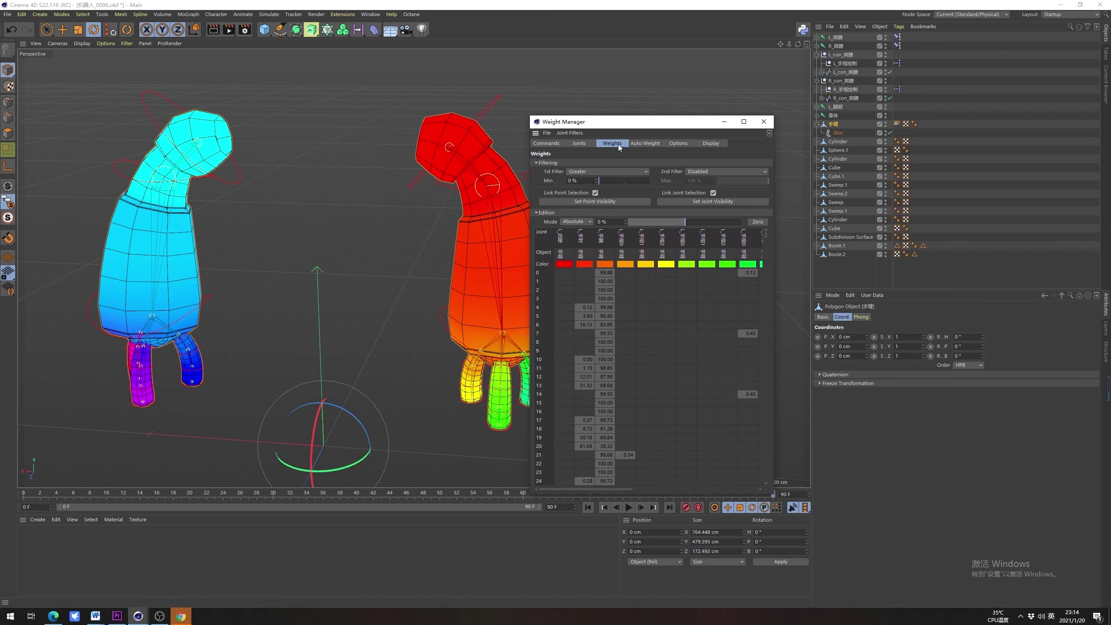
pyautogui.click(583, 143)
pyautogui.keyDown('shift'); pyautogui.click(610, 143); pyautogui.keyUp('shift')
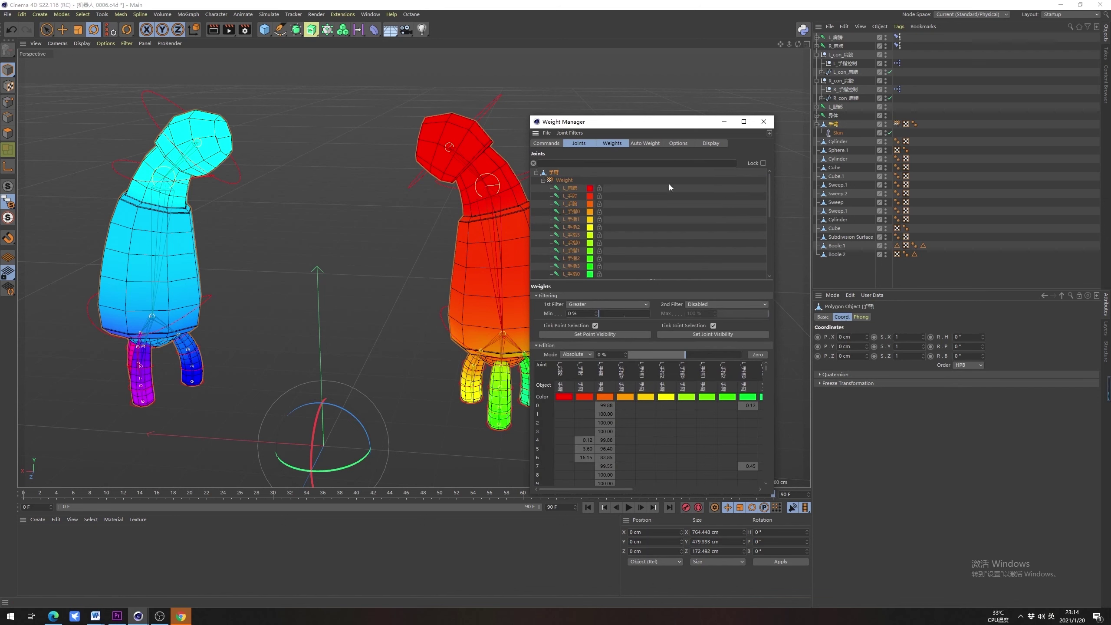
pyautogui.moveTo(657, 126); pyautogui.dragTo(297, 150)
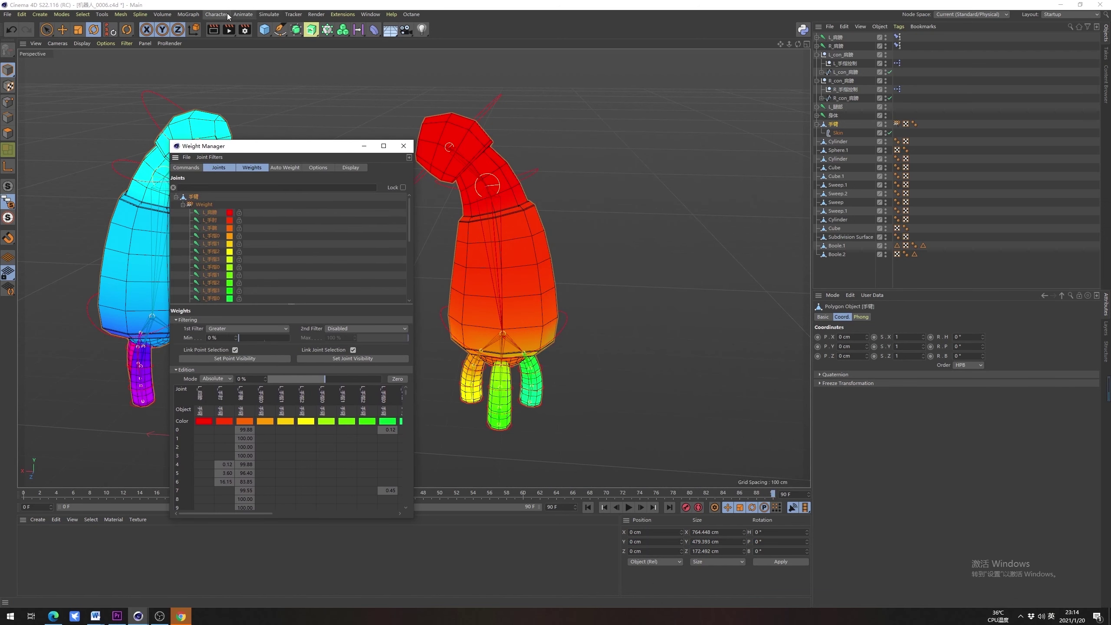
pyautogui.click(226, 171)
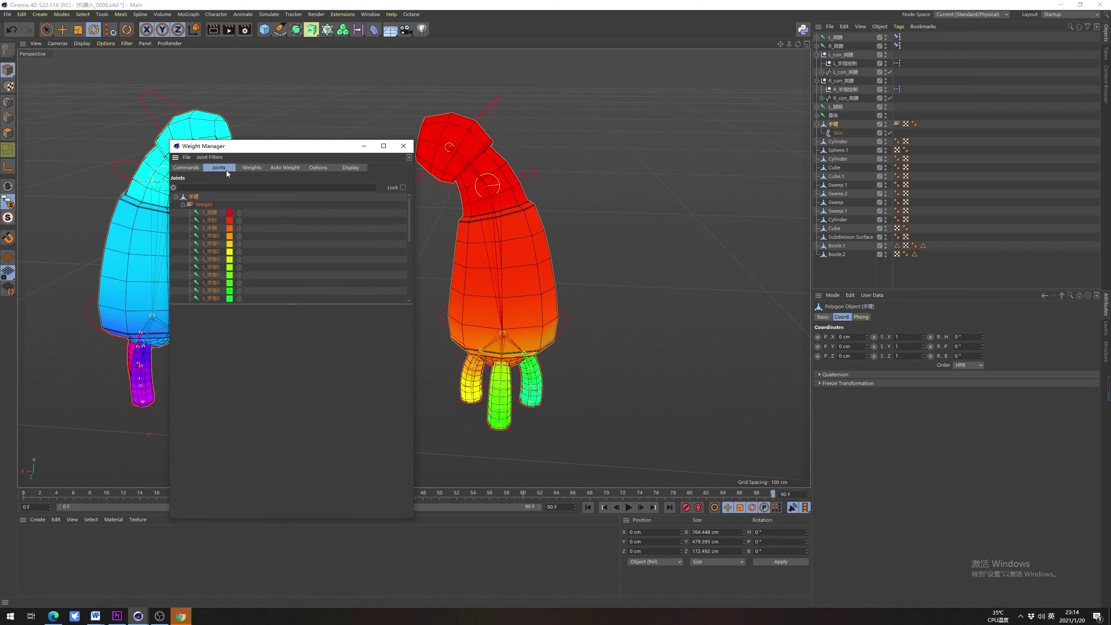
pyautogui.keyDown('shift'); pyautogui.click(248, 169); pyautogui.keyUp('shift')
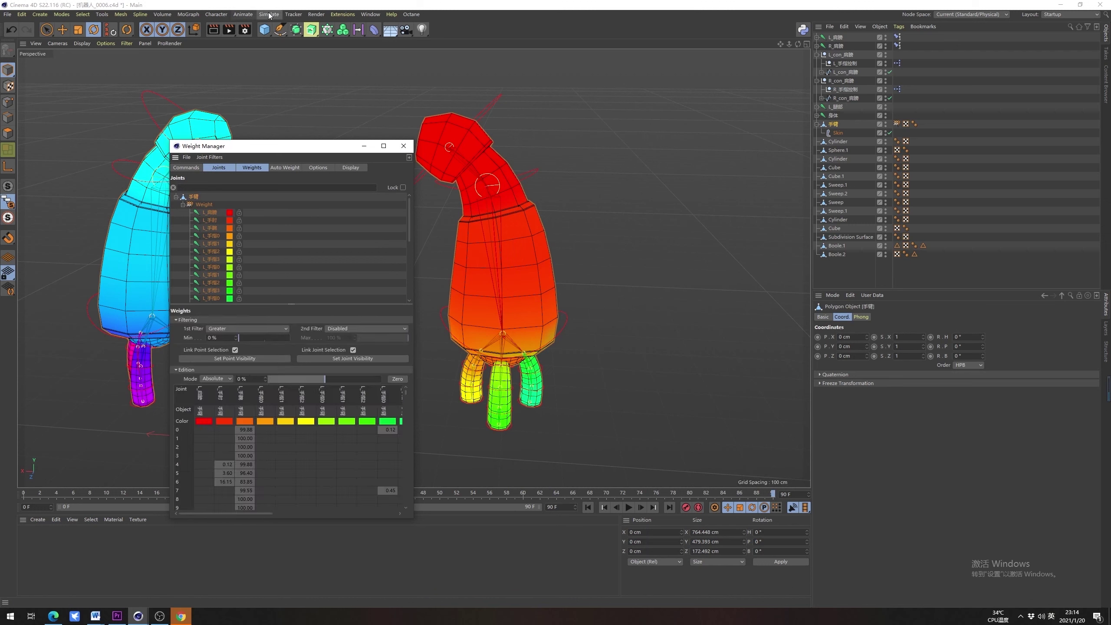
# Add a new joint object to the scene
pyautogui.click(216, 14)
pyautogui.click(261, 161)
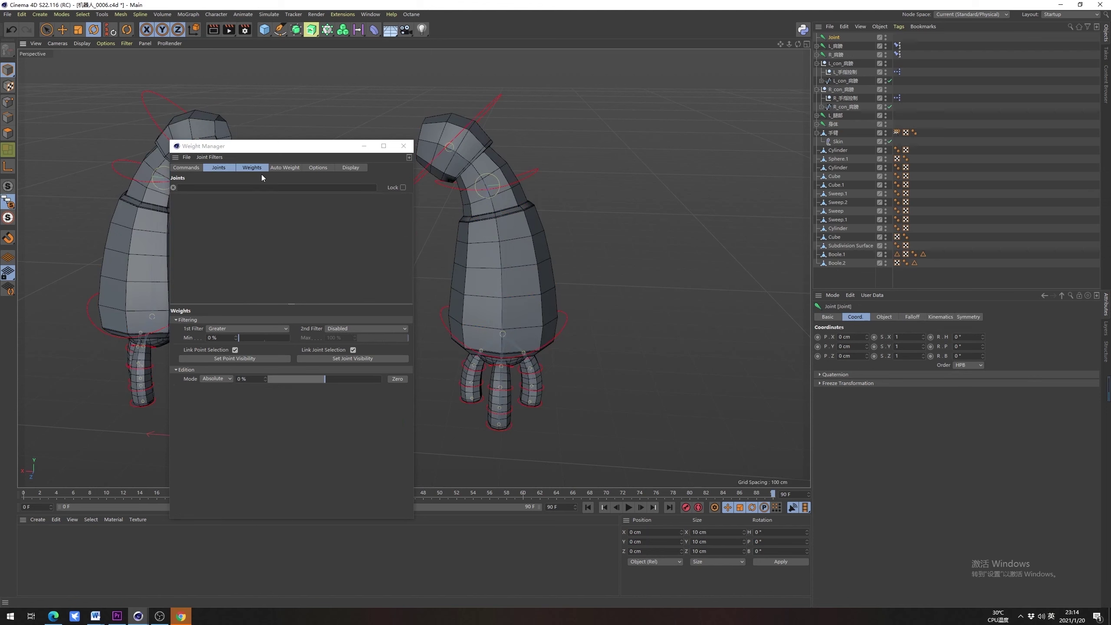
# Rename the new joint as root and add it to the joint list of the 手臂 mesh's Weight tag
pyautogui.doubleClick(835, 38)
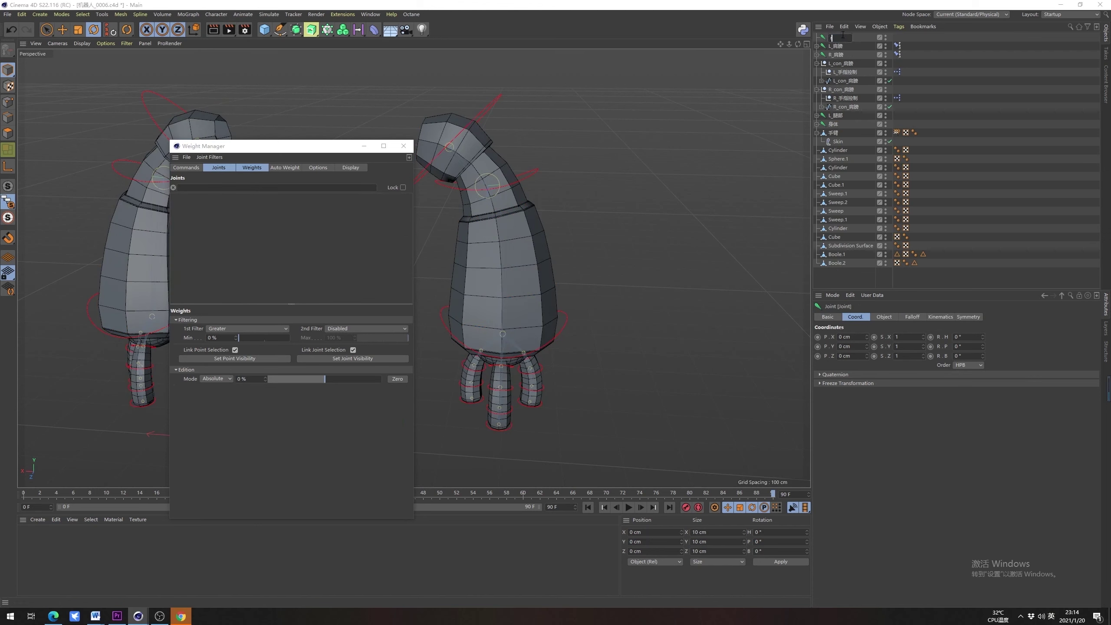
pyautogui.write('root')
pyautogui.press('Return')
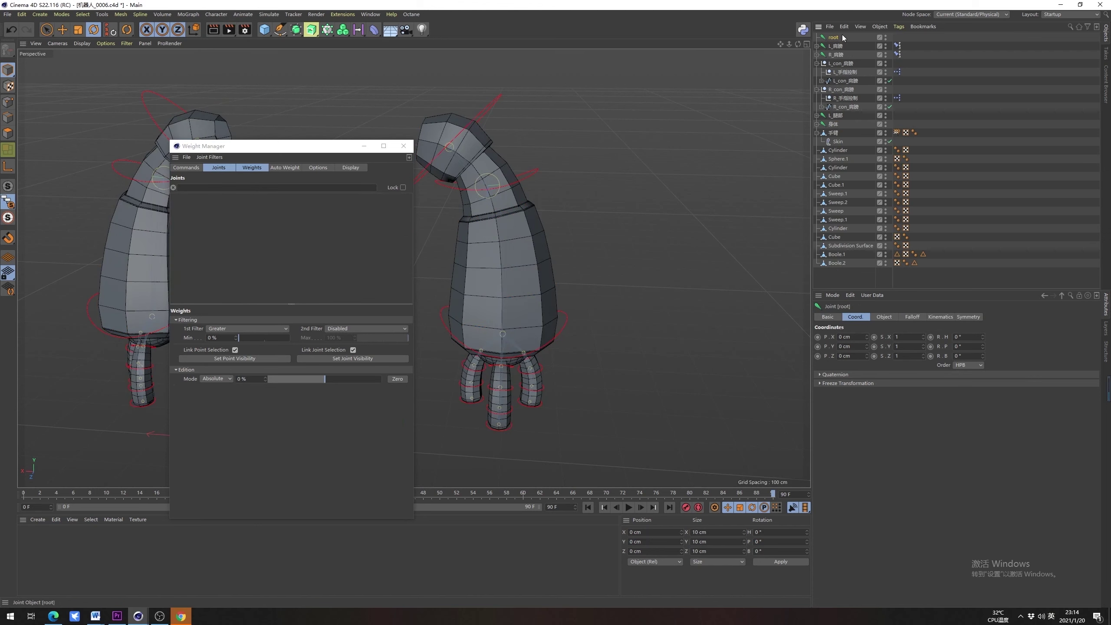
pyautogui.click(896, 132)
pyautogui.moveTo(948, 242); pyautogui.dragTo(857, 368)
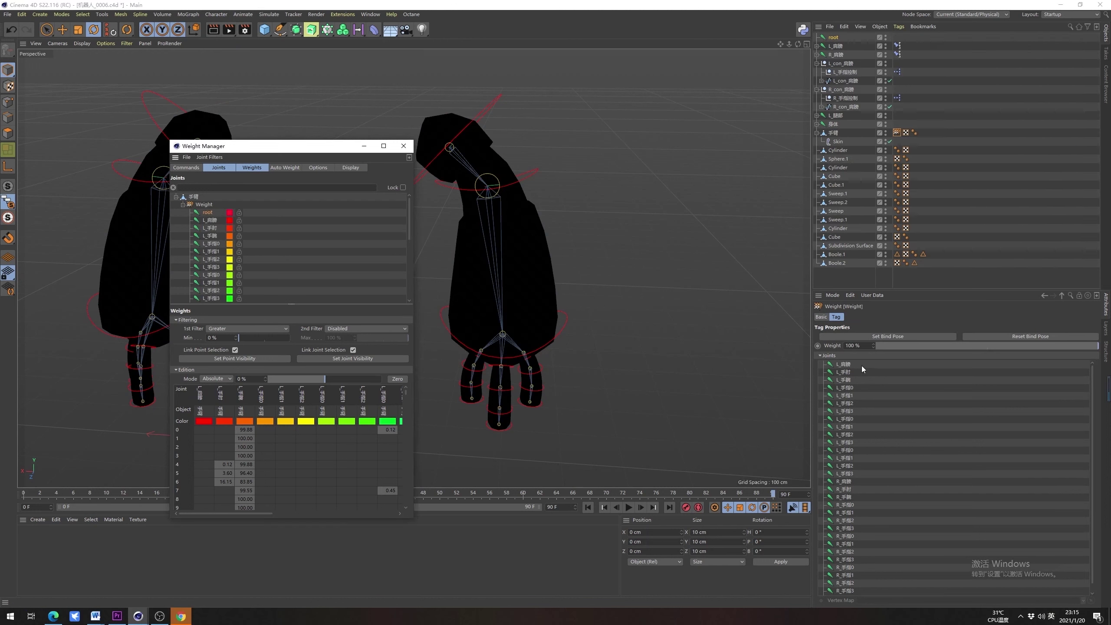
pyautogui.scroll(-1, 876, 426)
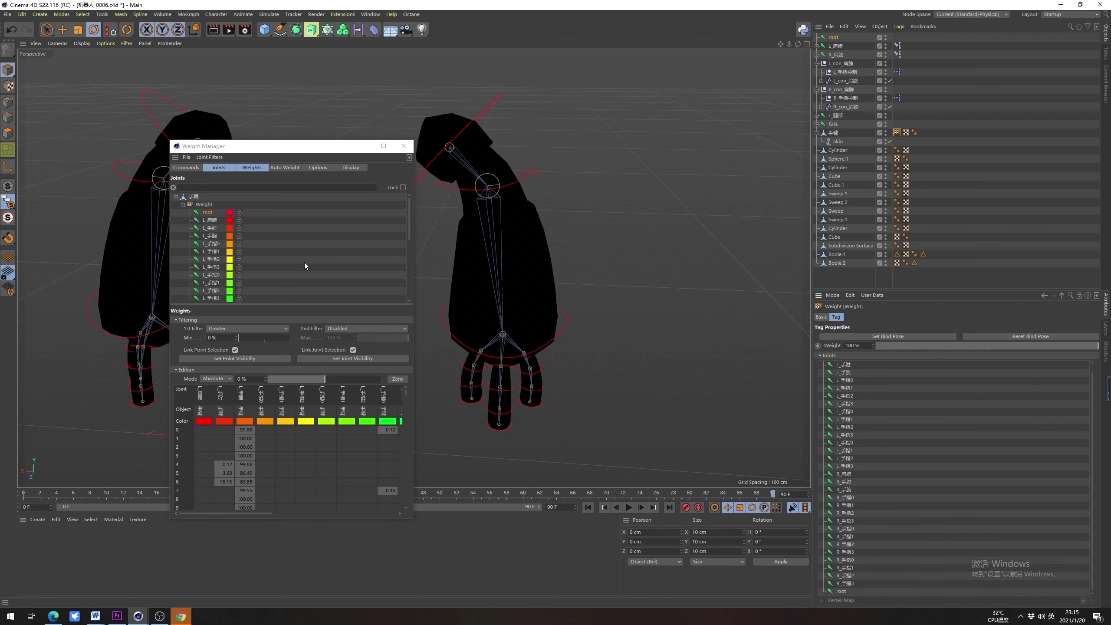
# Move the Weight Manager clear of the left arm and set its first weight filter to Selected Joints for the root joint
pyautogui.moveTo(295, 151); pyautogui.dragTo(603, 126)
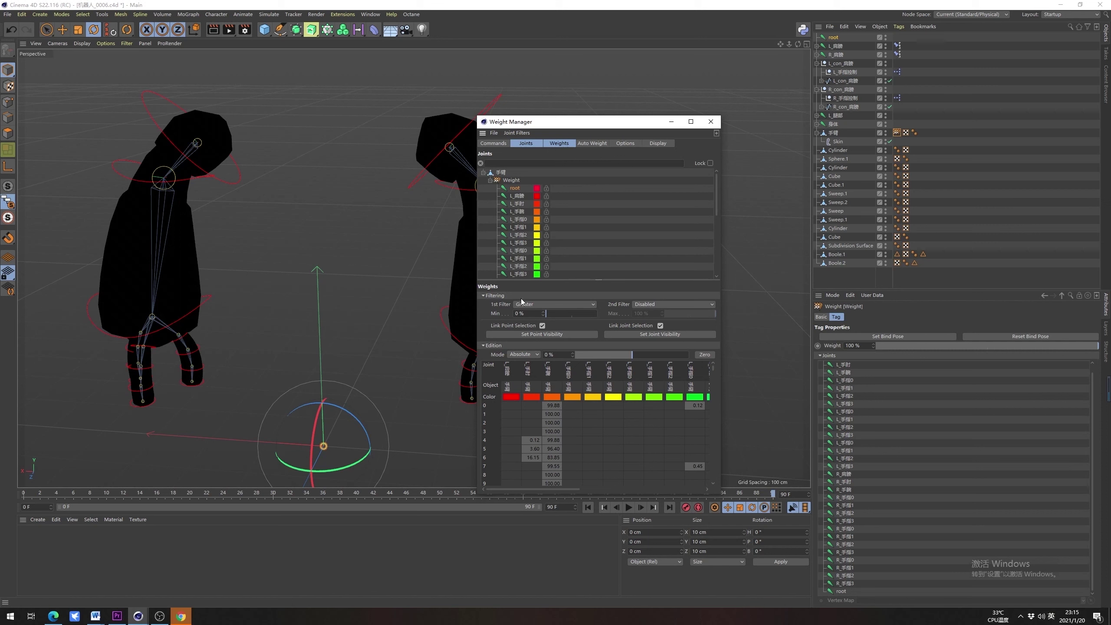
pyautogui.click(554, 305)
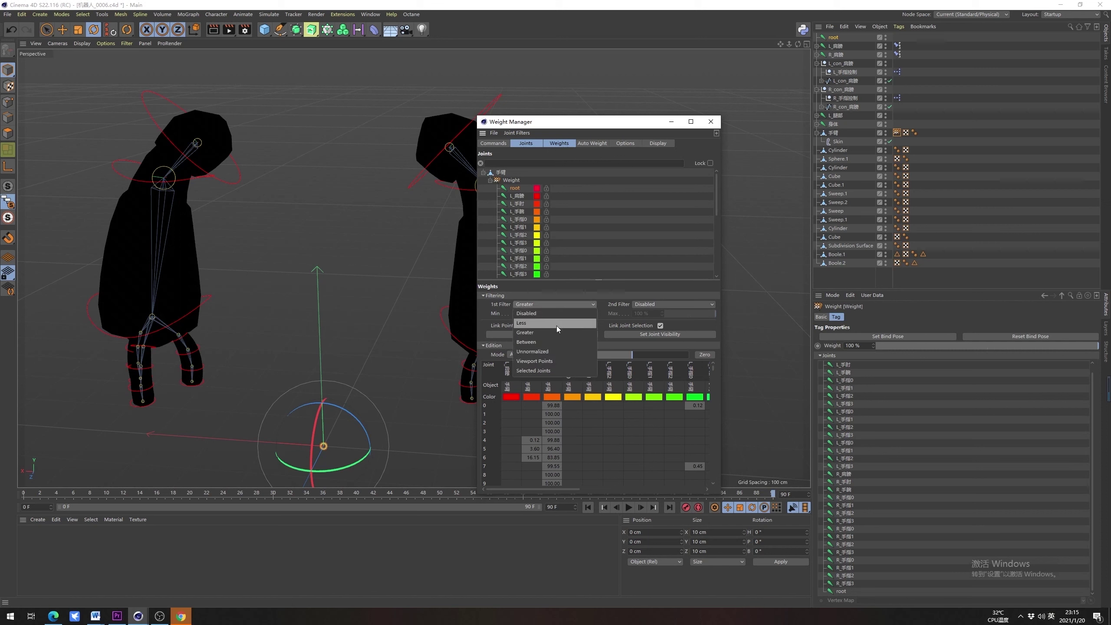
pyautogui.click(548, 371)
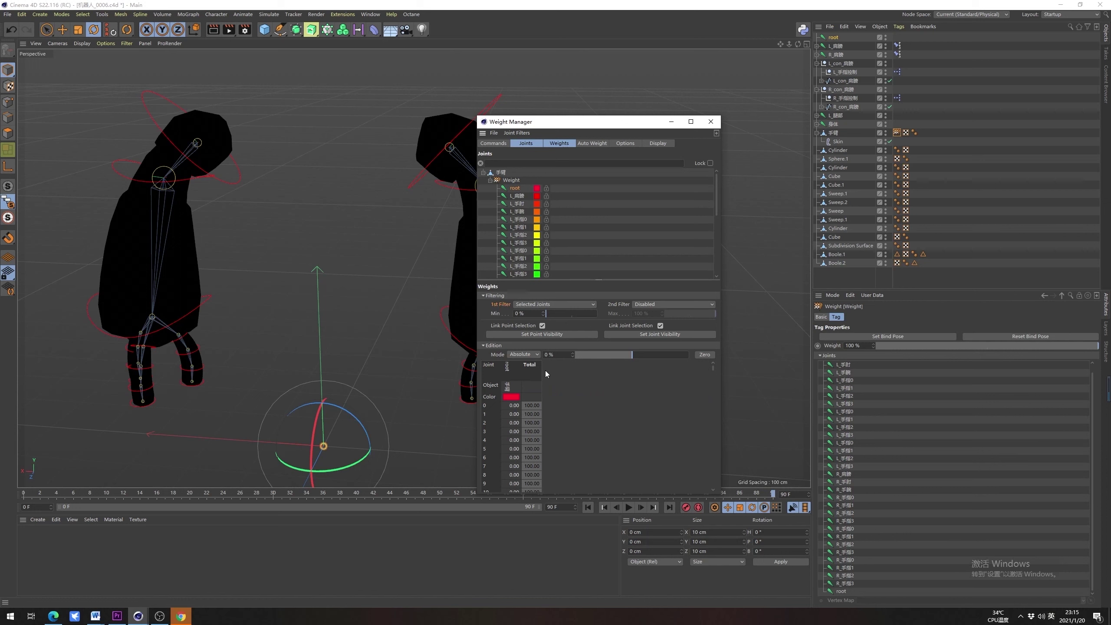
pyautogui.click(559, 305)
pyautogui.click(552, 315)
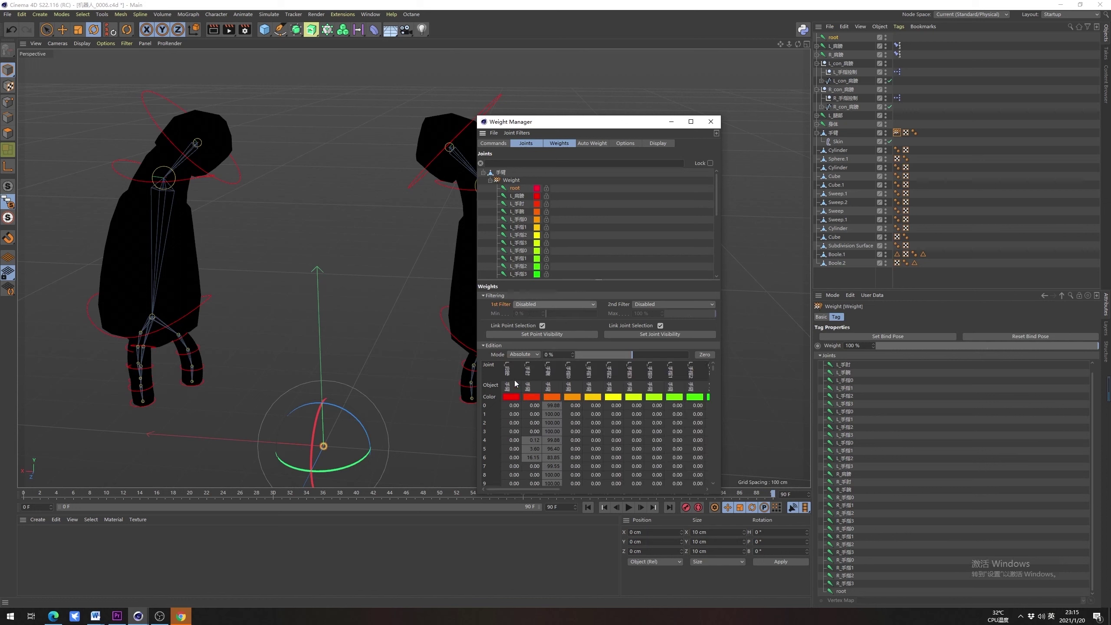
pyautogui.click(517, 196)
pyautogui.click(515, 188)
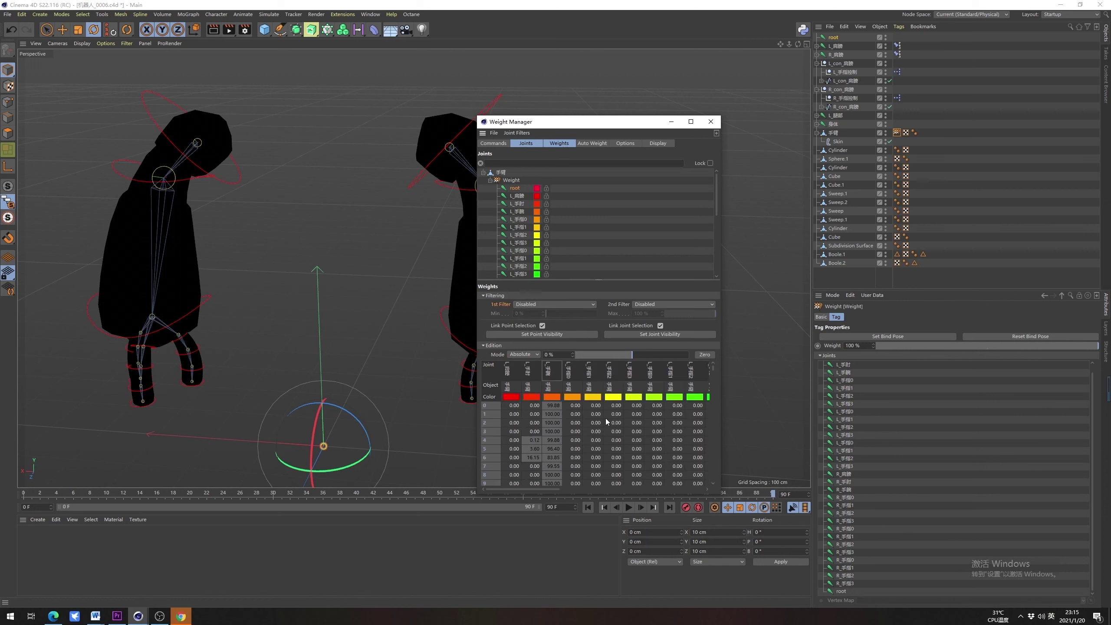
pyautogui.click(551, 304)
pyautogui.click(551, 370)
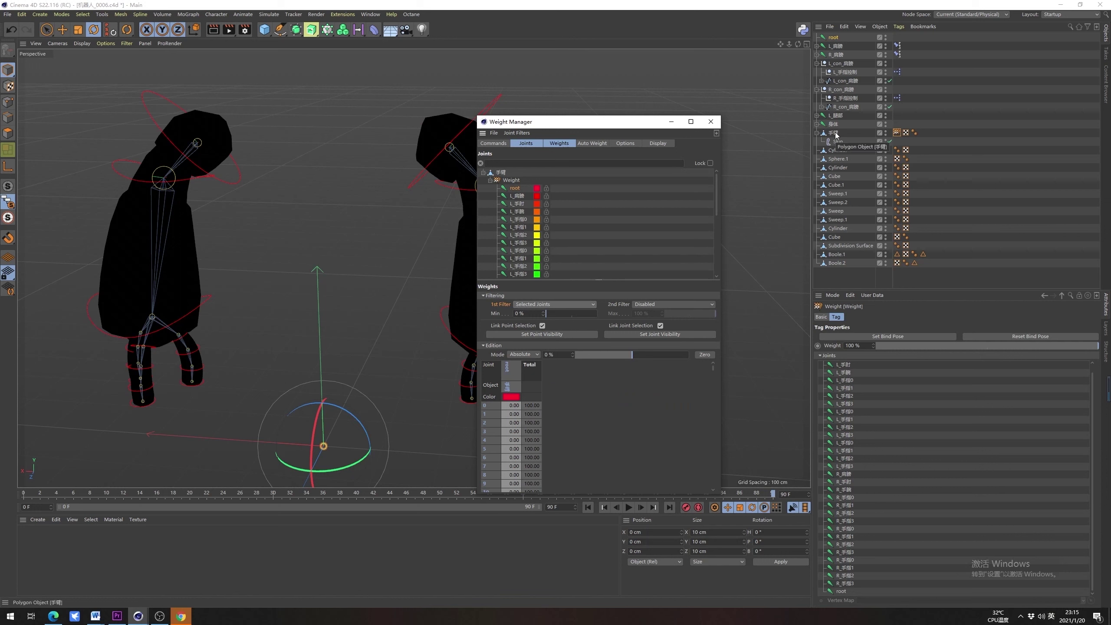
# Select all points of the 手臂 mesh in point mode
pyautogui.moveTo(442, 156)
pyautogui.click(836, 135)
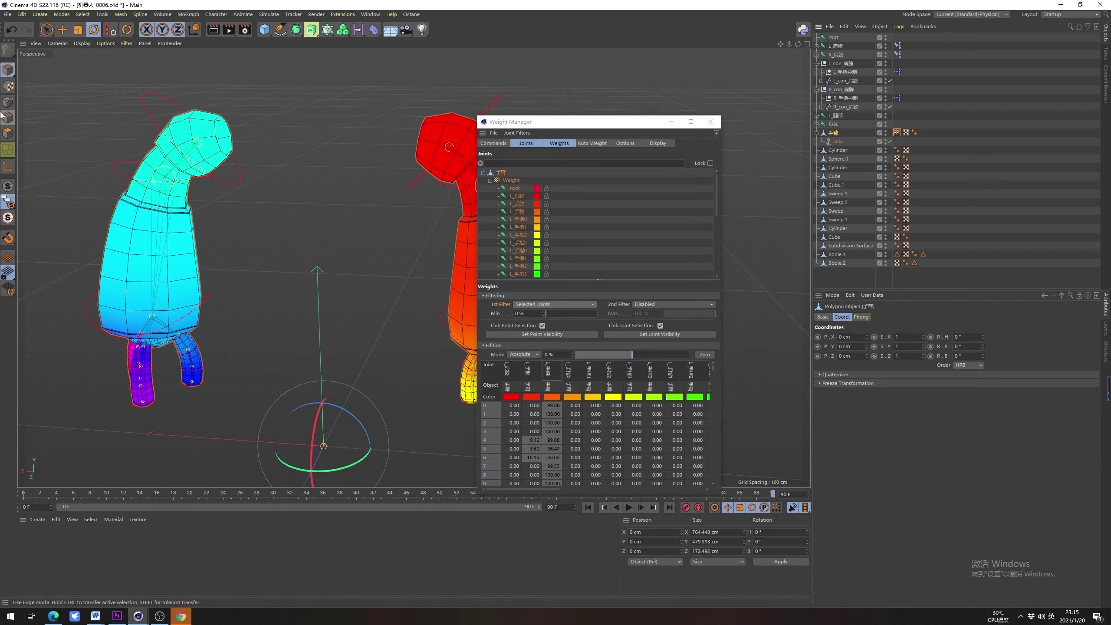
pyautogui.click(344, 207)
pyautogui.hotkey('ctrl', 'a')
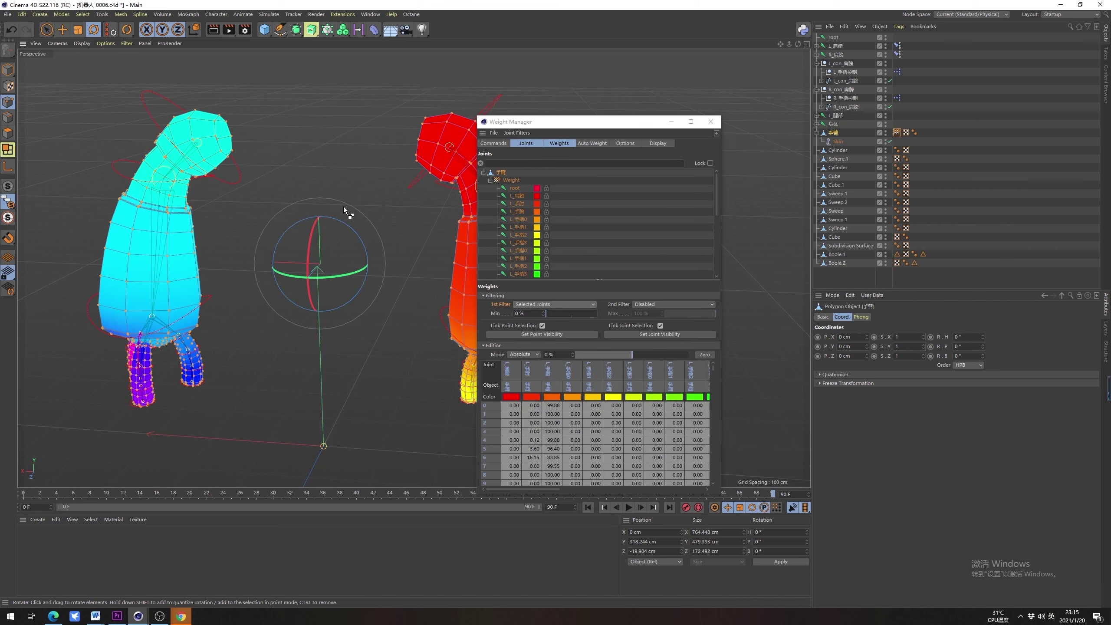
pyautogui.scroll(-3, 390, 236)
pyautogui.keyDown('alt'); pyautogui.moveTo(334, 236); pyautogui.dragTo(283, 233, button='middle'); pyautogui.keyUp('alt')
pyautogui.keyDown('alt'); pyautogui.moveTo(282, 233); pyautogui.dragTo(370, 251); pyautogui.keyUp('alt')
pyautogui.keyDown('alt'); pyautogui.moveTo(371, 251); pyautogui.dragTo(326, 259, button='middle'); pyautogui.keyUp('alt')
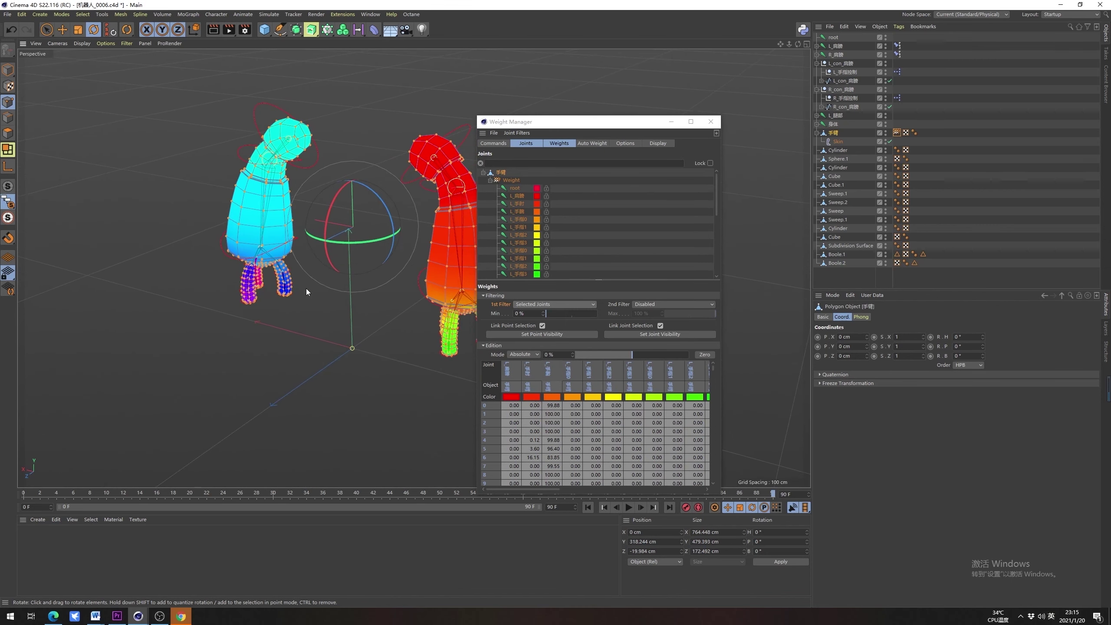
# Assign the root joint 100% weight on all selected points of both arms
pyautogui.click(515, 188)
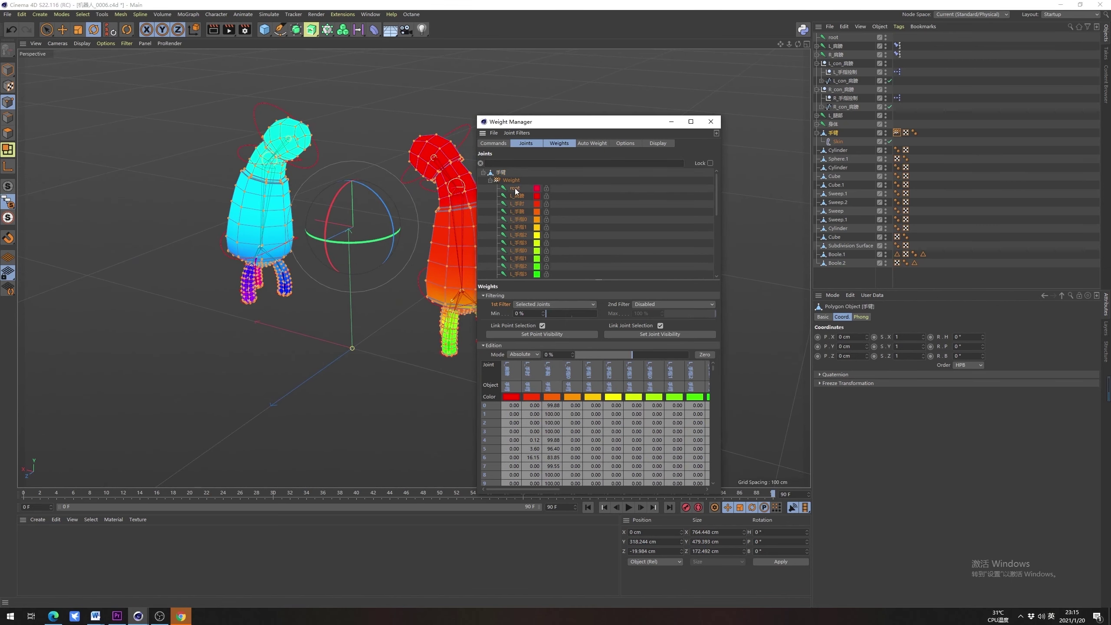
pyautogui.keyDown('alt'); pyautogui.moveTo(363, 291); pyautogui.dragTo(276, 272); pyautogui.keyUp('alt')
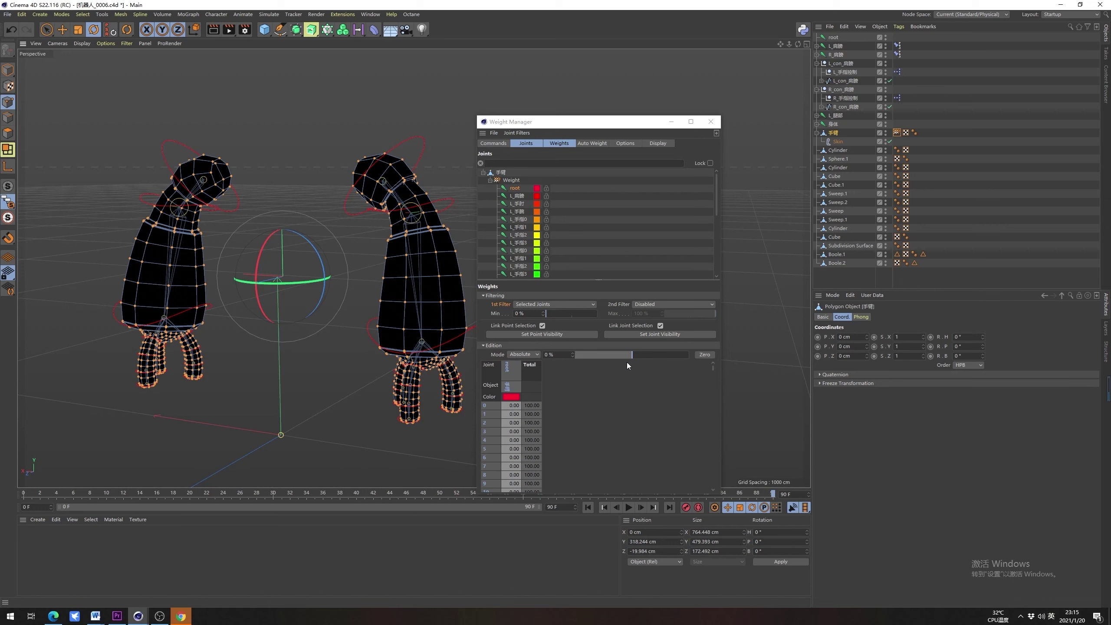
pyautogui.moveTo(635, 356); pyautogui.dragTo(880, 364)
pyautogui.keyDown('alt'); pyautogui.moveTo(385, 233); pyautogui.dragTo(369, 249, button='middle'); pyautogui.keyUp('alt')
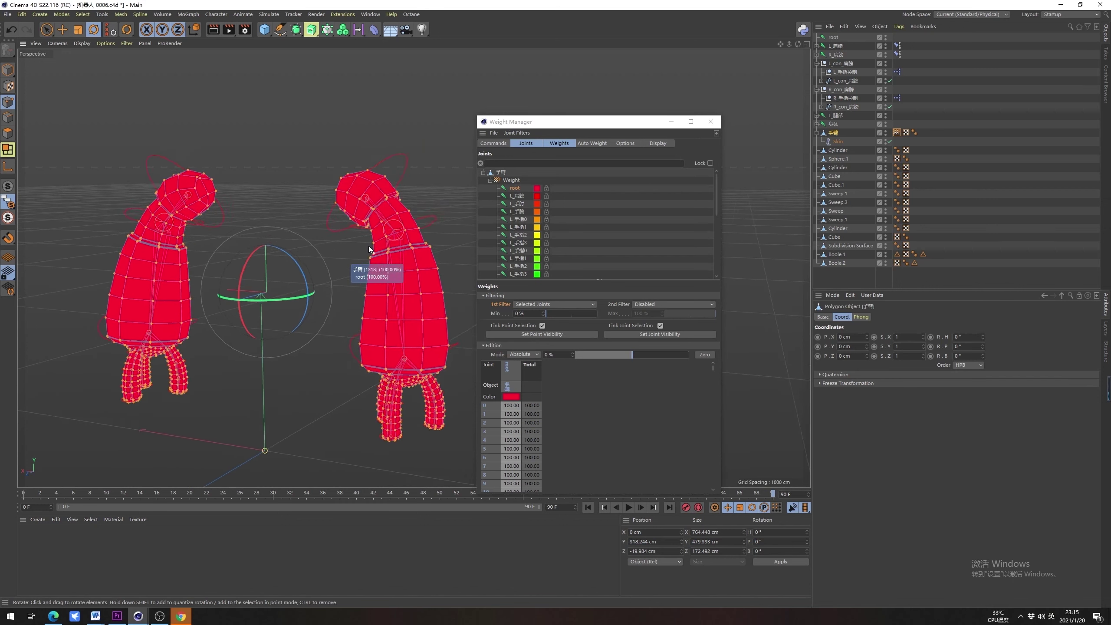
pyautogui.moveTo(368, 248)
pyautogui.keyDown('alt'); pyautogui.mouseDown()
pyautogui.moveTo(299, 301)
pyautogui.moveTo(382, 245)
pyautogui.mouseUp(); pyautogui.keyUp('alt')
pyautogui.keyDown('alt'); pyautogui.moveTo(382, 244); pyautogui.dragTo(402, 233, button='right'); pyautogui.keyUp('alt')
pyautogui.keyDown('alt'); pyautogui.moveTo(402, 233); pyautogui.dragTo(371, 245, button='middle'); pyautogui.keyUp('alt')
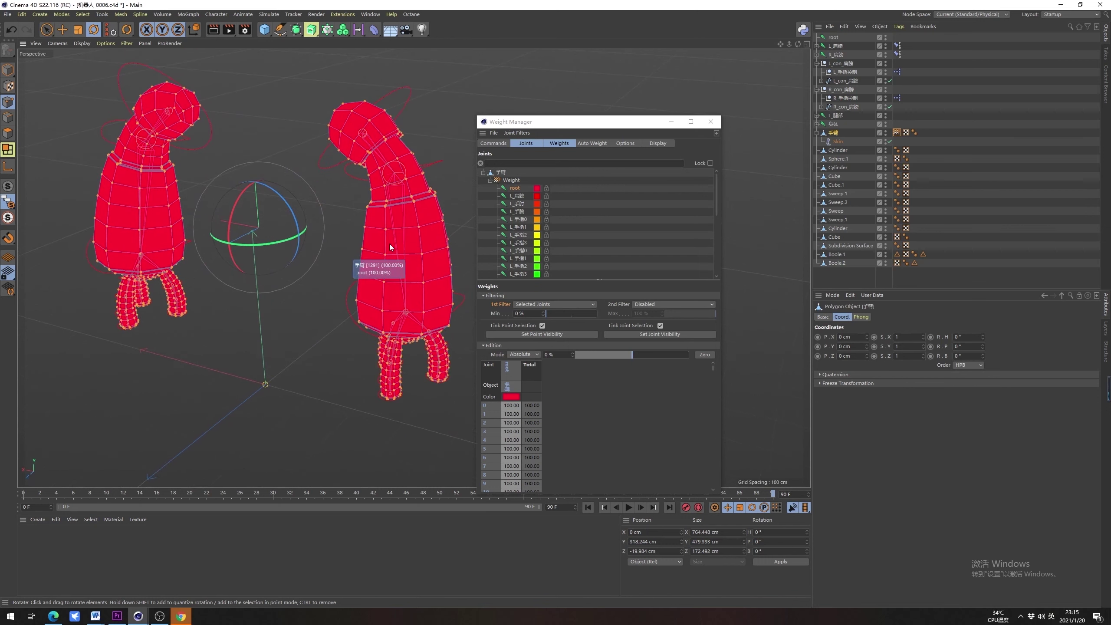
# Examine the weights of the left shoulder, elbow and finger joints against the root joint's weights on the arms
pyautogui.scroll(5, 413, 270)
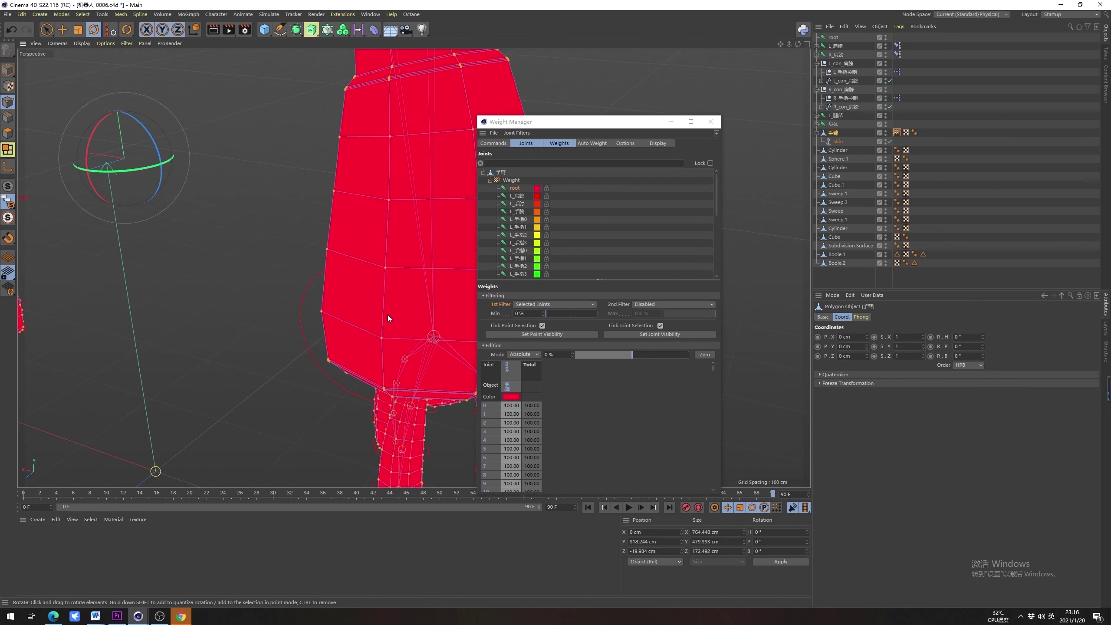
pyautogui.scroll(-5, 389, 339)
pyautogui.click(518, 196)
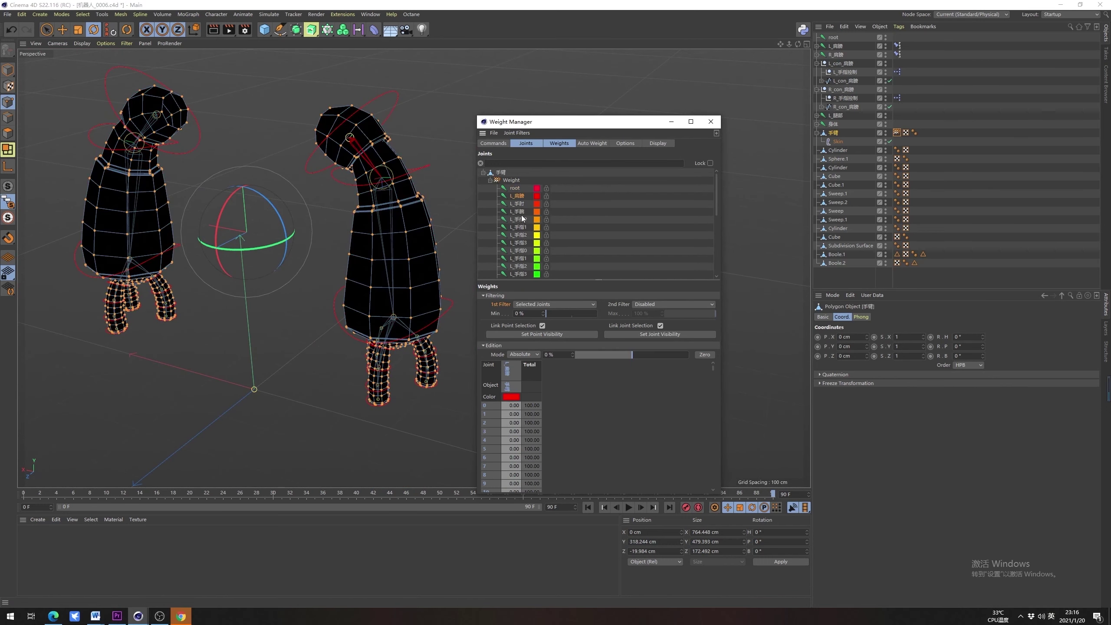
pyautogui.click(512, 251)
pyautogui.click(519, 227)
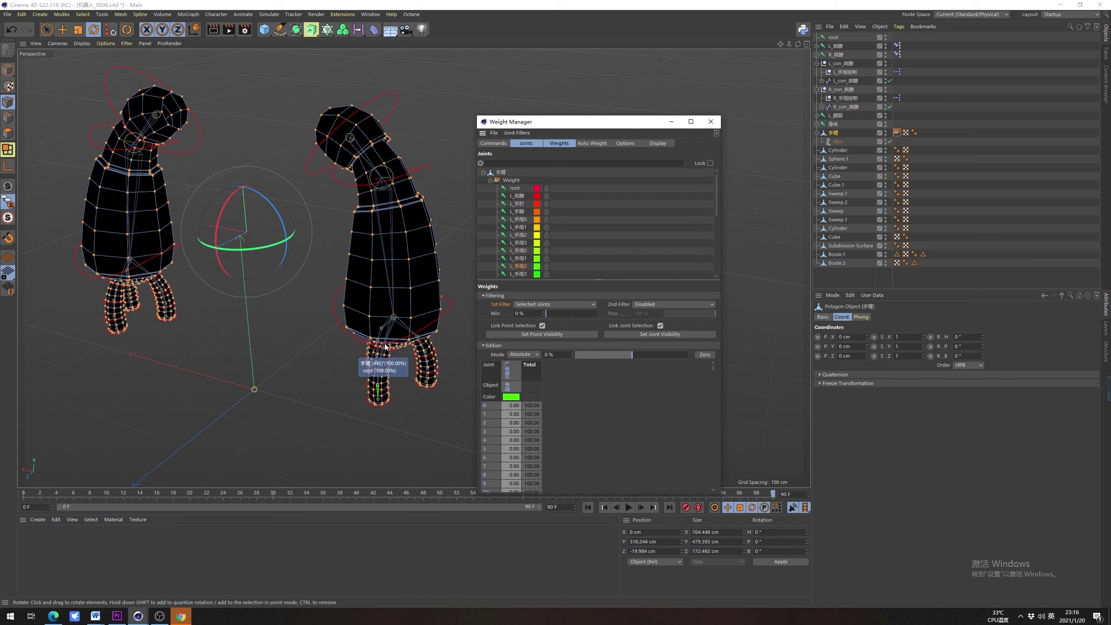
pyautogui.click(517, 189)
pyautogui.click(518, 204)
pyautogui.click(518, 235)
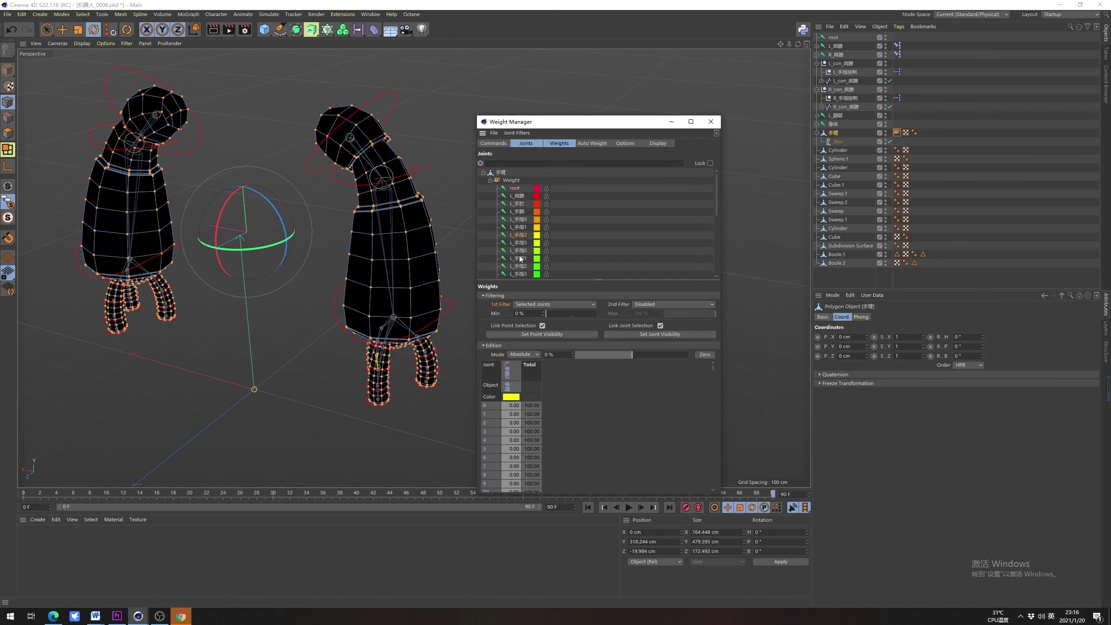
pyautogui.click(518, 258)
pyautogui.click(518, 274)
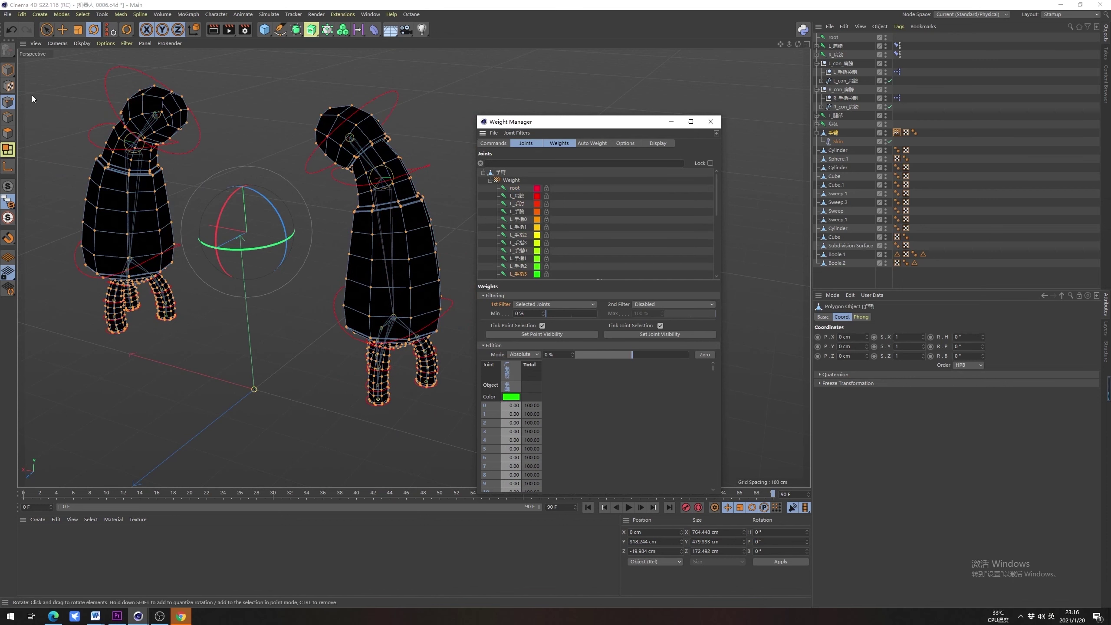
# Move the root joint along its Z axis to test how both arms follow, and undo the move
pyautogui.click(254, 389)
pyautogui.press('e')
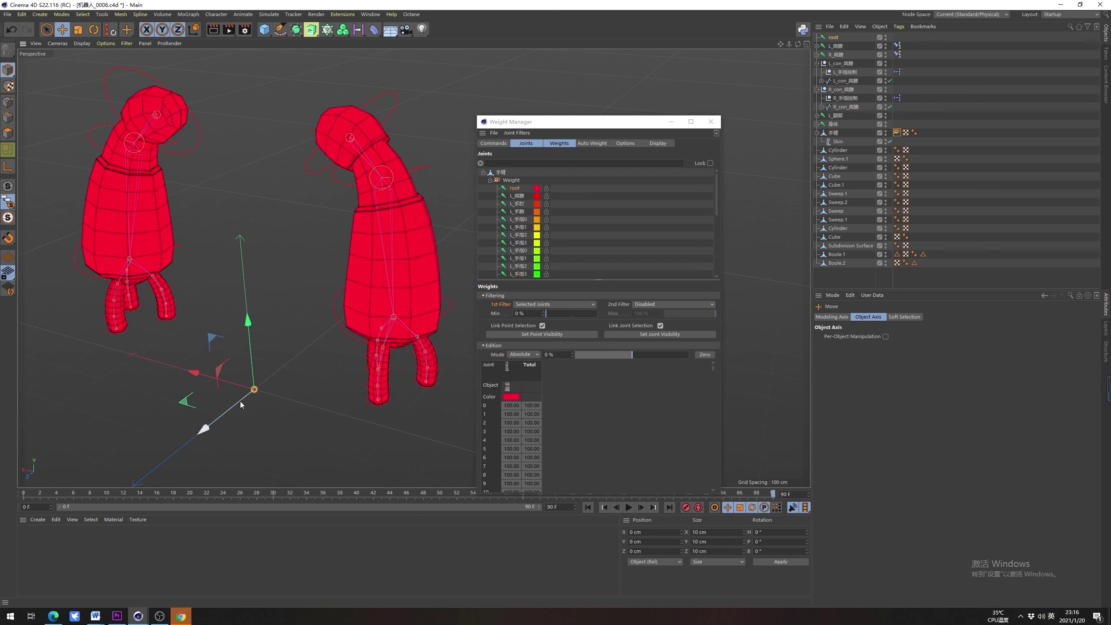
pyautogui.moveTo(220, 418); pyautogui.dragTo(353, 290)
pyautogui.hotkey('ctrl', 'z')
pyautogui.hotkey('ctrl', 'z')
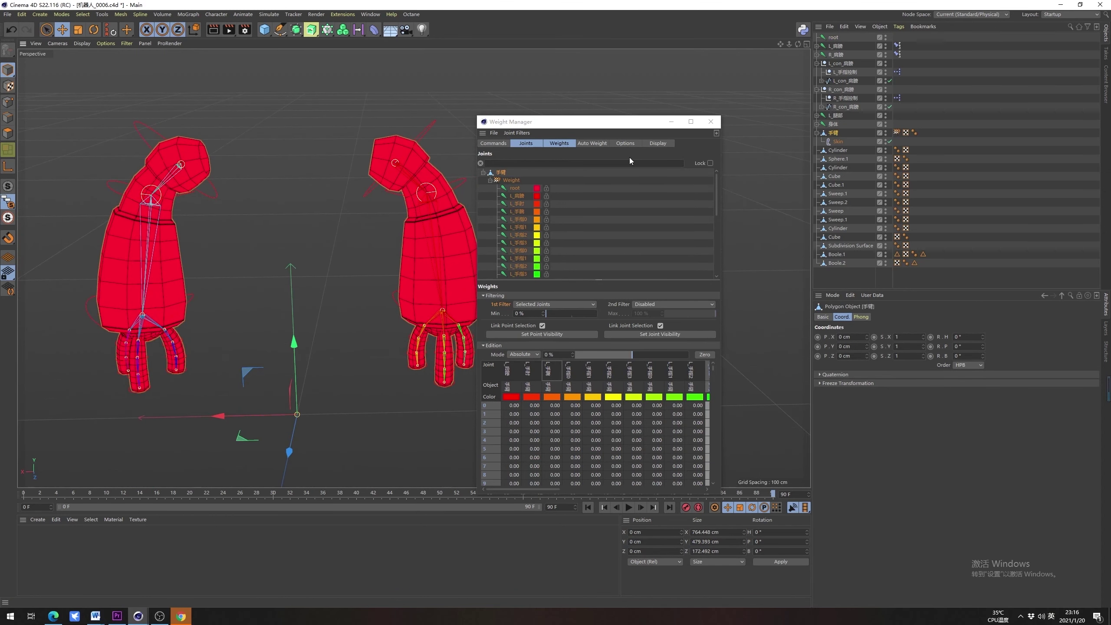
# Lock the weights of all joints in the Weight tag, from root to the last right finger joint
pyautogui.click(601, 189)
pyautogui.scroll(-7, 518, 202)
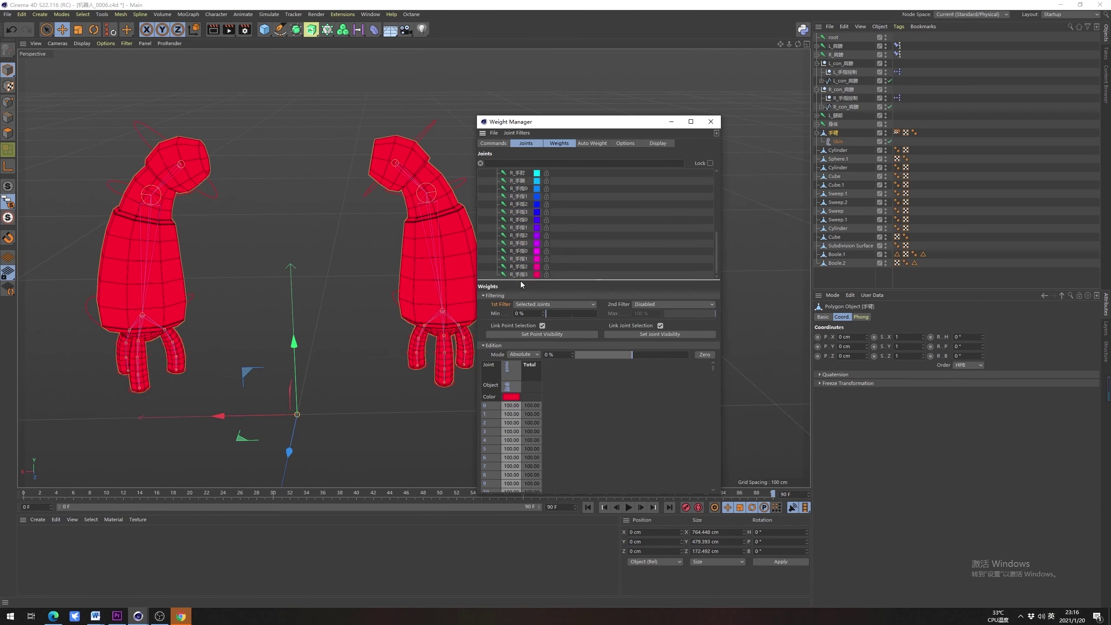
pyautogui.keyDown('shift'); pyautogui.click(522, 275); pyautogui.keyUp('shift')
pyautogui.scroll(7, 581, 233)
pyautogui.click(547, 196)
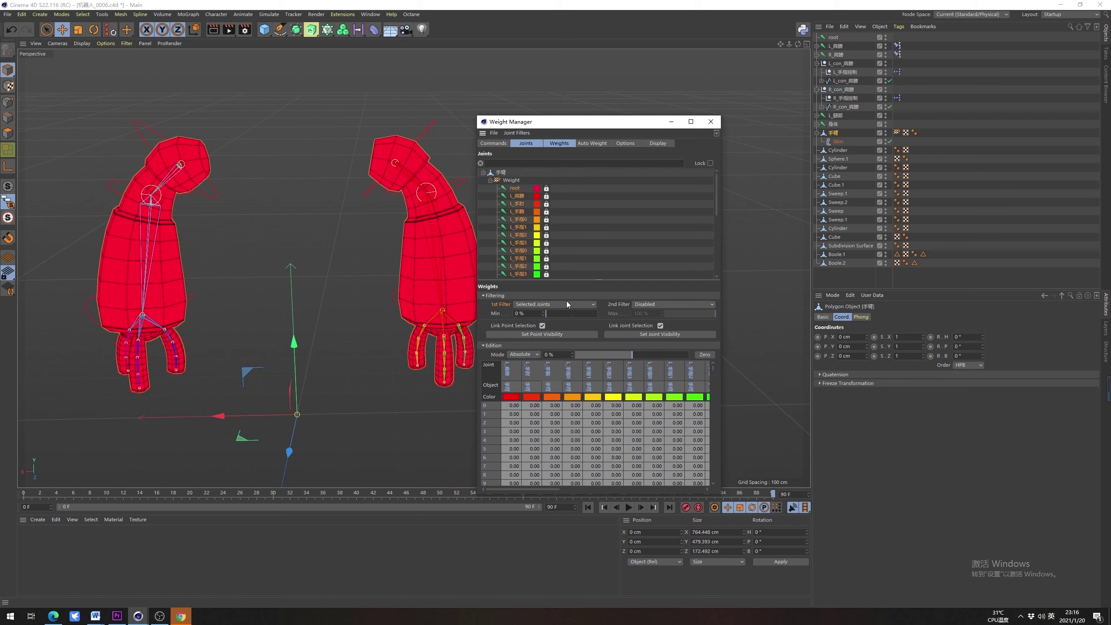
pyautogui.scroll(-5, 581, 250)
pyautogui.scroll(2, 547, 183)
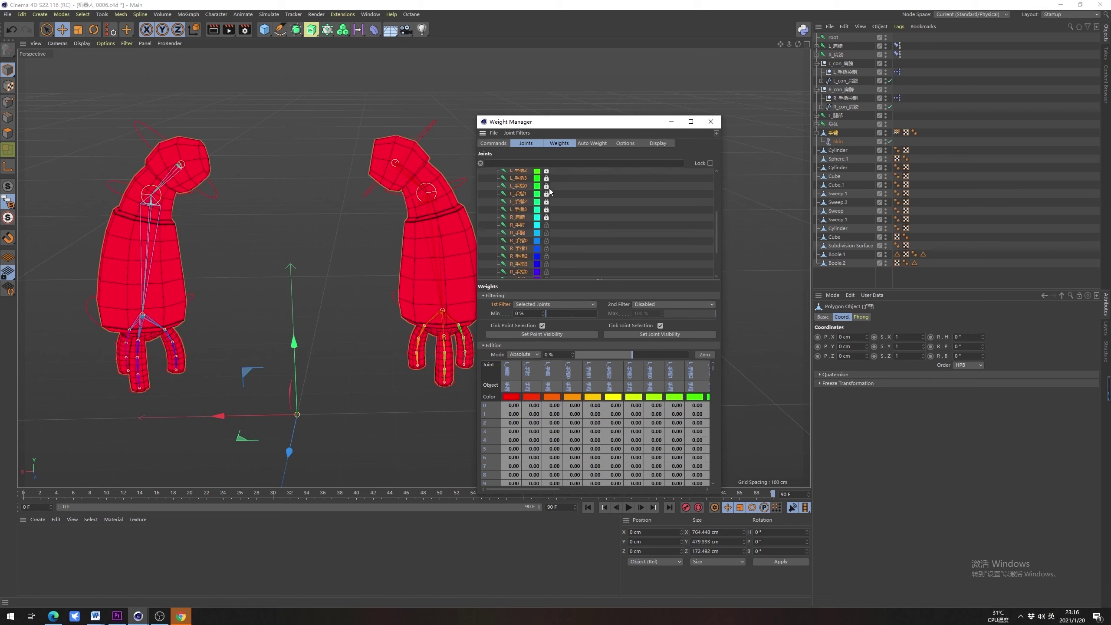
pyautogui.scroll(-2, 567, 230)
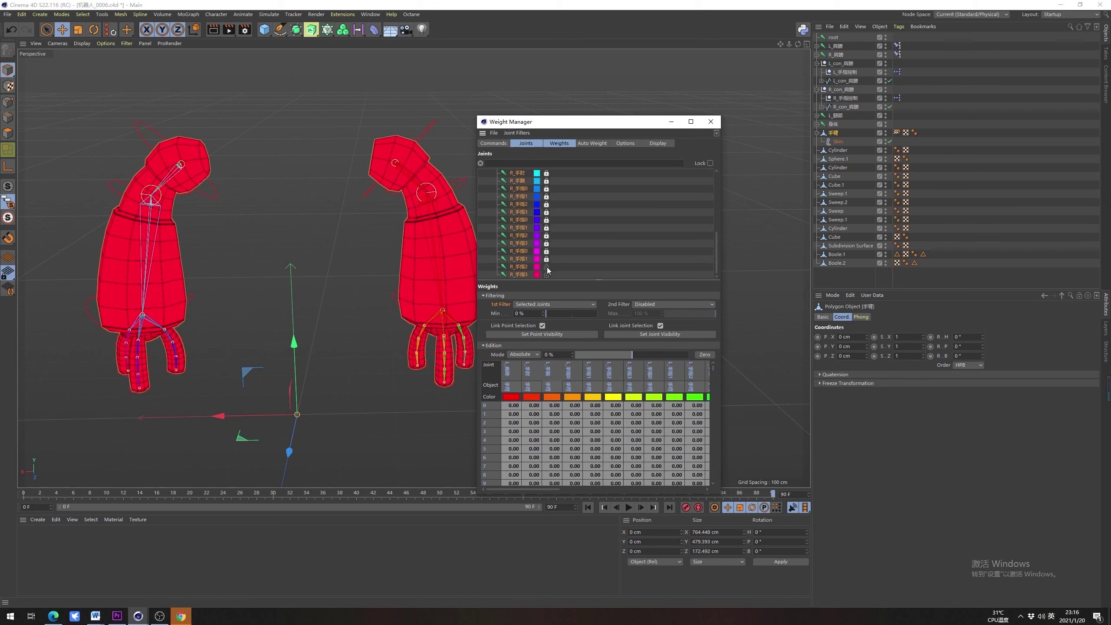
pyautogui.scroll(5, 564, 245)
# Unlock the left shoulder joint's weights and switch the 手臂 mesh to point mode with that joint selected
pyautogui.click(515, 189)
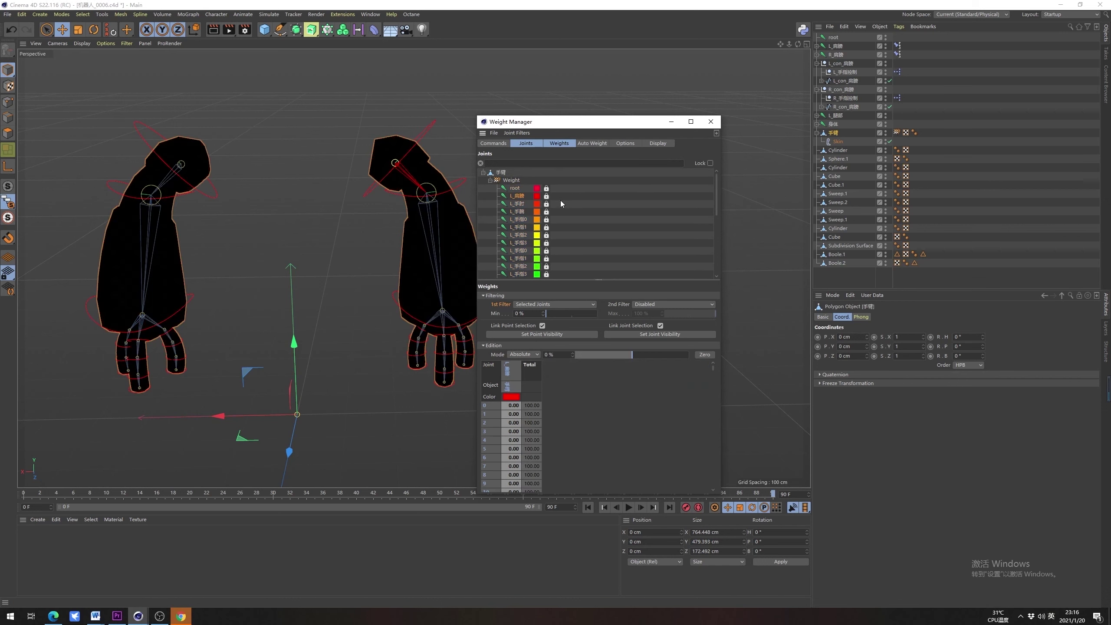
pyautogui.click(520, 197)
pyautogui.keyDown('alt'); pyautogui.moveTo(337, 250); pyautogui.dragTo(366, 218); pyautogui.keyUp('alt')
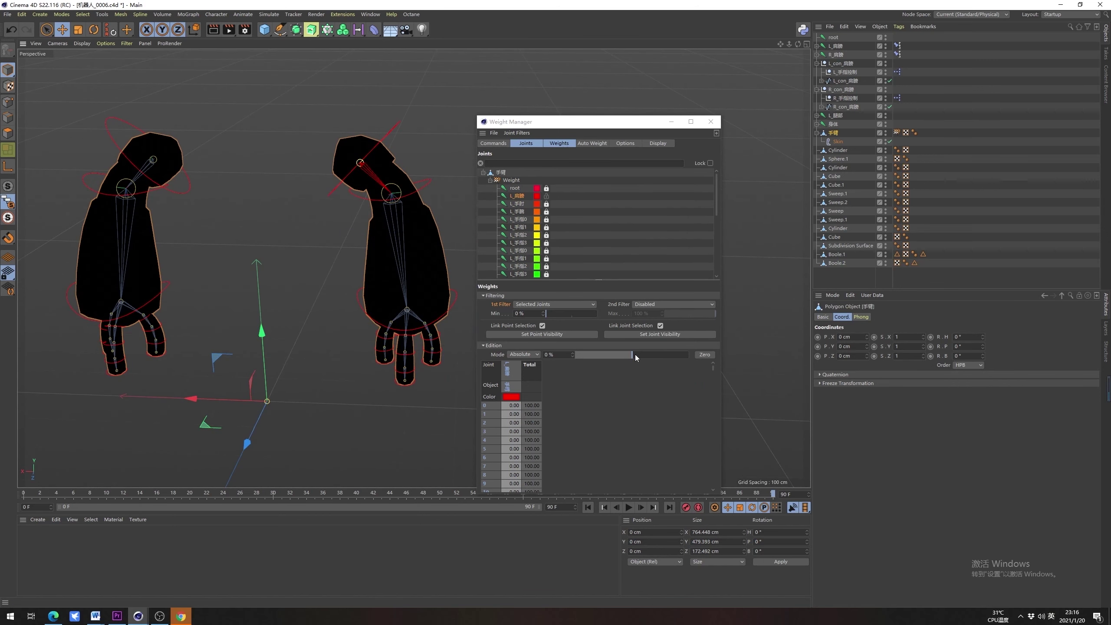
pyautogui.click(13, 104)
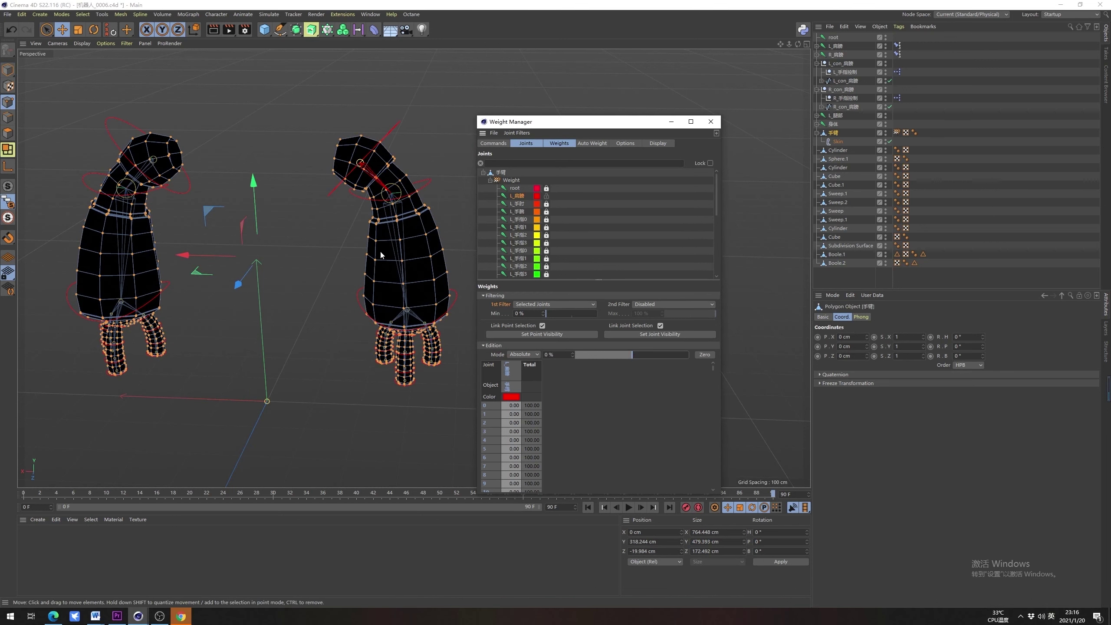
pyautogui.scroll(4, 356, 174)
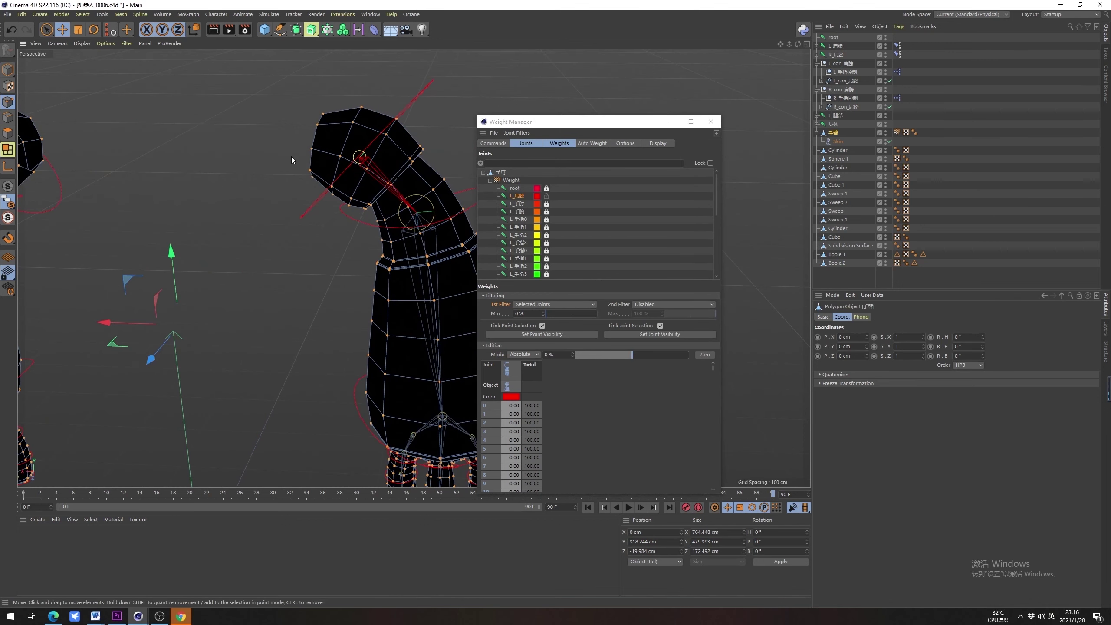
# Select the root joint in the Weight Manager and unlock its weights
pyautogui.click(515, 189)
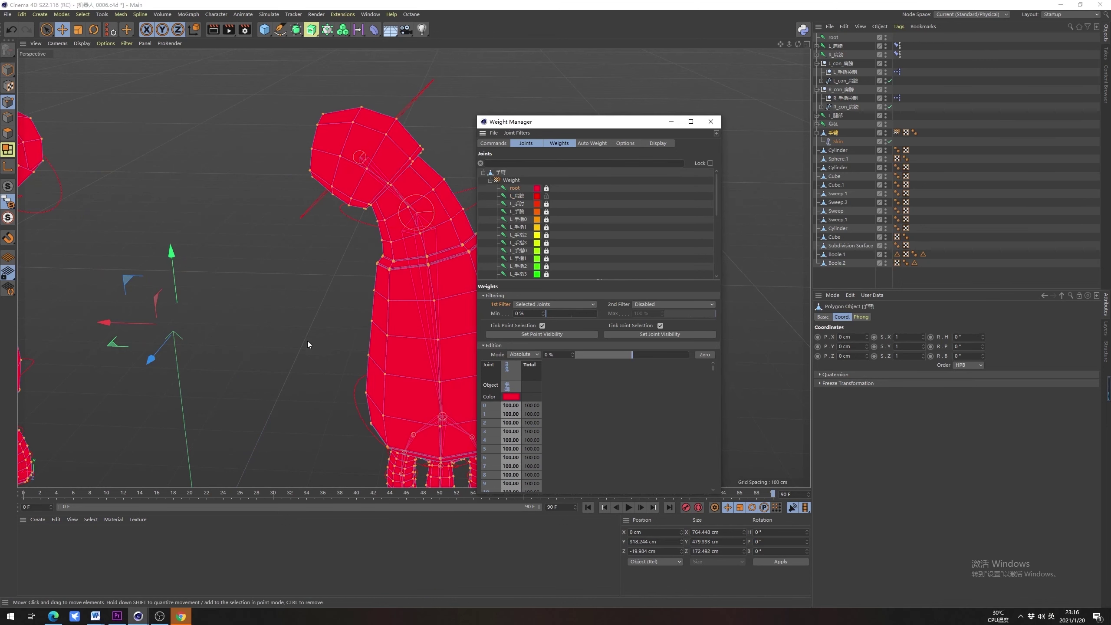
pyautogui.scroll(-5, 297, 337)
pyautogui.keyDown('alt'); pyautogui.moveTo(276, 281); pyautogui.dragTo(270, 297, button='right'); pyautogui.keyUp('alt')
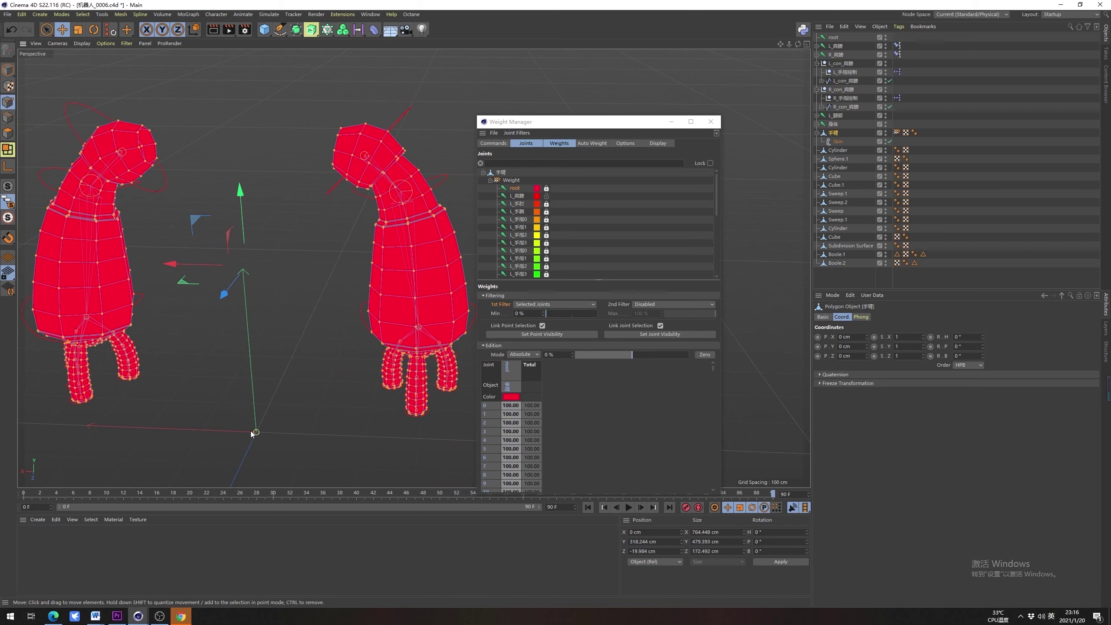
pyautogui.click(546, 188)
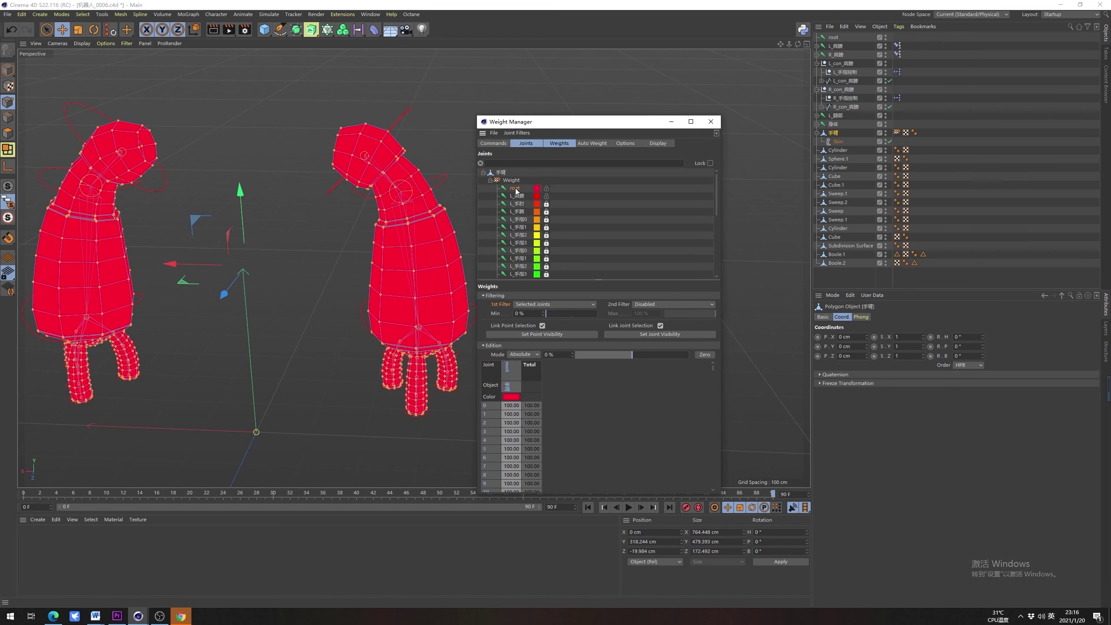
# Select all points of the left arm and give the left shoulder joint 100% weight on them
pyautogui.click(518, 197)
pyautogui.scroll(-1, 335, 189)
pyautogui.keyDown('alt'); pyautogui.moveTo(334, 188); pyautogui.dragTo(316, 187, button='middle'); pyautogui.keyUp('alt')
pyautogui.keyDown('alt'); pyautogui.moveTo(318, 186); pyautogui.dragTo(272, 137); pyautogui.keyUp('alt')
pyautogui.scroll(-2, 314, 210)
pyautogui.press('9')
pyautogui.moveTo(55, 25); pyautogui.dragTo(74, 43)
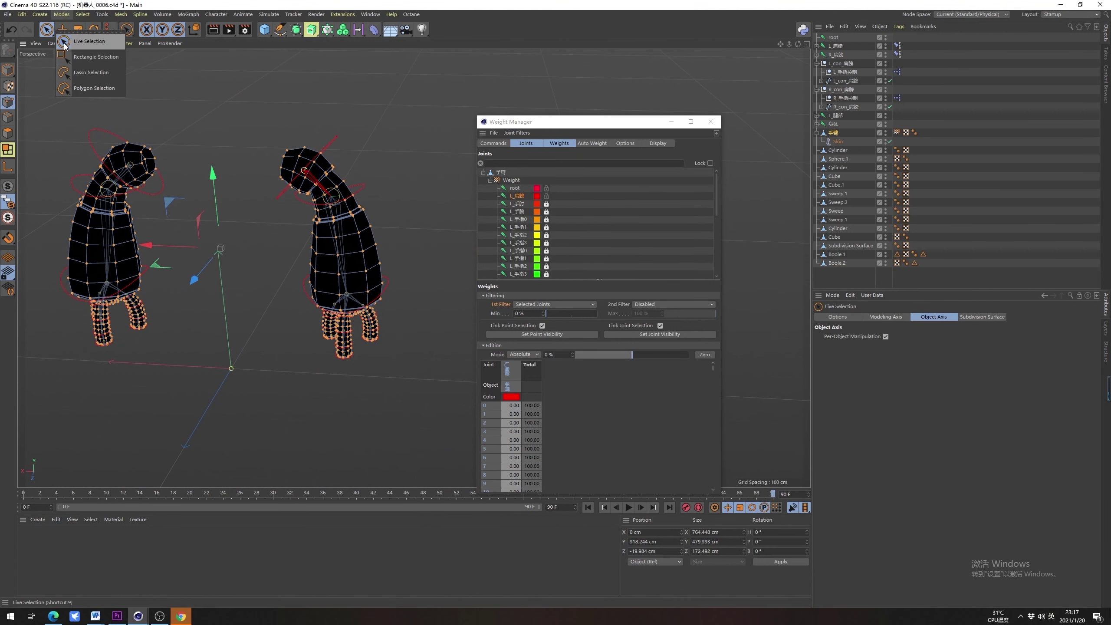
pyautogui.moveTo(251, 116); pyautogui.dragTo(358, 253)
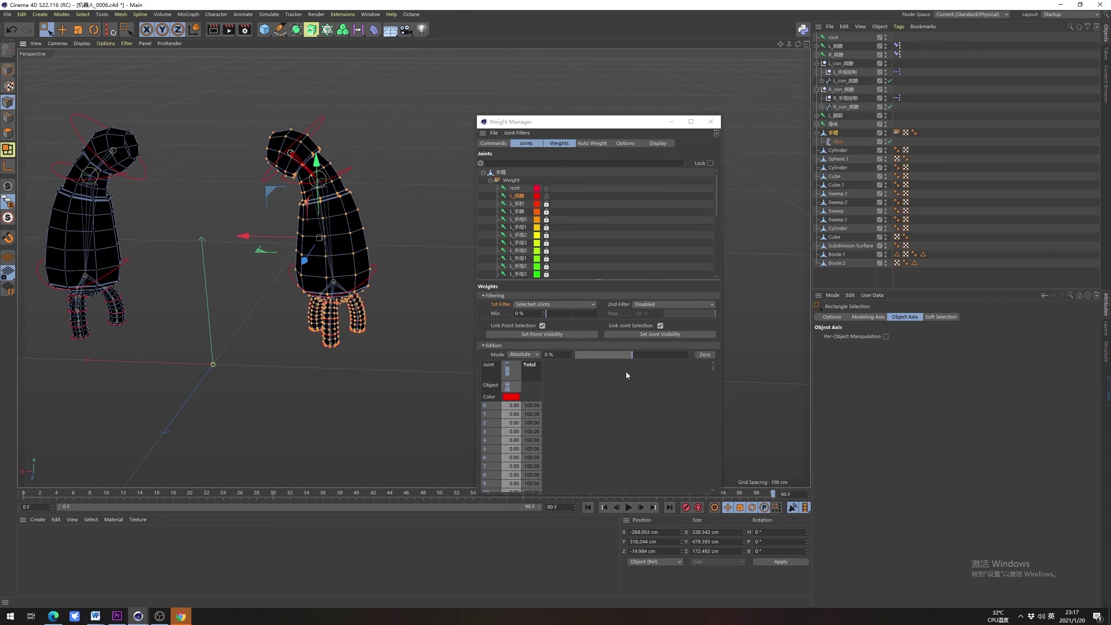
pyautogui.moveTo(636, 356); pyautogui.dragTo(691, 356)
# Review the root joint's weights, clear the point selection and lock the root joint
pyautogui.keyDown('alt'); pyautogui.moveTo(413, 268); pyautogui.dragTo(345, 195); pyautogui.keyUp('alt')
pyautogui.click(492, 189)
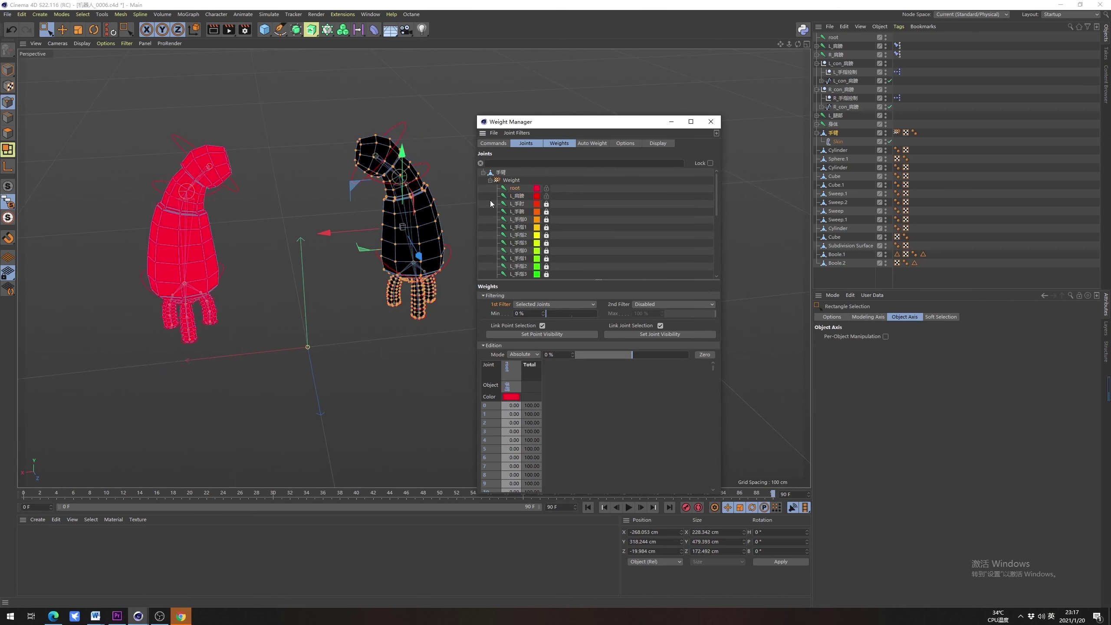
pyautogui.moveTo(321, 114); pyautogui.dragTo(288, 237)
pyautogui.click(513, 191)
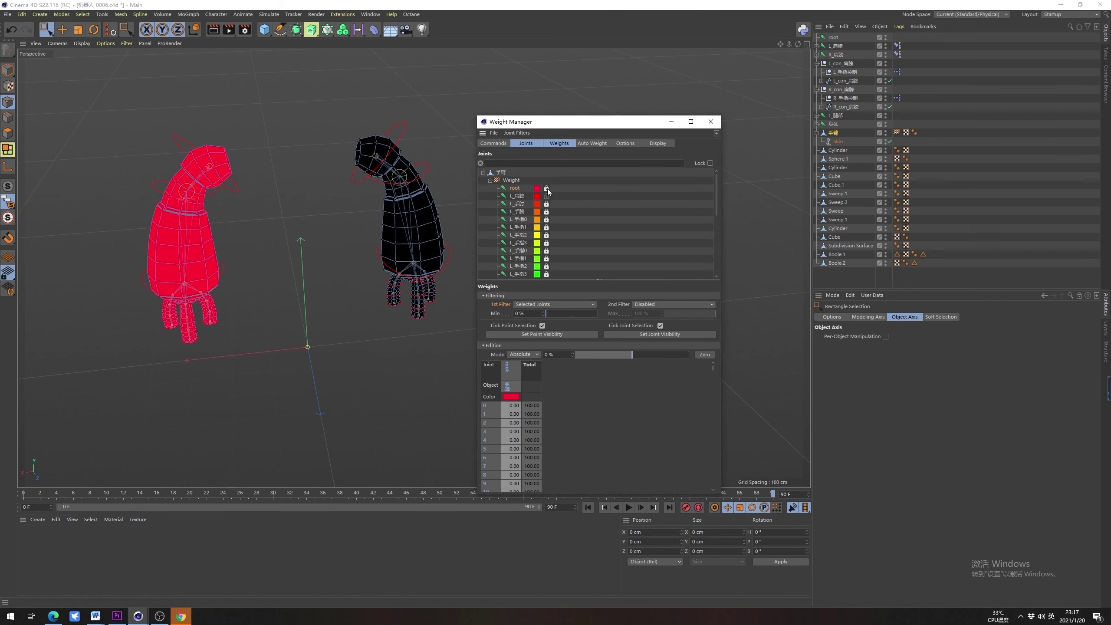
# Compare the left shoulder and left elbow weights, then unlock the left elbow joint and keep it selected
pyautogui.keyDown('alt'); pyautogui.moveTo(279, 152); pyautogui.dragTo(200, 179, button='middle'); pyautogui.keyUp('alt')
pyautogui.keyDown('alt'); pyautogui.moveTo(307, 186); pyautogui.dragTo(352, 153, button='right'); pyautogui.keyUp('alt')
pyautogui.click(525, 204)
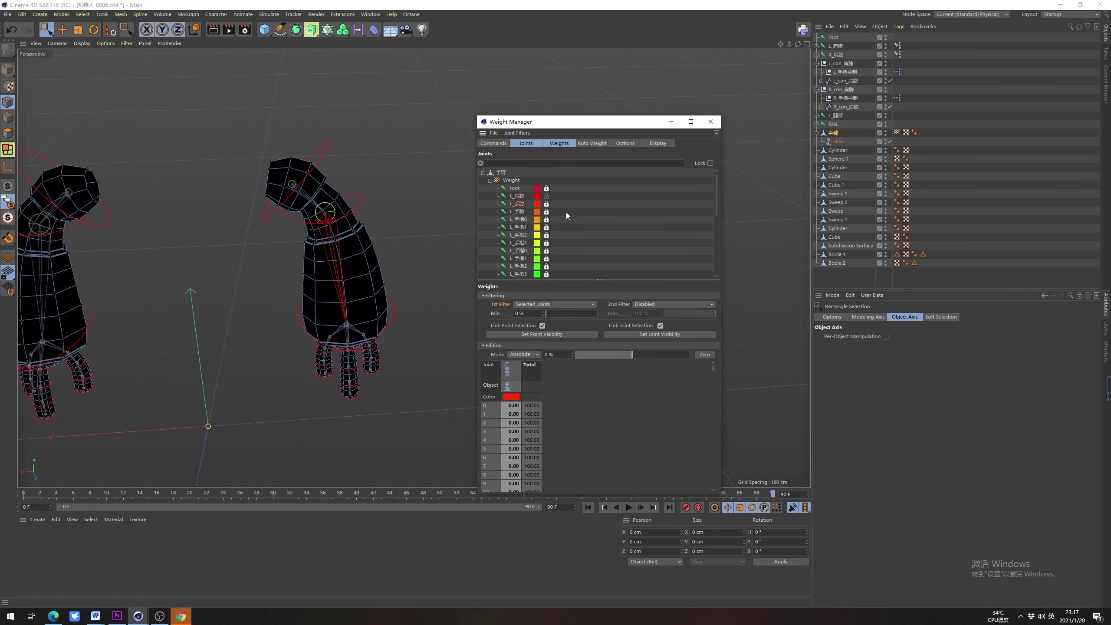
pyautogui.click(522, 197)
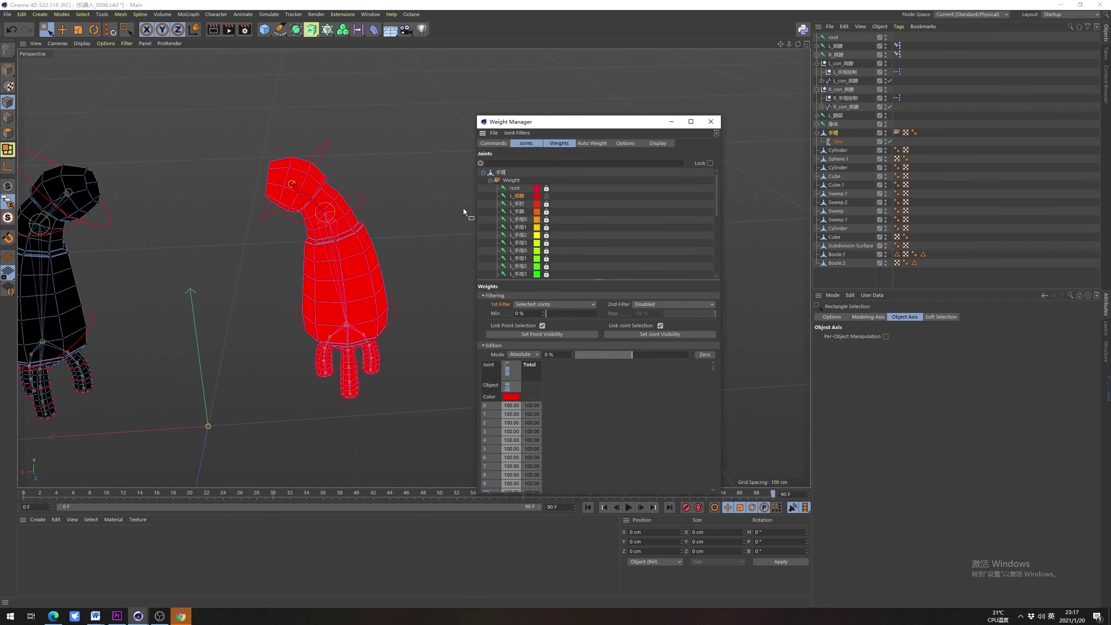
pyautogui.keyDown('alt'); pyautogui.moveTo(463, 209); pyautogui.dragTo(336, 190); pyautogui.keyUp('alt')
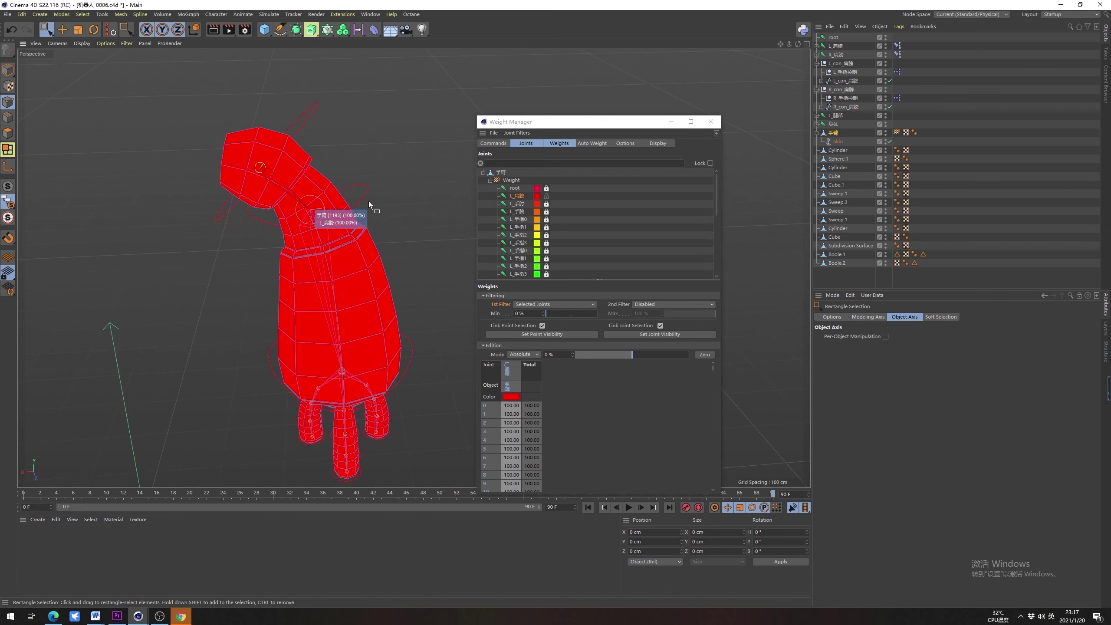
pyautogui.click(523, 203)
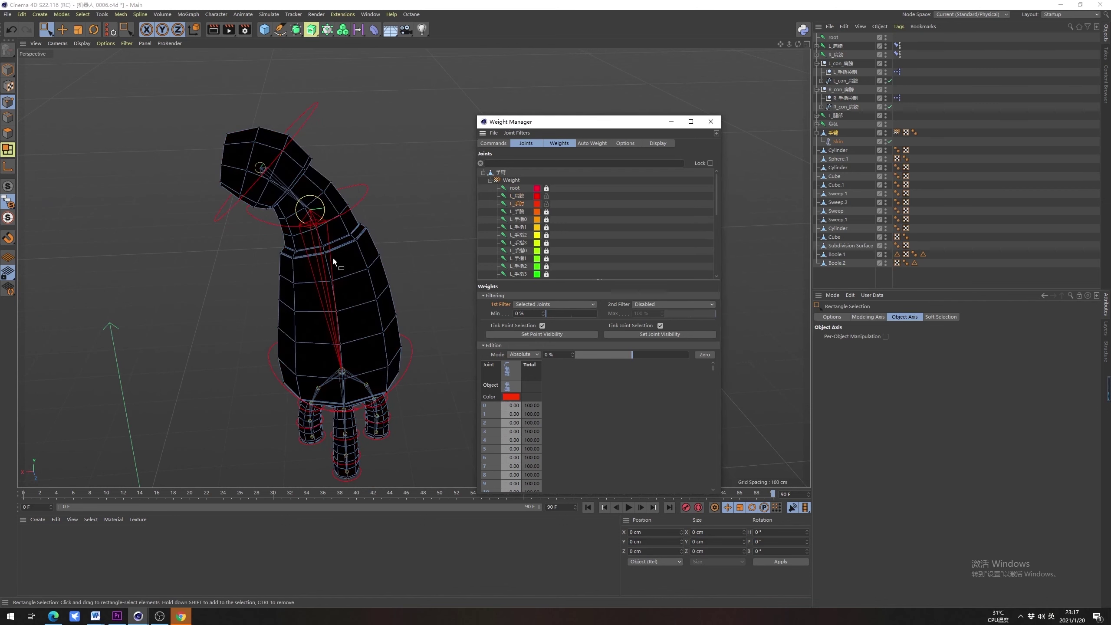
# Switch the arm mesh to polygon mode and select the left forearm polygons with Fill Selection
pyautogui.scroll(-4, 334, 248)
pyautogui.click(9, 132)
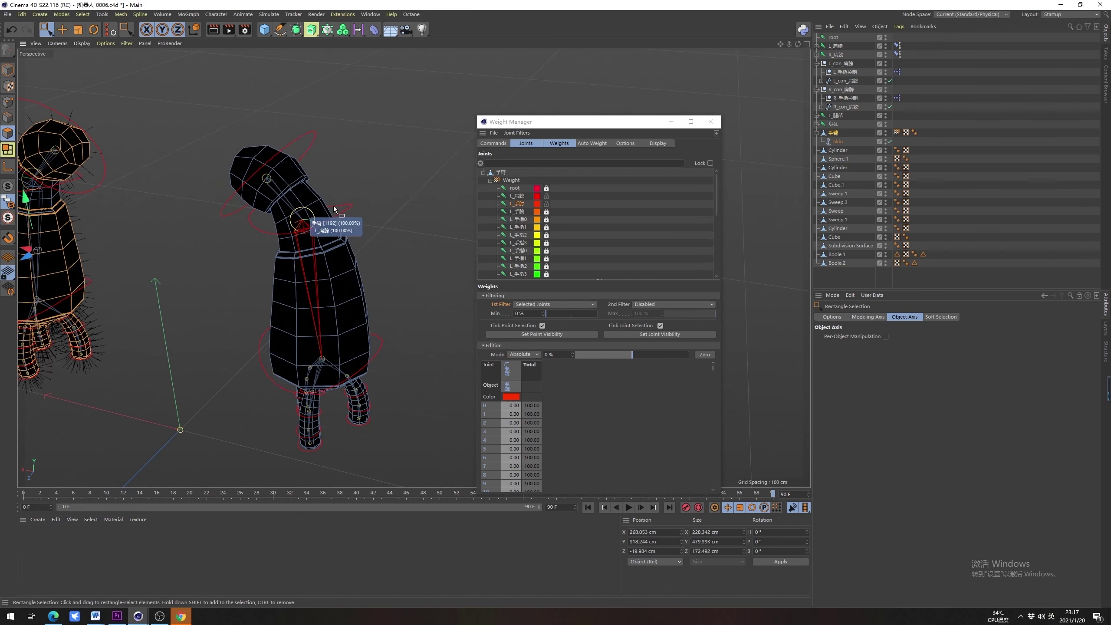
pyautogui.scroll(4, 323, 218)
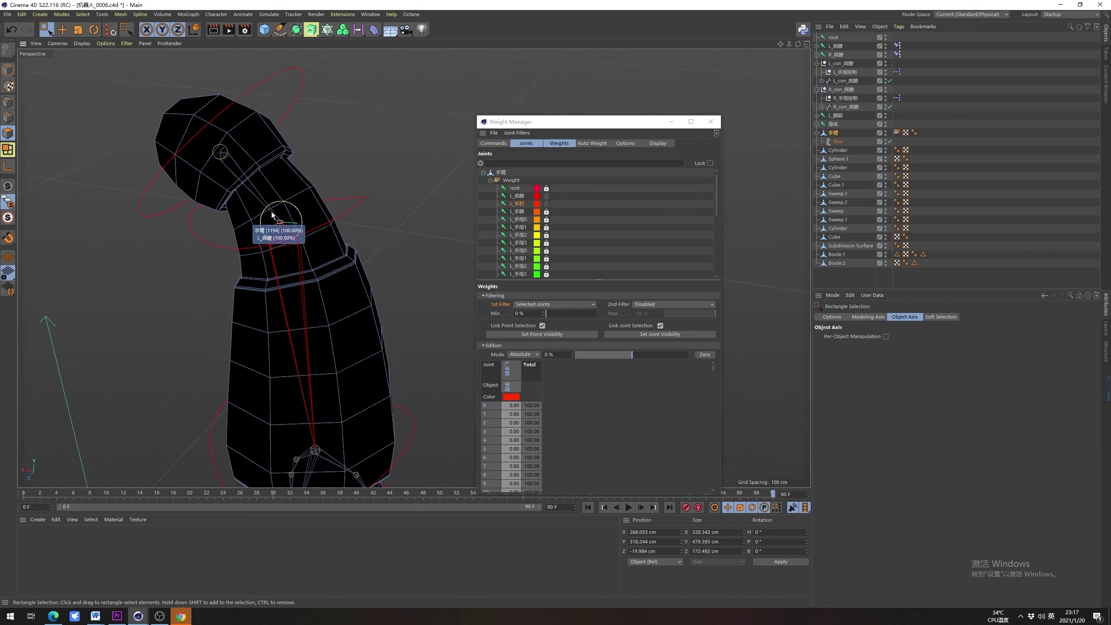
pyautogui.click(10, 133)
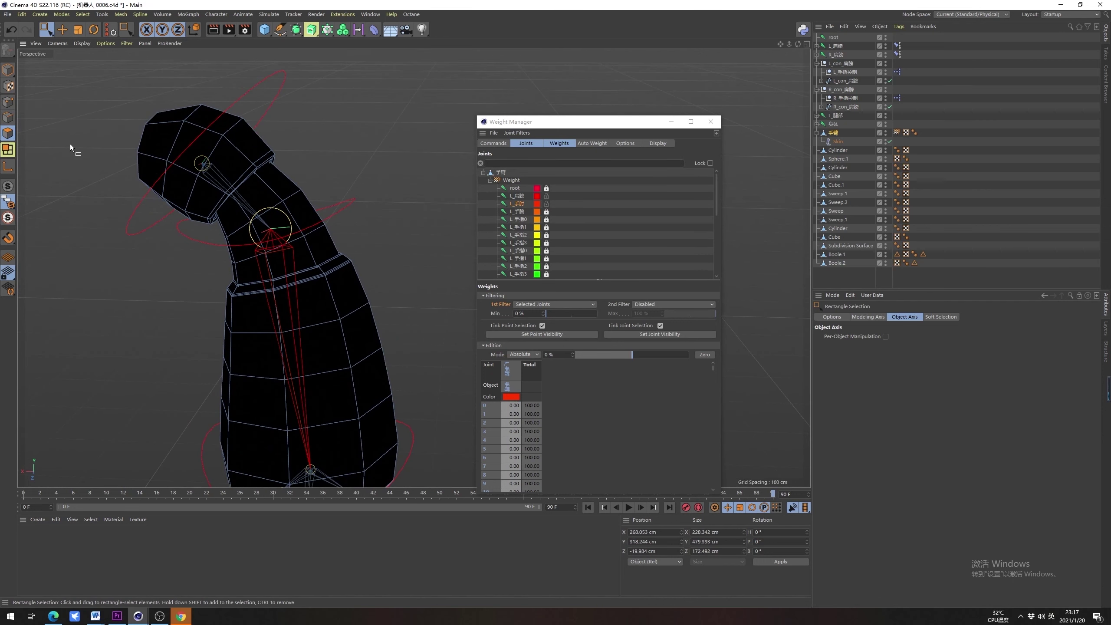
pyautogui.press('u')
pyautogui.press('l')
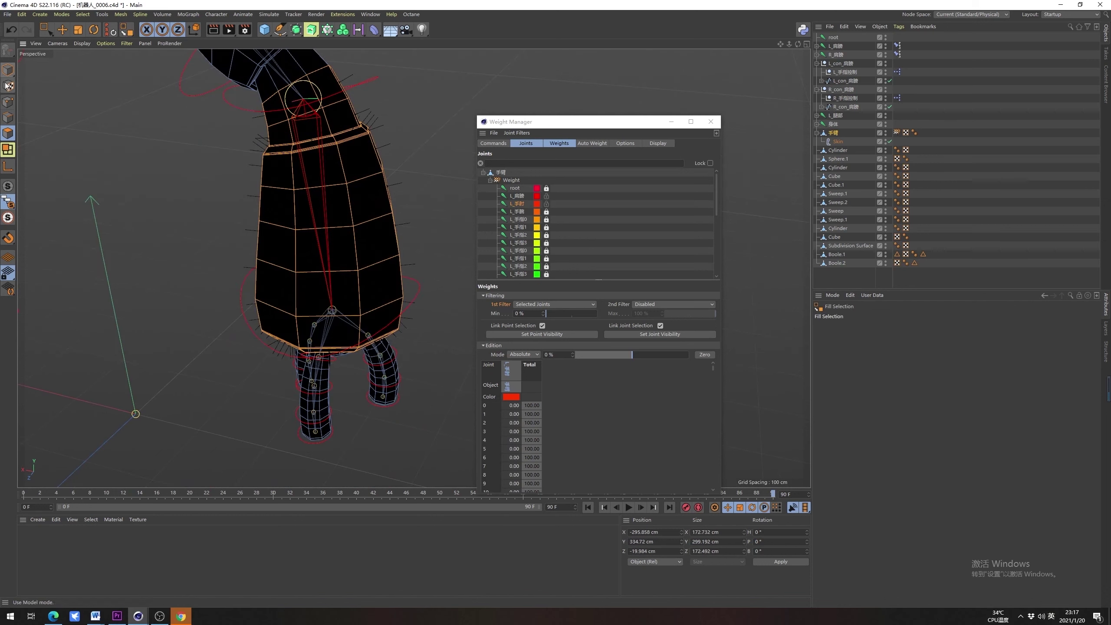
# Switch to point mode and extend the selection to the fingers and the edge loops up to the left elbow
pyautogui.click(7, 102)
pyautogui.moveTo(45, 26); pyautogui.dragTo(85, 55)
pyautogui.keyDown('alt'); pyautogui.moveTo(350, 129); pyautogui.dragTo(286, 181, button='right'); pyautogui.keyUp('alt')
pyautogui.keyDown('alt'); pyautogui.moveTo(287, 181); pyautogui.dragTo(421, 375); pyautogui.keyUp('alt')
pyautogui.keyDown('alt'); pyautogui.moveTo(331, 205); pyautogui.dragTo(359, 155, button='right'); pyautogui.keyUp('alt')
pyautogui.keyDown('alt'); pyautogui.moveTo(359, 155); pyautogui.dragTo(356, 225, button='middle'); pyautogui.keyUp('alt')
pyautogui.keyDown('alt'); pyautogui.moveTo(412, 268); pyautogui.dragTo(29, 105); pyautogui.keyUp('alt')
pyautogui.press('u')
pyautogui.press('l')
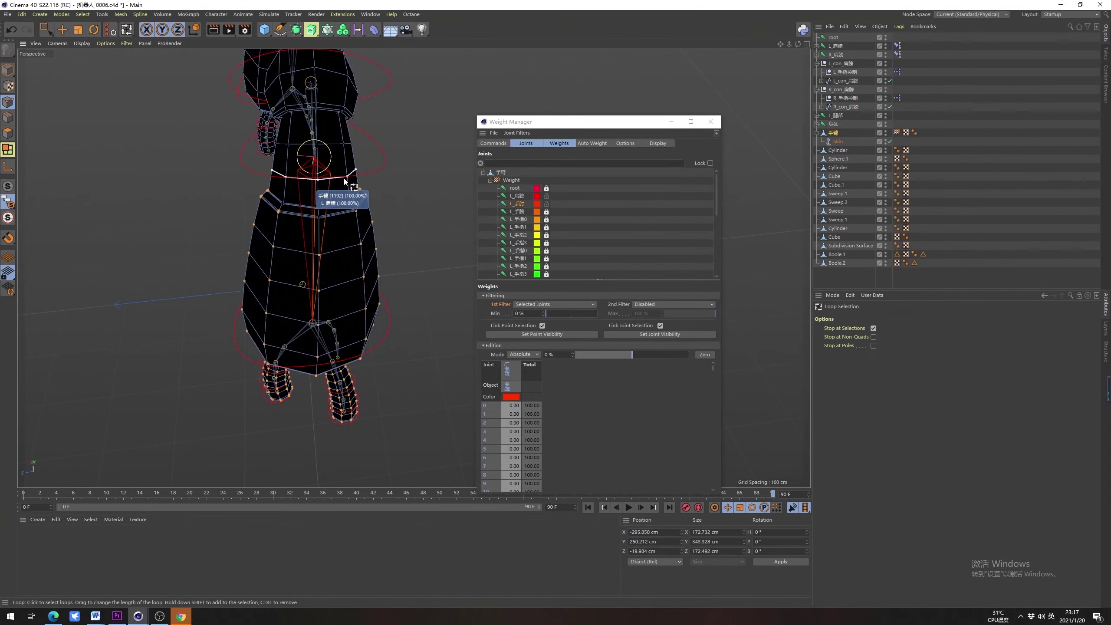
pyautogui.keyDown('alt'); pyautogui.moveTo(340, 177); pyautogui.dragTo(244, 214); pyautogui.keyUp('alt')
# Try giving the left elbow joint 100% weight on the selected points, and undo the change
pyautogui.moveTo(632, 354); pyautogui.dragTo(712, 360)
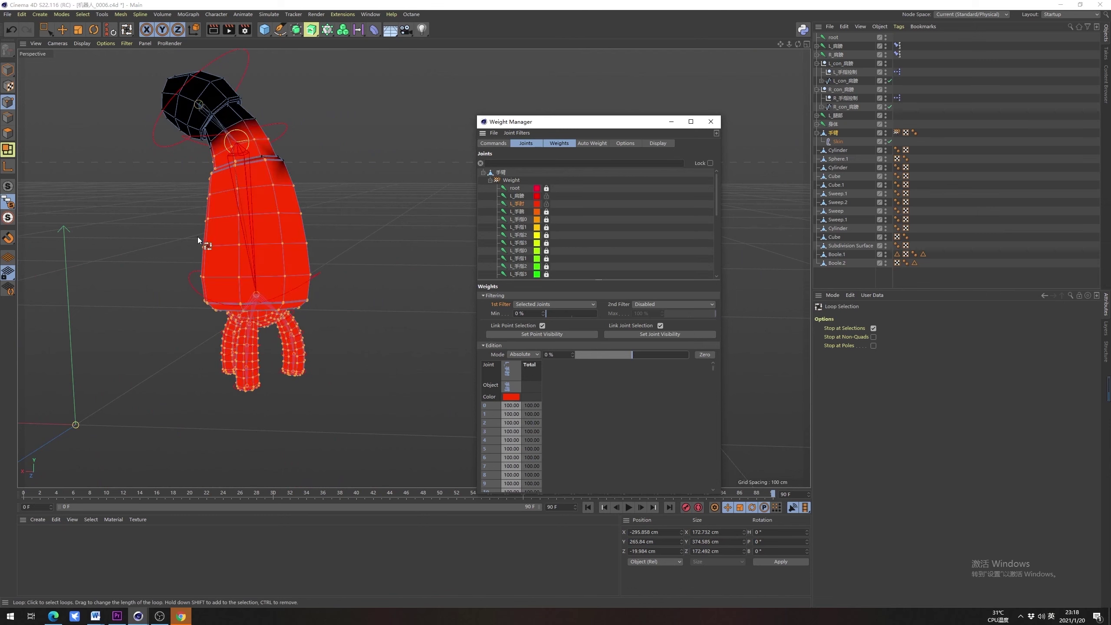
pyautogui.keyDown('alt'); pyautogui.moveTo(197, 237); pyautogui.dragTo(313, 253); pyautogui.keyUp('alt')
pyautogui.hotkey('ctrl', 'z')
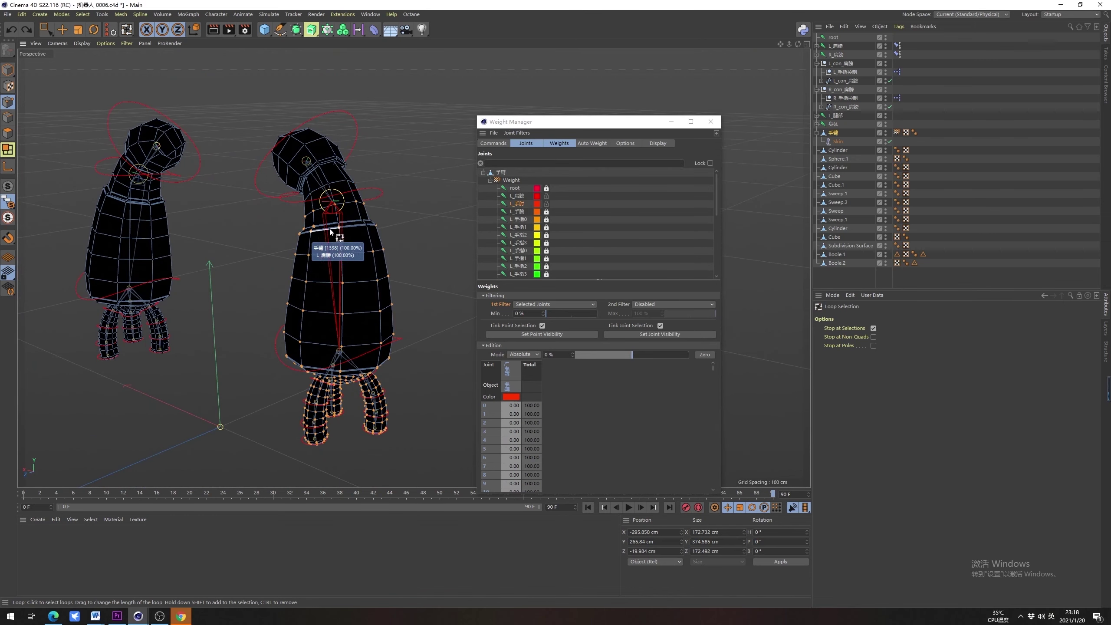
# Use Rectangle Selection to add the missed left forearm and finger points to the selection
pyautogui.keyDown('alt'); pyautogui.moveTo(384, 237); pyautogui.dragTo(330, 265); pyautogui.keyUp('alt')
pyautogui.press('u')
pyautogui.press('f')
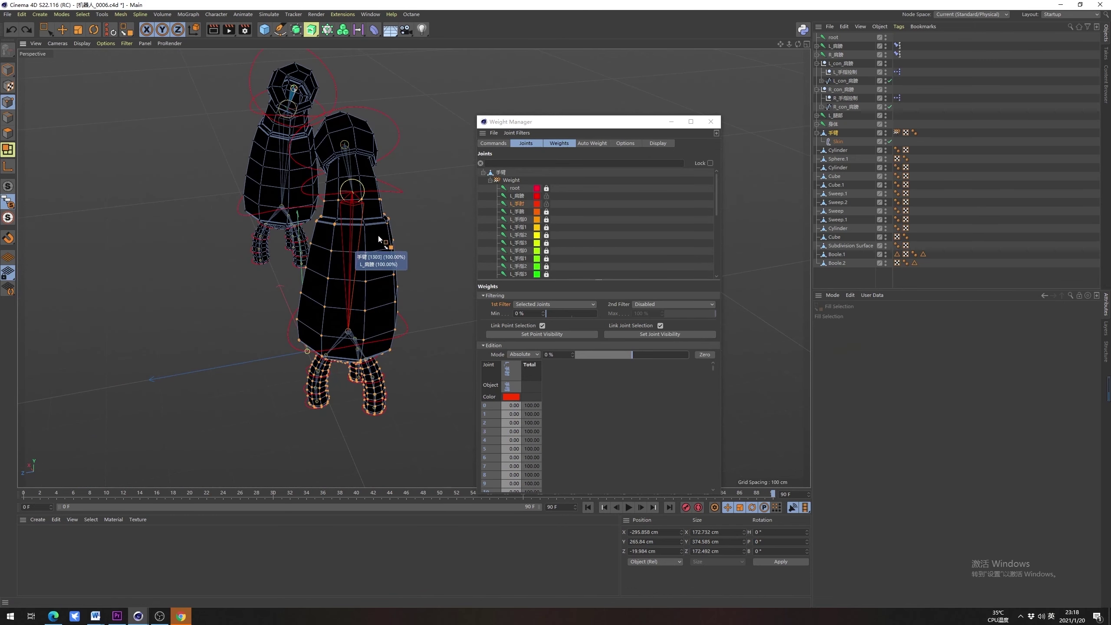
pyautogui.click(43, 29)
pyautogui.click(96, 58)
pyautogui.keyDown('alt'); pyautogui.moveTo(369, 246); pyautogui.dragTo(350, 253); pyautogui.keyUp('alt')
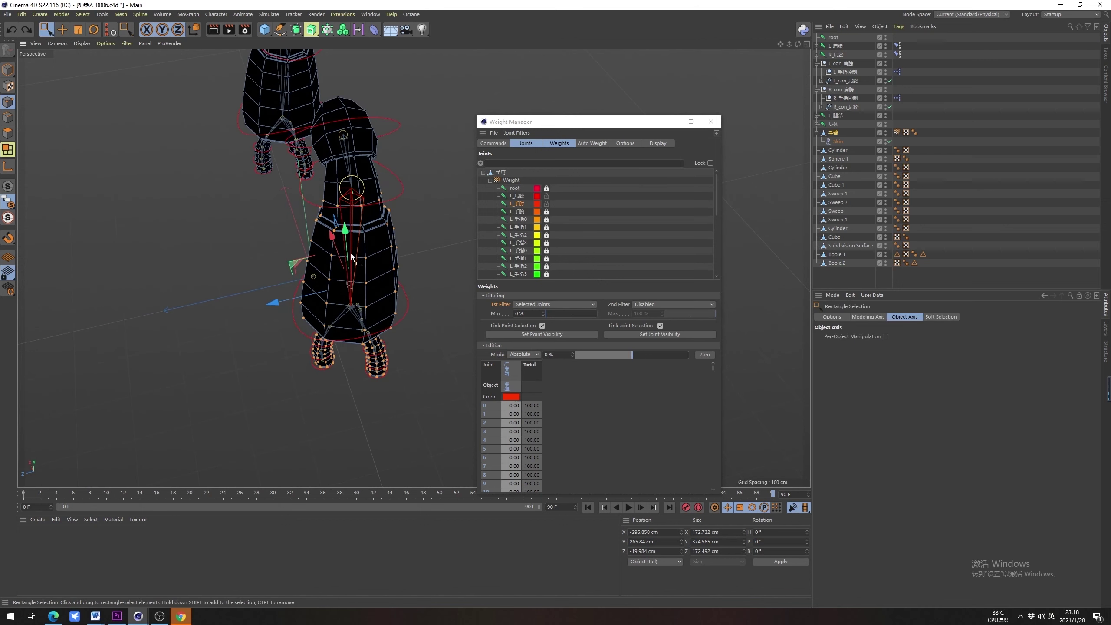
pyautogui.keyDown('alt'); pyautogui.moveTo(344, 317); pyautogui.dragTo(264, 226); pyautogui.keyUp('alt')
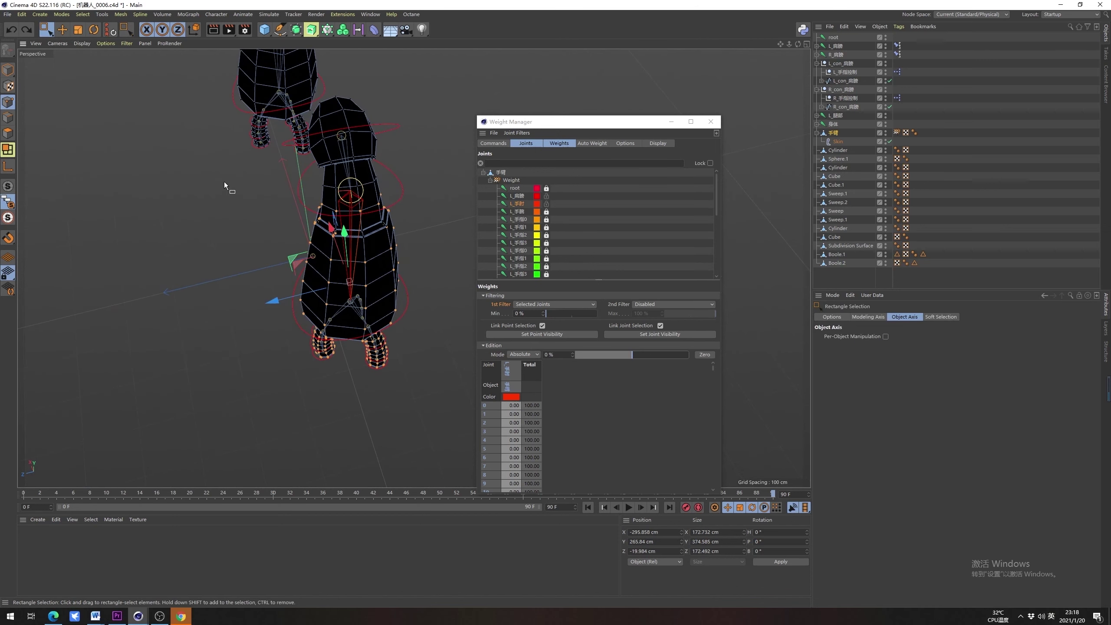
pyautogui.moveTo(224, 181); pyautogui.dragTo(469, 430)
pyautogui.keyDown('alt'); pyautogui.moveTo(352, 175); pyautogui.dragTo(427, 133); pyautogui.keyUp('alt')
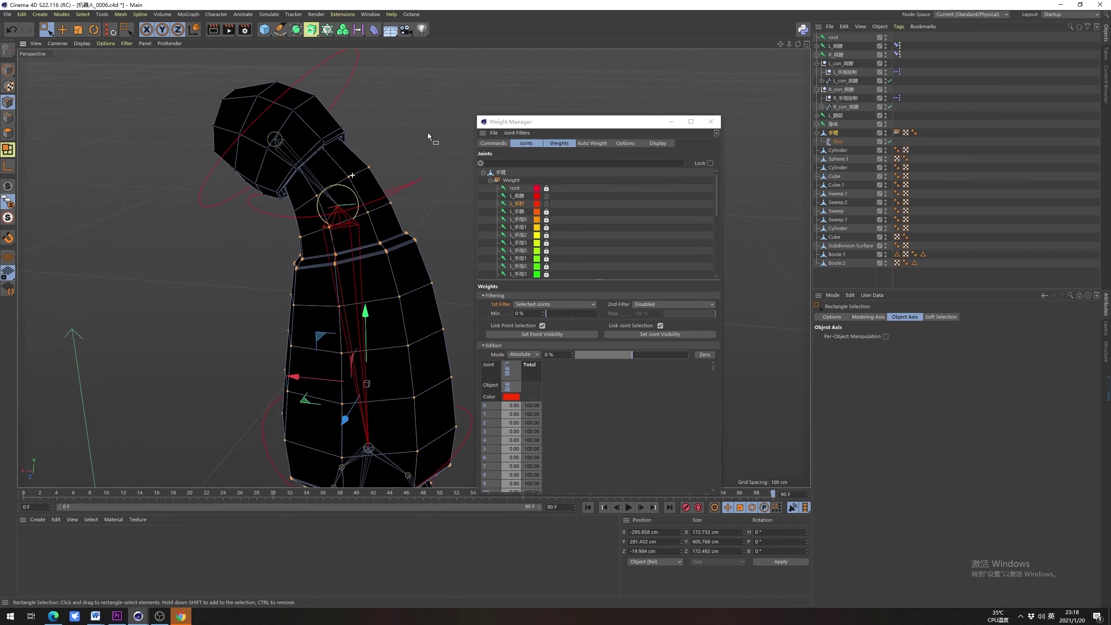
# Remove the surplus edge loop above the left elbow from the point selection using Loop Selection
pyautogui.press('u')
pyautogui.press('l')
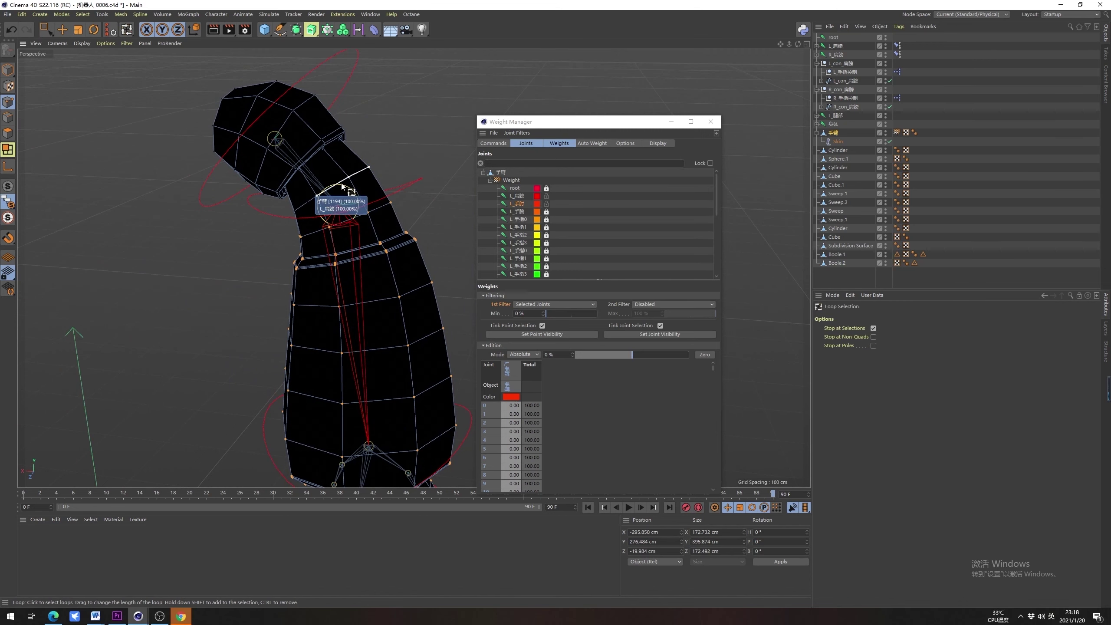
pyautogui.keyDown('ctrl'); pyautogui.click(340, 188); pyautogui.keyUp('ctrl')
pyautogui.keyDown('alt'); pyautogui.moveTo(341, 203); pyautogui.dragTo(251, 213); pyautogui.keyUp('alt')
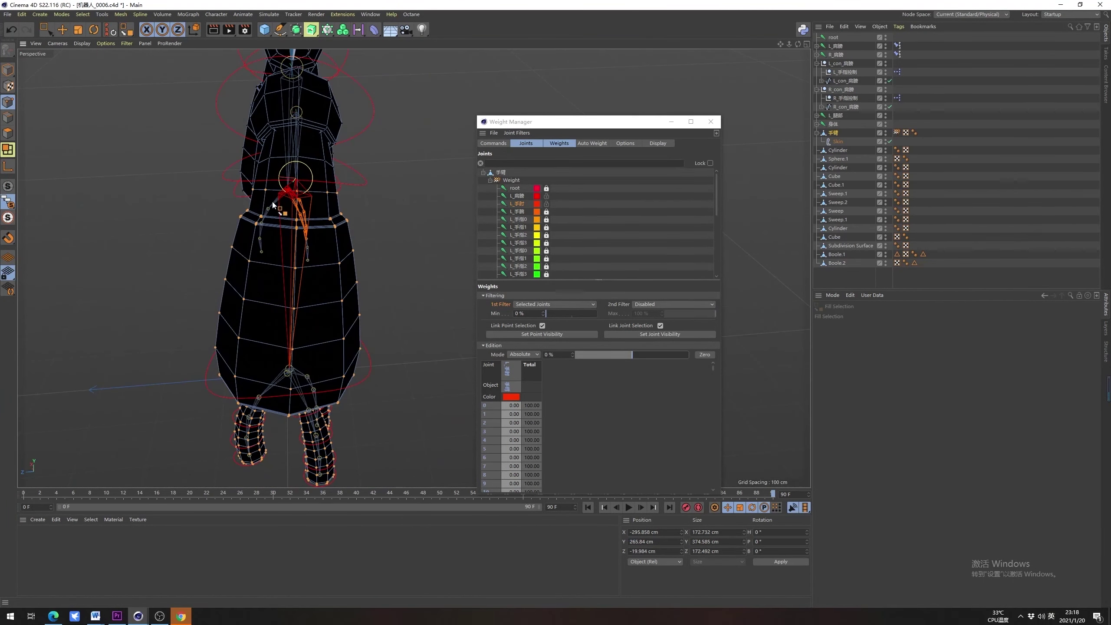
pyautogui.click(46, 32)
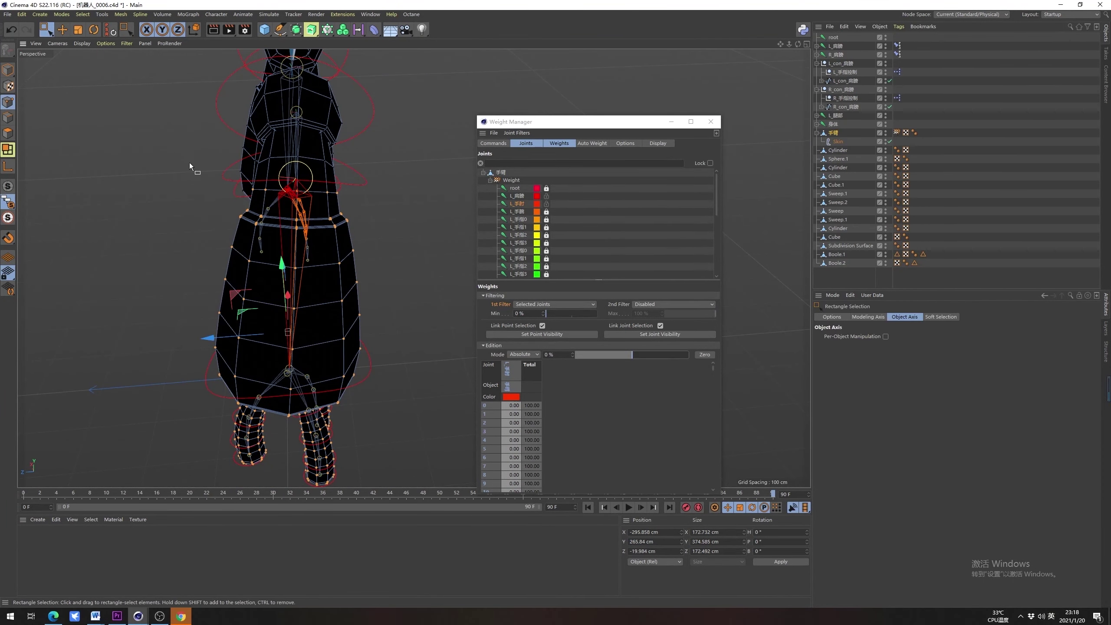
pyautogui.keyDown('alt'); pyautogui.moveTo(189, 163); pyautogui.dragTo(130, 201); pyautogui.keyUp('alt')
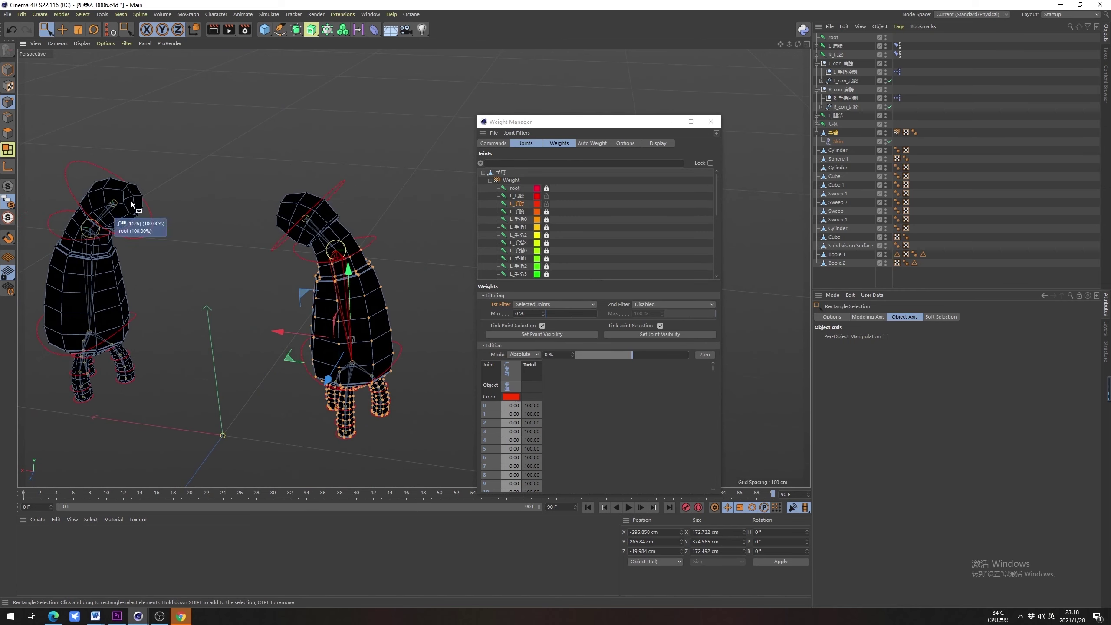
# Exclude any right arm points and give the left elbow joint 100% weight on the selected left arm points
pyautogui.moveTo(24, 131); pyautogui.dragTo(177, 472)
pyautogui.keyDown('alt'); pyautogui.moveTo(199, 328); pyautogui.dragTo(286, 305); pyautogui.keyUp('alt')
pyautogui.keyDown('alt'); pyautogui.moveTo(286, 305); pyautogui.dragTo(313, 287, button='middle'); pyautogui.keyUp('alt')
pyautogui.moveTo(634, 355); pyautogui.dragTo(688, 357)
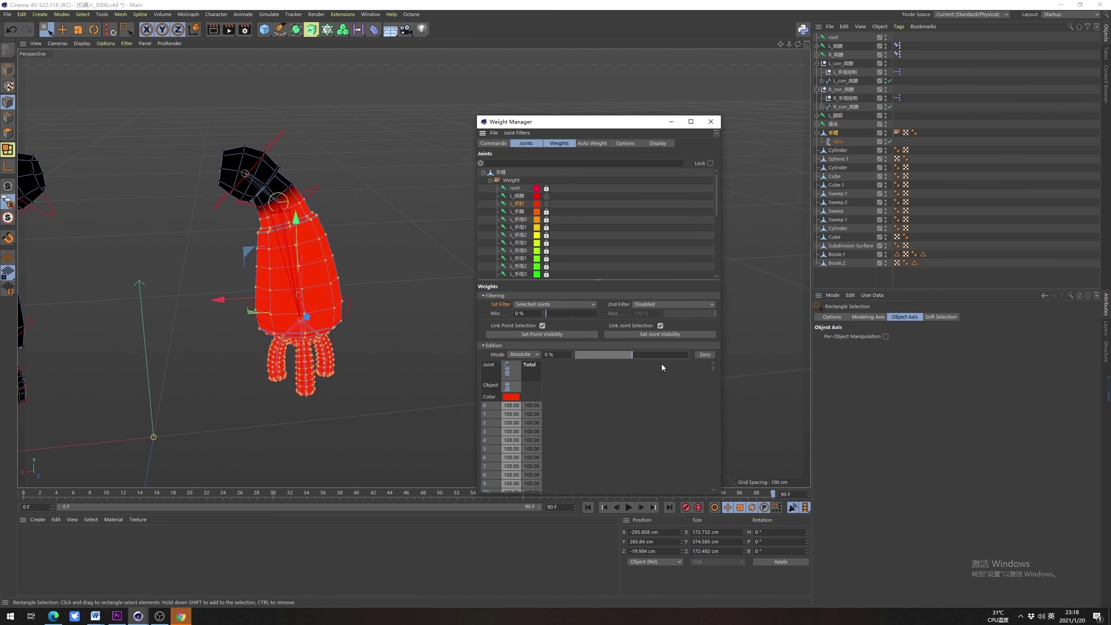
# Switch to model mode, select the left elbow controller for a rotation test of the forearm, and undo the test
pyautogui.keyDown('alt'); pyautogui.moveTo(259, 215); pyautogui.dragTo(308, 182, button='right'); pyautogui.keyUp('alt')
pyautogui.keyDown('alt'); pyautogui.moveTo(307, 183); pyautogui.dragTo(677, 220); pyautogui.keyUp('alt')
pyautogui.keyDown('alt'); pyautogui.moveTo(332, 221); pyautogui.dragTo(298, 167); pyautogui.keyUp('alt')
pyautogui.click(8, 69)
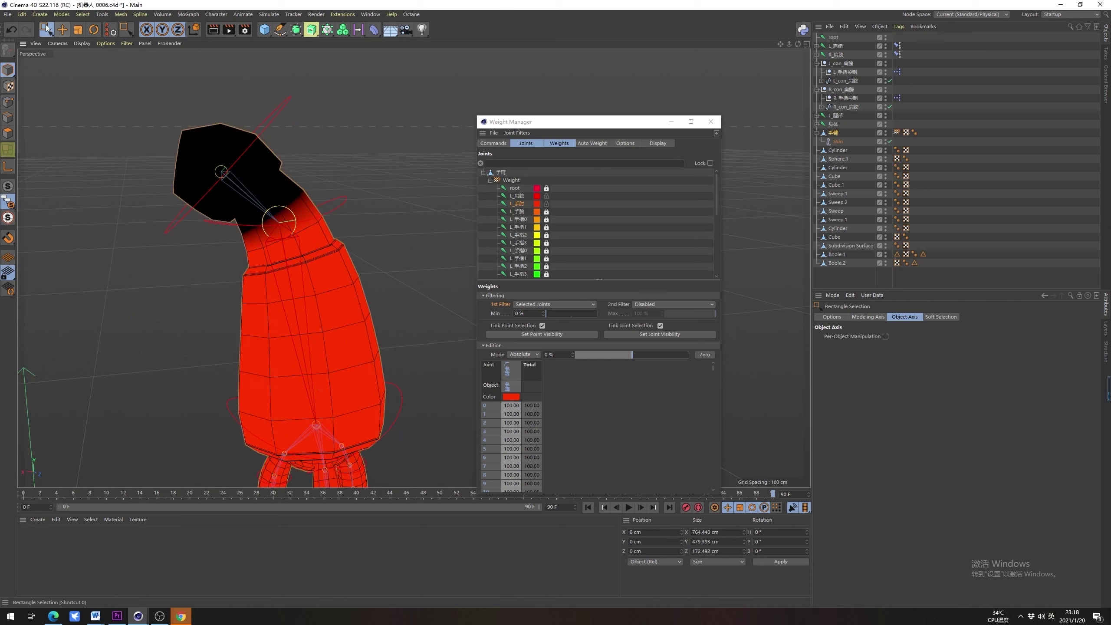
pyautogui.moveTo(51, 30); pyautogui.dragTo(66, 33)
pyautogui.click(83, 42)
pyautogui.click(345, 202)
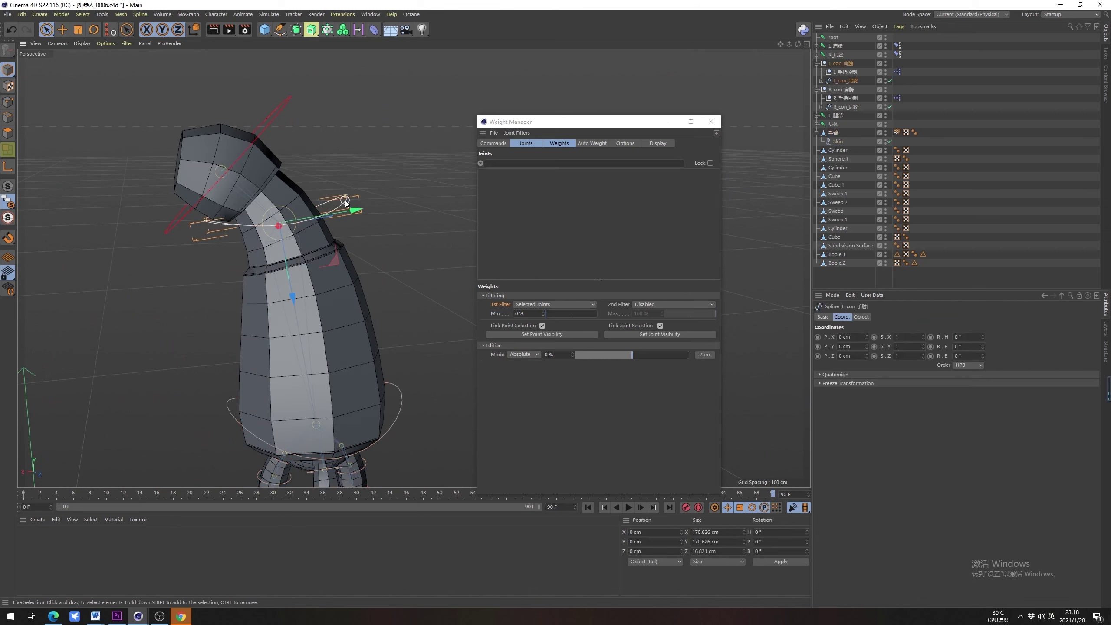
pyautogui.press('r')
pyautogui.keyDown('alt'); pyautogui.moveTo(349, 257); pyautogui.dragTo(531, 177); pyautogui.keyUp('alt')
pyautogui.hotkey('ctrl', 'z')
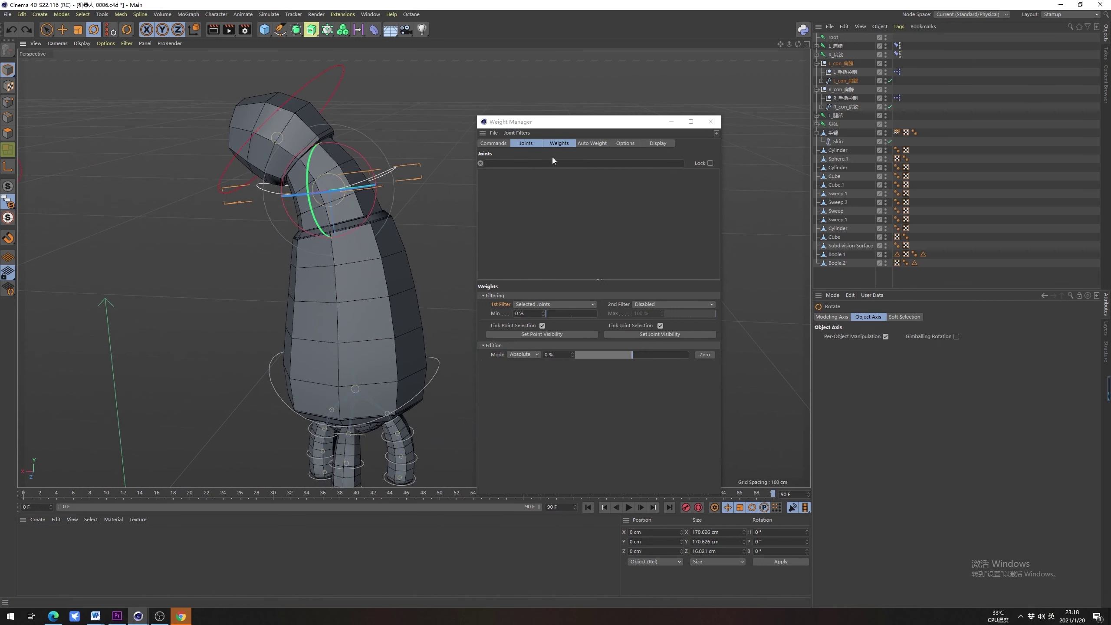
# Select the left elbow and wrist joints of the Weight tag and set the weight editing mode to Smooth
pyautogui.click(896, 133)
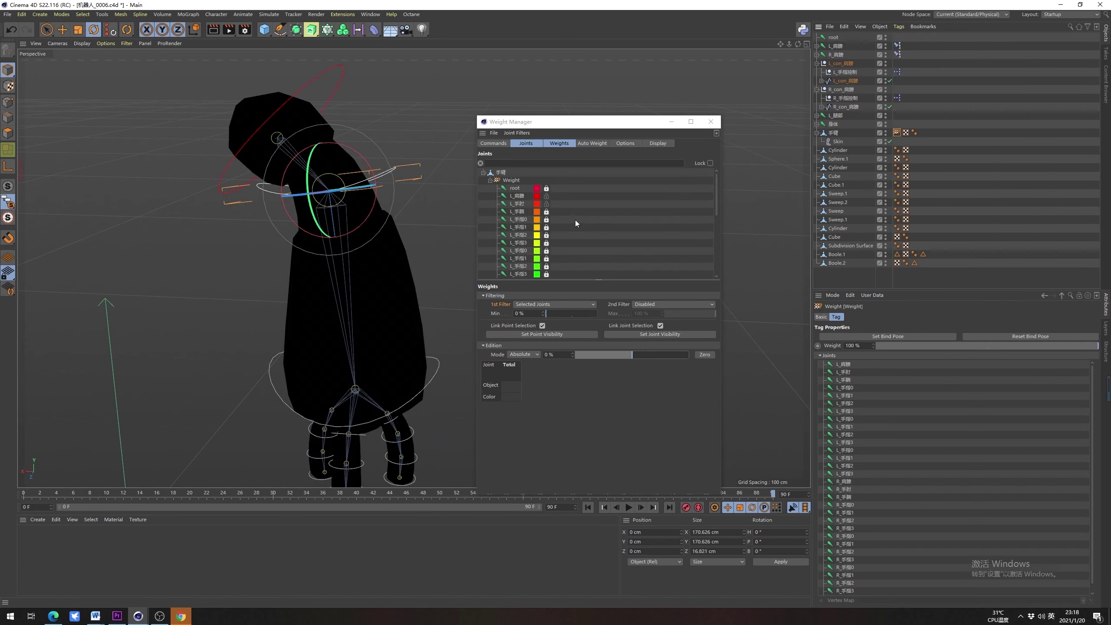
pyautogui.click(521, 204)
pyautogui.keyDown('shift'); pyautogui.click(521, 212); pyautogui.keyUp('shift')
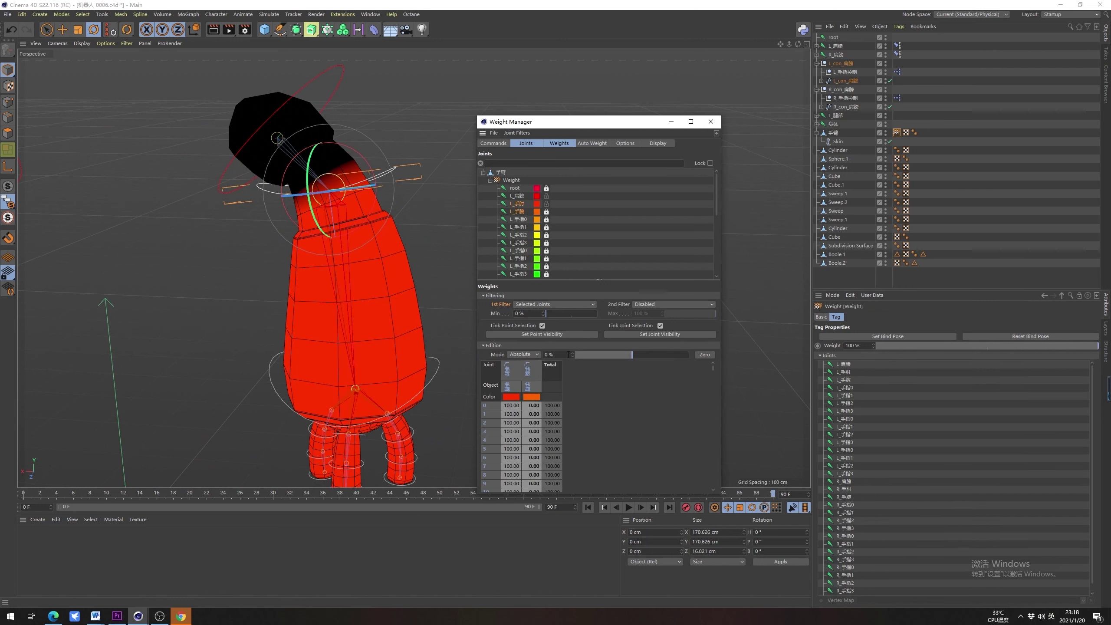
pyautogui.click(530, 355)
# Select the 手臂 mesh and display the combined weights of the left shoulder and left elbow joints
pyautogui.keyDown('alt'); pyautogui.moveTo(323, 164); pyautogui.dragTo(297, 175); pyautogui.keyUp('alt')
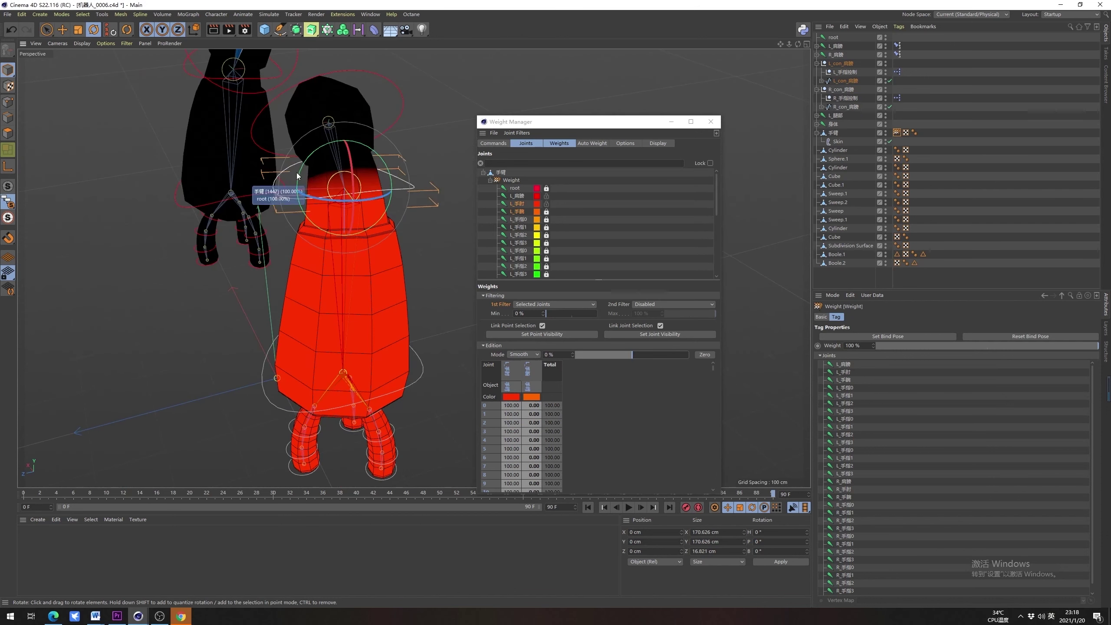
pyautogui.click(403, 189)
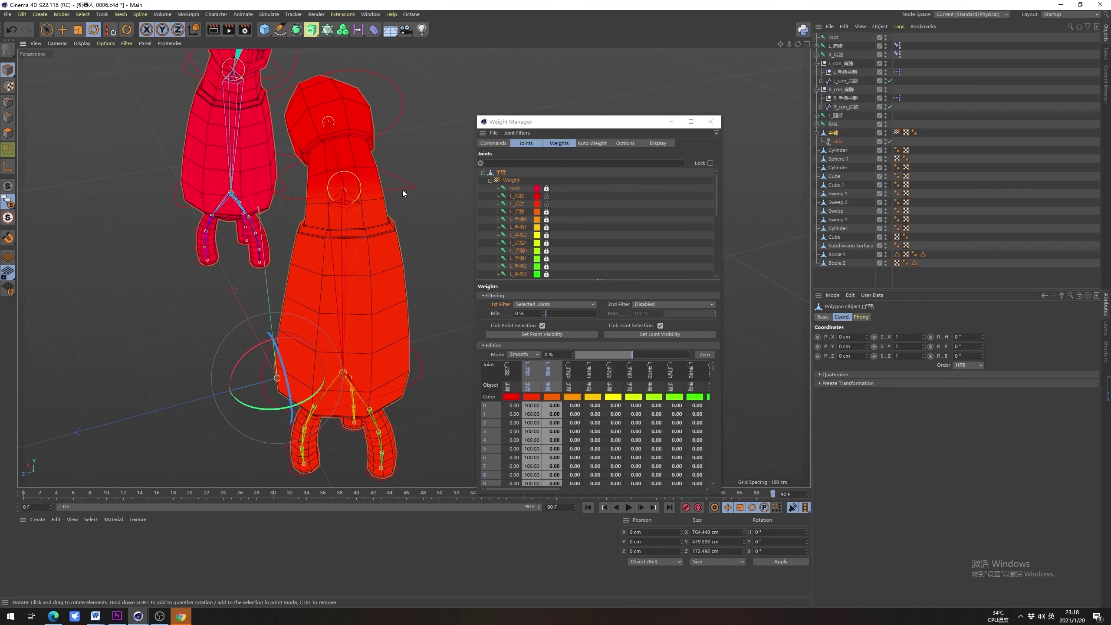
pyautogui.click(524, 204)
pyautogui.keyDown('ctrl'); pyautogui.click(520, 196); pyautogui.keyUp('ctrl')
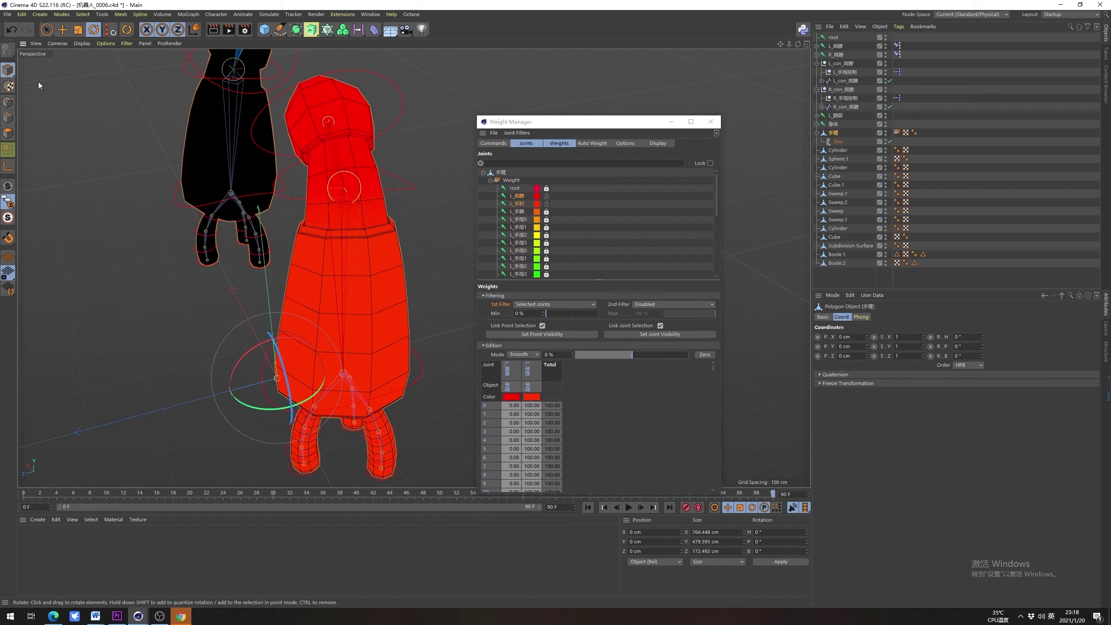
# Rotate the left elbow controller's heading to about -40° to test the bend, and undo the rotation
pyautogui.press('space')
pyautogui.click(407, 188)
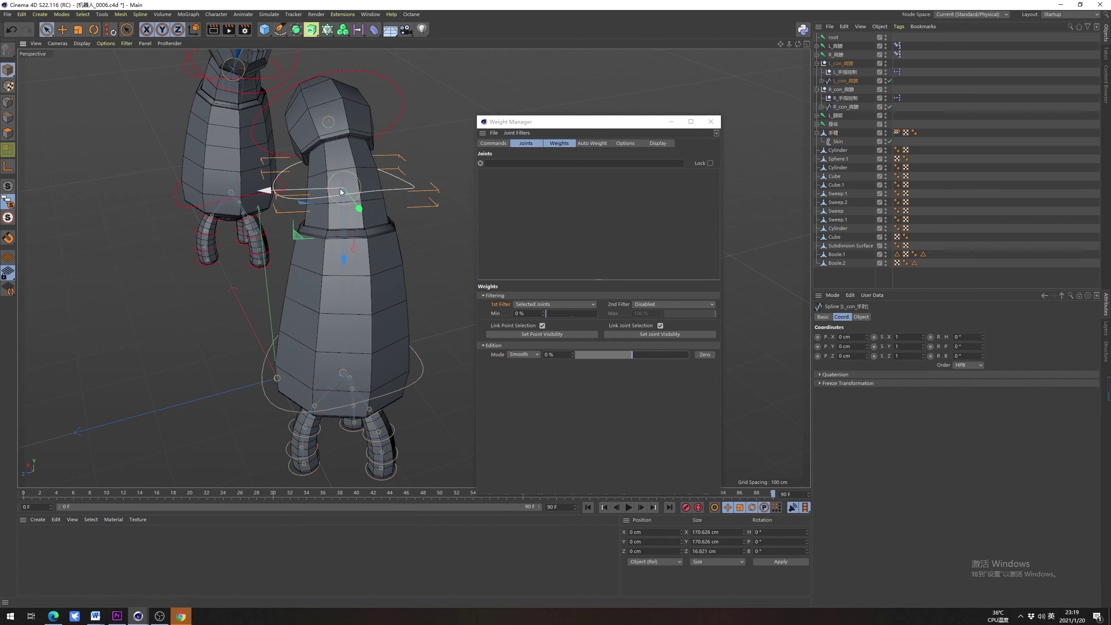
pyautogui.press('space')
pyautogui.moveTo(304, 166); pyautogui.dragTo(330, 154)
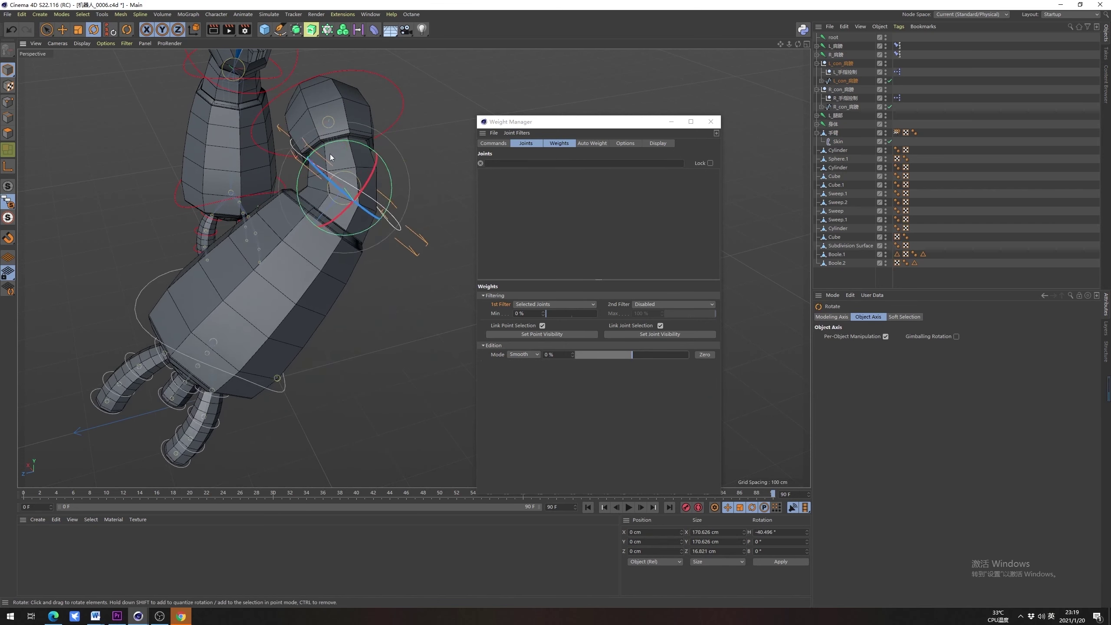
pyautogui.hotkey('ctrl', 'z')
pyautogui.keyDown('alt'); pyautogui.moveTo(330, 193); pyautogui.dragTo(394, 246); pyautogui.keyUp('alt')
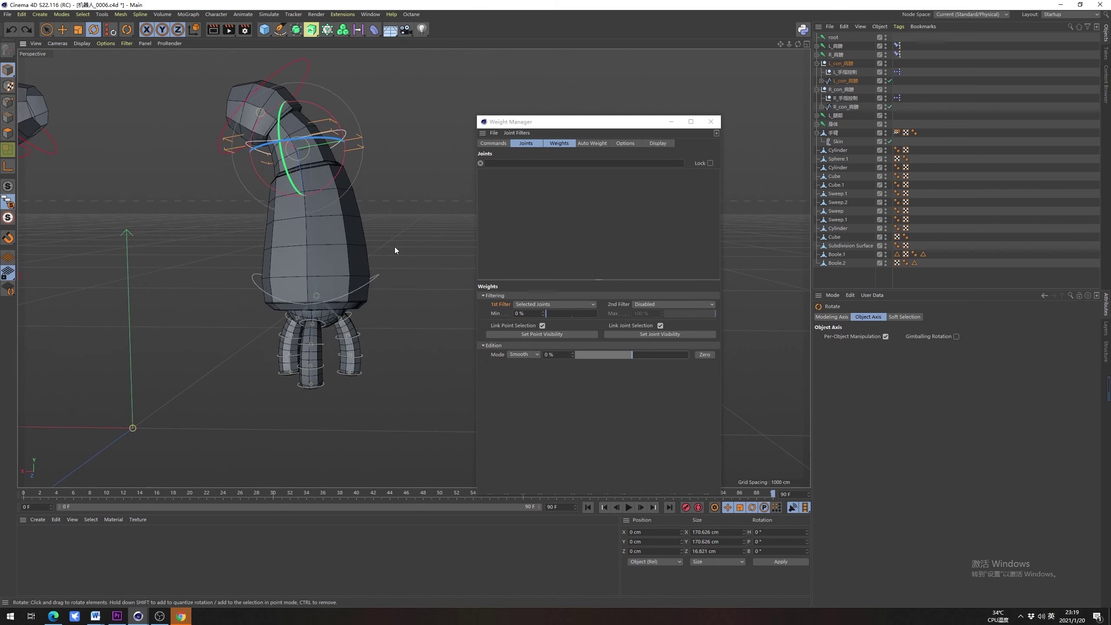
# Show the 手臂 mesh's Weight tag joints and select the left wrist joint L_手腕
pyautogui.click(394, 247)
pyautogui.scroll(4, 352, 264)
pyautogui.keyDown('alt'); pyautogui.moveTo(351, 327); pyautogui.dragTo(411, 219); pyautogui.keyUp('alt')
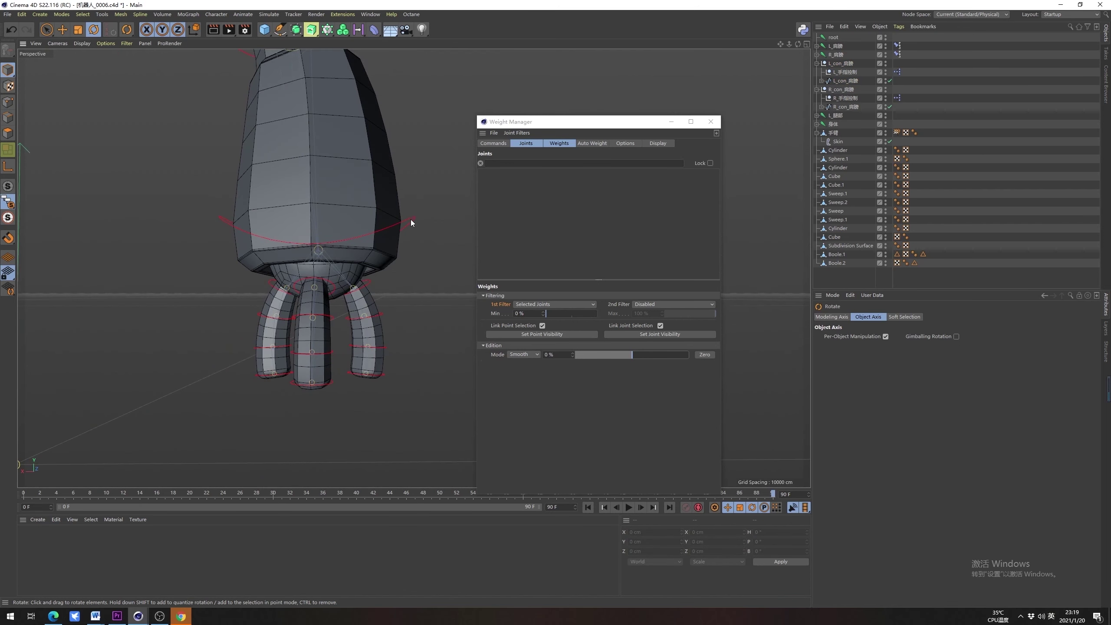
pyautogui.click(897, 132)
pyautogui.scroll(3, 236, 247)
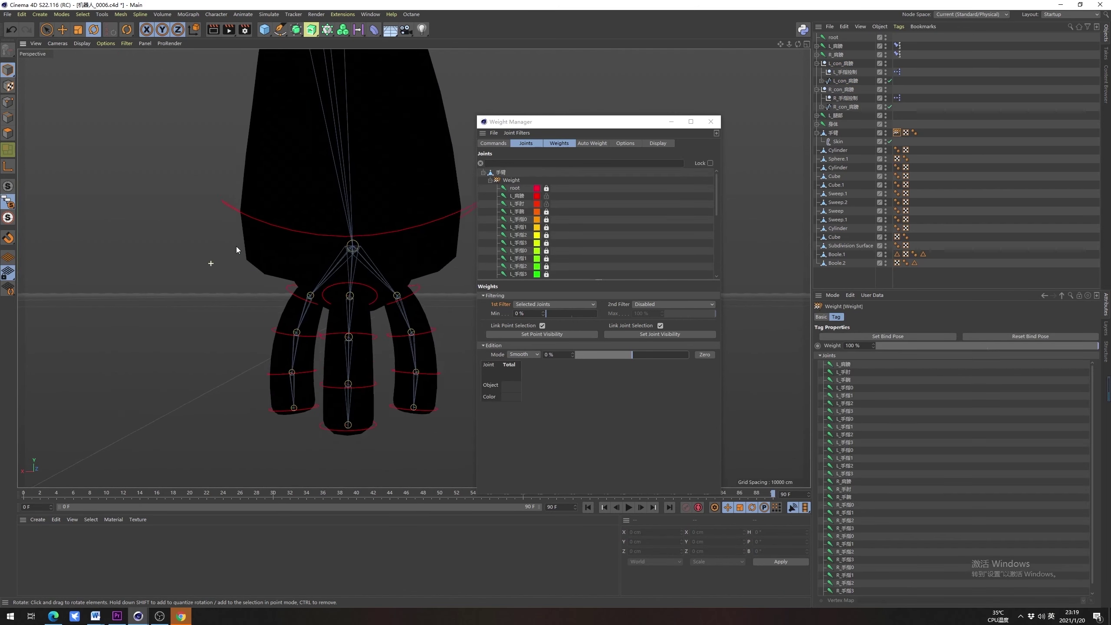
pyautogui.keyDown('alt'); pyautogui.moveTo(330, 216); pyautogui.dragTo(404, 253); pyautogui.keyUp('alt')
pyautogui.click(517, 212)
pyautogui.keyDown('alt'); pyautogui.moveTo(290, 288); pyautogui.dragTo(293, 291, button='middle'); pyautogui.keyUp('alt')
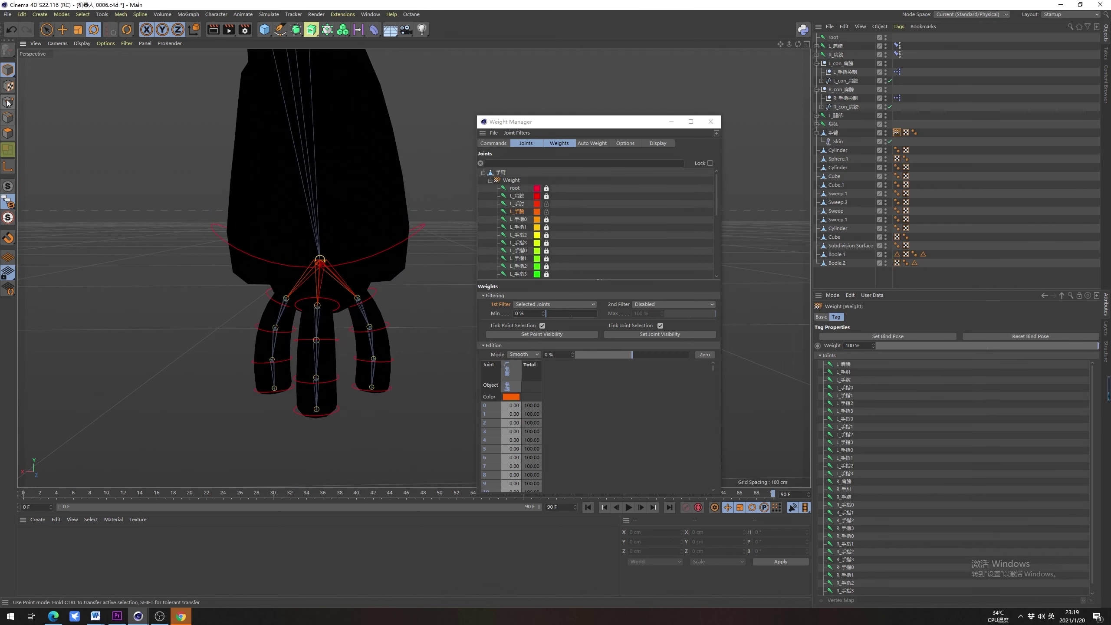
# Select all polygons of the left palm and its three fingers on the 手臂 mesh with Fill Selection
pyautogui.click(7, 102)
pyautogui.click(836, 136)
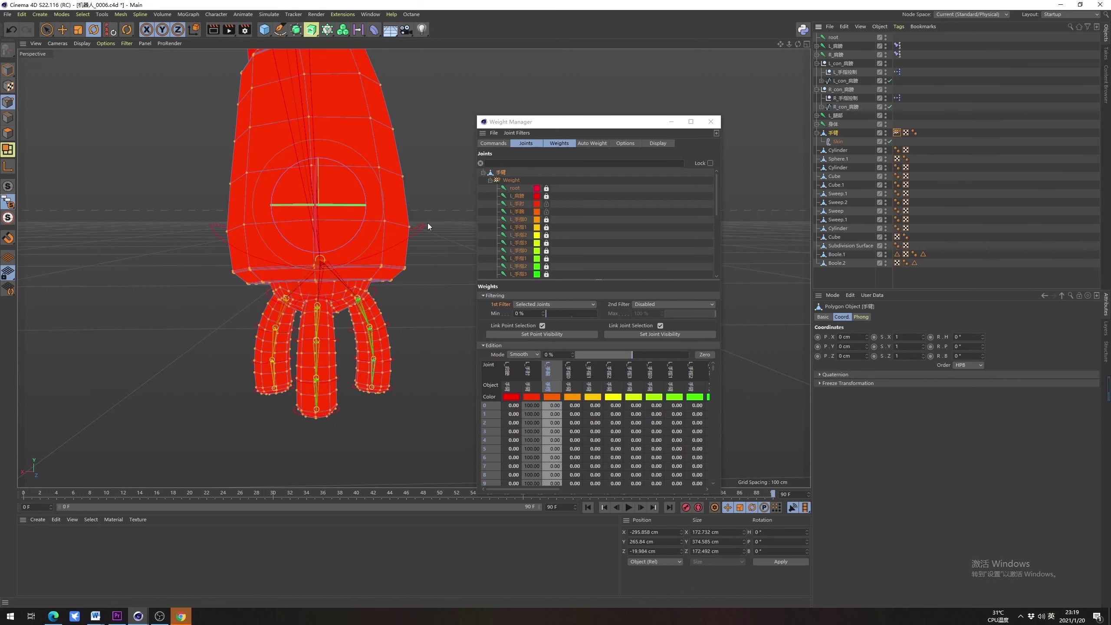
pyautogui.scroll(2, 427, 223)
pyautogui.click(7, 132)
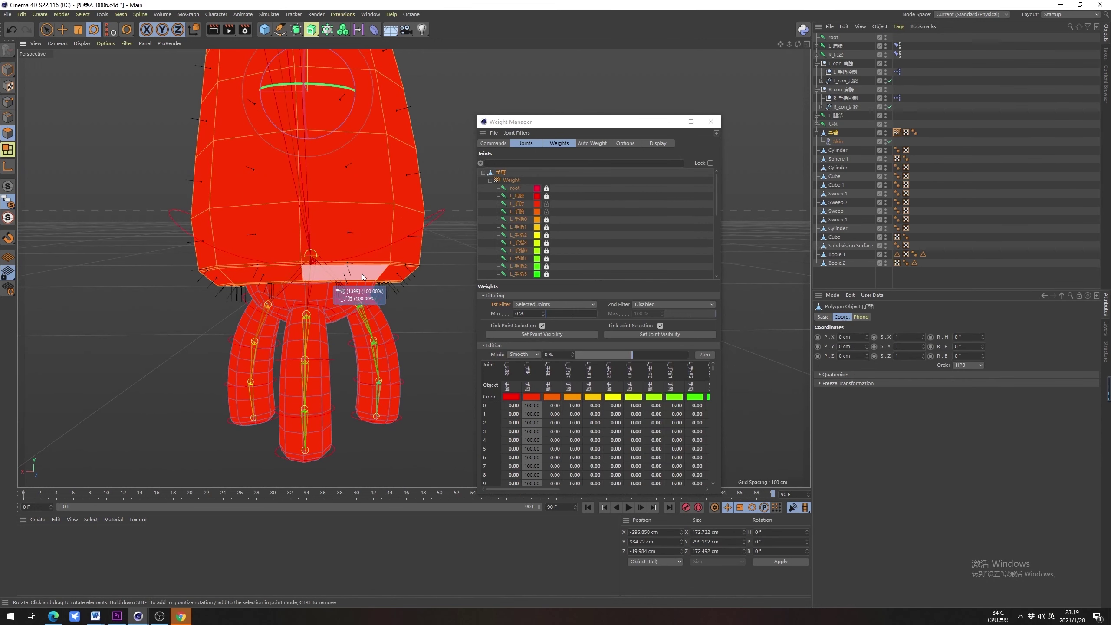
pyautogui.press('u')
pyautogui.press('f')
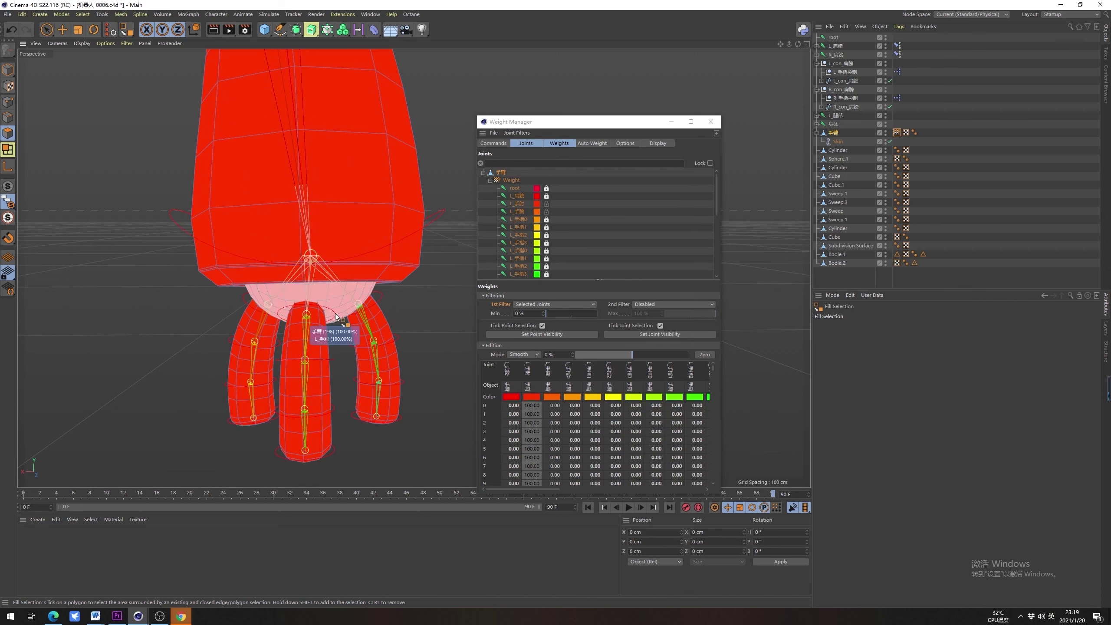
pyautogui.click(334, 312)
pyautogui.keyDown('alt'); pyautogui.moveTo(409, 297); pyautogui.dragTo(384, 247); pyautogui.keyUp('alt')
pyautogui.keyDown('shift'); pyautogui.click(354, 286); pyautogui.keyUp('shift')
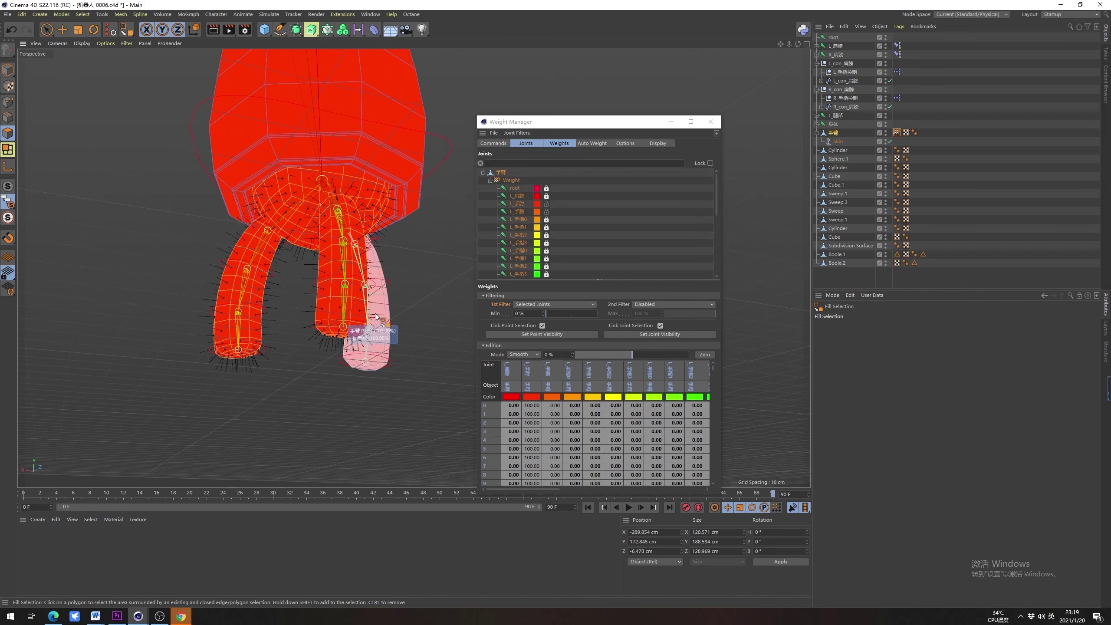
pyautogui.keyDown('alt'); pyautogui.moveTo(306, 258); pyautogui.dragTo(407, 258); pyautogui.keyUp('alt')
pyautogui.keyDown('shift'); pyautogui.click(285, 263); pyautogui.keyUp('shift')
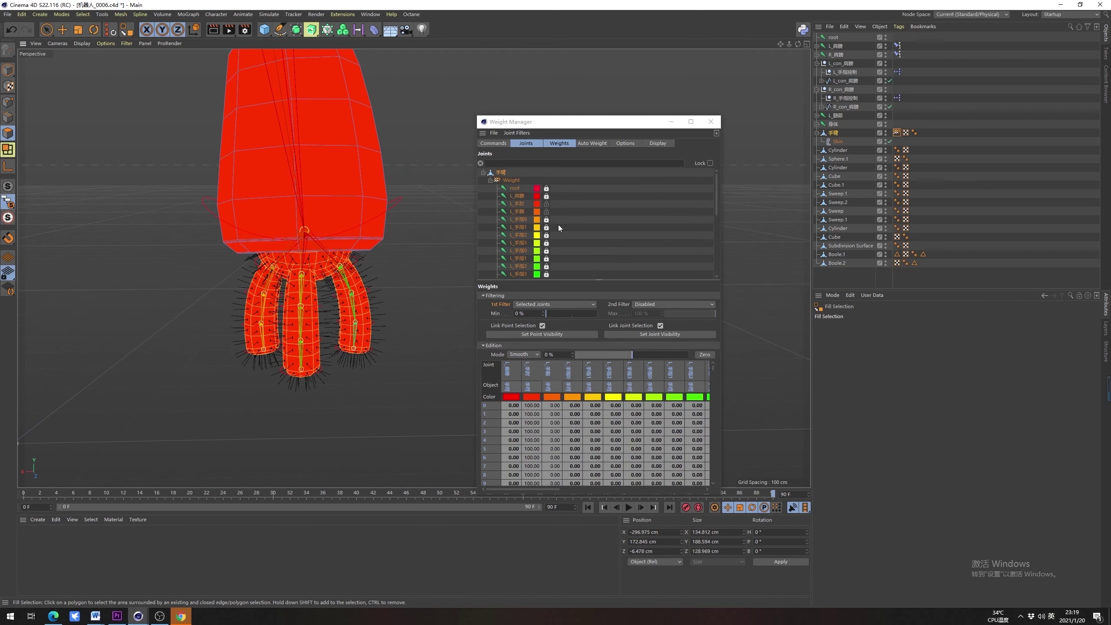
# Assign the selected hand polygons to the L_手腕 joint at 100% weight in Absolute mode
pyautogui.click(523, 211)
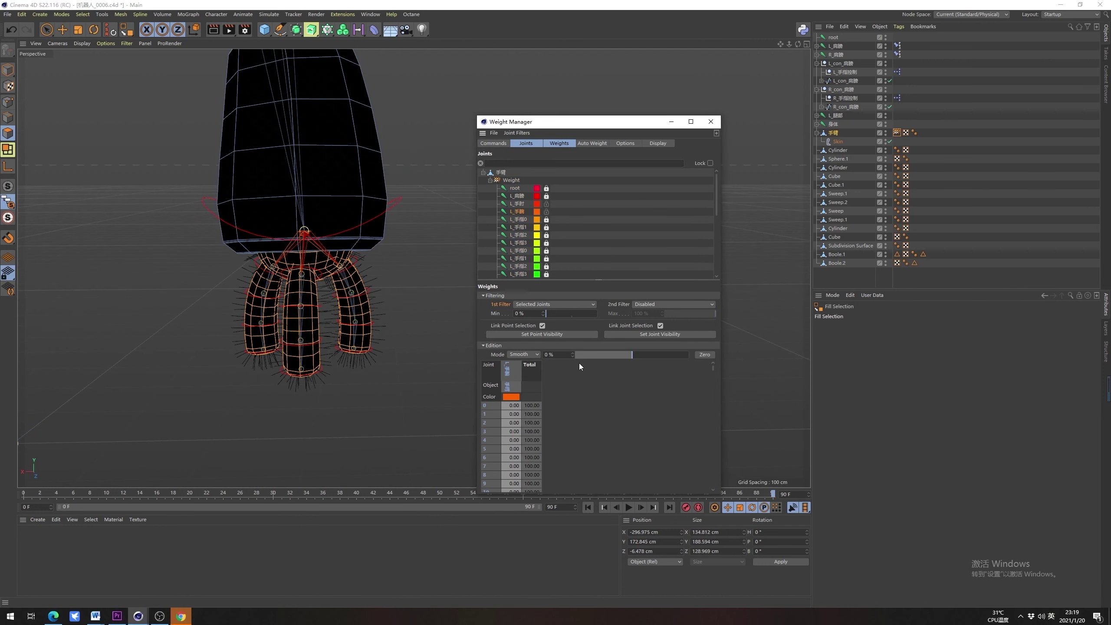
pyautogui.click(524, 354)
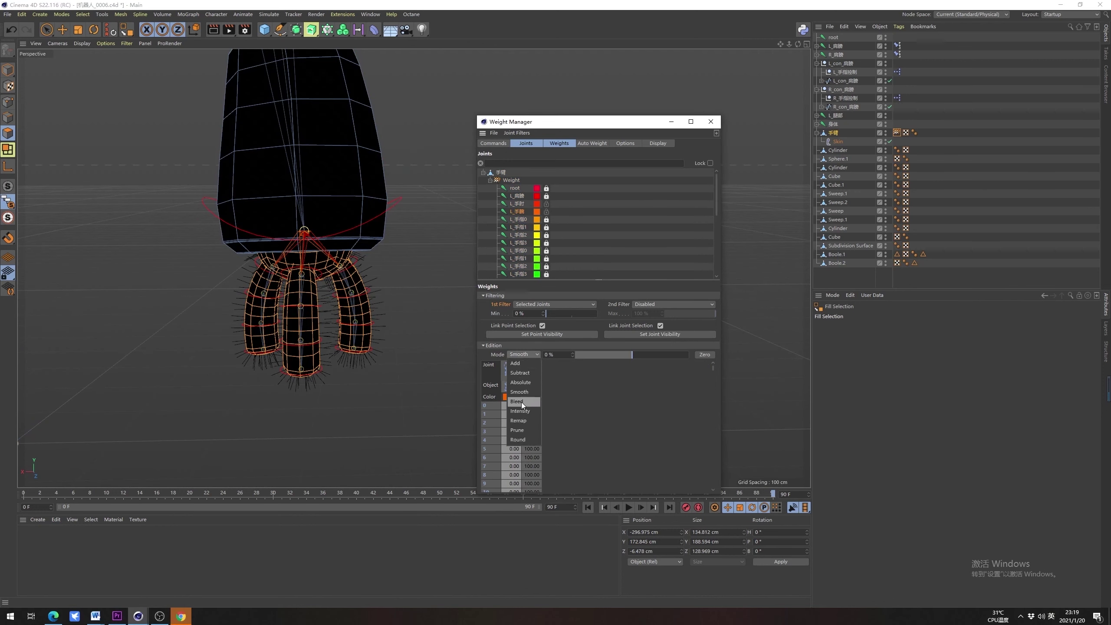
pyautogui.moveTo(640, 355); pyautogui.dragTo(839, 351)
# Test the hand's weighting by rotating the left wrist controller in model mode, undo the rotation and deselect everything
pyautogui.keyDown('alt'); pyautogui.moveTo(338, 225); pyautogui.dragTo(442, 210); pyautogui.keyUp('alt')
pyautogui.click(47, 29)
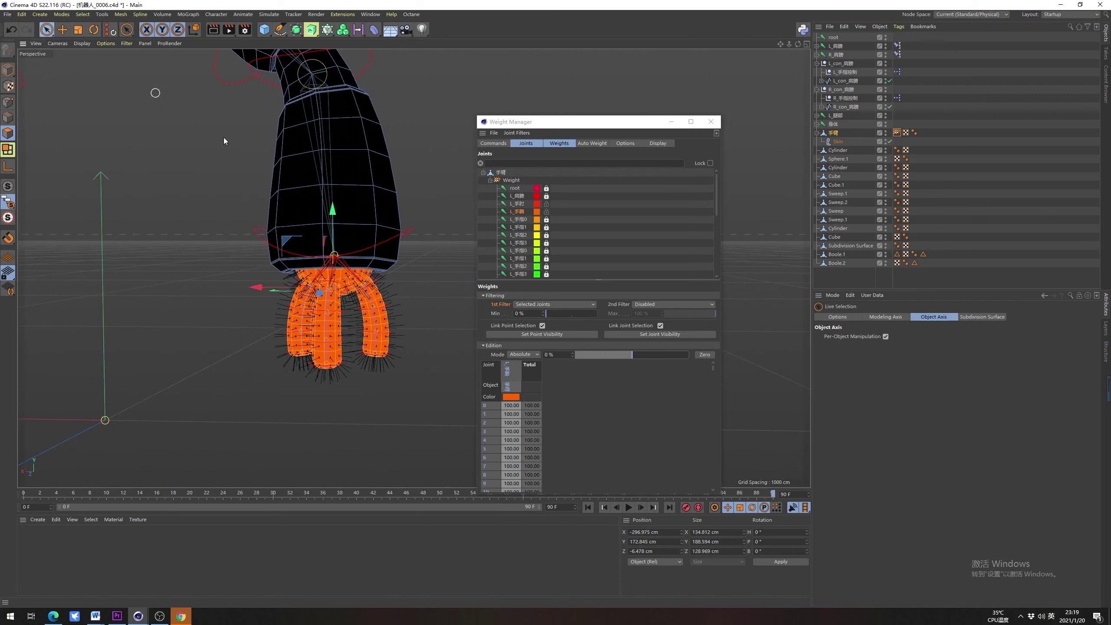
pyautogui.click(8, 70)
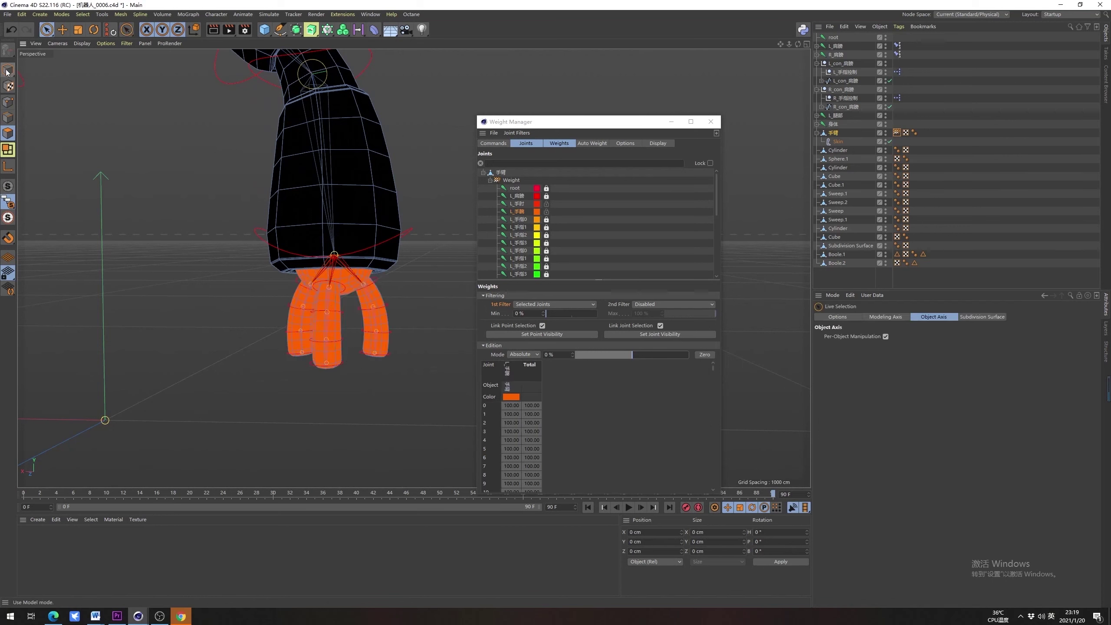
pyautogui.click(255, 232)
pyautogui.press('r')
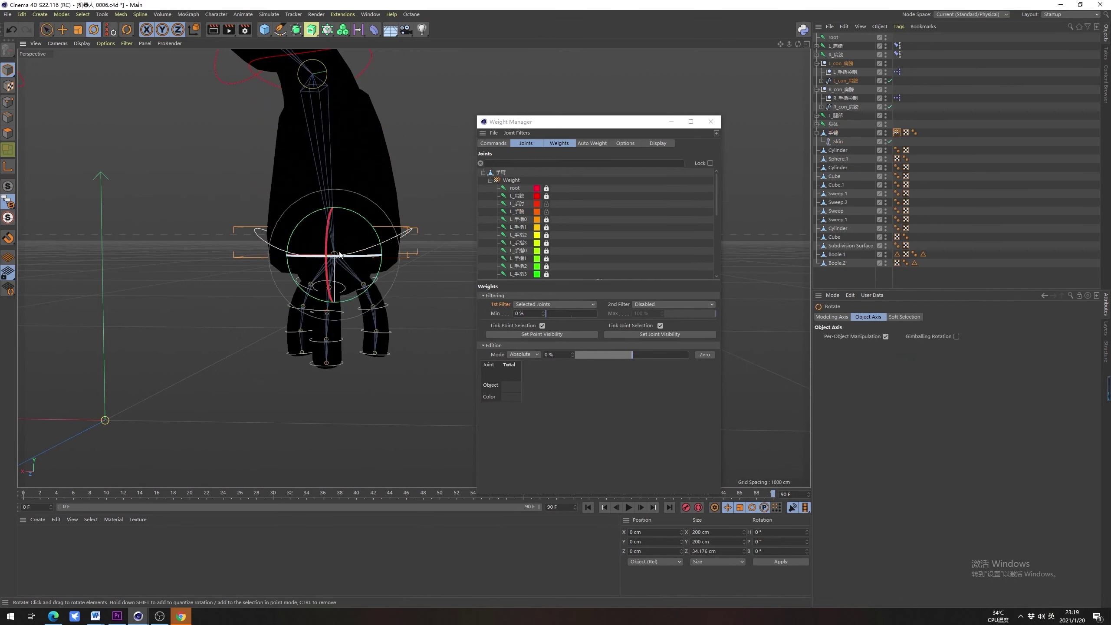
pyautogui.moveTo(327, 262); pyautogui.dragTo(359, 271)
pyautogui.hotkey('ctrl', 'z')
pyautogui.keyDown('alt'); pyautogui.moveTo(400, 313); pyautogui.dragTo(368, 324, button='middle'); pyautogui.keyUp('alt')
pyautogui.keyDown('alt'); pyautogui.moveTo(368, 323); pyautogui.dragTo(393, 315); pyautogui.keyUp('alt')
pyautogui.click(420, 309)
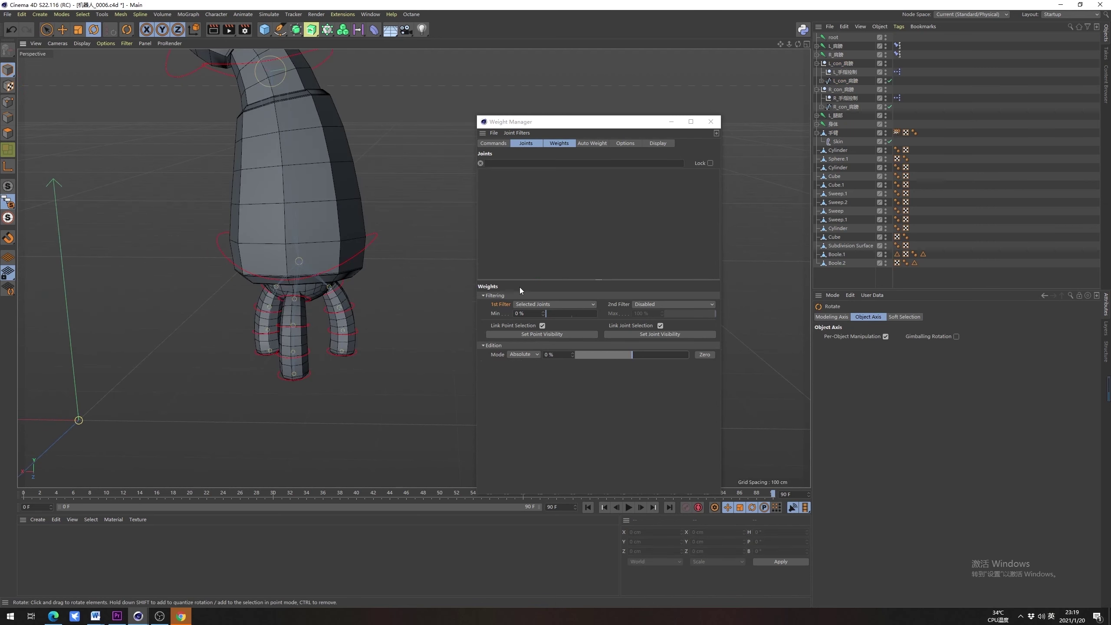
# Select the 手臂 mesh, then lock the L_手肘 joint and unlock the L_手指0 joint of the first finger
pyautogui.keyDown('alt'); pyautogui.moveTo(289, 279); pyautogui.dragTo(335, 342, button='right'); pyautogui.keyUp('alt')
pyautogui.click(358, 281)
pyautogui.keyDown('alt'); pyautogui.moveTo(358, 282); pyautogui.dragTo(367, 247, button='middle'); pyautogui.keyUp('alt')
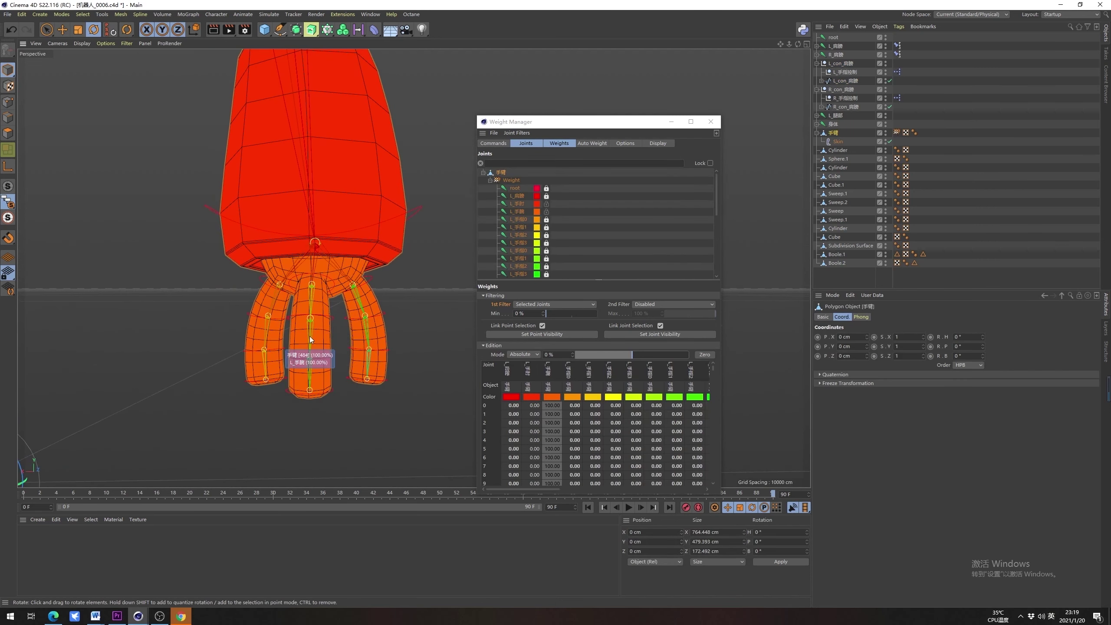
pyautogui.click(522, 207)
pyautogui.click(545, 204)
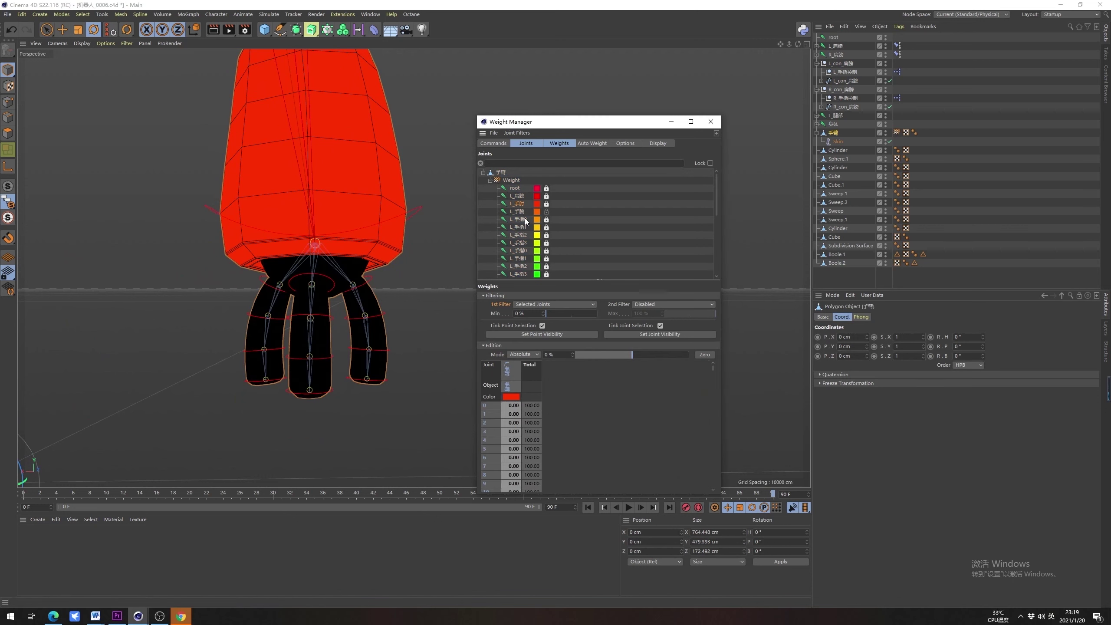
pyautogui.click(523, 212)
pyautogui.click(529, 221)
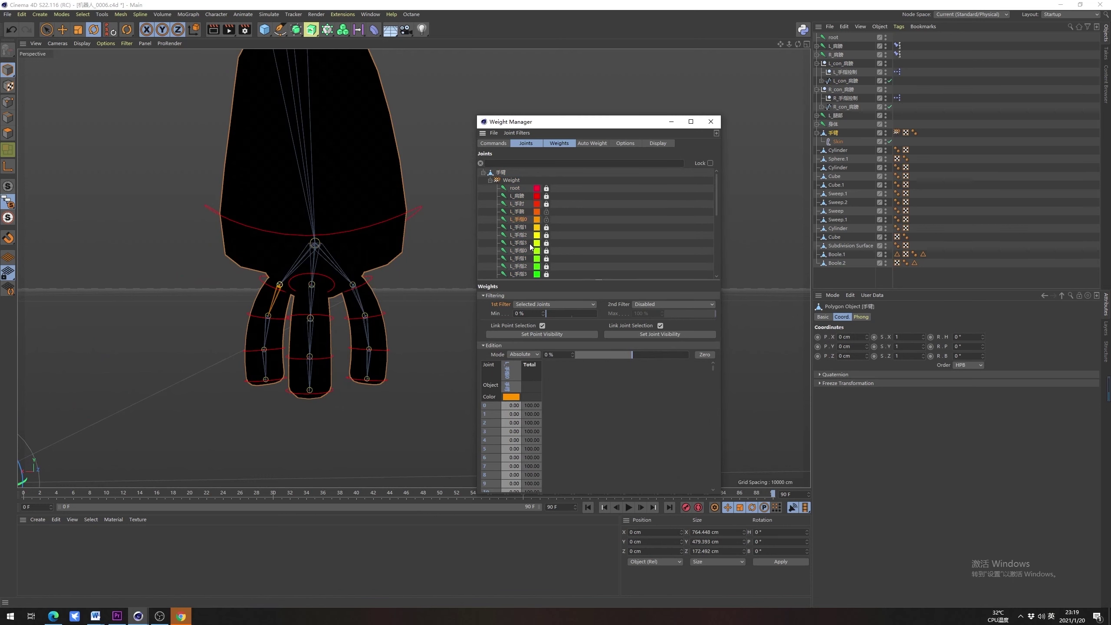
# Select all polygons of the left hand's first finger with Fill Selection and assign them fully to the L_手指0 joint
pyautogui.keyDown('alt'); pyautogui.moveTo(254, 310); pyautogui.dragTo(268, 280, button='middle'); pyautogui.keyUp('alt')
pyautogui.keyDown('alt'); pyautogui.moveTo(276, 269); pyautogui.dragTo(288, 253); pyautogui.keyUp('alt')
pyautogui.keyDown('alt'); pyautogui.moveTo(248, 282); pyautogui.dragTo(310, 257); pyautogui.keyUp('alt')
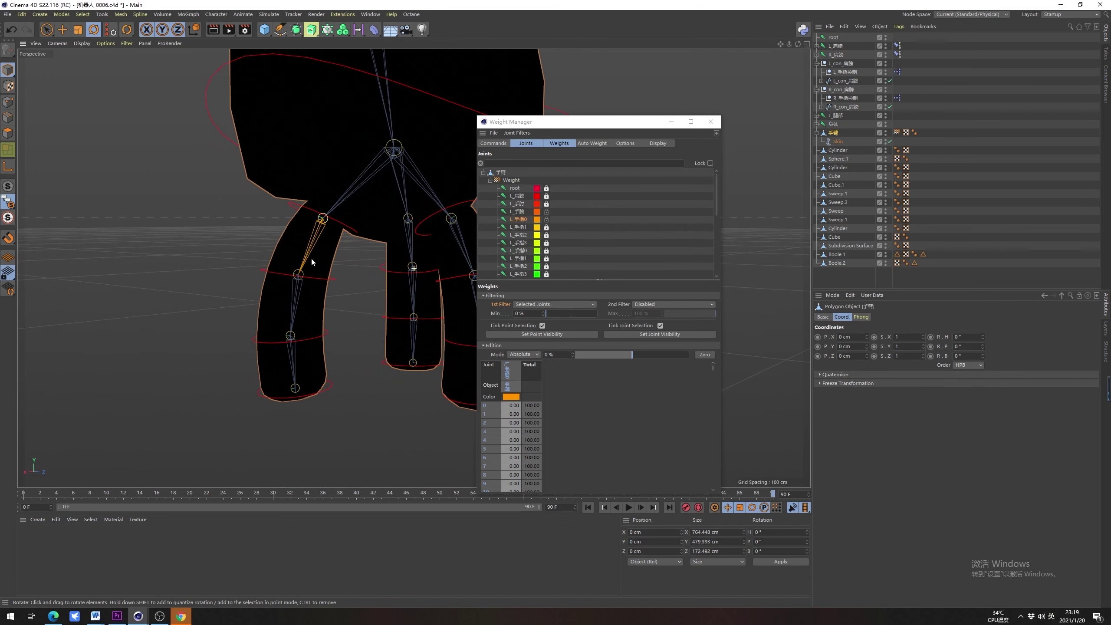
pyautogui.click(521, 212)
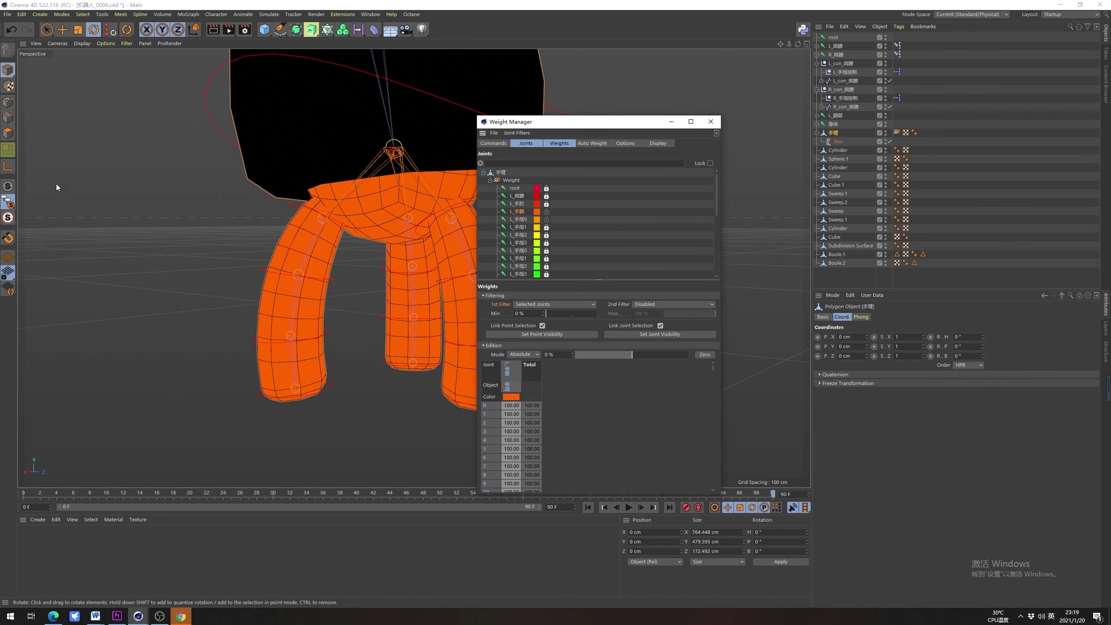
pyautogui.click(7, 133)
pyautogui.click(210, 188)
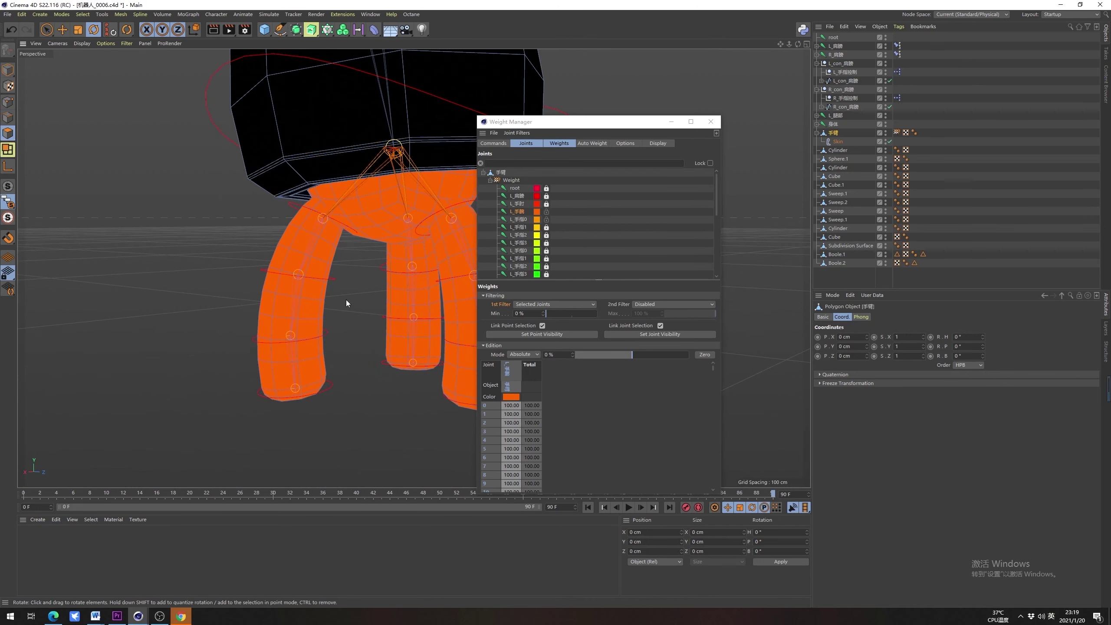
pyautogui.press('u')
pyautogui.press('f')
pyautogui.click(313, 294)
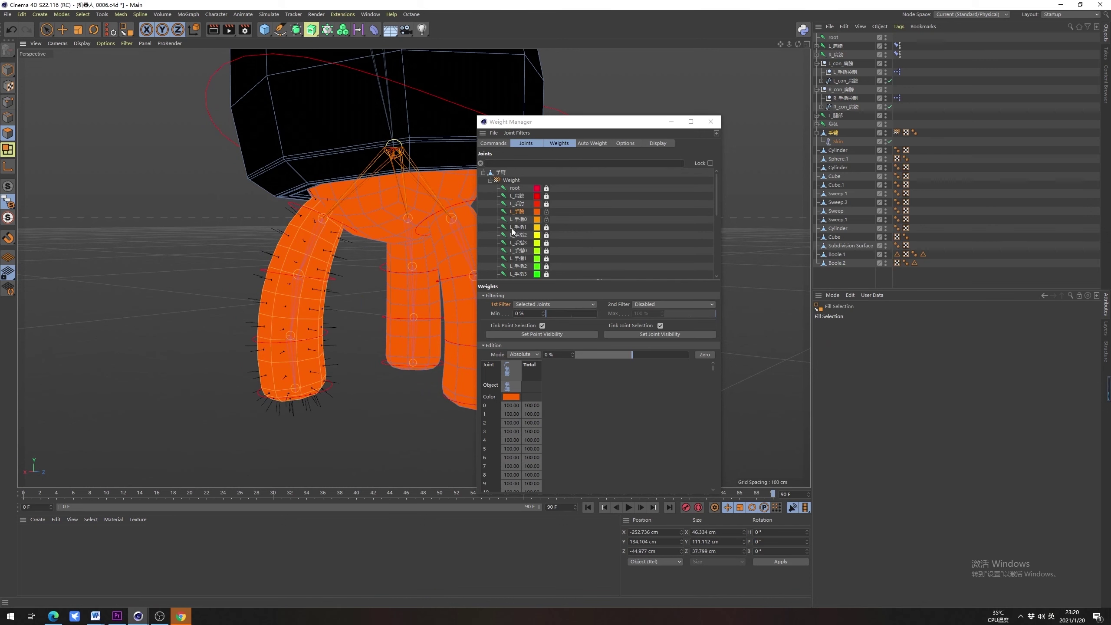
pyautogui.click(520, 219)
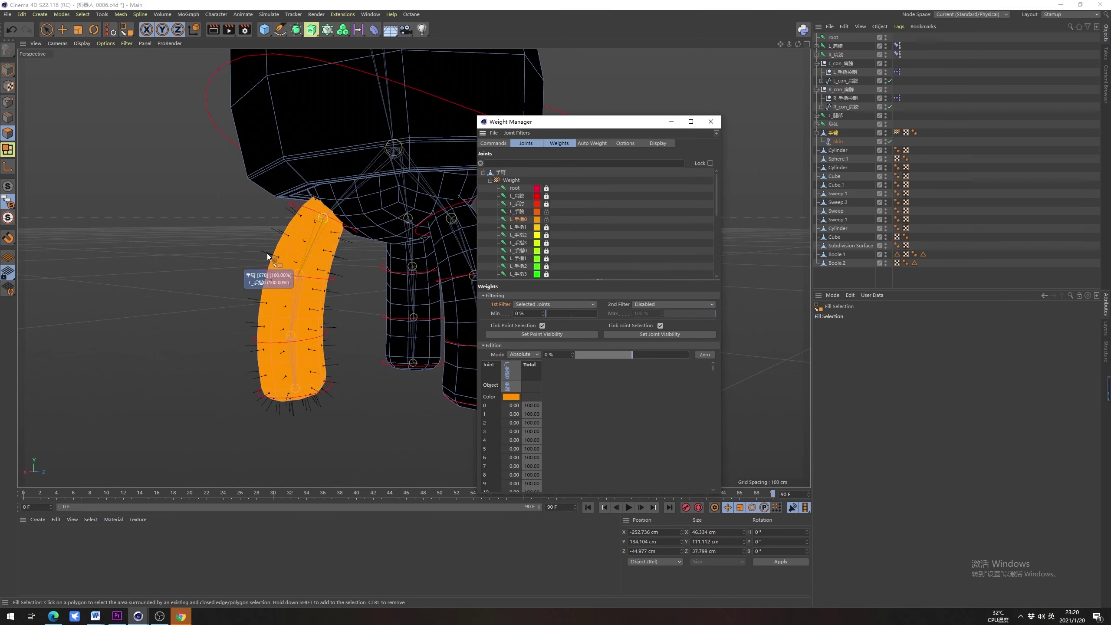
# Lock the L_手腕 joint's weights and select the first finger's second joint, L_手指1
pyautogui.scroll(5, 268, 271)
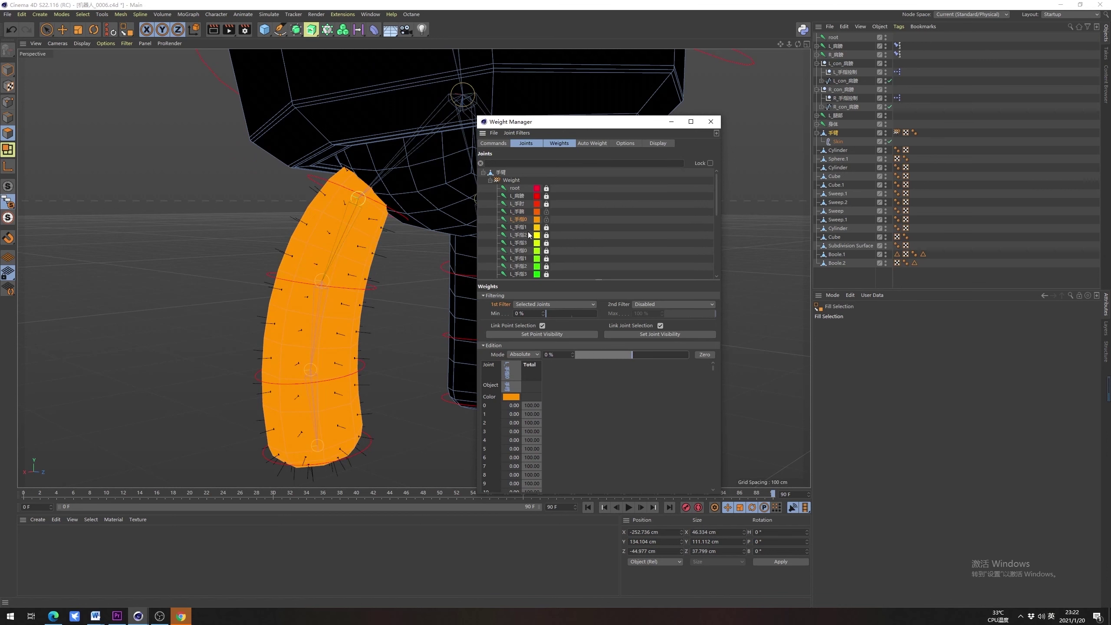
pyautogui.click(546, 213)
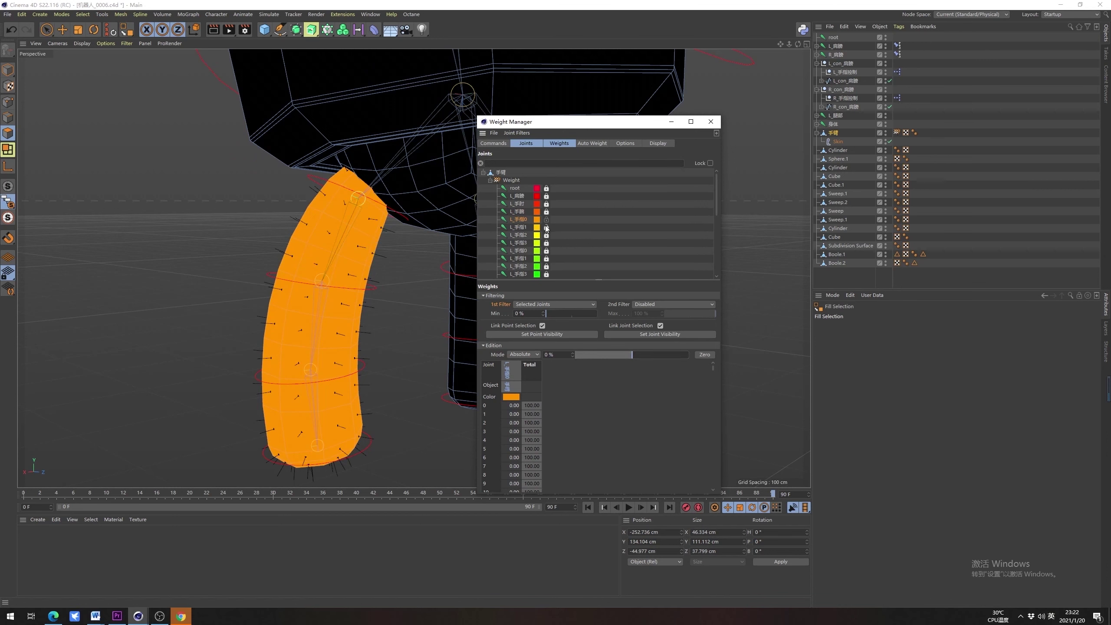
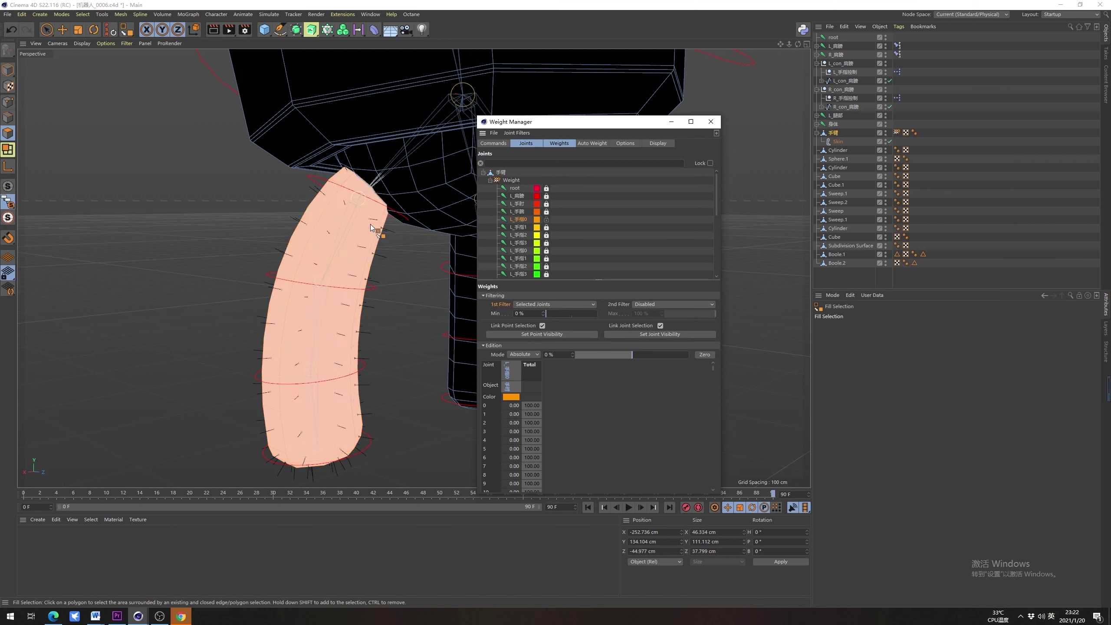
pyautogui.click(522, 226)
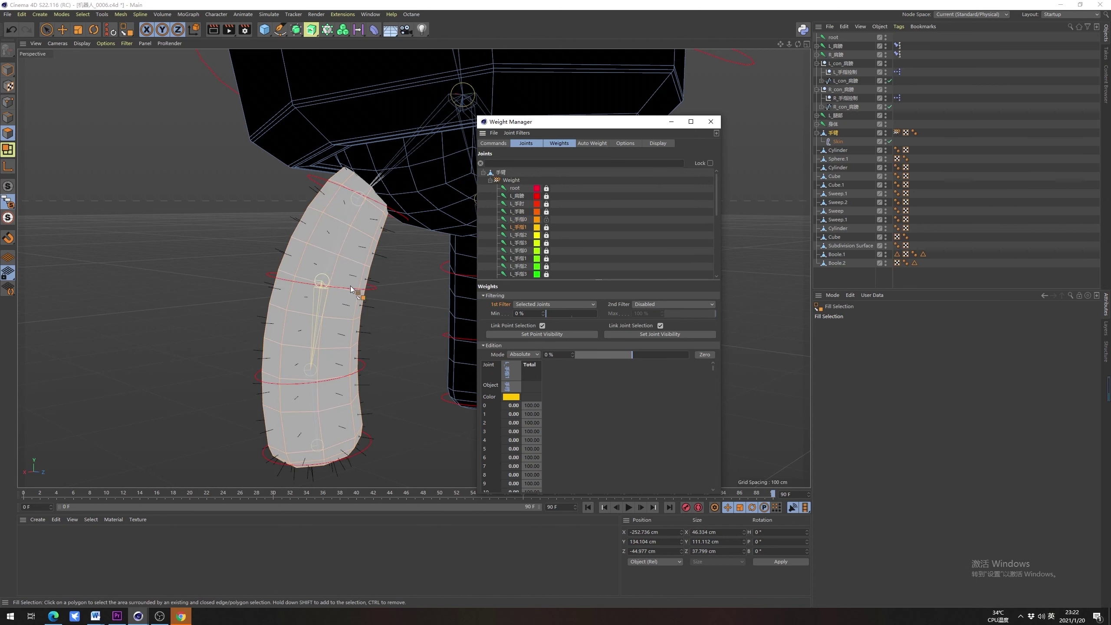
# Loop-select the edge ring at the L_手指1 joint and fill-select the finger polygons from there to the fingertip
pyautogui.click(13, 126)
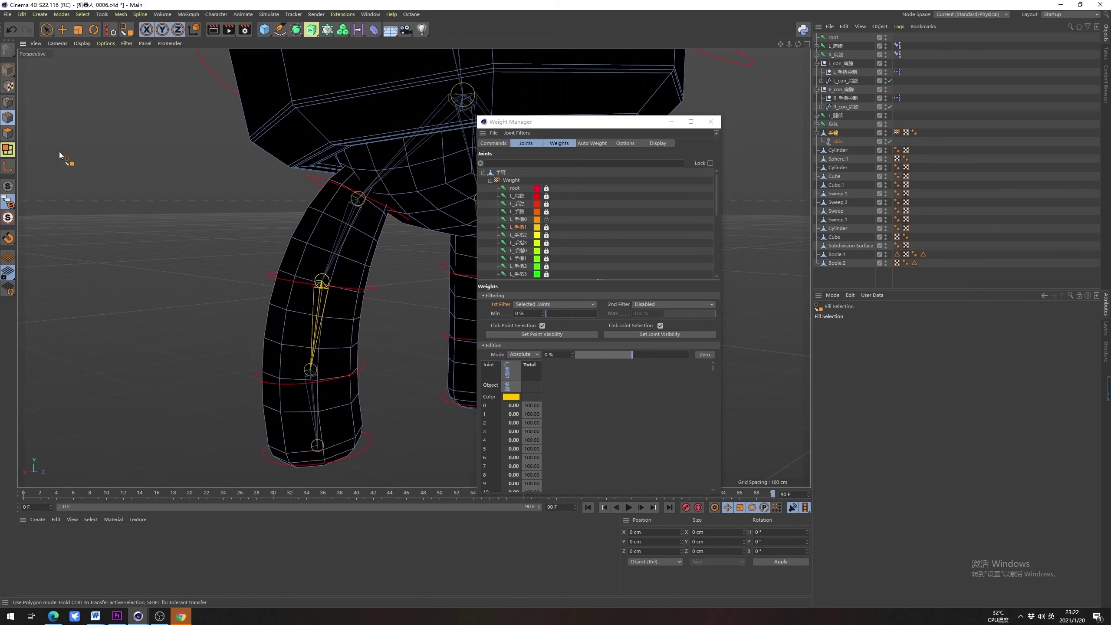
pyautogui.press('u')
pyautogui.press('l')
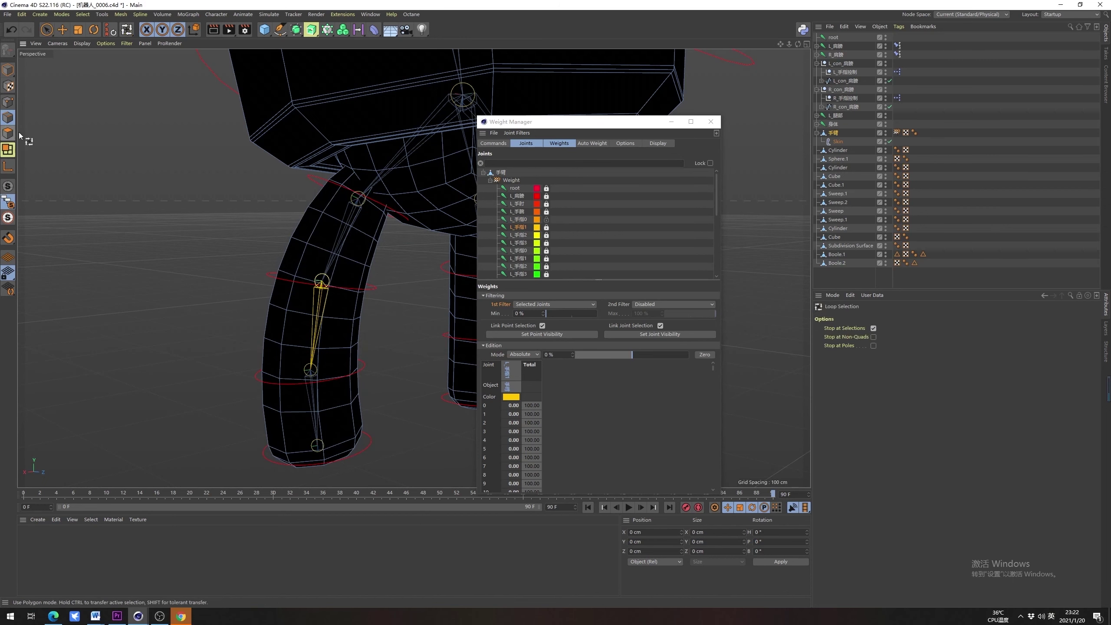
pyautogui.click(352, 291)
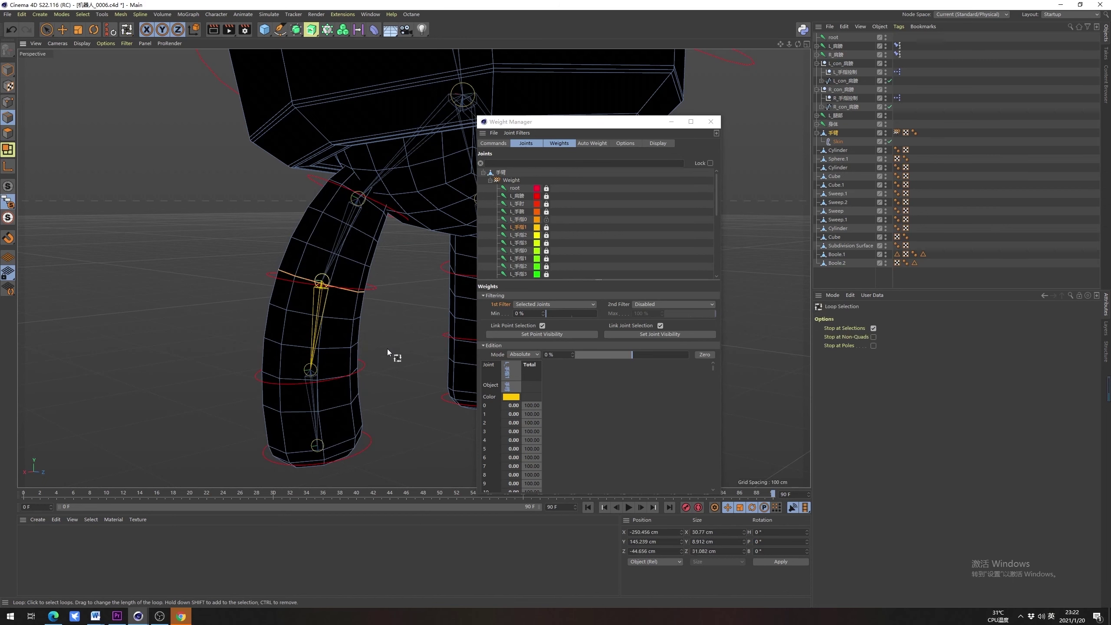
pyautogui.press('u')
pyautogui.press('f')
pyautogui.click(309, 329)
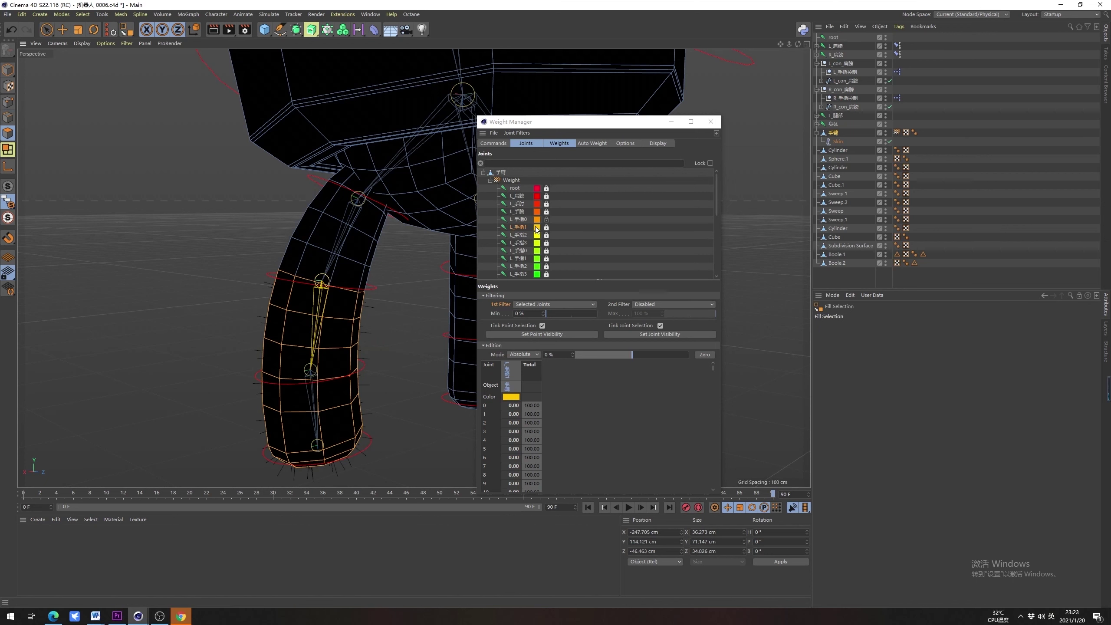
# Unlock the L_手指1 joint, set its weight on the selected polygons to 100%, and check it against L_手指0
pyautogui.click(547, 226)
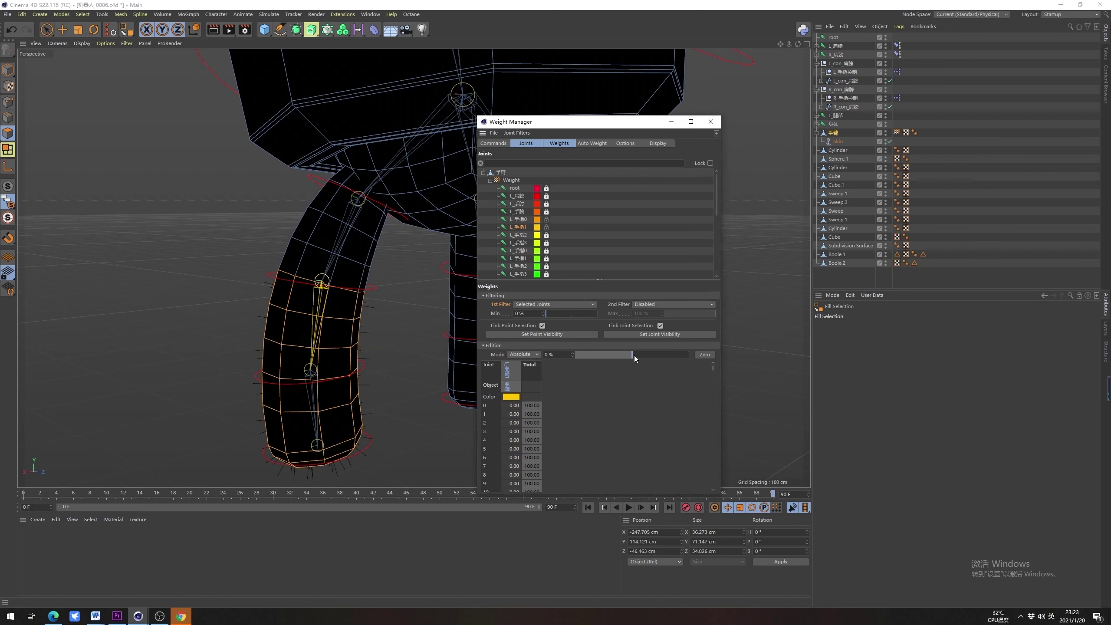
pyautogui.moveTo(633, 355); pyautogui.dragTo(895, 377)
pyautogui.click(522, 221)
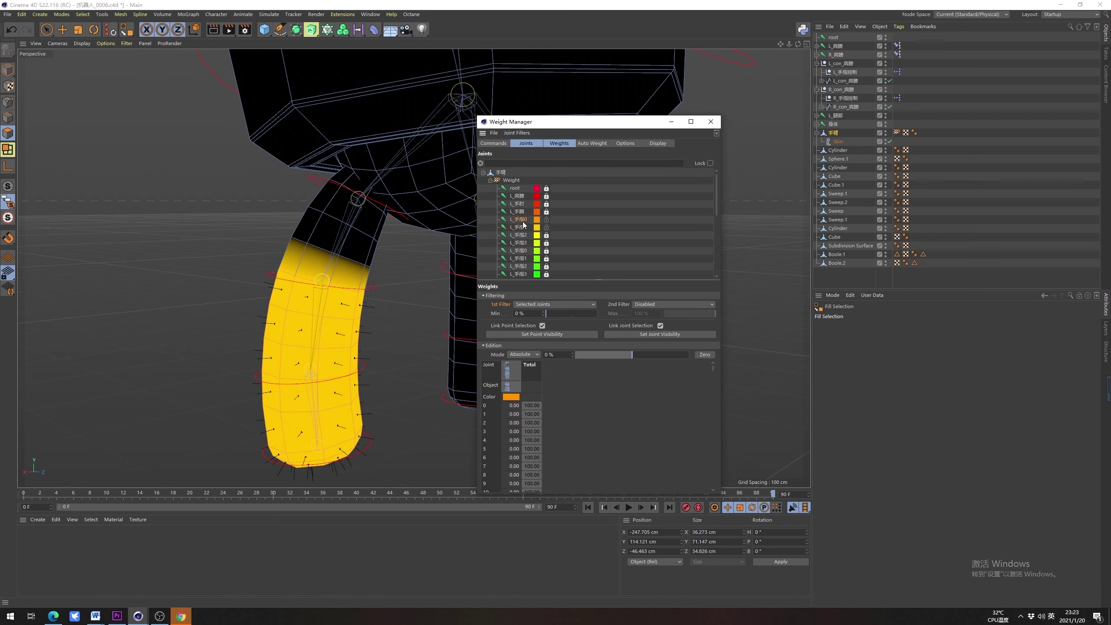
pyautogui.click(523, 228)
# Select the L_手指2 joint, loop-select the edge ring around it, and fill-select the finger polygons from there to the fingertip
pyautogui.click(520, 236)
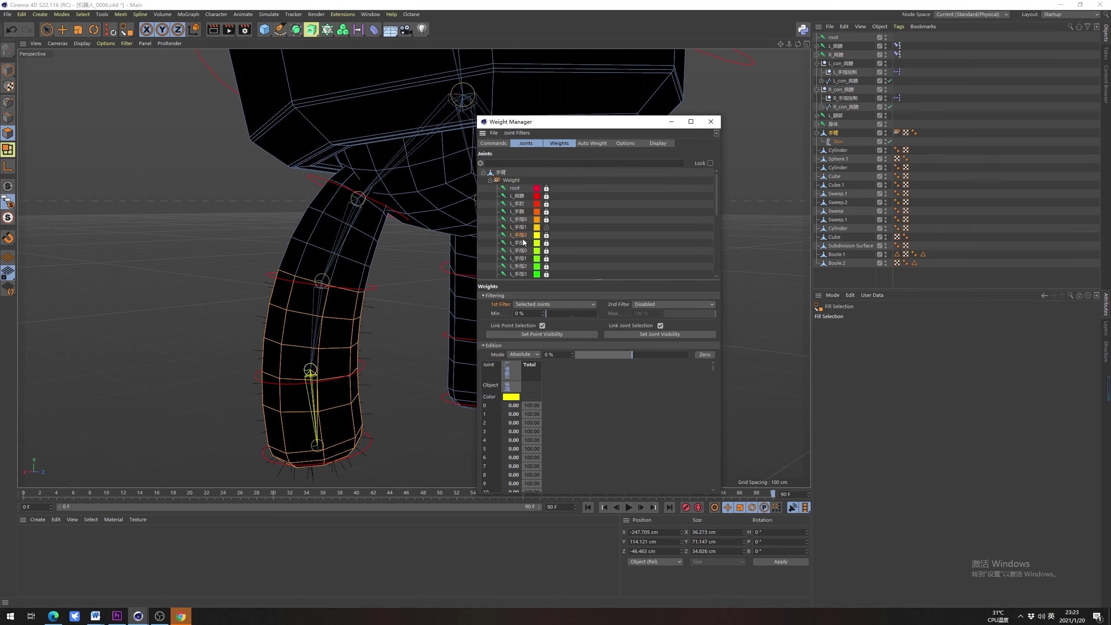
pyautogui.click(425, 412)
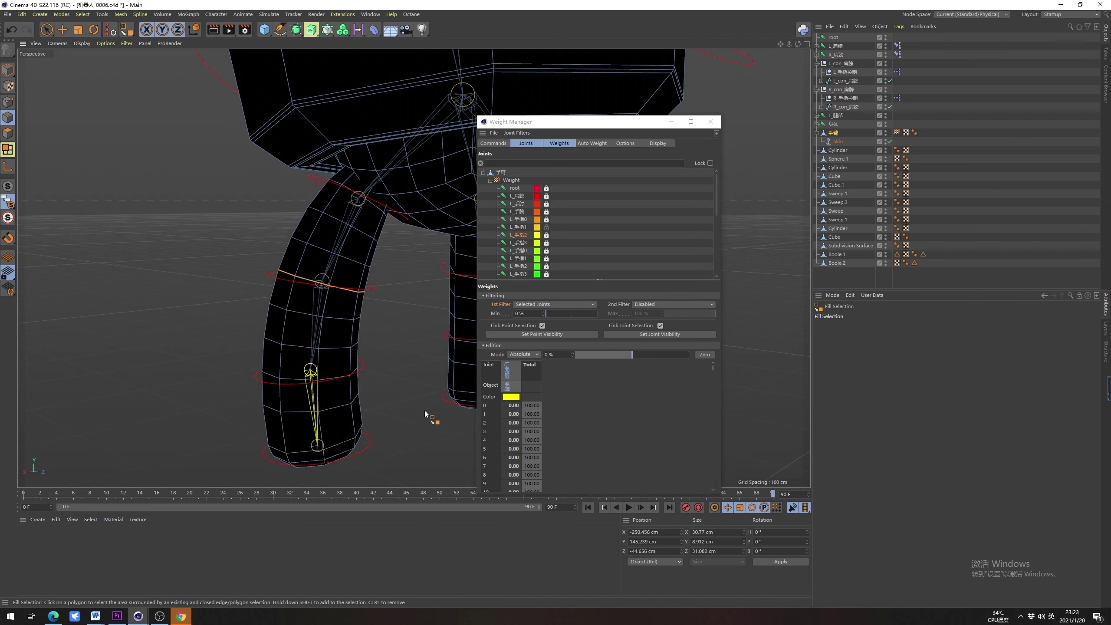
pyautogui.press('u')
pyautogui.press('l')
pyautogui.click(340, 377)
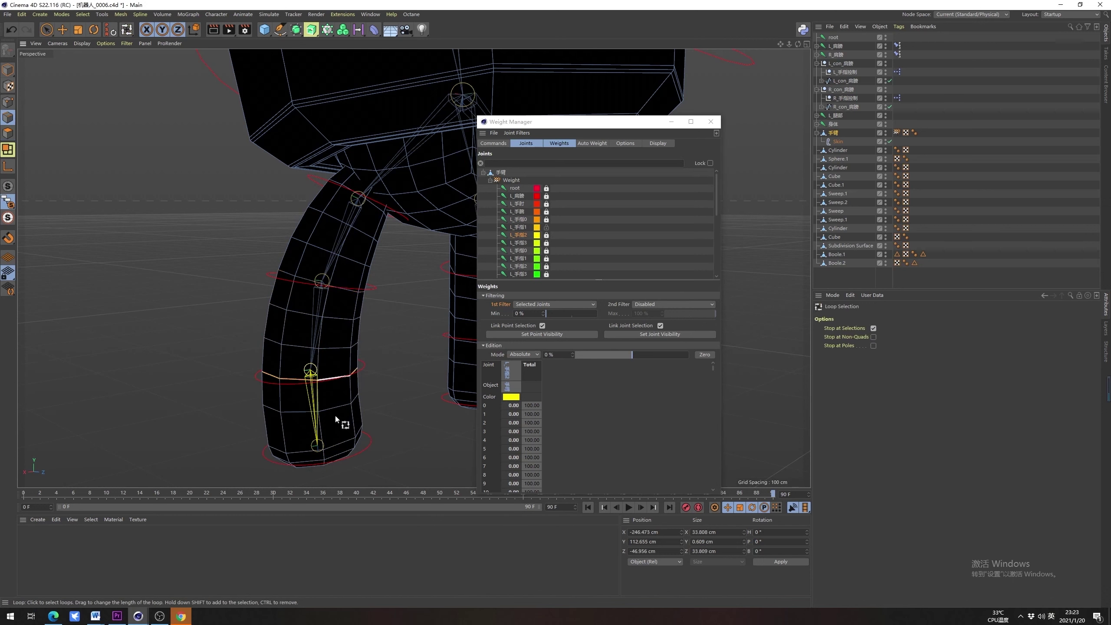
pyautogui.press('u')
pyautogui.press('f')
pyautogui.click(327, 425)
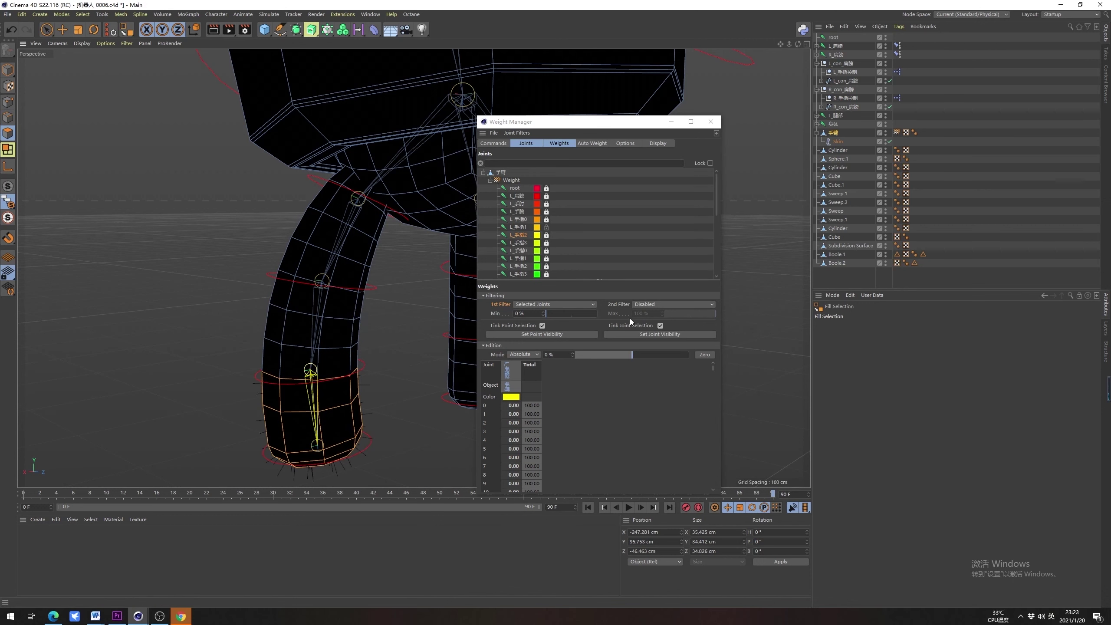
# Unlock the L_手指2 joint, set its weight on the selected polygons to 100%, and inspect the fingertip around L_手指3
pyautogui.click(546, 235)
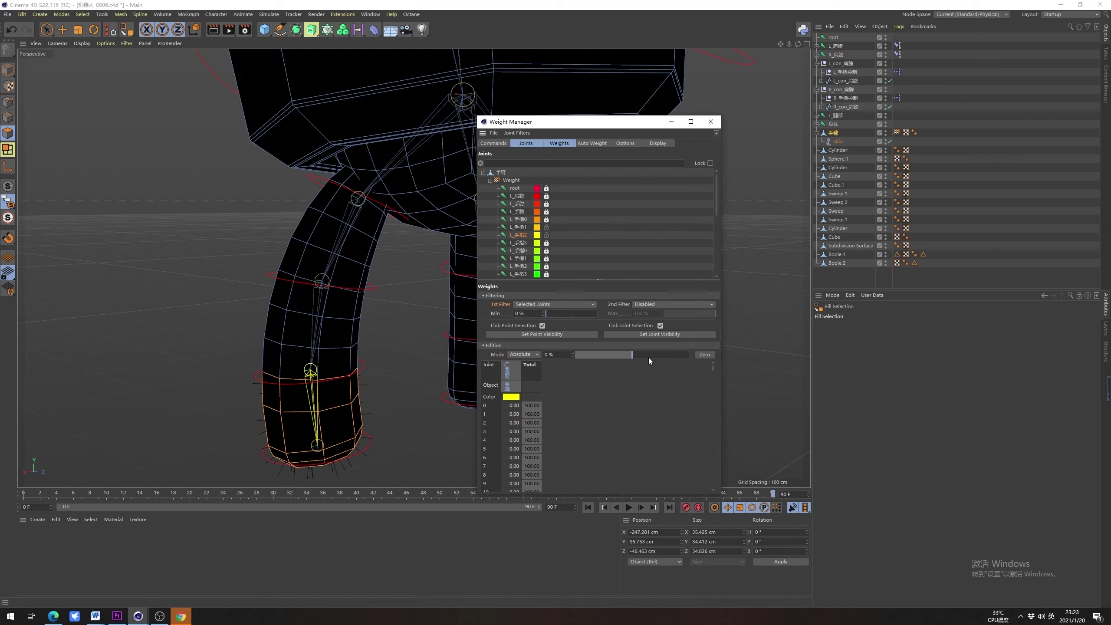
pyautogui.click(706, 355)
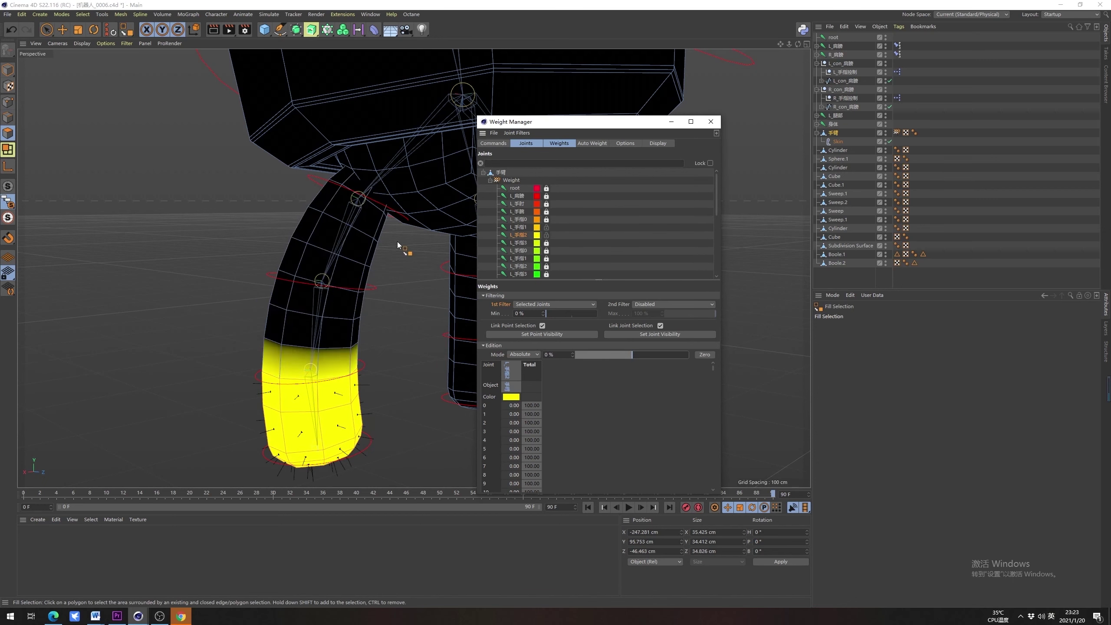
pyautogui.click(518, 243)
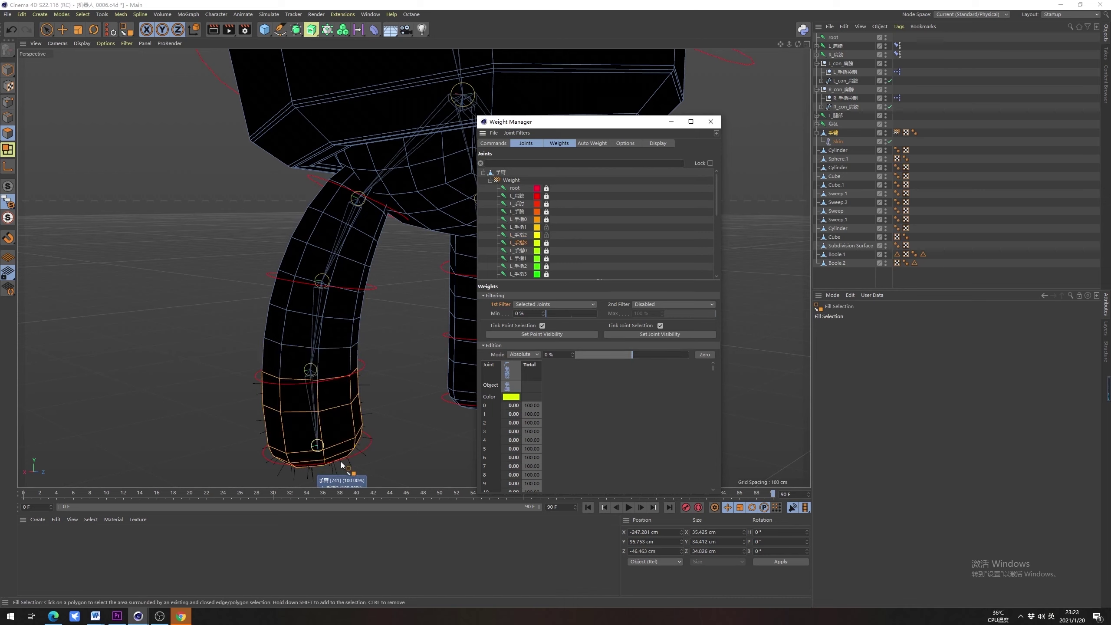
pyautogui.scroll(5, 341, 464)
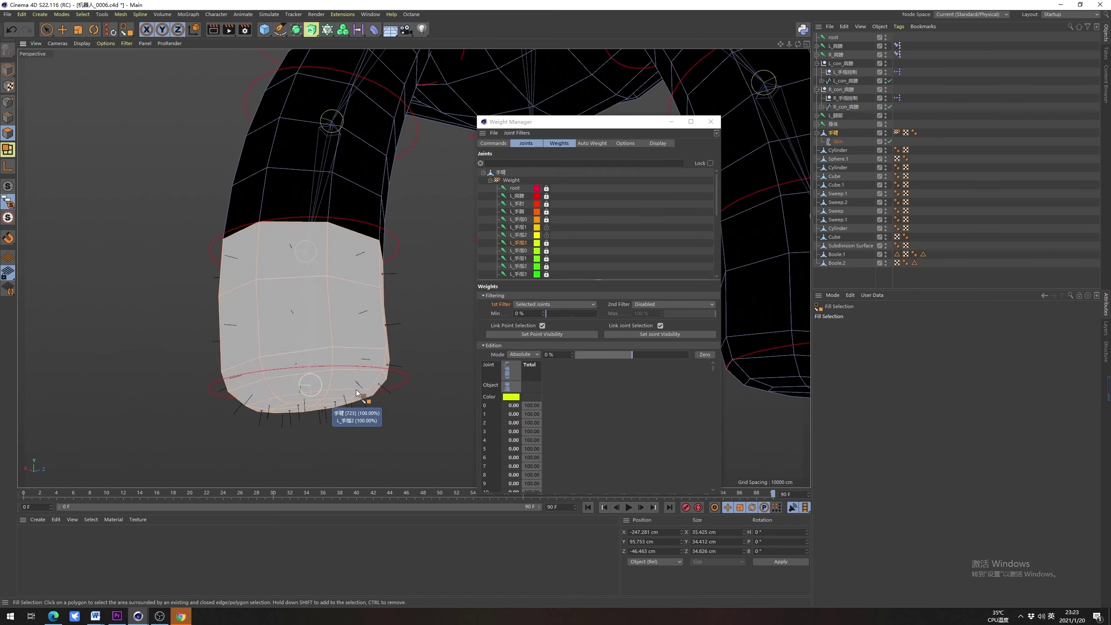
pyautogui.scroll(-5, 356, 389)
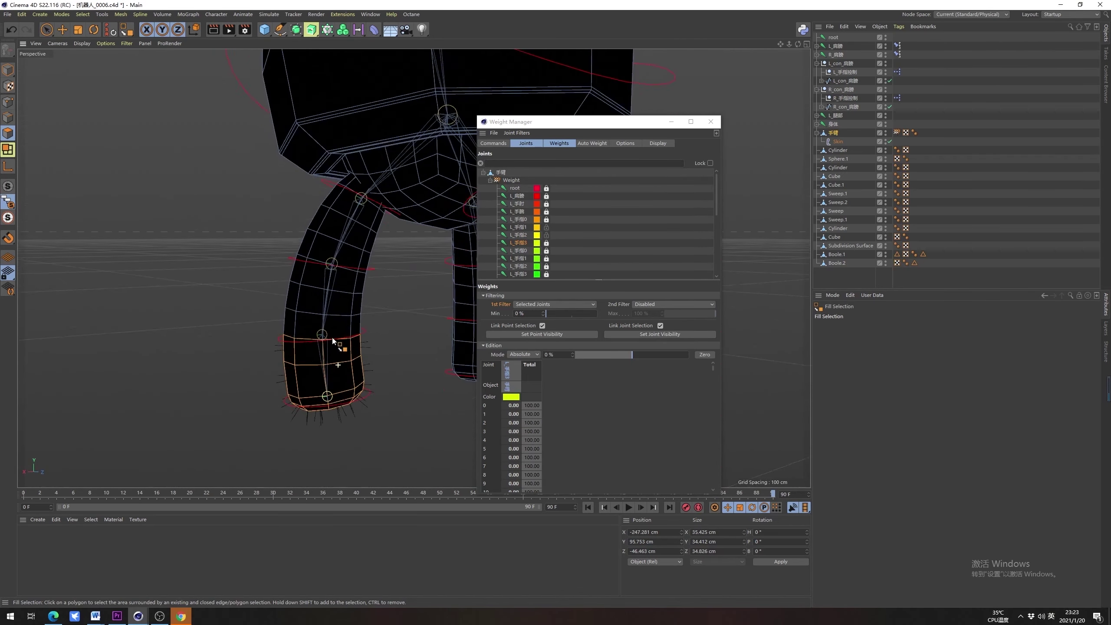
pyautogui.keyDown('alt'); pyautogui.moveTo(332, 337); pyautogui.dragTo(333, 322); pyautogui.keyUp('alt')
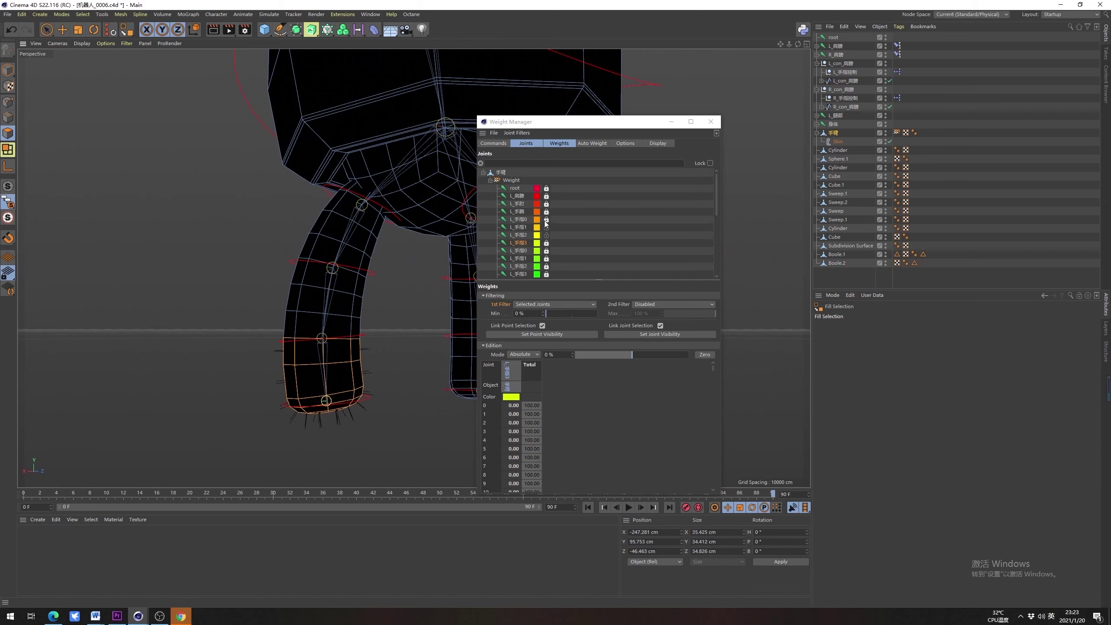
# Test how the weighted finger bends by varying the user data value of the L_手指控制 null
pyautogui.click(845, 71)
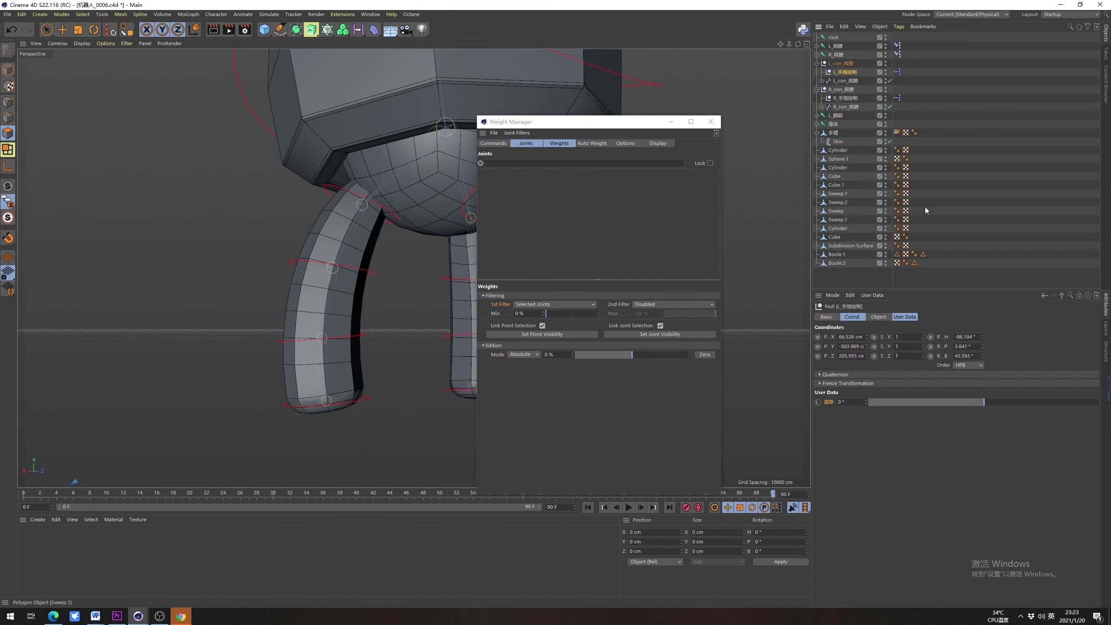
pyautogui.hotkey('shift', 'F5')
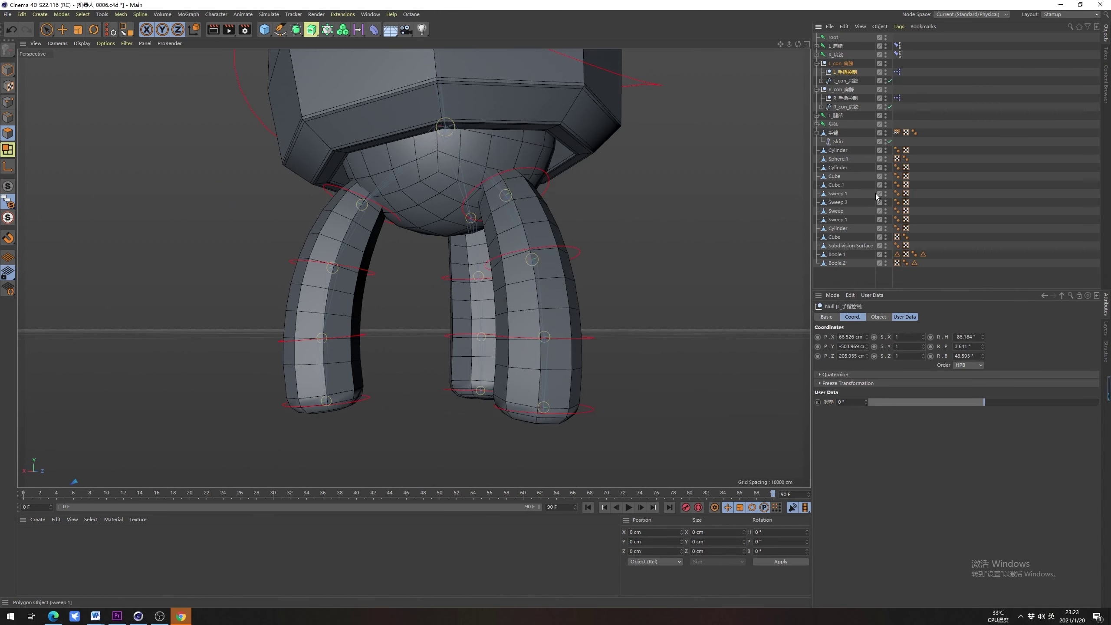
pyautogui.moveTo(986, 399)
pyautogui.mouseDown()
pyautogui.moveTo(1063, 401)
pyautogui.moveTo(904, 399)
pyautogui.moveTo(1050, 406)
pyautogui.moveTo(896, 408)
pyautogui.moveTo(1028, 414)
pyautogui.moveTo(984, 418)
pyautogui.mouseUp()
# Reopen the Weight Manager for the 手臂 mesh's Weight tag and place its window clear of the fingers
pyautogui.click(896, 132)
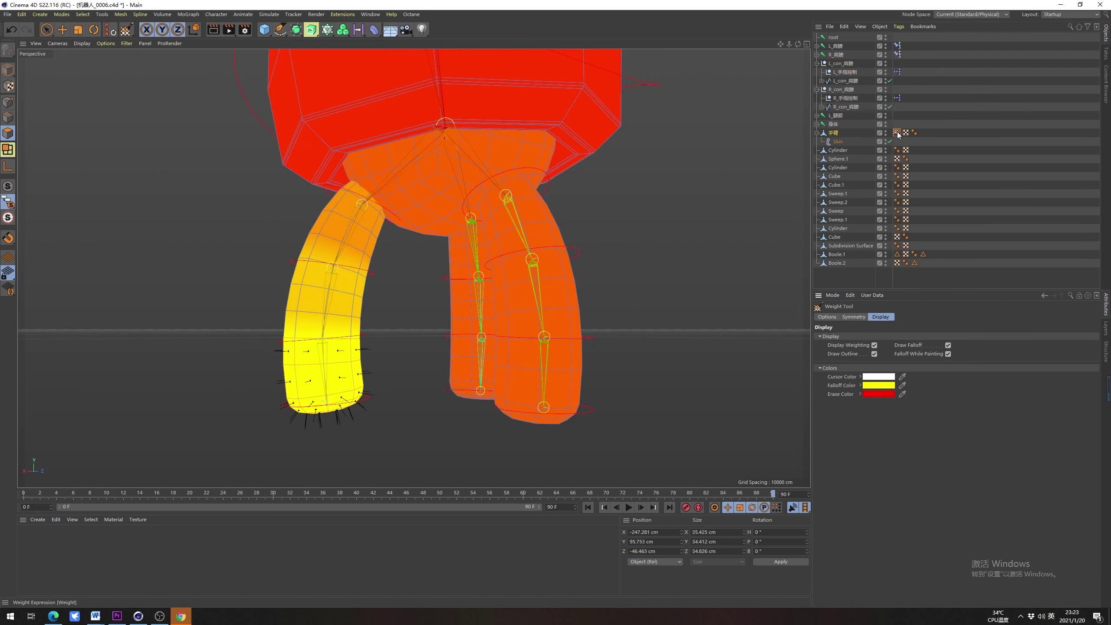
pyautogui.click(216, 14)
pyautogui.moveTo(242, 27)
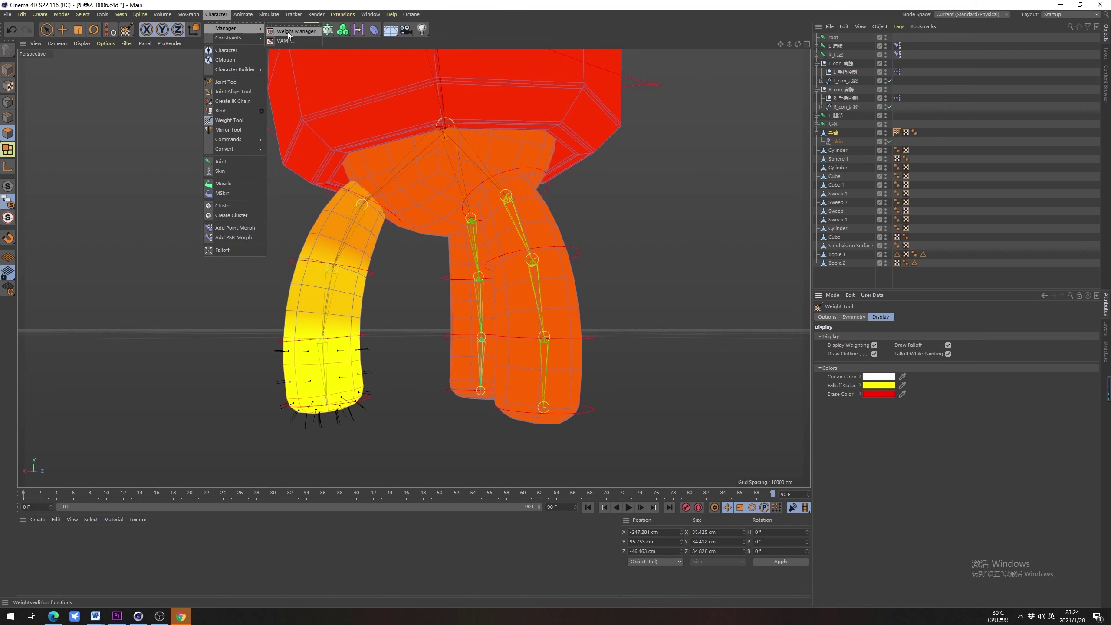
pyautogui.click(295, 29)
pyautogui.moveTo(390, 28); pyautogui.dragTo(390, 71)
pyautogui.moveTo(506, 287); pyautogui.dragTo(507, 418)
pyautogui.moveTo(436, 72); pyautogui.dragTo(760, 116)
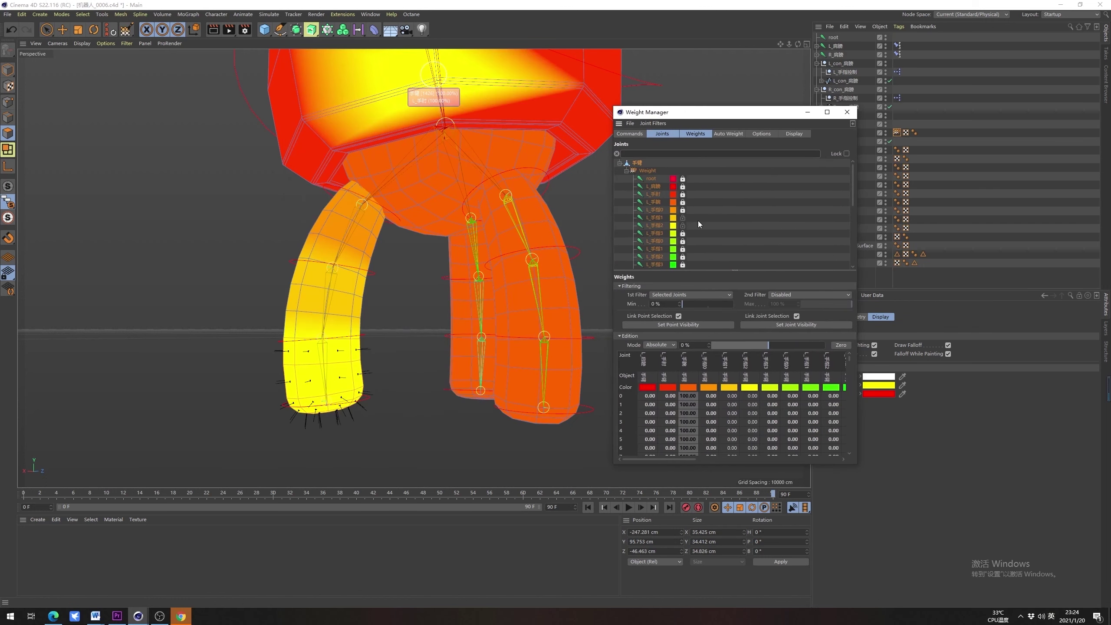
# Select the first finger's L_手指0, L_手指1 and L_手指2 joints together and set the weight edition mode to Smooth
pyautogui.click(661, 210)
pyautogui.keyDown('shift'); pyautogui.click(661, 218); pyautogui.keyUp('shift')
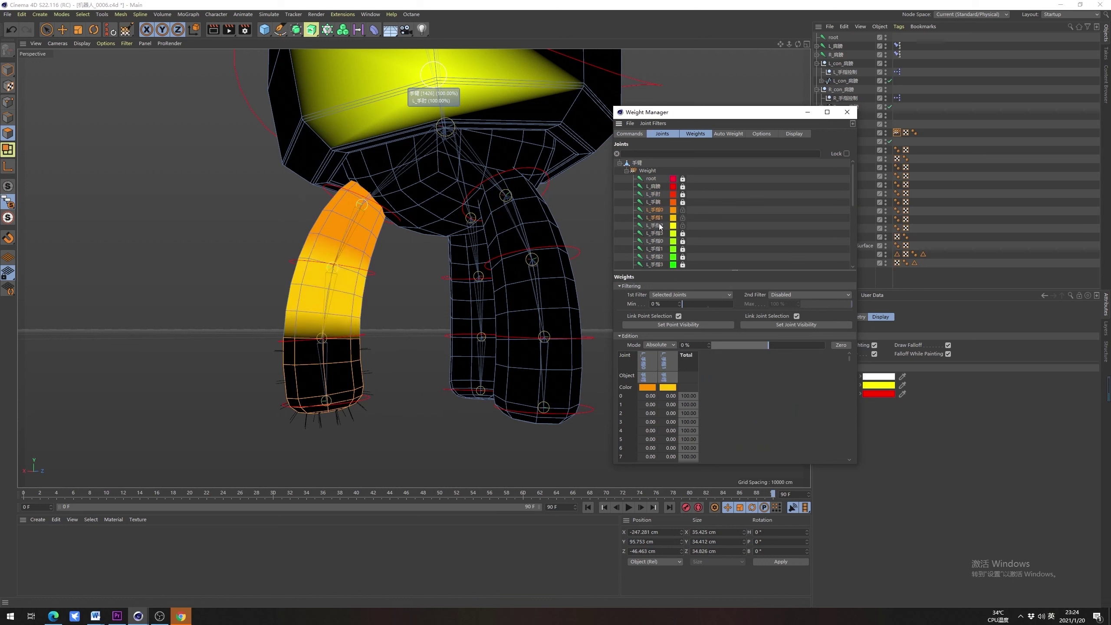
pyautogui.keyDown('shift'); pyautogui.click(661, 225); pyautogui.keyUp('shift')
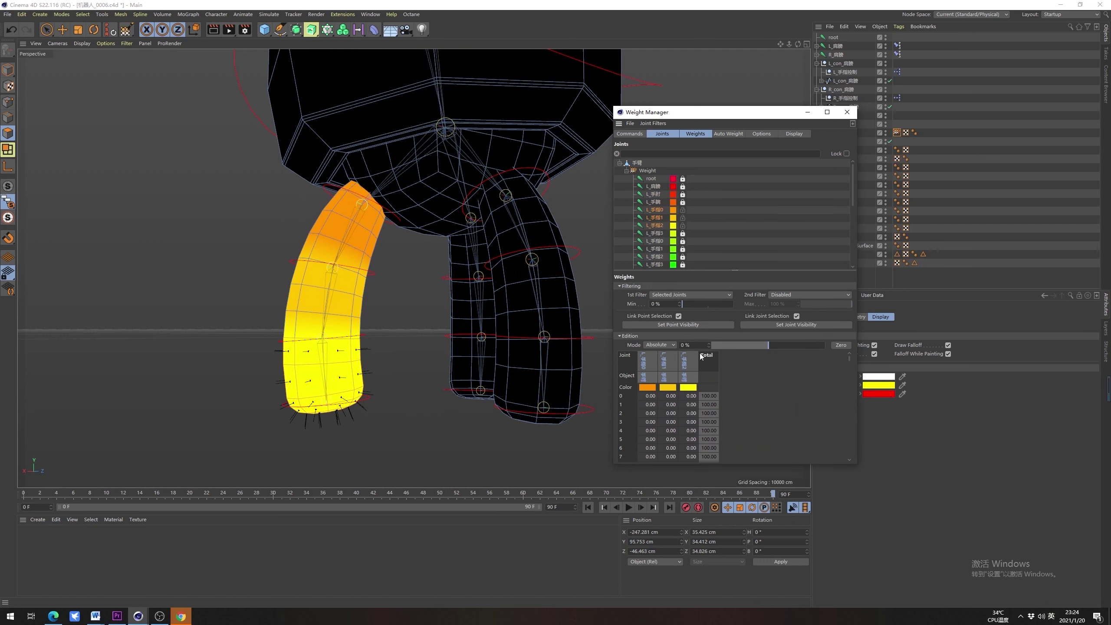
pyautogui.click(669, 345)
pyautogui.click(661, 386)
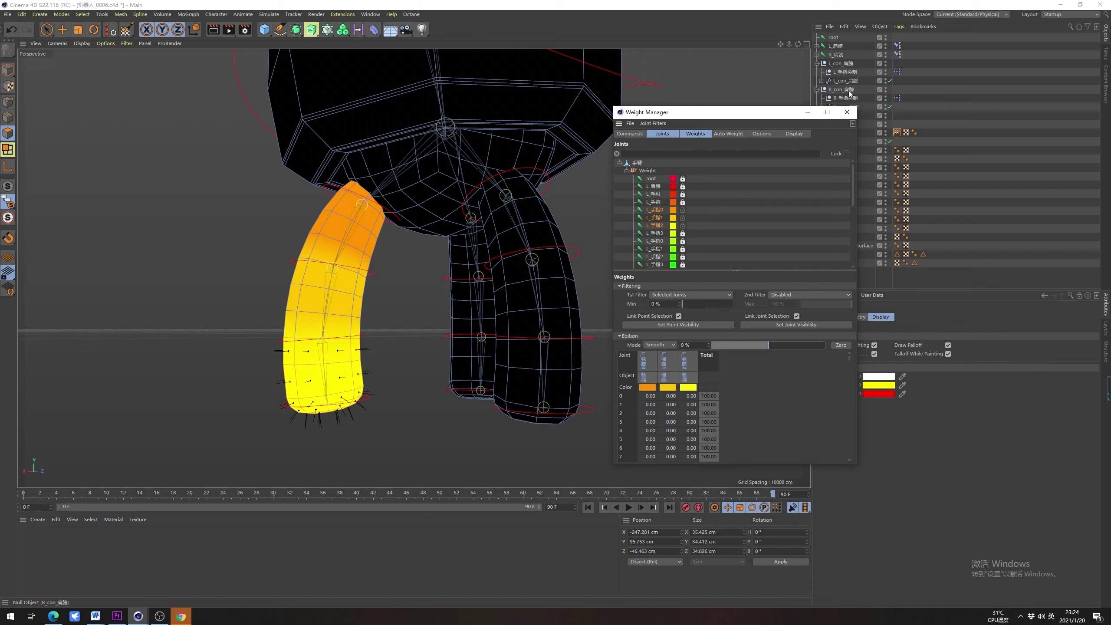
# Check the finger bend with the L_手指控制 user data value, return it to 0°, and move the Weight Manager off the remaining fingers
pyautogui.click(850, 74)
pyautogui.moveTo(980, 402)
pyautogui.mouseDown()
pyautogui.moveTo(1089, 392)
pyautogui.moveTo(900, 403)
pyautogui.moveTo(1098, 402)
pyautogui.moveTo(937, 404)
pyautogui.moveTo(1084, 403)
pyautogui.moveTo(932, 424)
pyautogui.moveTo(990, 420)
pyautogui.mouseUp()
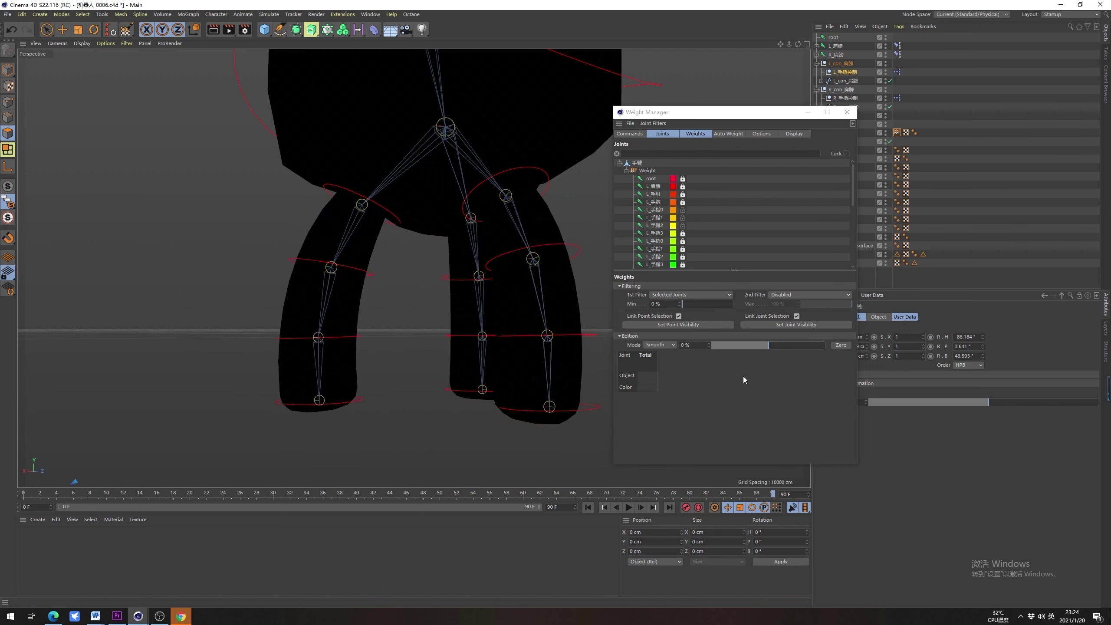
pyautogui.moveTo(743, 112); pyautogui.dragTo(628, 111)
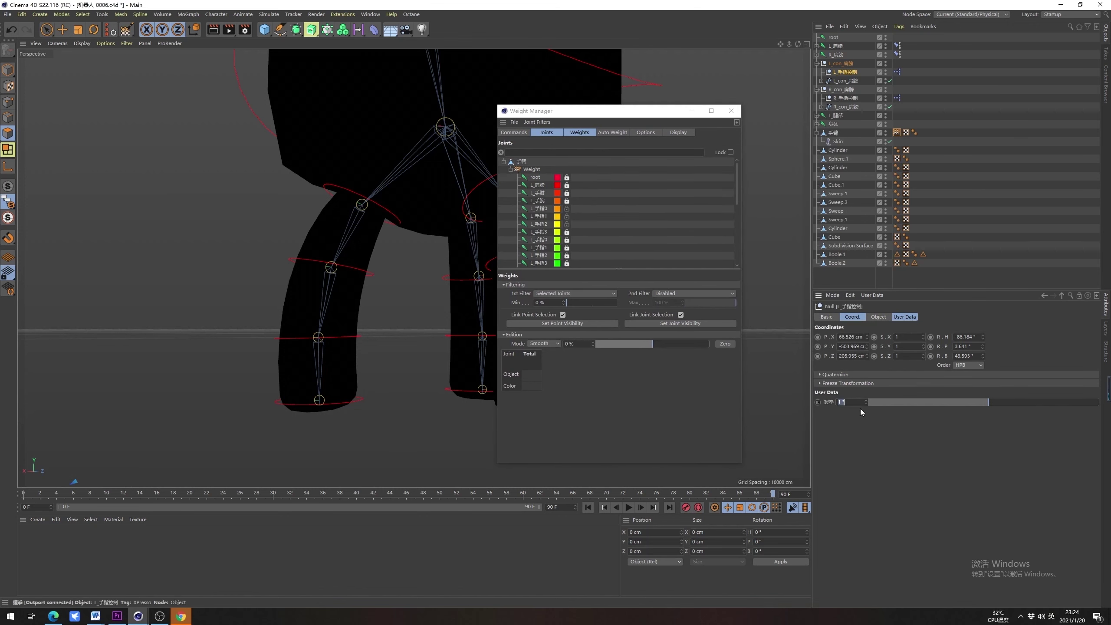
pyautogui.moveTo(656, 115); pyautogui.dragTo(294, 135)
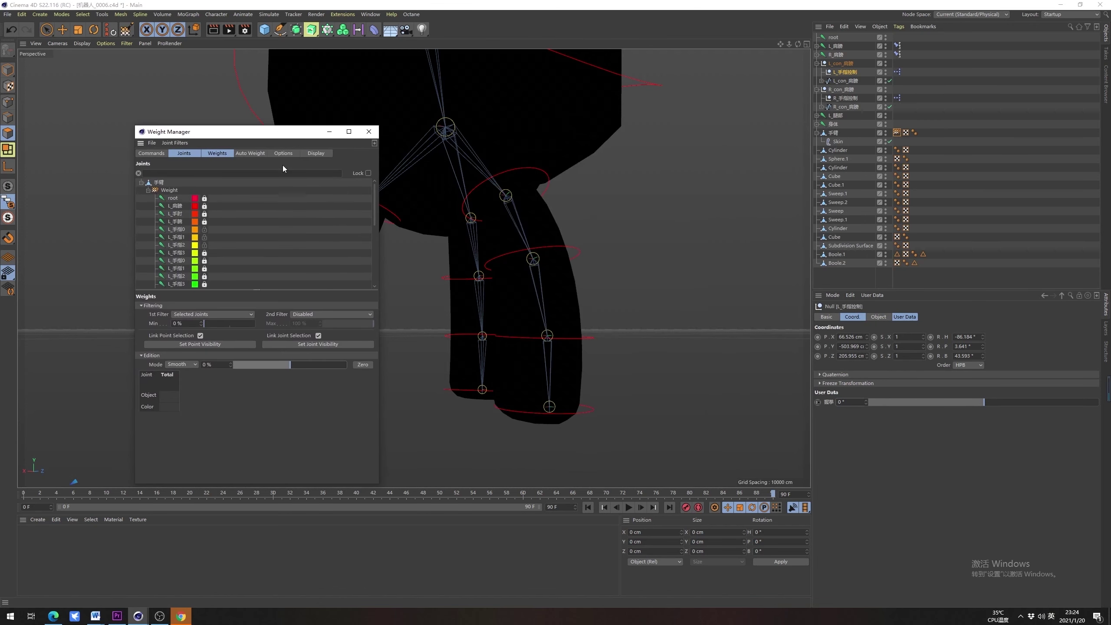
# Lock the first finger's L_手指0, L_手指1 and L_手指2 joints and select the second finger's L_手指0 joint
pyautogui.click(203, 230)
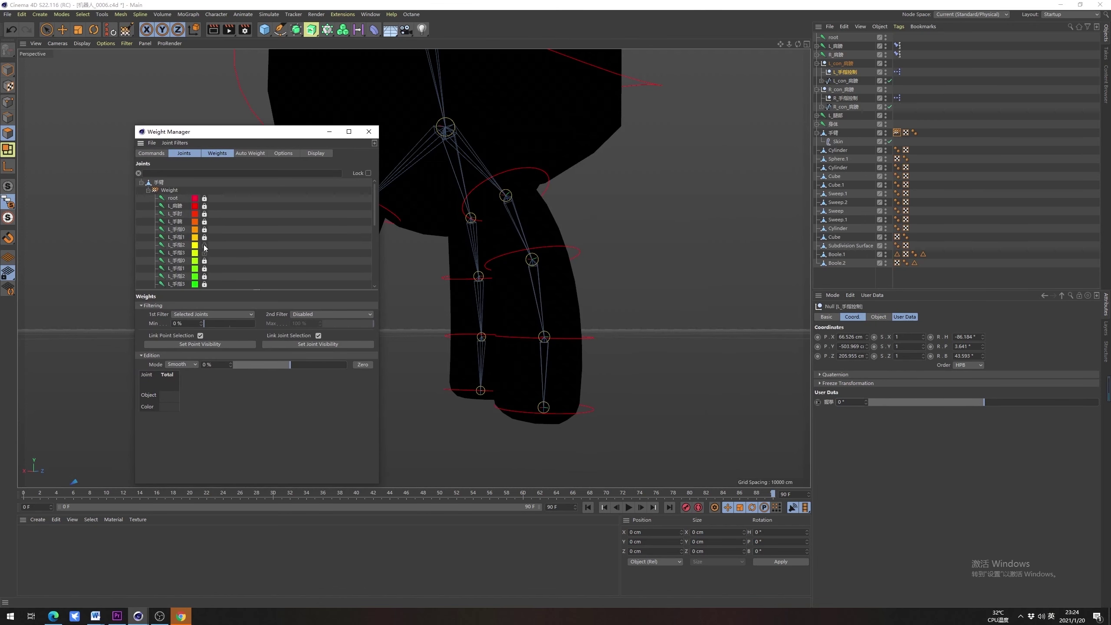
pyautogui.moveTo(270, 128); pyautogui.dragTo(270, 129)
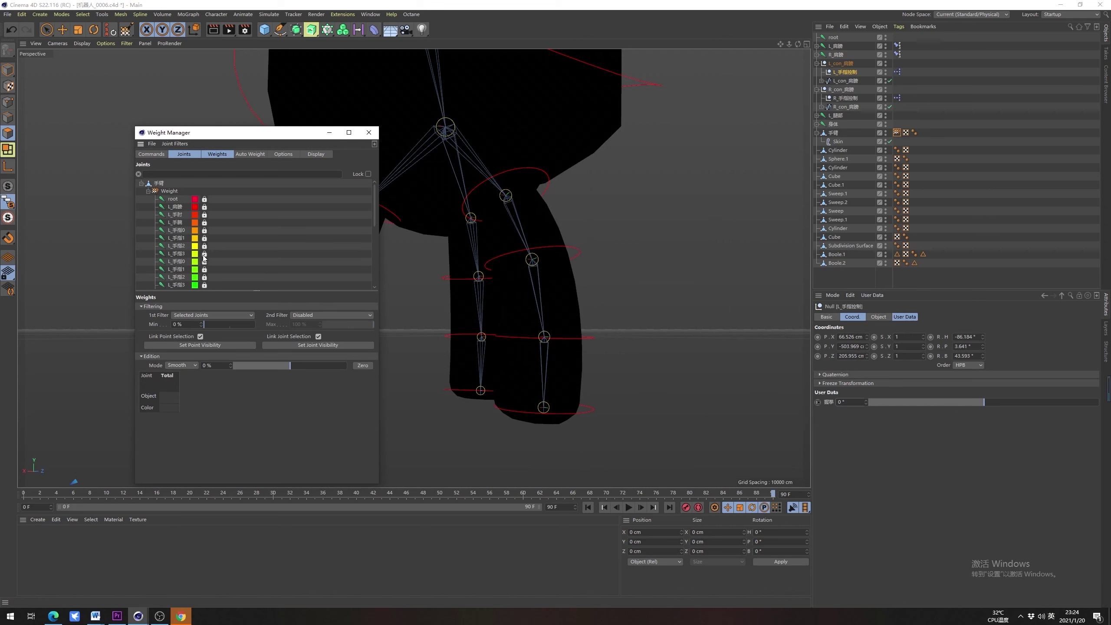
pyautogui.click(175, 262)
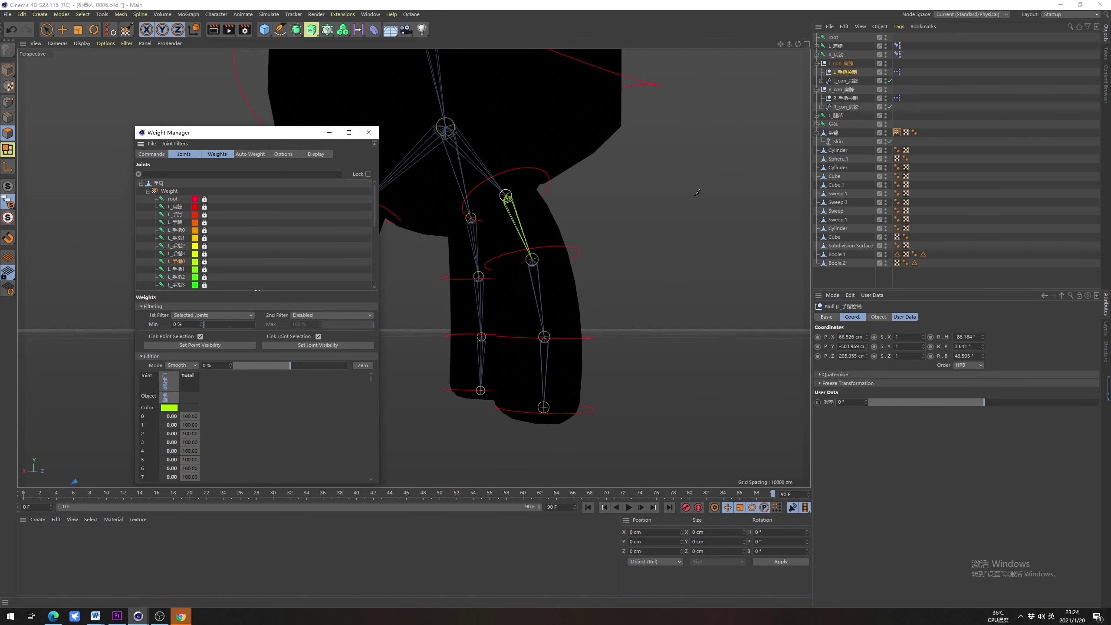
# Select the 手臂 mesh and fill-select all polygons of the left hand's second finger
pyautogui.click(833, 133)
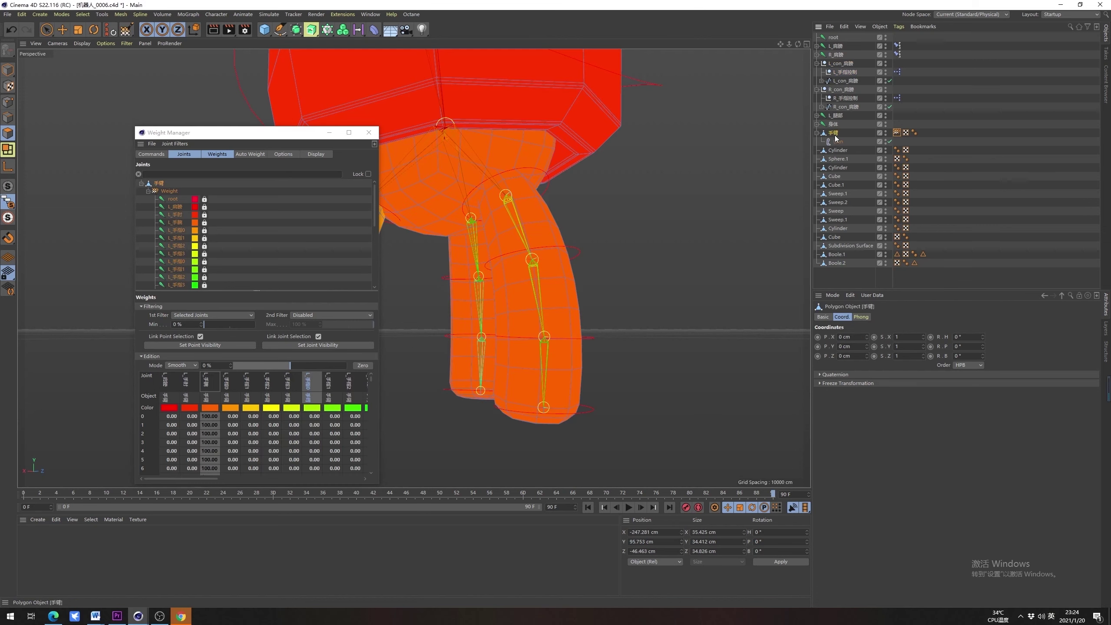
pyautogui.press('u')
pyautogui.press('f')
pyautogui.click(536, 316)
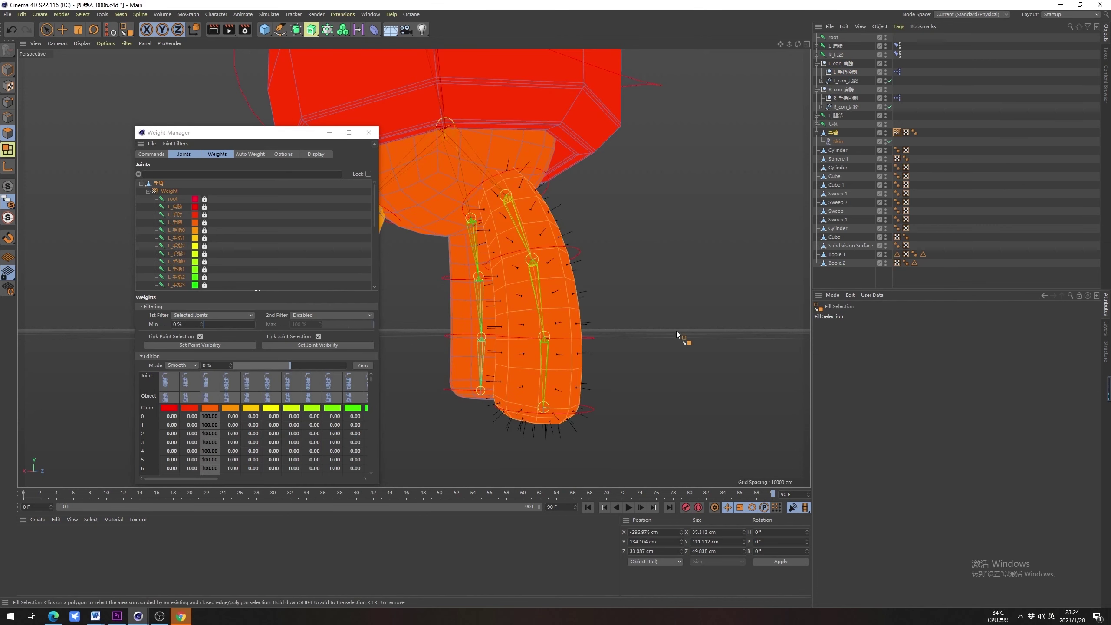
# Unlock the wrist joint and the finger's base joint, and assign the selected finger polygons fully to the base joint in Absolute mode
pyautogui.keyDown('alt'); pyautogui.moveTo(566, 260); pyautogui.dragTo(609, 296); pyautogui.keyUp('alt')
pyautogui.keyDown('alt'); pyautogui.moveTo(609, 296); pyautogui.dragTo(647, 300, button='middle'); pyautogui.keyUp('alt')
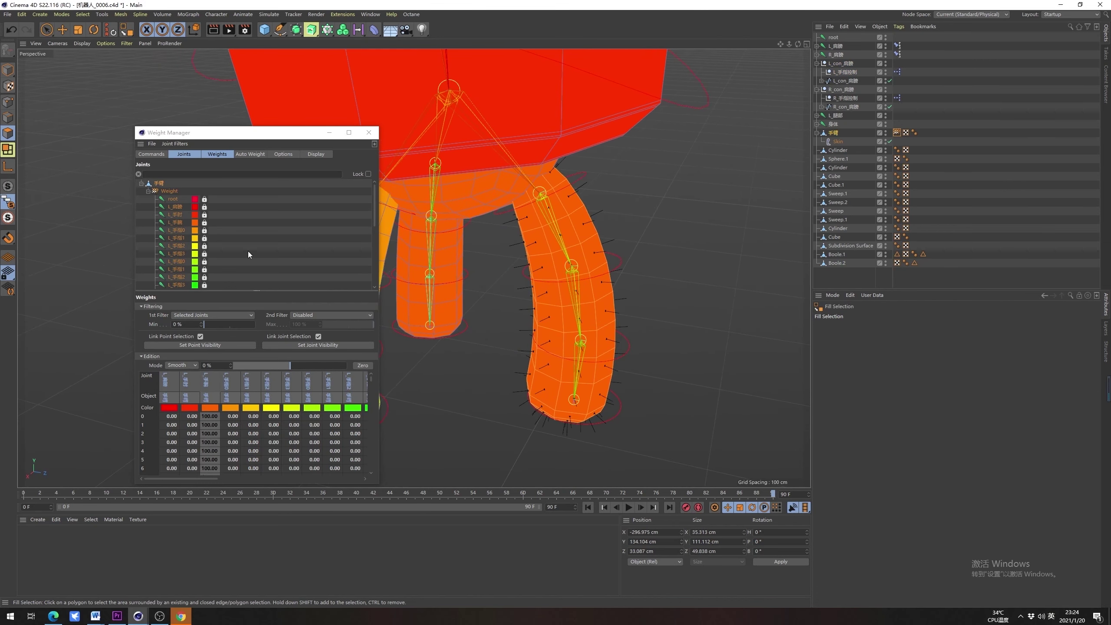
pyautogui.click(177, 223)
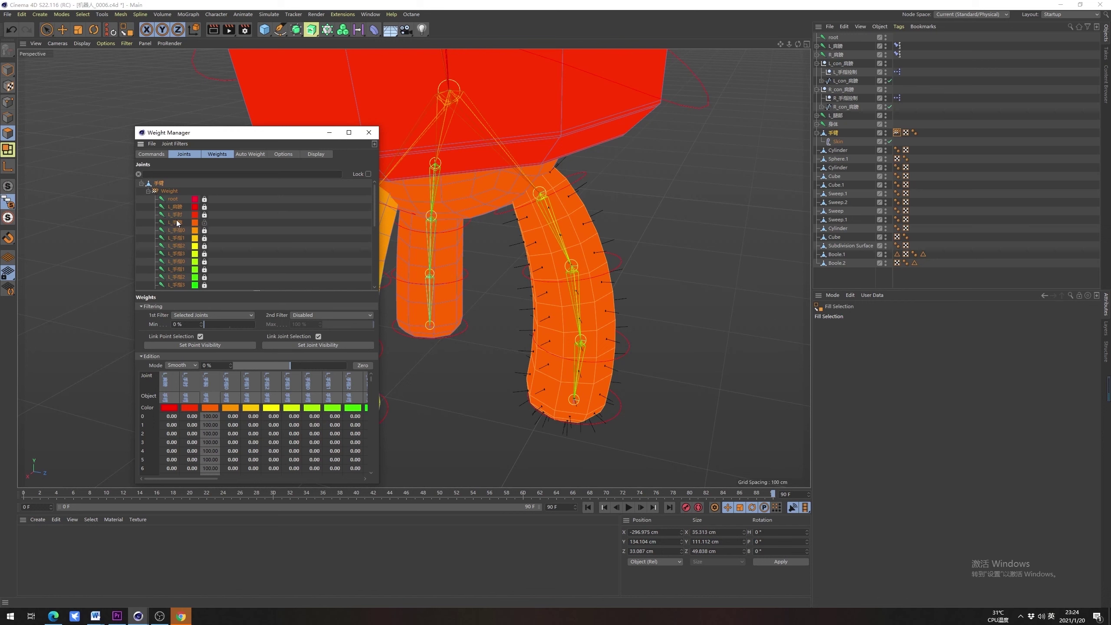
pyautogui.click(182, 261)
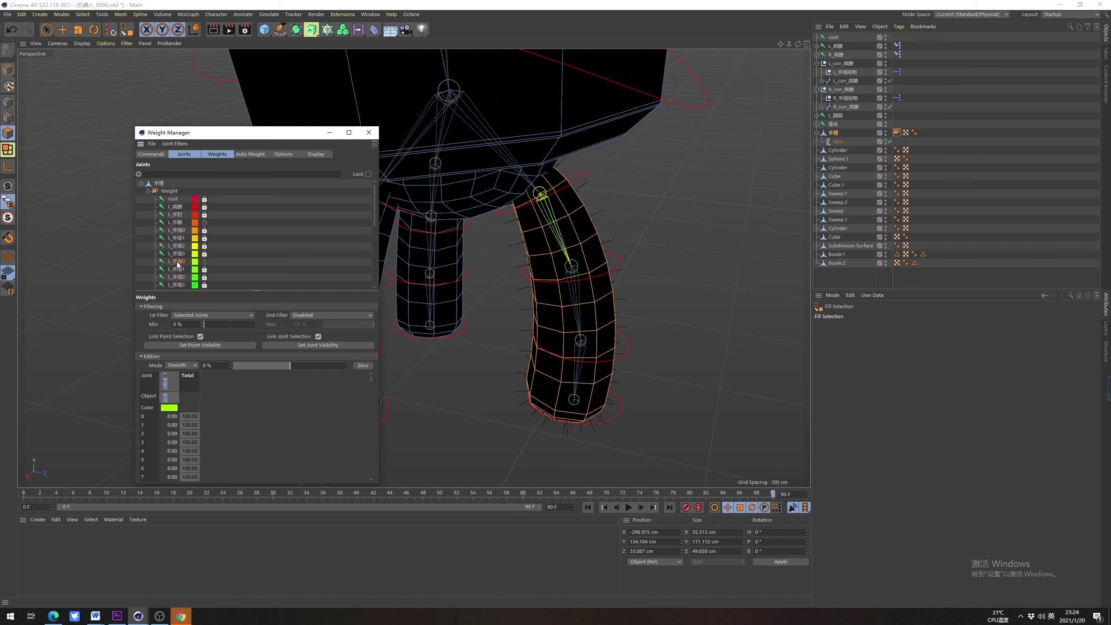
pyautogui.click(181, 365)
pyautogui.click(177, 399)
pyautogui.moveTo(306, 365); pyautogui.dragTo(347, 366)
# Loop-select the edge ring at the finger's first knuckle and fill-select all the polygons below it
pyautogui.keyDown('alt'); pyautogui.moveTo(536, 279); pyautogui.dragTo(575, 239); pyautogui.keyUp('alt')
pyautogui.click(7, 117)
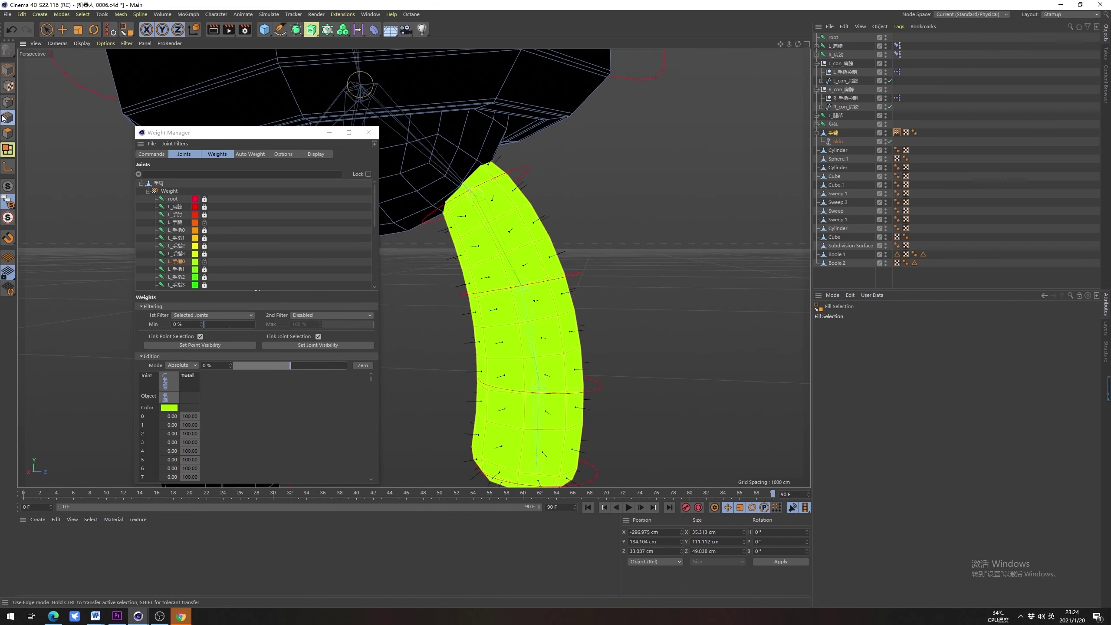
pyautogui.press('u')
pyautogui.press('l')
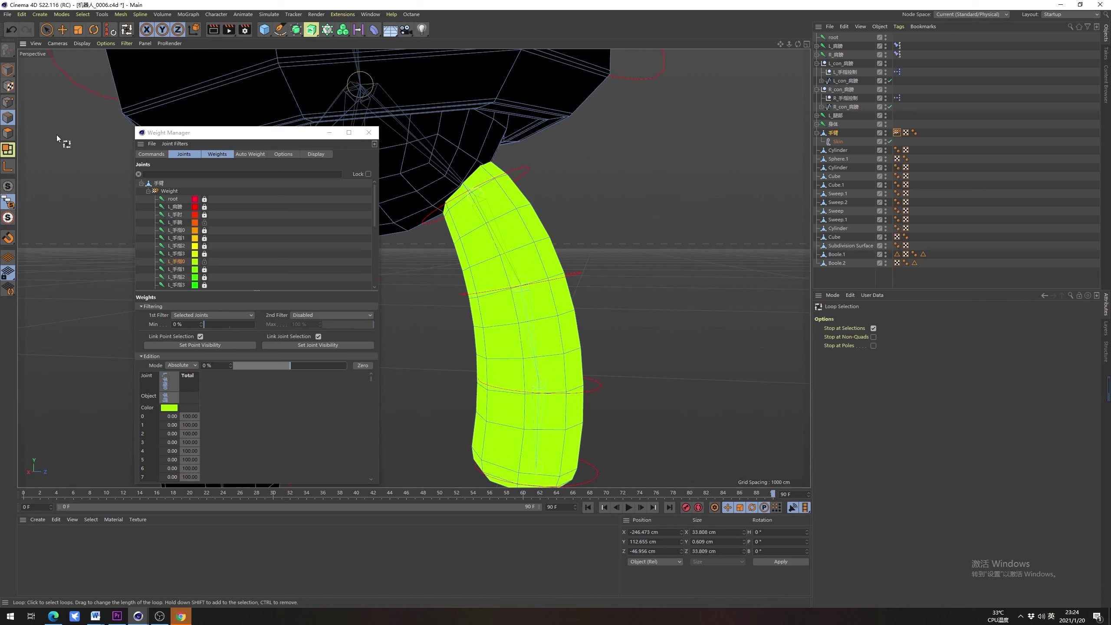
pyautogui.press('u')
pyautogui.press('f')
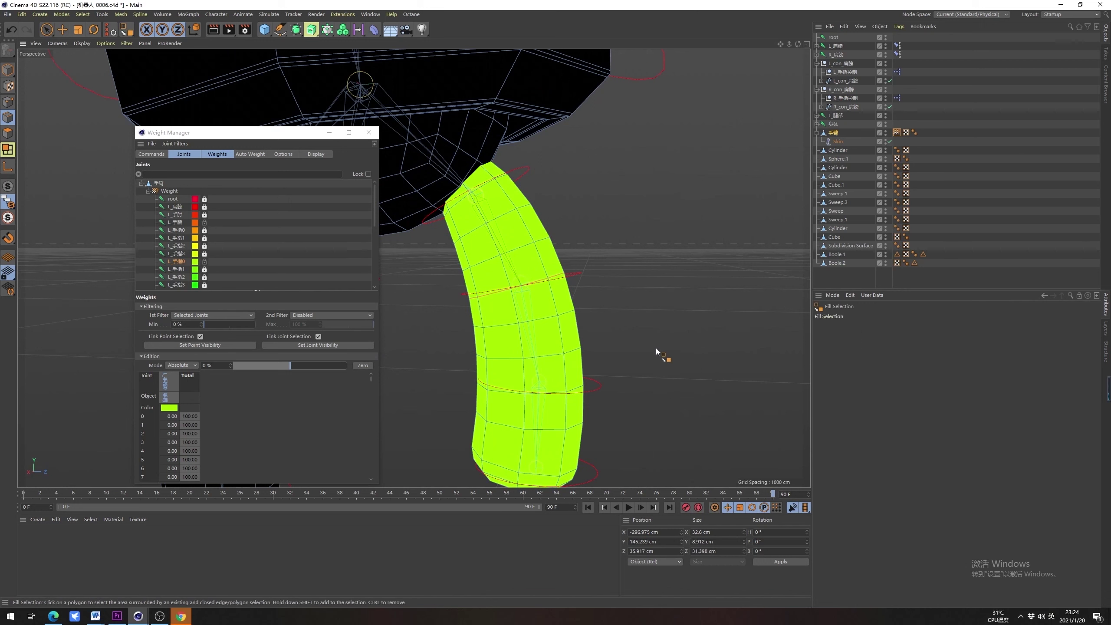
pyautogui.click(546, 353)
pyautogui.keyDown('alt'); pyautogui.moveTo(549, 290); pyautogui.dragTo(507, 293); pyautogui.keyUp('alt')
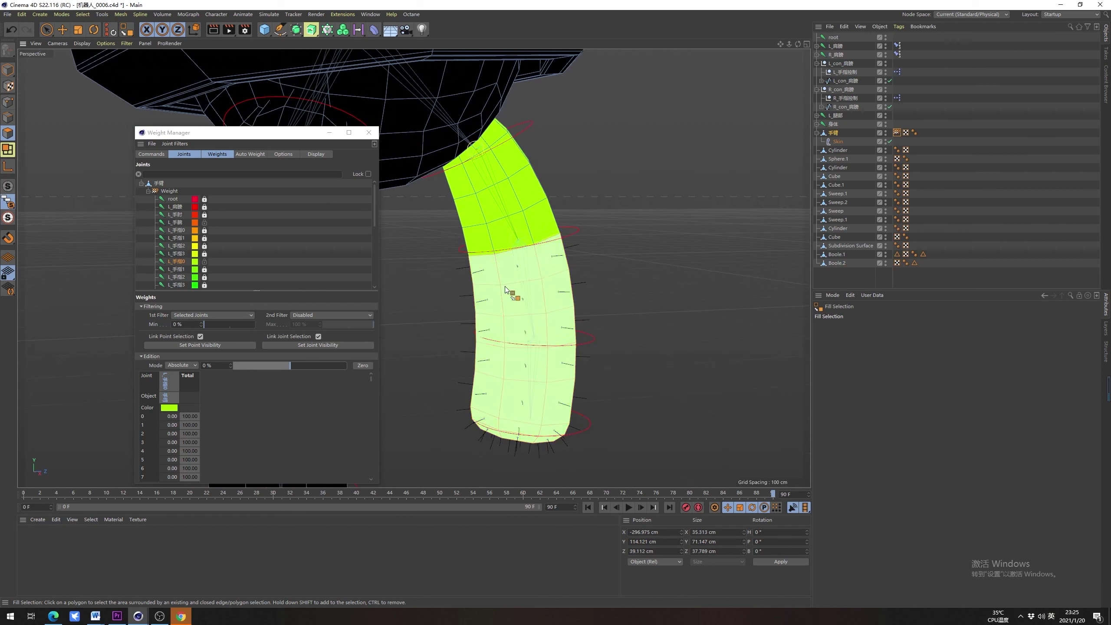
# Unlock the finger's second joint and give it the full absolute weight of the selected polygons
pyautogui.click(175, 269)
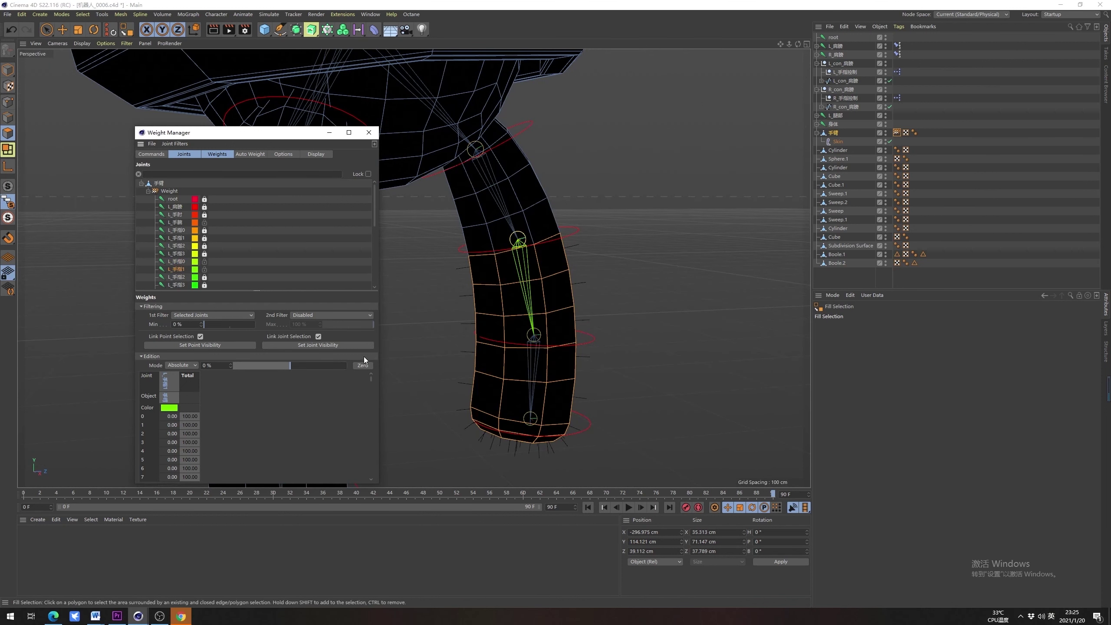
pyautogui.moveTo(298, 366); pyautogui.dragTo(348, 366)
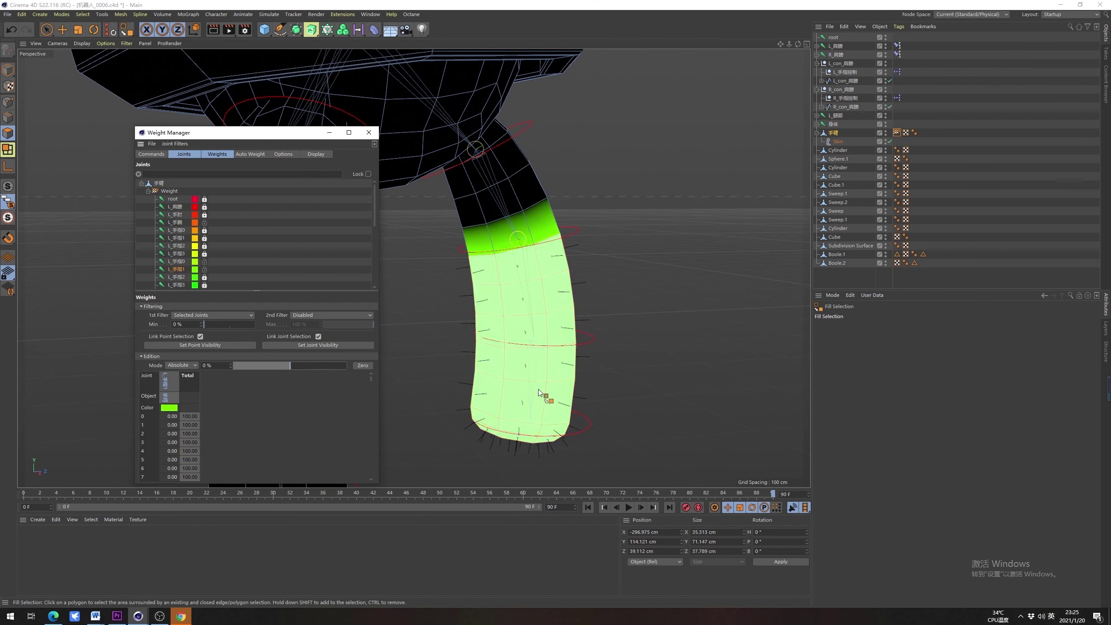
pyautogui.keyDown('alt'); pyautogui.moveTo(616, 312); pyautogui.dragTo(596, 299, button='middle'); pyautogui.keyUp('alt')
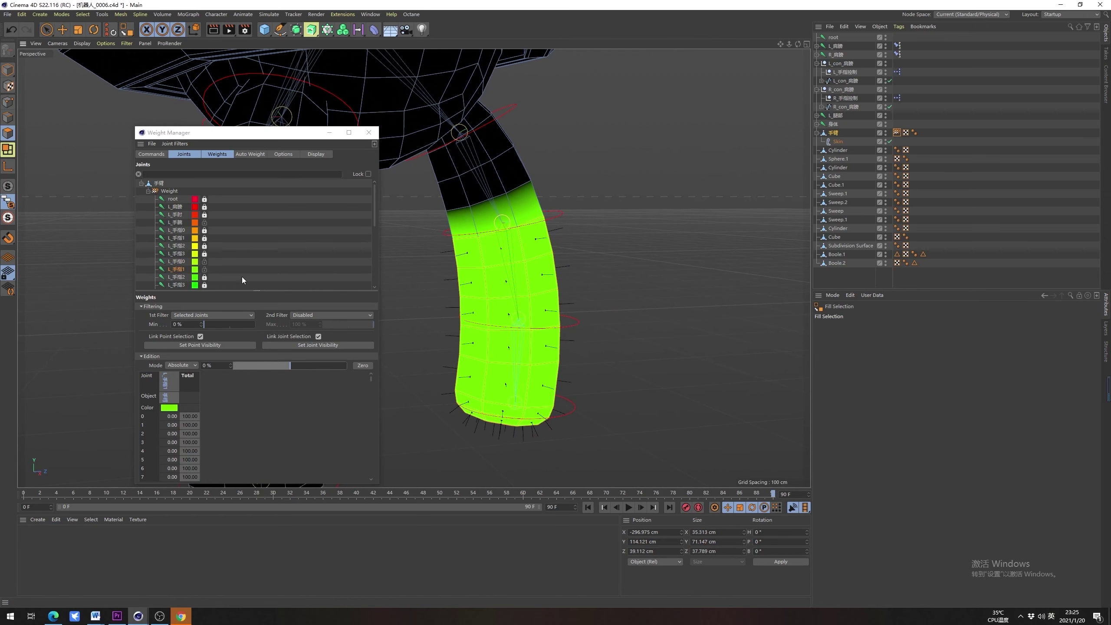
# Lock the finger's base joint, switch to its unlocked third joint, and loop-select the edge ring at the second knuckle
pyautogui.click(204, 262)
pyautogui.click(180, 278)
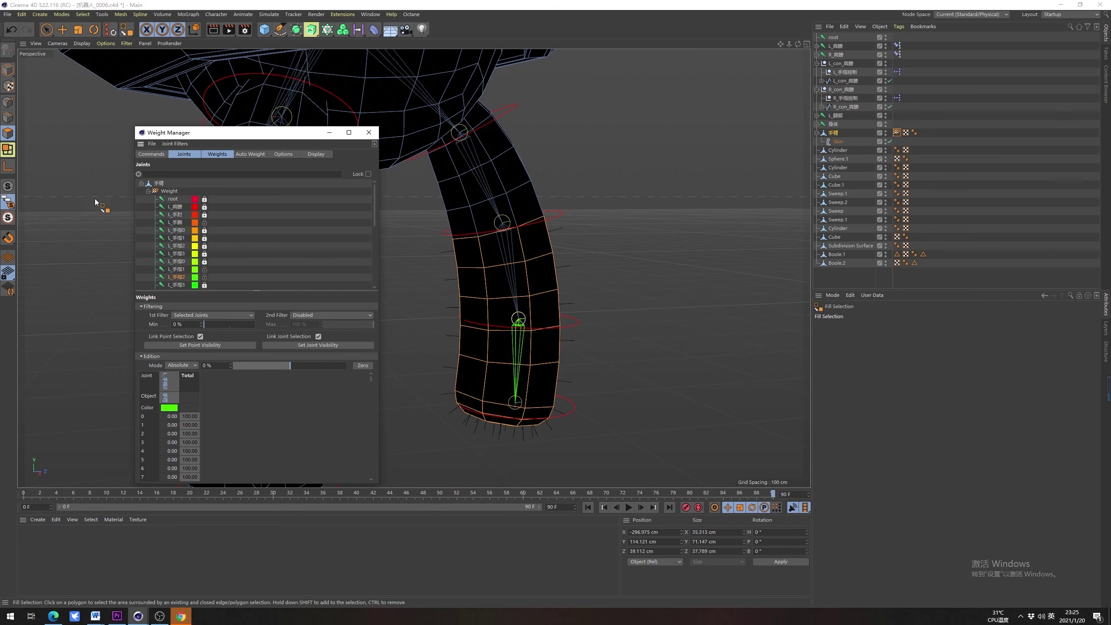
pyautogui.click(8, 117)
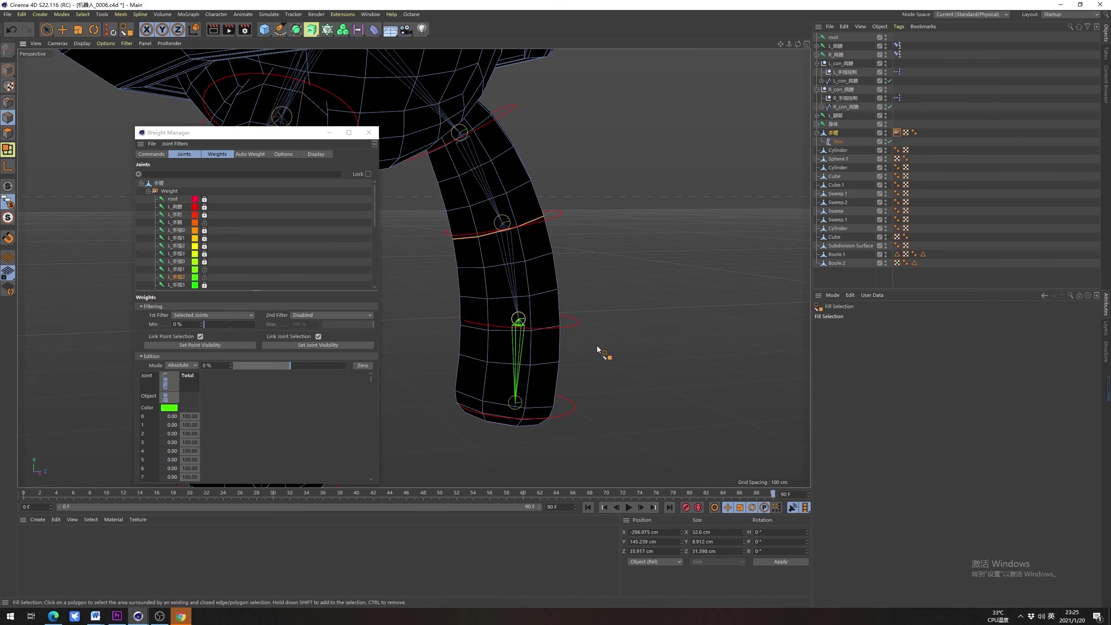
pyautogui.press('u')
pyautogui.press('l')
pyautogui.keyDown('alt'); pyautogui.moveTo(552, 337); pyautogui.dragTo(499, 316); pyautogui.keyUp('alt')
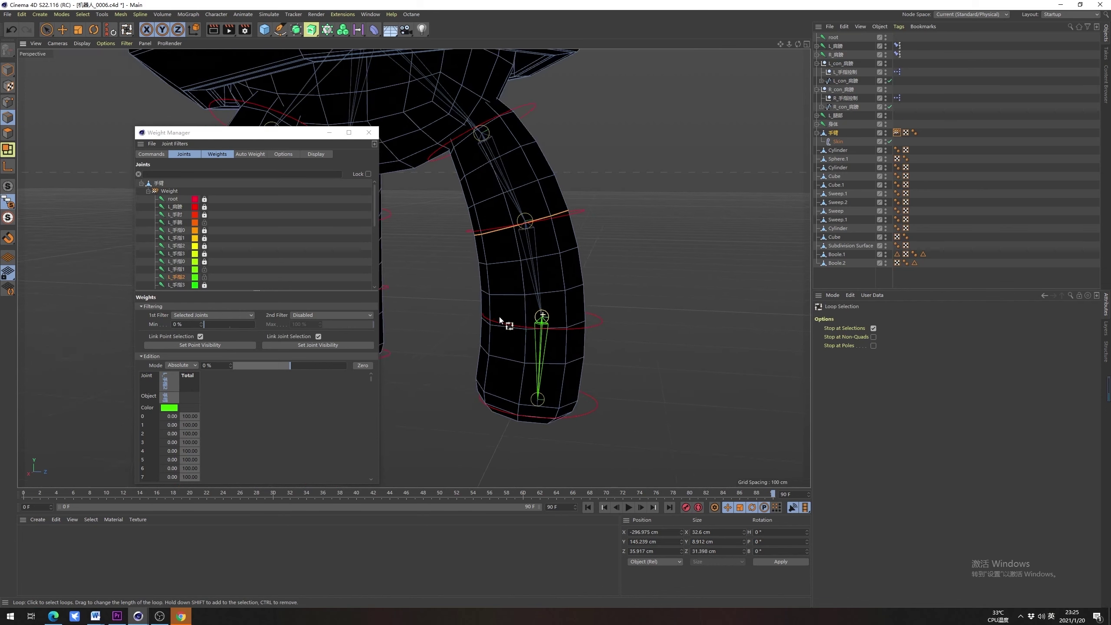
pyautogui.keyDown('alt'); pyautogui.moveTo(499, 316); pyautogui.dragTo(566, 335, button='right'); pyautogui.keyUp('alt')
pyautogui.click(566, 338)
# Fill-select the fingertip polygons below the second knuckle and assign them fully to the finger's third joint
pyautogui.keyDown('alt'); pyautogui.moveTo(577, 332); pyautogui.dragTo(596, 311); pyautogui.keyUp('alt')
pyautogui.press('u')
pyautogui.press('f')
pyautogui.click(581, 381)
pyautogui.keyDown('alt'); pyautogui.moveTo(581, 382); pyautogui.dragTo(531, 340, button='right'); pyautogui.keyUp('alt')
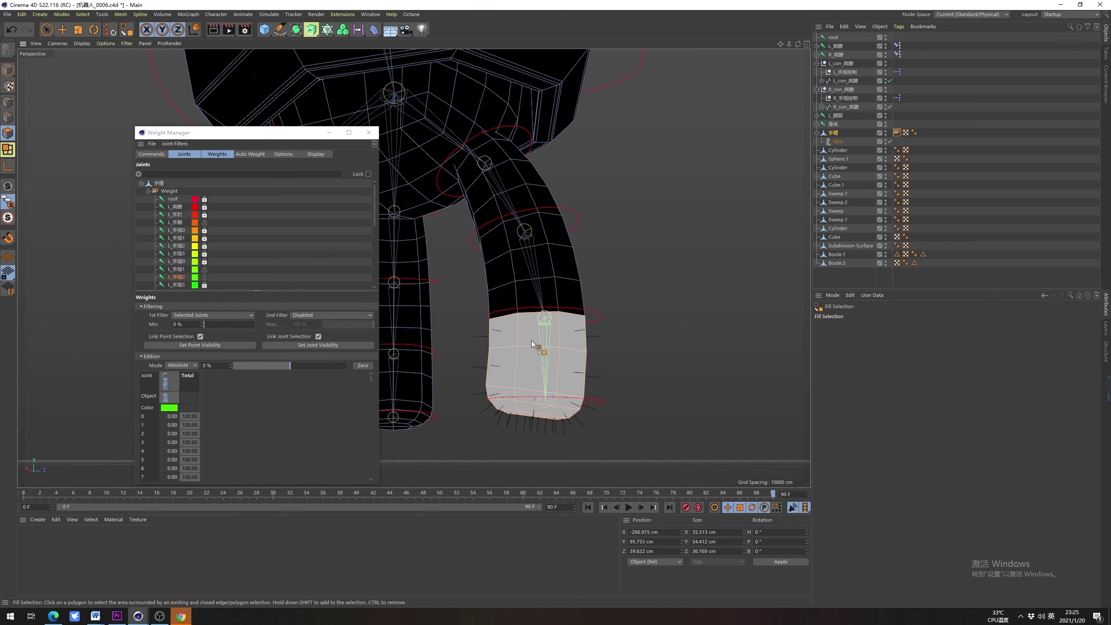
pyautogui.keyDown('alt'); pyautogui.moveTo(531, 341); pyautogui.dragTo(573, 332); pyautogui.keyUp('alt')
pyautogui.keyDown('alt'); pyautogui.moveTo(573, 332); pyautogui.dragTo(535, 328, button='right'); pyautogui.keyUp('alt')
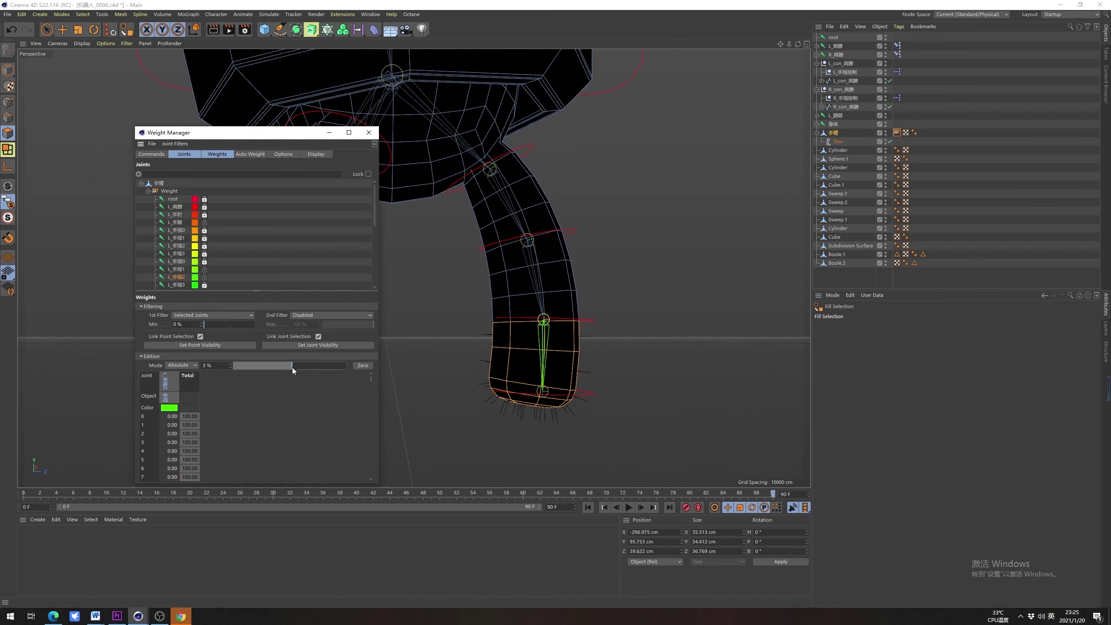
pyautogui.moveTo(291, 367); pyautogui.dragTo(350, 368)
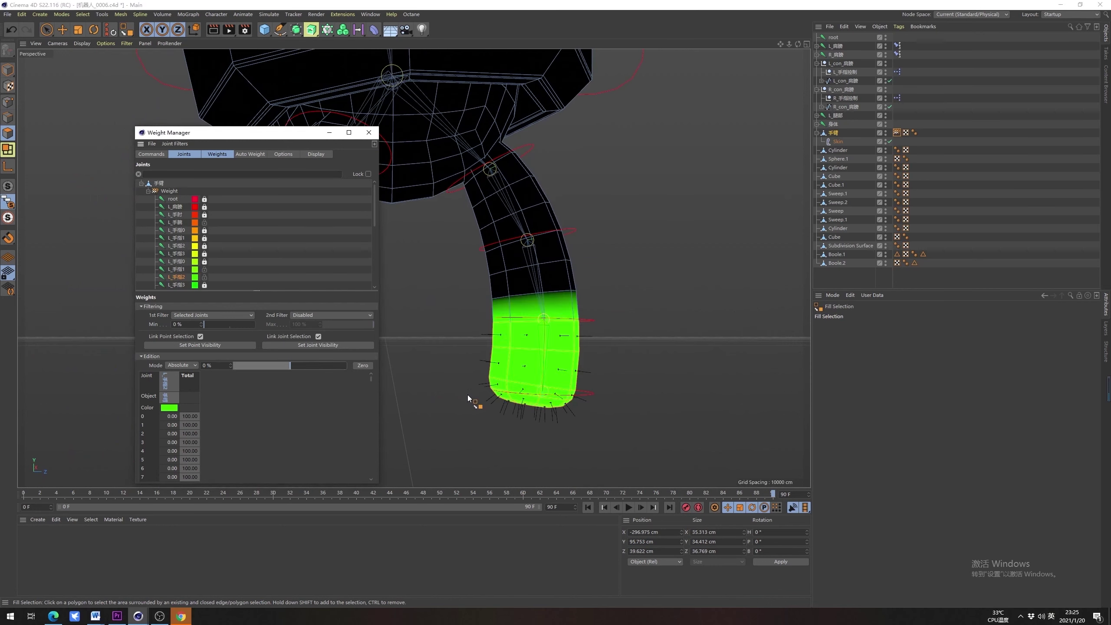
# Select the finger's first three joints together and set the weight editing mode to Smooth
pyautogui.click(179, 269)
pyautogui.click(179, 262)
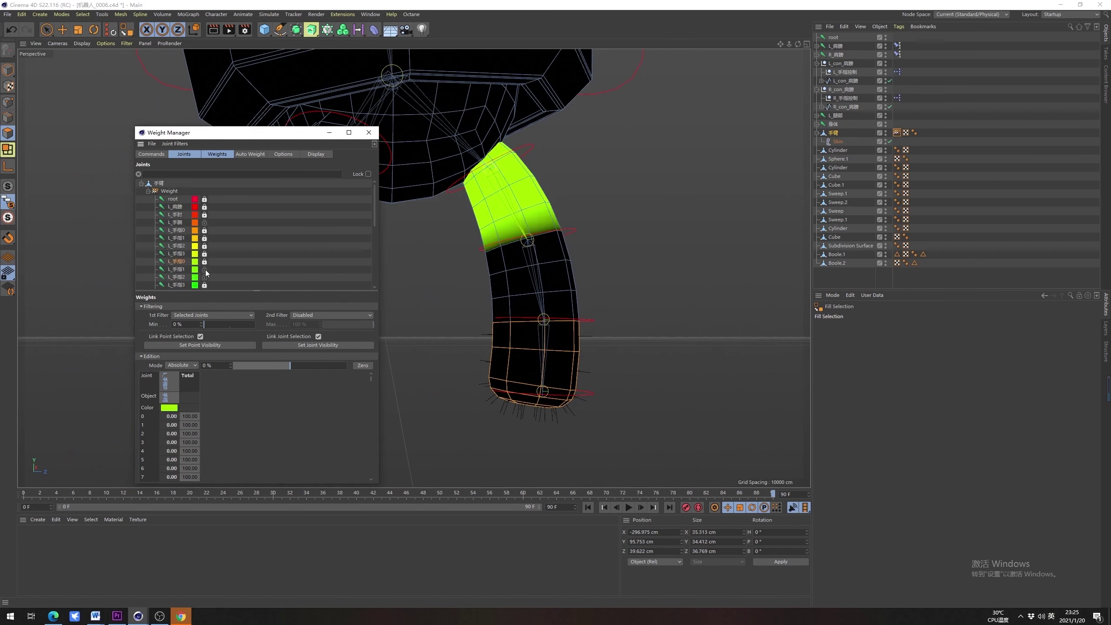
pyautogui.keyDown('shift'); pyautogui.click(180, 276); pyautogui.keyUp('shift')
pyautogui.click(194, 365)
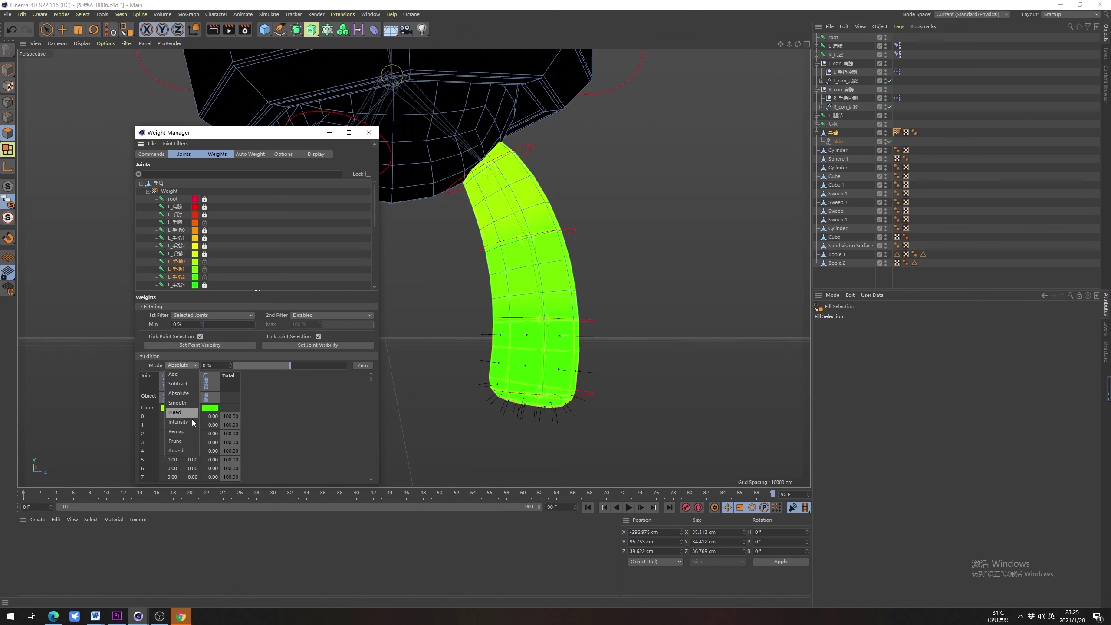
pyautogui.click(189, 403)
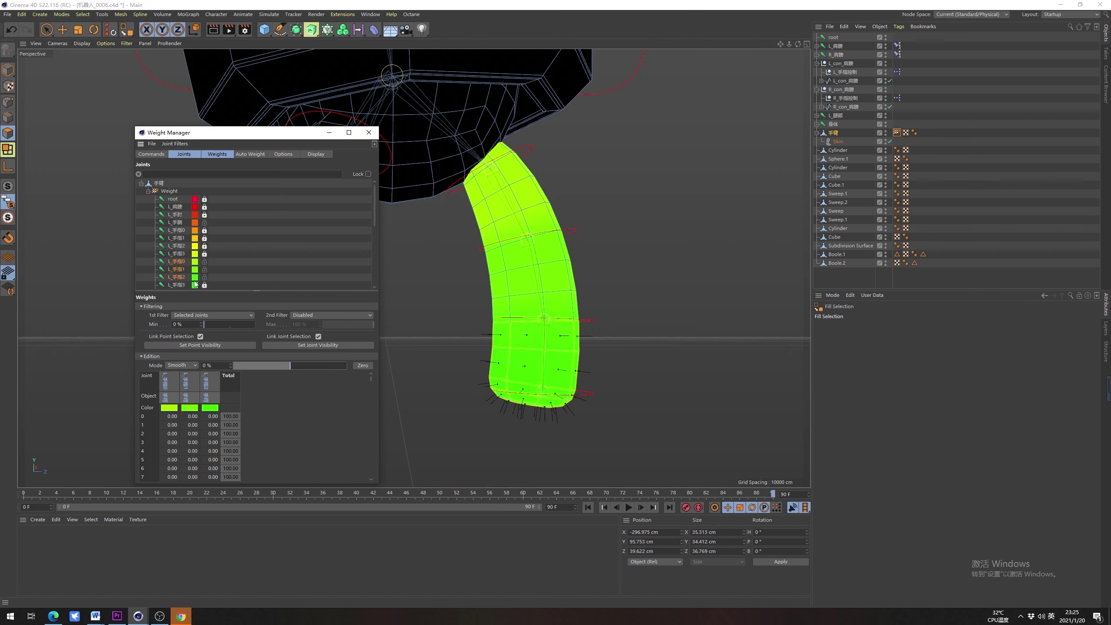
# Lock the weights of the finger's first three joints and of the wrist joint
pyautogui.click(204, 261)
pyautogui.click(204, 269)
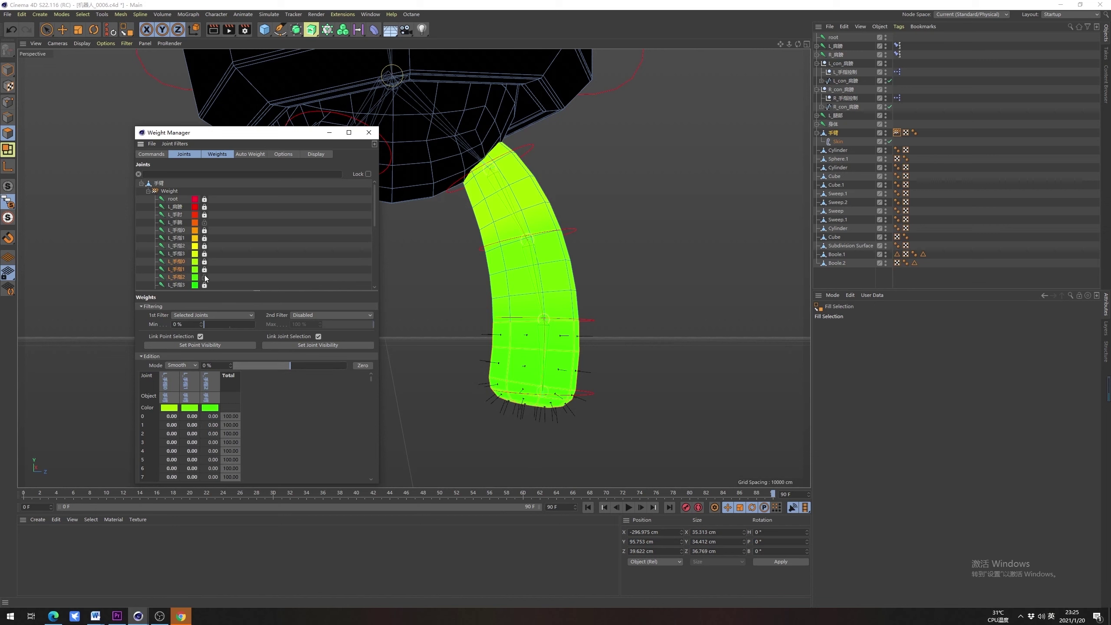
pyautogui.click(204, 276)
pyautogui.click(177, 222)
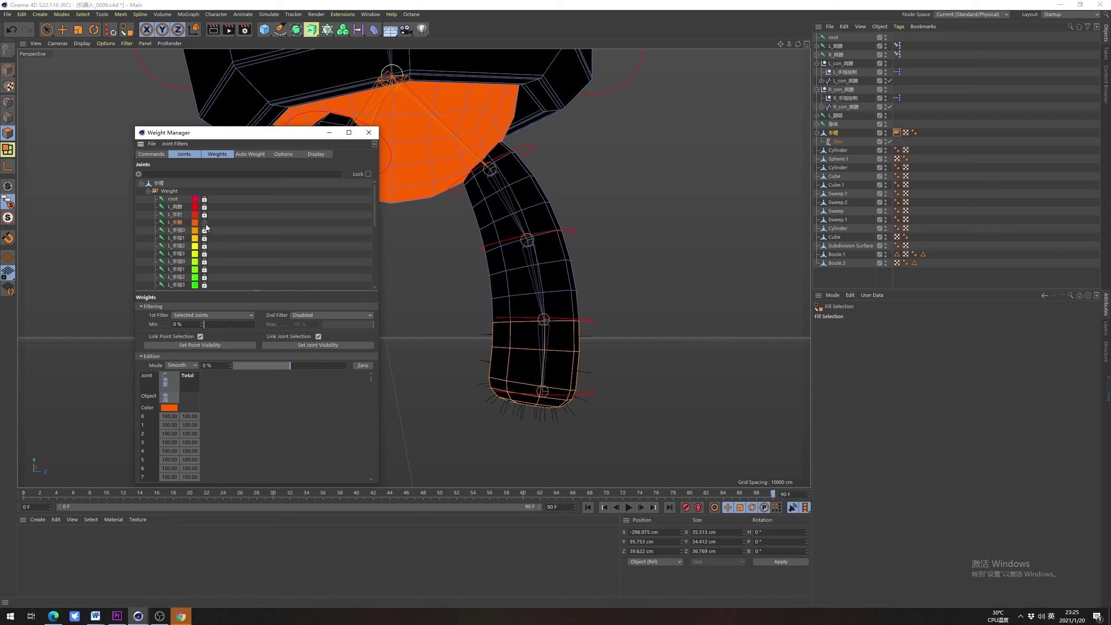
pyautogui.click(204, 222)
# Examine the weight distribution of each finger joint and the point weights around the finger's base
pyautogui.click(177, 262)
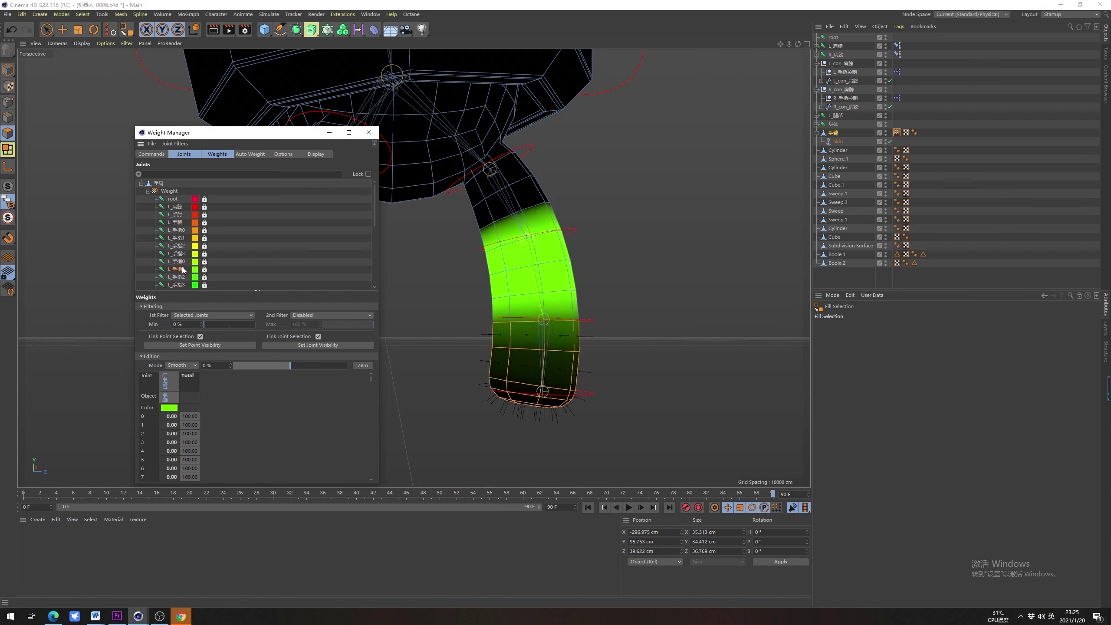
pyautogui.click(182, 272)
pyautogui.click(178, 277)
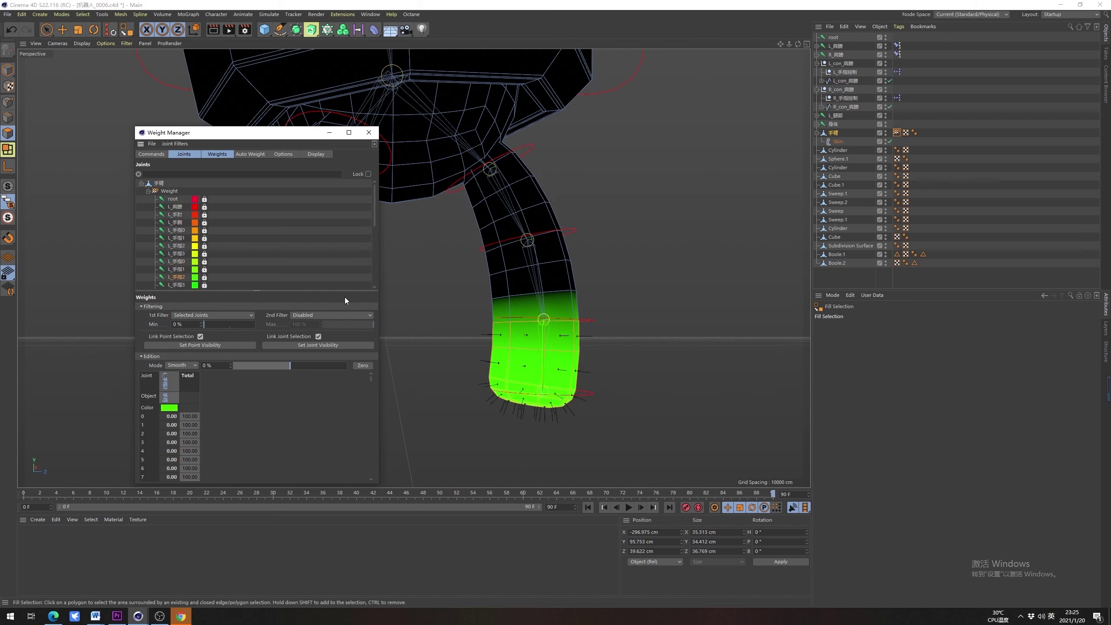
pyautogui.click(7, 102)
pyautogui.press('u')
pyautogui.press('l')
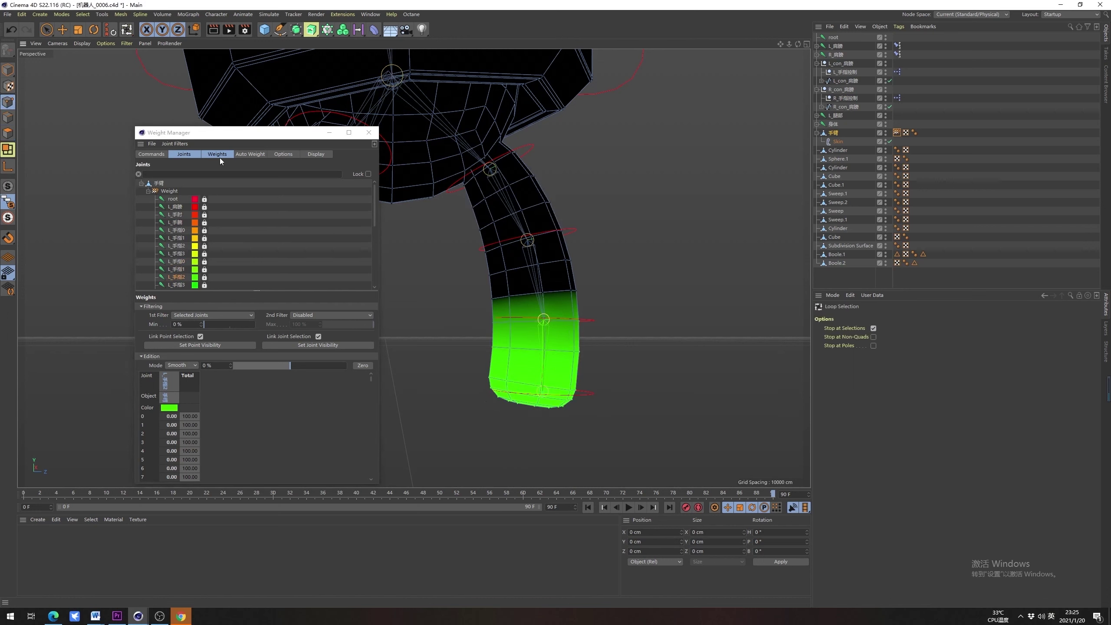
pyautogui.press('9')
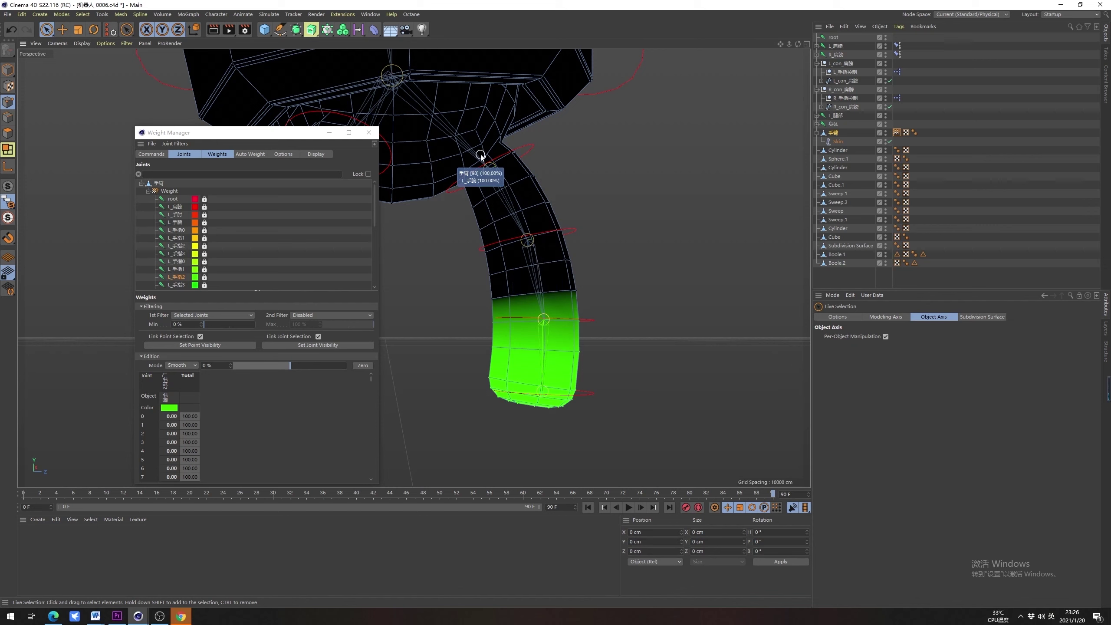
# Choose the base joint of the next unweighted left-hand finger and fill-select all of that finger's polygons
pyautogui.keyDown('alt'); pyautogui.moveTo(466, 166); pyautogui.dragTo(491, 256); pyautogui.keyUp('alt')
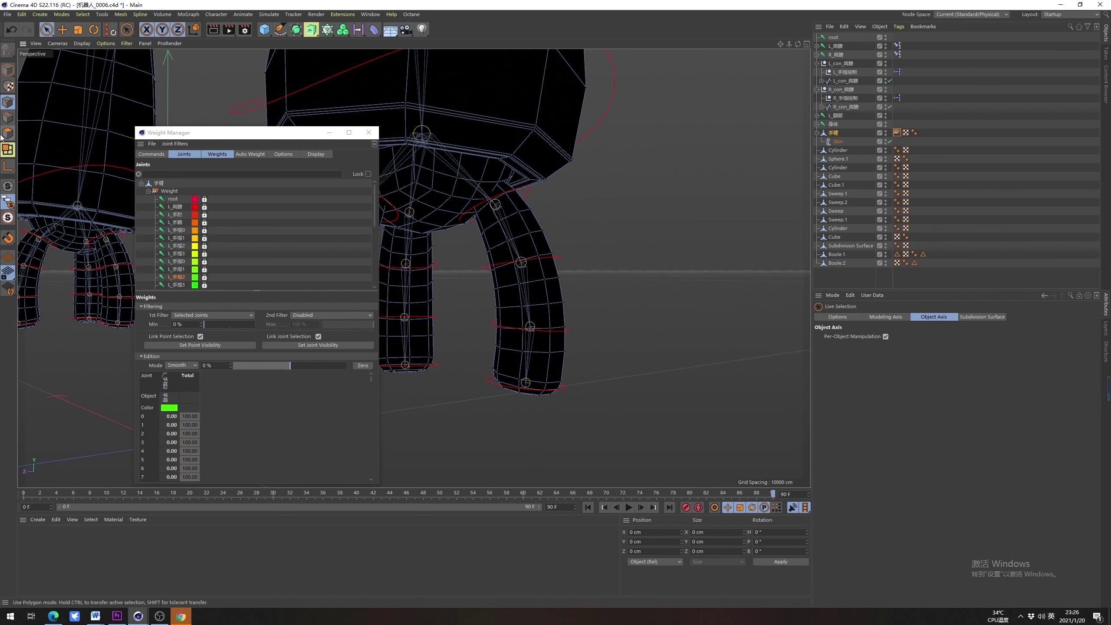
pyautogui.scroll(-3, 242, 276)
pyautogui.click(176, 233)
pyautogui.click(179, 241)
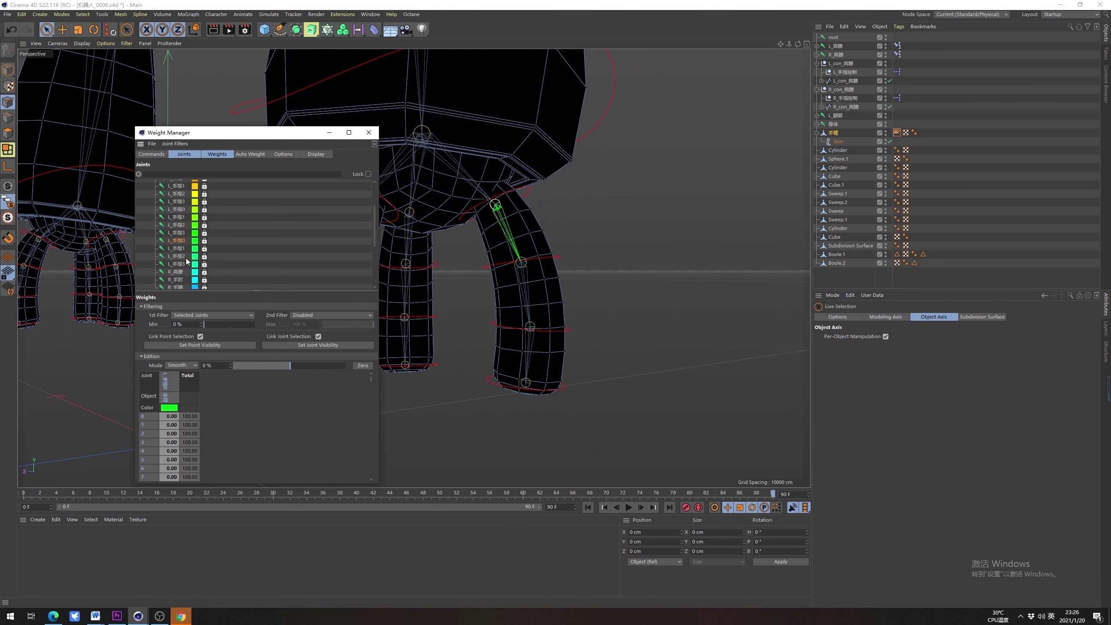
pyautogui.keyDown('alt'); pyautogui.moveTo(463, 268); pyautogui.dragTo(392, 277, button='middle'); pyautogui.keyUp('alt')
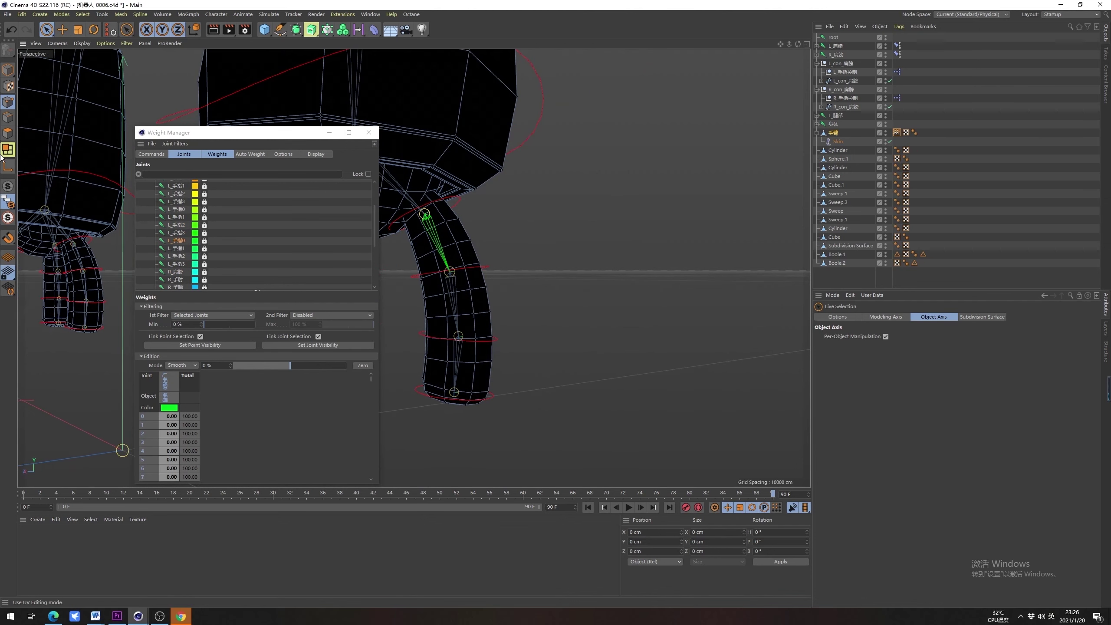
pyautogui.click(538, 240)
pyautogui.press('u')
pyautogui.press('f')
pyautogui.click(462, 266)
# Unlock the wrist joint and this finger's base joint, and assign the whole finger to the base joint in Absolute mode
pyautogui.scroll(4, 213, 261)
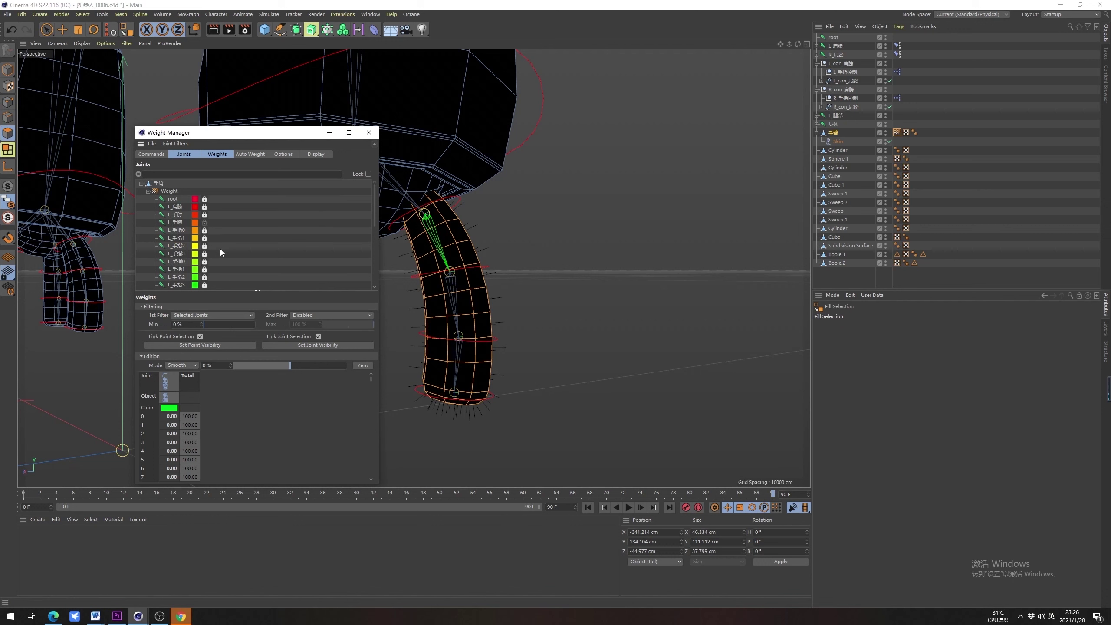
pyautogui.scroll(-2, 210, 254)
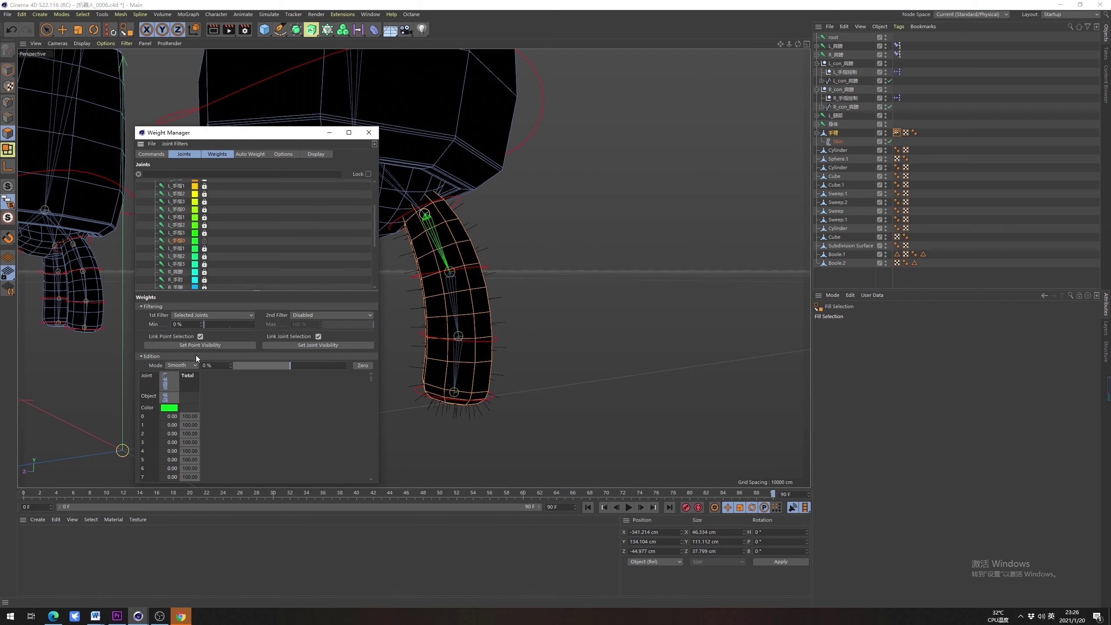
pyautogui.click(182, 365)
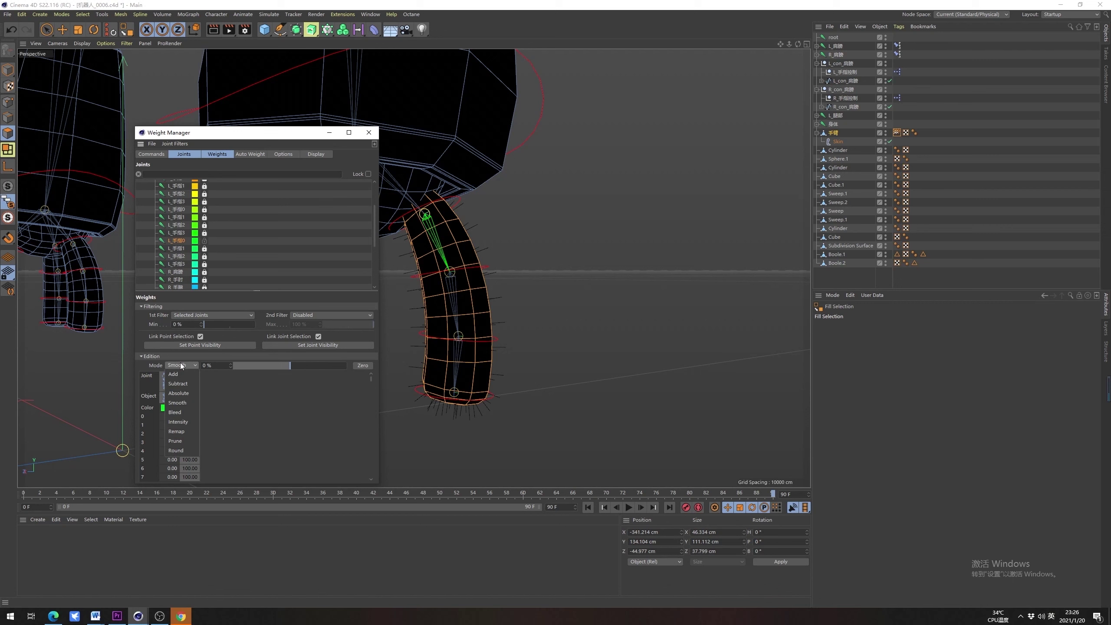
pyautogui.click(186, 398)
pyautogui.moveTo(292, 366); pyautogui.dragTo(548, 393)
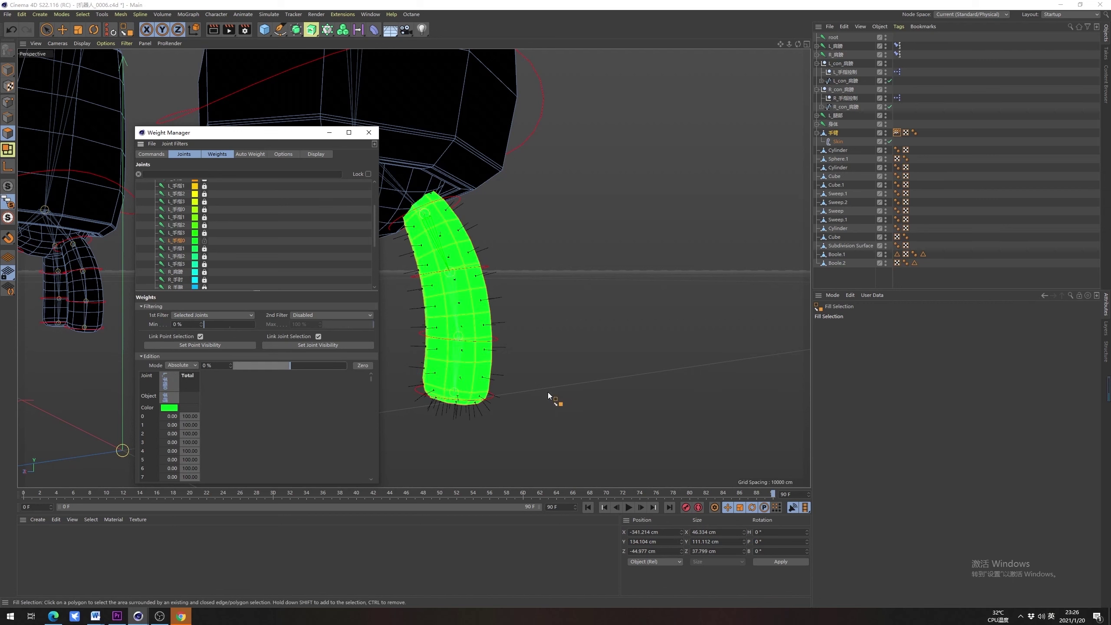
# Clear the polygon selection on the newly weighted finger
pyautogui.keyDown('alt'); pyautogui.moveTo(493, 270); pyautogui.dragTo(512, 299); pyautogui.keyUp('alt')
pyautogui.scroll(2, 259, 256)
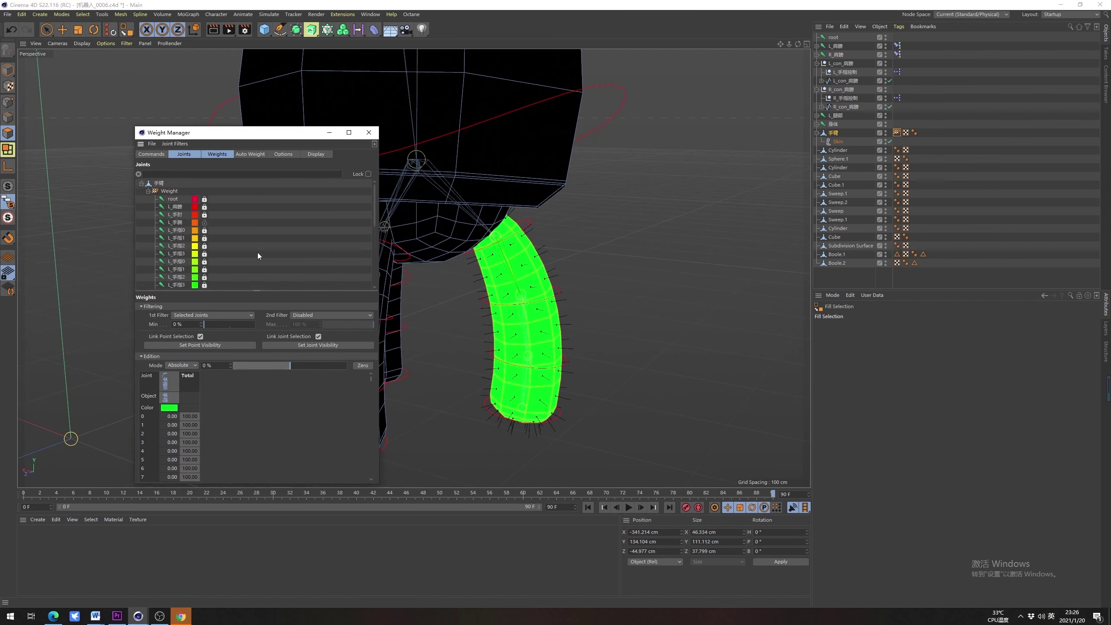
pyautogui.scroll(-2, 240, 244)
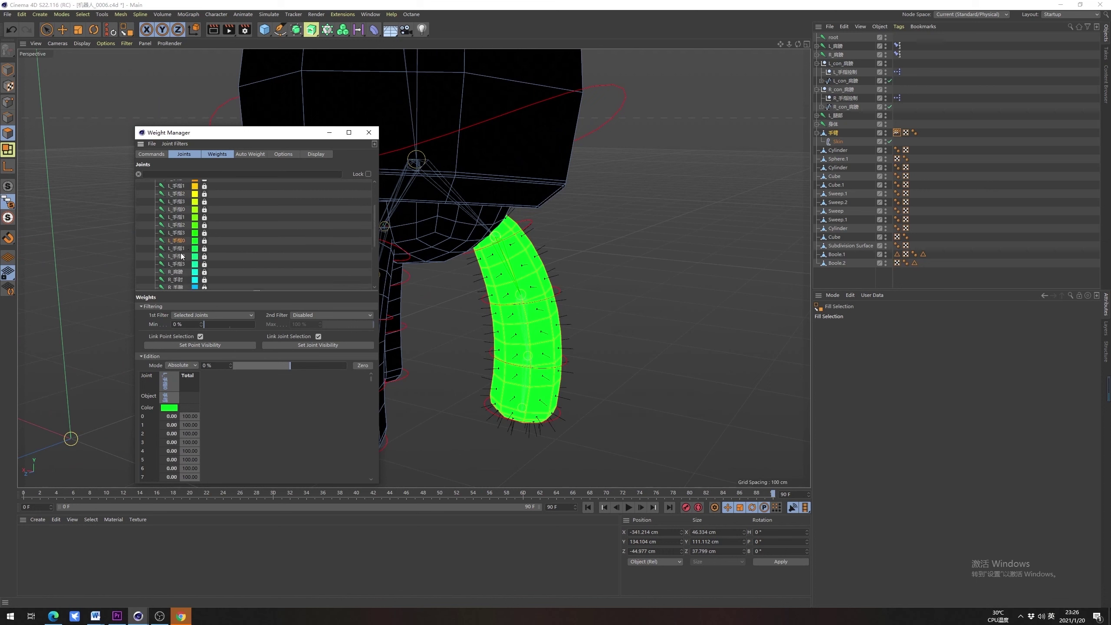
pyautogui.click(611, 276)
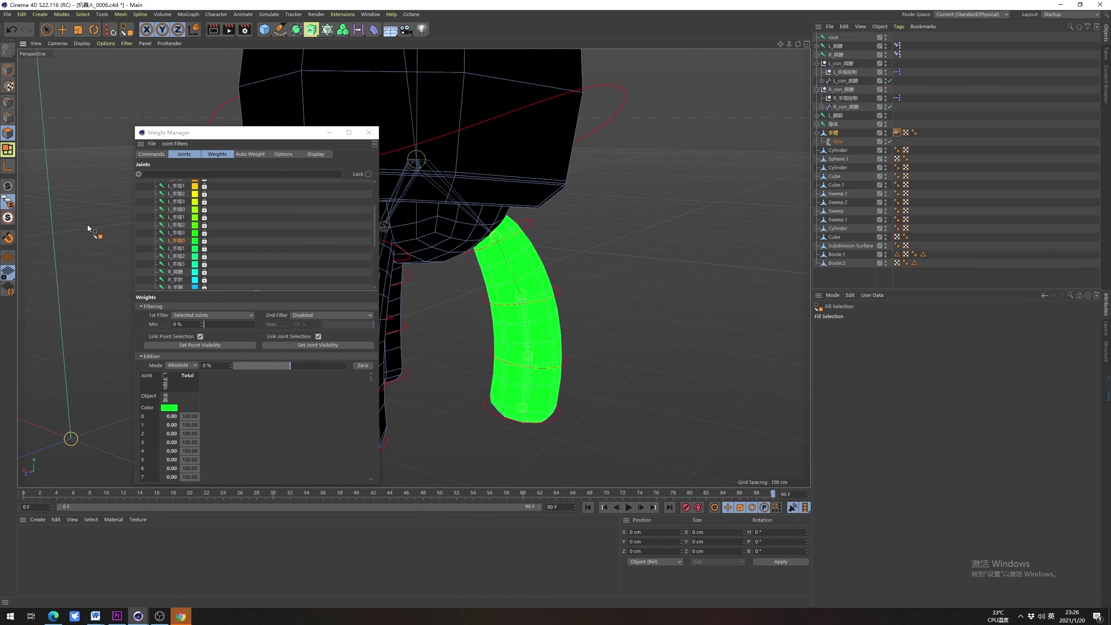
# Loop-select the edge ring at the outer left-hand finger's upper knuckle and fill-select all of the finger's polygons below it
pyautogui.click(8, 117)
pyautogui.scroll(1, 554, 300)
pyautogui.keyDown('alt'); pyautogui.moveTo(555, 302); pyautogui.dragTo(597, 315); pyautogui.keyUp('alt')
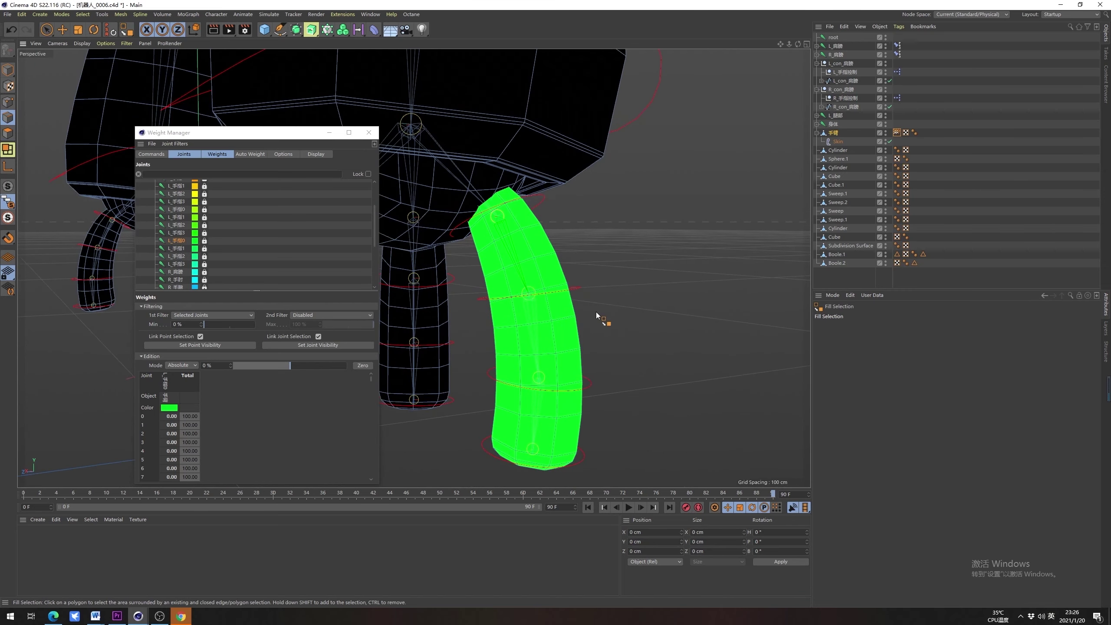
pyautogui.press('u')
pyautogui.press('l')
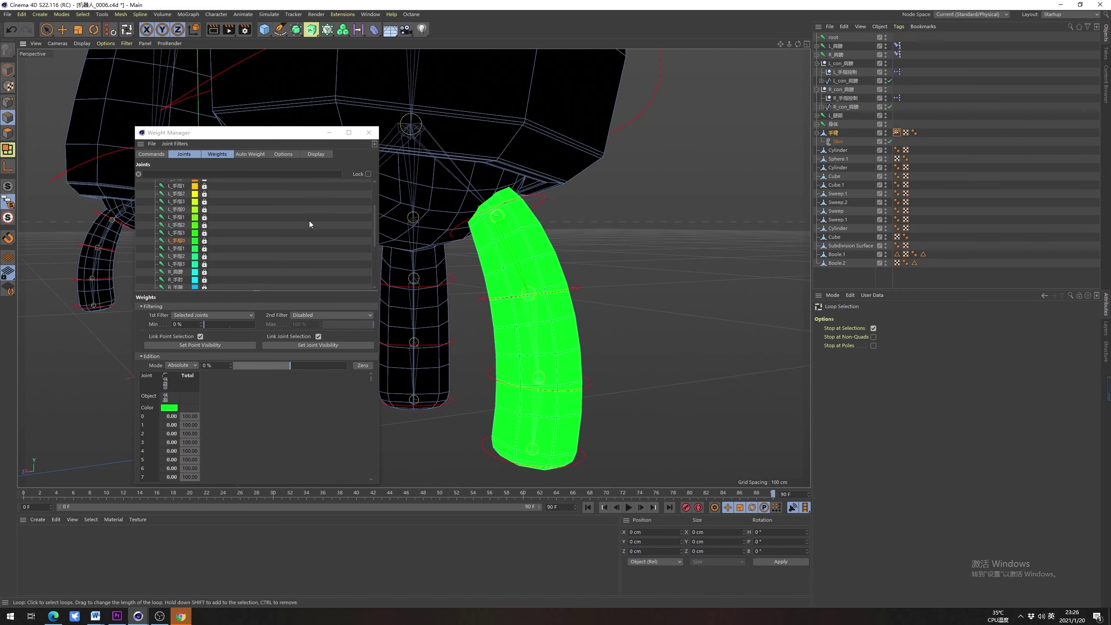
pyautogui.click(532, 293)
pyautogui.keyDown('alt'); pyautogui.moveTo(533, 294); pyautogui.dragTo(554, 315); pyautogui.keyUp('alt')
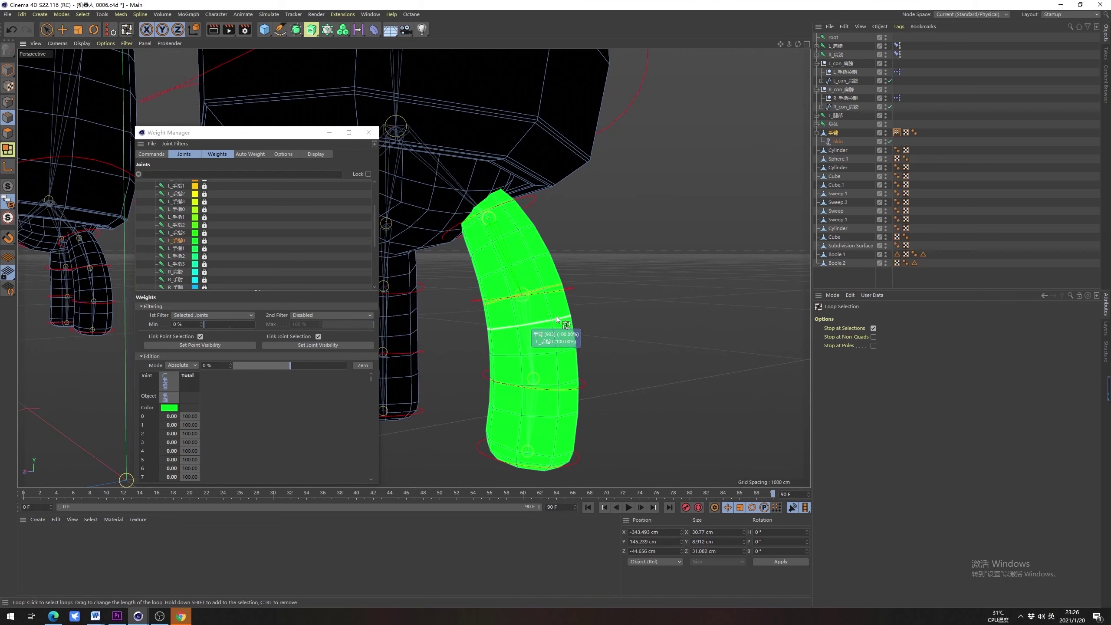
pyautogui.press('u')
pyautogui.press('f')
pyautogui.click(554, 336)
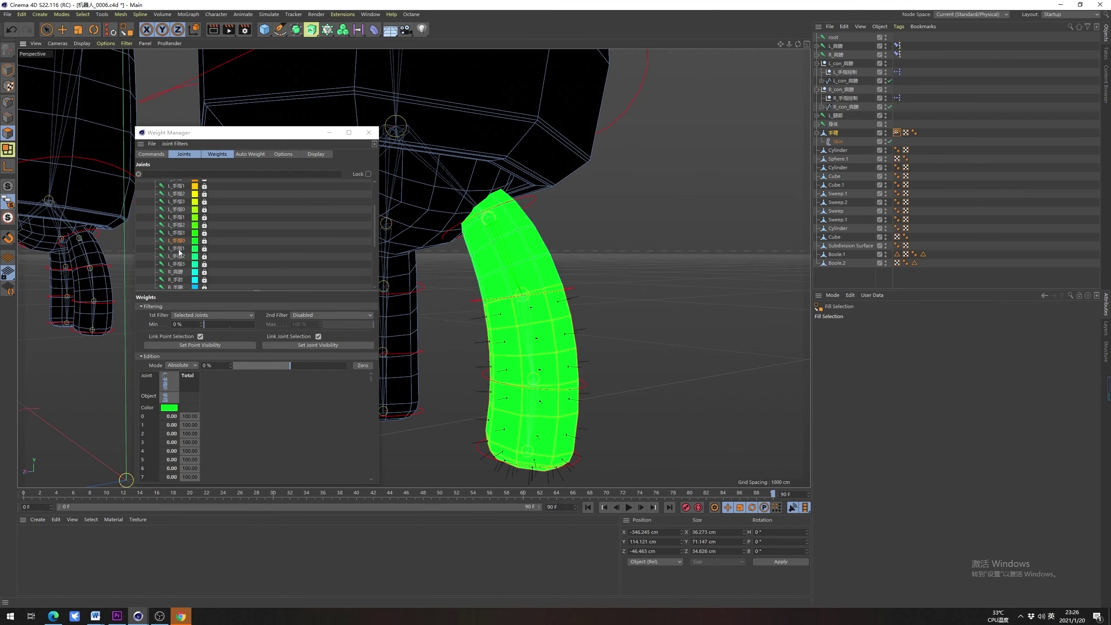
# Unlock this finger's joints L_手指0, L_手指1 and L_手指2, and assign the selected polygons to L_手指1 in Absolute mode
pyautogui.click(204, 241)
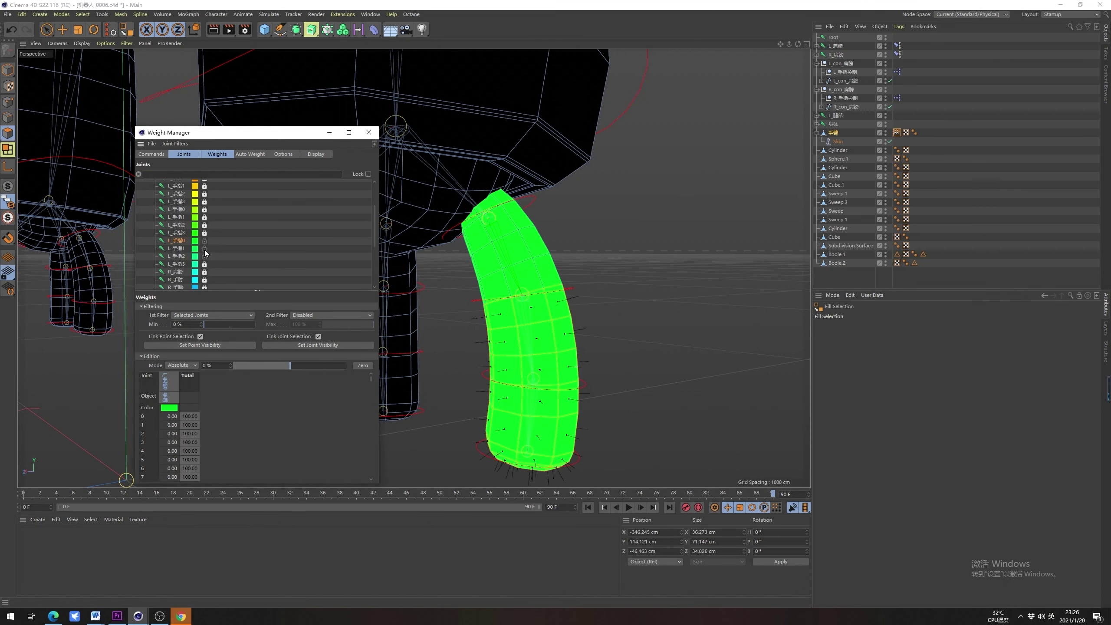
pyautogui.click(177, 248)
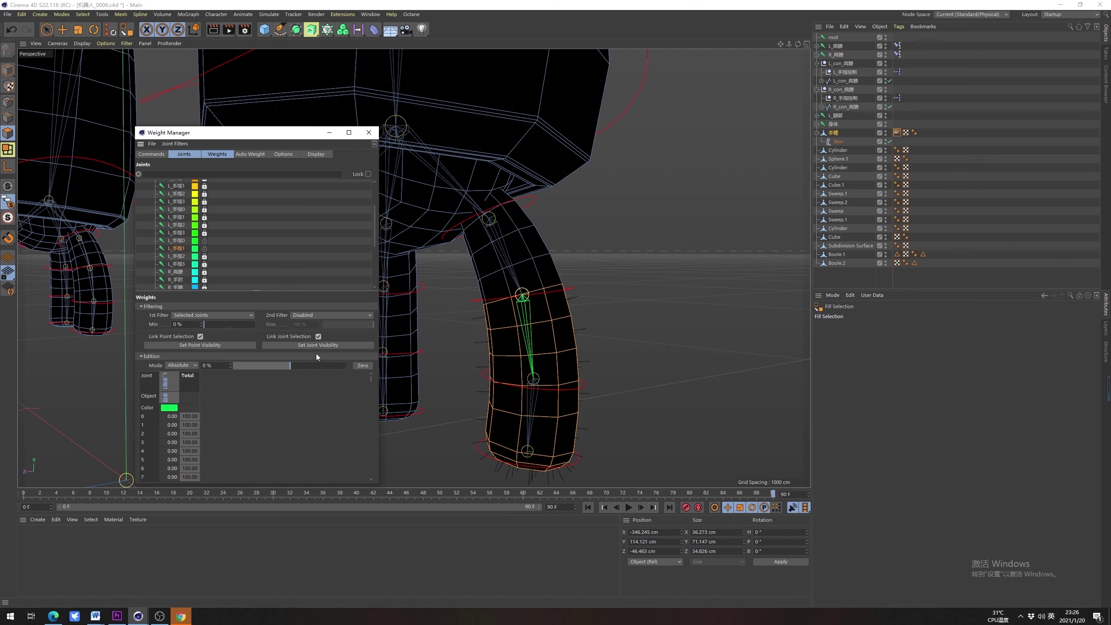
pyautogui.moveTo(306, 366); pyautogui.dragTo(350, 366)
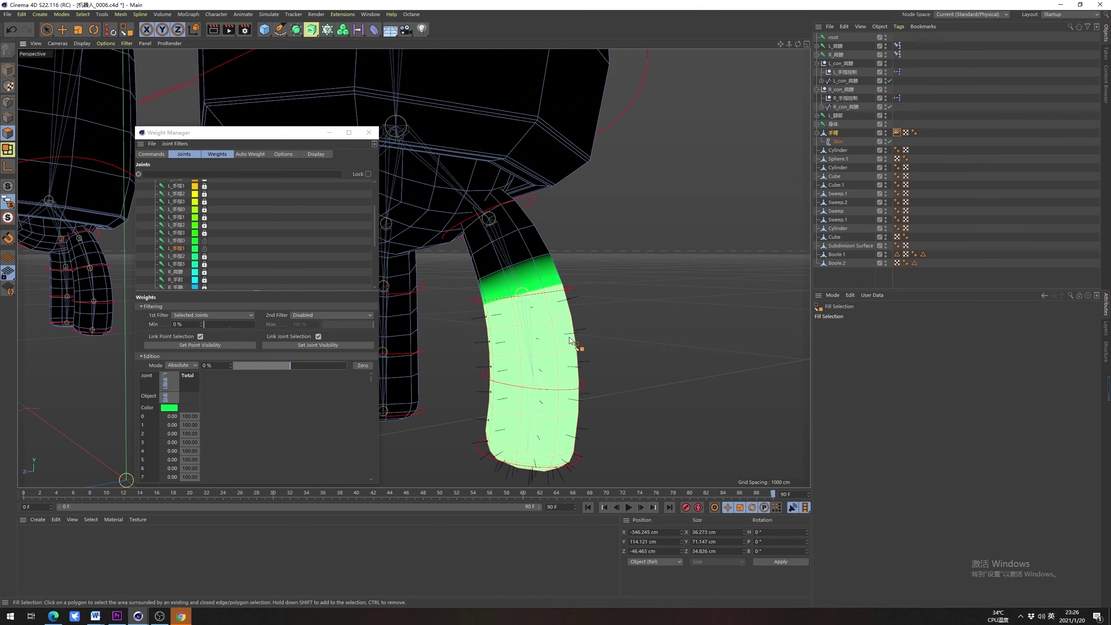
pyautogui.keyDown('alt'); pyautogui.moveTo(599, 316); pyautogui.dragTo(580, 326, button='right'); pyautogui.keyUp('alt')
pyautogui.keyDown('alt'); pyautogui.moveTo(579, 328); pyautogui.dragTo(531, 295); pyautogui.keyUp('alt')
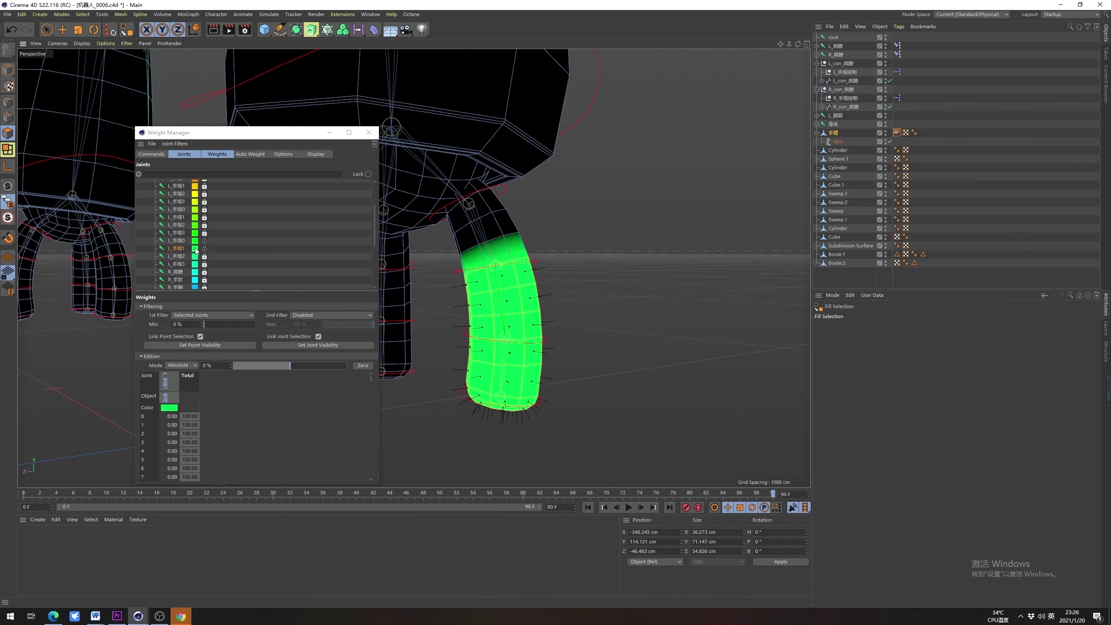
# Loop-select the finger's lower knuckle edge, fill-select the fingertip segment below it and assign those polygons to joint L_手指2
pyautogui.click(173, 256)
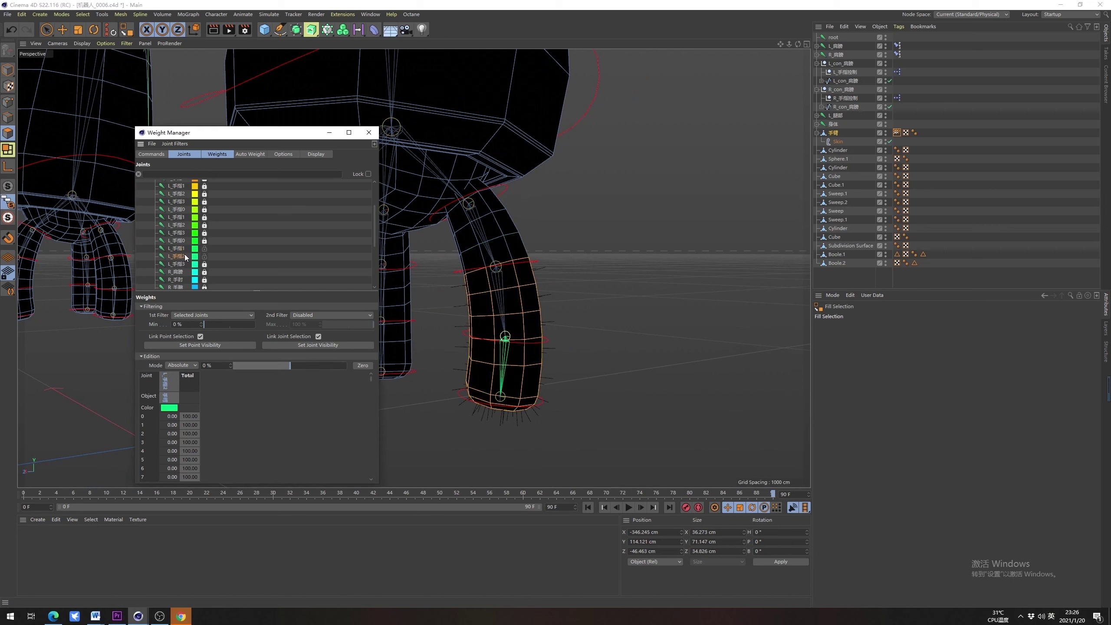
pyautogui.click(8, 120)
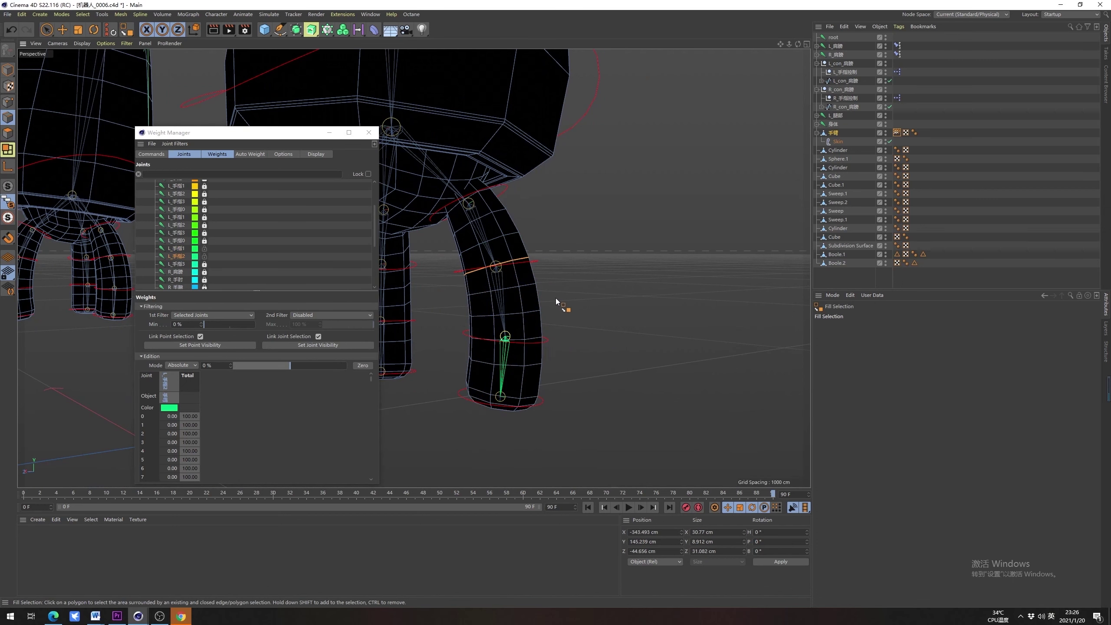
pyautogui.press('u')
pyautogui.press('l')
pyautogui.click(533, 339)
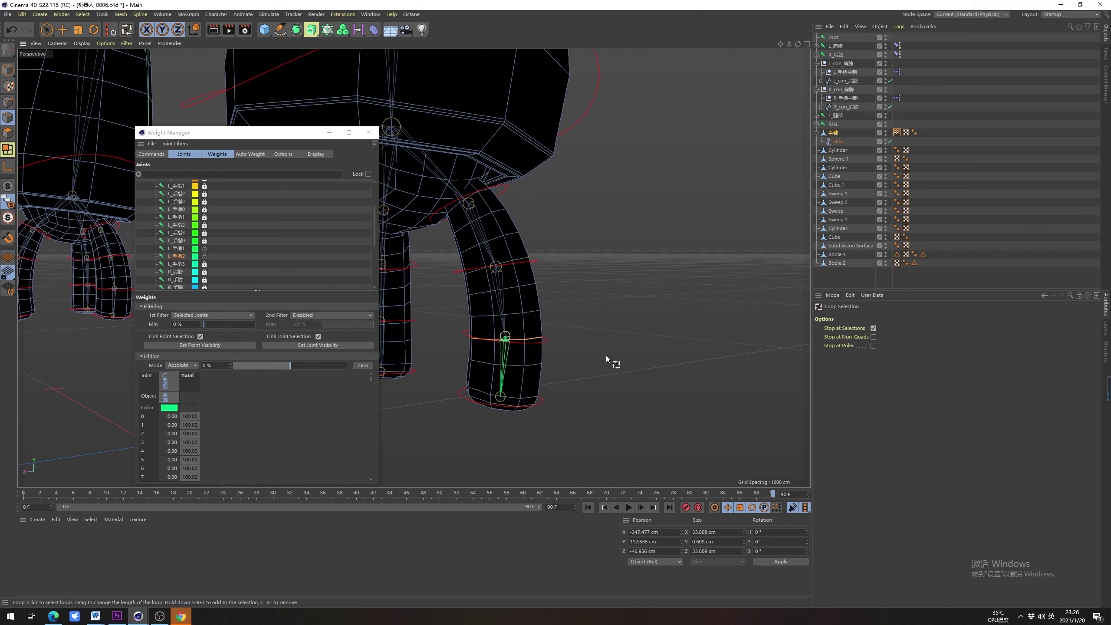
pyautogui.press('u')
pyautogui.press('f')
pyautogui.click(524, 372)
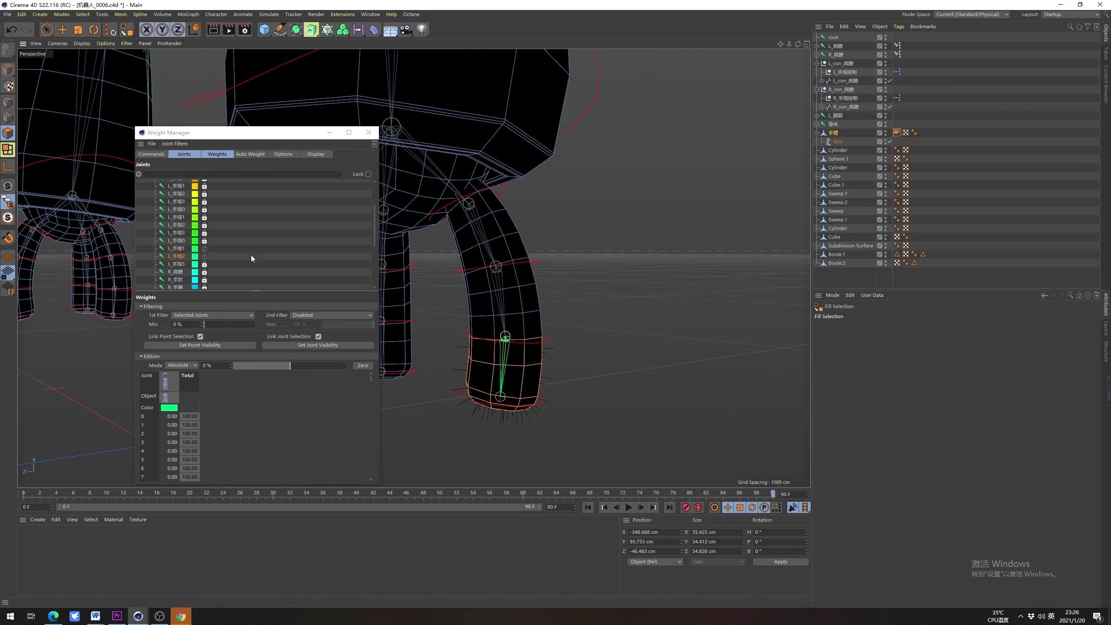
pyautogui.moveTo(281, 366); pyautogui.dragTo(438, 374)
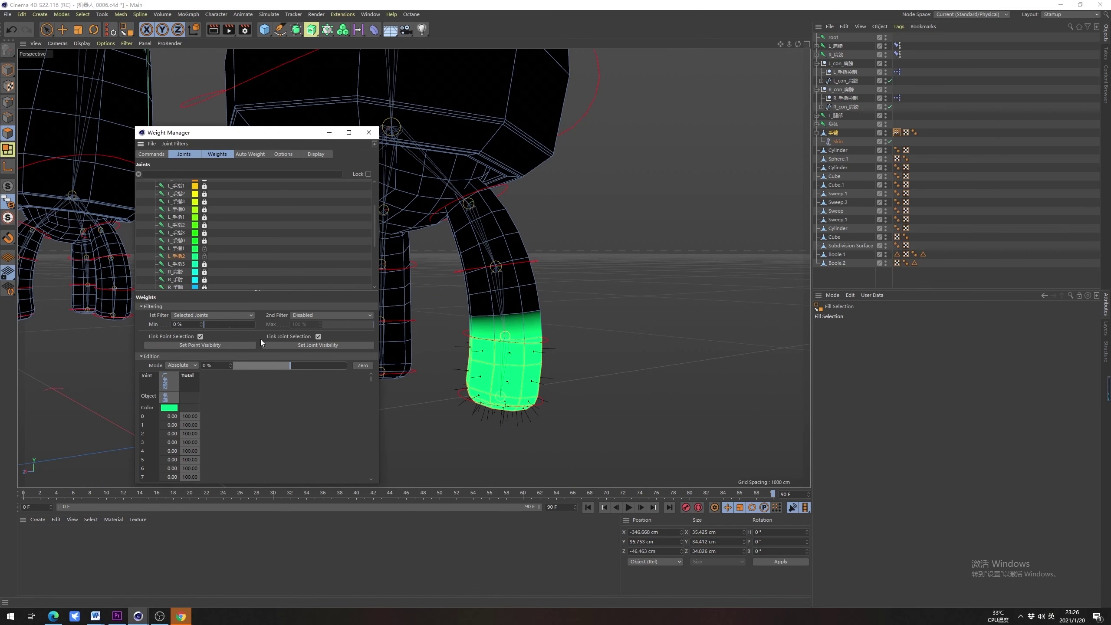
# Select this finger's joints L_手指0 to L_手指2 together and set the weight editing mode to Smooth
pyautogui.click(177, 242)
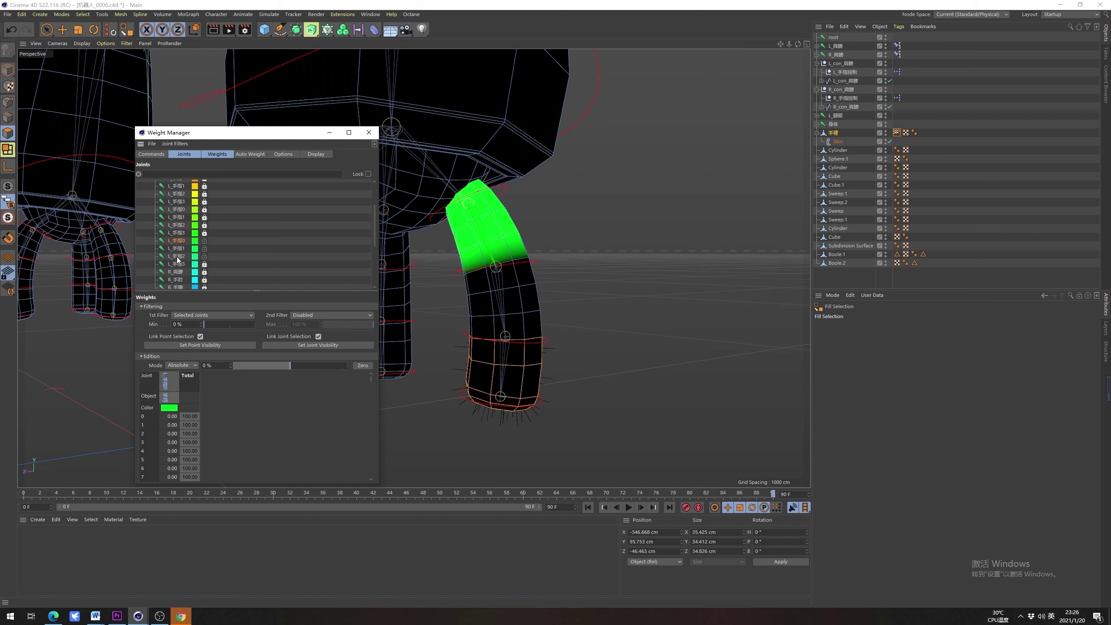
pyautogui.keyDown('shift'); pyautogui.click(177, 257); pyautogui.keyUp('shift')
pyautogui.click(181, 365)
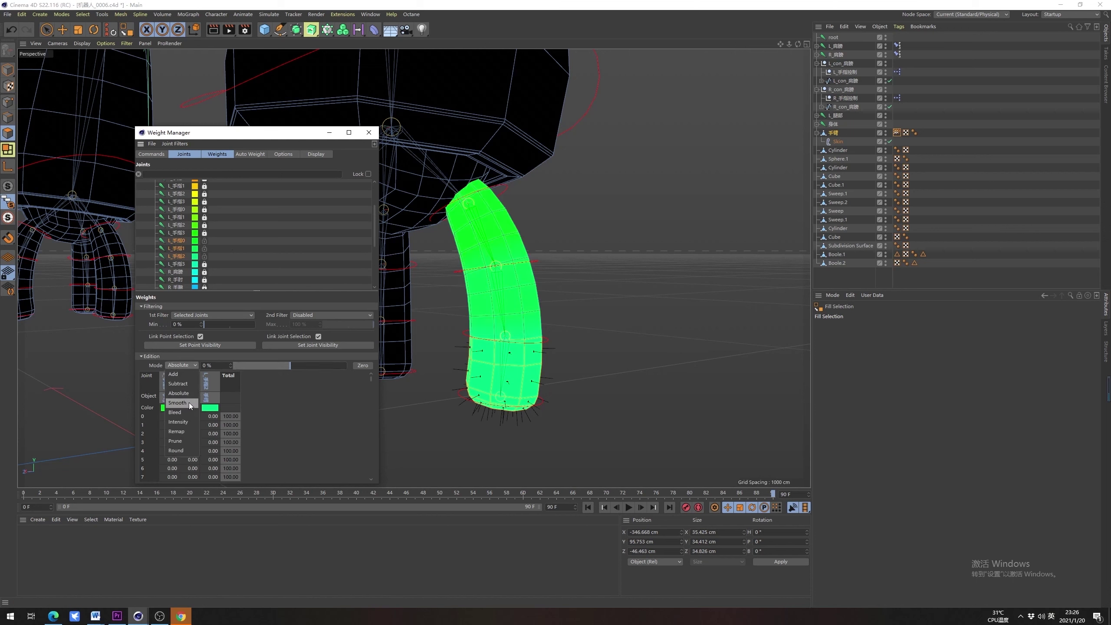
pyautogui.click(189, 403)
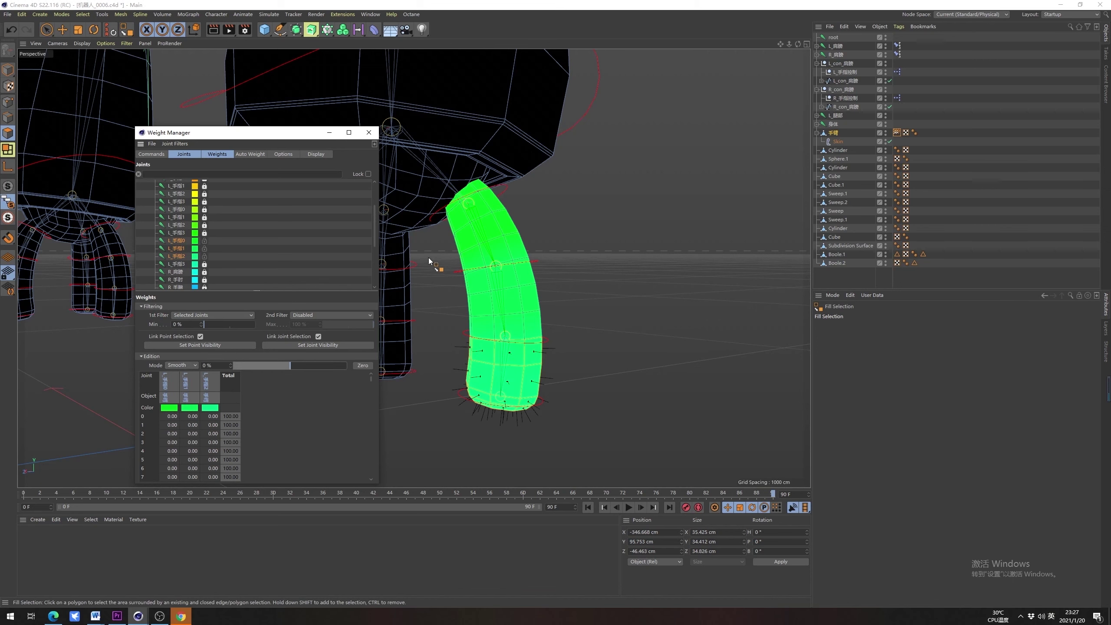
# Close the Weight Manager and deselect the arm mesh
pyautogui.keyDown('alt'); pyautogui.moveTo(429, 256); pyautogui.dragTo(411, 212); pyautogui.keyUp('alt')
pyautogui.click(369, 132)
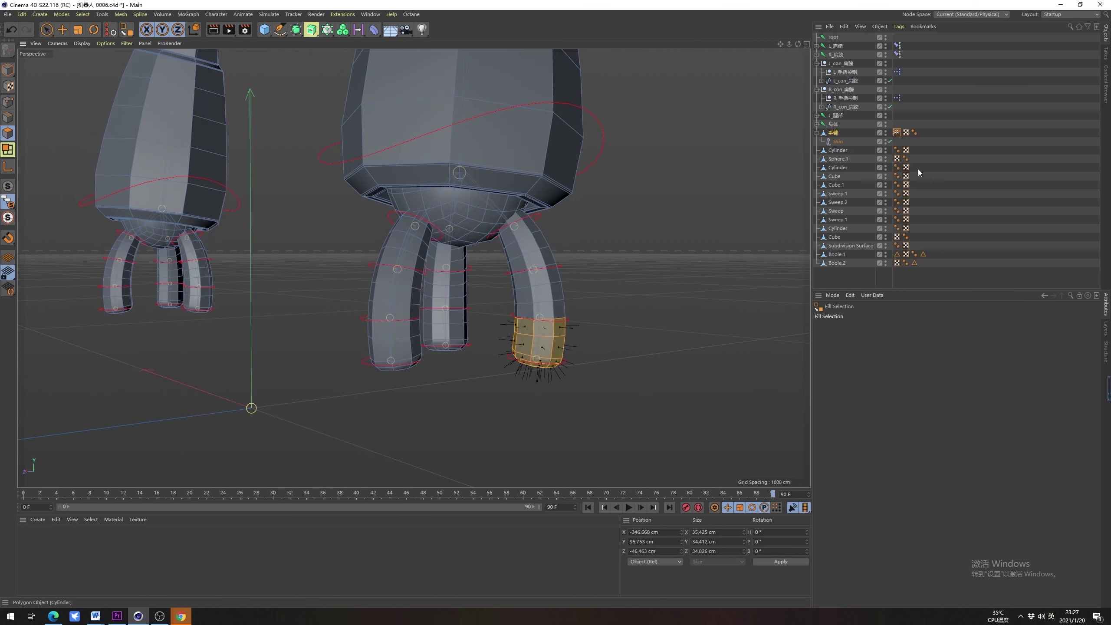
pyautogui.click(970, 164)
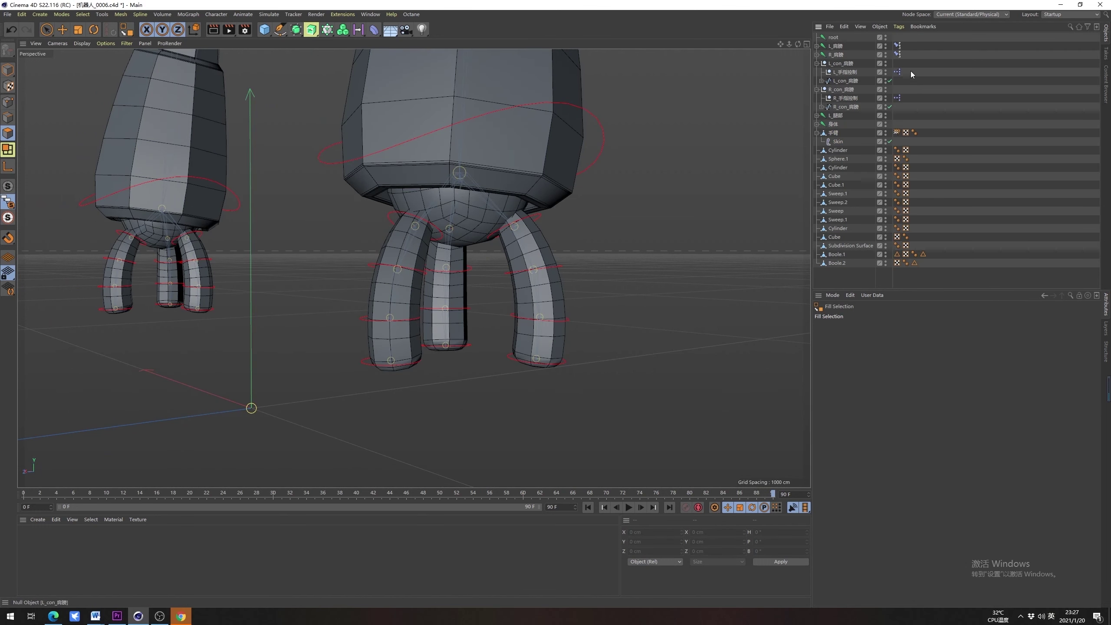
# Select the L_手指控制 null and test how the left fingers bend by varying its user data angle
pyautogui.click(848, 71)
pyautogui.keyDown('alt'); pyautogui.moveTo(559, 224); pyautogui.dragTo(630, 306); pyautogui.keyUp('alt')
pyautogui.moveTo(996, 403)
pyautogui.mouseDown()
pyautogui.moveTo(911, 395)
pyautogui.moveTo(1081, 387)
pyautogui.moveTo(872, 387)
pyautogui.moveTo(1079, 379)
pyautogui.moveTo(942, 391)
pyautogui.moveTo(982, 391)
pyautogui.mouseUp()
pyautogui.scroll(-2, 550, 244)
pyautogui.keyDown('alt'); pyautogui.moveTo(611, 208); pyautogui.dragTo(612, 246, button='middle'); pyautogui.keyUp('alt')
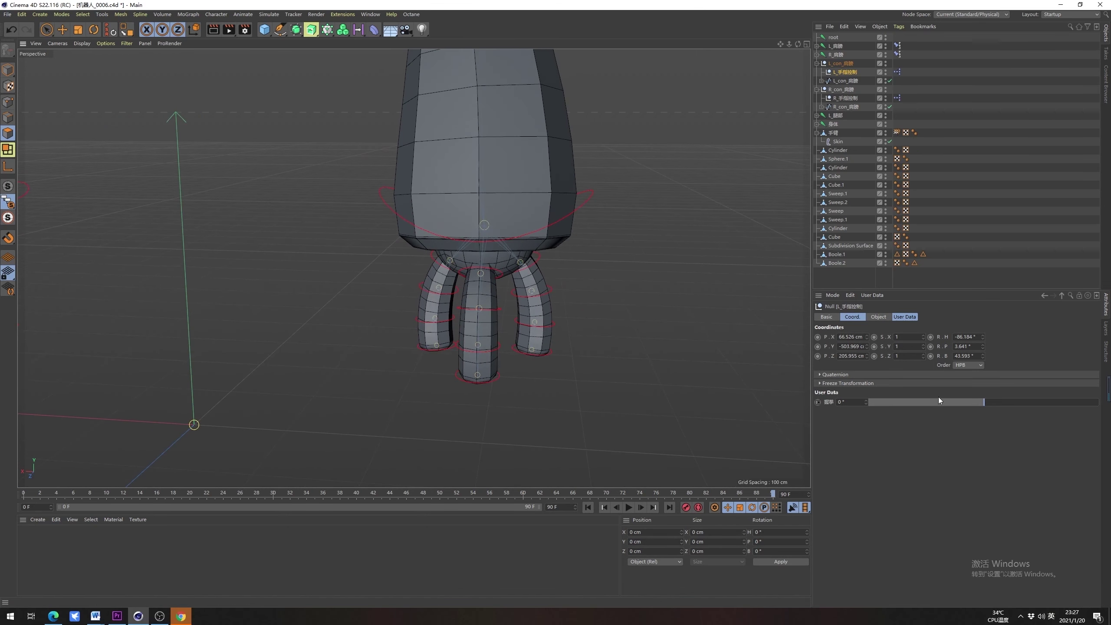
# Switch to Model mode, select the left wrist control spline, try rotating it and undo the trial rotation
pyautogui.press('u')
pyautogui.press('l')
pyautogui.click(47, 29)
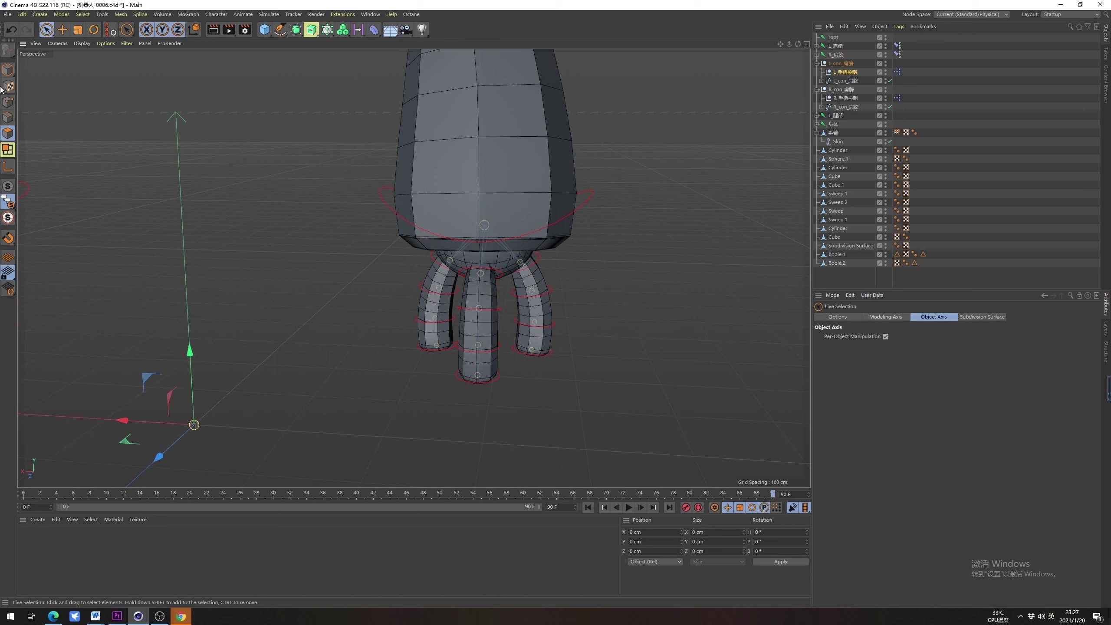
pyautogui.click(7, 70)
pyautogui.click(588, 192)
pyautogui.scroll(-3, 554, 238)
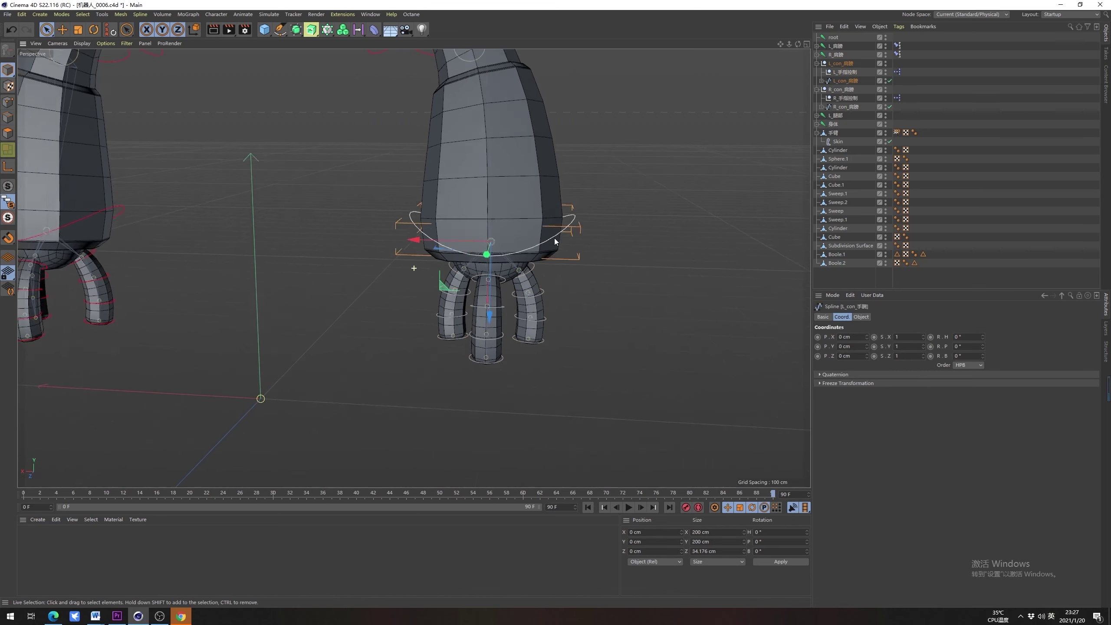
pyautogui.keyDown('alt'); pyautogui.moveTo(554, 238); pyautogui.dragTo(518, 258); pyautogui.keyUp('alt')
pyautogui.press('r')
pyautogui.hotkey('ctrl', 'z')
pyautogui.hotkey('ctrl', 'z')
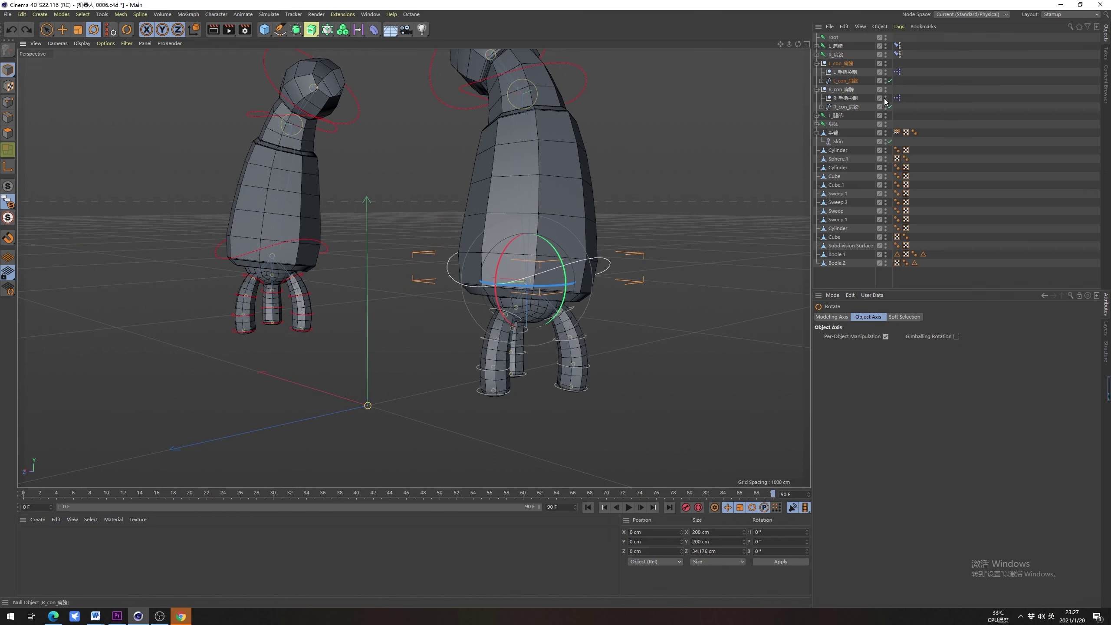
# Test the spreading of the left fingers with the L_手指控制 user data angle, and deselect the control
pyautogui.click(858, 74)
pyautogui.moveTo(953, 403); pyautogui.dragTo(1026, 401)
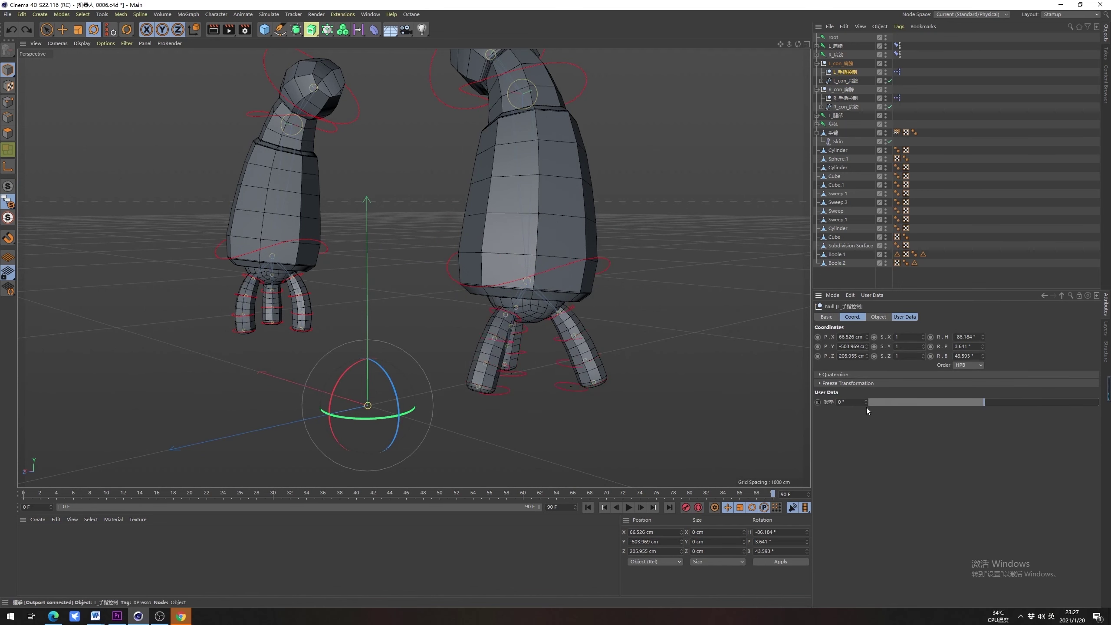
pyautogui.click(666, 342)
pyautogui.scroll(-3, 562, 270)
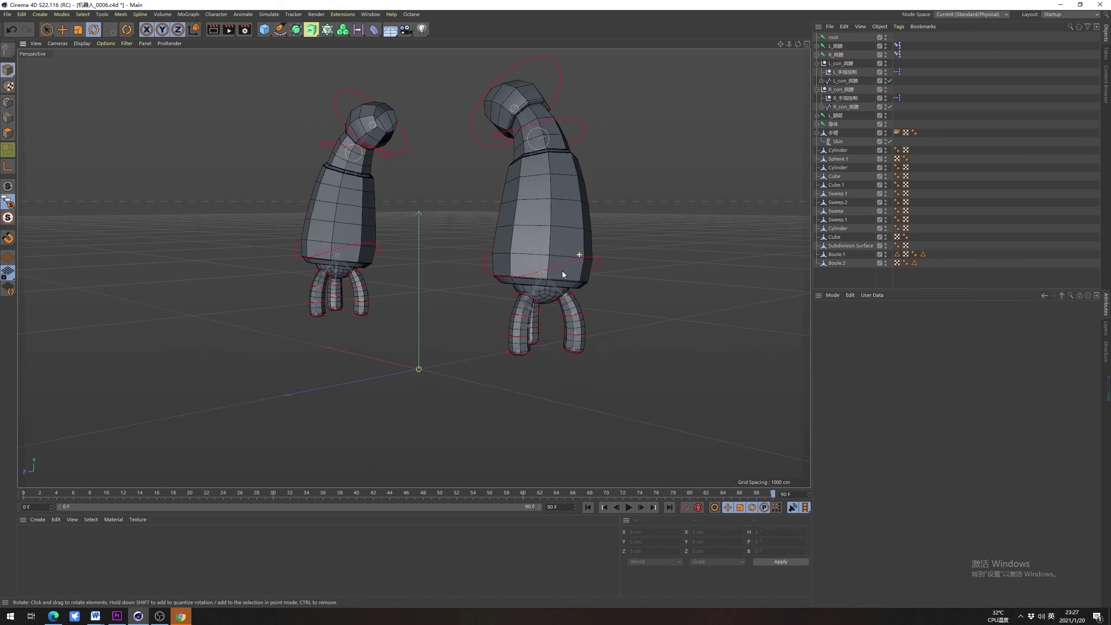
# Try rotating the left elbow control spline to check the arm's deformation, and deselect it to view both arms
pyautogui.keyDown('alt'); pyautogui.moveTo(562, 271); pyautogui.dragTo(576, 208); pyautogui.keyUp('alt')
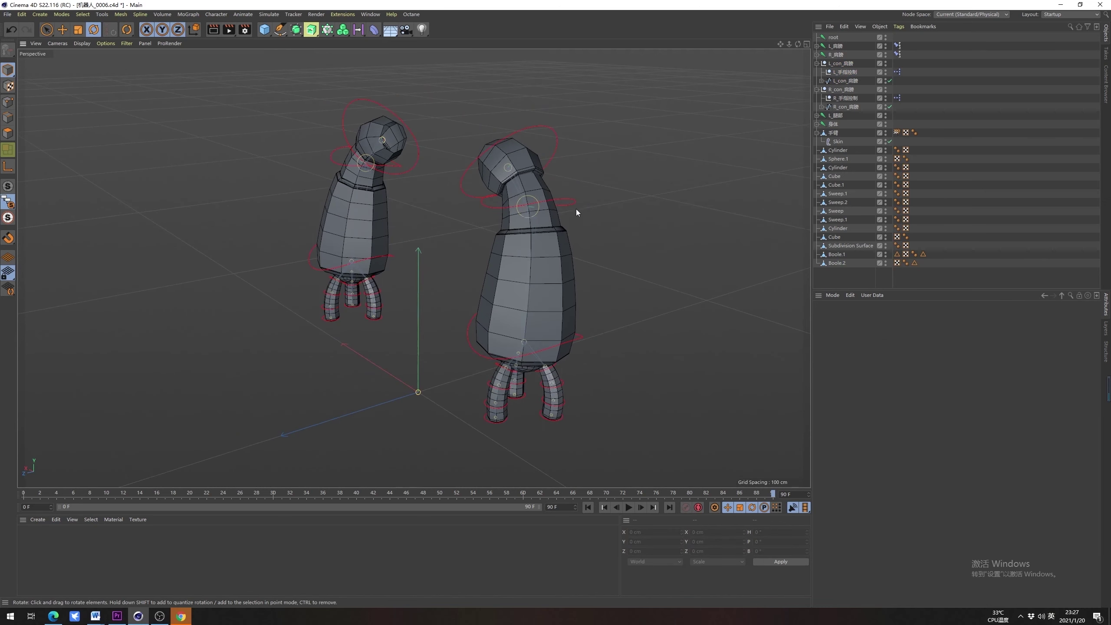
pyautogui.click(572, 199)
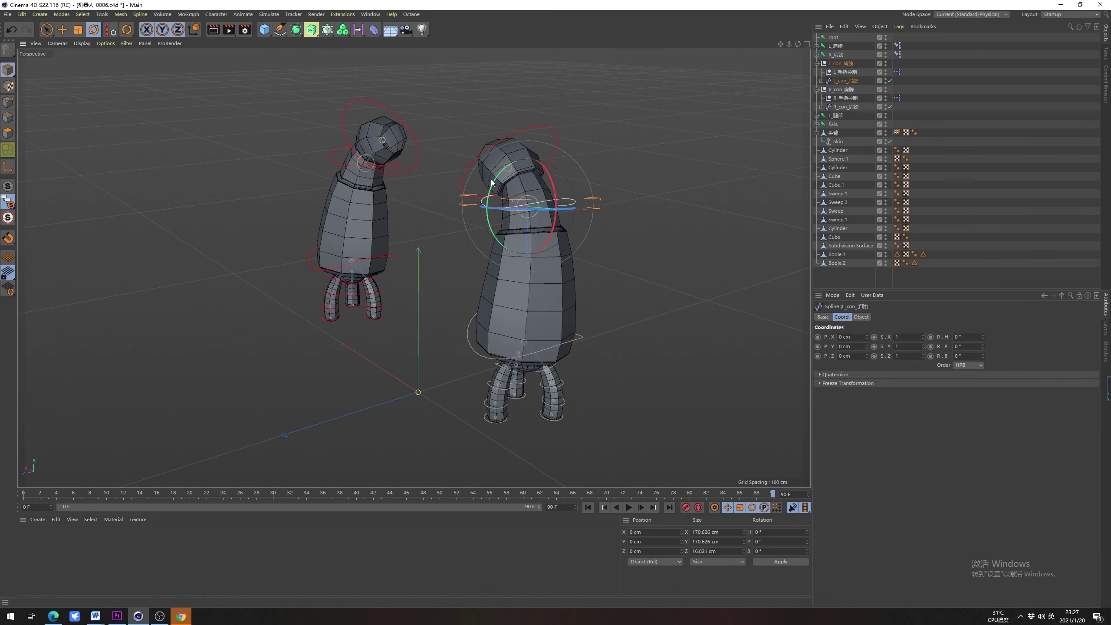
pyautogui.moveTo(493, 184)
pyautogui.mouseDown()
pyautogui.moveTo(506, 227)
pyautogui.moveTo(499, 185)
pyautogui.mouseUp()
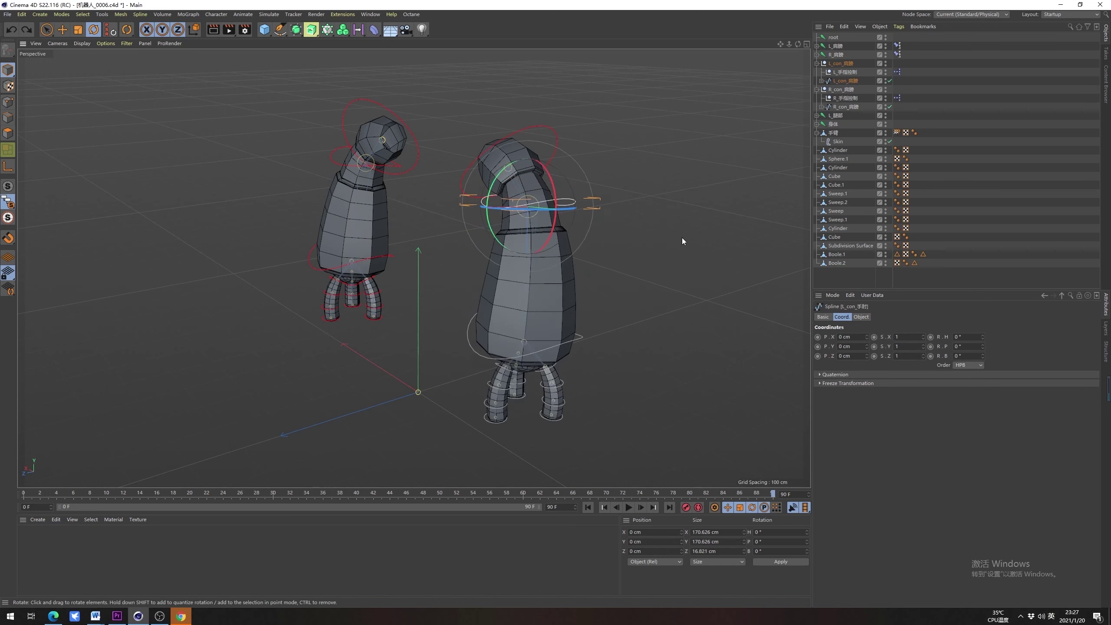
pyautogui.click(686, 238)
pyautogui.keyDown('alt'); pyautogui.moveTo(654, 283); pyautogui.dragTo(700, 228); pyautogui.keyUp('alt')
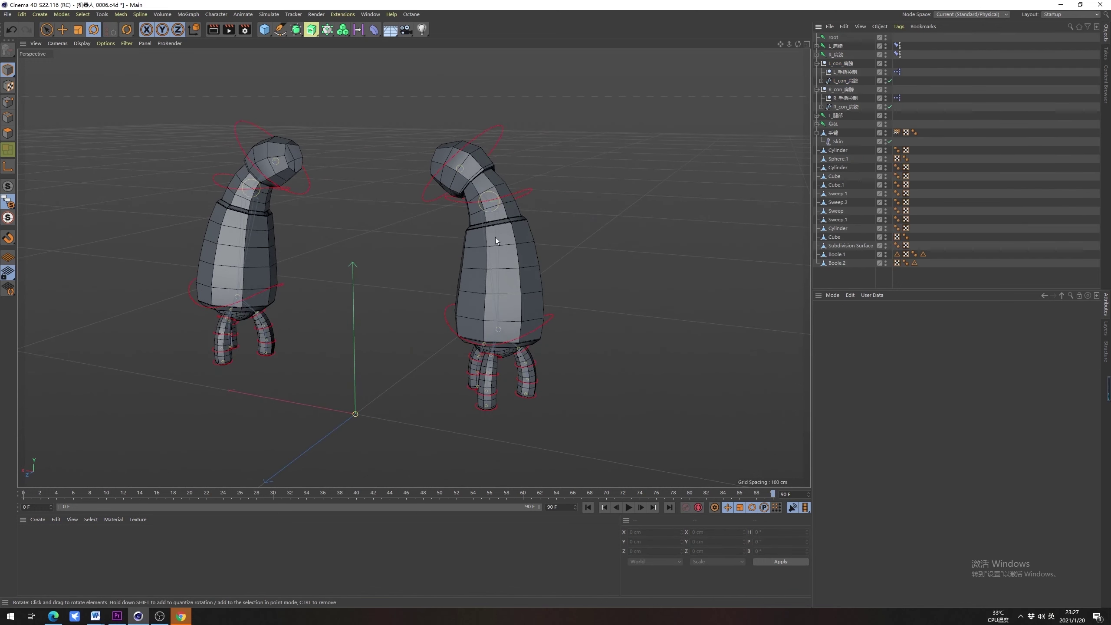
pyautogui.keyDown('alt'); pyautogui.moveTo(495, 238); pyautogui.dragTo(520, 250, button='middle'); pyautogui.keyUp('alt')
pyautogui.keyDown('alt'); pyautogui.moveTo(520, 250); pyautogui.dragTo(584, 260); pyautogui.keyUp('alt')
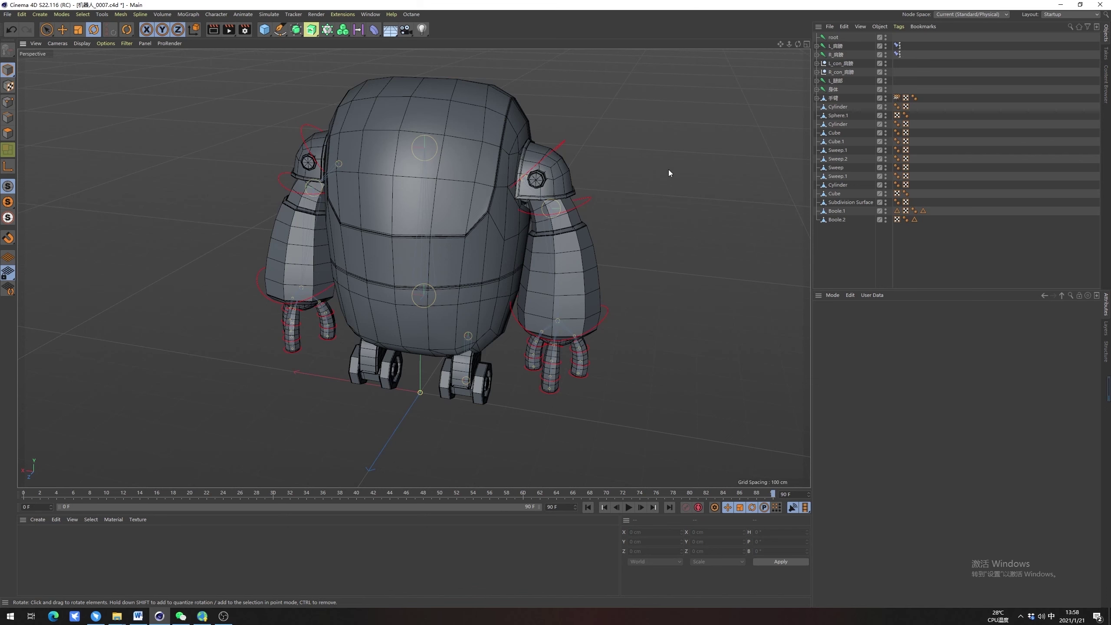
# Select the arm mesh's Weight tag, open the Weight Manager and place its window beside the robot
pyautogui.click(577, 316)
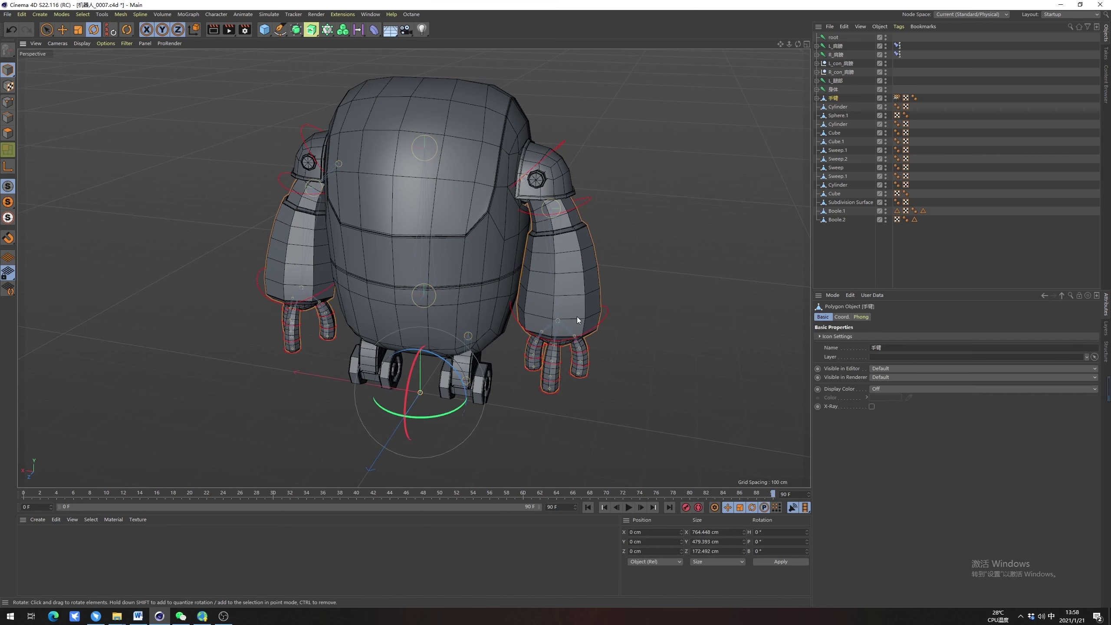
pyautogui.keyDown('alt'); pyautogui.moveTo(560, 325); pyautogui.dragTo(583, 268, button='right'); pyautogui.keyUp('alt')
pyautogui.keyDown('alt'); pyautogui.moveTo(584, 268); pyautogui.dragTo(560, 316); pyautogui.keyUp('alt')
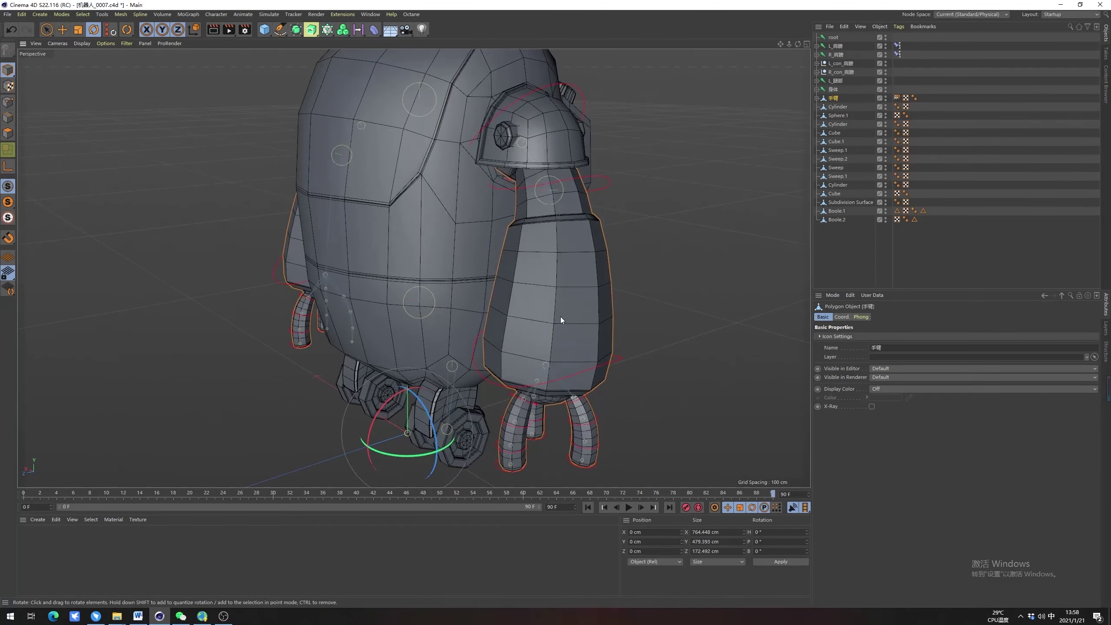
pyautogui.click(897, 98)
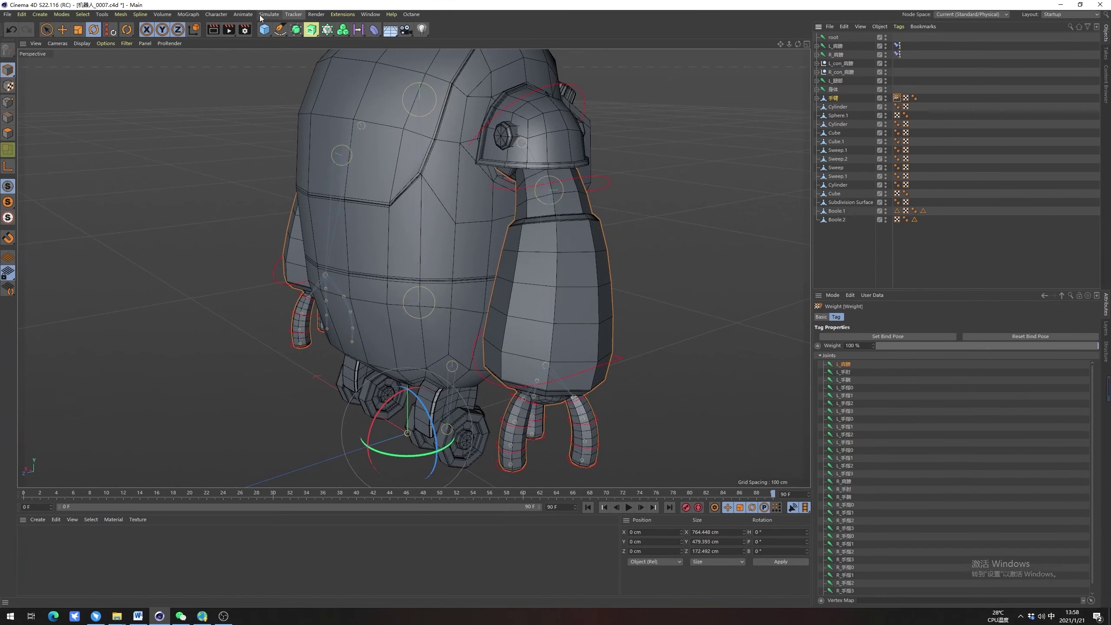
pyautogui.click(216, 13)
pyautogui.moveTo(241, 35)
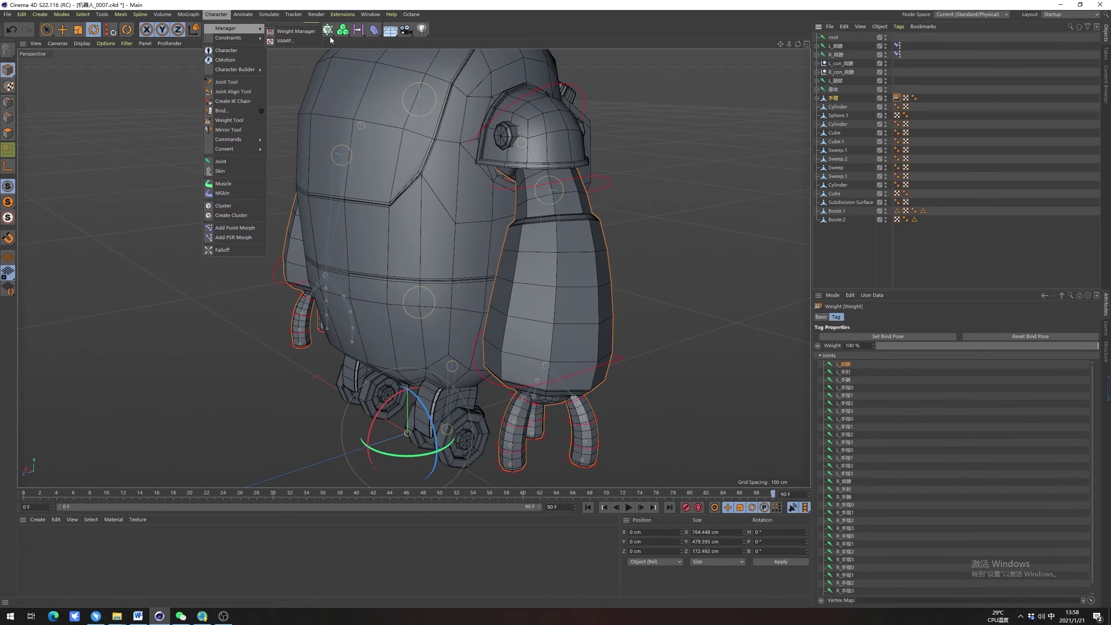
pyautogui.click(301, 30)
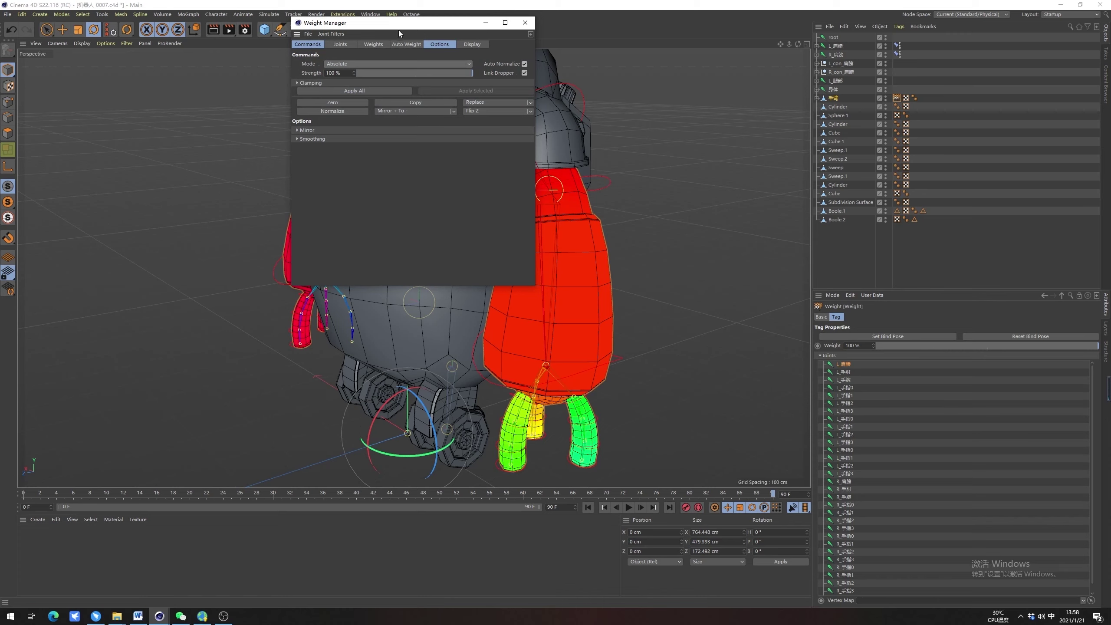
pyautogui.moveTo(398, 29); pyautogui.dragTo(812, 143)
pyautogui.keyDown('alt'); pyautogui.moveTo(613, 153); pyautogui.dragTo(560, 283); pyautogui.keyUp('alt')
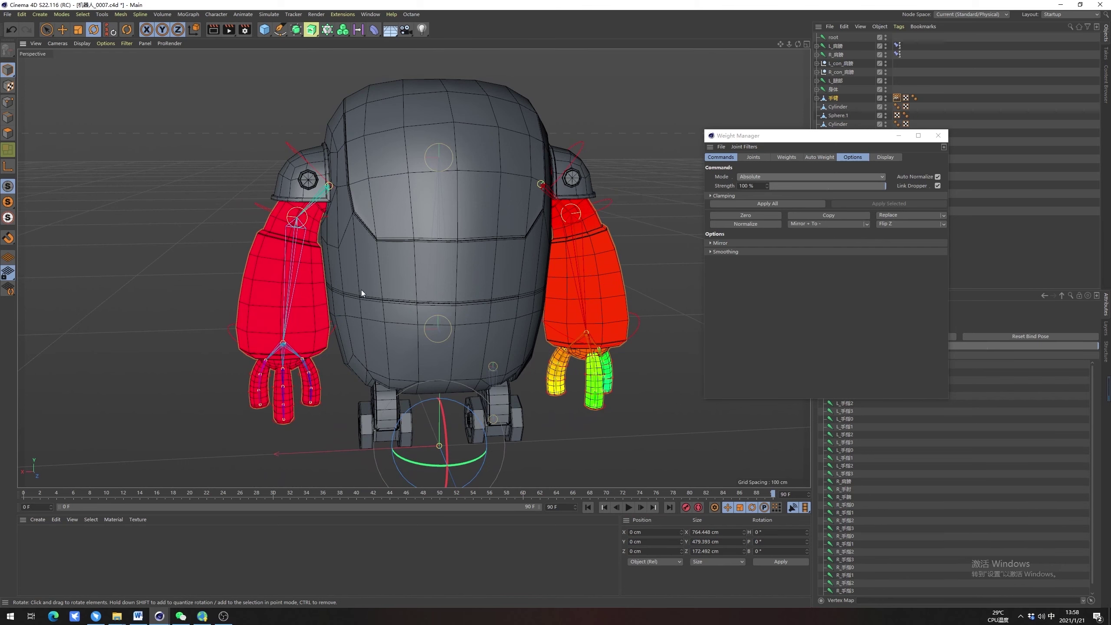
# Expand the Mirror and Smoothing options in the Weight Manager while viewing both arms
pyautogui.keyDown('alt'); pyautogui.moveTo(423, 272); pyautogui.dragTo(381, 259); pyautogui.keyUp('alt')
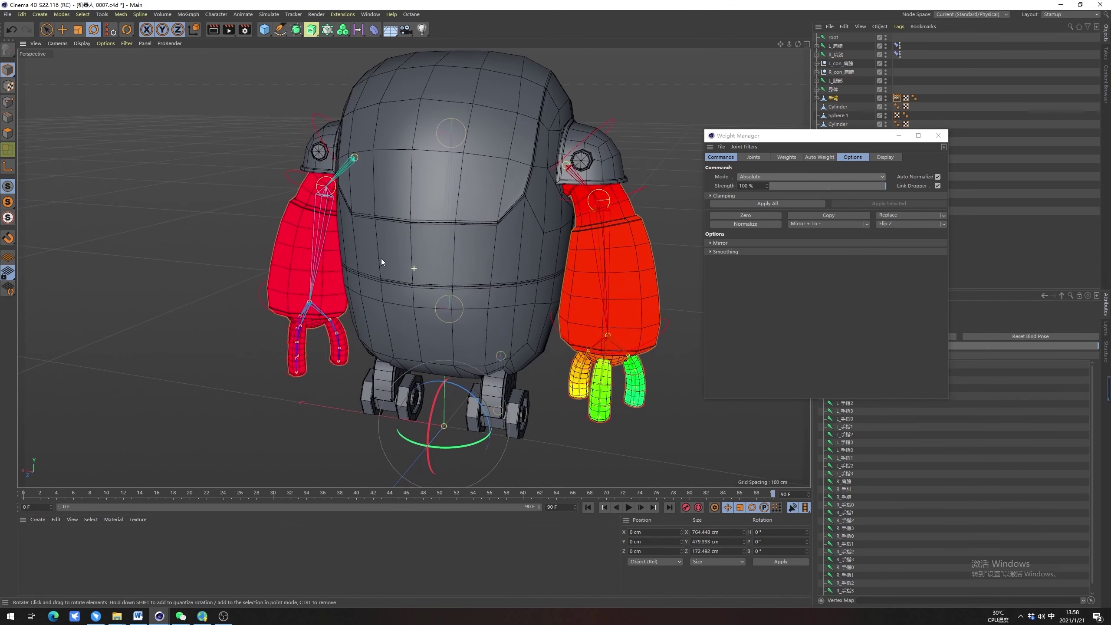
pyautogui.click(710, 252)
pyautogui.click(733, 243)
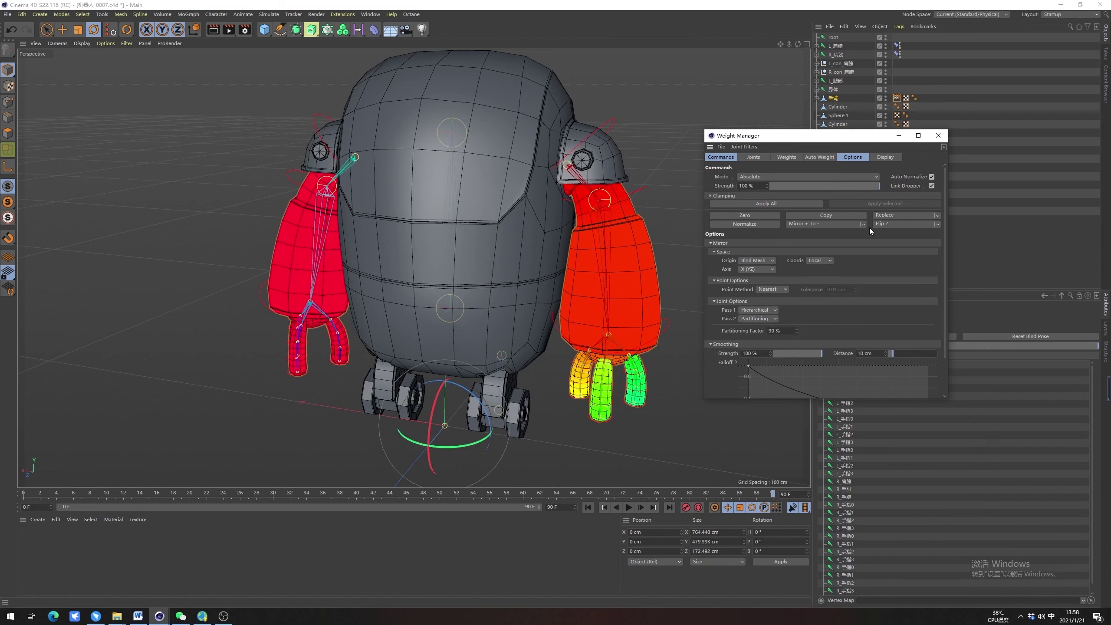
pyautogui.scroll(-3, 453, 360)
pyautogui.keyDown('alt'); pyautogui.moveTo(453, 360); pyautogui.dragTo(508, 321); pyautogui.keyUp('alt')
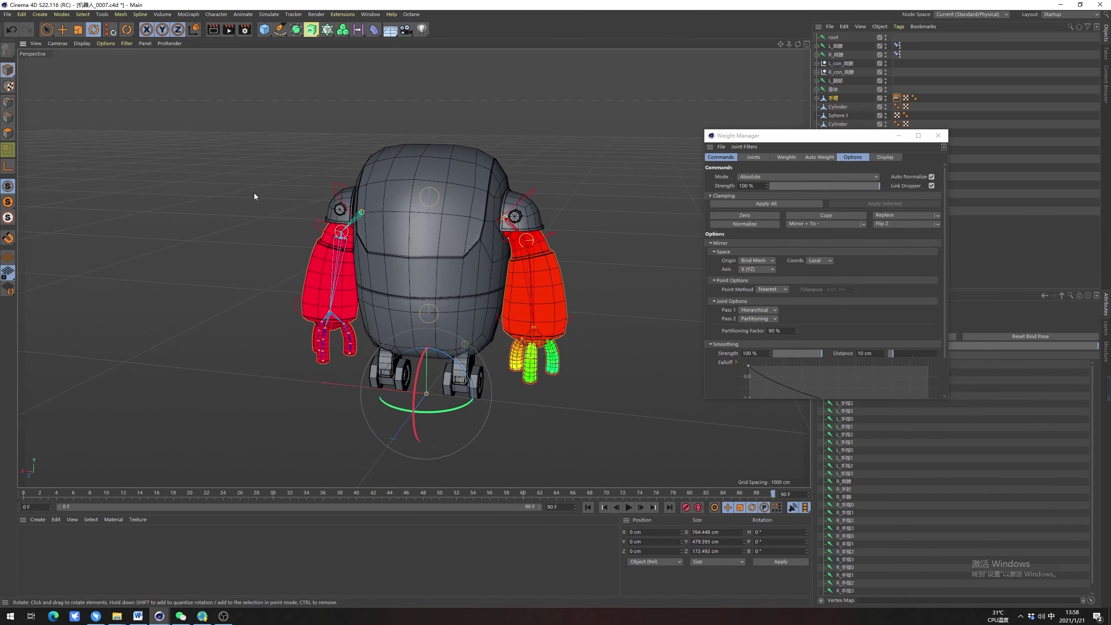
pyautogui.hotkey('alt', 'a')
pyautogui.moveTo(188, 141); pyautogui.dragTo(623, 485)
pyautogui.click(485, 495)
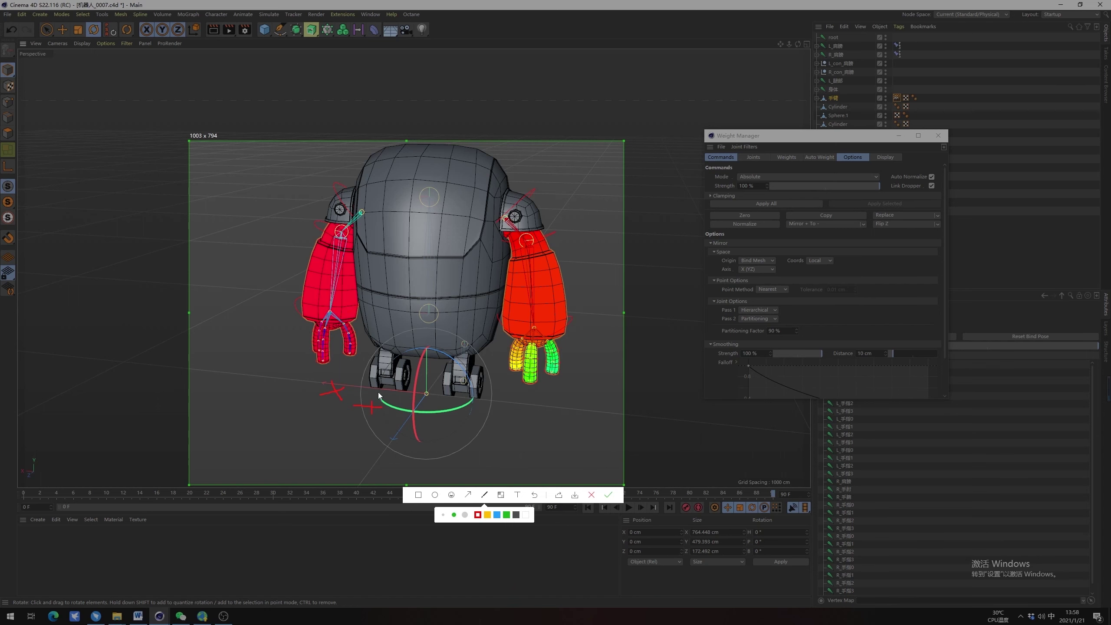
pyautogui.click(592, 493)
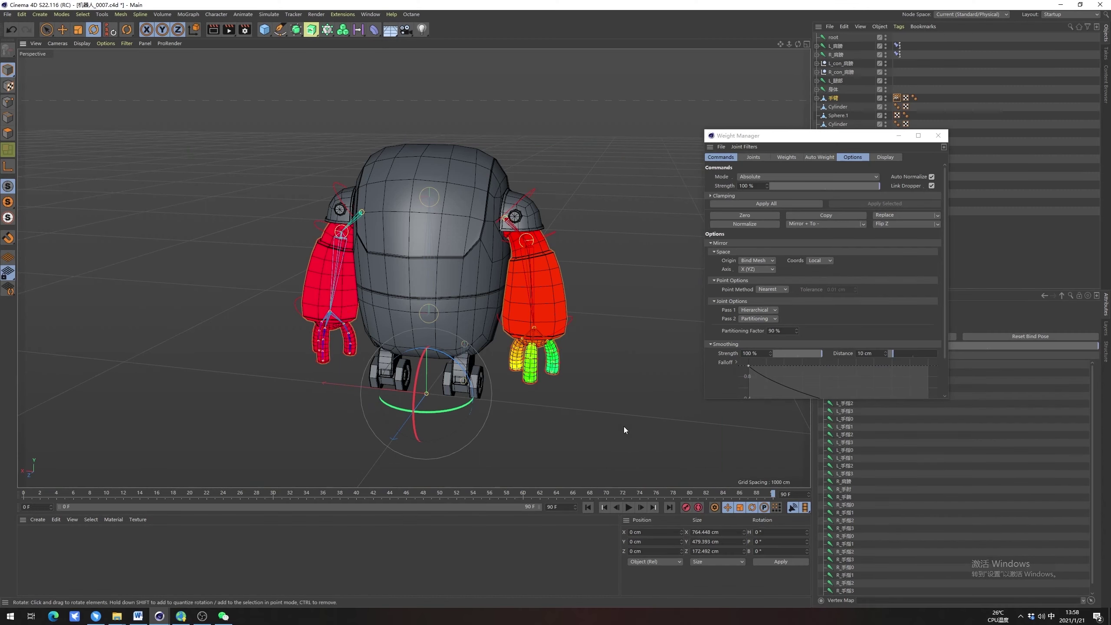
# Try Mirror + To - on the arm weights, undo it, mirror them with Mirror - To + instead, and close the Weight Manager
pyautogui.click(835, 224)
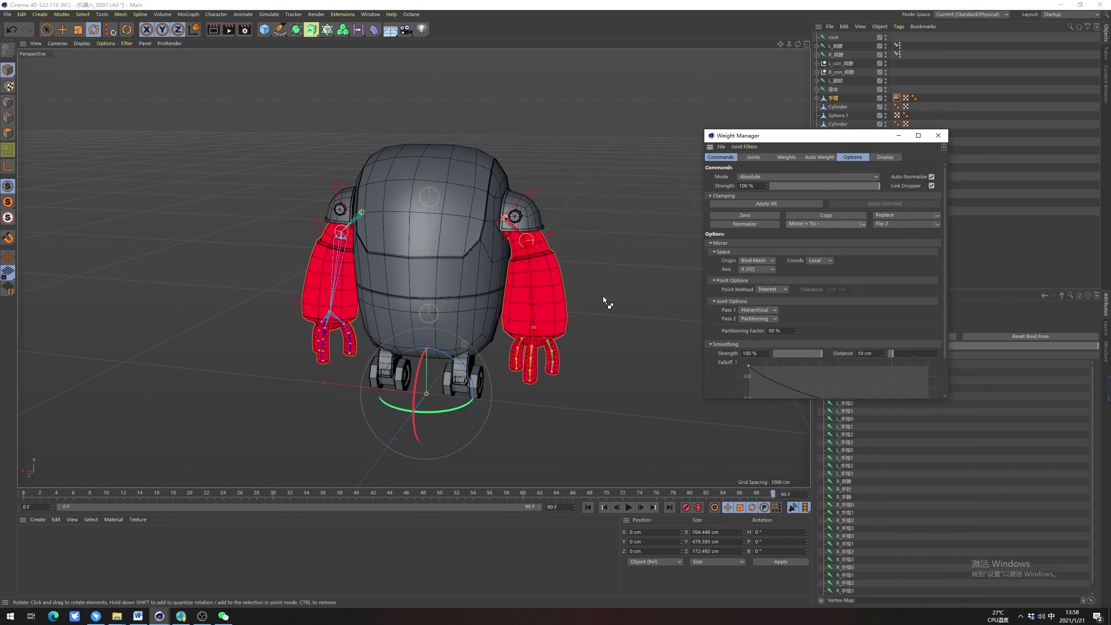
pyautogui.hotkey('ctrl', 'z')
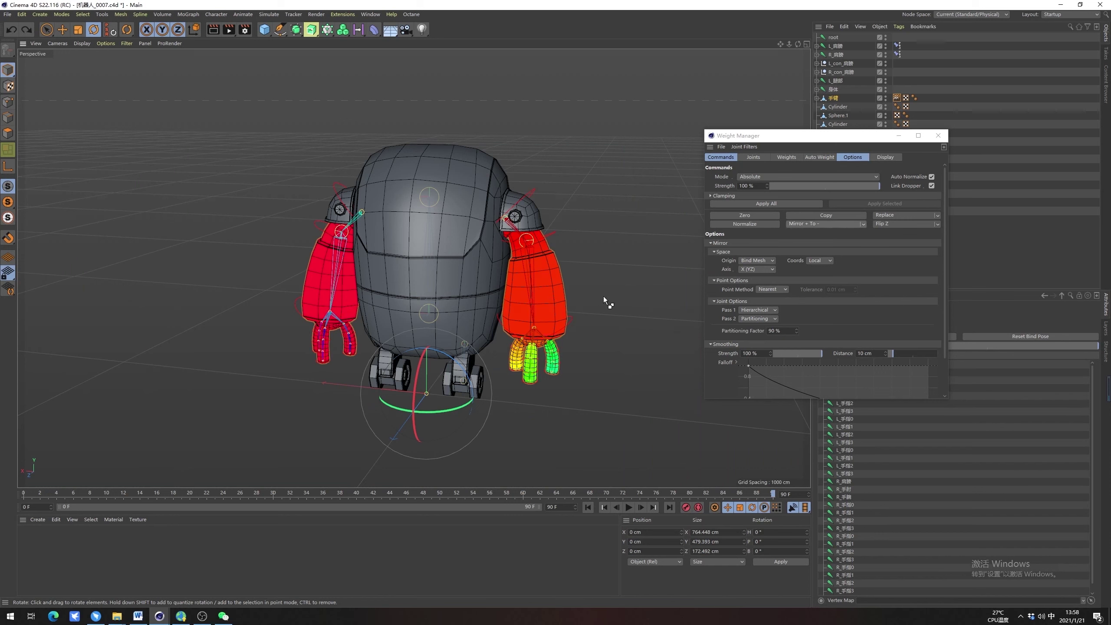
pyautogui.click(864, 224)
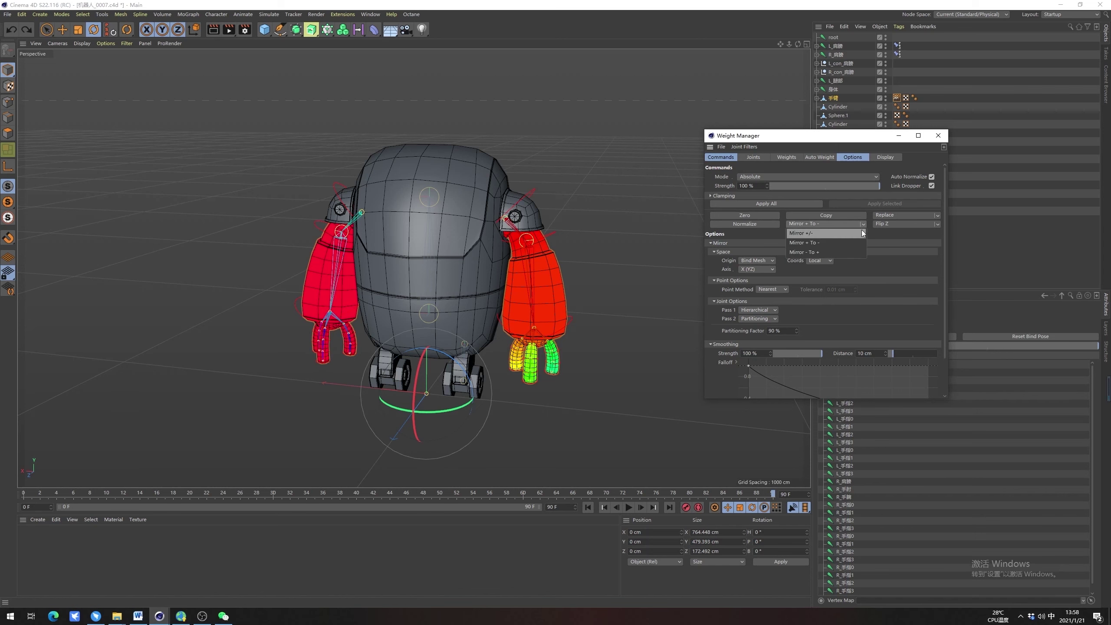
pyautogui.click(839, 251)
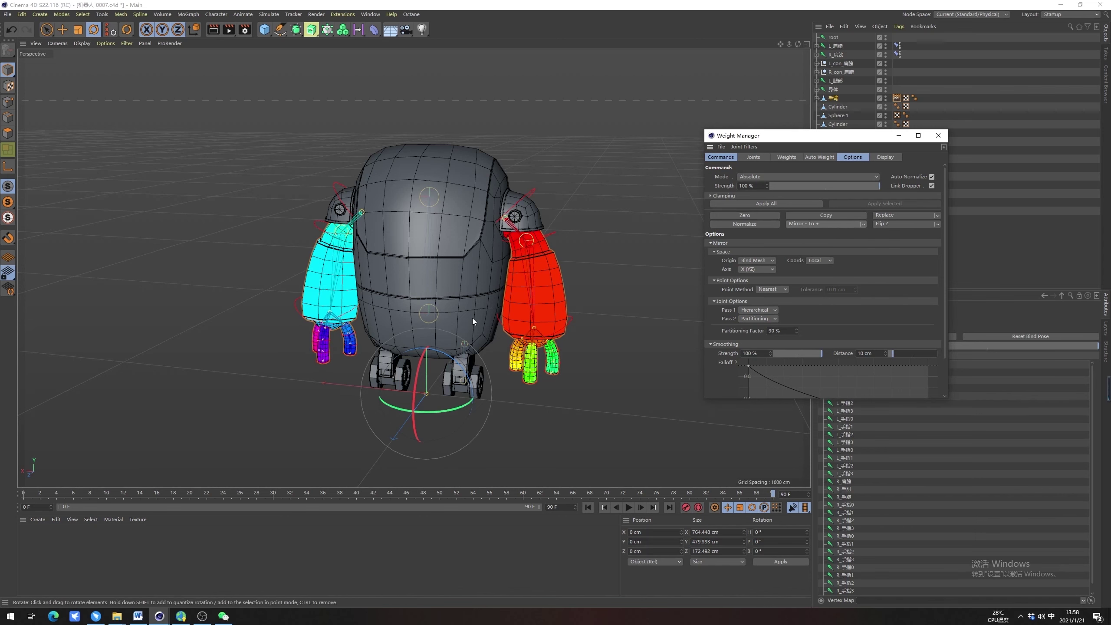
pyautogui.keyDown('alt'); pyautogui.moveTo(234, 326); pyautogui.dragTo(275, 313); pyautogui.keyUp('alt')
pyautogui.keyDown('alt'); pyautogui.moveTo(275, 325); pyautogui.dragTo(346, 326, button='right'); pyautogui.keyUp('alt')
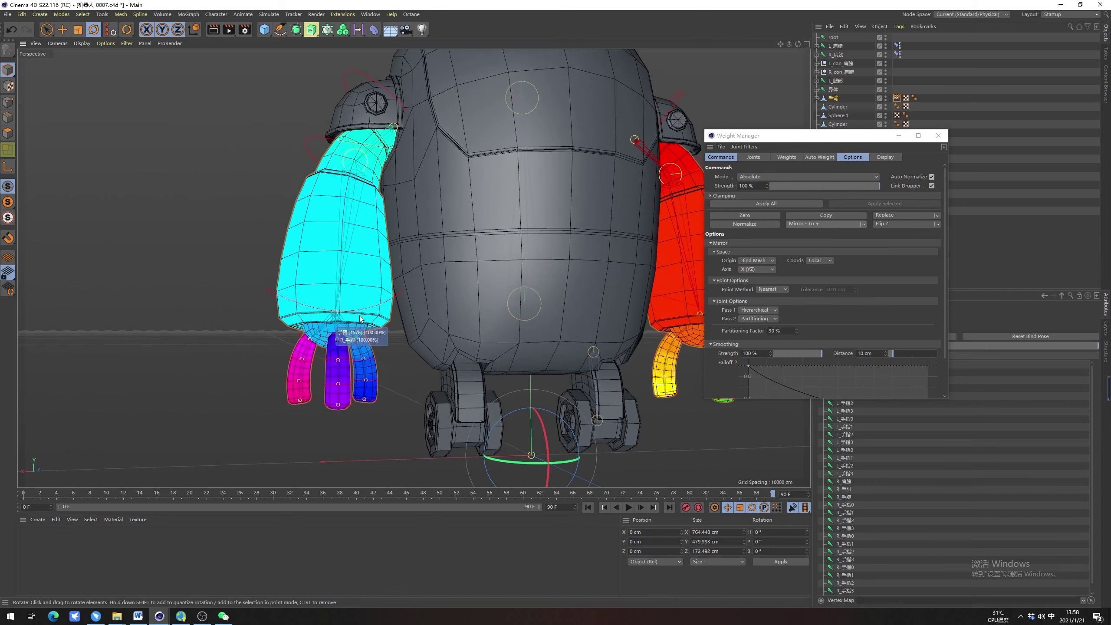
pyautogui.keyDown('alt'); pyautogui.moveTo(339, 345); pyautogui.dragTo(355, 355, button='middle'); pyautogui.keyUp('alt')
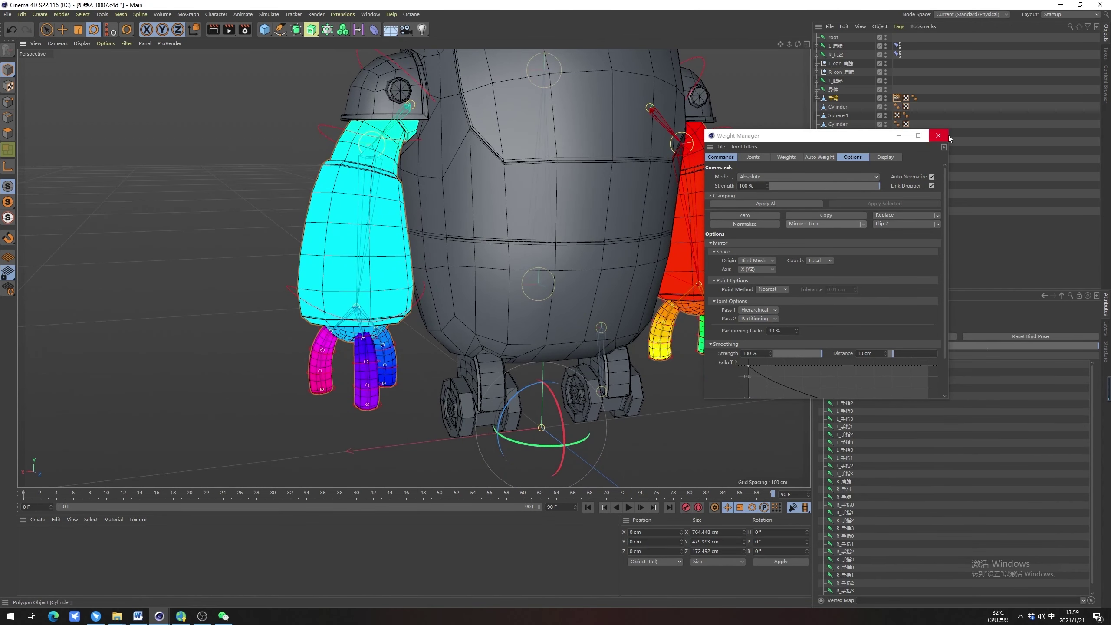
pyautogui.click(937, 135)
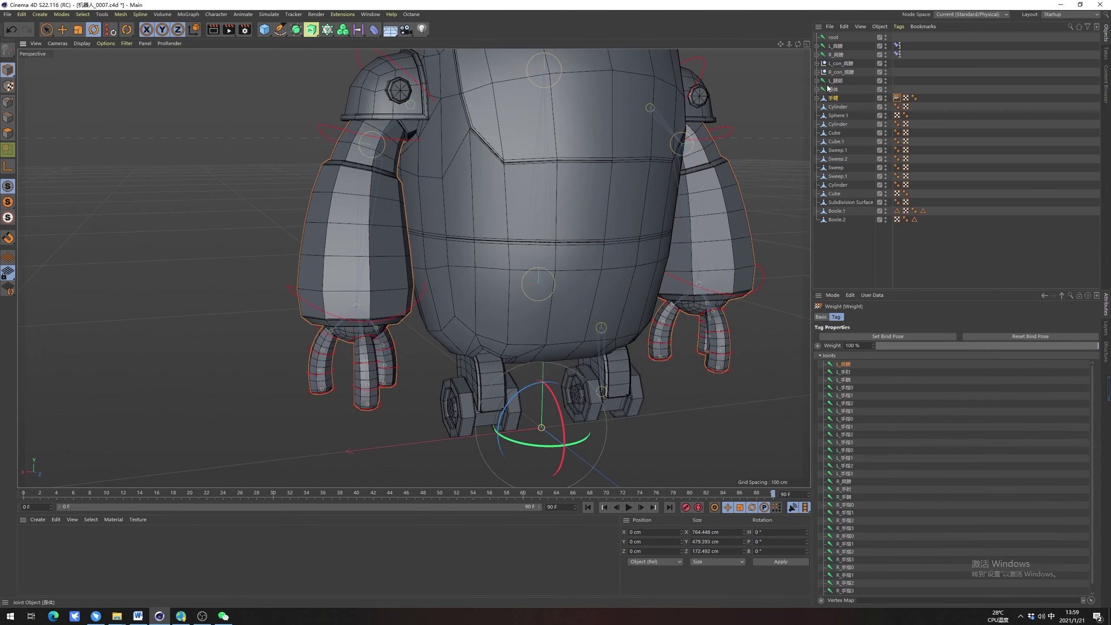
# Expand the R_con_肩膀 hierarchy, select R_手指控制 and briefly try its user data angle
pyautogui.click(838, 72)
pyautogui.click(817, 72)
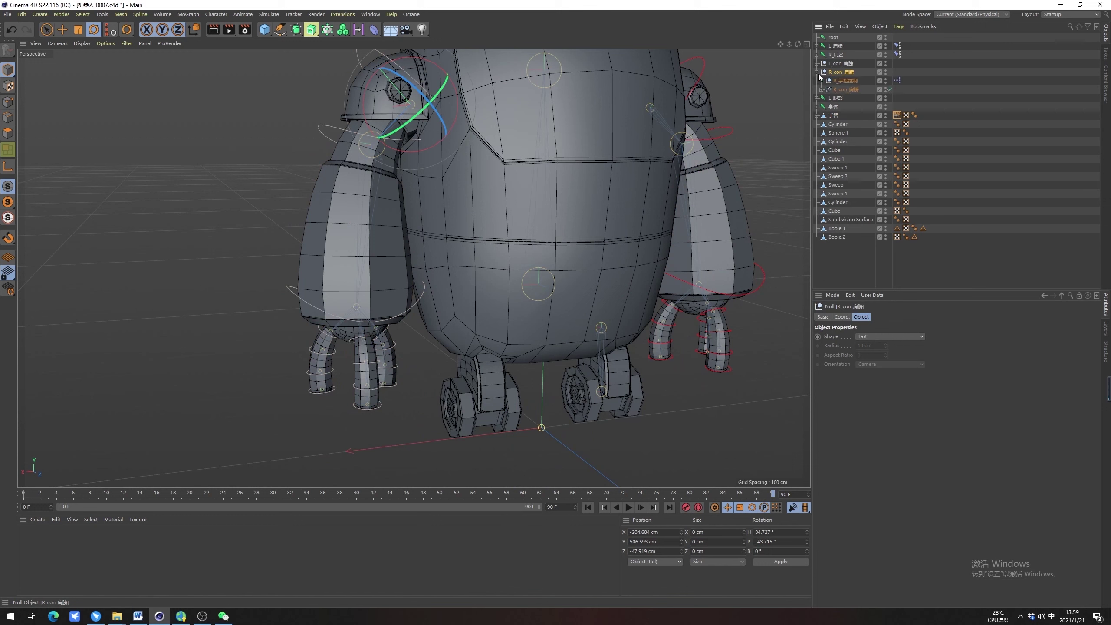
pyautogui.click(851, 82)
pyautogui.moveTo(984, 383)
pyautogui.mouseDown()
pyautogui.moveTo(1001, 384)
pyautogui.moveTo(876, 384)
pyautogui.moveTo(1080, 389)
pyautogui.moveTo(872, 385)
pyautogui.moveTo(1091, 385)
pyautogui.moveTo(879, 384)
pyautogui.moveTo(1108, 371)
pyautogui.moveTo(960, 380)
pyautogui.moveTo(983, 382)
pyautogui.mouseUp()
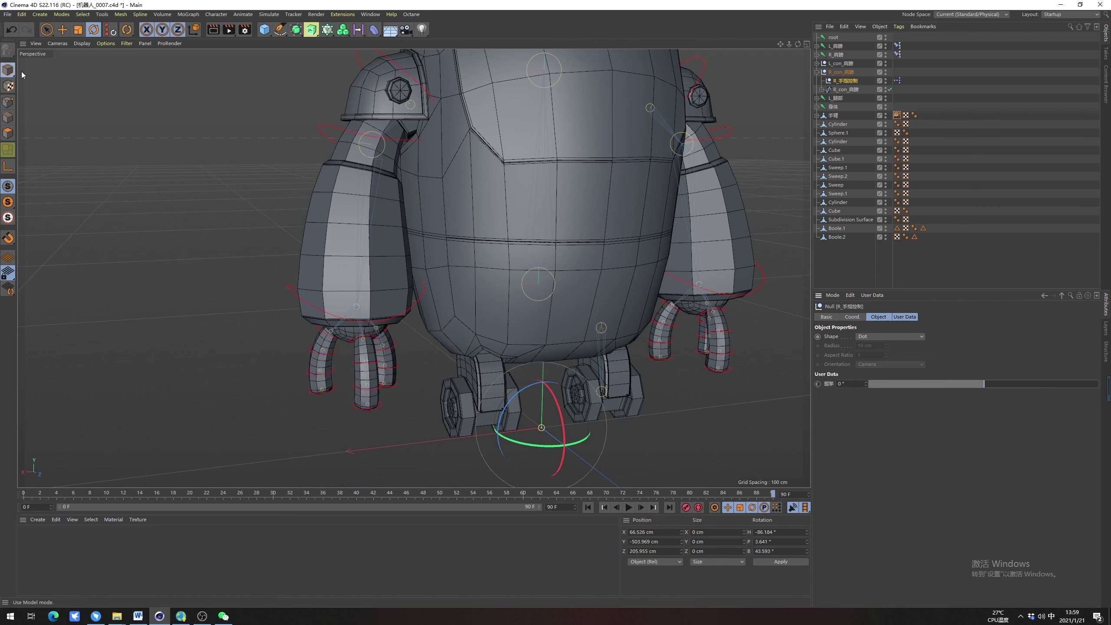
# Try rotating the right elbow control spline to check the arm's deformation, and undo the trial rotation
pyautogui.click(325, 133)
pyautogui.moveTo(325, 133); pyautogui.dragTo(397, 80)
pyautogui.hotkey('ctrl', 'z')
pyautogui.hotkey('ctrl', 'z')
pyautogui.hotkey('ctrl', 'z')
pyautogui.hotkey('ctrl', 'z')
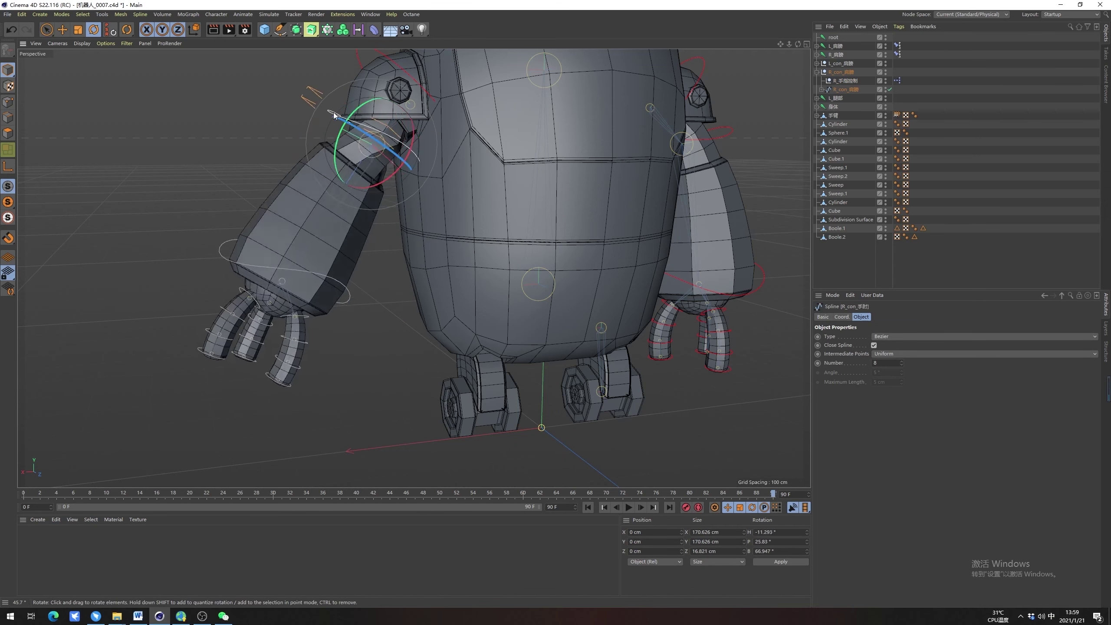
pyautogui.click(536, 236)
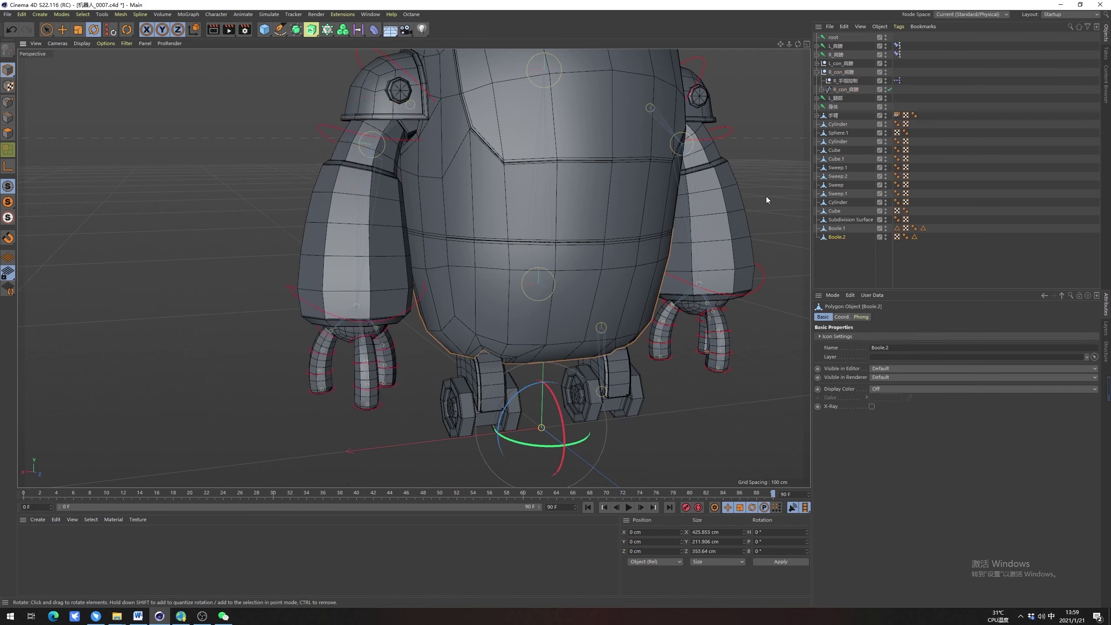
# Test the spreading of the right fingers with the R_手指控制 user data angle, and undo the change
pyautogui.click(846, 82)
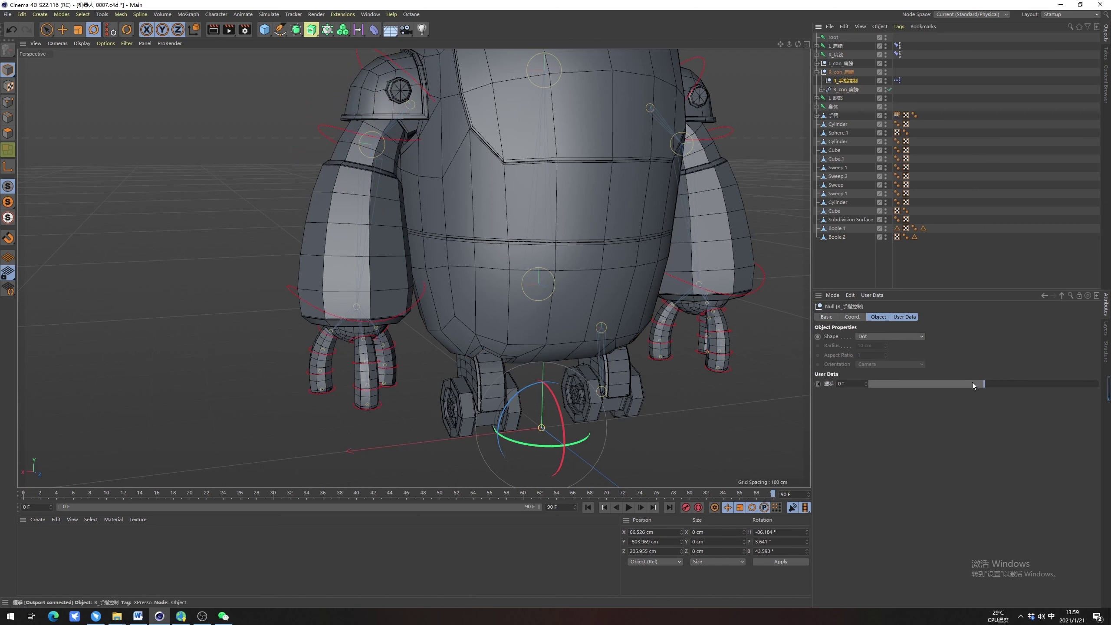
pyautogui.moveTo(975, 384); pyautogui.dragTo(1066, 380)
pyautogui.click(403, 440)
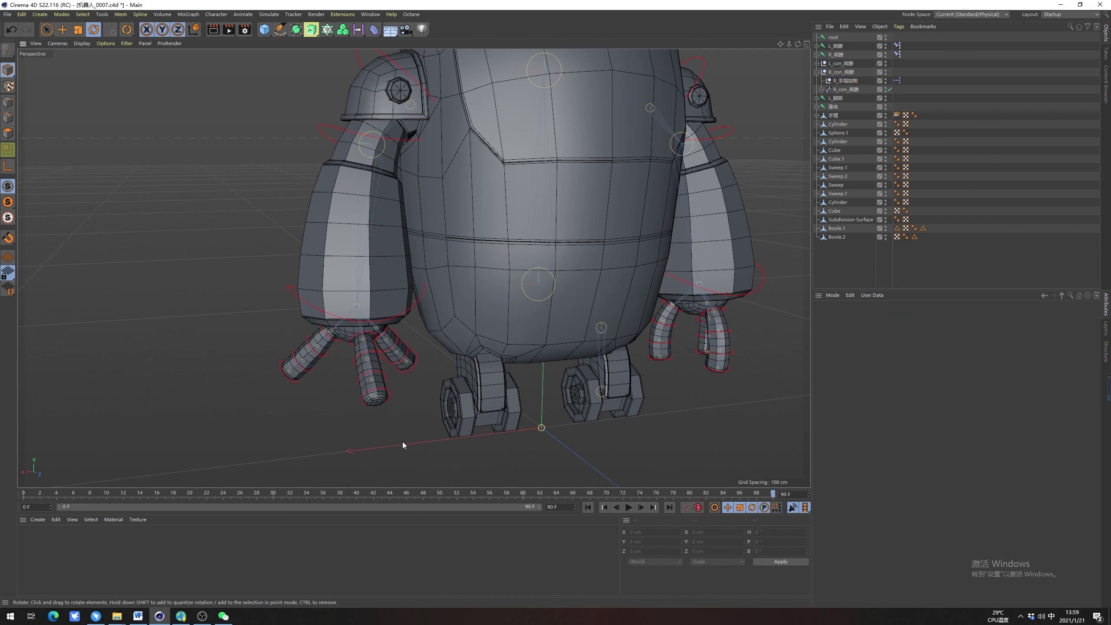
pyautogui.hotkey('ctrl', 'z')
pyautogui.hotkey('ctrl', 'z')
pyautogui.click(409, 438)
# Set the R_手指控制 angle to 23° to test the right fingers once more, and undo it
pyautogui.keyDown('alt'); pyautogui.moveTo(408, 450); pyautogui.dragTo(365, 418); pyautogui.keyUp('alt')
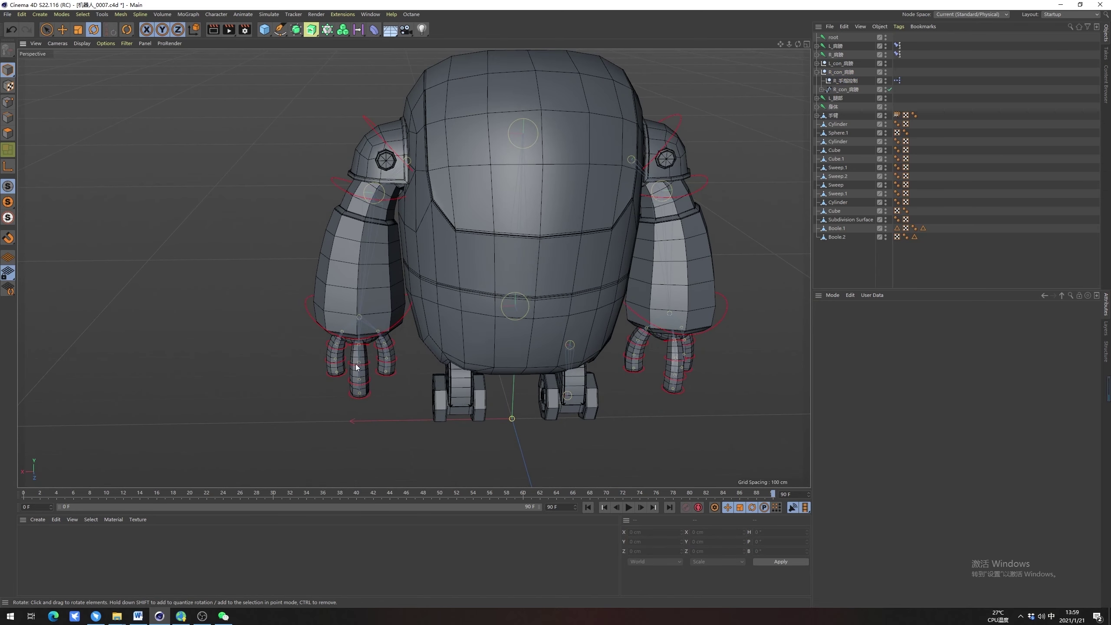
pyautogui.keyDown('alt'); pyautogui.moveTo(355, 364); pyautogui.dragTo(373, 339); pyautogui.keyUp('alt')
pyautogui.click(855, 83)
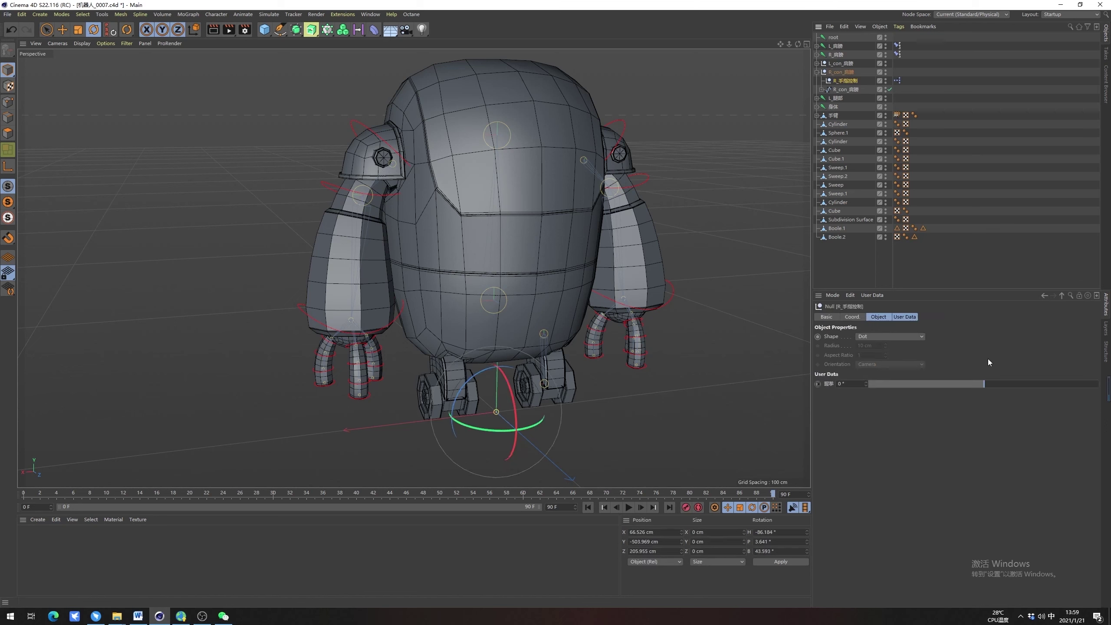
pyautogui.moveTo(985, 384); pyautogui.dragTo(1090, 384)
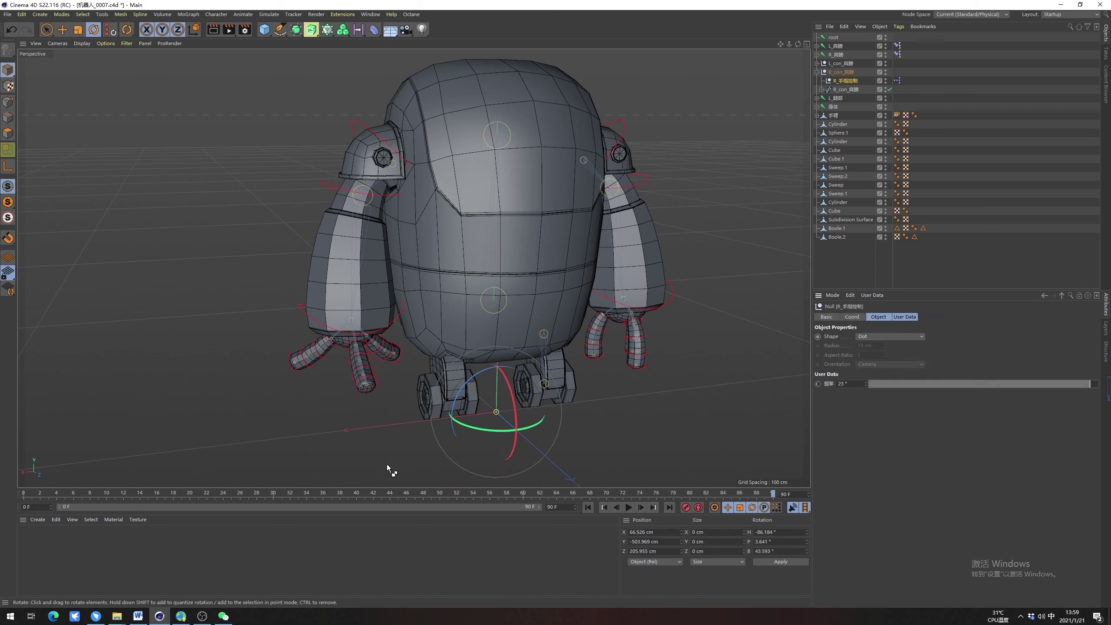
pyautogui.hotkey('ctrl', 'z')
pyautogui.hotkey('ctrl', 'z')
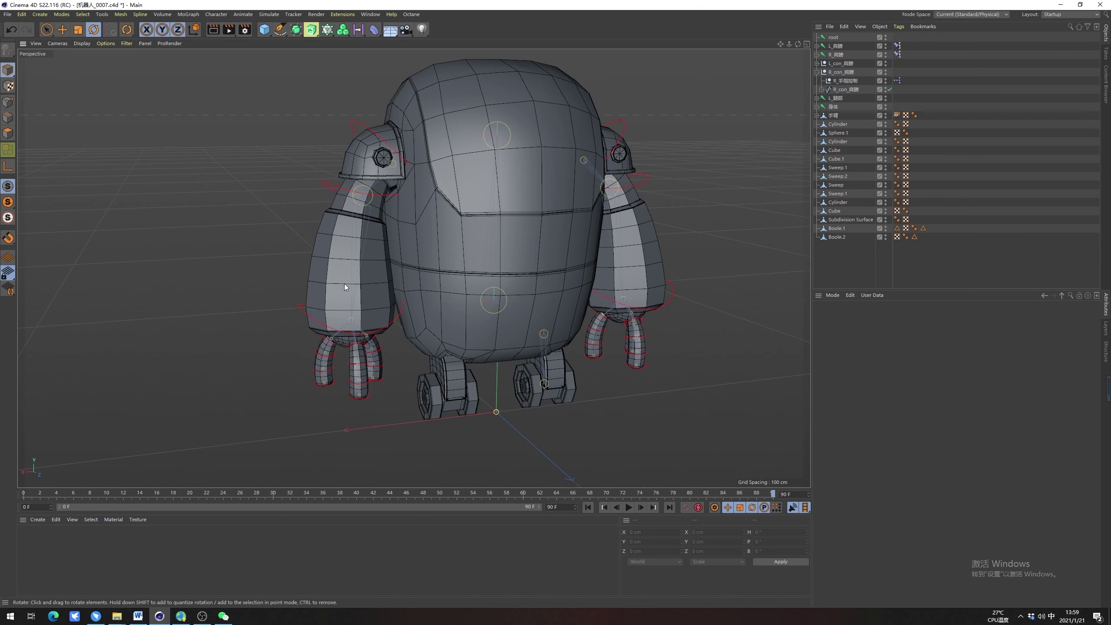
# Collapse the R_con_肩膀 hierarchy and review which parts the root joint and the two shoulder controls belong to
pyautogui.scroll(2, 366, 311)
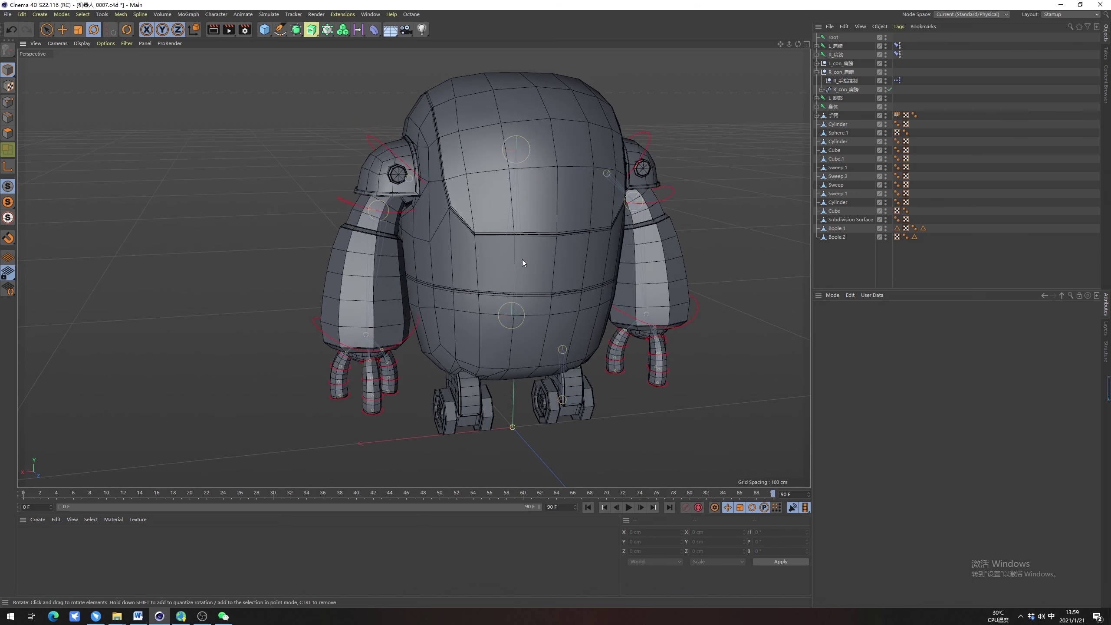
pyautogui.click(817, 72)
pyautogui.click(840, 63)
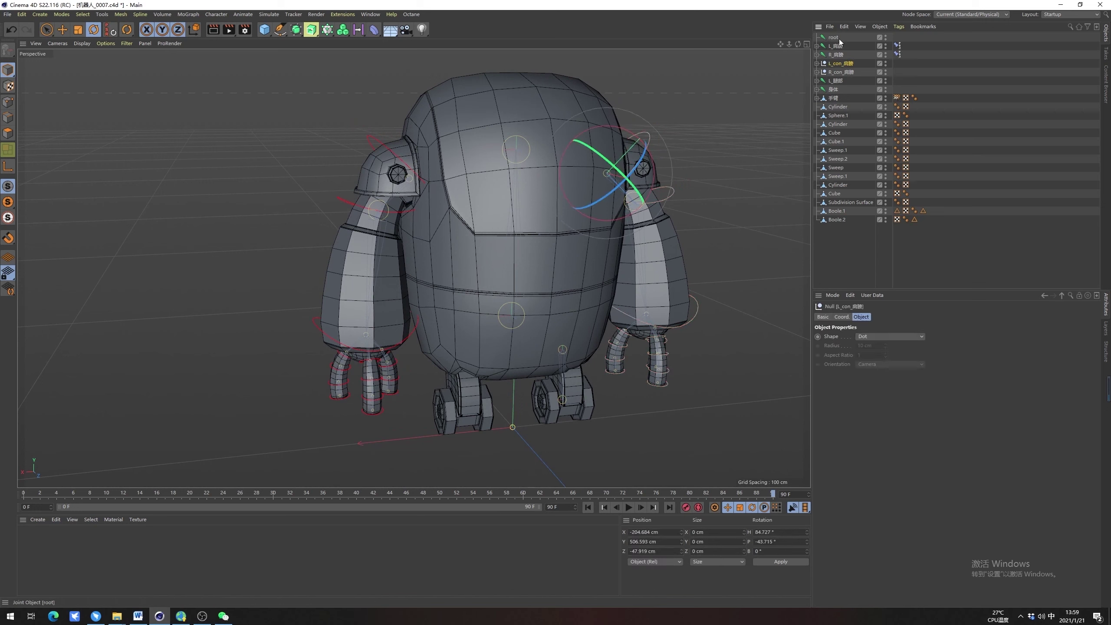
pyautogui.click(840, 37)
pyautogui.click(836, 37)
pyautogui.click(838, 46)
pyautogui.click(841, 64)
pyautogui.click(838, 73)
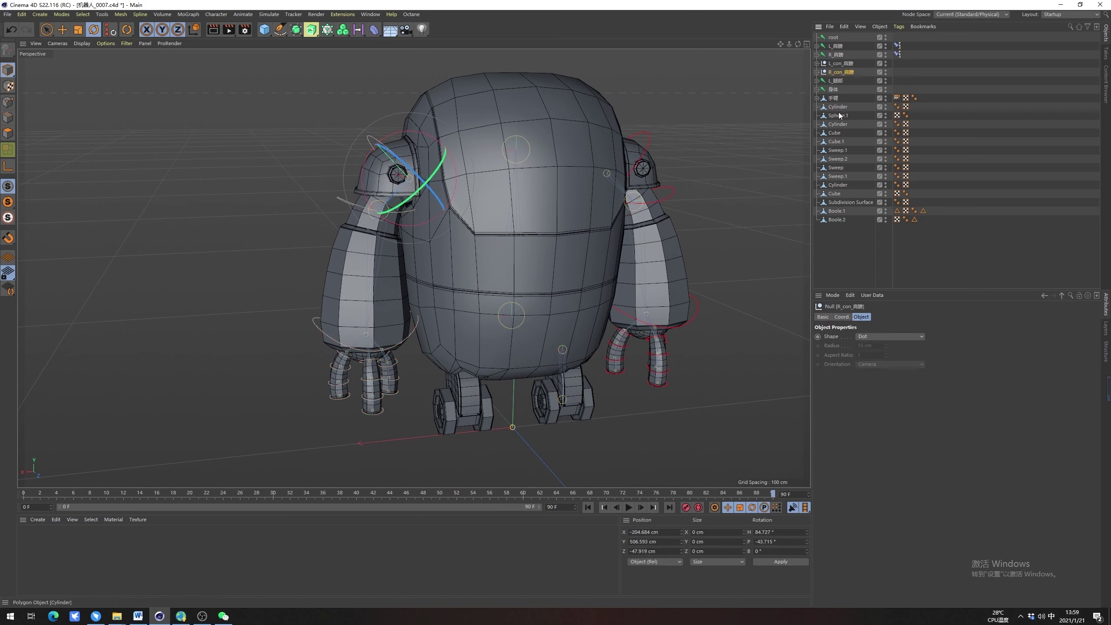
pyautogui.click(842, 64)
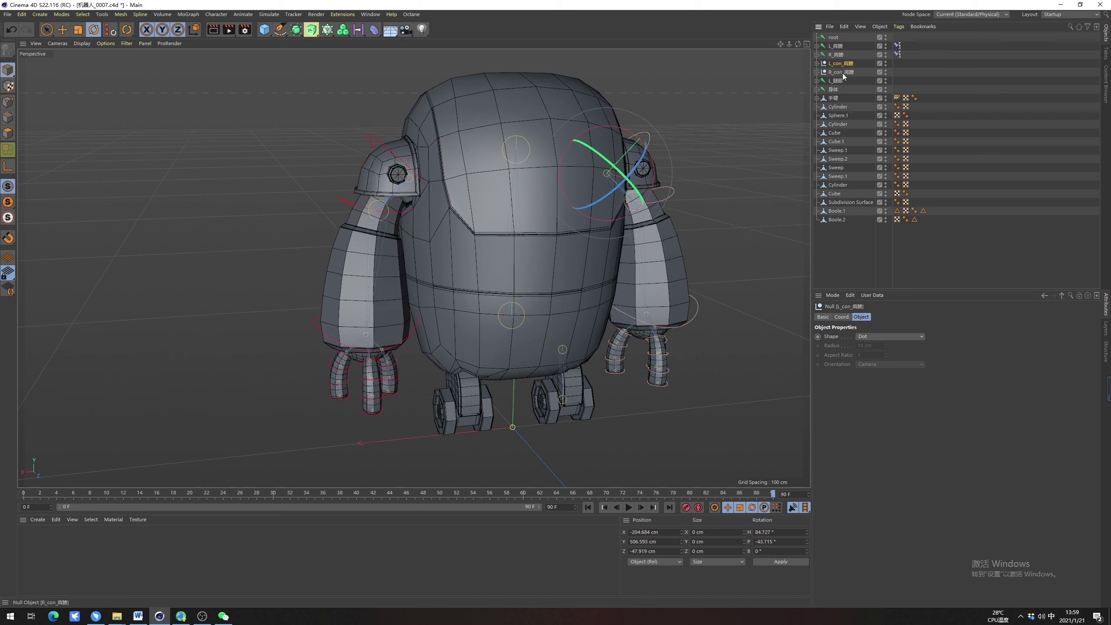
# Move the L_con_肩膀 and R_con_肩膀 controls together to the start of the object list, above root
pyautogui.click(842, 71)
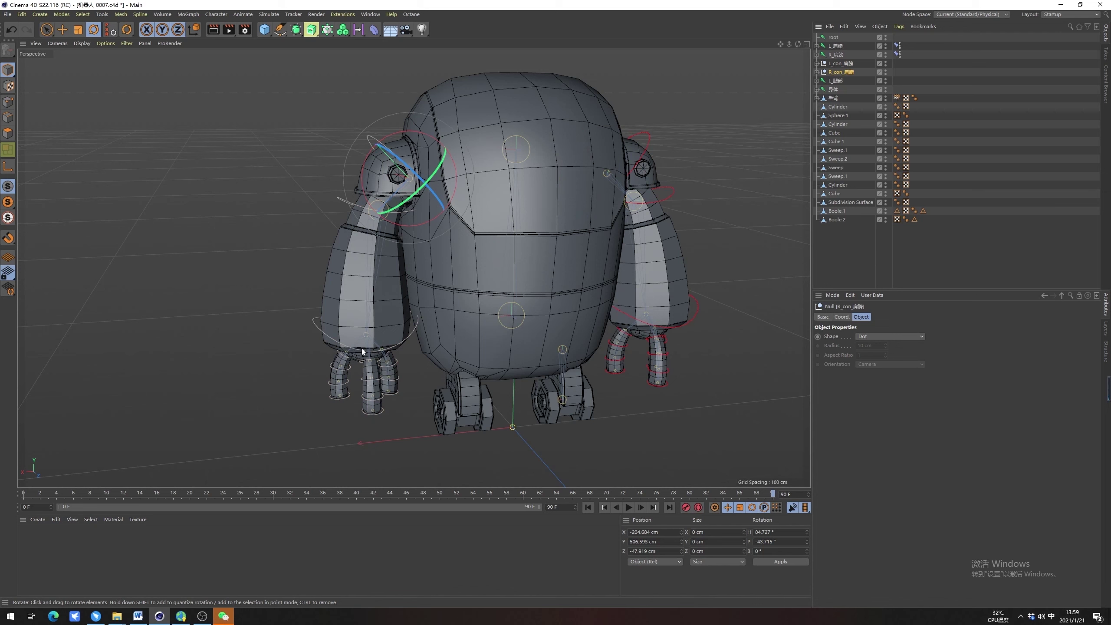
pyautogui.keyDown('ctrl'); pyautogui.click(846, 64); pyautogui.keyUp('ctrl')
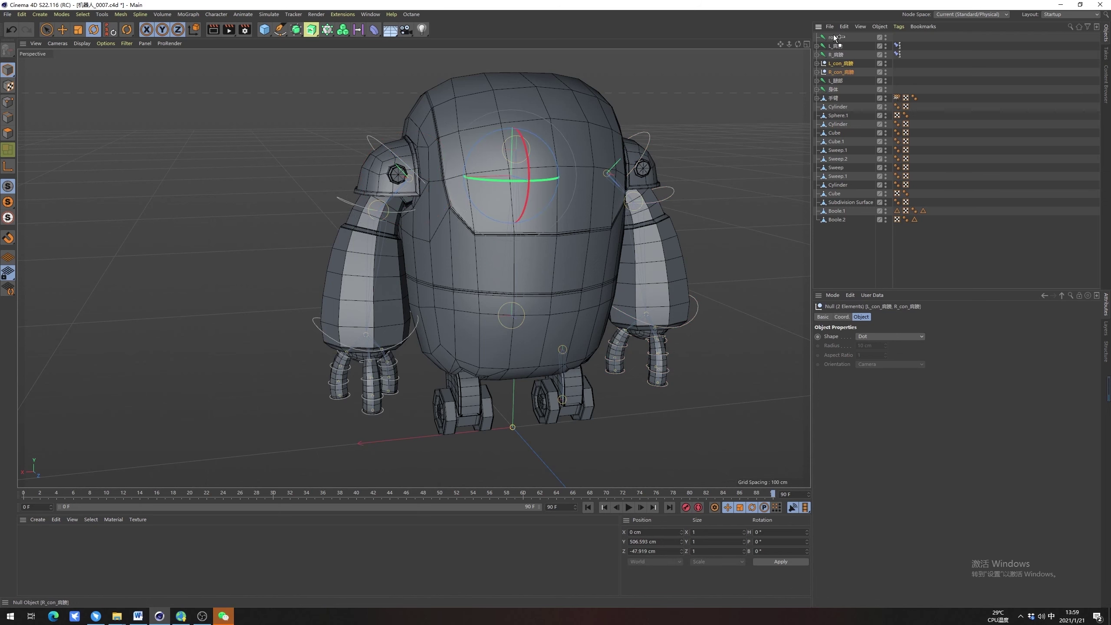
pyautogui.moveTo(833, 34); pyautogui.dragTo(833, 35)
# Select the root joint at the robot's base and delete it
pyautogui.click(835, 55)
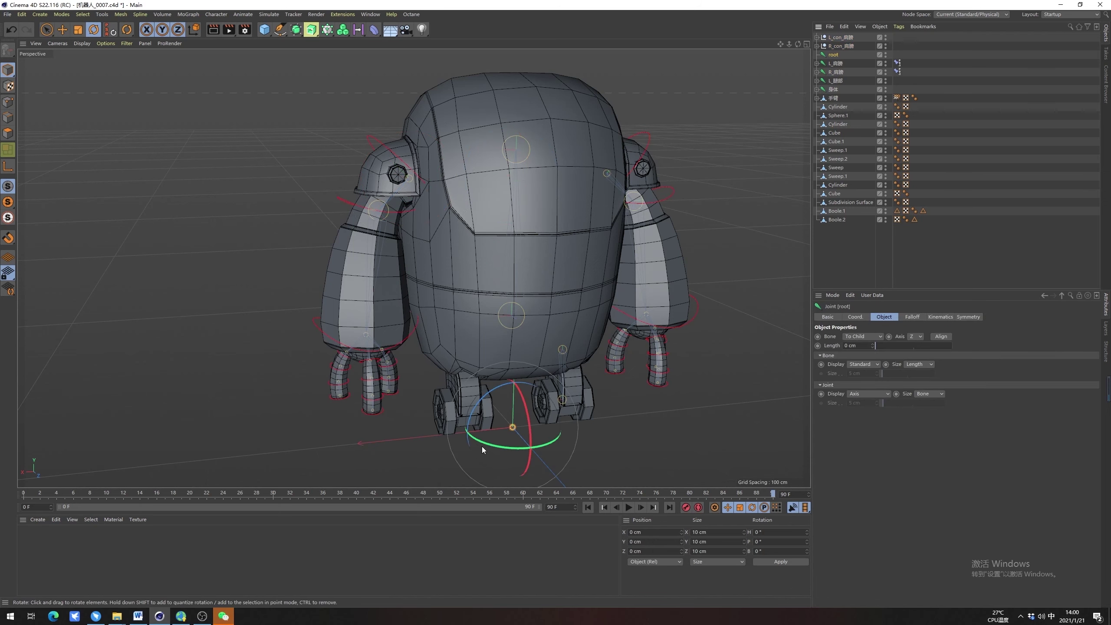
pyautogui.keyDown('alt'); pyautogui.moveTo(482, 446); pyautogui.dragTo(515, 382, button='right'); pyautogui.keyUp('alt')
pyautogui.keyDown('alt'); pyautogui.moveTo(515, 382); pyautogui.dragTo(461, 360); pyautogui.keyUp('alt')
pyautogui.keyDown('alt'); pyautogui.moveTo(488, 400); pyautogui.dragTo(456, 425, button='right'); pyautogui.keyUp('alt')
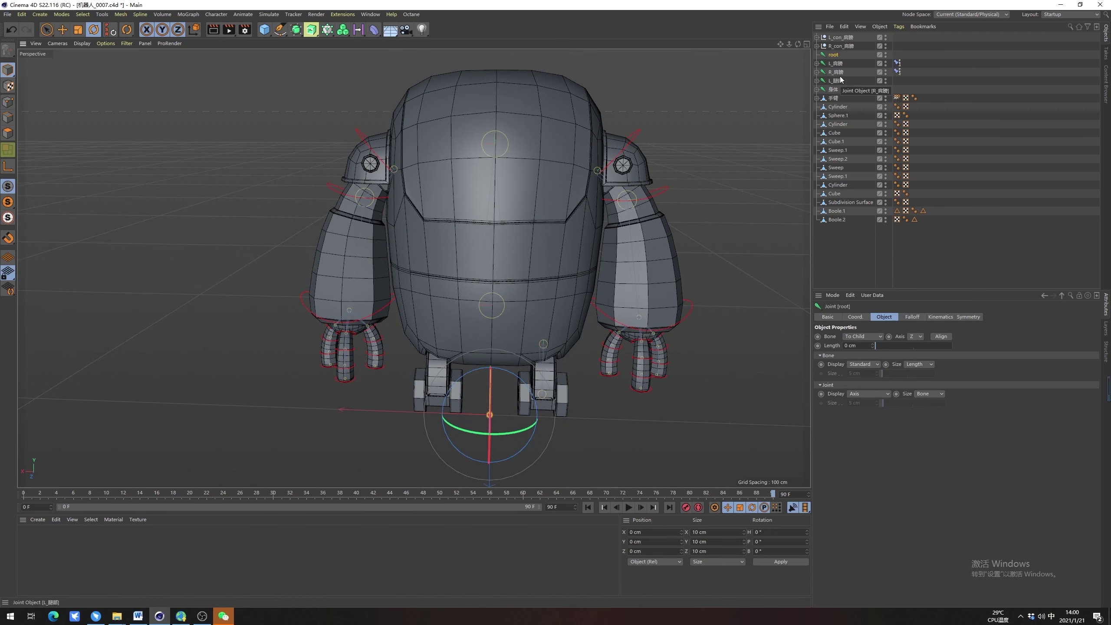
pyautogui.press('Delete')
# Expand L_con_肩膀, test the left fingers' spread with the L_手指控制 angle at 17°, and reset it to 0°
pyautogui.click(816, 38)
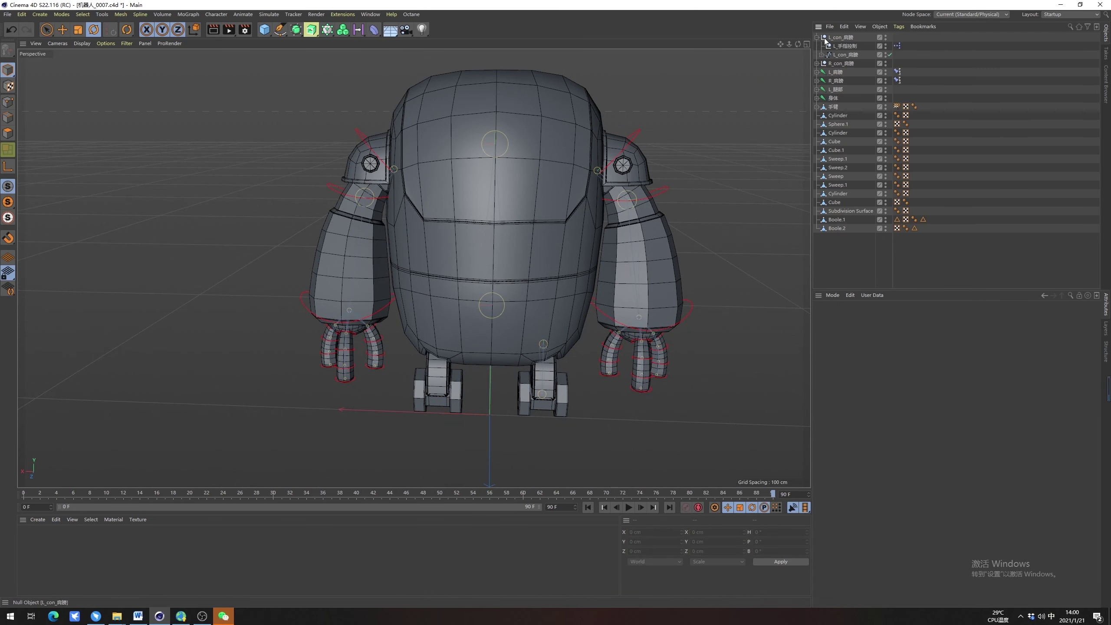
pyautogui.click(844, 46)
pyautogui.moveTo(986, 380); pyautogui.dragTo(1062, 384)
pyautogui.click(856, 383)
pyautogui.doubleClick(856, 383)
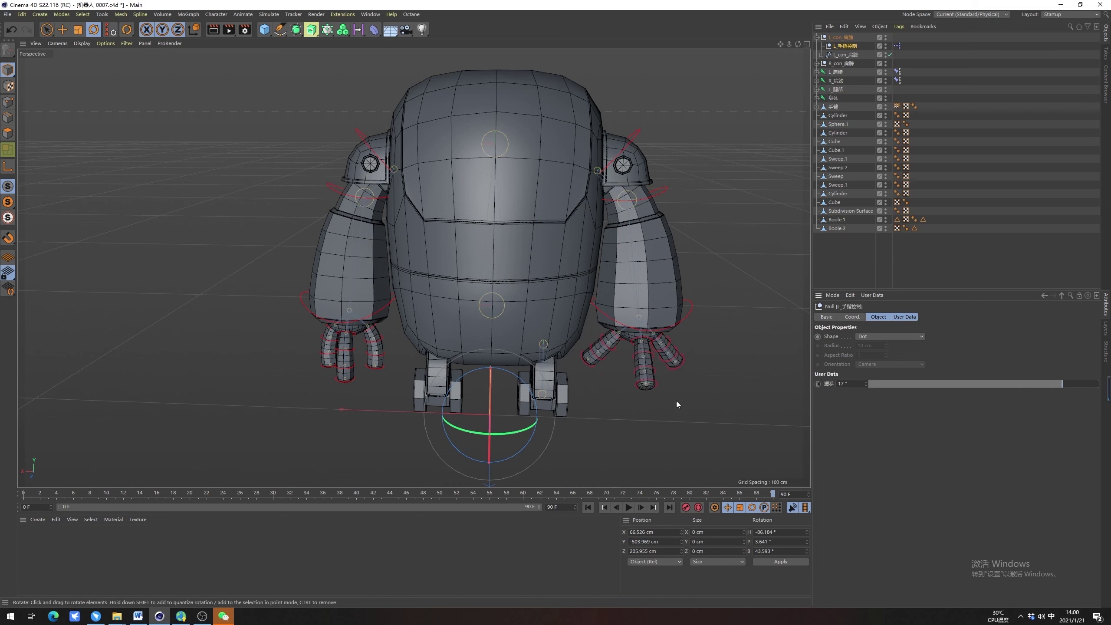
pyautogui.keyDown('alt'); pyautogui.moveTo(665, 344); pyautogui.dragTo(544, 344); pyautogui.keyUp('alt')
pyautogui.click(641, 308)
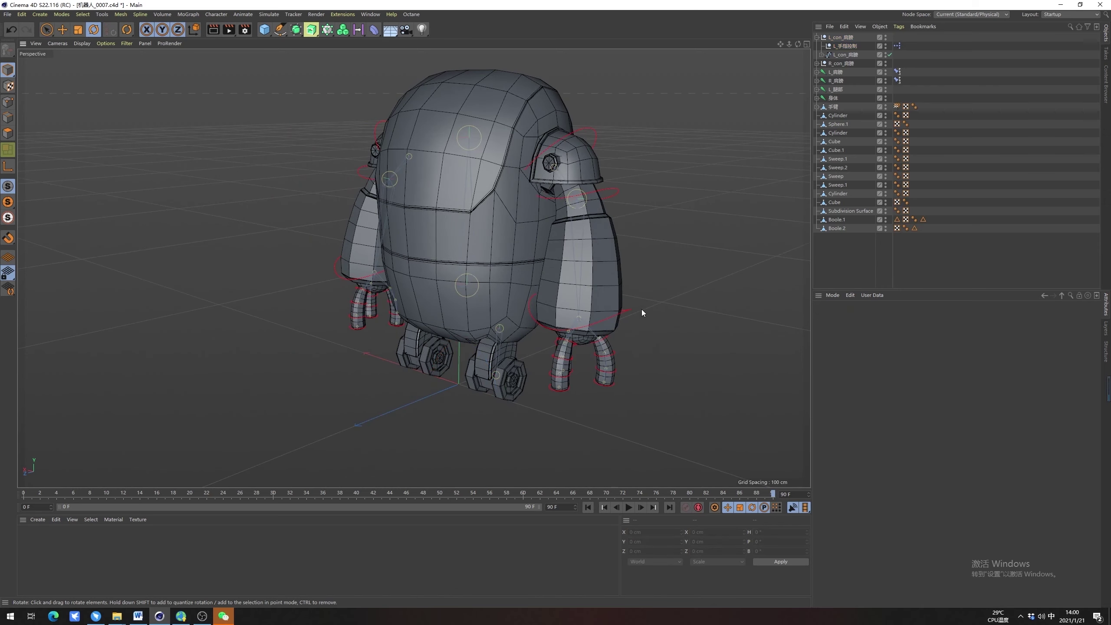
pyautogui.keyDown('alt'); pyautogui.moveTo(641, 309); pyautogui.dragTo(612, 289); pyautogui.keyUp('alt')
# Check the controls under L_con_肩膀, select R_con_肩膀 and collapse the L_con_肩膀 hierarchy
pyautogui.click(842, 46)
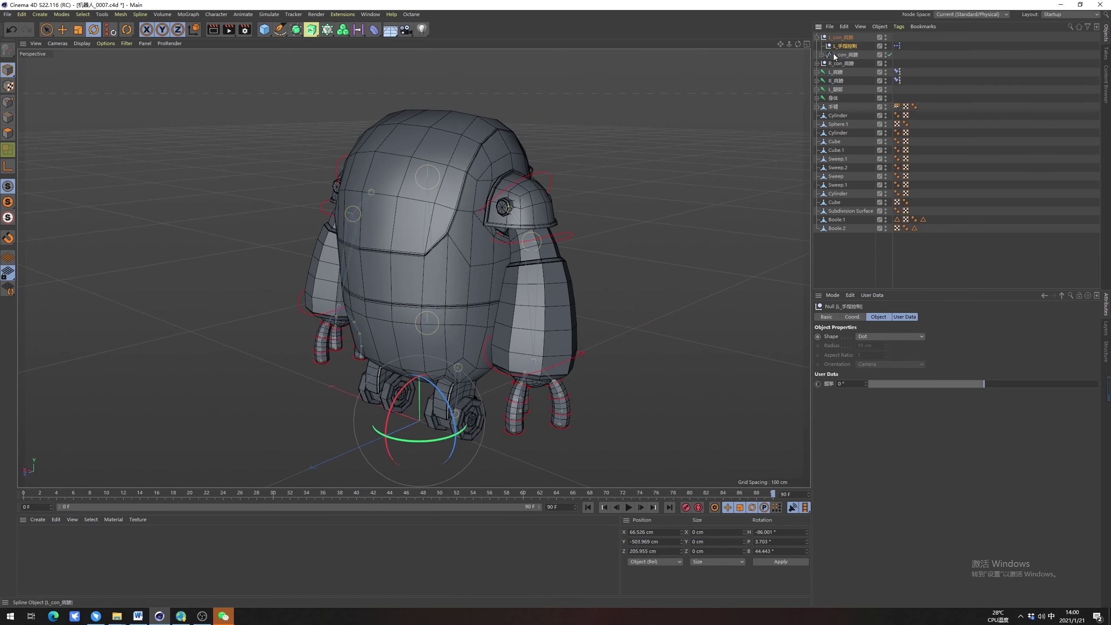
pyautogui.click(835, 55)
pyautogui.click(839, 63)
pyautogui.click(816, 37)
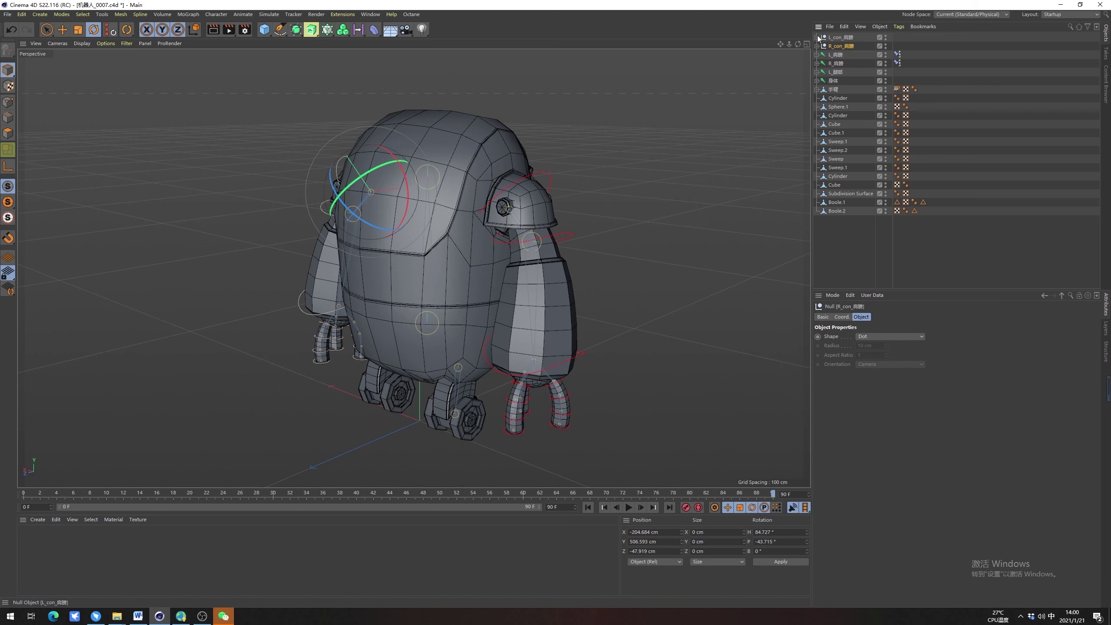
# Sketch a white arrow with Doodle Paint from the left shoulder cap across the body and undo it
pyautogui.click(580, 138)
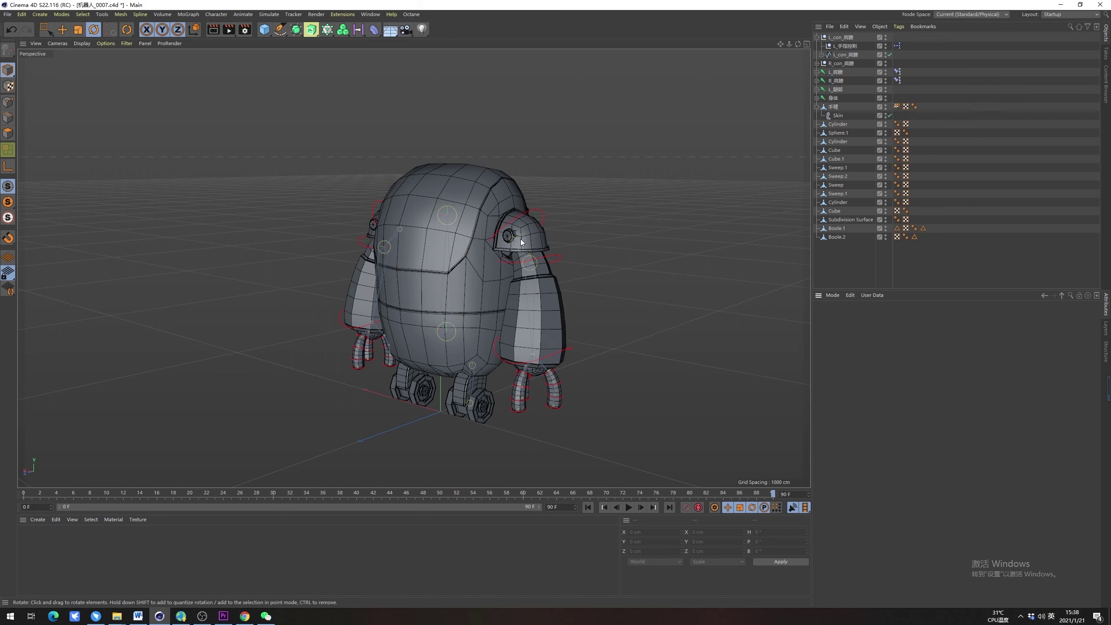
pyautogui.scroll(5, 518, 234)
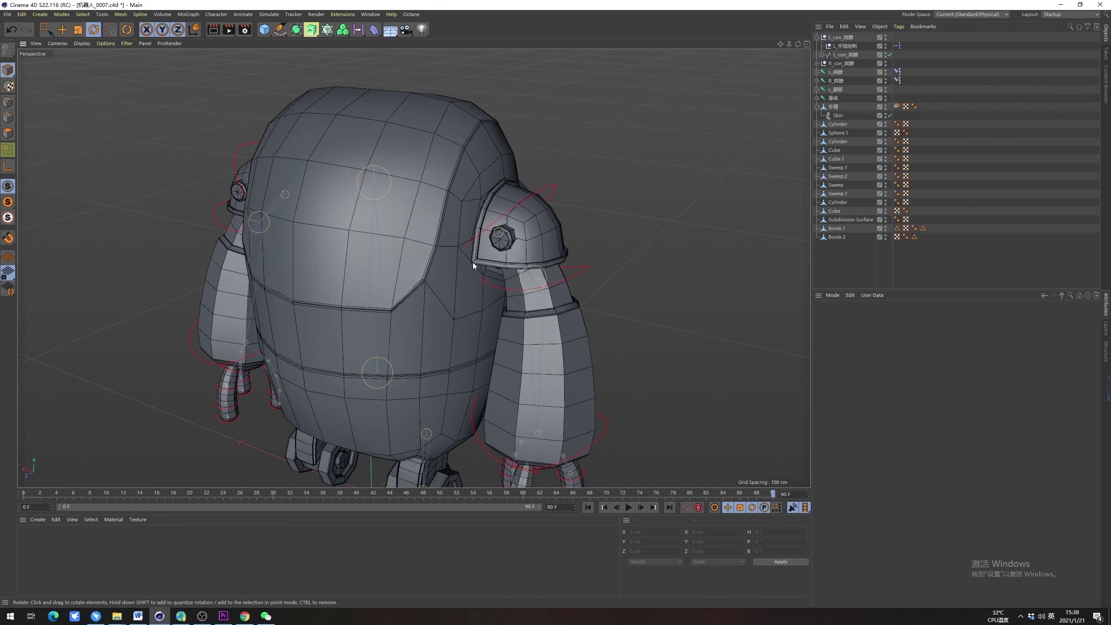
pyautogui.keyDown('alt'); pyautogui.moveTo(512, 238); pyautogui.dragTo(518, 236); pyautogui.keyUp('alt')
pyautogui.hotkey('shift', 'c')
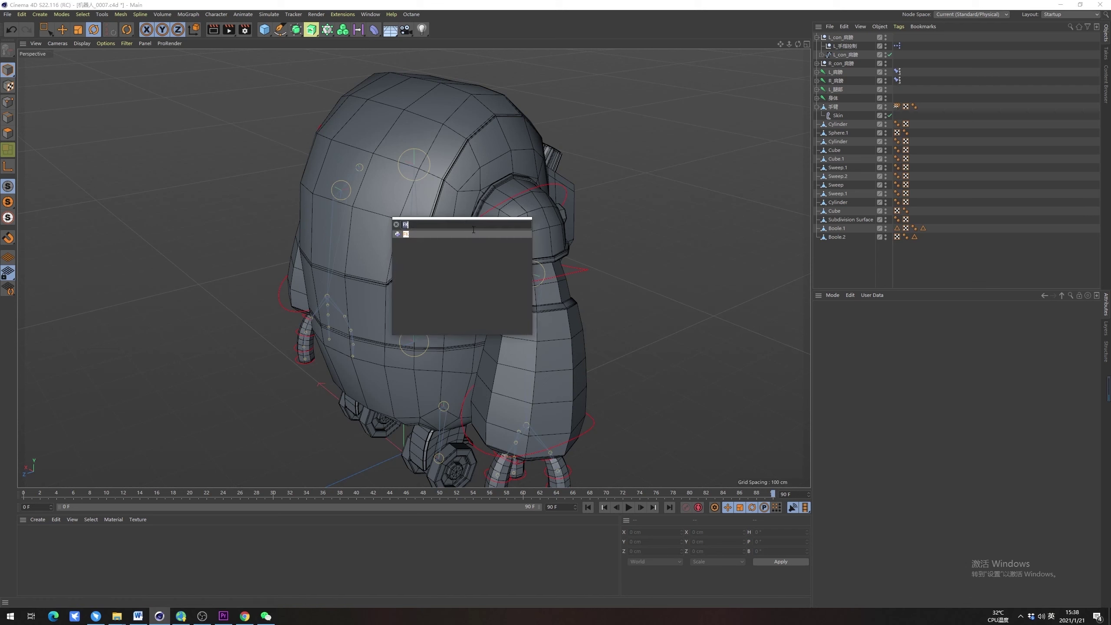
pyautogui.write('doo')
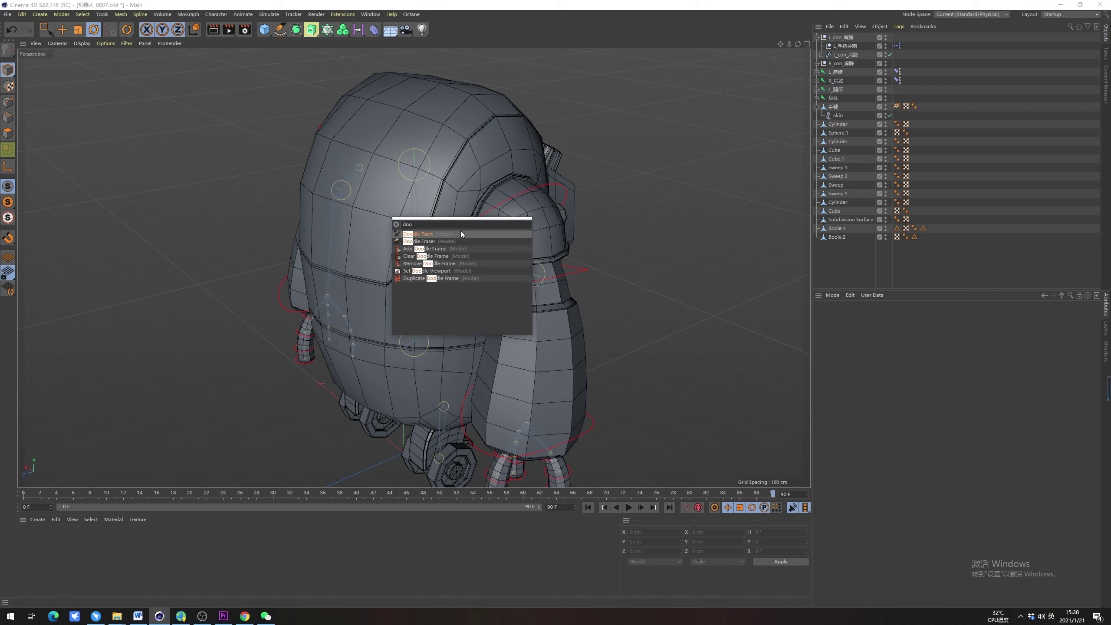
pyautogui.click(433, 233)
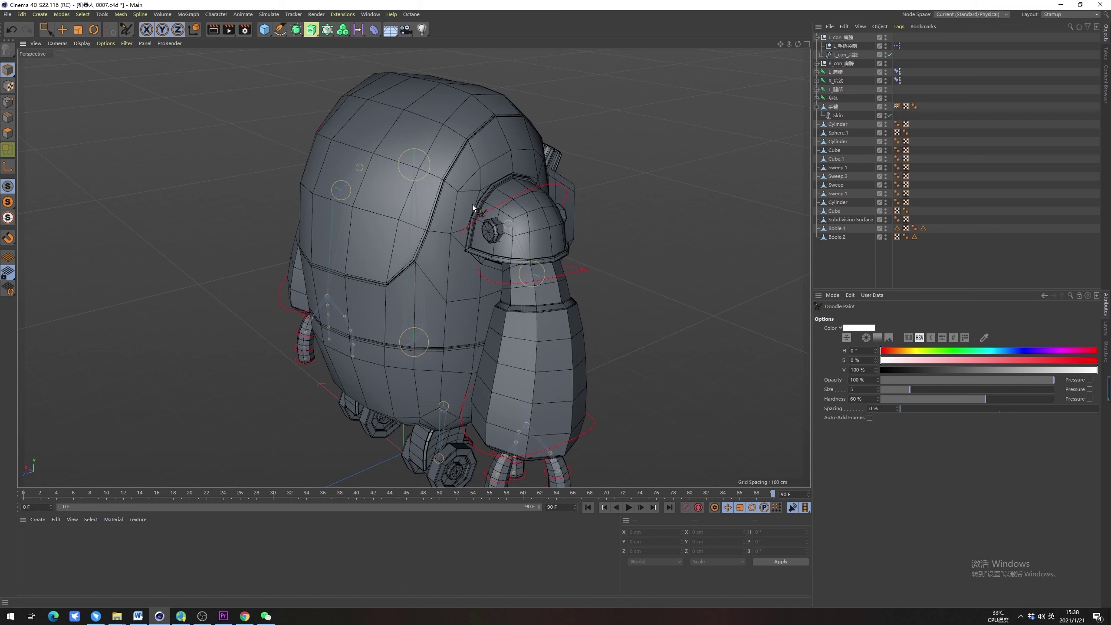
pyautogui.moveTo(483, 215); pyautogui.dragTo(407, 229)
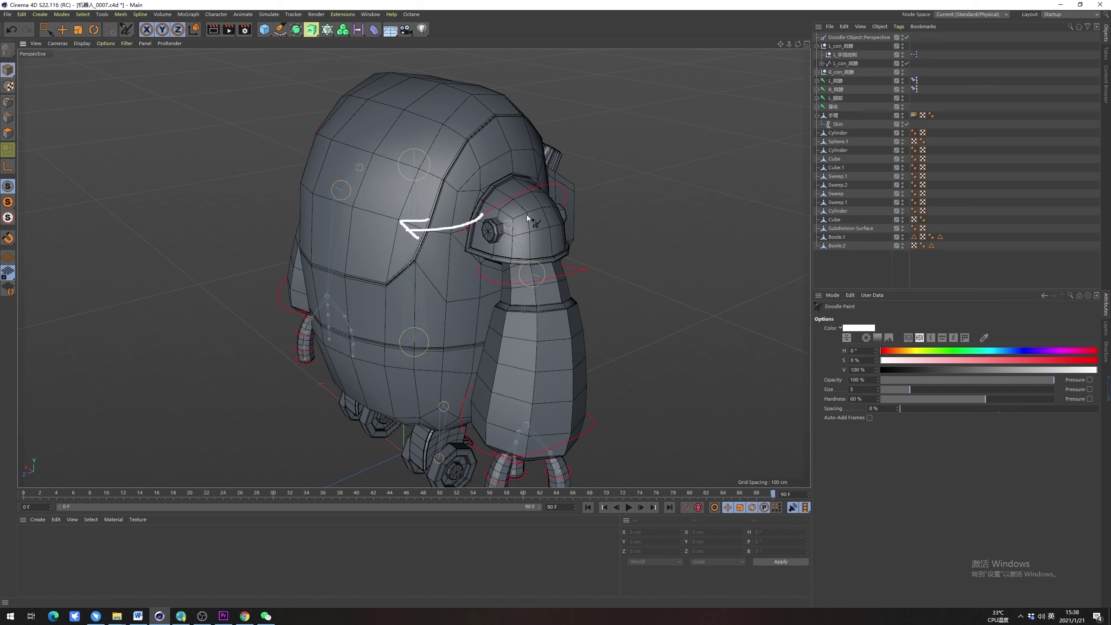
pyautogui.hotkey('ctrl', 'z')
pyautogui.hotkey('ctrl', 'z')
# Circle the left shoulder cap with a doodle stroke and delete the doodle object
pyautogui.moveTo(519, 169)
pyautogui.mouseDown()
pyautogui.moveTo(567, 271)
pyautogui.moveTo(470, 181)
pyautogui.mouseUp()
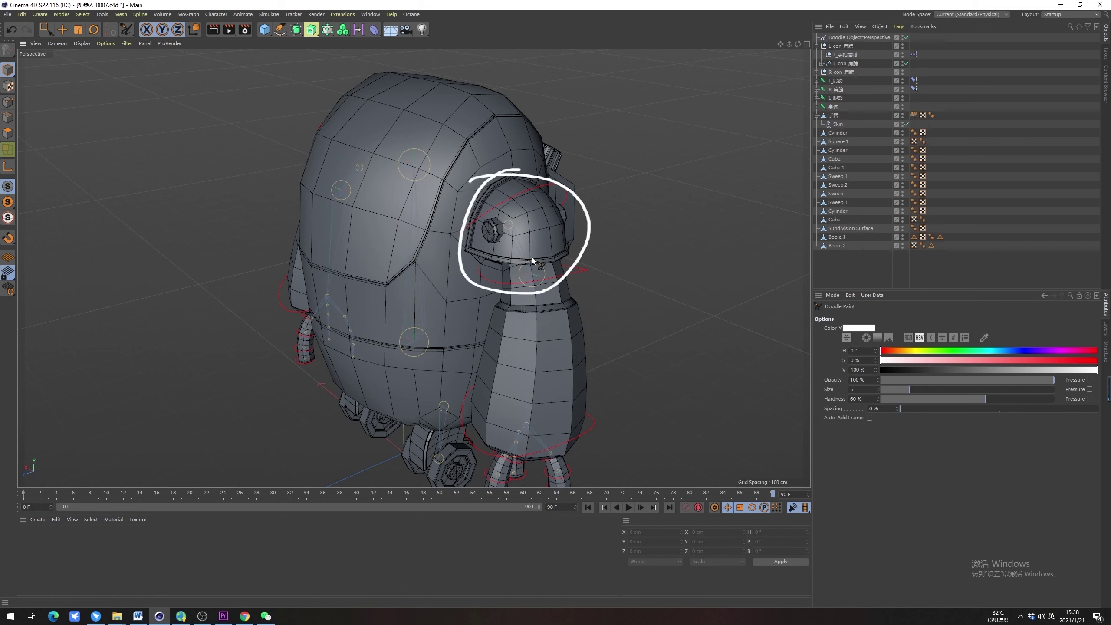
pyautogui.moveTo(456, 223)
pyautogui.mouseDown()
pyautogui.moveTo(459, 262)
pyautogui.moveTo(477, 239)
pyautogui.mouseUp()
pyautogui.click(854, 38)
pyautogui.press('Delete')
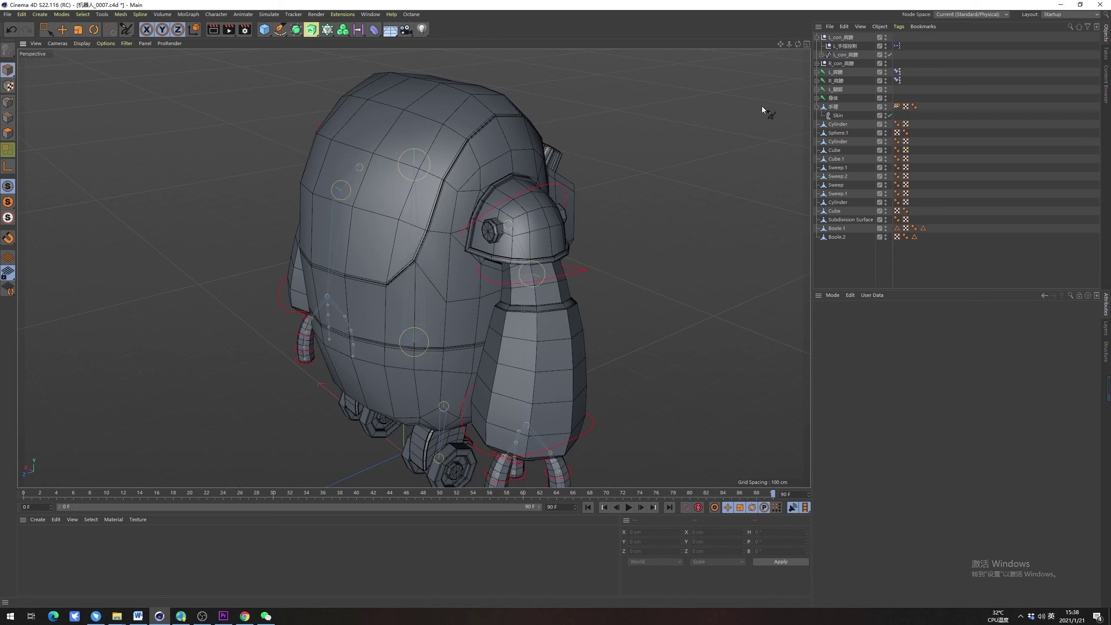
# Merge the shoulder bolt Cylinder and the Sphere.1 shoulder cap into one object with Connect Objects + Delete
pyautogui.click(44, 31)
pyautogui.click(71, 37)
pyautogui.click(531, 234)
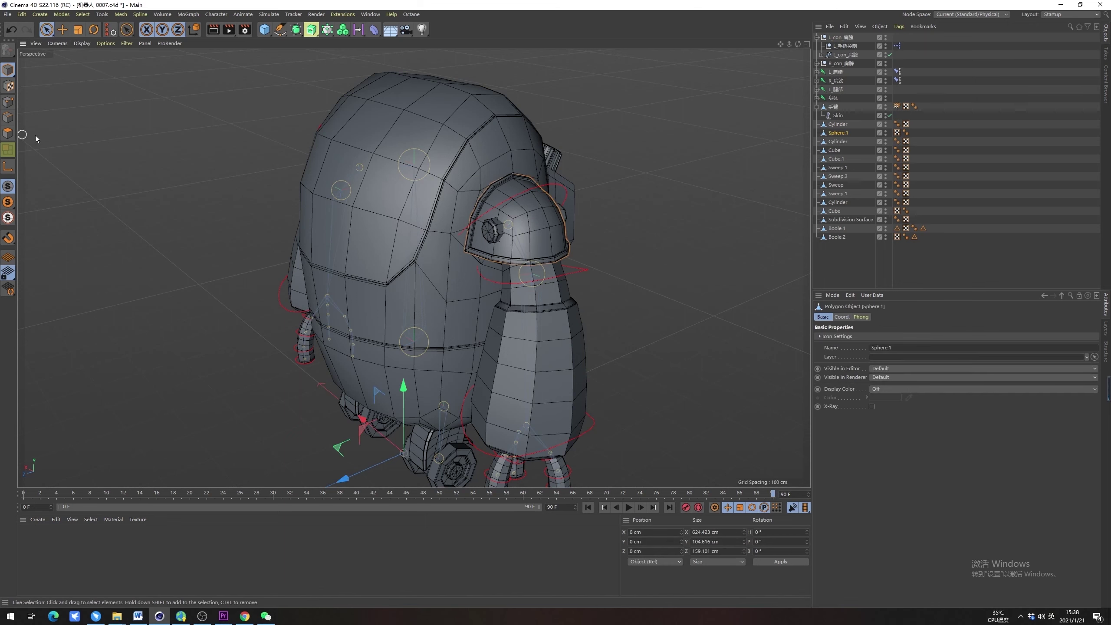
pyautogui.scroll(6, 580, 190)
pyautogui.click(473, 241)
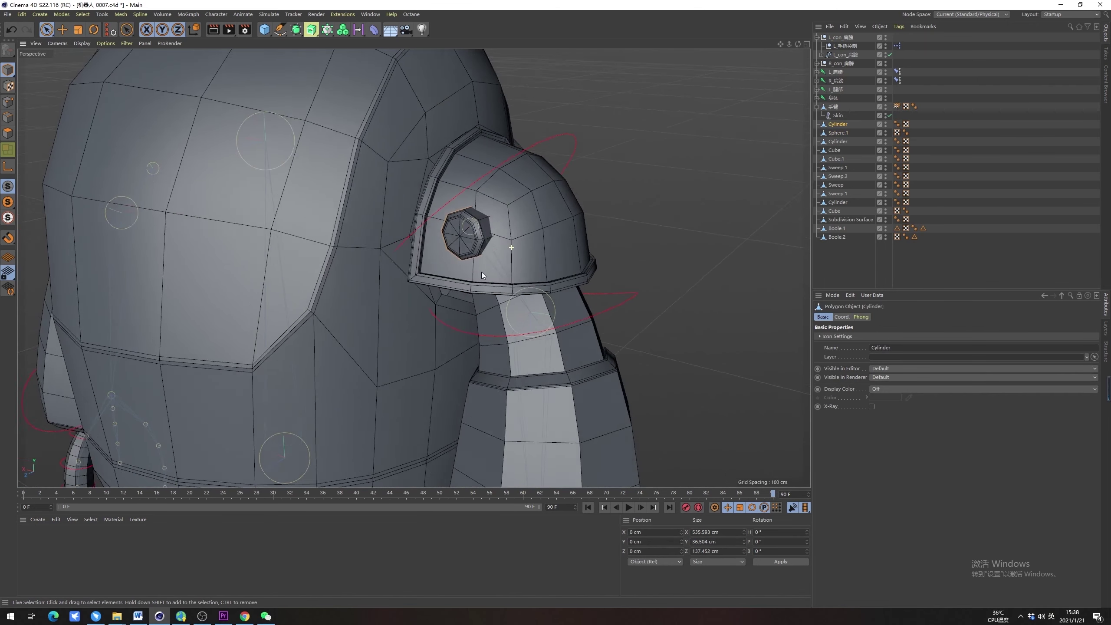
pyautogui.scroll(-5, 534, 223)
pyautogui.keyDown('ctrl'); pyautogui.click(844, 134); pyautogui.keyUp('ctrl')
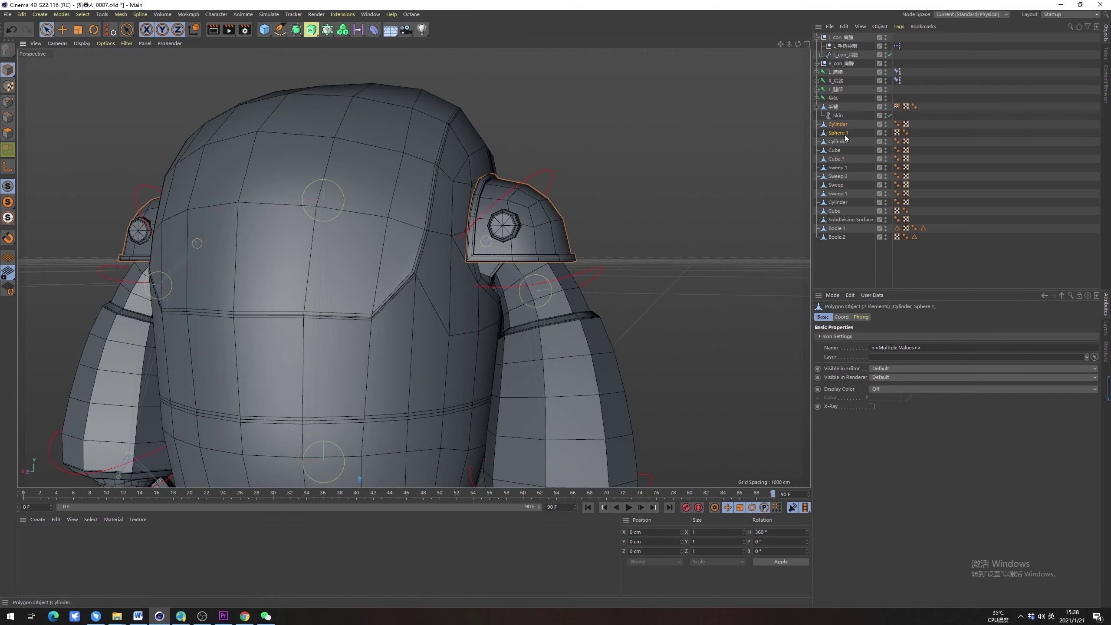
pyautogui.rightClick(841, 134)
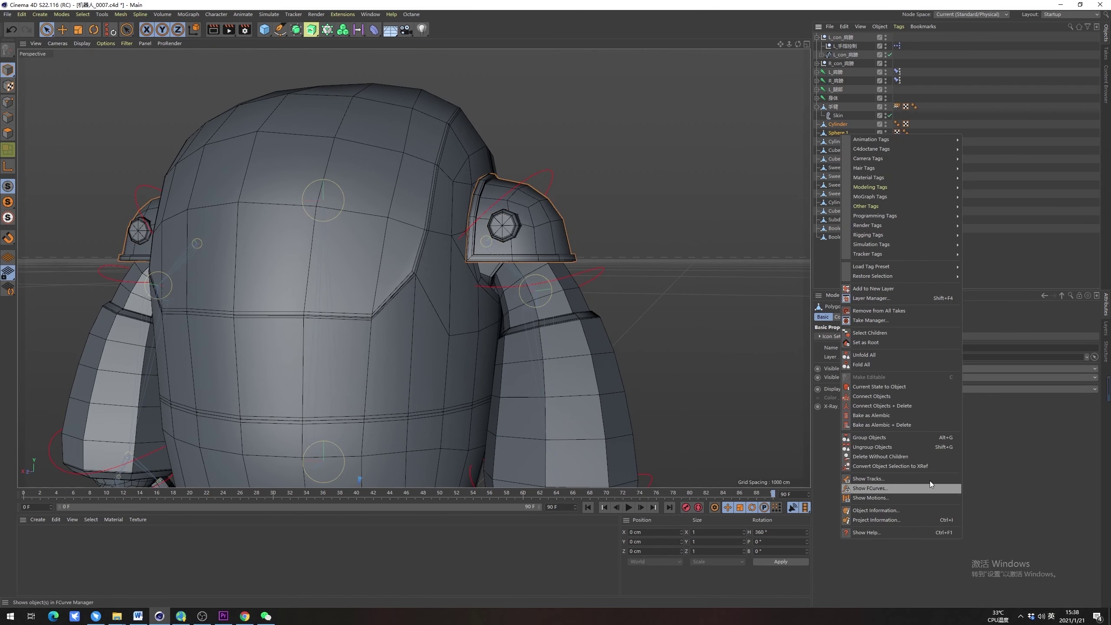
pyautogui.click(919, 406)
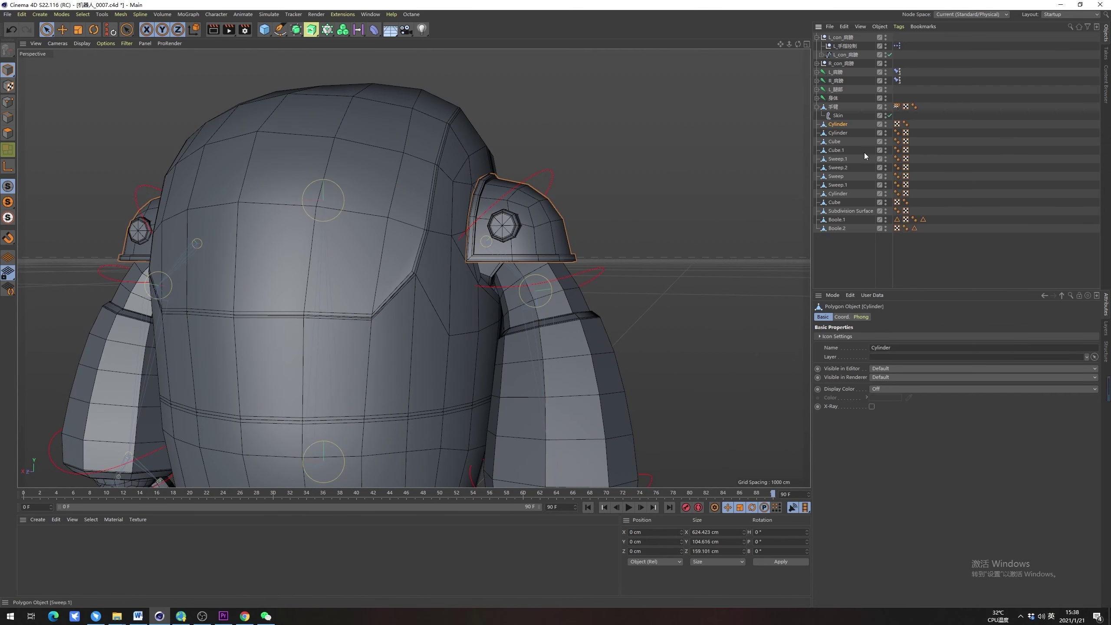
# Rename the merged shoulder mesh as 肩膀
pyautogui.doubleClick(842, 124)
pyautogui.write('肩膀')
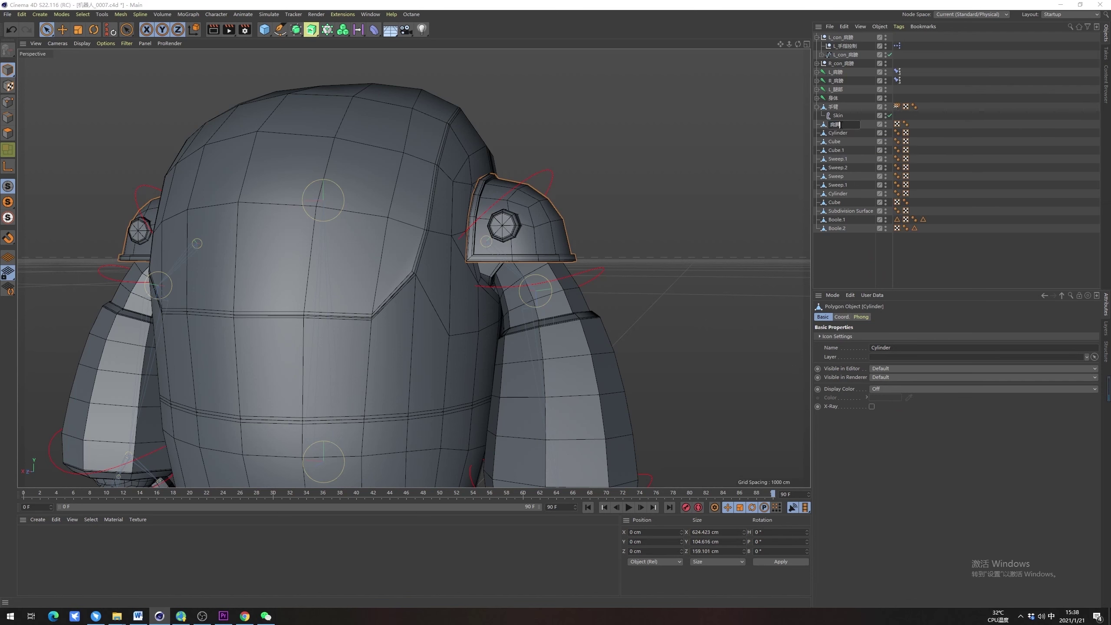
pyautogui.press('Return')
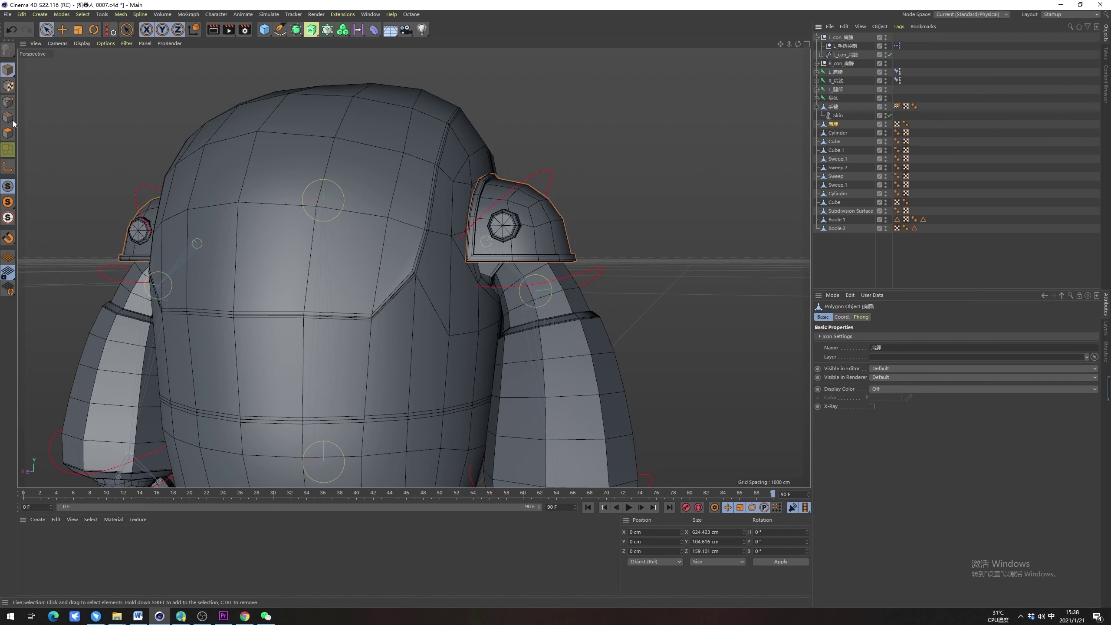
# Select the centre points of the left shoulder bolt and create a joint from them with Selection to Joints
pyautogui.click(8, 102)
pyautogui.scroll(4, 504, 227)
pyautogui.press('e')
pyautogui.press('e')
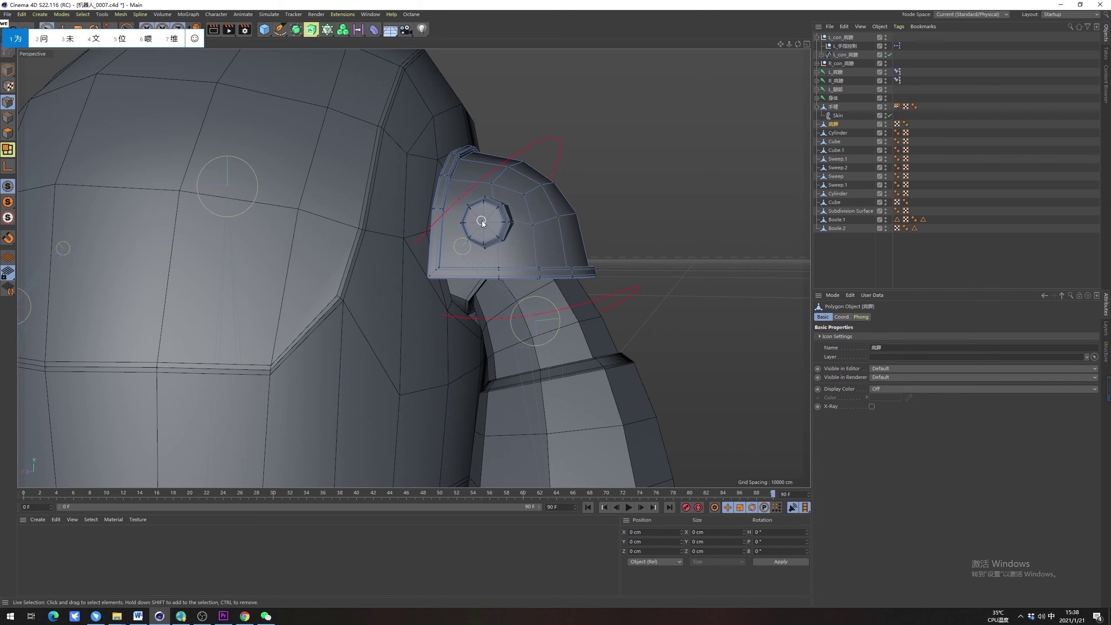
pyautogui.press('shift')
pyautogui.press('e')
pyautogui.click(483, 222)
pyautogui.keyDown('alt'); pyautogui.moveTo(595, 218); pyautogui.dragTo(523, 245); pyautogui.keyUp('alt')
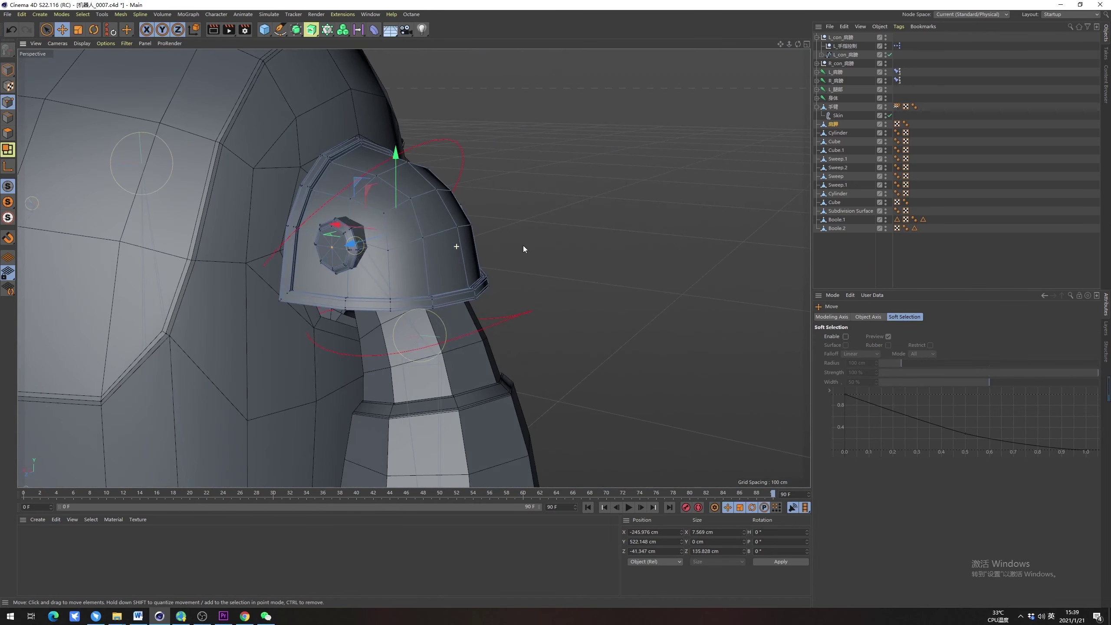
pyautogui.click(216, 14)
pyautogui.moveTo(236, 150)
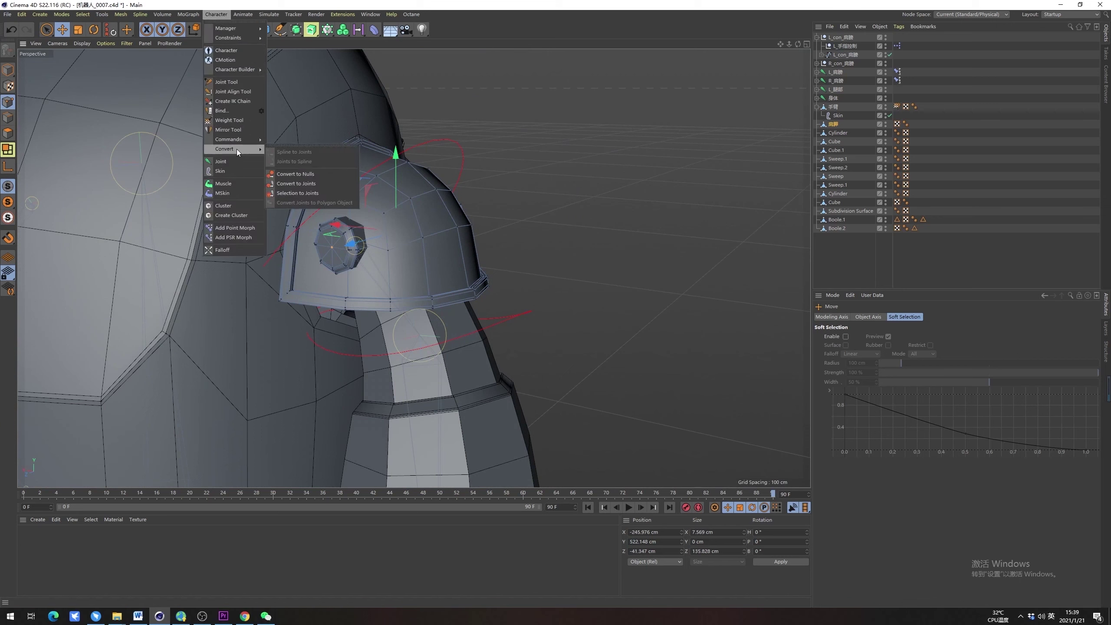
pyautogui.click(313, 193)
# Rename the new shoulder joint as L_肩胛
pyautogui.click(833, 37)
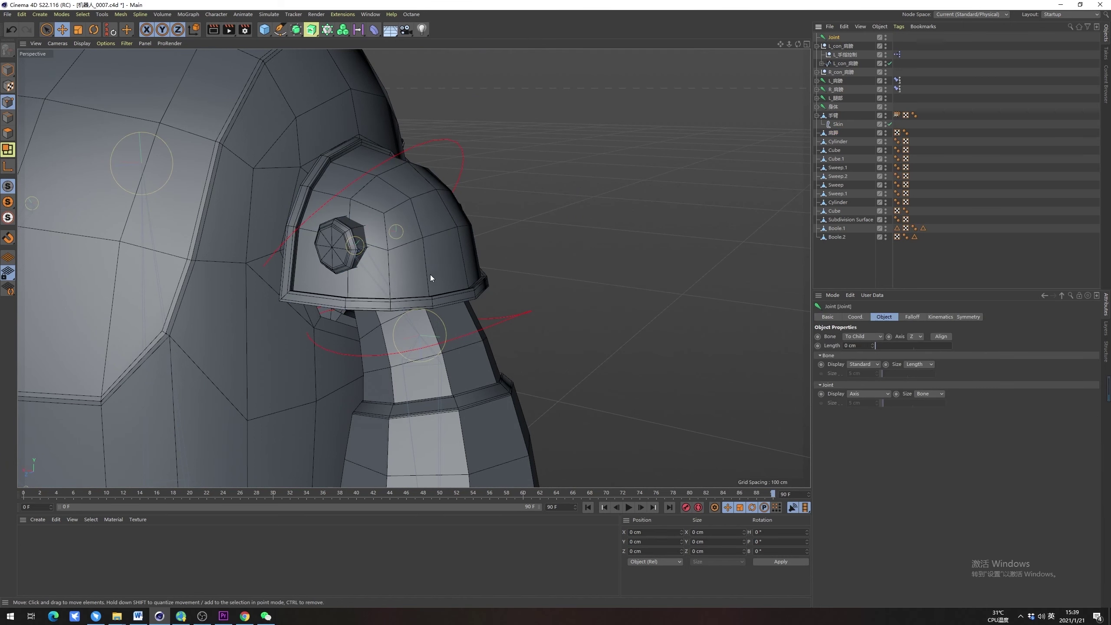
pyautogui.keyDown('alt'); pyautogui.moveTo(430, 275); pyautogui.dragTo(455, 285); pyautogui.keyUp('alt')
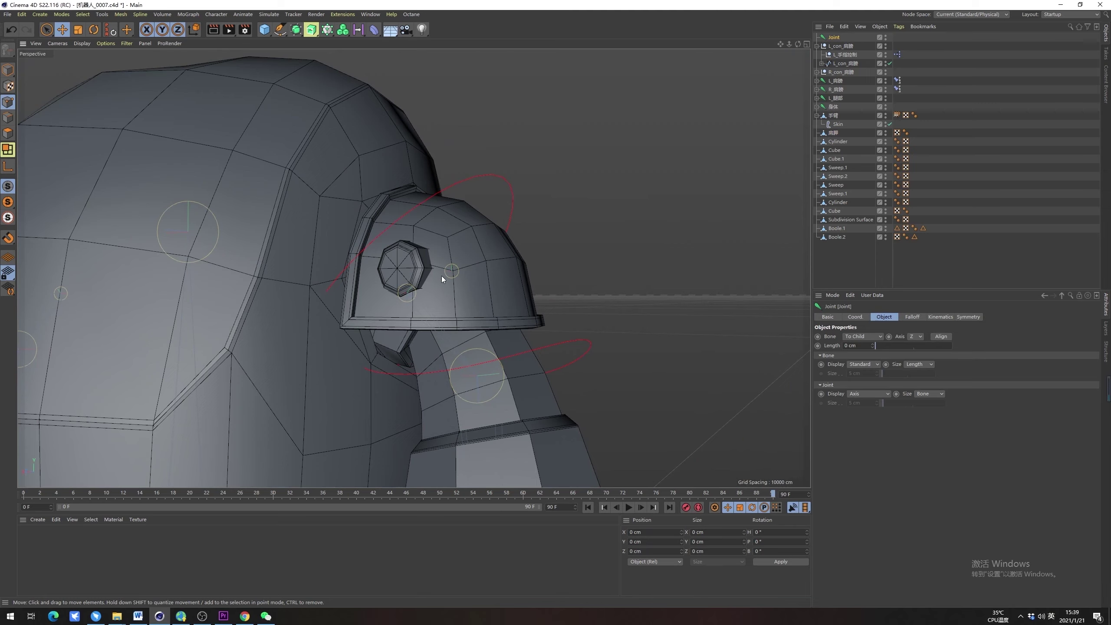
pyautogui.keyDown('alt'); pyautogui.moveTo(441, 276); pyautogui.dragTo(415, 292, button='right'); pyautogui.keyUp('alt')
pyautogui.keyDown('alt'); pyautogui.moveTo(415, 291); pyautogui.dragTo(259, 253); pyautogui.keyUp('alt')
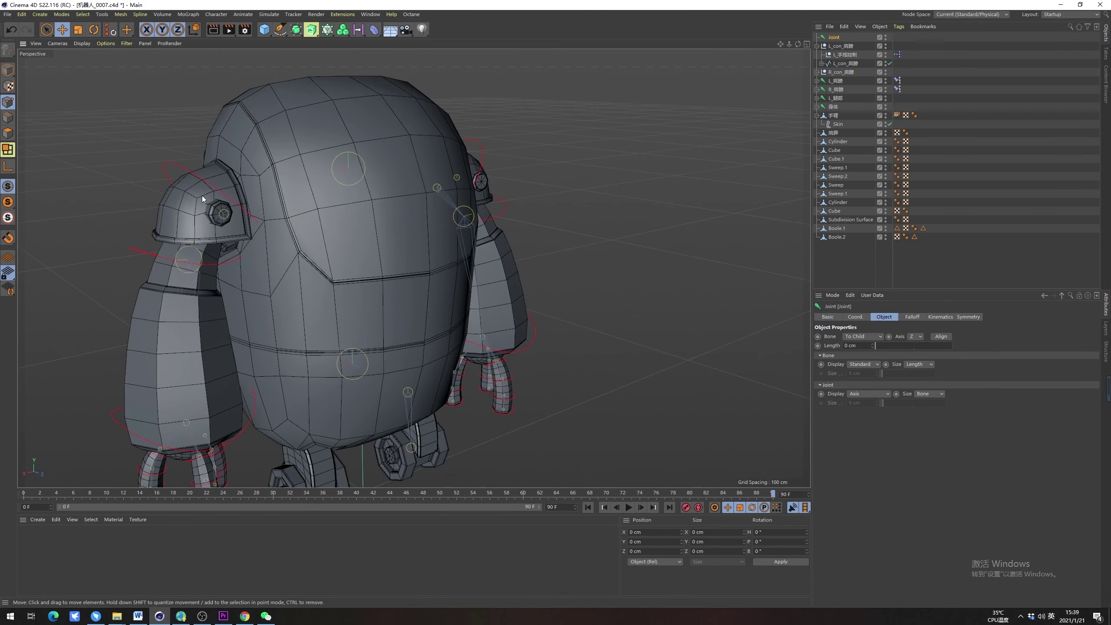
pyautogui.keyDown('alt'); pyautogui.moveTo(418, 195); pyautogui.dragTo(339, 232); pyautogui.keyUp('alt')
pyautogui.keyDown('alt'); pyautogui.moveTo(340, 232); pyautogui.dragTo(127, 241, button='middle'); pyautogui.keyUp('alt')
pyautogui.keyDown('alt'); pyautogui.moveTo(335, 245); pyautogui.dragTo(408, 257, button='right'); pyautogui.keyUp('alt')
pyautogui.doubleClick(835, 38)
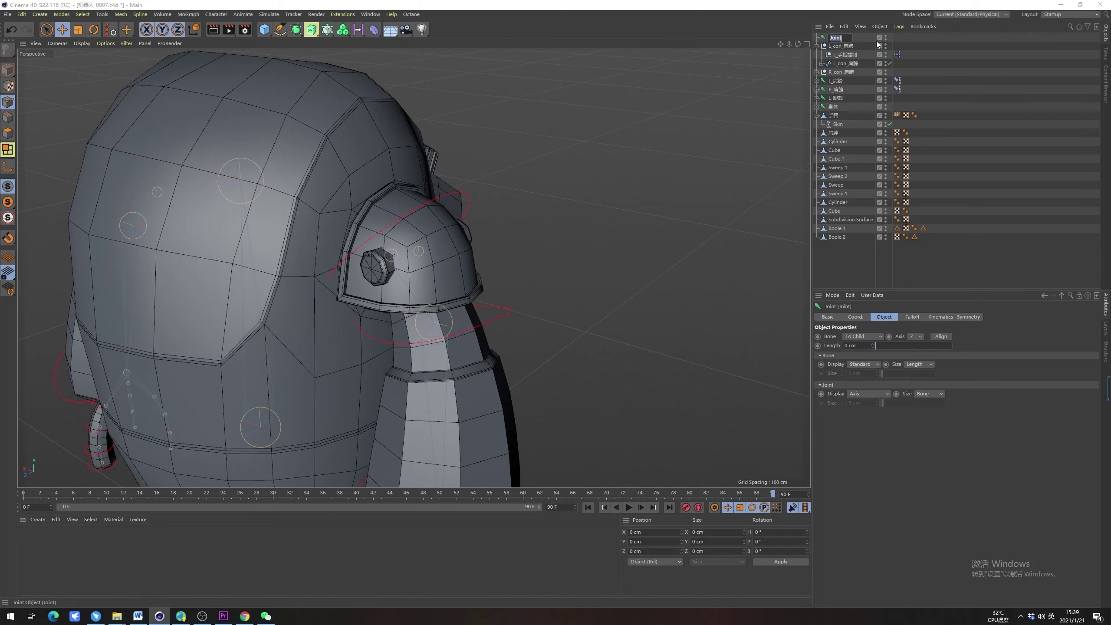
pyautogui.write('L_肩胛')
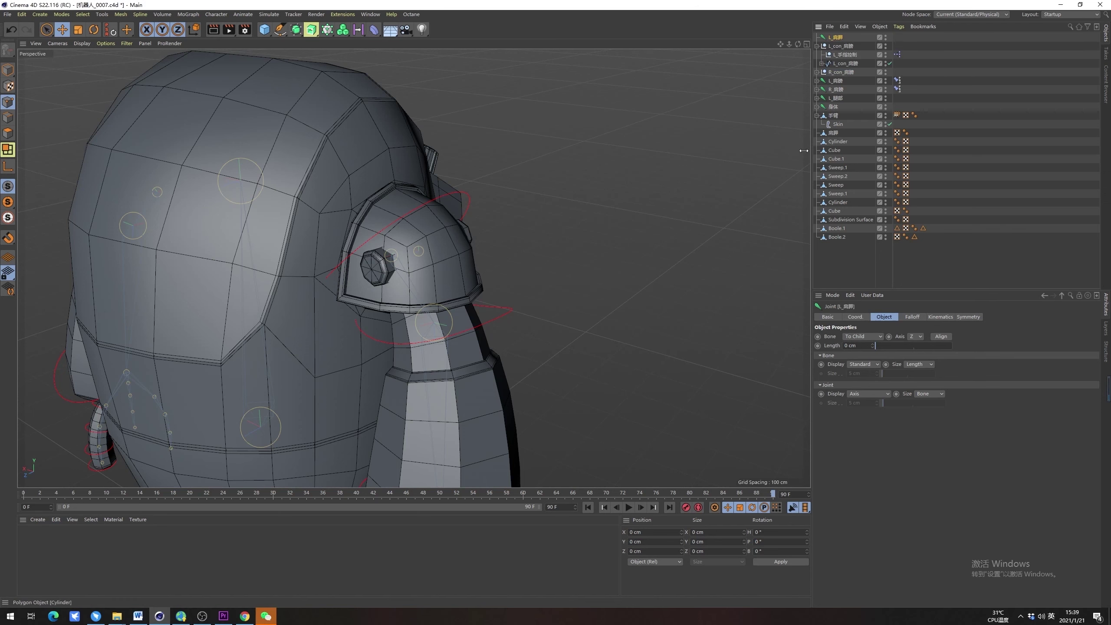
# Run the FK command on the L_肩胛 joint to give it a control circle, and select that circle
pyautogui.keyDown('alt'); pyautogui.moveTo(470, 215); pyautogui.dragTo(519, 256); pyautogui.keyUp('alt')
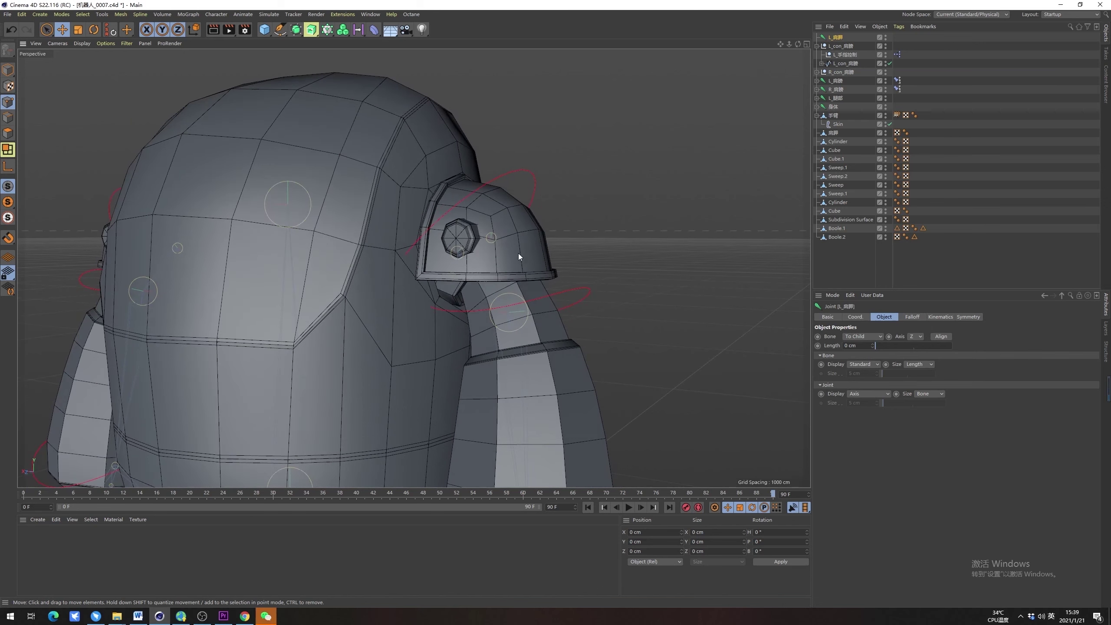
pyautogui.keyDown('alt'); pyautogui.moveTo(201, 125); pyautogui.dragTo(420, 236); pyautogui.keyUp('alt')
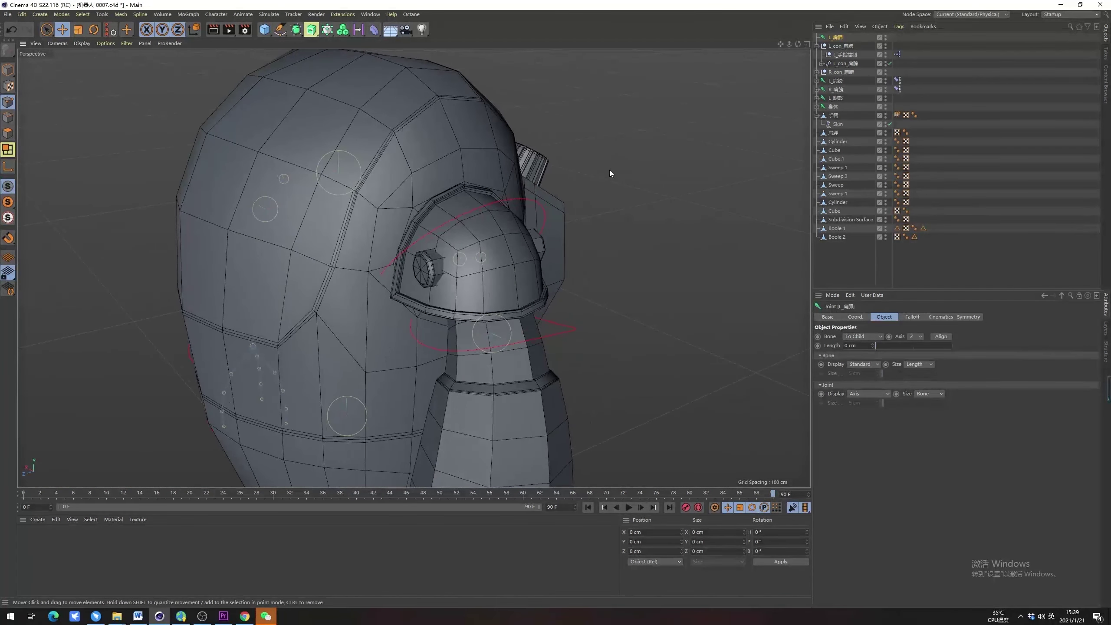
pyautogui.hotkey('shift', 'c')
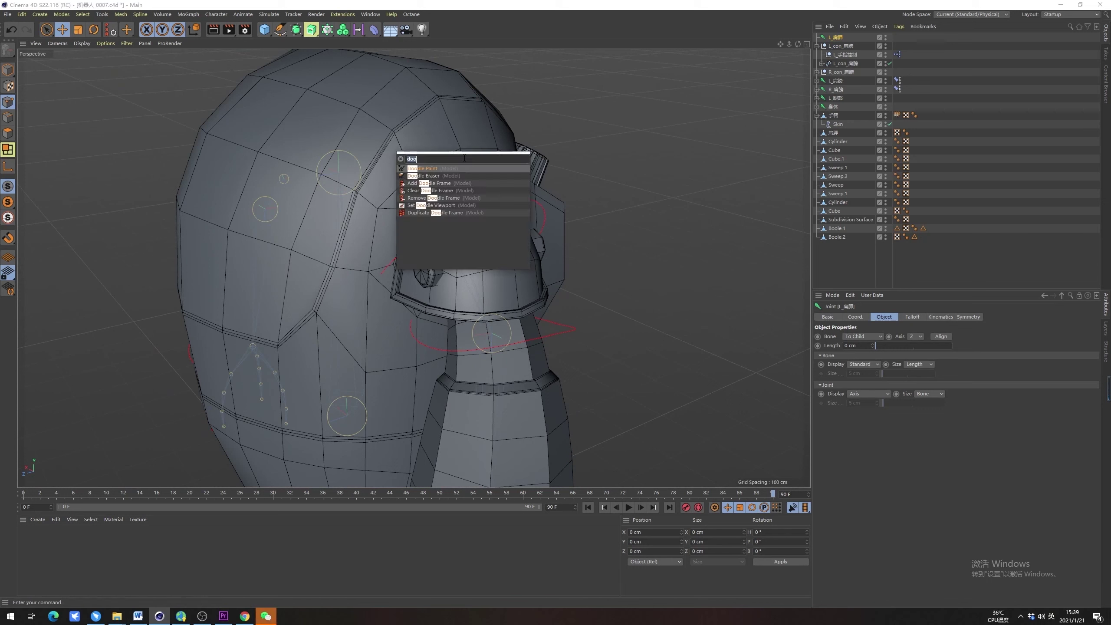
pyautogui.write('FK')
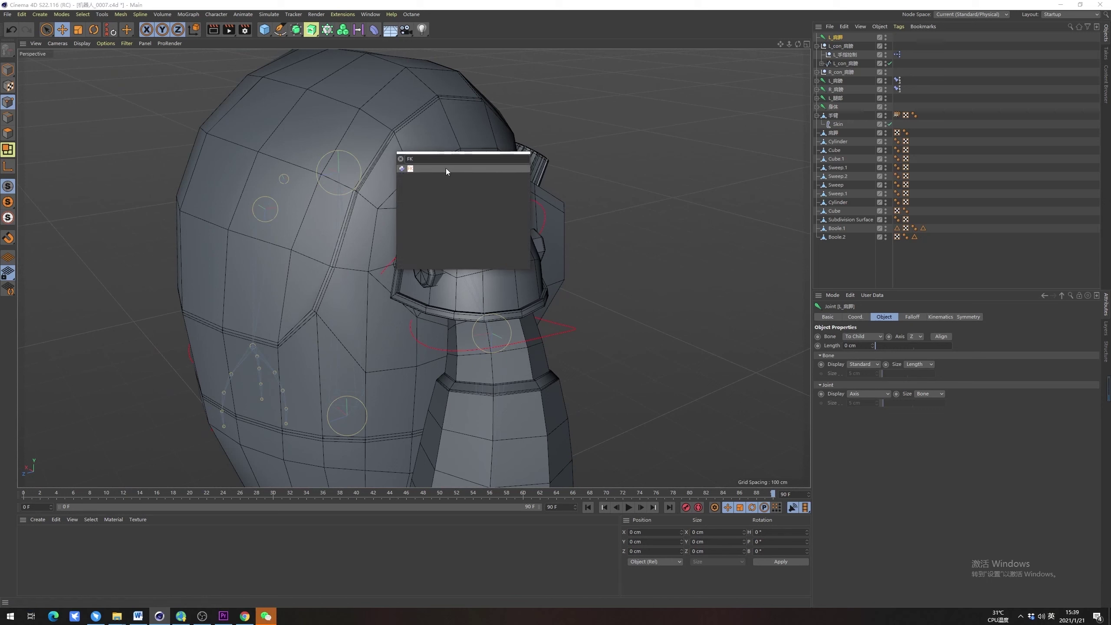
pyautogui.click(420, 168)
pyautogui.click(843, 38)
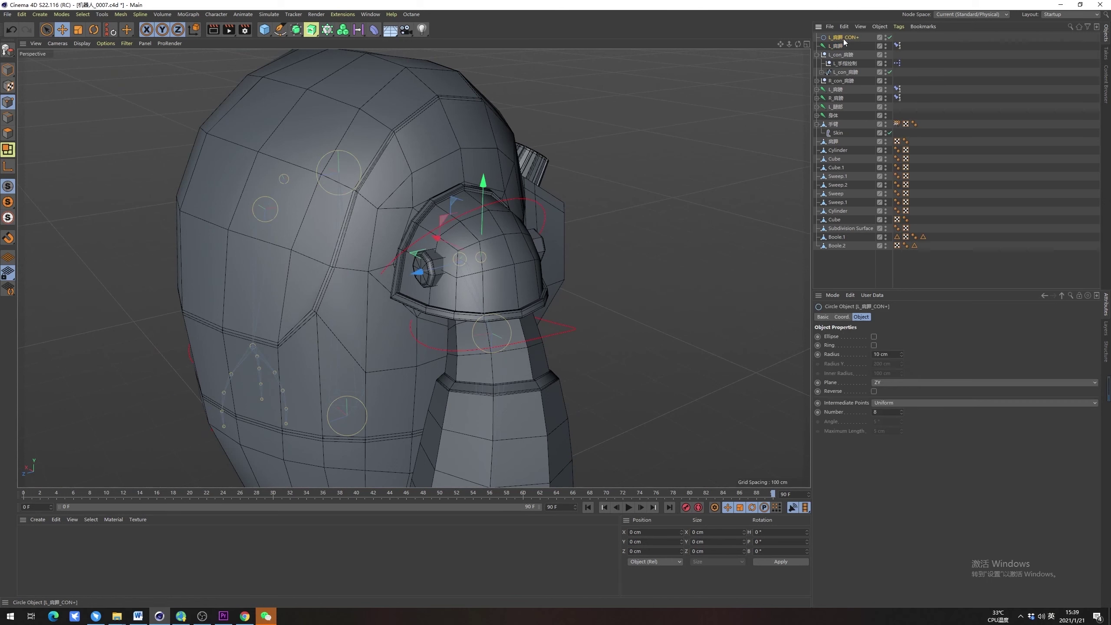
# Set the radius of the L_肩胛 control circle to 90 cm
pyautogui.keyDown('alt'); pyautogui.moveTo(502, 257); pyautogui.dragTo(483, 256); pyautogui.keyUp('alt')
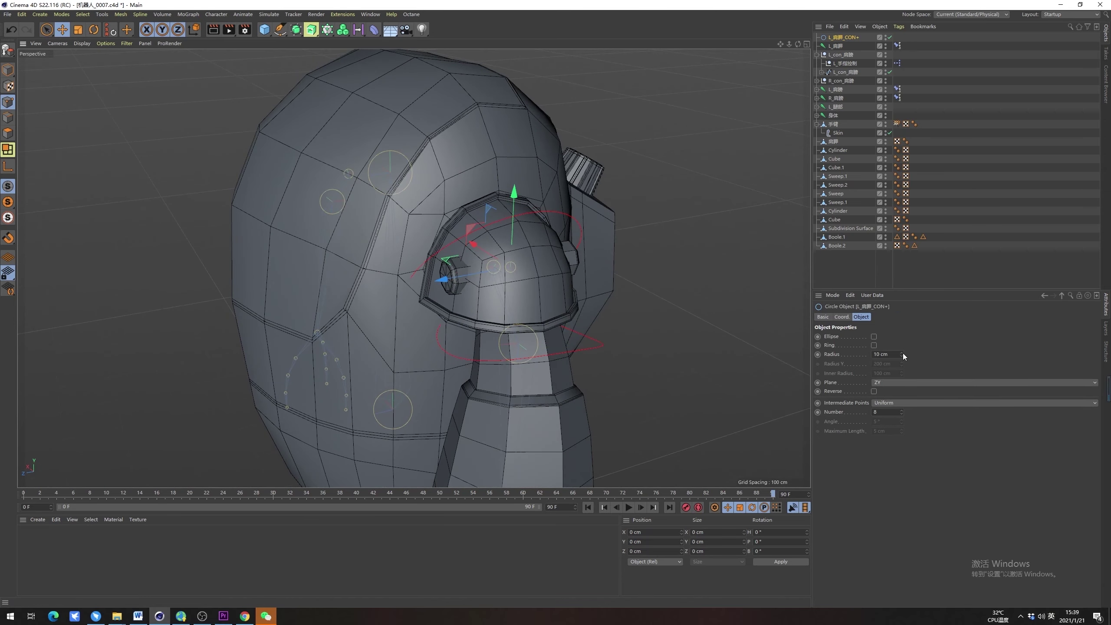
pyautogui.moveTo(901, 354)
pyautogui.mouseDown()
pyautogui.moveTo(900, 335)
pyautogui.moveTo(903, 359)
pyautogui.mouseUp()
pyautogui.click(903, 352)
pyautogui.click(903, 352)
pyautogui.click(902, 352)
pyautogui.click(903, 352)
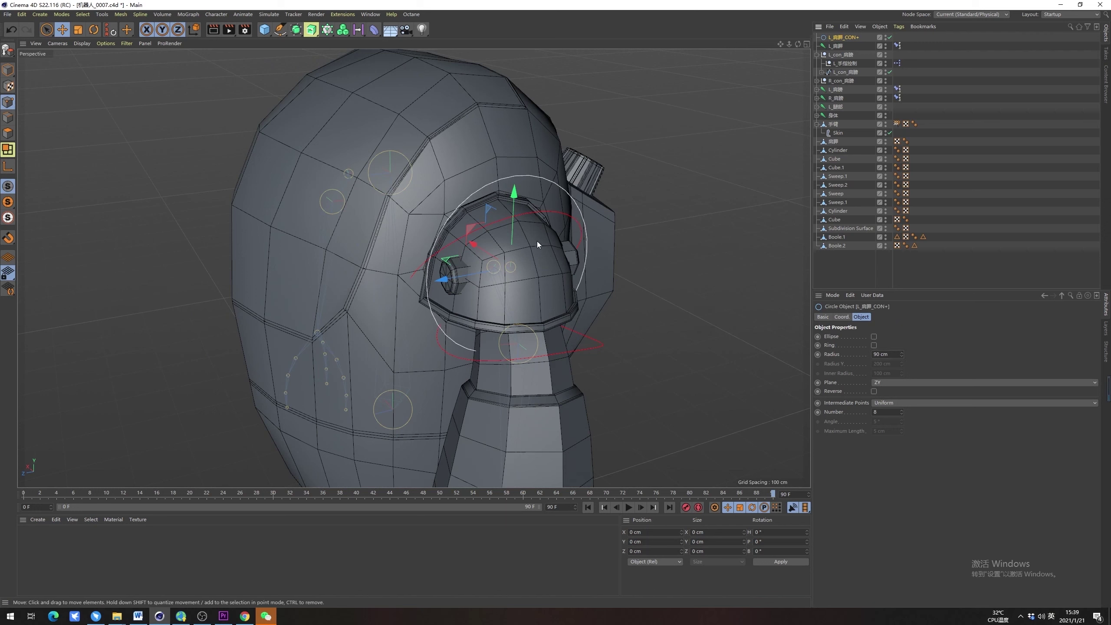
# Make the L_肩胛 control circle editable and move all its points up about 142 cm
pyautogui.press('c')
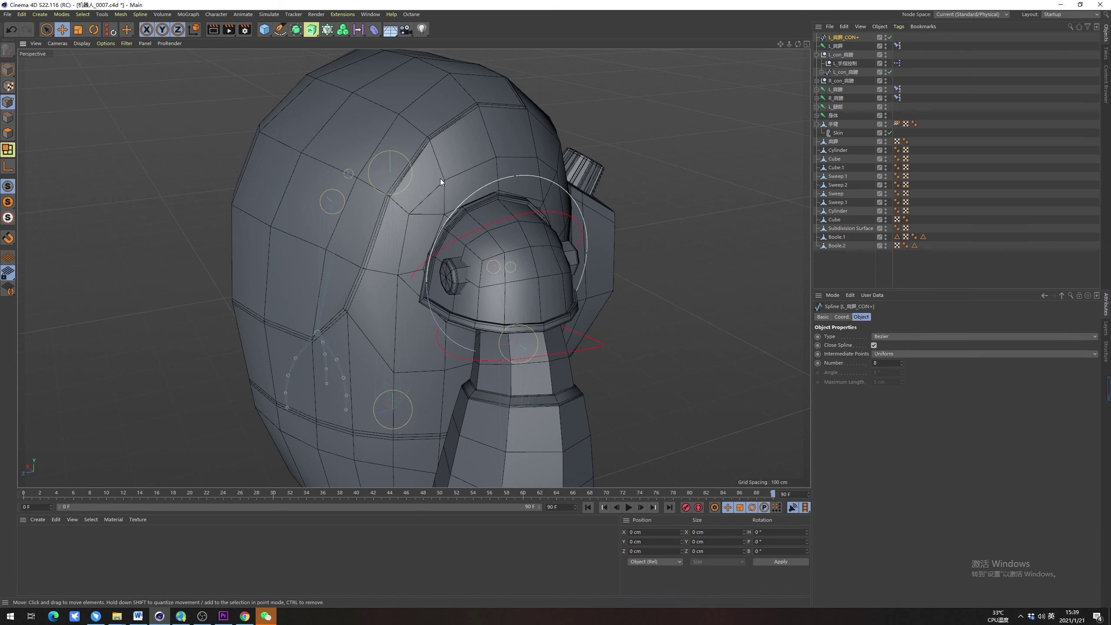
pyautogui.hotkey('ctrl', 'a')
pyautogui.keyDown('alt'); pyautogui.moveTo(606, 280); pyautogui.dragTo(632, 329, button='middle'); pyautogui.keyUp('alt')
pyautogui.moveTo(547, 264); pyautogui.dragTo(544, 116)
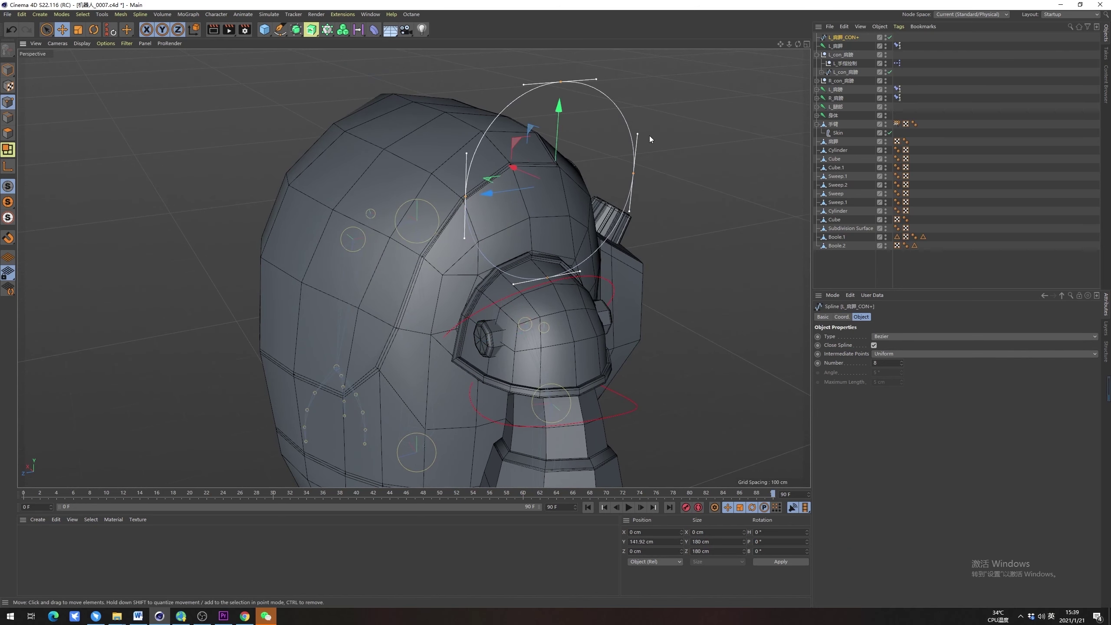
# Scale the control spline to about 93 cm across and reshape it just above the shoulder cap, with its lowest point at about Y 72 cm
pyautogui.press('t')
pyautogui.moveTo(713, 166); pyautogui.dragTo(557, 194)
pyautogui.press('e')
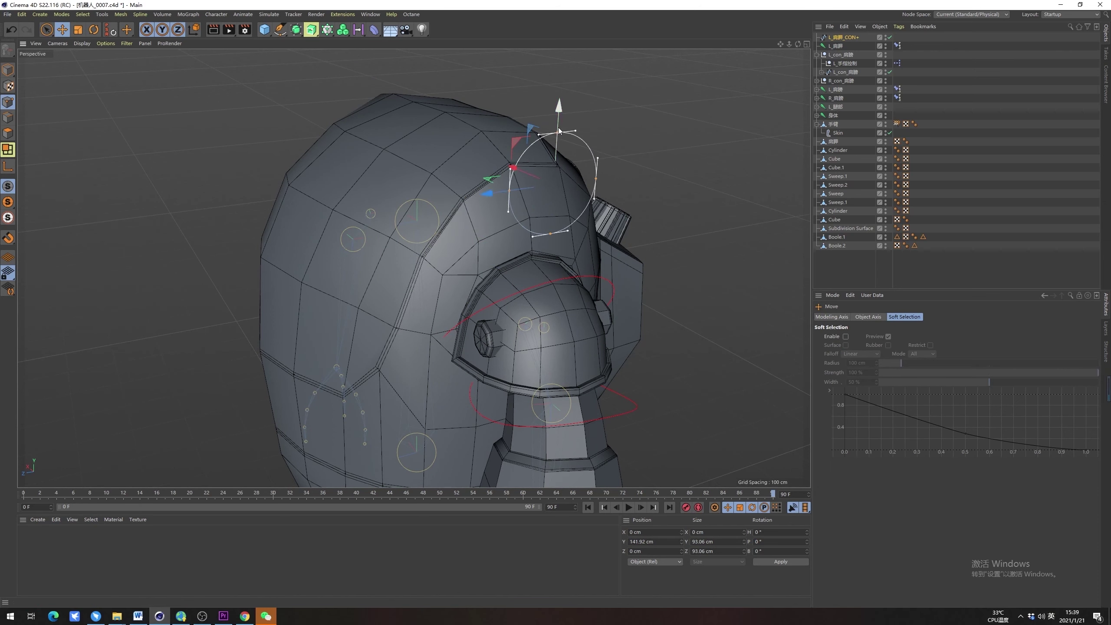
pyautogui.moveTo(558, 131); pyautogui.dragTo(553, 197)
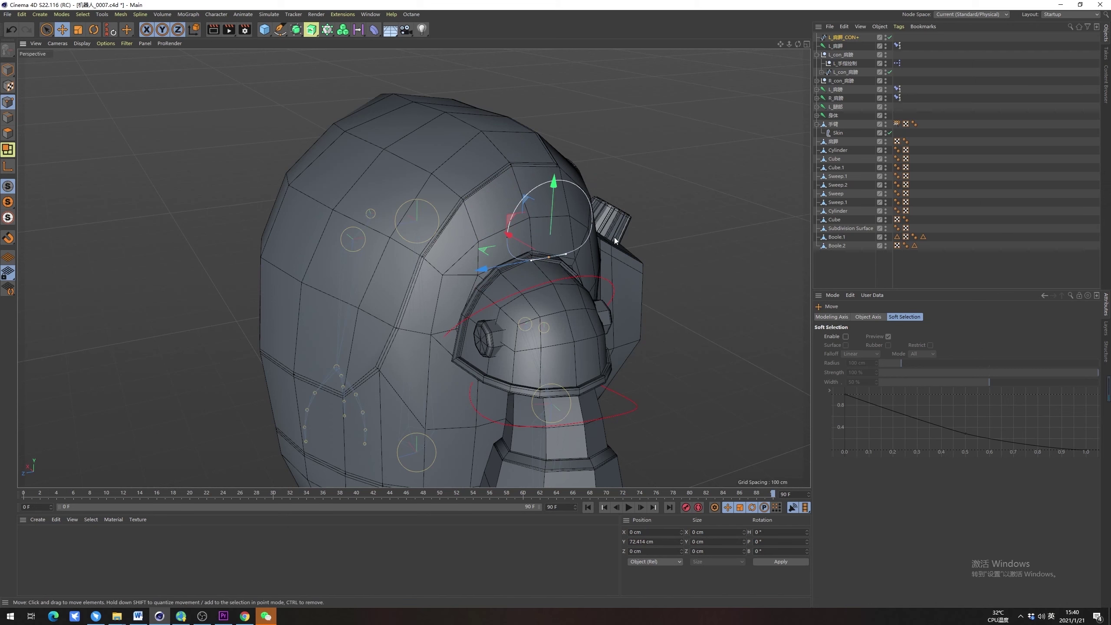
# Scale all points of the L_肩胛 control spline up to about 138 cm across
pyautogui.click(630, 232)
pyautogui.hotkey('ctrl', 'a')
pyautogui.press('t')
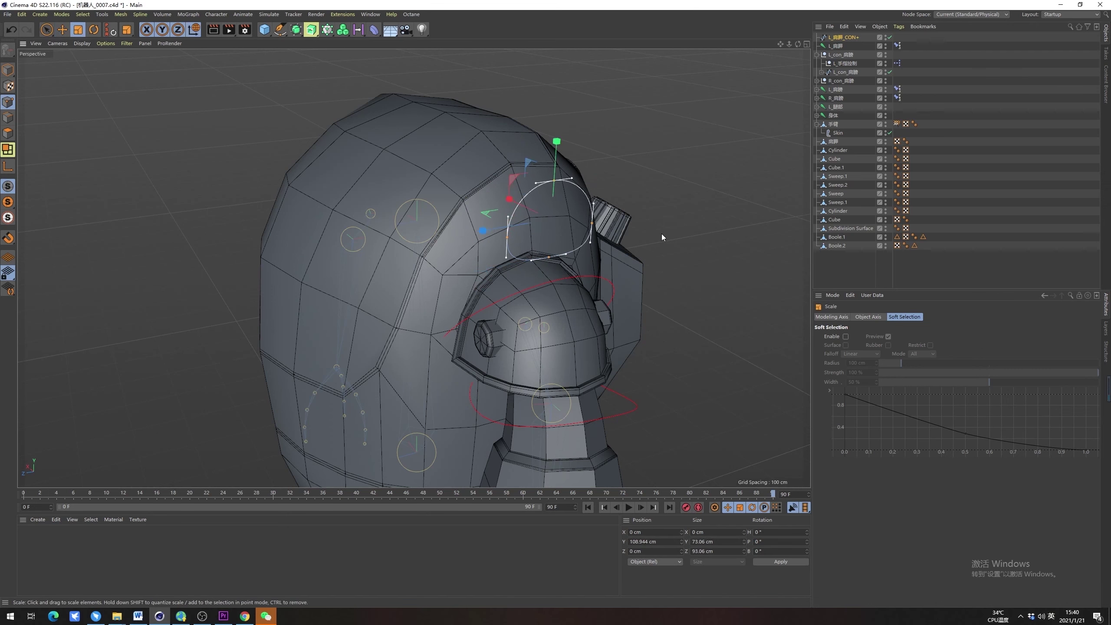
pyautogui.moveTo(662, 233); pyautogui.dragTo(710, 233)
pyautogui.press('e')
# Lower the two outermost side points of the L_肩胛 control spline slightly to taper its upper part
pyautogui.keyDown('alt'); pyautogui.moveTo(579, 279); pyautogui.dragTo(657, 258); pyautogui.keyUp('alt')
pyautogui.click(658, 258)
pyautogui.click(611, 227)
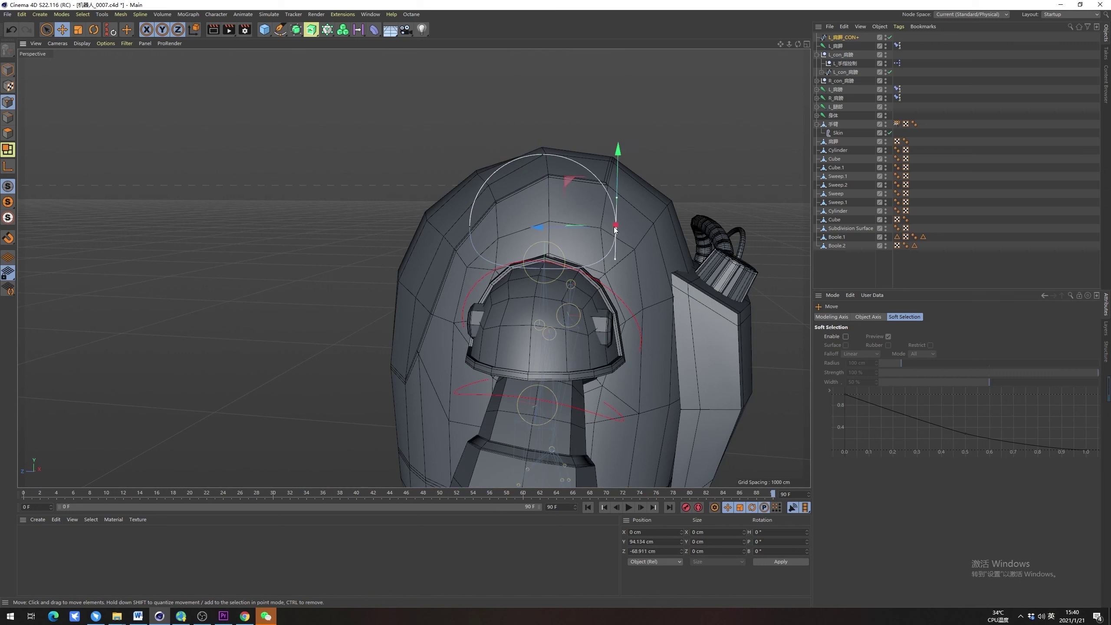
pyautogui.keyDown('shift'); pyautogui.click(468, 225); pyautogui.keyUp('shift')
pyautogui.press('t')
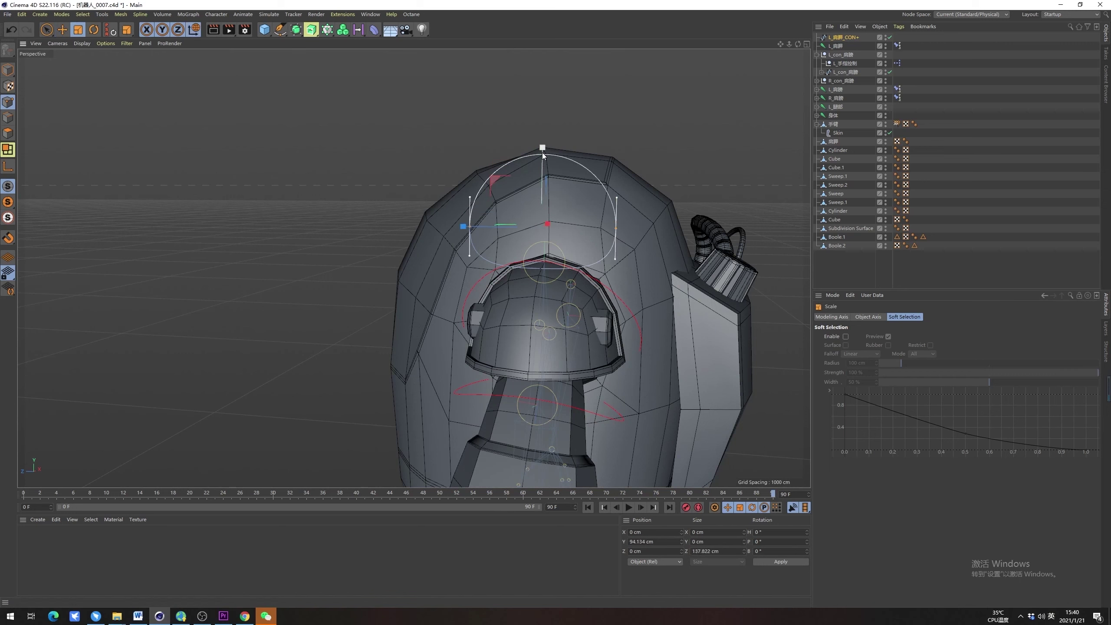
pyautogui.press('e')
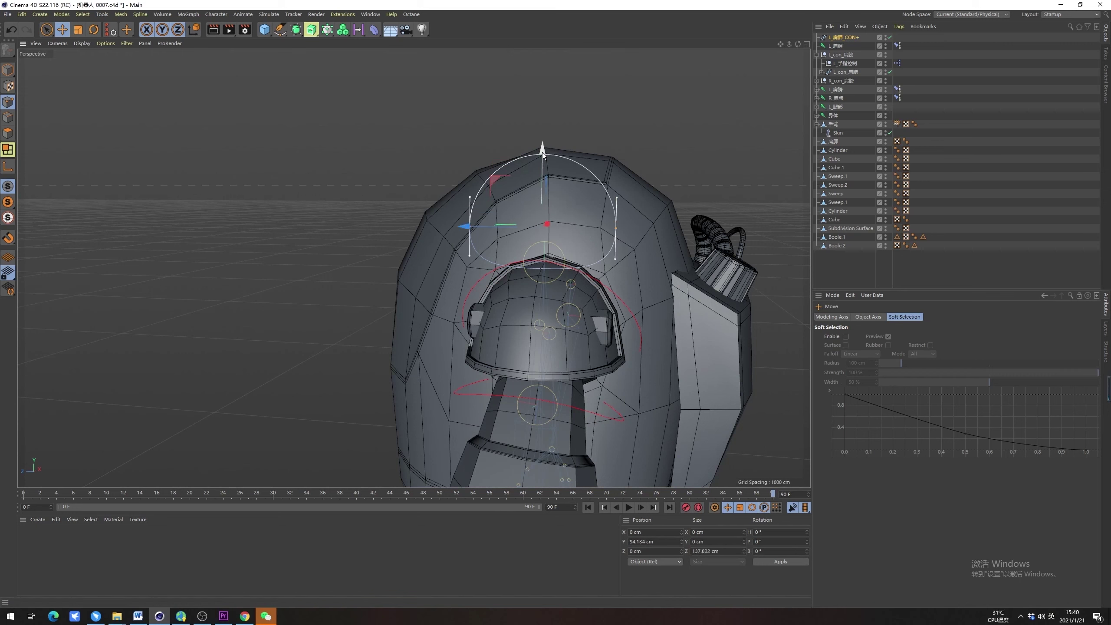
pyautogui.moveTo(542, 152); pyautogui.dragTo(542, 163)
pyautogui.click(712, 174)
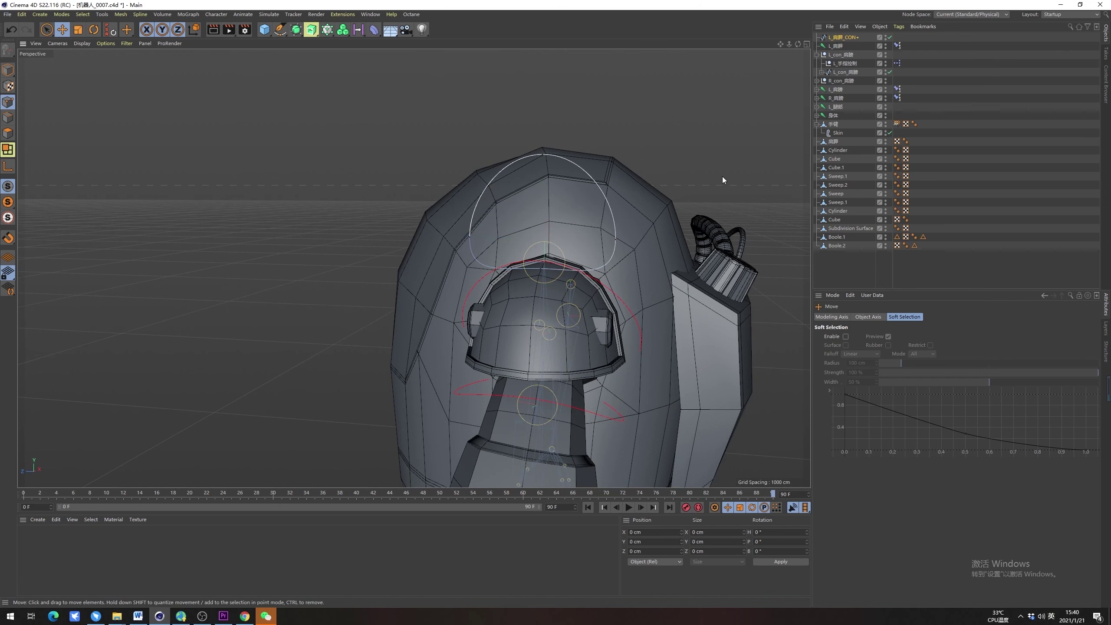
# Change the display color of the L_肩胛_CON+ spline to bright turquoise green
pyautogui.click(925, 261)
pyautogui.keyDown('alt'); pyautogui.moveTo(718, 253); pyautogui.dragTo(647, 309); pyautogui.keyUp('alt')
pyautogui.click(844, 37)
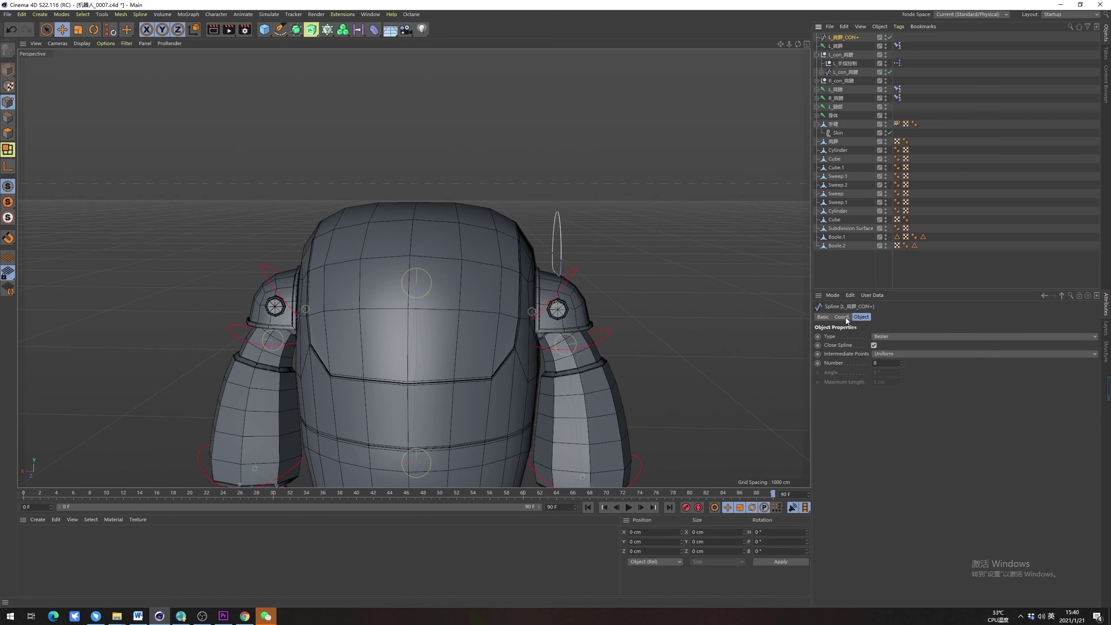
pyautogui.click(890, 398)
pyautogui.moveTo(909, 393)
pyautogui.mouseDown()
pyautogui.moveTo(883, 393)
pyautogui.moveTo(899, 391)
pyautogui.mouseUp()
pyautogui.click(874, 429)
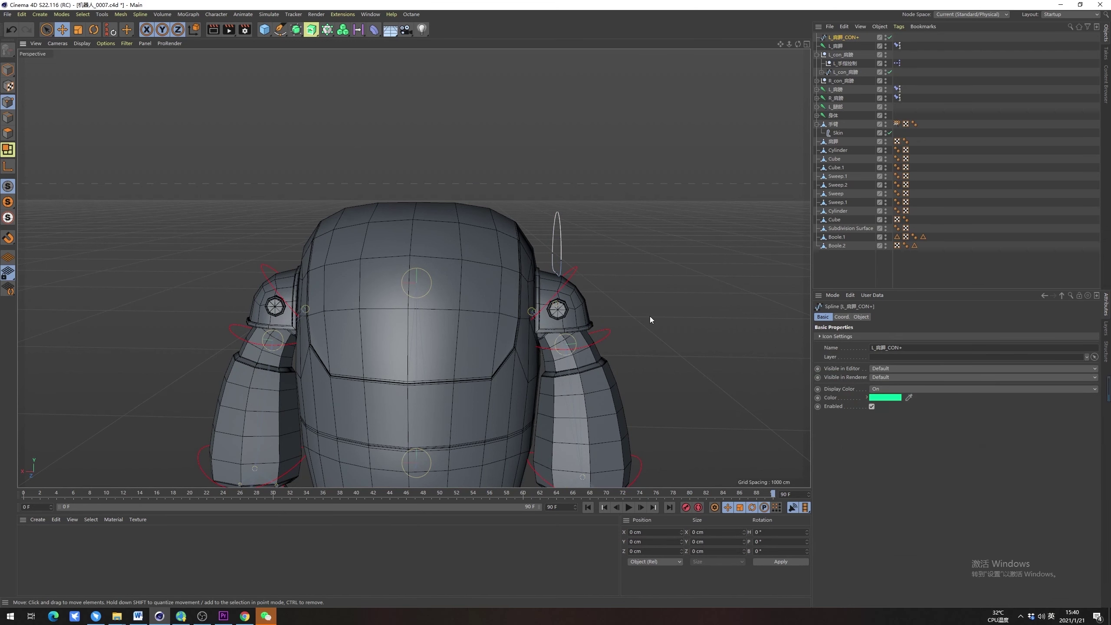
pyautogui.click(953, 167)
pyautogui.keyDown('alt'); pyautogui.moveTo(629, 271); pyautogui.dragTo(542, 323); pyautogui.keyUp('alt')
pyautogui.scroll(-3, 566, 298)
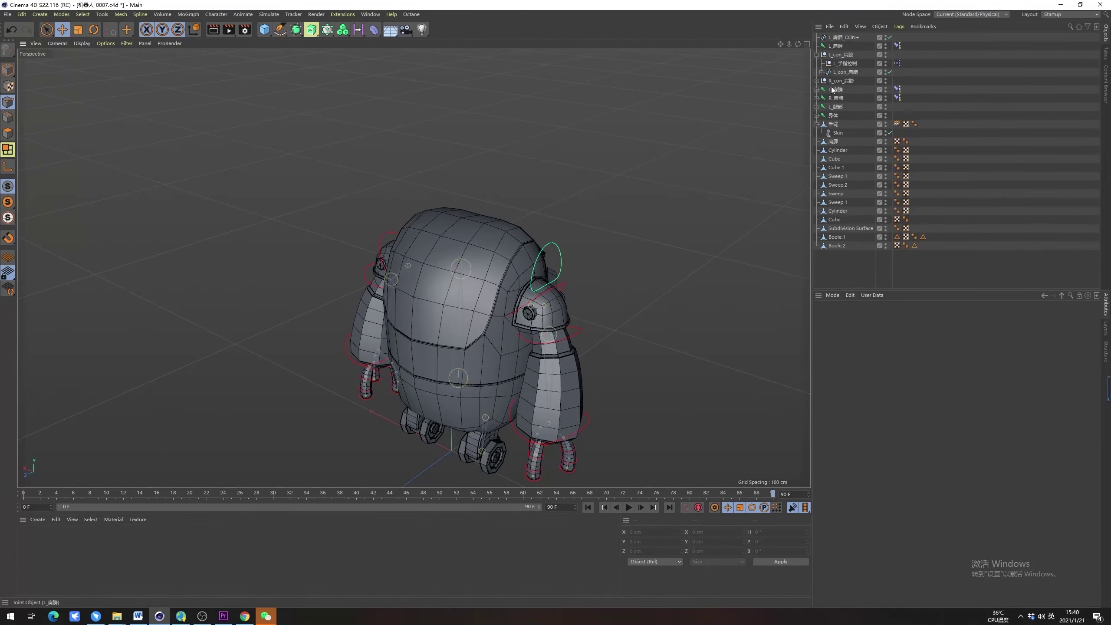
# Mirror the L_肩胛_CON+ control and the L_肩胛 joint to the robot's other side across the world X (YZ) axis
pyautogui.click(842, 39)
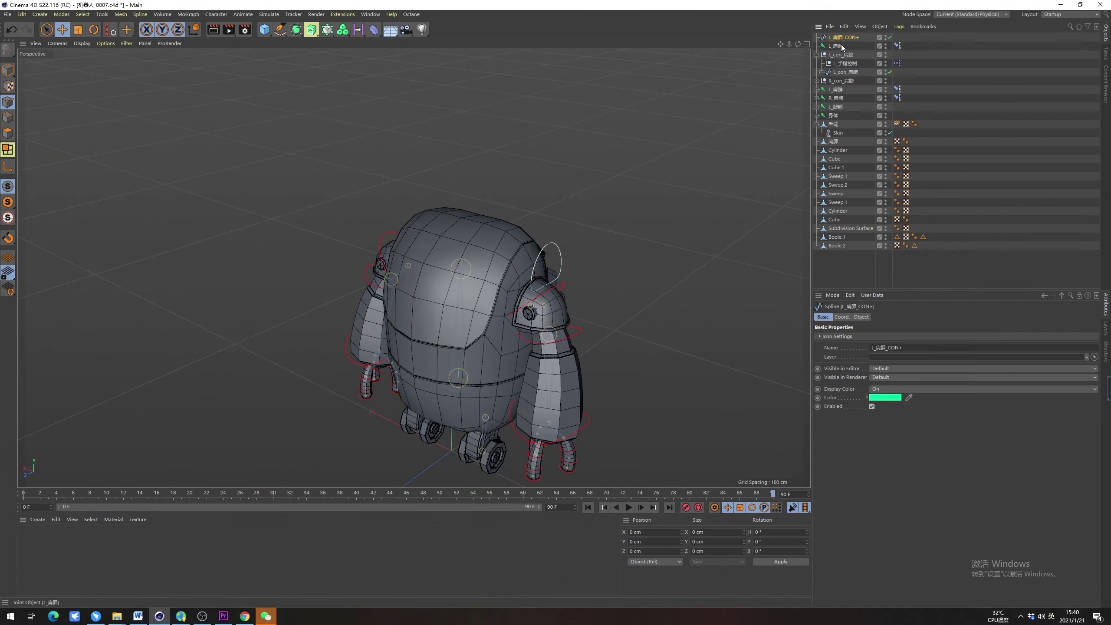
pyautogui.keyDown('ctrl'); pyautogui.click(841, 44); pyautogui.keyUp('ctrl')
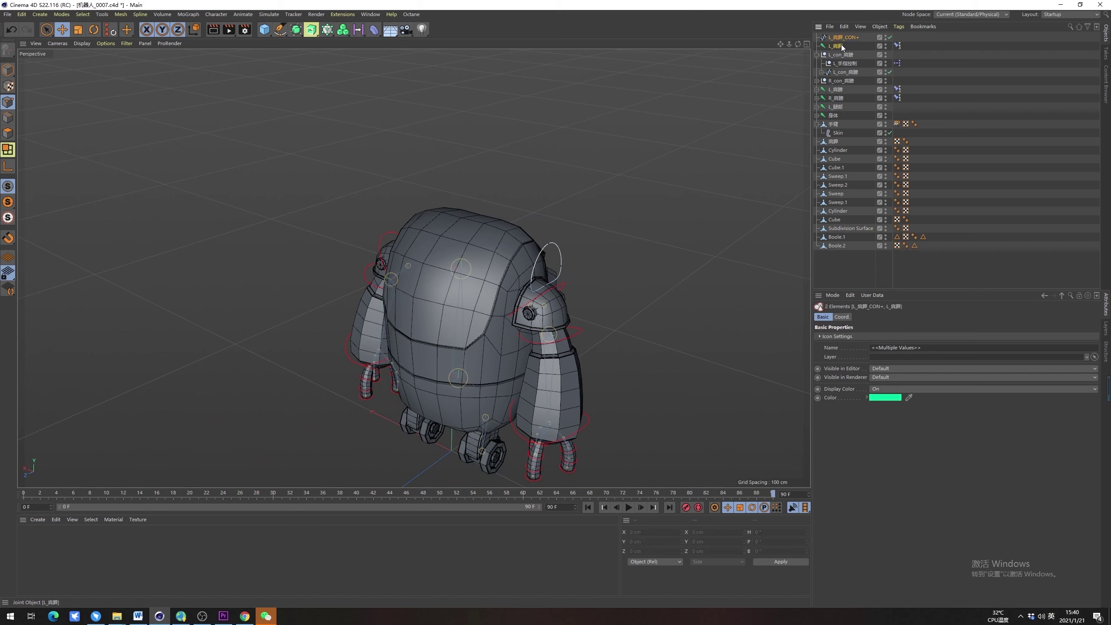
pyautogui.click(229, 16)
pyautogui.click(244, 130)
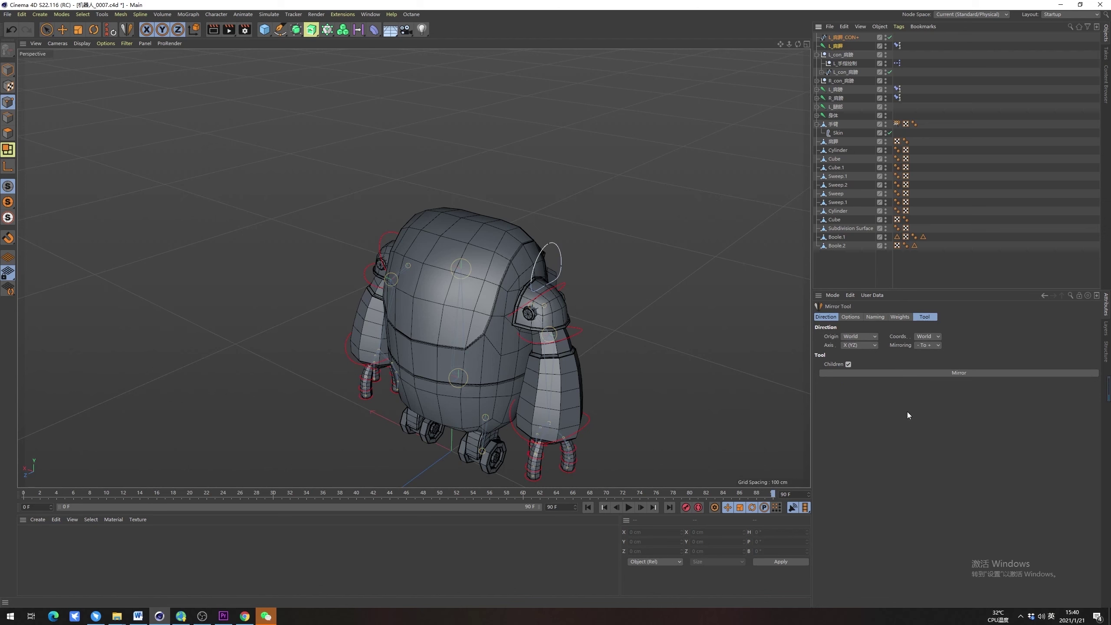
pyautogui.click(944, 373)
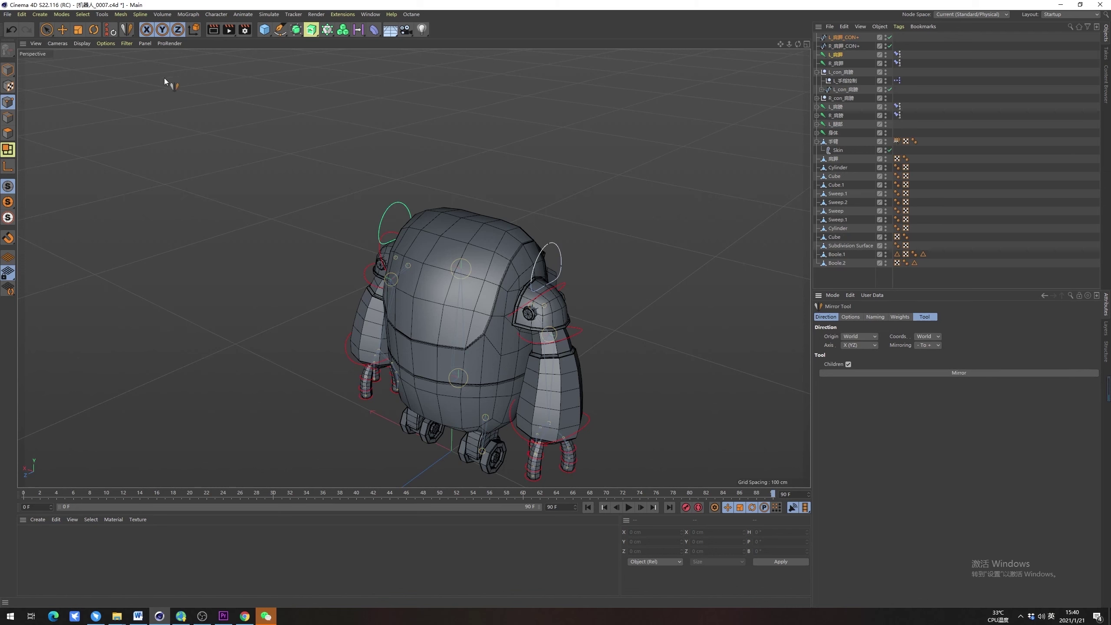
pyautogui.click(46, 30)
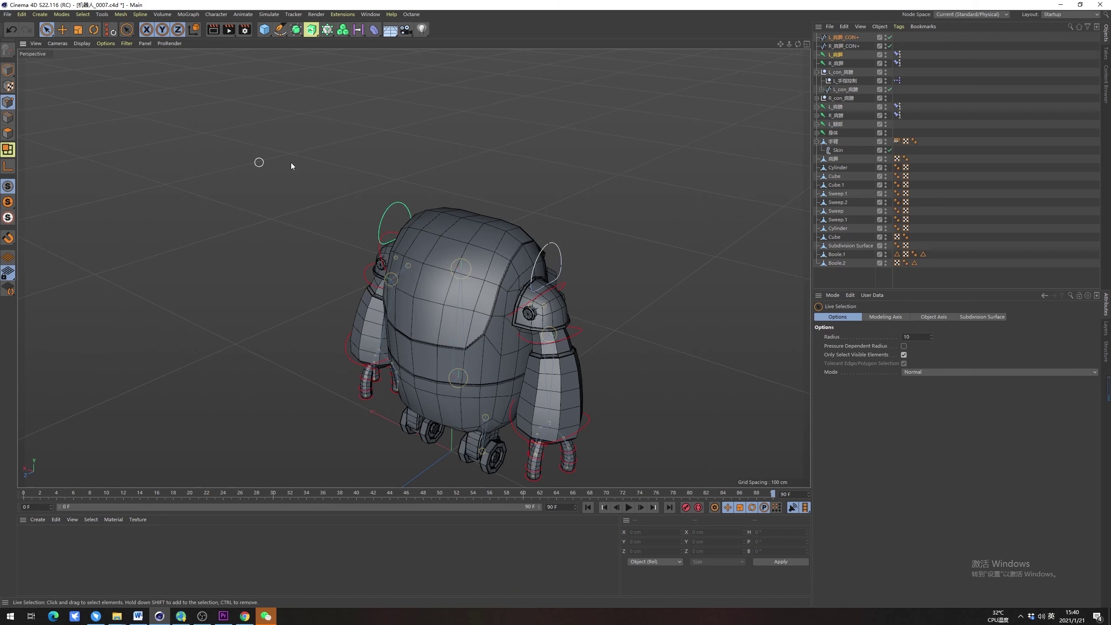
pyautogui.click(848, 48)
pyautogui.keyDown('alt'); pyautogui.moveTo(504, 205); pyautogui.dragTo(363, 254); pyautogui.keyUp('alt')
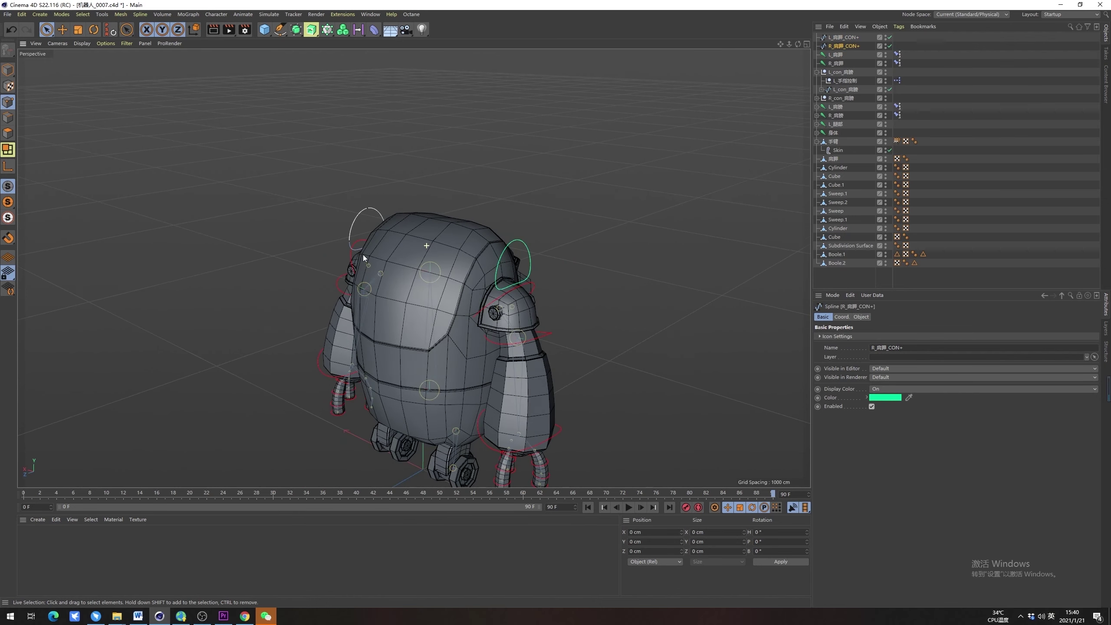
# Test-rotate the L_肩胛_CON+ control by about -20° in pitch in Model mode
pyautogui.click(849, 38)
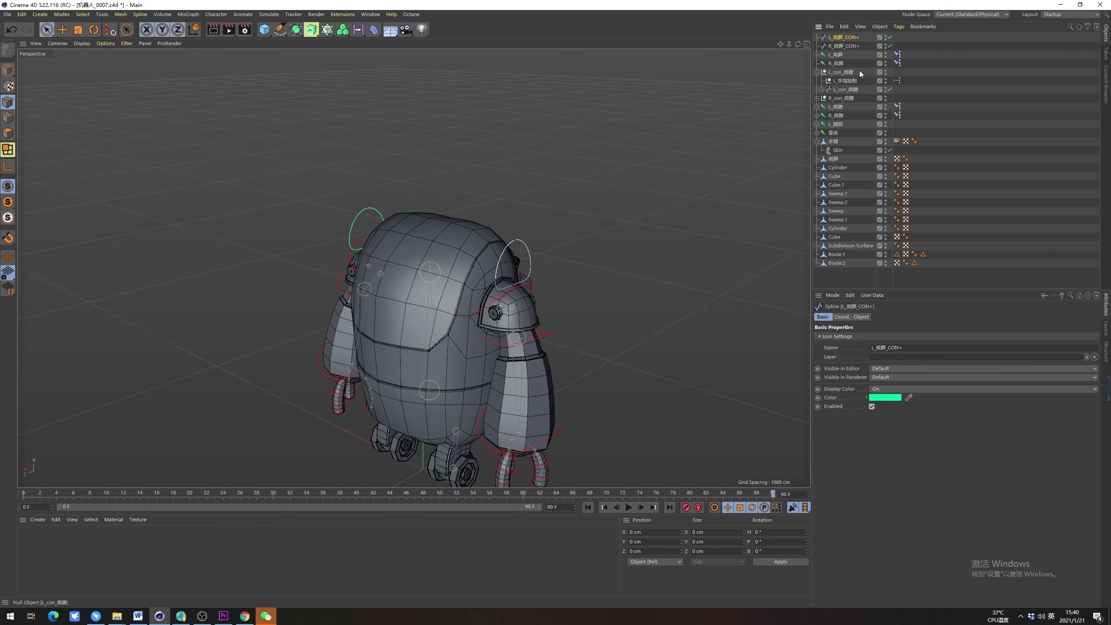
pyautogui.click(841, 53)
pyautogui.click(859, 27)
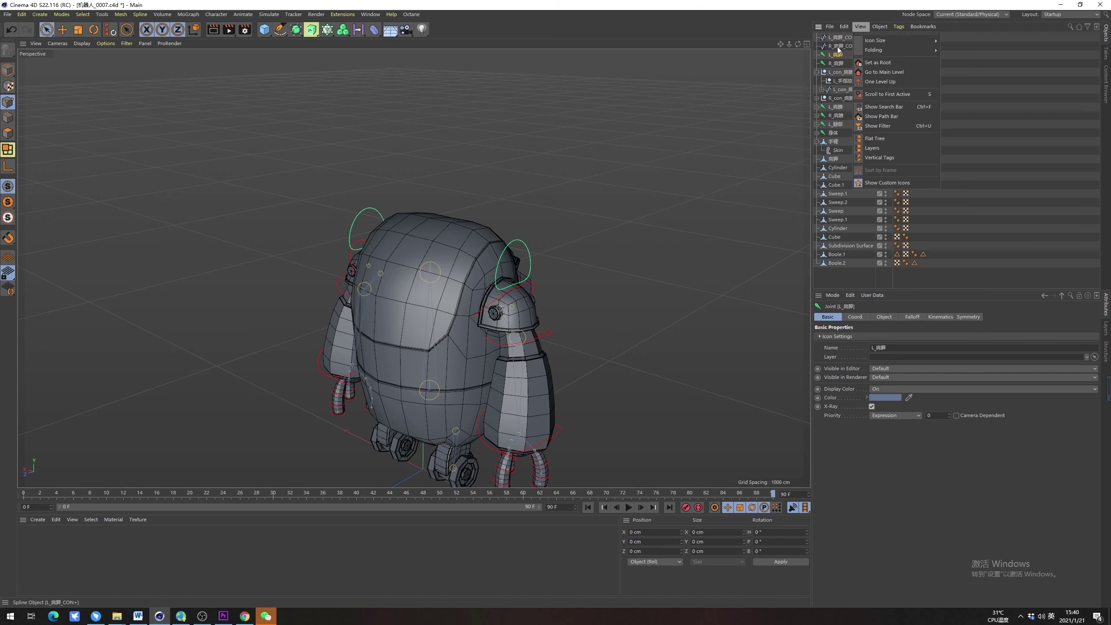
pyautogui.click(839, 38)
pyautogui.click(8, 70)
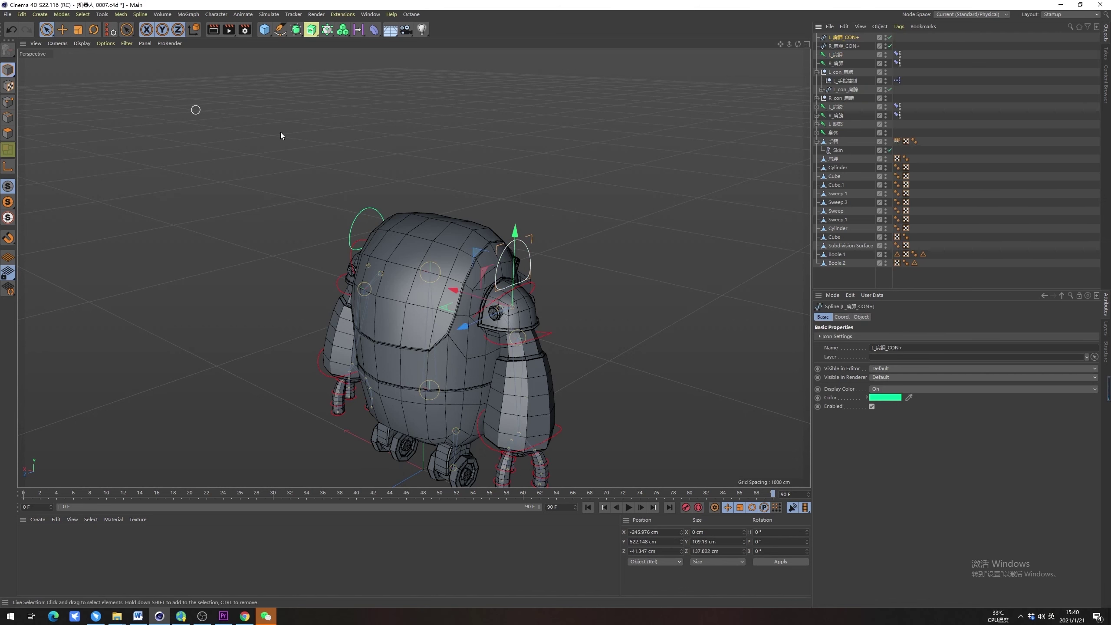
pyautogui.press('r')
pyautogui.scroll(5, 560, 295)
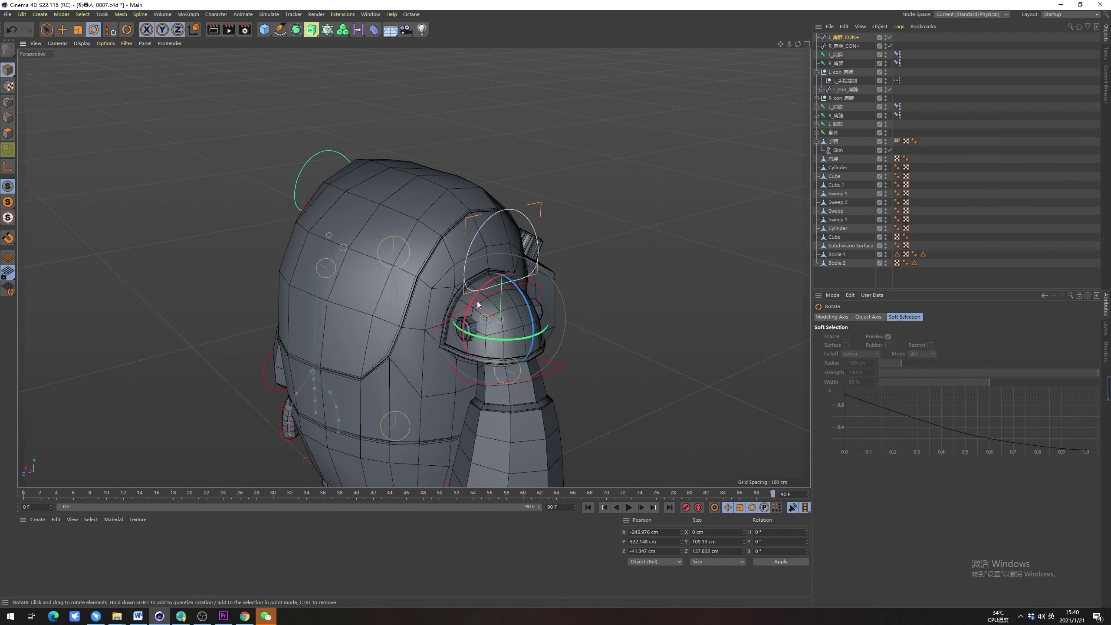
pyautogui.moveTo(478, 301)
pyautogui.mouseDown()
pyautogui.moveTo(427, 320)
pyautogui.moveTo(461, 300)
pyautogui.mouseUp()
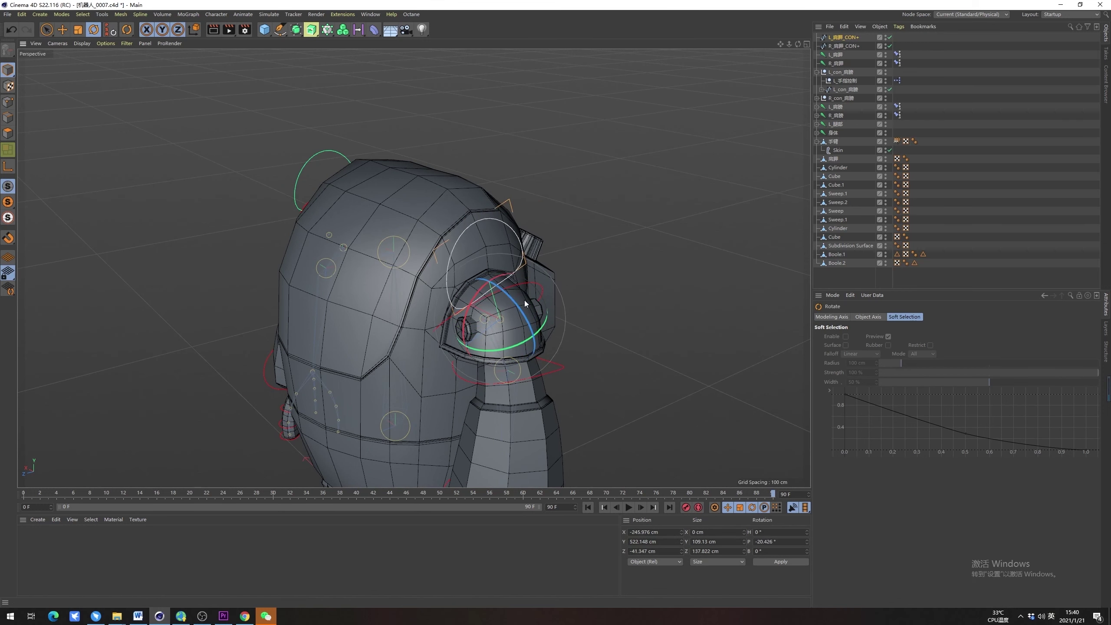
pyautogui.click(577, 278)
pyautogui.scroll(-5, 460, 314)
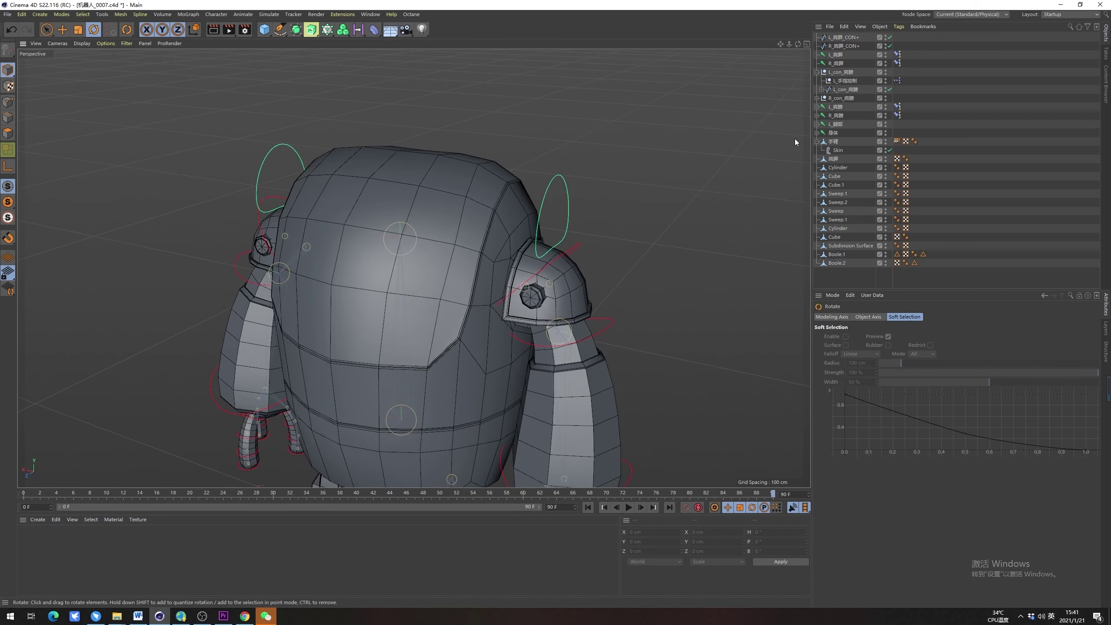
# Bind the 肩胛 shoulder cap mesh to the L_肩胛 and R_肩胛 joints
pyautogui.click(841, 56)
pyautogui.keyDown('ctrl'); pyautogui.click(840, 63); pyautogui.keyUp('ctrl')
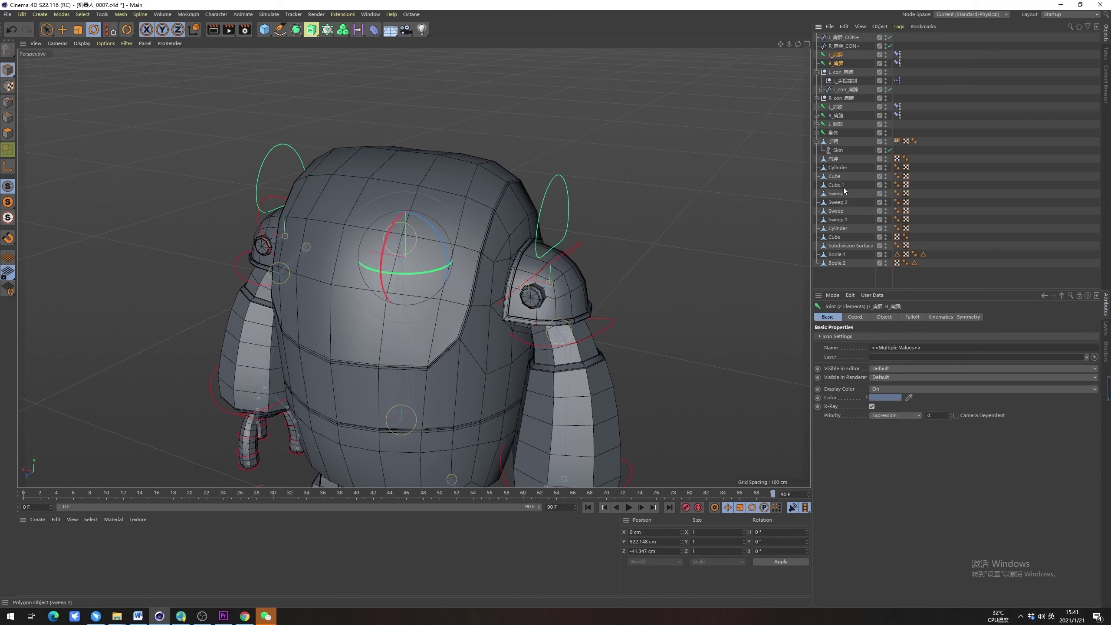
pyautogui.keyDown('ctrl'); pyautogui.click(837, 162); pyautogui.keyUp('ctrl')
pyautogui.click(220, 16)
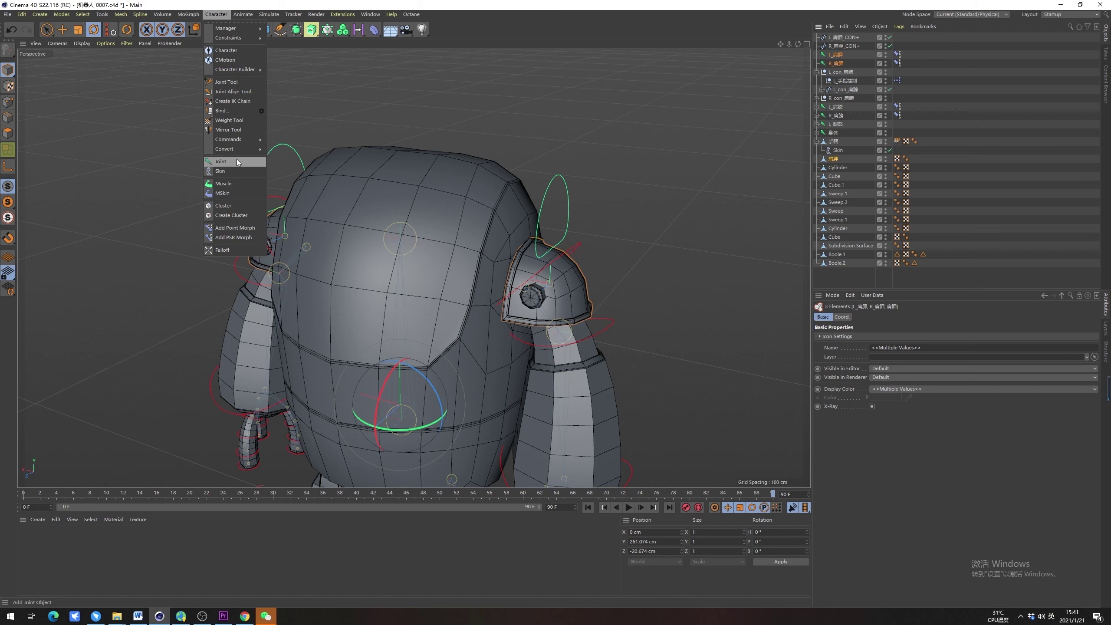
pyautogui.click(231, 110)
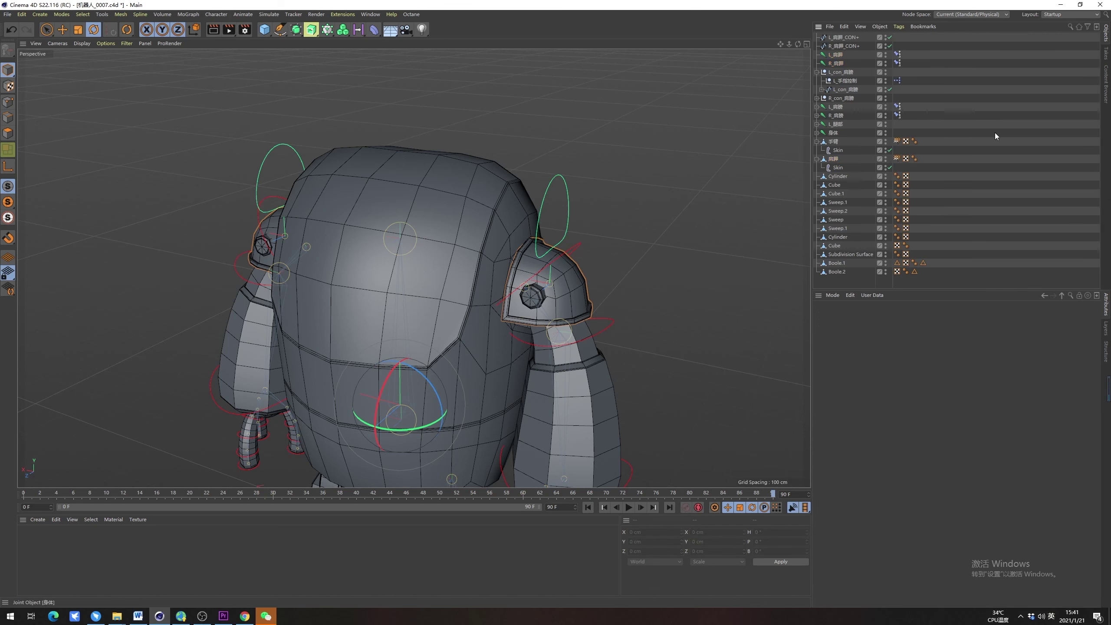
# Open the Weight Manager for the 肩胛 mesh and enlarge its window away from the shoulder caps
pyautogui.scroll(-5, 469, 255)
pyautogui.keyDown('alt'); pyautogui.moveTo(459, 265); pyautogui.dragTo(441, 251); pyautogui.keyUp('alt')
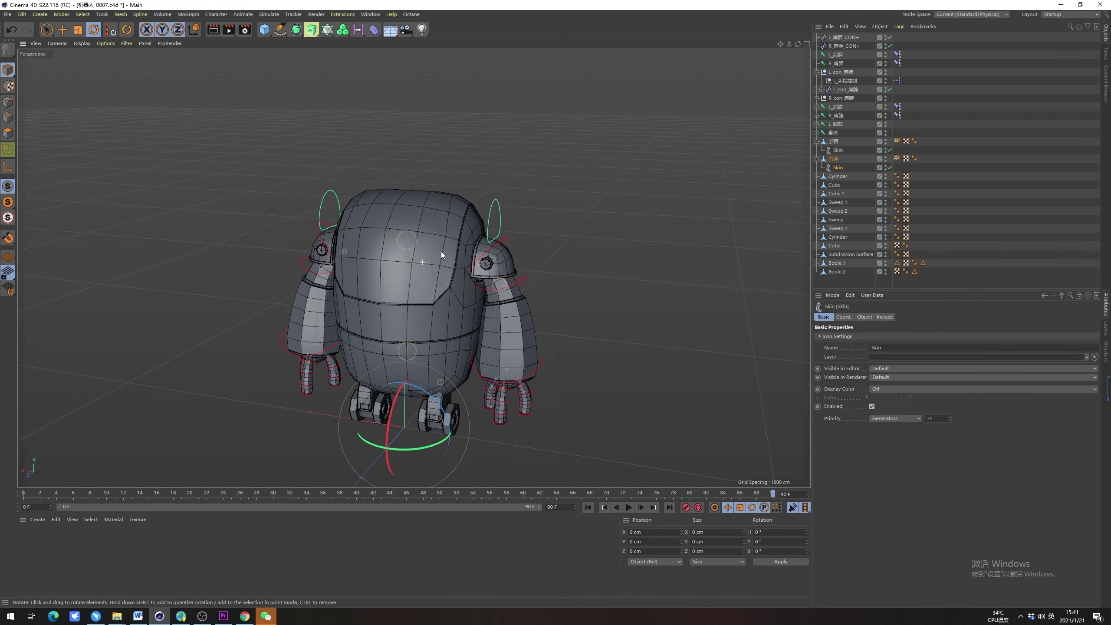
pyautogui.keyDown('alt'); pyautogui.moveTo(441, 251); pyautogui.dragTo(466, 233, button='middle'); pyautogui.keyUp('alt')
pyautogui.click(835, 158)
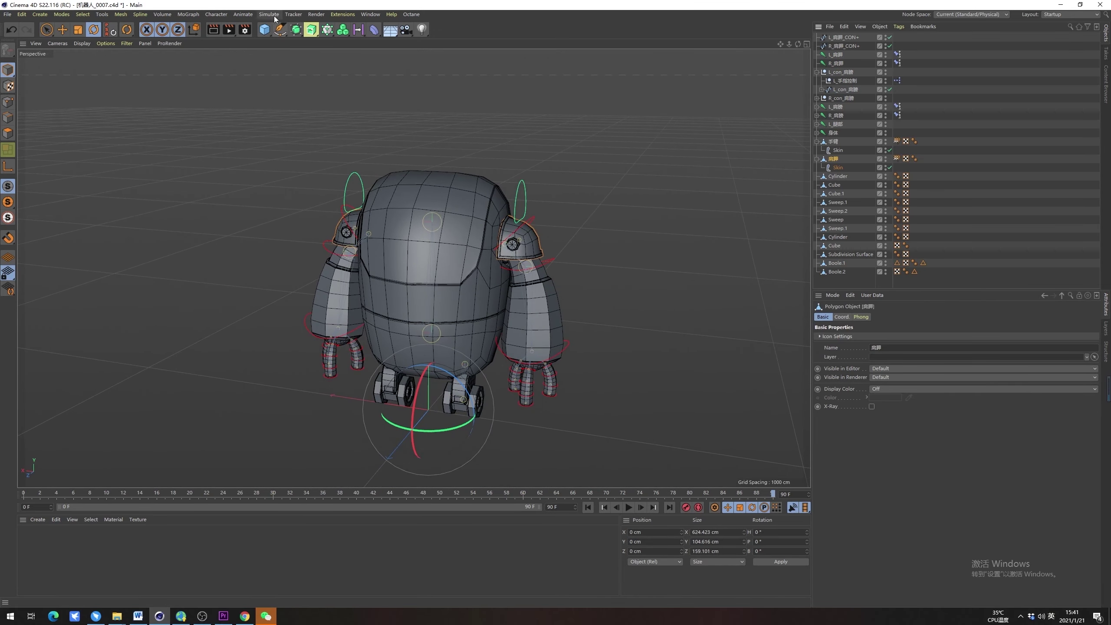
pyautogui.click(216, 14)
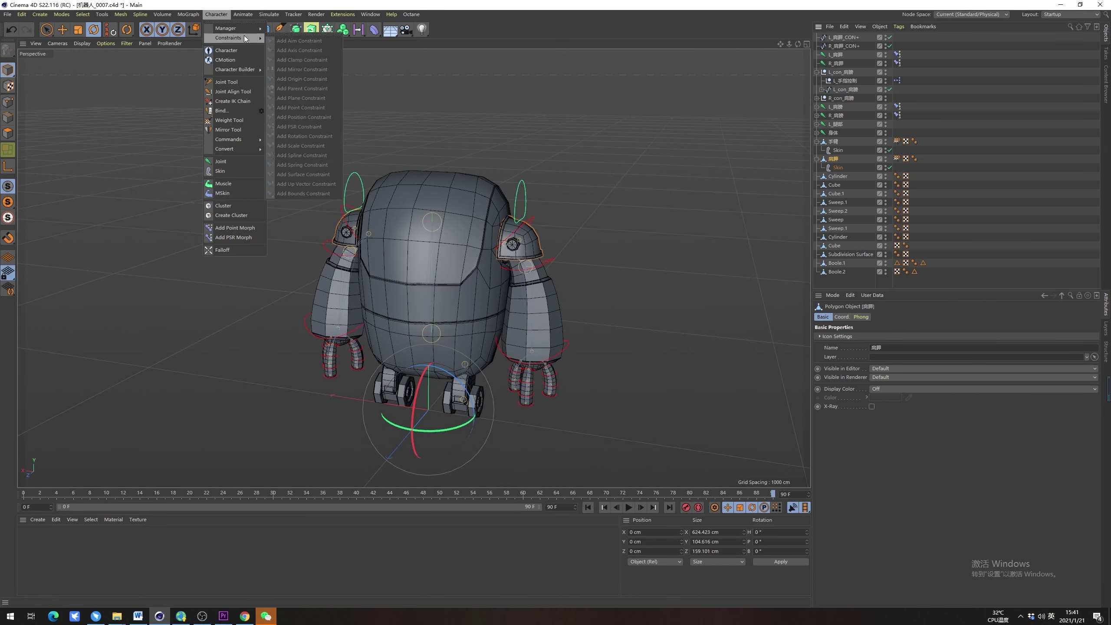
pyautogui.moveTo(244, 30)
pyautogui.click(292, 31)
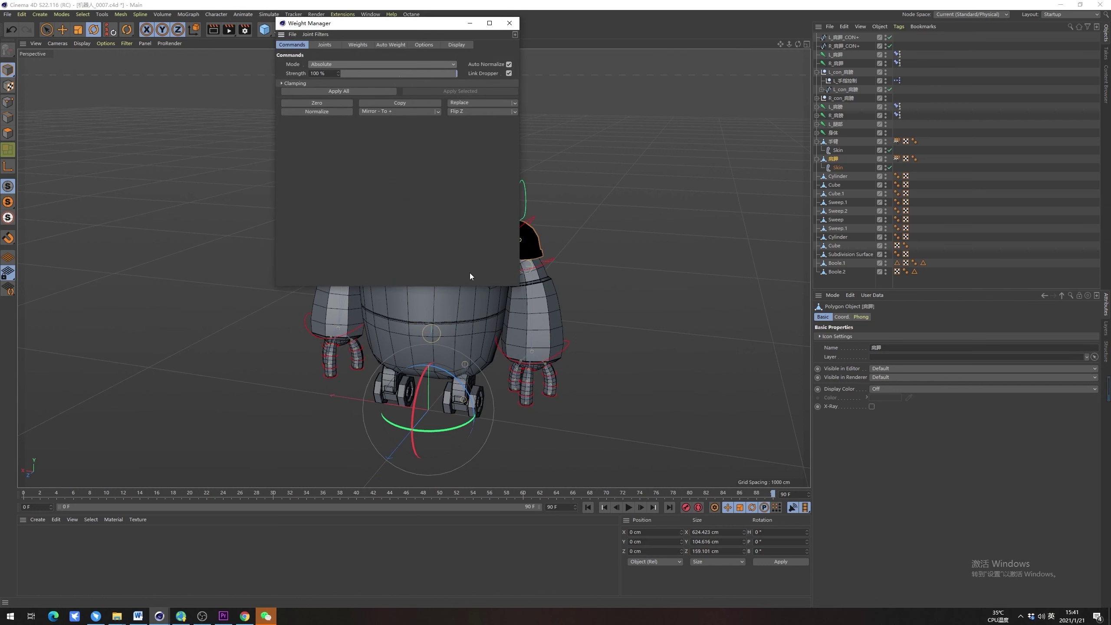
pyautogui.moveTo(518, 286); pyautogui.dragTo(663, 376)
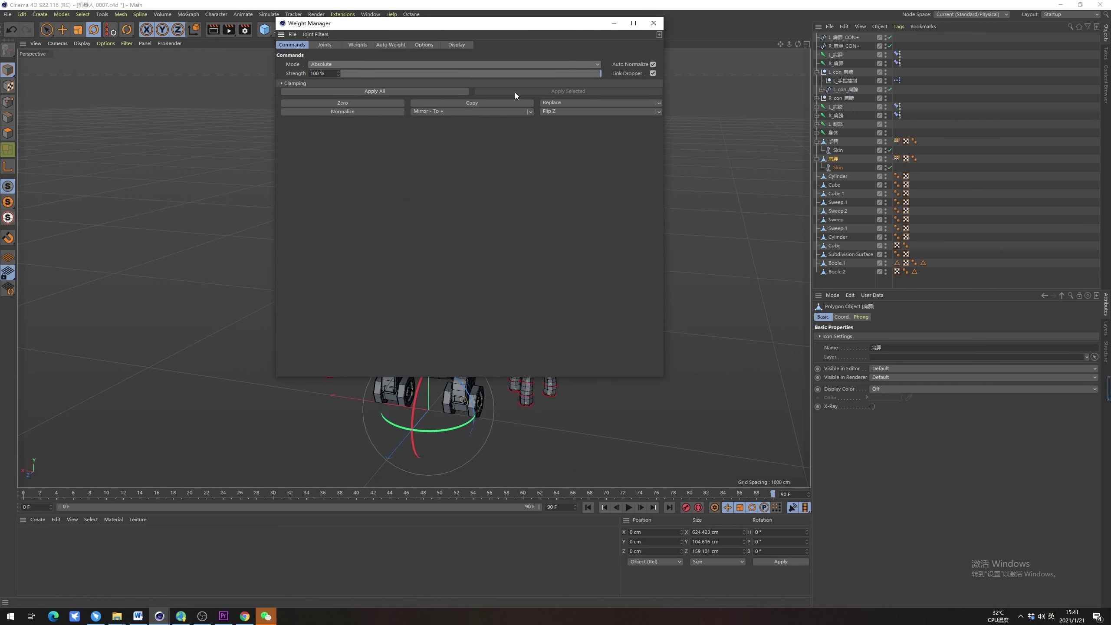
pyautogui.moveTo(470, 20); pyautogui.dragTo(324, 71)
pyautogui.moveTo(366, 70); pyautogui.dragTo(195, 207)
pyautogui.hotkey('ctrl', 'z')
# Show both the joints and weights sections, and examine the weights of the R_肩胛 and L_肩胛 joints
pyautogui.click(77, 220)
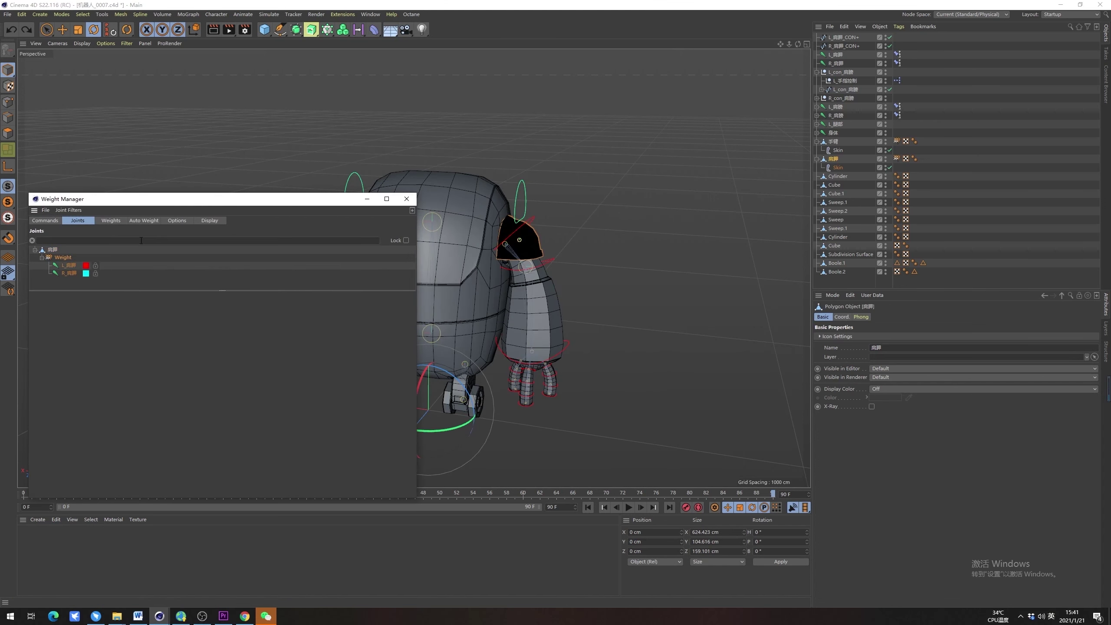
pyautogui.click(113, 220)
pyautogui.click(70, 273)
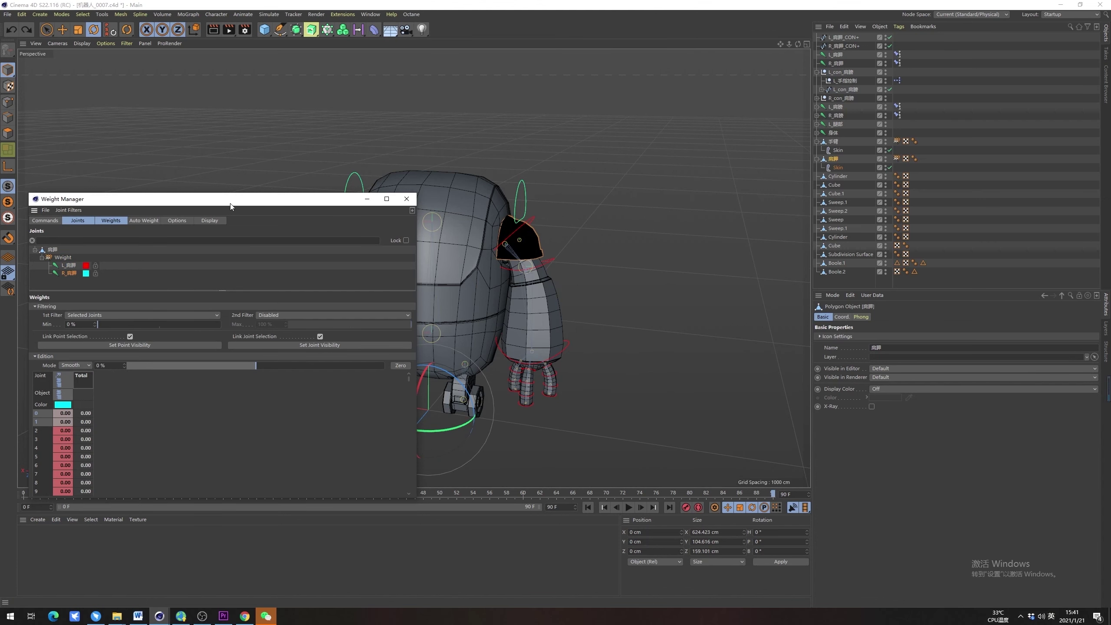
pyautogui.moveTo(230, 203); pyautogui.dragTo(699, 267)
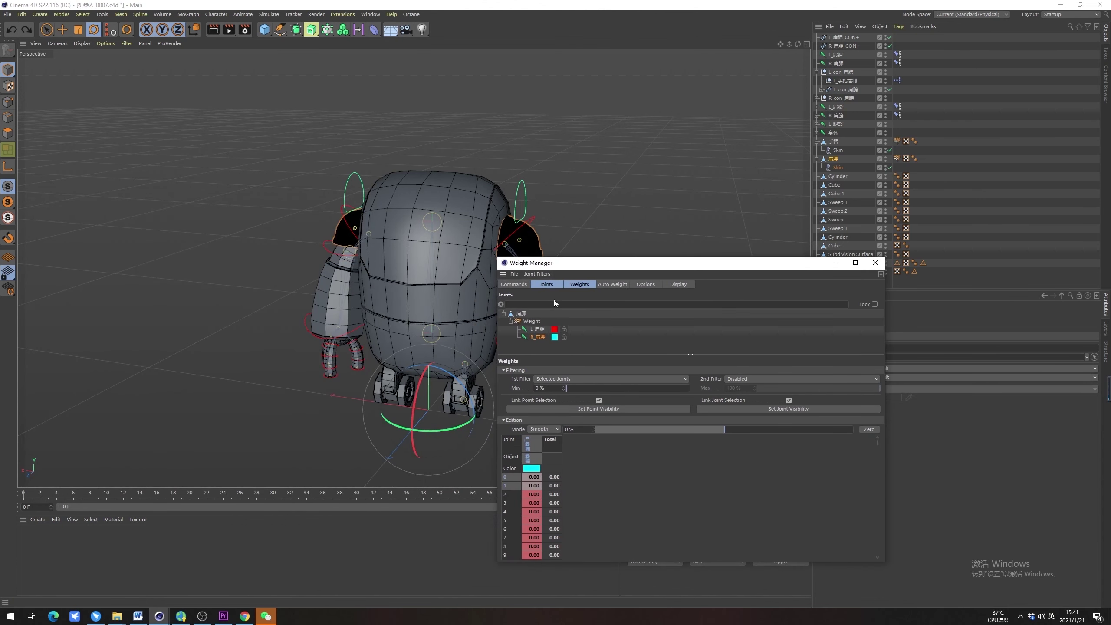
pyautogui.click(537, 330)
pyautogui.keyDown('alt'); pyautogui.moveTo(605, 213); pyautogui.dragTo(393, 217); pyautogui.keyUp('alt')
# In Points mode with Rectangle Selection, set the weight editing mode to Absolute and choose only the L_肩胛 joint
pyautogui.click(7, 102)
pyautogui.click(501, 183)
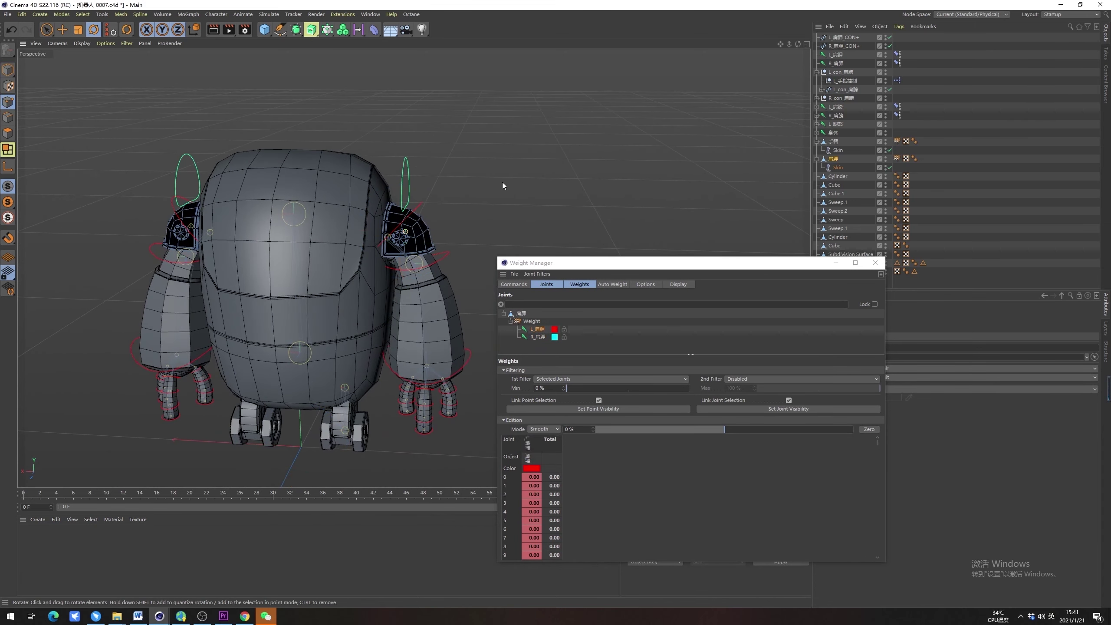
pyautogui.moveTo(47, 31); pyautogui.dragTo(99, 69)
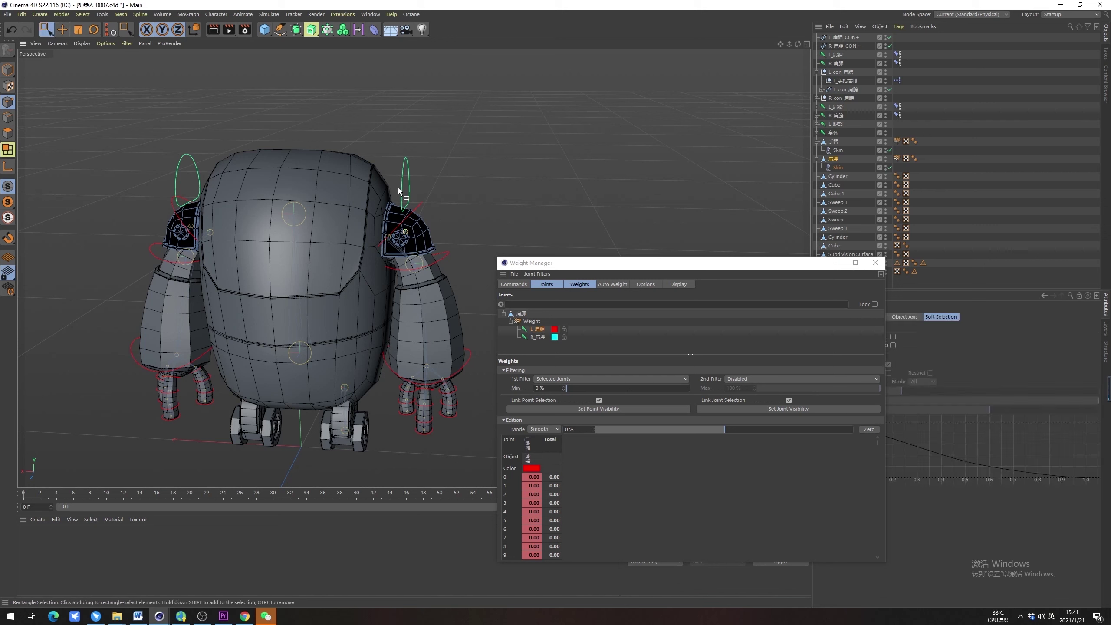
pyautogui.click(541, 329)
pyautogui.keyDown('shift'); pyautogui.click(542, 334); pyautogui.keyUp('shift')
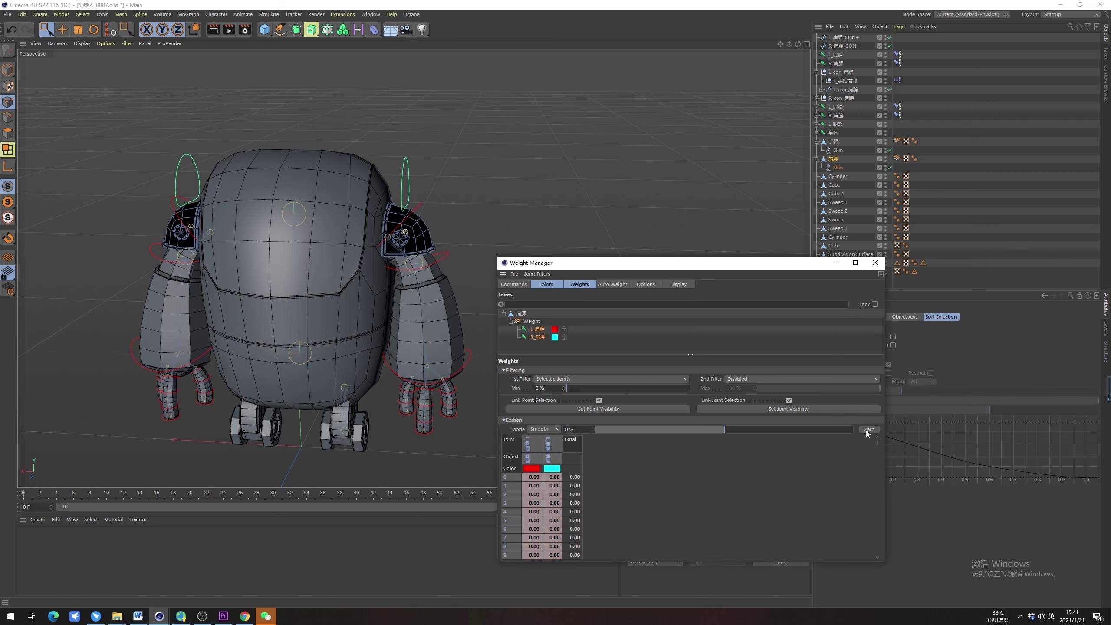
pyautogui.click(543, 429)
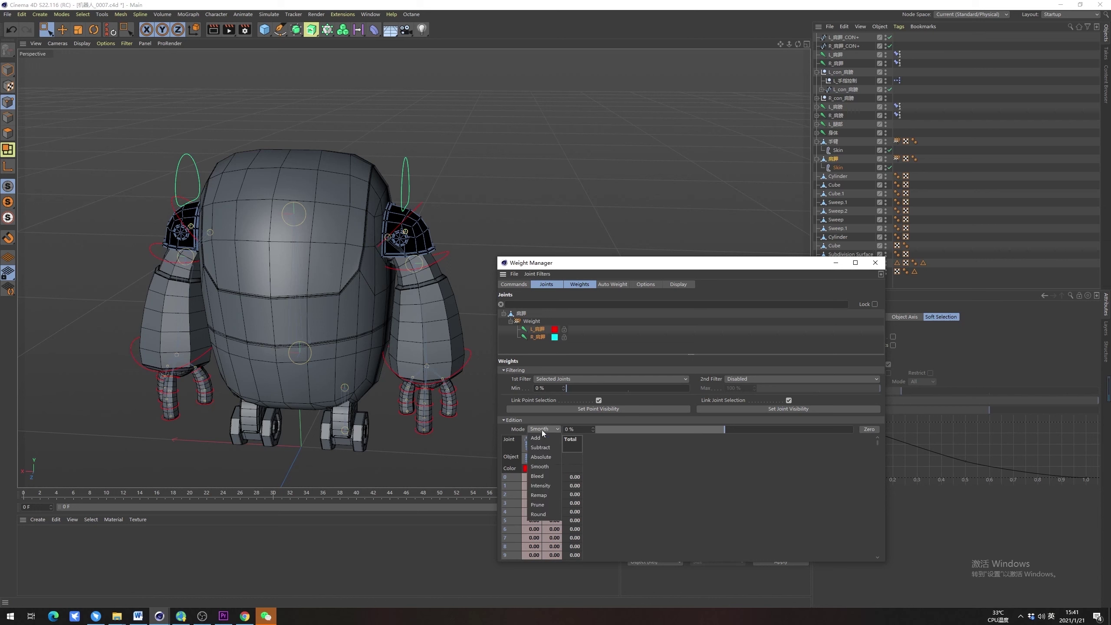
pyautogui.click(549, 458)
pyautogui.keyDown('ctrl'); pyautogui.click(542, 336); pyautogui.keyUp('ctrl')
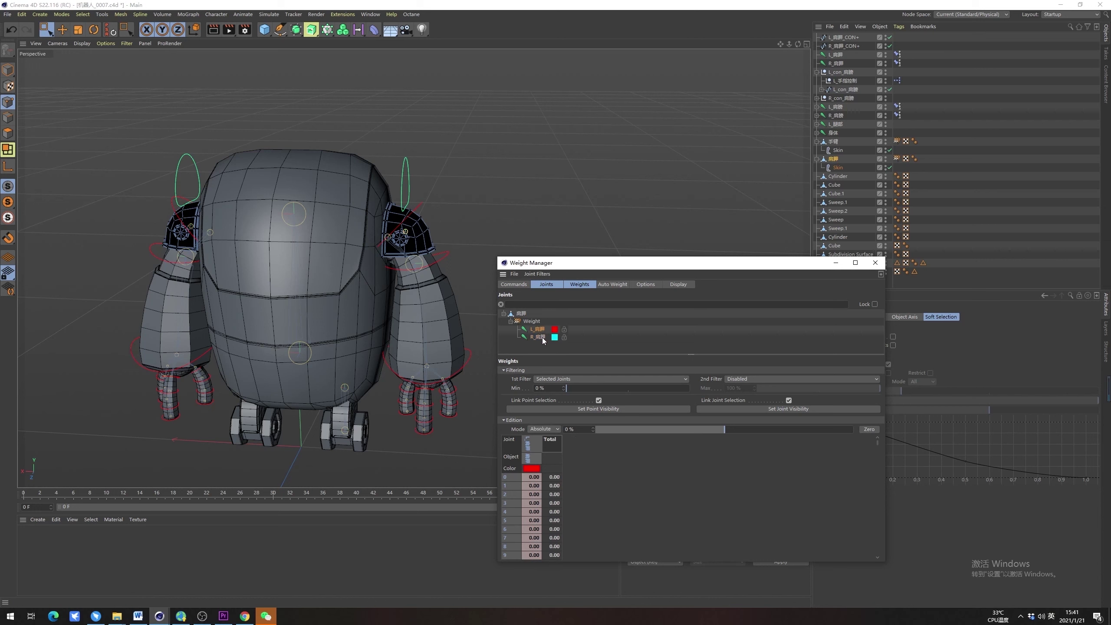
# Select all points of the L_肩胛 side's shoulder cap and assign them 100% weight to the L_肩胛 joint
pyautogui.moveTo(345, 162); pyautogui.dragTo(478, 346)
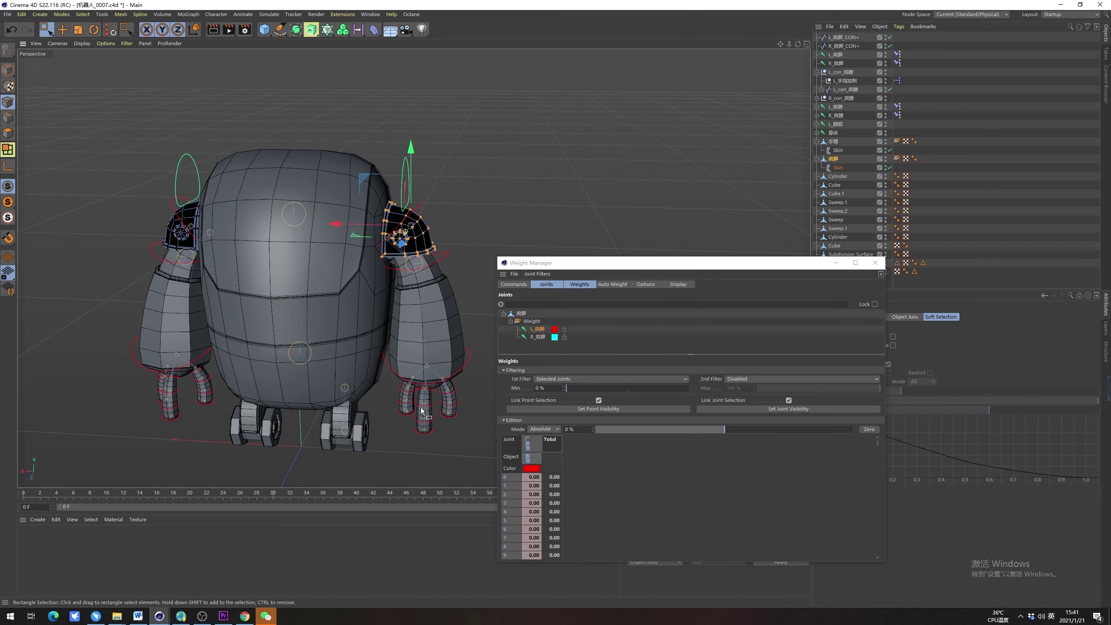
pyautogui.keyDown('alt'); pyautogui.moveTo(376, 216); pyautogui.dragTo(400, 214); pyautogui.keyUp('alt')
pyautogui.keyDown('alt'); pyautogui.moveTo(400, 214); pyautogui.dragTo(405, 242, button='middle'); pyautogui.keyUp('alt')
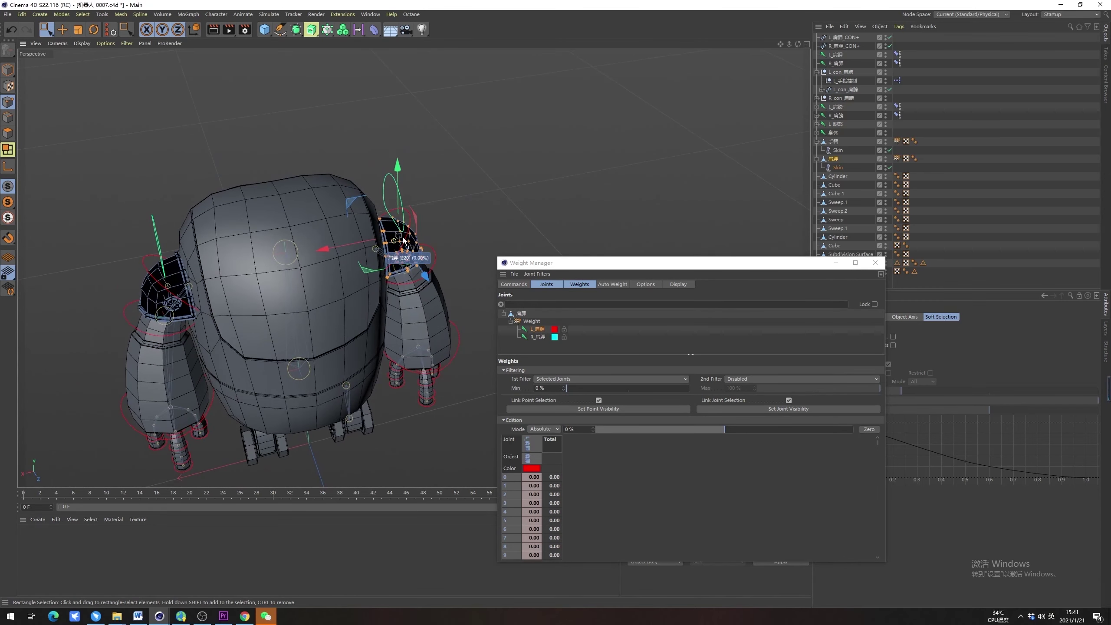
pyautogui.keyDown('alt'); pyautogui.moveTo(405, 242); pyautogui.dragTo(411, 218); pyautogui.keyUp('alt')
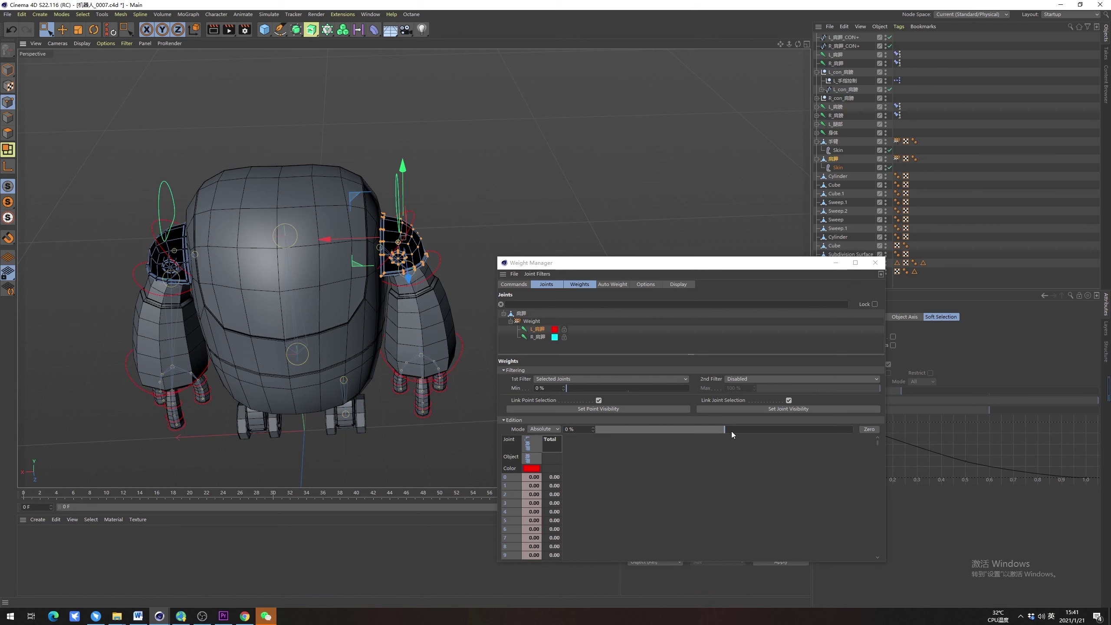
pyautogui.moveTo(731, 431); pyautogui.dragTo(907, 431)
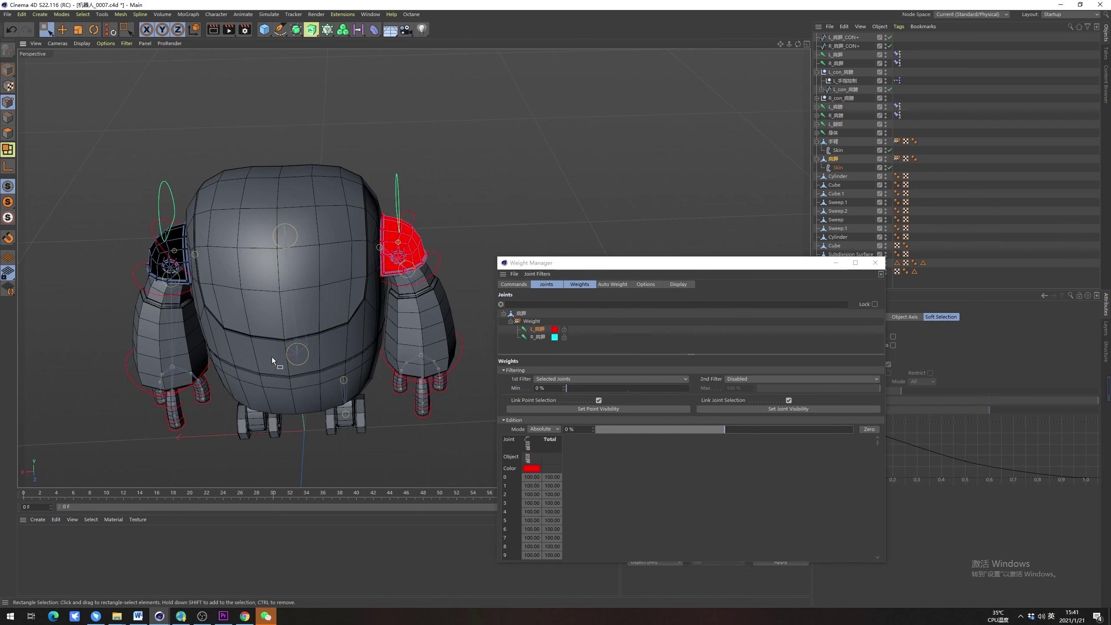
# Assign the opposite shoulder cap's points 100% weight to the R_肩胛 joint, and close the Weight Manager
pyautogui.keyDown('alt'); pyautogui.moveTo(272, 357); pyautogui.dragTo(395, 328, button='middle'); pyautogui.keyUp('alt')
pyautogui.click(535, 336)
pyautogui.keyDown('alt'); pyautogui.moveTo(231, 319); pyautogui.dragTo(394, 376); pyautogui.keyUp('alt')
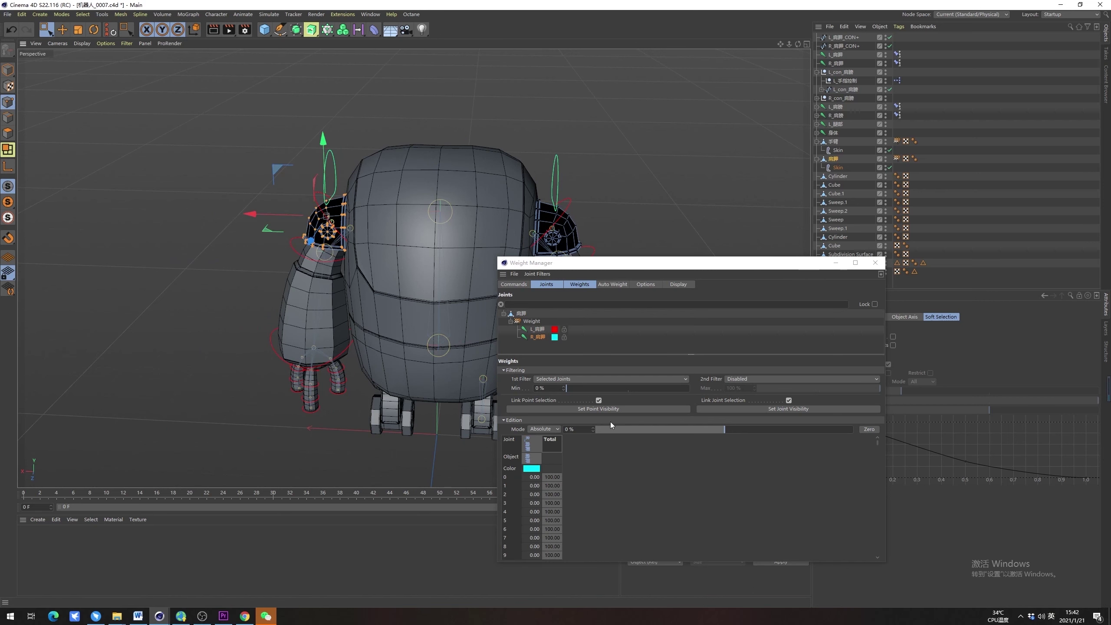
pyautogui.moveTo(740, 430); pyautogui.dragTo(934, 437)
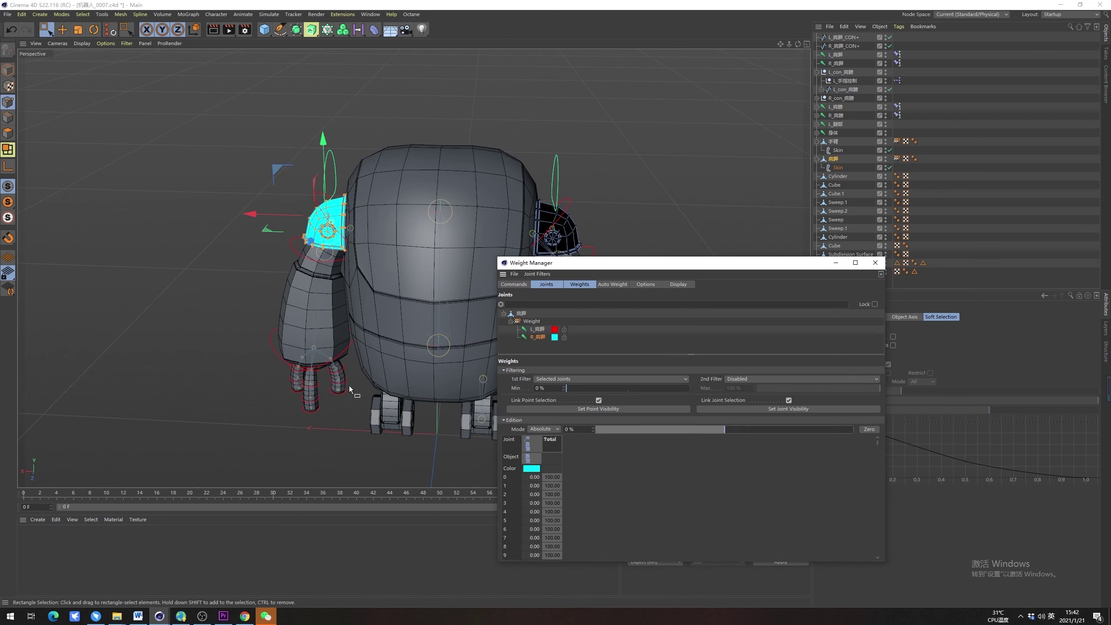
pyautogui.click(246, 405)
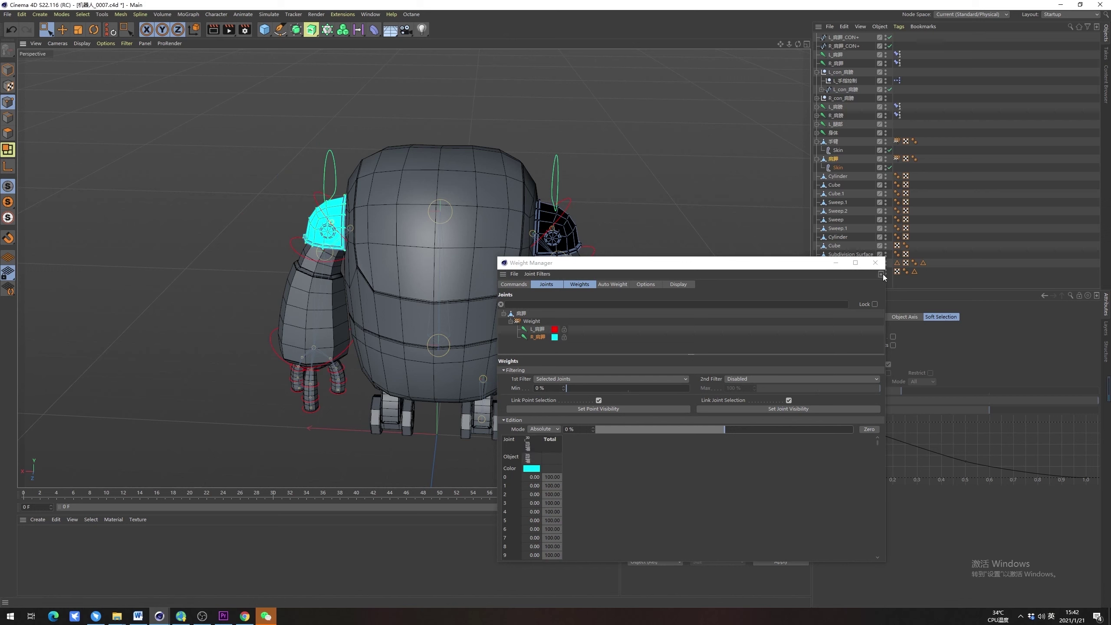
pyautogui.click(875, 262)
# Test-rotate the R_肩胛_CON+ control in Model mode and undo the rotation
pyautogui.click(843, 45)
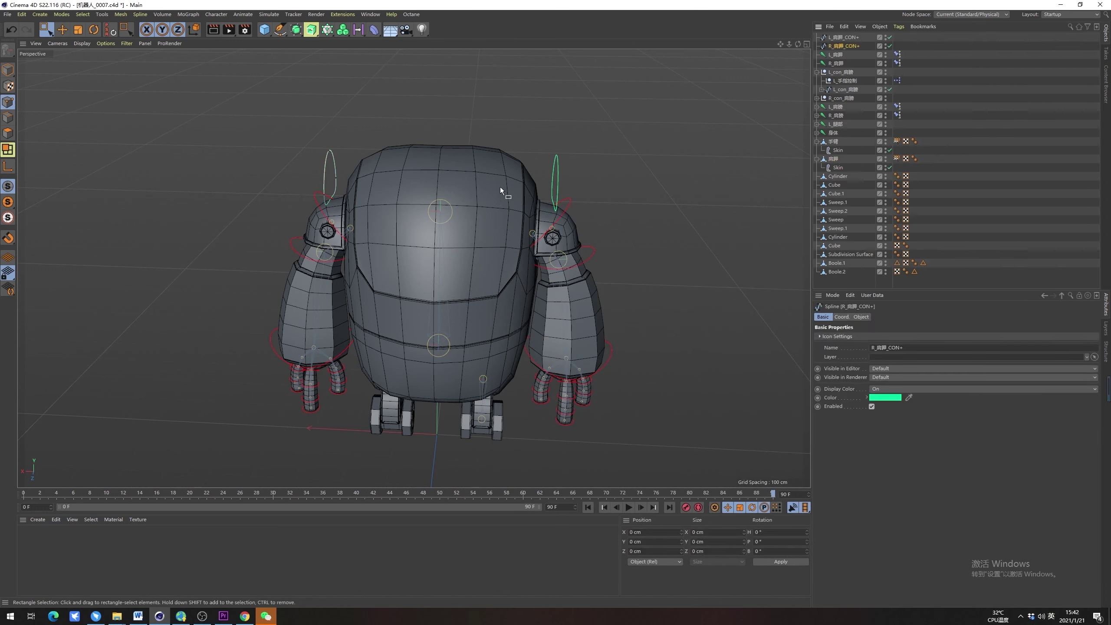
pyautogui.click(7, 70)
pyautogui.keyDown('alt'); pyautogui.moveTo(474, 186); pyautogui.dragTo(323, 300); pyautogui.keyUp('alt')
pyautogui.press('r')
pyautogui.hotkey('ctrl', 'z')
# Test-rotate the L_肩胛_CON+ control and undo the rotation
pyautogui.keyDown('alt'); pyautogui.moveTo(534, 255); pyautogui.dragTo(364, 247); pyautogui.keyUp('alt')
pyautogui.keyDown('alt'); pyautogui.moveTo(365, 247); pyautogui.dragTo(197, 240, button='middle'); pyautogui.keyUp('alt')
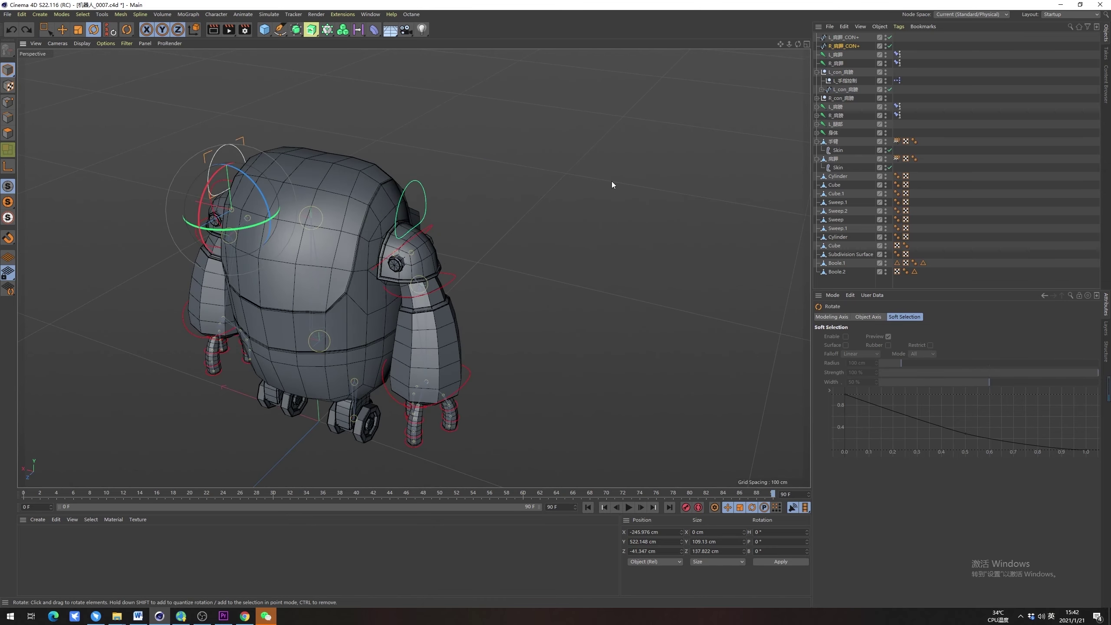
pyautogui.click(842, 37)
pyautogui.moveTo(399, 256)
pyautogui.mouseDown()
pyautogui.moveTo(409, 232)
pyautogui.moveTo(404, 243)
pyautogui.mouseUp()
pyautogui.hotkey('ctrl', 'z')
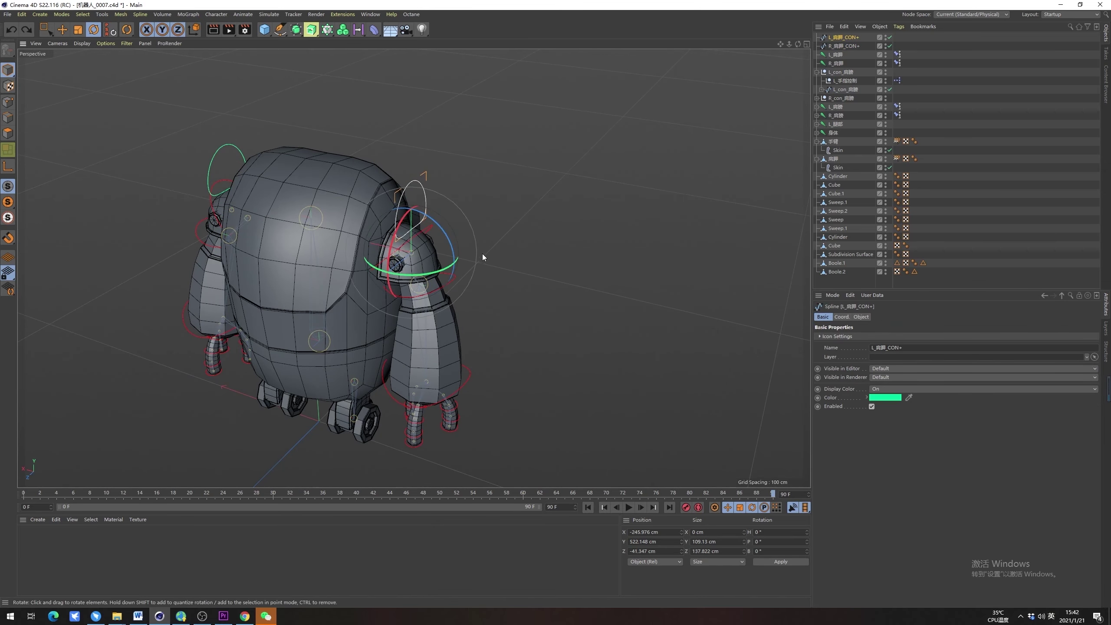
# Make the L_肩胛_CON+ control a child of the L_con_肩膀 spline, above L_con_手肘 in the hierarchy
pyautogui.keyDown('alt'); pyautogui.moveTo(482, 253); pyautogui.dragTo(687, 222); pyautogui.keyUp('alt')
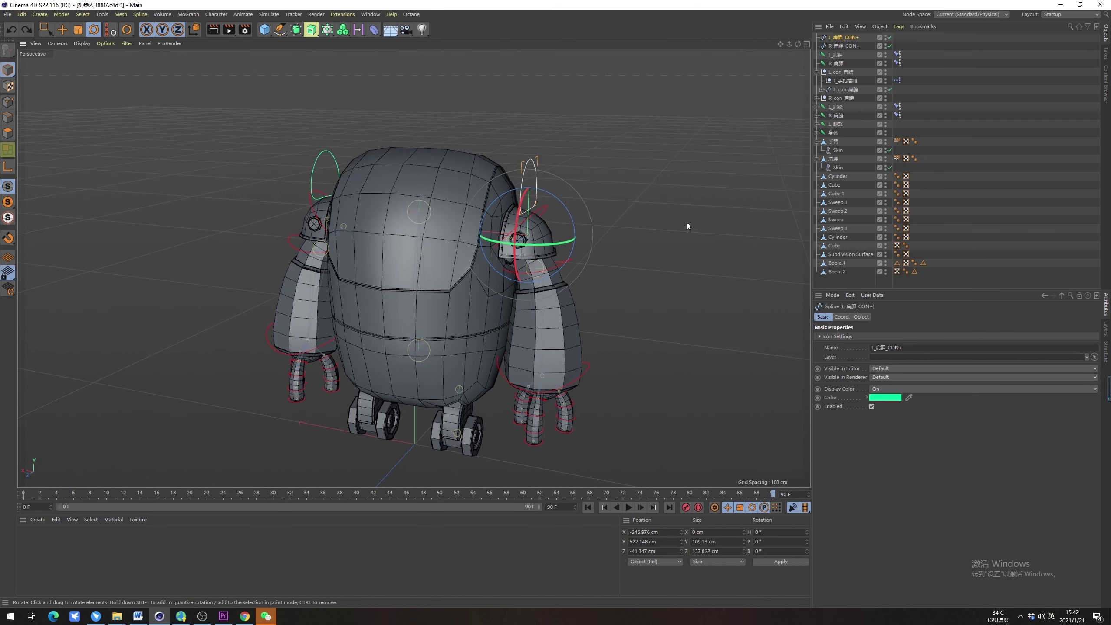
pyautogui.click(948, 158)
pyautogui.click(840, 55)
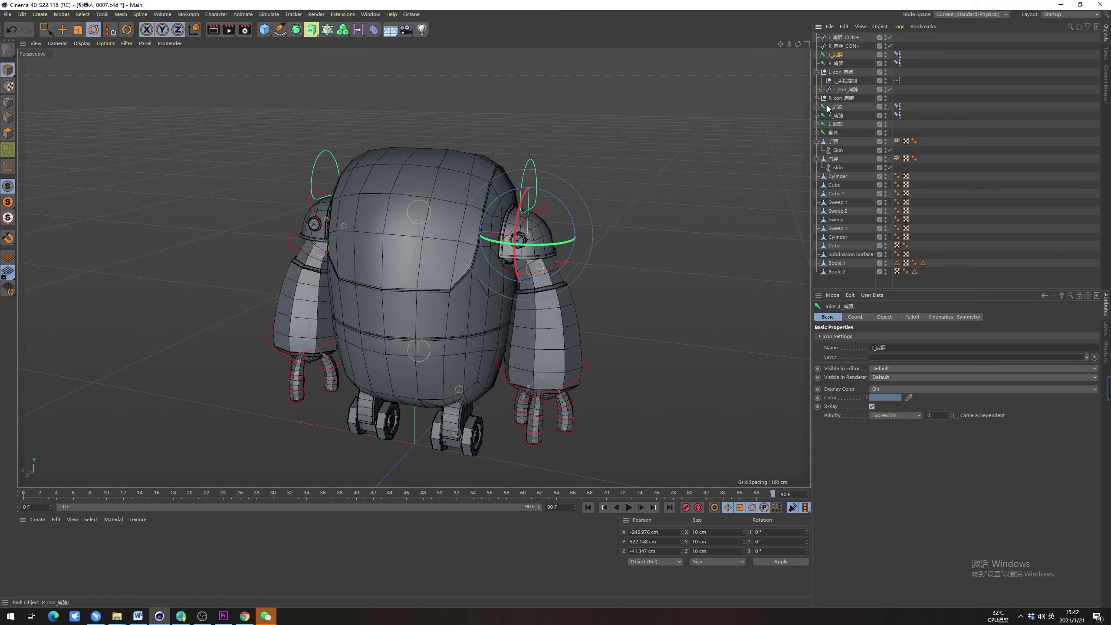
pyautogui.click(816, 107)
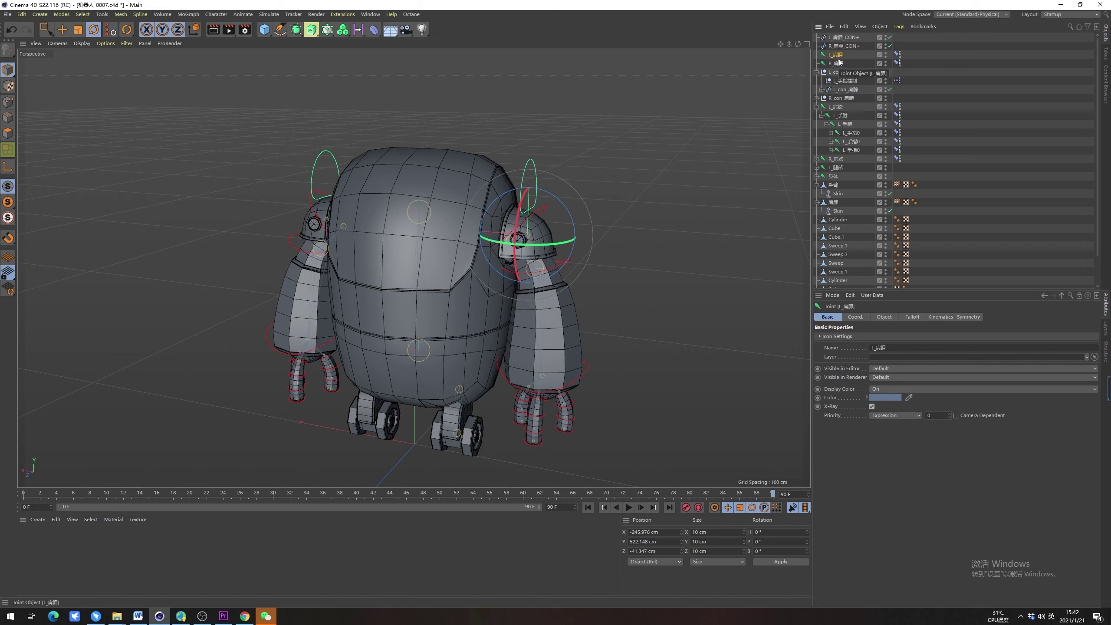
pyautogui.click(843, 38)
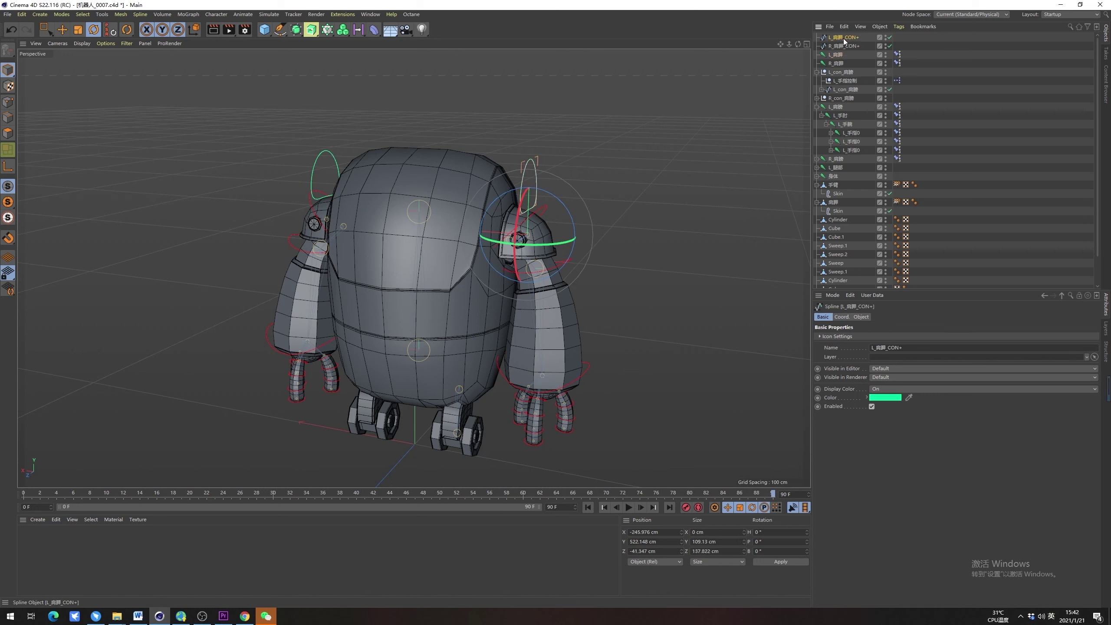
pyautogui.click(821, 90)
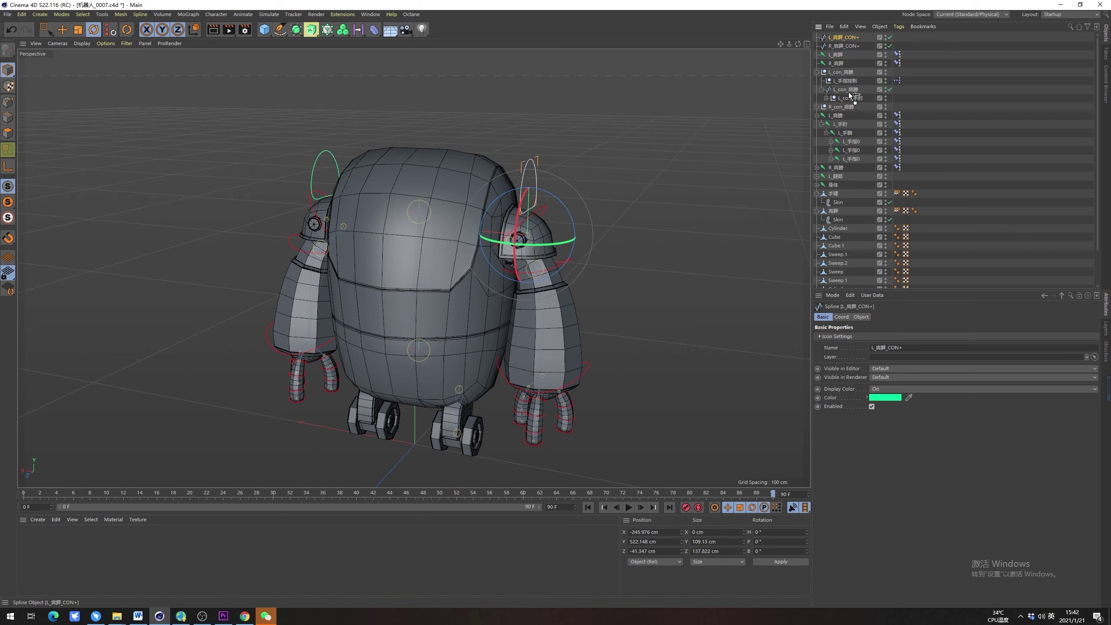
pyautogui.moveTo(845, 94); pyautogui.dragTo(855, 91)
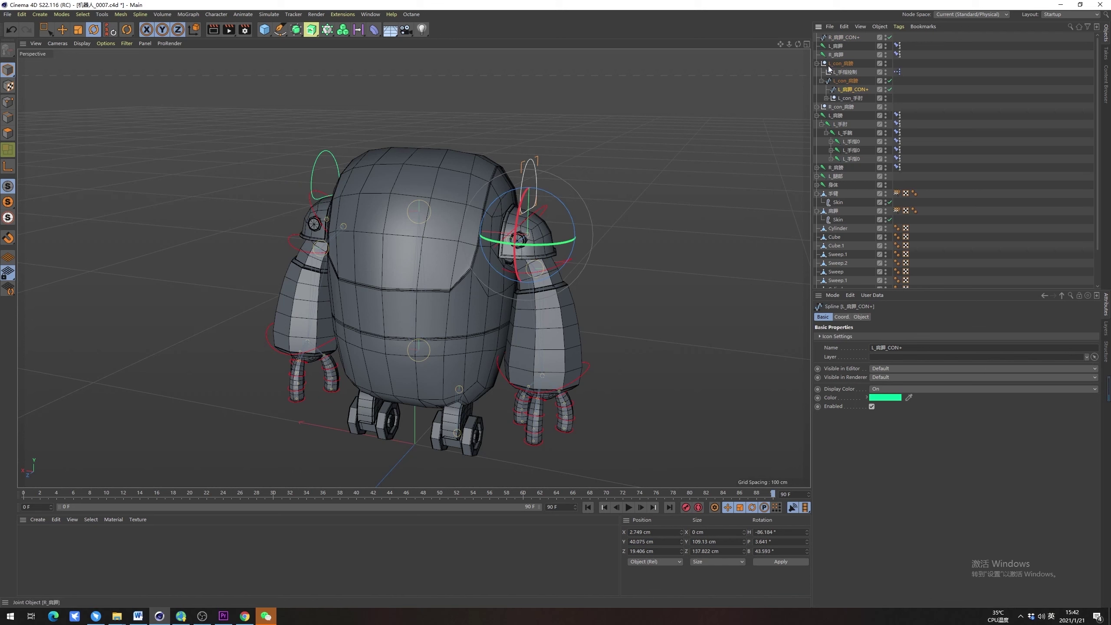
# Make the R_肩胛_CON+ control a child of the R_con_肩膀 spline, above R_con_手肘 in the hierarchy
pyautogui.click(817, 106)
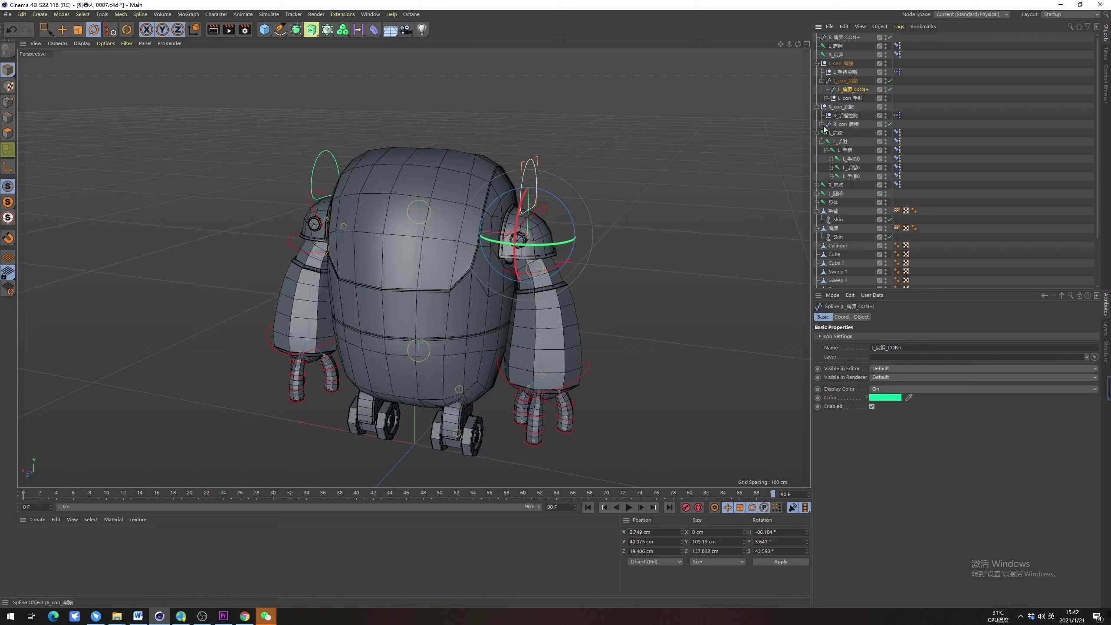
pyautogui.click(822, 124)
pyautogui.click(825, 133)
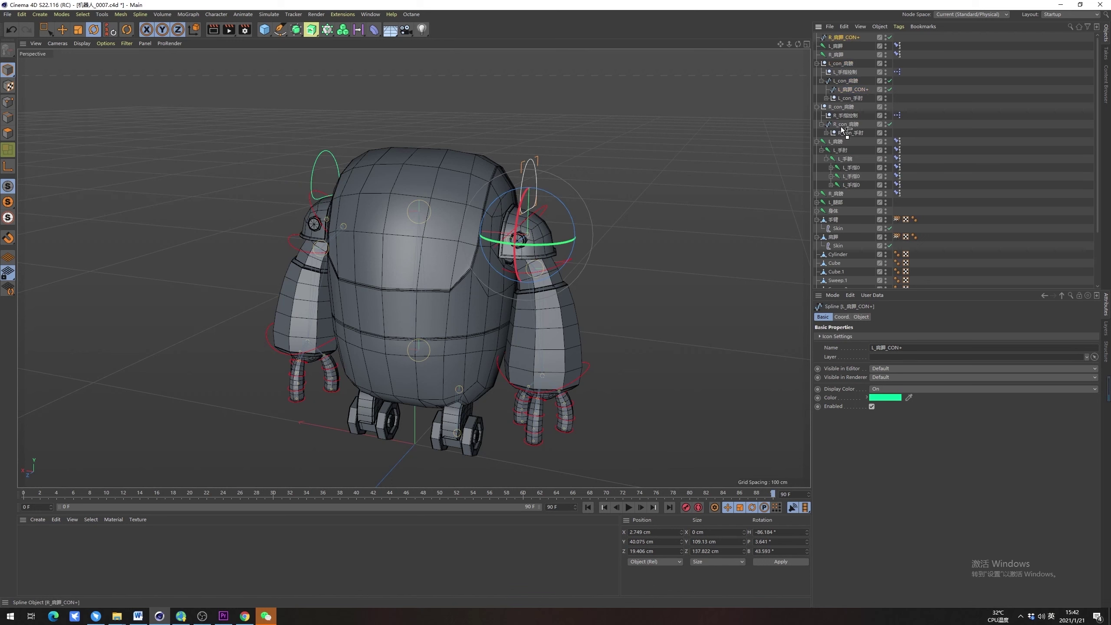
pyautogui.moveTo(843, 129); pyautogui.dragTo(852, 127)
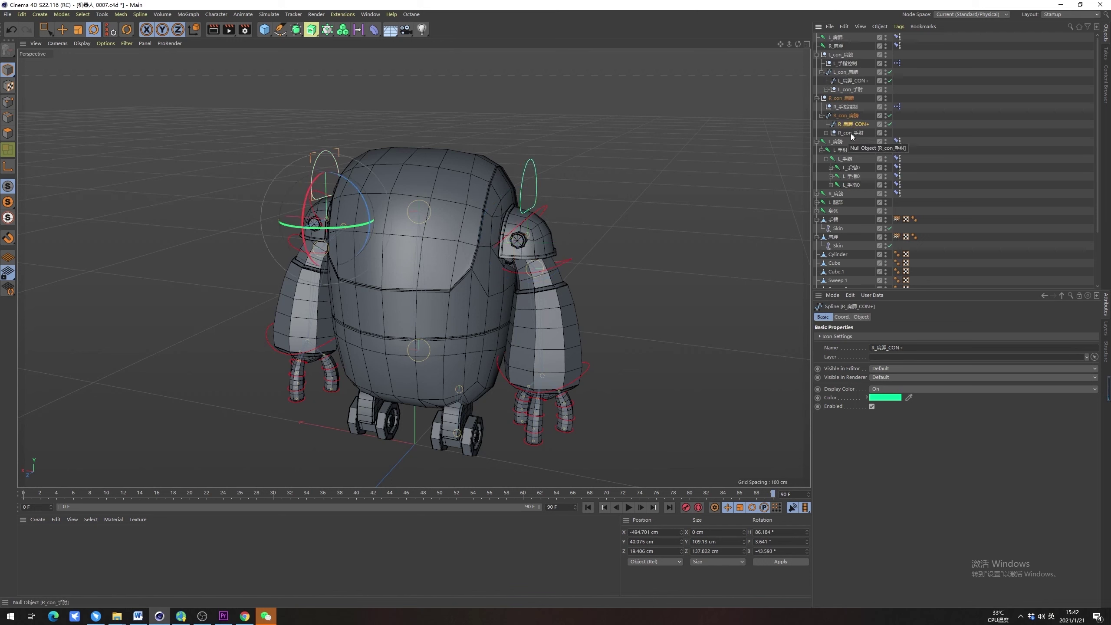
# Group the R_肩胛_CON+ spline under a null and name the null R_肩胛_CON+
pyautogui.hotkey('alt', 'g')
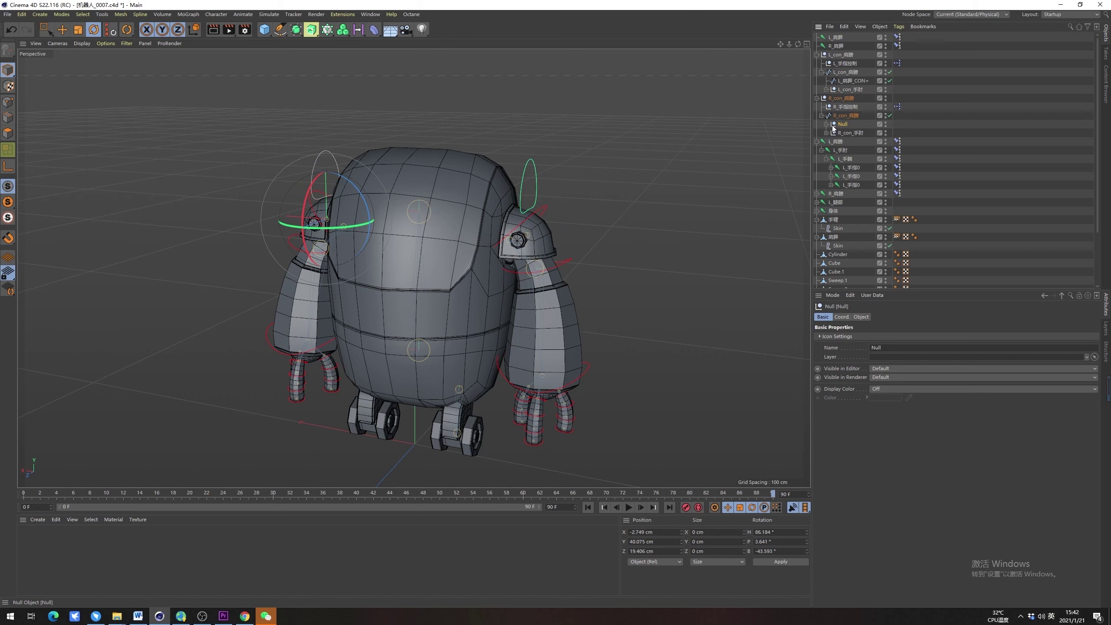
pyautogui.click(827, 124)
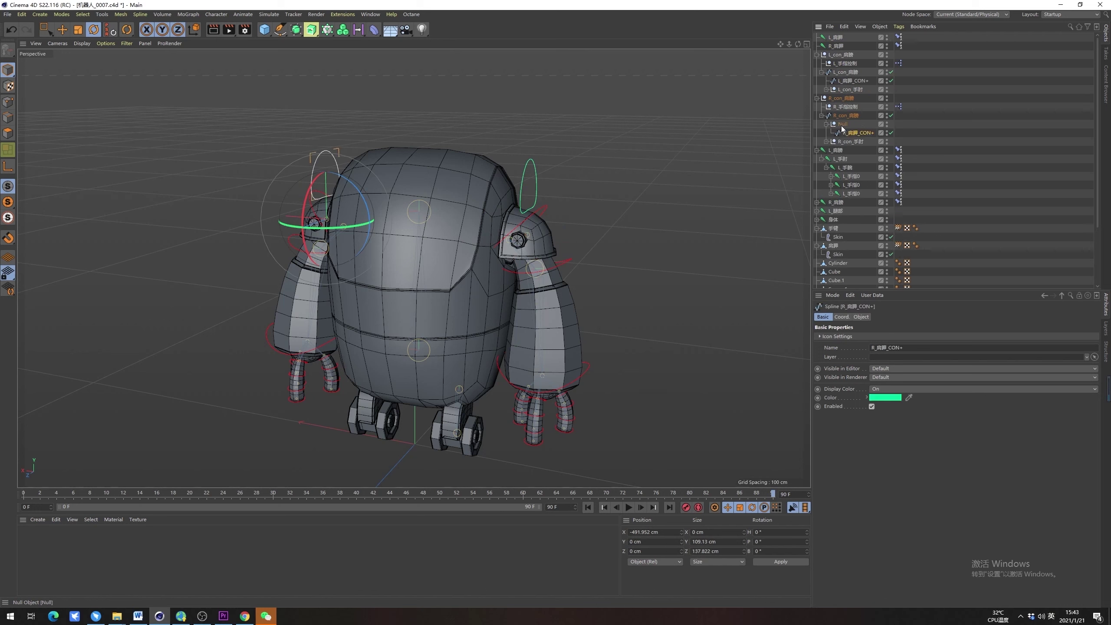
pyautogui.doubleClick(841, 125)
pyautogui.write('R_肩胛_CON+')
pyautogui.press('Return')
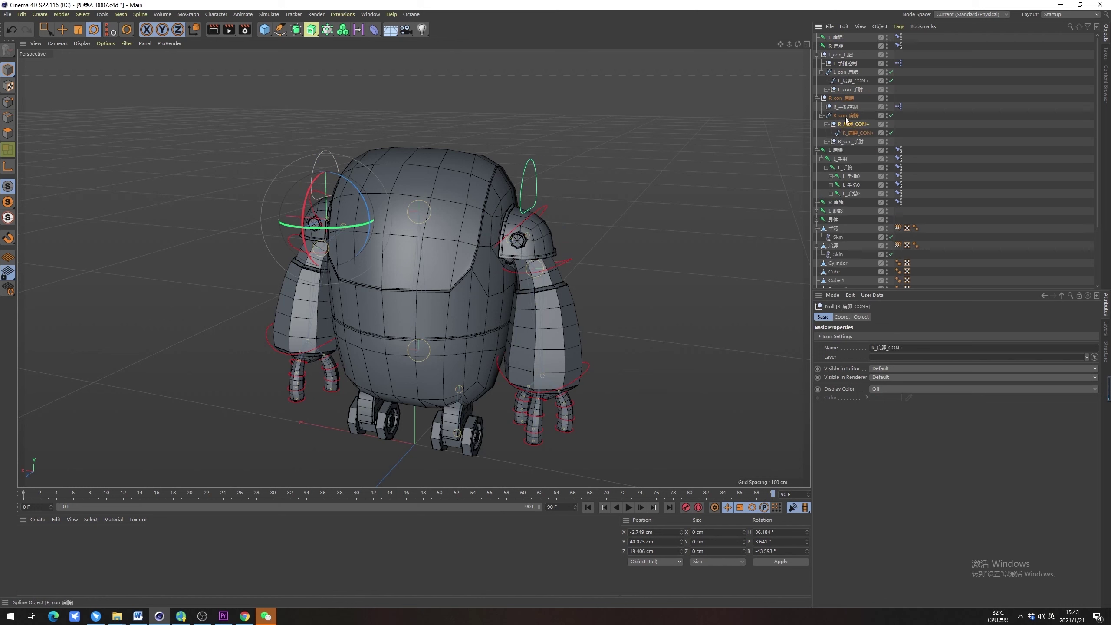
# Group the L_肩胛_CON+ spline under a null and name the null L_肩胛_CON+
pyautogui.doubleClick(853, 81)
pyautogui.press('Return')
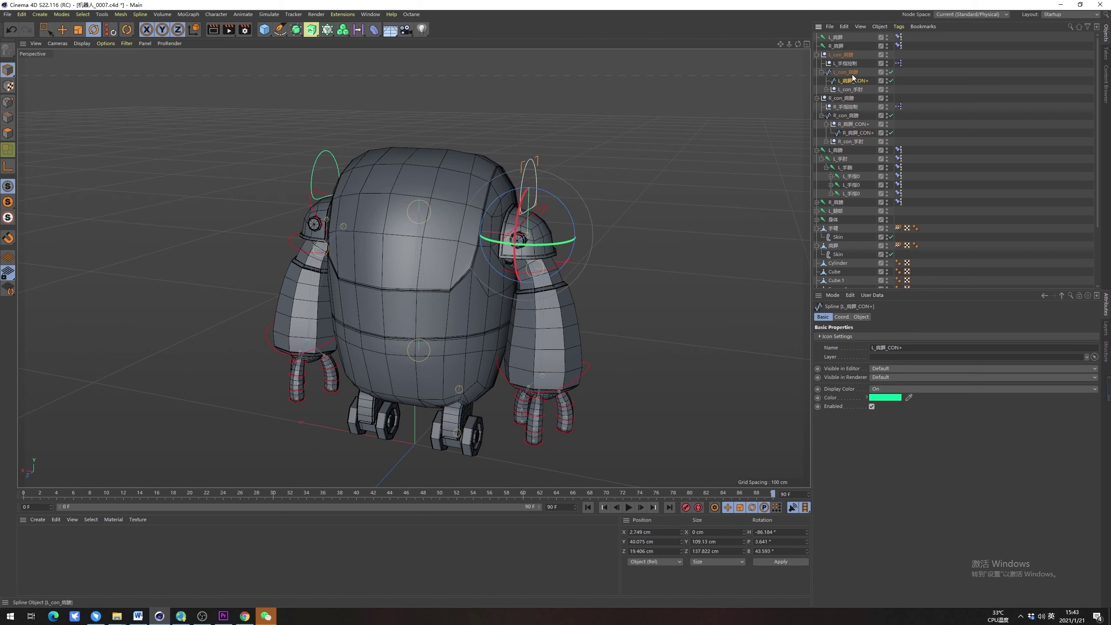
pyautogui.hotkey('alt', 'g')
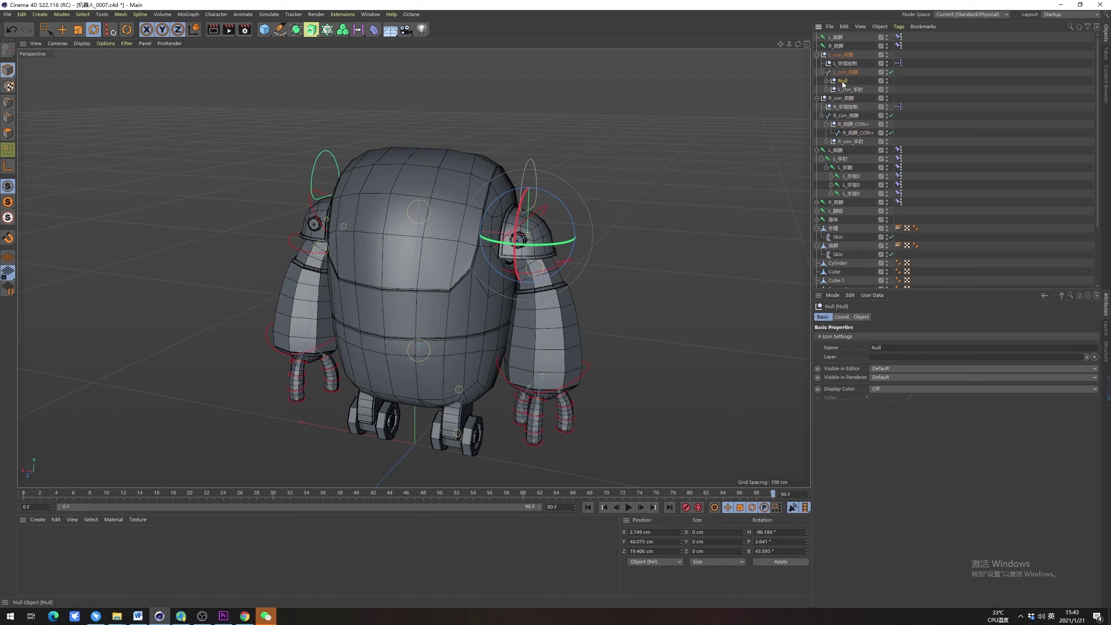
pyautogui.doubleClick(843, 82)
pyautogui.write('L_肩胛_CON+')
pyautogui.press('Return')
# Test-rotate the L_con_肩膀 spline control by about -76° in bank, undo the rotation and clear the selection
pyautogui.click(845, 72)
pyautogui.keyDown('alt'); pyautogui.moveTo(602, 212); pyautogui.dragTo(568, 229); pyautogui.keyUp('alt')
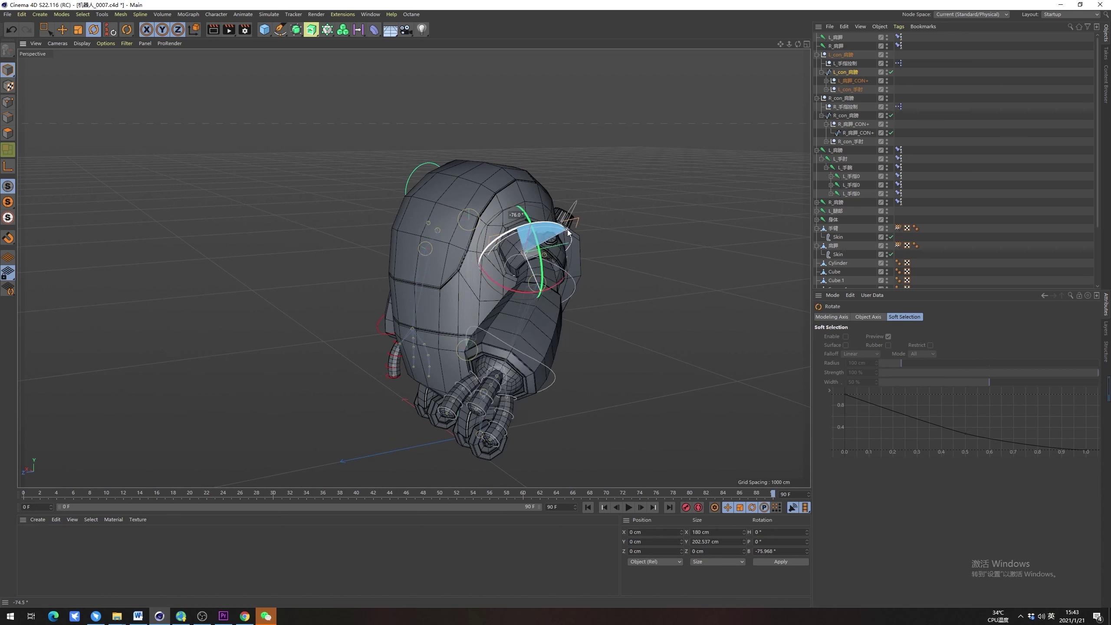
pyautogui.hotkey('ctrl', 'z')
pyautogui.click(961, 112)
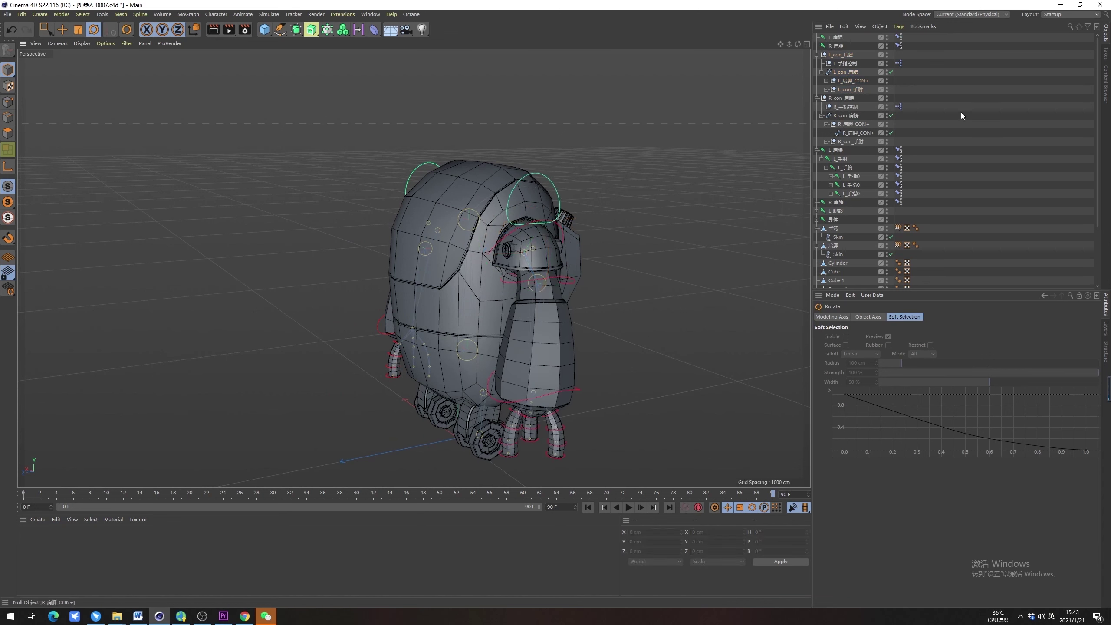
# Parent the L_肩胛 joint under the L_肩膀 joint and the R_肩胛 joint under the R_肩膀 joint
pyautogui.click(816, 54)
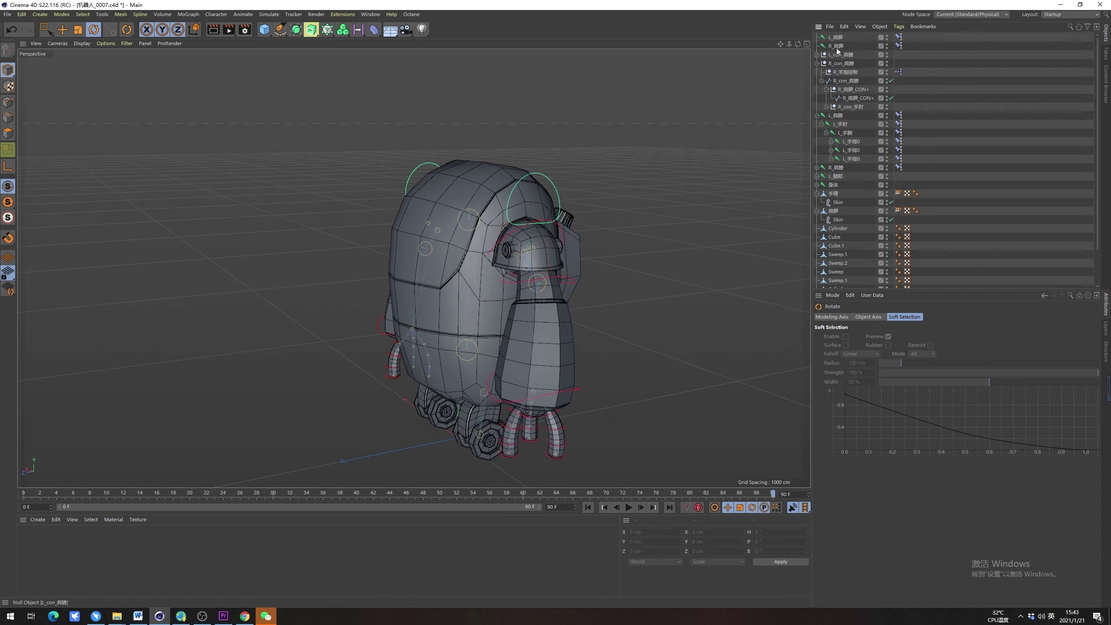
pyautogui.moveTo(836, 37); pyautogui.dragTo(836, 125)
pyautogui.moveTo(837, 122); pyautogui.dragTo(848, 124)
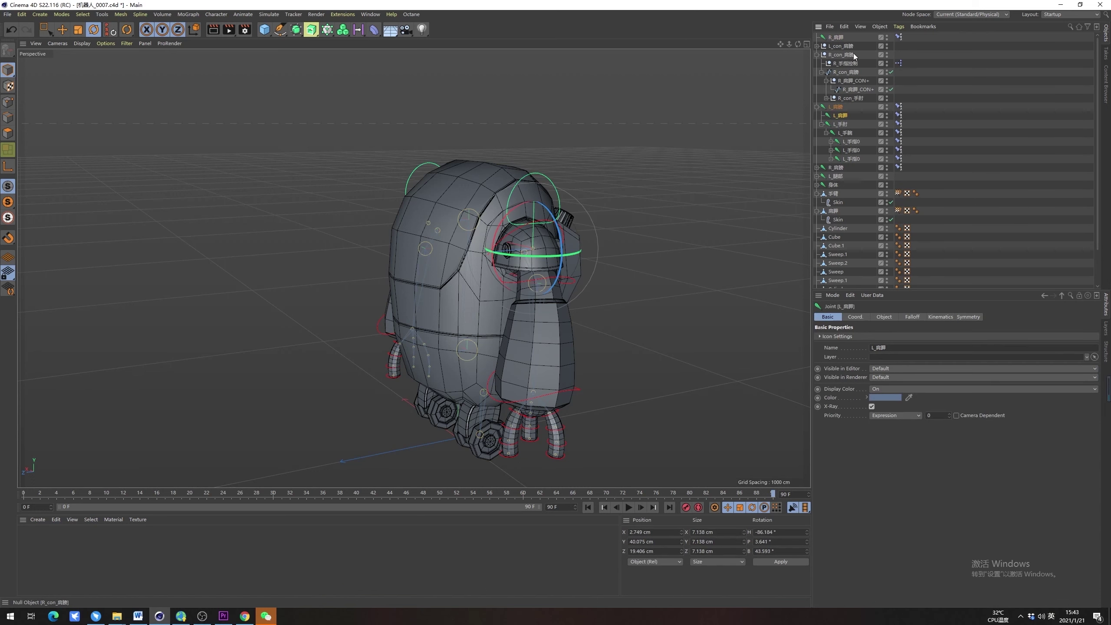
pyautogui.moveTo(840, 36); pyautogui.dragTo(837, 168)
# Test-rotate the L_con_肩膀 spline control on the robot's shoulder and undo the rotation
pyautogui.click(624, 193)
pyautogui.keyDown('alt'); pyautogui.moveTo(625, 194); pyautogui.dragTo(649, 241); pyautogui.keyUp('alt')
pyautogui.click(840, 38)
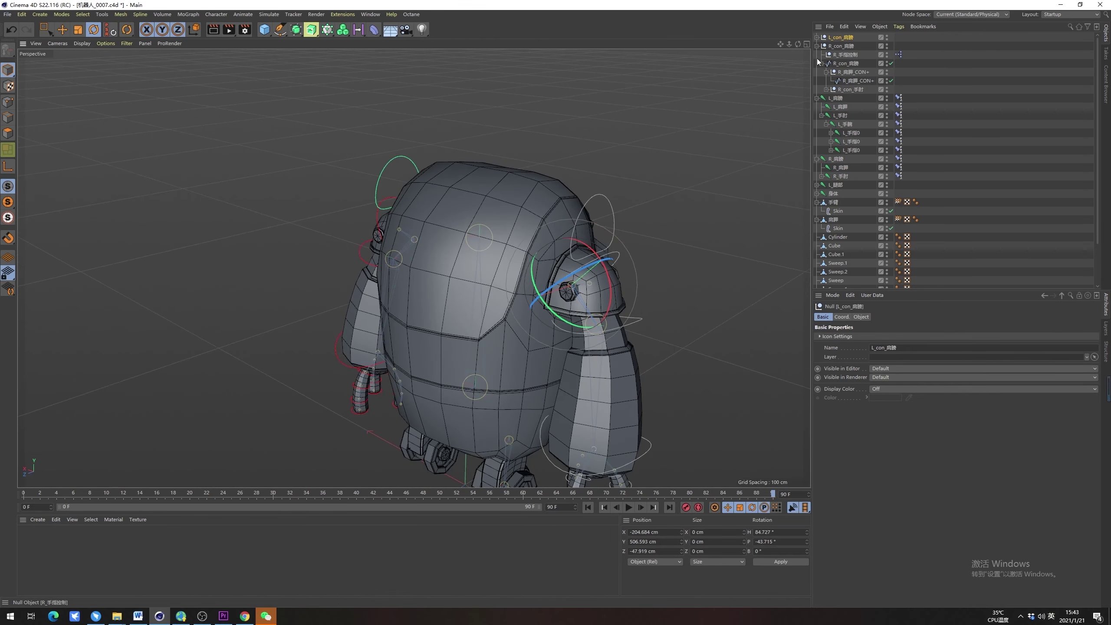
pyautogui.click(644, 240)
pyautogui.click(616, 257)
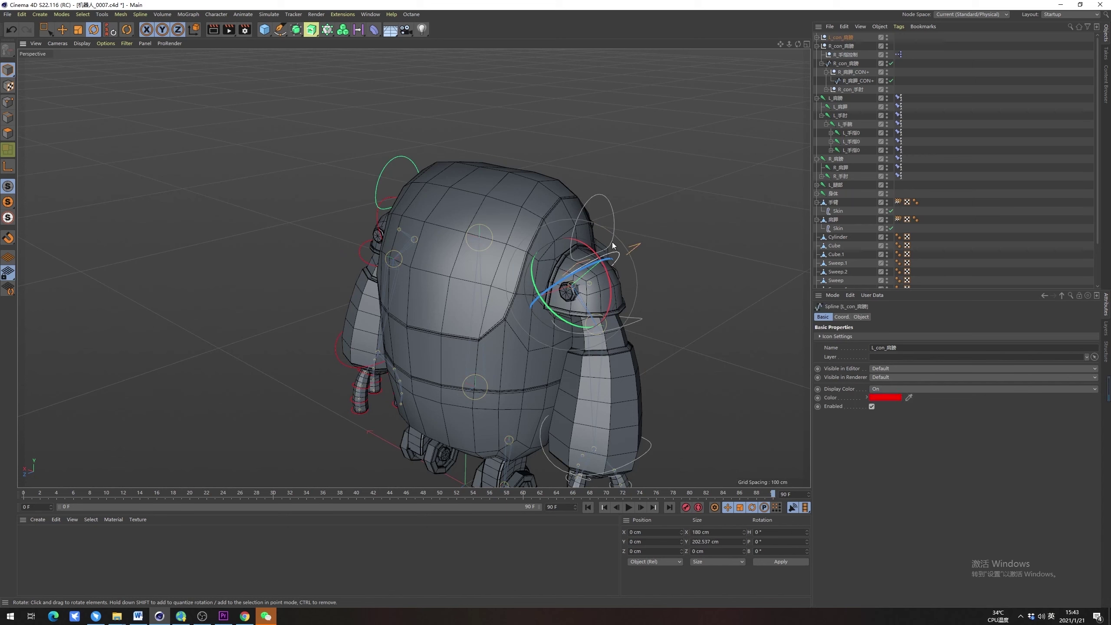
pyautogui.moveTo(610, 282)
pyautogui.mouseDown()
pyautogui.moveTo(603, 271)
pyautogui.moveTo(601, 298)
pyautogui.moveTo(612, 268)
pyautogui.moveTo(609, 277)
pyautogui.moveTo(599, 247)
pyautogui.moveTo(609, 268)
pyautogui.mouseUp()
pyautogui.hotkey('ctrl', 'z')
pyautogui.click(96, 31)
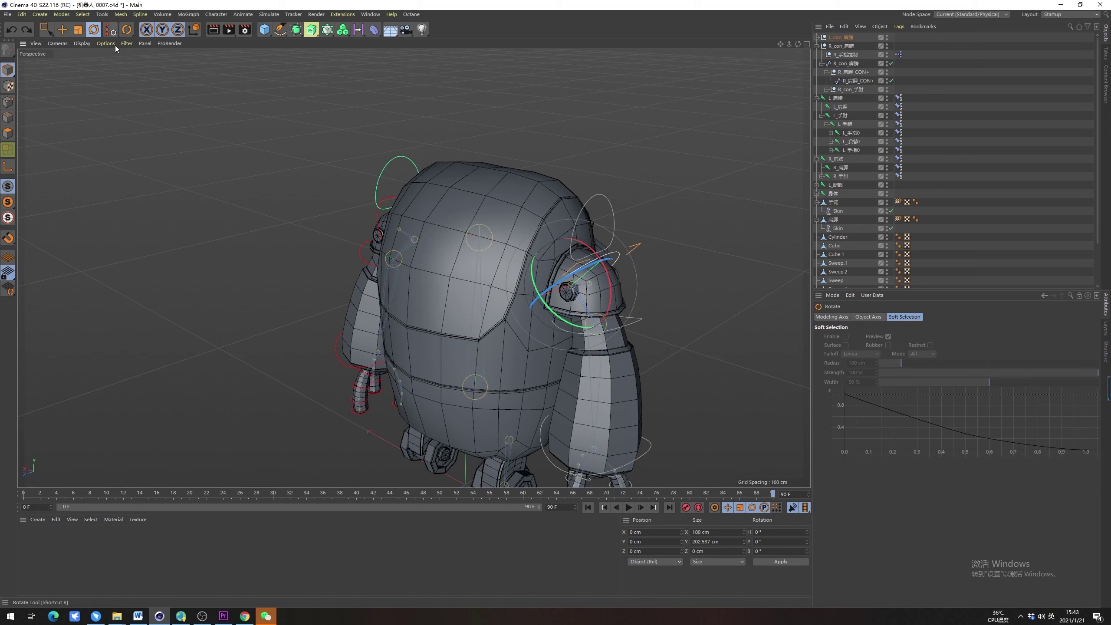
# Test-rotate the L_肩胛_CON+ spline control above the shoulder cap, undo the rotation and clear the selection
pyautogui.click(638, 197)
pyautogui.click(594, 199)
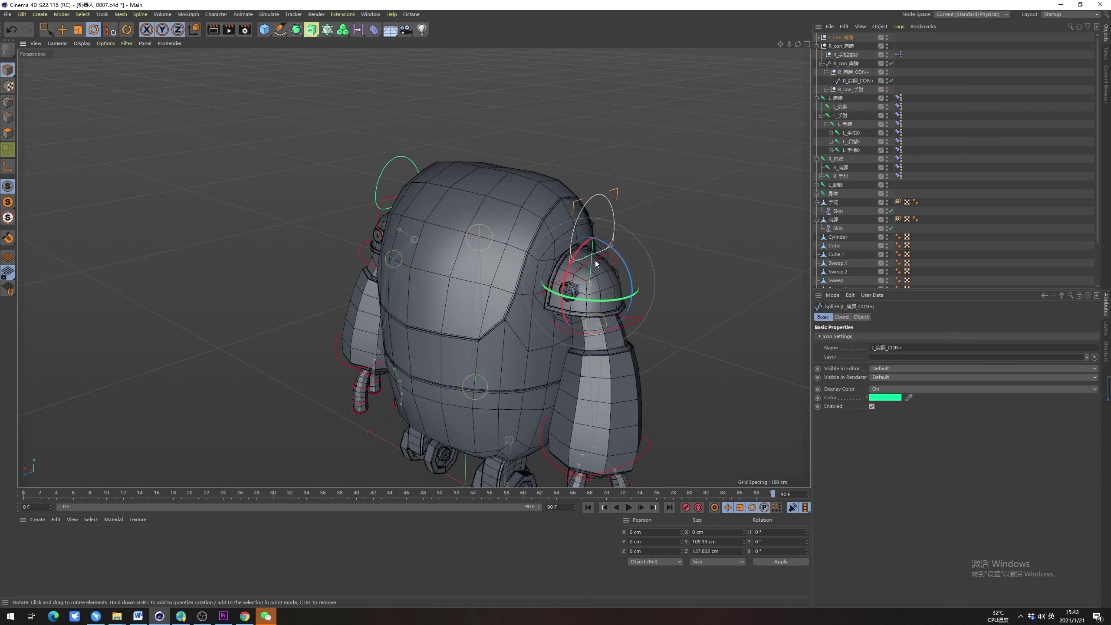
pyautogui.keyDown('alt'); pyautogui.moveTo(596, 261); pyautogui.dragTo(552, 263); pyautogui.keyUp('alt')
pyautogui.hotkey('ctrl', 'z')
pyautogui.click(680, 220)
pyautogui.keyDown('alt'); pyautogui.moveTo(487, 244); pyautogui.dragTo(522, 287); pyautogui.keyUp('alt')
pyautogui.keyDown('alt'); pyautogui.moveTo(522, 286); pyautogui.dragTo(473, 306, button='right'); pyautogui.keyUp('alt')
pyautogui.keyDown('alt'); pyautogui.moveTo(475, 306); pyautogui.dragTo(442, 315); pyautogui.keyUp('alt')
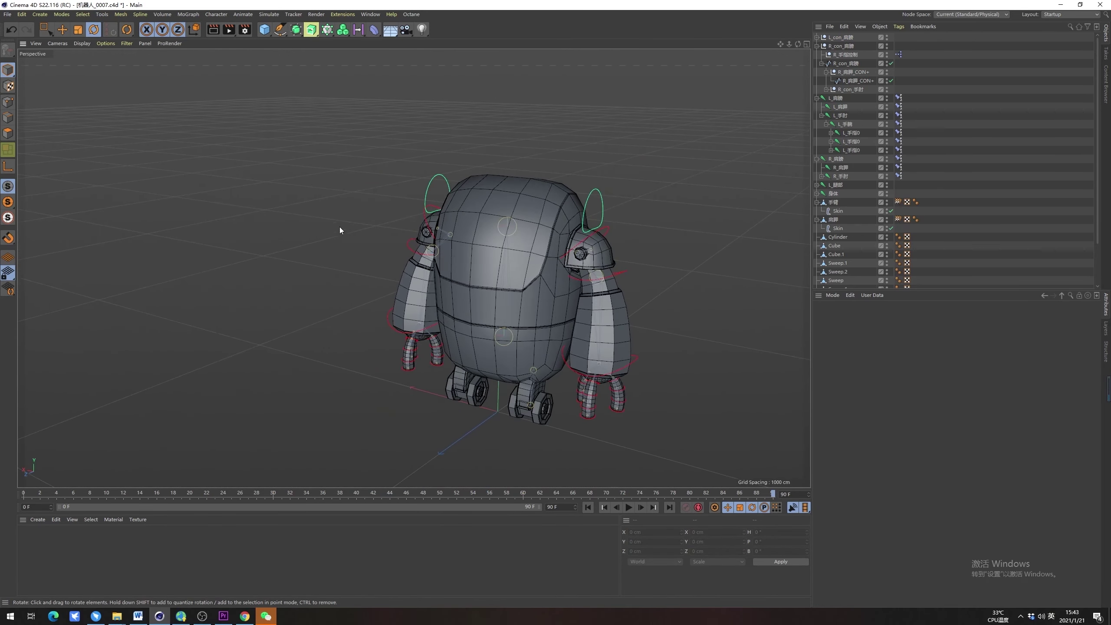
# Mark up a screen capture of the robot viewport with arrows and discard the capture
pyautogui.hotkey('alt', 'a')
pyautogui.moveTo(313, 101); pyautogui.dragTo(714, 461)
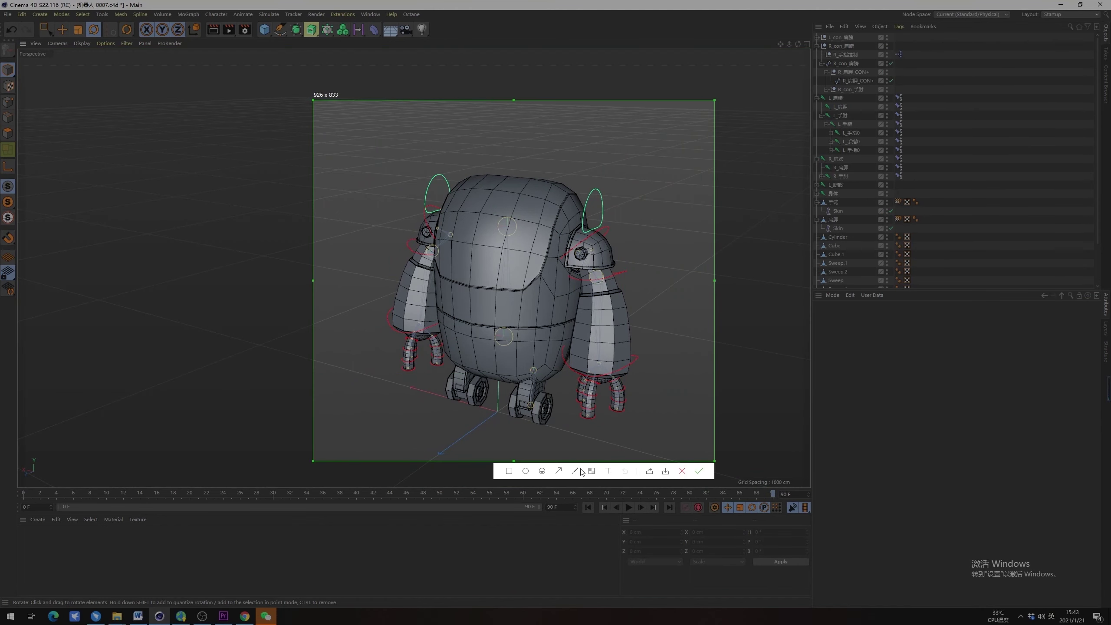
pyautogui.click(575, 471)
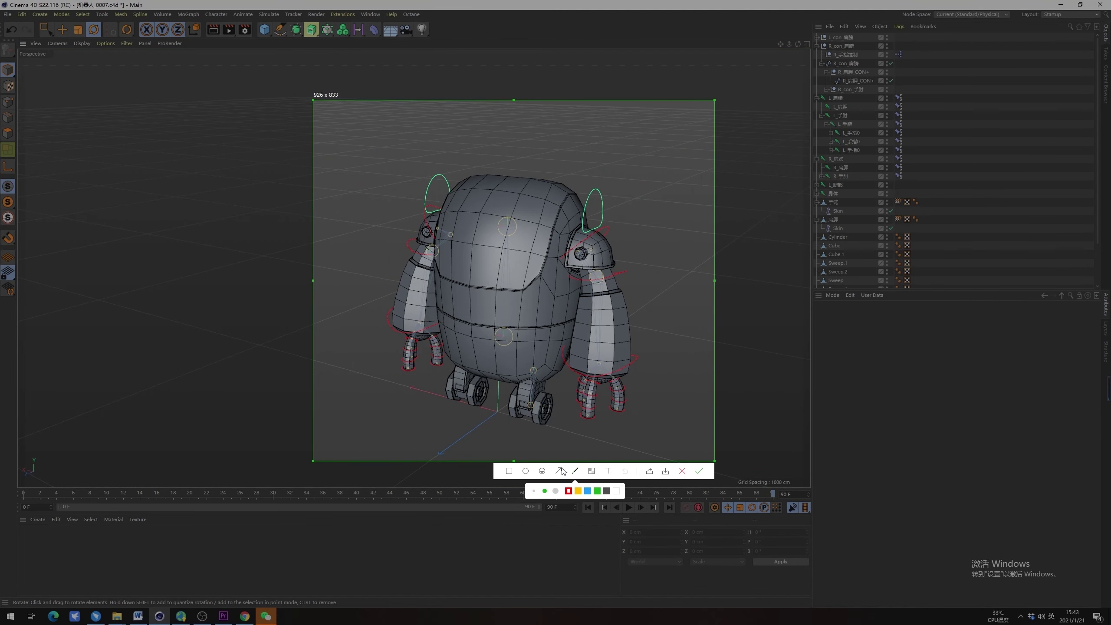
pyautogui.click(559, 470)
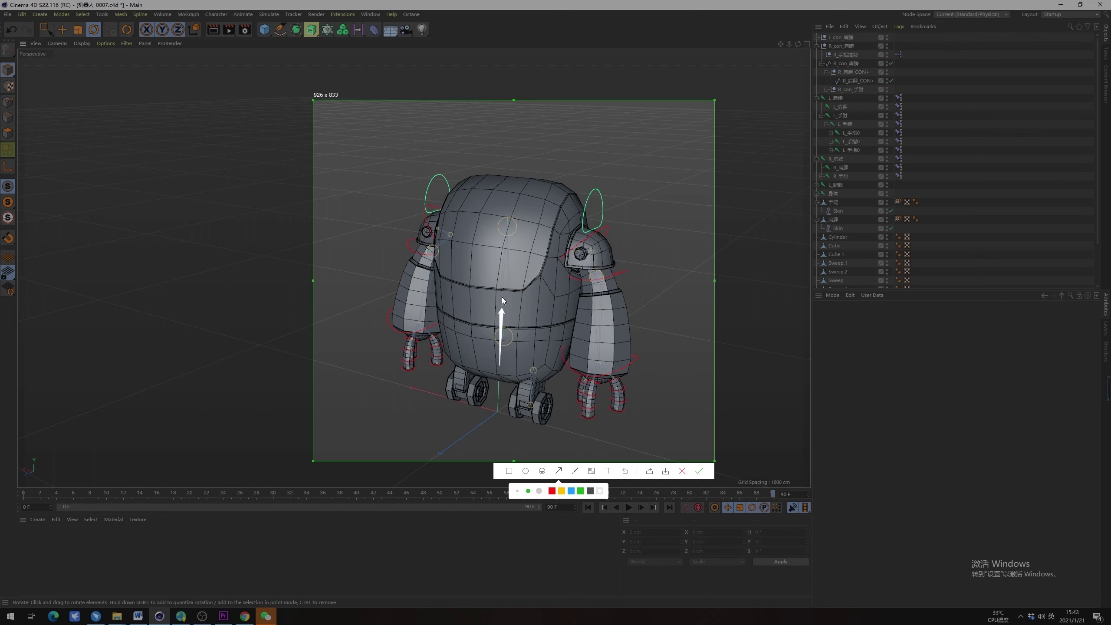
pyautogui.moveTo(463, 264)
pyautogui.mouseDown()
pyautogui.moveTo(489, 309)
pyautogui.moveTo(459, 236)
pyautogui.mouseUp()
pyautogui.hotkey('ctrl', 'z')
pyautogui.click(685, 471)
# Duplicate the 头部 joint under 身体 and place the copy, 头部.1, between the 身体 and 头部 joints
pyautogui.scroll(3, 532, 301)
pyautogui.keyDown('alt'); pyautogui.moveTo(532, 300); pyautogui.dragTo(499, 272); pyautogui.keyUp('alt')
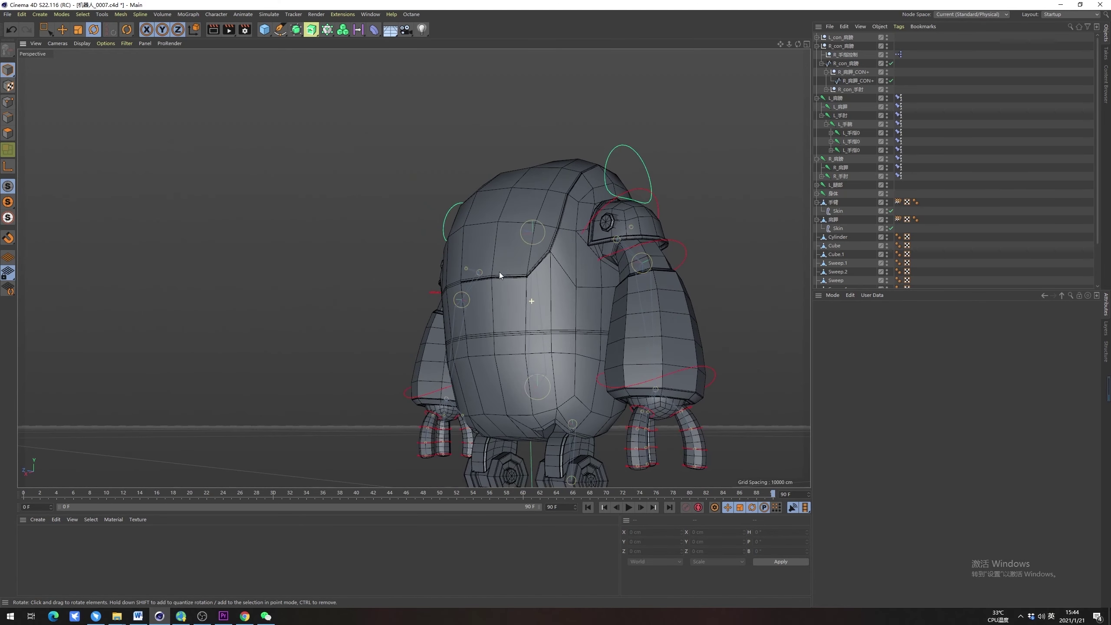
pyautogui.keyDown('alt'); pyautogui.moveTo(517, 348); pyautogui.dragTo(509, 328); pyautogui.keyUp('alt')
pyautogui.keyDown('alt'); pyautogui.moveTo(486, 277); pyautogui.dragTo(518, 282); pyautogui.keyUp('alt')
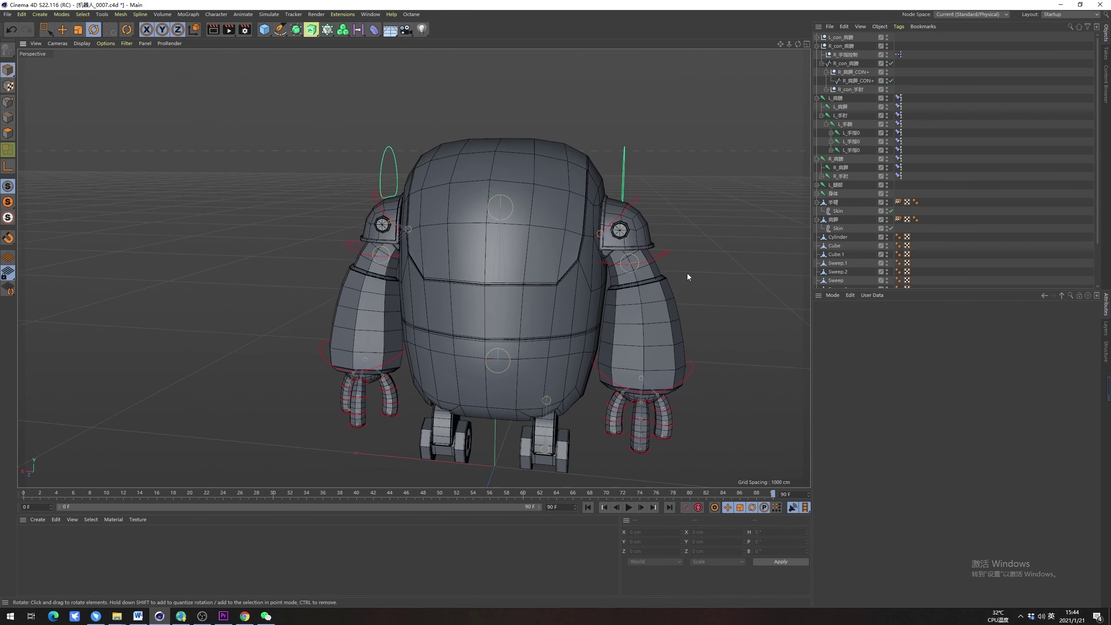
pyautogui.click(817, 193)
pyautogui.click(838, 201)
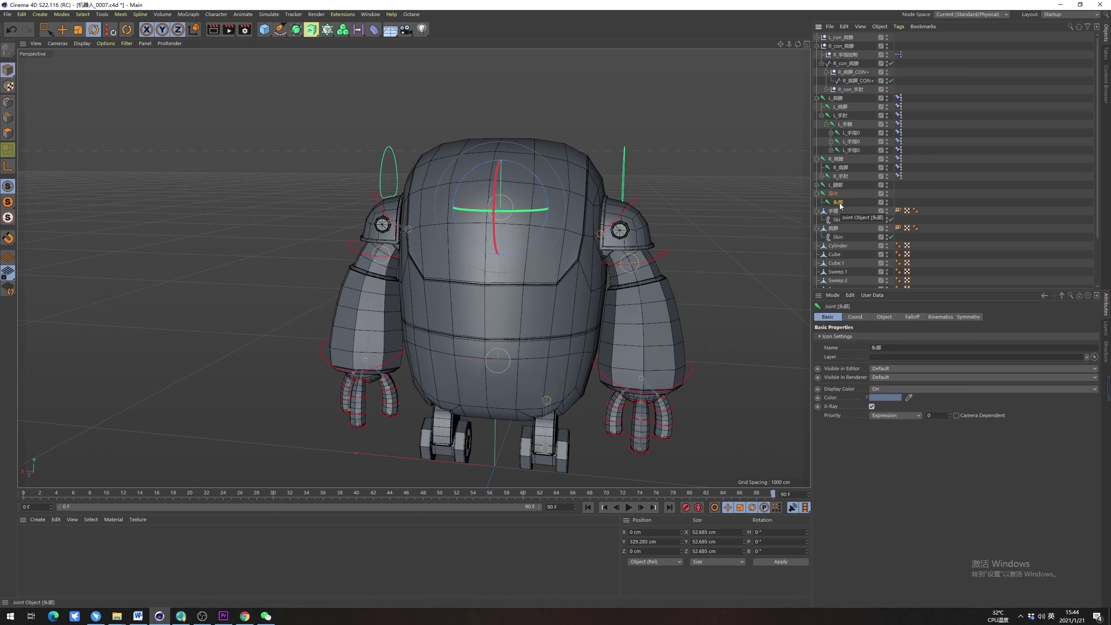
pyautogui.moveTo(840, 205); pyautogui.dragTo(842, 203)
# In the Back view, move the 头部.1 joint straight down to the middle of the torso, above the 身体 joint
pyautogui.middleClick(511, 268)
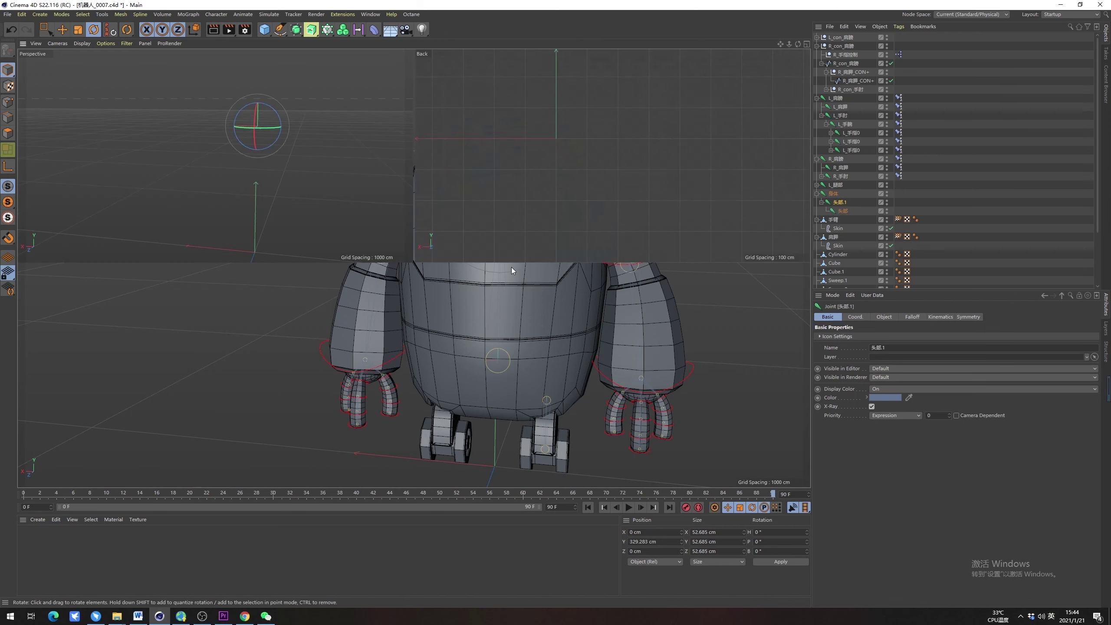
pyautogui.middleClick(610, 396)
pyautogui.middleClick(559, 347)
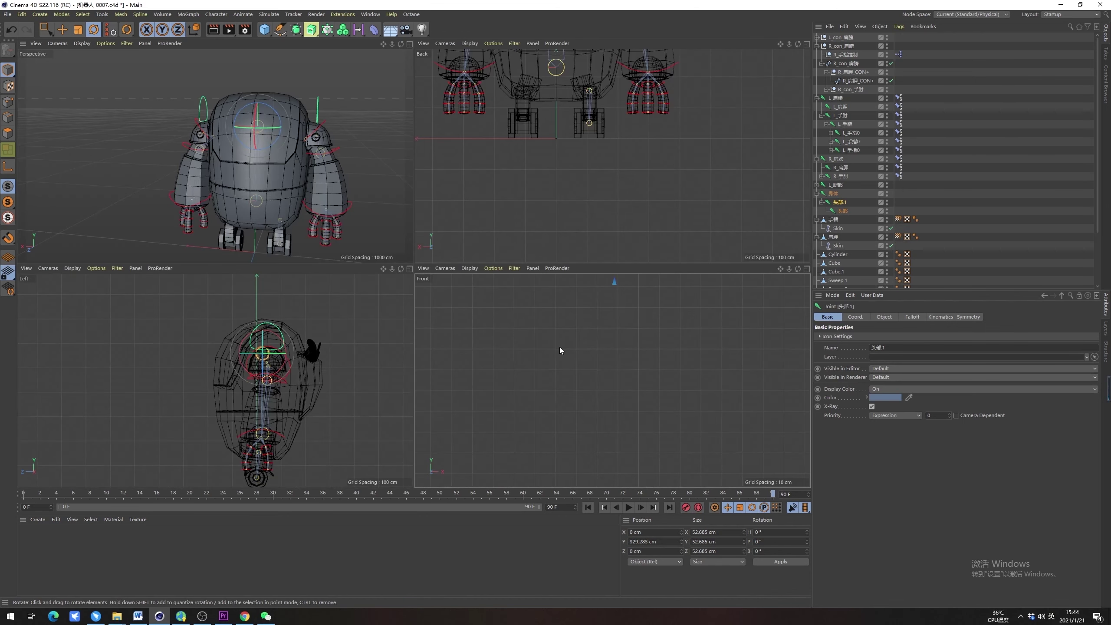
pyautogui.middleClick(579, 177)
pyautogui.keyDown('alt'); pyautogui.moveTo(579, 177); pyautogui.dragTo(676, 403, button='middle'); pyautogui.keyUp('alt')
pyautogui.press('e')
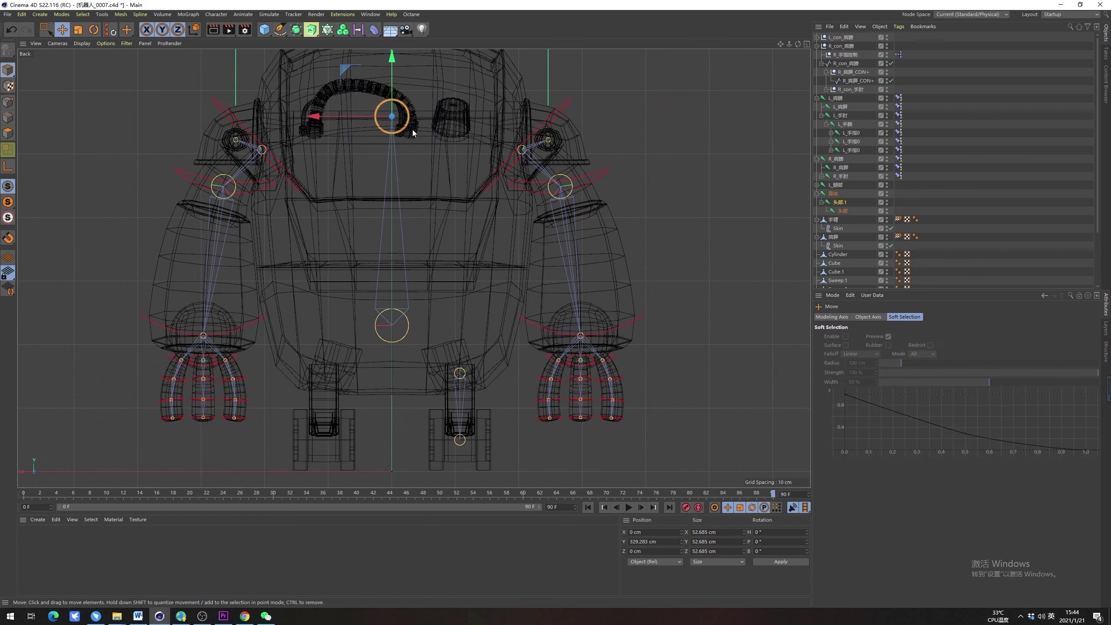
pyautogui.moveTo(392, 63); pyautogui.dragTo(403, 205)
# Raise the 头部 joint into the robot's head, to a relative Y position of about 269 cm
pyautogui.click(842, 211)
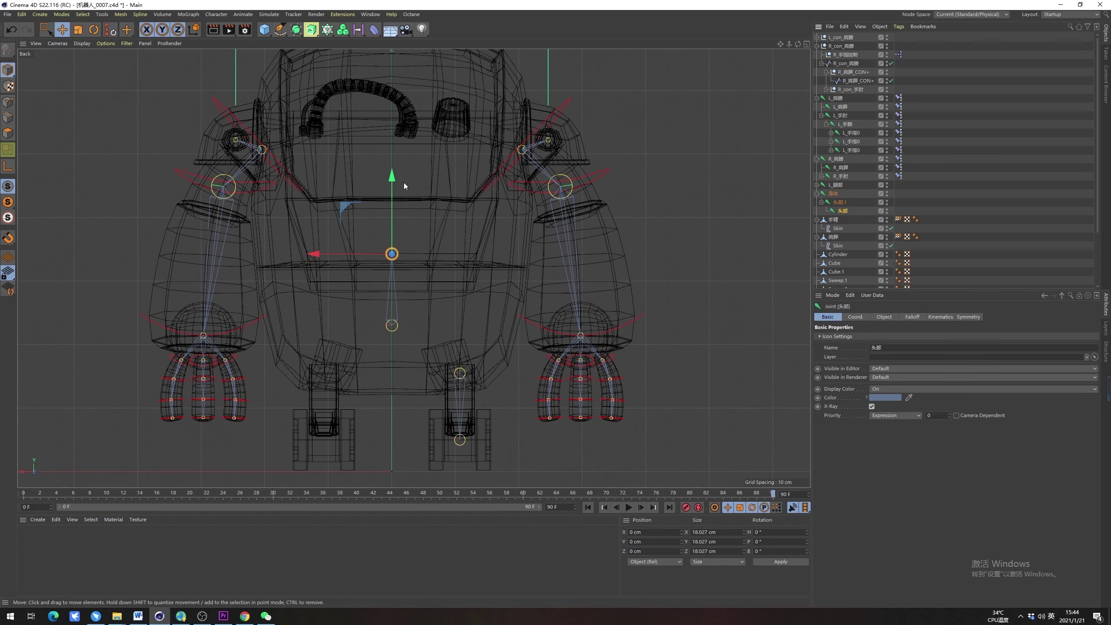
pyautogui.moveTo(391, 180); pyautogui.dragTo(387, 53)
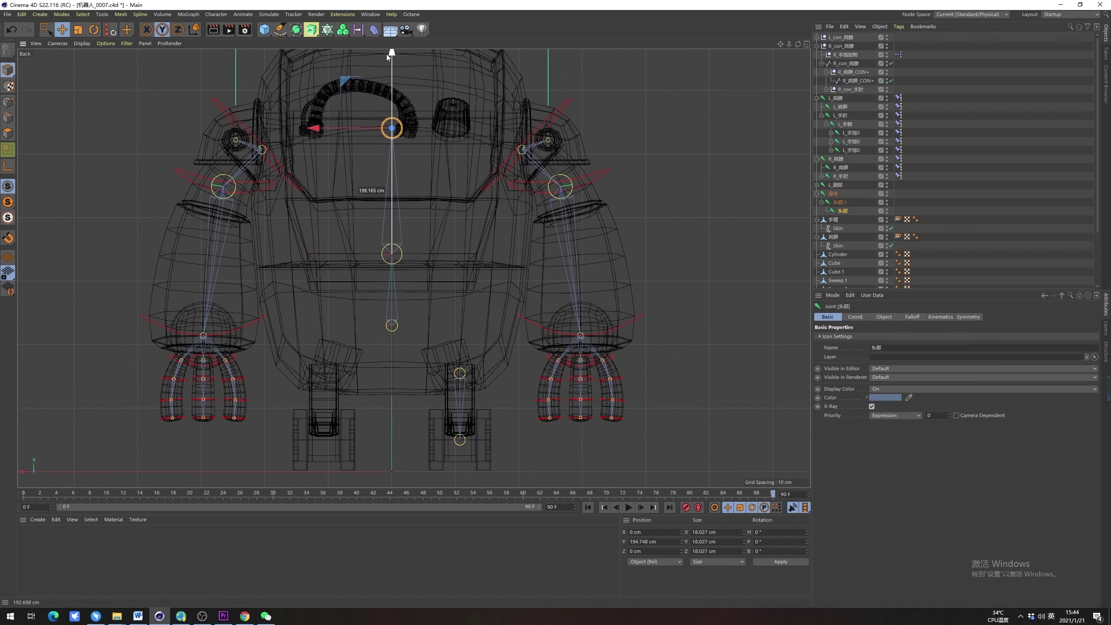
pyautogui.scroll(-5, 449, 159)
pyautogui.moveTo(420, 128); pyautogui.dragTo(422, 113)
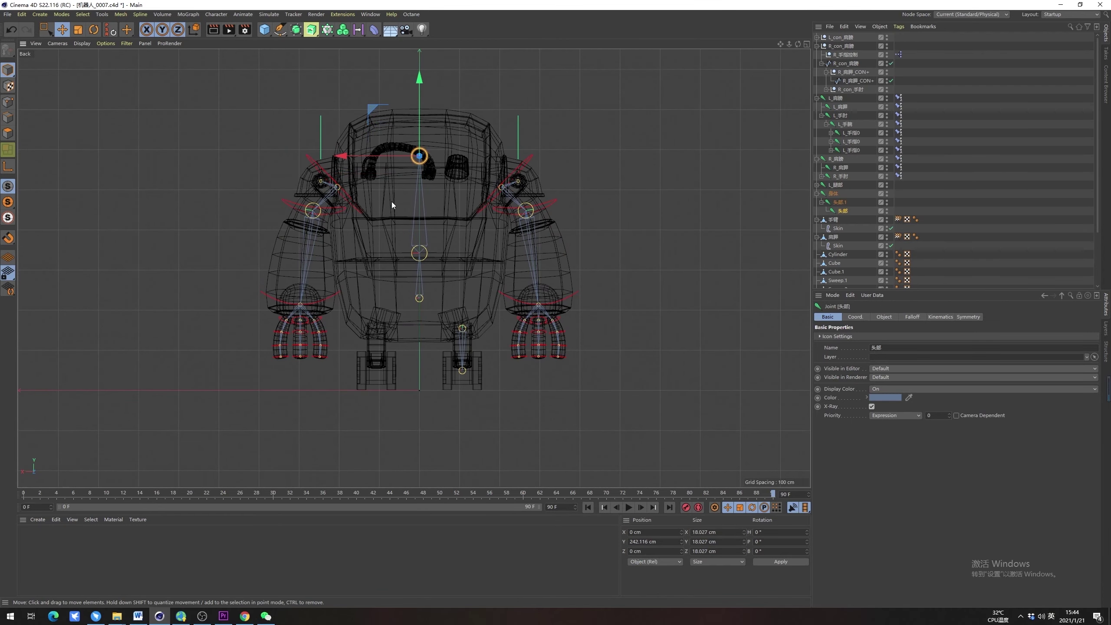
pyautogui.moveTo(420, 111)
pyautogui.mouseDown()
pyautogui.moveTo(422, 88)
pyautogui.moveTo(423, 101)
pyautogui.mouseUp()
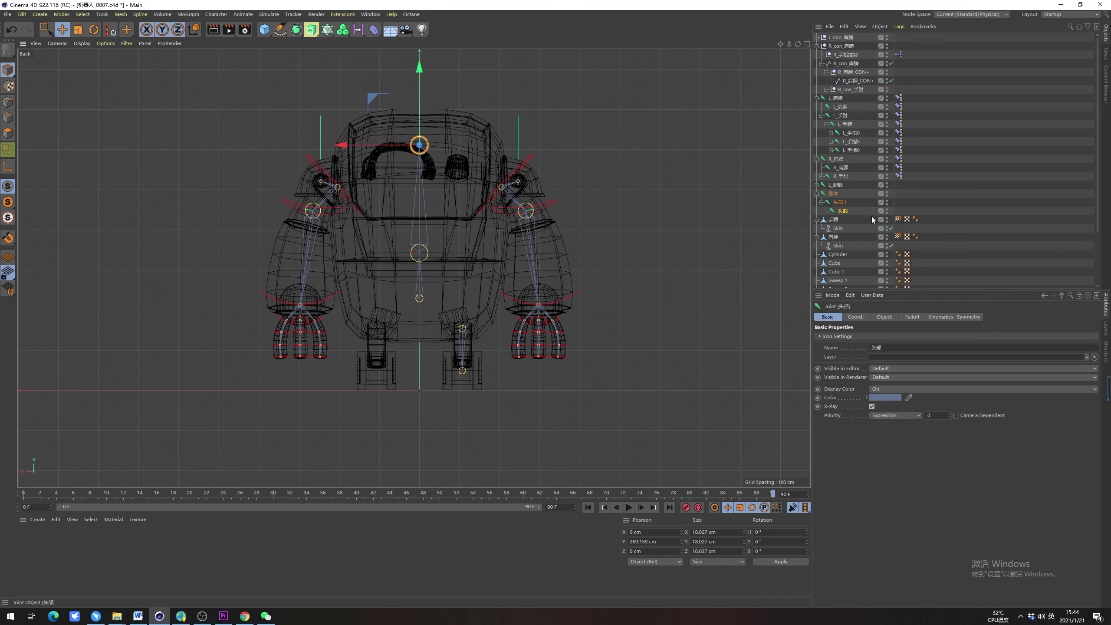
# Lower the 身体 joint in the Back view to a Y position of about 192 cm
pyautogui.middleClick(324, 229)
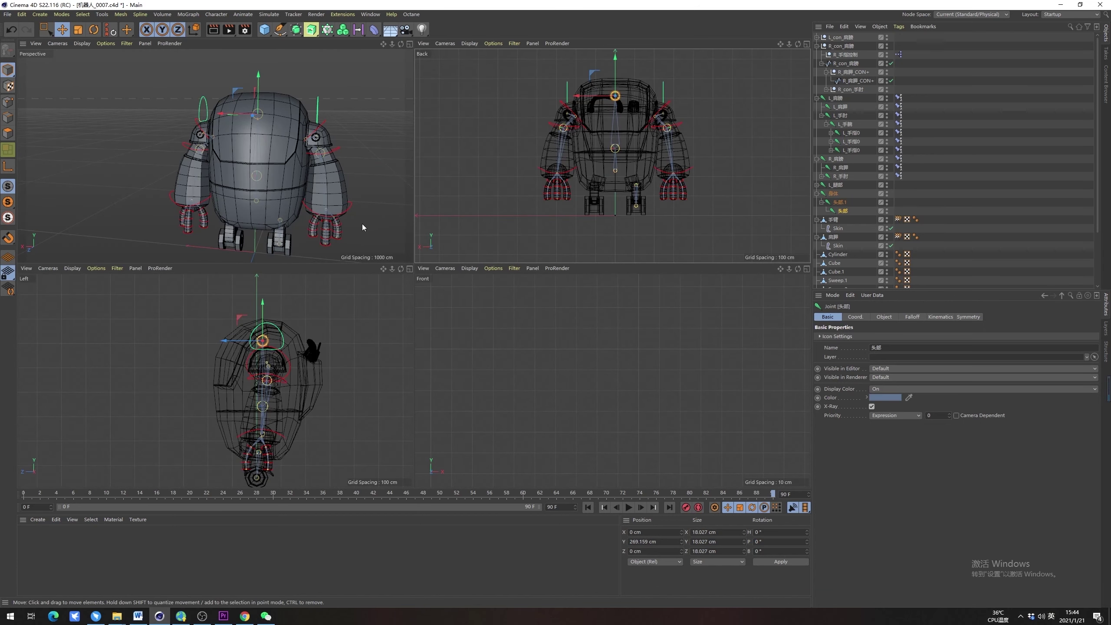
pyautogui.click(834, 194)
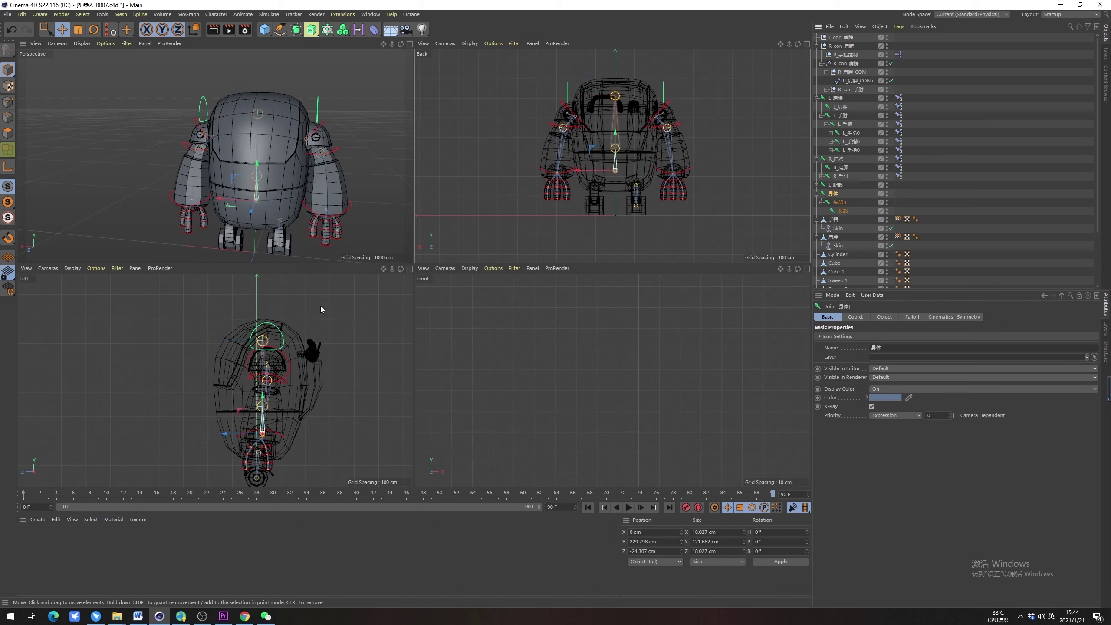
pyautogui.scroll(5, 617, 162)
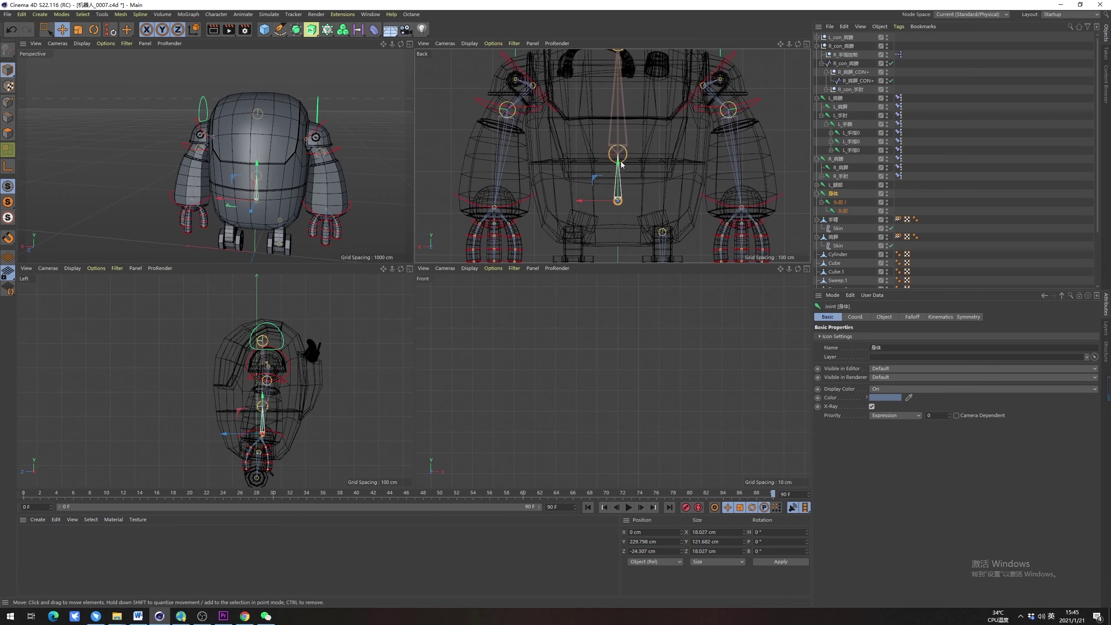
pyautogui.moveTo(618, 166); pyautogui.dragTo(619, 185)
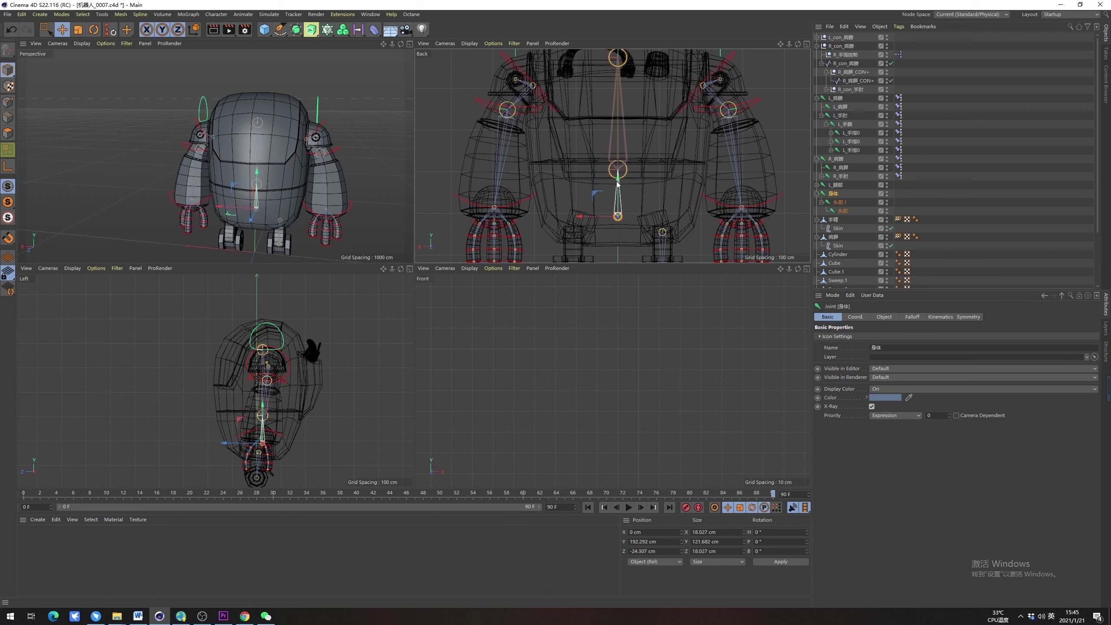
# Raise the 头部.1 joint to about Y 130 cm and the 头部 joint to about Y 279 cm
pyautogui.click(840, 204)
pyautogui.moveTo(621, 144); pyautogui.dragTo(621, 137)
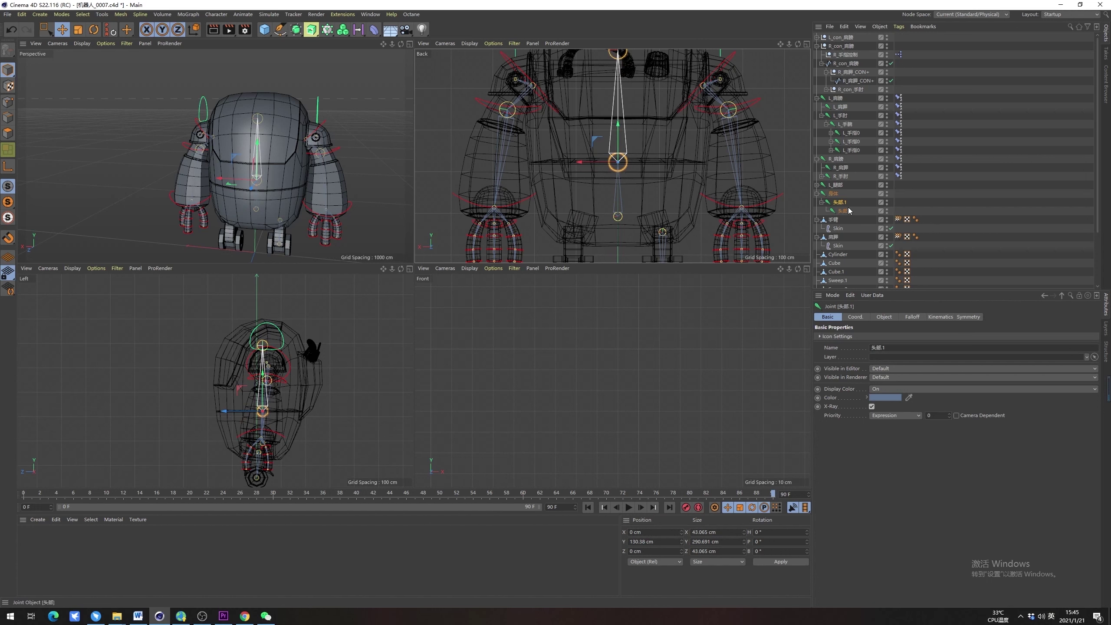
pyautogui.click(843, 210)
pyautogui.keyDown('alt'); pyautogui.moveTo(500, 160); pyautogui.dragTo(500, 195, button='middle'); pyautogui.keyUp('alt')
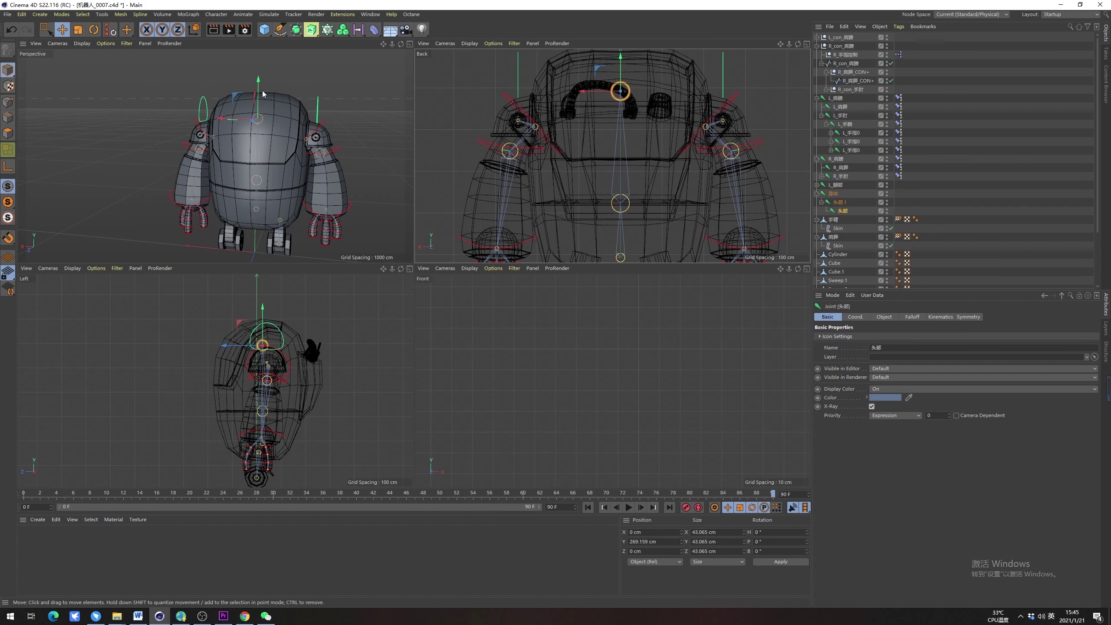
pyautogui.moveTo(619, 62); pyautogui.dragTo(620, 58)
pyautogui.middleClick(311, 105)
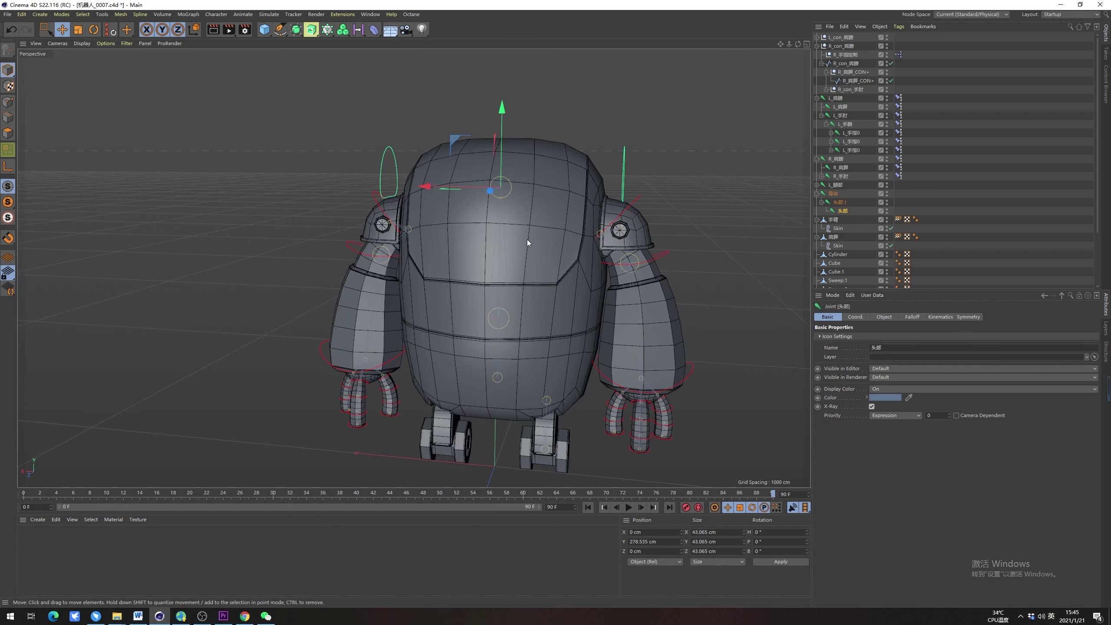
# Select the three torso shell meshes together: Subdivision Surface, Boole.1 and Boole.2
pyautogui.keyDown('alt'); pyautogui.moveTo(552, 258); pyautogui.dragTo(520, 333); pyautogui.keyUp('alt')
pyautogui.click(605, 311)
pyautogui.click(429, 292)
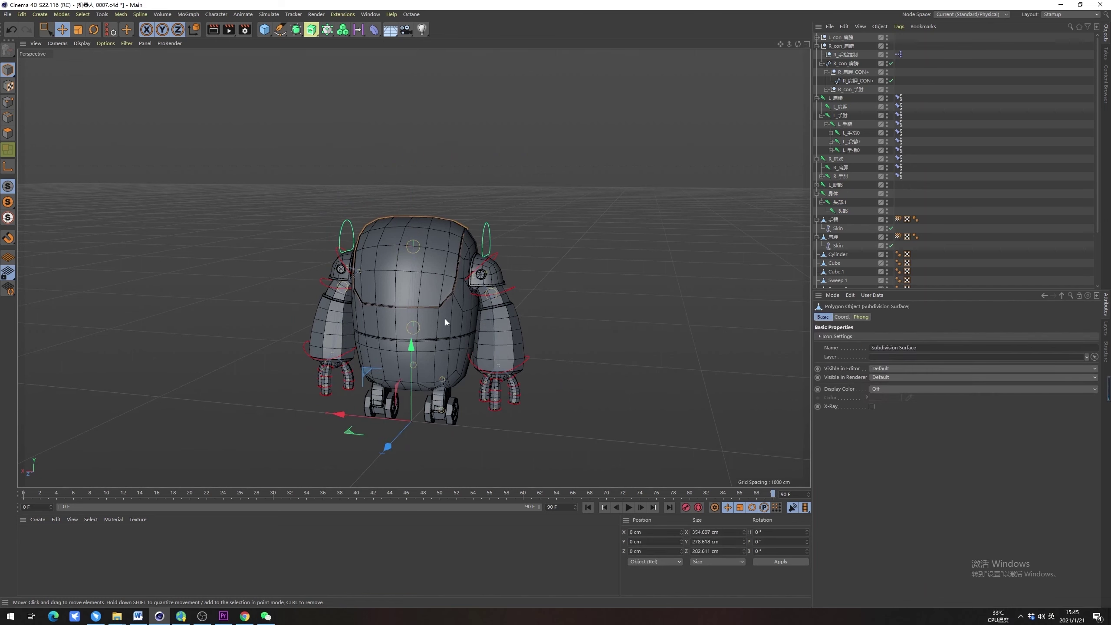
pyautogui.keyDown('alt'); pyautogui.moveTo(444, 319); pyautogui.dragTo(453, 349); pyautogui.keyUp('alt')
pyautogui.keyDown('shift'); pyautogui.click(436, 341); pyautogui.keyUp('shift')
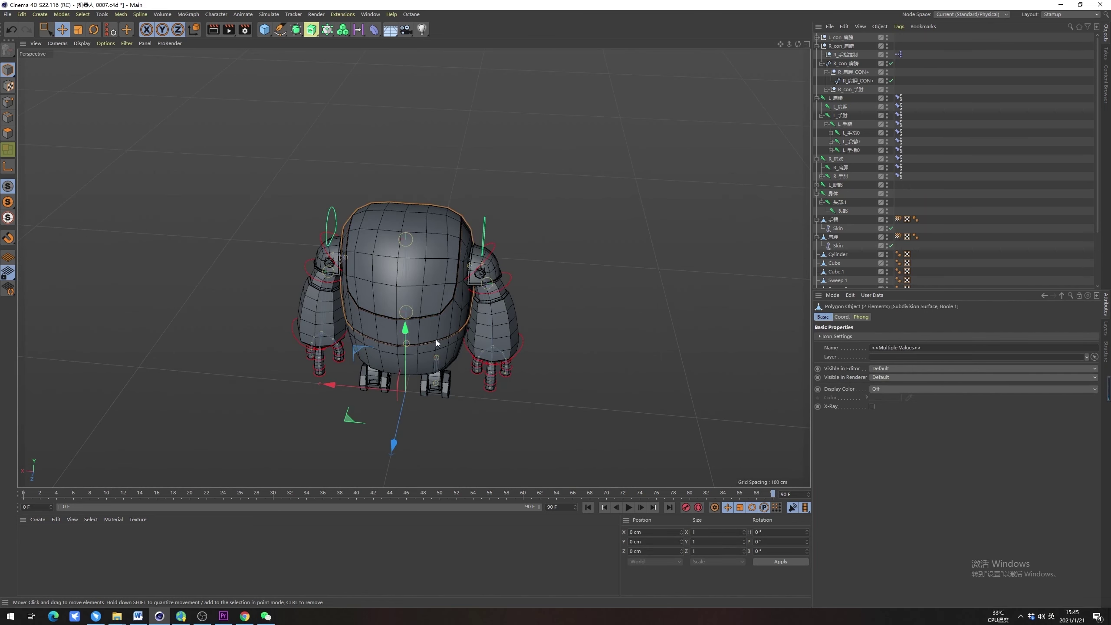
pyautogui.keyDown('shift'); pyautogui.click(430, 363); pyautogui.keyUp('shift')
# Isolate the selected torso meshes, inspect them from several sides and show the whole robot again
pyautogui.keyDown('alt'); pyautogui.moveTo(431, 362); pyautogui.dragTo(69, 233); pyautogui.keyUp('alt')
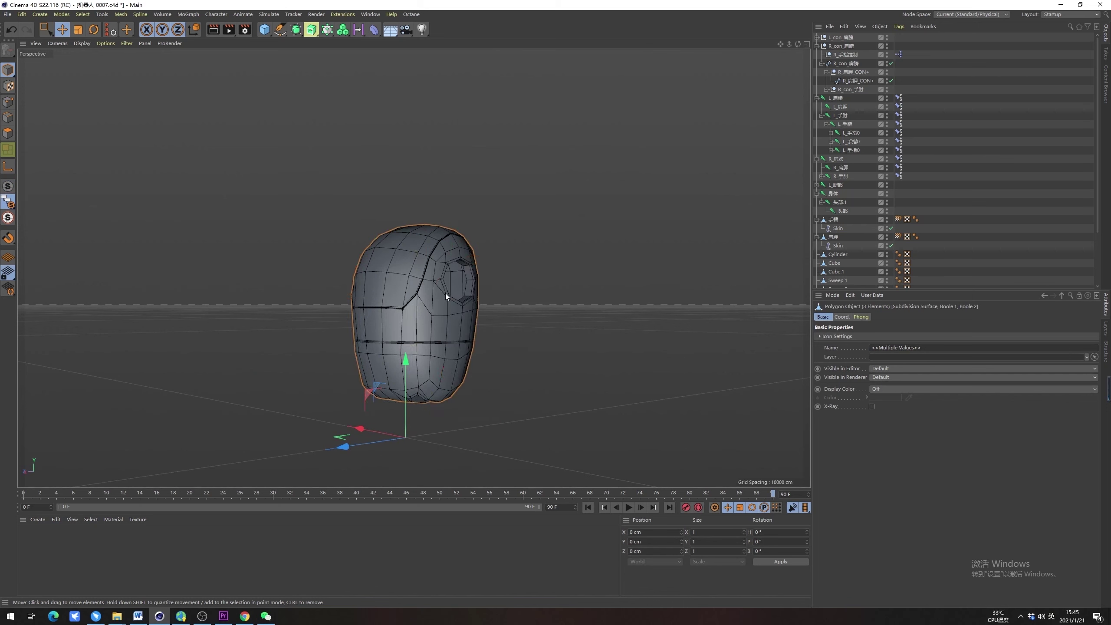
pyautogui.keyDown('alt'); pyautogui.moveTo(445, 293); pyautogui.dragTo(416, 314); pyautogui.keyUp('alt')
pyautogui.moveTo(7, 202); pyautogui.dragTo(29, 214)
pyautogui.click(7, 186)
pyautogui.keyDown('alt'); pyautogui.moveTo(444, 276); pyautogui.dragTo(533, 297); pyautogui.keyUp('alt')
pyautogui.keyDown('alt'); pyautogui.moveTo(466, 315); pyautogui.dragTo(396, 267); pyautogui.keyUp('alt')
pyautogui.click(11, 203)
pyautogui.moveTo(12, 206); pyautogui.dragTo(66, 226)
pyautogui.keyDown('alt'); pyautogui.moveTo(470, 292); pyautogui.dragTo(363, 296); pyautogui.keyUp('alt')
pyautogui.click(4, 200)
# Merge the three selected torso meshes with Connect Objects + Delete and rename the merged mesh 身体
pyautogui.scroll(-3, 946, 201)
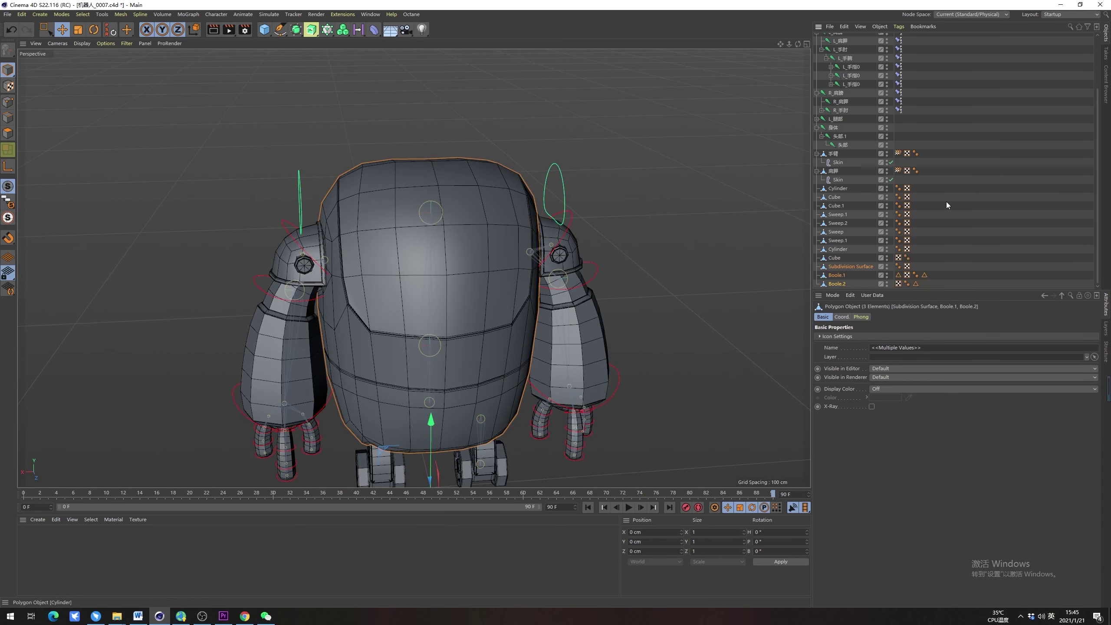
pyautogui.rightClick(838, 267)
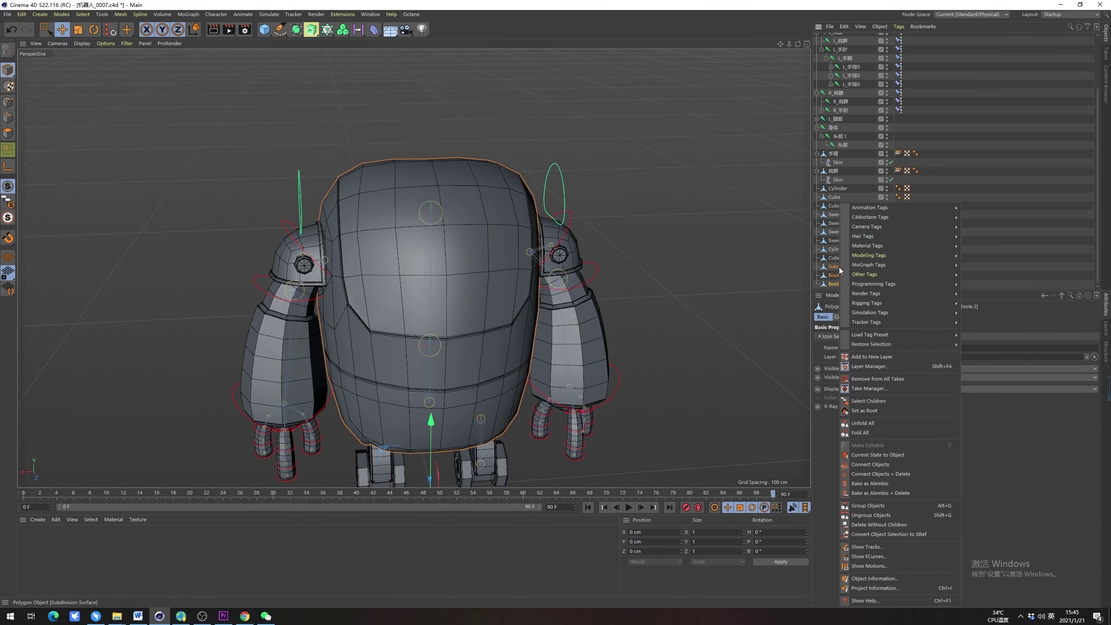
pyautogui.click(907, 474)
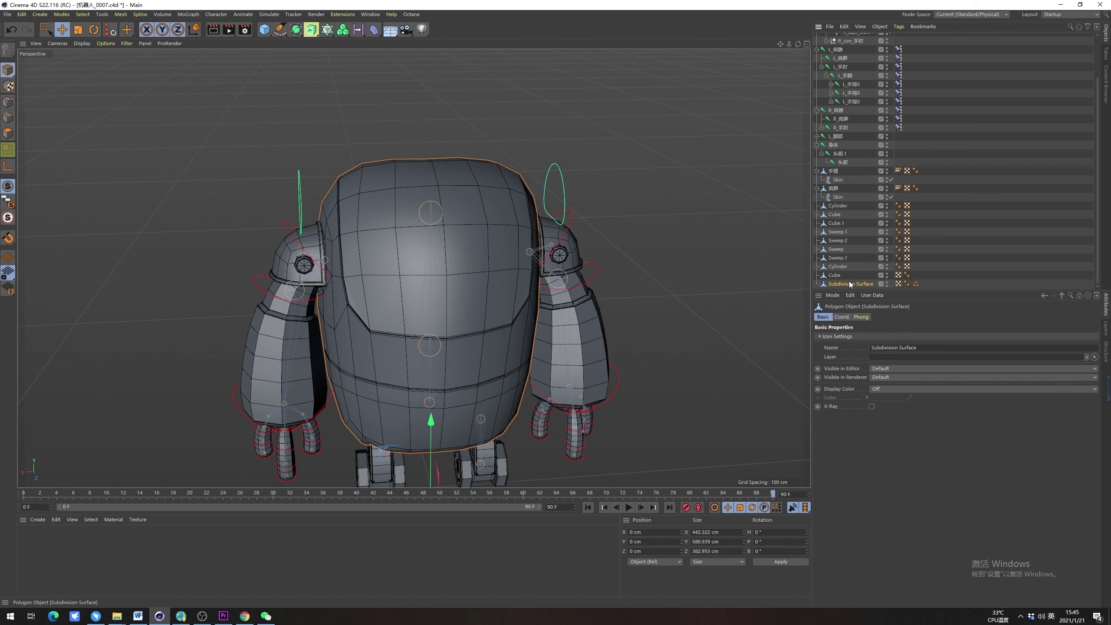
pyautogui.doubleClick(848, 284)
pyautogui.write('身体')
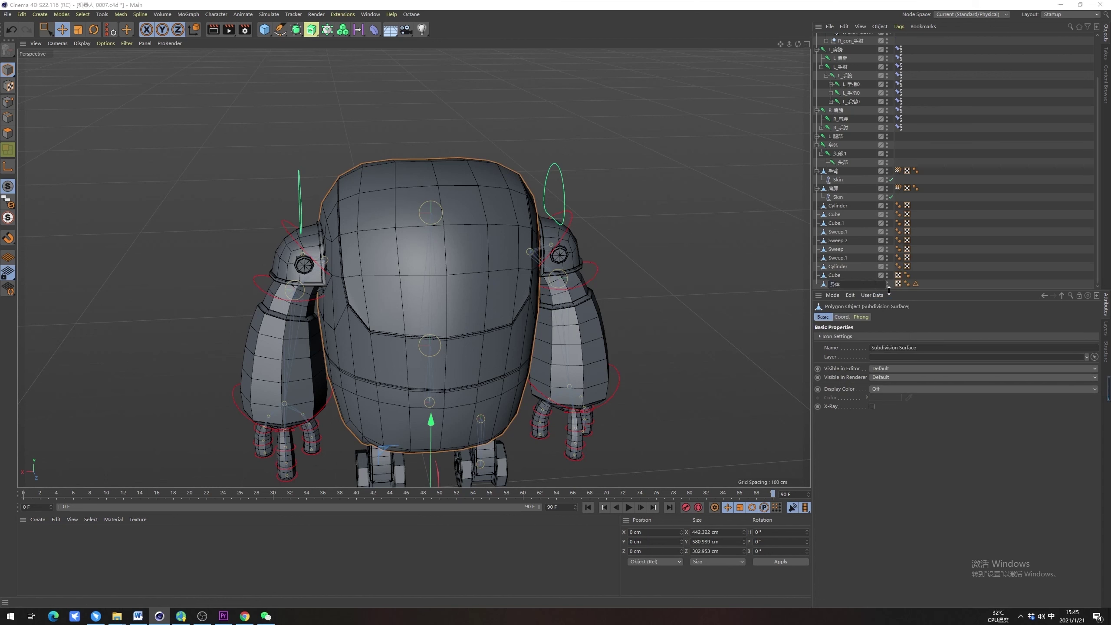
pyautogui.press('Return')
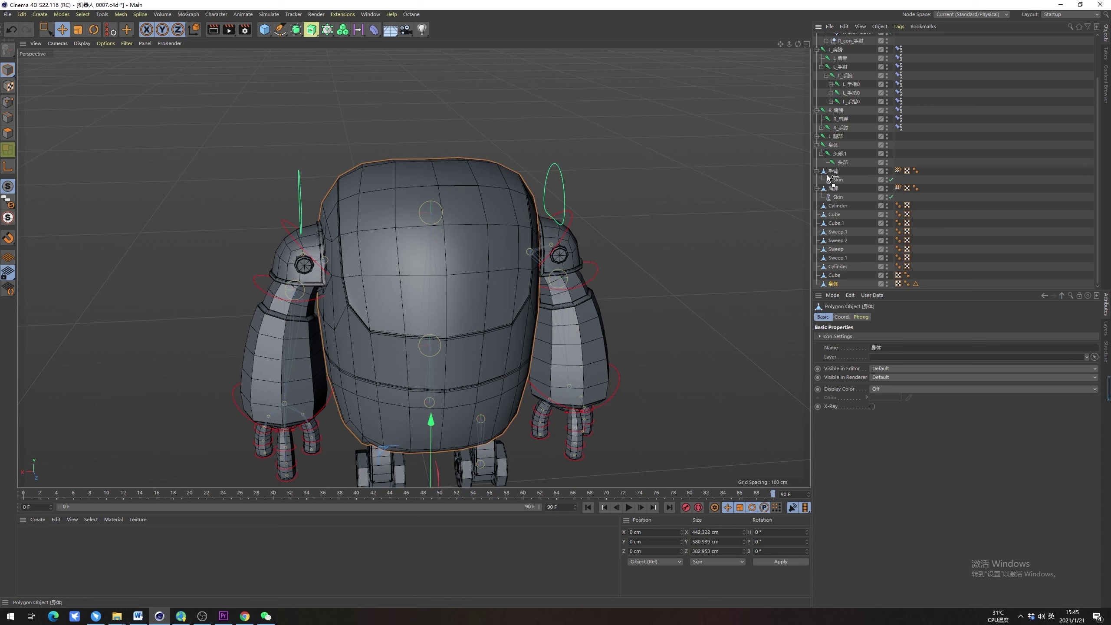
# Move the 身体 mesh above the 手臂 mesh in the hierarchy and collapse the arm and shoulder-cap meshes' Skin children
pyautogui.moveTo(825, 169); pyautogui.dragTo(823, 176)
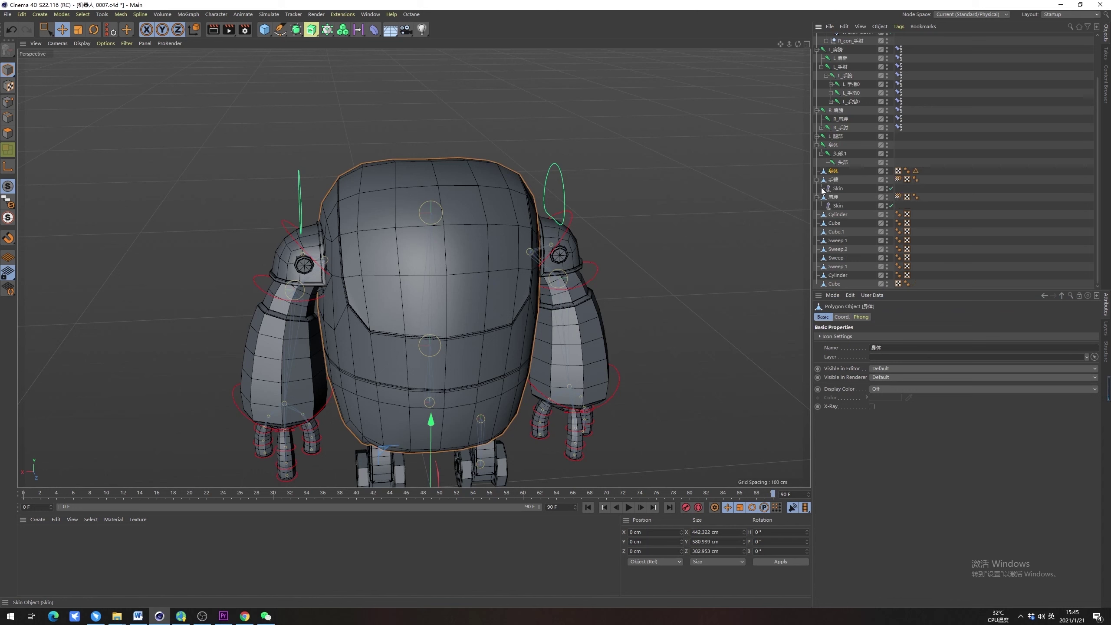
pyautogui.click(821, 186)
pyautogui.click(817, 180)
pyautogui.click(817, 197)
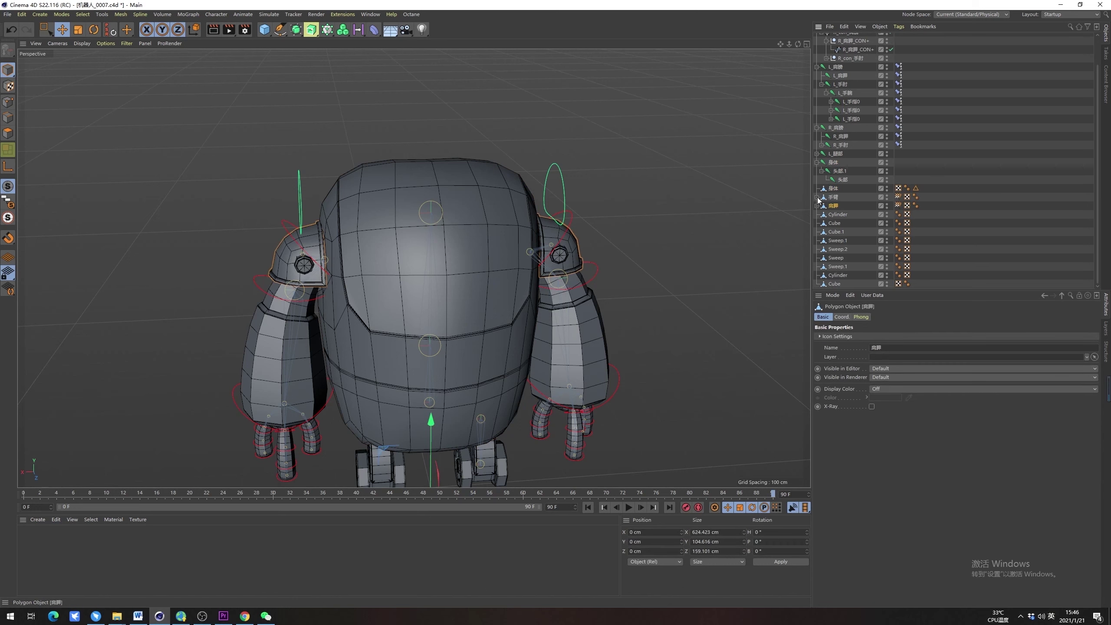
# Bind the 身体 mesh to the 身体, 头部.1 and 头部 joints
pyautogui.click(826, 162)
pyautogui.middleClick(825, 165)
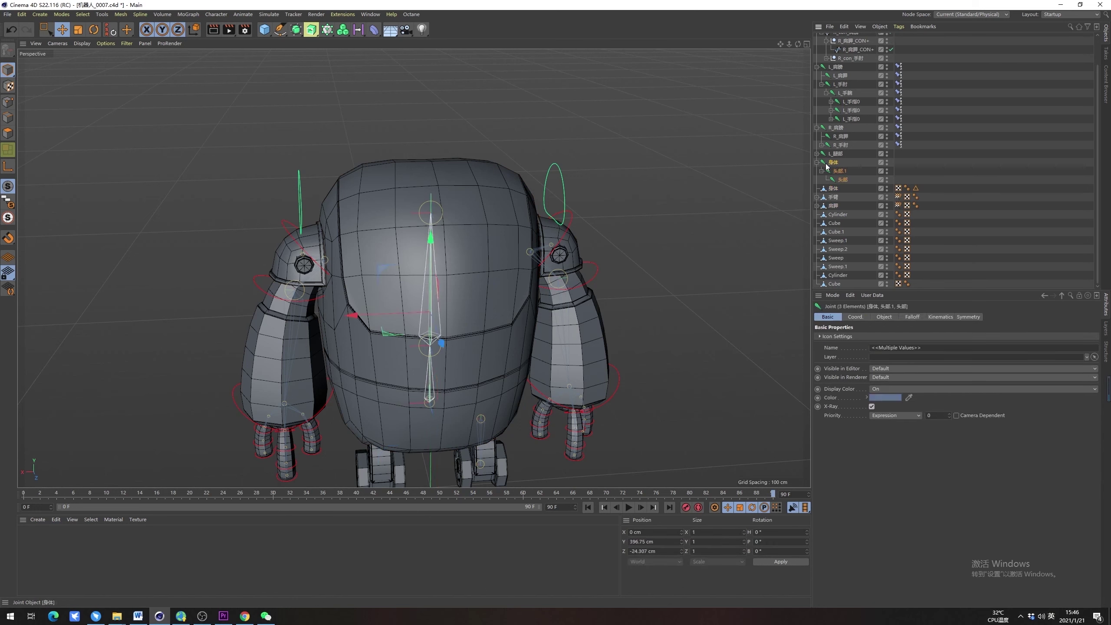
pyautogui.keyDown('ctrl'); pyautogui.click(834, 192); pyautogui.keyUp('ctrl')
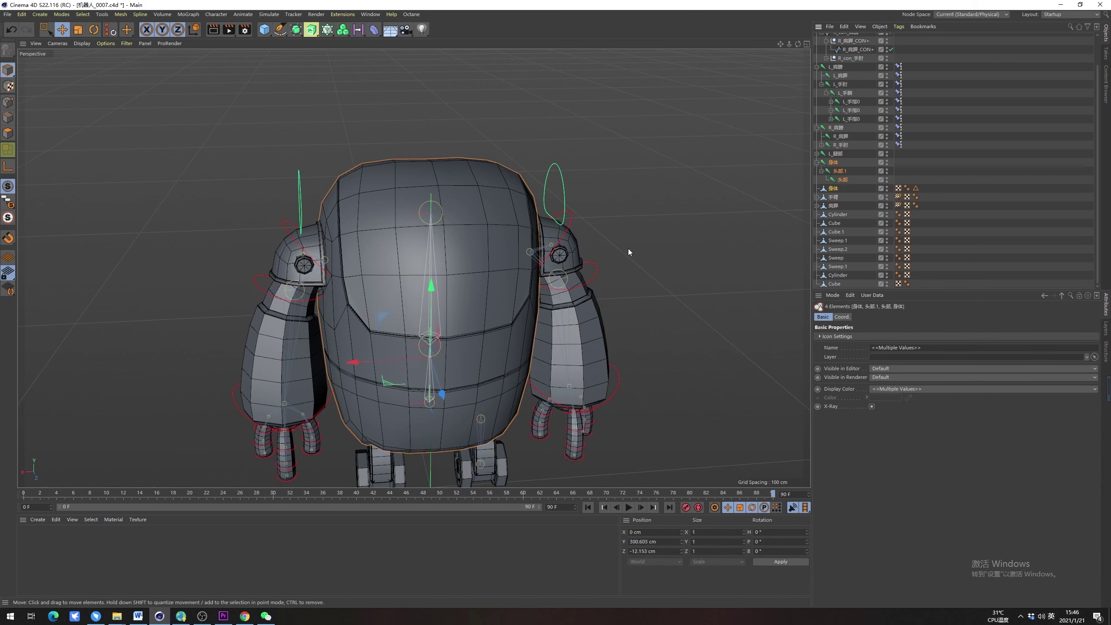
pyautogui.keyDown('alt'); pyautogui.moveTo(449, 298); pyautogui.dragTo(411, 271); pyautogui.keyUp('alt')
pyautogui.keyDown('alt'); pyautogui.moveTo(412, 270); pyautogui.dragTo(409, 248, button='middle'); pyautogui.keyUp('alt')
pyautogui.scroll(-1, 405, 220)
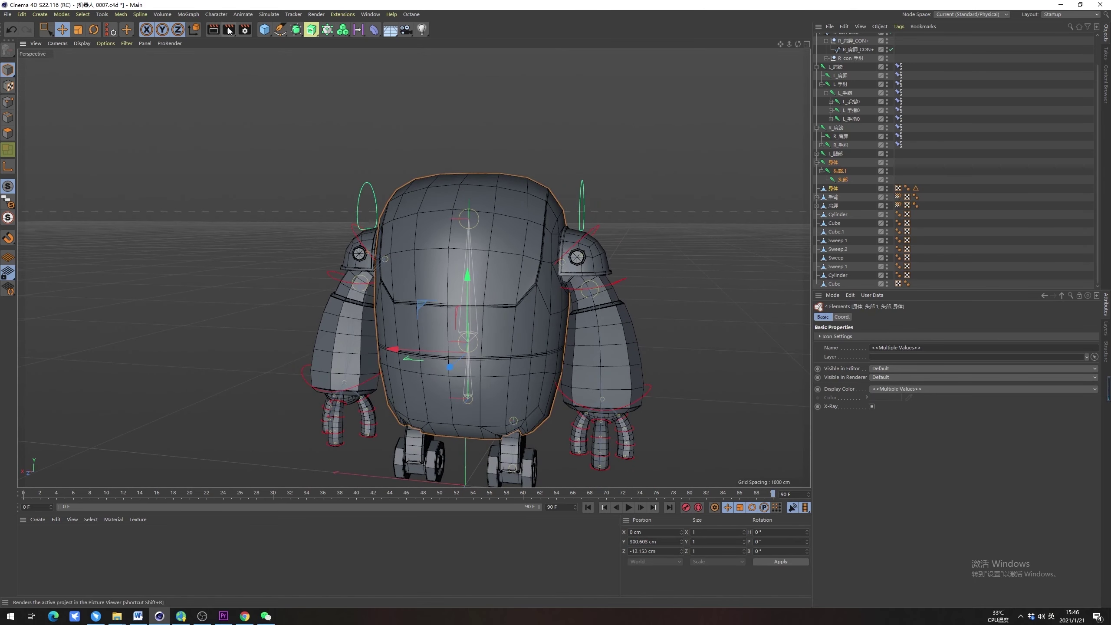
pyautogui.click(216, 14)
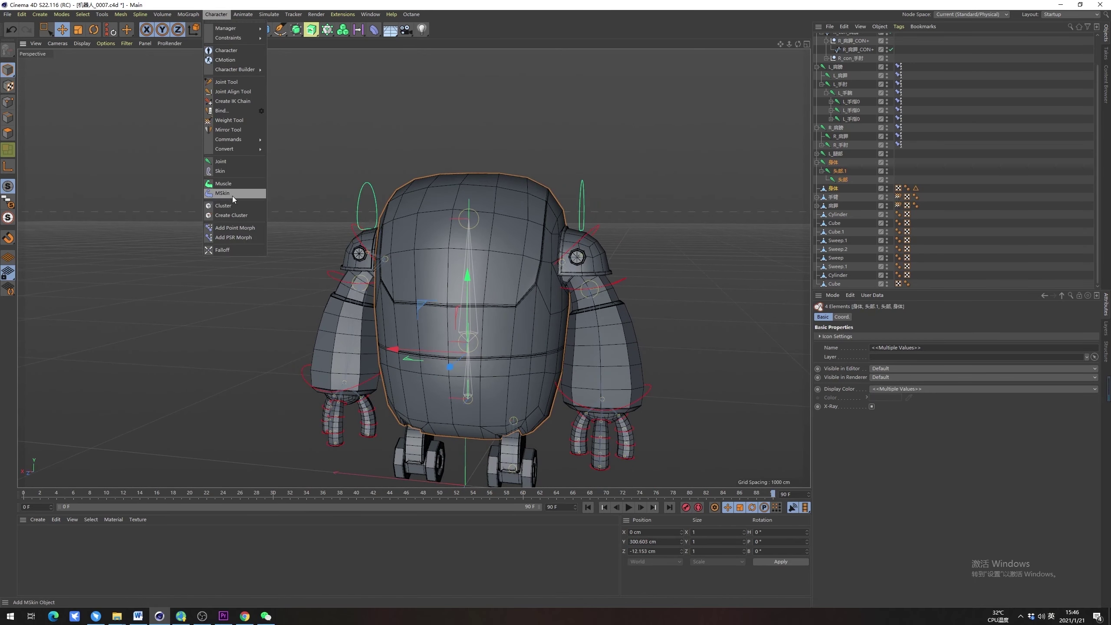
pyautogui.click(234, 112)
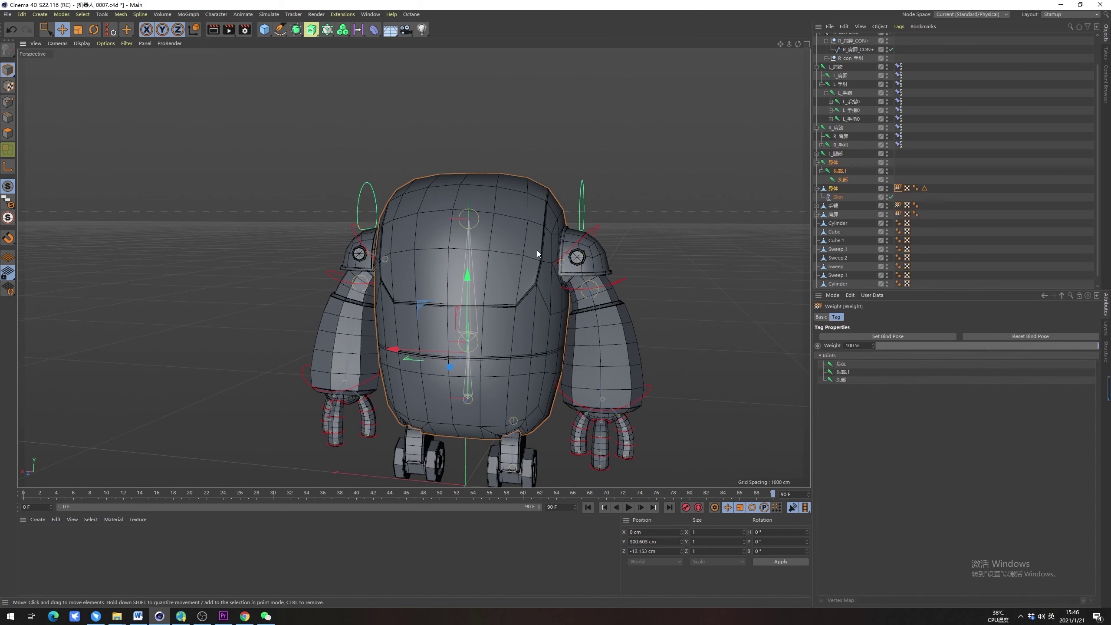
# Test the torso binding by rotating the 头部.1 joint, undo the rotations and inspect the mesh from several sides
pyautogui.click(833, 190)
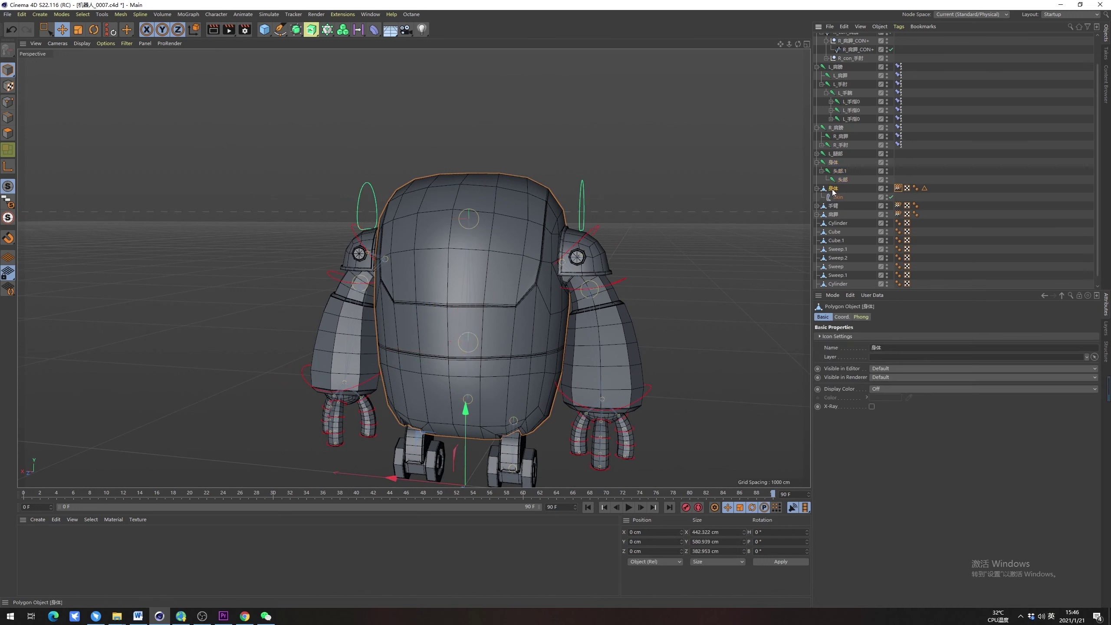
pyautogui.keyDown('alt'); pyautogui.moveTo(460, 334); pyautogui.dragTo(466, 313, button='middle'); pyautogui.keyUp('alt')
pyautogui.keyDown('alt'); pyautogui.moveTo(466, 316); pyautogui.dragTo(494, 335); pyautogui.keyUp('alt')
pyautogui.click(834, 161)
pyautogui.press('r')
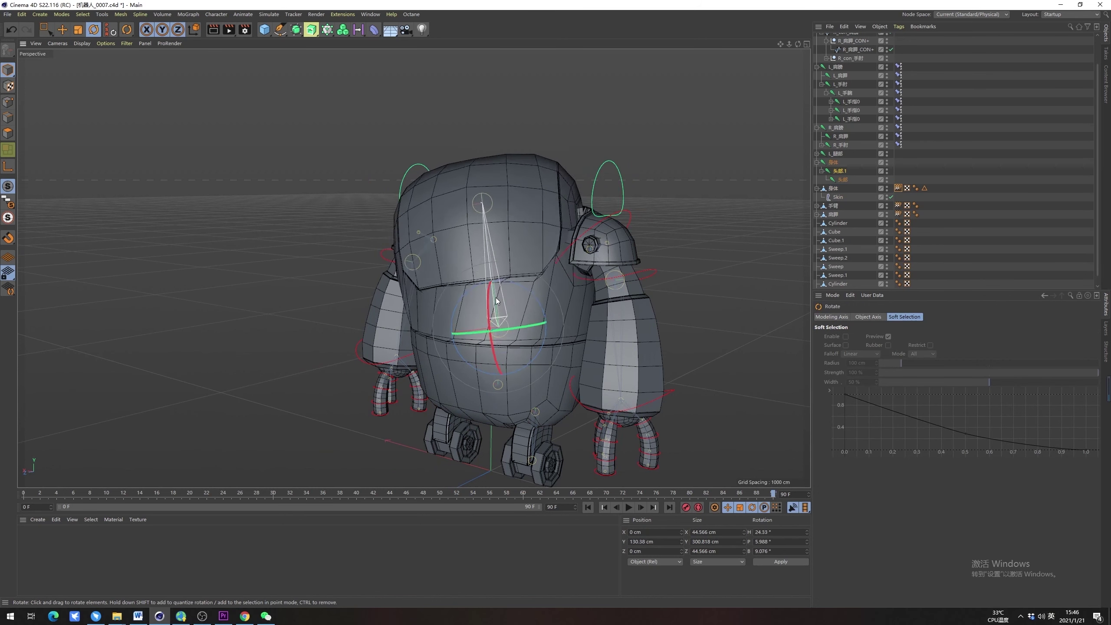
pyautogui.hotkey('ctrl', 'z')
pyautogui.hotkey('ctrl', 'y')
pyautogui.hotkey('ctrl', 'z')
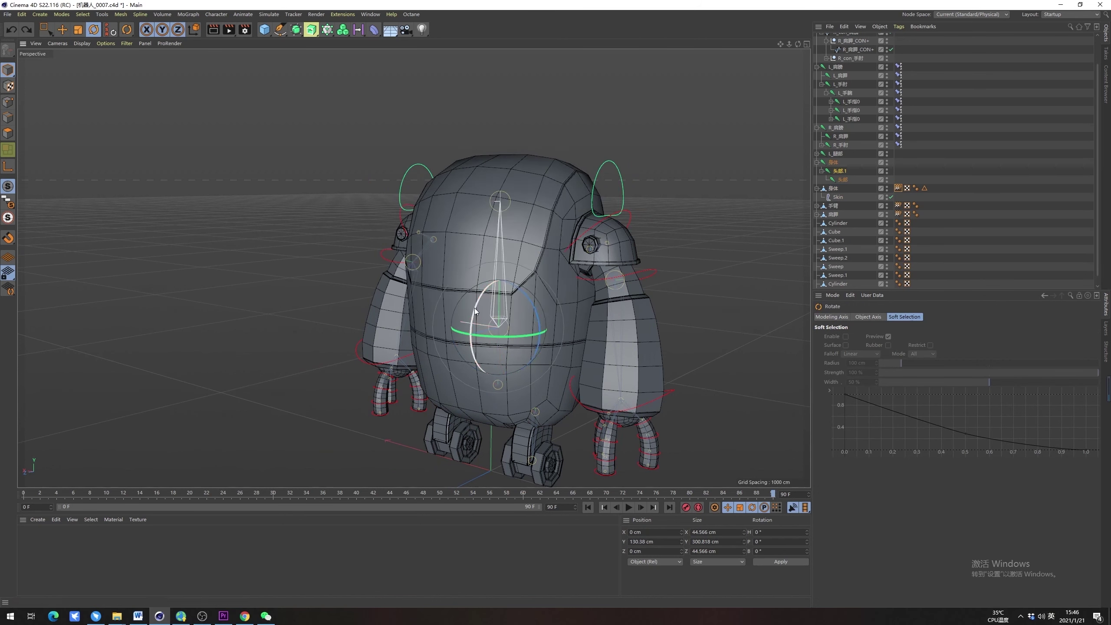
pyautogui.moveTo(473, 307); pyautogui.dragTo(496, 370)
pyautogui.hotkey('ctrl', 'z')
pyautogui.keyDown('alt'); pyautogui.moveTo(395, 331); pyautogui.dragTo(492, 258); pyautogui.keyUp('alt')
pyautogui.hotkey('ctrl', 'z')
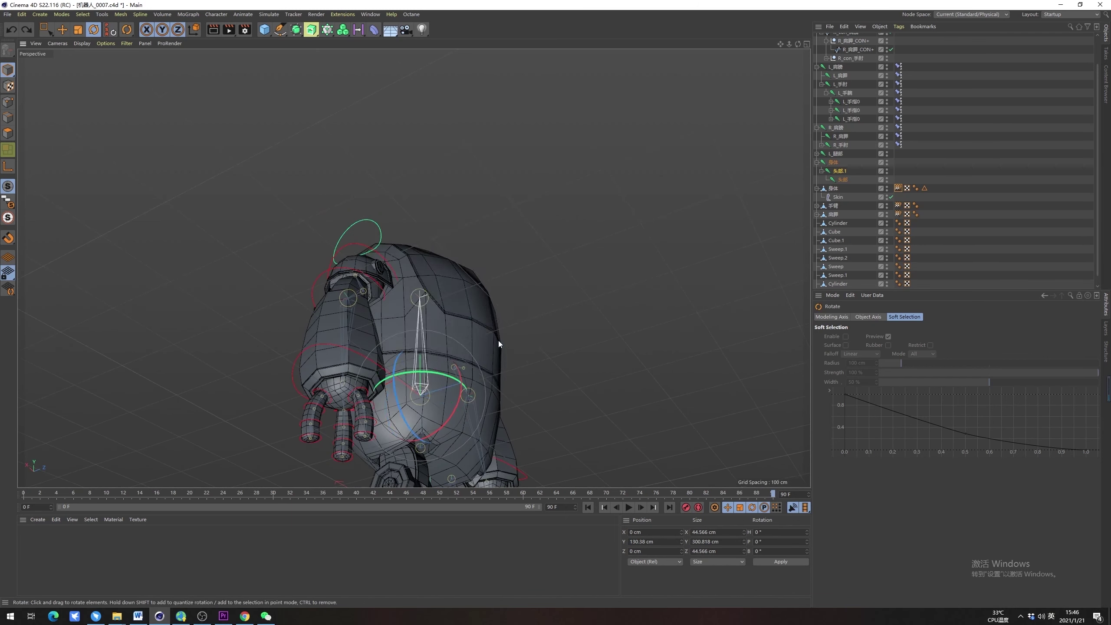
pyautogui.keyDown('alt'); pyautogui.moveTo(498, 340); pyautogui.dragTo(547, 298); pyautogui.keyUp('alt')
# Undo the binding of the 身体 mesh to its joints
pyautogui.hotkey('ctrl', 'z')
pyautogui.hotkey('ctrl', 'z')
pyautogui.hotkey('ctrl', 'z')
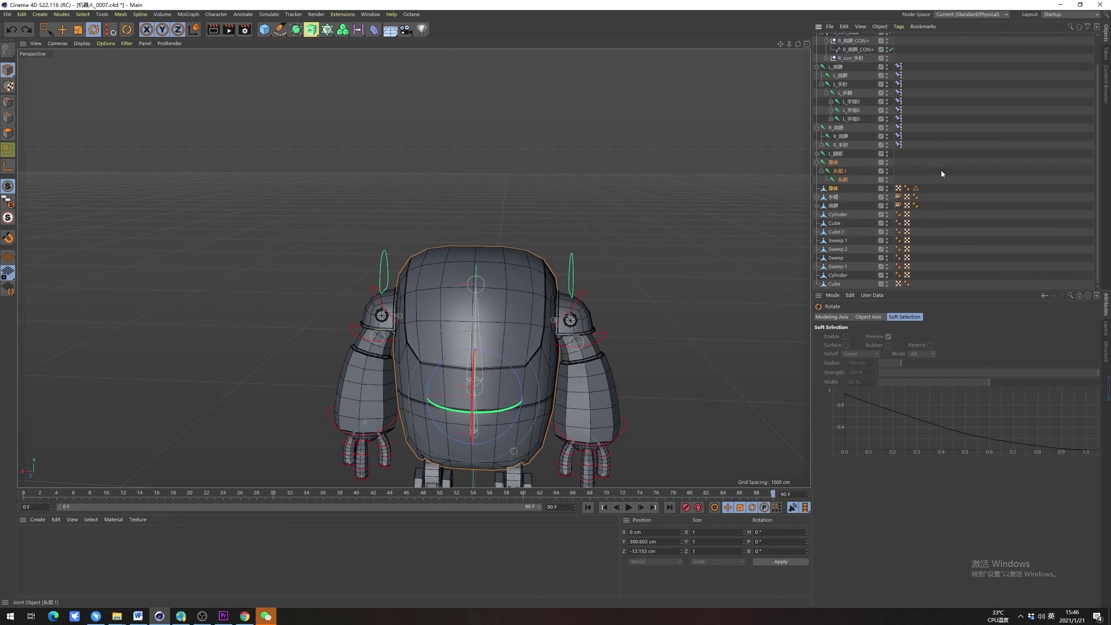
# Select only the 身体 mesh and isolate it in the viewport
pyautogui.click(941, 170)
pyautogui.click(835, 190)
pyautogui.keyDown('alt'); pyautogui.moveTo(475, 387); pyautogui.dragTo(478, 332, button='middle'); pyautogui.keyUp('alt')
pyautogui.keyDown('alt'); pyautogui.moveTo(479, 333); pyautogui.dragTo(522, 308); pyautogui.keyUp('alt')
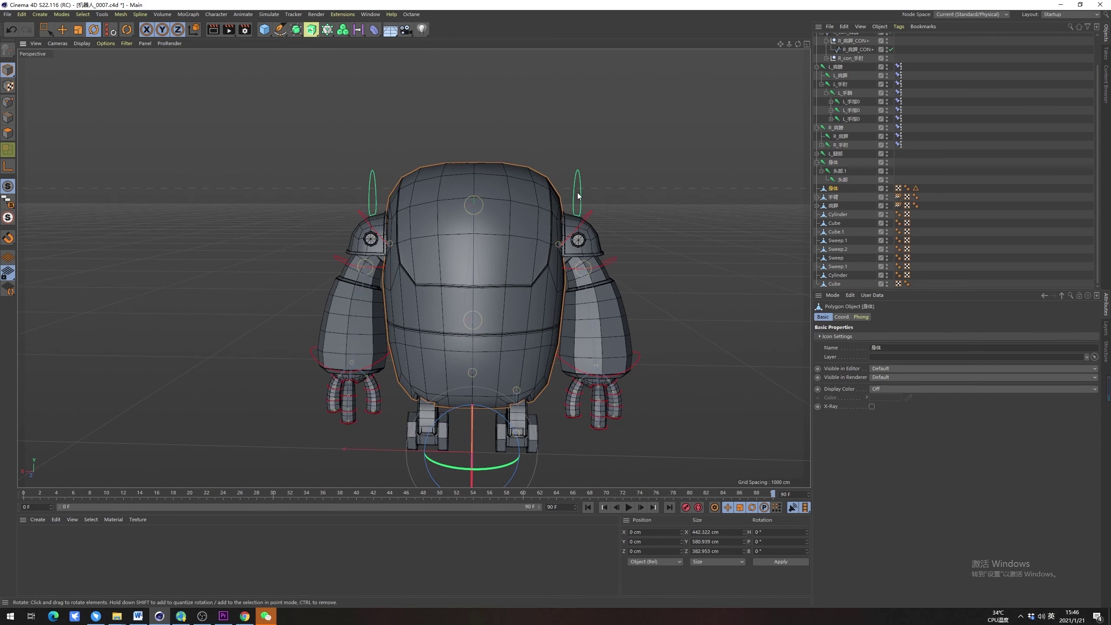
pyautogui.click(7, 202)
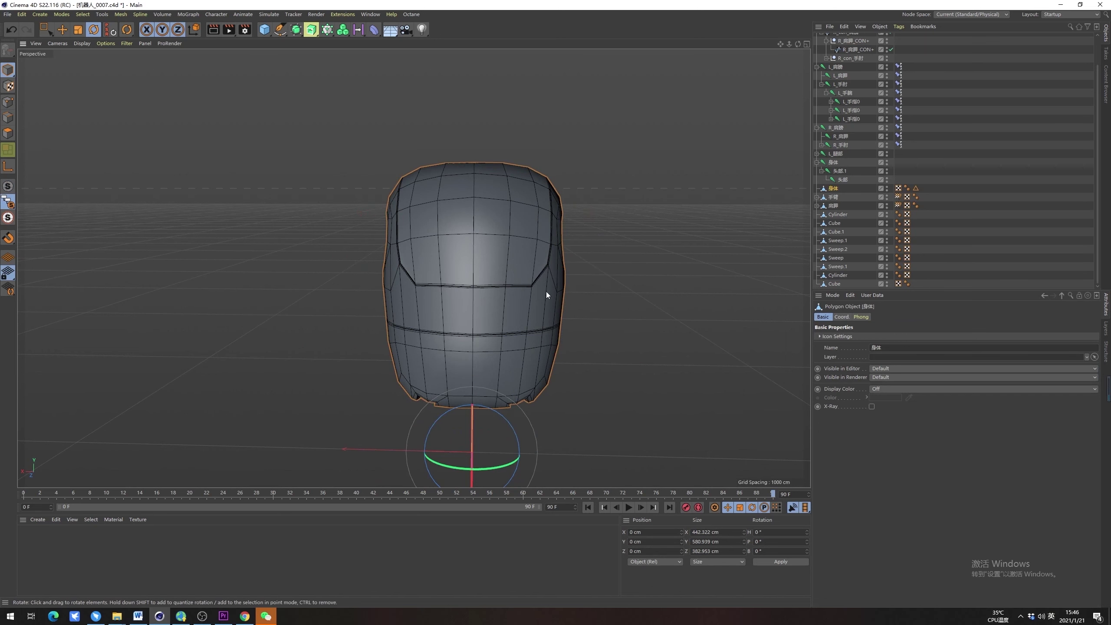
# Activate Line Cut on the 身体 mesh in point mode and clear its existing point selection
pyautogui.click(642, 316)
pyautogui.press('k')
pyautogui.press('k')
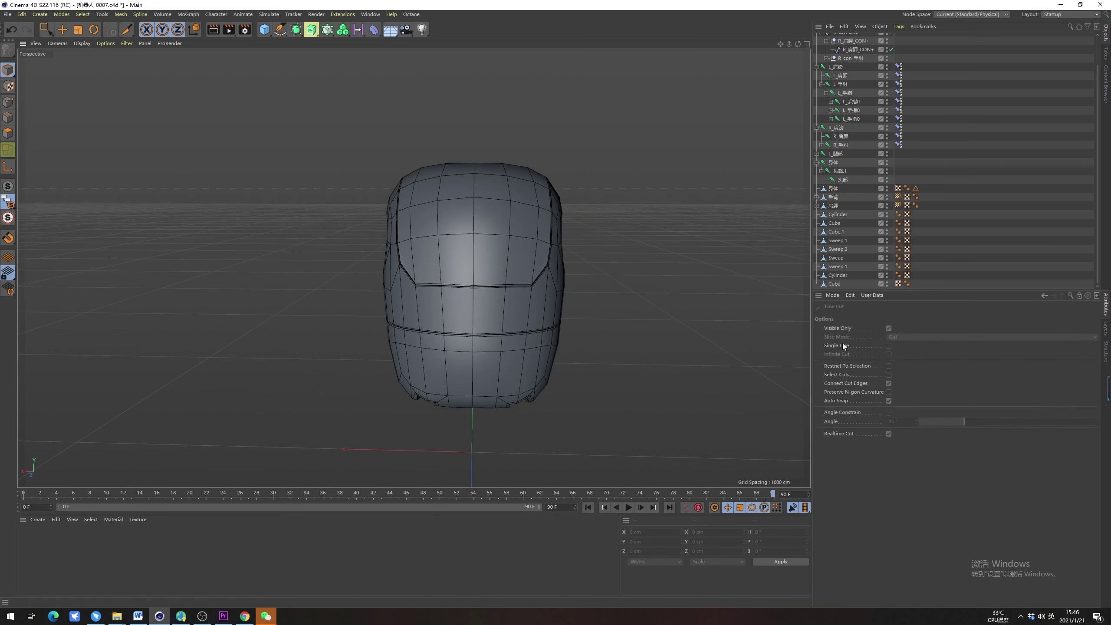
pyautogui.click(7, 150)
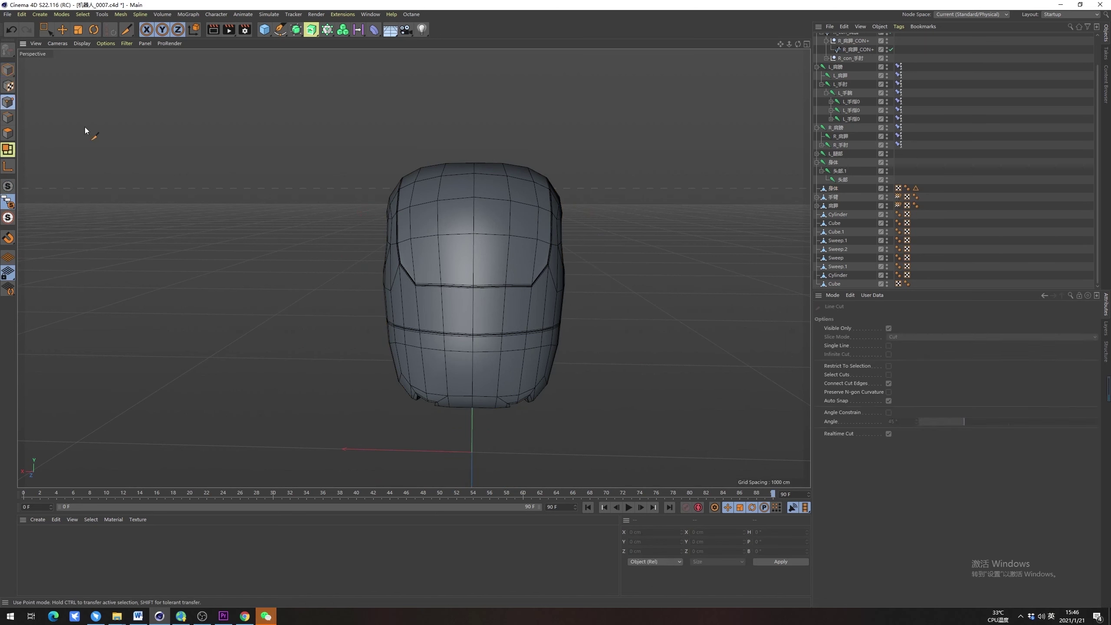
pyautogui.click(838, 189)
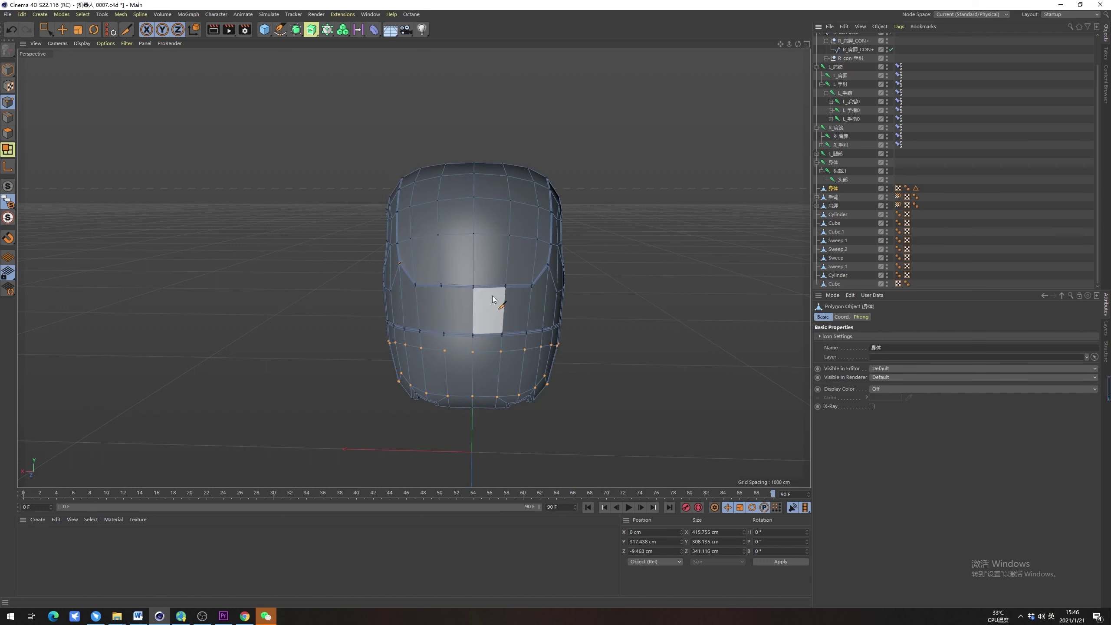
pyautogui.scroll(2, 492, 296)
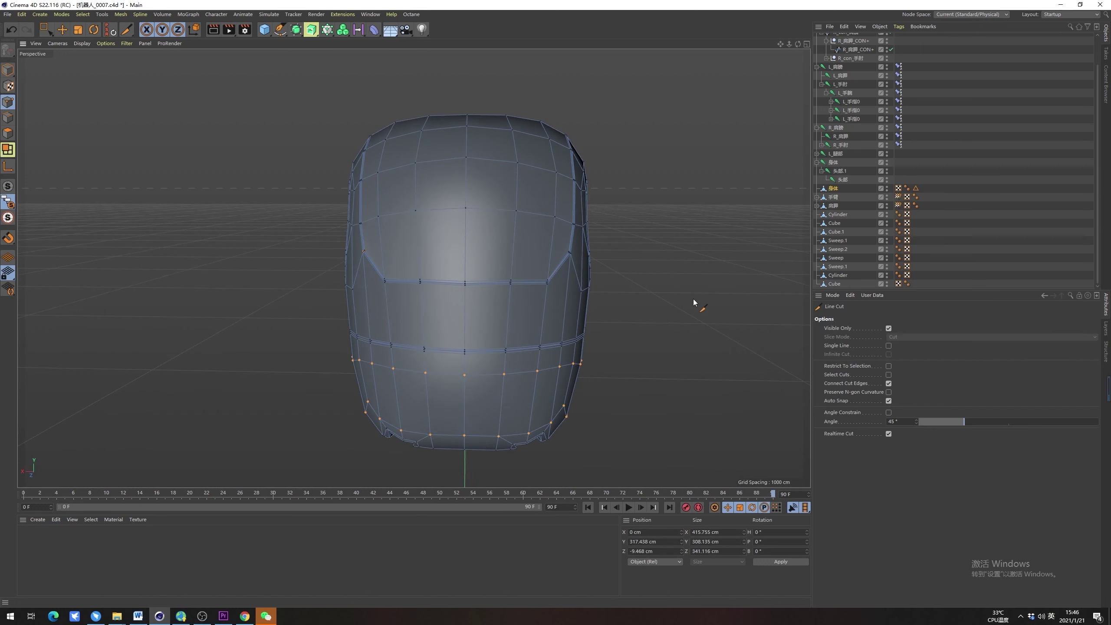
pyautogui.click(717, 321)
pyautogui.press('space')
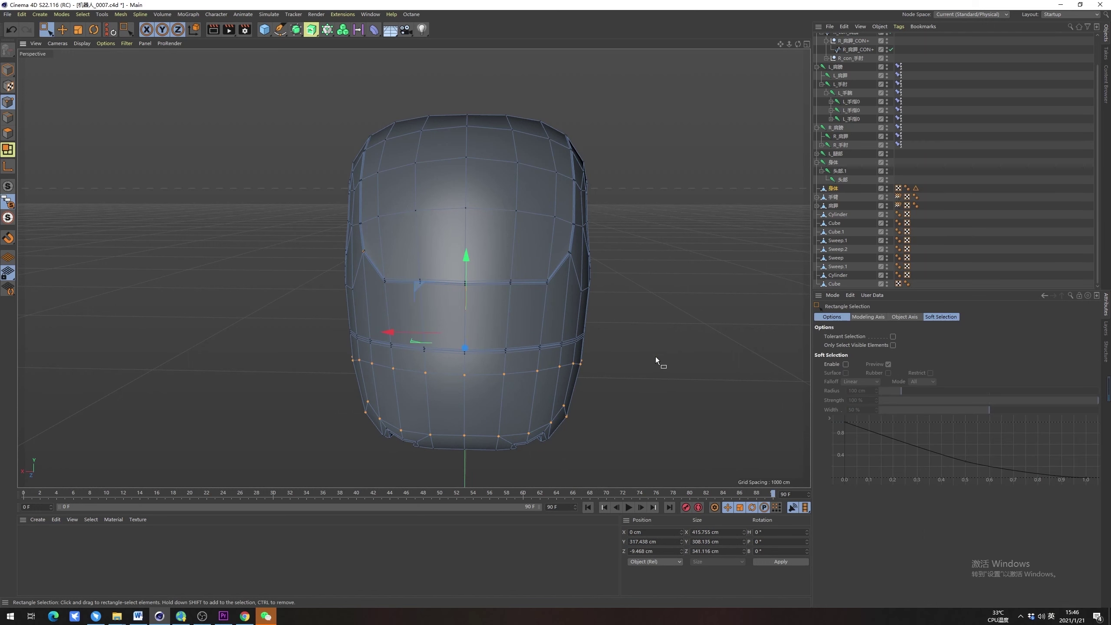
pyautogui.click(124, 209)
pyautogui.press('space')
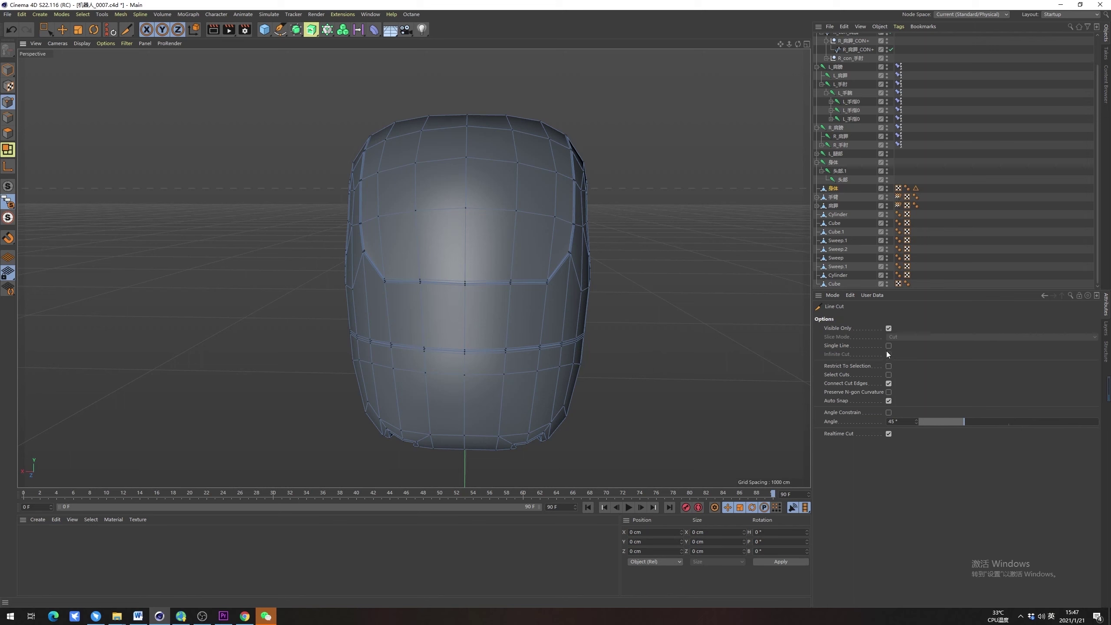
# Turn off Visible Only for Line Cut and cut horizontally through the whole torso just above the waist seam in the Back view
pyautogui.click(889, 329)
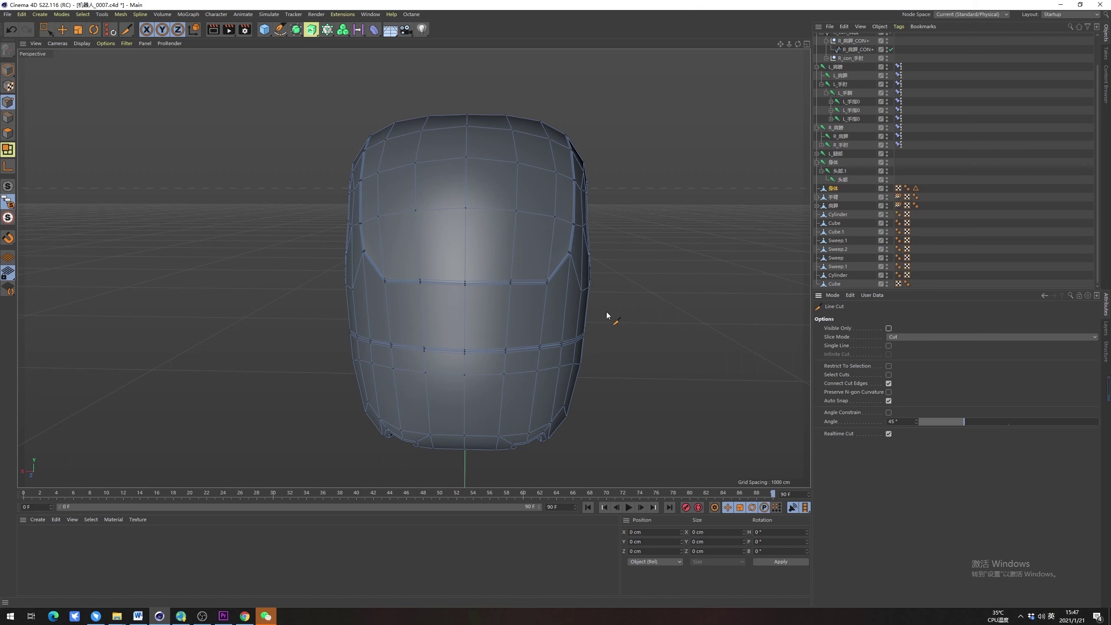
pyautogui.middleClick(516, 334)
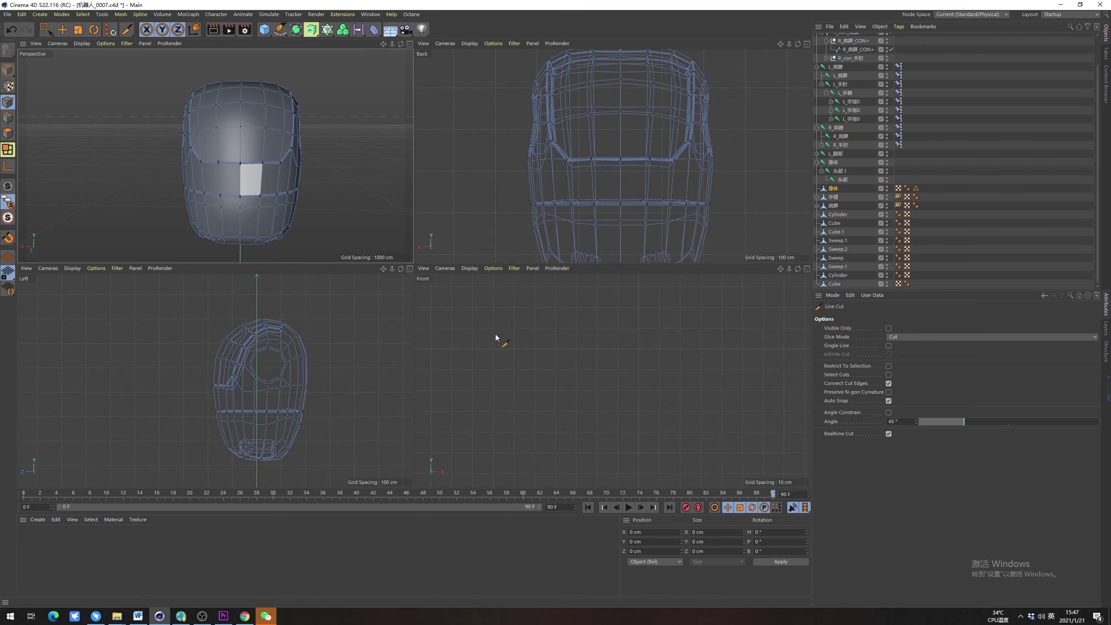
pyautogui.middleClick(575, 206)
pyautogui.moveTo(187, 332); pyautogui.dragTo(678, 331)
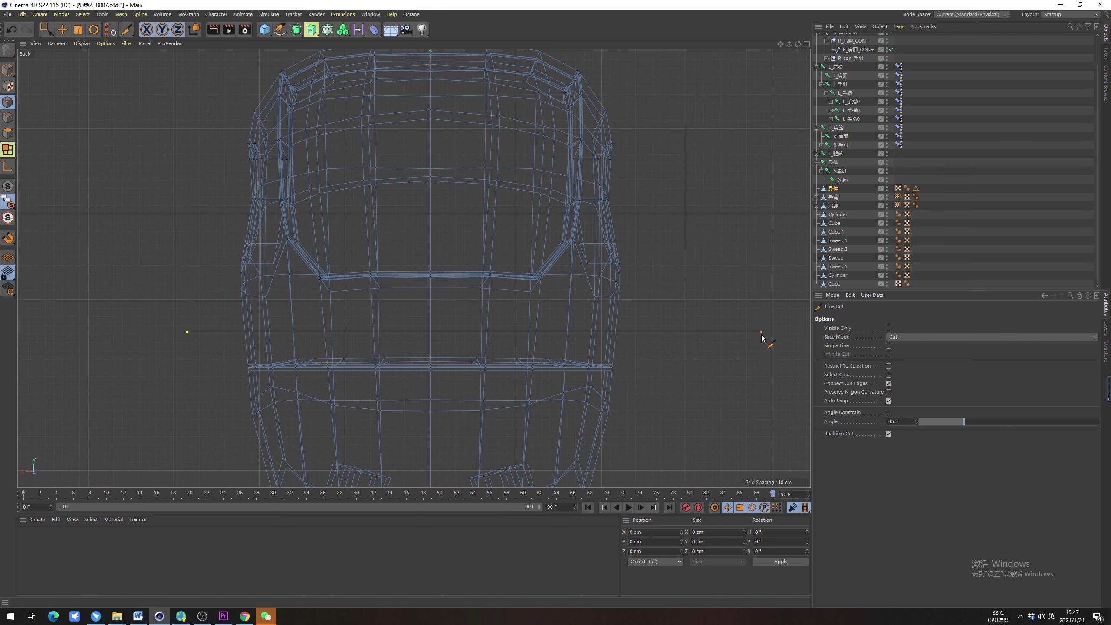
pyautogui.press('space')
pyautogui.middleClick(595, 346)
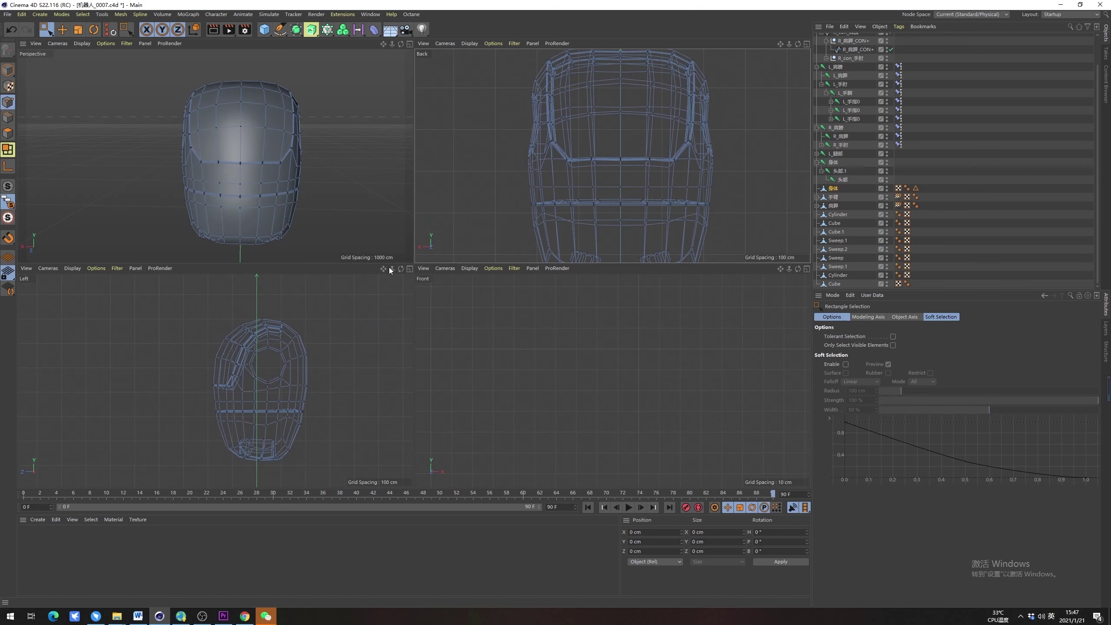
pyautogui.middleClick(349, 251)
# Select the new edge loop above the torso's waist seam and slide it by an offset of about -6.5 cm
pyautogui.press('e')
pyautogui.keyDown('alt'); pyautogui.moveTo(386, 314); pyautogui.dragTo(234, 250); pyautogui.keyUp('alt')
pyautogui.click(8, 117)
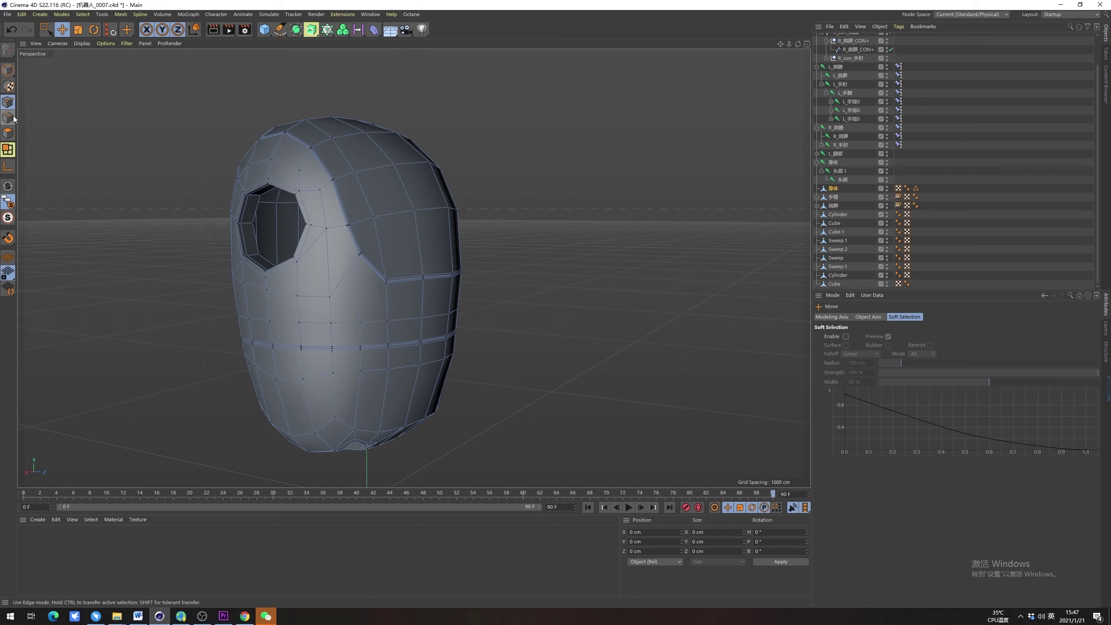
pyautogui.doubleClick(400, 317)
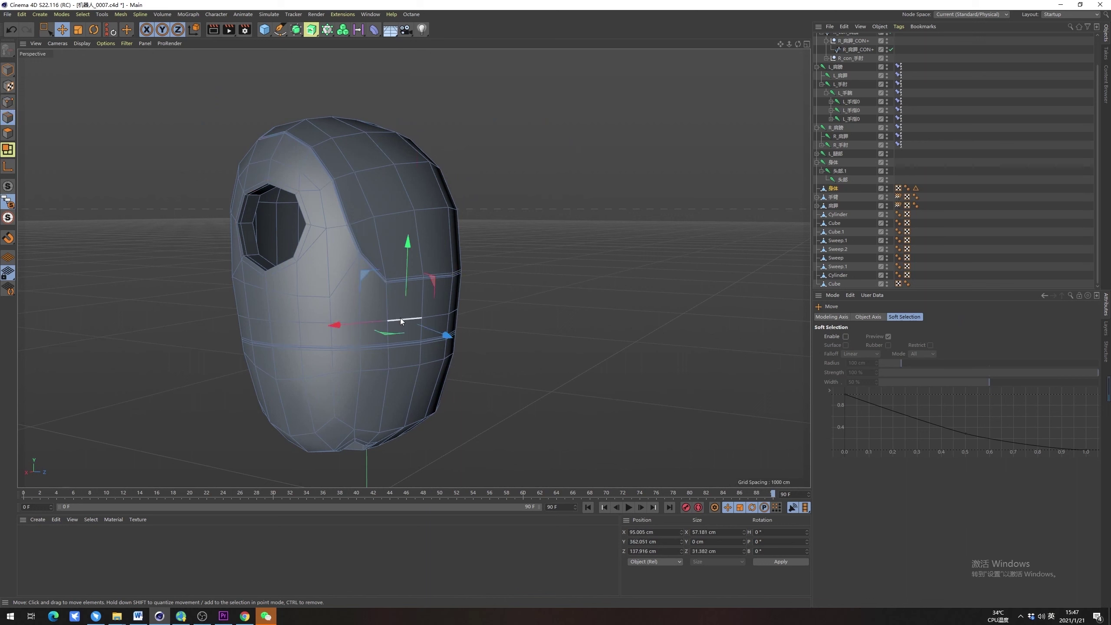
pyautogui.rightClick(532, 328)
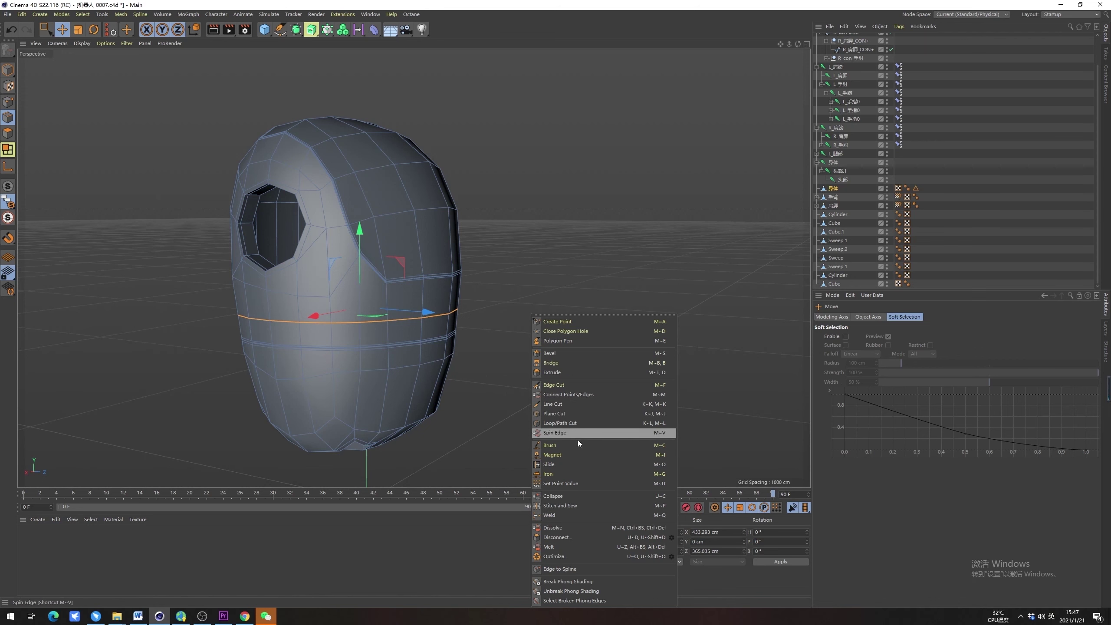
pyautogui.click(575, 465)
pyautogui.moveTo(409, 320); pyautogui.dragTo(623, 351)
# Try a further Slide of the torso's new edge loop with a shift off the surface, and undo it
pyautogui.scroll(3, 458, 314)
pyautogui.keyDown('alt'); pyautogui.moveTo(505, 311); pyautogui.dragTo(386, 308); pyautogui.keyUp('alt')
pyautogui.rightClick(408, 315)
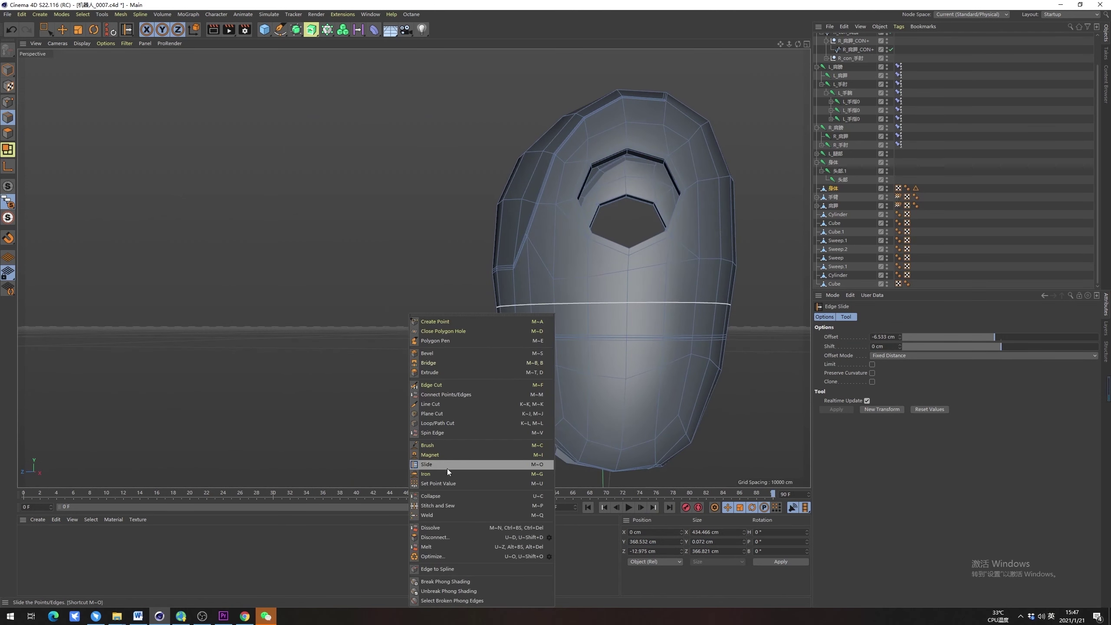
pyautogui.click(354, 394)
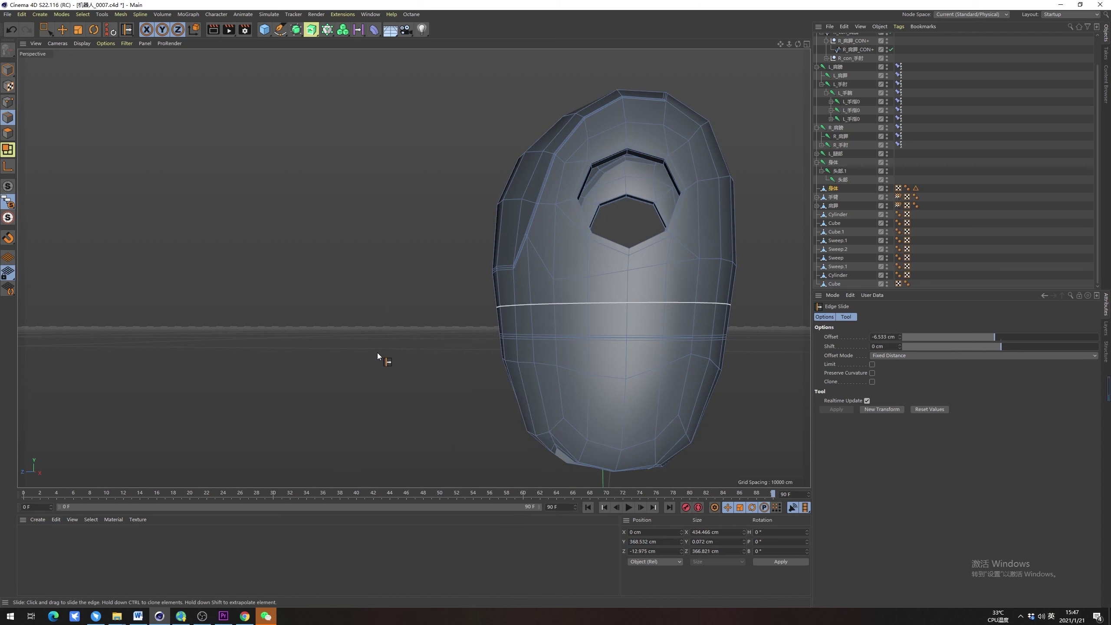
pyautogui.keyDown('shift'); pyautogui.moveTo(377, 352); pyautogui.dragTo(341, 352); pyautogui.keyUp('shift')
pyautogui.hotkey('ctrl', 'z')
# End the isolation of the 身体 mesh so the whole robot is displayed again, and view it from the front
pyautogui.keyDown('alt'); pyautogui.moveTo(393, 373); pyautogui.dragTo(465, 287); pyautogui.keyUp('alt')
pyautogui.scroll(2, 455, 306)
pyautogui.keyDown('alt'); pyautogui.moveTo(465, 287); pyautogui.dragTo(455, 307, button='middle'); pyautogui.keyUp('alt')
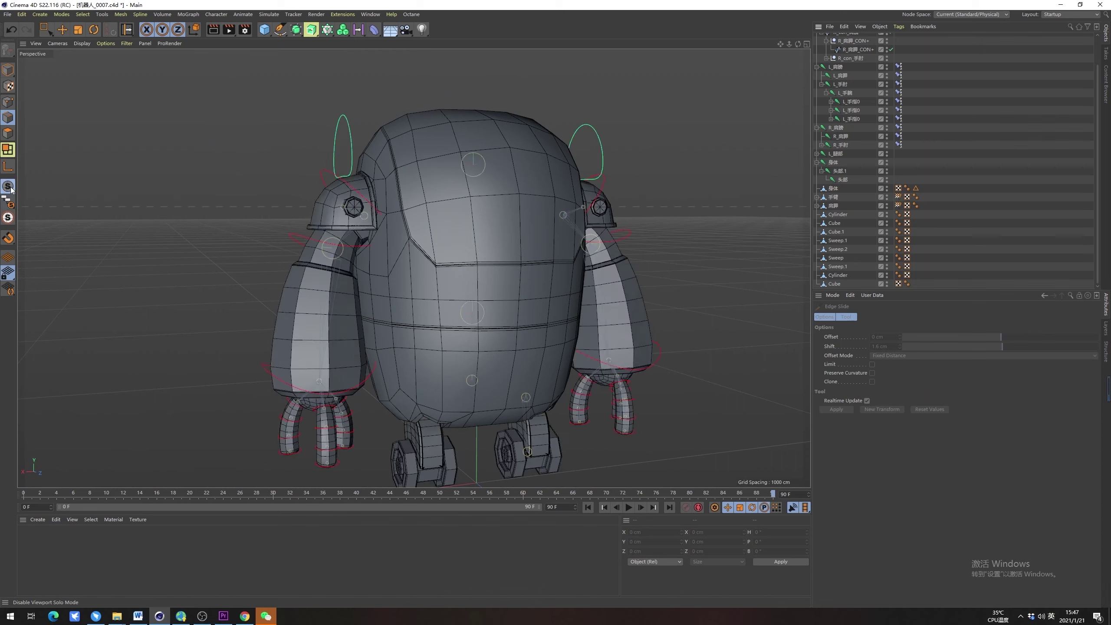
pyautogui.keyDown('alt'); pyautogui.moveTo(420, 258); pyautogui.dragTo(493, 283); pyautogui.keyUp('alt')
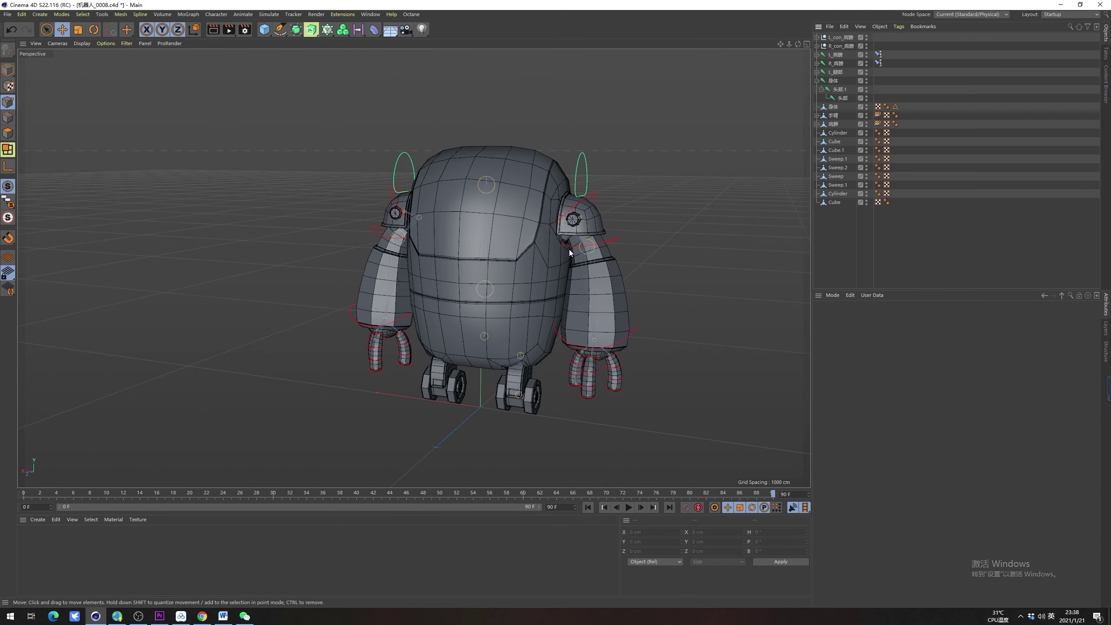
# Align the axes of the 身体, 头部.1 and 头部 joints together
pyautogui.click(832, 81)
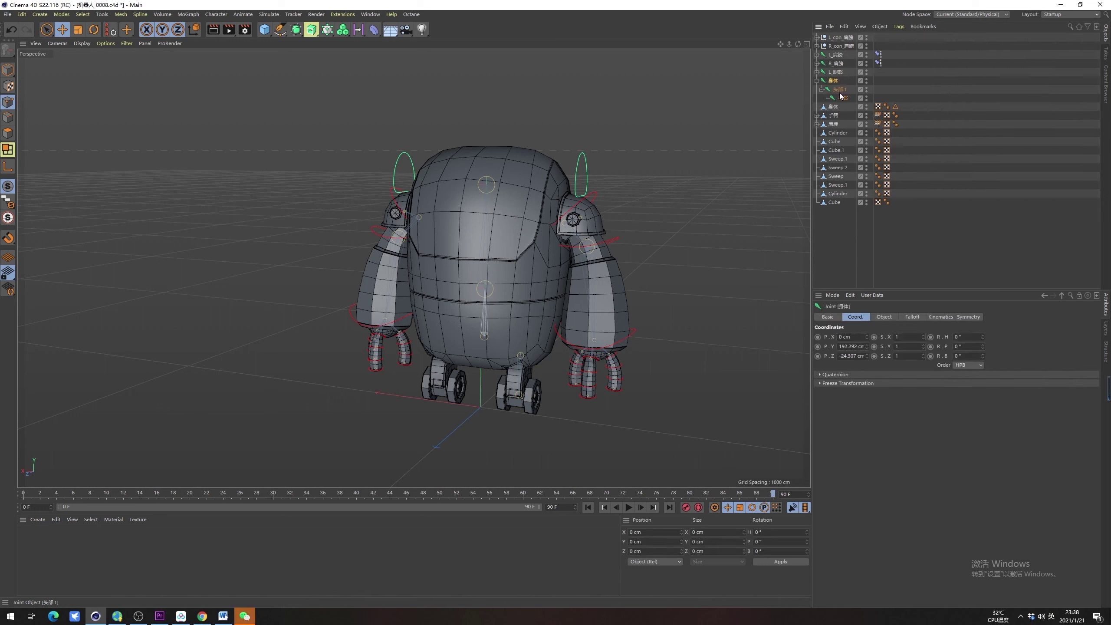
pyautogui.keyDown('shift'); pyautogui.click(842, 98); pyautogui.keyUp('shift')
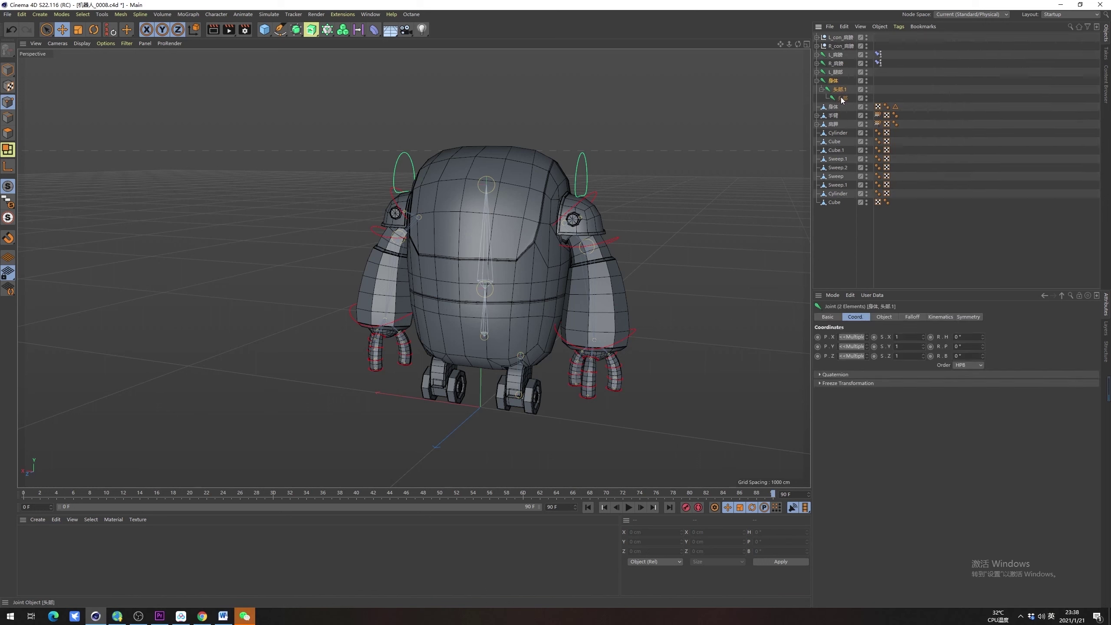
pyautogui.click(883, 316)
pyautogui.click(941, 336)
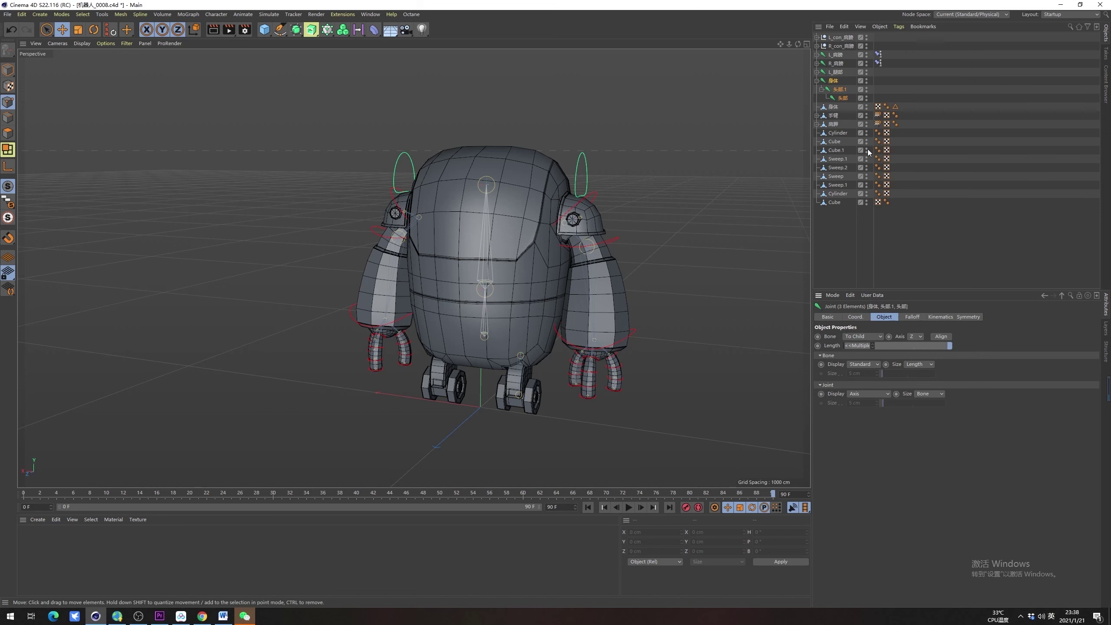
# Bind the 身体 mesh to the 身体, 头部.1 and 头部 joints
pyautogui.click(8, 70)
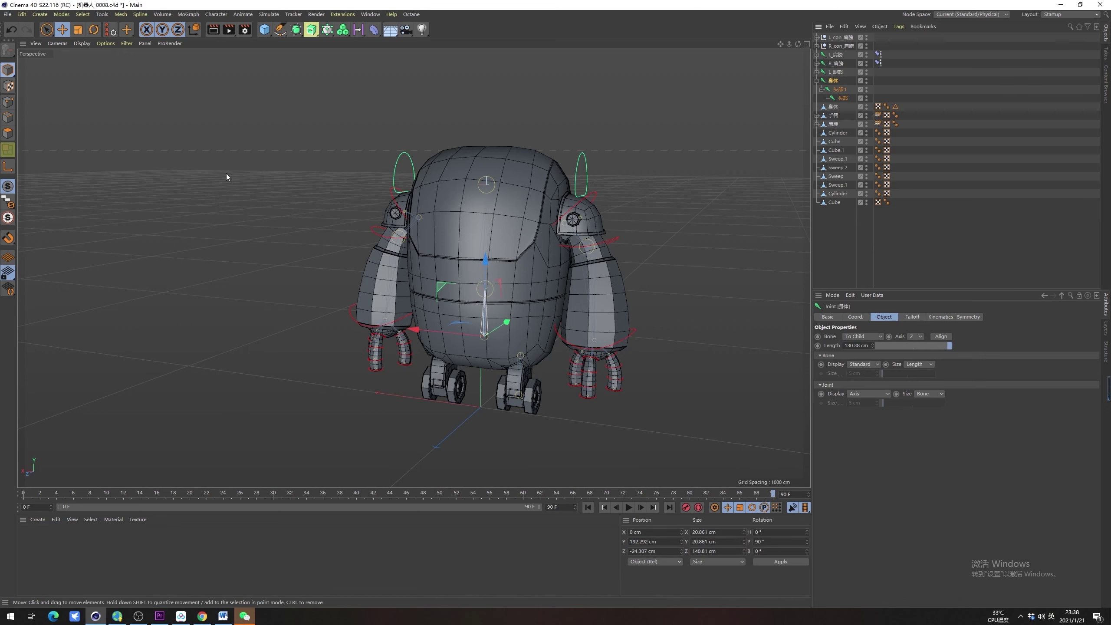
pyautogui.scroll(3, 477, 271)
pyautogui.keyDown('alt'); pyautogui.moveTo(478, 271); pyautogui.dragTo(436, 255); pyautogui.keyUp('alt')
pyautogui.keyDown('alt'); pyautogui.moveTo(537, 277); pyautogui.dragTo(498, 247, button='middle'); pyautogui.keyUp('alt')
pyautogui.keyDown('alt'); pyautogui.moveTo(498, 247); pyautogui.dragTo(536, 250); pyautogui.keyUp('alt')
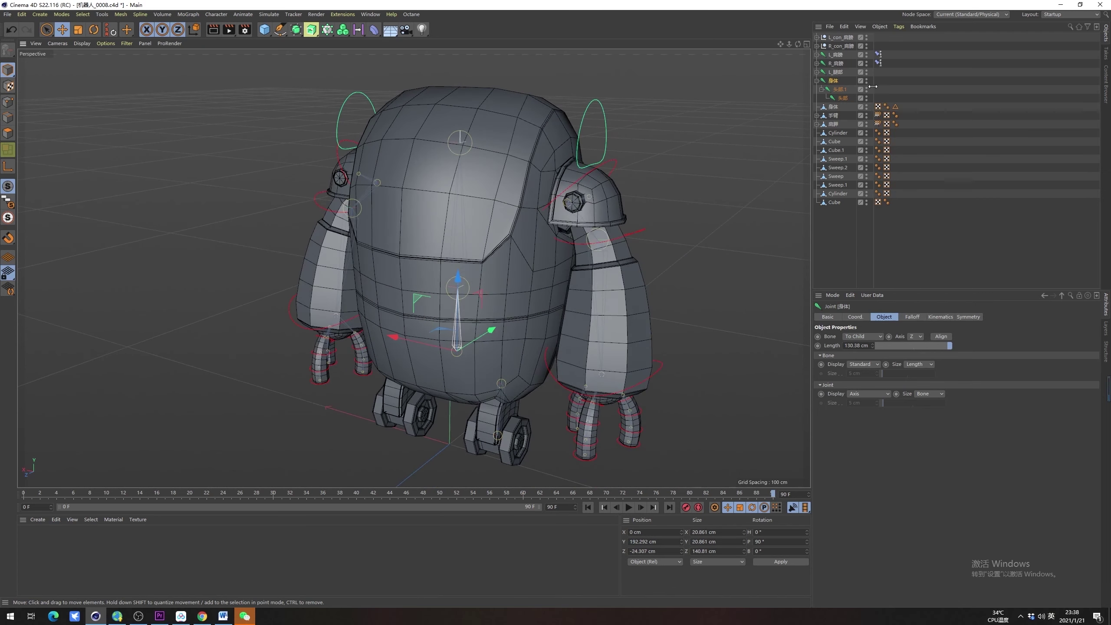
pyautogui.keyDown('shift'); pyautogui.click(843, 98); pyautogui.keyUp('shift')
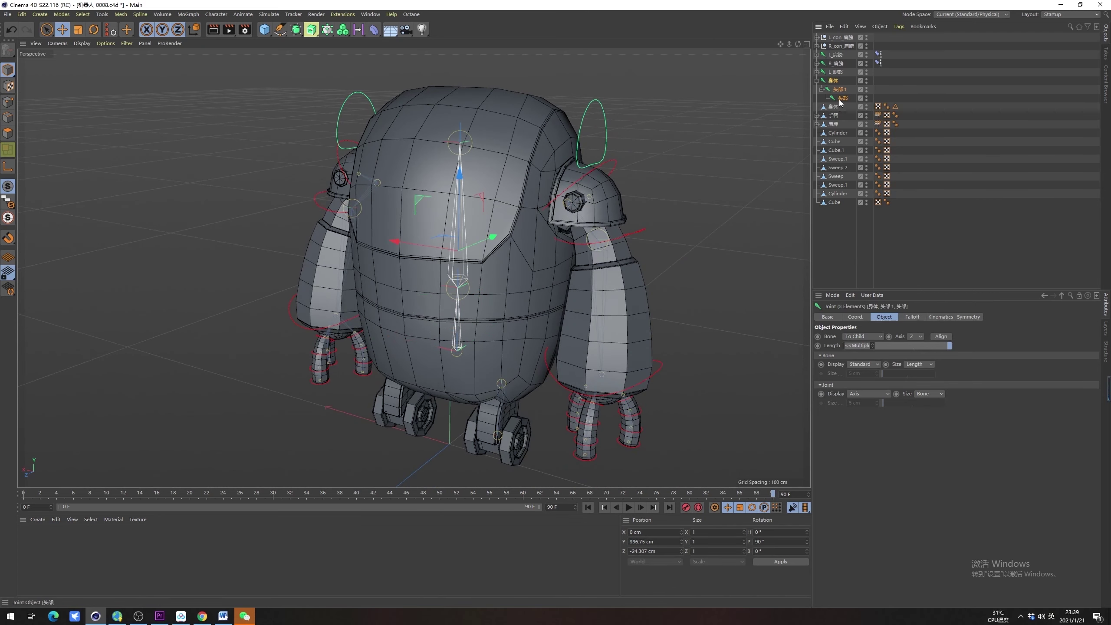
pyautogui.keyDown('shift'); pyautogui.click(835, 108); pyautogui.keyUp('shift')
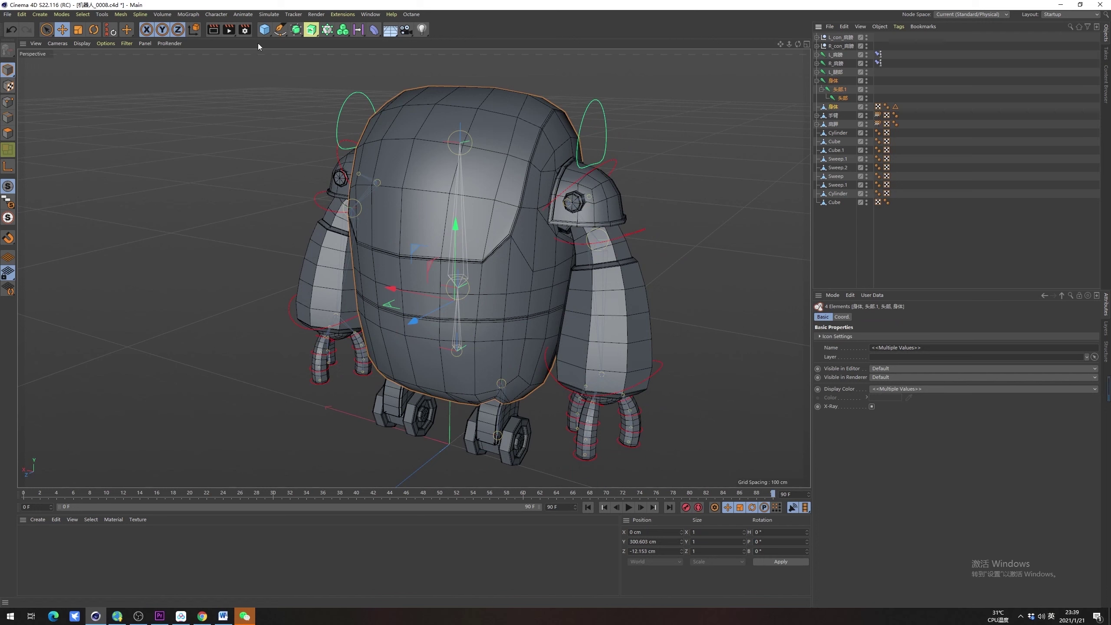
pyautogui.click(216, 14)
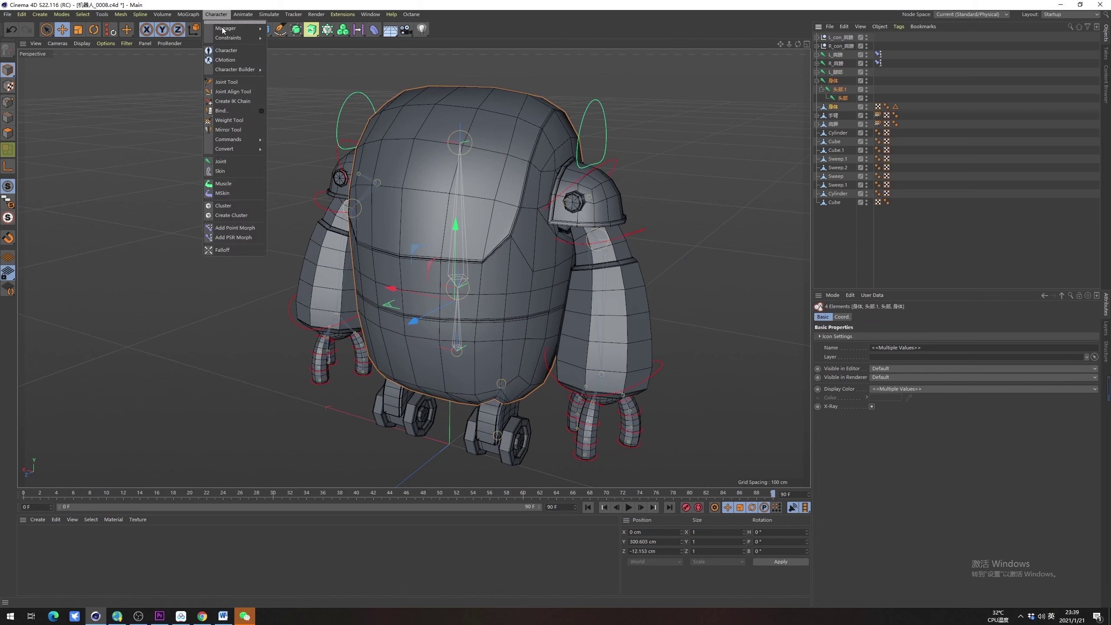
pyautogui.click(241, 111)
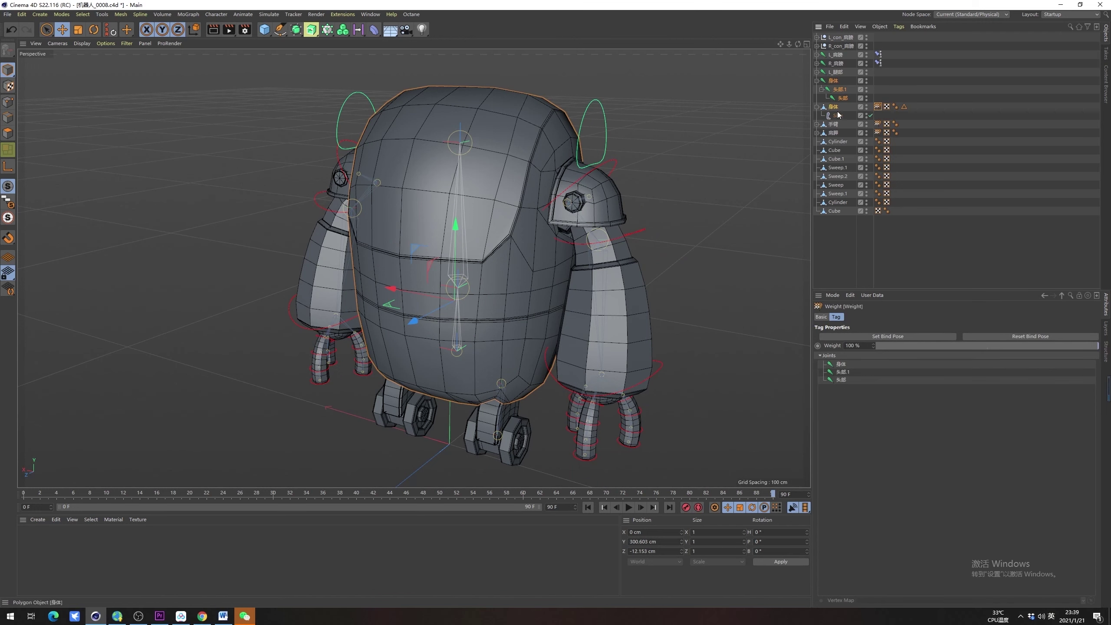
# Test the torso binding by rotating the 头部.1 joint, and undo the rotations
pyautogui.click(839, 91)
pyautogui.press('r')
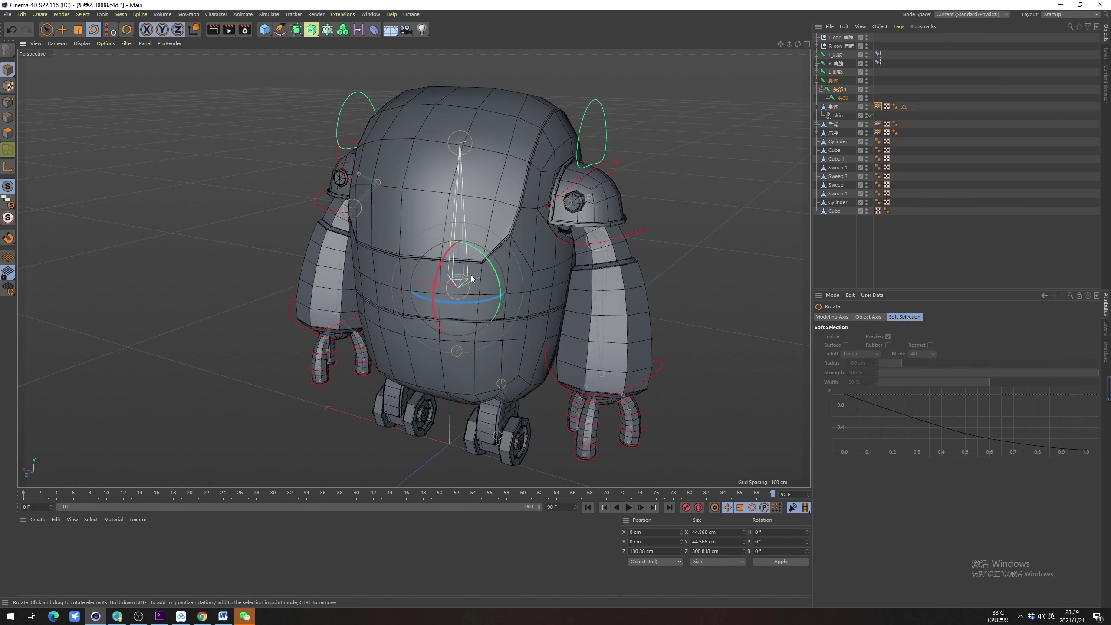
pyautogui.moveTo(459, 244); pyautogui.dragTo(540, 271)
pyautogui.hotkey('ctrl', 'z')
pyautogui.moveTo(485, 290)
pyautogui.mouseDown()
pyautogui.moveTo(486, 328)
pyautogui.moveTo(480, 263)
pyautogui.moveTo(491, 305)
pyautogui.moveTo(493, 291)
pyautogui.mouseUp()
pyautogui.hotkey('ctrl', 'z')
pyautogui.keyDown('alt'); pyautogui.moveTo(466, 254); pyautogui.dragTo(403, 265); pyautogui.keyUp('alt')
pyautogui.keyDown('alt'); pyautogui.moveTo(478, 275); pyautogui.dragTo(449, 276, button='middle'); pyautogui.keyUp('alt')
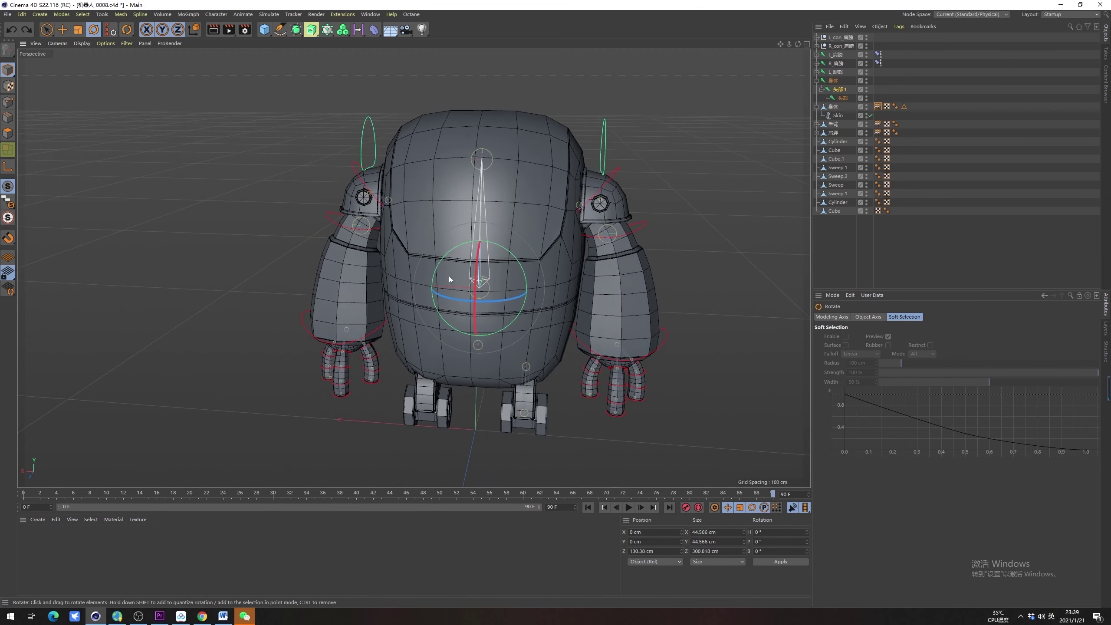
pyautogui.keyDown('alt'); pyautogui.moveTo(449, 276); pyautogui.dragTo(385, 273); pyautogui.keyUp('alt')
pyautogui.click(932, 186)
pyautogui.keyDown('alt'); pyautogui.moveTo(547, 265); pyautogui.dragTo(454, 283, button='middle'); pyautogui.keyUp('alt')
pyautogui.scroll(-3, 505, 248)
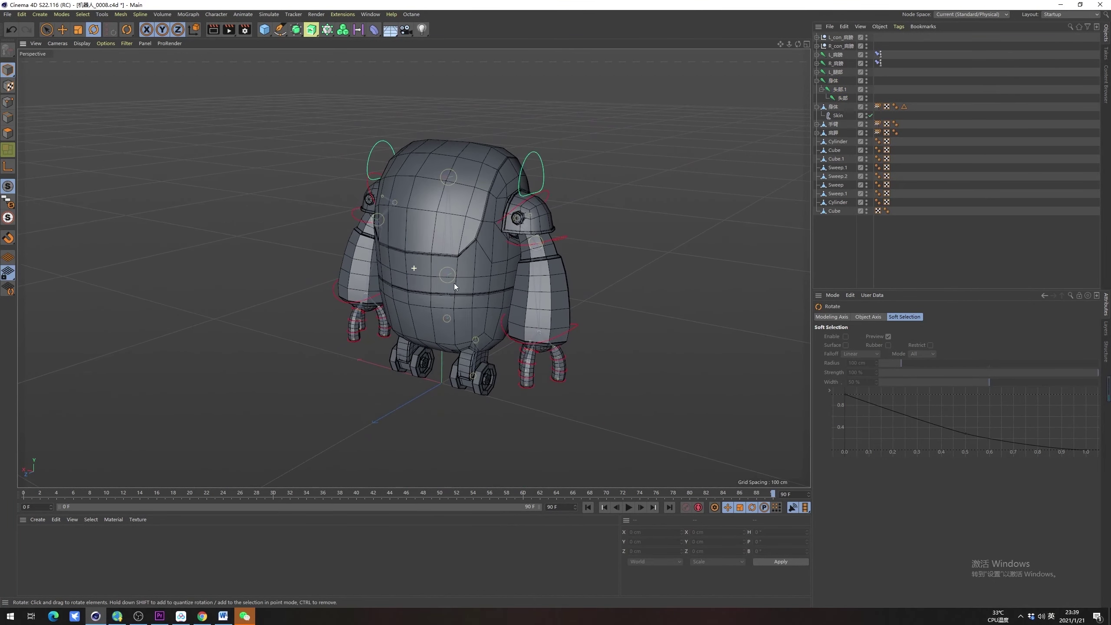
pyautogui.keyDown('alt'); pyautogui.moveTo(491, 287); pyautogui.dragTo(496, 284); pyautogui.keyUp('alt')
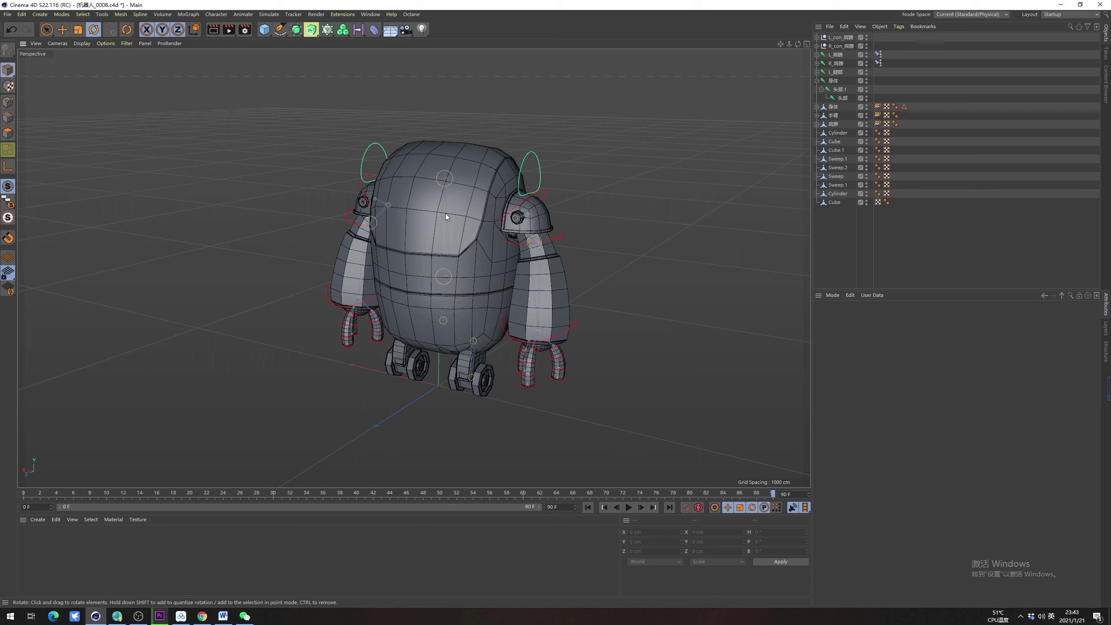
# Rotate the 头部.1 joint slightly once more as a deformation test, and undo it
pyautogui.click(837, 89)
pyautogui.moveTo(416, 269)
pyautogui.mouseDown()
pyautogui.moveTo(397, 319)
pyautogui.moveTo(437, 245)
pyautogui.moveTo(418, 271)
pyautogui.mouseUp()
pyautogui.hotkey('ctrl', 'z')
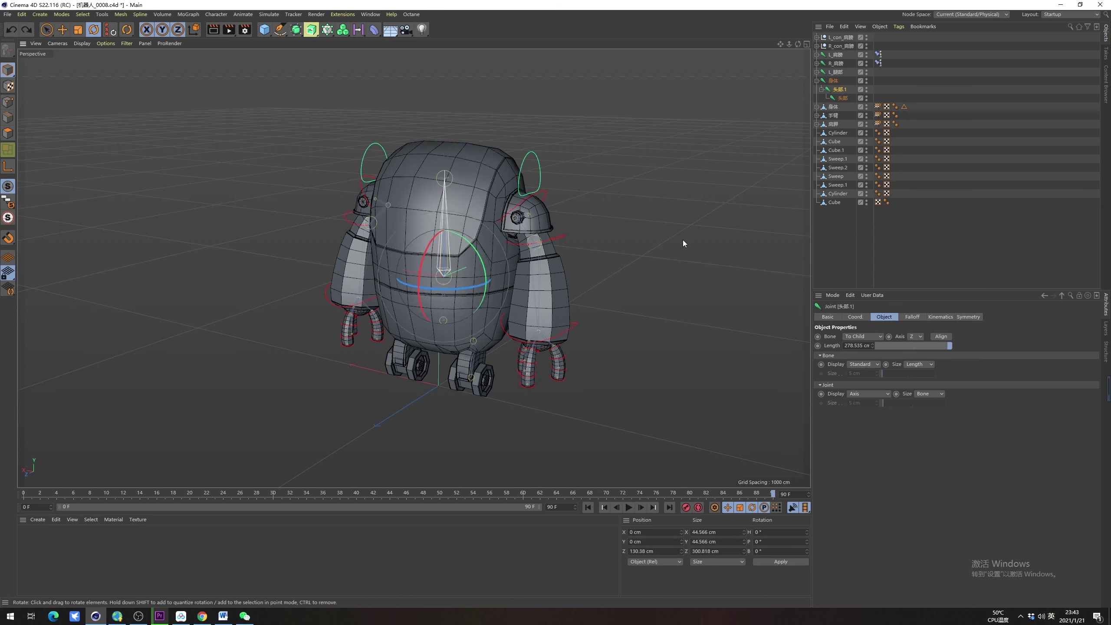
# Rename the 头部.1 joint as 腰部
pyautogui.doubleClick(841, 91)
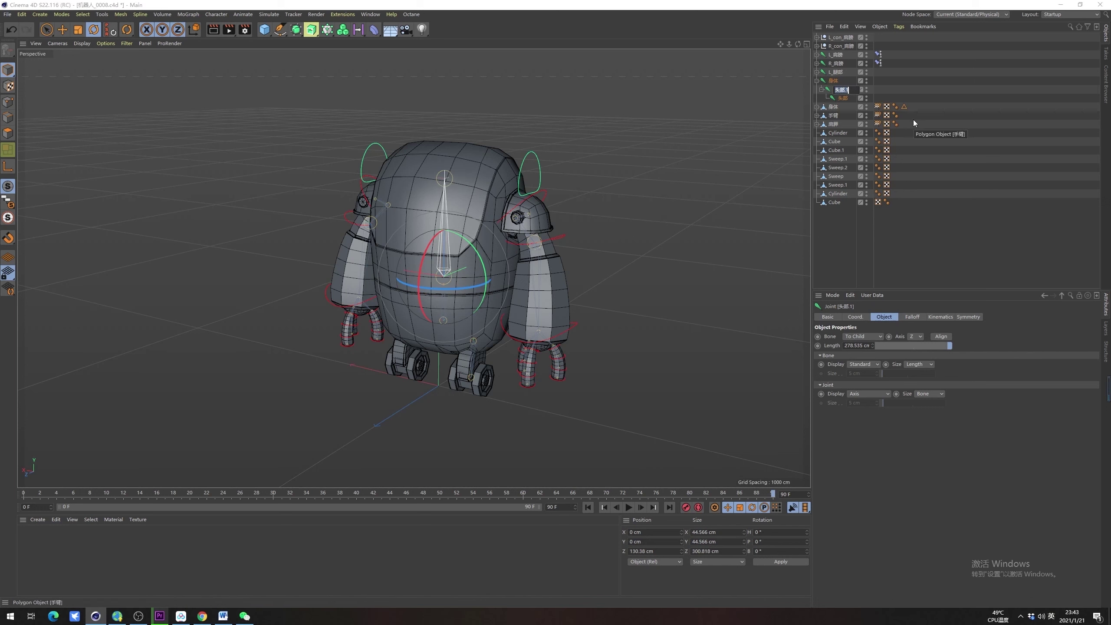
pyautogui.press('shift')
pyautogui.write('yao')
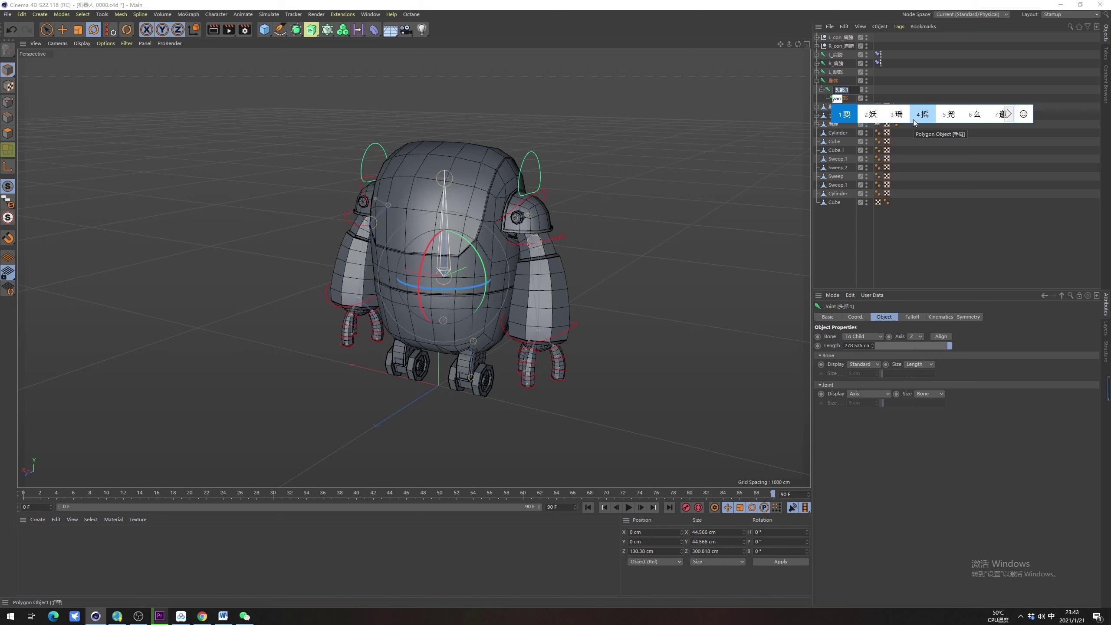
pyautogui.write('bu')
pyautogui.press('space')
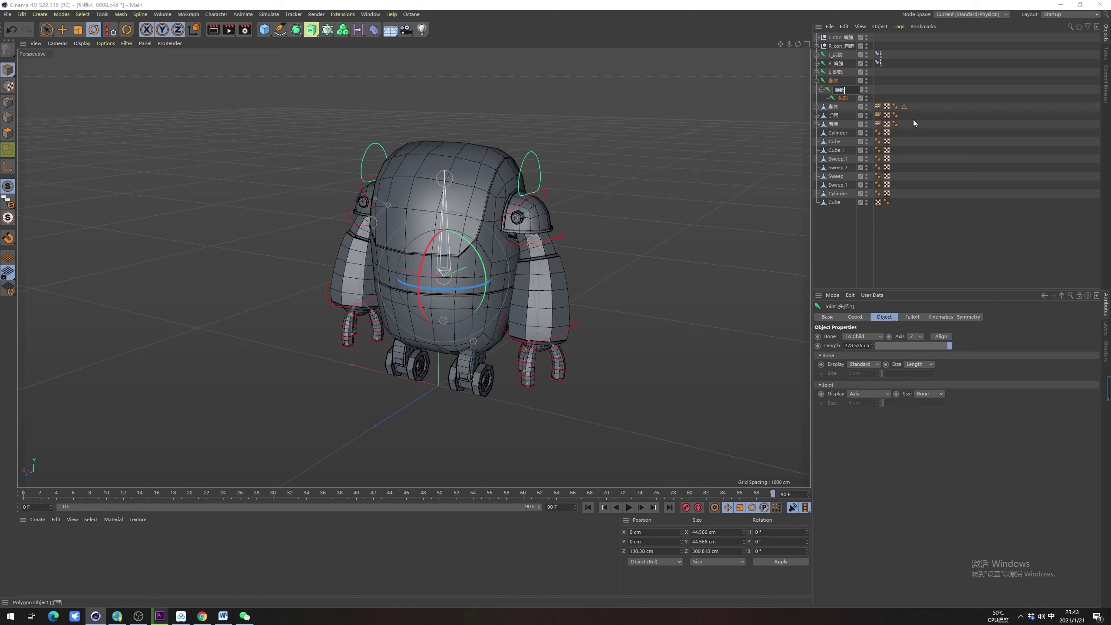
pyautogui.click(887, 80)
# Rename the chain's root joint 身体 as 底部 and clear the selection
pyautogui.doubleClick(833, 82)
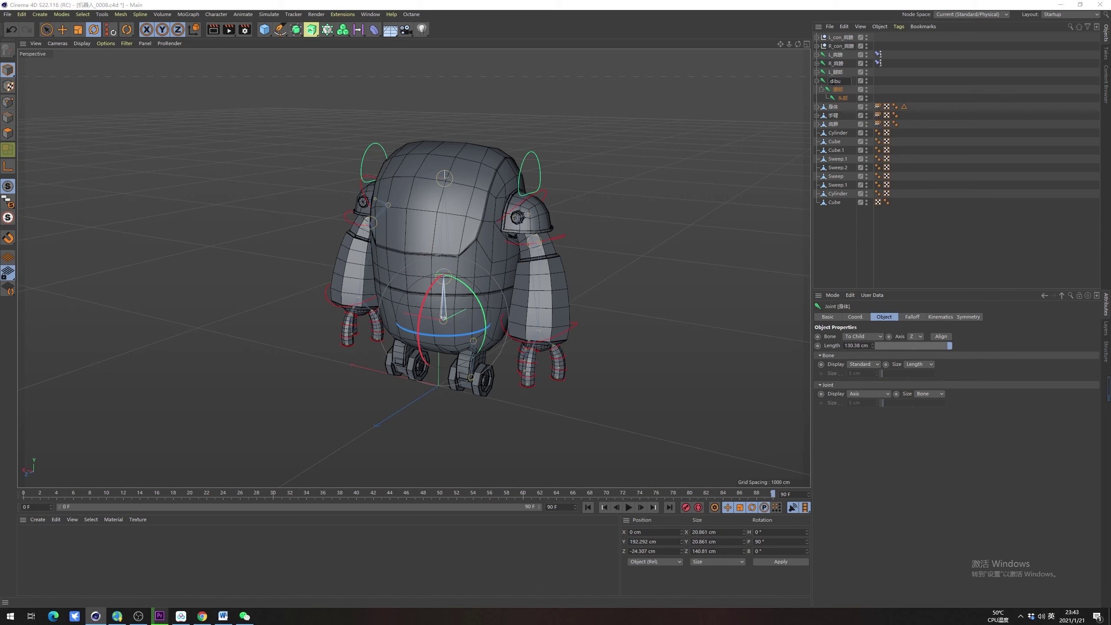
pyautogui.write('dibu')
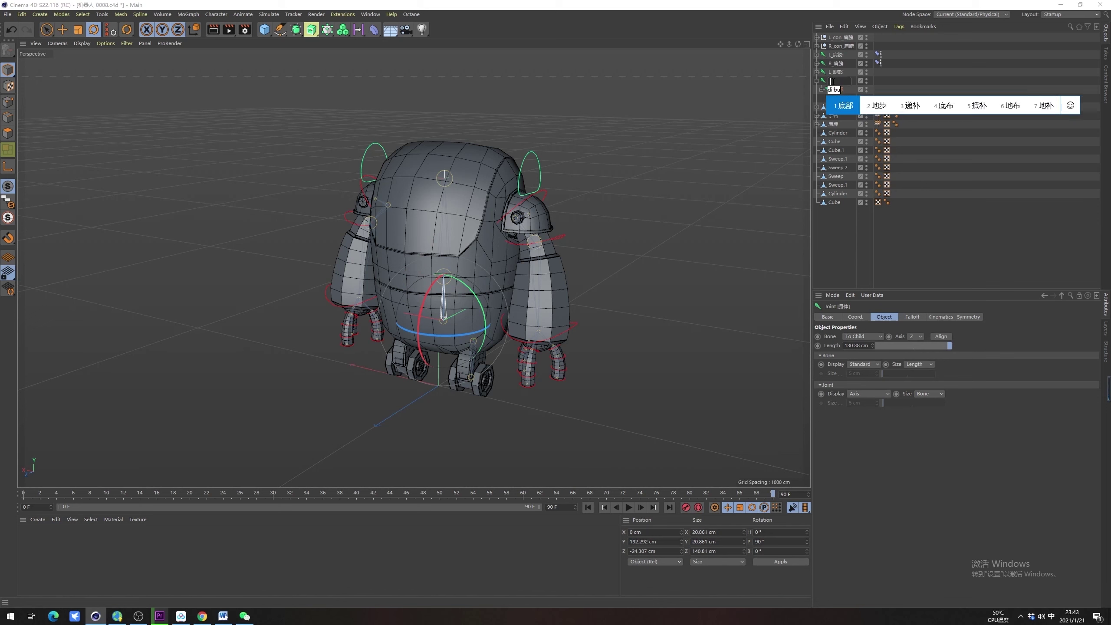
pyautogui.press('space')
pyautogui.press('Return')
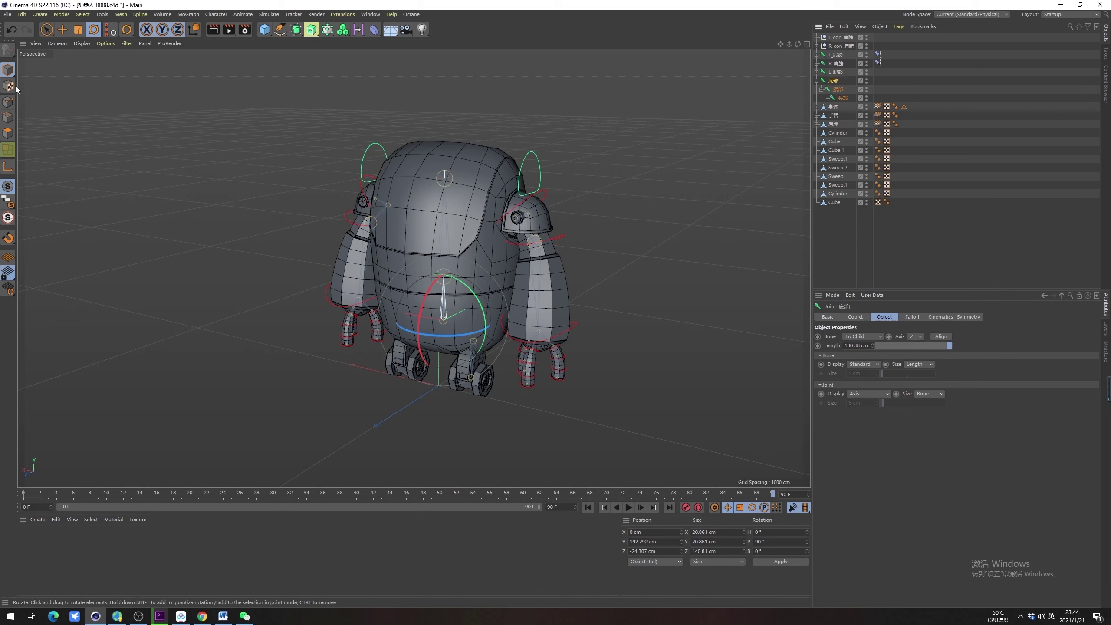
pyautogui.click(140, 113)
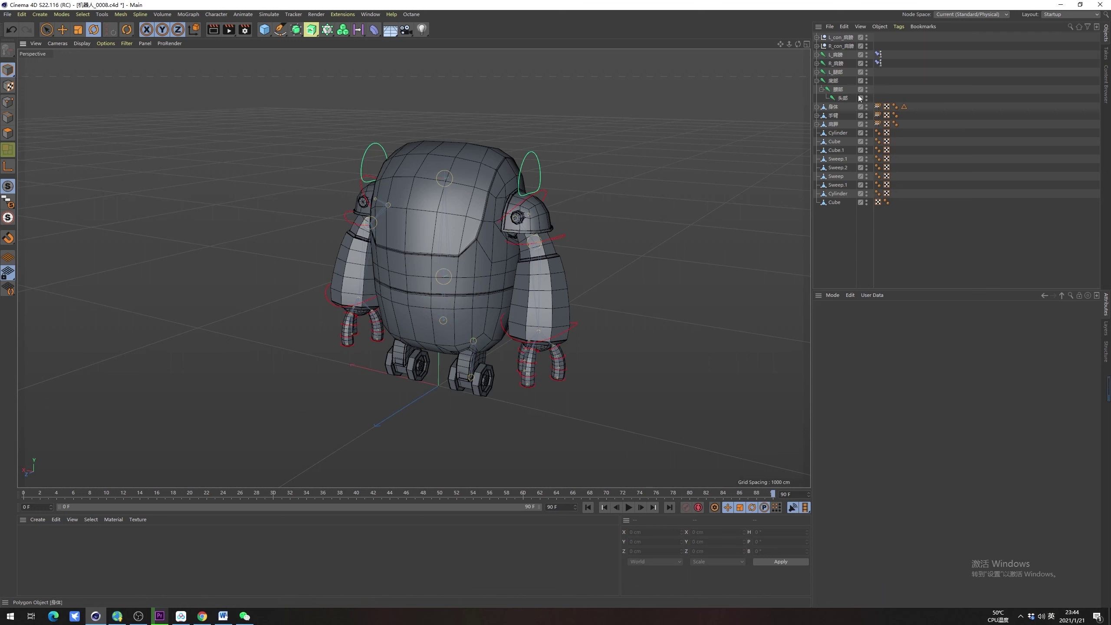
# Open the Weight Manager, place it beside the robot and load the weights of the 身体 mesh
pyautogui.click(816, 106)
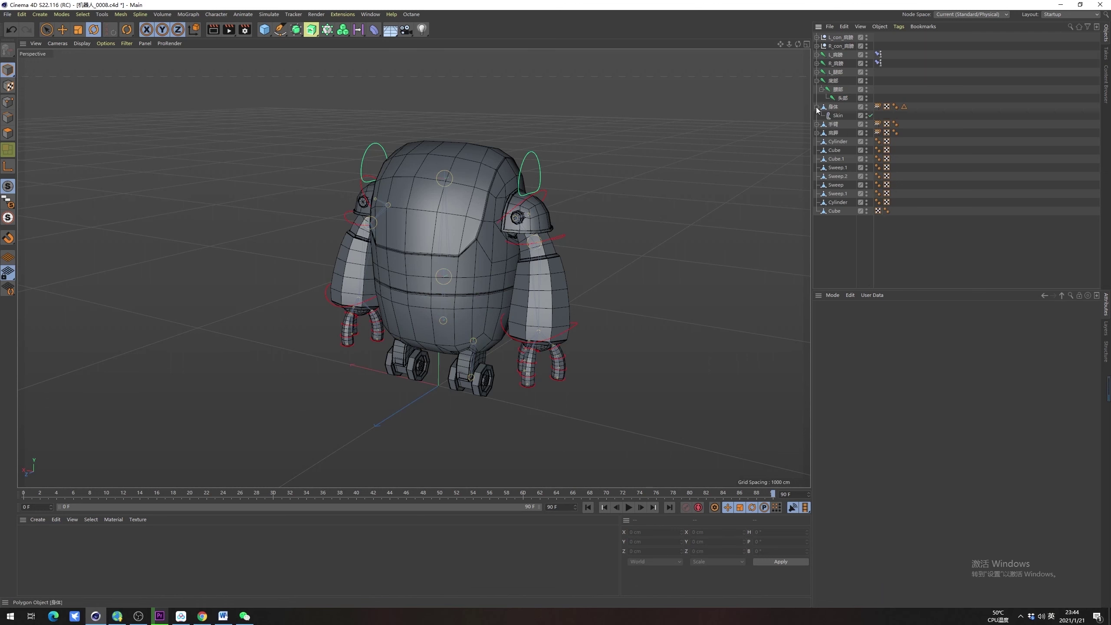
pyautogui.click(216, 14)
pyautogui.moveTo(227, 27)
pyautogui.click(287, 33)
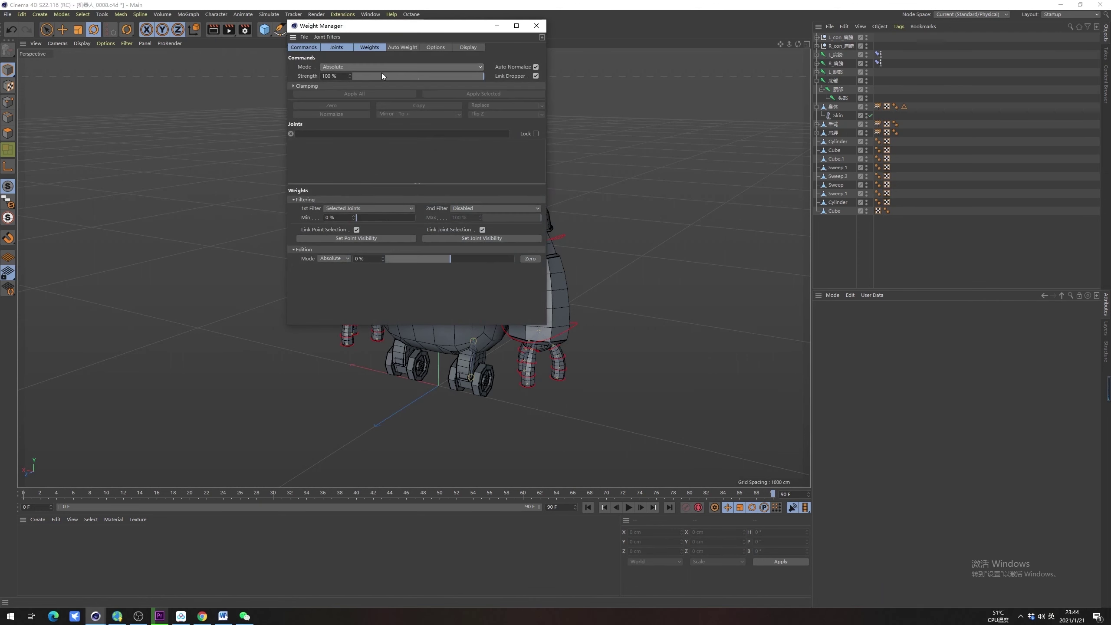
pyautogui.moveTo(392, 27); pyautogui.dragTo(209, 147)
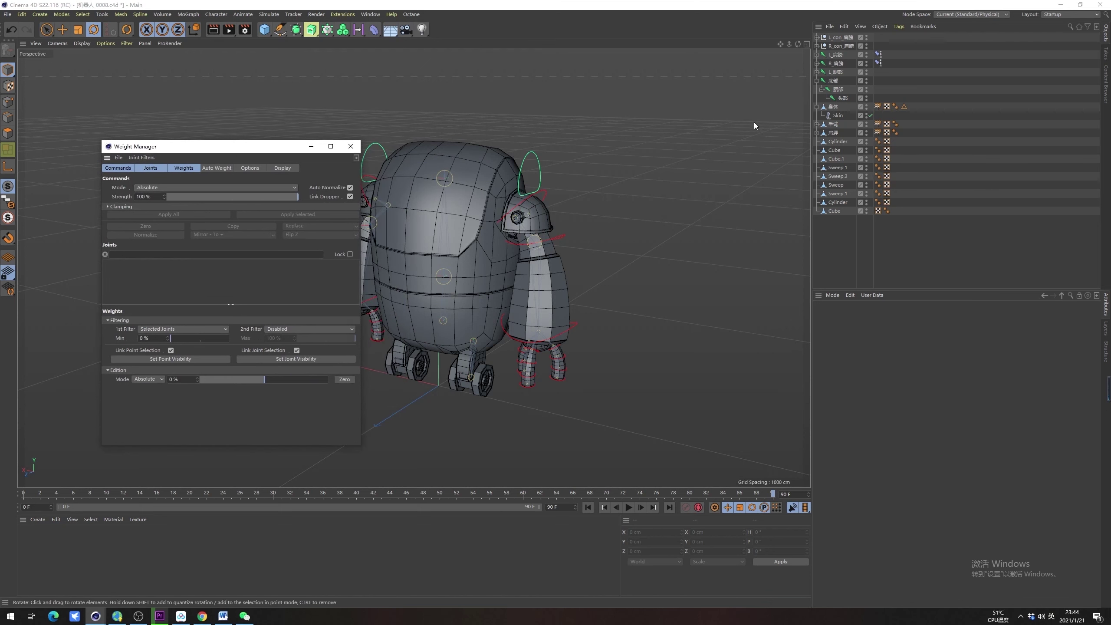
pyautogui.click(832, 106)
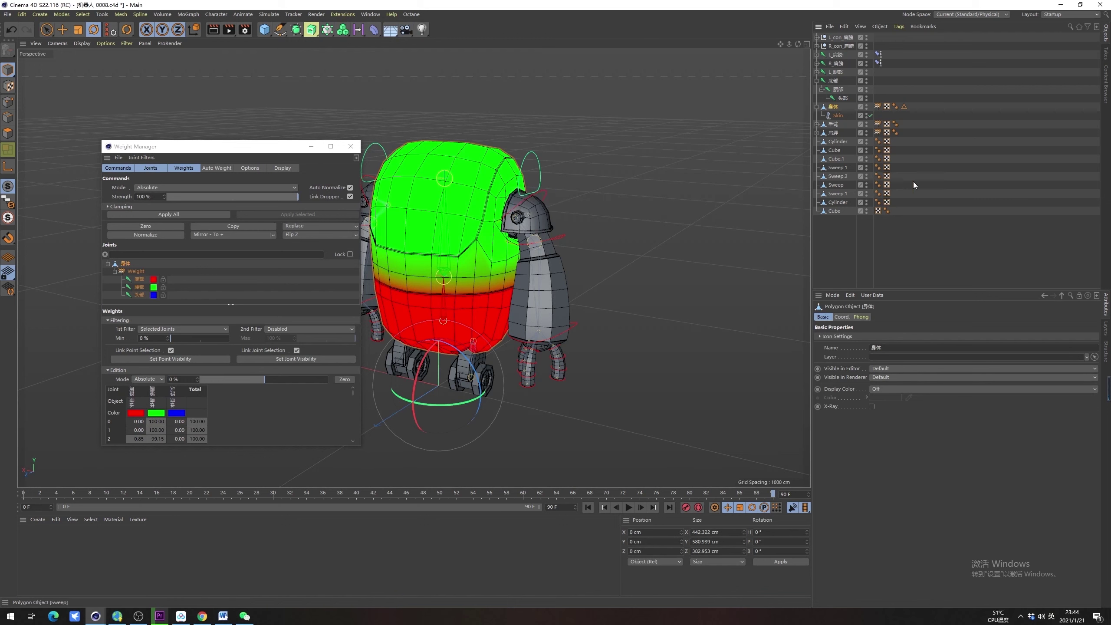
# Zero the weights of the 底部 joint across the whole 身体 mesh
pyautogui.click(140, 282)
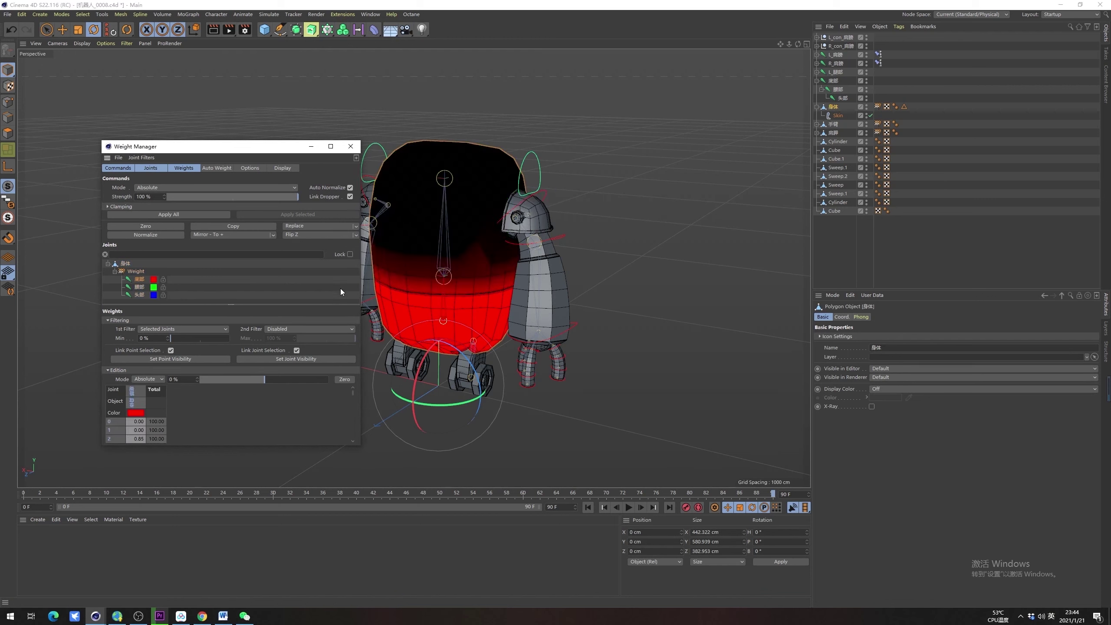
pyautogui.scroll(2, 471, 274)
pyautogui.scroll(2, 471, 274)
pyautogui.scroll(2, 507, 274)
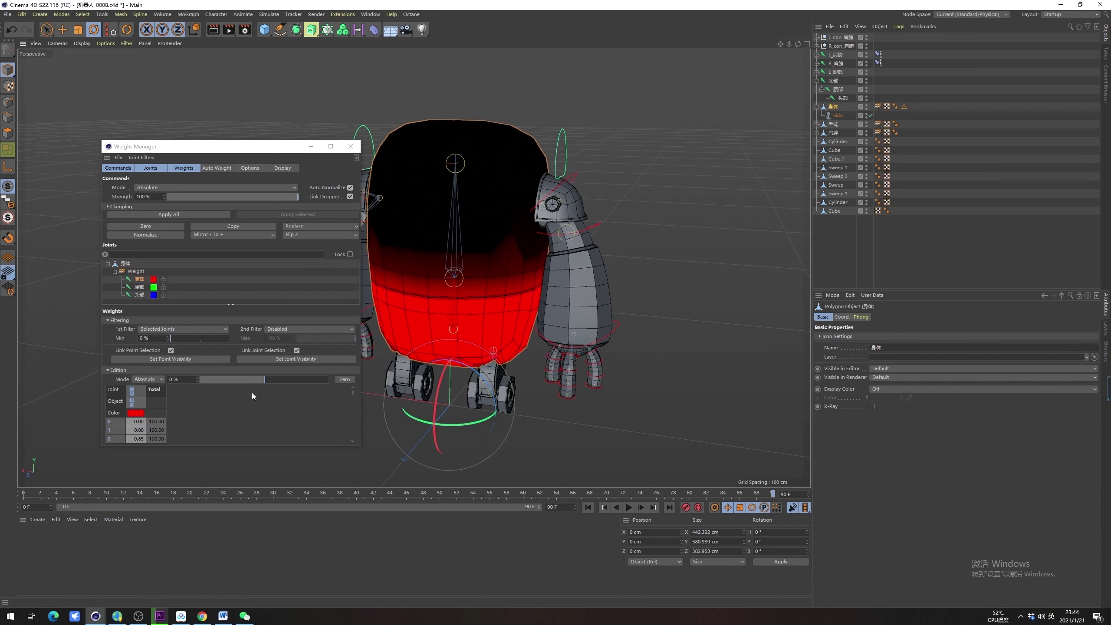
pyautogui.click(140, 226)
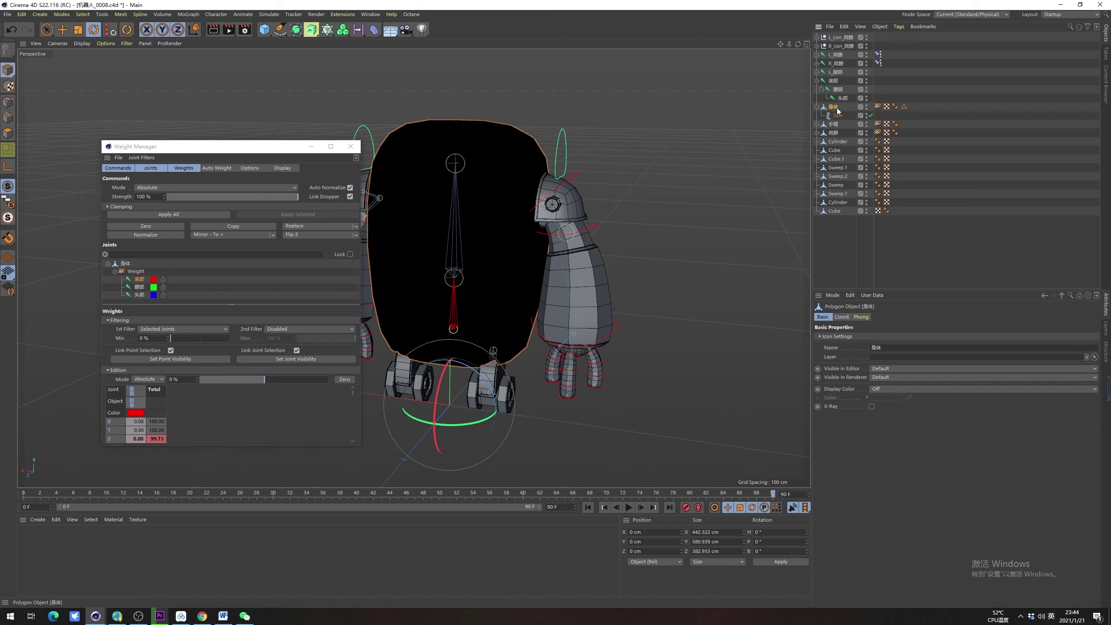
# Fill-select the torso polygons below the waist seam and raise their 底部 joint weight to the maximum
pyautogui.click(5, 134)
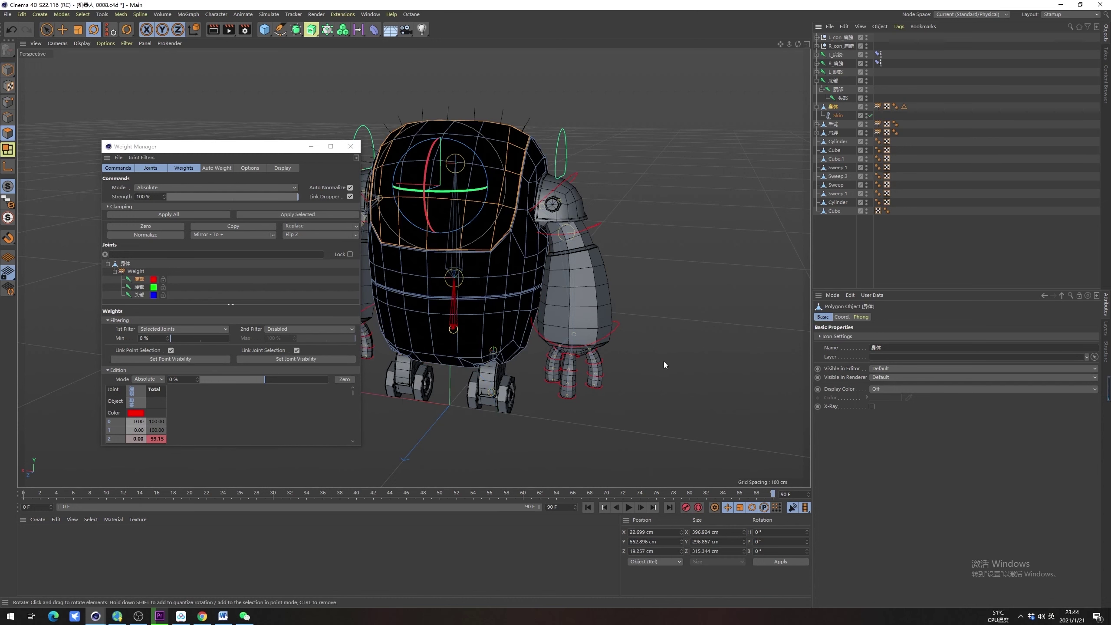
pyautogui.press('u')
pyautogui.press('f')
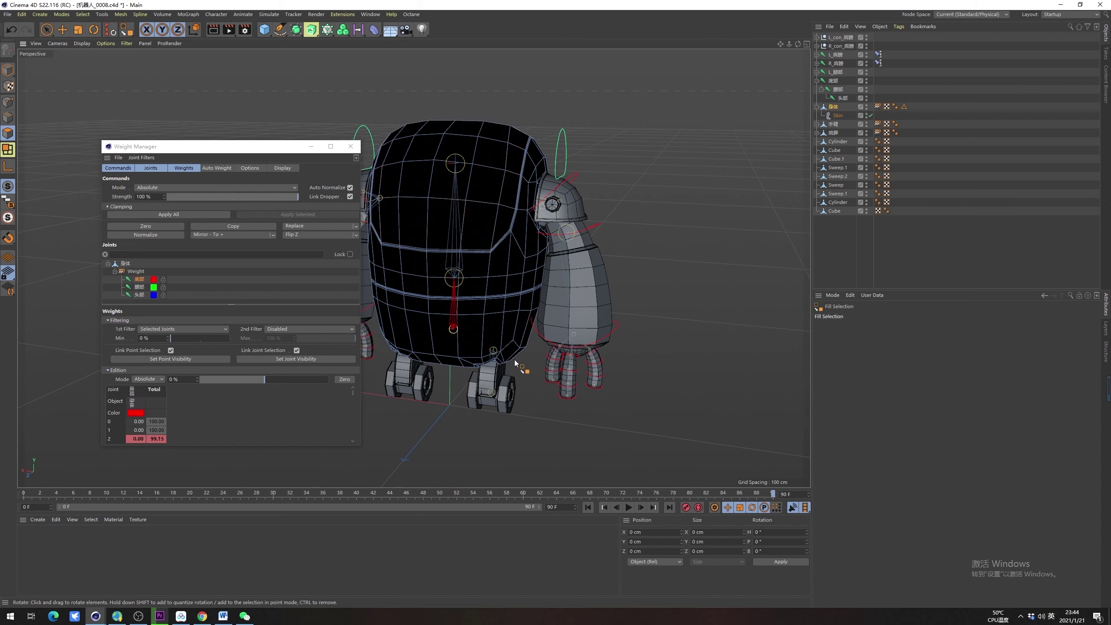
pyautogui.click(481, 319)
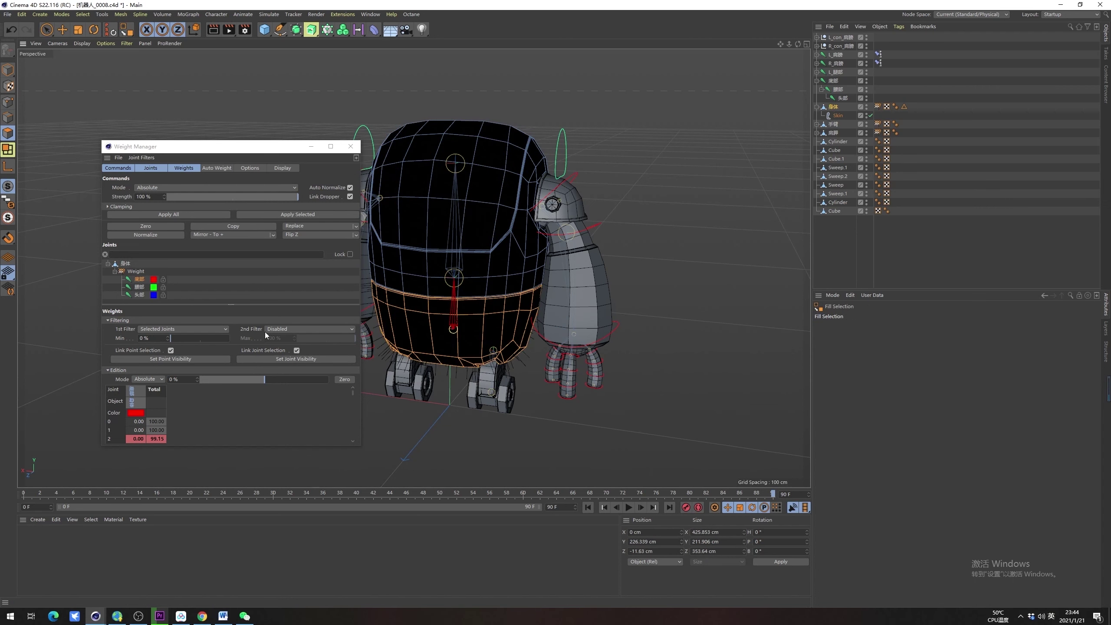
pyautogui.moveTo(268, 378); pyautogui.dragTo(374, 383)
# Fill-select the polygon band between the waist seam and the edge loop above it, and raise its 底部 joint weight to the maximum
pyautogui.click(473, 263)
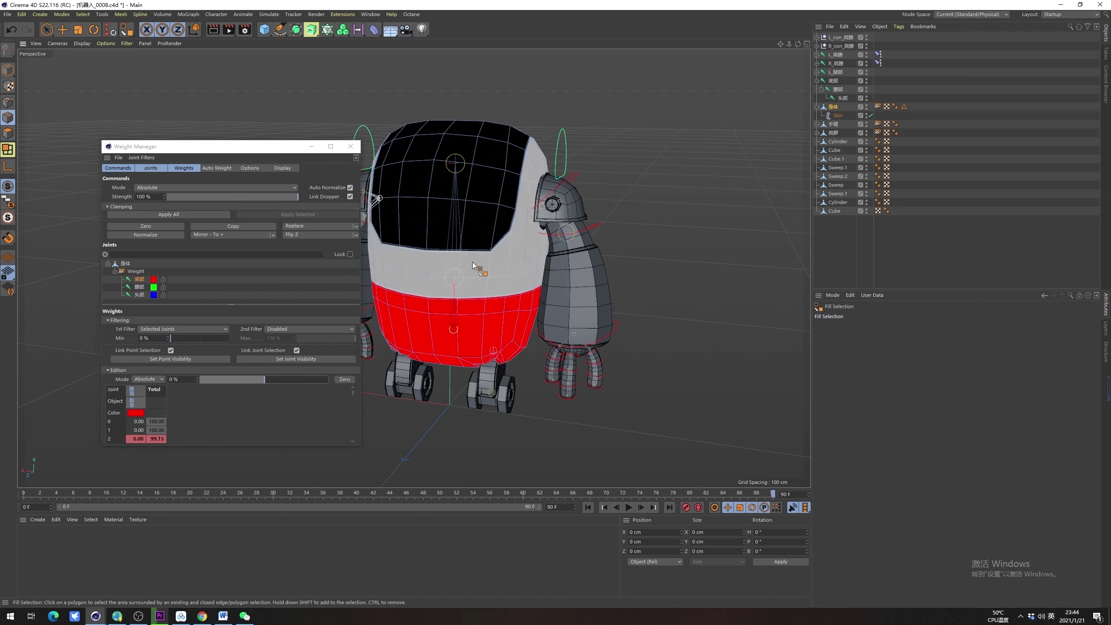
pyautogui.press('u')
pyautogui.press('l')
pyautogui.click(457, 275)
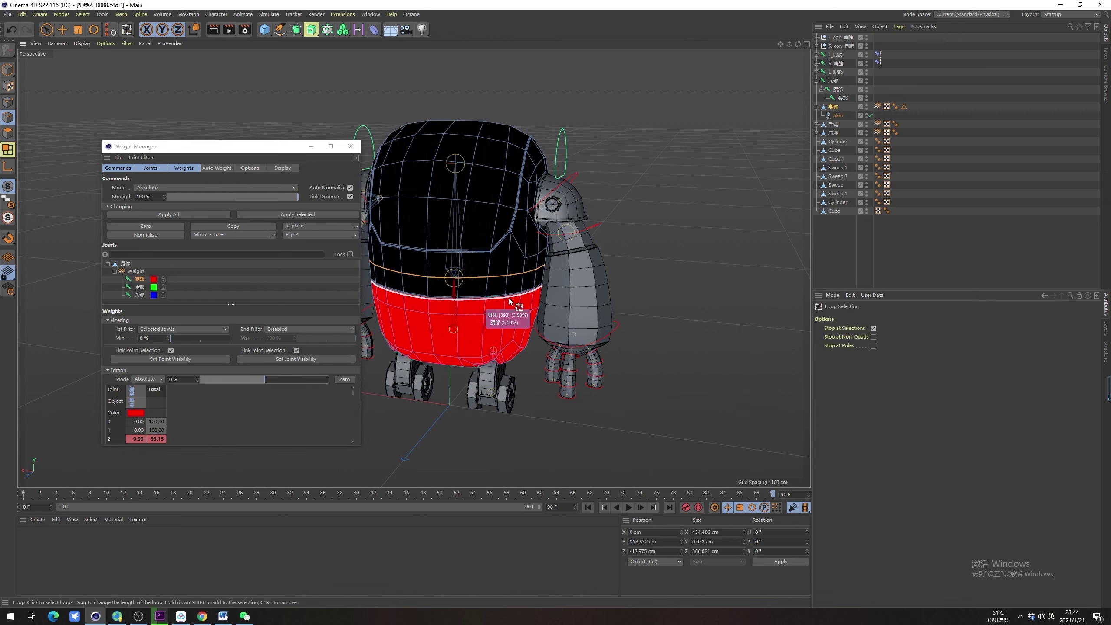
pyautogui.press('u')
pyautogui.press('f')
pyautogui.click(473, 288)
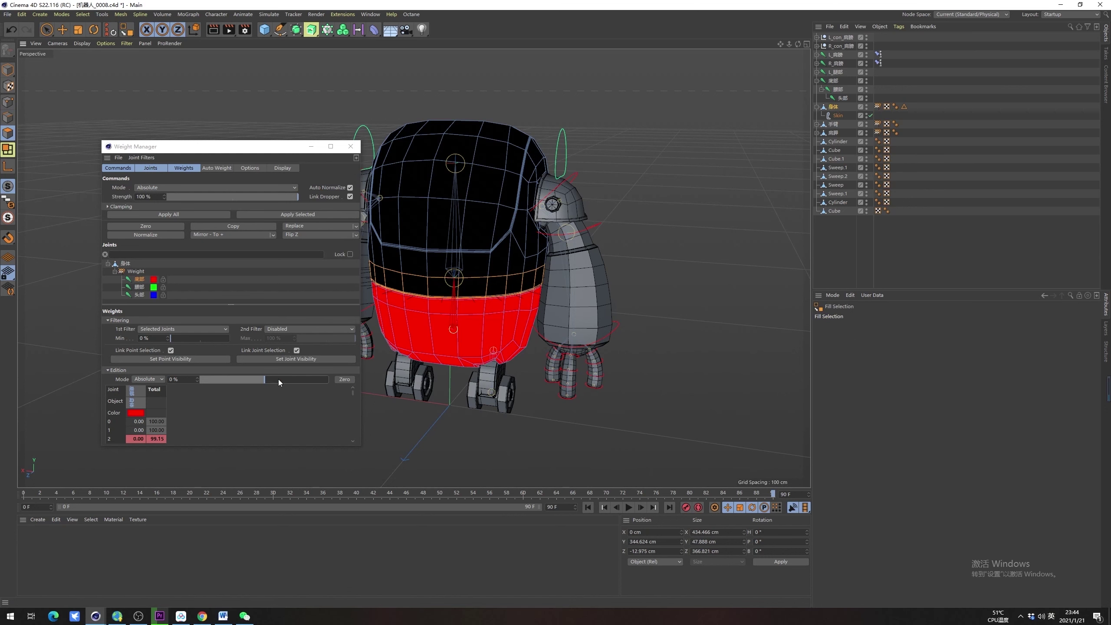
pyautogui.click(351, 380)
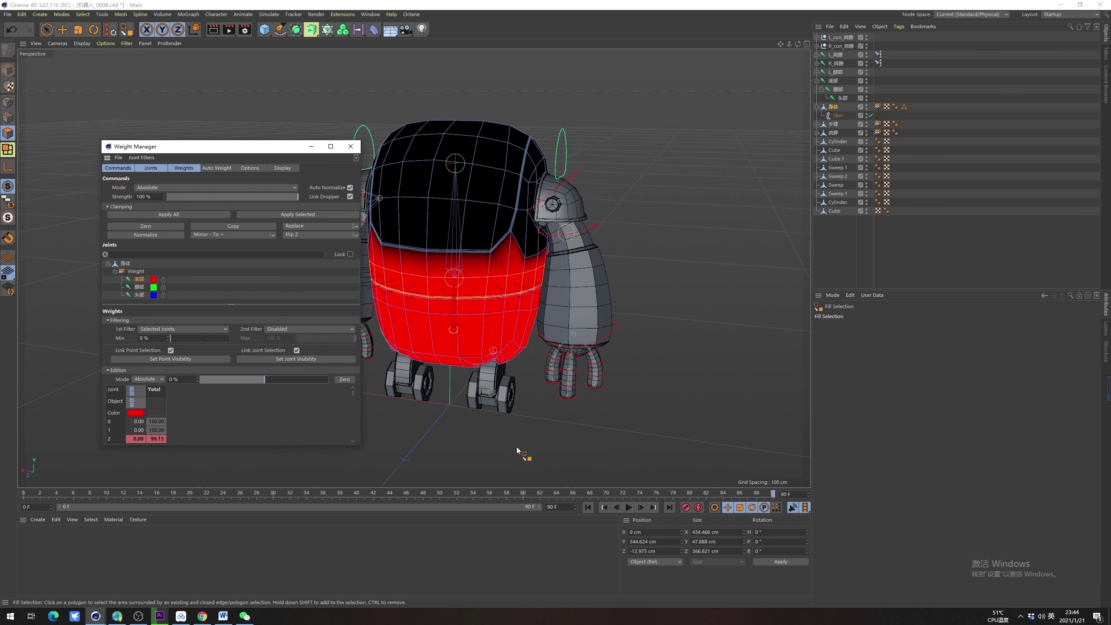
# Fill-select the 身体 polygons above the waist transition band, including the front panel, and raise their 腰部 joint weight to the maximum
pyautogui.click(139, 288)
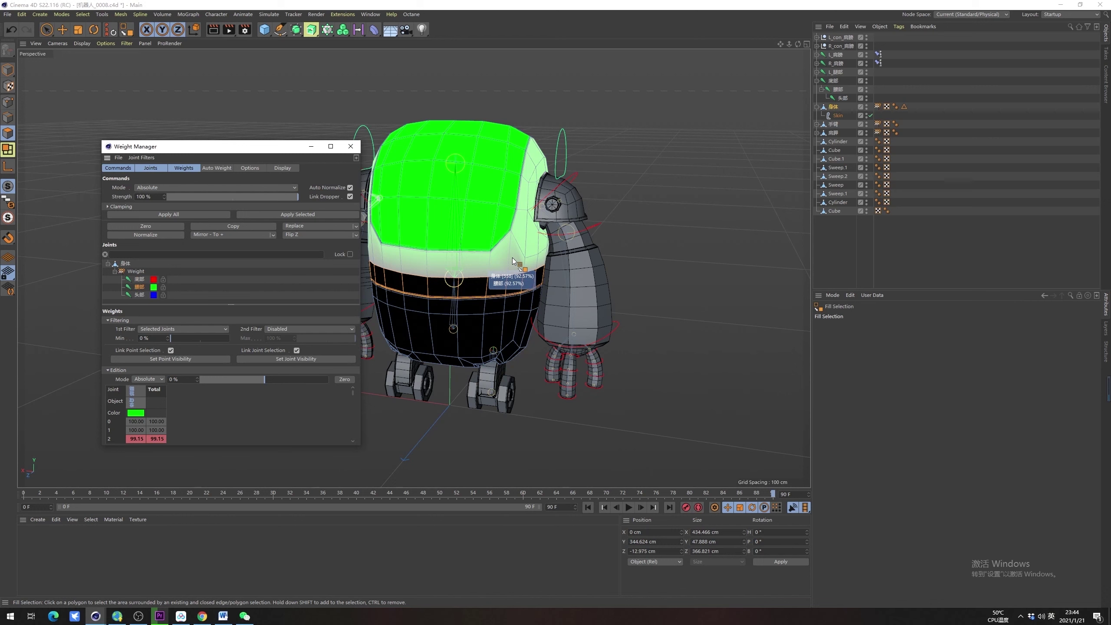
pyautogui.click(492, 222)
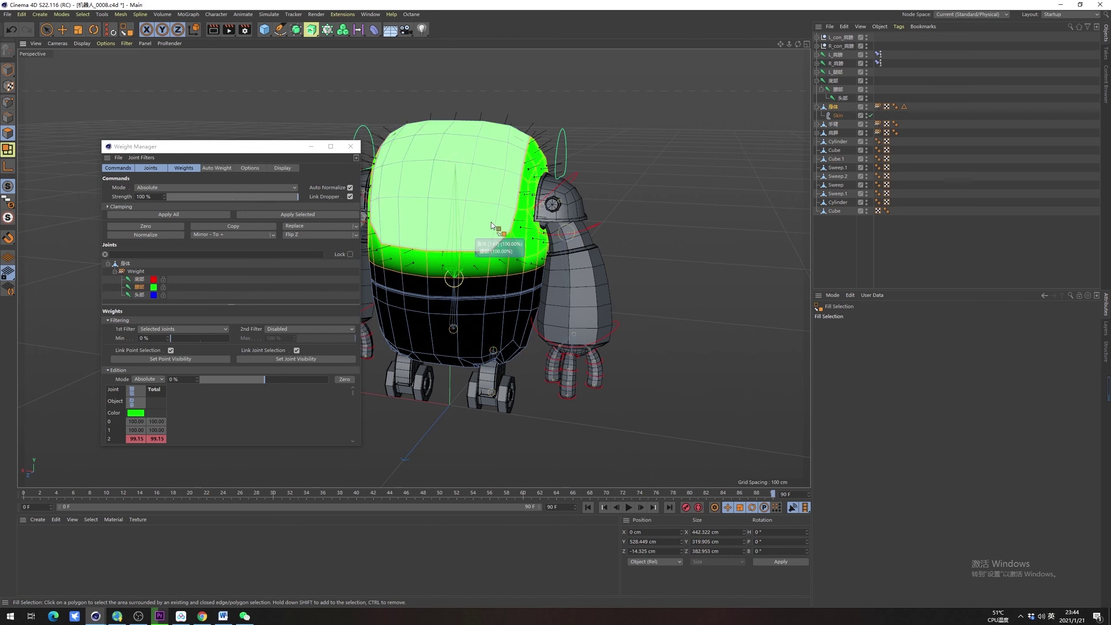
pyautogui.click(493, 220)
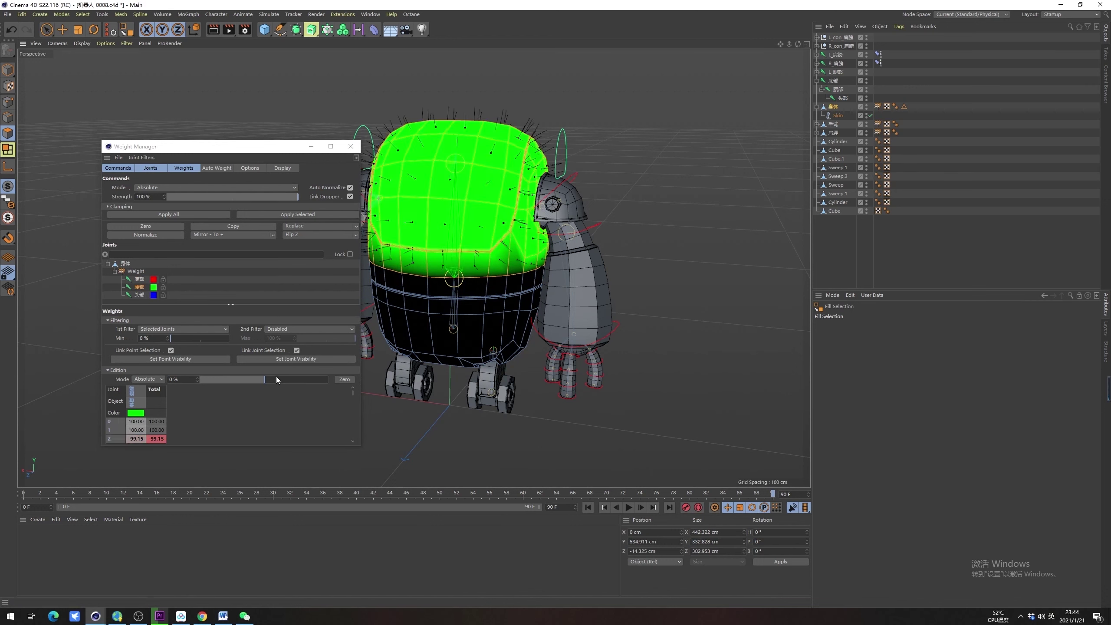
pyautogui.moveTo(270, 379); pyautogui.dragTo(395, 380)
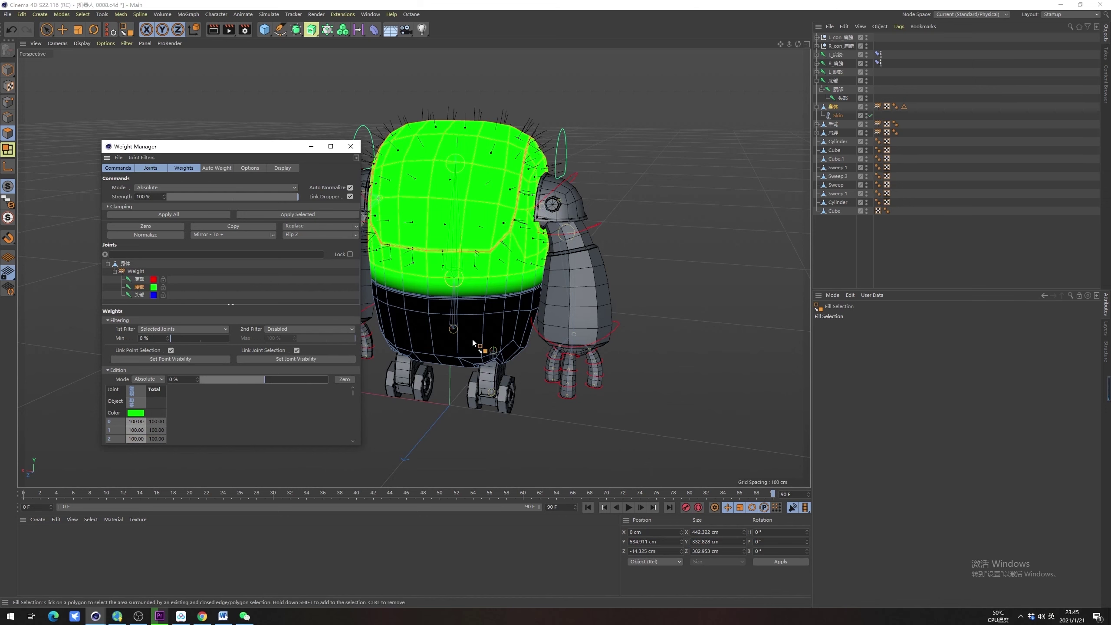
# Check the 头部 joint's weights on the 身体 mesh, close the Weight Manager and return to Live Selection
pyautogui.keyDown('alt'); pyautogui.moveTo(474, 342); pyautogui.dragTo(572, 267); pyautogui.keyUp('alt')
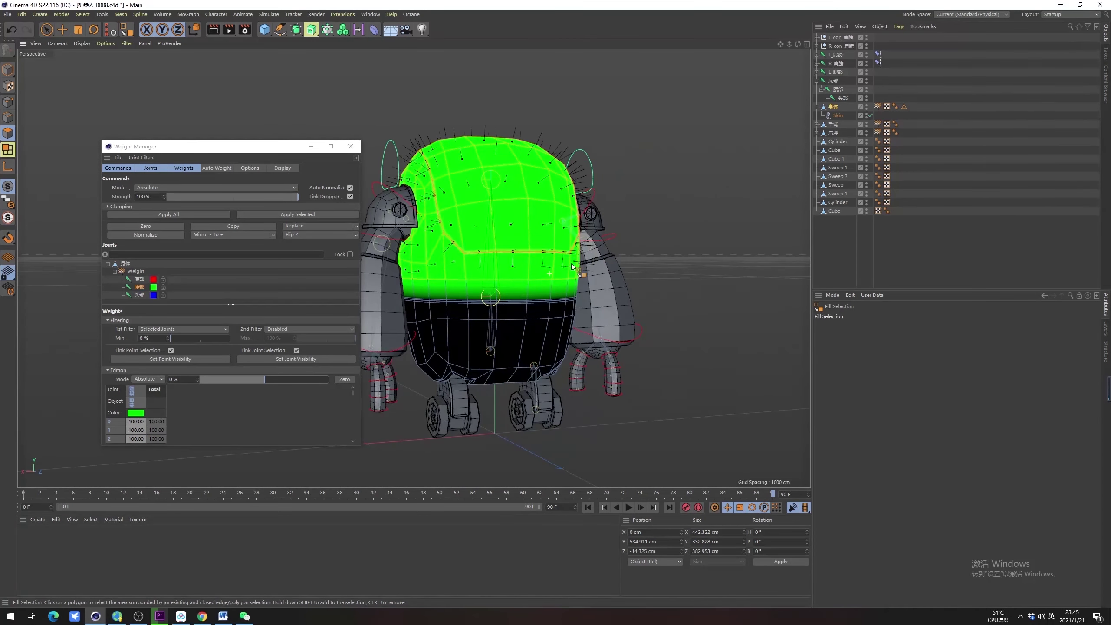
pyautogui.click(138, 295)
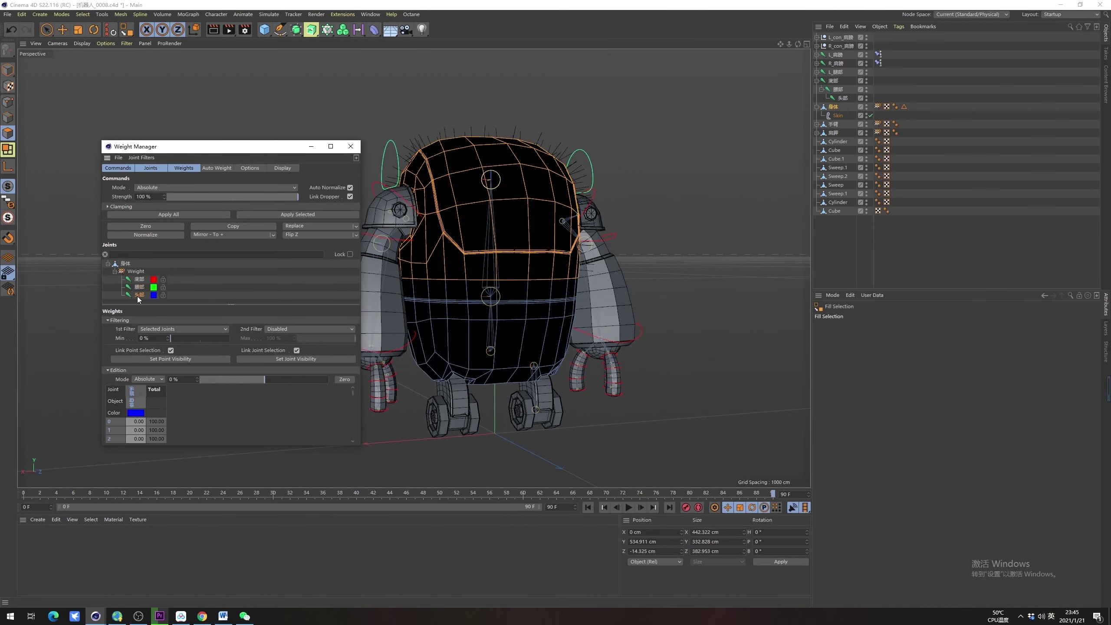
pyautogui.click(163, 295)
pyautogui.click(350, 146)
pyautogui.click(47, 30)
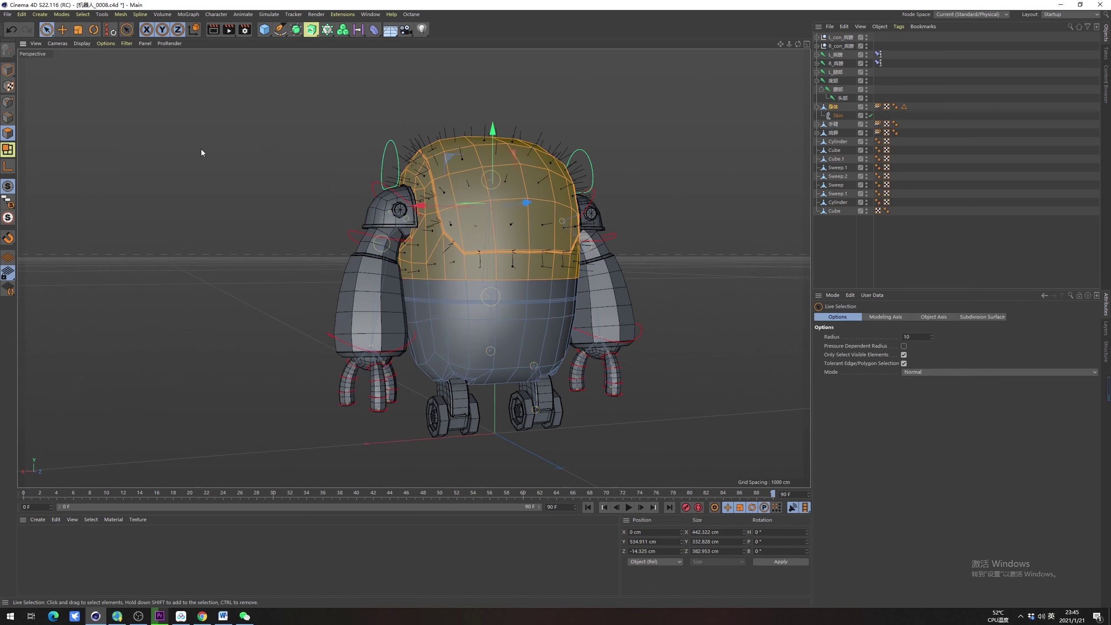
# Test-rotate the 腰部 joint in model mode, undo the rotation and deselect the joint
pyautogui.click(837, 90)
pyautogui.press('r')
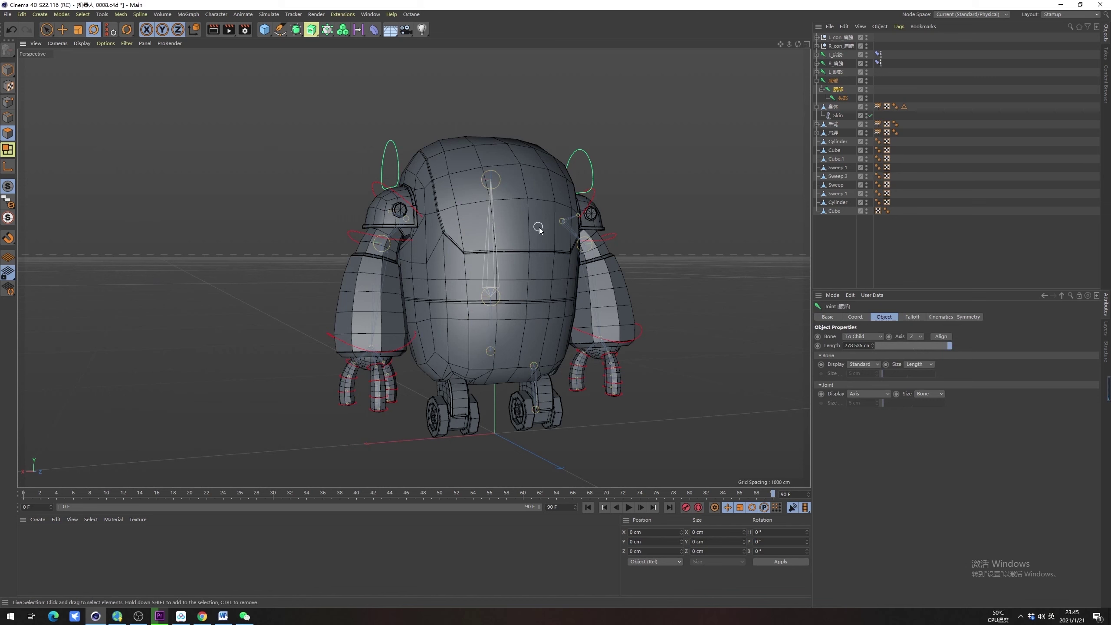
pyautogui.click(8, 70)
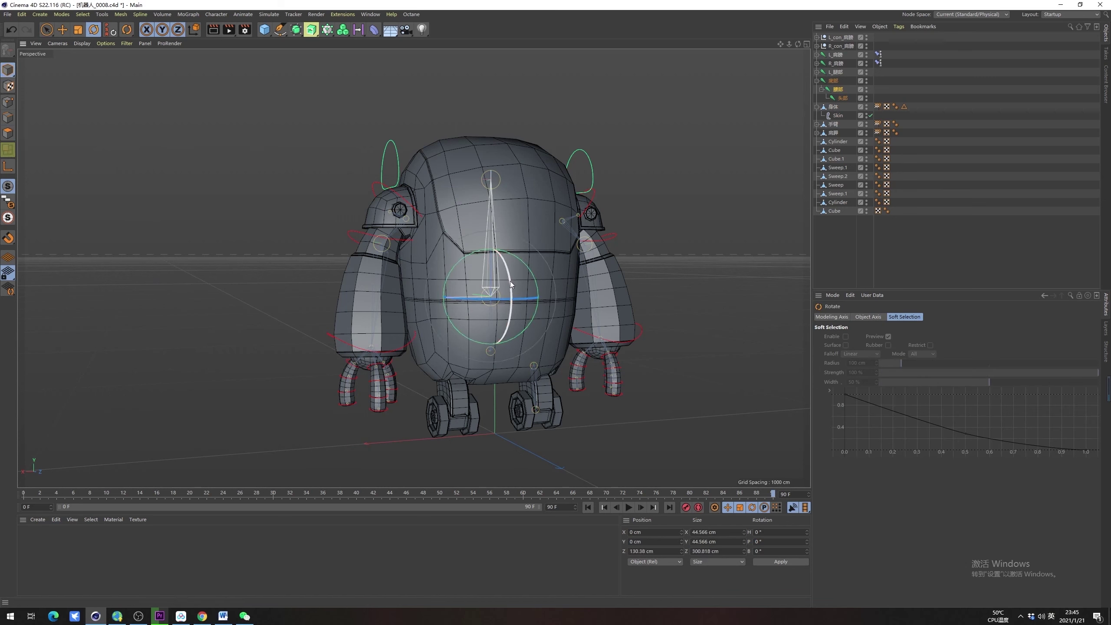
pyautogui.moveTo(510, 284); pyautogui.dragTo(514, 292)
pyautogui.hotkey('ctrl', 'z')
pyautogui.click(664, 272)
pyautogui.keyDown('alt'); pyautogui.moveTo(531, 290); pyautogui.dragTo(520, 296, button='middle'); pyautogui.keyUp('alt')
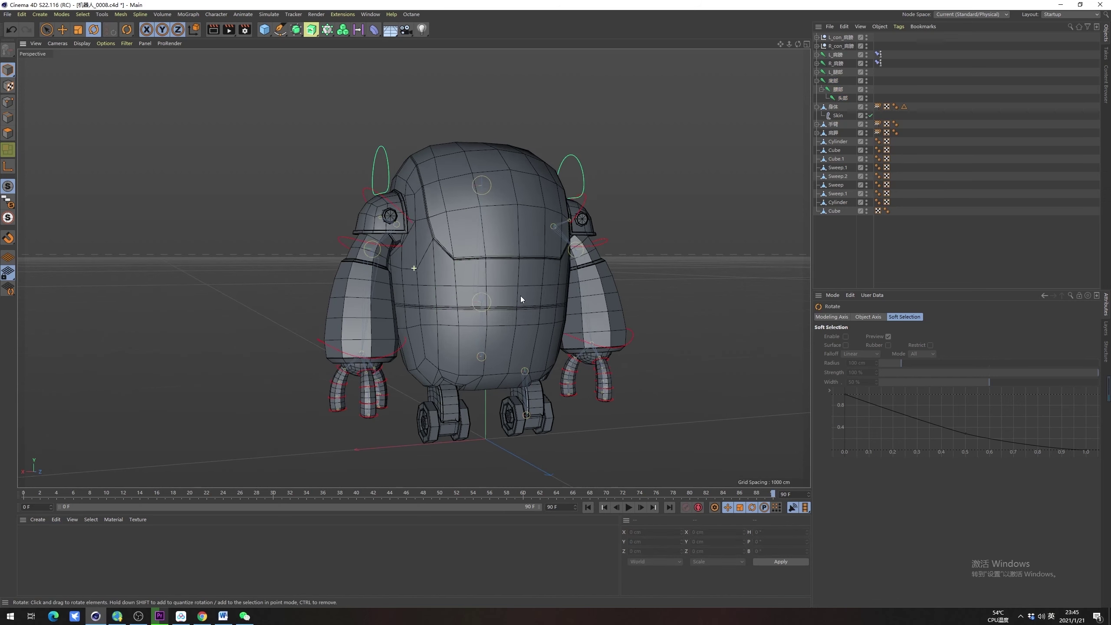
pyautogui.keyDown('alt'); pyautogui.moveTo(521, 296); pyautogui.dragTo(468, 295); pyautogui.keyUp('alt')
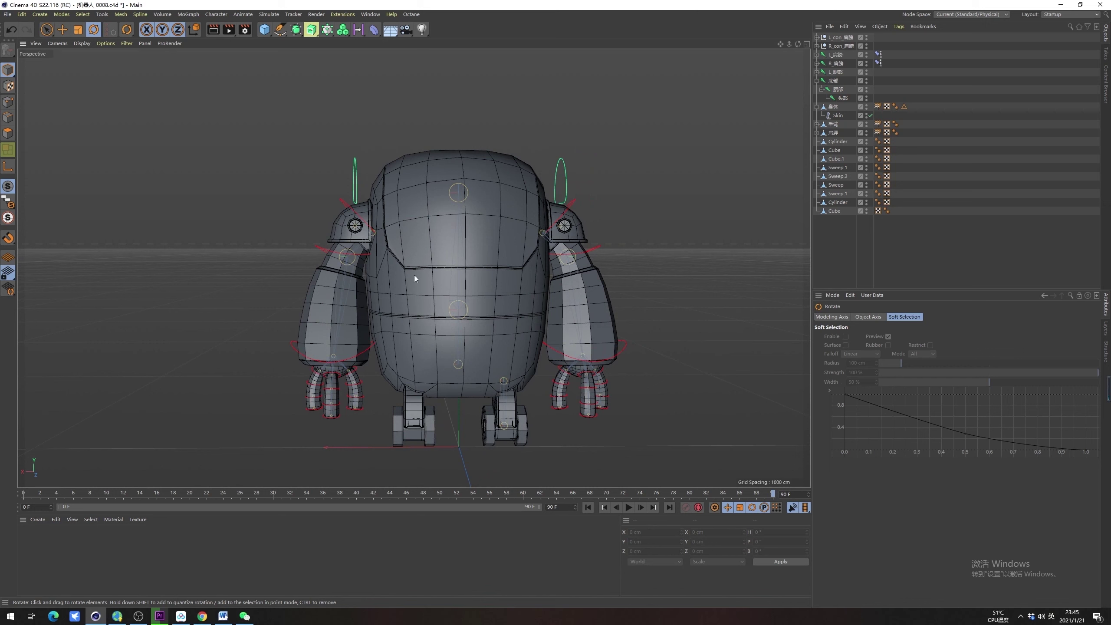
# Activate the Weight Tool and select the 底部 and 腰部 joints in the 身体 mesh's Weight tag
pyautogui.click(212, 16)
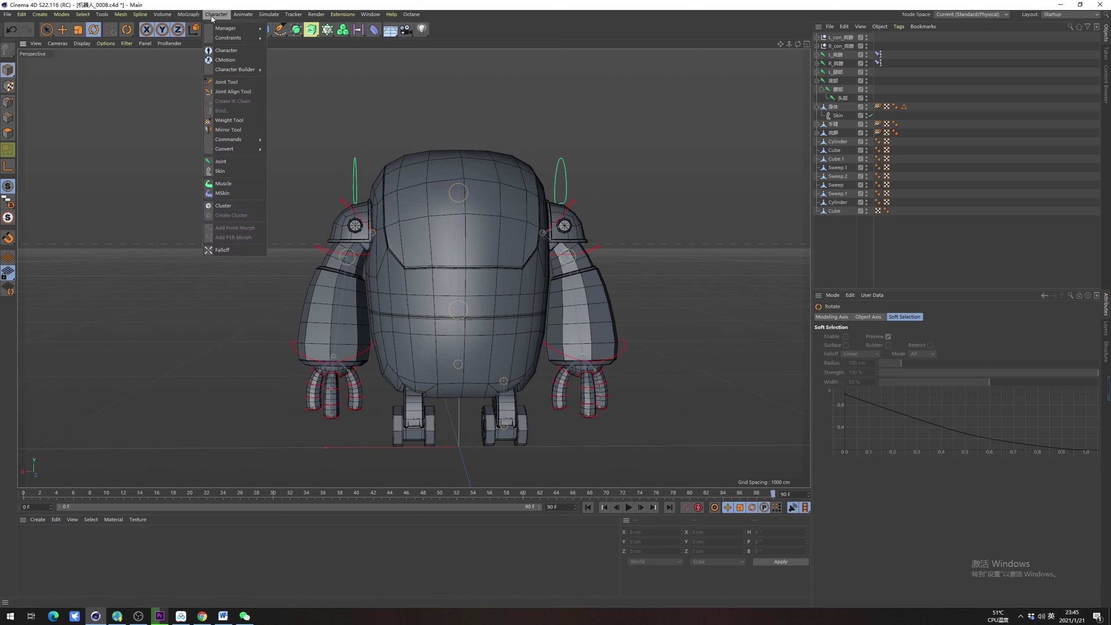
pyautogui.click(248, 123)
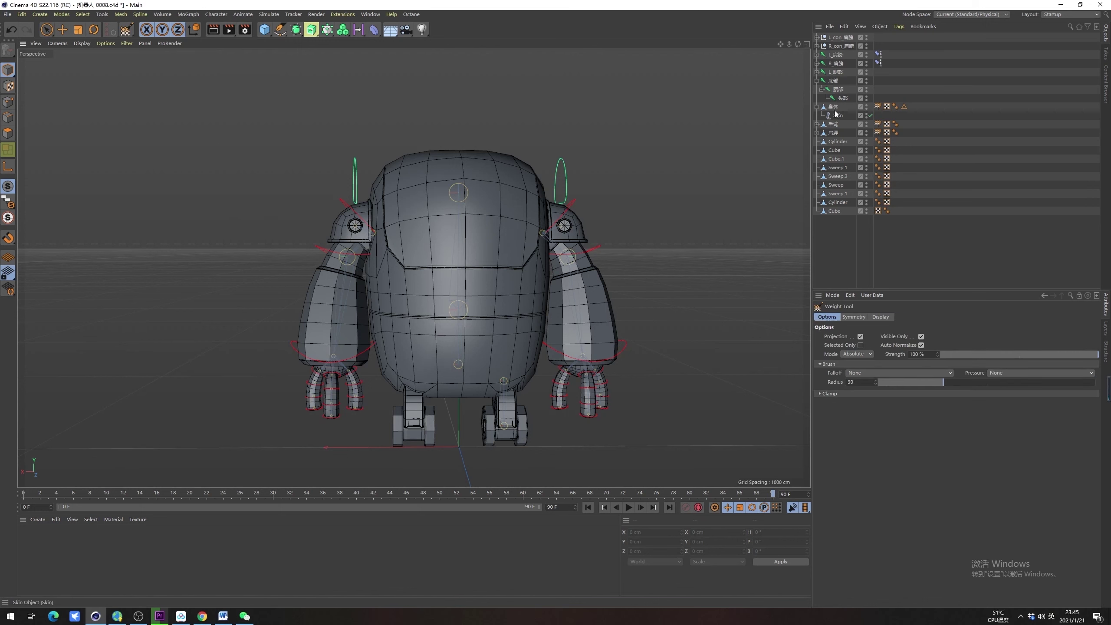
pyautogui.click(877, 107)
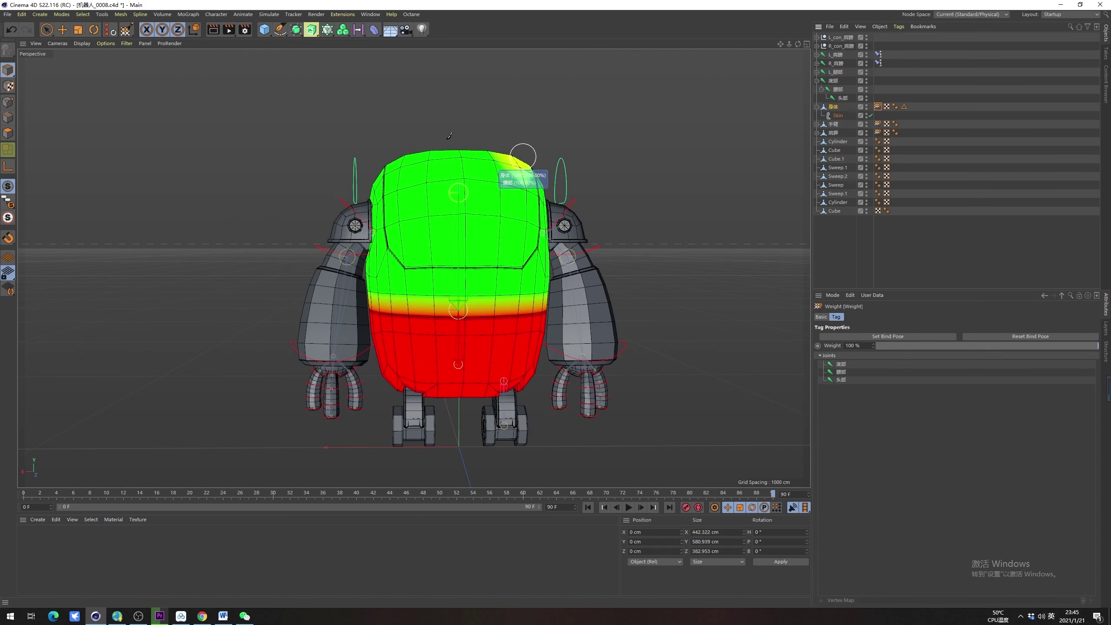
pyautogui.click(843, 370)
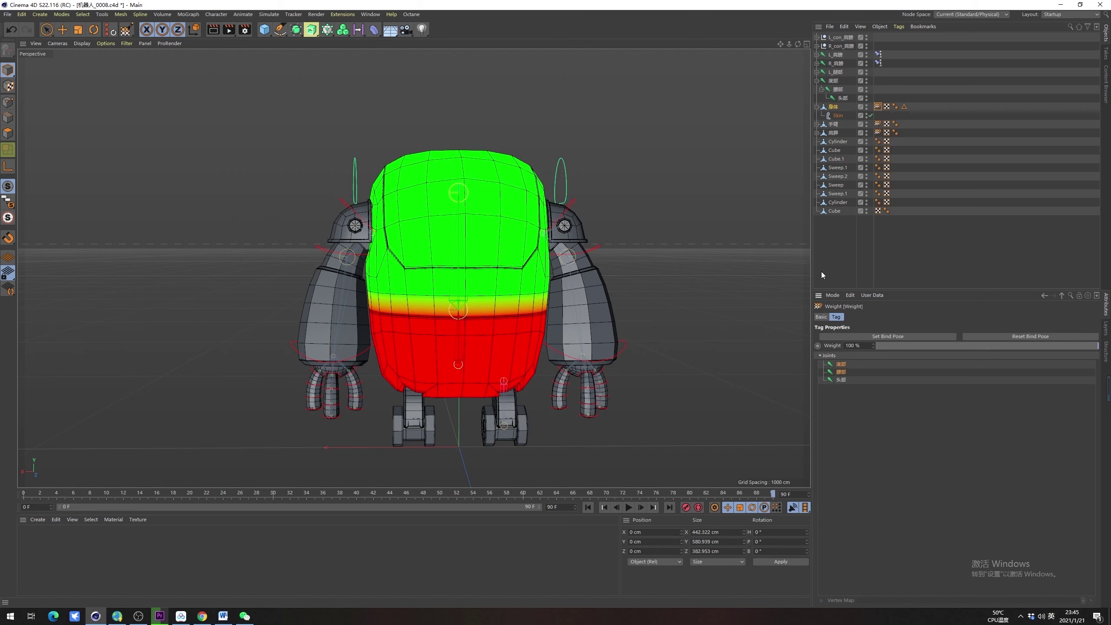
# Smooth the weights across the 底部–腰部 transition at the waist, using the Weight Tool in Smooth mode at 100% strength with Visible Only off
pyautogui.click(127, 31)
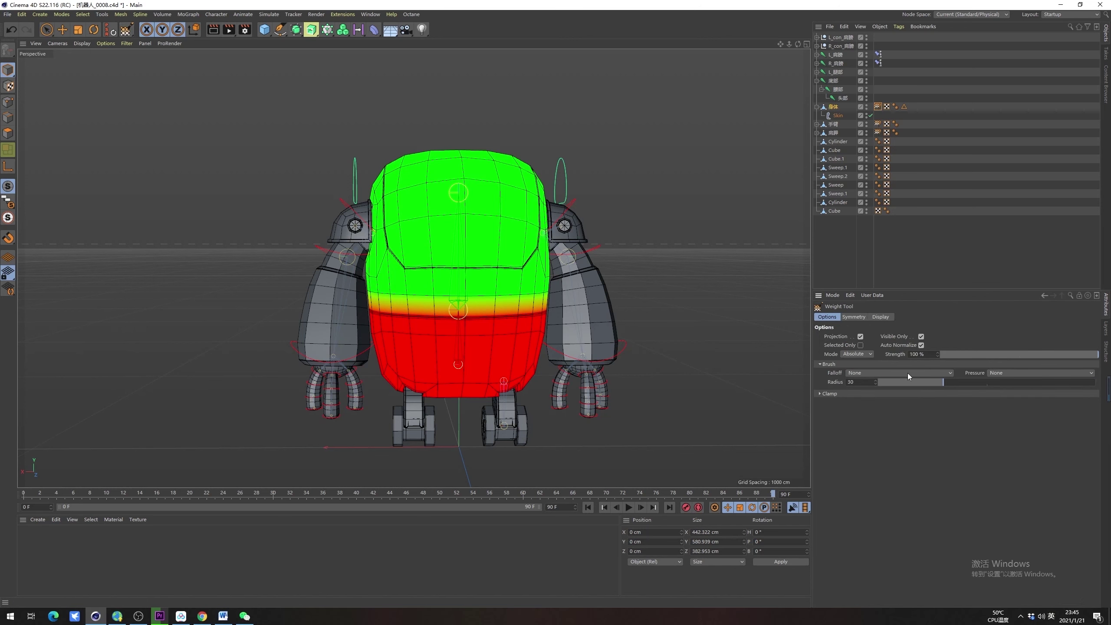
pyautogui.click(859, 353)
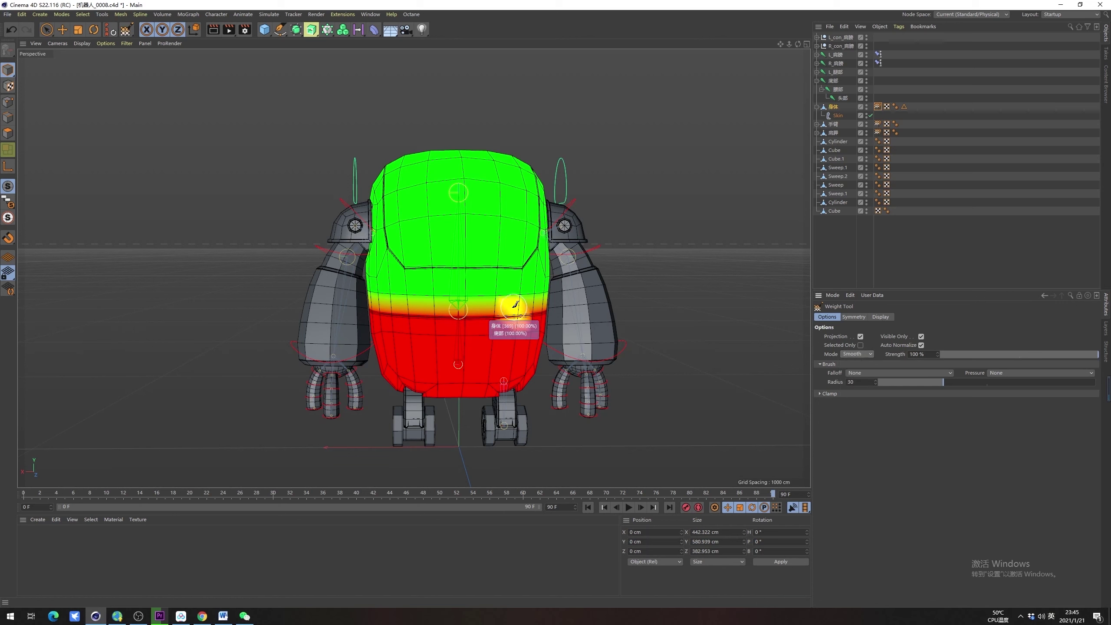
pyautogui.moveTo(372, 297)
pyautogui.mouseDown()
pyautogui.moveTo(516, 302)
pyautogui.moveTo(459, 291)
pyautogui.moveTo(494, 285)
pyautogui.moveTo(527, 312)
pyautogui.moveTo(455, 292)
pyautogui.mouseUp()
pyautogui.scroll(2, 467, 284)
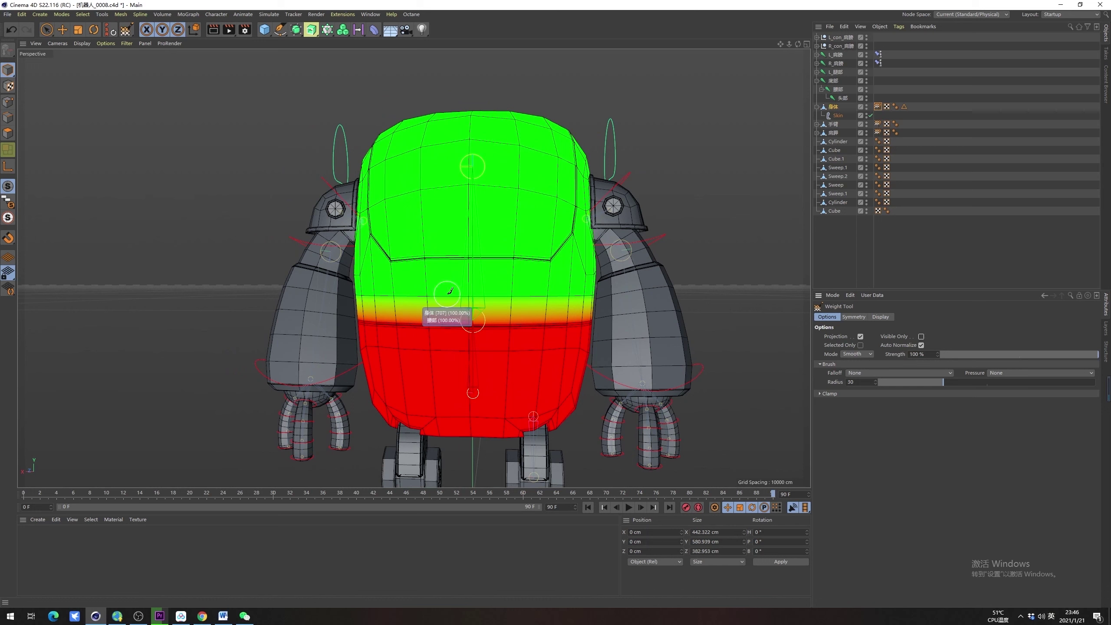
pyautogui.moveTo(446, 315)
pyautogui.mouseDown()
pyautogui.moveTo(368, 293)
pyautogui.moveTo(608, 301)
pyautogui.mouseUp()
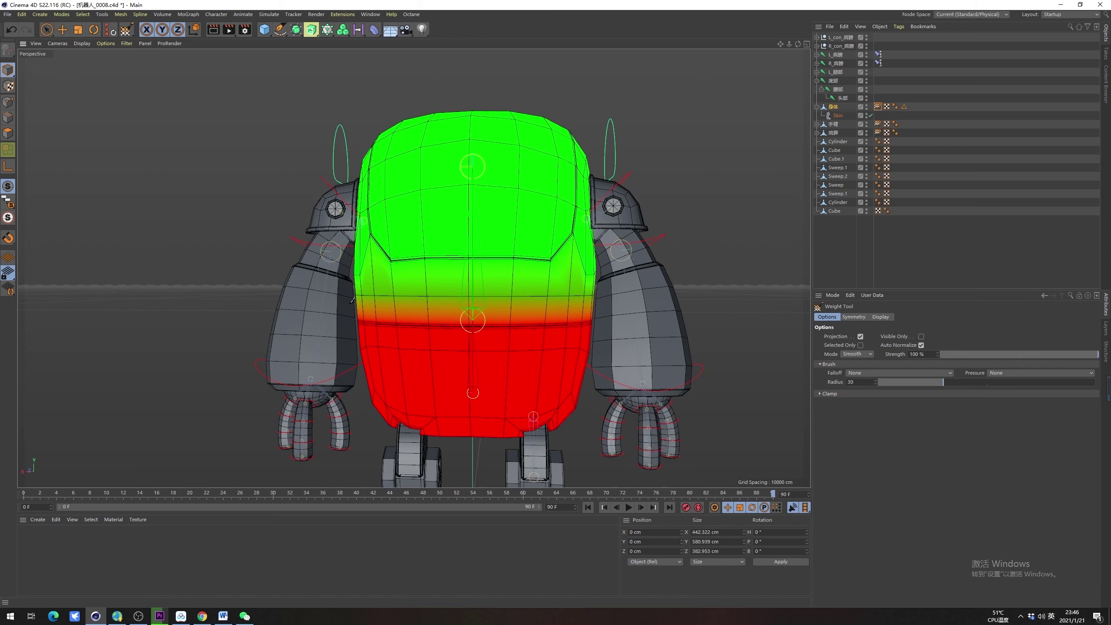
pyautogui.moveTo(352, 301)
pyautogui.mouseDown()
pyautogui.moveTo(356, 319)
pyautogui.moveTo(379, 298)
pyautogui.moveTo(422, 293)
pyautogui.moveTo(596, 302)
pyautogui.mouseUp()
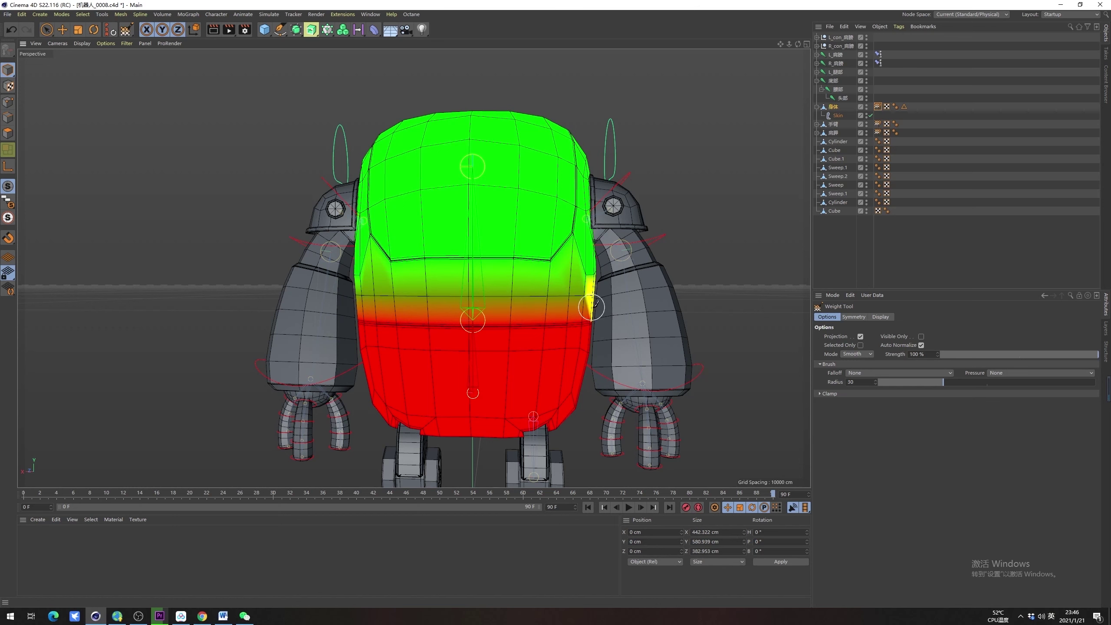
pyautogui.scroll(-2, 389, 273)
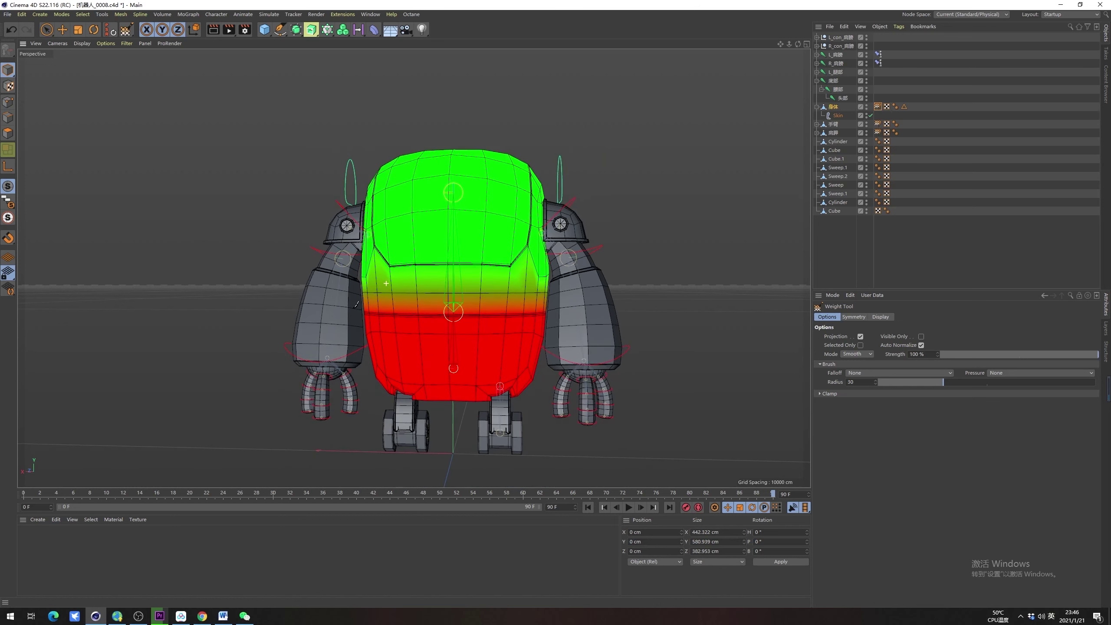
pyautogui.moveTo(352, 314)
pyautogui.keyDown('alt'); pyautogui.mouseDown()
pyautogui.moveTo(305, 294)
pyautogui.moveTo(373, 300)
pyautogui.moveTo(383, 316)
pyautogui.moveTo(372, 273)
pyautogui.moveTo(383, 306)
pyautogui.moveTo(394, 264)
pyautogui.moveTo(402, 289)
pyautogui.moveTo(481, 289)
pyautogui.mouseUp(); pyautogui.keyUp('alt')
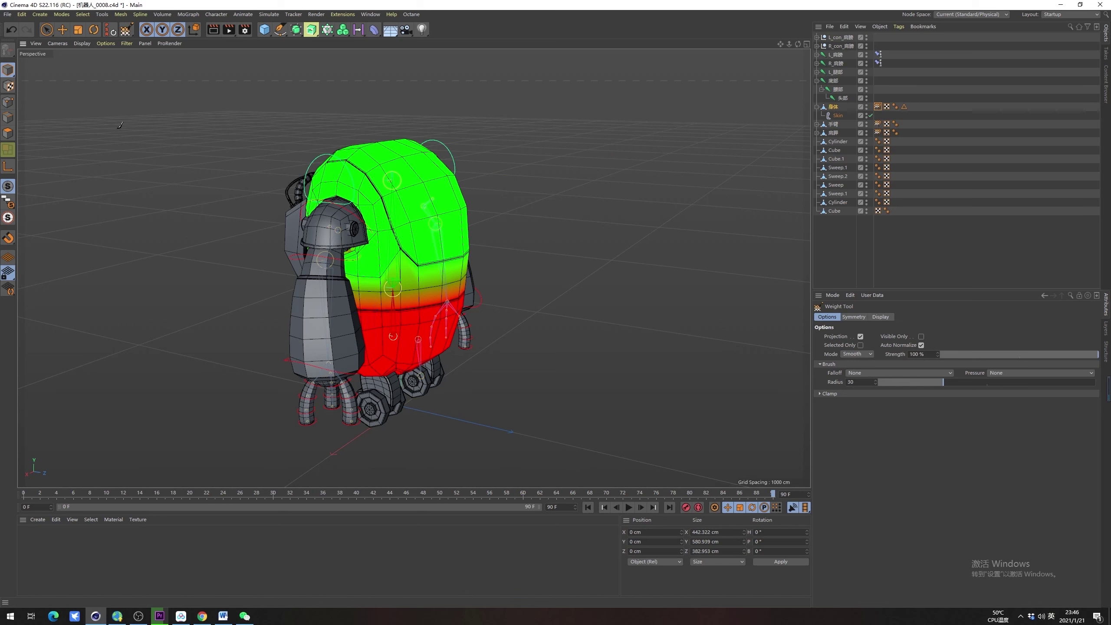
# Test-rotate the 腰部 joint to check the smoothed waist deformation and undo the rotation
pyautogui.click(51, 30)
pyautogui.keyDown('alt'); pyautogui.moveTo(266, 203); pyautogui.dragTo(319, 247); pyautogui.keyUp('alt')
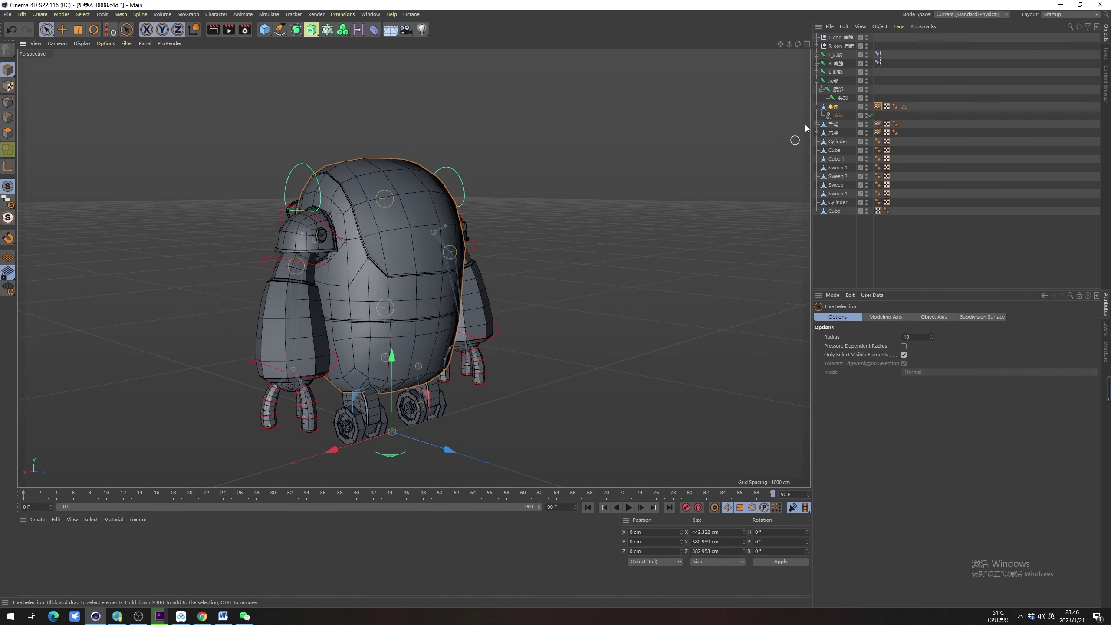
pyautogui.click(835, 91)
pyautogui.press('r')
pyautogui.moveTo(415, 289); pyautogui.dragTo(419, 305)
pyautogui.hotkey('ctrl', 'z')
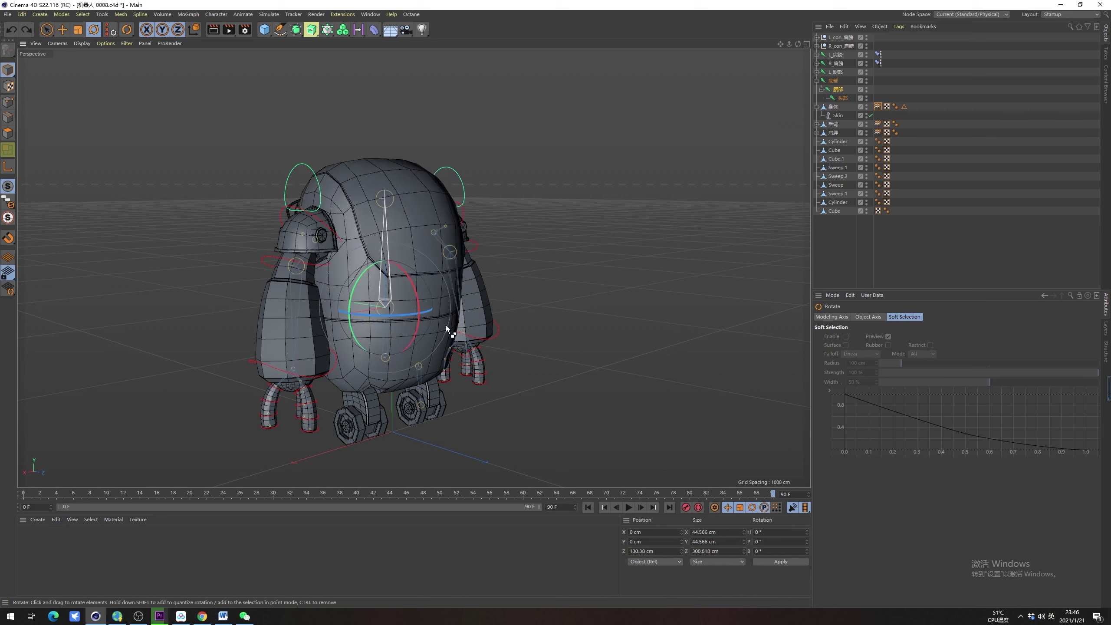
# Place the 身体 mesh under a new Subdivision Surface
pyautogui.click(840, 108)
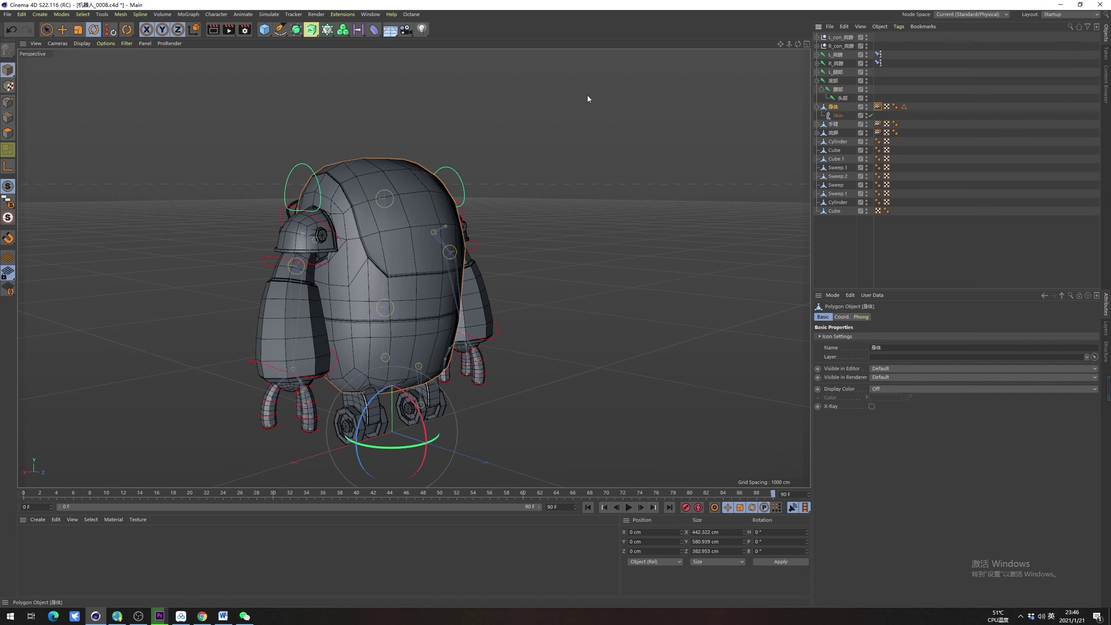
pyautogui.keyDown('alt'); pyautogui.click(297, 35); pyautogui.keyUp('alt')
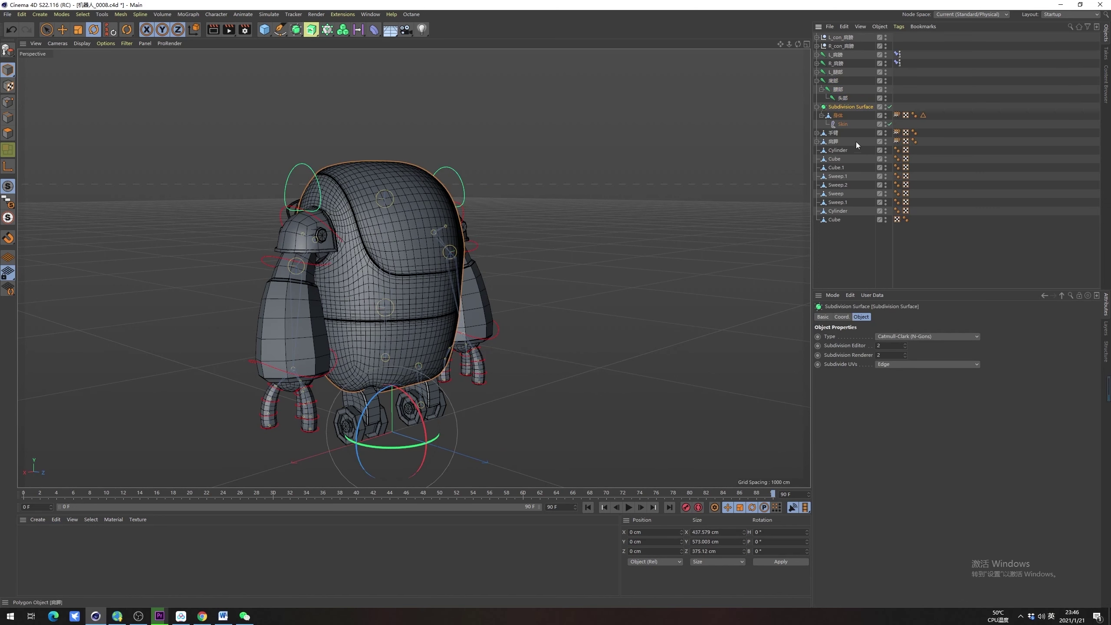
# Tilt the 腰部 joint to a pitch of about -22° to inspect how the subdivided body bends, and undo the tilt
pyautogui.click(840, 90)
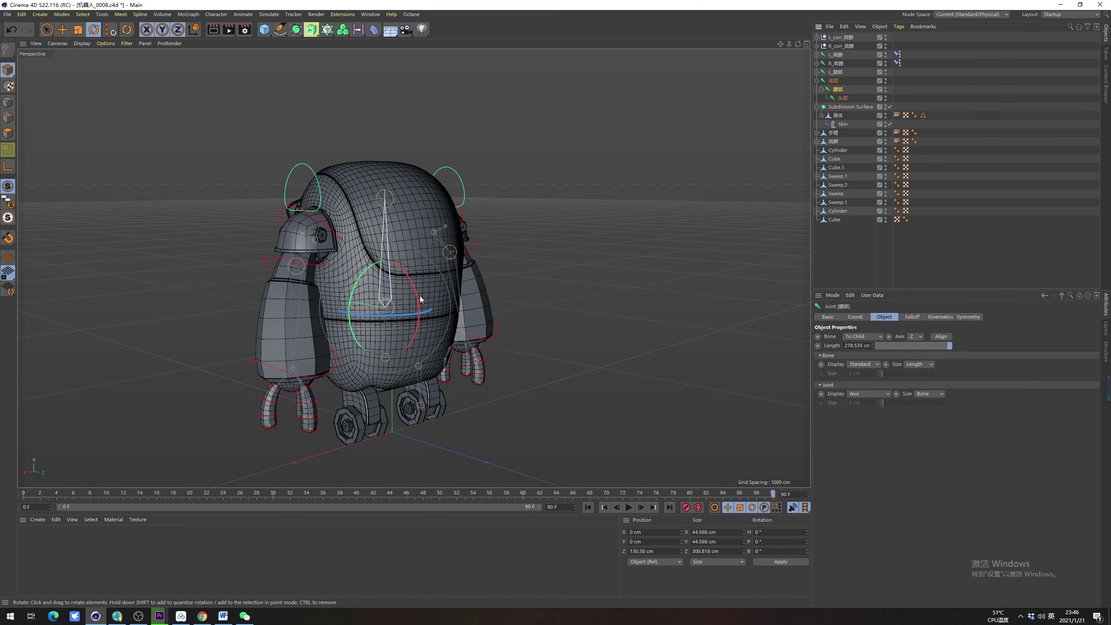
pyautogui.moveTo(416, 294); pyautogui.dragTo(422, 313)
pyautogui.moveTo(498, 290)
pyautogui.keyDown('alt'); pyautogui.mouseDown()
pyautogui.moveTo(392, 267)
pyautogui.moveTo(323, 276)
pyautogui.moveTo(399, 270)
pyautogui.moveTo(435, 324)
pyautogui.moveTo(517, 280)
pyautogui.mouseUp(); pyautogui.keyUp('alt')
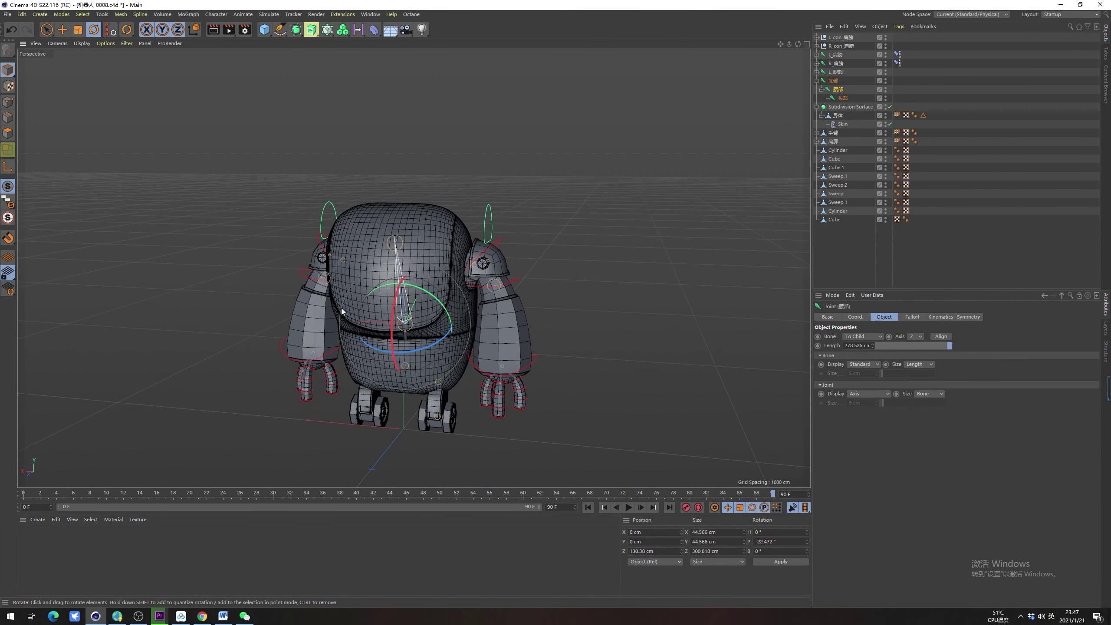
pyautogui.keyDown('alt'); pyautogui.moveTo(341, 307); pyautogui.dragTo(389, 297); pyautogui.keyUp('alt')
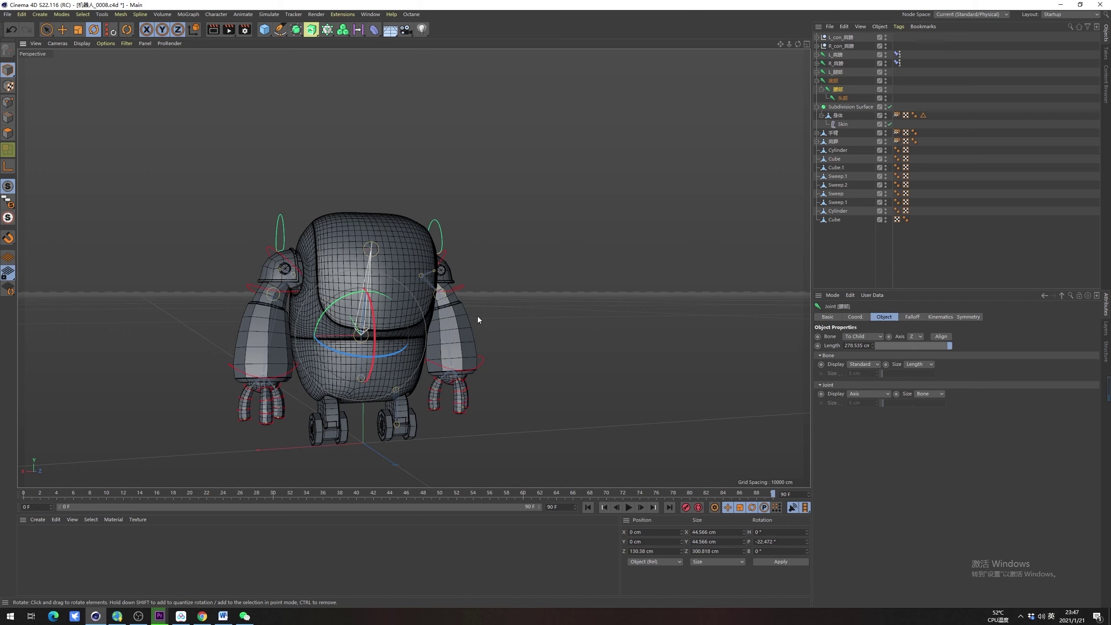
pyautogui.hotkey('ctrl', 'z')
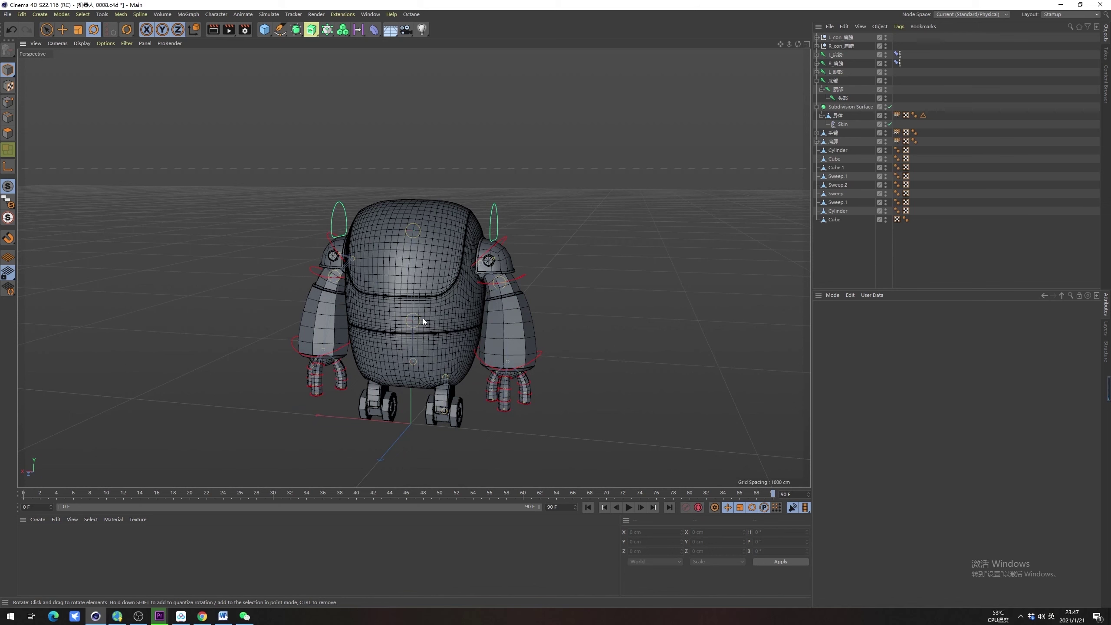
pyautogui.keyDown('alt'); pyautogui.moveTo(420, 321); pyautogui.dragTo(425, 283); pyautogui.keyUp('alt')
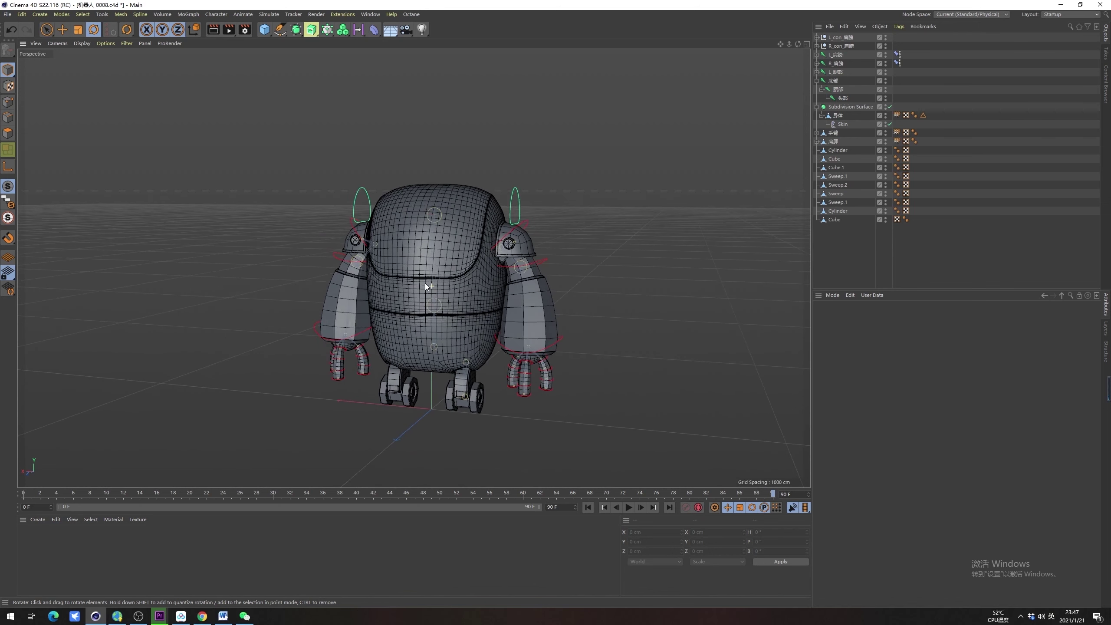
# Select the 底部 joint and collapse its hierarchy in the object list
pyautogui.click(832, 82)
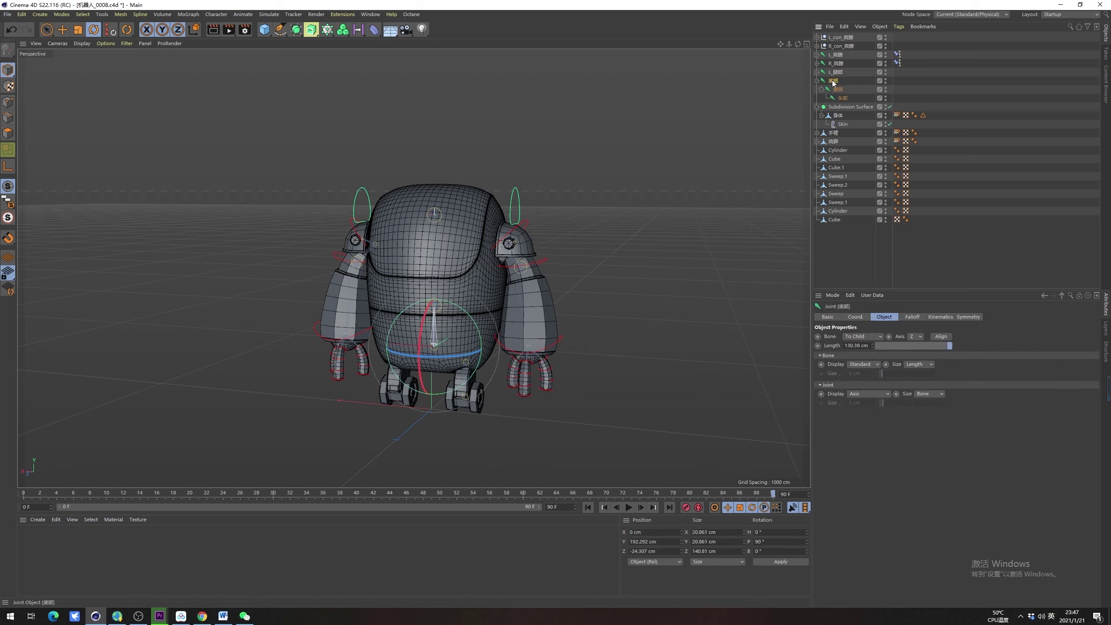
pyautogui.click(816, 81)
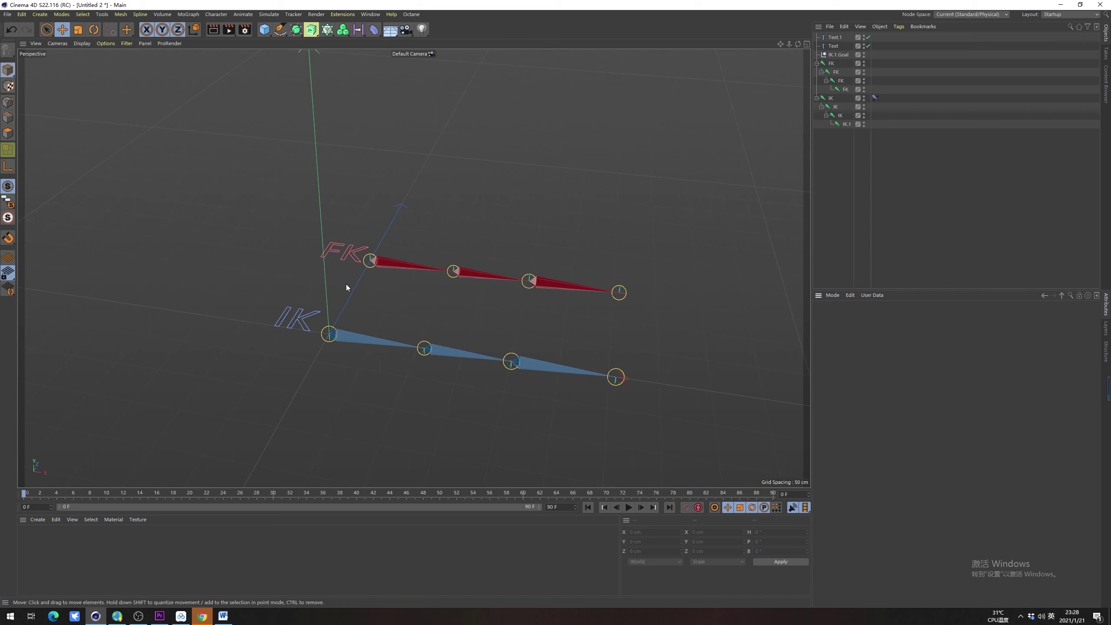
# Swing the FK chain's root joint upward, and bend its second joint to a bank of about 36°
pyautogui.keyDown('alt'); pyautogui.moveTo(345, 287); pyautogui.dragTo(309, 242); pyautogui.keyUp('alt')
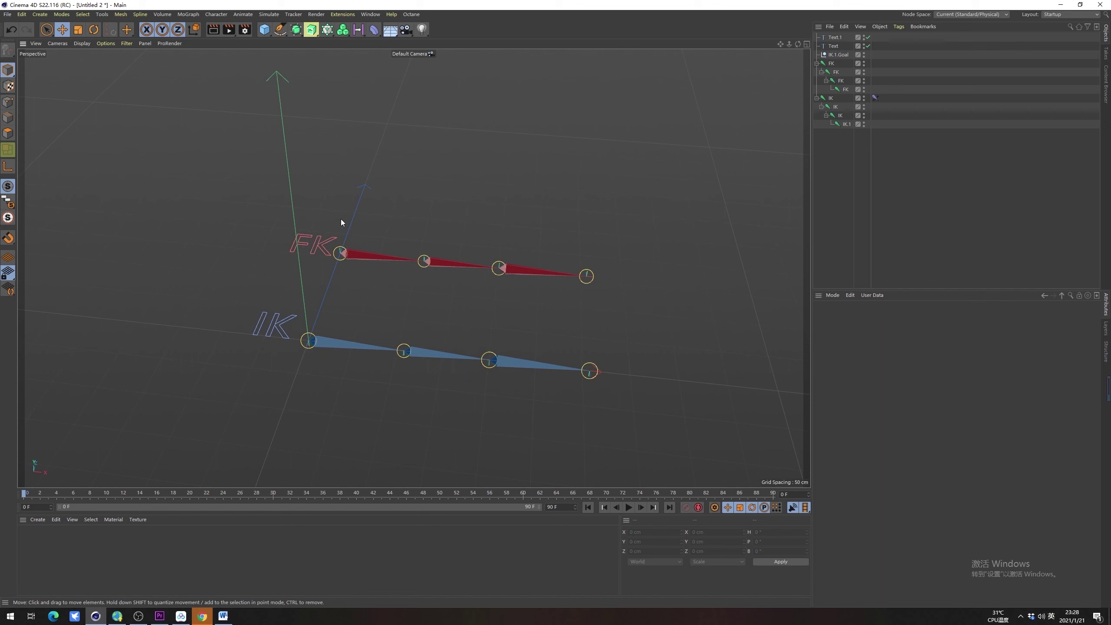
pyautogui.click(829, 65)
pyautogui.press('r')
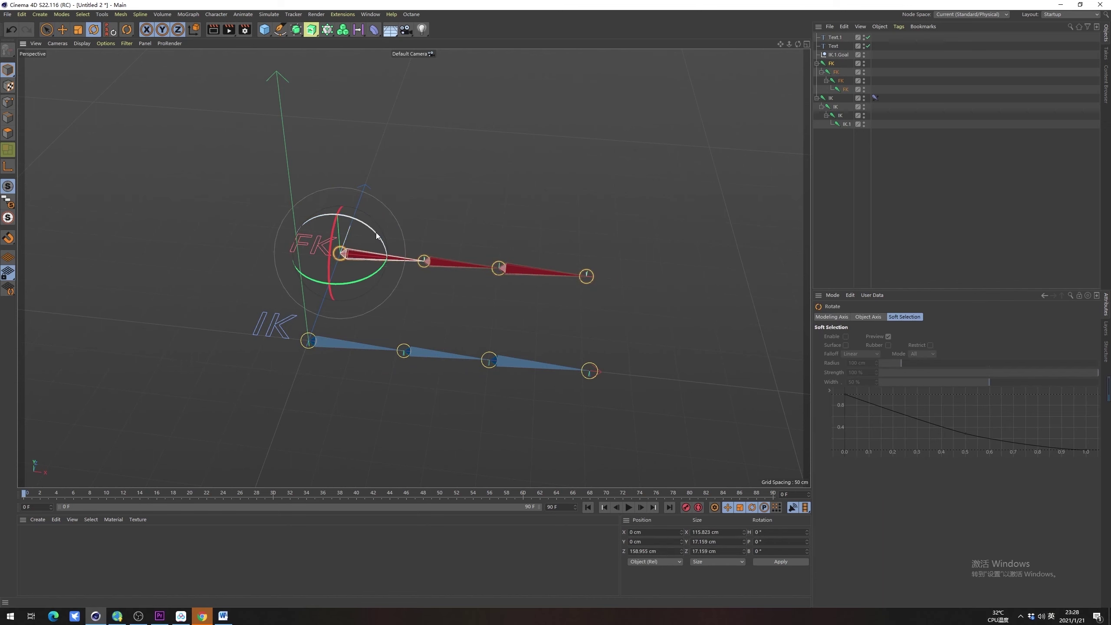
pyautogui.moveTo(376, 236); pyautogui.dragTo(345, 218)
pyautogui.click(836, 72)
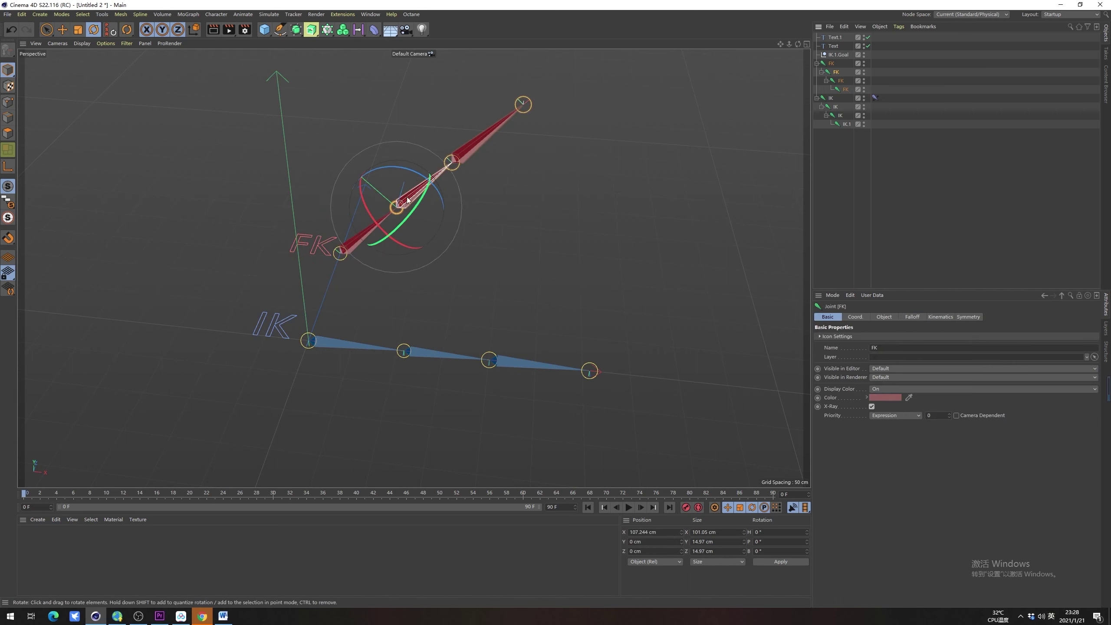
pyautogui.moveTo(411, 172); pyautogui.dragTo(513, 205)
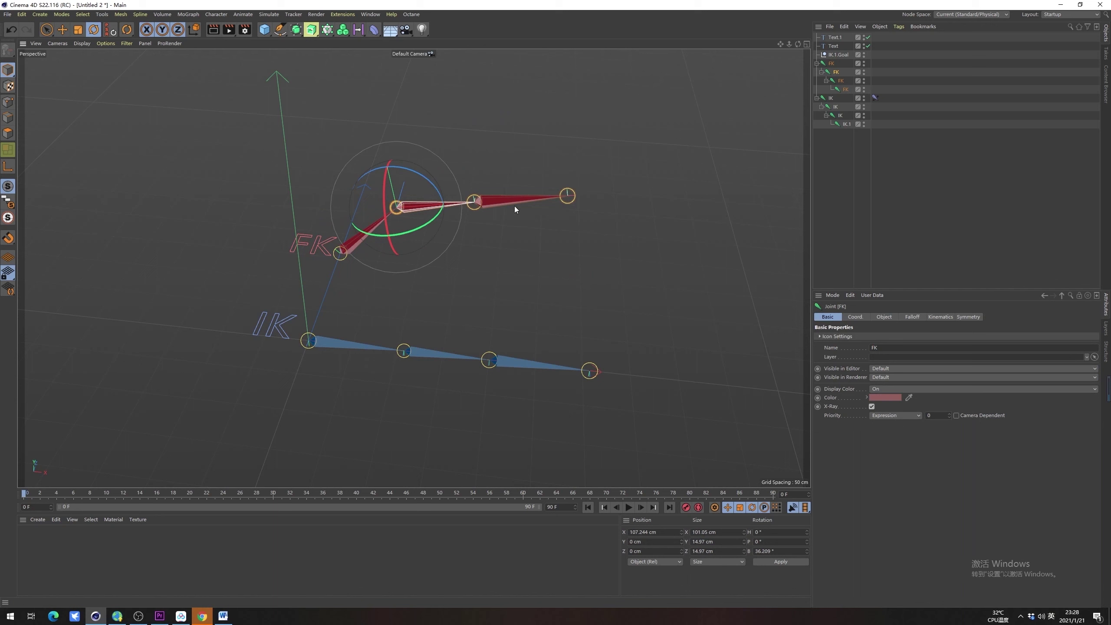
# Bend the FK chain's third joint to a bank of about 51°, and swing the root joint down to about 4°
pyautogui.click(839, 89)
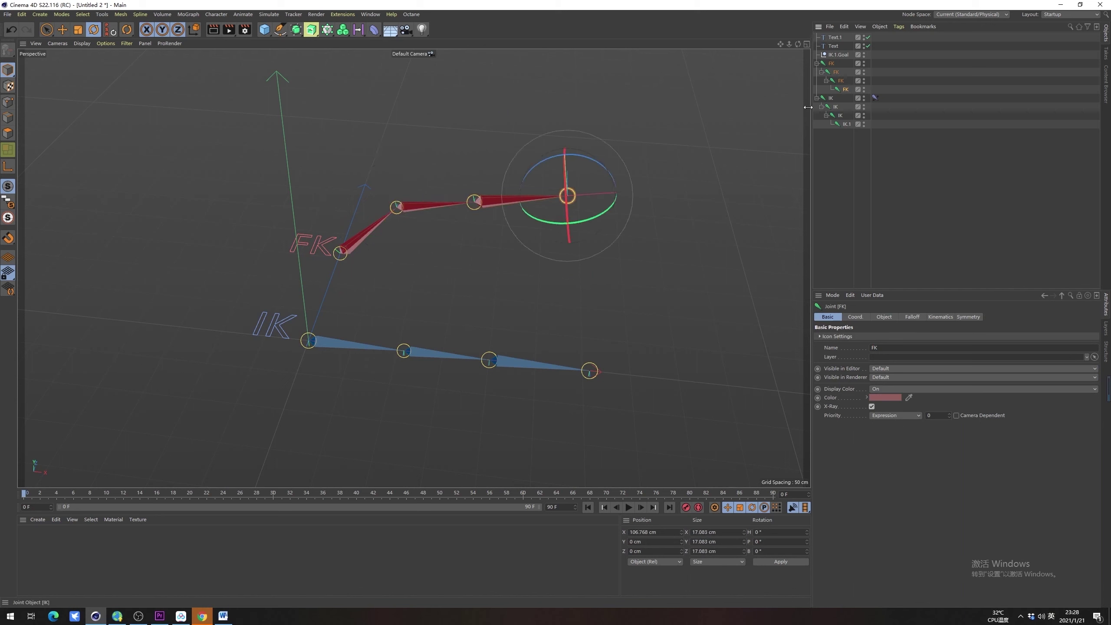
pyautogui.click(837, 82)
pyautogui.moveTo(513, 180); pyautogui.dragTo(531, 223)
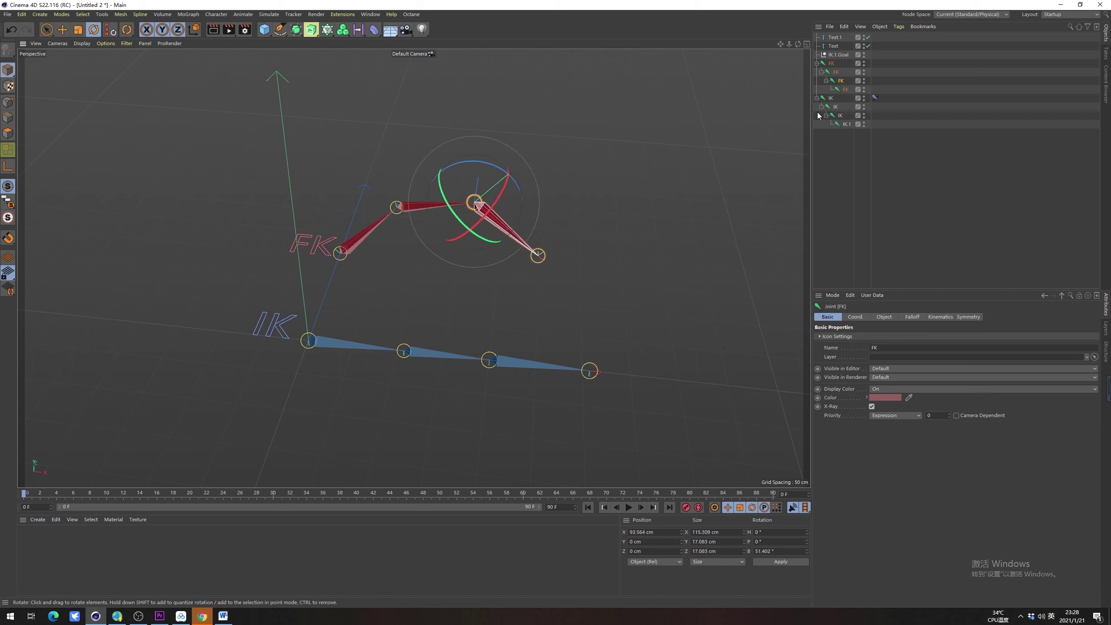
pyautogui.click(831, 63)
pyautogui.moveTo(355, 241); pyautogui.dragTo(386, 250)
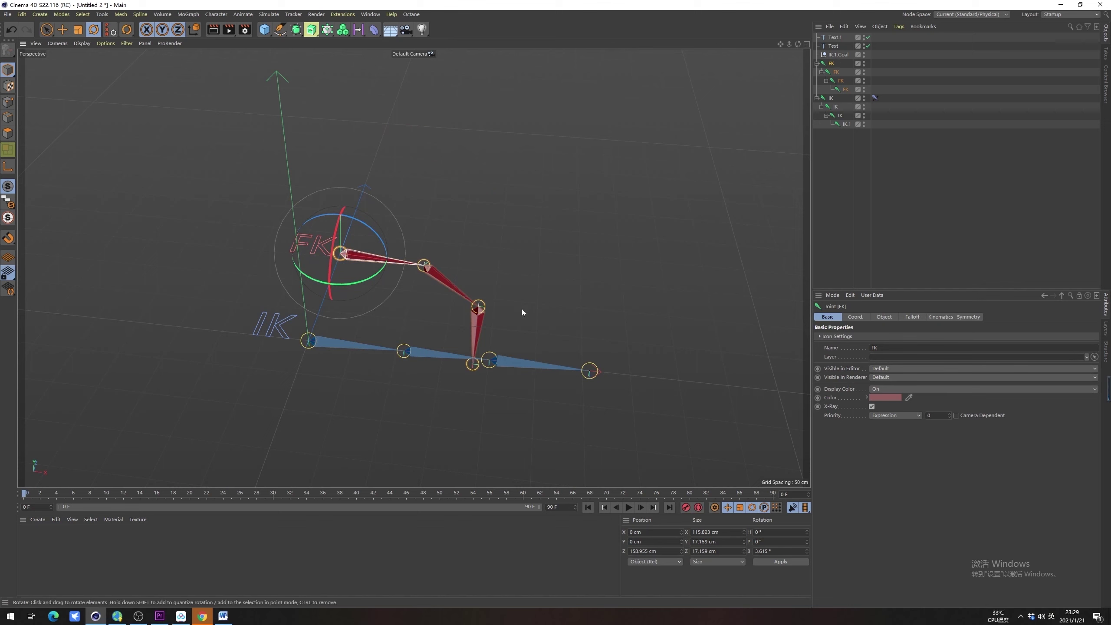
# Move the IK.1.Goal null around in several directions to pose the whole IK chain from its end
pyautogui.click(839, 55)
pyautogui.press('e')
pyautogui.keyDown('alt'); pyautogui.moveTo(618, 358); pyautogui.dragTo(554, 325); pyautogui.keyUp('alt')
pyautogui.moveTo(473, 255); pyautogui.dragTo(460, 126)
pyautogui.keyDown('alt'); pyautogui.moveTo(469, 191); pyautogui.dragTo(509, 224); pyautogui.keyUp('alt')
pyautogui.moveTo(528, 172); pyautogui.dragTo(384, 197)
pyautogui.moveTo(485, 235); pyautogui.dragTo(577, 242)
pyautogui.moveTo(529, 175); pyautogui.dragTo(484, 315)
pyautogui.moveTo(589, 309); pyautogui.dragTo(597, 273)
pyautogui.keyDown('alt'); pyautogui.moveTo(428, 255); pyautogui.dragTo(477, 342); pyautogui.keyUp('alt')
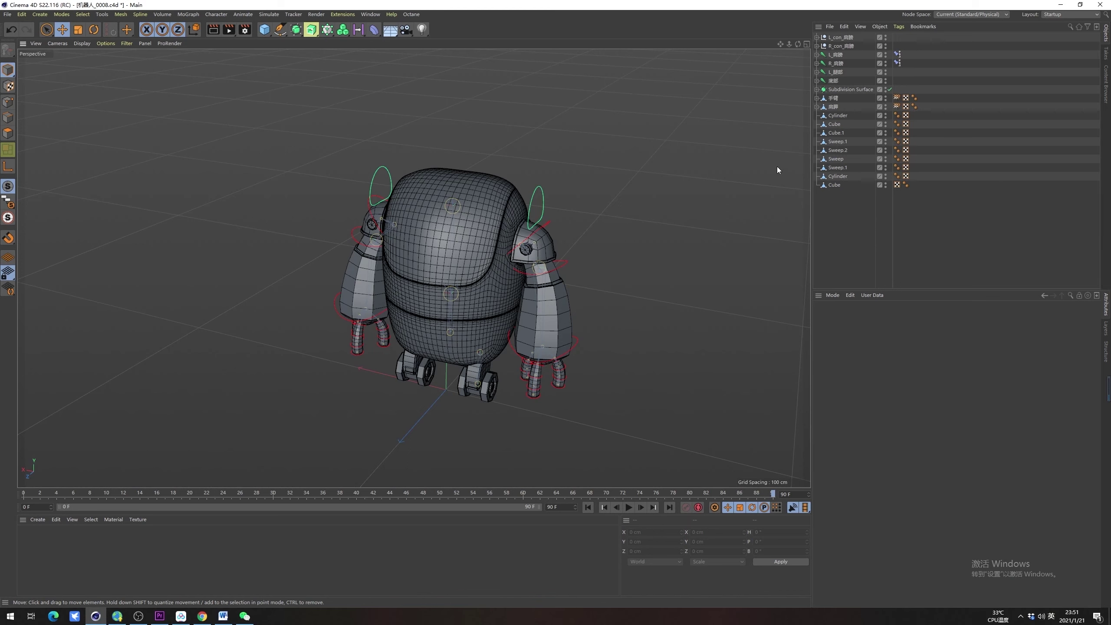
# Select the 底部, 腰部 and 头部 joints of the robot's spine and create an IK chain from them
pyautogui.click(816, 82)
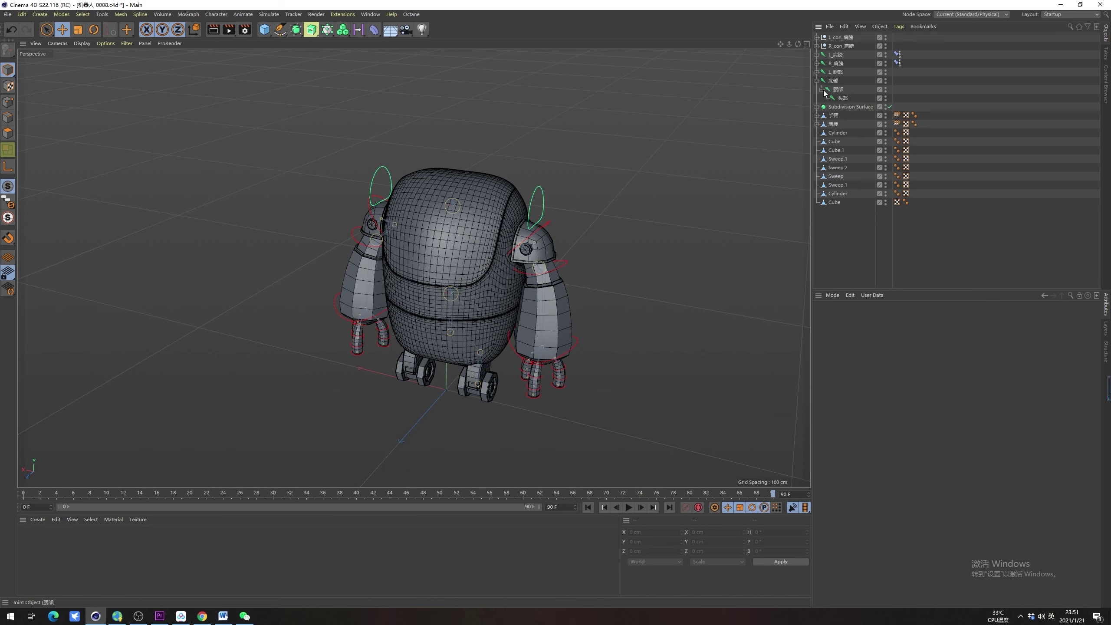
pyautogui.click(833, 82)
pyautogui.keyDown('alt'); pyautogui.moveTo(488, 268); pyautogui.dragTo(451, 274); pyautogui.keyUp('alt')
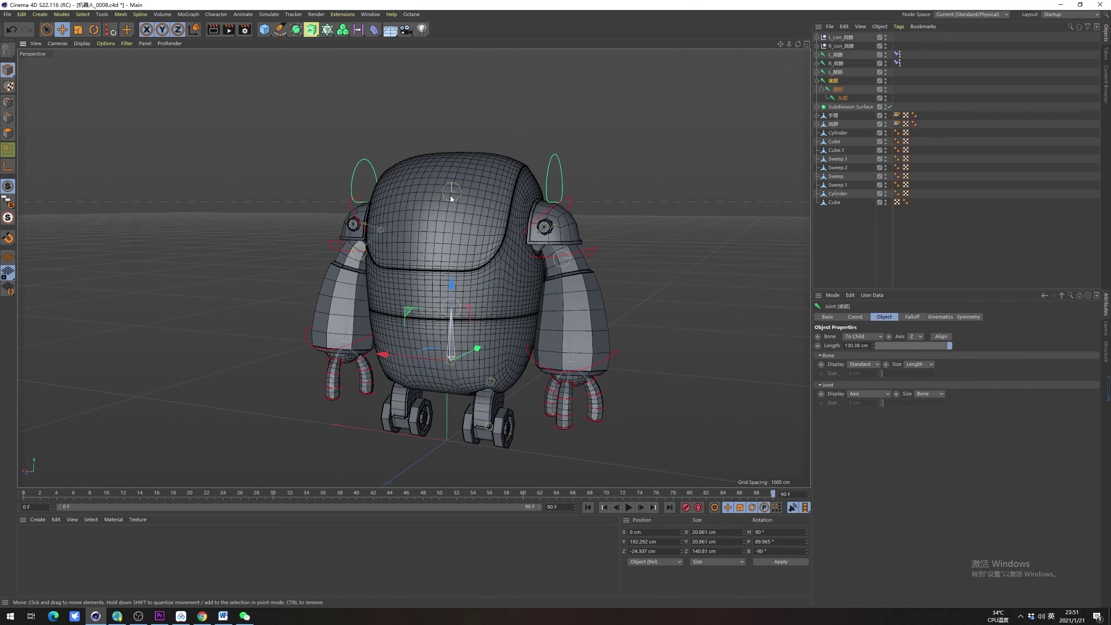
pyautogui.keyDown('shift'); pyautogui.click(842, 101); pyautogui.keyUp('shift')
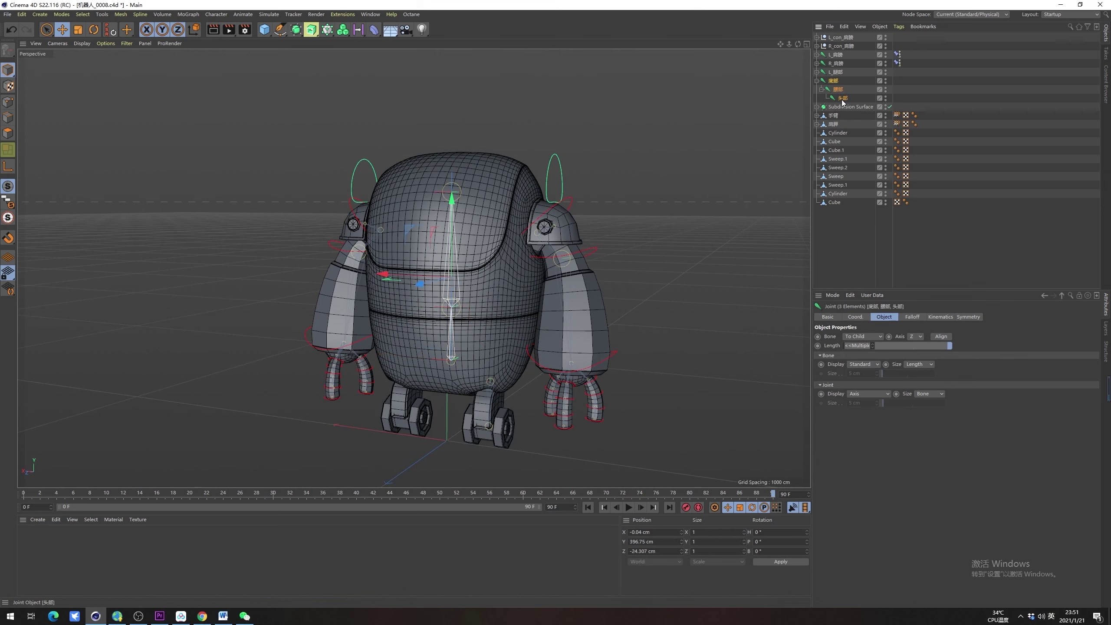
pyautogui.scroll(2, 450, 227)
pyautogui.keyDown('alt'); pyautogui.moveTo(476, 171); pyautogui.dragTo(456, 229); pyautogui.keyUp('alt')
pyautogui.keyDown('alt'); pyautogui.moveTo(455, 229); pyautogui.dragTo(460, 246, button='middle'); pyautogui.keyUp('alt')
pyautogui.scroll(-3, 460, 276)
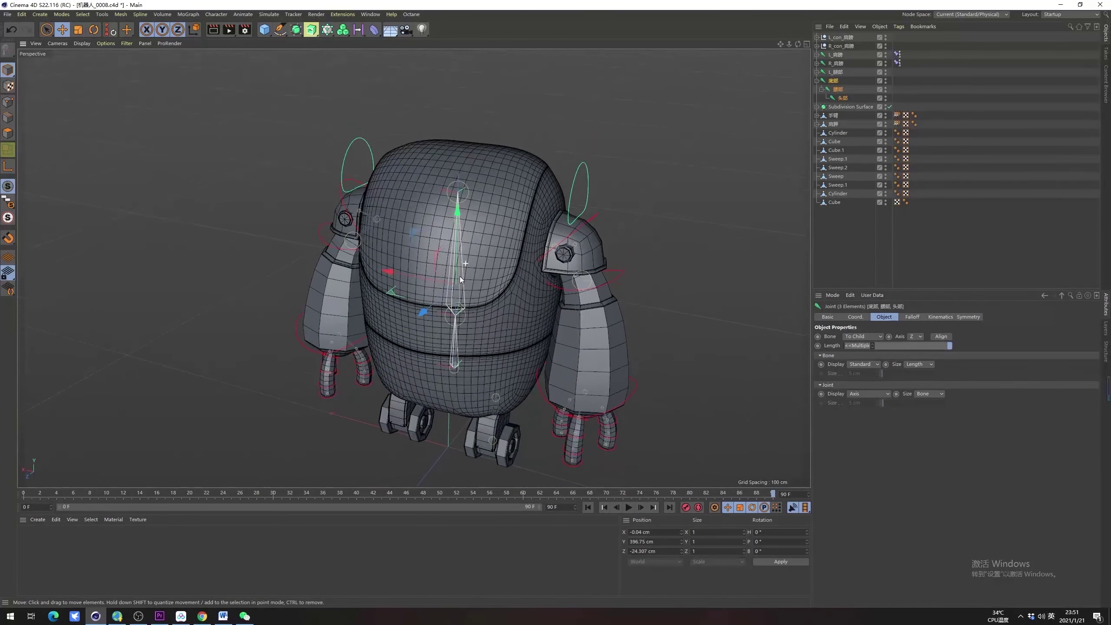
pyautogui.click(214, 15)
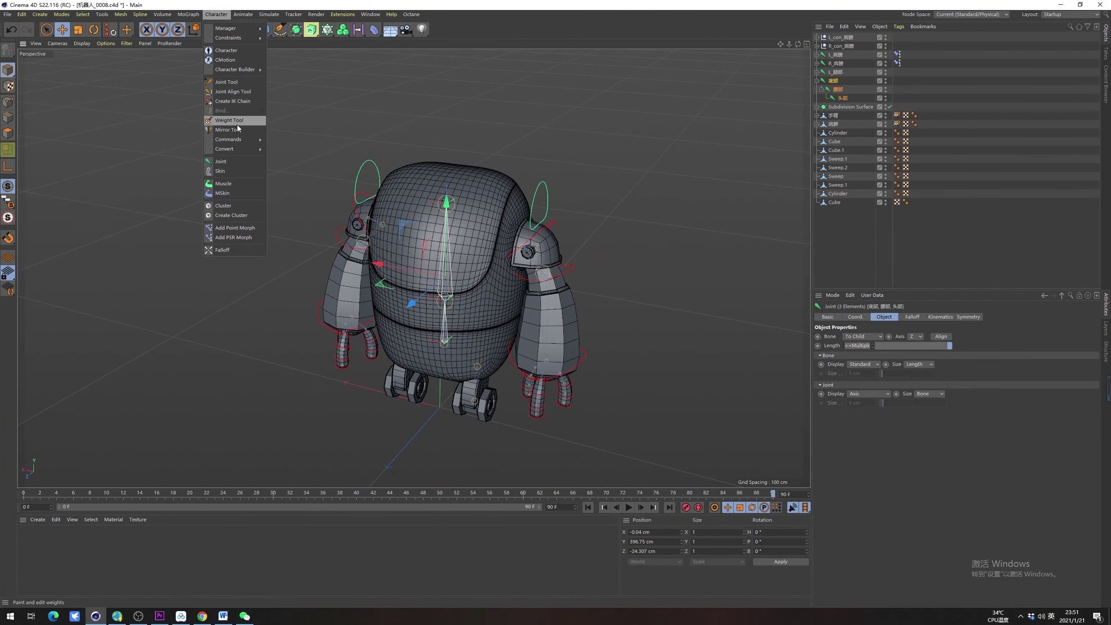
pyautogui.click(243, 102)
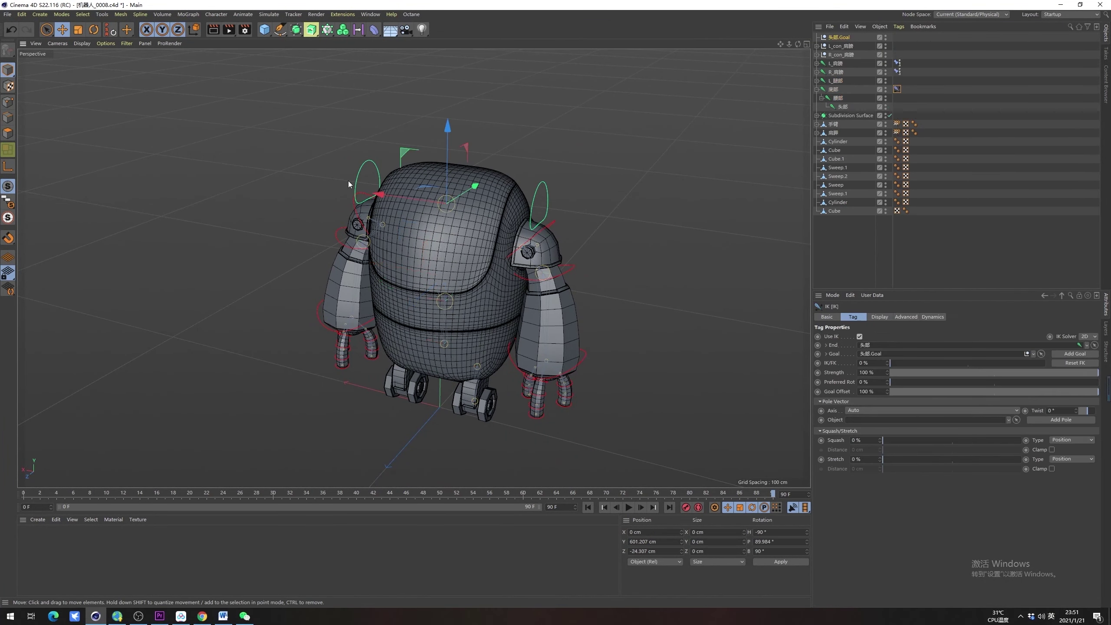
# Test-move the 头部.Goal null up and down to check the spine's IK response, and undo both moves
pyautogui.click(838, 37)
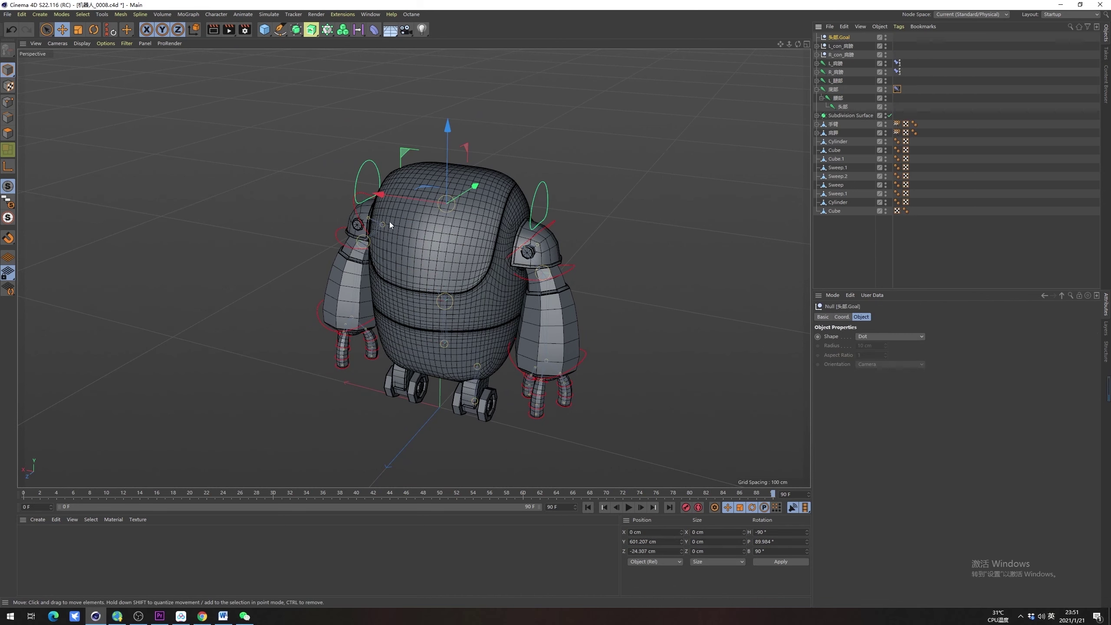
pyautogui.keyDown('alt'); pyautogui.moveTo(389, 221); pyautogui.dragTo(411, 197); pyautogui.keyUp('alt')
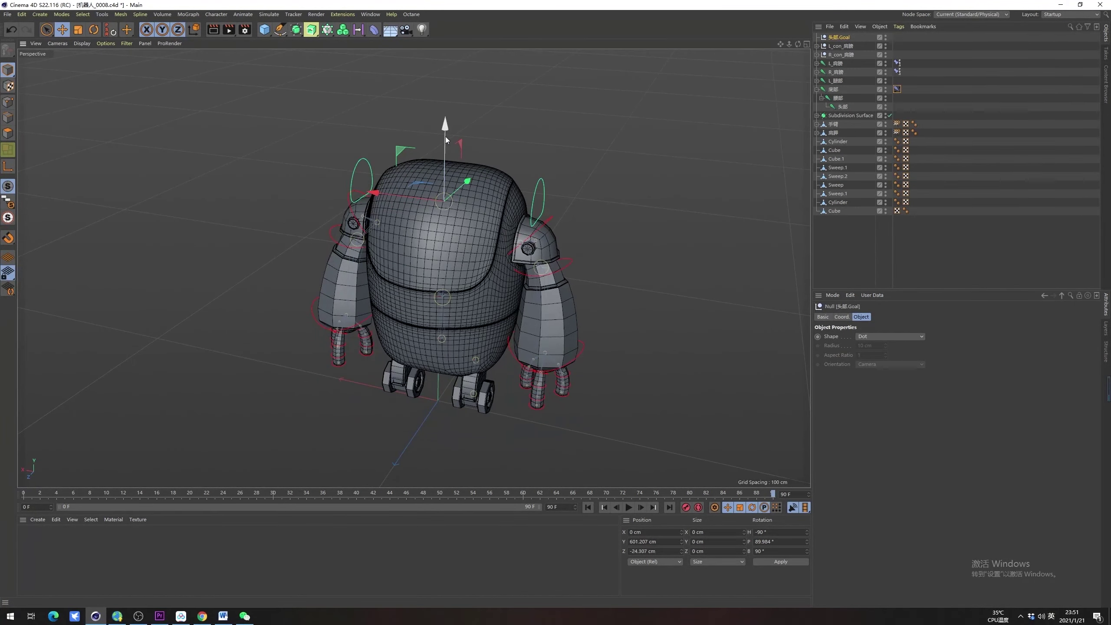
pyautogui.moveTo(445, 134); pyautogui.dragTo(459, 115)
pyautogui.moveTo(470, 157); pyautogui.dragTo(470, 217)
pyautogui.hotkey('ctrl', 'z')
pyautogui.hotkey('ctrl', 'z')
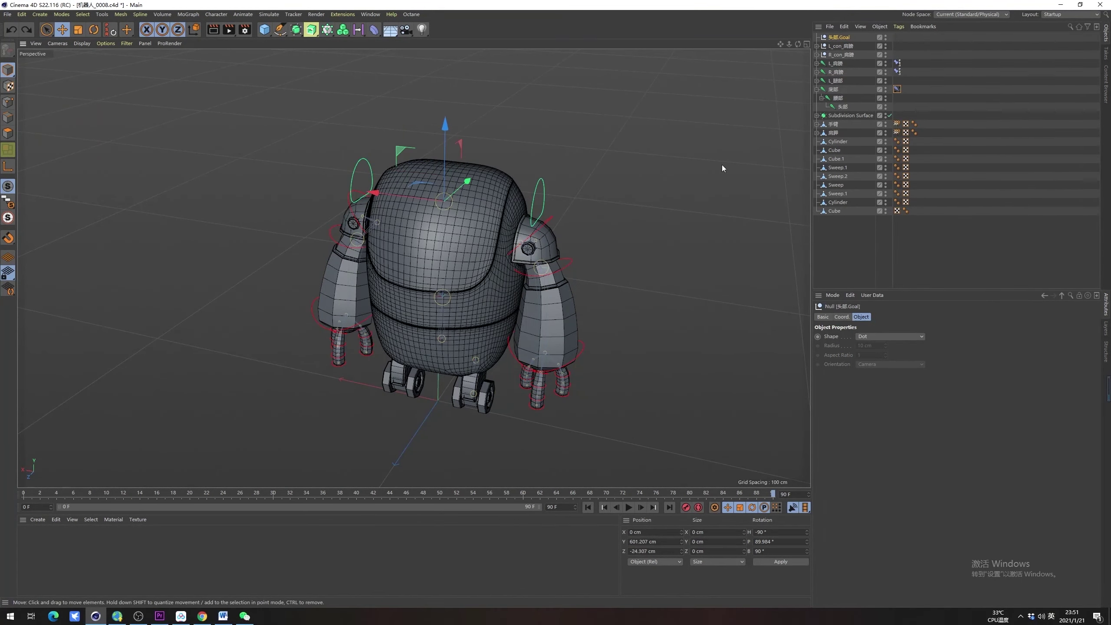
# On the 底部 joint's IK tag, set the Stretch type to Volume Scale and both Stretch and Squash to 100%
pyautogui.click(897, 89)
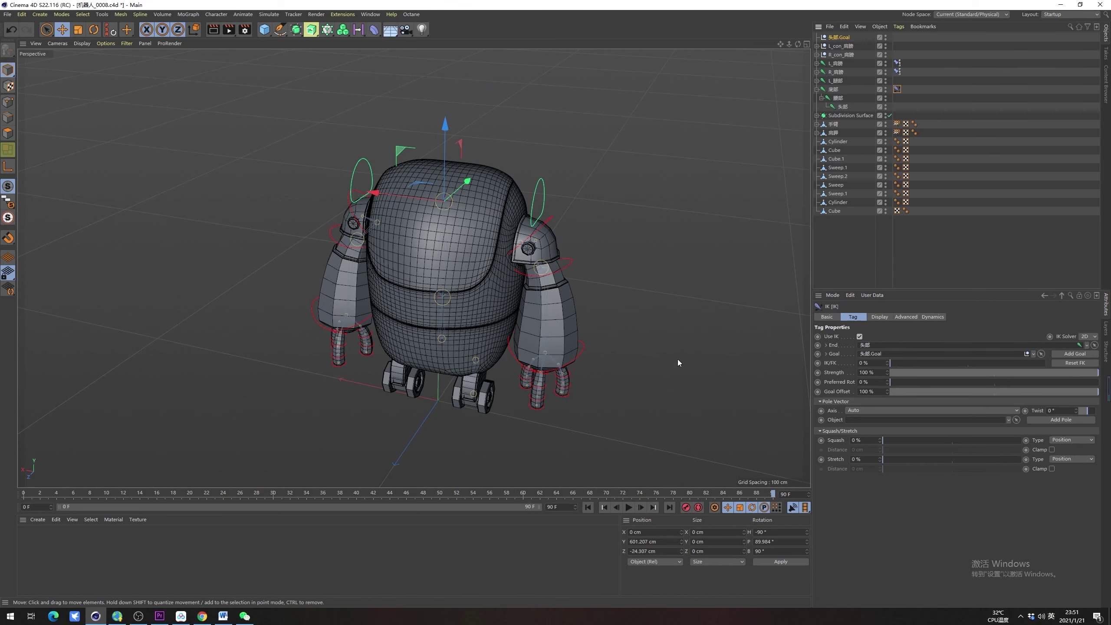
pyautogui.keyDown('alt'); pyautogui.moveTo(460, 309); pyautogui.dragTo(496, 297); pyautogui.keyUp('alt')
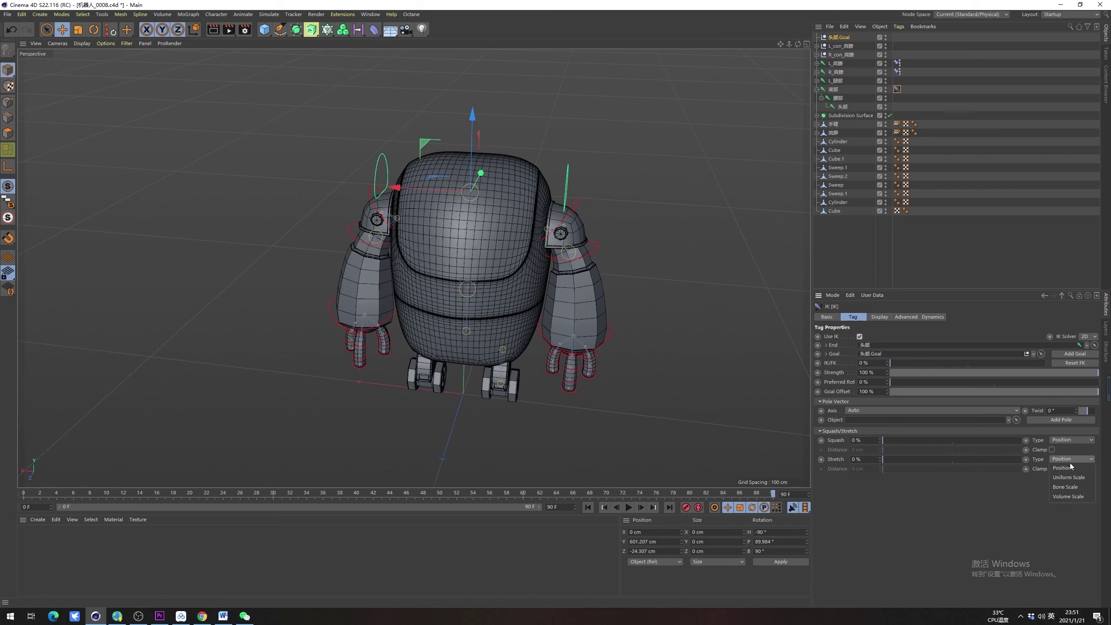
pyautogui.click(1080, 496)
pyautogui.moveTo(899, 457); pyautogui.dragTo(1023, 463)
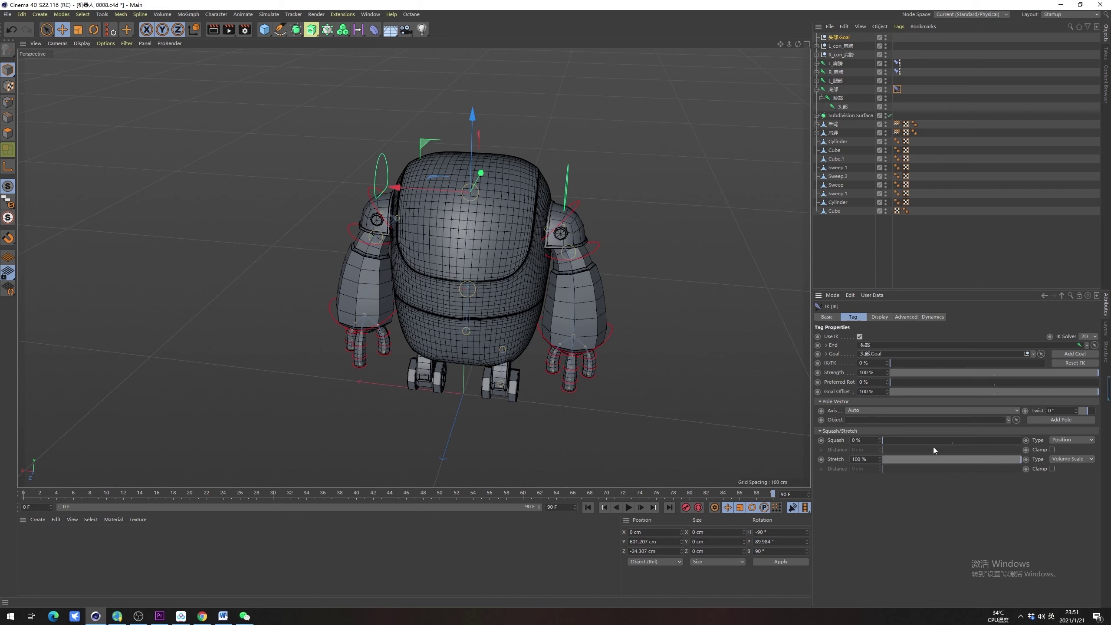
pyautogui.moveTo(899, 443); pyautogui.dragTo(917, 440)
pyautogui.moveTo(1021, 443); pyautogui.dragTo(1030, 441)
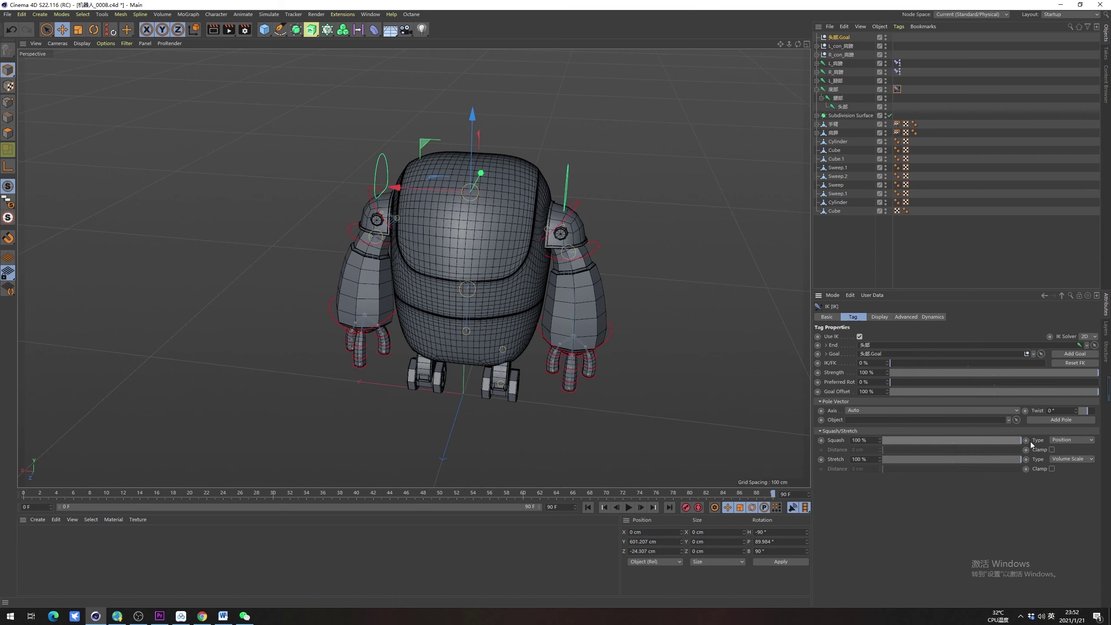
# Pull the 头部.Goal null downward to test how the body squashes, and undo the move
pyautogui.keyDown('alt'); pyautogui.moveTo(545, 196); pyautogui.dragTo(445, 193); pyautogui.keyUp('alt')
pyautogui.moveTo(502, 131); pyautogui.dragTo(492, 281)
pyautogui.hotkey('ctrl', 'z')
pyautogui.hotkey('ctrl', 'z')
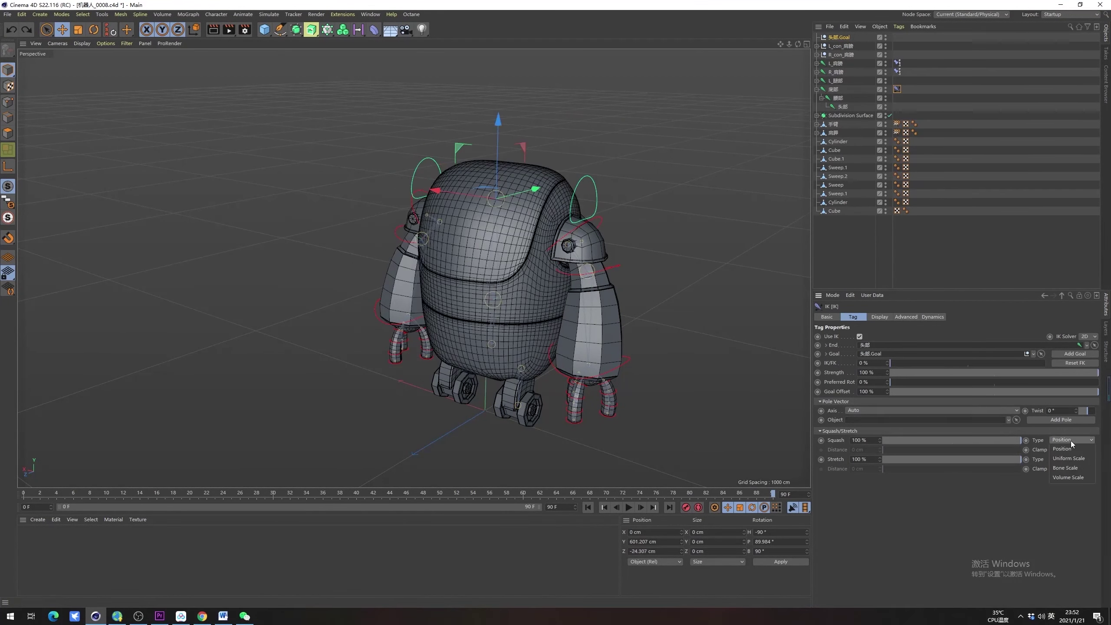
# Set the IK tag's Squash type to Volume Scale, and test the body's deformation by moving 头部.Goal, undoing each move
pyautogui.click(1070, 477)
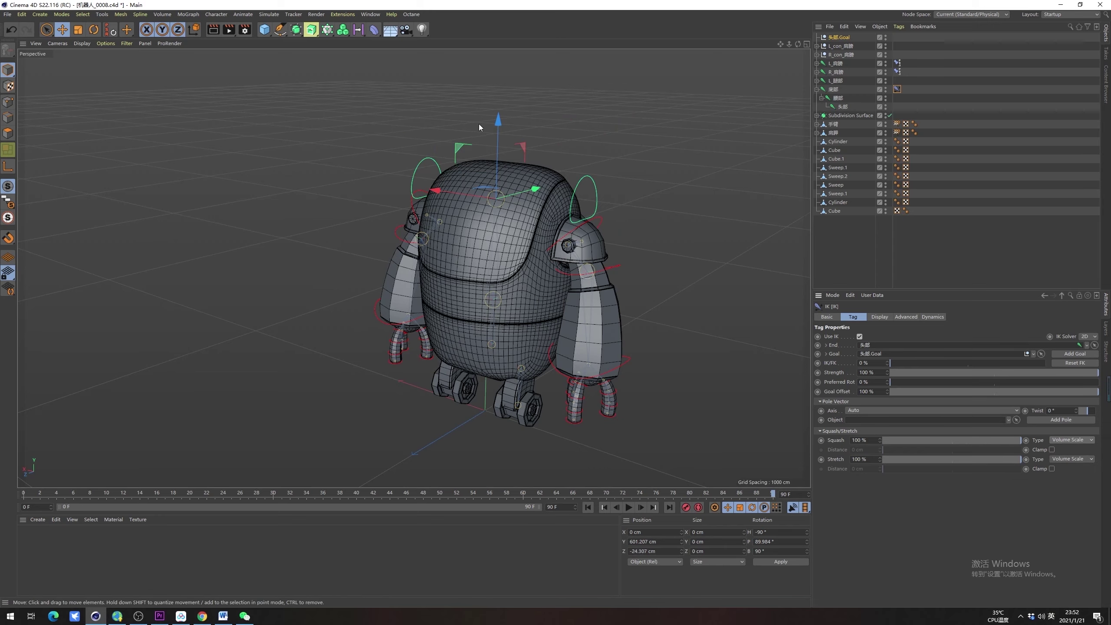
pyautogui.moveTo(498, 138); pyautogui.dragTo(511, 83)
pyautogui.hotkey('ctrl', 'z')
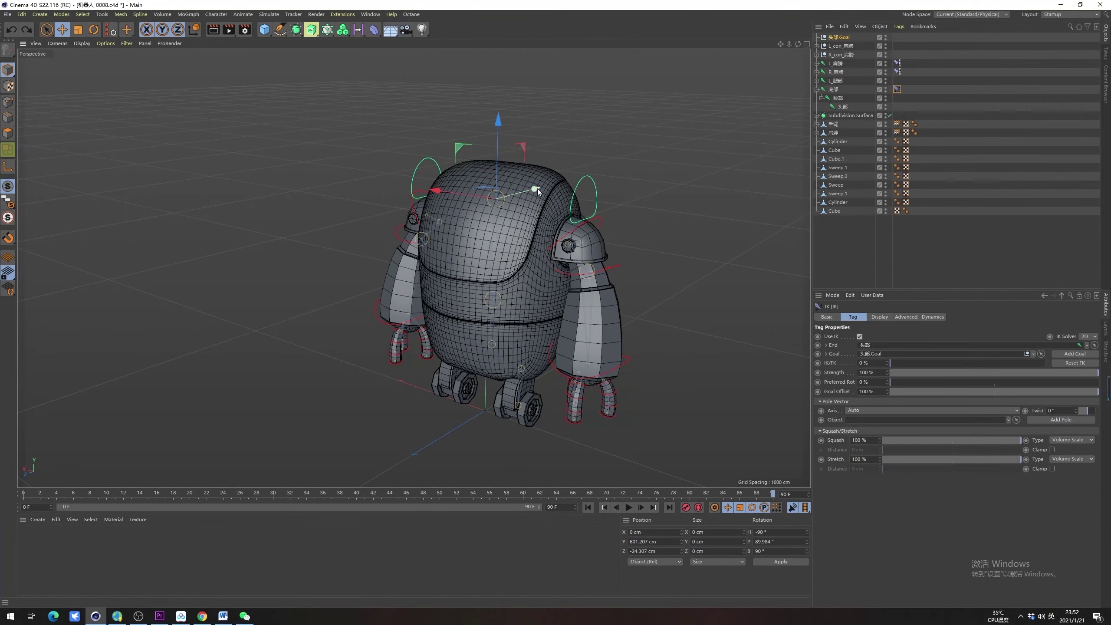
pyautogui.moveTo(537, 189); pyautogui.dragTo(505, 146)
pyautogui.hotkey('ctrl', 'z')
pyautogui.keyDown('alt'); pyautogui.moveTo(561, 224); pyautogui.dragTo(578, 250); pyautogui.keyUp('alt')
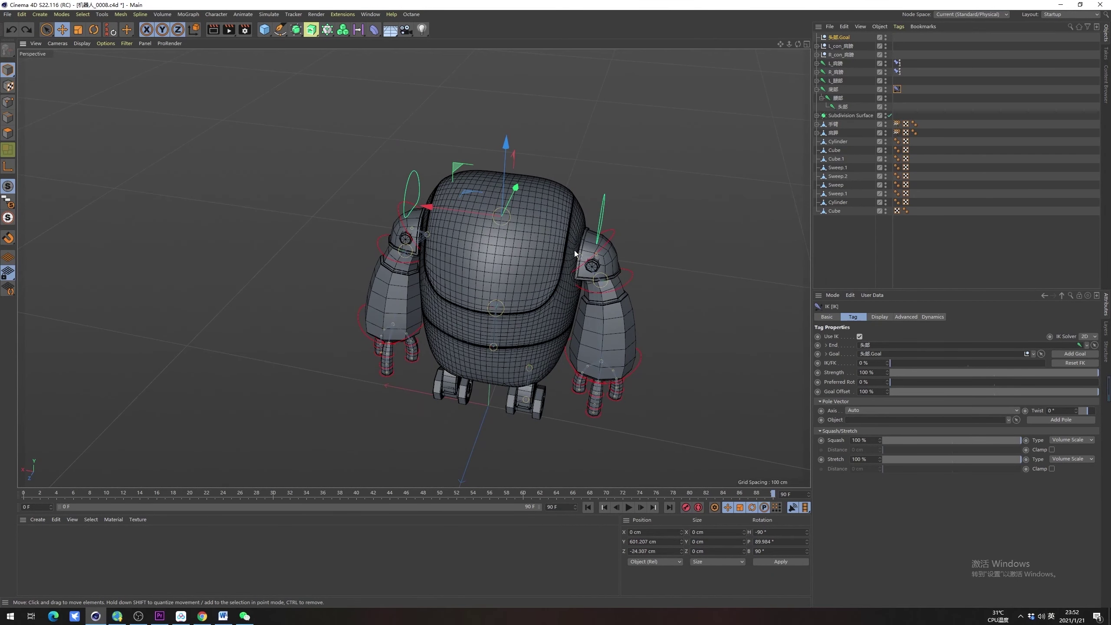
pyautogui.moveTo(510, 244)
pyautogui.keyDown('alt'); pyautogui.mouseDown()
pyautogui.moveTo(504, 213)
pyautogui.moveTo(497, 233)
pyautogui.mouseUp(); pyautogui.keyUp('alt')
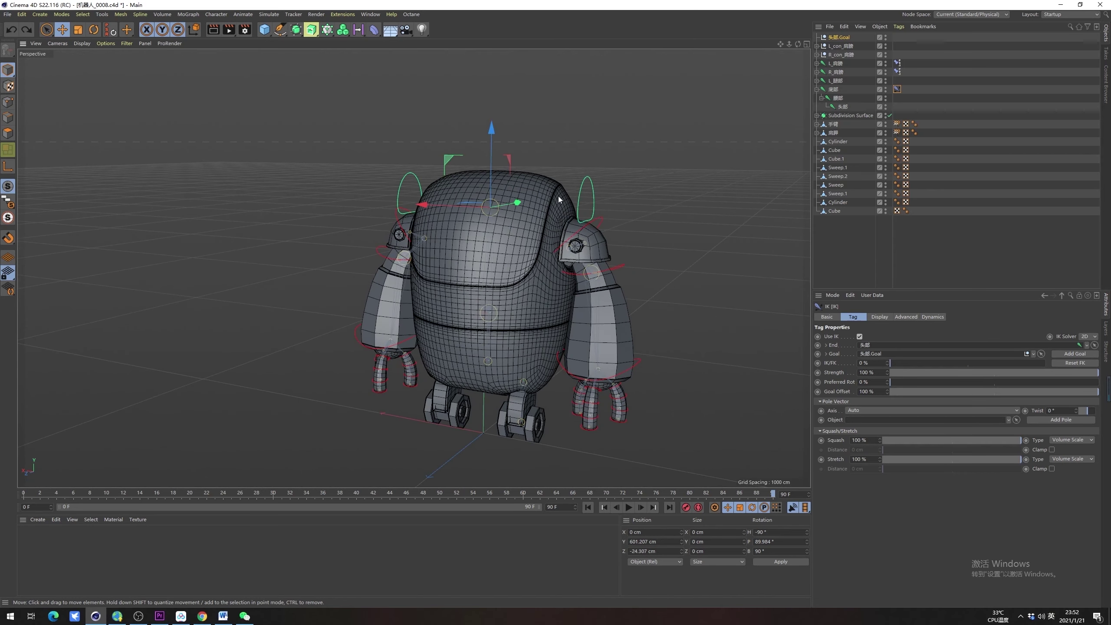
pyautogui.click(823, 38)
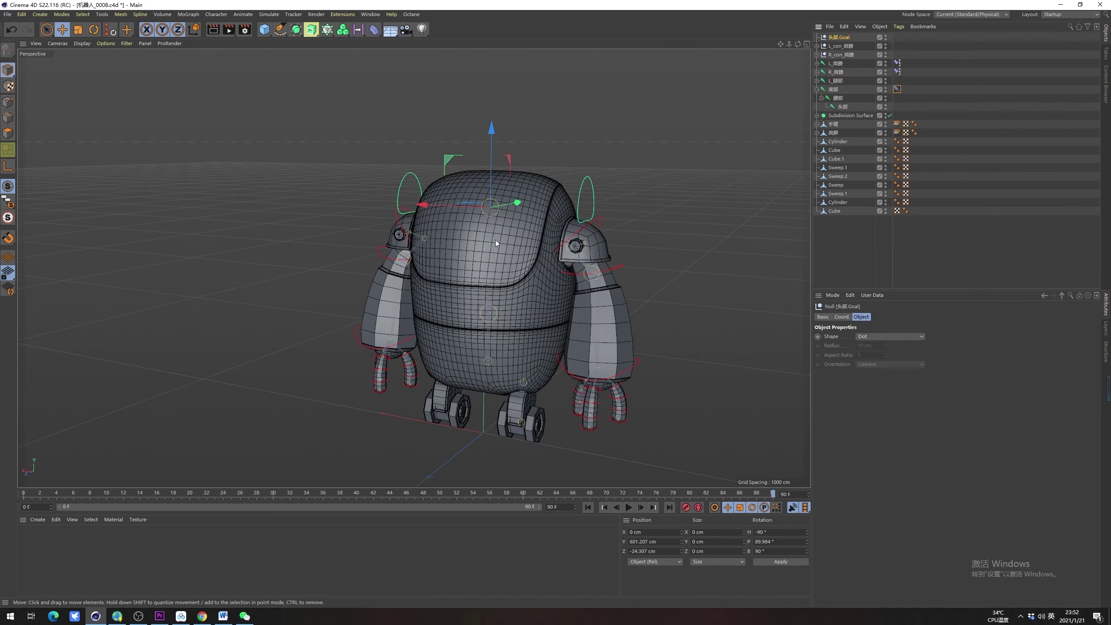
pyautogui.keyDown('alt'); pyautogui.moveTo(554, 252); pyautogui.dragTo(584, 248); pyautogui.keyUp('alt')
pyautogui.click(584, 248)
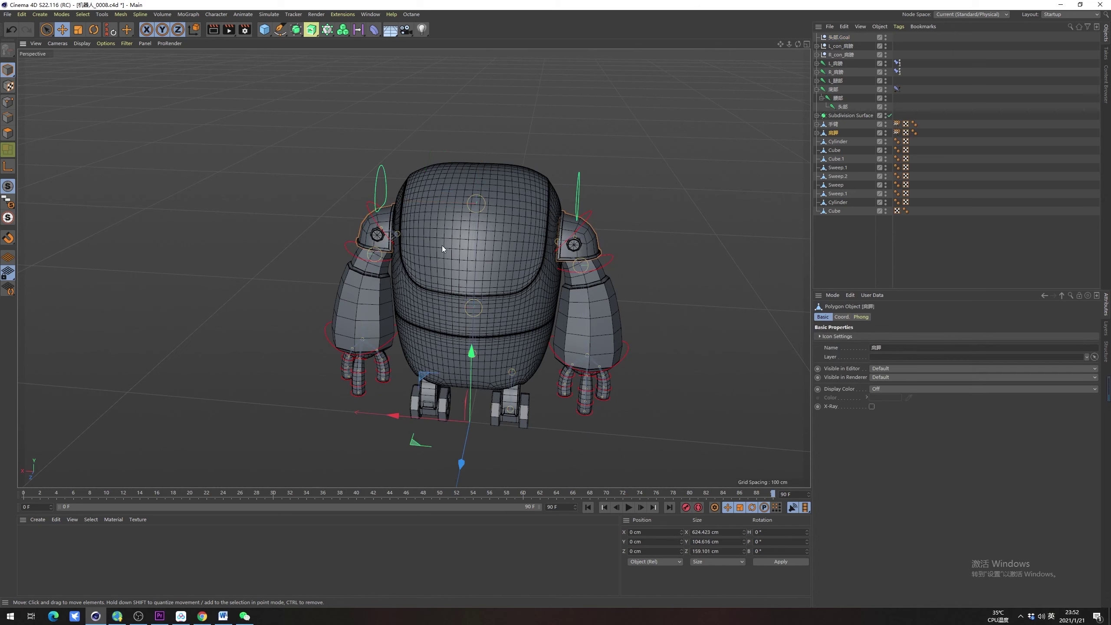
pyautogui.click(514, 402)
pyautogui.keyDown('alt'); pyautogui.moveTo(450, 361); pyautogui.dragTo(472, 371); pyautogui.keyUp('alt')
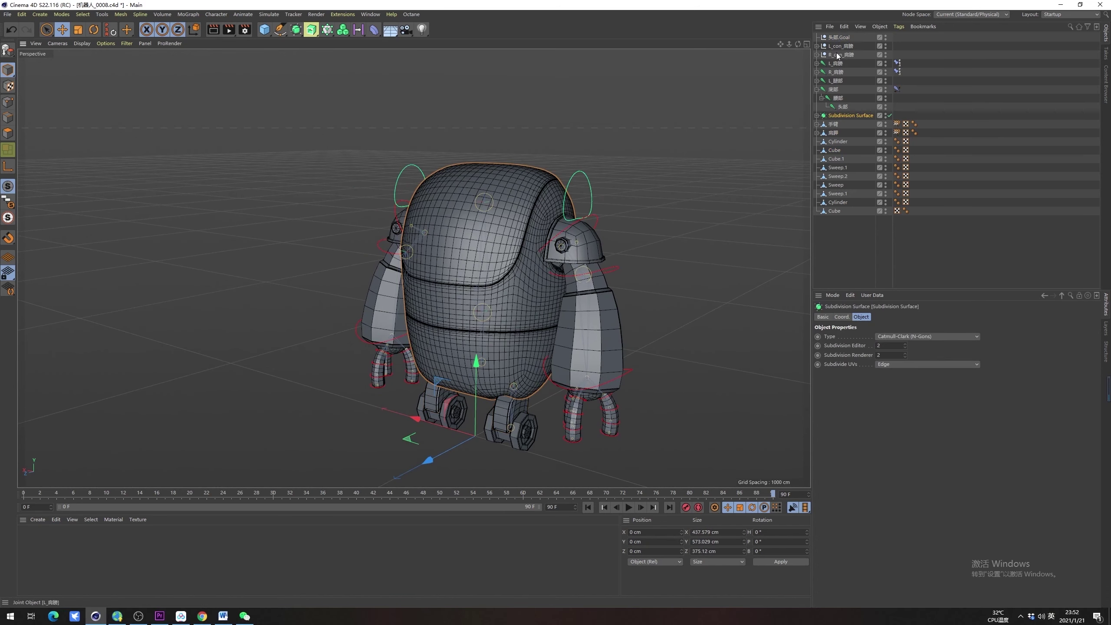
# Try pulling the 头部.Goal null upward to test the head IK, and undo the move
pyautogui.click(838, 37)
pyautogui.keyDown('alt'); pyautogui.moveTo(459, 250); pyautogui.dragTo(478, 241); pyautogui.keyUp('alt')
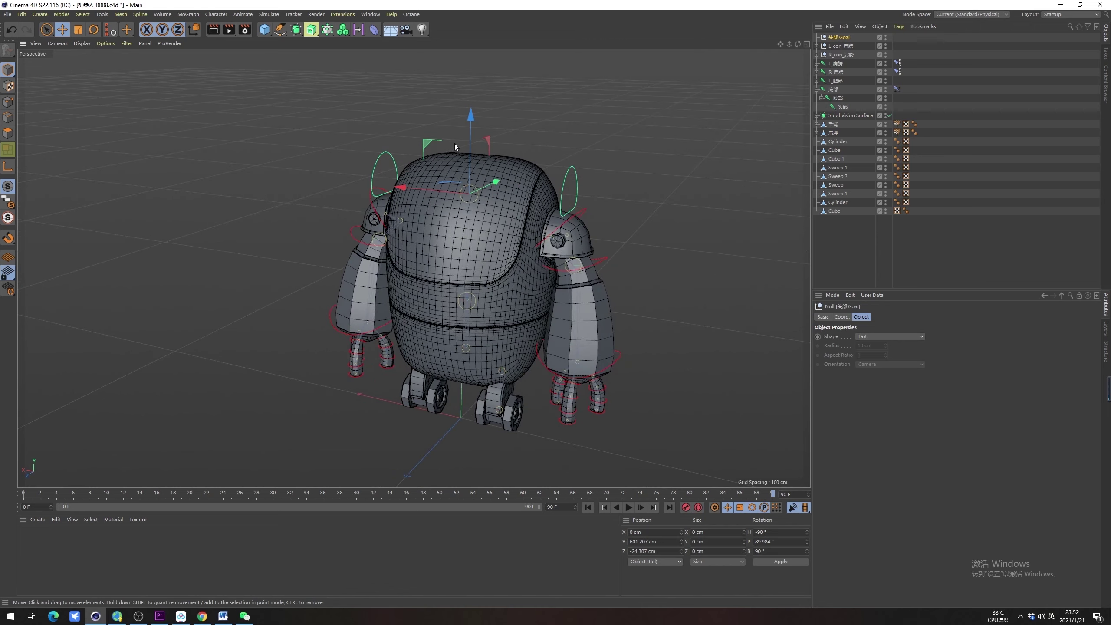
pyautogui.moveTo(469, 116); pyautogui.dragTo(483, 88)
pyautogui.hotkey('ctrl', 'z')
pyautogui.moveTo(517, 225)
pyautogui.keyDown('alt'); pyautogui.mouseDown()
pyautogui.moveTo(452, 210)
pyautogui.moveTo(537, 228)
pyautogui.mouseUp(); pyautogui.keyUp('alt')
pyautogui.click(533, 238)
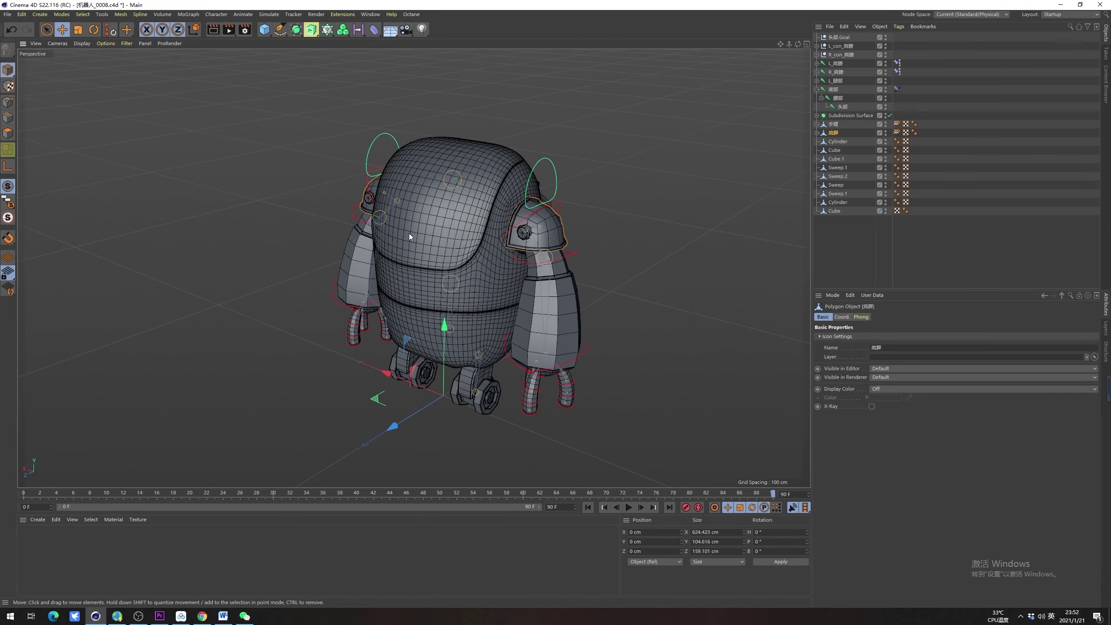
pyautogui.keyDown('alt'); pyautogui.moveTo(409, 236); pyautogui.dragTo(375, 221); pyautogui.keyUp('alt')
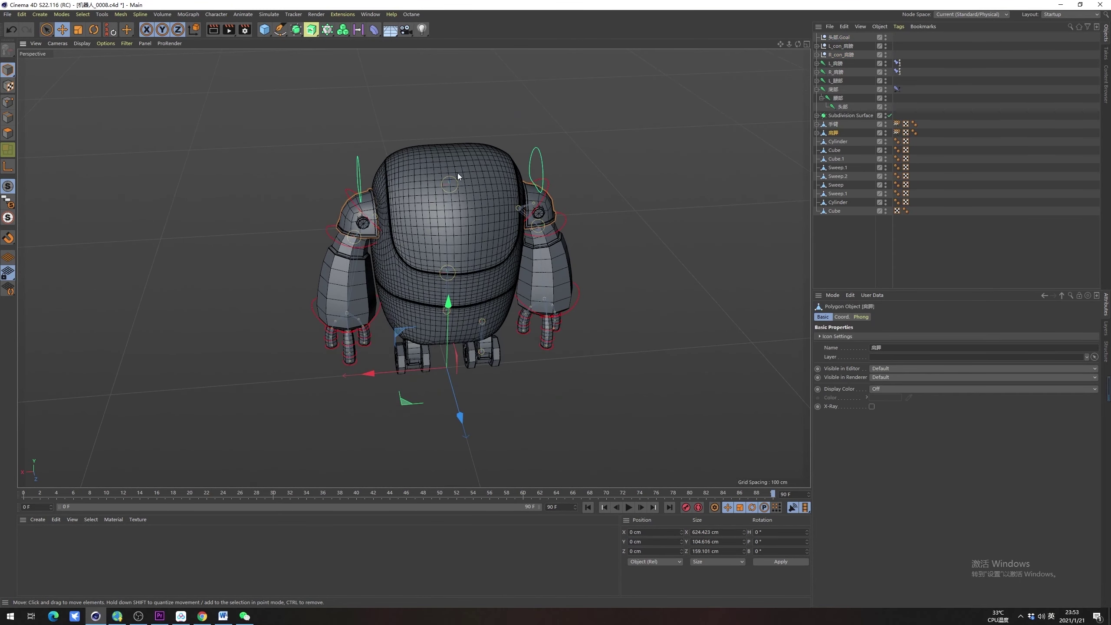
pyautogui.click(458, 176)
pyautogui.click(837, 38)
pyautogui.keyDown('alt'); pyautogui.moveTo(479, 182); pyautogui.dragTo(448, 156); pyautogui.keyUp('alt')
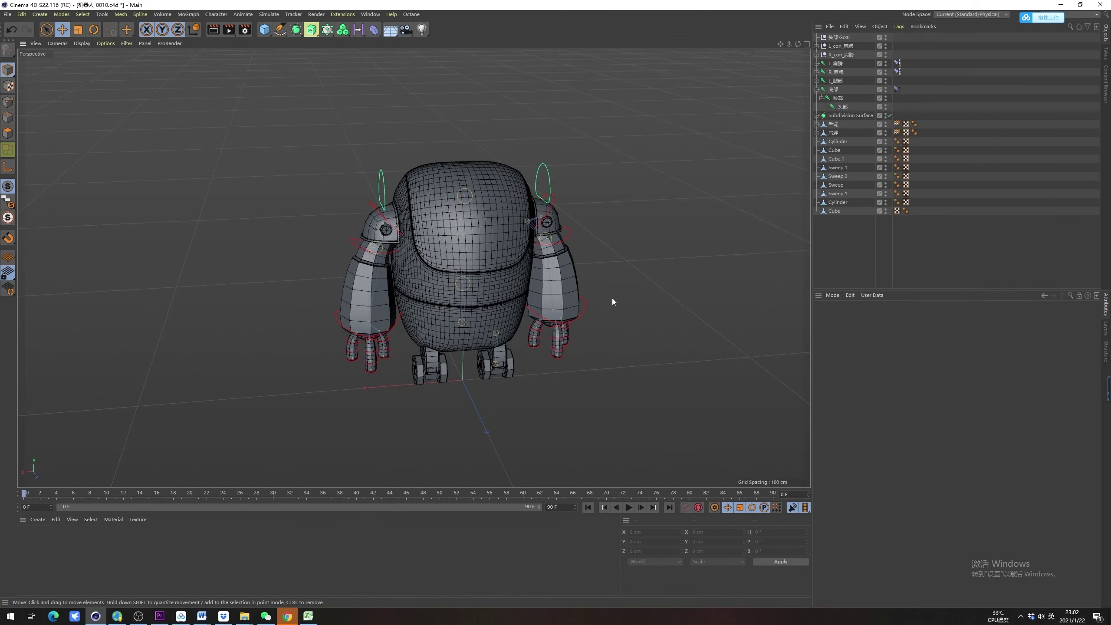
# Shift the 头部.Goal null to about X -5.4 cm and Z -27.2 cm, and deselect it
pyautogui.moveTo(612, 298)
pyautogui.keyDown('alt'); pyautogui.mouseDown()
pyautogui.moveTo(604, 304)
pyautogui.moveTo(619, 294)
pyautogui.mouseUp(); pyautogui.keyUp('alt')
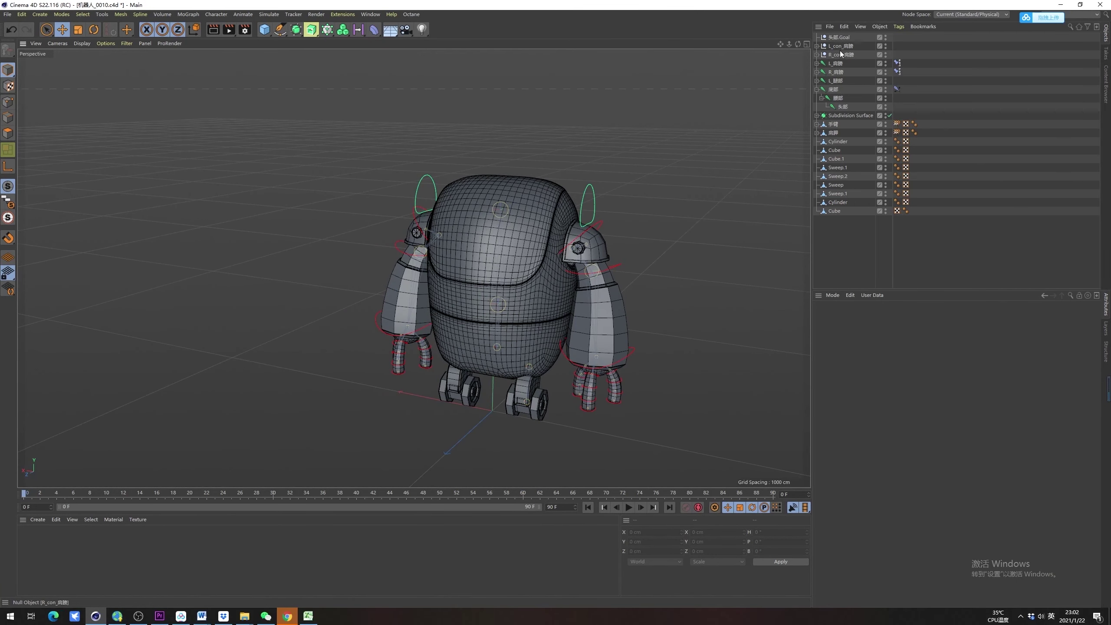
pyautogui.click(844, 27)
pyautogui.click(827, 39)
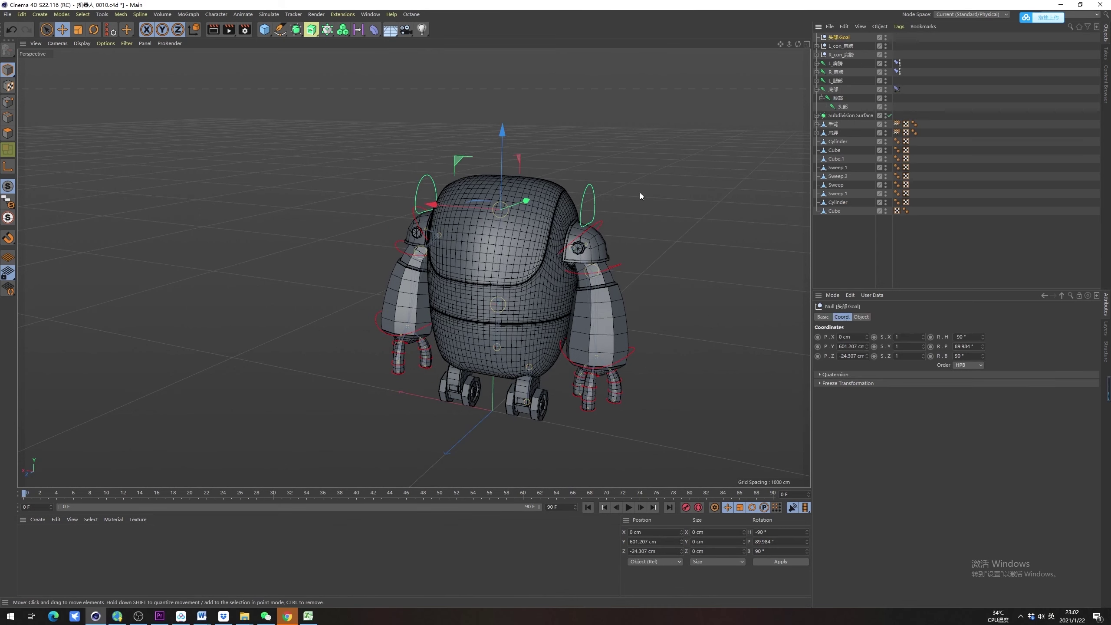
pyautogui.moveTo(640, 194); pyautogui.dragTo(552, 269)
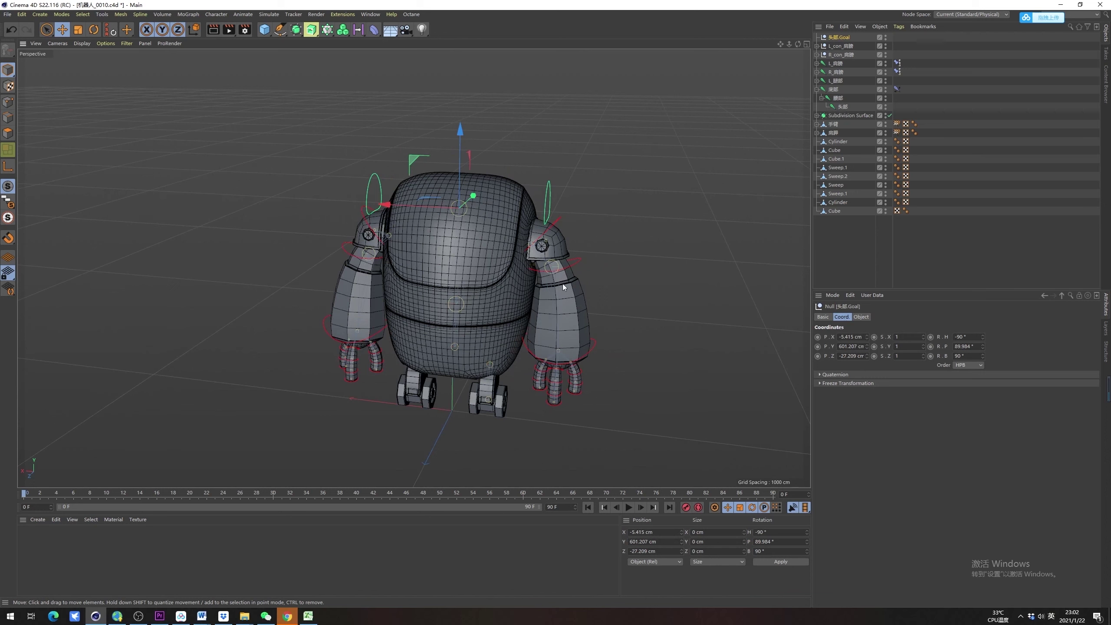
pyautogui.click(679, 265)
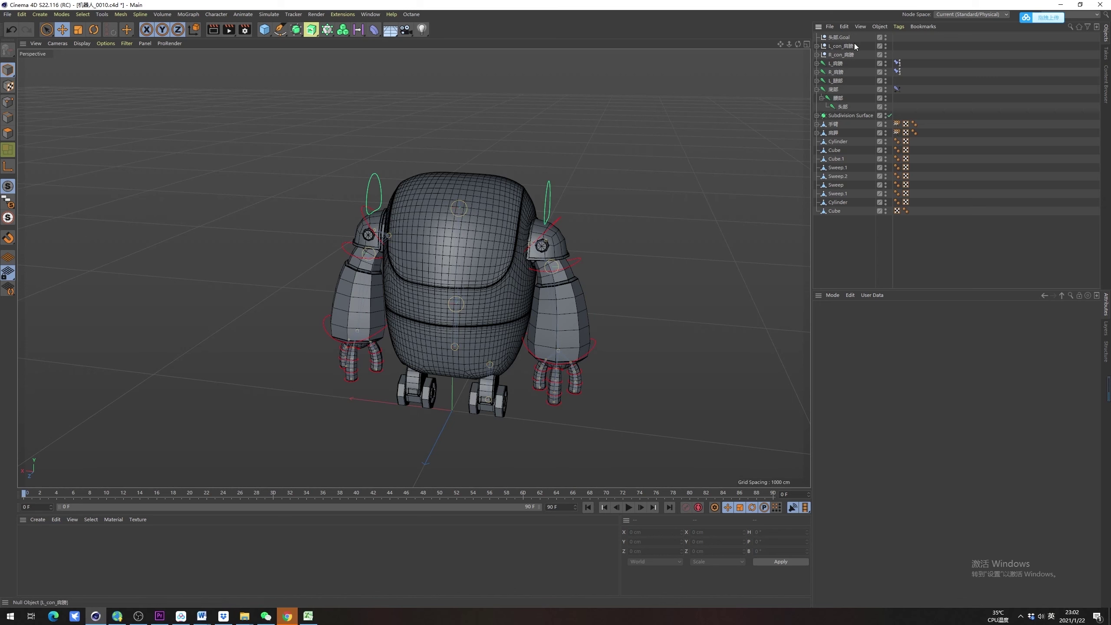
# Try dragging the 头部.Goal null down through the head, undo the move, and clear the selection
pyautogui.click(839, 38)
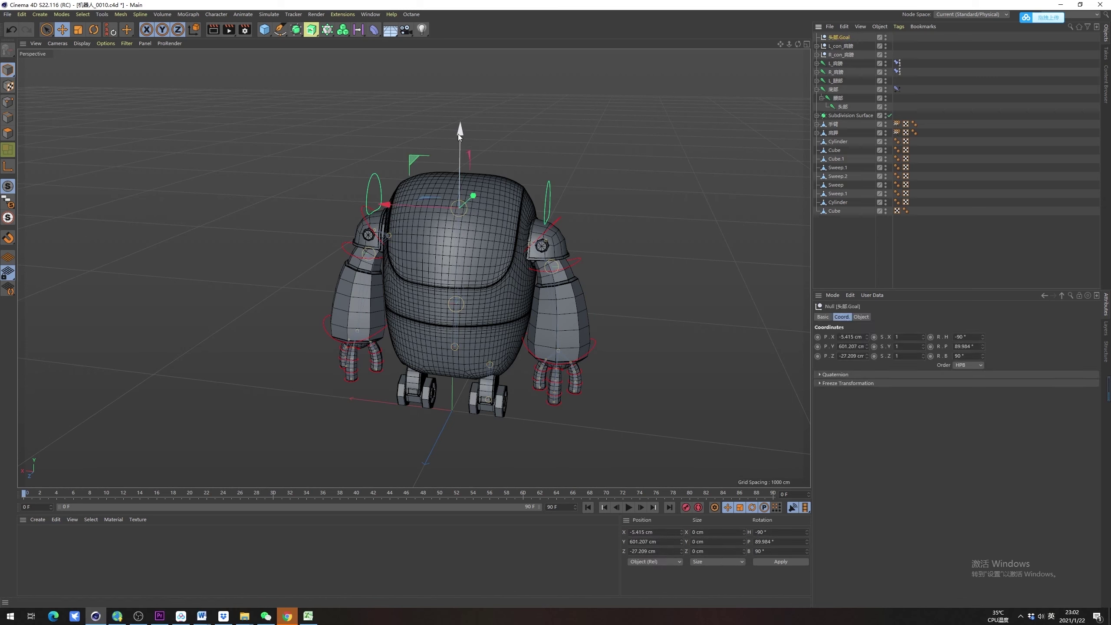
pyautogui.moveTo(458, 134); pyautogui.dragTo(481, 280)
pyautogui.hotkey('ctrl', 'z')
pyautogui.click(548, 274)
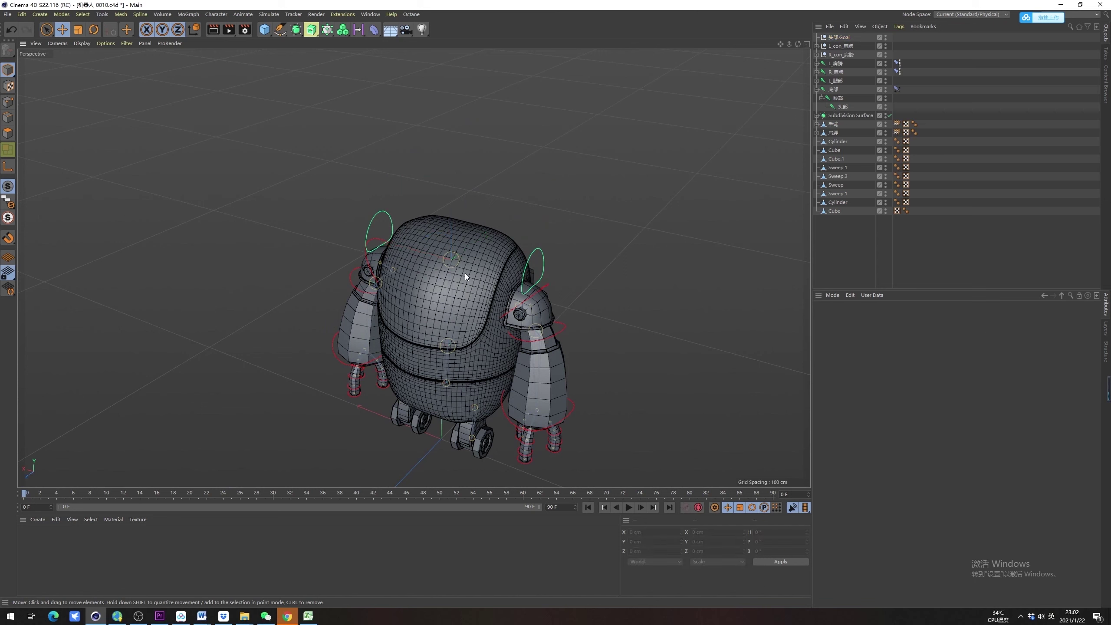
pyautogui.click(838, 39)
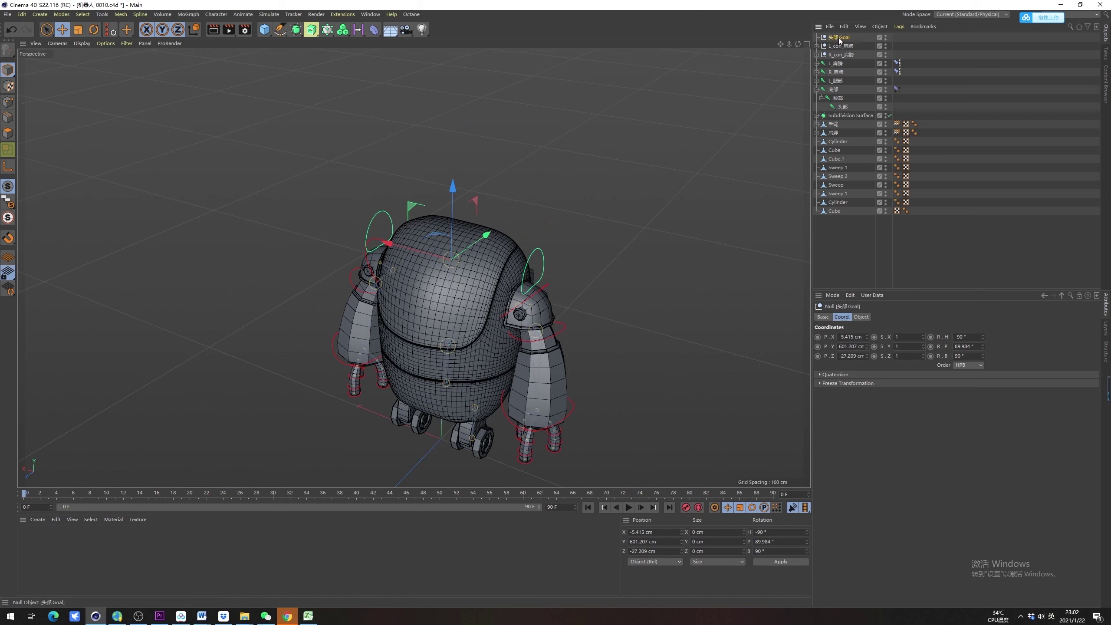
pyautogui.click(656, 141)
# Add a Pyramid primitive and raise it above the robot's head to about Y 829.87 cm
pyautogui.click(260, 32)
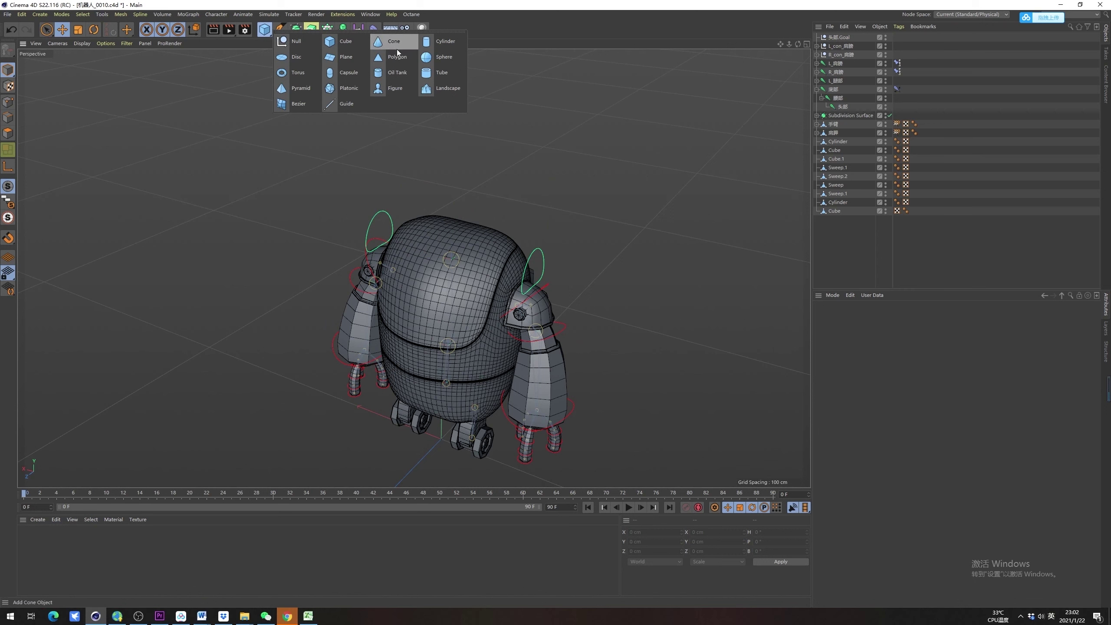
pyautogui.click(319, 91)
pyautogui.moveTo(442, 373); pyautogui.dragTo(445, 116)
# Scale the pyramid down uniformly to about 54.55 cm per side and make it editable
pyautogui.press('t')
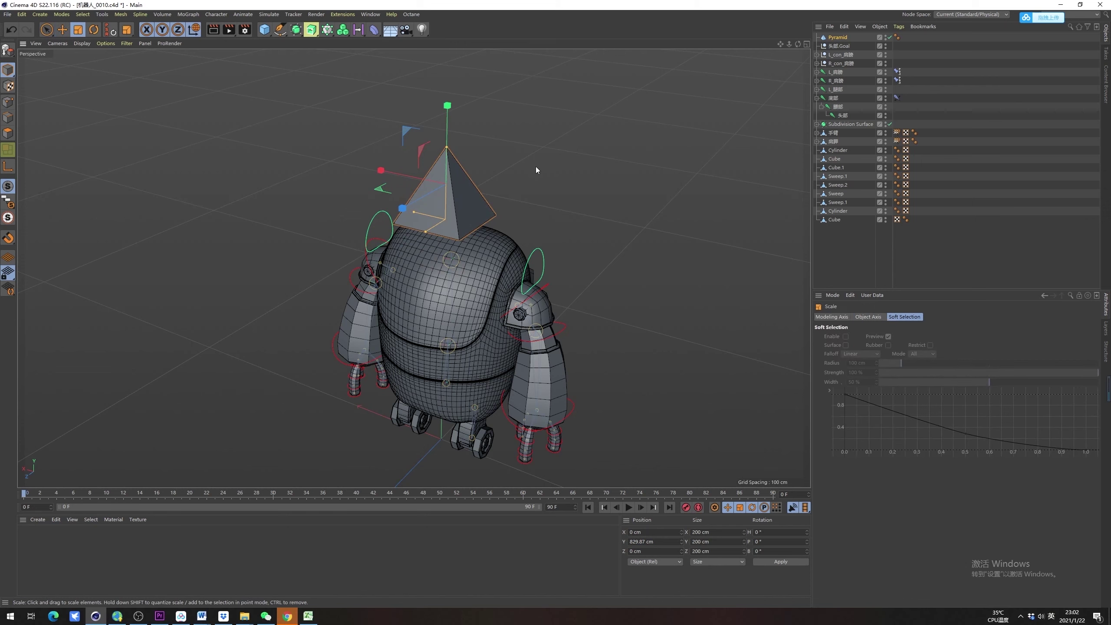
pyautogui.moveTo(590, 178); pyautogui.dragTo(440, 197)
pyautogui.press('e')
pyautogui.scroll(3, 459, 191)
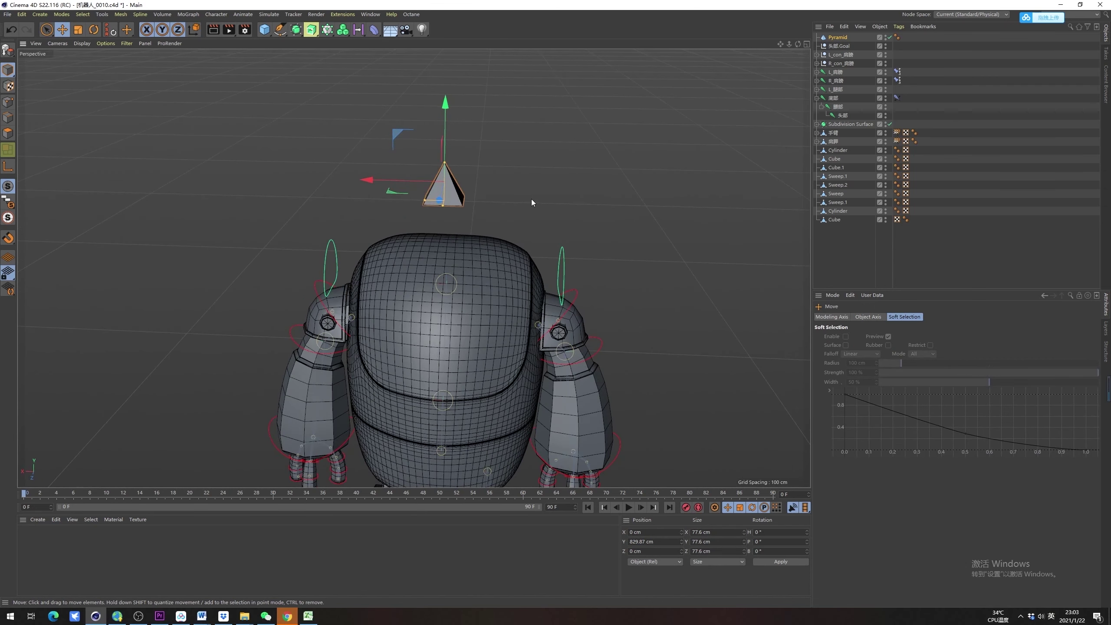
pyautogui.press('t')
pyautogui.moveTo(531, 199); pyautogui.dragTo(474, 210)
pyautogui.press('c')
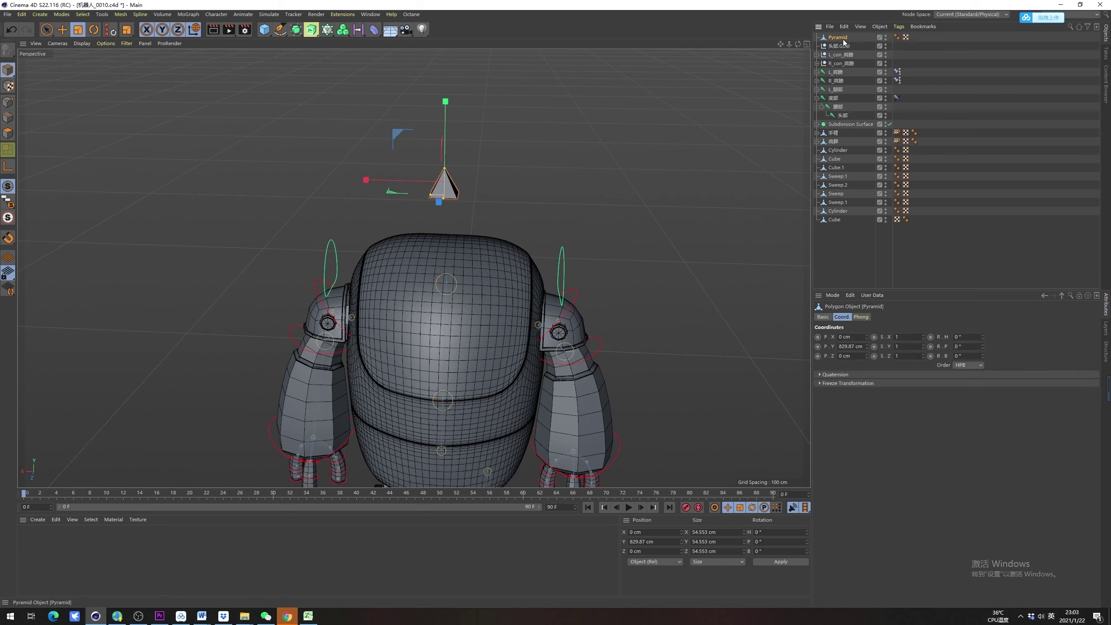
# Convert the pyramid's edges into a spline with Edge to Spline
pyautogui.click(8, 117)
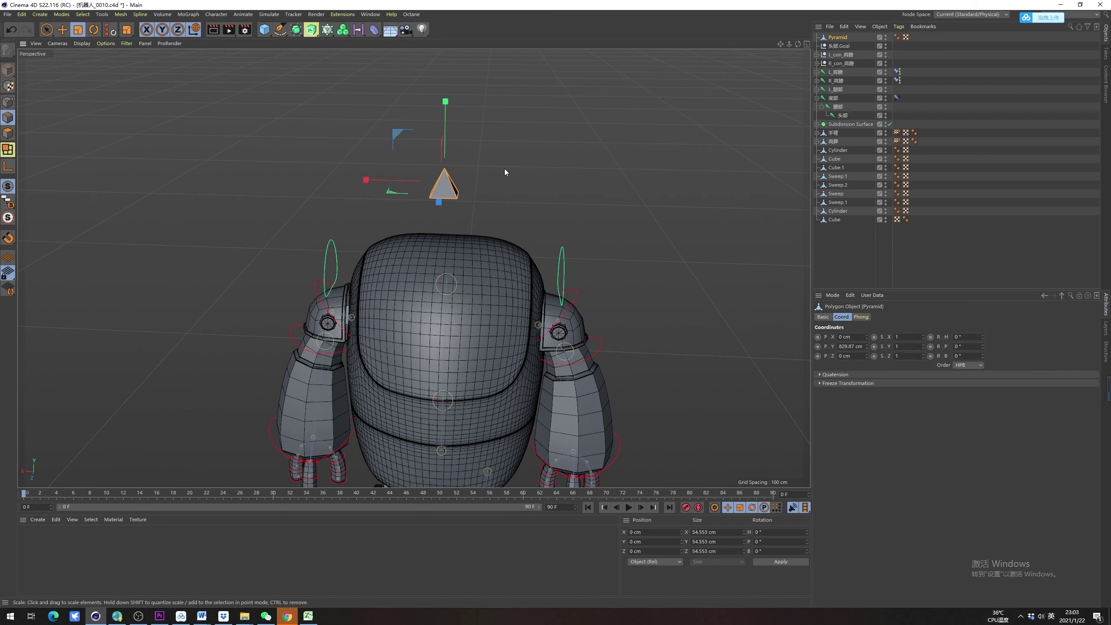
pyautogui.hotkey('shift', 'c')
pyautogui.write('edge to')
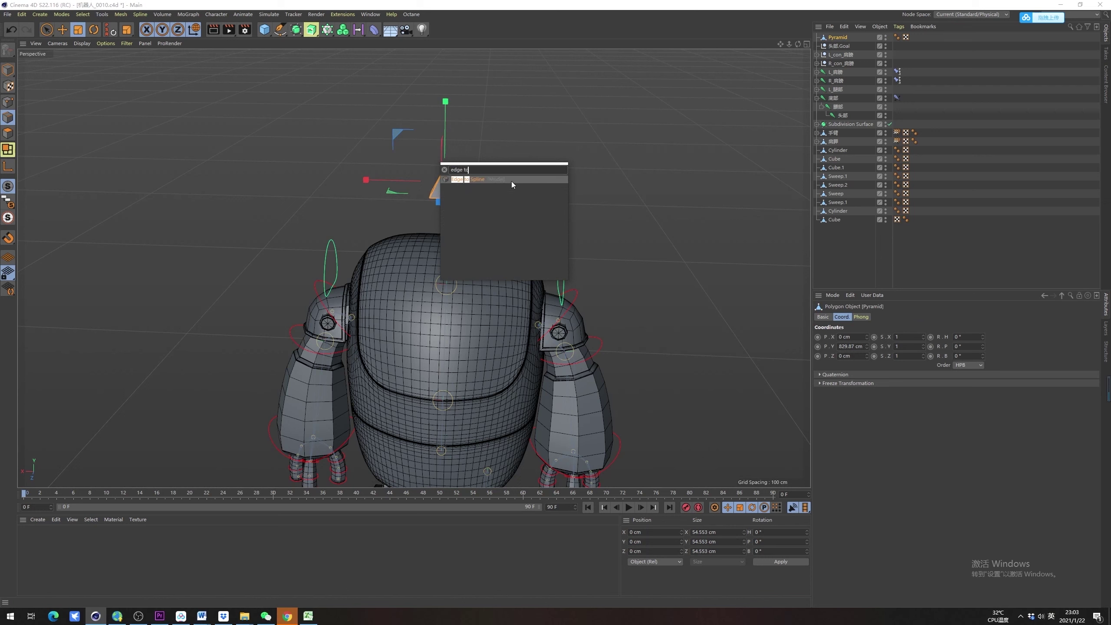
pyautogui.click(511, 181)
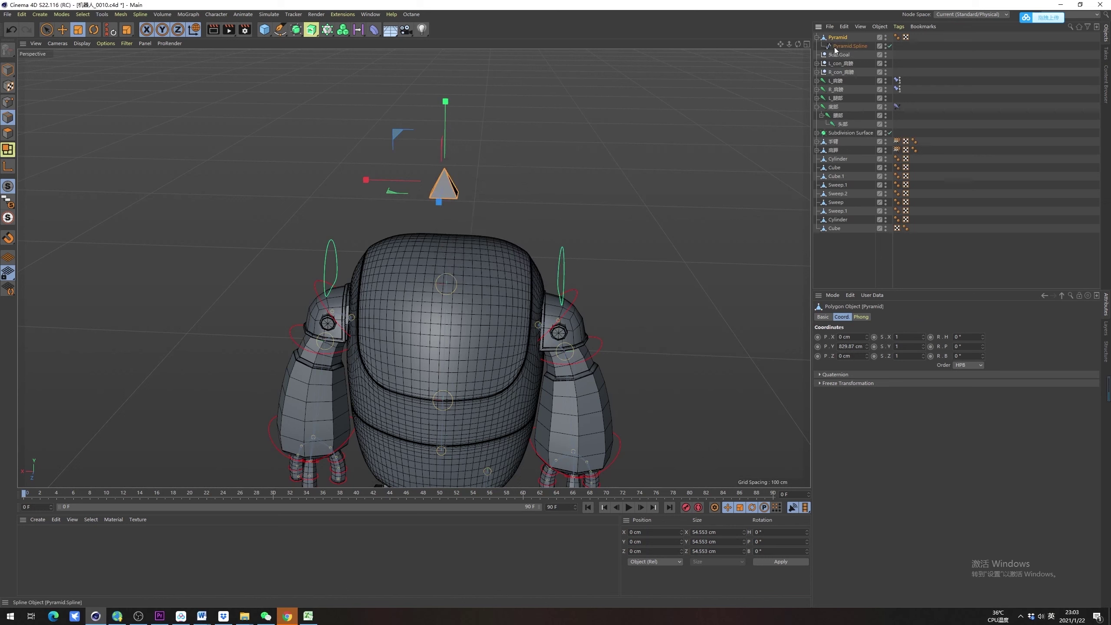
# Take the new spline out of the pyramid's hierarchy and delete the pyramid mesh
pyautogui.click(848, 46)
pyautogui.click(837, 46)
pyautogui.press('Delete')
# Rename the pyramid-shaped spline as 头部缩放
pyautogui.doubleClick(857, 38)
pyautogui.write('头部缩放')
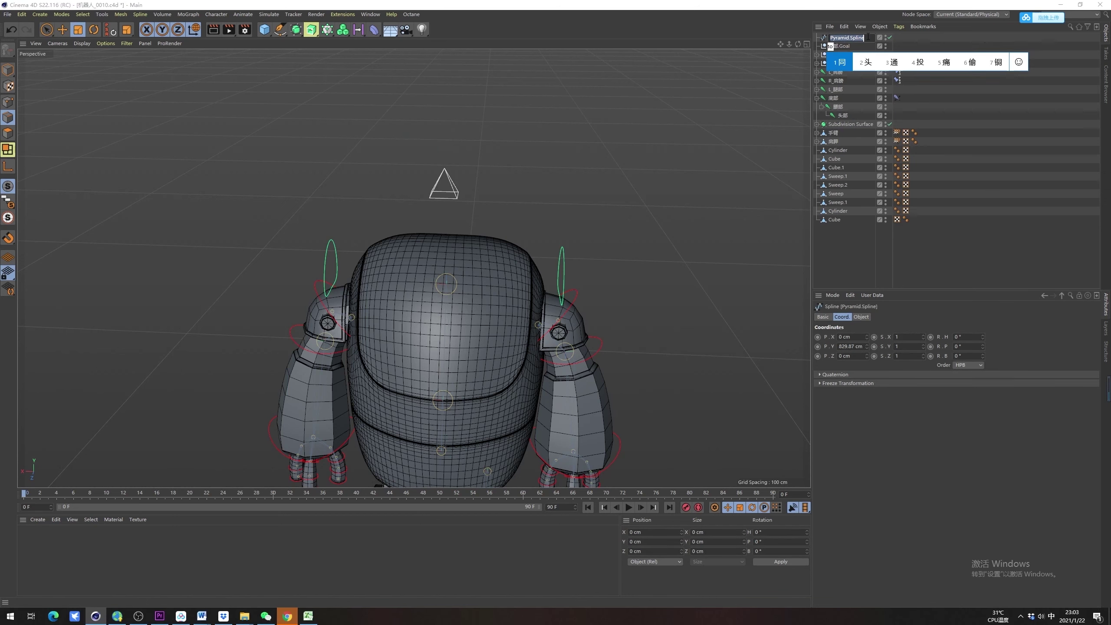
pyautogui.press('Return')
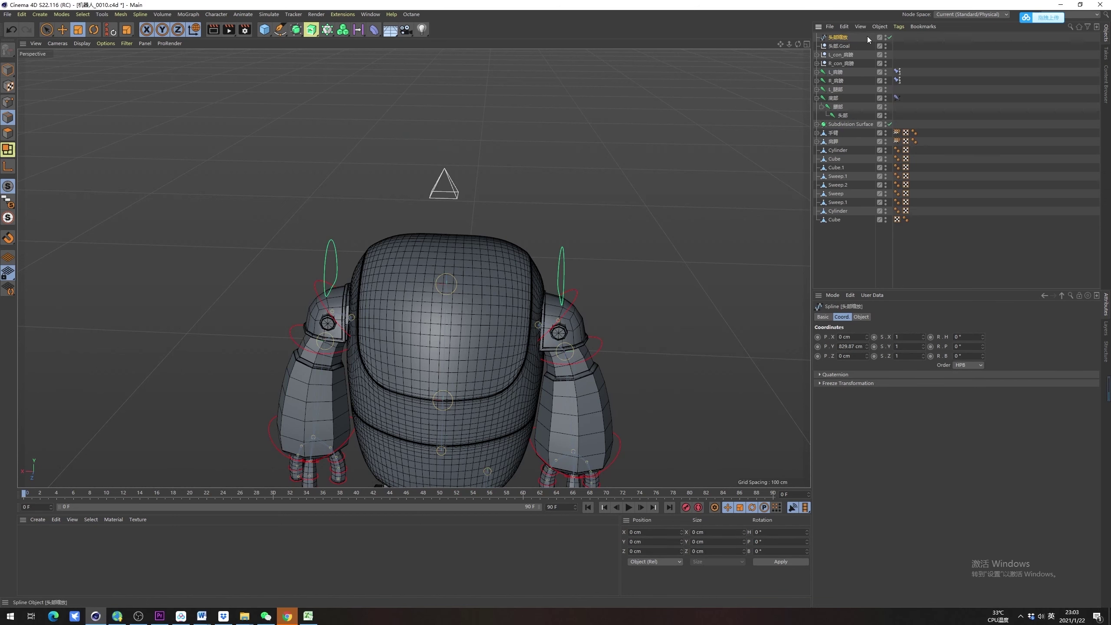
# Lower the 头部缩放 spline to just above the head, at about Y 766.92 cm
pyautogui.keyDown('alt'); pyautogui.moveTo(452, 239); pyautogui.dragTo(516, 245); pyautogui.keyUp('alt')
pyautogui.click(3, 88)
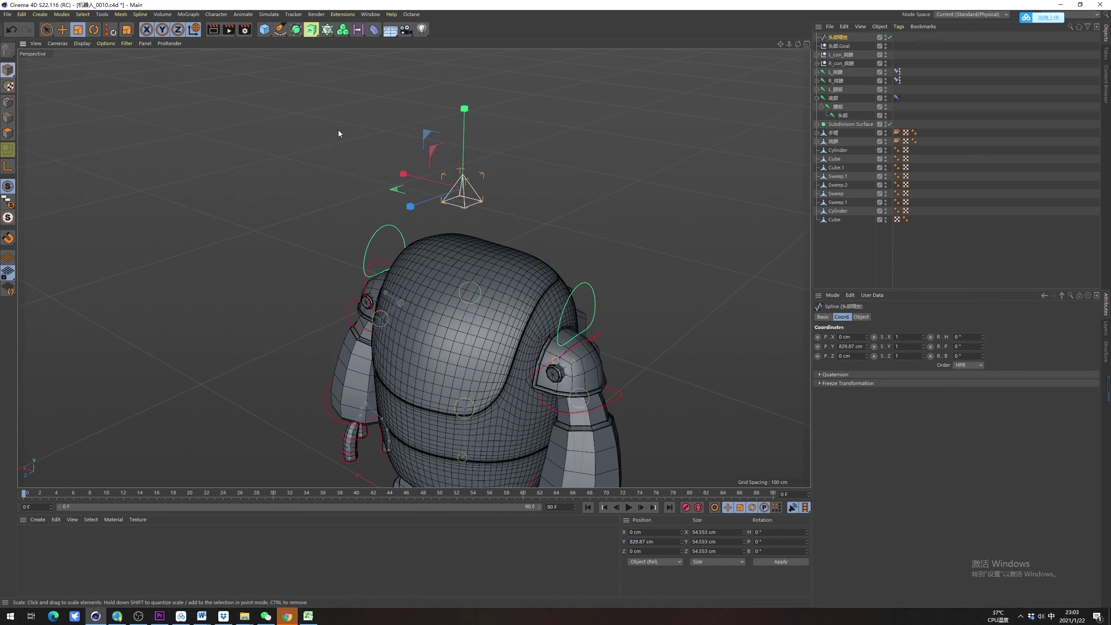
pyautogui.press('e')
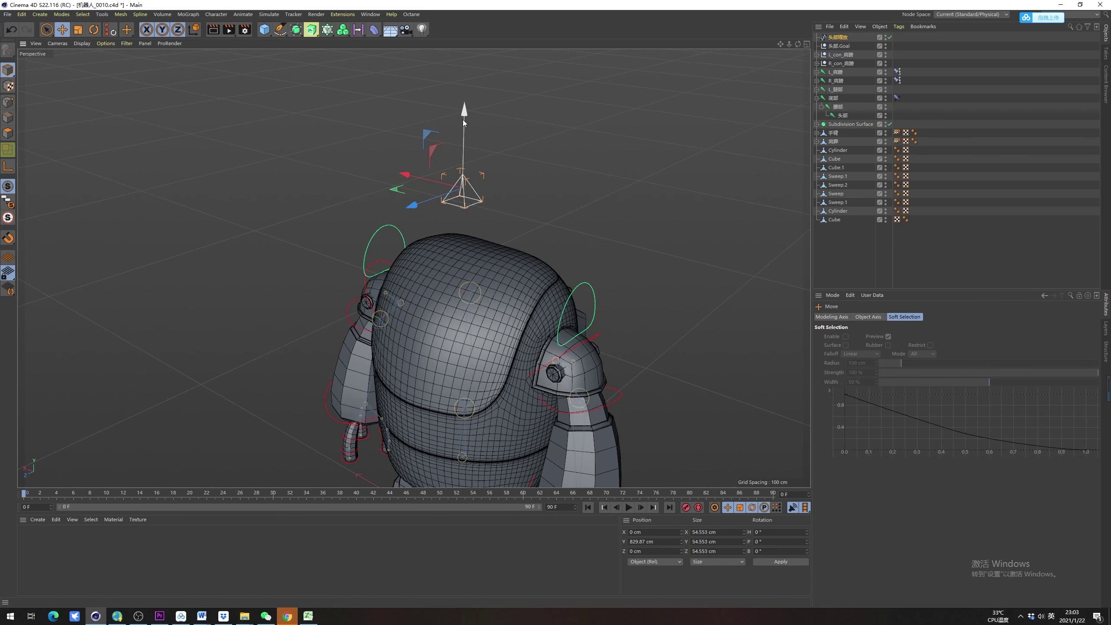
pyautogui.moveTo(462, 119); pyautogui.dragTo(463, 150)
# Make the 头部缩放 spline a child of the 头部.Goal null
pyautogui.click(838, 55)
pyautogui.click(835, 46)
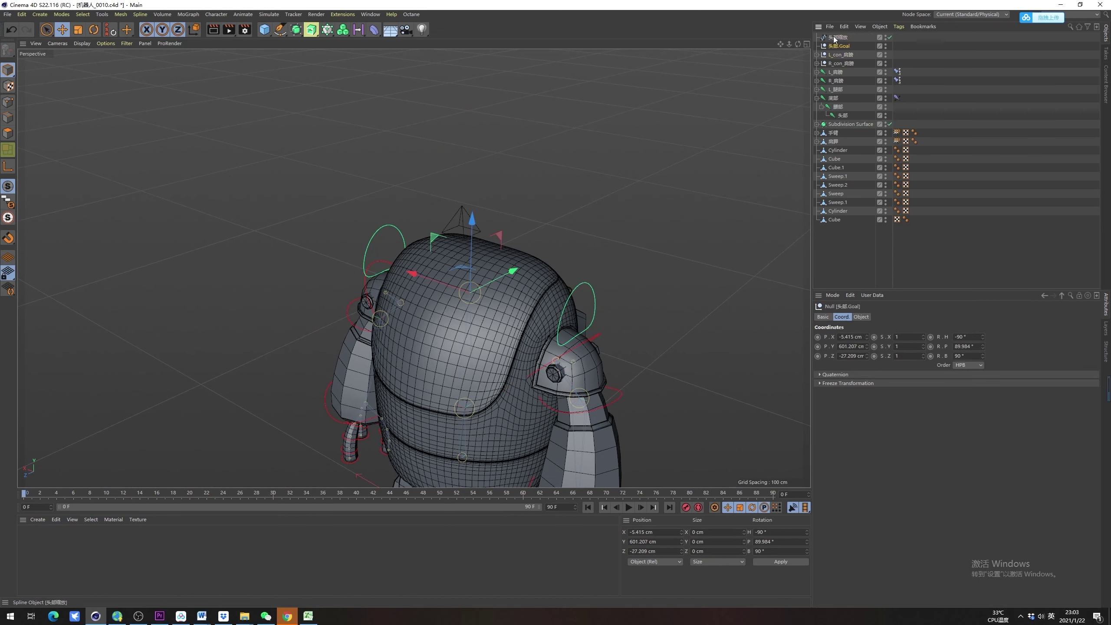
pyautogui.click(833, 37)
pyautogui.keyDown('alt'); pyautogui.moveTo(492, 233); pyautogui.dragTo(420, 226); pyautogui.keyUp('alt')
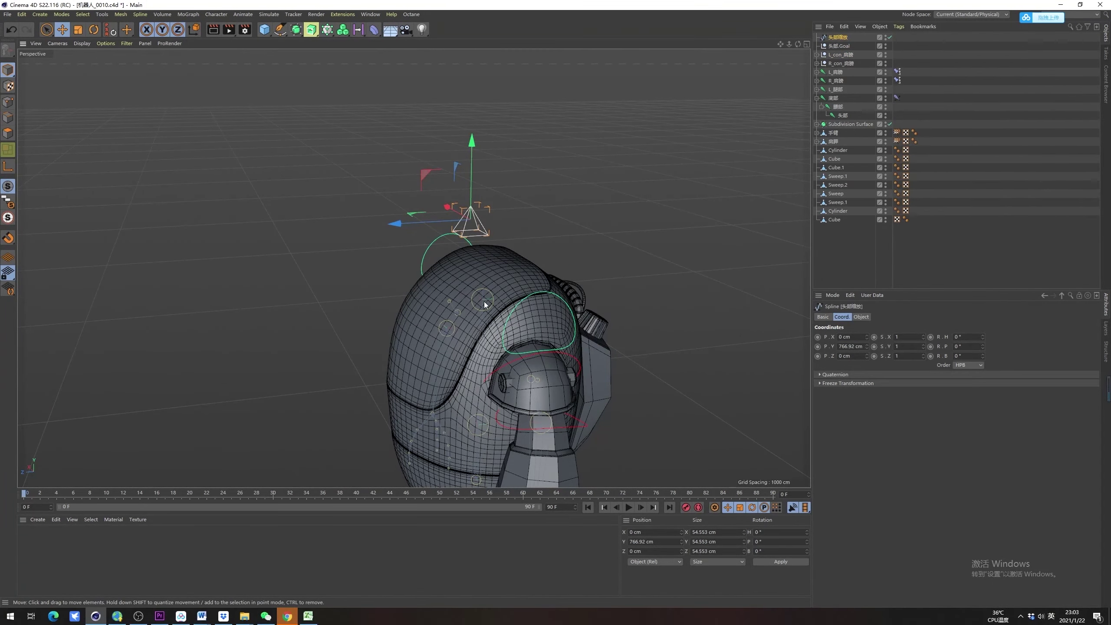
pyautogui.keyDown('alt'); pyautogui.moveTo(479, 284); pyautogui.dragTo(651, 196); pyautogui.keyUp('alt')
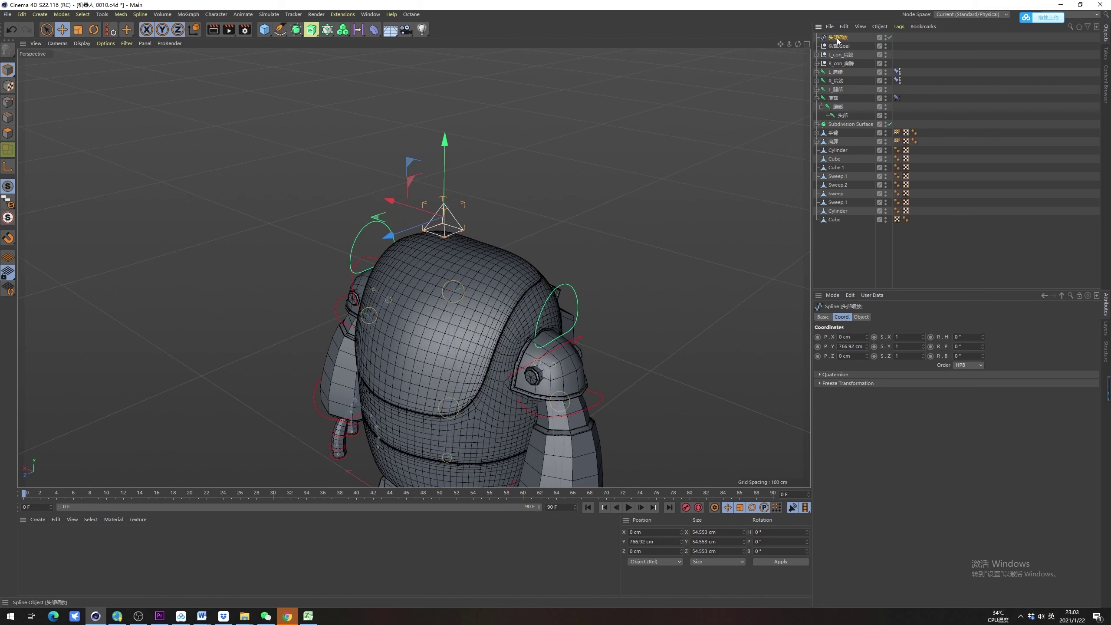
pyautogui.moveTo(843, 47); pyautogui.dragTo(843, 48)
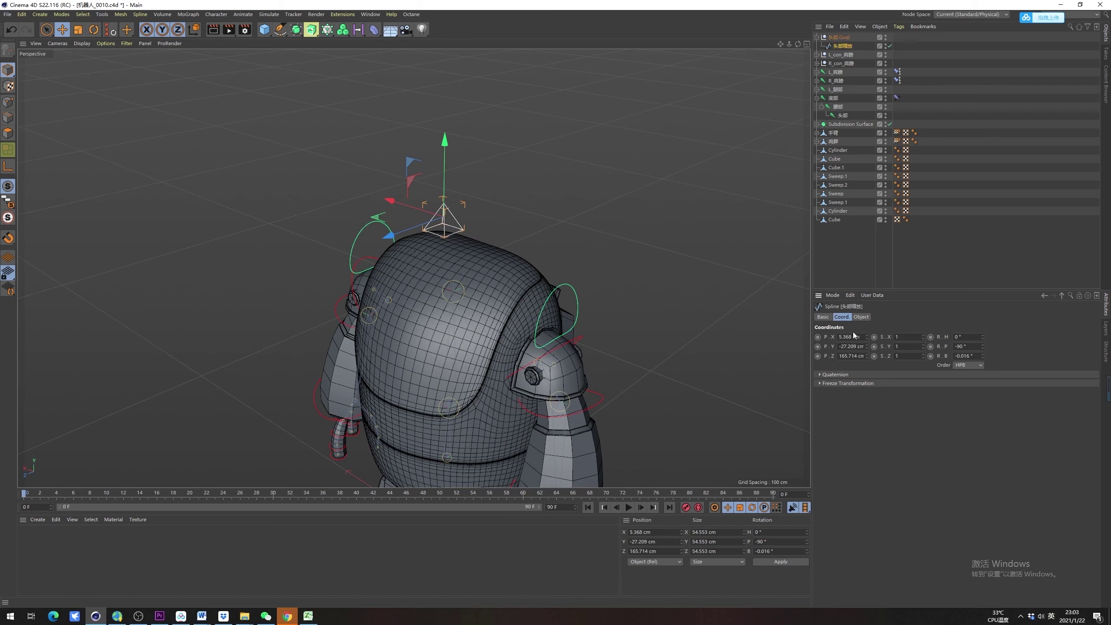
# Reset the 头部缩放 spline's X, Y, Z position and its P and B rotation to 0 relative to its parent
pyautogui.write('0')
pyautogui.doubleClick(857, 346)
pyautogui.write('0')
pyautogui.doubleClick(857, 355)
pyautogui.write('0')
pyautogui.doubleClick(966, 346)
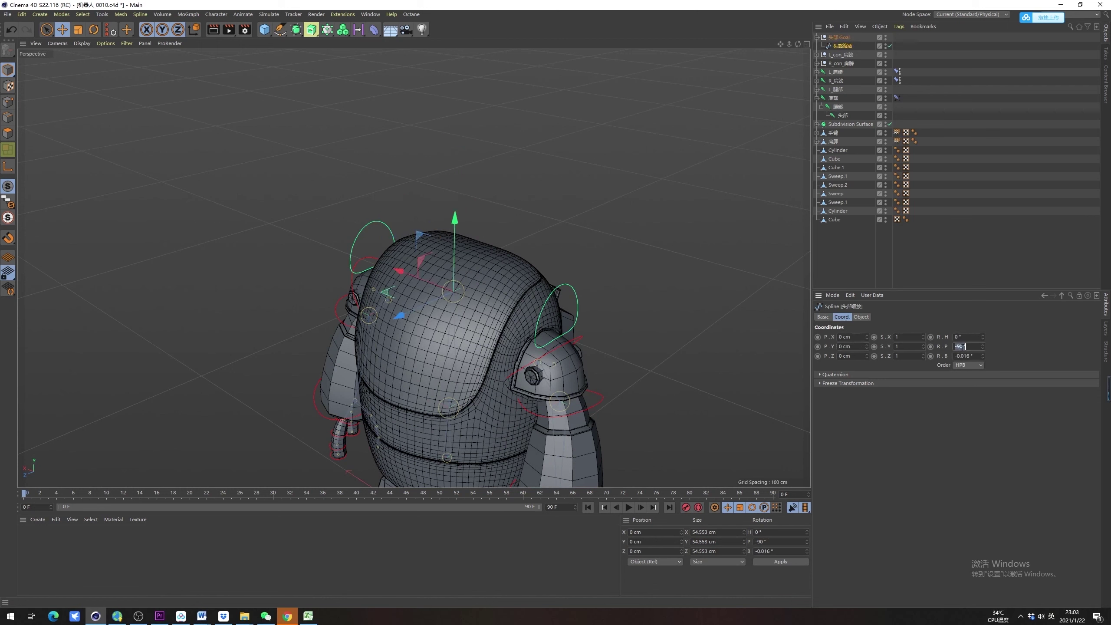
pyautogui.write('0')
pyautogui.doubleClick(973, 354)
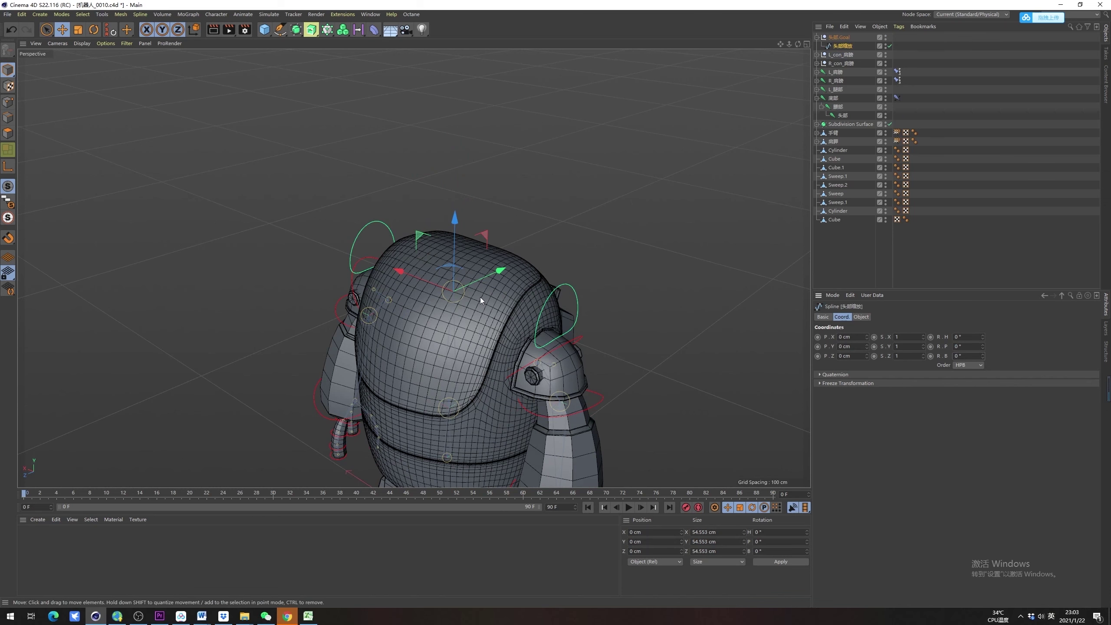
# Move the 头部缩放 spline out of the 头部.Goal null to the top level of the hierarchy
pyautogui.moveTo(480, 298)
pyautogui.keyDown('alt'); pyautogui.mouseDown()
pyautogui.moveTo(460, 242)
pyautogui.moveTo(461, 303)
pyautogui.mouseUp(); pyautogui.keyUp('alt')
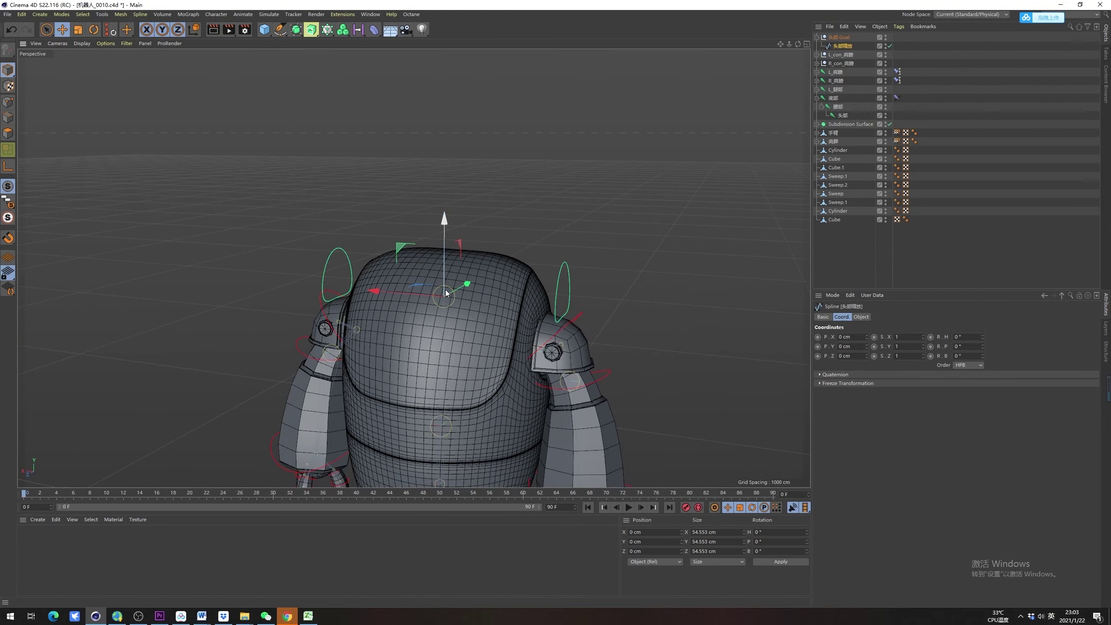
pyautogui.doubleClick(845, 46)
pyautogui.press('Return')
pyautogui.moveTo(843, 38); pyautogui.dragTo(843, 39)
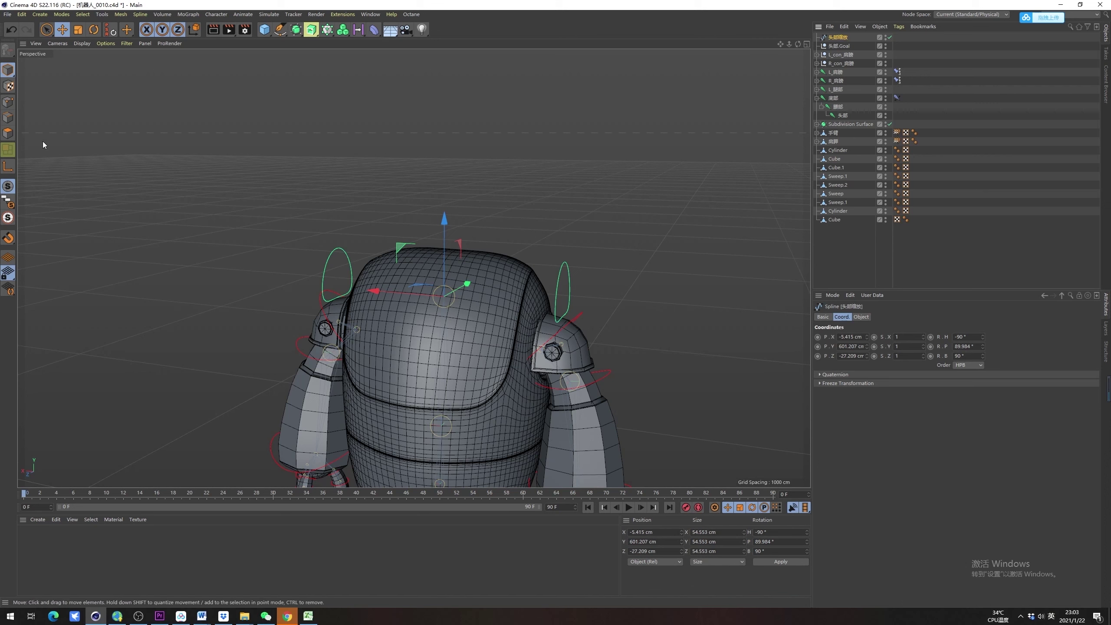
# Raise all points of the 头部缩放 spline above the head to about Z 193 cm, leaving the object axis in place
pyautogui.click(7, 102)
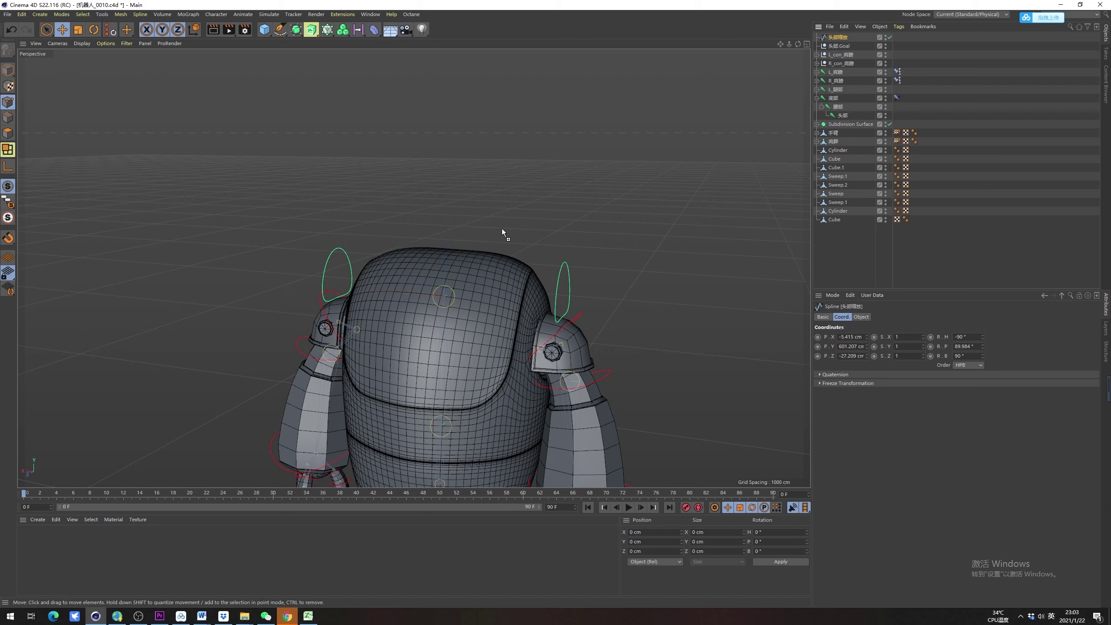
pyautogui.hotkey('ctrl', 'a')
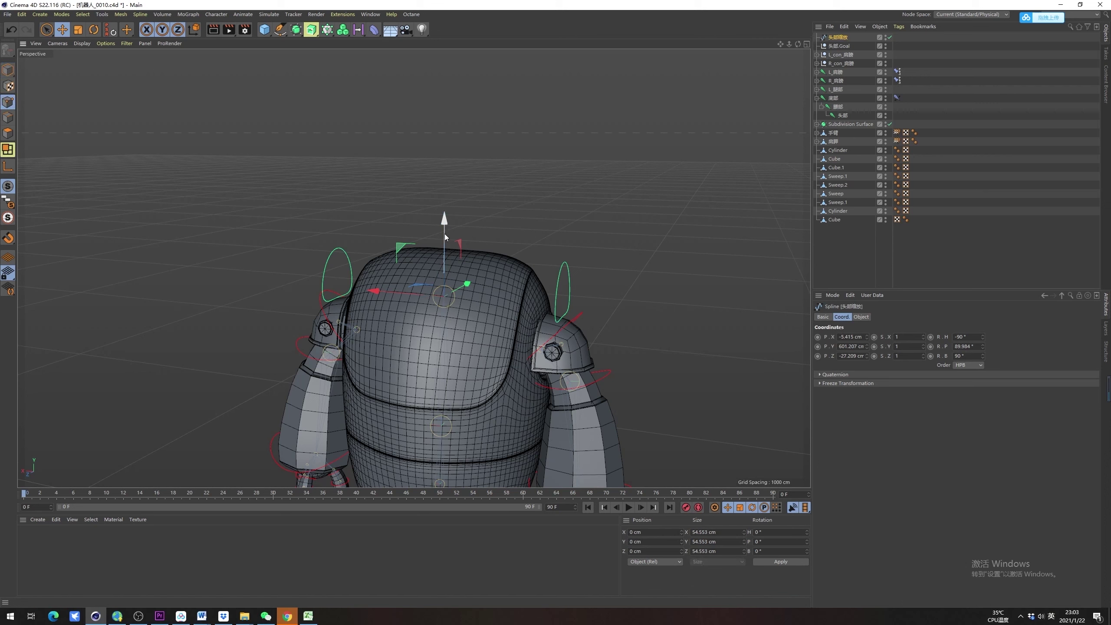
pyautogui.moveTo(446, 233); pyautogui.dragTo(587, 222)
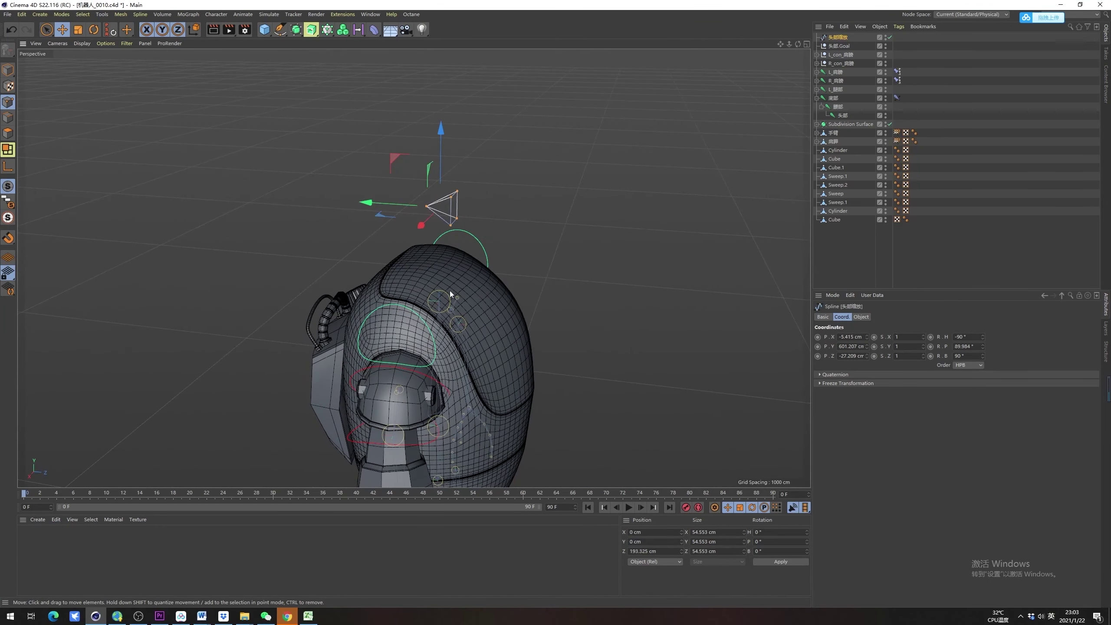
pyautogui.click(7, 69)
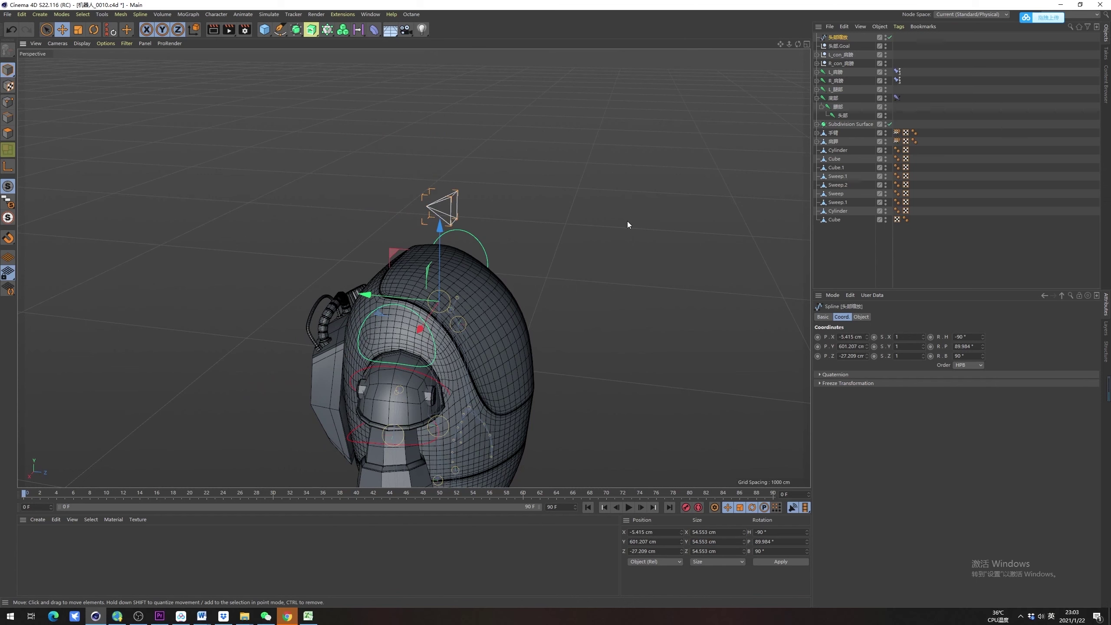
# Rotate all points of the 头部缩放 spline so the pyramid stands upright with its tip pointing up
pyautogui.click(14, 102)
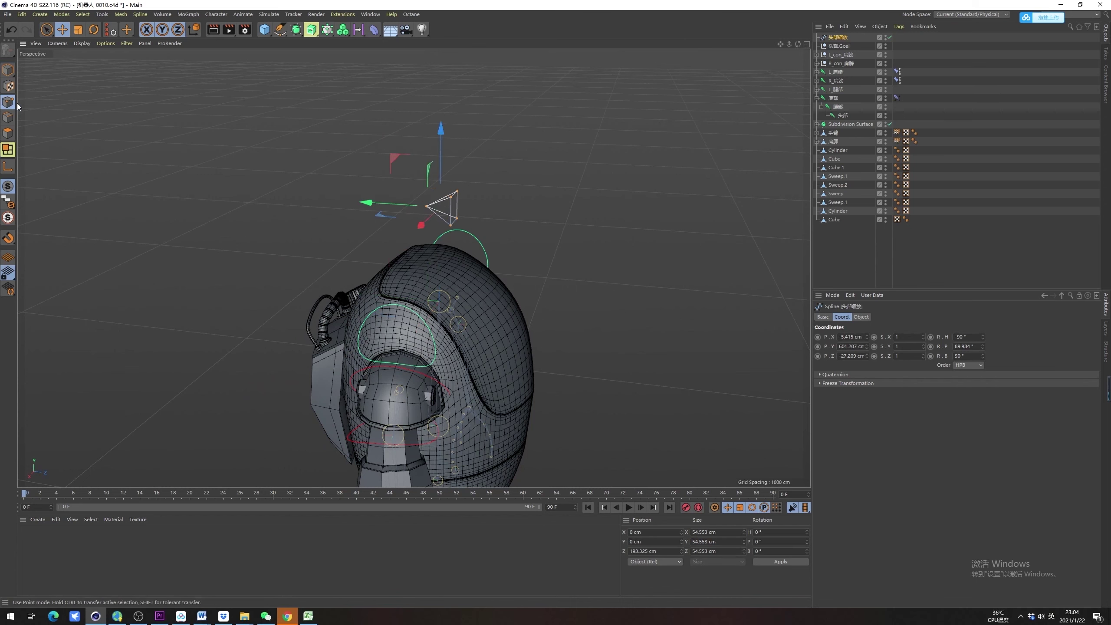
pyautogui.scroll(5, 396, 175)
pyautogui.press('r')
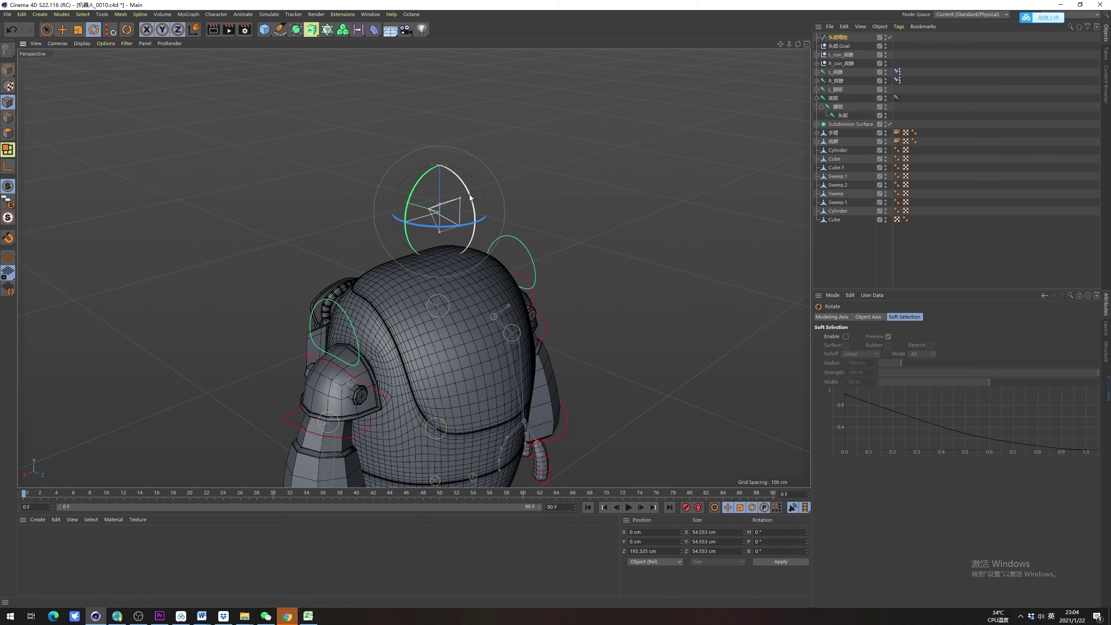
pyautogui.moveTo(470, 198); pyautogui.dragTo(467, 267)
# Lower the pyramid's points closer to the head, to about Z 179 cm, and return to editing whole objects
pyautogui.press('e')
pyautogui.keyDown('alt'); pyautogui.moveTo(528, 285); pyautogui.dragTo(475, 206); pyautogui.keyUp('alt')
pyautogui.moveTo(464, 167); pyautogui.dragTo(464, 177)
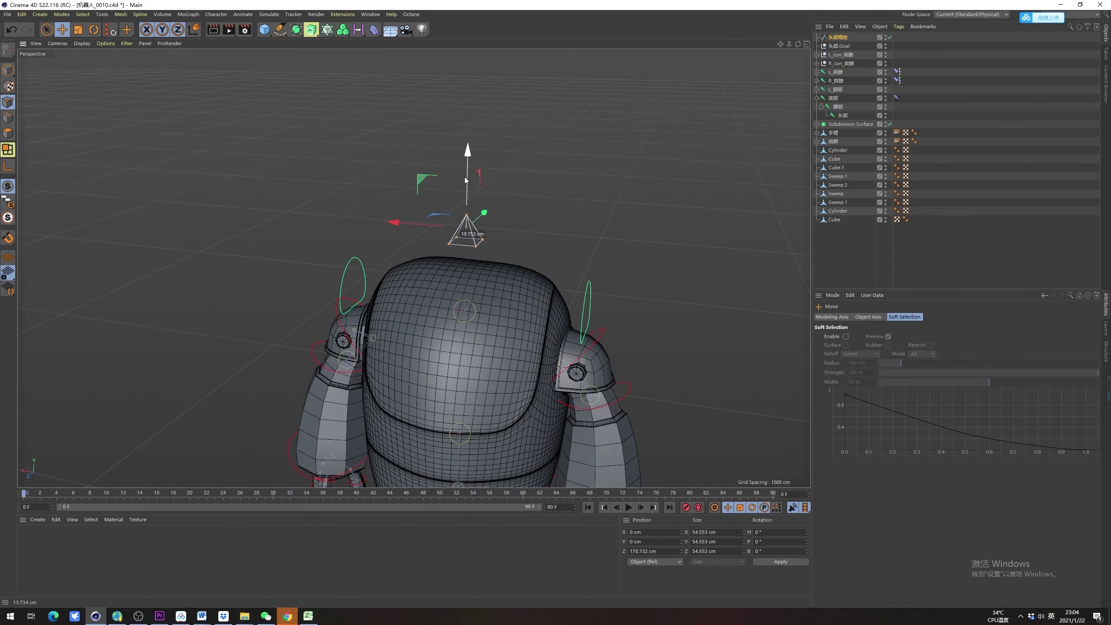
pyautogui.click(7, 69)
pyautogui.scroll(-4, 577, 189)
pyautogui.click(584, 226)
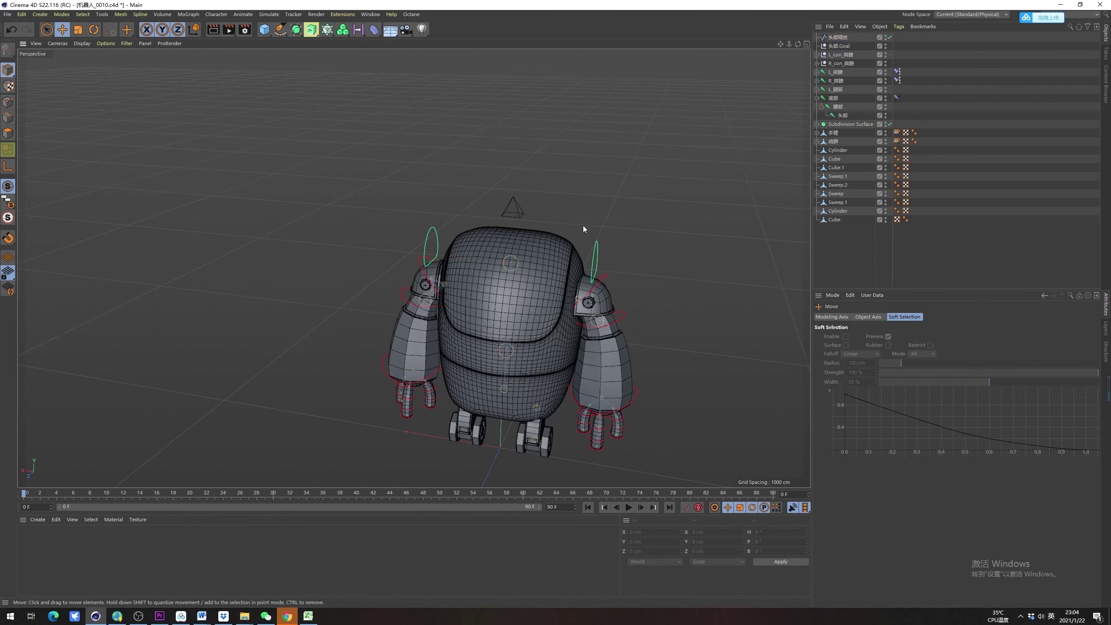
# Set the 头部缩放 spline's display color to On
pyautogui.keyDown('alt'); pyautogui.moveTo(514, 226); pyautogui.dragTo(460, 219, button='middle'); pyautogui.keyUp('alt')
pyautogui.moveTo(460, 219)
pyautogui.keyDown('alt'); pyautogui.mouseDown()
pyautogui.moveTo(407, 216)
pyautogui.moveTo(459, 205)
pyautogui.mouseUp(); pyautogui.keyUp('alt')
pyautogui.click(843, 38)
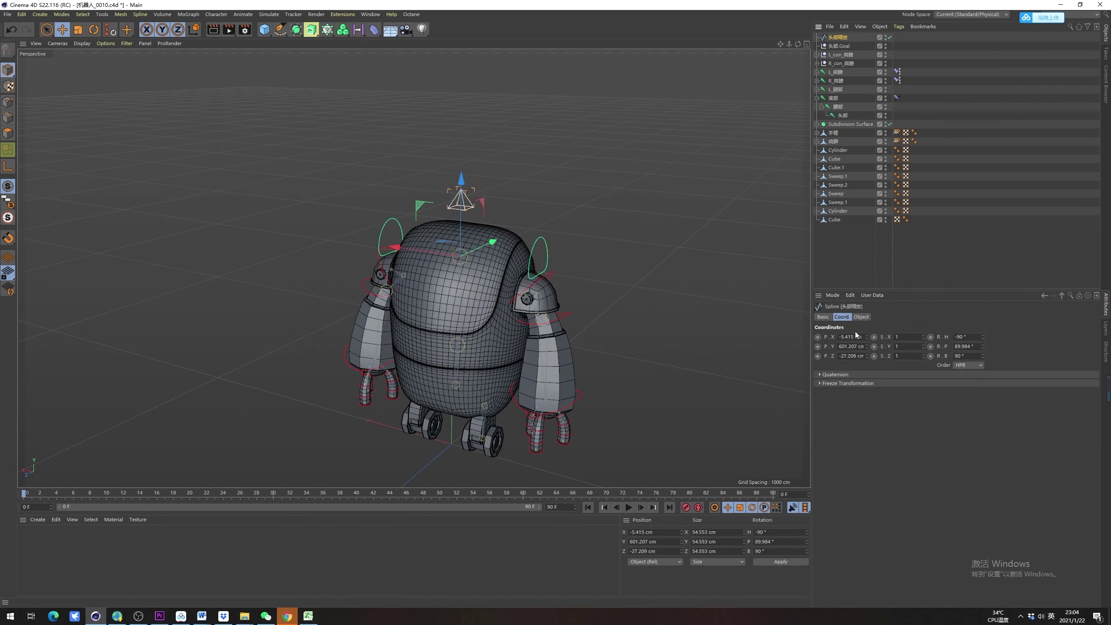
pyautogui.click(822, 317)
pyautogui.click(881, 388)
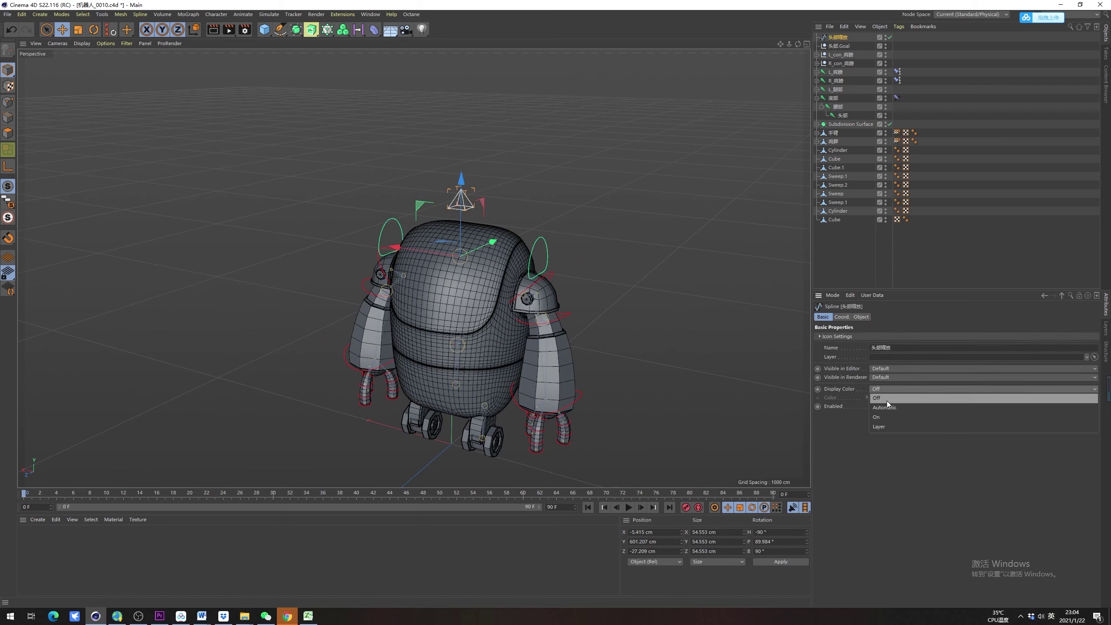
pyautogui.click(894, 416)
pyautogui.click(885, 389)
pyautogui.click(888, 398)
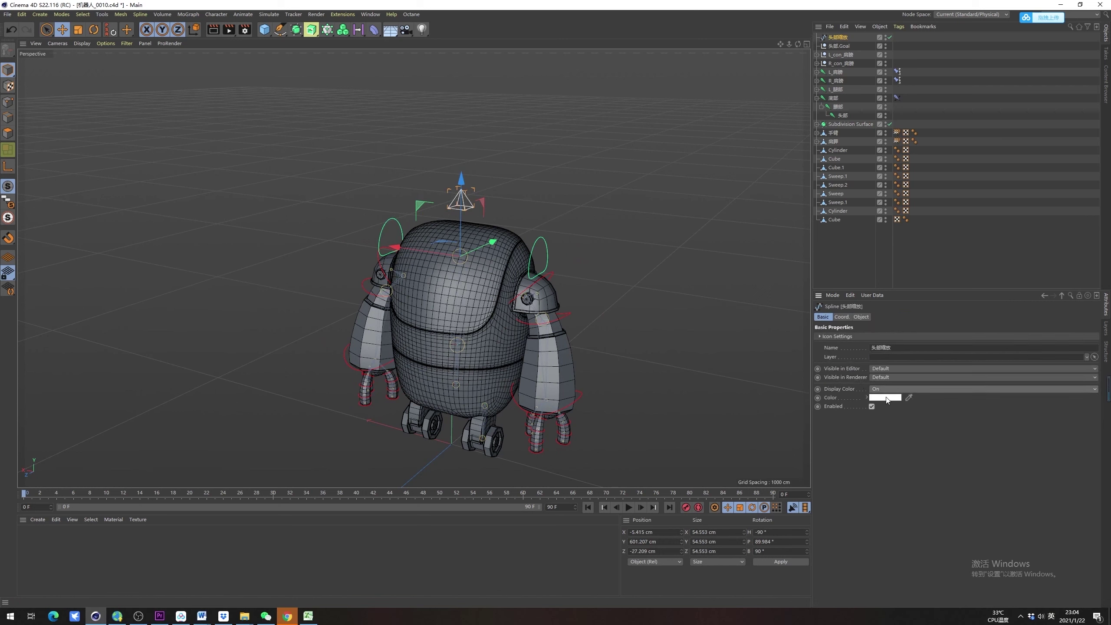
# Change the 头部缩放 spline's display color to light blue
pyautogui.click(889, 398)
pyautogui.moveTo(908, 397); pyautogui.dragTo(916, 397)
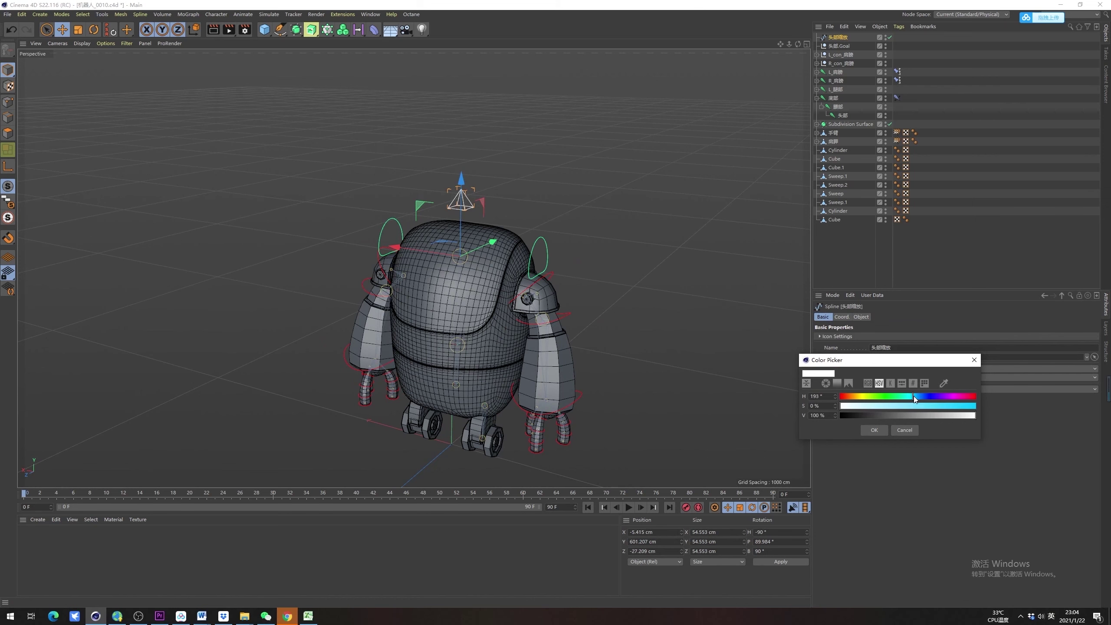
pyautogui.click(949, 406)
pyautogui.click(873, 430)
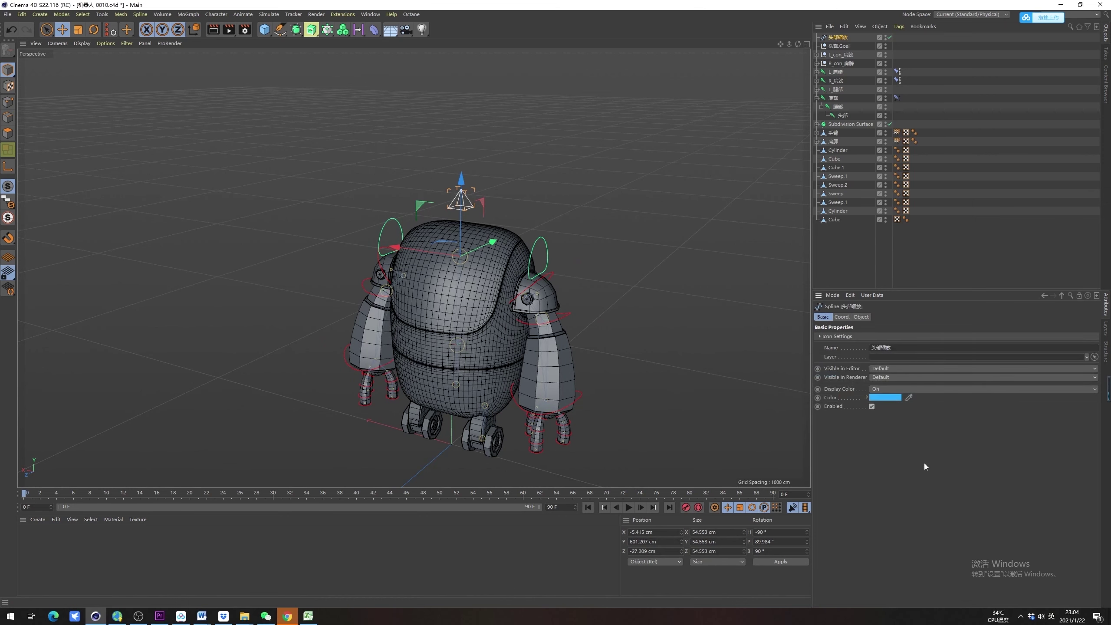
pyautogui.click(963, 281)
# Add a Constraint tag to the 头部.Goal null and enable its PSR constraint
pyautogui.keyDown('alt'); pyautogui.moveTo(499, 315); pyautogui.dragTo(463, 290); pyautogui.keyUp('alt')
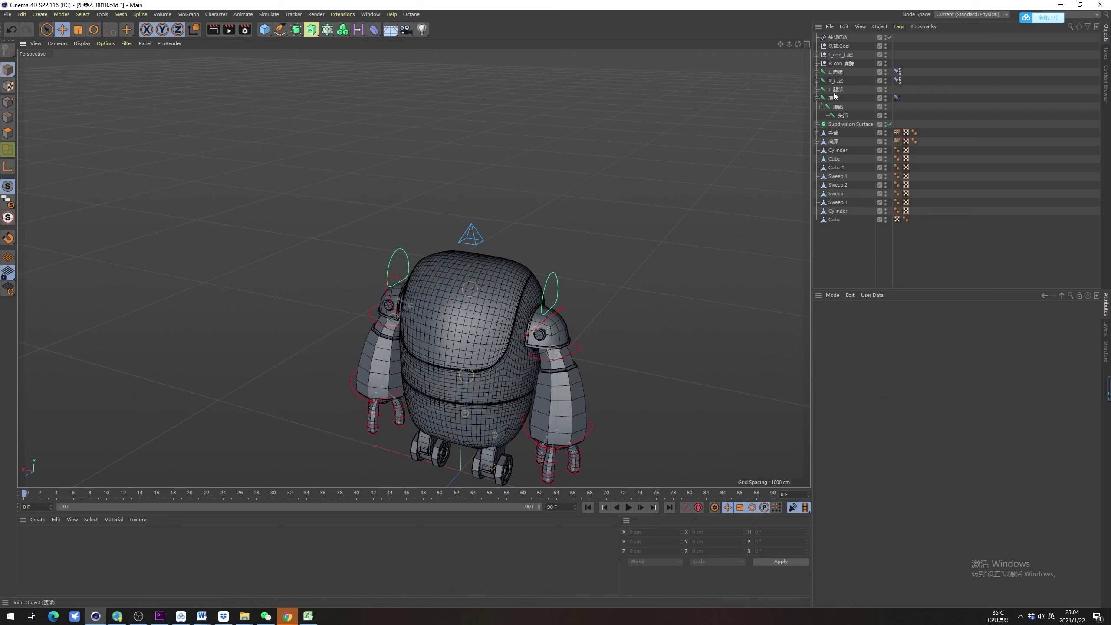
pyautogui.rightClick(845, 46)
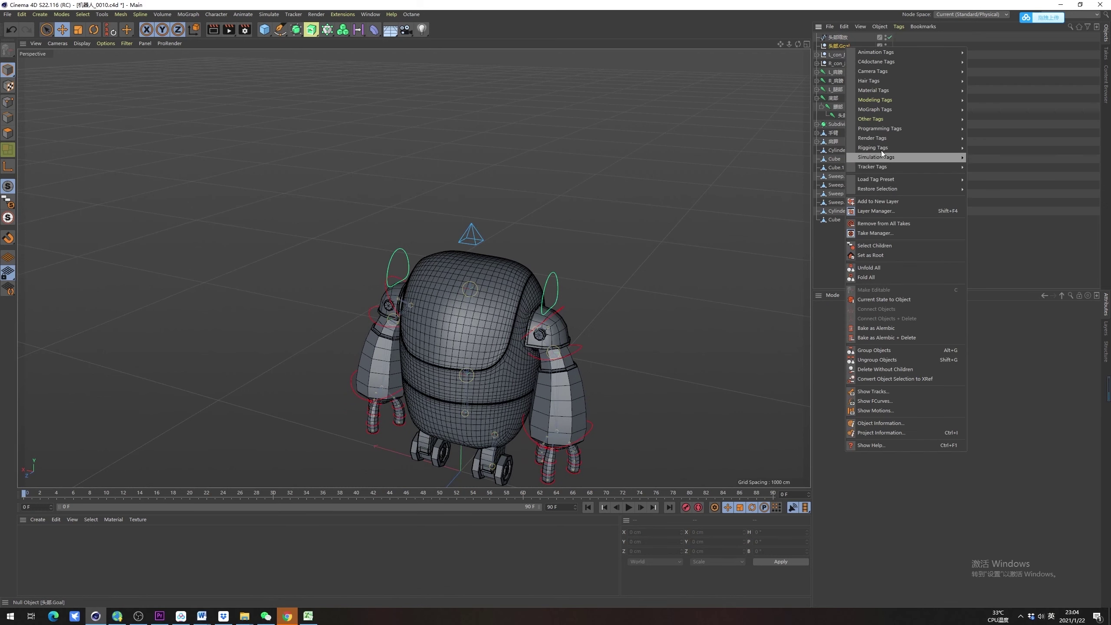
pyautogui.moveTo(889, 148)
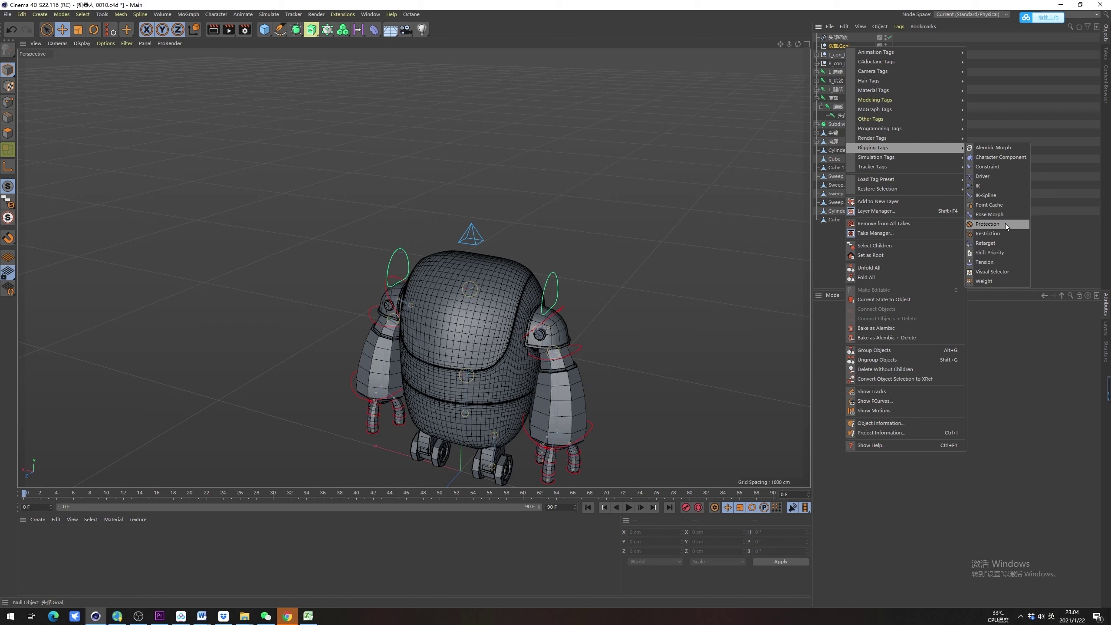
pyautogui.click(996, 168)
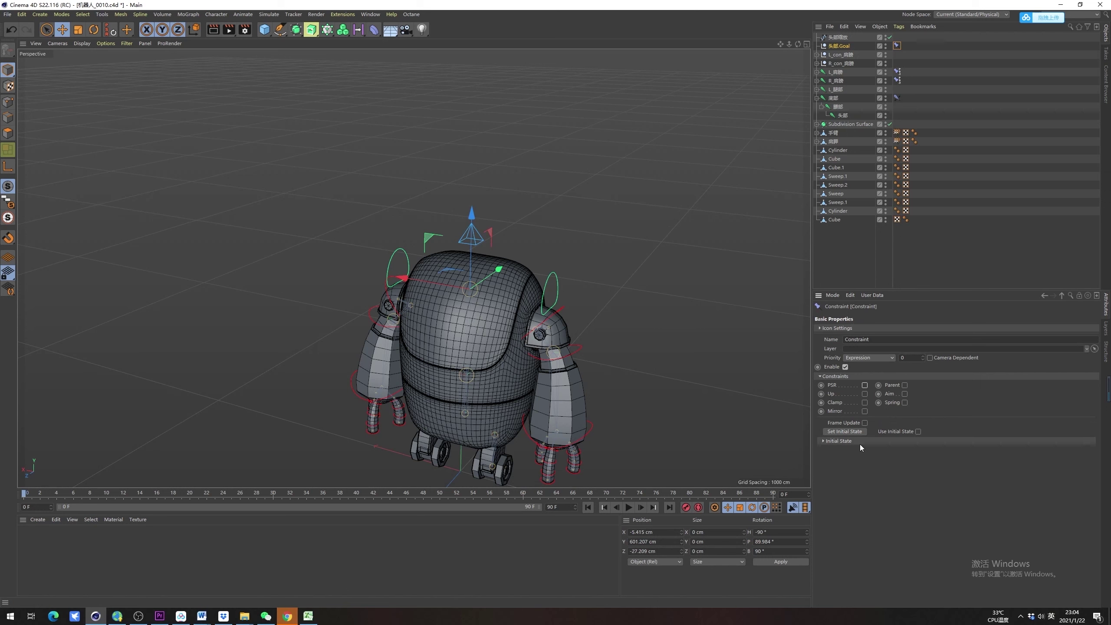
pyautogui.click(865, 385)
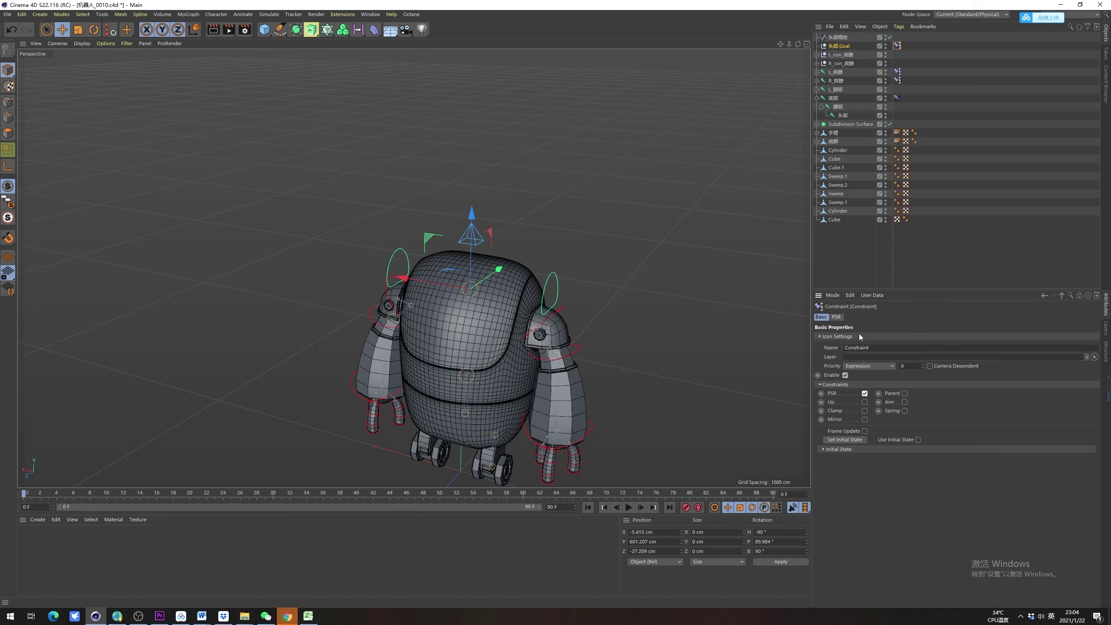
# Assign the 头部缩放 spline as the target of the 头部.Goal null's PSR constraint
pyautogui.click(836, 316)
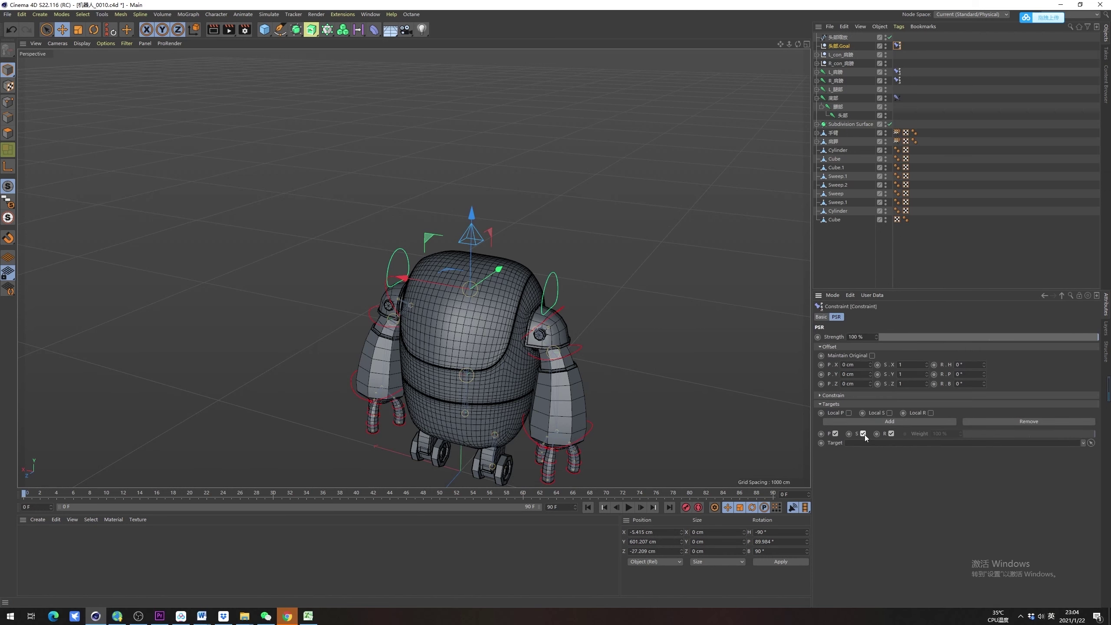
pyautogui.moveTo(837, 37); pyautogui.dragTo(906, 206)
pyautogui.moveTo(877, 450); pyautogui.dragTo(879, 444)
# Test the head rig by moving the 头部缩放 controller around the viewport, and undo each move
pyautogui.click(837, 38)
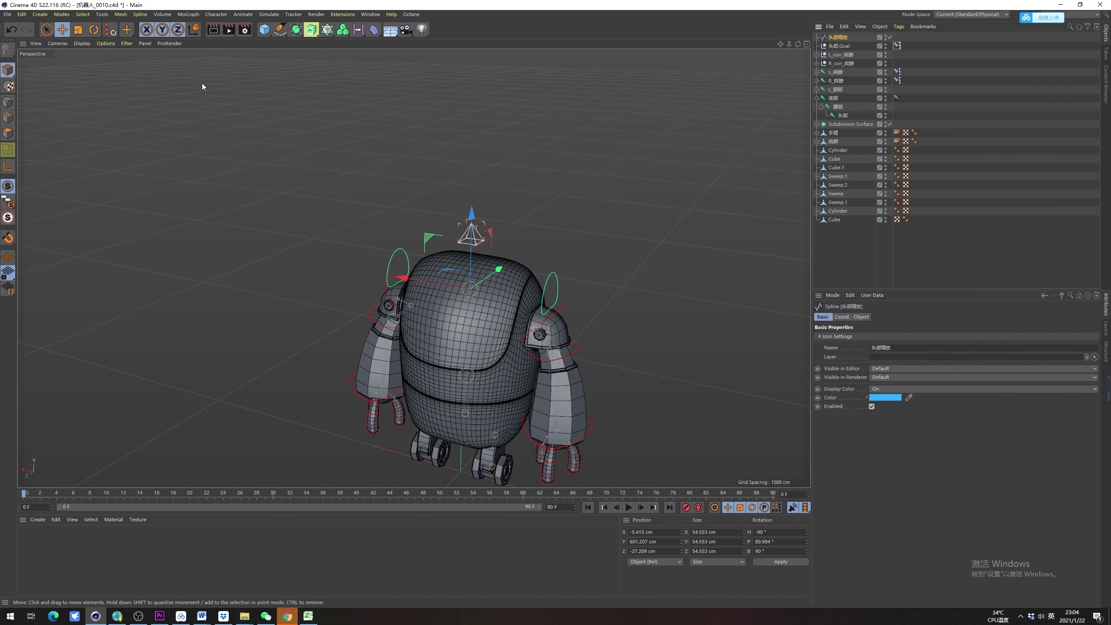
pyautogui.moveTo(471, 217); pyautogui.dragTo(382, 159)
pyautogui.hotkey('ctrl', 'z')
pyautogui.hotkey('ctrl', 'z')
pyautogui.click(649, 218)
pyautogui.keyDown('alt'); pyautogui.moveTo(522, 284); pyautogui.dragTo(592, 265); pyautogui.keyUp('alt')
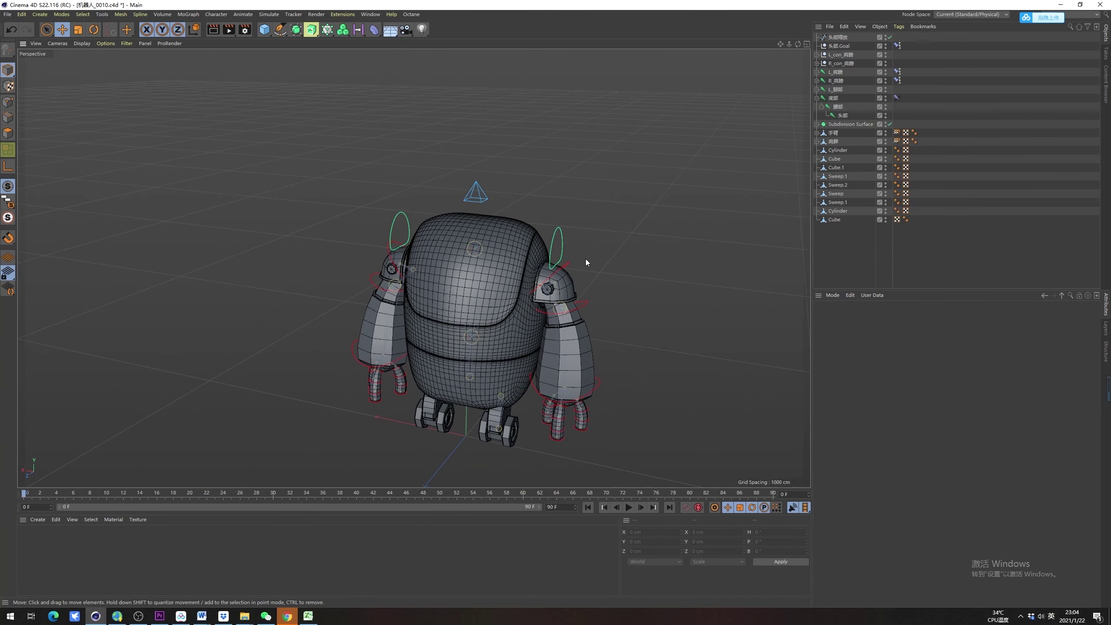
pyautogui.click(478, 184)
pyautogui.moveTo(476, 188); pyautogui.dragTo(491, 107)
pyautogui.hotkey('ctrl', 'z')
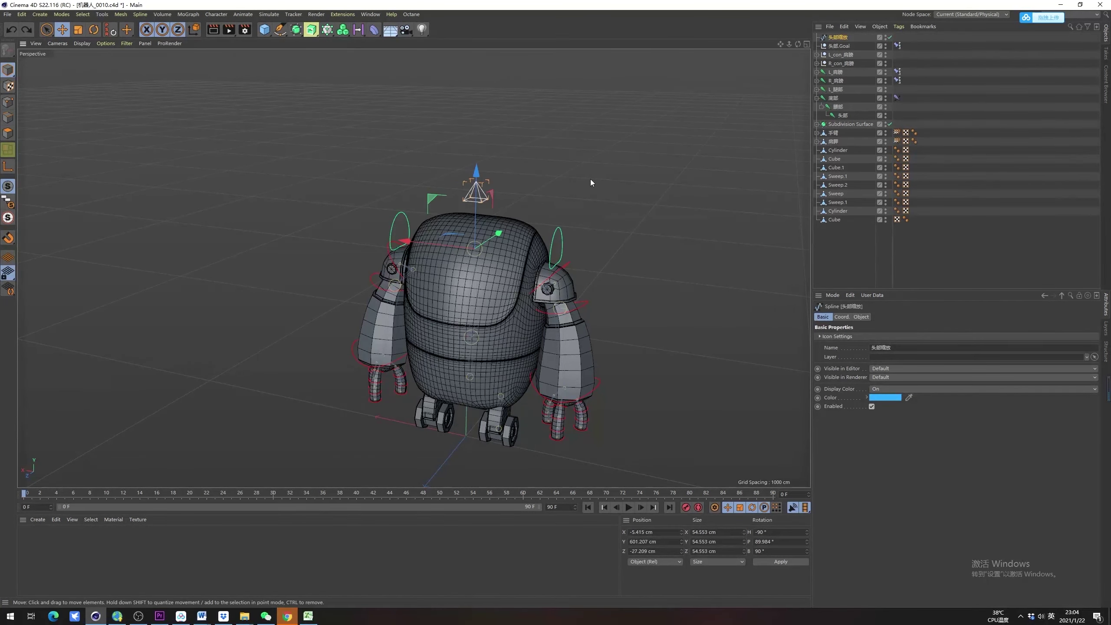
pyautogui.click(591, 178)
pyautogui.keyDown('alt'); pyautogui.moveTo(483, 235); pyautogui.dragTo(476, 240, button='middle'); pyautogui.keyUp('alt')
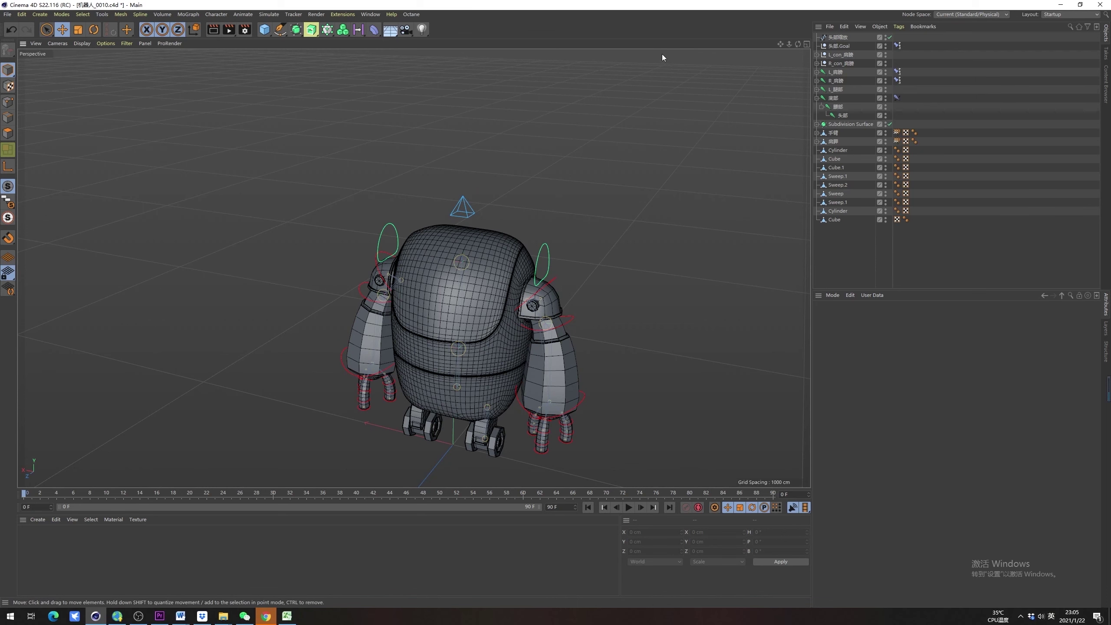
# Capture a screen region covering the object list and part of the viewport, and outline 头部缩放 with a red rectangle
pyautogui.press('F1')
pyautogui.moveTo(522, 18)
pyautogui.mouseDown()
pyautogui.moveTo(1007, 347)
pyautogui.moveTo(1023, 370)
pyautogui.mouseUp()
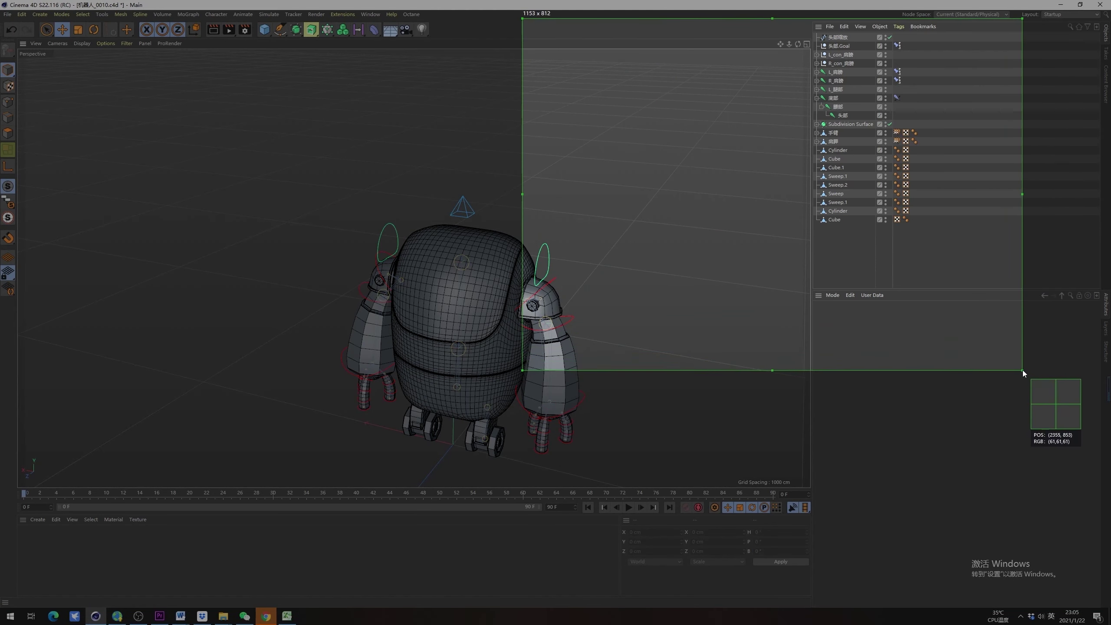
pyautogui.click(817, 379)
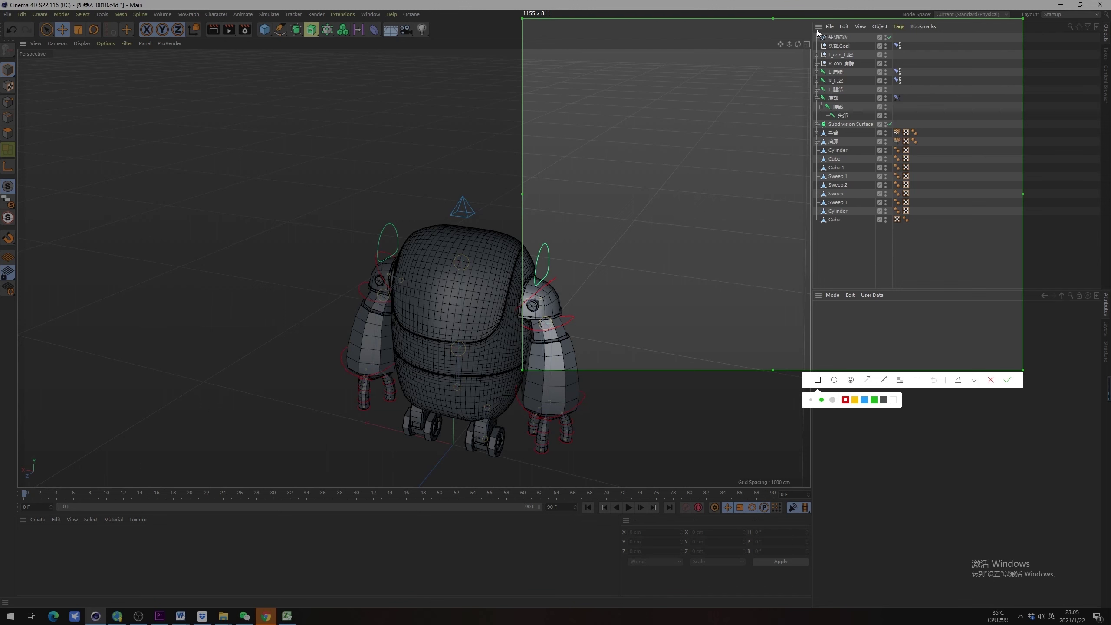
pyautogui.click(883, 379)
pyautogui.moveTo(800, 46); pyautogui.dragTo(818, 45)
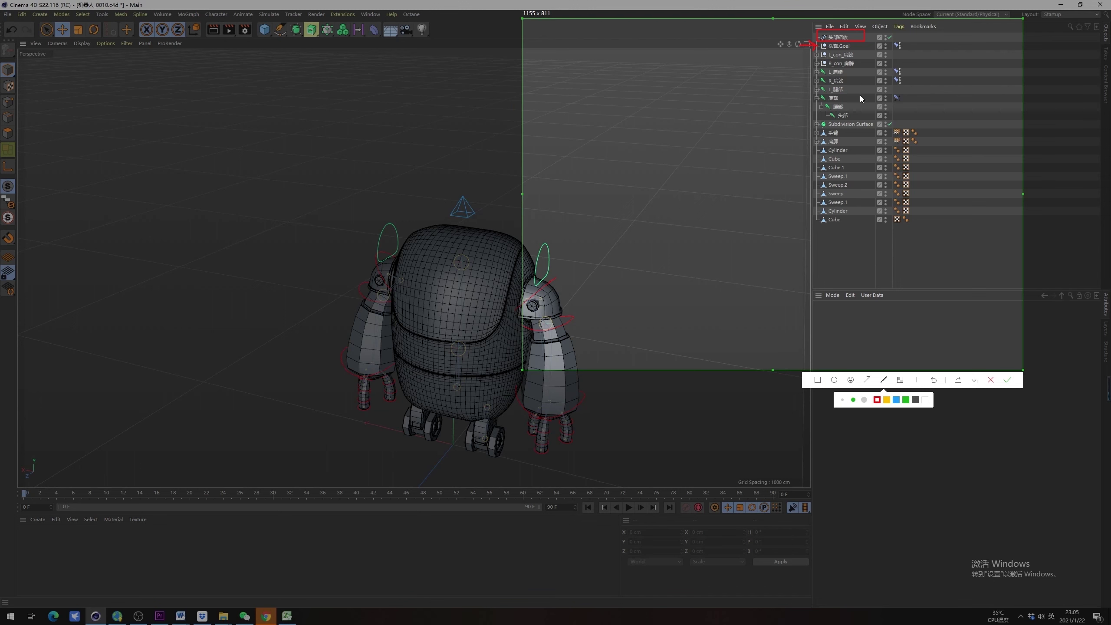
pyautogui.moveTo(810, 105); pyautogui.dragTo(855, 120)
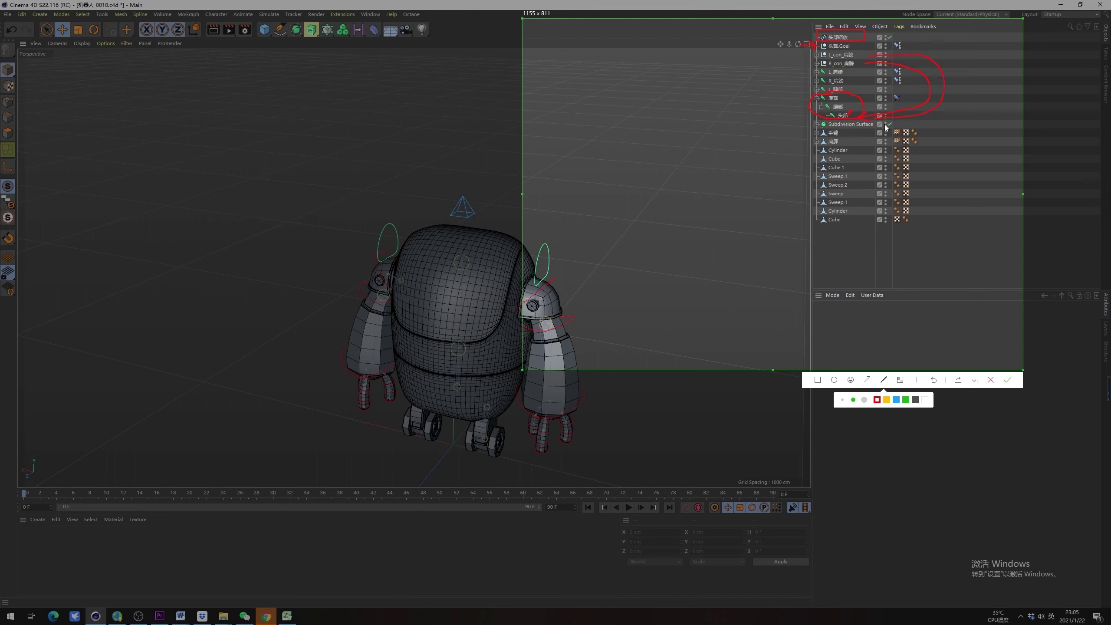
pyautogui.moveTo(842, 107); pyautogui.dragTo(834, 115)
pyautogui.moveTo(824, 55); pyautogui.dragTo(816, 74)
# Add the red number 1 beside the outlined 头部缩放 spline in the capture
pyautogui.click(916, 379)
pyautogui.click(806, 36)
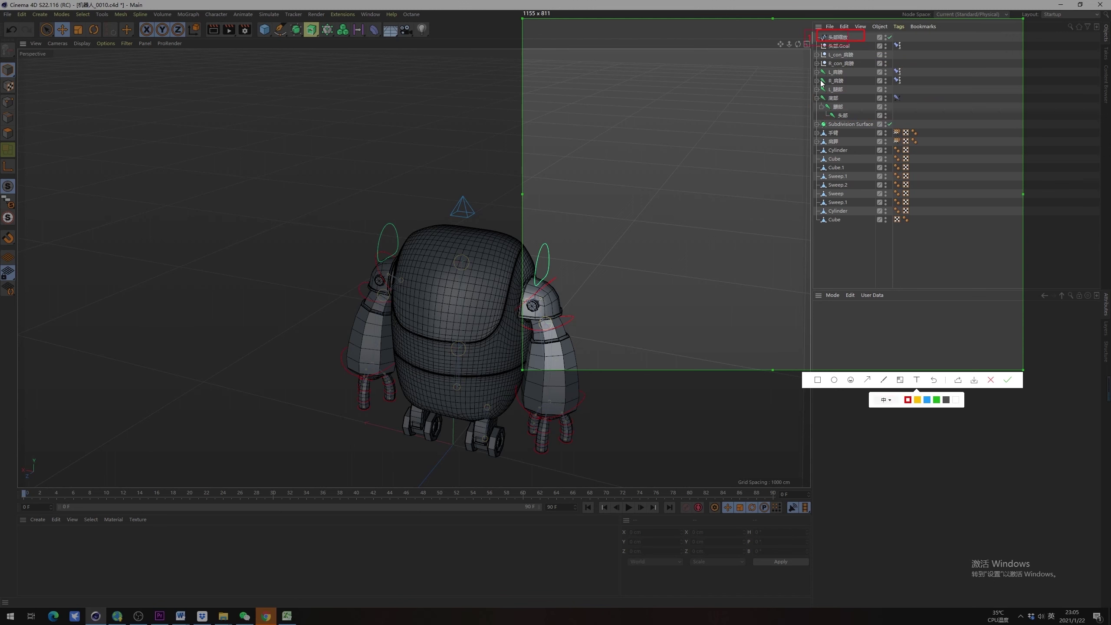
pyautogui.write('1')
# Outline the joint chain ending in 头部 with a red rectangle and number it 2
pyautogui.click(817, 379)
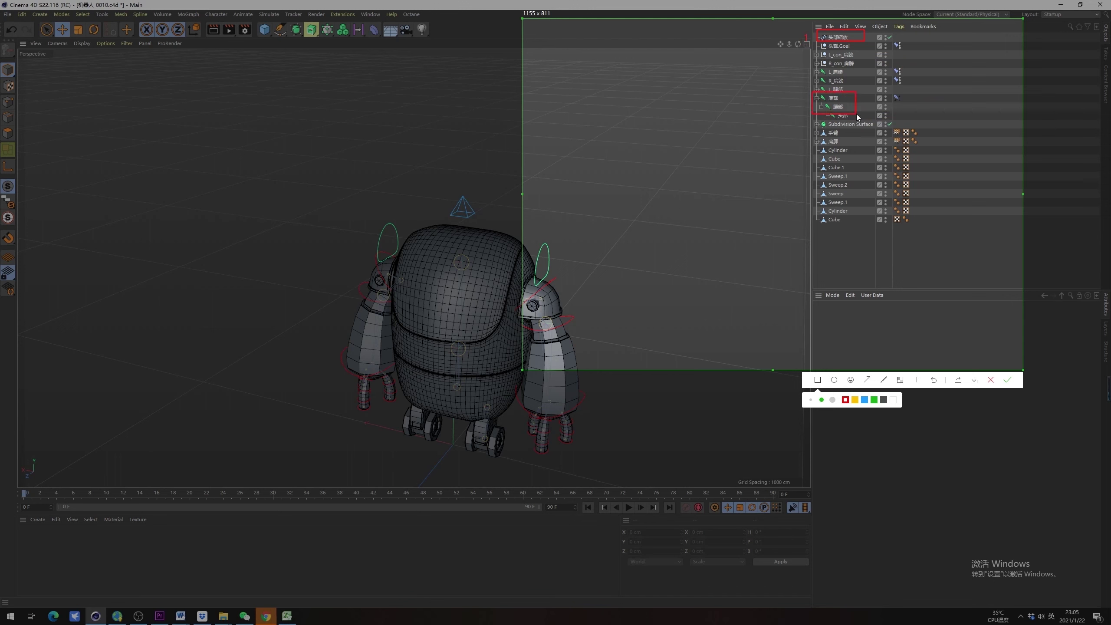
pyautogui.moveTo(857, 116); pyautogui.dragTo(868, 123)
pyautogui.click(916, 379)
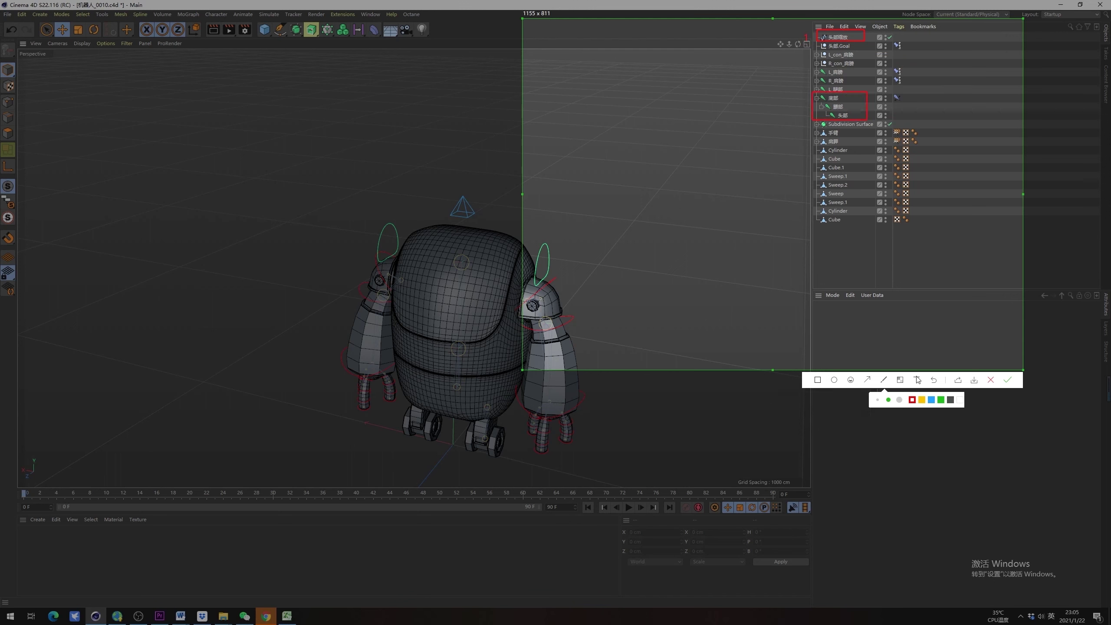
# Outline the L_con and R_con nulls together with a red rectangle
pyautogui.click(818, 380)
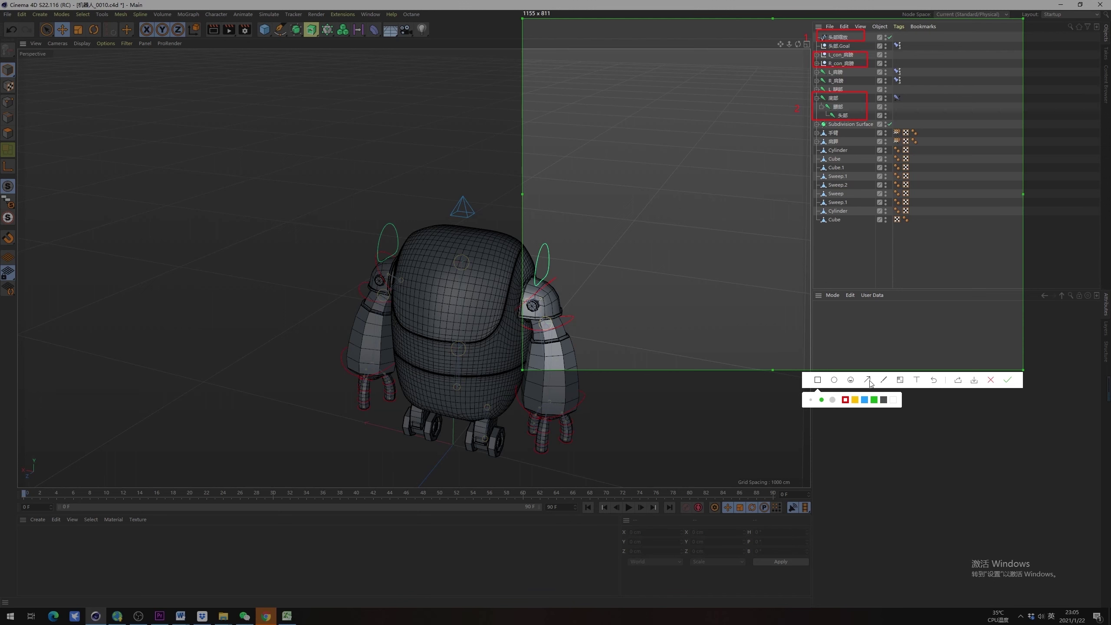
pyautogui.click(883, 380)
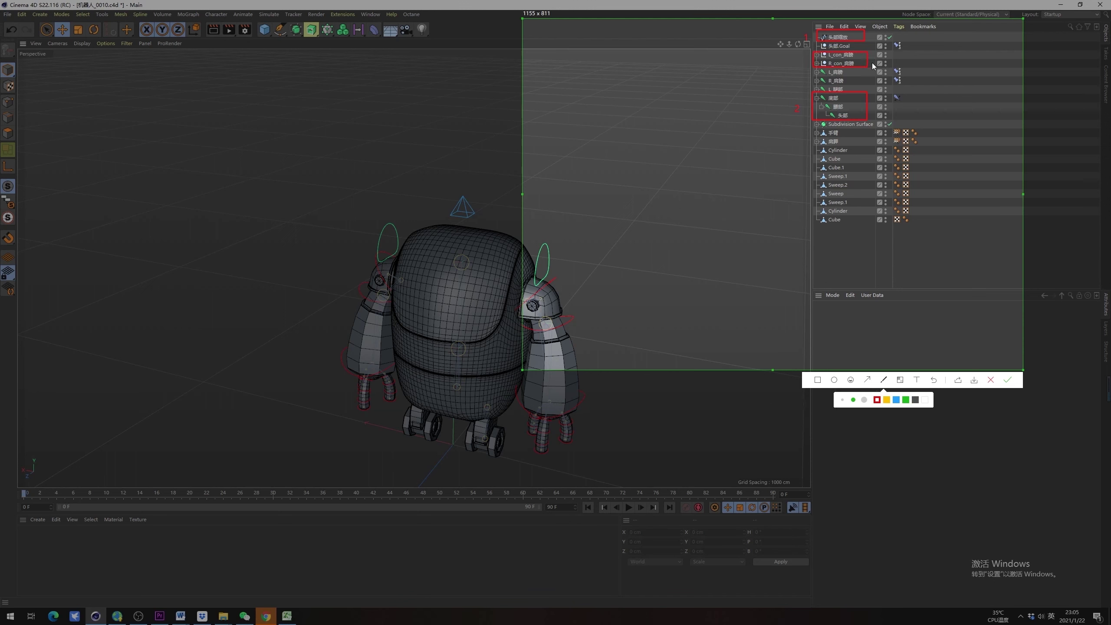
pyautogui.click(866, 62)
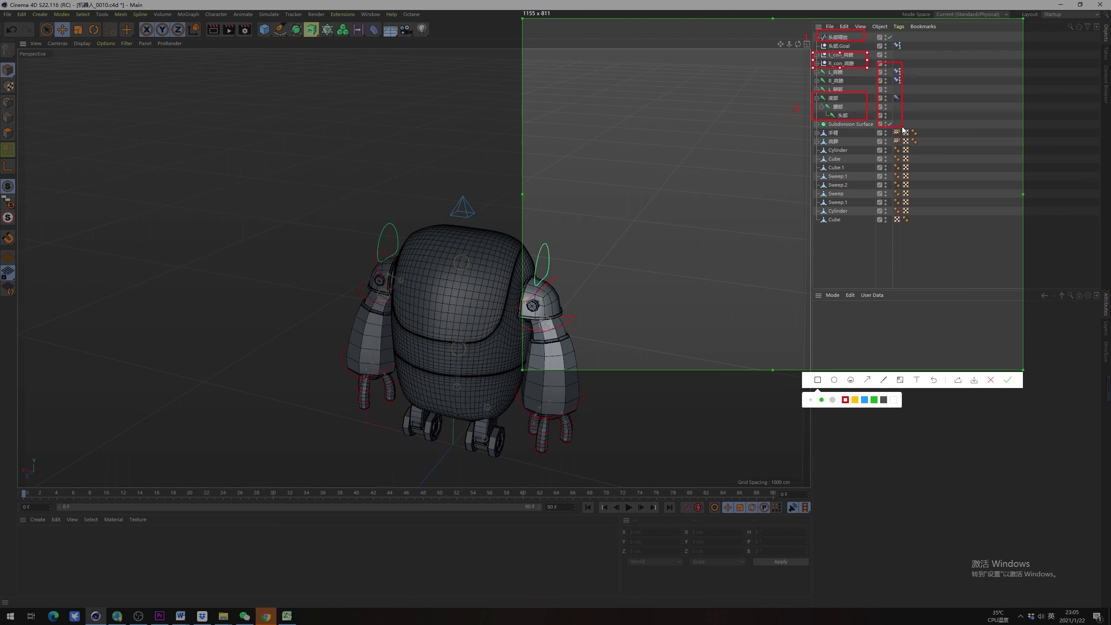
# Draw a red curved line from the L_con and R_con nulls to the joint chain and number it 3
pyautogui.click(884, 380)
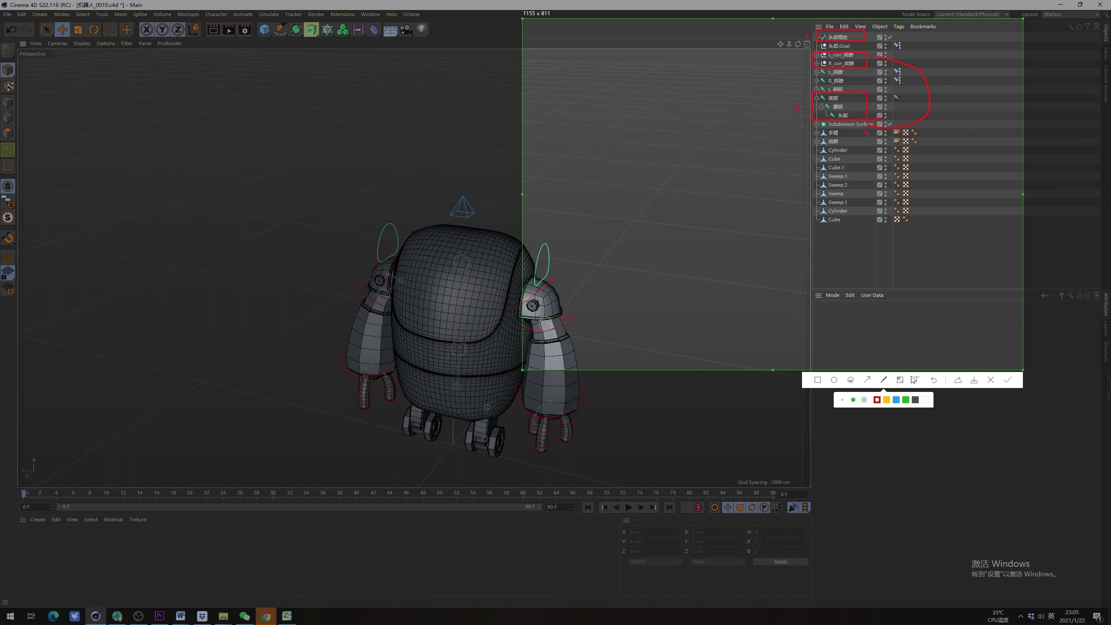
pyautogui.click(916, 379)
pyautogui.click(938, 92)
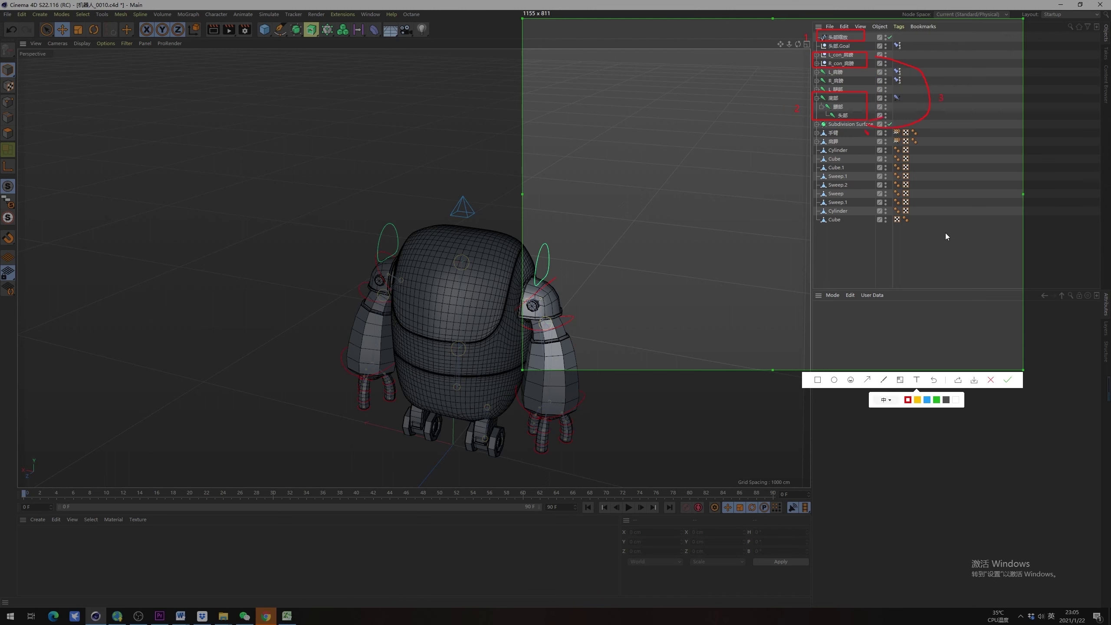
# Draw a red curve from the joint chain up toward the controller nulls and outline the L_肩膀 and R_肩膀 joints with a red rectangle
pyautogui.click(884, 380)
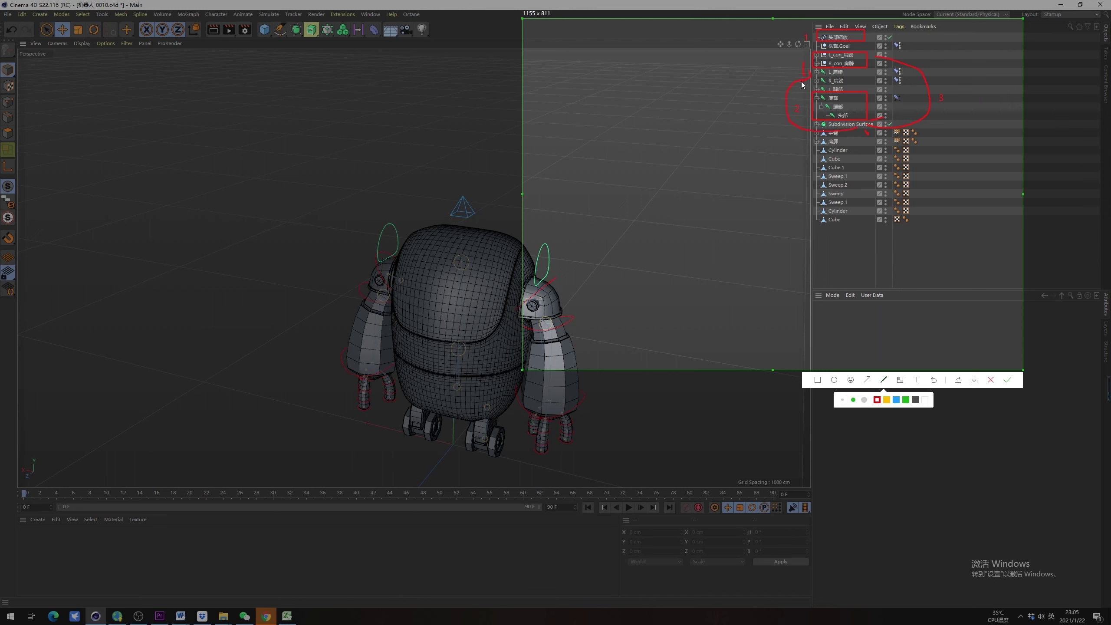
pyautogui.click(817, 379)
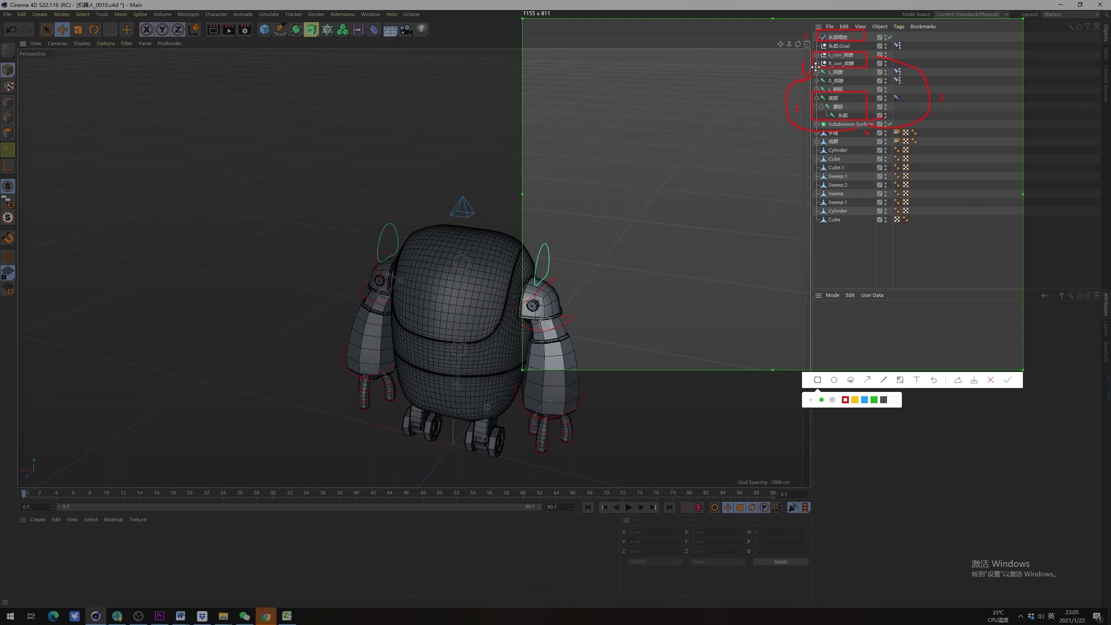
pyautogui.moveTo(819, 70); pyautogui.dragTo(857, 83)
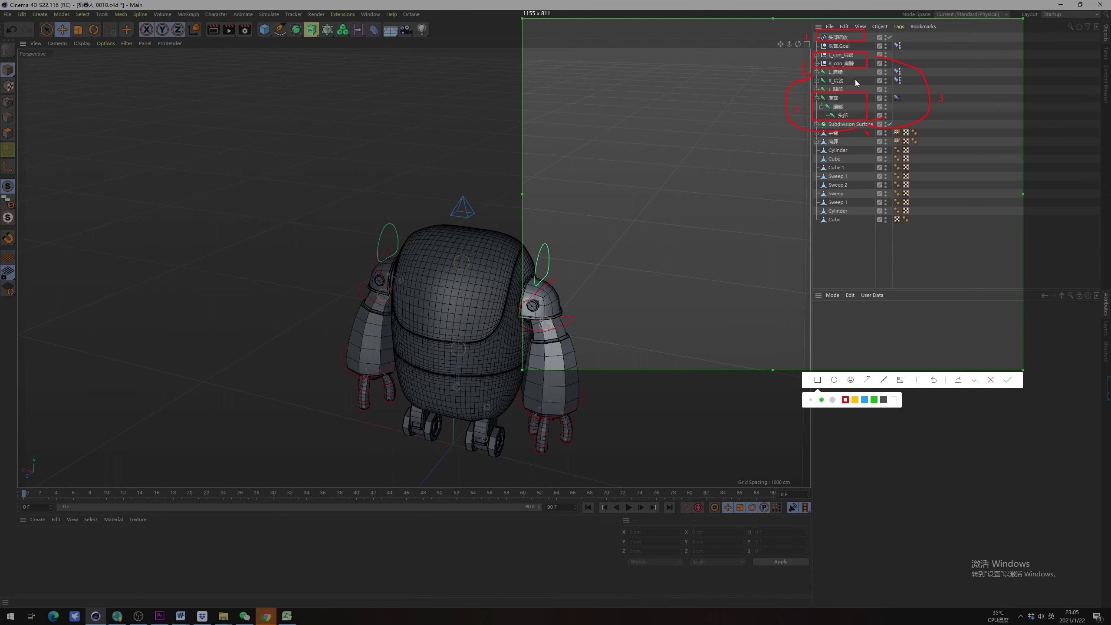
# Add the red number 4 beside the outlined shoulder joints and finish the annotated capture
pyautogui.click(916, 379)
pyautogui.click(877, 84)
pyautogui.write('4')
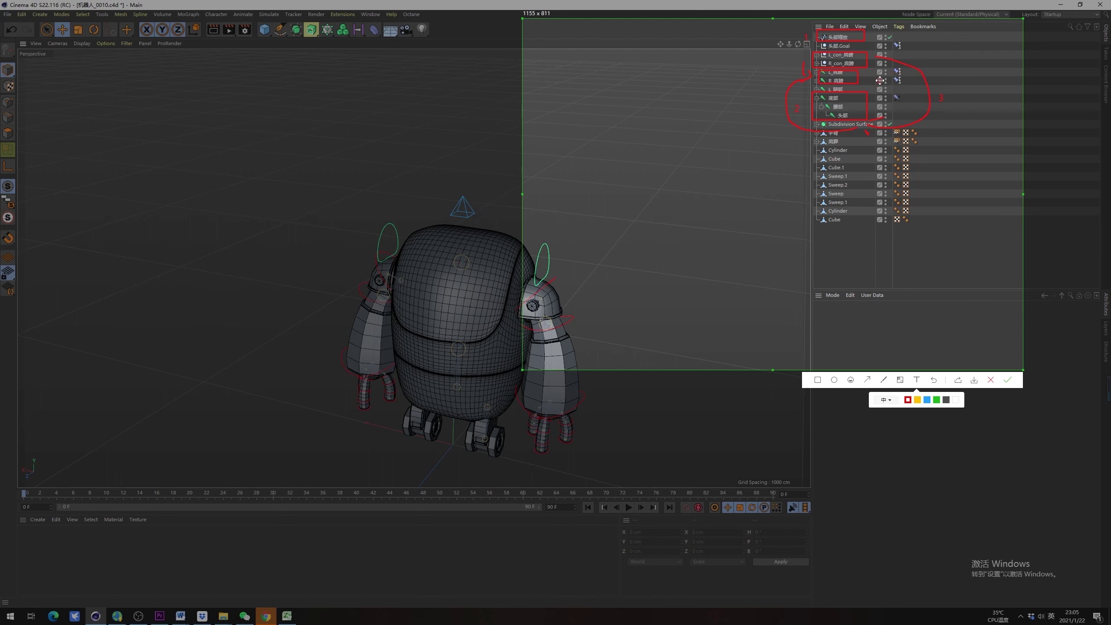
pyautogui.moveTo(879, 80); pyautogui.dragTo(869, 79)
pyautogui.click(1005, 380)
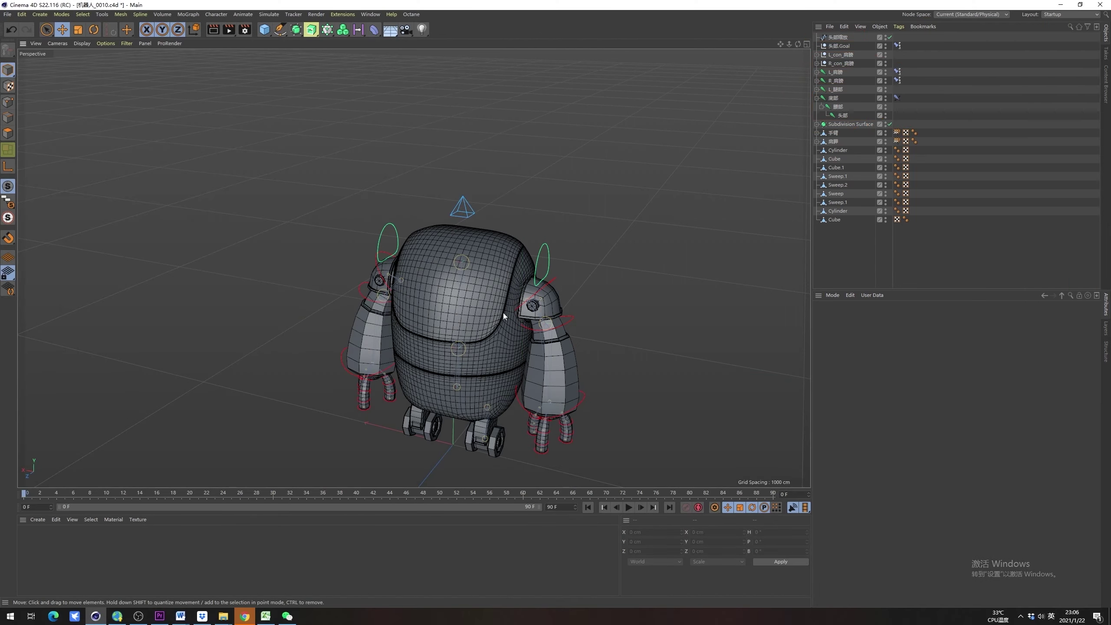
# Try parenting the L_con and R_con nulls under the 头部 joint
pyautogui.click(46, 30)
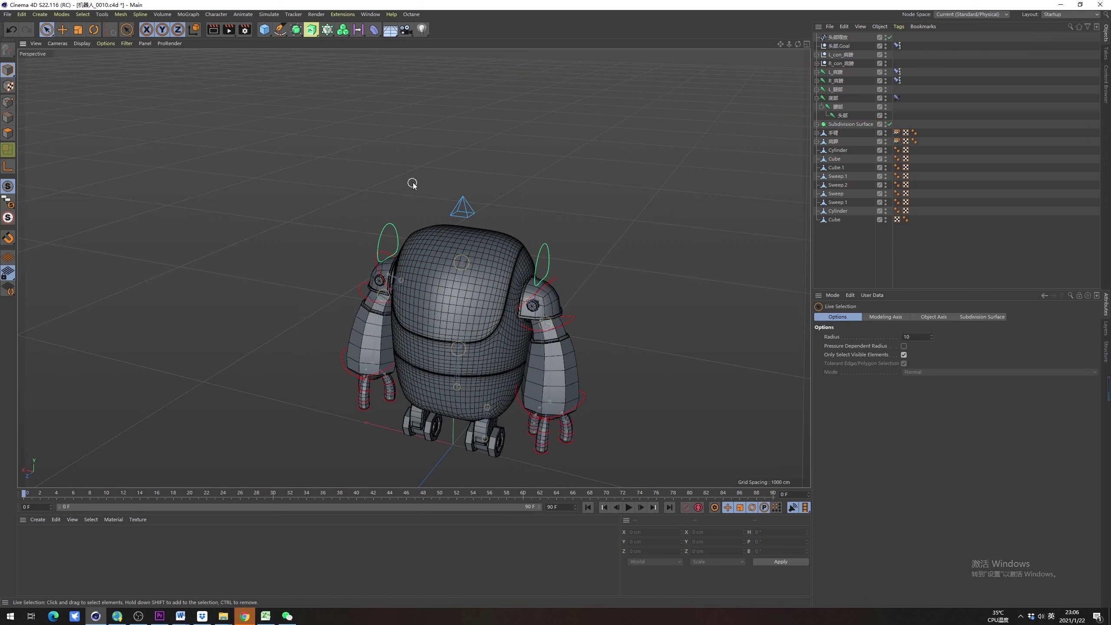
pyautogui.click(848, 65)
pyautogui.keyDown('ctrl'); pyautogui.click(847, 55); pyautogui.keyUp('ctrl')
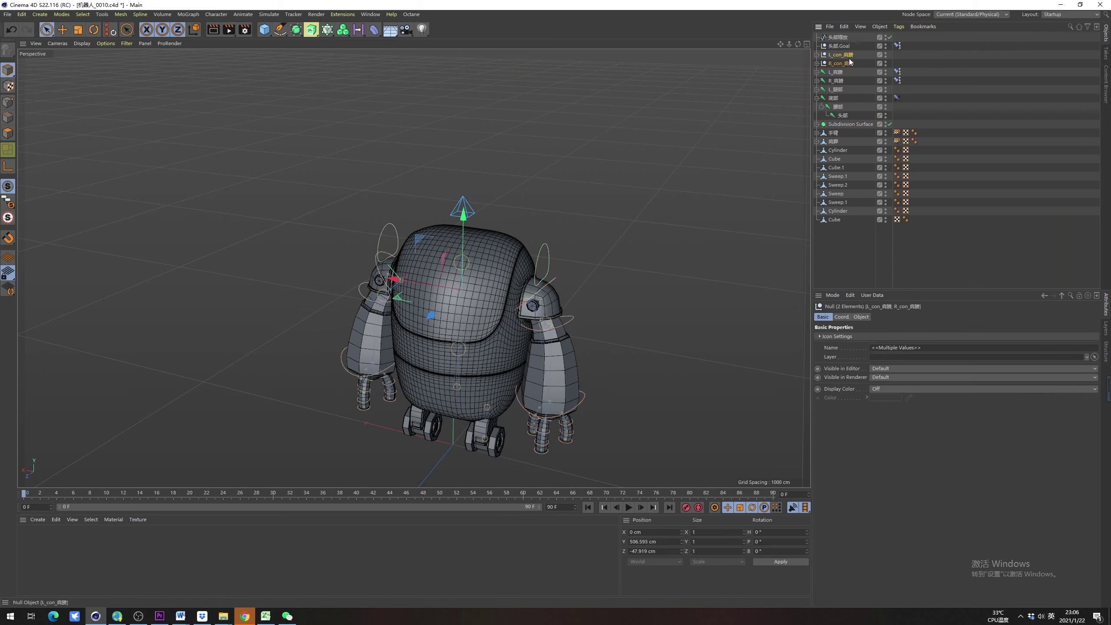
pyautogui.moveTo(857, 105); pyautogui.dragTo(844, 116)
# Test the arm controllers by raising the 头部缩放 controller well above the head, and undo the move
pyautogui.click(840, 38)
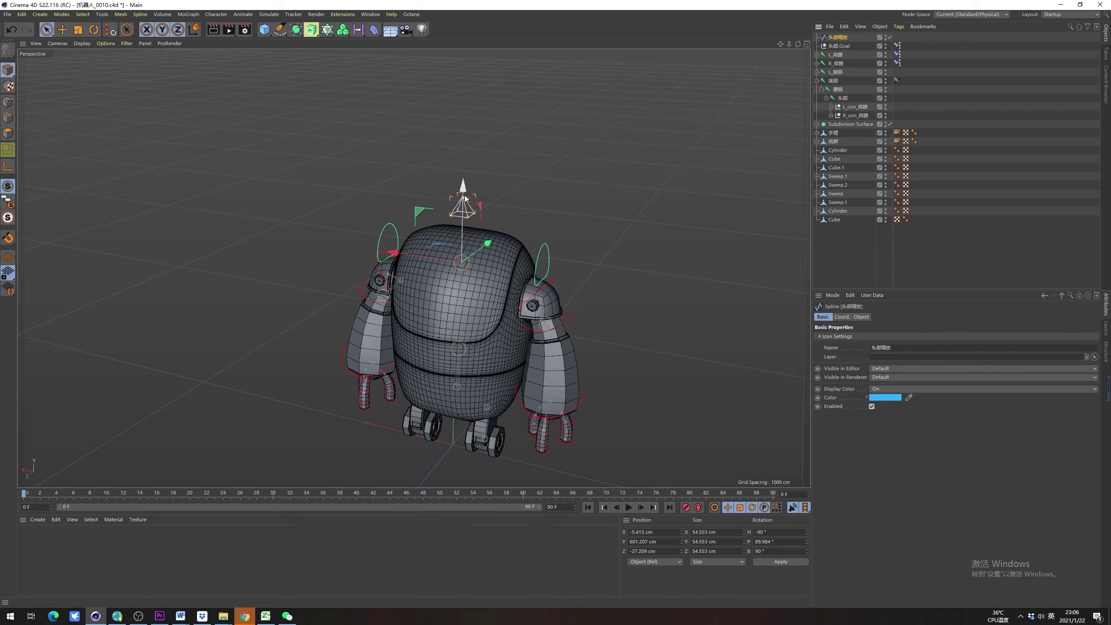
pyautogui.moveTo(463, 196); pyautogui.dragTo(548, 123)
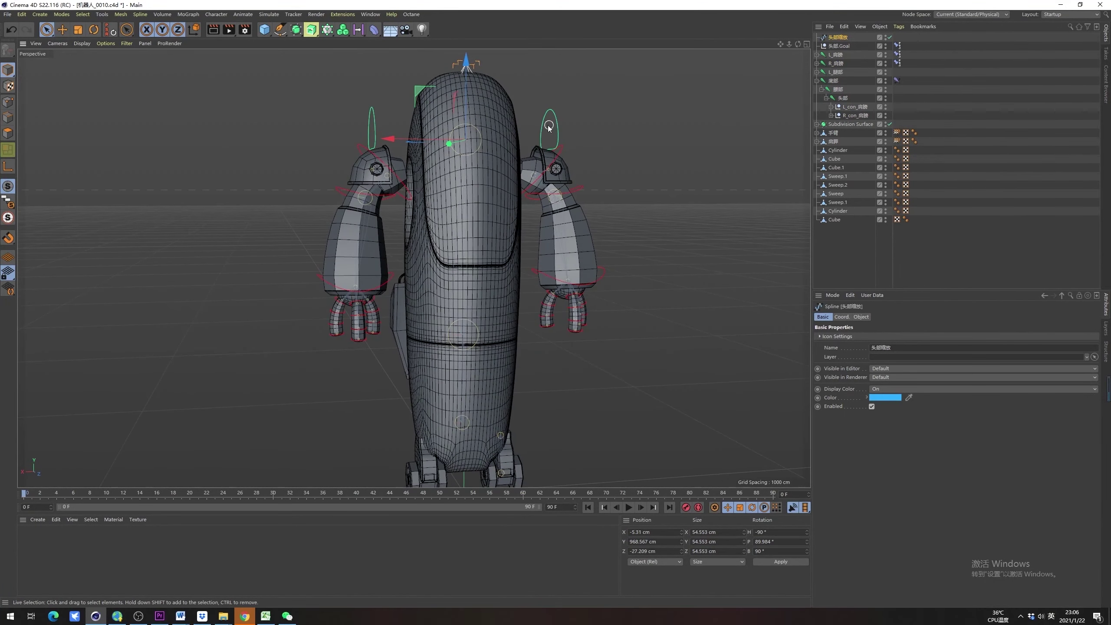
pyautogui.hotkey('ctrl', 'z')
pyautogui.click(507, 174)
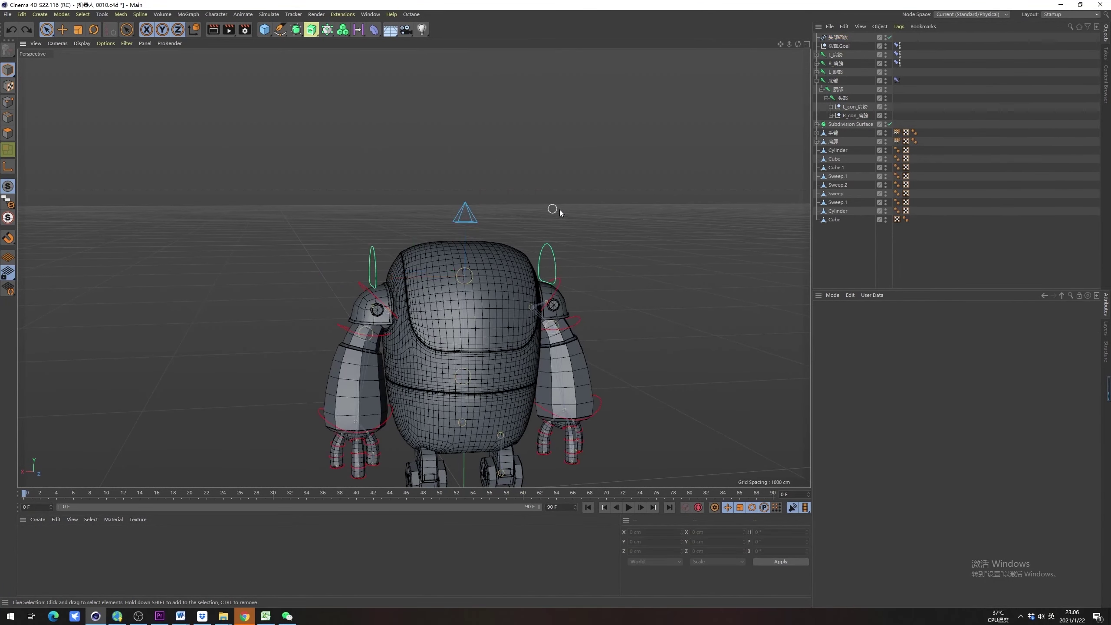
# Test moving the 头部缩放 controller sideways, undo the move and deselect the controller
pyautogui.click(472, 204)
pyautogui.moveTo(384, 277); pyautogui.dragTo(495, 296)
pyautogui.hotkey('ctrl', 'z')
pyautogui.click(620, 253)
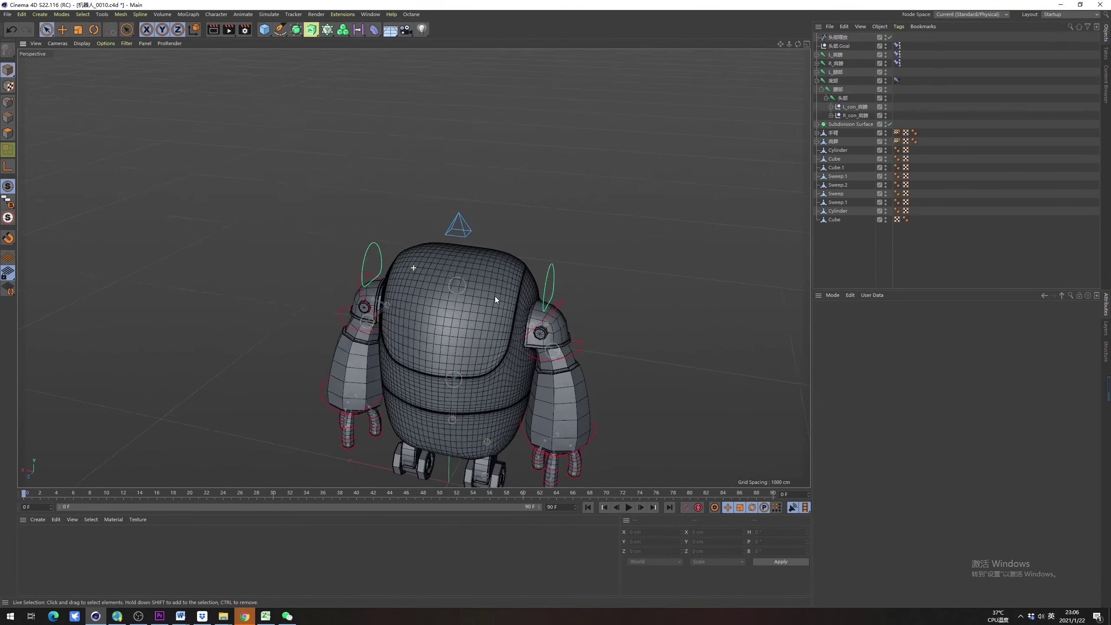
# Test moving the 头部缩放 controller forward and back along its green axis, and undo the move
pyautogui.keyDown('alt'); pyautogui.moveTo(497, 294); pyautogui.dragTo(505, 243, button='middle'); pyautogui.keyUp('alt')
pyautogui.click(466, 189)
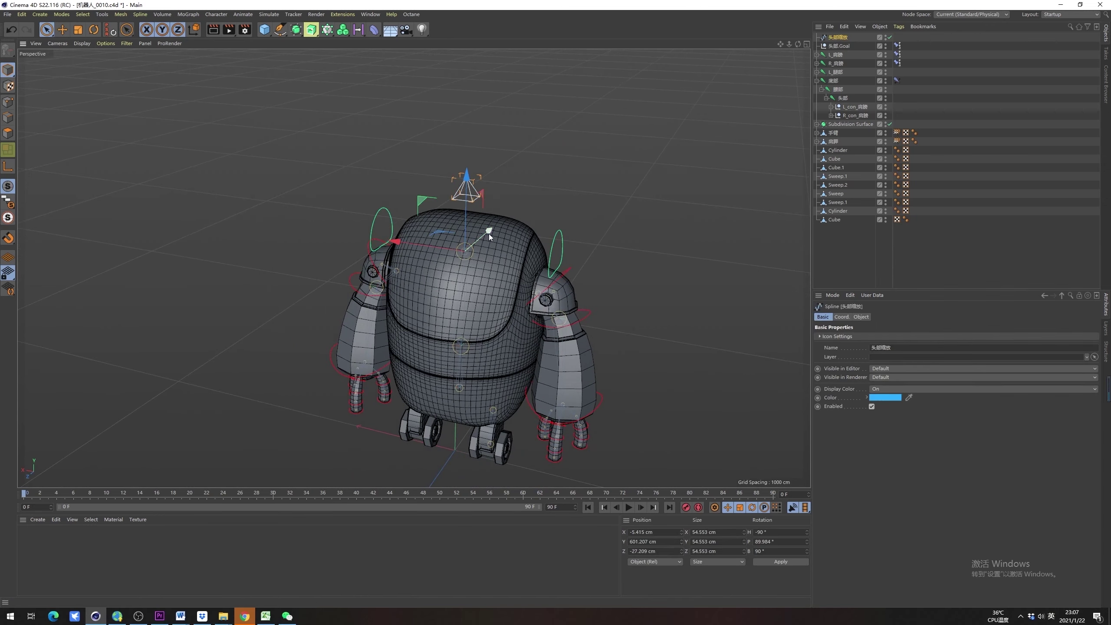
pyautogui.moveTo(489, 233); pyautogui.dragTo(374, 273)
pyautogui.hotkey('ctrl', 'z')
pyautogui.click(591, 235)
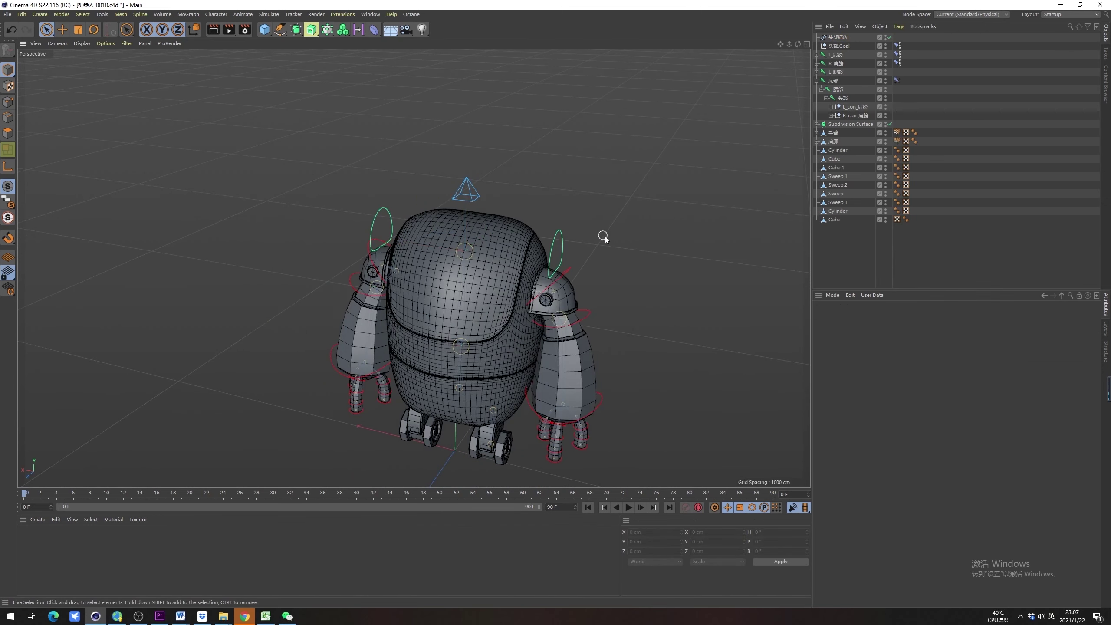
pyautogui.keyDown('alt'); pyautogui.moveTo(502, 238); pyautogui.dragTo(538, 219); pyautogui.keyUp('alt')
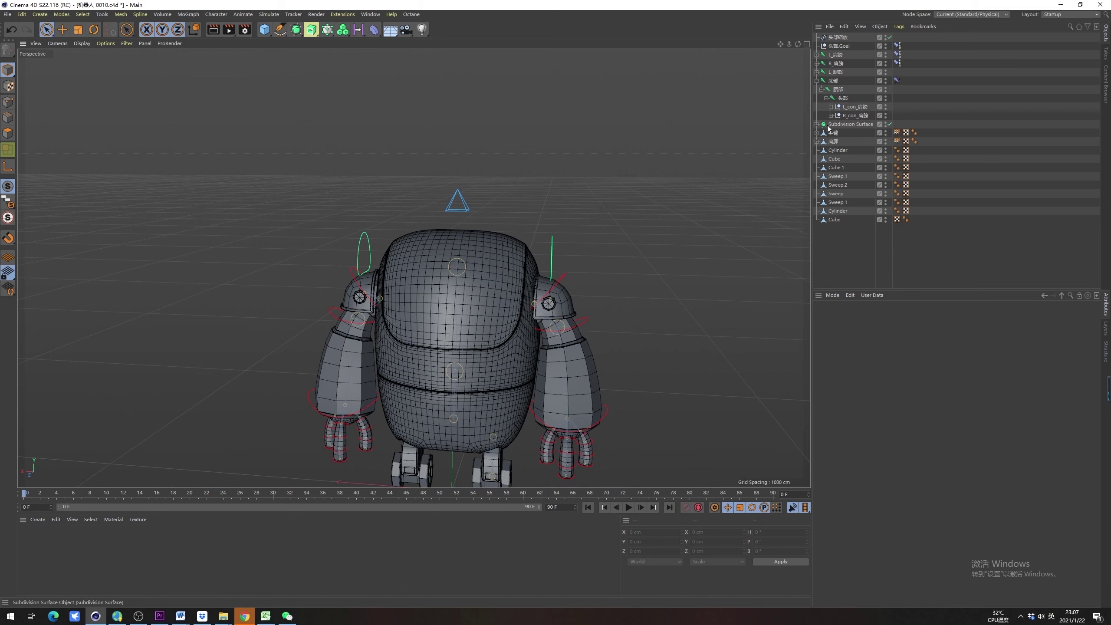
# Move the L_con and R_con nulls out of the 头部 joint to the top level, just below 头部.Goal
pyautogui.click(855, 106)
pyautogui.keyDown('ctrl'); pyautogui.click(857, 117); pyautogui.keyUp('ctrl')
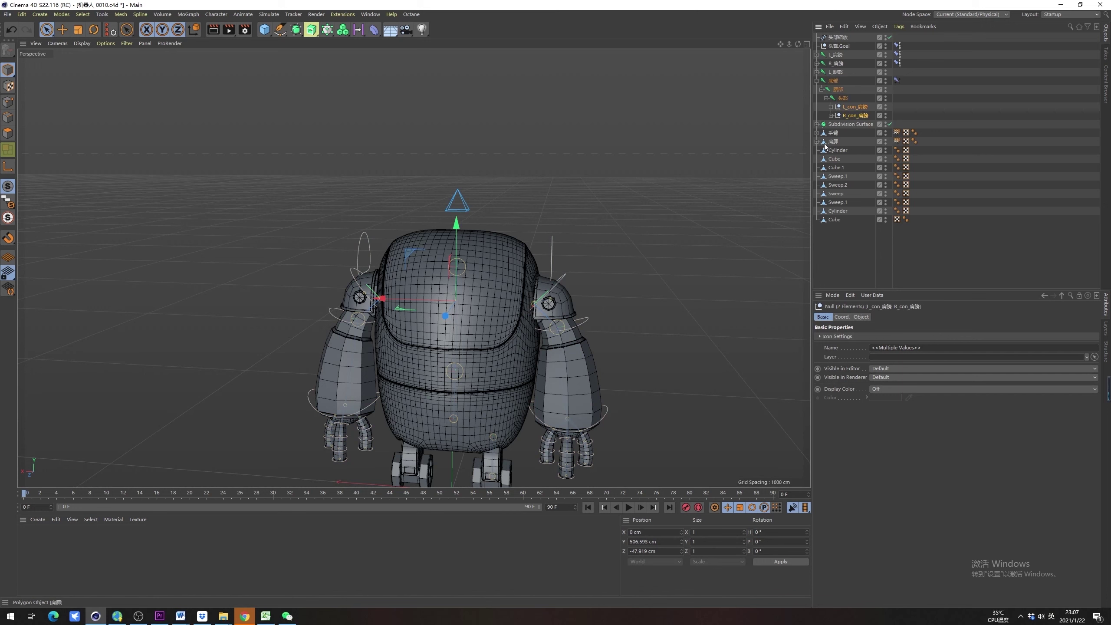
pyautogui.keyDown('ctrl'); pyautogui.click(852, 115); pyautogui.keyUp('ctrl')
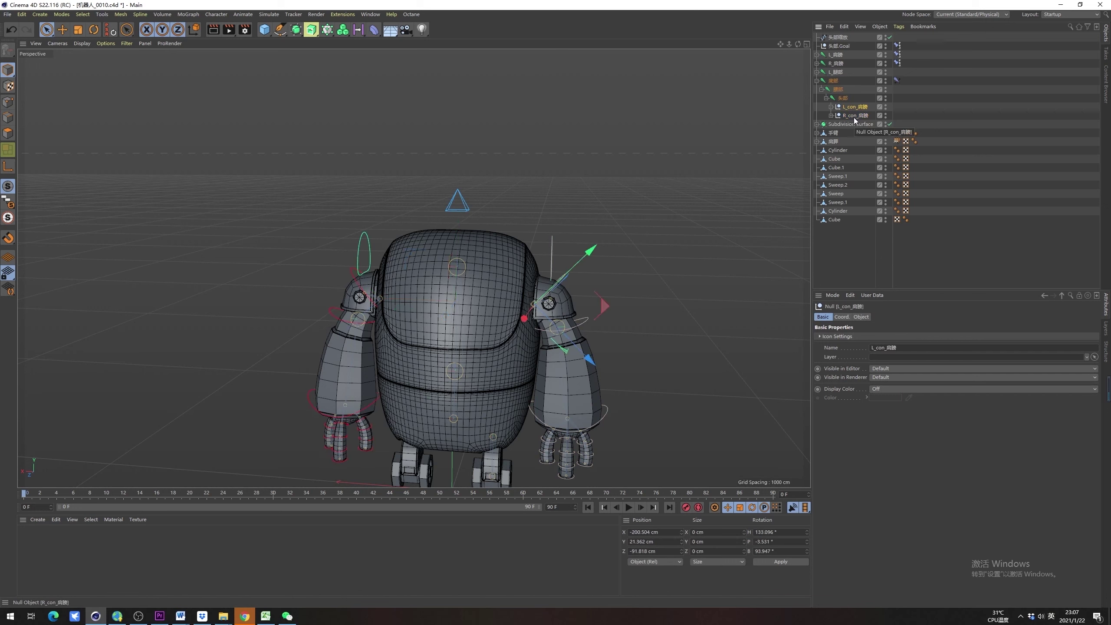
pyautogui.keyDown('ctrl'); pyautogui.click(854, 116); pyautogui.keyUp('ctrl')
pyautogui.moveTo(833, 48); pyautogui.dragTo(833, 50)
# Examine the R_con null with its child controllers and compare it with the 头部 joint
pyautogui.click(848, 63)
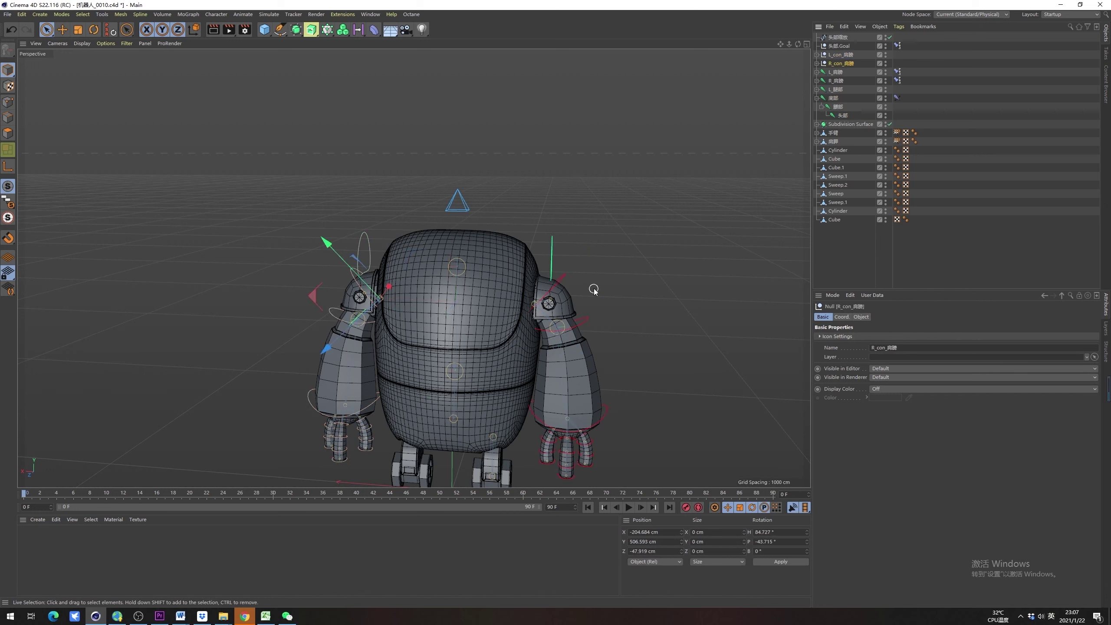
pyautogui.click(824, 116)
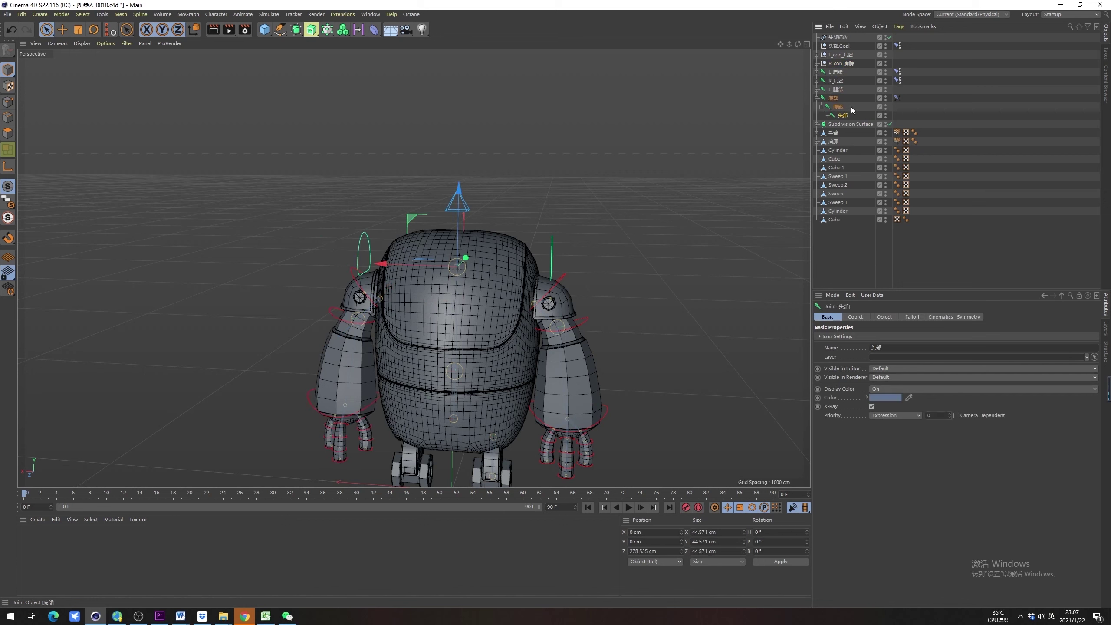
pyautogui.click(817, 63)
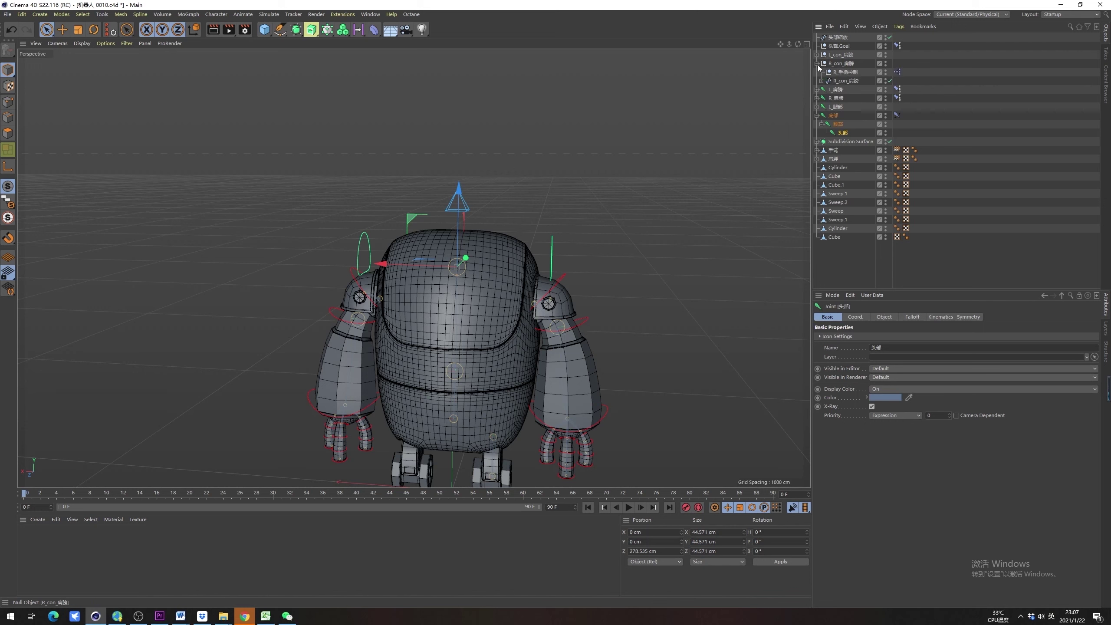
pyautogui.click(839, 65)
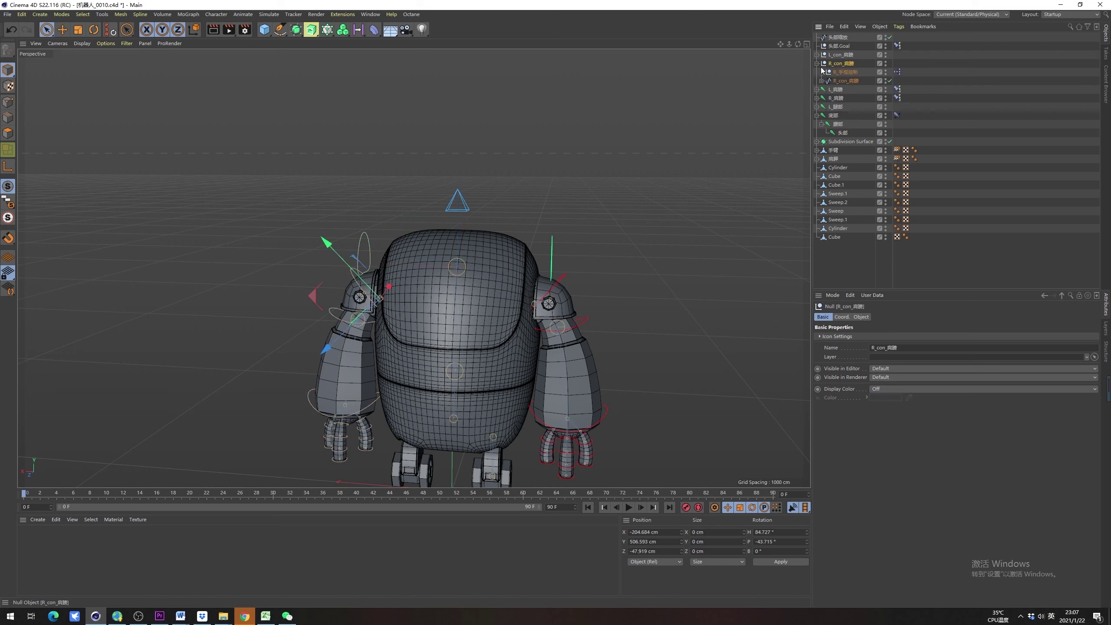
pyautogui.click(843, 133)
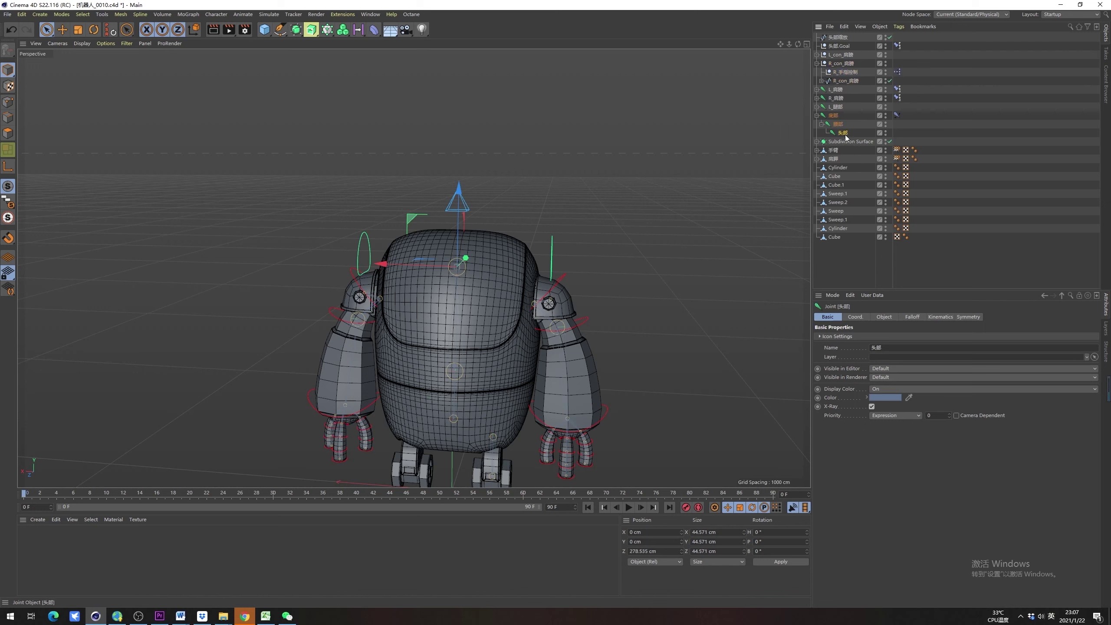
# Create a null aligned to R_con by grouping R_con and moving it back out of the group
pyautogui.click(821, 64)
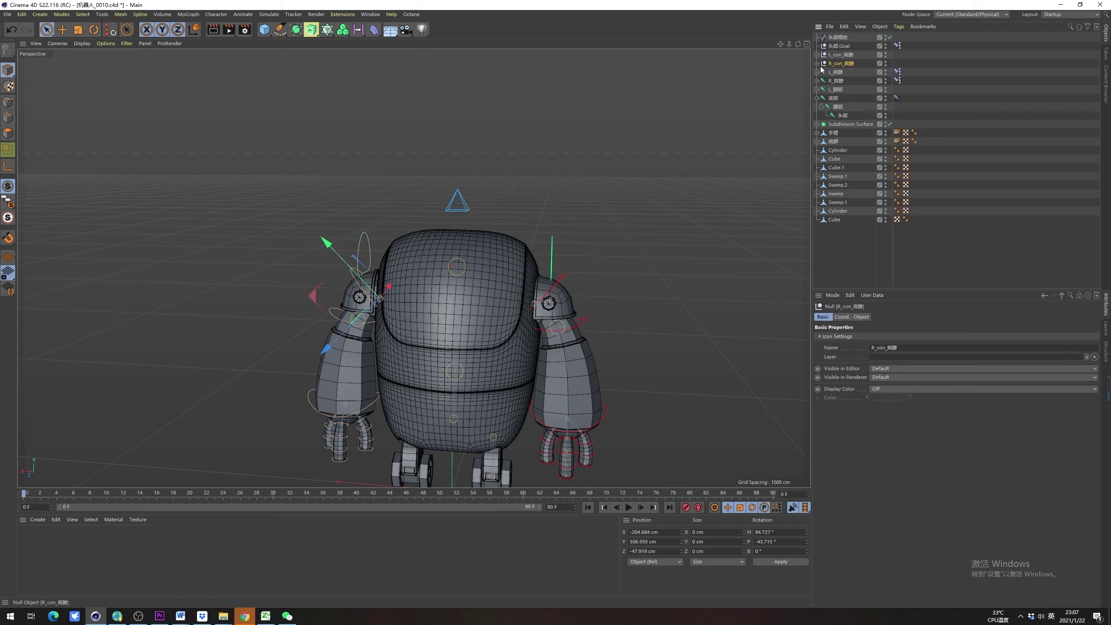
pyautogui.hotkey('alt', 'g')
pyautogui.click(816, 65)
pyautogui.moveTo(828, 72); pyautogui.dragTo(843, 59)
# Create a null aligned to L_con by grouping L_con and moving it back out of the group
pyautogui.click(843, 58)
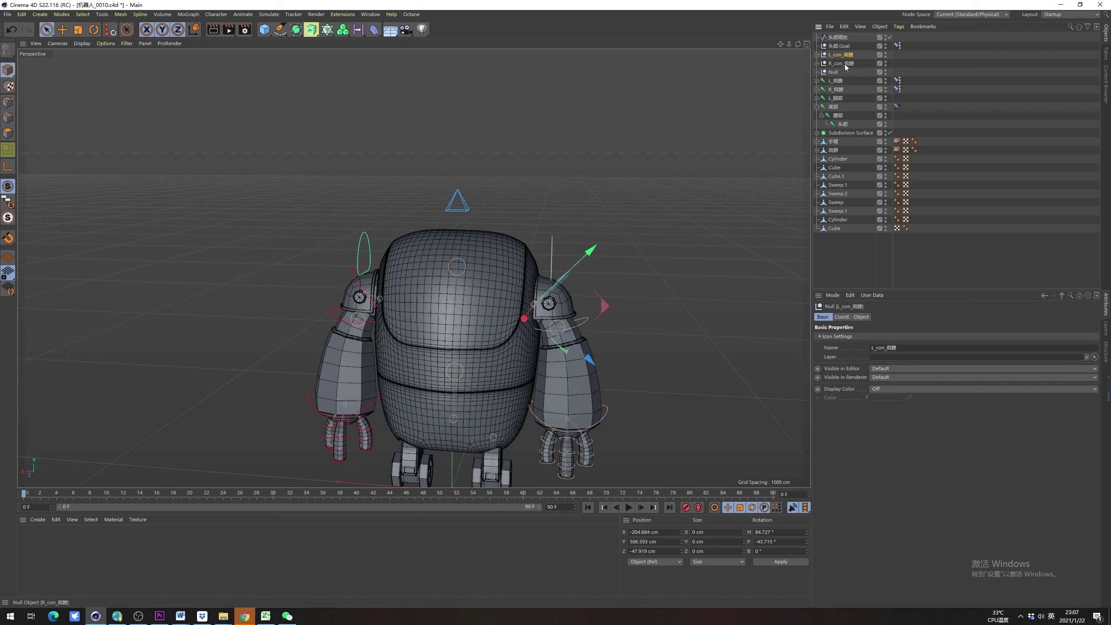
pyautogui.hotkey('alt', 'g')
pyautogui.click(817, 55)
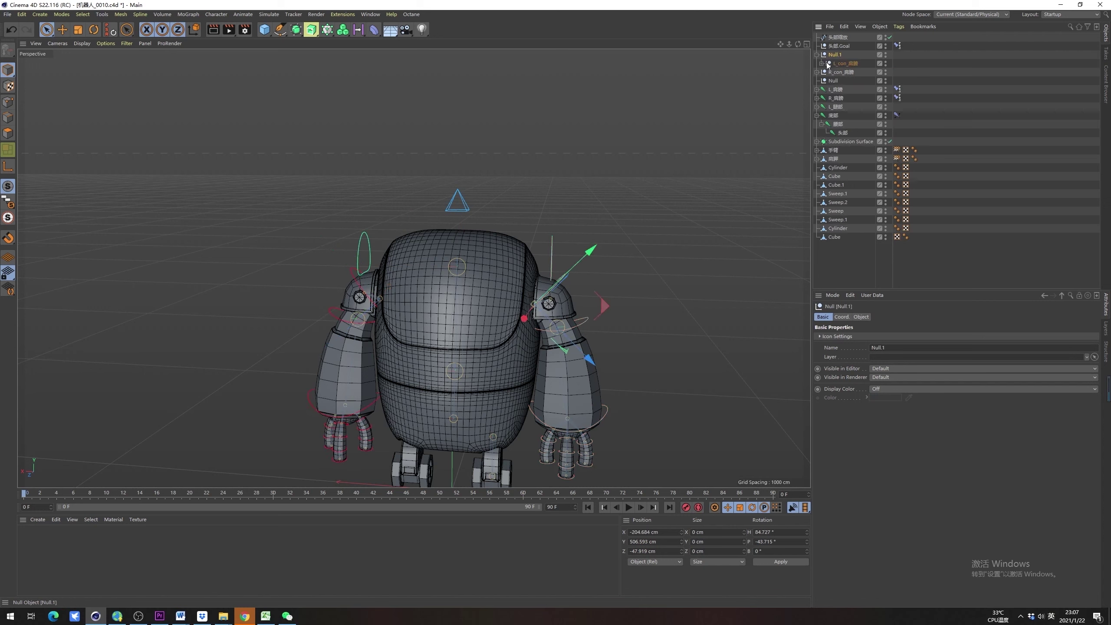
pyautogui.moveTo(828, 64); pyautogui.dragTo(838, 69)
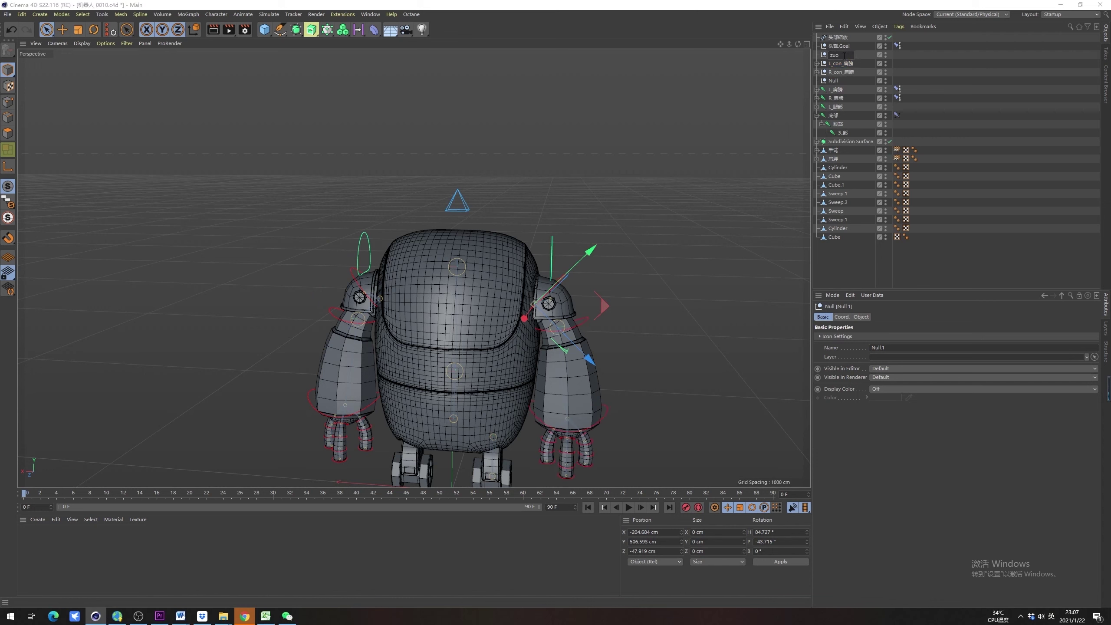
# Rename the null aligned to L_con as 左臂缩放
pyautogui.write('zuobi')
pyautogui.press('space')
pyautogui.write('suofang')
pyautogui.press('space')
pyautogui.press('Return')
pyautogui.press('shift')
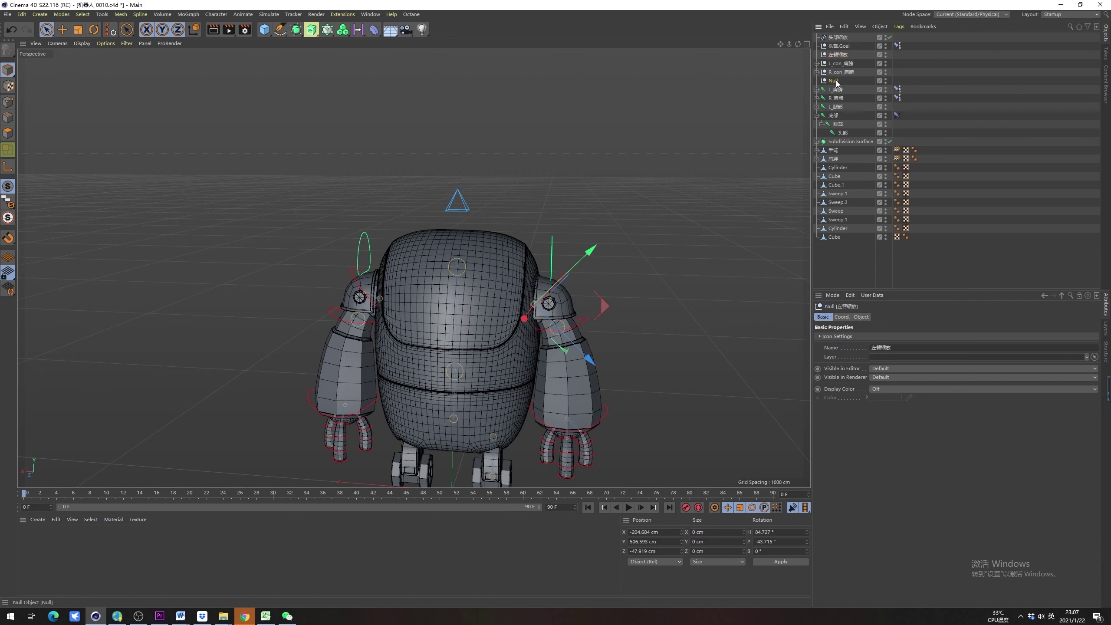
# Rename the null aligned to R_con as 右臂缩放
pyautogui.doubleClick(835, 82)
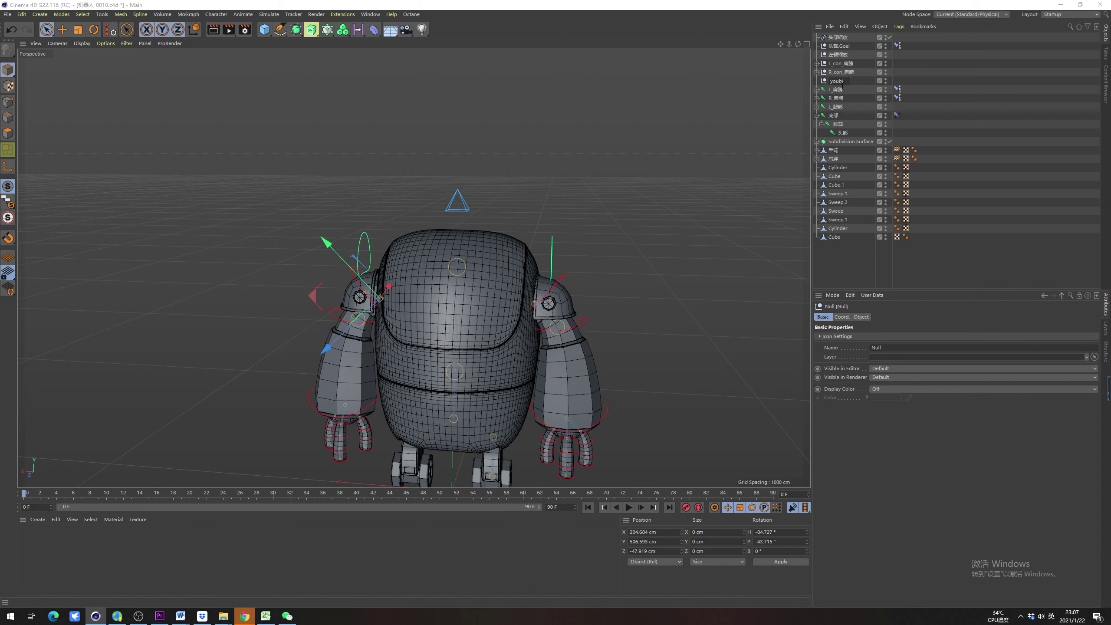
pyautogui.write('youbi')
pyautogui.press('space')
pyautogui.write('suofang')
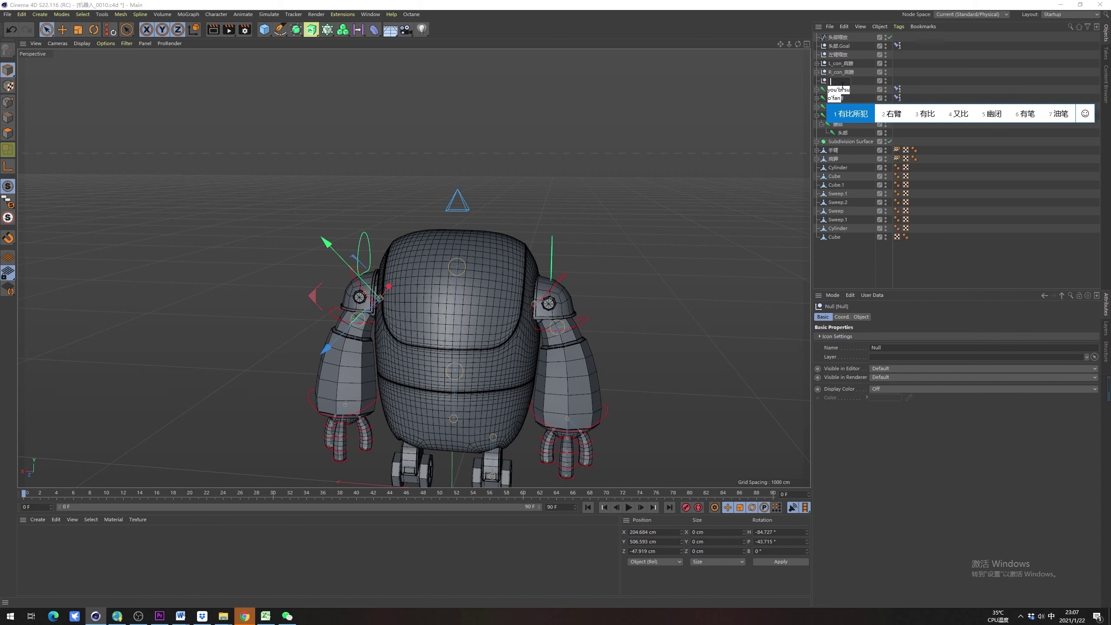
pyautogui.press('space')
pyautogui.press('Return')
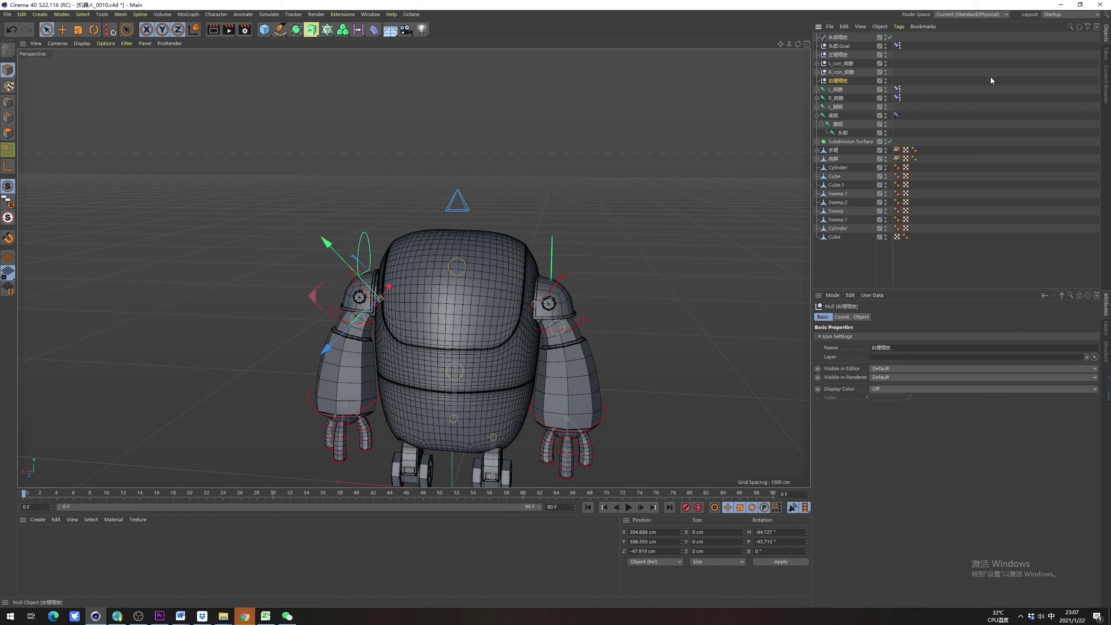
# Add a Constraint tag to the R_con null, enable its PSR constraint and set 右臂缩放 as the target
pyautogui.click(852, 74)
pyautogui.rightClick(852, 74)
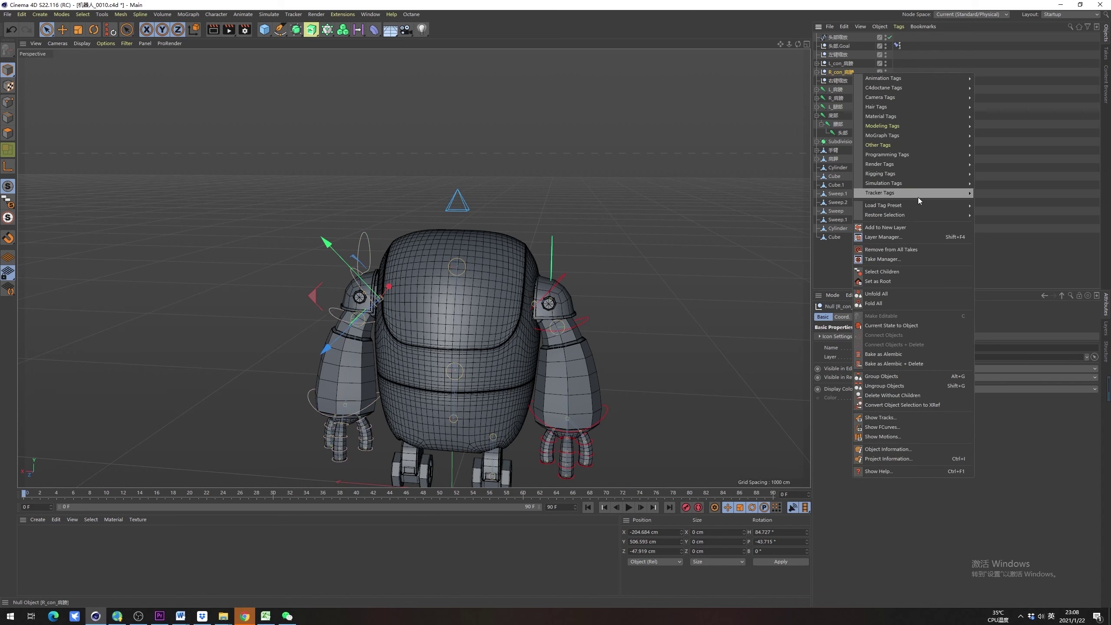
pyautogui.moveTo(920, 177)
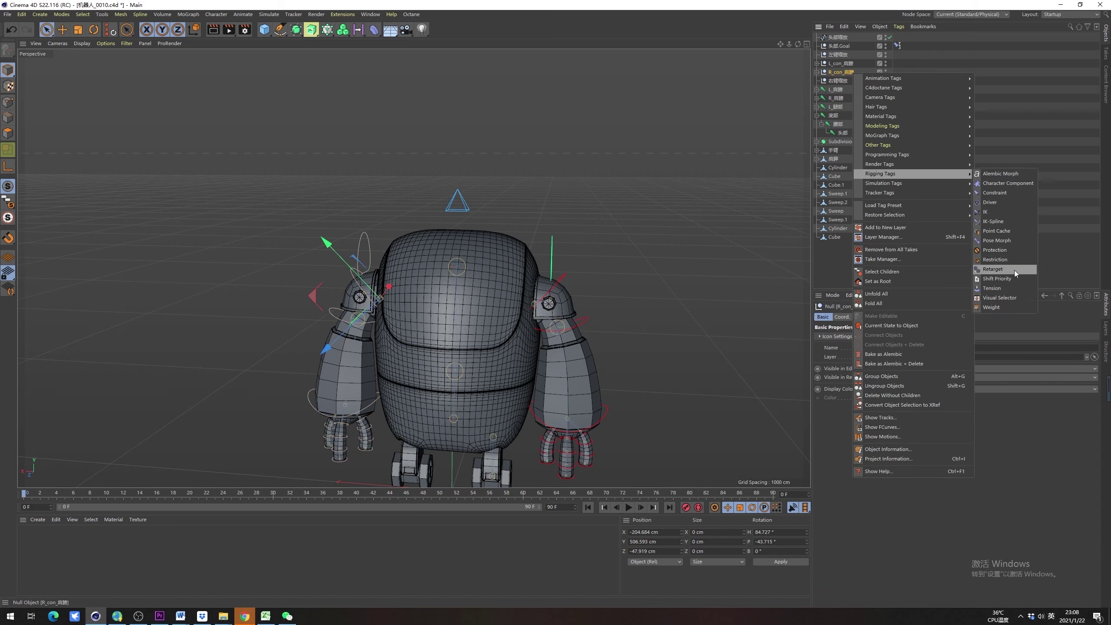
pyautogui.click(1002, 195)
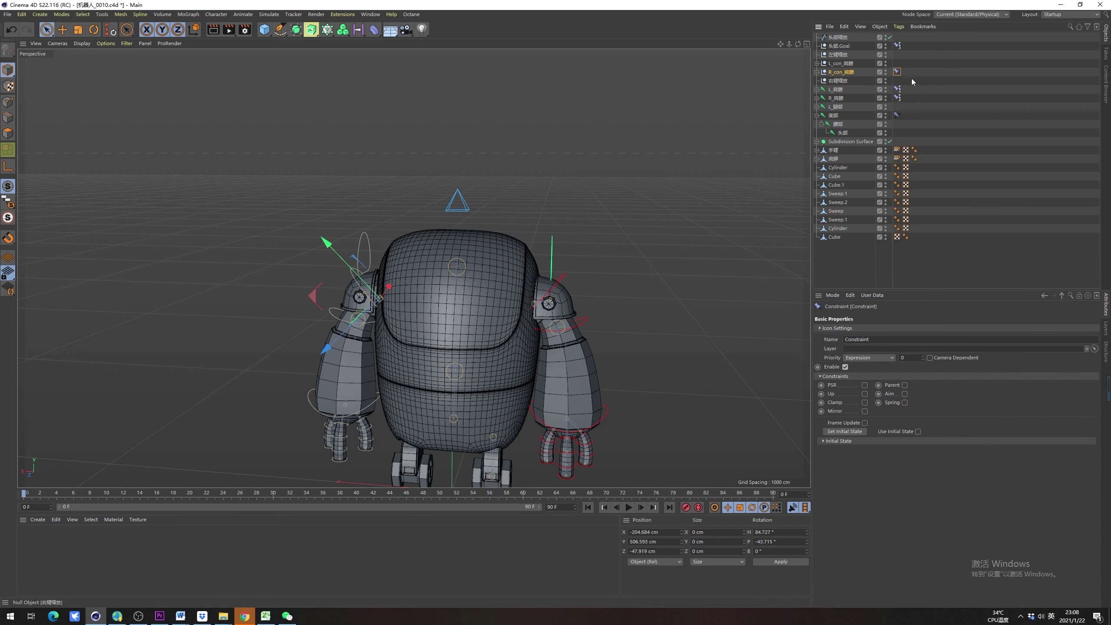
pyautogui.click(866, 385)
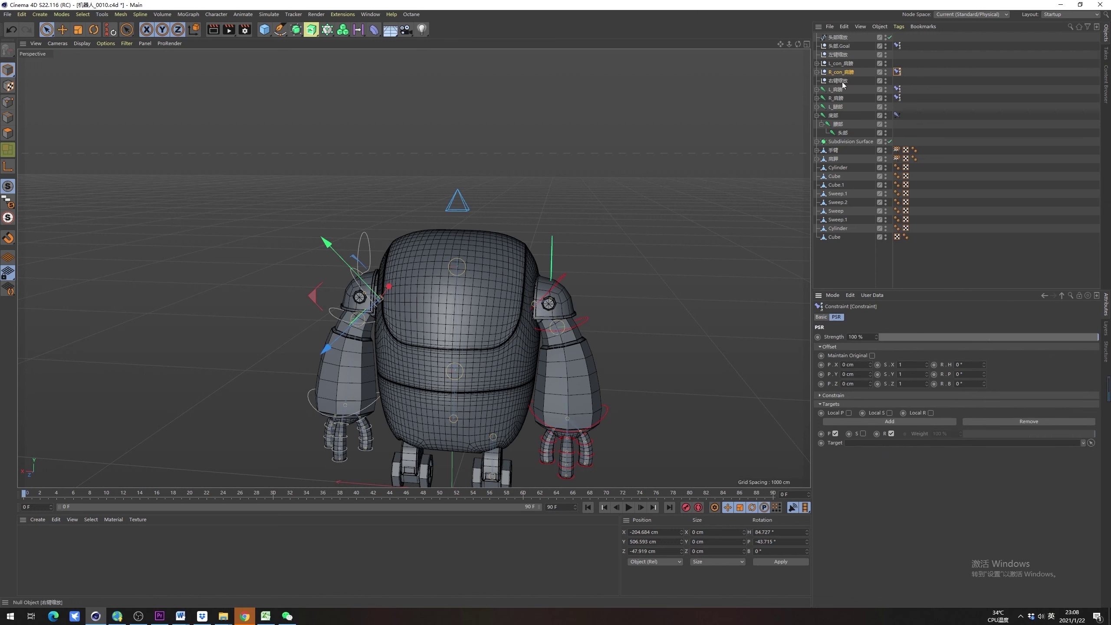
pyautogui.moveTo(927, 330); pyautogui.dragTo(857, 443)
# Add a Constraint tag to the L_con null, enable its PSR constraint and set 左臂缩放 as the target
pyautogui.click(846, 64)
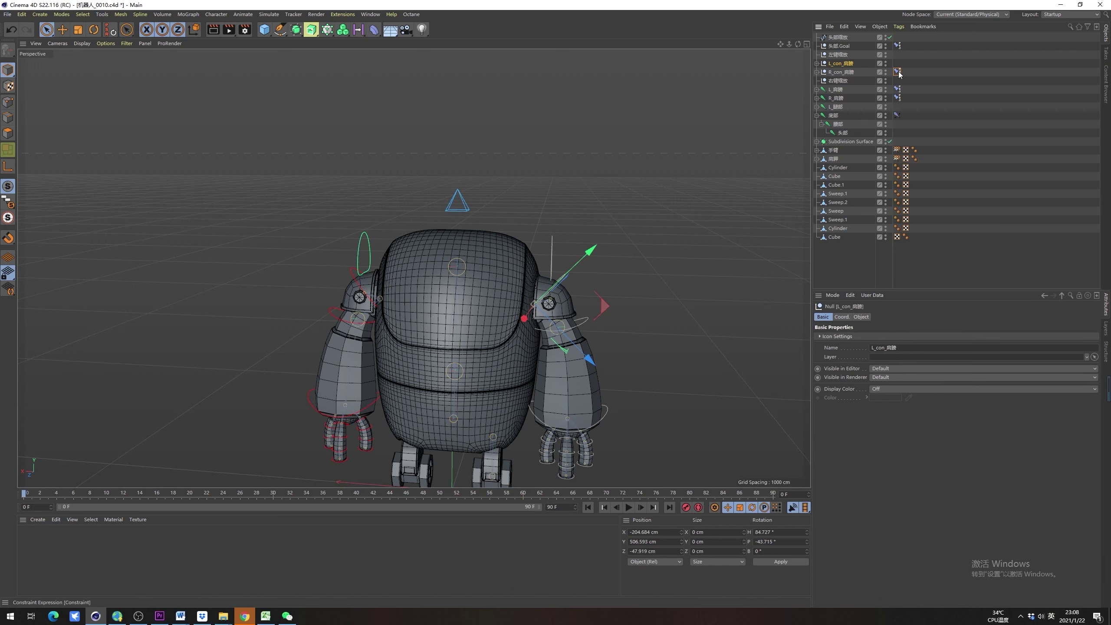
pyautogui.rightClick(847, 64)
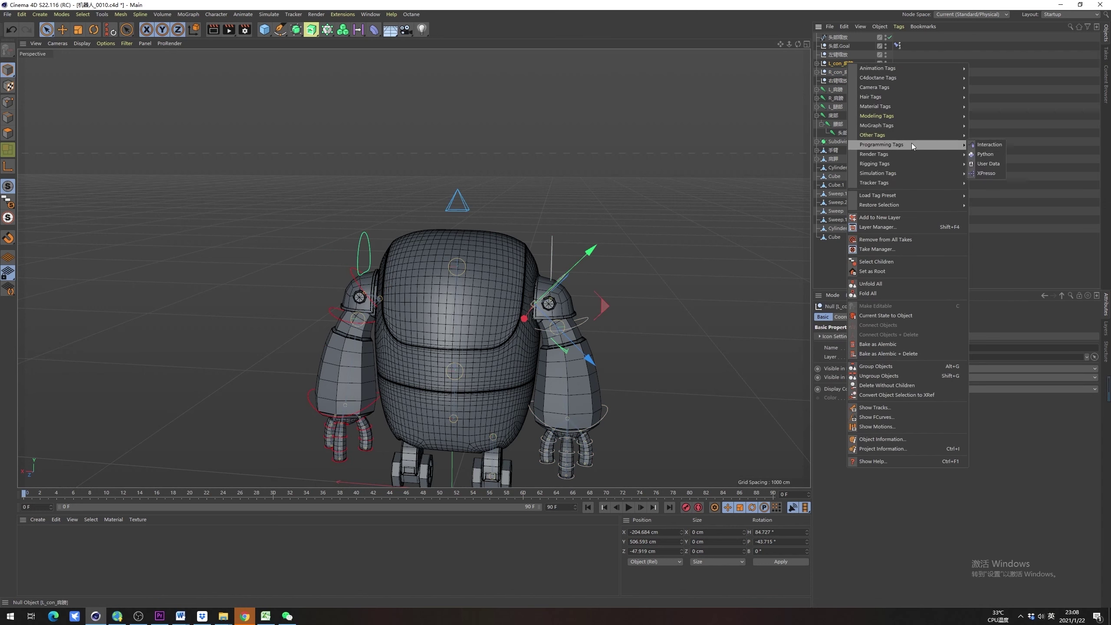
pyautogui.moveTo(898, 115)
pyautogui.moveTo(903, 164)
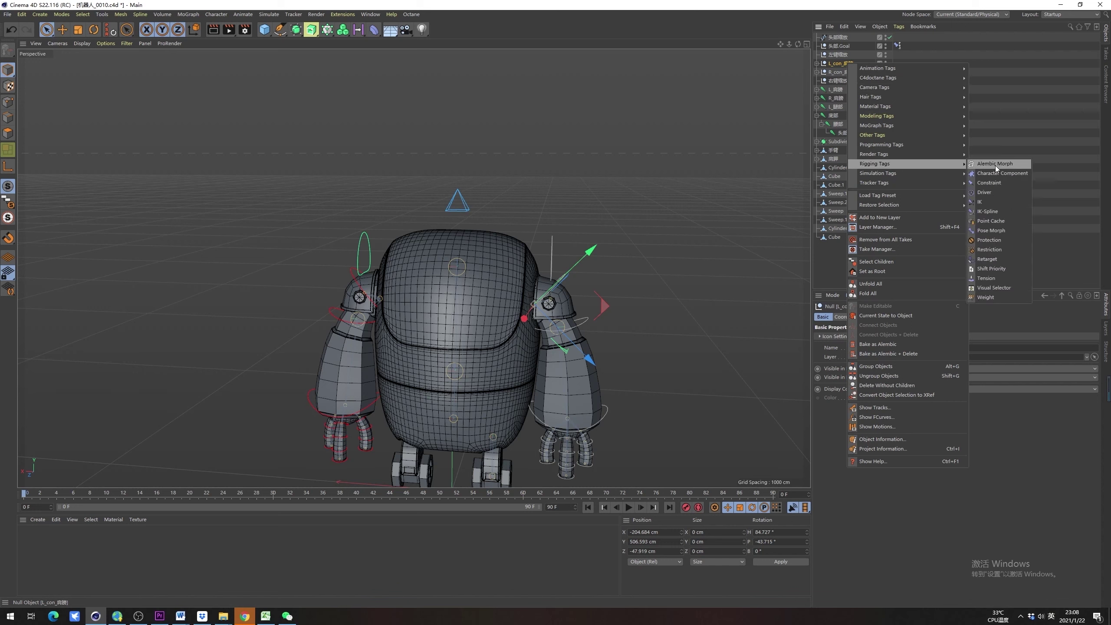
pyautogui.click(997, 183)
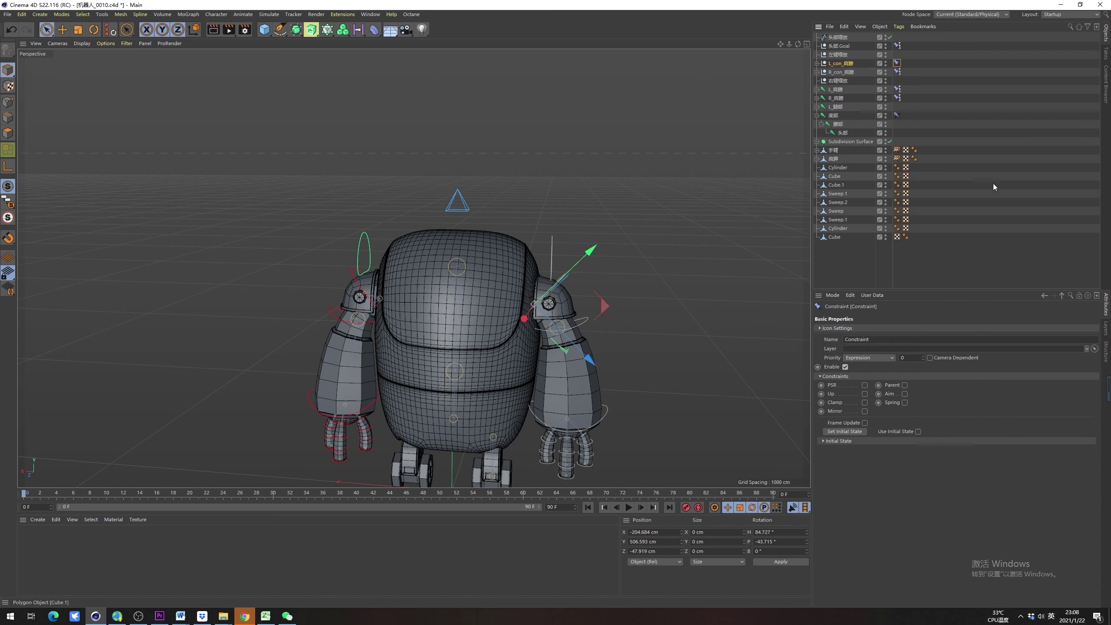
pyautogui.click(865, 385)
pyautogui.moveTo(837, 54); pyautogui.dragTo(909, 123)
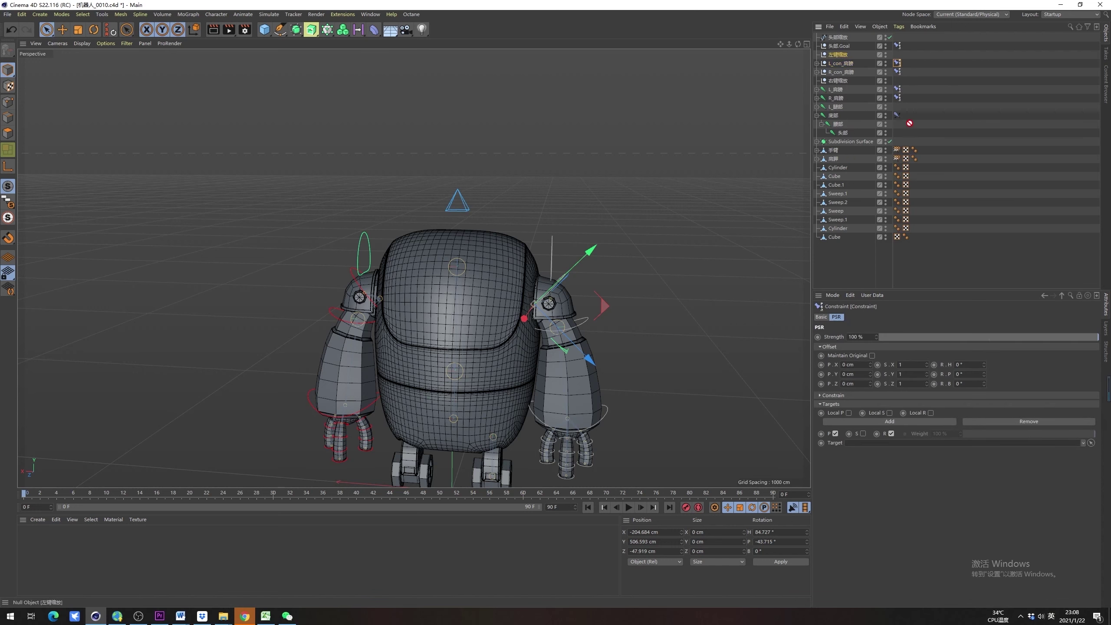
pyautogui.moveTo(887, 433); pyautogui.dragTo(871, 443)
# Make 左臂缩放 and 右臂缩放 children of the 头部 joint
pyautogui.click(842, 55)
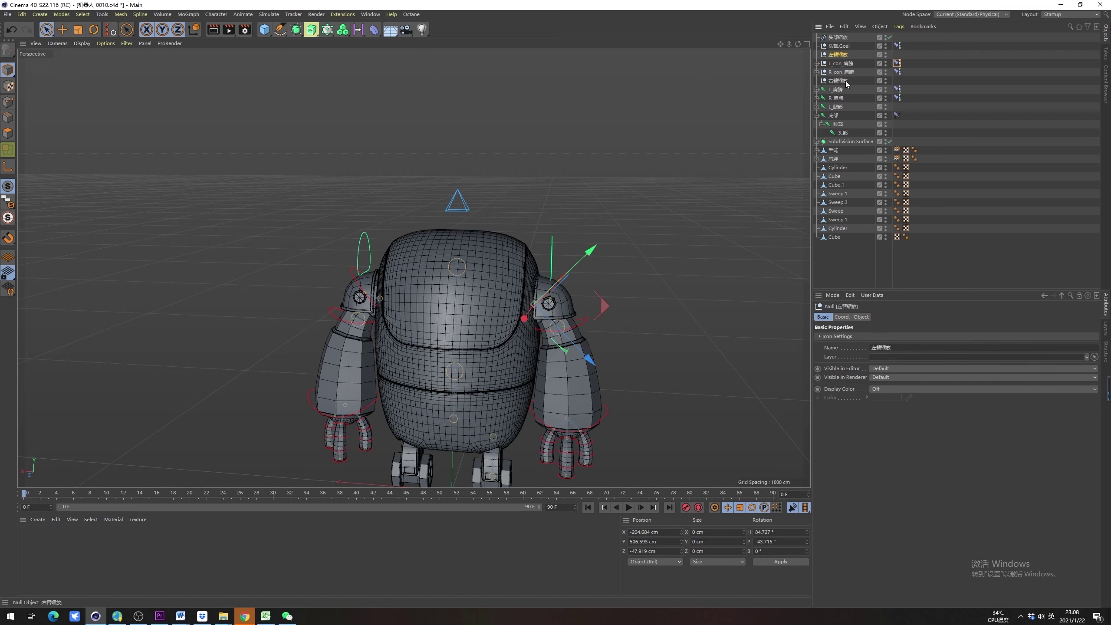
pyautogui.keyDown('ctrl'); pyautogui.click(838, 81); pyautogui.keyUp('ctrl')
pyautogui.moveTo(847, 133); pyautogui.dragTo(848, 133)
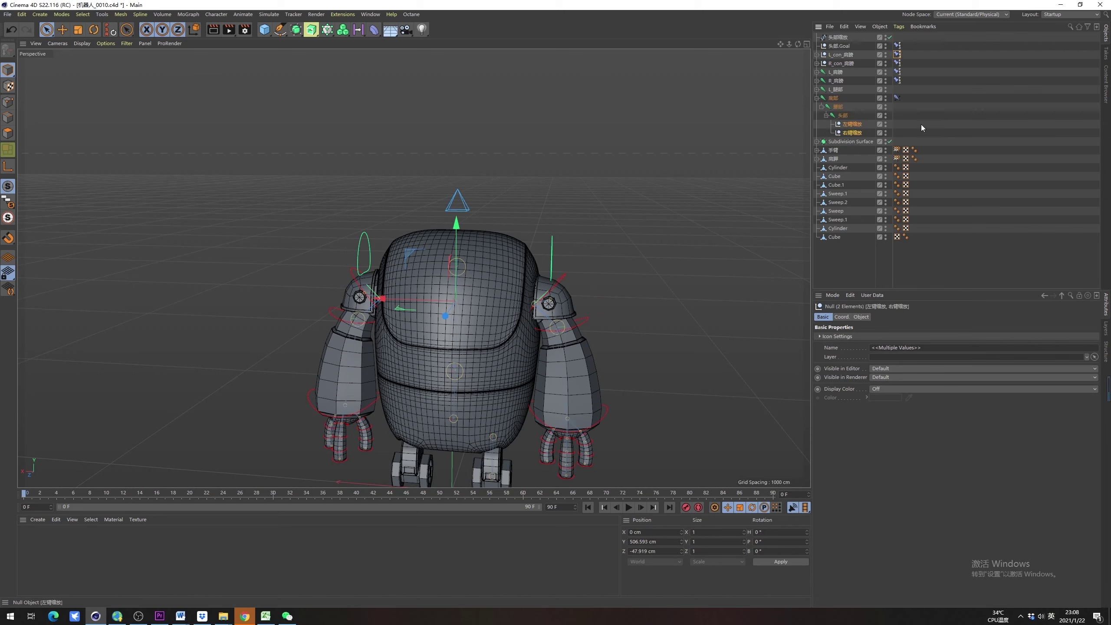
# Test the arm follow by raising the 头部缩放 controller to about 930 cm in Y, and undo the move
pyautogui.click(837, 37)
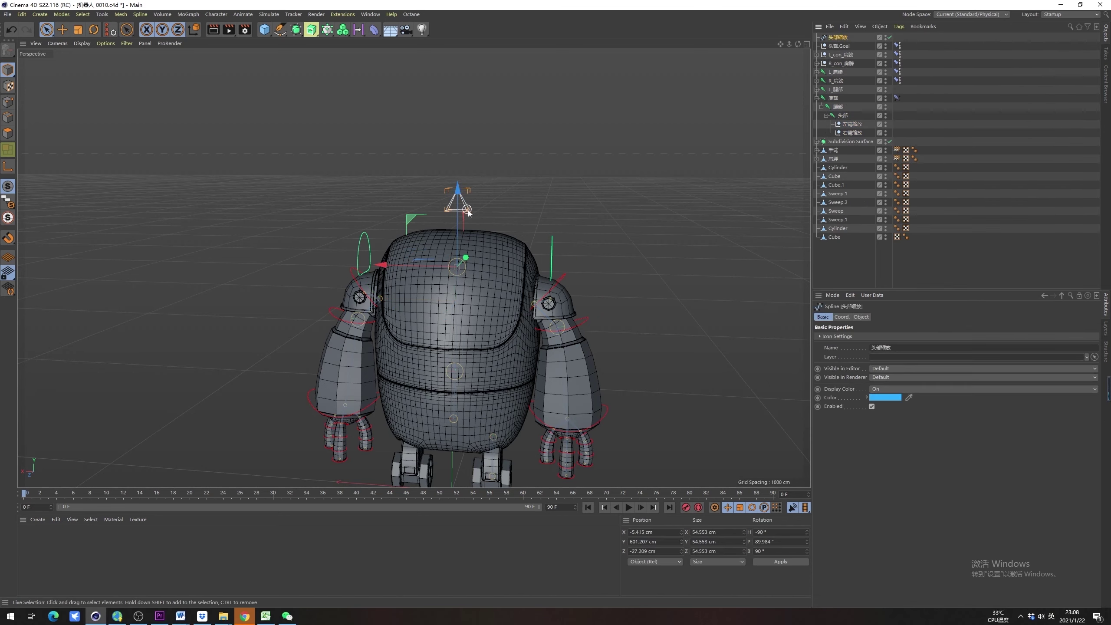
pyautogui.moveTo(456, 204); pyautogui.dragTo(495, 72)
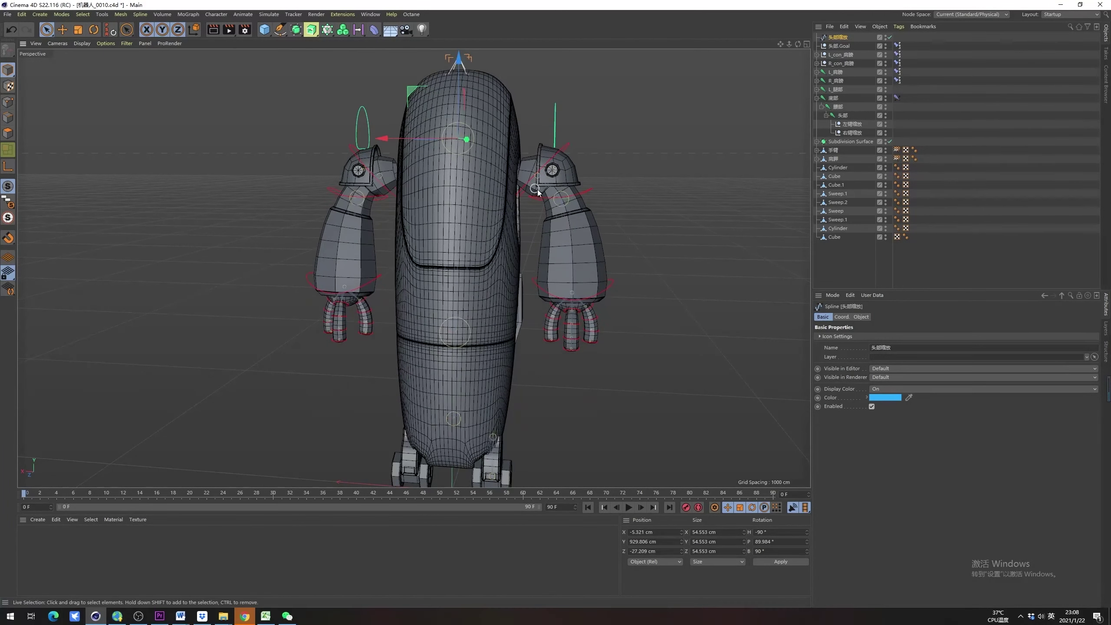
pyautogui.hotkey('ctrl', 'z')
pyautogui.click(669, 223)
pyautogui.keyDown('alt'); pyautogui.moveTo(536, 260); pyautogui.dragTo(540, 234); pyautogui.keyUp('alt')
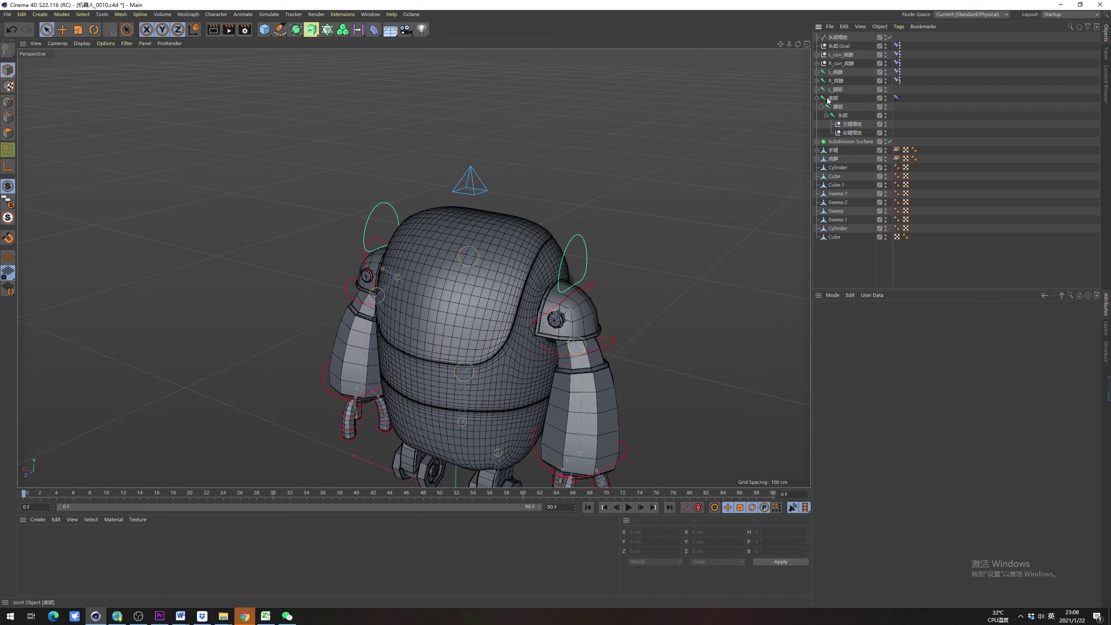
# Move the root body joint with its children directly above the L_con null in the object hierarchy
pyautogui.click(839, 38)
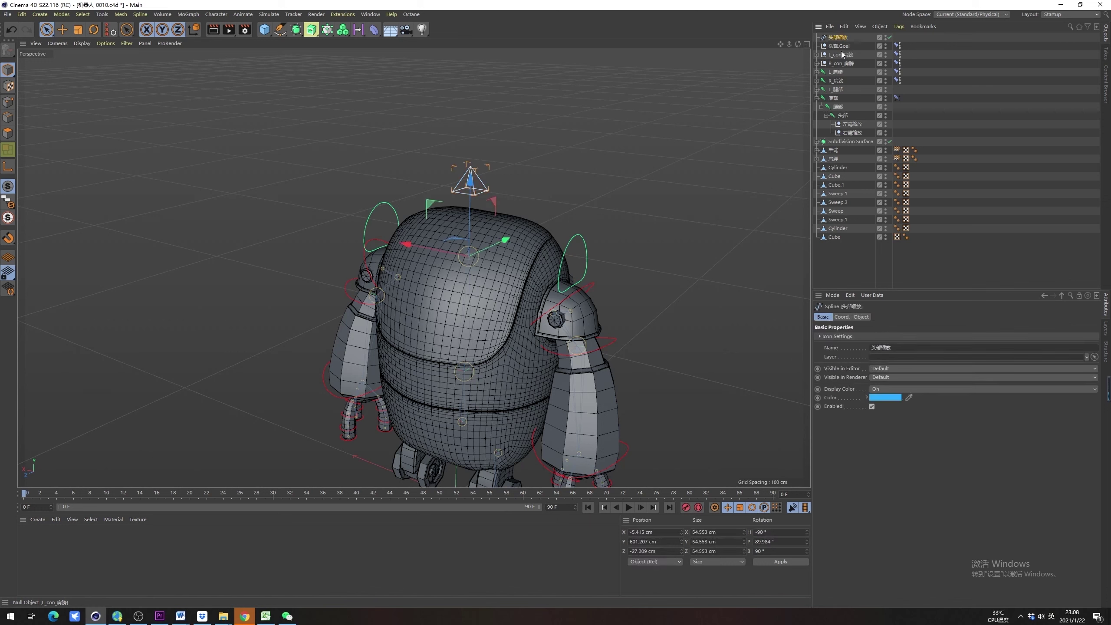
pyautogui.click(817, 98)
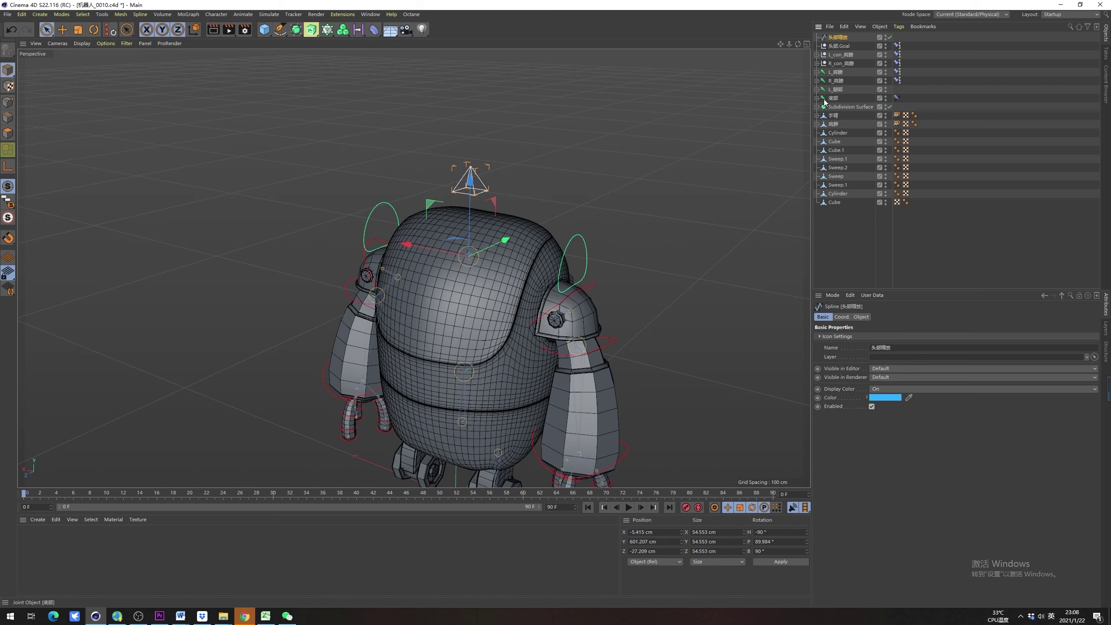
pyautogui.click(832, 99)
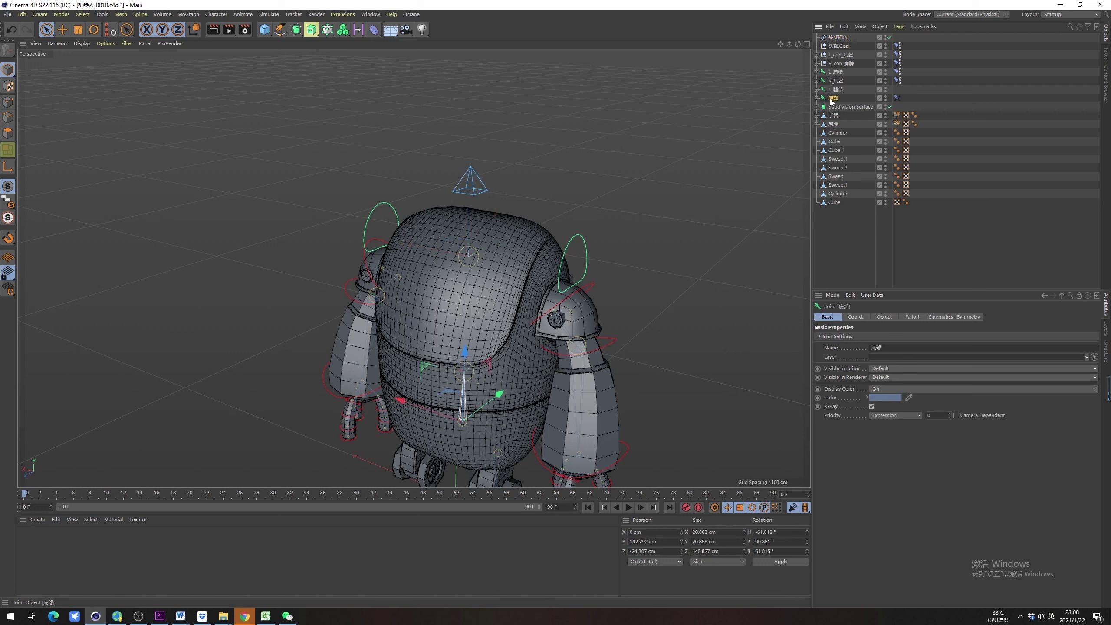
pyautogui.click(817, 98)
pyautogui.click(817, 98)
pyautogui.click(840, 55)
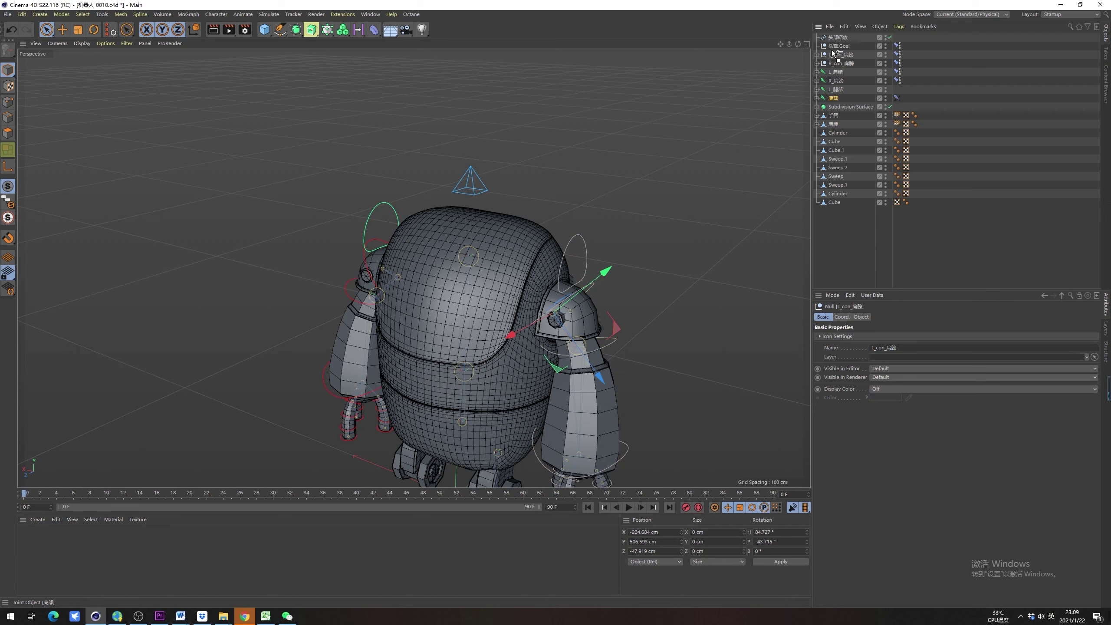
pyautogui.moveTo(833, 53); pyautogui.dragTo(837, 54)
# Test the rig by moving the 头部缩放 controller sideways and upward several times, undoing each move
pyautogui.click(842, 46)
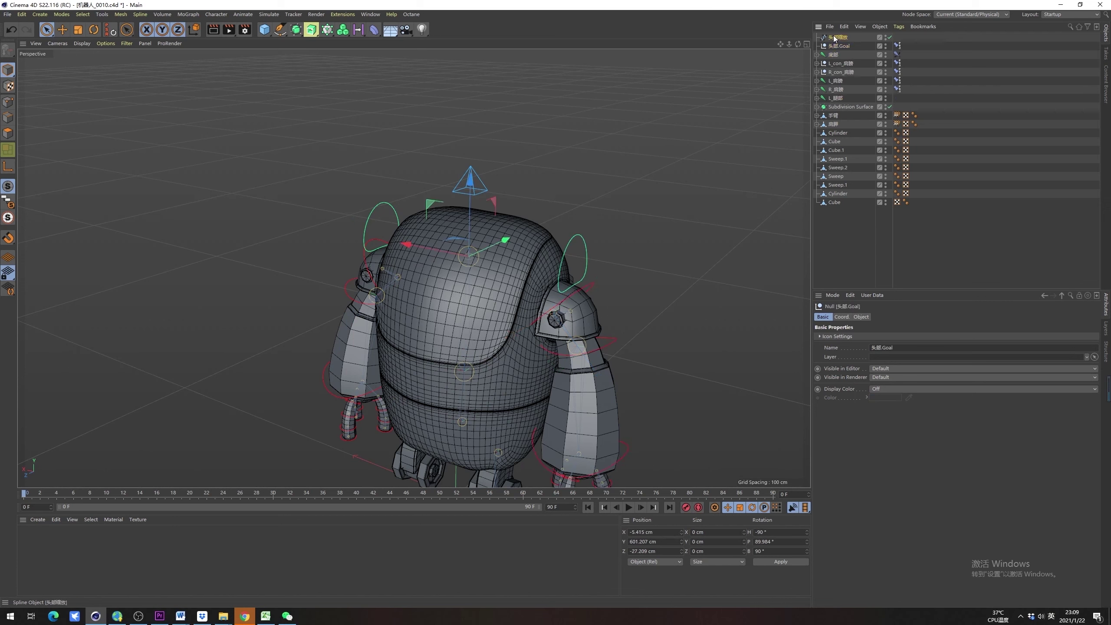
pyautogui.click(470, 188)
pyautogui.moveTo(471, 190); pyautogui.dragTo(355, 211)
pyautogui.hotkey('ctrl', 'z')
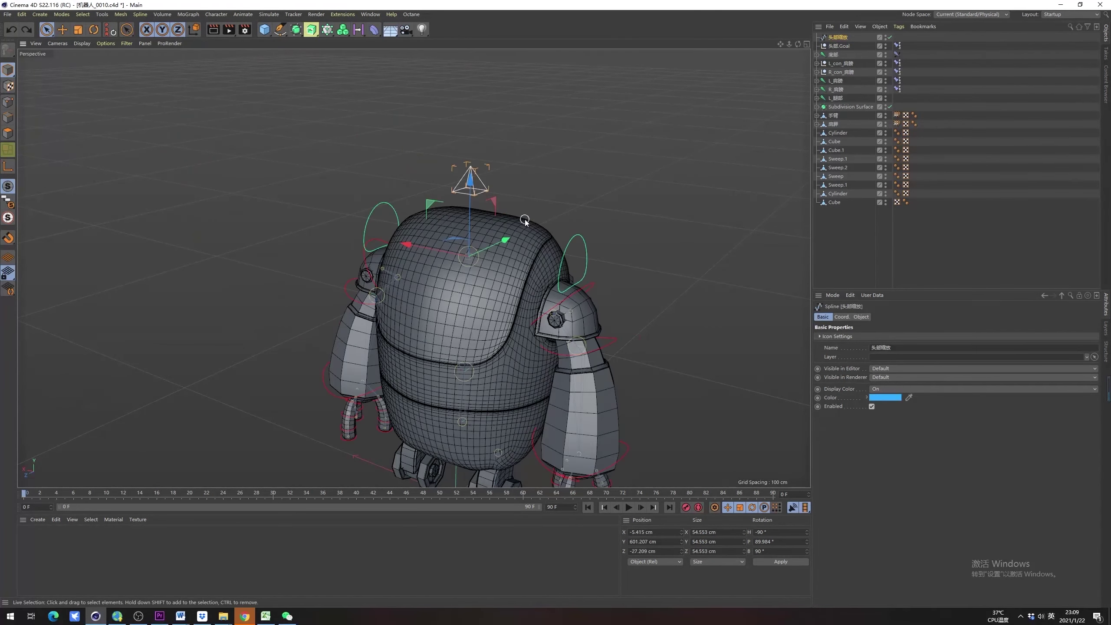
pyautogui.keyDown('alt'); pyautogui.moveTo(476, 251); pyautogui.dragTo(509, 239); pyautogui.keyUp('alt')
pyautogui.moveTo(481, 174); pyautogui.dragTo(484, 75)
pyautogui.hotkey('ctrl', 'z')
pyautogui.keyDown('alt'); pyautogui.moveTo(540, 210); pyautogui.dragTo(306, 293); pyautogui.keyUp('alt')
pyautogui.hotkey('ctrl', 'z')
pyautogui.keyDown('alt'); pyautogui.moveTo(475, 315); pyautogui.dragTo(510, 302); pyautogui.keyUp('alt')
pyautogui.moveTo(515, 256); pyautogui.dragTo(398, 235)
pyautogui.hotkey('ctrl', 'z')
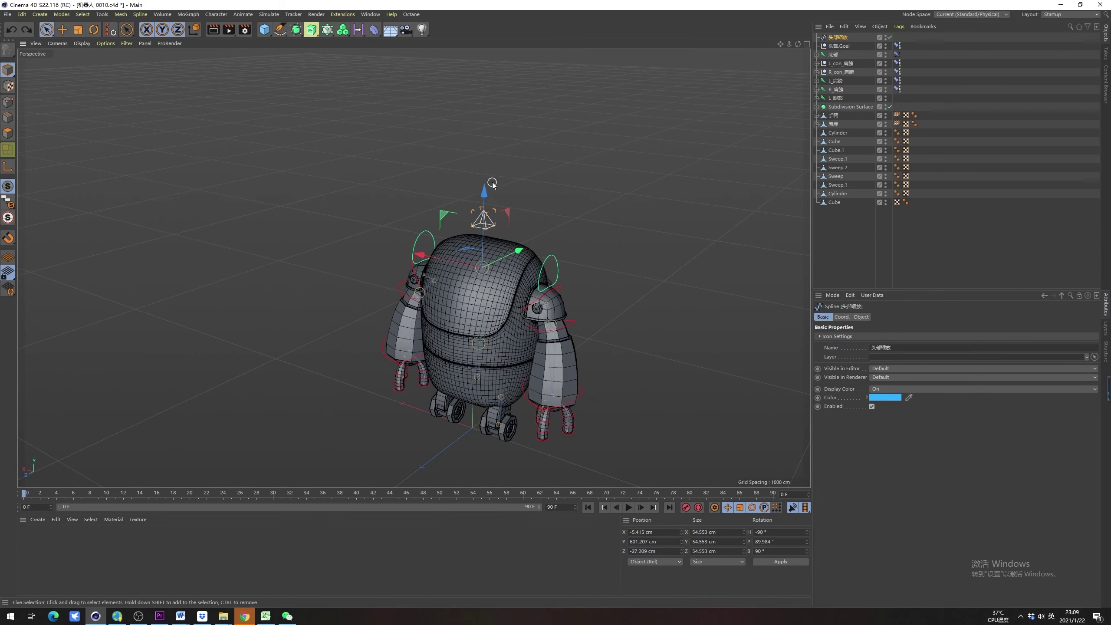
pyautogui.moveTo(486, 199); pyautogui.dragTo(495, 94)
pyautogui.hotkey('ctrl', 'z')
# Reorder the objects so that the L_con and R_con nulls come directly before the root body joint
pyautogui.click(836, 89)
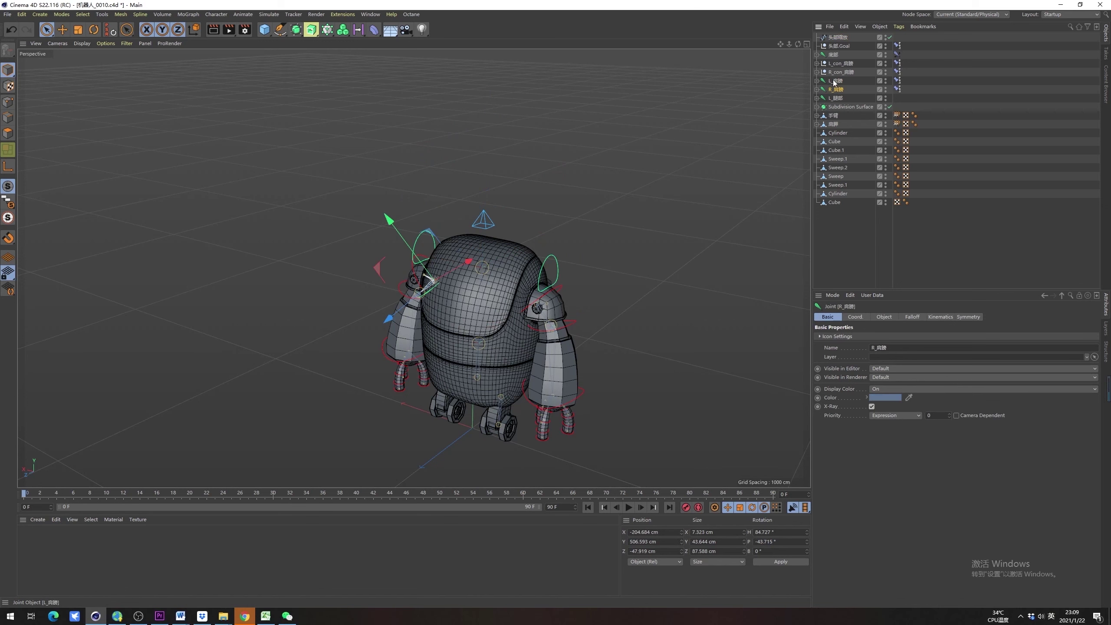
pyautogui.click(834, 82)
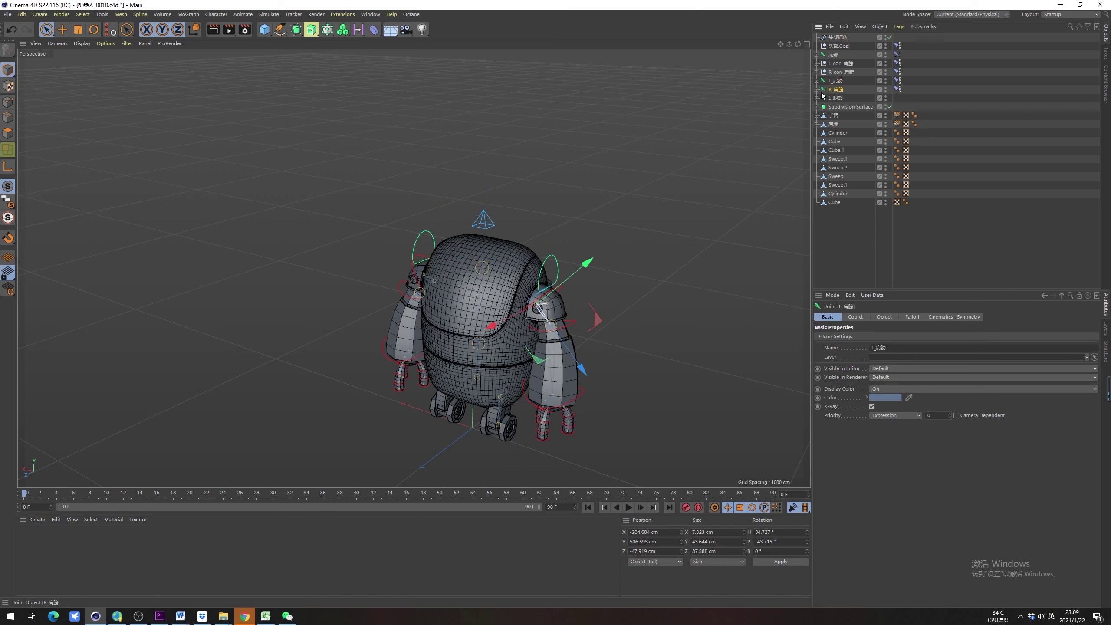
pyautogui.keyDown('alt'); pyautogui.moveTo(407, 297); pyautogui.dragTo(481, 266); pyautogui.keyUp('alt')
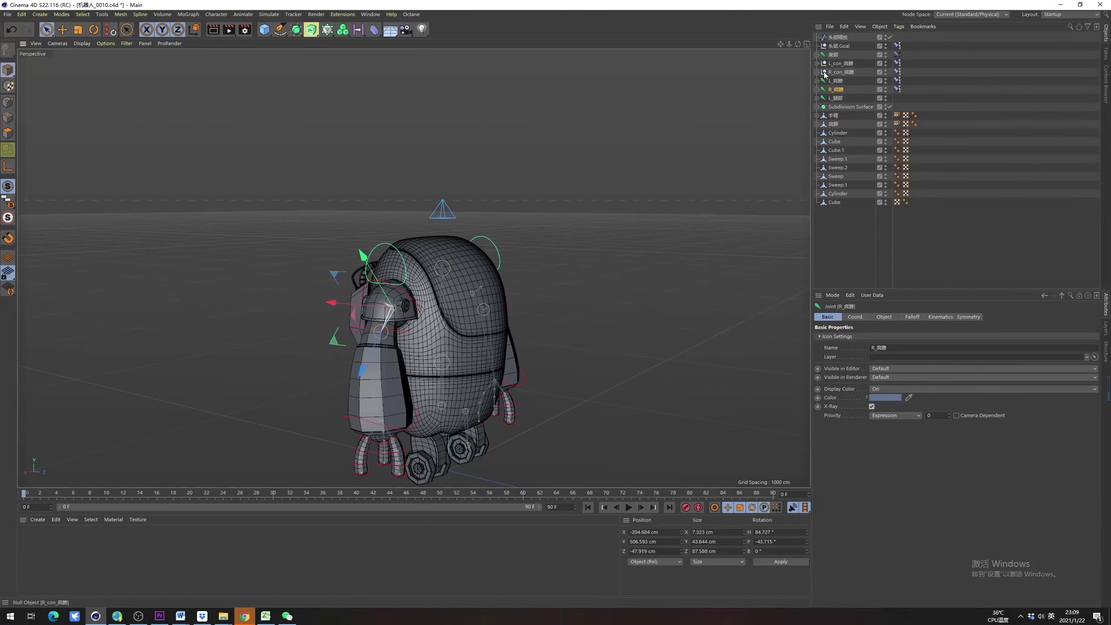
pyautogui.click(840, 64)
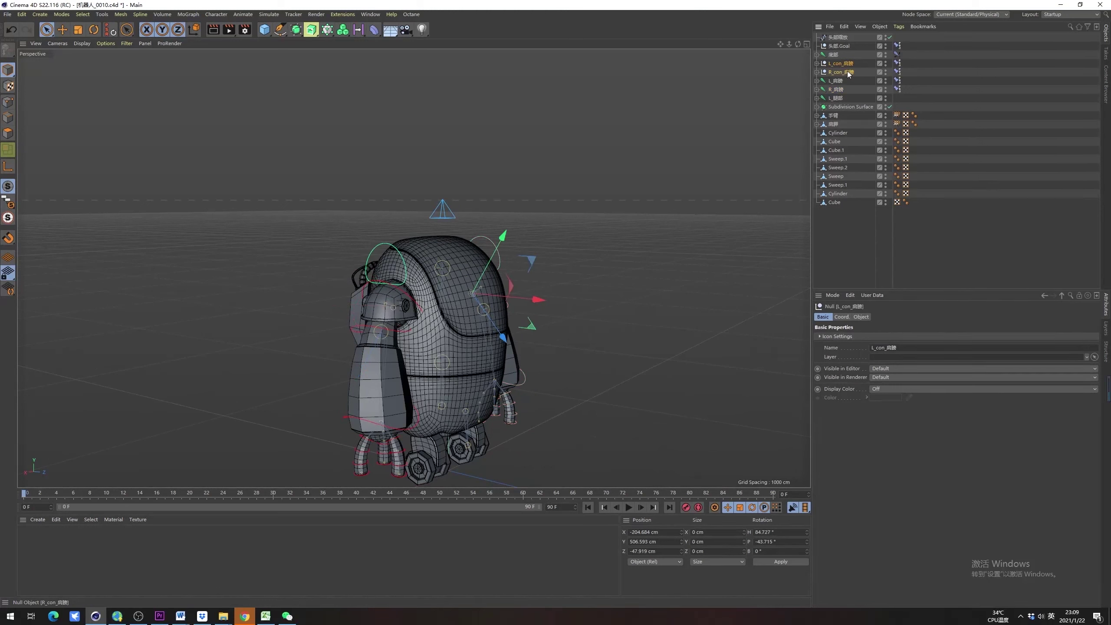
pyautogui.keyDown('shift'); pyautogui.click(848, 72); pyautogui.keyUp('shift')
pyautogui.moveTo(853, 54); pyautogui.dragTo(842, 54)
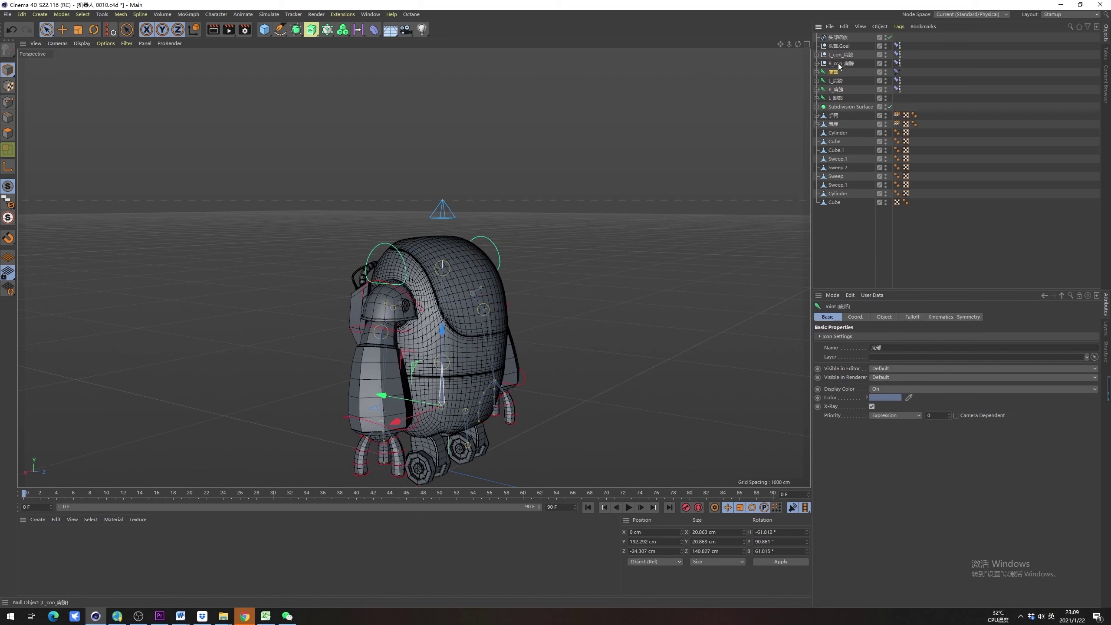
# Raise the 头部缩放 controller to check how the arms follow with the new object order, and undo the move
pyautogui.click(451, 206)
pyautogui.hotkey('ctrl', 'z')
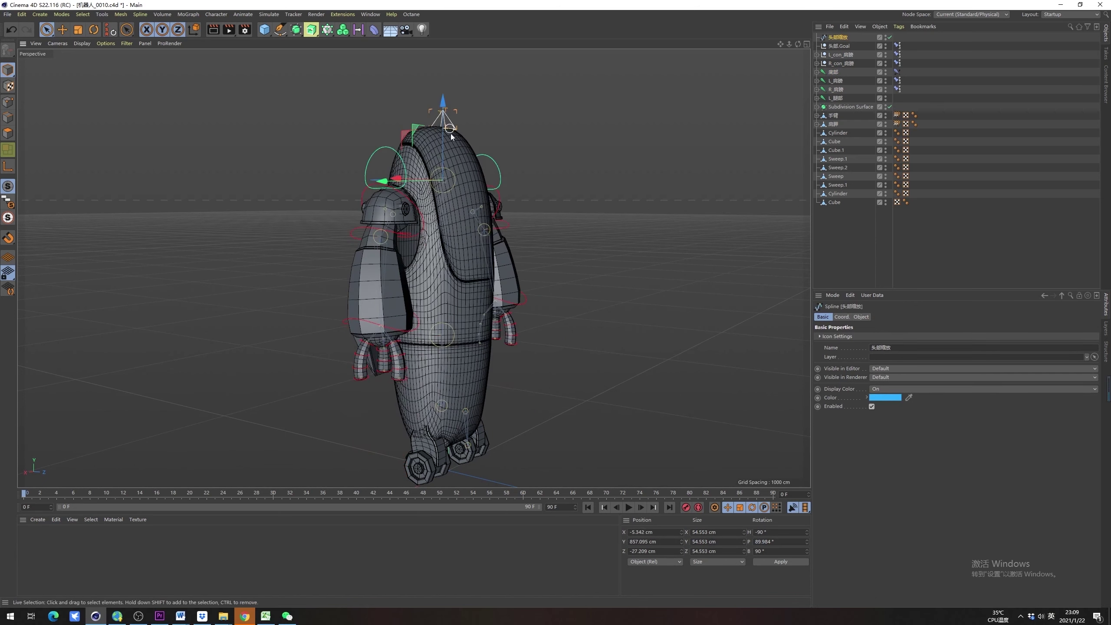
pyautogui.click(533, 205)
pyautogui.keyDown('alt'); pyautogui.moveTo(532, 231); pyautogui.dragTo(428, 252); pyautogui.keyUp('alt')
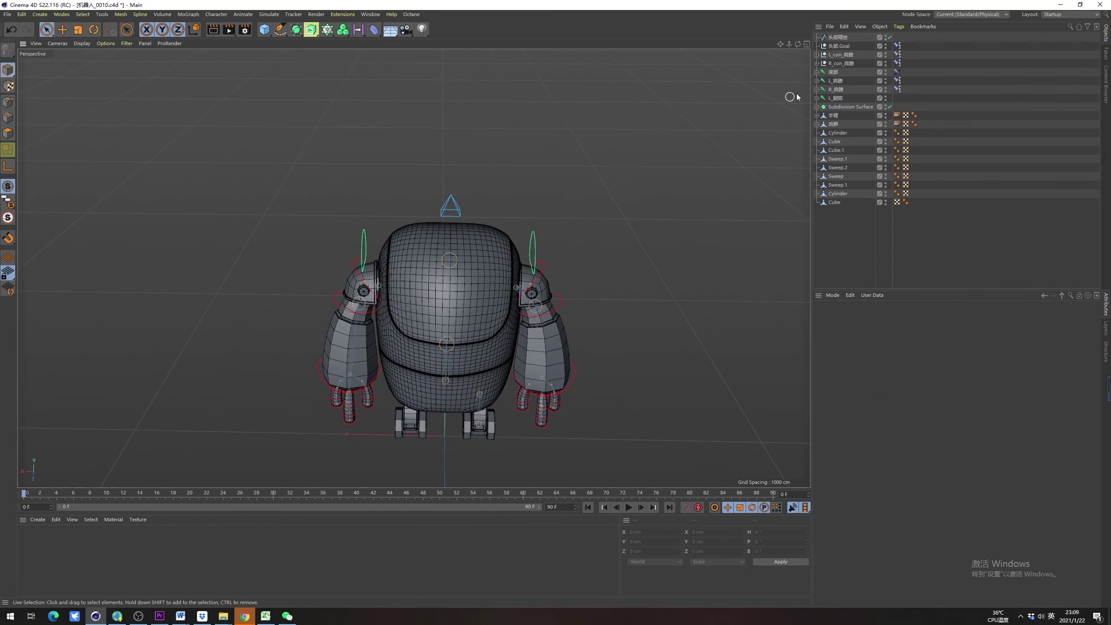
# Examine the PSR constraint on 头部.Goal, and the root body joint's child hierarchy and object properties
pyautogui.click(897, 46)
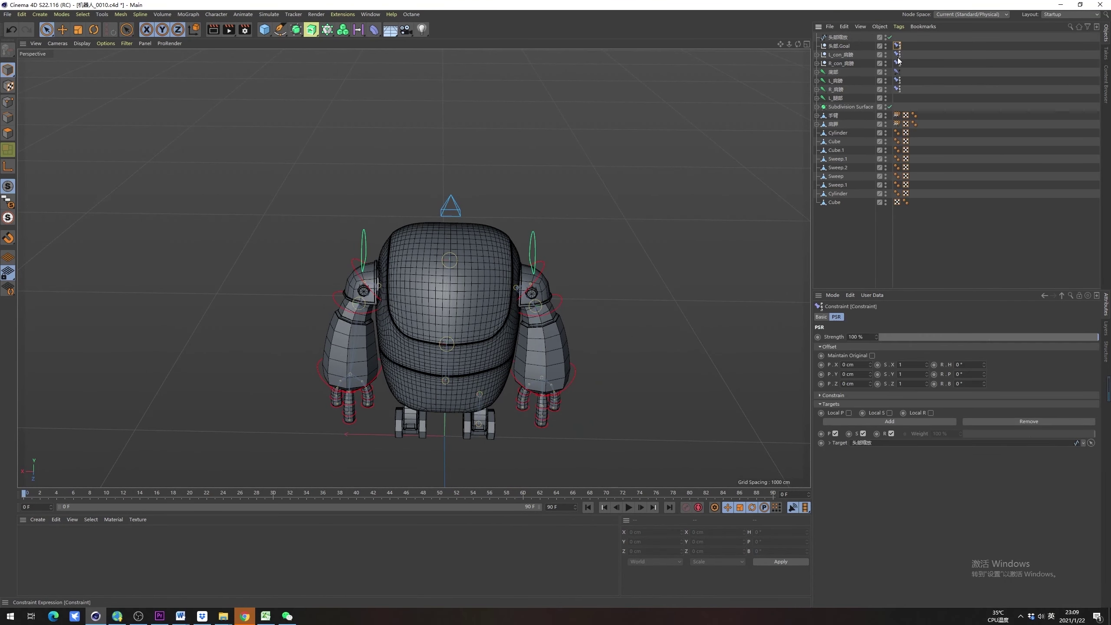
pyautogui.click(844, 46)
pyautogui.click(841, 55)
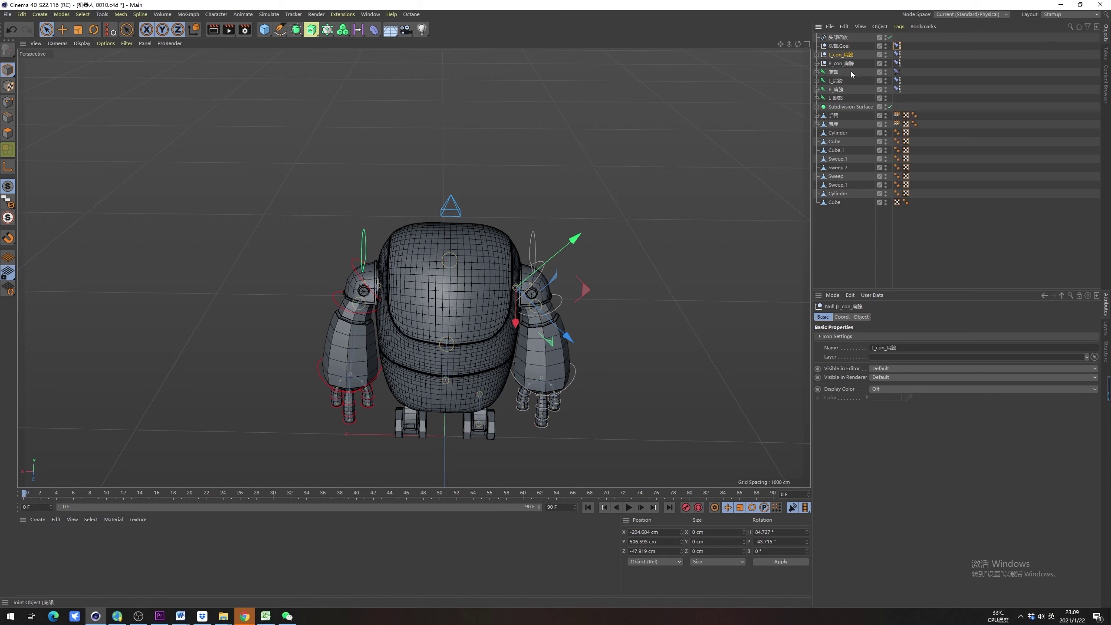
pyautogui.click(832, 73)
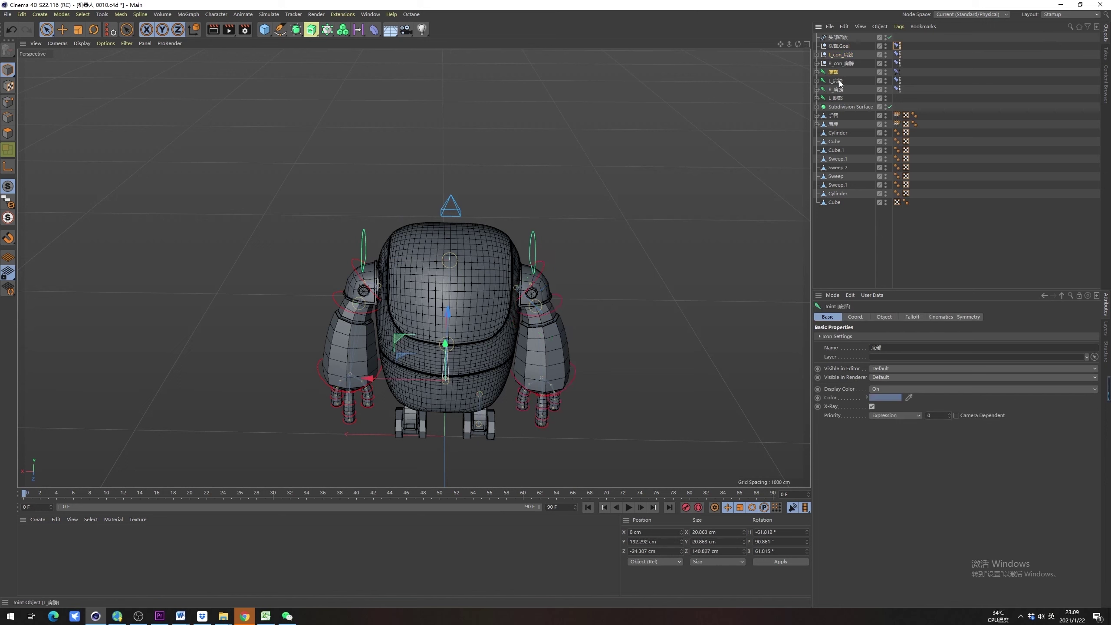
pyautogui.click(817, 72)
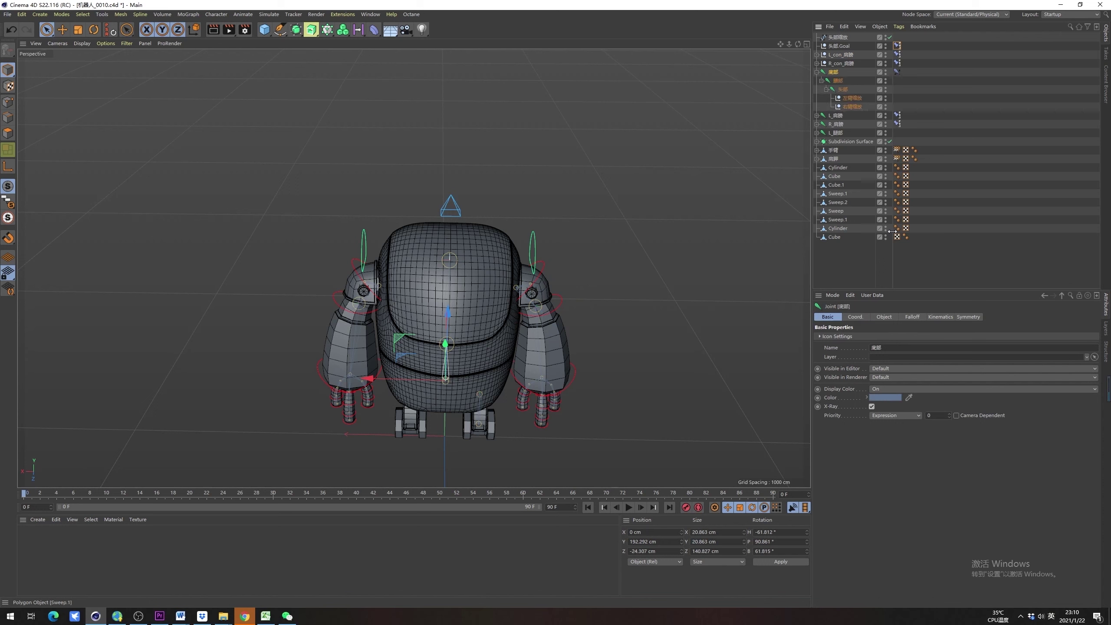
pyautogui.click(892, 316)
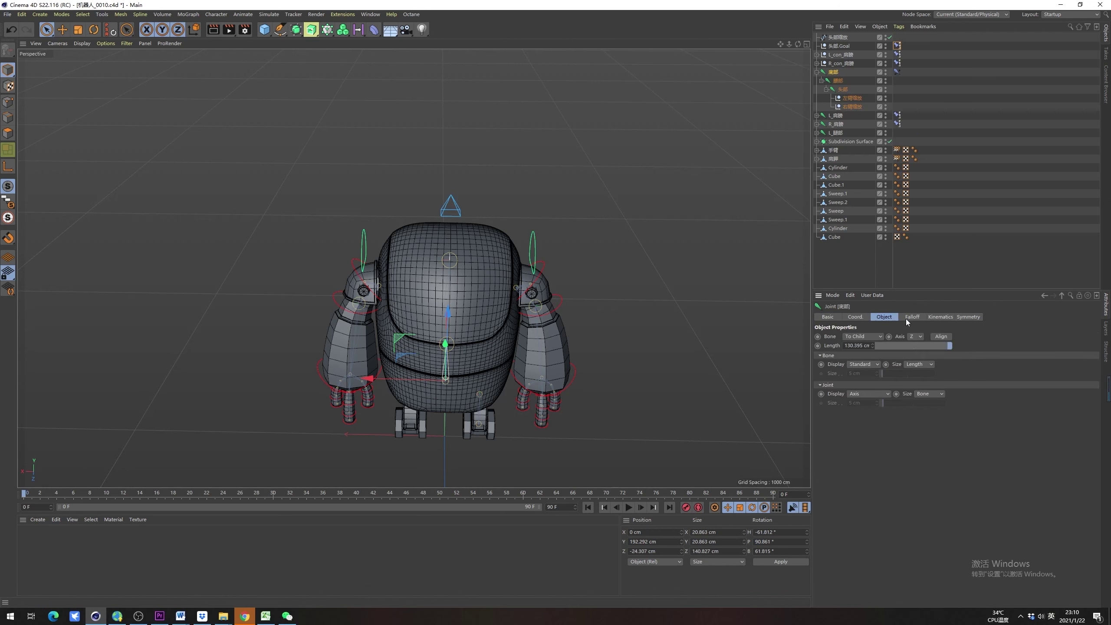
# Inspect the left shoulder joint's child chain, PSR constraint targets, and falloff, kinematics and symmetry settings
pyautogui.click(817, 116)
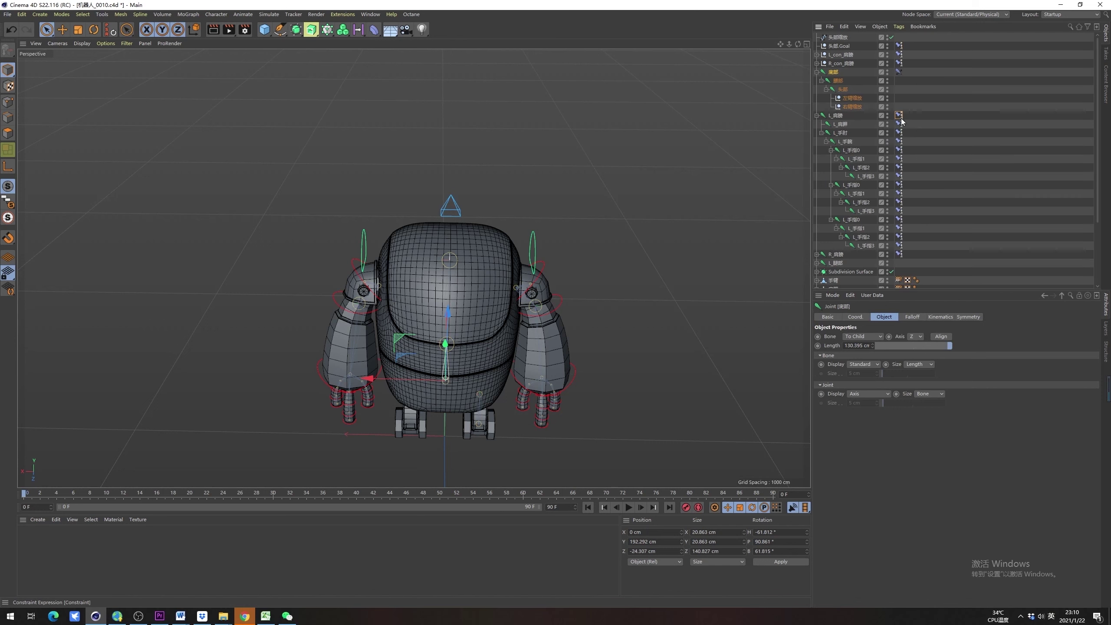
pyautogui.click(899, 116)
pyautogui.click(840, 117)
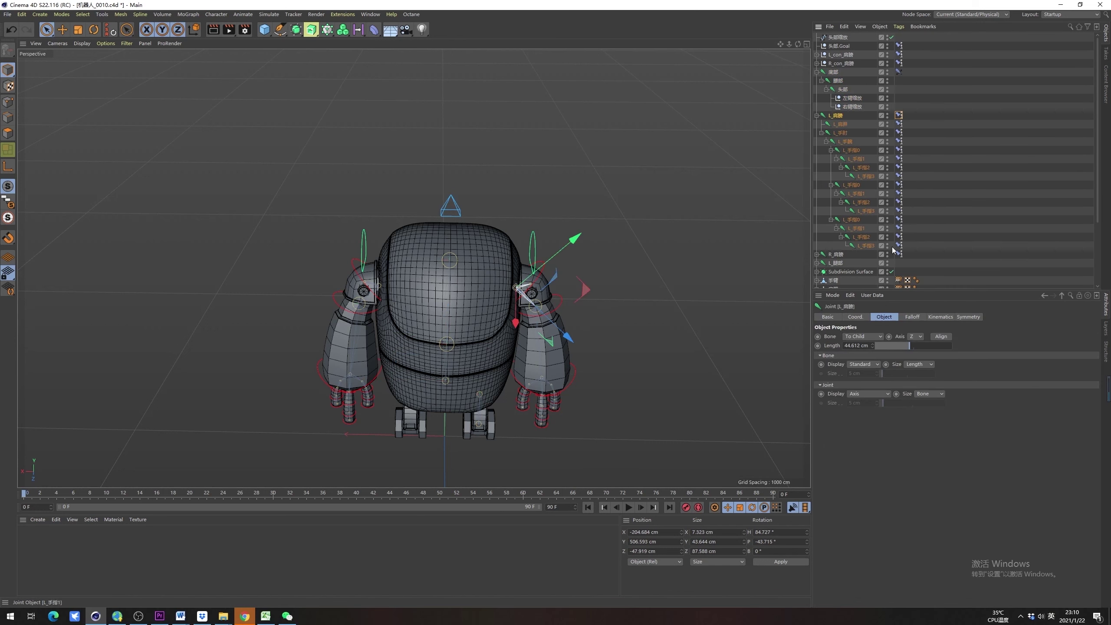
pyautogui.click(912, 316)
pyautogui.click(941, 316)
pyautogui.click(964, 316)
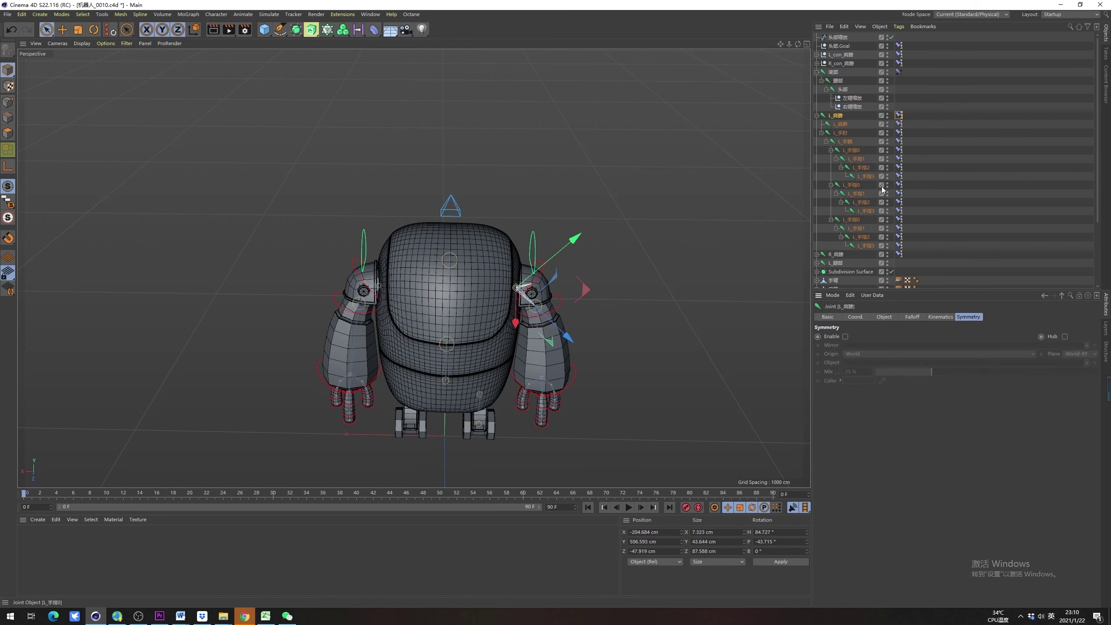
pyautogui.click(899, 125)
pyautogui.click(899, 116)
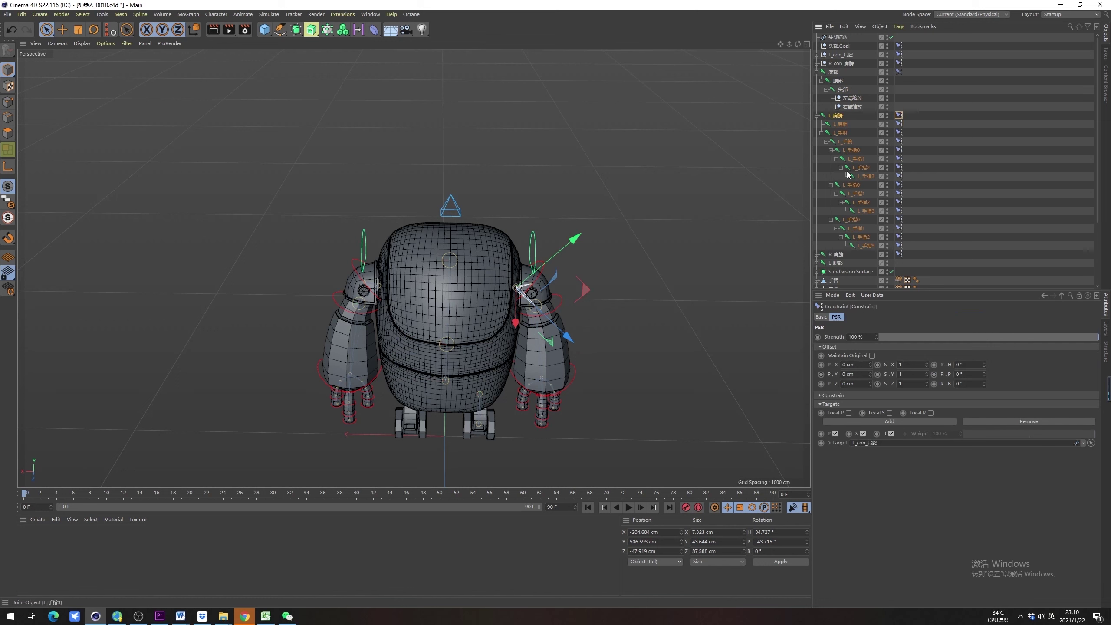
# Change the expression priority of all the PSR constraint tags throughout the left and right shoulder joint chains
pyautogui.click(816, 116)
pyautogui.click(822, 118)
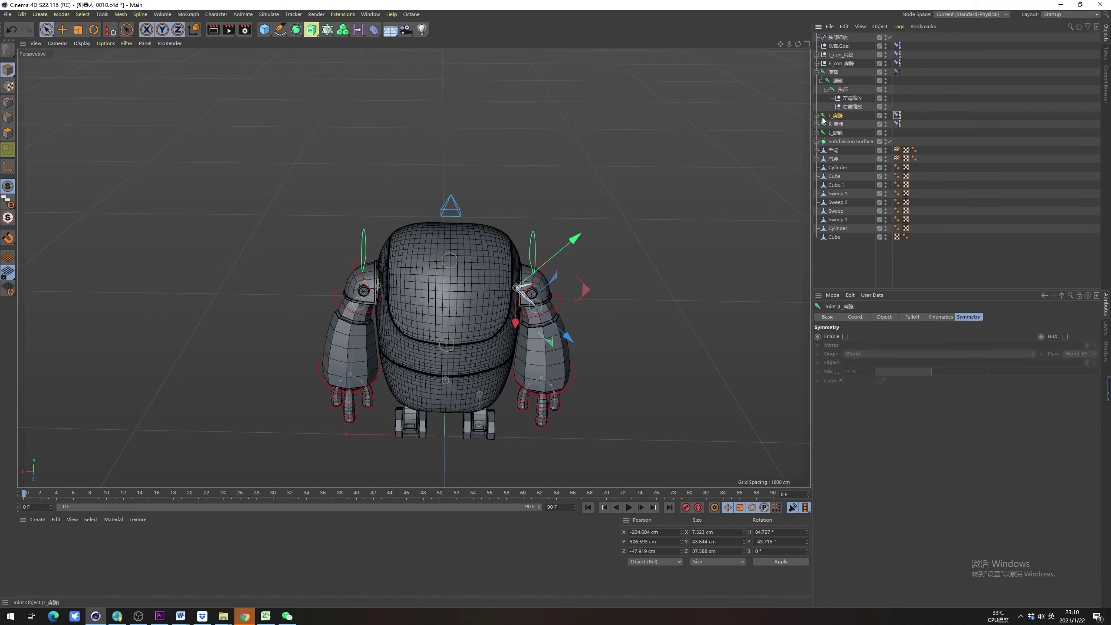
pyautogui.middleClick(839, 117)
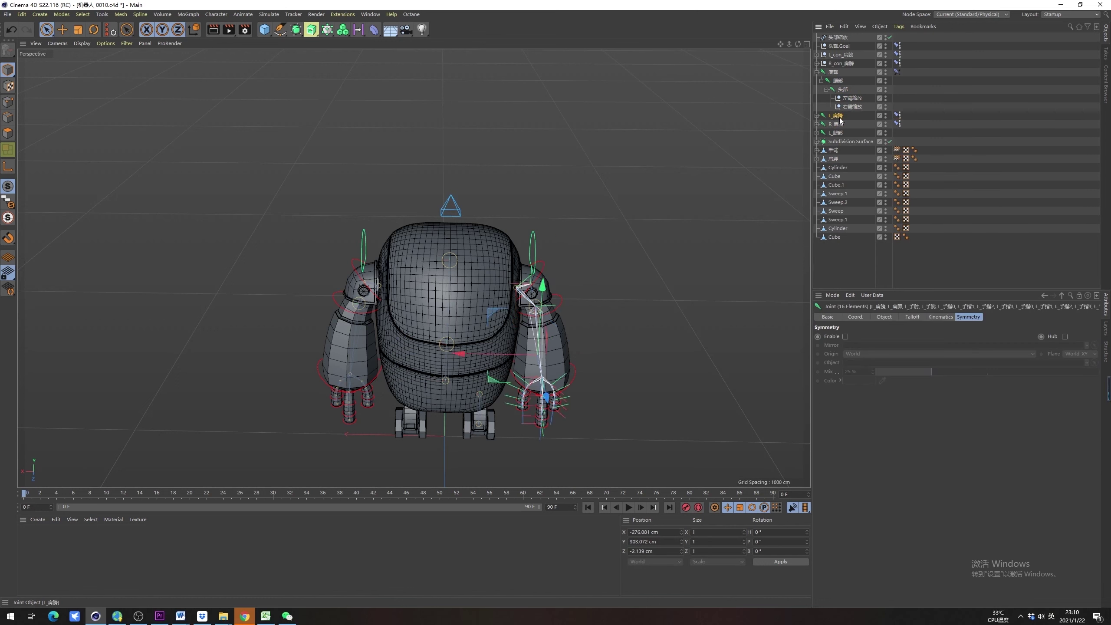
pyautogui.keyDown('shift'); pyautogui.click(836, 124); pyautogui.keyUp('shift')
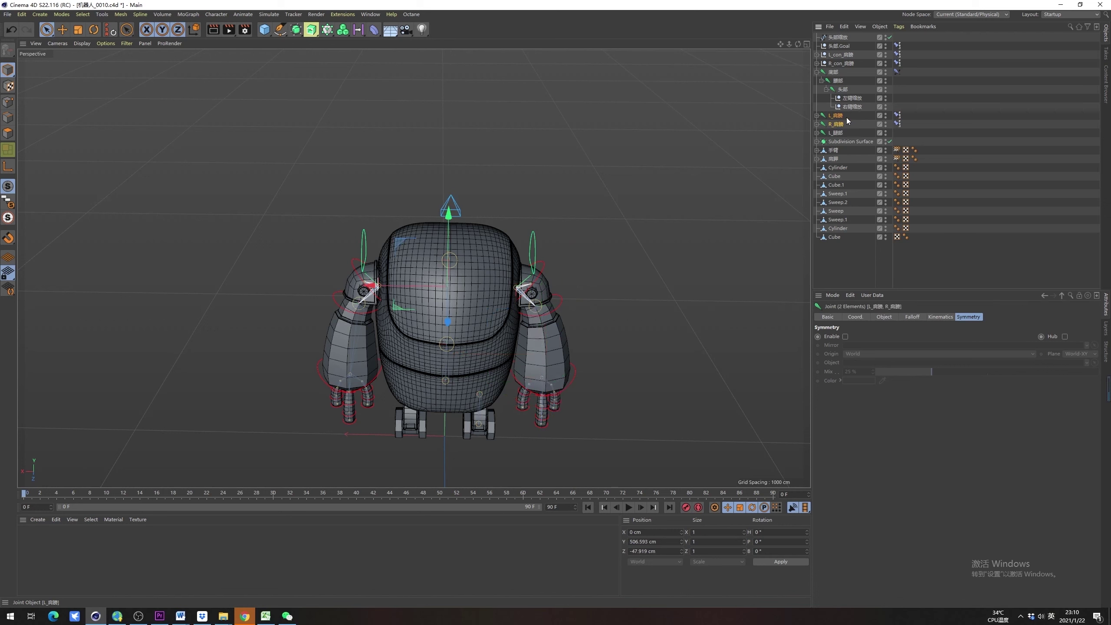
pyautogui.click(816, 124)
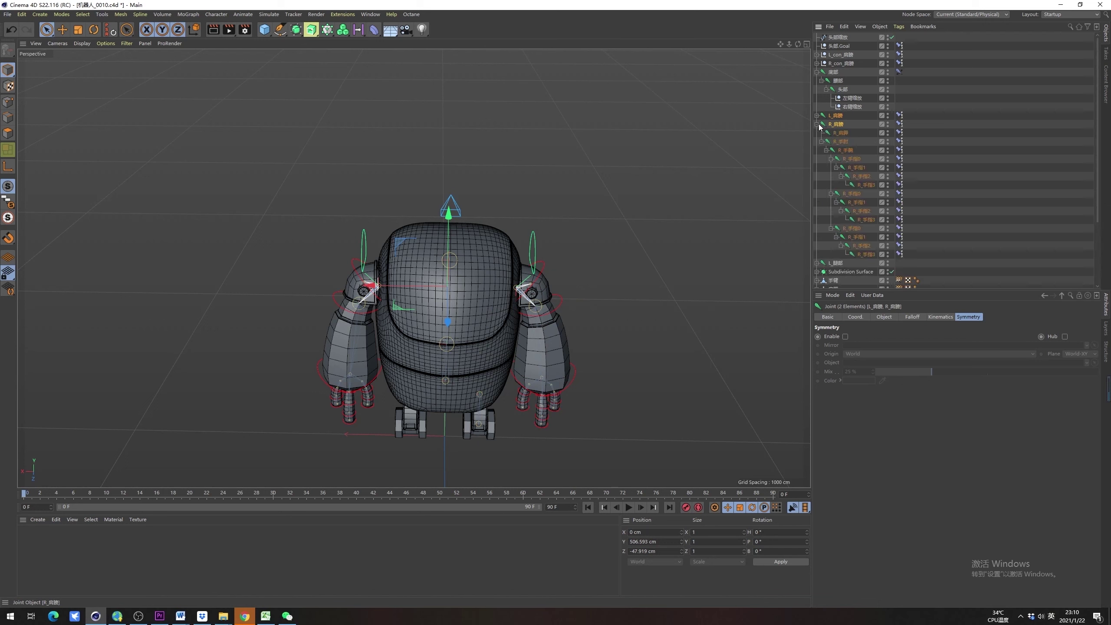
pyautogui.click(816, 115)
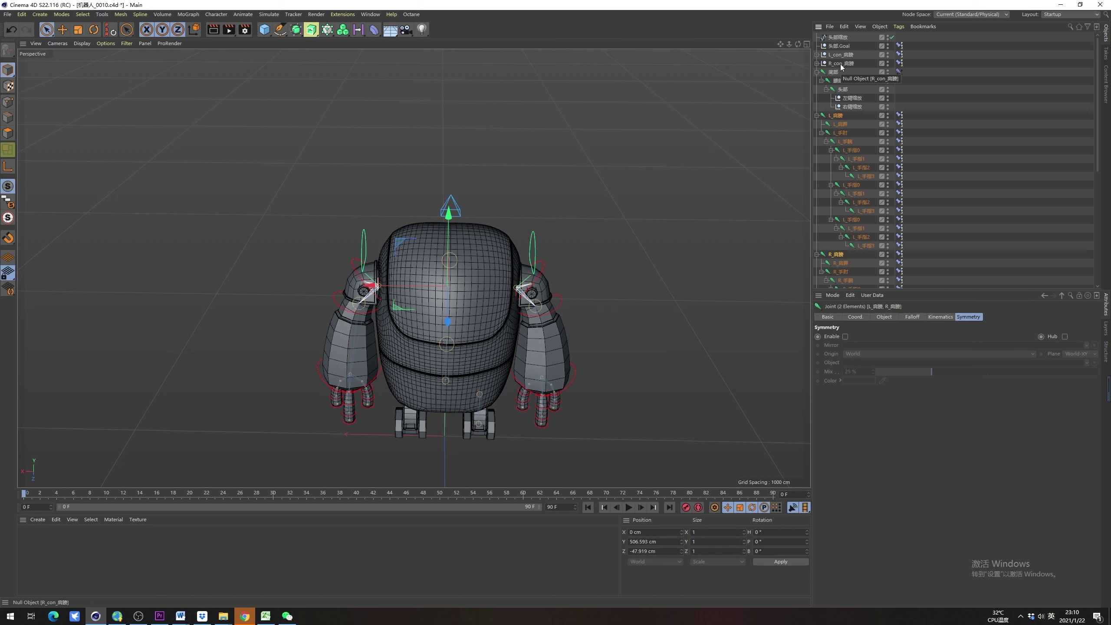
pyautogui.click(898, 115)
pyautogui.scroll(-6, 907, 144)
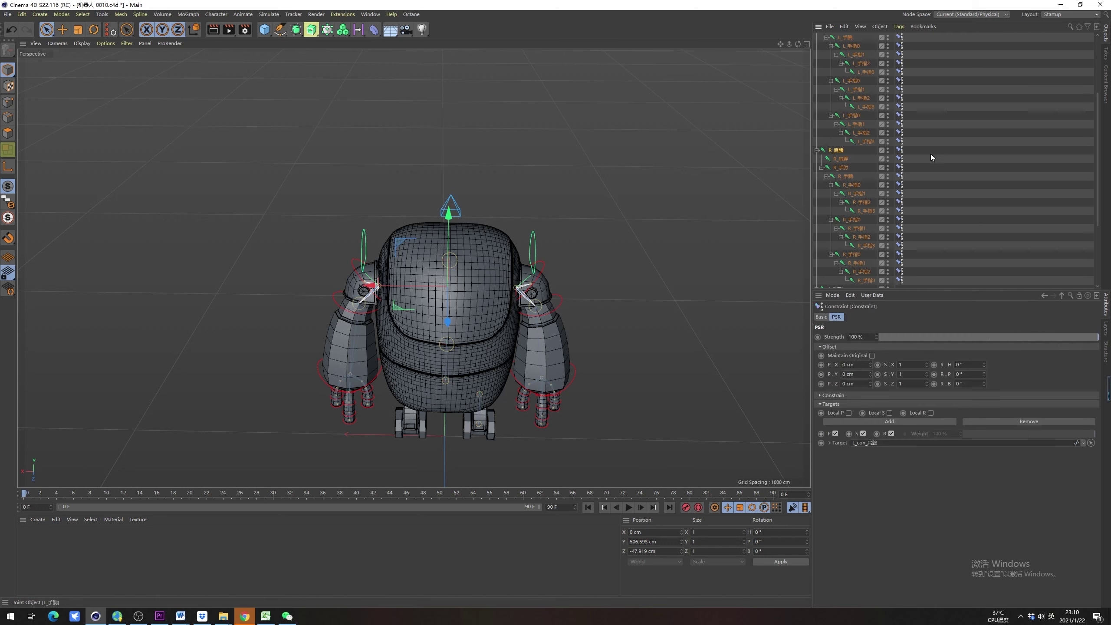
pyautogui.keyDown('shift'); pyautogui.click(899, 176); pyautogui.keyUp('shift')
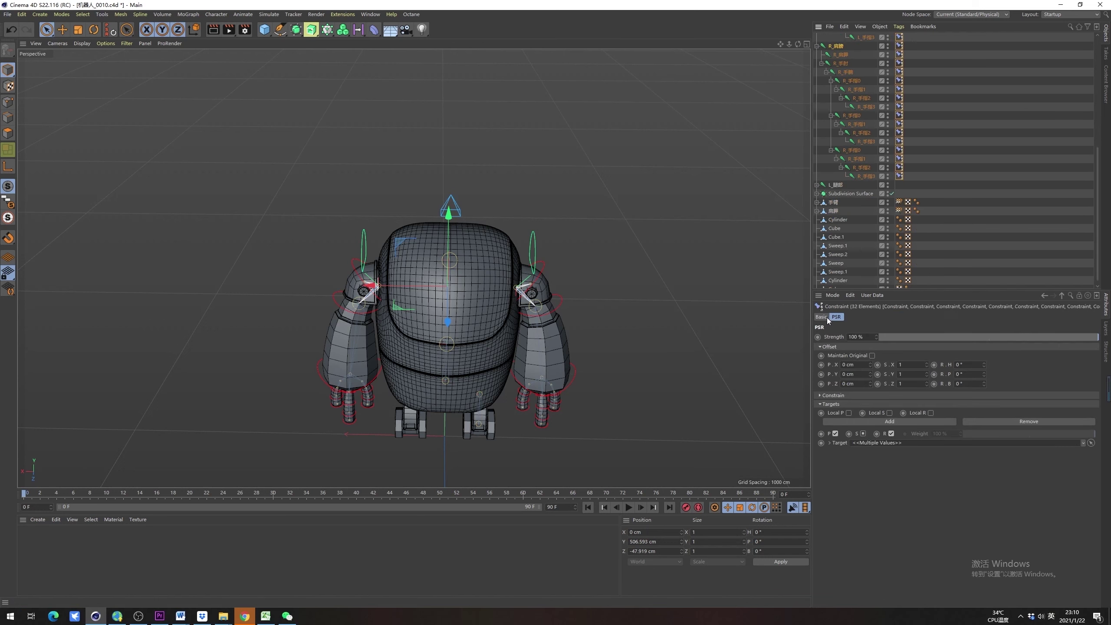
pyautogui.click(821, 316)
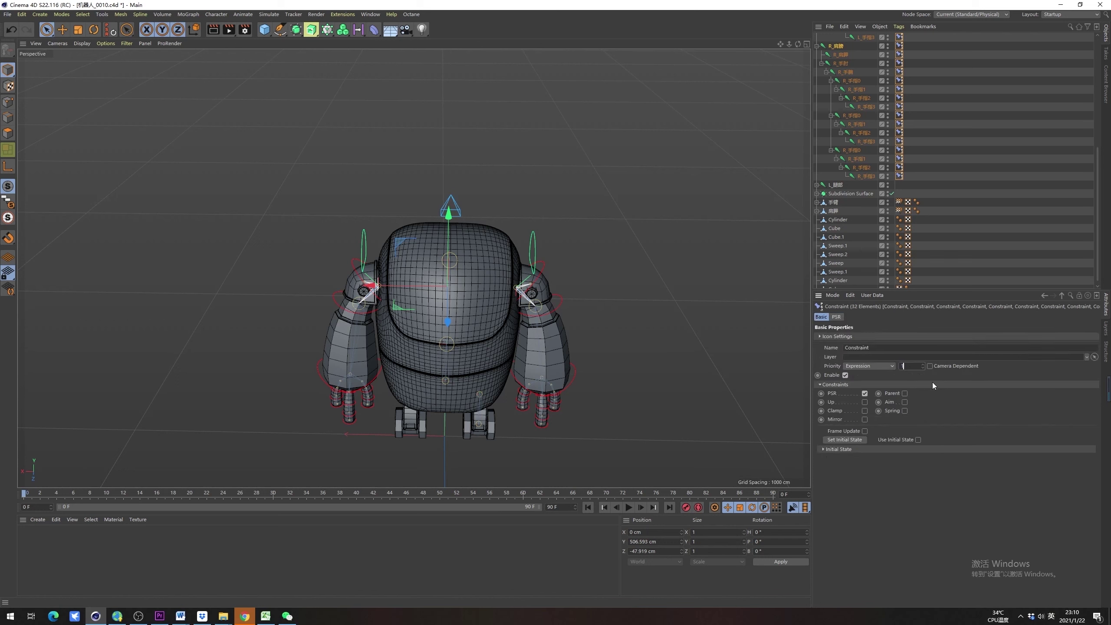
pyautogui.click(994, 210)
# Set the expression priority of the constraint tags on the L_con and R_con shoulder nulls to 1
pyautogui.scroll(8, 994, 209)
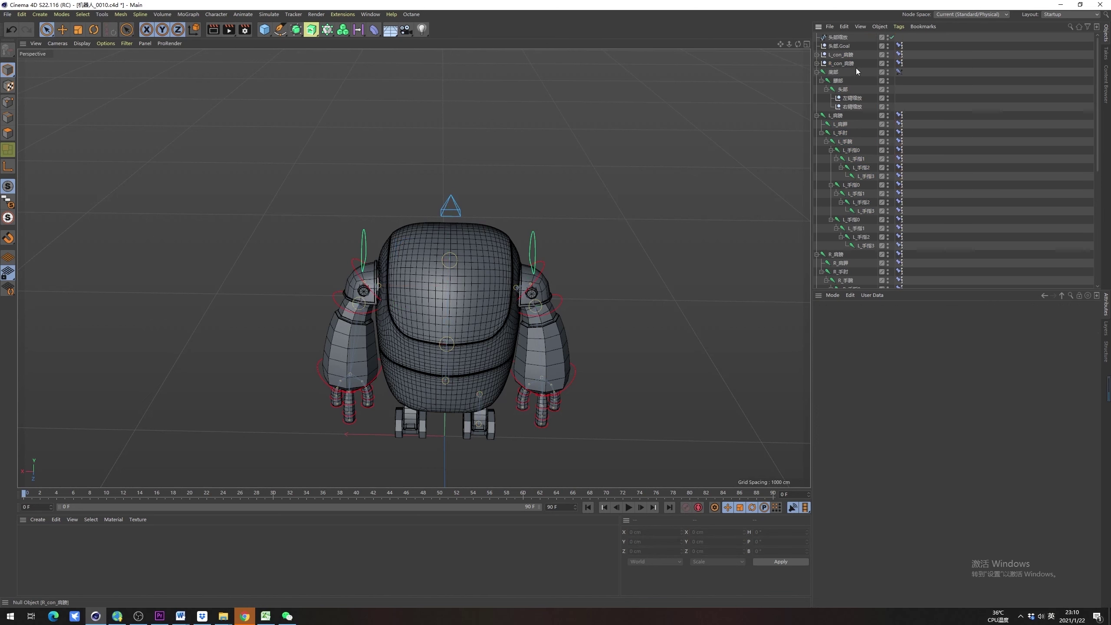
pyautogui.click(816, 63)
pyautogui.middleClick(839, 65)
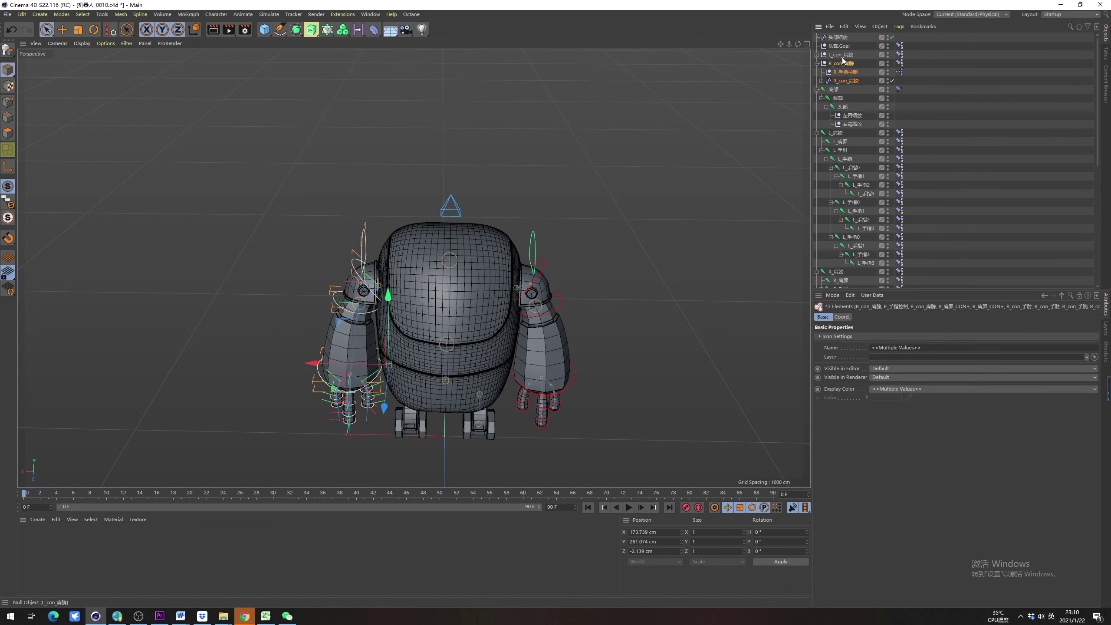
pyautogui.middleClick(839, 57)
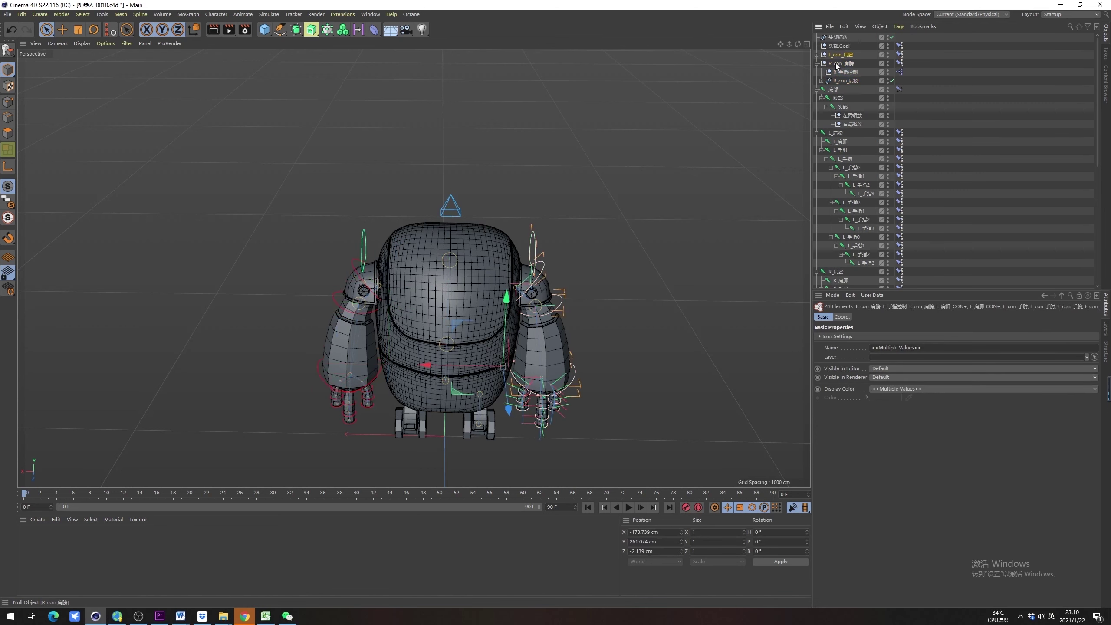
pyautogui.keyDown('shift'); pyautogui.middleClick(836, 66); pyautogui.keyUp('shift')
pyautogui.keyDown('ctrl'); pyautogui.click(816, 64); pyautogui.keyUp('ctrl')
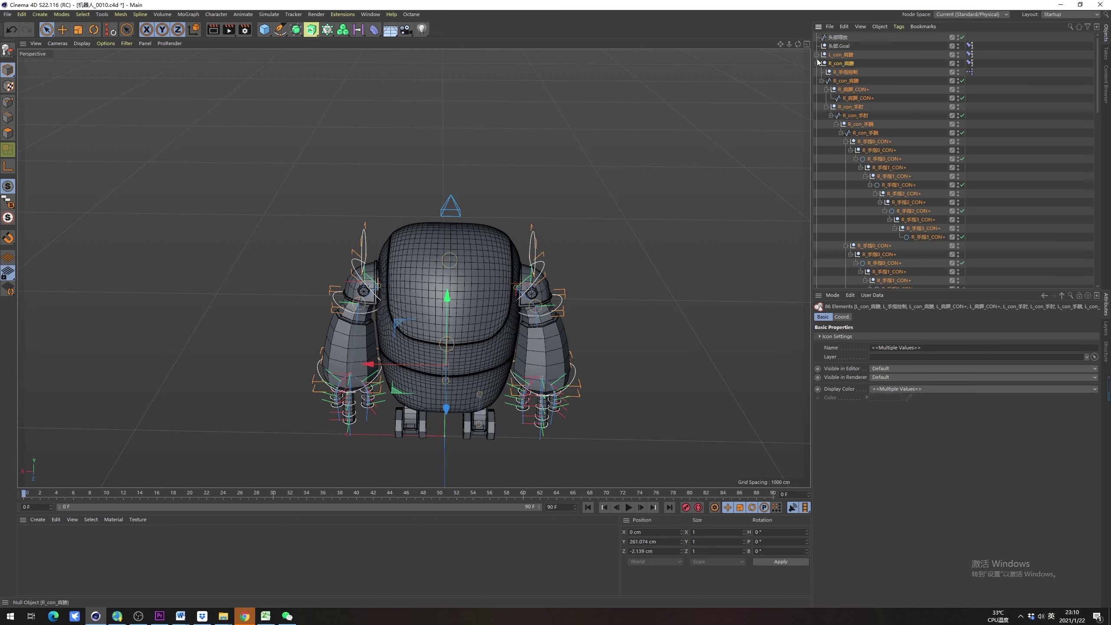
pyautogui.keyDown('ctrl'); pyautogui.click(816, 54); pyautogui.keyUp('ctrl')
pyautogui.click(816, 55)
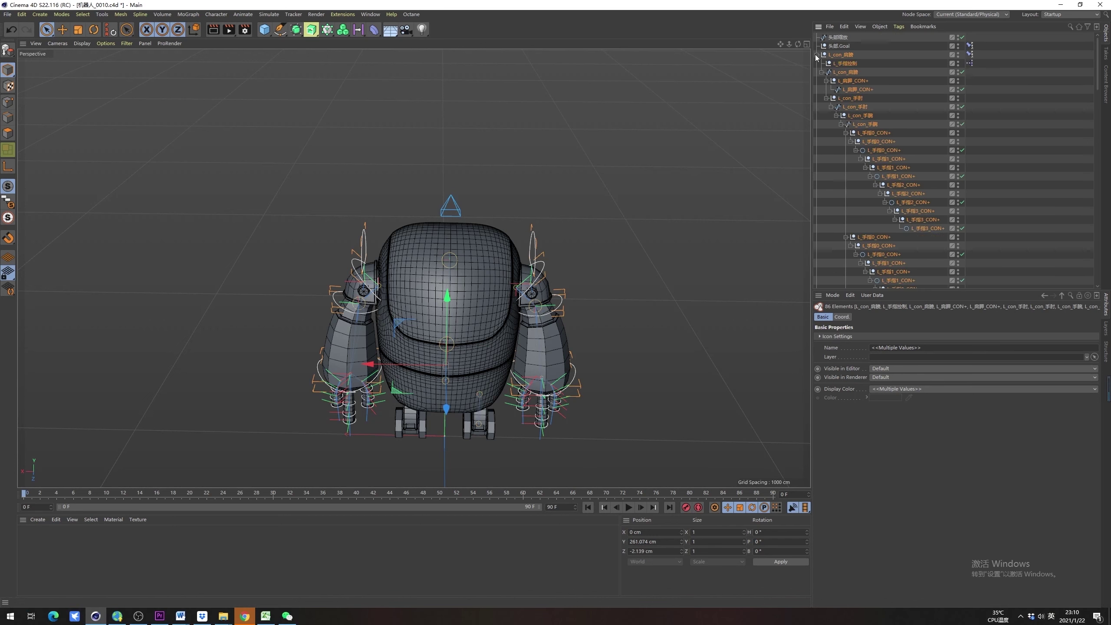
pyautogui.click(816, 63)
pyautogui.click(899, 55)
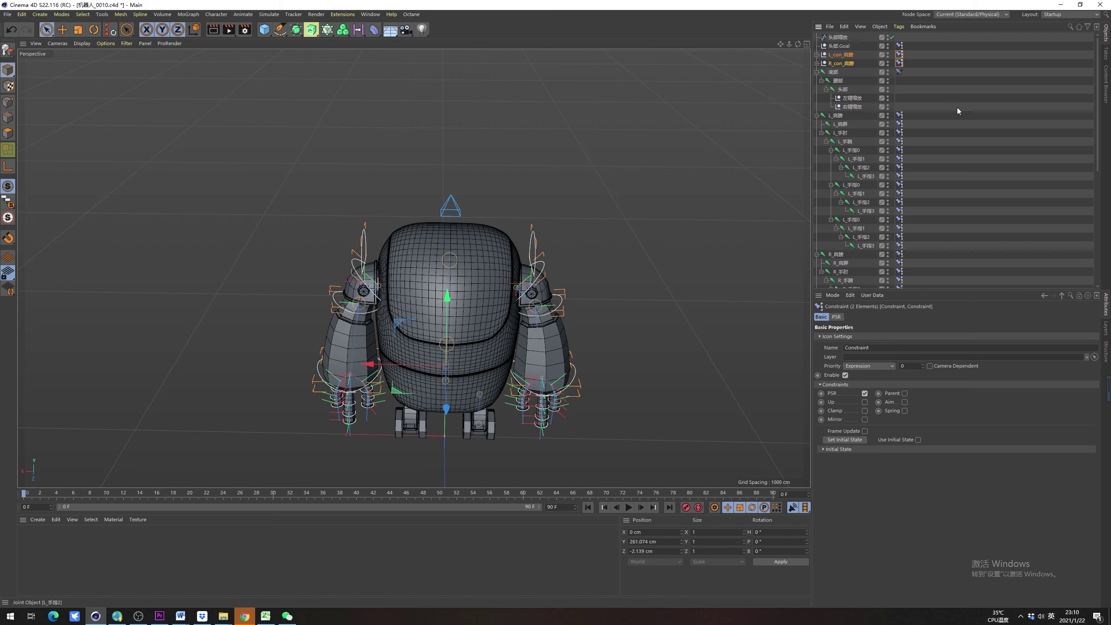
pyautogui.click(956, 108)
pyautogui.click(899, 55)
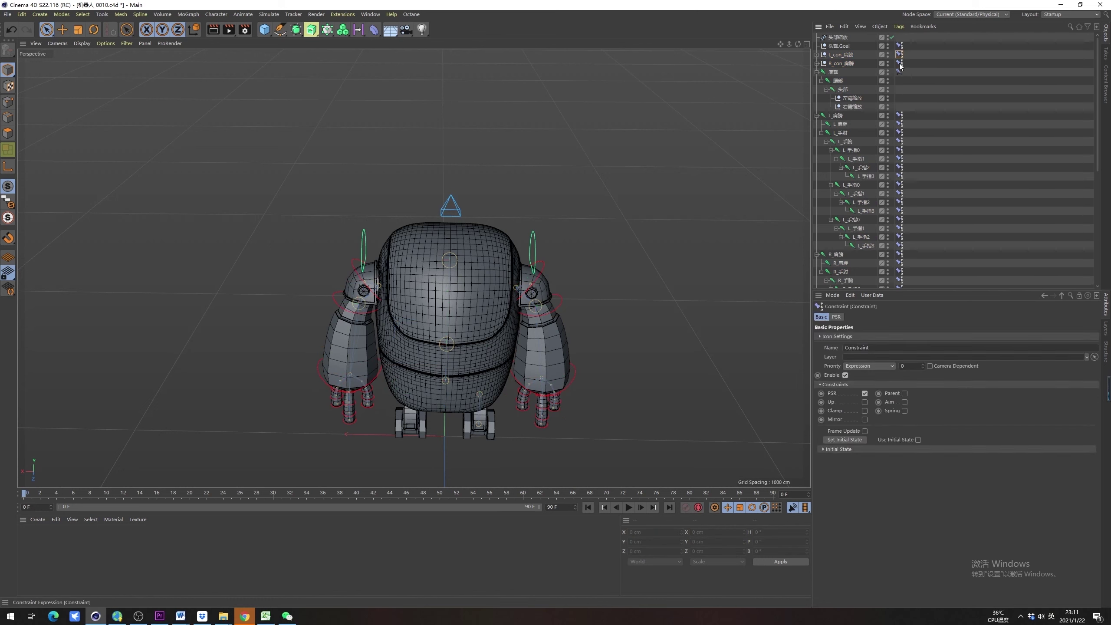
pyautogui.keyDown('shift'); pyautogui.click(899, 63); pyautogui.keyUp('shift')
pyautogui.click(904, 78)
# Raise the 头部缩放 controller to test how the arms follow with the new constraint priorities, and undo the move
pyautogui.click(847, 47)
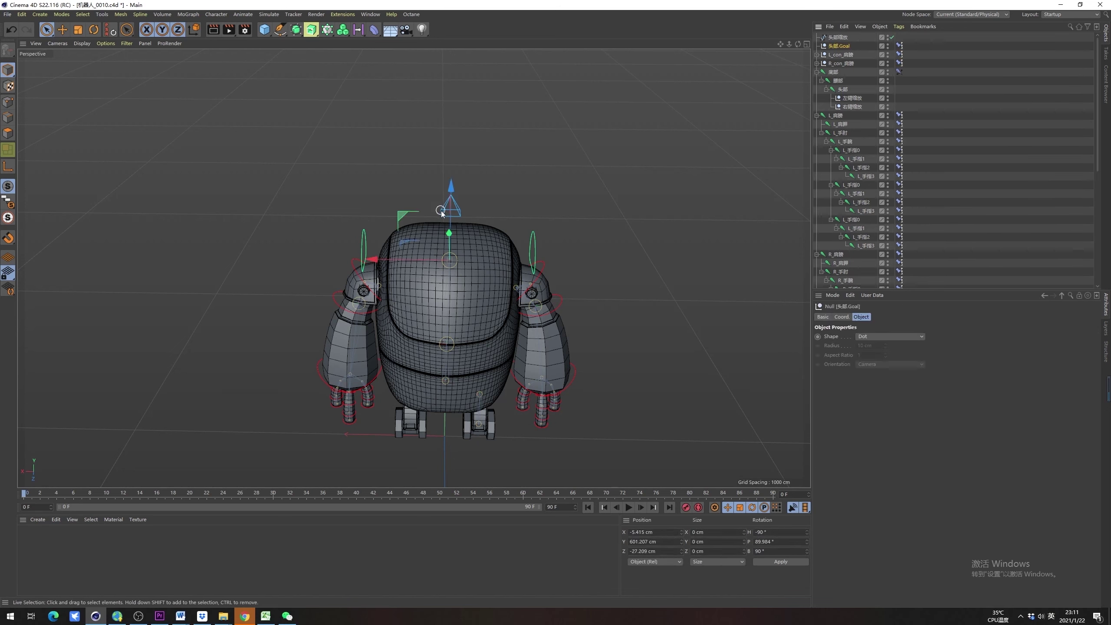
pyautogui.click(847, 40)
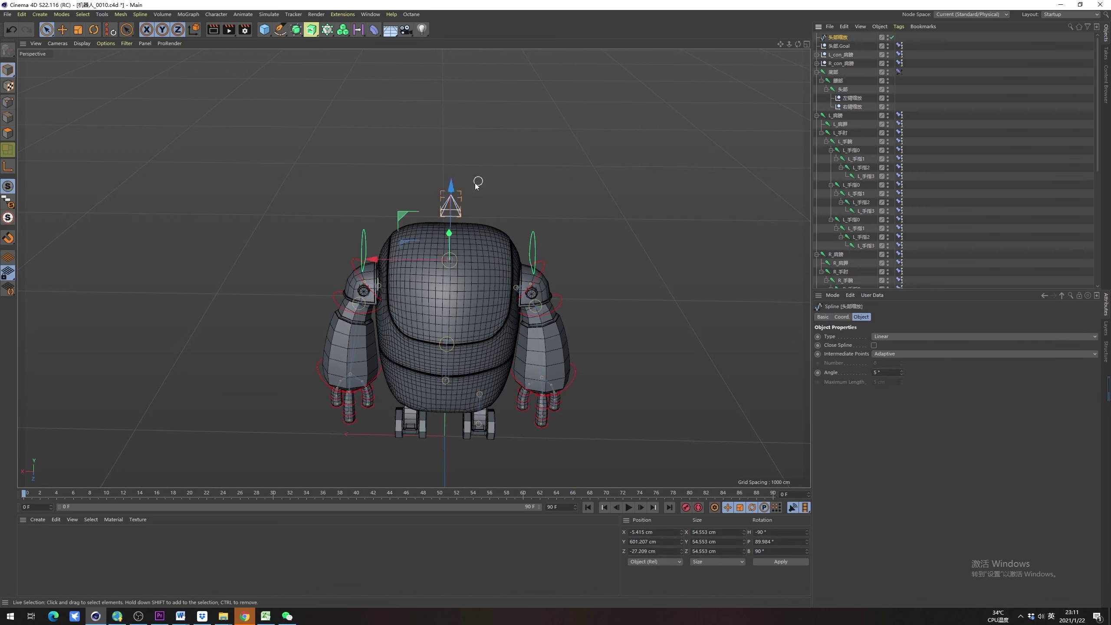
pyautogui.moveTo(451, 179); pyautogui.dragTo(453, 85)
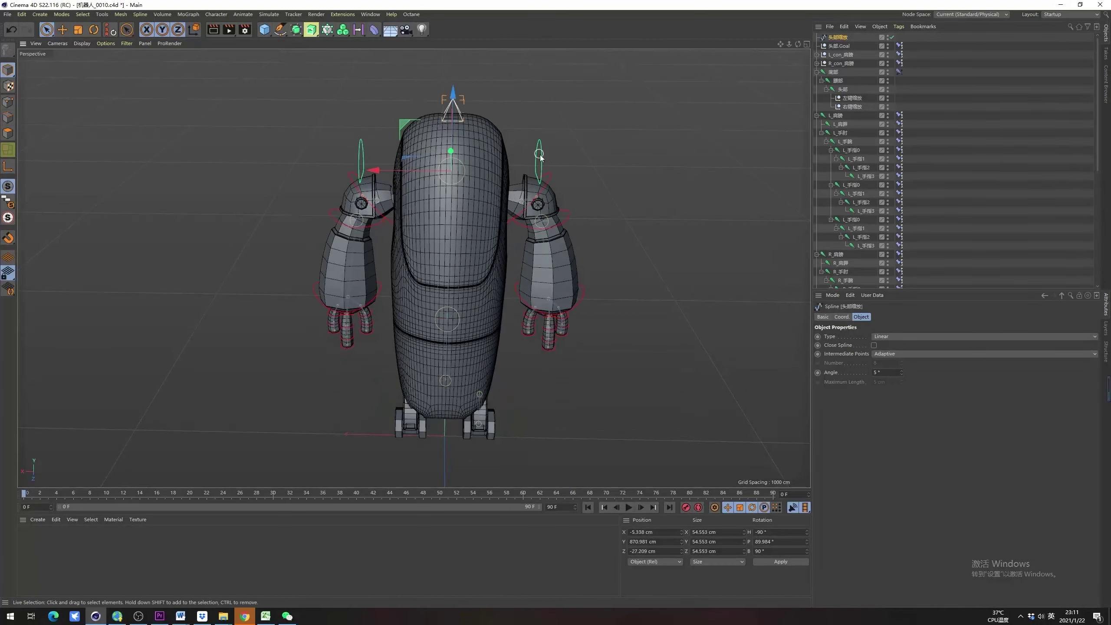
pyautogui.hotkey('ctrl', 'z')
pyautogui.keyDown('alt'); pyautogui.moveTo(539, 202); pyautogui.dragTo(339, 288); pyautogui.keyUp('alt')
pyautogui.hotkey('ctrl', 'z')
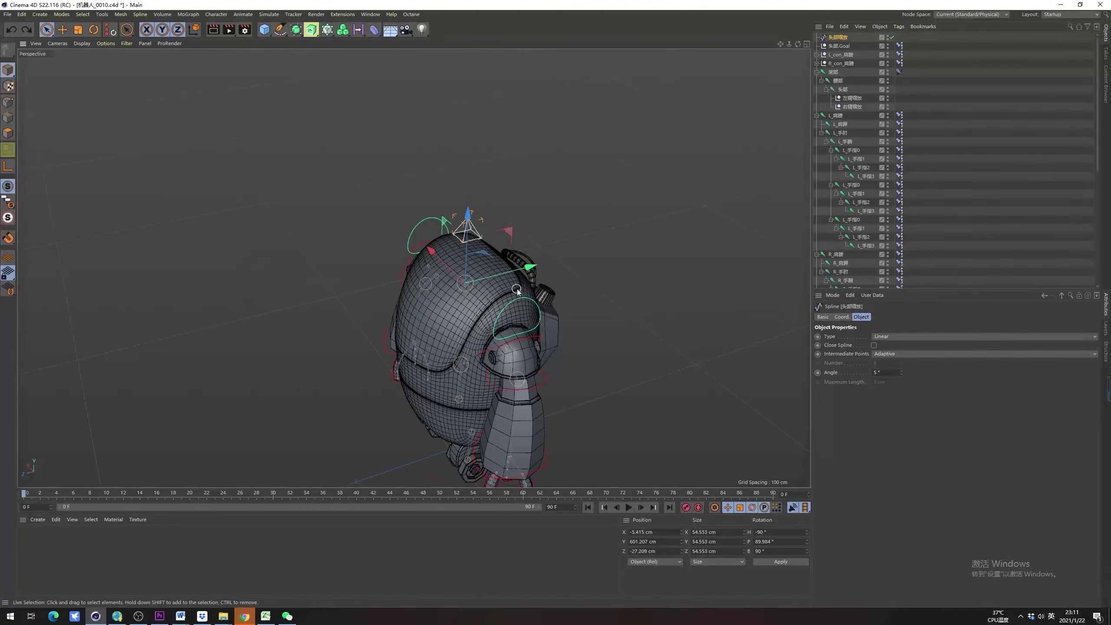
# Collapse the root body and both shoulder joint hierarchies, and review the constraint priority on the L_con shoulder null
pyautogui.click(816, 71)
pyautogui.click(816, 81)
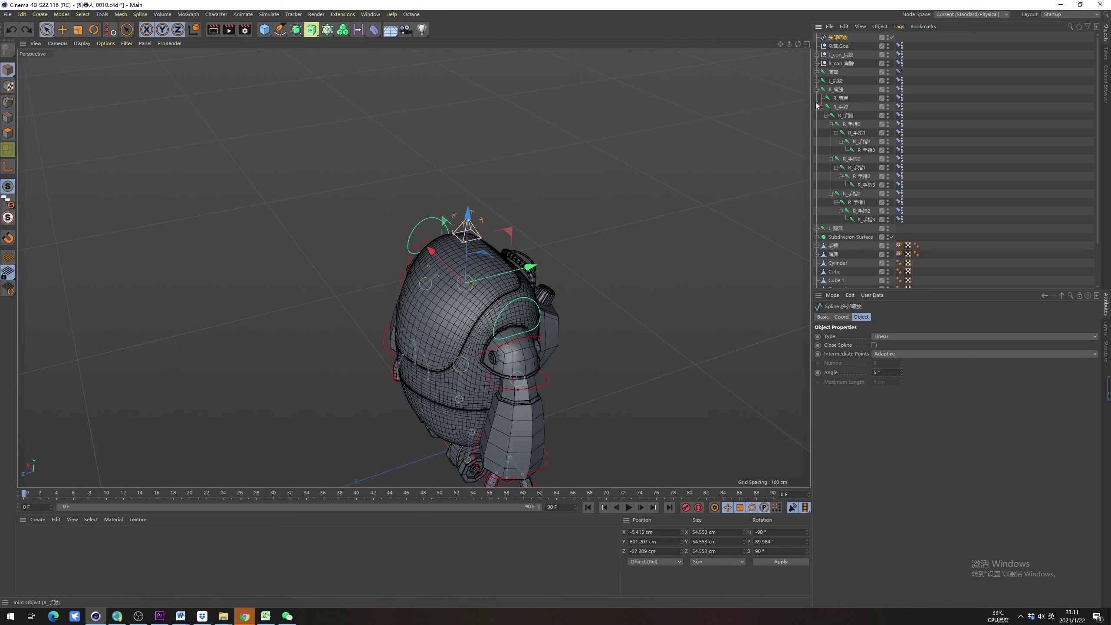
pyautogui.click(816, 89)
pyautogui.click(838, 66)
pyautogui.click(835, 72)
pyautogui.click(848, 53)
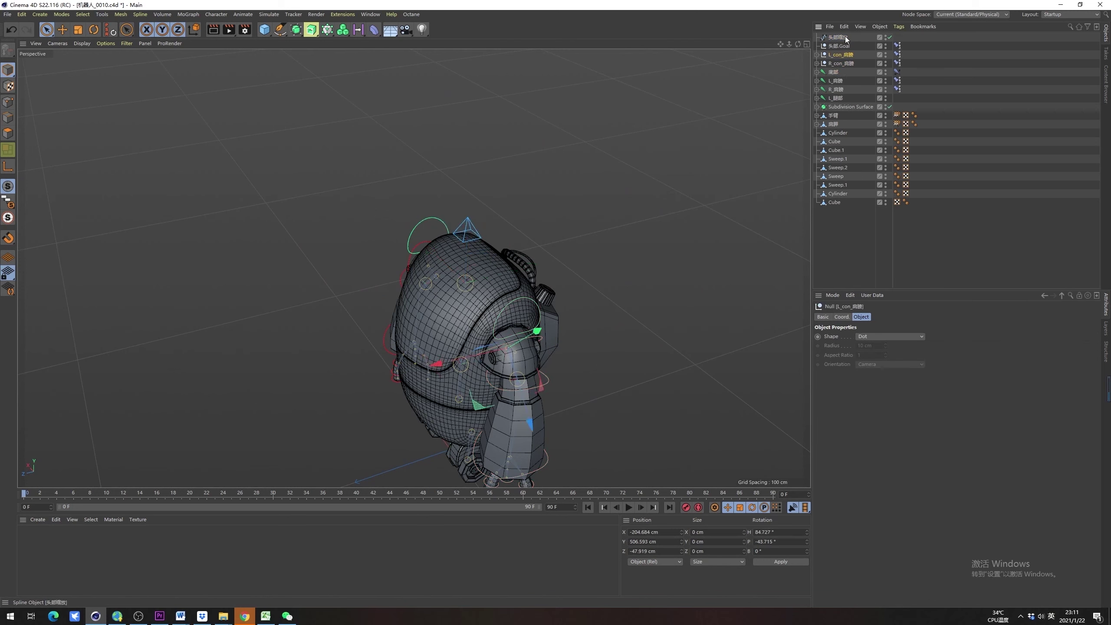
pyautogui.click(843, 37)
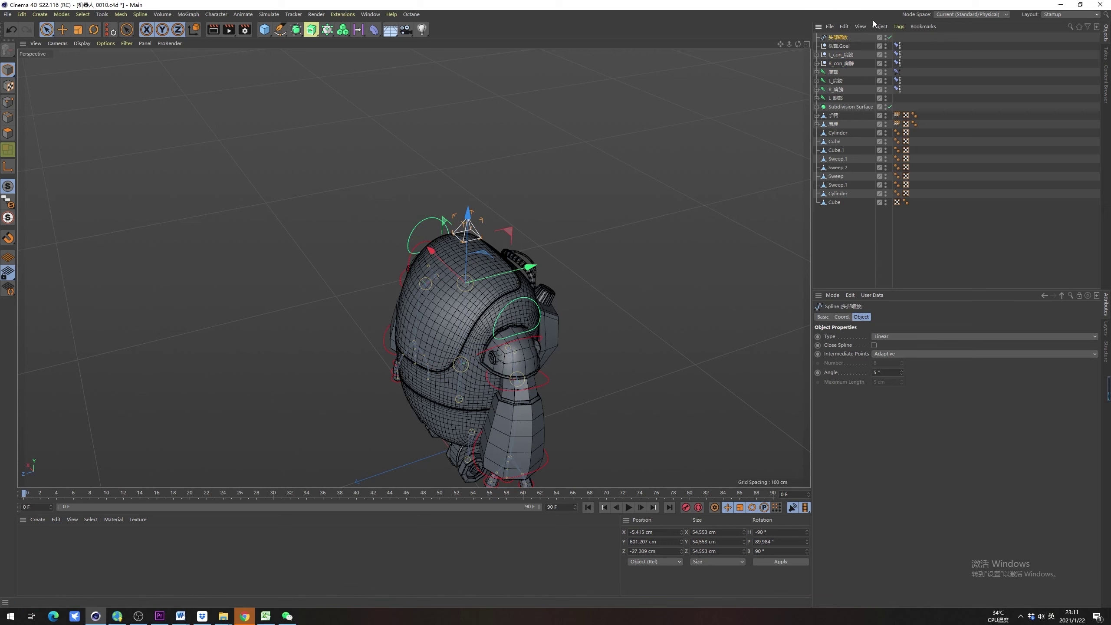
pyautogui.click(842, 55)
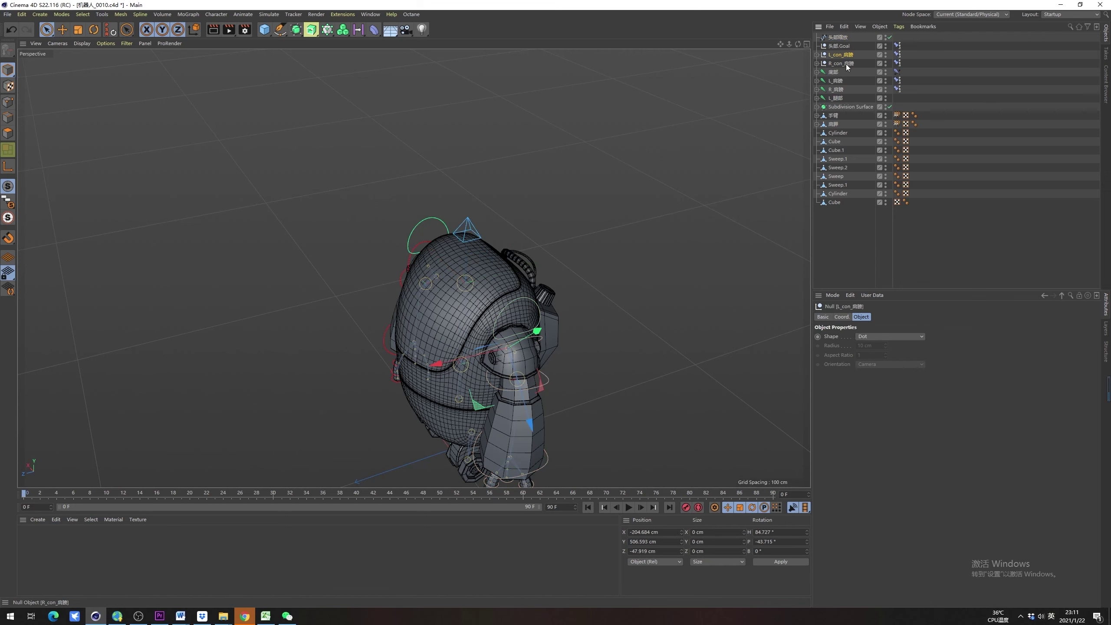
pyautogui.click(897, 63)
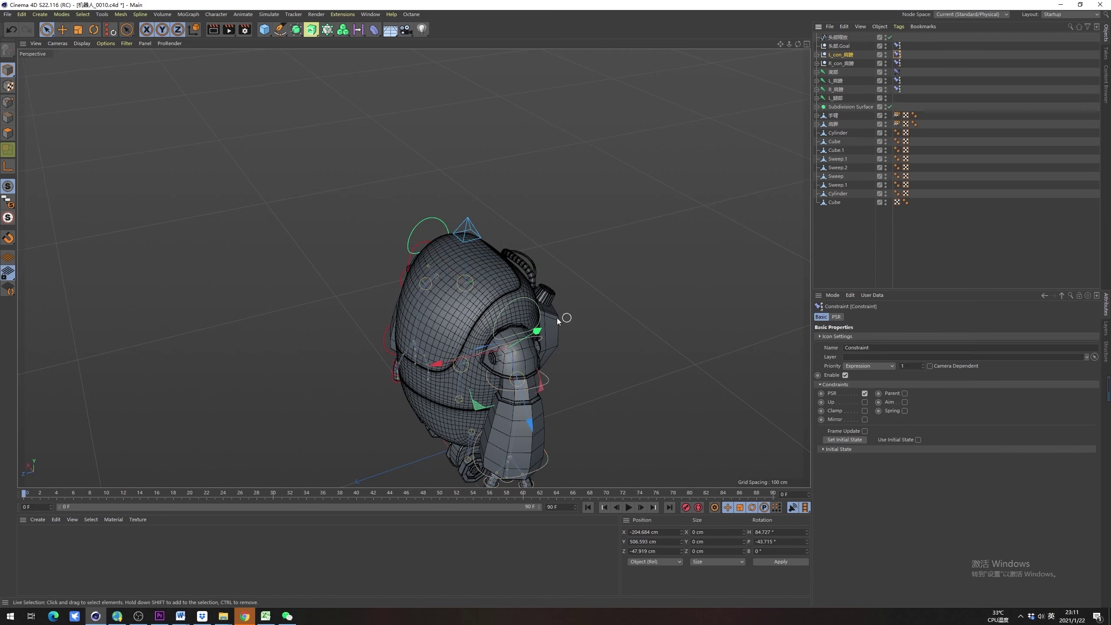
# Try the user data slider of L_手指控制 at -11° to curl the left hand's fingers, and undo the change
pyautogui.keyDown('alt'); pyautogui.moveTo(560, 320); pyautogui.dragTo(507, 298); pyautogui.keyUp('alt')
pyautogui.keyDown('alt'); pyautogui.moveTo(507, 298); pyautogui.dragTo(504, 298, button='middle'); pyautogui.keyUp('alt')
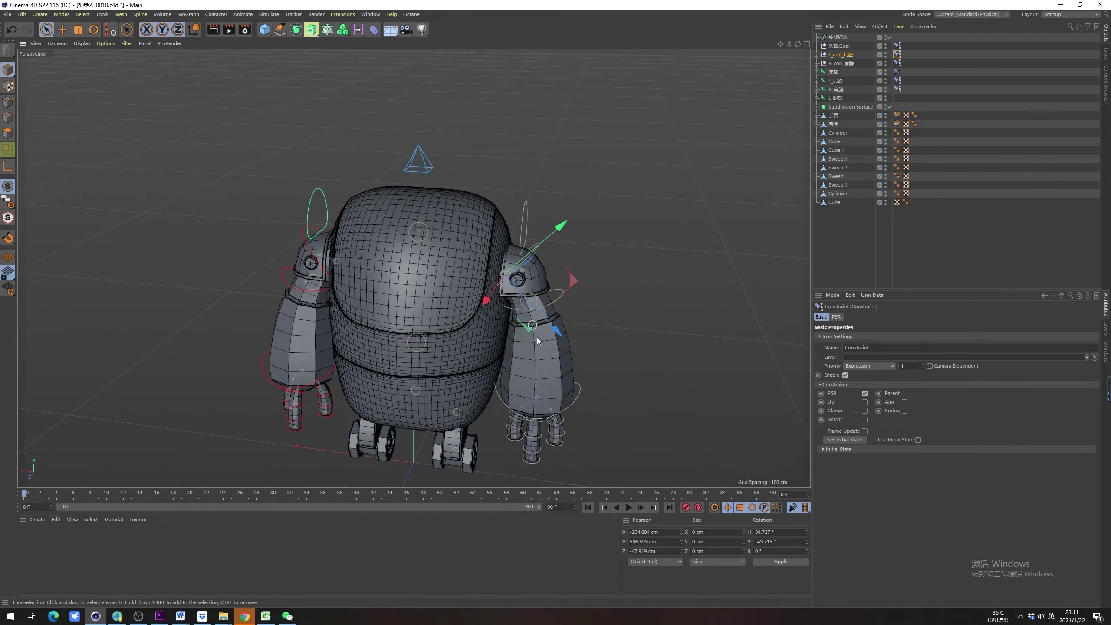
pyautogui.keyDown('alt'); pyautogui.moveTo(588, 393); pyautogui.dragTo(576, 452); pyautogui.keyUp('alt')
pyautogui.click(576, 452)
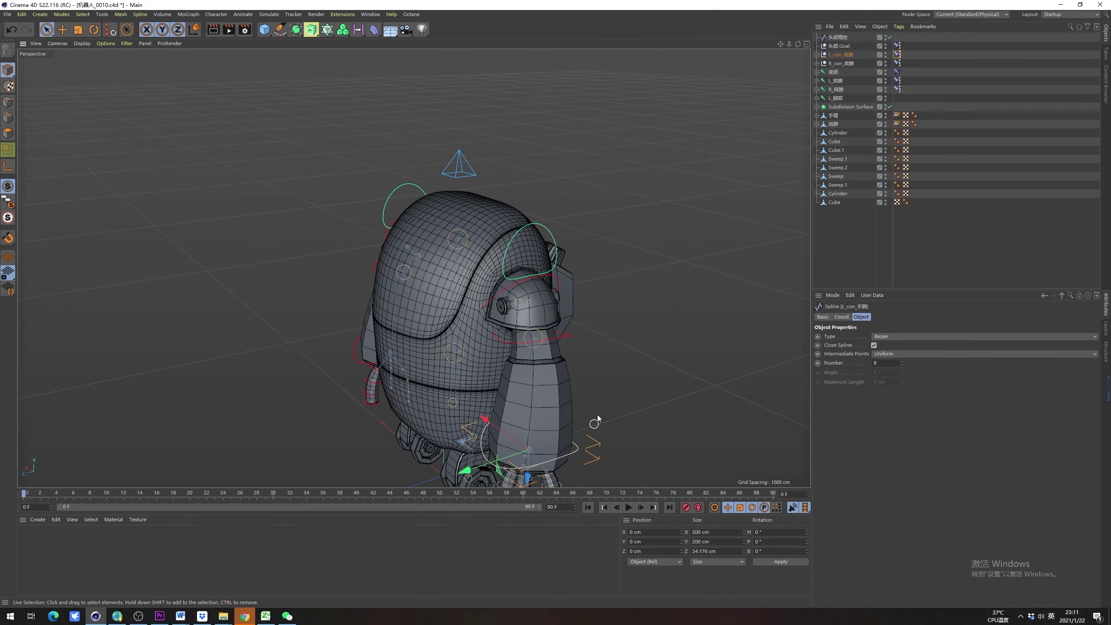
pyautogui.keyDown('alt'); pyautogui.moveTo(595, 422); pyautogui.dragTo(592, 344, button='middle'); pyautogui.keyUp('alt')
pyautogui.keyDown('alt'); pyautogui.moveTo(592, 344); pyautogui.dragTo(547, 378); pyautogui.keyUp('alt')
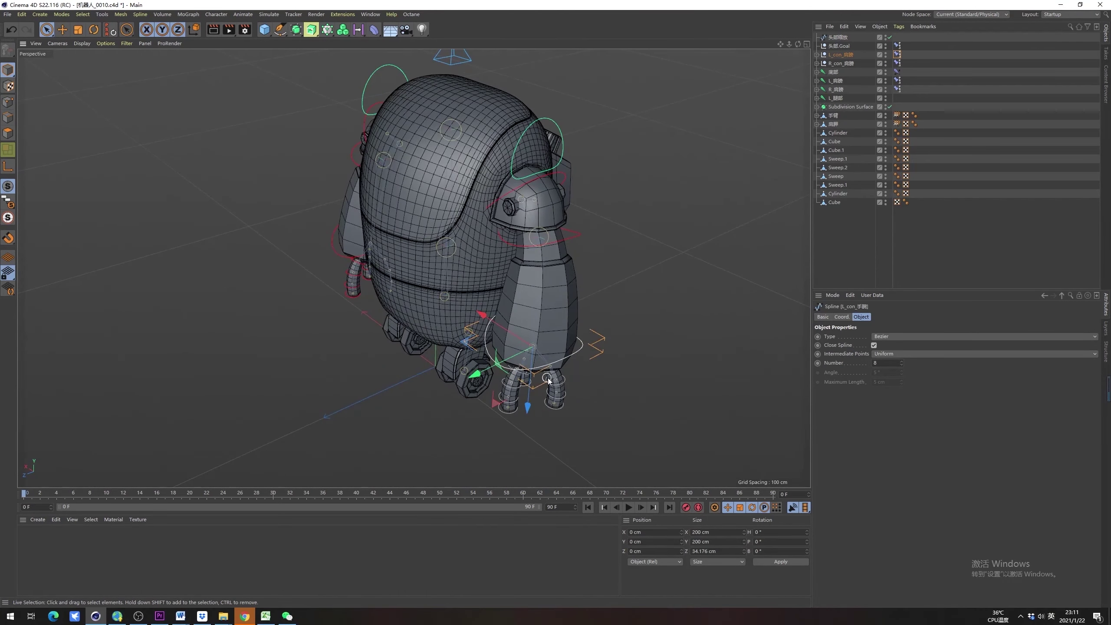
pyautogui.click(821, 56)
pyautogui.click(817, 55)
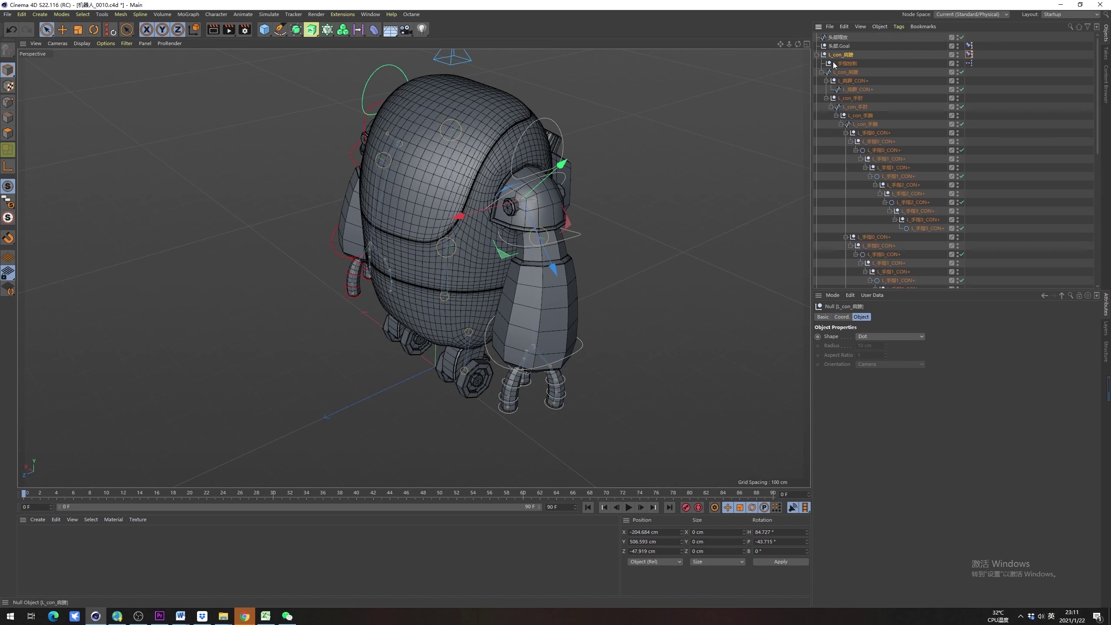
pyautogui.click(834, 64)
pyautogui.moveTo(977, 340); pyautogui.dragTo(935, 338)
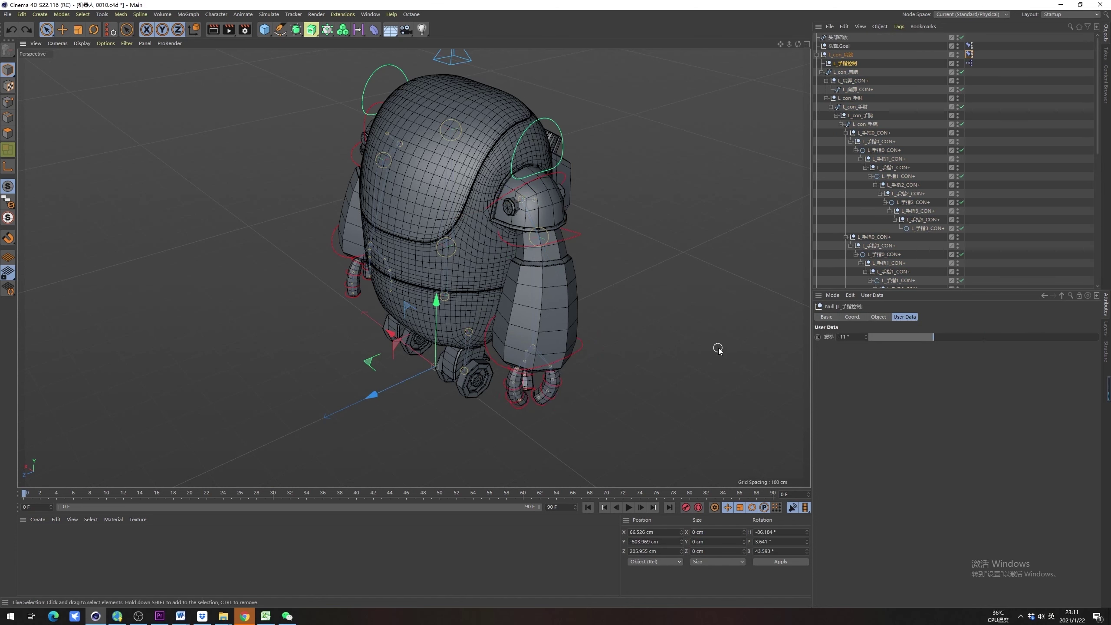
pyautogui.hotkey('ctrl', 'z')
pyautogui.hotkey('ctrl', 'z')
# Collapse the L_con hierarchy and select the L_con and R_con shoulder nulls together with both shoulder joints
pyautogui.click(849, 63)
pyautogui.click(831, 54)
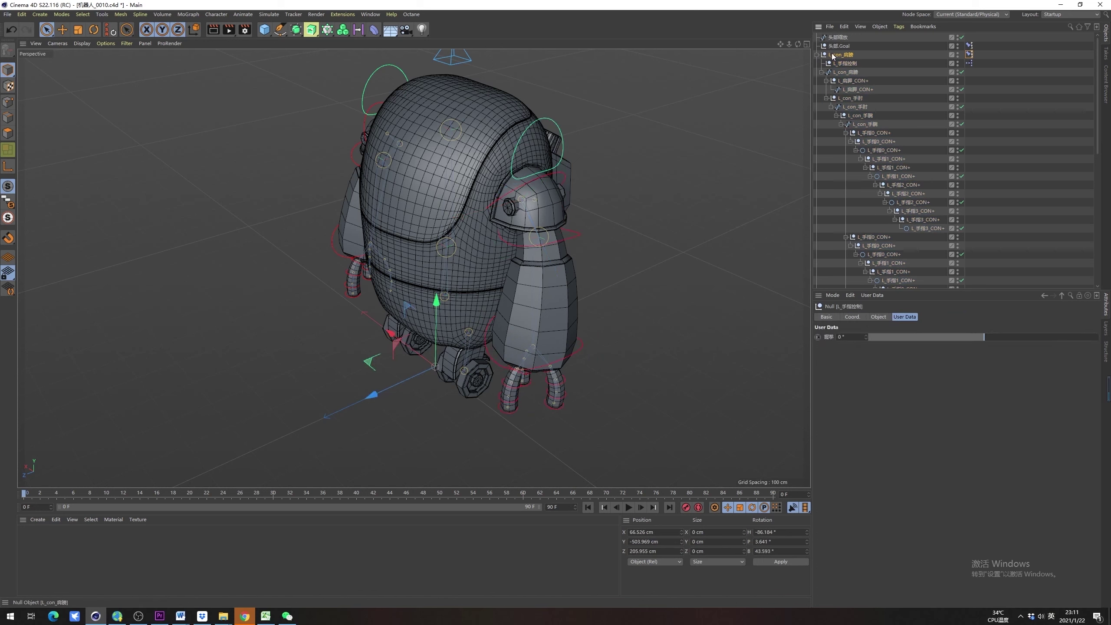
pyautogui.click(832, 56)
pyautogui.click(817, 55)
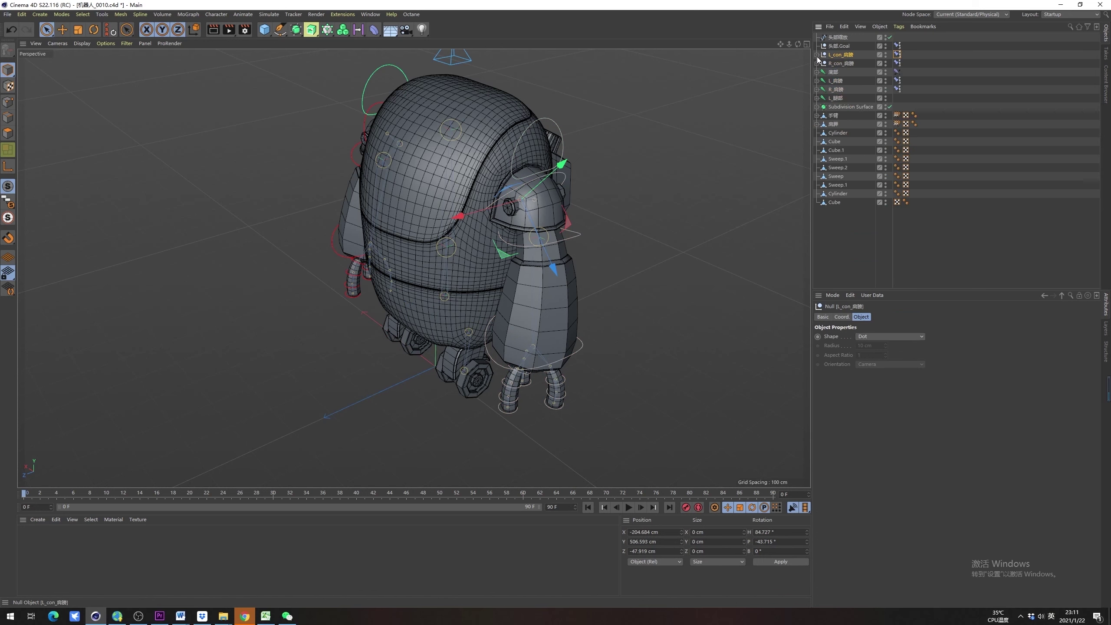
pyautogui.keyDown('ctrl'); pyautogui.click(847, 64); pyautogui.keyUp('ctrl')
pyautogui.keyDown('ctrl'); pyautogui.click(838, 90); pyautogui.keyUp('ctrl')
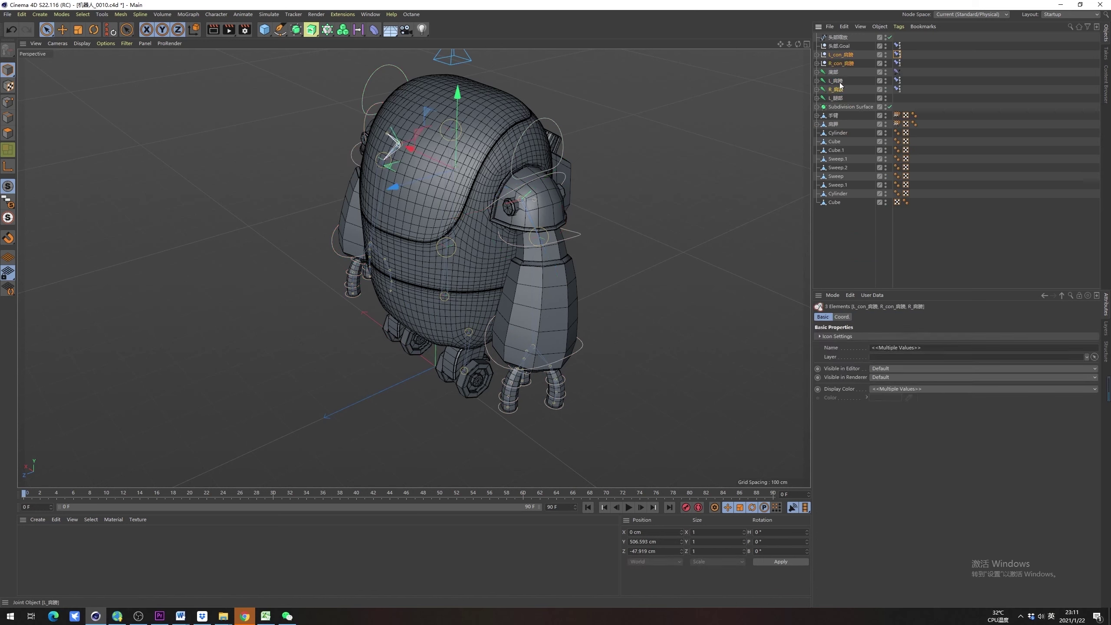
pyautogui.keyDown('ctrl'); pyautogui.click(836, 82); pyautogui.keyUp('ctrl')
# Raise the 头部缩放 controller again and inspect the arms and shoulders from the side and front
pyautogui.keyDown('alt'); pyautogui.moveTo(467, 159); pyautogui.dragTo(497, 52); pyautogui.keyUp('alt')
pyautogui.click(492, 126)
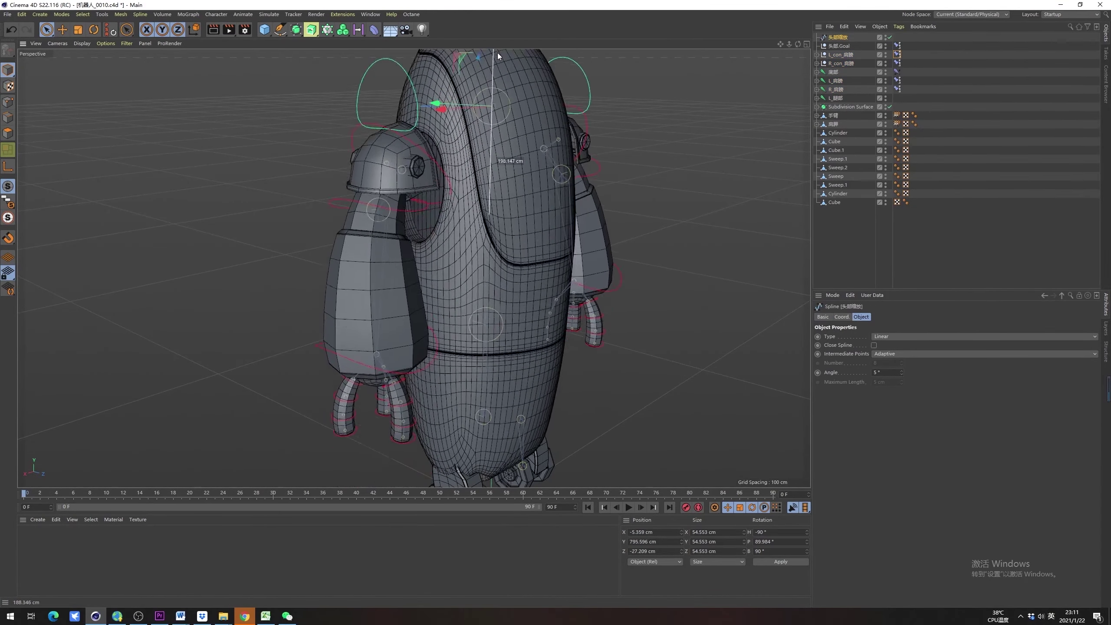
pyautogui.keyDown('alt'); pyautogui.moveTo(498, 53); pyautogui.dragTo(542, 160, button='right'); pyautogui.keyUp('alt')
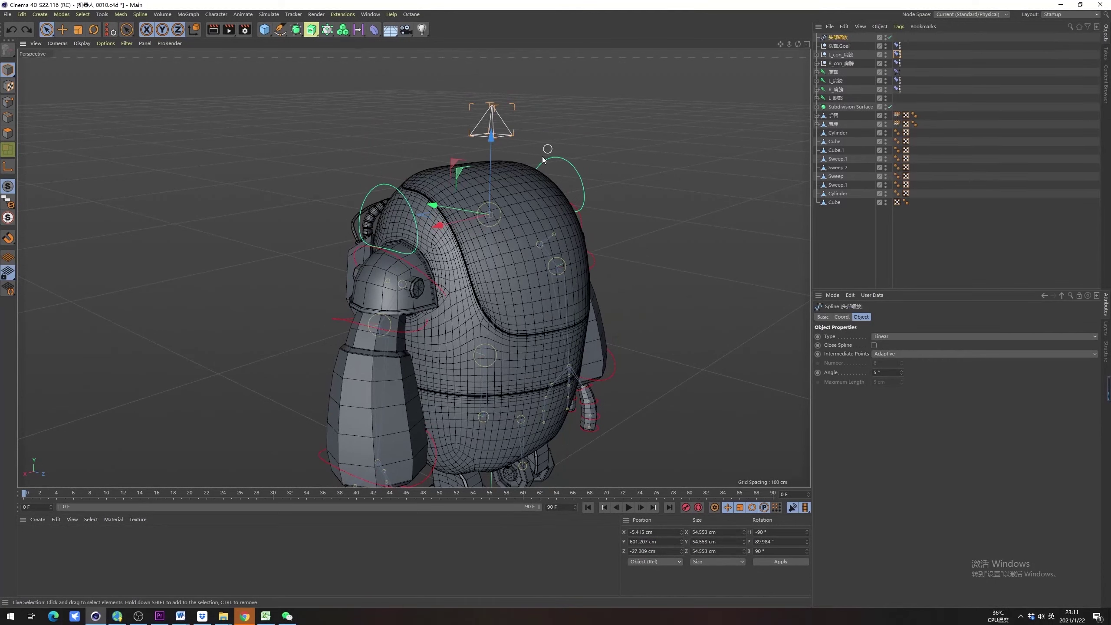
pyautogui.keyDown('alt'); pyautogui.moveTo(488, 151); pyautogui.dragTo(458, 220); pyautogui.keyUp('alt')
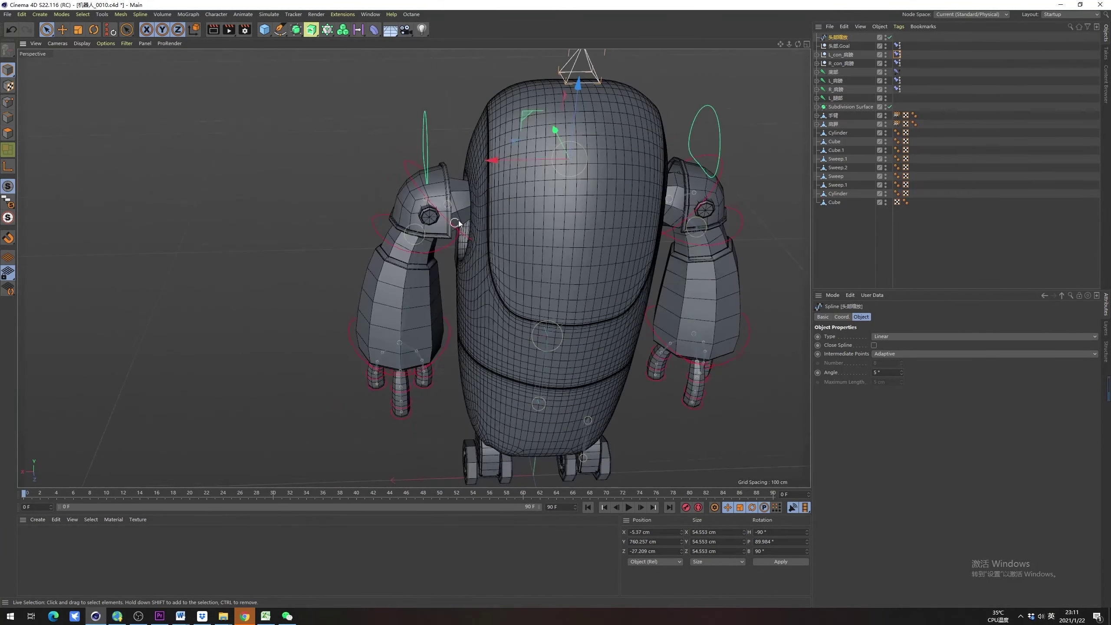
# Inspect the raised arms and shoulders from several angles, and undo the last moves of the 头部缩放 controller
pyautogui.keyDown('alt'); pyautogui.moveTo(545, 97); pyautogui.dragTo(498, 186); pyautogui.keyUp('alt')
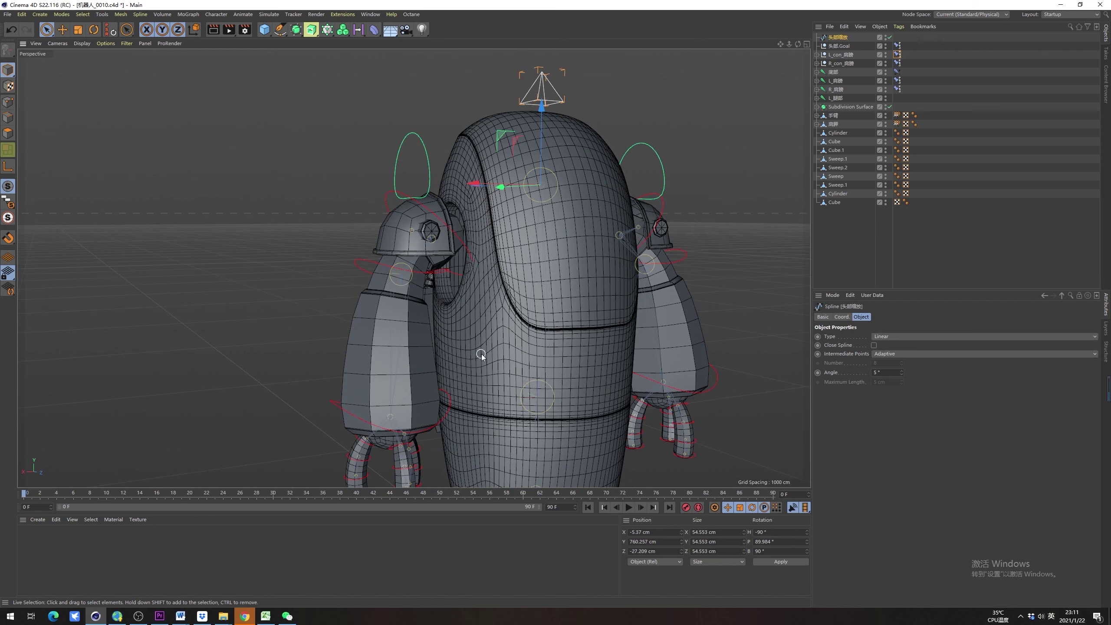
pyautogui.keyDown('alt'); pyautogui.moveTo(471, 184); pyautogui.dragTo(511, 163); pyautogui.keyUp('alt')
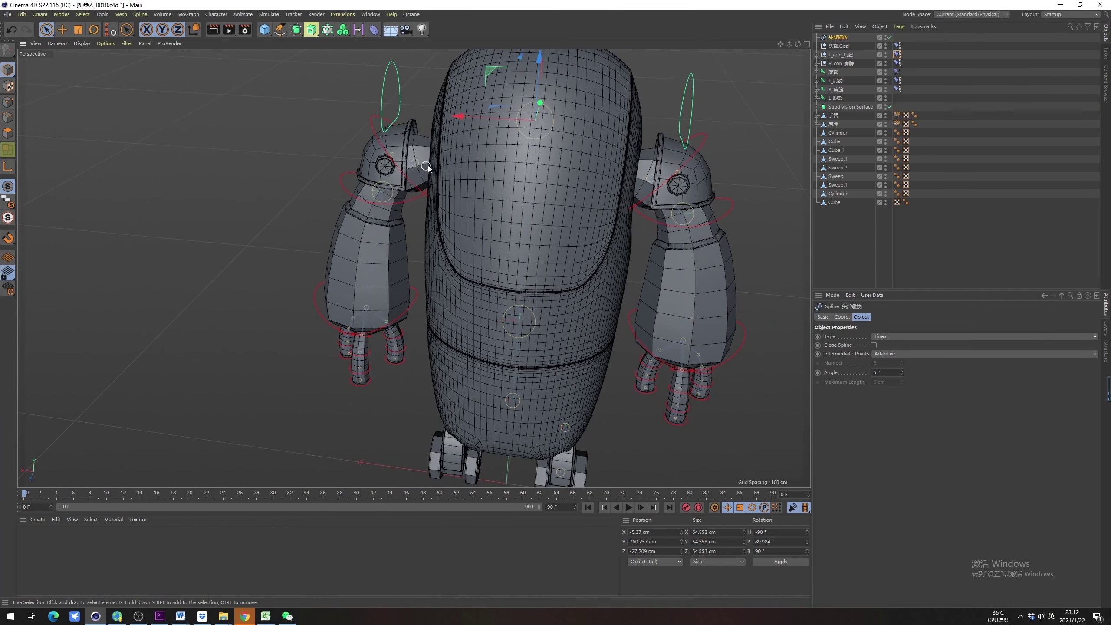
pyautogui.moveTo(428, 165)
pyautogui.keyDown('alt'); pyautogui.mouseDown()
pyautogui.moveTo(407, 173)
pyautogui.moveTo(447, 165)
pyautogui.mouseUp(); pyautogui.keyUp('alt')
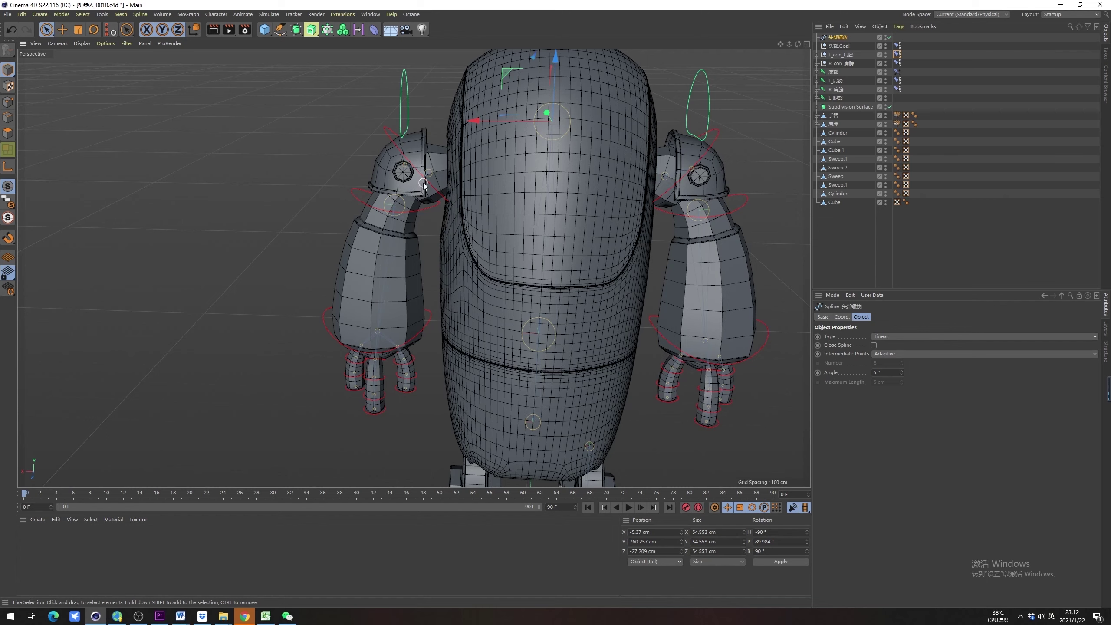
pyautogui.keyDown('alt'); pyautogui.moveTo(420, 183); pyautogui.dragTo(376, 237); pyautogui.keyUp('alt')
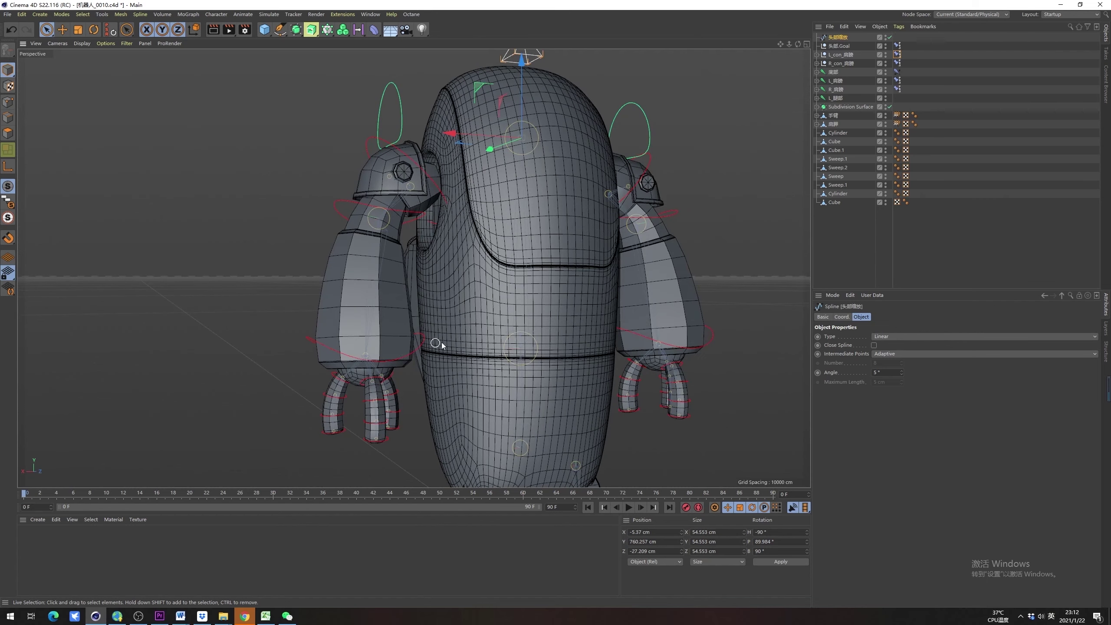
pyautogui.hotkey('ctrl', 'z')
pyautogui.hotkey('ctrl', 'z')
# Try raising the 头部缩放 controller once more, undo the move, and clear the selection
pyautogui.keyDown('alt'); pyautogui.moveTo(502, 247); pyautogui.dragTo(529, 224); pyautogui.keyUp('alt')
pyautogui.click(542, 111)
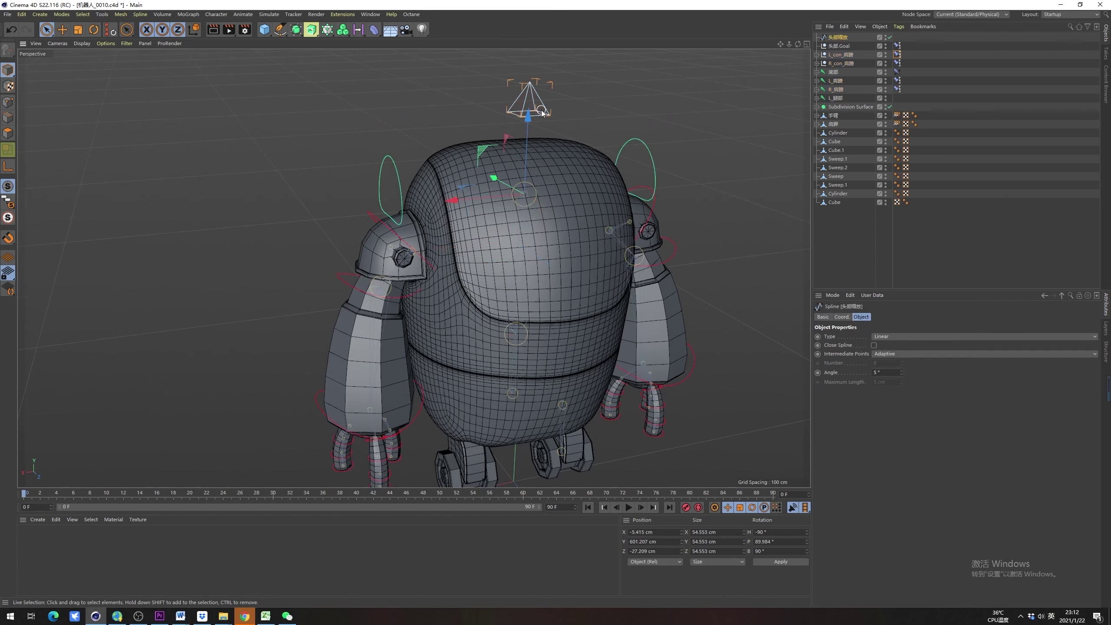
pyautogui.keyDown('alt'); pyautogui.moveTo(542, 110); pyautogui.dragTo(547, 137, button='middle'); pyautogui.keyUp('alt')
pyautogui.moveTo(531, 165); pyautogui.dragTo(542, 85)
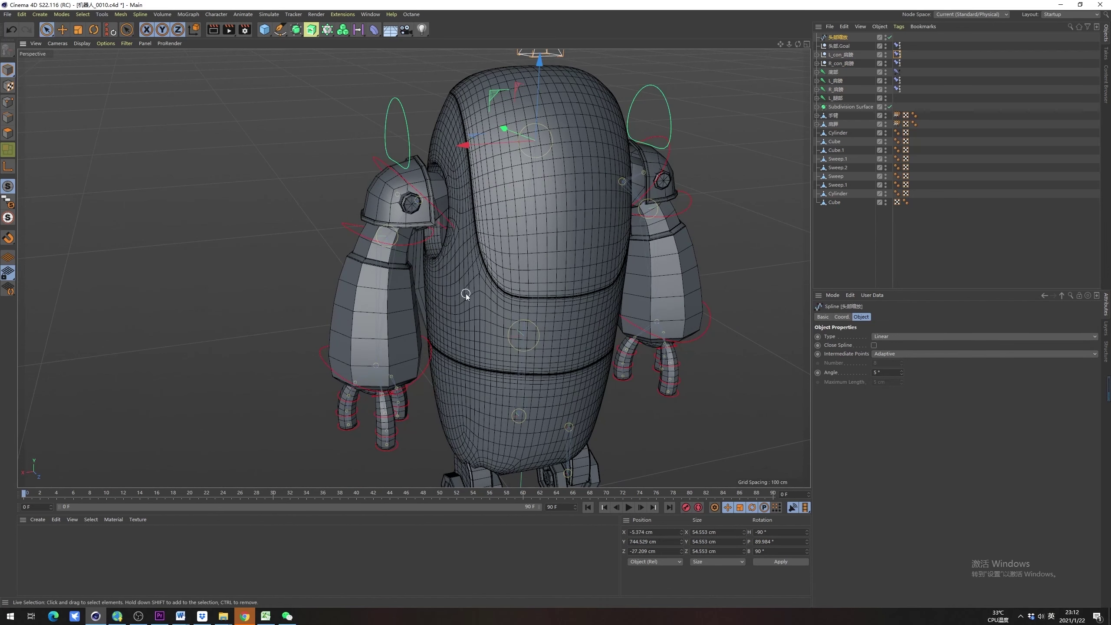
pyautogui.hotkey('ctrl', 'z')
pyautogui.click(764, 262)
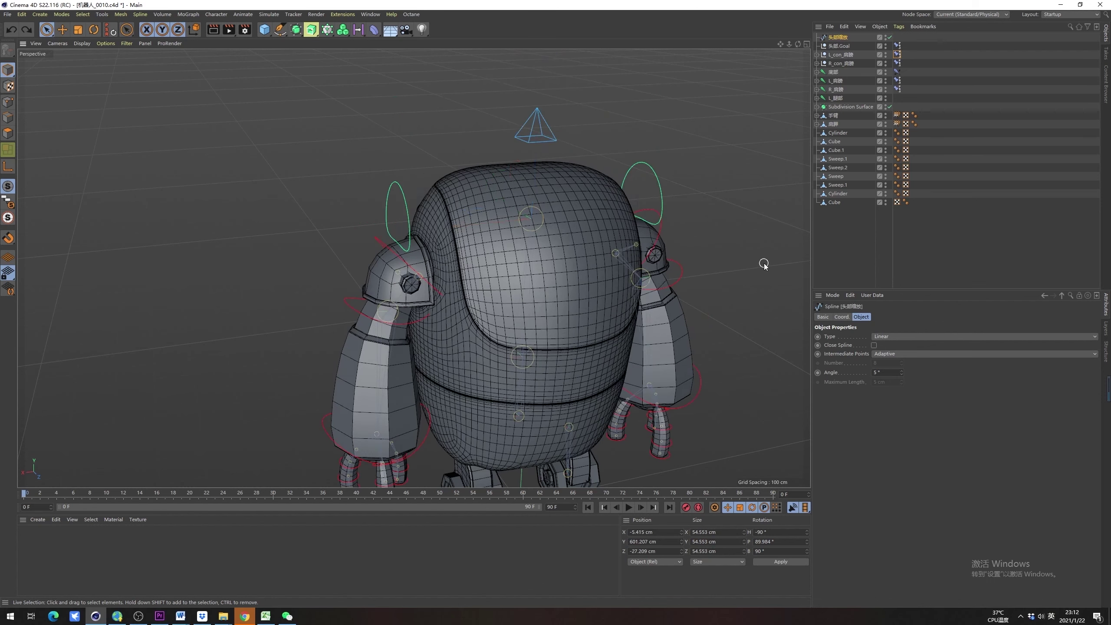
# Check what the L_con and R_con shoulder nulls, the body root joint and the head controller each cover on the robot
pyautogui.scroll(-5, 617, 206)
pyautogui.keyDown('alt'); pyautogui.moveTo(618, 207); pyautogui.dragTo(482, 232); pyautogui.keyUp('alt')
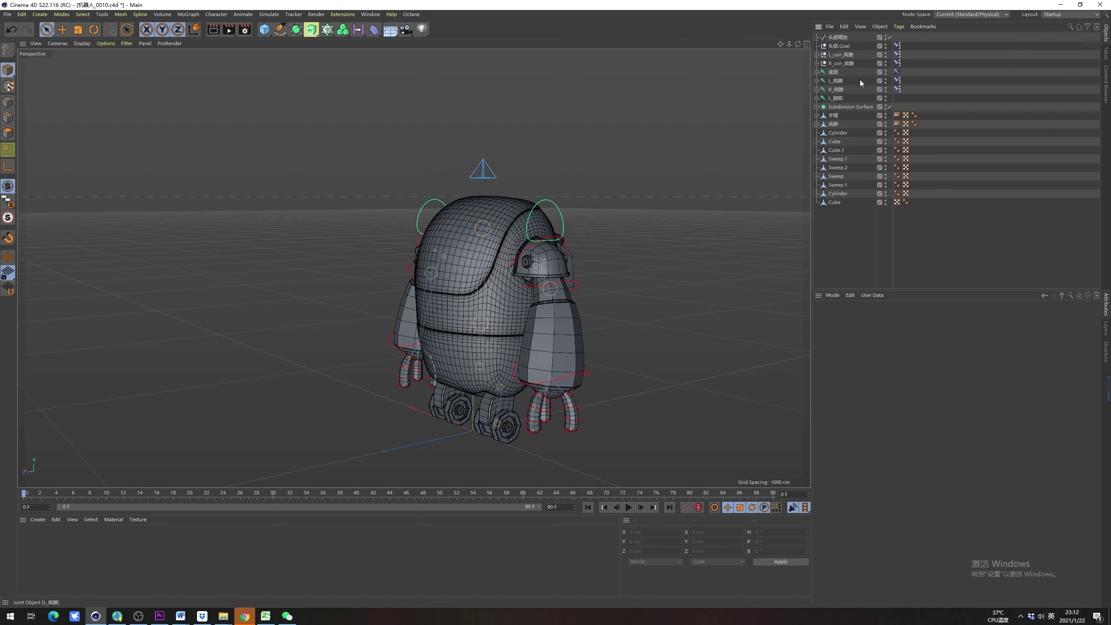
pyautogui.click(833, 72)
pyautogui.click(849, 63)
pyautogui.click(847, 56)
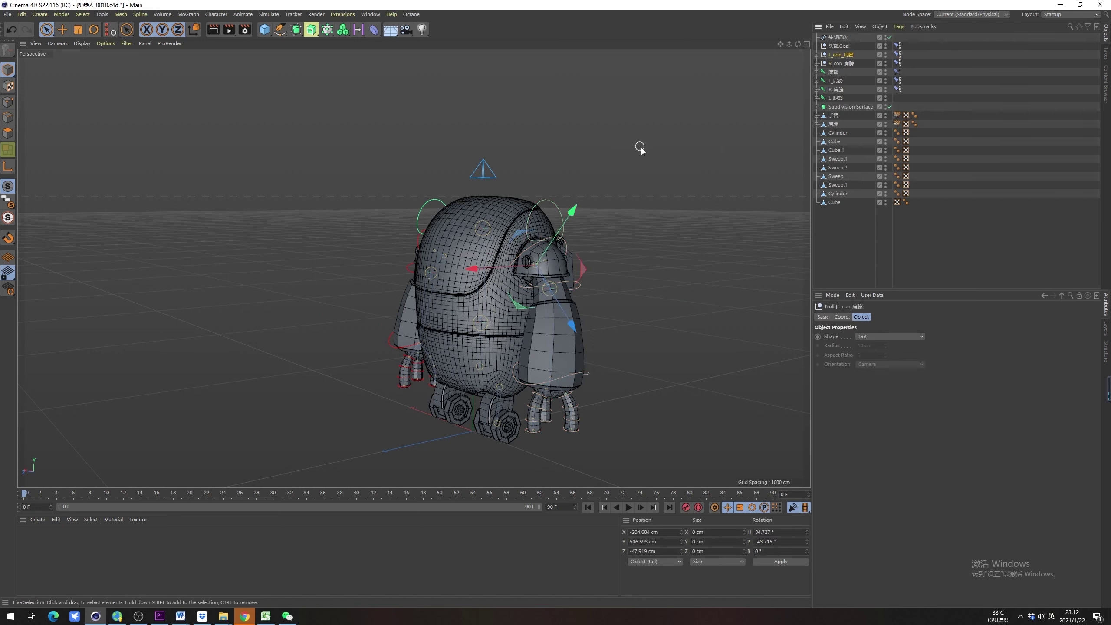
pyautogui.click(836, 73)
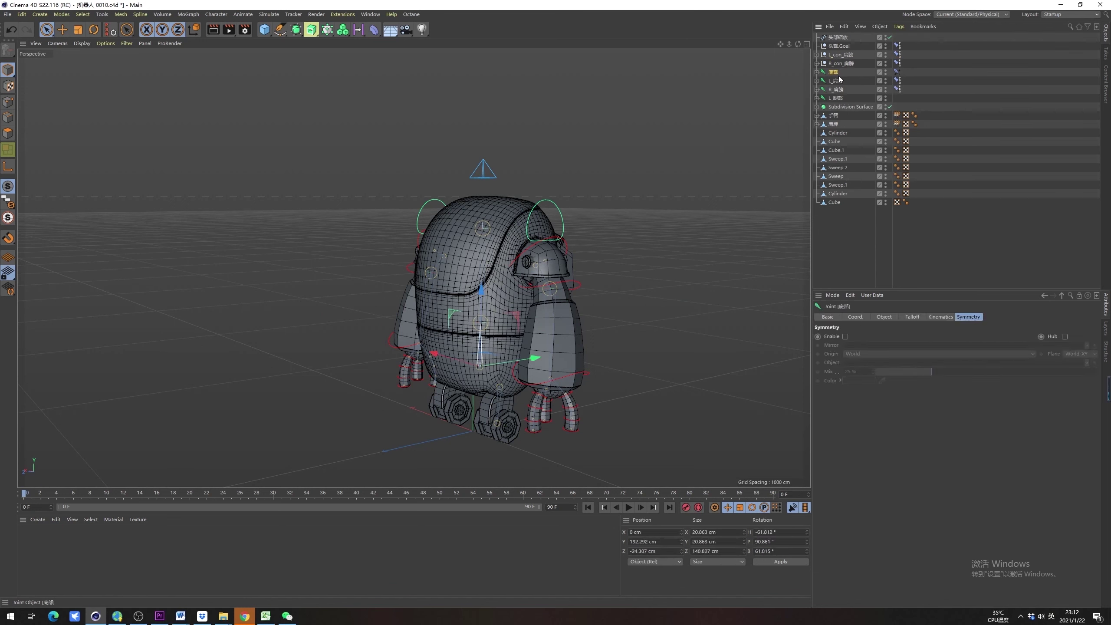
pyautogui.click(834, 64)
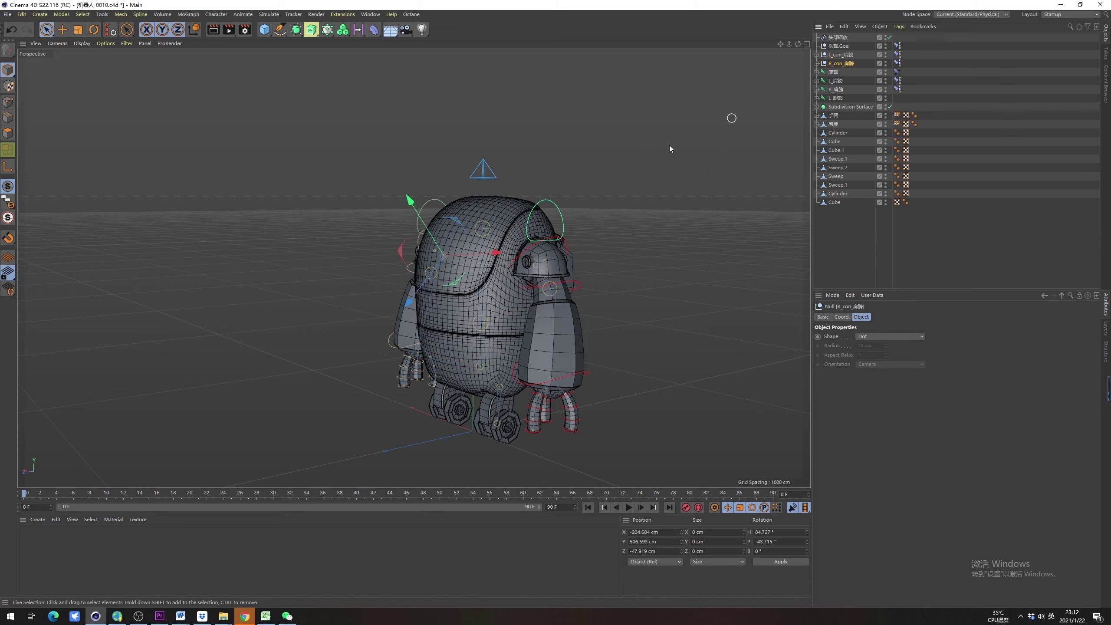
pyautogui.keyDown('alt'); pyautogui.moveTo(511, 253); pyautogui.dragTo(545, 269); pyautogui.keyUp('alt')
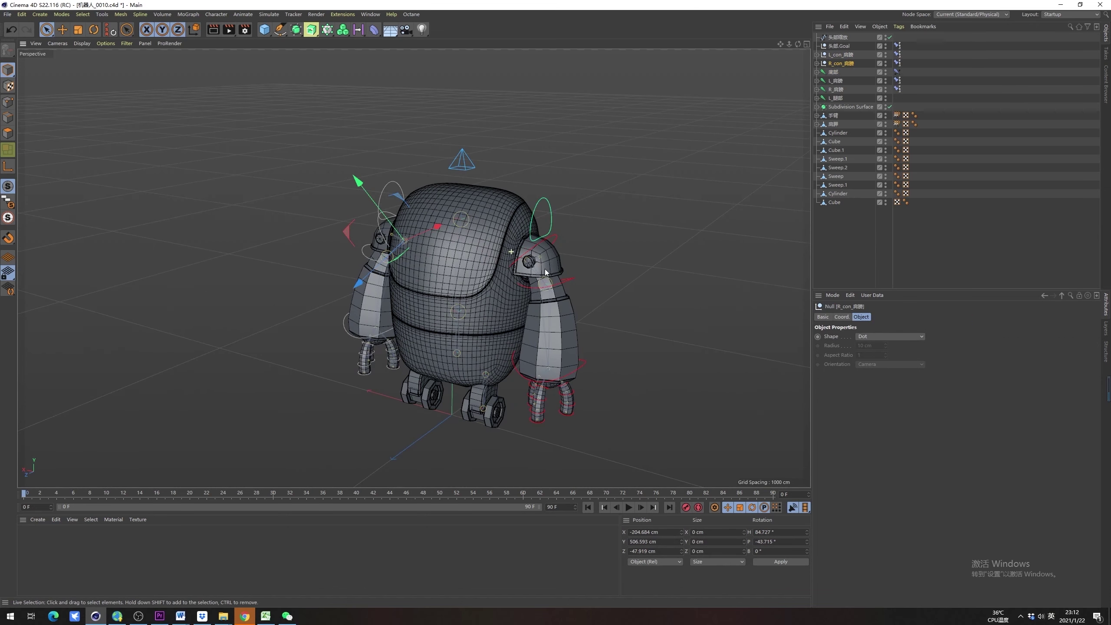
pyautogui.click(596, 250)
pyautogui.click(462, 165)
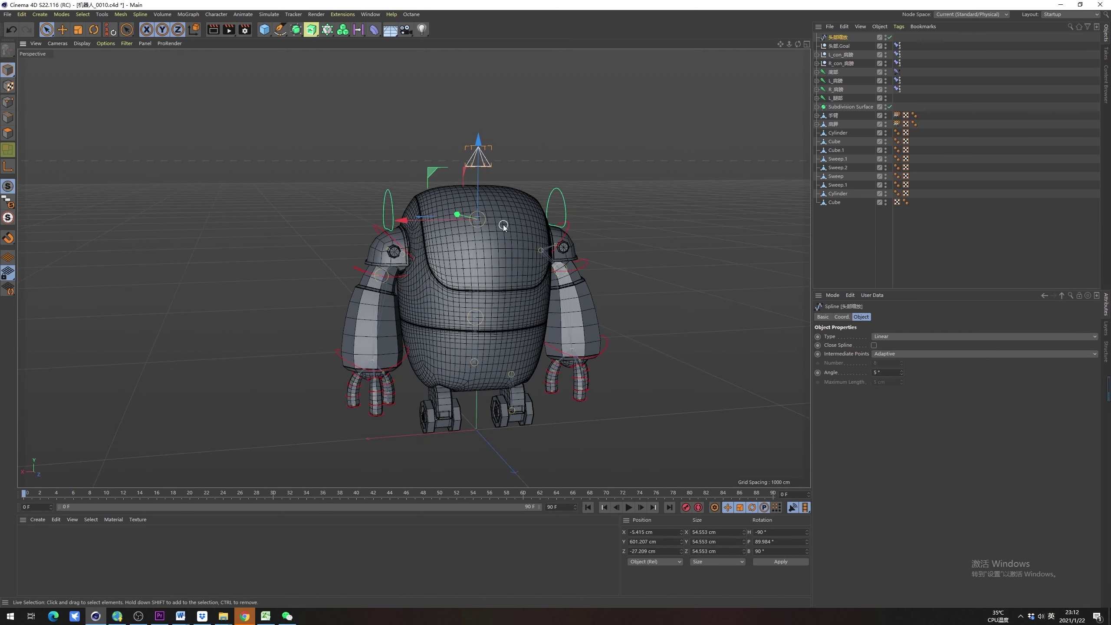
pyautogui.keyDown('alt'); pyautogui.moveTo(503, 224); pyautogui.dragTo(494, 270); pyautogui.keyUp('alt')
# Identify the backpack box and its hoses by selecting the Cube and Sweep.1 meshes on the robot's back
pyautogui.click(556, 290)
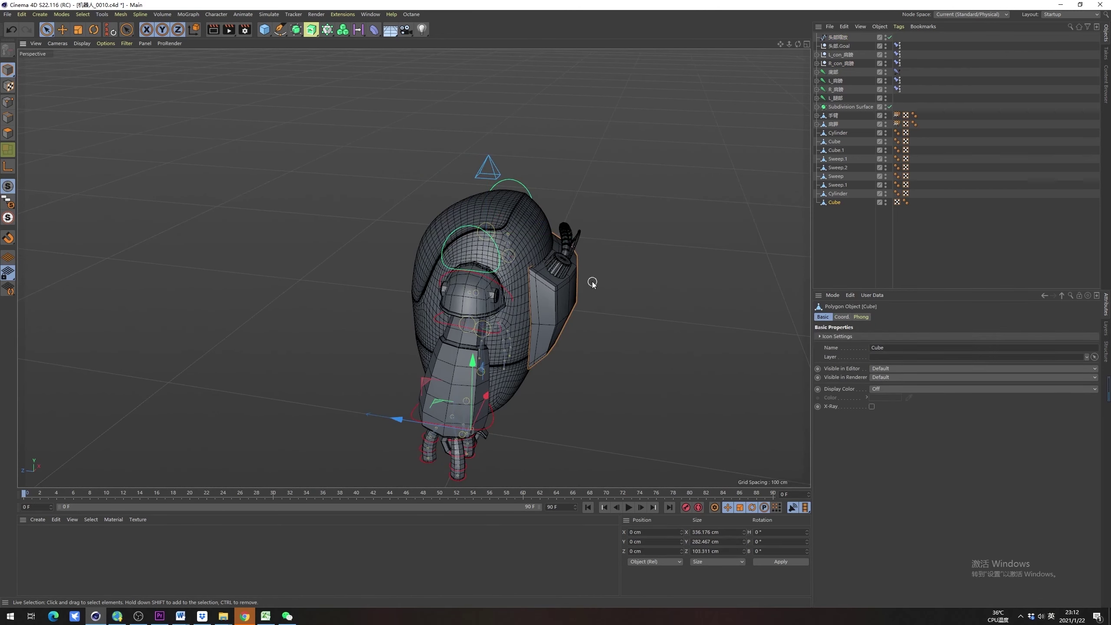
pyautogui.keyDown('alt'); pyautogui.moveTo(590, 281); pyautogui.dragTo(565, 236); pyautogui.keyUp('alt')
pyautogui.click(579, 237)
pyautogui.click(564, 236)
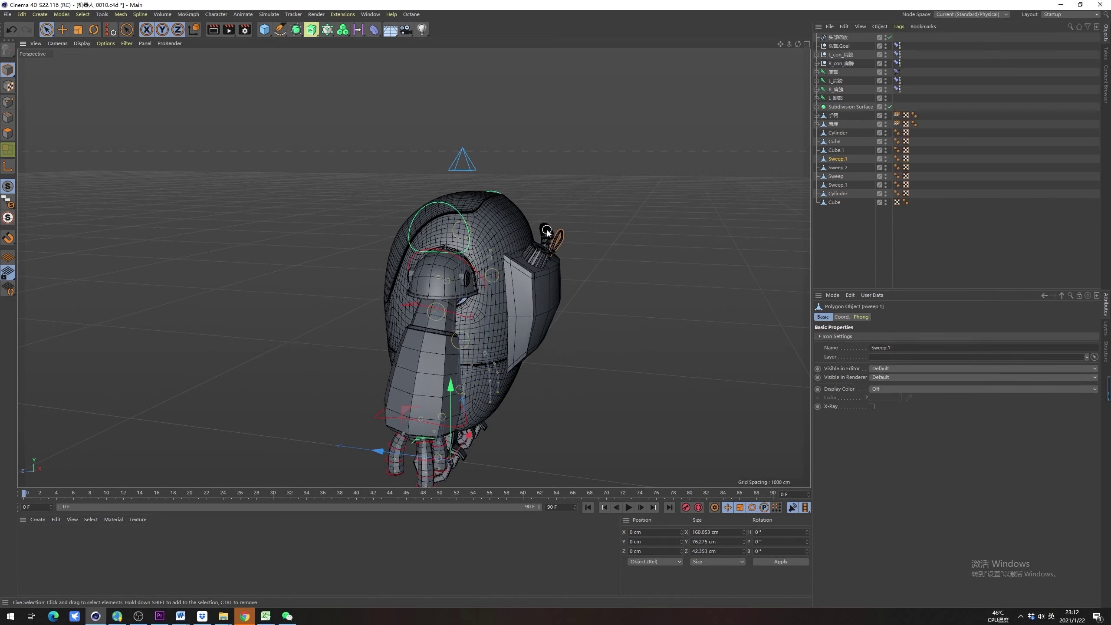
pyautogui.click(841, 203)
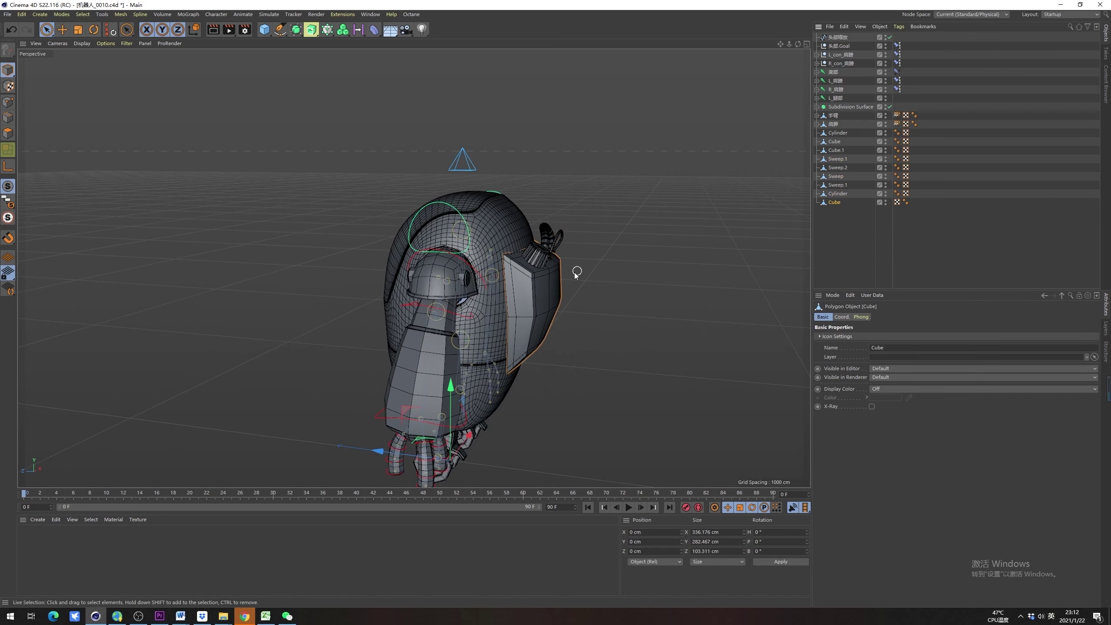
pyautogui.click(837, 186)
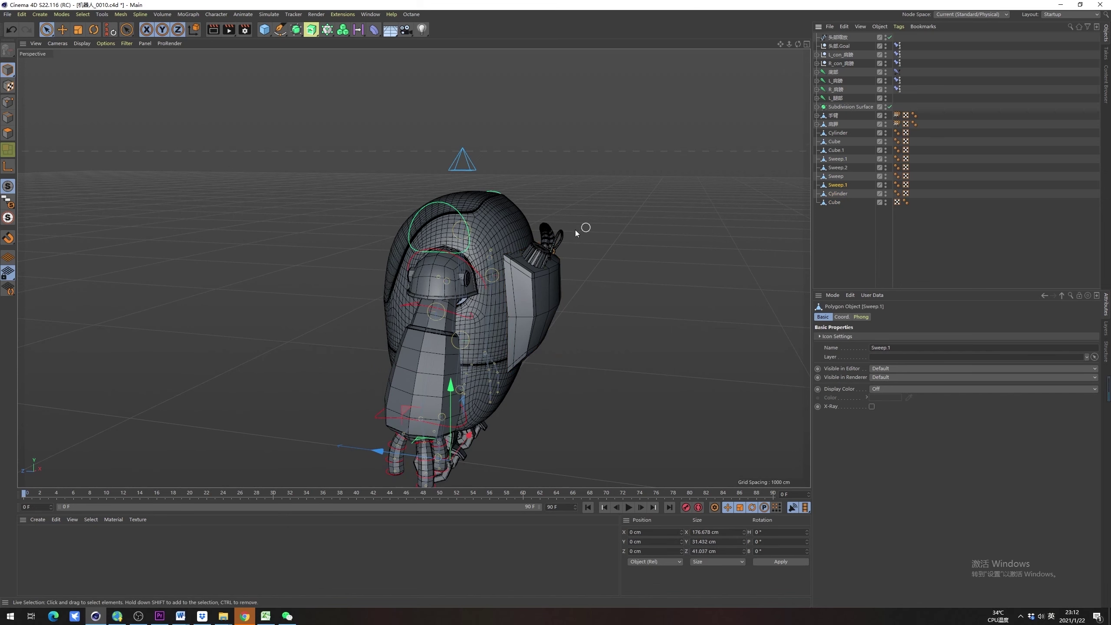
pyautogui.scroll(5, 575, 233)
pyautogui.click(549, 251)
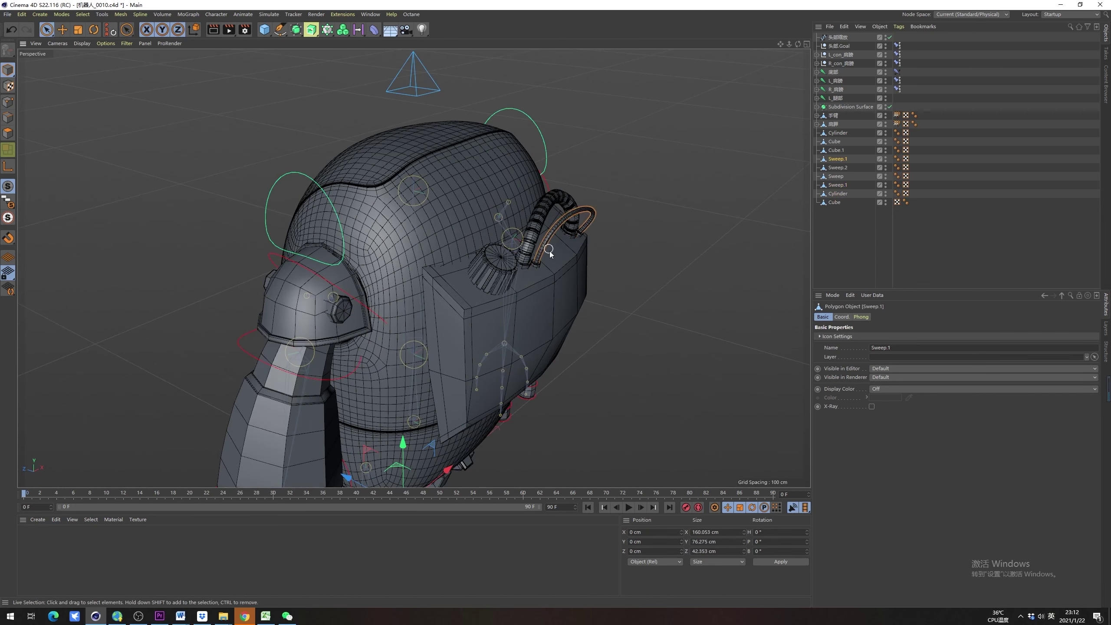
pyautogui.scroll(-5, 549, 253)
# Check which of the Cube, Cylinder, Sweep and Cube.1 meshes make up the backpack by selecting them individually and together
pyautogui.click(840, 203)
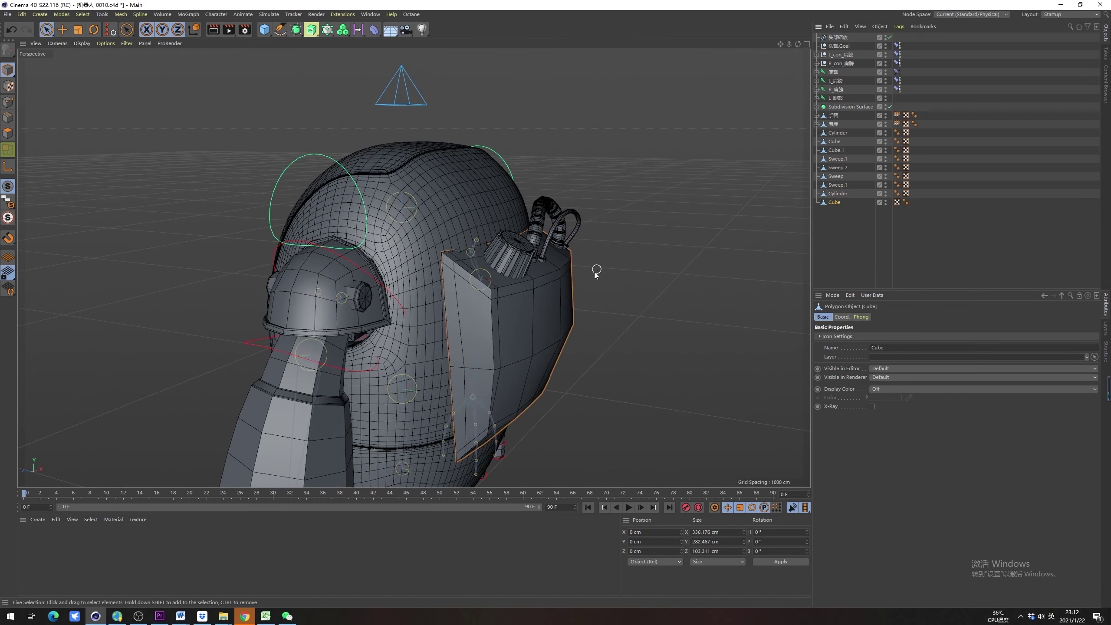
pyautogui.keyDown('ctrl'); pyautogui.click(844, 195); pyautogui.keyUp('ctrl')
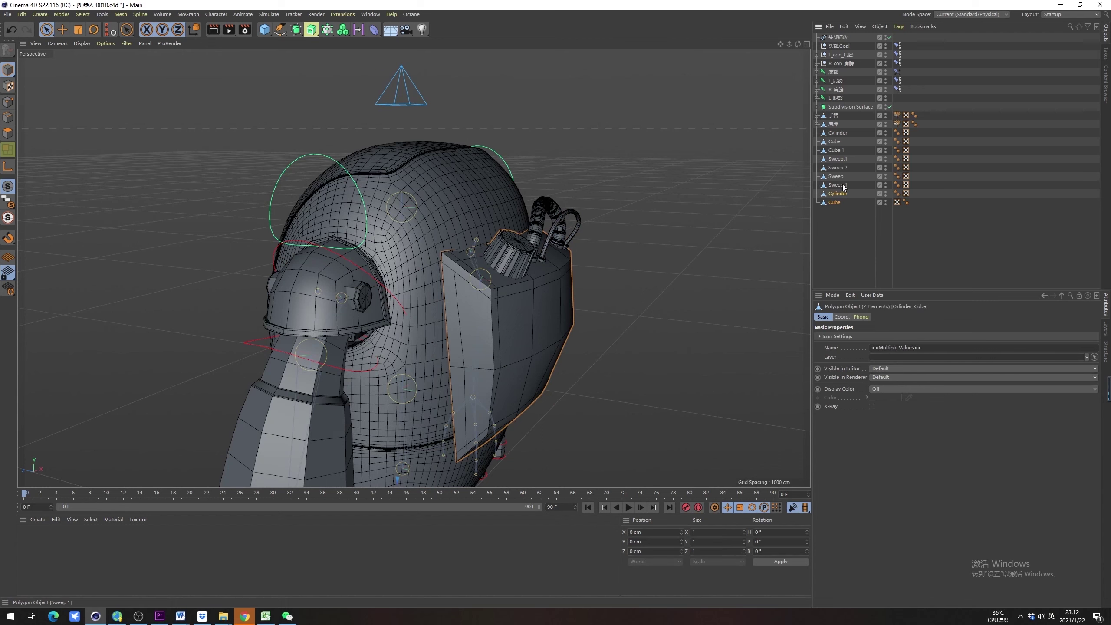
pyautogui.keyDown('ctrl'); pyautogui.click(842, 184); pyautogui.keyUp('ctrl')
pyautogui.scroll(6, 566, 206)
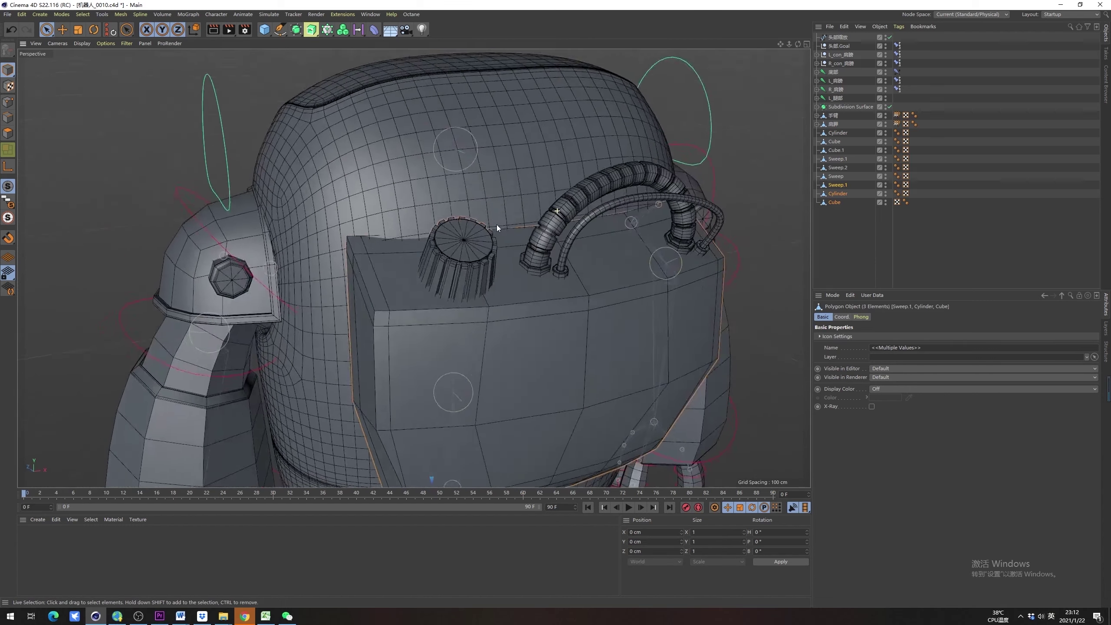
pyautogui.keyDown('shift'); pyautogui.click(837, 176); pyautogui.keyUp('shift')
pyautogui.keyDown('shift'); pyautogui.click(840, 167); pyautogui.keyUp('shift')
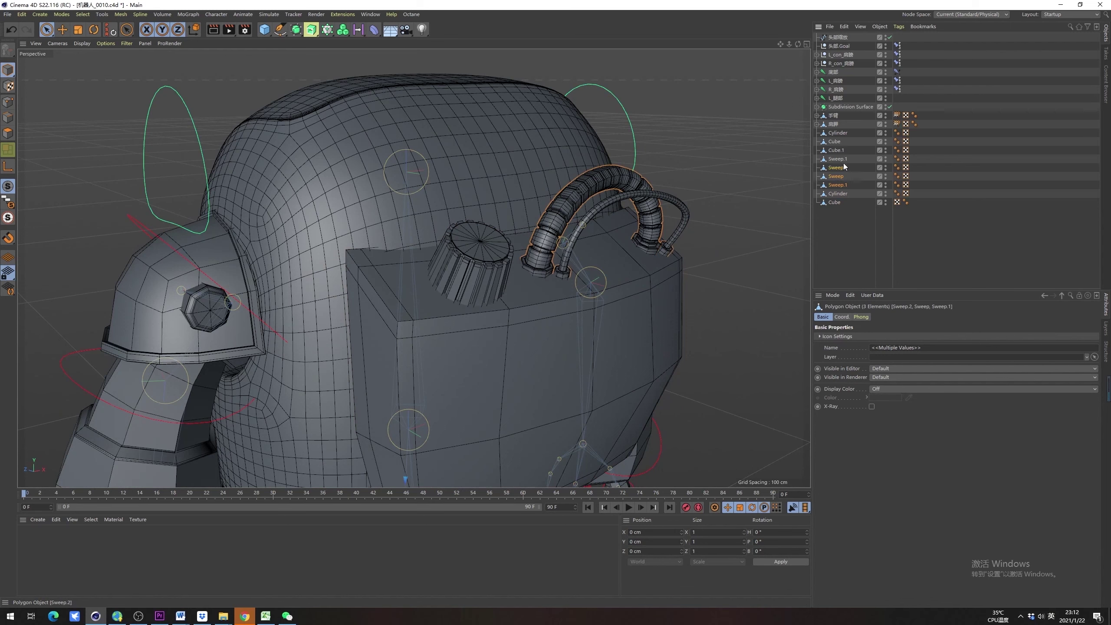
pyautogui.keyDown('shift'); pyautogui.click(842, 160); pyautogui.keyUp('shift')
pyautogui.click(835, 143)
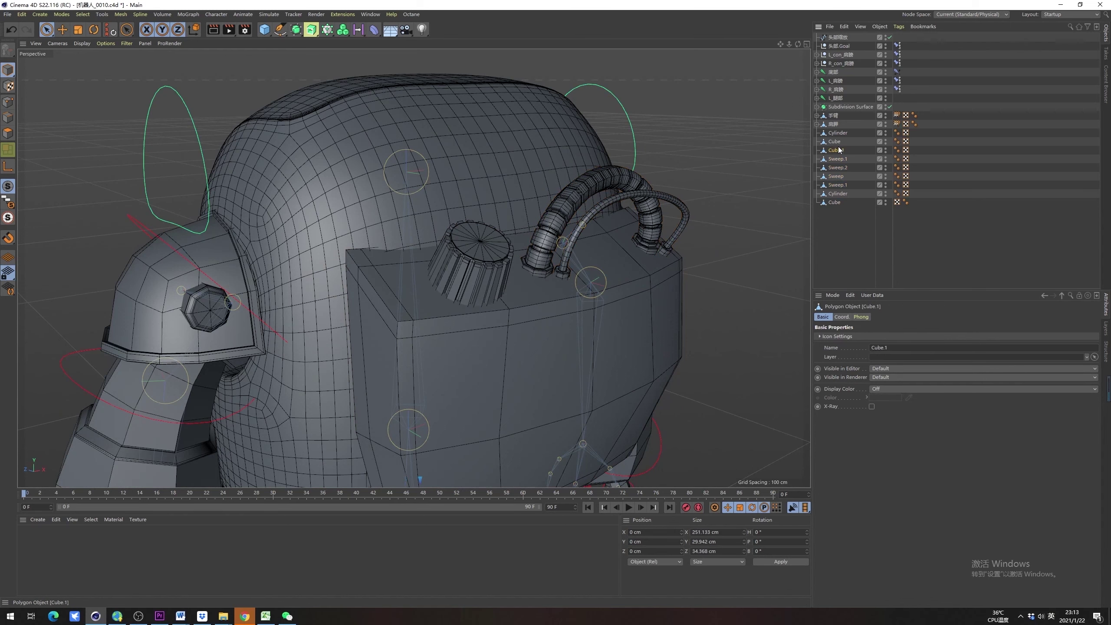
pyautogui.click(482, 165)
pyautogui.keyDown('alt'); pyautogui.moveTo(513, 238); pyautogui.dragTo(532, 265); pyautogui.keyUp('alt')
pyautogui.click(497, 276)
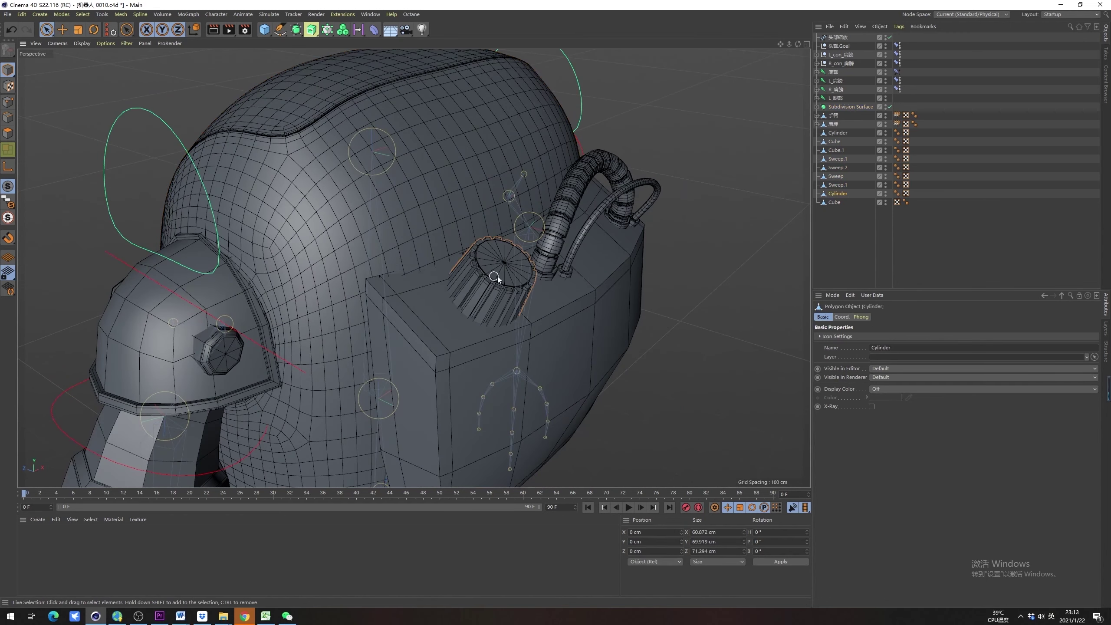
# Select the meshes from Cube.1 through the last Cube, try shifting them along Z, and undo the move
pyautogui.click(844, 150)
pyautogui.keyDown('shift'); pyautogui.click(834, 202); pyautogui.keyUp('shift')
pyautogui.keyDown('alt'); pyautogui.moveTo(612, 210); pyautogui.dragTo(546, 323); pyautogui.keyUp('alt')
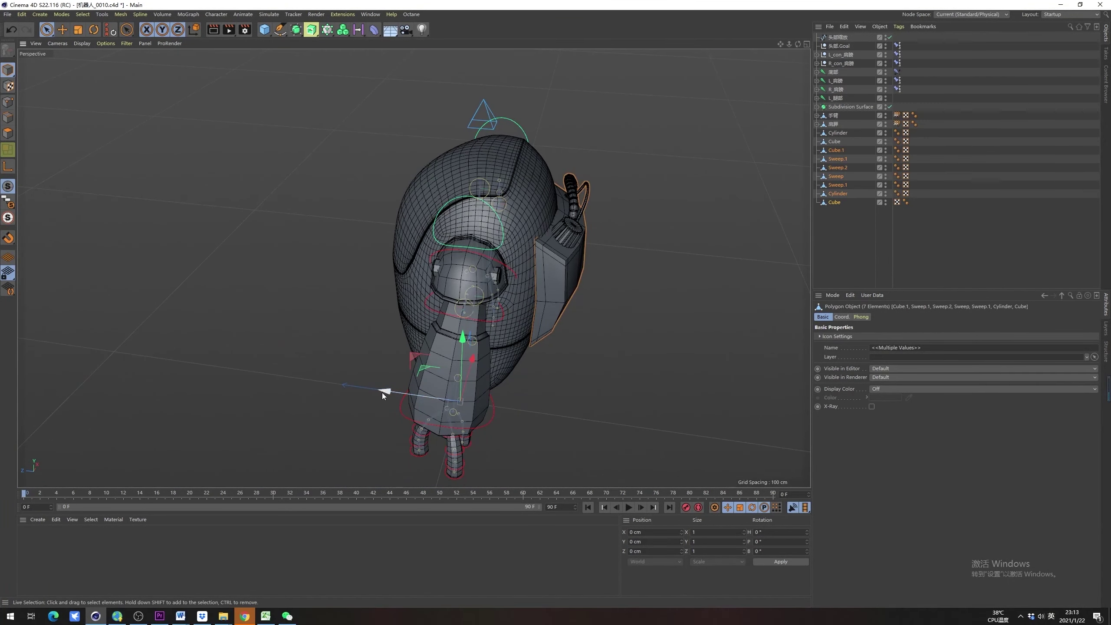
pyautogui.moveTo(382, 393); pyautogui.dragTo(491, 399)
pyautogui.hotkey('ctrl', 'z')
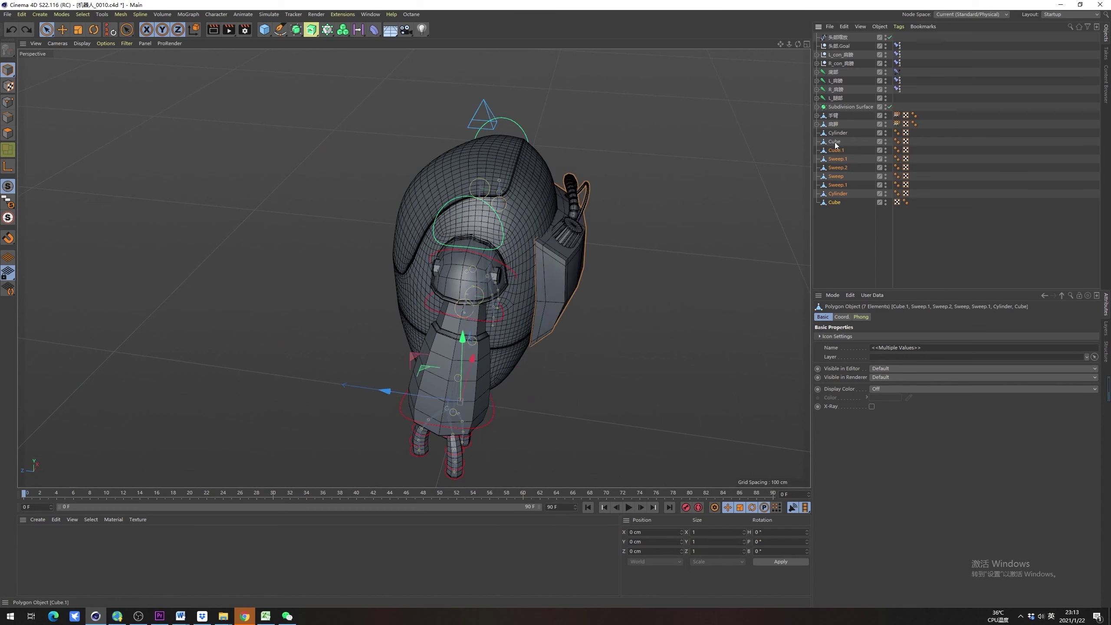
# Try moving the backpack meshes with the upper Cube added to the selection, and undo the moves and the added selection
pyautogui.keyDown('shift'); pyautogui.click(834, 143); pyautogui.keyUp('shift')
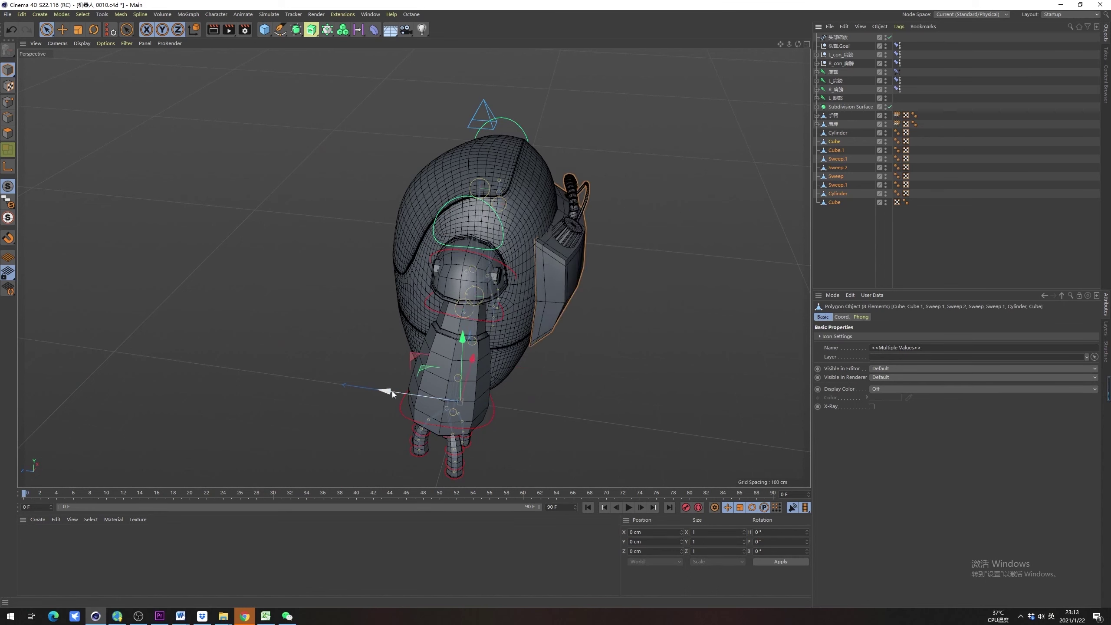
pyautogui.moveTo(385, 391); pyautogui.dragTo(406, 238)
pyautogui.hotkey('ctrl', 'z')
pyautogui.keyDown('alt'); pyautogui.moveTo(407, 239); pyautogui.dragTo(388, 213, button='middle'); pyautogui.keyUp('alt')
pyautogui.hotkey('ctrl', 'z')
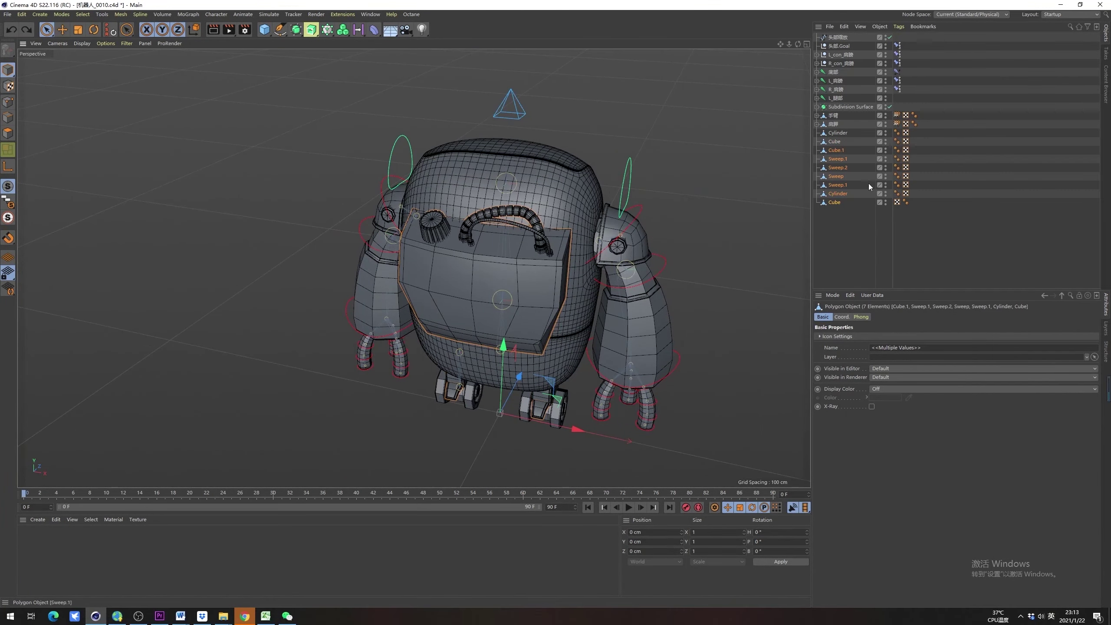
pyautogui.moveTo(517, 385); pyautogui.dragTo(431, 455)
pyautogui.hotkey('ctrl', 'z')
# Remove Cube.1 from the selection and merge the remaining backpack meshes with Connect Objects + Delete
pyautogui.keyDown('ctrl'); pyautogui.click(835, 150); pyautogui.keyUp('ctrl')
pyautogui.hotkey('ctrl', 'z')
pyautogui.keyDown('alt'); pyautogui.moveTo(497, 361); pyautogui.dragTo(662, 262); pyautogui.keyUp('alt')
pyautogui.rightClick(834, 196)
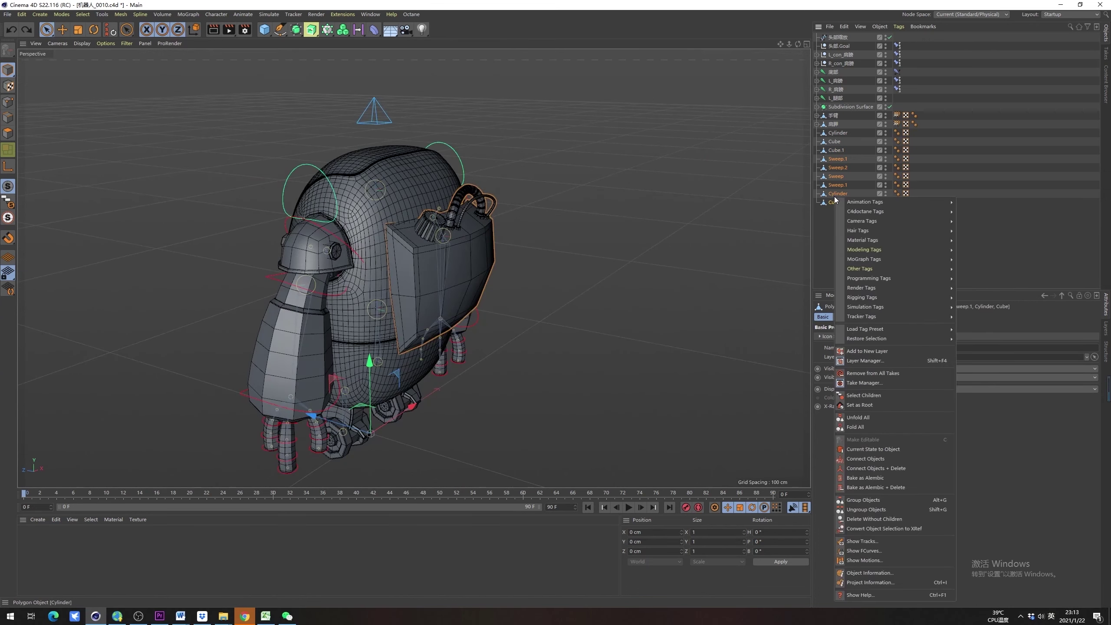
pyautogui.click(908, 469)
# Rename the merged Sweep.1 mesh to 背包
pyautogui.doubleClick(840, 159)
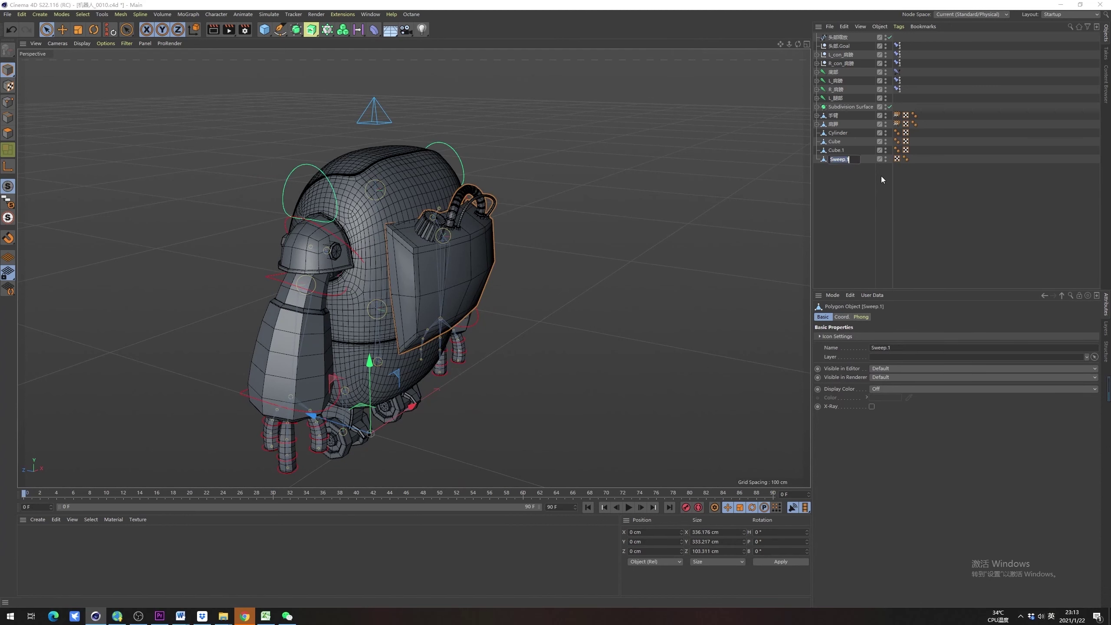
pyautogui.press('shift')
pyautogui.write('bnei')
pyautogui.press('BackSpace')
pyautogui.press('BackSpace')
pyautogui.press('BackSpace')
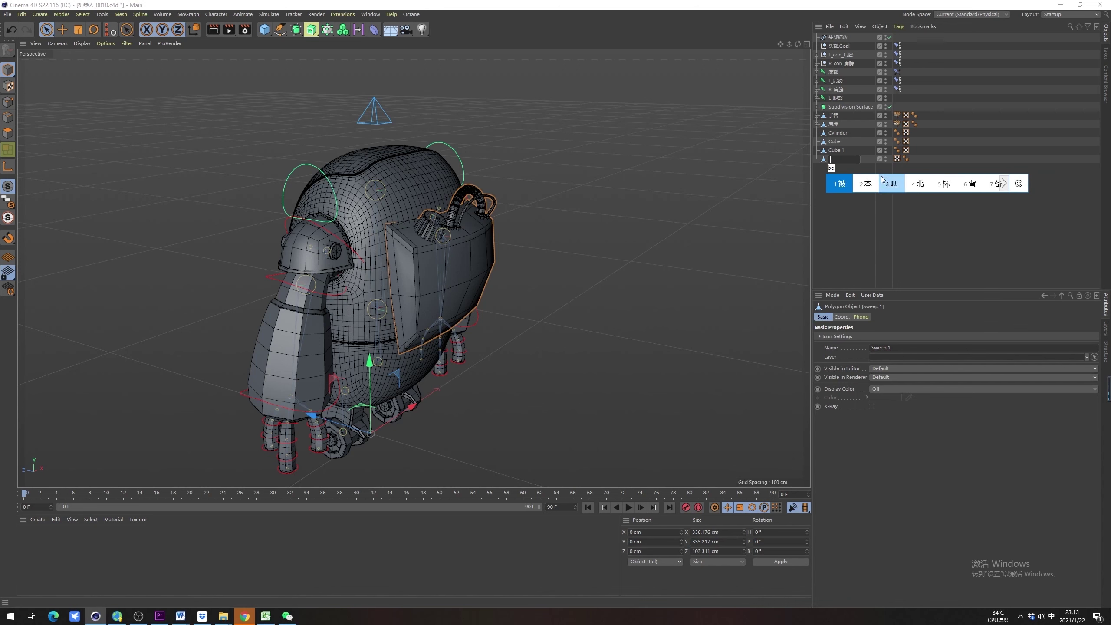
pyautogui.write('eibao')
pyautogui.press('space')
pyautogui.press('Return')
pyautogui.press('shift')
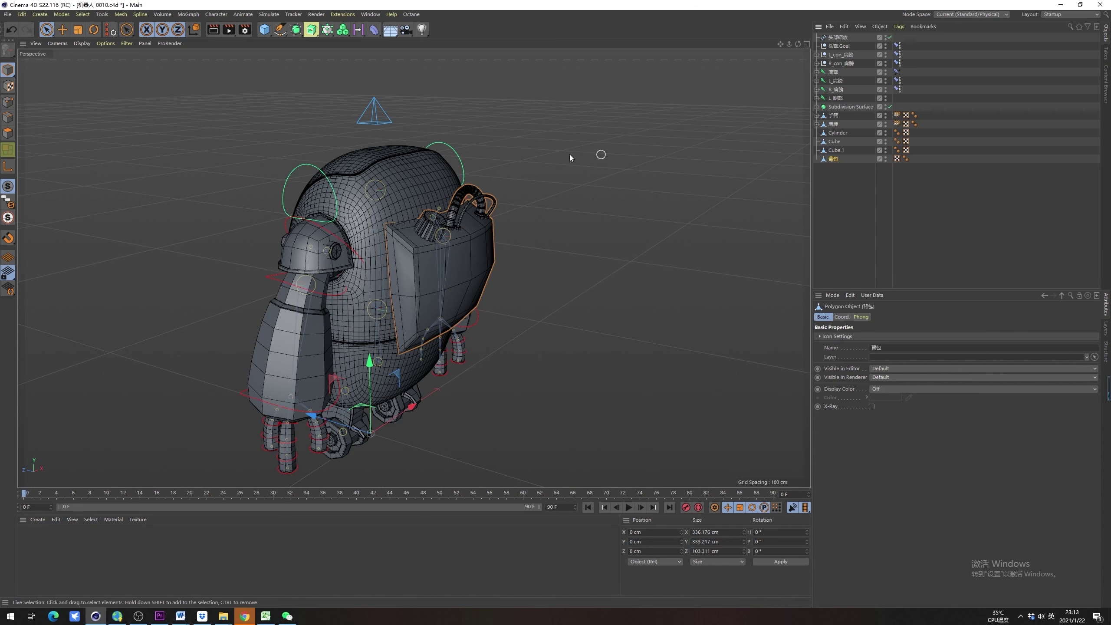
# View the backpack against the body from the side and expand the Subdivision Surface hierarchy
pyautogui.keyDown('alt'); pyautogui.moveTo(569, 155); pyautogui.dragTo(538, 247); pyautogui.keyUp('alt')
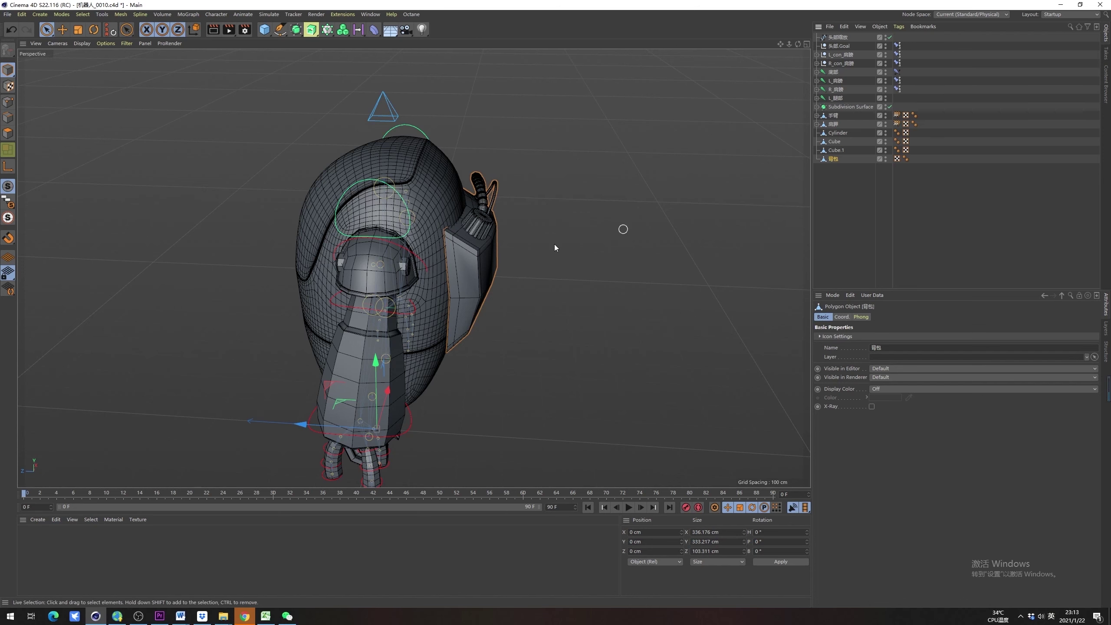
pyautogui.keyDown('alt'); pyautogui.moveTo(459, 229); pyautogui.dragTo(491, 219, button='middle'); pyautogui.keyUp('alt')
pyautogui.keyDown('alt'); pyautogui.moveTo(491, 220); pyautogui.dragTo(525, 193); pyautogui.keyUp('alt')
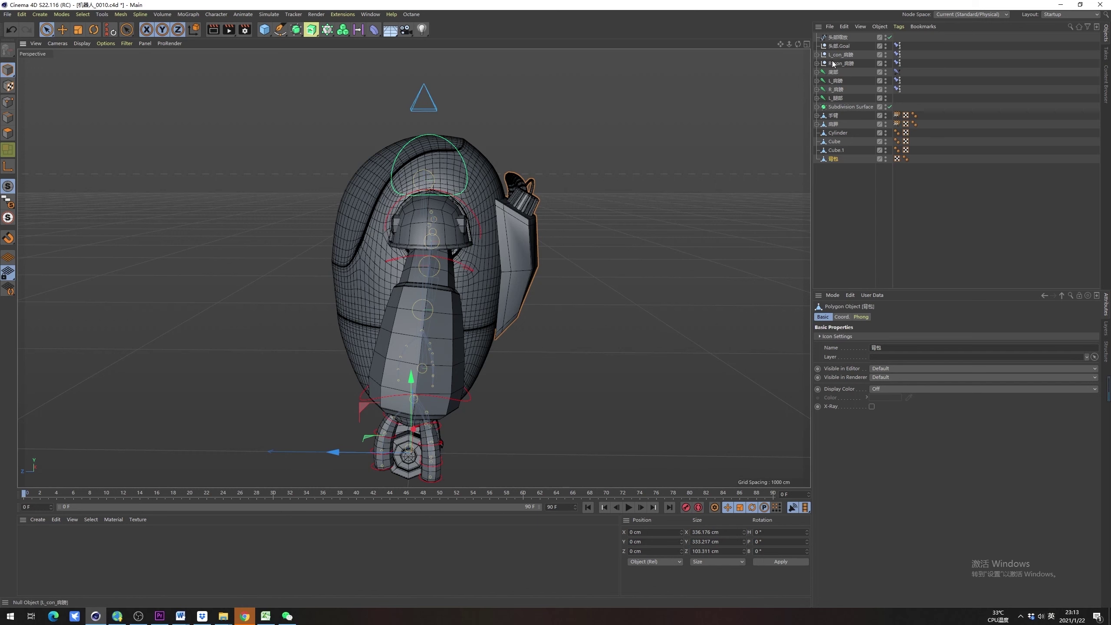
pyautogui.click(817, 107)
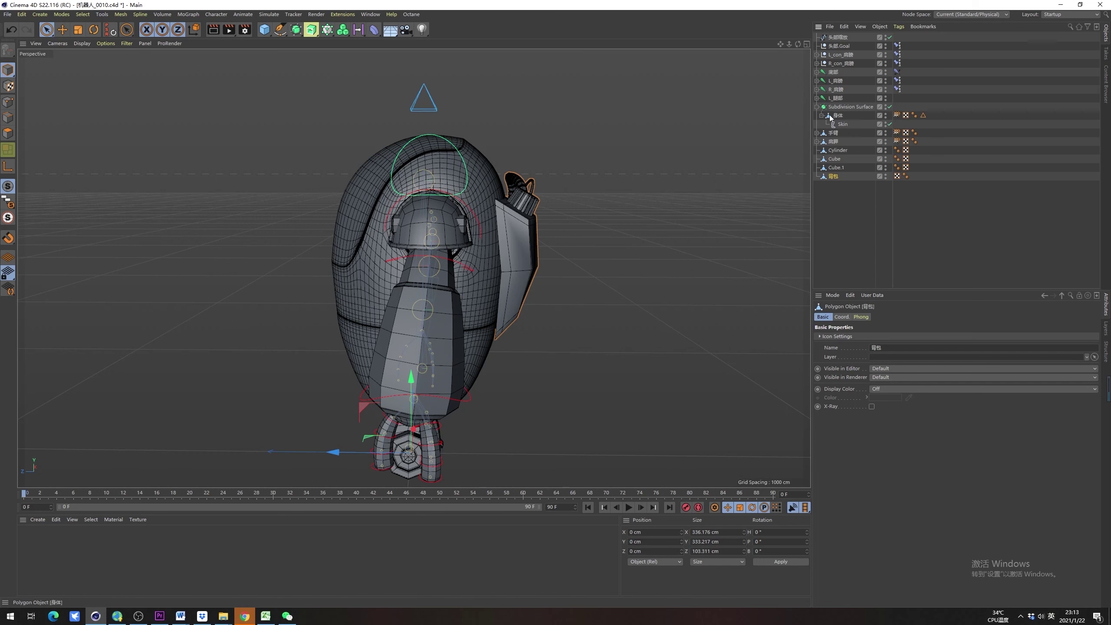
# Disable the Subdivision Surface and copy the 身体 mesh's Skin deformer under the 背包 mesh
pyautogui.click(888, 107)
pyautogui.click(842, 124)
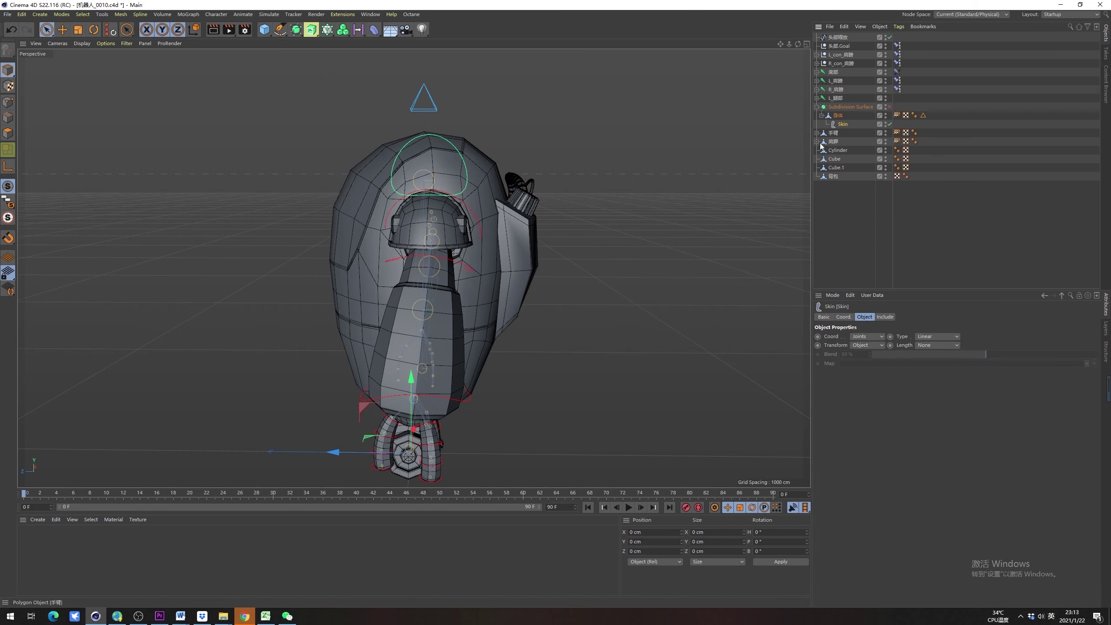
pyautogui.keyDown('alt'); pyautogui.moveTo(468, 254); pyautogui.dragTo(544, 246); pyautogui.keyUp('alt')
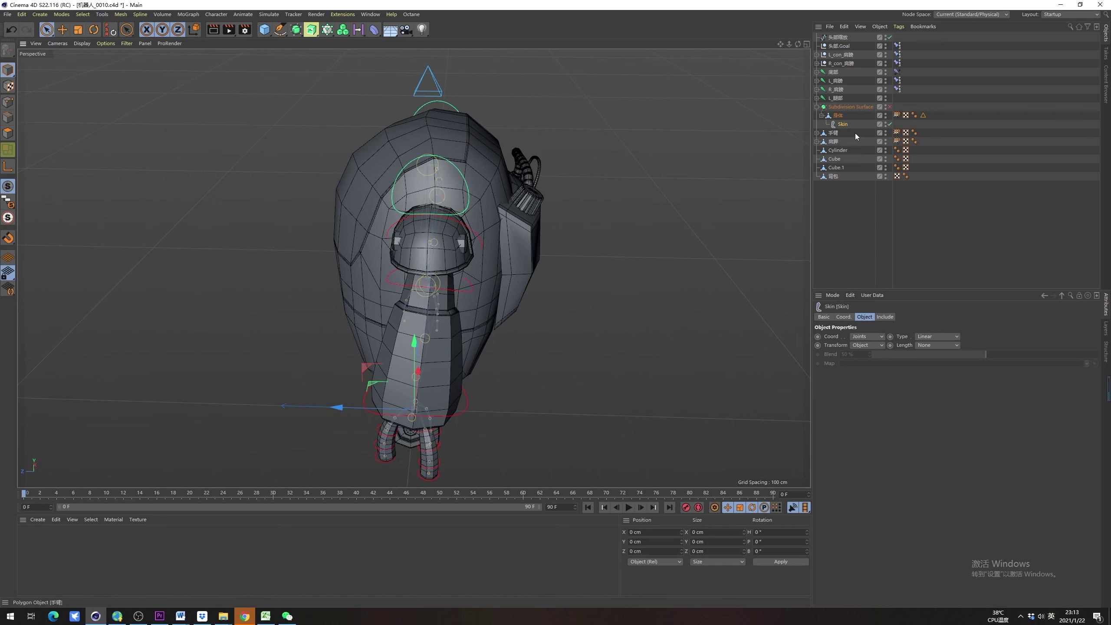
pyautogui.keyDown('ctrl'); pyautogui.moveTo(846, 126); pyautogui.dragTo(836, 175); pyautogui.keyUp('ctrl')
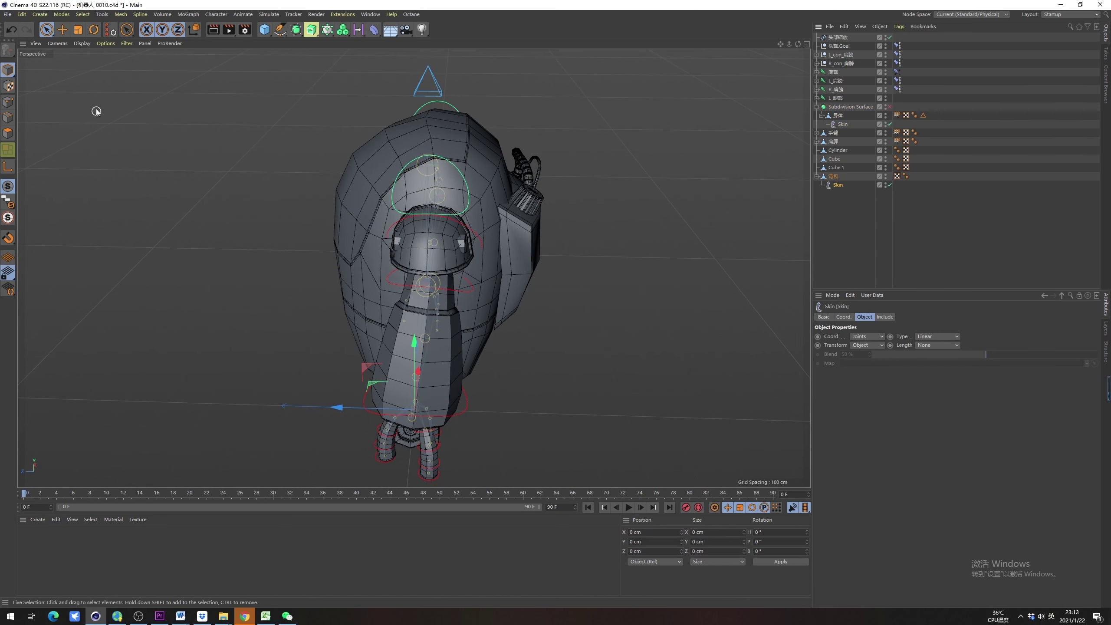
pyautogui.click(838, 185)
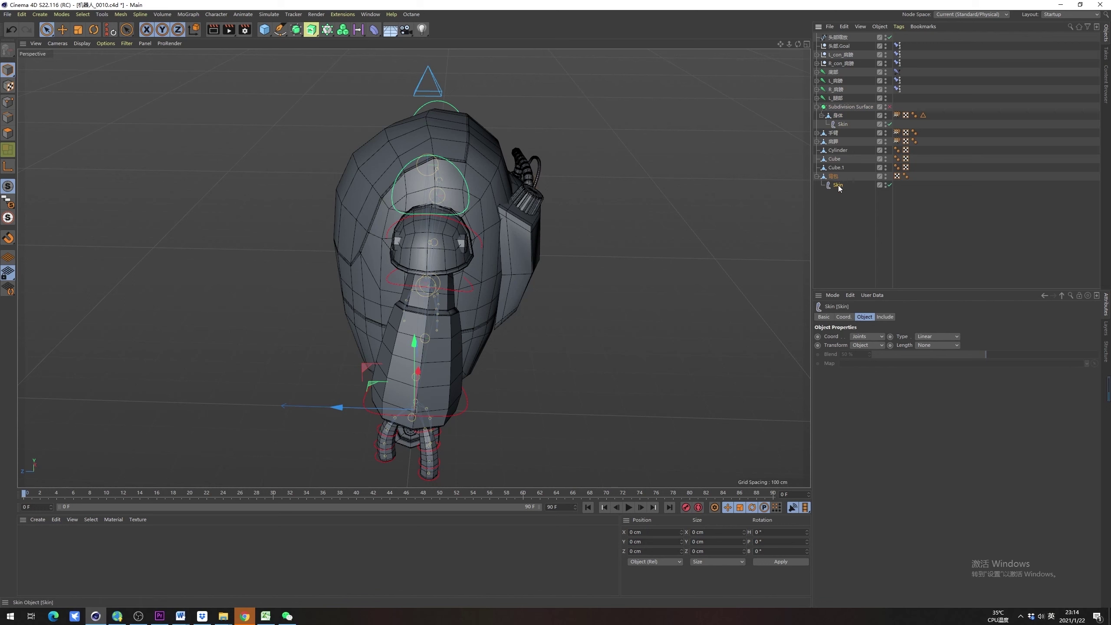
# Open the VAMP Vertexmap Manager for transferring data between meshes
pyautogui.click(224, 14)
pyautogui.moveTo(228, 31)
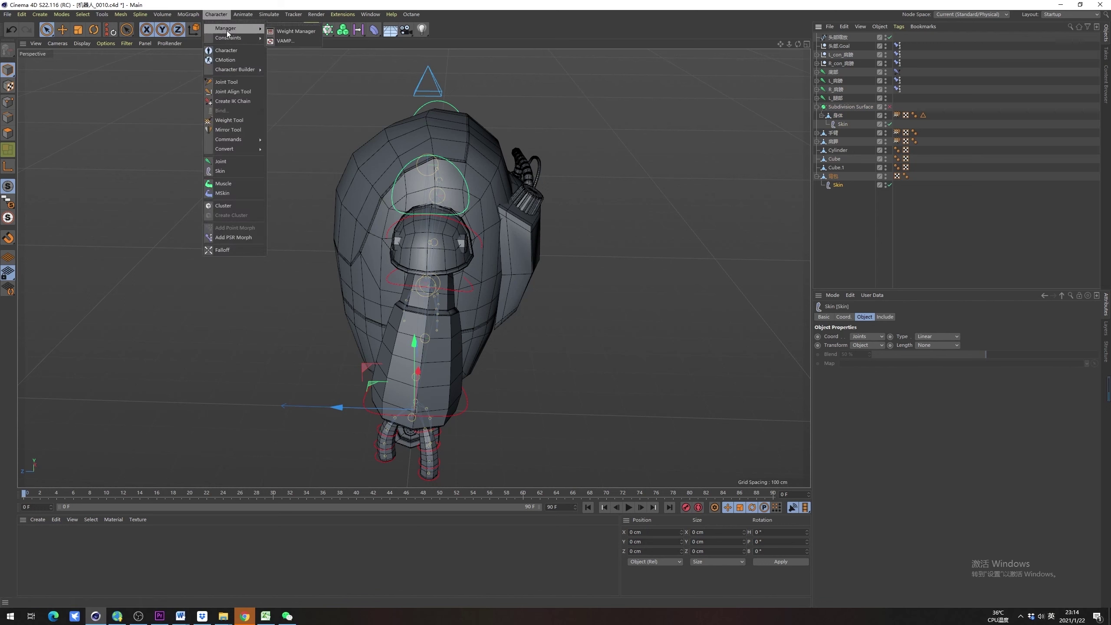
pyautogui.click(292, 42)
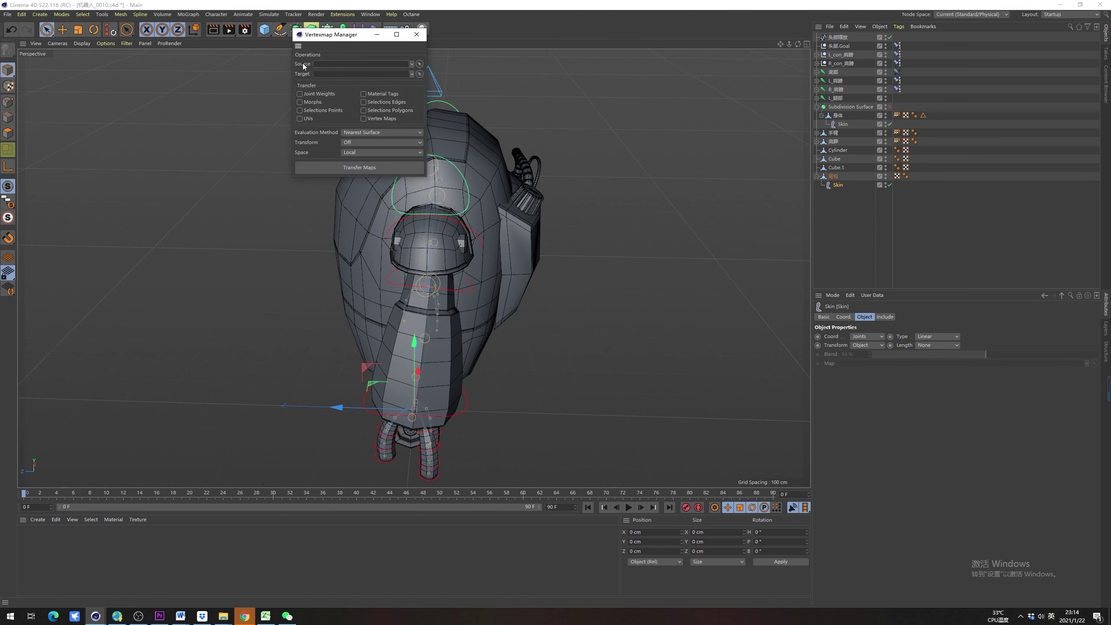
pyautogui.click(416, 35)
pyautogui.click(216, 14)
pyautogui.moveTo(245, 38)
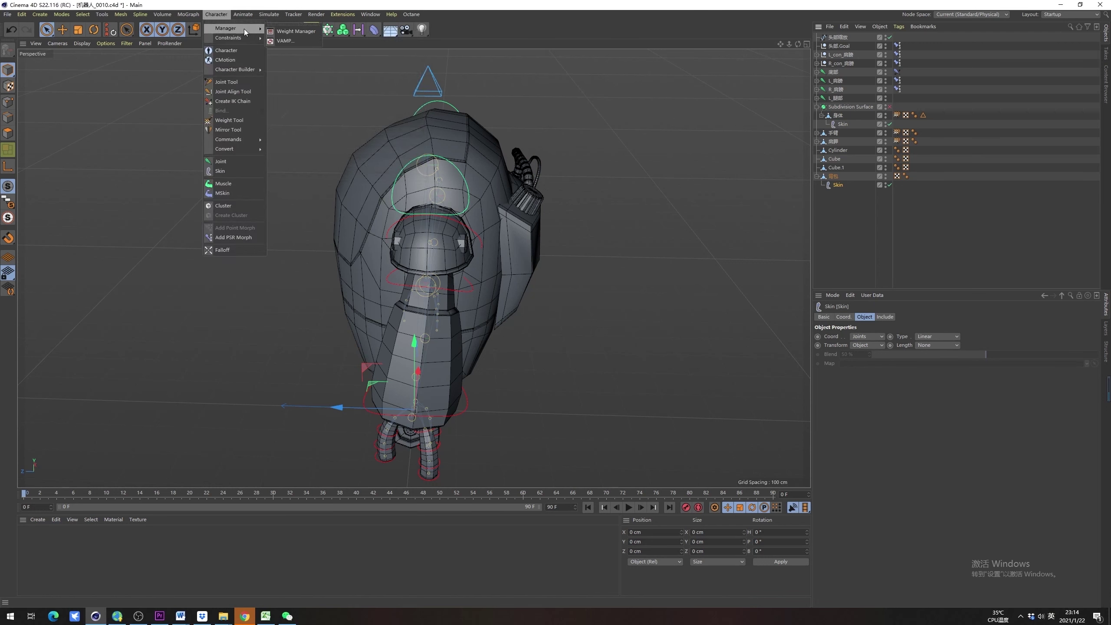
pyautogui.click(283, 42)
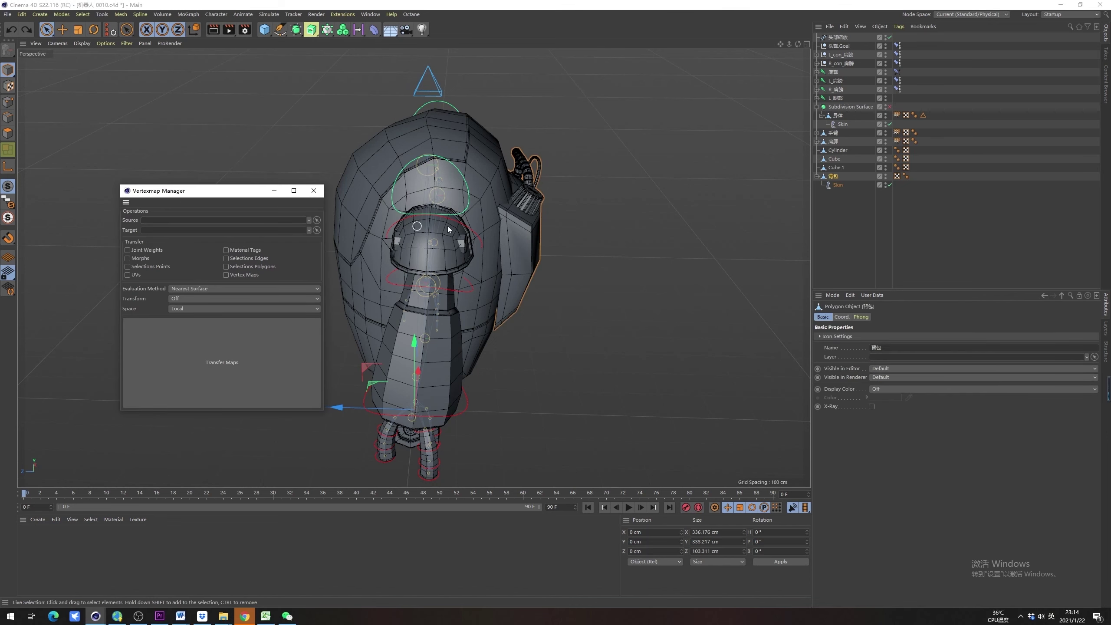
# Inspect the 身体 mesh's joint weights in the Weight Manager and close it
pyautogui.keyDown('alt'); pyautogui.moveTo(453, 193); pyautogui.dragTo(491, 180); pyautogui.keyUp('alt')
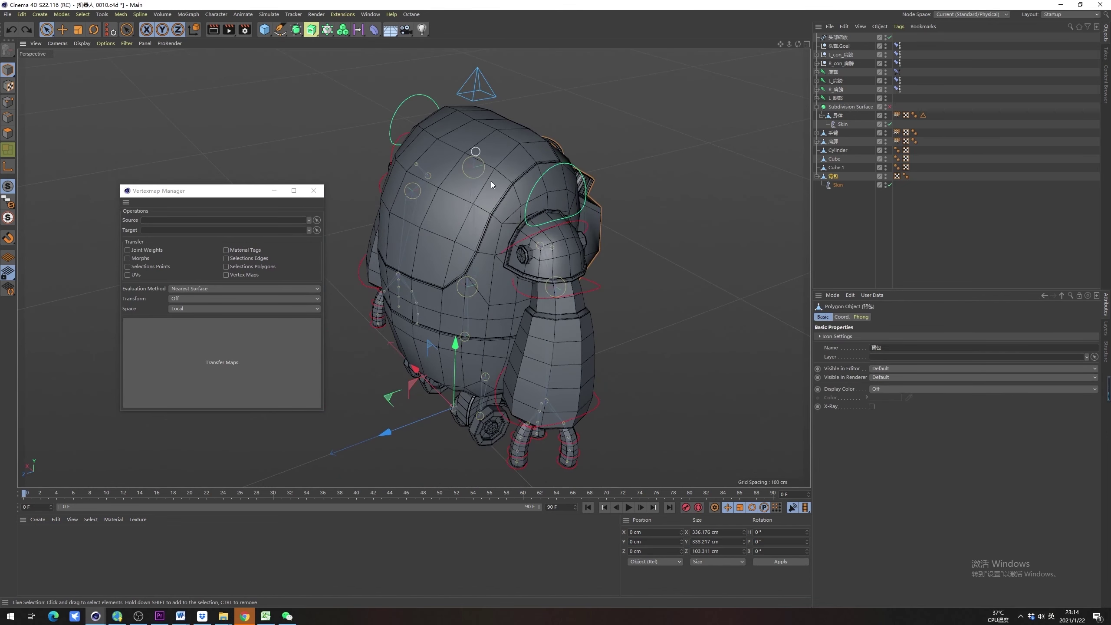
pyautogui.keyDown('alt'); pyautogui.moveTo(475, 225); pyautogui.dragTo(578, 163); pyautogui.keyUp('alt')
pyautogui.click(578, 163)
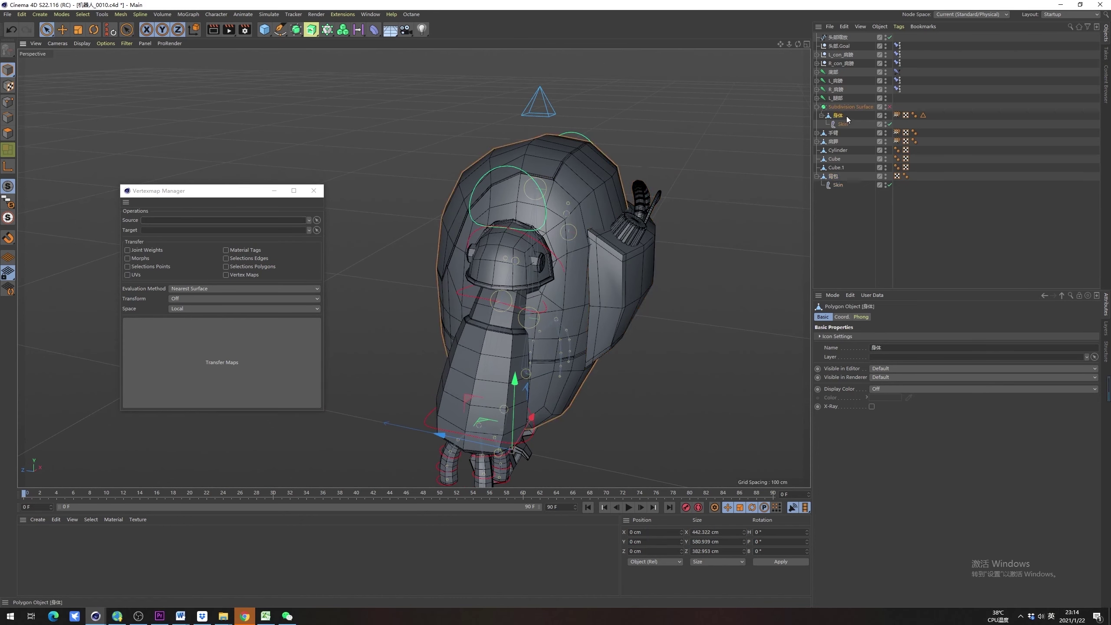
pyautogui.keyDown('alt'); pyautogui.moveTo(436, 244); pyautogui.dragTo(550, 205); pyautogui.keyUp('alt')
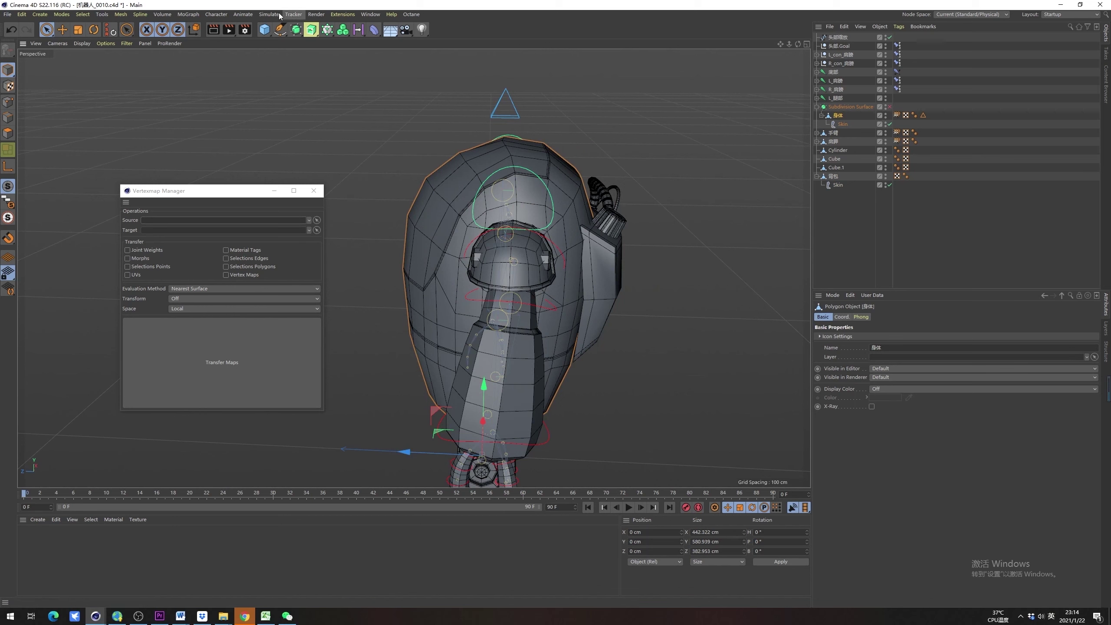
pyautogui.click(217, 14)
pyautogui.moveTo(236, 28)
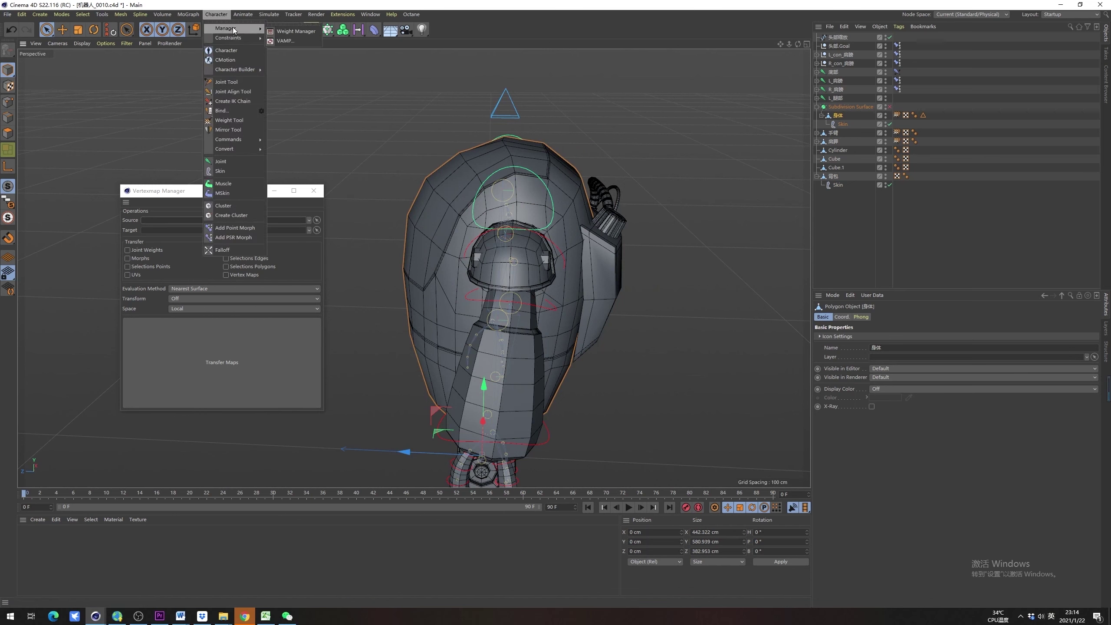
pyautogui.click(290, 32)
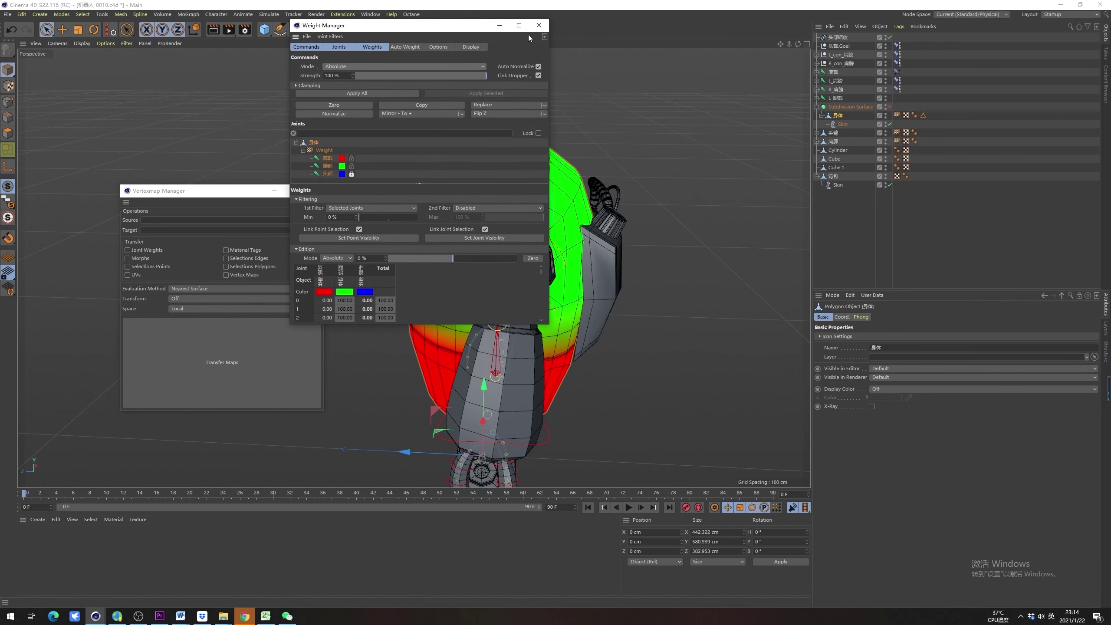
pyautogui.click(538, 25)
# Compare the Object and Include settings of the Skin deformers under 背包 and 身体
pyautogui.click(838, 186)
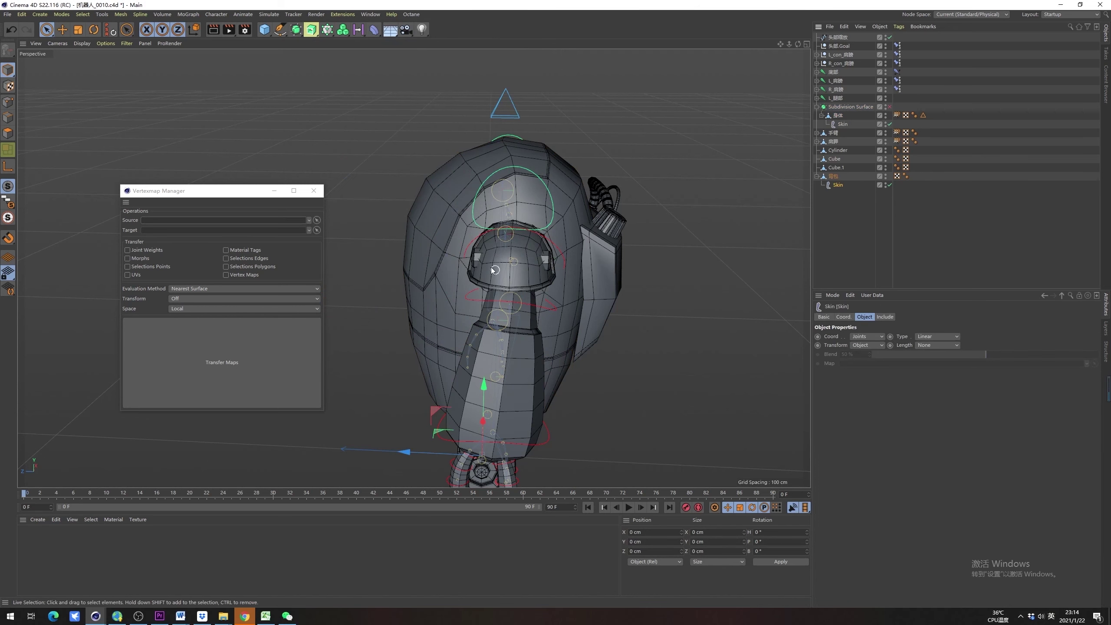
pyautogui.keyDown('alt'); pyautogui.moveTo(495, 270); pyautogui.dragTo(591, 292); pyautogui.keyUp('alt')
pyautogui.click(884, 317)
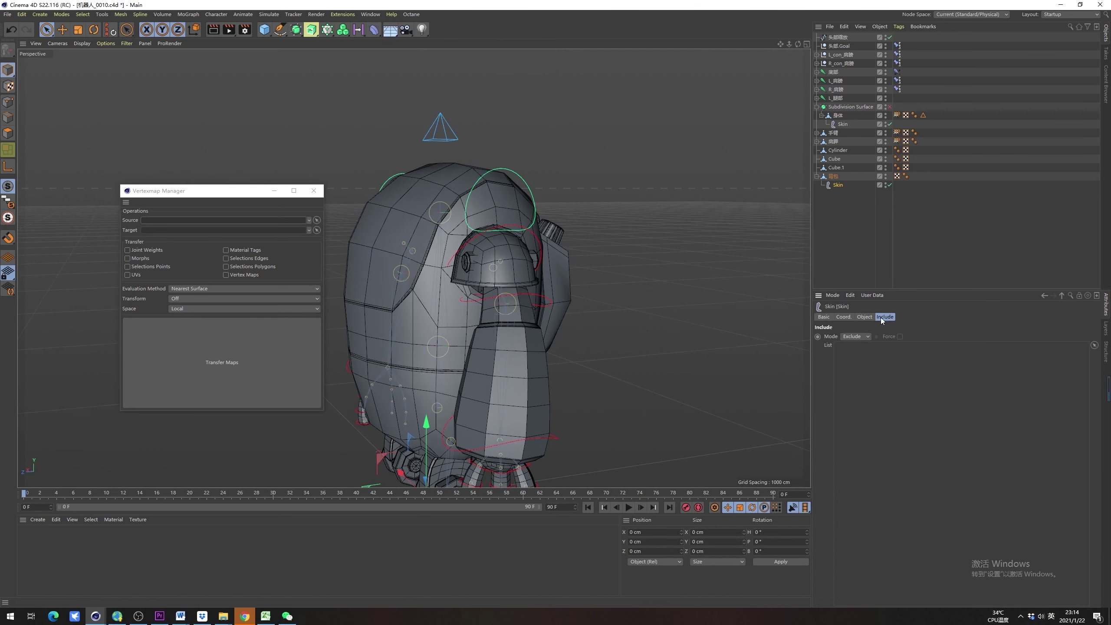
pyautogui.click(865, 317)
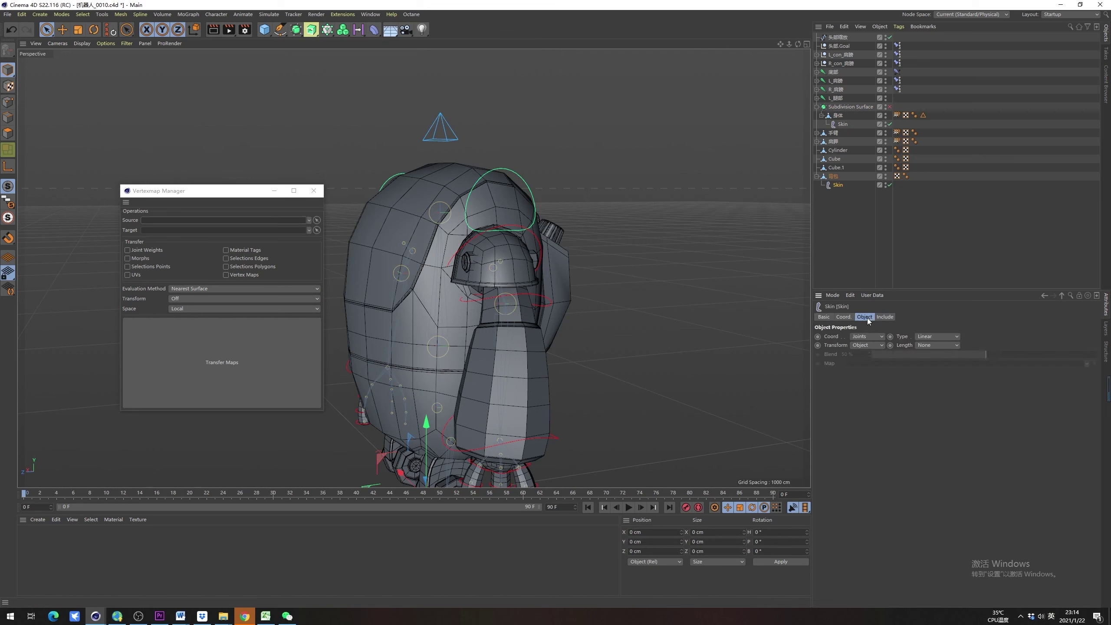
pyautogui.click(843, 124)
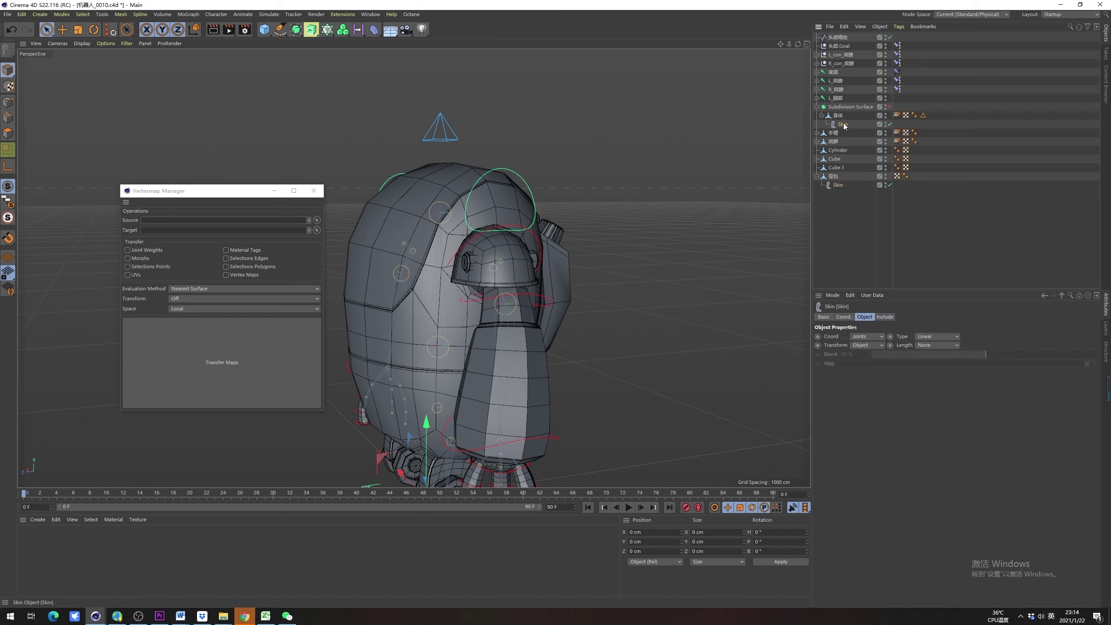
pyautogui.click(884, 316)
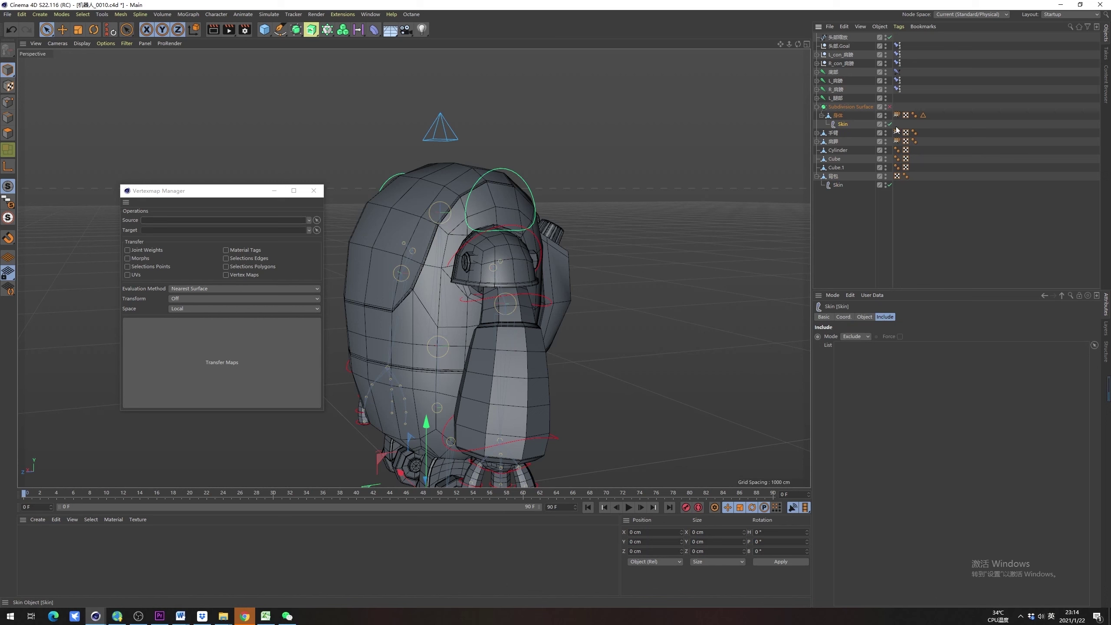
pyautogui.click(852, 184)
# Copy the Weight tag from the 身体 mesh onto 背包 and review the copy's joints
pyautogui.click(896, 115)
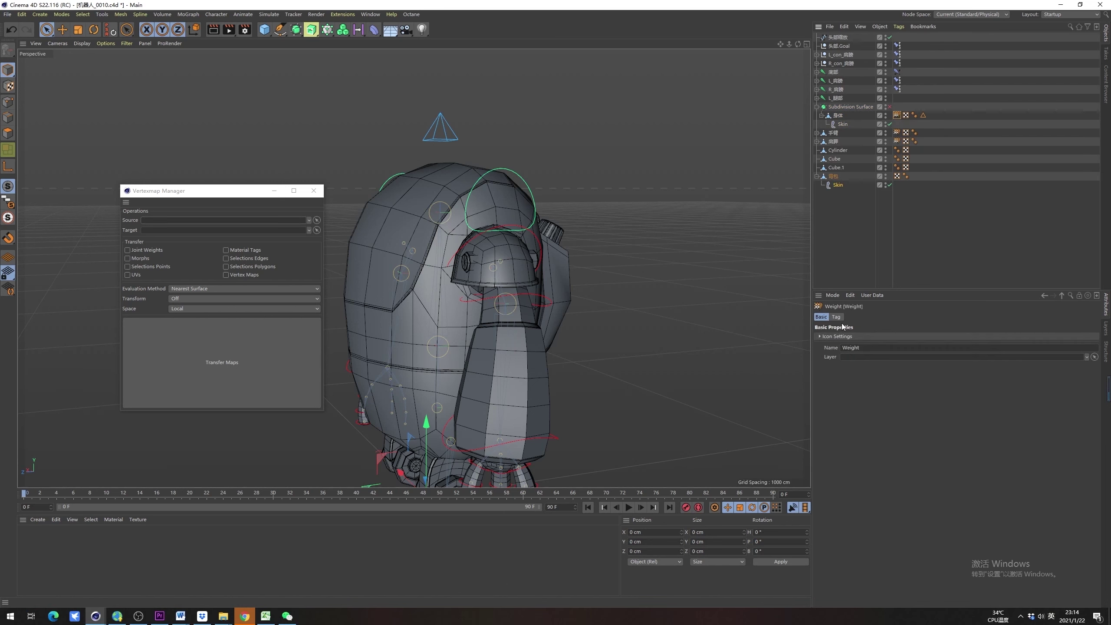
pyautogui.click(837, 317)
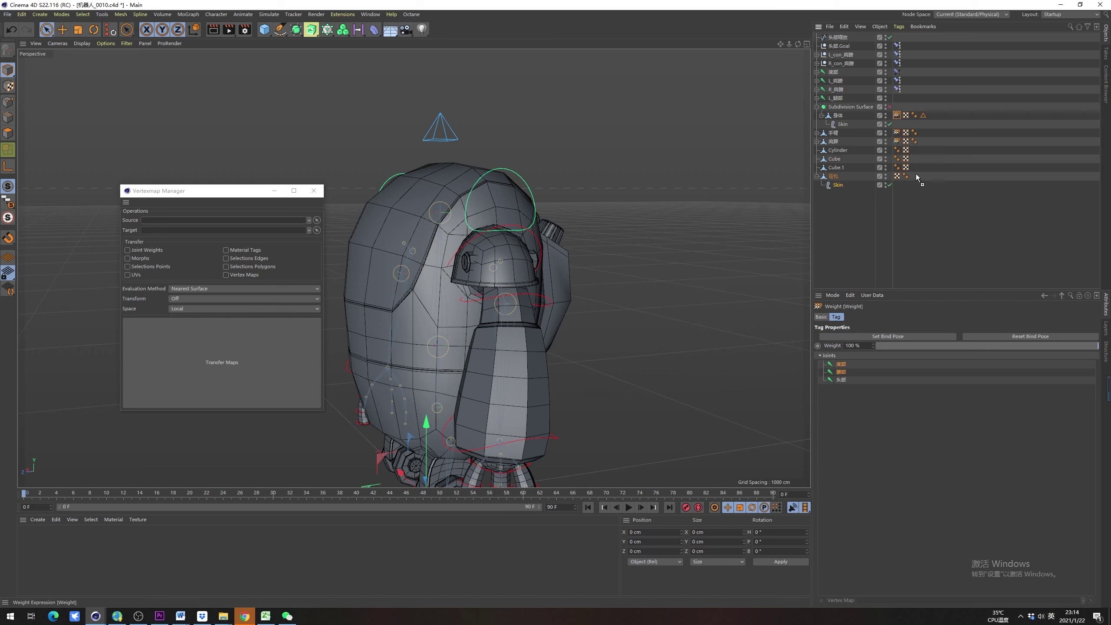
pyautogui.keyDown('ctrl'); pyautogui.moveTo(916, 174); pyautogui.dragTo(916, 175); pyautogui.keyUp('ctrl')
pyautogui.moveTo(927, 174); pyautogui.dragTo(921, 176)
pyautogui.keyDown('alt'); pyautogui.moveTo(652, 301); pyautogui.dragTo(485, 282); pyautogui.keyUp('alt')
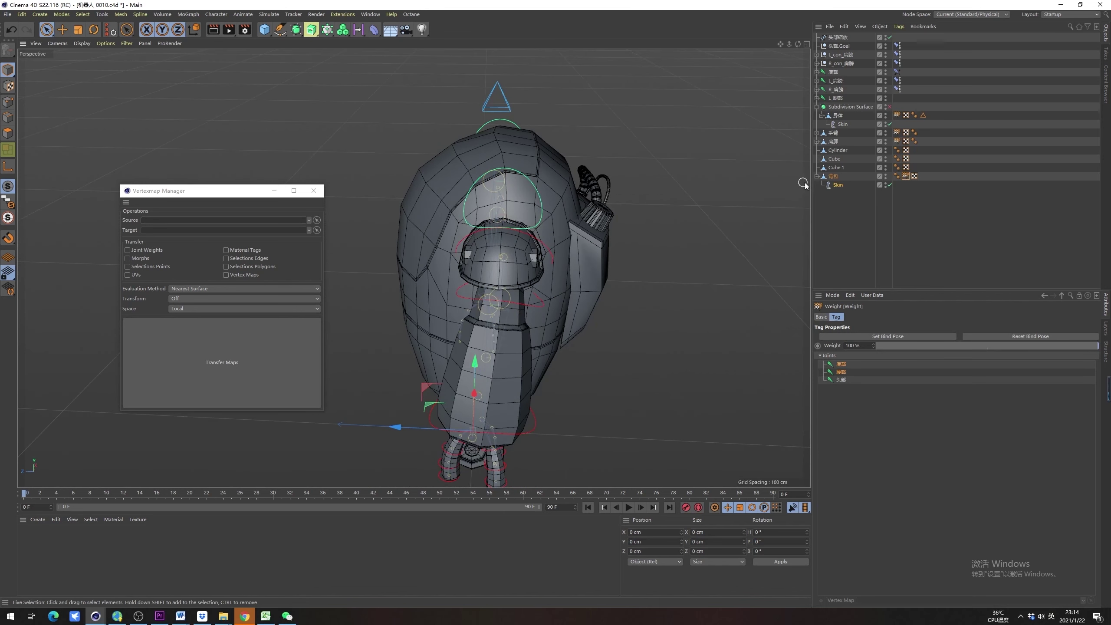
pyautogui.click(835, 177)
pyautogui.click(840, 184)
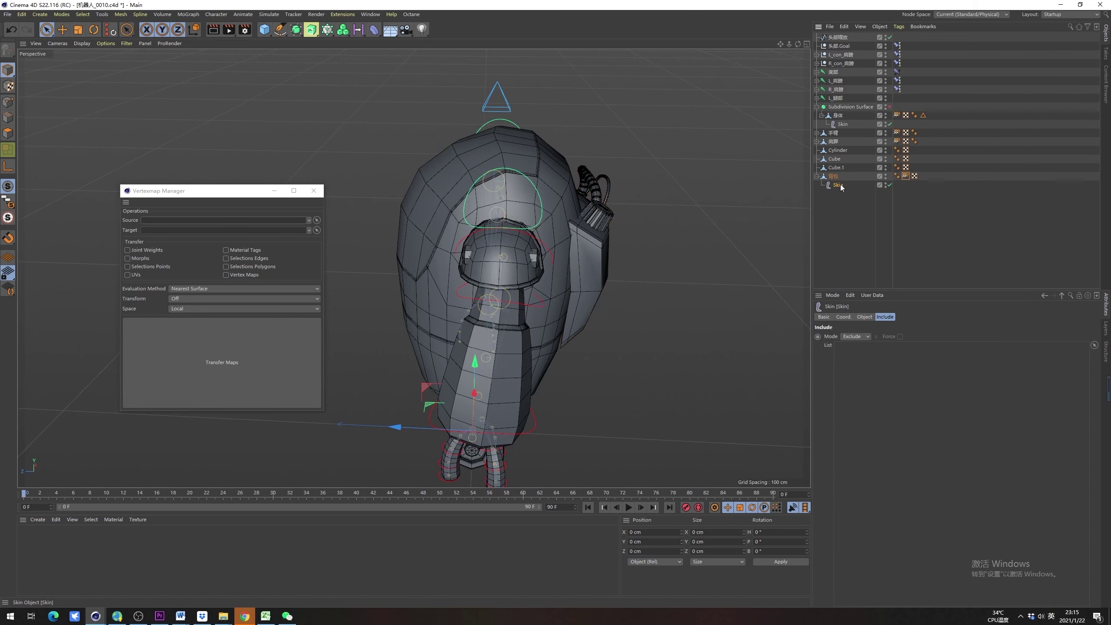
pyautogui.click(903, 176)
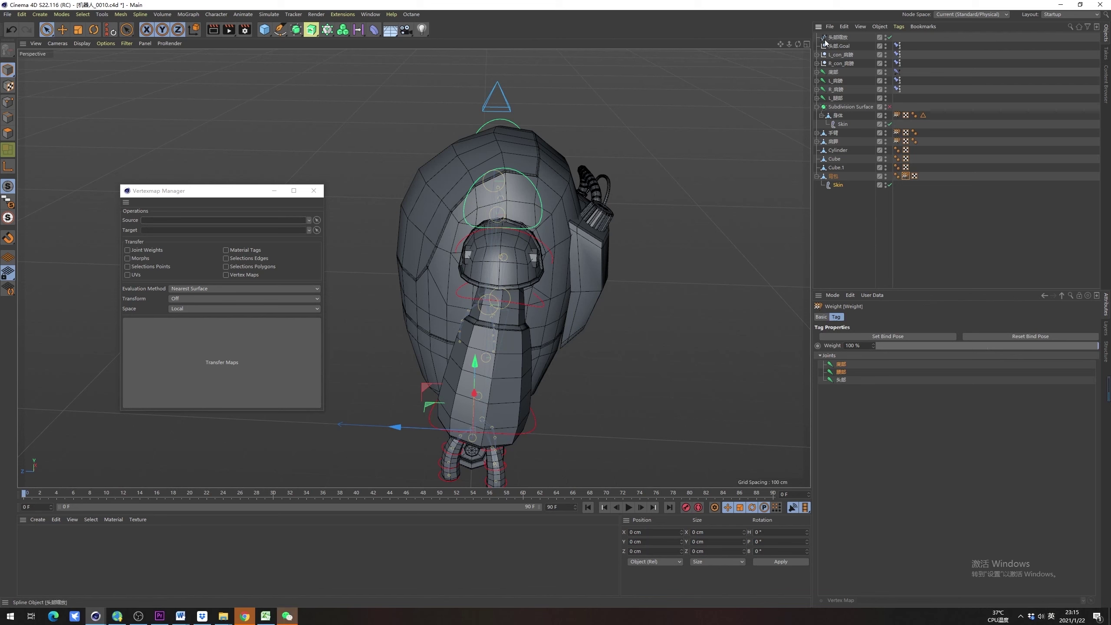
# Test the backpack's deformation by lowering the triangular head controller, and undo the move
pyautogui.click(497, 98)
pyautogui.moveTo(495, 139); pyautogui.dragTo(628, 253)
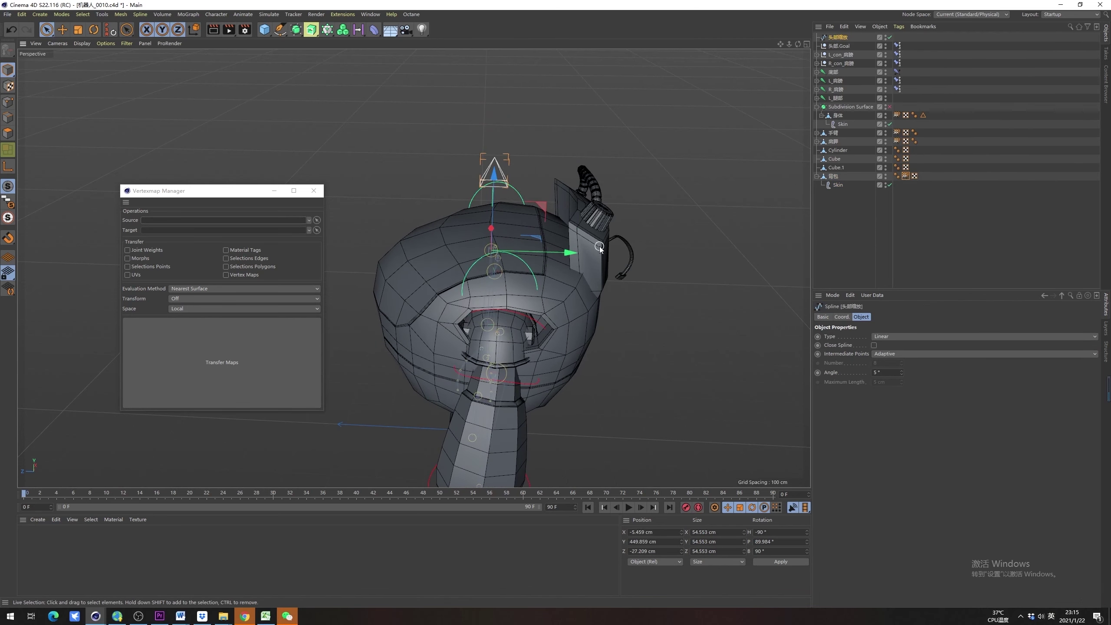
pyautogui.hotkey('ctrl', 'z')
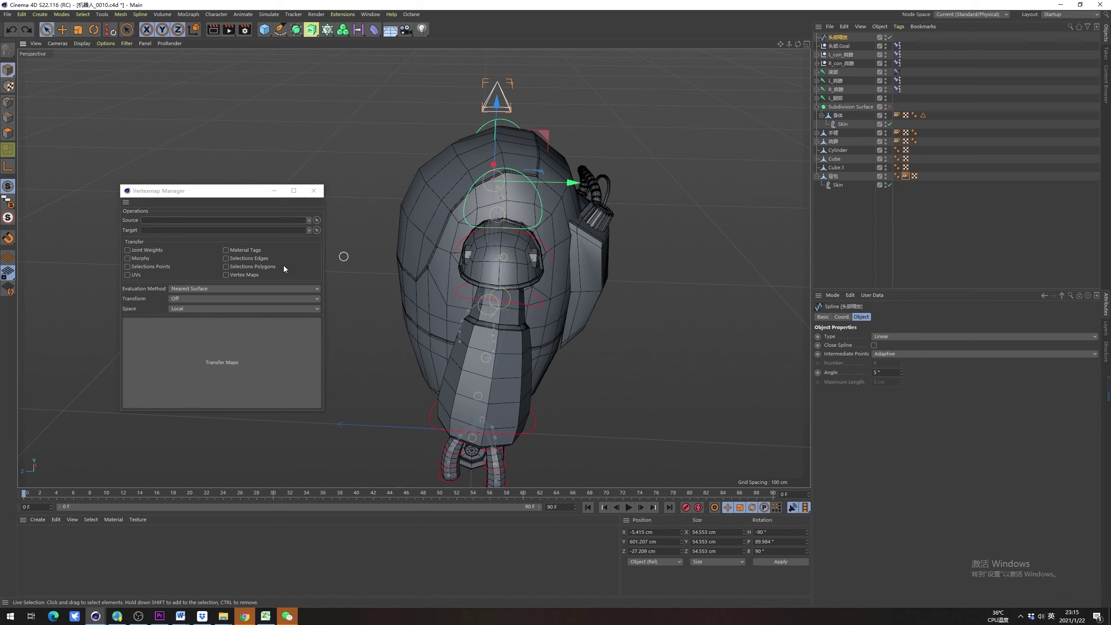
# Set 身体 as the Vertexmap Manager's source and 背包 as its target, and enable Joint Weights
pyautogui.click(906, 176)
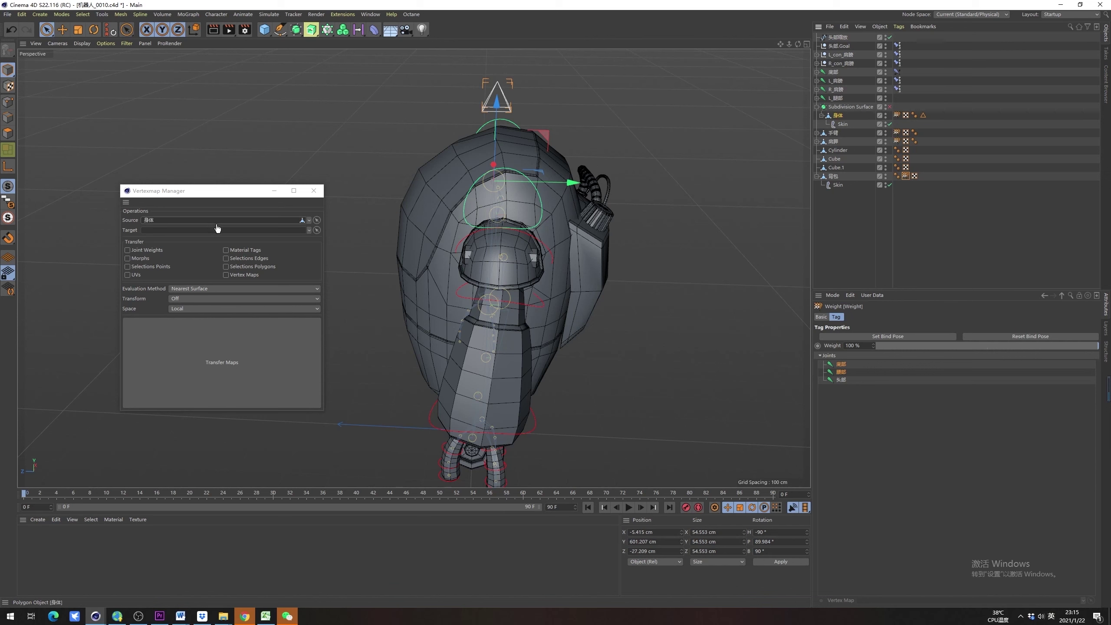
pyautogui.moveTo(219, 195); pyautogui.dragTo(516, 179)
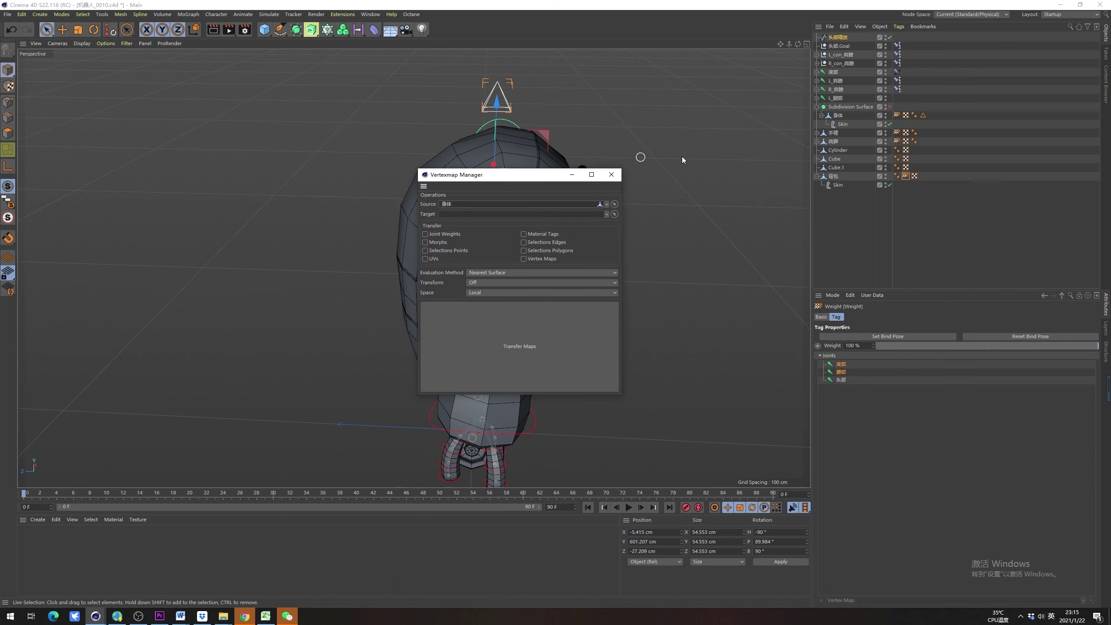
pyautogui.moveTo(836, 177); pyautogui.dragTo(320, 193)
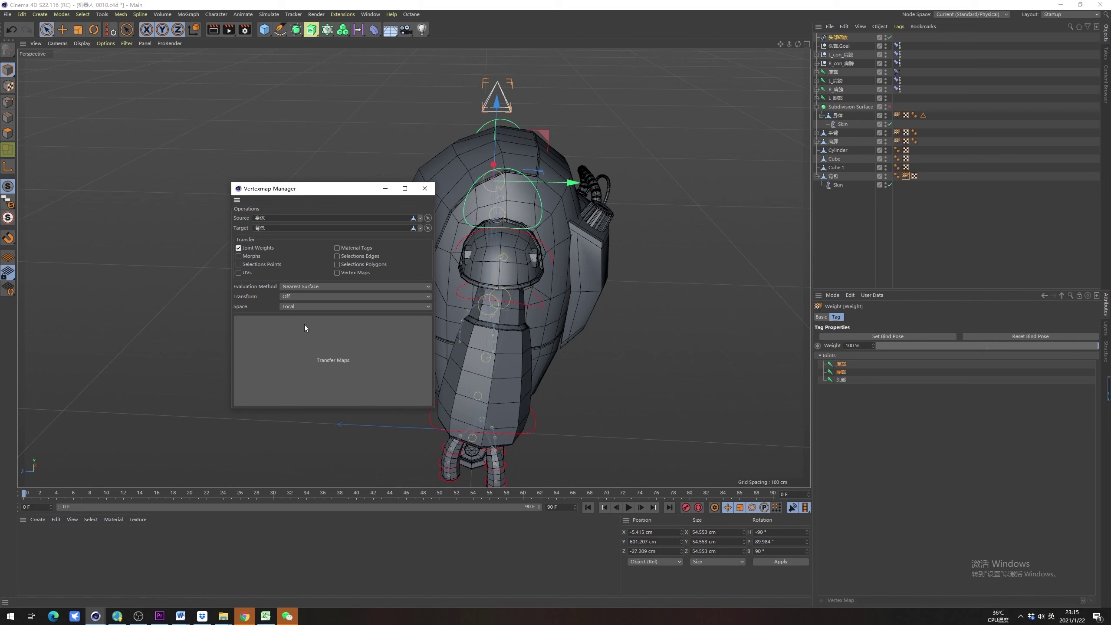
# Set the transfer's evaluation method to Normals Projection, keeping Transform at Off and Space at Local
pyautogui.click(298, 286)
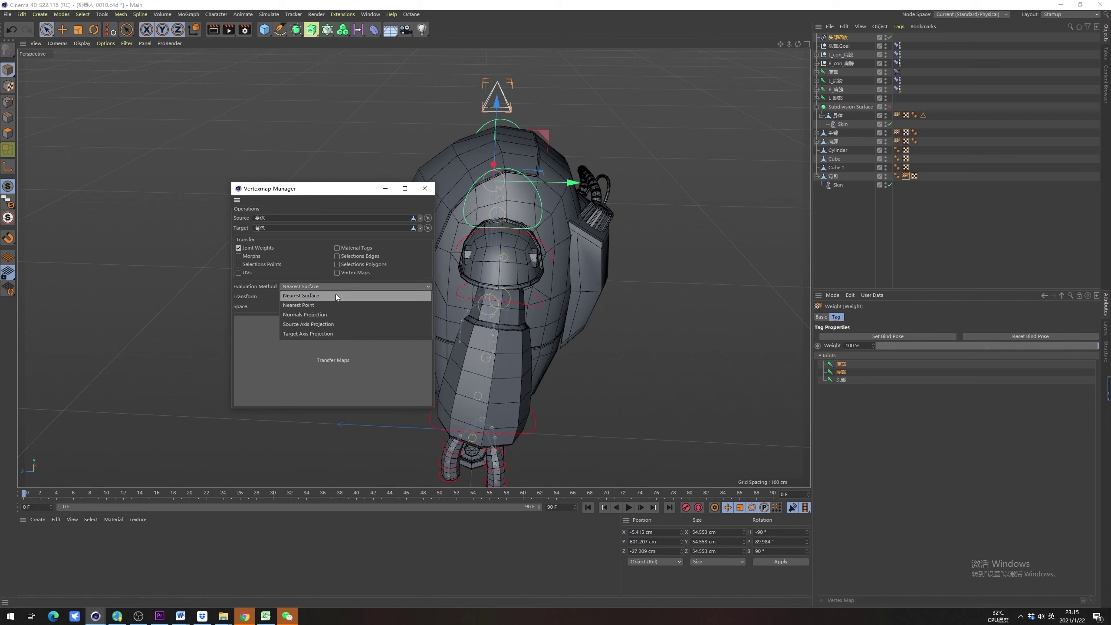
pyautogui.click(329, 319)
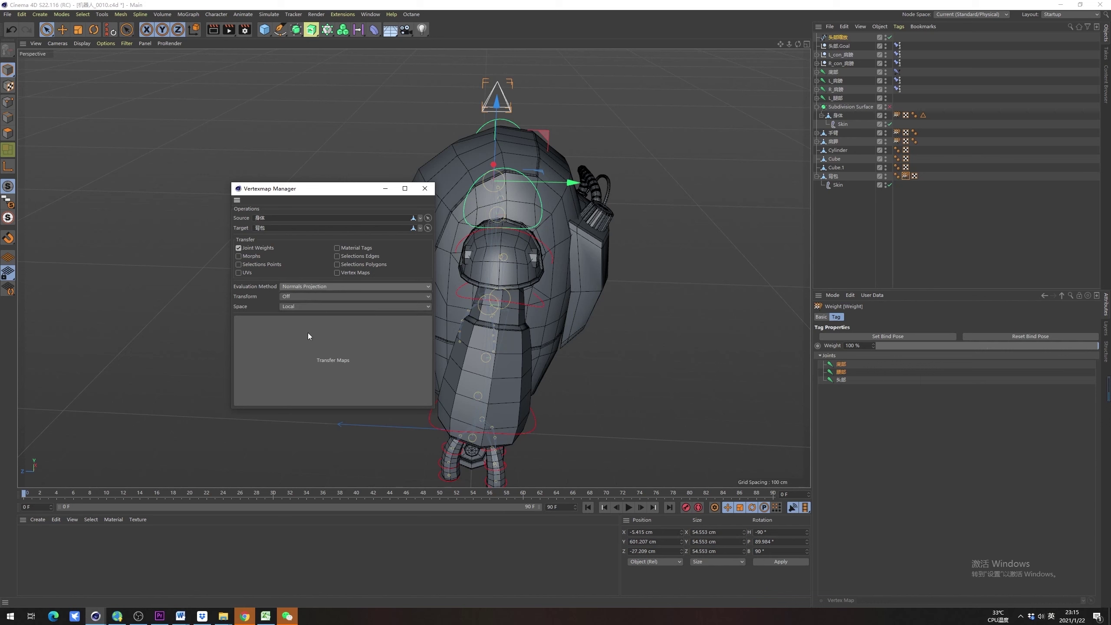
pyautogui.click(318, 299)
pyautogui.click(318, 299)
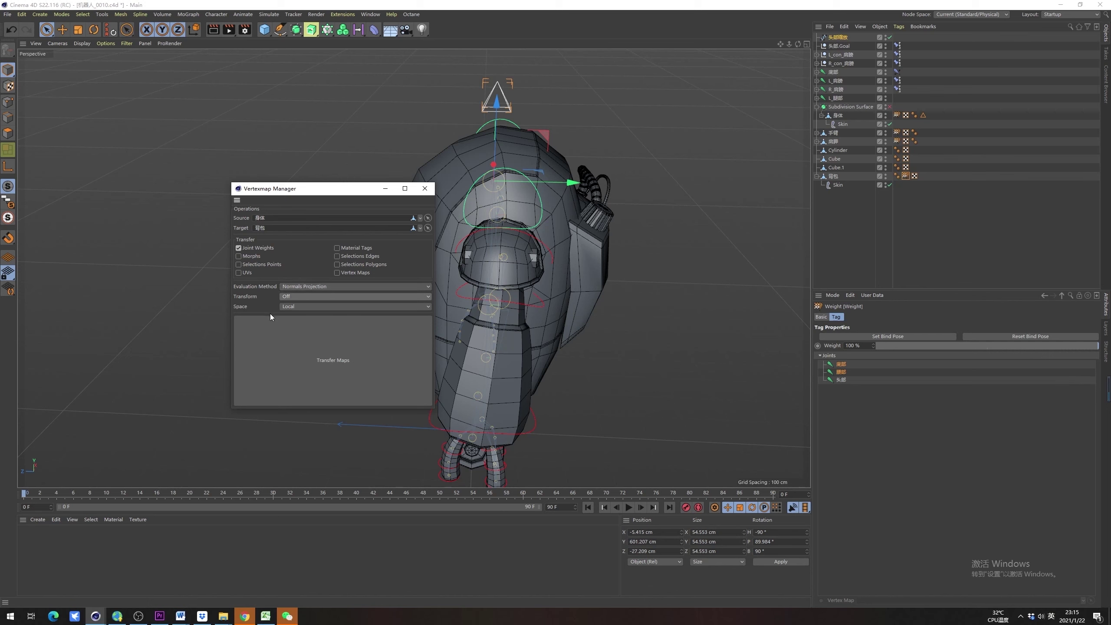
pyautogui.click(302, 299)
pyautogui.click(256, 307)
pyautogui.click(301, 307)
pyautogui.click(306, 312)
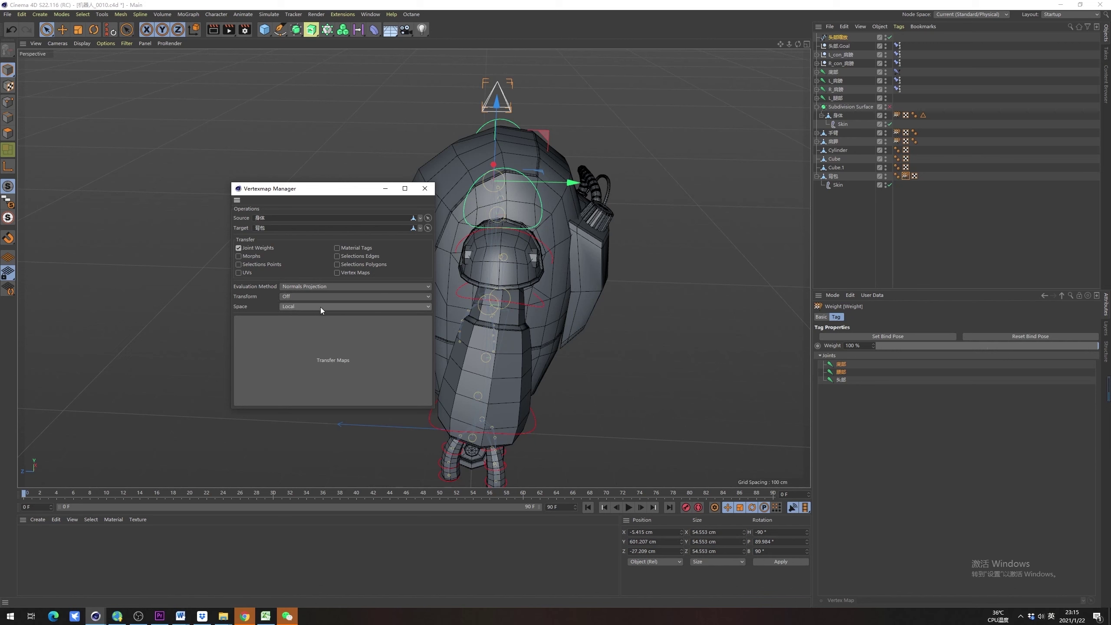
# Transfer the joint weights from 身体 to 背包, close the Vertexmap Manager and select the head controller
pyautogui.click(340, 359)
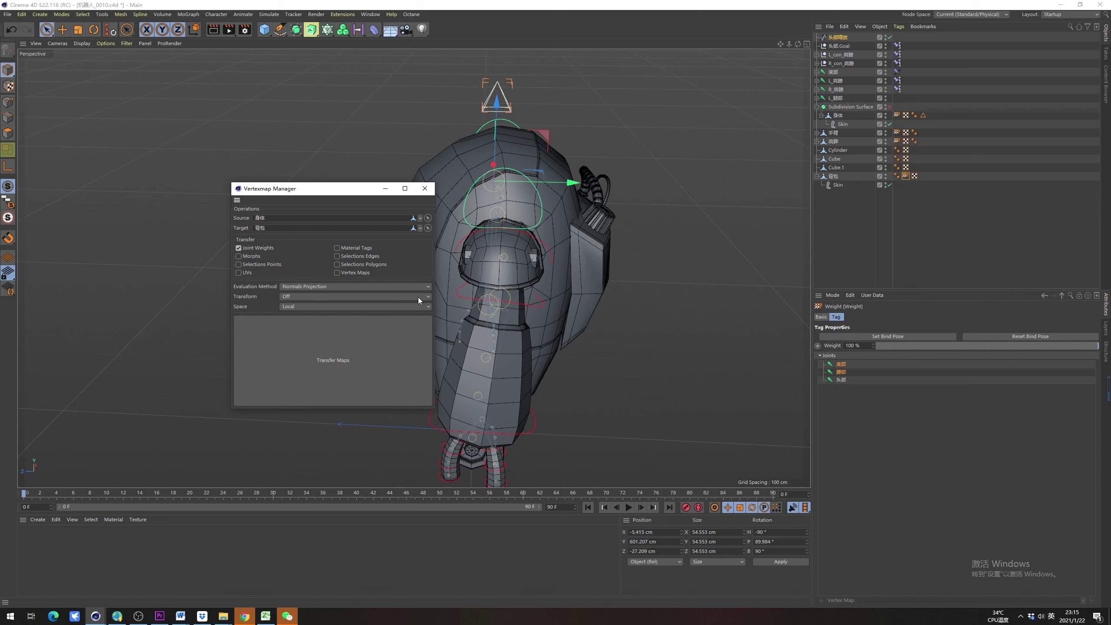
pyautogui.click(425, 189)
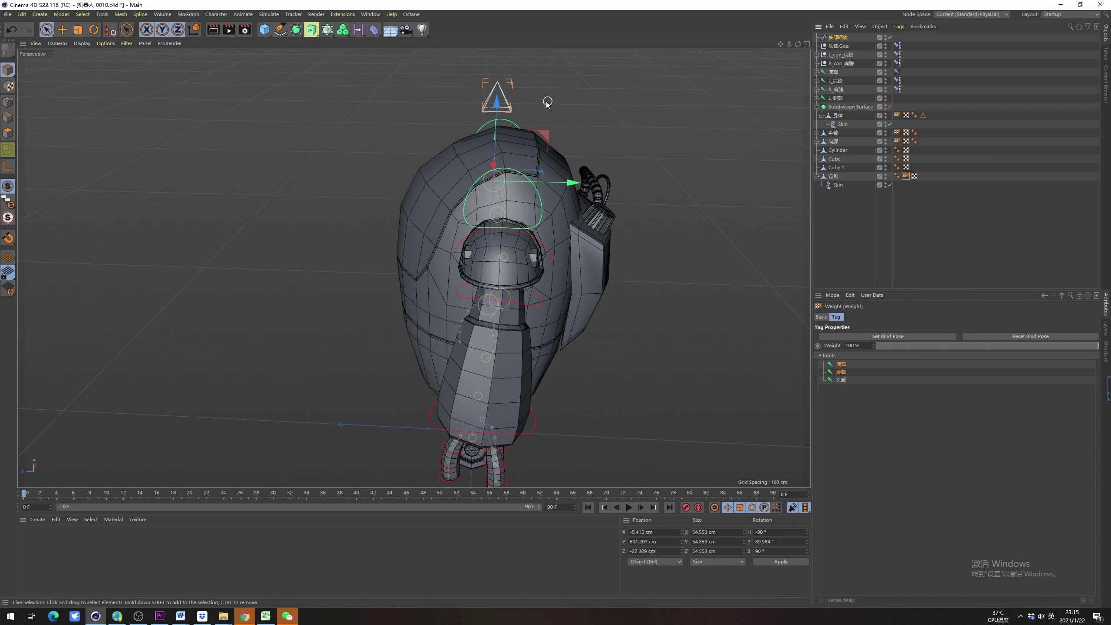
pyautogui.click(496, 95)
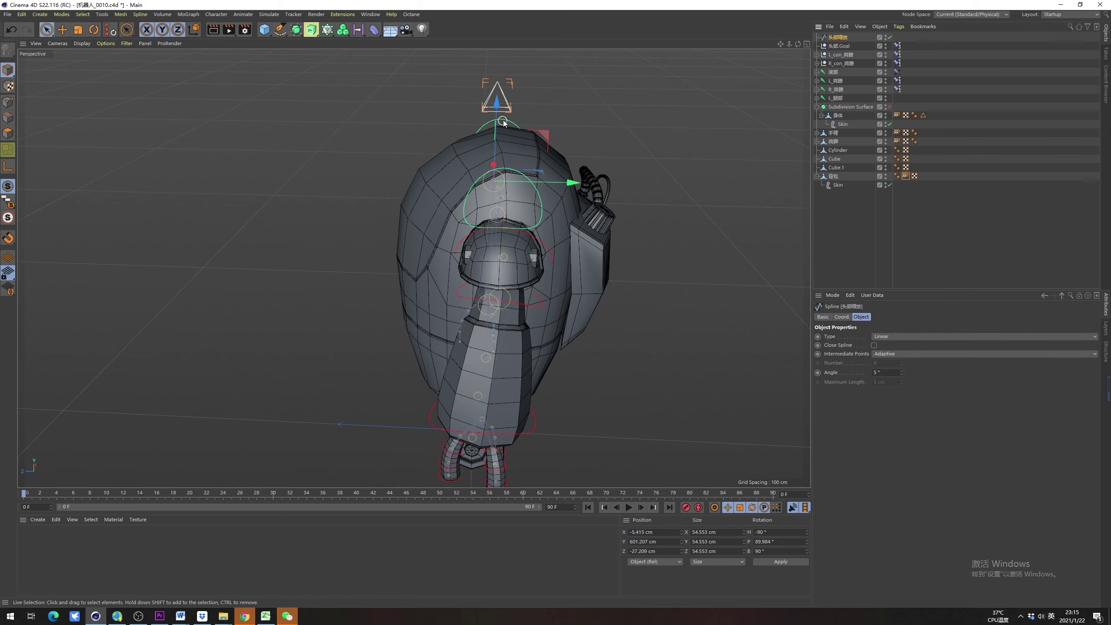
# Move the head controller back and forth to test how the backpack follows the body, undoing each move
pyautogui.moveTo(496, 120); pyautogui.dragTo(457, 168)
pyautogui.hotkey('ctrl', 'z')
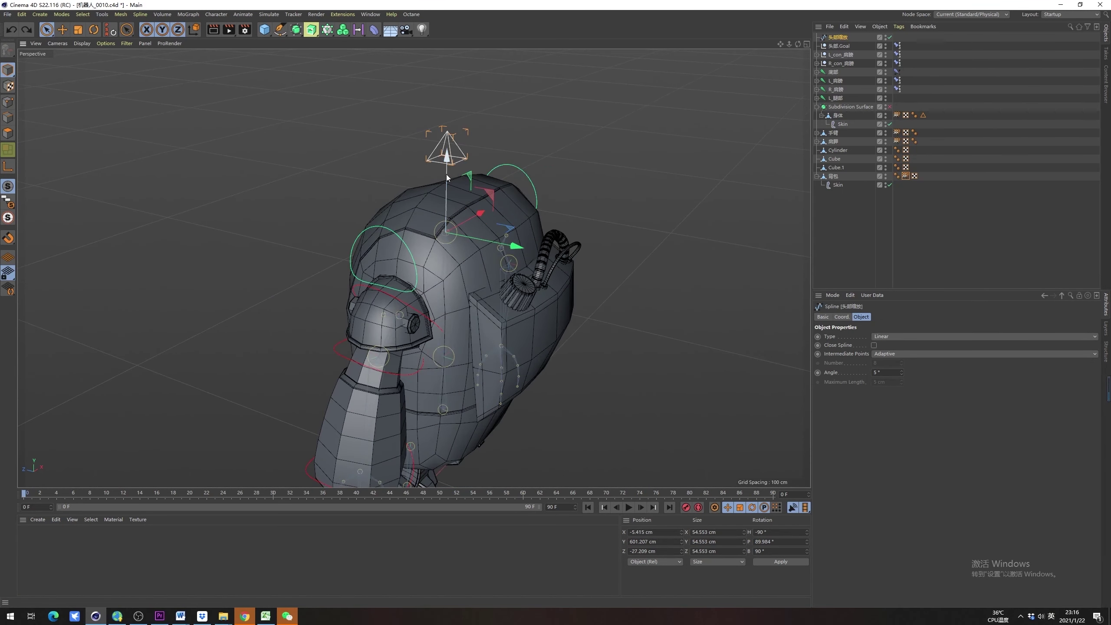
pyautogui.moveTo(503, 243); pyautogui.dragTo(551, 212)
pyautogui.click(580, 186)
pyautogui.hotkey('ctrl', 'z')
pyautogui.hotkey('ctrl', 'z')
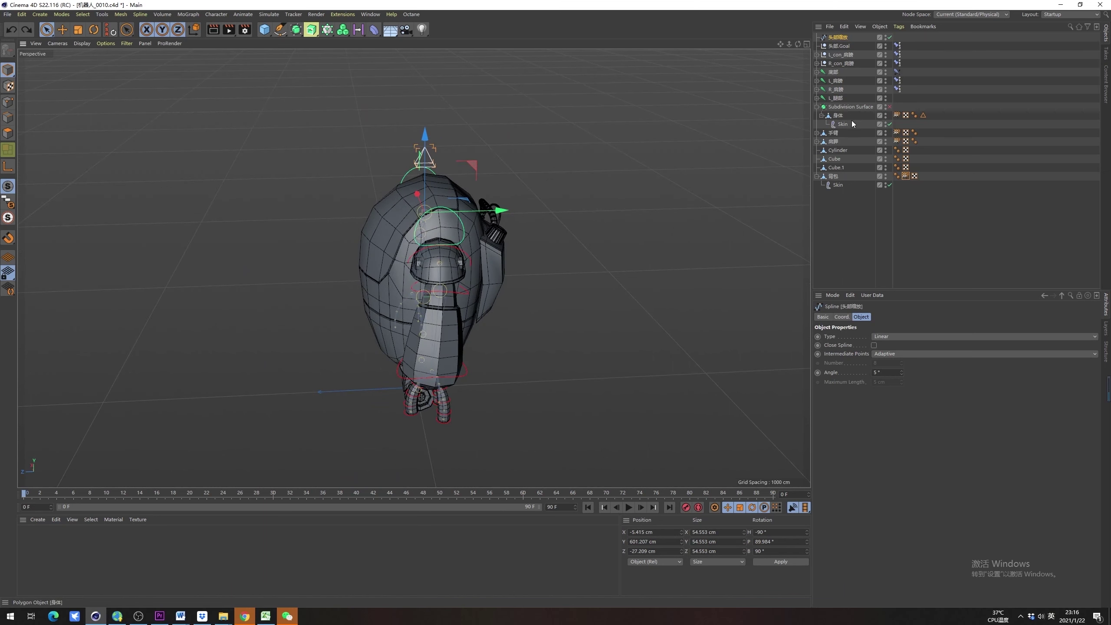
# Select the 身体 mesh and open the Weight Manager to examine its joint weight distribution
pyautogui.click(396, 272)
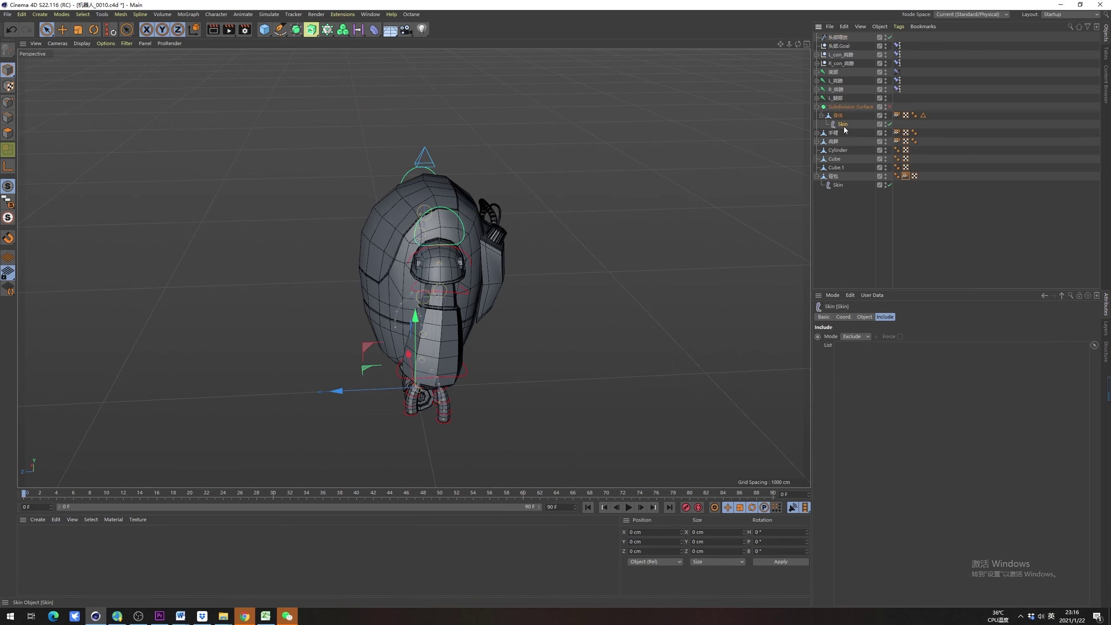
pyautogui.keyDown('alt'); pyautogui.moveTo(395, 272); pyautogui.dragTo(450, 267); pyautogui.keyUp('alt')
pyautogui.click(837, 115)
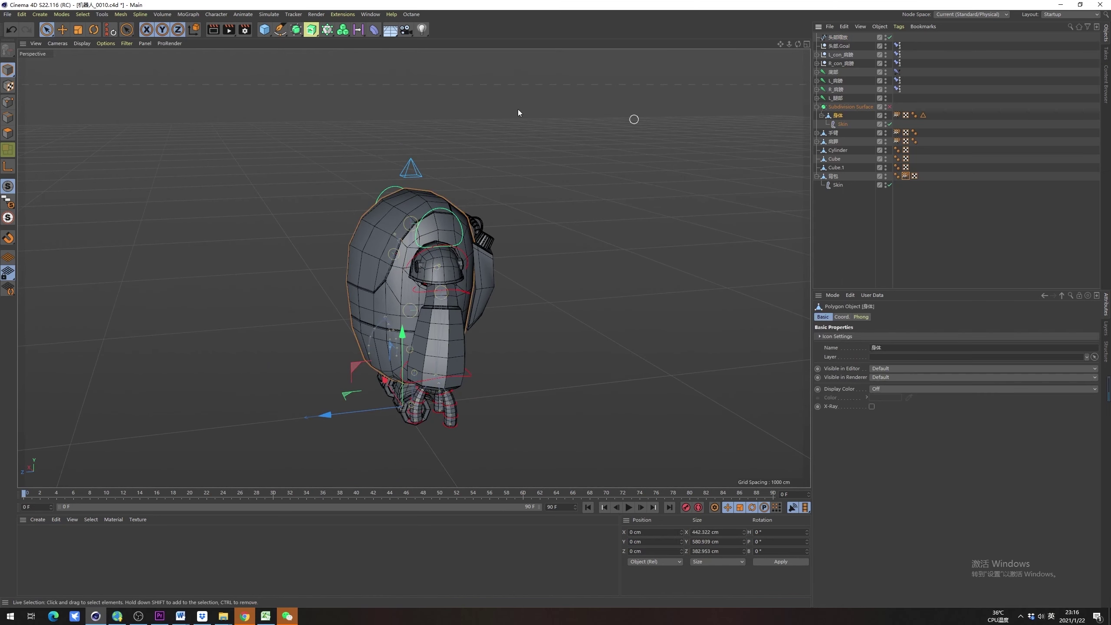
pyautogui.click(216, 14)
pyautogui.moveTo(239, 33)
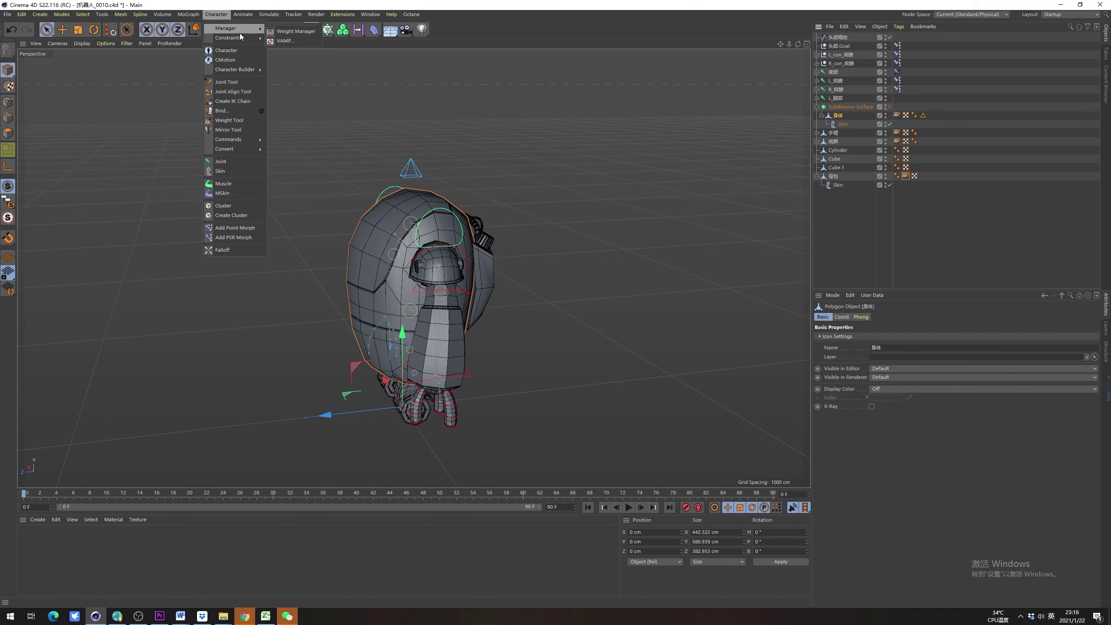
pyautogui.click(297, 31)
pyautogui.moveTo(426, 30); pyautogui.dragTo(189, 97)
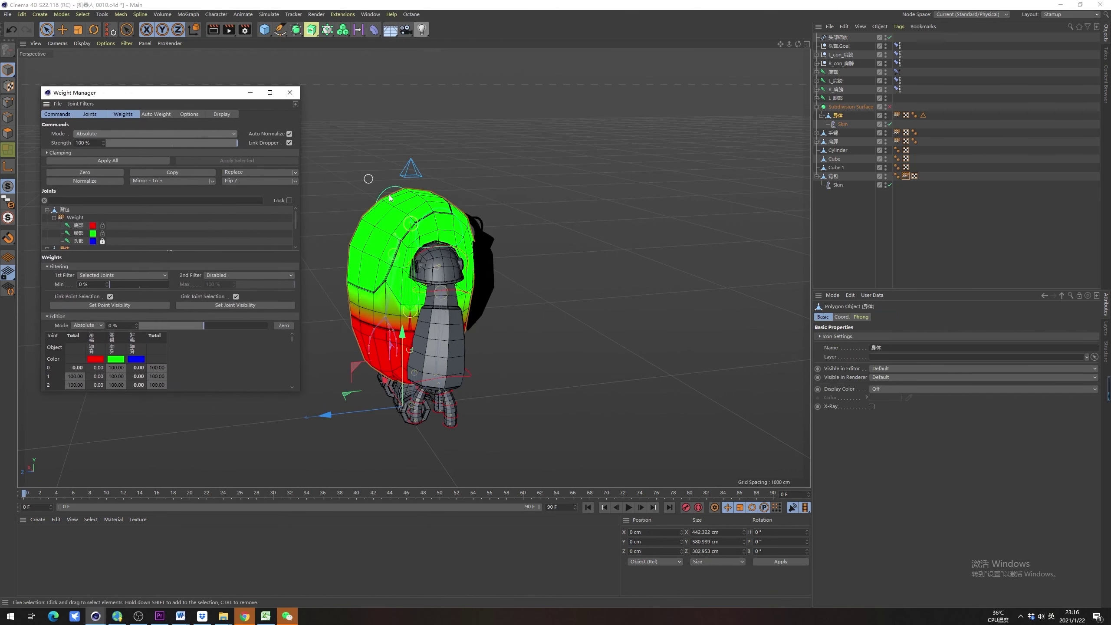
pyautogui.keyDown('alt'); pyautogui.moveTo(384, 322); pyautogui.dragTo(288, 361); pyautogui.keyUp('alt')
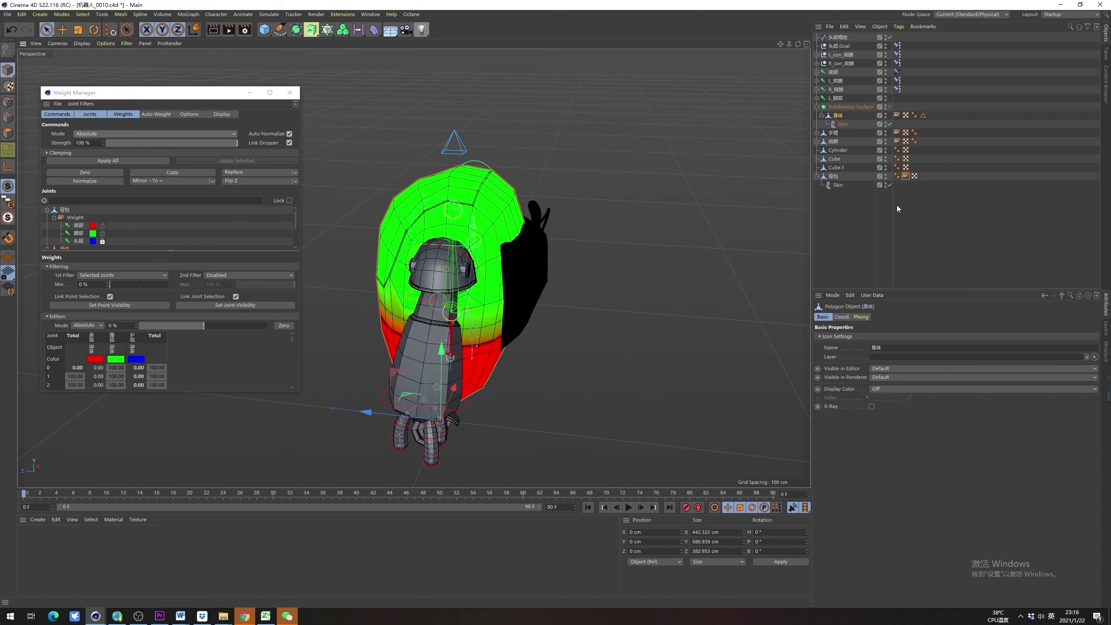
# Examine the joint weights of 背包 alone and together with 身体 to compare the two distributions
pyautogui.click(833, 176)
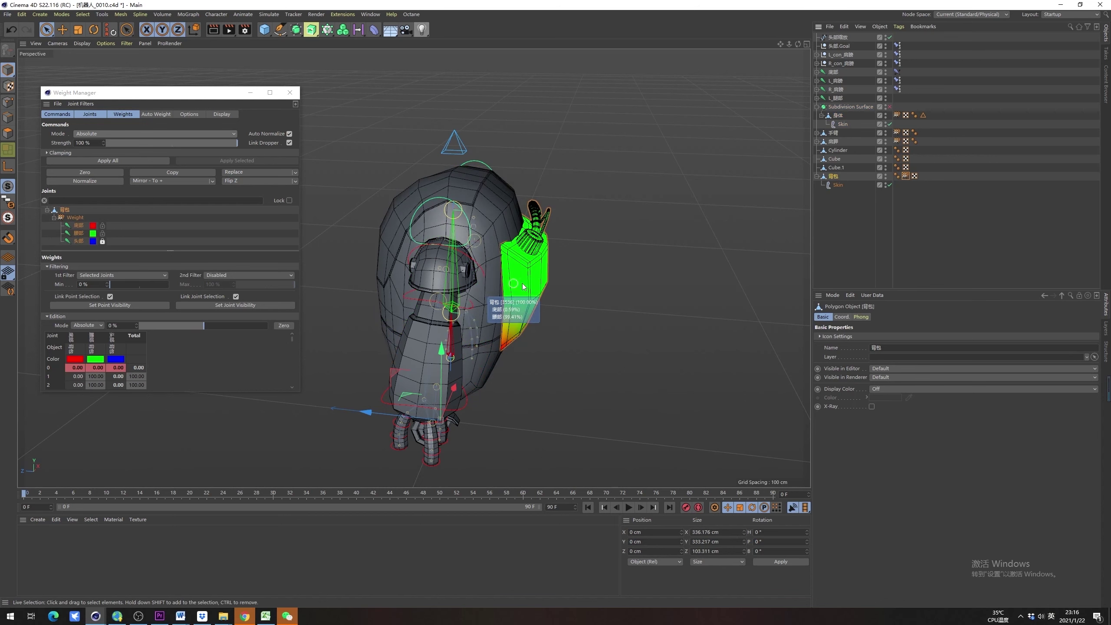
pyautogui.scroll(3, 477, 281)
pyautogui.keyDown('alt'); pyautogui.moveTo(477, 282); pyautogui.dragTo(461, 323); pyautogui.keyUp('alt')
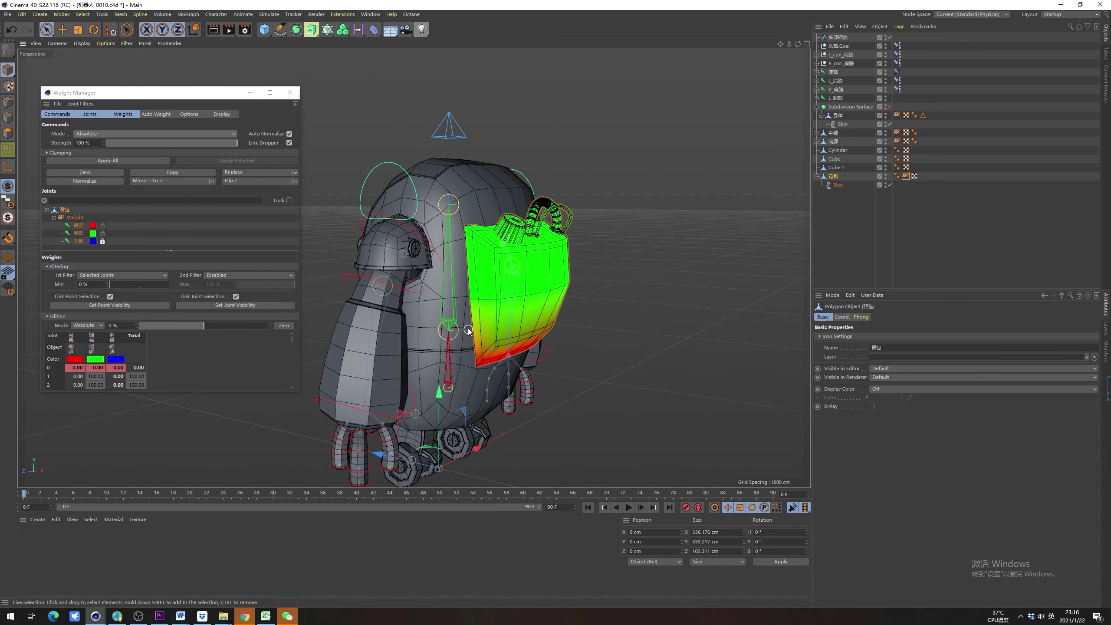
pyautogui.keyDown('ctrl'); pyautogui.click(838, 116); pyautogui.keyUp('ctrl')
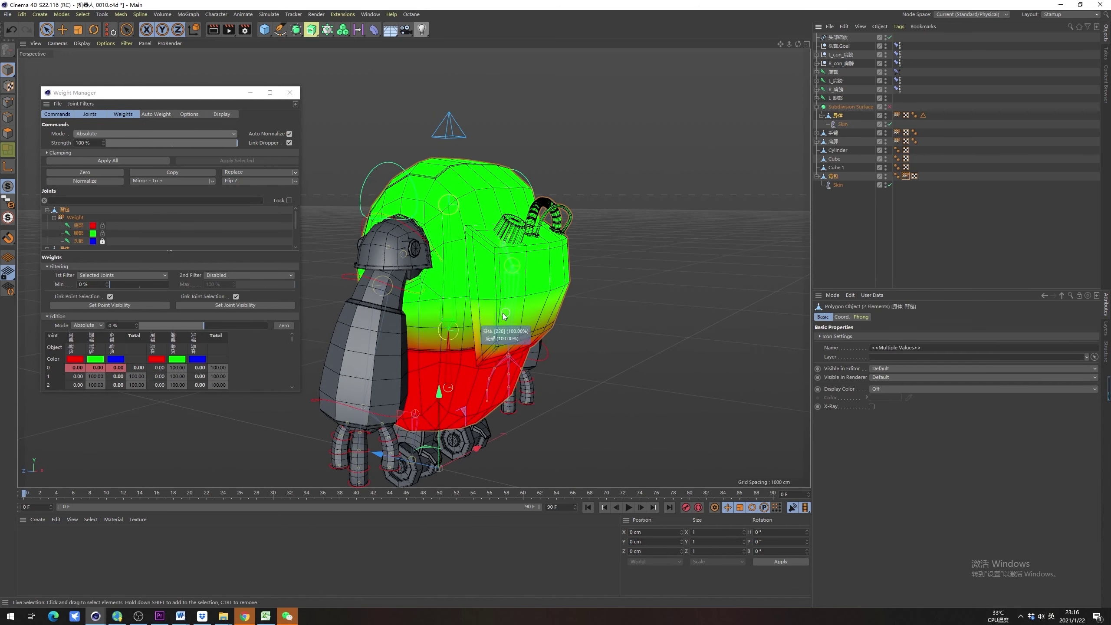
pyautogui.keyDown('alt'); pyautogui.moveTo(479, 324); pyautogui.dragTo(503, 214); pyautogui.keyUp('alt')
# Bend the body by moving the head controller to find the stray backpack point, and undo the move
pyautogui.click(837, 37)
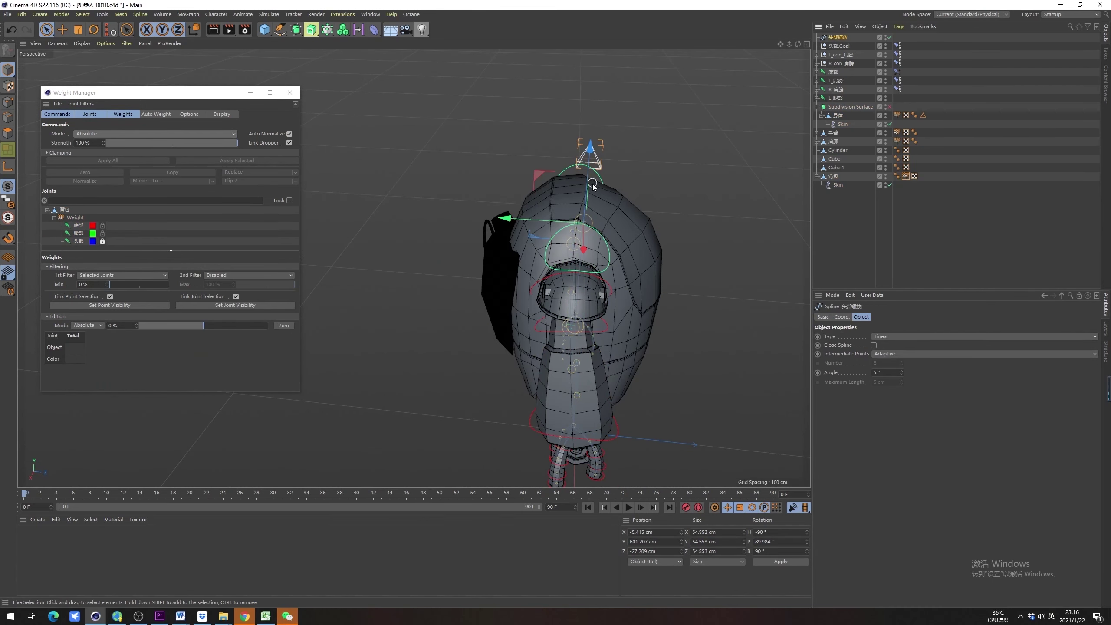
pyautogui.keyDown('alt'); pyautogui.moveTo(526, 220); pyautogui.dragTo(434, 248); pyautogui.keyUp('alt')
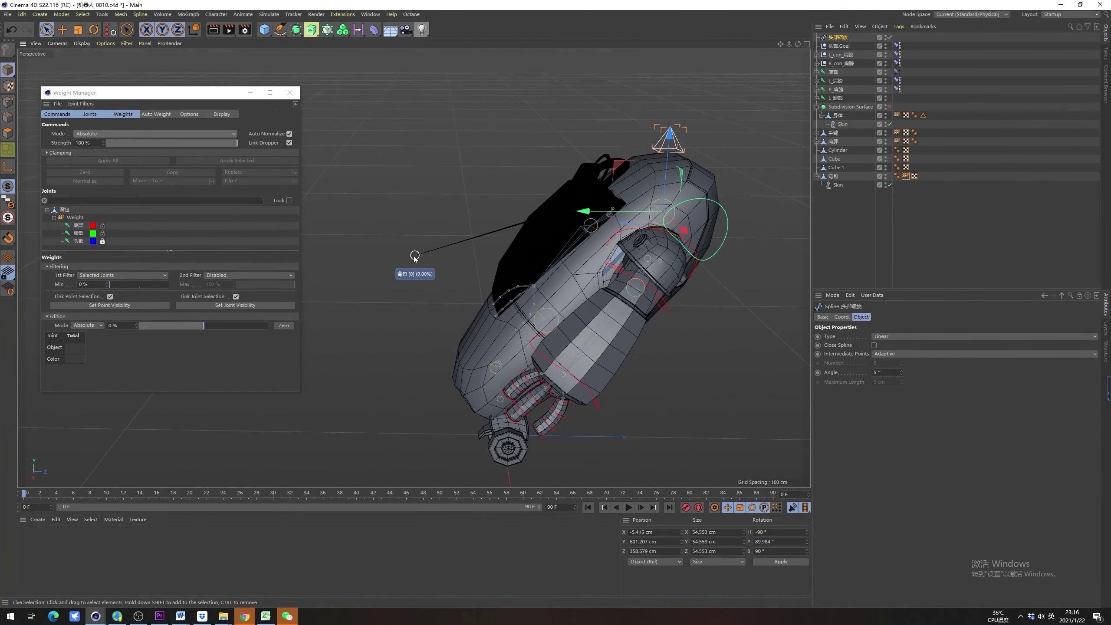
pyautogui.hotkey('ctrl', 'z')
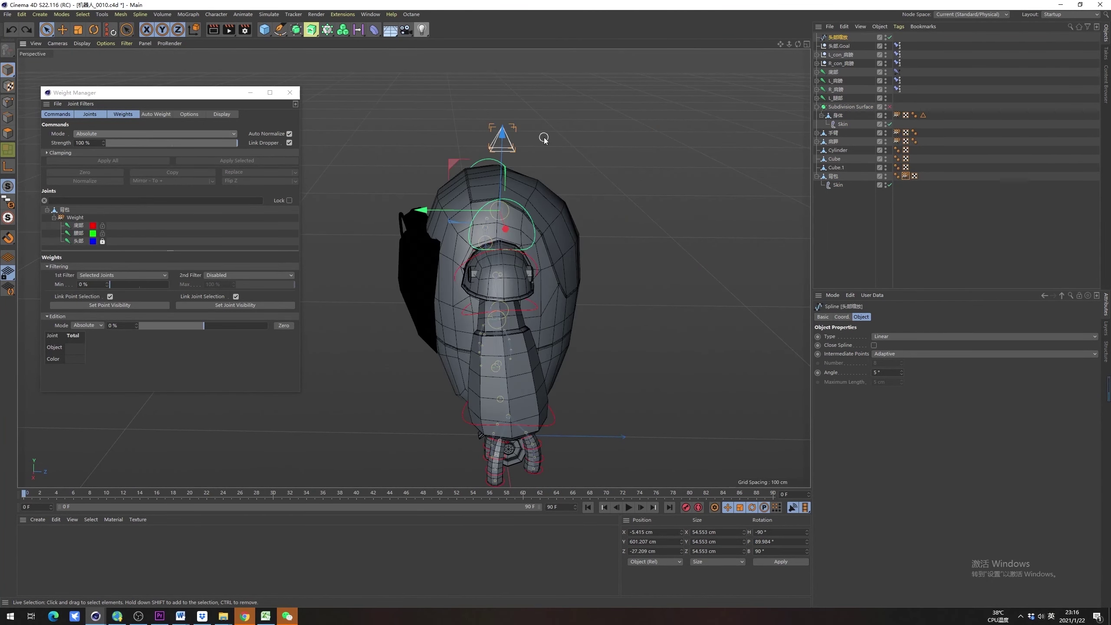
# Close the Weight Manager and group the head controller under a parent null that carries the controller's name
pyautogui.click(842, 316)
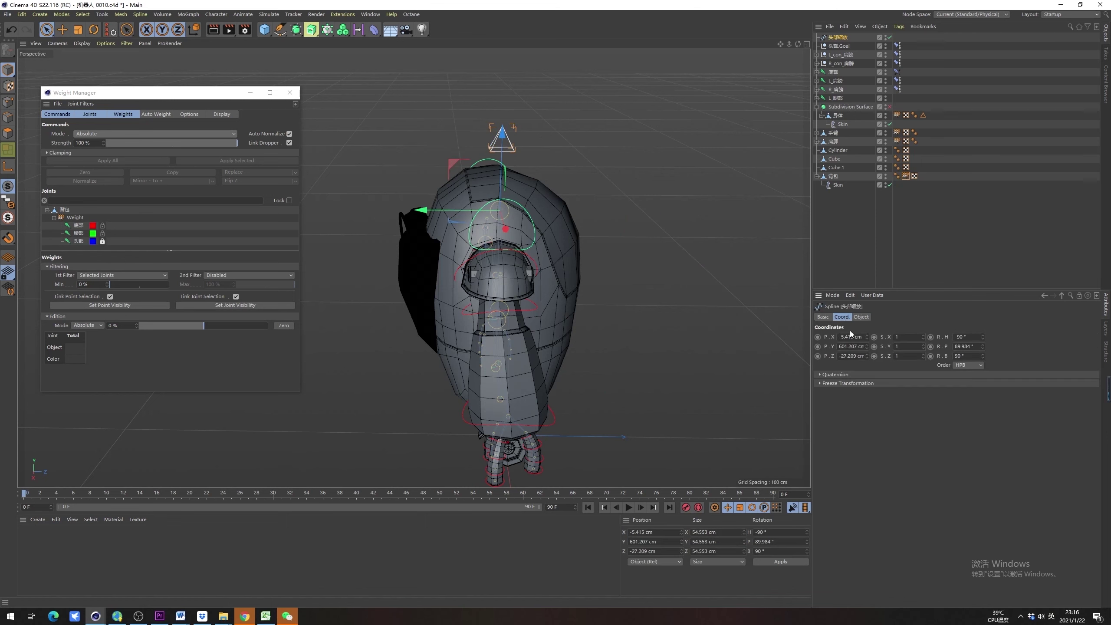
pyautogui.click(291, 92)
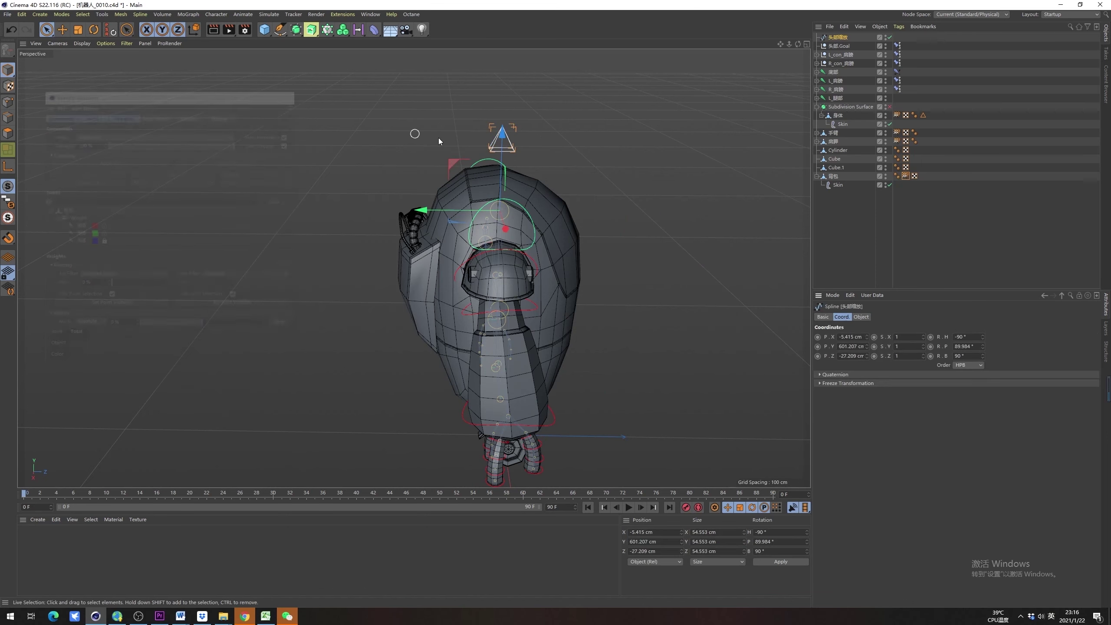
pyautogui.keyDown('alt'); pyautogui.moveTo(411, 137); pyautogui.dragTo(782, 116); pyautogui.keyUp('alt')
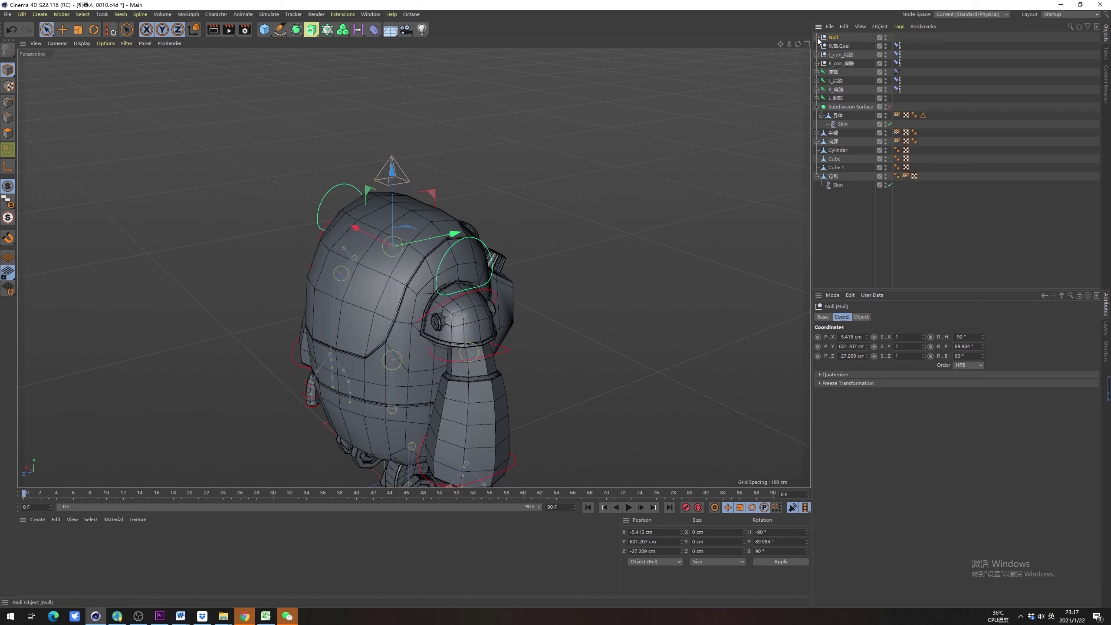
pyautogui.hotkey('alt', 'g')
pyautogui.doubleClick(841, 46)
pyautogui.hotkey('ctrl', 'c')
pyautogui.doubleClick(834, 38)
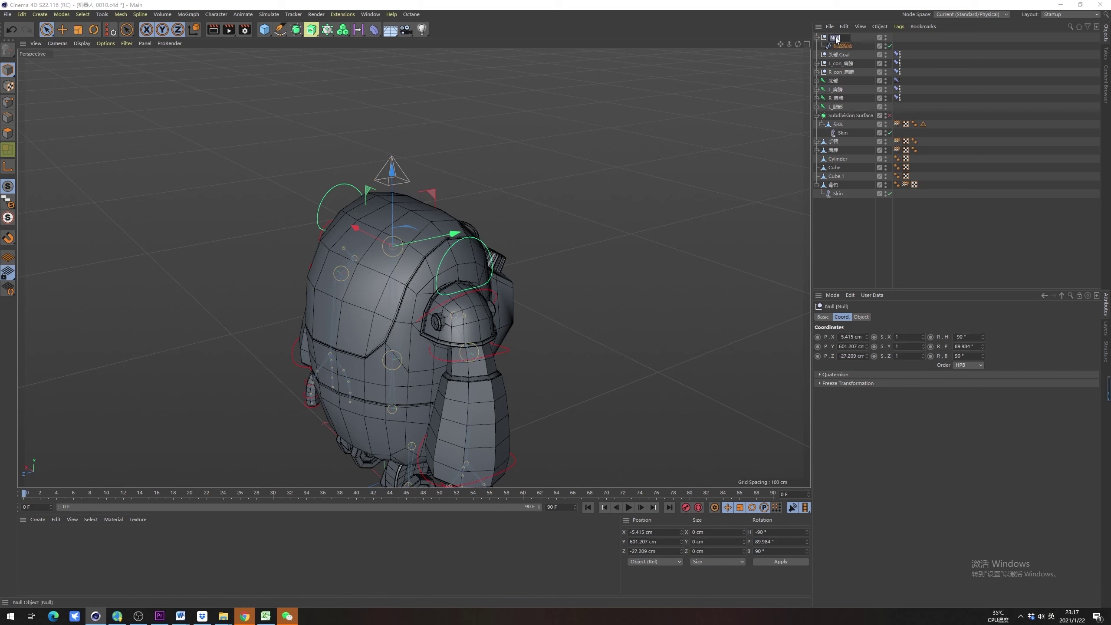
pyautogui.hotkey('ctrl', 'v')
pyautogui.click(973, 50)
pyautogui.click(850, 47)
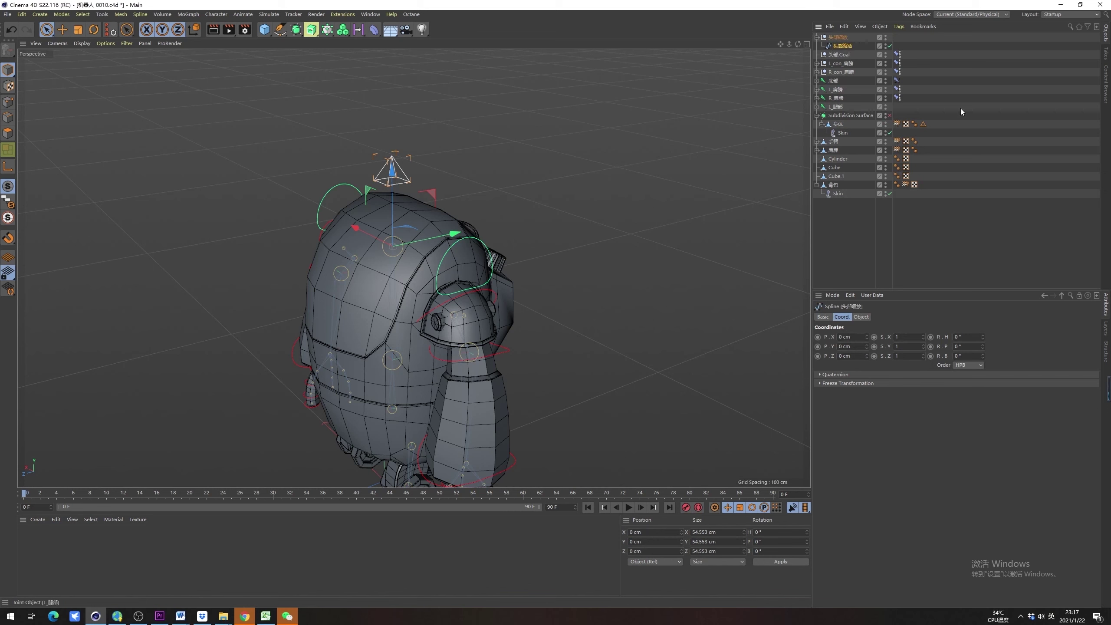
# Test the grouped head controller by shifting it slightly along its Y axis, and revert the shift
pyautogui.click(816, 37)
pyautogui.moveTo(455, 233); pyautogui.dragTo(482, 226)
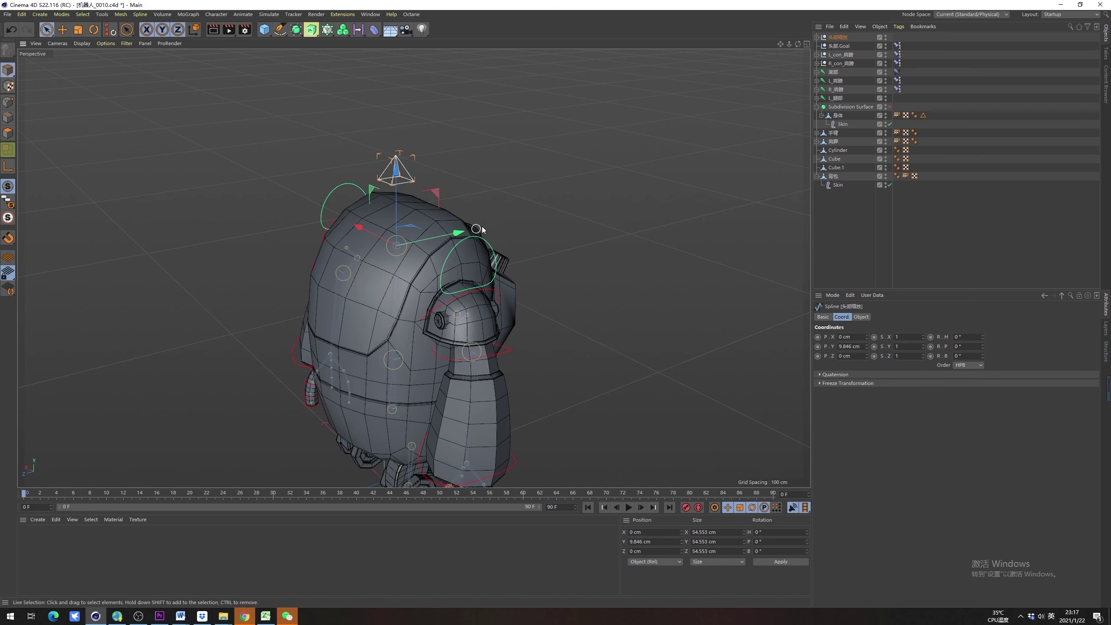
pyautogui.click(540, 218)
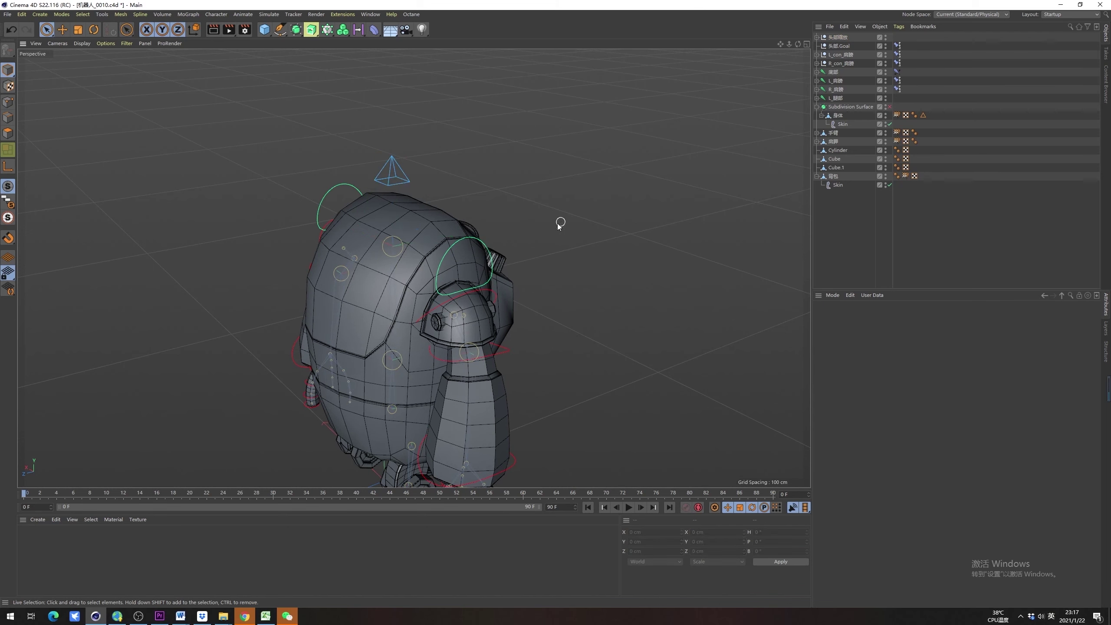
# Move the head controller far sideways so the body bends and the stray backpack point is exposed
pyautogui.click(817, 37)
pyautogui.click(842, 46)
pyautogui.keyDown('alt'); pyautogui.moveTo(517, 182); pyautogui.dragTo(262, 241); pyautogui.keyUp('alt')
pyautogui.click(411, 221)
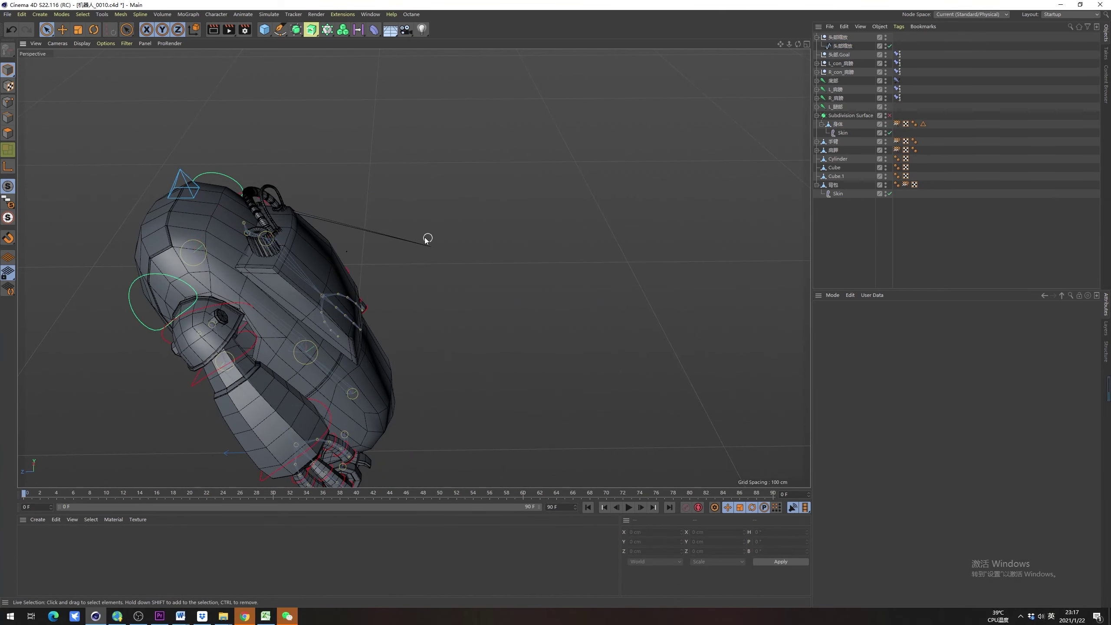
pyautogui.keyDown('alt'); pyautogui.moveTo(427, 240); pyautogui.dragTo(338, 78); pyautogui.keyUp('alt')
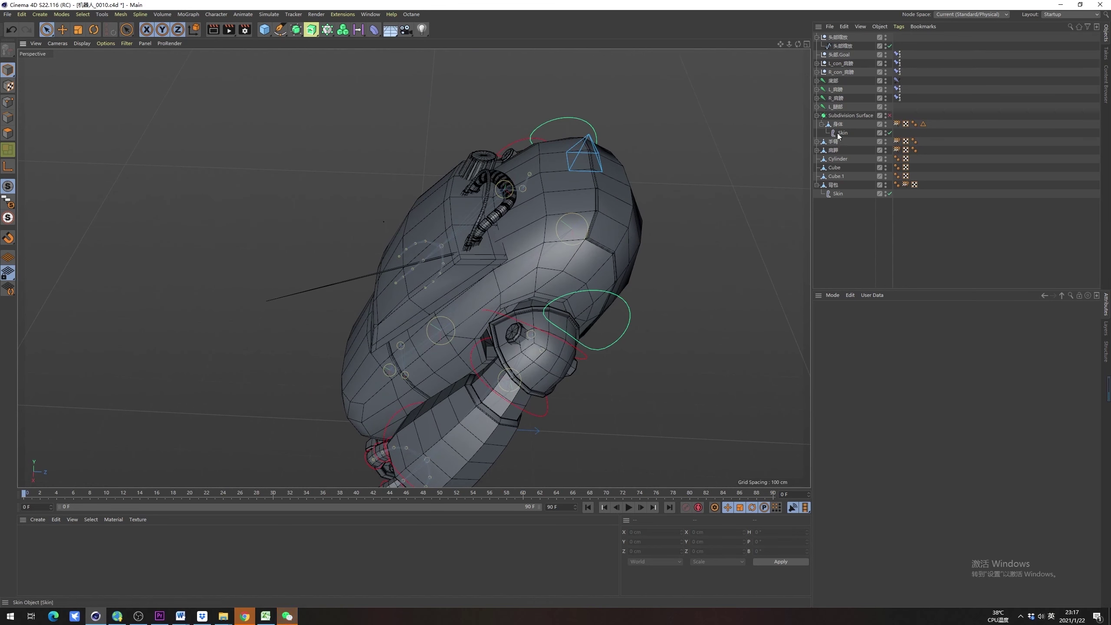
# Select 背包 with its Weight tag and open the Weight Manager clear of the model
pyautogui.click(843, 186)
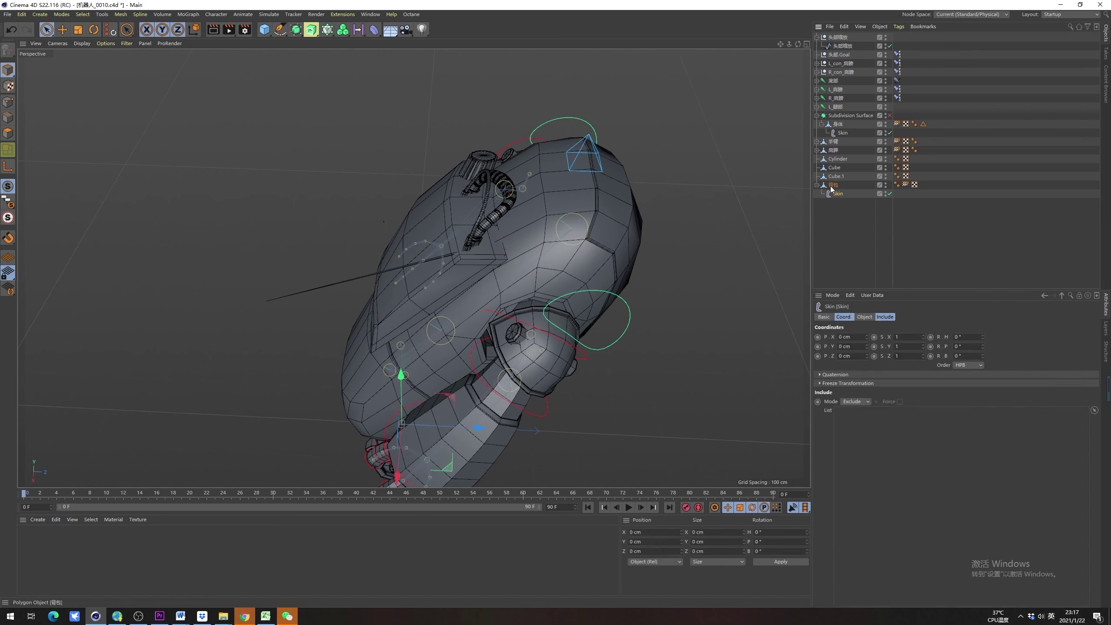
pyautogui.click(905, 184)
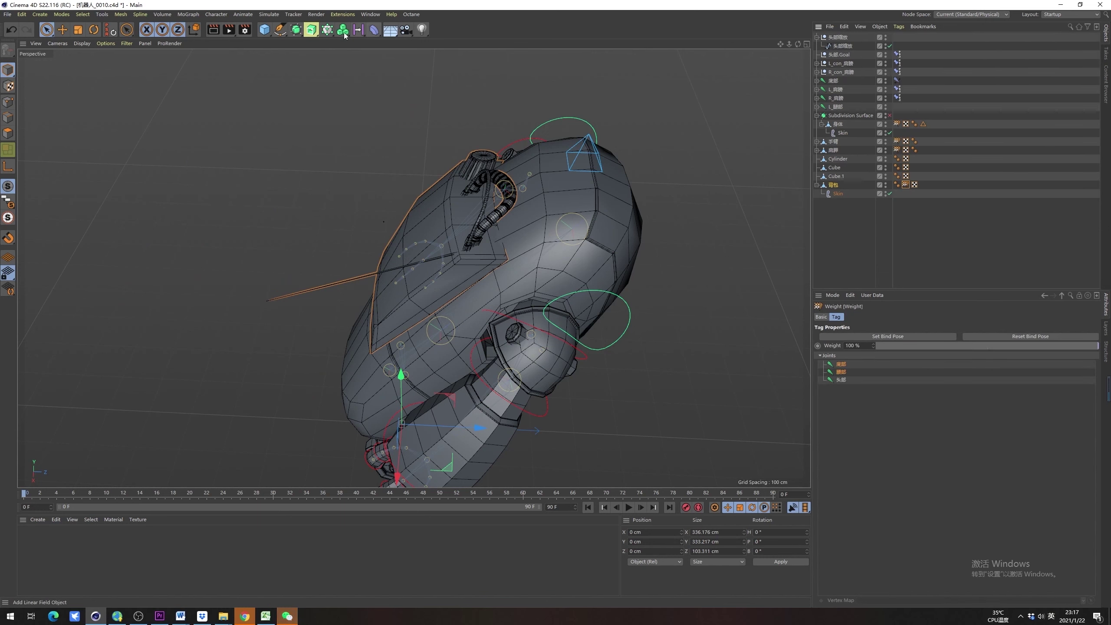
pyautogui.click(216, 14)
pyautogui.moveTo(236, 28)
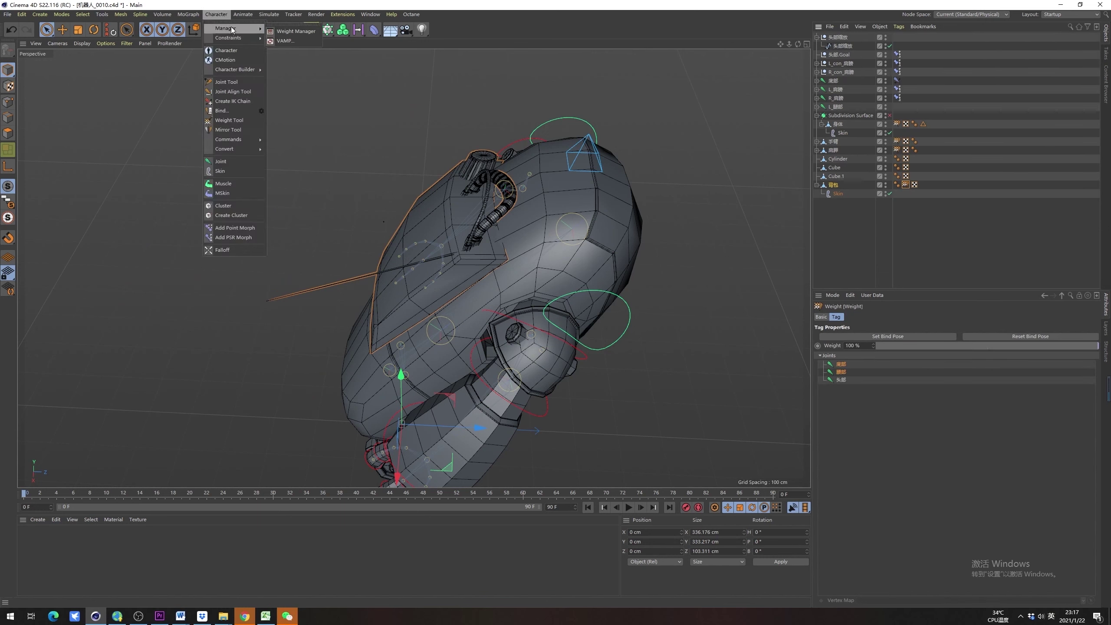
pyautogui.click(291, 31)
pyautogui.moveTo(392, 17); pyautogui.dragTo(877, 123)
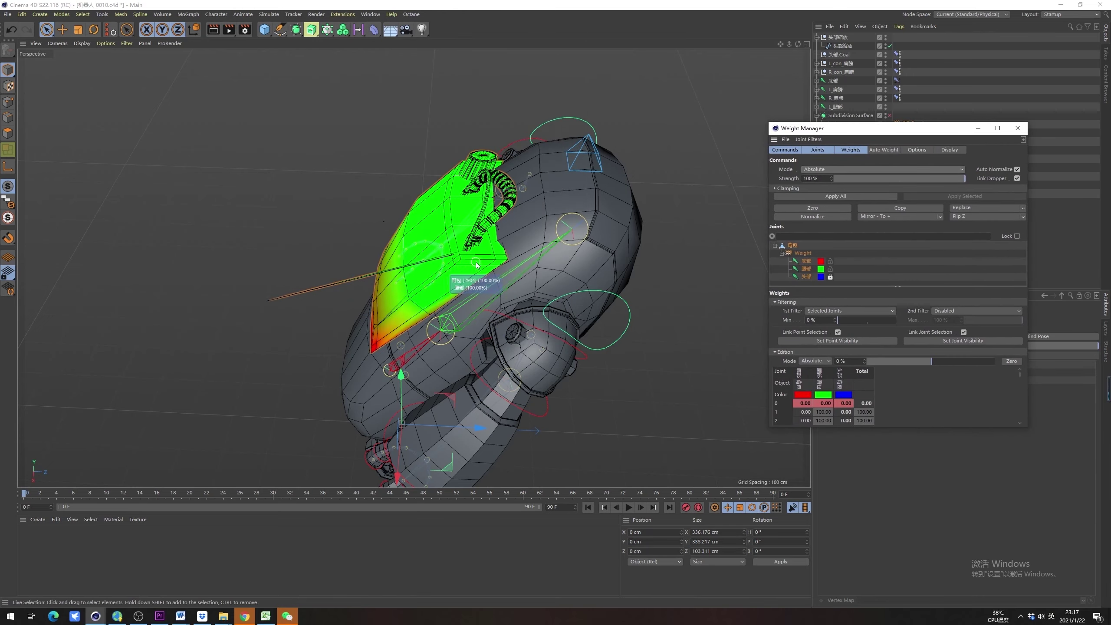
# Select only the green 腰部 joint of 背包 in the Weight Manager to isolate its weights around the stray point
pyautogui.scroll(10, 455, 261)
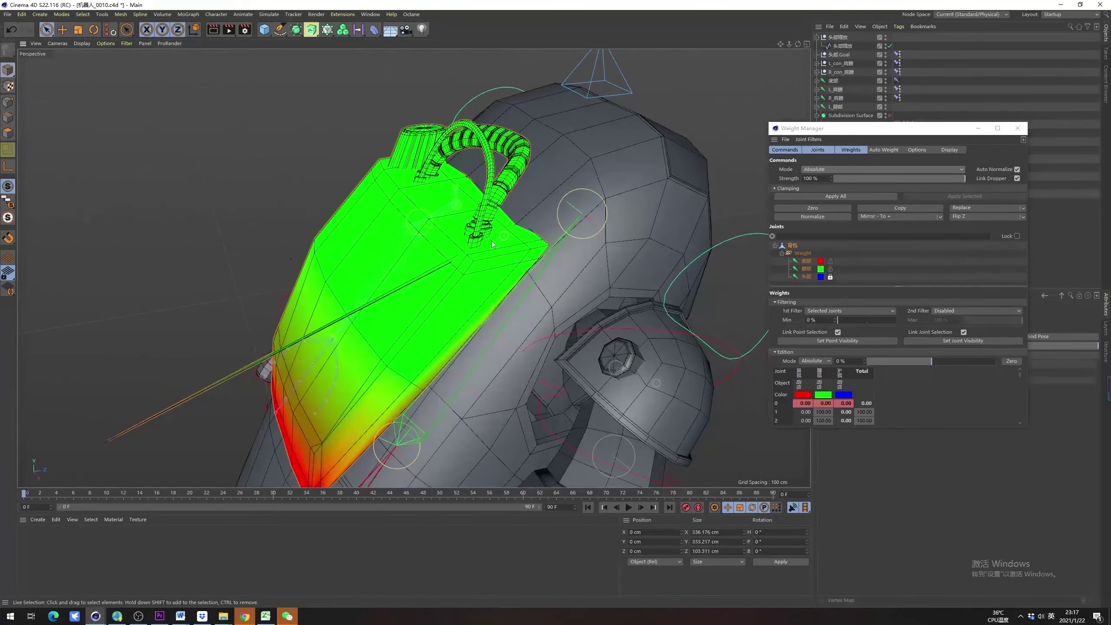
pyautogui.moveTo(473, 262)
pyautogui.keyDown('alt'); pyautogui.mouseDown()
pyautogui.moveTo(458, 268)
pyautogui.moveTo(470, 271)
pyautogui.mouseUp(); pyautogui.keyUp('alt')
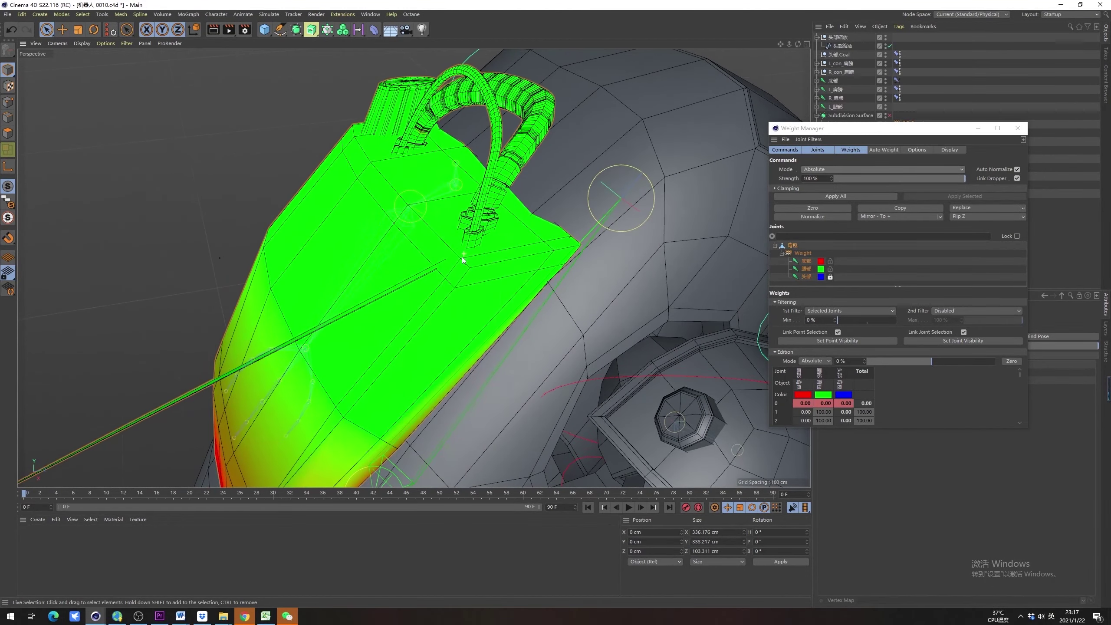
pyautogui.scroll(-3, 460, 276)
pyautogui.keyDown('alt'); pyautogui.moveTo(460, 276); pyautogui.dragTo(522, 244, button='middle'); pyautogui.keyUp('alt')
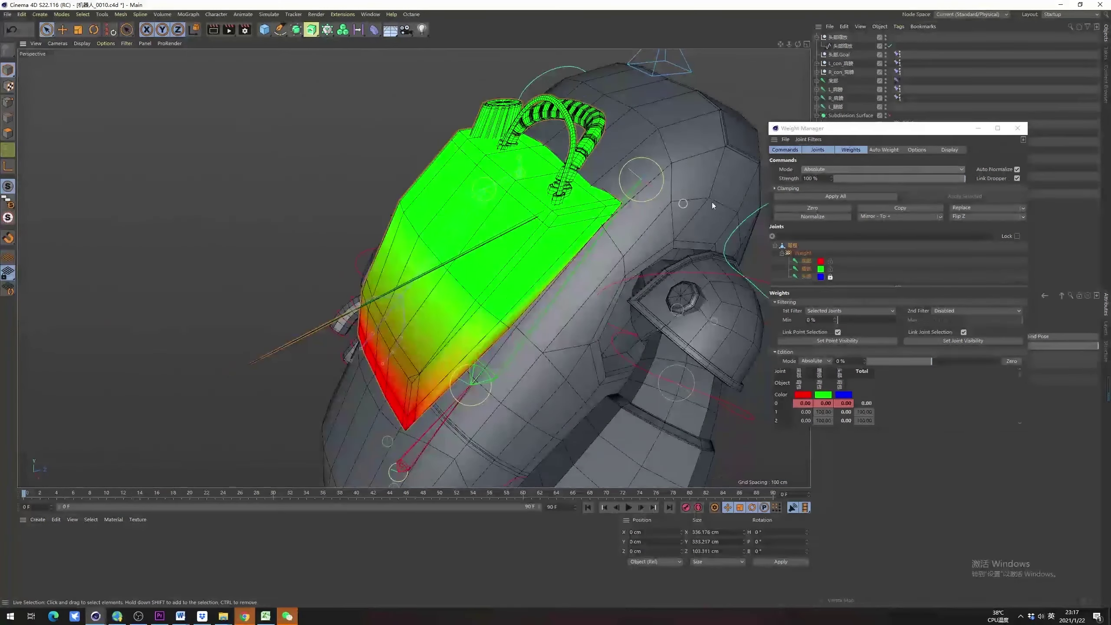
pyautogui.click(809, 272)
pyautogui.click(809, 275)
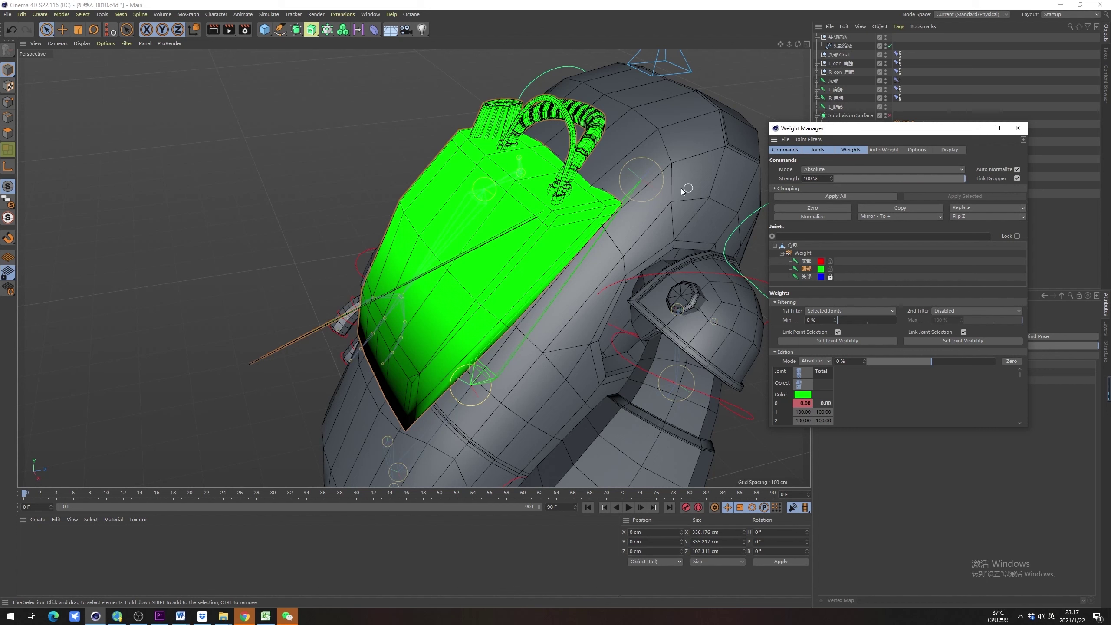
# Set the Weight Tool to Absolute mode with Visible Only enabled, and paint the backpack's stray point to 100 for the 腰部 joint
pyautogui.click(268, 15)
pyautogui.moveTo(218, 18)
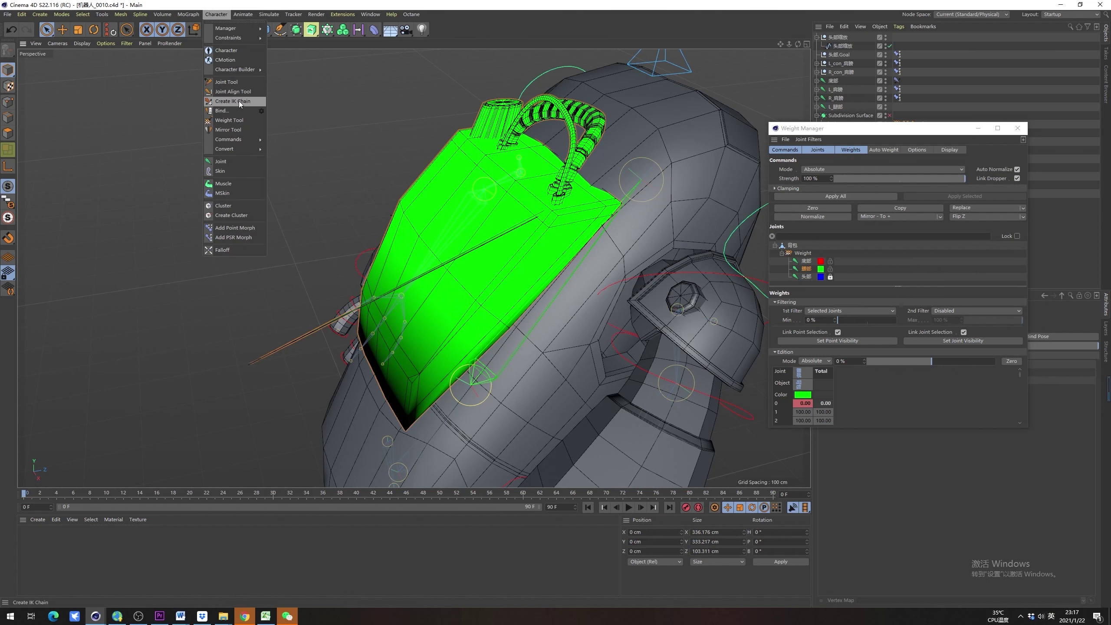
pyautogui.click(239, 130)
pyautogui.moveTo(923, 128); pyautogui.dragTo(643, 72)
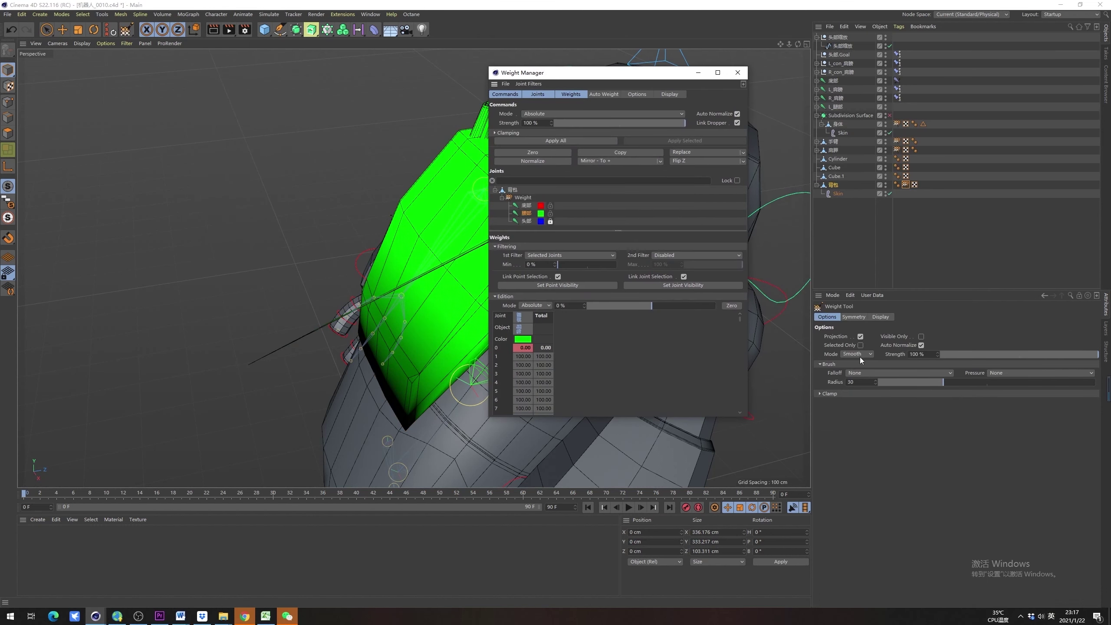
pyautogui.click(864, 351)
pyautogui.click(865, 370)
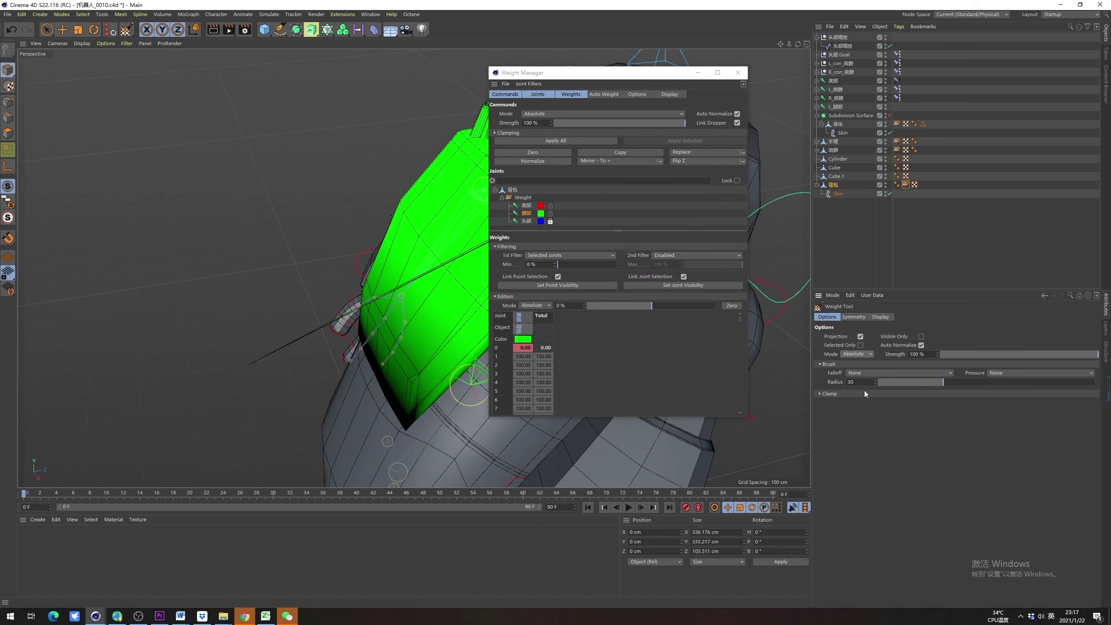
pyautogui.click(921, 336)
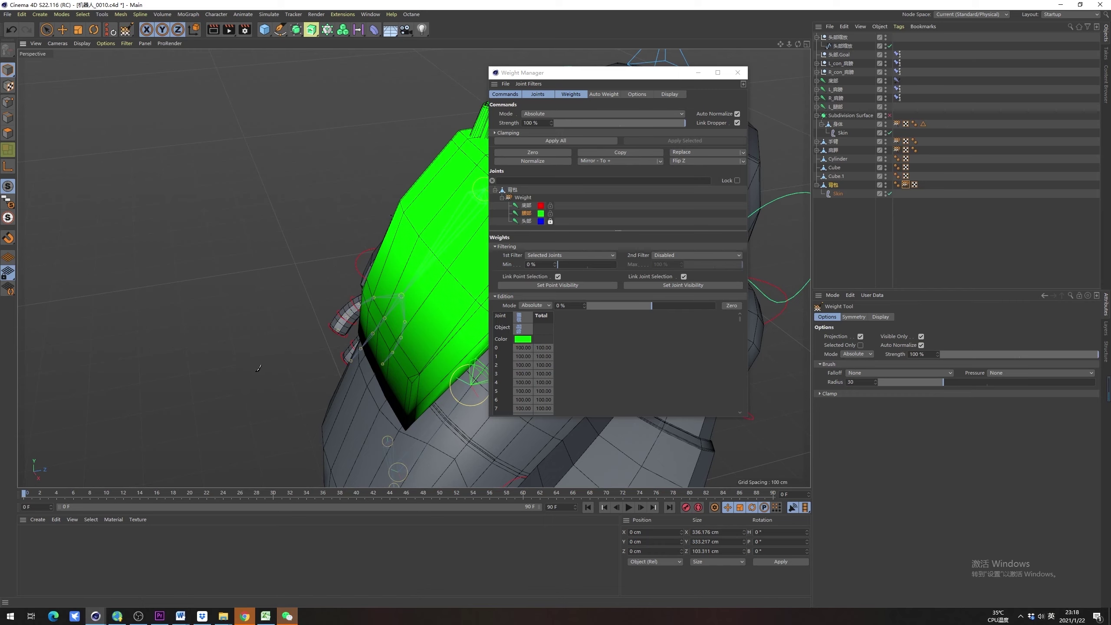
pyautogui.moveTo(256, 356)
pyautogui.keyDown('alt'); pyautogui.mouseDown()
pyautogui.moveTo(270, 308)
pyautogui.moveTo(400, 190)
pyautogui.moveTo(514, 203)
pyautogui.moveTo(507, 170)
pyautogui.moveTo(507, 238)
pyautogui.mouseUp(); pyautogui.keyUp('alt')
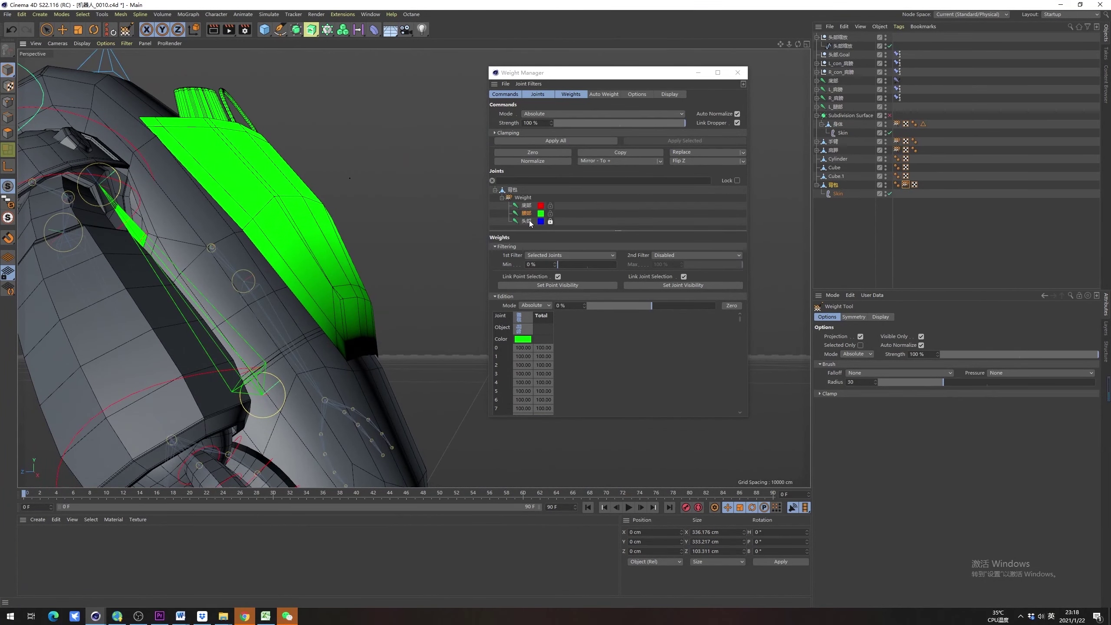
# Isolate the red 底部 joint's weights on 背包, try painting them further up the backpack's lower side, and undo the strokes
pyautogui.click(527, 205)
pyautogui.moveTo(332, 245)
pyautogui.keyDown('alt'); pyautogui.mouseDown()
pyautogui.moveTo(277, 280)
pyautogui.moveTo(329, 292)
pyautogui.mouseUp(); pyautogui.keyUp('alt')
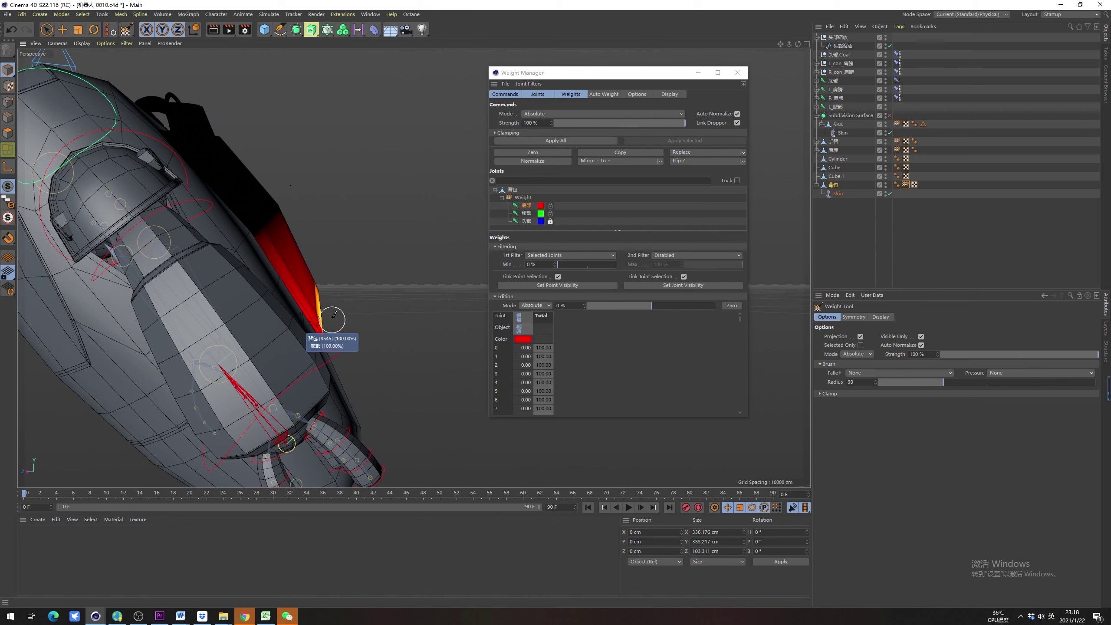
pyautogui.keyDown('alt'); pyautogui.moveTo(323, 326); pyautogui.dragTo(321, 330); pyautogui.keyUp('alt')
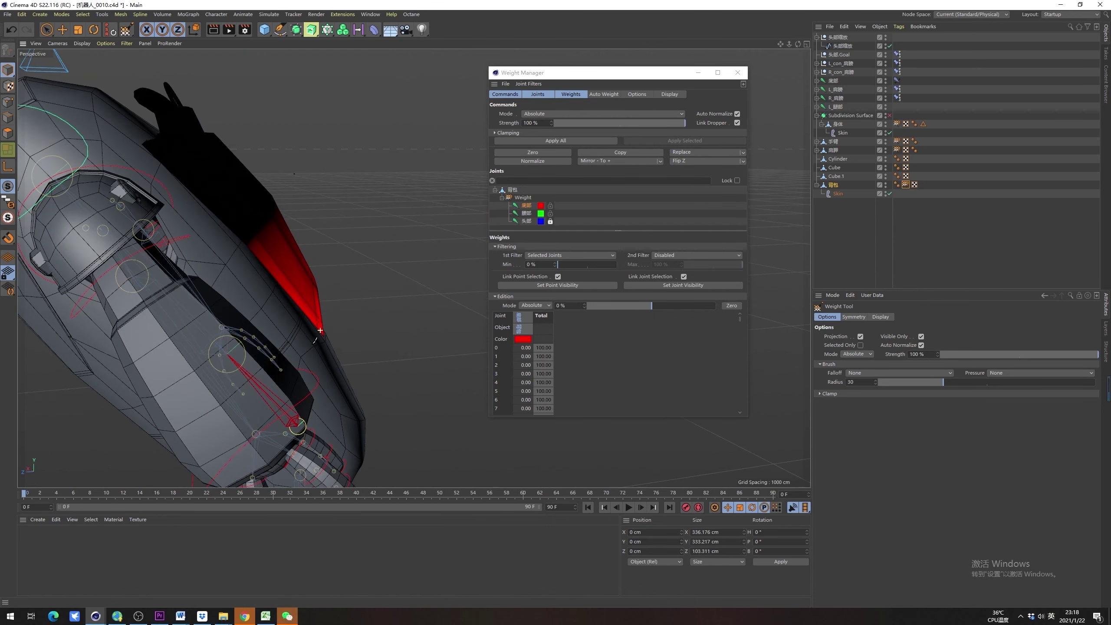
pyautogui.click(251, 248)
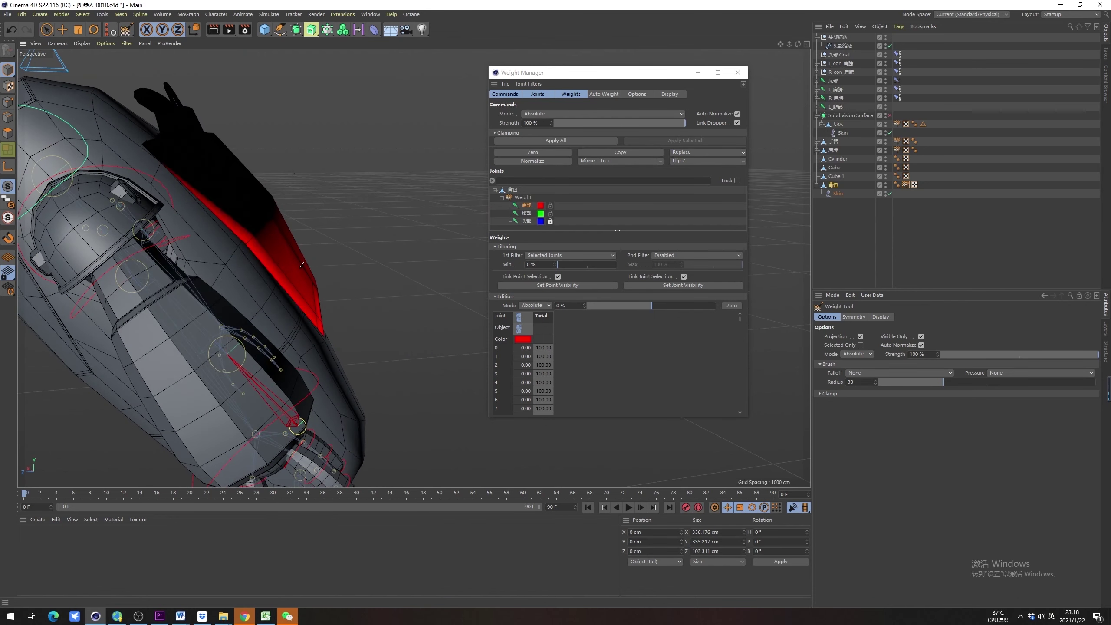
pyautogui.keyDown('alt'); pyautogui.moveTo(305, 284); pyautogui.dragTo(328, 257); pyautogui.keyUp('alt')
pyautogui.hotkey('ctrl', 'z')
pyautogui.click(261, 243)
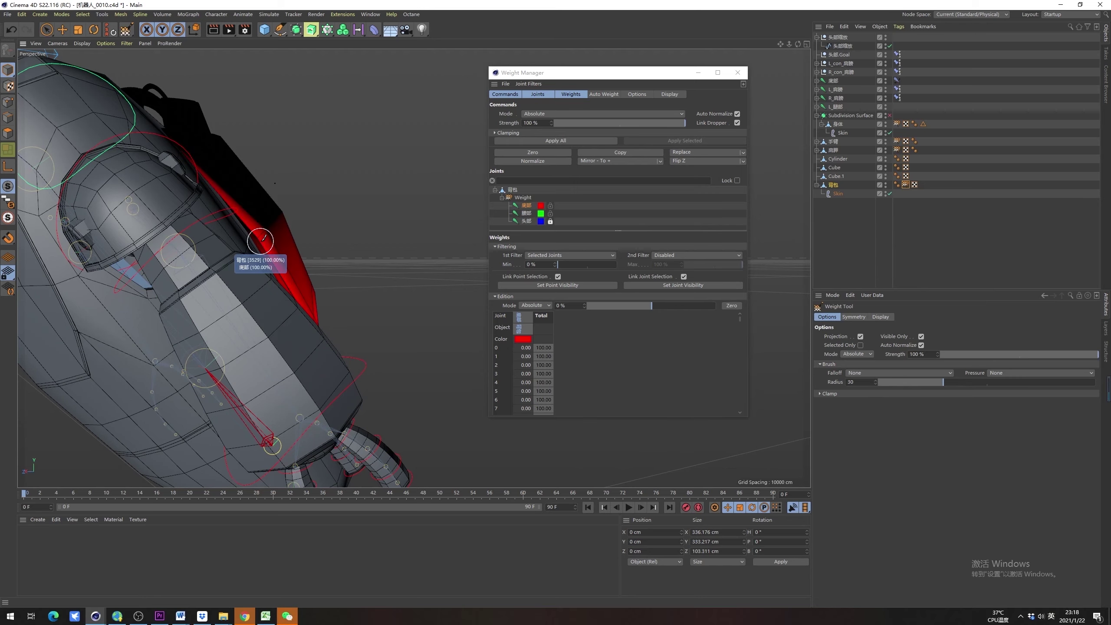
pyautogui.hotkey('ctrl', 'z')
pyautogui.moveTo(413, 267)
pyautogui.keyDown('alt'); pyautogui.mouseDown()
pyautogui.moveTo(266, 285)
pyautogui.moveTo(289, 204)
pyautogui.moveTo(387, 272)
pyautogui.mouseUp(); pyautogui.keyUp('alt')
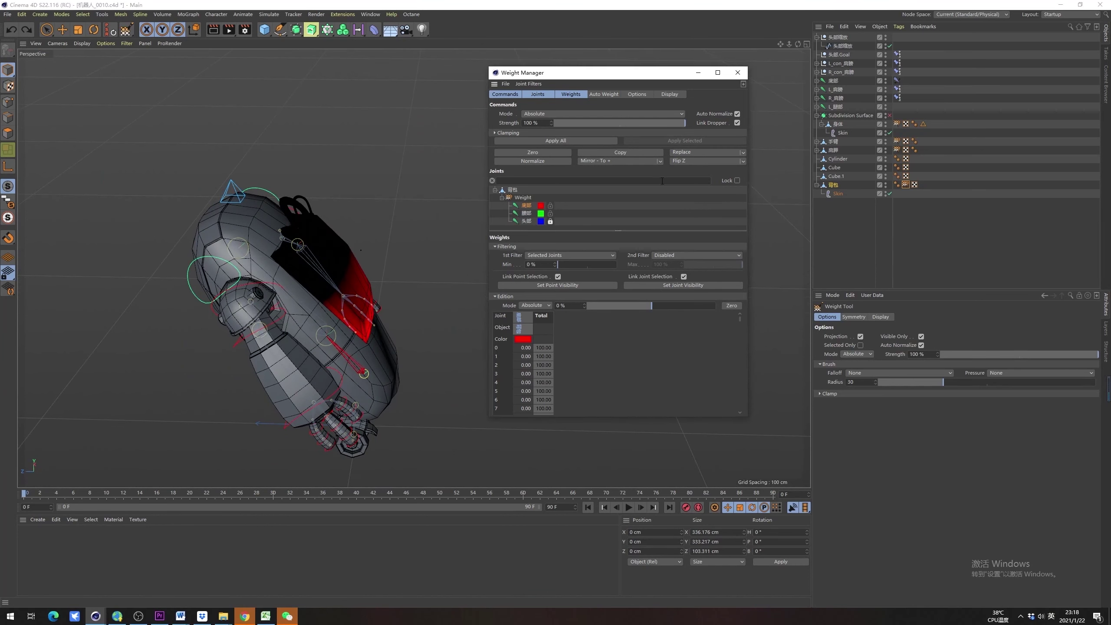
# Close the Weight Manager and inspect the backpack's deformation from the opposite side of the bent body
pyautogui.click(735, 76)
pyautogui.scroll(6, 345, 252)
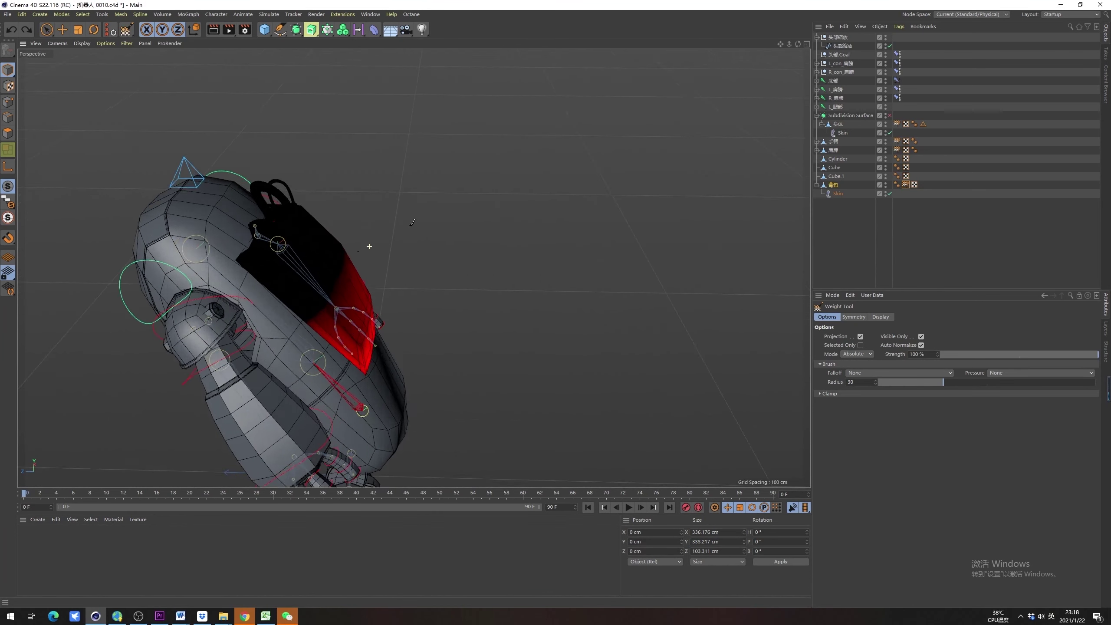
pyautogui.scroll(3, 345, 256)
pyautogui.keyDown('alt'); pyautogui.moveTo(344, 256); pyautogui.dragTo(111, 272); pyautogui.keyUp('alt')
pyautogui.scroll(-6, 379, 295)
pyautogui.keyDown('alt'); pyautogui.moveTo(309, 244); pyautogui.dragTo(281, 244, button='middle'); pyautogui.keyUp('alt')
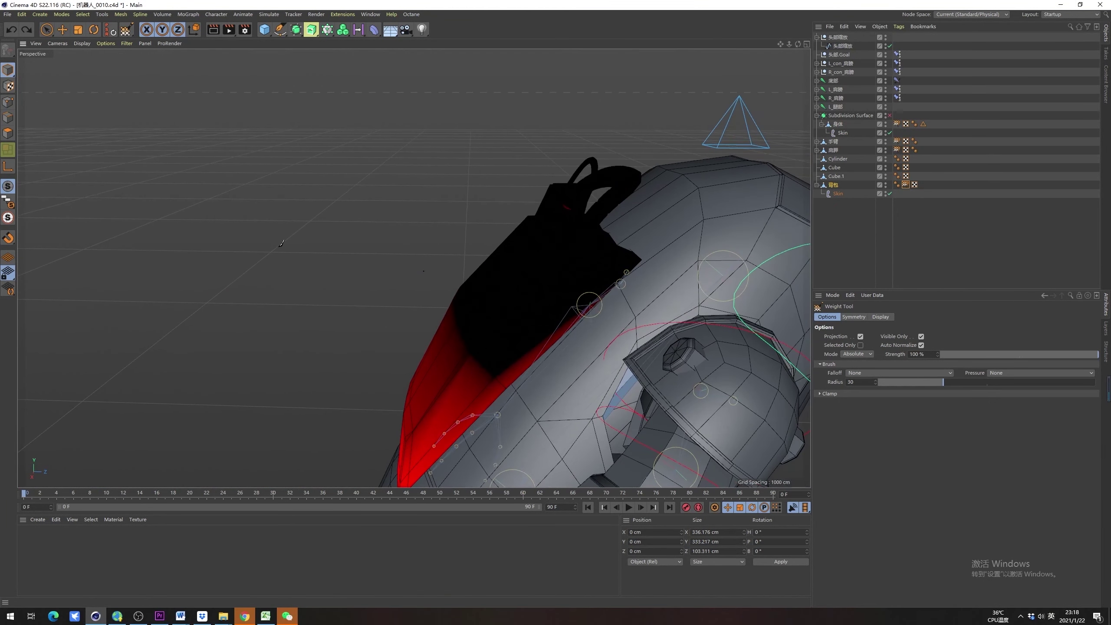
# Try to move the 头部缩放 null upward with the Live Selection tool, and undo the move
pyautogui.click(46, 29)
pyautogui.click(424, 271)
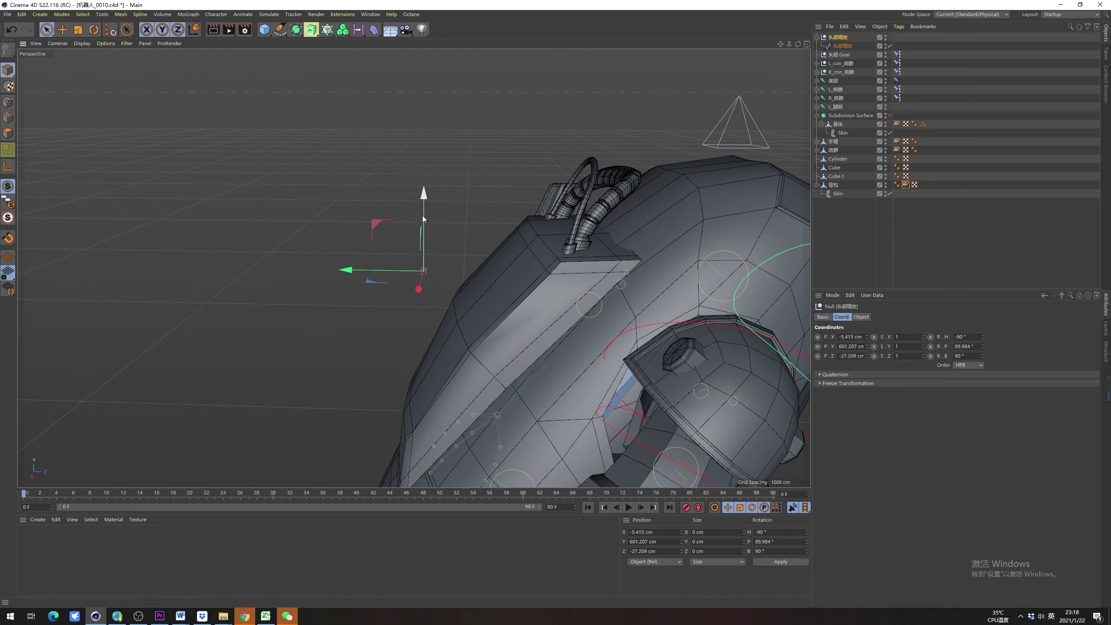
pyautogui.moveTo(424, 199); pyautogui.dragTo(432, 164)
pyautogui.hotkey('ctrl', 'z')
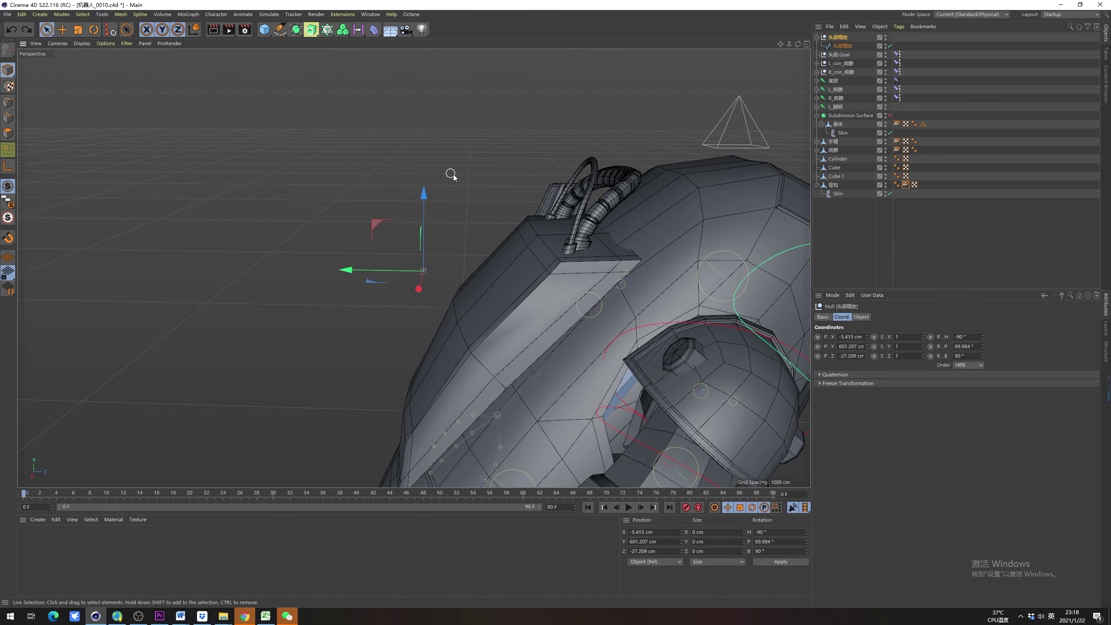
# Return the 头部缩放 head controller spline to 0 cm on all axes so the body stands upright, and deselect it
pyautogui.click(547, 184)
pyautogui.click(842, 46)
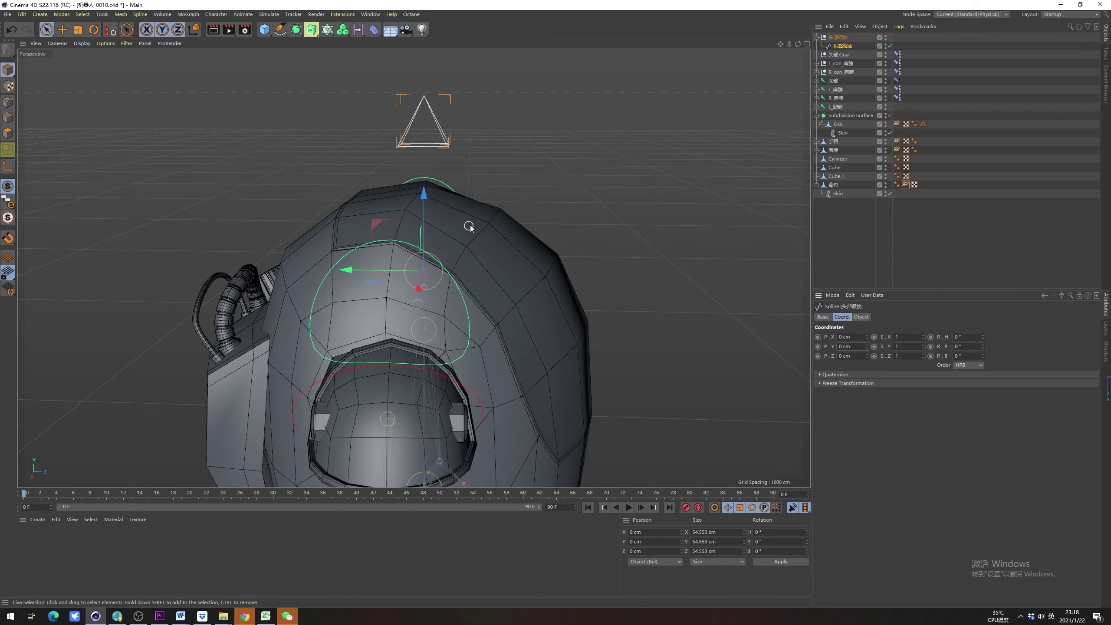
pyautogui.click(525, 223)
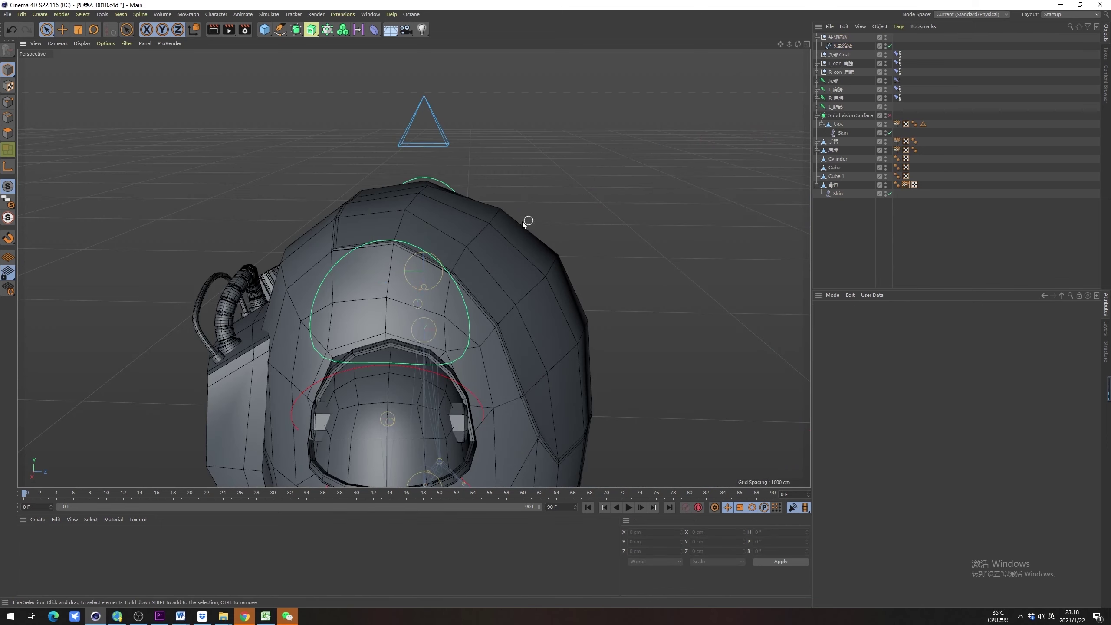
pyautogui.scroll(-3, 293, 255)
pyautogui.keyDown('alt'); pyautogui.moveTo(293, 255); pyautogui.dragTo(319, 277); pyautogui.keyUp('alt')
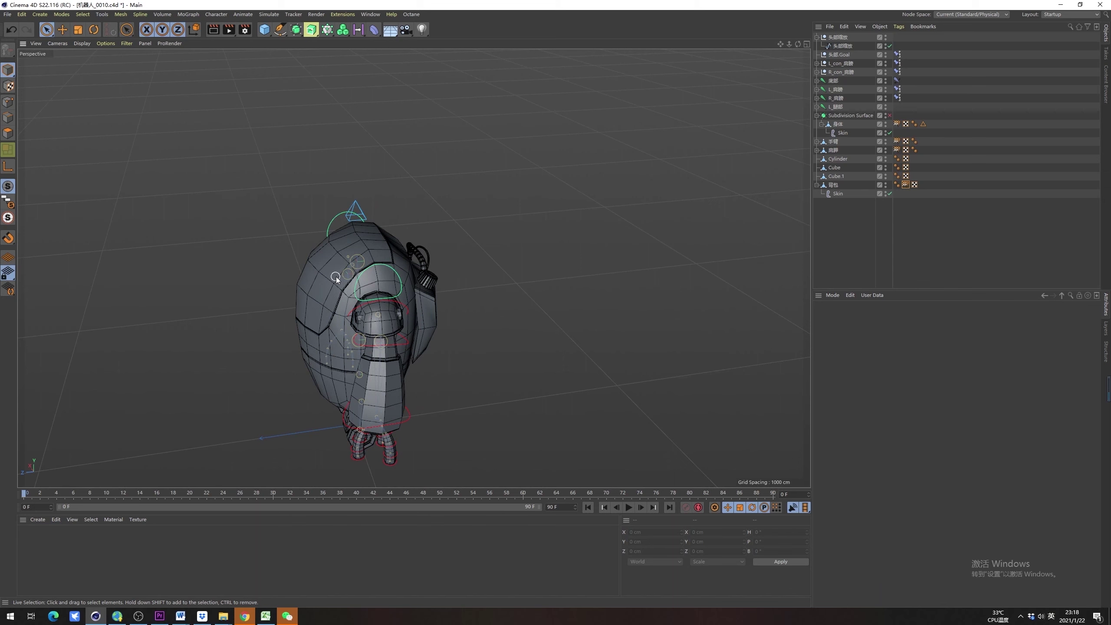
pyautogui.keyDown('alt'); pyautogui.moveTo(477, 343); pyautogui.dragTo(504, 280); pyautogui.keyUp('alt')
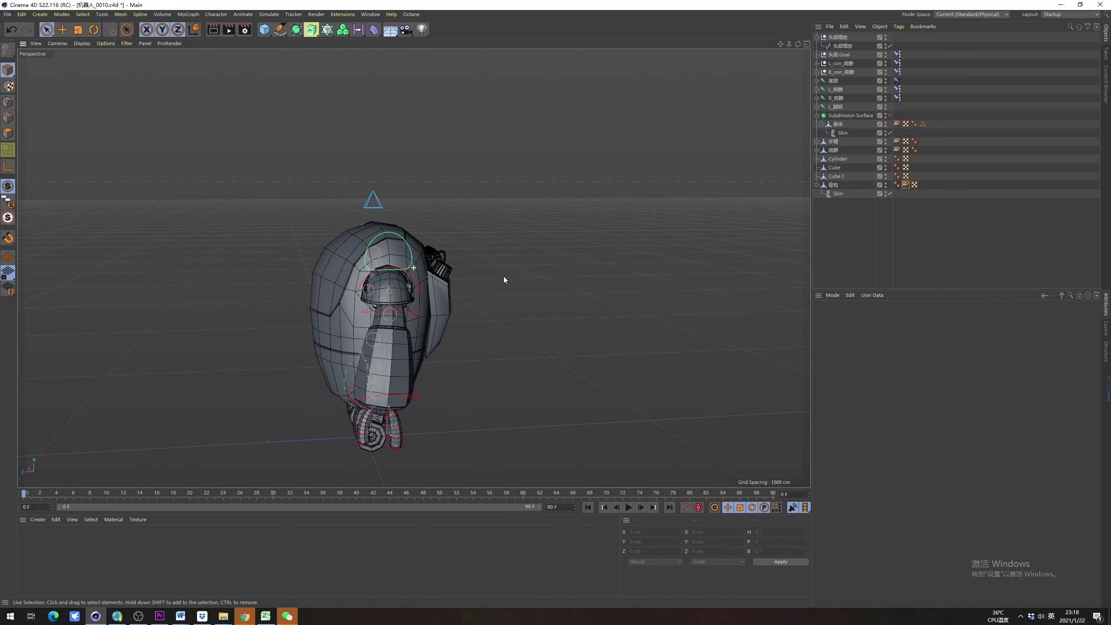
# Collapse the body's Subdivision Surface hierarchy and place 背包 inside a new Subdivision Surface to smooth the backpack
pyautogui.click(834, 186)
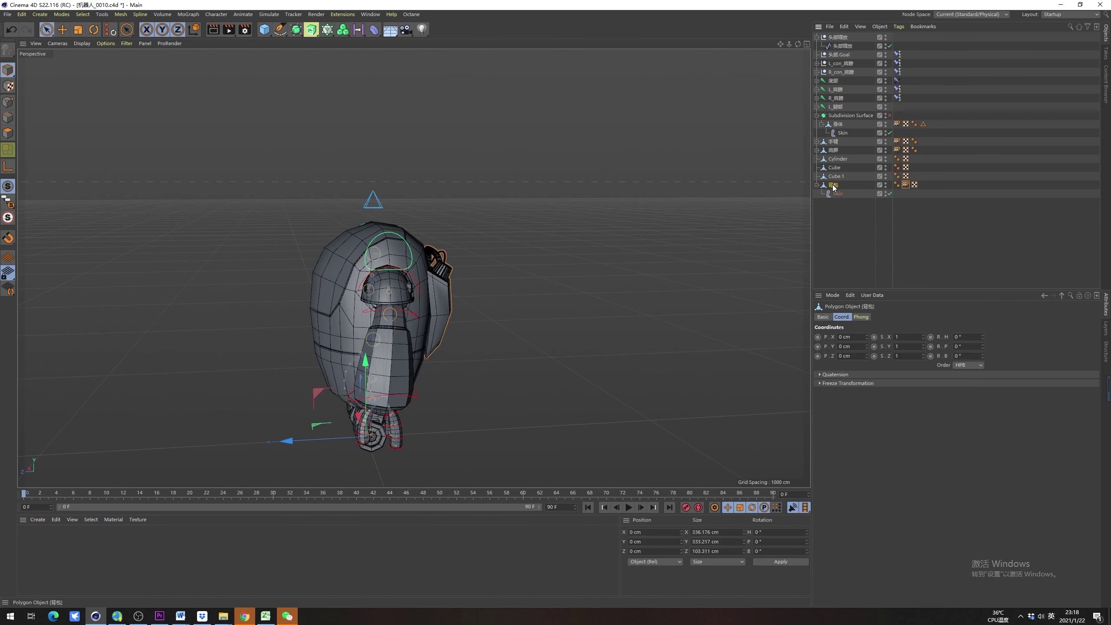
pyautogui.click(817, 116)
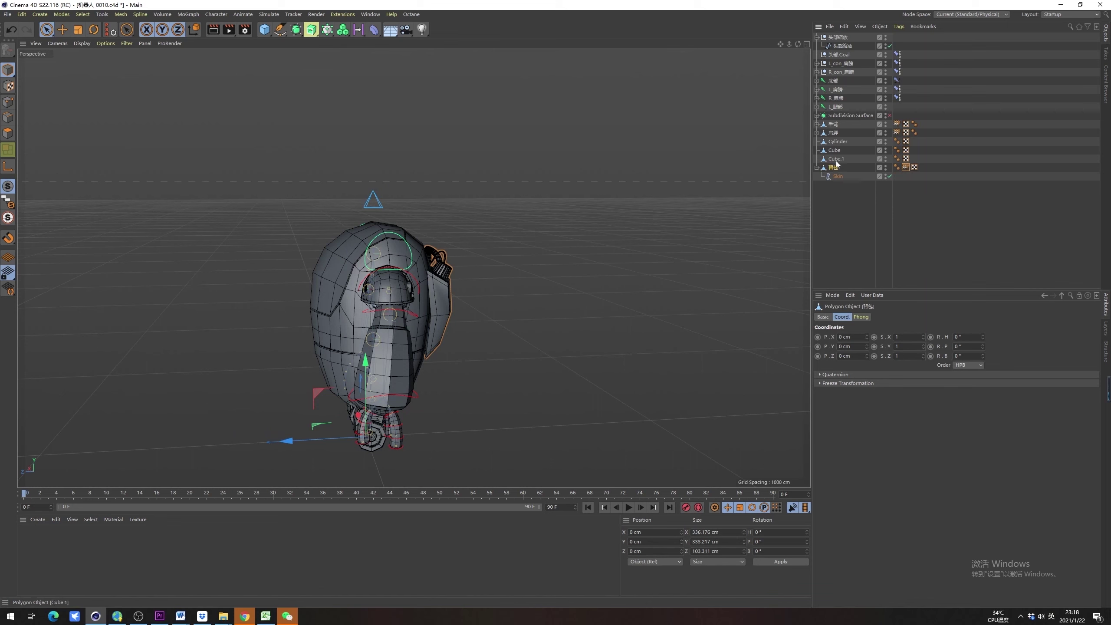
pyautogui.keyDown('alt'); pyautogui.click(296, 31); pyautogui.keyUp('alt')
pyautogui.keyDown('alt'); pyautogui.moveTo(459, 186); pyautogui.dragTo(330, 251); pyautogui.keyUp('alt')
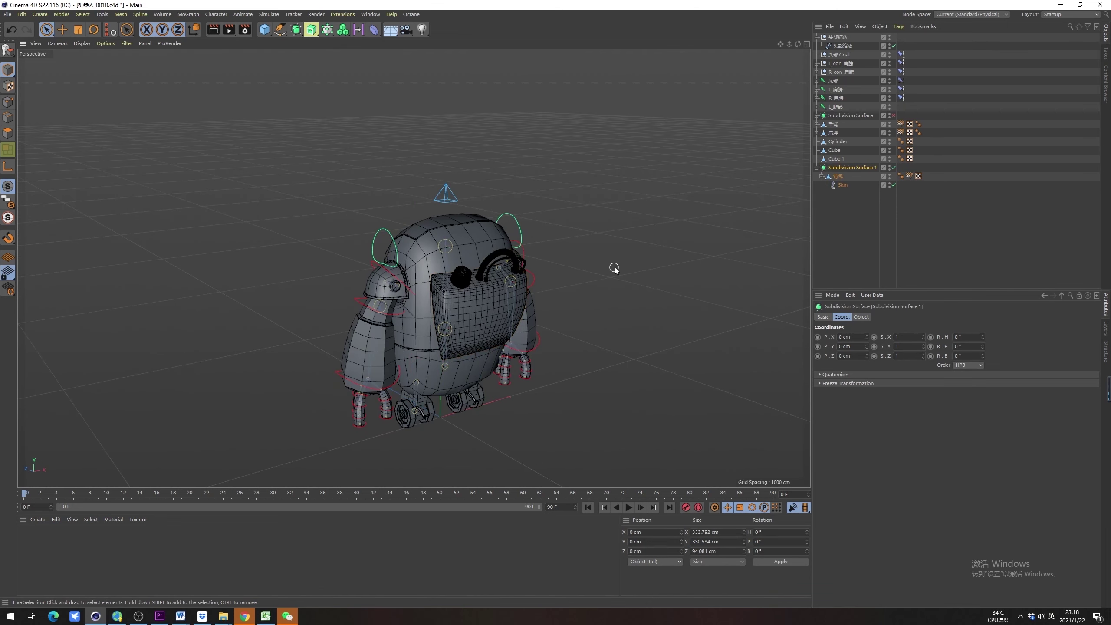
pyautogui.click(612, 268)
pyautogui.scroll(3, 460, 272)
pyautogui.keyDown('alt'); pyautogui.moveTo(460, 273); pyautogui.dragTo(525, 249); pyautogui.keyUp('alt')
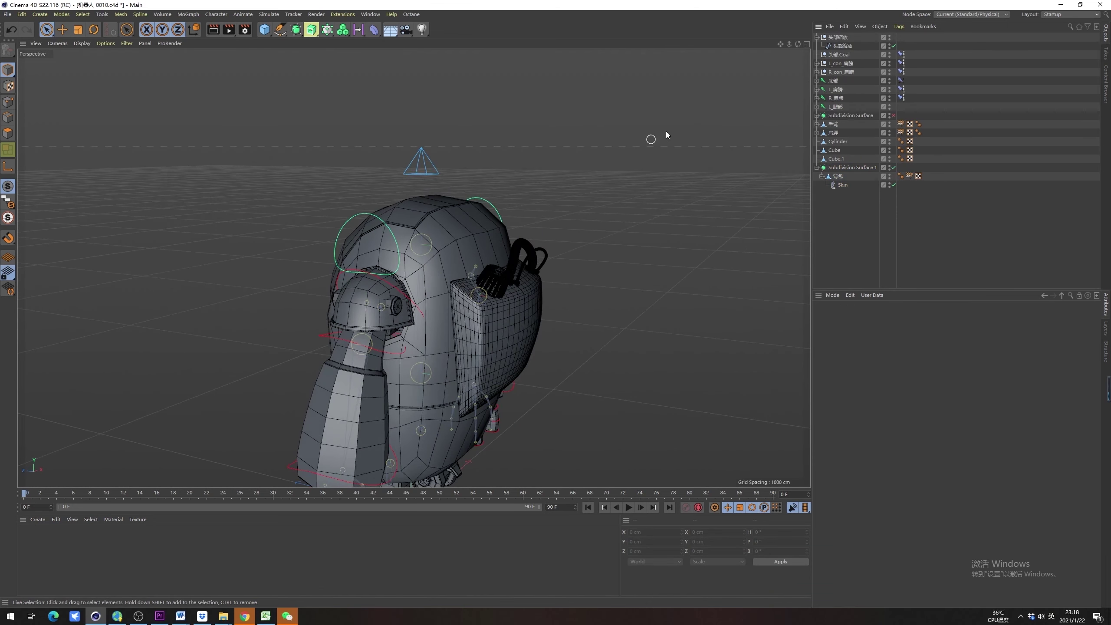
# Test the smoothed backpack's bend by moving the head controller spline to about -222 cm in Y, and undo the move
pyautogui.click(843, 46)
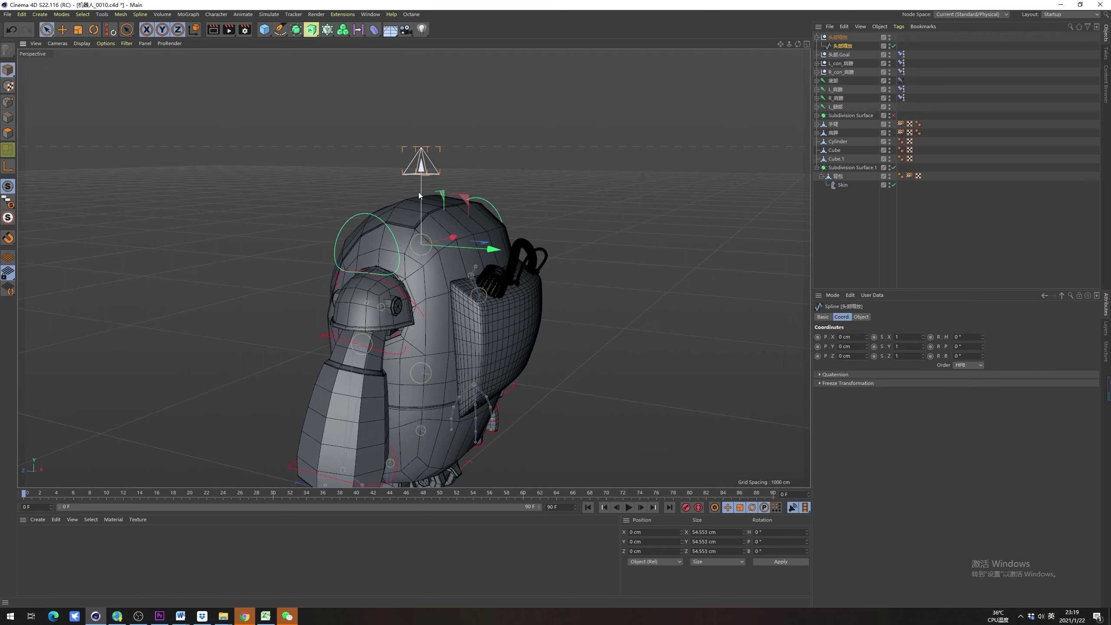
pyautogui.moveTo(418, 192); pyautogui.dragTo(523, 264)
pyautogui.hotkey('ctrl', 'z')
pyautogui.moveTo(445, 247); pyautogui.dragTo(342, 248)
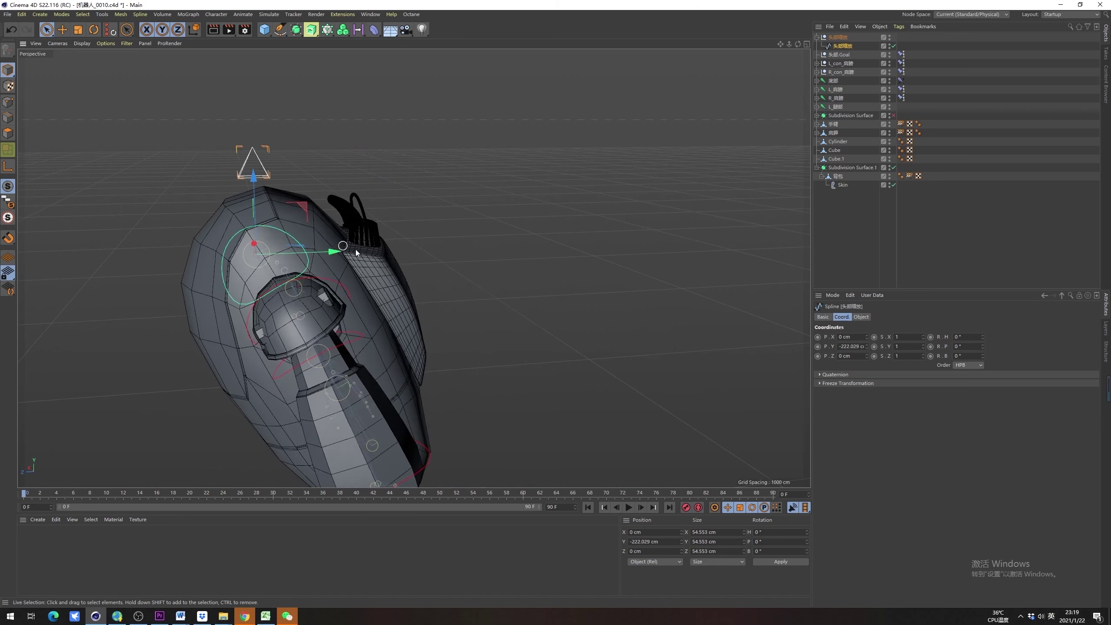
pyautogui.hotkey('ctrl', 'z')
# Deselect the head controller, review the whole robot from several angles, and select the controller again
pyautogui.scroll(-3, 430, 309)
pyautogui.keyDown('alt'); pyautogui.moveTo(455, 246); pyautogui.dragTo(440, 282); pyautogui.keyUp('alt')
pyautogui.keyDown('alt'); pyautogui.moveTo(439, 282); pyautogui.dragTo(473, 261, button='right'); pyautogui.keyUp('alt')
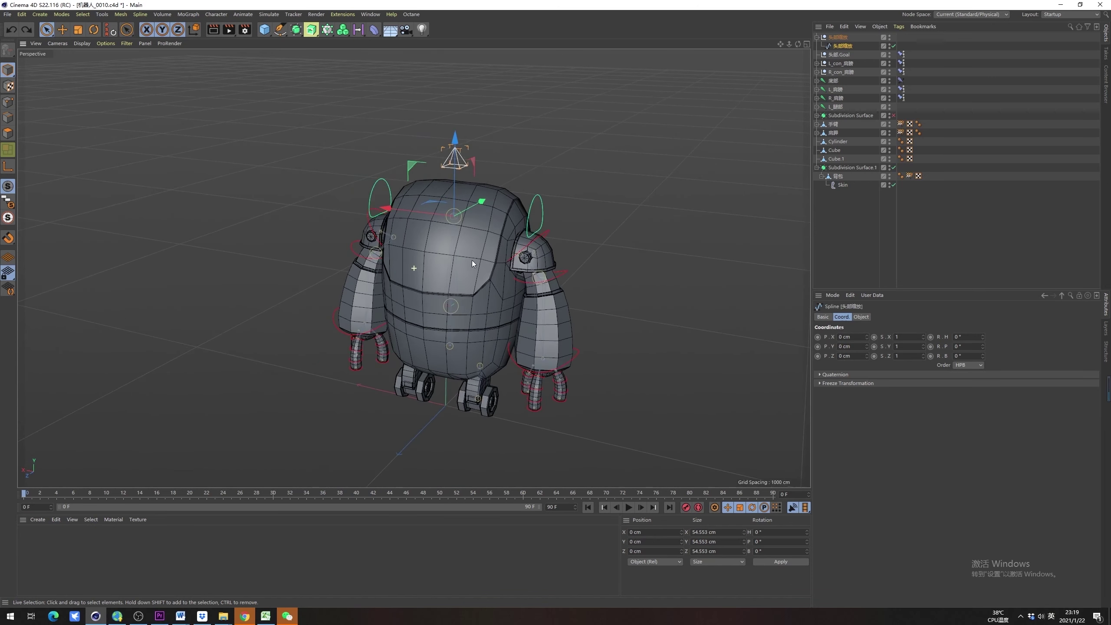
pyautogui.keyDown('alt'); pyautogui.moveTo(482, 280); pyautogui.dragTo(531, 281); pyautogui.keyUp('alt')
pyautogui.click(621, 249)
pyautogui.keyDown('alt'); pyautogui.moveTo(589, 235); pyautogui.dragTo(490, 227); pyautogui.keyUp('alt')
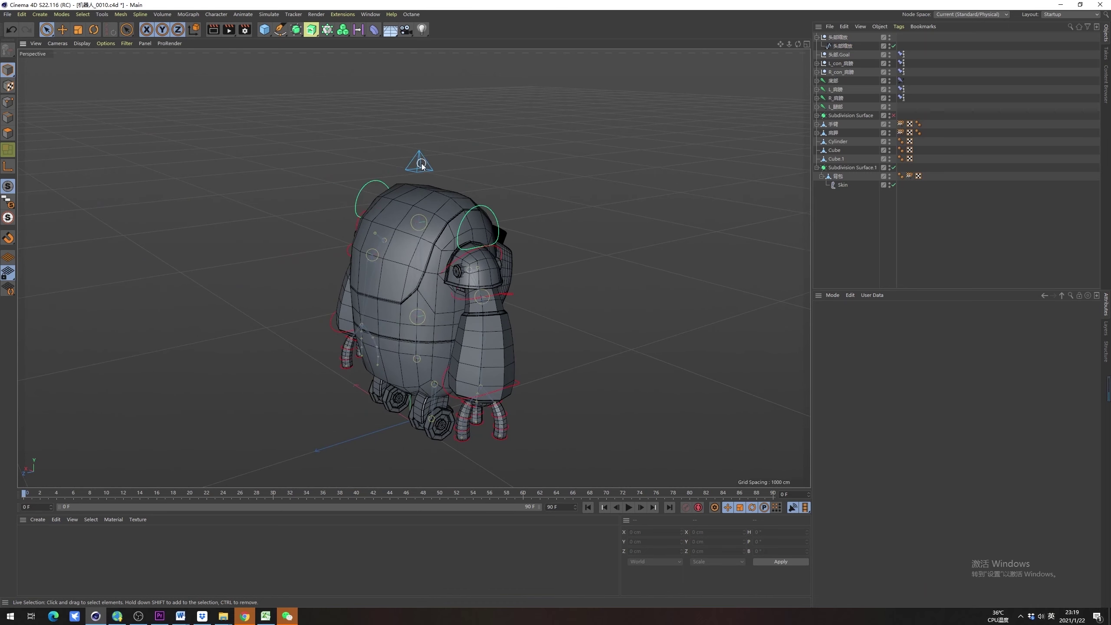
pyautogui.click(435, 171)
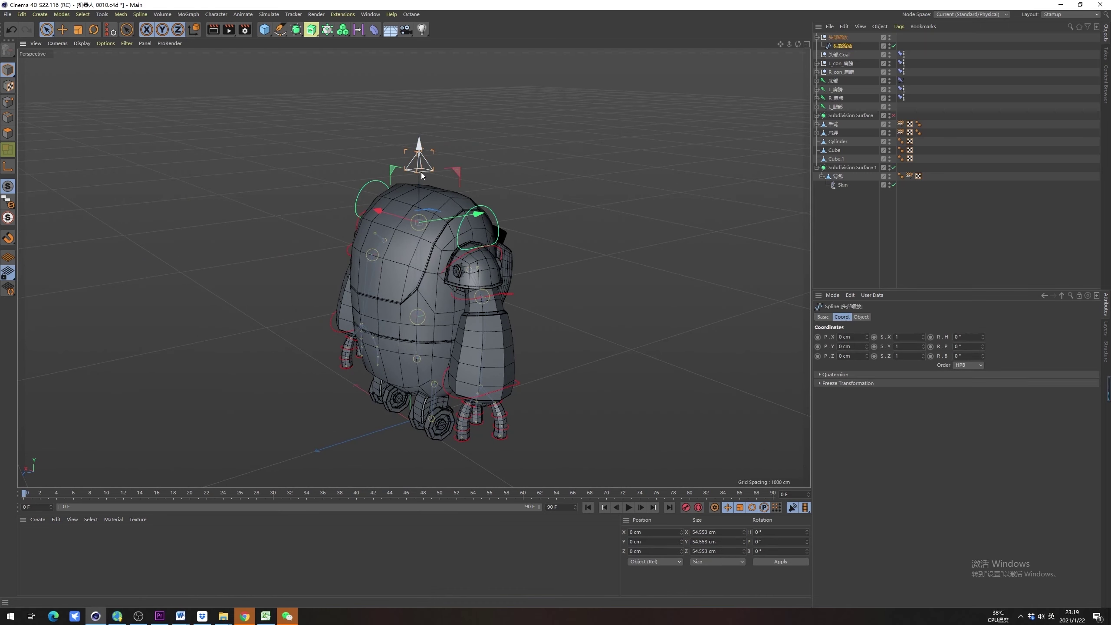
pyautogui.keyDown('alt'); pyautogui.moveTo(322, 173); pyautogui.dragTo(285, 174); pyautogui.keyUp('alt')
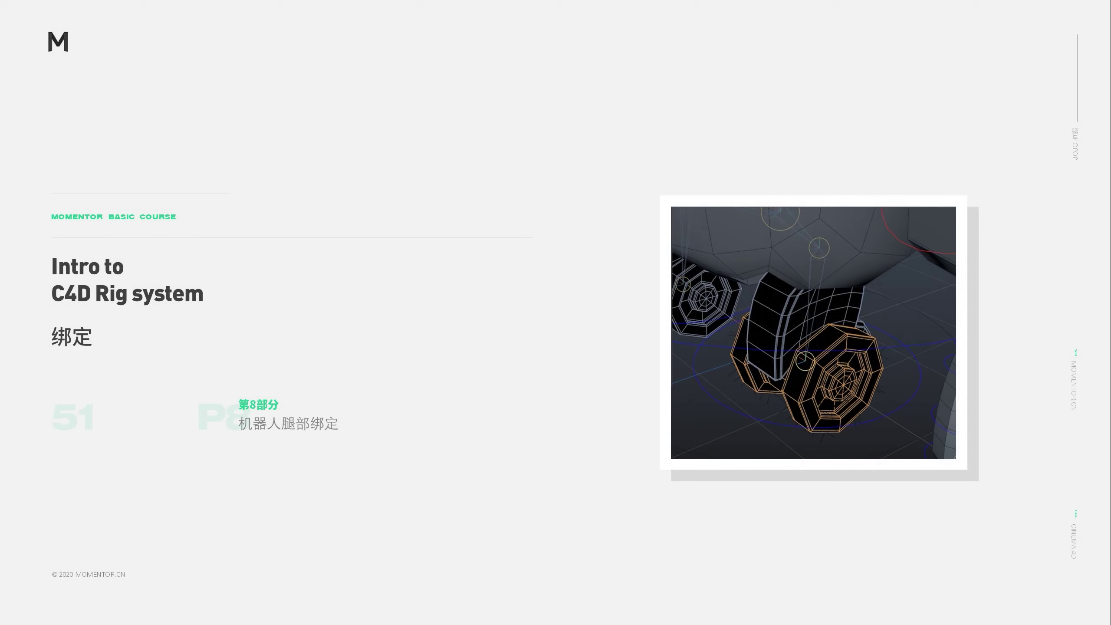
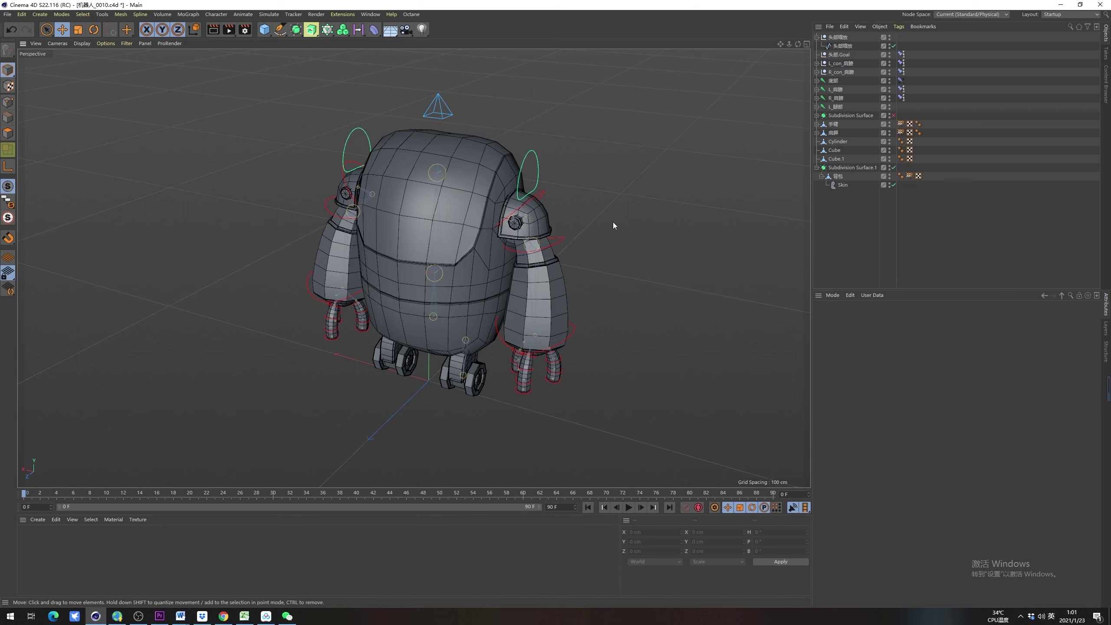
# Test the body's stretch by moving the 头部缩放 head controller spline, including about 35 cm upward, and undo the moves
pyautogui.click(842, 46)
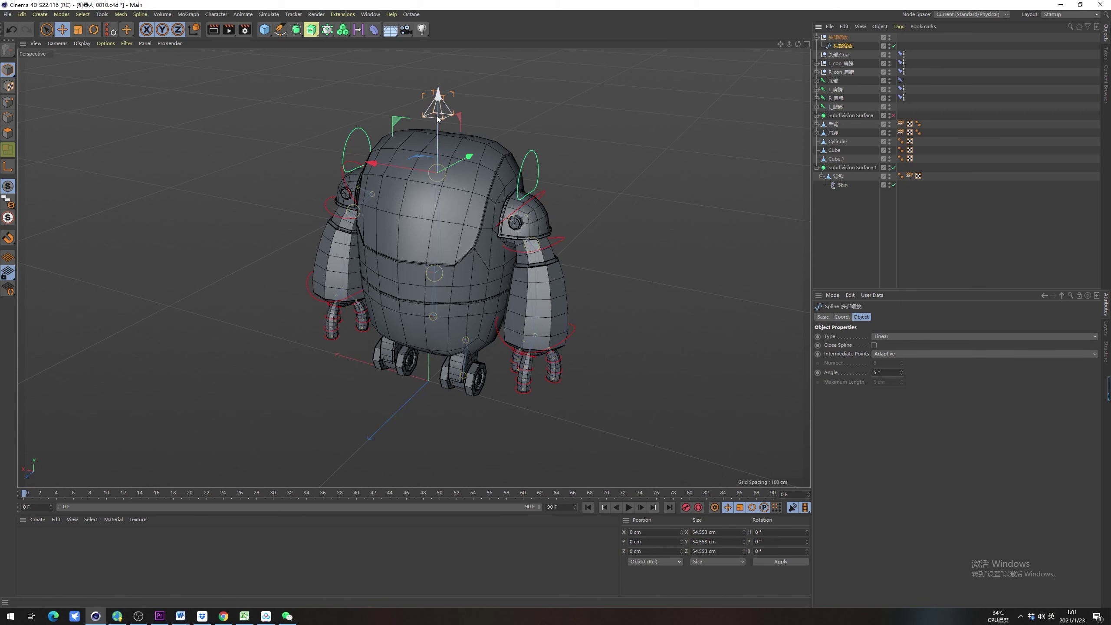
pyautogui.moveTo(437, 115); pyautogui.dragTo(458, 125)
pyautogui.hotkey('ctrl', 'z')
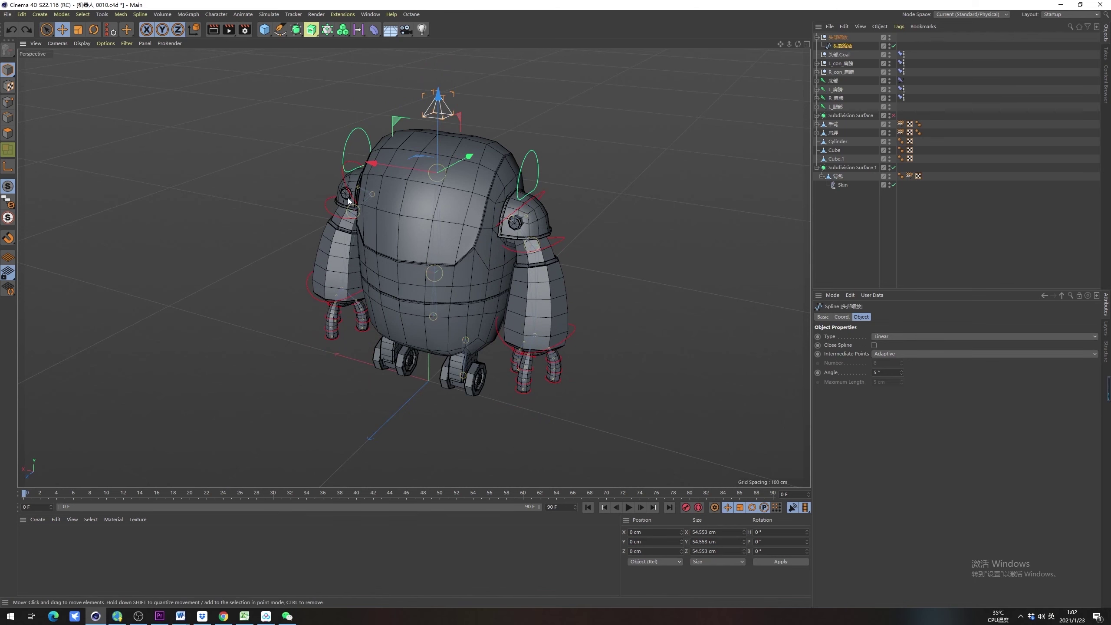
pyautogui.moveTo(437, 117)
pyautogui.mouseDown()
pyautogui.moveTo(437, 175)
pyautogui.moveTo(436, 101)
pyautogui.mouseUp()
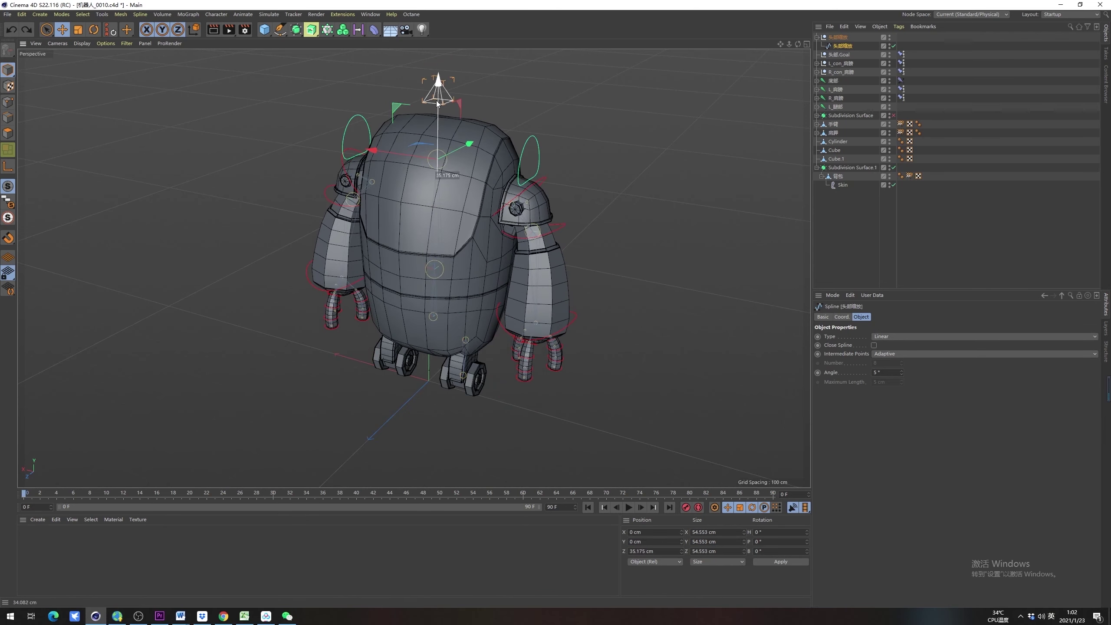
pyautogui.hotkey('ctrl', 'z')
# View the legs from a low front angle, stretch the body by raising the head controller about 226 cm, and undo it
pyautogui.keyDown('alt'); pyautogui.moveTo(449, 263); pyautogui.dragTo(444, 371); pyautogui.keyUp('alt')
pyautogui.keyDown('alt'); pyautogui.moveTo(444, 371); pyautogui.dragTo(445, 377, button='middle'); pyautogui.keyUp('alt')
pyautogui.moveTo(434, 137); pyautogui.dragTo(439, 65)
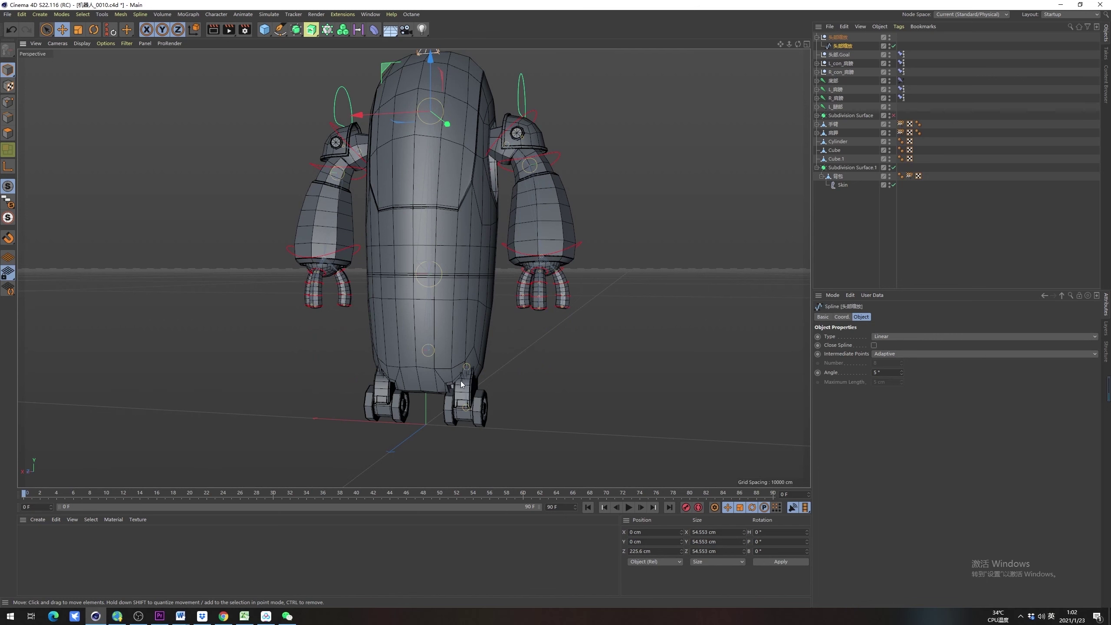
pyautogui.hotkey('ctrl', 'z')
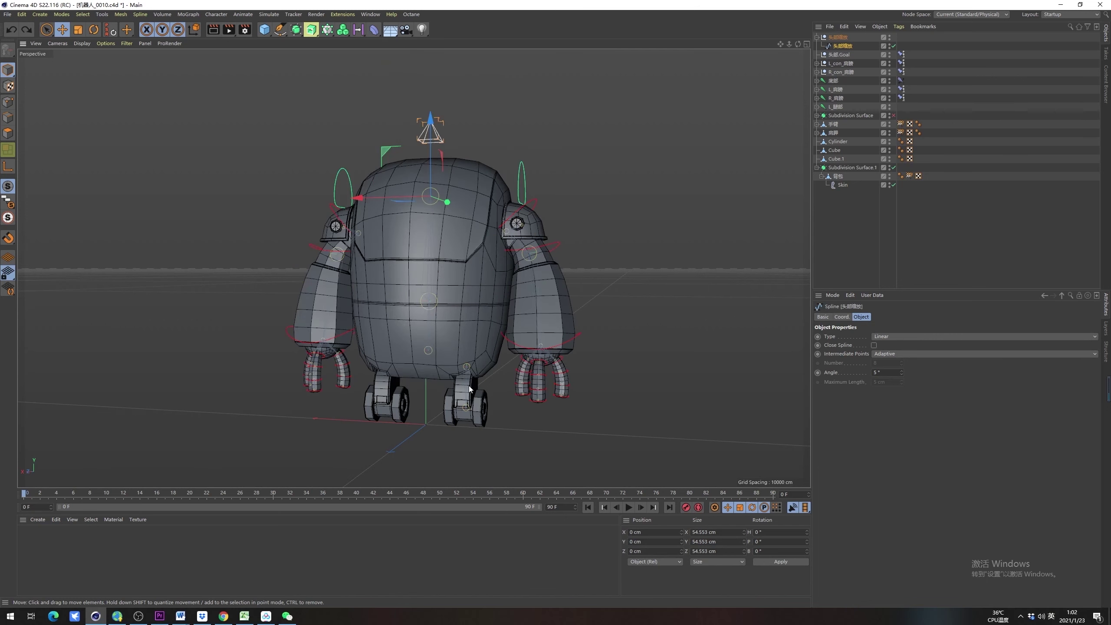
pyautogui.keyDown('alt'); pyautogui.moveTo(446, 376); pyautogui.dragTo(446, 351); pyautogui.keyUp('alt')
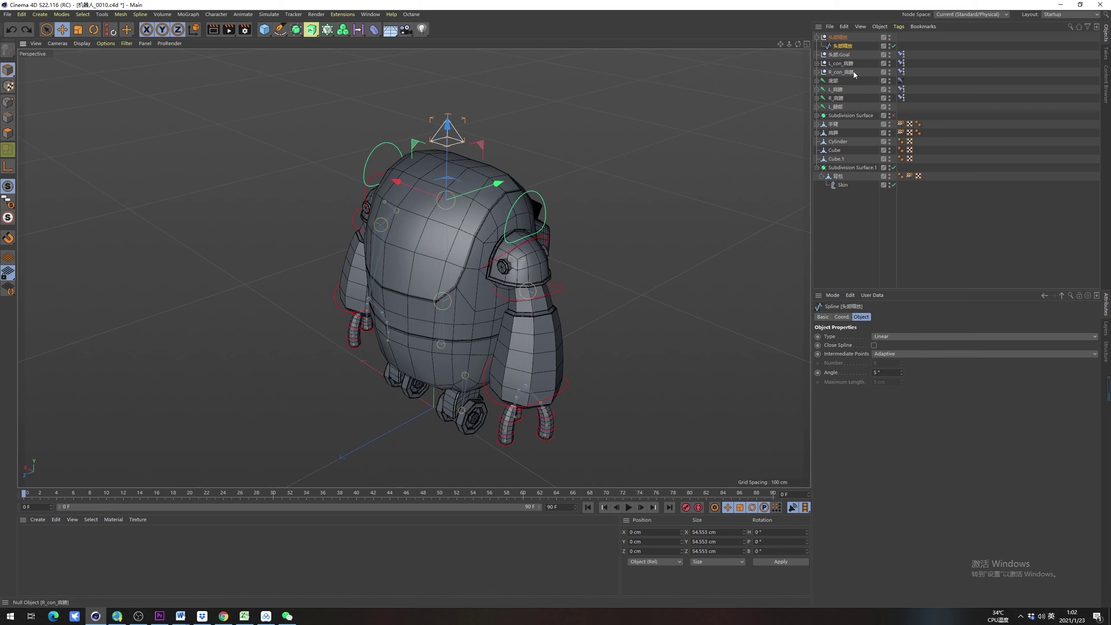
# Expand the 底部 joint hierarchy and move its IK tag onto the 腰部 joint
pyautogui.click(816, 81)
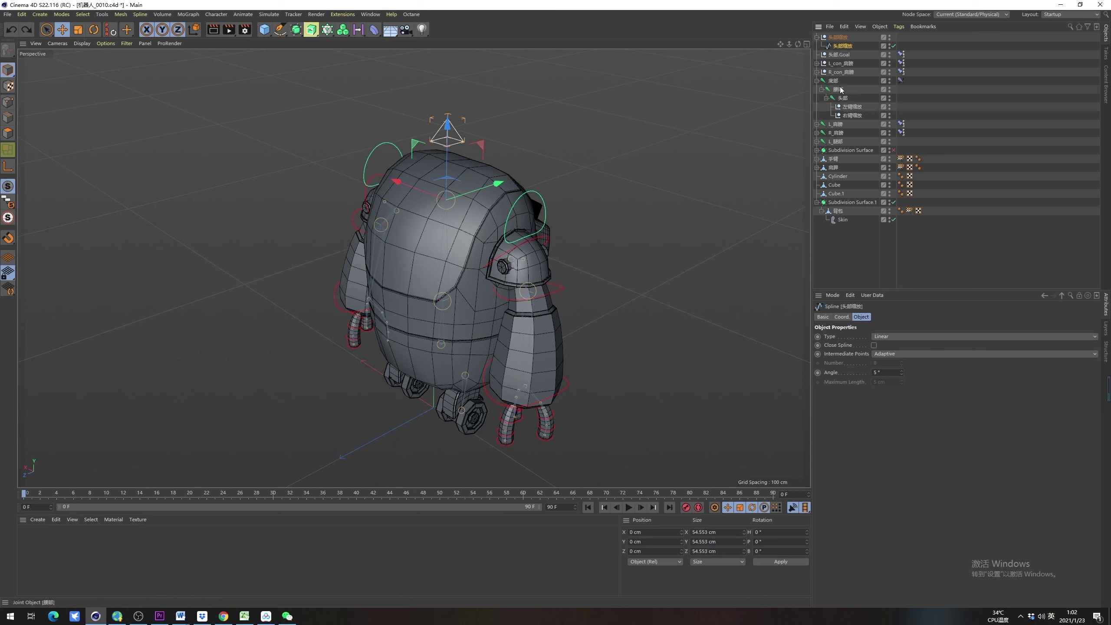
pyautogui.click(844, 84)
pyautogui.click(901, 81)
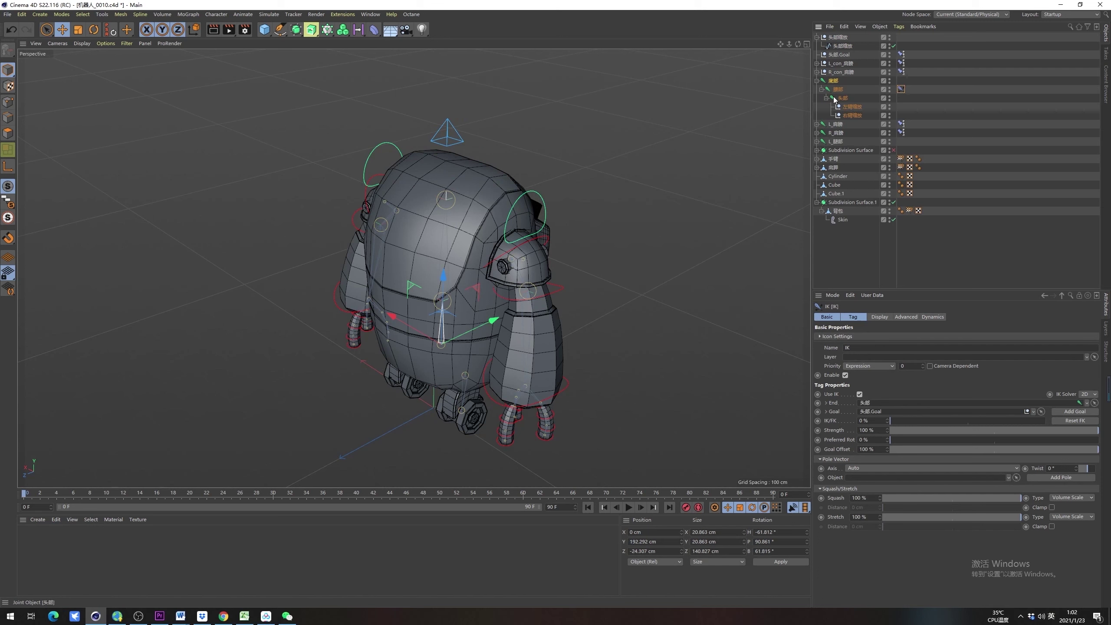
pyautogui.click(853, 90)
# Test the relocated IK by moving the head controller spline away from the body, undo the moves, and review the robot
pyautogui.click(842, 46)
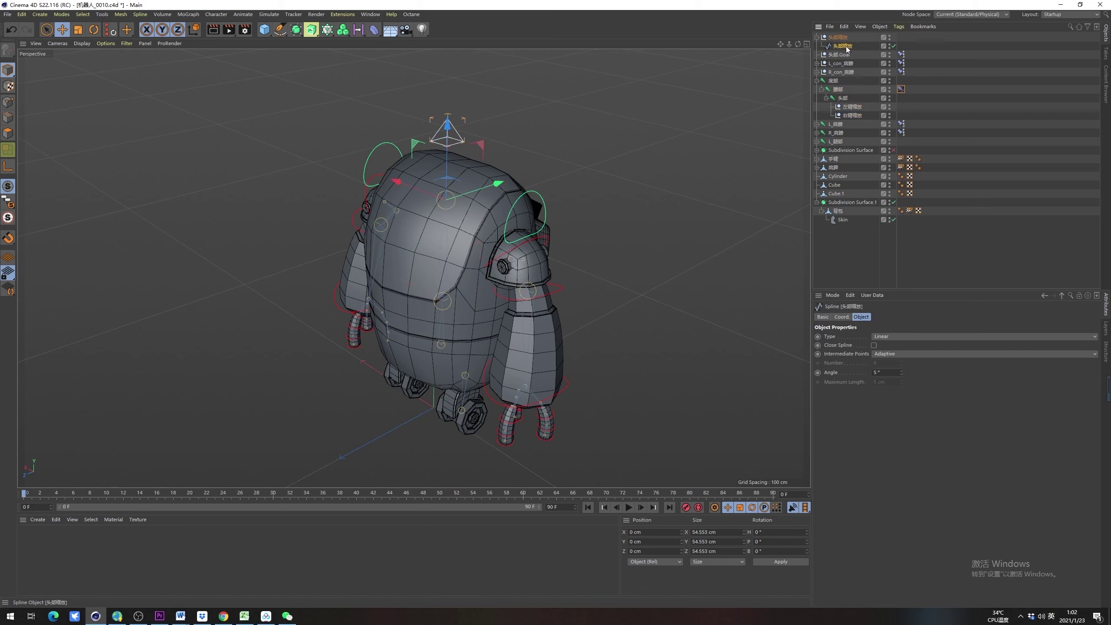
pyautogui.moveTo(448, 141); pyautogui.dragTo(538, 178)
pyautogui.hotkey('ctrl', 'z')
pyautogui.hotkey('ctrl', 'z')
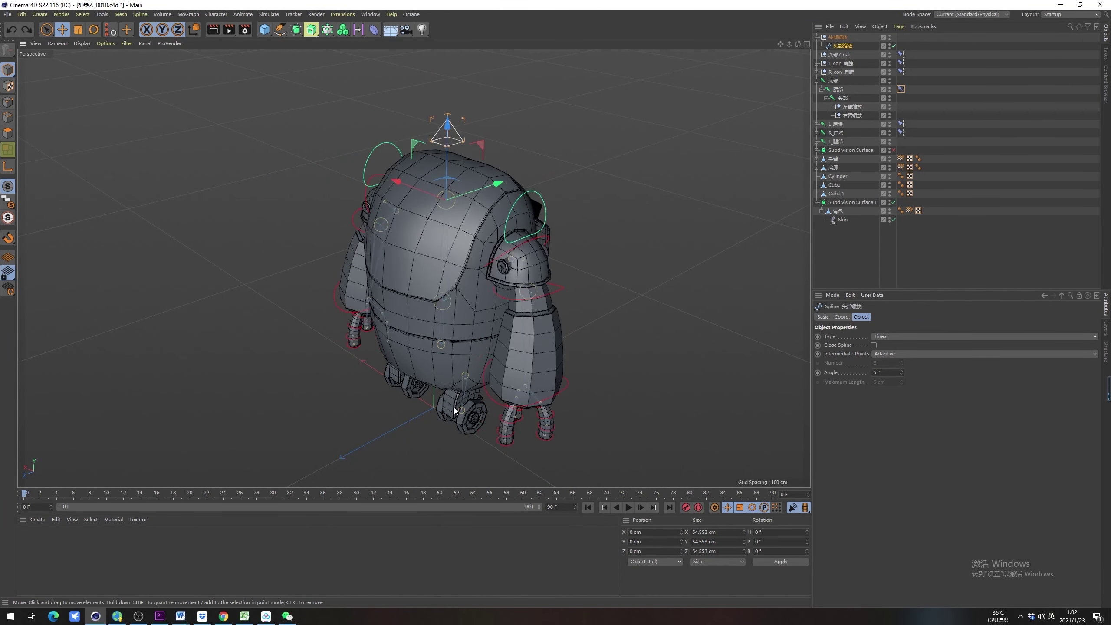
pyautogui.keyDown('alt'); pyautogui.moveTo(454, 408); pyautogui.dragTo(440, 360); pyautogui.keyUp('alt')
pyautogui.keyDown('alt'); pyautogui.moveTo(564, 296); pyautogui.dragTo(464, 319); pyautogui.keyUp('alt')
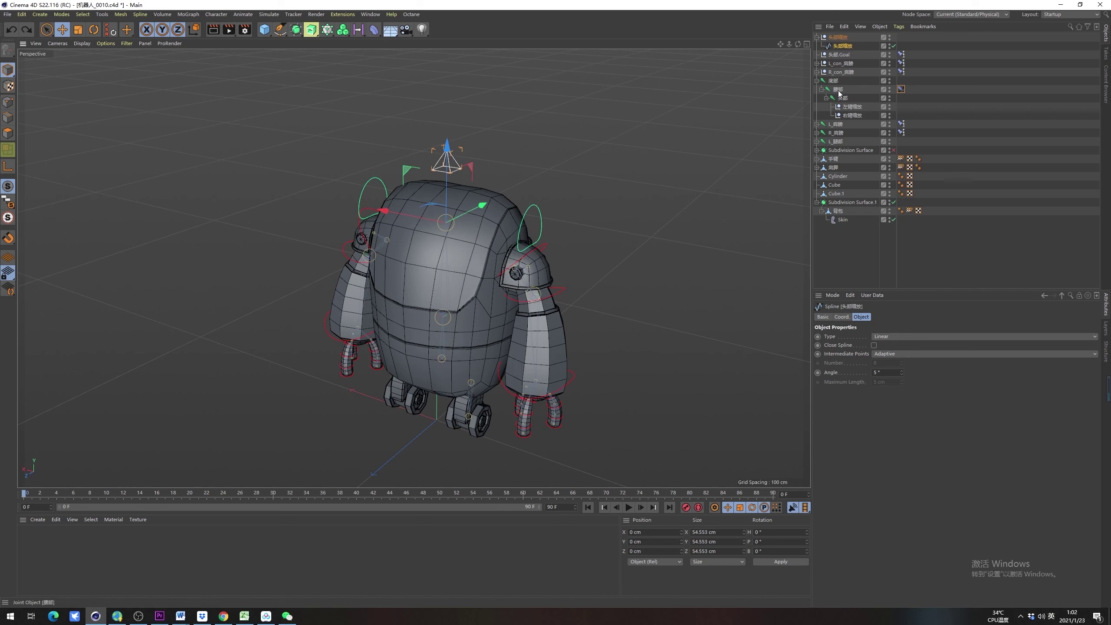
# Create an FK controller for the 腰部 joint with the FK command
pyautogui.click(838, 89)
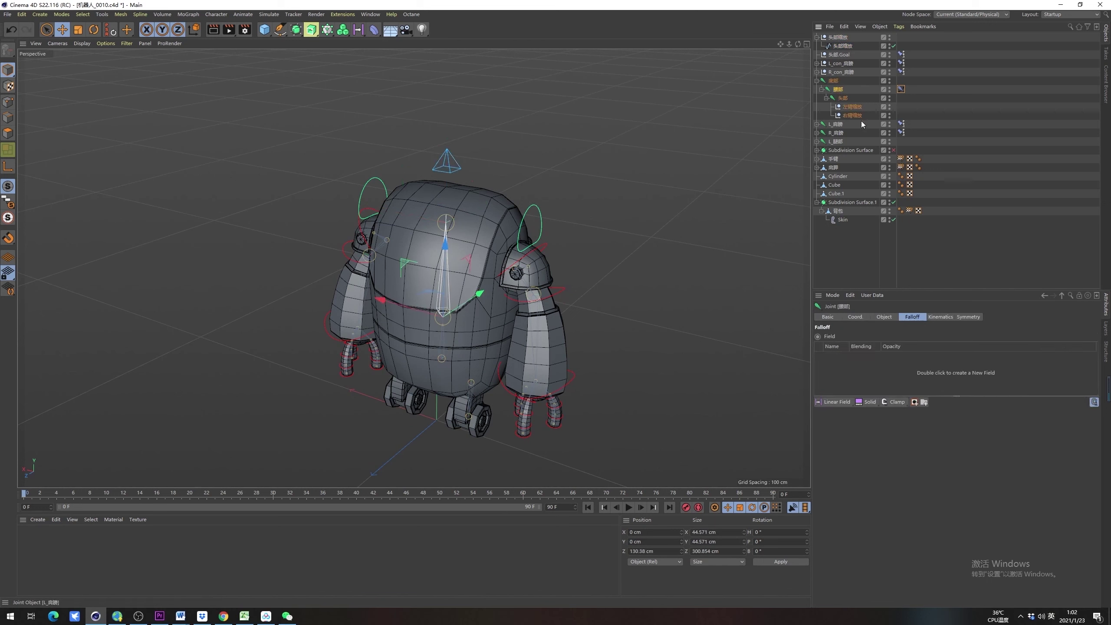
pyautogui.hotkey('shift', 'c')
pyautogui.write('FK')
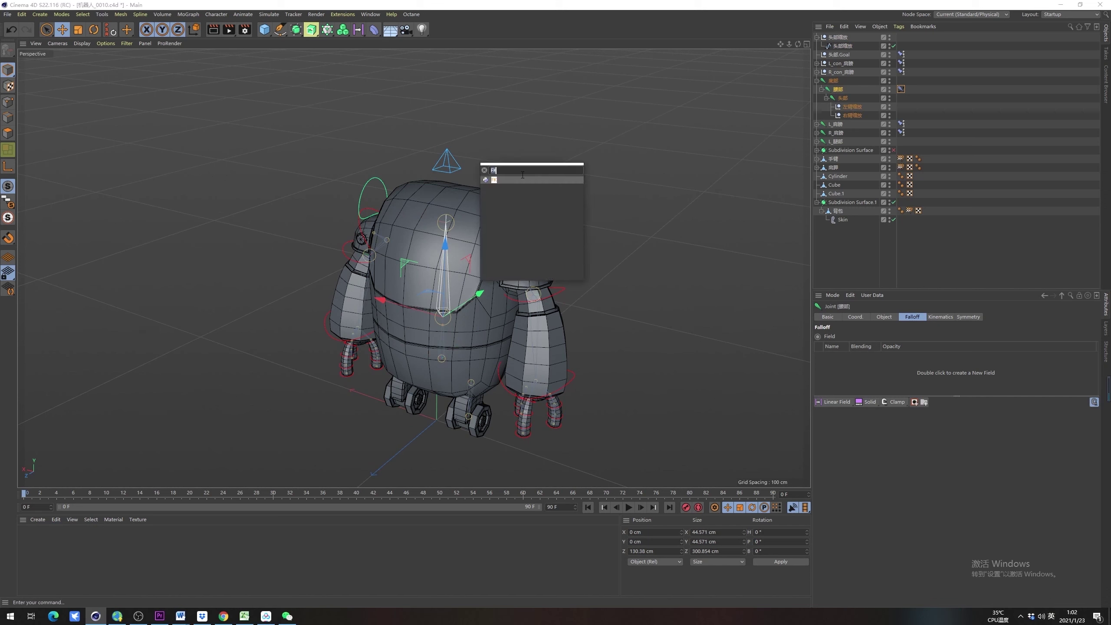
pyautogui.click(494, 179)
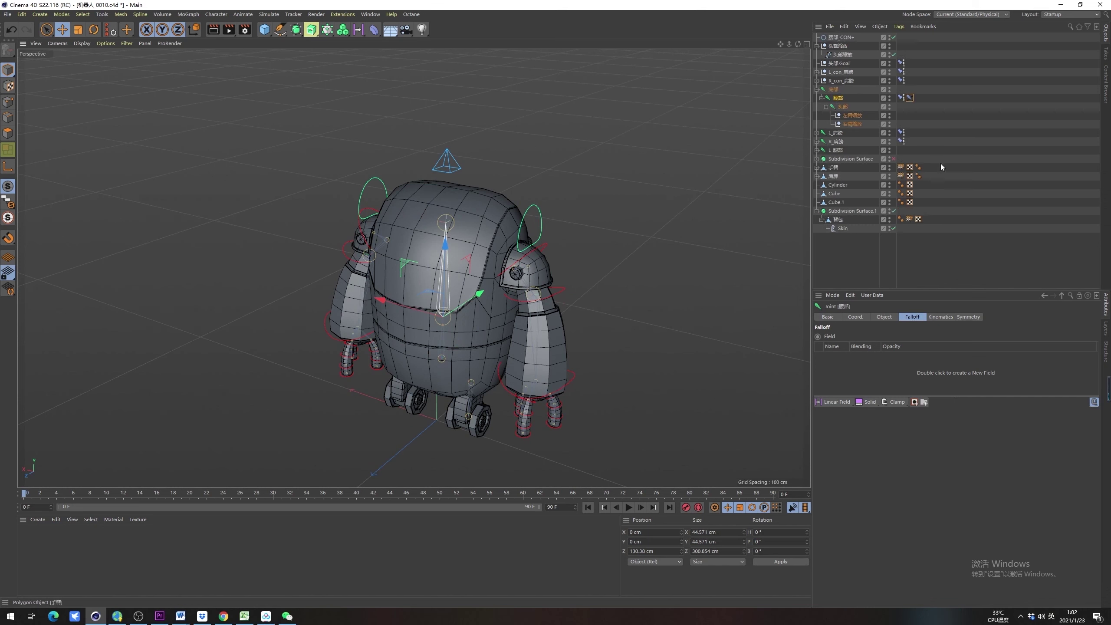
# Set the 腰部_CON+ circle's plane to XY and its radius to 409 cm
pyautogui.click(851, 37)
pyautogui.click(898, 382)
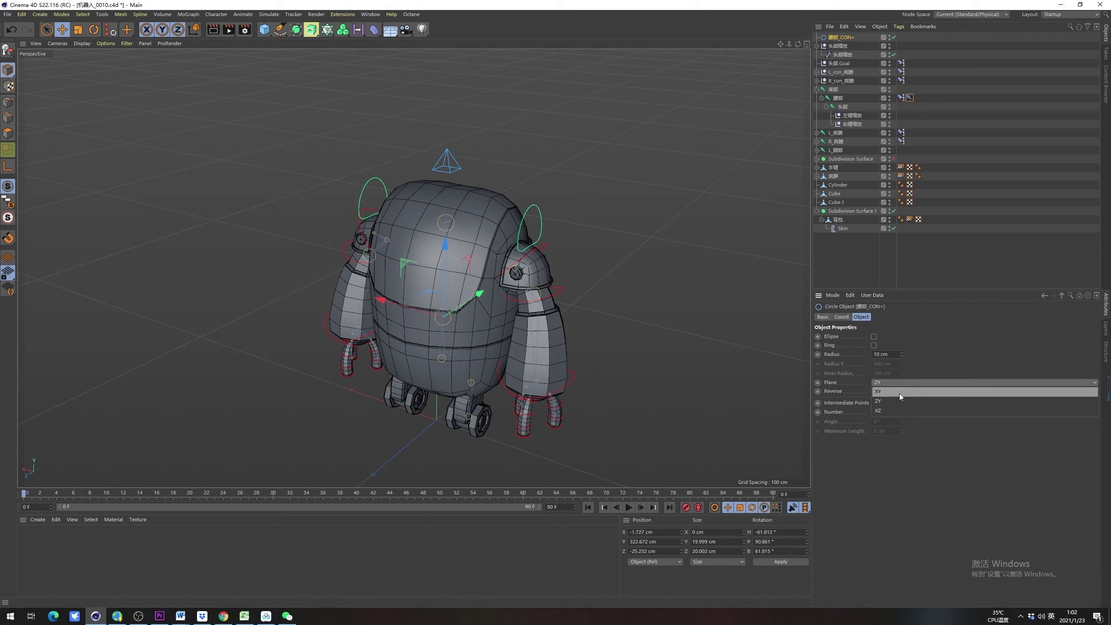
pyautogui.click(899, 394)
pyautogui.moveTo(901, 353)
pyautogui.mouseDown()
pyautogui.moveTo(902, 284)
pyautogui.moveTo(903, 354)
pyautogui.mouseUp()
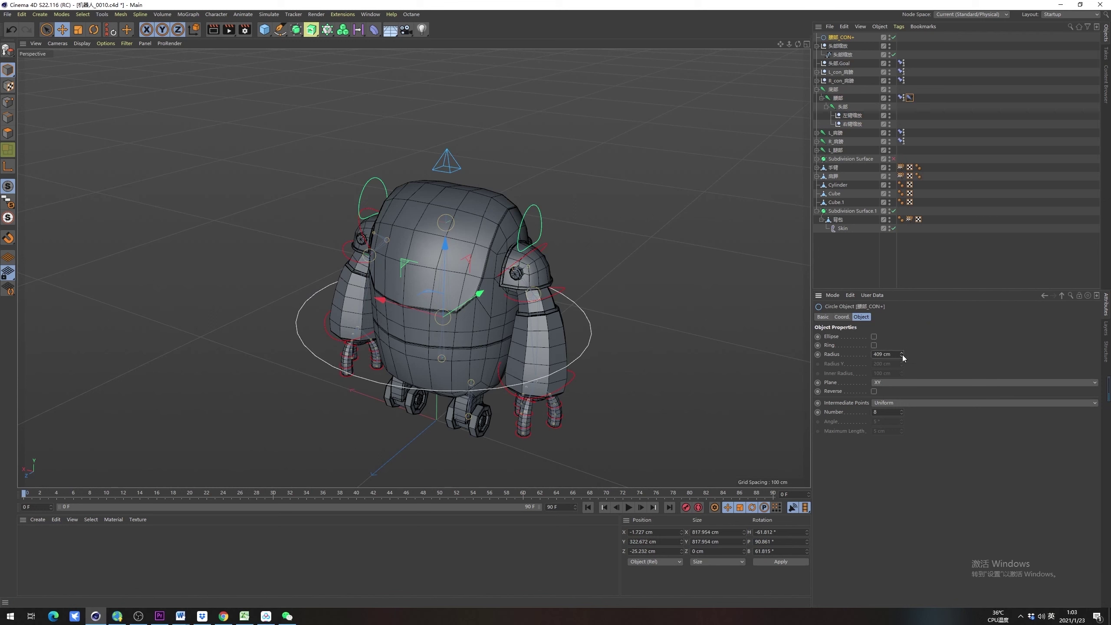
# Change the 腰部_CON+ controller's display color to green
pyautogui.click(823, 317)
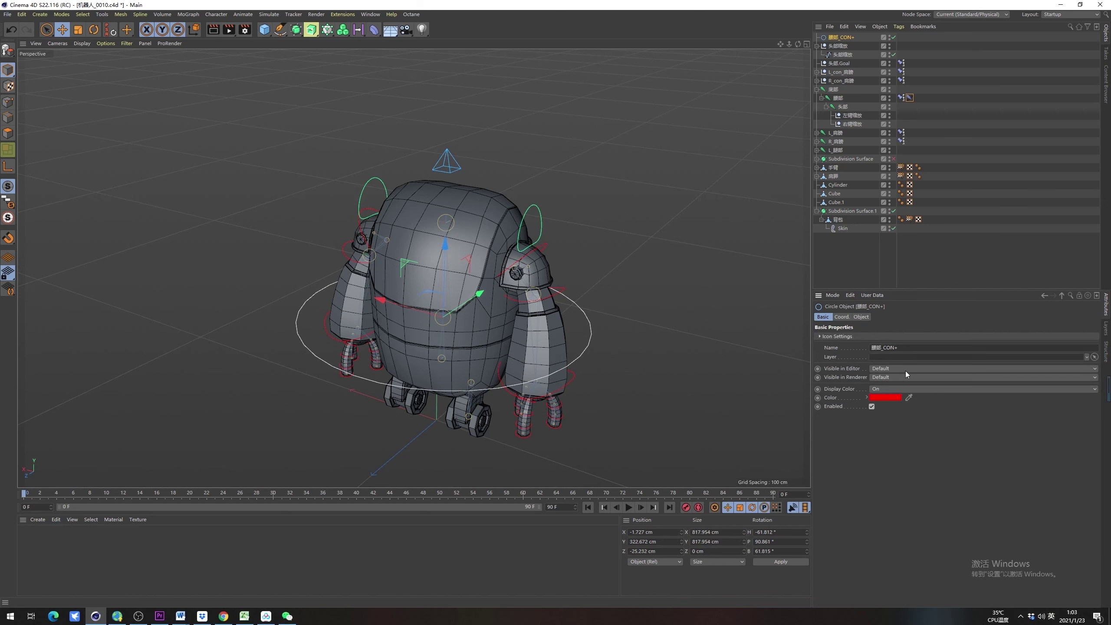
pyautogui.click(896, 399)
pyautogui.click(900, 397)
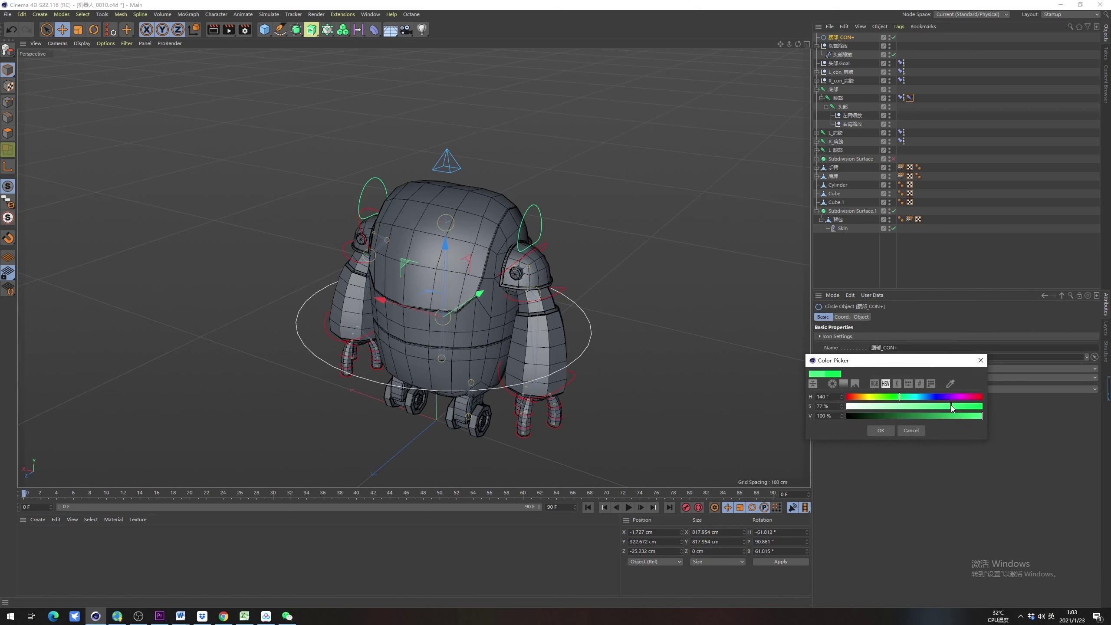
pyautogui.click(882, 430)
pyautogui.click(917, 233)
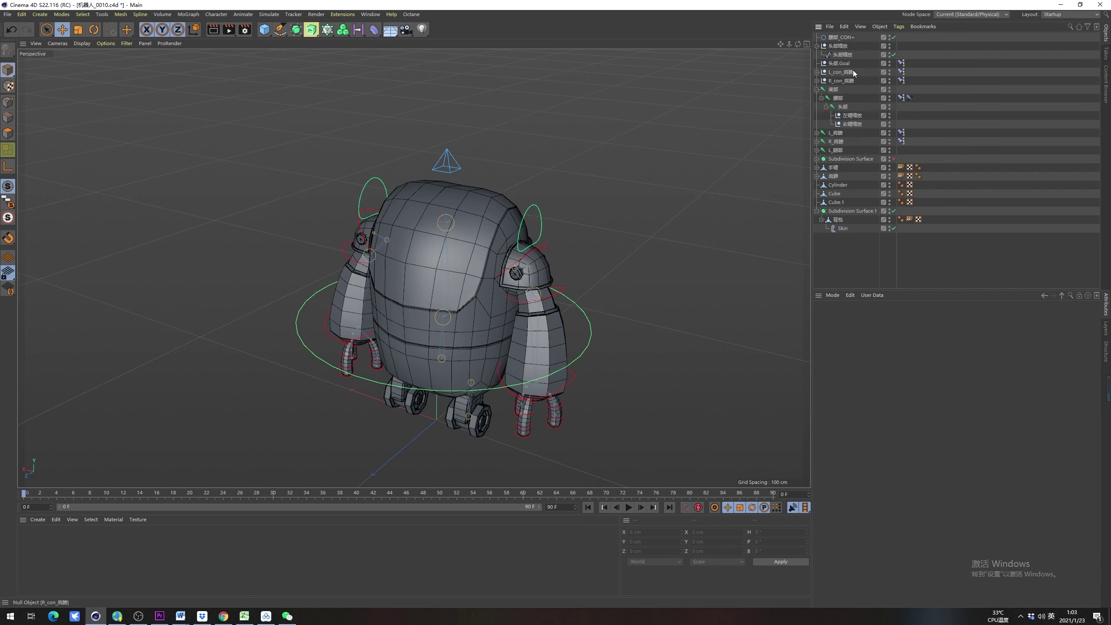
# Collapse the 头部缩放 null and make it a child of the 腰部_CON+ controller
pyautogui.click(843, 46)
pyautogui.click(816, 46)
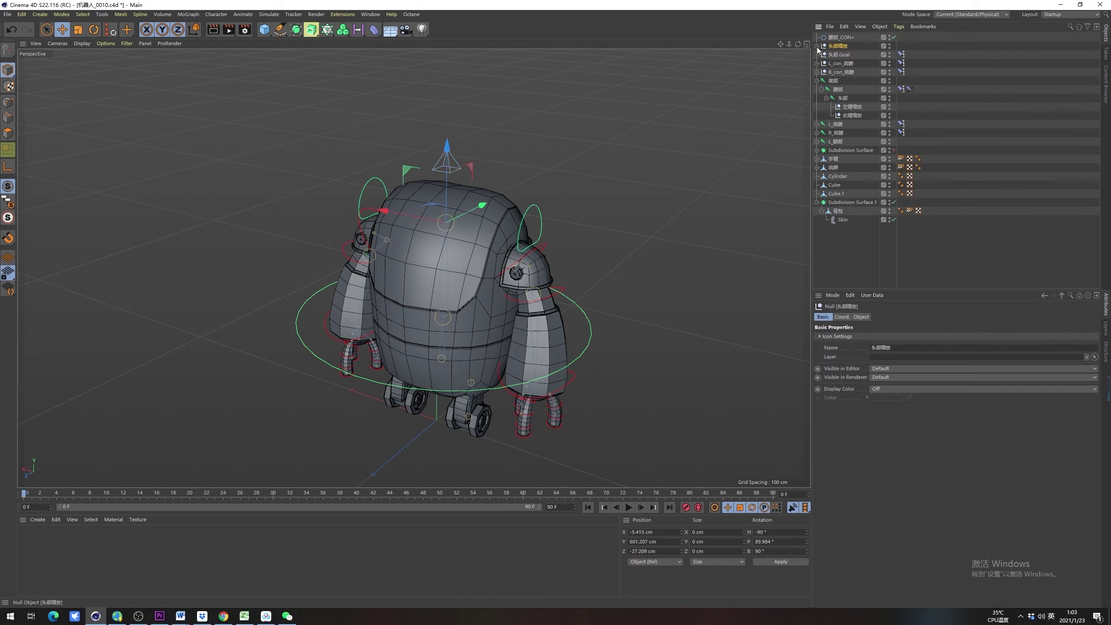
pyautogui.moveTo(845, 41); pyautogui.dragTo(844, 38)
# Test the waist by moving the 腰部_CON+ controller forward, undo the move, and view the robot from a lower angle
pyautogui.click(846, 40)
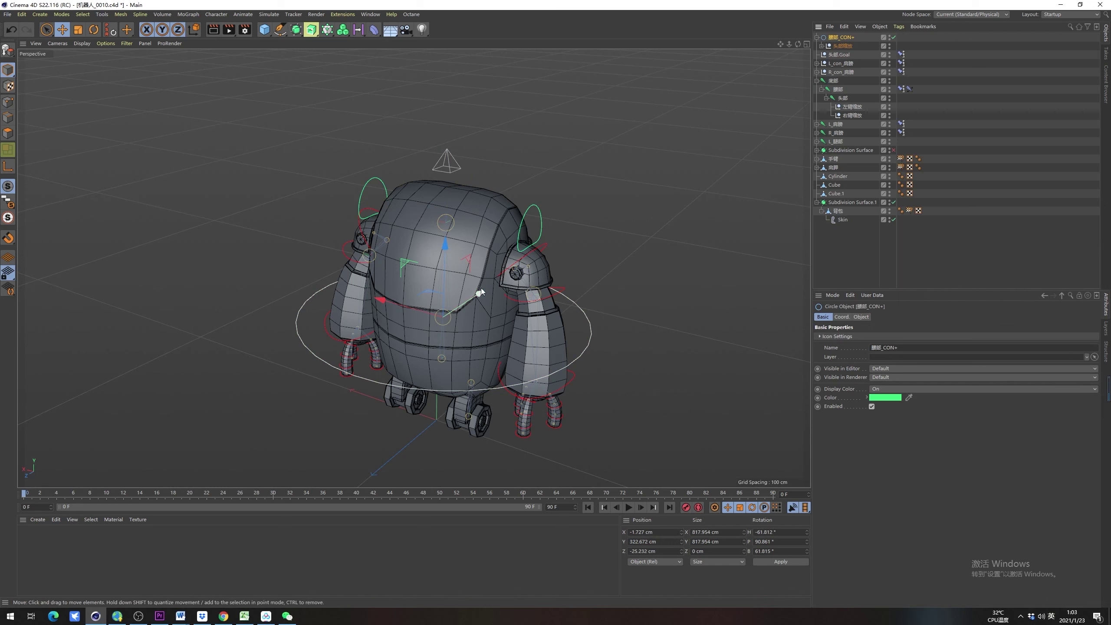
pyautogui.moveTo(474, 297); pyautogui.dragTo(442, 315)
pyautogui.hotkey('ctrl', 'z')
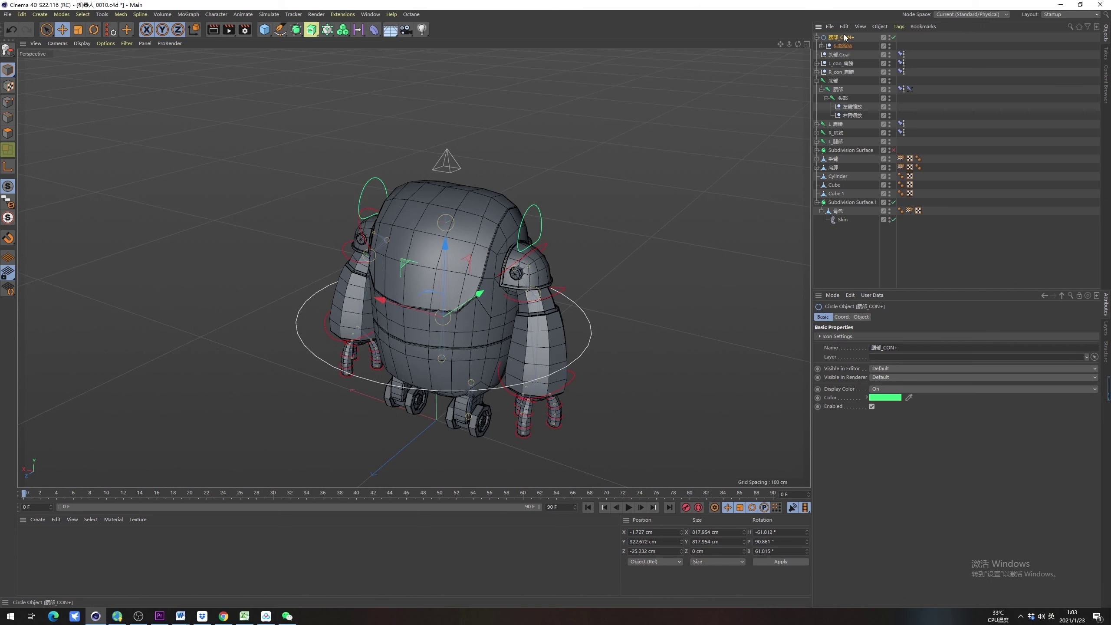
pyautogui.moveTo(454, 359)
pyautogui.keyDown('alt'); pyautogui.mouseDown()
pyautogui.moveTo(469, 339)
pyautogui.moveTo(469, 364)
pyautogui.mouseUp(); pyautogui.keyUp('alt')
# Create an FK controller for the 底部 joint and nest the 腰部_CON+ controller under 底部_CON+
pyautogui.click(835, 82)
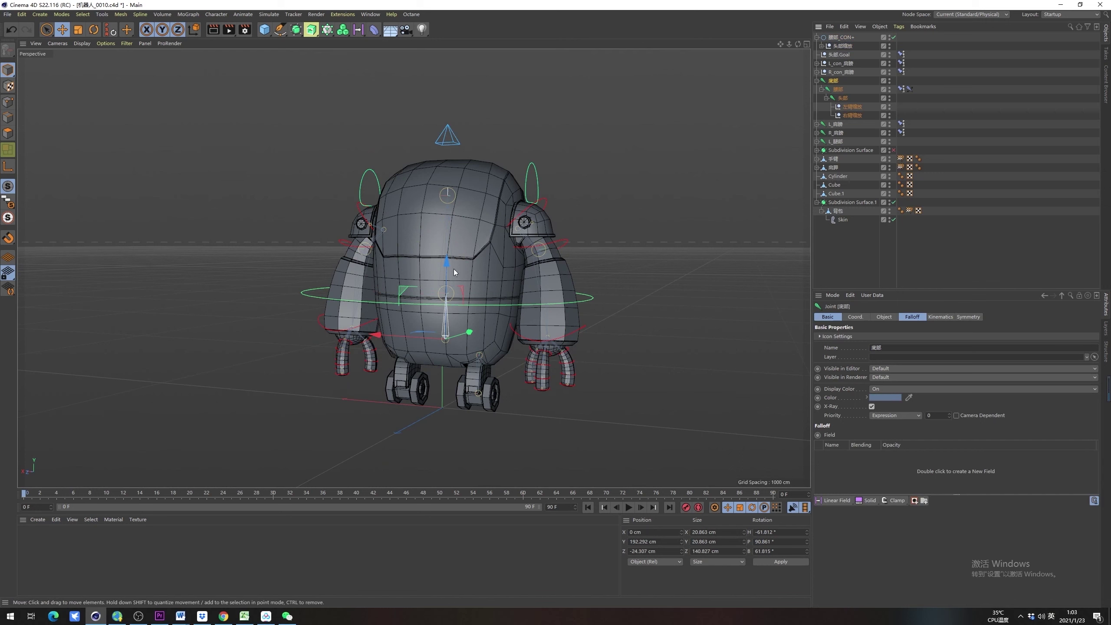
pyautogui.hotkey('shift', 'c')
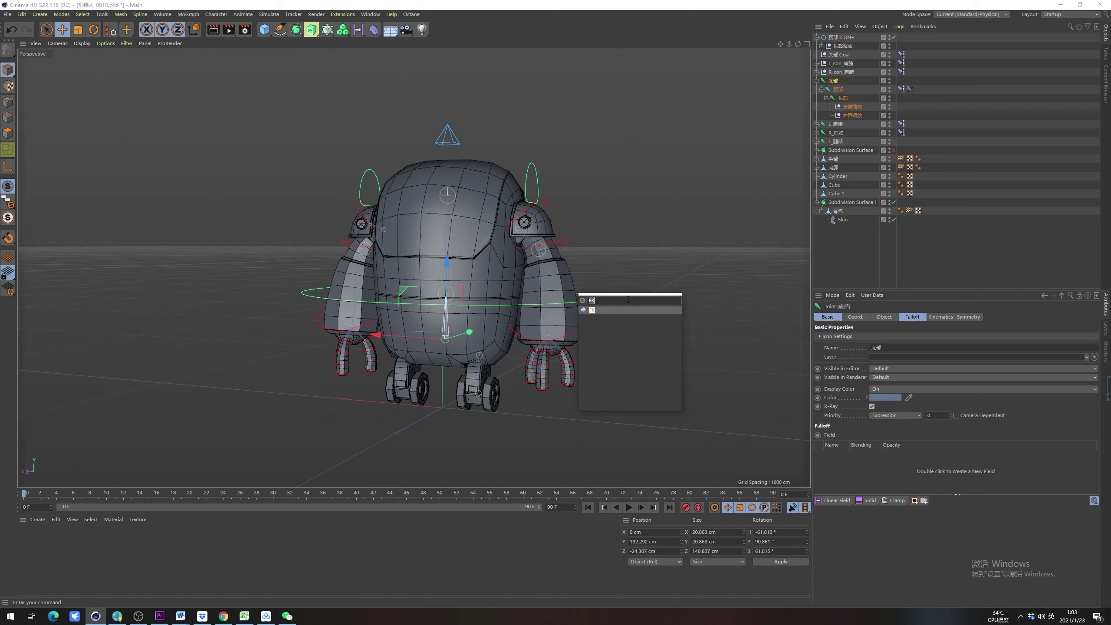
pyautogui.click(593, 309)
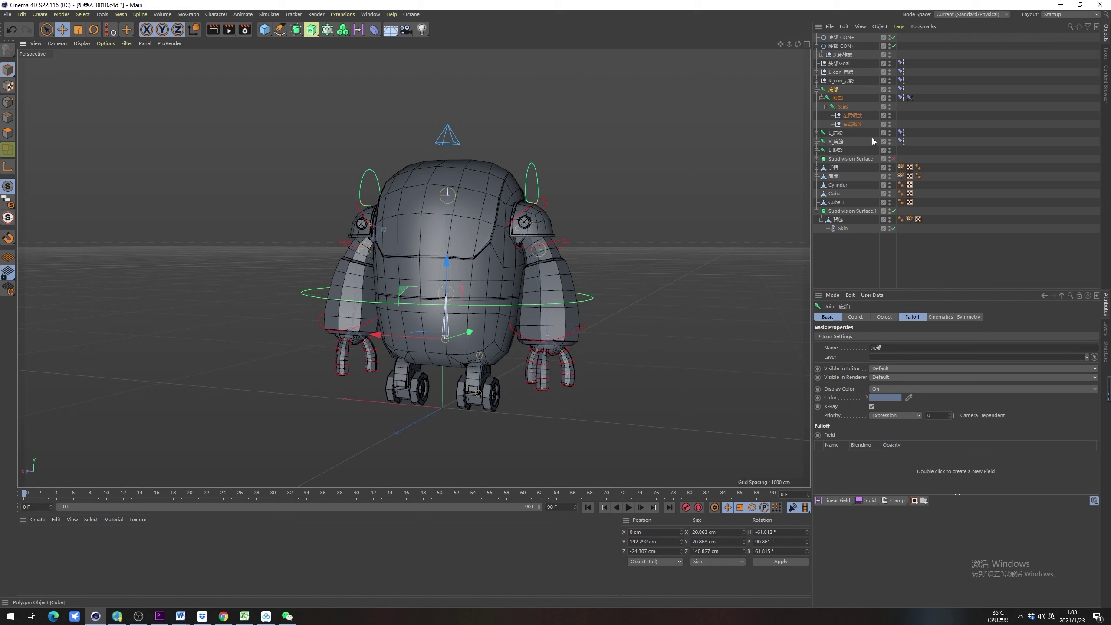
pyautogui.click(854, 39)
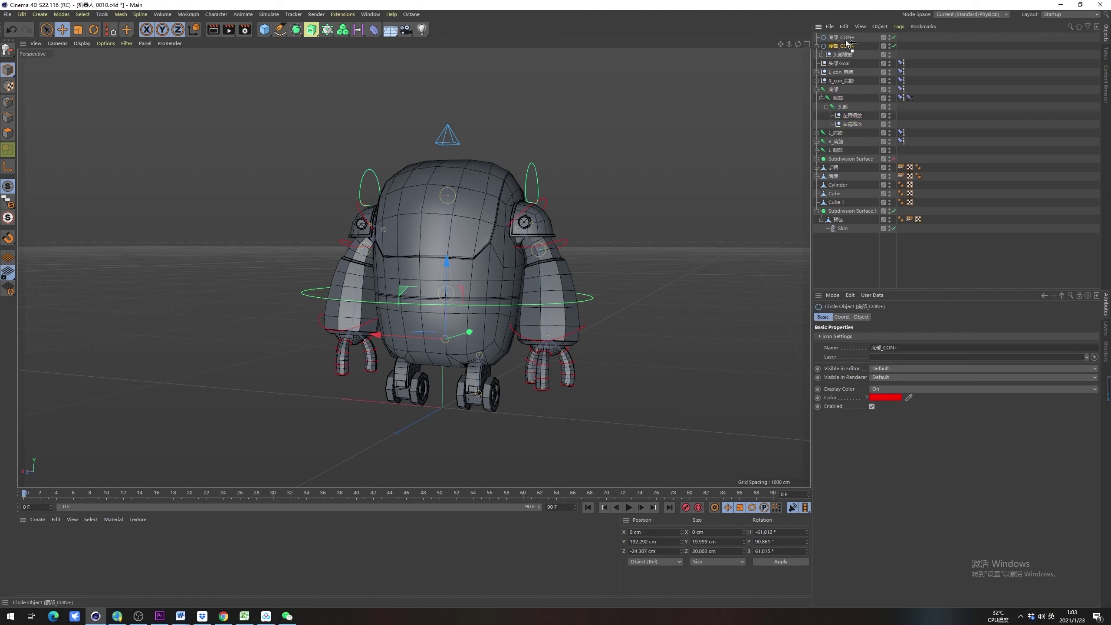
pyautogui.moveTo(846, 42); pyautogui.dragTo(847, 46)
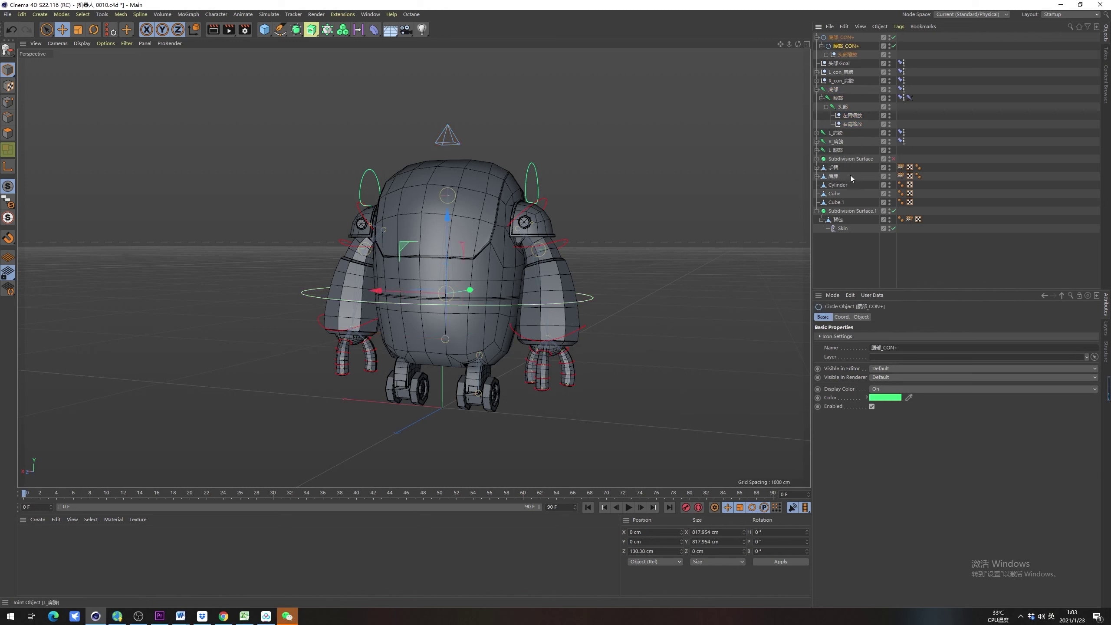
# Group the 腰部_CON+ controller under a parent null to zero its coordinates, and name the null 腰部_CON+
pyautogui.click(842, 317)
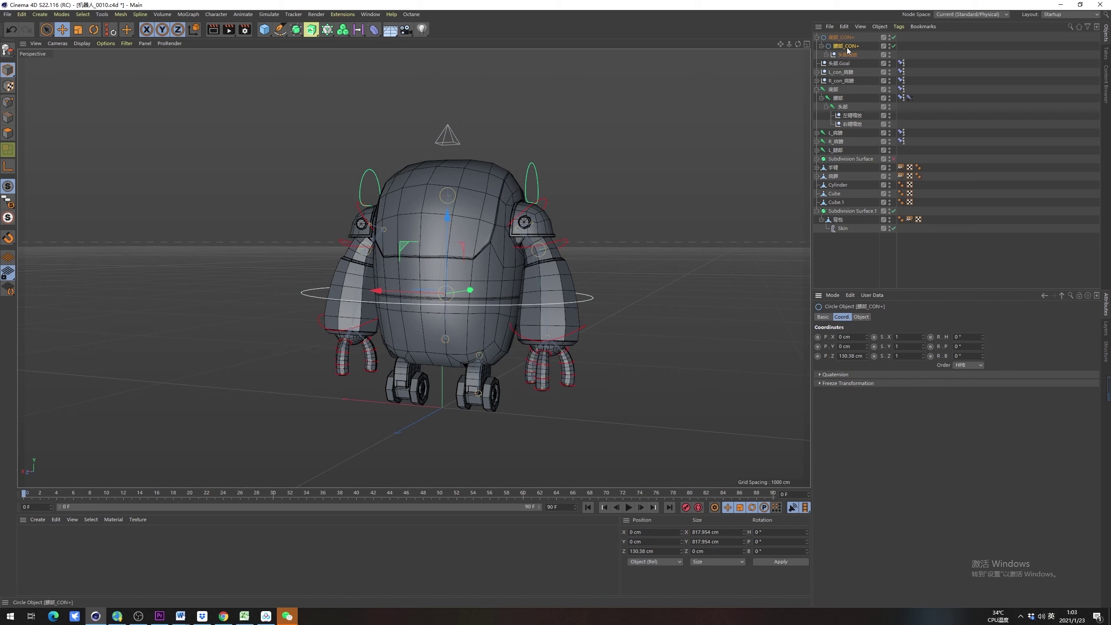
pyautogui.hotkey('alt', 'g')
pyautogui.click(821, 46)
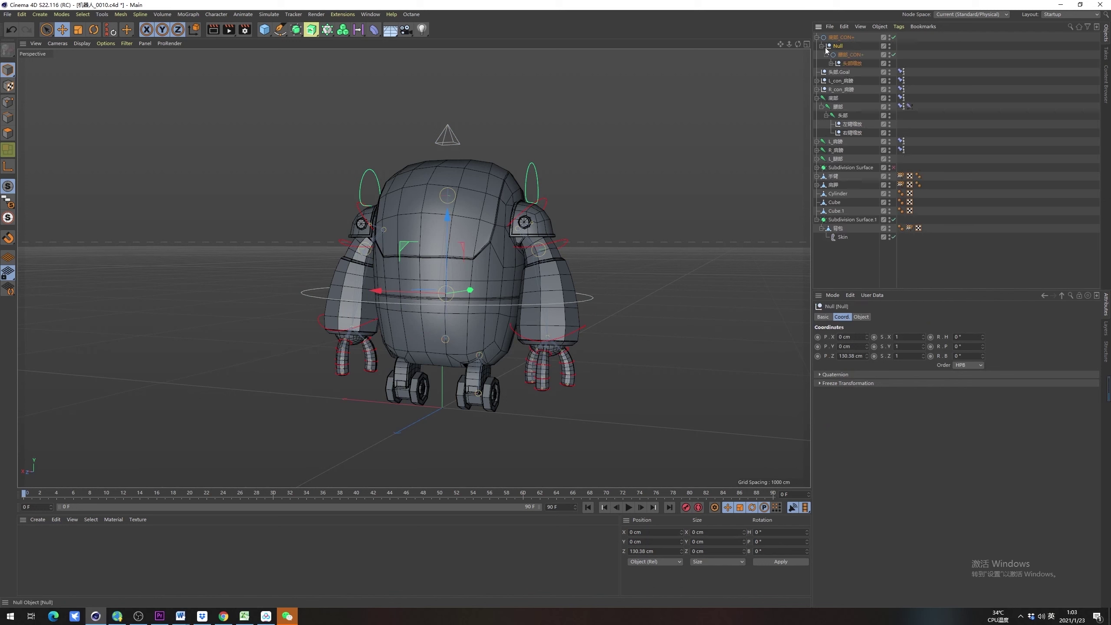
pyautogui.doubleClick(847, 55)
pyautogui.hotkey('ctrl', 'c')
pyautogui.doubleClick(836, 45)
pyautogui.hotkey('ctrl', 'v')
pyautogui.press('Return')
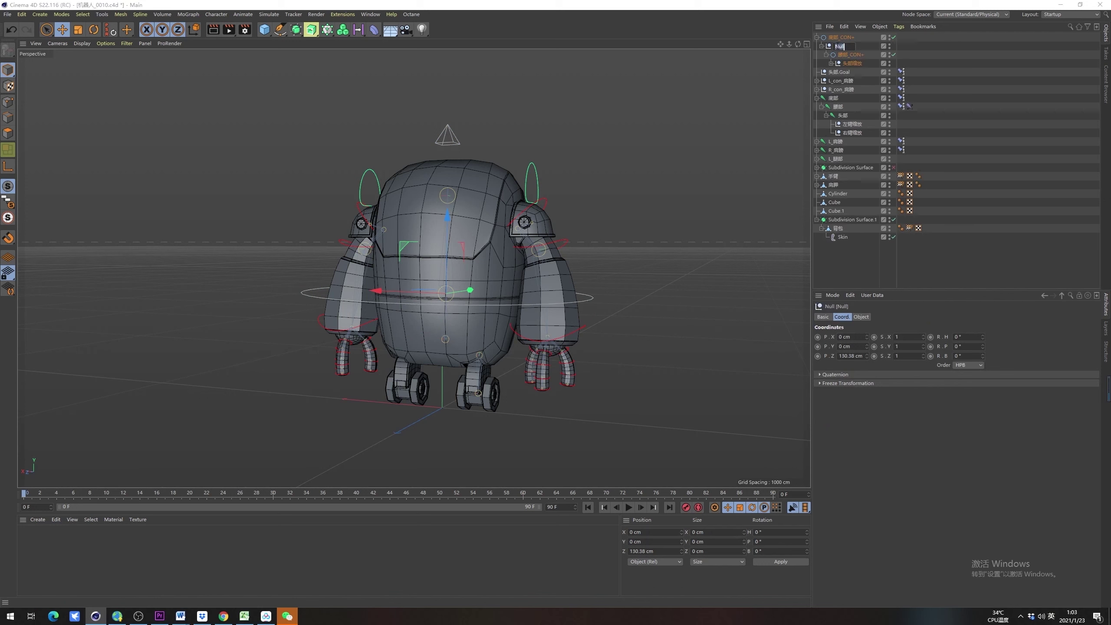
# Set the 底部_CON+ circle's plane to XY and its radius to 551 cm
pyautogui.click(849, 39)
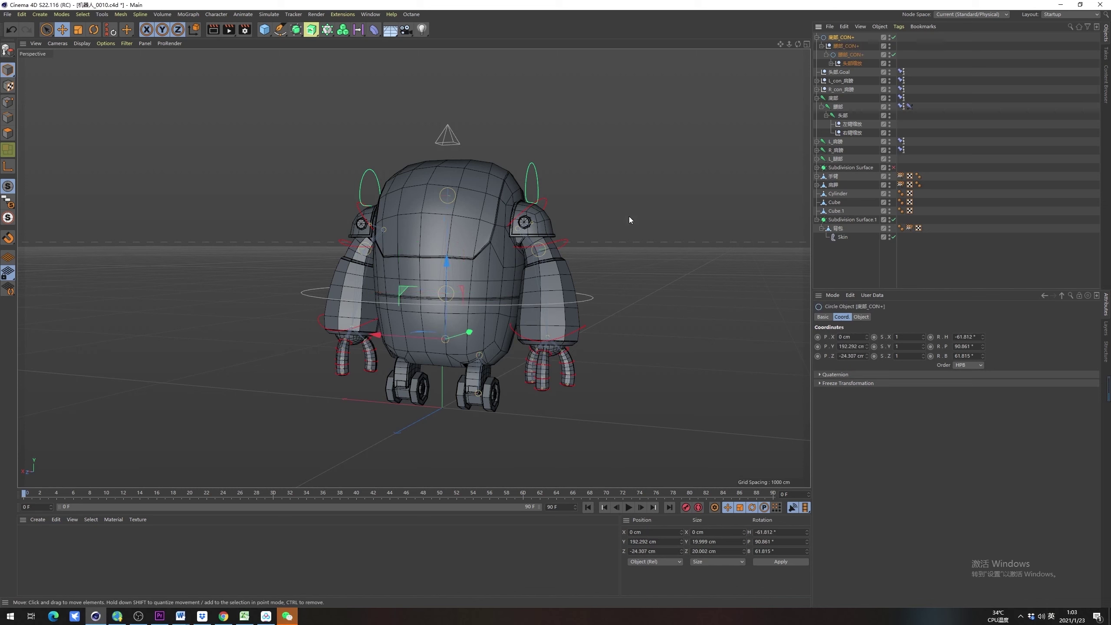
pyautogui.keyDown('alt'); pyautogui.moveTo(514, 268); pyautogui.dragTo(415, 308); pyautogui.keyUp('alt')
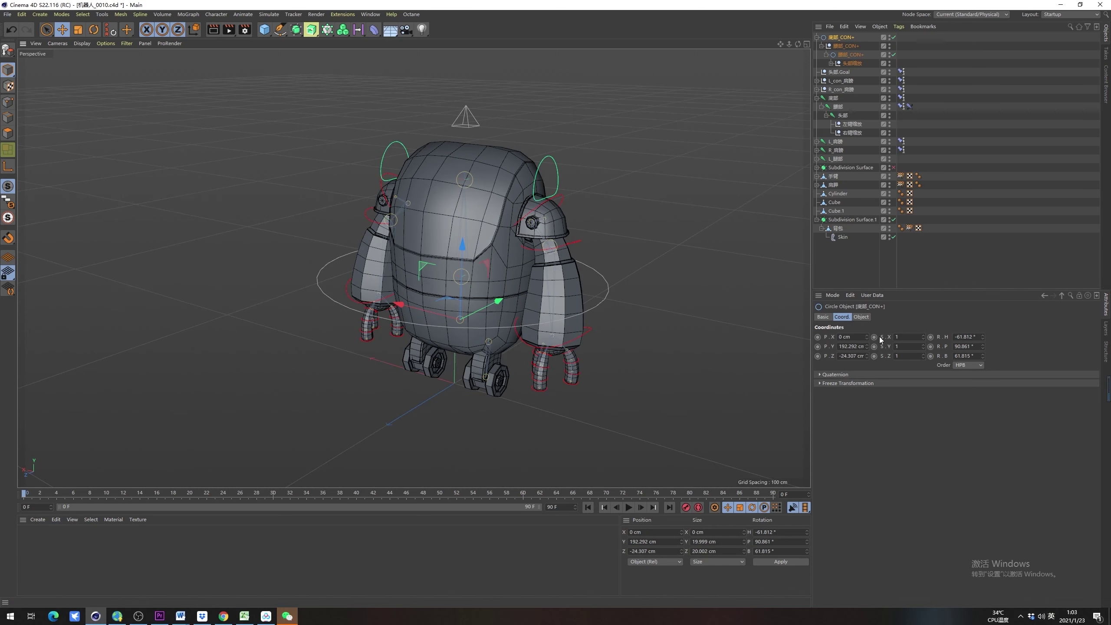
pyautogui.click(823, 316)
pyautogui.click(861, 316)
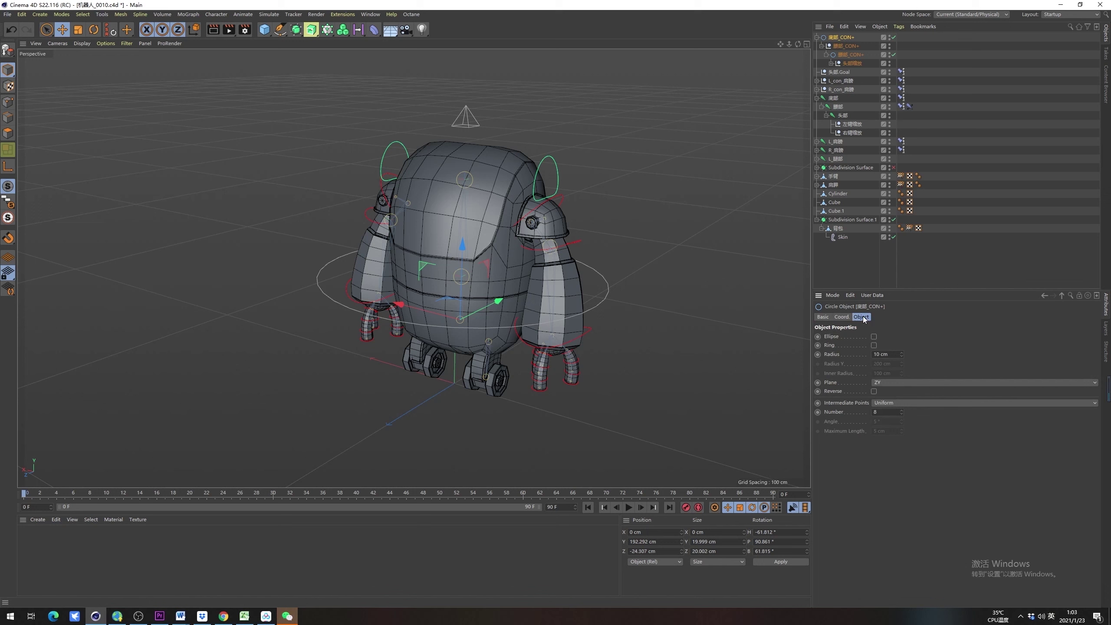
pyautogui.click(906, 385)
pyautogui.click(900, 393)
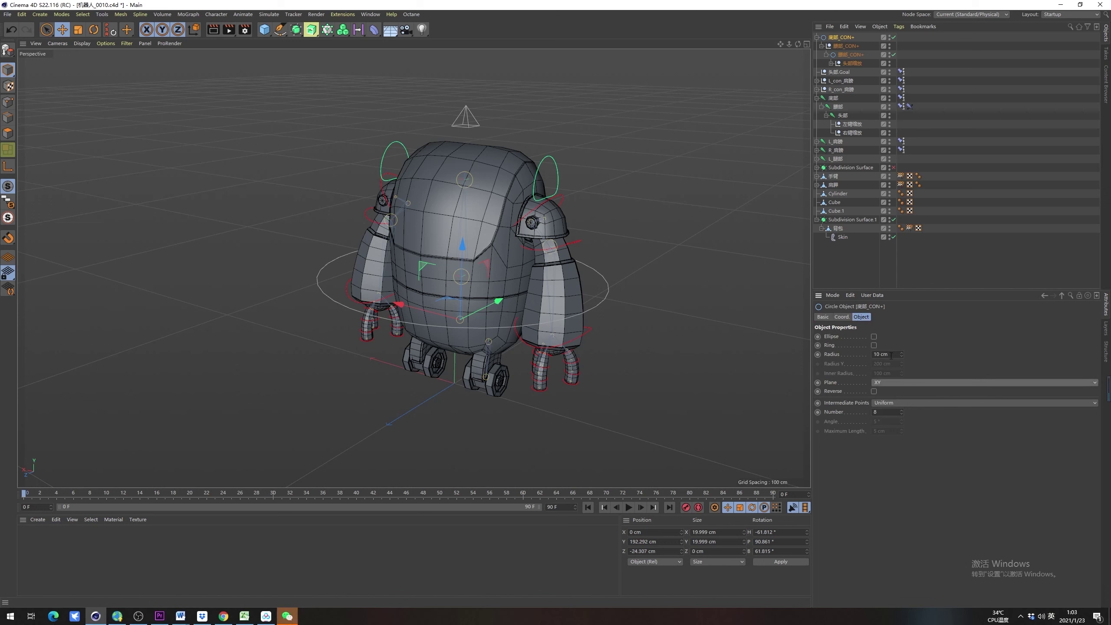
pyautogui.moveTo(901, 355); pyautogui.dragTo(905, 328)
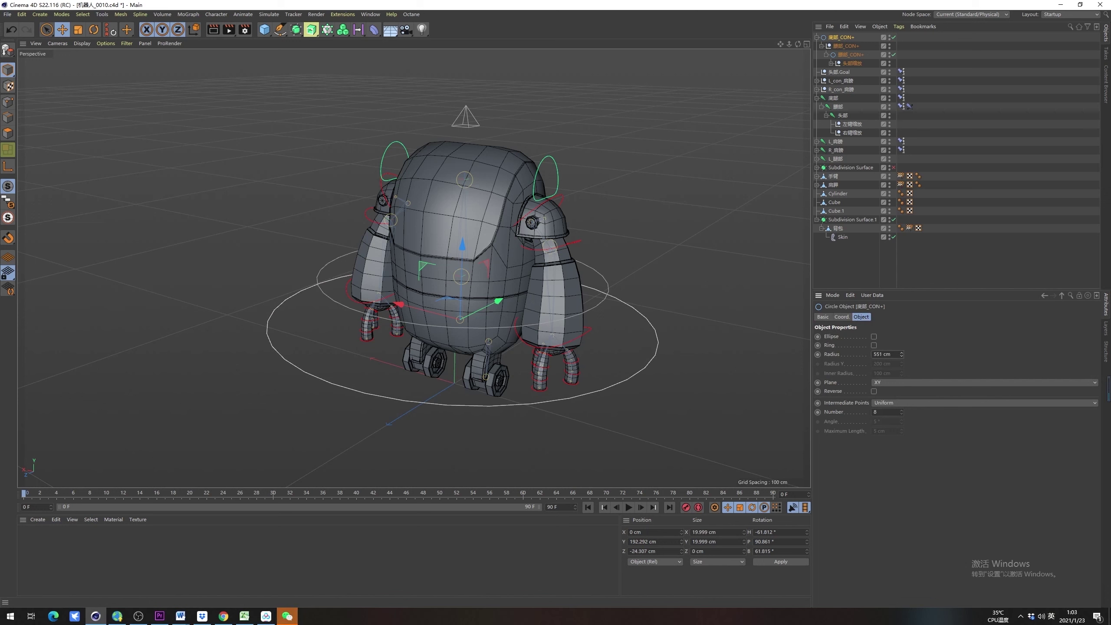
# Change the 底部_CON+ controller's display color to purple and review the robot with both body rings
pyautogui.keyDown('alt'); pyautogui.moveTo(422, 292); pyautogui.dragTo(466, 353); pyautogui.keyUp('alt')
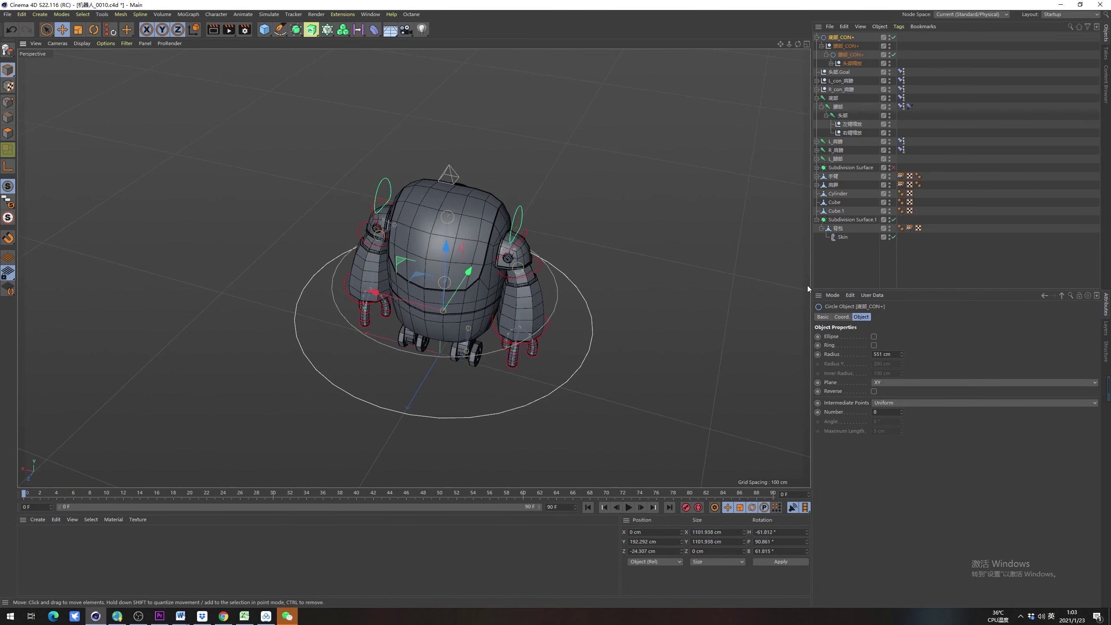
pyautogui.click(823, 317)
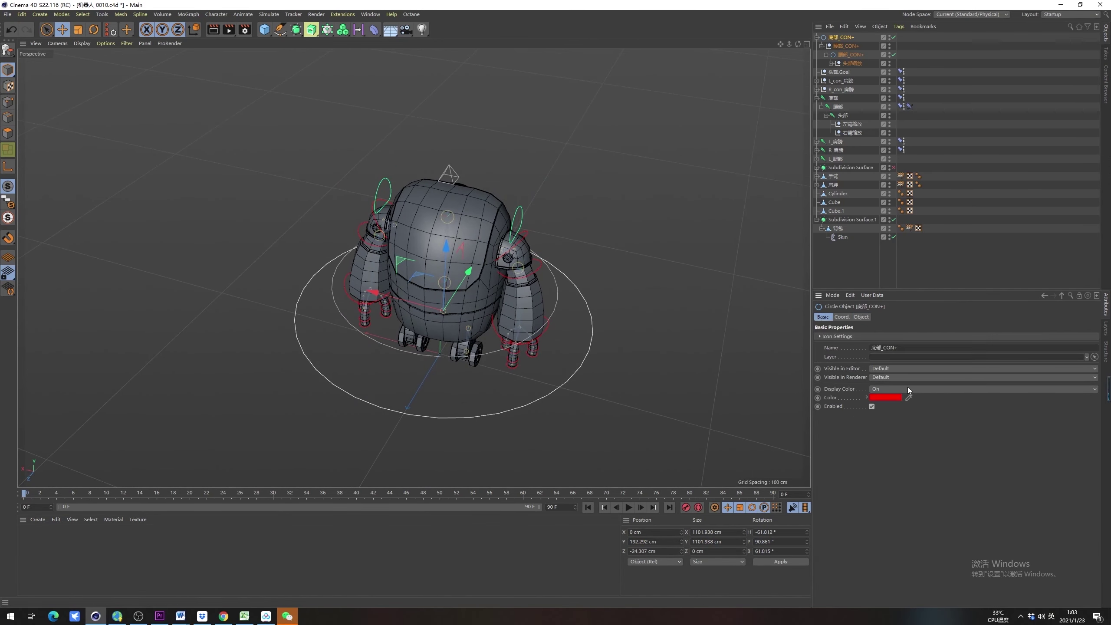
pyautogui.click(890, 399)
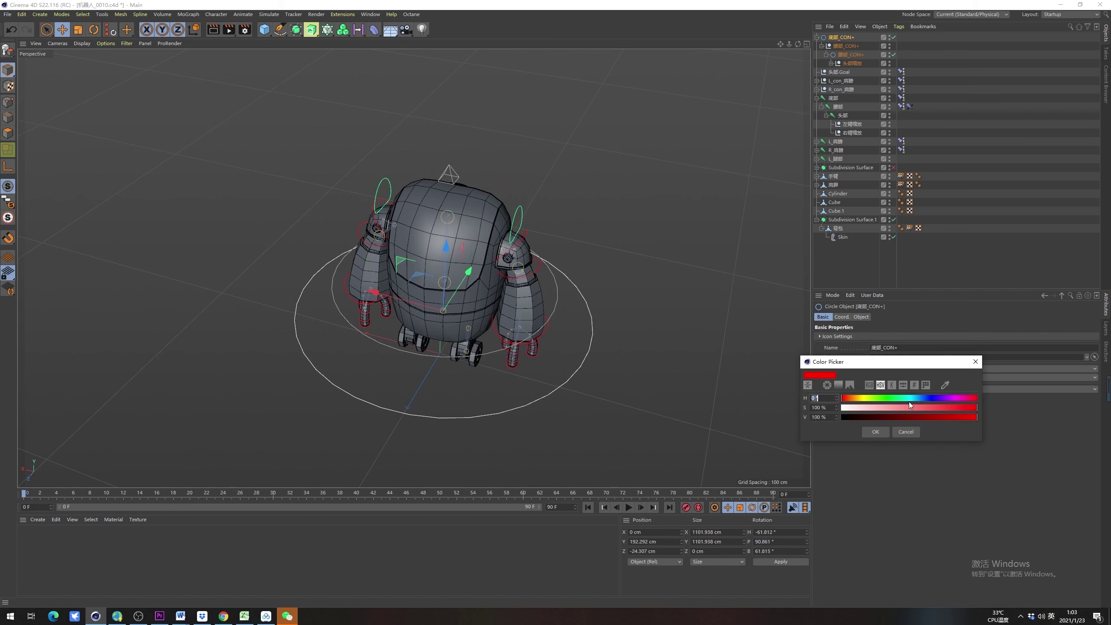
pyautogui.moveTo(908, 401); pyautogui.dragTo(941, 400)
pyautogui.click(878, 430)
pyautogui.click(982, 244)
pyautogui.keyDown('alt'); pyautogui.moveTo(438, 319); pyautogui.dragTo(431, 300); pyautogui.keyUp('alt')
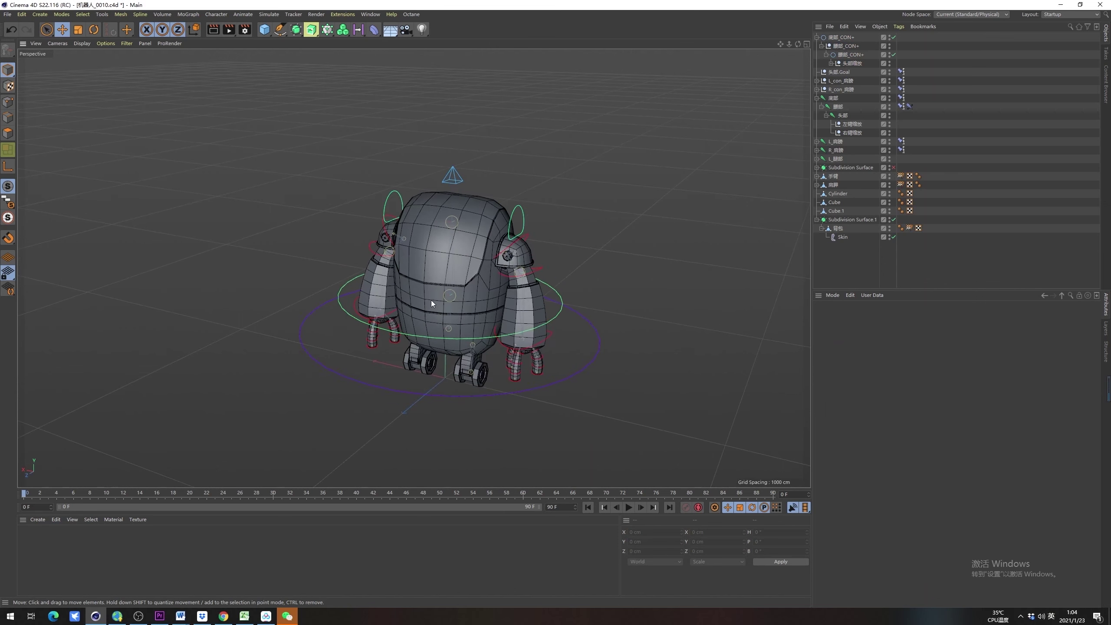
# Test the body controls by moving 底部_CON+ forward and rotating 腰部_CON+, and undo both changes
pyautogui.click(864, 38)
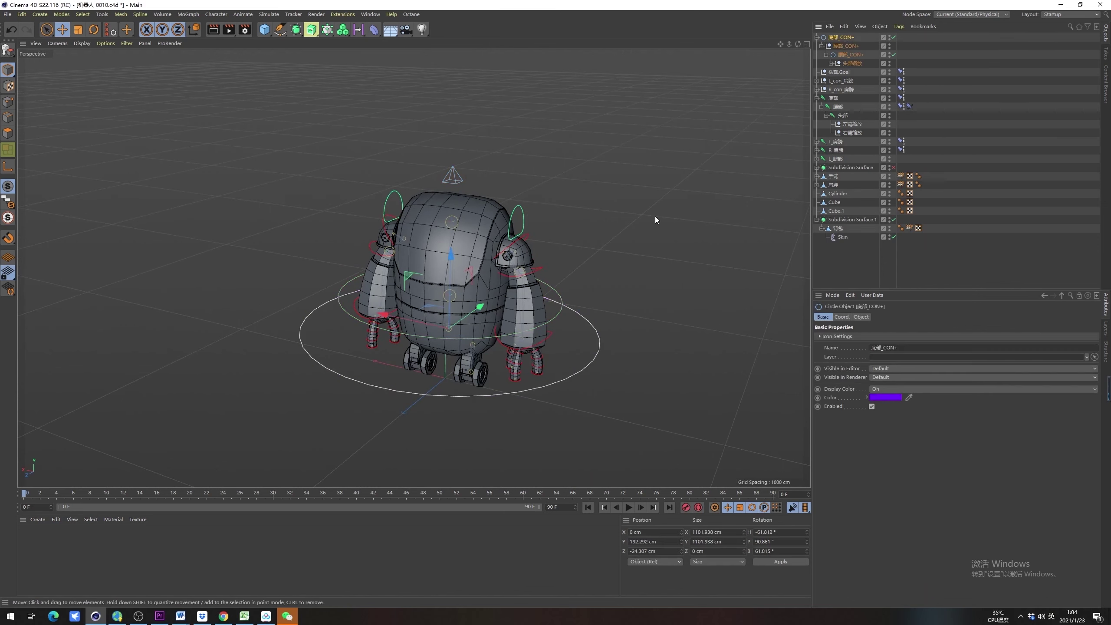
pyautogui.moveTo(477, 308); pyautogui.dragTo(418, 345)
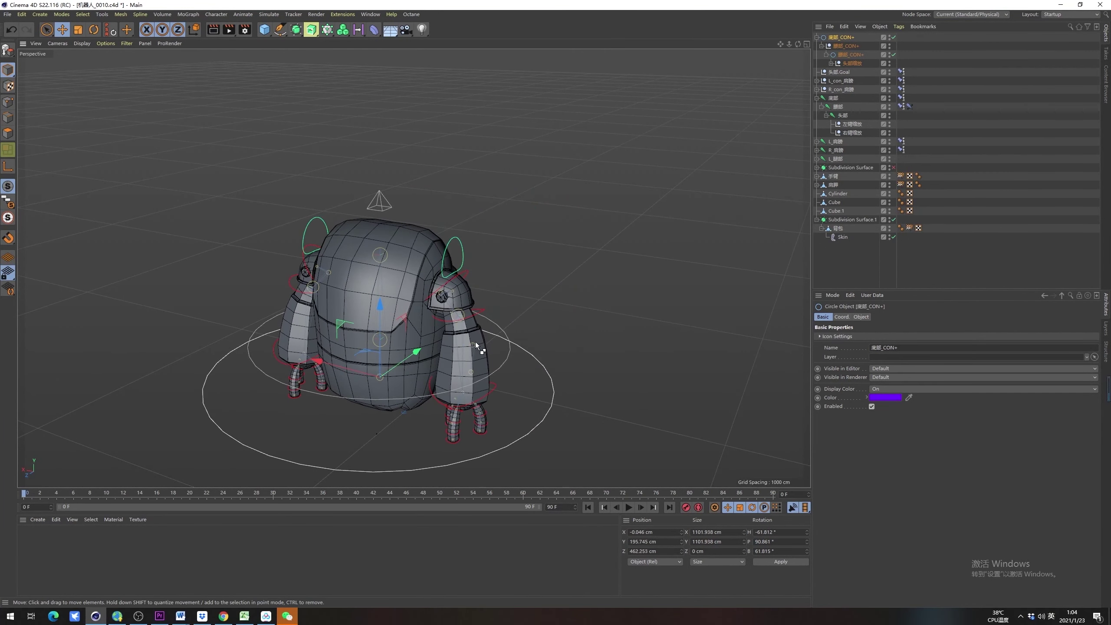
pyautogui.click(851, 56)
pyautogui.press('r')
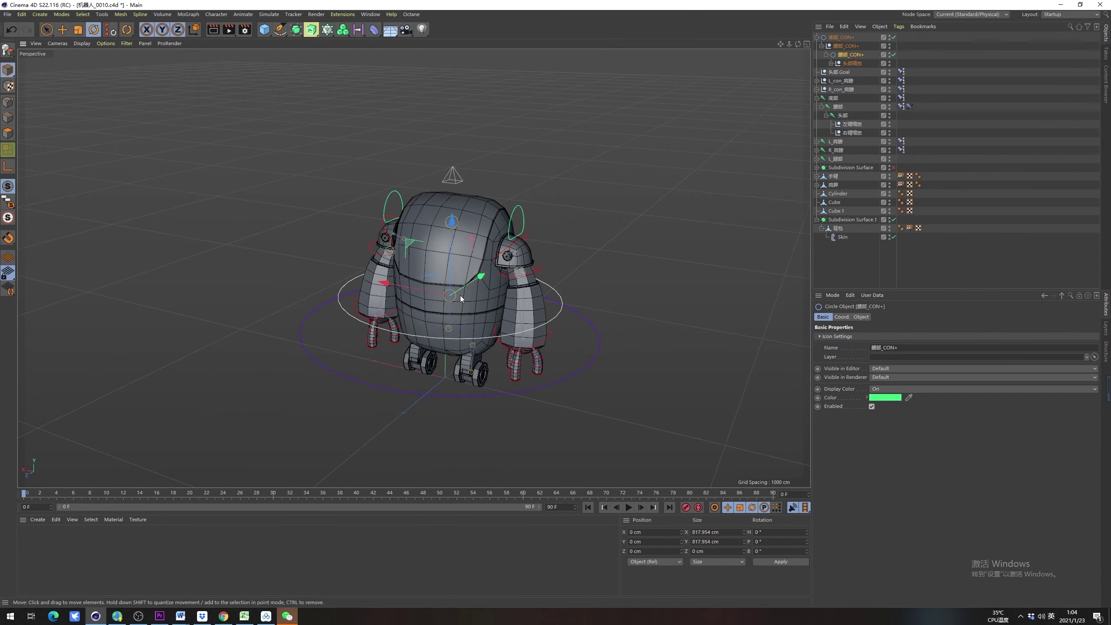
pyautogui.moveTo(435, 288); pyautogui.dragTo(493, 281)
pyautogui.hotkey('ctrl', 'z')
pyautogui.hotkey('ctrl', 'z')
# Collapse the 底部 and 腰部 joint hierarchies and the 底部_CON+ controller hierarchy to tidy the object list
pyautogui.click(902, 107)
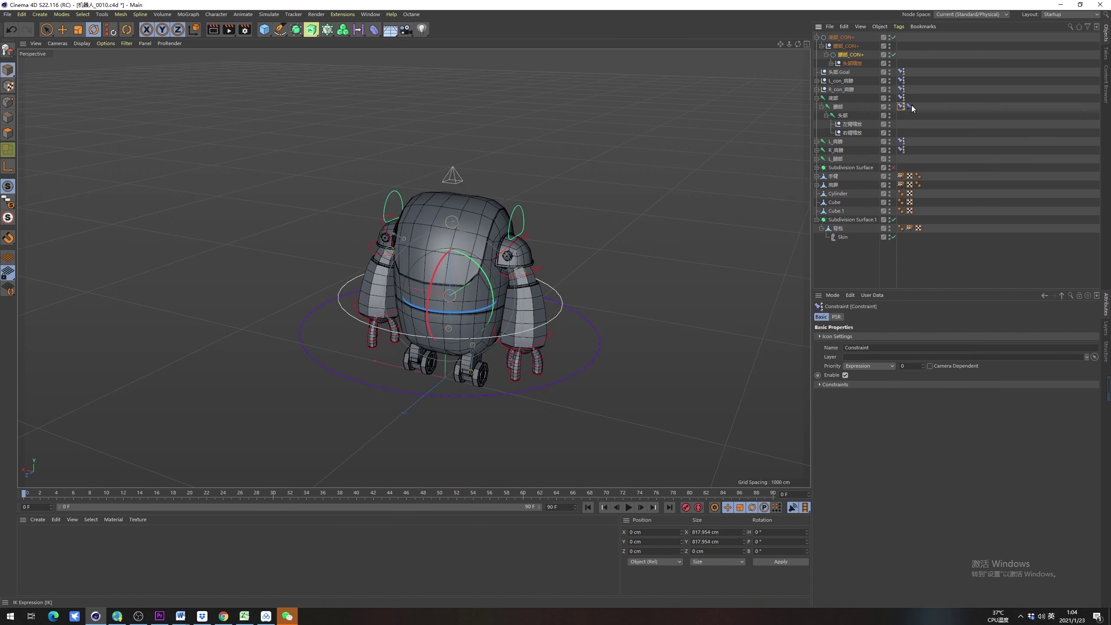
pyautogui.click(828, 108)
pyautogui.click(822, 106)
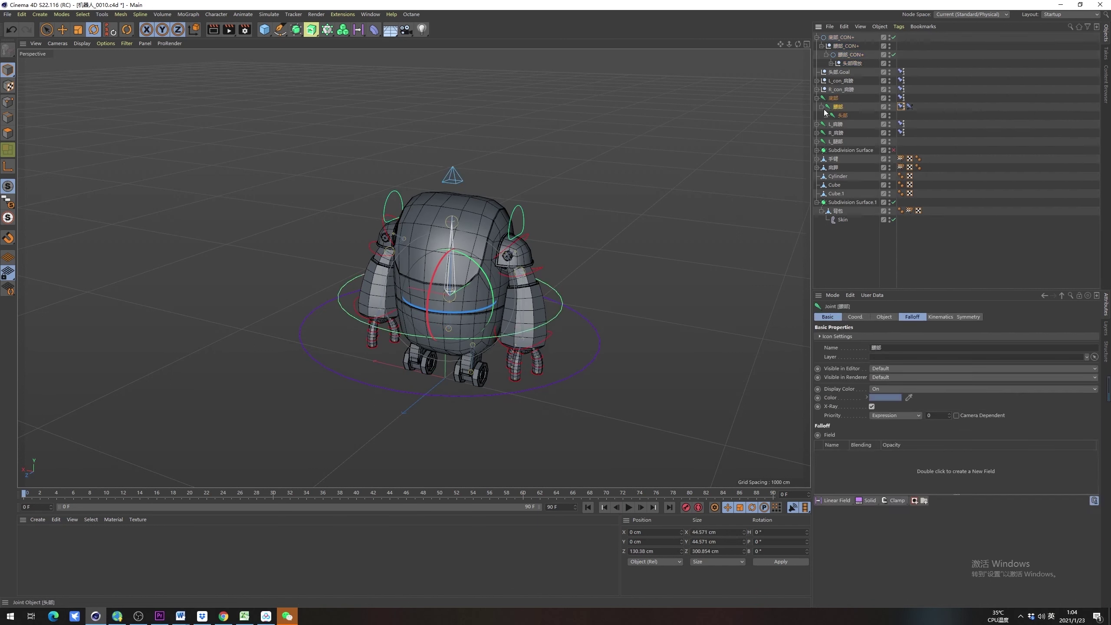
pyautogui.click(818, 102)
pyautogui.click(815, 38)
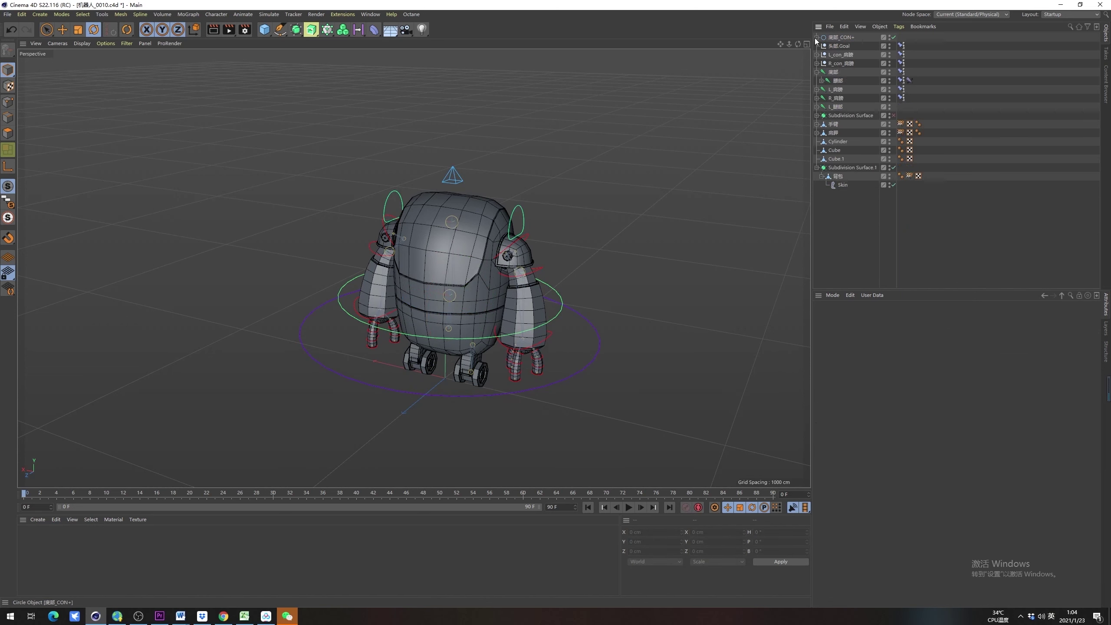
pyautogui.click(842, 40)
pyautogui.click(842, 45)
pyautogui.click(818, 38)
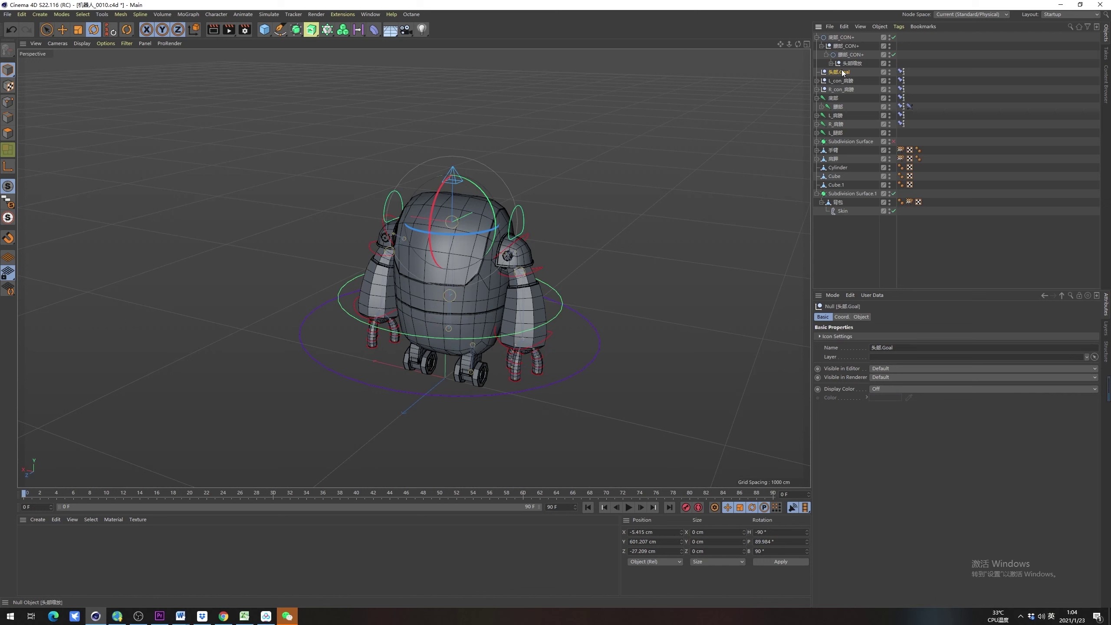
pyautogui.click(818, 39)
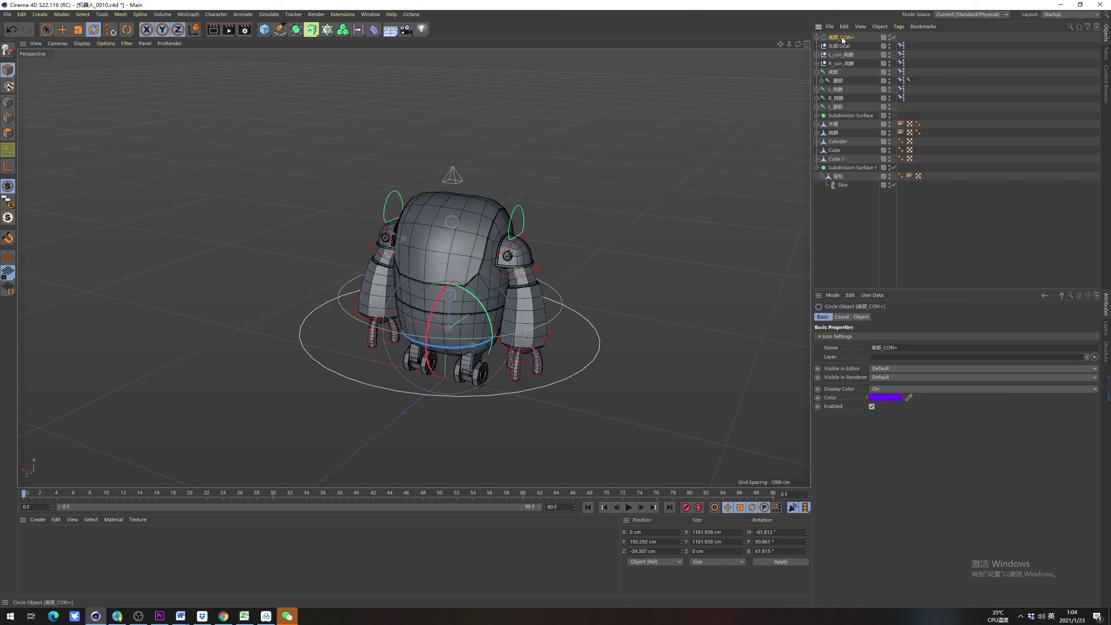
pyautogui.click(427, 166)
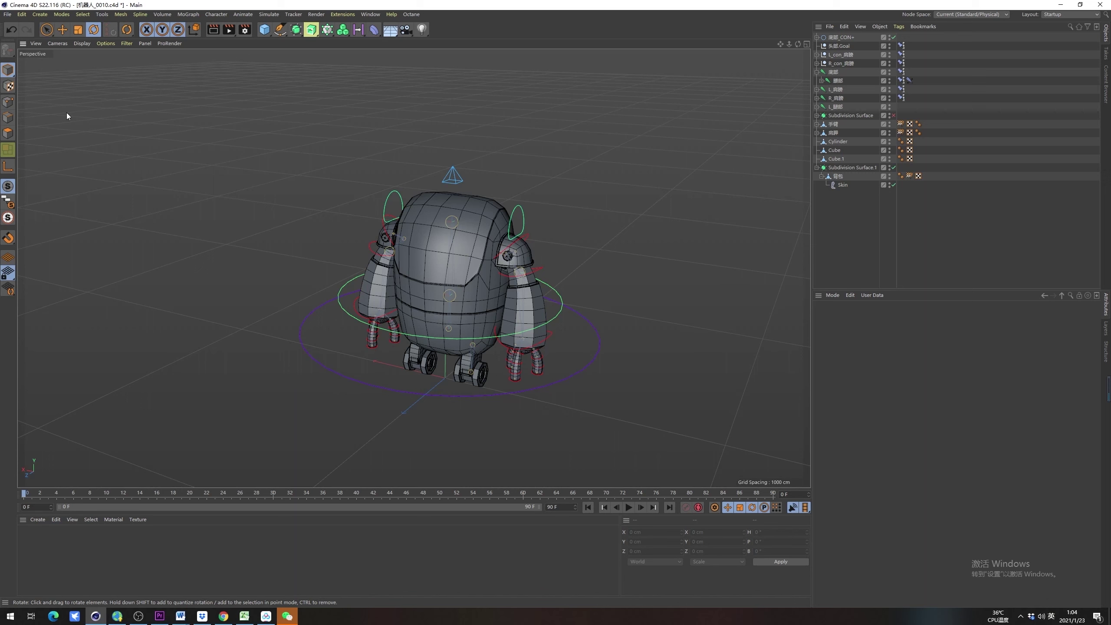
pyautogui.click(816, 72)
# Test scaling the top-level controllers from 底部_CON+ through R_con_肩膀 together, and undo the scaling
pyautogui.click(836, 64)
pyautogui.keyDown('shift'); pyautogui.click(841, 38); pyautogui.keyUp('shift')
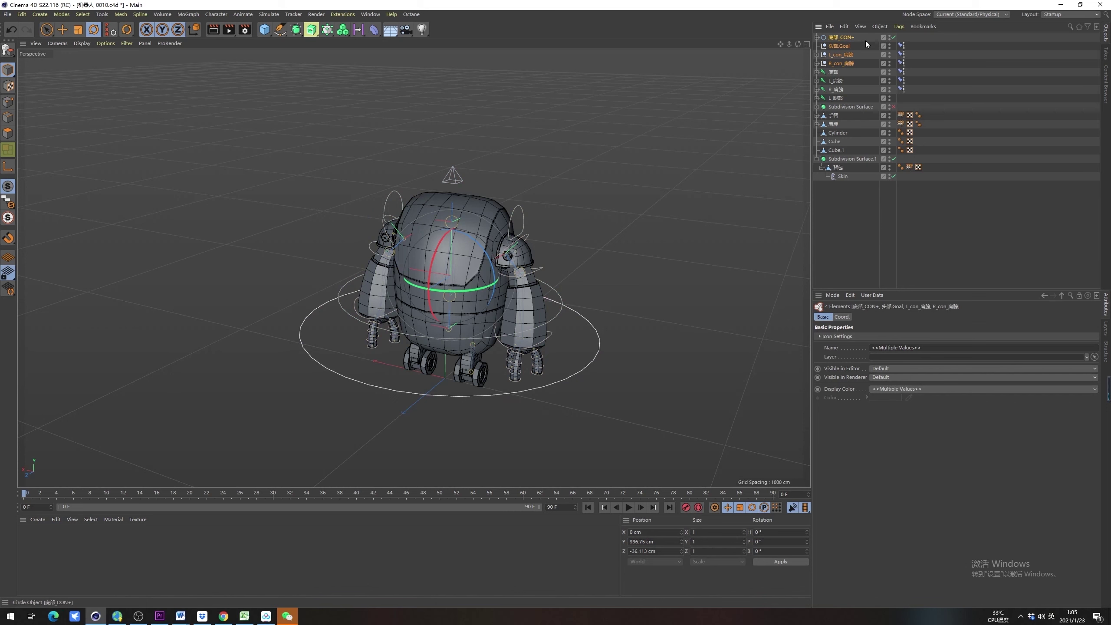
pyautogui.press('t')
pyautogui.moveTo(609, 197); pyautogui.dragTo(592, 213)
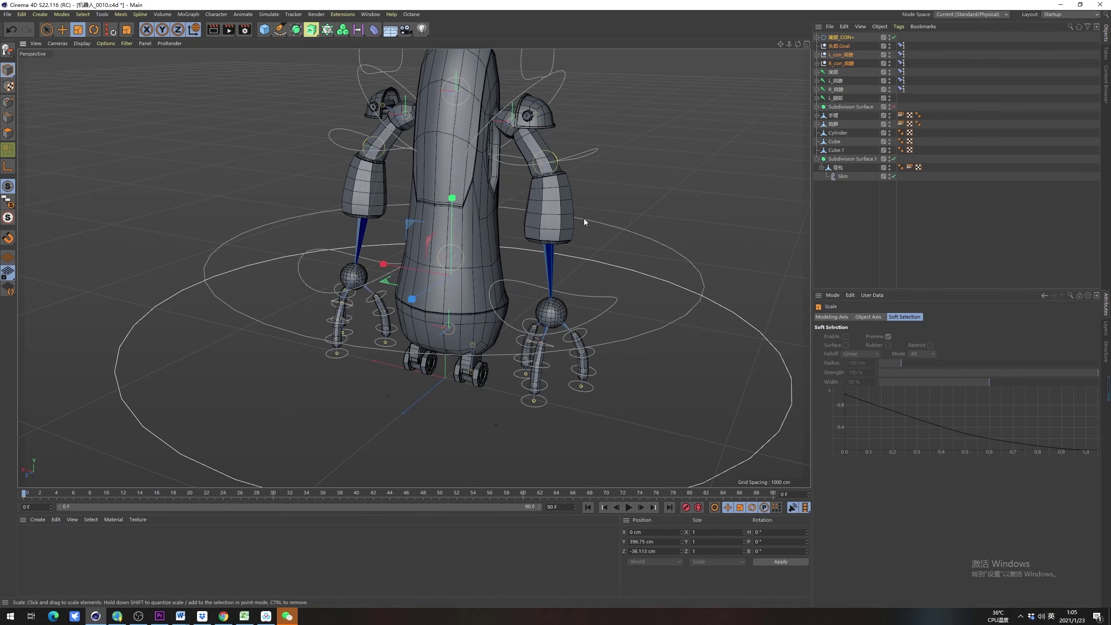
pyautogui.hotkey('ctrl', 'z')
pyautogui.click(636, 199)
# Open the PSR settings of the 头部.Goal constraint to examine its target options
pyautogui.keyDown('alt'); pyautogui.moveTo(505, 183); pyautogui.dragTo(449, 252); pyautogui.keyUp('alt')
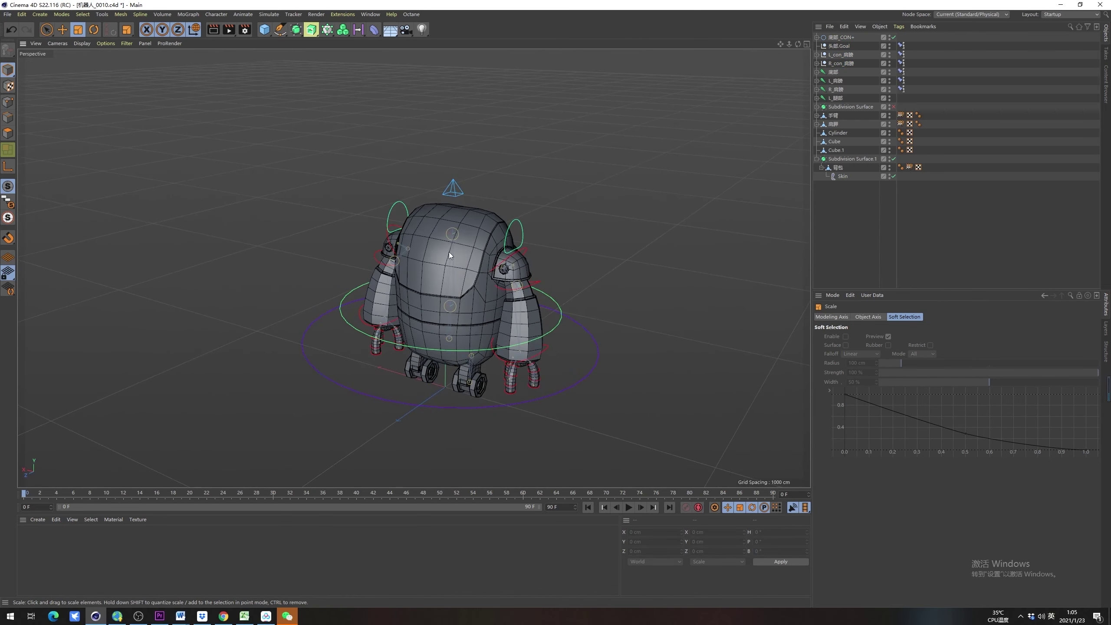
pyautogui.keyDown('alt'); pyautogui.moveTo(448, 251); pyautogui.dragTo(481, 224, button='right'); pyautogui.keyUp('alt')
pyautogui.keyDown('alt'); pyautogui.moveTo(481, 224); pyautogui.dragTo(554, 207); pyautogui.keyUp('alt')
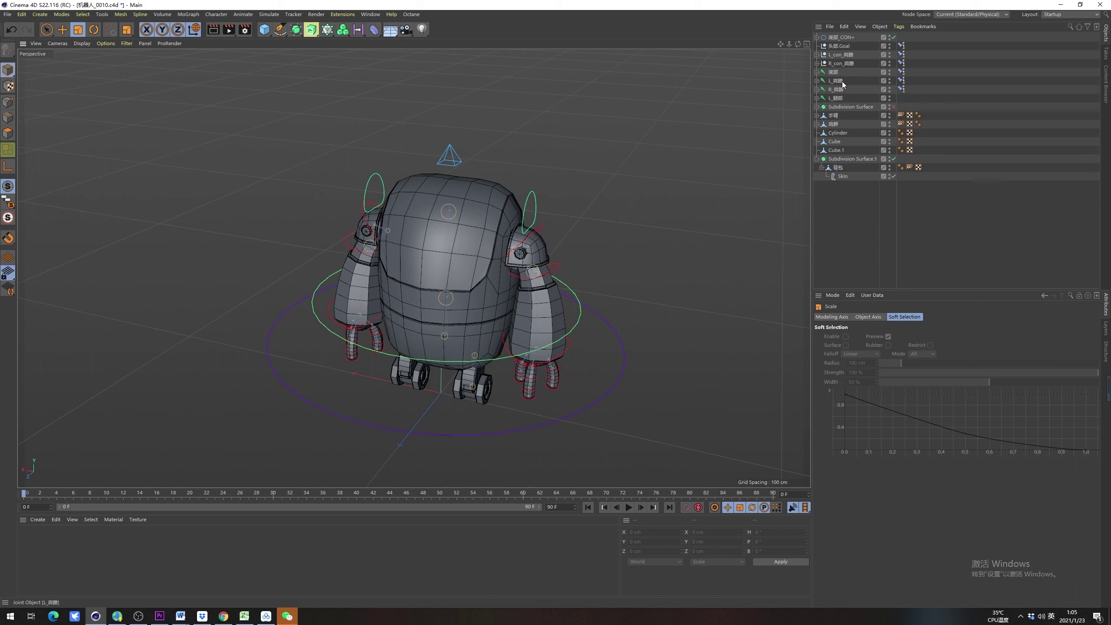
pyautogui.click(901, 45)
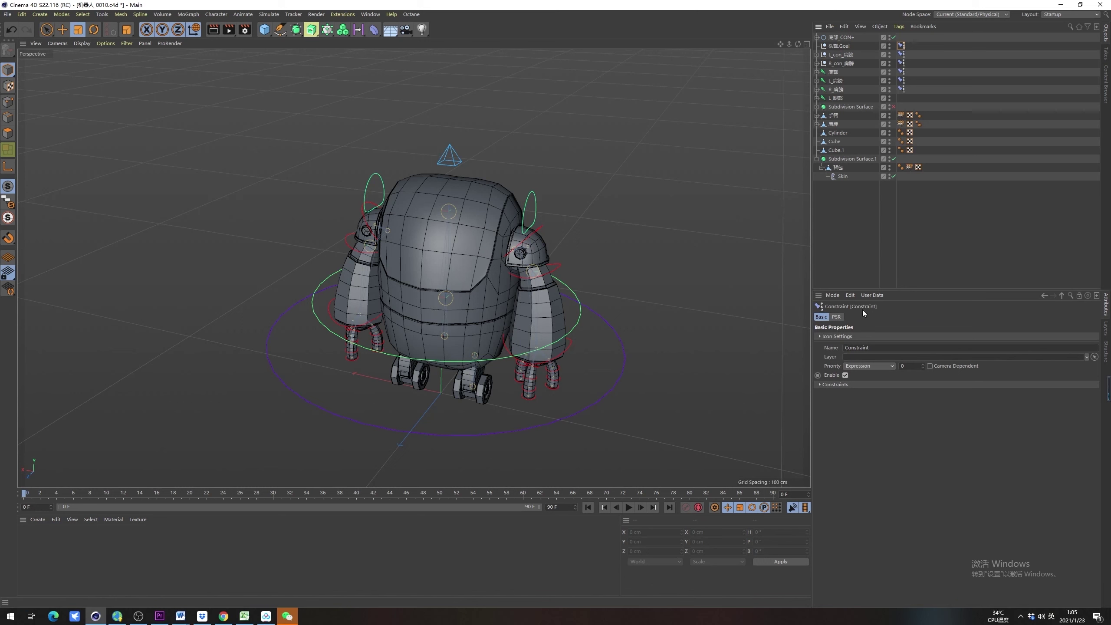
pyautogui.click(836, 317)
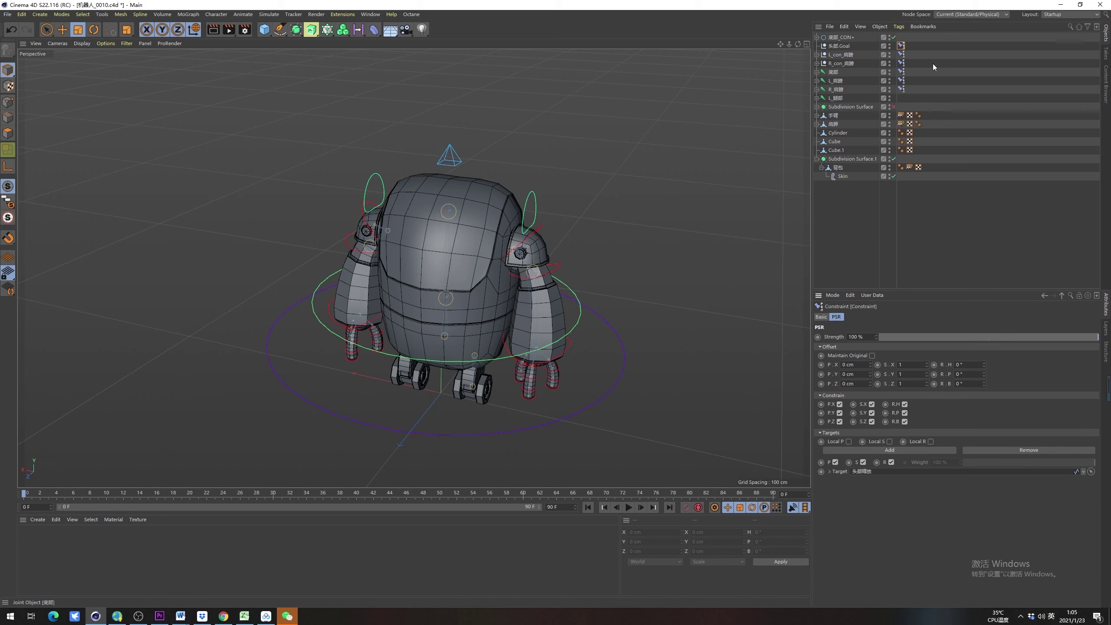
# Select all Constraint tags in the scene by tag type and toggle the scale (S) option of their PSR targets together
pyautogui.click(1071, 27)
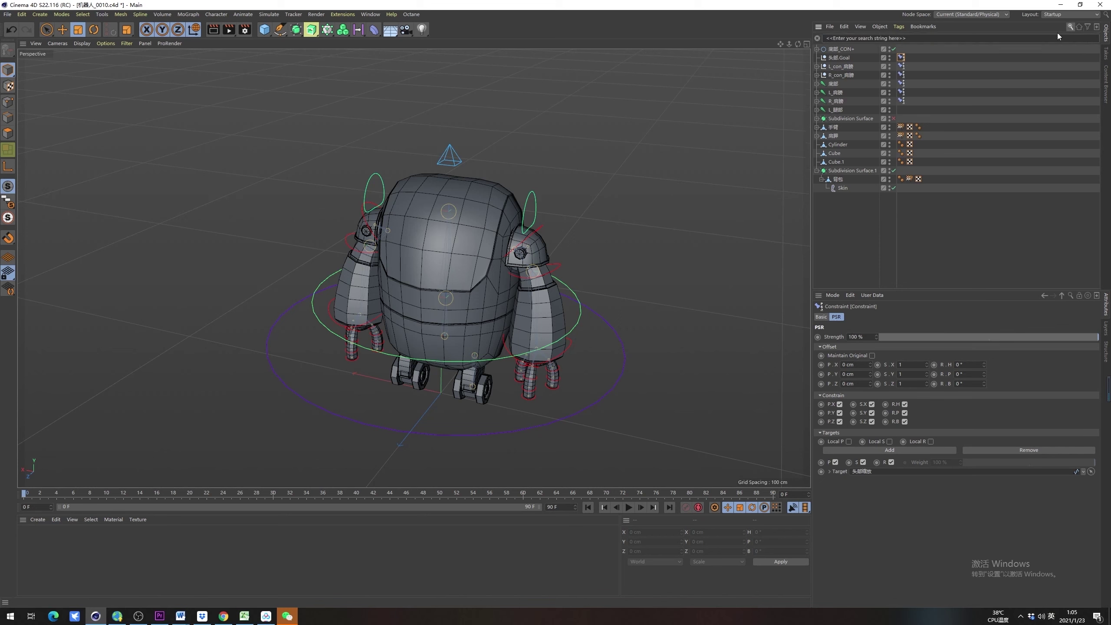
pyautogui.click(1071, 27)
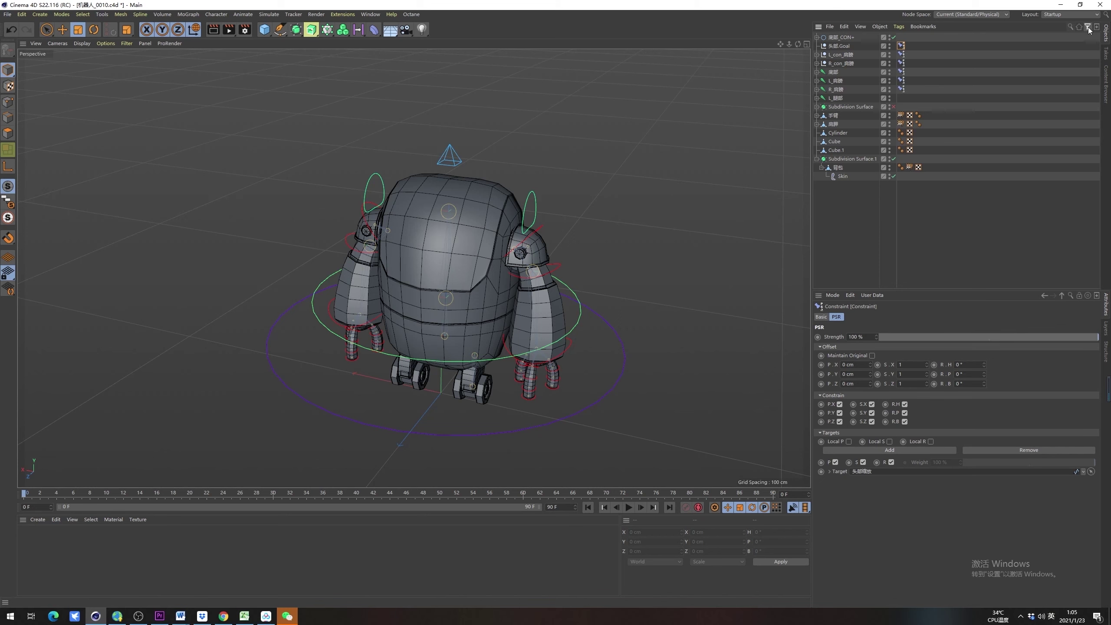
pyautogui.click(1088, 27)
pyautogui.click(820, 45)
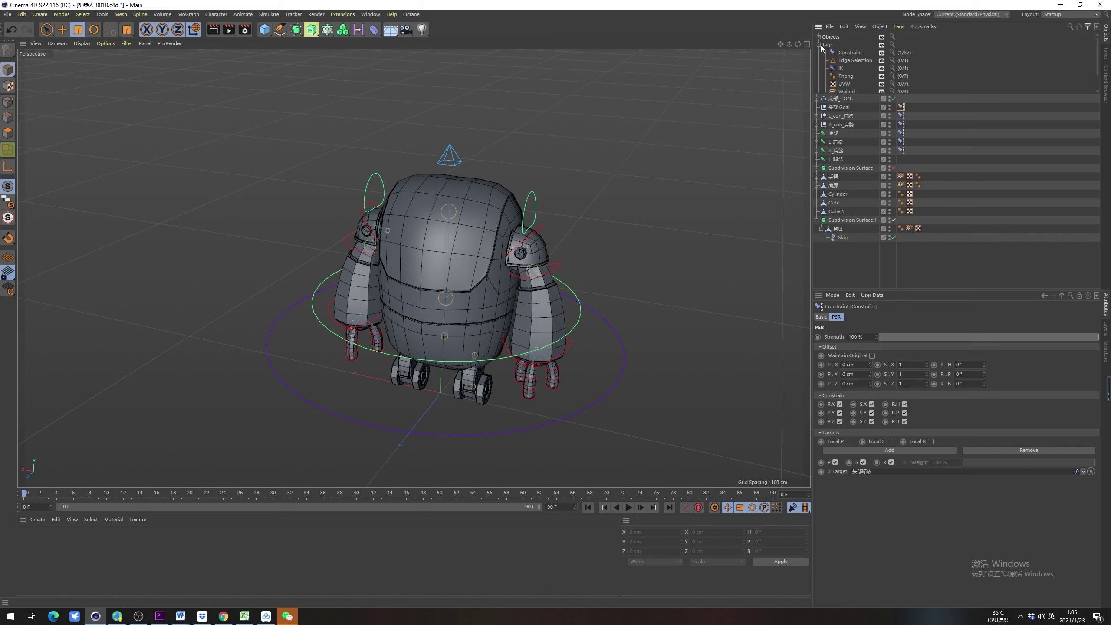
pyautogui.click(856, 55)
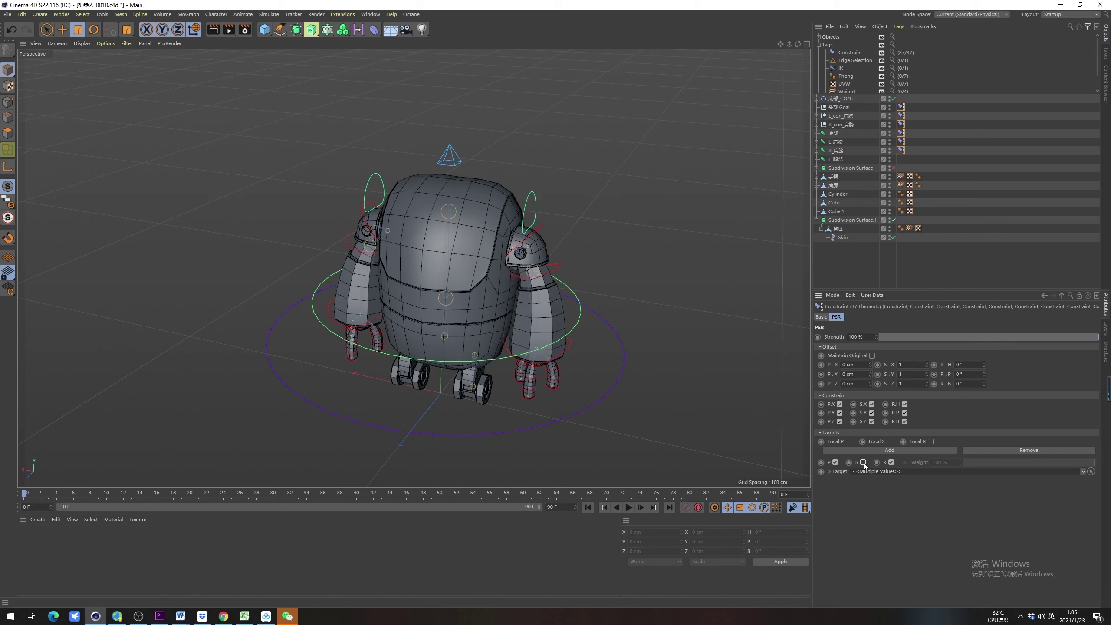
pyautogui.click(1016, 206)
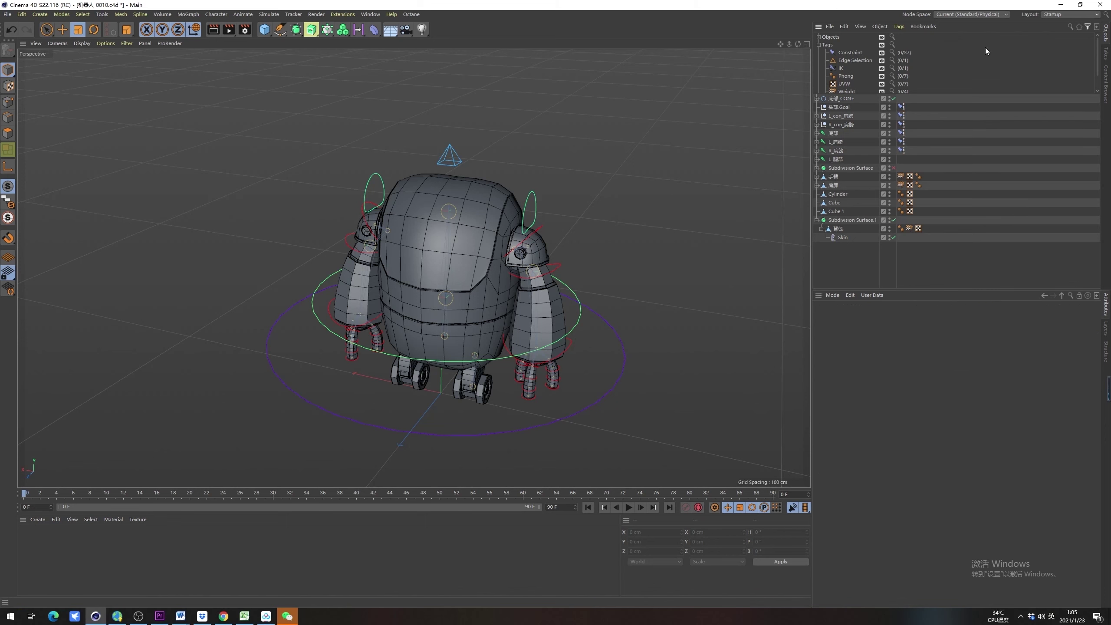
pyautogui.click(1089, 25)
# Select the R_con_肩膀 controller null
pyautogui.click(855, 63)
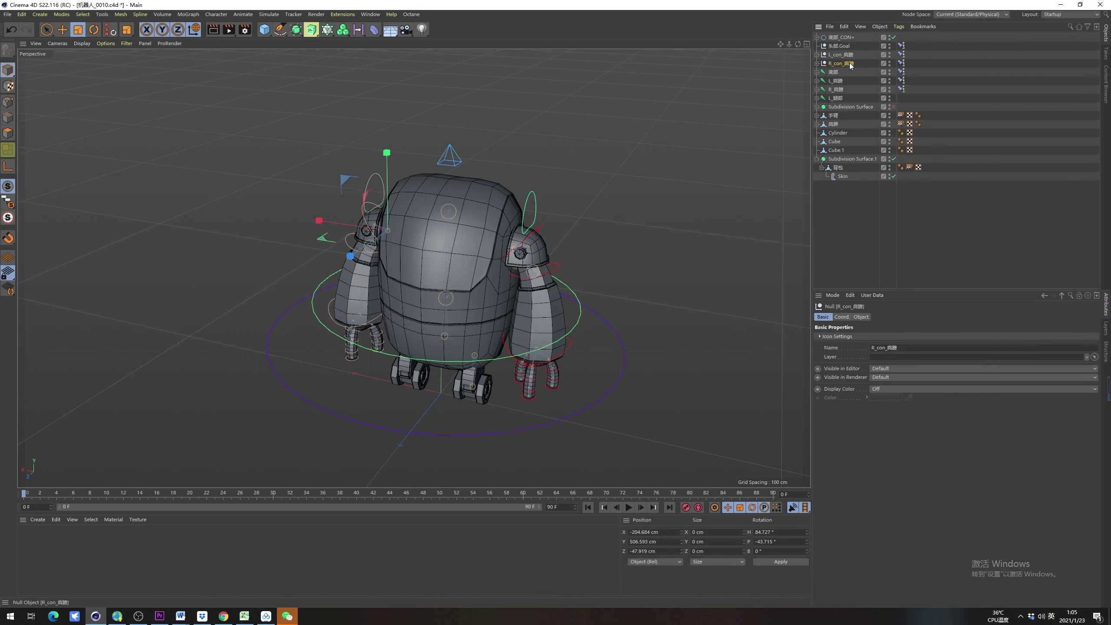
# Try to scale the four rig controllers, from the base circle to the R_con shoulder null, together in Model mode
pyautogui.keyDown('shift'); pyautogui.click(847, 39); pyautogui.keyUp('shift')
pyautogui.moveTo(585, 219); pyautogui.dragTo(761, 219)
pyautogui.hotkey('ctrl', 'z')
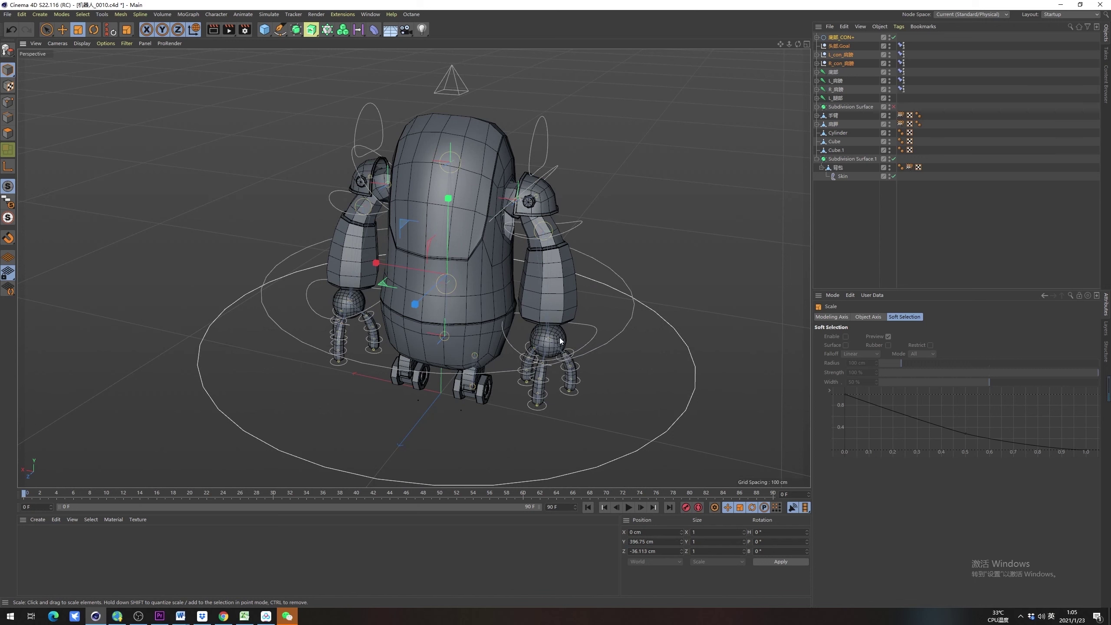
pyautogui.hotkey('ctrl', 'z')
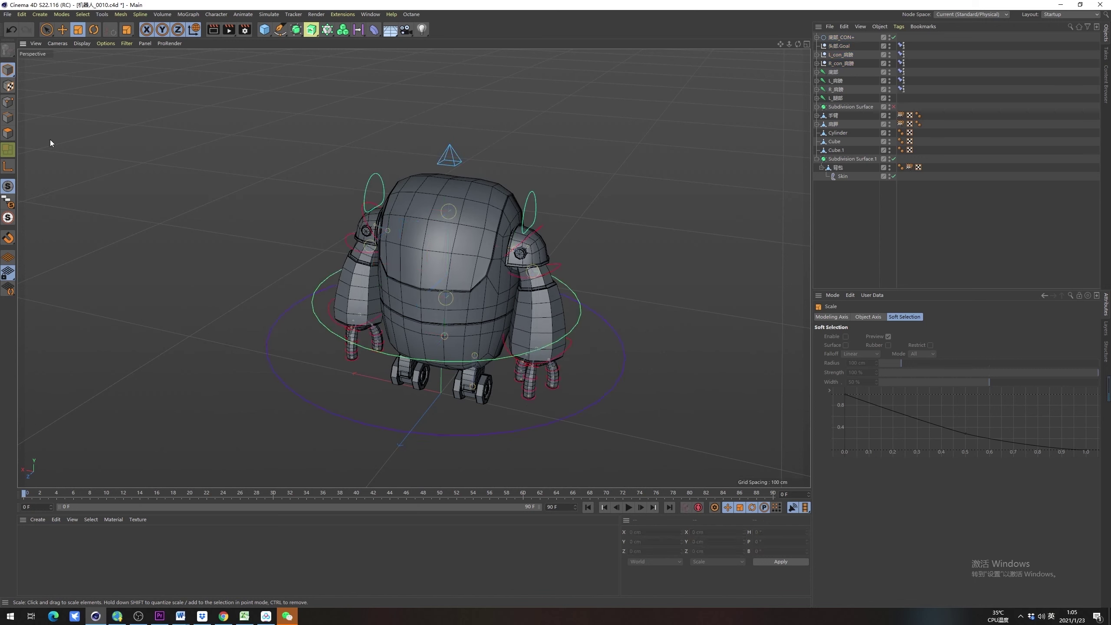
pyautogui.click(13, 74)
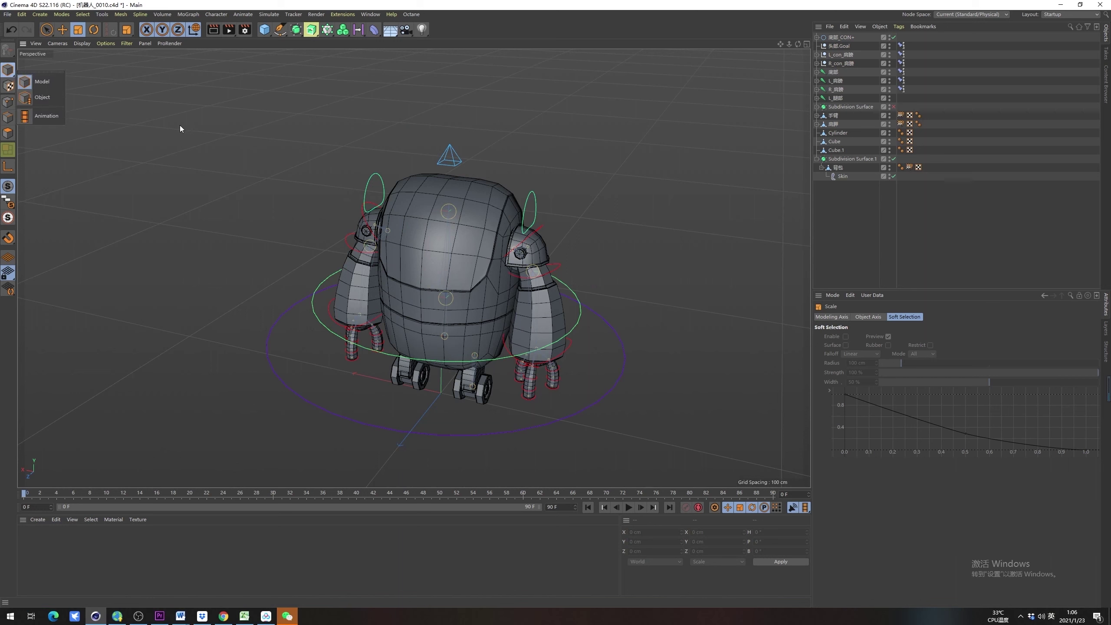
pyautogui.scroll(-2, 329, 230)
pyautogui.keyDown('alt'); pyautogui.moveTo(329, 227); pyautogui.dragTo(358, 239, button='middle'); pyautogui.keyUp('alt')
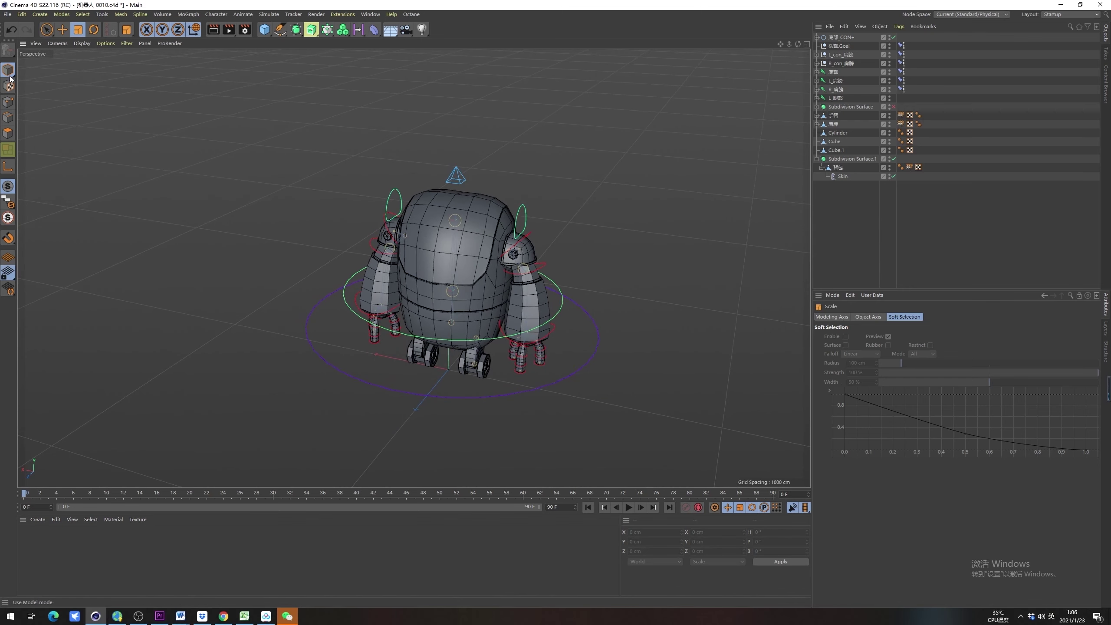
pyautogui.moveTo(9, 72); pyautogui.dragTo(50, 101)
# Add a cube, make it editable and move it about 1153 cm along X, beside the robot
pyautogui.click(264, 29)
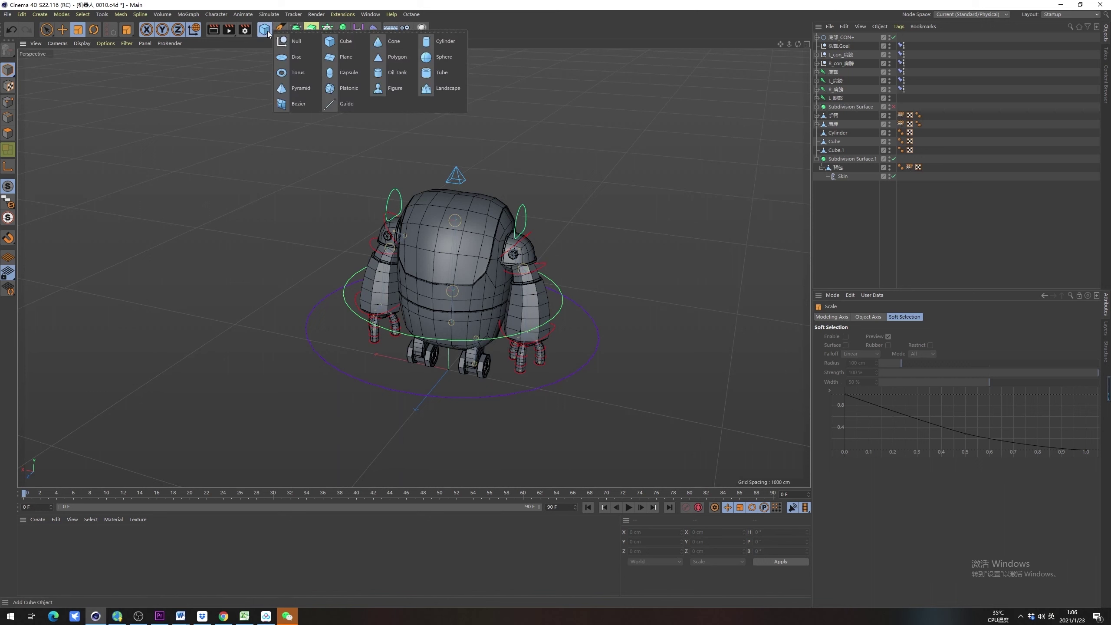
pyautogui.click(343, 43)
pyautogui.press('c')
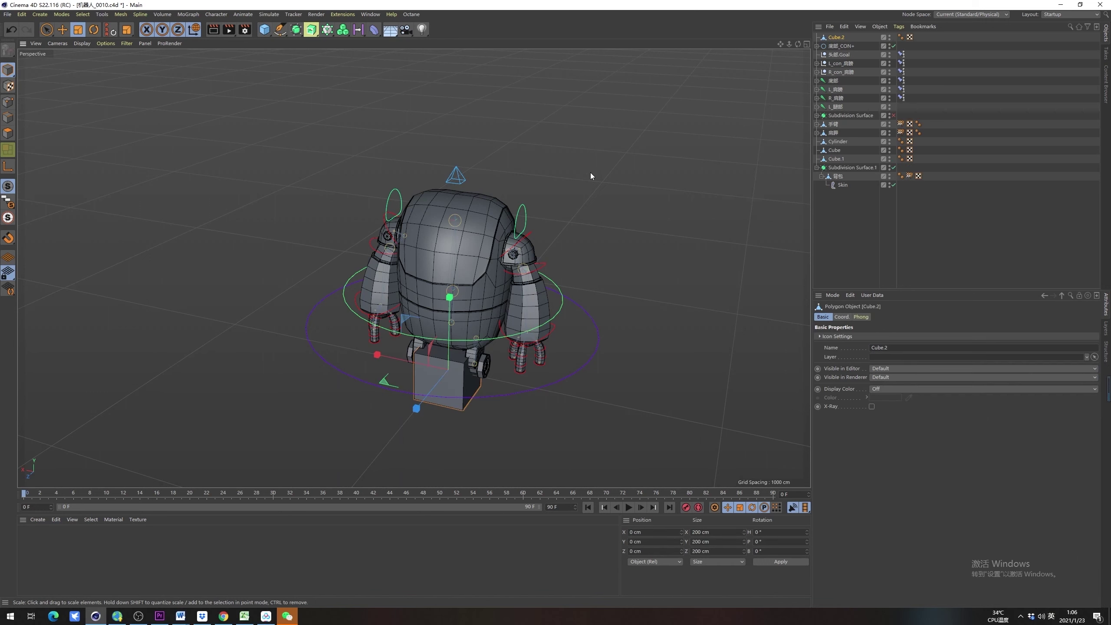
pyautogui.press('e')
pyautogui.moveTo(396, 362); pyautogui.dragTo(155, 289)
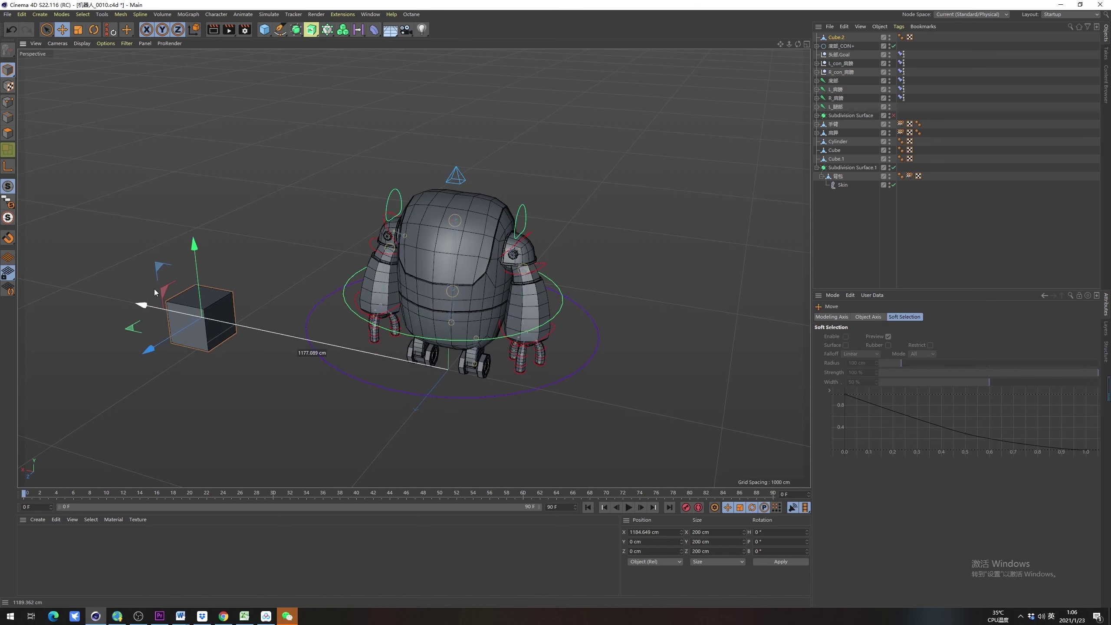
pyautogui.keyDown('alt'); pyautogui.moveTo(155, 289); pyautogui.dragTo(325, 259, button='middle'); pyautogui.keyUp('alt')
pyautogui.keyDown('alt'); pyautogui.moveTo(325, 259); pyautogui.dragTo(363, 274); pyautogui.keyUp('alt')
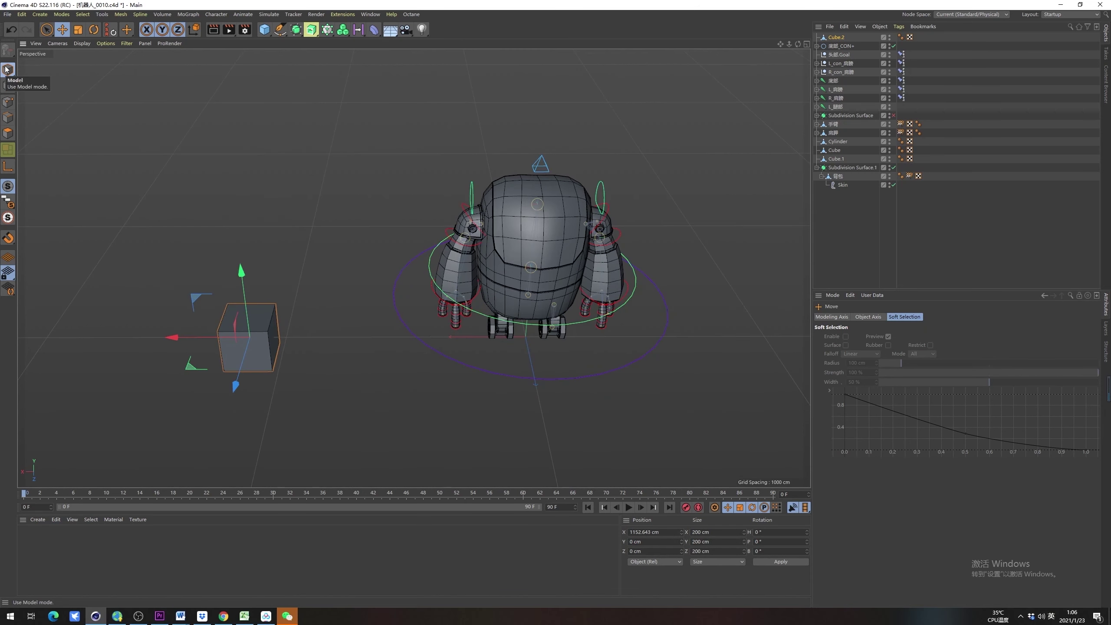
pyautogui.keyDown('alt'); pyautogui.moveTo(324, 198); pyautogui.dragTo(357, 188, button='middle'); pyautogui.keyUp('alt')
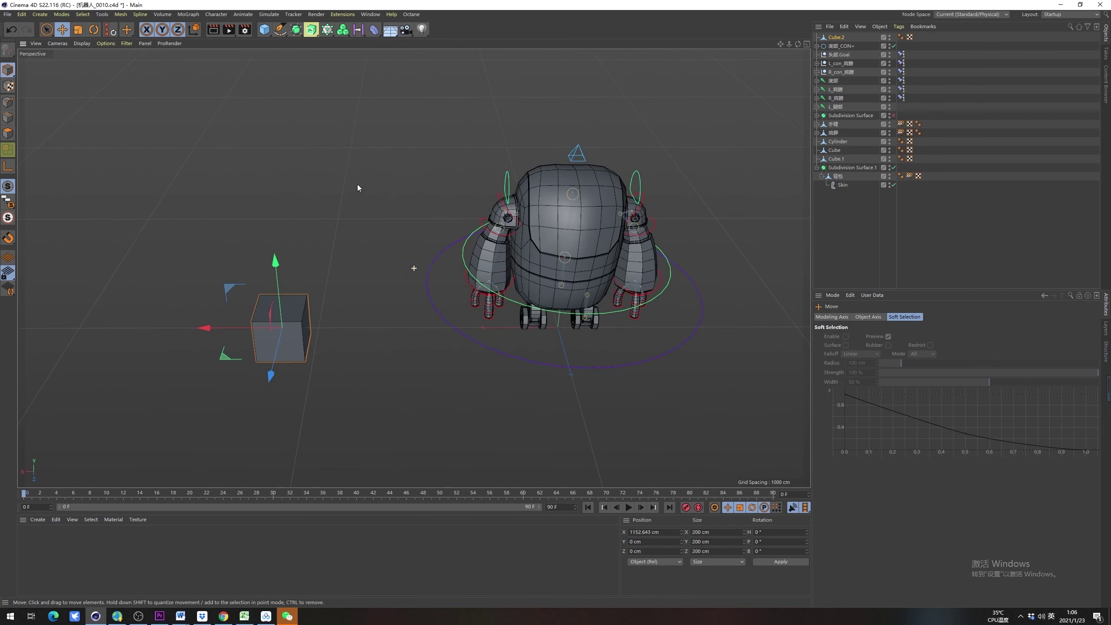
# Try to scale the cube uniformly to about 568 cm in Model mode
pyautogui.click(830, 39)
pyautogui.press('t')
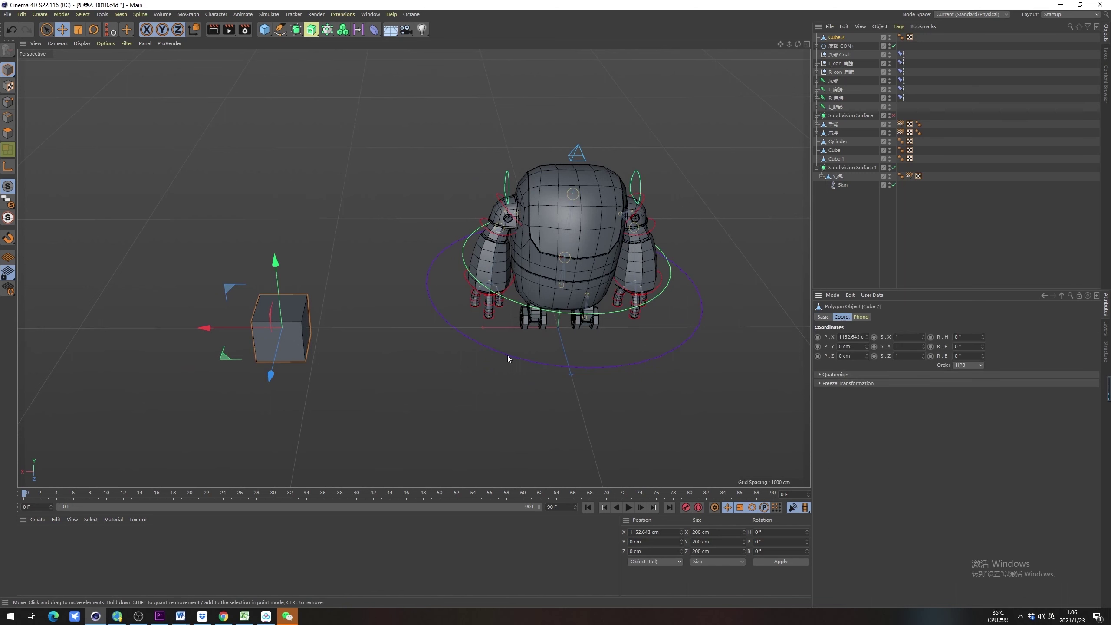
pyautogui.click(840, 37)
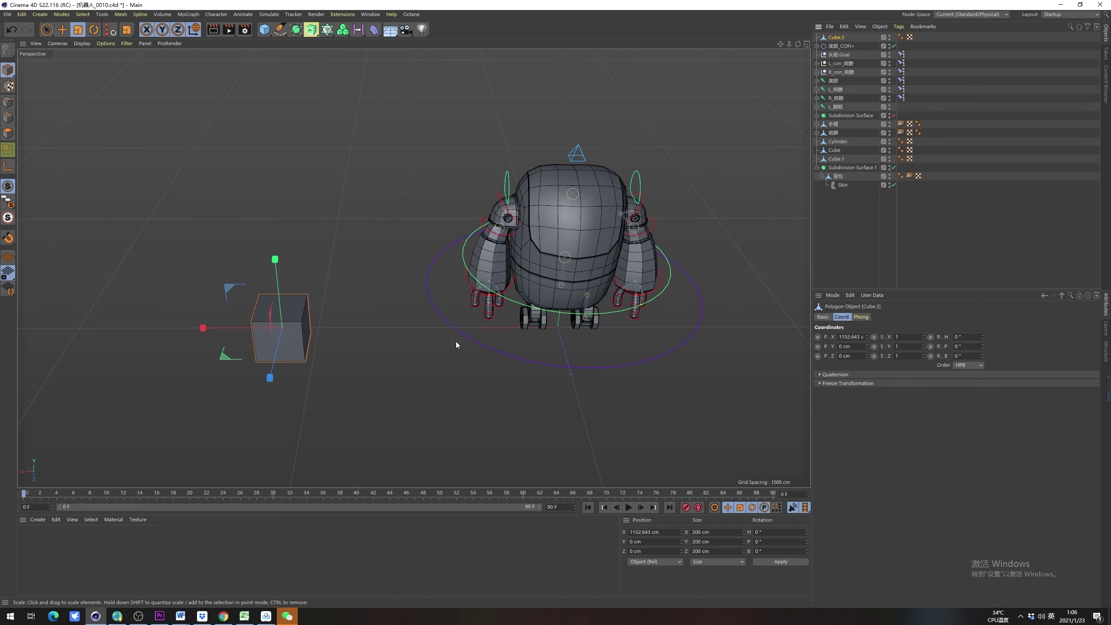
pyautogui.moveTo(456, 342); pyautogui.dragTo(918, 350)
pyautogui.moveTo(277, 379); pyautogui.dragTo(984, 394)
pyautogui.hotkey('ctrl', 'z')
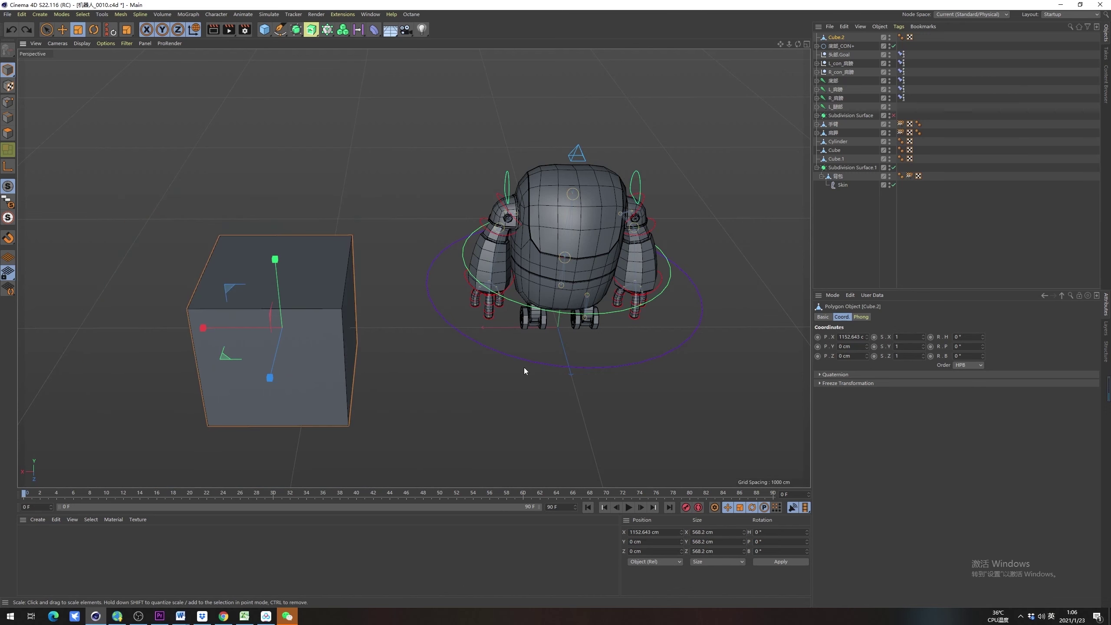
pyautogui.hotkey('ctrl', 'z')
# Add a Figure, move it about 1274 cm along X beside the cube, and scale it to about 708 cm tall
pyautogui.moveTo(381, 344)
pyautogui.keyDown('alt'); pyautogui.mouseDown()
pyautogui.moveTo(412, 321)
pyautogui.moveTo(369, 300)
pyautogui.moveTo(381, 328)
pyautogui.mouseUp(); pyautogui.keyUp('alt')
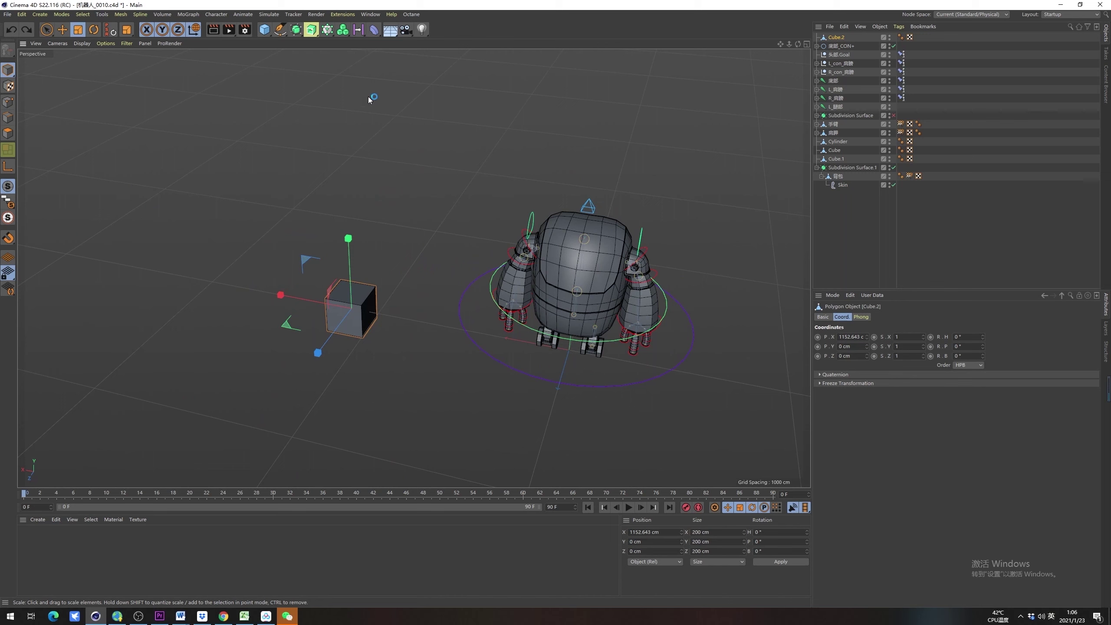
pyautogui.click(264, 29)
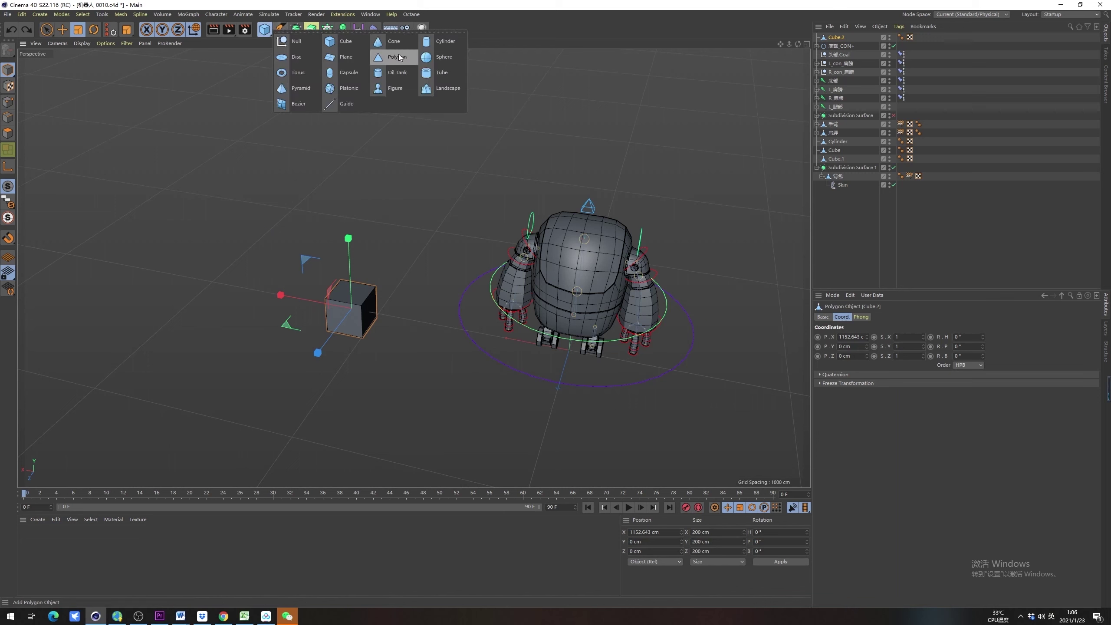
pyautogui.click(388, 77)
pyautogui.hotkey('ctrl', 'z')
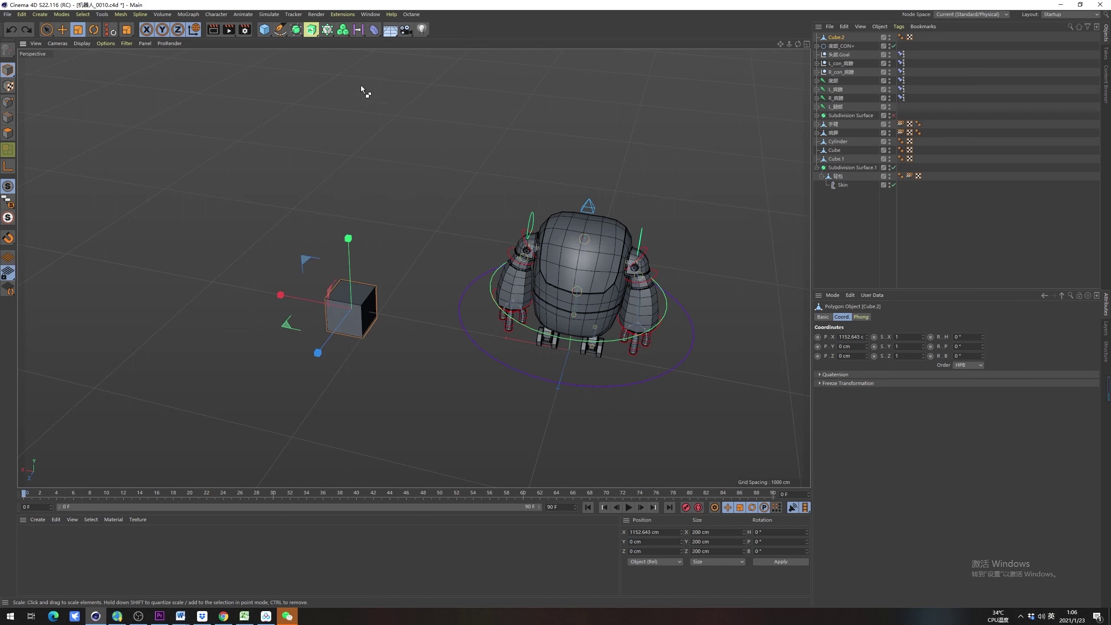
pyautogui.click(265, 29)
pyautogui.click(378, 88)
pyautogui.press('e')
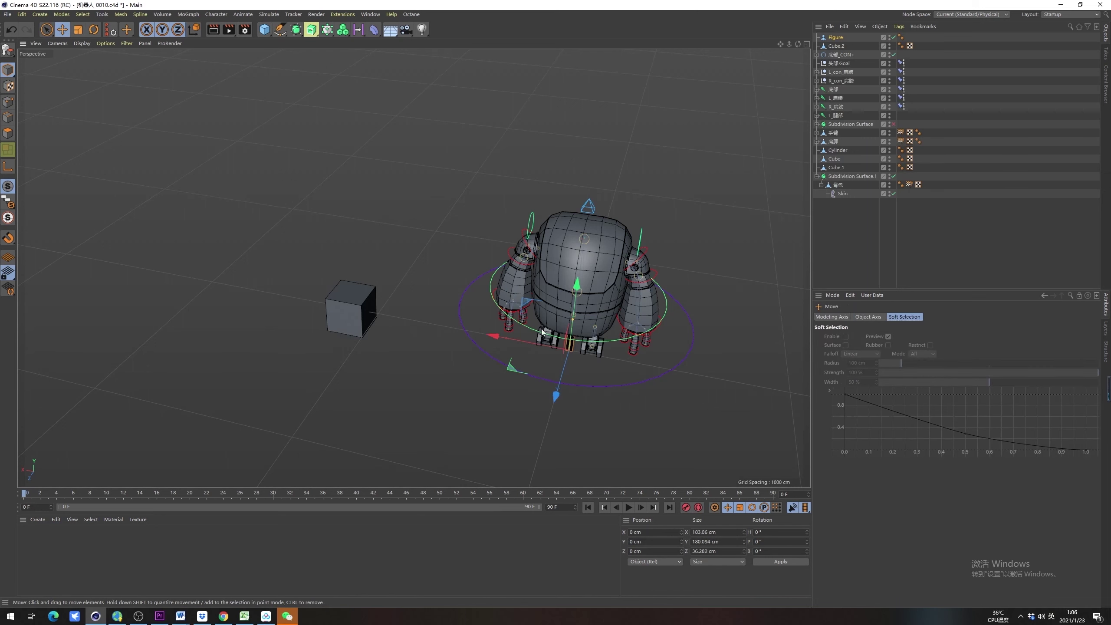
pyautogui.moveTo(534, 297); pyautogui.dragTo(289, 277)
pyautogui.press('t')
pyautogui.moveTo(394, 286)
pyautogui.mouseDown()
pyautogui.moveTo(437, 289)
pyautogui.moveTo(375, 290)
pyautogui.mouseUp()
# Set the cube's Y scale to 0 and try to scale the flattened cube uniformly
pyautogui.click(842, 38)
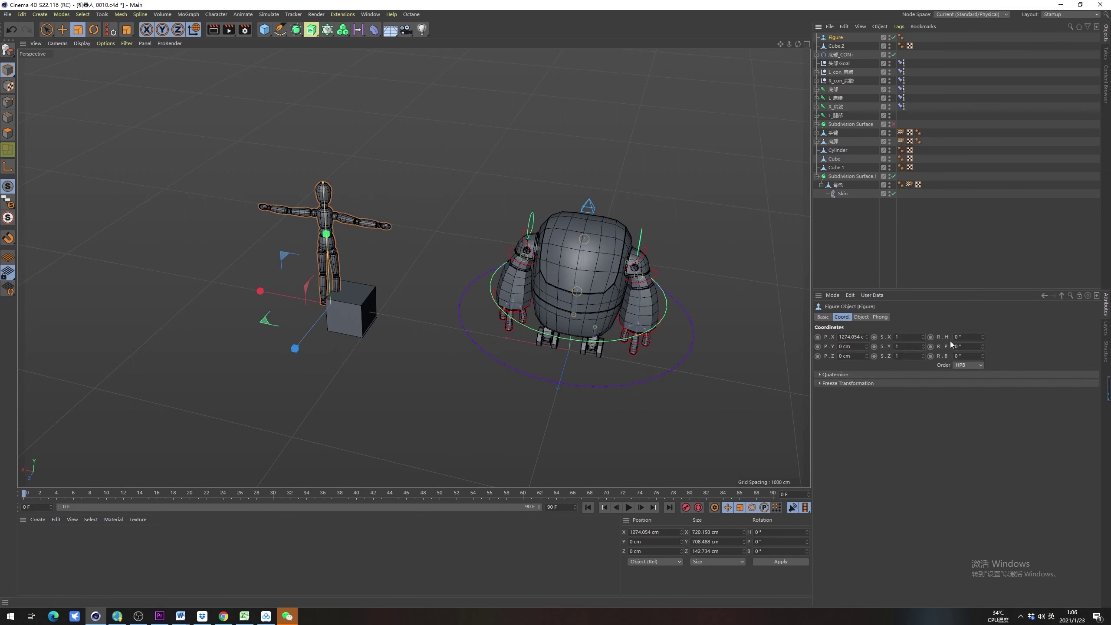
pyautogui.click(916, 336)
pyautogui.click(365, 311)
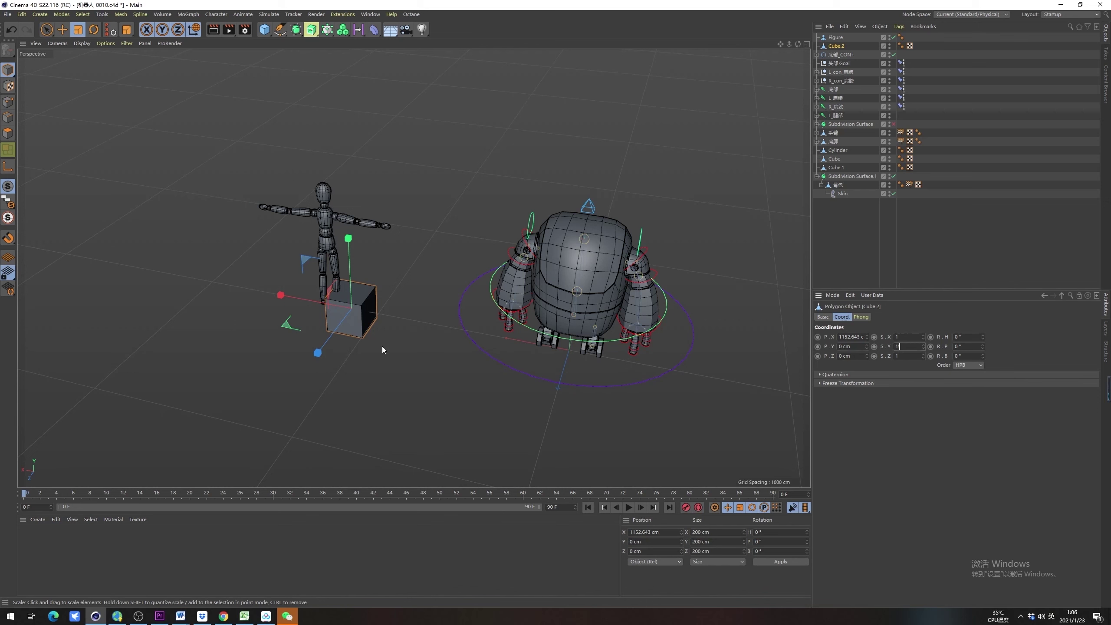
pyautogui.press('BackSpace')
pyautogui.write('0')
pyautogui.moveTo(377, 351); pyautogui.dragTo(489, 359)
pyautogui.hotkey('ctrl', 'z')
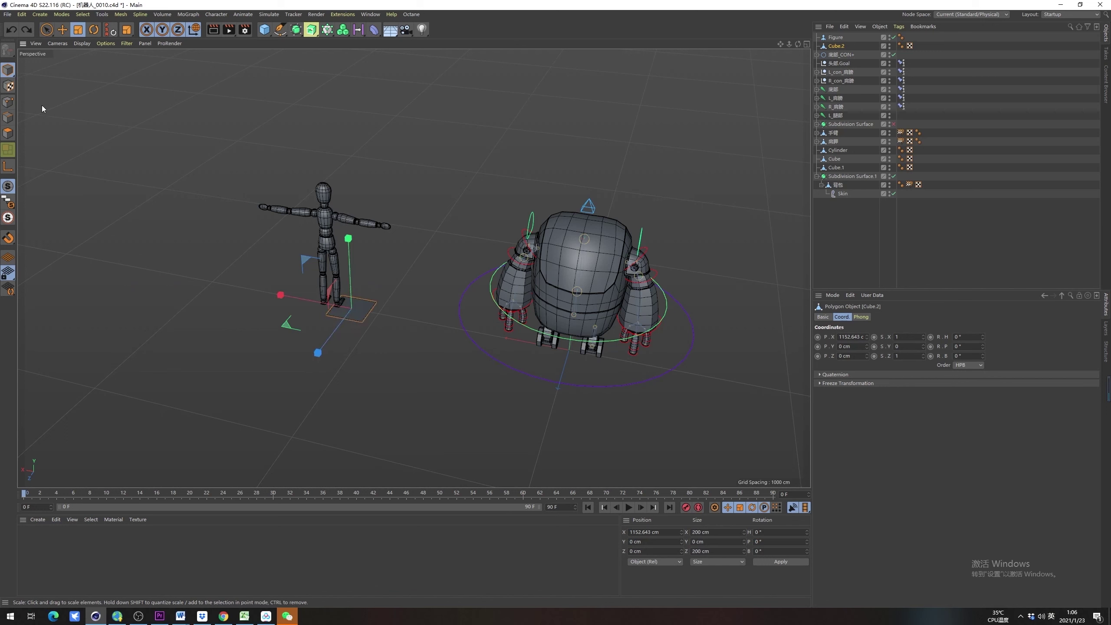
# Delete the flattened cube and the figure from the scene
pyautogui.click(336, 255)
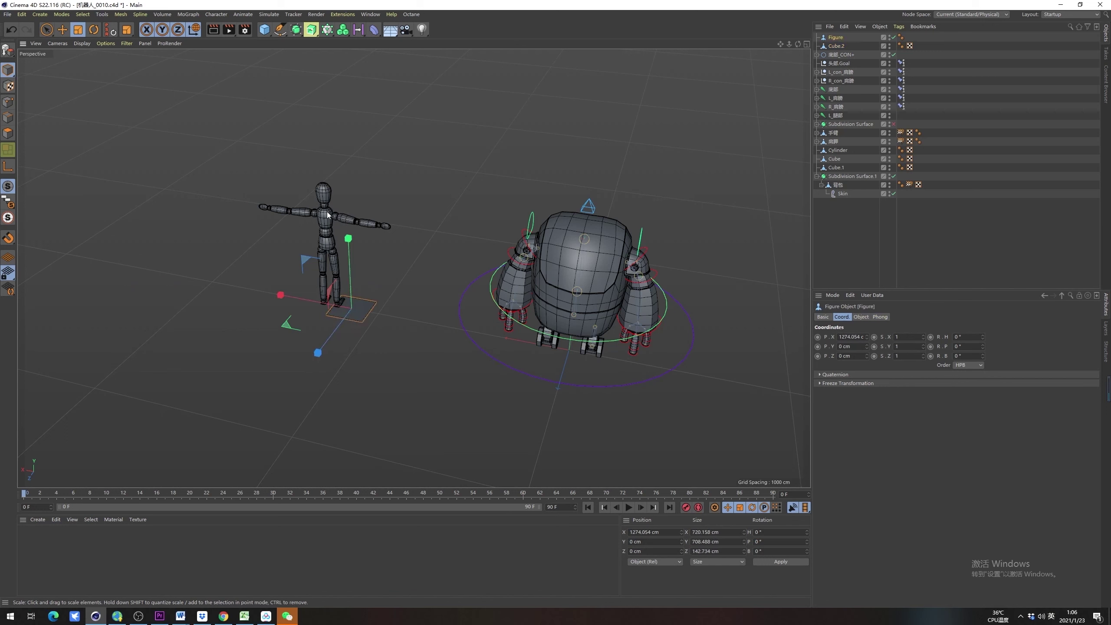
pyautogui.click(359, 327)
pyautogui.press('Delete')
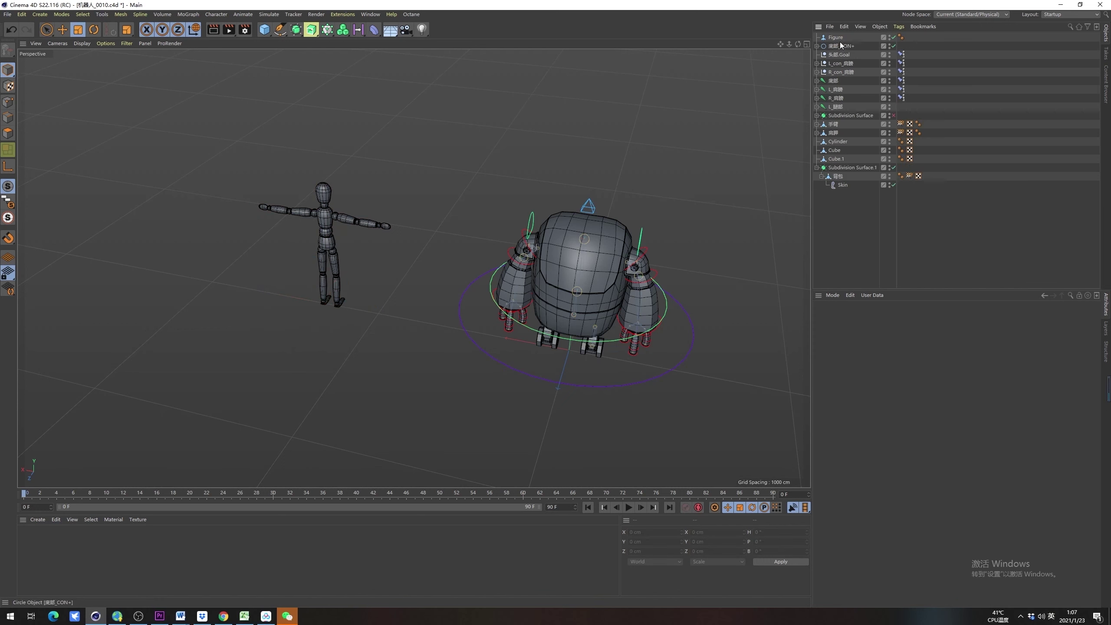
pyautogui.click(835, 37)
pyautogui.press('Delete')
pyautogui.keyDown('alt'); pyautogui.moveTo(471, 192); pyautogui.dragTo(263, 162, button='middle'); pyautogui.keyUp('alt')
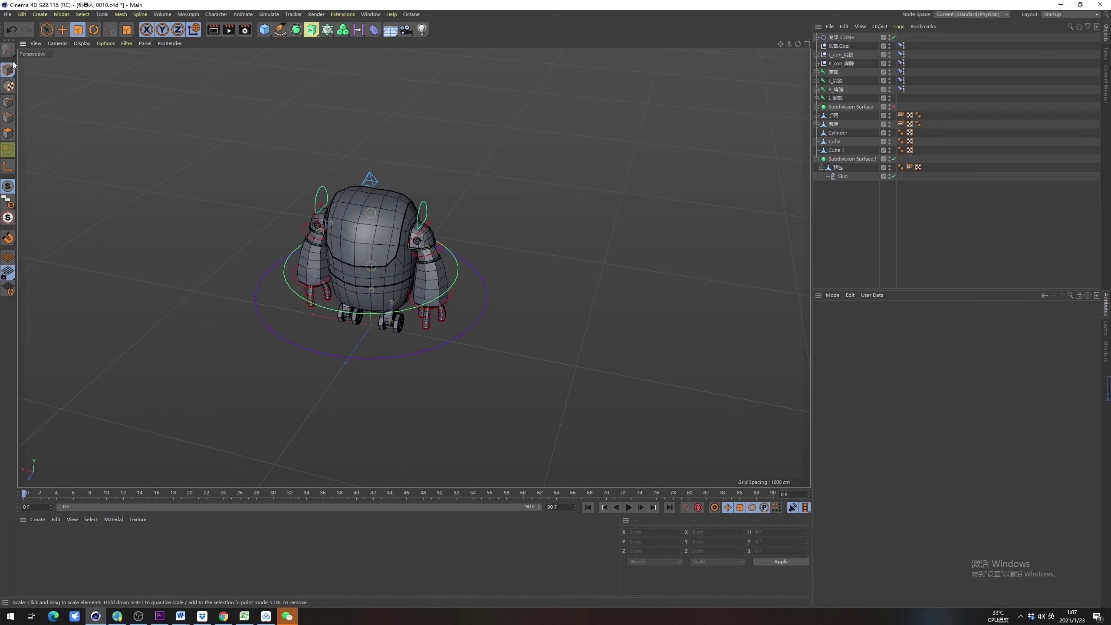
# Switch to Object mode, and add an editable cube moved about 1159 cm along X from the robot
pyautogui.moveTo(13, 65); pyautogui.dragTo(52, 96)
pyautogui.keyDown('alt'); pyautogui.moveTo(200, 131); pyautogui.dragTo(328, 123, button='middle'); pyautogui.keyUp('alt')
pyautogui.click(267, 31)
pyautogui.press('e')
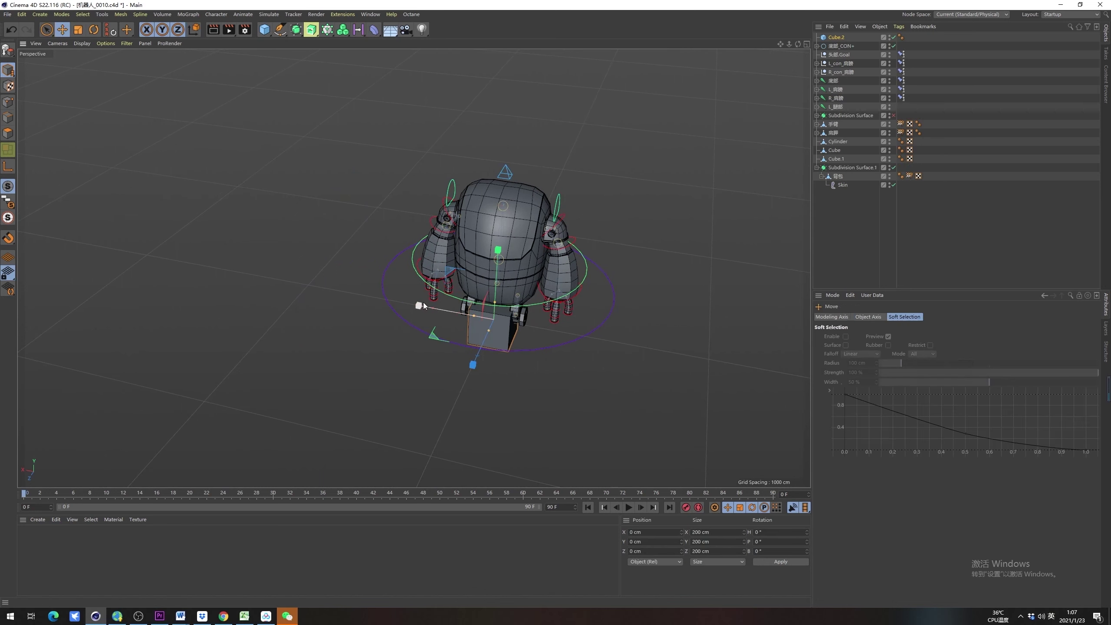
pyautogui.moveTo(423, 305); pyautogui.dragTo(210, 266)
pyautogui.press('c')
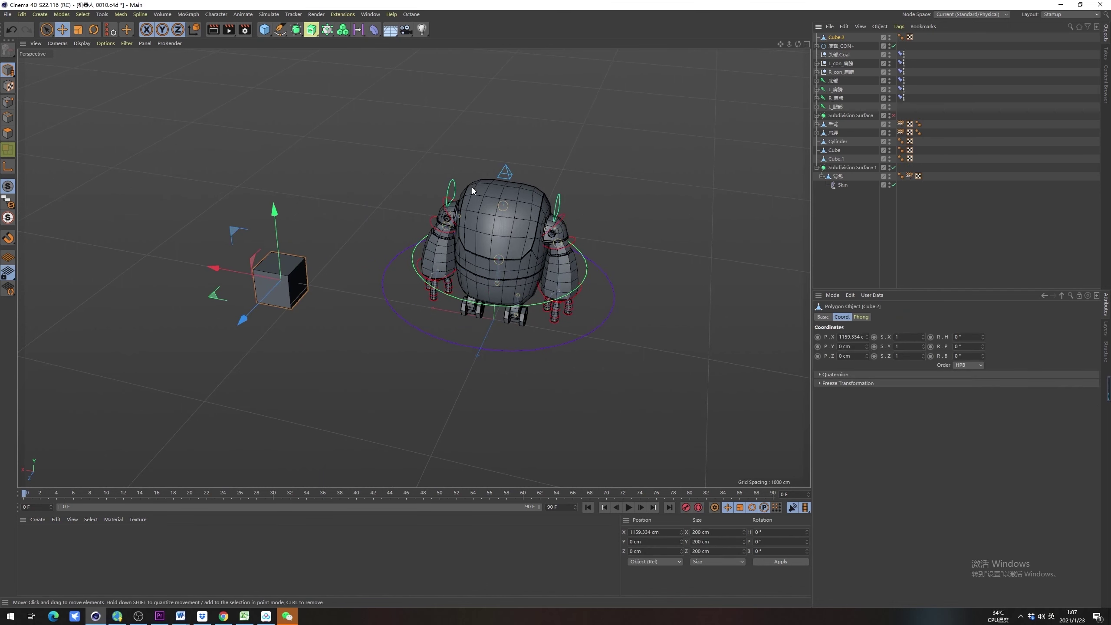
# Scale the cube uniformly in Object mode through factors of about 4.16 and 3.76, and delete the cube
pyautogui.keyDown('alt'); pyautogui.moveTo(387, 230); pyautogui.dragTo(477, 227, button='middle'); pyautogui.keyUp('alt')
pyautogui.click(78, 29)
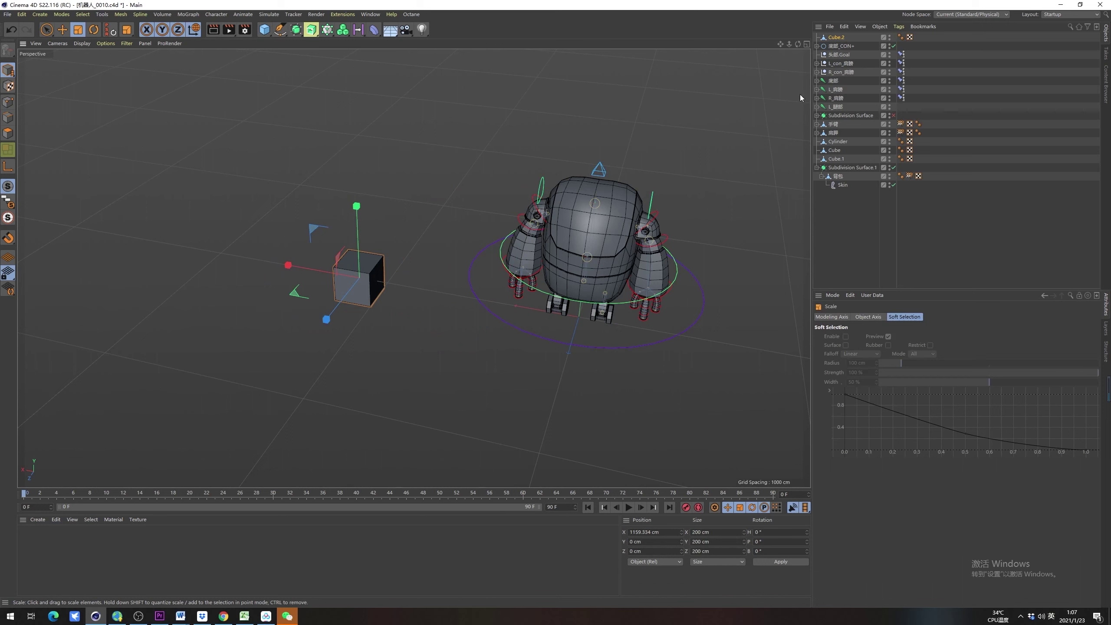
pyautogui.click(836, 38)
pyautogui.moveTo(392, 371); pyautogui.dragTo(632, 374)
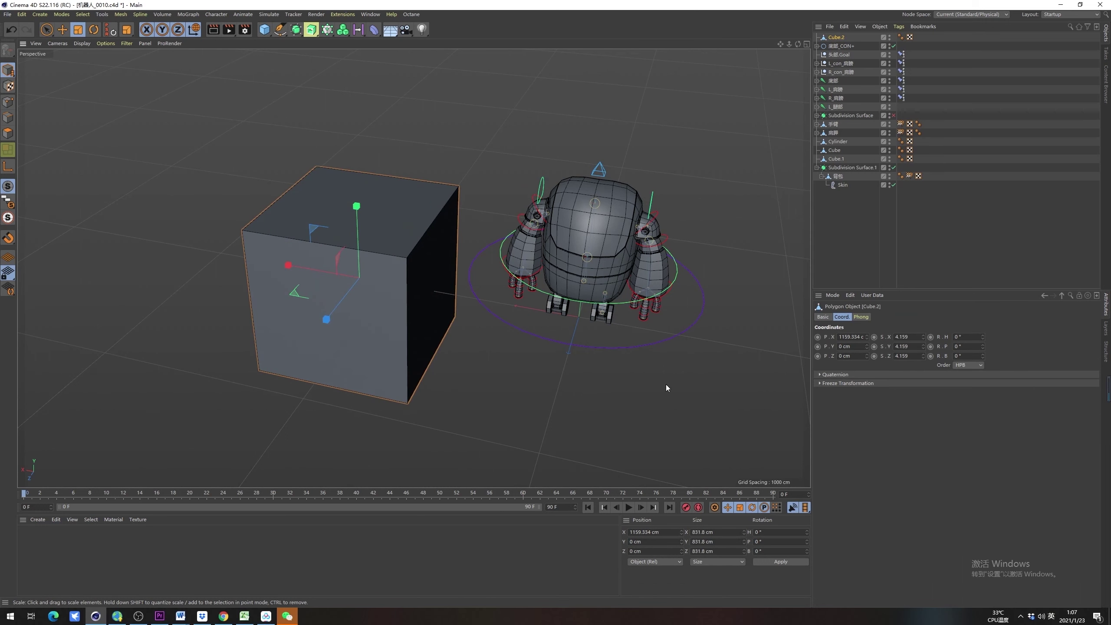
pyautogui.hotkey('ctrl', 'z')
pyautogui.moveTo(453, 371); pyautogui.dragTo(656, 376)
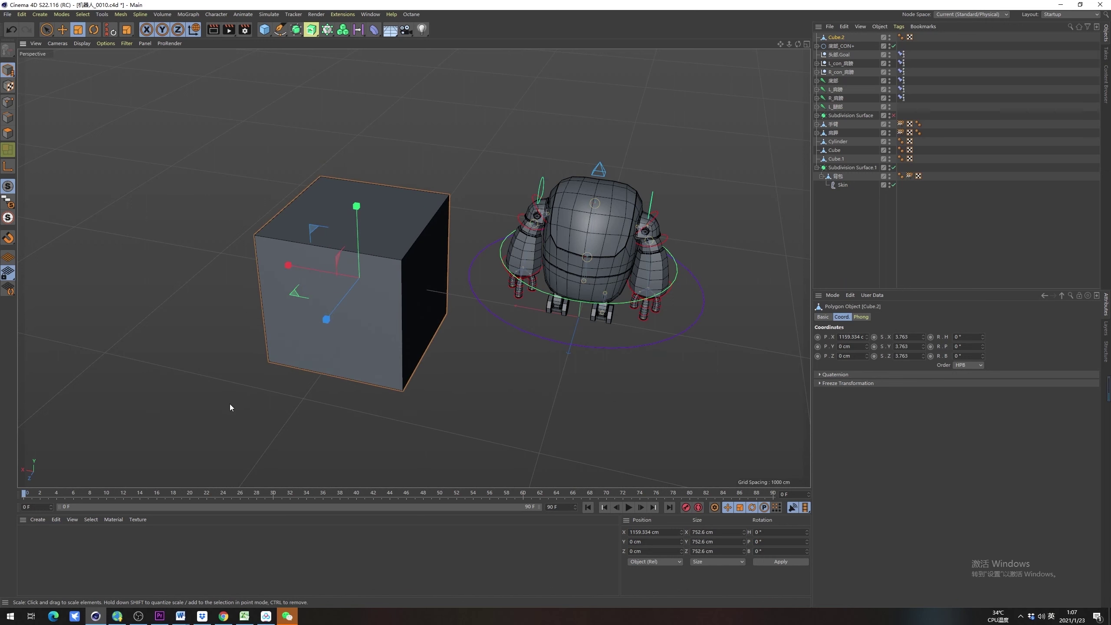
pyautogui.moveTo(230, 407); pyautogui.dragTo(503, 405)
pyautogui.moveTo(591, 382); pyautogui.dragTo(386, 387)
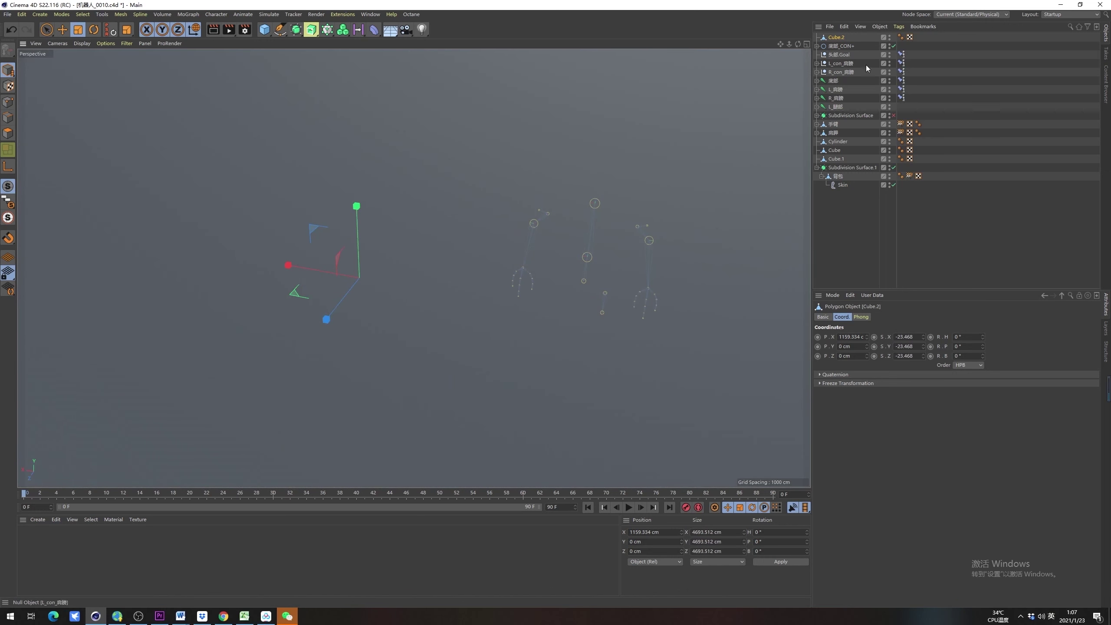
pyautogui.press('Delete')
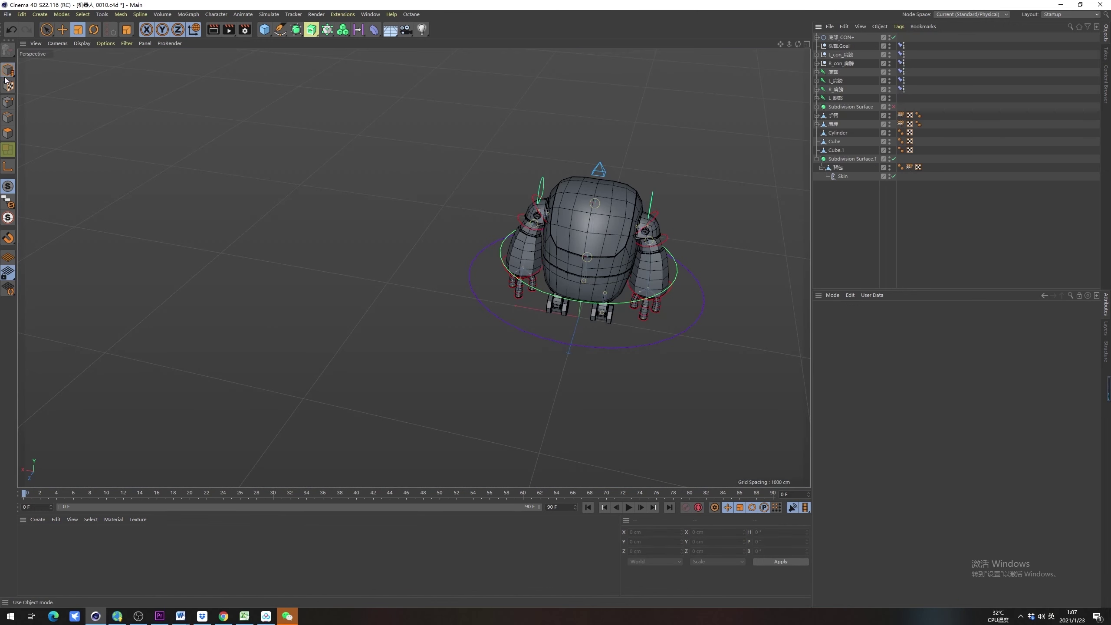
pyautogui.keyDown('alt'); pyautogui.moveTo(501, 170); pyautogui.dragTo(344, 181, button='middle'); pyautogui.keyUp('alt')
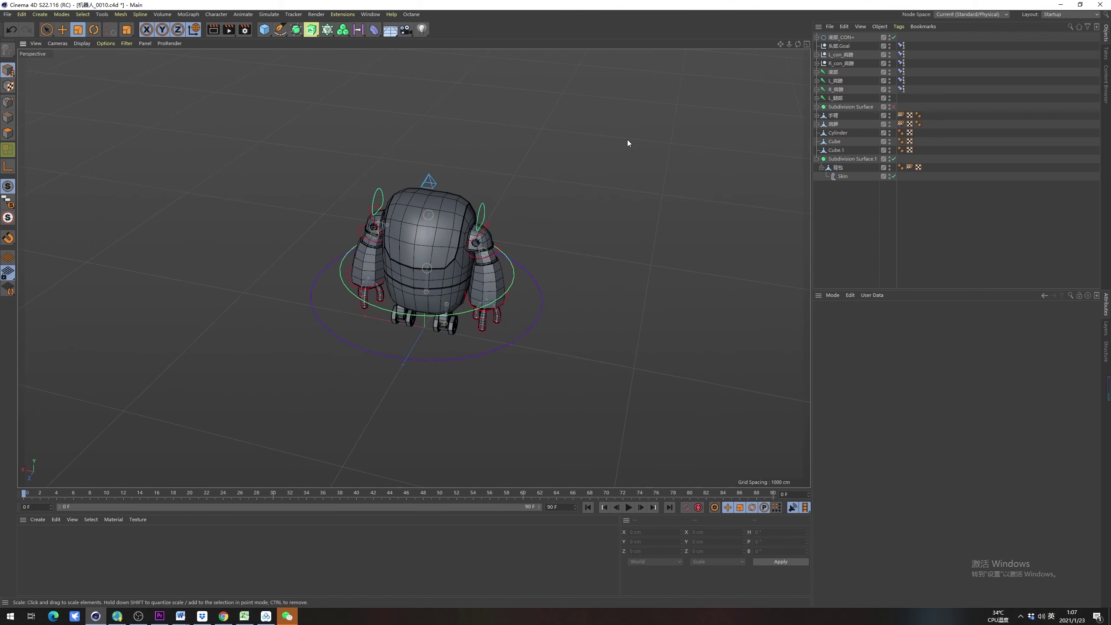
# Try to scale the four rig controllers together in Object mode, and clear the selection
pyautogui.click(847, 63)
pyautogui.keyDown('shift'); pyautogui.click(843, 38); pyautogui.keyUp('shift')
pyautogui.press('t')
pyautogui.keyDown('alt'); pyautogui.moveTo(572, 199); pyautogui.dragTo(784, 206, button='right'); pyautogui.keyUp('alt')
pyautogui.moveTo(531, 231)
pyautogui.keyDown('alt'); pyautogui.mouseDown()
pyautogui.moveTo(533, 188)
pyautogui.moveTo(539, 218)
pyautogui.mouseUp(); pyautogui.keyUp('alt')
pyautogui.hotkey('ctrl', 'z')
pyautogui.moveTo(589, 305); pyautogui.dragTo(664, 301)
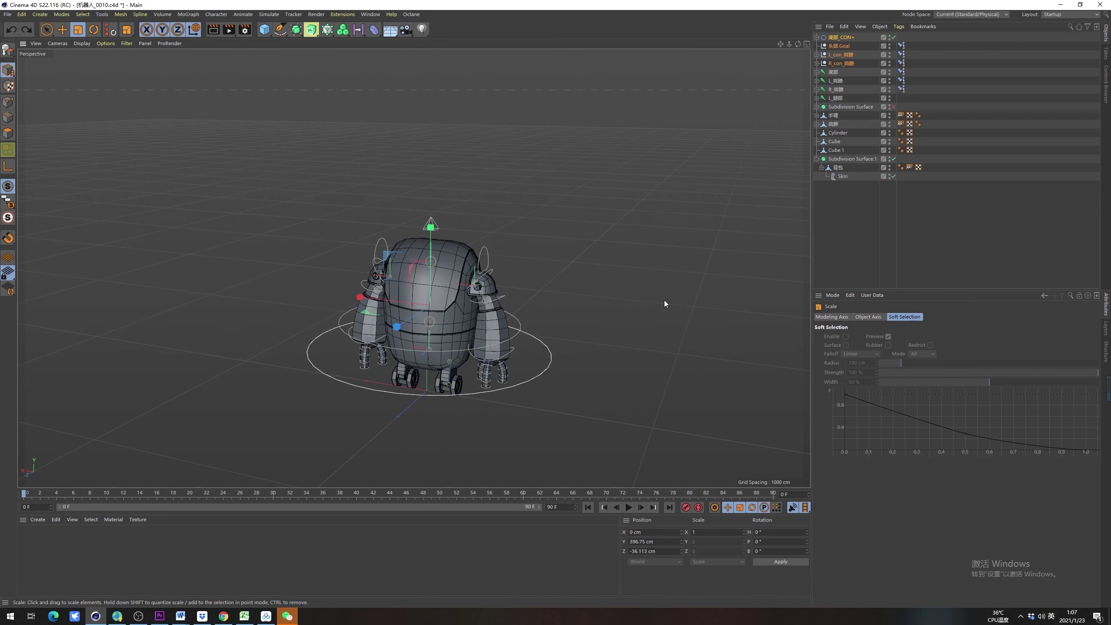
pyautogui.click(963, 195)
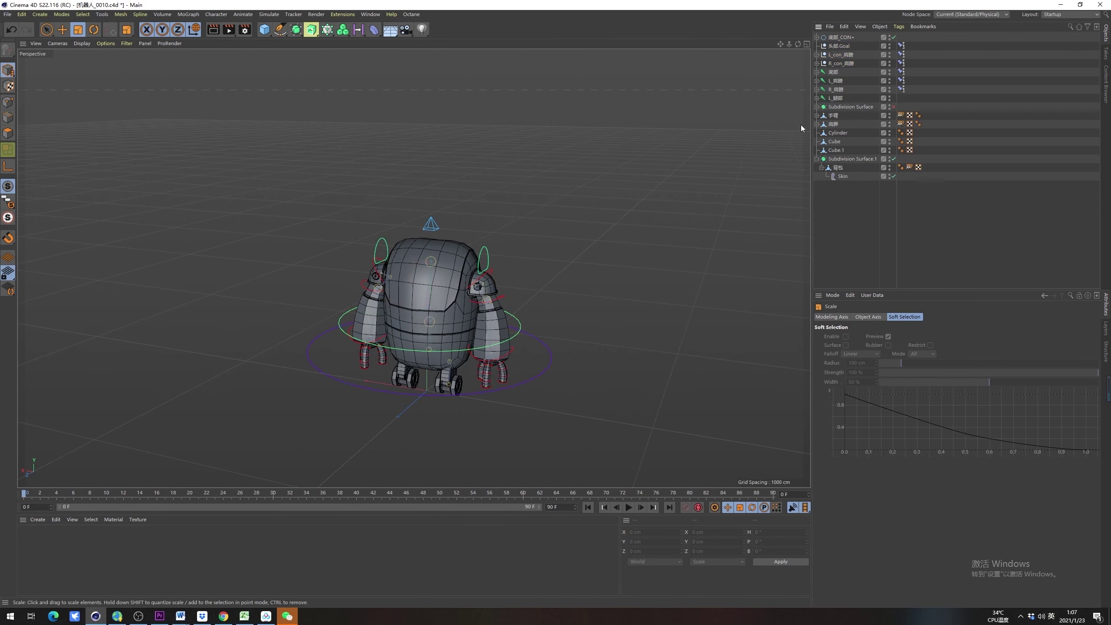
# Add a null object to the scene and name it control
pyautogui.click(266, 31)
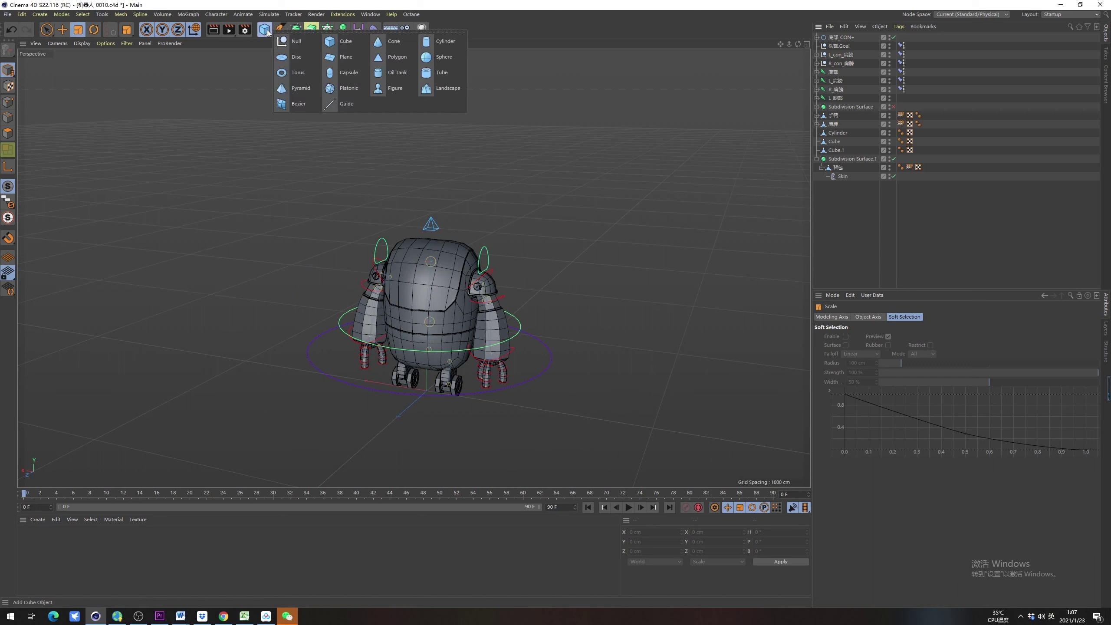
pyautogui.click(300, 42)
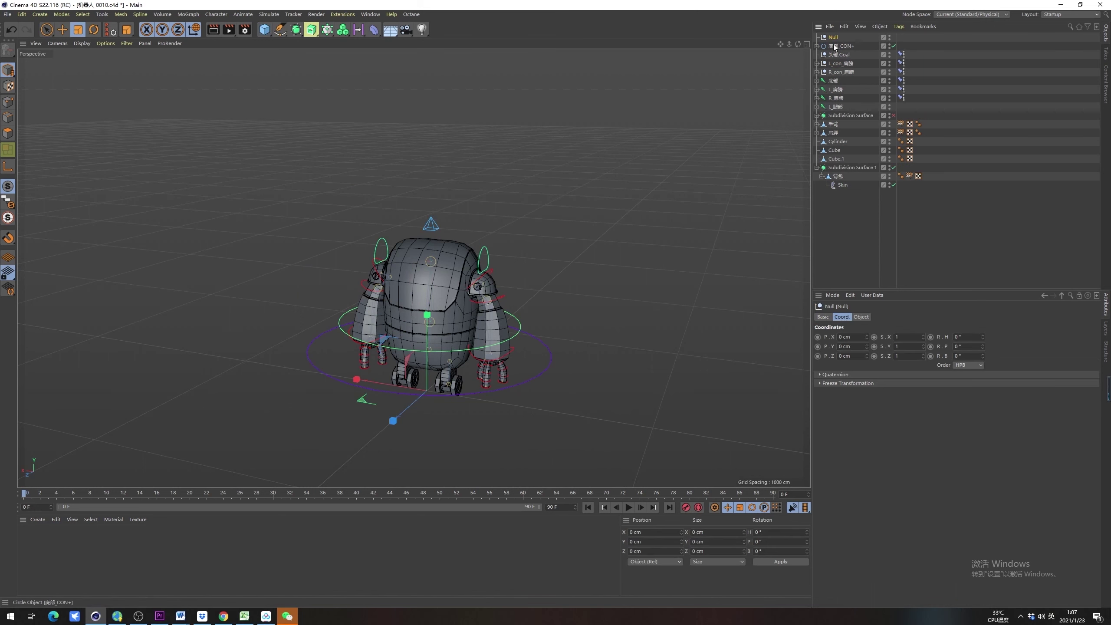
pyautogui.write('e')
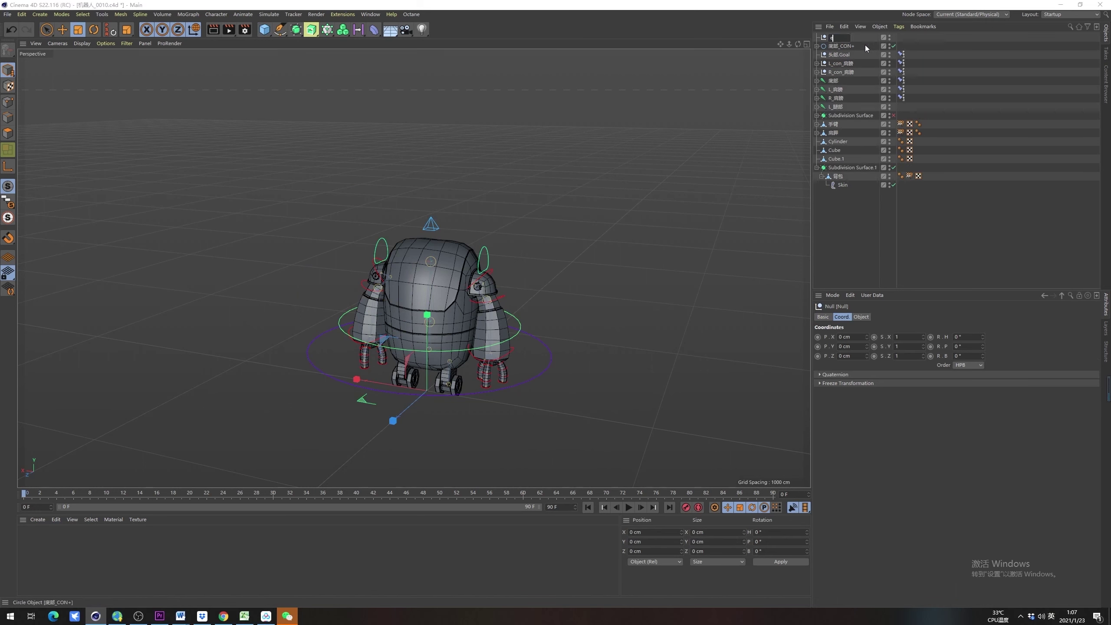
pyautogui.write('conr')
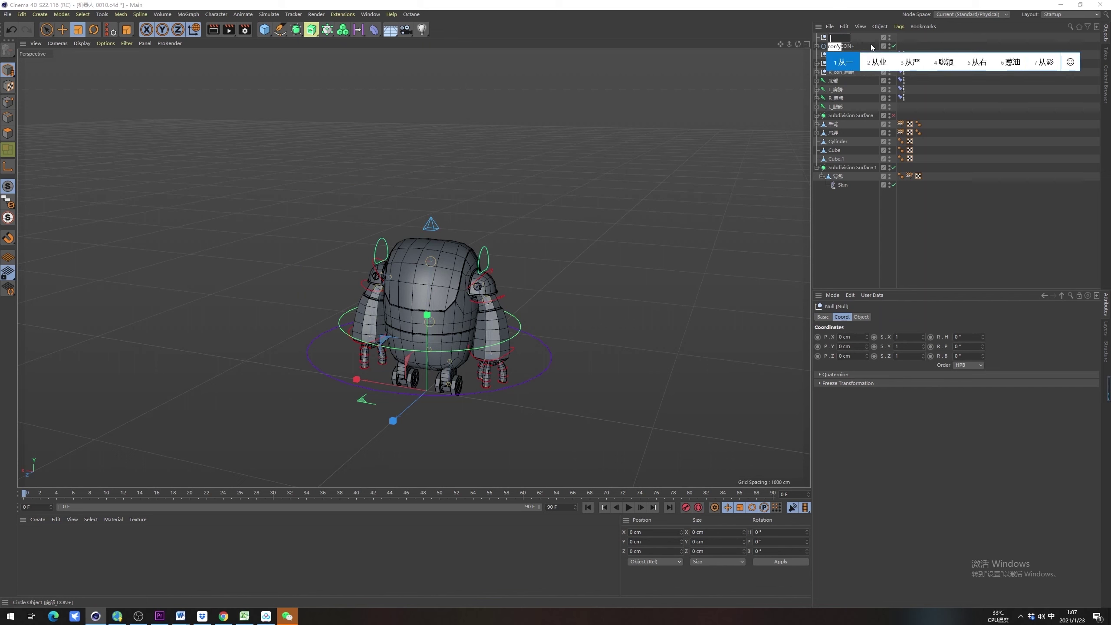
pyautogui.press('BackSpace')
pyautogui.write('trol')
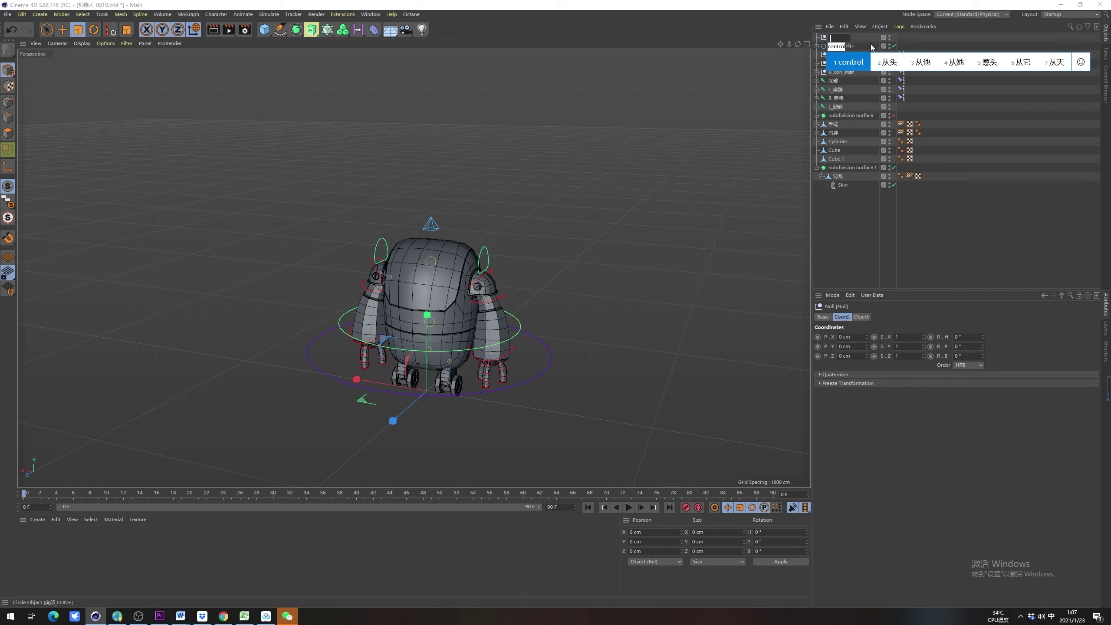
pyautogui.press('space')
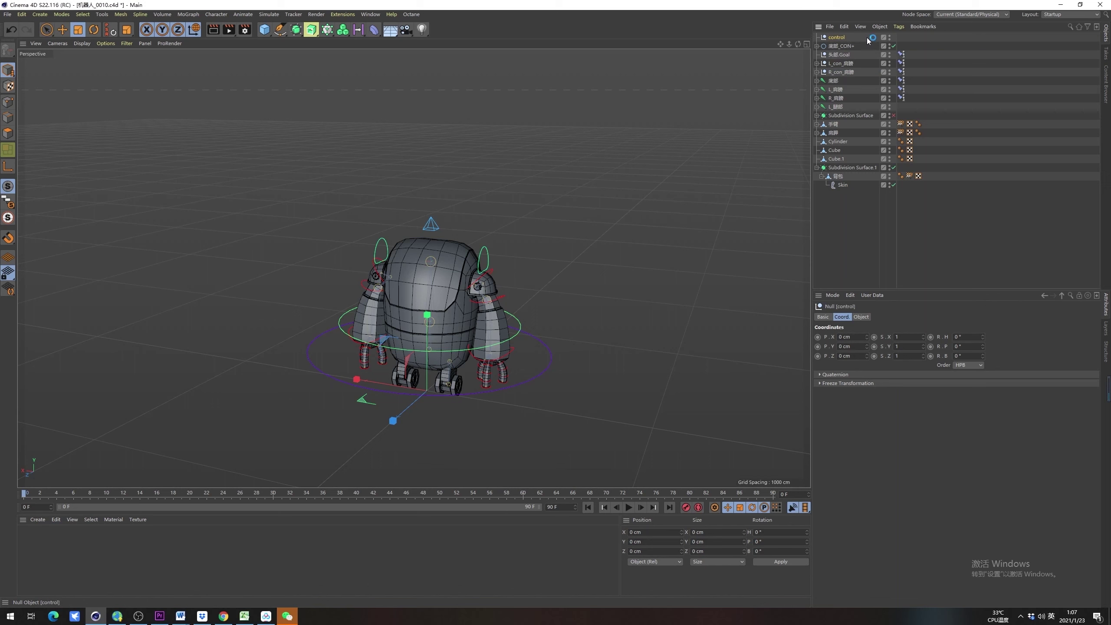
pyautogui.press('Return')
pyautogui.doubleClick(837, 37)
pyautogui.press('Return')
# Make the four rig controllers, from the base circle to the R_con controller, children of the control null and select that null
pyautogui.click(834, 47)
pyautogui.keyDown('ctrl'); pyautogui.click(842, 55); pyautogui.keyUp('ctrl')
pyautogui.keyDown('ctrl'); pyautogui.click(842, 63); pyautogui.keyUp('ctrl')
pyautogui.keyDown('ctrl'); pyautogui.click(842, 72); pyautogui.keyUp('ctrl')
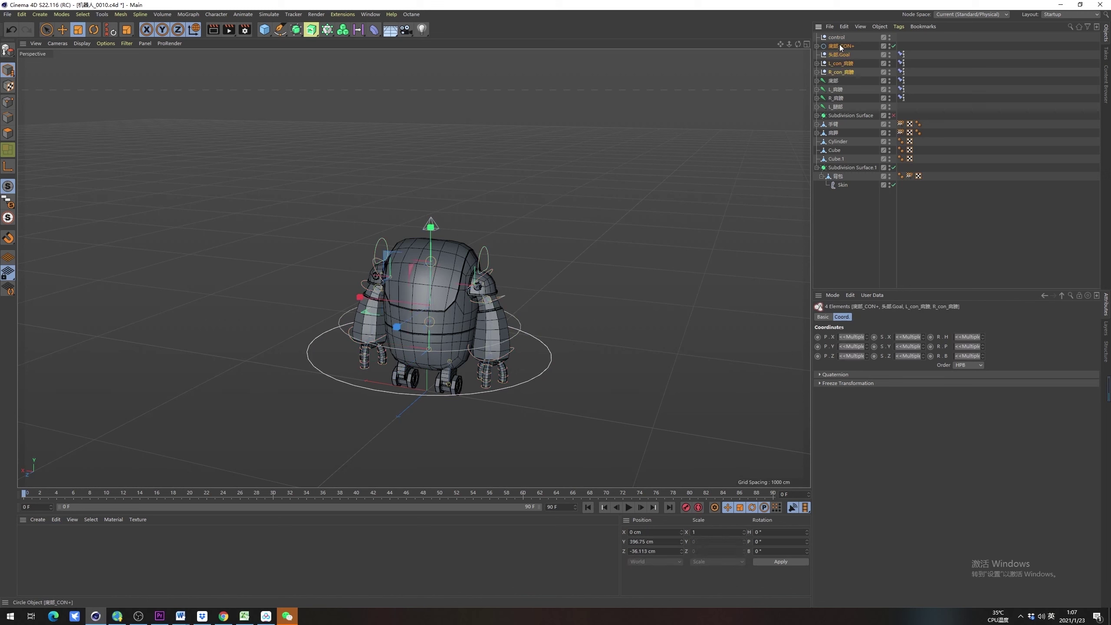
pyautogui.moveTo(842, 72); pyautogui.dragTo(840, 39)
pyautogui.click(838, 37)
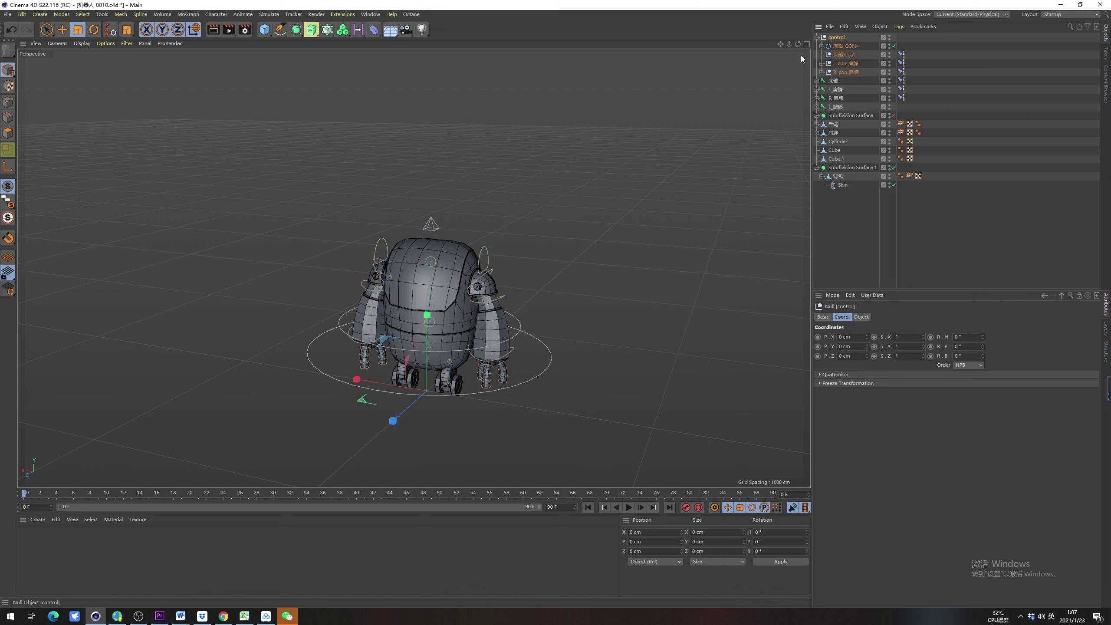
# Try to scale the control null freely, undo the scaling, switch to the Move tool and clear the selection
pyautogui.moveTo(588, 331); pyautogui.dragTo(720, 311)
pyautogui.hotkey('ctrl', 'z')
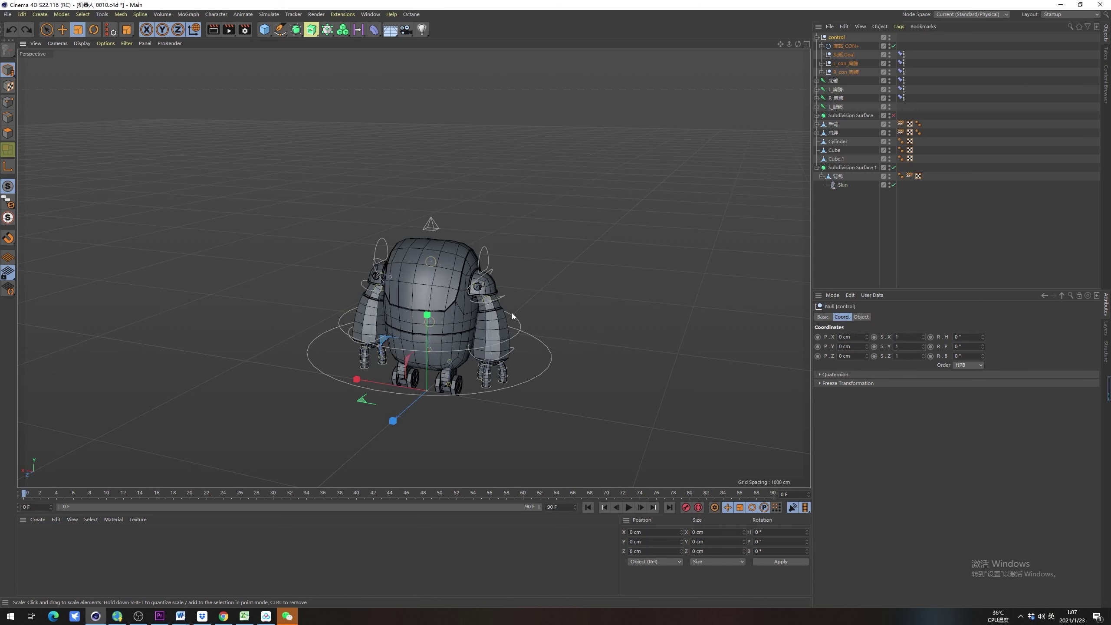
pyautogui.keyDown('alt'); pyautogui.moveTo(512, 313); pyautogui.dragTo(605, 247); pyautogui.keyUp('alt')
pyautogui.keyDown('alt'); pyautogui.moveTo(606, 247); pyautogui.dragTo(628, 230, button='middle'); pyautogui.keyUp('alt')
pyautogui.press('e')
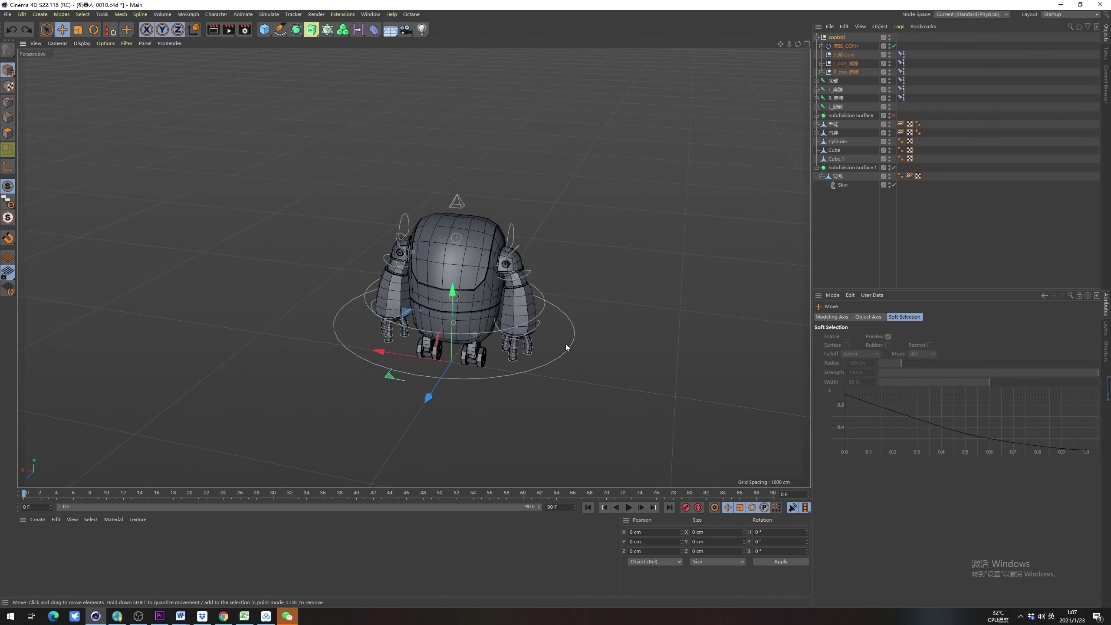
pyautogui.click(571, 343)
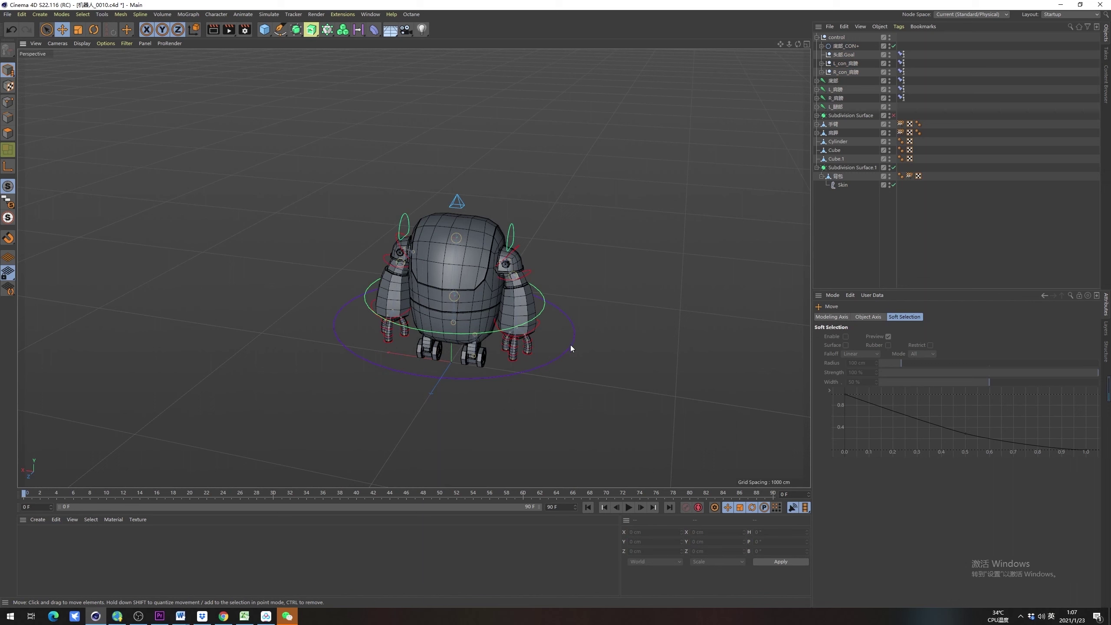
# Set the control null's X, Y and Z scale to 2
pyautogui.click(836, 37)
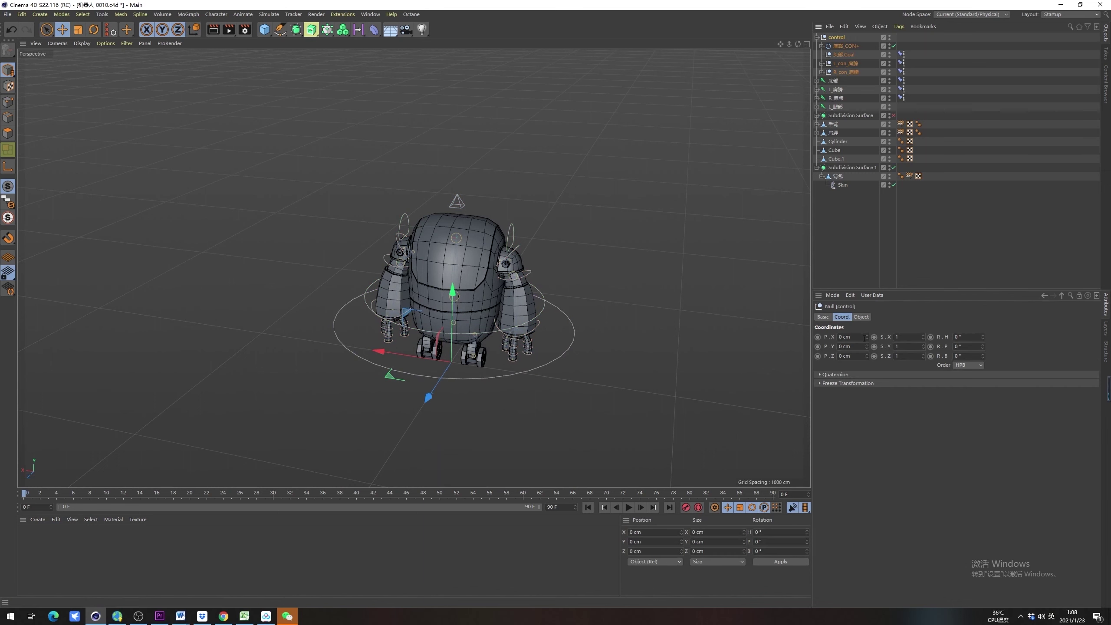
pyautogui.click(905, 337)
pyautogui.press('Tab')
pyautogui.write('2')
pyautogui.press('Tab')
pyautogui.write('2')
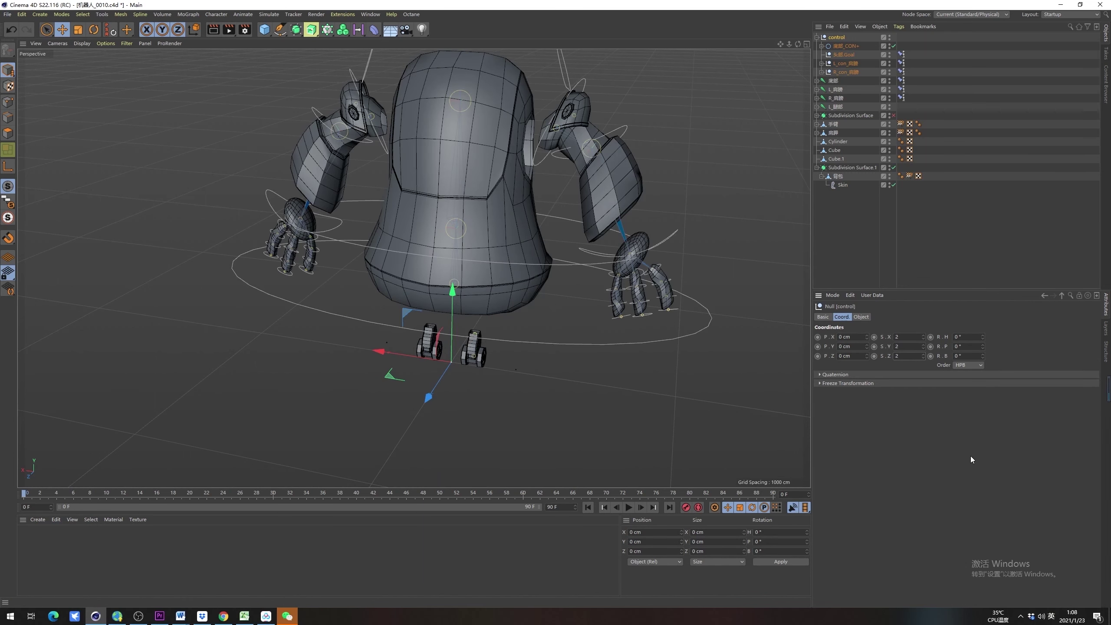
pyautogui.click(971, 456)
# Select the 底部_CON+ circle around the base of the enlarged robot with the Move tool active
pyautogui.click(498, 263)
pyautogui.keyDown('alt'); pyautogui.moveTo(499, 272); pyautogui.dragTo(524, 254, button='middle'); pyautogui.keyUp('alt')
pyautogui.hotkey('ctrl', 'z')
pyautogui.click(530, 259)
pyautogui.press('e')
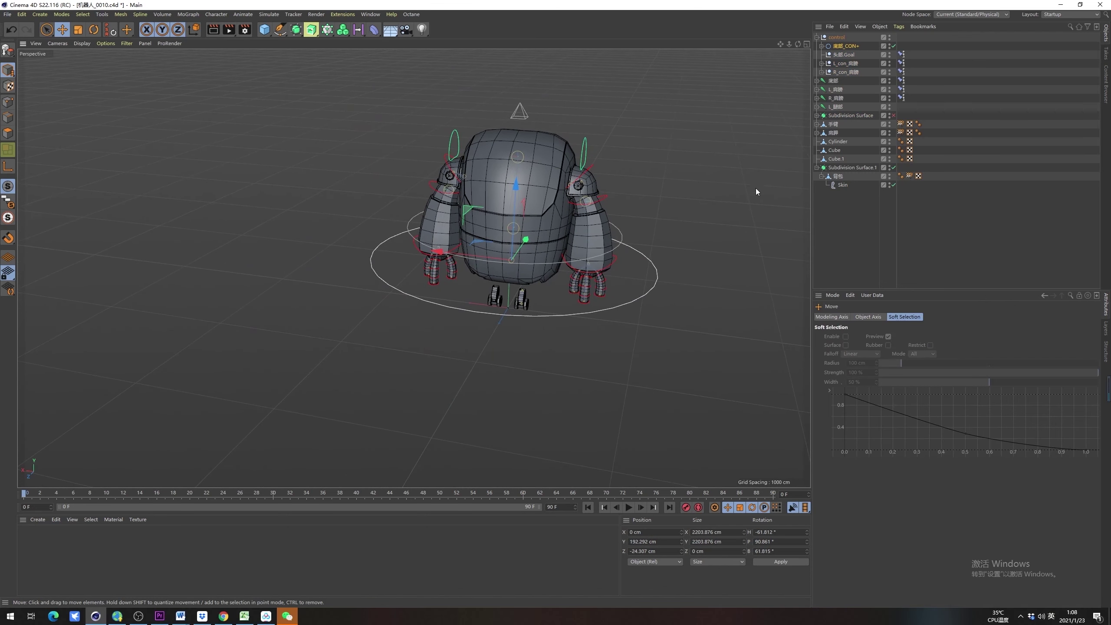
# Set the control null's X, Y and Z scale to 1
pyautogui.click(836, 38)
pyautogui.click(908, 337)
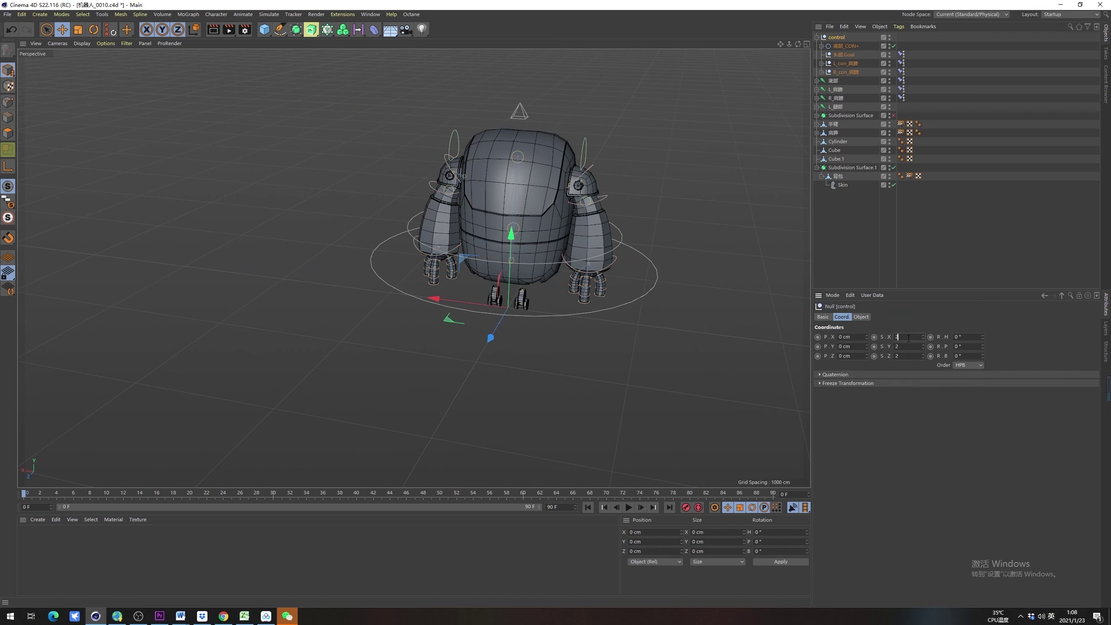
pyautogui.press('BackSpace')
pyautogui.write('1')
pyautogui.click(905, 356)
pyautogui.press('BackSpace')
pyautogui.write('1')
pyautogui.click(934, 409)
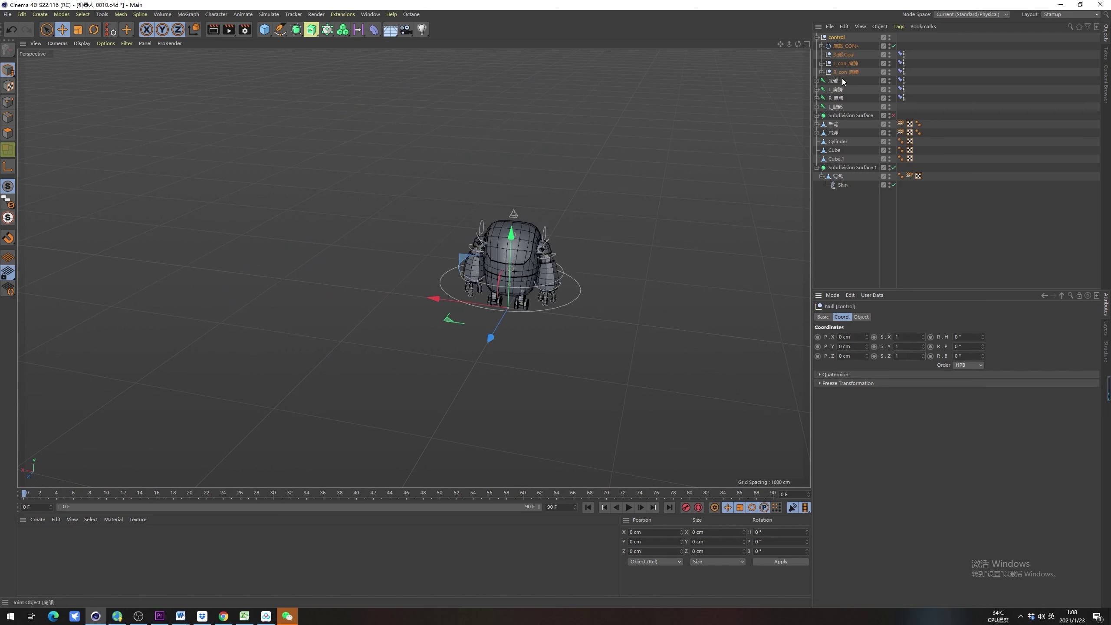
# Group the 底部_CON+ circle under its own null inside control, name that null 底部_CON+, and select the circle
pyautogui.click(847, 46)
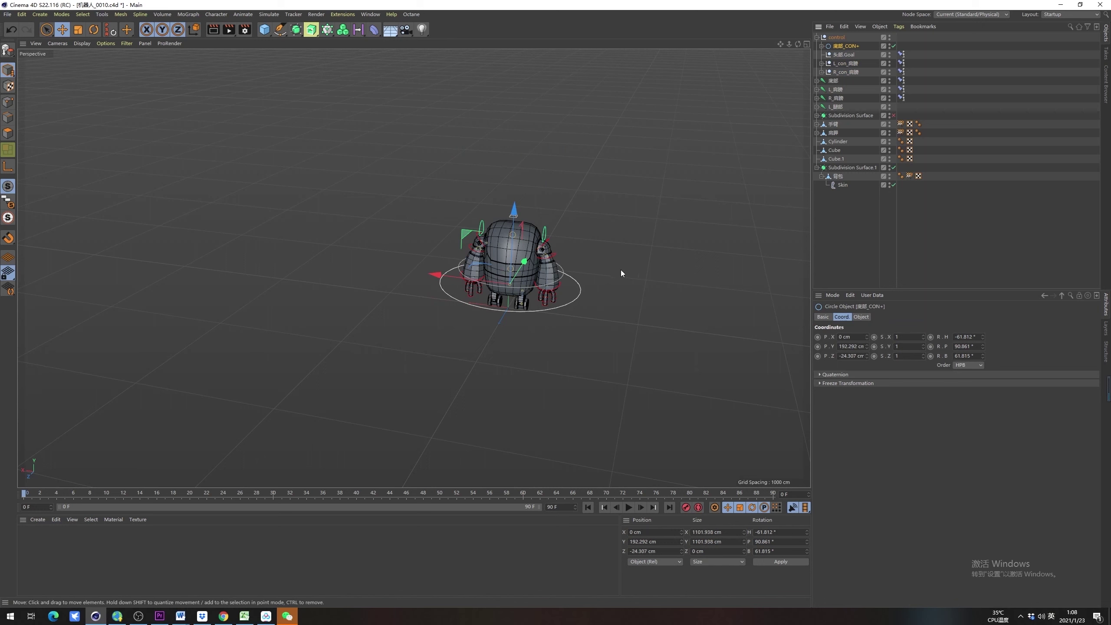
pyautogui.hotkey('alt', 'g')
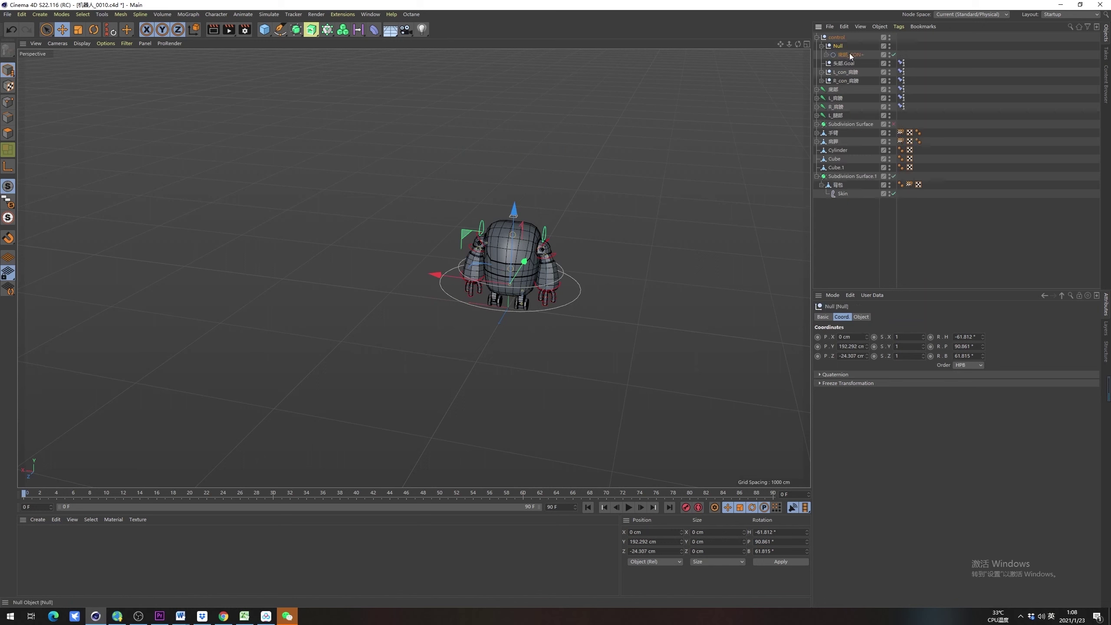
pyautogui.doubleClick(837, 47)
pyautogui.write('底部_CON+')
pyautogui.press('Return')
pyautogui.click(850, 54)
# Set the control null's X, Y and Z scale to 3
pyautogui.scroll(4, 459, 264)
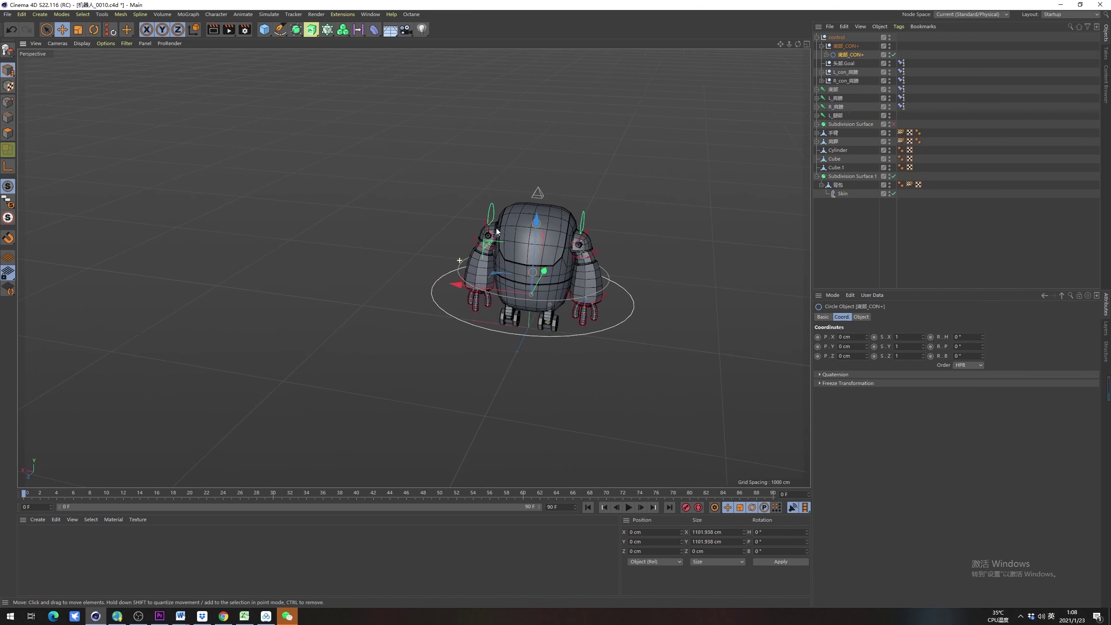
pyautogui.keyDown('alt'); pyautogui.moveTo(496, 227); pyautogui.dragTo(453, 220, button='middle'); pyautogui.keyUp('alt')
pyautogui.click(837, 37)
pyautogui.doubleClick(905, 336)
pyautogui.write('3')
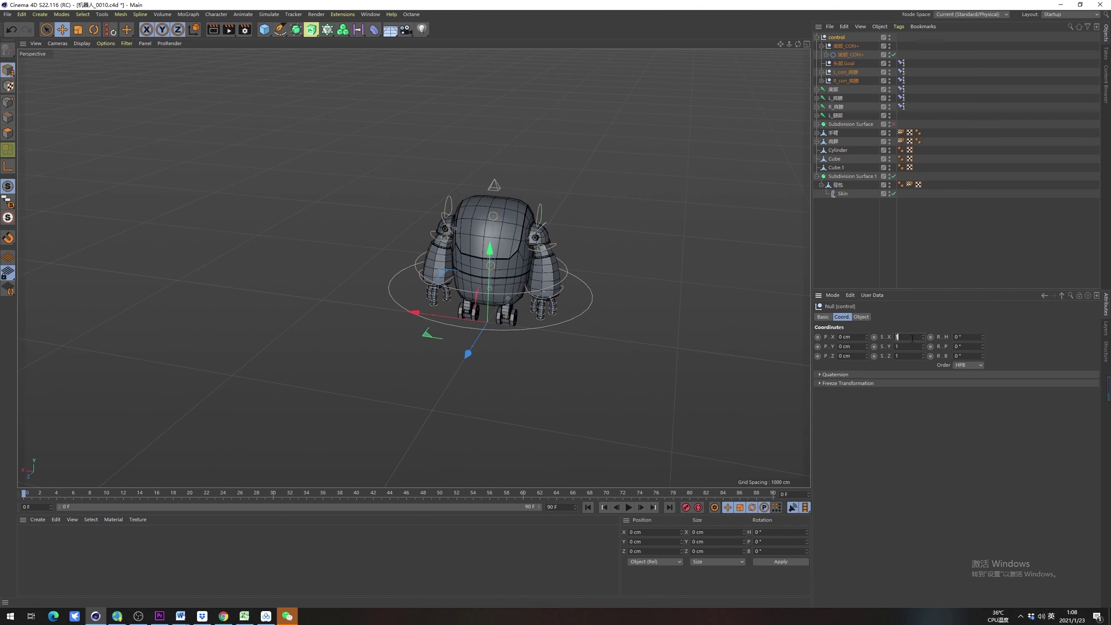
pyautogui.click(912, 347)
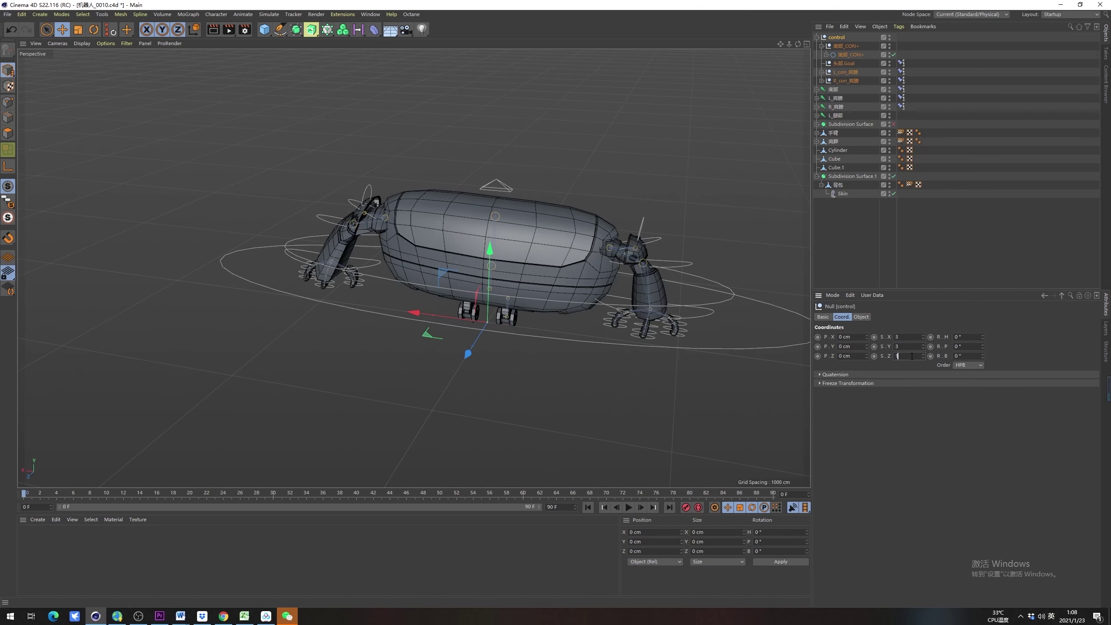
pyautogui.write('3')
pyautogui.press('Return')
# Shift the 底部_CON+ circle to 195 cm along X as a test, and set its X position to 5000 cm
pyautogui.click(850, 55)
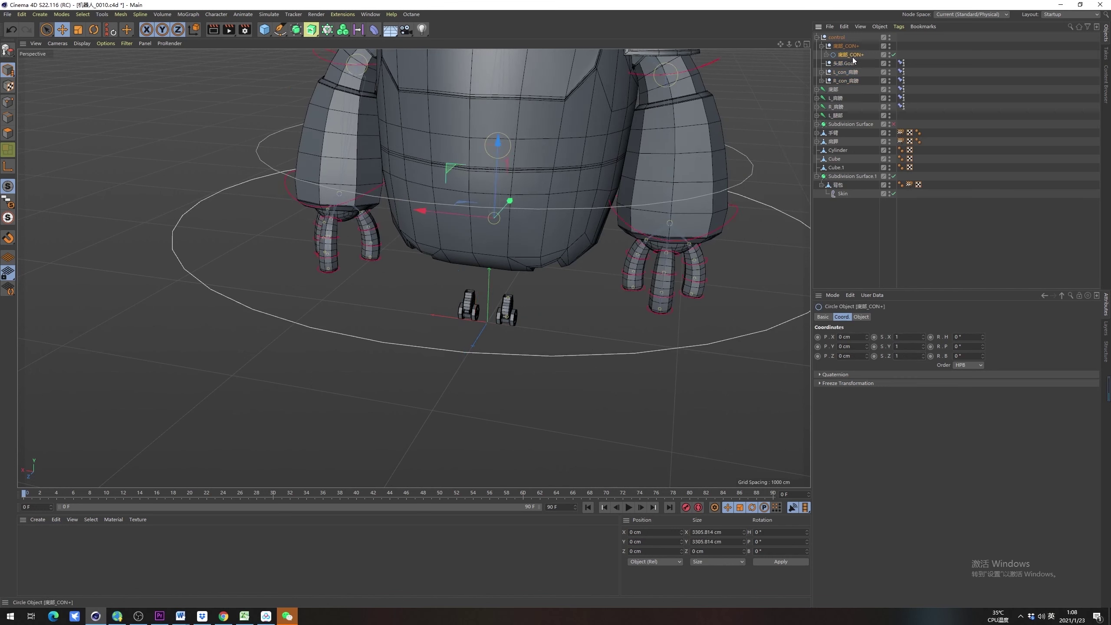
pyautogui.moveTo(866, 335)
pyautogui.mouseDown()
pyautogui.moveTo(892, 335)
pyautogui.moveTo(867, 338)
pyautogui.mouseUp()
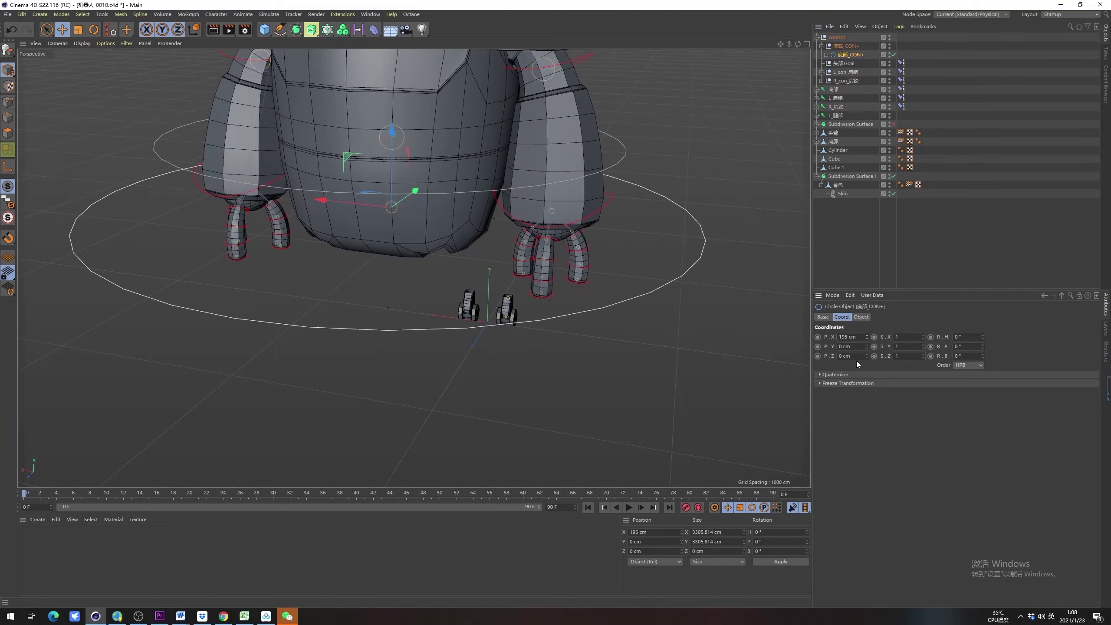
pyautogui.click(858, 336)
pyautogui.write('5000')
pyautogui.press('Return')
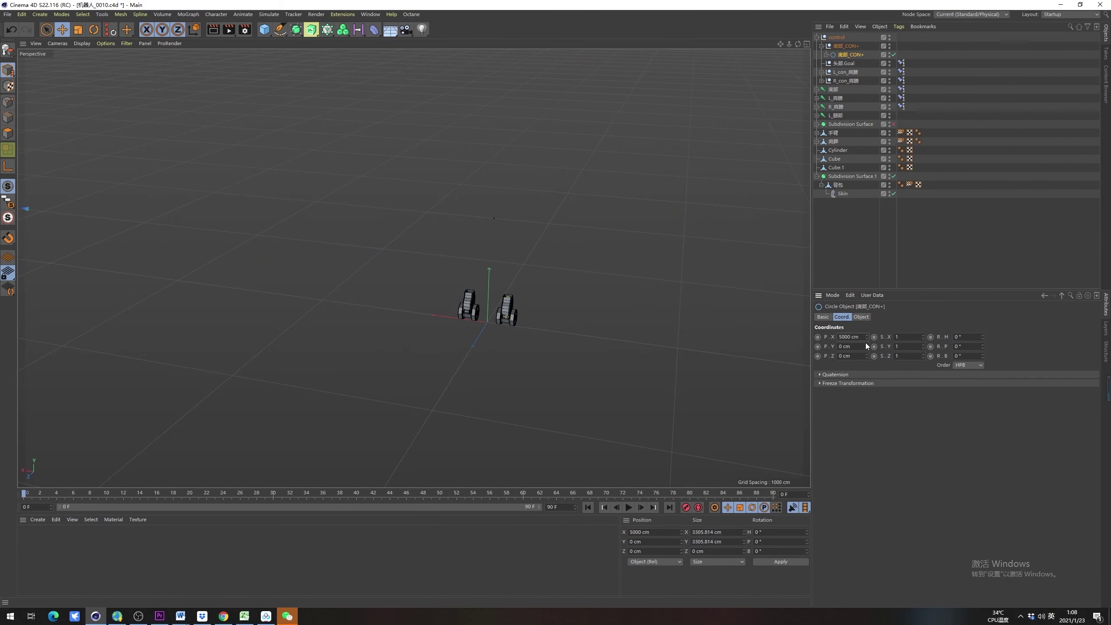
# Set the 底部_CON+ circle's X position to 500 cm and clear the selection
pyautogui.click(857, 336)
pyautogui.write('500')
pyautogui.press('Return')
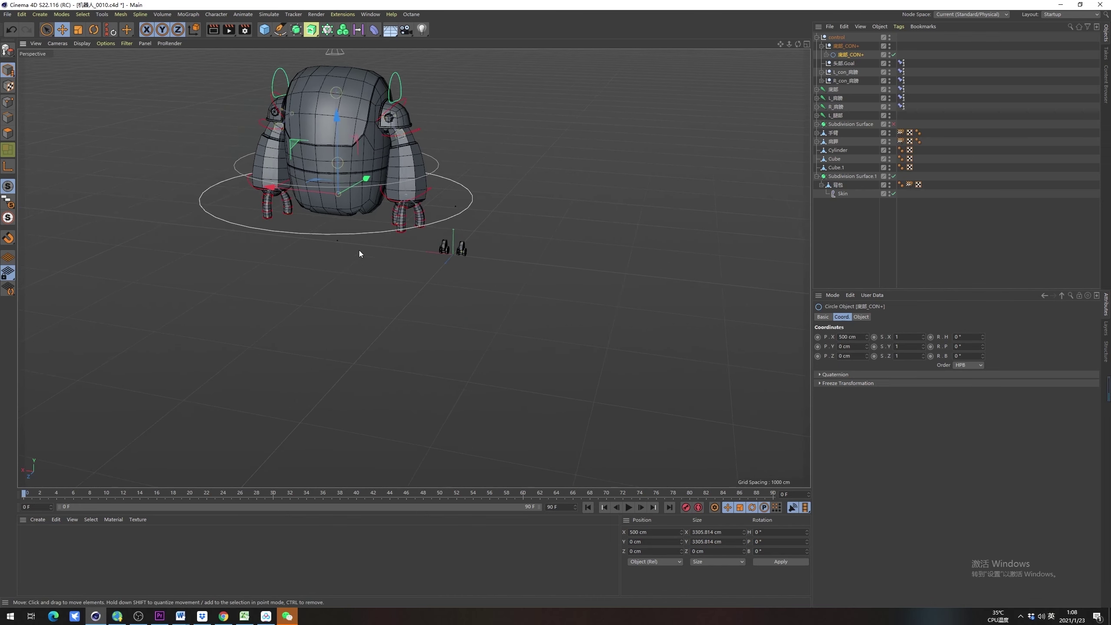
pyautogui.keyDown('alt'); pyautogui.moveTo(360, 250); pyautogui.dragTo(385, 337, button='middle'); pyautogui.keyUp('alt')
pyautogui.keyDown('alt'); pyautogui.moveTo(418, 252); pyautogui.dragTo(401, 296); pyautogui.keyUp('alt')
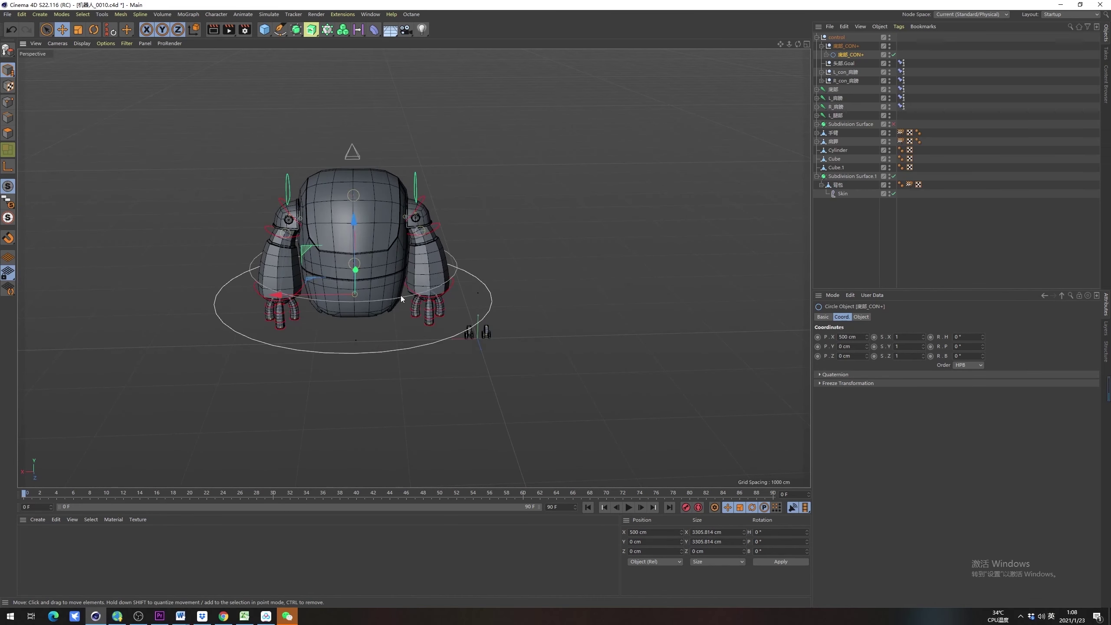
pyautogui.scroll(3, 401, 295)
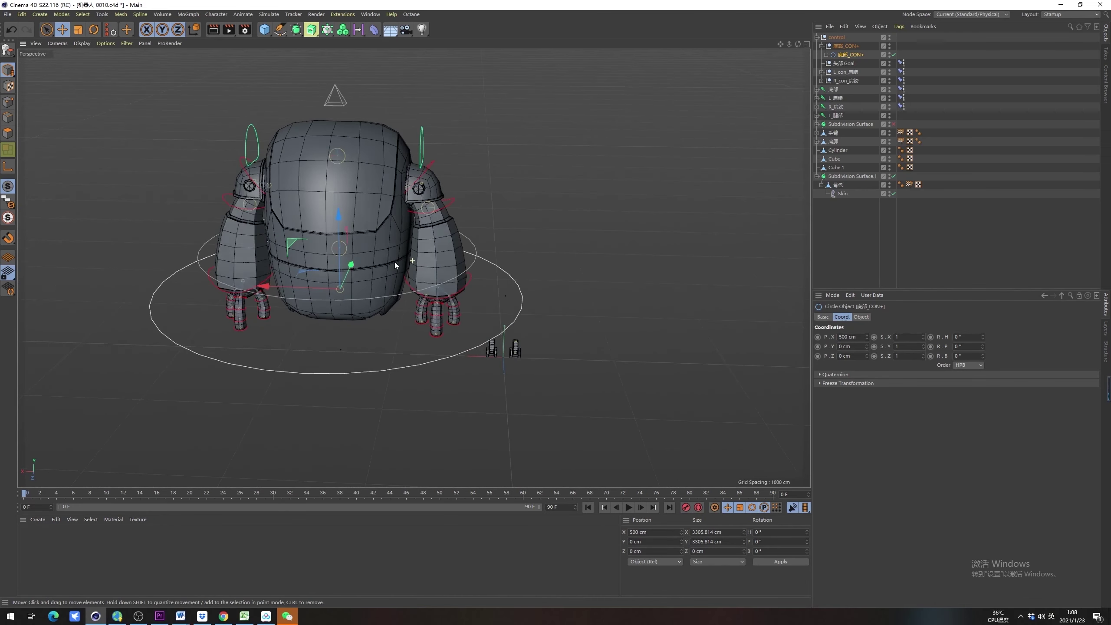
pyautogui.click(850, 337)
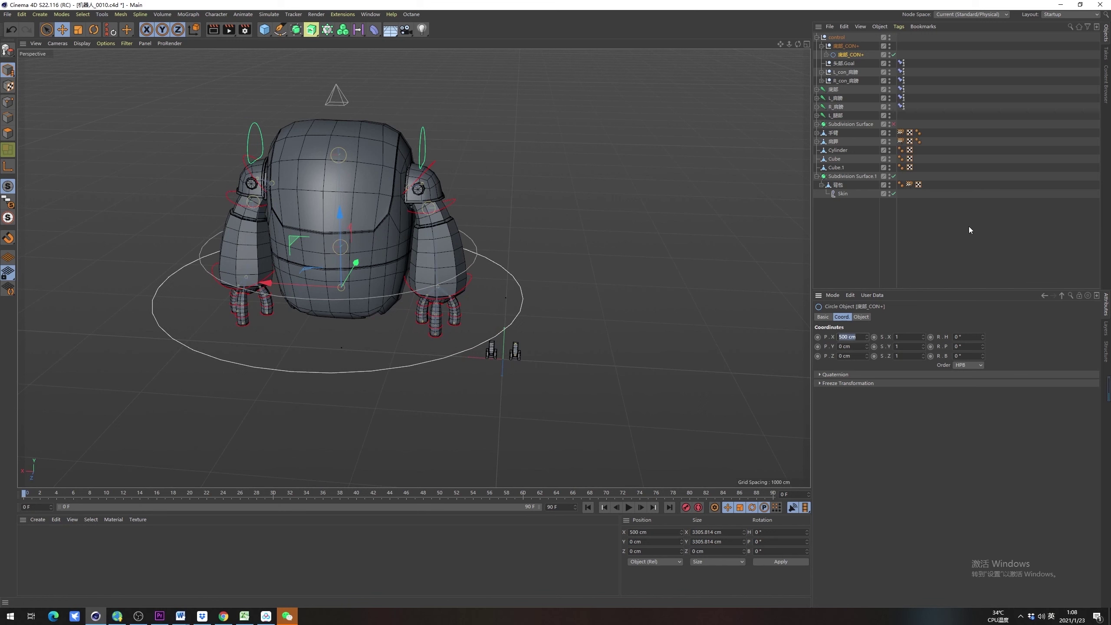
pyautogui.click(513, 111)
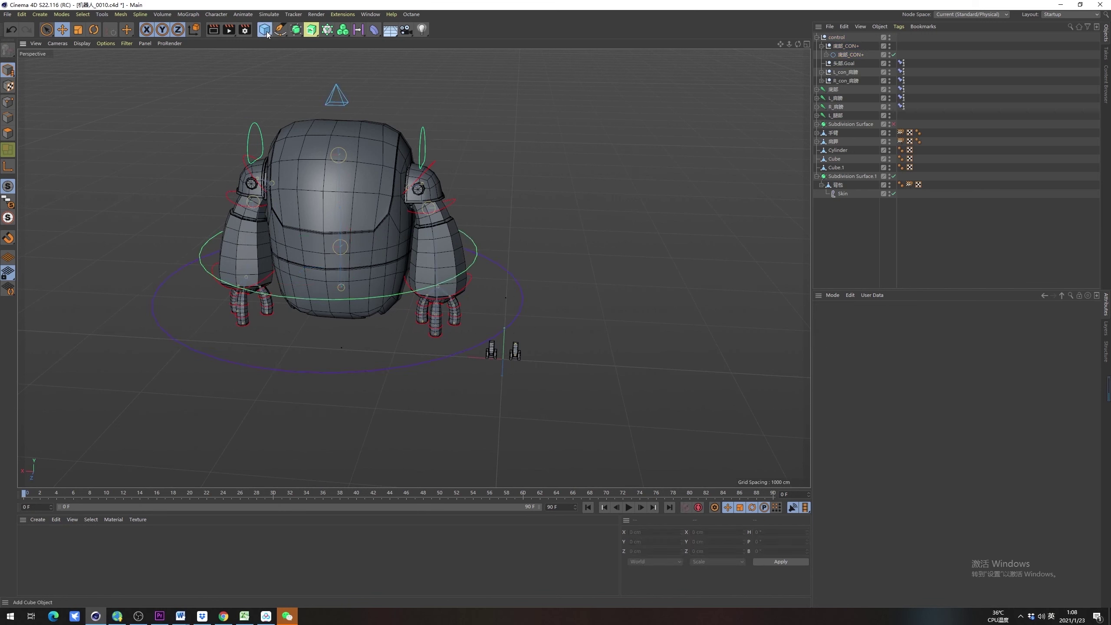
# Add a cube as a distance reference and set its X position to 500 cm
pyautogui.click(264, 30)
pyautogui.click(346, 42)
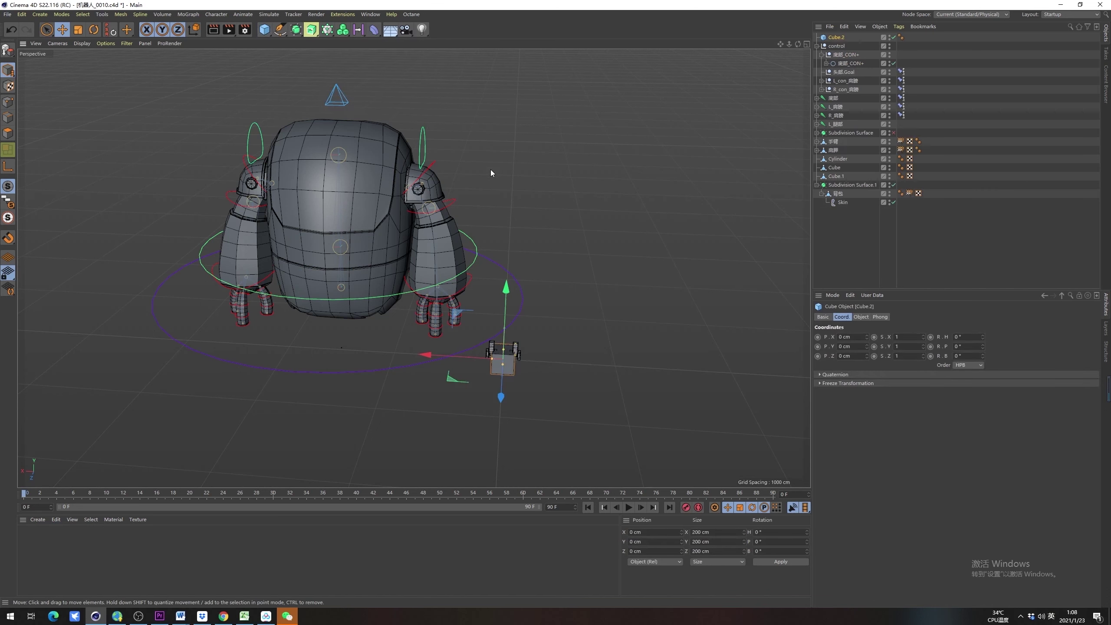
pyautogui.moveTo(516, 287); pyautogui.dragTo(615, 279)
pyautogui.hotkey('ctrl', 'z')
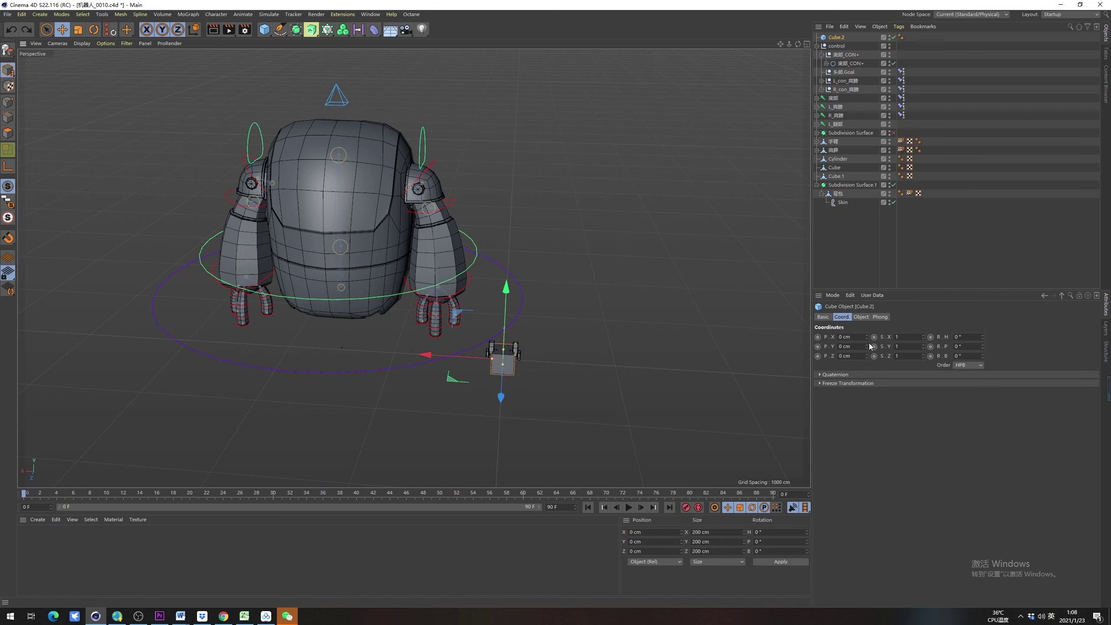
pyautogui.write('500')
pyautogui.press('Return')
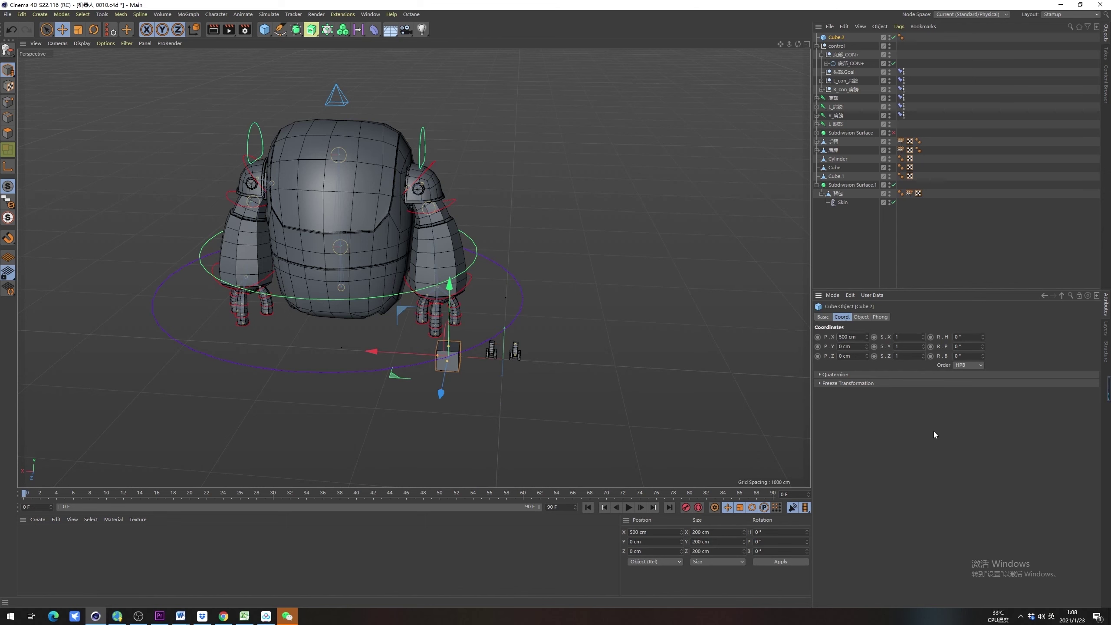
# Annotate a screen capture of the viewport with distance arrows marked 500 for the cube and 1500 for the robot
pyautogui.scroll(3, 451, 308)
pyautogui.keyDown('alt'); pyautogui.moveTo(451, 306); pyautogui.dragTo(422, 324); pyautogui.keyUp('alt')
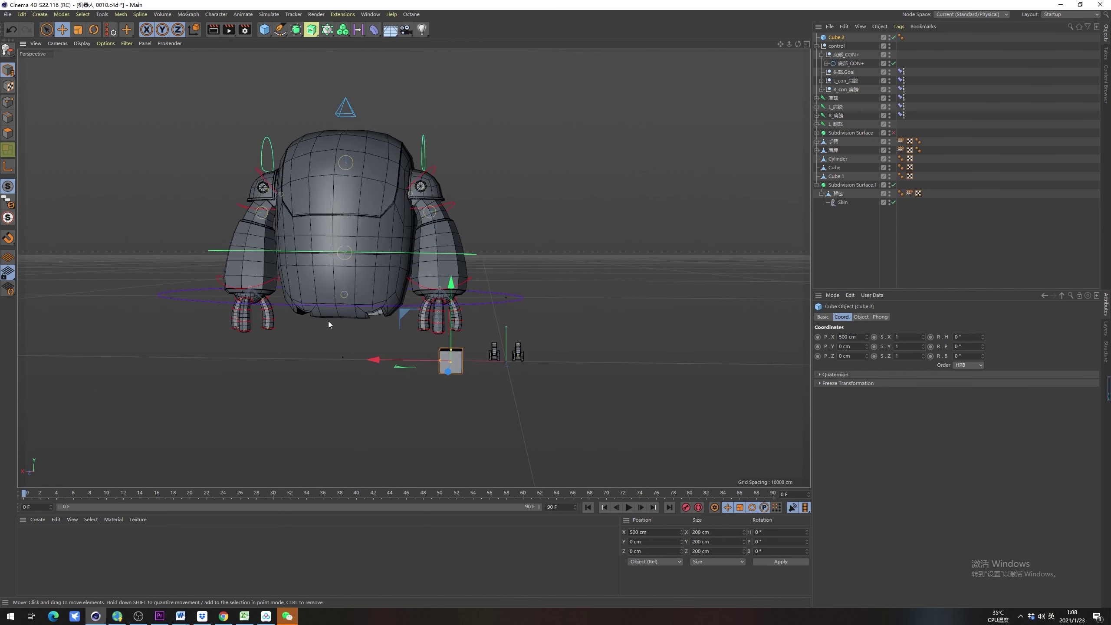
pyautogui.scroll(1, 329, 321)
pyautogui.click(344, 319)
pyautogui.hotkey('alt', 'a')
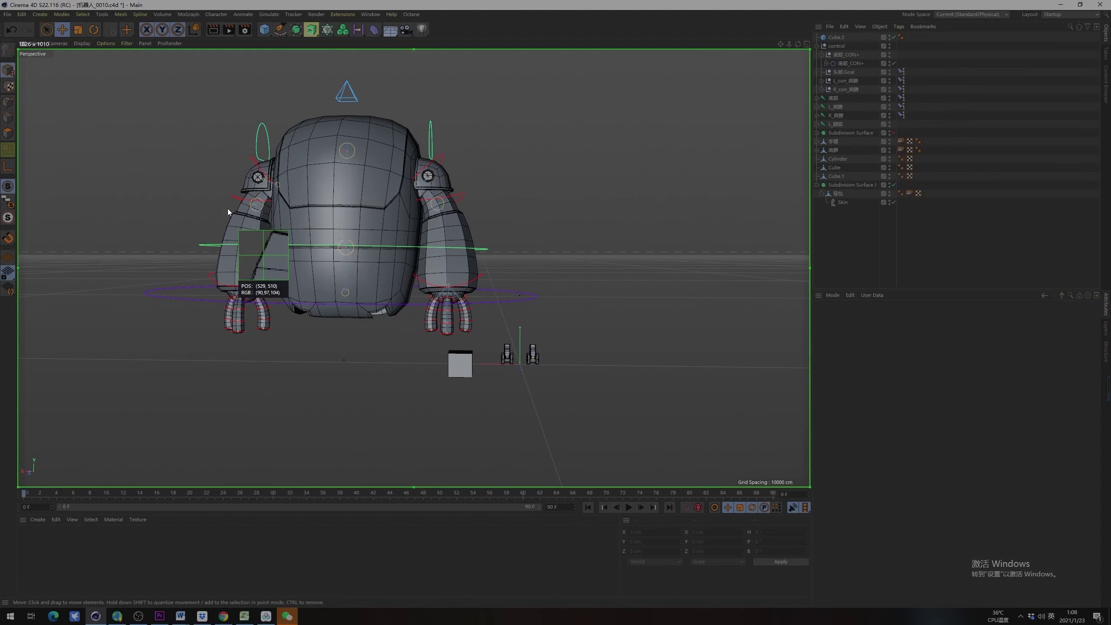
pyautogui.moveTo(198, 164)
pyautogui.mouseDown()
pyautogui.moveTo(544, 414)
pyautogui.moveTo(650, 456)
pyautogui.mouseUp()
pyautogui.click(494, 466)
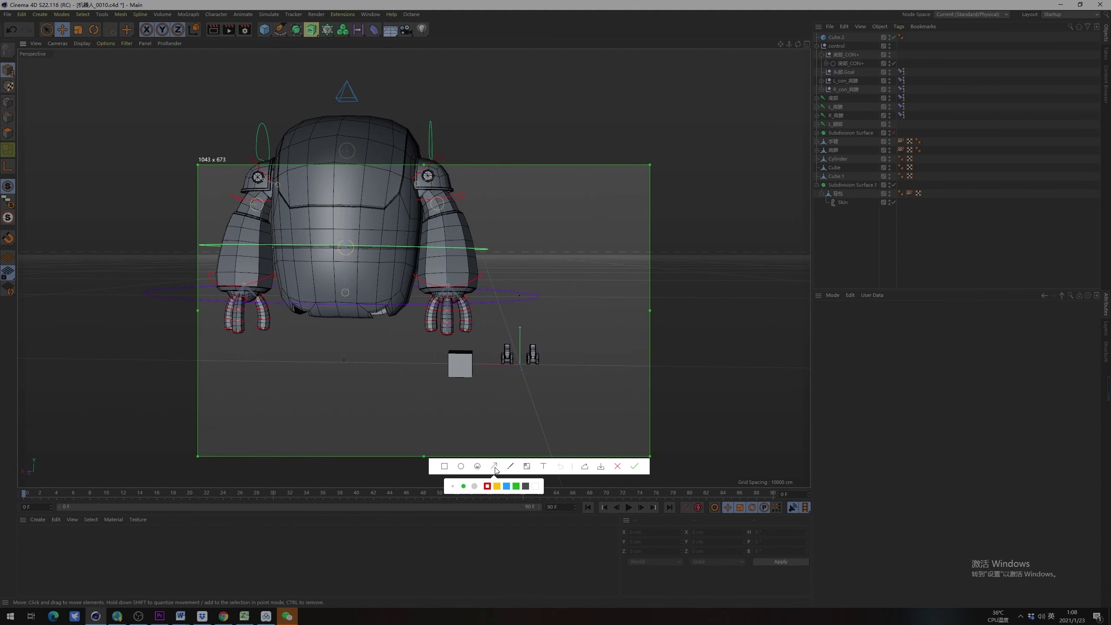
pyautogui.moveTo(523, 384)
pyautogui.mouseDown()
pyautogui.moveTo(318, 385)
pyautogui.moveTo(339, 385)
pyautogui.mouseUp()
pyautogui.click(508, 467)
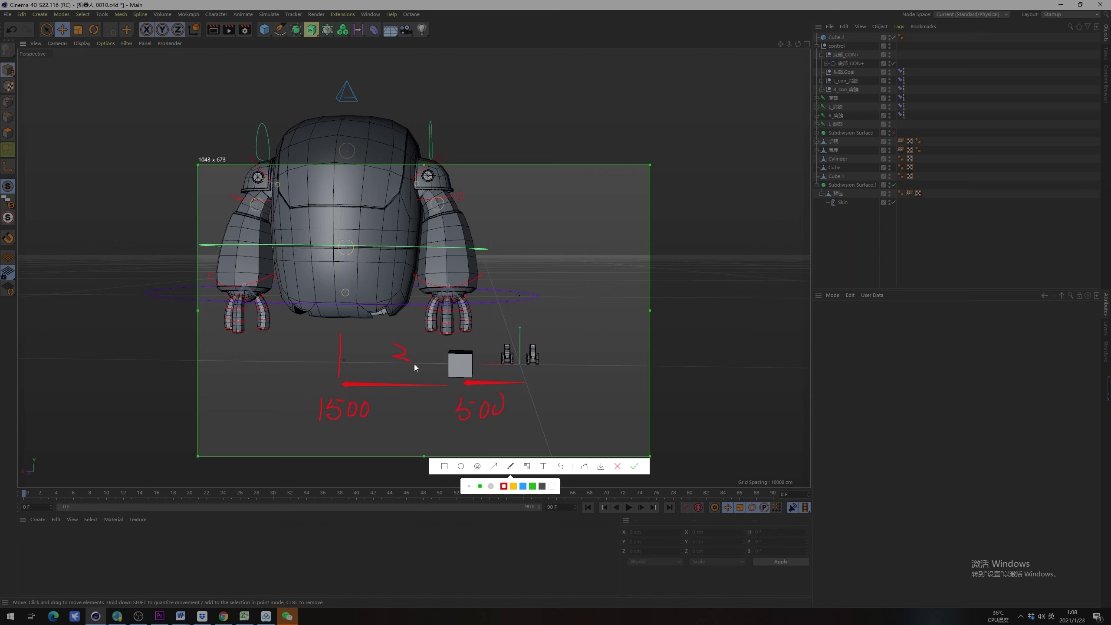
pyautogui.click(633, 466)
# Compare the control null's scale with the 底部_CON+ circle's X position, then clear the selection
pyautogui.click(834, 46)
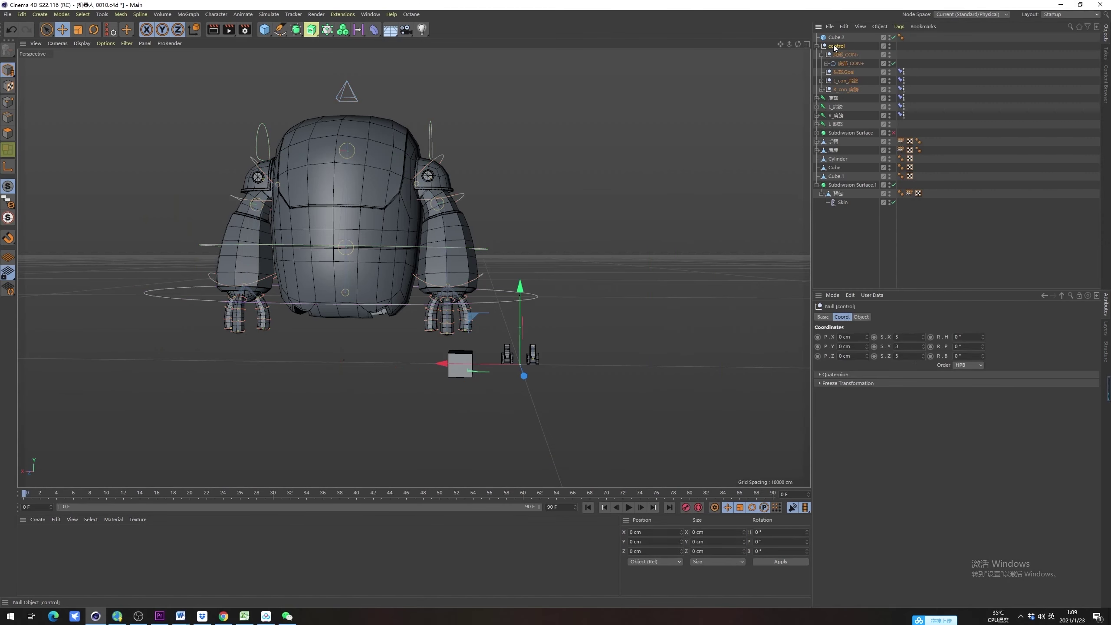
pyautogui.click(849, 63)
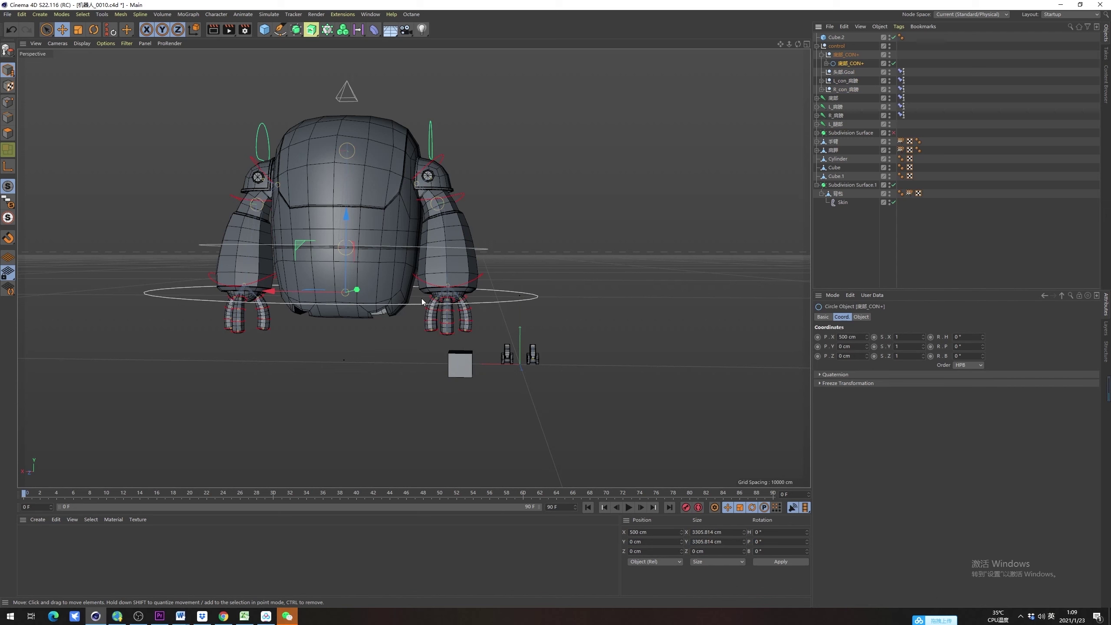
pyautogui.click(571, 294)
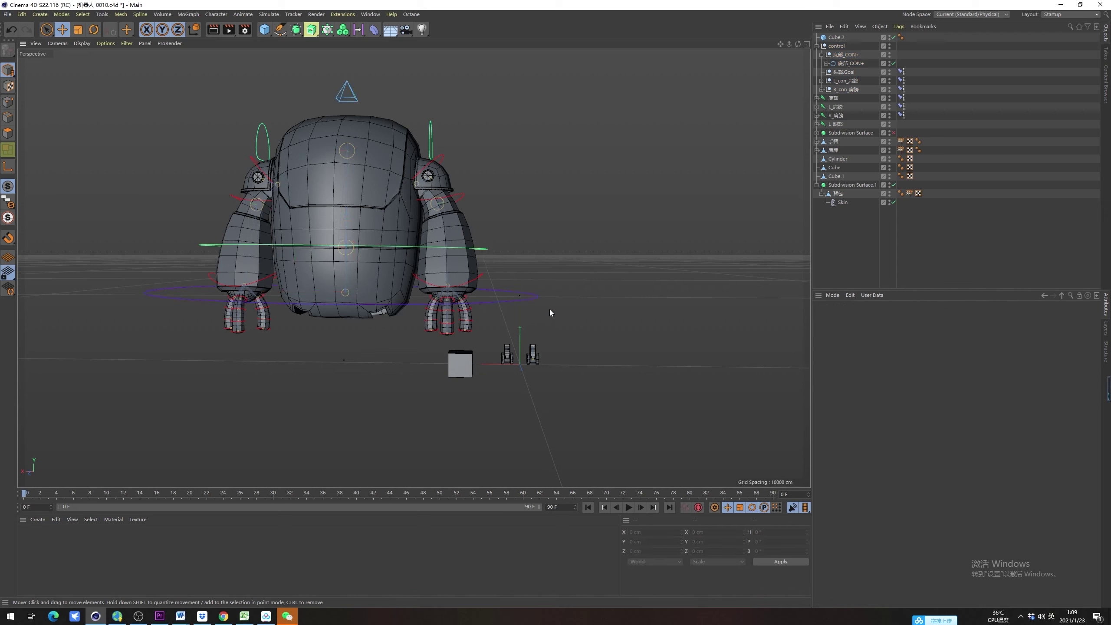
# Delete the cube used as a distance reference
pyautogui.hotkey('ctrl', 'z')
pyautogui.hotkey('ctrl', 'z')
pyautogui.hotkey('ctrl', 'z')
pyautogui.click(853, 38)
pyautogui.press('Delete')
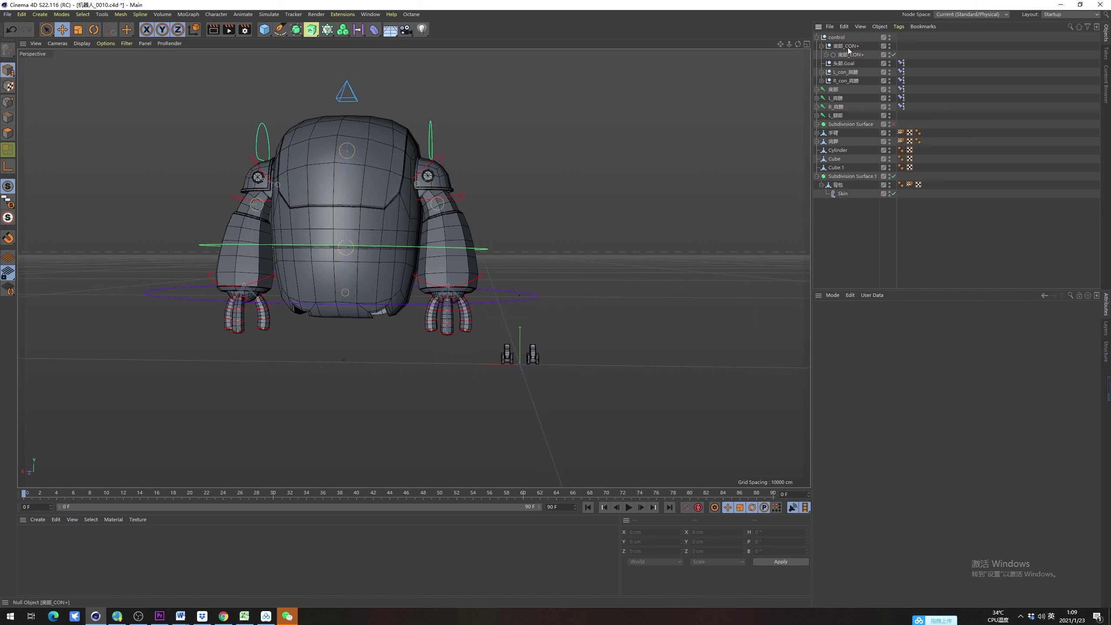
# Set the control null's X, Y and Z scale to 1
pyautogui.click(842, 38)
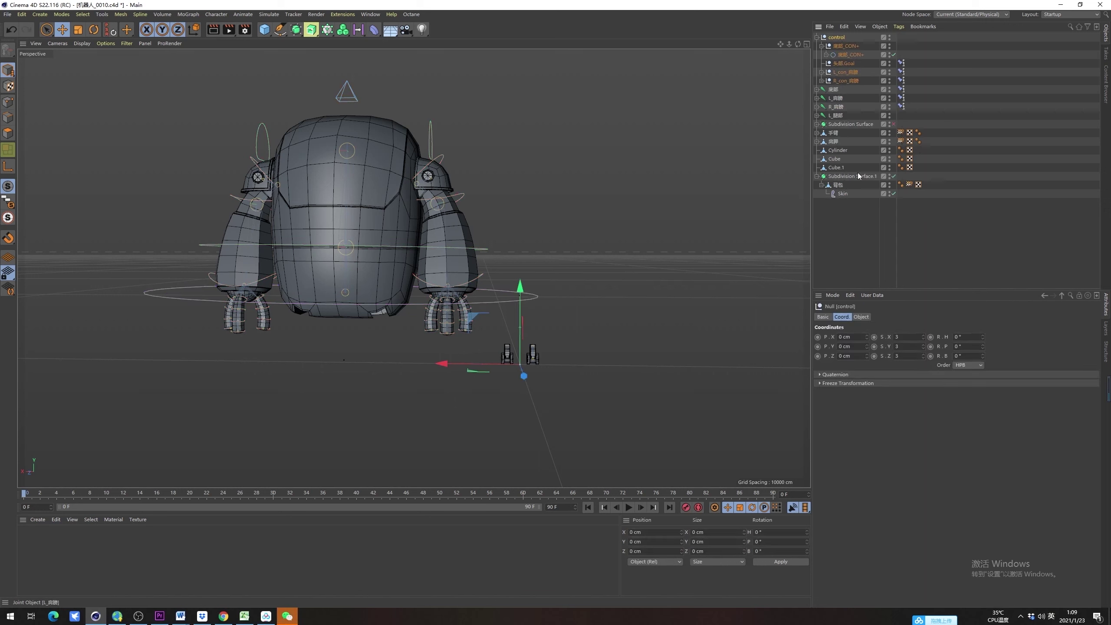
pyautogui.doubleClick(907, 337)
pyautogui.write('1')
pyautogui.doubleClick(908, 347)
pyautogui.write('1')
pyautogui.doubleClick(908, 356)
pyautogui.write('1')
pyautogui.press('Return')
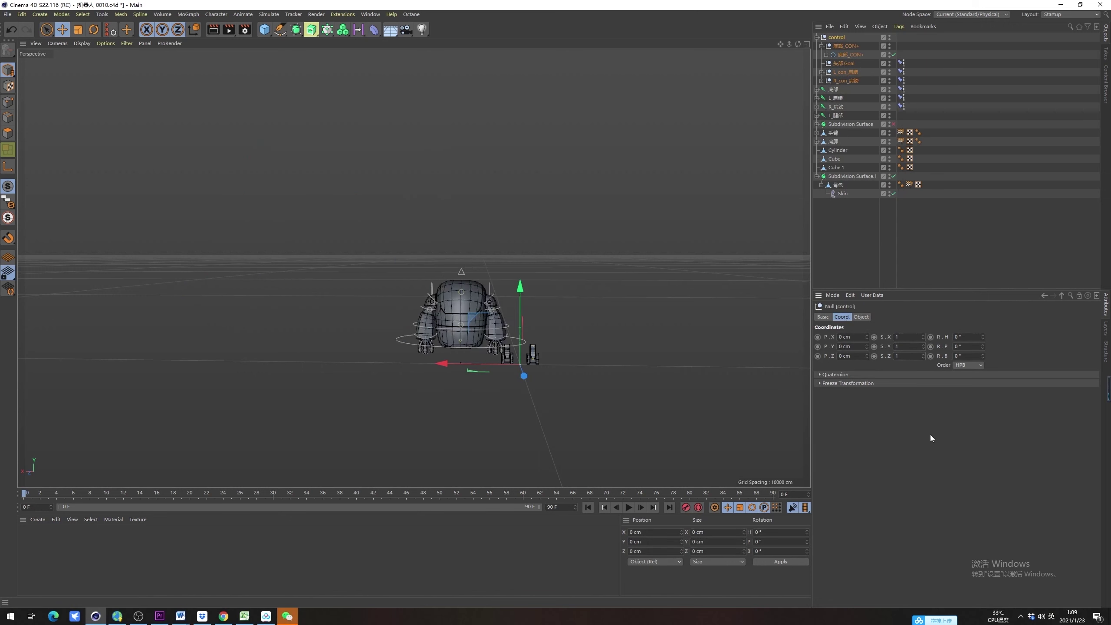
# Return the 底部_CON+ circle to an X position of 0 cm
pyautogui.click(853, 56)
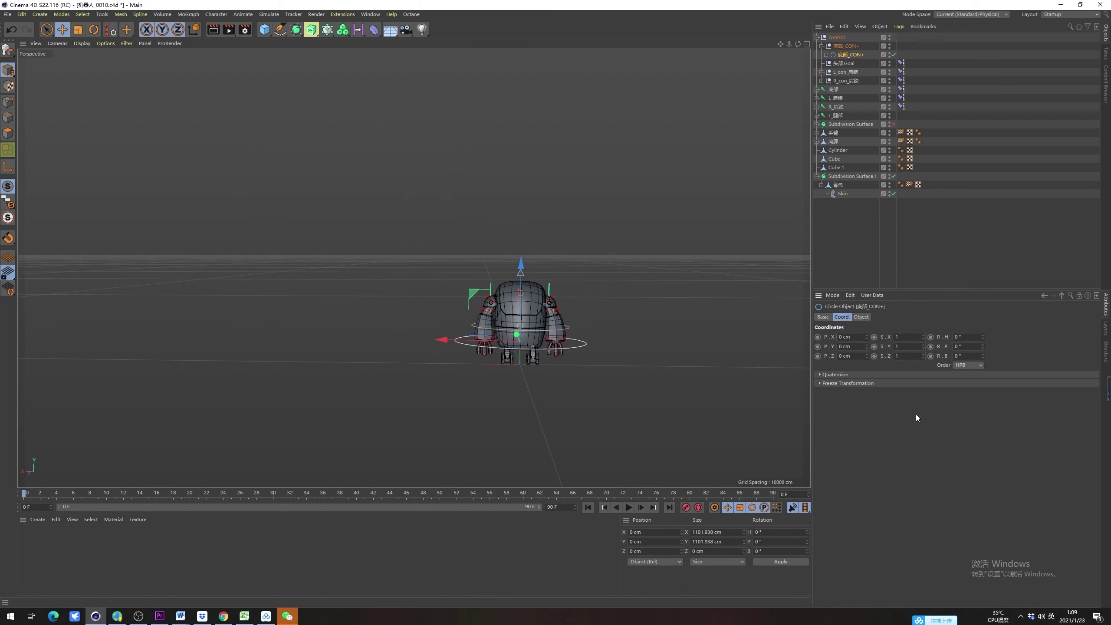
pyautogui.keyDown('alt'); pyautogui.moveTo(551, 283); pyautogui.dragTo(538, 385); pyautogui.keyUp('alt')
pyautogui.scroll(3, 603, 372)
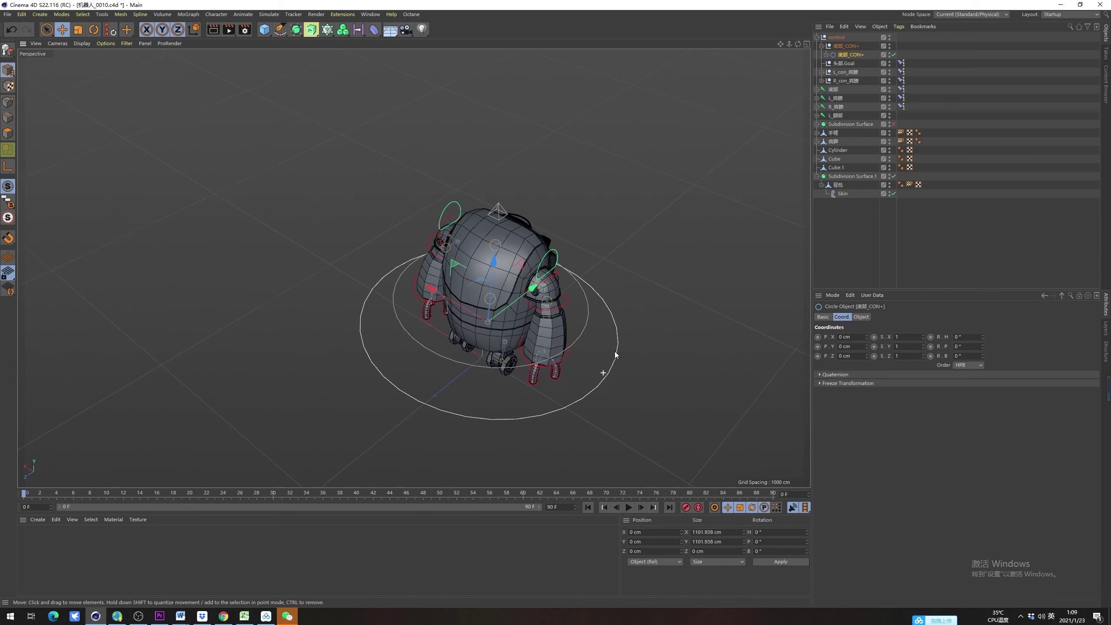
# Select the control null and collapse its hierarchy in the object list
pyautogui.click(835, 37)
pyautogui.click(821, 45)
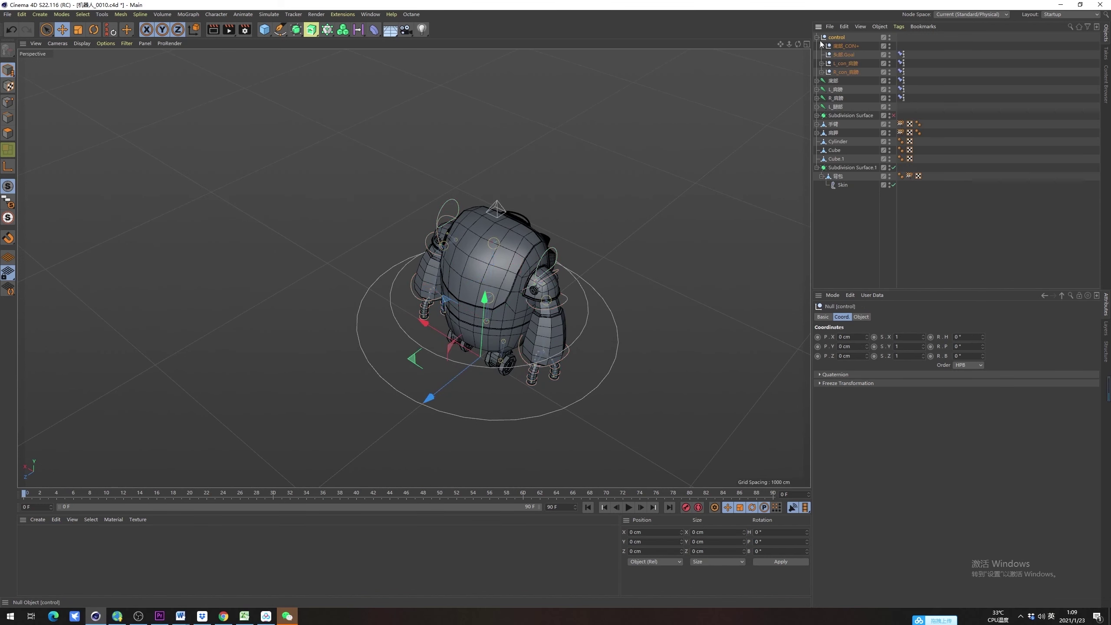
pyautogui.click(817, 38)
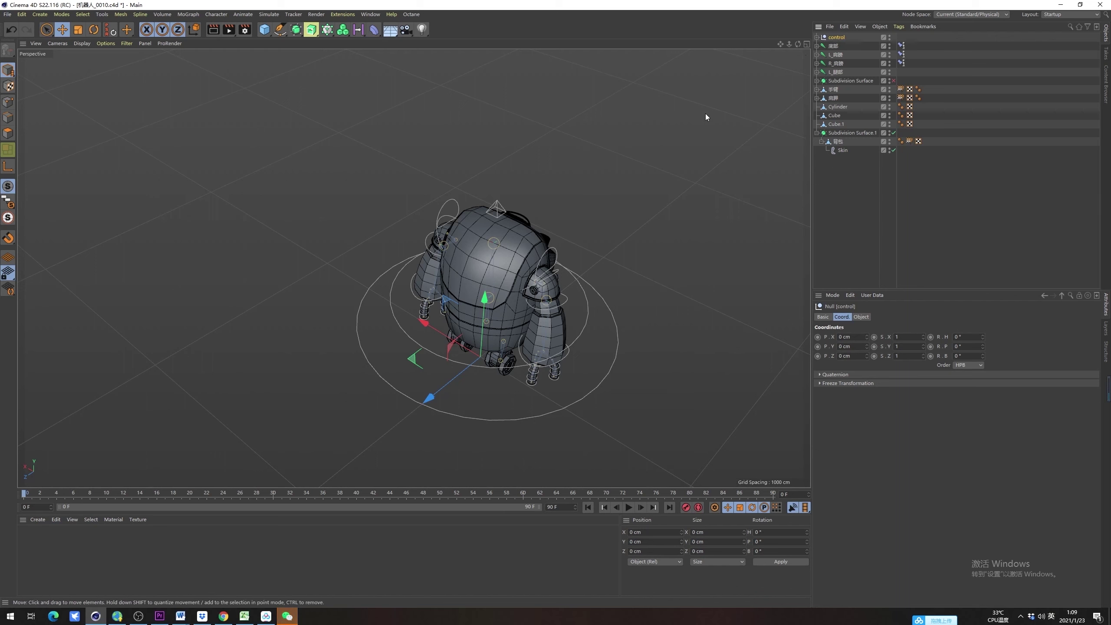
pyautogui.keyDown('alt'); pyautogui.moveTo(500, 332); pyautogui.dragTo(552, 295); pyautogui.keyUp('alt')
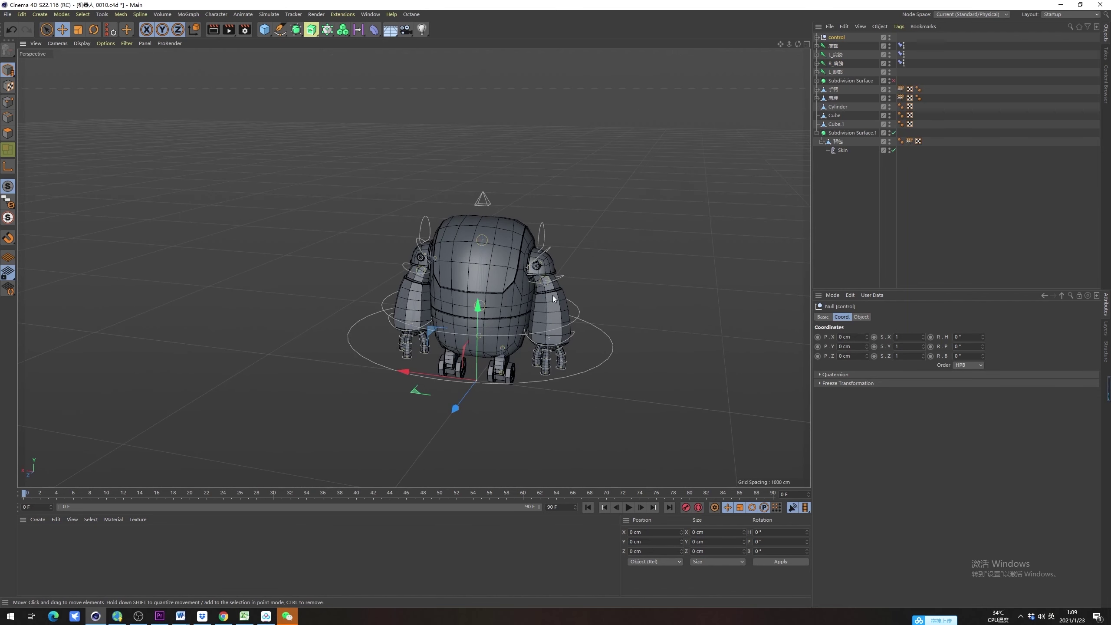
pyautogui.click(816, 37)
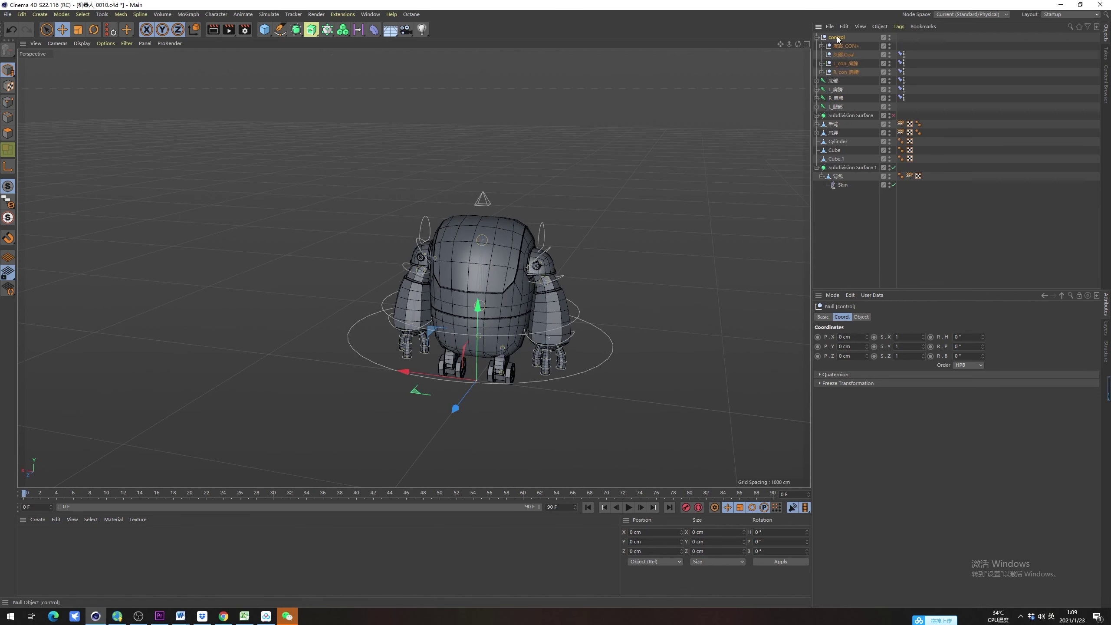
pyautogui.click(817, 38)
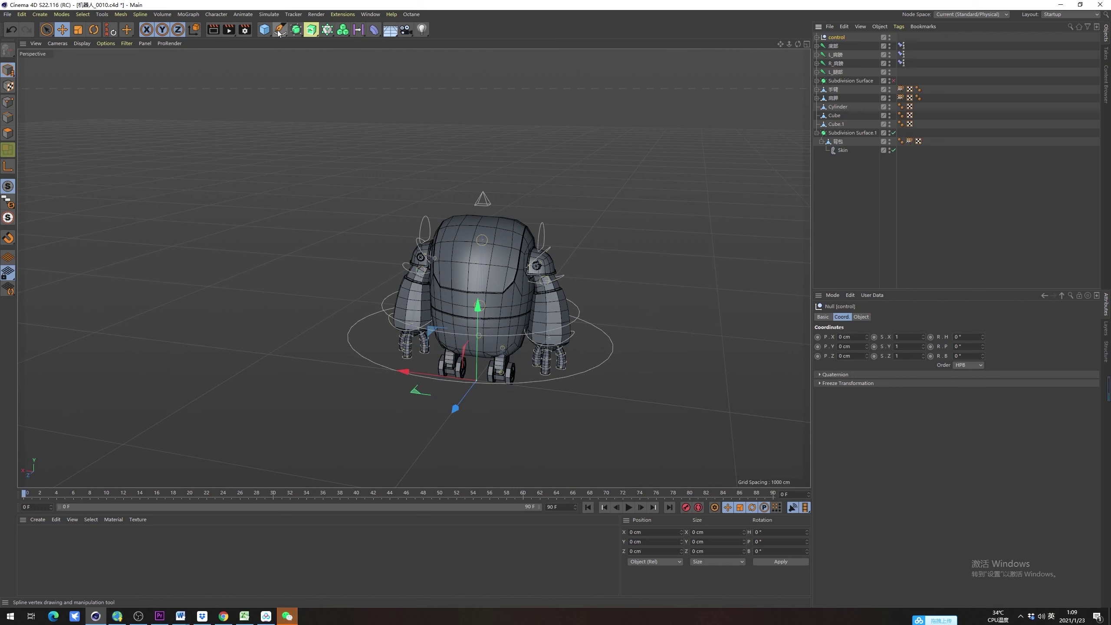
# Add a circle spline at the robot's feet and set its plane to XZ
pyautogui.moveTo(265, 30)
pyautogui.mouseDown()
pyautogui.moveTo(342, 57)
pyautogui.moveTo(273, 10)
pyautogui.mouseUp()
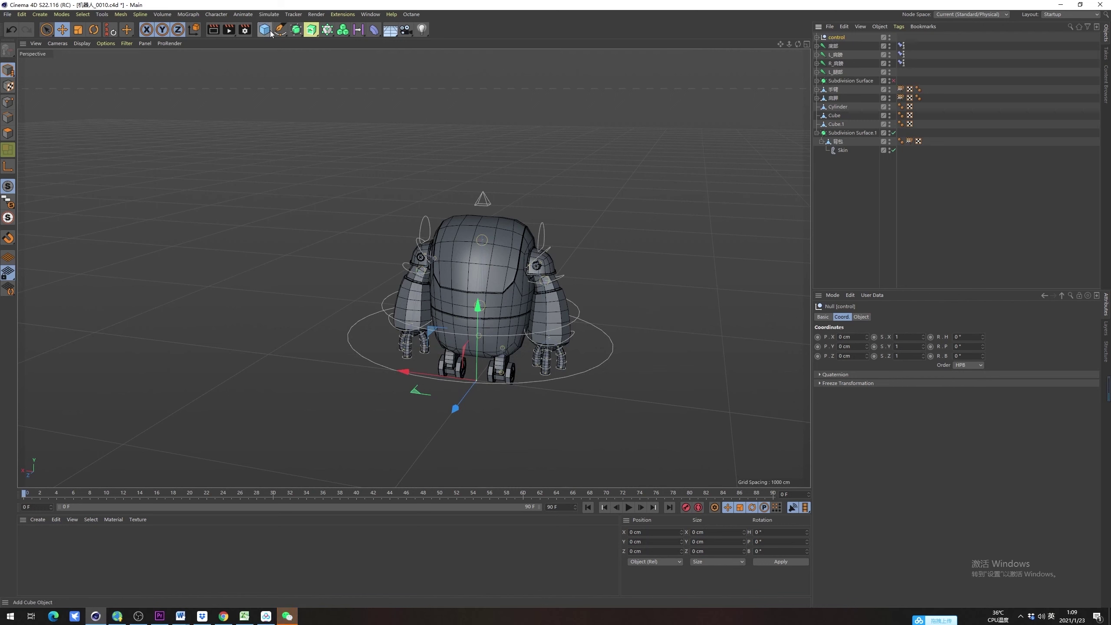
pyautogui.click(280, 30)
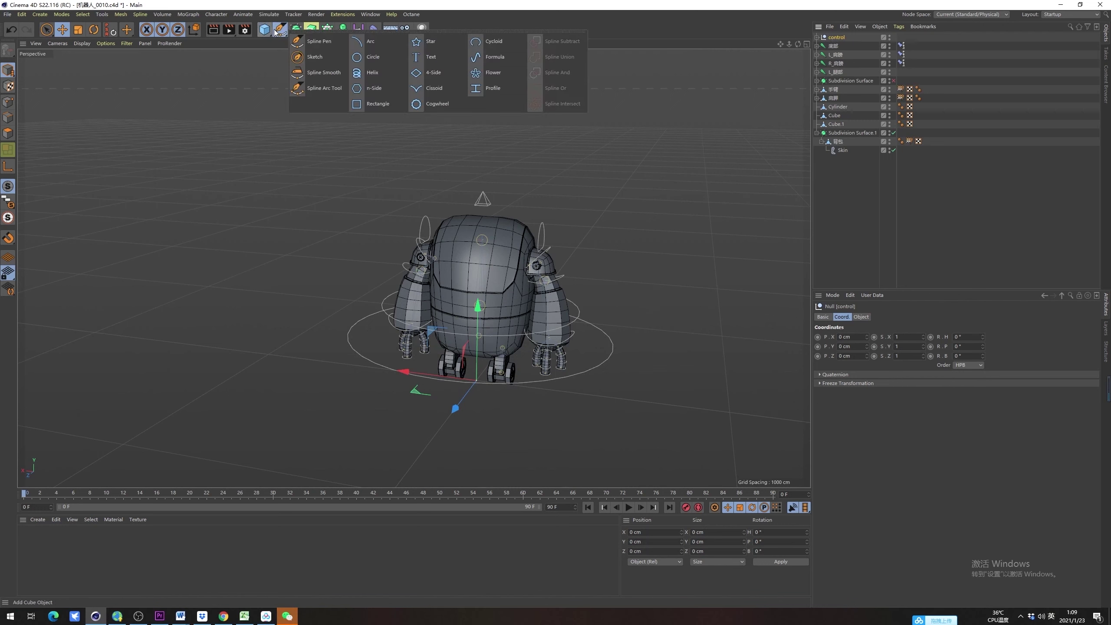
pyautogui.click(369, 57)
pyautogui.keyDown('alt'); pyautogui.moveTo(503, 348); pyautogui.dragTo(502, 278); pyautogui.keyUp('alt')
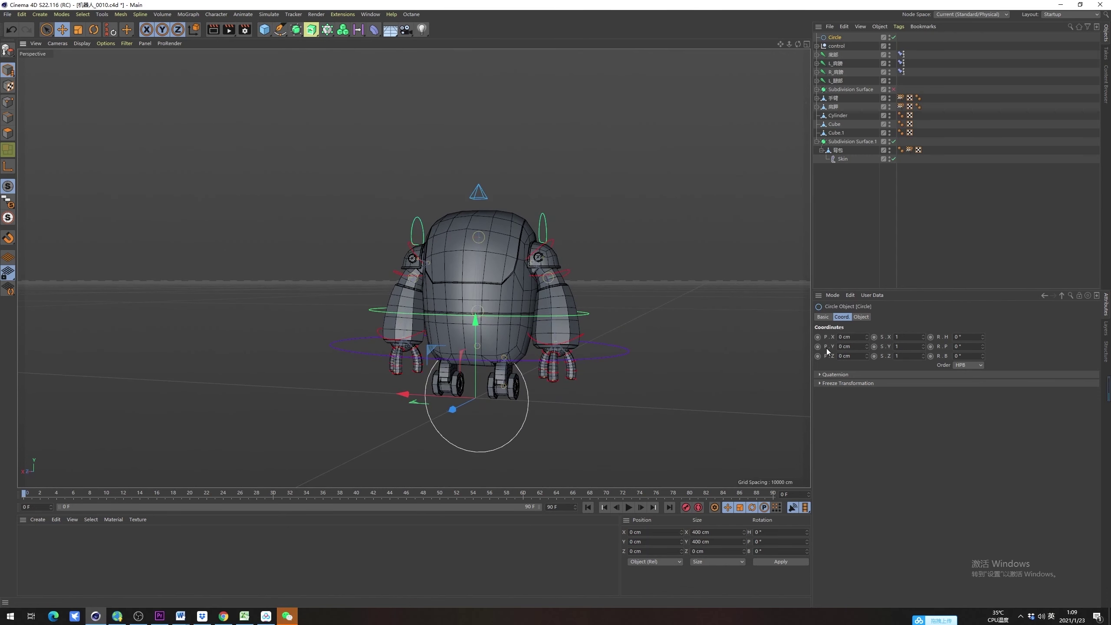
pyautogui.click(861, 318)
pyautogui.click(891, 354)
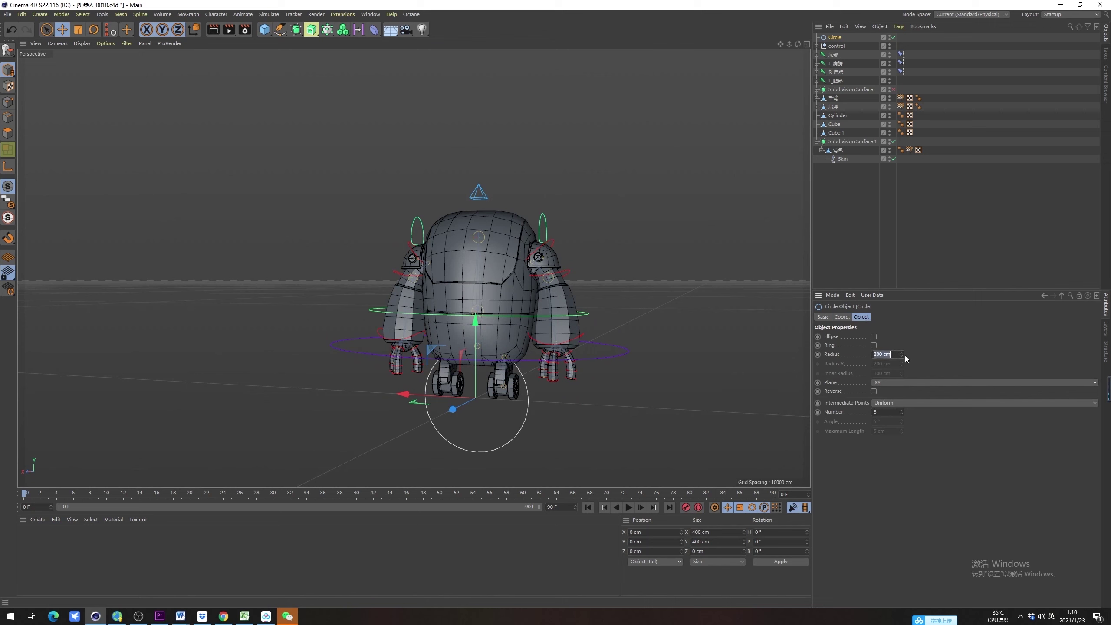
pyautogui.click(903, 383)
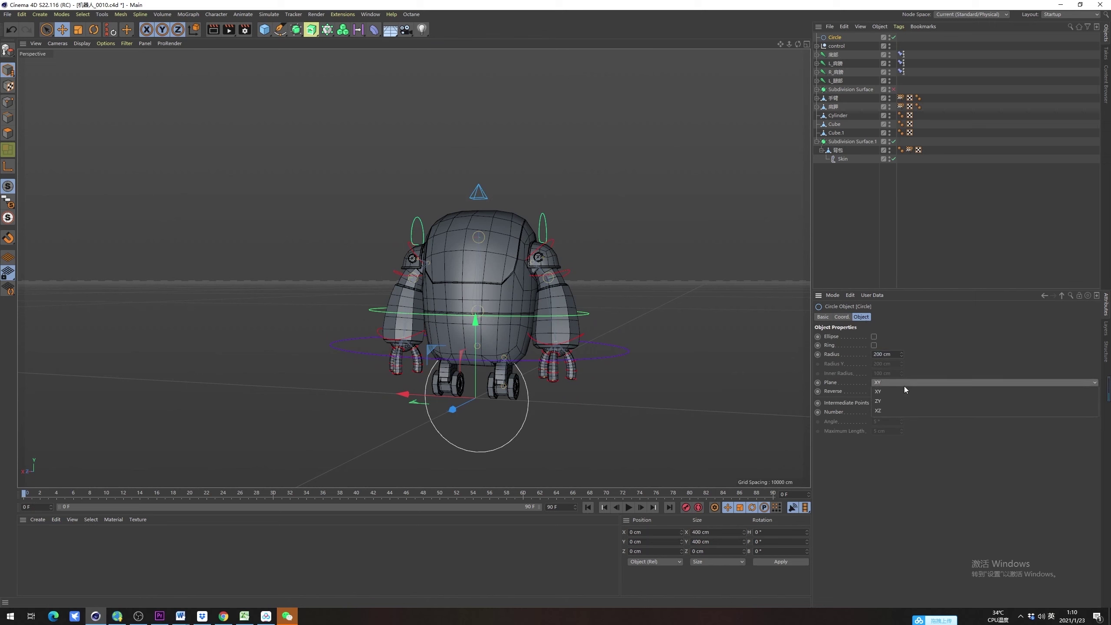
pyautogui.click(911, 410)
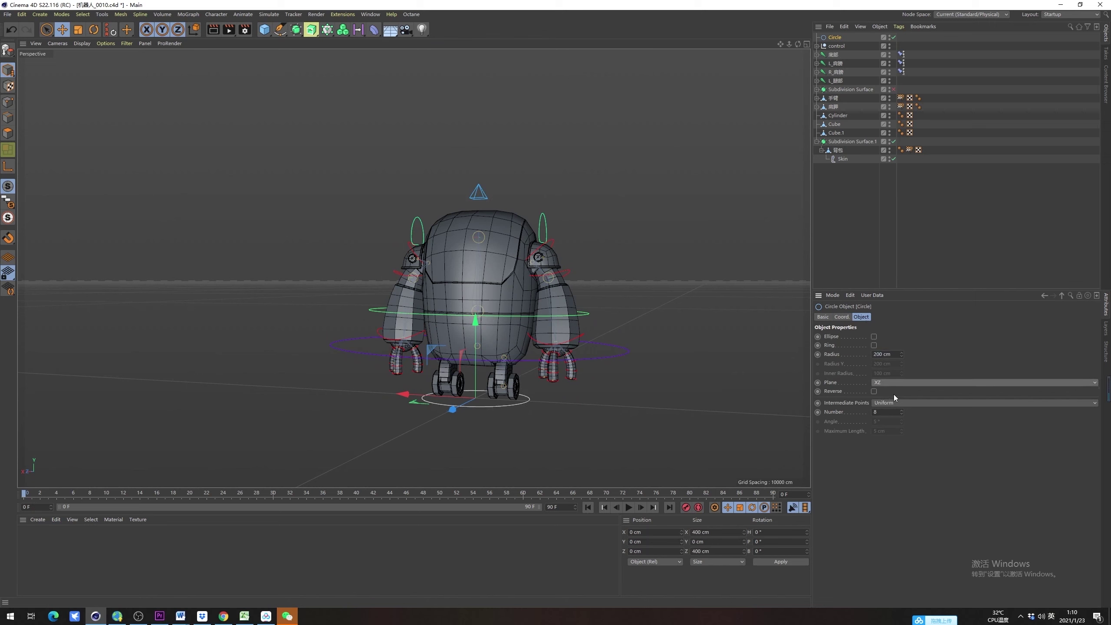
# Try radii of 5000 cm, 500 cm, 761 cm and 800 cm for the ground circle
pyautogui.click(895, 356)
pyautogui.write('5000')
pyautogui.press('Return')
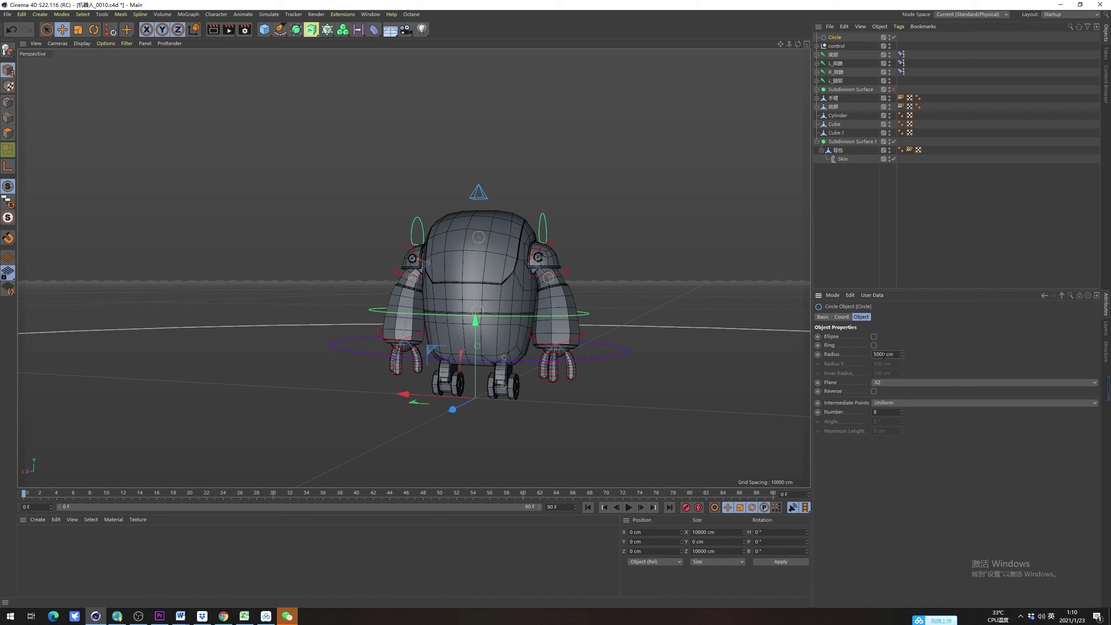
pyautogui.keyDown('alt'); pyautogui.moveTo(533, 281); pyautogui.dragTo(569, 388); pyautogui.keyUp('alt')
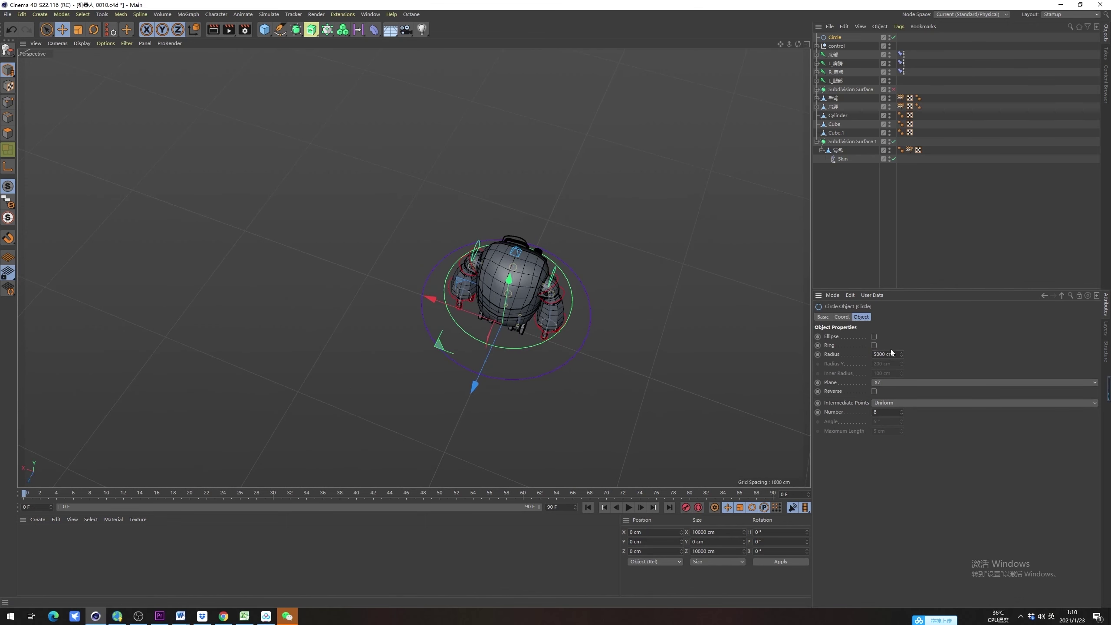
pyautogui.click(890, 354)
pyautogui.write('500')
pyautogui.press('Return')
pyautogui.moveTo(902, 353)
pyautogui.mouseDown()
pyautogui.moveTo(902, 328)
pyautogui.moveTo(903, 353)
pyautogui.mouseUp()
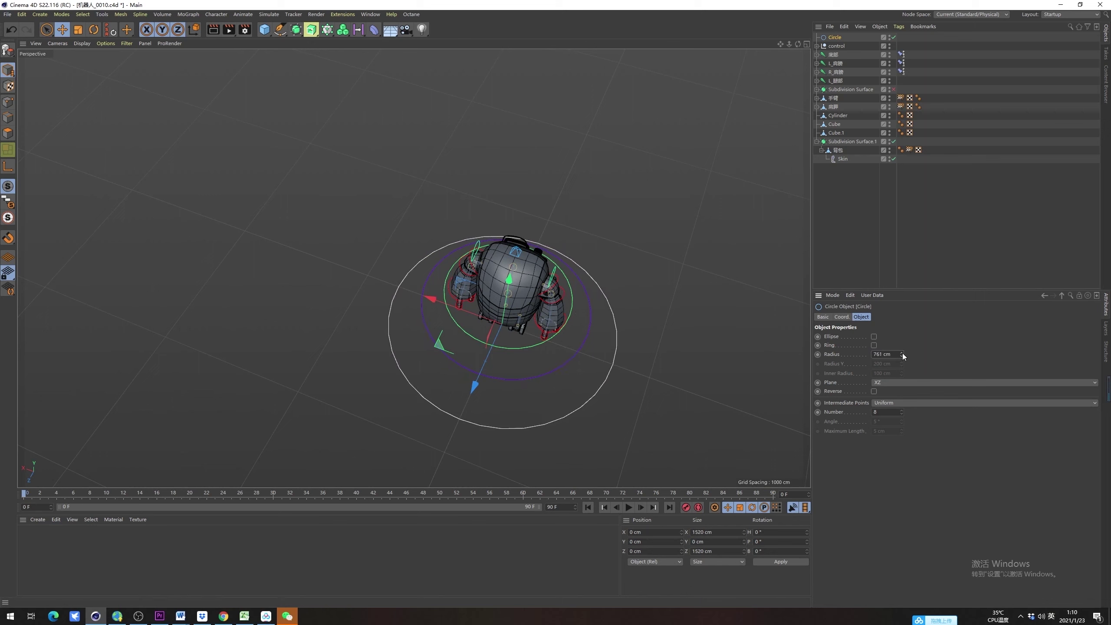
pyautogui.keyDown('alt'); pyautogui.moveTo(575, 357); pyautogui.dragTo(548, 341); pyautogui.keyUp('alt')
pyautogui.scroll(2, 548, 340)
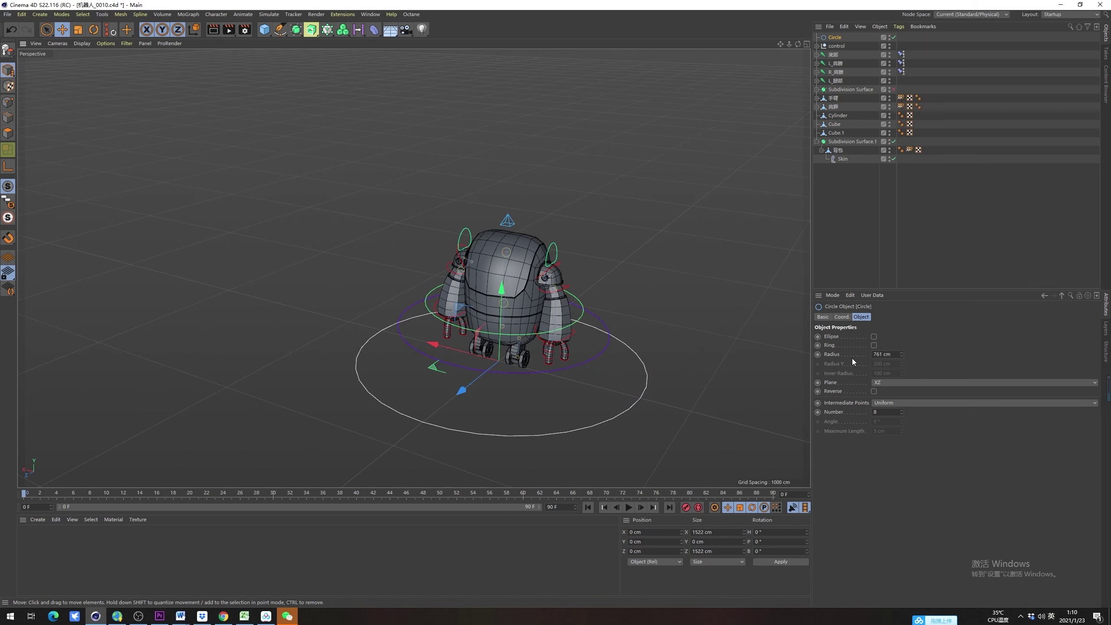
pyautogui.click(892, 355)
pyautogui.write('800')
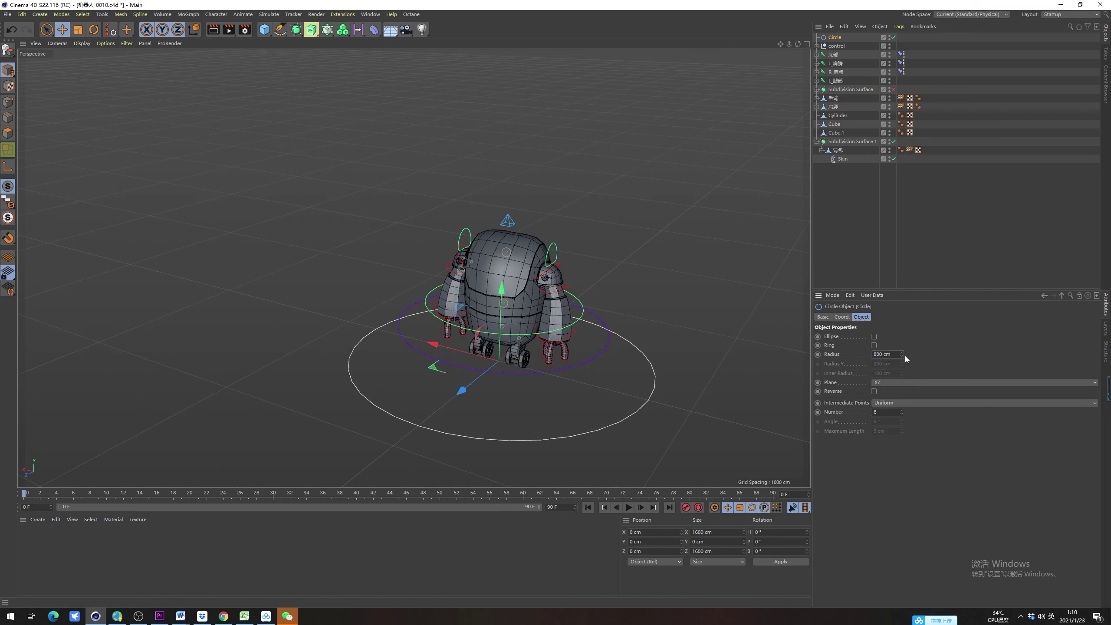
# Set the ground circle's radius to 600 cm and clear the selection
pyautogui.click(893, 355)
pyautogui.write('600')
pyautogui.press('Return')
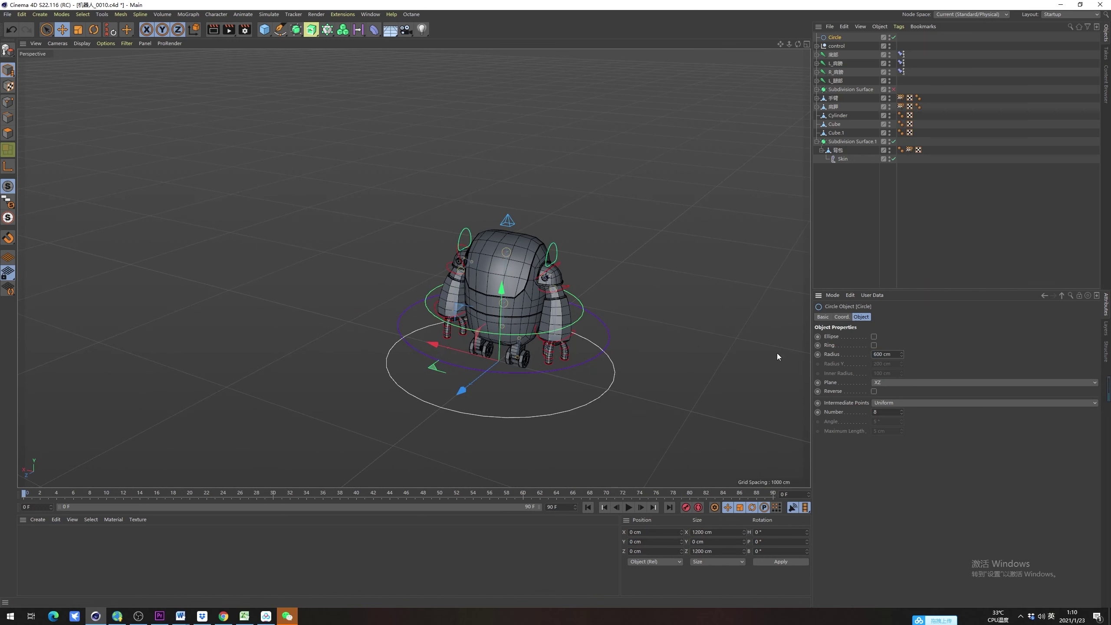
pyautogui.scroll(2, 545, 358)
pyautogui.click(608, 352)
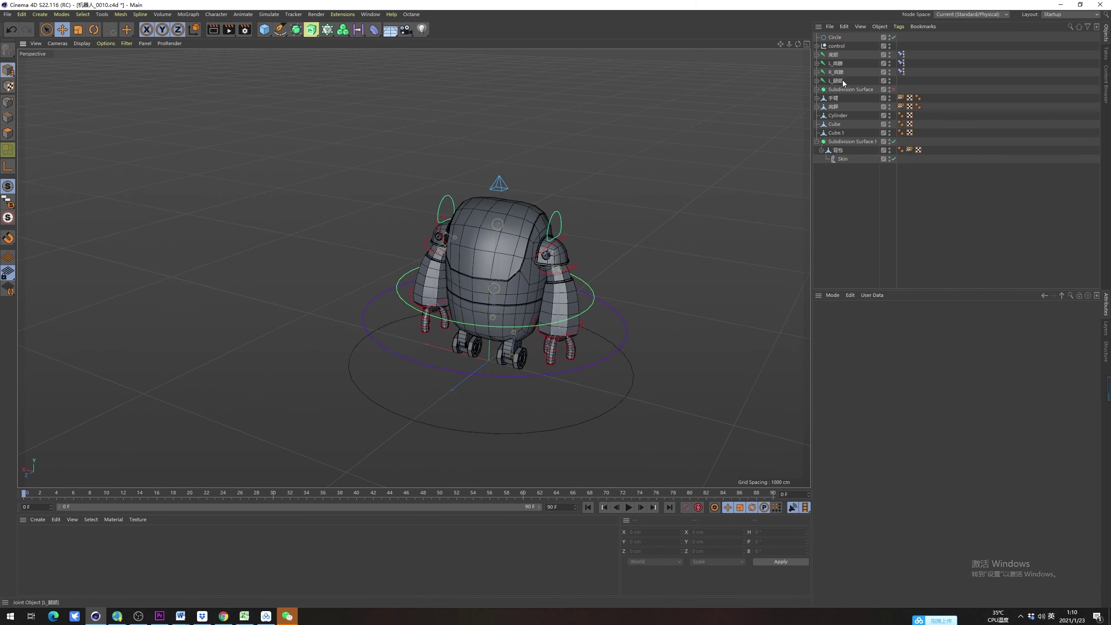
# Set the 底部_CON+ circle's radius to 500 cm, then select the ground circle at the robot's feet
pyautogui.click(816, 46)
pyautogui.click(821, 54)
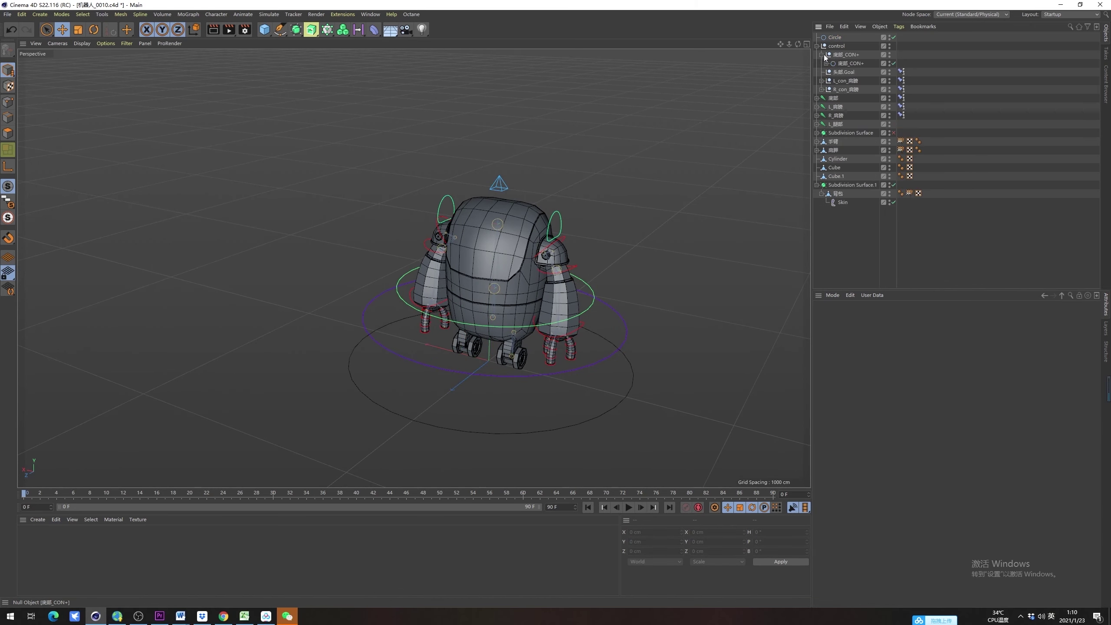
pyautogui.click(850, 64)
pyautogui.doubleClick(888, 354)
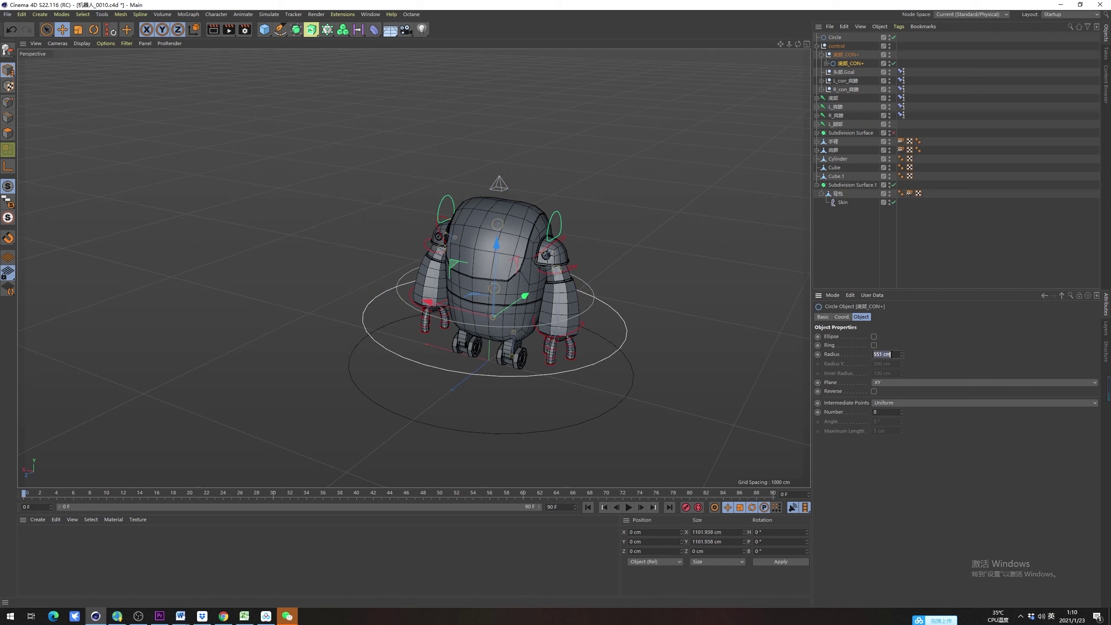
pyautogui.write('500')
pyautogui.press('Return')
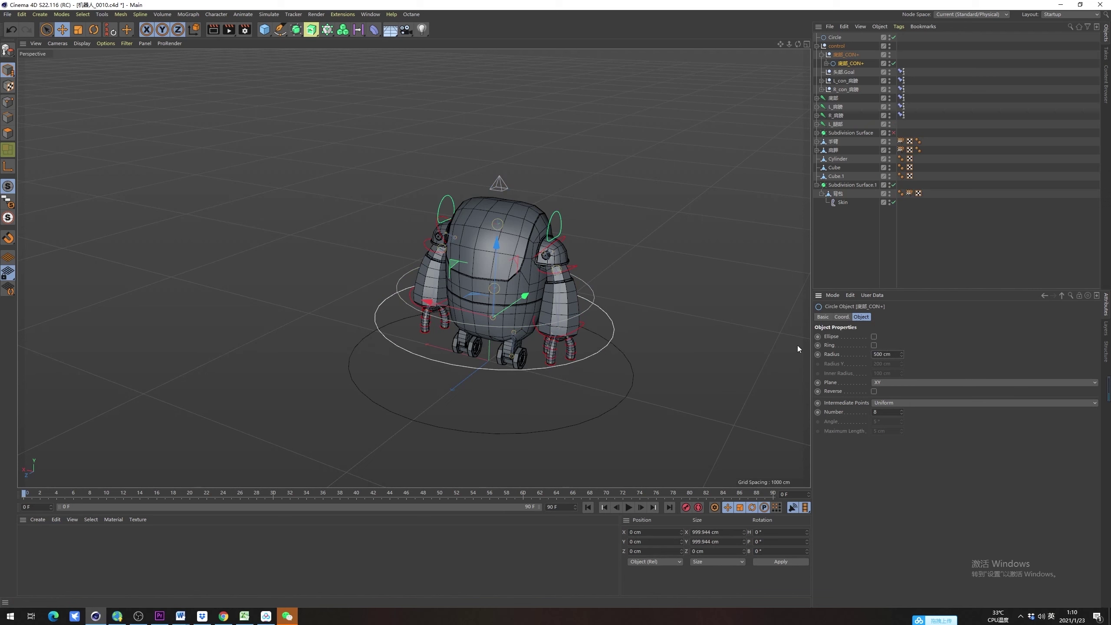
pyautogui.click(630, 321)
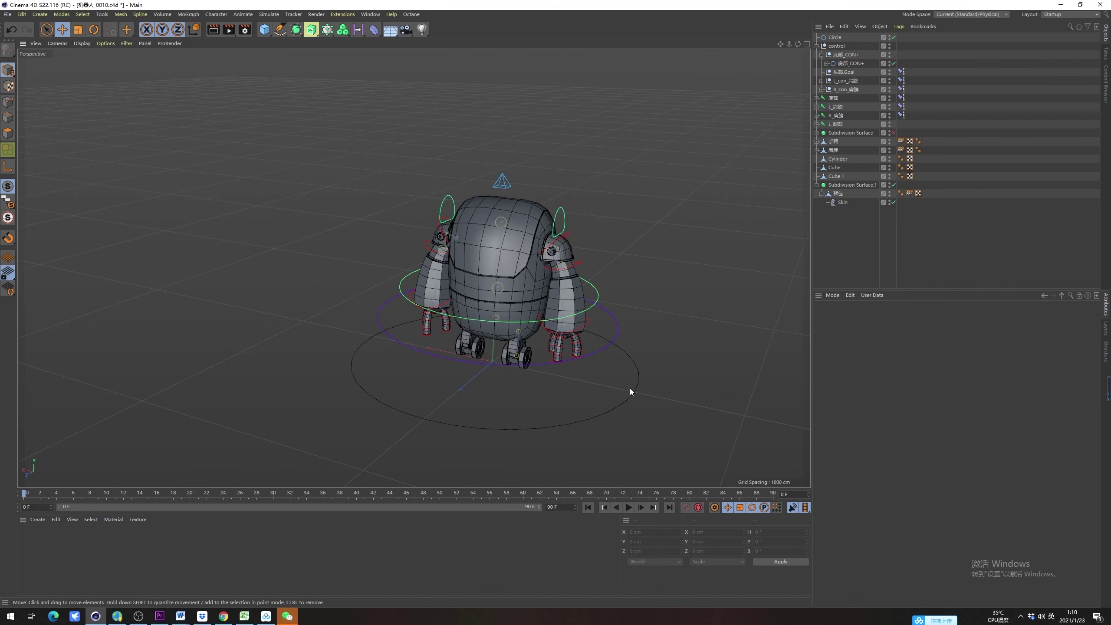
pyautogui.click(630, 399)
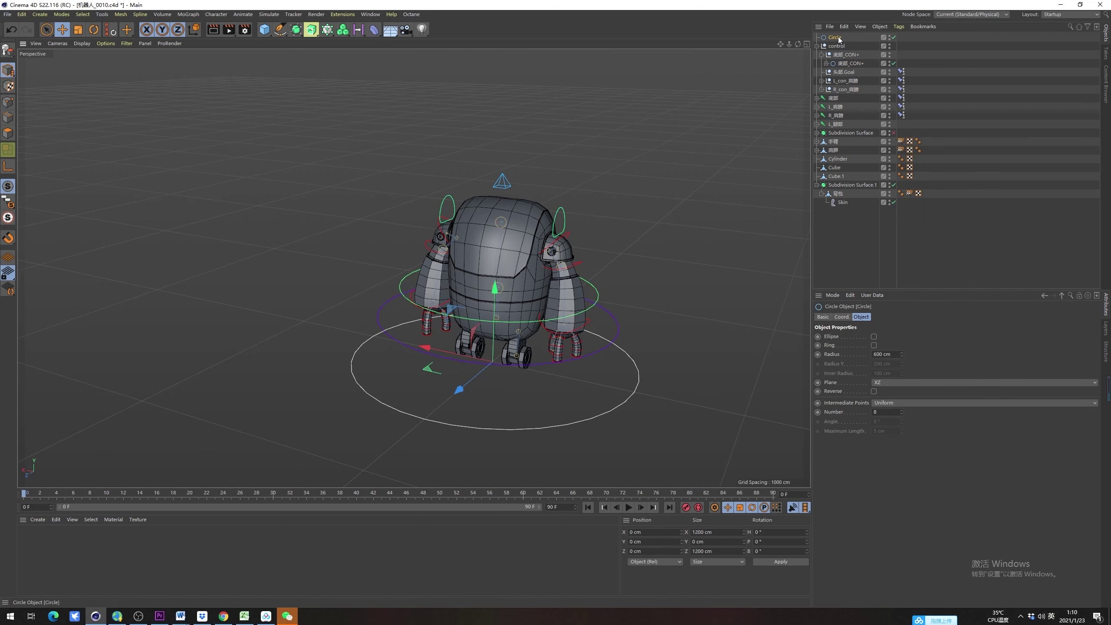
# Convert the ground circle into an editable spline and rename it 整体移动缩放
pyautogui.press('c')
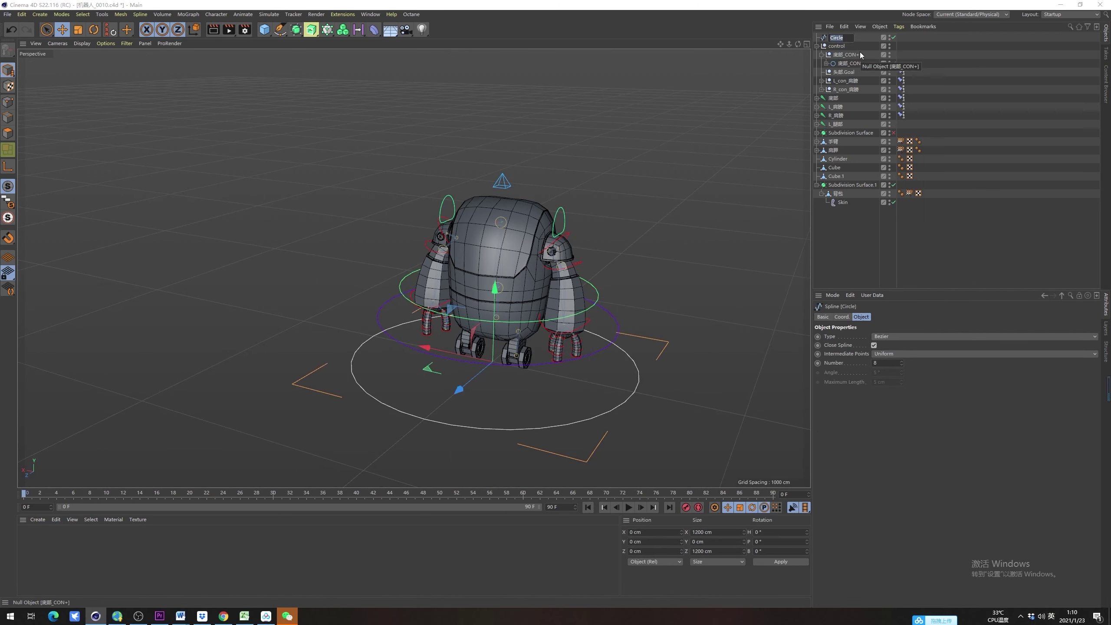
pyautogui.write('zher')
pyautogui.press('shift')
pyautogui.write('整体移动')
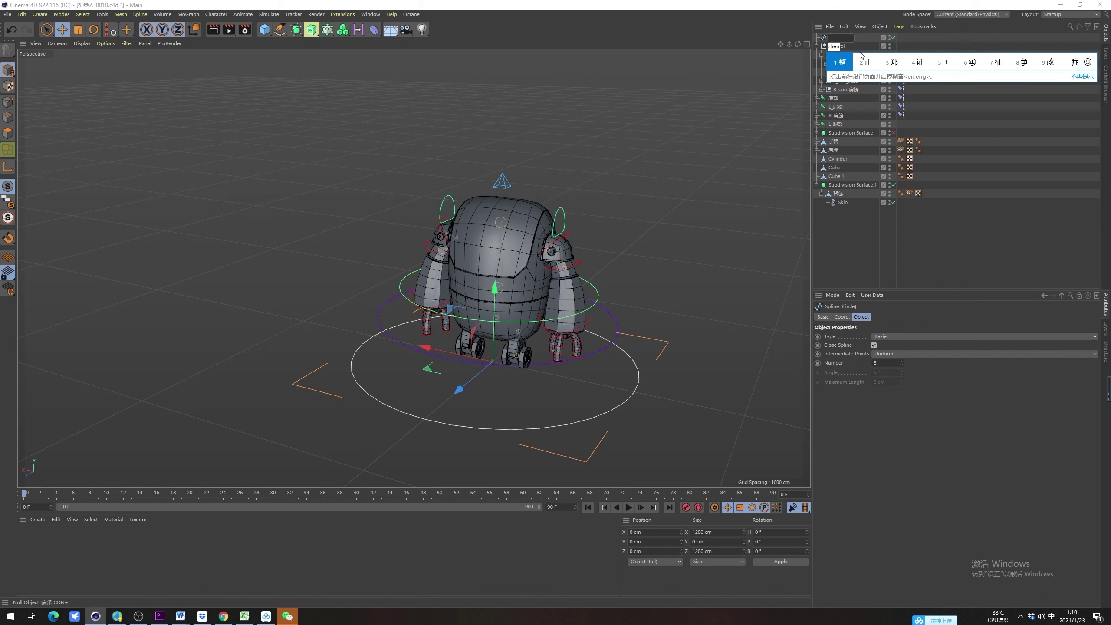
pyautogui.press('space')
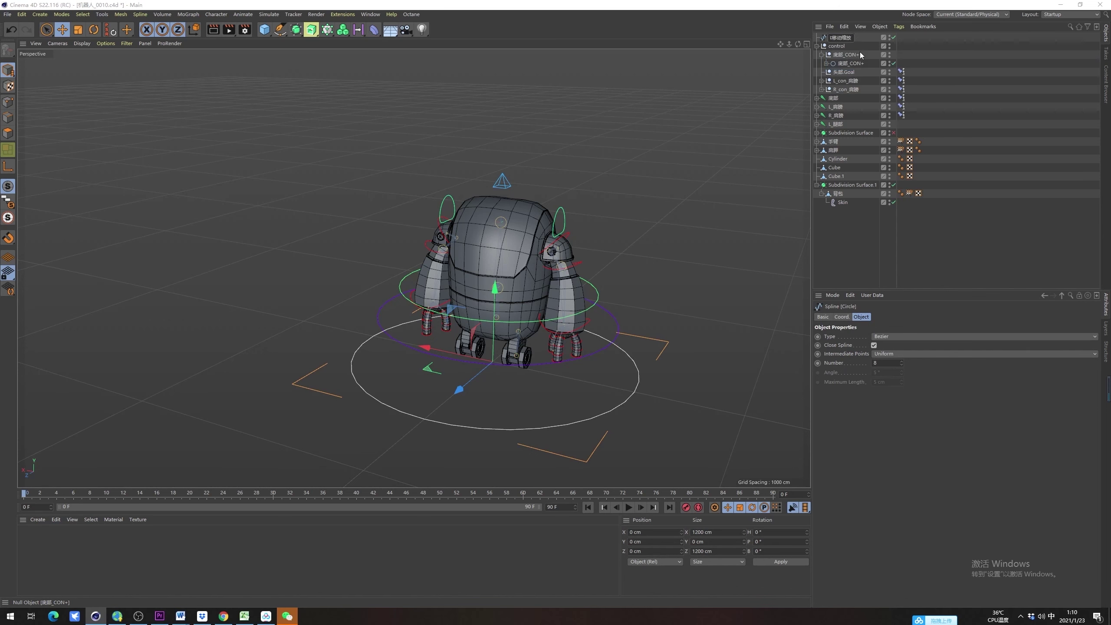
pyautogui.press('Return')
# Collapse the control null and add a Constraint tag to it with PSR enabled
pyautogui.click(821, 48)
pyautogui.click(817, 46)
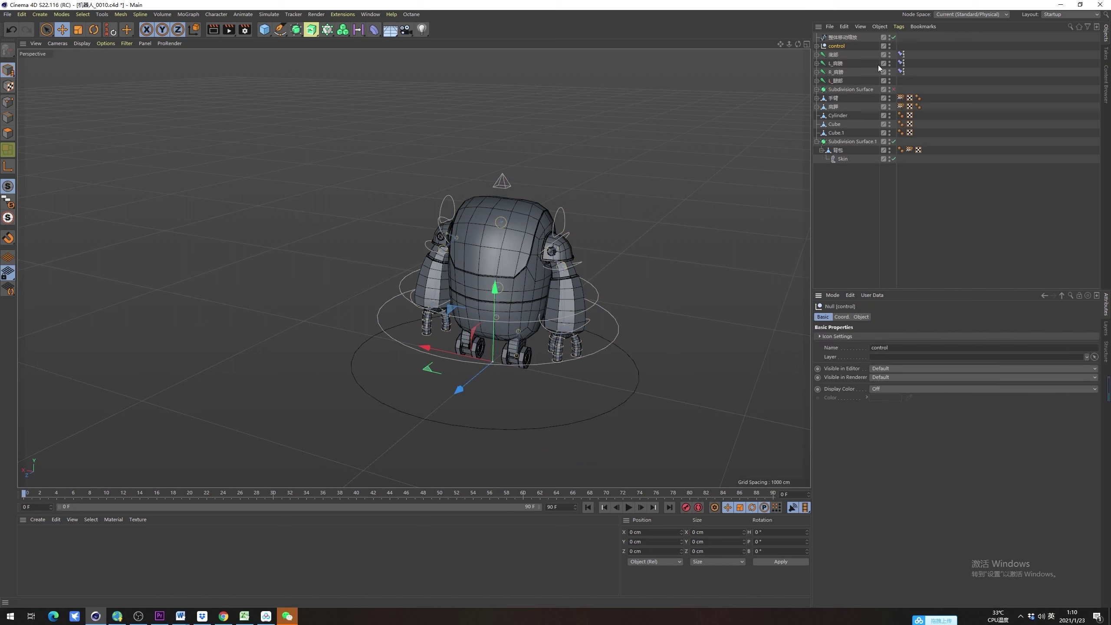
pyautogui.rightClick(834, 47)
pyautogui.moveTo(897, 154)
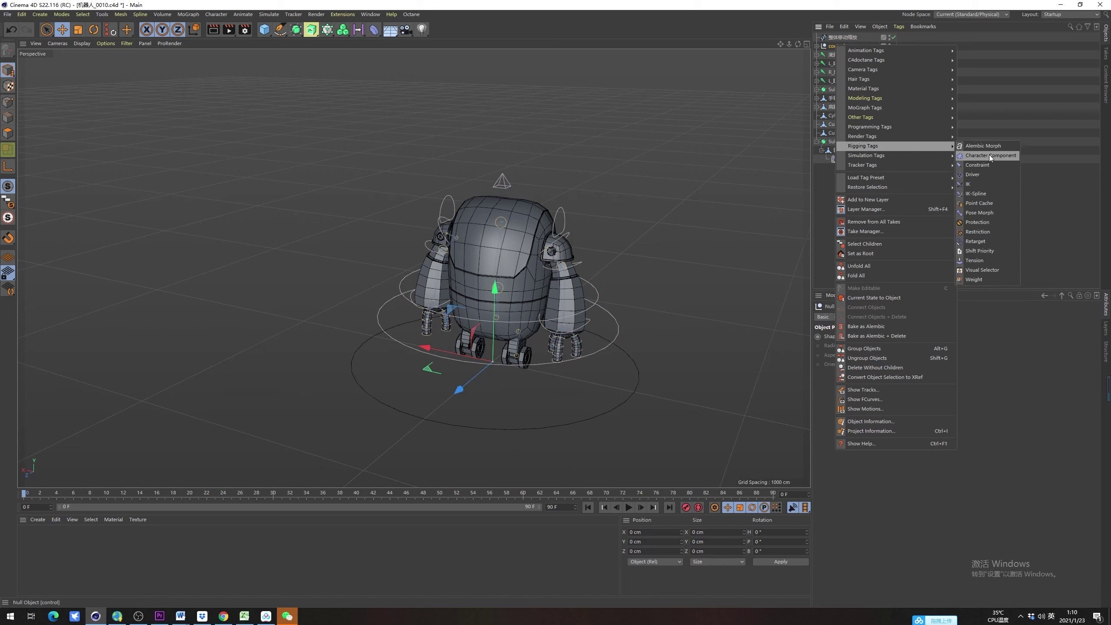
pyautogui.click(984, 164)
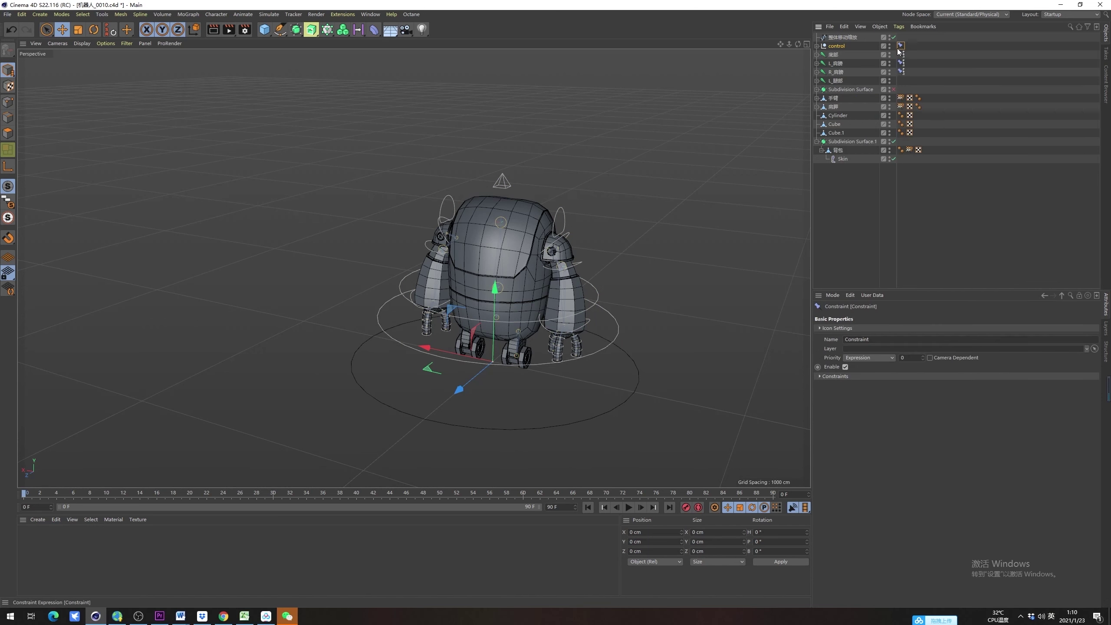
pyautogui.click(852, 377)
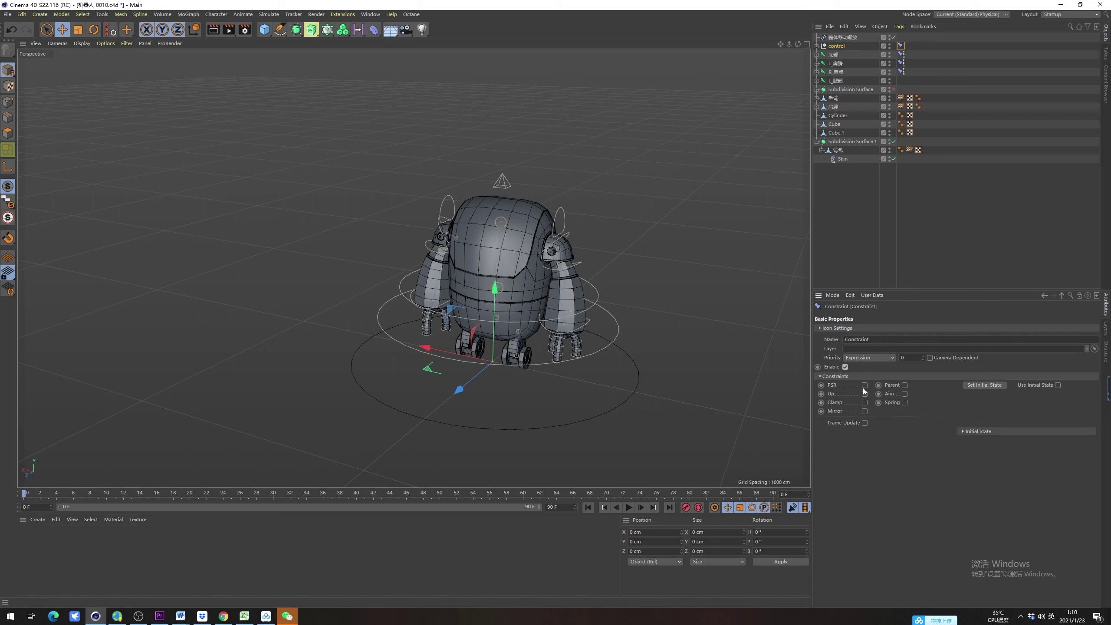
pyautogui.click(865, 385)
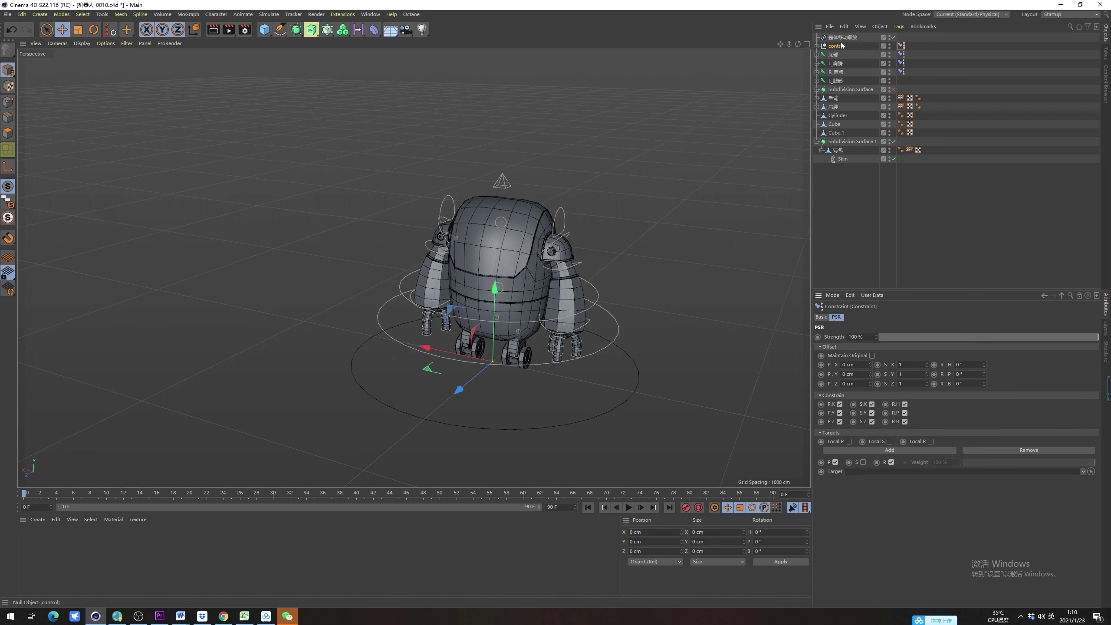
# Set 整体移动缩放 as the PSR constraint's target and enable scale for that target
pyautogui.moveTo(842, 37); pyautogui.dragTo(855, 54)
pyautogui.moveTo(919, 441); pyautogui.dragTo(901, 471)
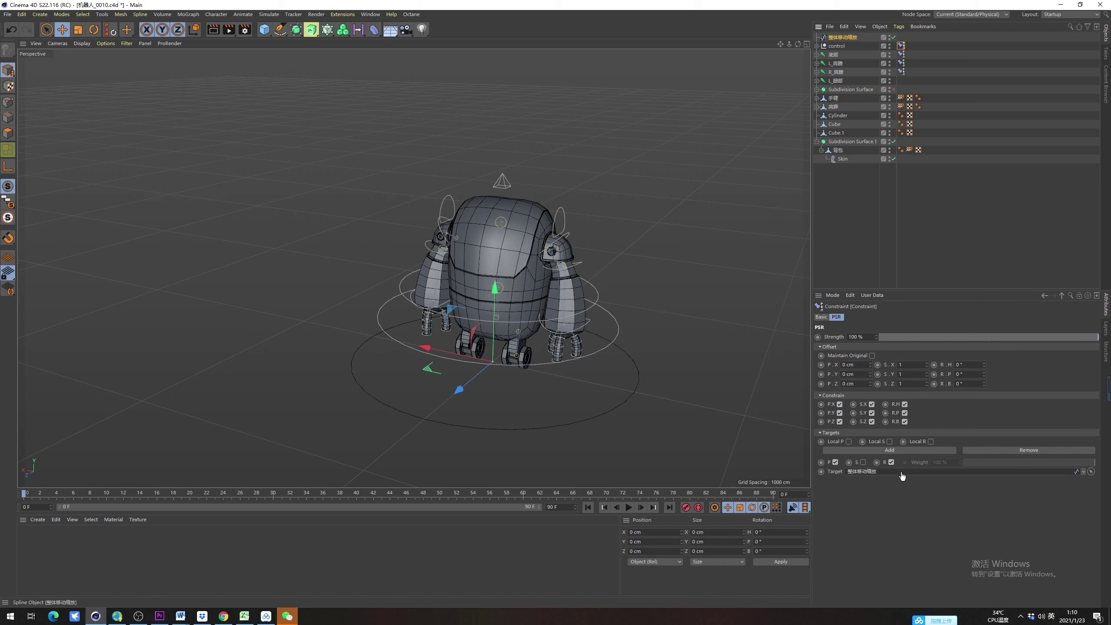
pyautogui.click(862, 462)
# Test the 整体移动缩放 controller by moving it about 570 cm along X, and undo the move
pyautogui.click(844, 38)
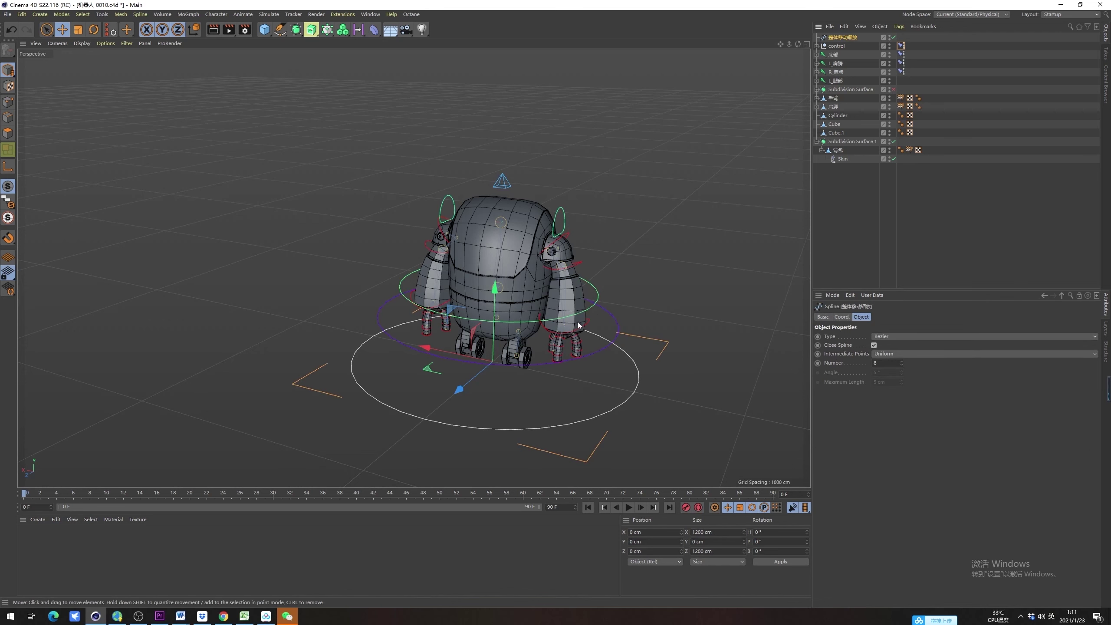
pyautogui.press('e')
pyautogui.moveTo(442, 351); pyautogui.dragTo(335, 315)
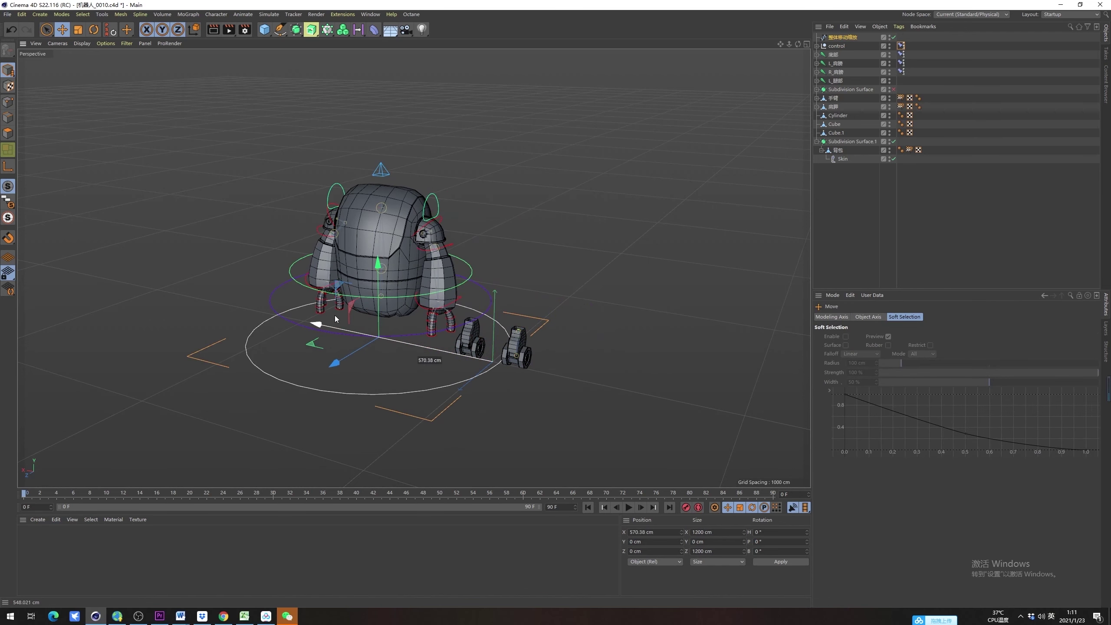
pyautogui.hotkey('ctrl', 'z')
# Scale the 整体移动缩放 controller to 3 on X, Y and Z to test the rig's scaling
pyautogui.click(850, 37)
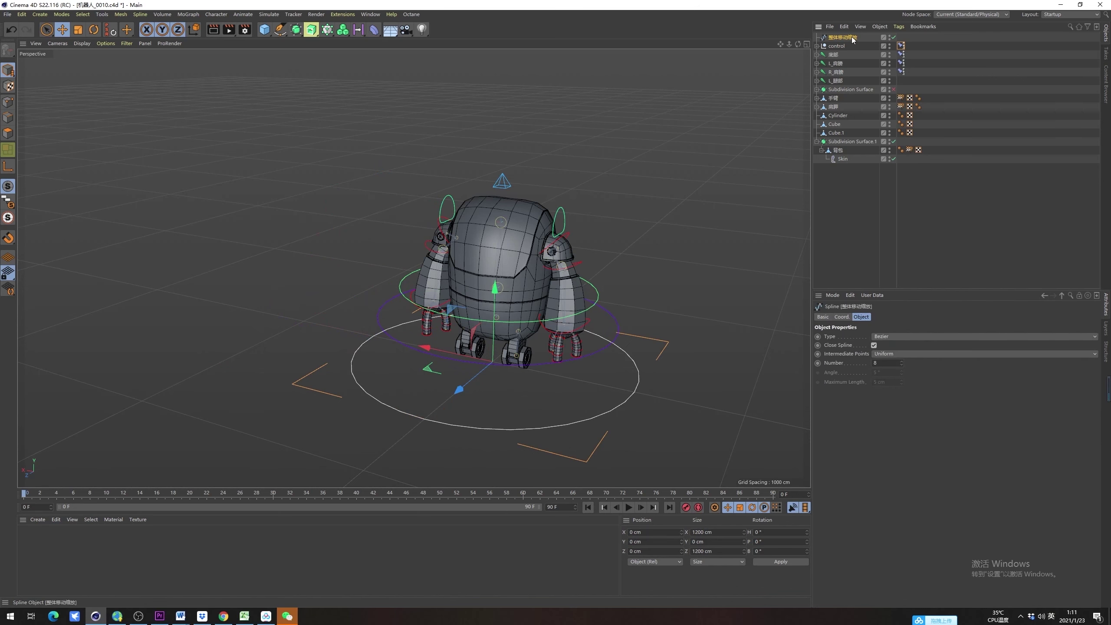
pyautogui.click(842, 317)
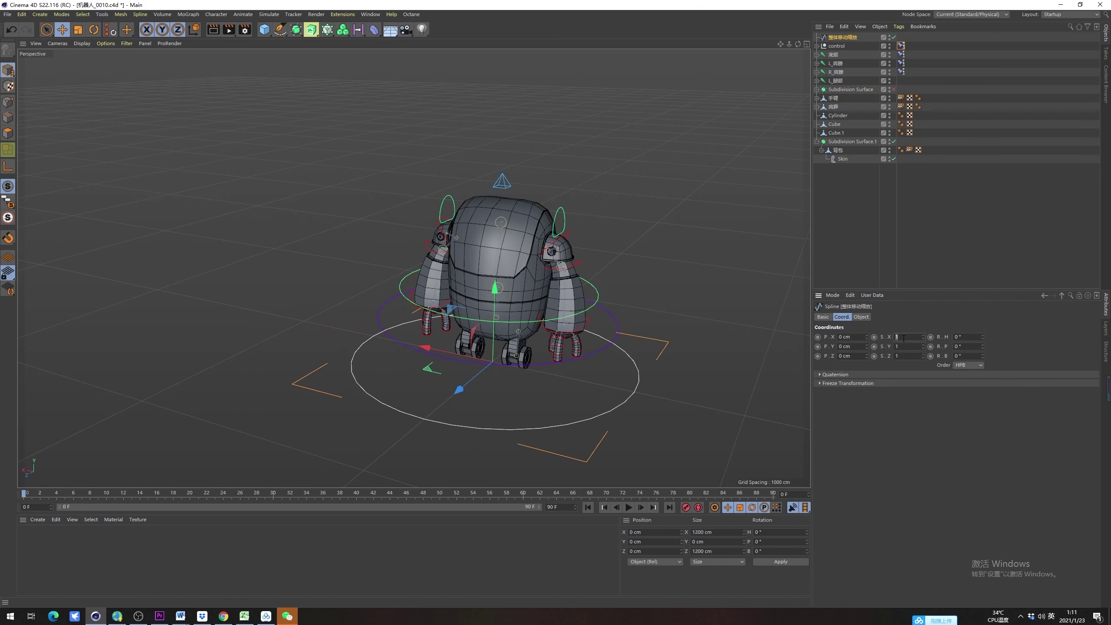
pyautogui.click(902, 347)
pyautogui.click(913, 357)
pyautogui.write('3')
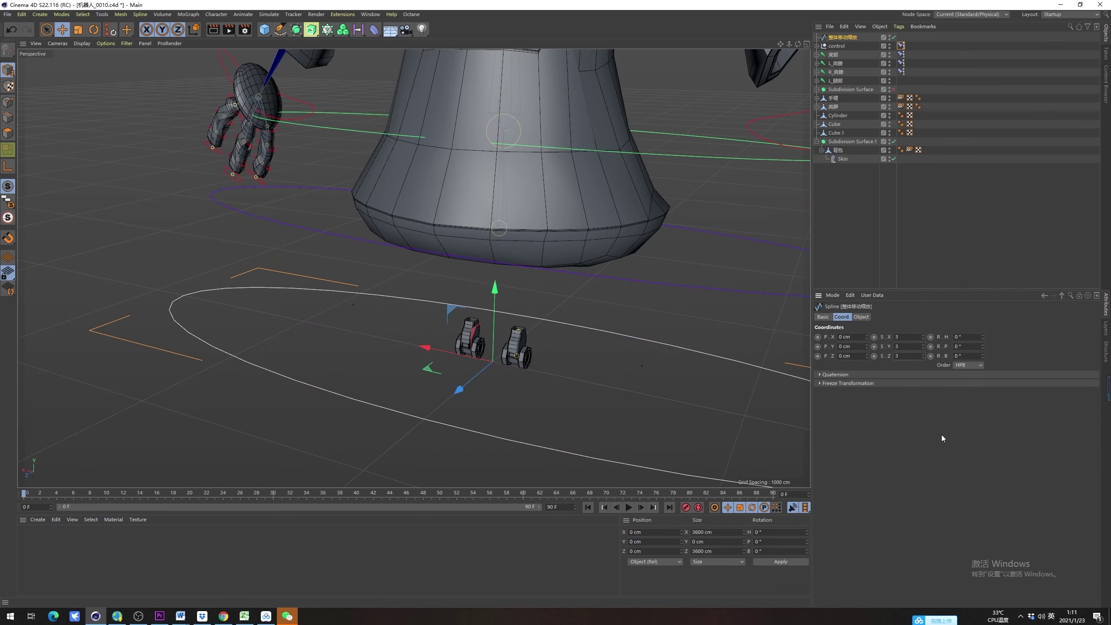
pyautogui.click(940, 433)
# Set the X position of the 整体移动缩放 controller to 500 cm
pyautogui.keyDown('alt'); pyautogui.moveTo(564, 302); pyautogui.dragTo(488, 322, button='right'); pyautogui.keyUp('alt')
pyautogui.keyDown('alt'); pyautogui.moveTo(488, 322); pyautogui.dragTo(637, 344); pyautogui.keyUp('alt')
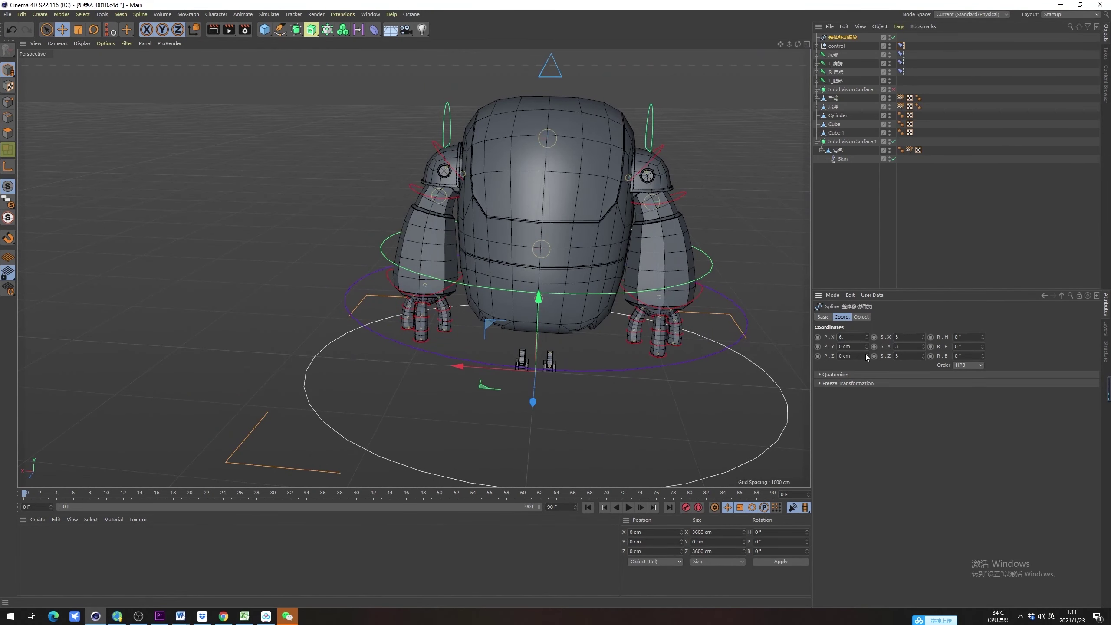
pyautogui.moveTo(850, 338); pyautogui.dragTo(812, 339)
pyautogui.write('500')
pyautogui.press('Return')
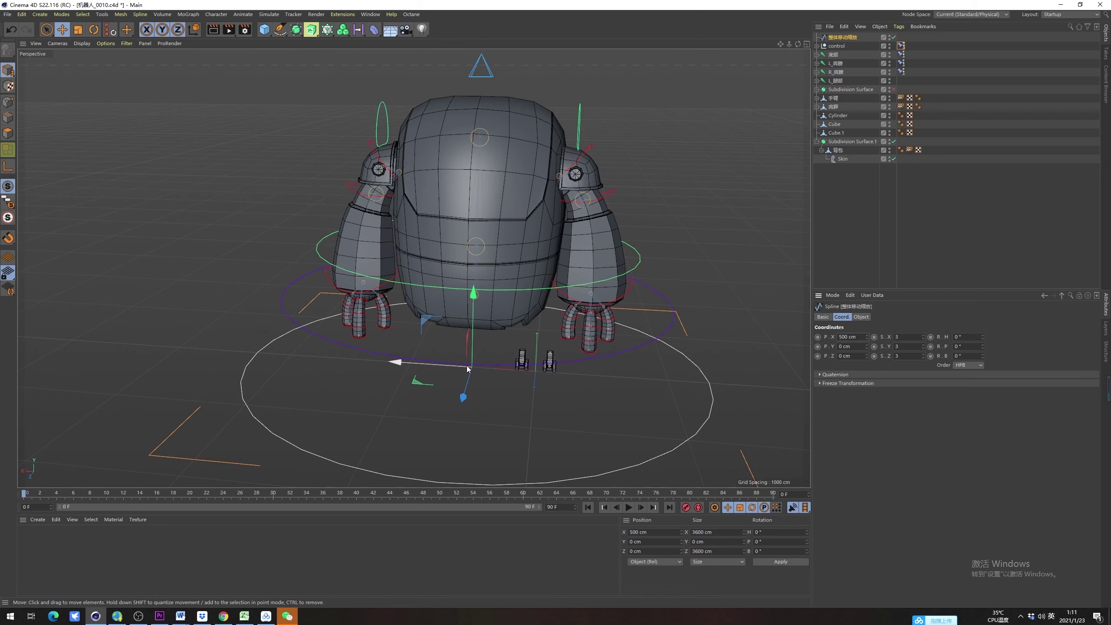
# Add a test cube at X position 500 cm for comparison with the scaled controller, and delete it
pyautogui.keyDown('alt'); pyautogui.moveTo(481, 350); pyautogui.dragTo(377, 104); pyautogui.keyUp('alt')
pyautogui.click(264, 29)
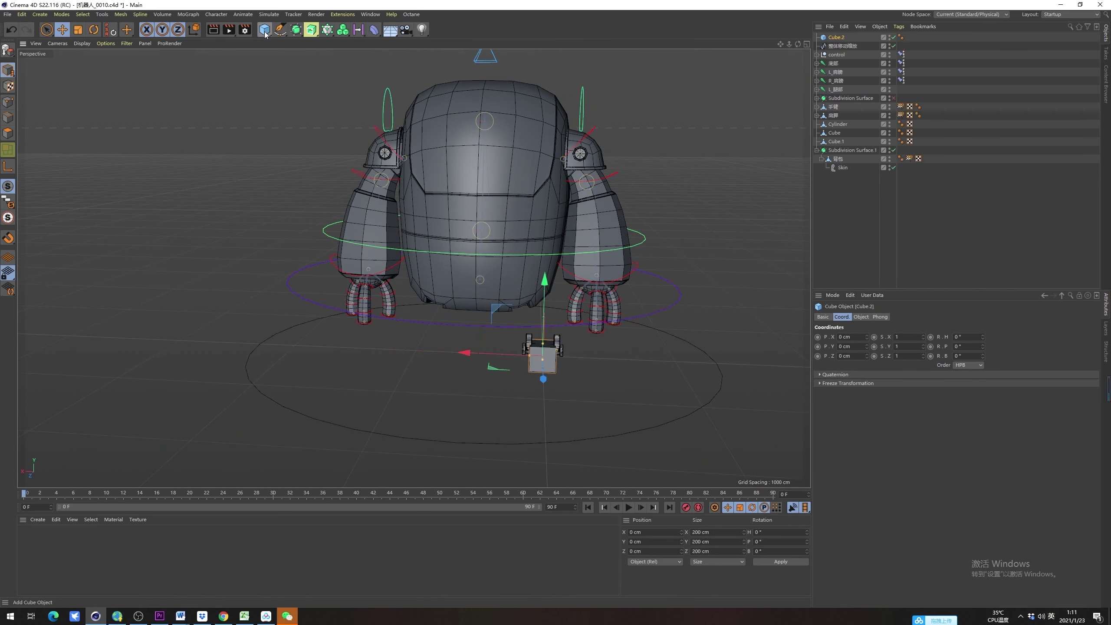
pyautogui.moveTo(853, 337); pyautogui.dragTo(831, 337)
pyautogui.write('500')
pyautogui.press('Return')
pyautogui.keyDown('alt'); pyautogui.moveTo(494, 328); pyautogui.dragTo(503, 310); pyautogui.keyUp('alt')
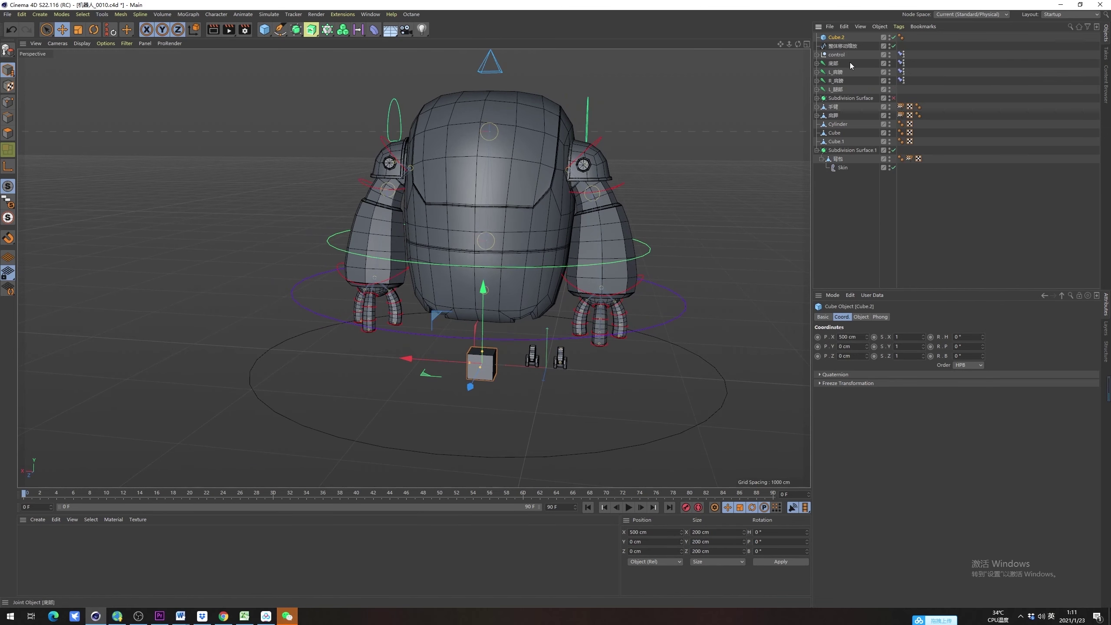
pyautogui.press('Delete')
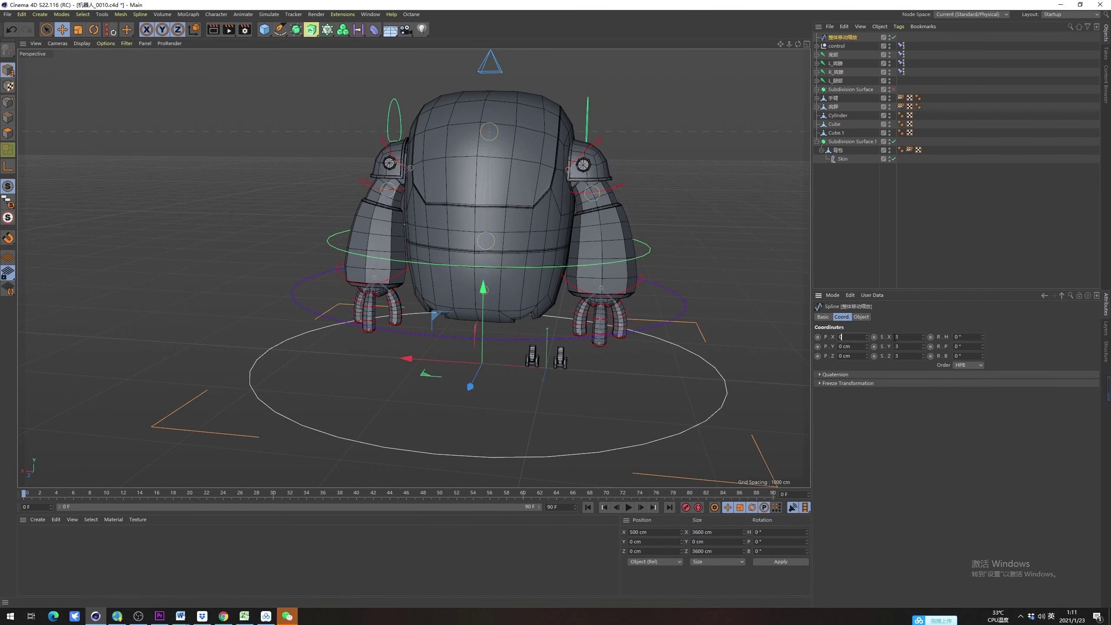
# Reset the 整体移动缩放 controller to X position 0 cm and scale 1 on all axes
pyautogui.write('0')
pyautogui.press('Tab')
pyautogui.write('1')
pyautogui.press('Tab')
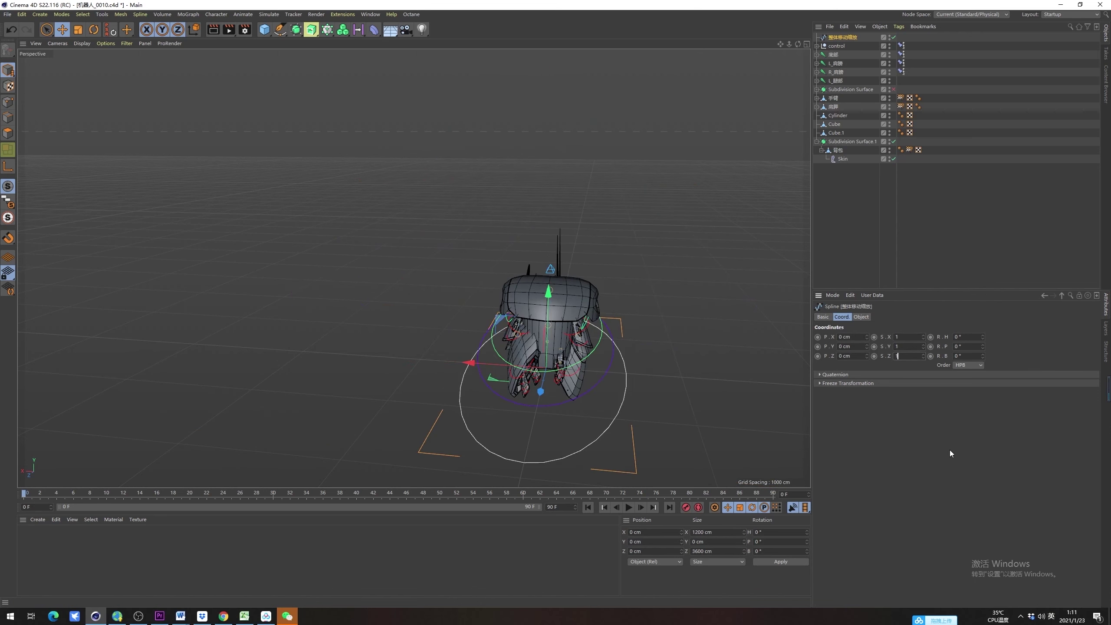
pyautogui.write('1')
pyautogui.press('Return')
# Test moving and rotating the 底部_CON+ circle, undo the changes and clear the selection
pyautogui.scroll(4, 554, 327)
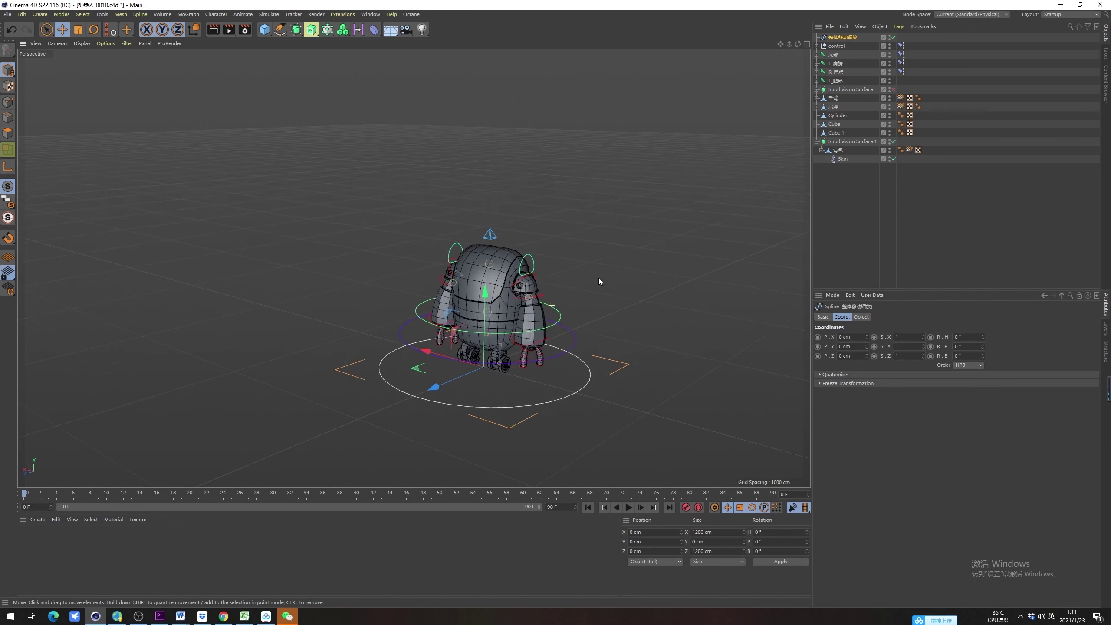
pyautogui.click(638, 328)
pyautogui.scroll(4, 566, 366)
pyautogui.click(578, 353)
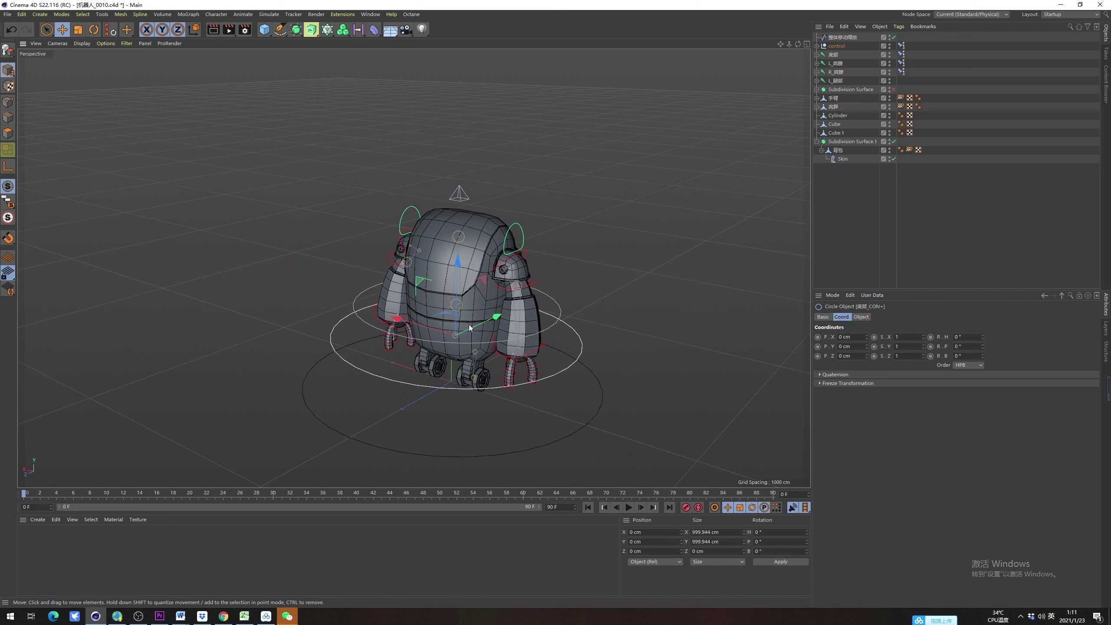
pyautogui.moveTo(475, 328); pyautogui.dragTo(481, 302)
pyautogui.hotkey('ctrl', 'z')
pyautogui.press('r')
pyautogui.hotkey('ctrl', 'z')
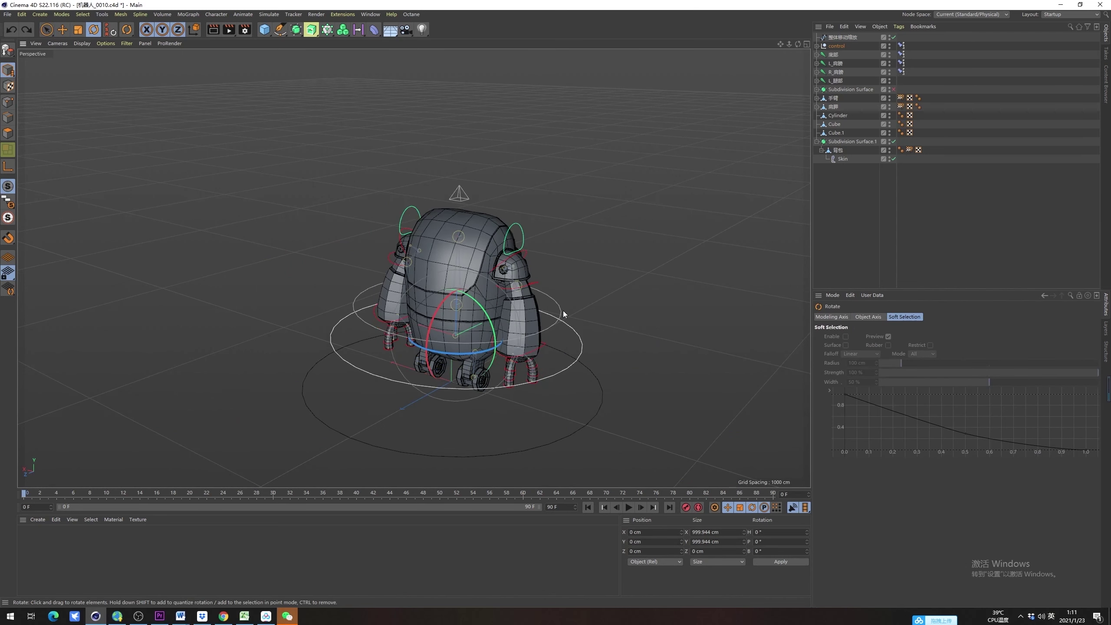
pyautogui.click(564, 314)
# Expand the spine joint chain and parent the L_腿部 joint under its root joint
pyautogui.scroll(5, 474, 352)
pyautogui.keyDown('alt'); pyautogui.moveTo(473, 350); pyautogui.dragTo(483, 307); pyautogui.keyUp('alt')
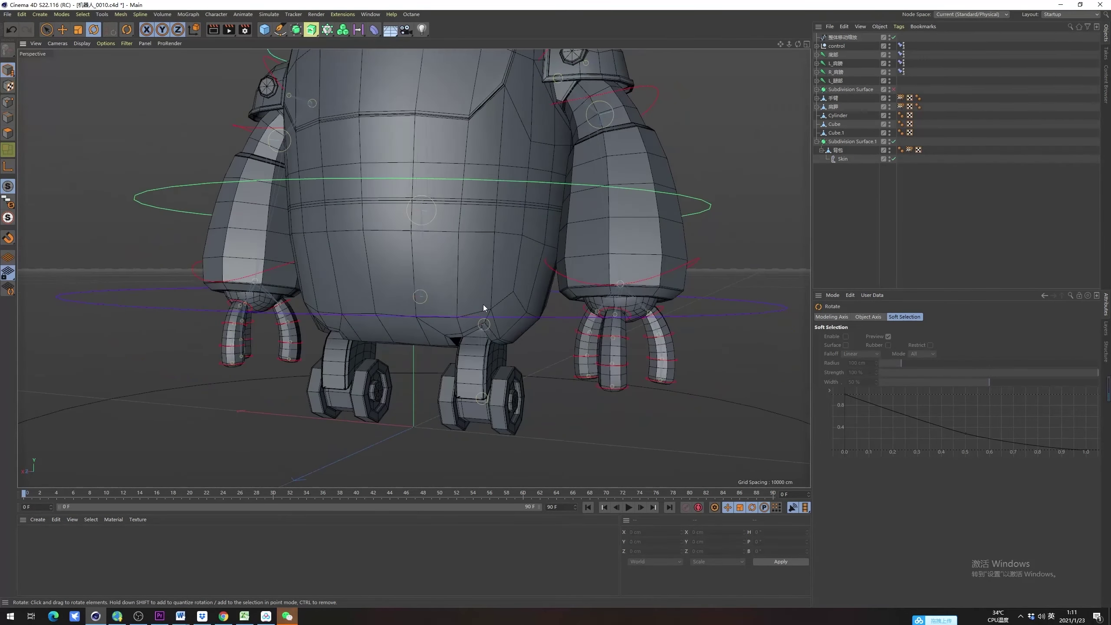
pyautogui.scroll(-10, 483, 304)
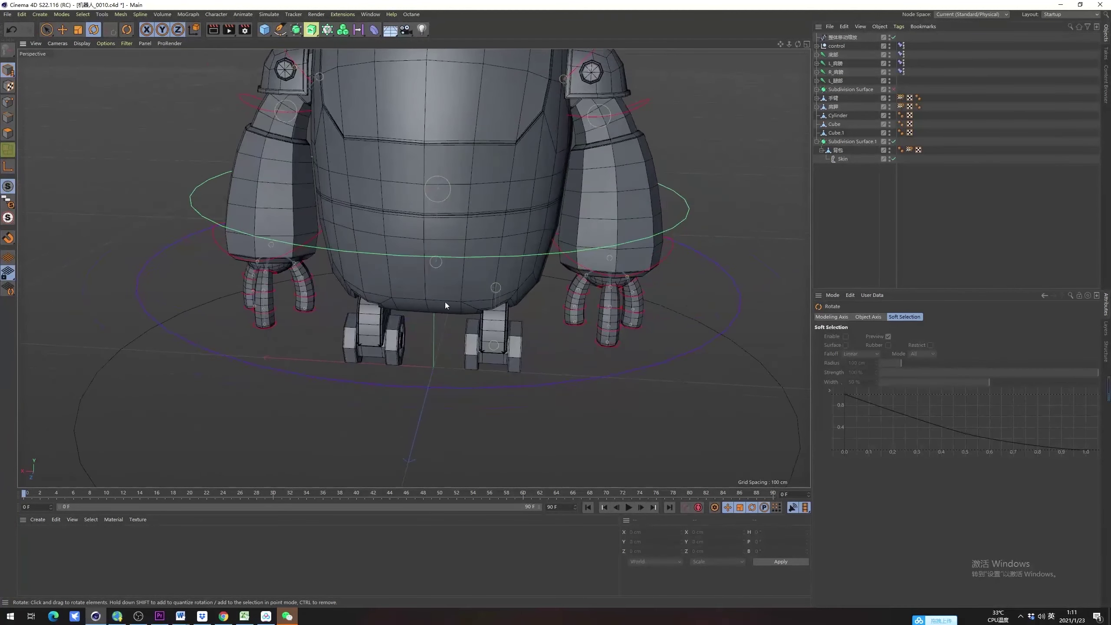
pyautogui.scroll(2, 445, 305)
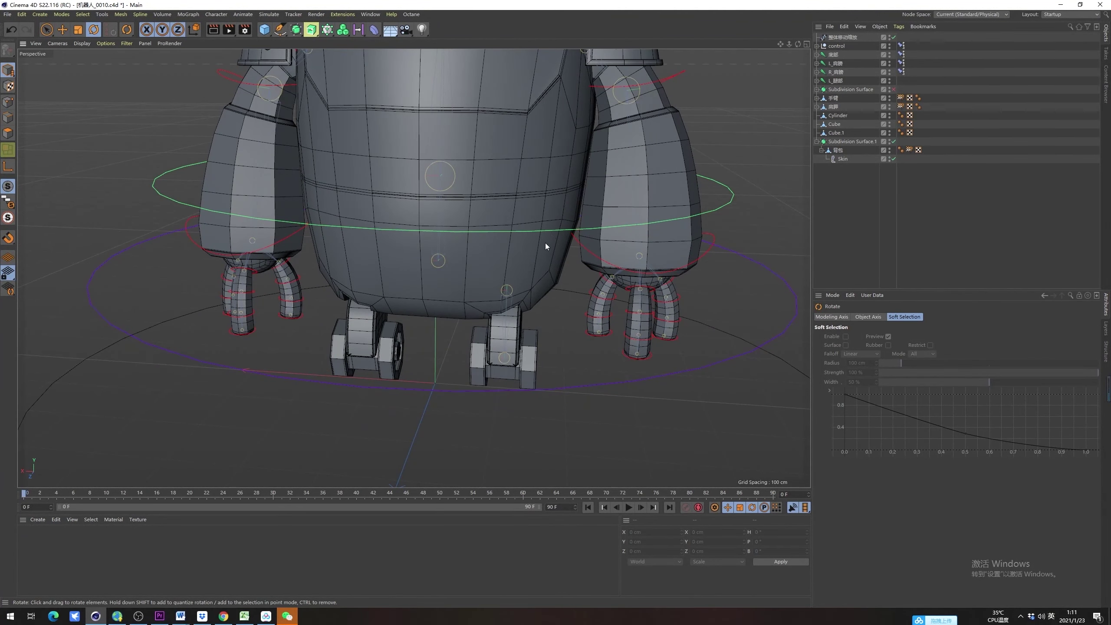
pyautogui.scroll(-3, 483, 262)
pyautogui.keyDown('alt'); pyautogui.moveTo(483, 262); pyautogui.dragTo(494, 298); pyautogui.keyUp('alt')
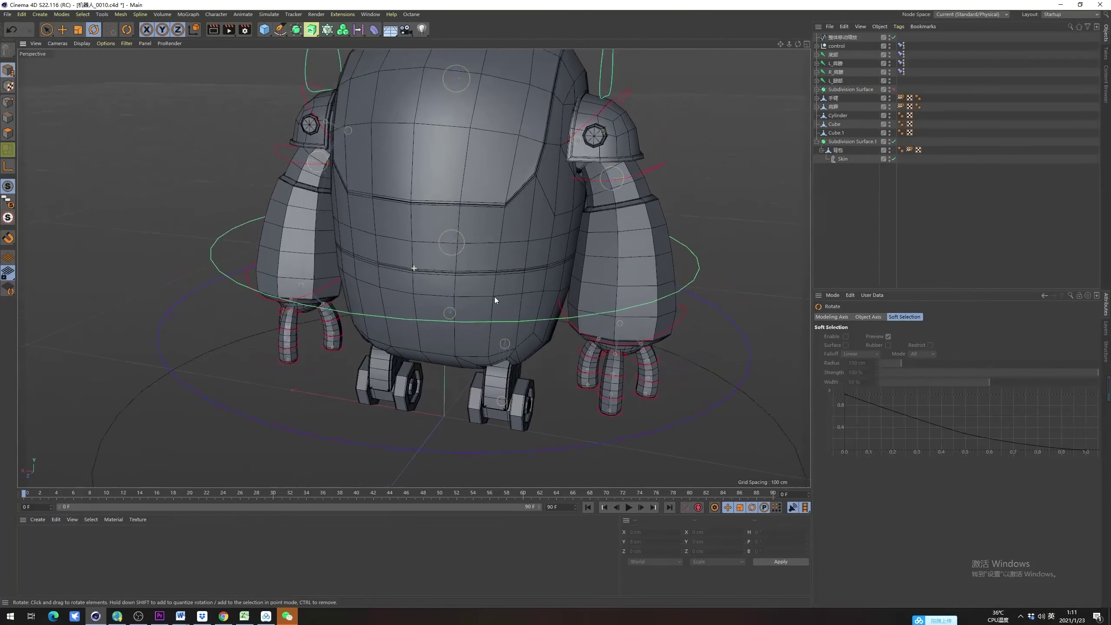
pyautogui.click(817, 80)
pyautogui.click(817, 55)
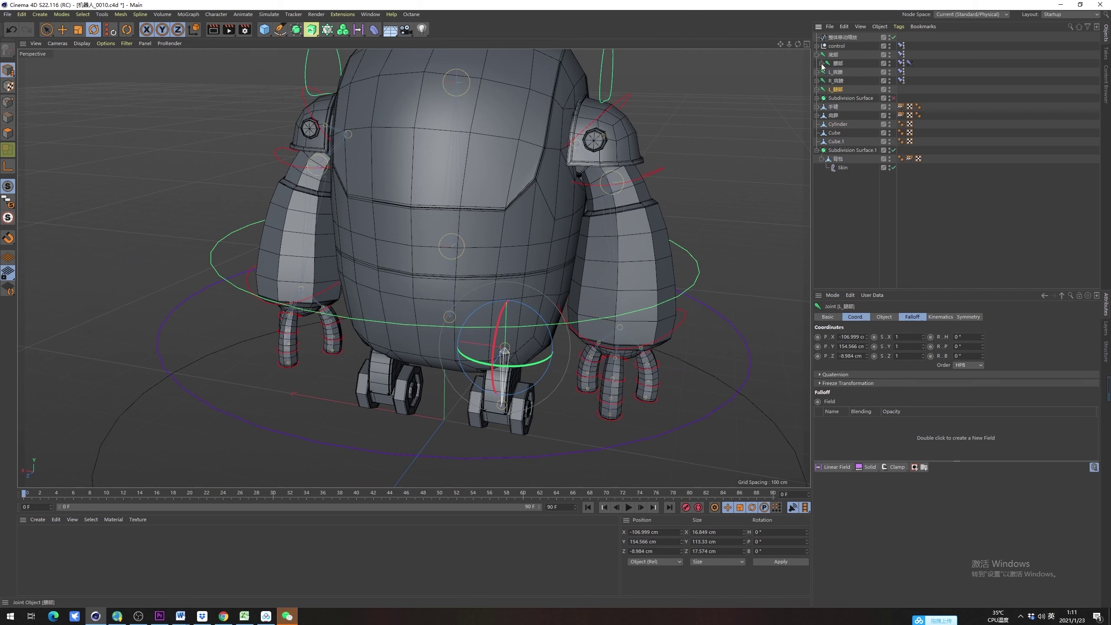
pyautogui.click(822, 63)
pyautogui.click(823, 56)
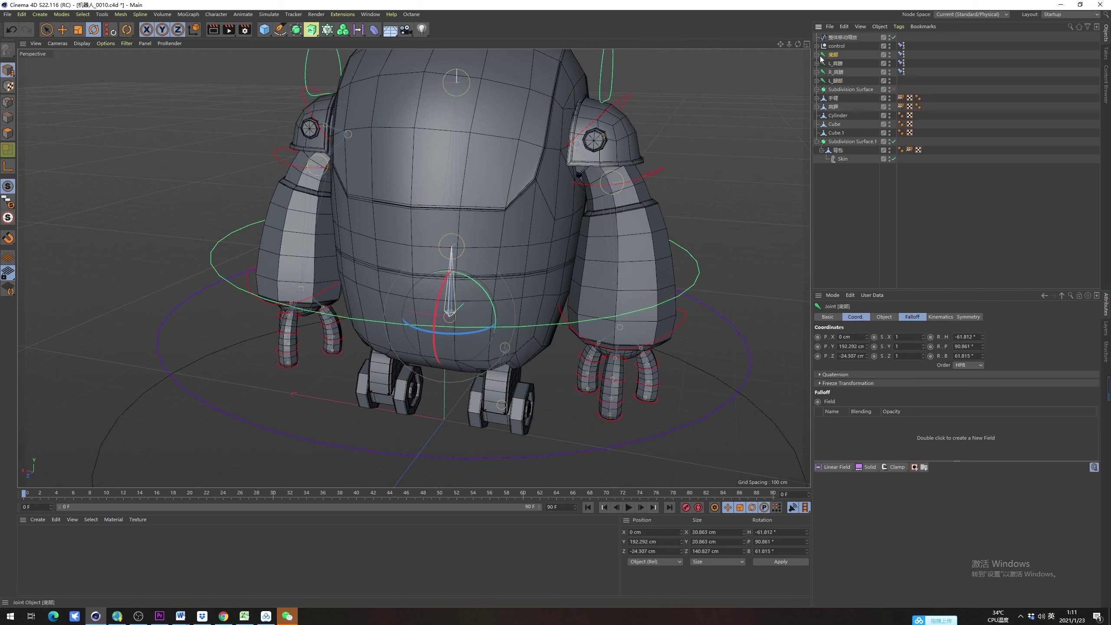
pyautogui.click(834, 98)
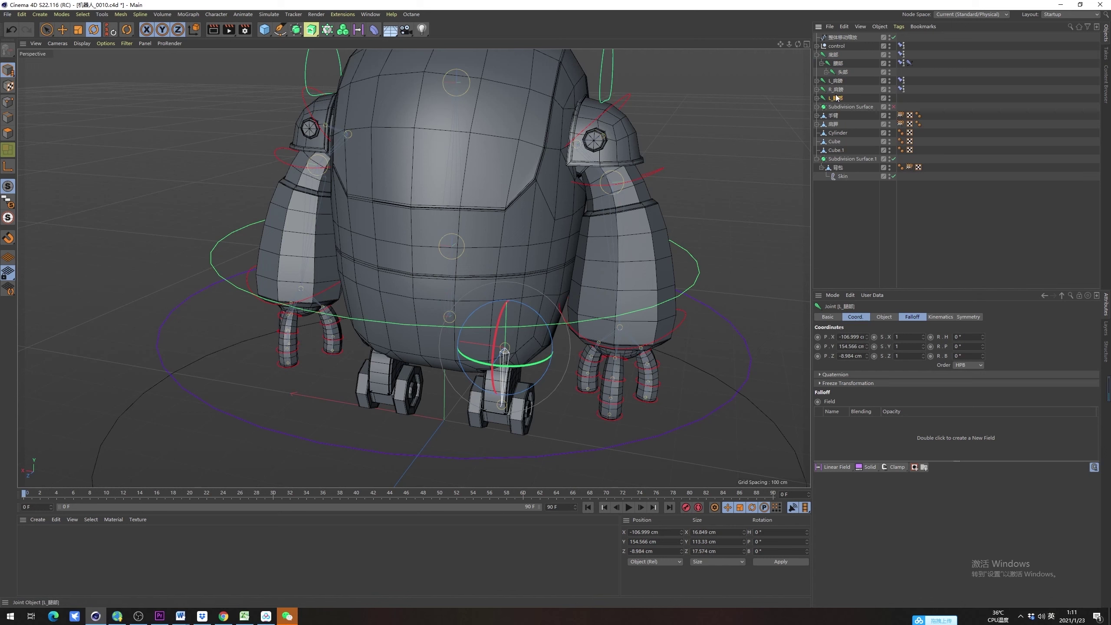
pyautogui.moveTo(836, 98); pyautogui.dragTo(834, 61)
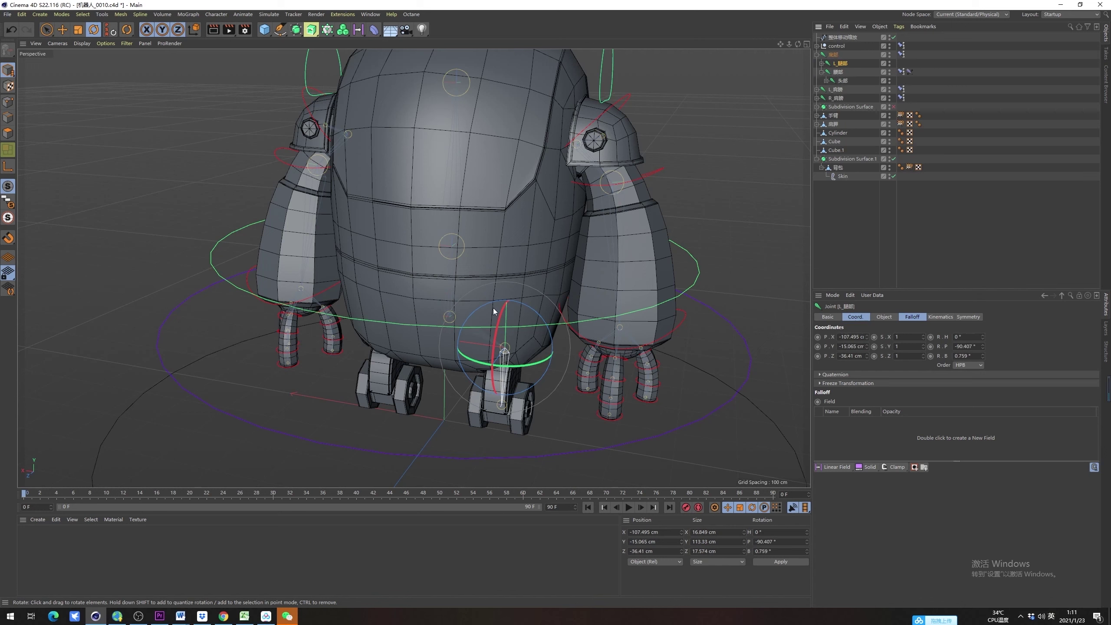
# Examine the wheel and leg meshes and how the expanded L_腿部 joint chain sits inside the left leg
pyautogui.keyDown('alt'); pyautogui.moveTo(493, 308); pyautogui.dragTo(457, 321); pyautogui.keyUp('alt')
pyautogui.click(548, 371)
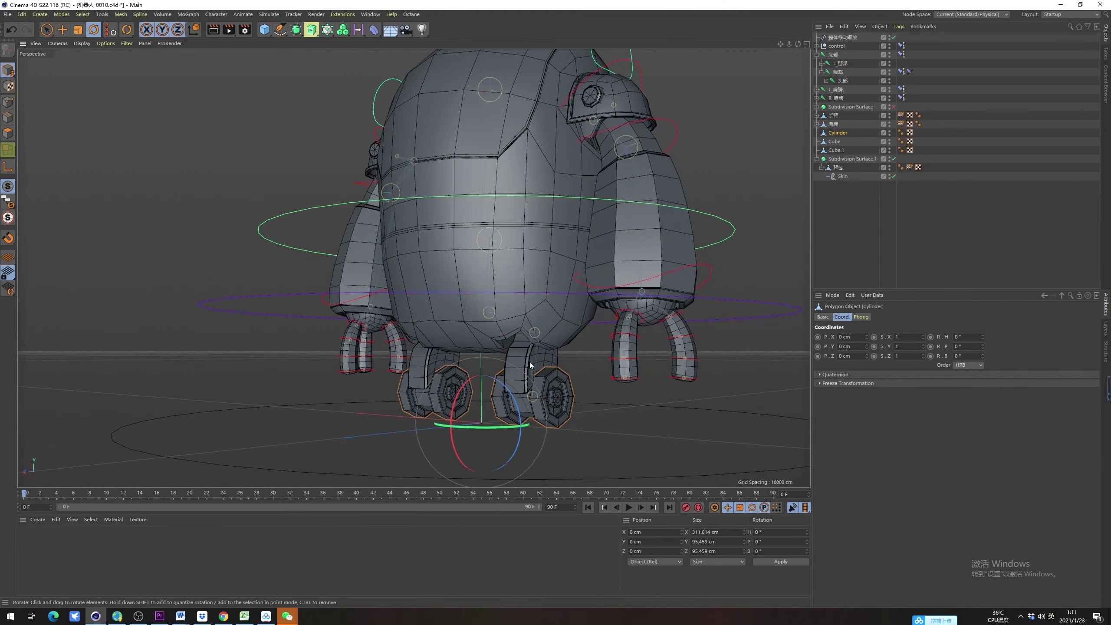
pyautogui.click(530, 362)
pyautogui.keyDown('alt'); pyautogui.moveTo(535, 352); pyautogui.dragTo(565, 337, button='right'); pyautogui.keyUp('alt')
pyautogui.keyDown('alt'); pyautogui.moveTo(552, 344); pyautogui.dragTo(551, 328, button='middle'); pyautogui.keyUp('alt')
pyautogui.keyDown('alt'); pyautogui.moveTo(550, 328); pyautogui.dragTo(549, 321); pyautogui.keyUp('alt')
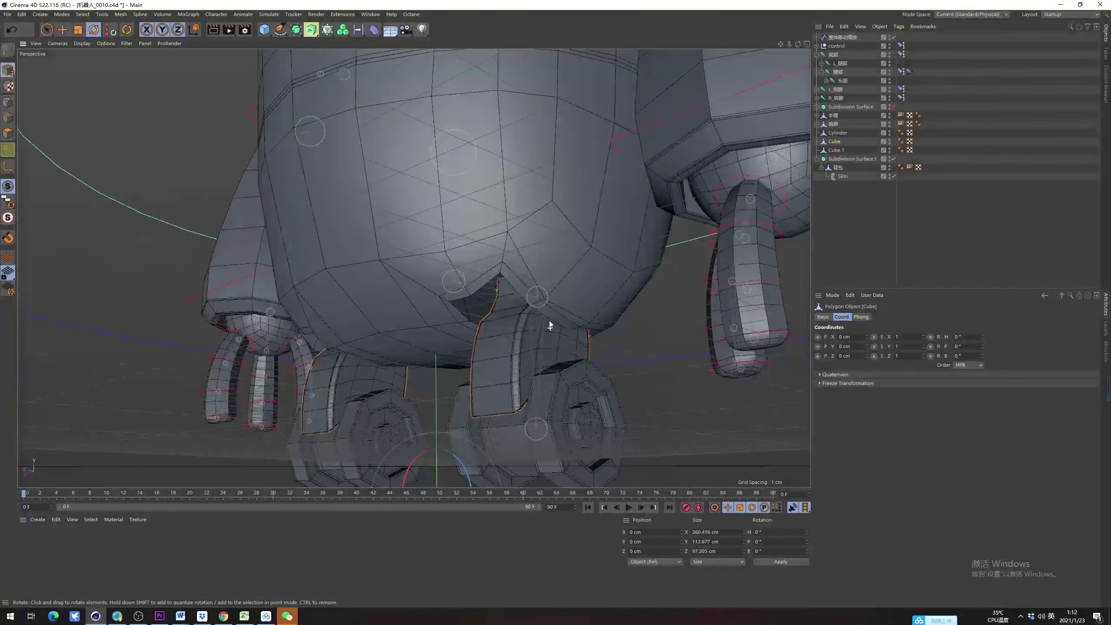
pyautogui.click(832, 82)
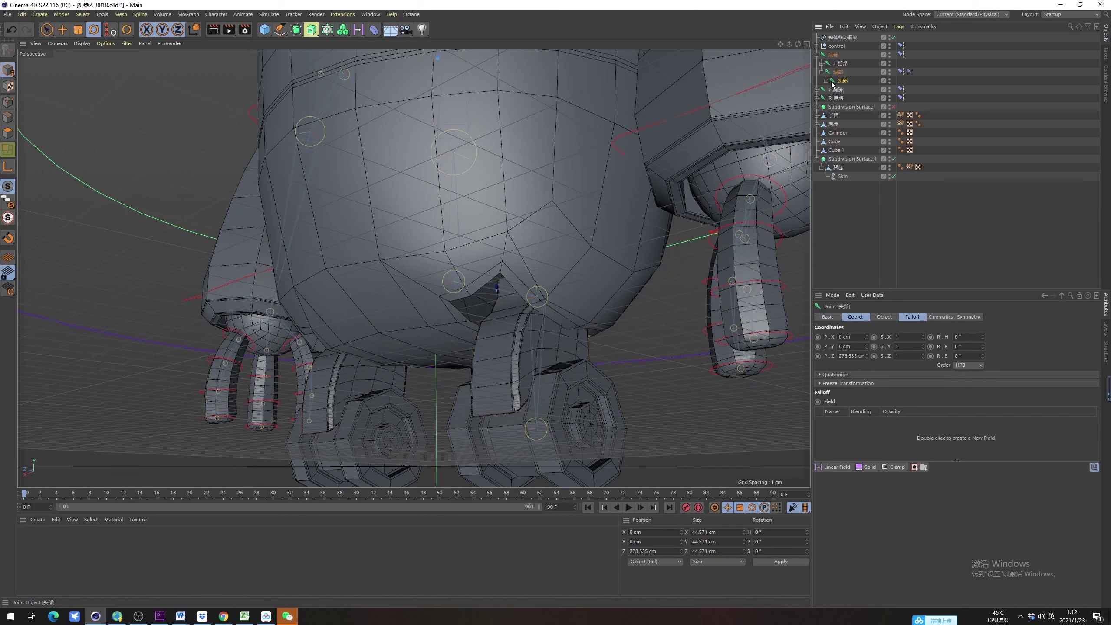
pyautogui.click(835, 63)
pyautogui.click(821, 63)
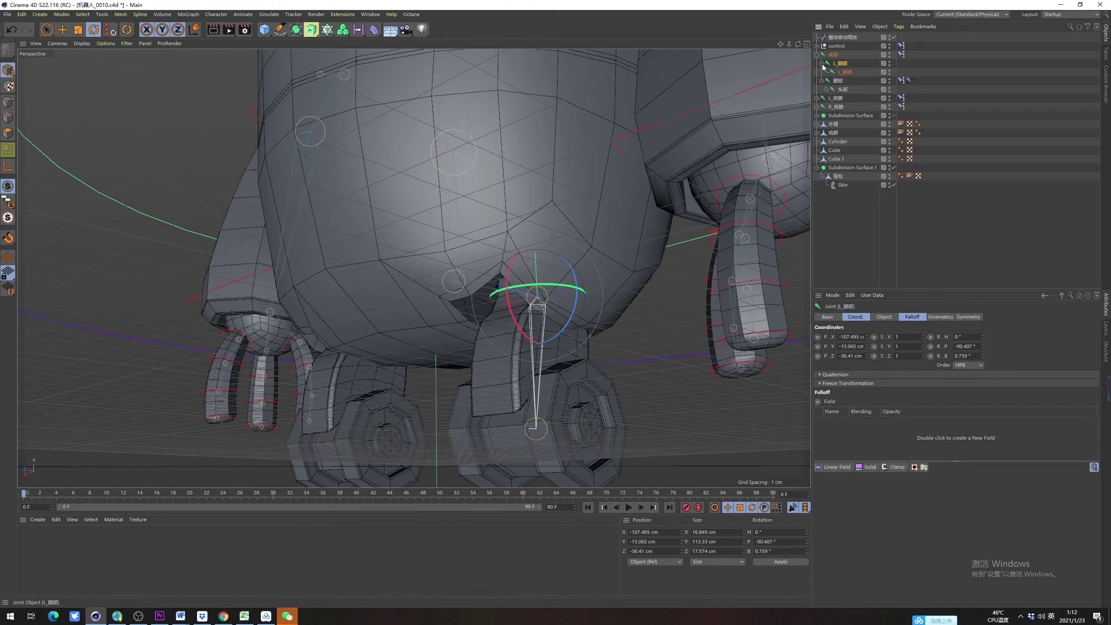
pyautogui.keyDown('alt'); pyautogui.moveTo(557, 351); pyautogui.dragTo(547, 319); pyautogui.keyUp('alt')
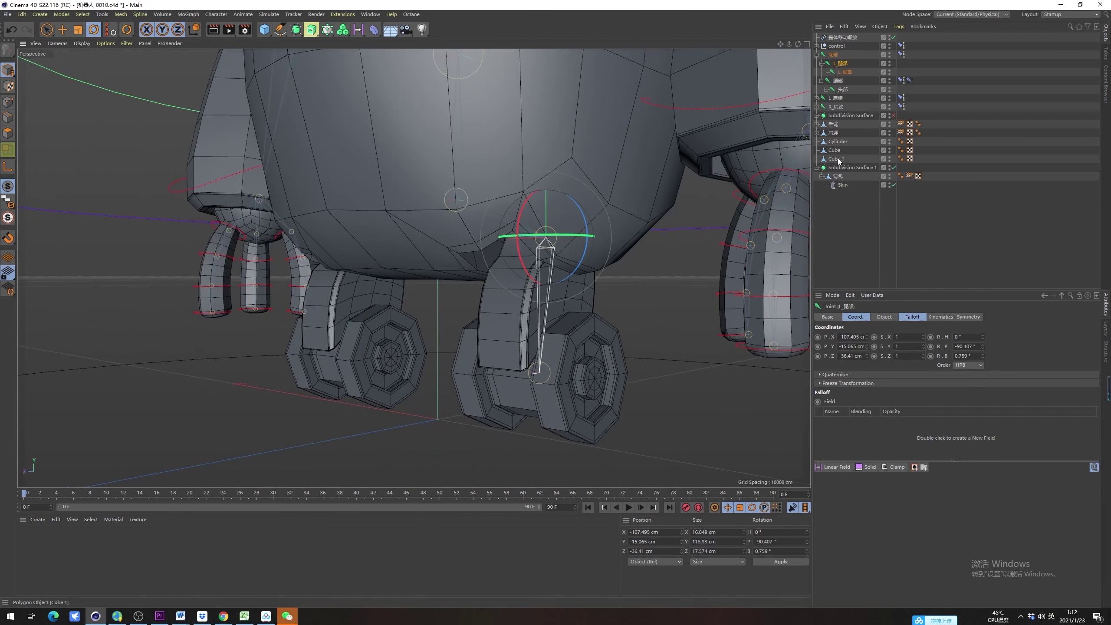
# Merge the Cylinder, Cube and Cube.1 leg and wheel meshes into a single object with Connect Objects + Delete
pyautogui.click(838, 142)
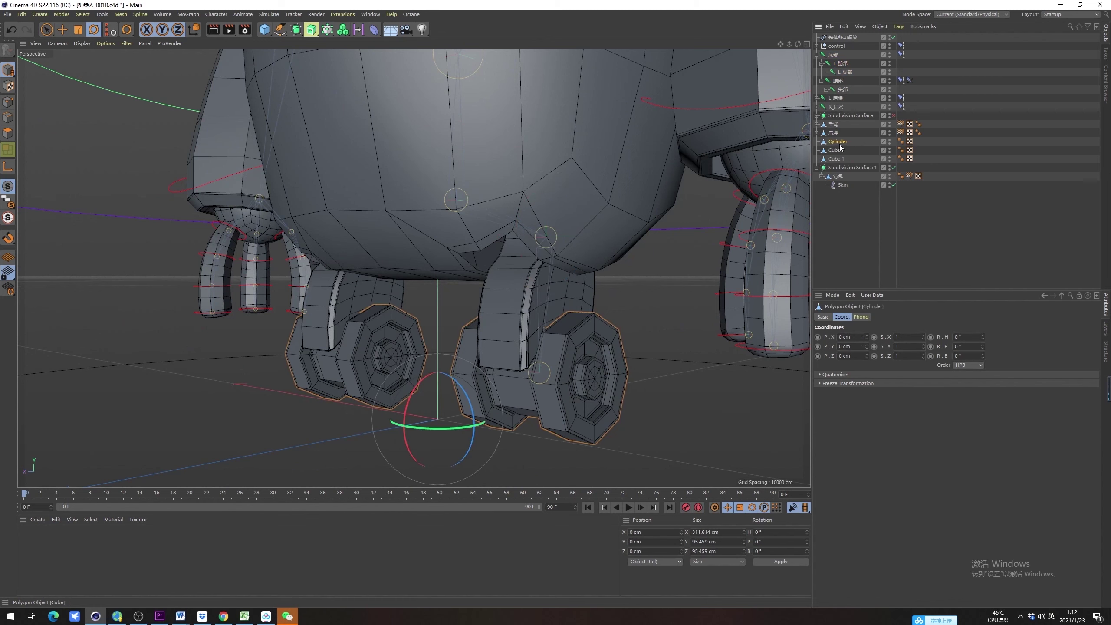
pyautogui.keyDown('ctrl'); pyautogui.click(835, 151); pyautogui.keyUp('ctrl')
pyautogui.keyDown('ctrl'); pyautogui.click(835, 158); pyautogui.keyUp('ctrl')
pyautogui.keyDown('alt'); pyautogui.moveTo(387, 286); pyautogui.dragTo(317, 203); pyautogui.keyUp('alt')
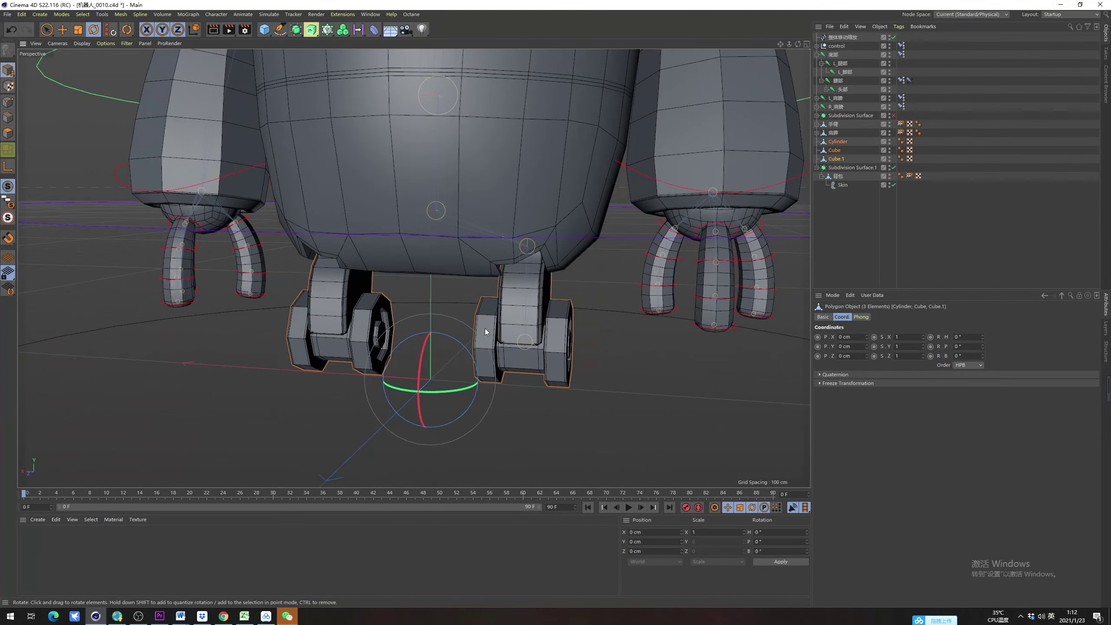
pyautogui.rightClick(512, 326)
pyautogui.click(830, 146)
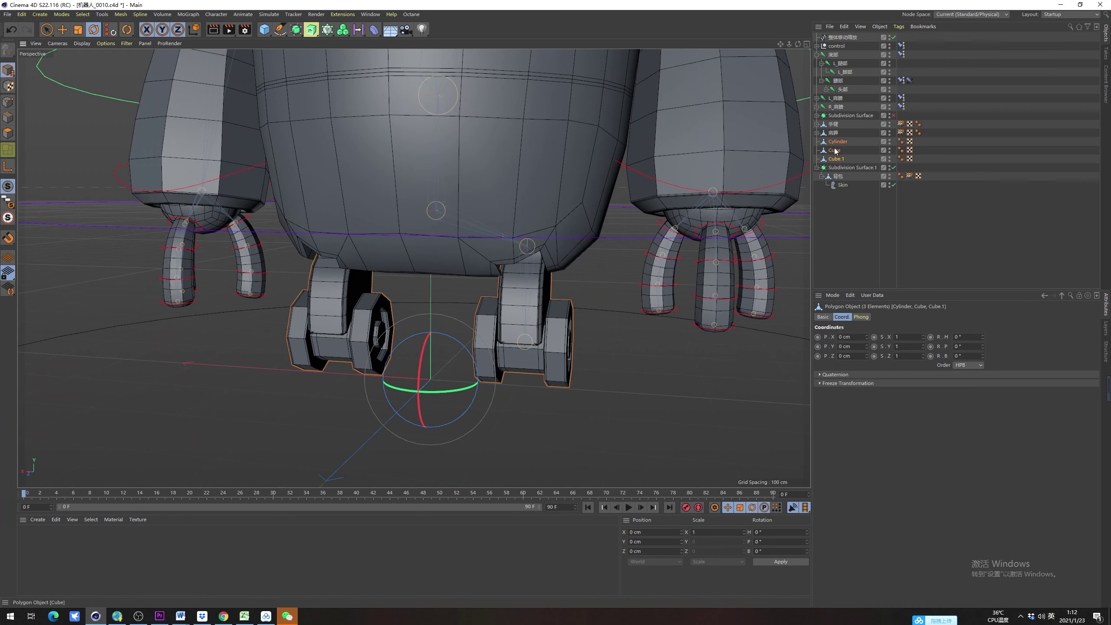
pyautogui.rightClick(838, 151)
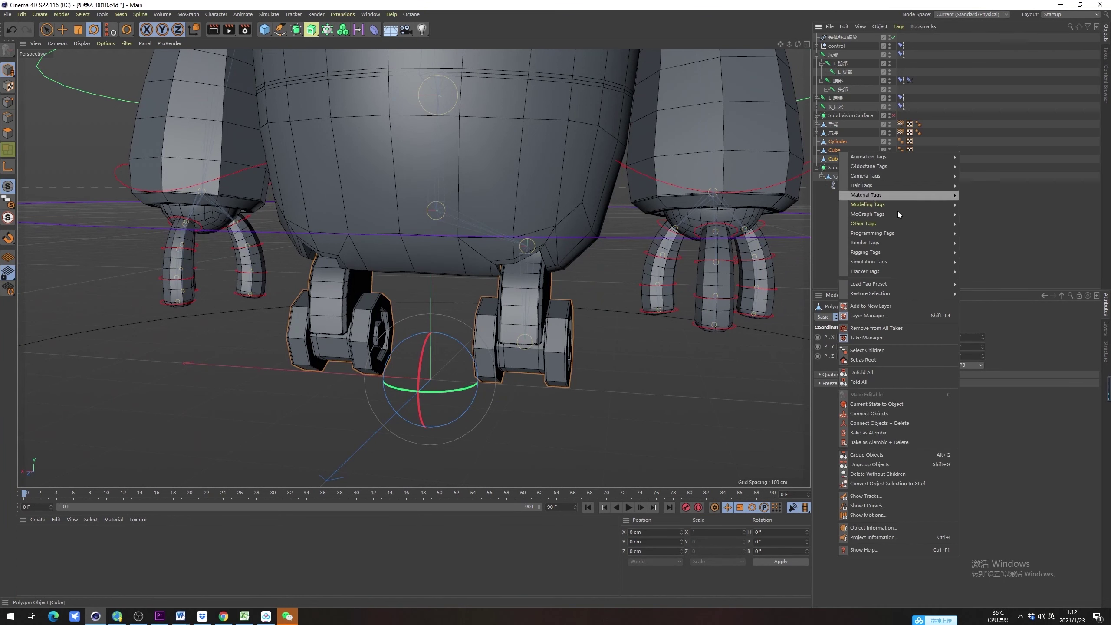
pyautogui.click(905, 423)
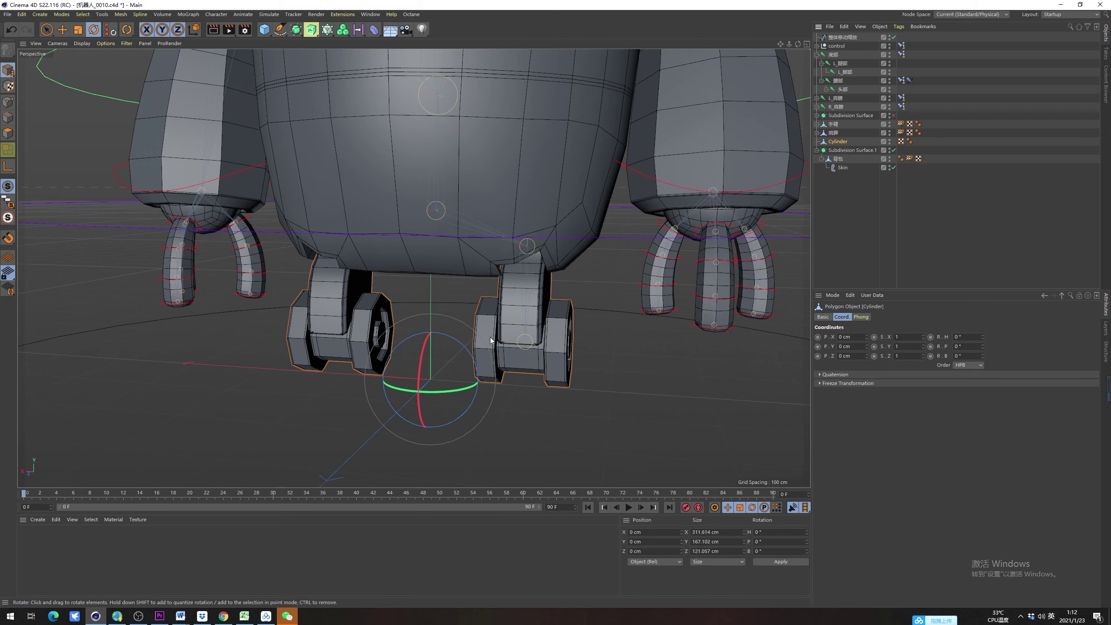
# Rename the merged leg and wheel mesh as 轮子 and clear the selection
pyautogui.keyDown('alt'); pyautogui.moveTo(489, 337); pyautogui.dragTo(531, 327); pyautogui.keyUp('alt')
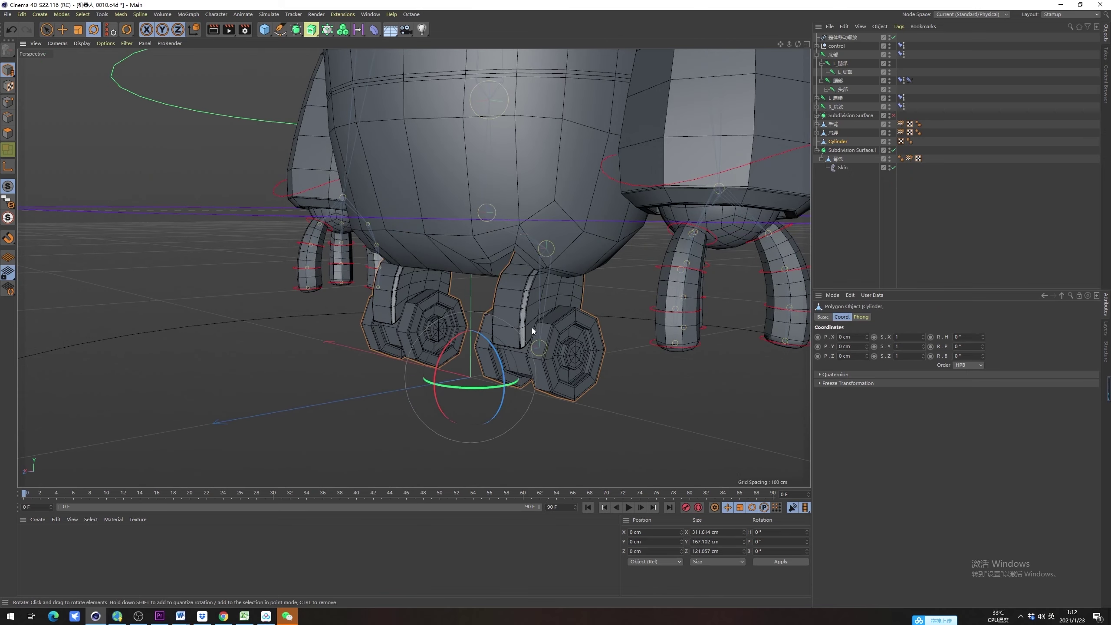
pyautogui.doubleClick(848, 143)
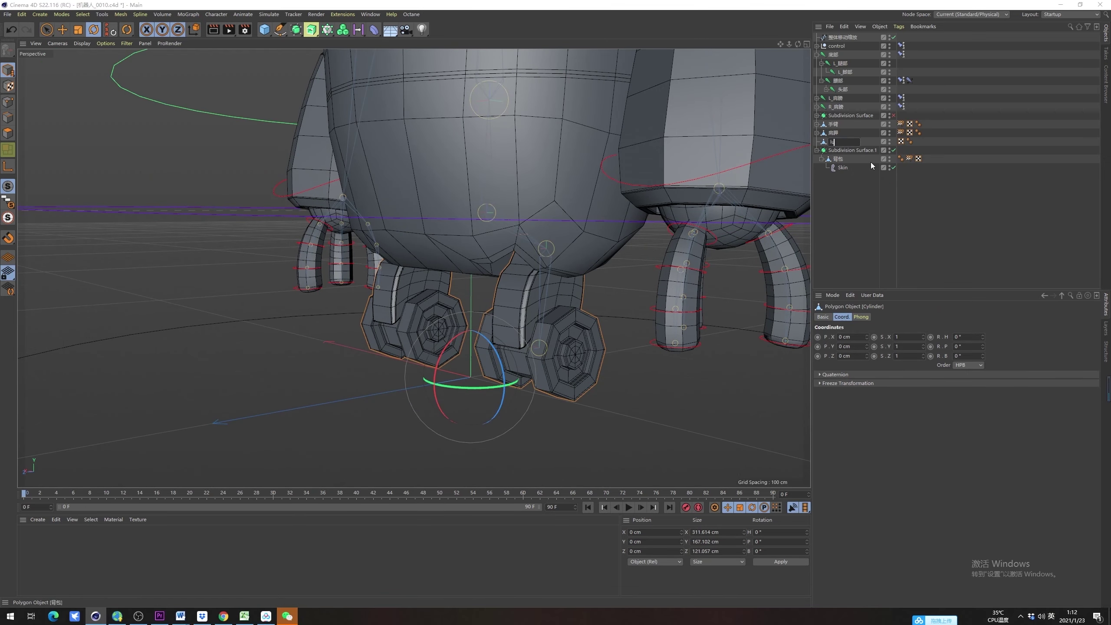
pyautogui.write('轮子')
pyautogui.press('Return')
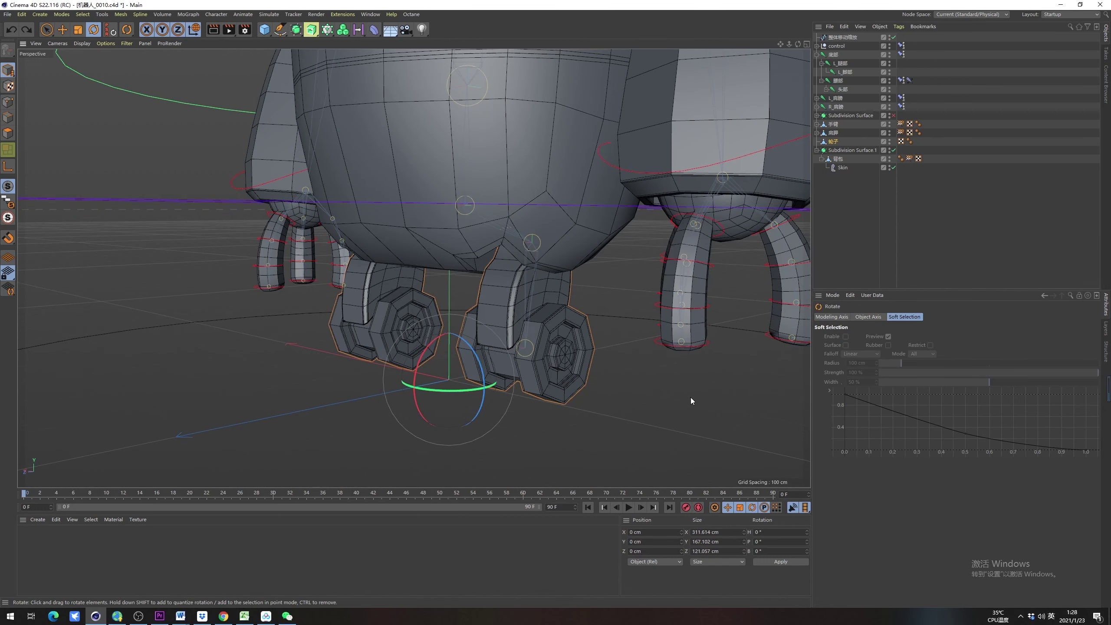
pyautogui.click(673, 399)
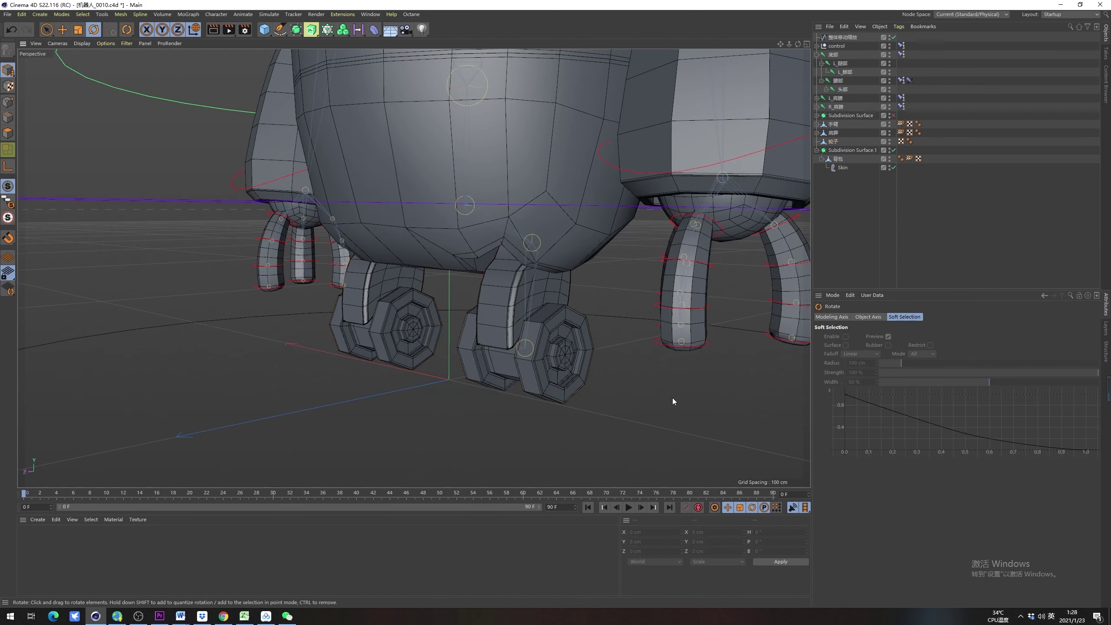
# Create an IK chain from the L_腿部 joint to its child joint at the wheel
pyautogui.click(846, 72)
pyautogui.press('e')
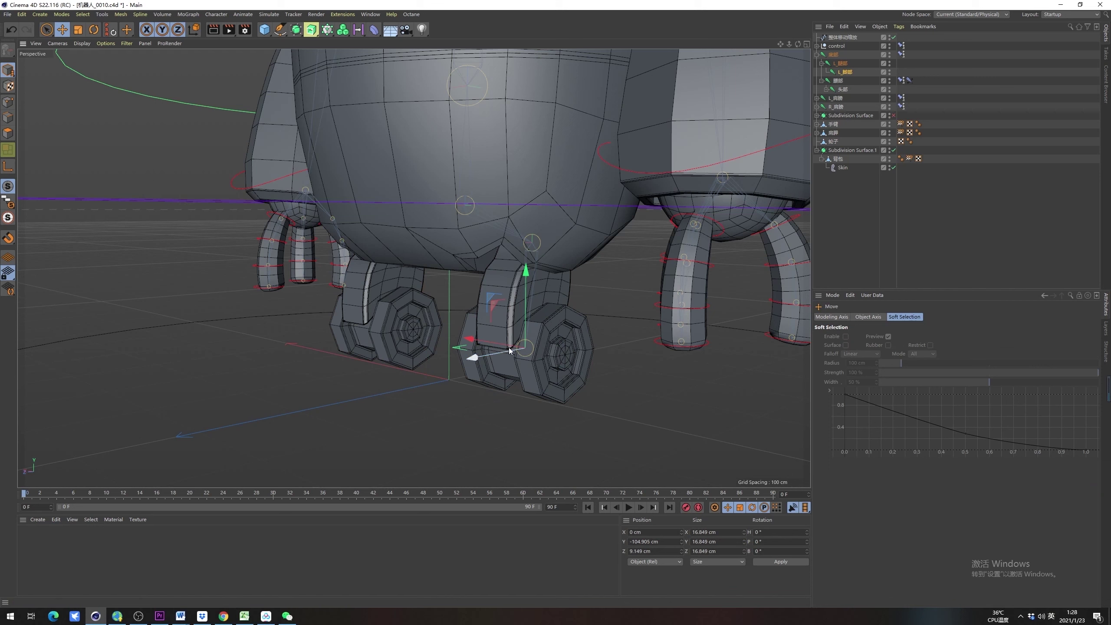
pyautogui.click(845, 64)
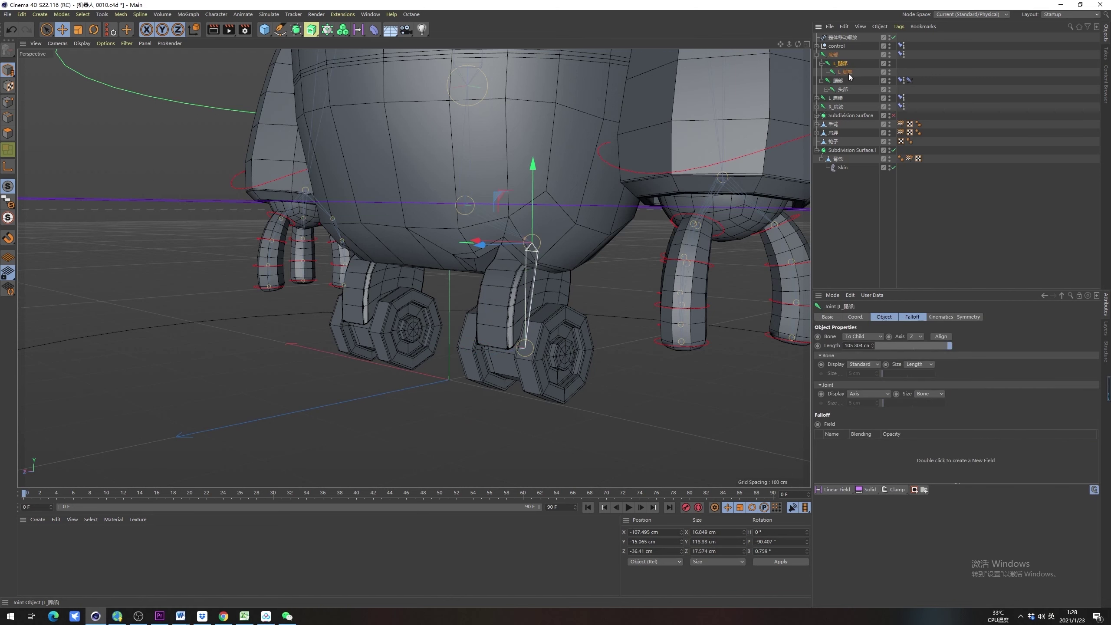
pyautogui.keyDown('ctrl'); pyautogui.click(849, 73); pyautogui.keyUp('ctrl')
pyautogui.click(216, 14)
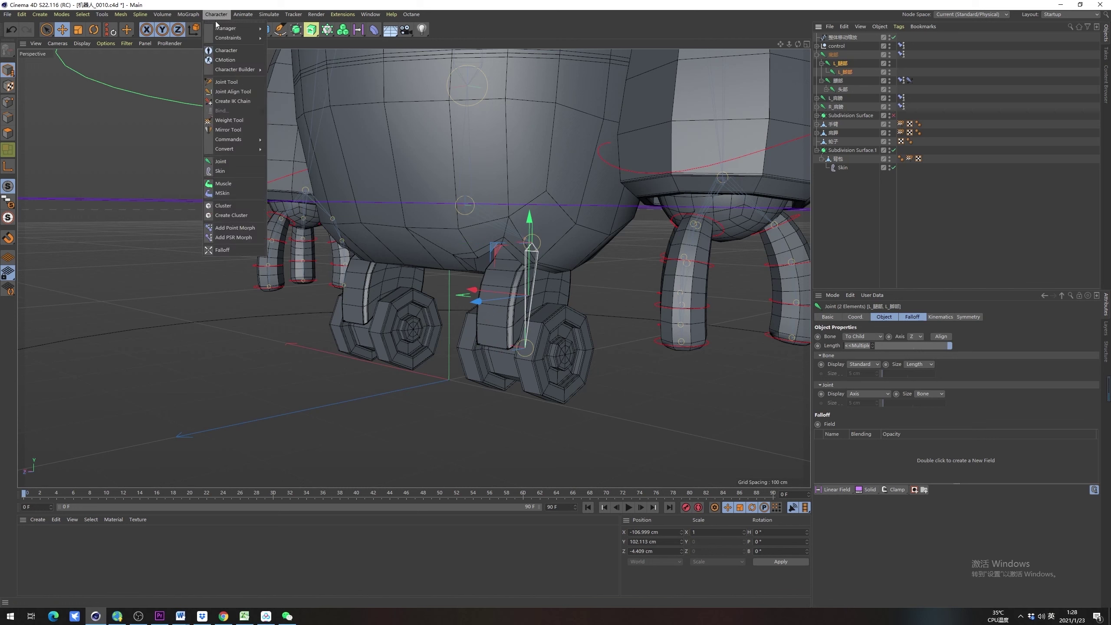
pyautogui.click(247, 102)
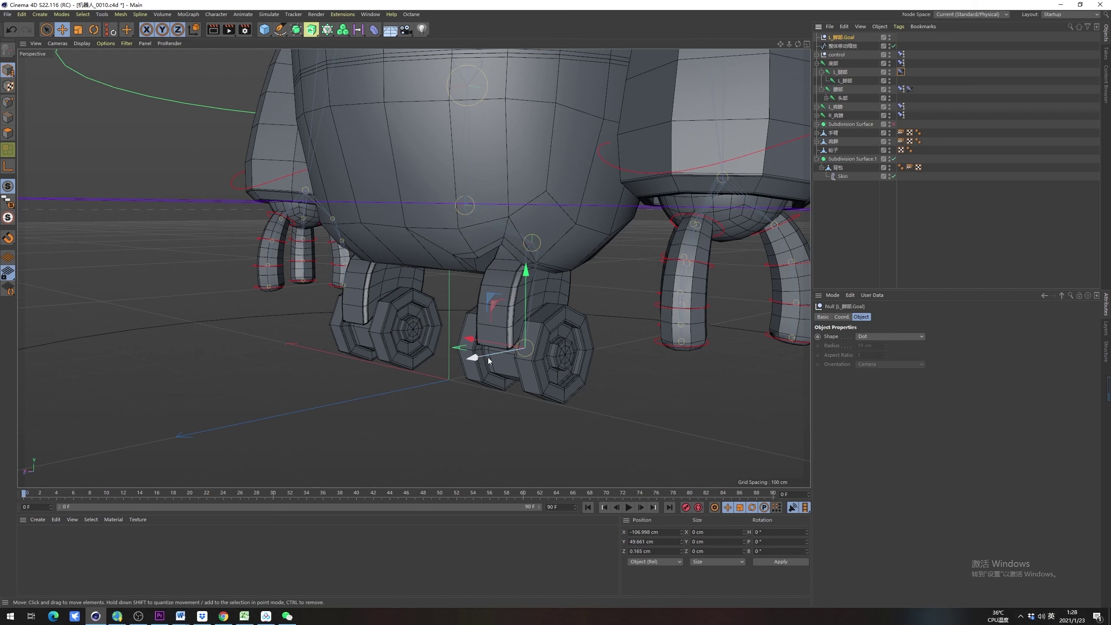
# Test the left leg's IK by moving its goal null forward and back along Z, undoing each move
pyautogui.moveTo(489, 360); pyautogui.dragTo(382, 370)
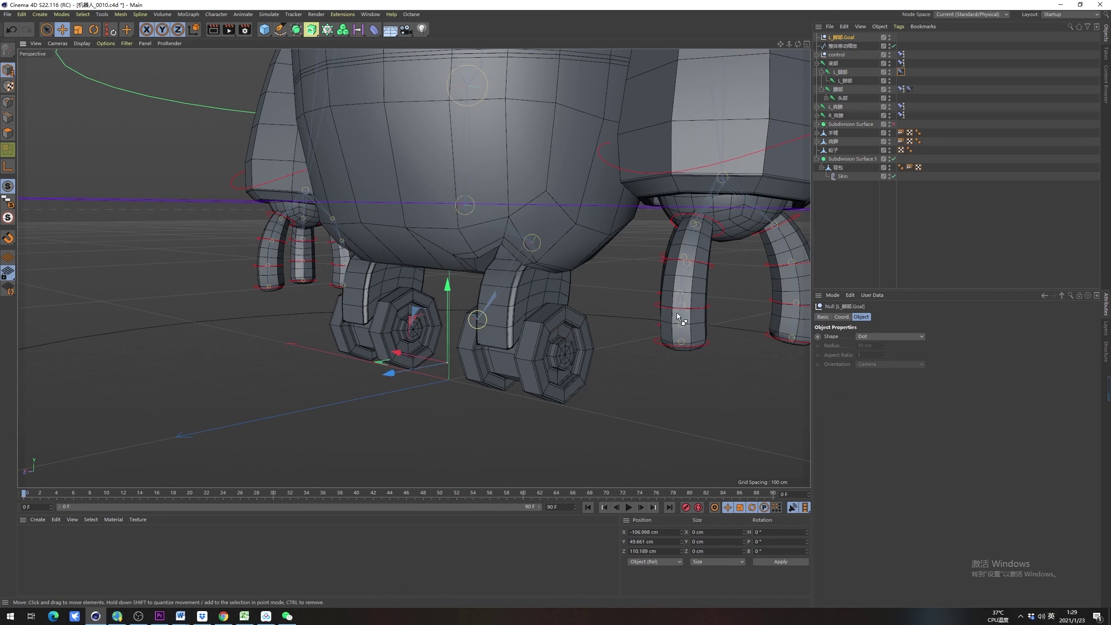
pyautogui.hotkey('ctrl', 'z')
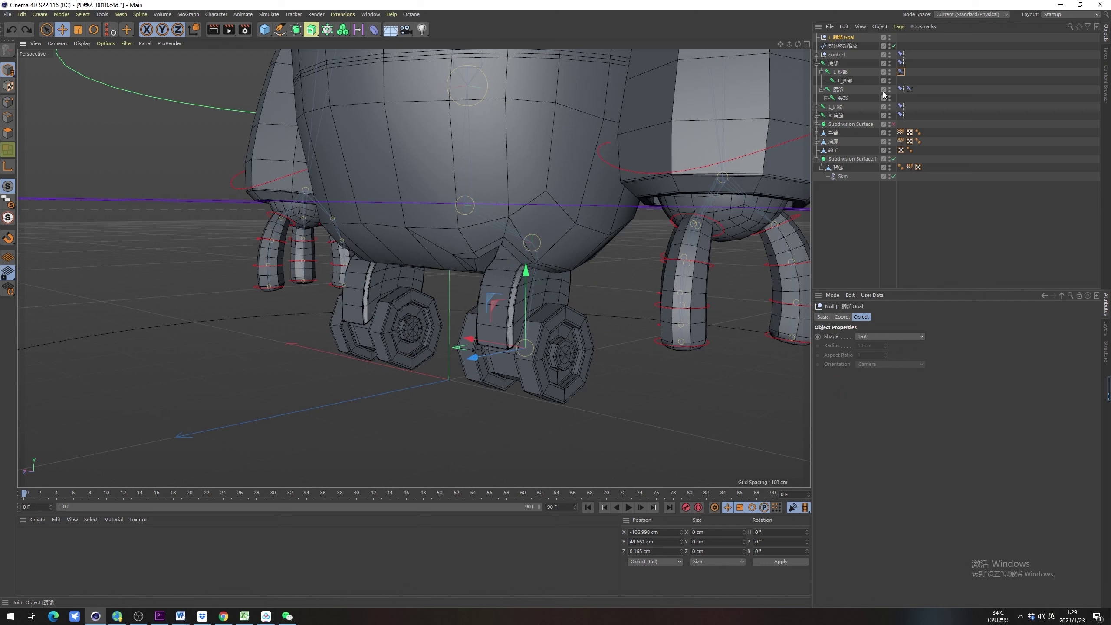
pyautogui.click(901, 72)
pyautogui.click(842, 38)
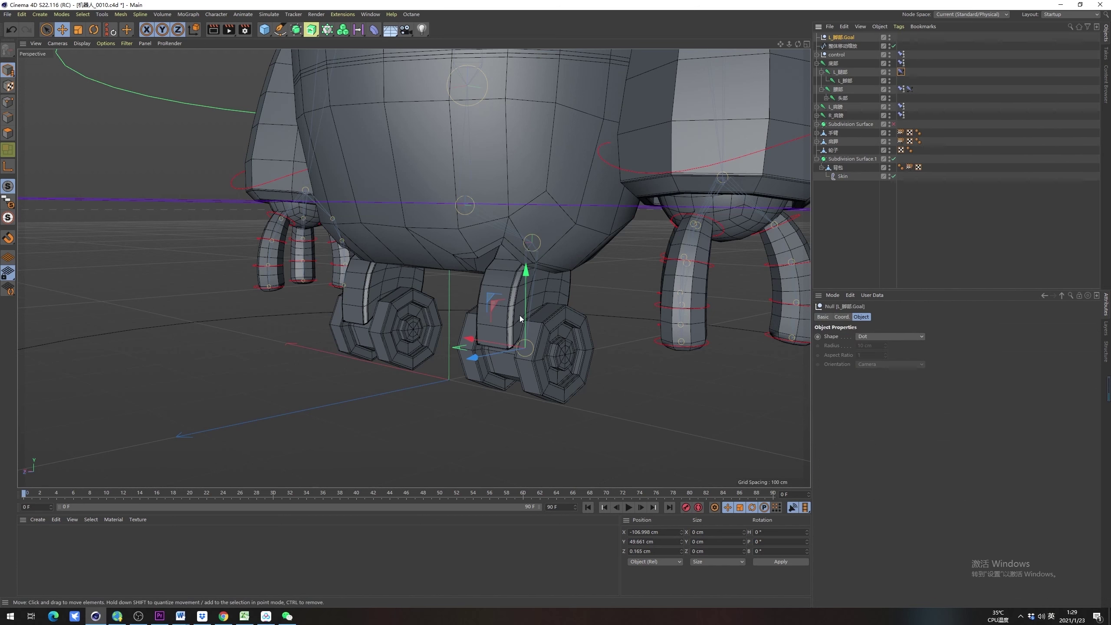
pyautogui.keyDown('alt'); pyautogui.moveTo(537, 304); pyautogui.dragTo(524, 323); pyautogui.keyUp('alt')
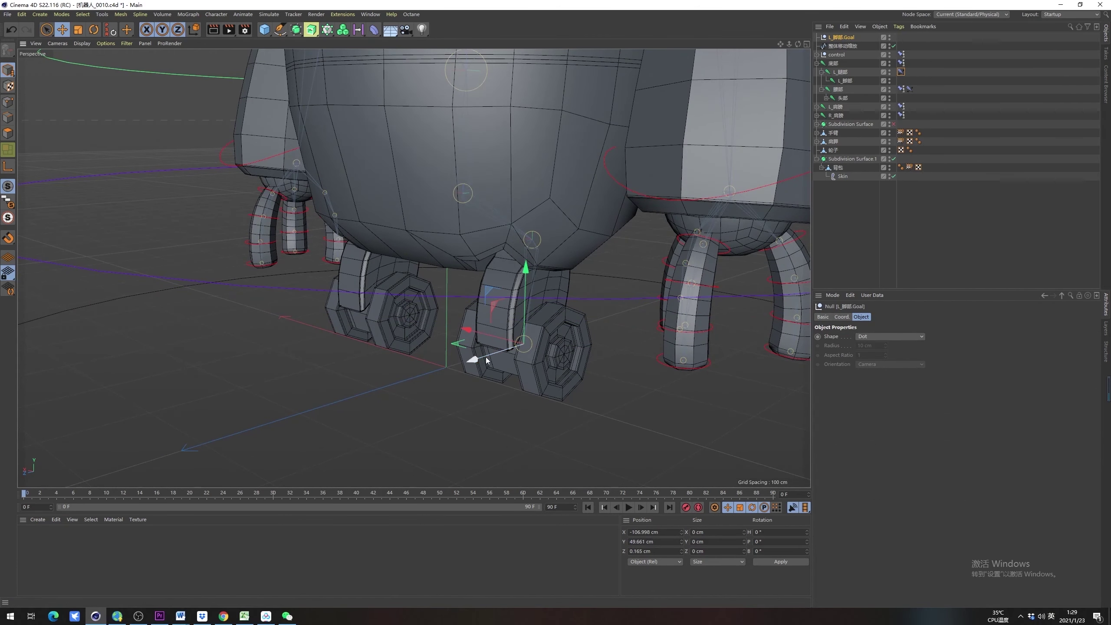
pyautogui.moveTo(481, 358); pyautogui.dragTo(543, 375)
pyautogui.hotkey('ctrl', 'z')
pyautogui.click(564, 351)
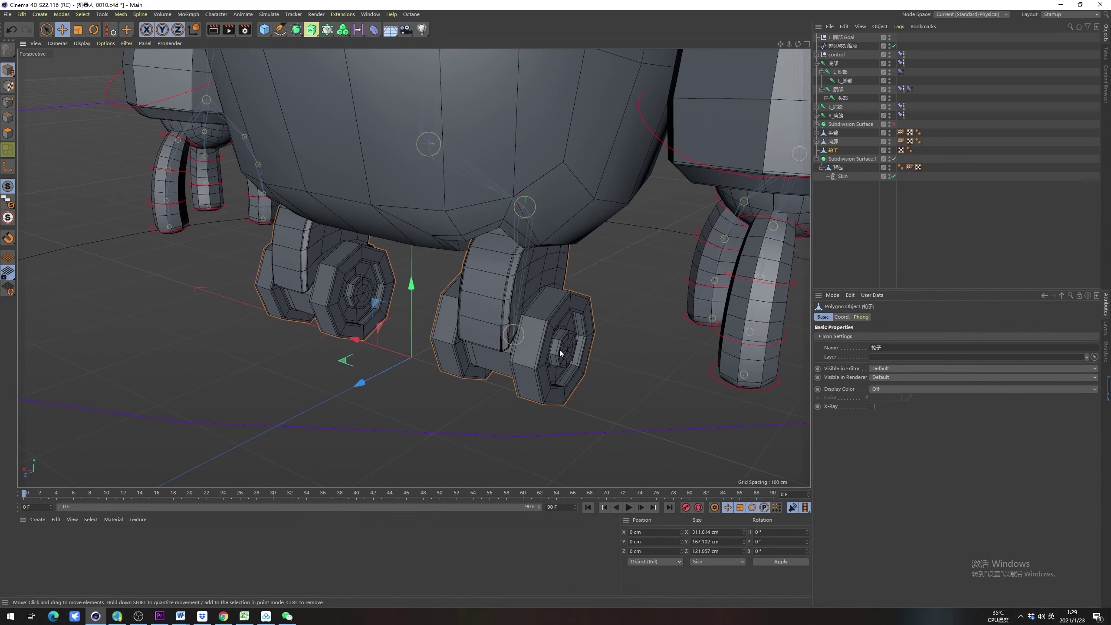
pyautogui.keyDown('alt'); pyautogui.moveTo(549, 318); pyautogui.dragTo(586, 264); pyautogui.keyUp('alt')
pyautogui.click(841, 38)
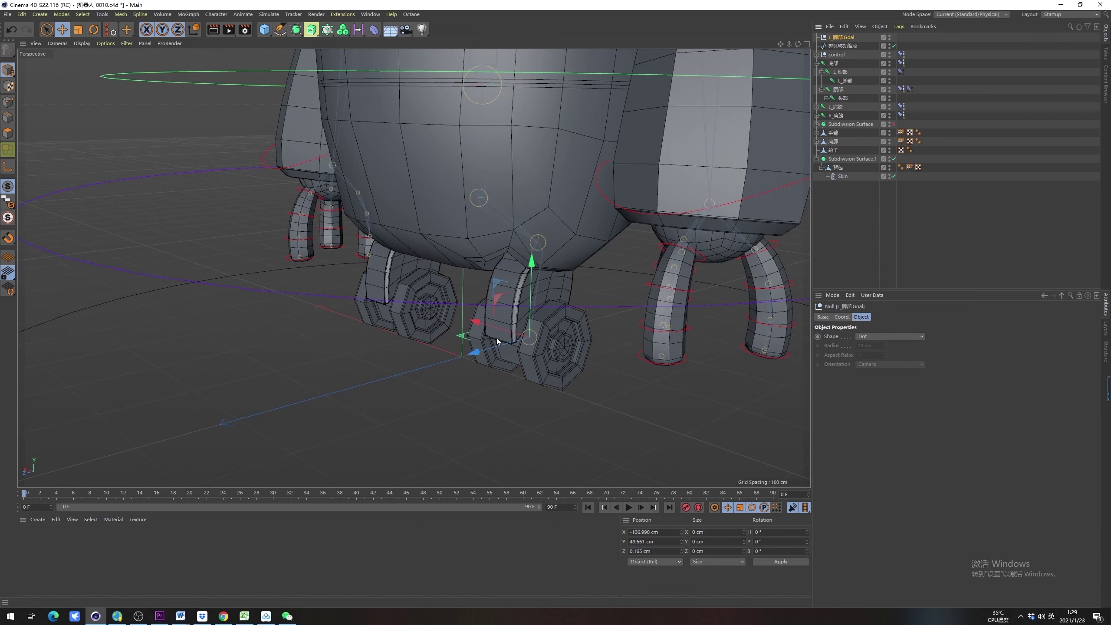
pyautogui.keyDown('alt'); pyautogui.moveTo(552, 316); pyautogui.dragTo(519, 322); pyautogui.keyUp('alt')
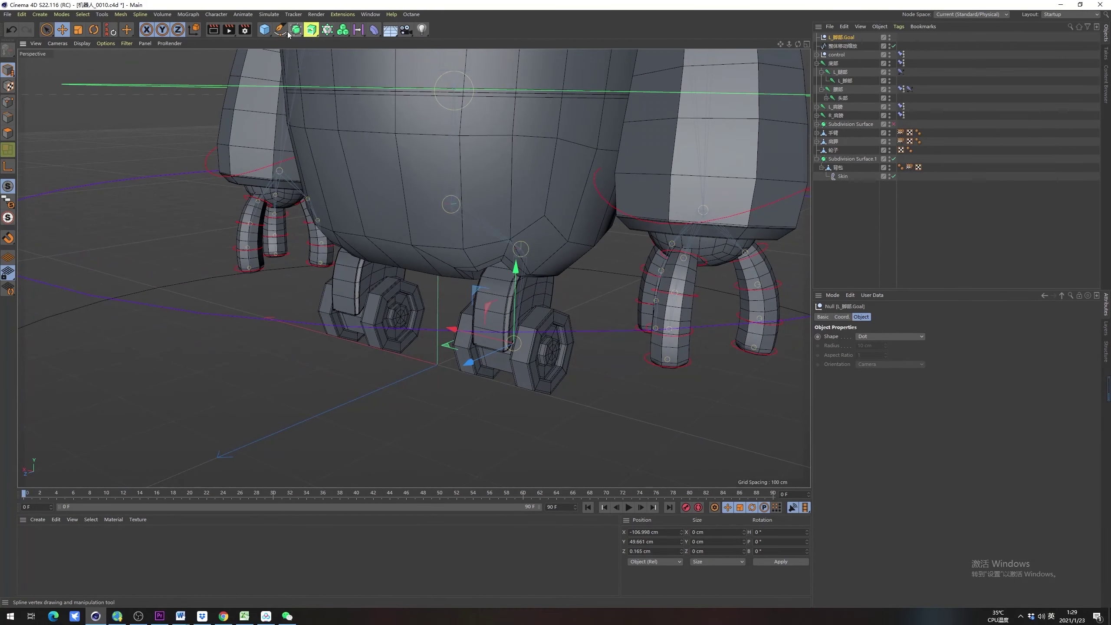
# Add a Star spline and scale it down to about 37.6 cm across
pyautogui.click(266, 33)
pyautogui.click(284, 32)
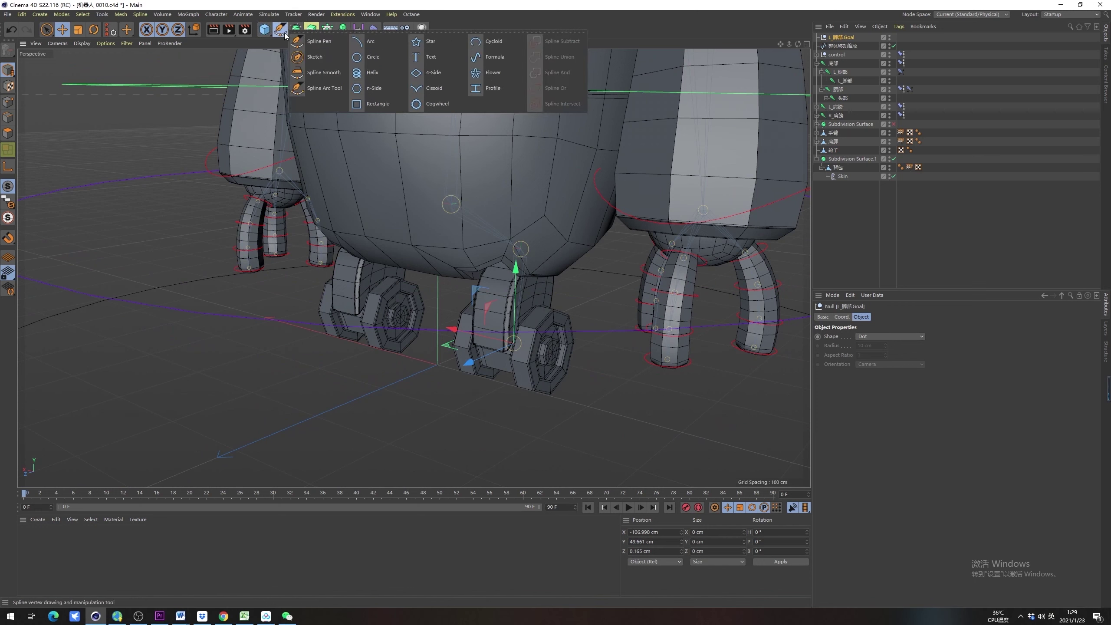
pyautogui.click(436, 46)
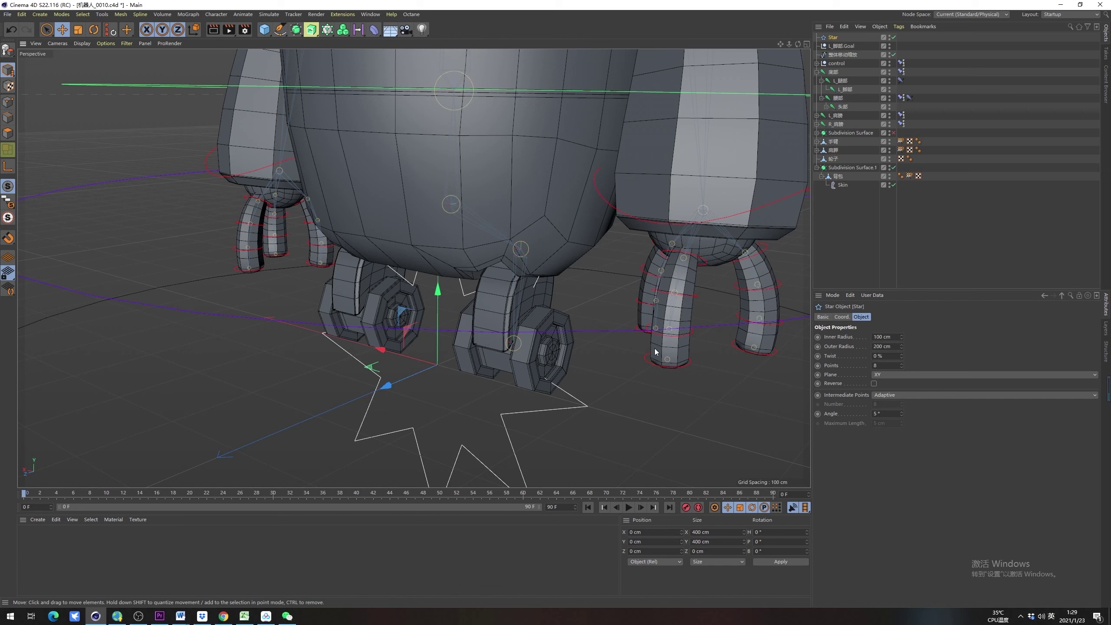
pyautogui.press('t')
pyautogui.moveTo(610, 353); pyautogui.dragTo(511, 362)
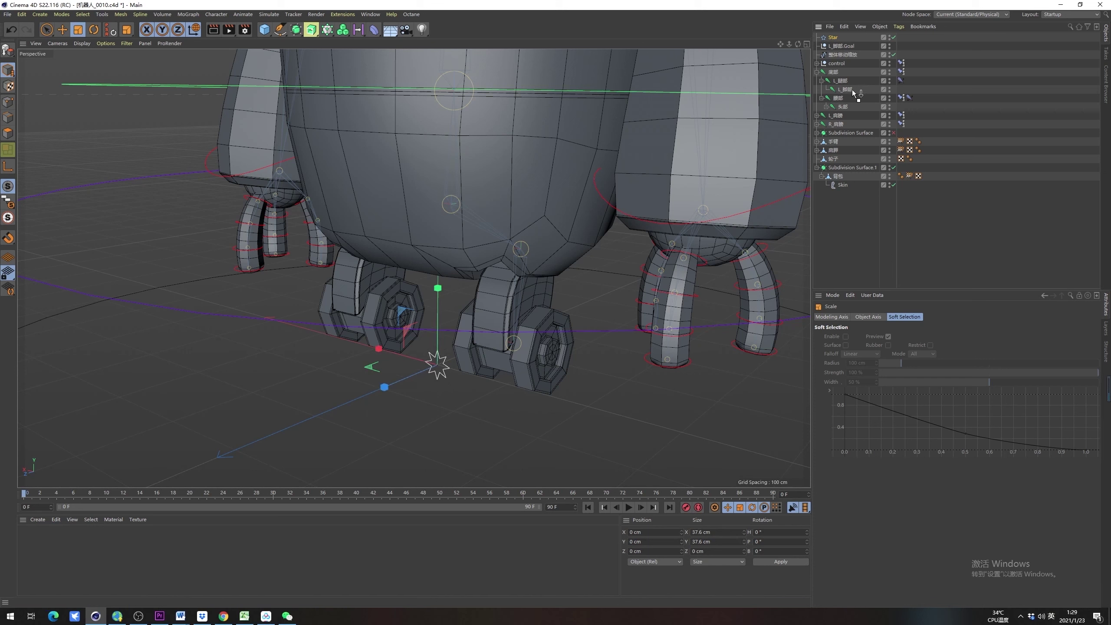
# Parent the star under the left leg's end joint and set its X, Y and Z position to 0 cm
pyautogui.moveTo(852, 89); pyautogui.dragTo(852, 93)
pyautogui.click(842, 317)
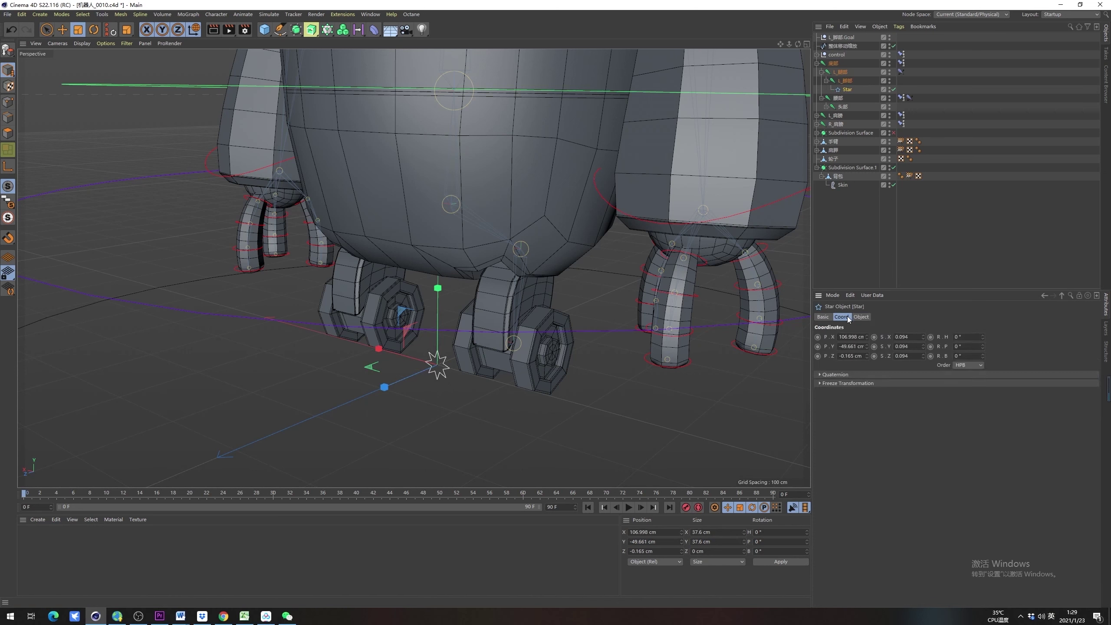
pyautogui.doubleClick(859, 346)
pyautogui.write('0')
pyautogui.doubleClick(858, 357)
pyautogui.write('0')
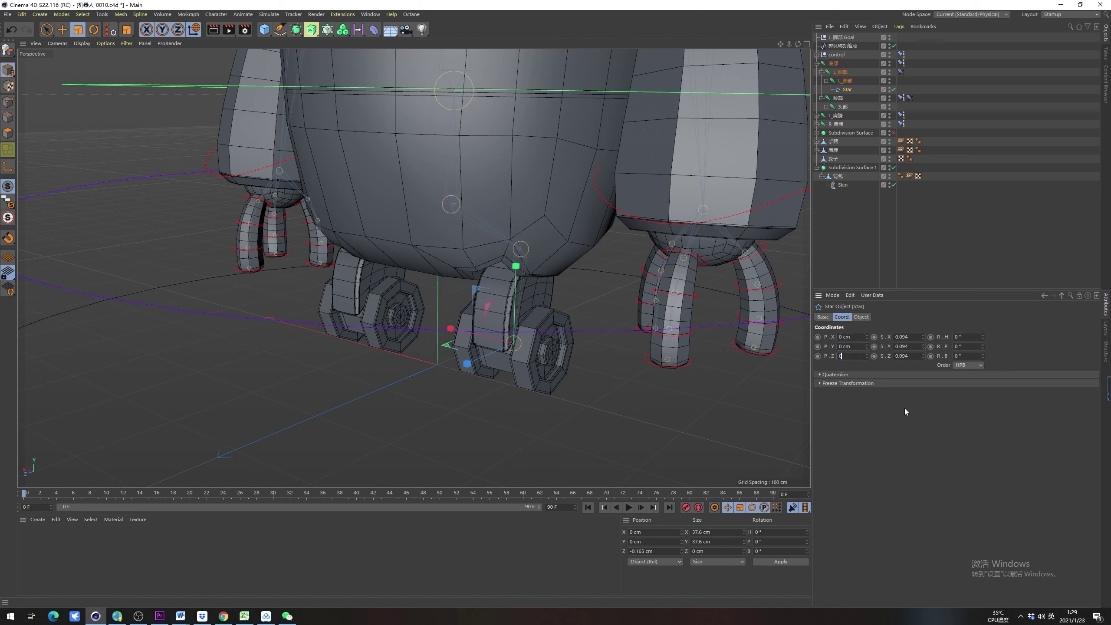
# Set the star's scale to 1 on all axes and shrink its shape to about 60.6 cm across
pyautogui.click(904, 408)
pyautogui.write('1')
pyautogui.press('Tab')
pyautogui.write('1')
pyautogui.press('Tab')
pyautogui.write('1')
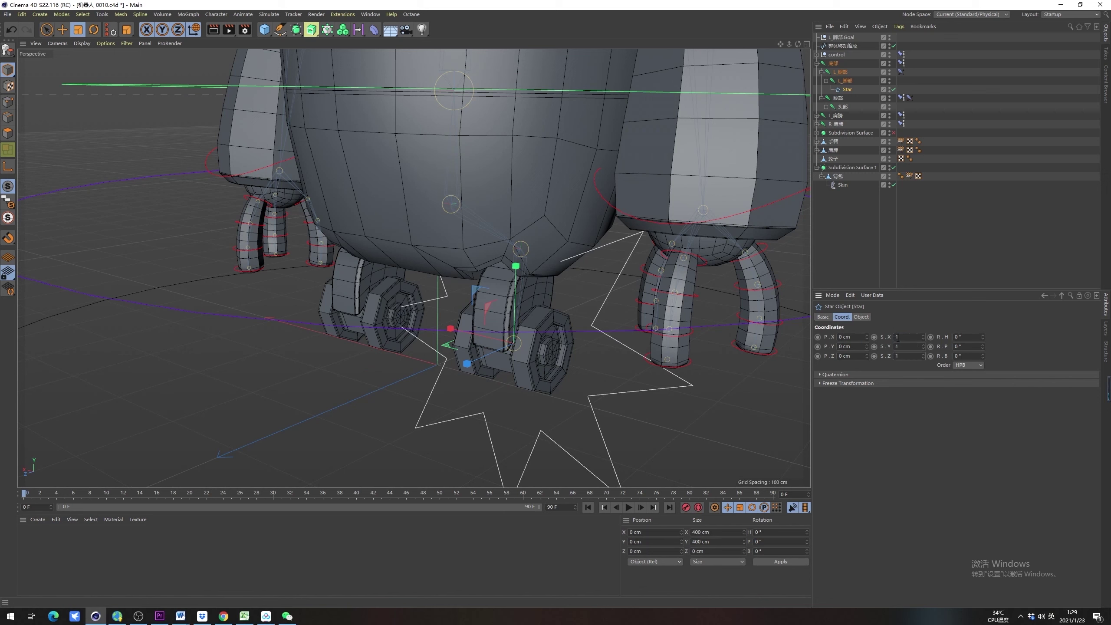
pyautogui.moveTo(619, 313); pyautogui.dragTo(355, 380)
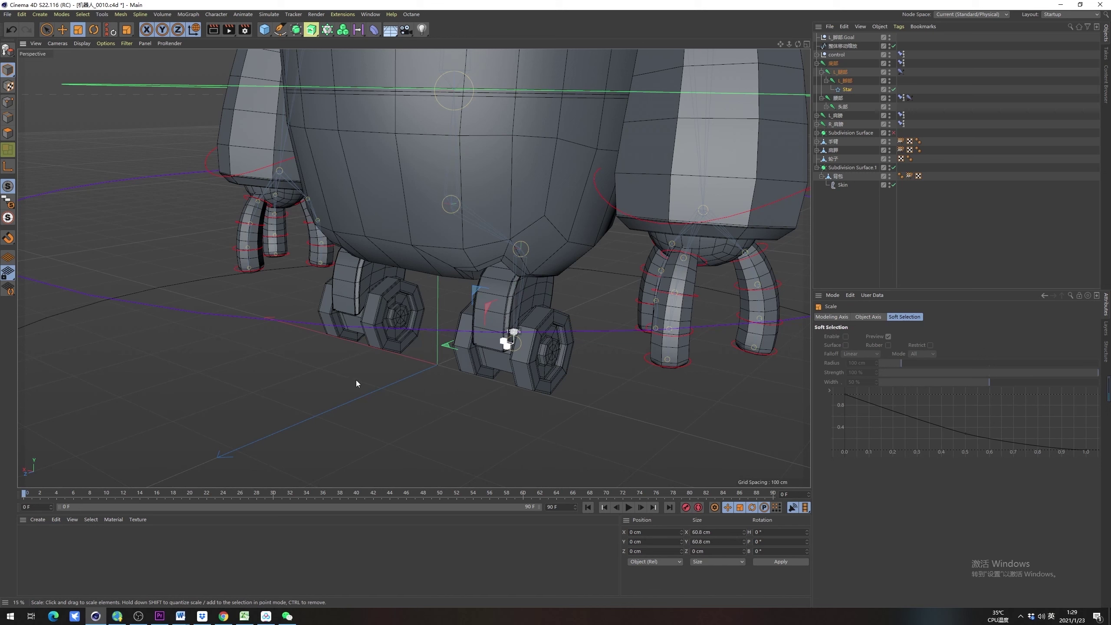
# Try rotating the star's heading to 90°, and reset the heading to 0°
pyautogui.press('r')
pyautogui.moveTo(533, 360); pyautogui.dragTo(564, 349)
pyautogui.press('e')
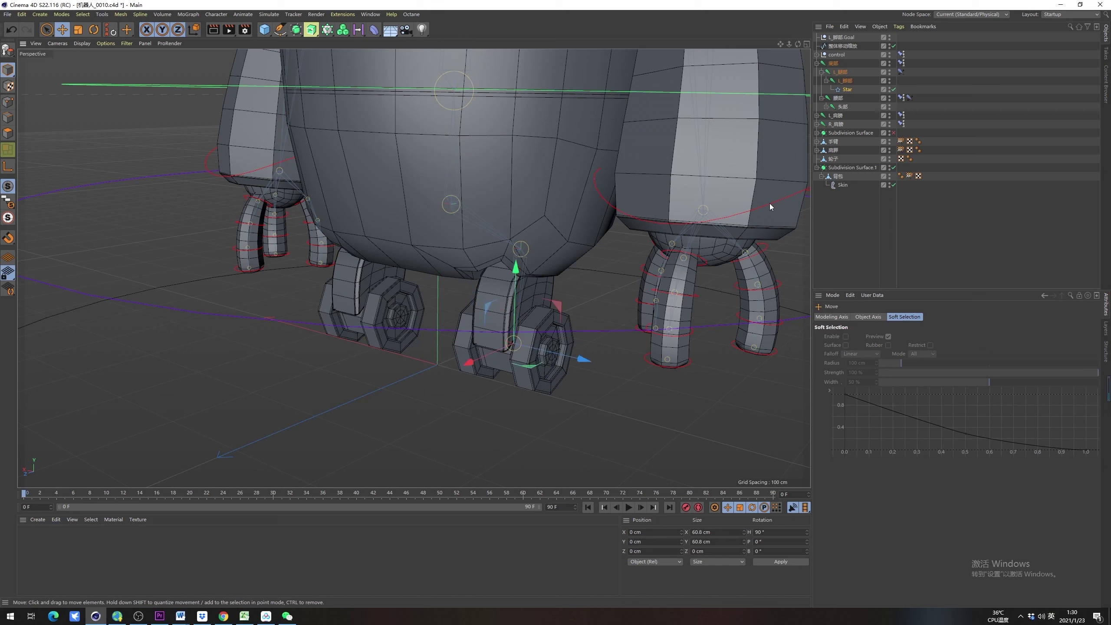
pyautogui.click(847, 90)
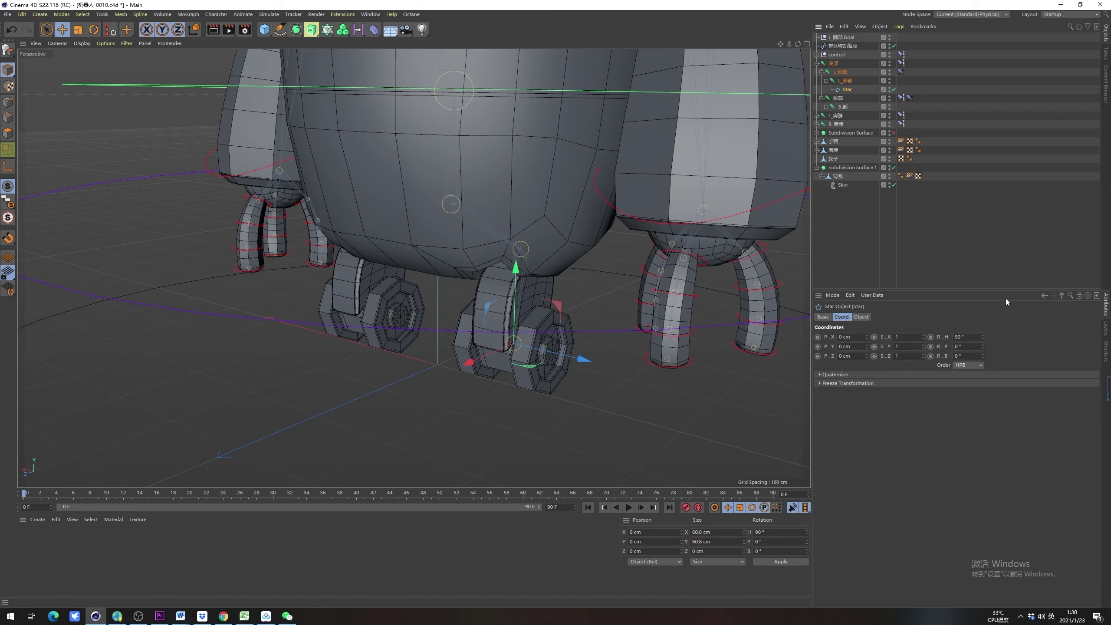
pyautogui.write('0')
pyautogui.press('Return')
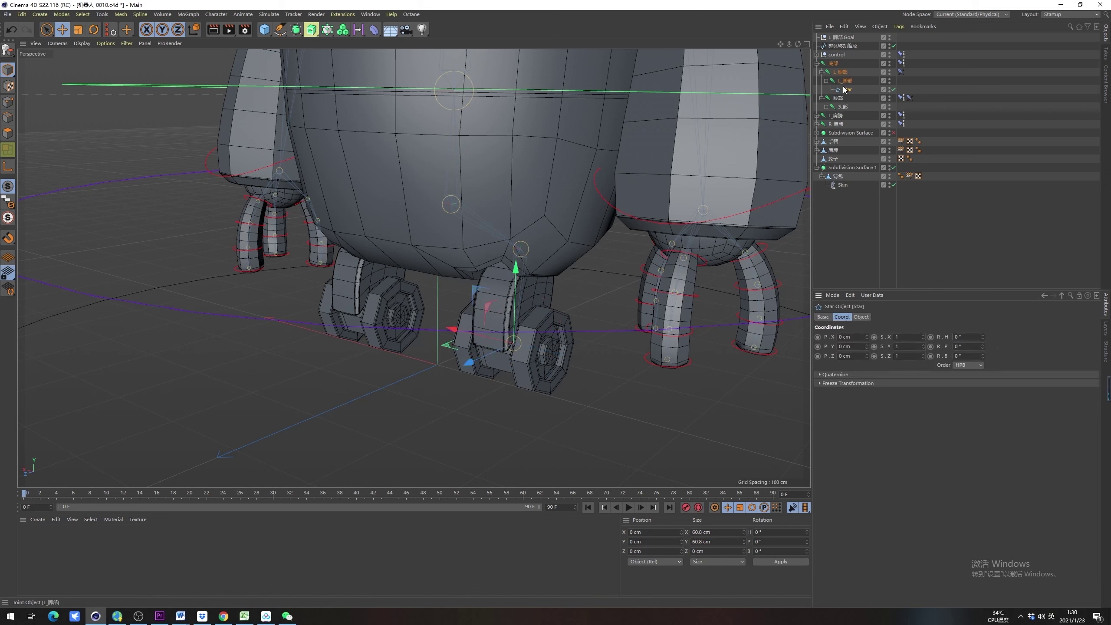
# Unparent the star, make it an editable spline, and shift all its points about 71.2 cm outward along X
pyautogui.moveTo(842, 39); pyautogui.dragTo(842, 36)
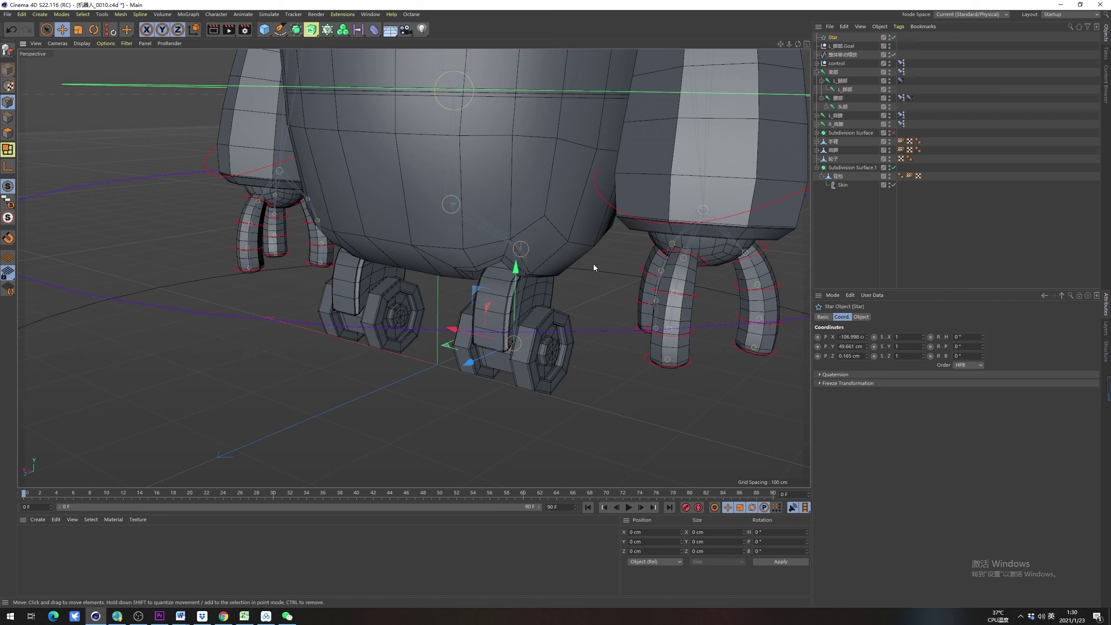
pyautogui.press('c')
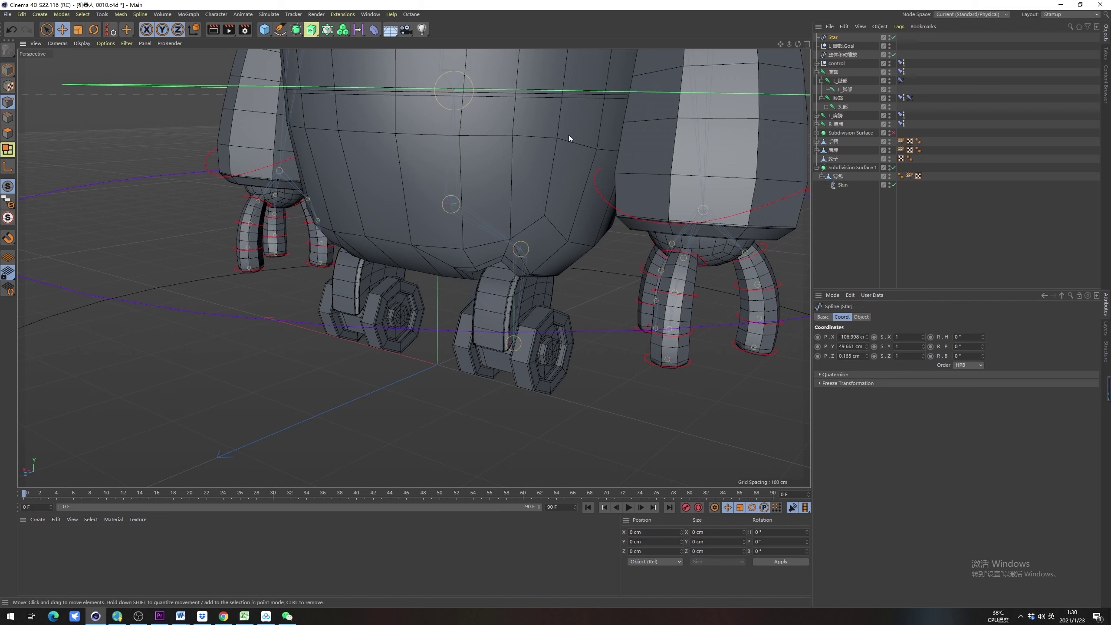
pyautogui.hotkey('ctrl', 'a')
pyautogui.moveTo(462, 334); pyautogui.dragTo(507, 365)
# Rotate the star's points to lie parallel to the left wheel's outer face and move them close against the wheel
pyautogui.press('r')
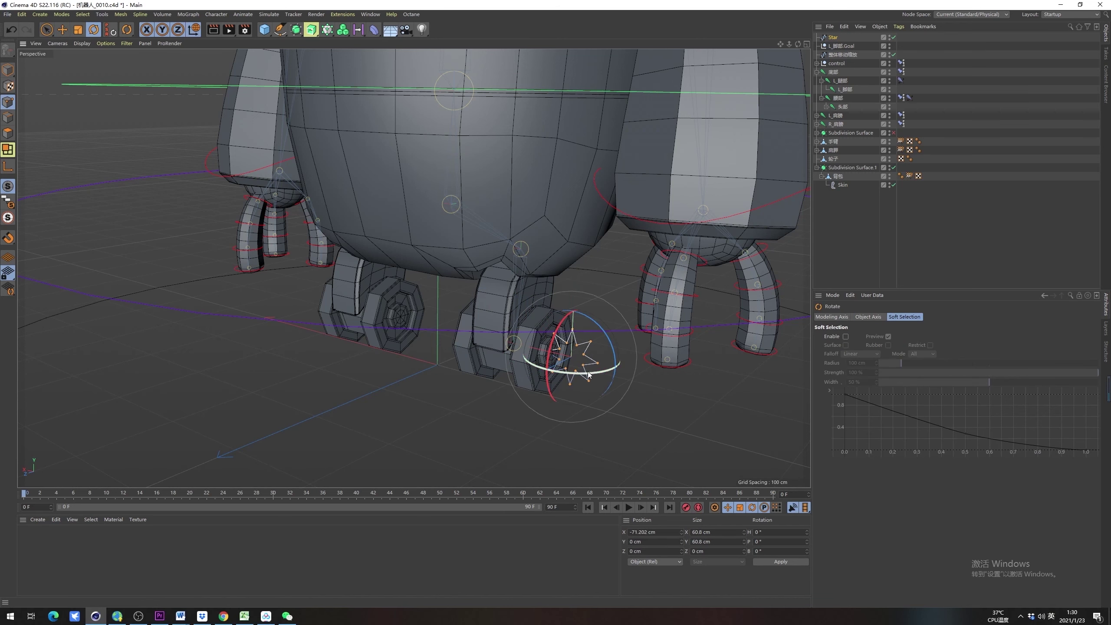
pyautogui.moveTo(588, 374); pyautogui.dragTo(610, 368)
pyautogui.press('e')
pyautogui.moveTo(511, 344); pyautogui.dragTo(501, 340)
pyautogui.click(617, 375)
pyautogui.keyDown('alt'); pyautogui.moveTo(582, 359); pyautogui.dragTo(545, 345); pyautogui.keyUp('alt')
pyautogui.scroll(3, 538, 327)
pyautogui.click(5, 71)
pyautogui.click(857, 213)
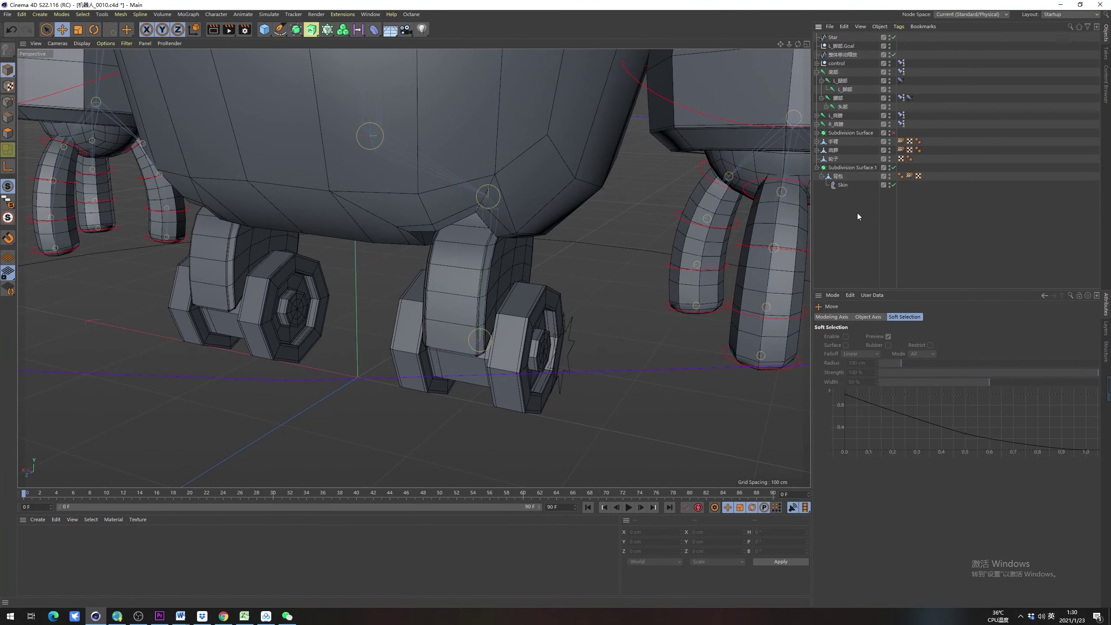
# Try moving the left leg's IK goal null to test the leg, and undo the move
pyautogui.scroll(1, 486, 310)
pyautogui.keyDown('alt'); pyautogui.moveTo(518, 308); pyautogui.dragTo(512, 296); pyautogui.keyUp('alt')
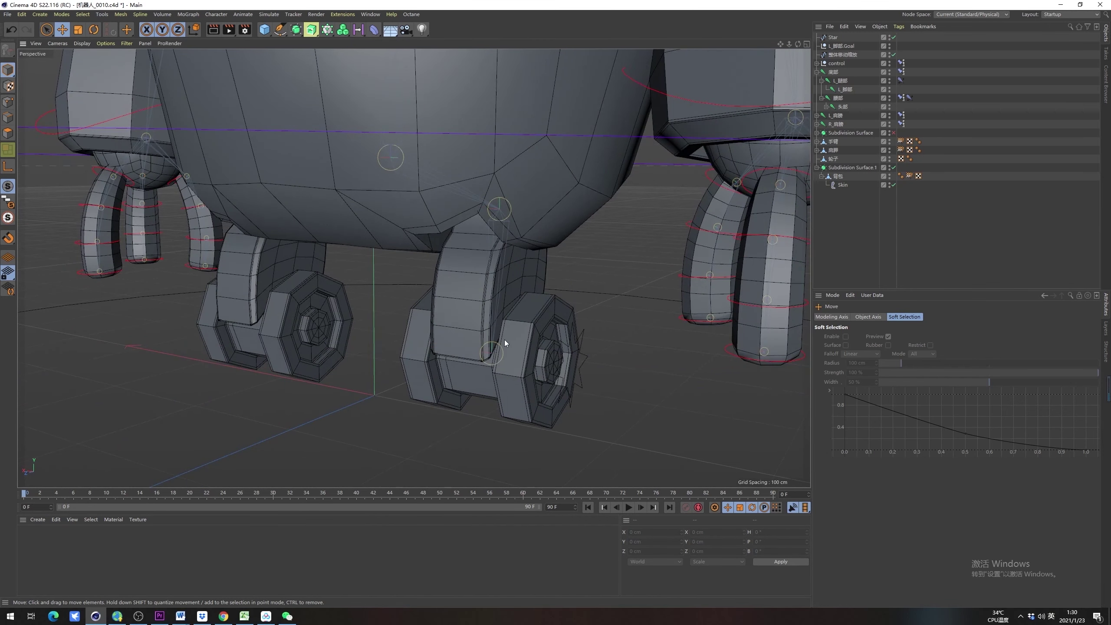
pyautogui.keyDown('alt'); pyautogui.moveTo(504, 340); pyautogui.dragTo(509, 321); pyautogui.keyUp('alt')
pyautogui.scroll(2, 508, 321)
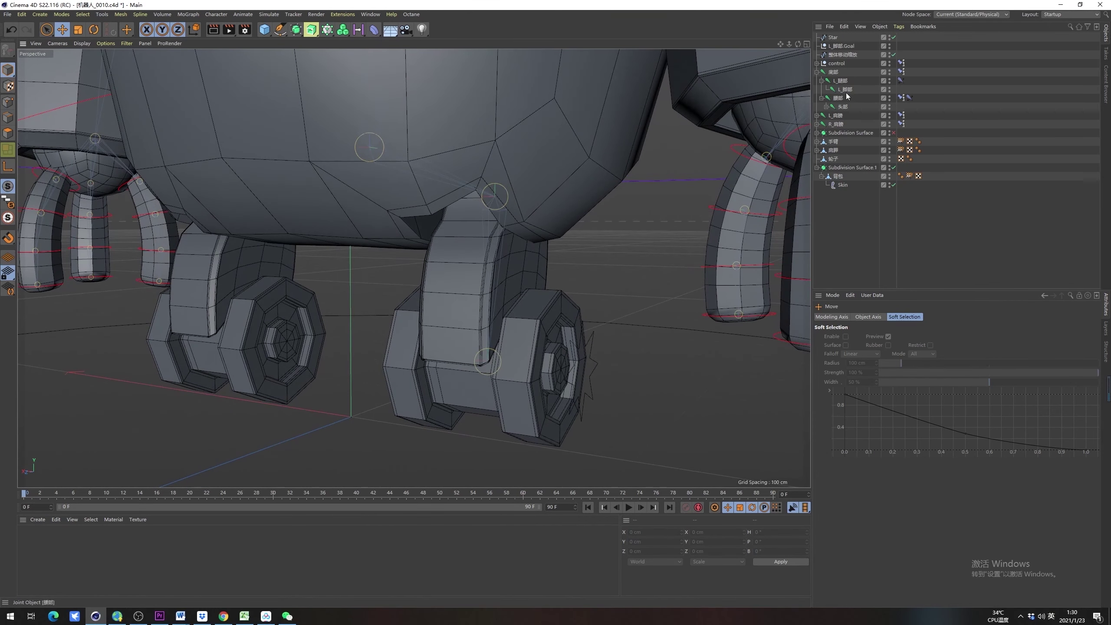
pyautogui.click(843, 87)
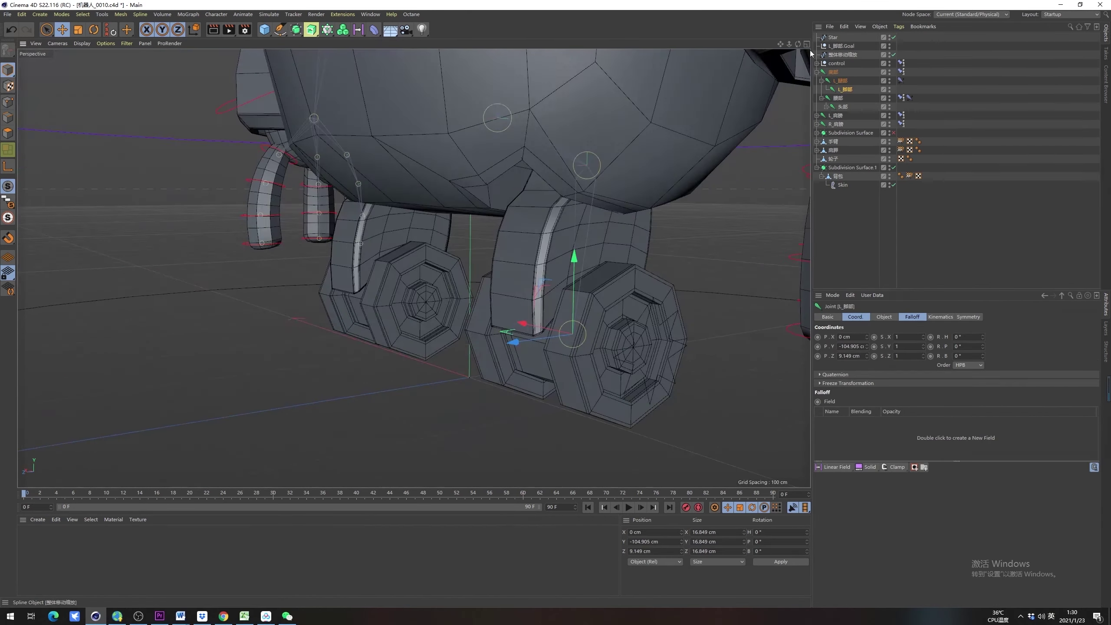
pyautogui.click(840, 47)
pyautogui.moveTo(527, 337); pyautogui.dragTo(481, 336)
pyautogui.hotkey('ctrl', 'z')
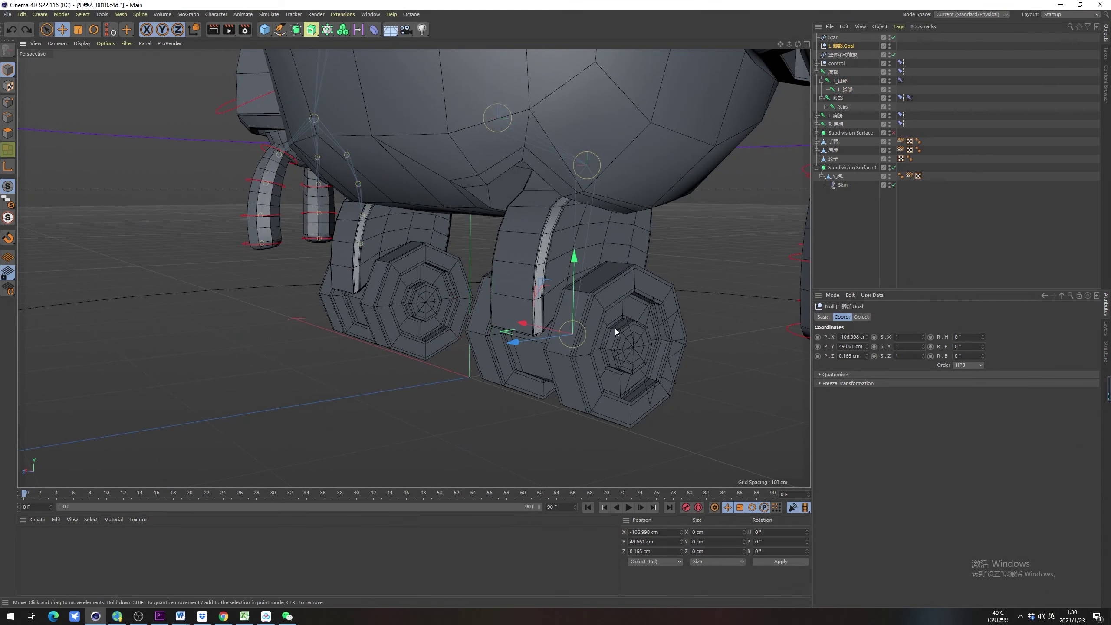
# Add a Constraint tag to the left leg's IK goal null
pyautogui.keyDown('alt'); pyautogui.moveTo(615, 328); pyautogui.dragTo(552, 305); pyautogui.keyUp('alt')
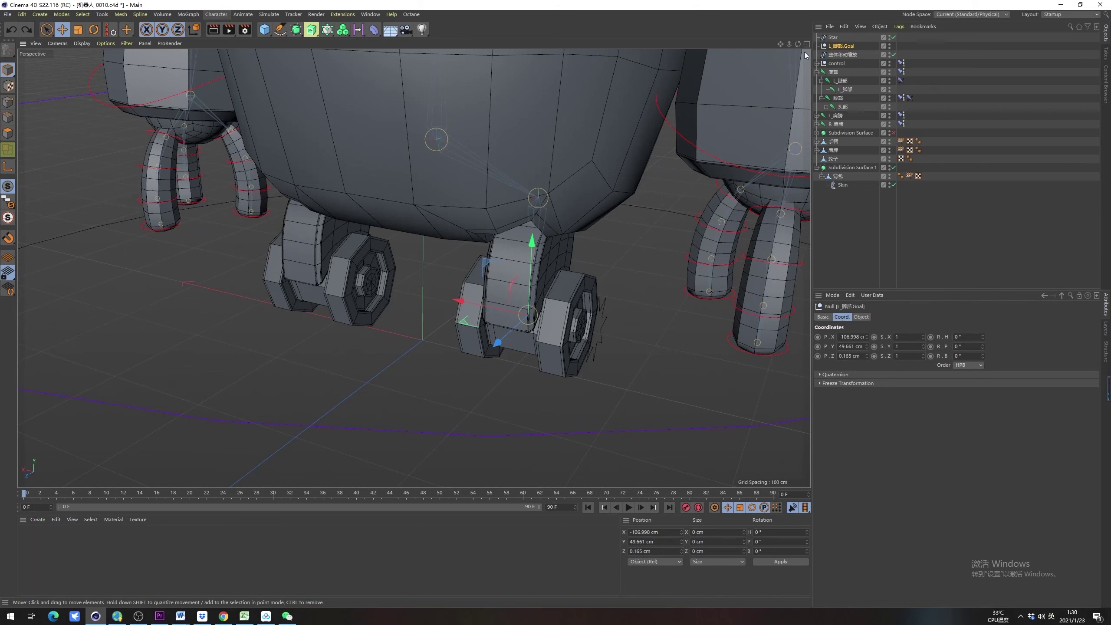
pyautogui.rightClick(844, 46)
pyautogui.moveTo(885, 149)
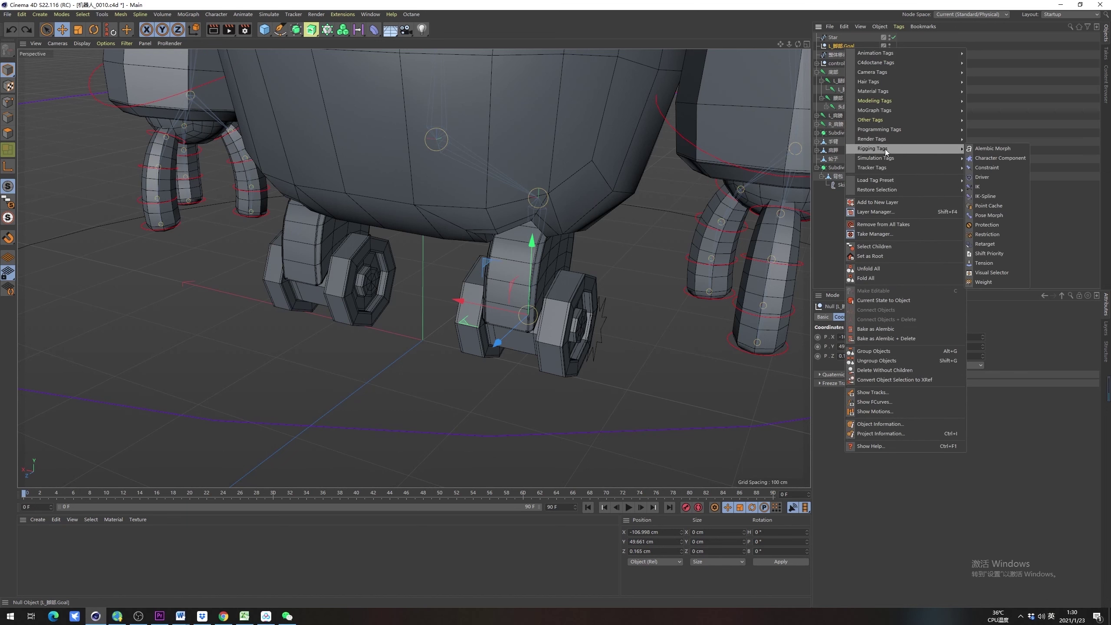
pyautogui.click(999, 168)
pyautogui.keyDown('alt'); pyautogui.moveTo(525, 270); pyautogui.dragTo(481, 263); pyautogui.keyUp('alt')
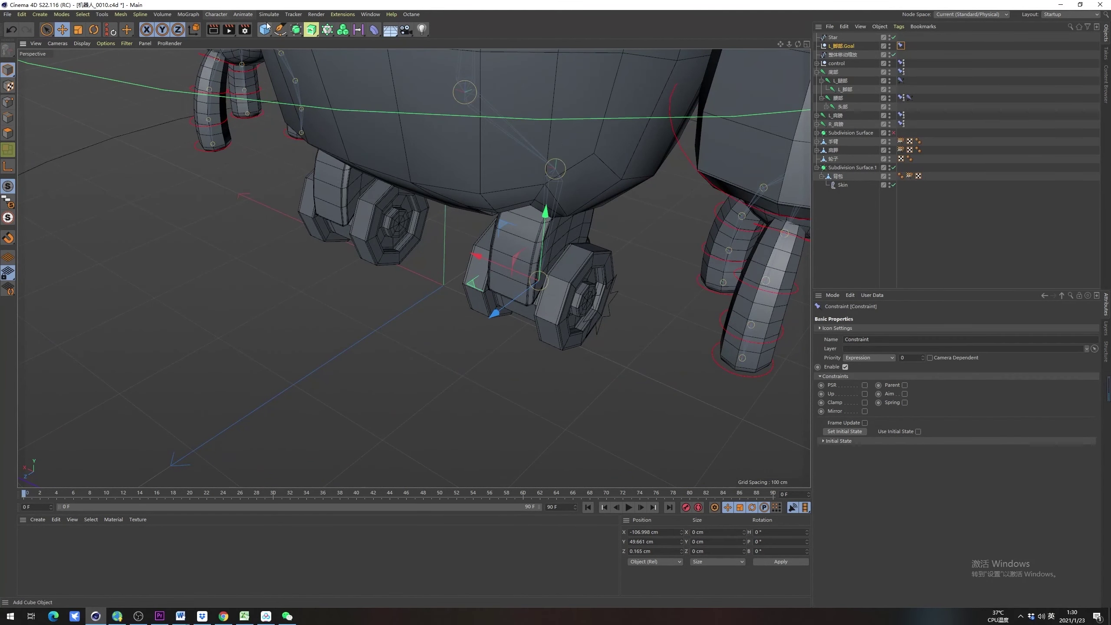
# Add a Circle spline, rotate its pitch to 90° and move it beside the left wheel to about X -133.5 cm
pyautogui.click(278, 34)
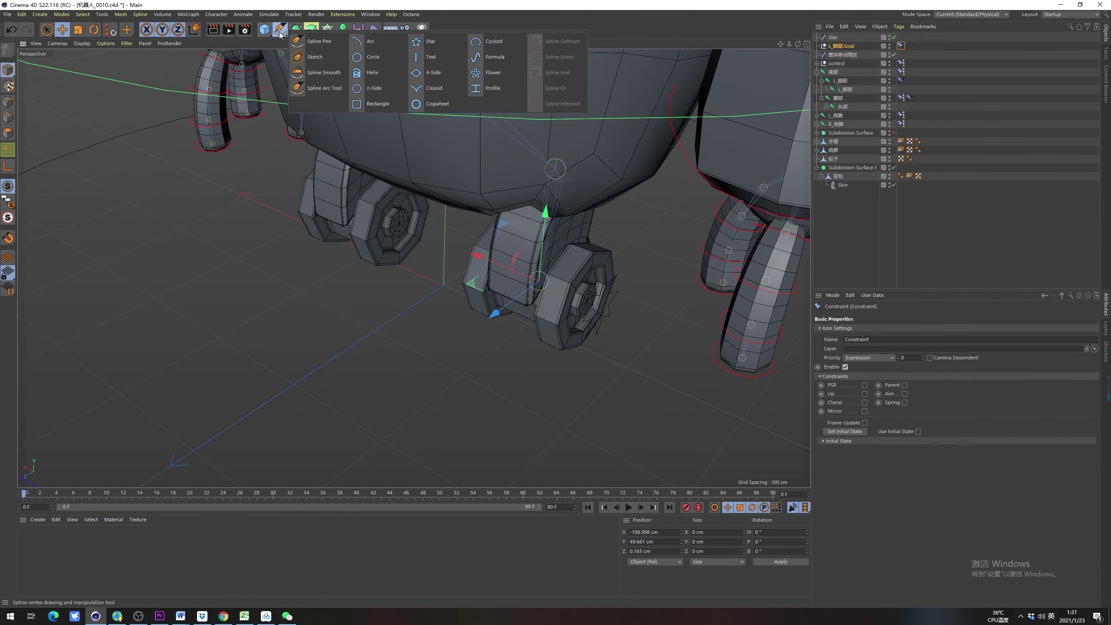
pyautogui.click(383, 57)
pyautogui.press('r')
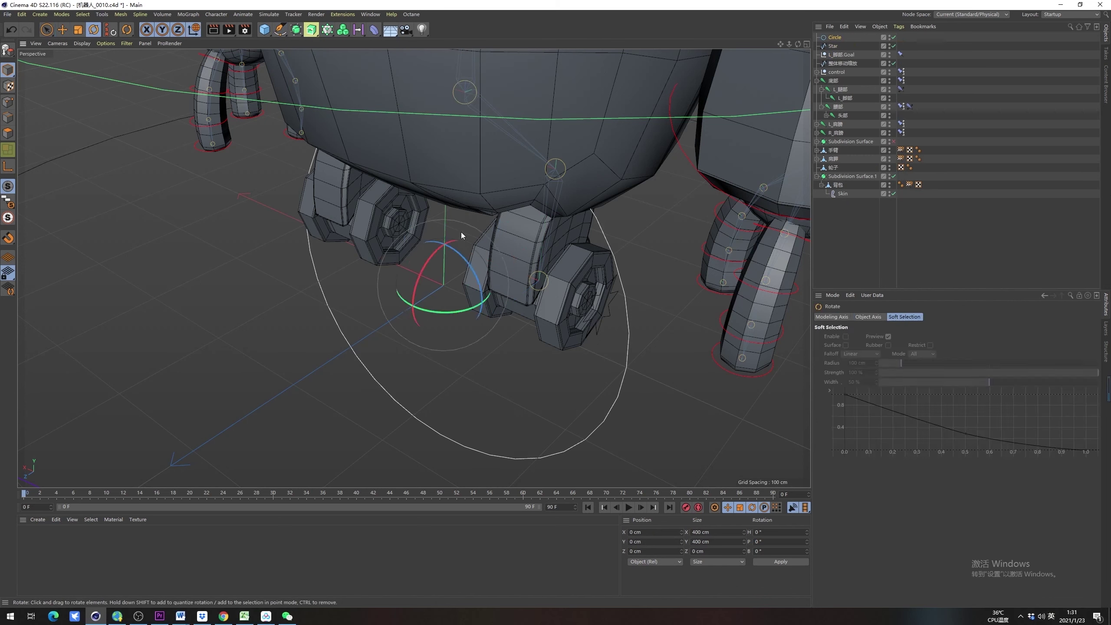
pyautogui.moveTo(427, 262); pyautogui.dragTo(509, 326)
pyautogui.press('e')
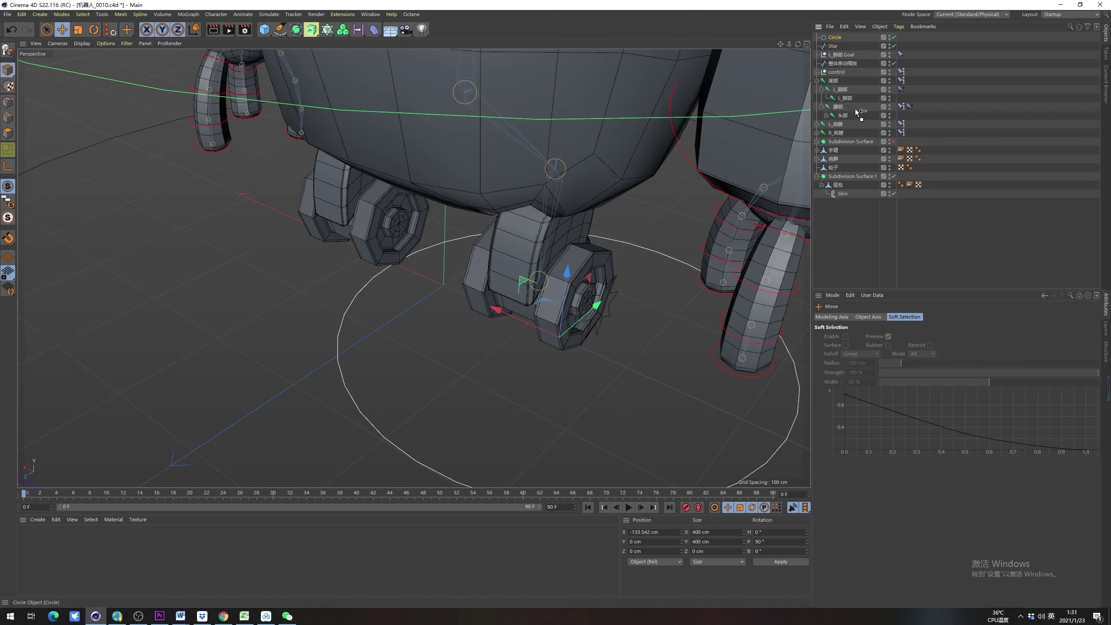
# Parent the circle under the left leg's IK goal null and set its X, Y and Z position to 0 cm
pyautogui.moveTo(842, 54); pyautogui.dragTo(842, 55)
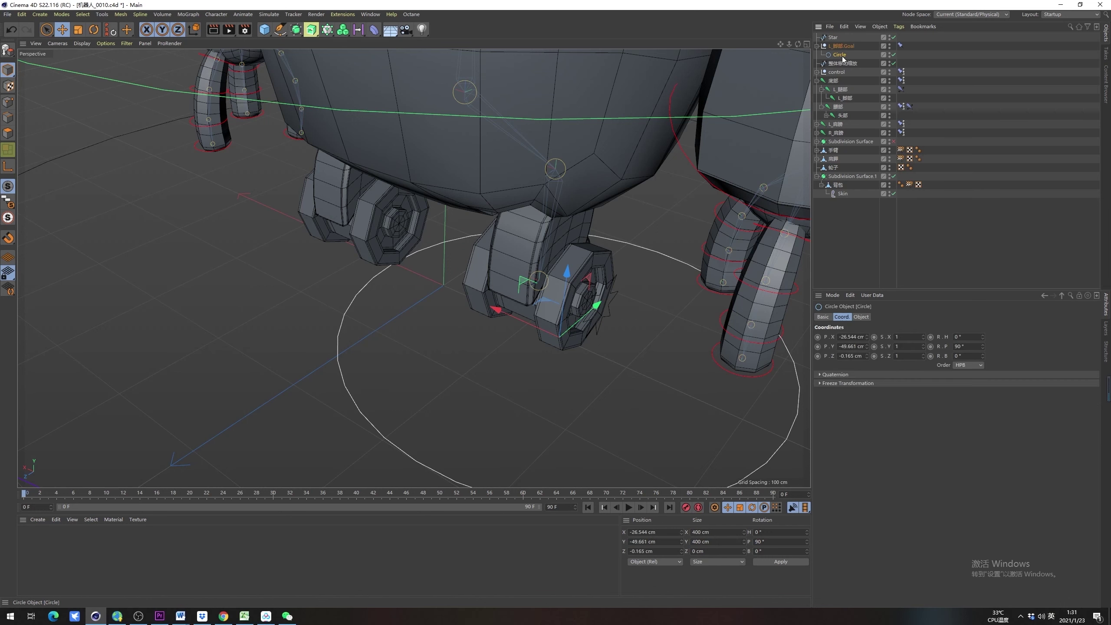
pyautogui.doubleClick(855, 338)
pyautogui.write('0')
pyautogui.doubleClick(853, 356)
pyautogui.write('0')
pyautogui.doubleClick(856, 346)
pyautogui.write('0')
# Set the circle's pitch rotation to 0°
pyautogui.click(969, 344)
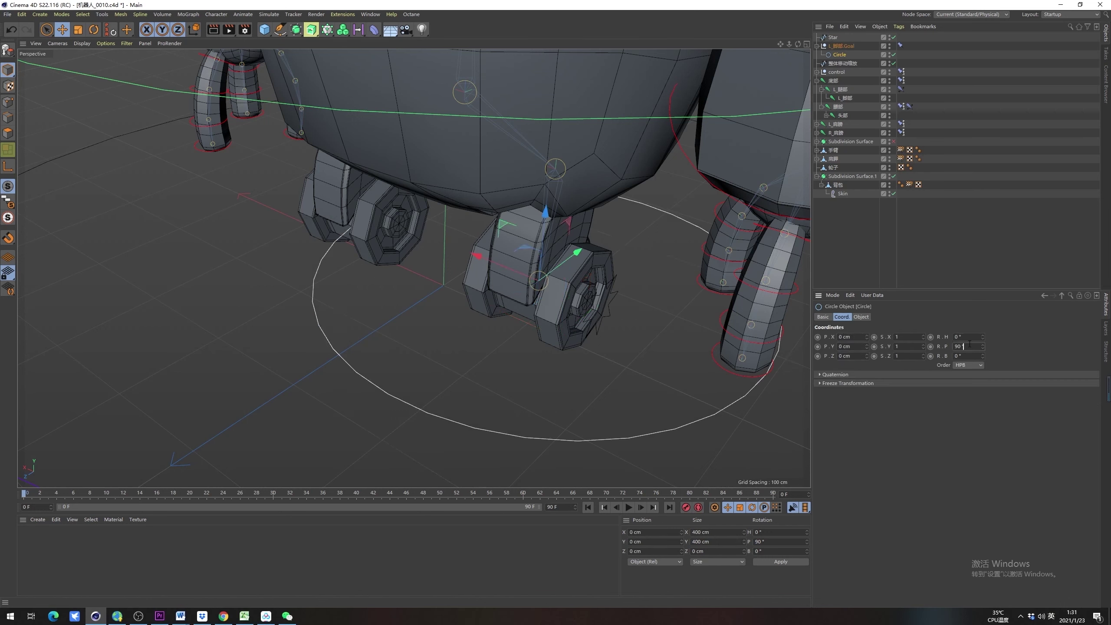
pyautogui.press('BackSpace')
pyautogui.press('BackSpace')
pyautogui.write('0')
pyautogui.press('Return')
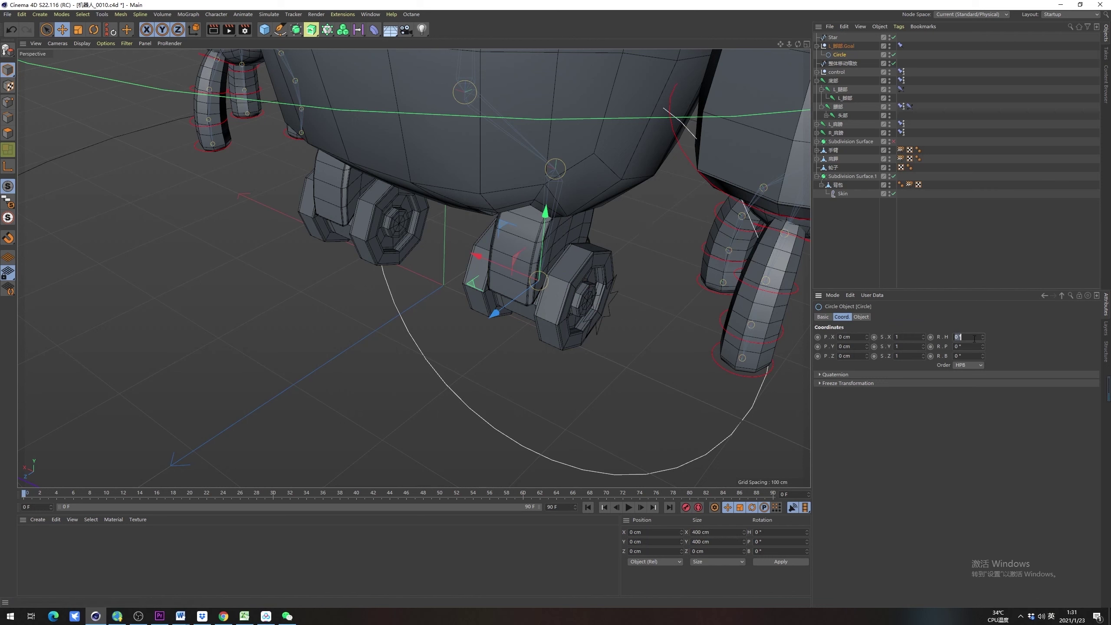
# Unparent the circle, make it an editable spline, and rotate all its points to lie flat on the horizontal plane
pyautogui.click(840, 46)
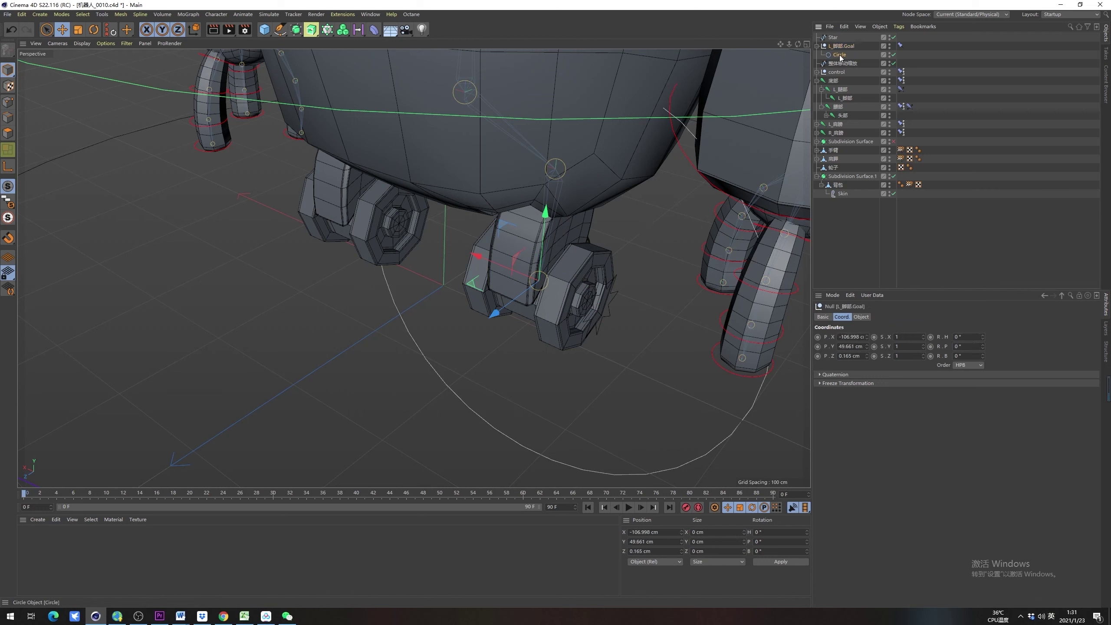
pyautogui.moveTo(835, 36); pyautogui.dragTo(832, 37)
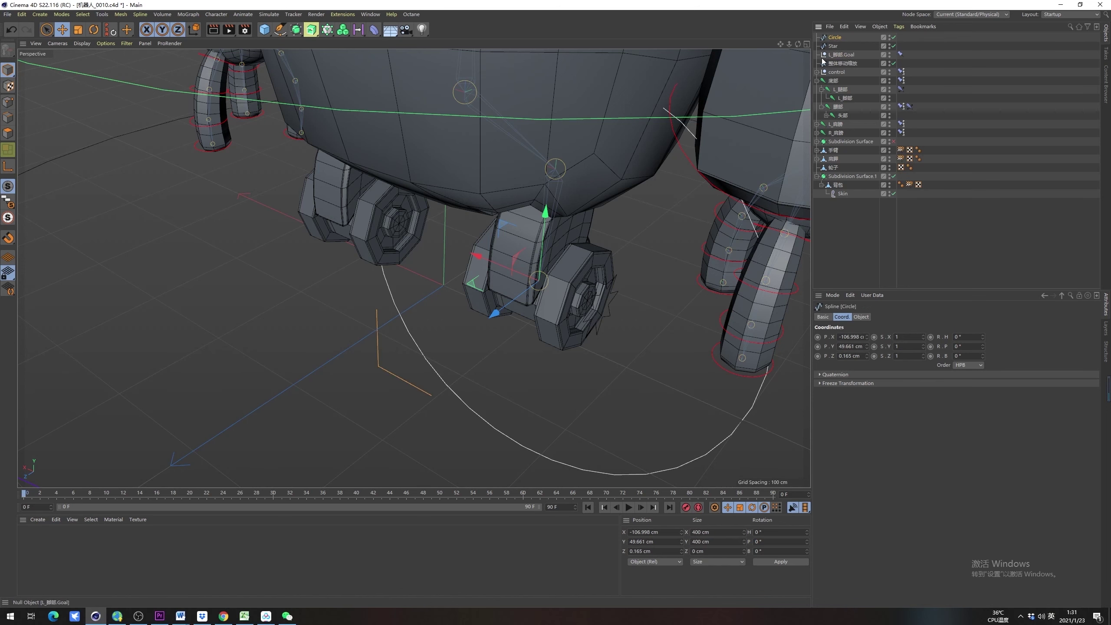
pyautogui.click(8, 102)
pyautogui.hotkey('ctrl', 'a')
pyautogui.scroll(-3, 511, 219)
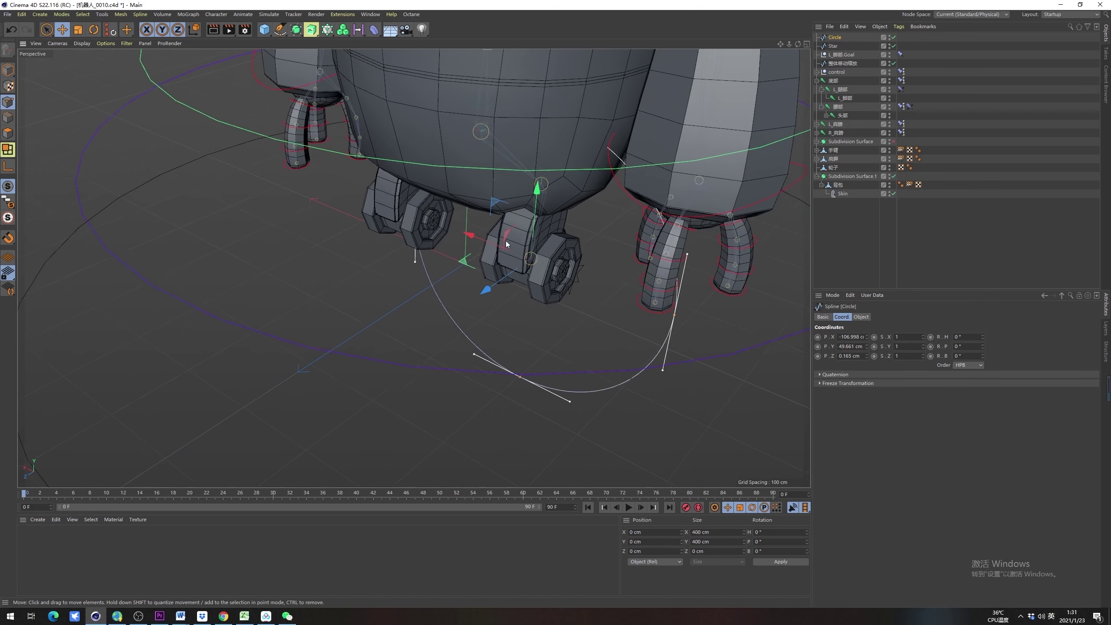
pyautogui.keyDown('alt'); pyautogui.moveTo(564, 251); pyautogui.dragTo(539, 257, button='middle'); pyautogui.keyUp('alt')
pyautogui.press('r')
pyautogui.moveTo(493, 267); pyautogui.dragTo(519, 241)
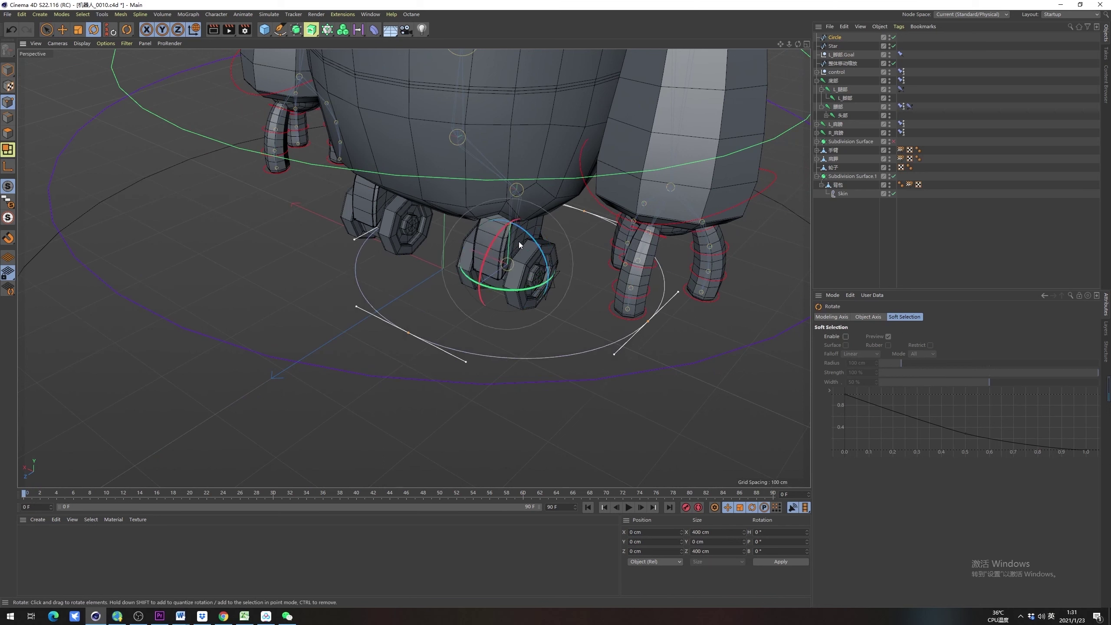
# Scale the circle's points down around the left wheels to a diameter of about 154 cm
pyautogui.click(848, 55)
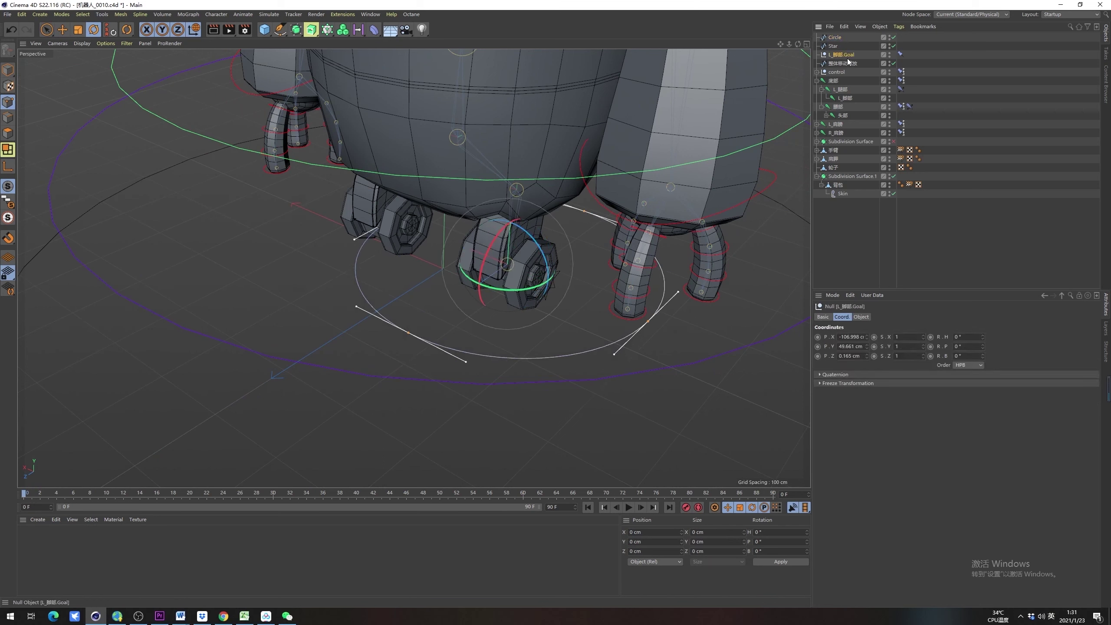
pyautogui.click(834, 38)
pyautogui.keyDown('alt'); pyautogui.moveTo(529, 205); pyautogui.dragTo(606, 294); pyautogui.keyUp('alt')
pyautogui.press('t')
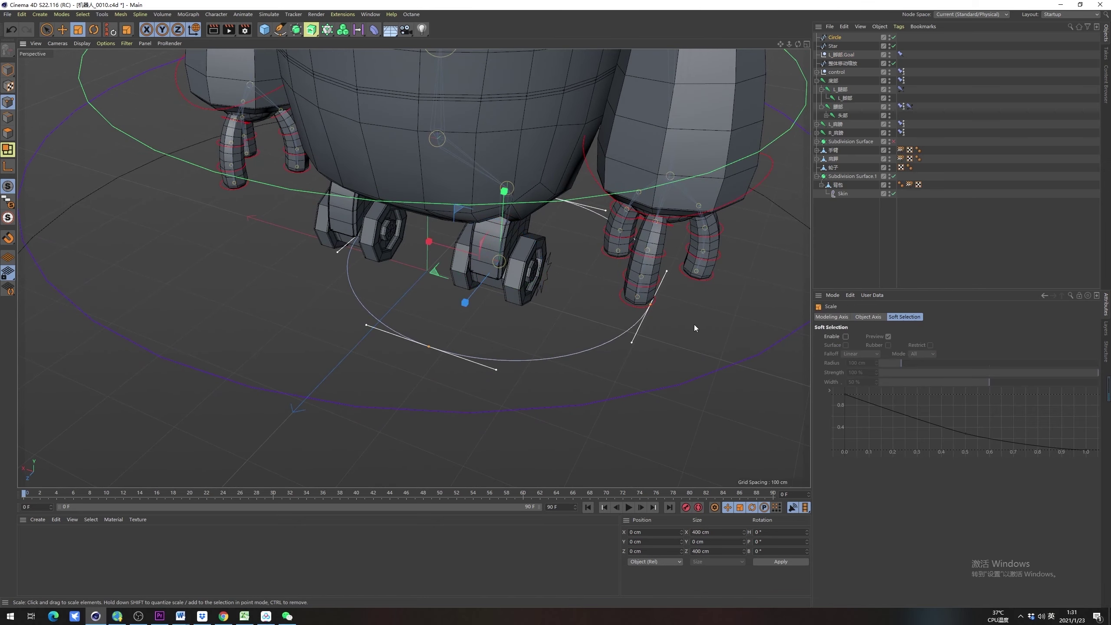
pyautogui.moveTo(695, 324); pyautogui.dragTo(437, 309)
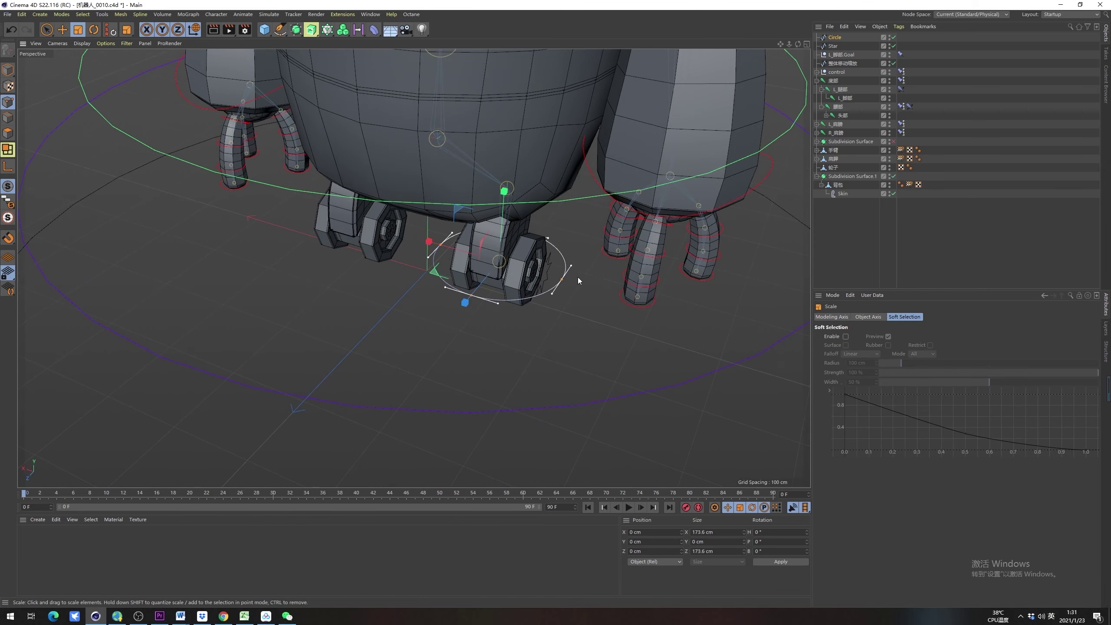
pyautogui.middleClick(581, 267)
pyautogui.middleClick(612, 187)
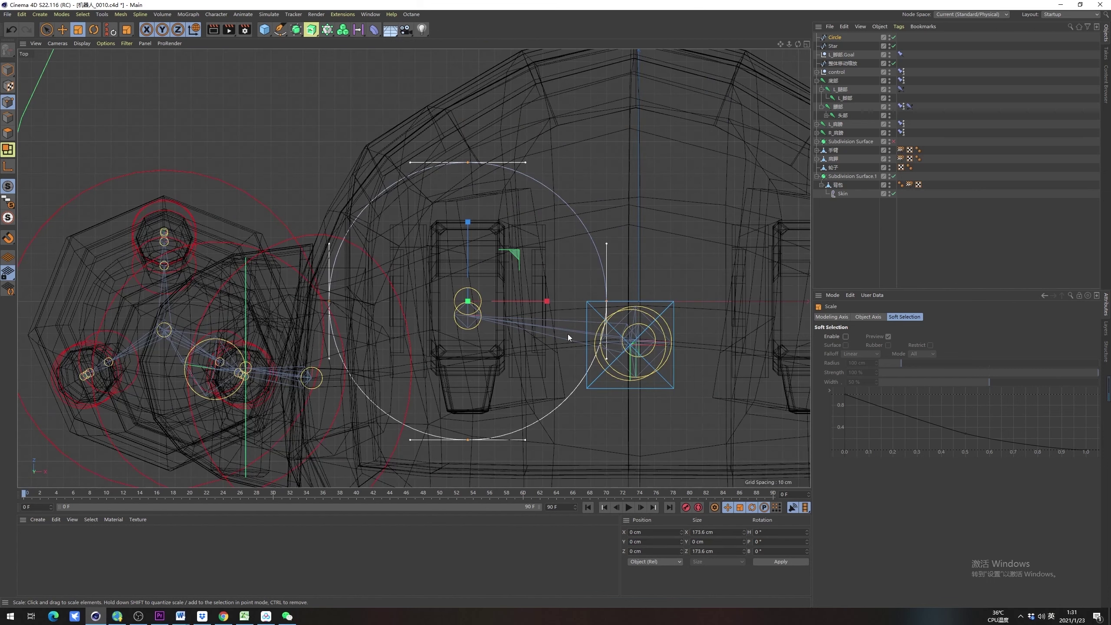
pyautogui.moveTo(584, 263); pyautogui.dragTo(536, 272)
# Move the circle's front point forward to about Z 94.6 cm
pyautogui.click(466, 172)
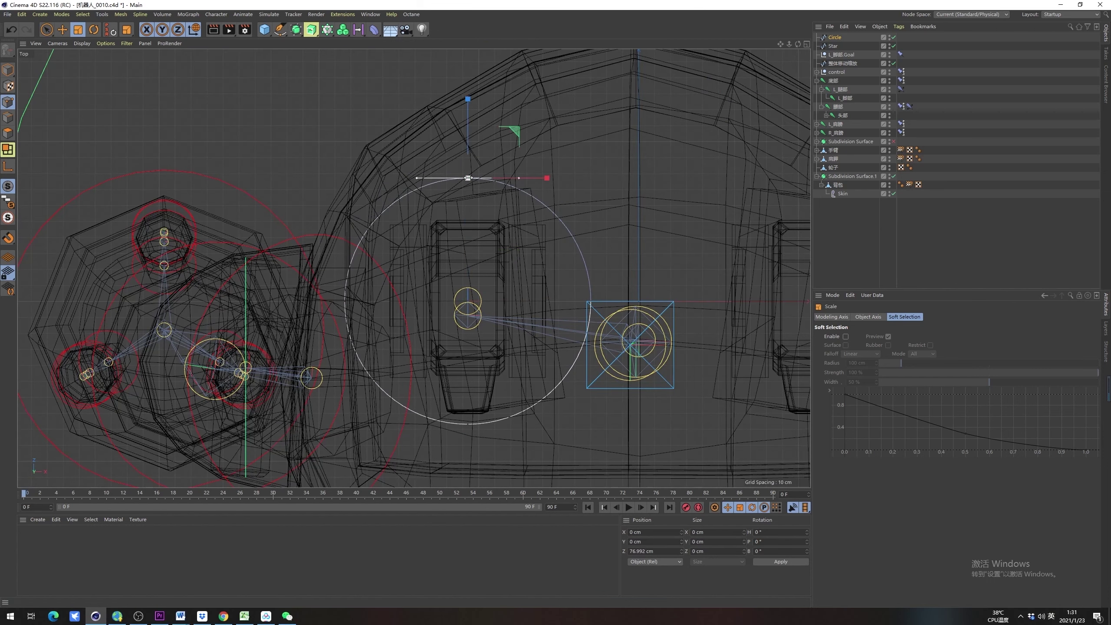
pyautogui.press('e')
pyautogui.moveTo(466, 134); pyautogui.dragTo(461, 114)
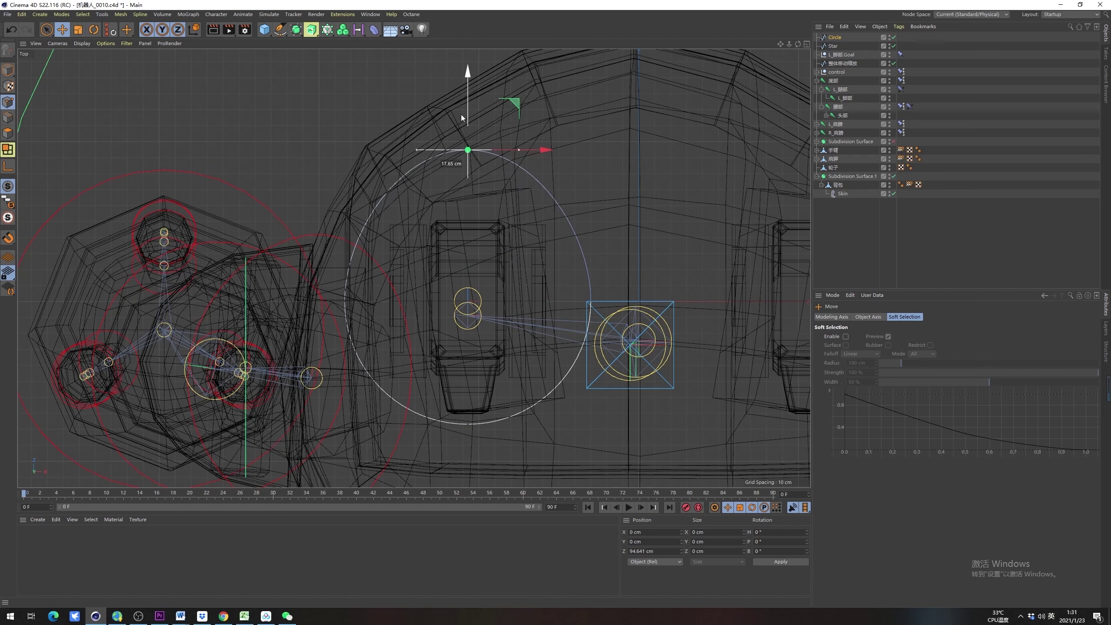
# Scale the circle's two side points inward to a width of about 136.7 cm and move its rear point slightly backward
pyautogui.click(354, 301)
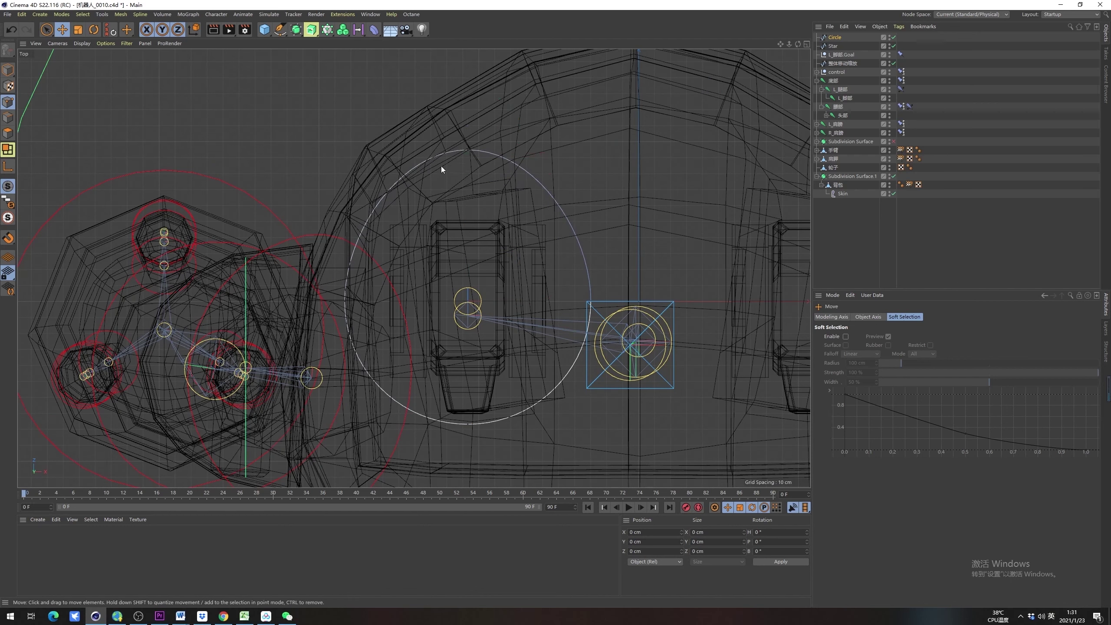
pyautogui.click(592, 305)
pyautogui.middleClick(404, 290)
pyautogui.keyDown('alt'); pyautogui.moveTo(279, 165); pyautogui.dragTo(224, 177); pyautogui.keyUp('alt')
pyautogui.keyDown('shift'); pyautogui.click(211, 167); pyautogui.keyUp('shift')
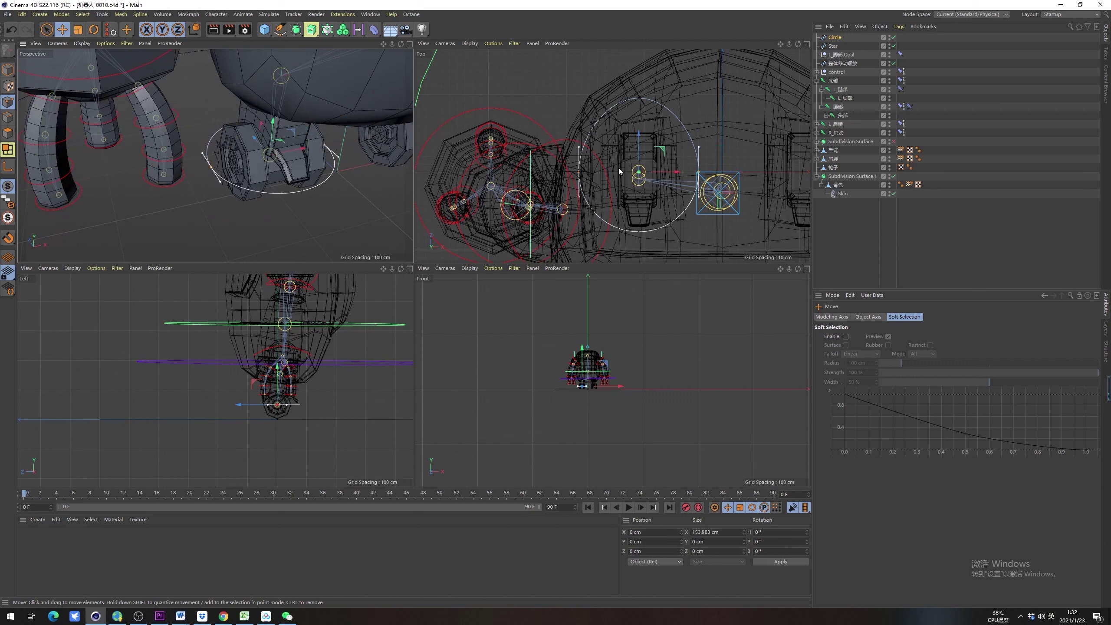
pyautogui.press('t')
pyautogui.moveTo(677, 172); pyautogui.dragTo(636, 201)
pyautogui.click(638, 231)
pyautogui.press('e')
# Angle both tangent handles of the circle's front point forward to form a heart-like notch
pyautogui.click(639, 99)
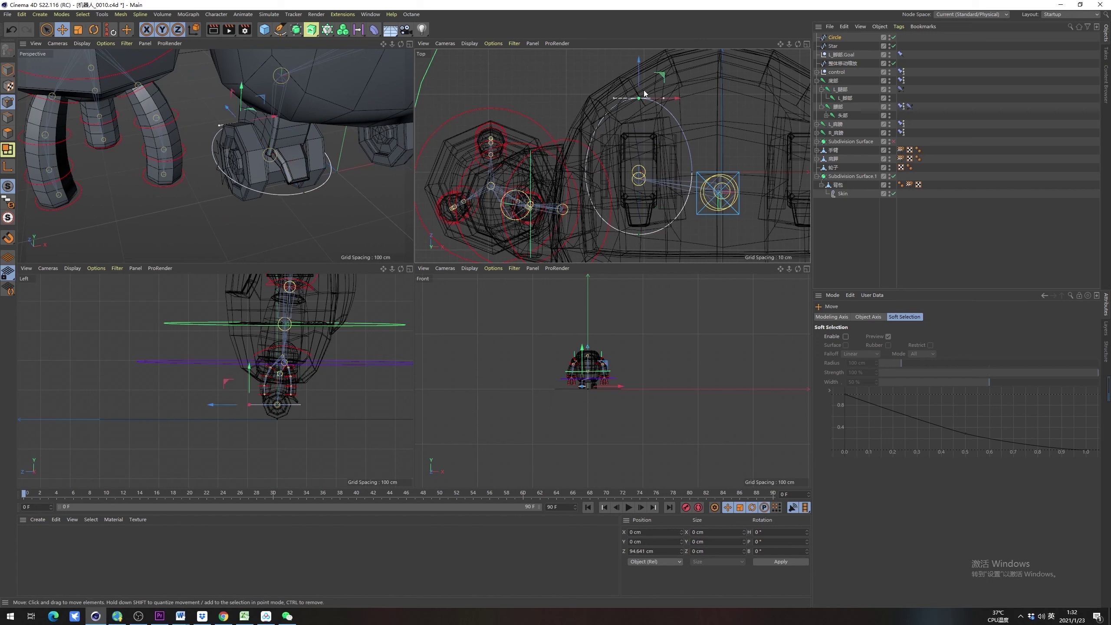
pyautogui.moveTo(614, 99); pyautogui.dragTo(614, 70)
pyautogui.scroll(5, 667, 76)
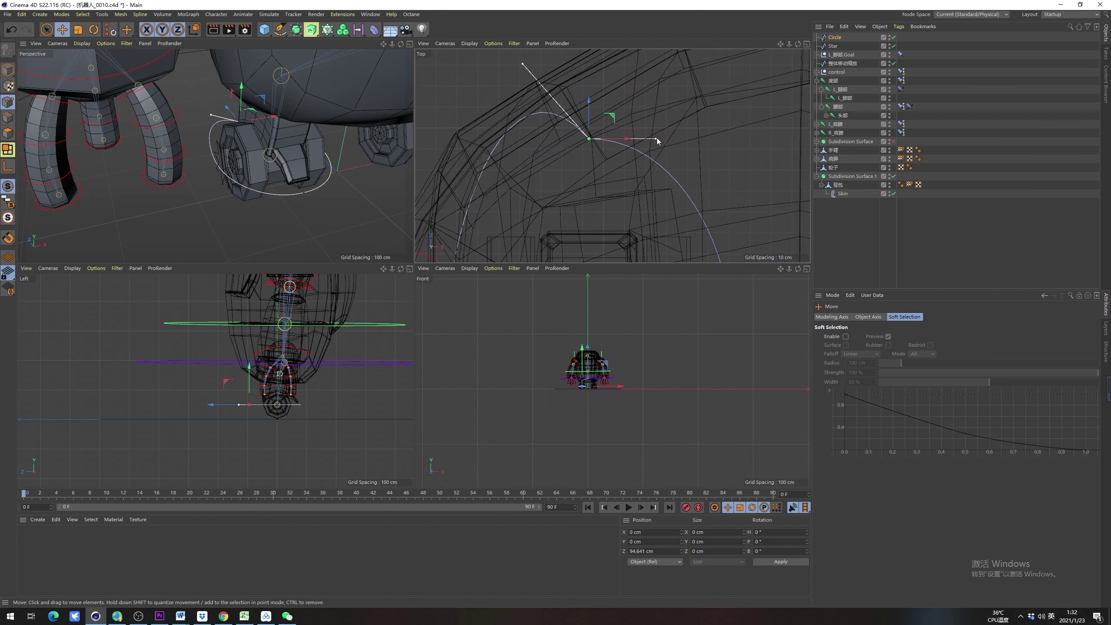
pyautogui.moveTo(656, 138); pyautogui.dragTo(654, 67)
# Lower all points of the heart-shaped spline to ground level, at about Y -49.3 cm, and return to model mode
pyautogui.middleClick(185, 131)
pyautogui.keyDown('alt'); pyautogui.moveTo(254, 150); pyautogui.dragTo(435, 245); pyautogui.keyUp('alt')
pyautogui.middleClick(435, 249)
pyautogui.middleClick(305, 402)
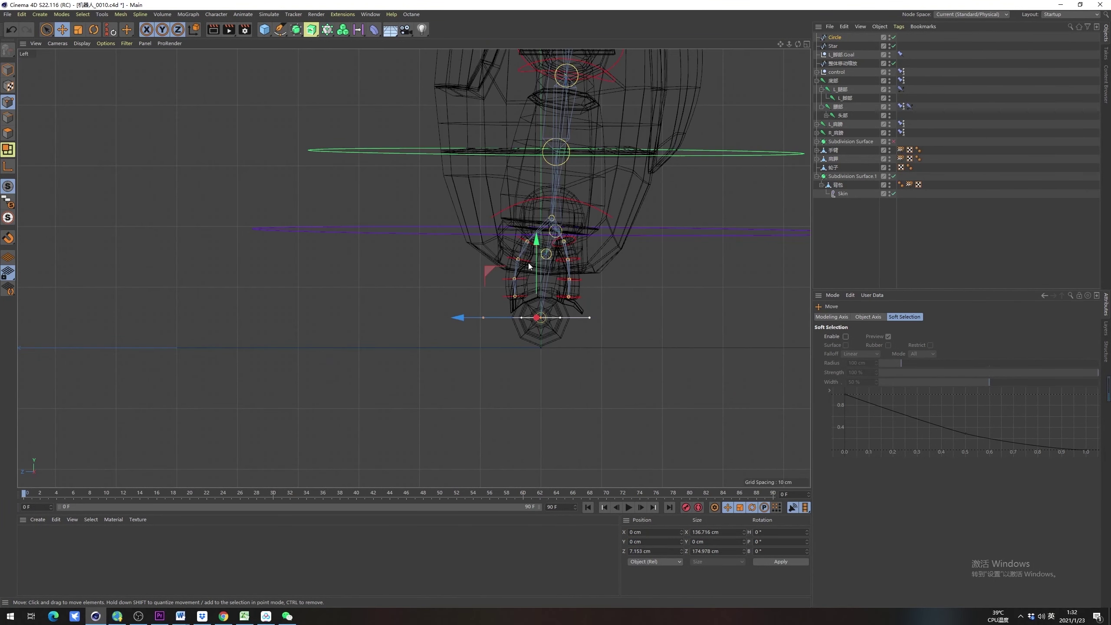
pyautogui.moveTo(535, 247); pyautogui.dragTo(528, 276)
pyautogui.middleClick(529, 276)
pyautogui.middleClick(312, 224)
pyautogui.keyDown('alt'); pyautogui.moveTo(311, 224); pyautogui.dragTo(352, 259); pyautogui.keyUp('alt')
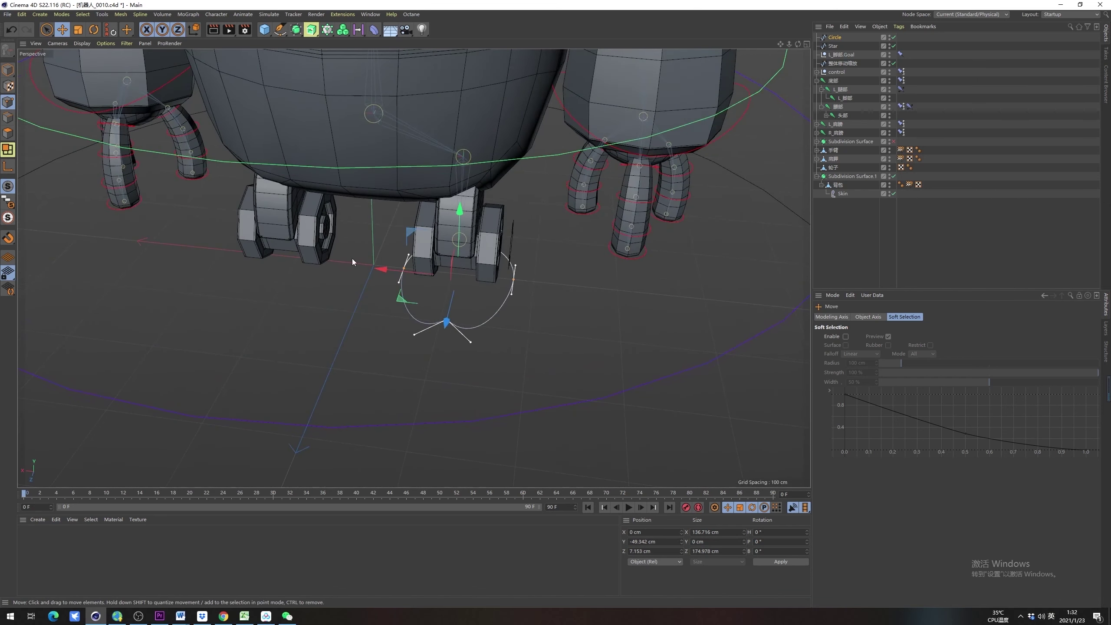
pyautogui.click(7, 69)
pyautogui.click(618, 340)
pyautogui.keyDown('alt'); pyautogui.moveTo(618, 340); pyautogui.dragTo(415, 322); pyautogui.keyUp('alt')
# Turn on the display color of the heart-shaped Circle spline and set it to orange (H 28°, S 87%, V 100%)
pyautogui.click(836, 38)
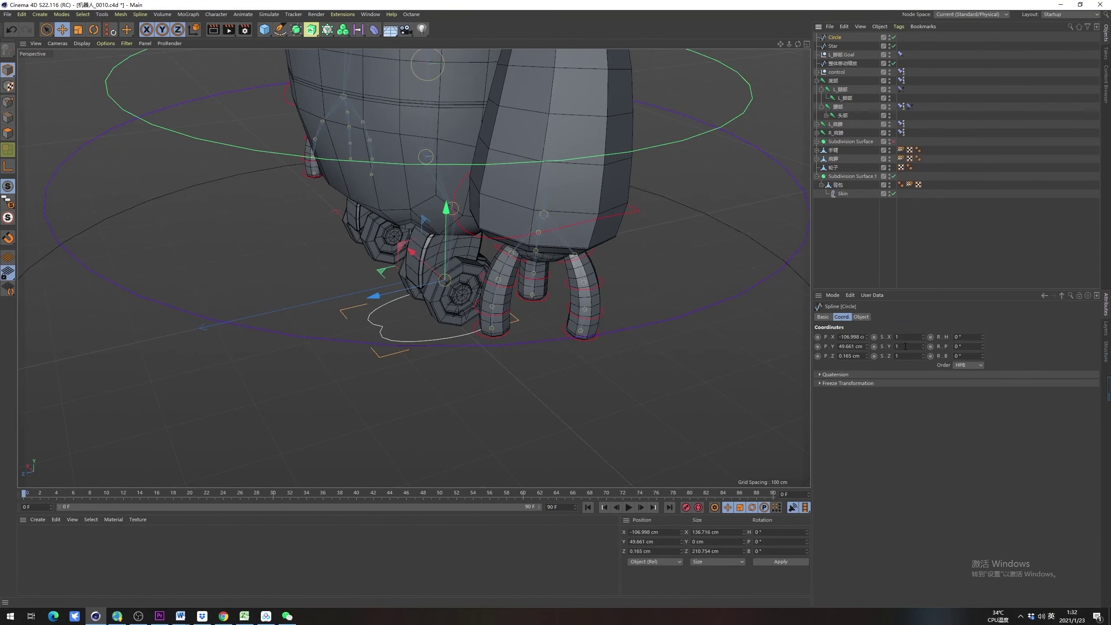
pyautogui.click(824, 318)
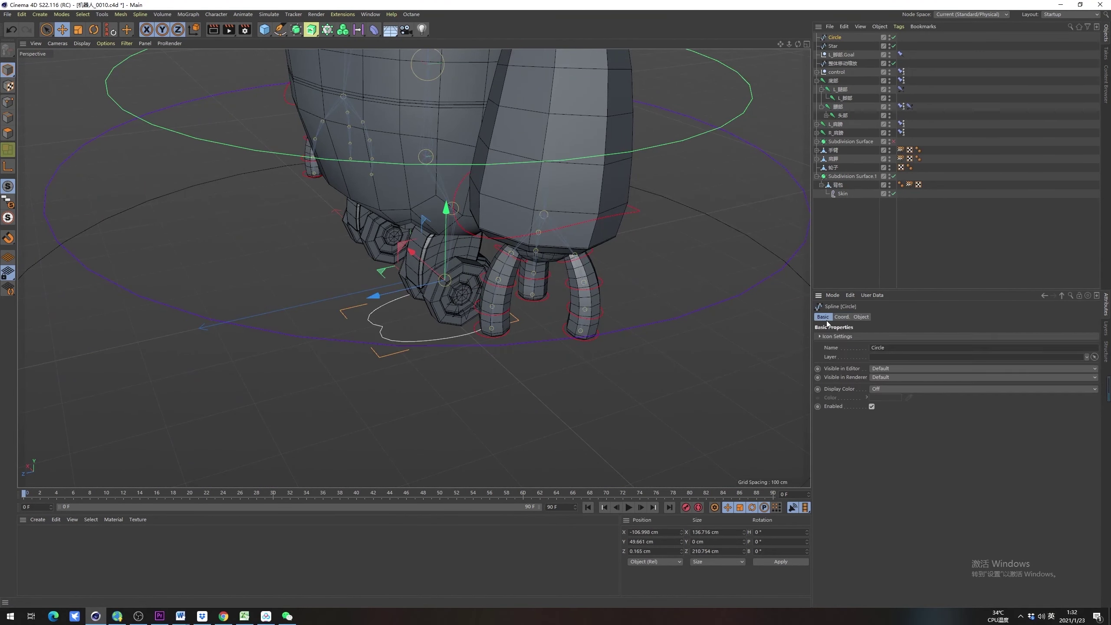
pyautogui.click(890, 392)
pyautogui.click(888, 418)
pyautogui.click(893, 399)
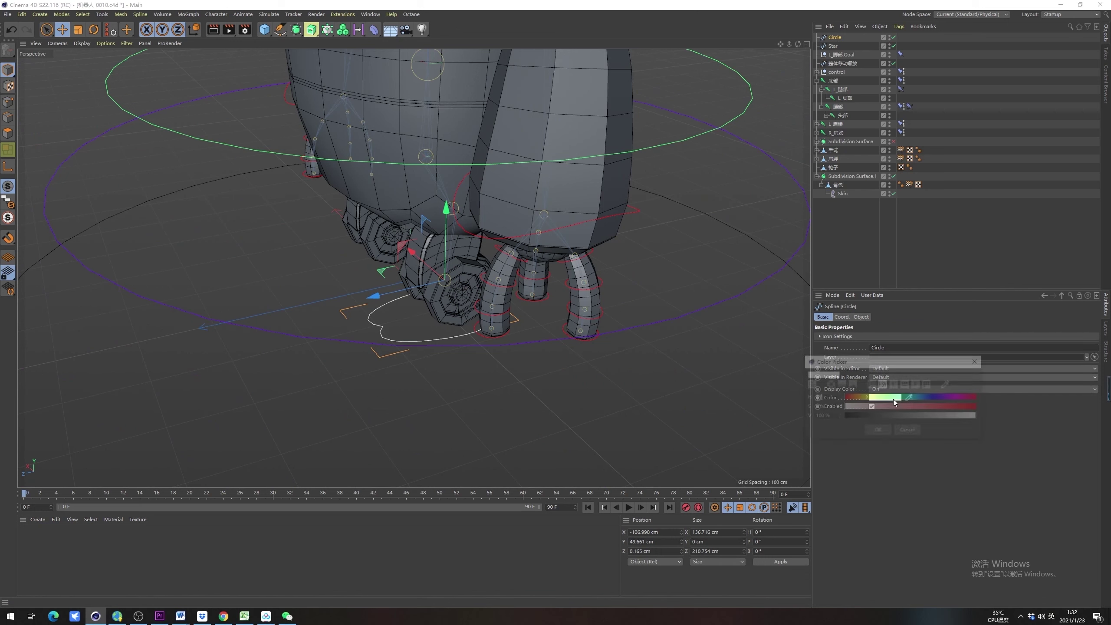
pyautogui.moveTo(919, 397); pyautogui.dragTo(855, 401)
pyautogui.click(920, 407)
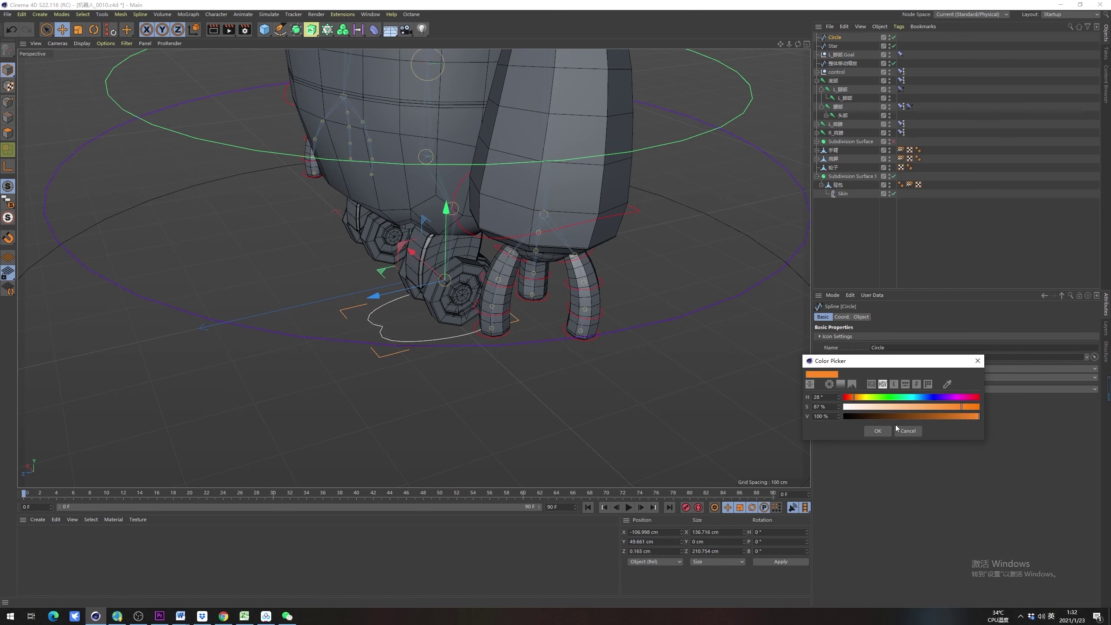
pyautogui.click(877, 431)
pyautogui.click(960, 273)
# Rename the heart-shaped Circle spline as 脚
pyautogui.keyDown('alt'); pyautogui.moveTo(505, 316); pyautogui.dragTo(438, 243); pyautogui.keyUp('alt')
pyautogui.keyDown('alt'); pyautogui.moveTo(439, 243); pyautogui.dragTo(591, 343, button='middle'); pyautogui.keyUp('alt')
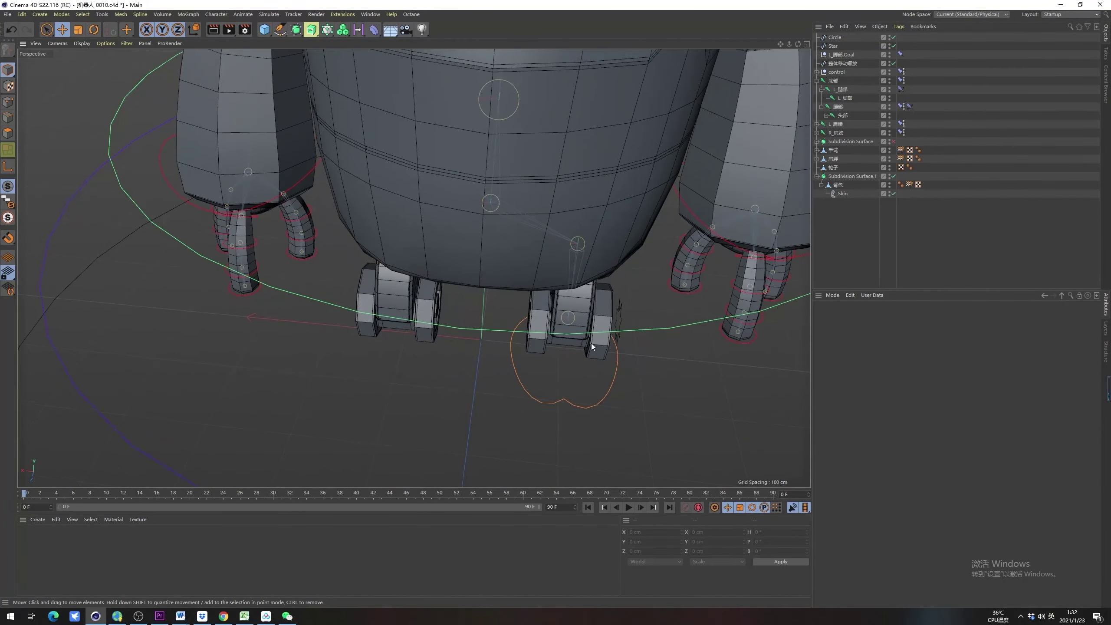
pyautogui.keyDown('alt'); pyautogui.moveTo(591, 344); pyautogui.dragTo(564, 341); pyautogui.keyUp('alt')
pyautogui.keyDown('alt'); pyautogui.moveTo(565, 343); pyautogui.dragTo(542, 351, button='right'); pyautogui.keyUp('alt')
pyautogui.keyDown('alt'); pyautogui.moveTo(542, 351); pyautogui.dragTo(517, 339); pyautogui.keyUp('alt')
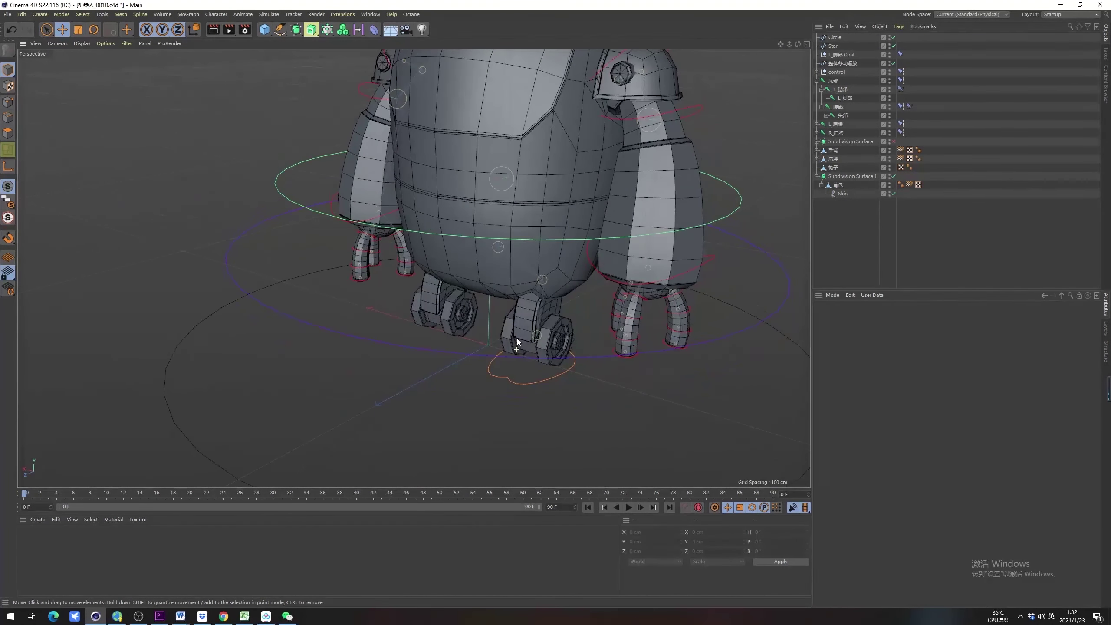
pyautogui.doubleClick(837, 38)
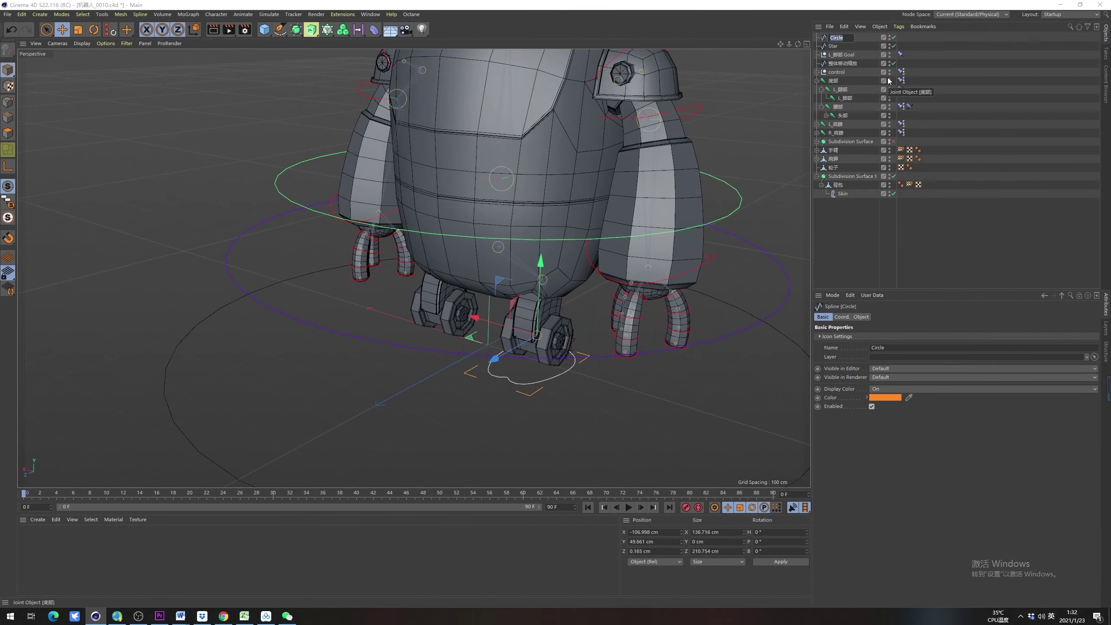
pyautogui.write('jia')
pyautogui.press('shift')
pyautogui.write('脚')
# Rename the Star spline as 轮子选转
pyautogui.click(830, 47)
pyautogui.doubleClick(832, 46)
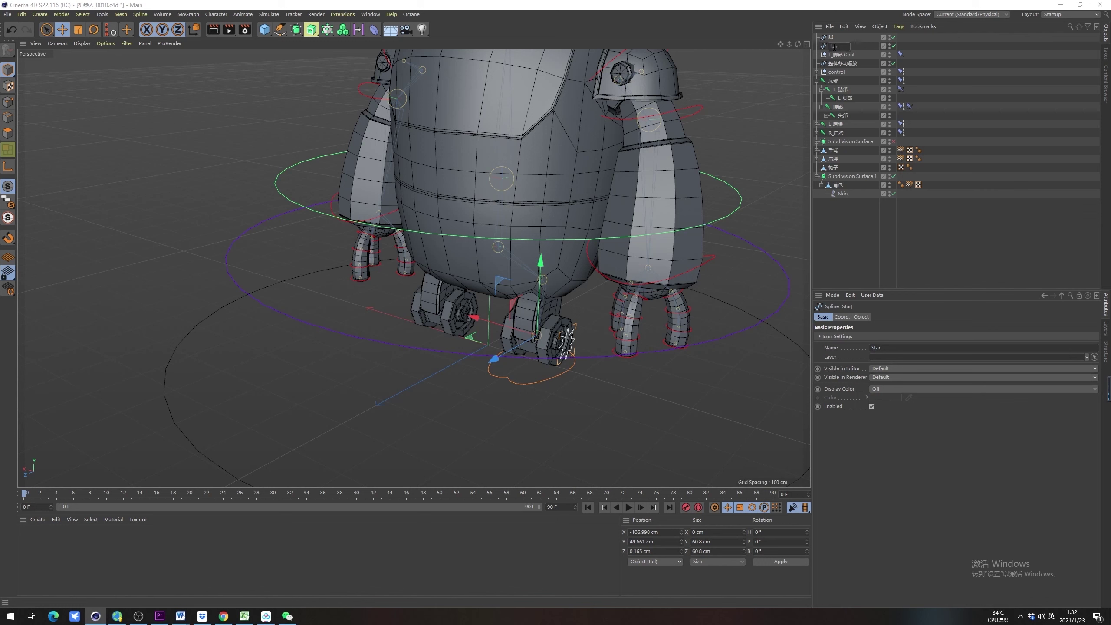
pyautogui.write('轮子')
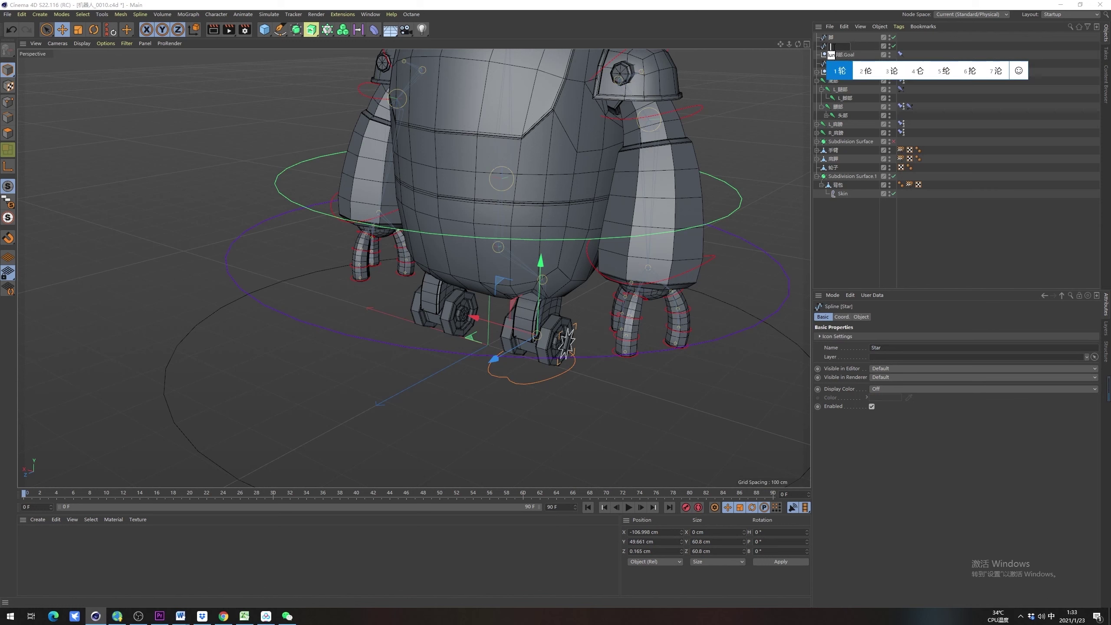
pyautogui.write('选转')
pyautogui.press('Return')
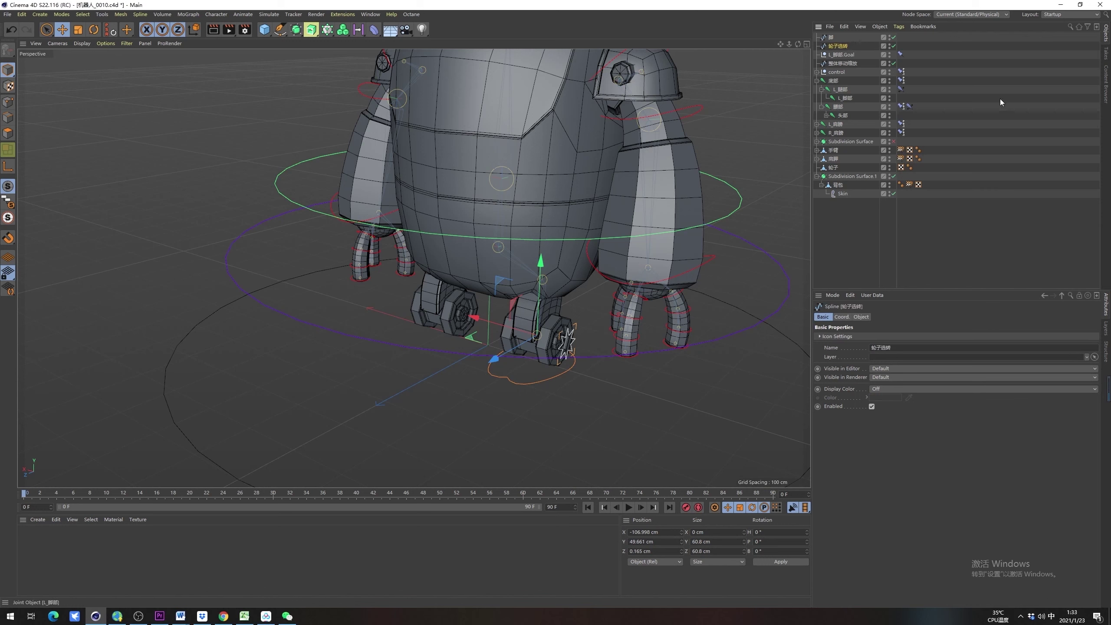
# Mirror the foot spline, star spline, left IK goal and both left leg joints across the world YZ plane, then clear the selection
pyautogui.scroll(2, 545, 305)
pyautogui.keyDown('alt'); pyautogui.moveTo(544, 305); pyautogui.dragTo(579, 307); pyautogui.keyUp('alt')
pyautogui.click(833, 38)
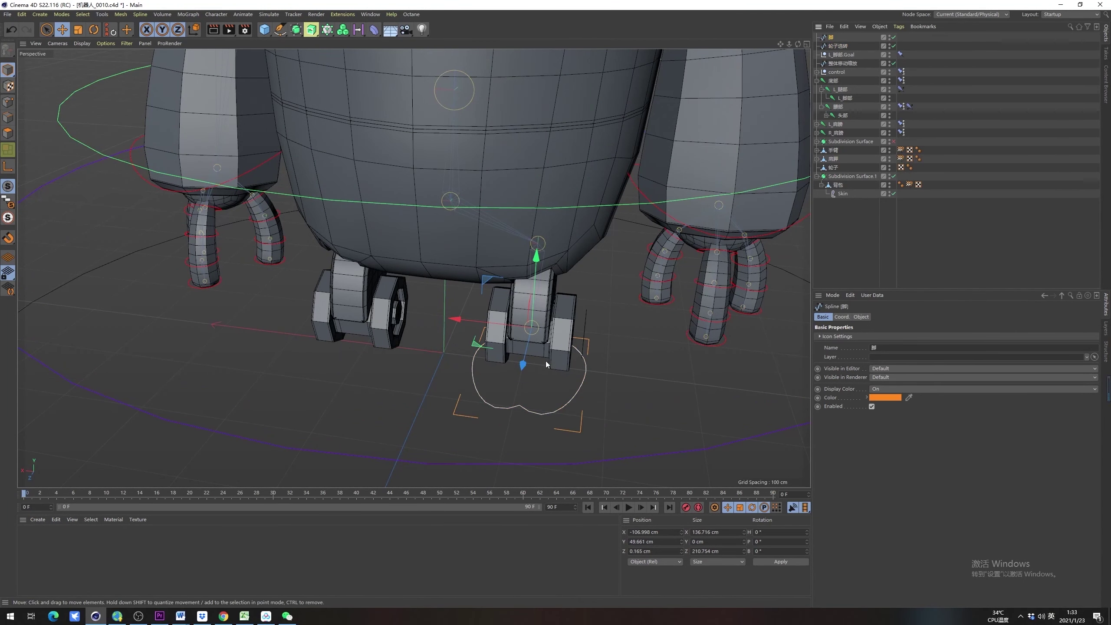
pyautogui.keyDown('shift'); pyautogui.click(837, 53); pyautogui.keyUp('shift')
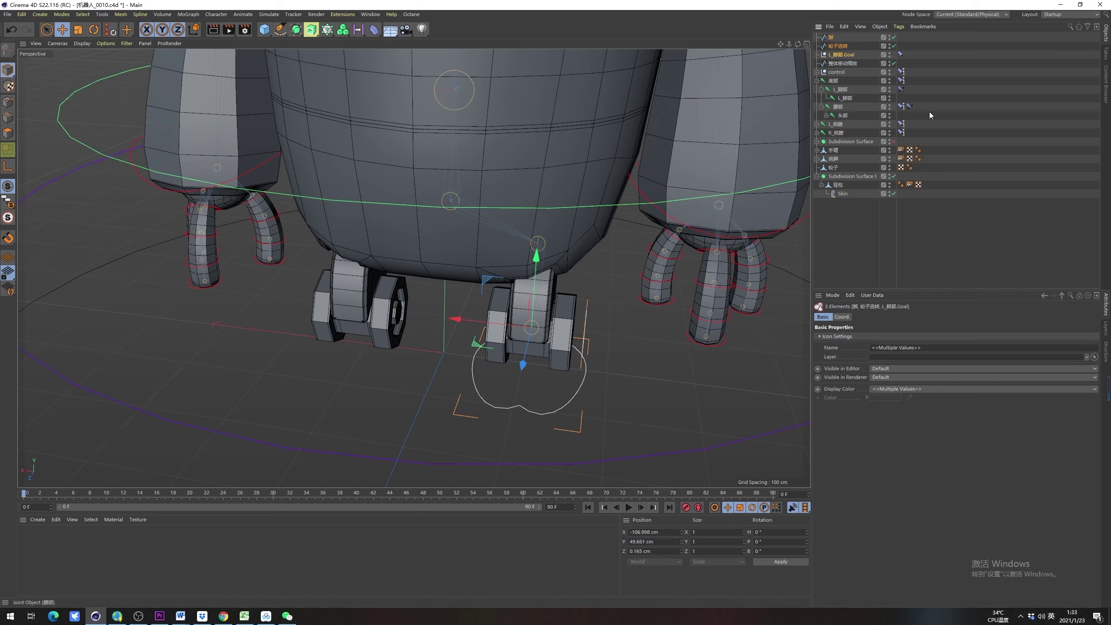
pyautogui.keyDown('shift'); pyautogui.click(845, 91); pyautogui.keyUp('shift')
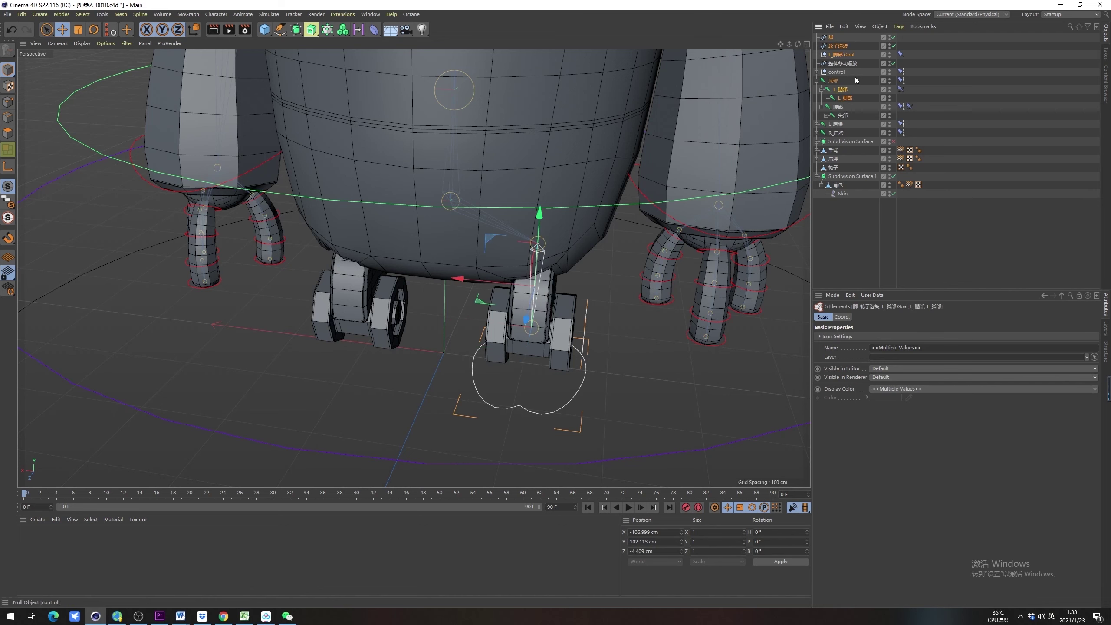
pyautogui.keyDown('alt'); pyautogui.moveTo(528, 359); pyautogui.dragTo(459, 289); pyautogui.keyUp('alt')
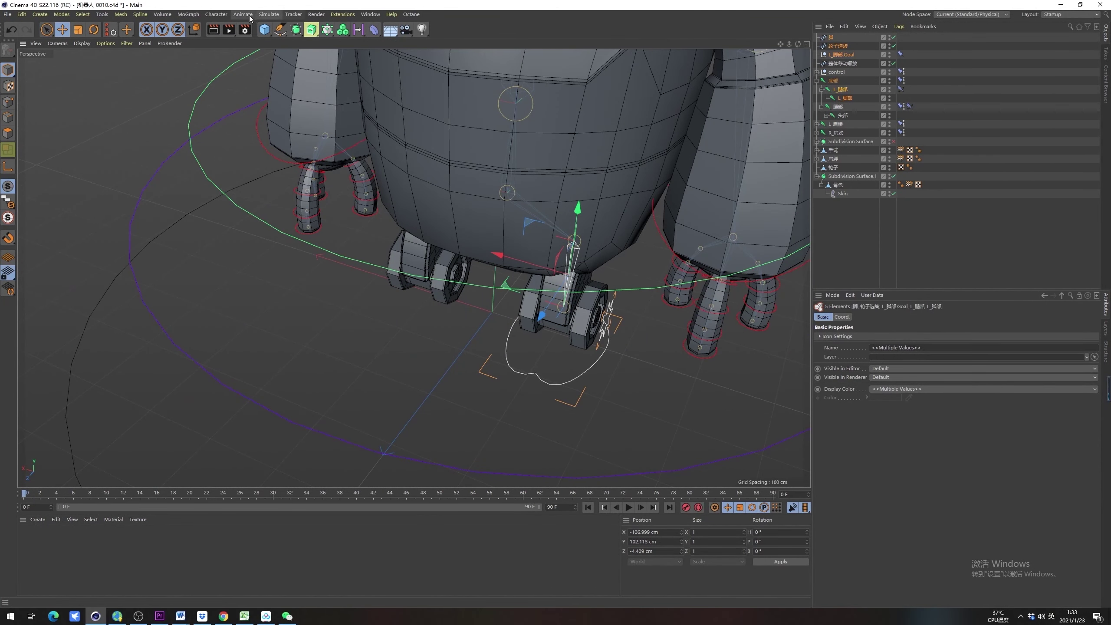
pyautogui.click(216, 13)
pyautogui.click(254, 129)
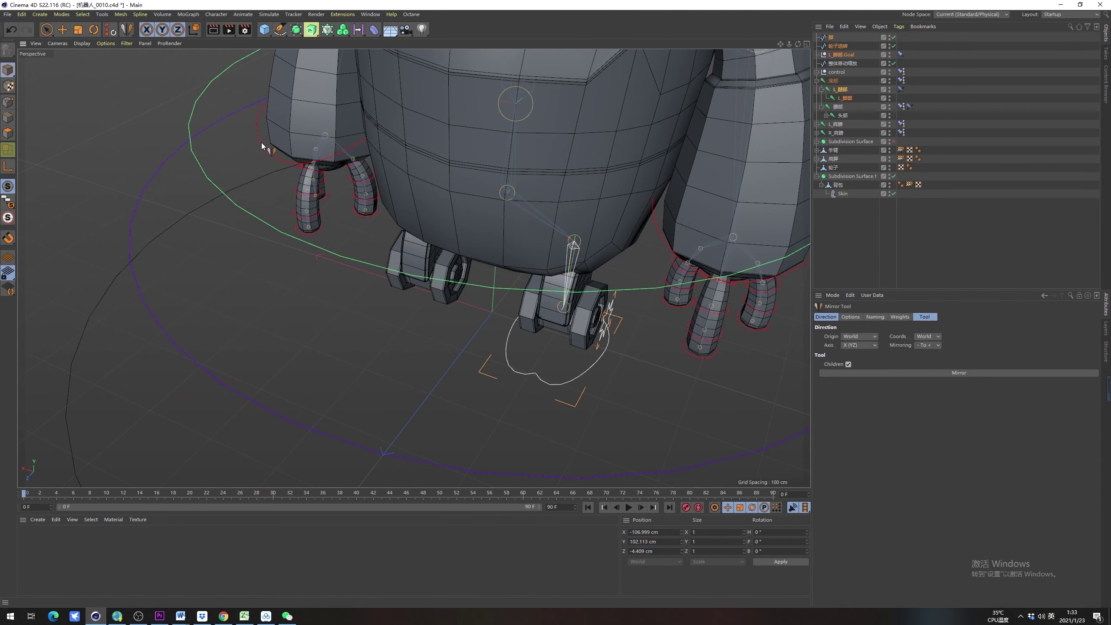
pyautogui.click(938, 373)
pyautogui.keyDown('alt'); pyautogui.moveTo(414, 276); pyautogui.dragTo(225, 116); pyautogui.keyUp('alt')
pyautogui.click(47, 30)
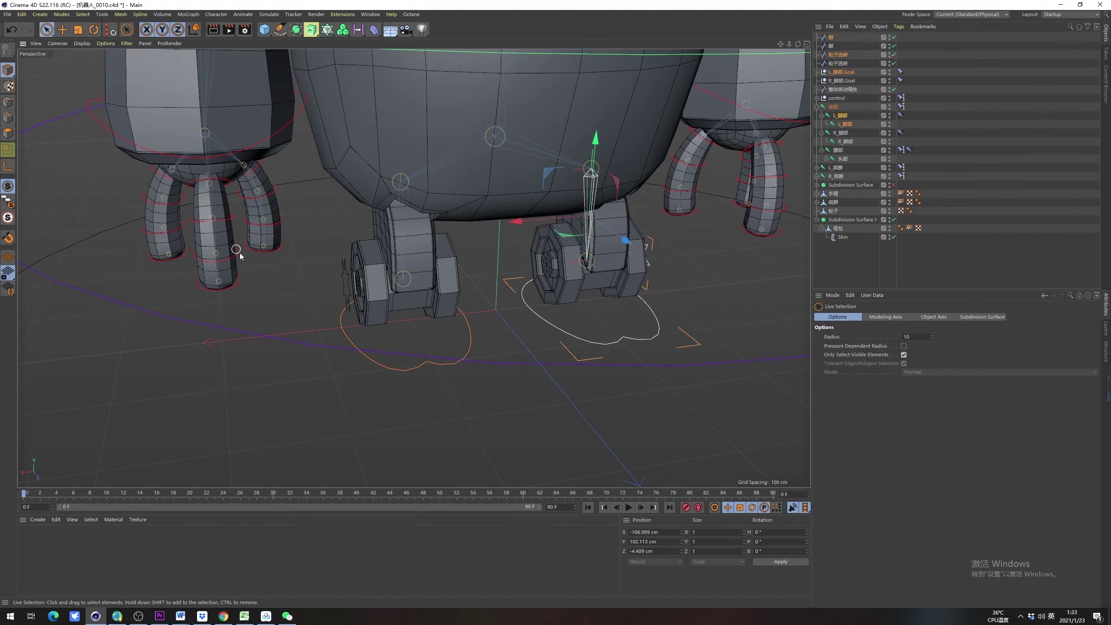
pyautogui.click(240, 252)
# Turn on the display color of both star splines and set it to yellow-orange
pyautogui.keyDown('alt'); pyautogui.moveTo(697, 277); pyautogui.dragTo(730, 203); pyautogui.keyUp('alt')
pyautogui.click(847, 54)
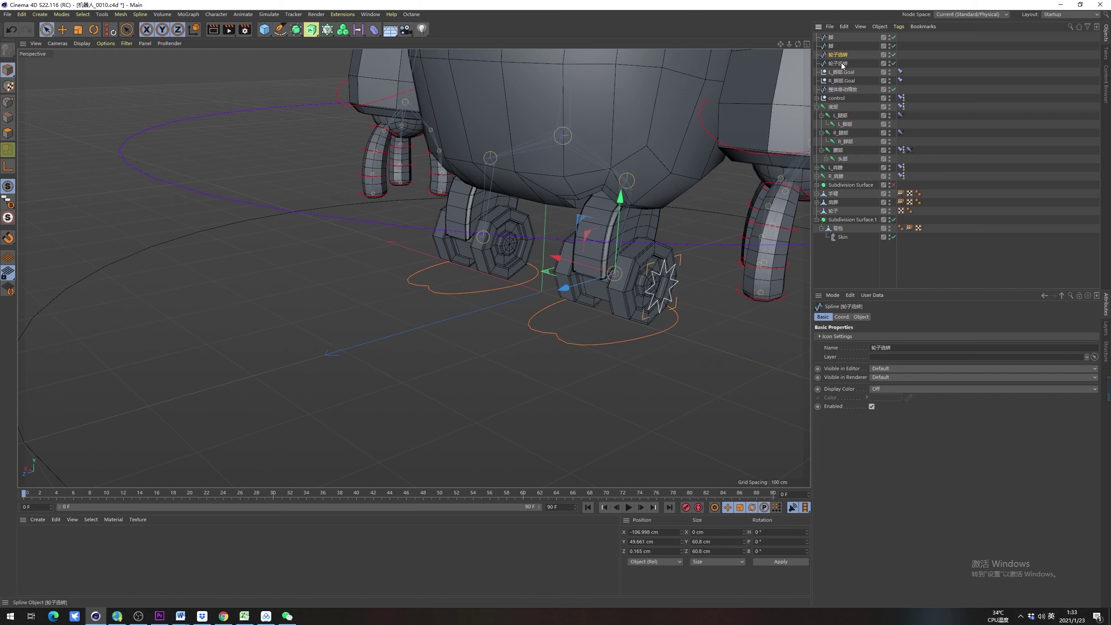
pyautogui.click(890, 384)
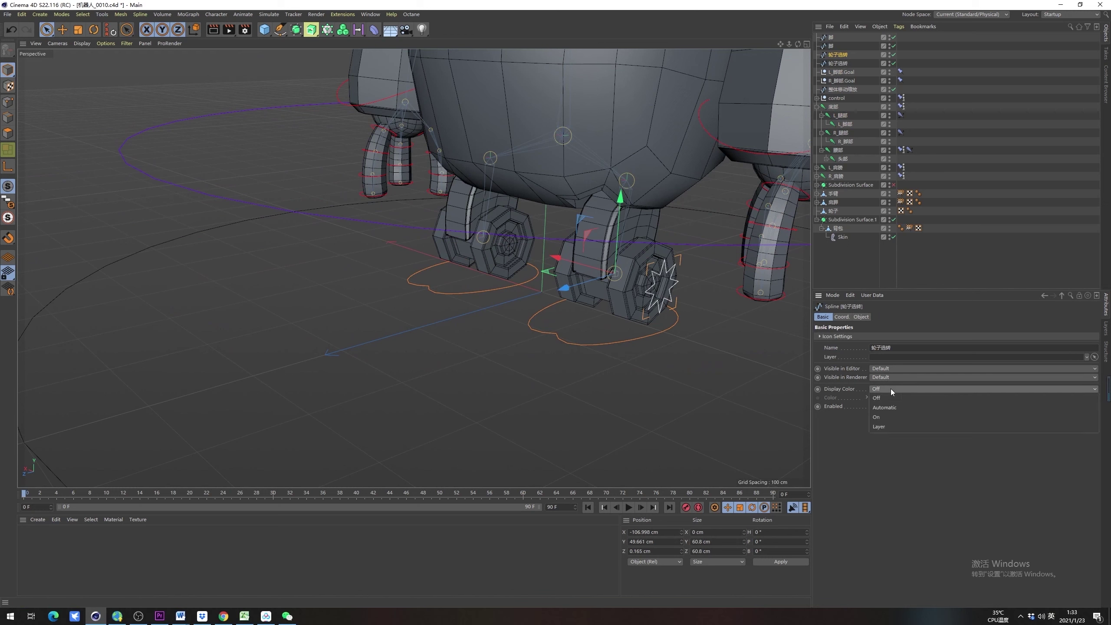
pyautogui.click(899, 410)
pyautogui.keyDown('ctrl'); pyautogui.click(841, 63); pyautogui.keyUp('ctrl')
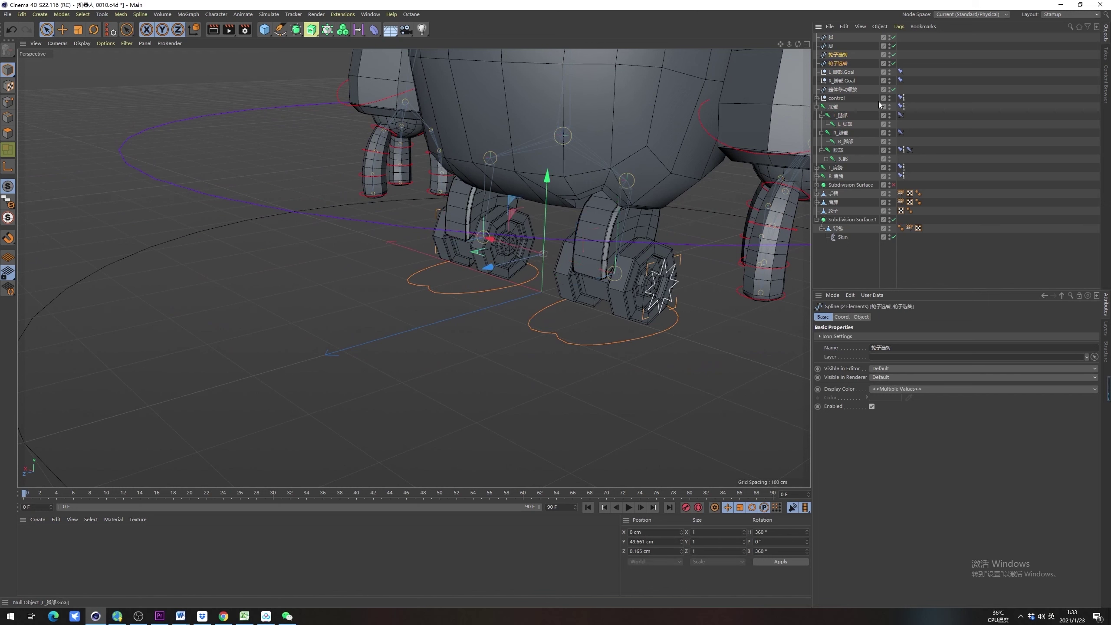
pyautogui.click(900, 388)
pyautogui.click(895, 429)
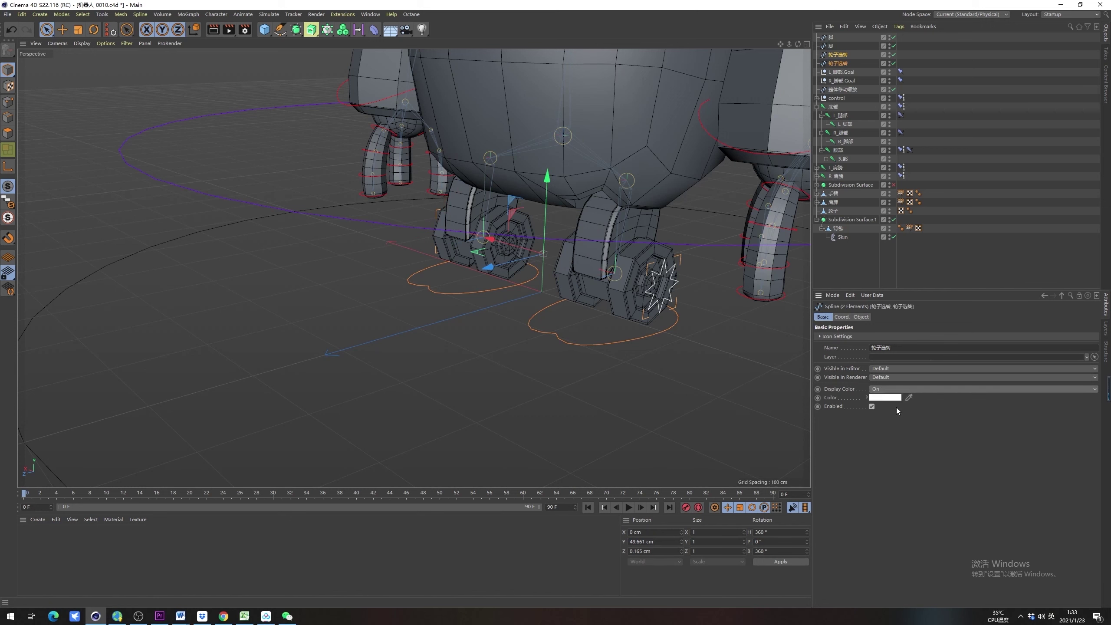
pyautogui.click(892, 398)
pyautogui.moveTo(844, 395); pyautogui.dragTo(939, 406)
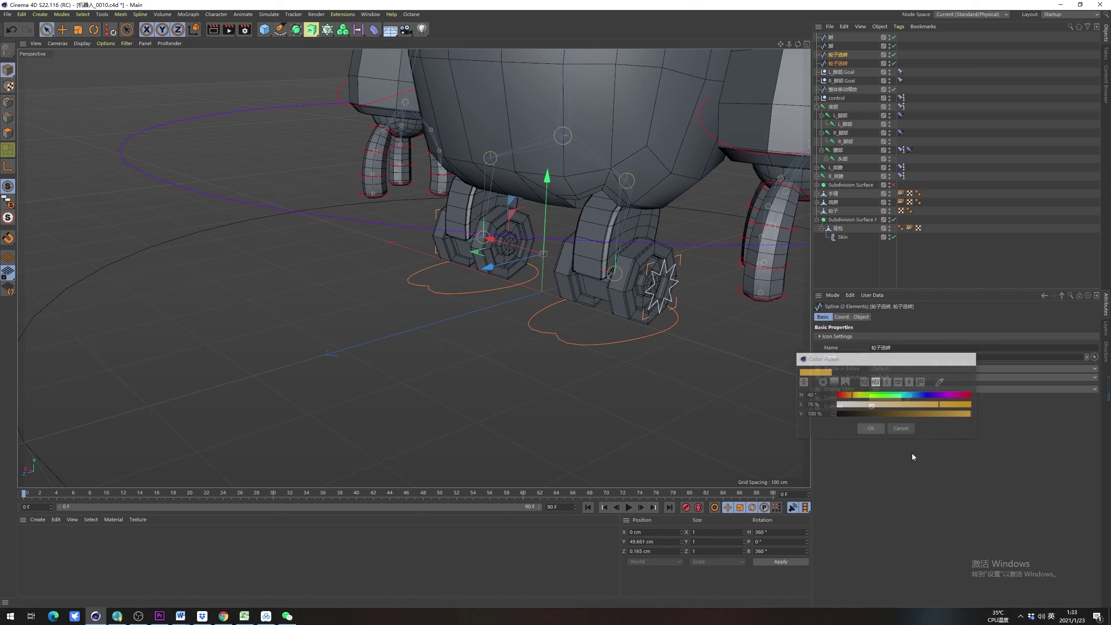
pyautogui.click(870, 428)
pyautogui.keyDown('ctrl'); pyautogui.click(840, 63); pyautogui.keyUp('ctrl')
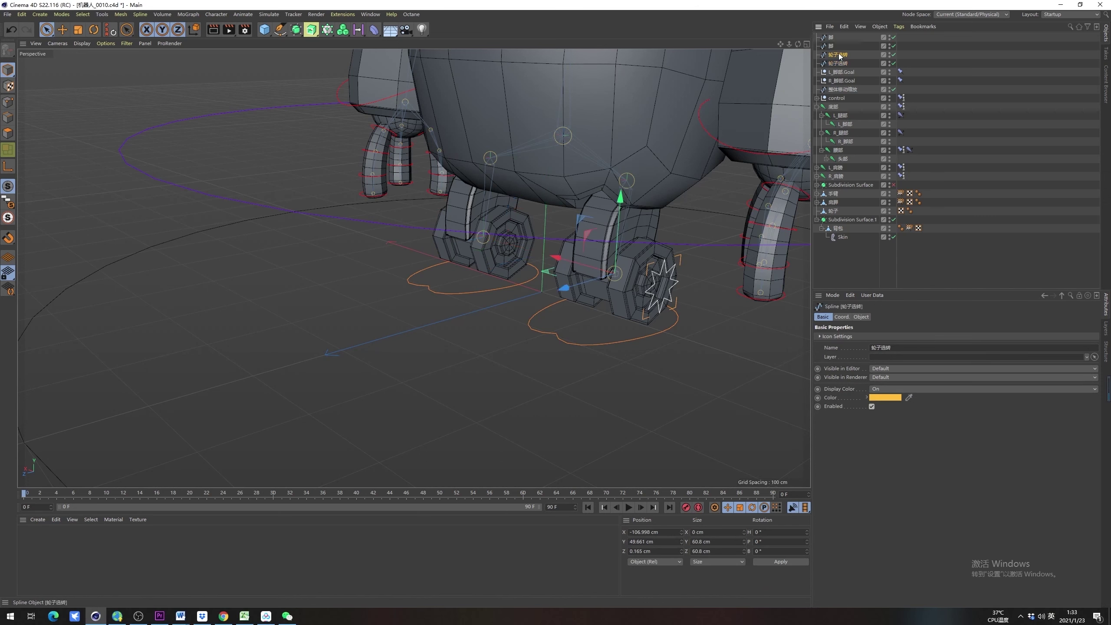
# Prefix the mirrored star spline's name with R_ and the original star spline's name with L_
pyautogui.click(837, 64)
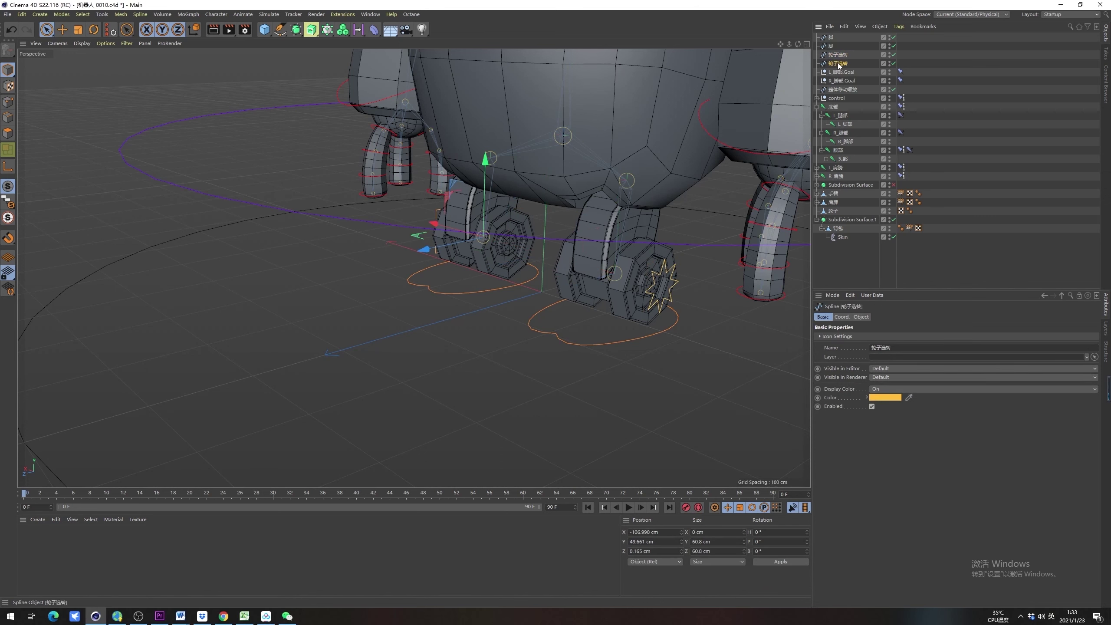
pyautogui.keyDown('alt'); pyautogui.moveTo(455, 238); pyautogui.dragTo(608, 230); pyautogui.keyUp('alt')
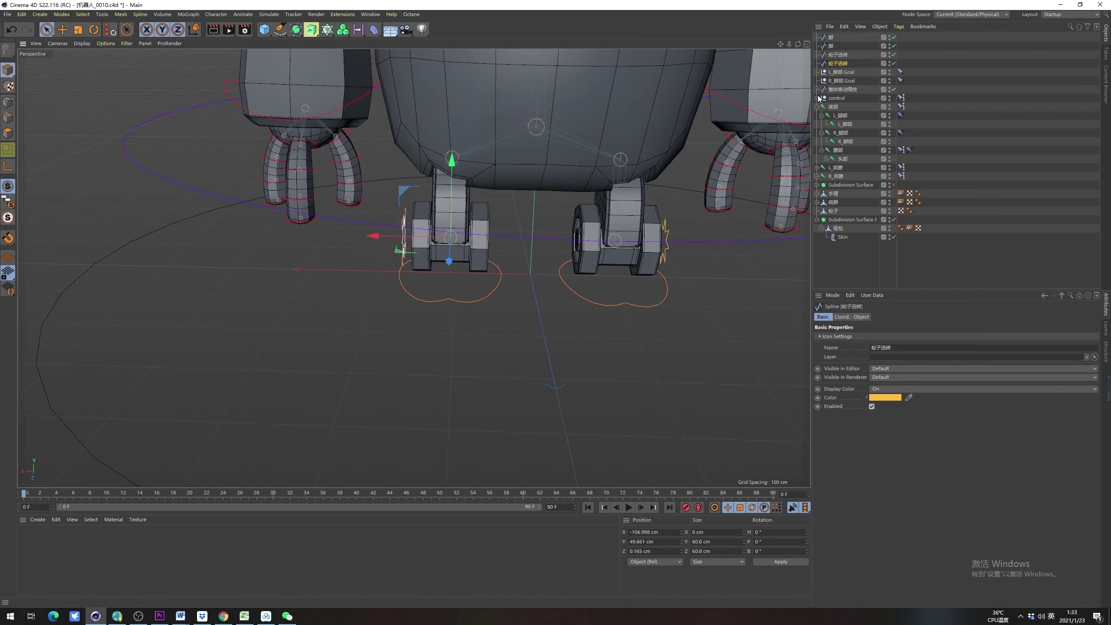
pyautogui.doubleClick(838, 63)
pyautogui.press('Home')
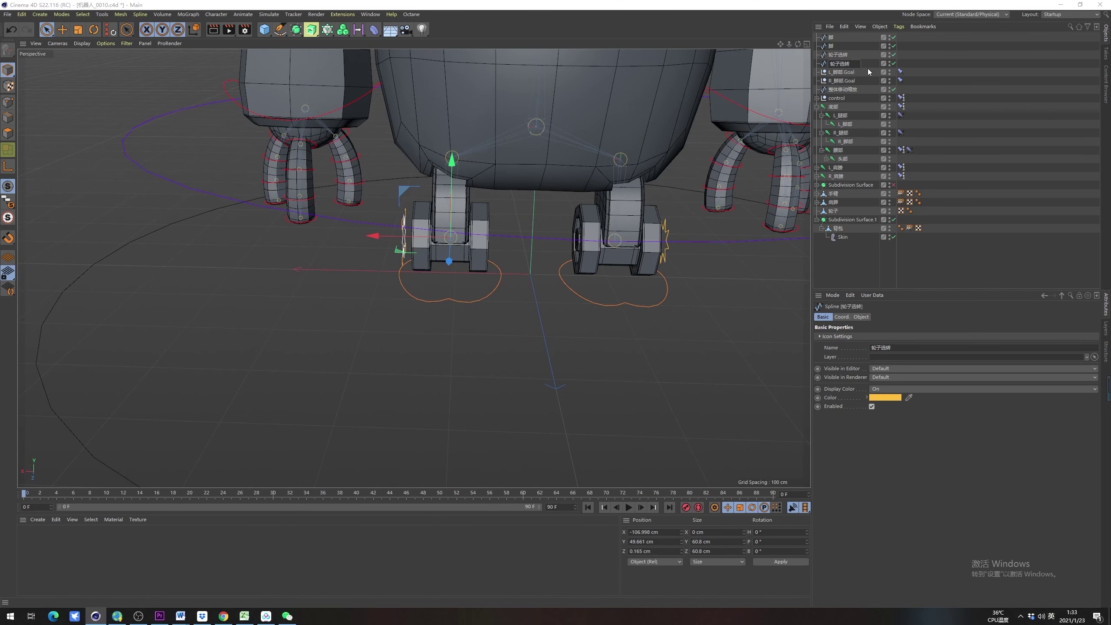
pyautogui.write('R_')
pyautogui.click(838, 55)
pyautogui.doubleClick(839, 54)
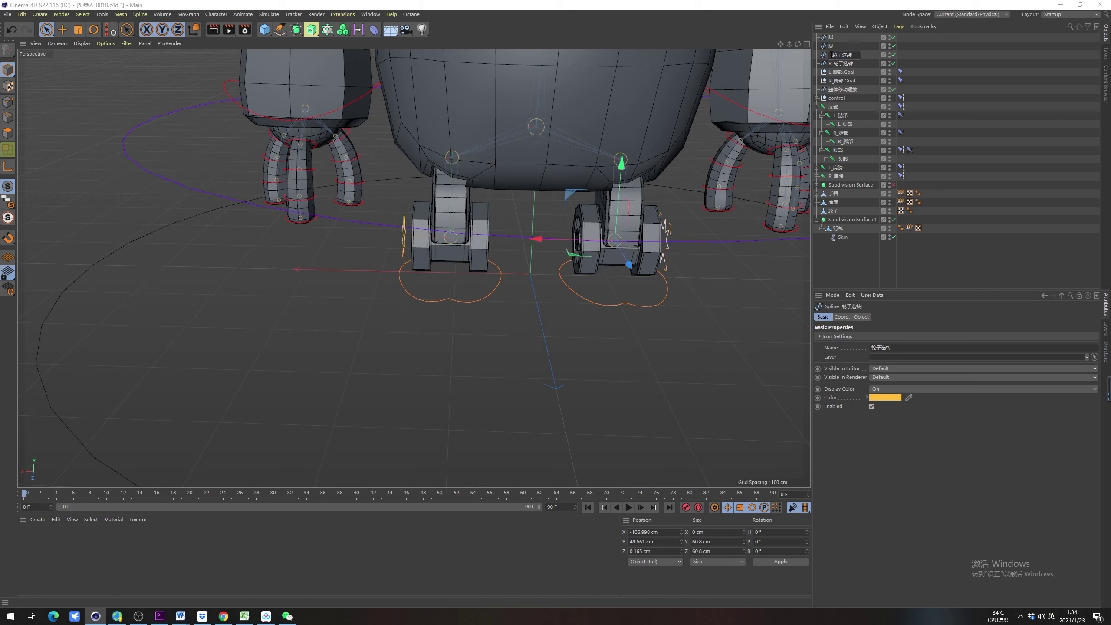
pyautogui.write('L_')
# Rename the two foot splines as R_脚 and L_脚 to match their sides
pyautogui.click(831, 46)
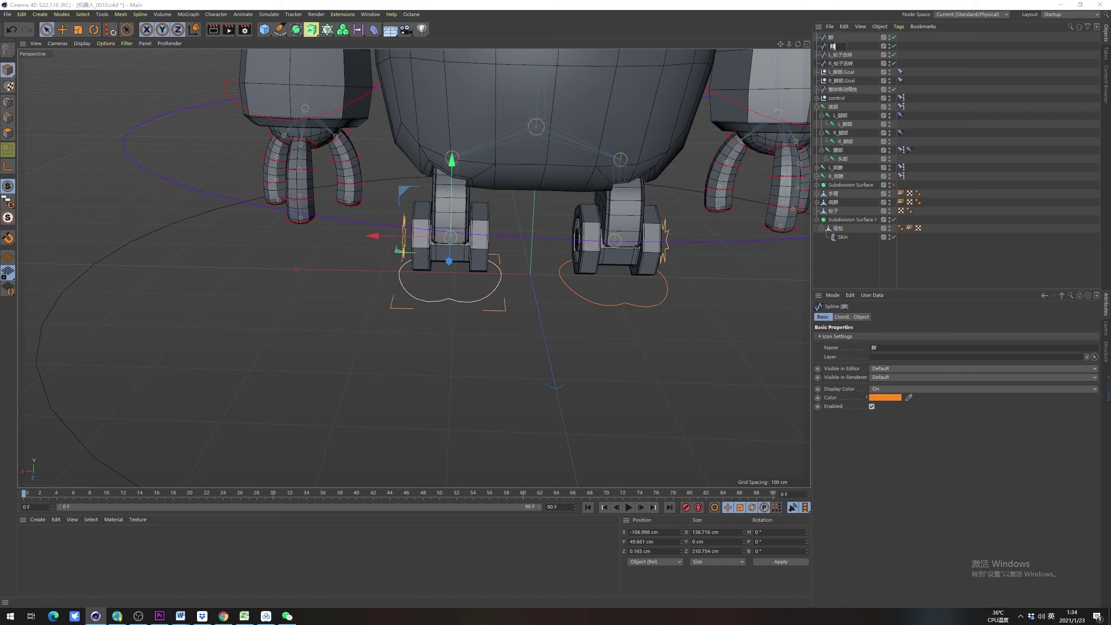
pyautogui.doubleClick(831, 46)
pyautogui.click(831, 37)
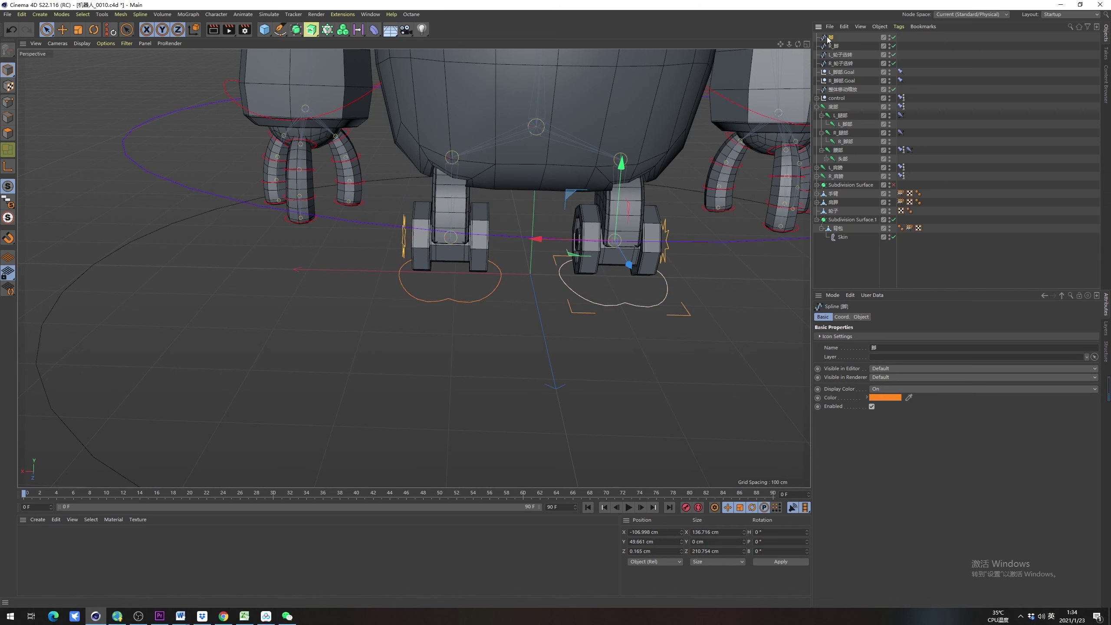
pyautogui.doubleClick(830, 37)
pyautogui.press('Return')
pyautogui.keyDown('alt'); pyautogui.moveTo(704, 258); pyautogui.dragTo(579, 220); pyautogui.keyUp('alt')
pyautogui.keyDown('alt'); pyautogui.moveTo(580, 220); pyautogui.dragTo(600, 200, button='right'); pyautogui.keyUp('alt')
pyautogui.keyDown('alt'); pyautogui.moveTo(595, 208); pyautogui.dragTo(643, 221); pyautogui.keyUp('alt')
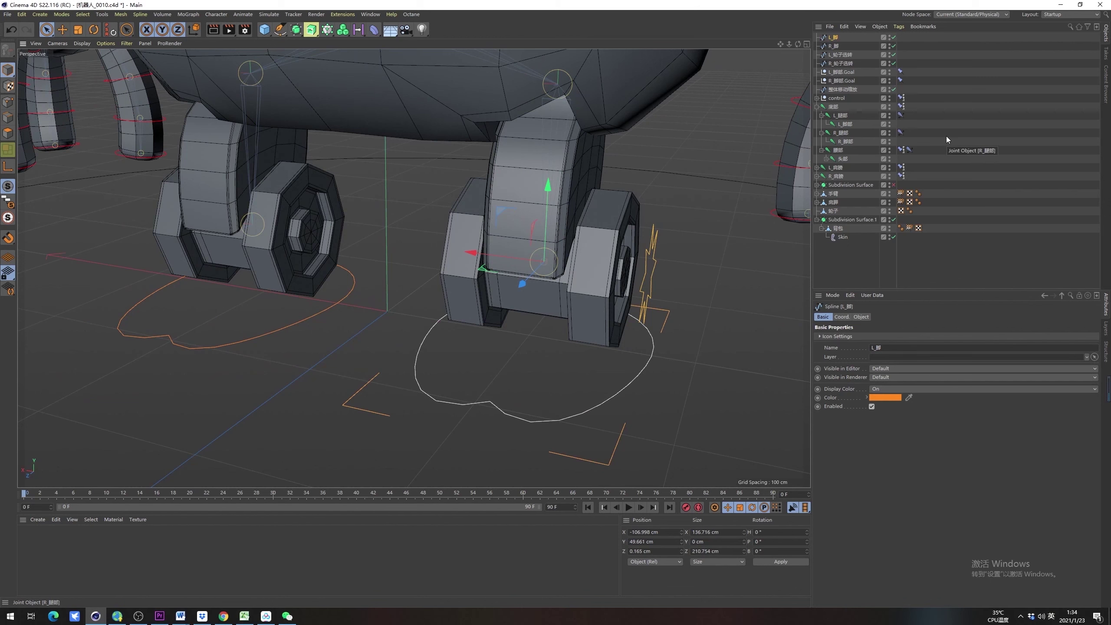
pyautogui.click(922, 132)
pyautogui.click(838, 45)
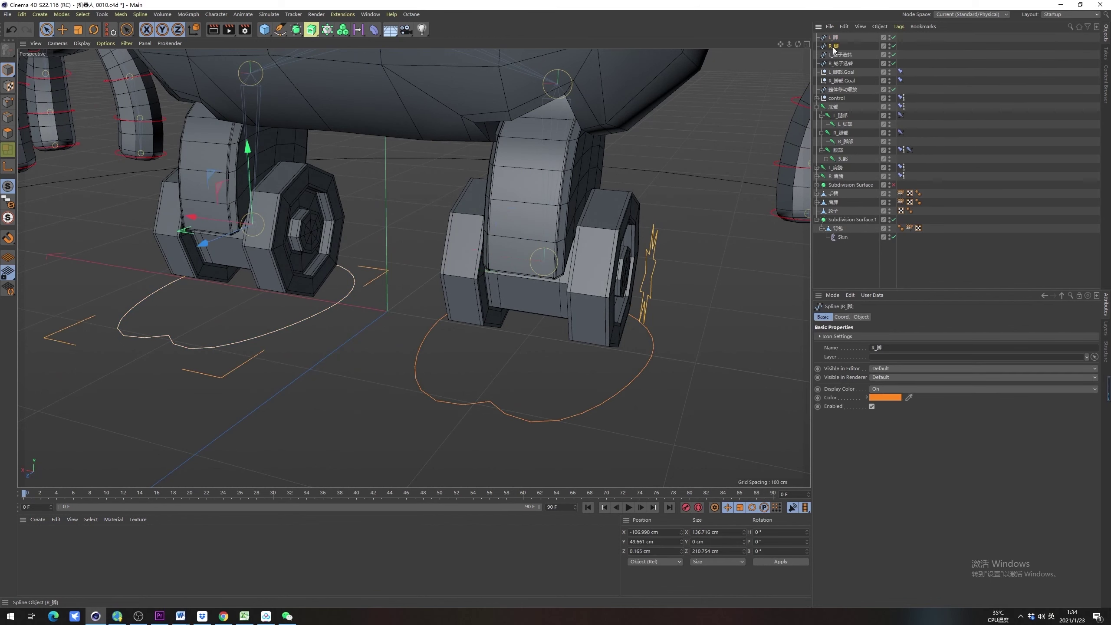
pyautogui.keyDown('alt'); pyautogui.moveTo(459, 214); pyautogui.dragTo(514, 232); pyautogui.keyUp('alt')
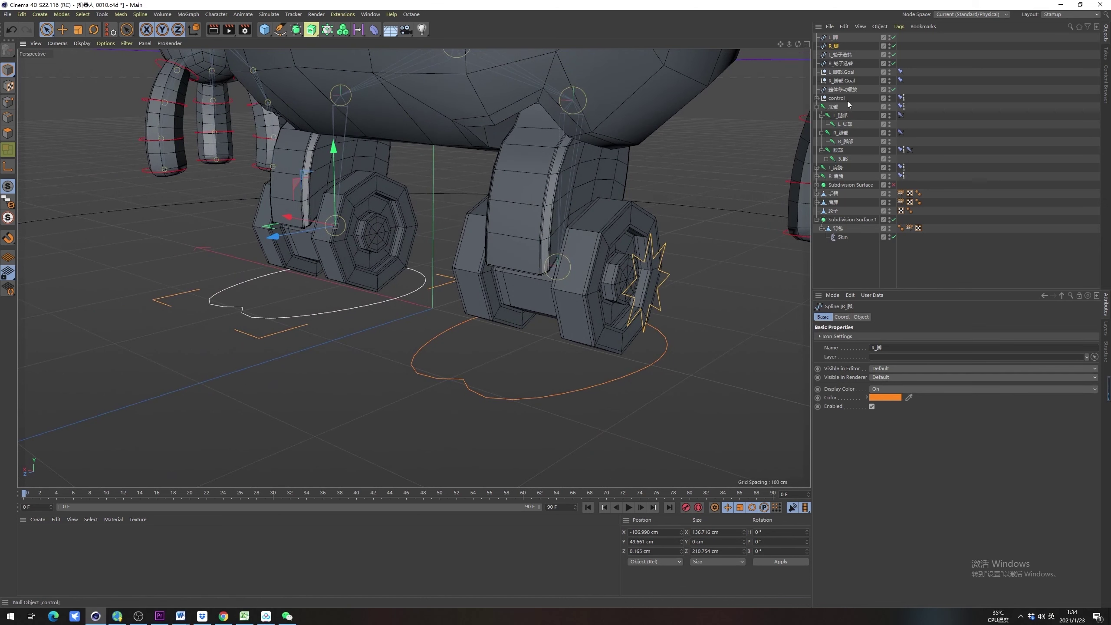
# Bind the wheel mesh to the four left and right leg and foot joints
pyautogui.click(849, 125)
pyautogui.click(848, 141)
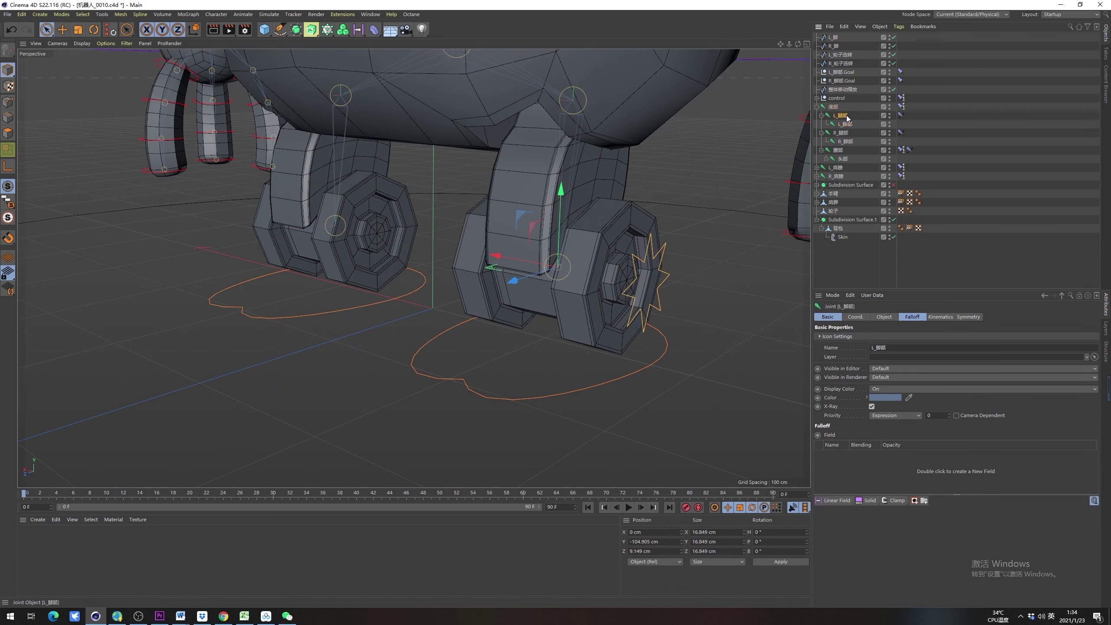
pyautogui.click(846, 116)
pyautogui.keyDown('ctrl'); pyautogui.click(850, 123); pyautogui.keyUp('ctrl')
pyautogui.keyDown('ctrl'); pyautogui.click(846, 132); pyautogui.keyUp('ctrl')
pyautogui.keyDown('ctrl'); pyautogui.click(848, 141); pyautogui.keyUp('ctrl')
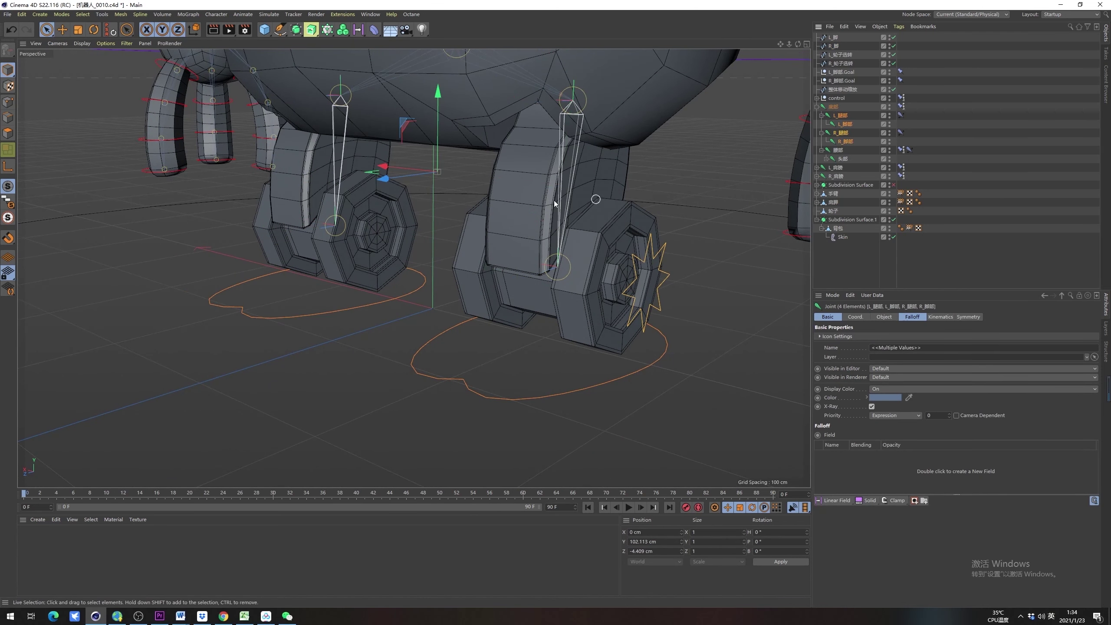
pyautogui.keyDown('ctrl'); pyautogui.click(834, 212); pyautogui.keyUp('ctrl')
pyautogui.scroll(-3, 518, 215)
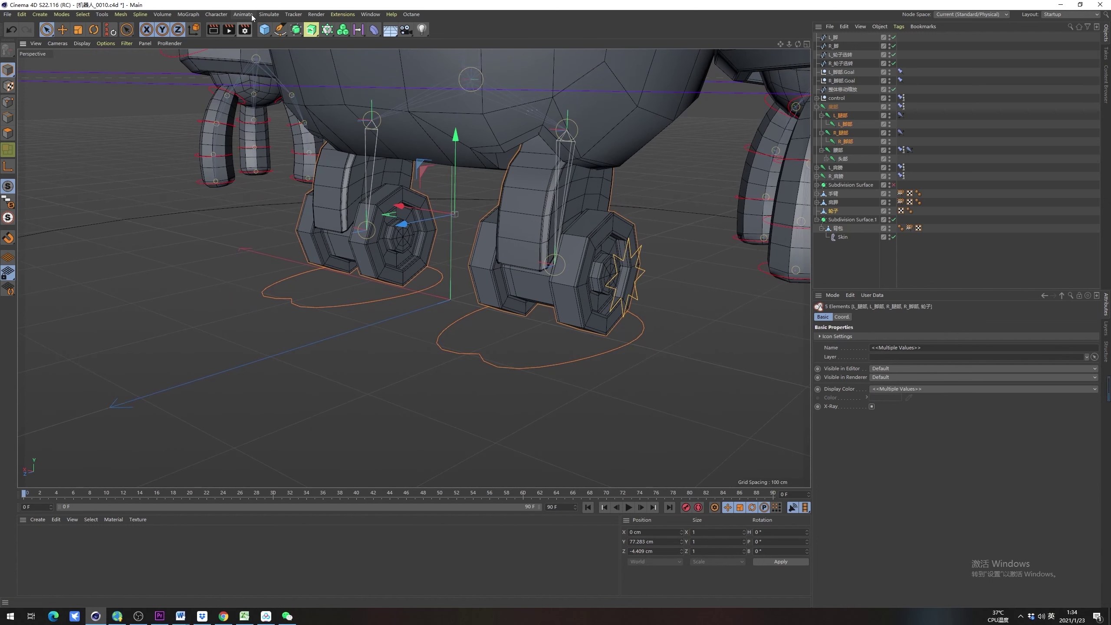
pyautogui.click(216, 14)
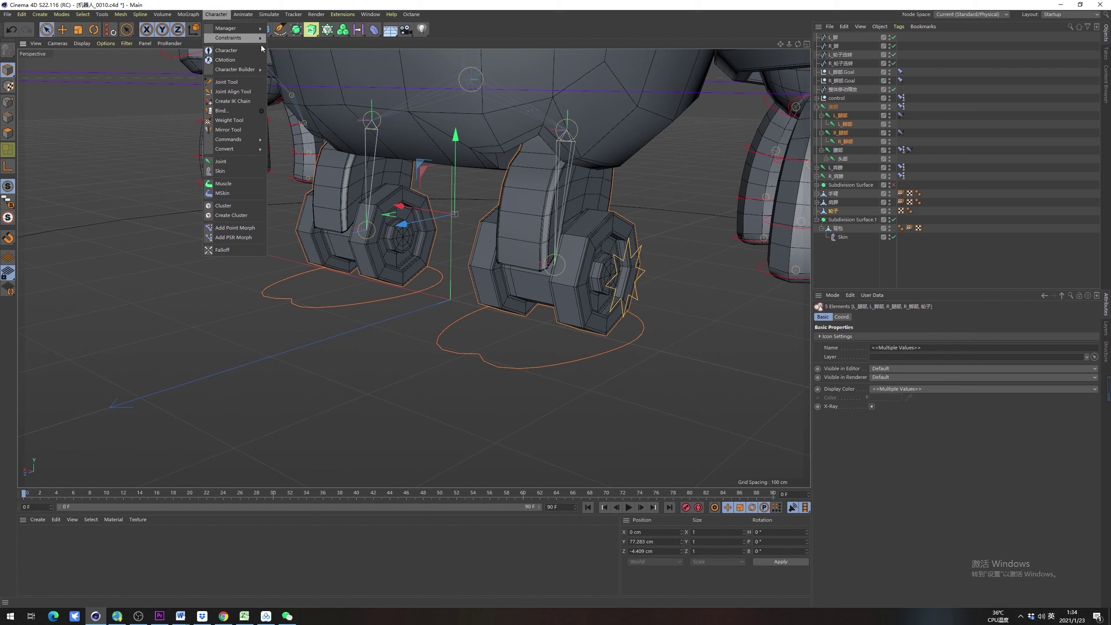
pyautogui.click(244, 110)
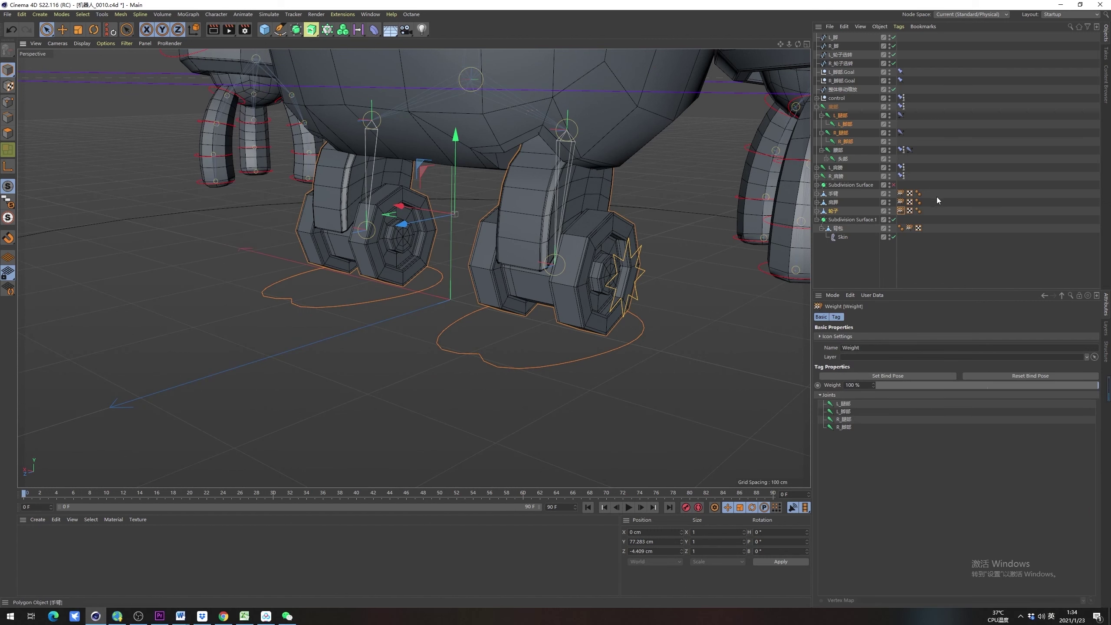
# Test the new binding by moving the left foot's IK goal, and undo the move
pyautogui.click(847, 76)
pyautogui.moveTo(509, 278); pyautogui.dragTo(532, 208)
pyautogui.hotkey('ctrl', 'z')
pyautogui.hotkey('ctrl', 'z')
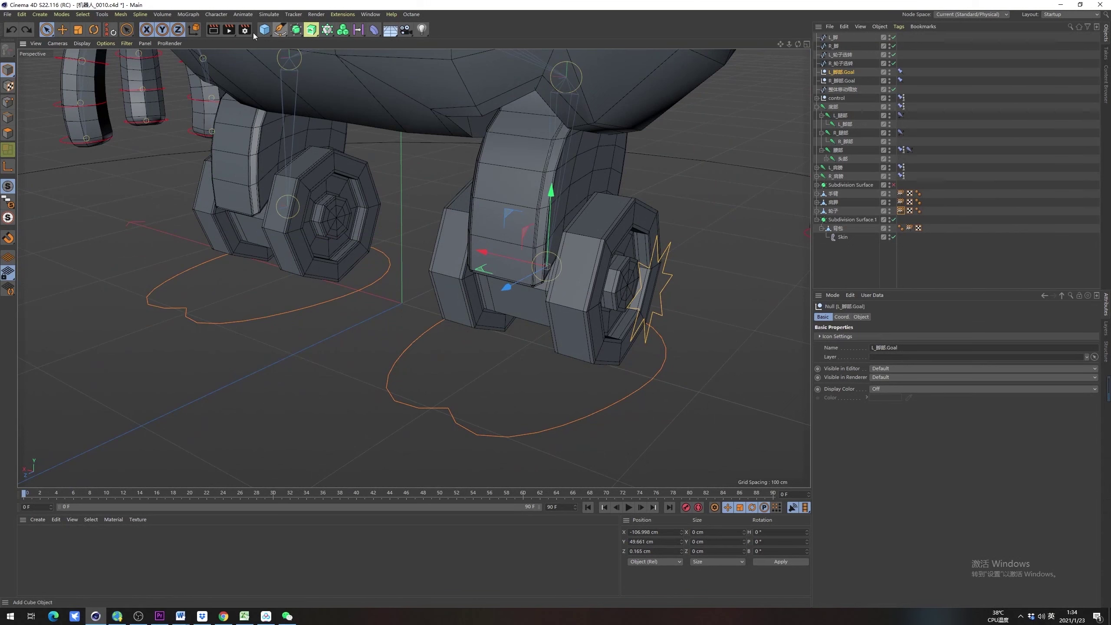
# Open the Weight Manager and examine how the wheel mesh is weighted to each leg and foot joint
pyautogui.click(217, 14)
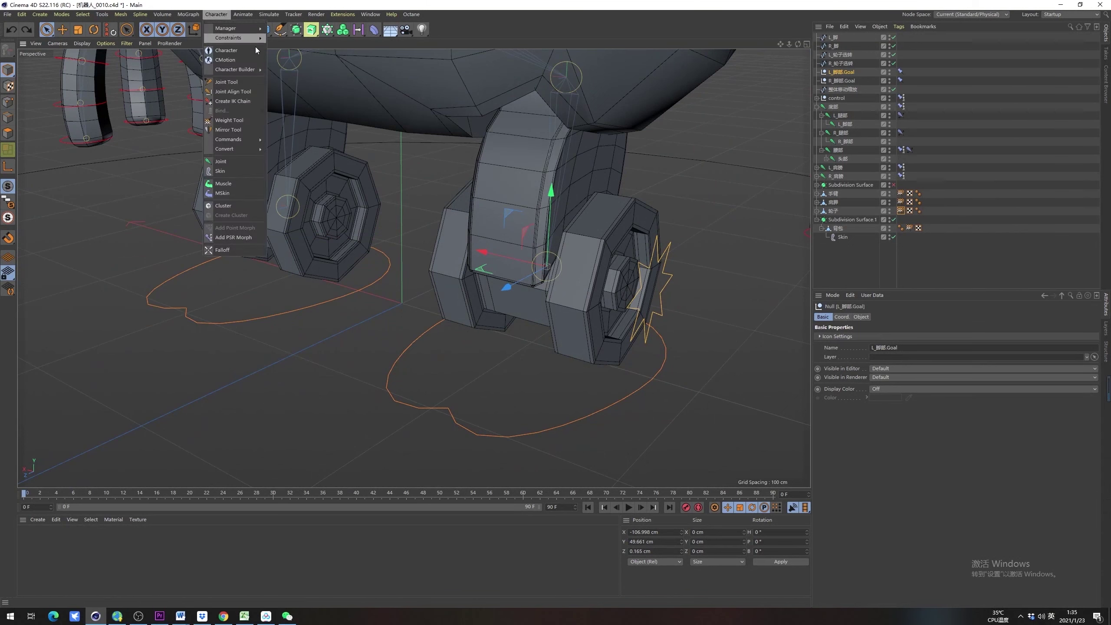
pyautogui.click(242, 32)
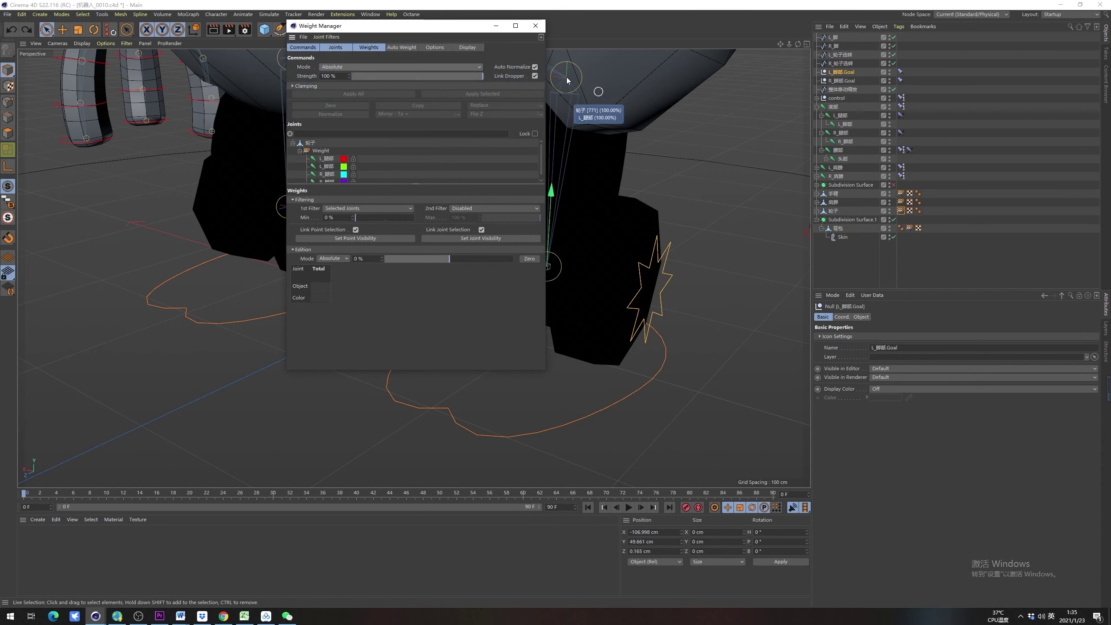
pyautogui.moveTo(447, 35); pyautogui.dragTo(361, 61)
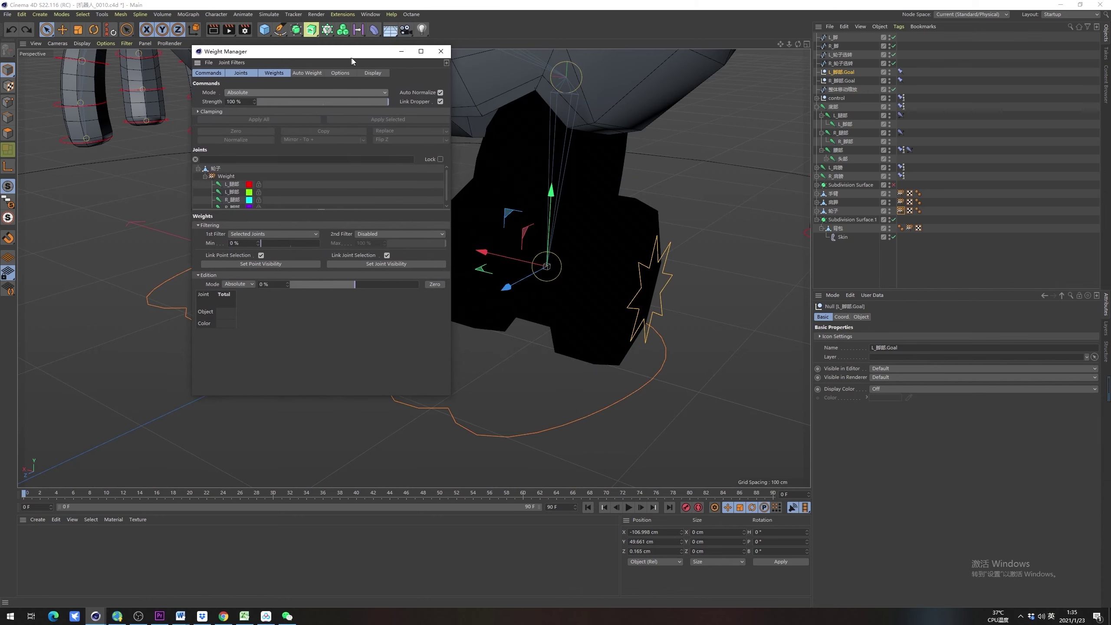
pyautogui.click(847, 148)
pyautogui.click(849, 145)
pyautogui.click(843, 135)
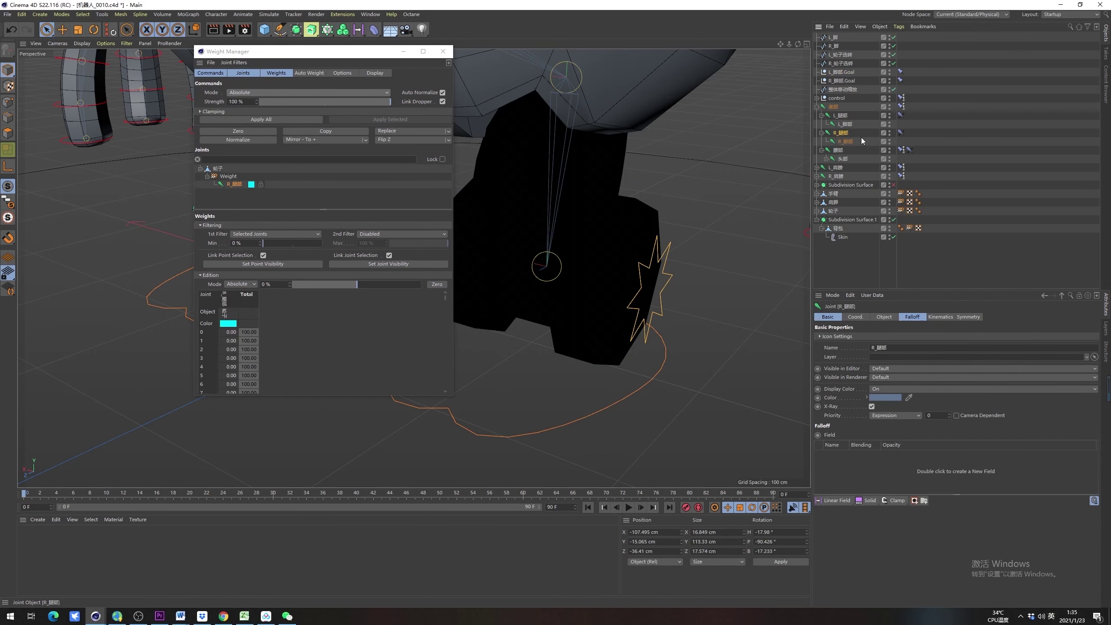
pyautogui.click(845, 124)
pyautogui.click(842, 117)
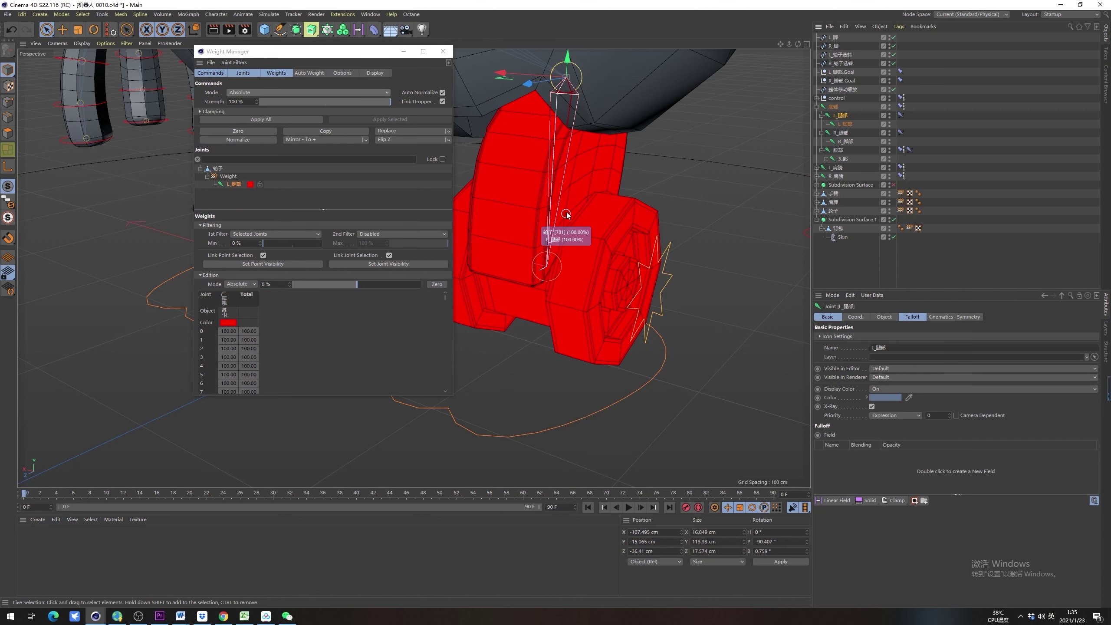
pyautogui.keyDown('alt'); pyautogui.moveTo(539, 204); pyautogui.dragTo(568, 206); pyautogui.keyUp('alt')
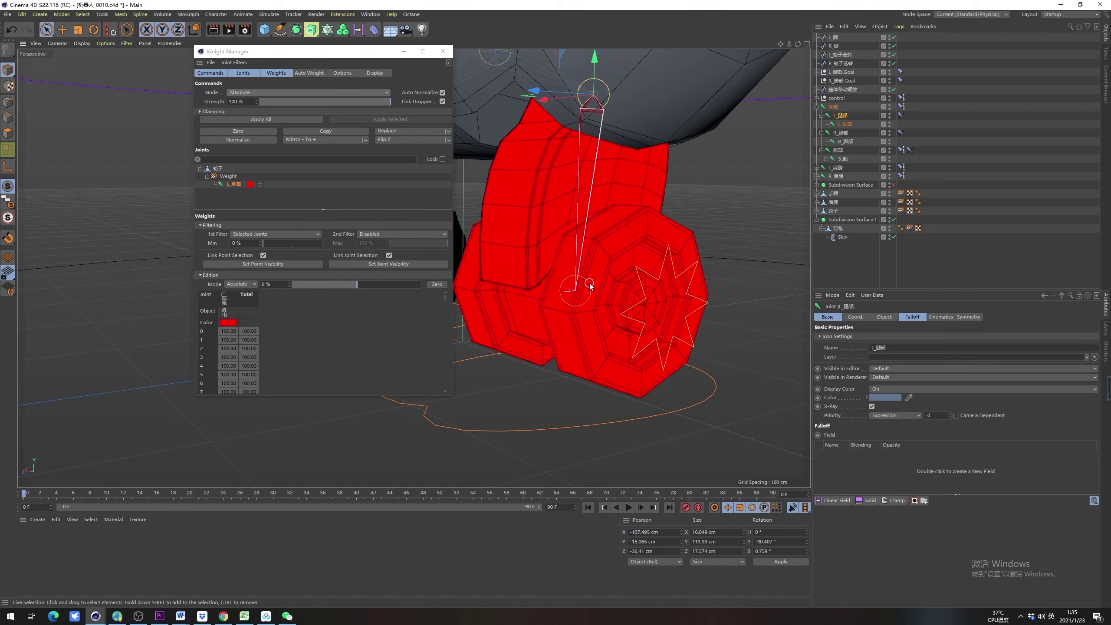
pyautogui.moveTo(590, 286)
pyautogui.keyDown('alt'); pyautogui.mouseDown()
pyautogui.moveTo(618, 249)
pyautogui.moveTo(623, 300)
pyautogui.moveTo(606, 288)
pyautogui.moveTo(583, 299)
pyautogui.mouseUp(); pyautogui.keyUp('alt')
pyautogui.moveTo(568, 294)
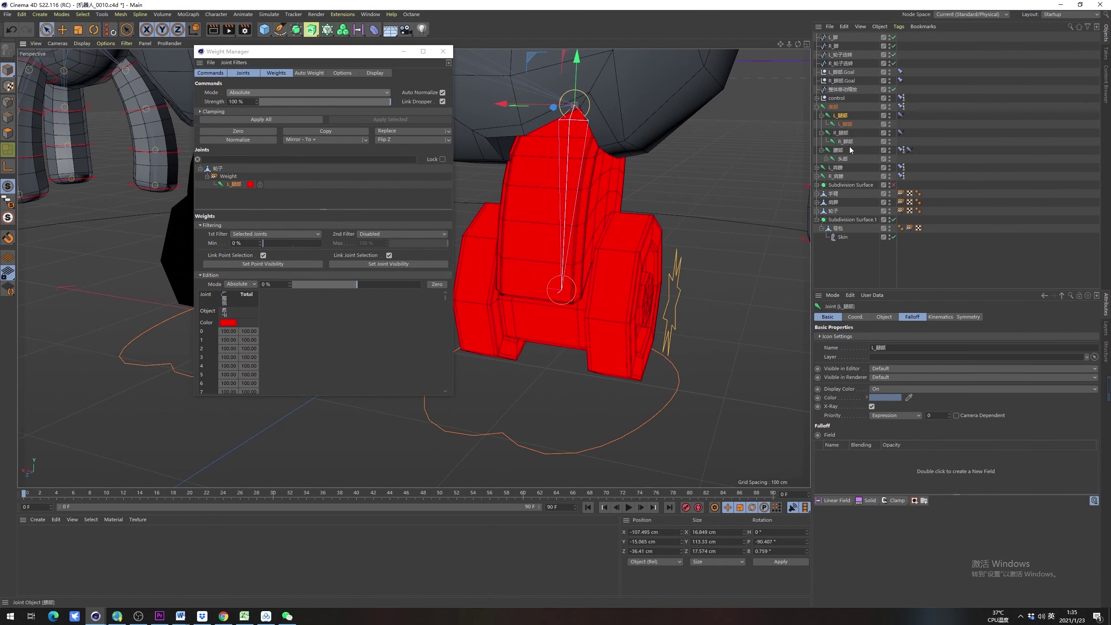
# Try rotating the left foot joint with its weights displayed, and undo the rotation
pyautogui.click(845, 123)
pyautogui.press('r')
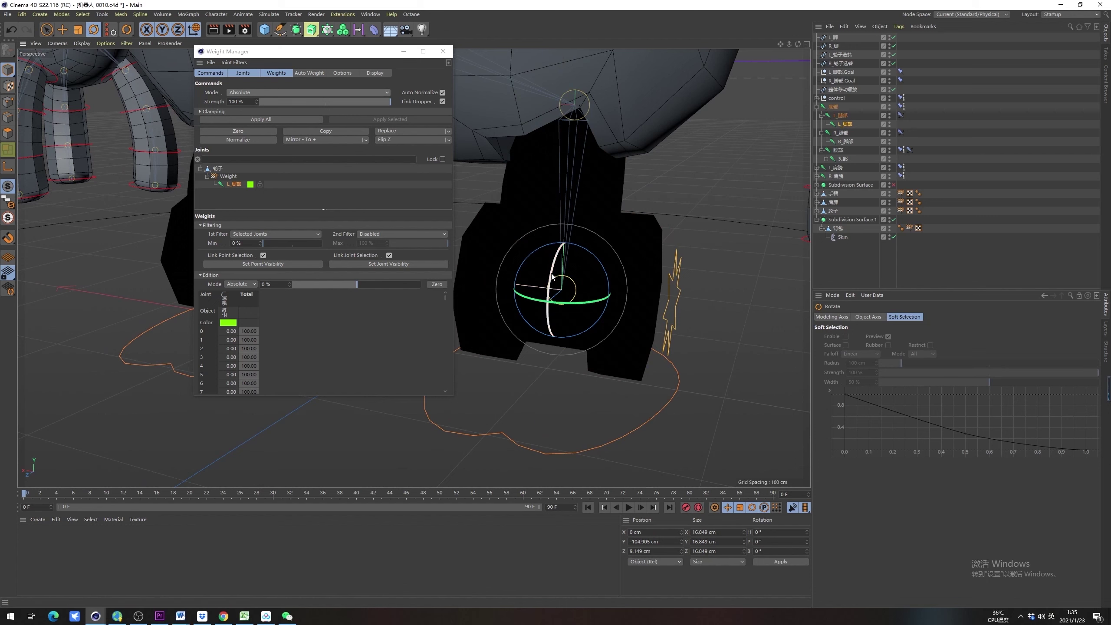
pyautogui.moveTo(552, 276); pyautogui.dragTo(590, 340)
pyautogui.hotkey('ctrl', 'z')
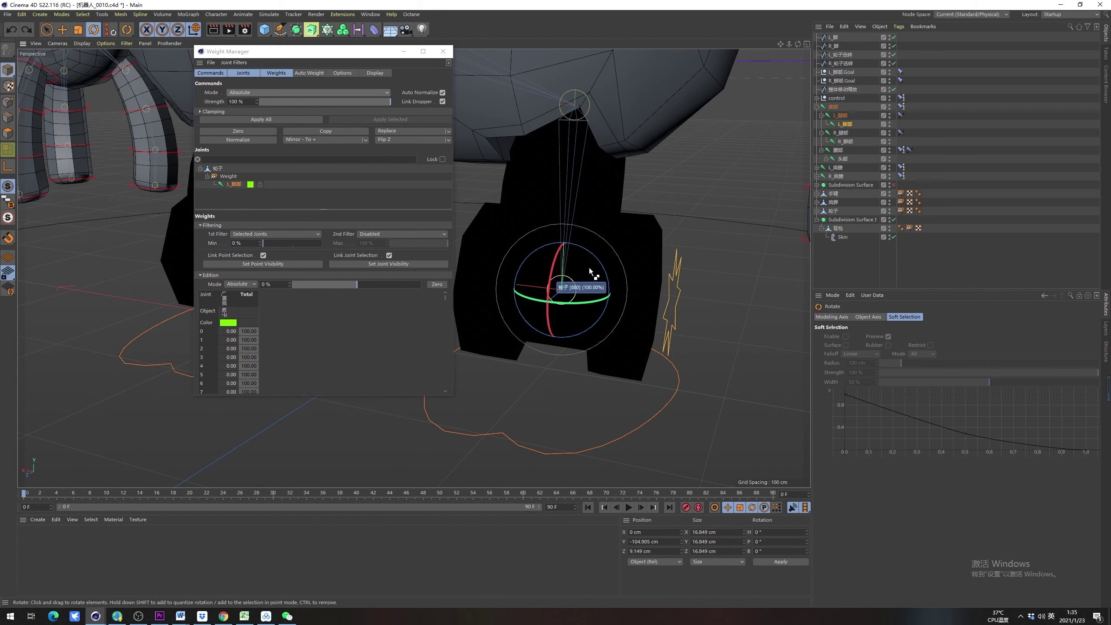
# Compare the left leg joint's weights with the left foot joint's on the wheel mesh, keeping both legs in view
pyautogui.click(840, 115)
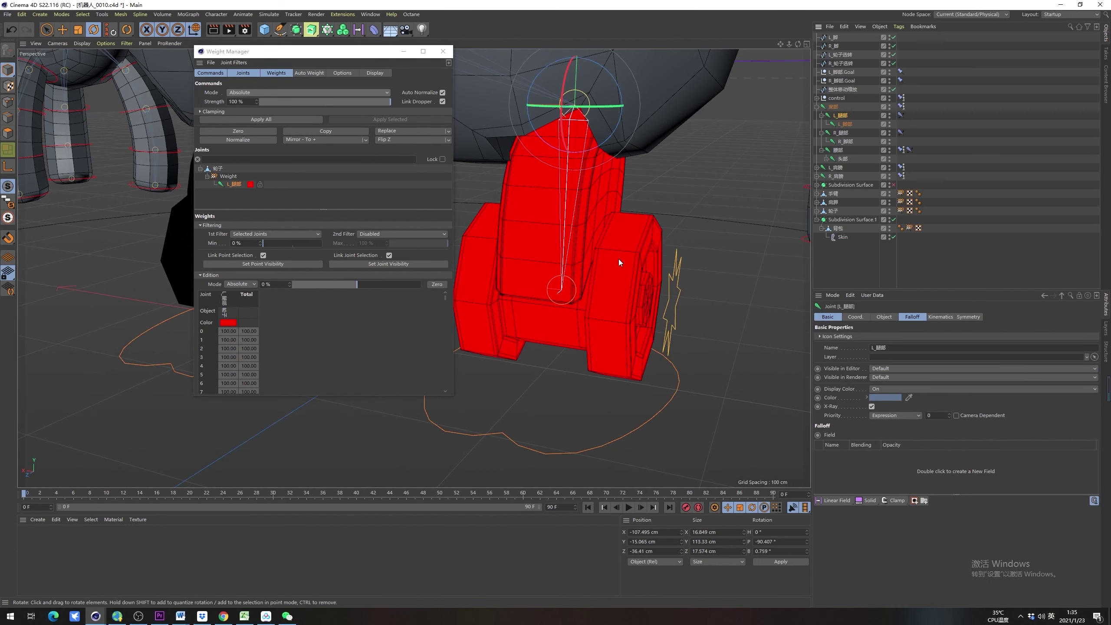
pyautogui.keyDown('alt'); pyautogui.moveTo(618, 259); pyautogui.dragTo(613, 222); pyautogui.keyUp('alt')
pyautogui.press('e')
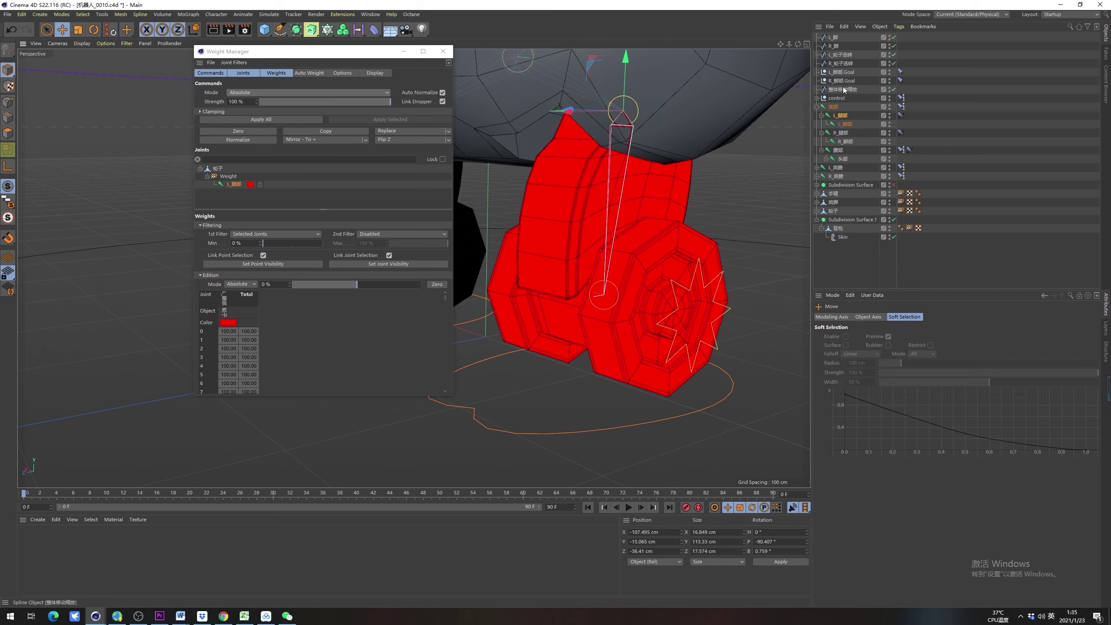
pyautogui.click(845, 125)
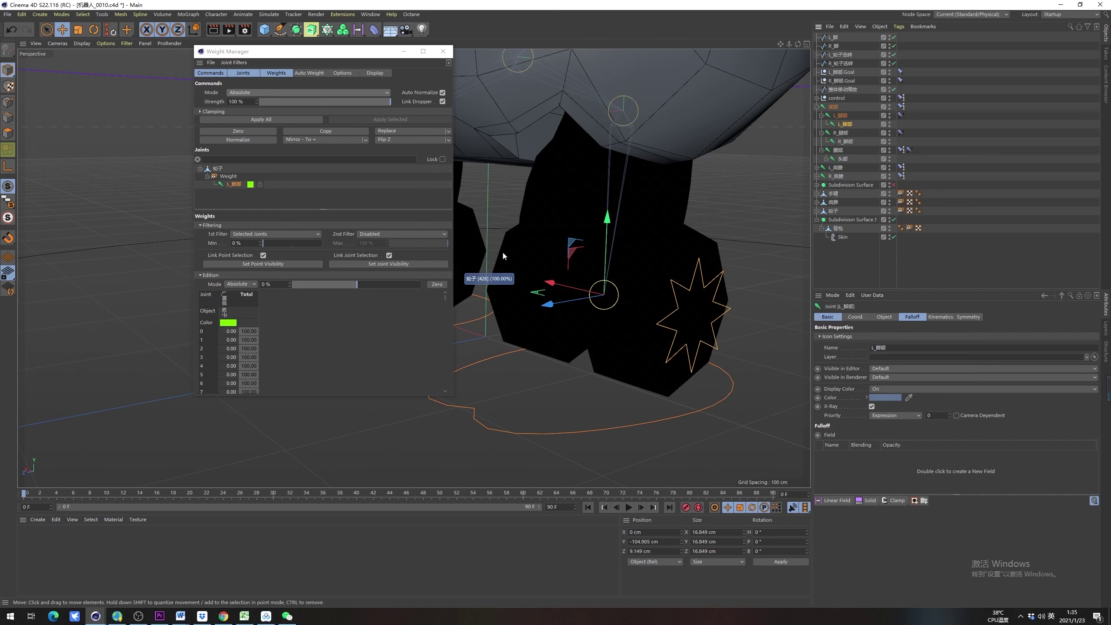
pyautogui.moveTo(352, 52); pyautogui.dragTo(227, 83)
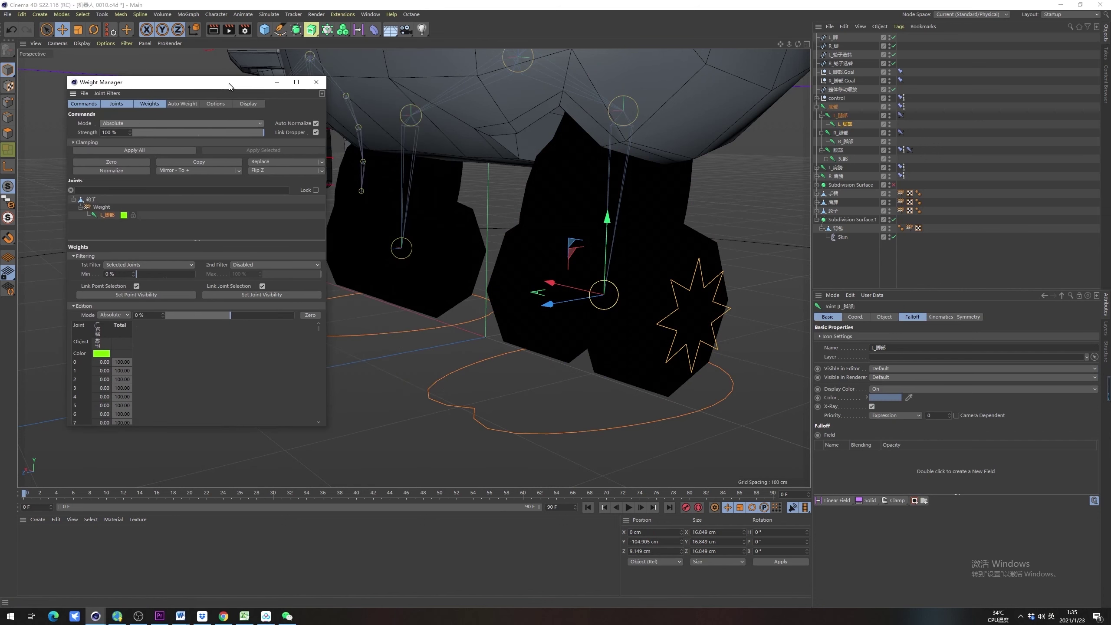
pyautogui.click(642, 248)
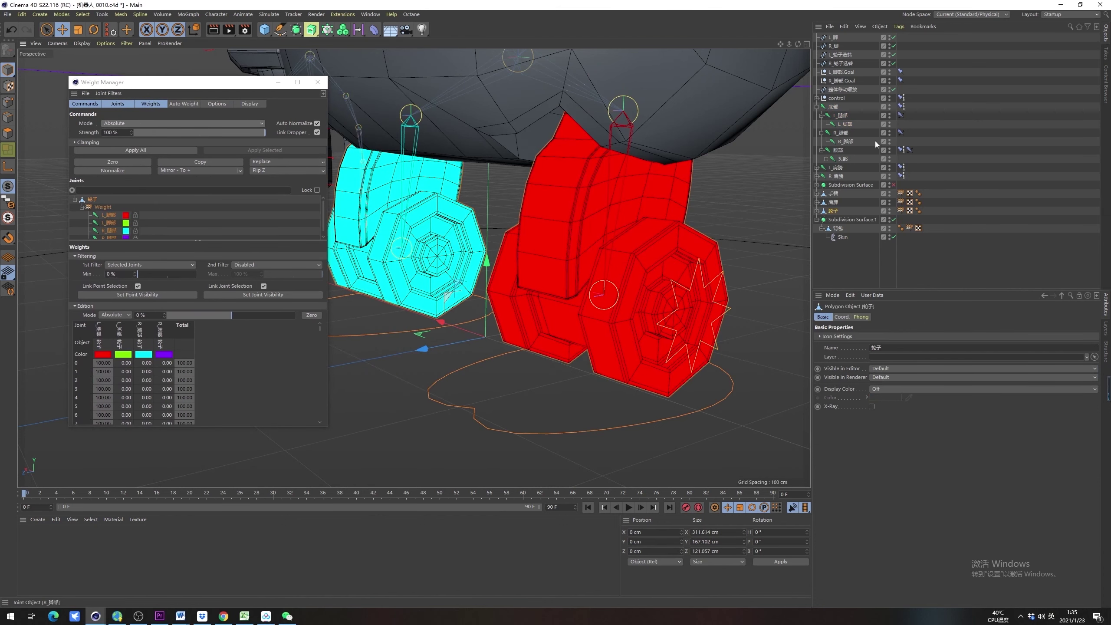
# Select all polygons of the left wheel assembly on the wheel mesh with Fill Selection, leaving out the leg
pyautogui.click(846, 123)
pyautogui.click(8, 149)
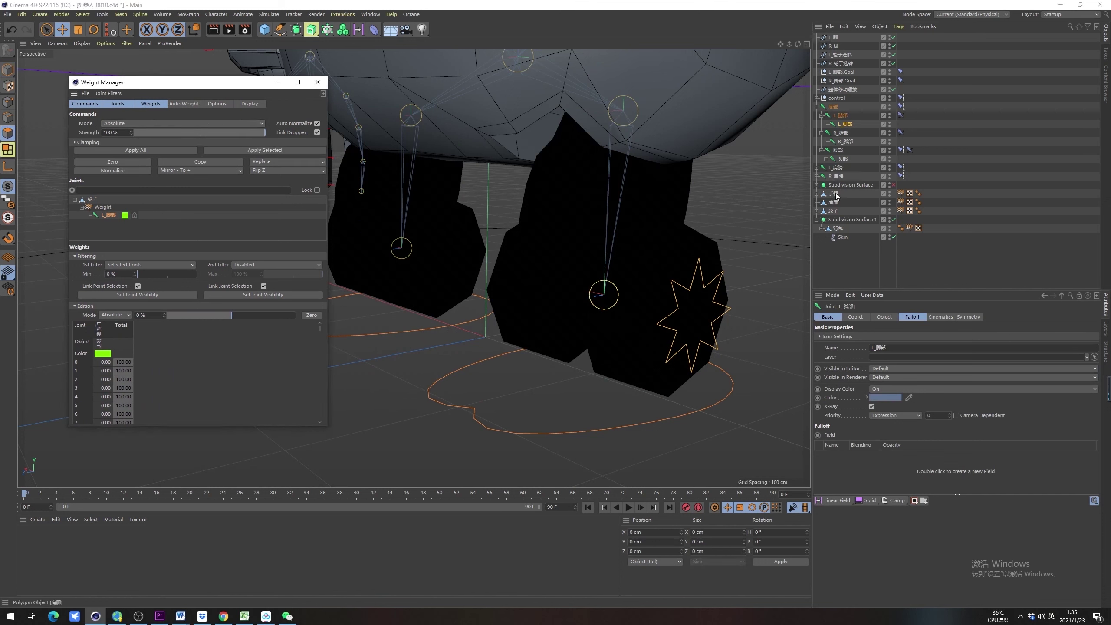
pyautogui.click(834, 213)
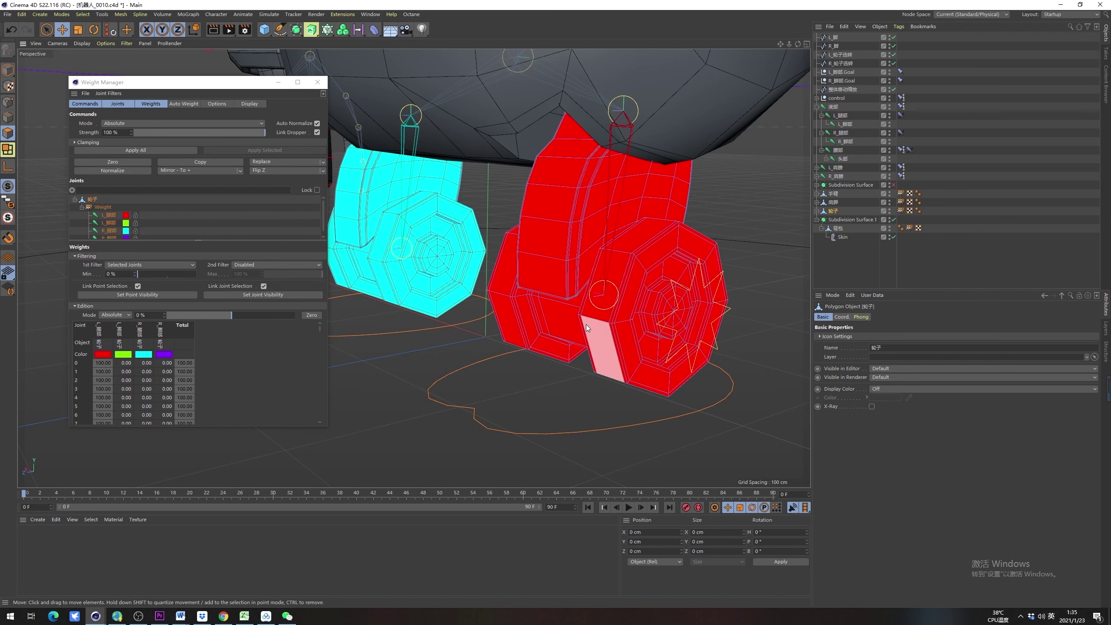
pyautogui.scroll(3, 641, 296)
pyautogui.keyDown('alt'); pyautogui.moveTo(610, 294); pyautogui.dragTo(643, 297); pyautogui.keyUp('alt')
pyautogui.press('u')
pyautogui.press('f')
pyautogui.click(605, 307)
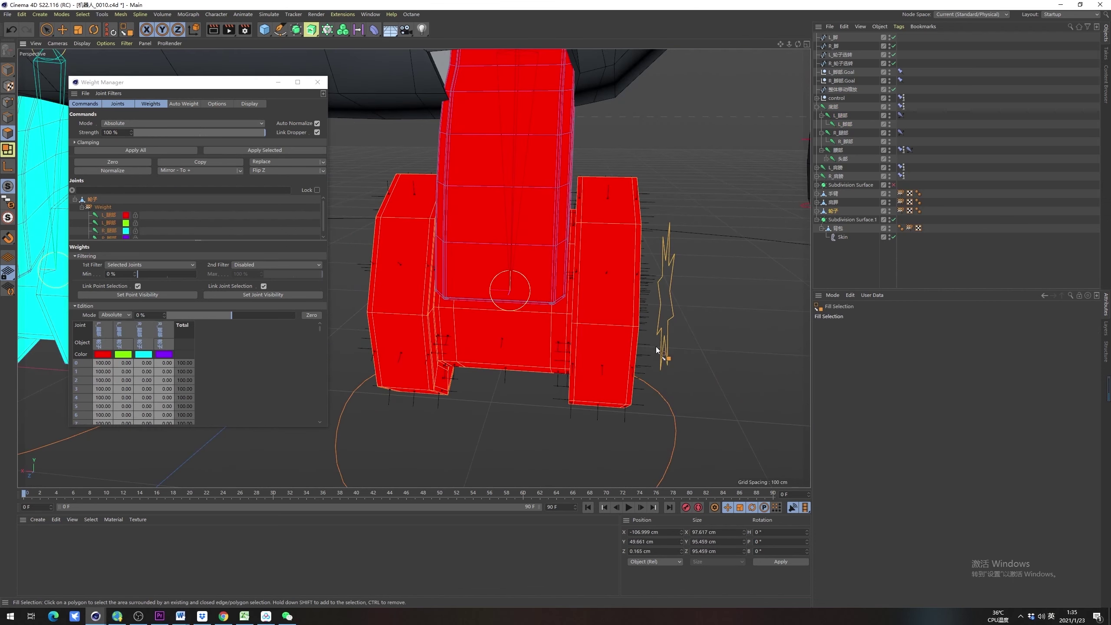
# Assign the selected left wheel polygons 100% weight on the left foot joint
pyautogui.keyDown('alt'); pyautogui.moveTo(487, 286); pyautogui.dragTo(215, 233); pyautogui.keyUp('alt')
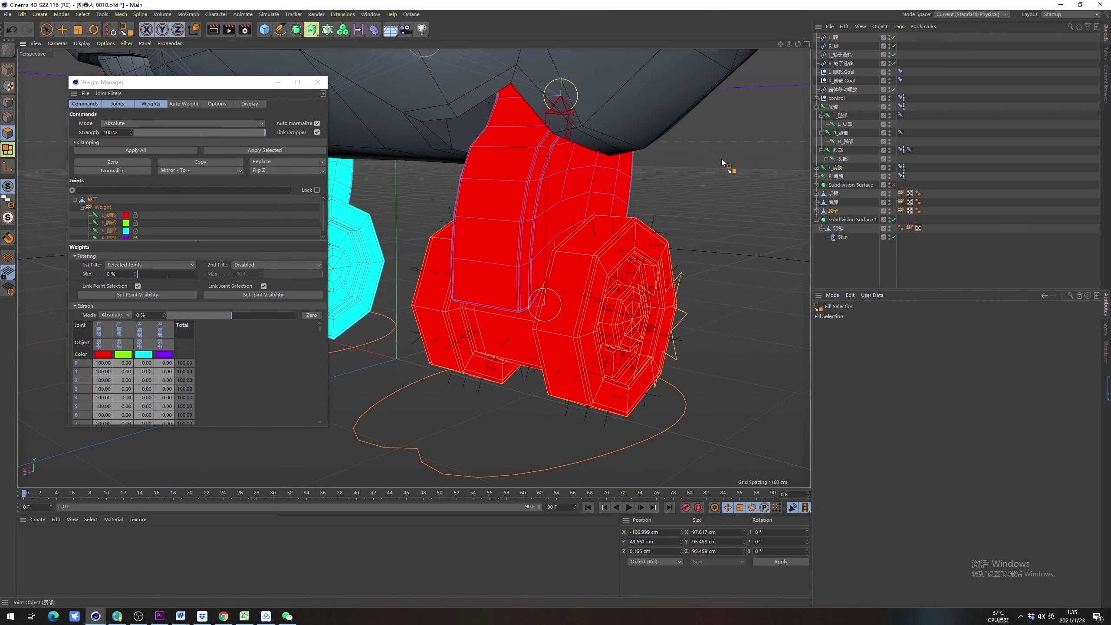
pyautogui.scroll(-1, 206, 219)
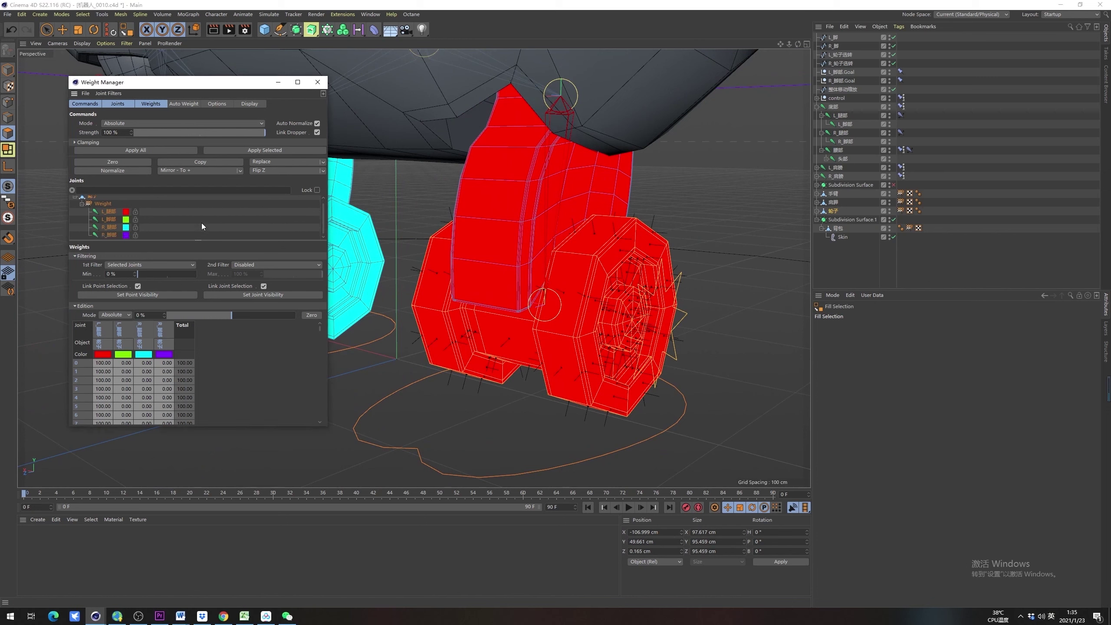
pyautogui.click(109, 220)
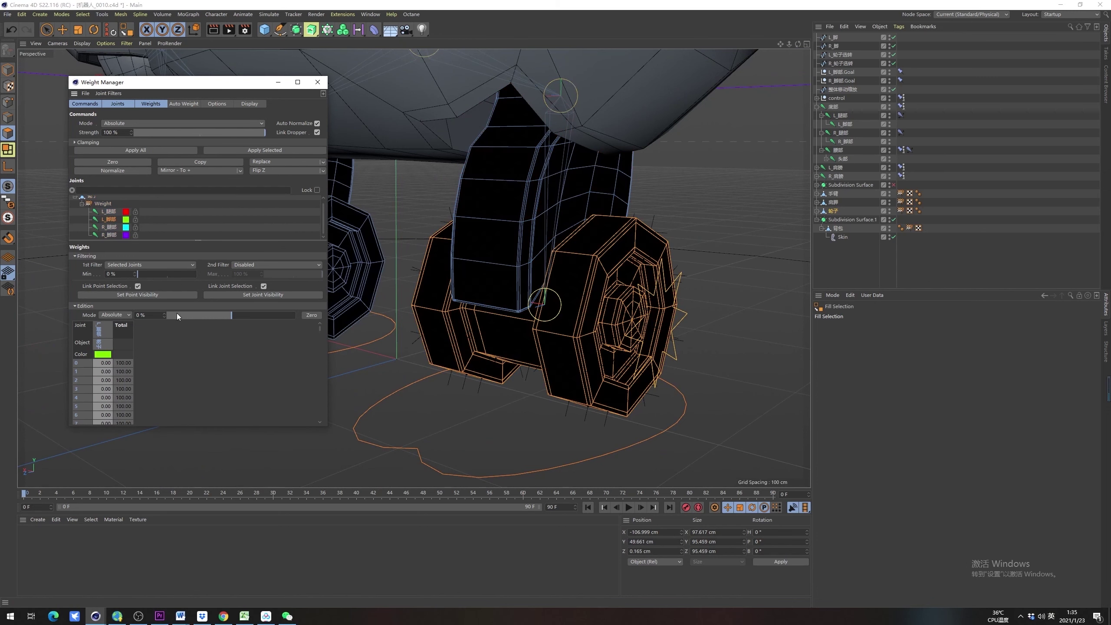
pyautogui.click(235, 314)
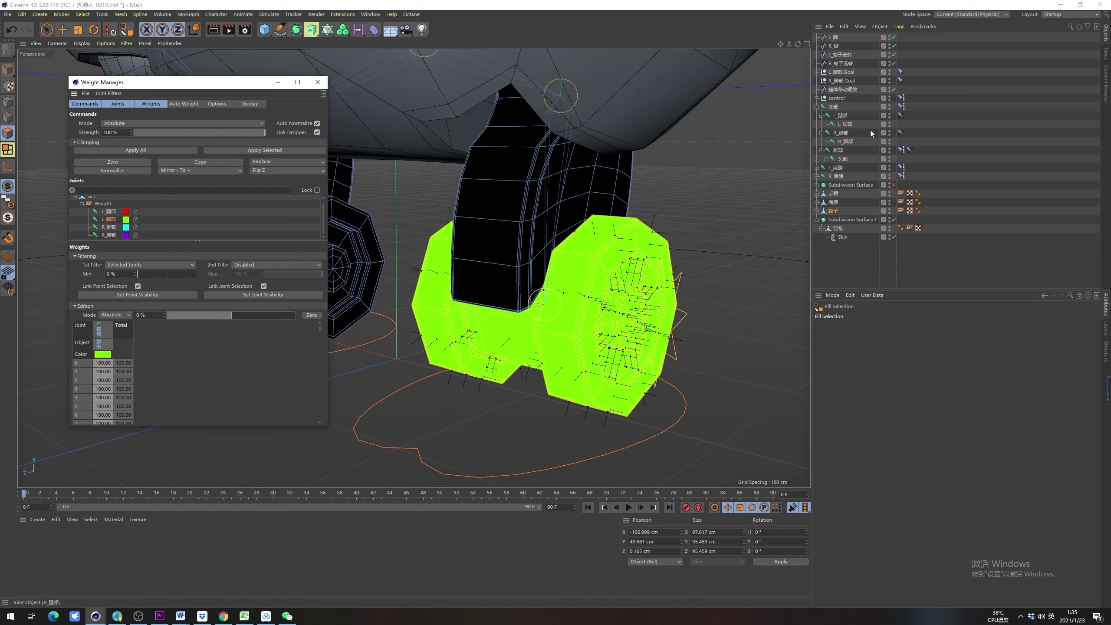
# Move the left IK goal to test the reweighted wheel, and undo the move
pyautogui.click(848, 72)
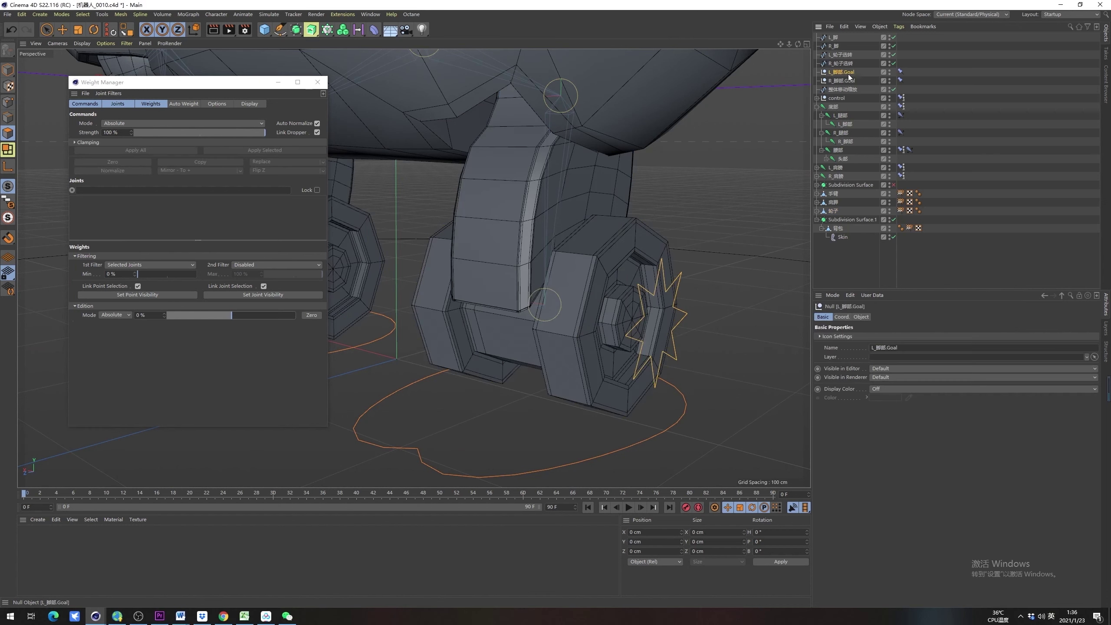
pyautogui.press('e')
pyautogui.moveTo(512, 312); pyautogui.dragTo(387, 320)
pyautogui.hotkey('ctrl', 'z')
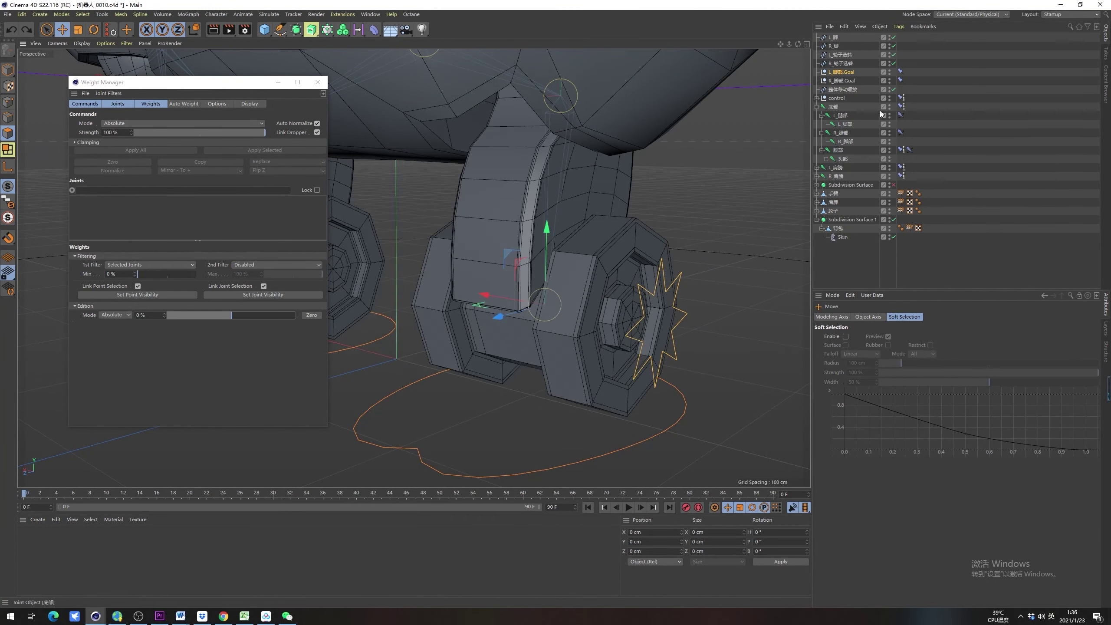
# Close the Weight Manager, test the wheel's spin by rotating the left foot joint, and undo the rotation
pyautogui.click(846, 124)
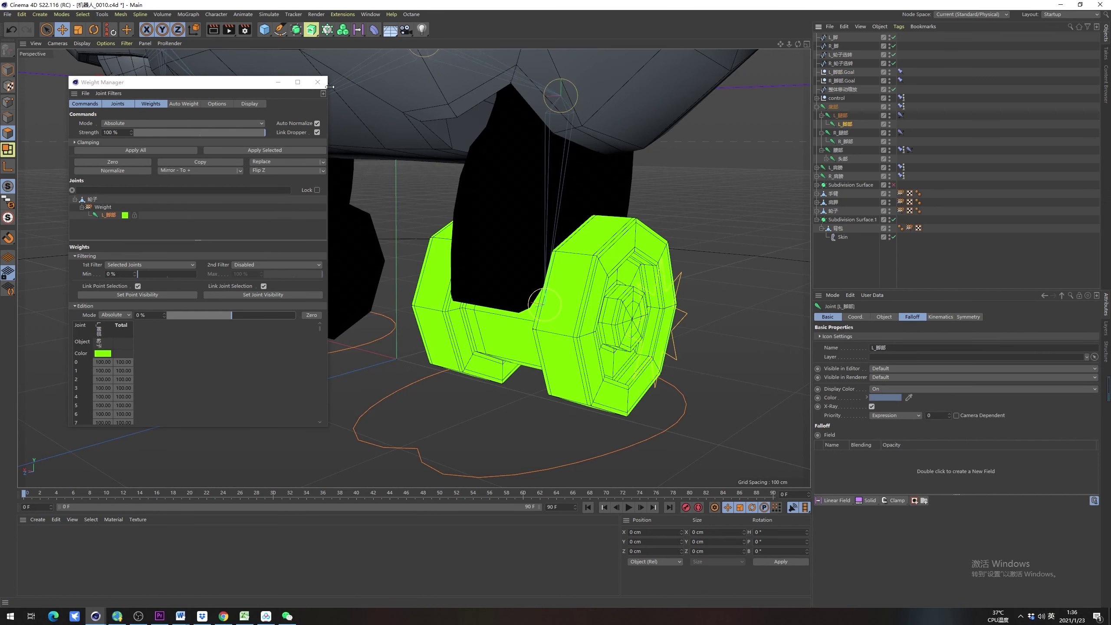
pyautogui.click(318, 82)
pyautogui.press('r')
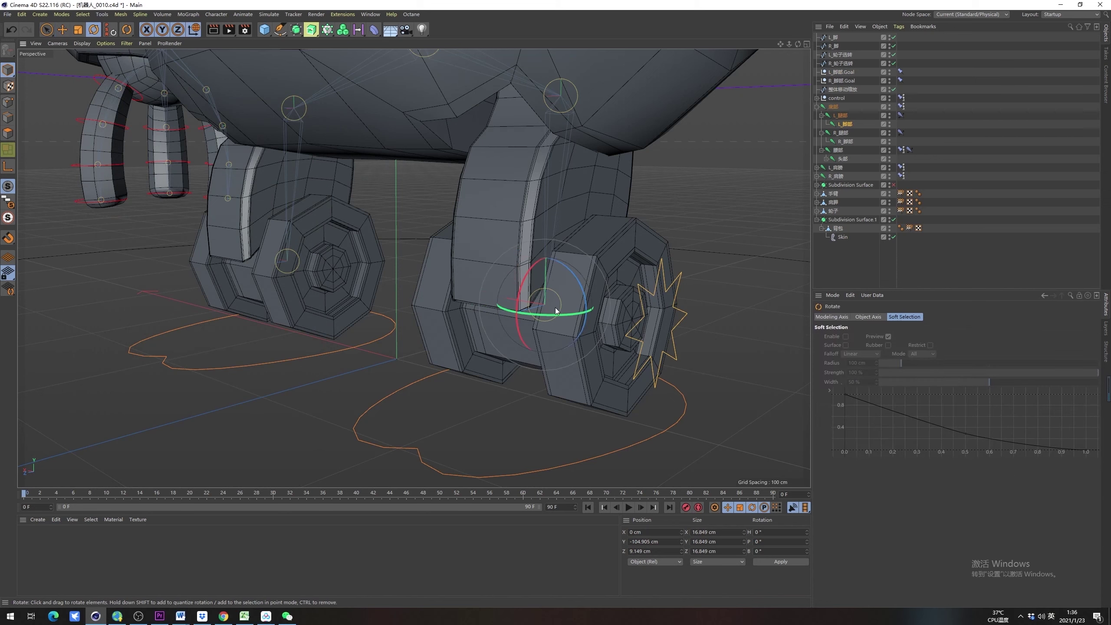
pyautogui.moveTo(519, 291); pyautogui.dragTo(564, 326)
pyautogui.hotkey('ctrl', 'z')
pyautogui.press('e')
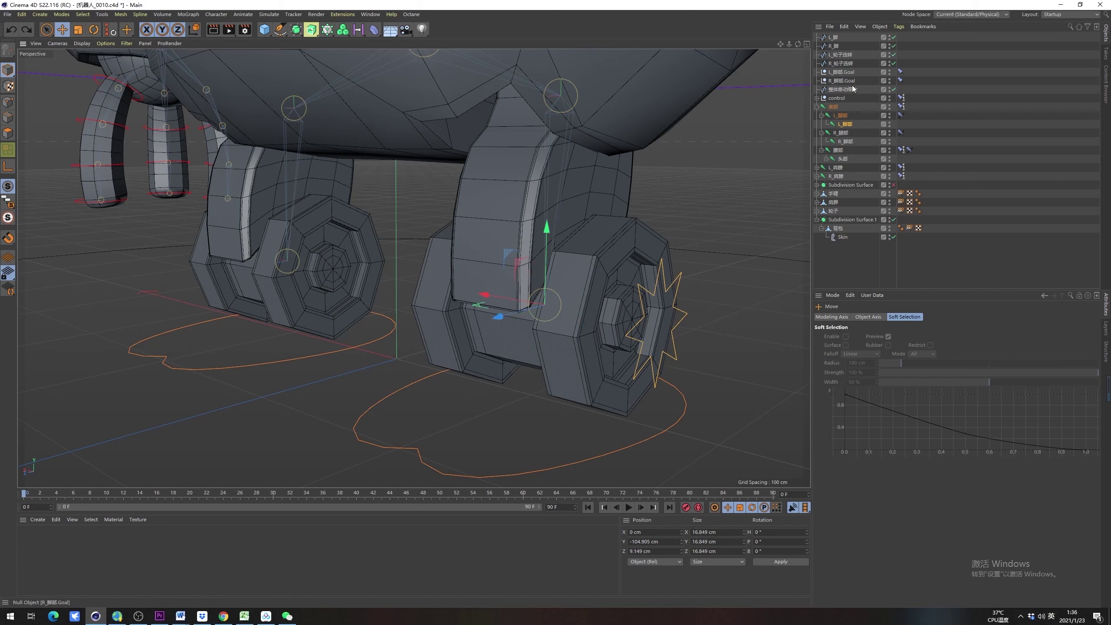
# Check which wheel each star spline belongs to by selecting them alternately, ending on the left one
pyautogui.click(844, 55)
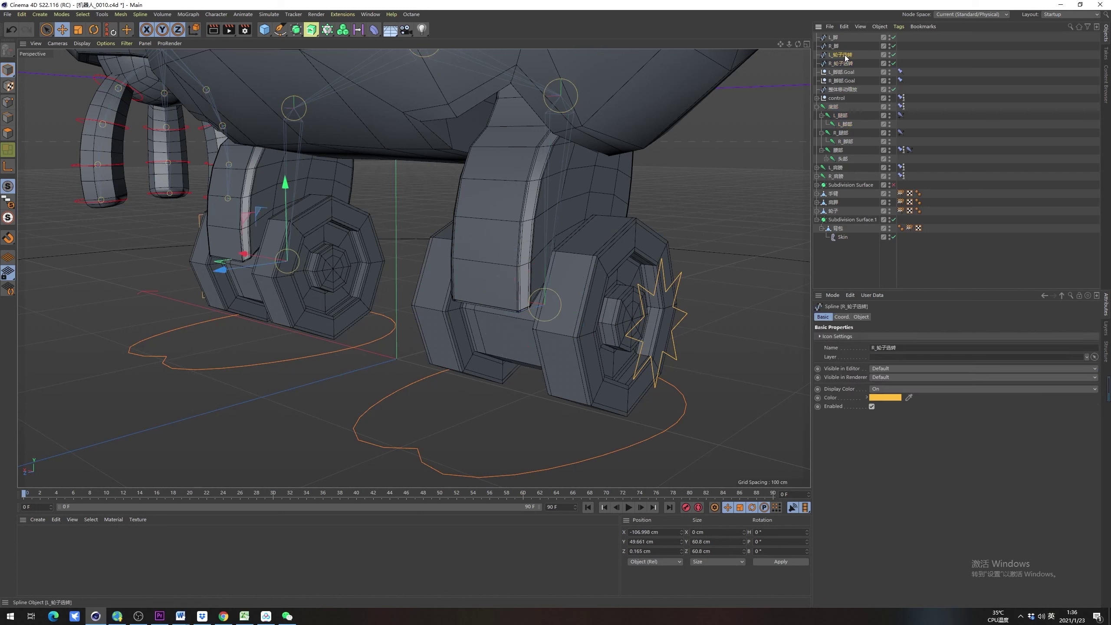
pyautogui.click(848, 64)
pyautogui.click(851, 55)
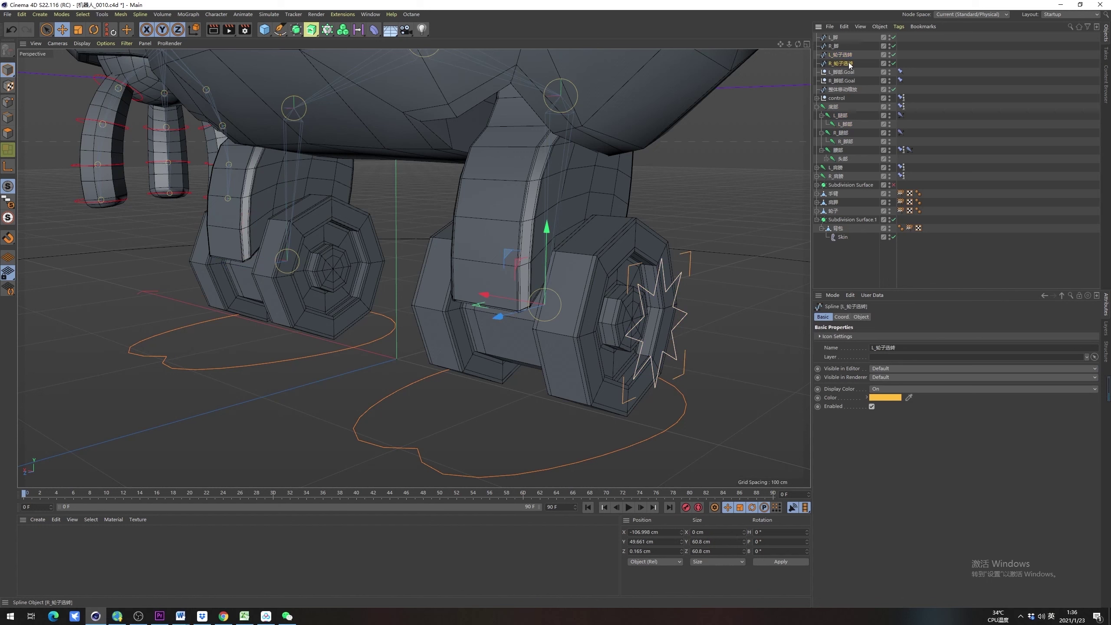
pyautogui.click(848, 63)
pyautogui.click(848, 55)
pyautogui.click(849, 63)
pyautogui.click(849, 55)
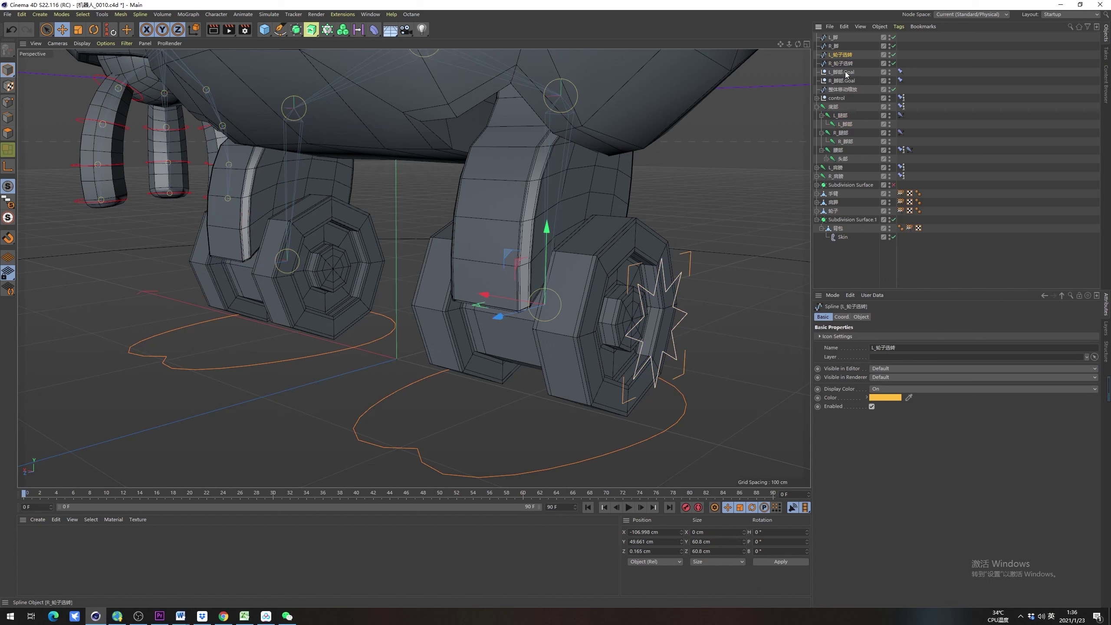
# Add a Constraint rigging tag to the left foot joint under the left leg joint
pyautogui.click(846, 125)
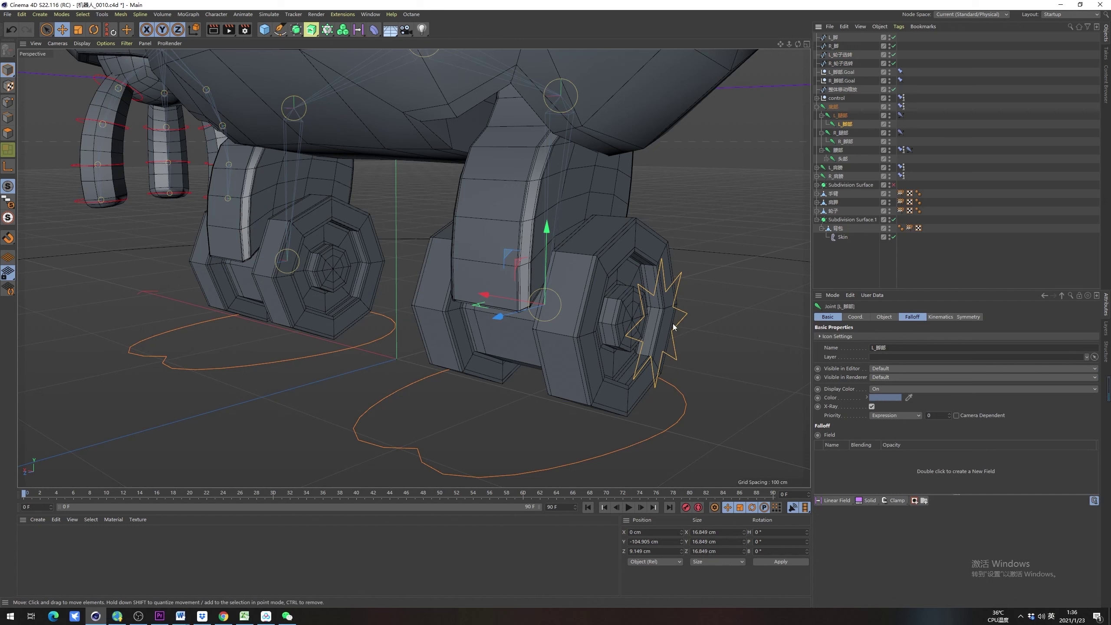
pyautogui.click(845, 56)
pyautogui.keyDown('alt'); pyautogui.moveTo(548, 303); pyautogui.dragTo(527, 279); pyautogui.keyUp('alt')
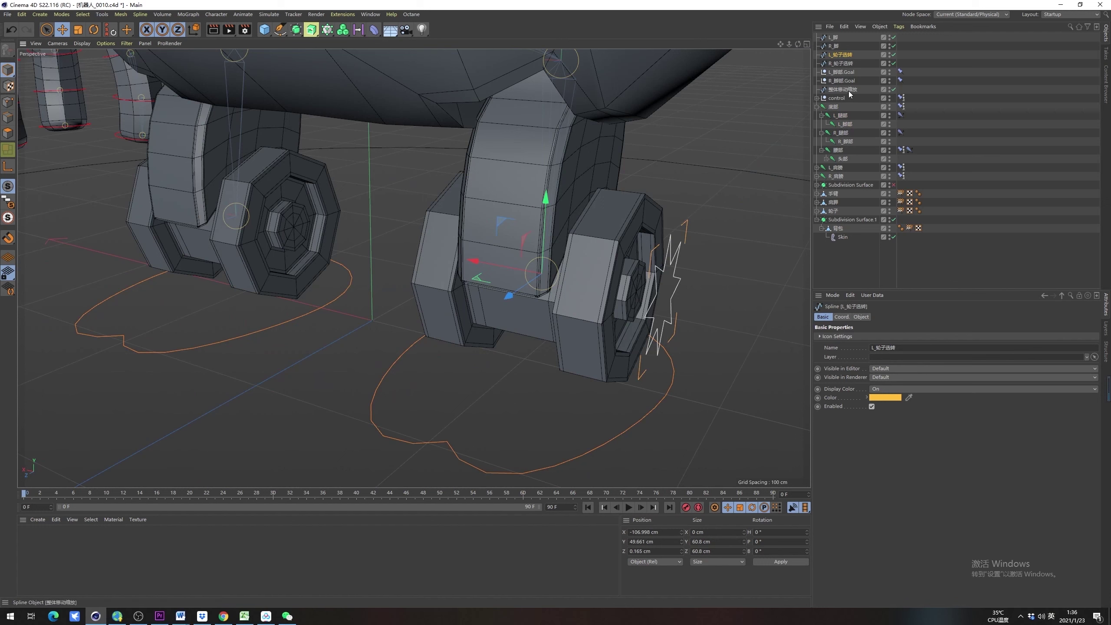
pyautogui.click(849, 124)
pyautogui.rightClick(849, 124)
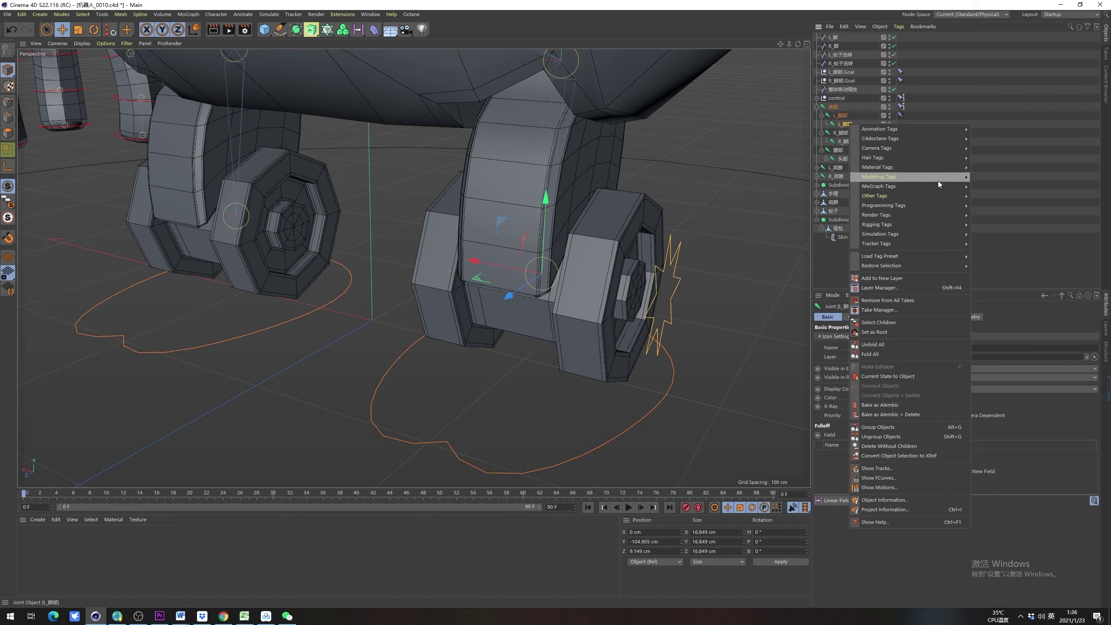
pyautogui.moveTo(913, 222)
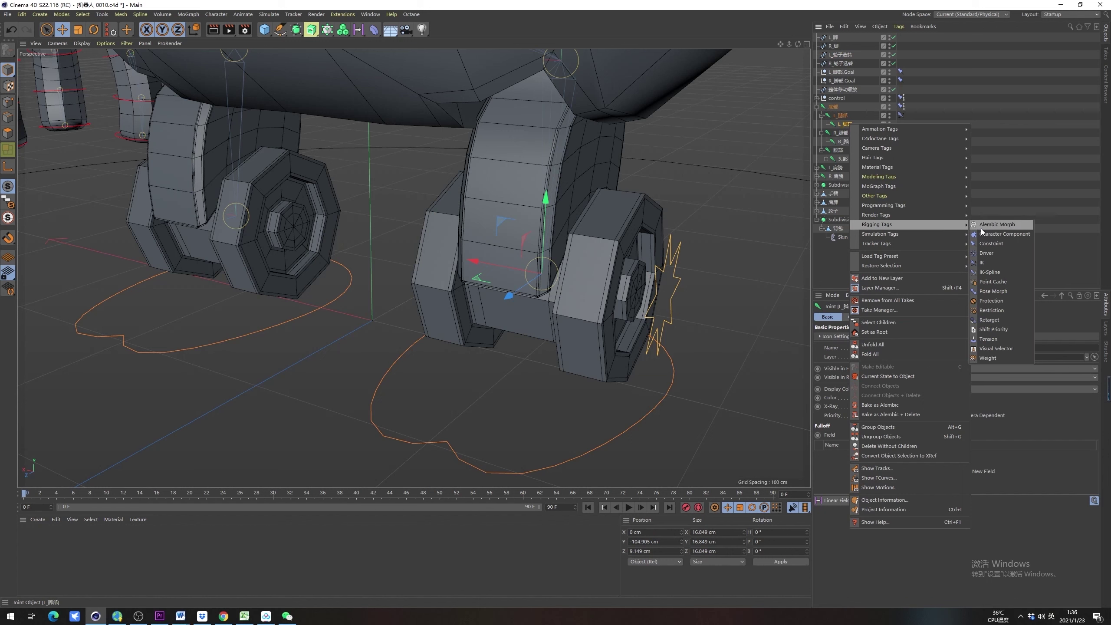
pyautogui.click(983, 245)
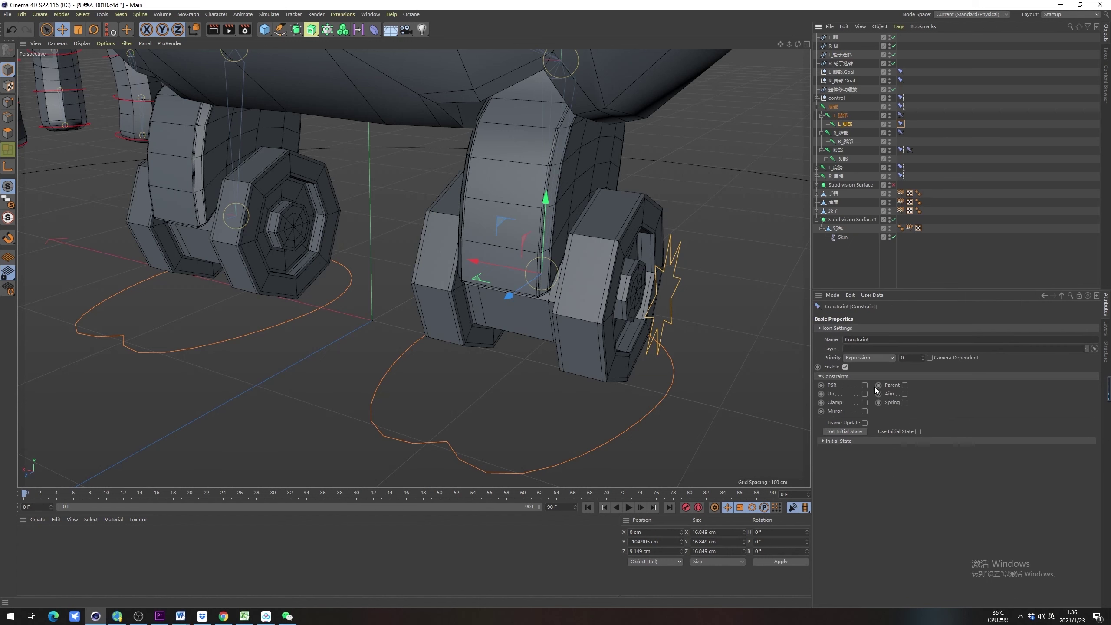
# Set the left foot joint's PSR constraint to rotation only, with position off and the left star spline as its target
pyautogui.click(836, 317)
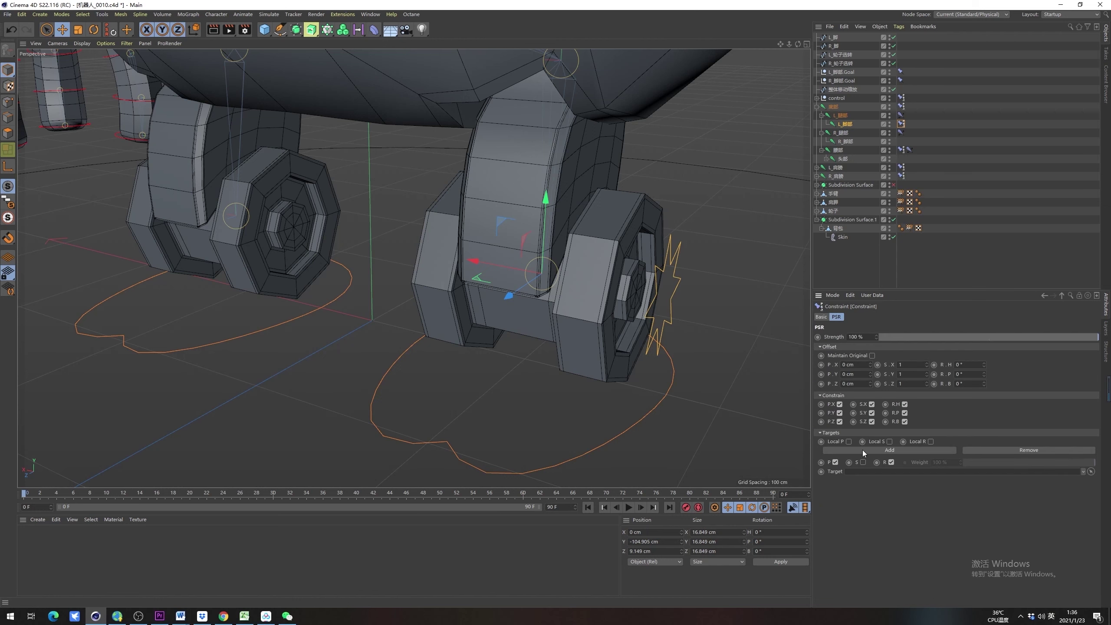
pyautogui.click(835, 462)
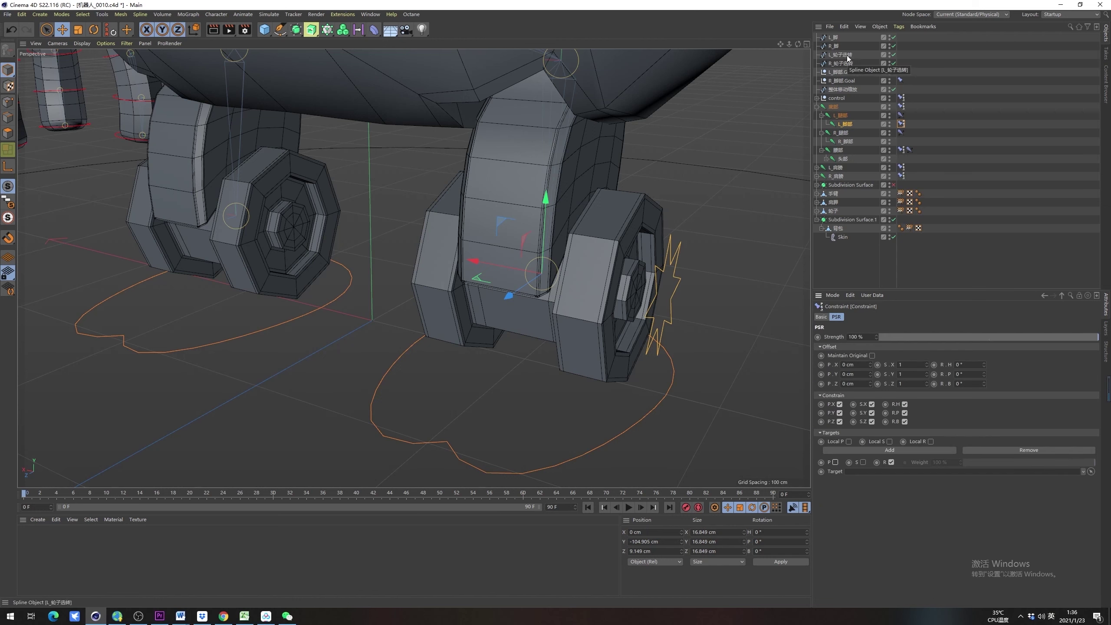
pyautogui.moveTo(847, 57); pyautogui.dragTo(864, 91)
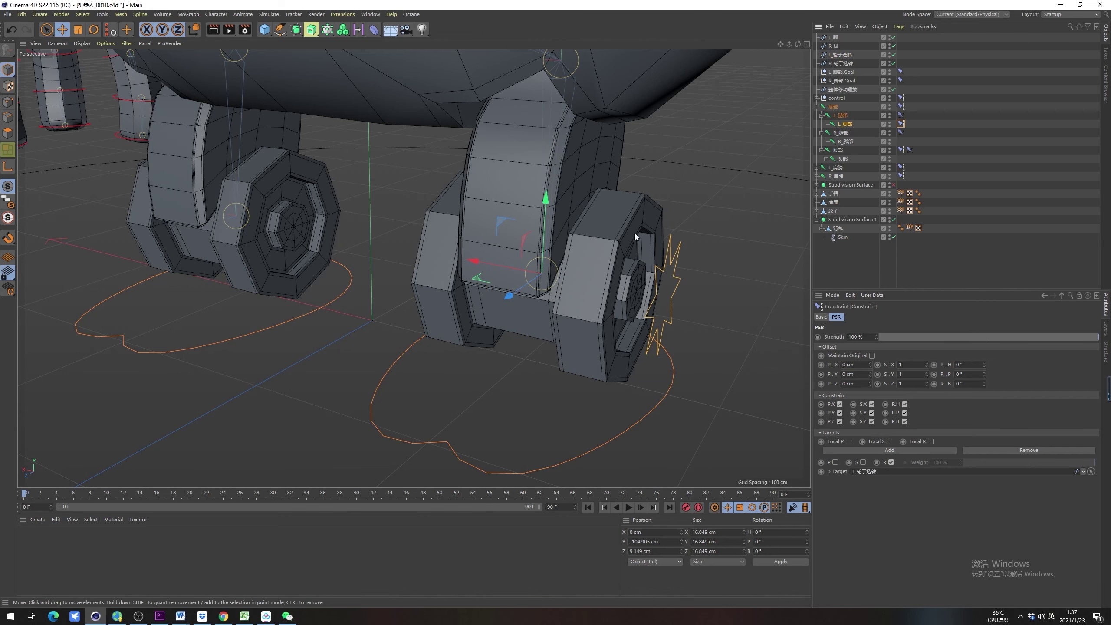
# Test the left wheel's spin by rotating the left star spline, and undo the rotation
pyautogui.keyDown('alt'); pyautogui.moveTo(635, 233); pyautogui.dragTo(691, 271); pyautogui.keyUp('alt')
pyautogui.click(841, 54)
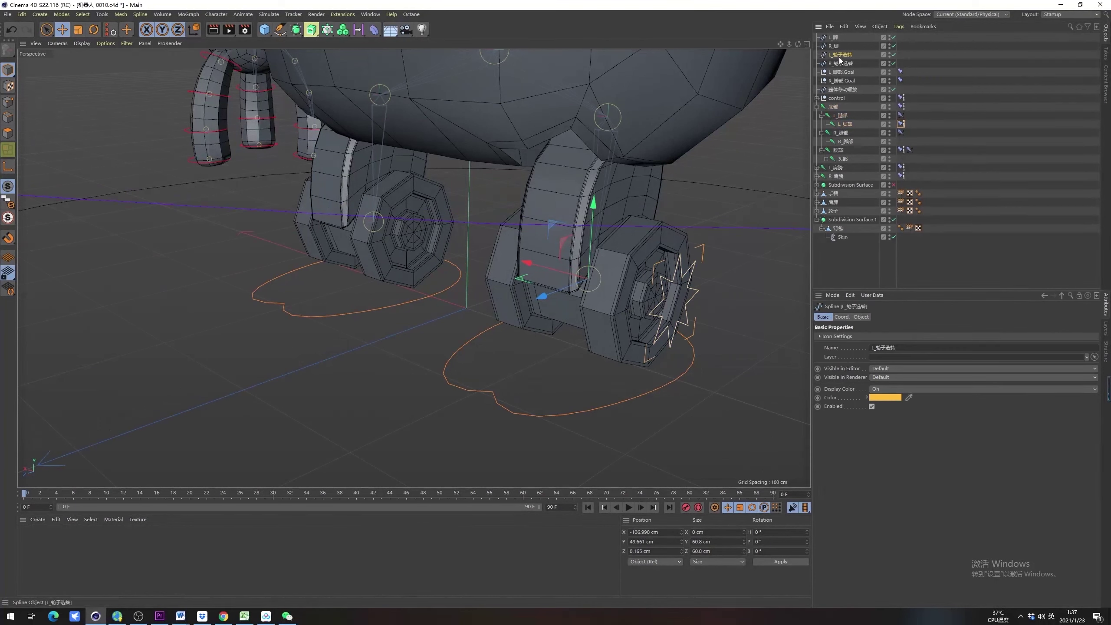
pyautogui.press('e')
pyautogui.moveTo(556, 294); pyautogui.dragTo(658, 284)
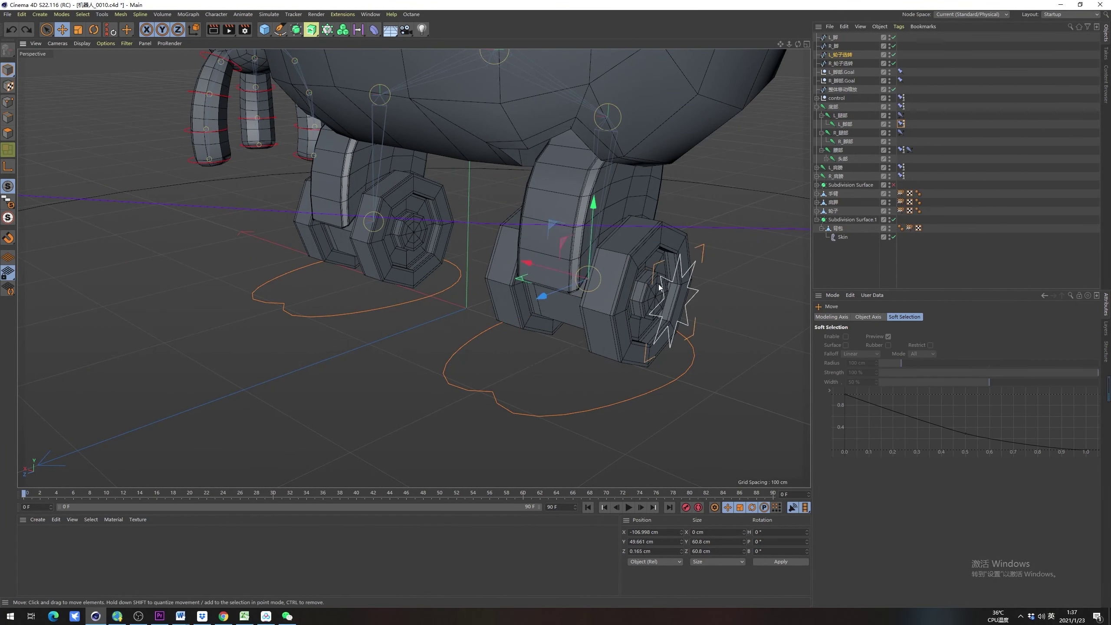
pyautogui.press('r')
pyautogui.moveTo(566, 259); pyautogui.dragTo(579, 354)
pyautogui.hotkey('ctrl', 'z')
# Enable PSR on the left IK goal's constraint with the left foot spline as target, and parent the left star spline under the foot spline
pyautogui.moveTo(508, 267)
pyautogui.keyDown('alt'); pyautogui.mouseDown()
pyautogui.moveTo(579, 235)
pyautogui.moveTo(509, 258)
pyautogui.mouseUp(); pyautogui.keyUp('alt')
pyautogui.click(834, 37)
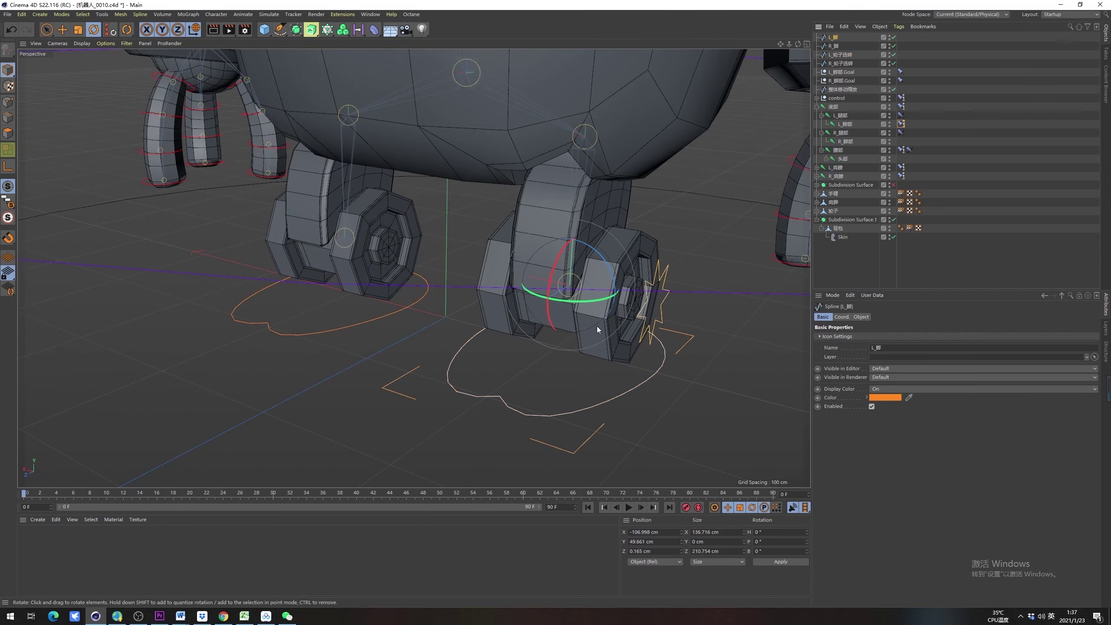
pyautogui.press('e')
pyautogui.keyDown('alt'); pyautogui.moveTo(587, 327); pyautogui.dragTo(632, 250); pyautogui.keyUp('alt')
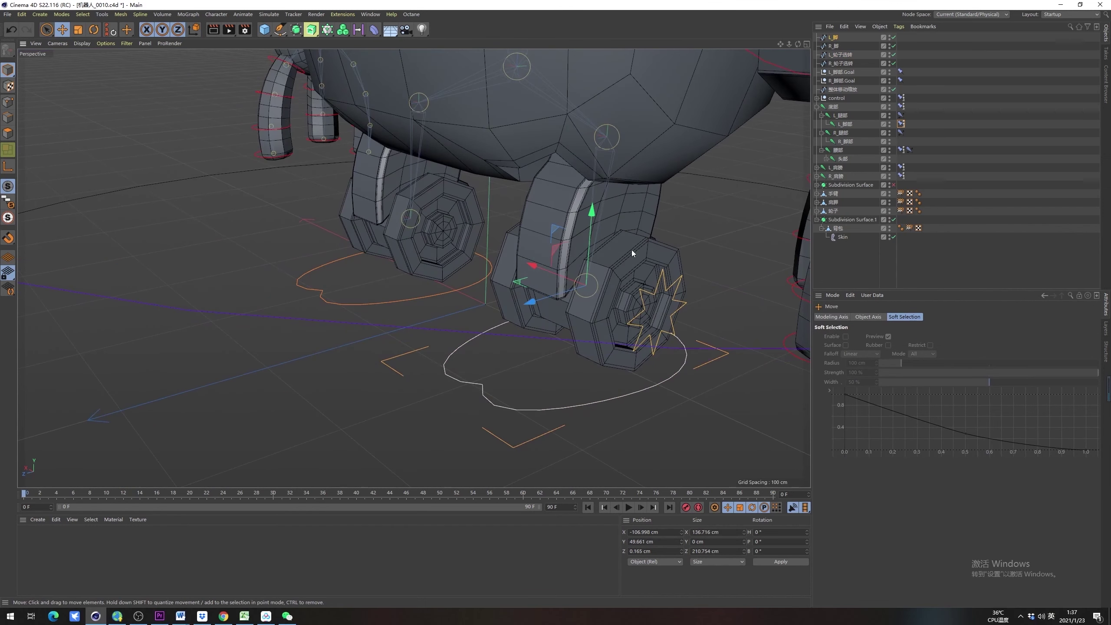
pyautogui.click(852, 73)
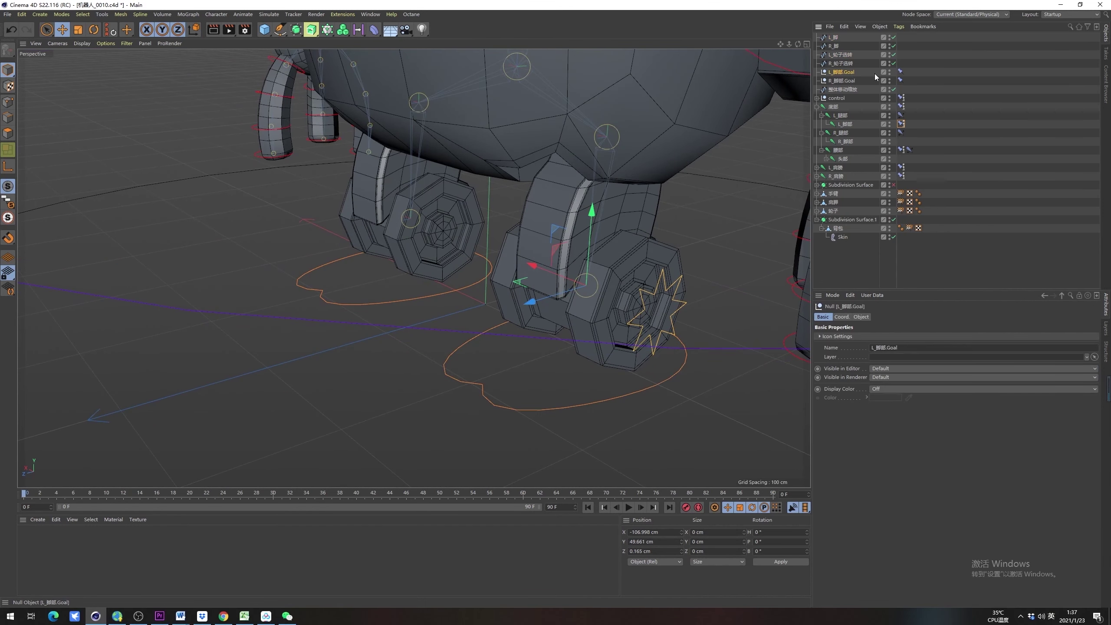
pyautogui.click(901, 72)
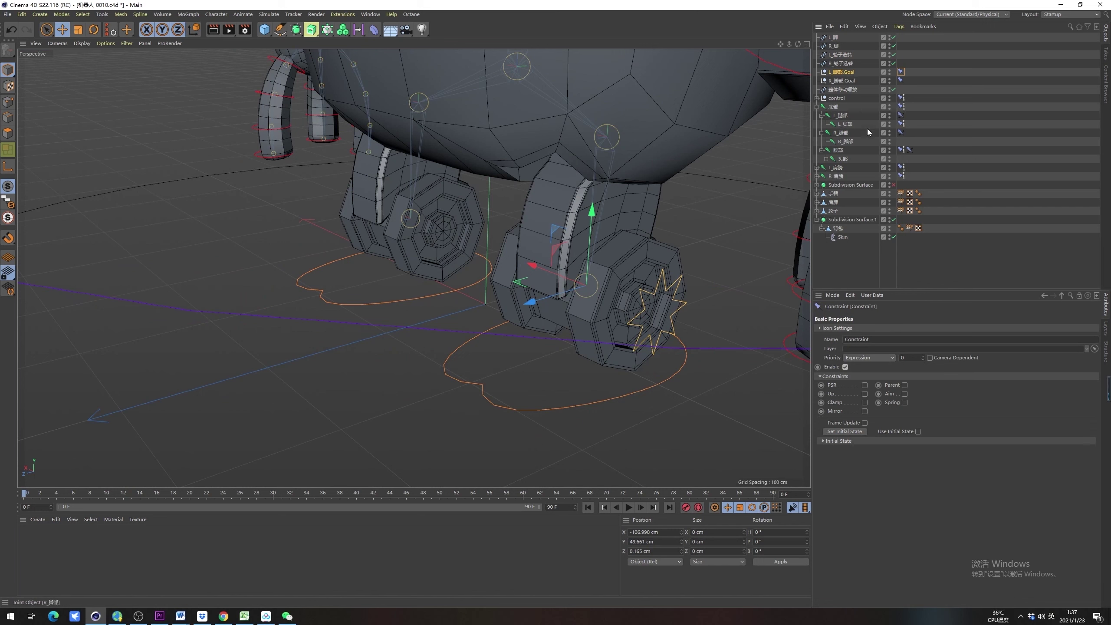
pyautogui.click(865, 385)
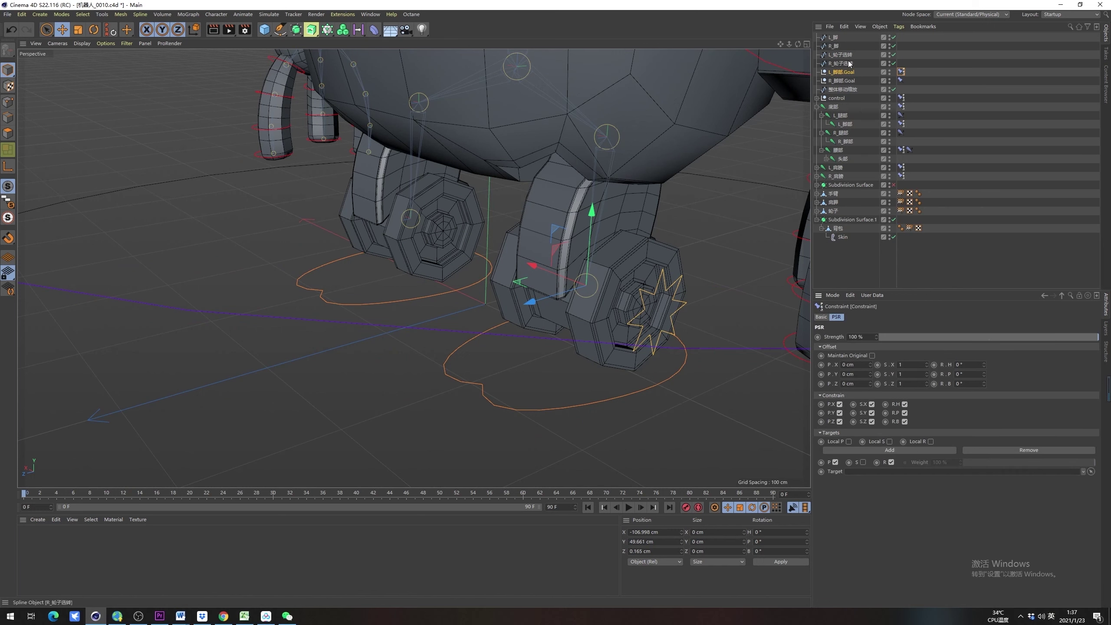
pyautogui.moveTo(834, 39); pyautogui.dragTo(853, 70)
pyautogui.click(846, 55)
pyautogui.moveTo(839, 40); pyautogui.dragTo(839, 40)
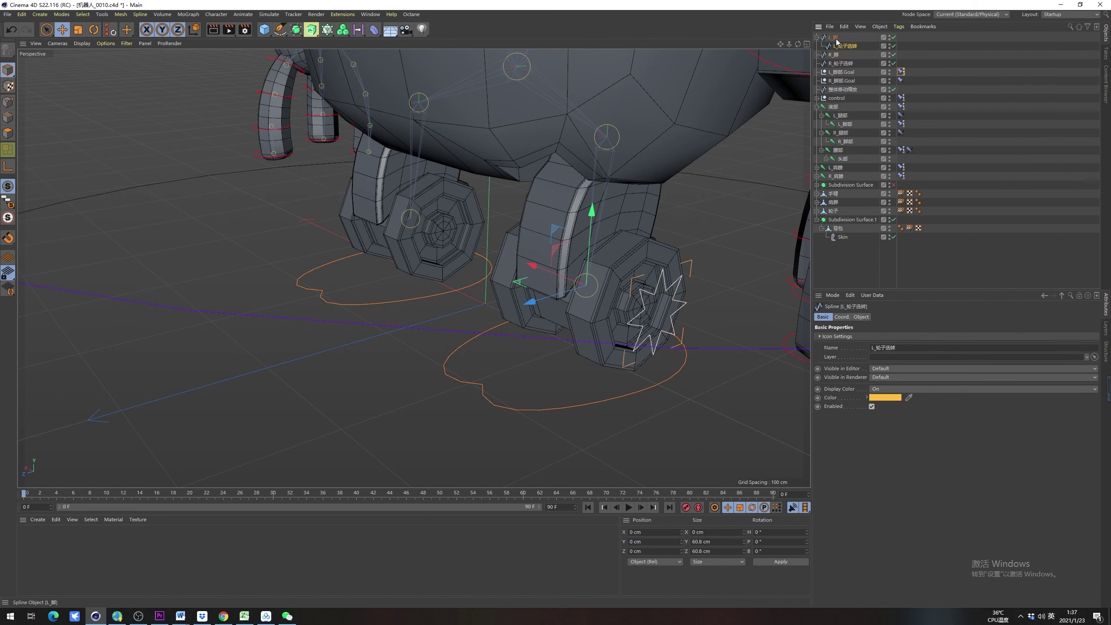
# Test the left controllers by moving the foot spline and rotating the star spline, and undo both changes
pyautogui.click(833, 38)
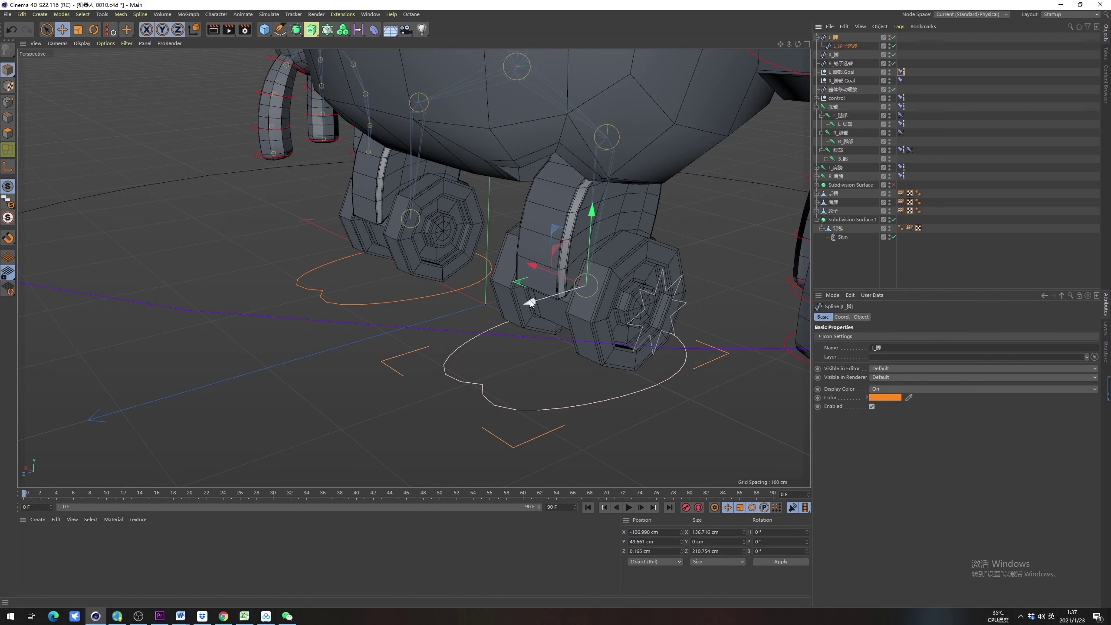
pyautogui.moveTo(529, 303); pyautogui.dragTo(348, 294)
pyautogui.moveTo(578, 254); pyautogui.dragTo(538, 265)
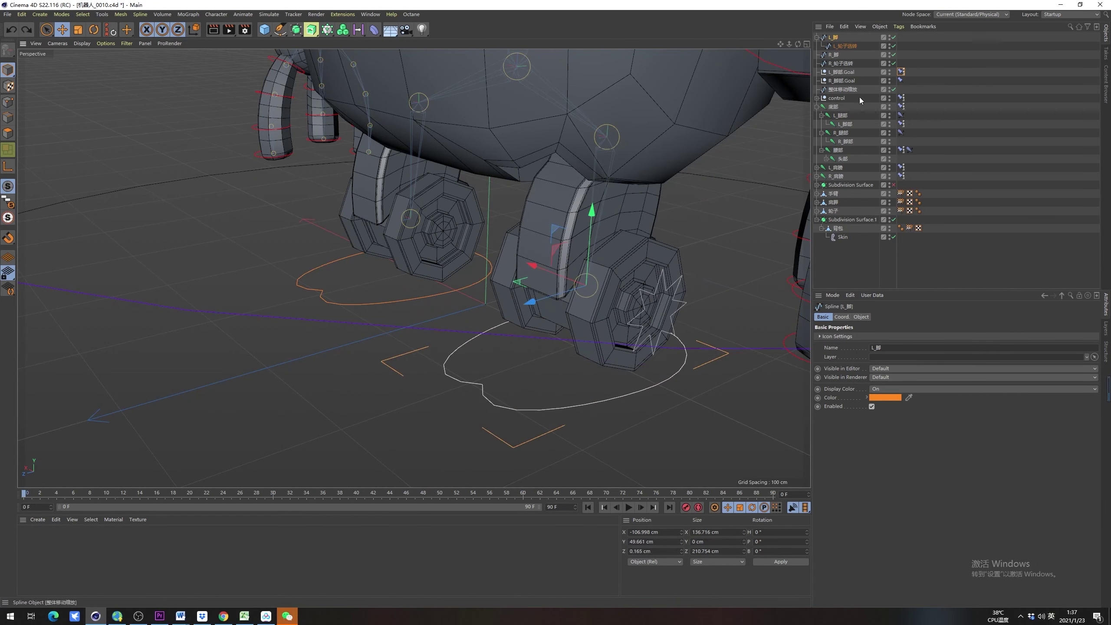
pyautogui.click(848, 46)
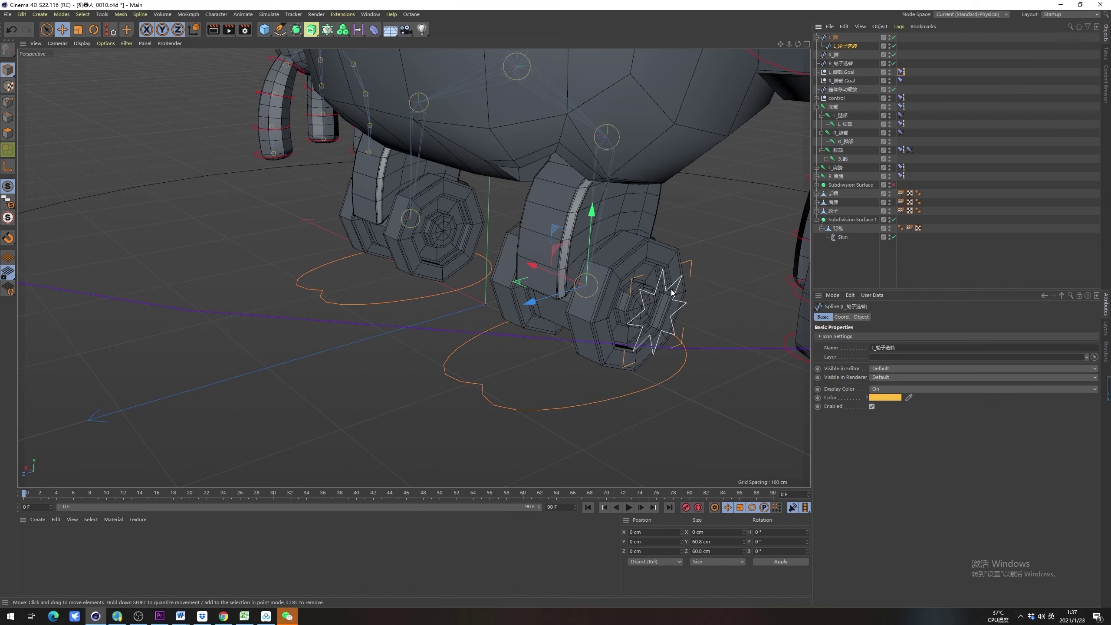
pyautogui.press('r')
pyautogui.moveTo(569, 264); pyautogui.dragTo(580, 337)
pyautogui.hotkey('ctrl', 'z')
# Open the Weight Manager and load the wheel mesh with its leg and foot joints
pyautogui.keyDown('alt'); pyautogui.moveTo(387, 263); pyautogui.dragTo(505, 275); pyautogui.keyUp('alt')
pyautogui.click(531, 315)
pyautogui.keyDown('alt'); pyautogui.moveTo(531, 315); pyautogui.dragTo(428, 255); pyautogui.keyUp('alt')
pyautogui.click(428, 254)
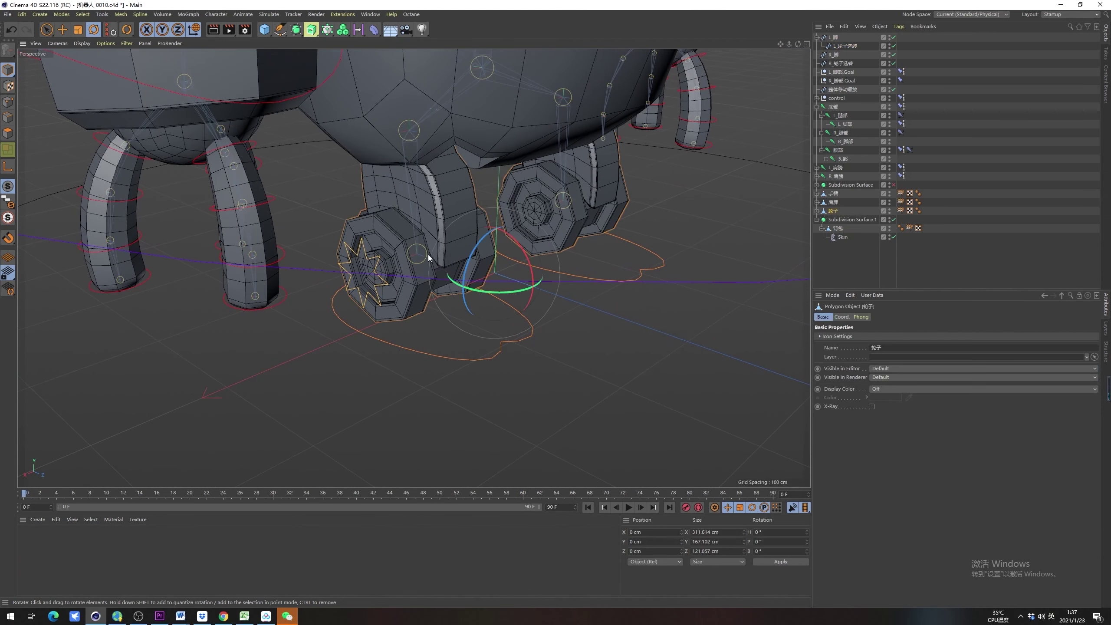
pyautogui.click(846, 64)
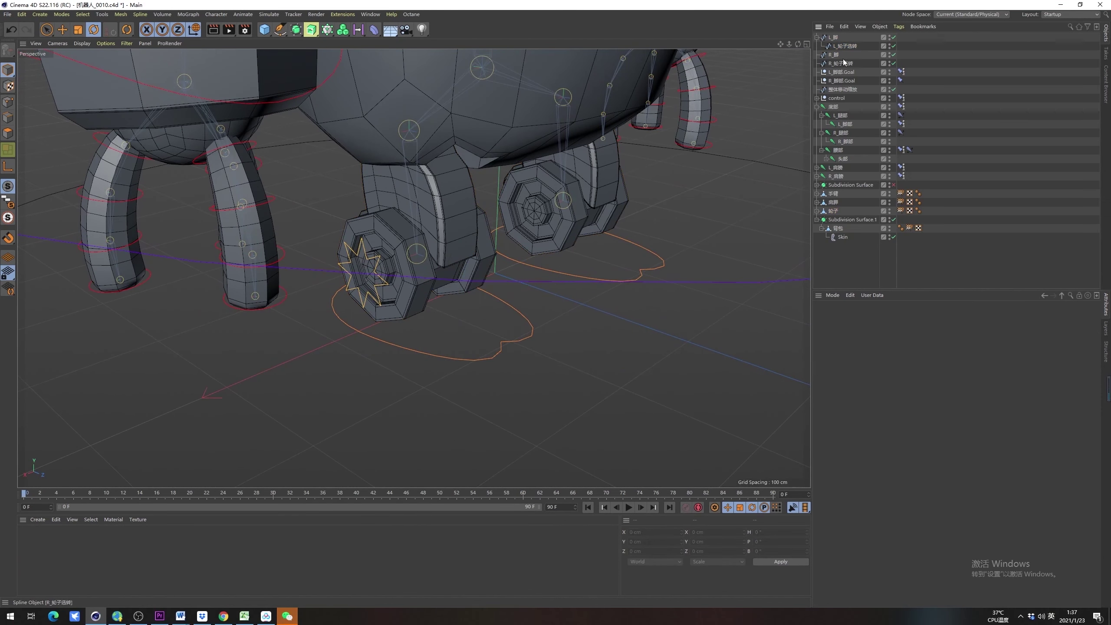
pyautogui.click(847, 142)
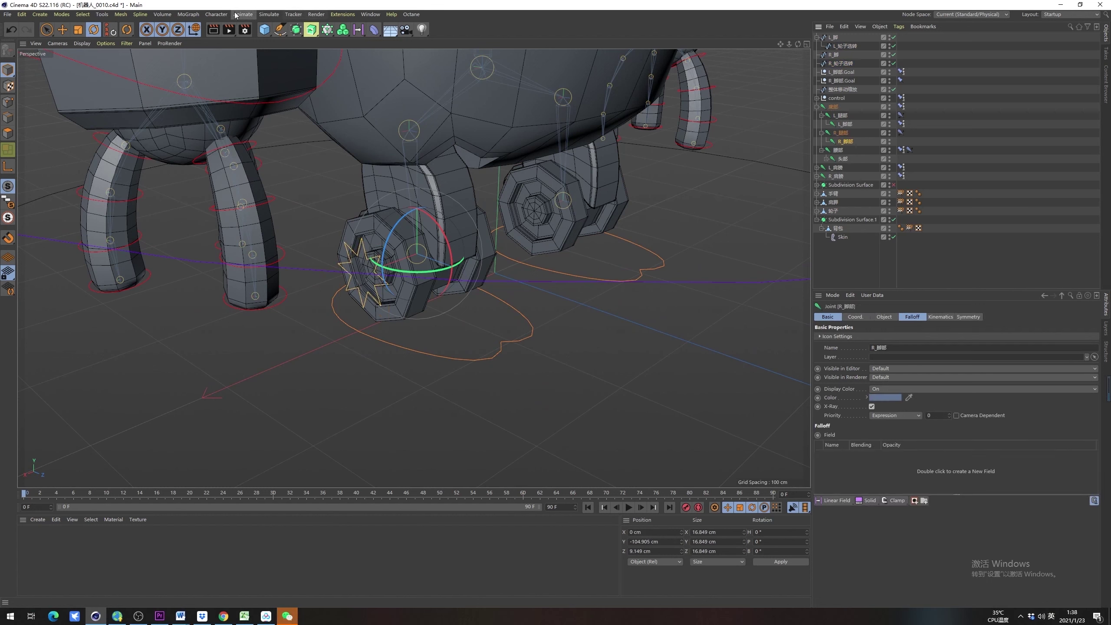
pyautogui.click(216, 14)
pyautogui.moveTo(243, 32)
pyautogui.click(280, 33)
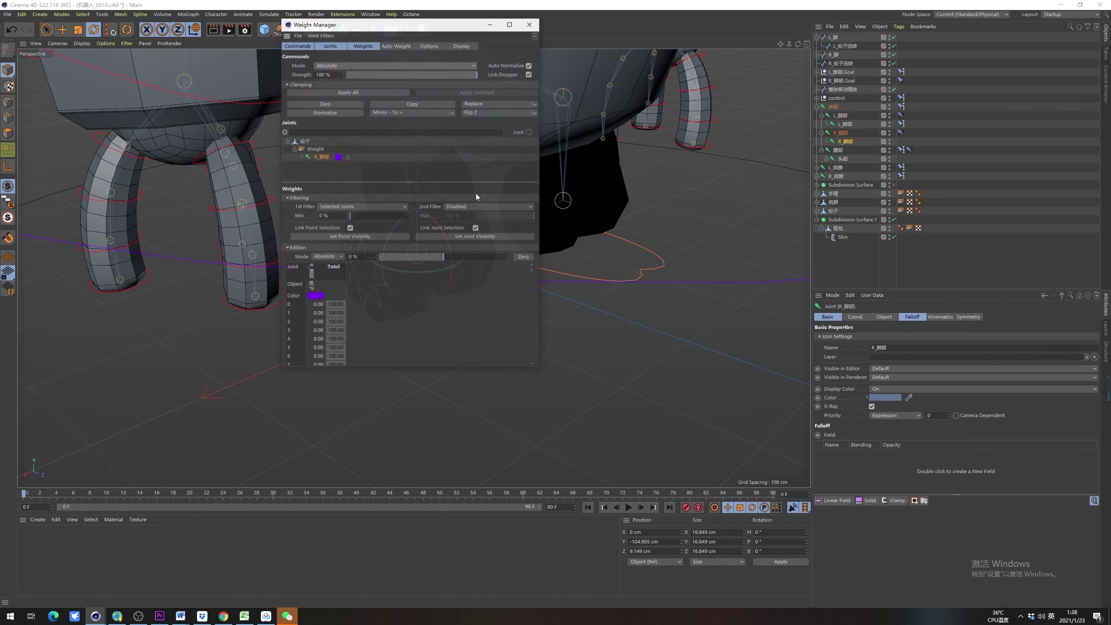
pyautogui.moveTo(419, 28); pyautogui.dragTo(215, 131)
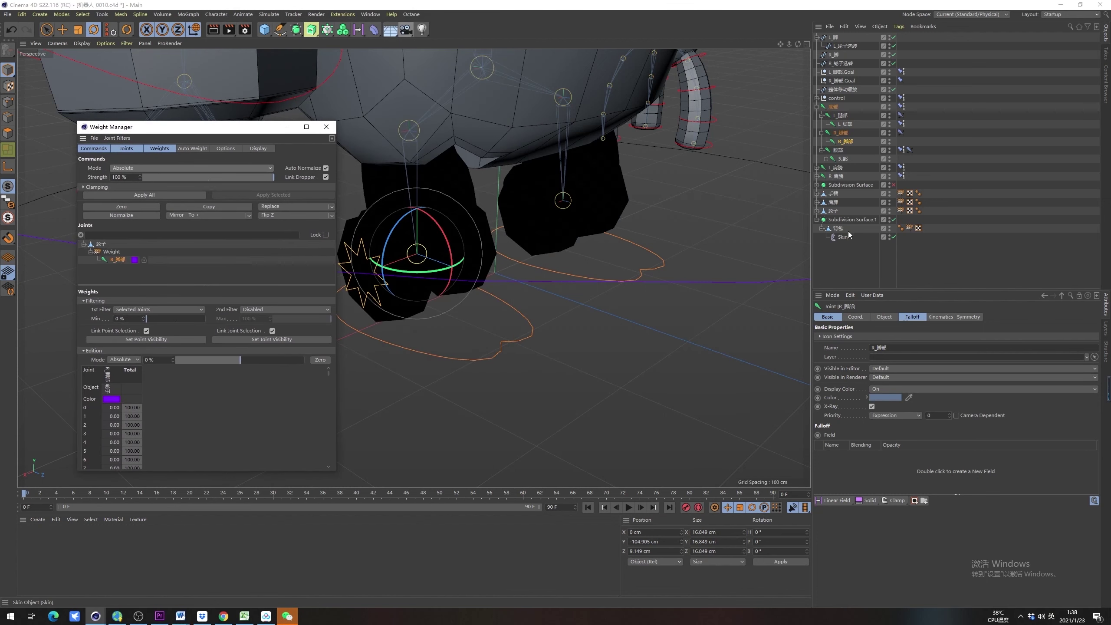
pyautogui.click(833, 210)
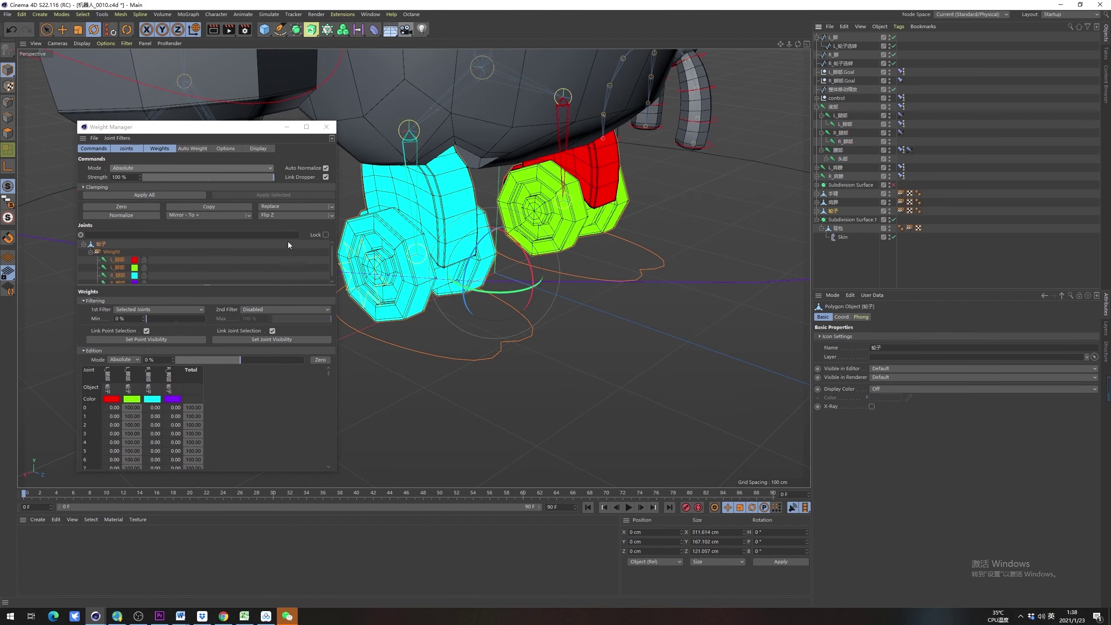
# Select all polygons of the right wheel on the wheel mesh with Fill Selection
pyautogui.click(518, 342)
pyautogui.click(8, 133)
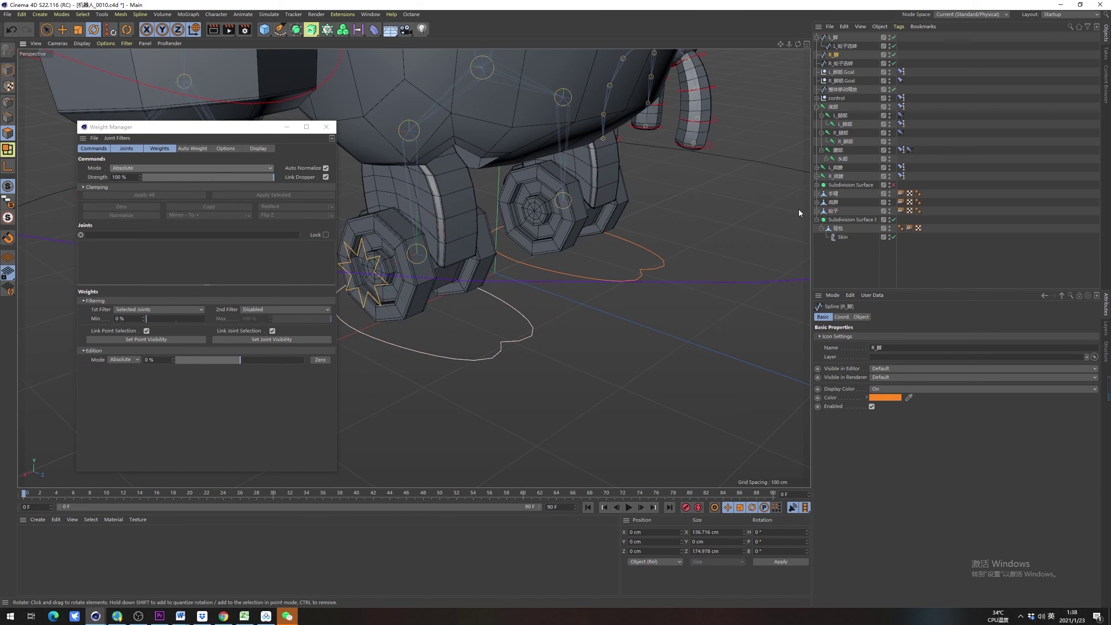
pyautogui.click(835, 213)
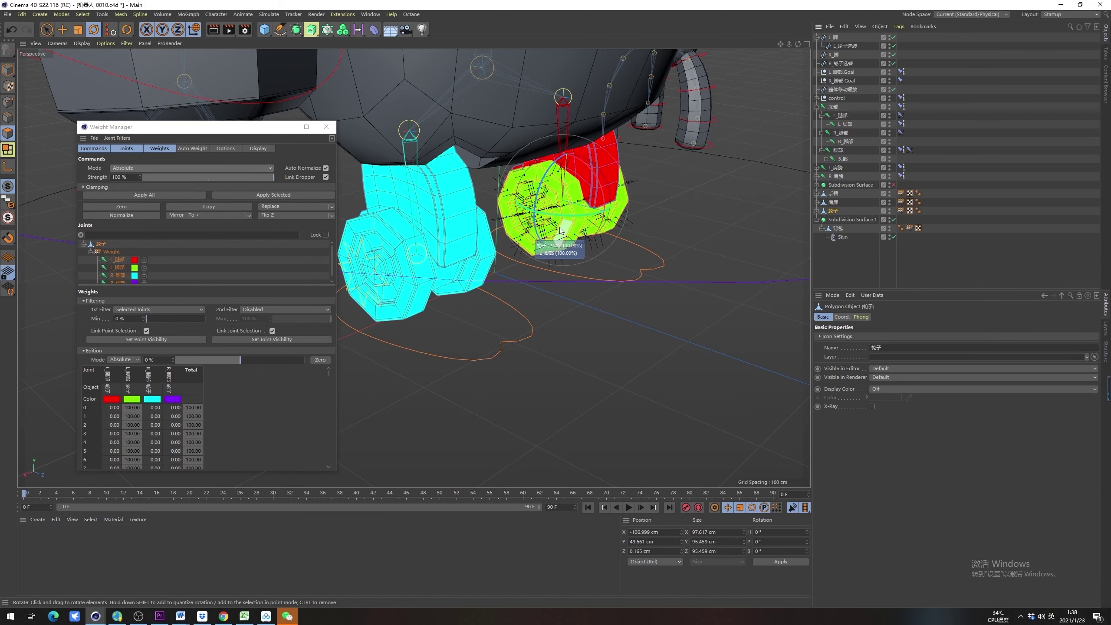
pyautogui.press('u')
pyautogui.press('f')
pyautogui.click(407, 262)
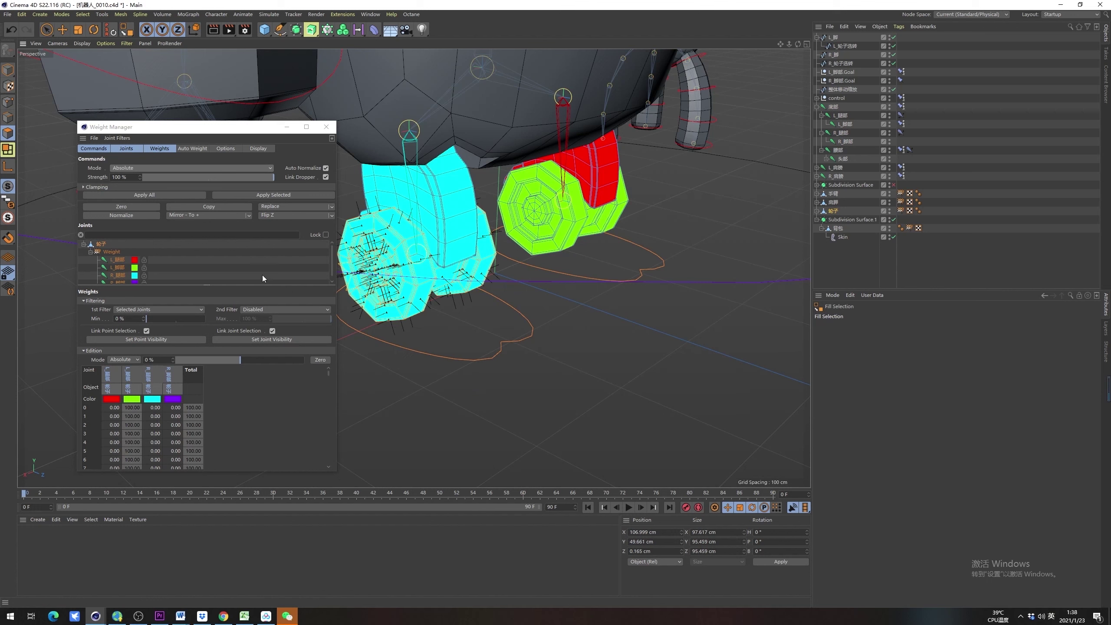
# Assign the selected right wheel polygons 100% weight on the right foot joint and close the Weight Manager
pyautogui.scroll(-1, 160, 254)
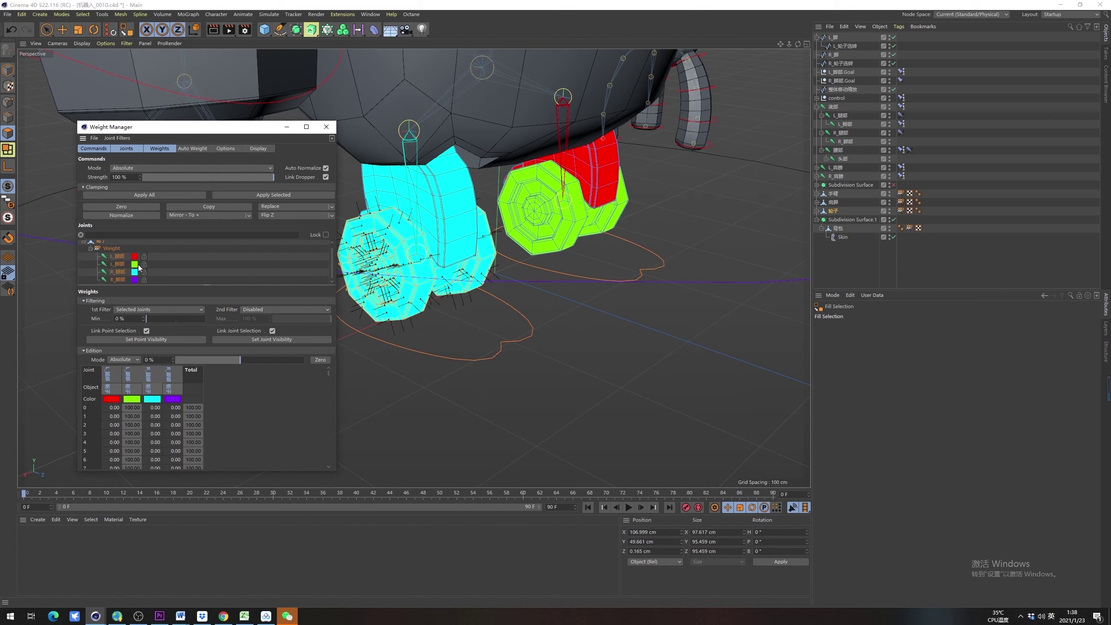
pyautogui.click(124, 280)
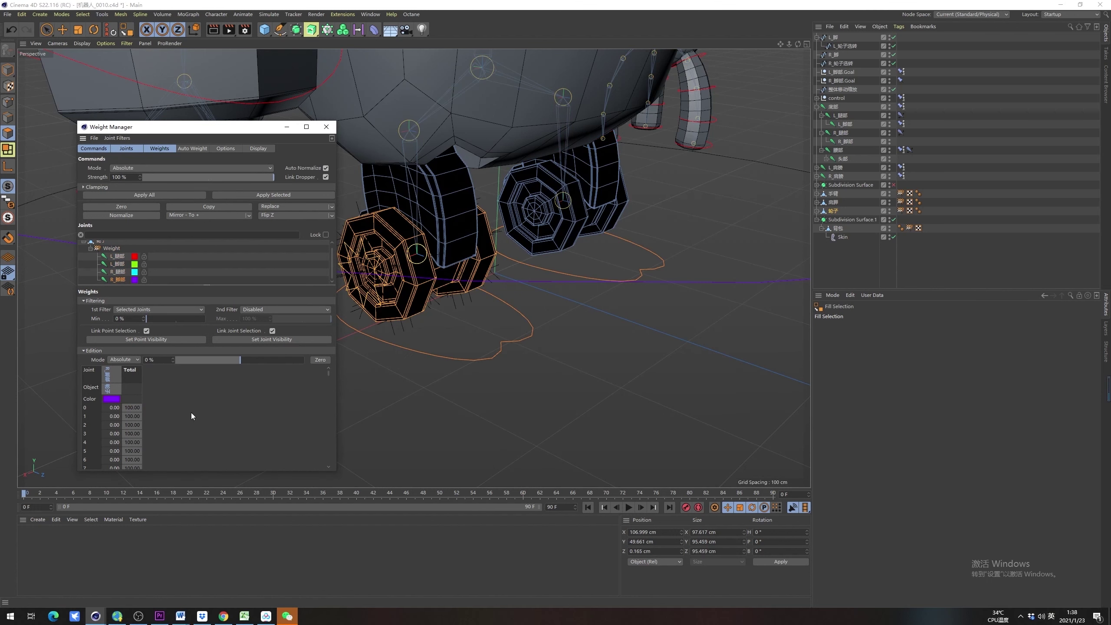
pyautogui.click(320, 194)
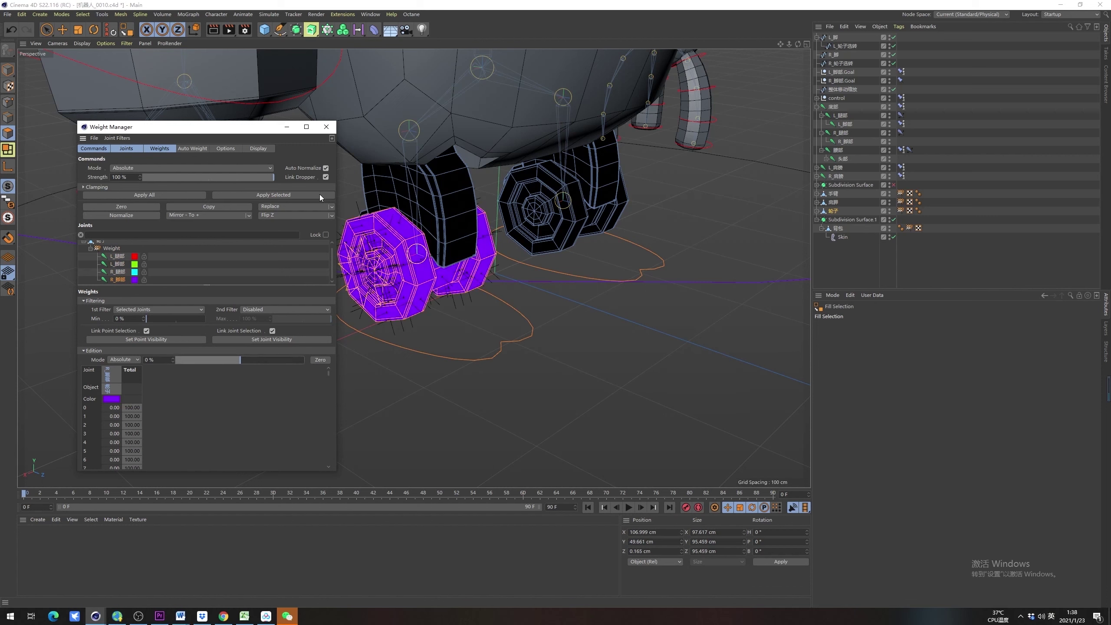
pyautogui.click(326, 126)
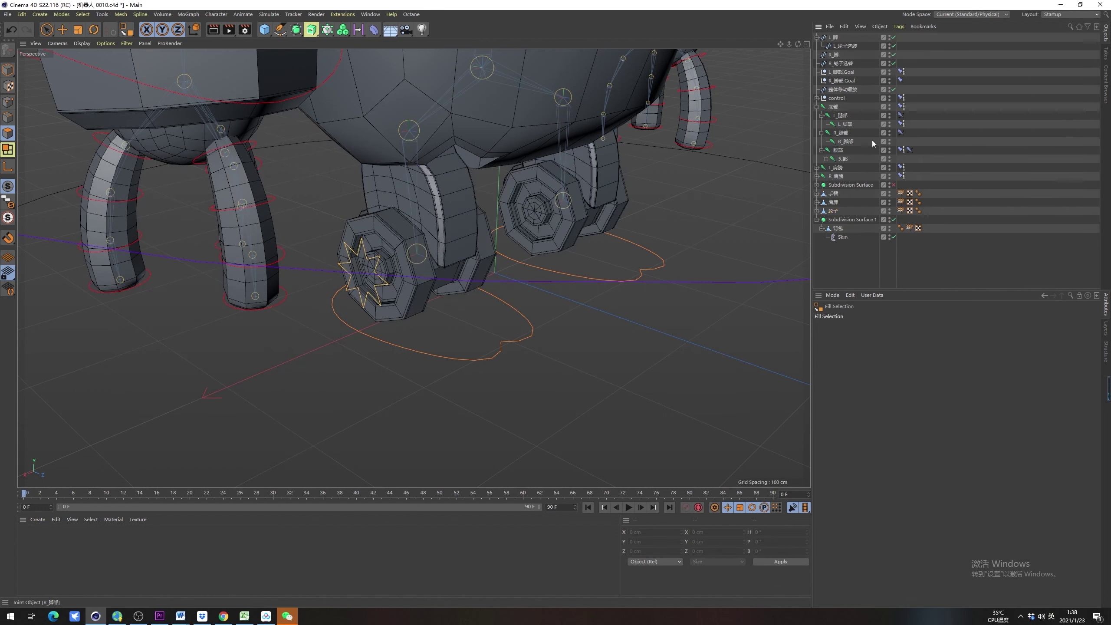
# Add a Constraint tag to the right foot joint with PSR enabled for rotation only, targeting the right star spline
pyautogui.rightClick(848, 143)
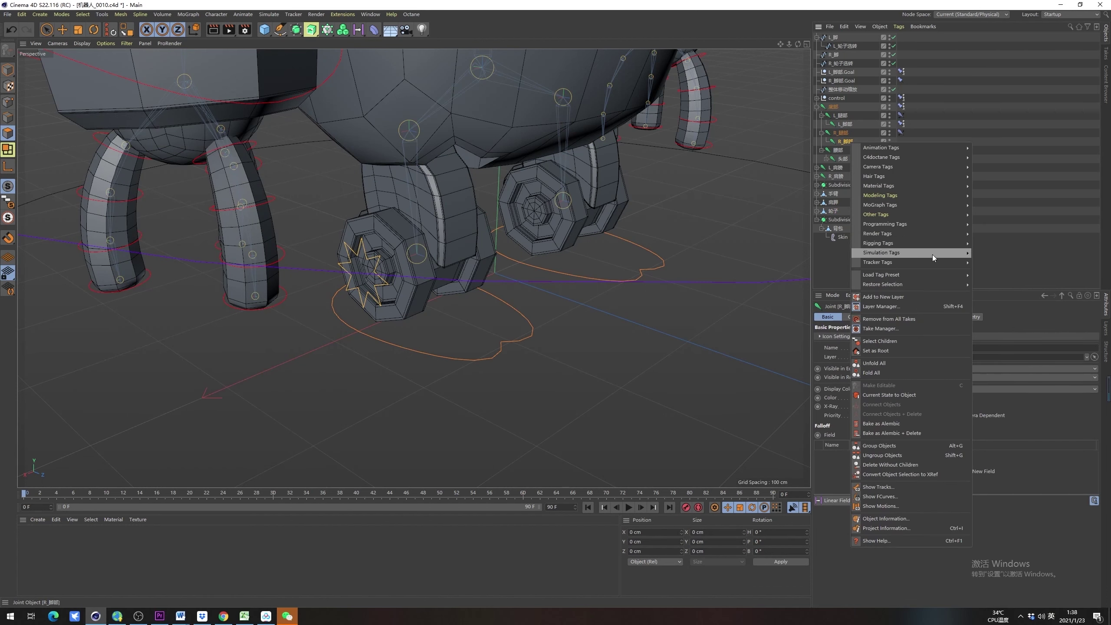
pyautogui.moveTo(933, 244)
pyautogui.click(1007, 262)
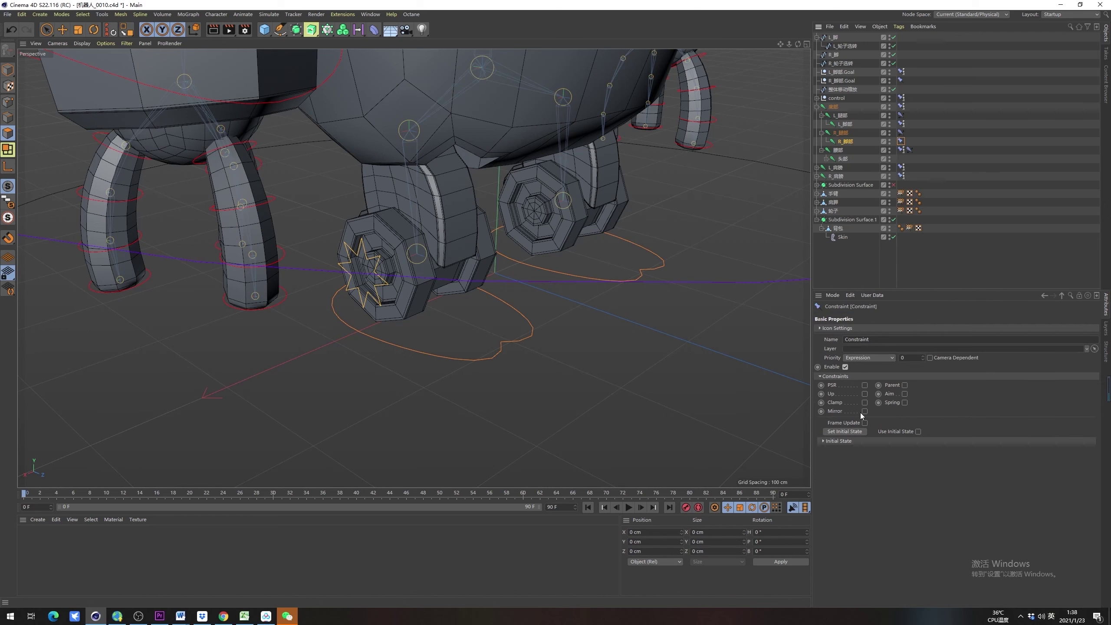
pyautogui.click(864, 384)
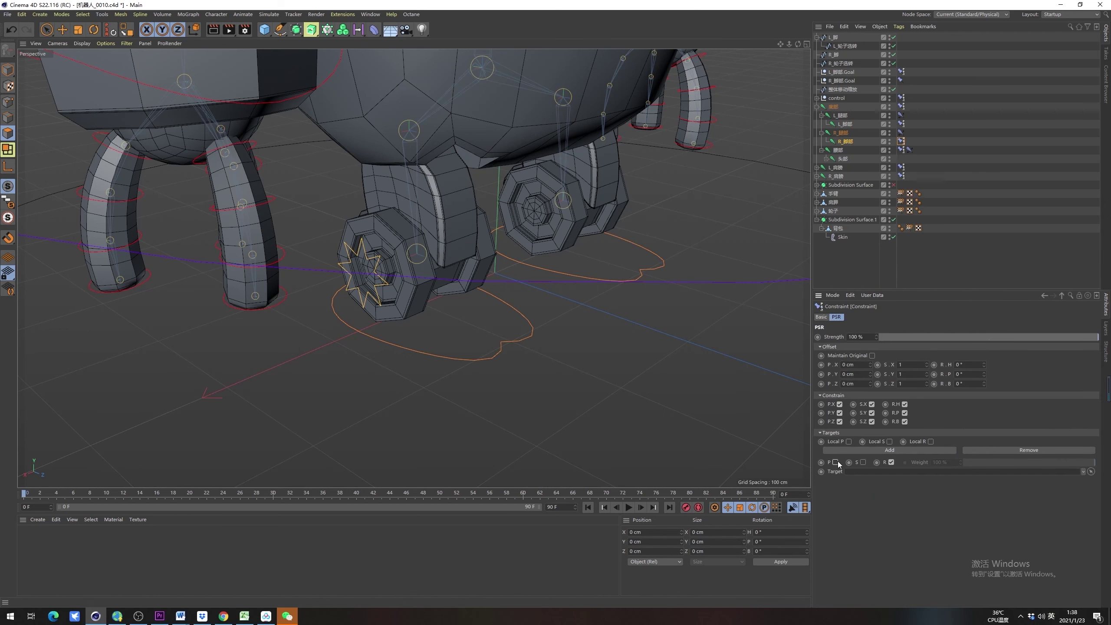
pyautogui.moveTo(837, 66); pyautogui.dragTo(944, 399)
# Add a PSR Constraint tag to the right foot's IK goal, enable position and rotation, and target the right foot spline
pyautogui.keyDown('alt'); pyautogui.moveTo(401, 251); pyautogui.dragTo(431, 262); pyautogui.keyUp('alt')
pyautogui.click(843, 81)
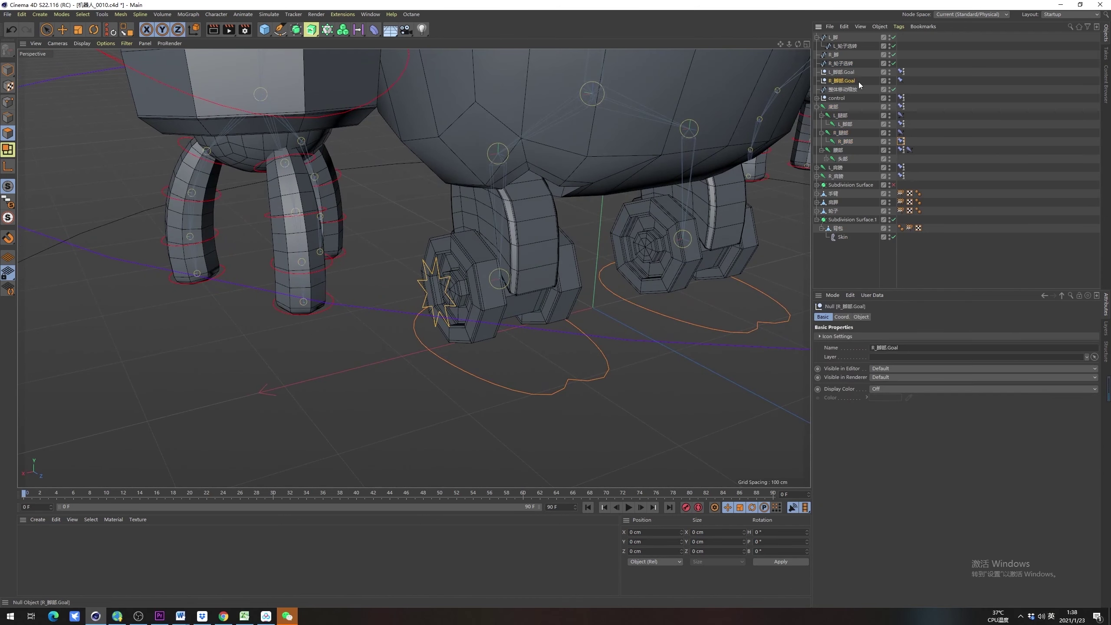
pyautogui.rightClick(846, 84)
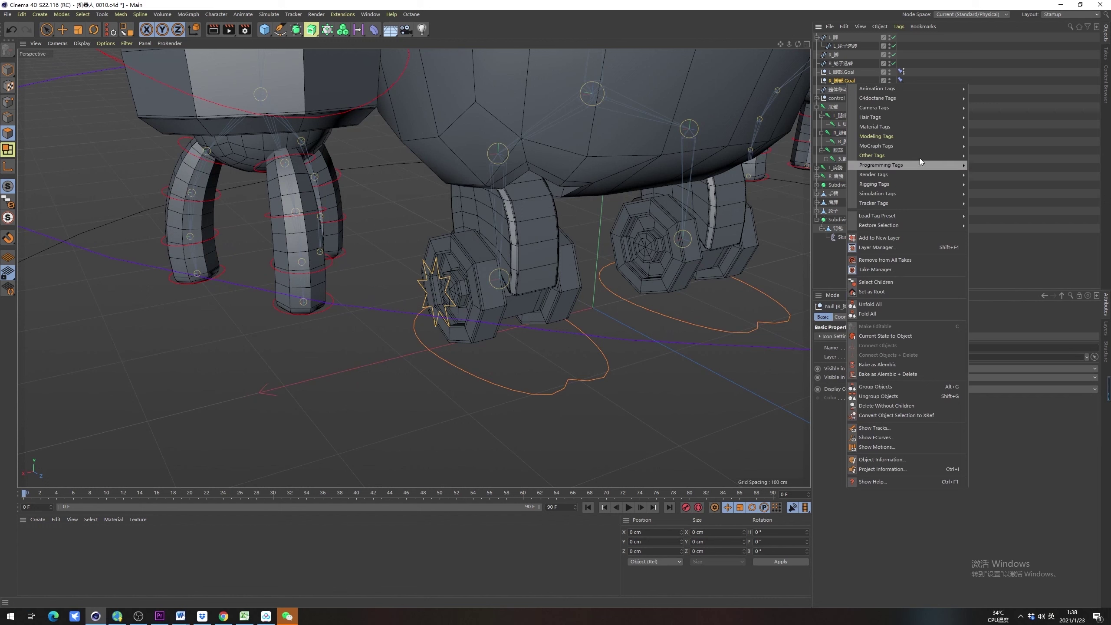
pyautogui.click(921, 79)
pyautogui.click(901, 81)
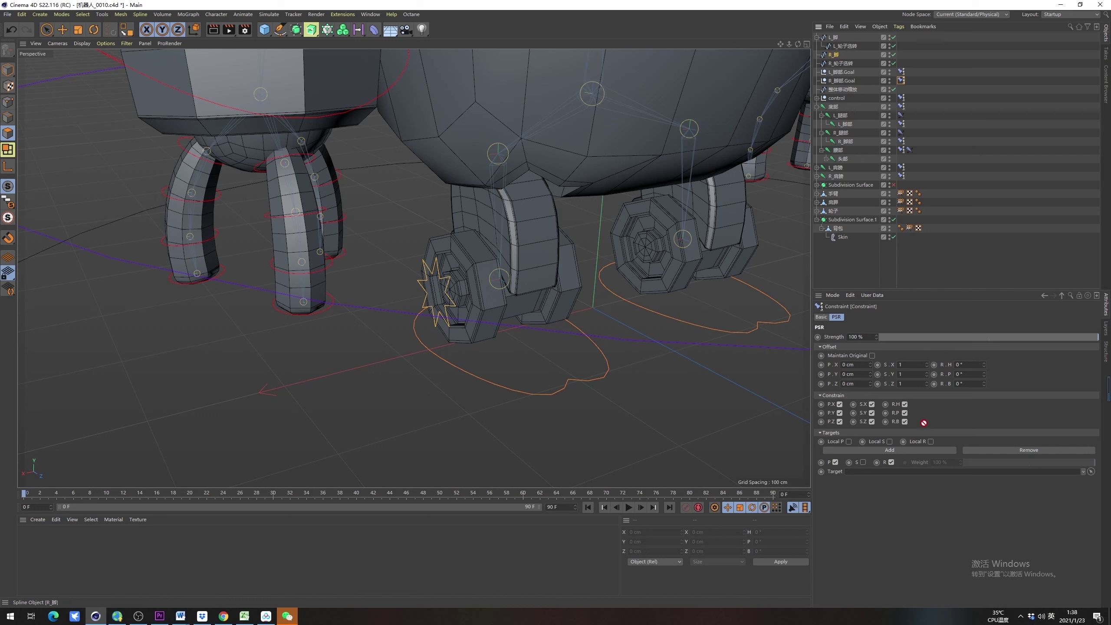
pyautogui.click(834, 54)
pyautogui.moveTo(842, 58); pyautogui.dragTo(840, 55)
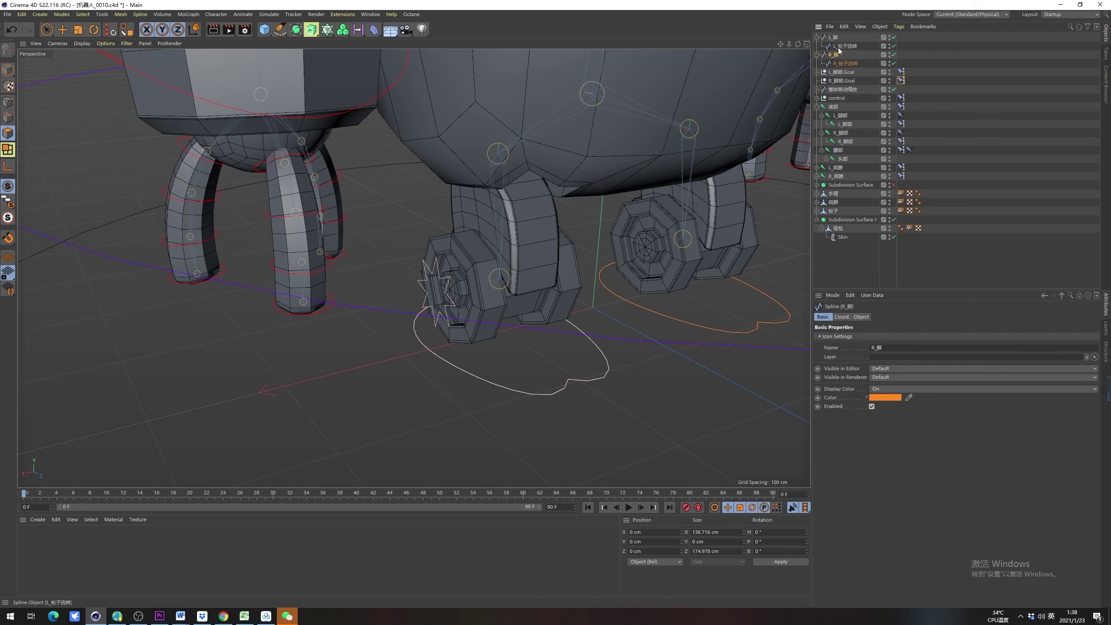
# Test the right wheel by rotating its star spline about -97° in pitch
pyautogui.click(844, 63)
pyautogui.press('r')
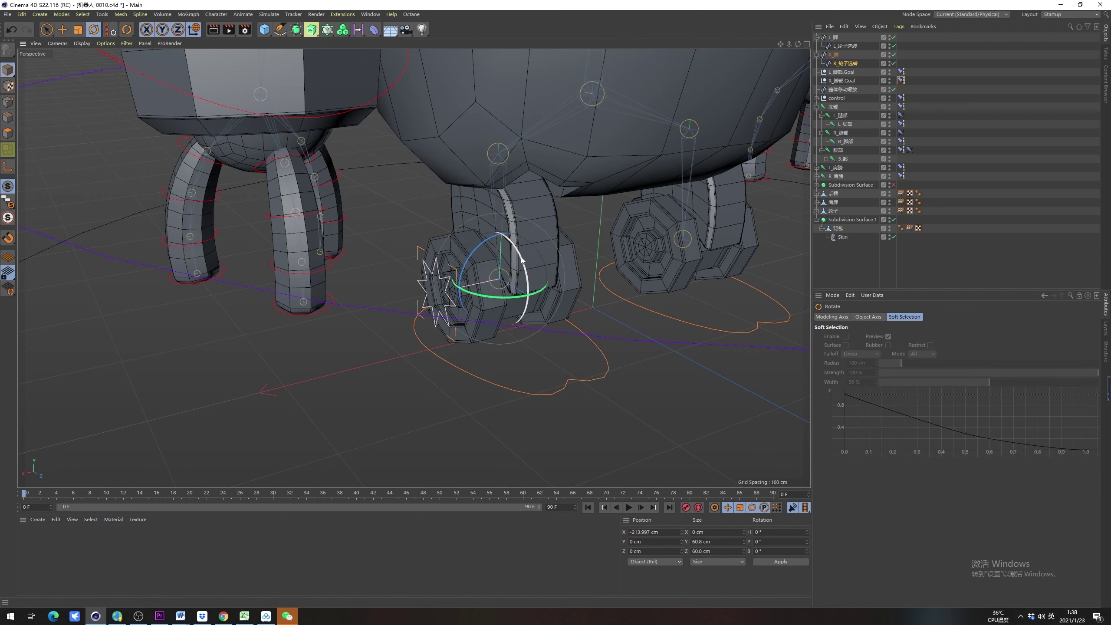
pyautogui.moveTo(521, 260); pyautogui.dragTo(518, 334)
# Test the right leg by moving the right foot spline along the ground, and undo the move
pyautogui.click(837, 38)
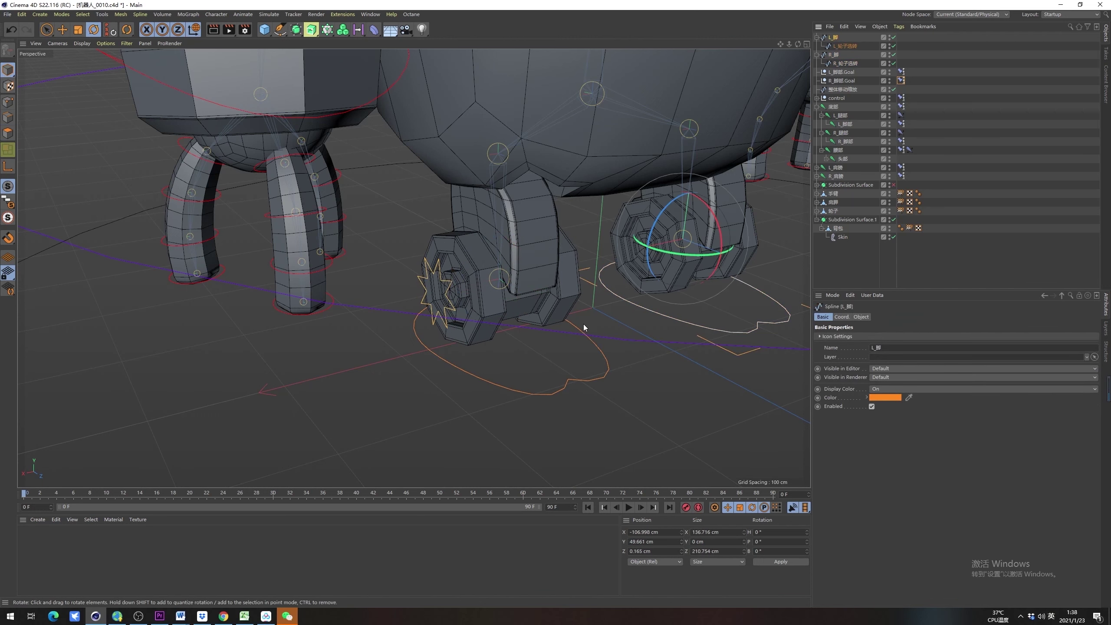
pyautogui.click(866, 64)
pyautogui.press('e')
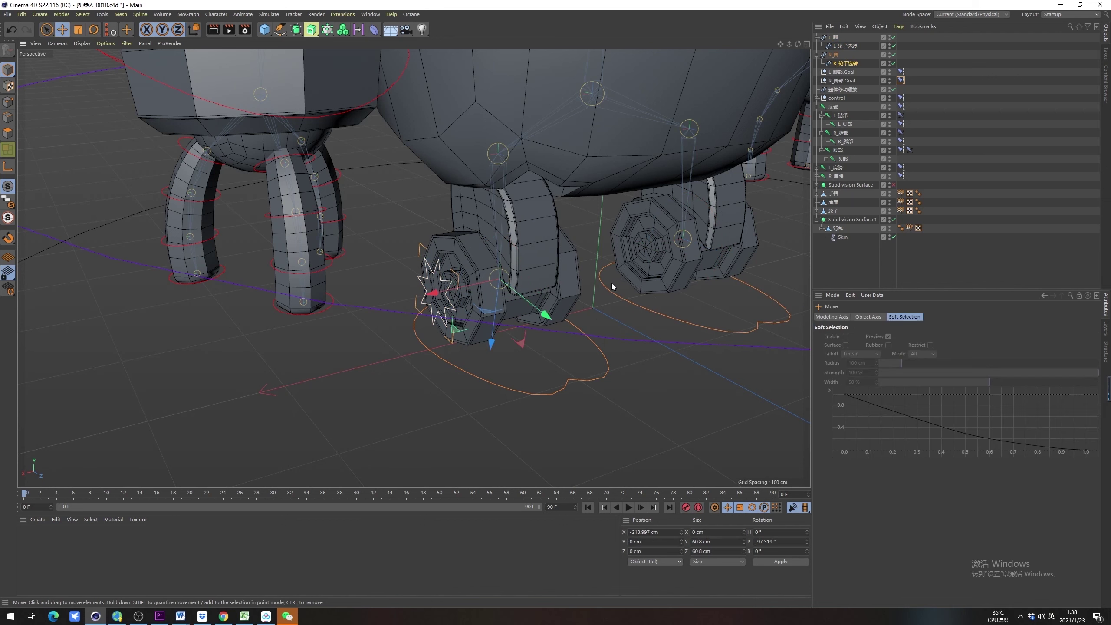
pyautogui.click(556, 318)
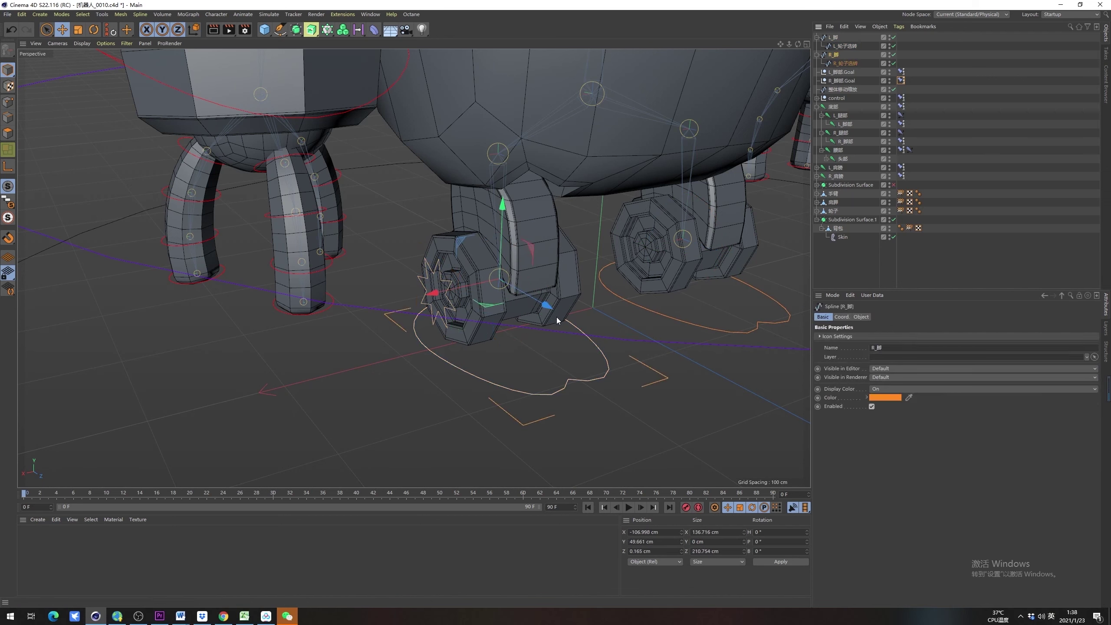
pyautogui.moveTo(552, 310)
pyautogui.mouseDown()
pyautogui.moveTo(627, 346)
pyautogui.moveTo(567, 308)
pyautogui.mouseUp()
pyautogui.hotkey('ctrl', 'z')
pyautogui.hotkey('ctrl', 'z')
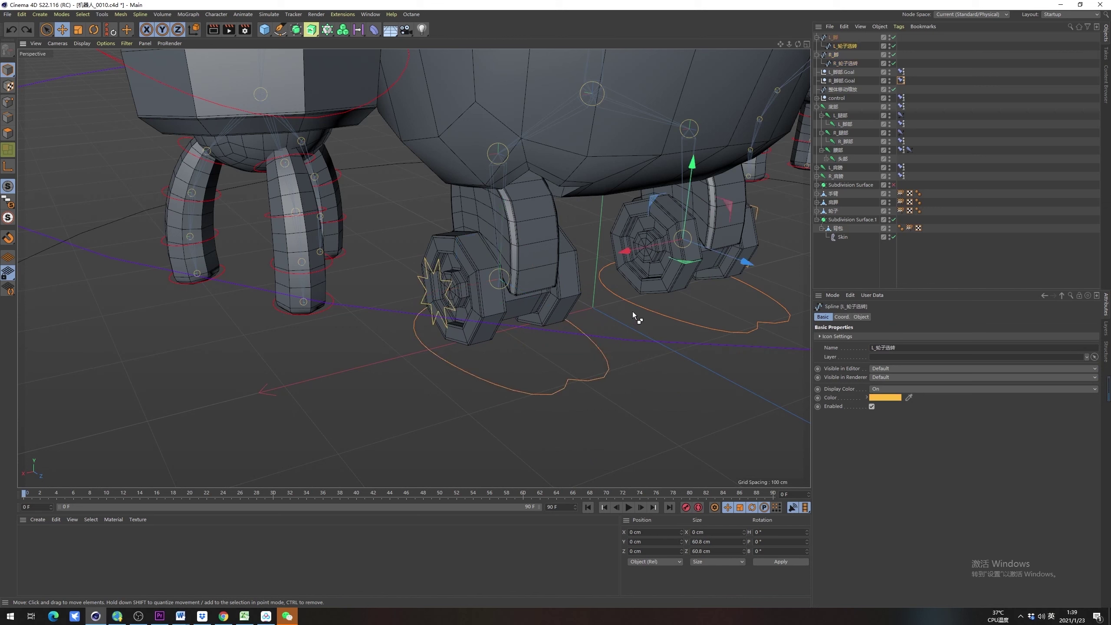
pyautogui.hotkey('ctrl', 'z')
pyautogui.hotkey('ctrl', 'z')
pyautogui.hotkey('ctrl', 'z')
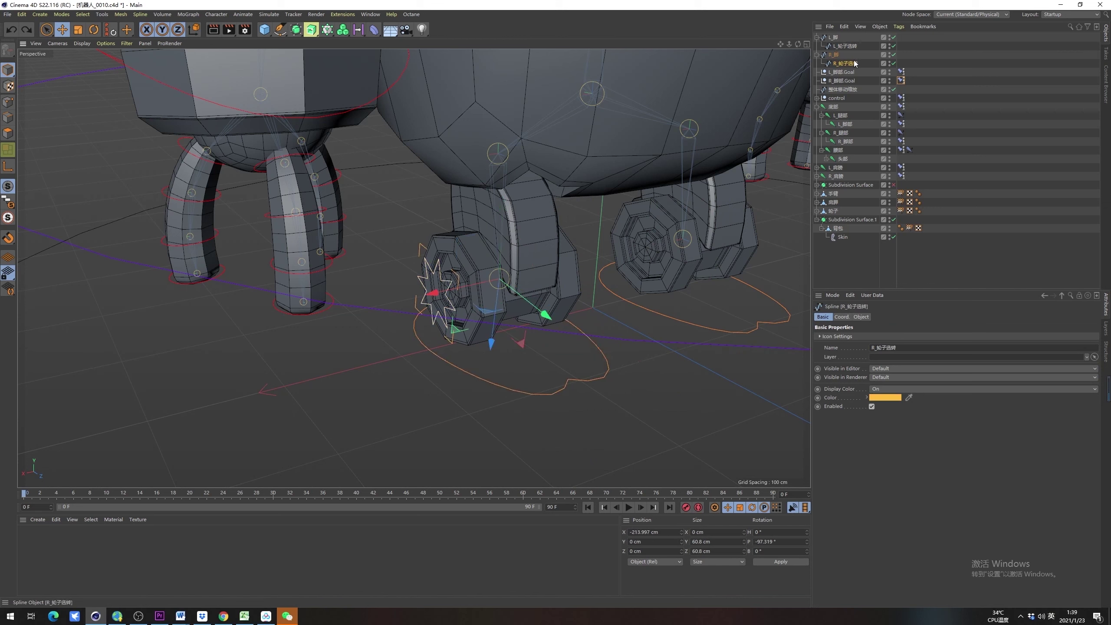
# Set the right star spline's pitch rotation to 0°
pyautogui.click(842, 316)
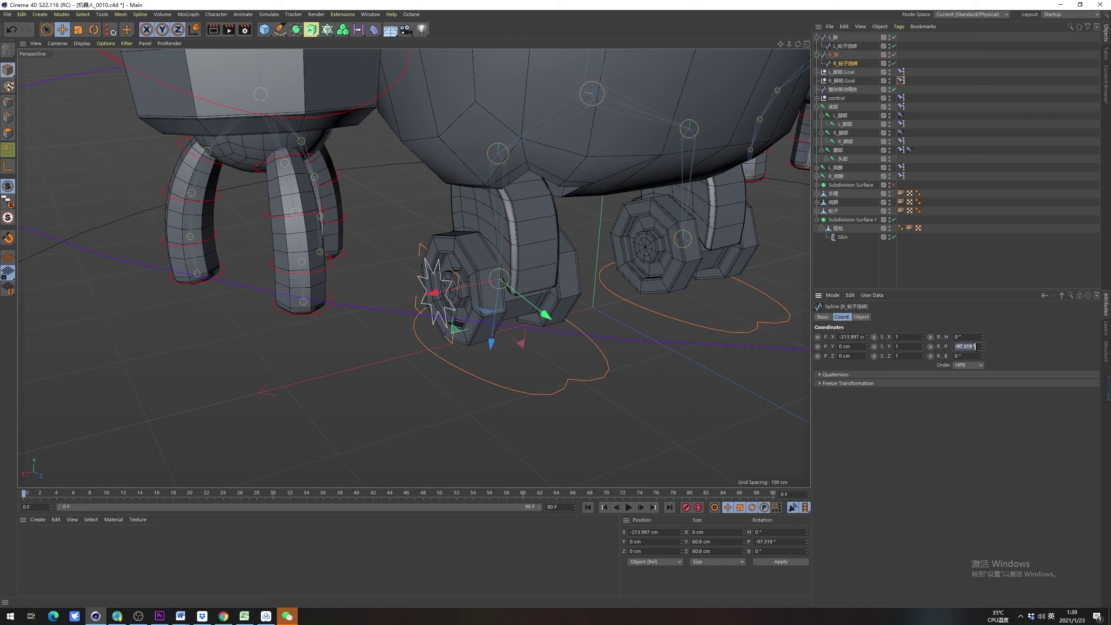
pyautogui.write('0')
pyautogui.press('Return')
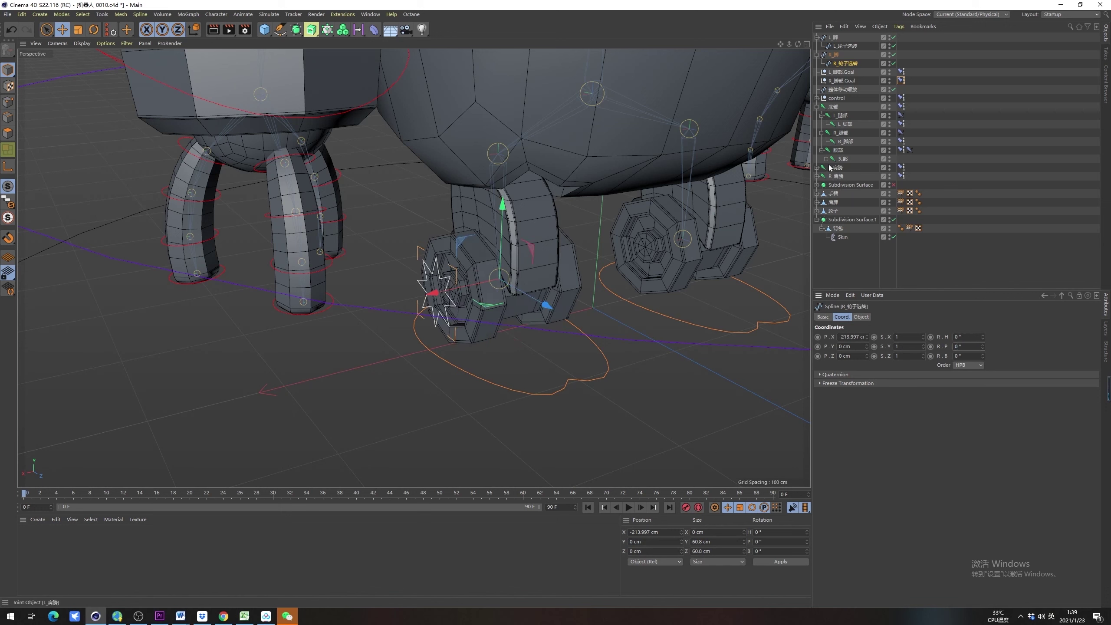
# Group the right star spline under a null and give the null the same name, R_轮子选转
pyautogui.click(846, 45)
pyautogui.click(835, 38)
pyautogui.click(833, 54)
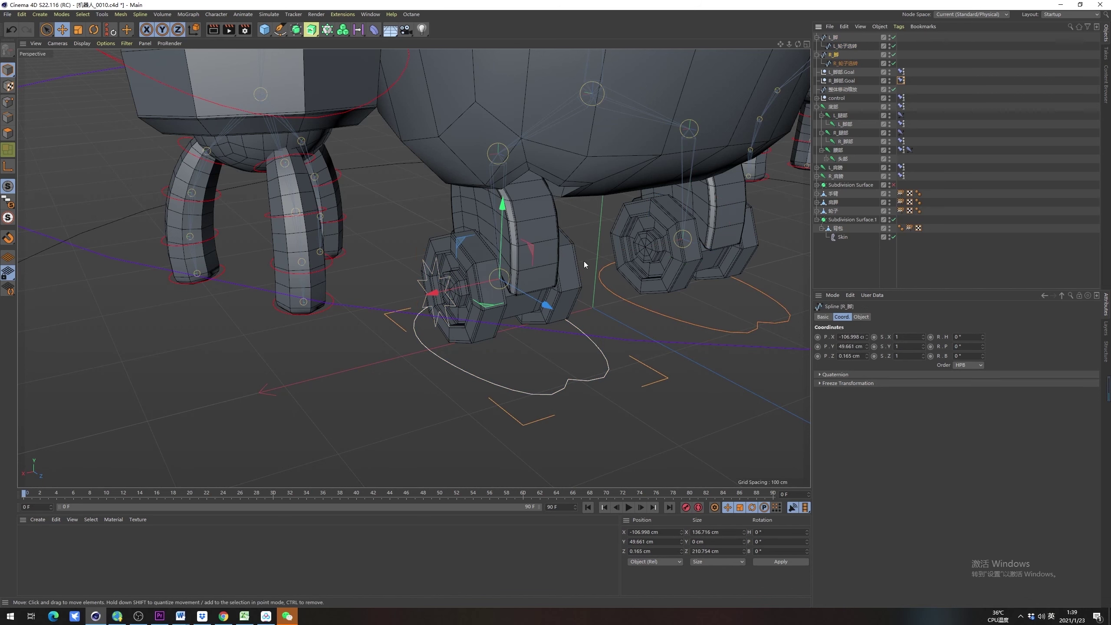
pyautogui.keyDown('alt'); pyautogui.moveTo(583, 261); pyautogui.dragTo(438, 251); pyautogui.keyUp('alt')
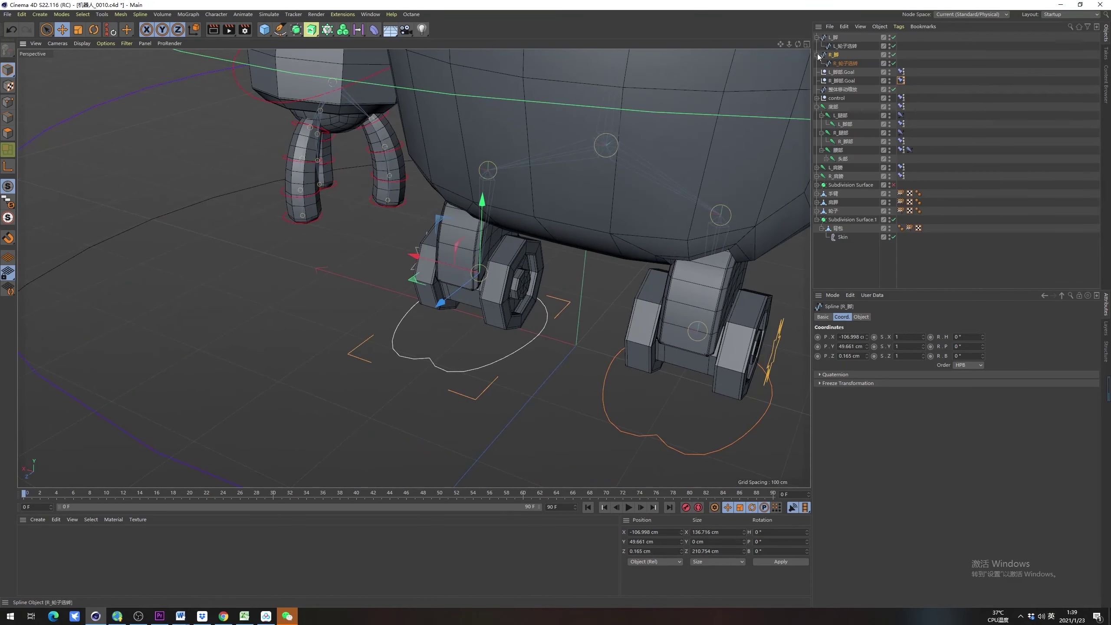
pyautogui.click(850, 64)
pyautogui.click(850, 46)
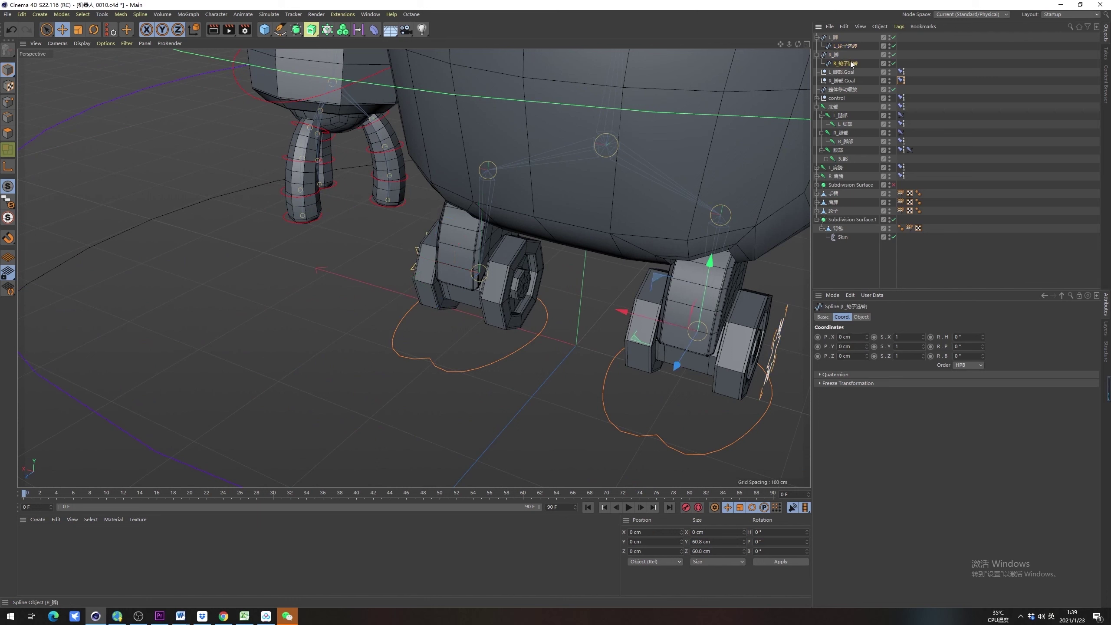
pyautogui.click(855, 63)
pyautogui.hotkey('alt', 'g')
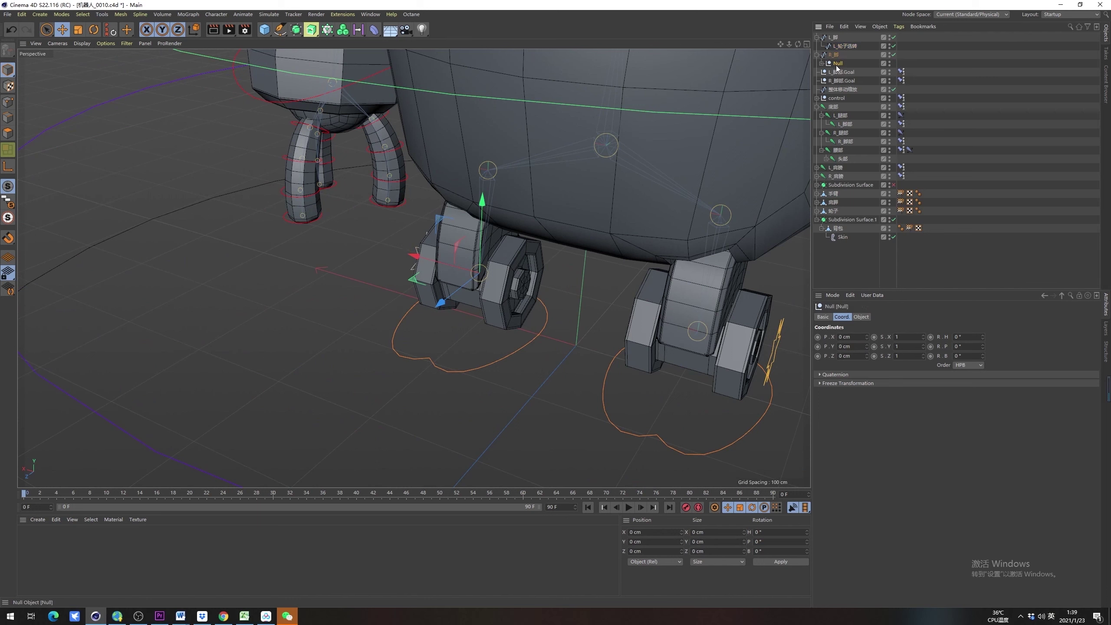
pyautogui.click(821, 64)
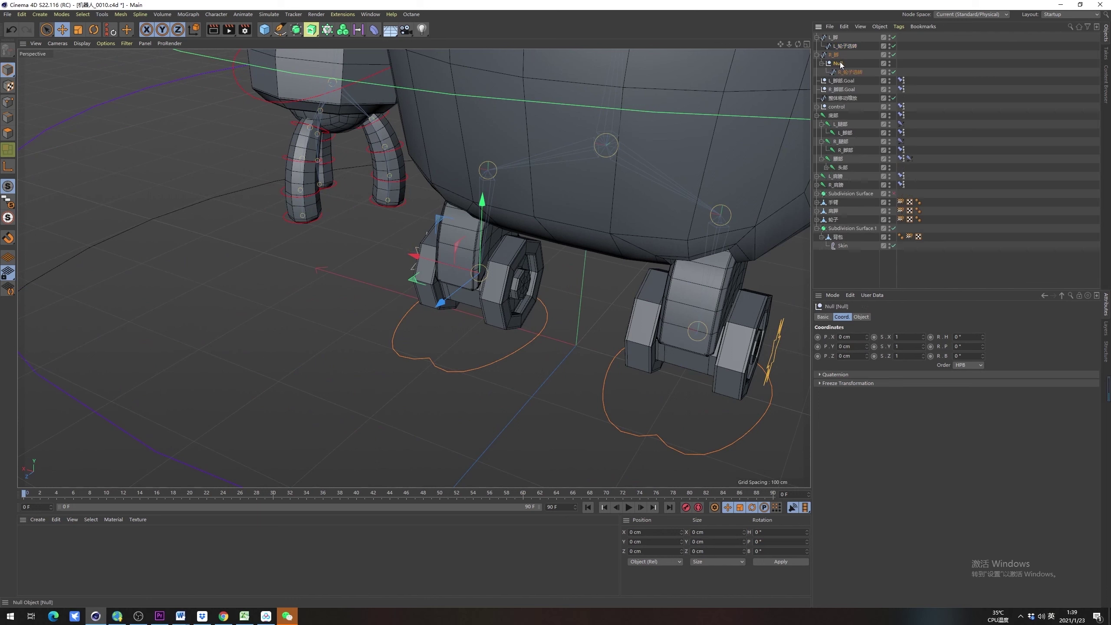
pyautogui.doubleClick(840, 64)
pyautogui.write('R_轮子选转')
pyautogui.press('Return')
# Group the left star spline under a null and name the null L_轮子选转 by reusing the spline's name
pyautogui.doubleClick(845, 46)
pyautogui.hotkey('ctrl', 'c')
pyautogui.press('Return')
pyautogui.hotkey('alt', 'g')
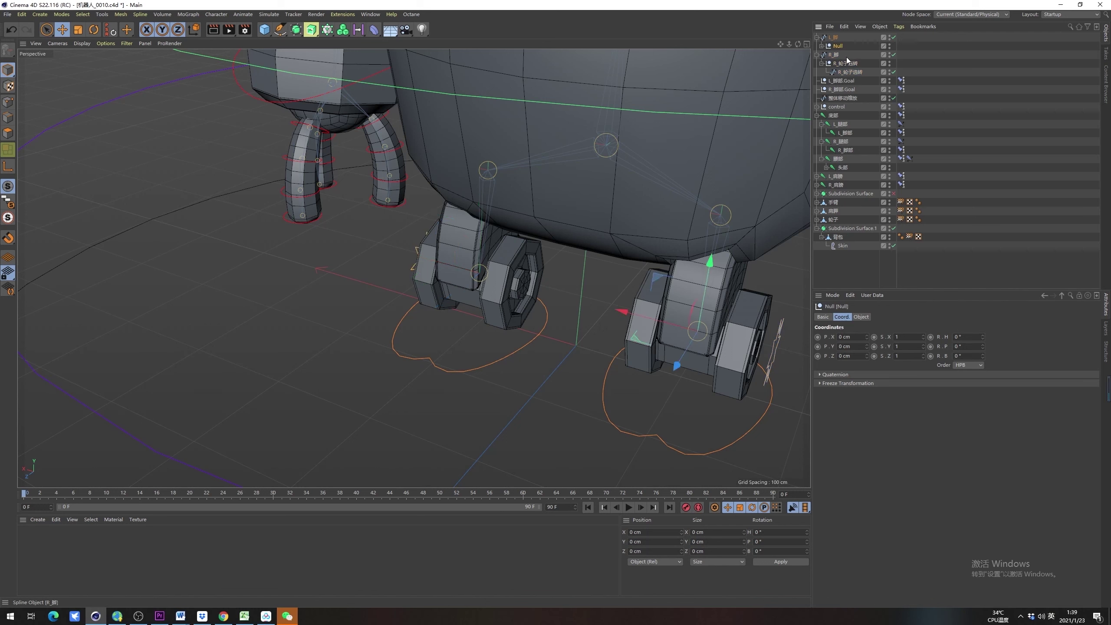
pyautogui.click(821, 46)
pyautogui.click(844, 54)
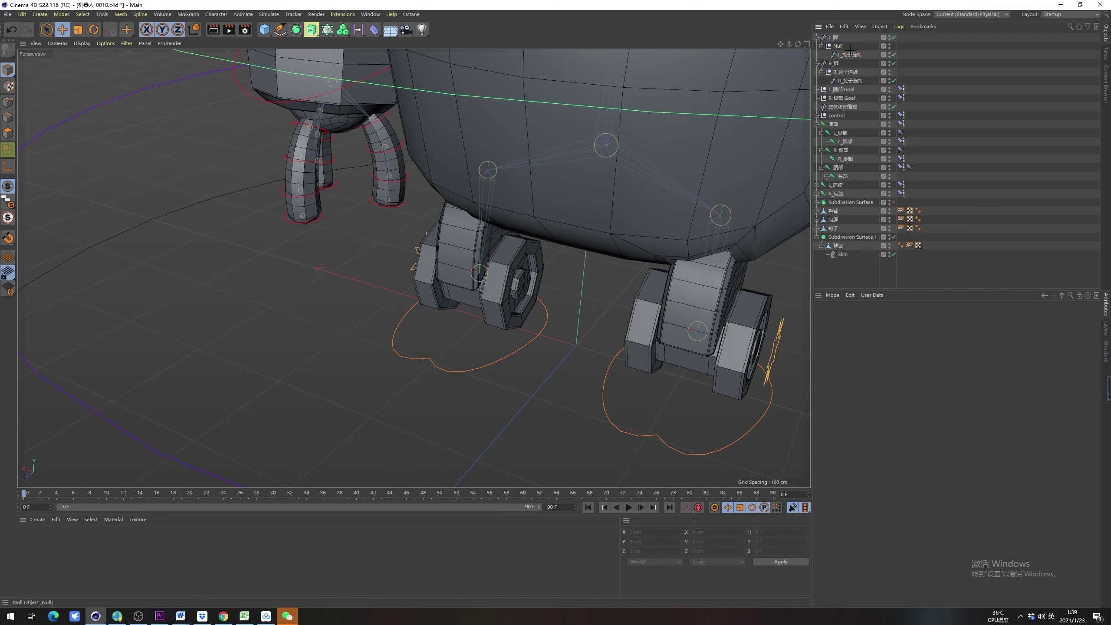
pyautogui.doubleClick(840, 46)
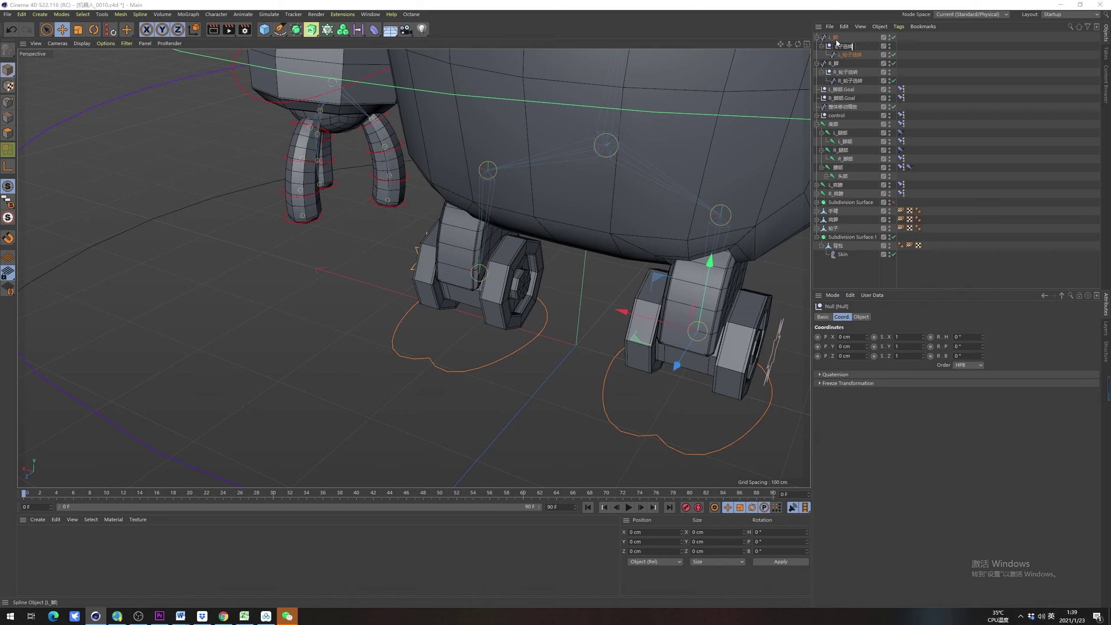
pyautogui.press('Return')
# Group the left foot spline with its children under a null and name the null L_脚
pyautogui.click(834, 39)
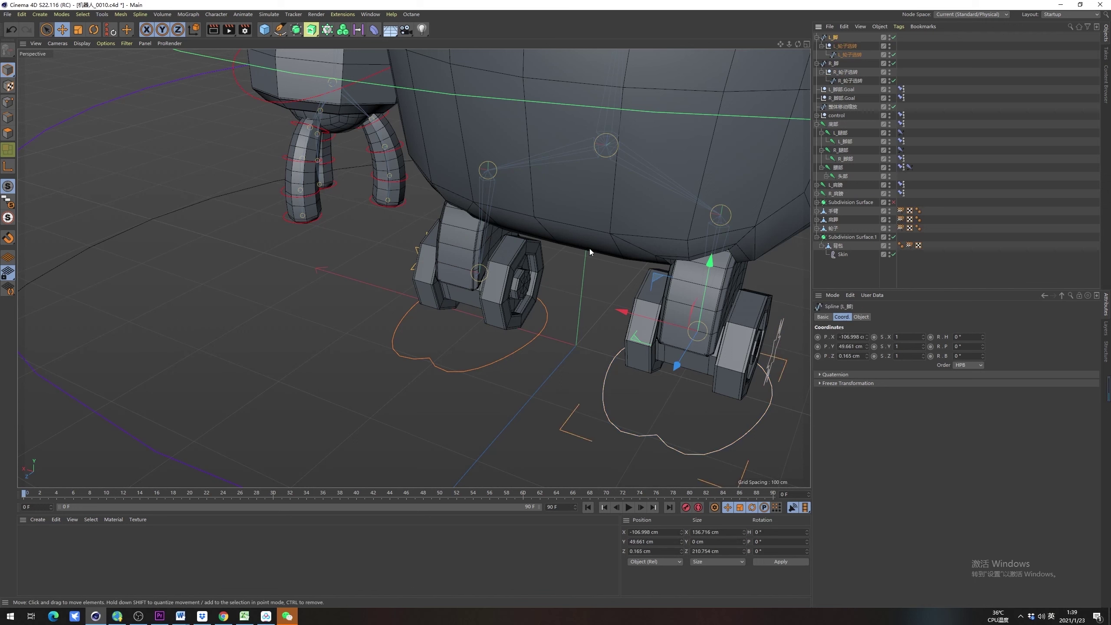
pyautogui.hotkey('alt', 'g')
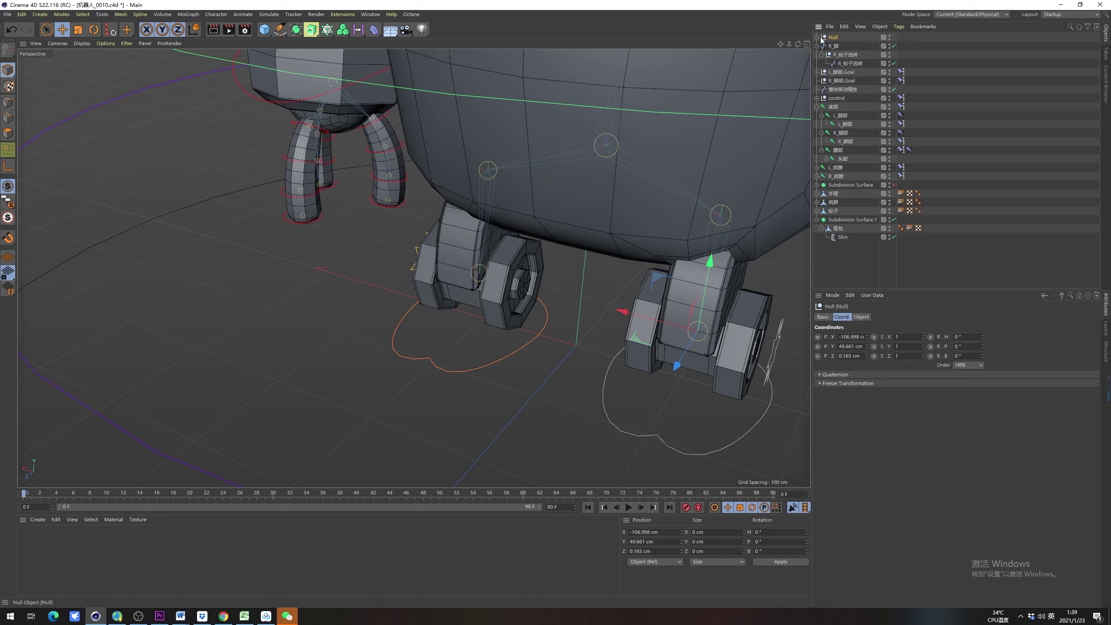
pyautogui.click(817, 38)
pyautogui.doubleClick(833, 38)
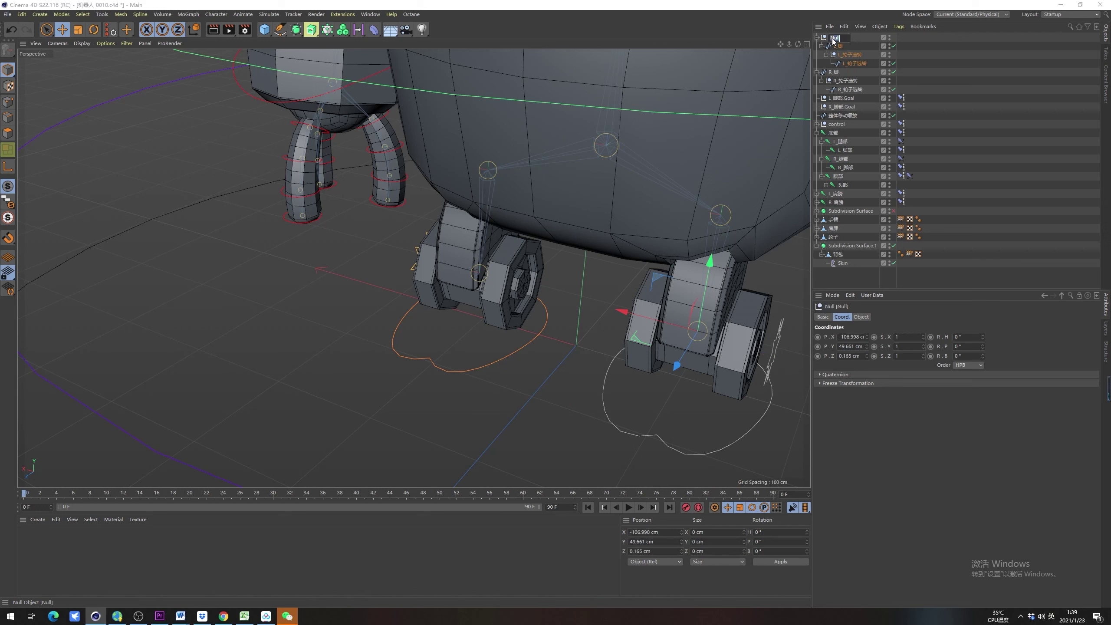
pyautogui.hotkey('ctrl', 'v')
pyautogui.press('Return')
# Group the right foot spline with its children under a null, name it R_脚, and collapse the group
pyautogui.click(834, 72)
pyautogui.hotkey('alt', 'g')
pyautogui.click(817, 72)
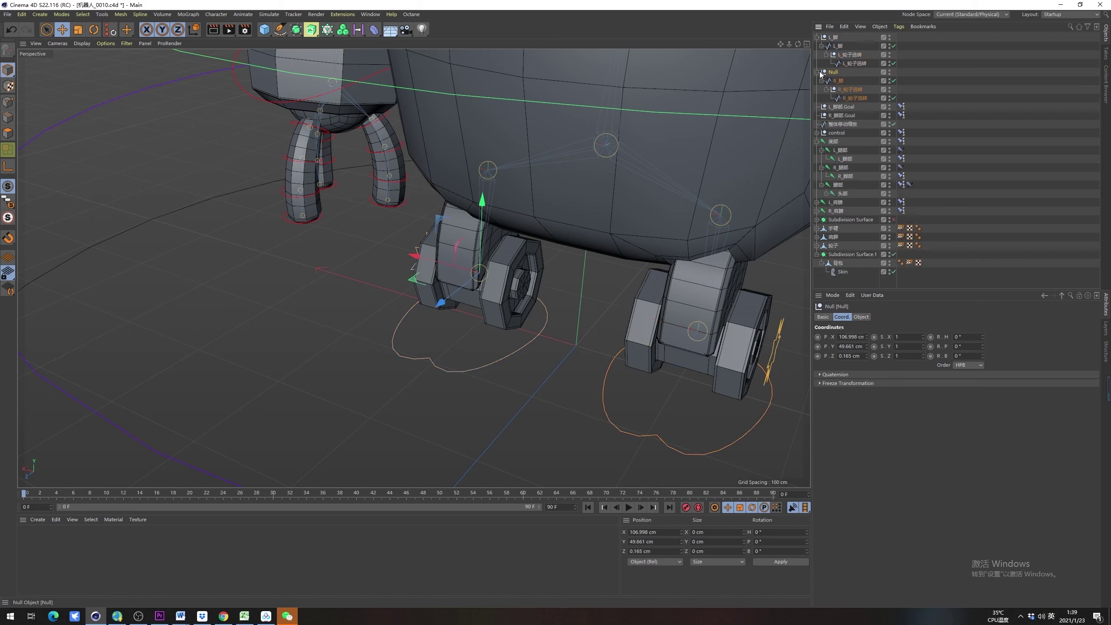
pyautogui.doubleClick(840, 82)
pyautogui.doubleClick(833, 71)
pyautogui.hotkey('ctrl', 'v')
pyautogui.press('Return')
pyautogui.click(816, 72)
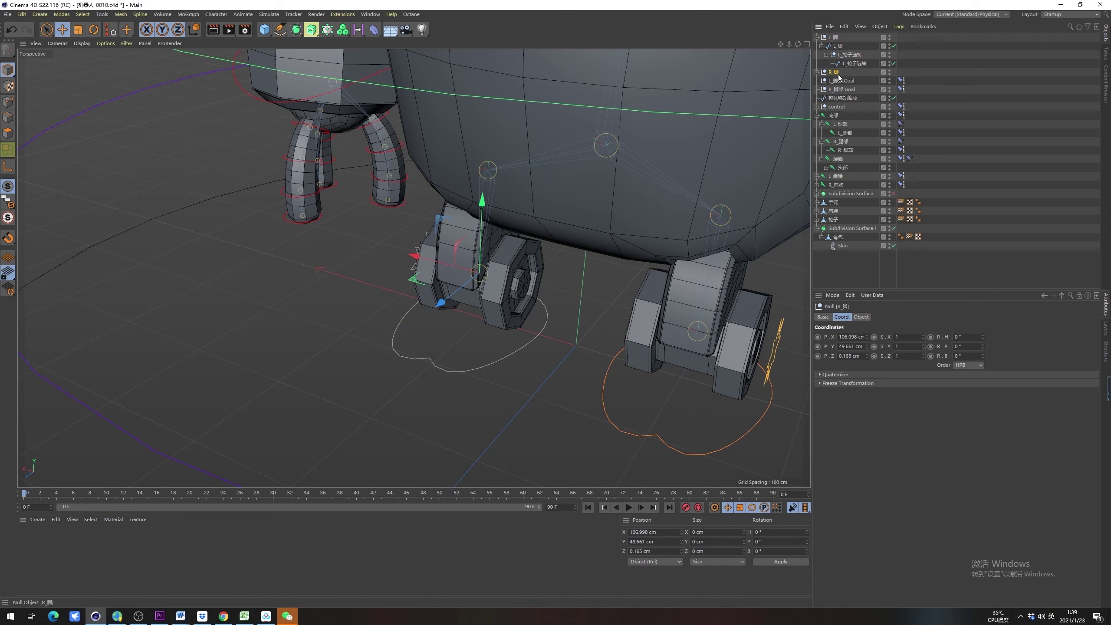
# Collapse the left foot group and place the L_脚 and R_脚 nulls inside the control null
pyautogui.moveTo(555, 255)
pyautogui.keyDown('alt'); pyautogui.mouseDown()
pyautogui.moveTo(509, 254)
pyautogui.moveTo(536, 279)
pyautogui.moveTo(551, 276)
pyautogui.mouseUp(); pyautogui.keyUp('alt')
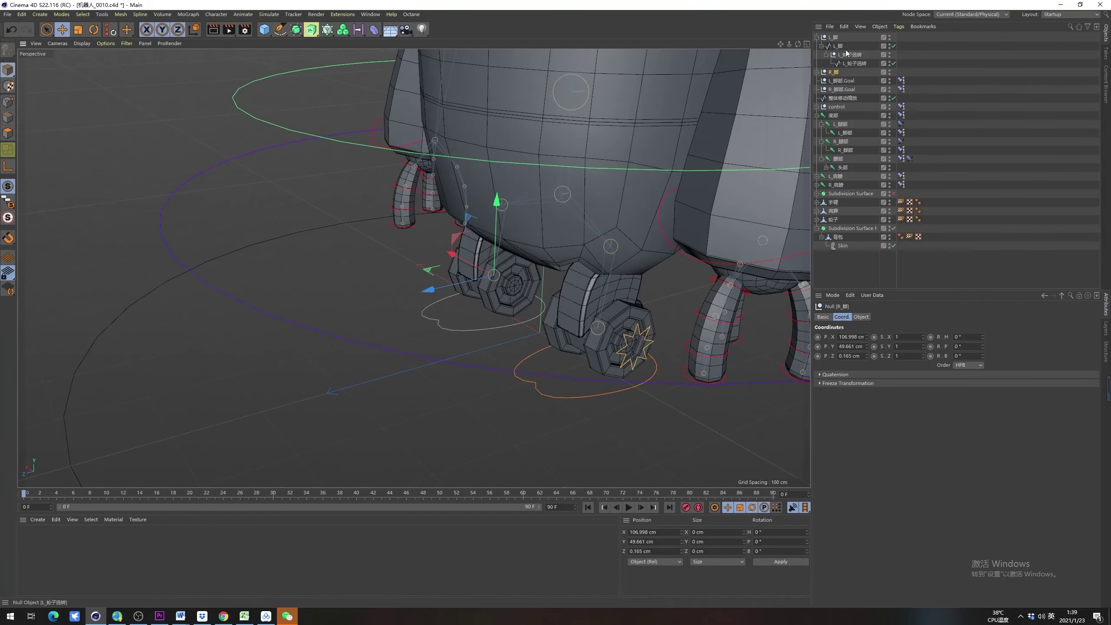
pyautogui.click(816, 38)
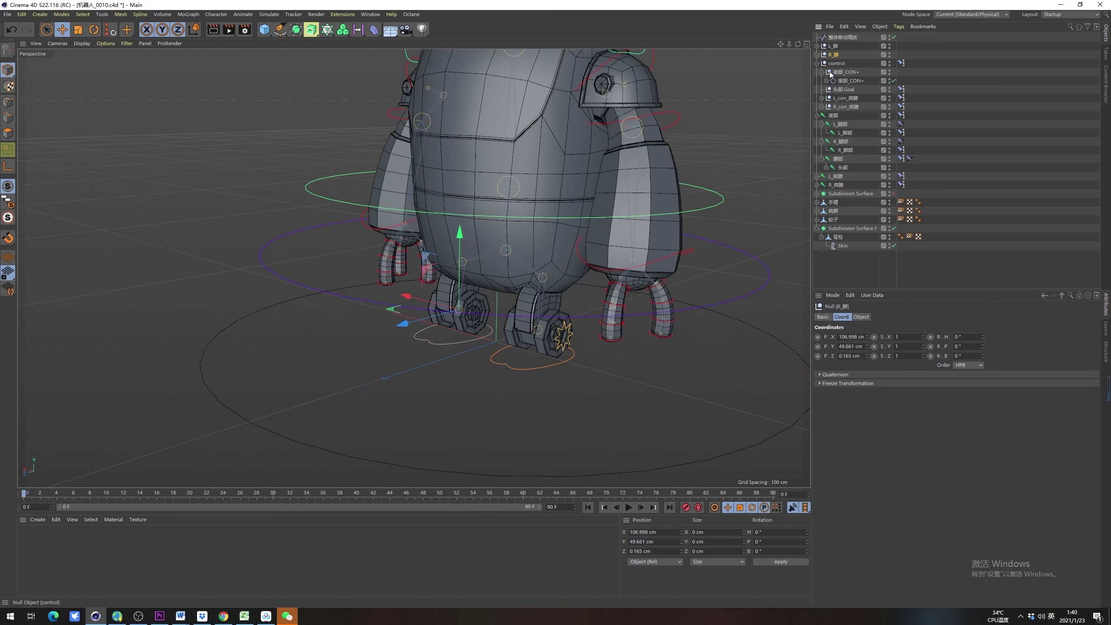
pyautogui.keyDown('ctrl'); pyautogui.click(834, 46); pyautogui.keyUp('ctrl')
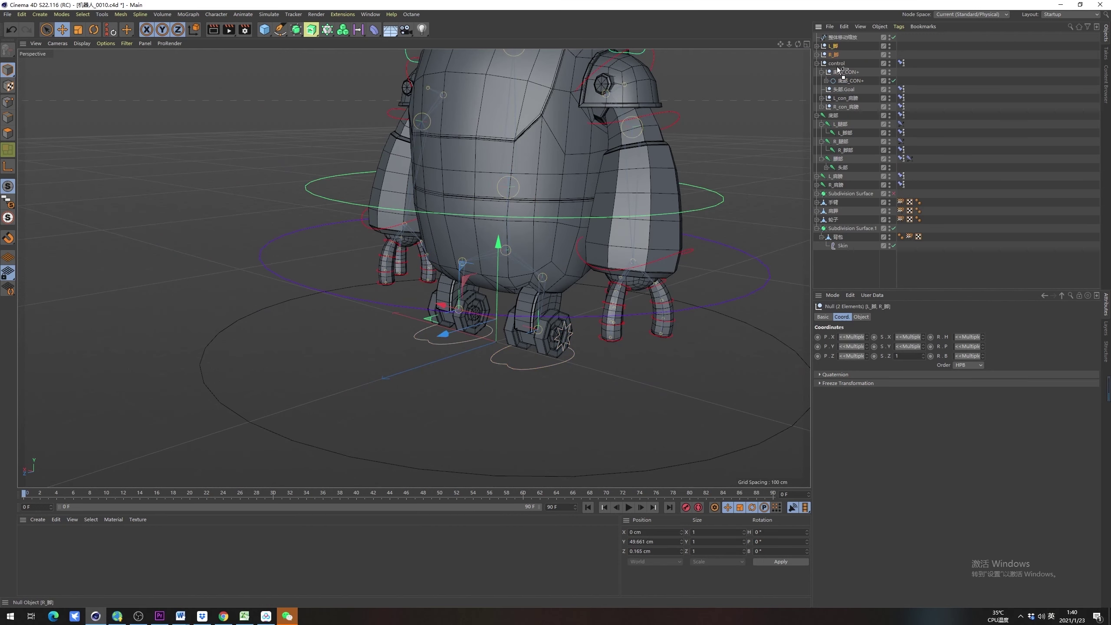
pyautogui.moveTo(838, 70); pyautogui.dragTo(838, 72)
# Test the purple lower-body circle controller by moving it sideways, and undo the move
pyautogui.click(850, 81)
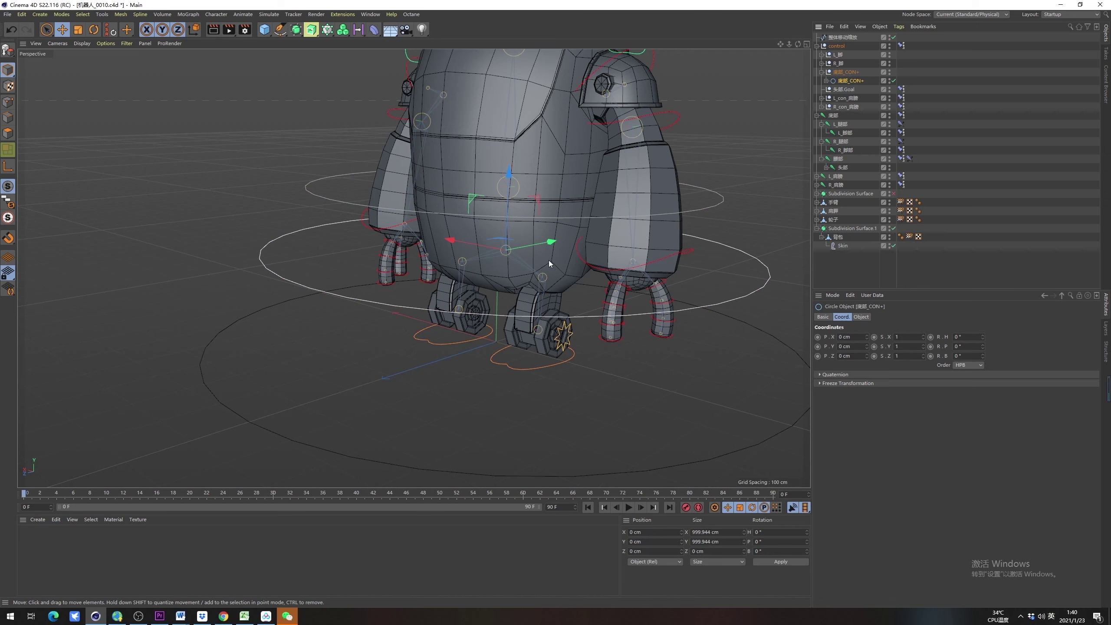
pyautogui.moveTo(544, 243); pyautogui.dragTo(605, 223)
pyautogui.hotkey('ctrl', 'z')
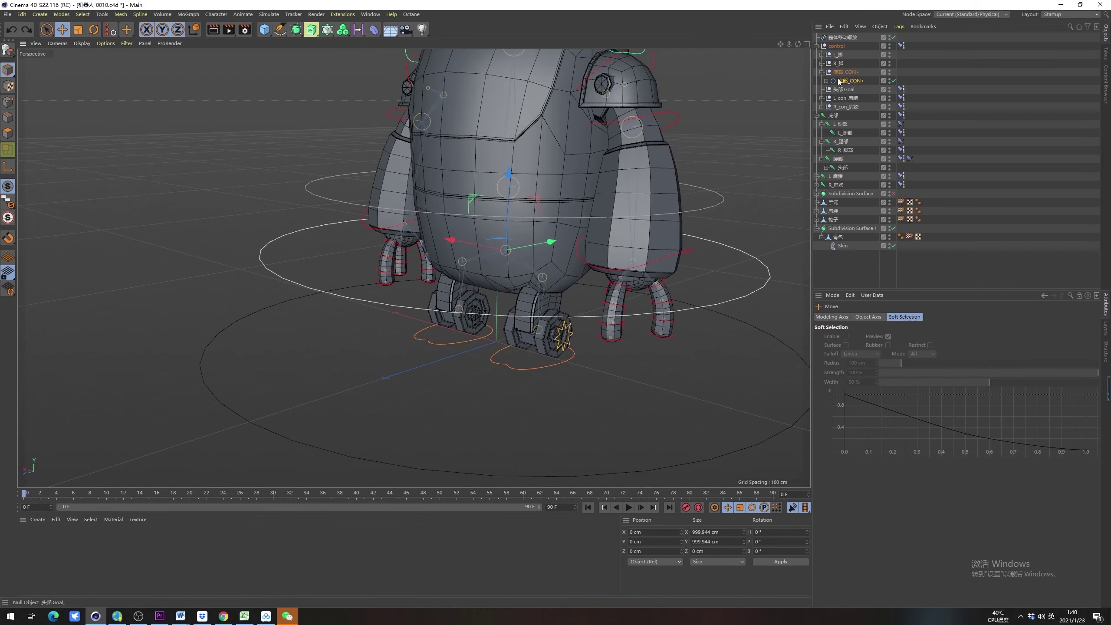
# Check which controllers the L_脚, R_脚 and lower-body CON+ nulls affect, and bring the whole robot into view
pyautogui.click(839, 65)
pyautogui.keyDown('ctrl'); pyautogui.click(839, 55); pyautogui.keyUp('ctrl')
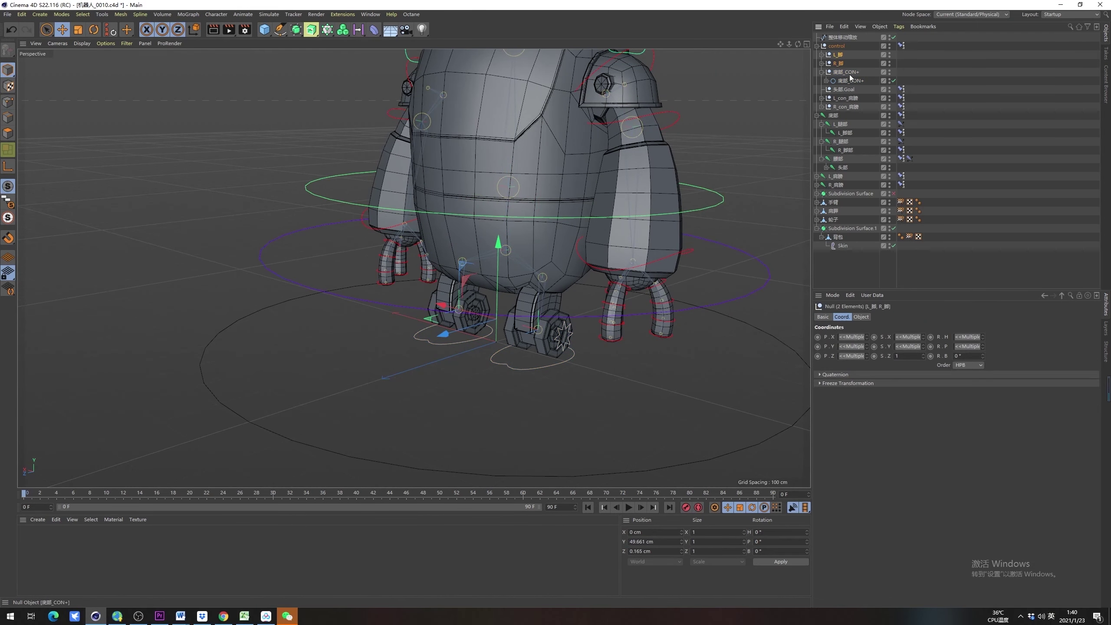
pyautogui.click(848, 73)
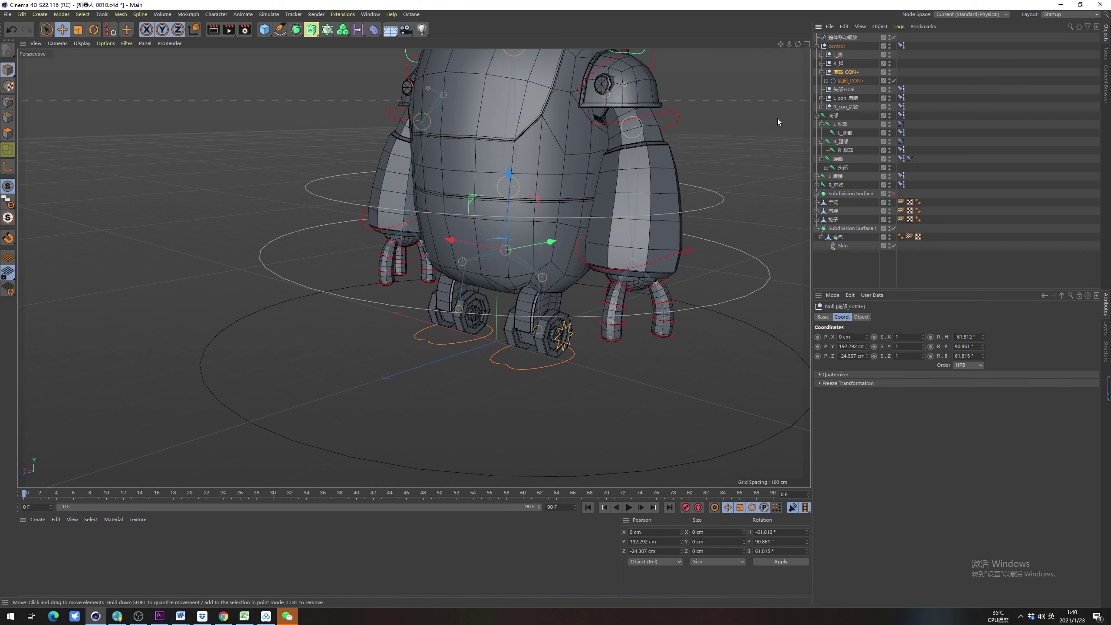
pyautogui.moveTo(504, 253); pyautogui.dragTo(644, 286)
pyautogui.click(661, 340)
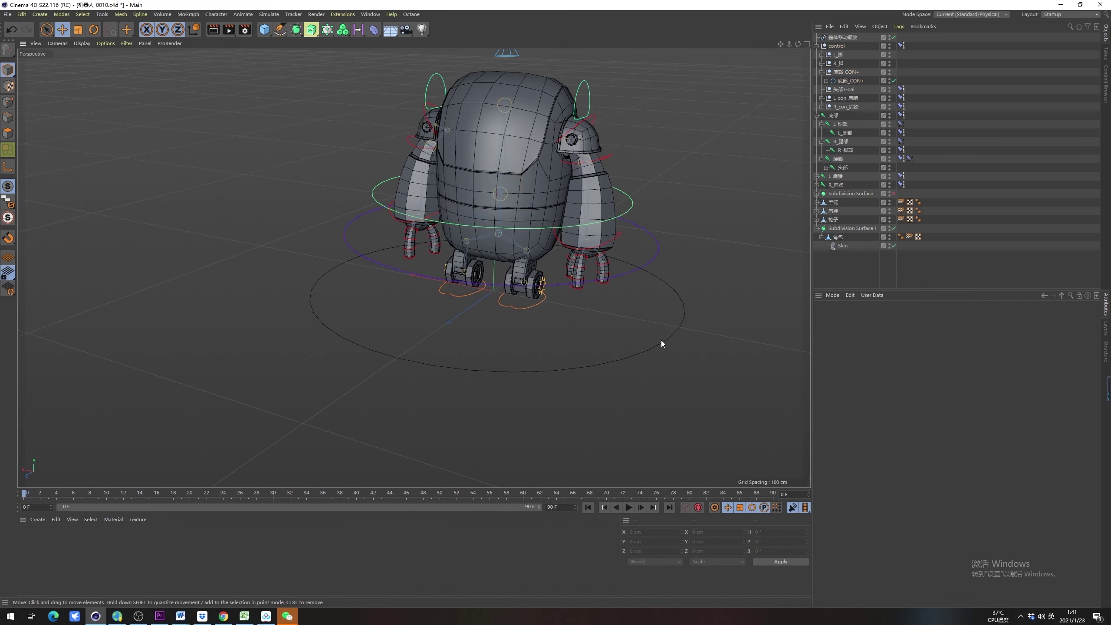
# Turn on the display color of the large ground circle spline and set it to red
pyautogui.click(843, 38)
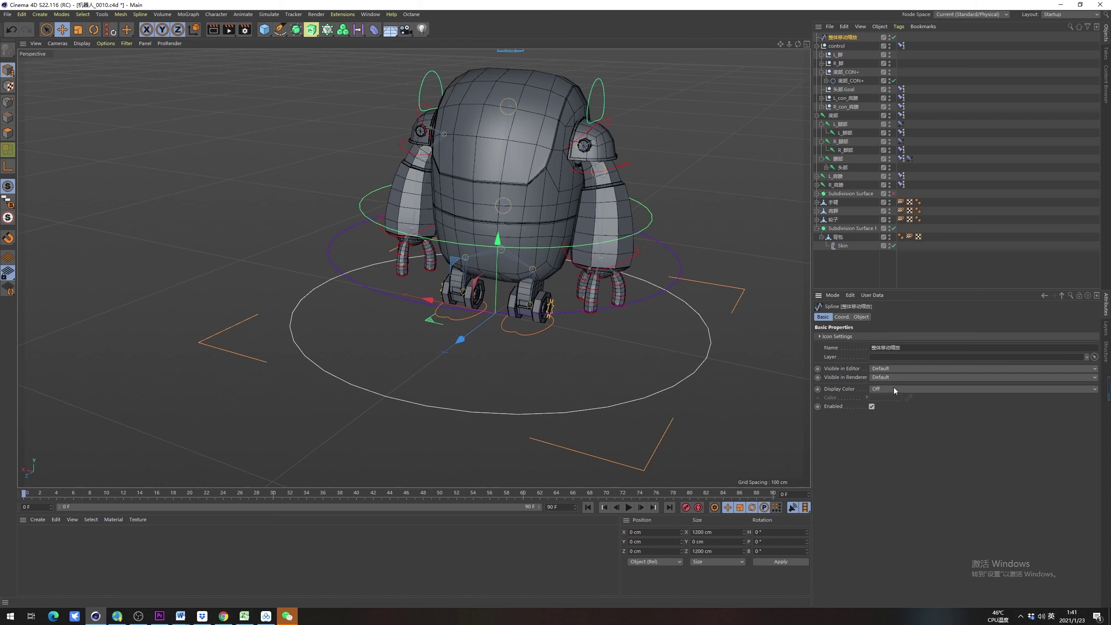
pyautogui.click(894, 387)
pyautogui.click(888, 406)
pyautogui.click(886, 398)
pyautogui.click(934, 407)
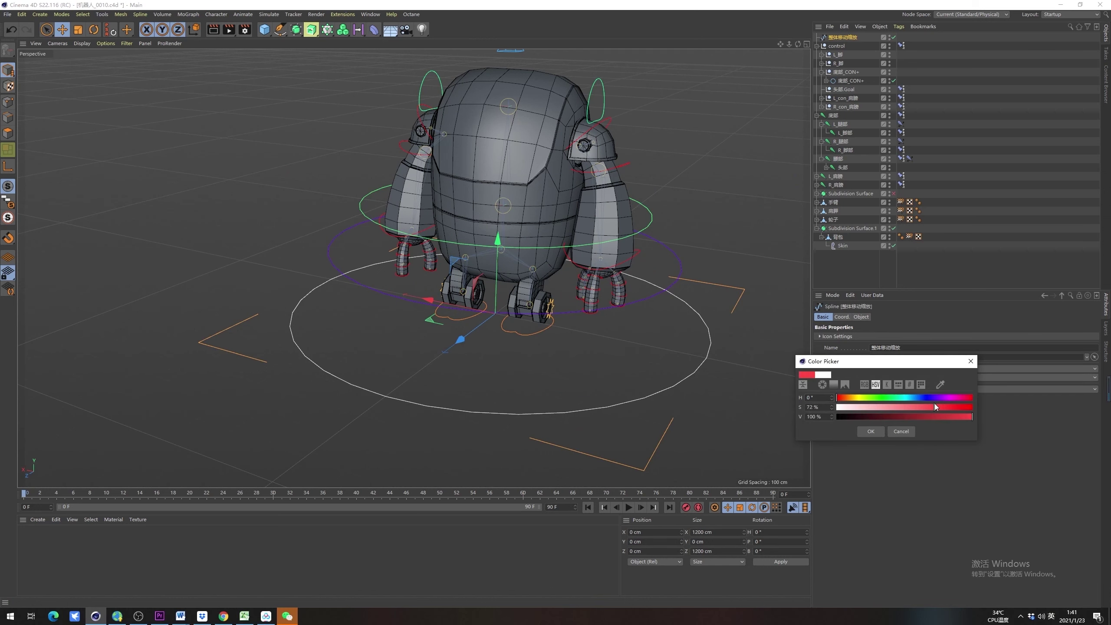
pyautogui.click(871, 431)
pyautogui.click(966, 267)
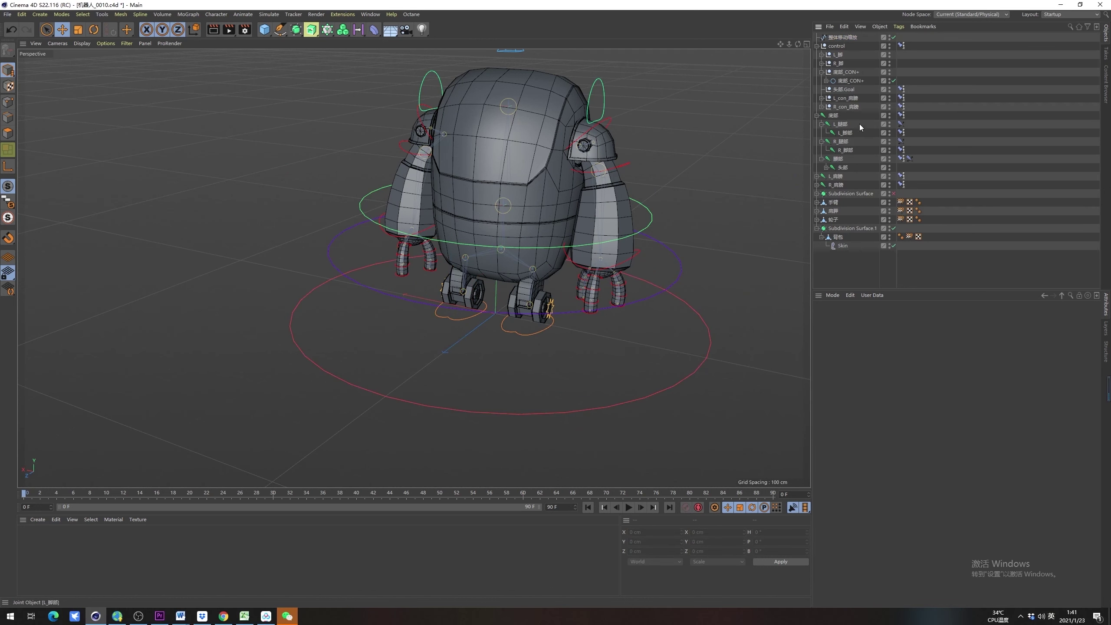
# Collapse the body's root joint hierarchy and the control null in the object list
pyautogui.click(817, 115)
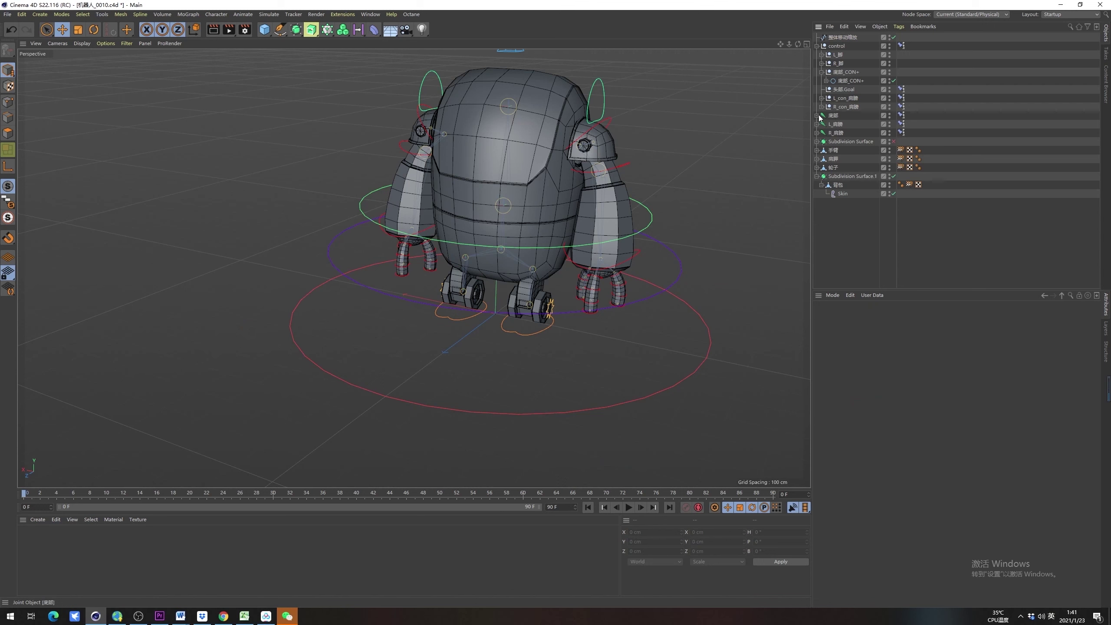
pyautogui.click(817, 46)
pyautogui.click(839, 54)
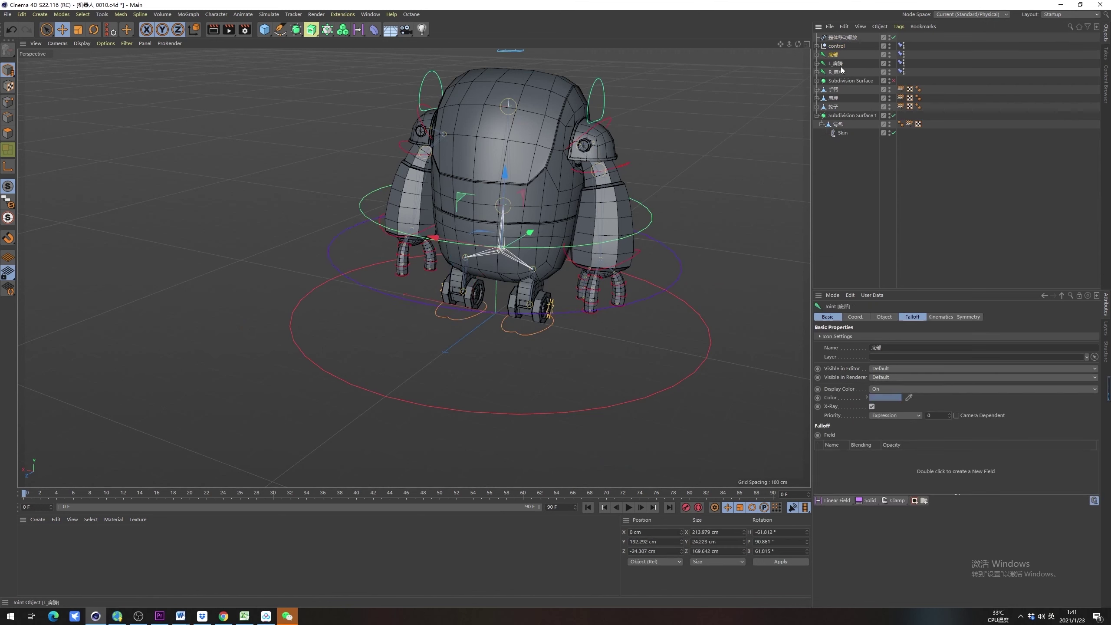
pyautogui.click(835, 72)
# Take the body and backpack meshes out of their Subdivision Surface objects and delete both emptied generators
pyautogui.click(816, 80)
pyautogui.click(839, 89)
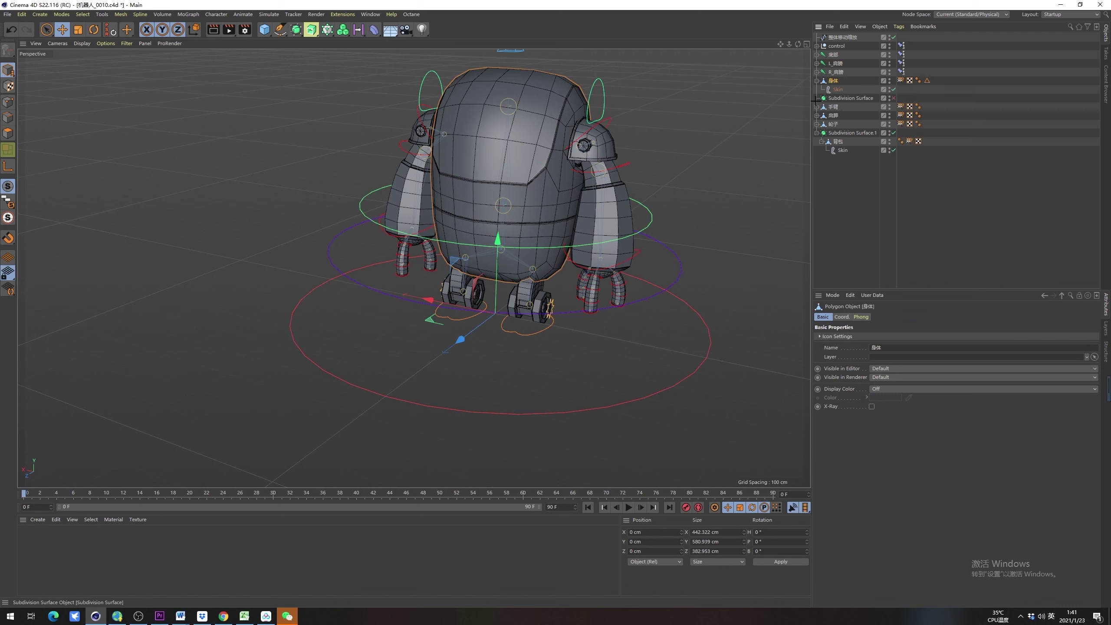
pyautogui.click(845, 98)
pyautogui.press('Delete')
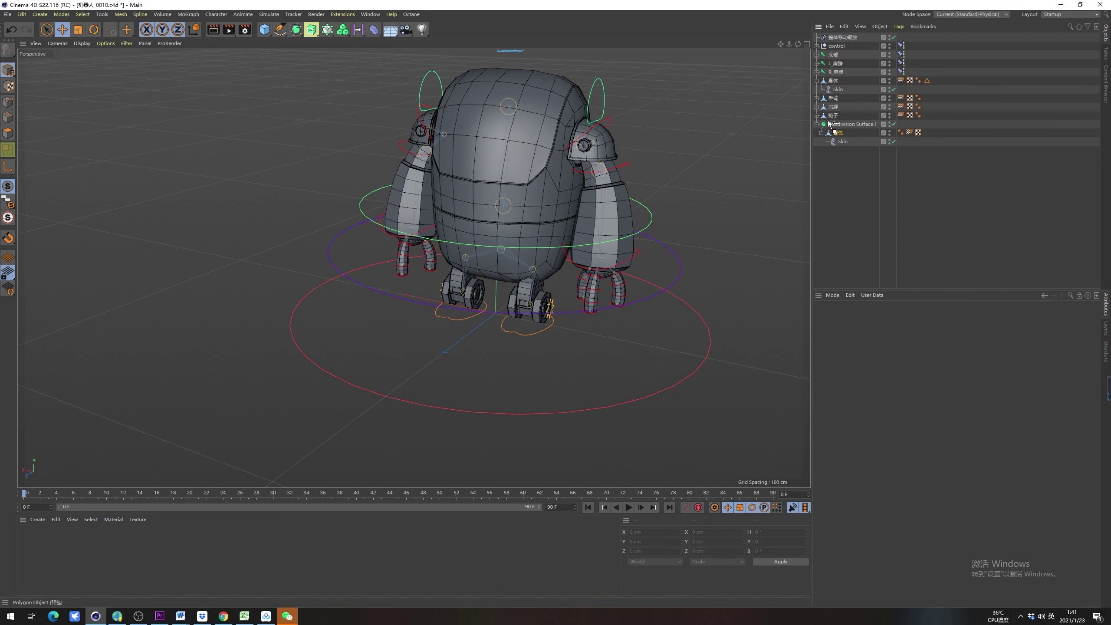
pyautogui.click(830, 124)
pyautogui.press('Delete')
# Collapse the body and backpack meshes, group all five robot meshes under a null, and name the null 模型
pyautogui.click(817, 80)
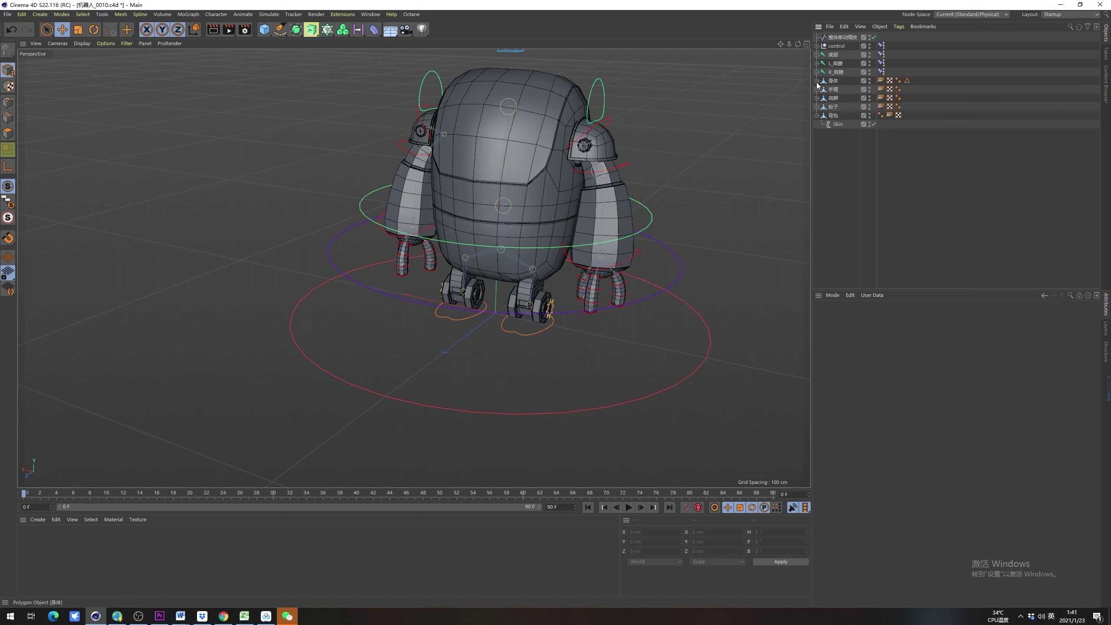
pyautogui.click(817, 115)
pyautogui.click(833, 115)
pyautogui.keyDown('shift'); pyautogui.click(834, 81); pyautogui.keyUp('shift')
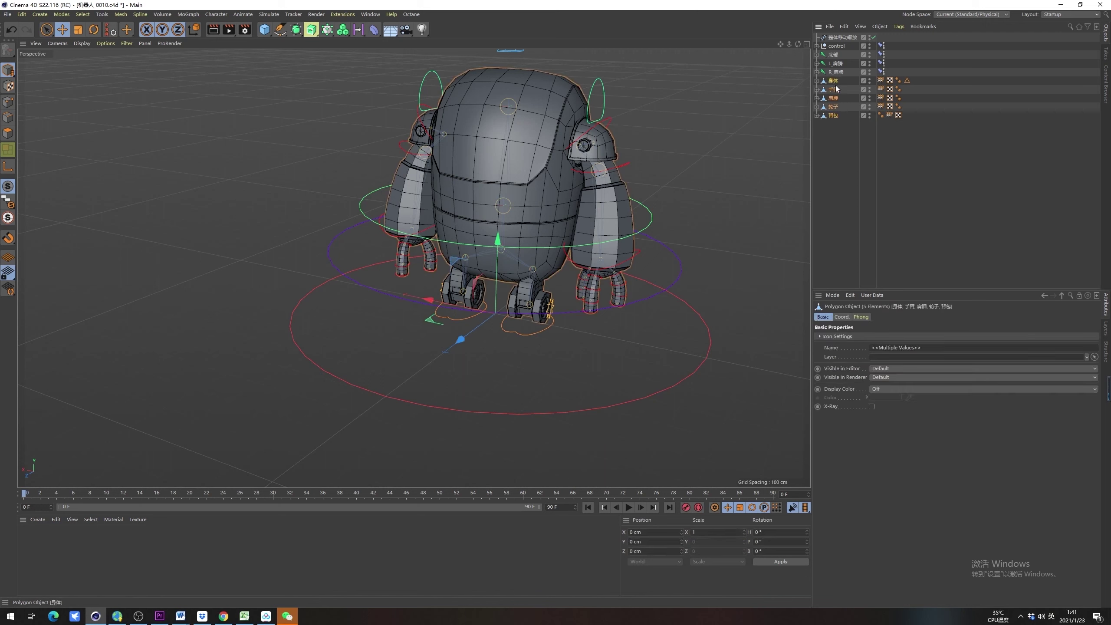
pyautogui.hotkey('alt', 'g')
pyautogui.doubleClick(834, 81)
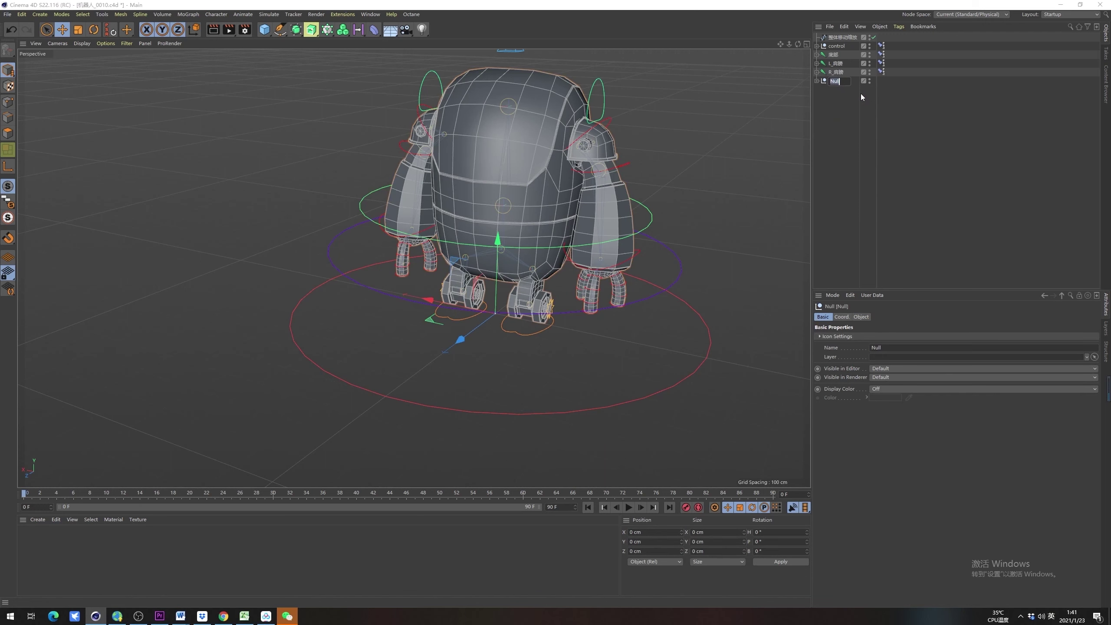
pyautogui.press('shift')
pyautogui.write('模型')
pyautogui.press('Return')
pyautogui.press('shift')
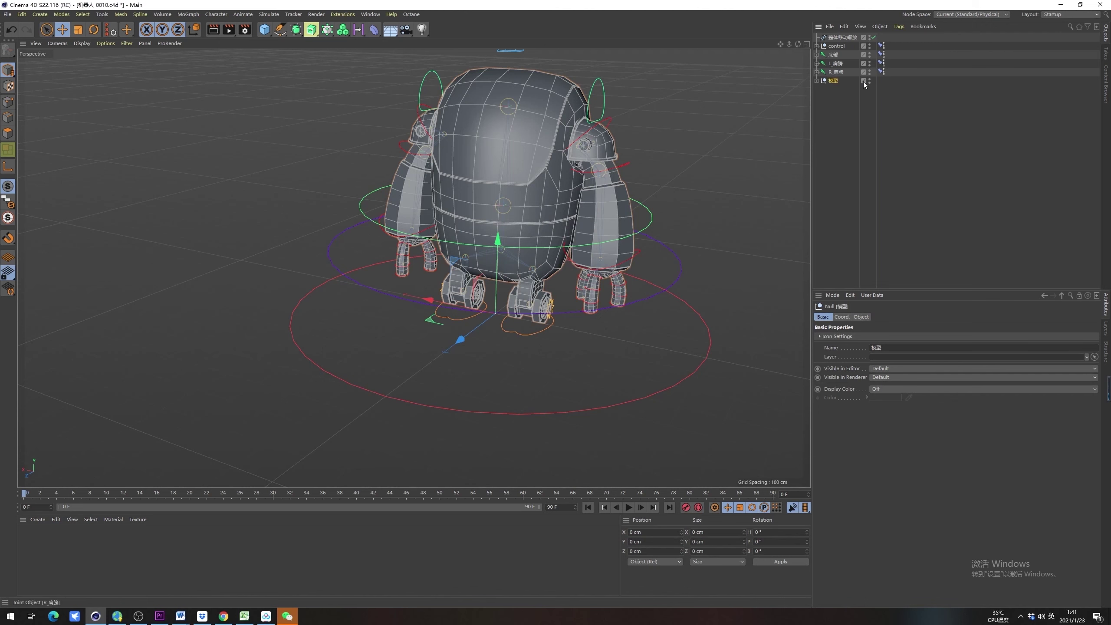
# Group the three root joint hierarchies under a null and name the null 骨骼
pyautogui.click(843, 73)
pyautogui.hotkey('alt', 'g')
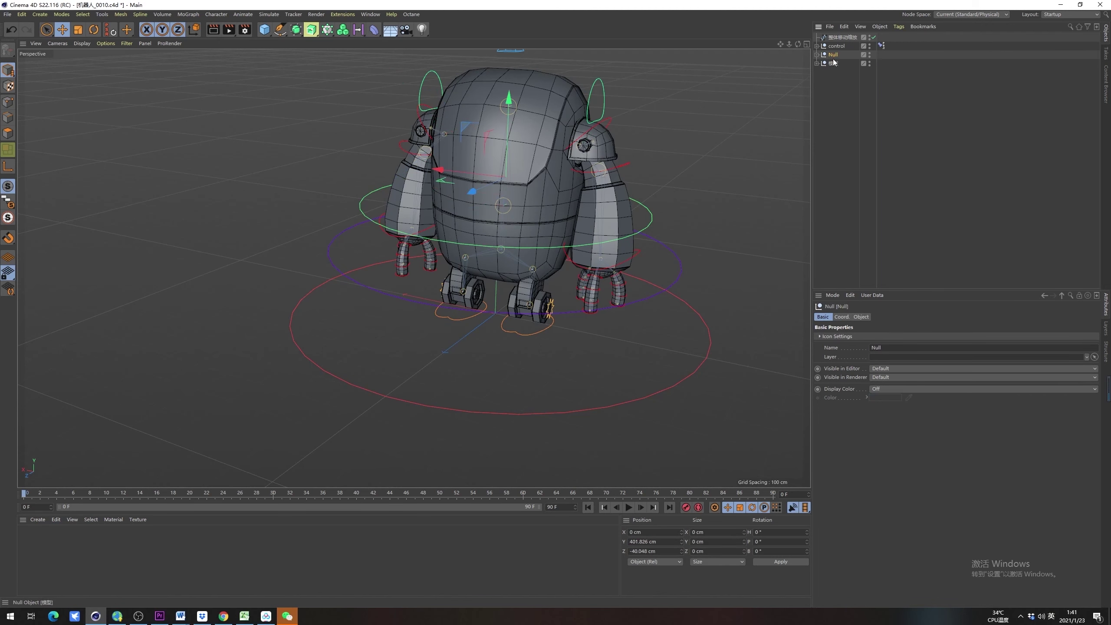
pyautogui.doubleClick(833, 56)
pyautogui.write('g')
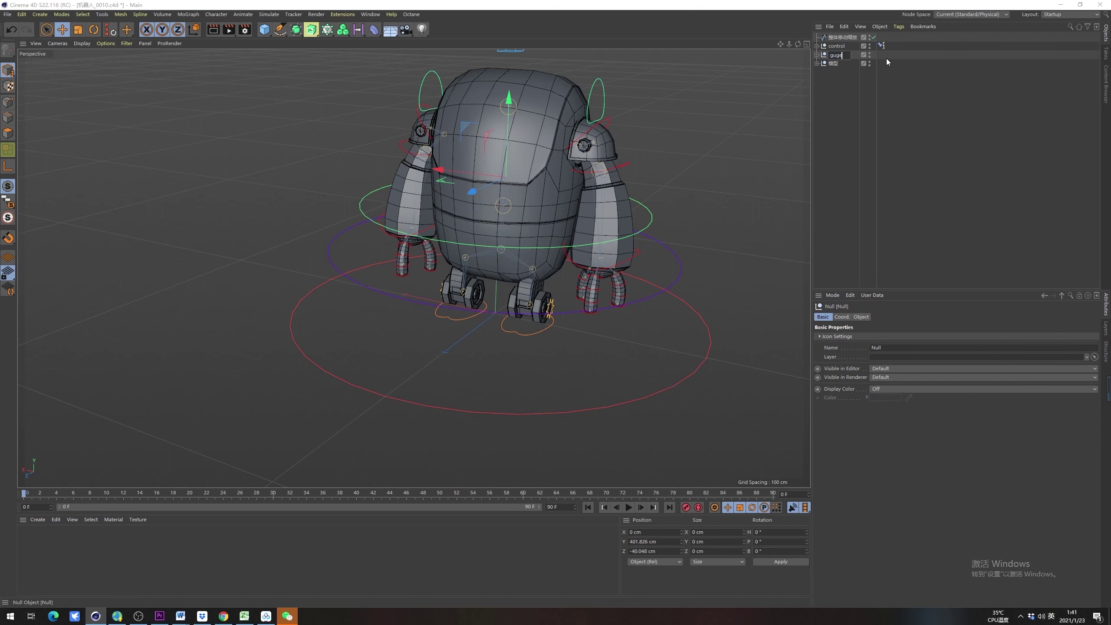
pyautogui.write('uge')
pyautogui.press('space')
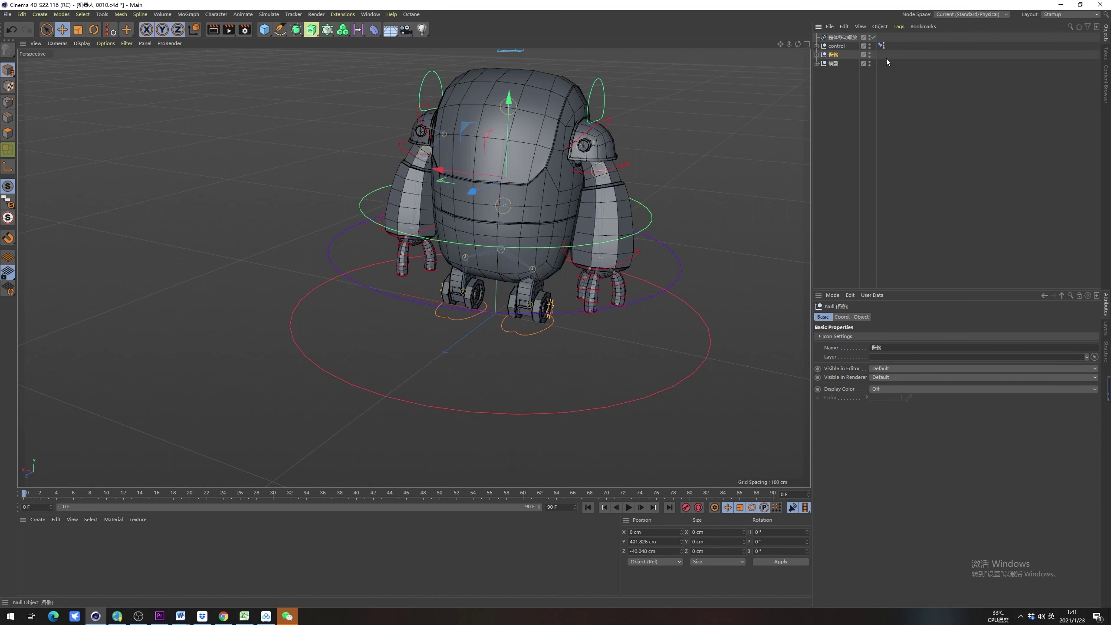
pyautogui.click(873, 97)
# Test moving the purple lower-body circle and rotating the green waist circle, undoing each change
pyautogui.press('e')
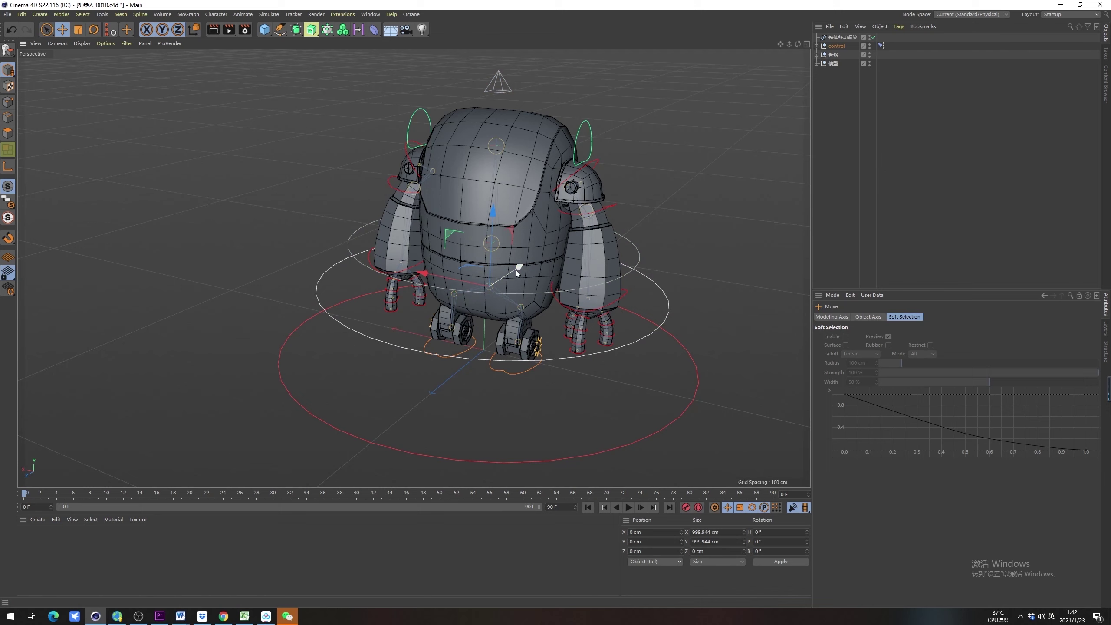
pyautogui.moveTo(516, 270); pyautogui.dragTo(467, 289)
pyautogui.hotkey('ctrl', 'z')
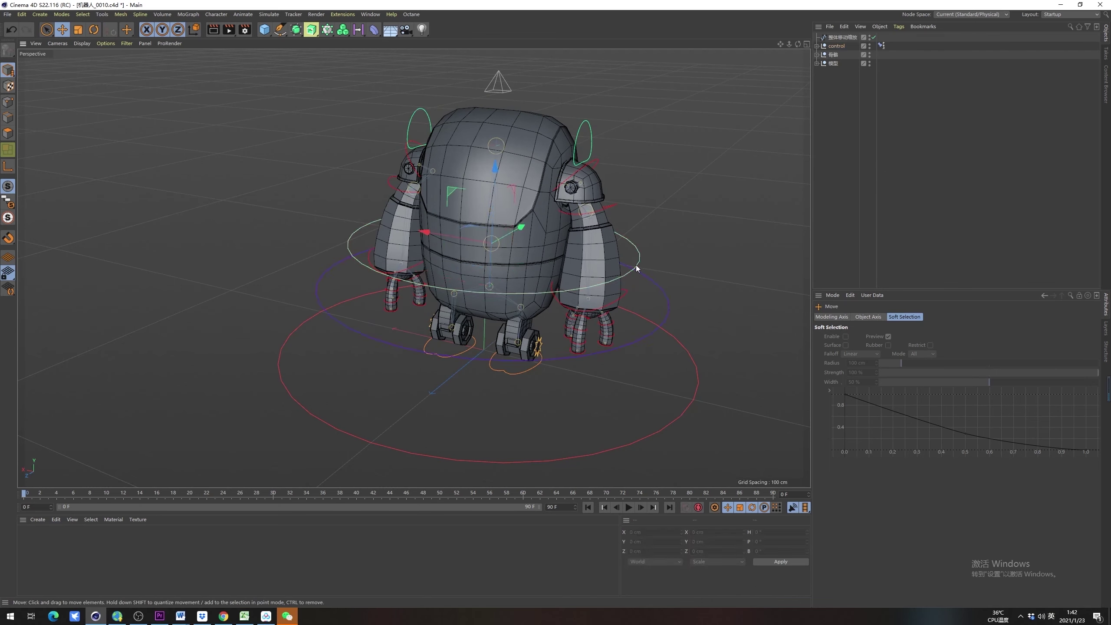
pyautogui.press('r')
pyautogui.moveTo(481, 255)
pyautogui.mouseDown()
pyautogui.moveTo(462, 252)
pyautogui.moveTo(496, 211)
pyautogui.moveTo(484, 236)
pyautogui.mouseUp()
pyautogui.hotkey('ctrl', 'z')
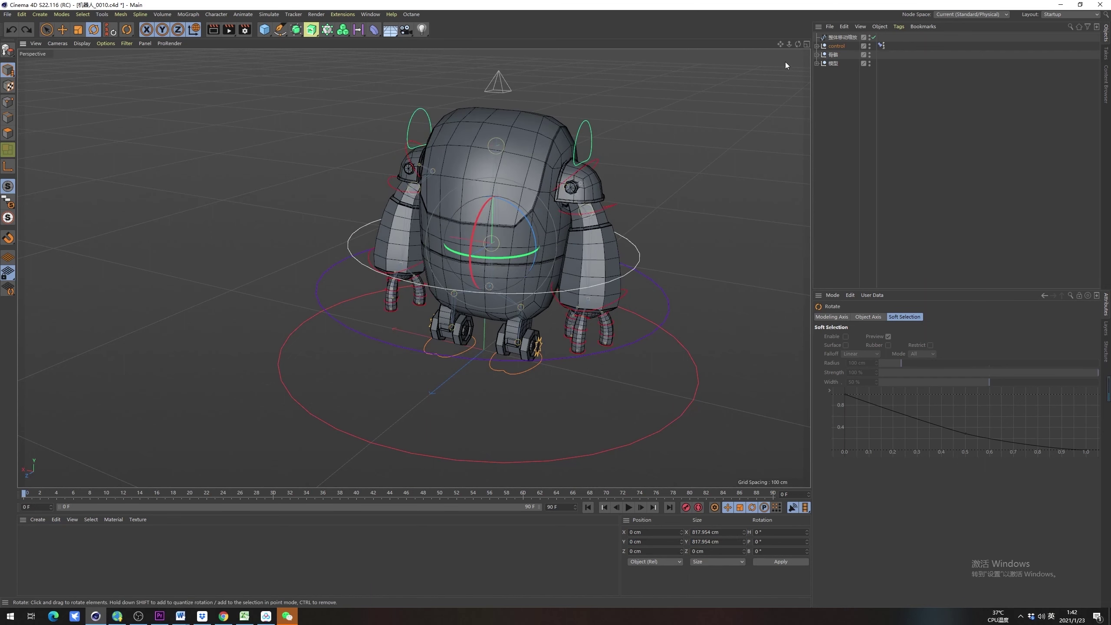
# Test rotating the shoulder controller and moving the cone controller above the head, undoing each change
pyautogui.click(612, 206)
pyautogui.moveTo(612, 206); pyautogui.dragTo(582, 180)
pyautogui.hotkey('ctrl', 'z')
pyautogui.click(508, 86)
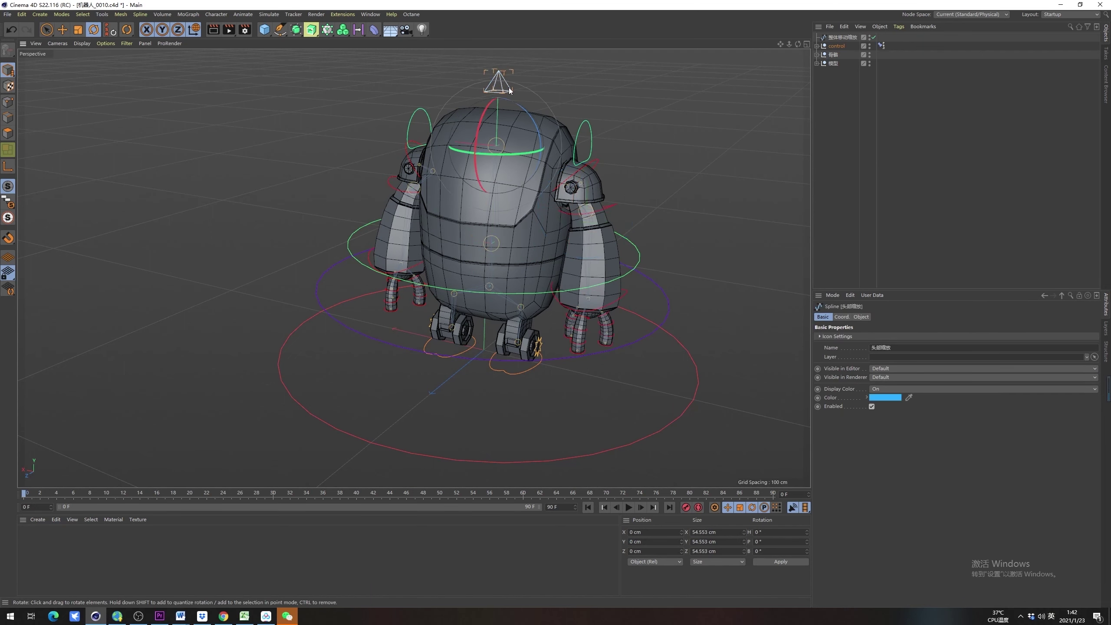
pyautogui.press('e')
pyautogui.moveTo(494, 94); pyautogui.dragTo(641, 92)
pyautogui.hotkey('ctrl', 'z')
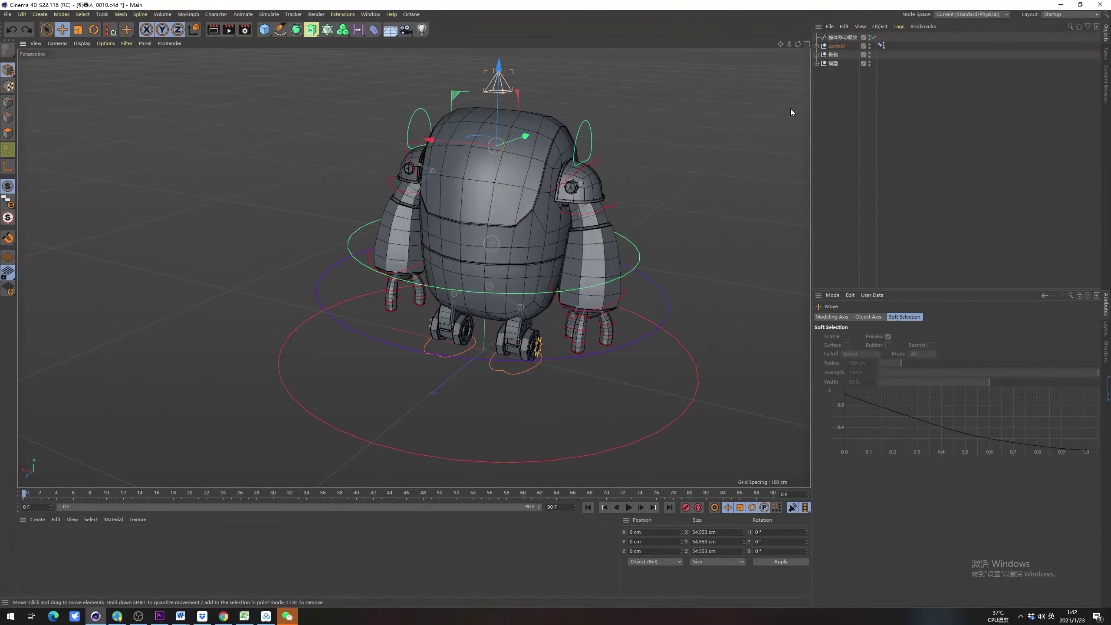
# Expand the control null and the R_脚 group to view the foot and wheel controllers
pyautogui.click(816, 48)
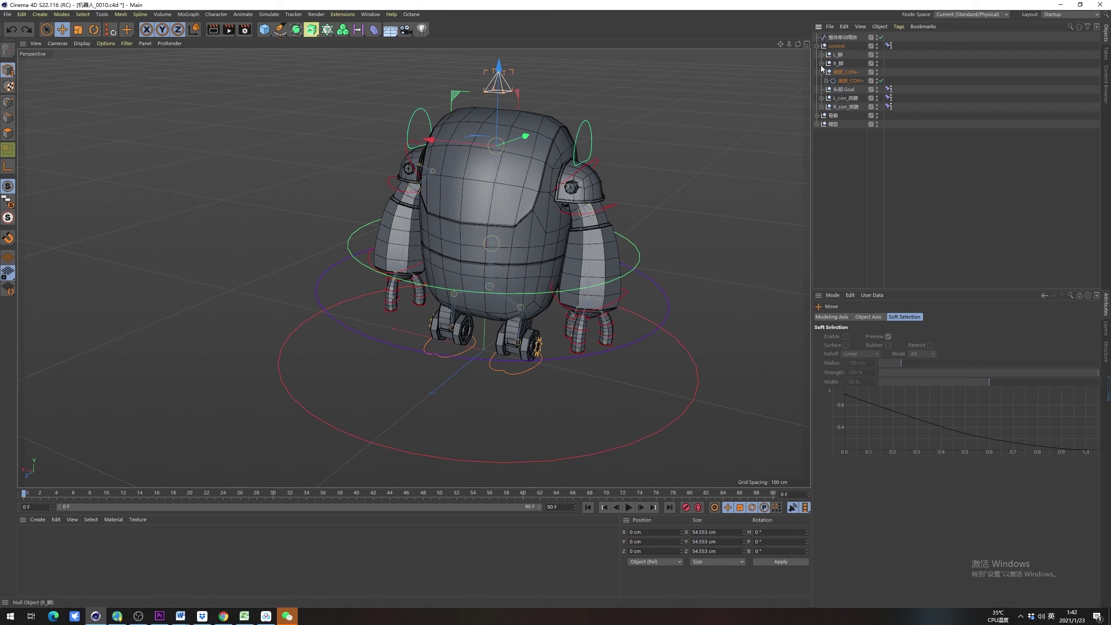
pyautogui.click(822, 64)
pyautogui.click(822, 56)
pyautogui.click(822, 55)
pyautogui.click(823, 75)
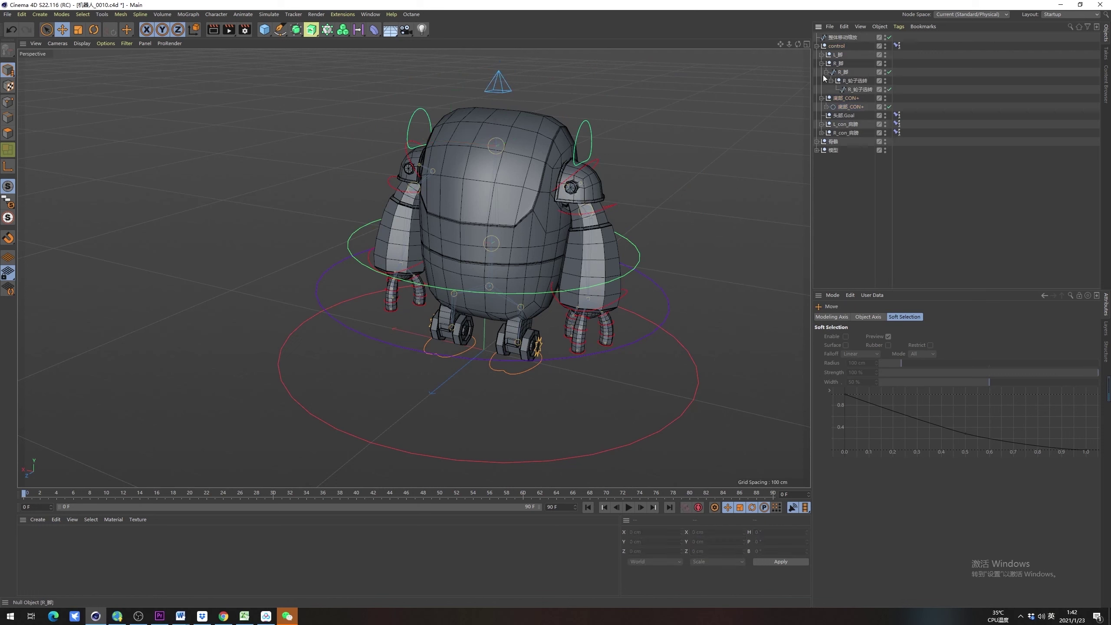
# Test the user-data slider of the L_手指控制 finger null, and collapse the control null with its subgroups
pyautogui.click(821, 125)
pyautogui.click(851, 134)
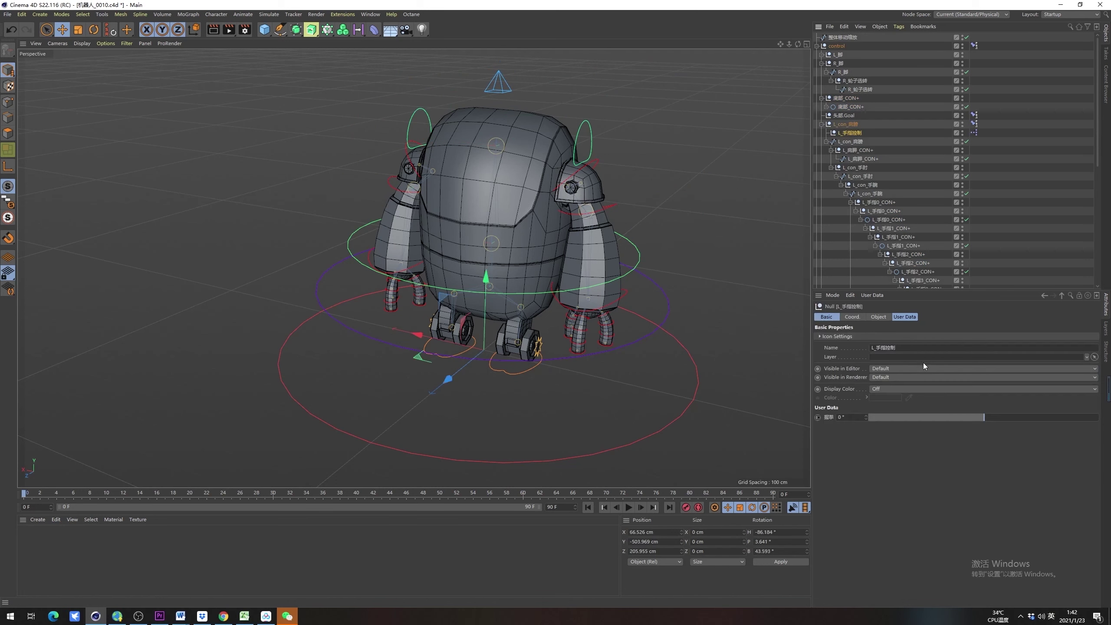
pyautogui.click(969, 419)
pyautogui.moveTo(968, 421); pyautogui.dragTo(1023, 424)
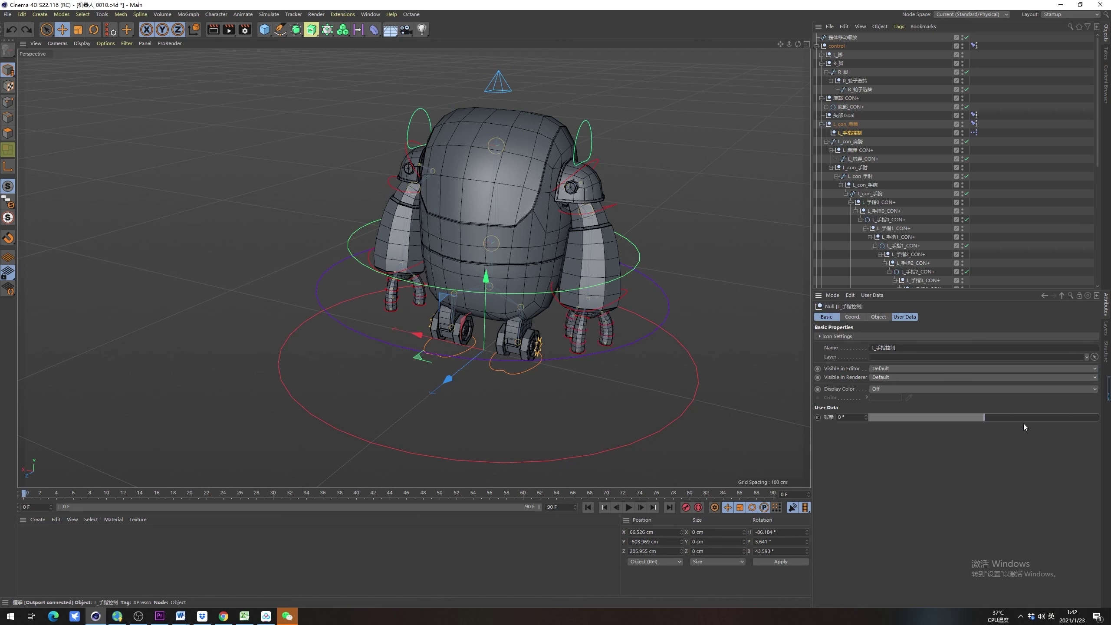
pyautogui.click(821, 124)
pyautogui.click(822, 98)
pyautogui.click(821, 63)
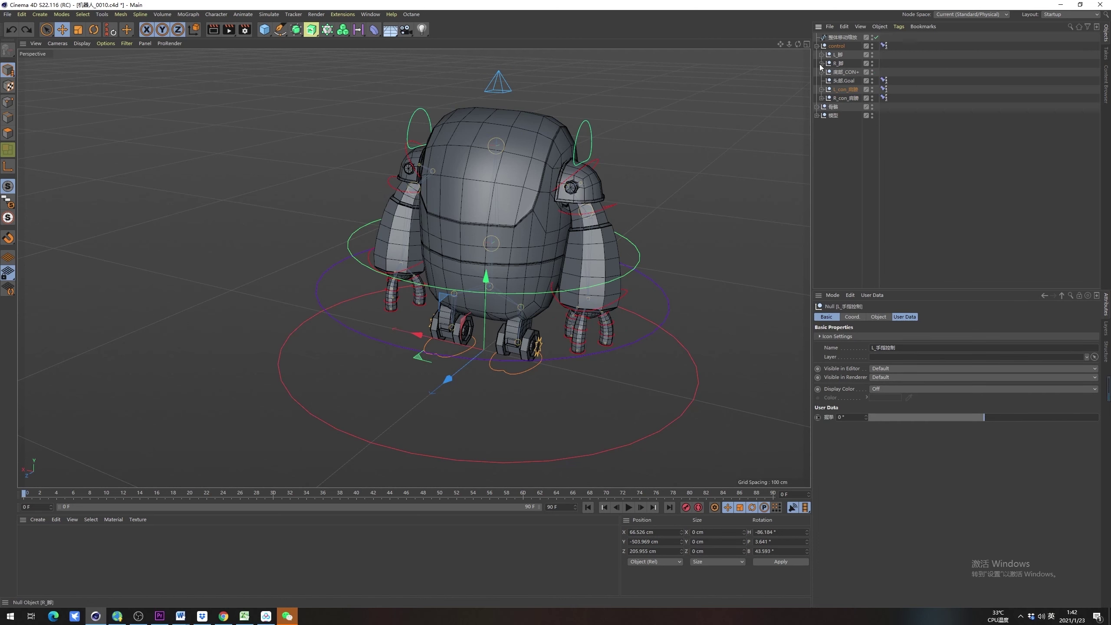
pyautogui.click(816, 46)
pyautogui.click(655, 223)
pyautogui.keyDown('alt'); pyautogui.moveTo(655, 223); pyautogui.dragTo(609, 251); pyautogui.keyUp('alt')
# Review the contents of the 模型, 骨骼 and control groups, and view the finished rig from another angle
pyautogui.click(817, 64)
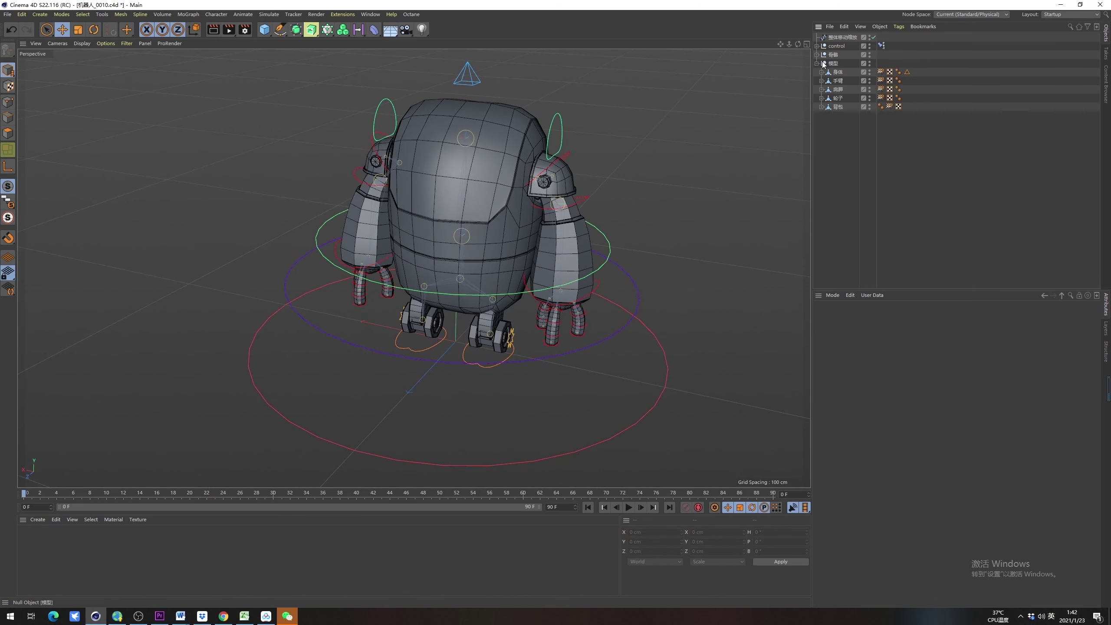
pyautogui.click(817, 63)
pyautogui.click(817, 54)
pyautogui.click(817, 55)
pyautogui.click(831, 46)
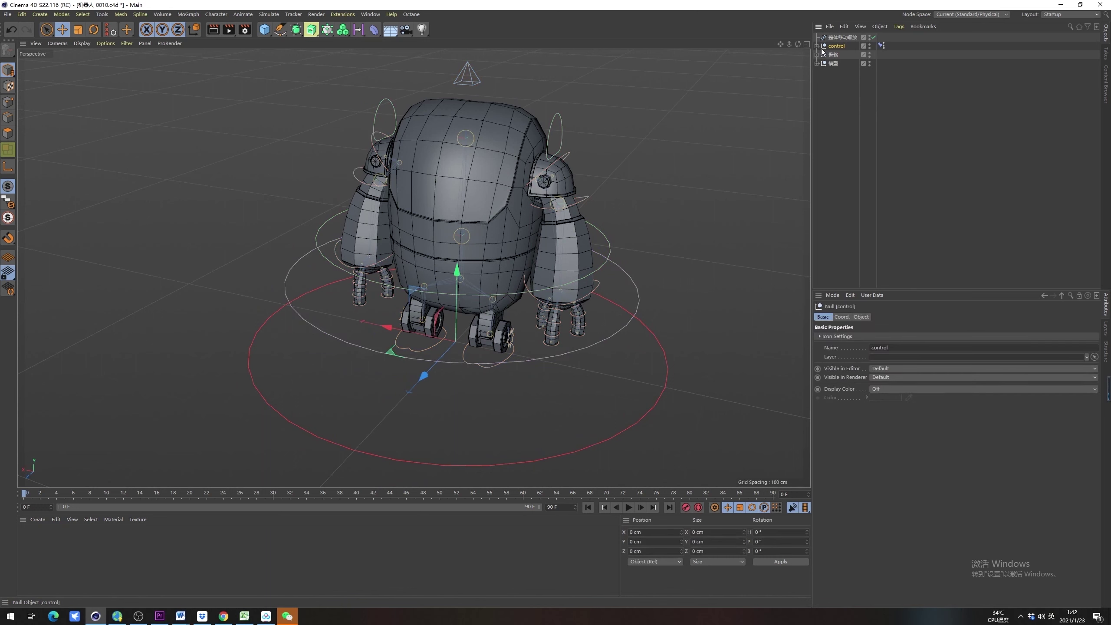
pyautogui.click(817, 46)
pyautogui.click(817, 46)
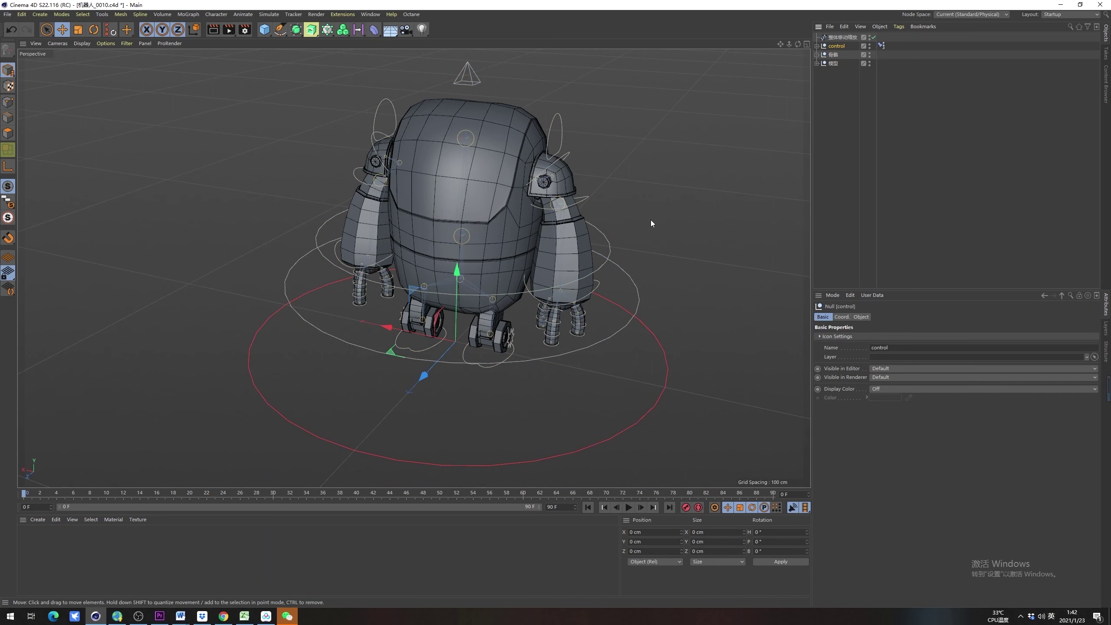
pyautogui.keyDown('alt'); pyautogui.moveTo(650, 219); pyautogui.dragTo(592, 265); pyautogui.keyUp('alt')
pyautogui.click(663, 245)
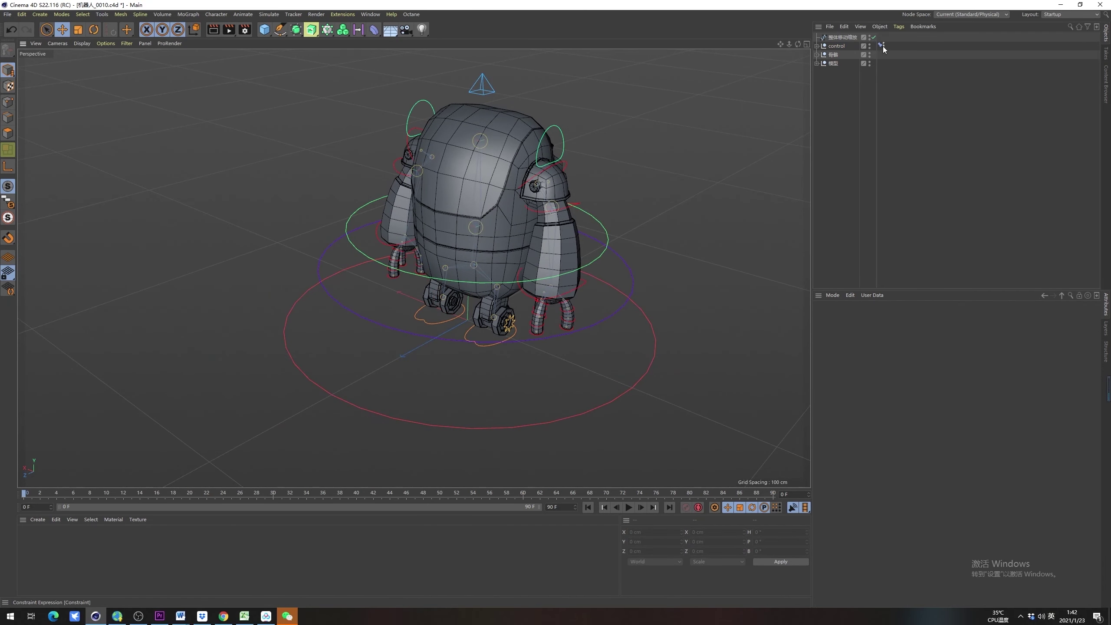